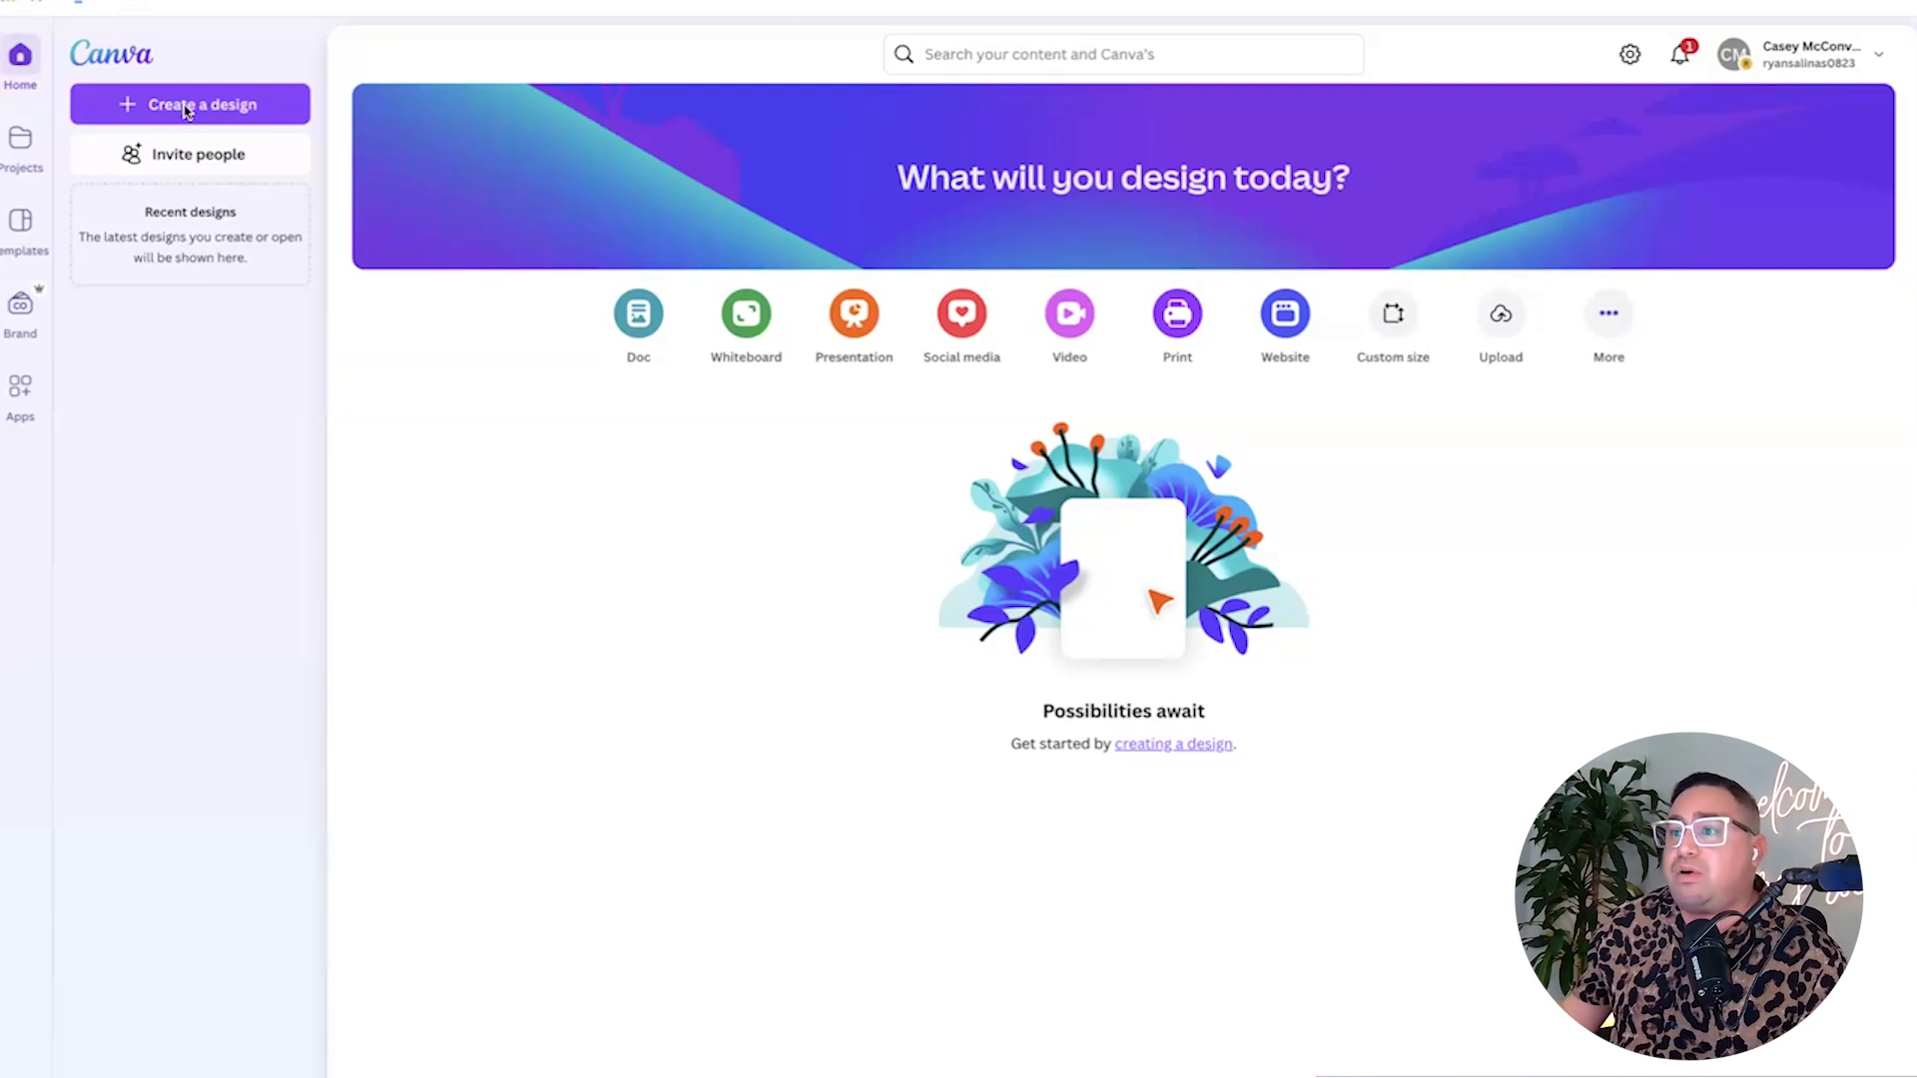
# Make a new custom-size design 1920 px wide by 1280 px high.
pyautogui.click(186, 110)
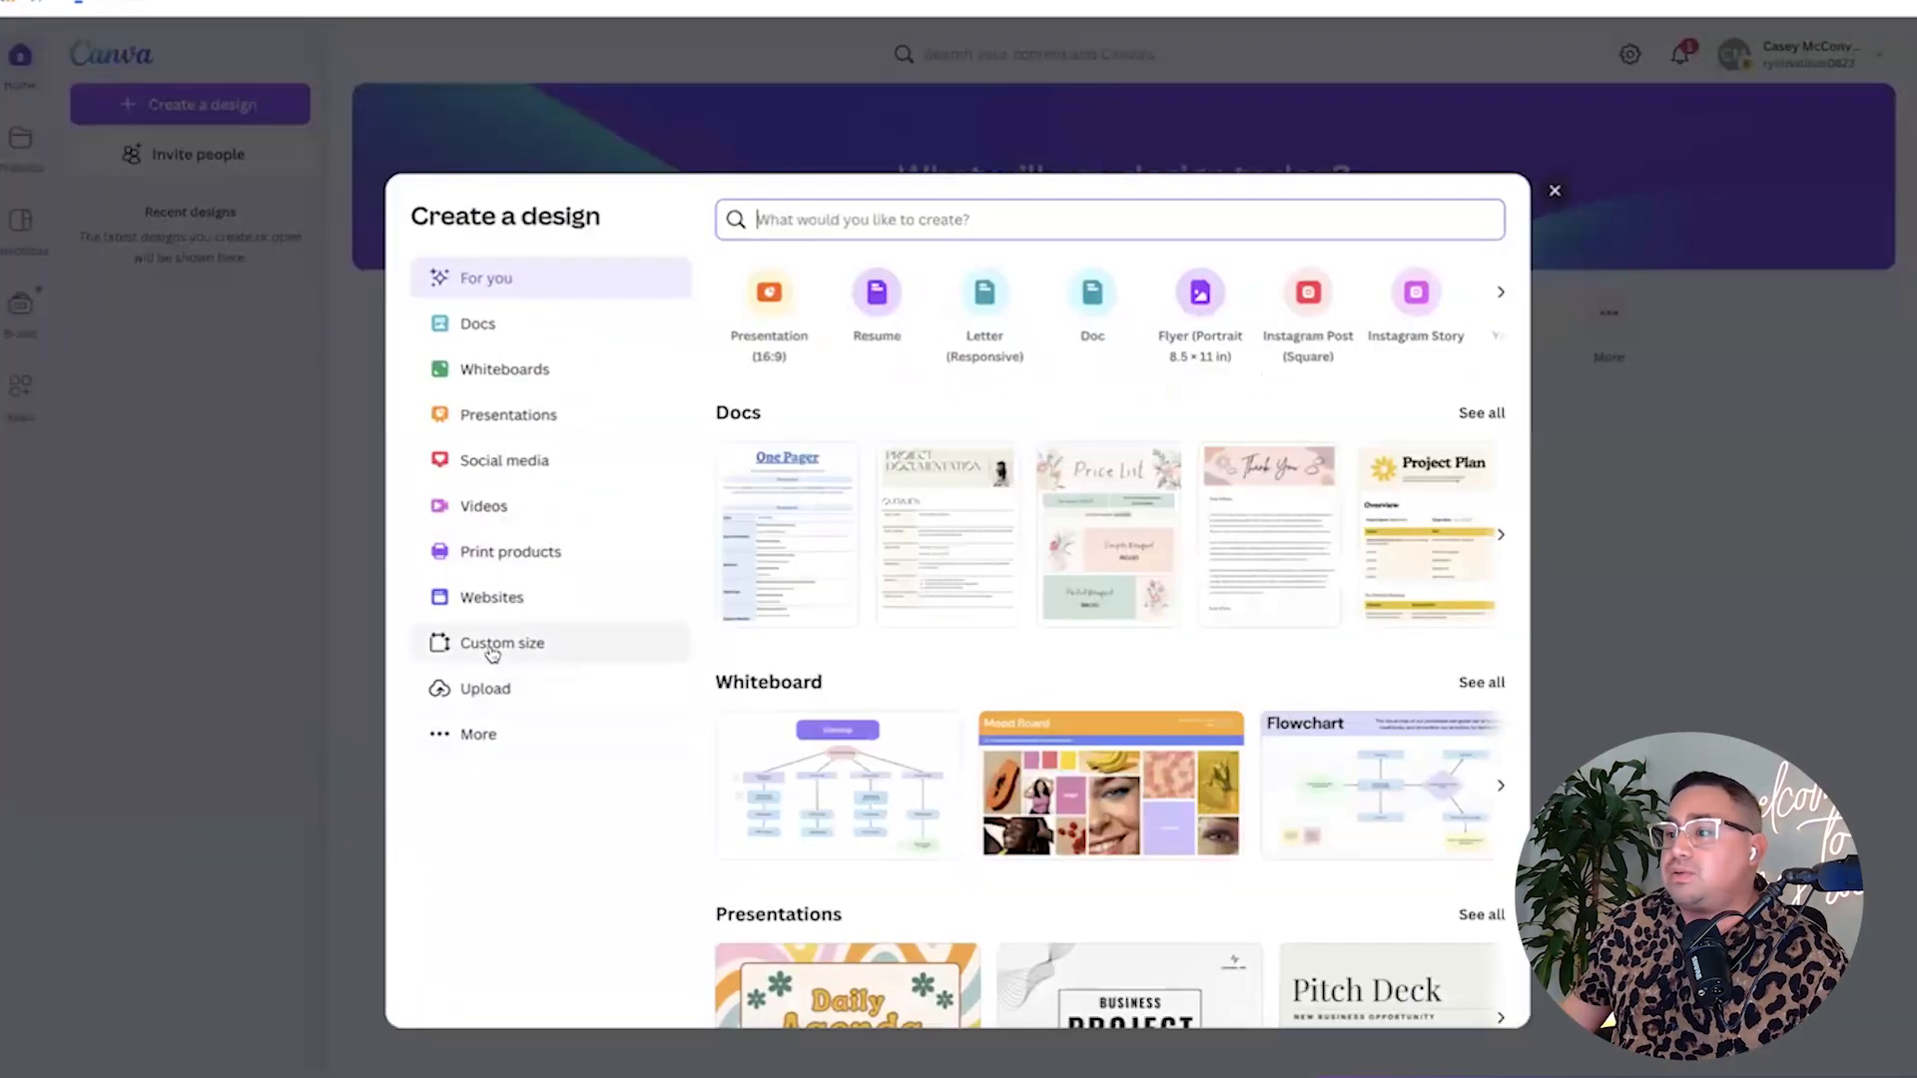
pyautogui.click(494, 645)
pyautogui.write('1920')
pyautogui.press('Tab')
pyautogui.write('1280')
pyautogui.press('BackSpace')
pyautogui.press('BackSpace')
pyautogui.write('00')
pyautogui.press('Return')
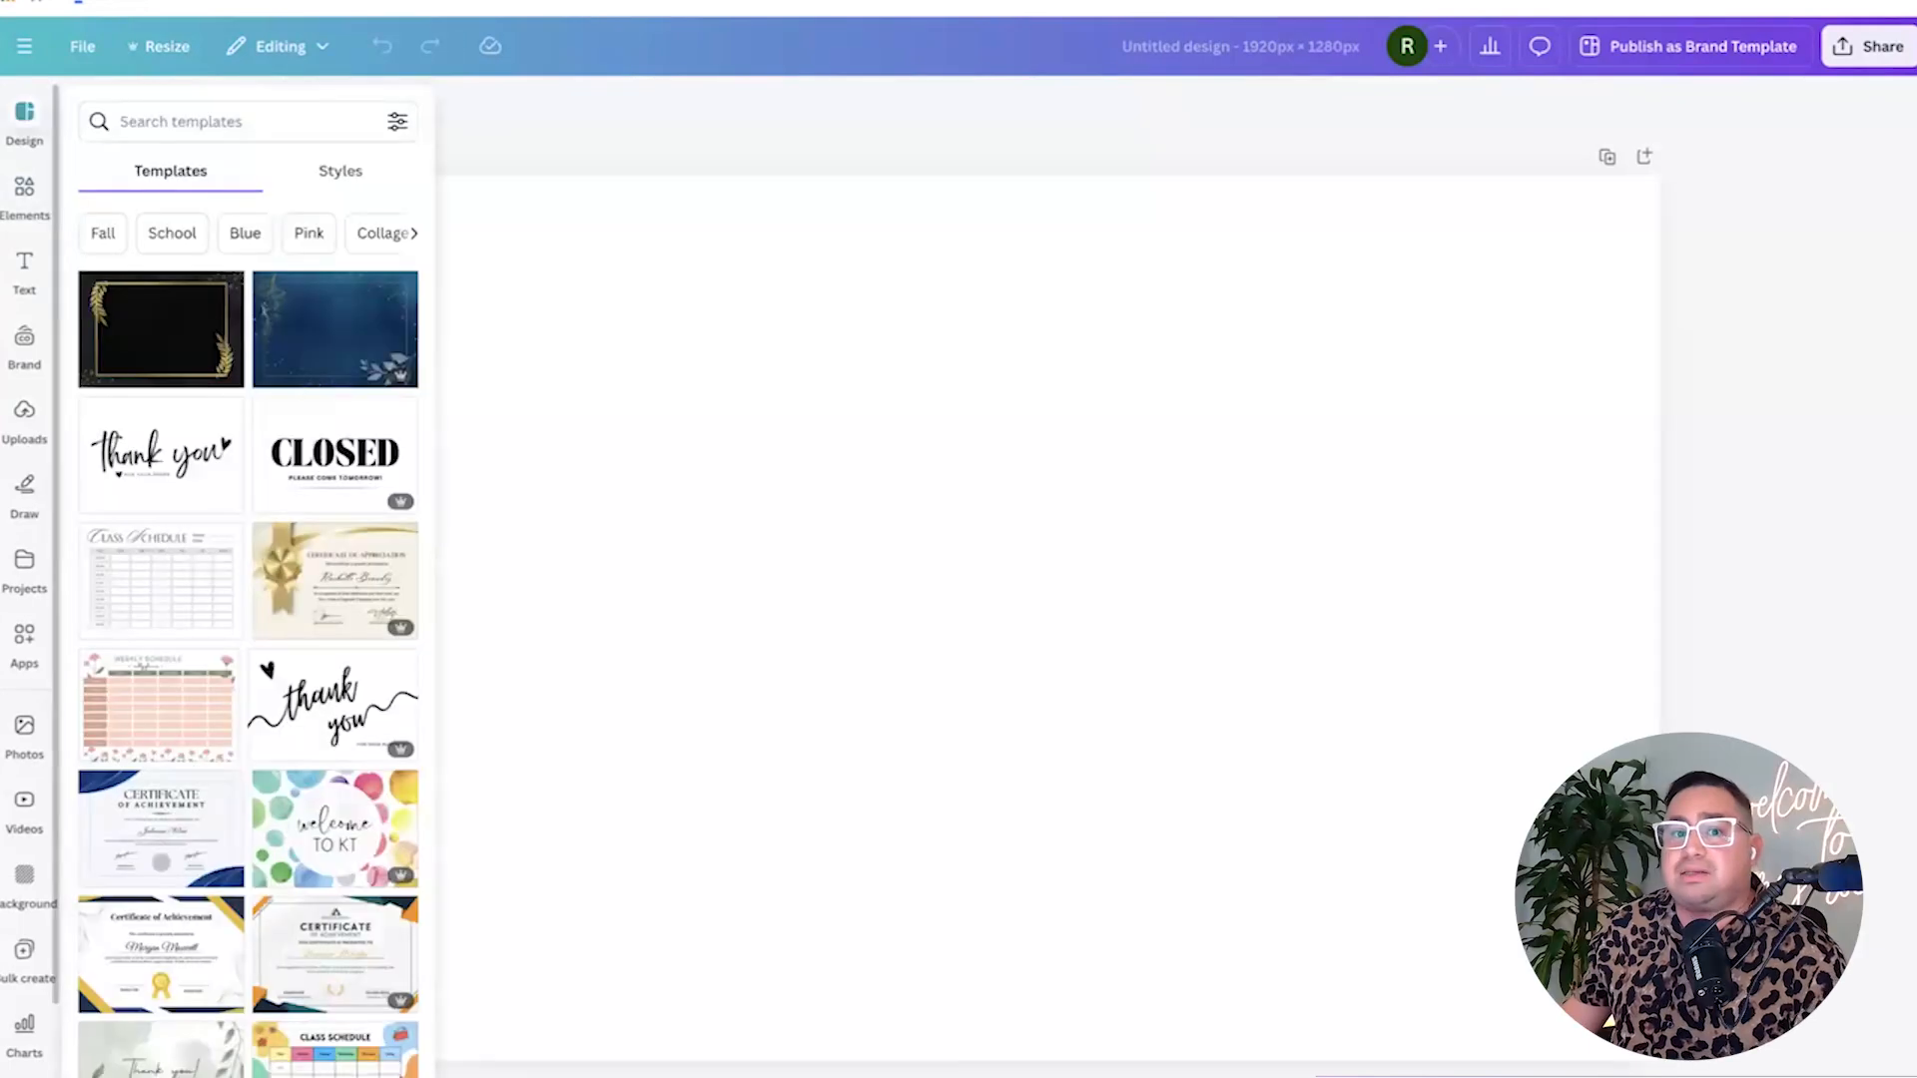
# Show the Elements library in the left sidebar beside the empty page.
pyautogui.click(23, 197)
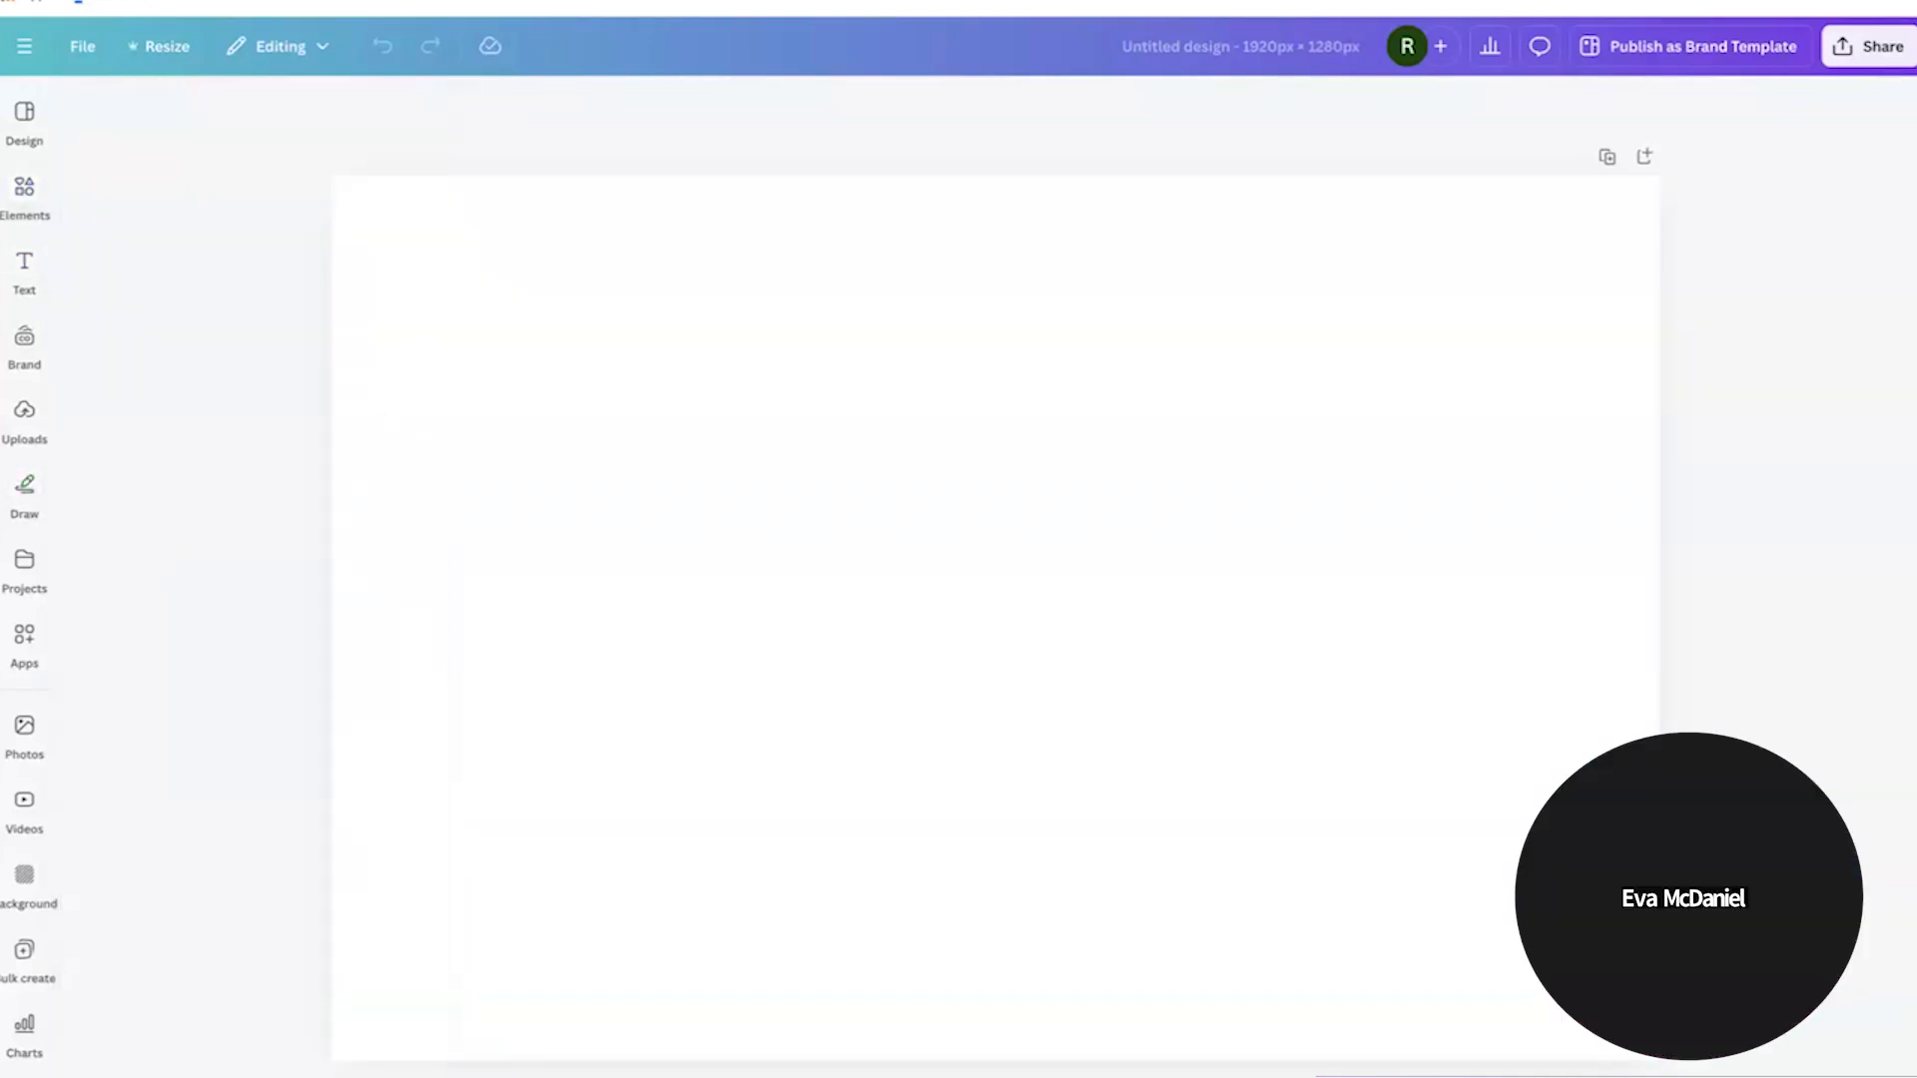
pyautogui.click(24, 195)
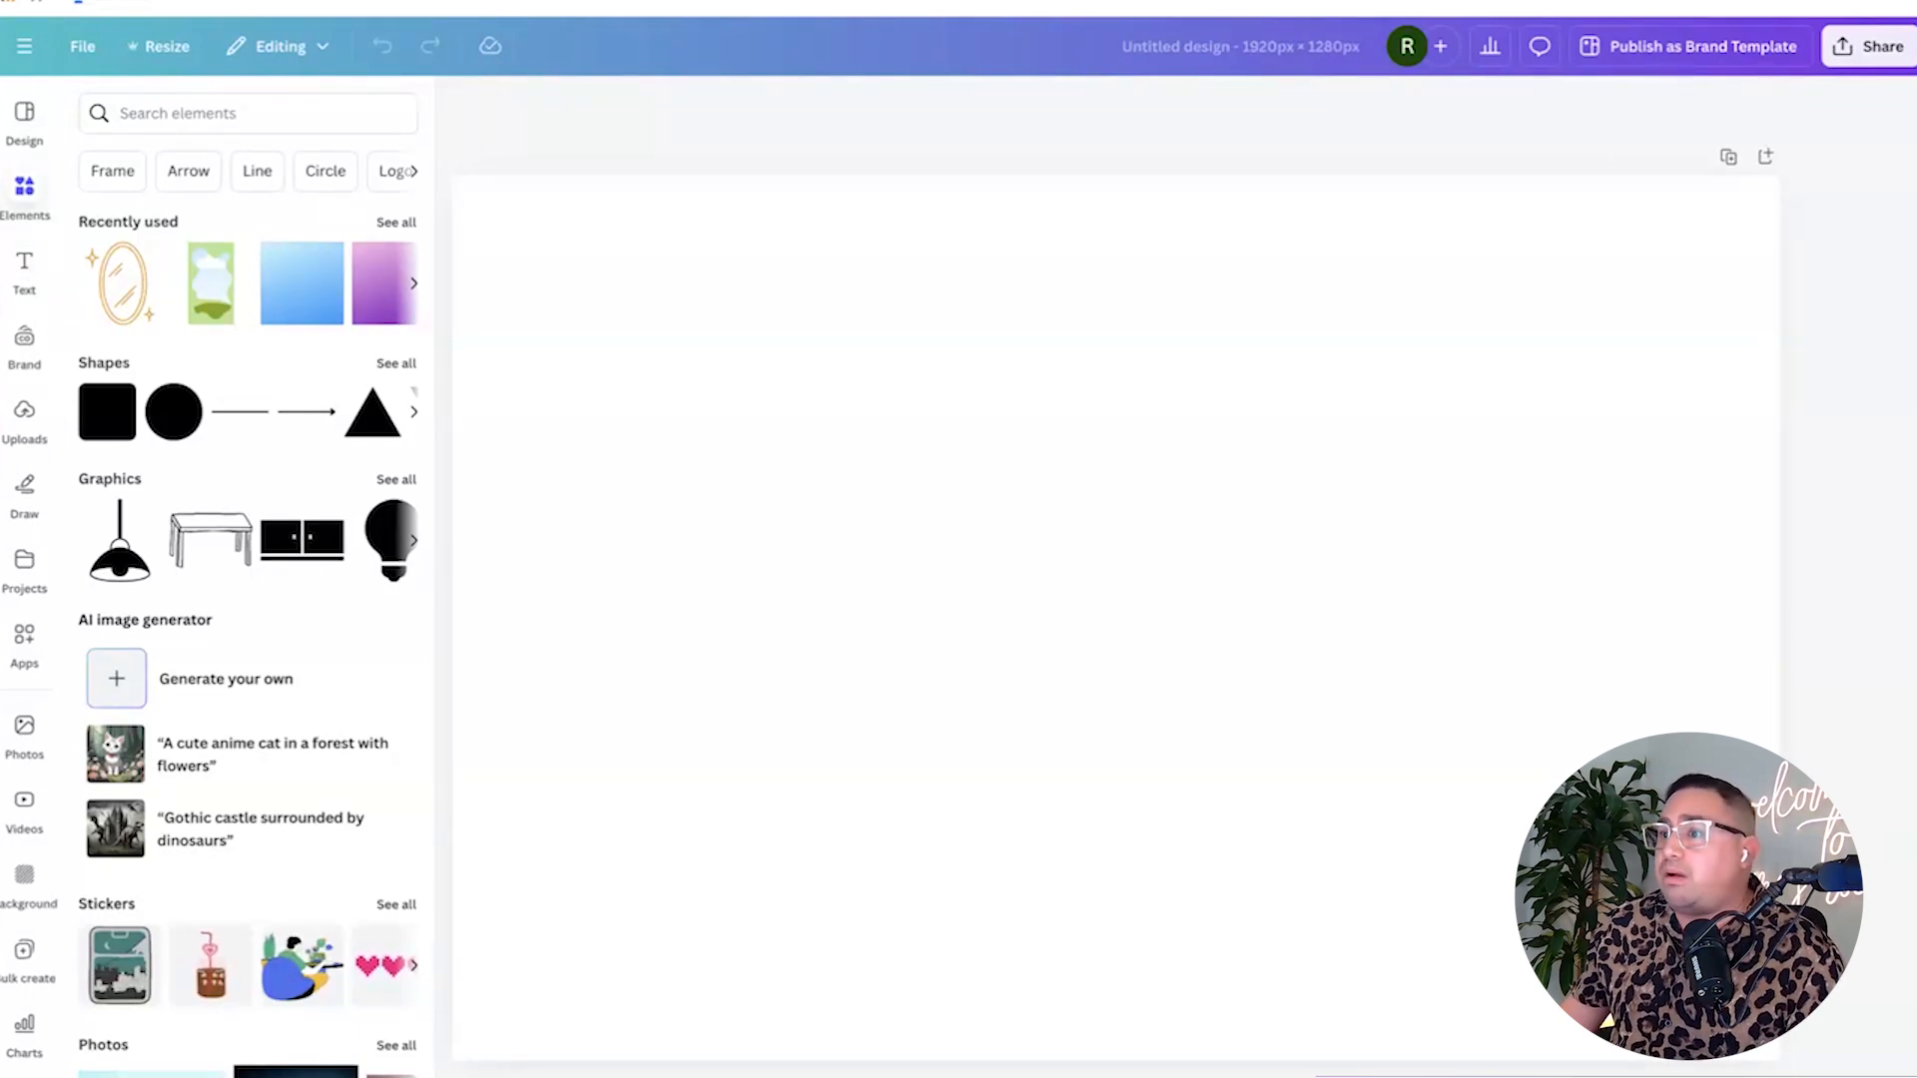
pyautogui.click(1115, 617)
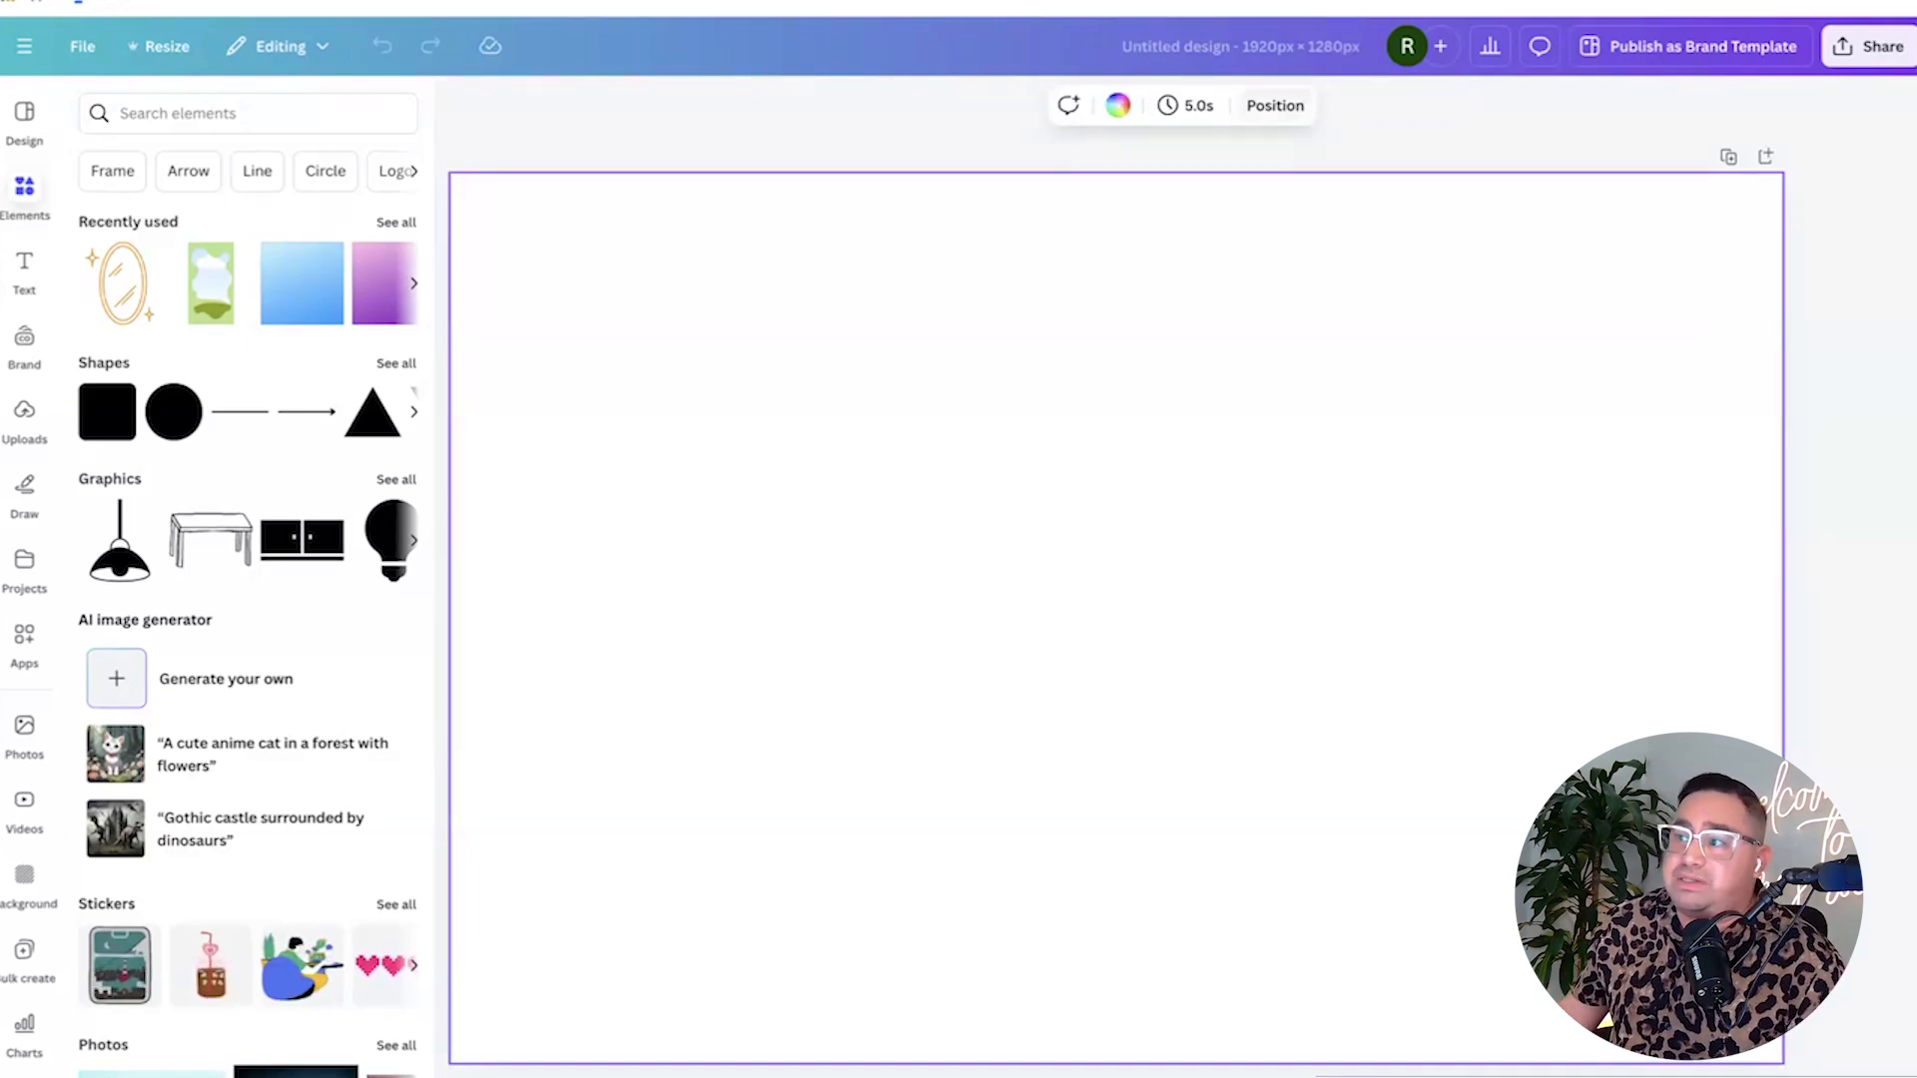
pyautogui.click(1274, 104)
pyautogui.click(165, 164)
pyautogui.click(334, 164)
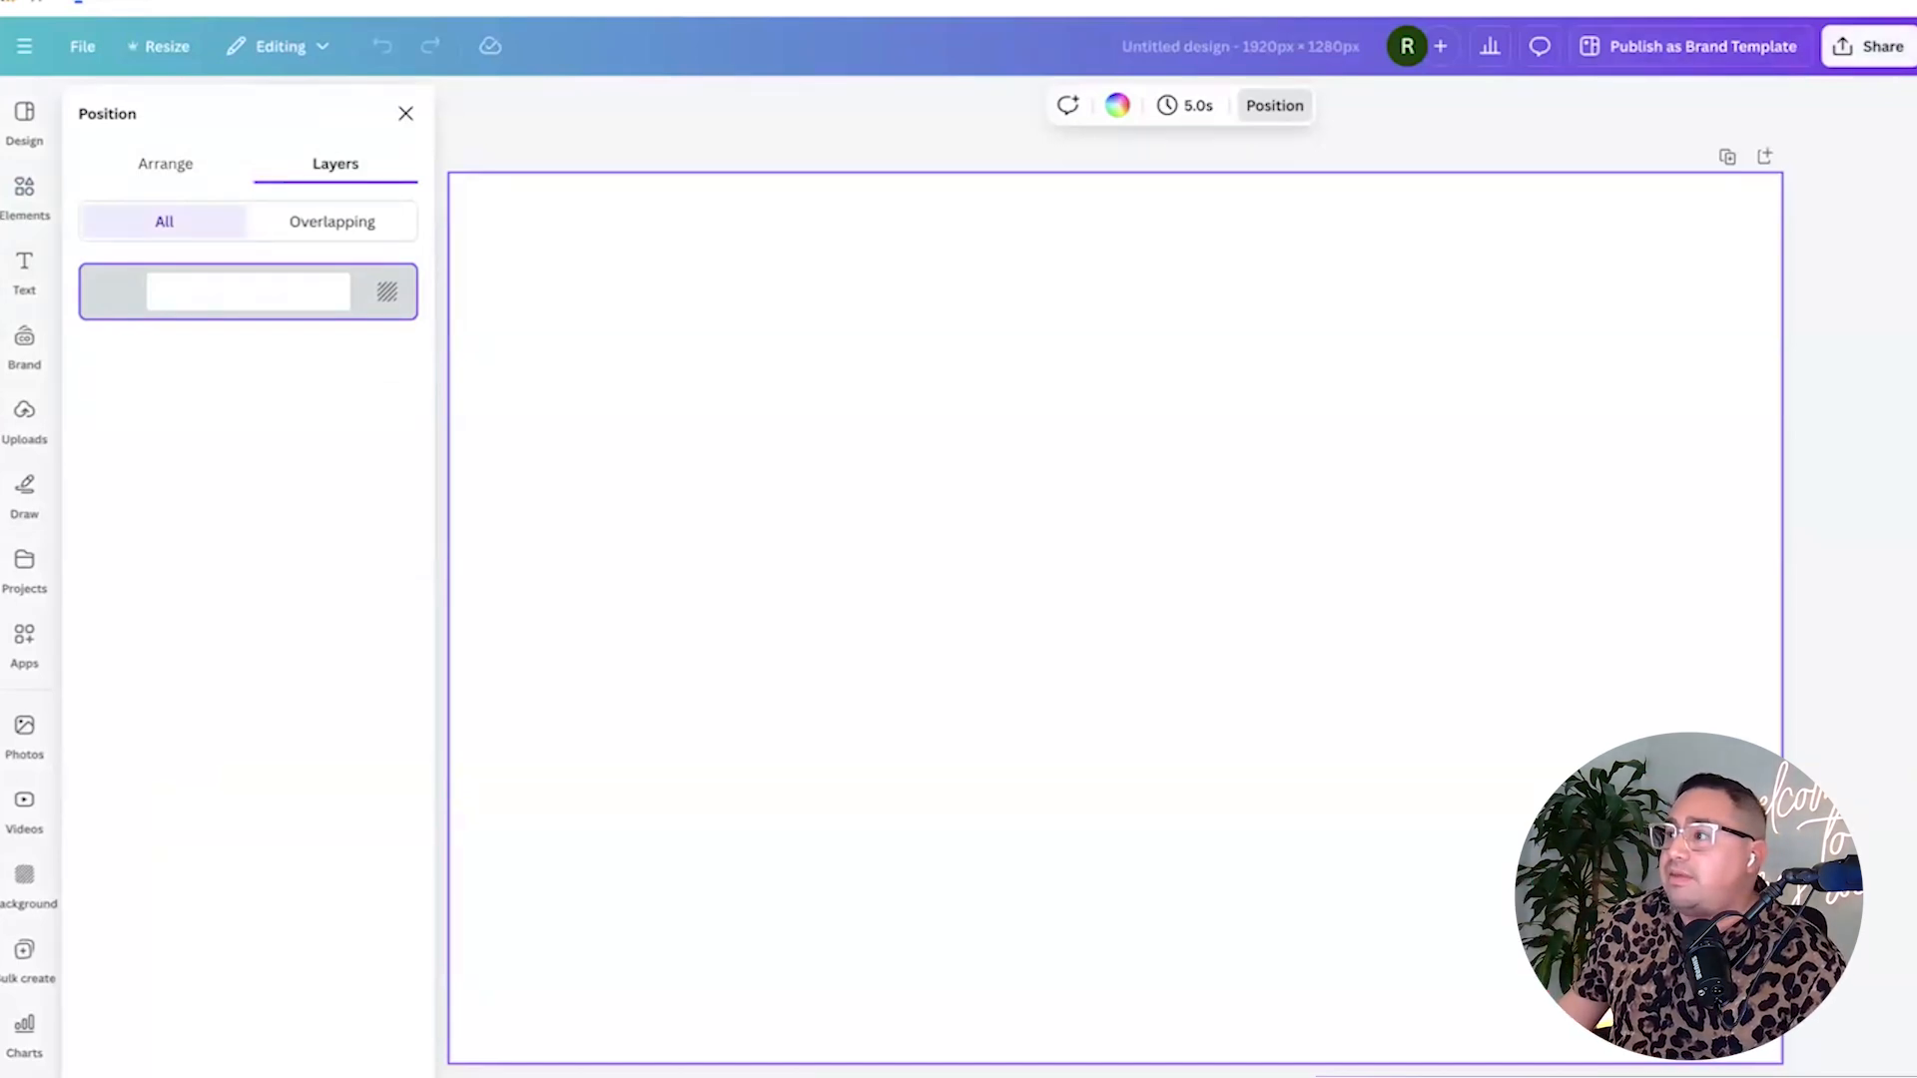
pyautogui.click(1869, 46)
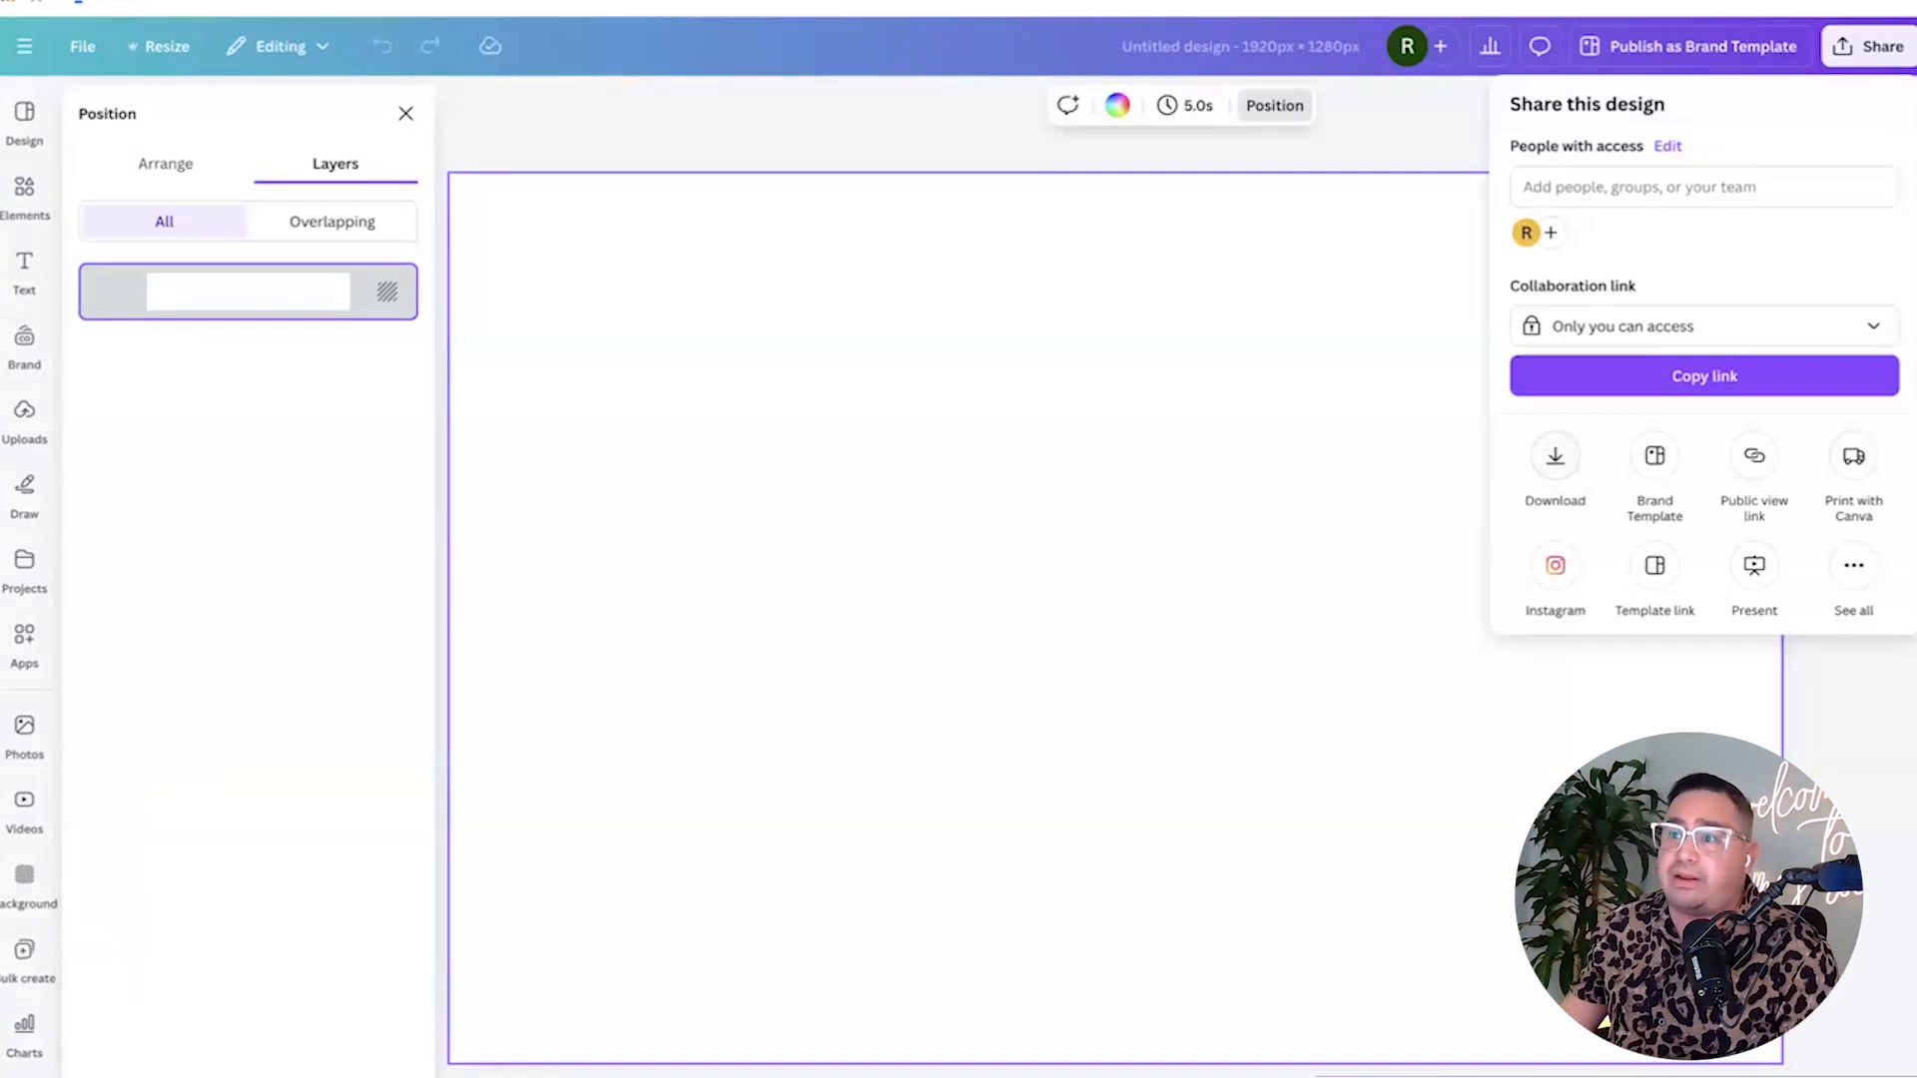
pyautogui.press('Escape')
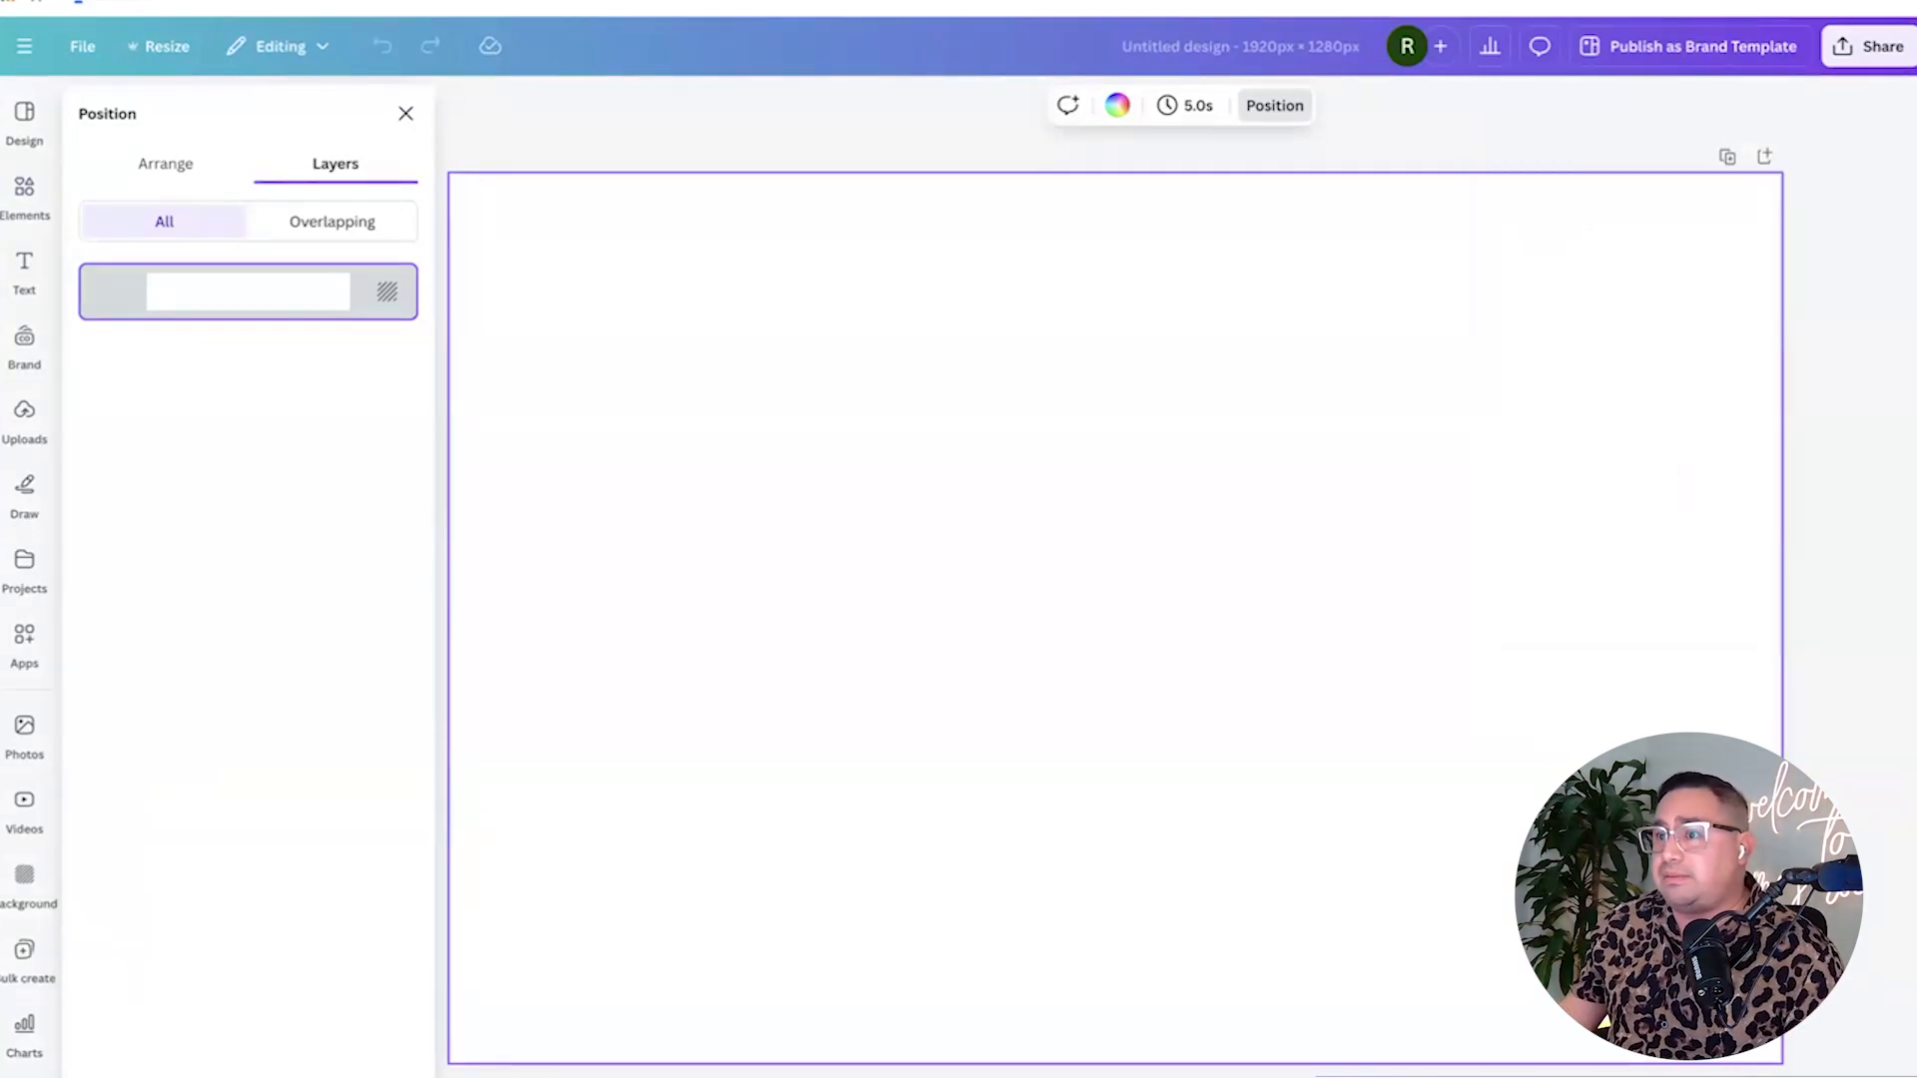
pyautogui.click(24, 197)
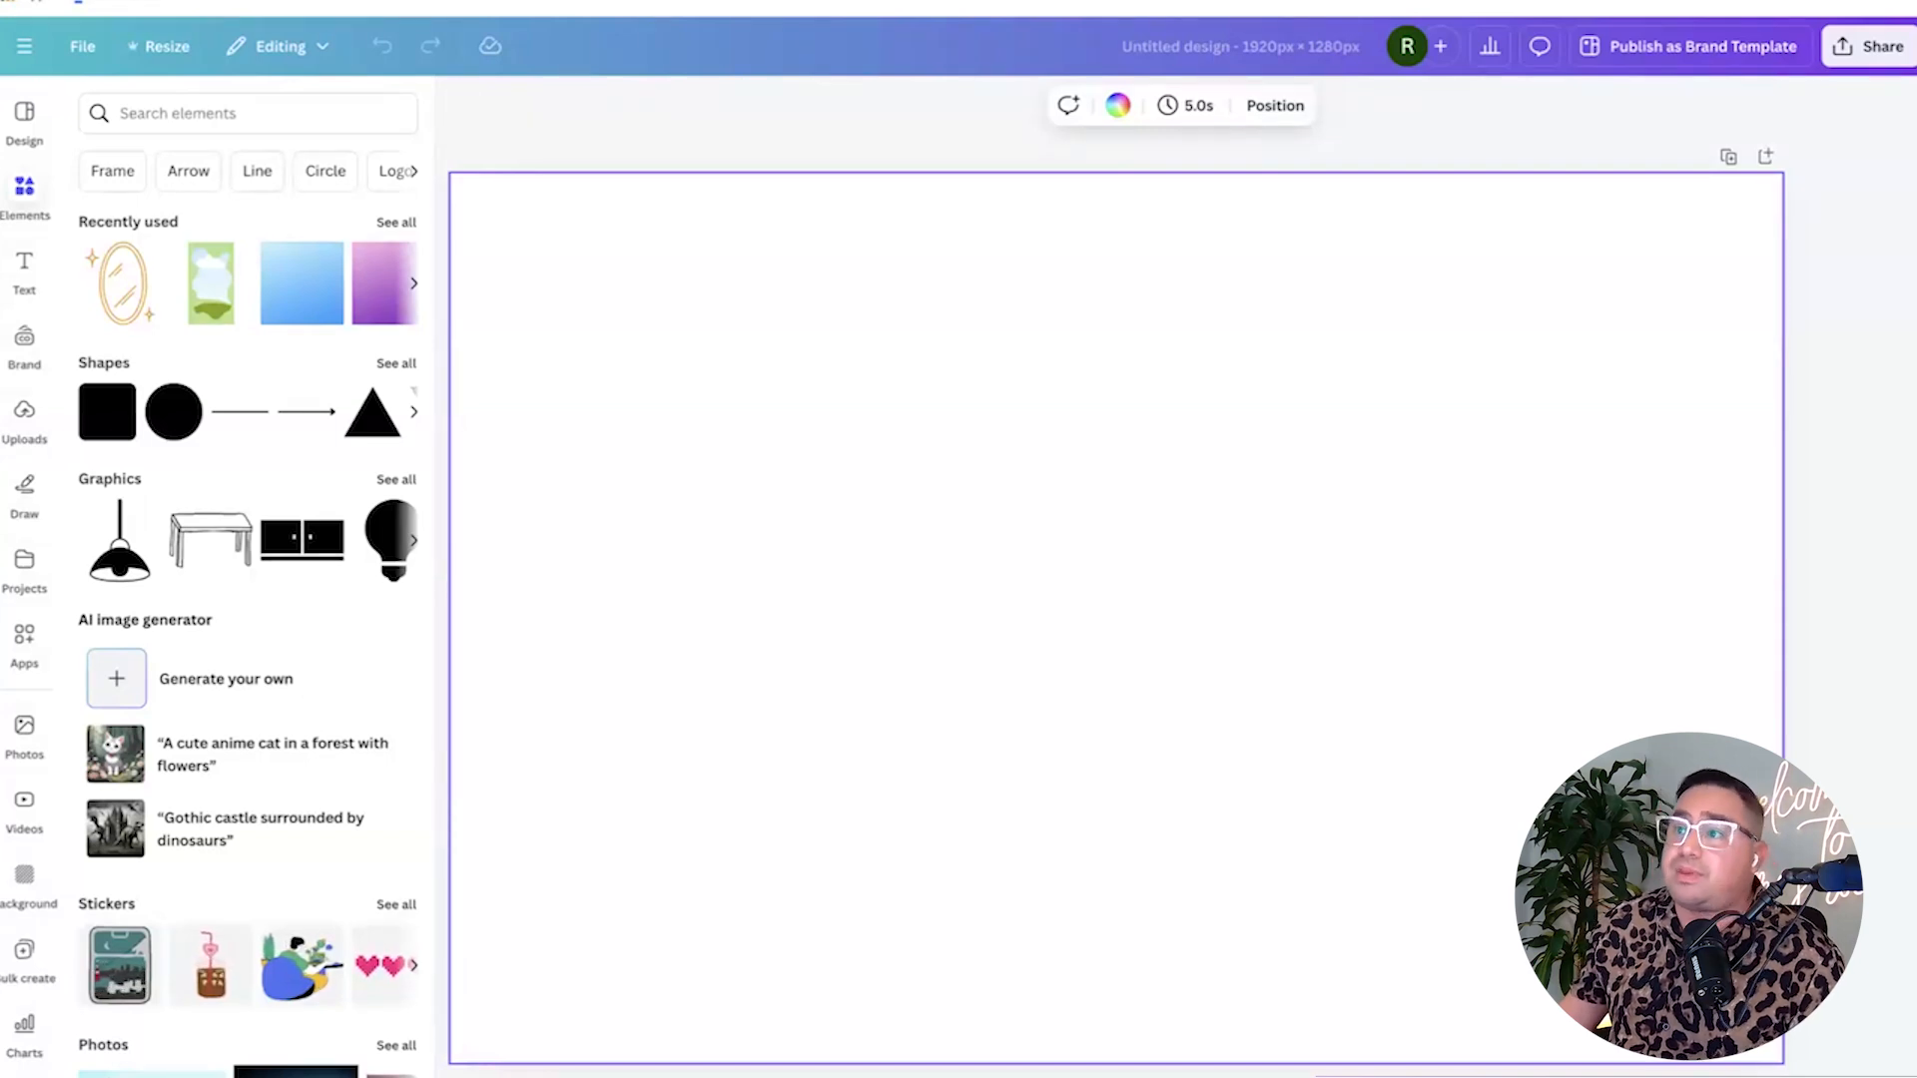
# In a new browser tab, go to the URBN Events portal and log in.
pyautogui.press('super+t')
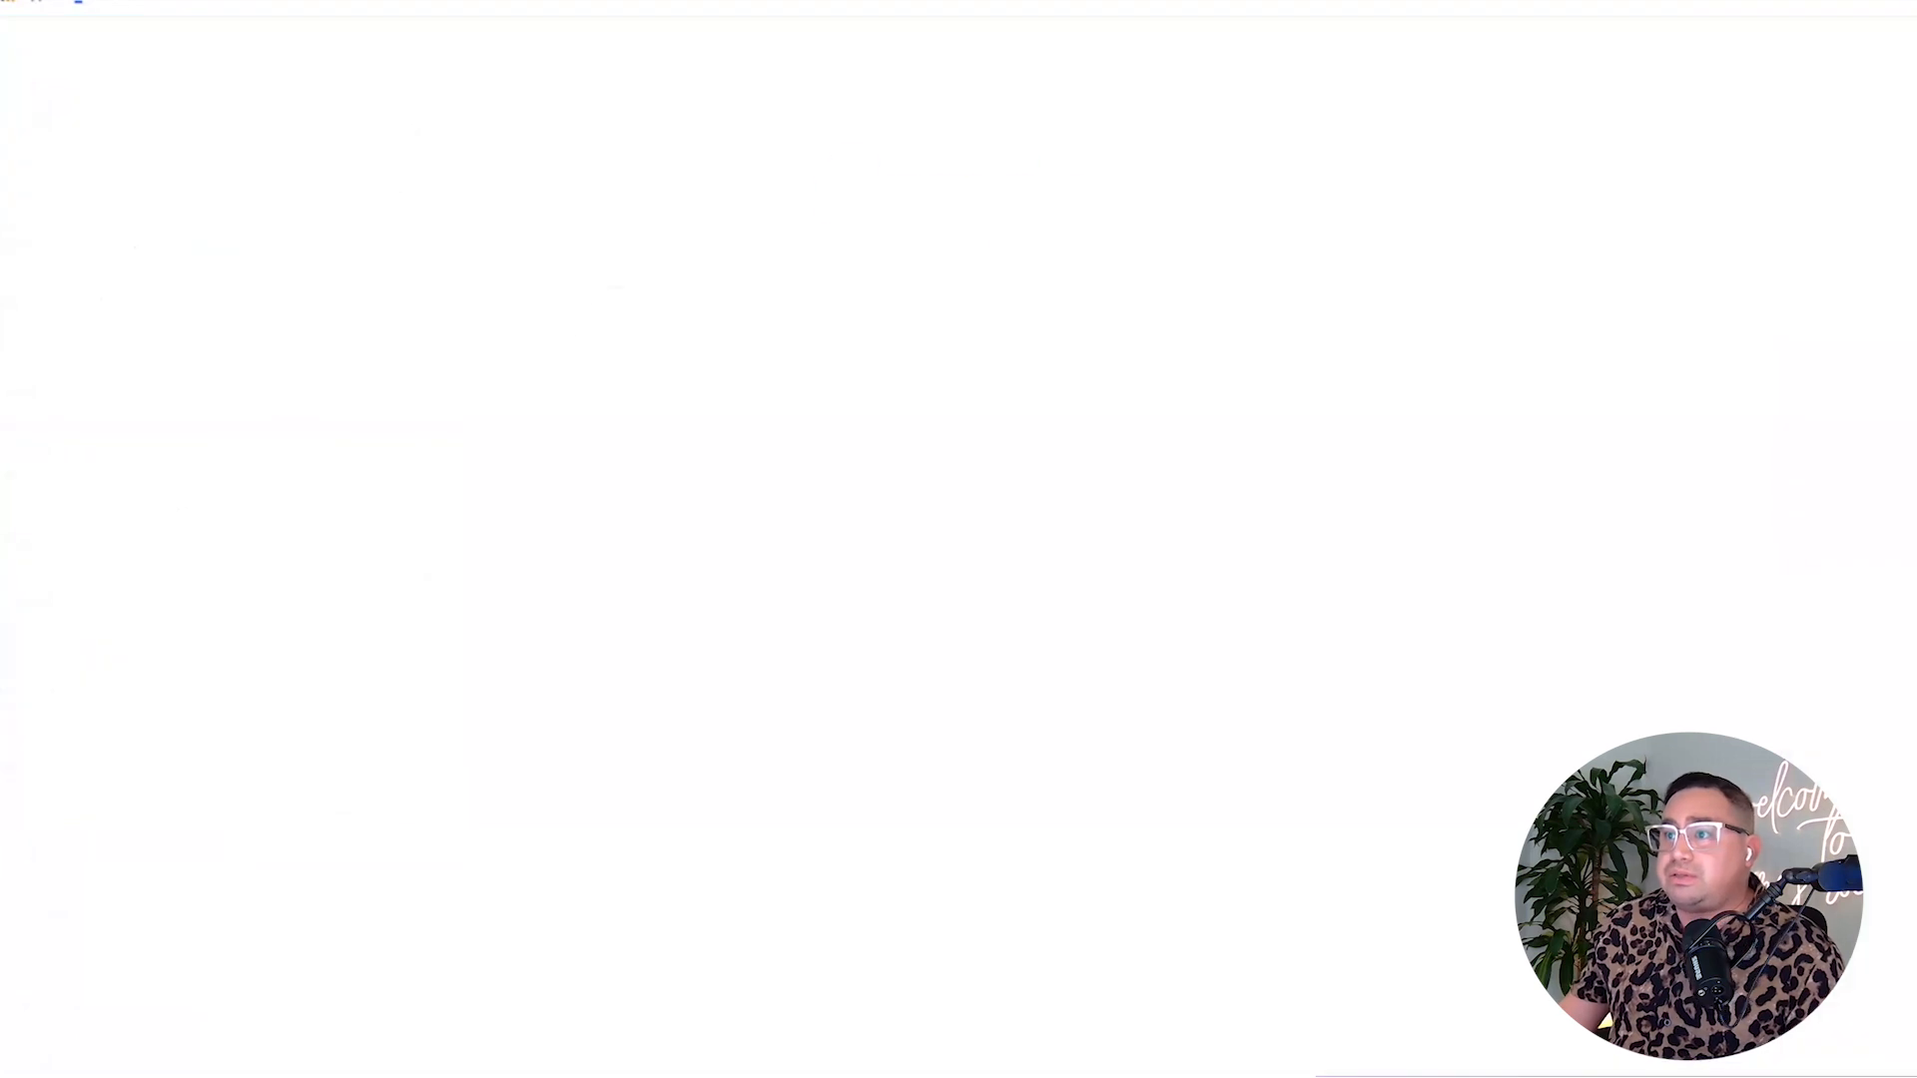
pyautogui.write('portal')
pyautogui.press('Return')
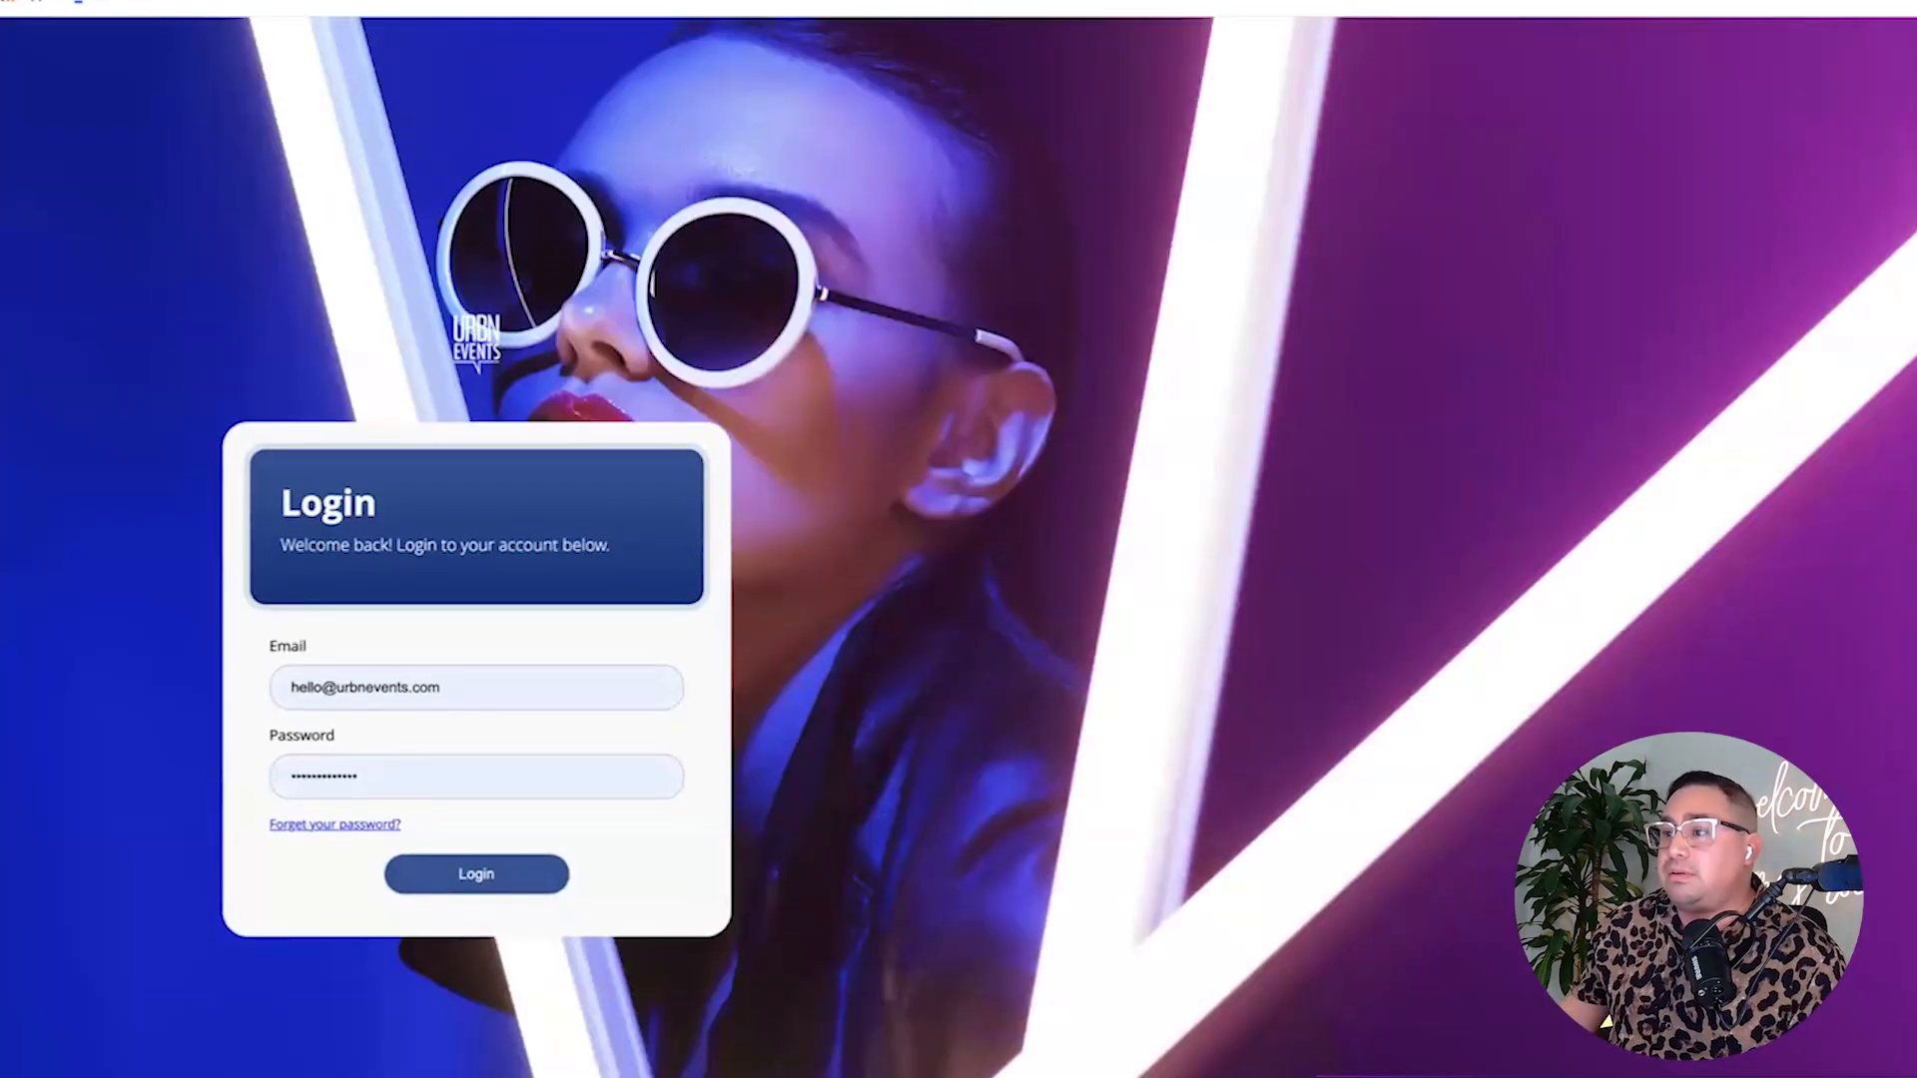
pyautogui.press('Return')
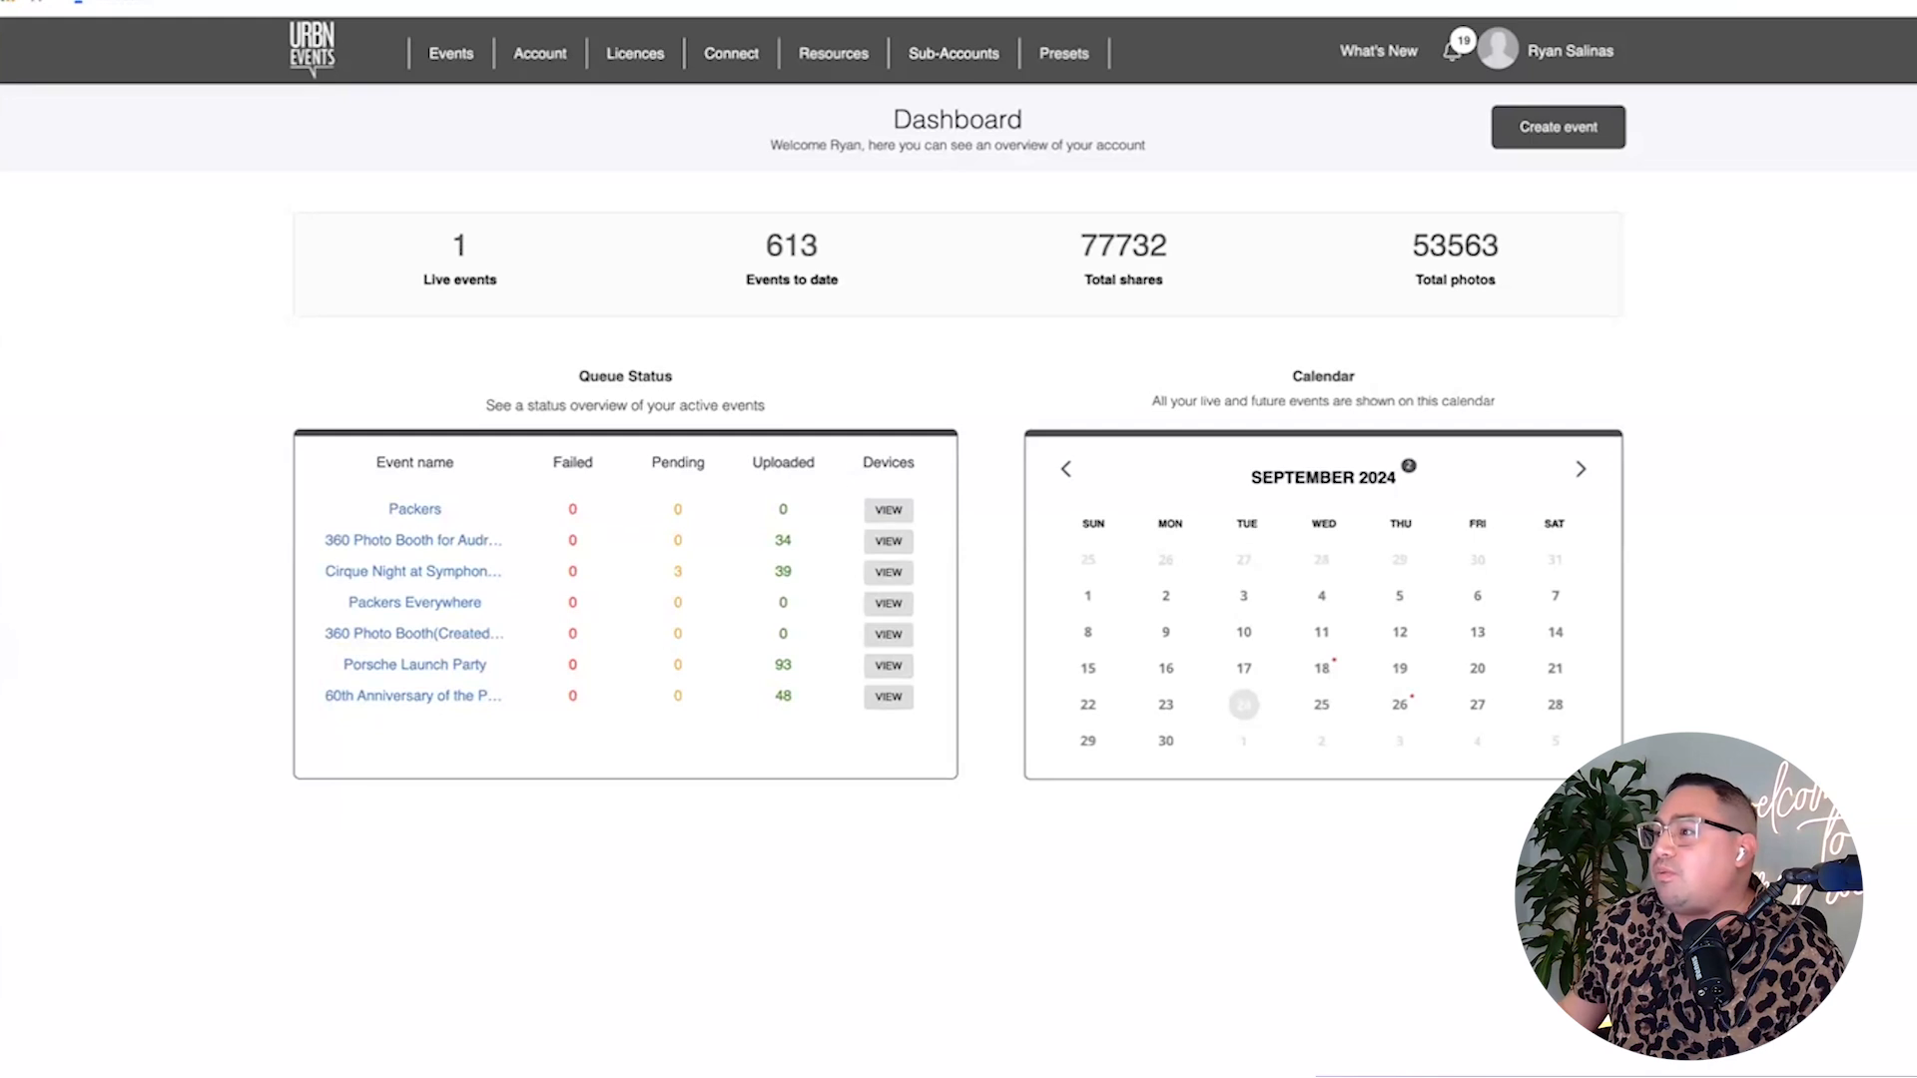
# Start a new event from the saved '360 Photo Booth' template in My Event Templates.
pyautogui.click(1558, 127)
pyautogui.click(1106, 217)
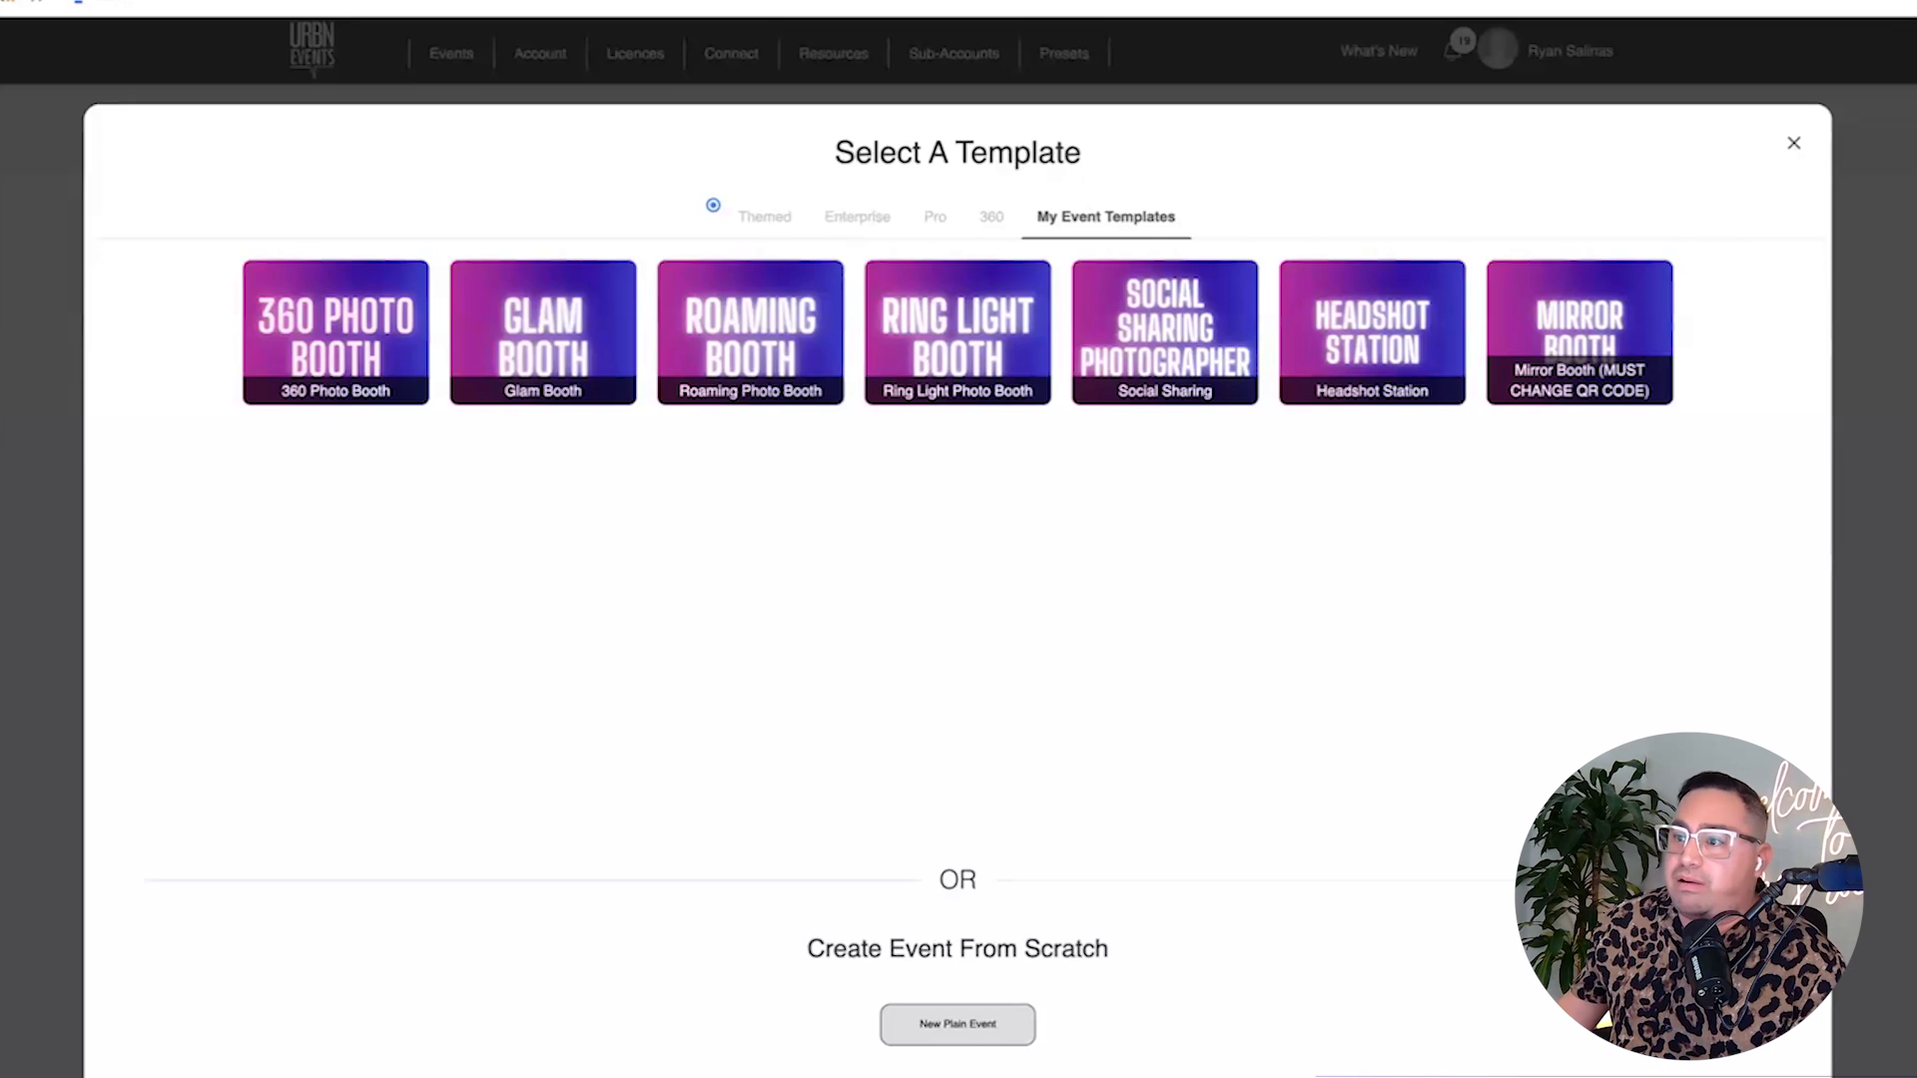
pyautogui.click(335, 332)
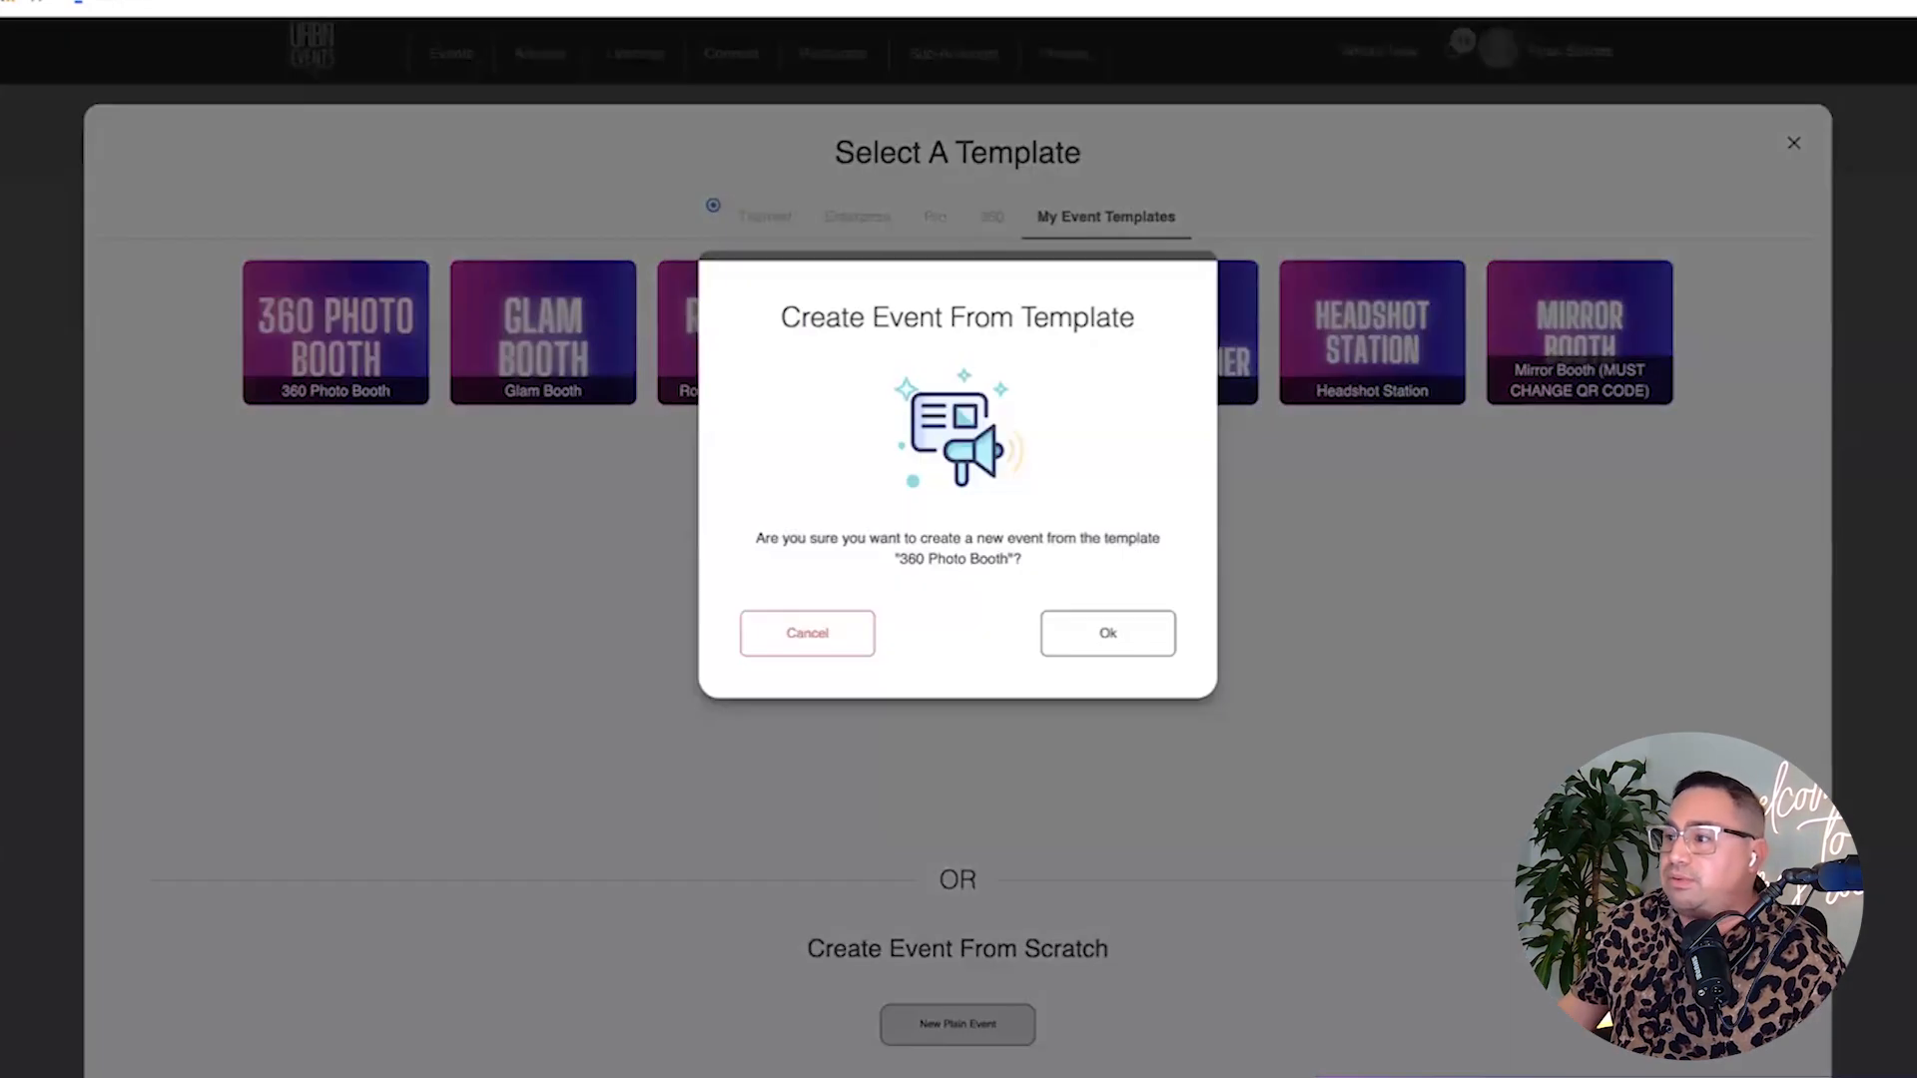
pyautogui.click(1107, 632)
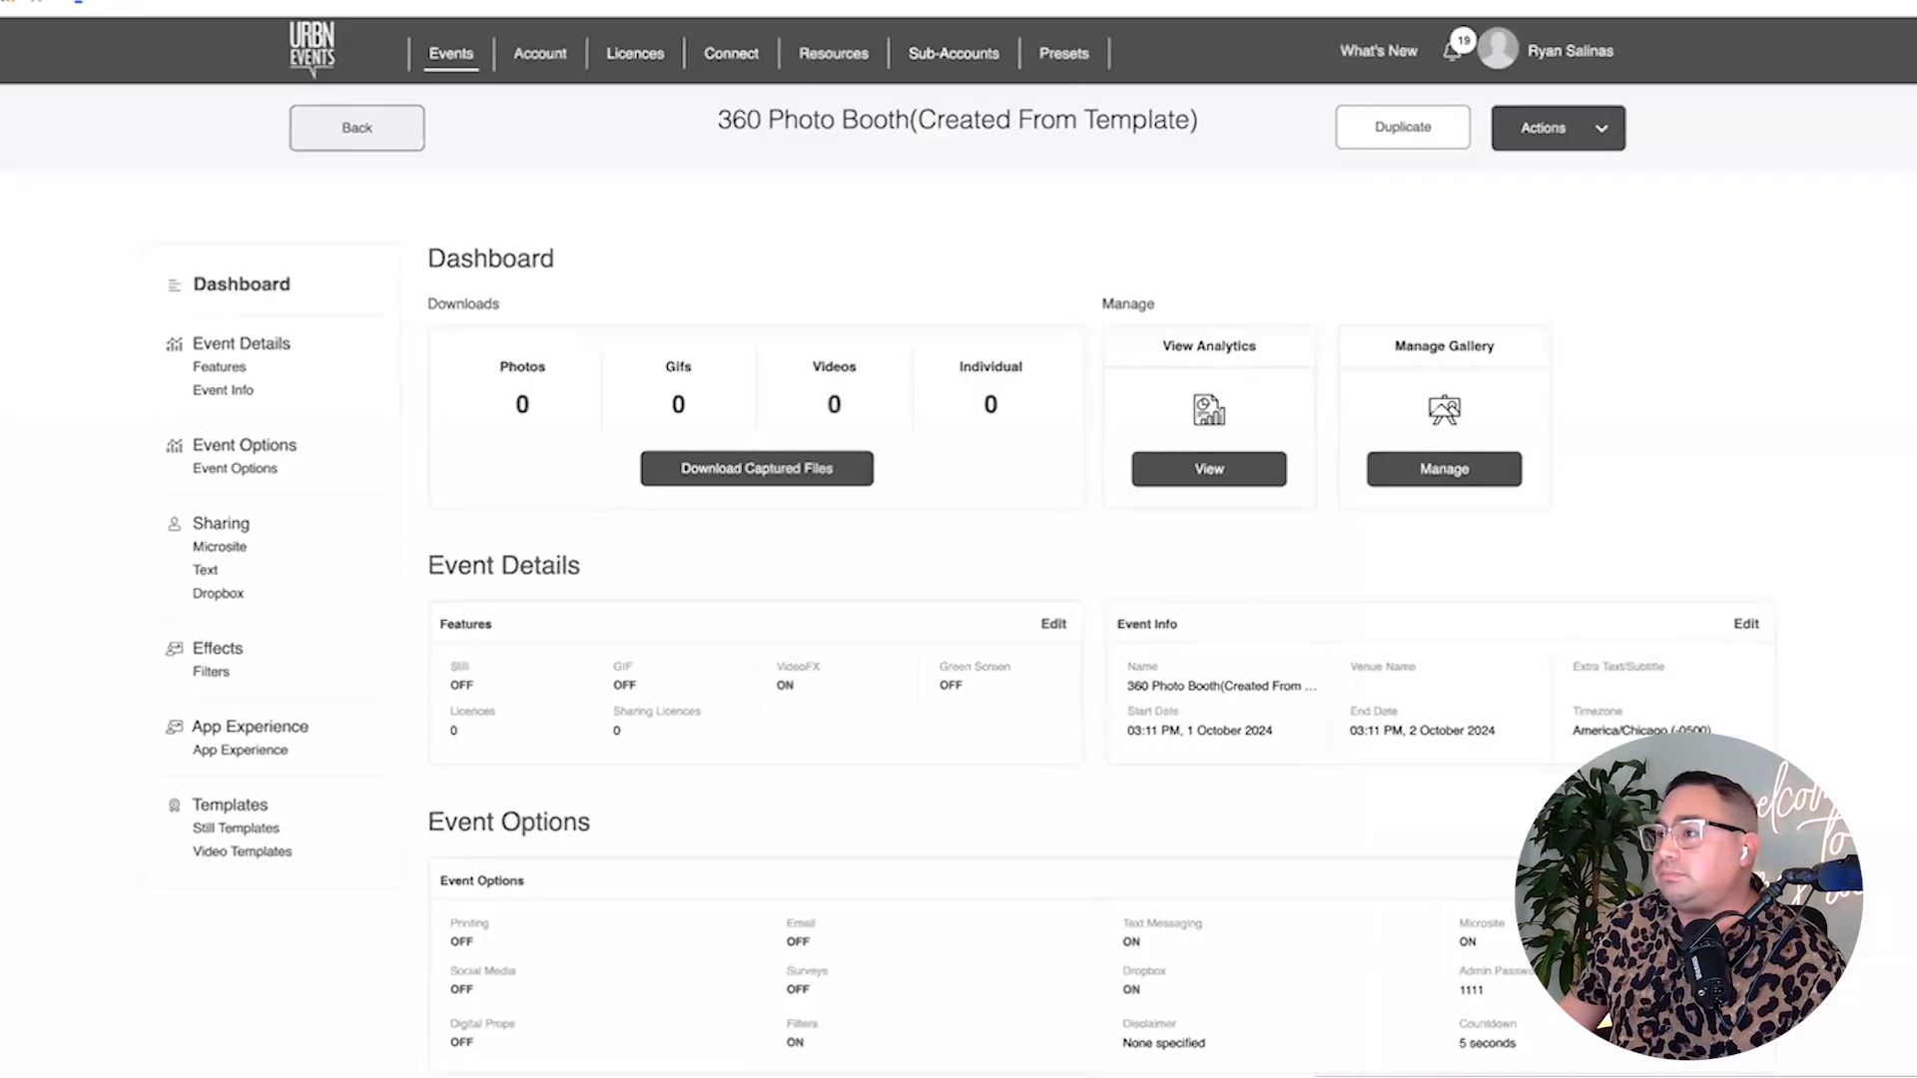
# Rename the event to TEST in its event info and save.
pyautogui.click(1745, 624)
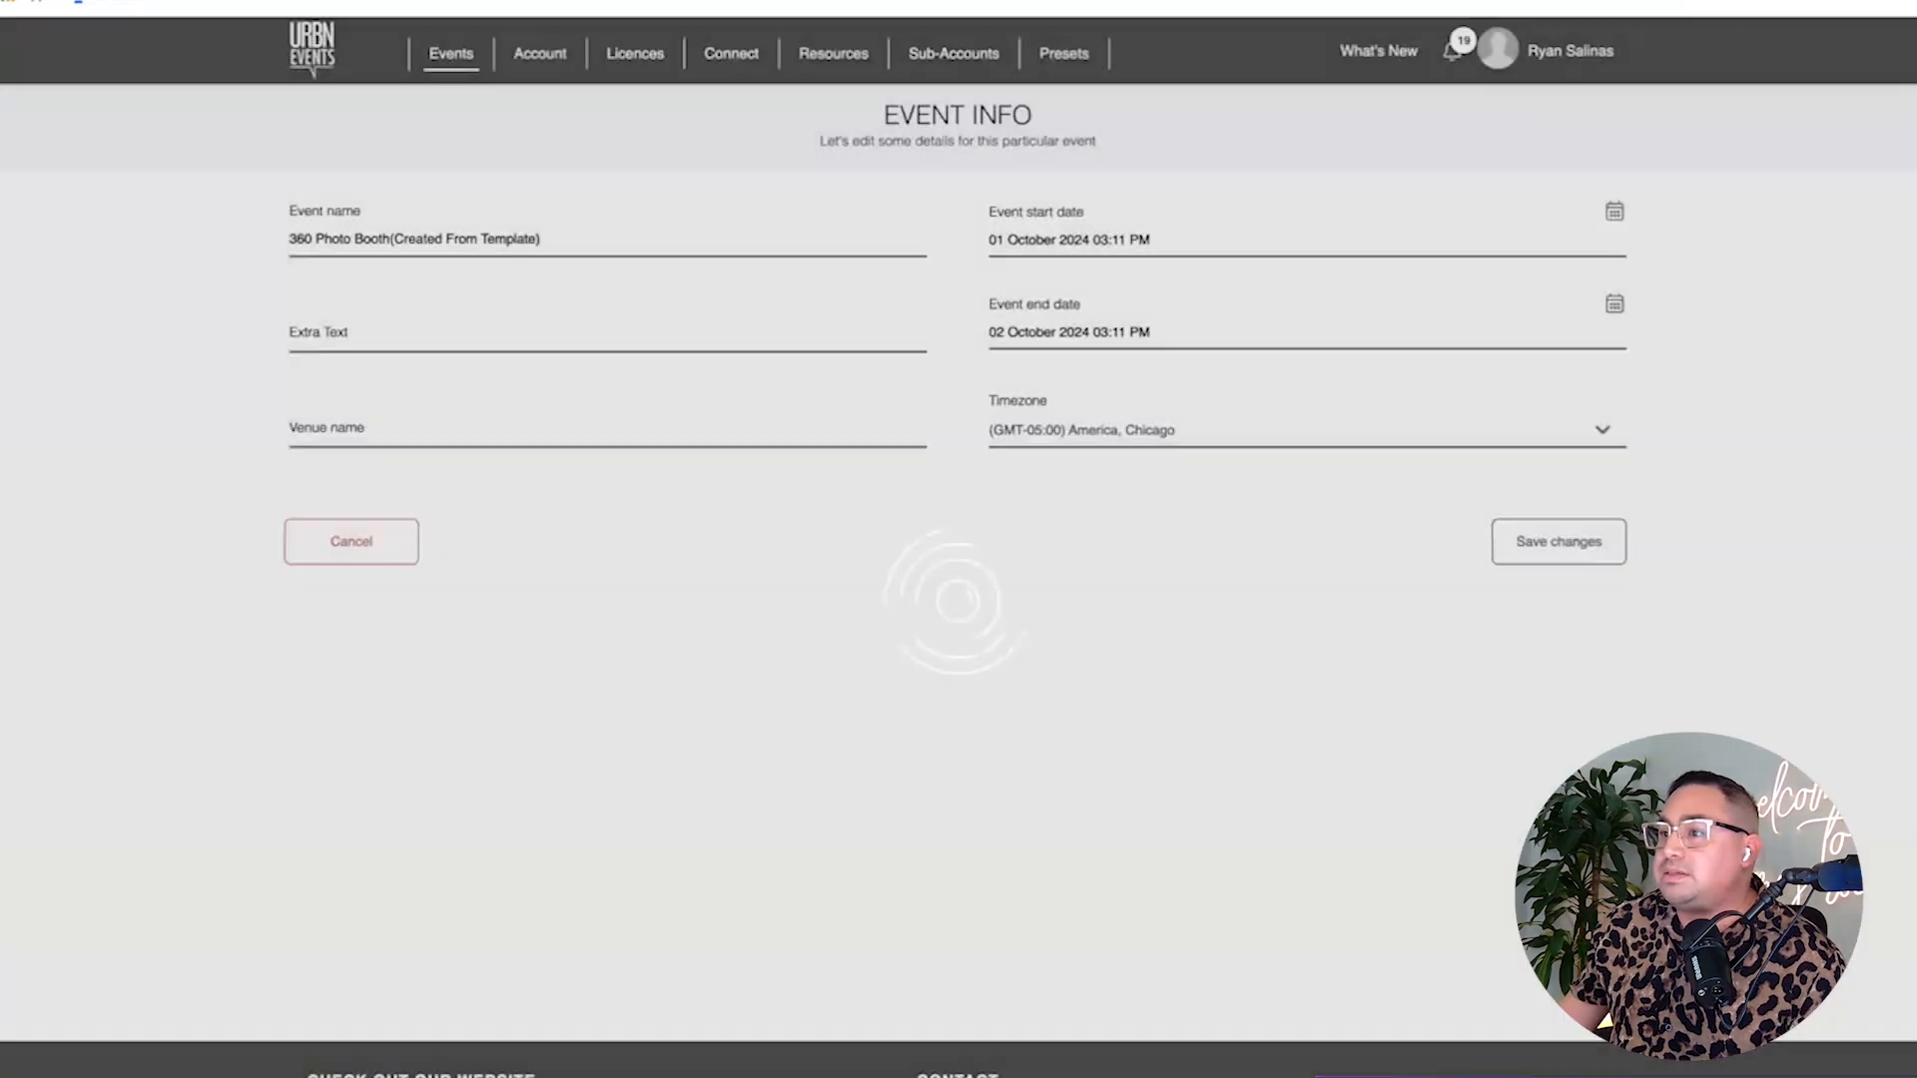
pyautogui.tripleClick(413, 238)
pyautogui.write('TEST')
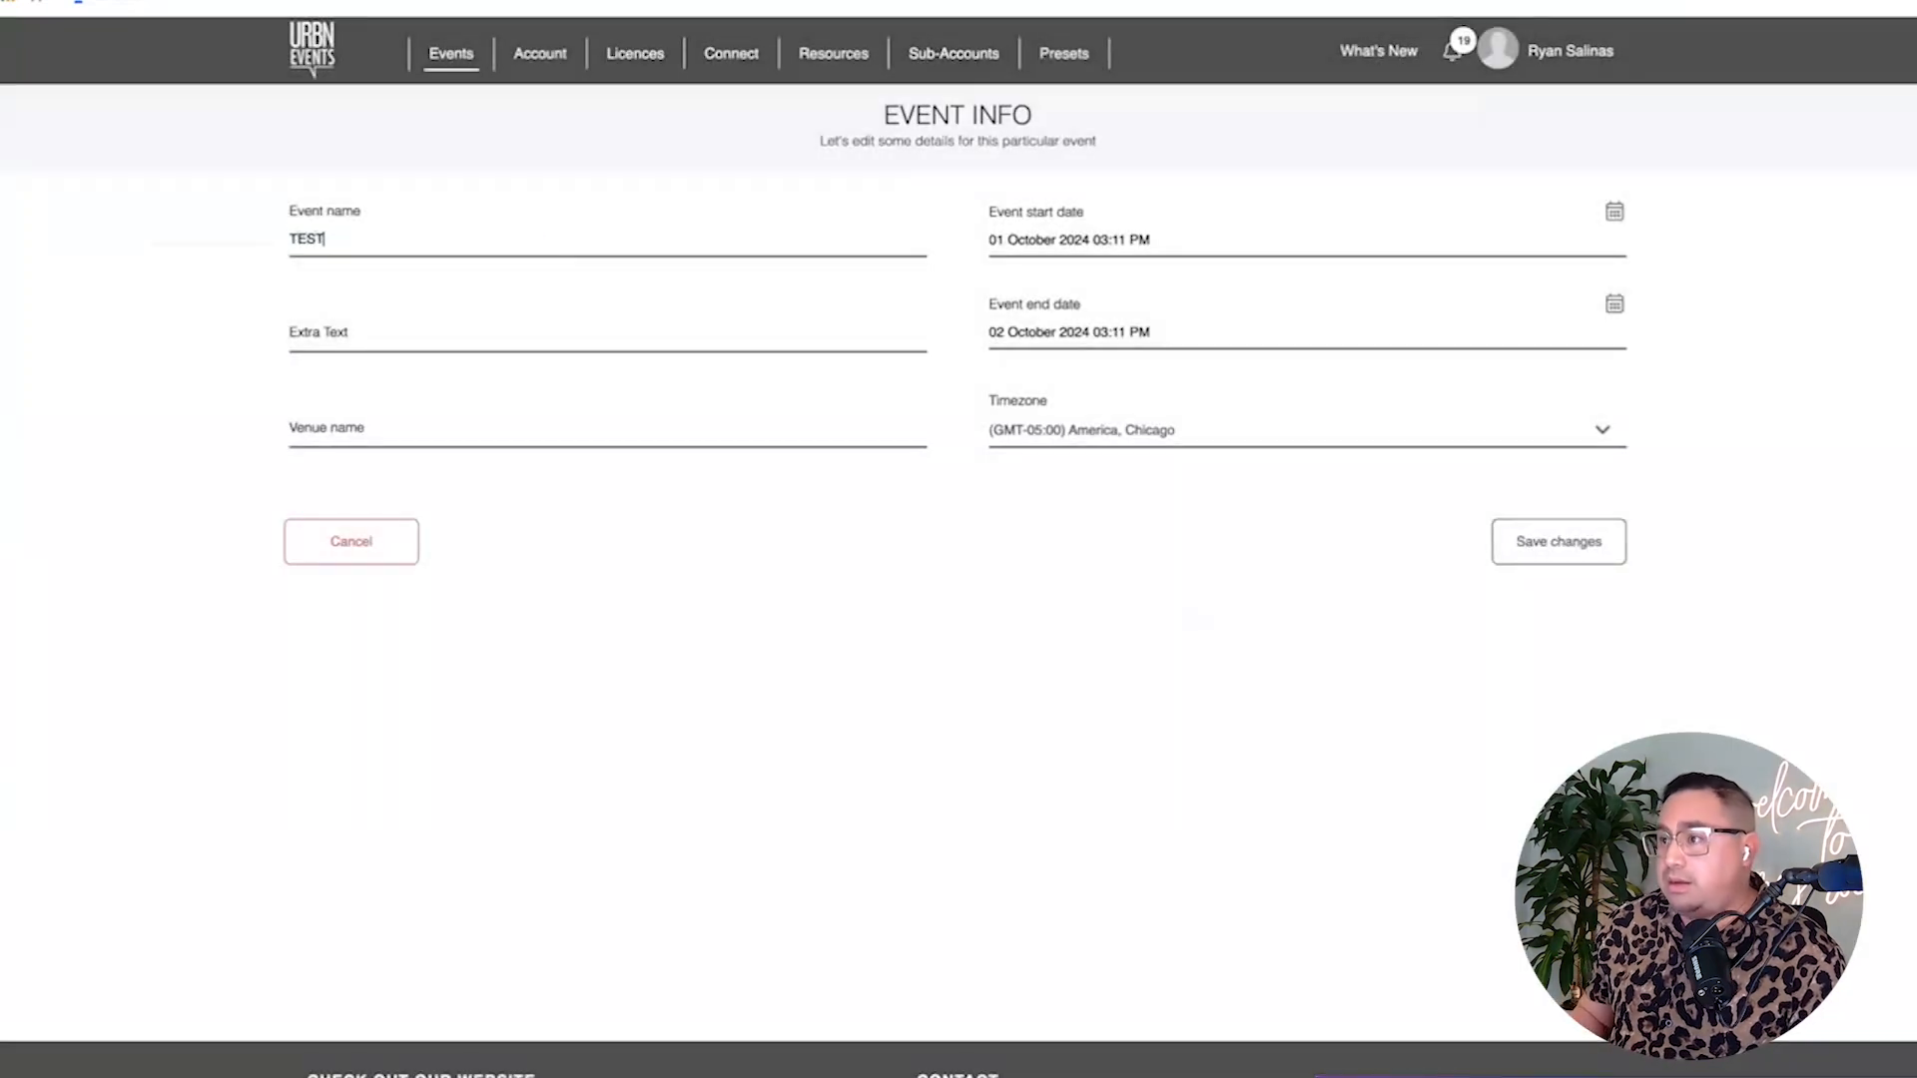
pyautogui.click(1575, 544)
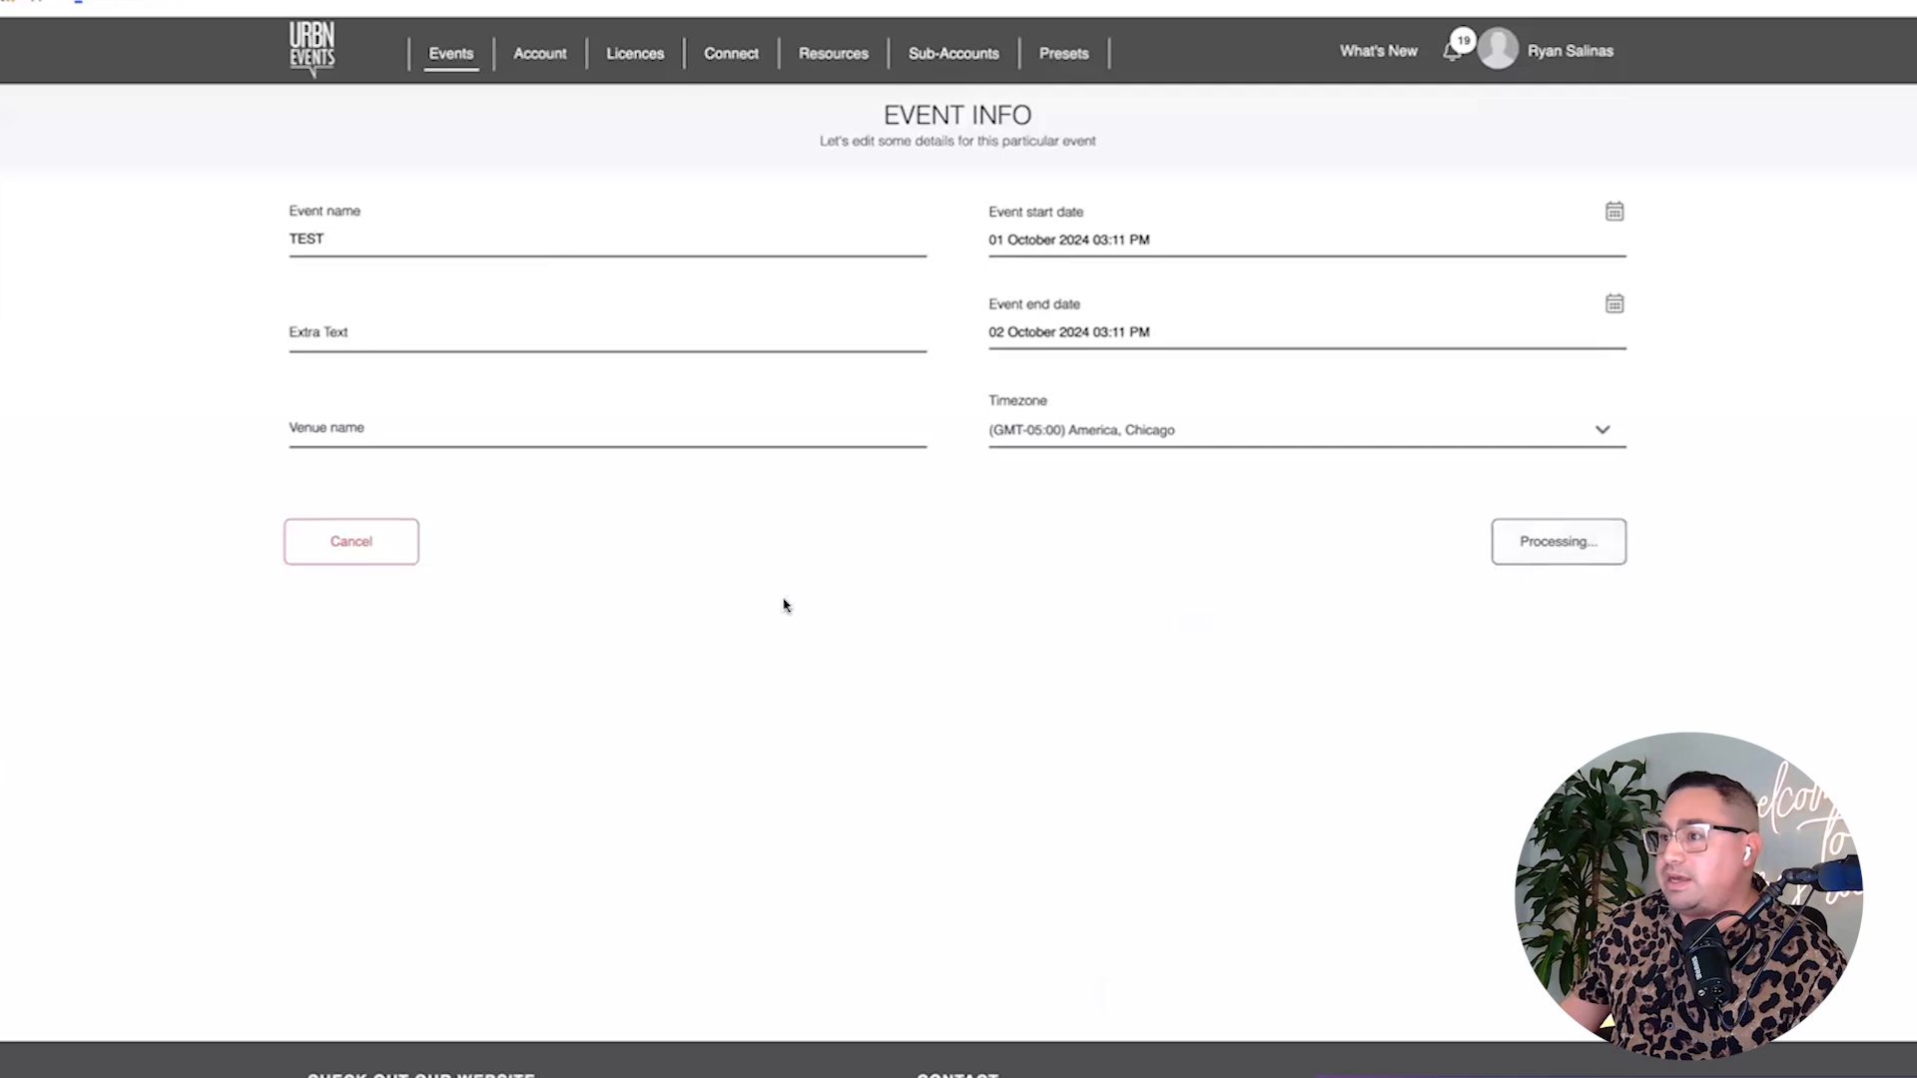
# Append ' - TEST' to the Dropbox upload folder, making it '360 Photo Booth - TEST', and save.
pyautogui.scroll(-10, 859, 619)
pyautogui.scroll(-4, 820, 617)
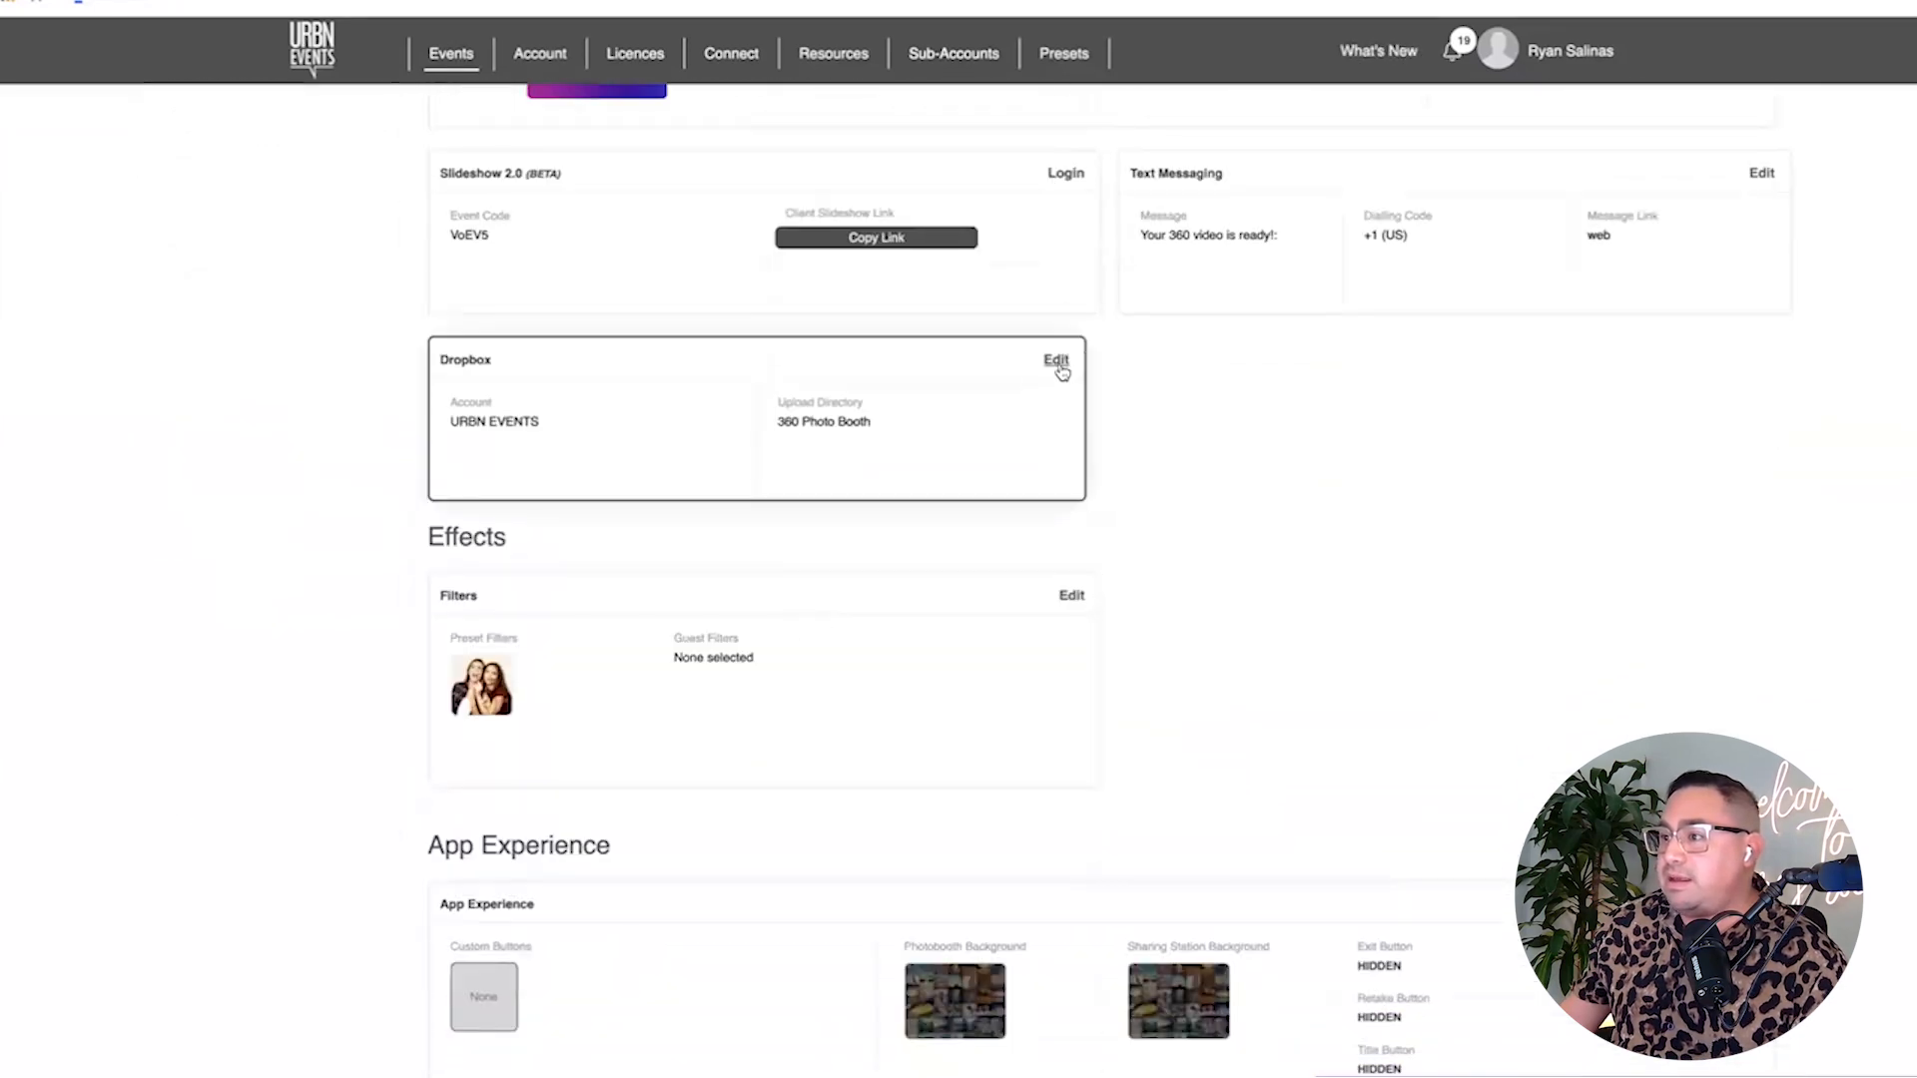
pyautogui.click(1056, 361)
pyautogui.click(532, 336)
pyautogui.write('- TEST')
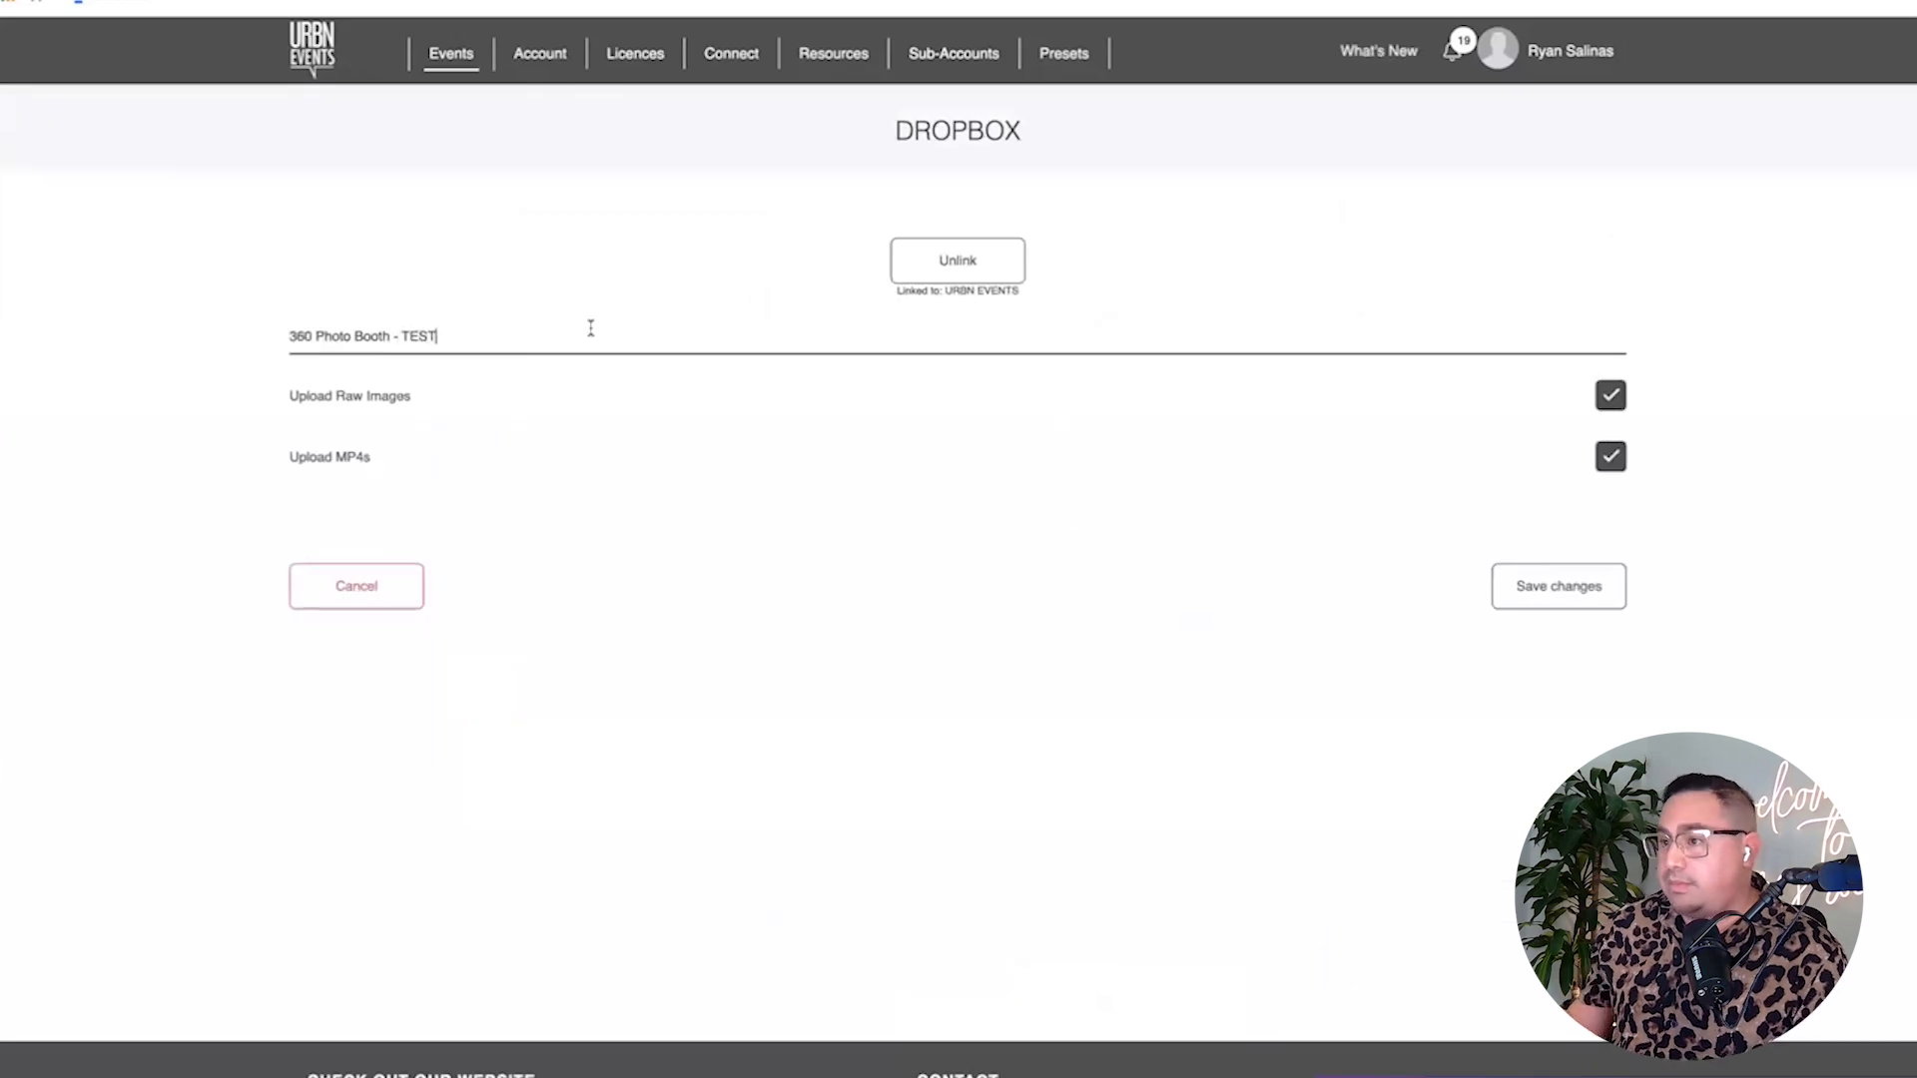
pyautogui.click(1519, 599)
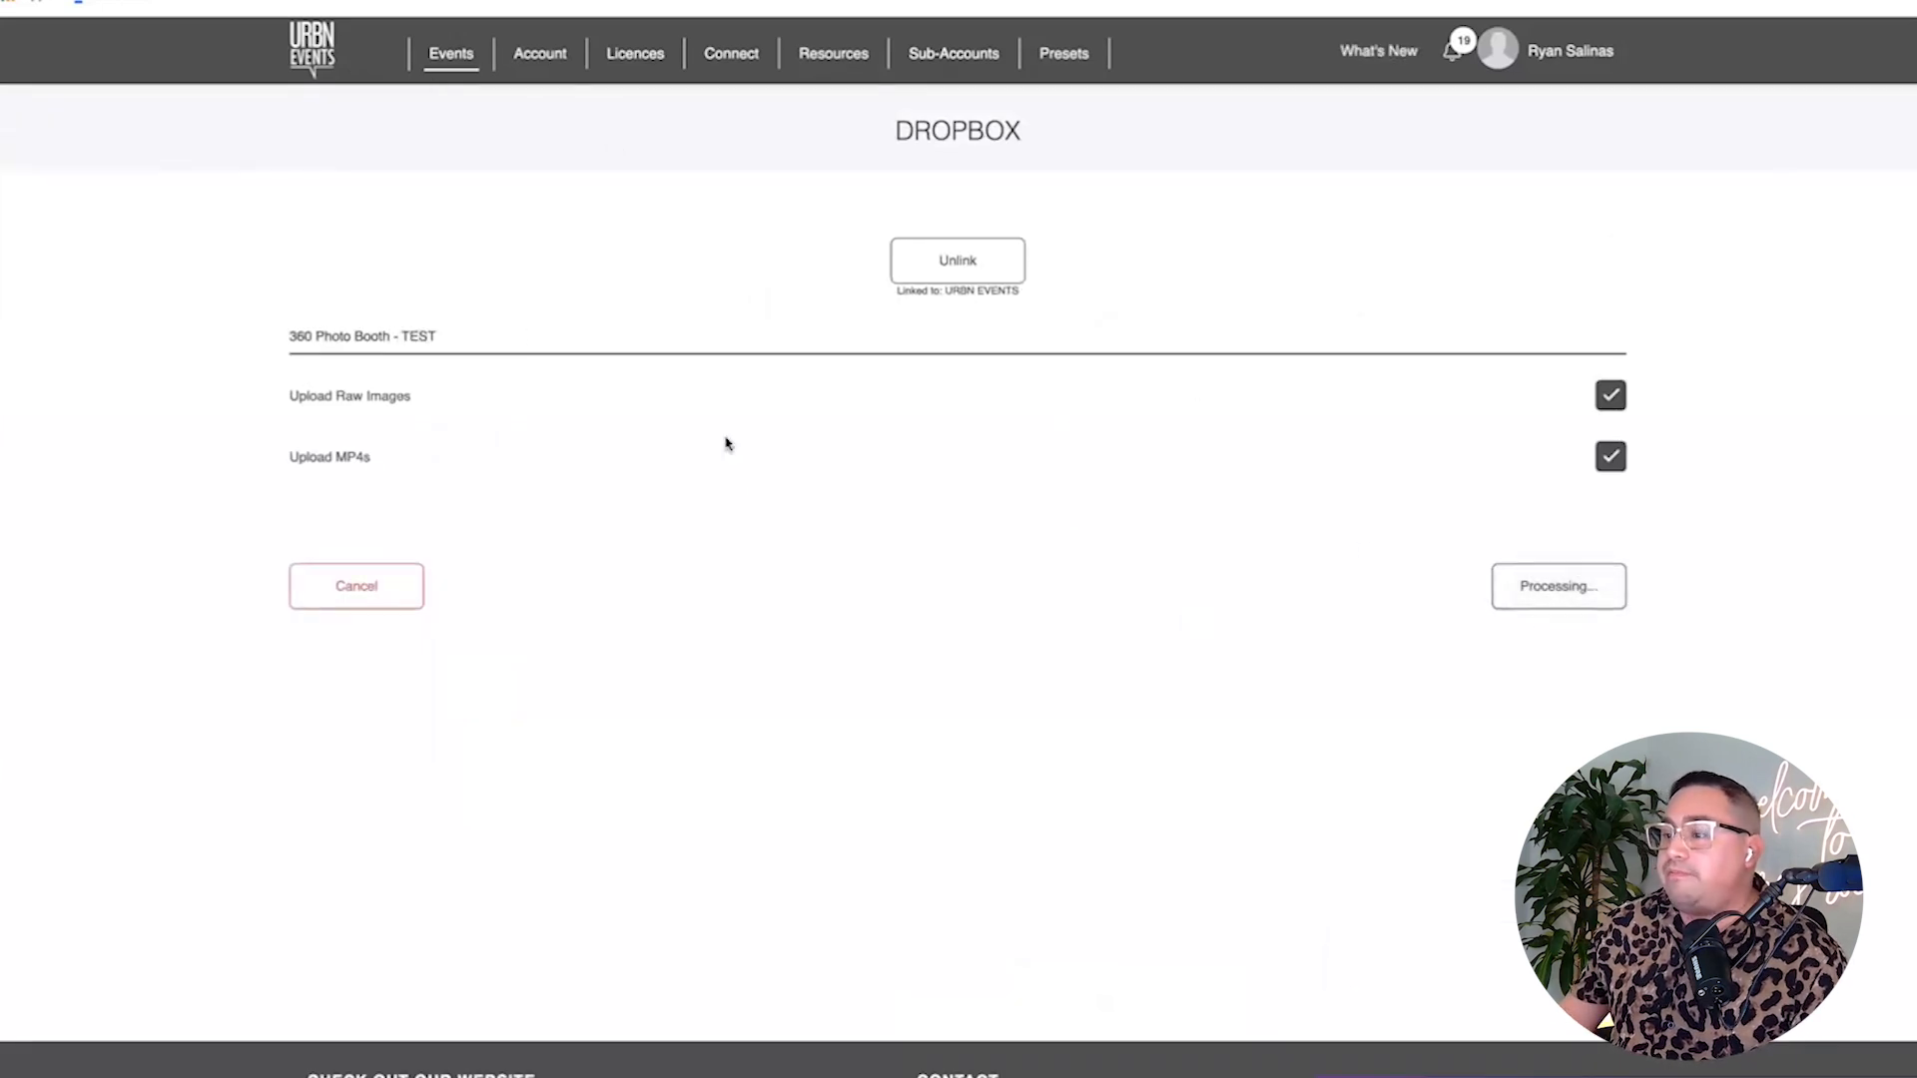
pyautogui.scroll(-15, 899, 560)
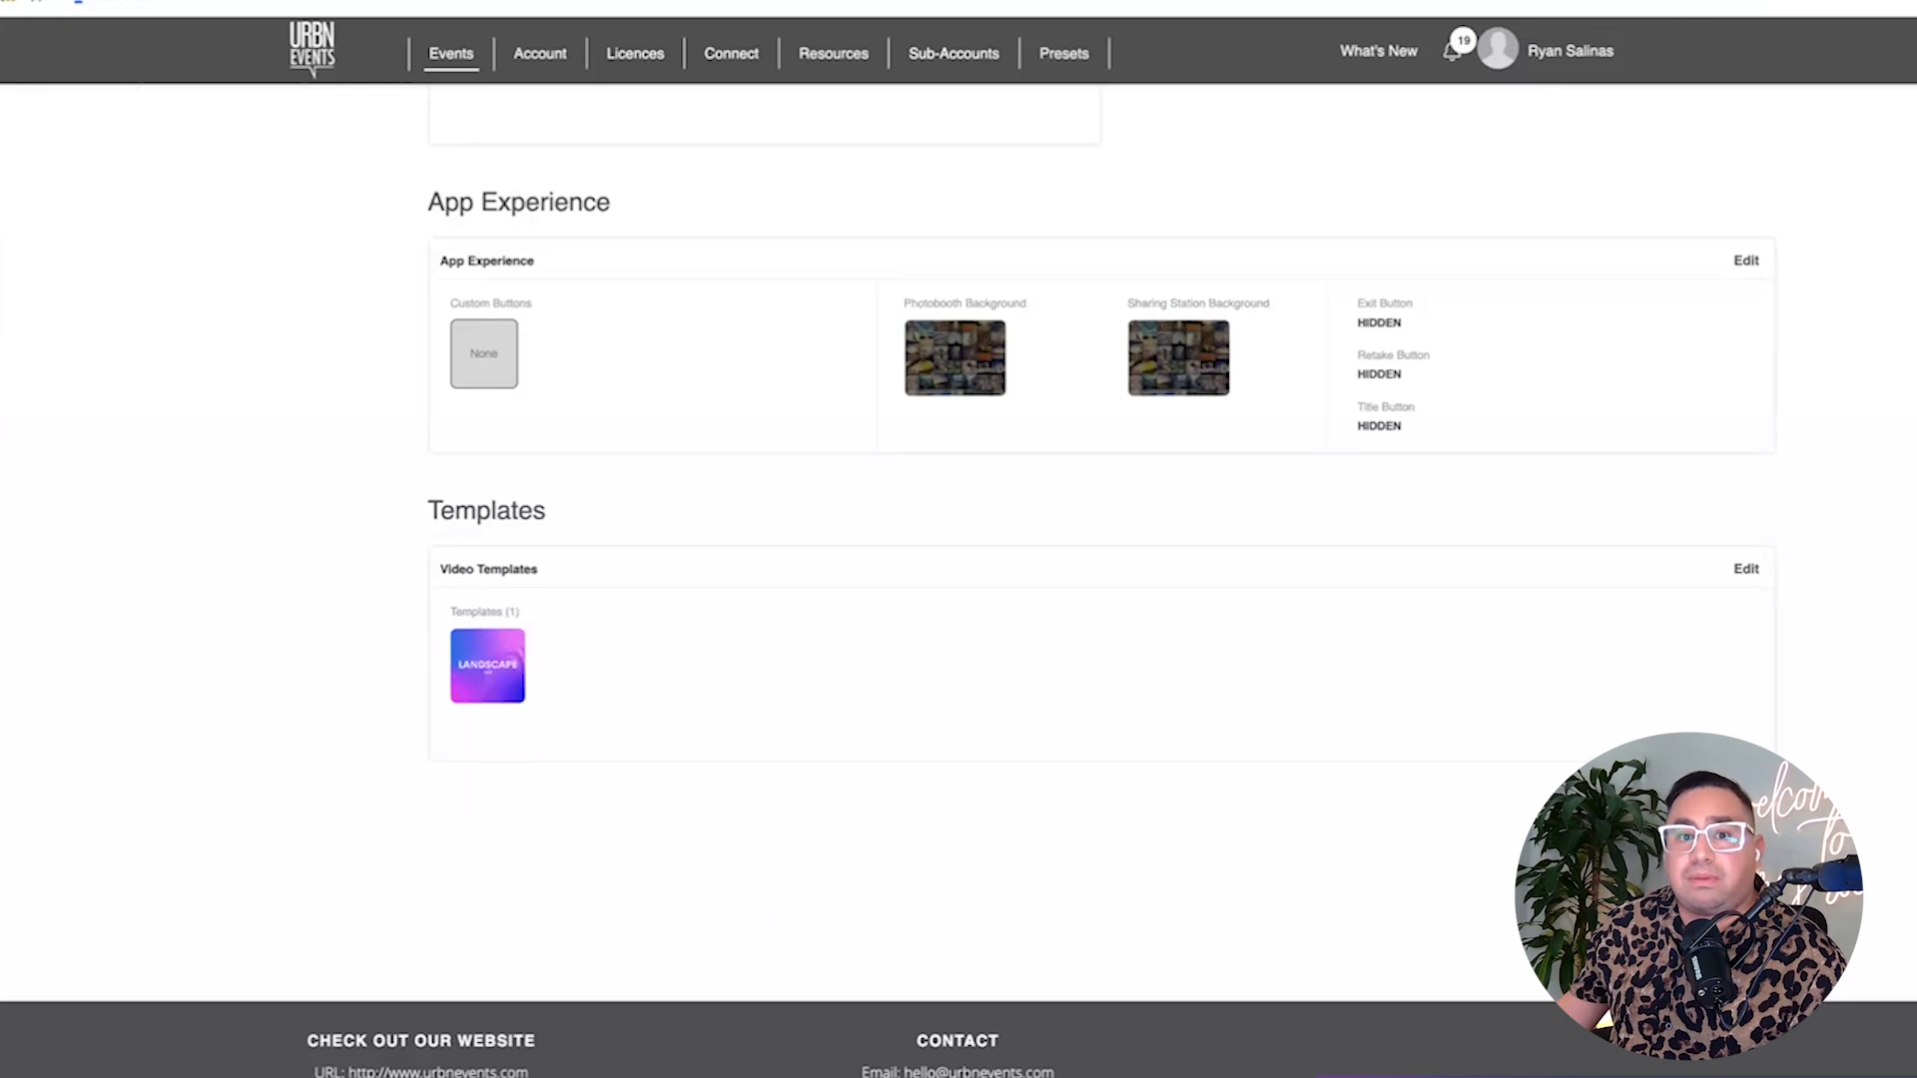
# Open the Landscape '(Logo Overlay Outro)' video template in the VideoFX Builder.
pyautogui.click(1743, 571)
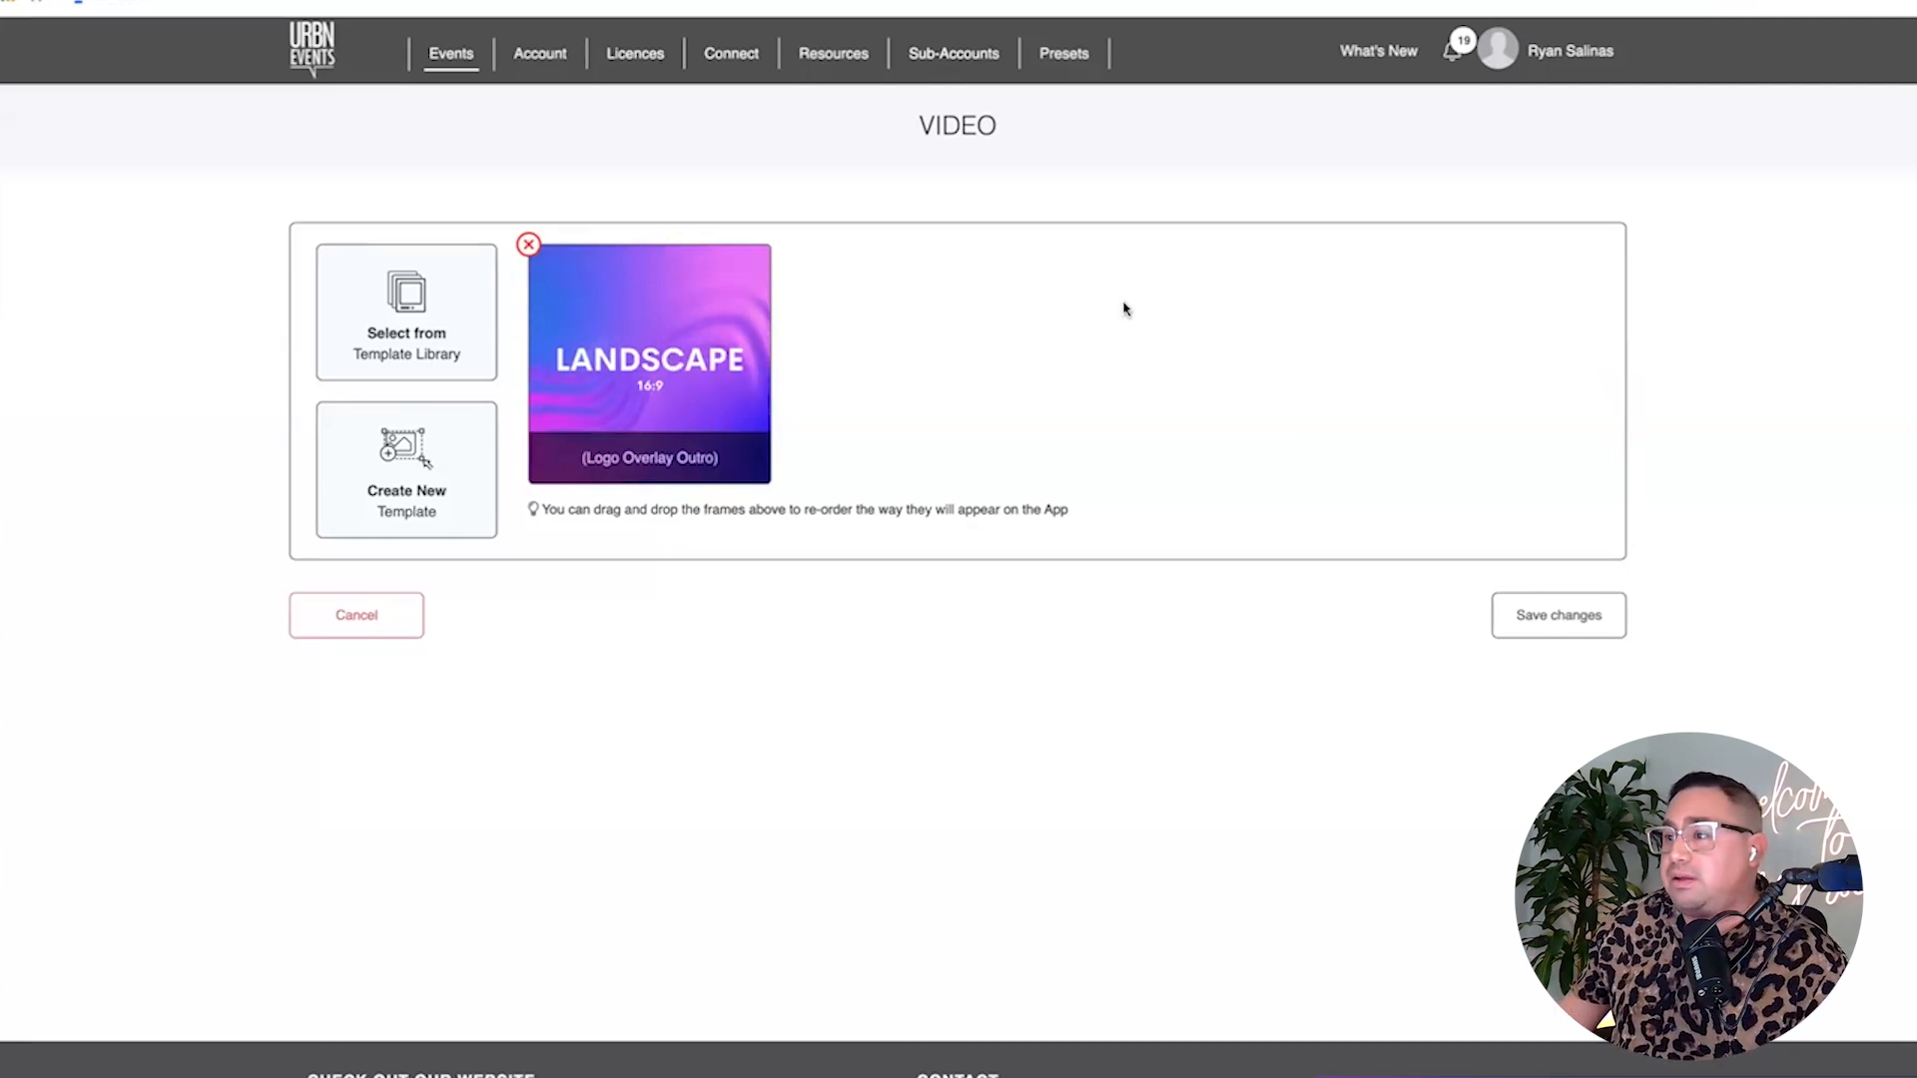
pyautogui.click(759, 317)
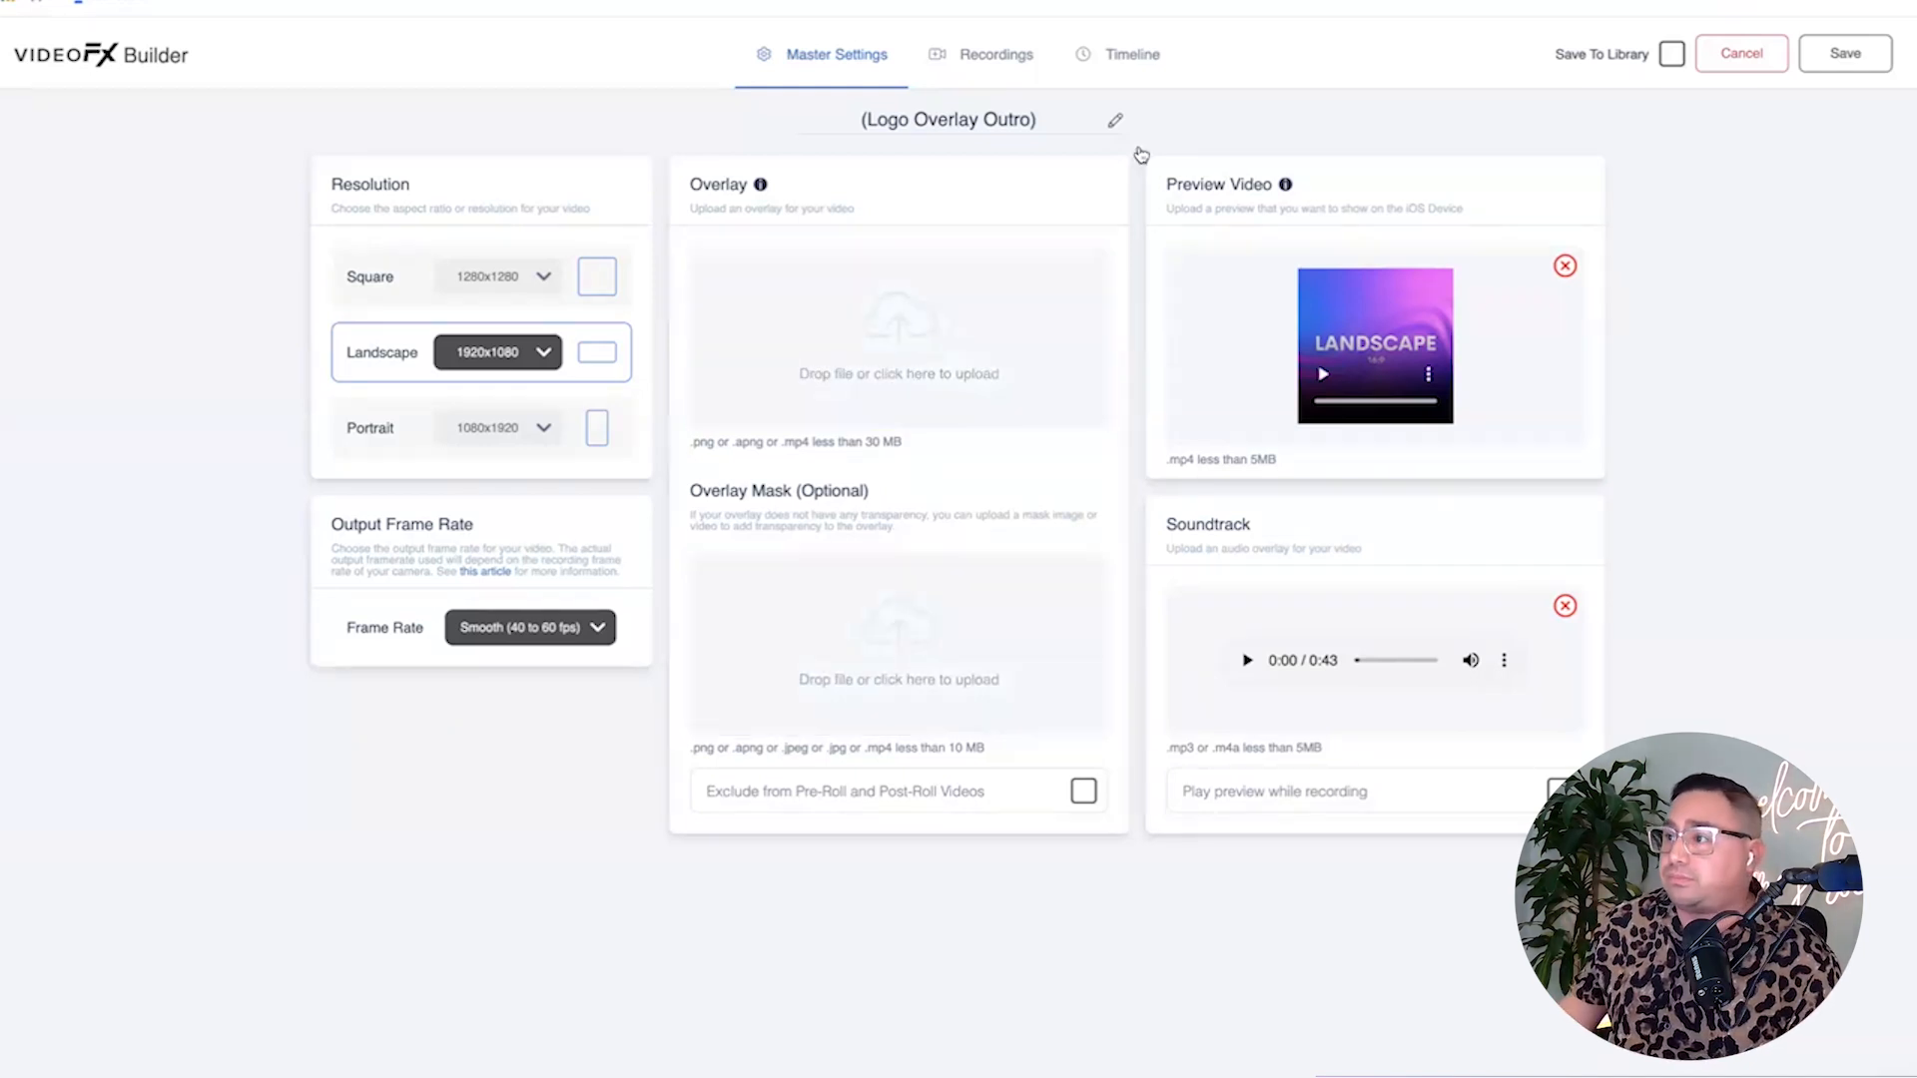
# Select the tenth clip on the video timeline and edit its Blur + Overlay effect.
pyautogui.click(1132, 55)
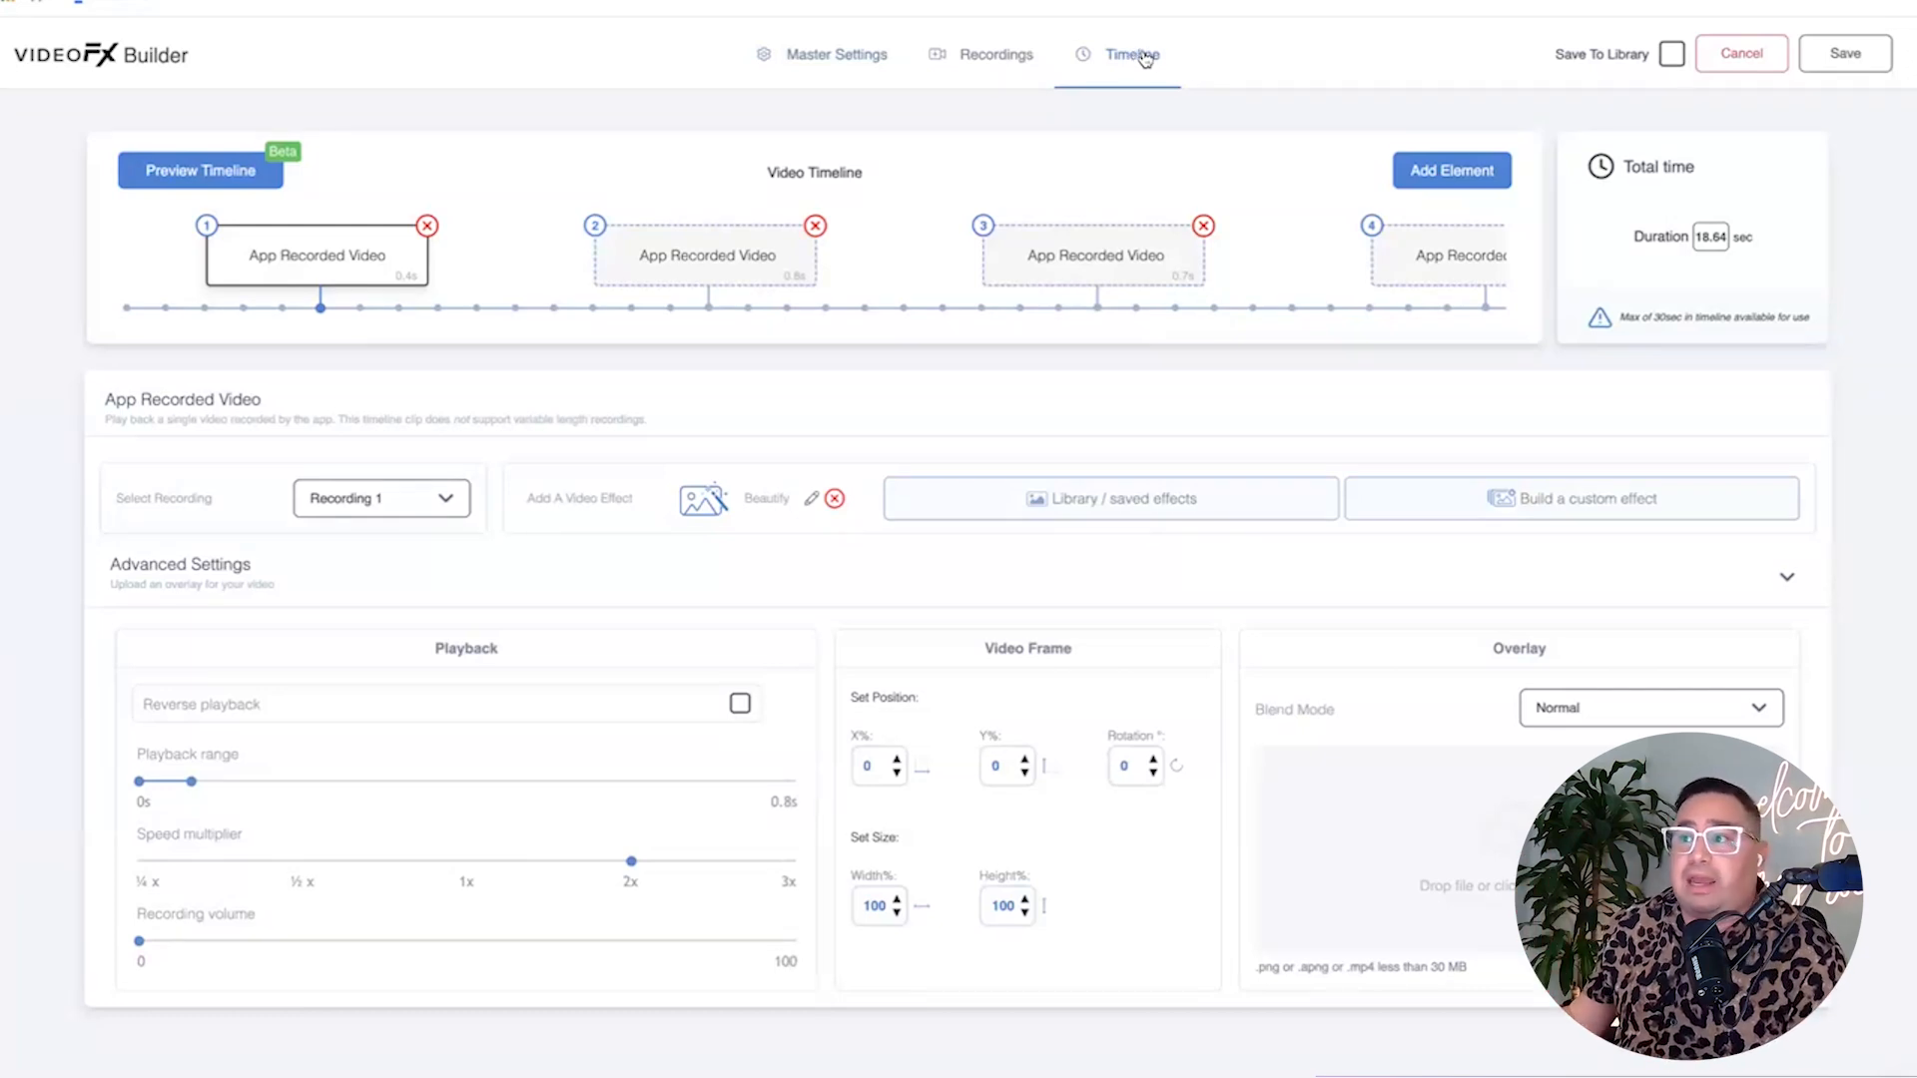
pyautogui.hscroll(6, 1225, 233)
pyautogui.hscroll(15, 1224, 232)
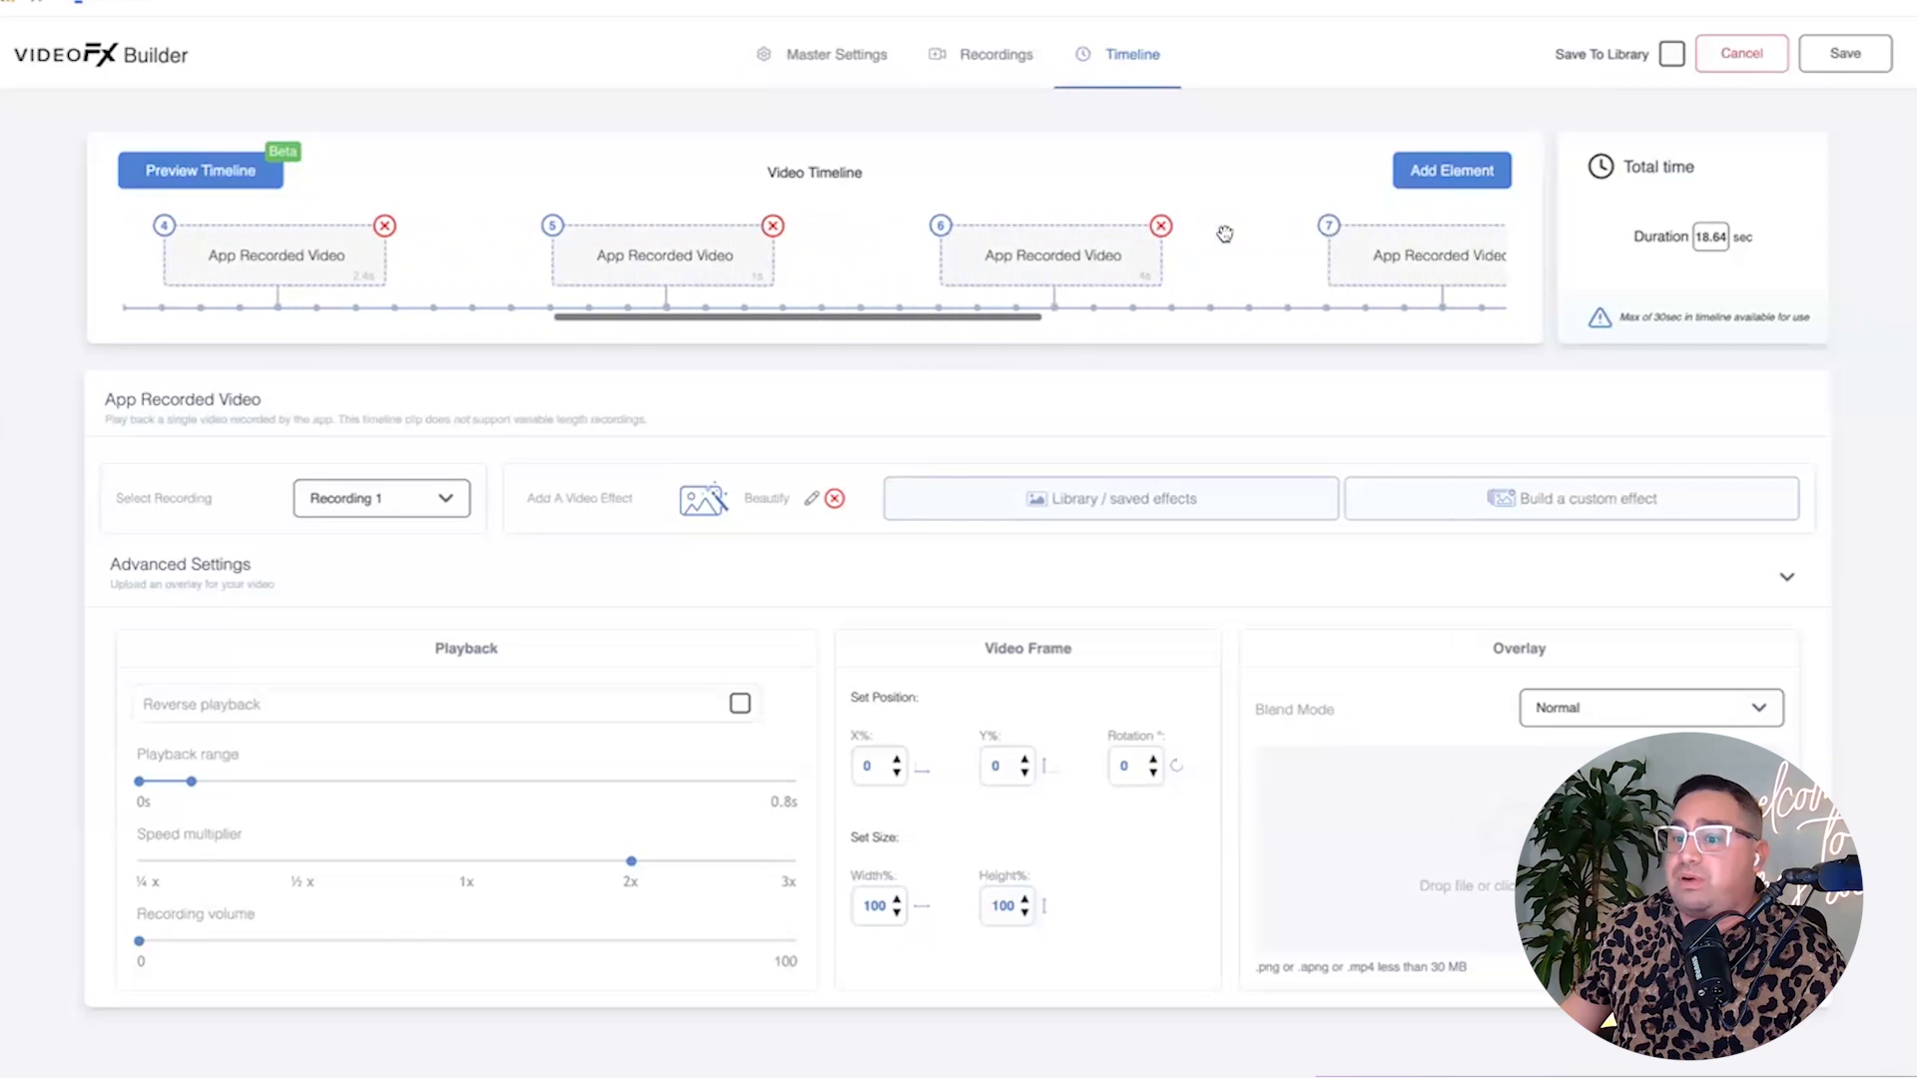
pyautogui.click(1277, 242)
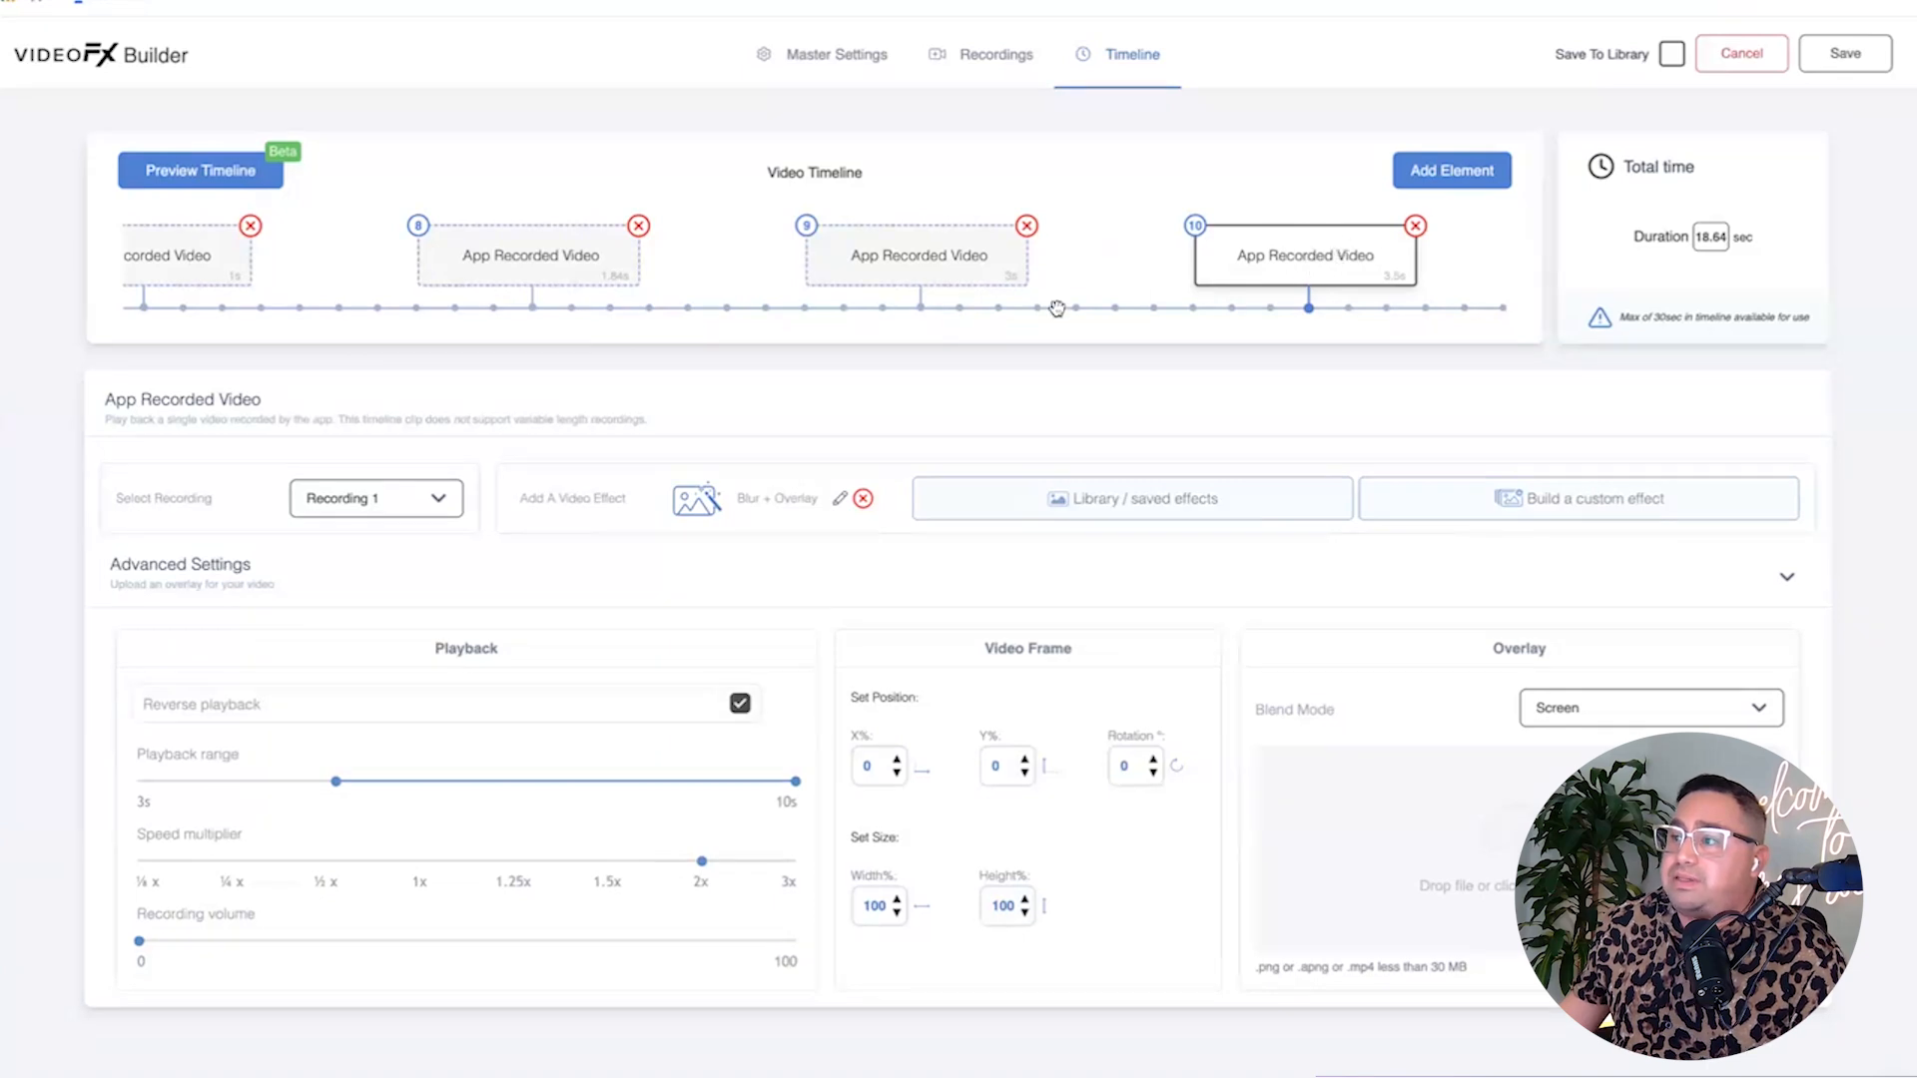
pyautogui.click(839, 503)
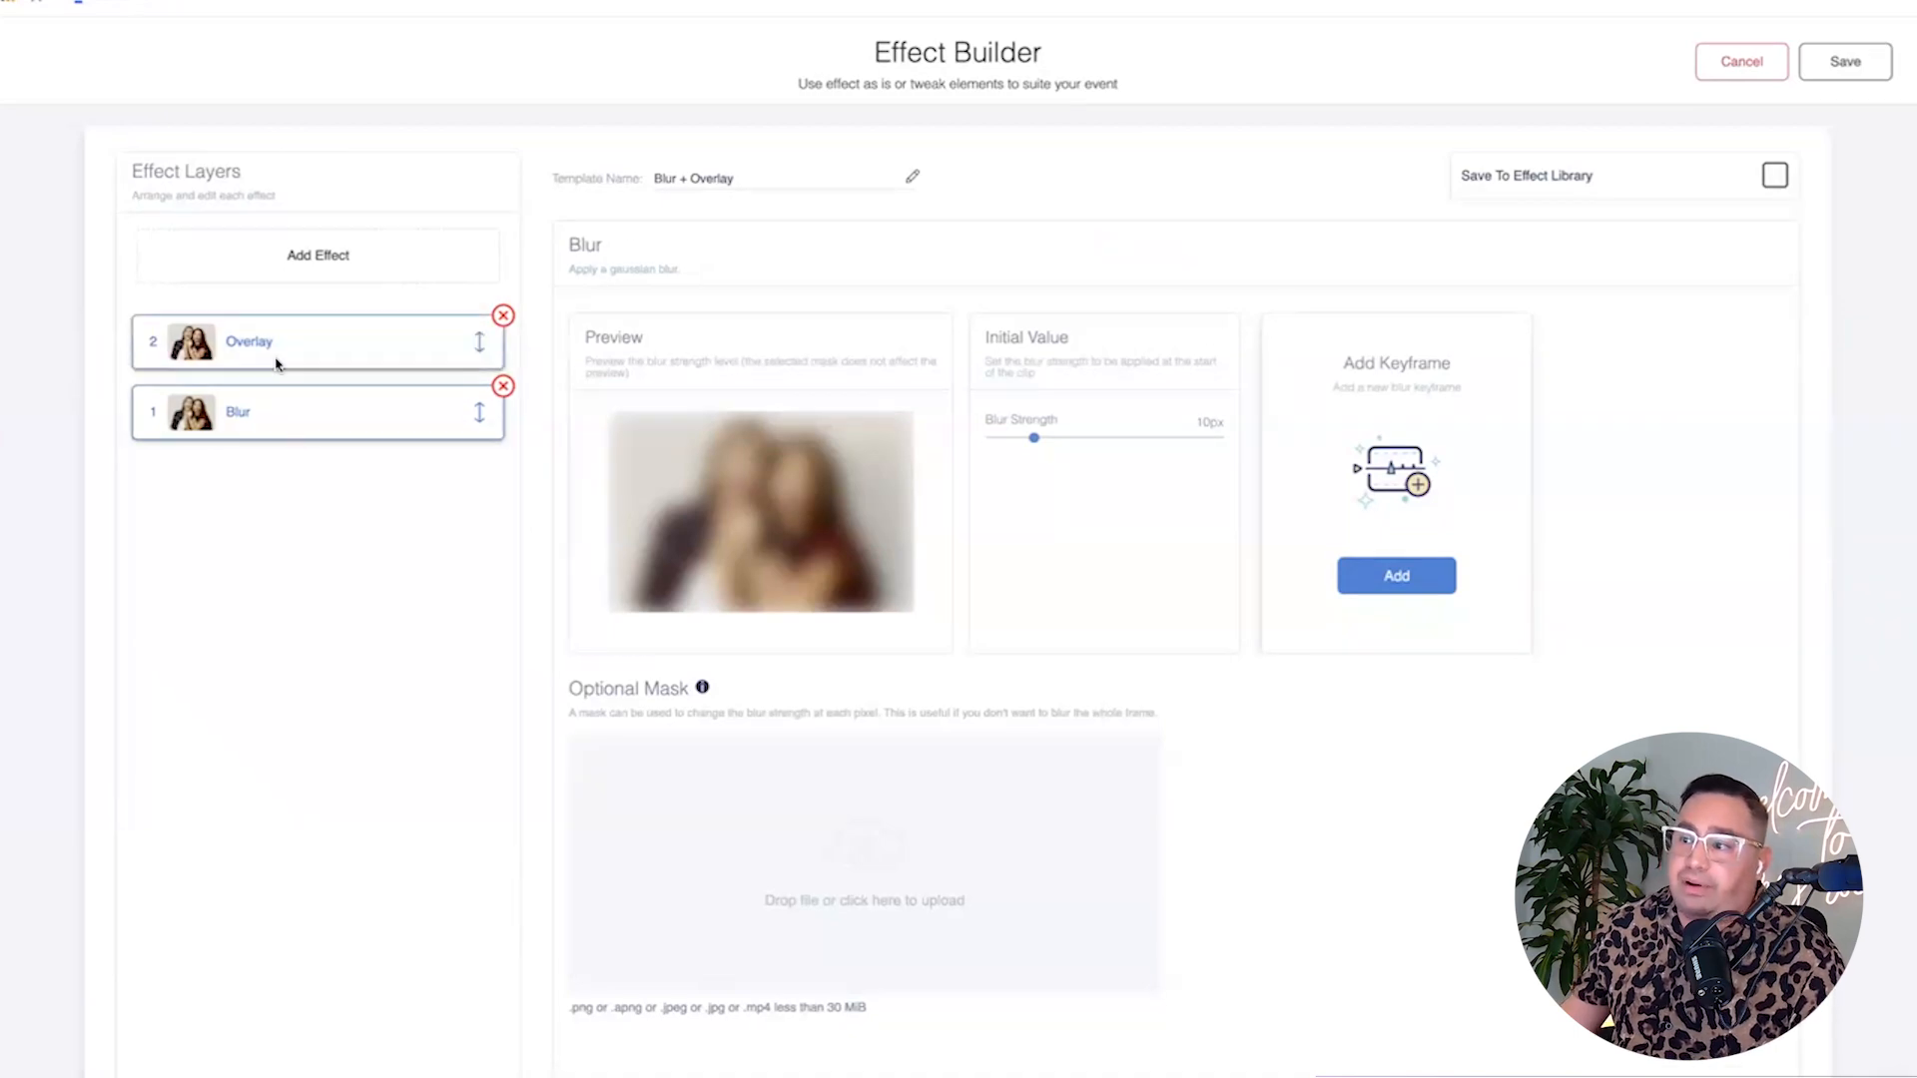
# Show the Overlay layer settings and play the overlay and clipping mask video previews.
pyautogui.click(275, 363)
pyautogui.click(680, 570)
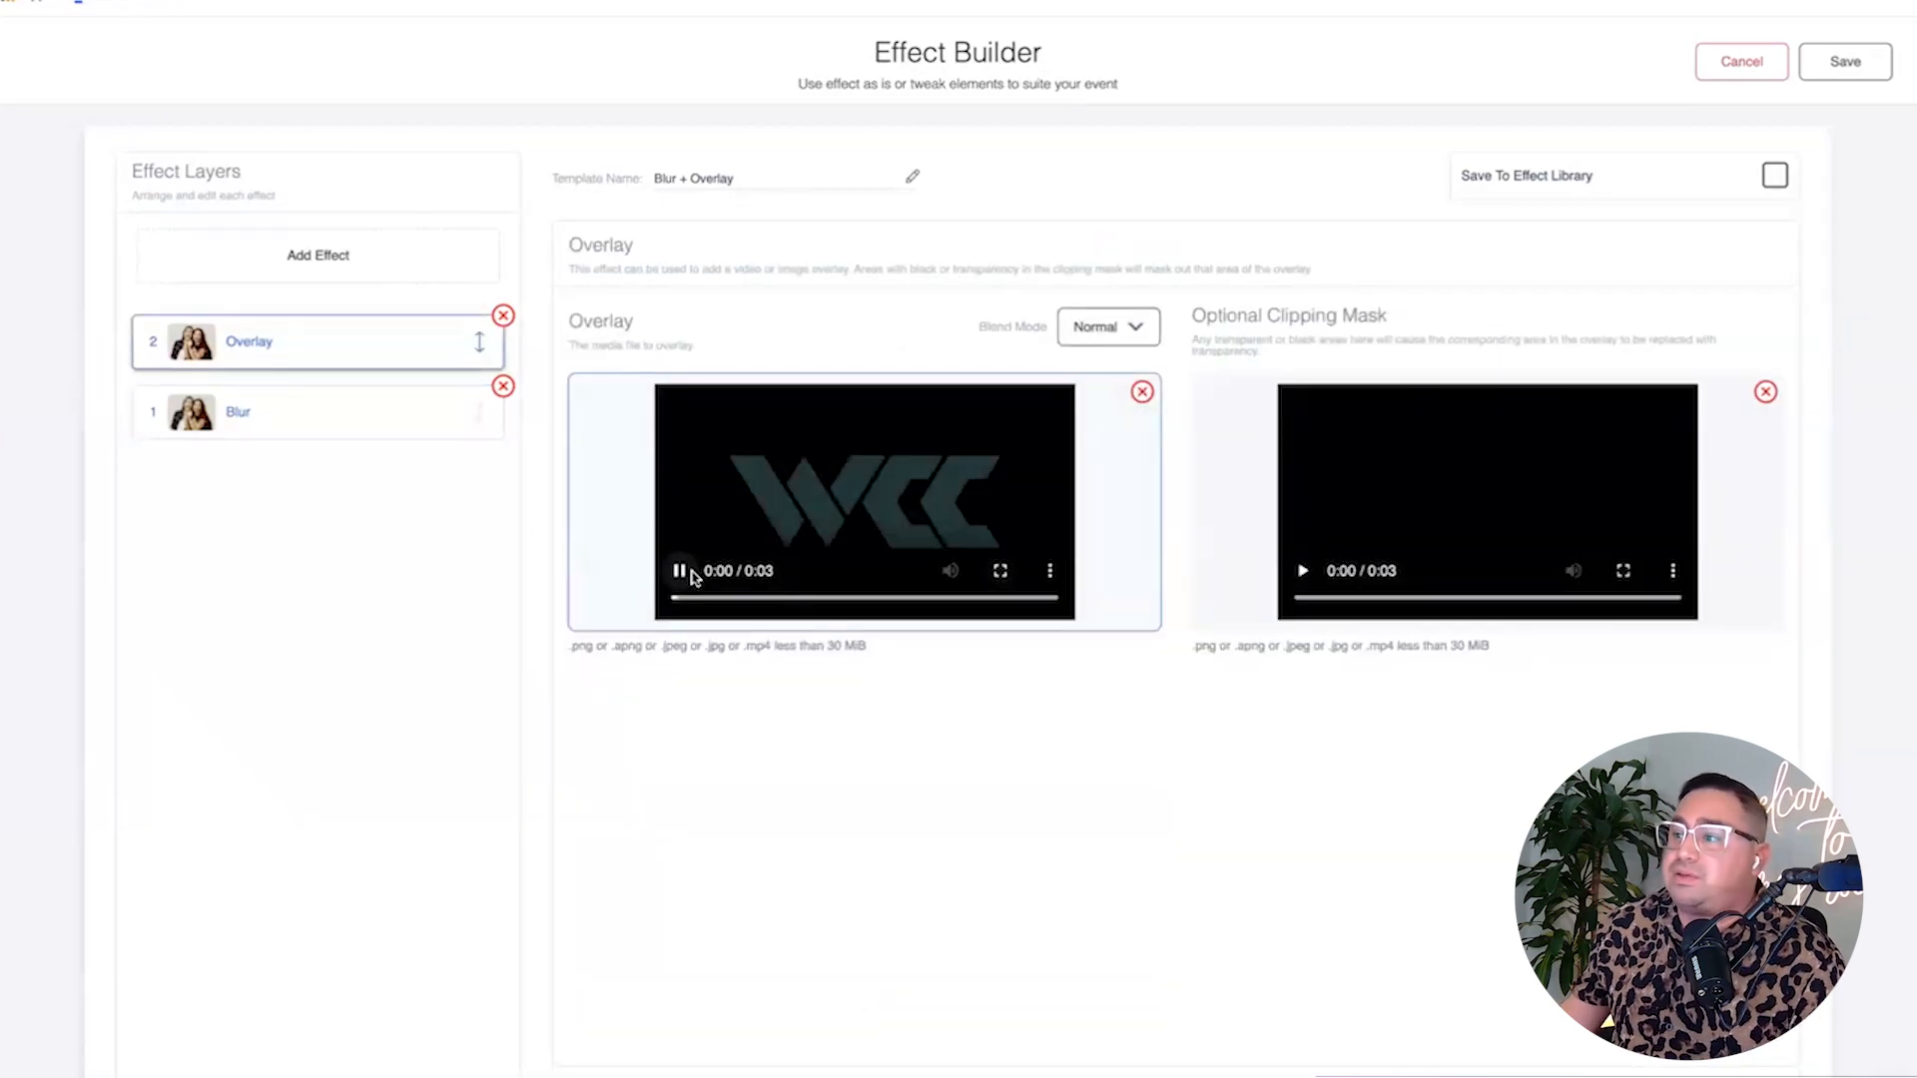
pyautogui.click(1302, 570)
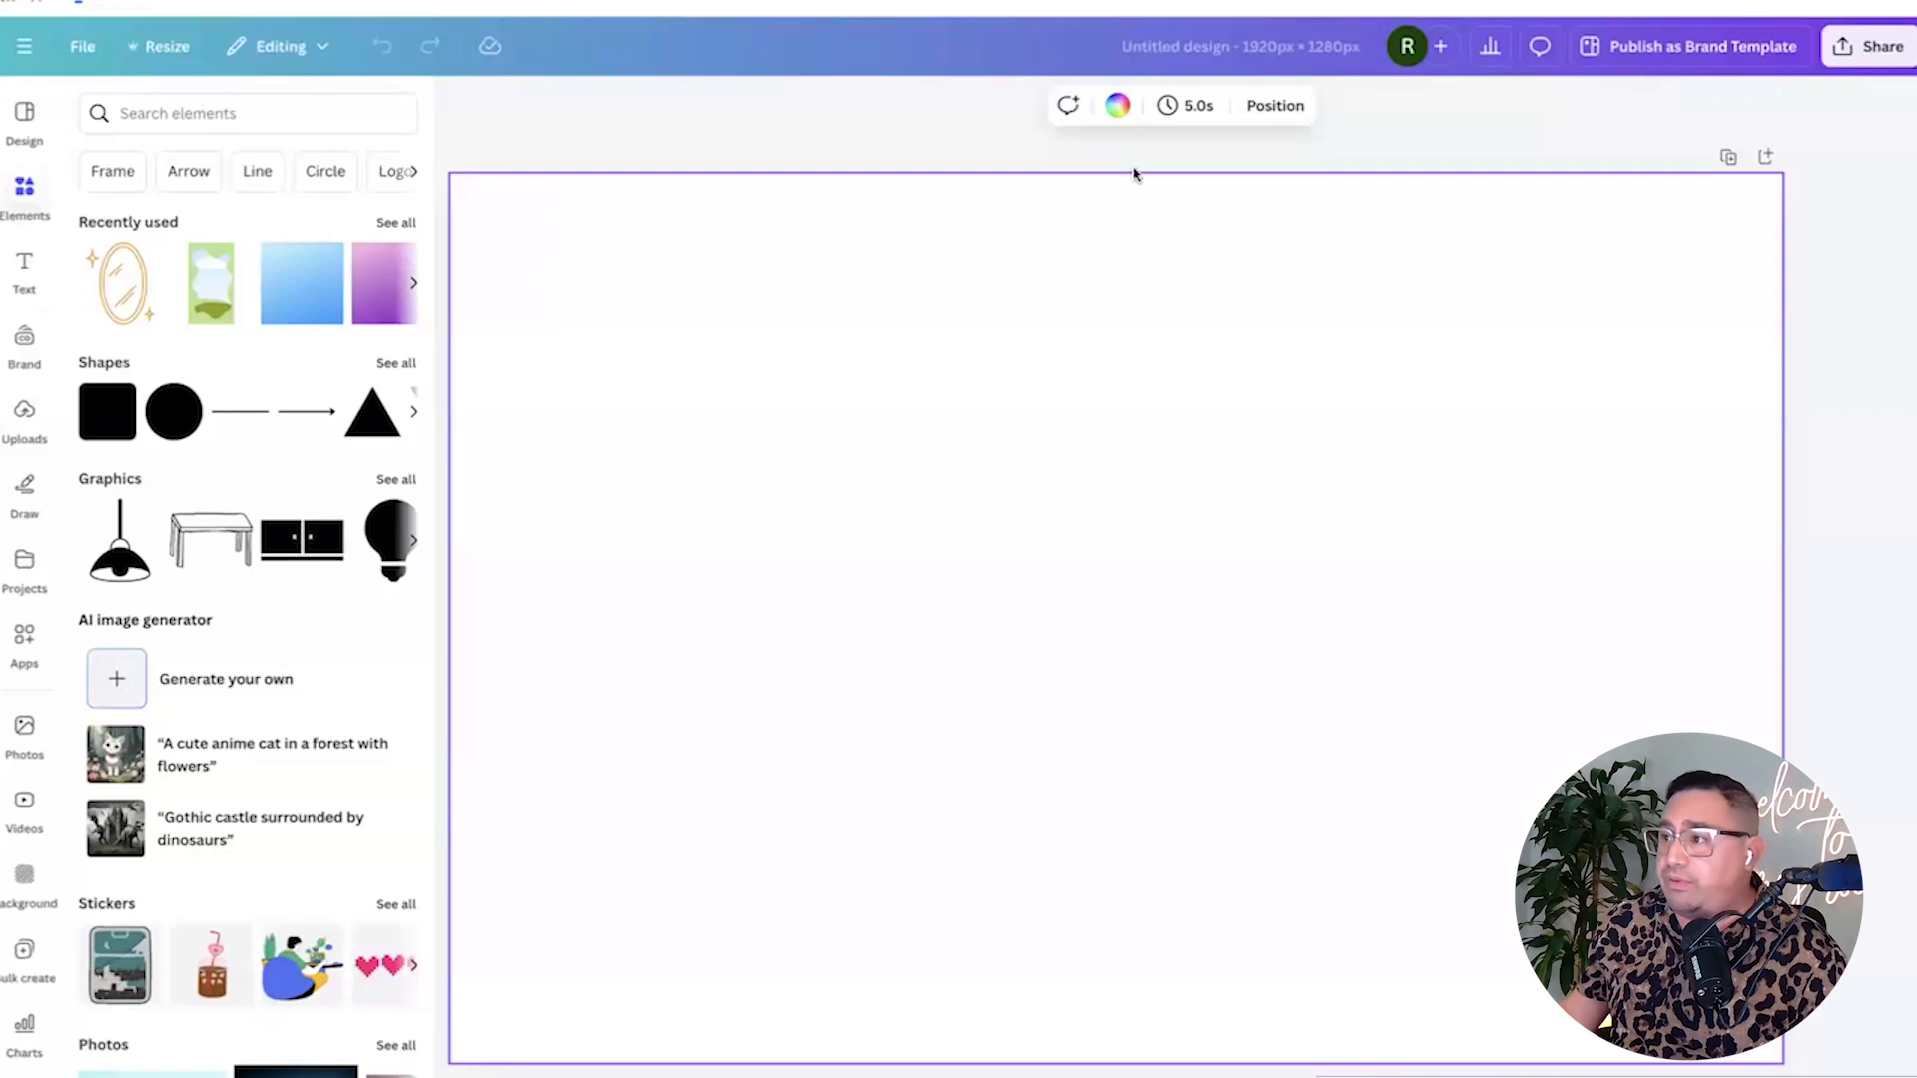
# Fill the page background with solid Black and close the colour and side panels.
pyautogui.click(1115, 107)
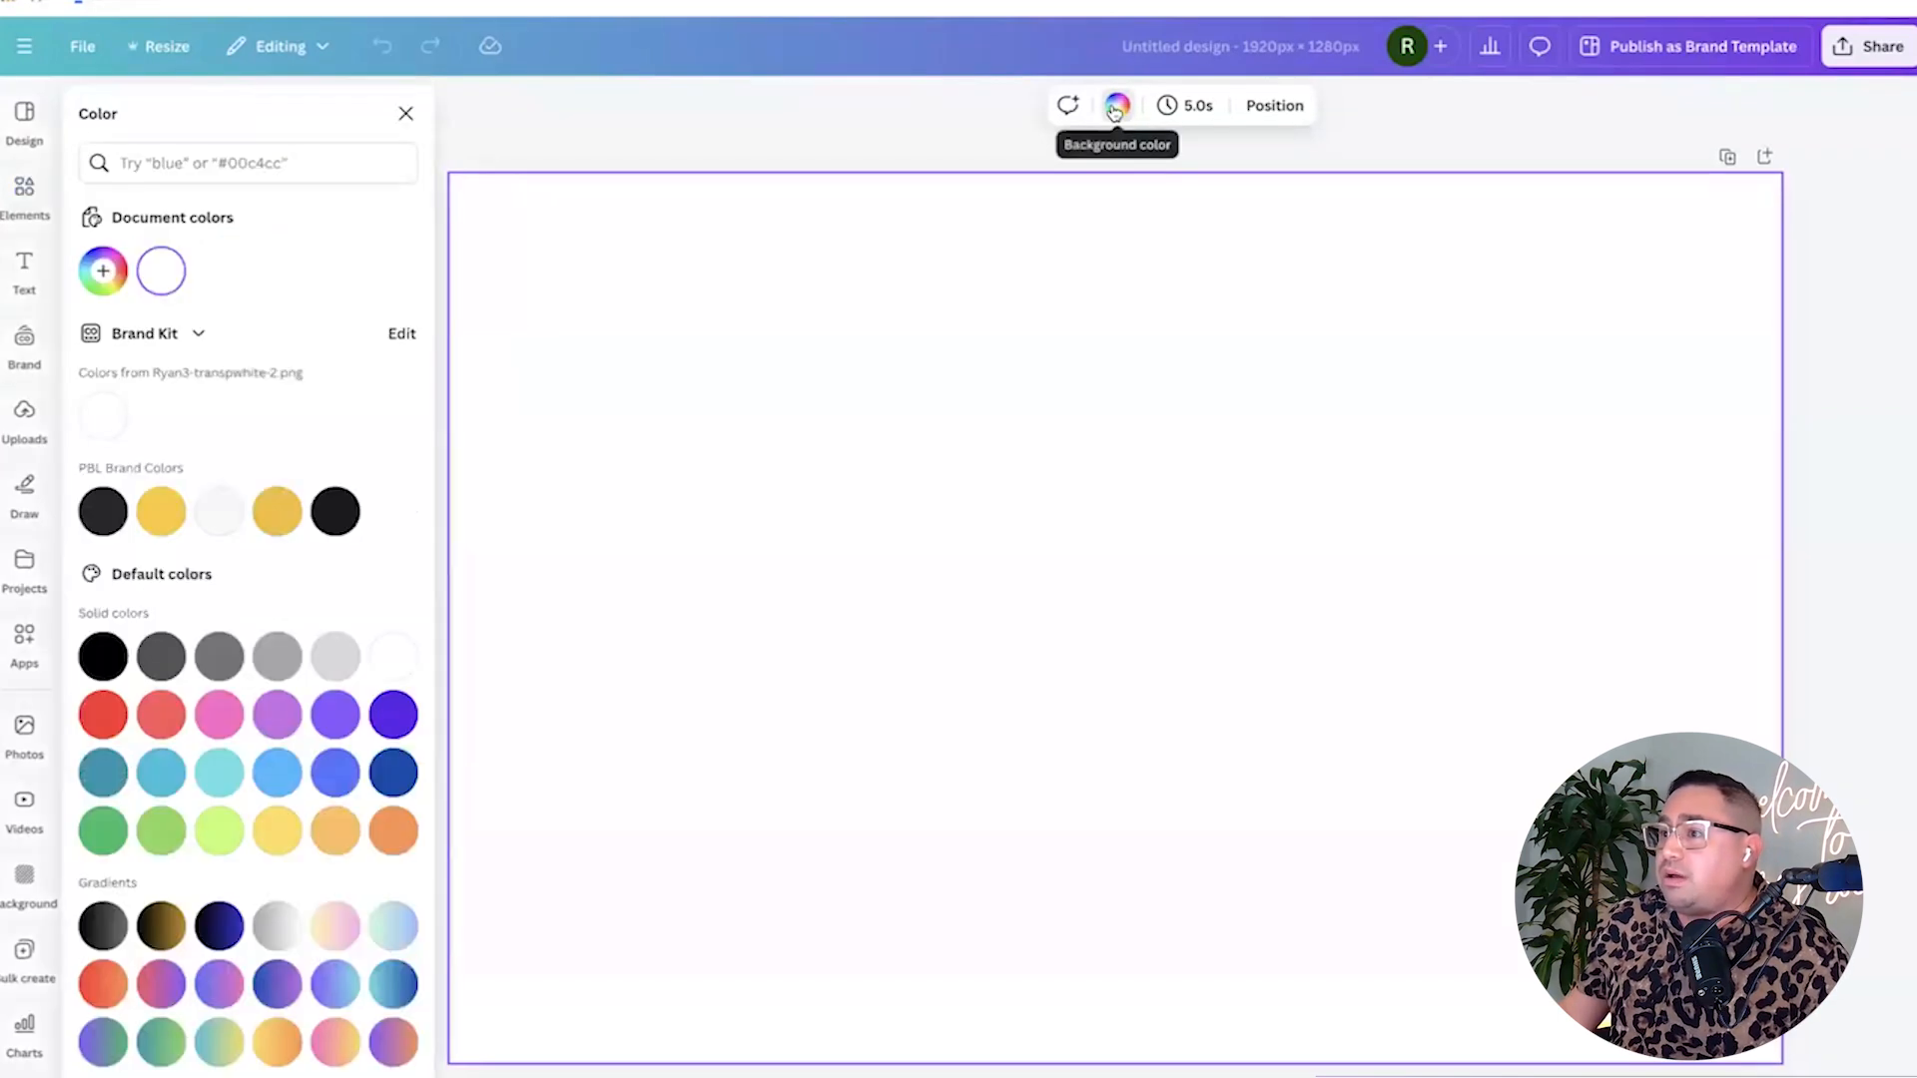
pyautogui.click(98, 665)
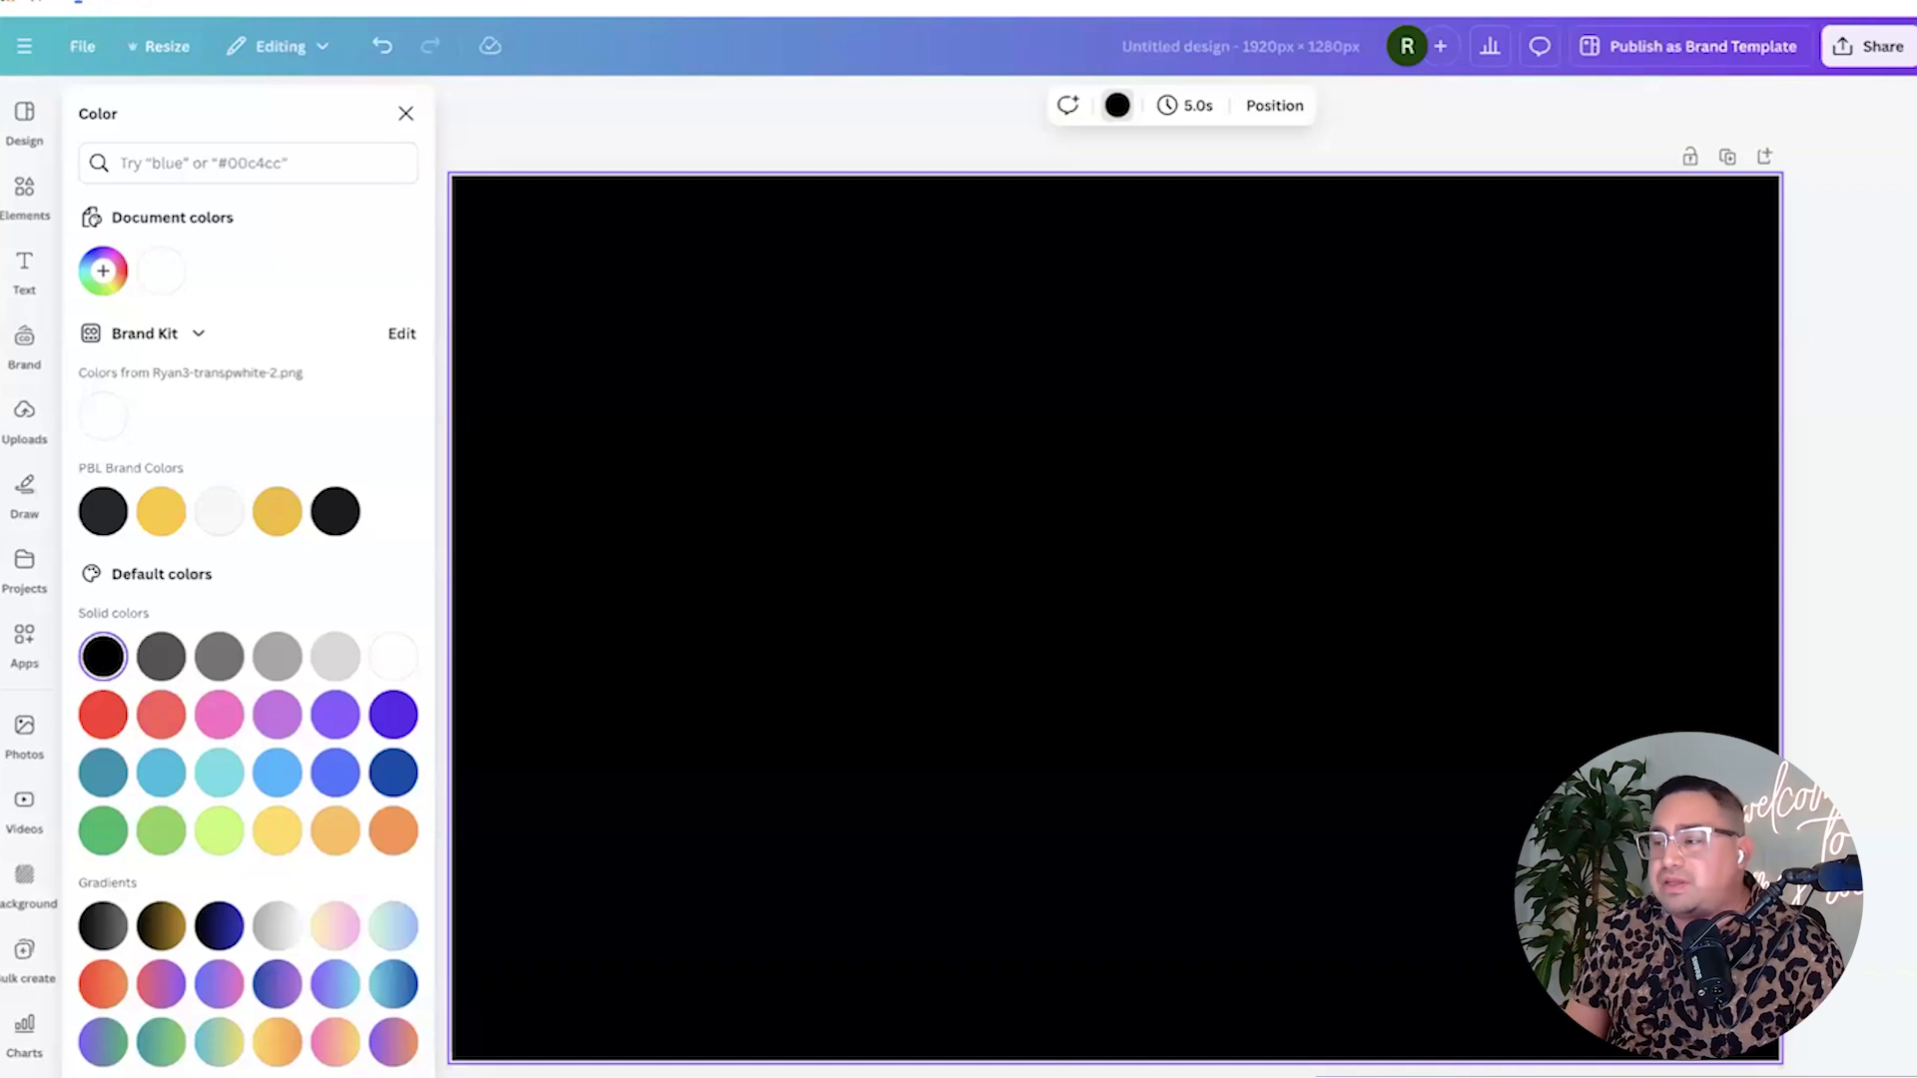
pyautogui.click(406, 114)
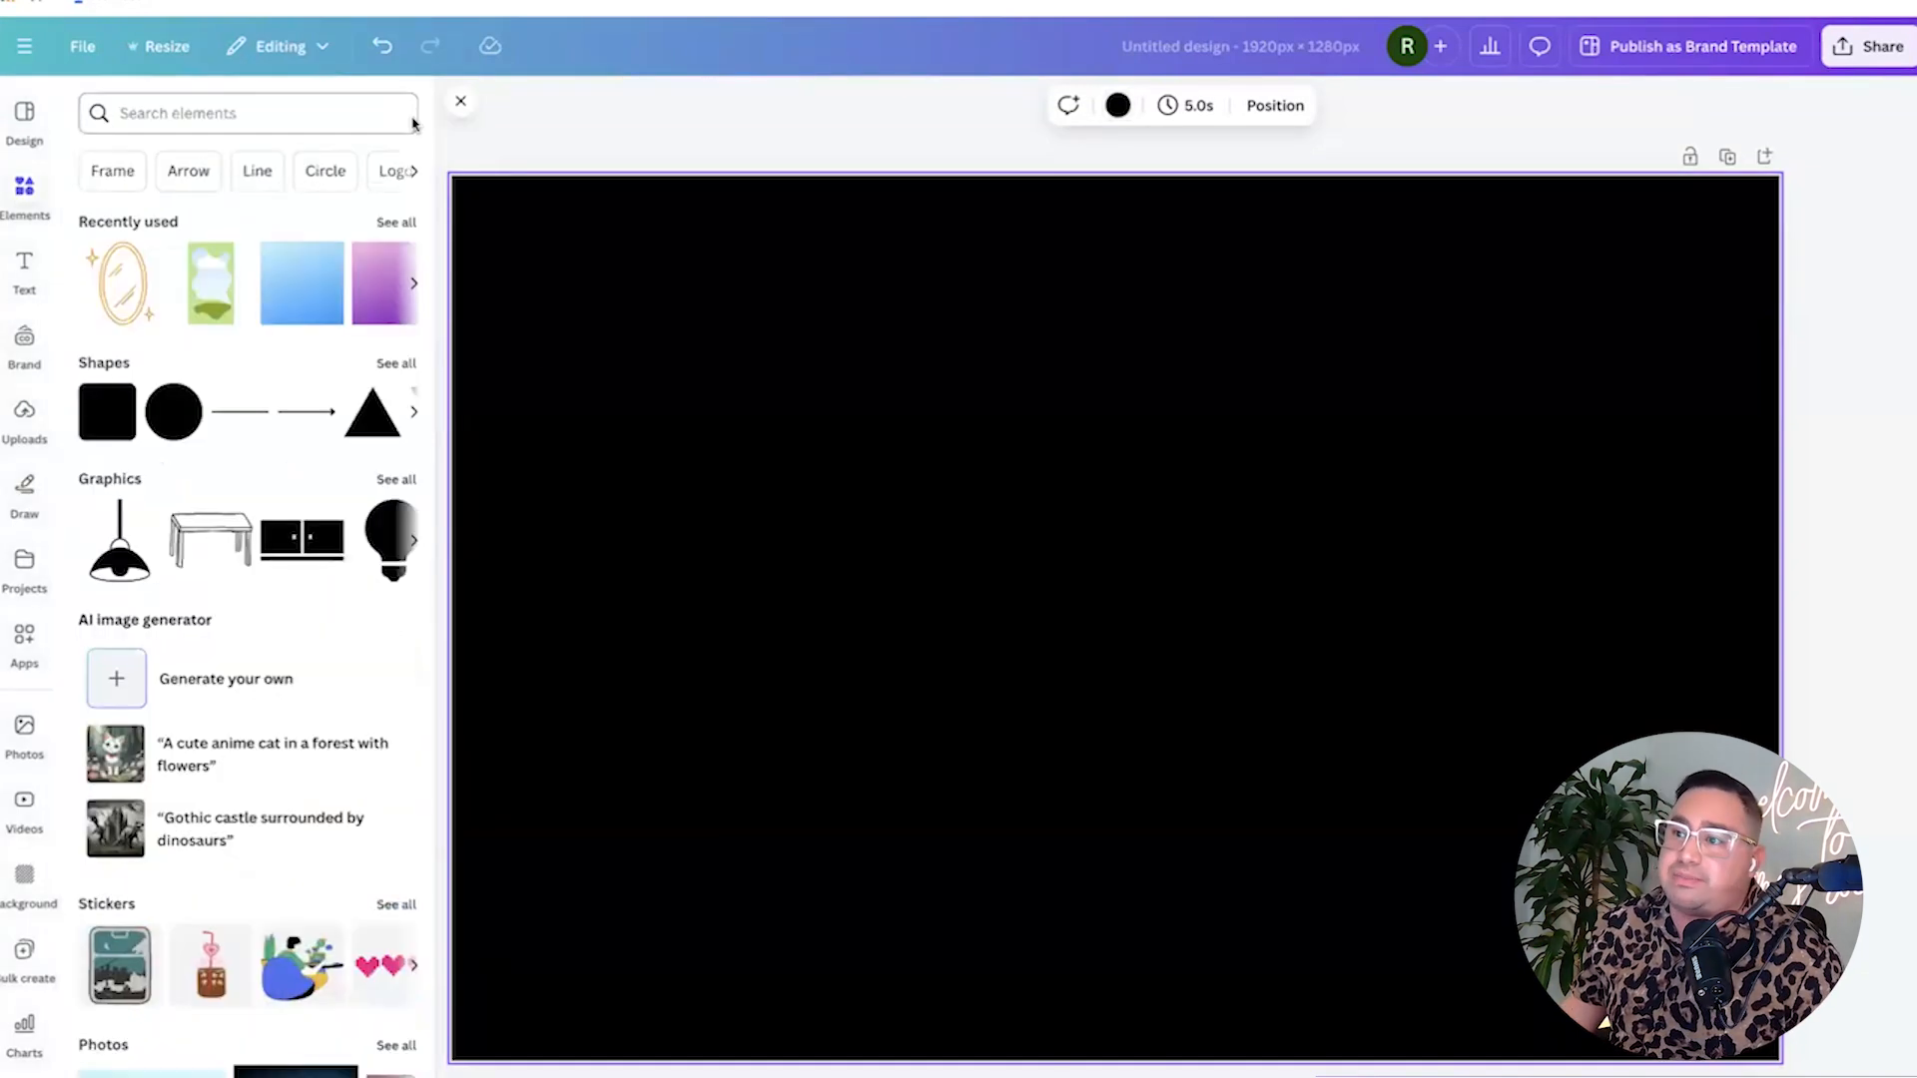
pyautogui.click(461, 101)
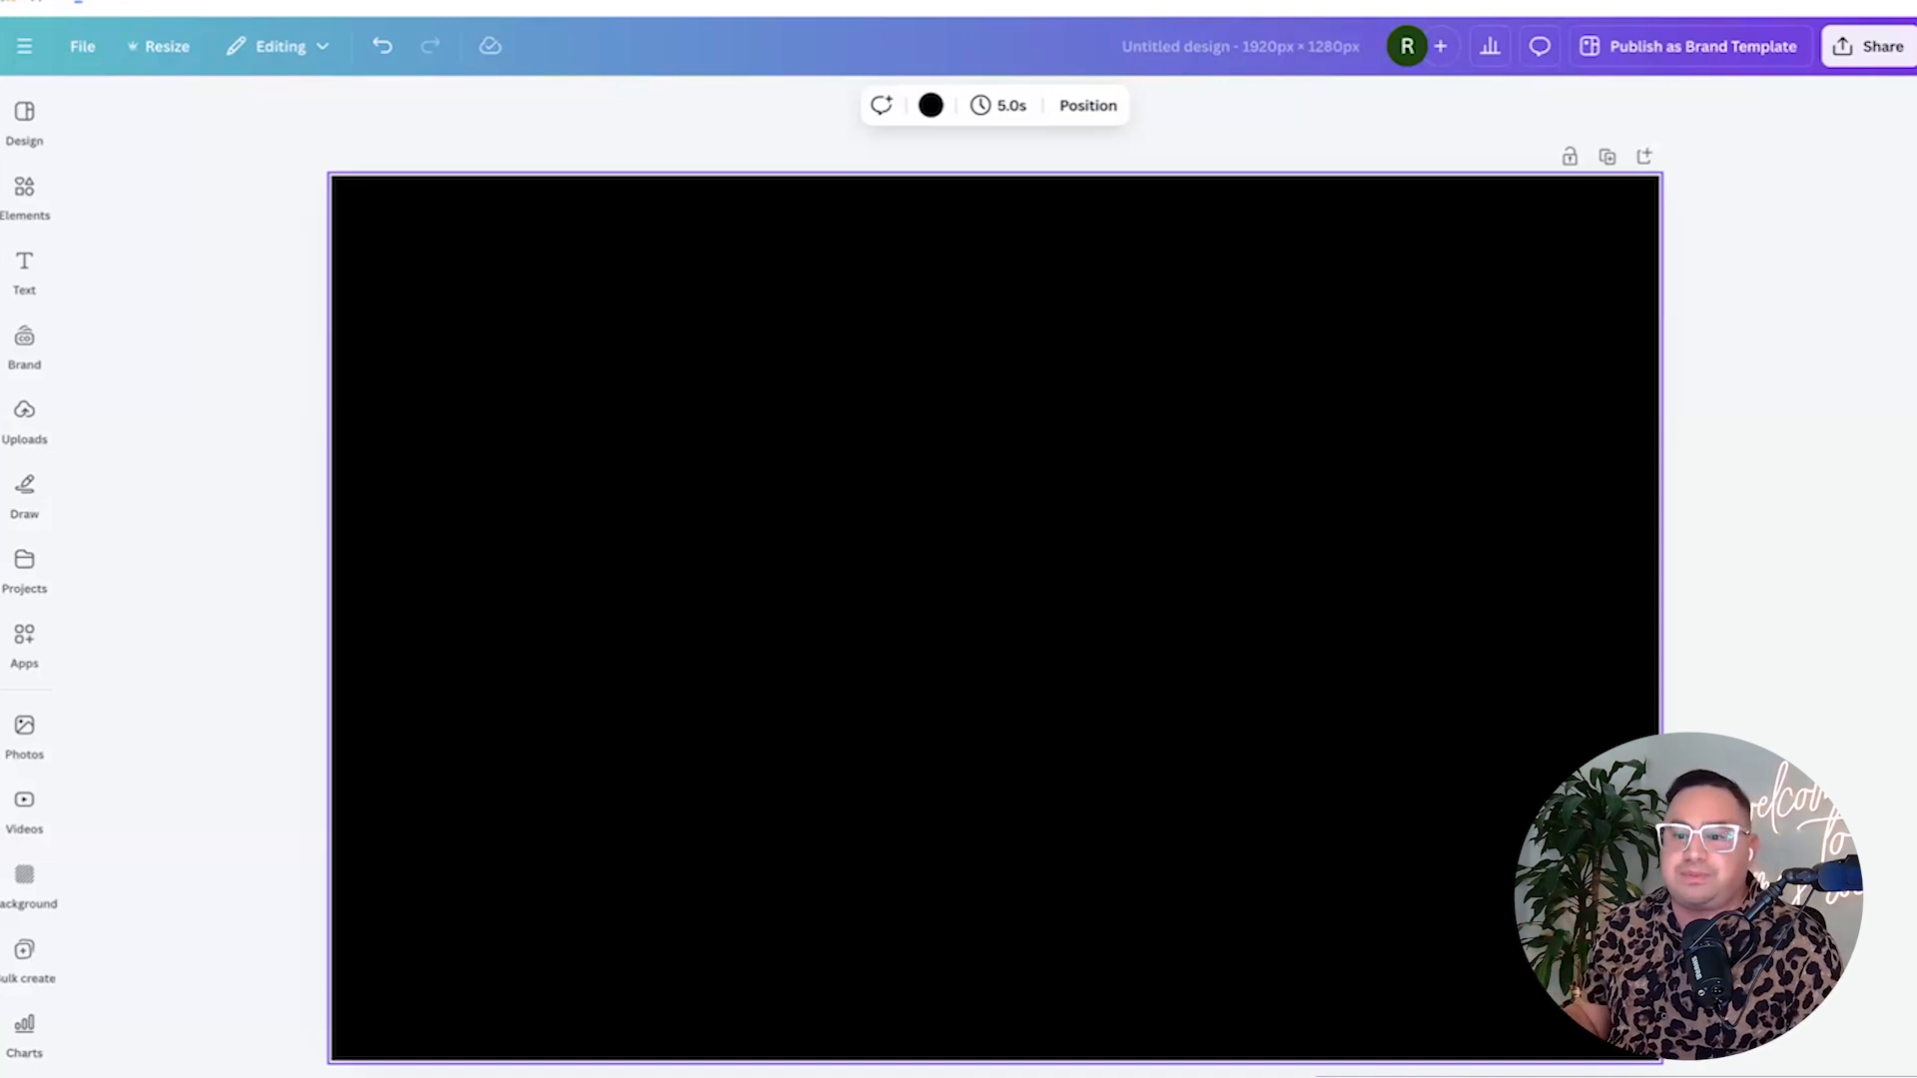
pyautogui.click(218, 410)
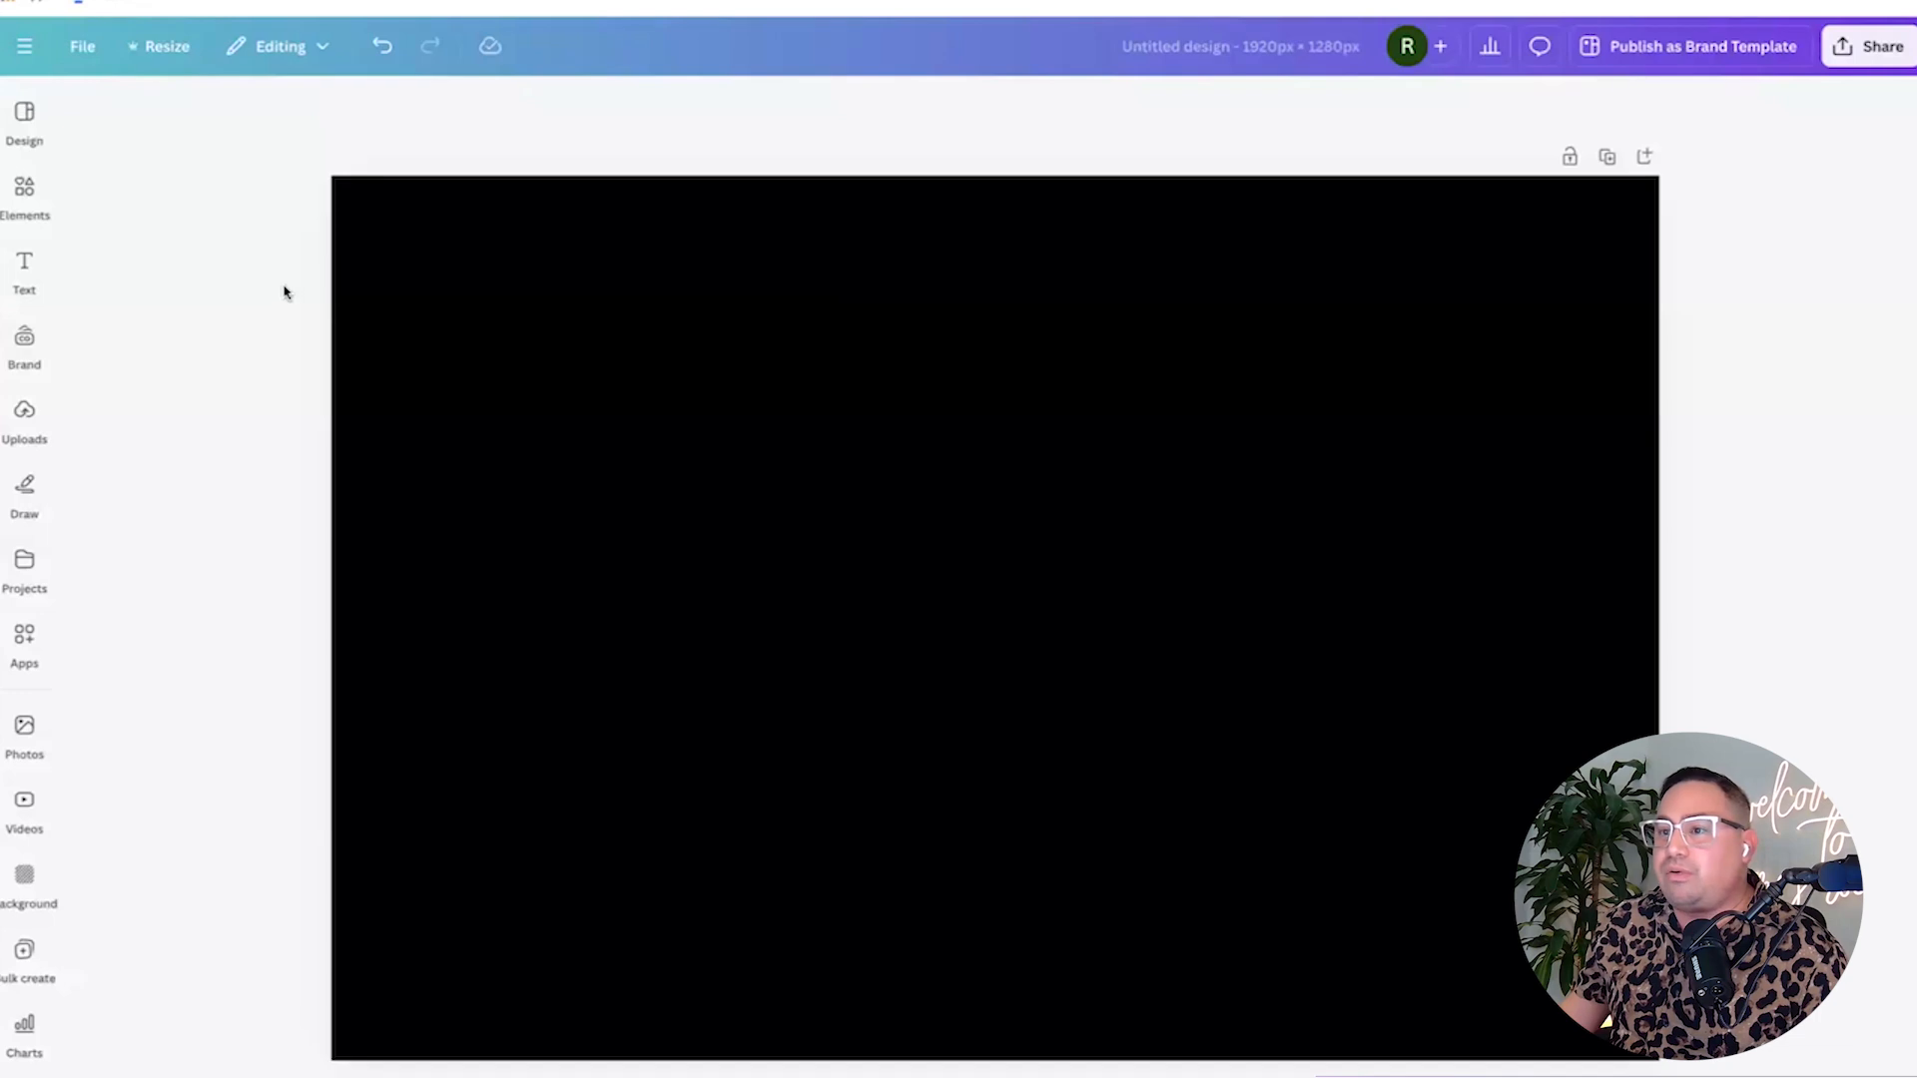
# Switch to Uploads in the left rail and scroll through the uploaded images.
pyautogui.click(38, 204)
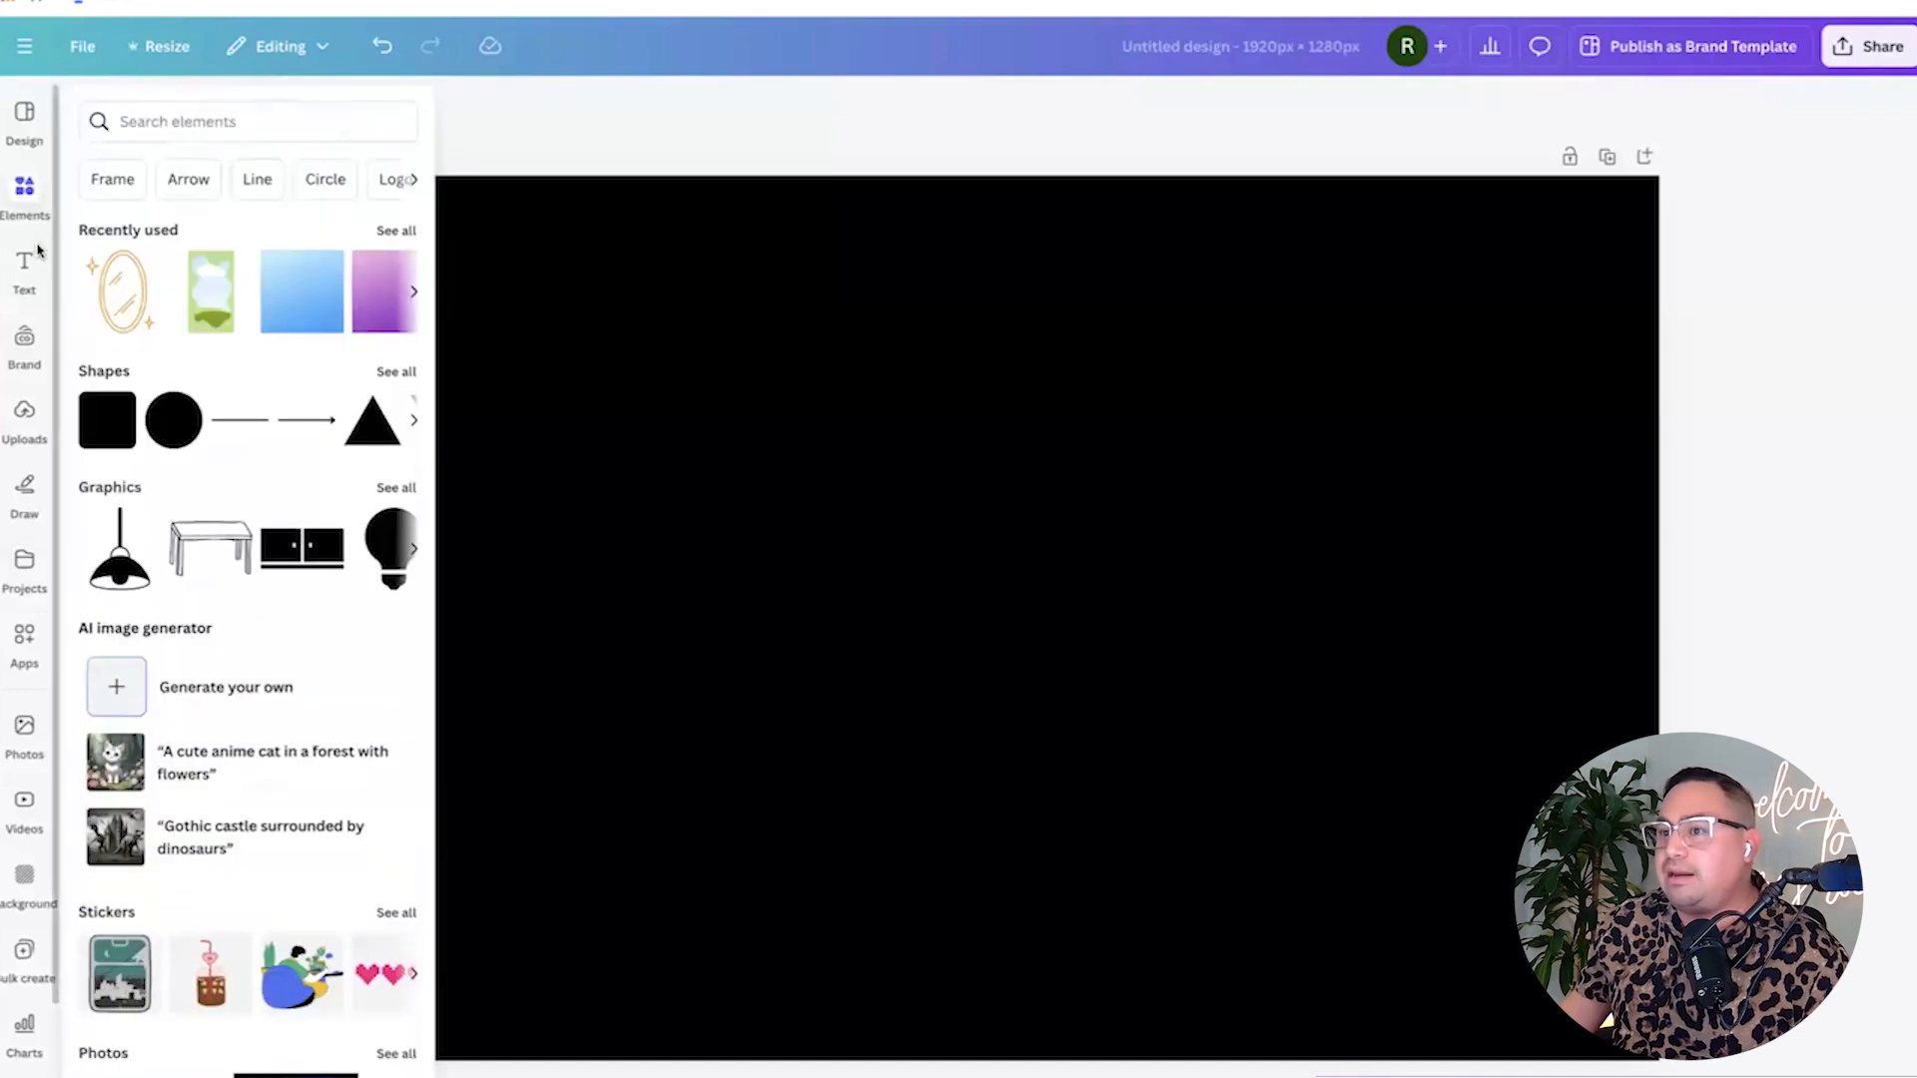
pyautogui.click(27, 265)
pyautogui.click(26, 424)
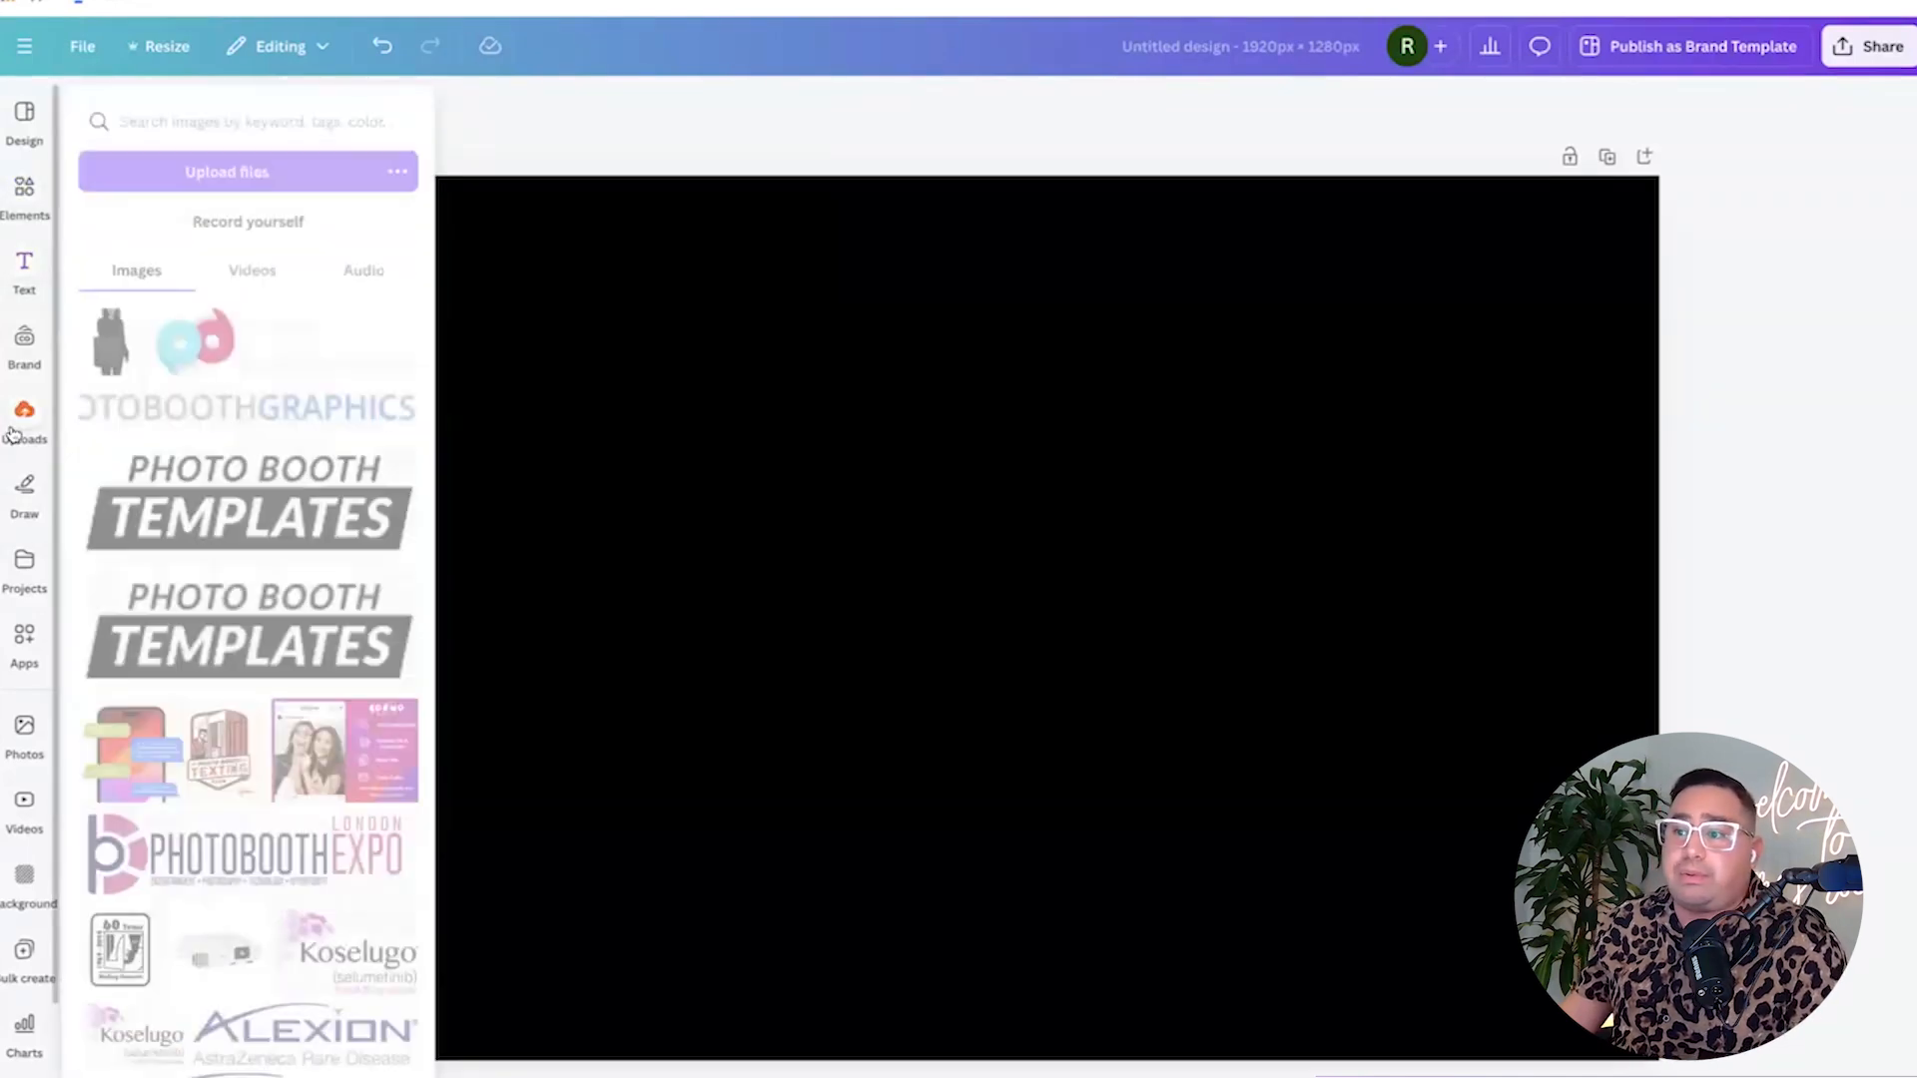
pyautogui.scroll(-3, 222, 568)
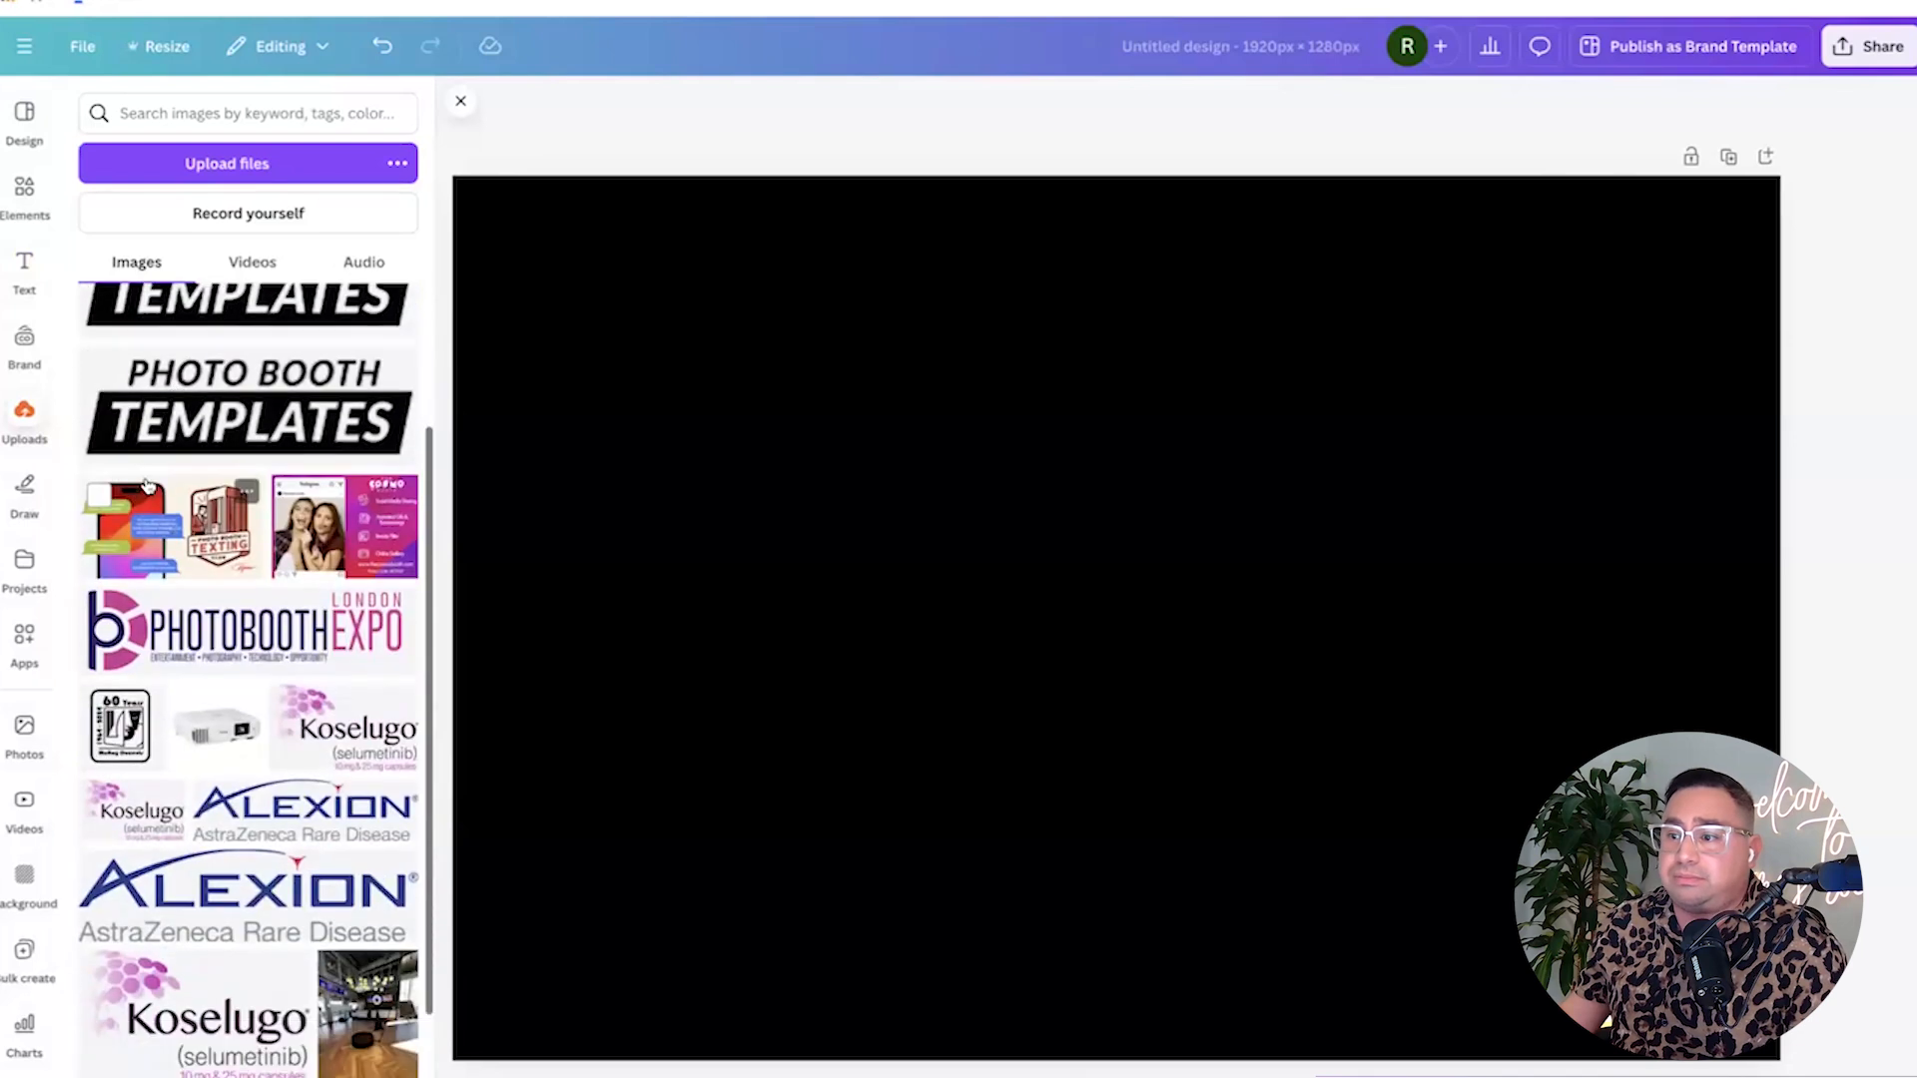
pyautogui.scroll(-3, 224, 569)
pyautogui.scroll(3, 230, 572)
pyautogui.scroll(-15, 231, 572)
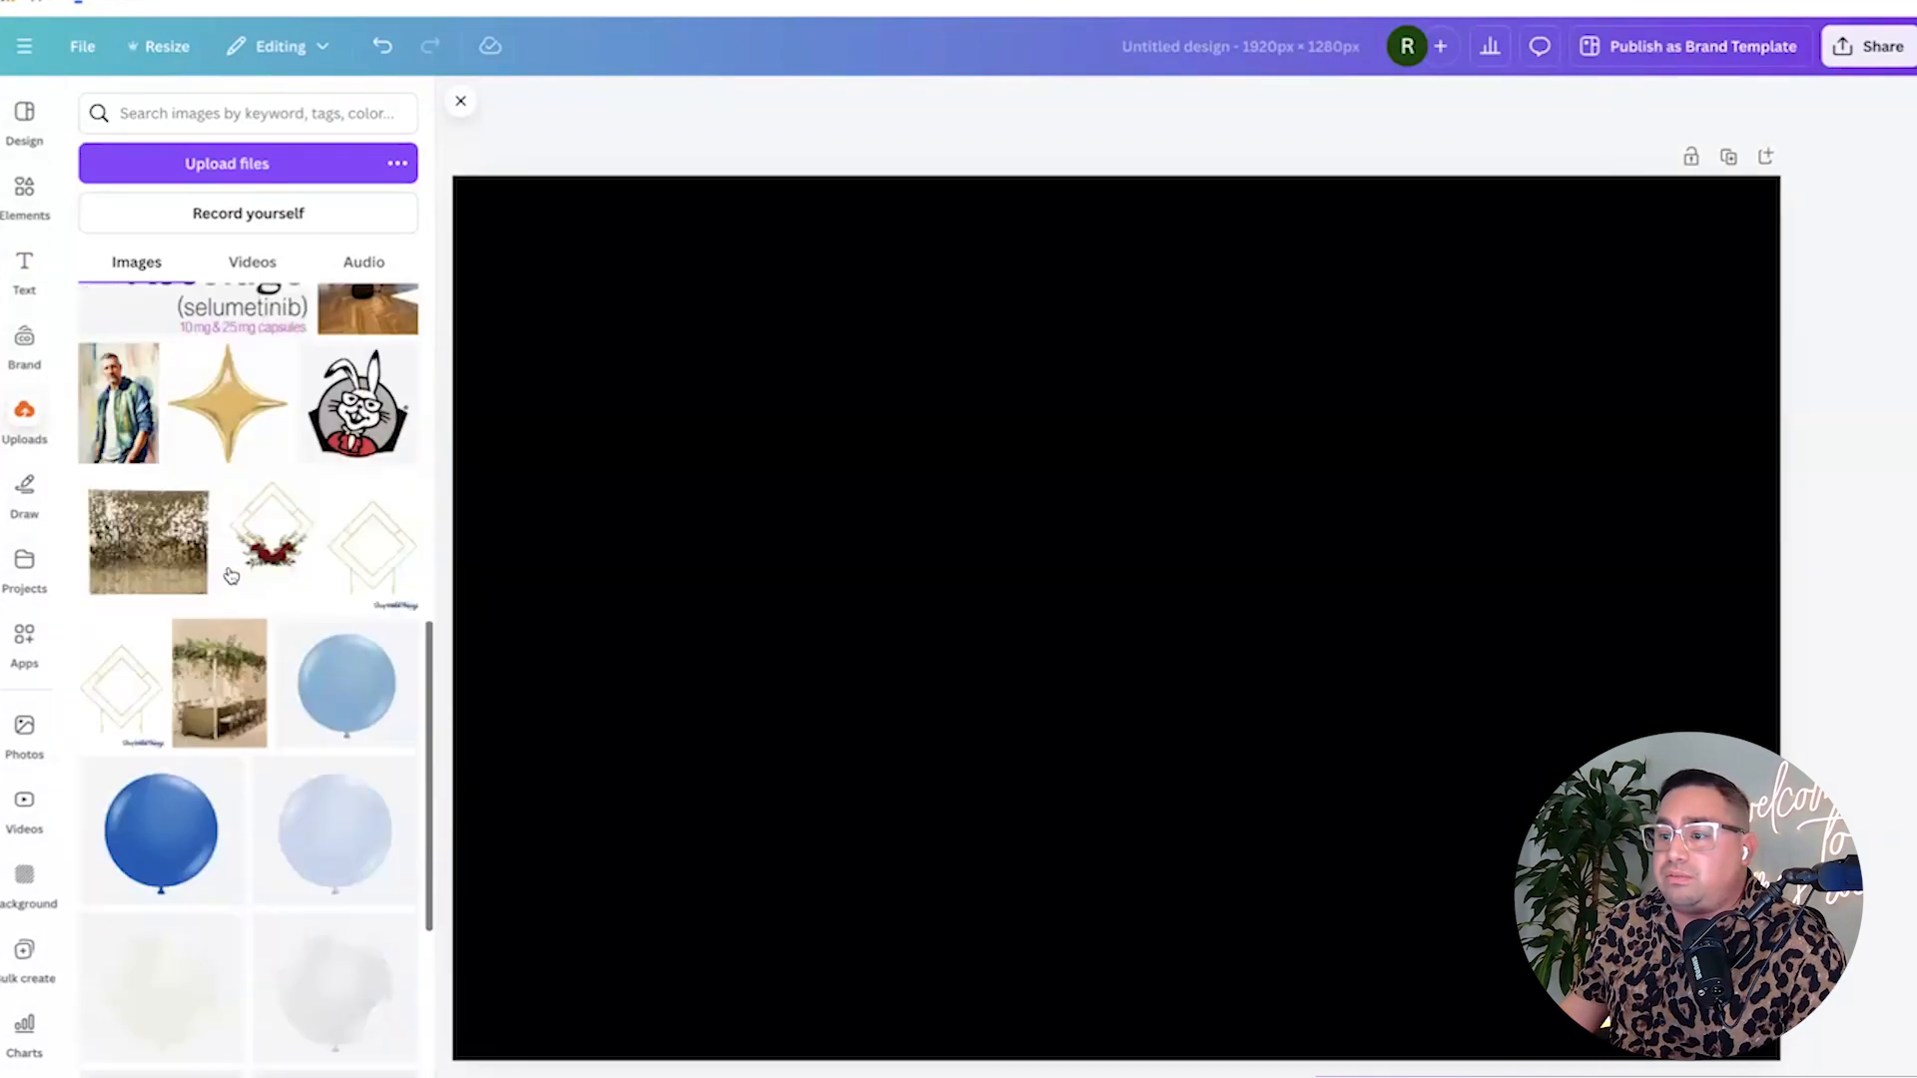
pyautogui.scroll(-3, 231, 574)
pyautogui.scroll(1, 231, 574)
pyautogui.scroll(-5, 231, 574)
pyautogui.scroll(-10, 231, 574)
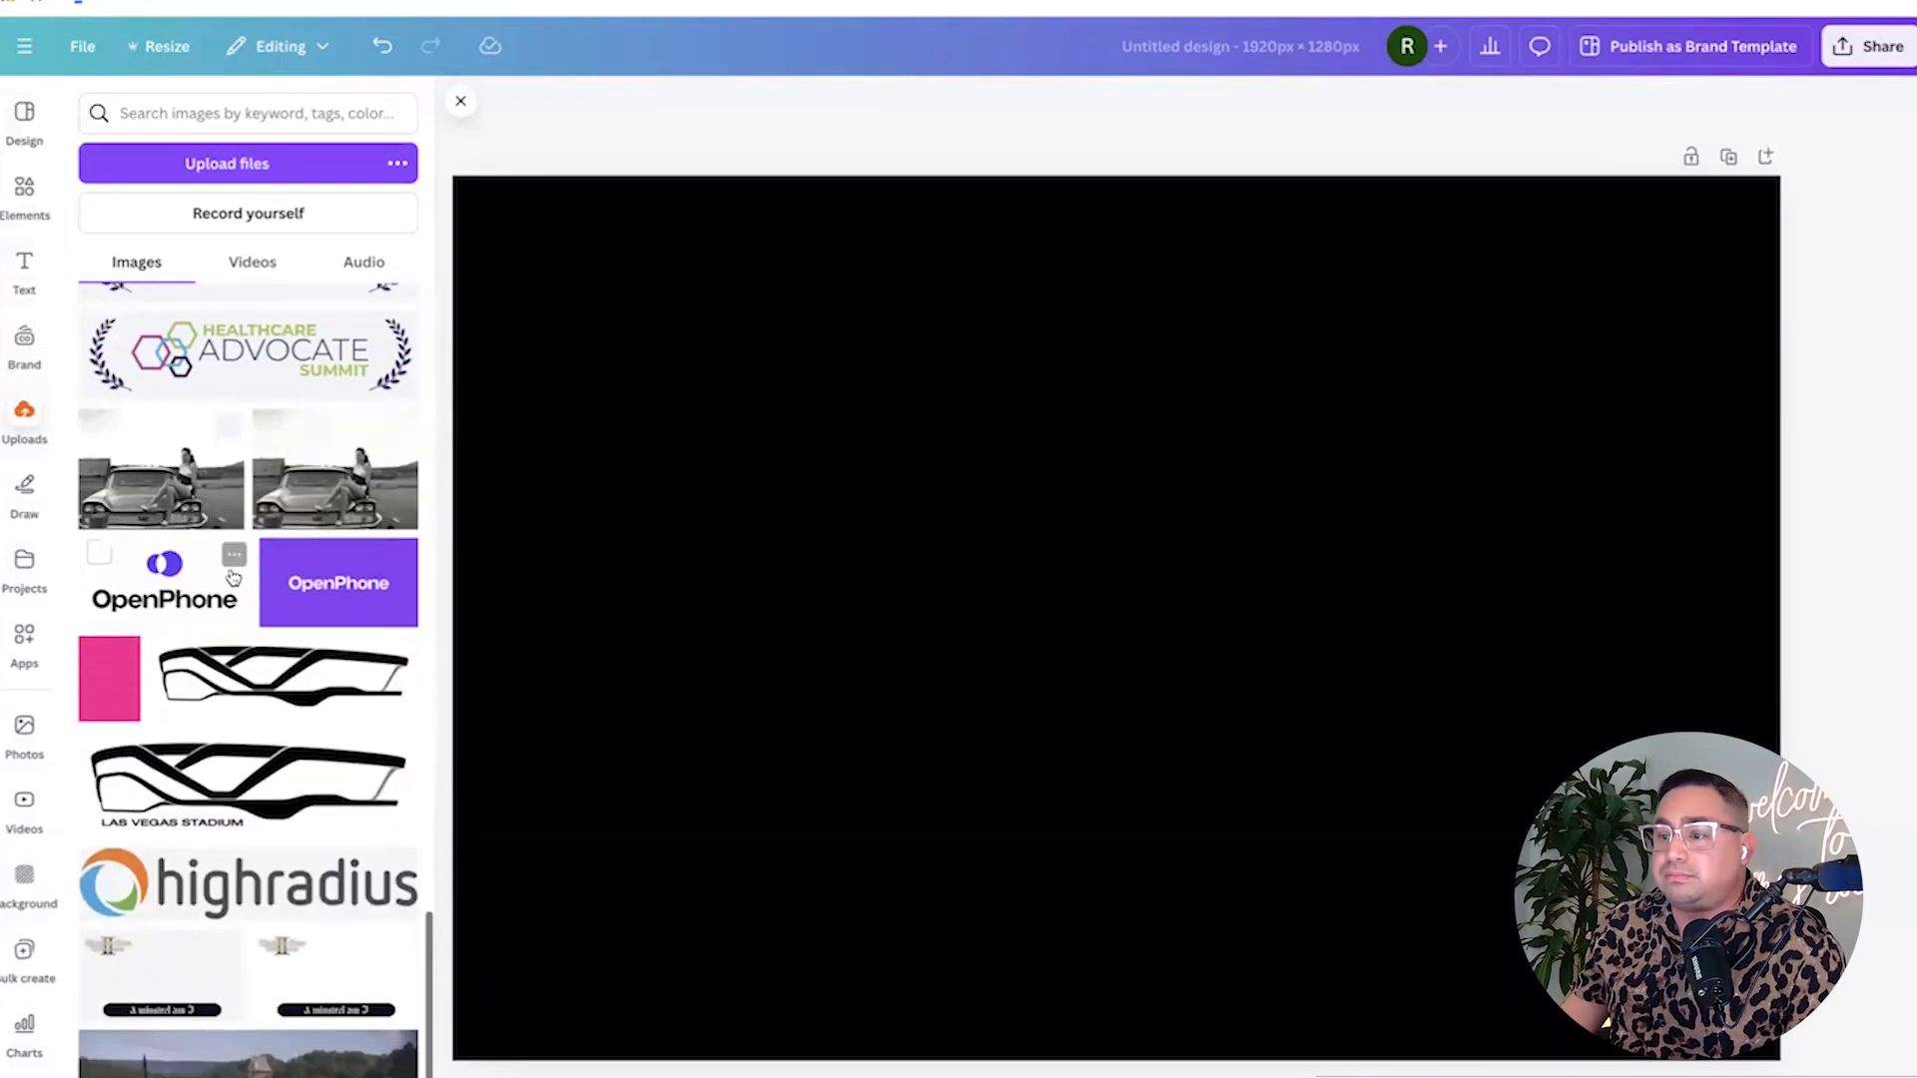
pyautogui.scroll(-7, 231, 575)
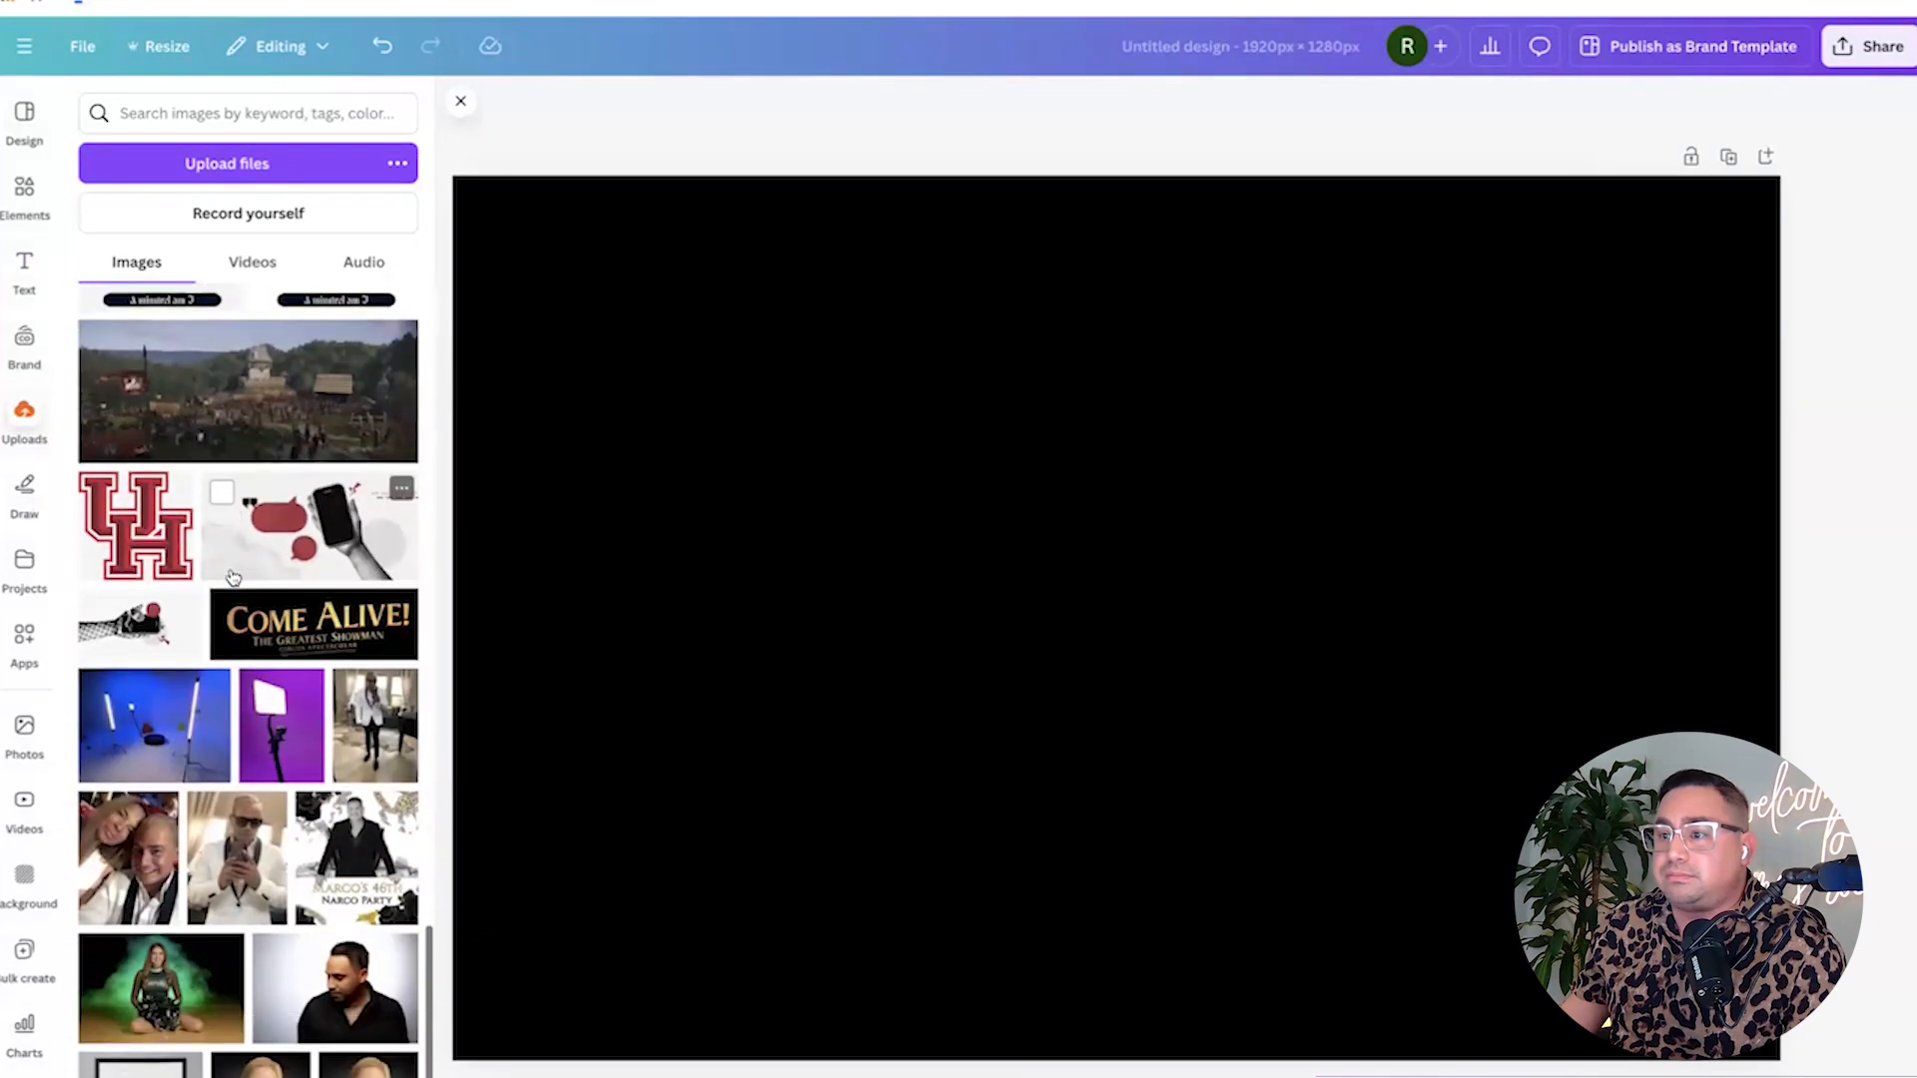
pyautogui.scroll(5, 232, 577)
pyautogui.scroll(-8, 233, 577)
pyautogui.scroll(10, 233, 577)
# Add the Come Alive title image from Uploads and nudge it slightly left into place.
pyautogui.click(318, 902)
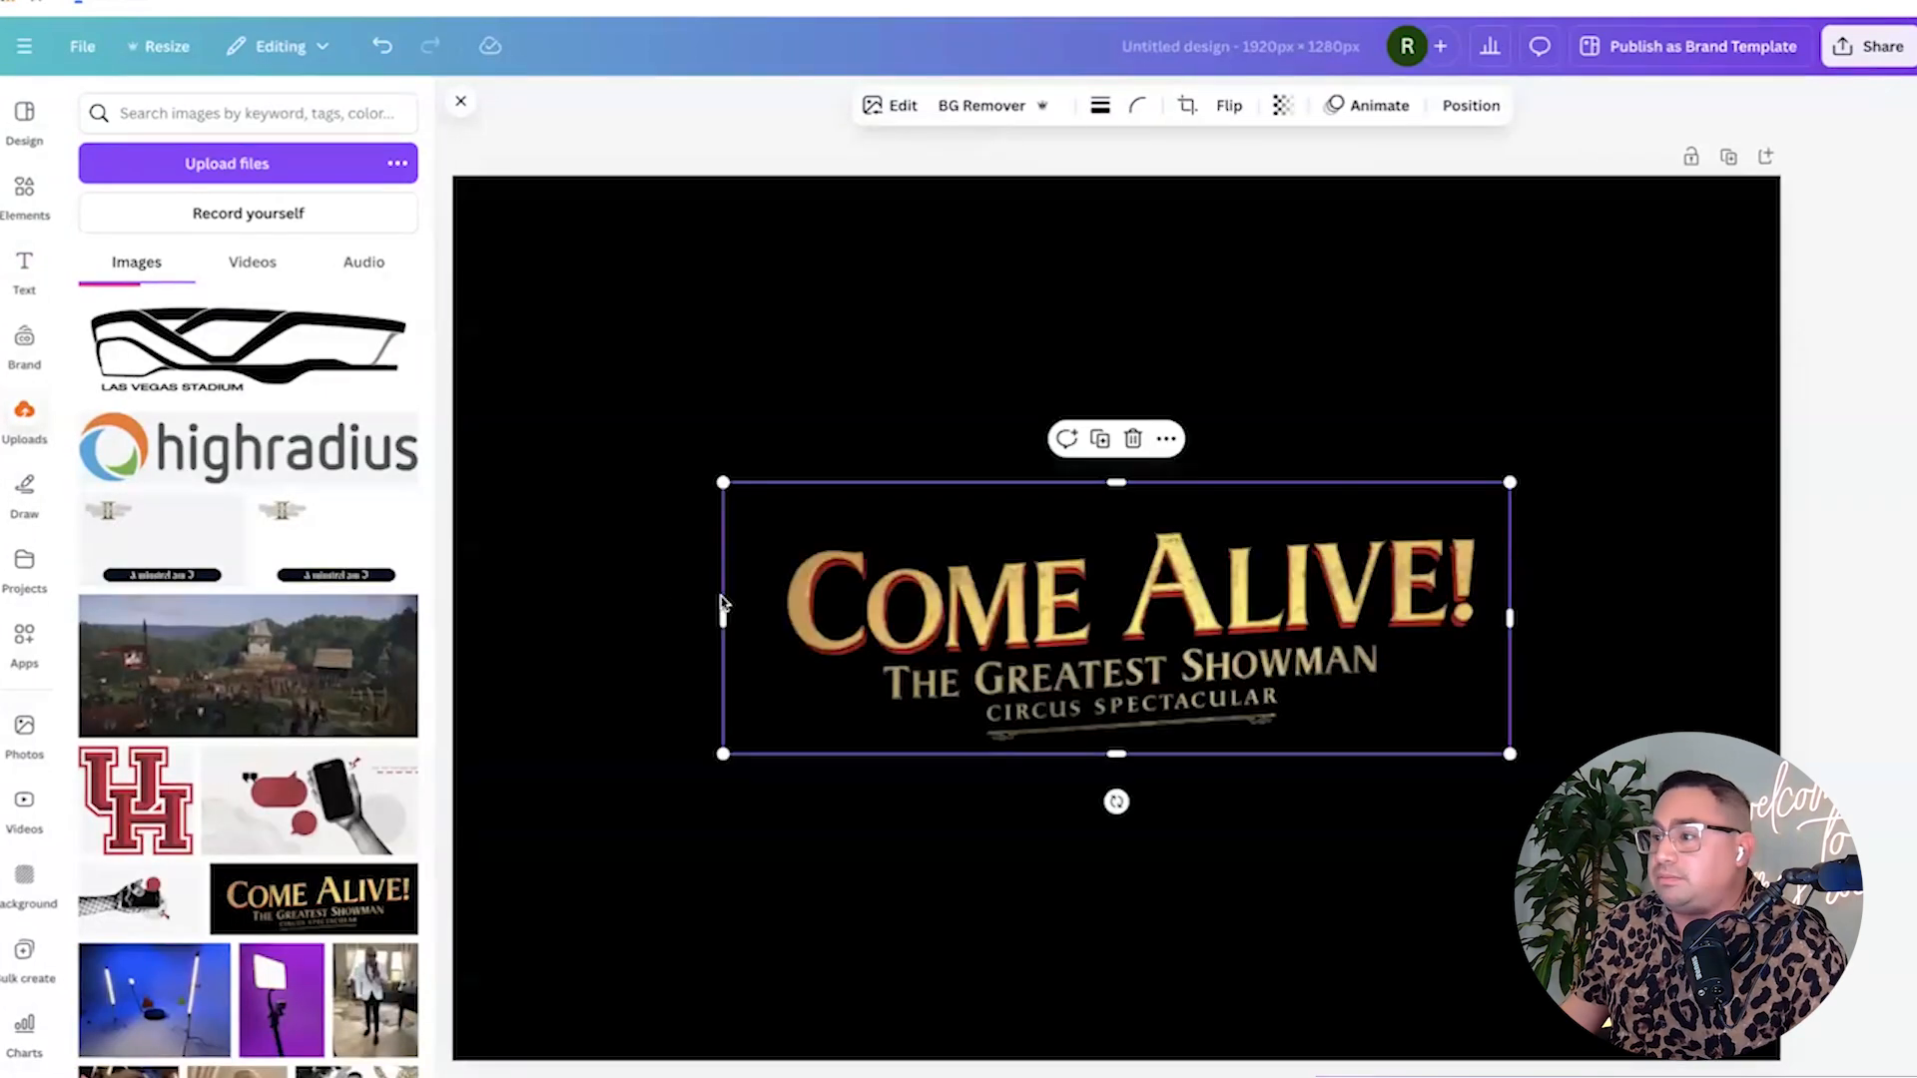
pyautogui.click(554, 549)
pyautogui.moveTo(1021, 632); pyautogui.dragTo(1011, 632)
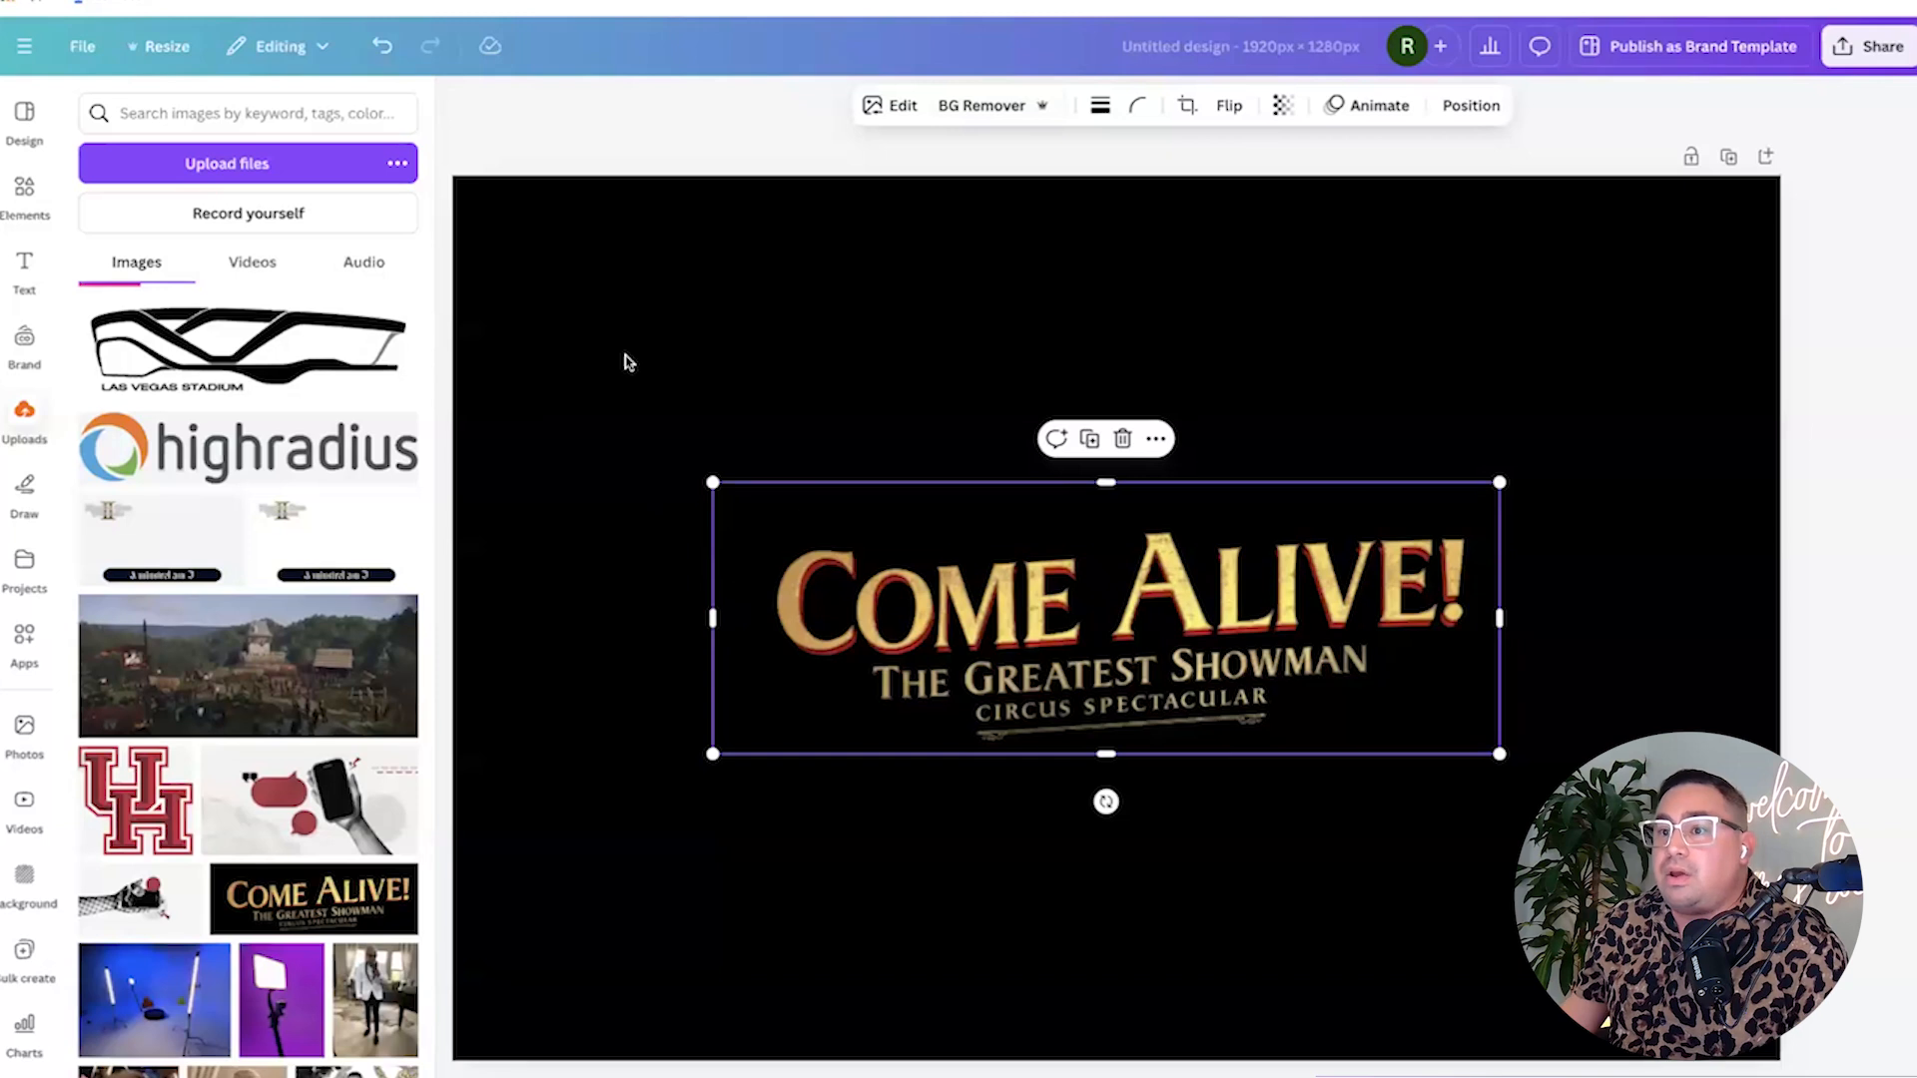
pyautogui.click(626, 361)
pyautogui.click(919, 619)
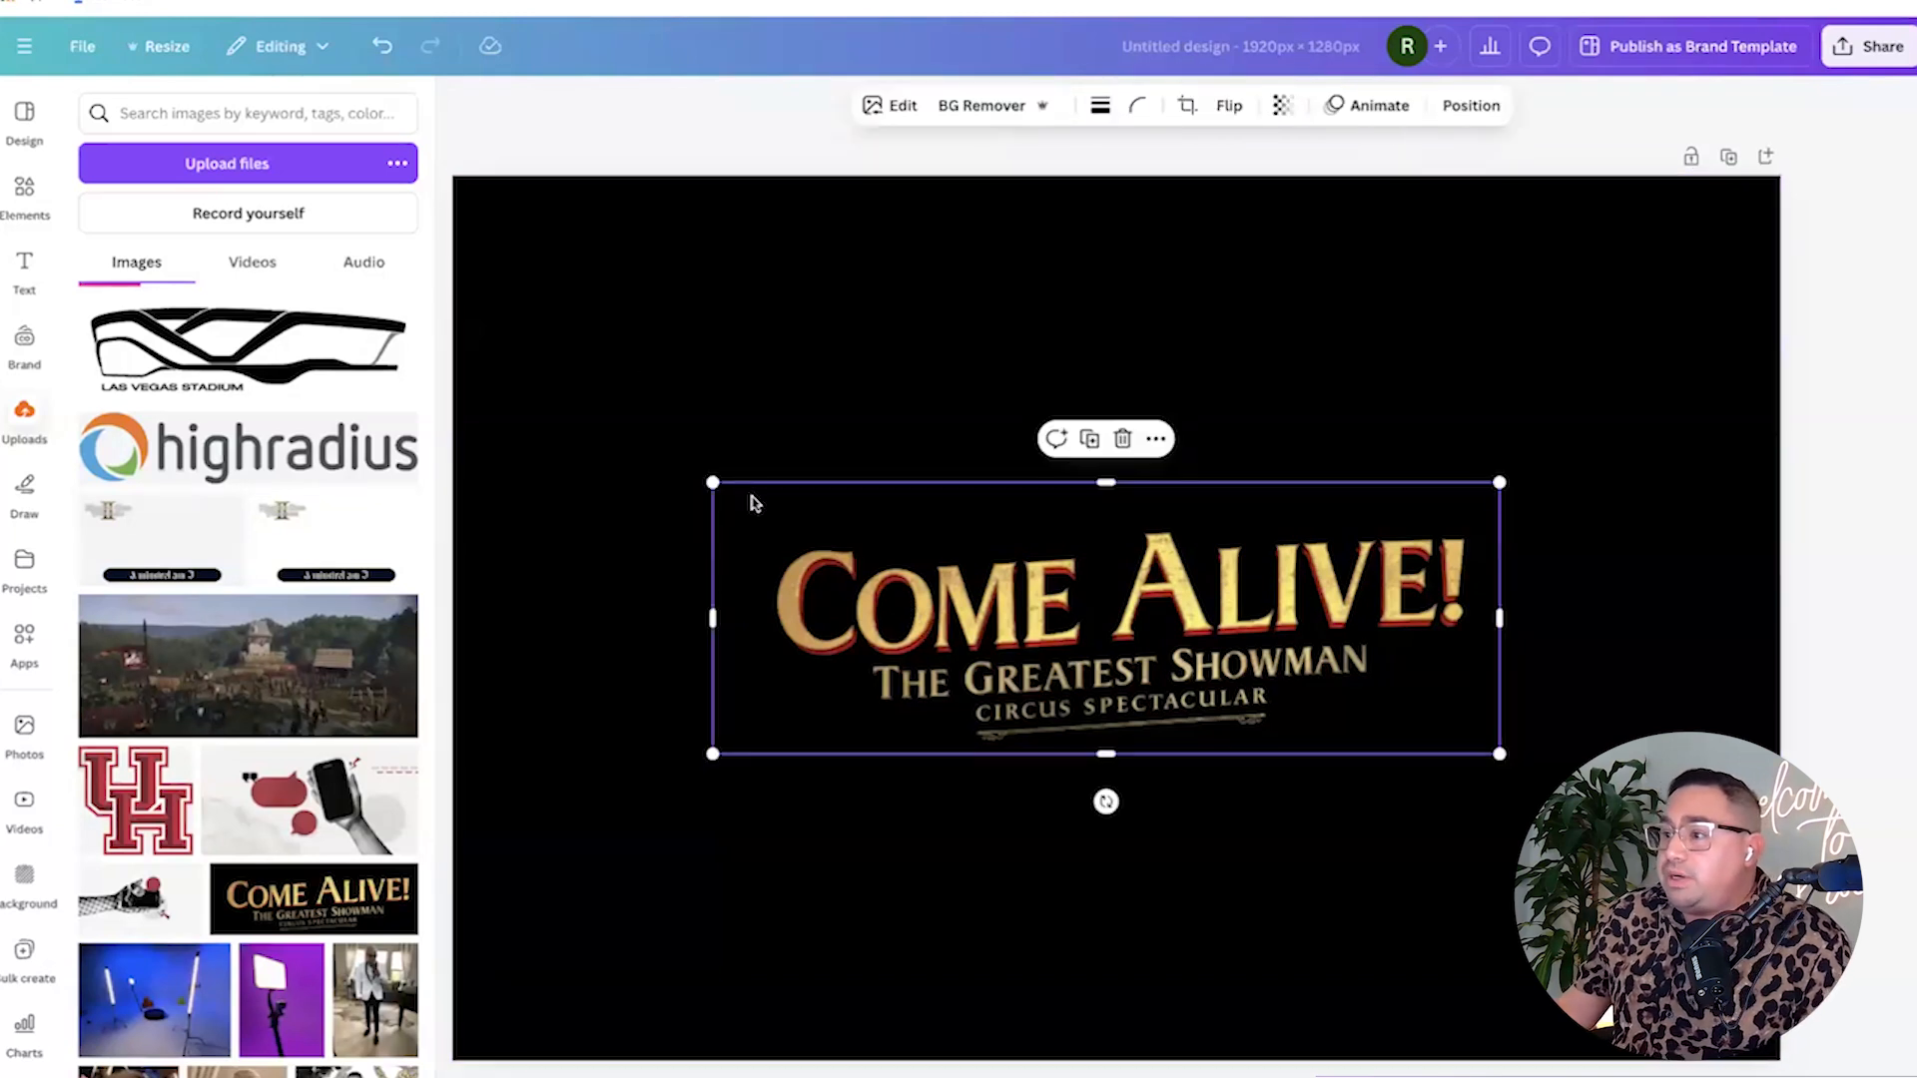
pyautogui.click(603, 556)
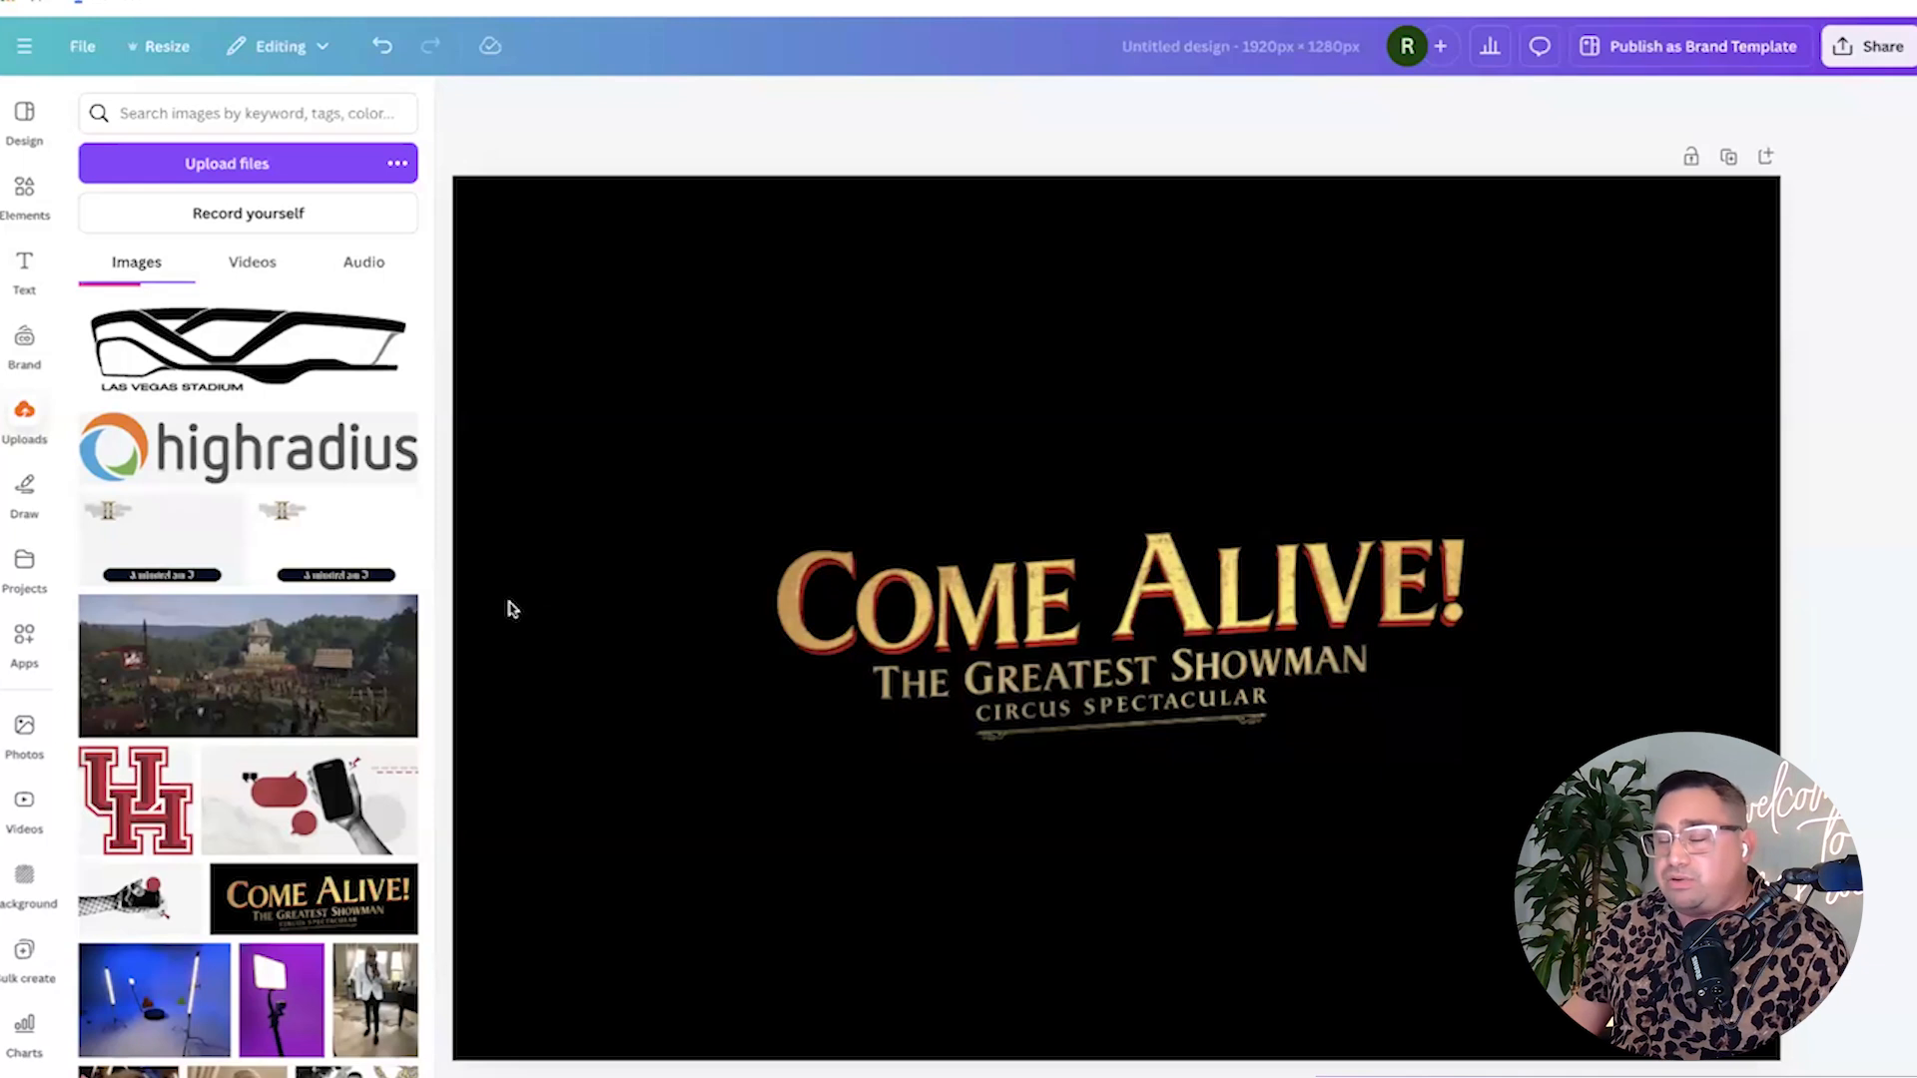
# Set the Canva page background to white.
pyautogui.click(527, 567)
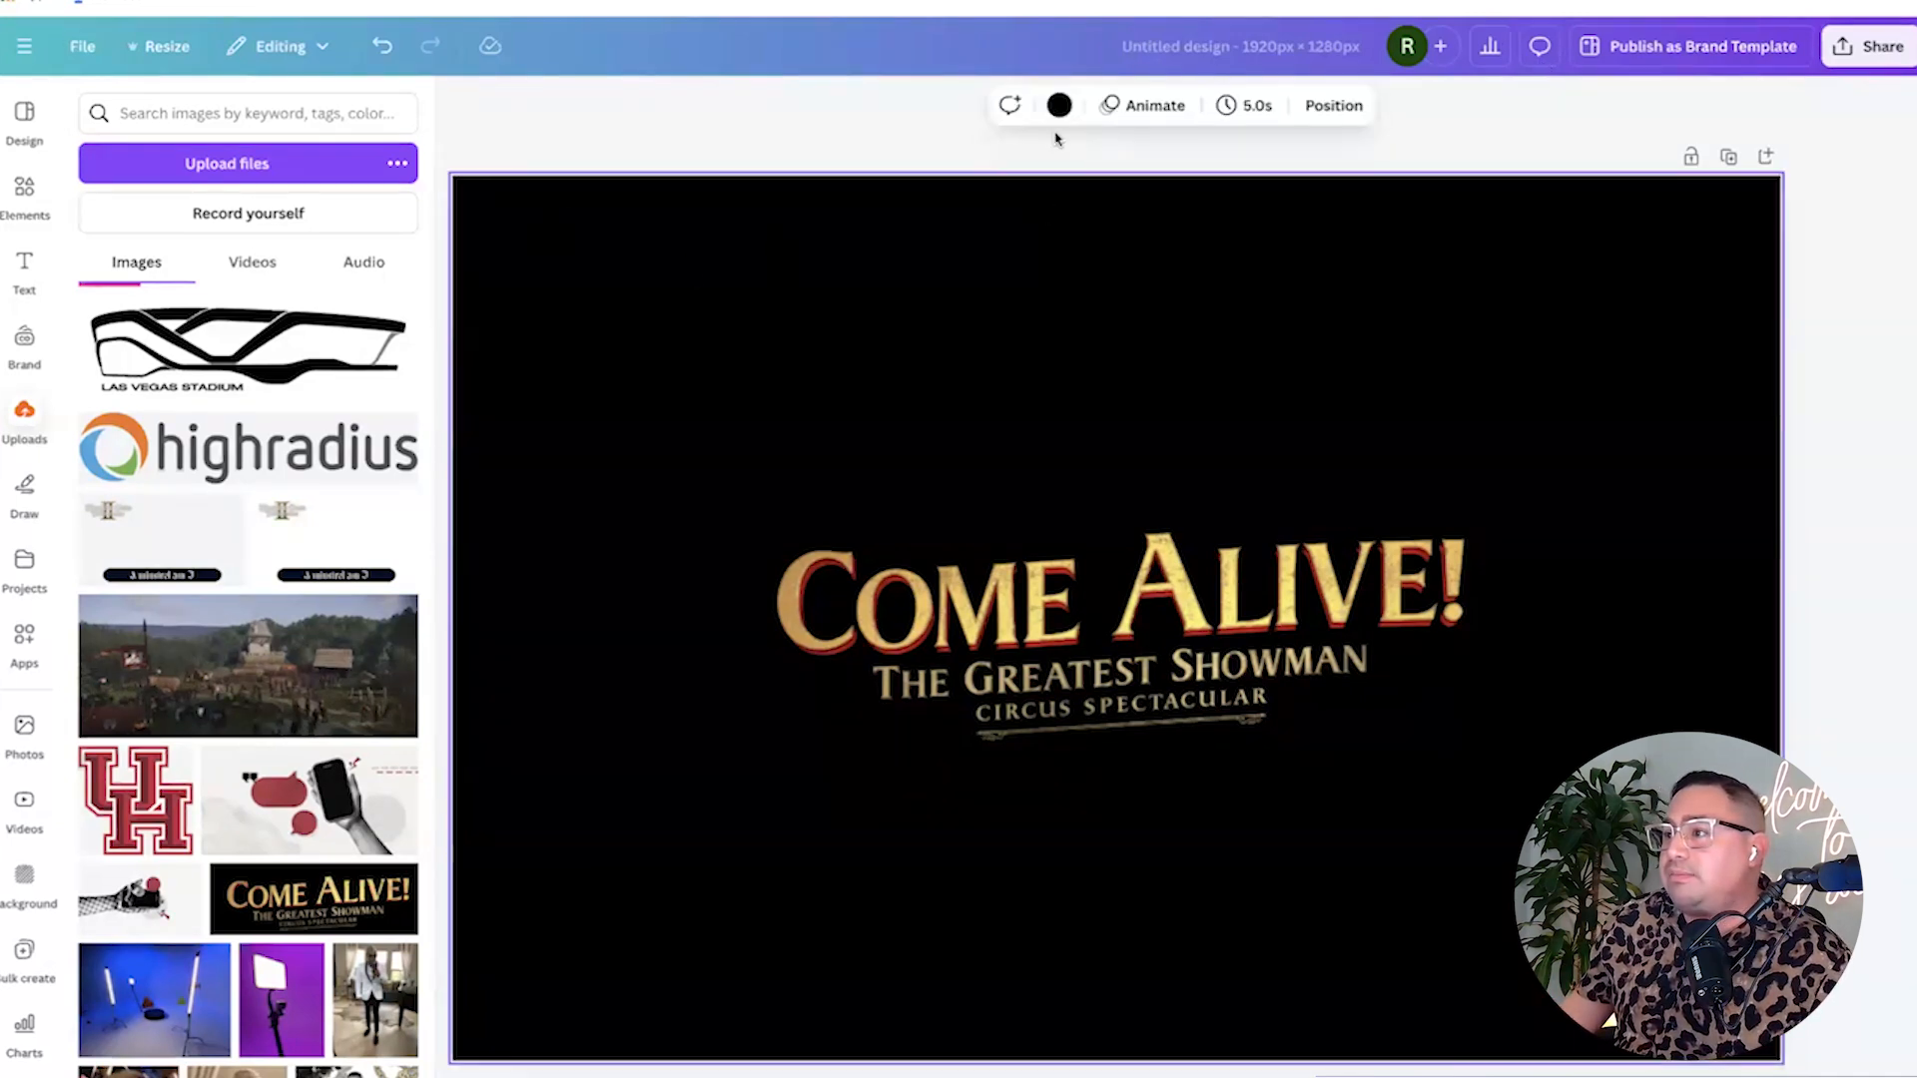
pyautogui.click(1058, 105)
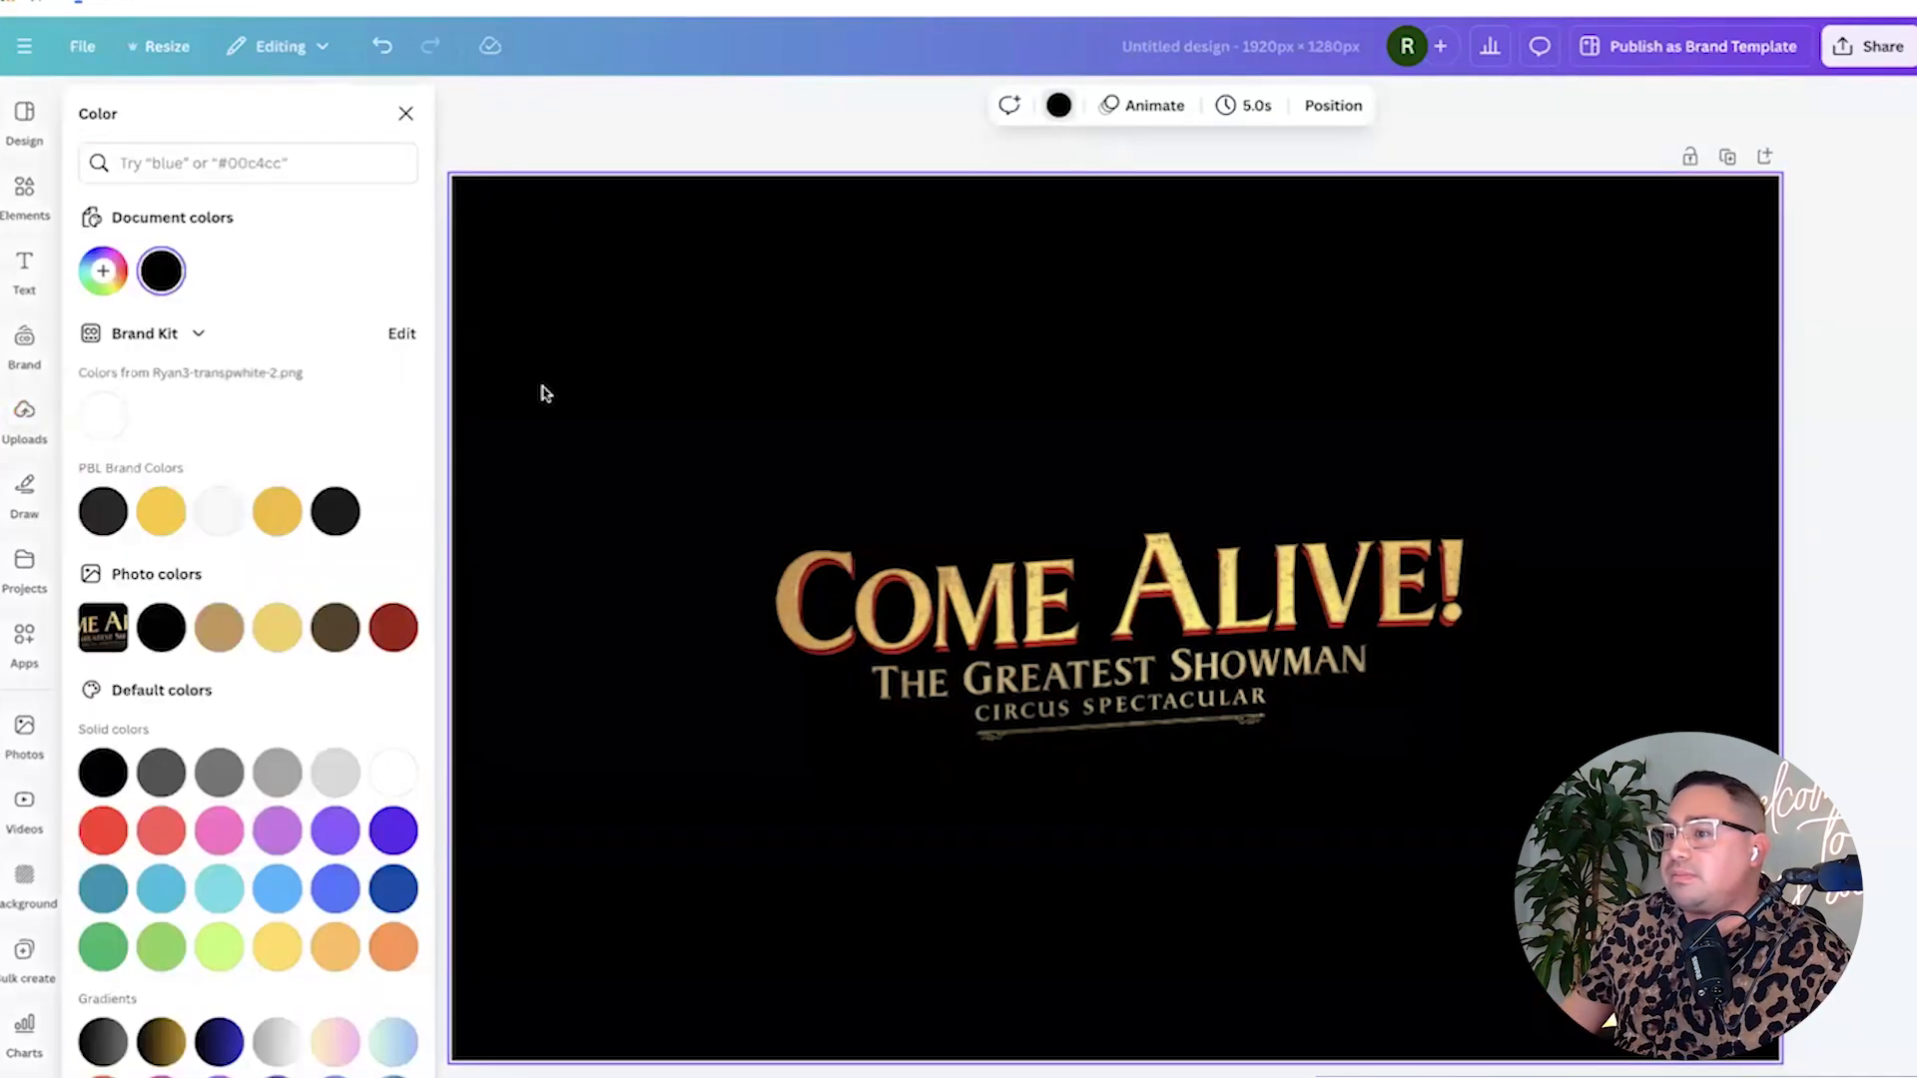
pyautogui.click(99, 417)
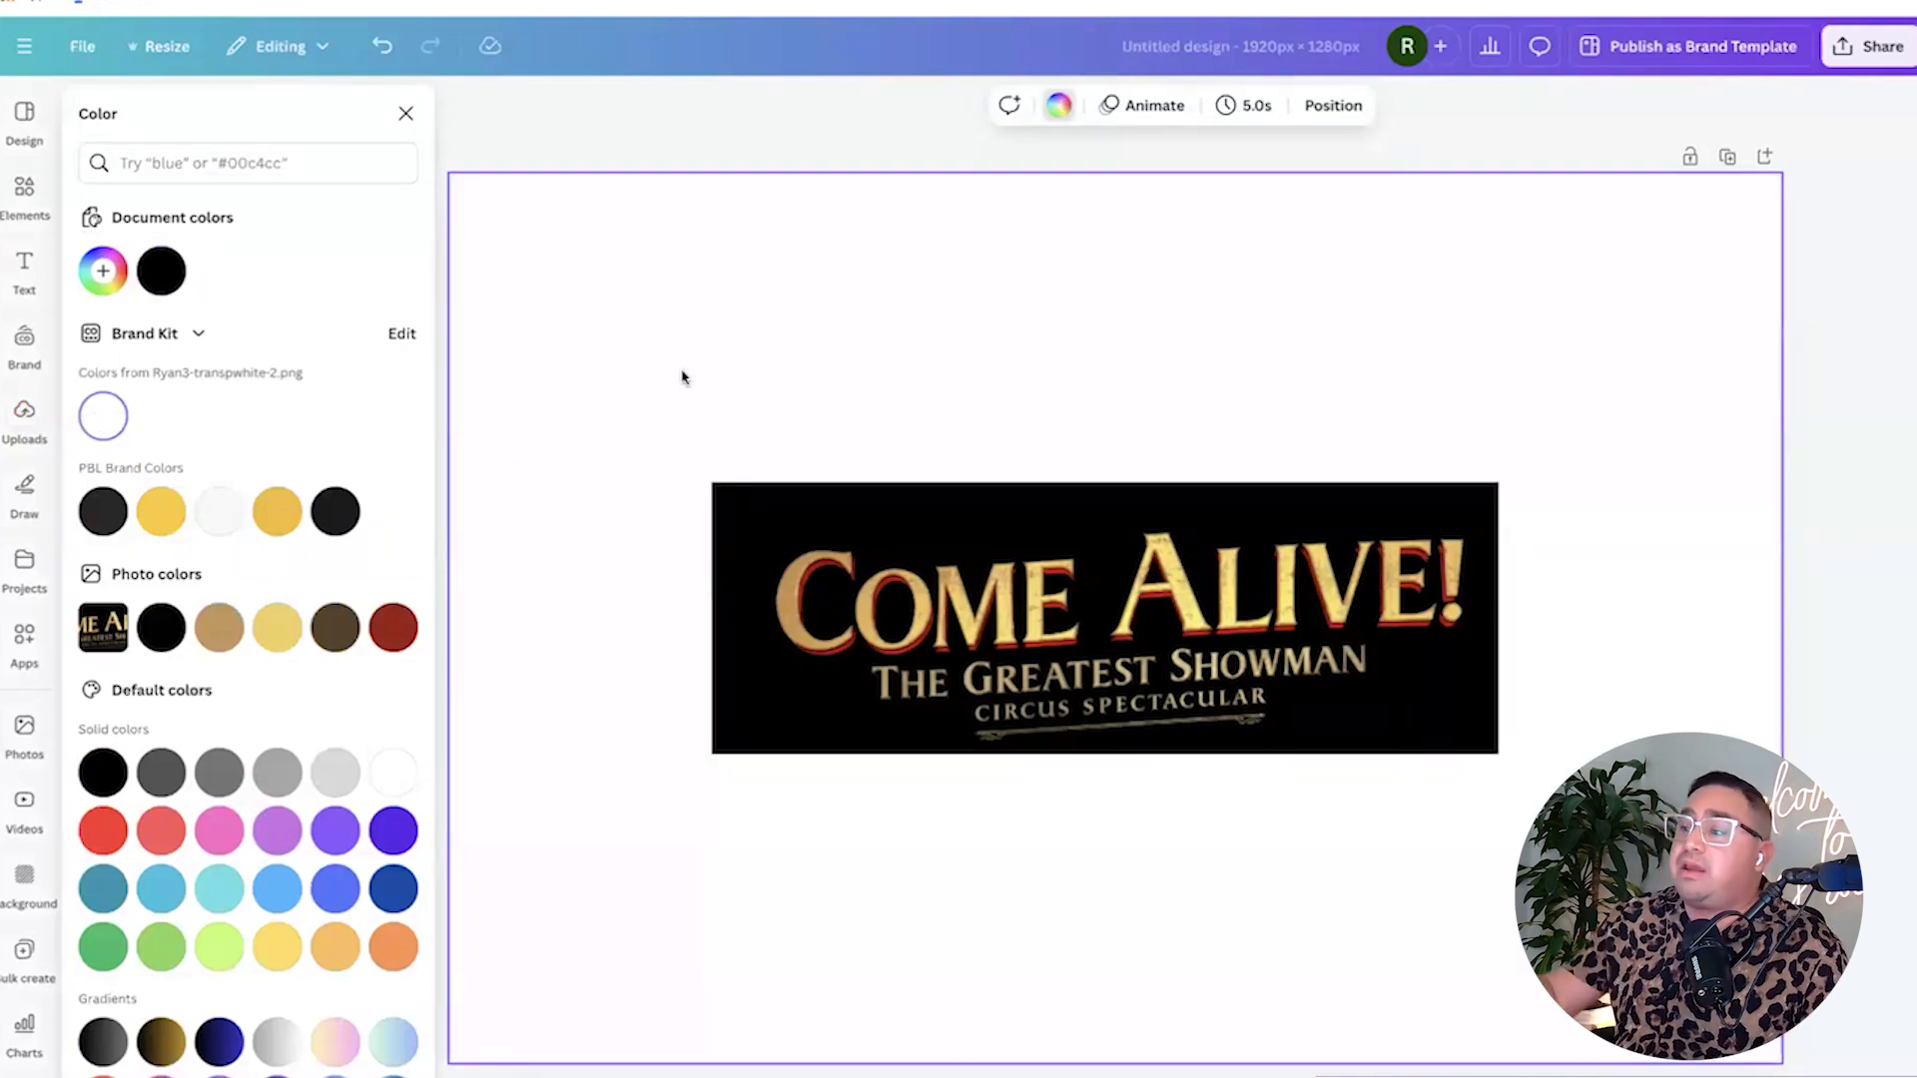
# Remove the Come Alive title's background, then enlarge it slightly and centre it on the page.
pyautogui.click(904, 669)
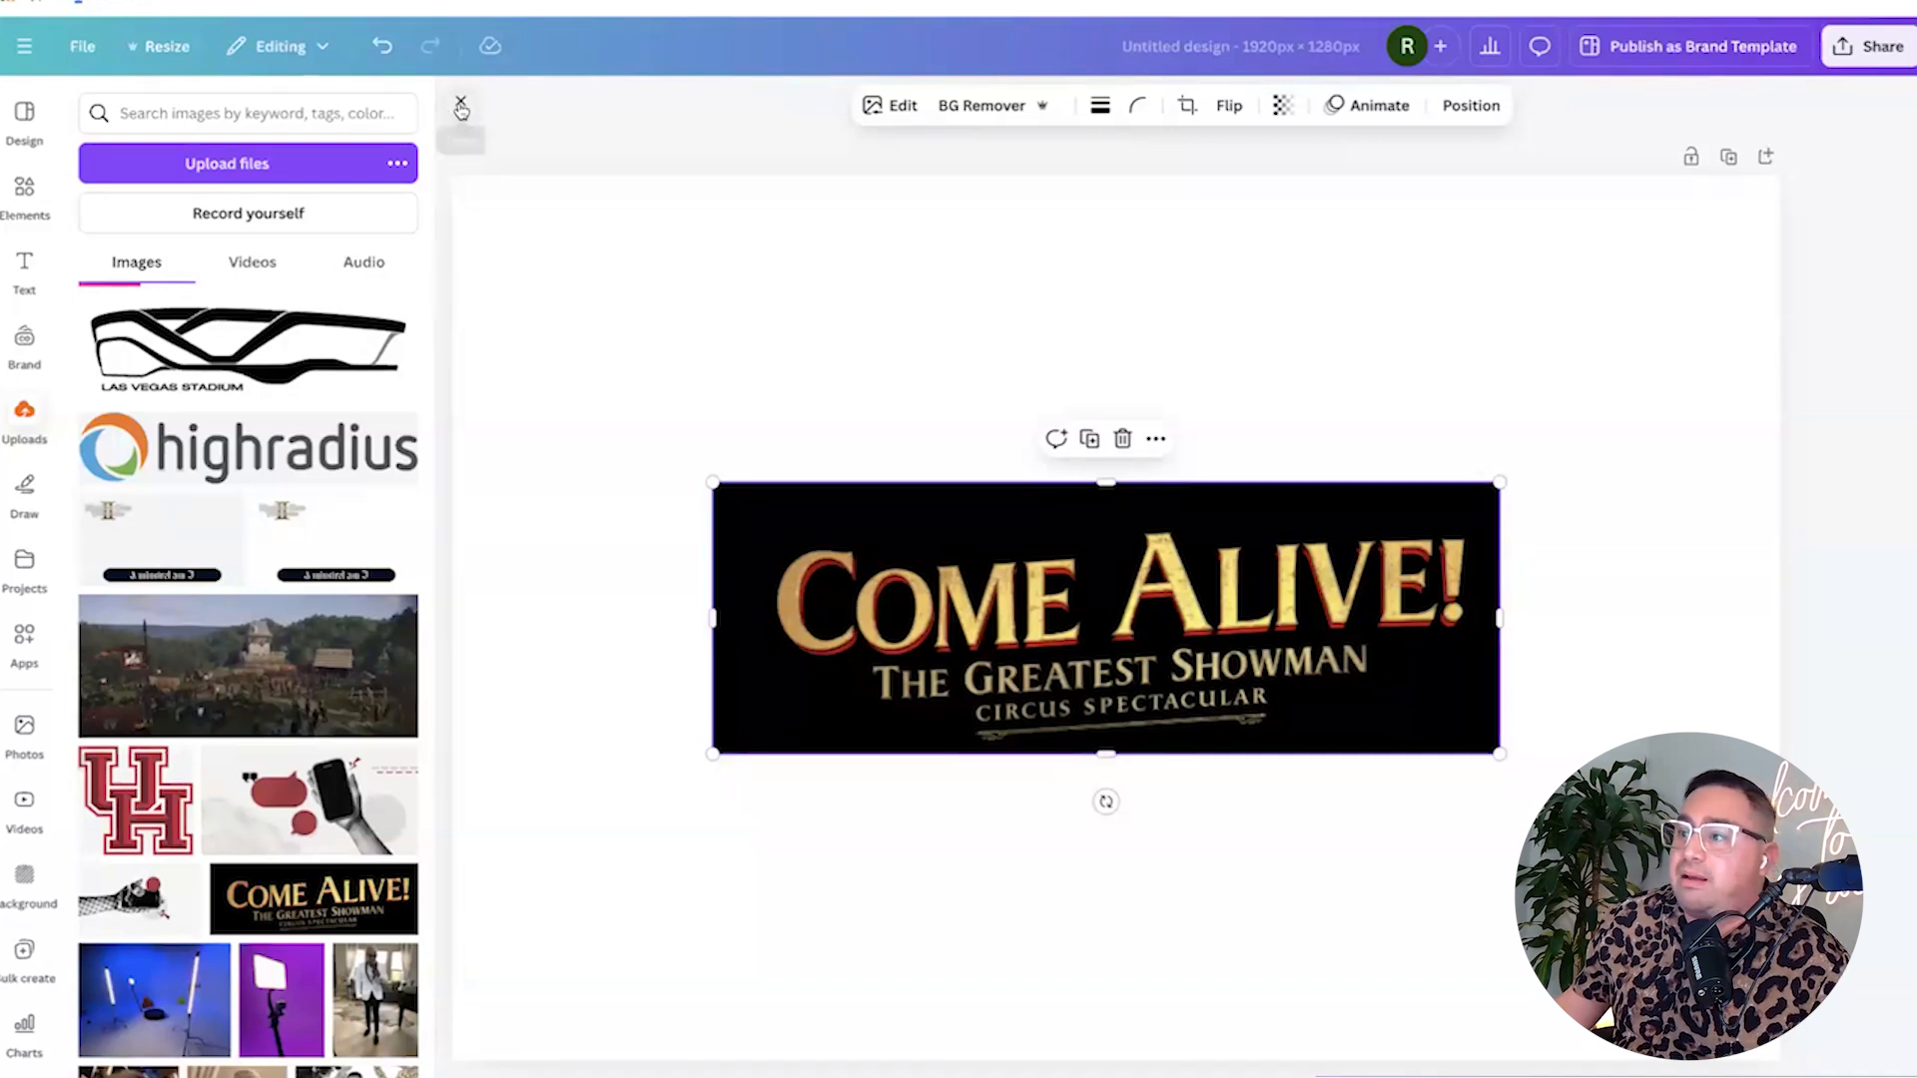
pyautogui.click(458, 105)
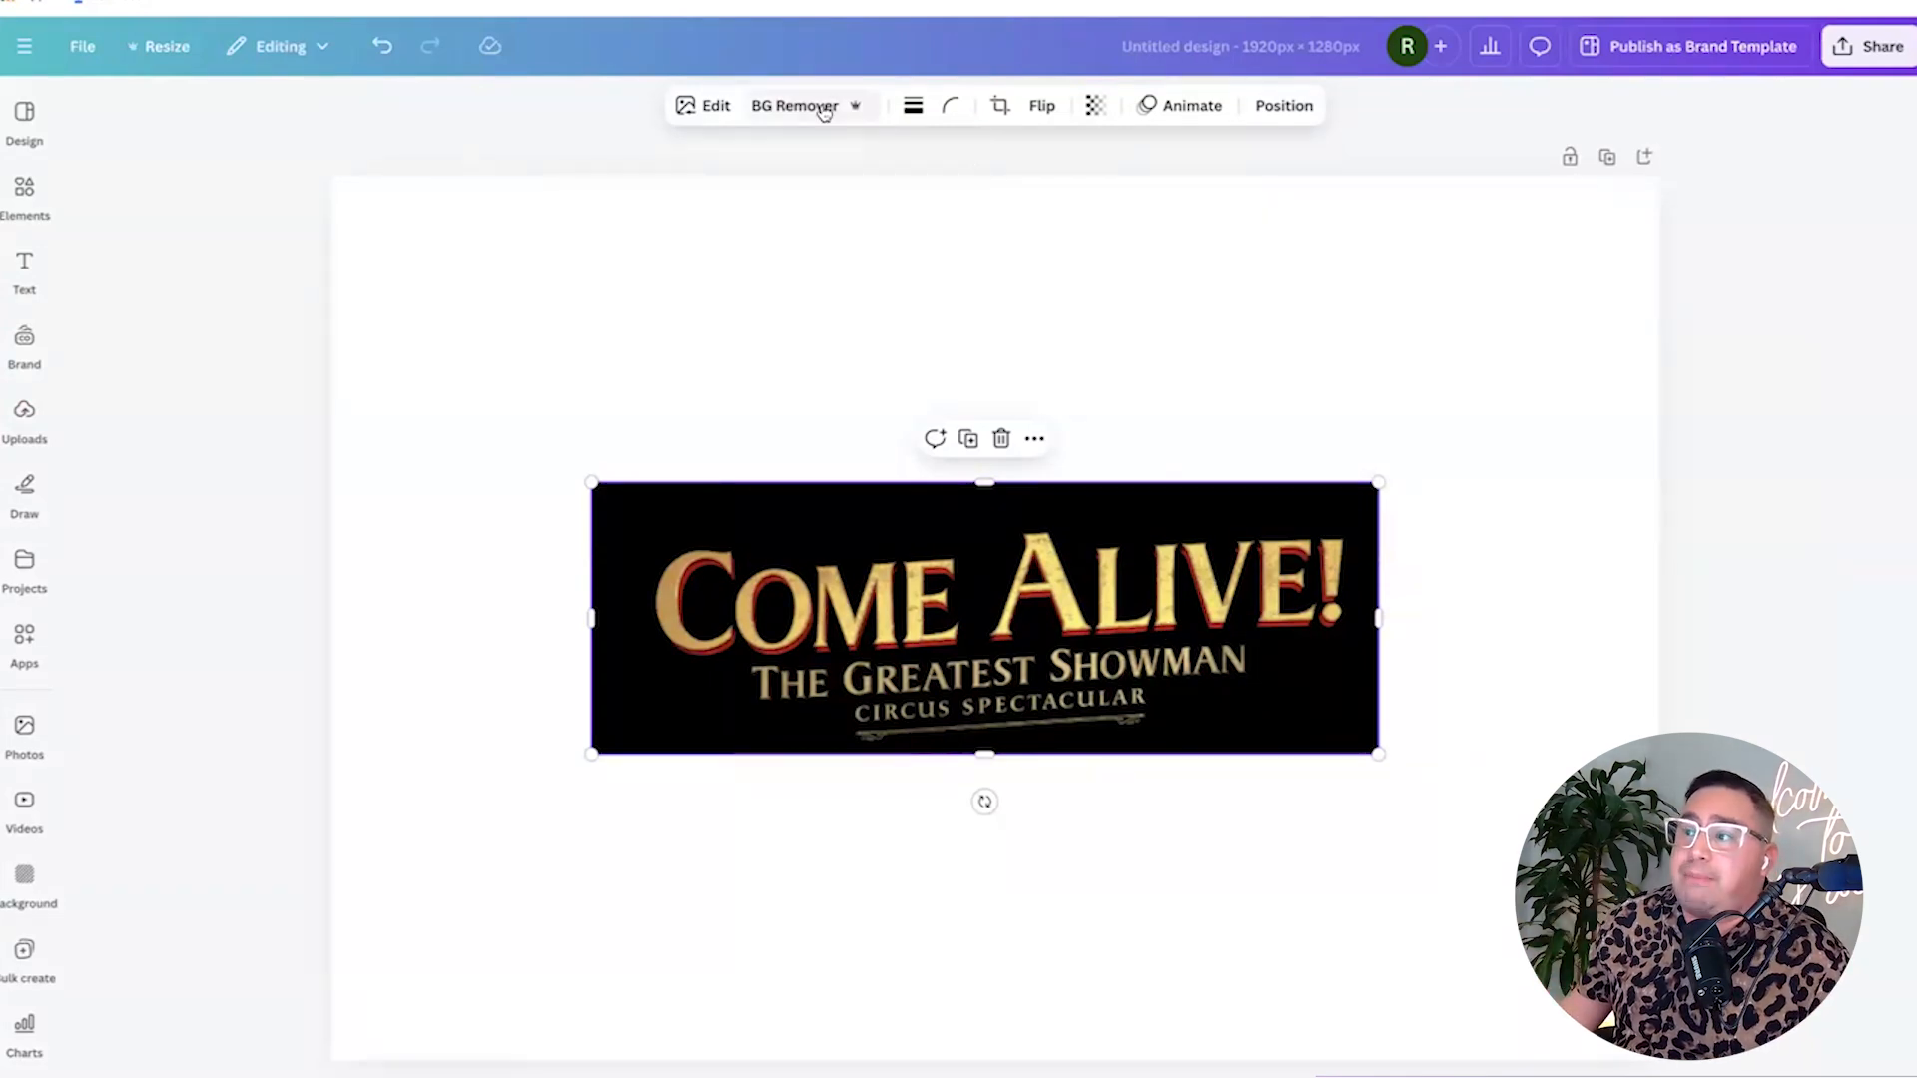
pyautogui.click(823, 108)
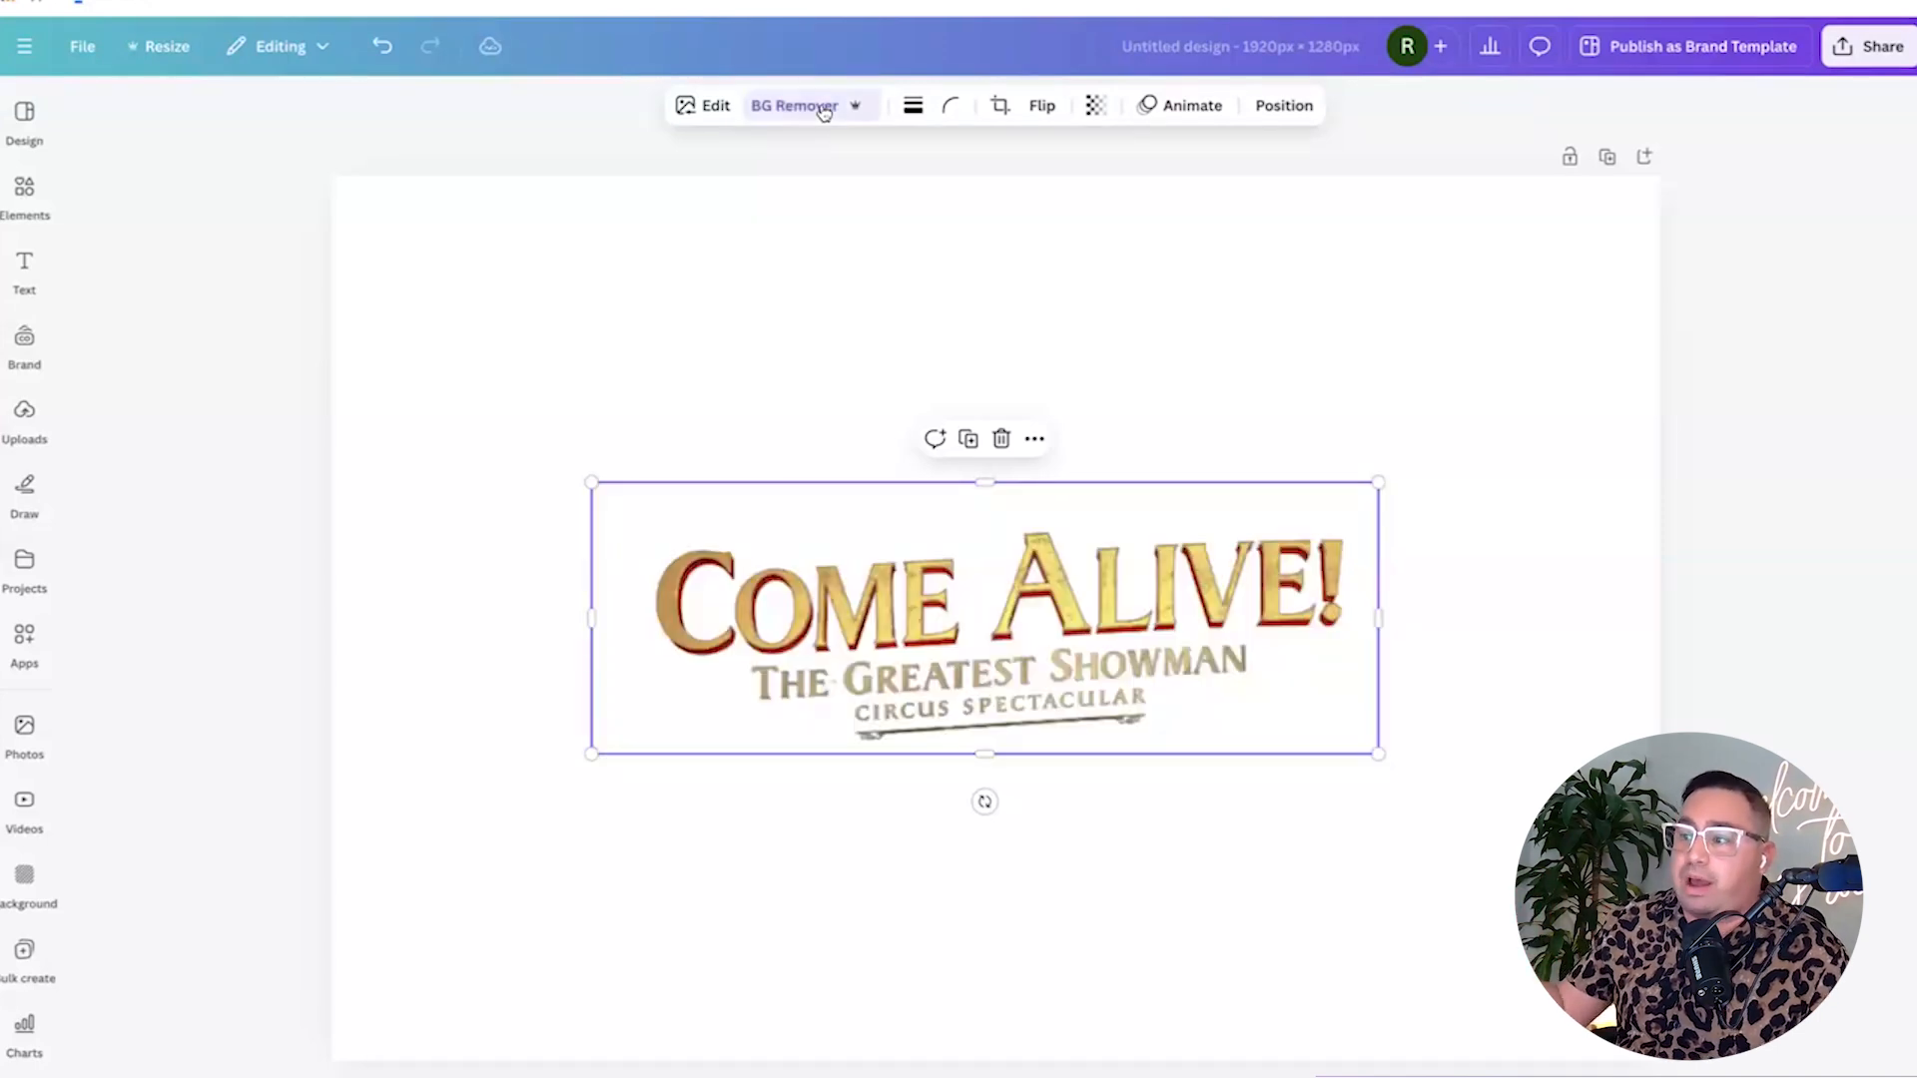
pyautogui.moveTo(1123, 567)
pyautogui.mouseDown()
pyautogui.moveTo(1120, 549)
pyautogui.moveTo(1132, 563)
pyautogui.mouseUp()
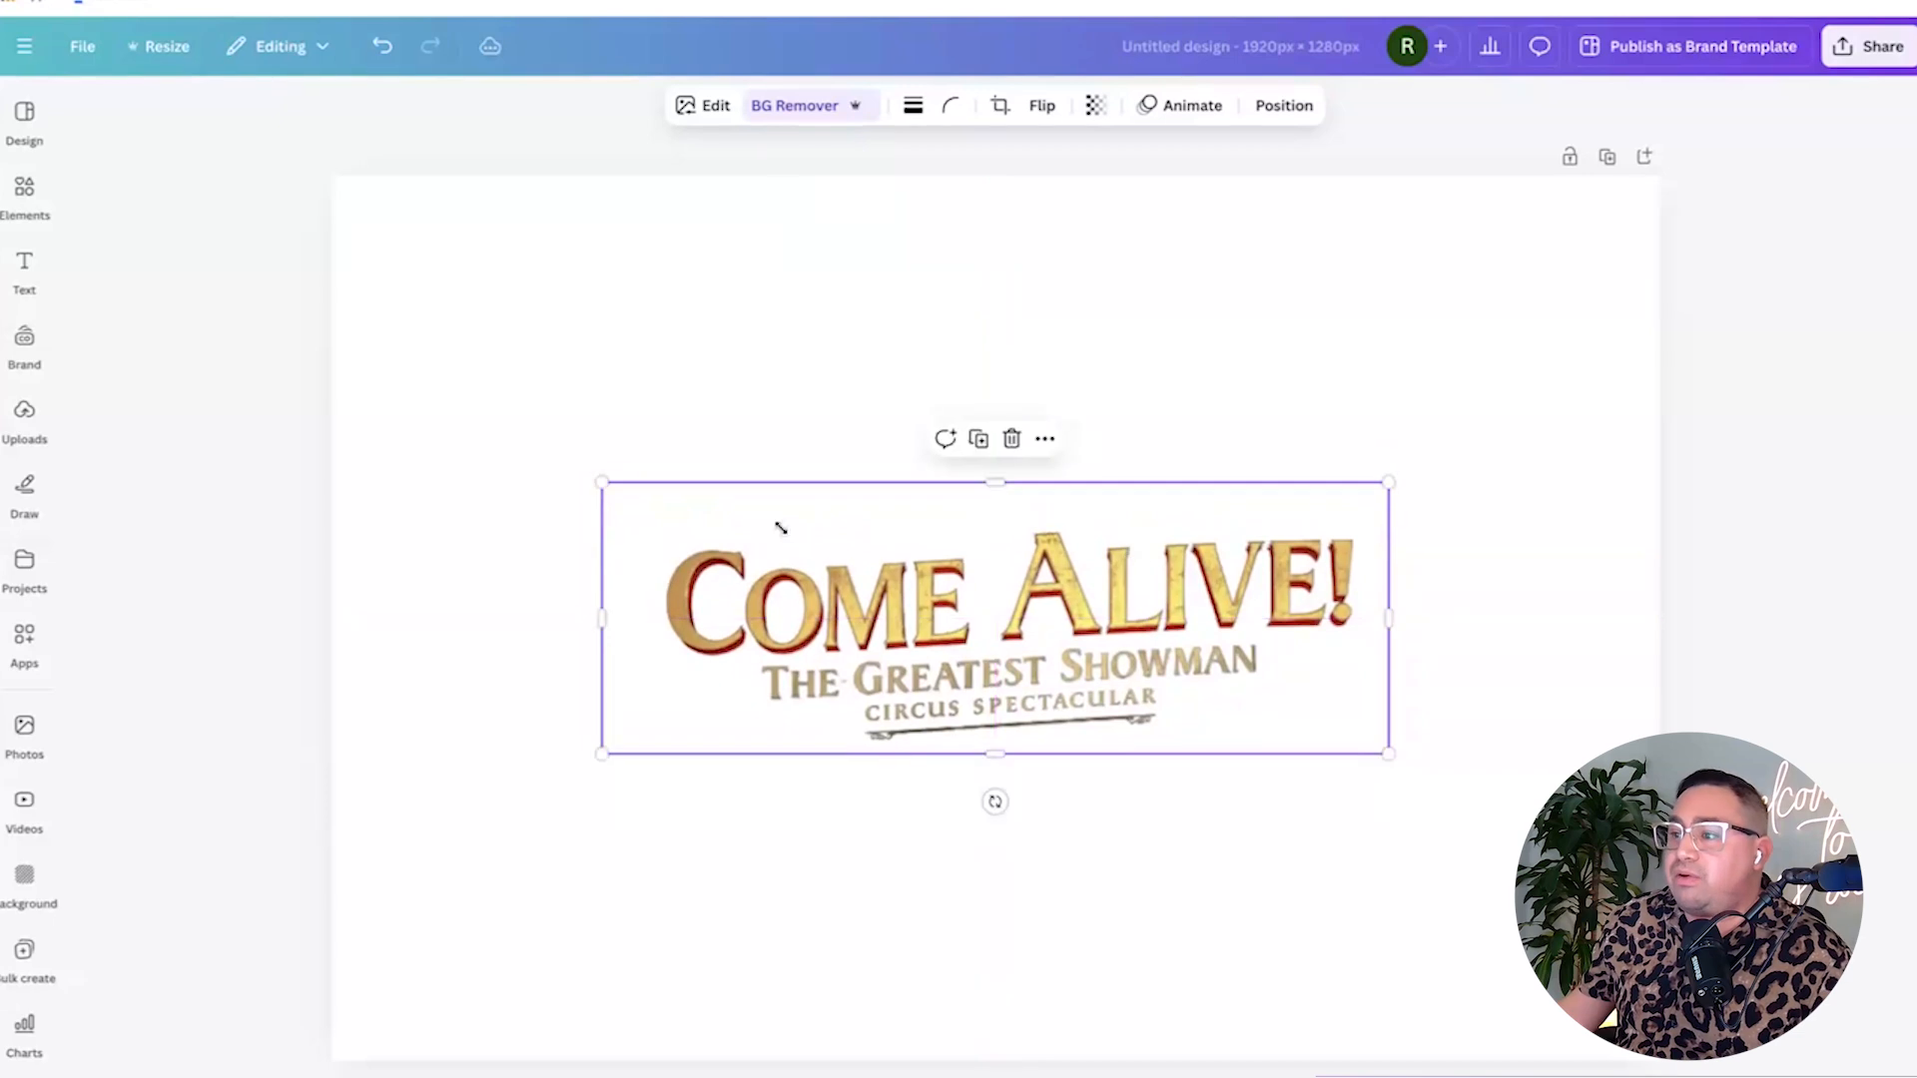
pyautogui.moveTo(600, 482); pyautogui.dragTo(497, 417)
pyautogui.moveTo(836, 587); pyautogui.dragTo(894, 617)
# Switch the page background back to black.
pyautogui.click(662, 308)
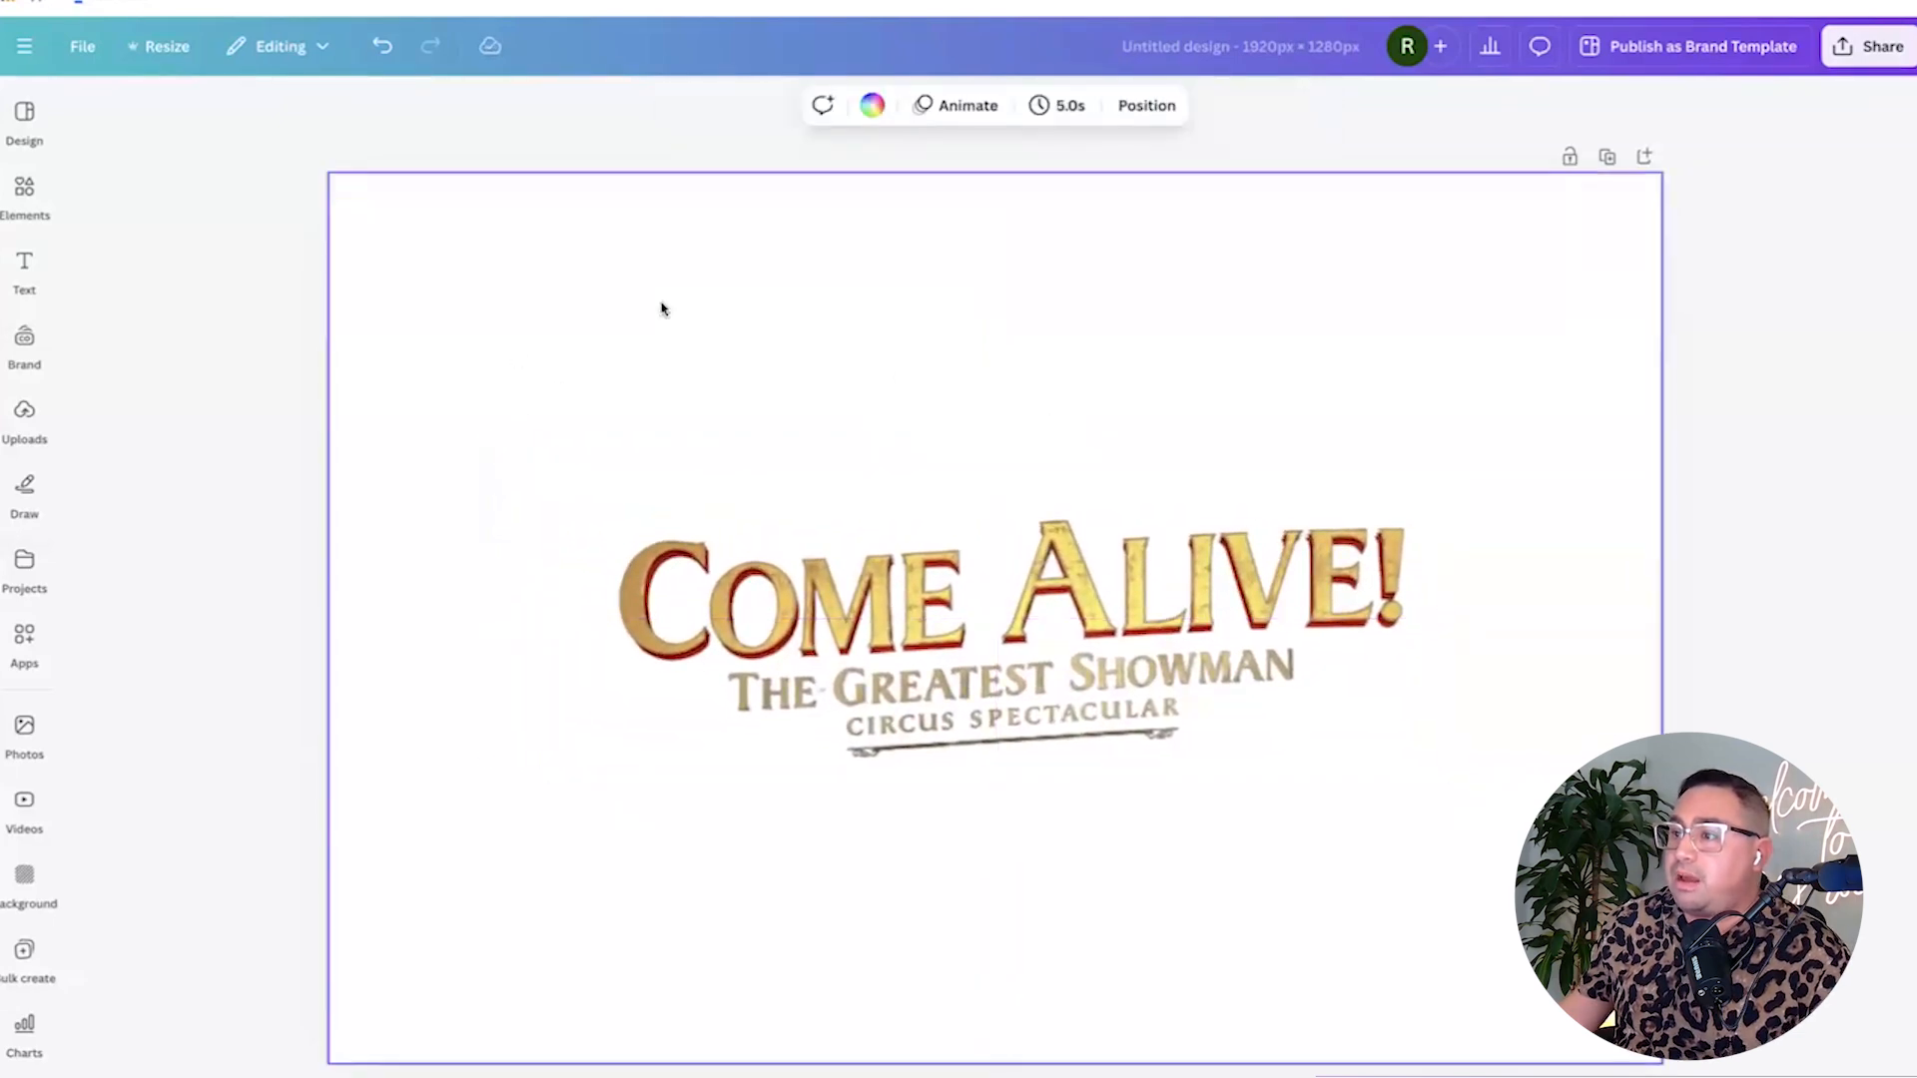
pyautogui.click(874, 107)
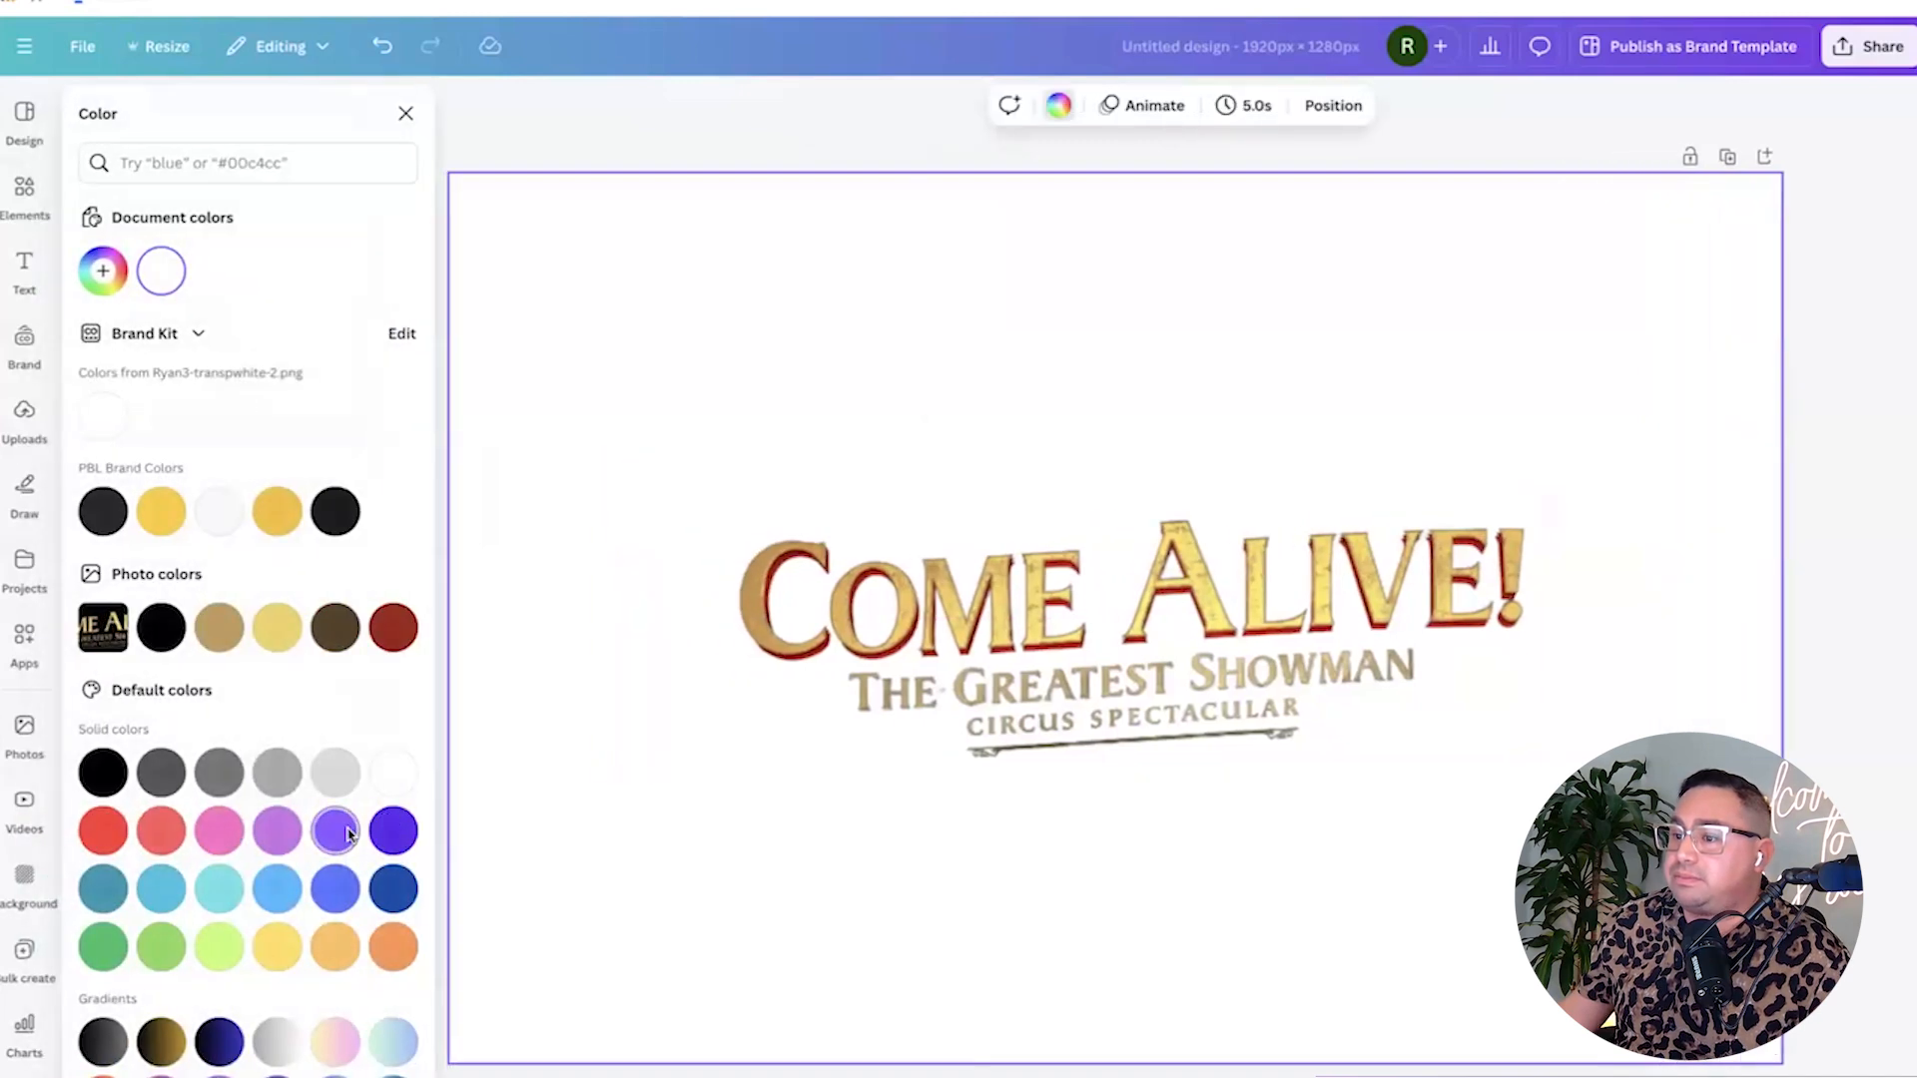
pyautogui.click(103, 771)
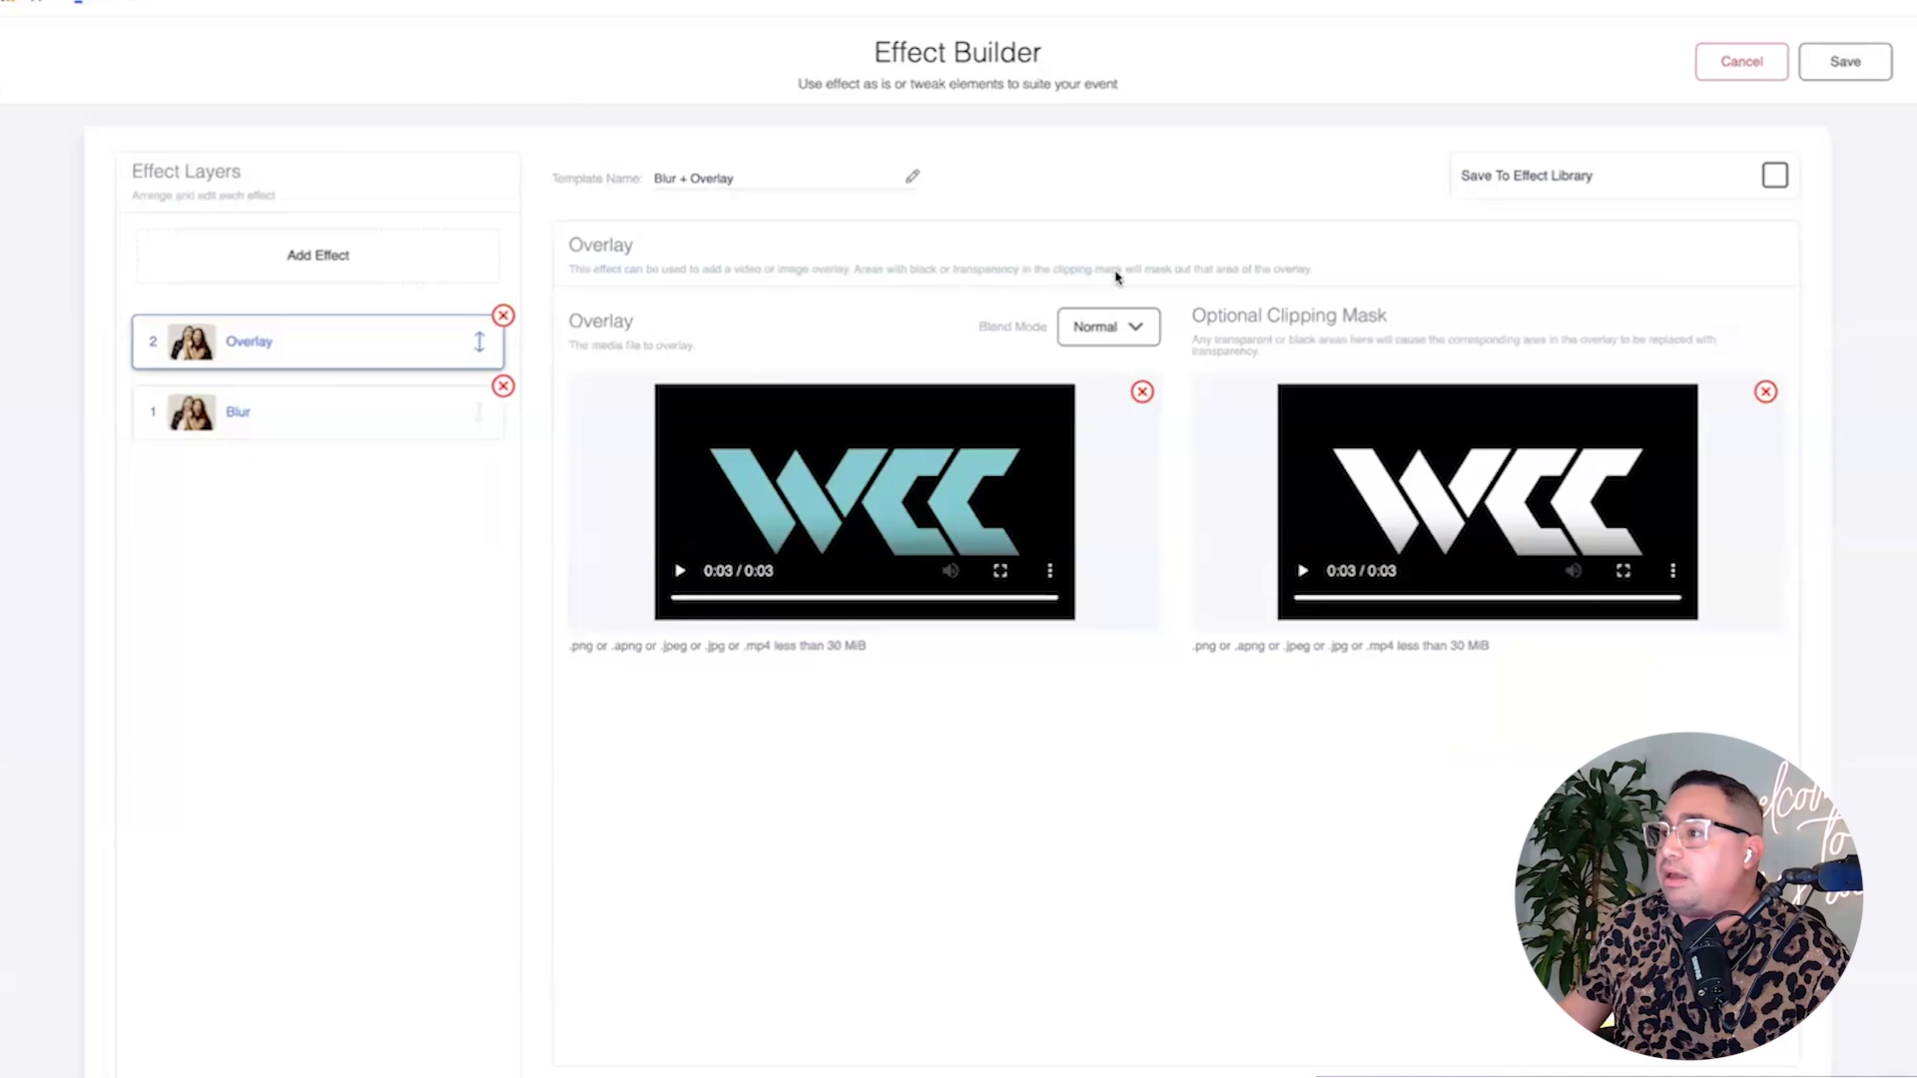
# Highlight the Overlay description's clipping-mask explanation, then clear the highlight.
pyautogui.moveTo(853, 270); pyautogui.dragTo(1320, 267)
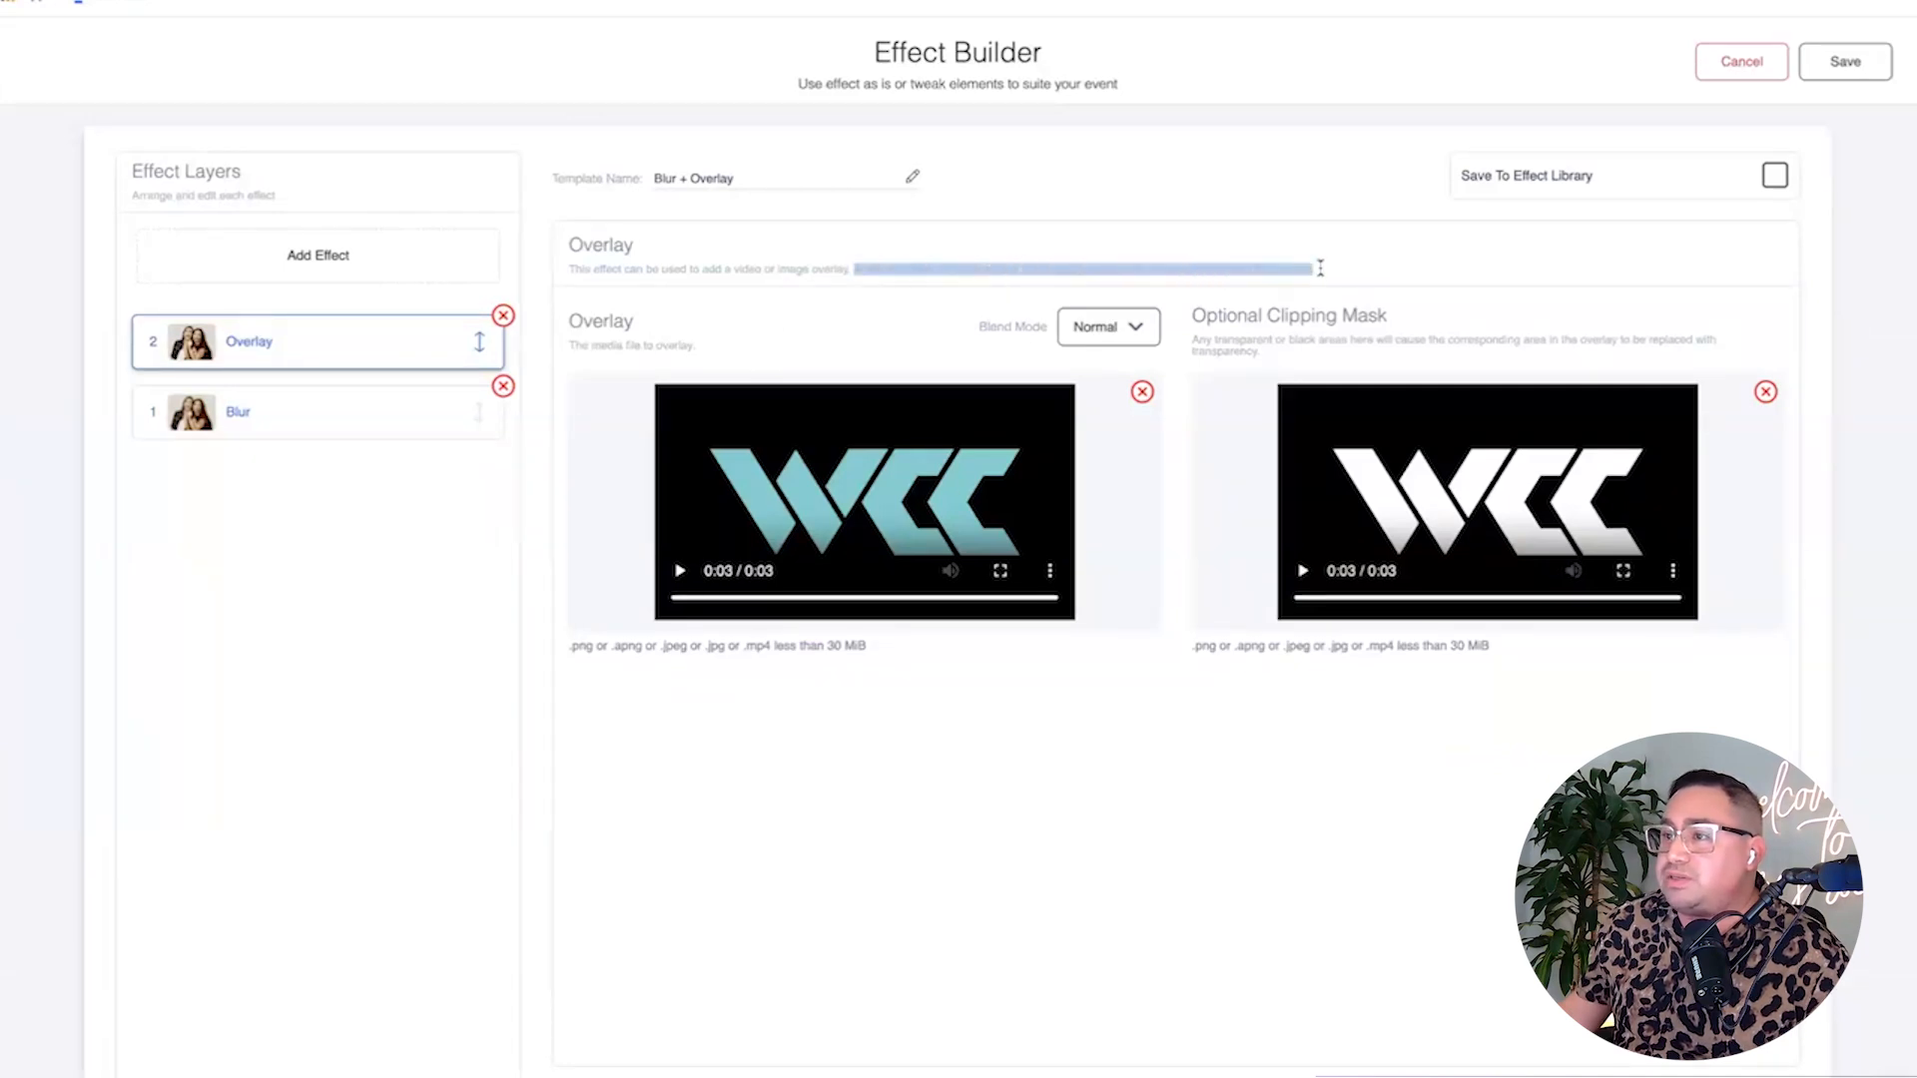
pyautogui.click(1319, 268)
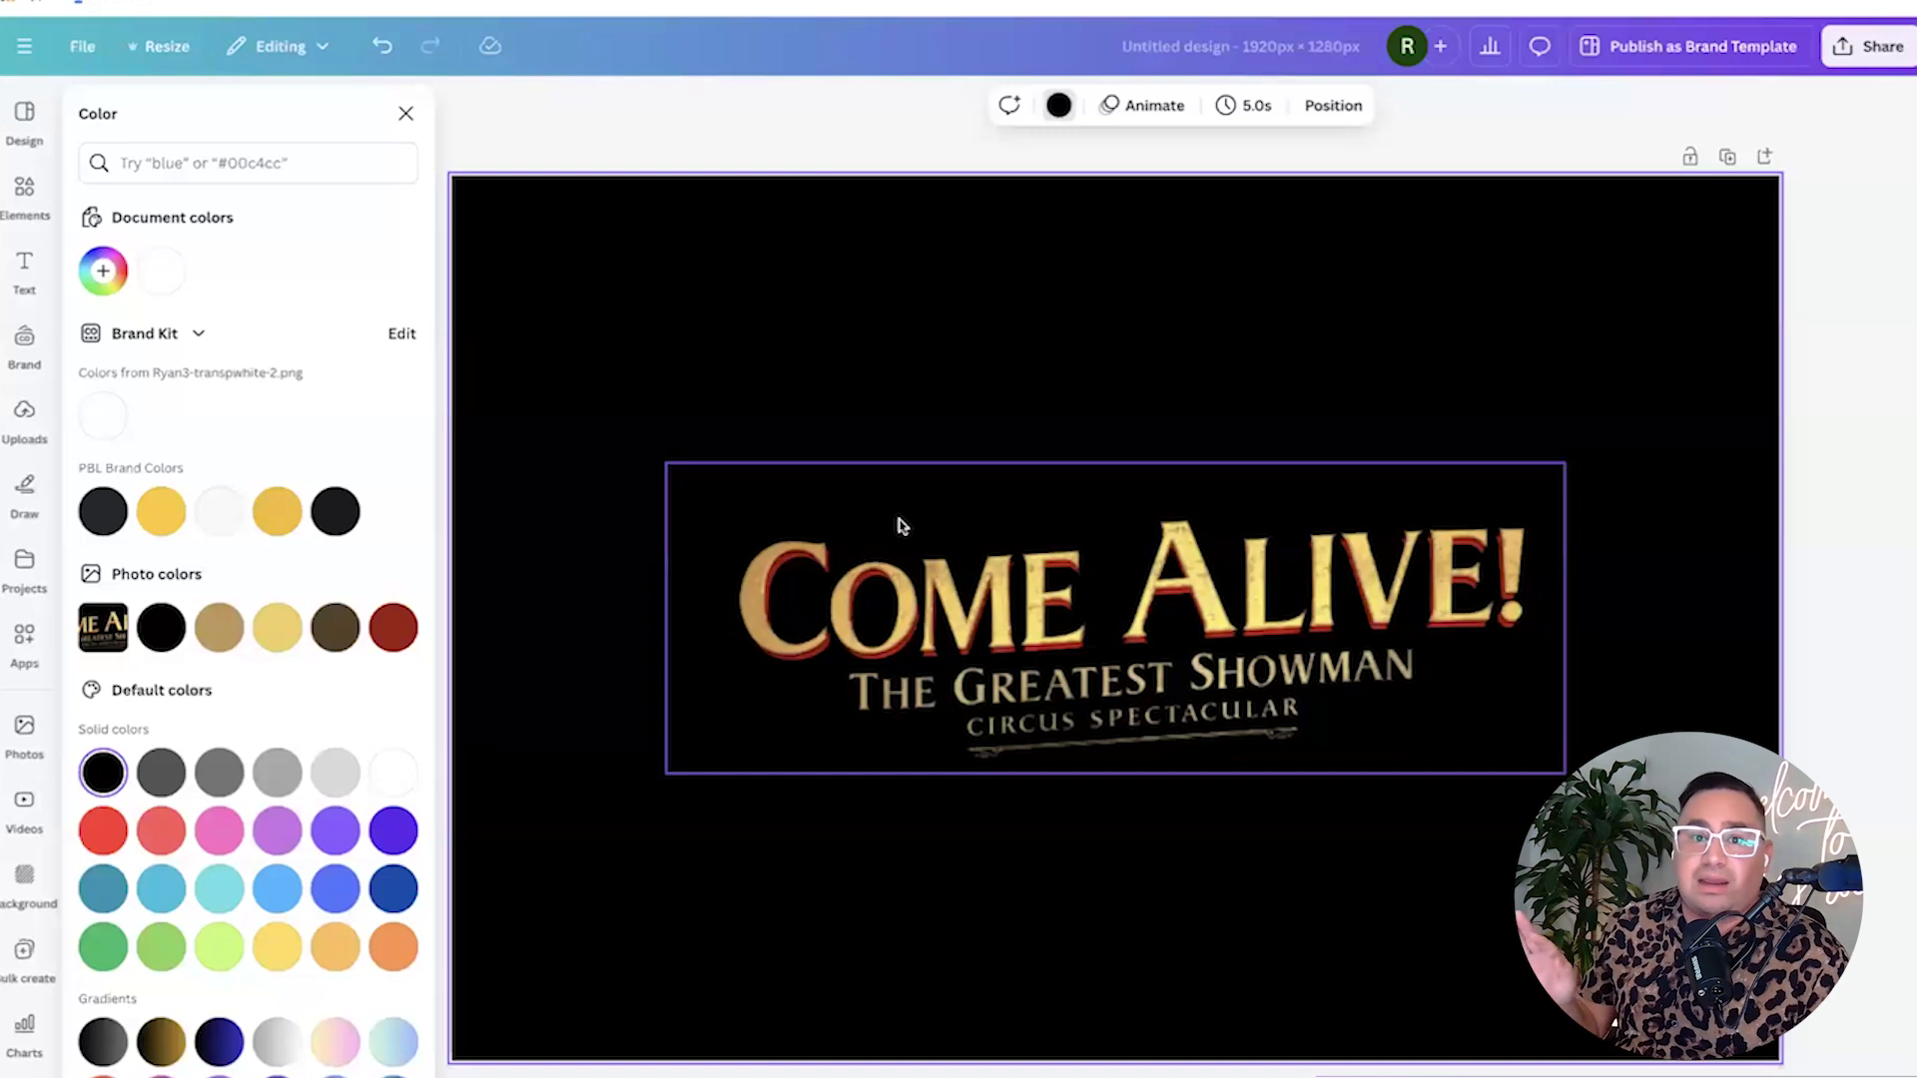
# Apply the Breathe animation to the Come Alive title image.
pyautogui.click(406, 115)
pyautogui.click(1057, 591)
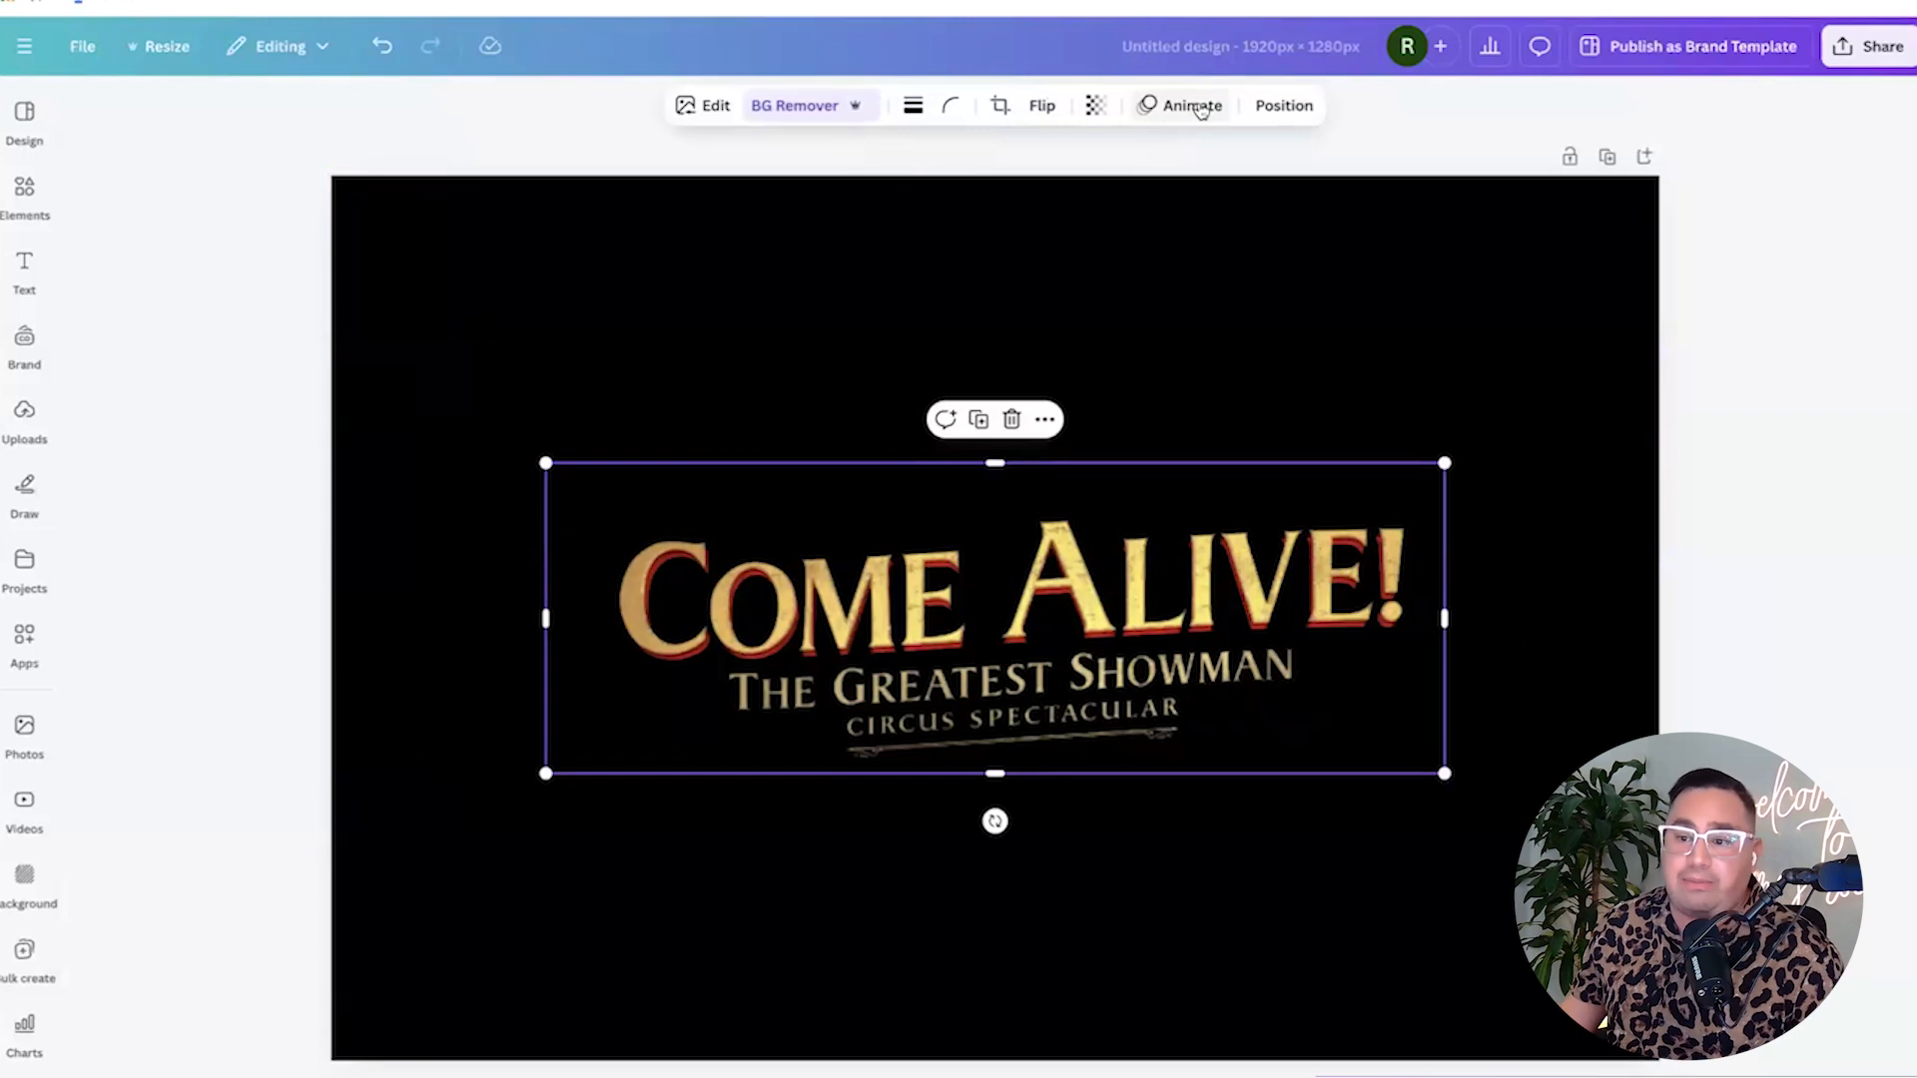
pyautogui.click(24, 635)
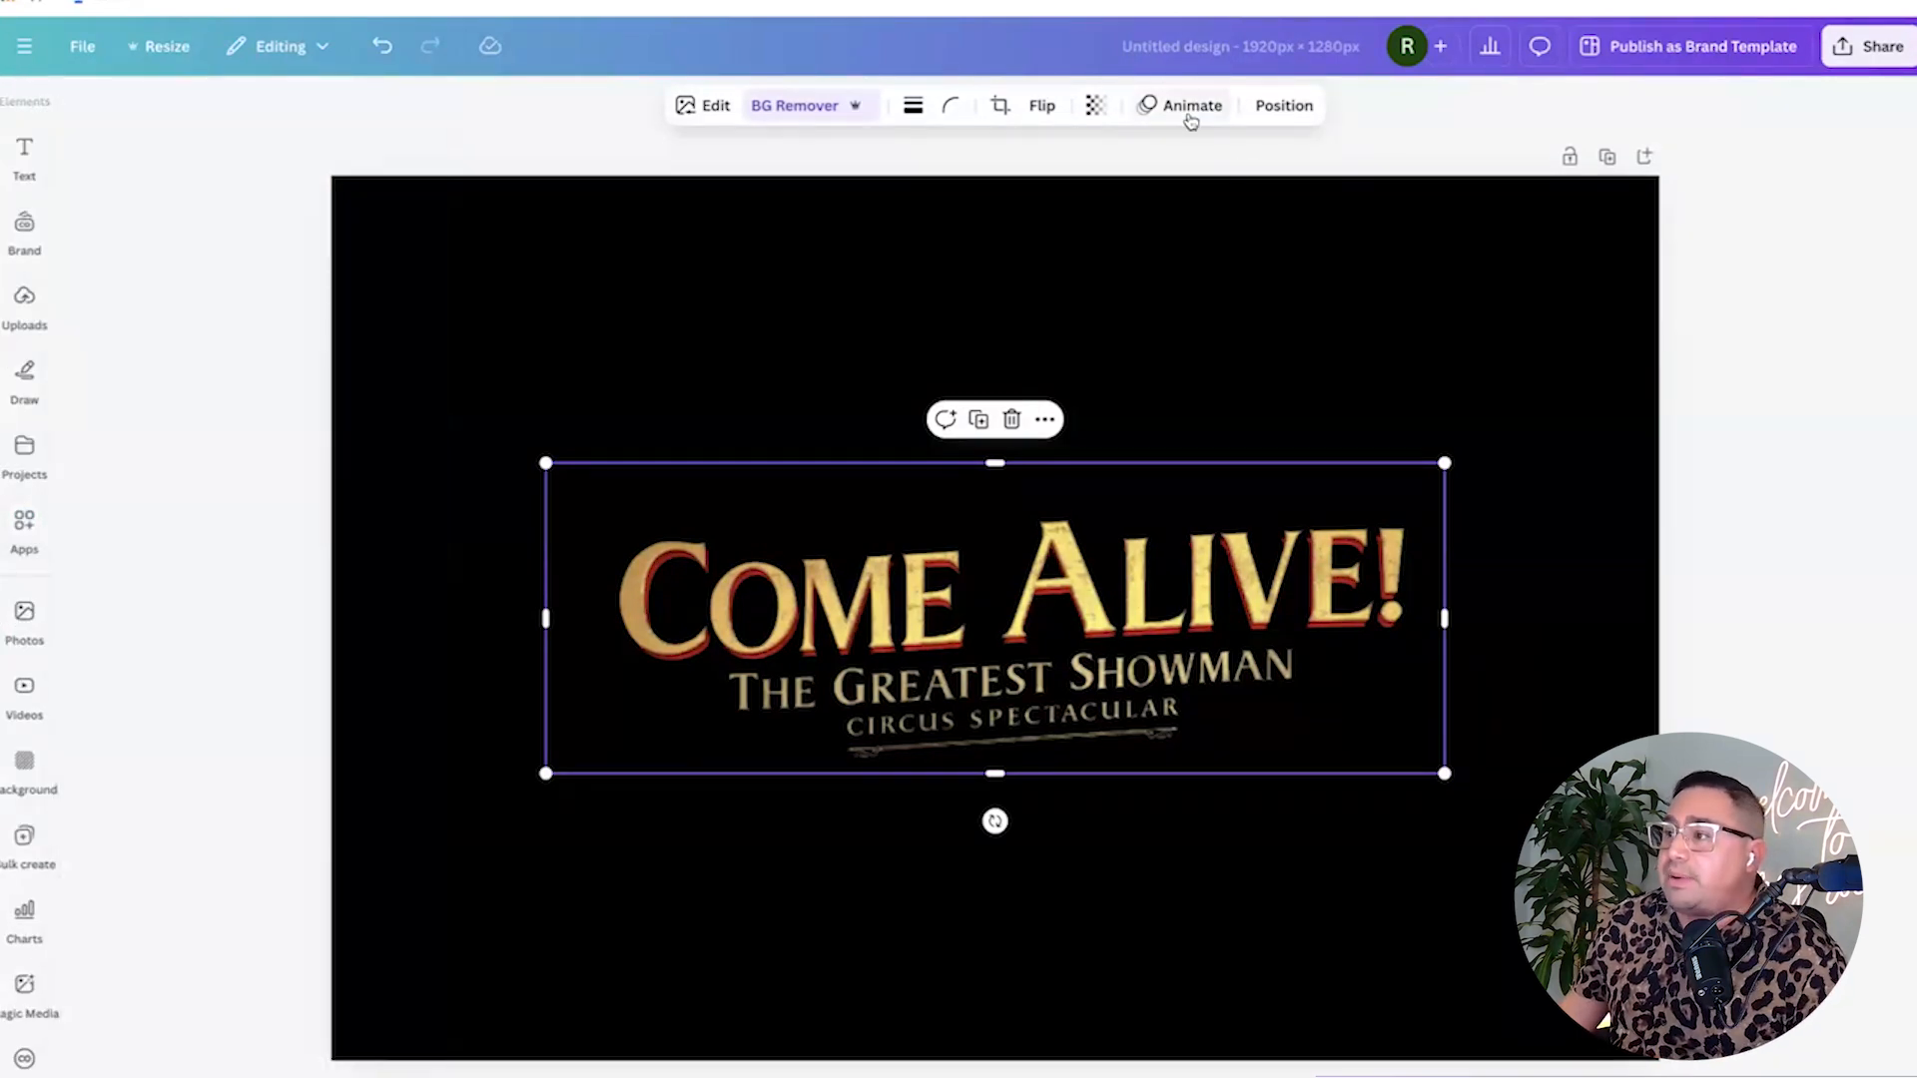
pyautogui.click(1190, 111)
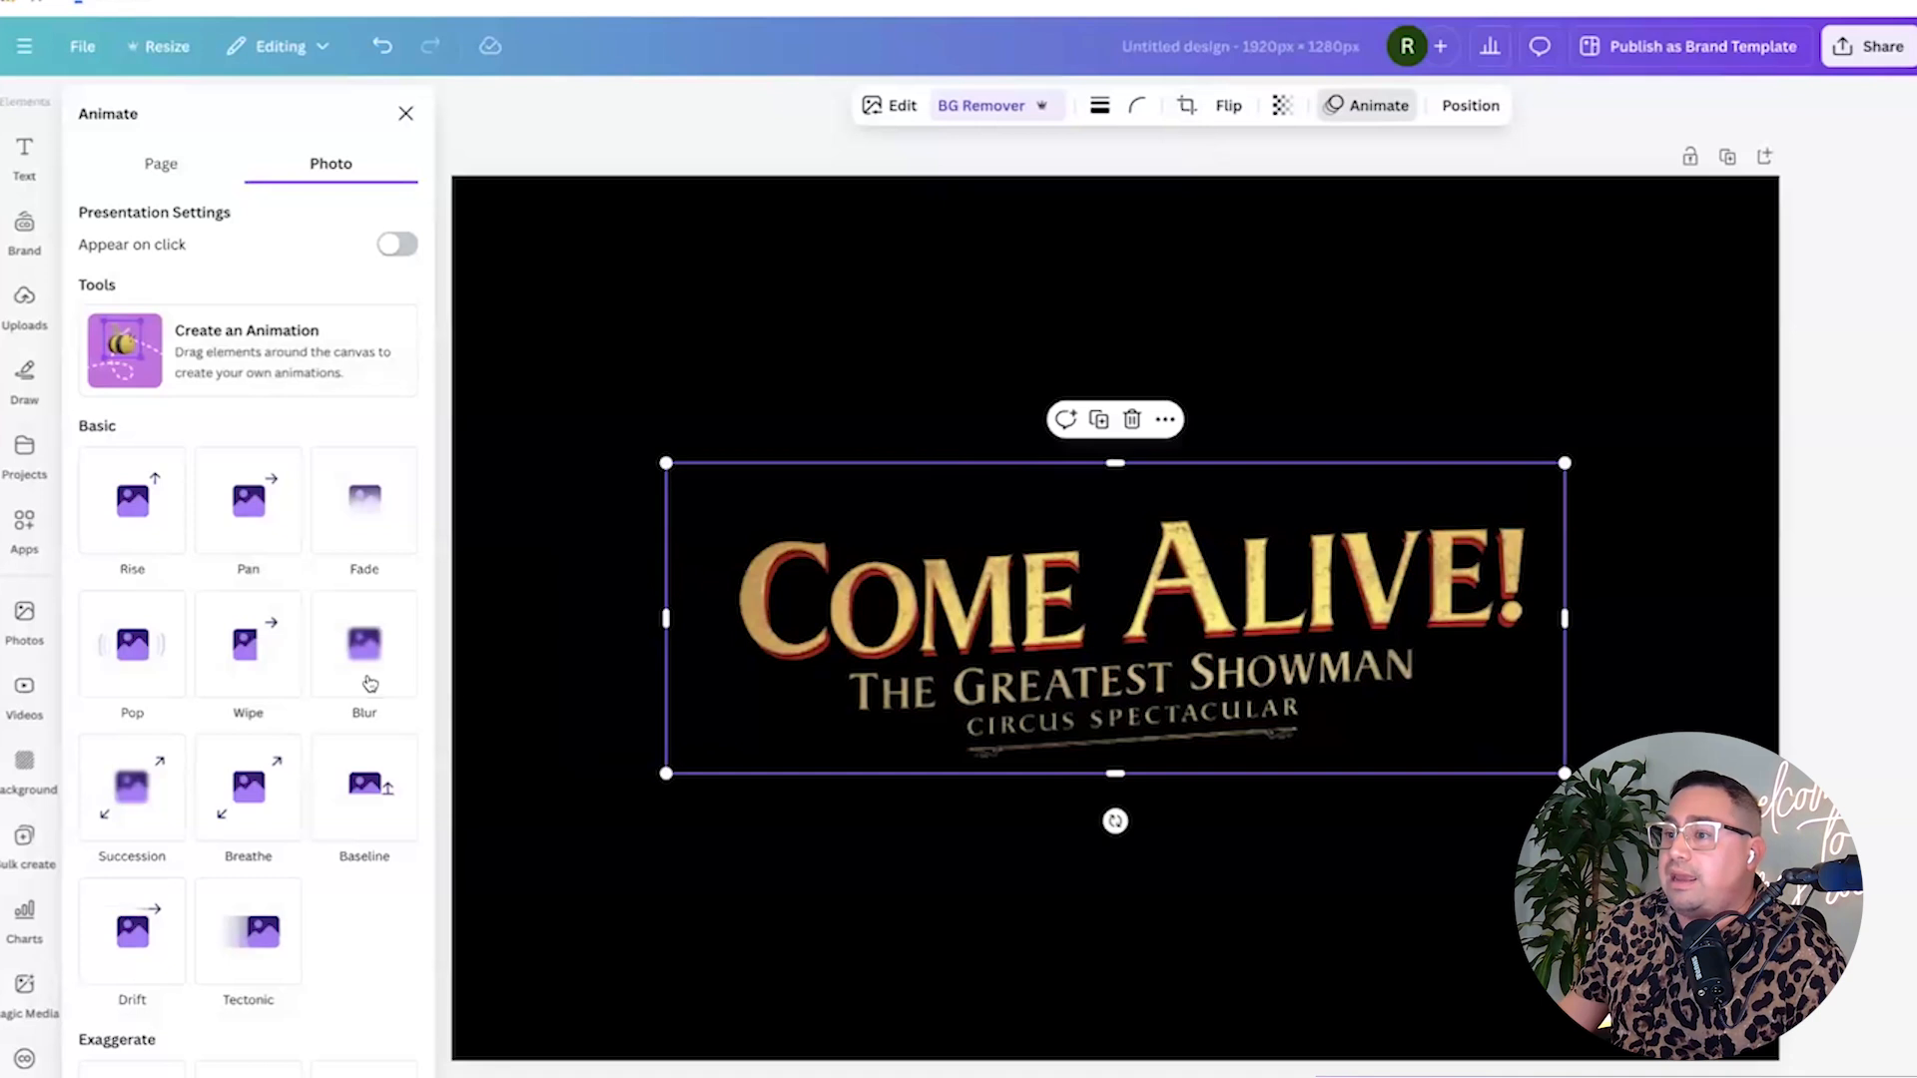
pyautogui.scroll(-7, 369, 683)
pyautogui.scroll(5, 354, 691)
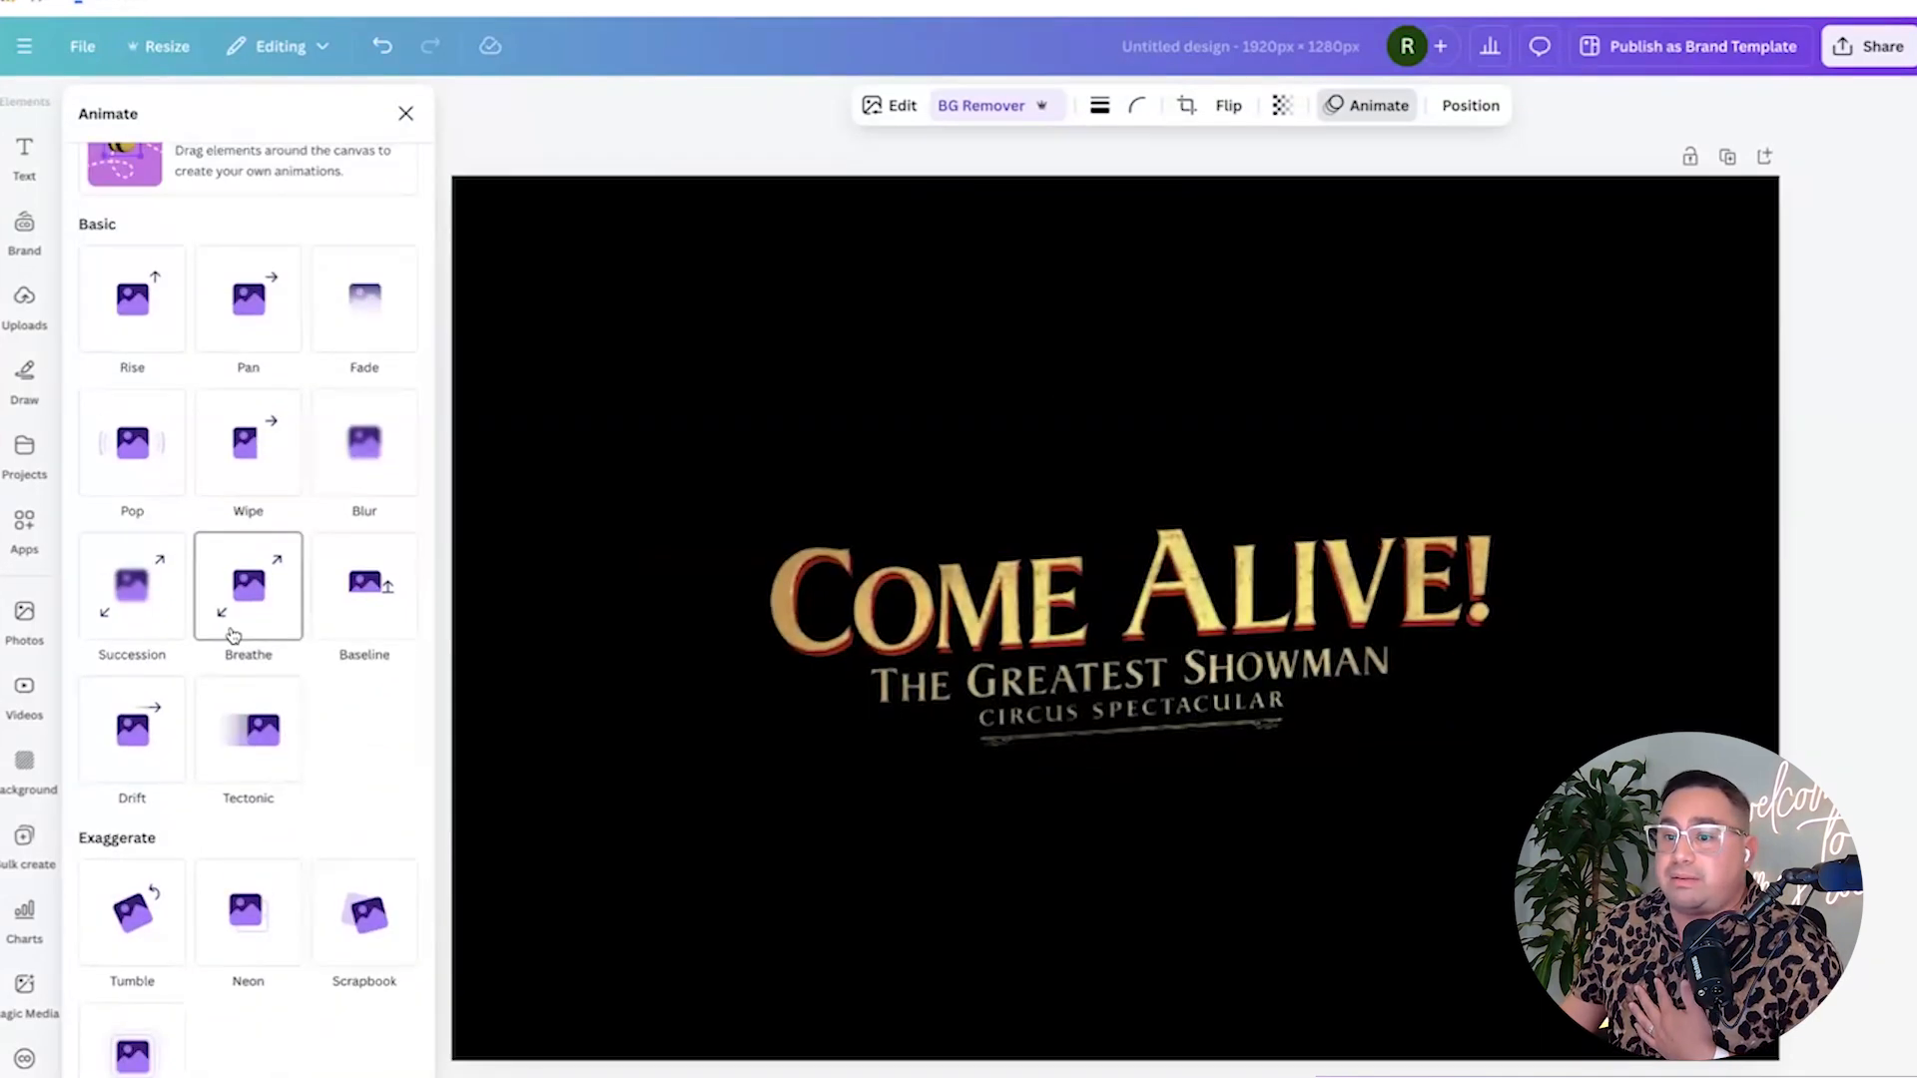
pyautogui.click(236, 637)
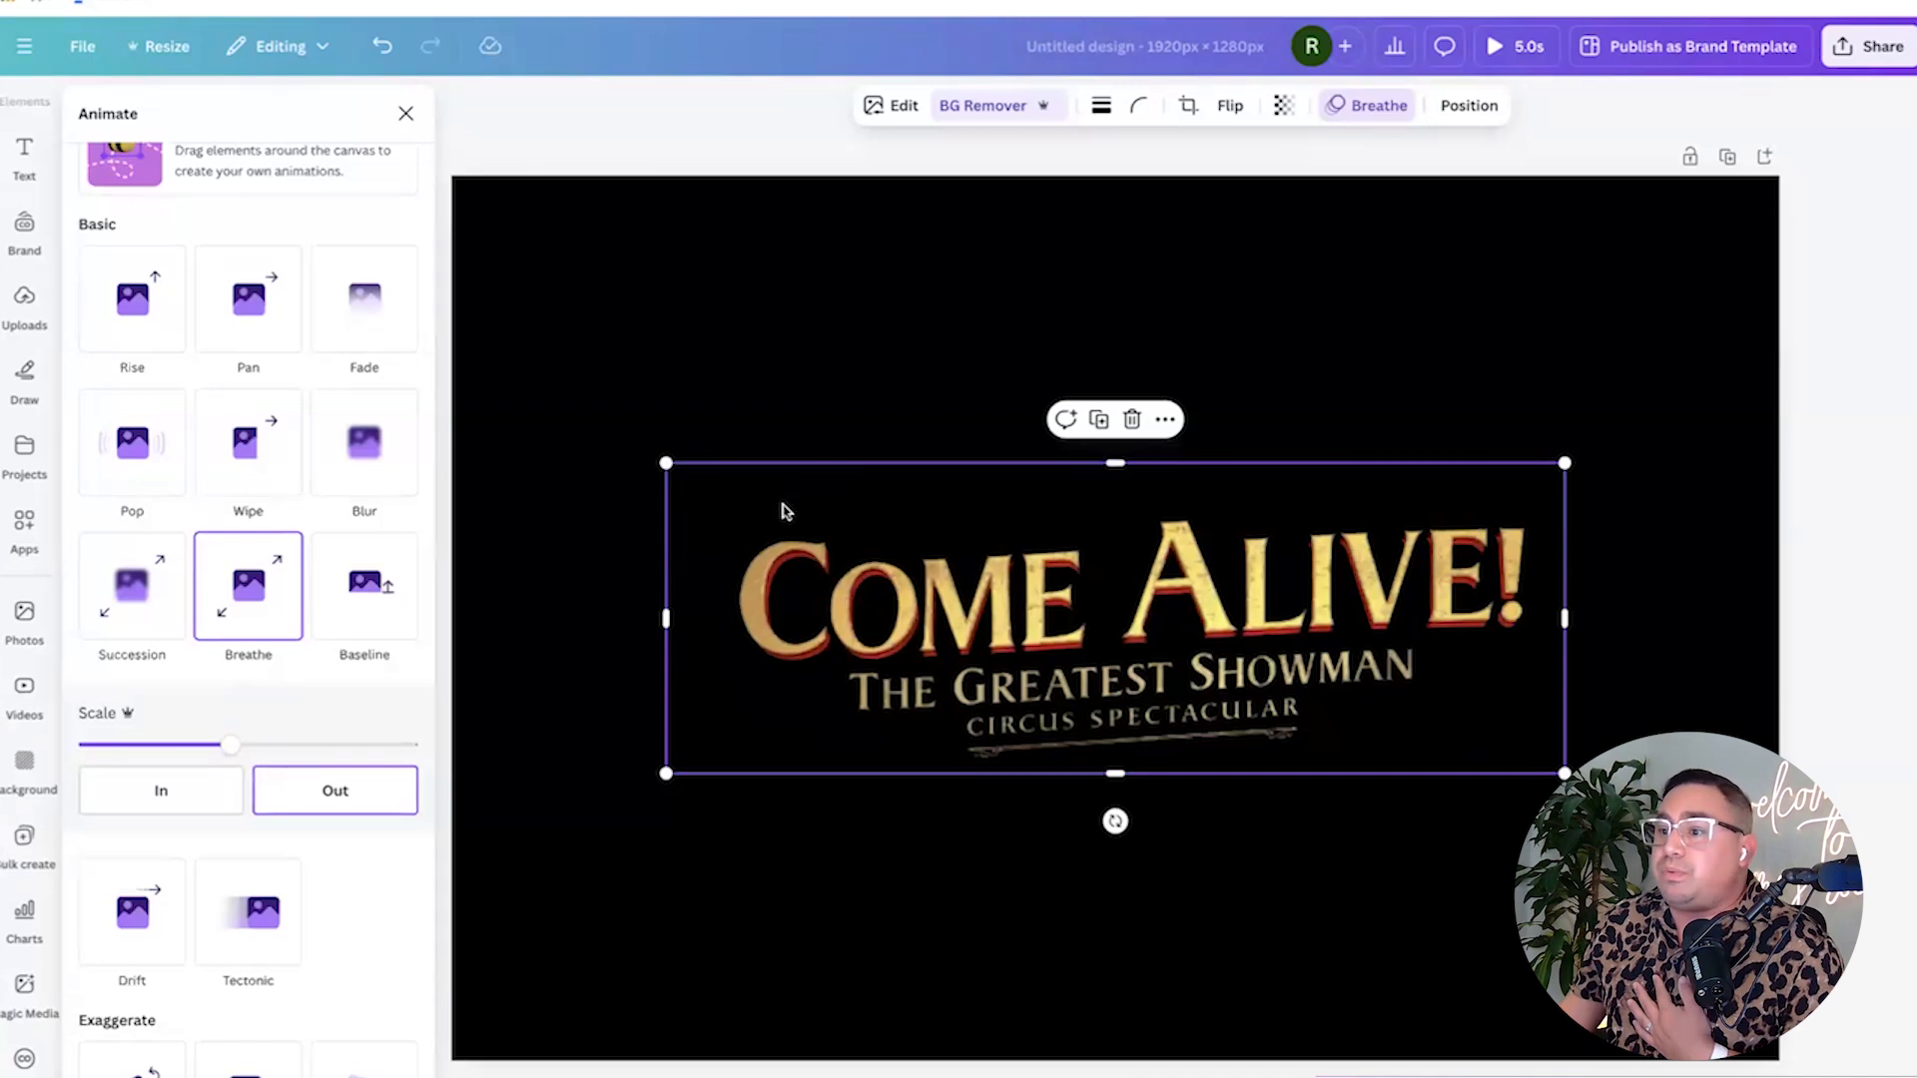
# Try the Wipe, Pop, Blur, Fade and Pan animations, then settle on Breathe.
pyautogui.click(224, 452)
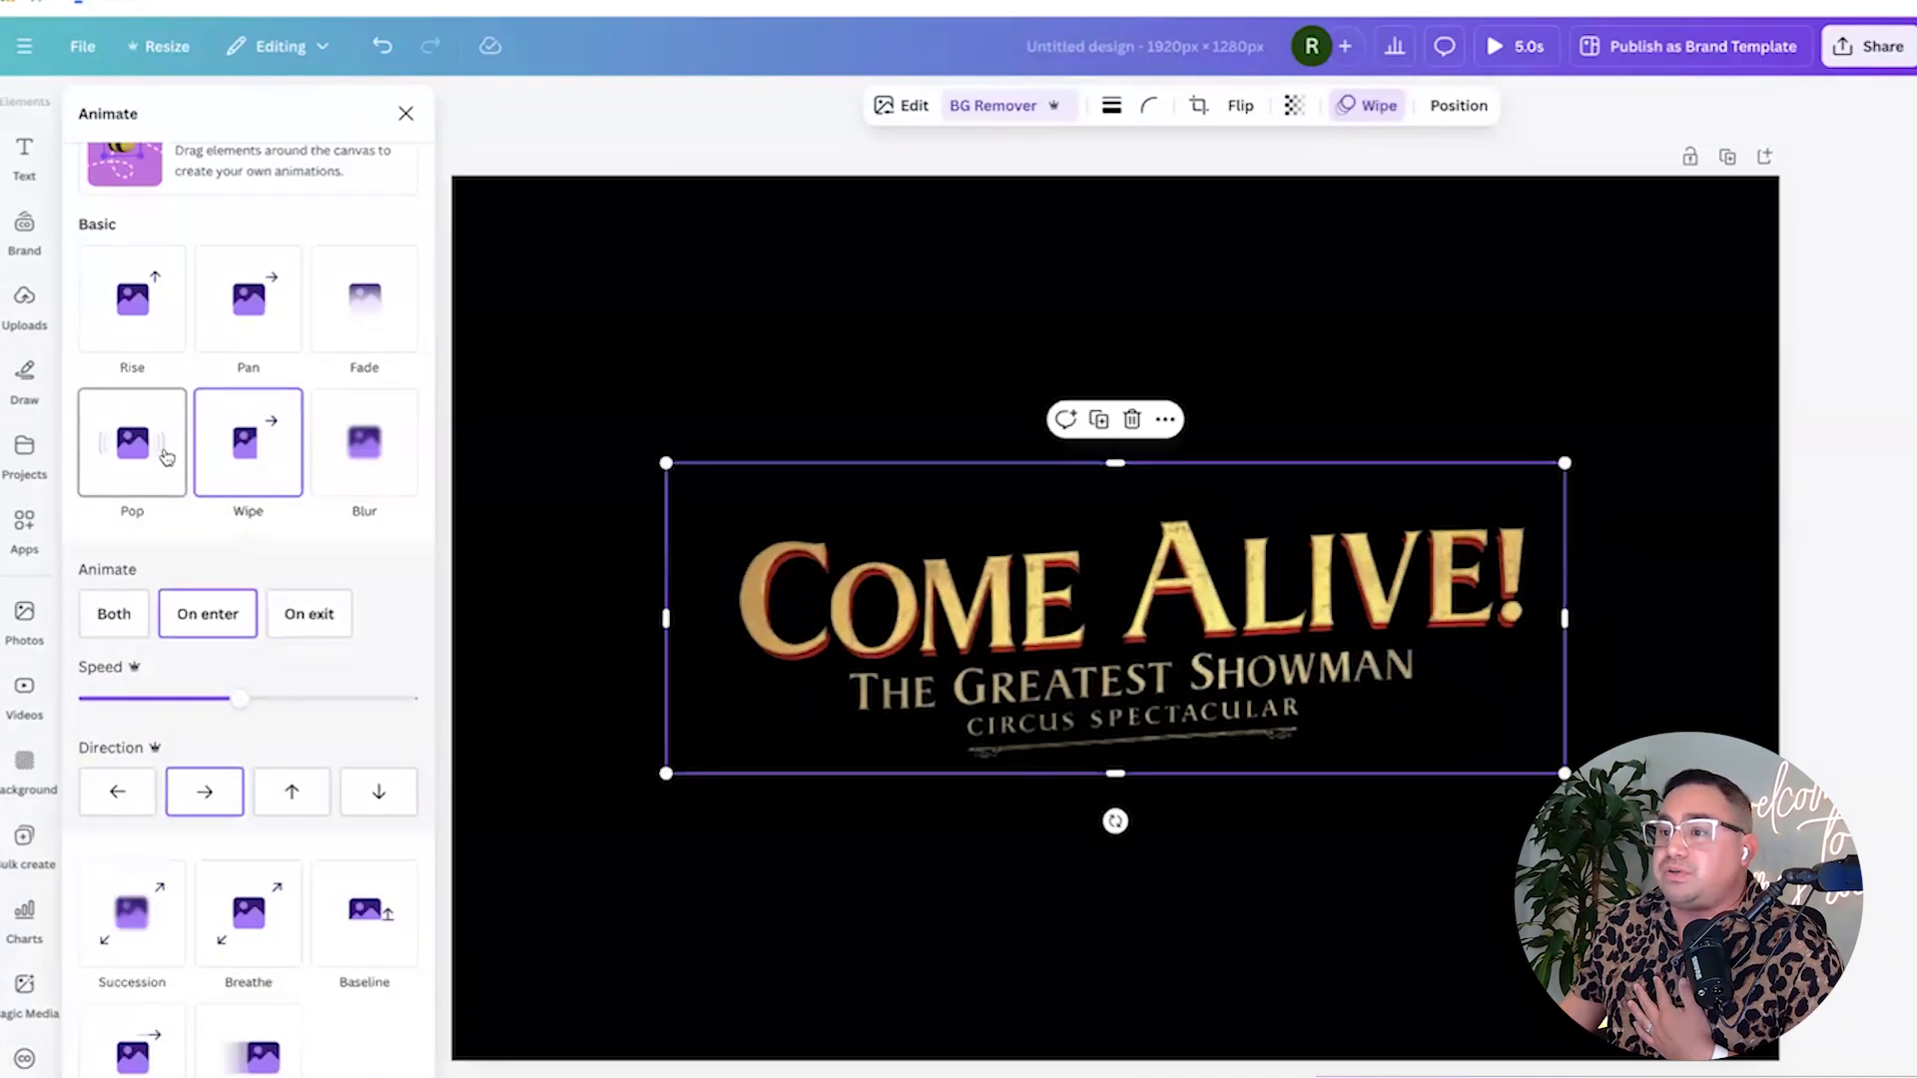
pyautogui.click(183, 452)
pyautogui.click(384, 439)
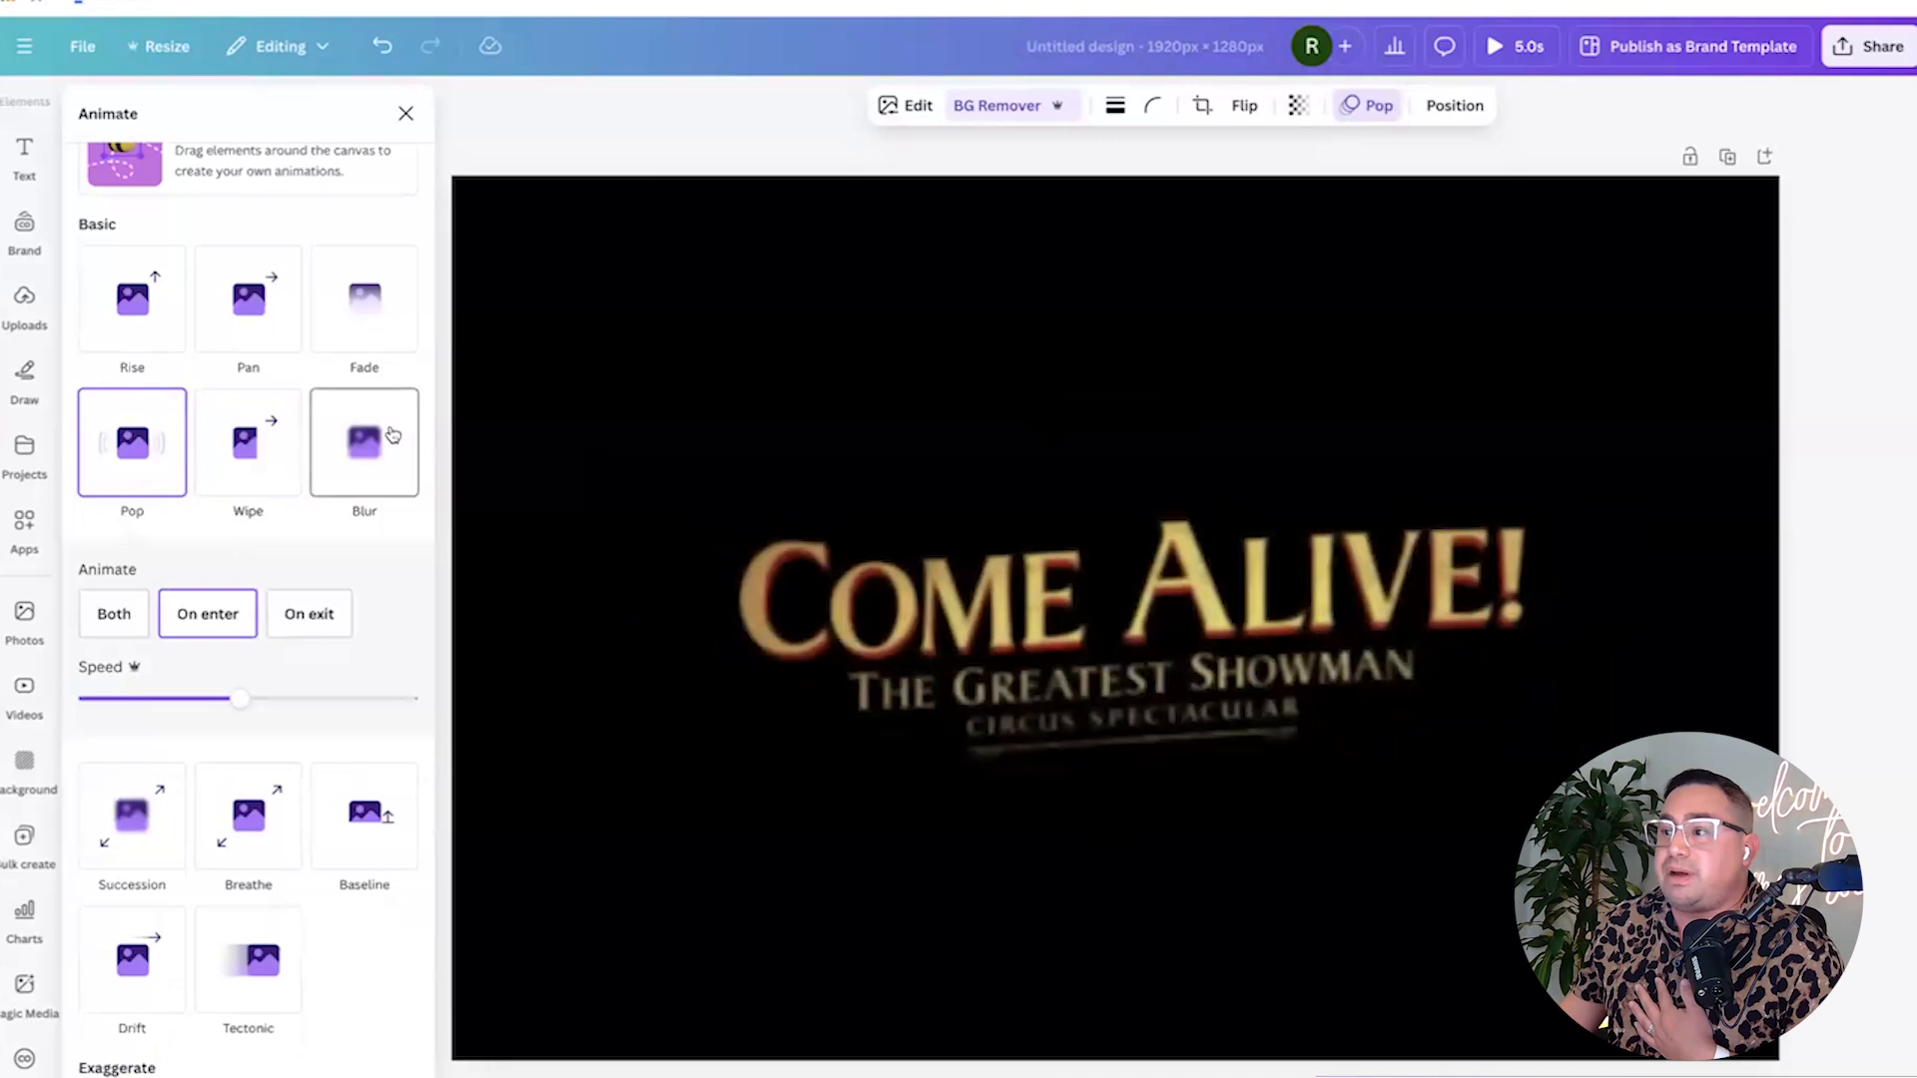
pyautogui.click(367, 310)
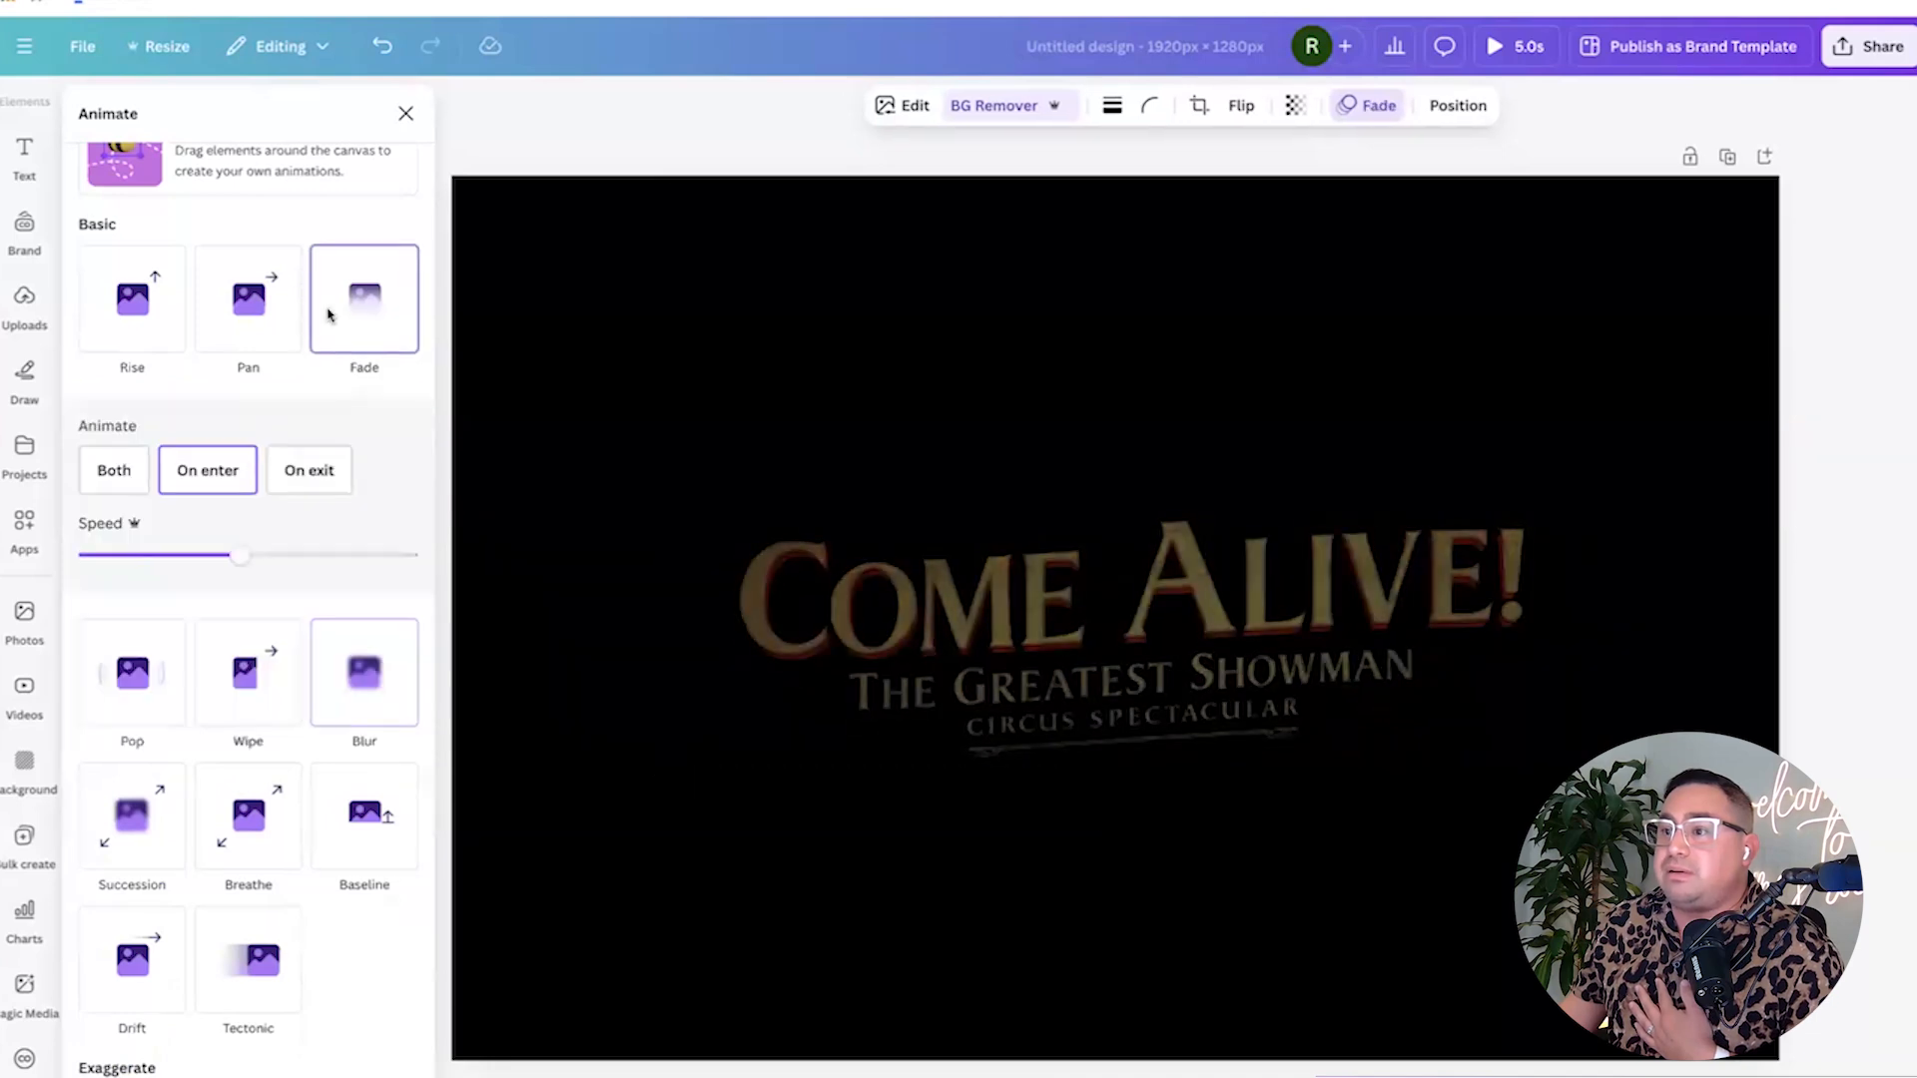
pyautogui.click(236, 319)
pyautogui.scroll(-3, 229, 335)
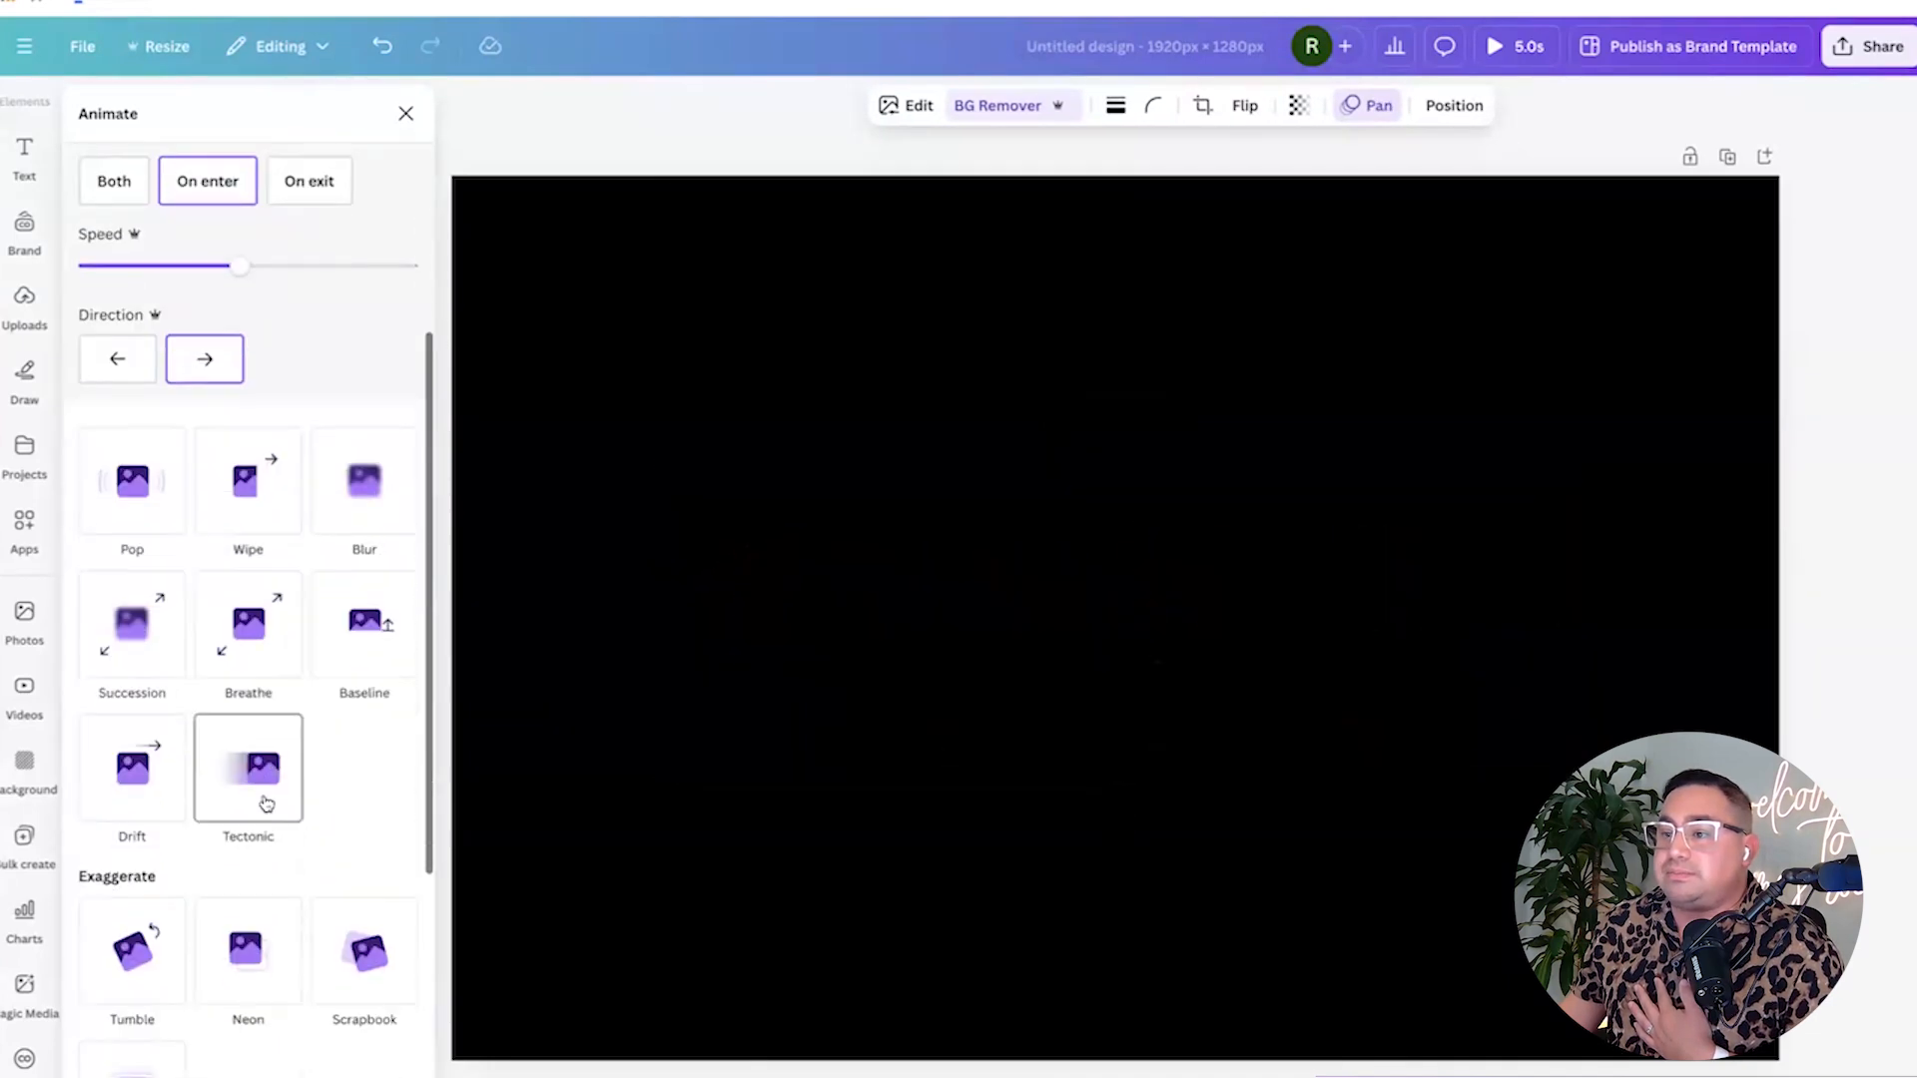
pyautogui.click(223, 641)
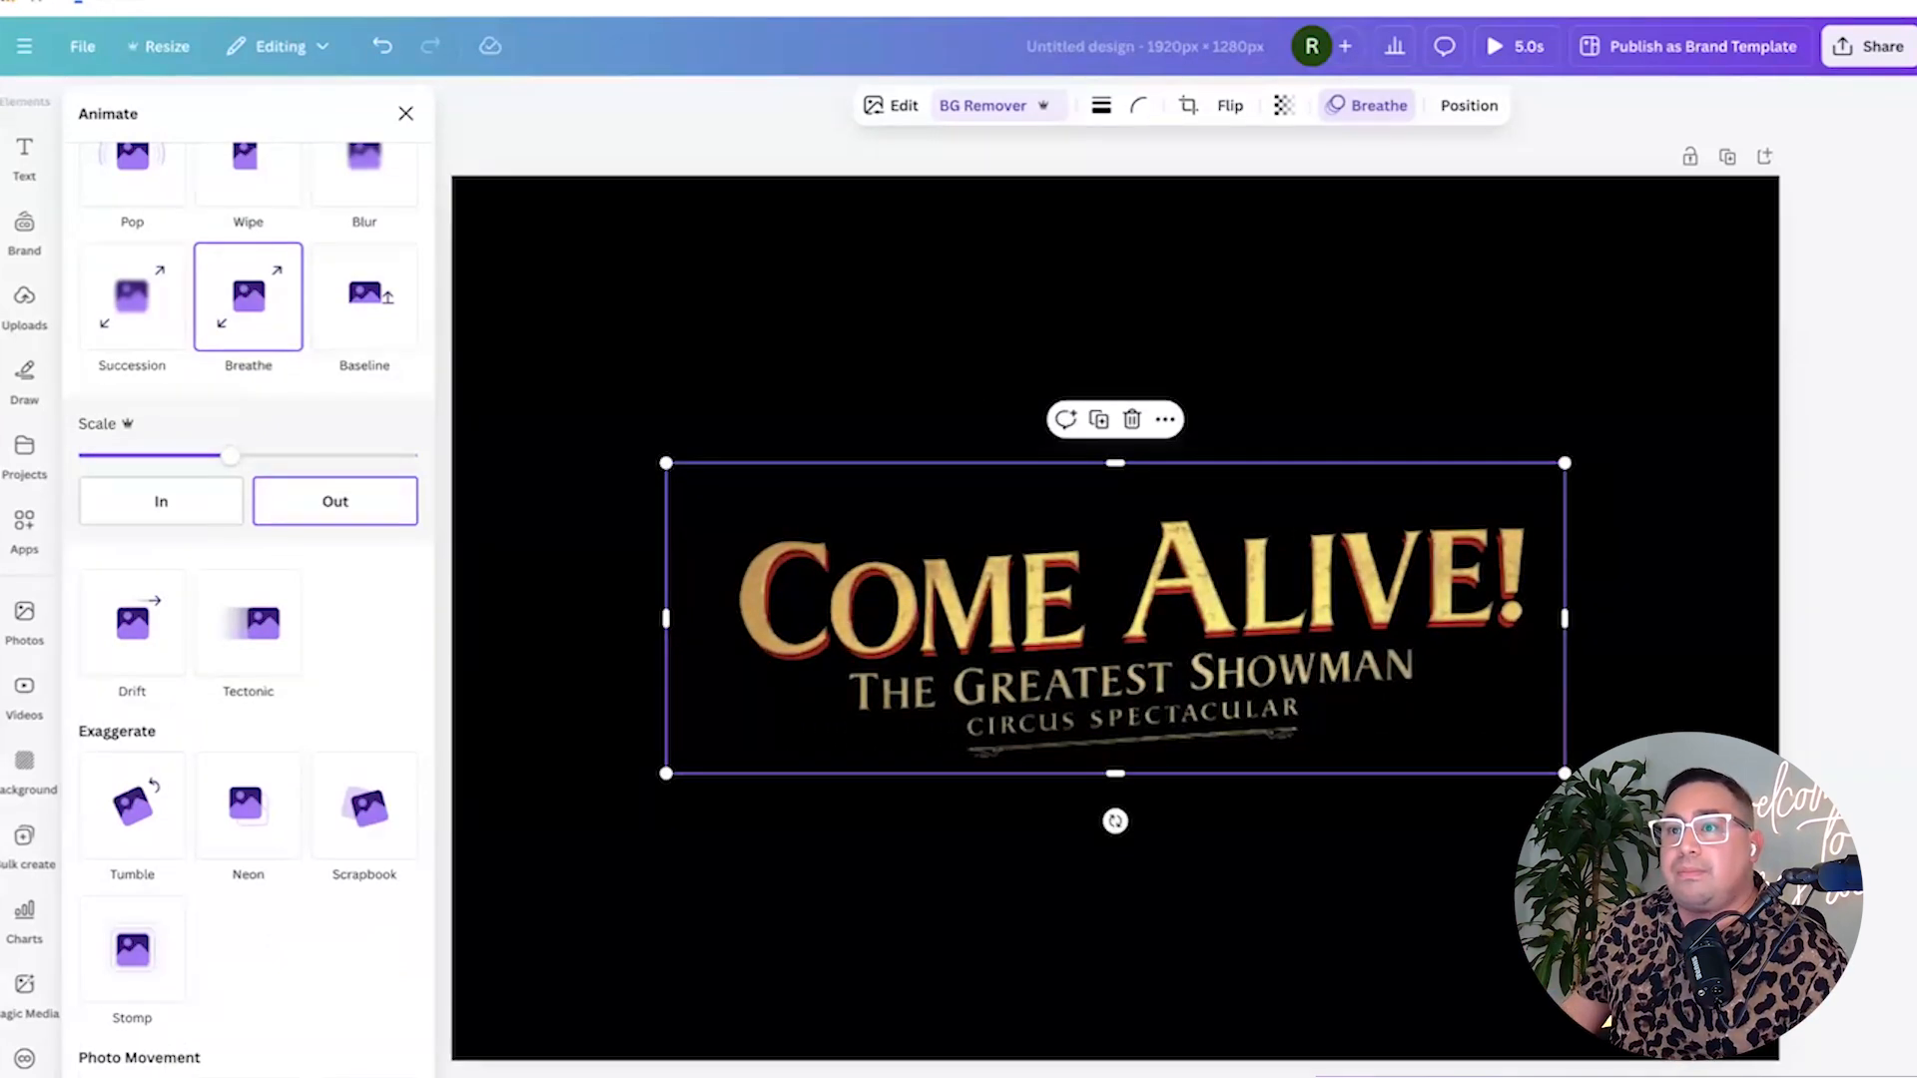
# Shorten the page duration to 3.5 seconds.
pyautogui.click(856, 281)
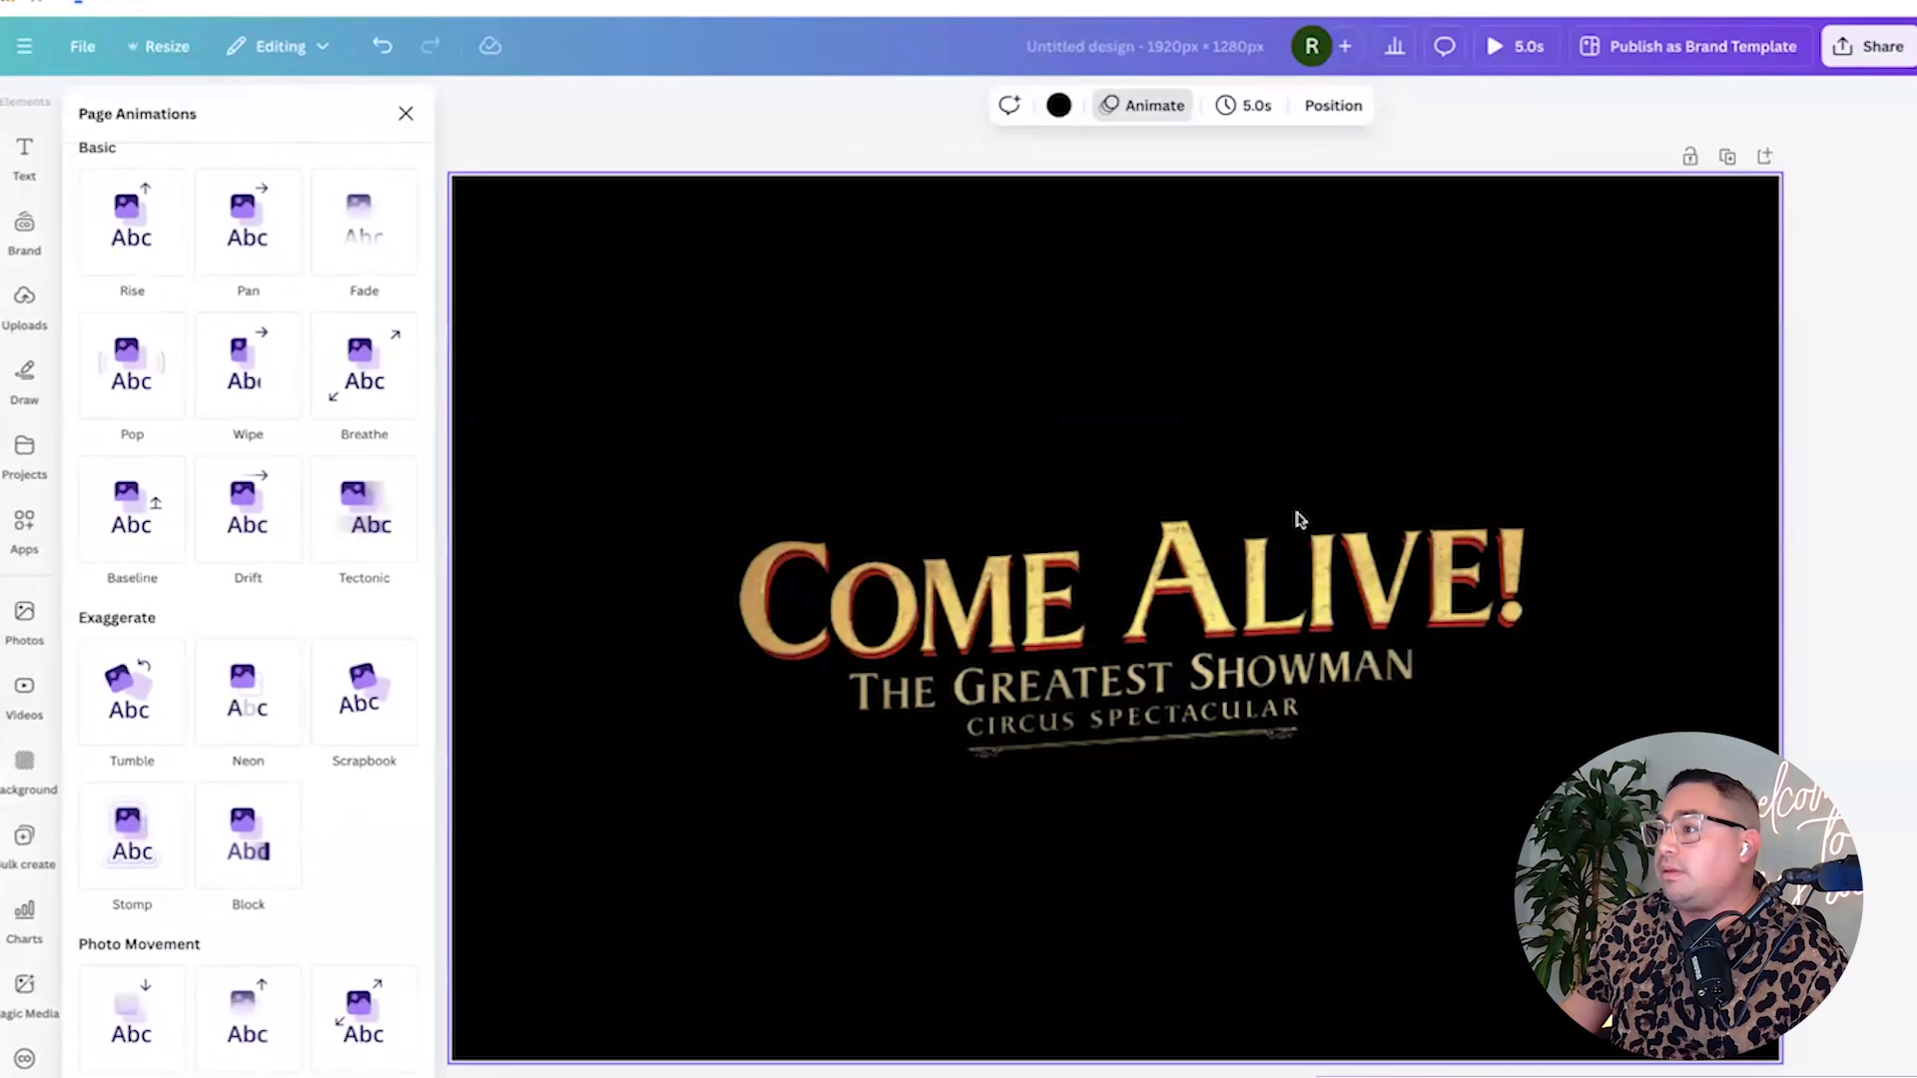
pyautogui.click(1253, 110)
pyautogui.write('3.5')
pyautogui.press('Return')
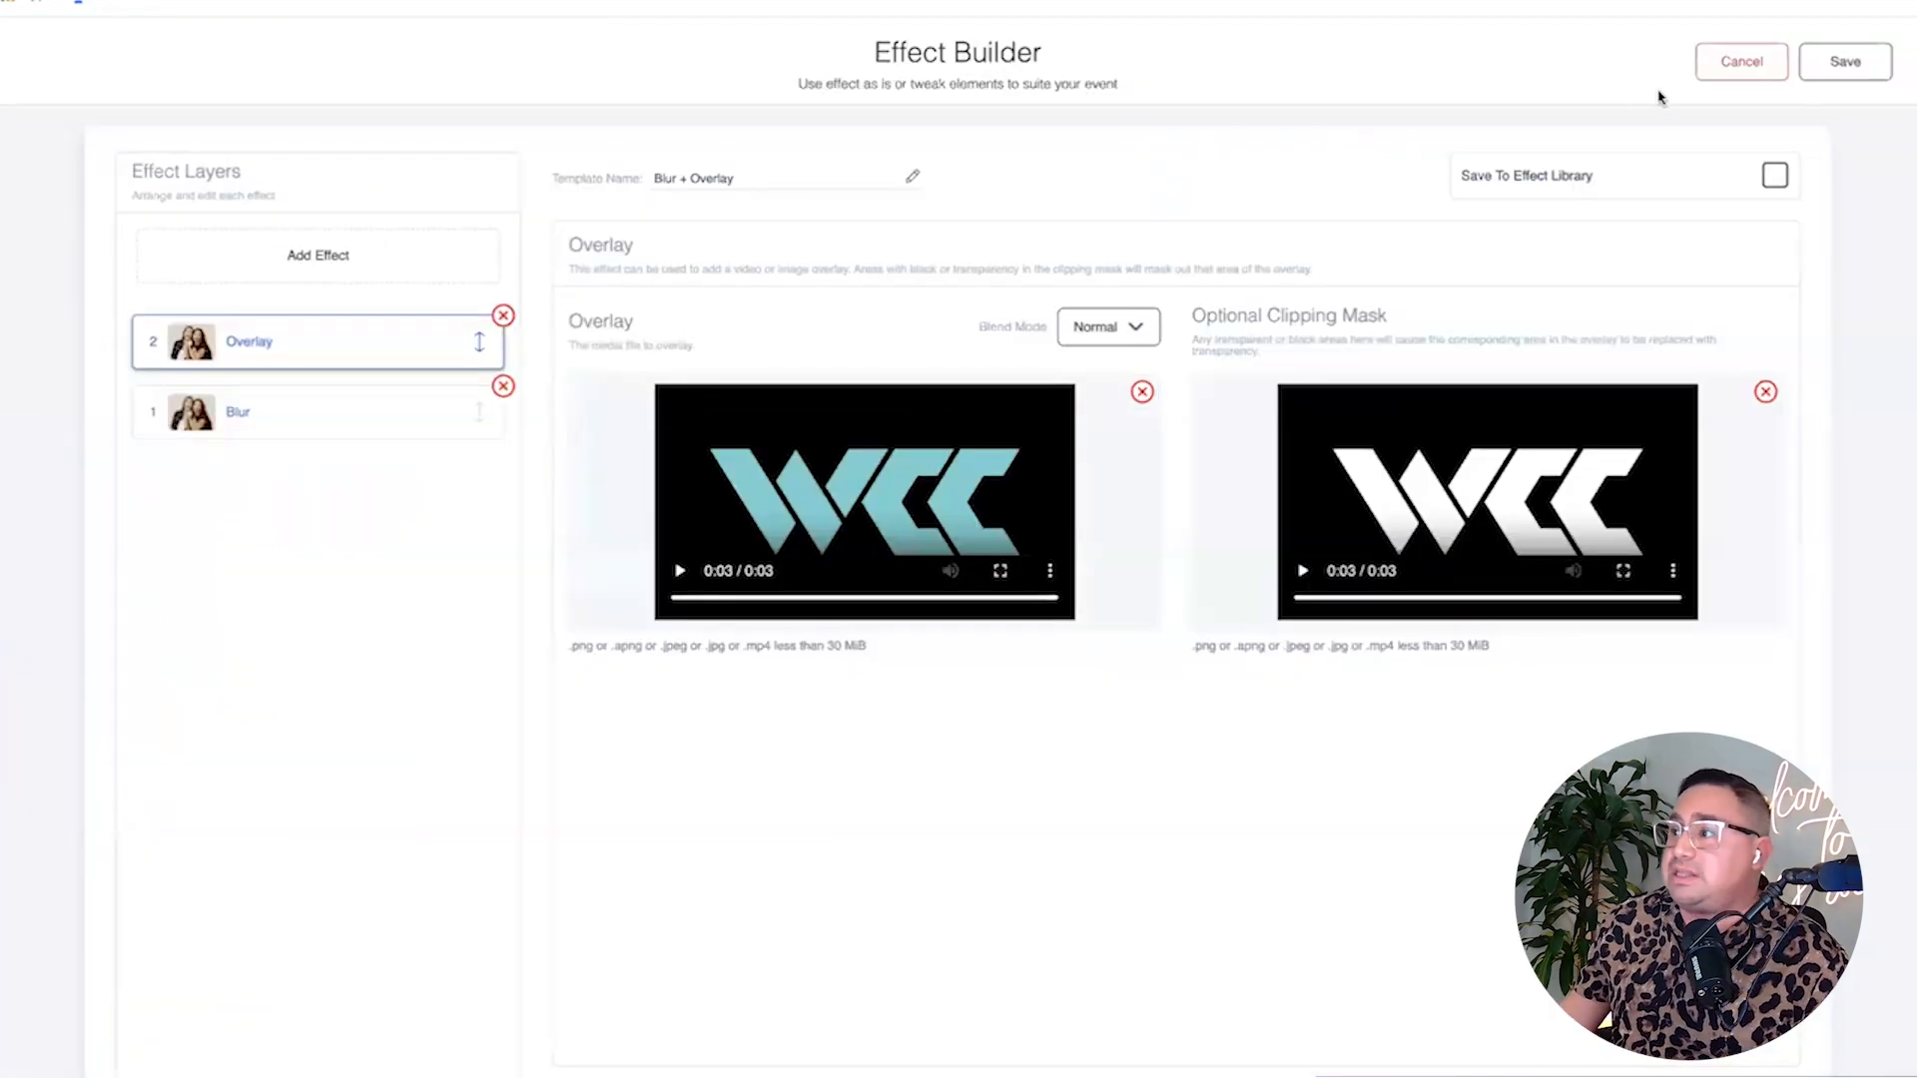
# Open the Blur + Overlay effect's Overlay layer and remove its overlay and clipping mask videos.
pyautogui.click(1711, 73)
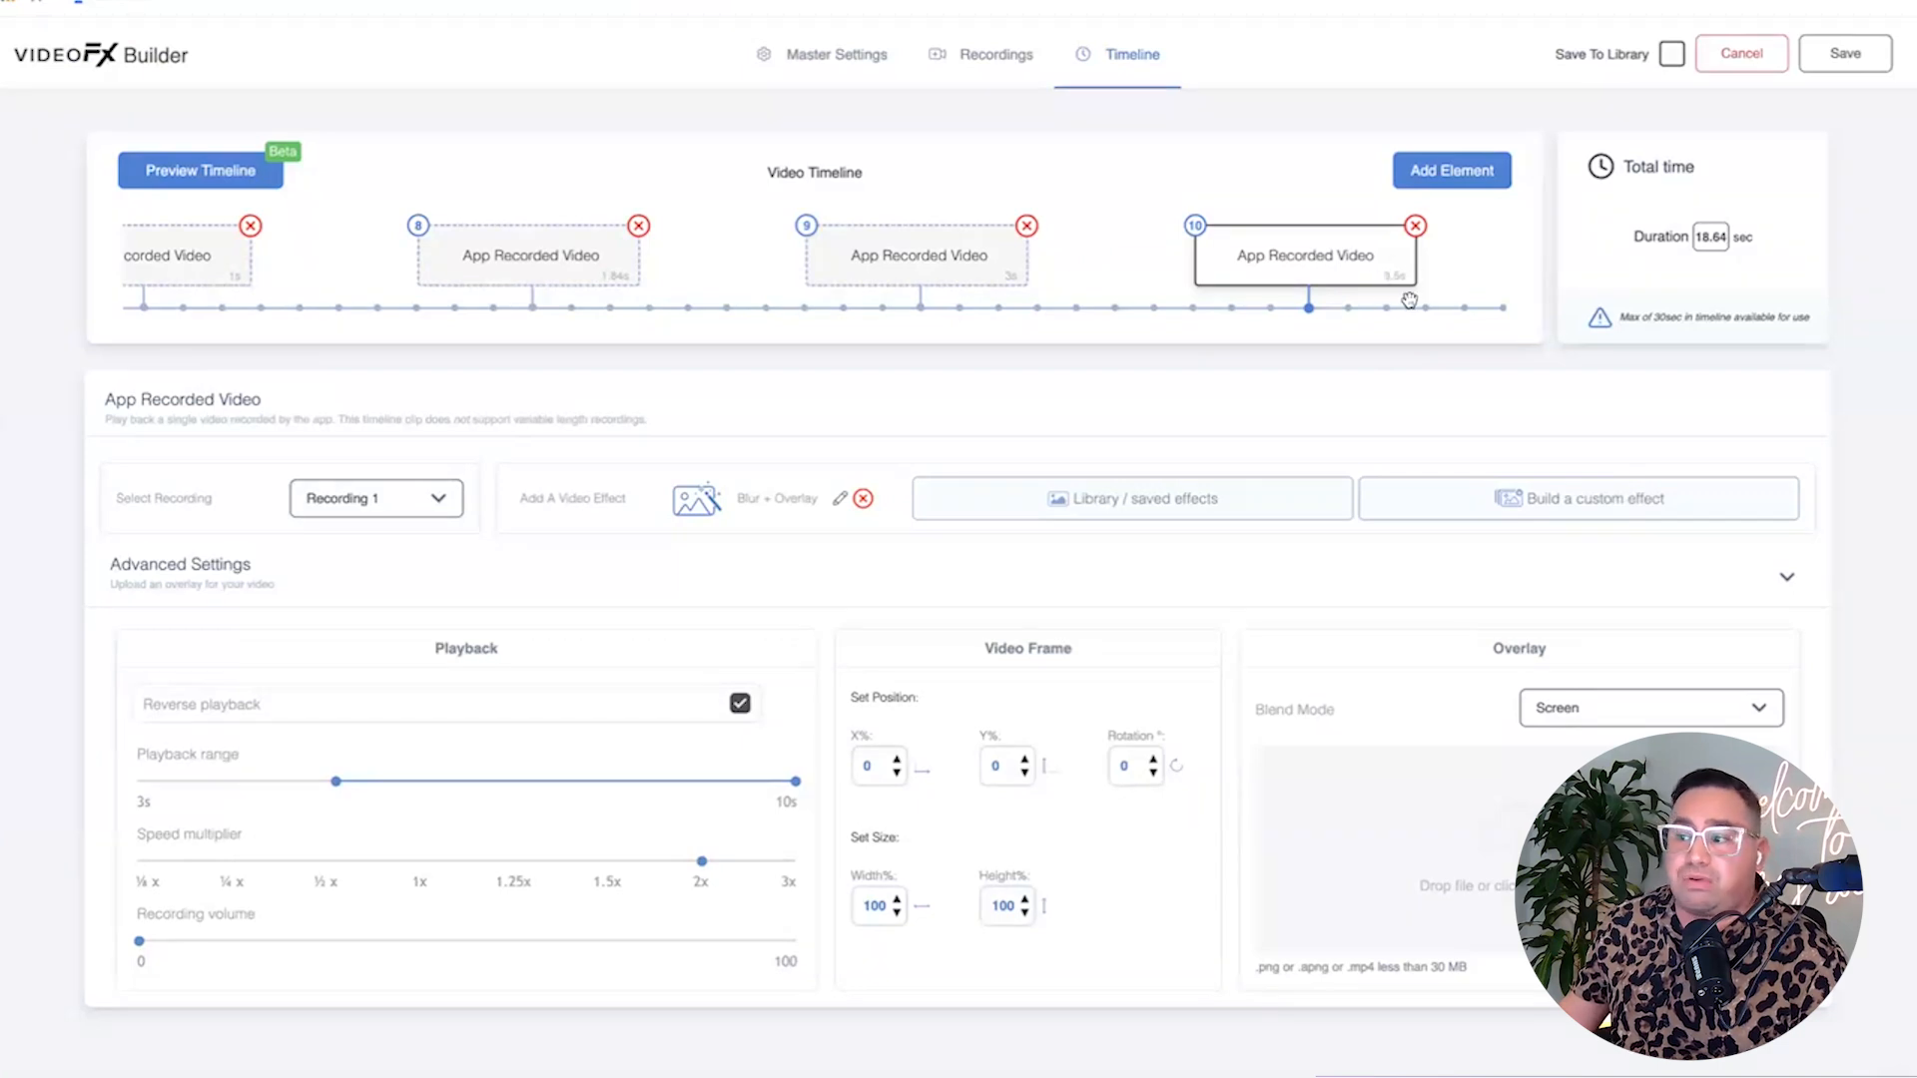
pyautogui.click(840, 499)
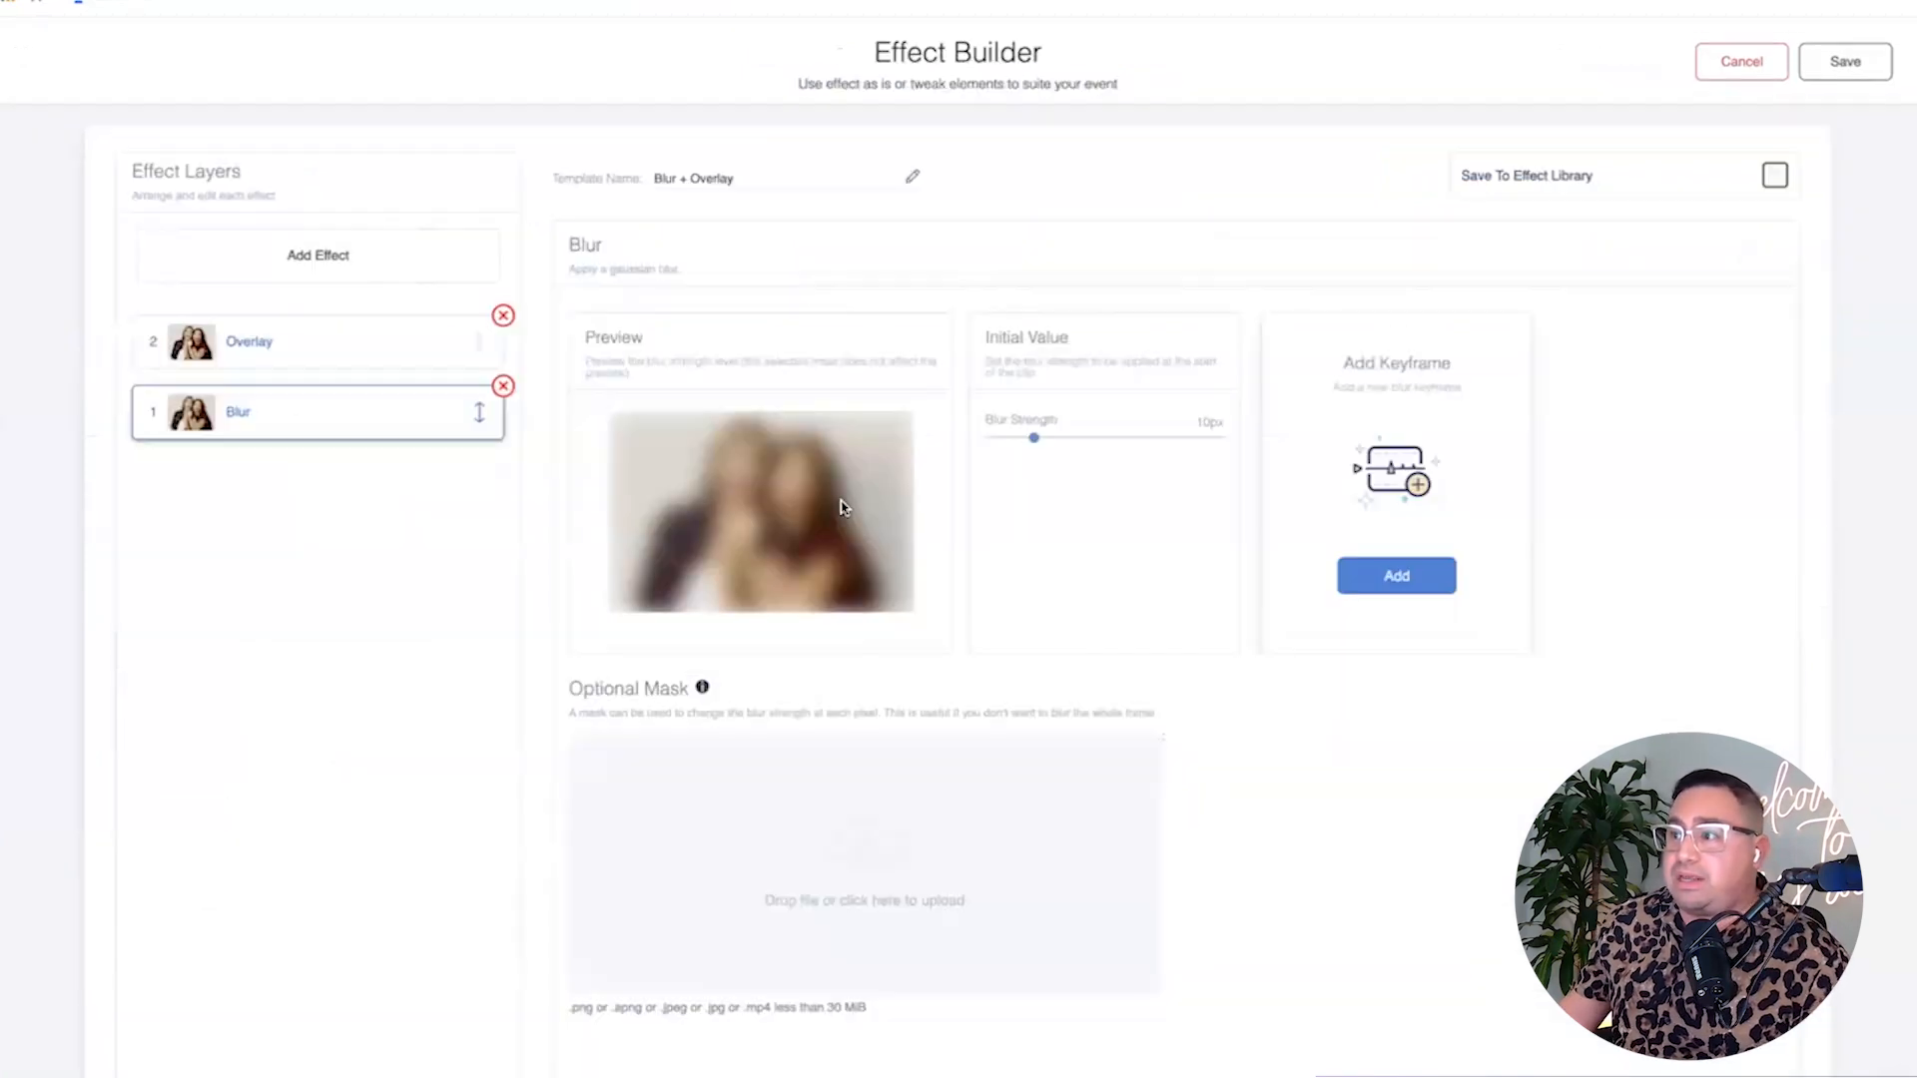
pyautogui.click(350, 340)
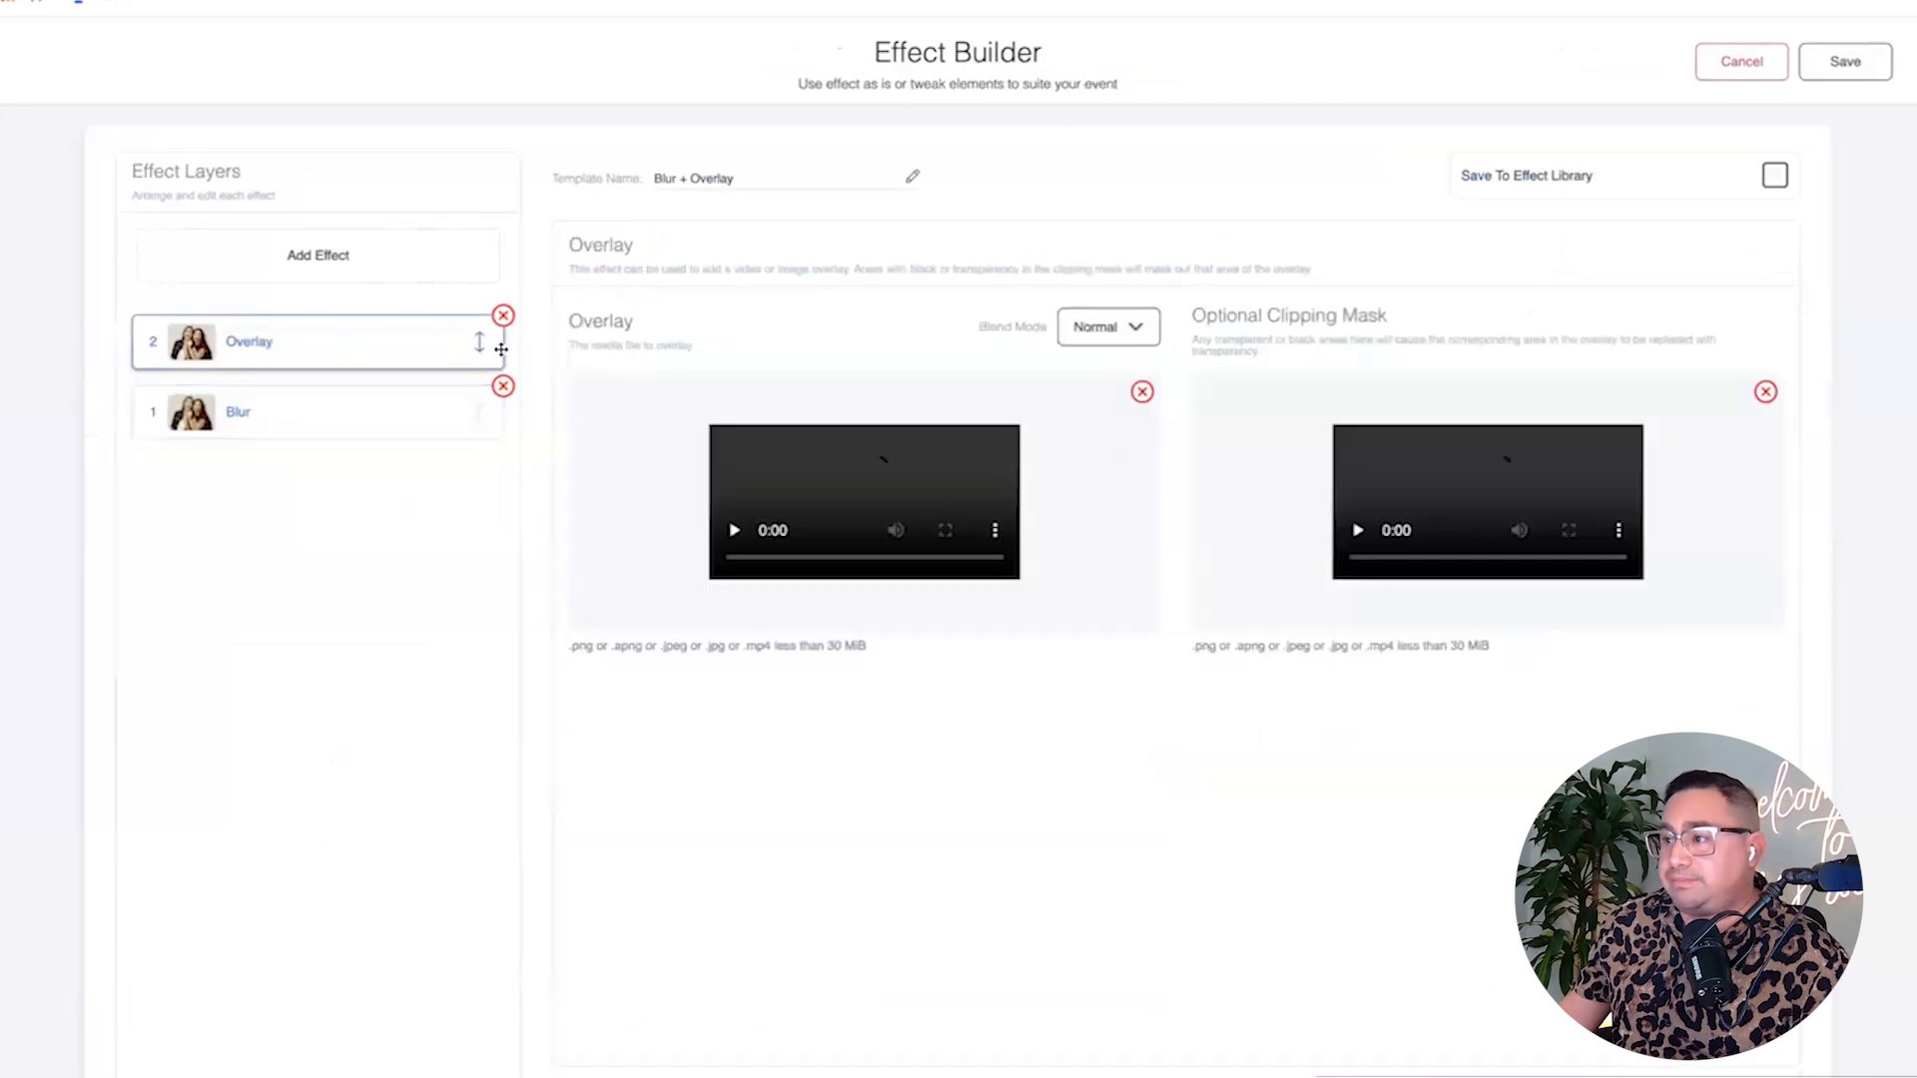
pyautogui.click(1142, 391)
pyautogui.click(1767, 392)
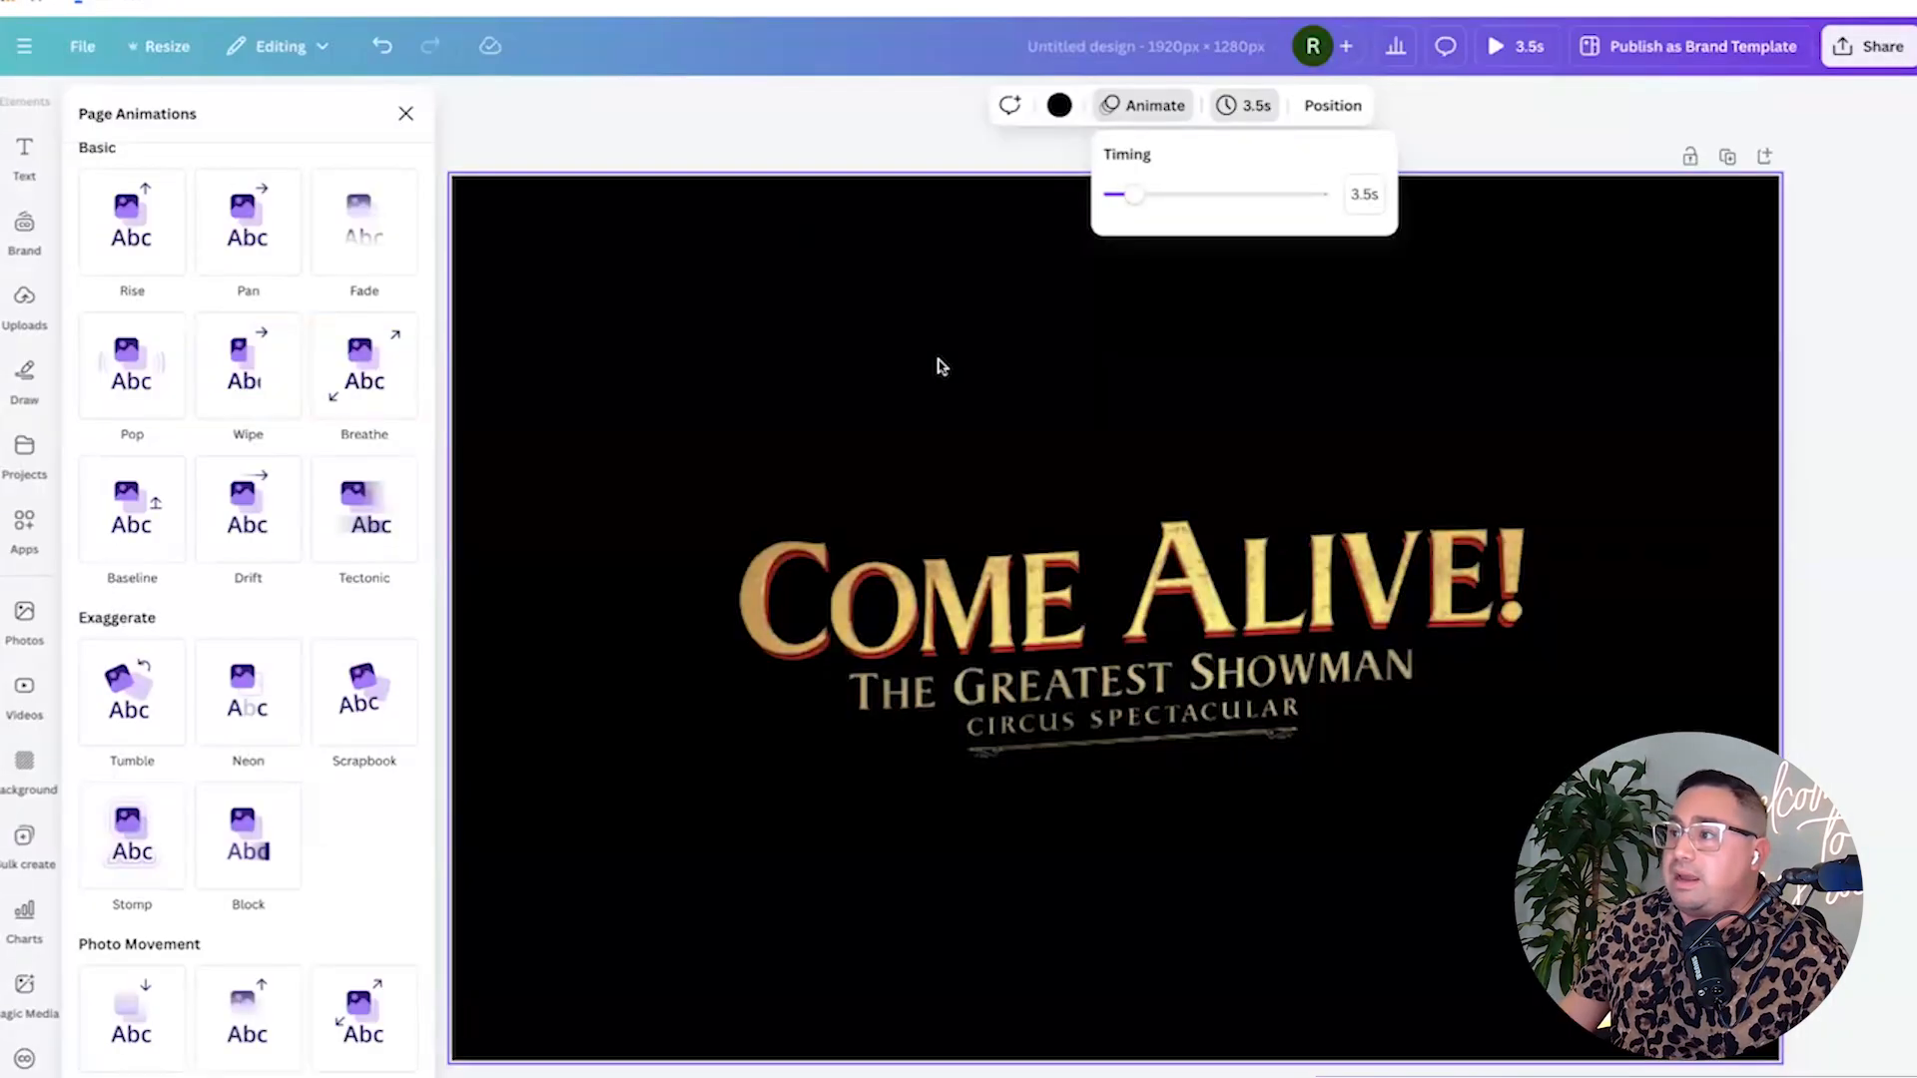
# Preview the animation full screen and rename the design 'Come Alive Overlay'.
pyautogui.click(1210, 365)
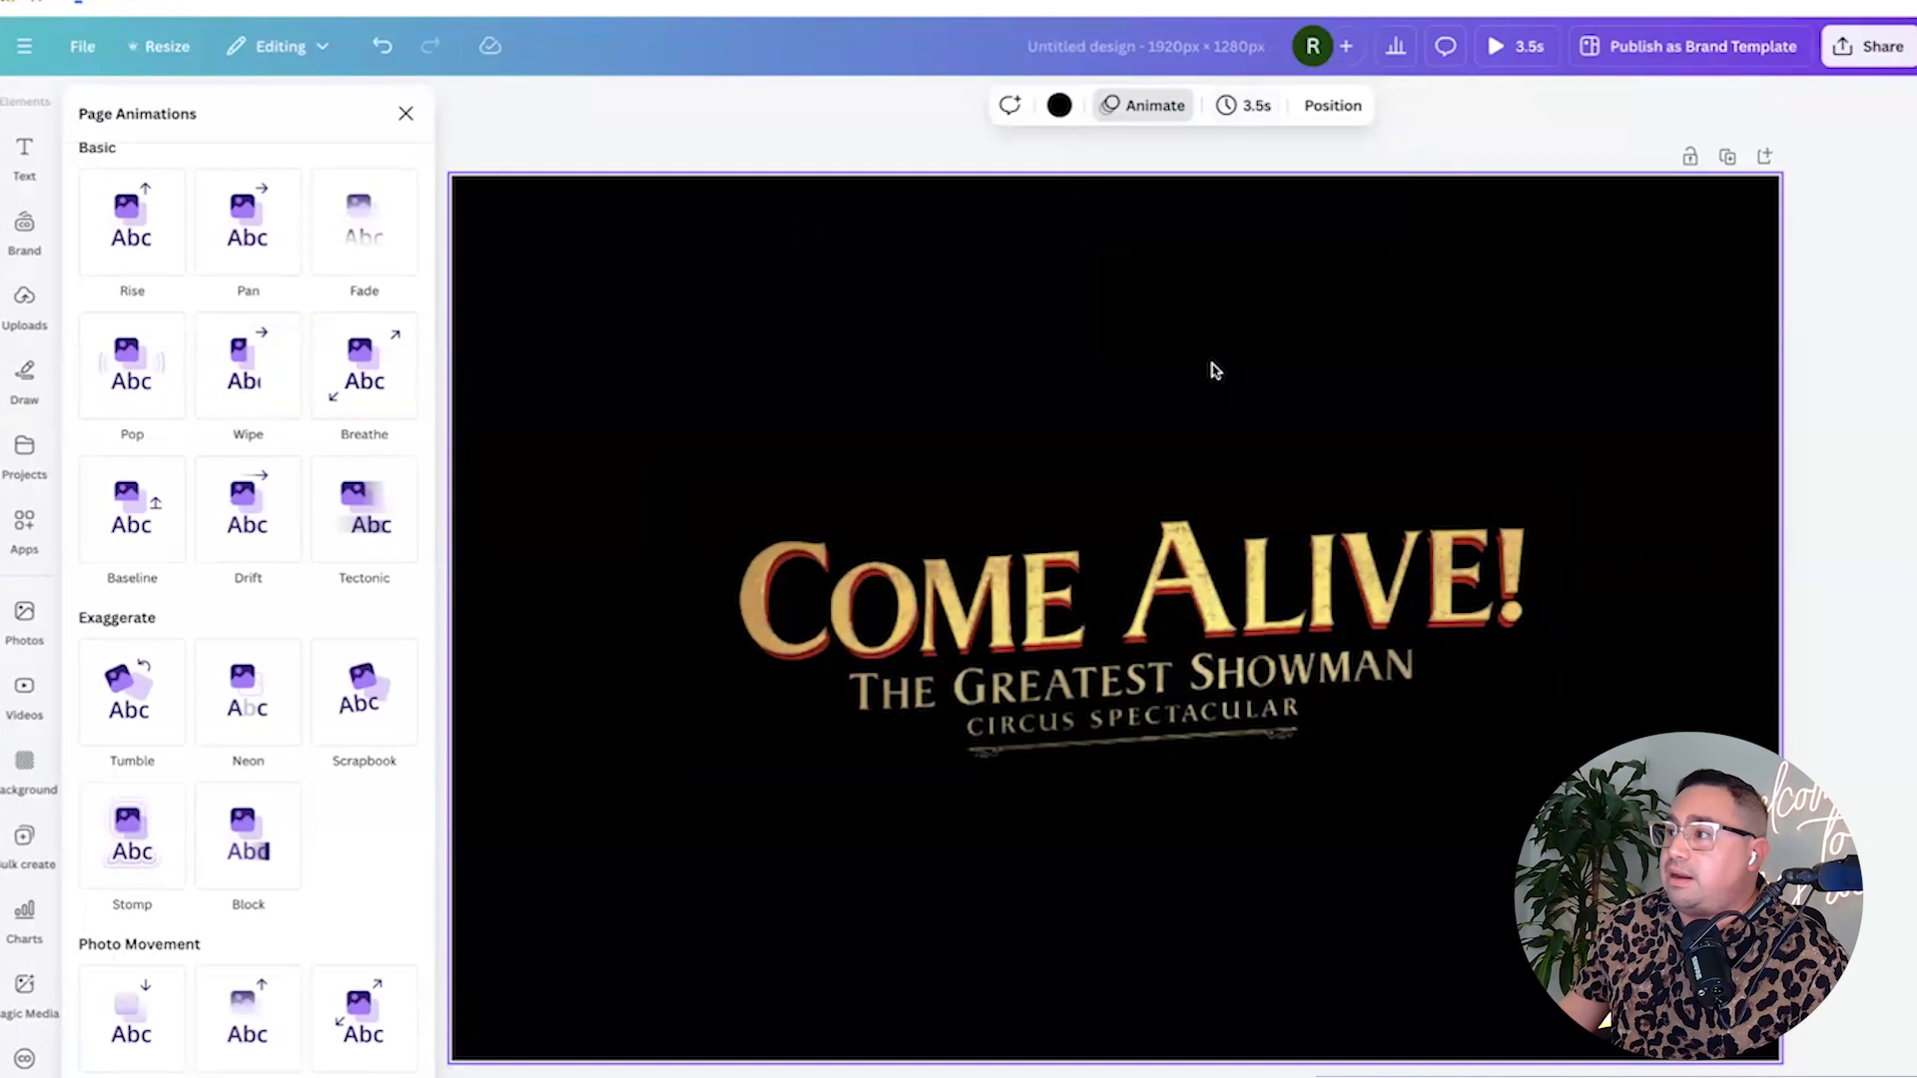
pyautogui.click(1515, 46)
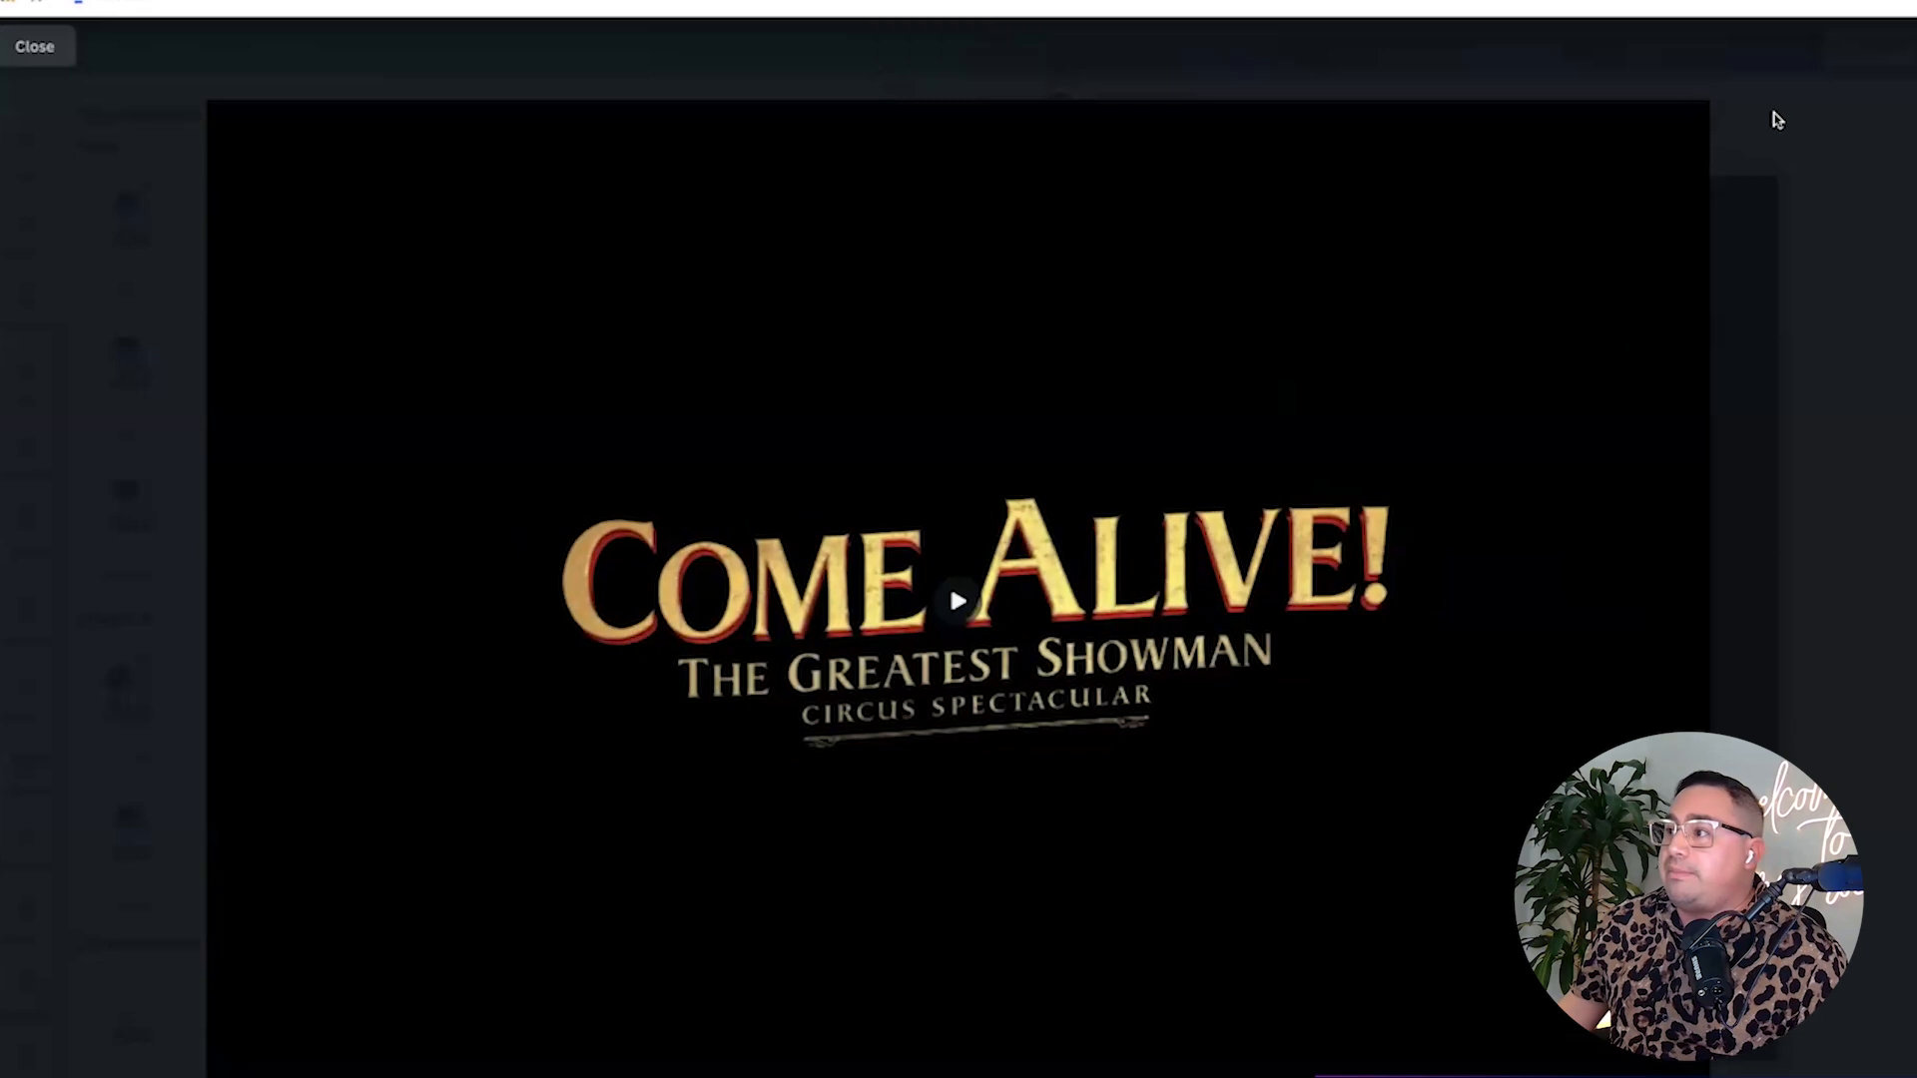
pyautogui.press('Escape')
pyautogui.write('Come')
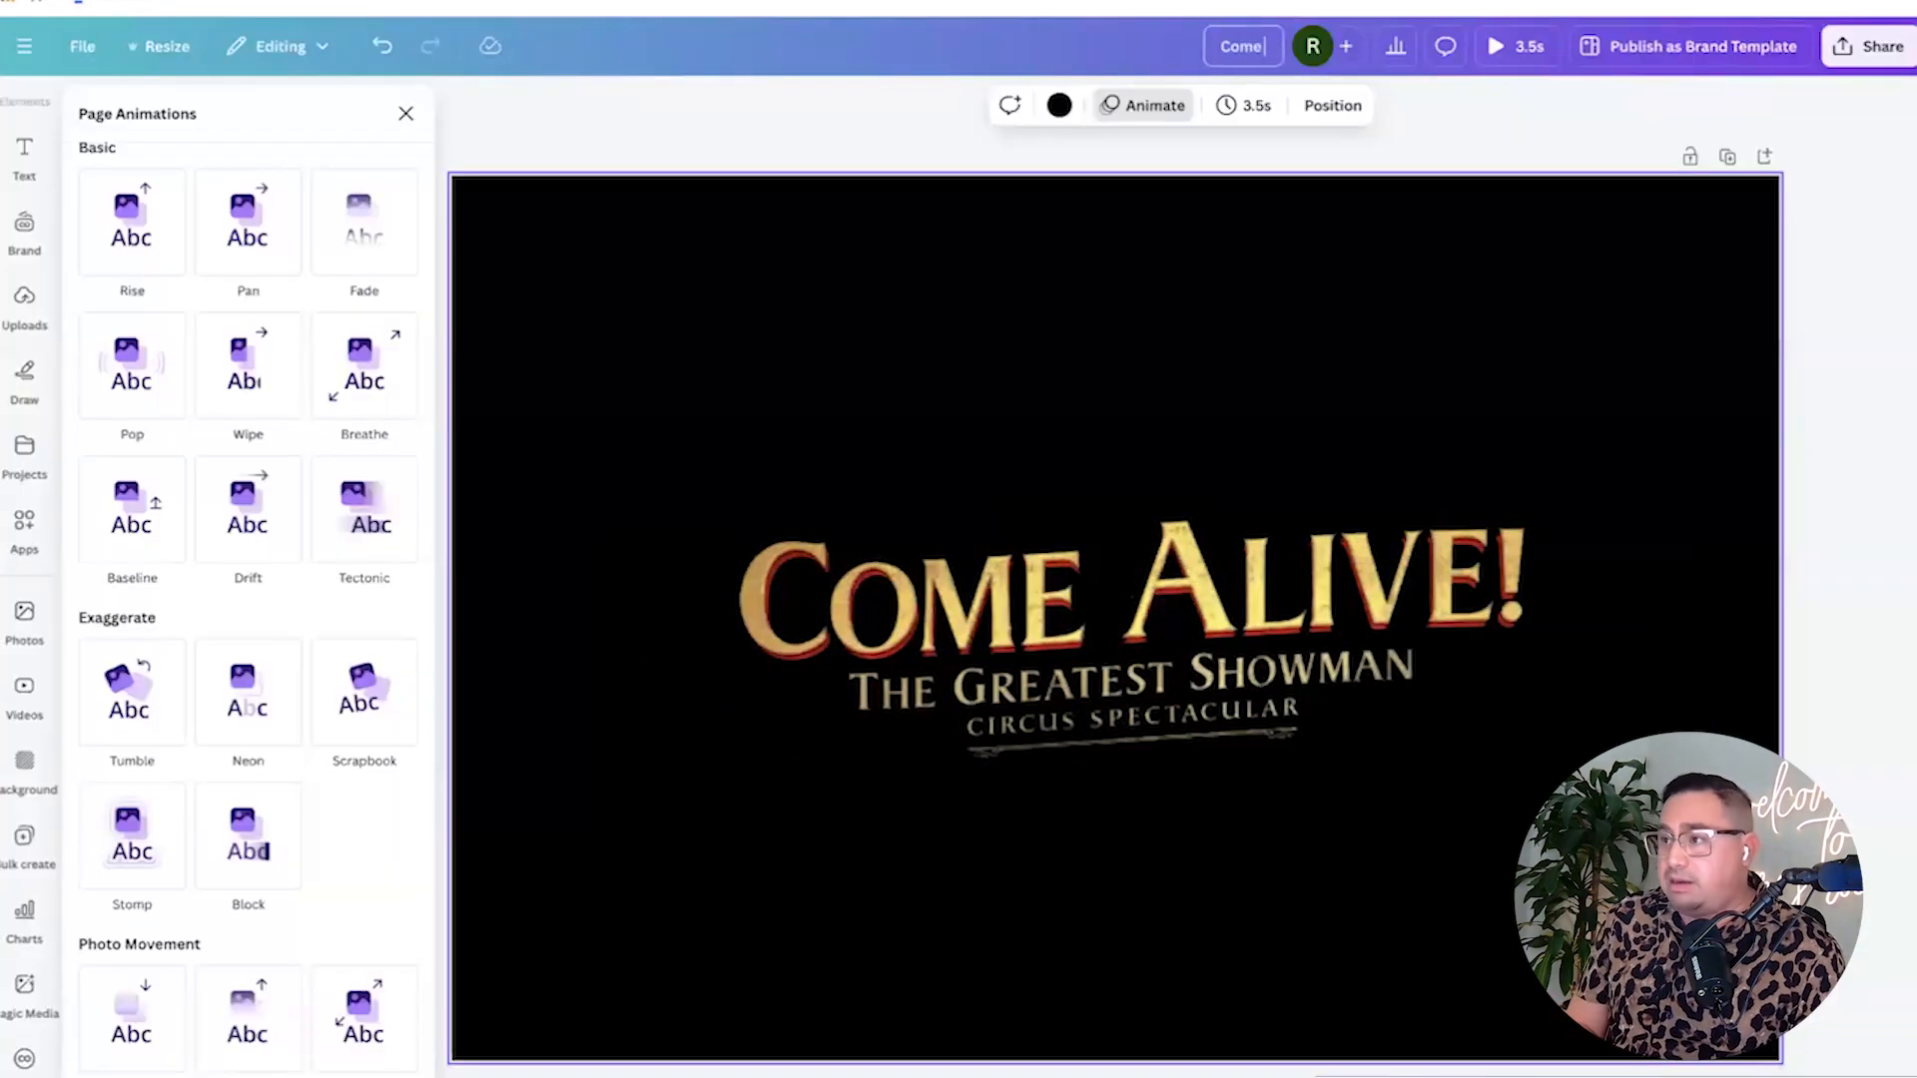
pyautogui.write(' Alive OVer')
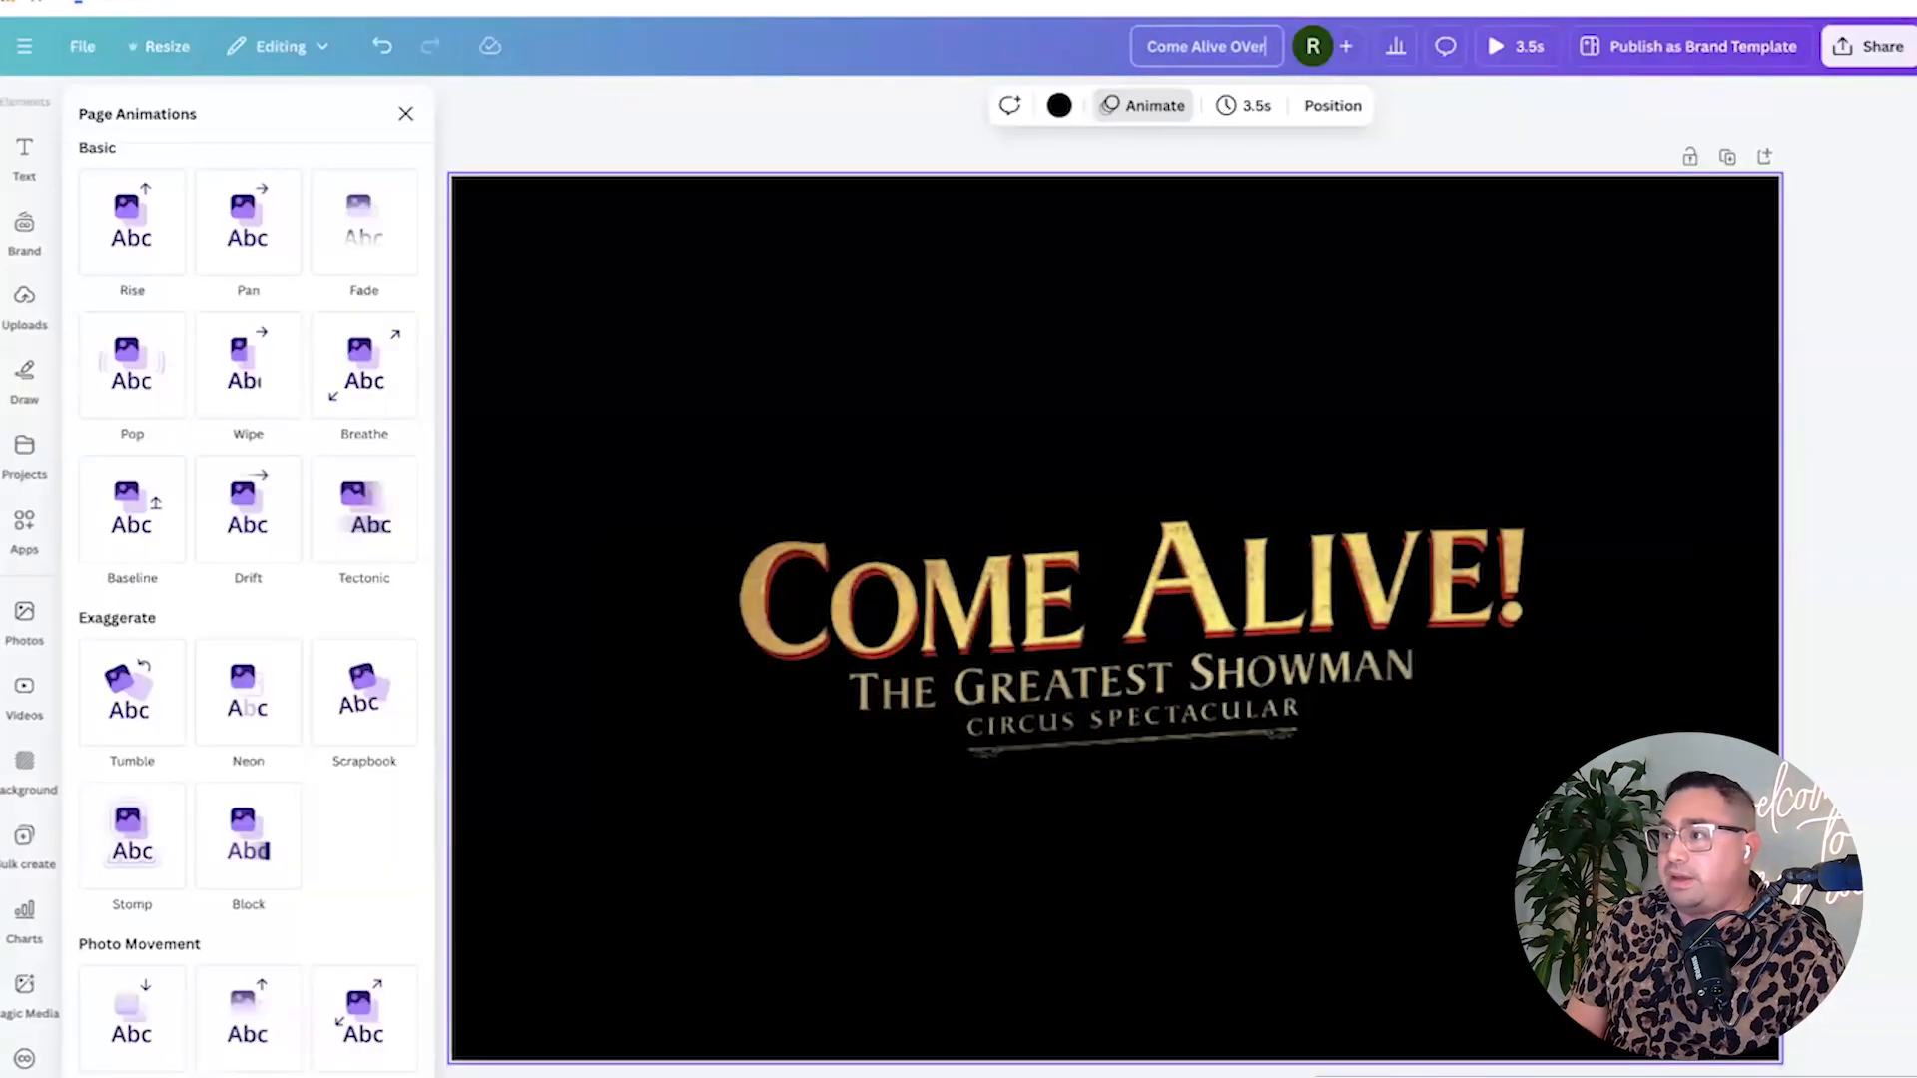
pyautogui.write('lay')
pyautogui.press('Return')
# Download the design as an MP4 video.
pyautogui.click(1872, 46)
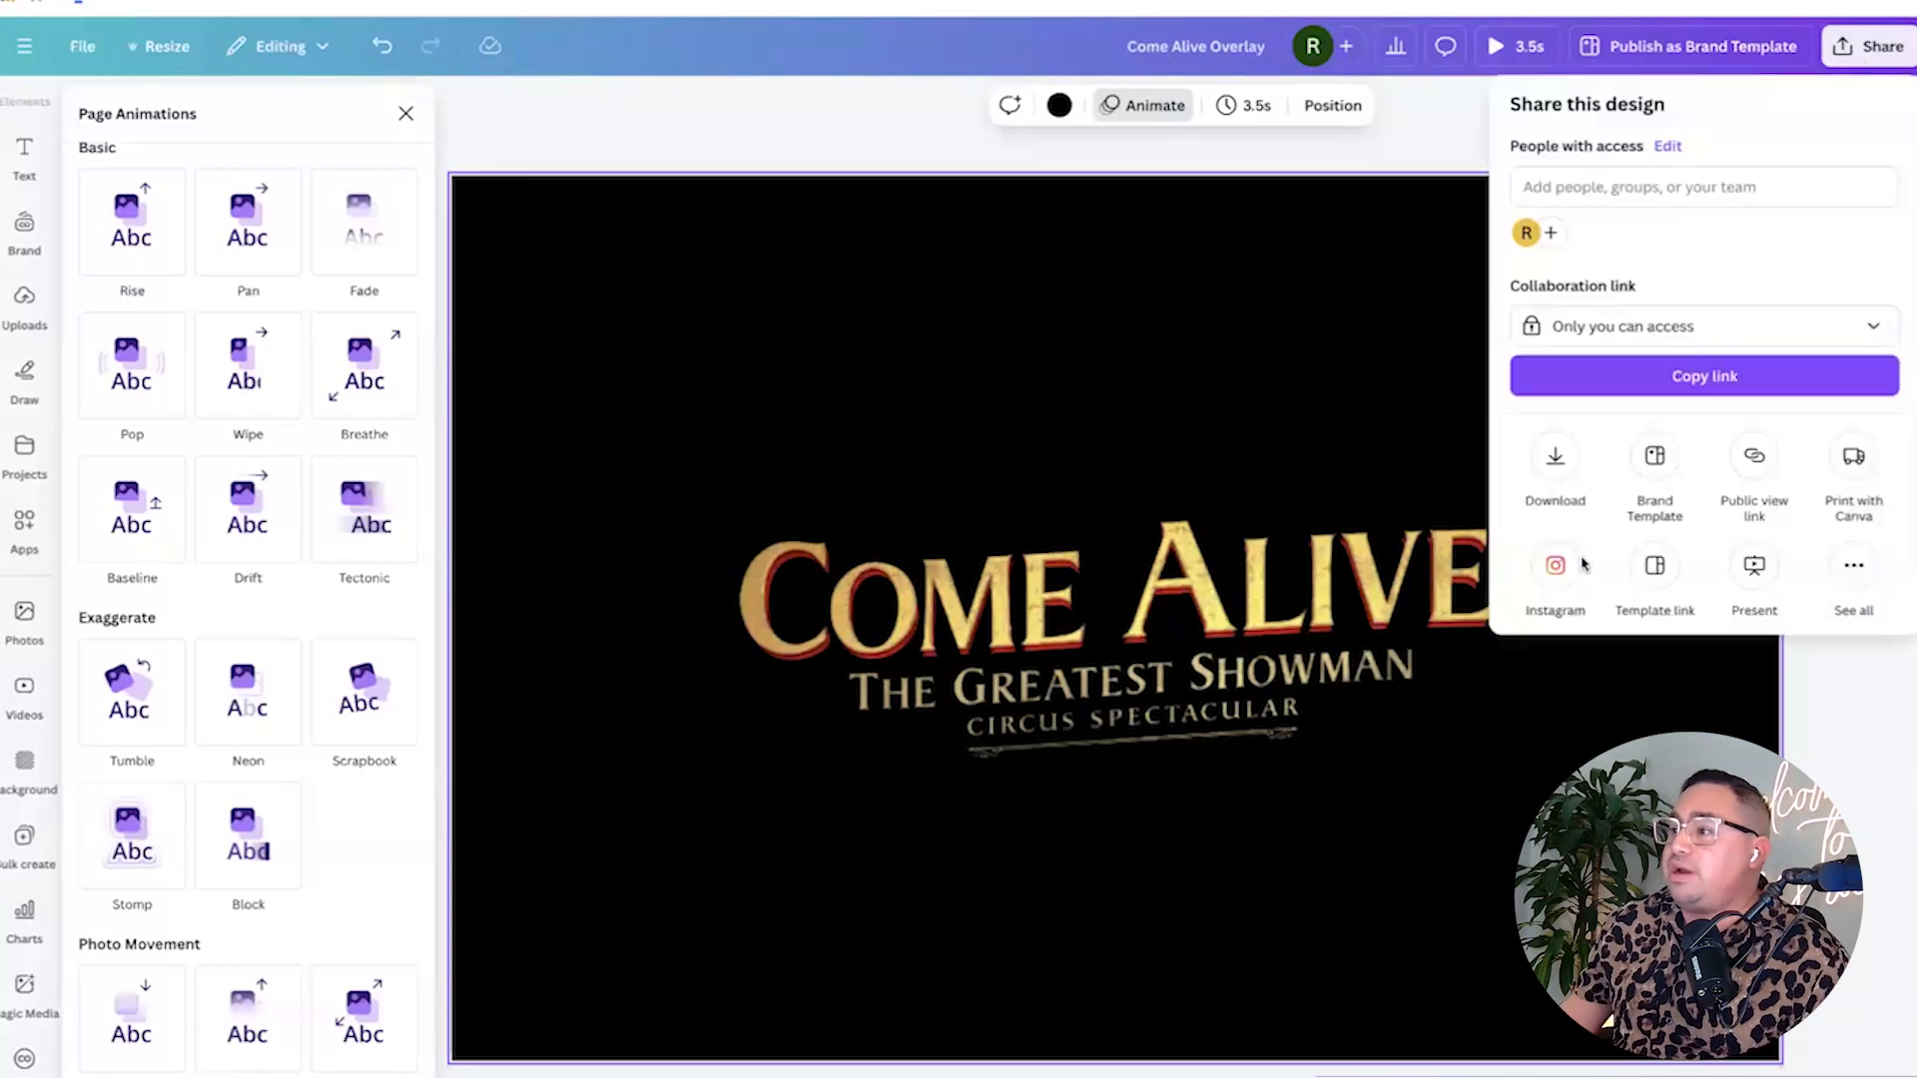
pyautogui.click(1555, 457)
pyautogui.click(1610, 428)
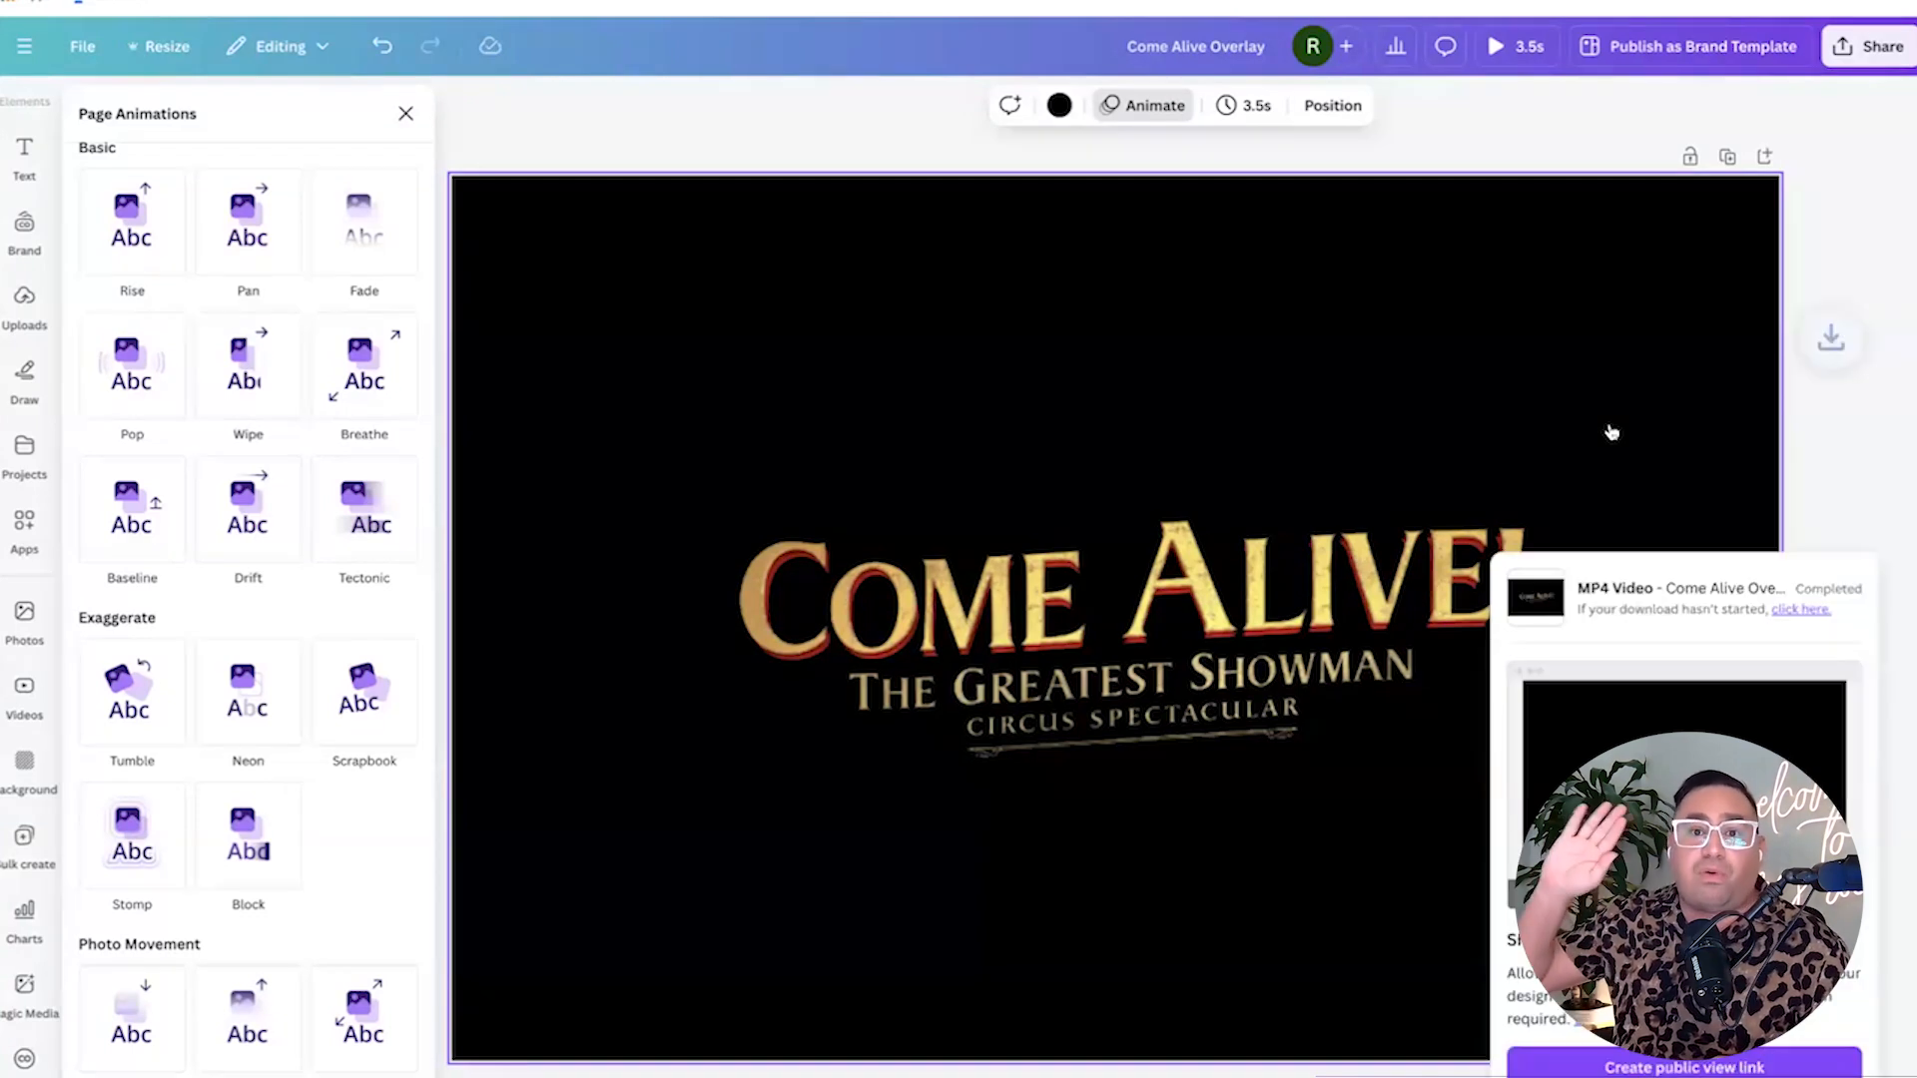
# Apply a custom Duotone effect to the Come Alive title image.
pyautogui.click(1350, 597)
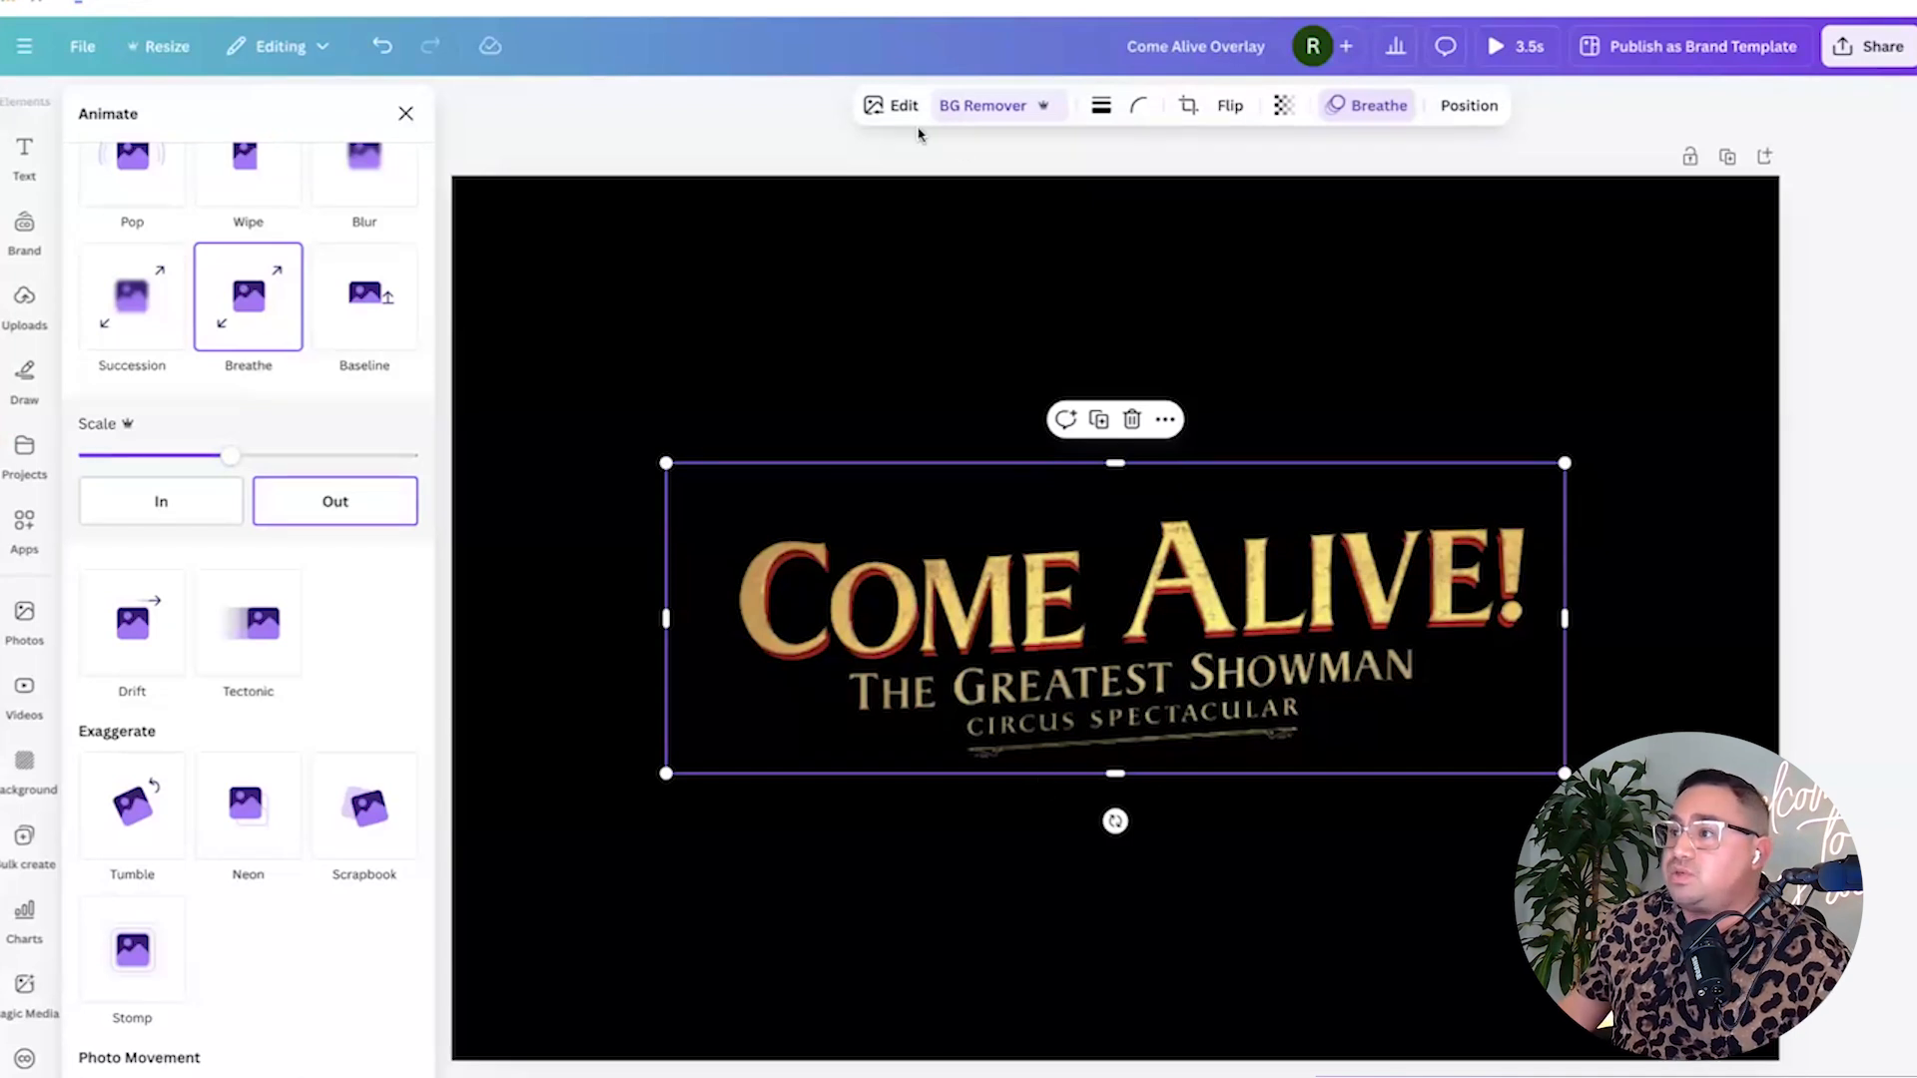
pyautogui.click(899, 106)
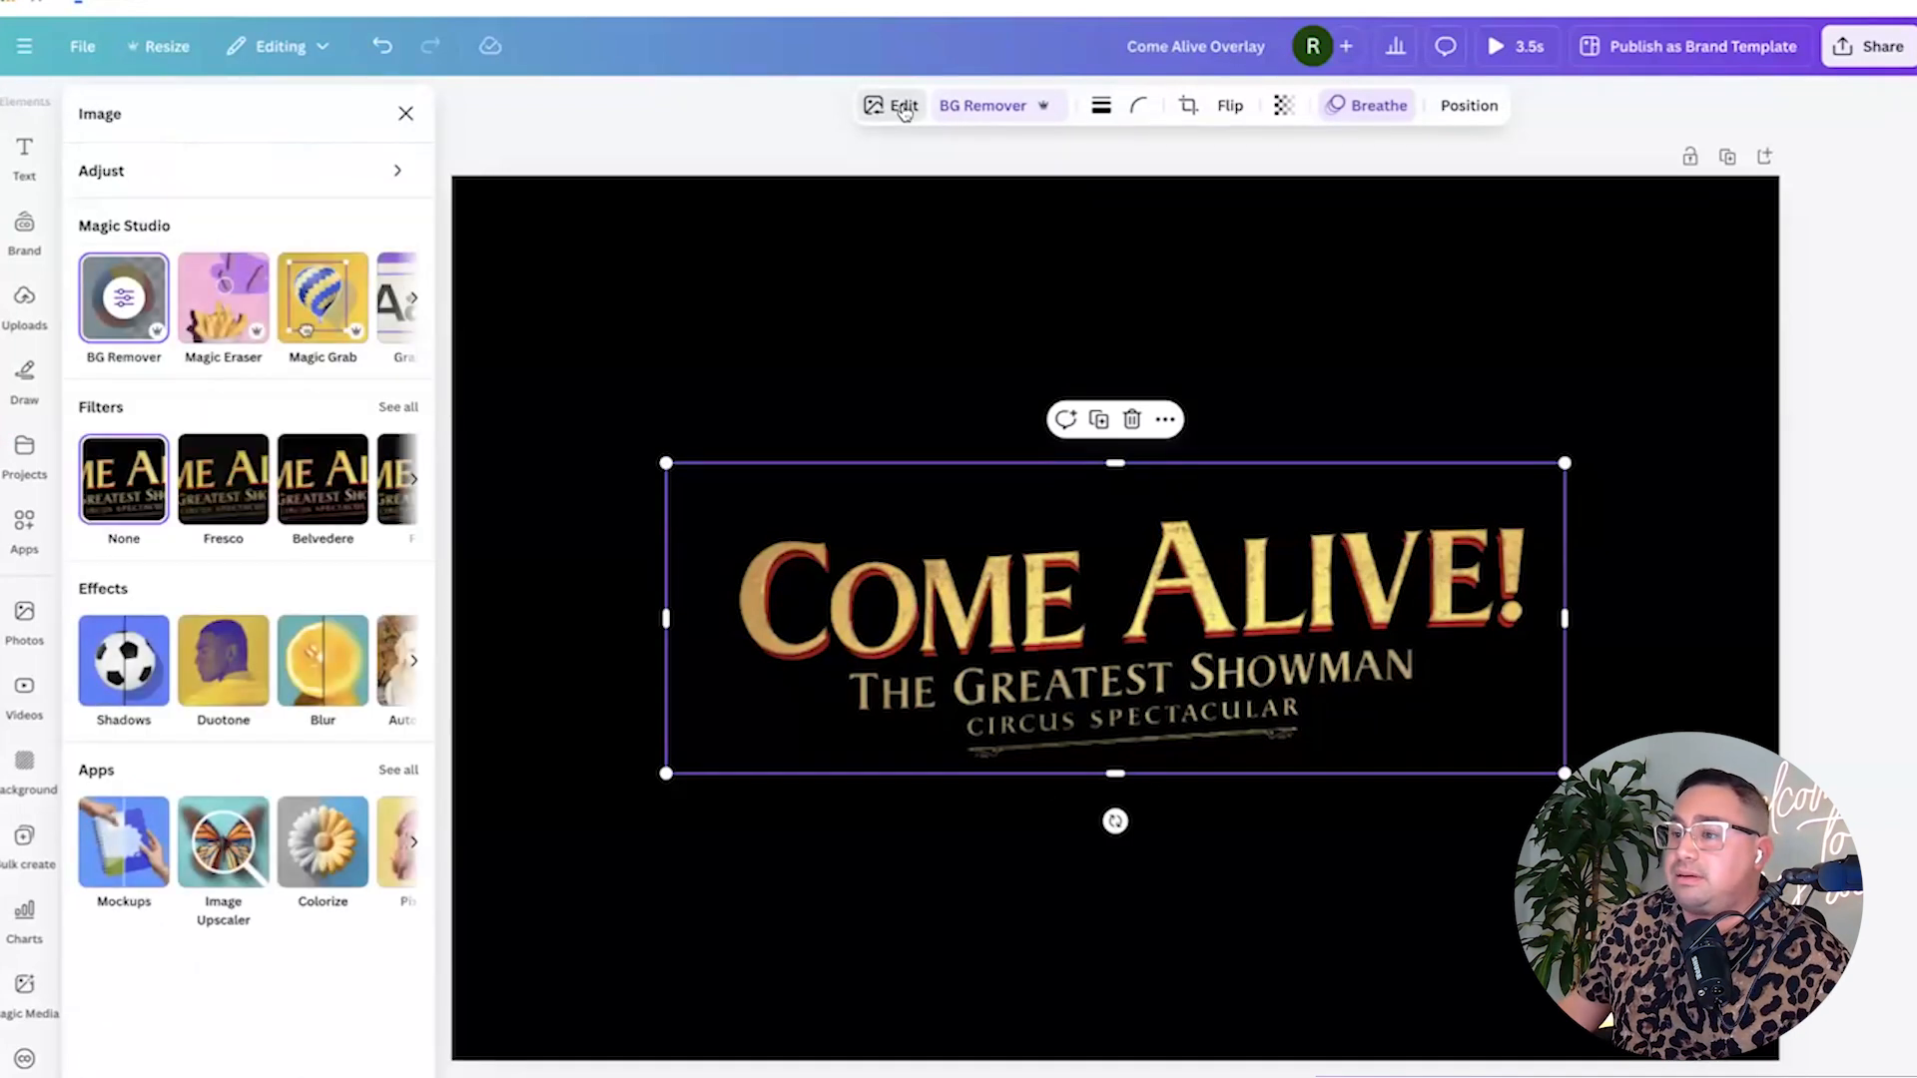
pyautogui.click(215, 682)
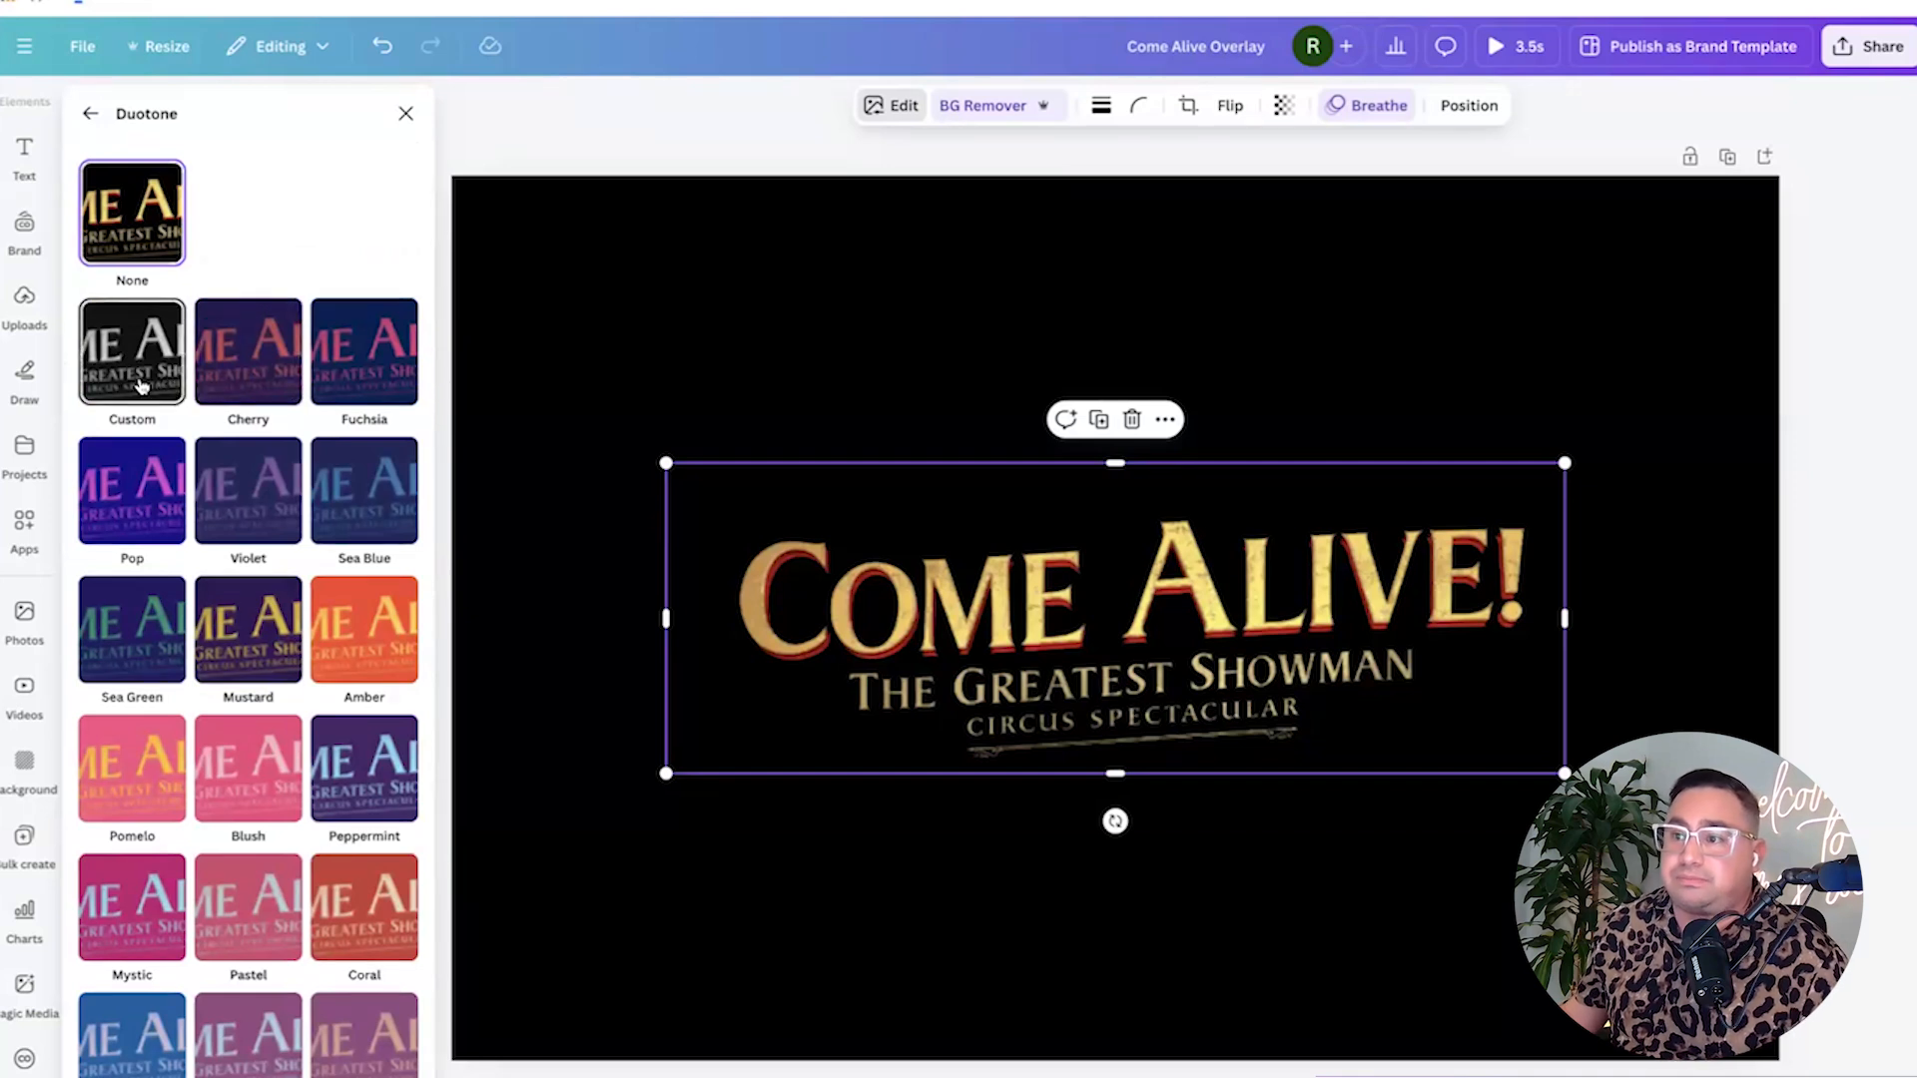
pyautogui.click(140, 386)
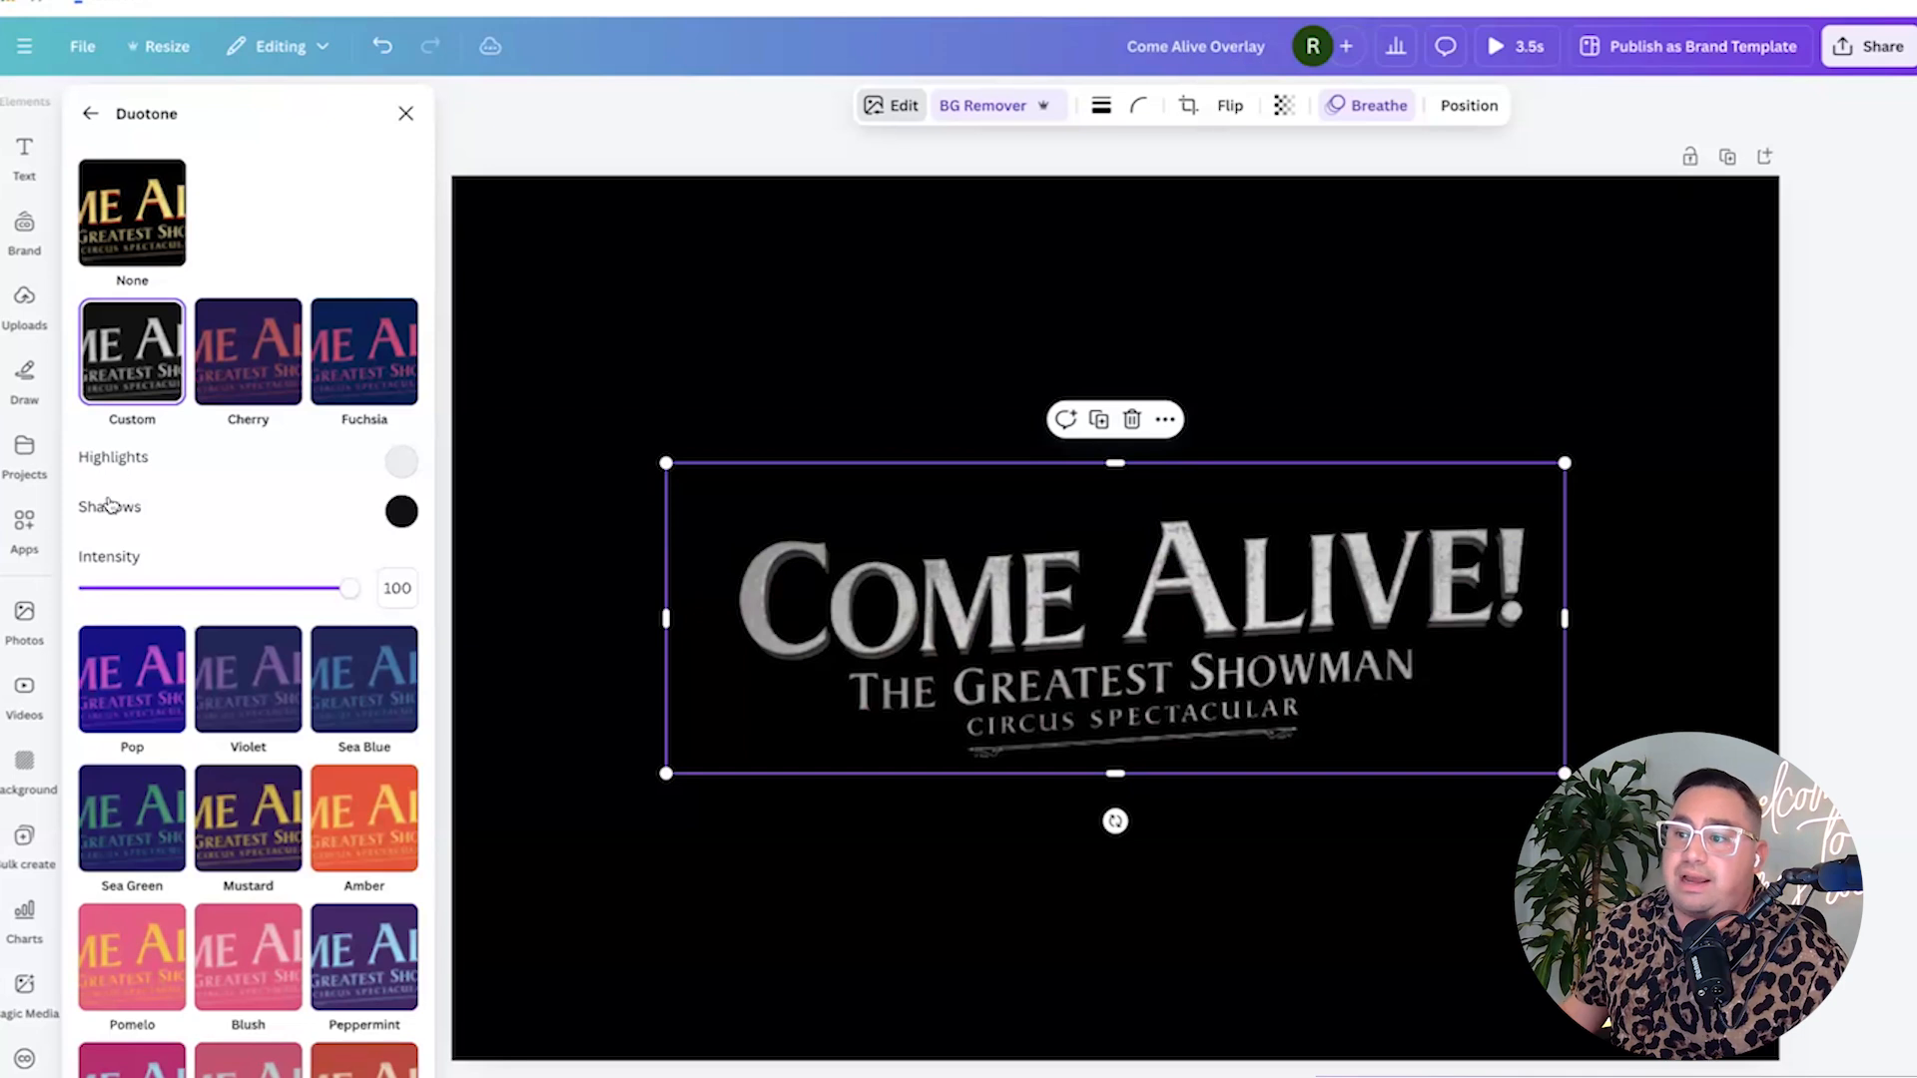
# Set both the Duotone highlights and shadows colours to white #FFFFFF.
pyautogui.click(400, 463)
pyautogui.click(519, 535)
pyautogui.moveTo(519, 535); pyautogui.dragTo(280, 458)
pyautogui.click(299, 449)
pyautogui.click(401, 511)
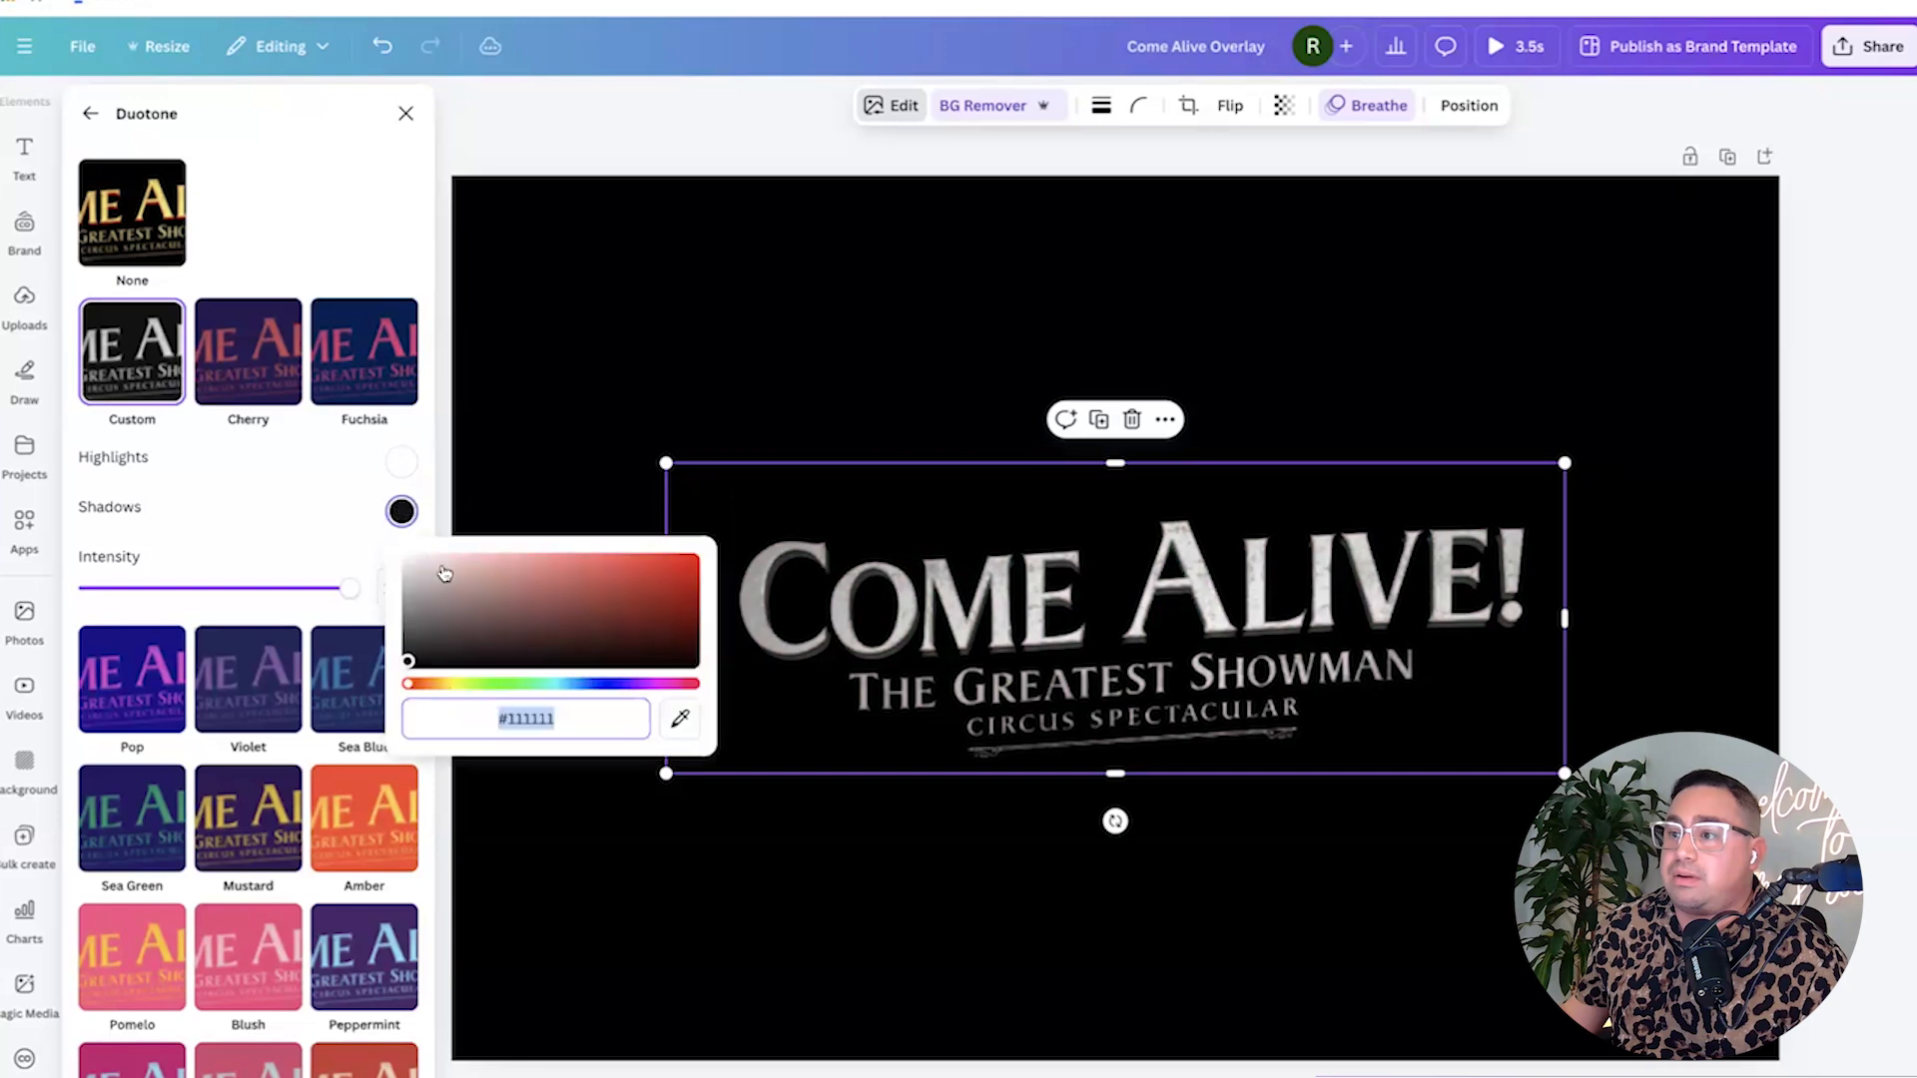
pyautogui.moveTo(445, 573); pyautogui.dragTo(404, 556)
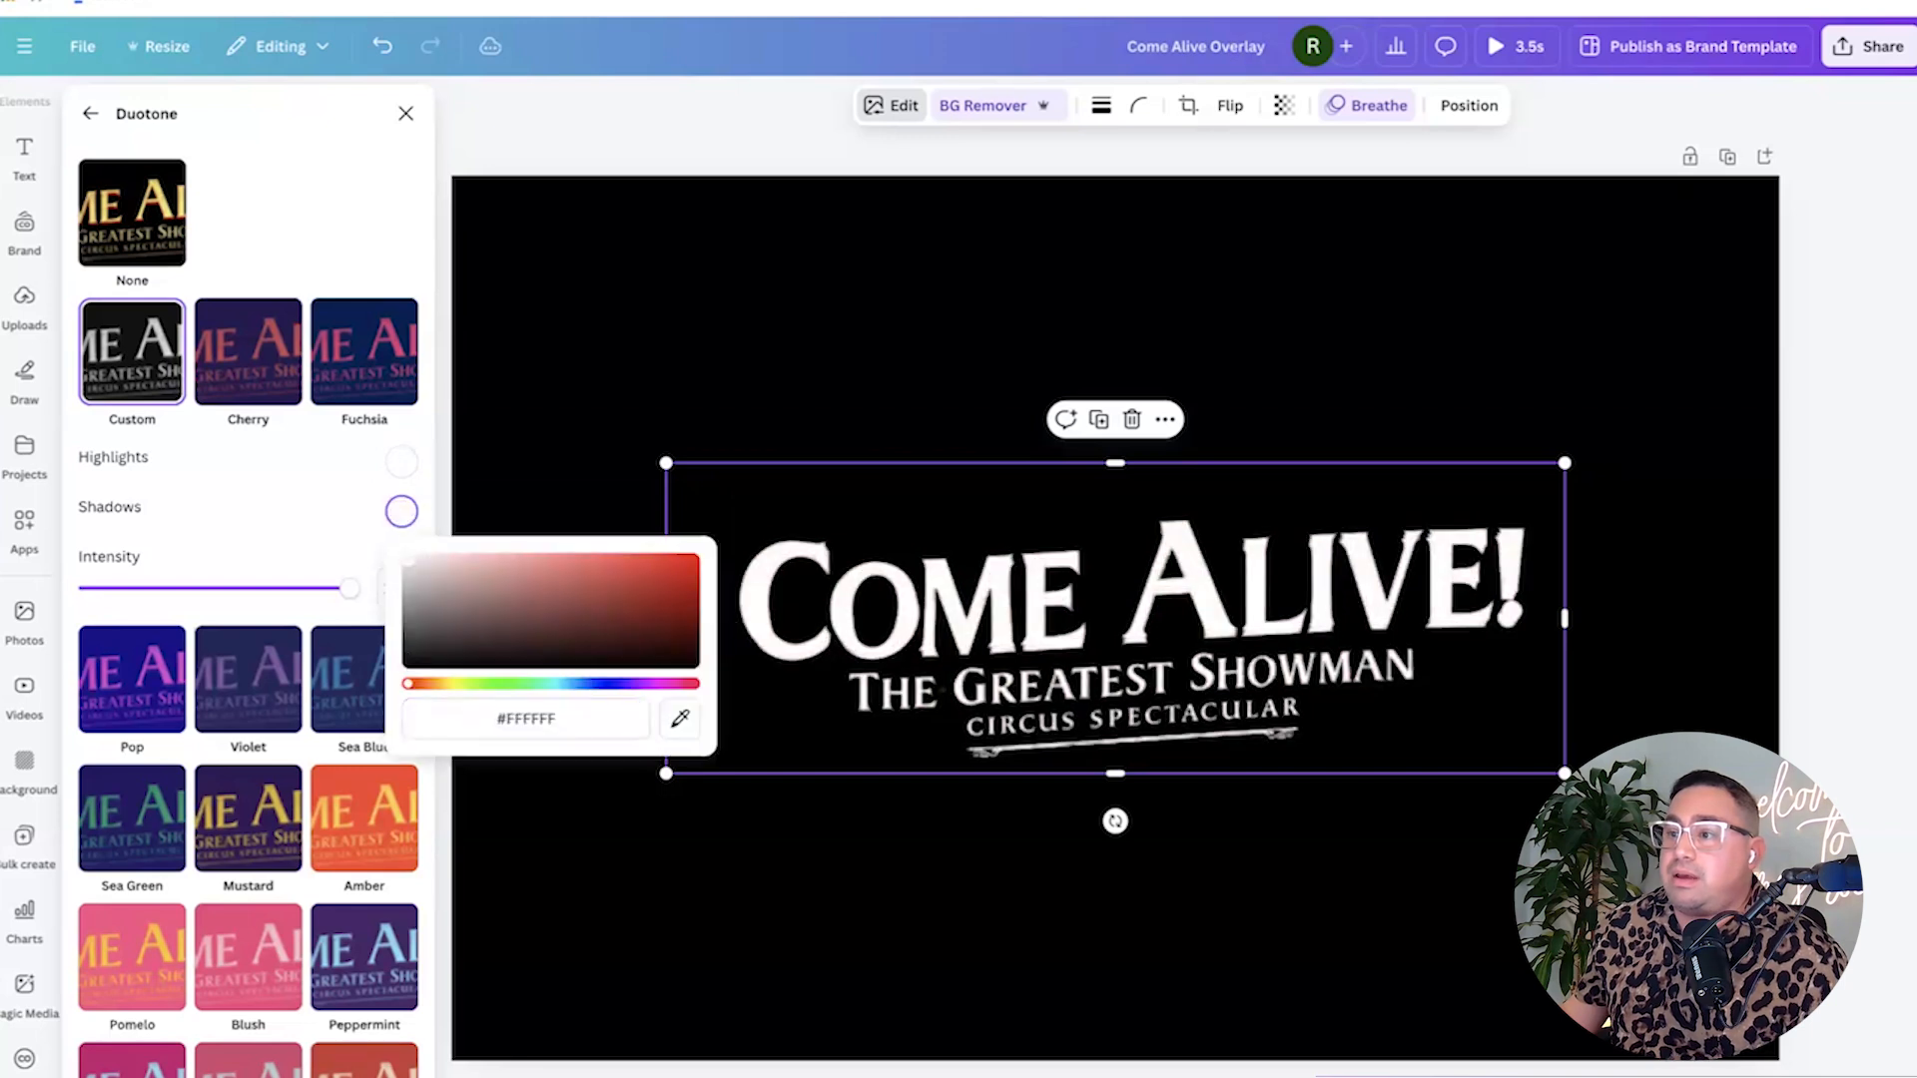
pyautogui.click(899, 329)
pyautogui.click(898, 330)
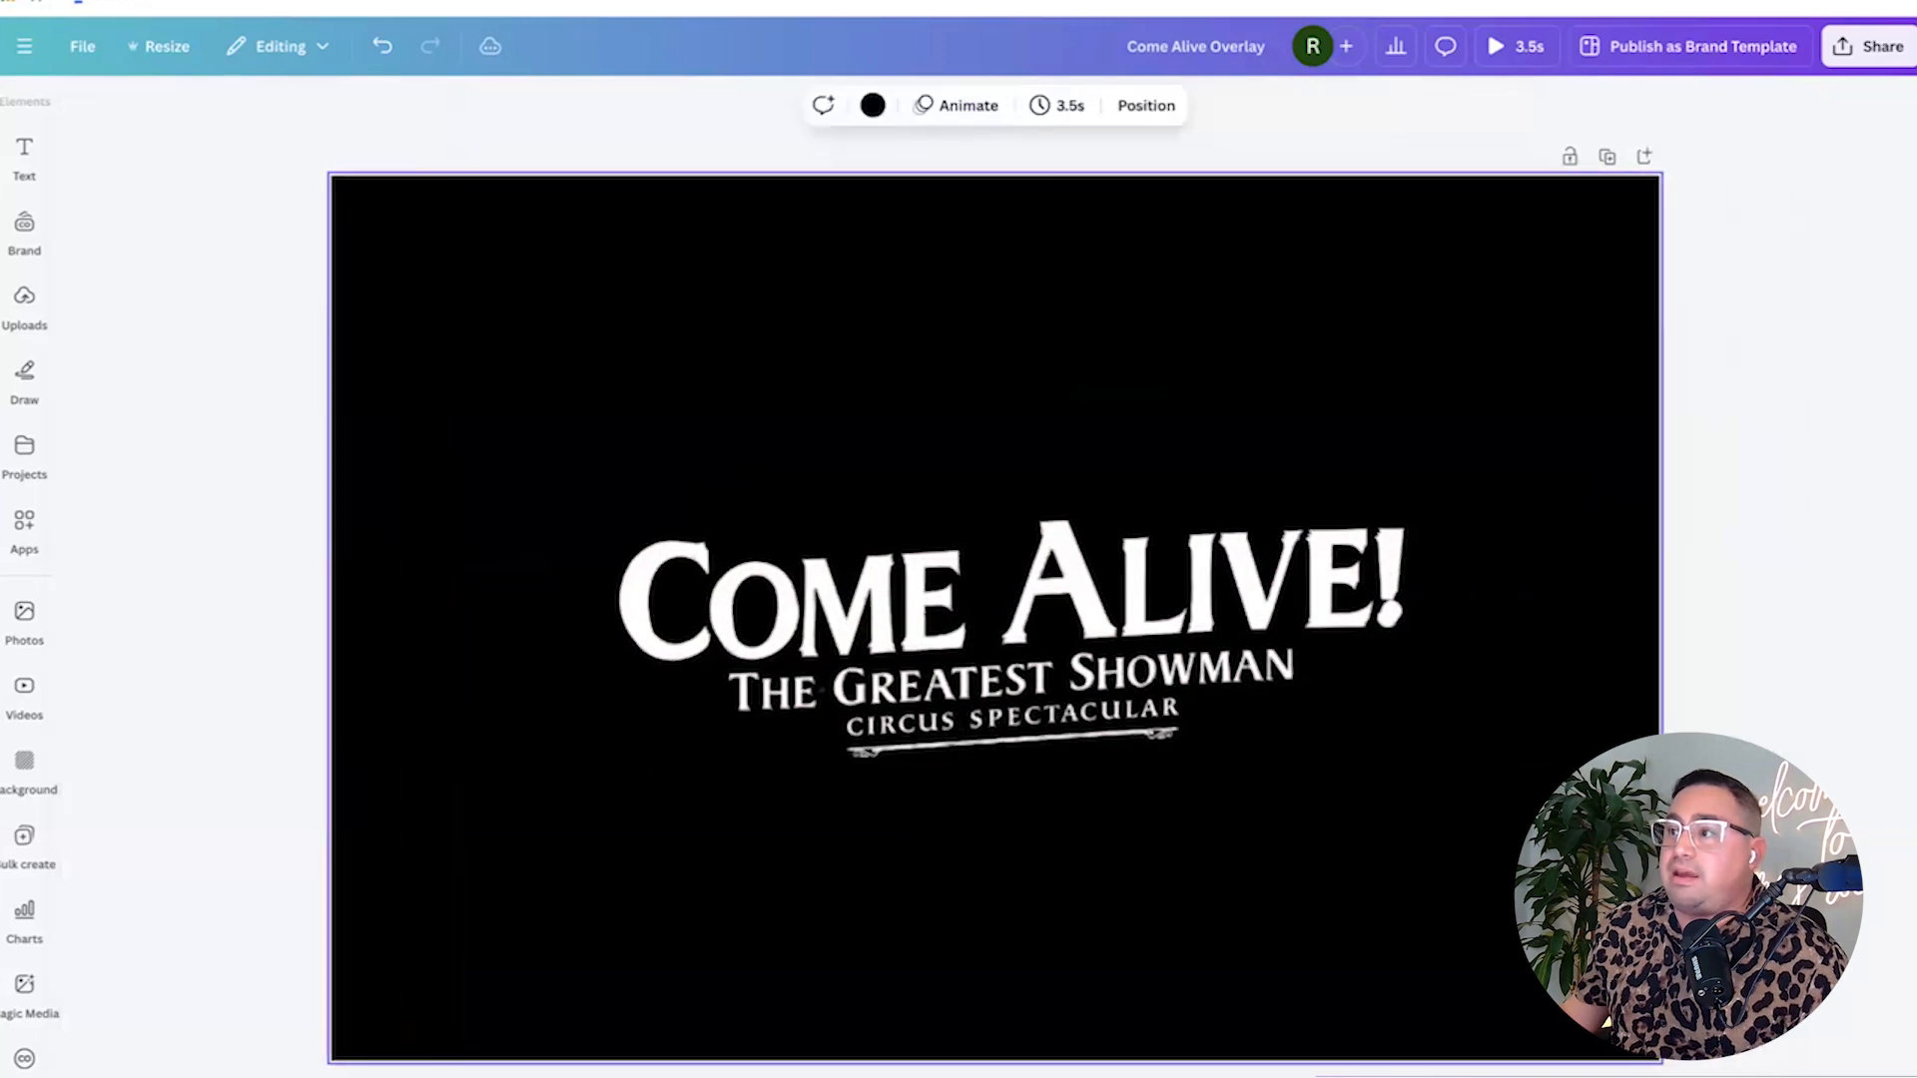
# Rename the design to 'Come Alive Masking' and download it as an MP4 video.
pyautogui.doubleClick(1243, 40)
pyautogui.write('Masking')
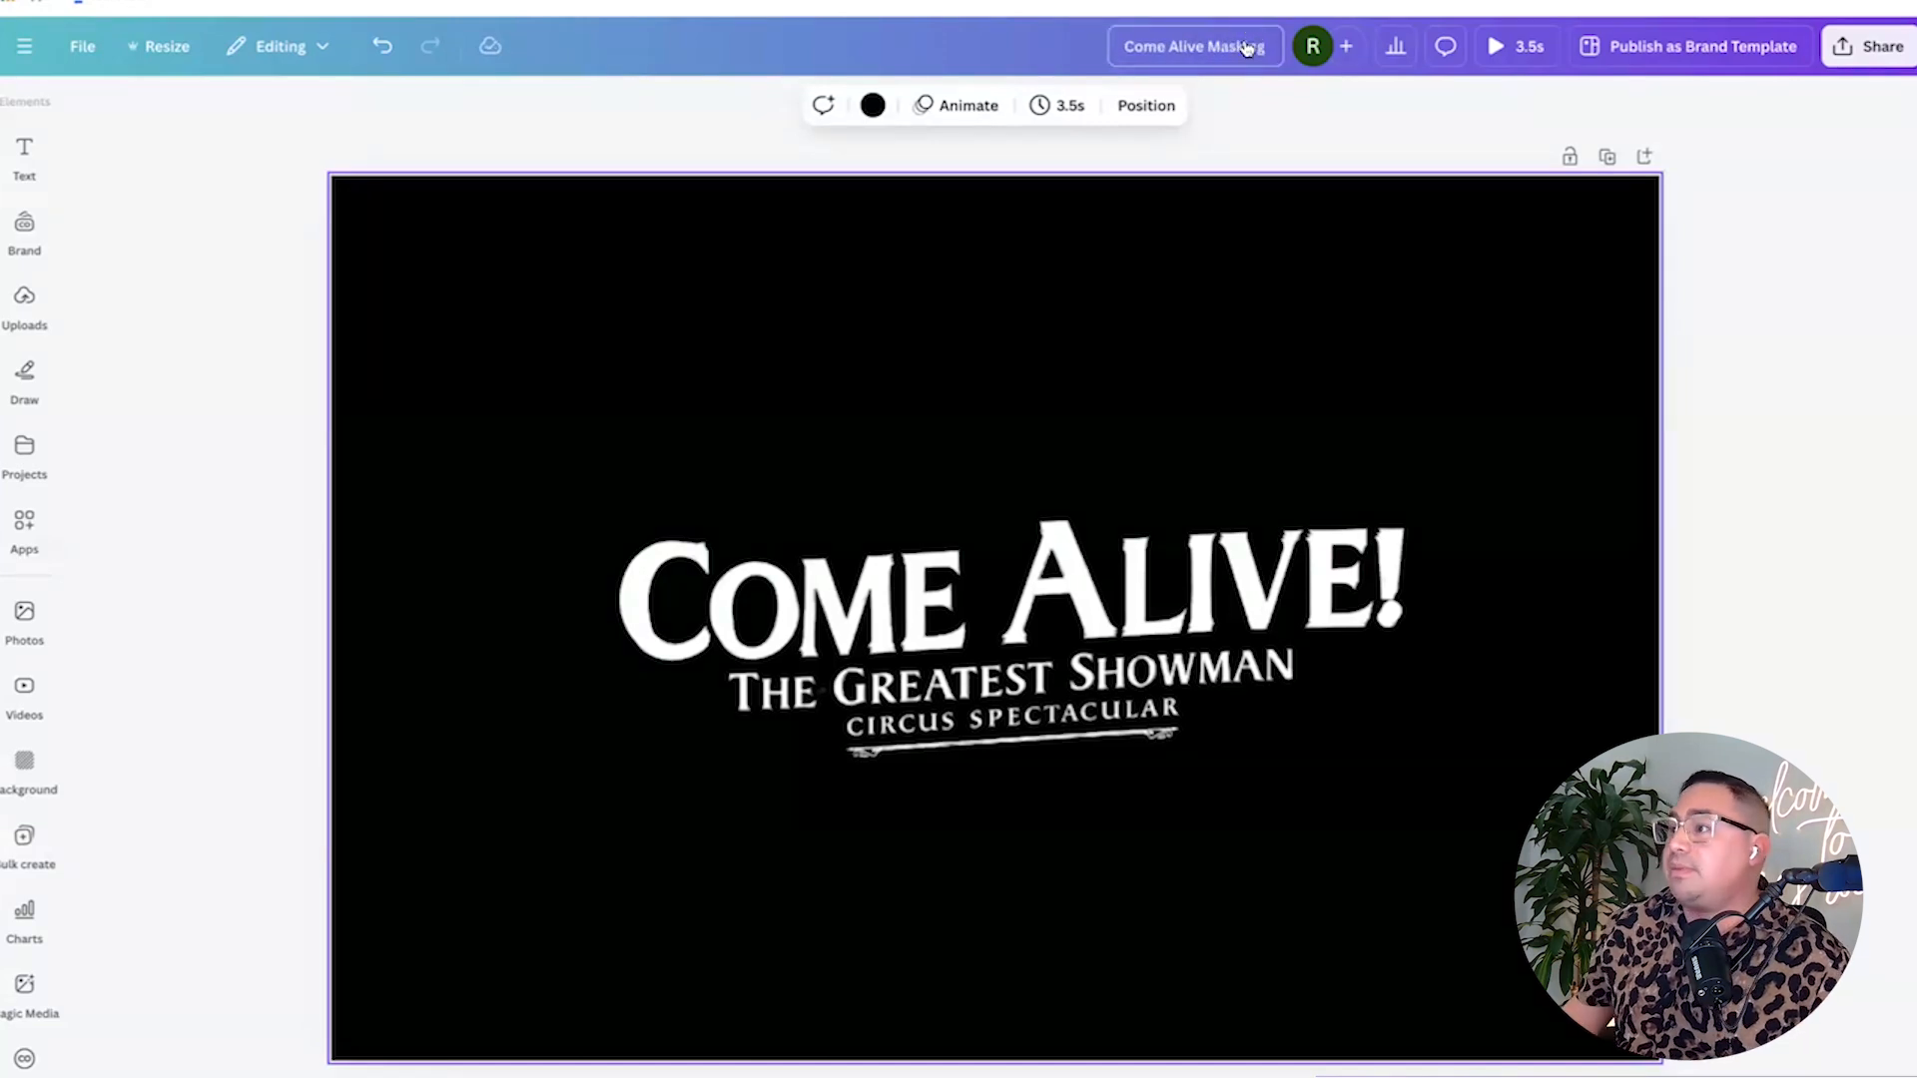
pyautogui.click(1877, 48)
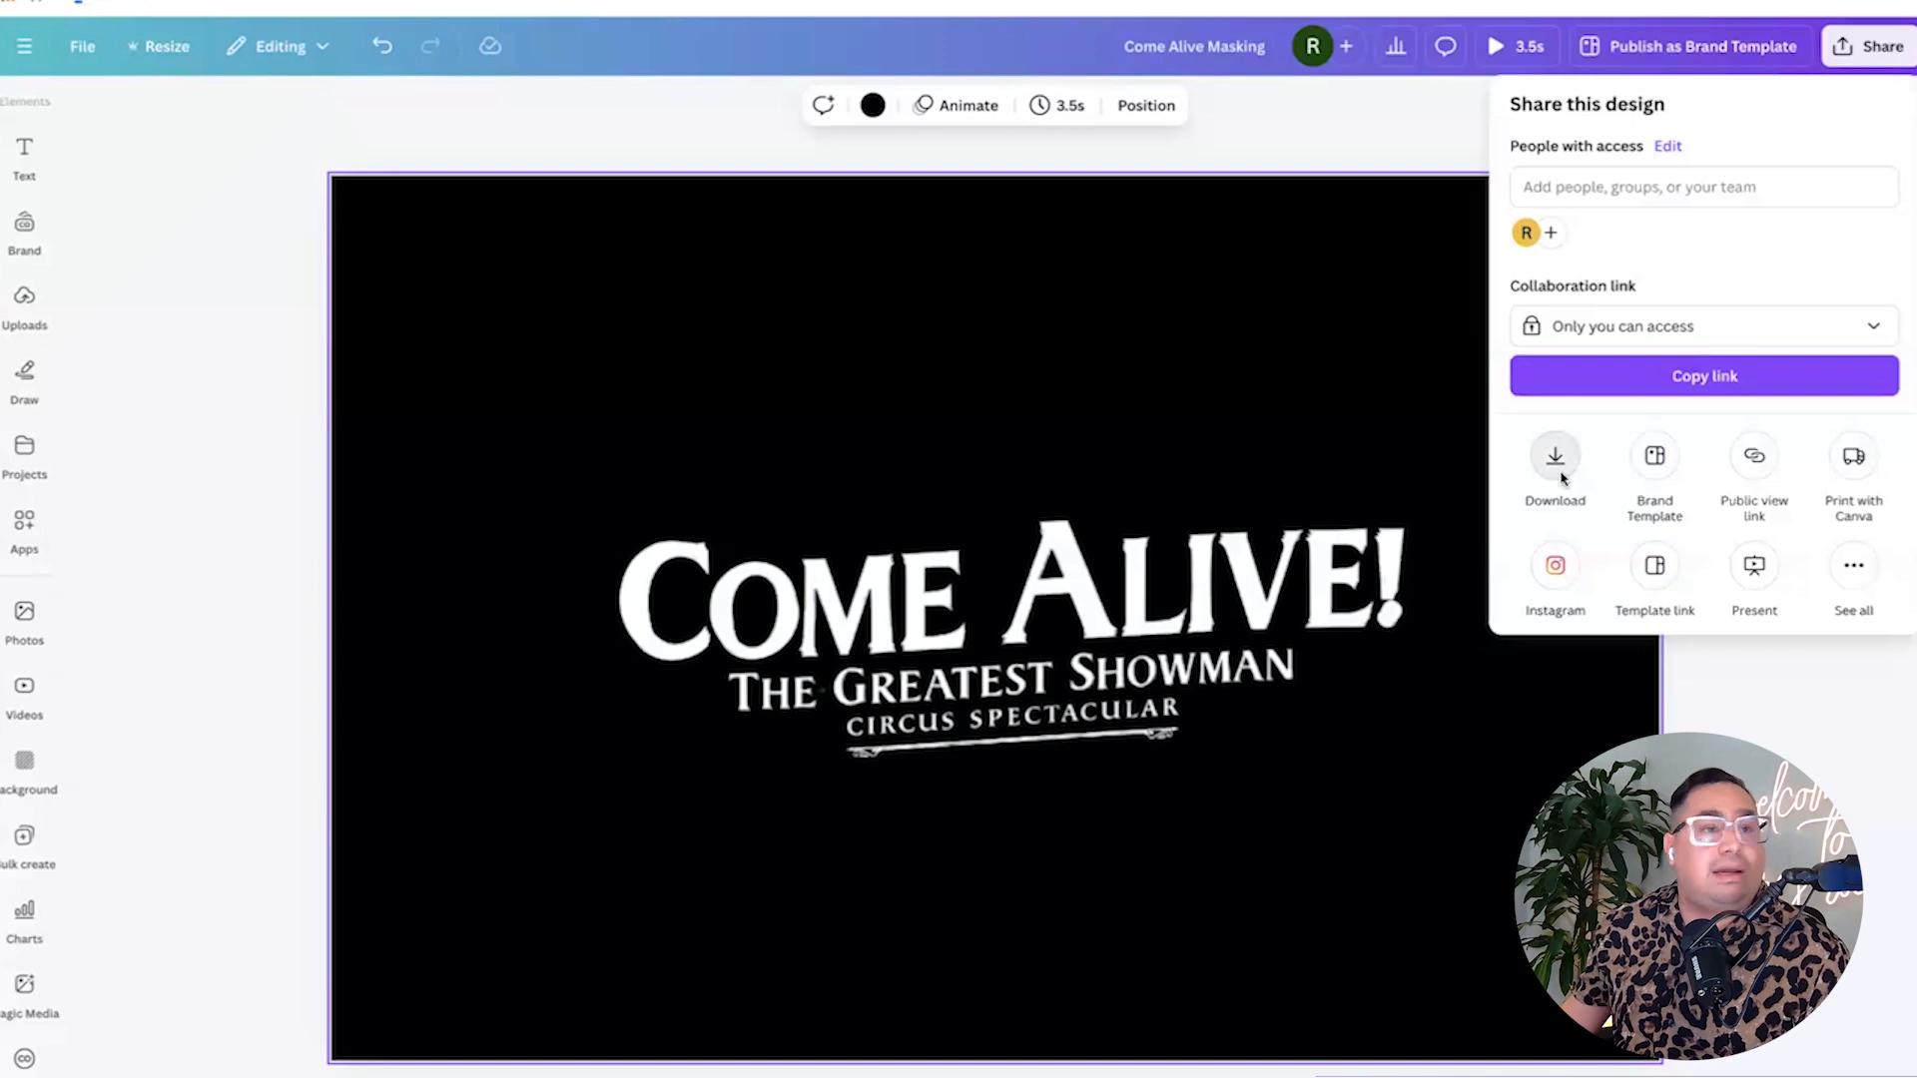
pyautogui.click(1562, 479)
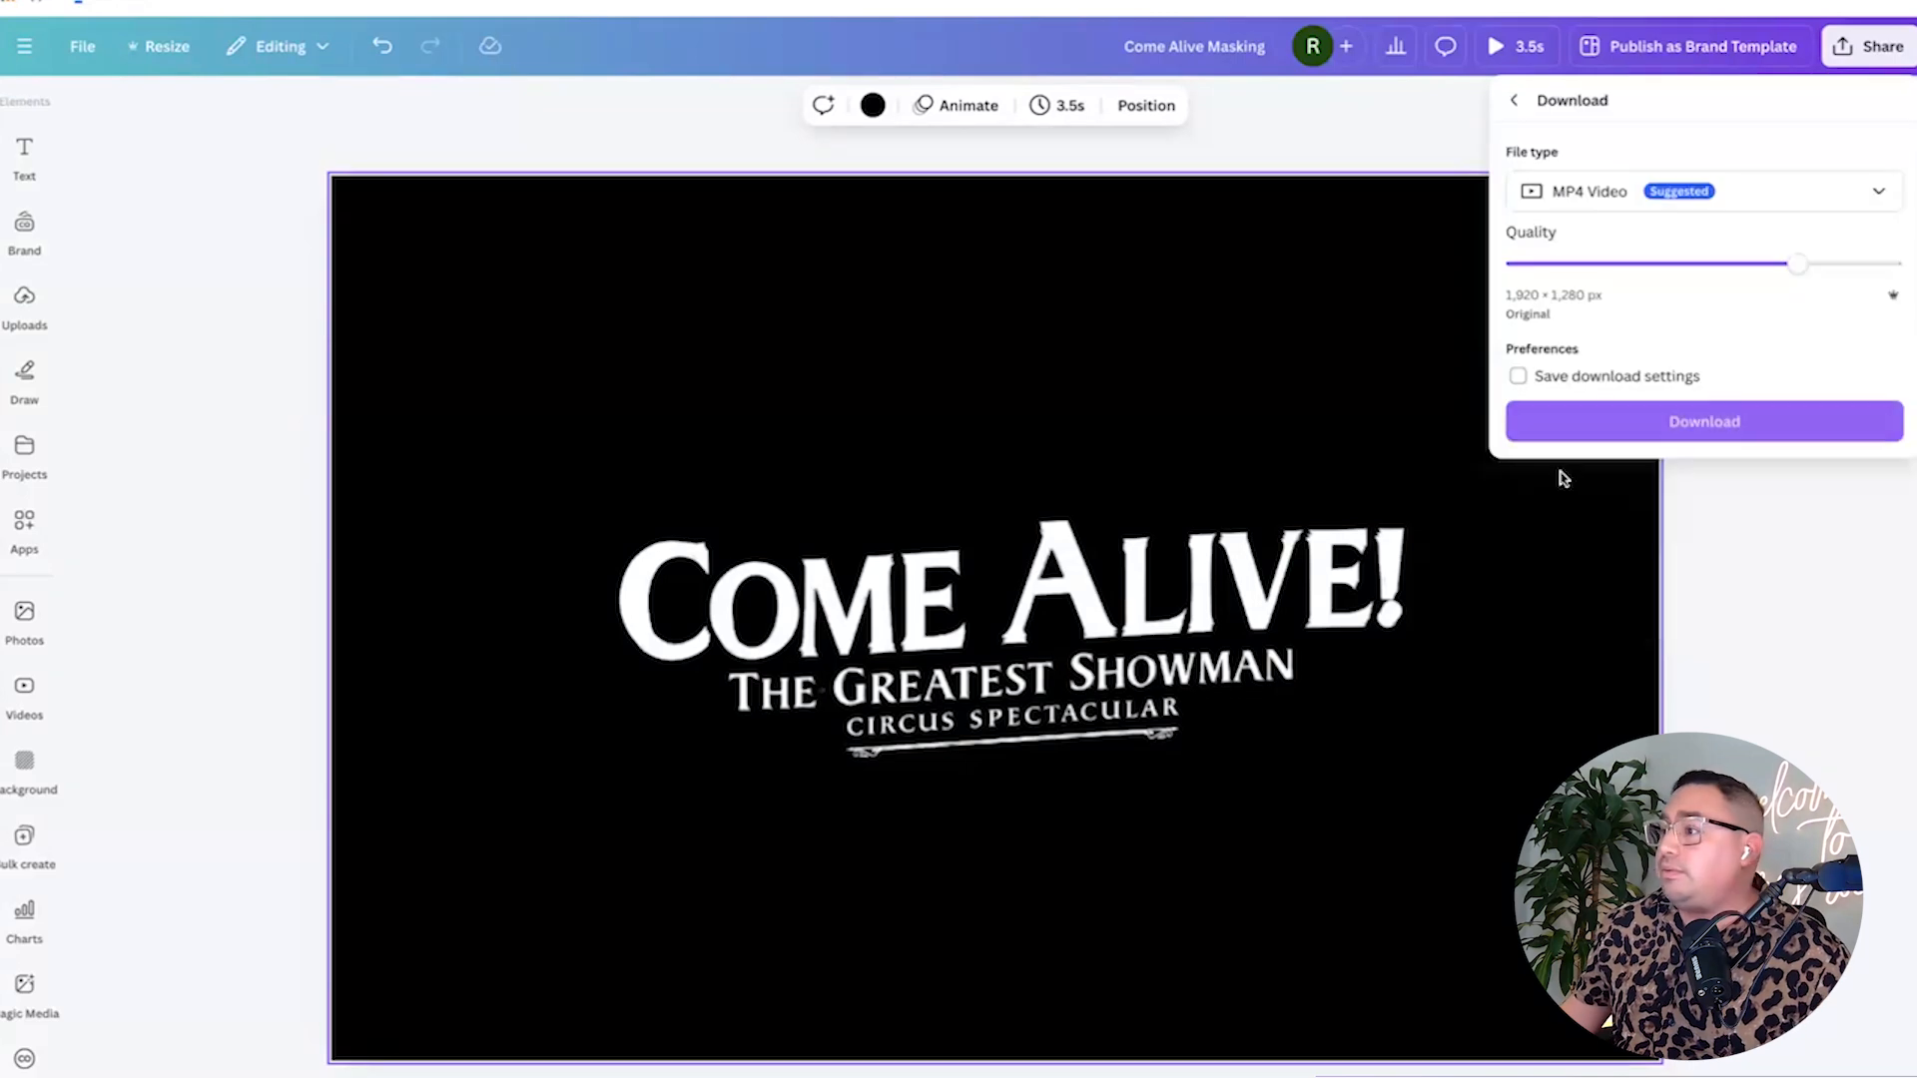
pyautogui.click(1627, 424)
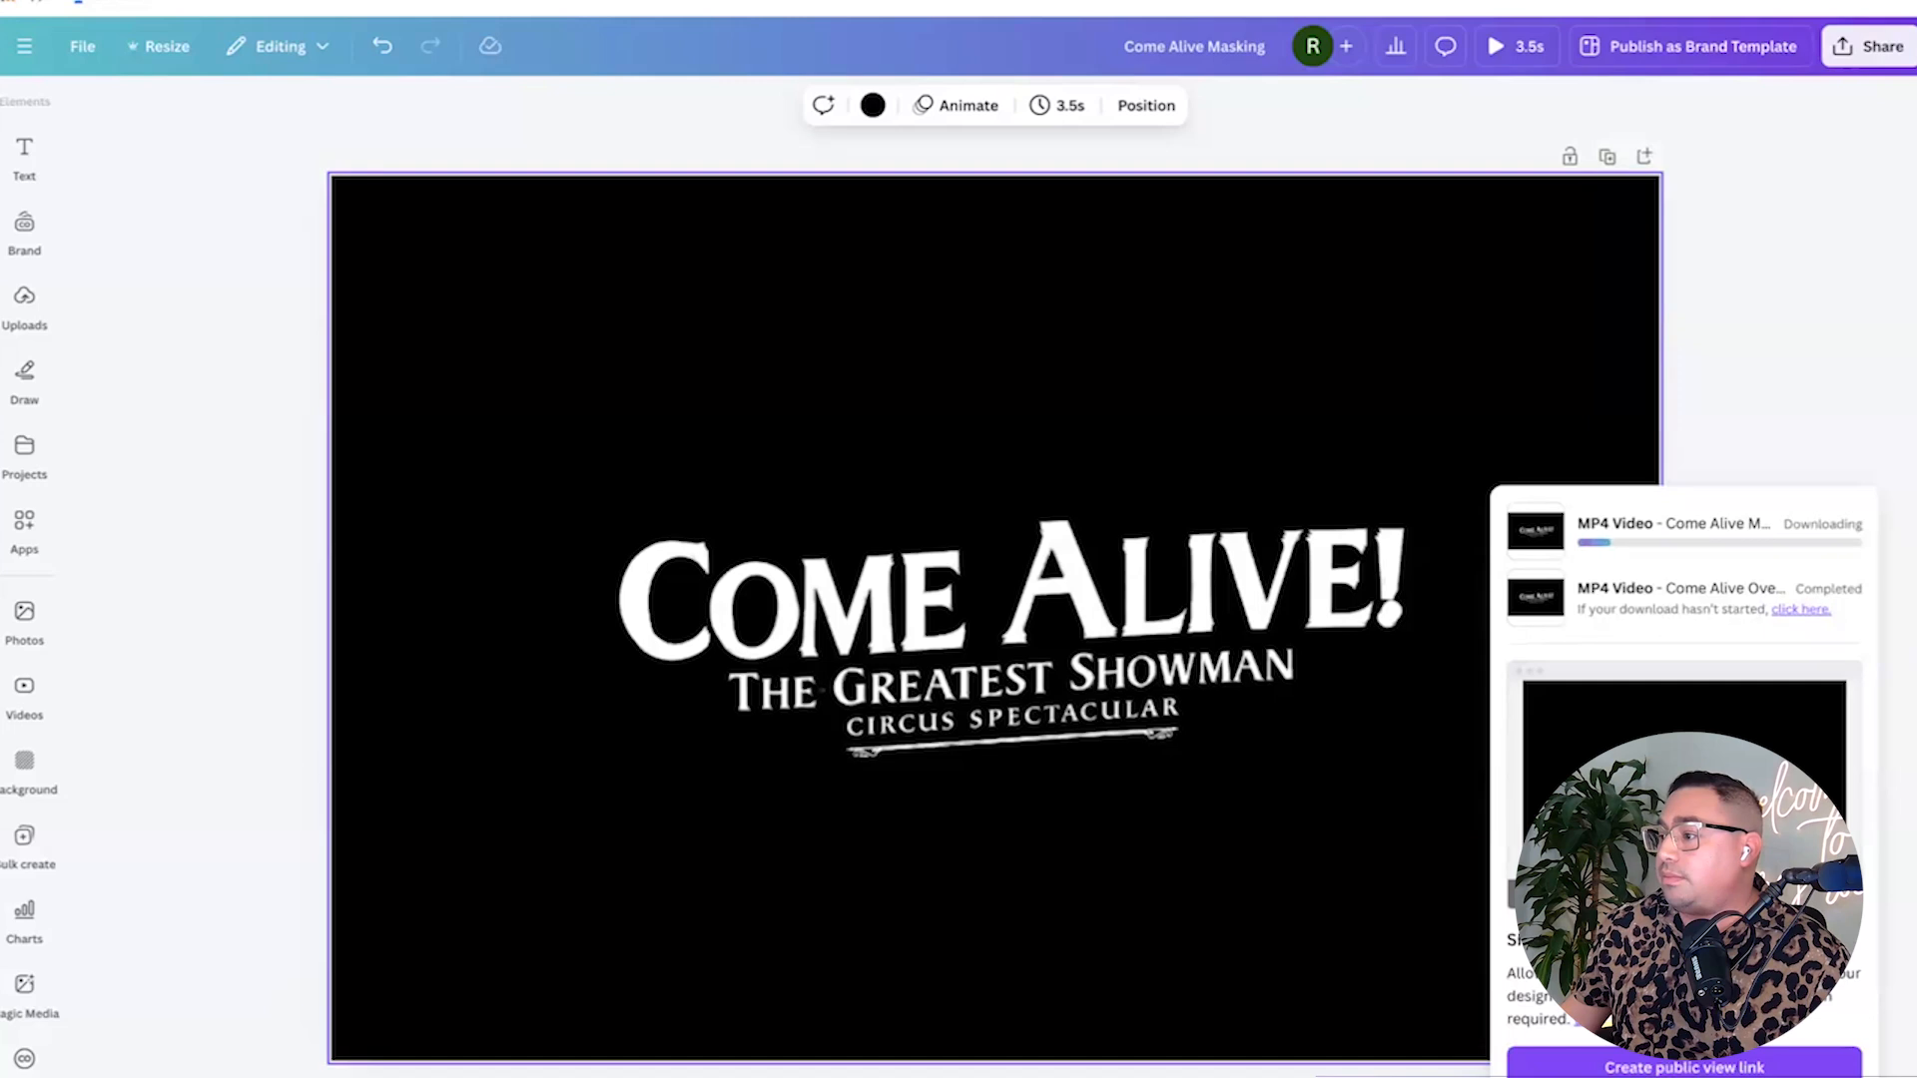
pyautogui.click(311, 770)
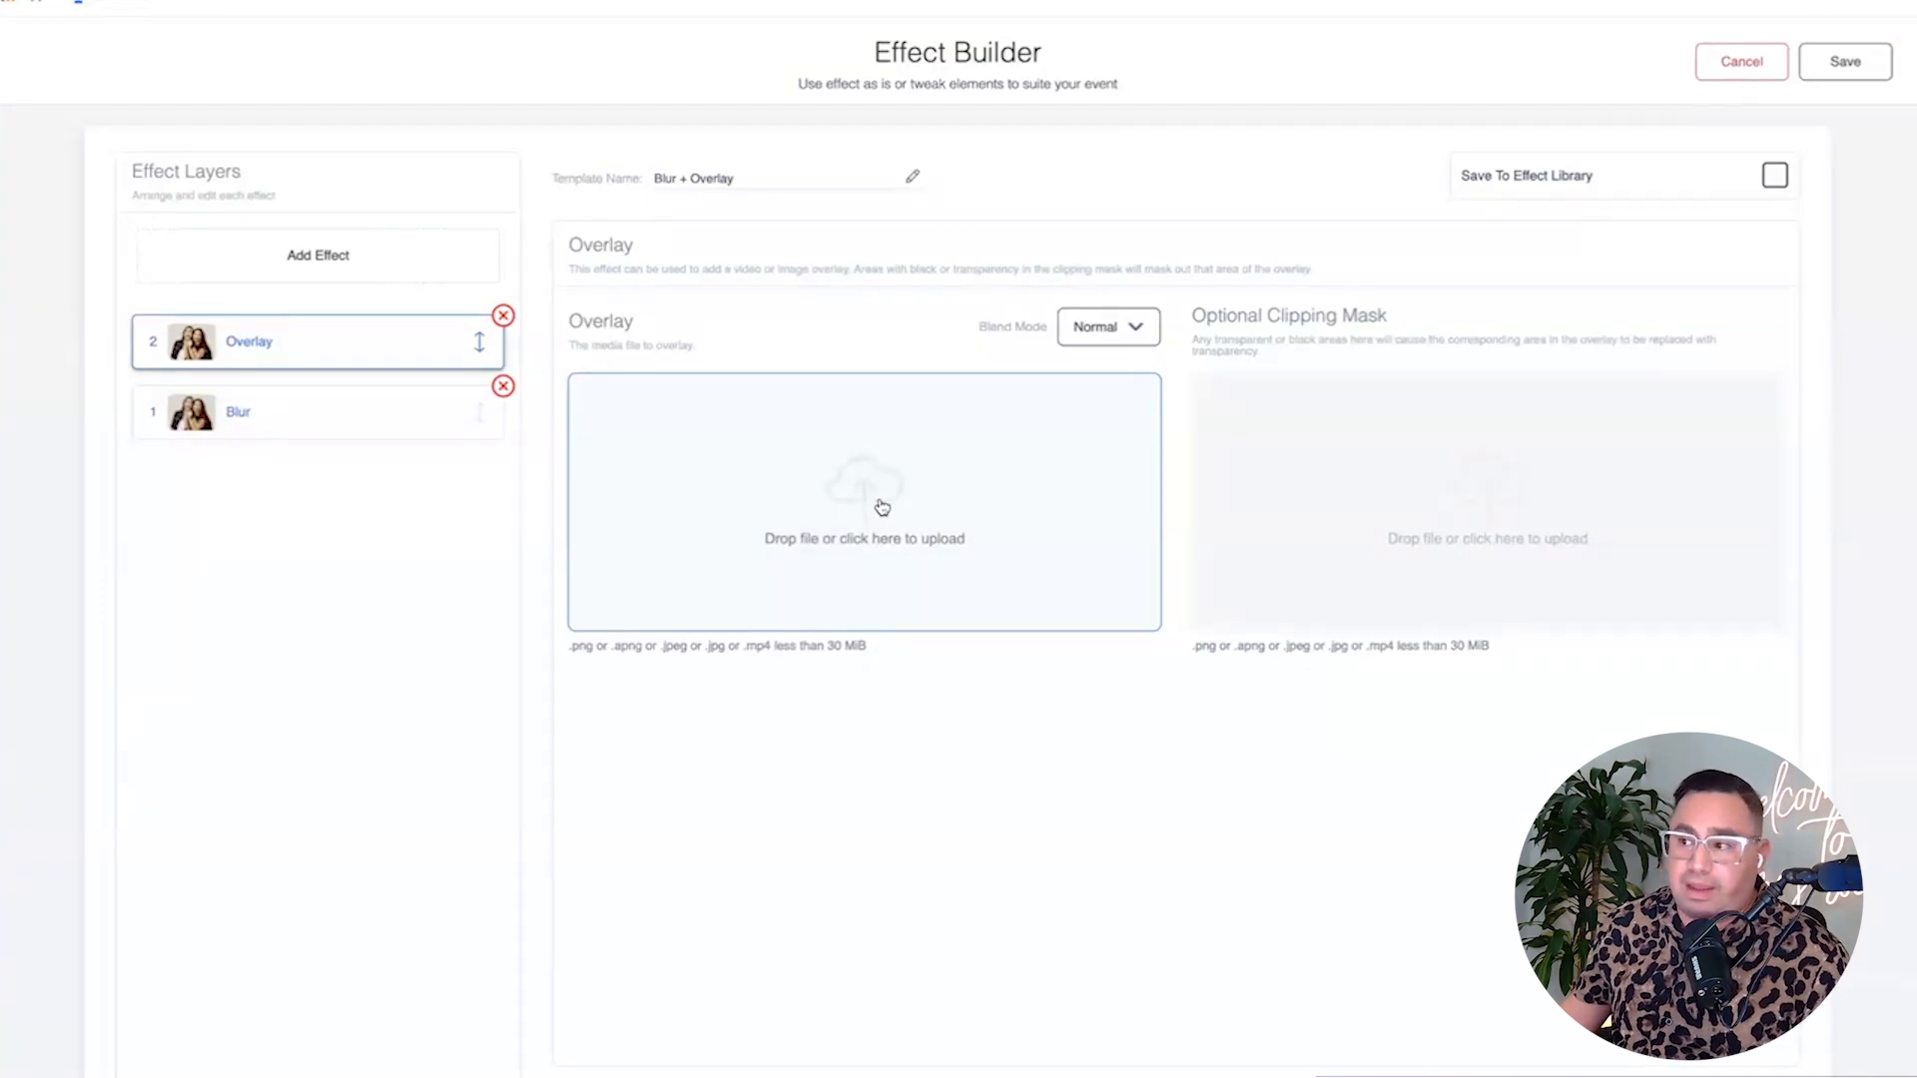
# Upload the gold Come Alive video as overlay and the white version as clipping mask, then play both.
pyautogui.click(864, 507)
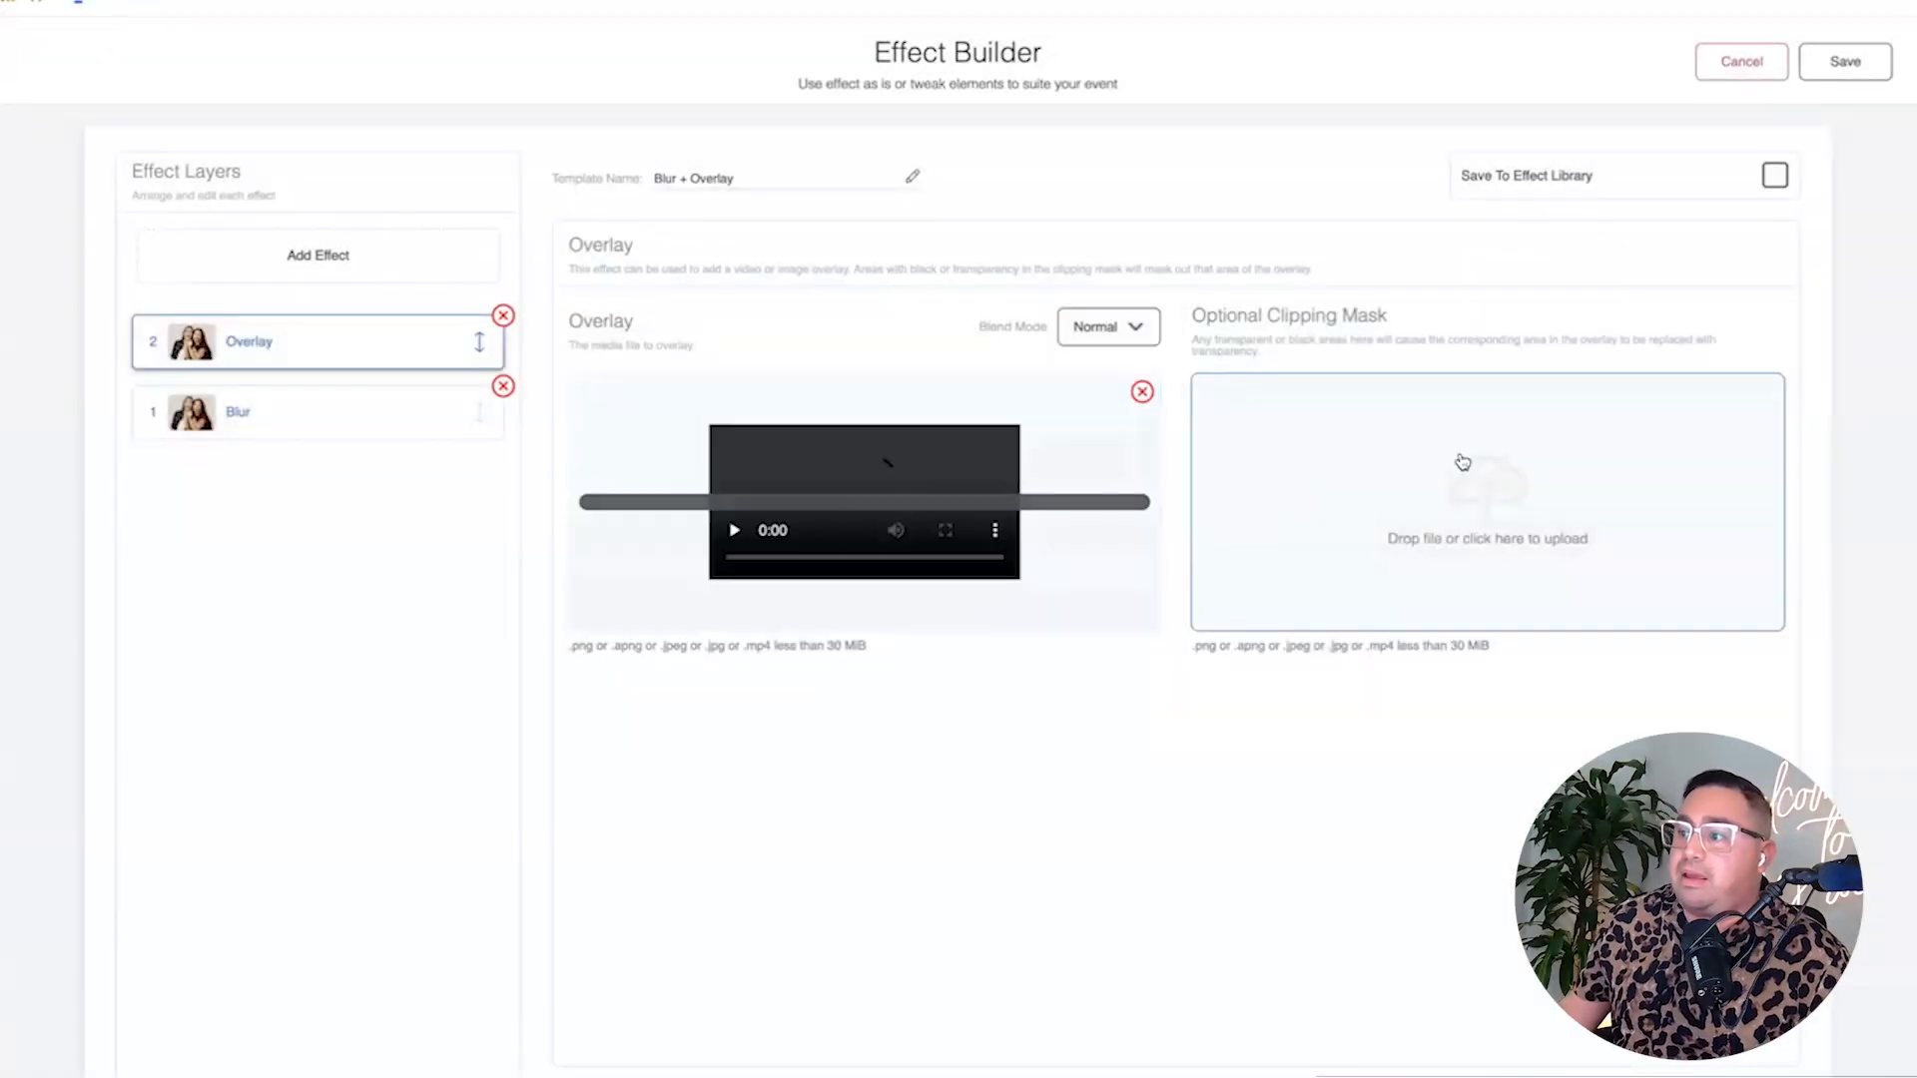
pyautogui.click(1507, 470)
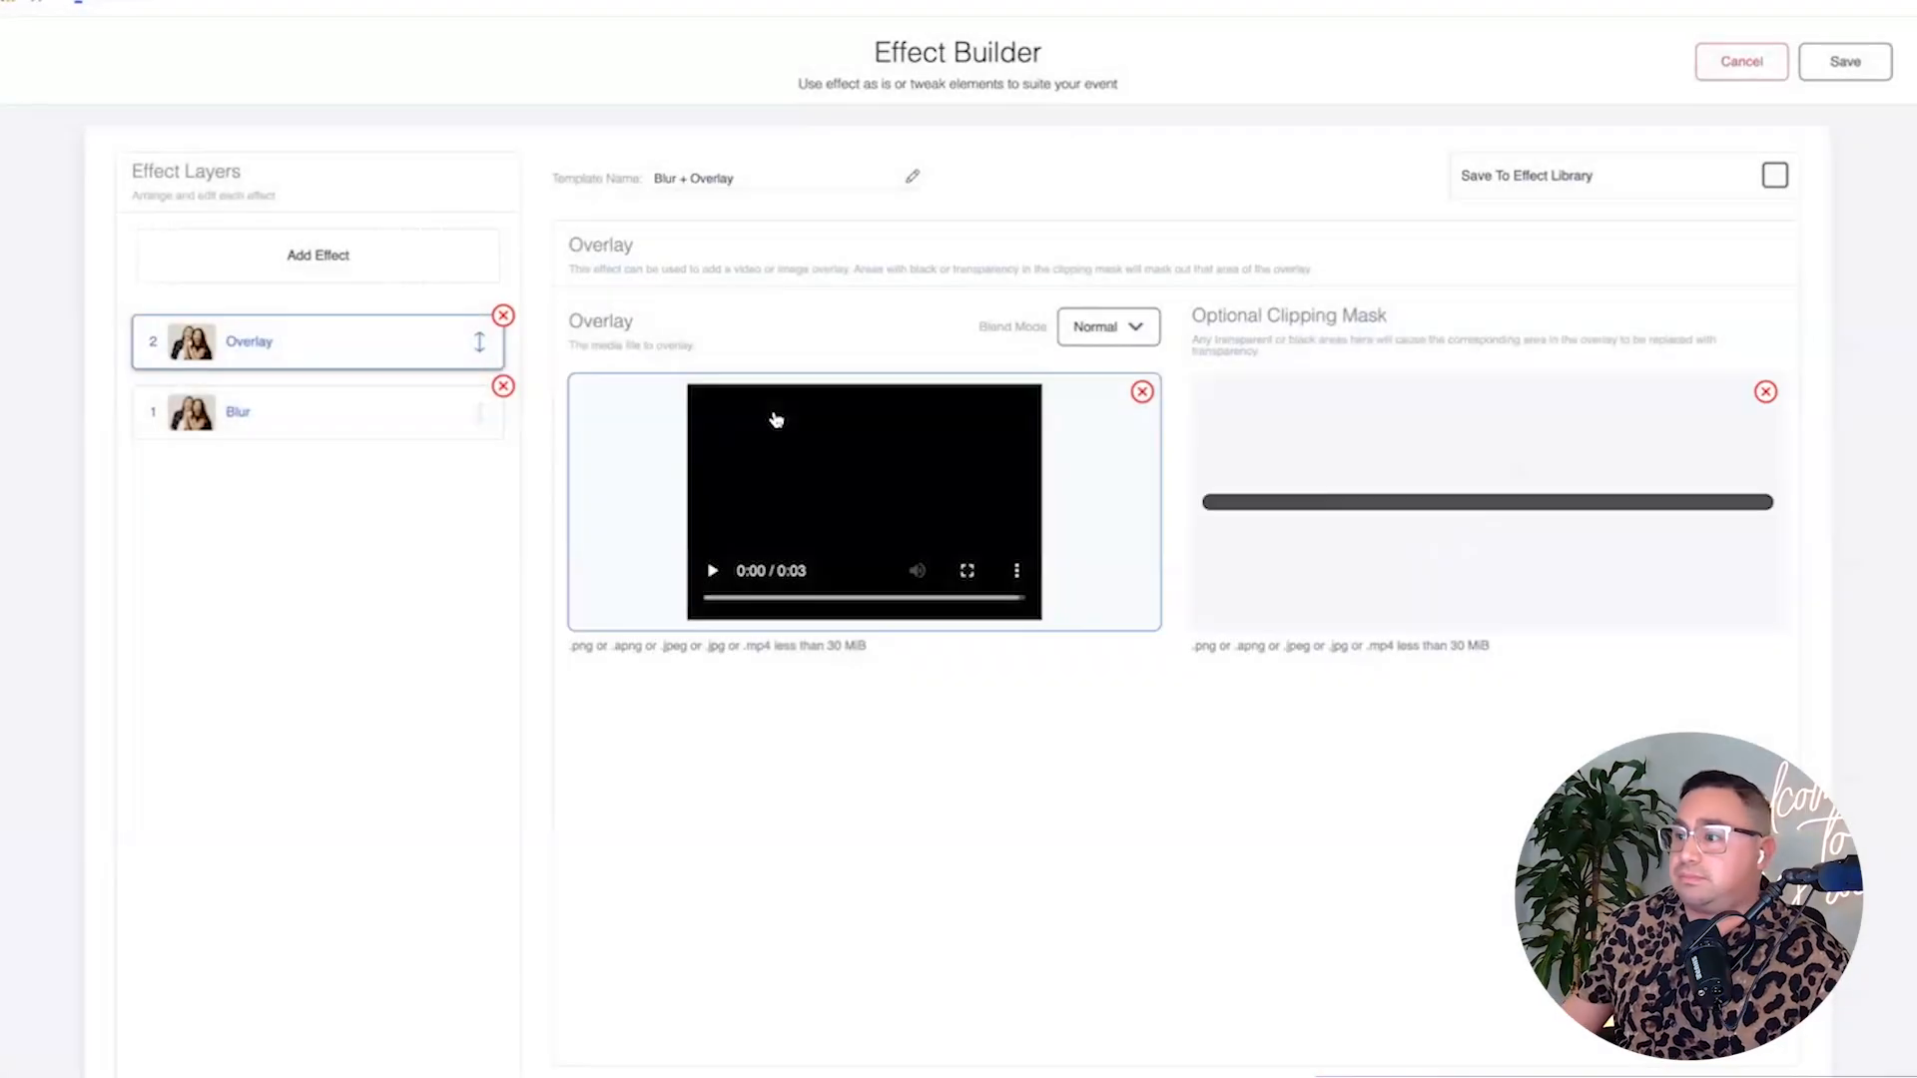
pyautogui.click(713, 571)
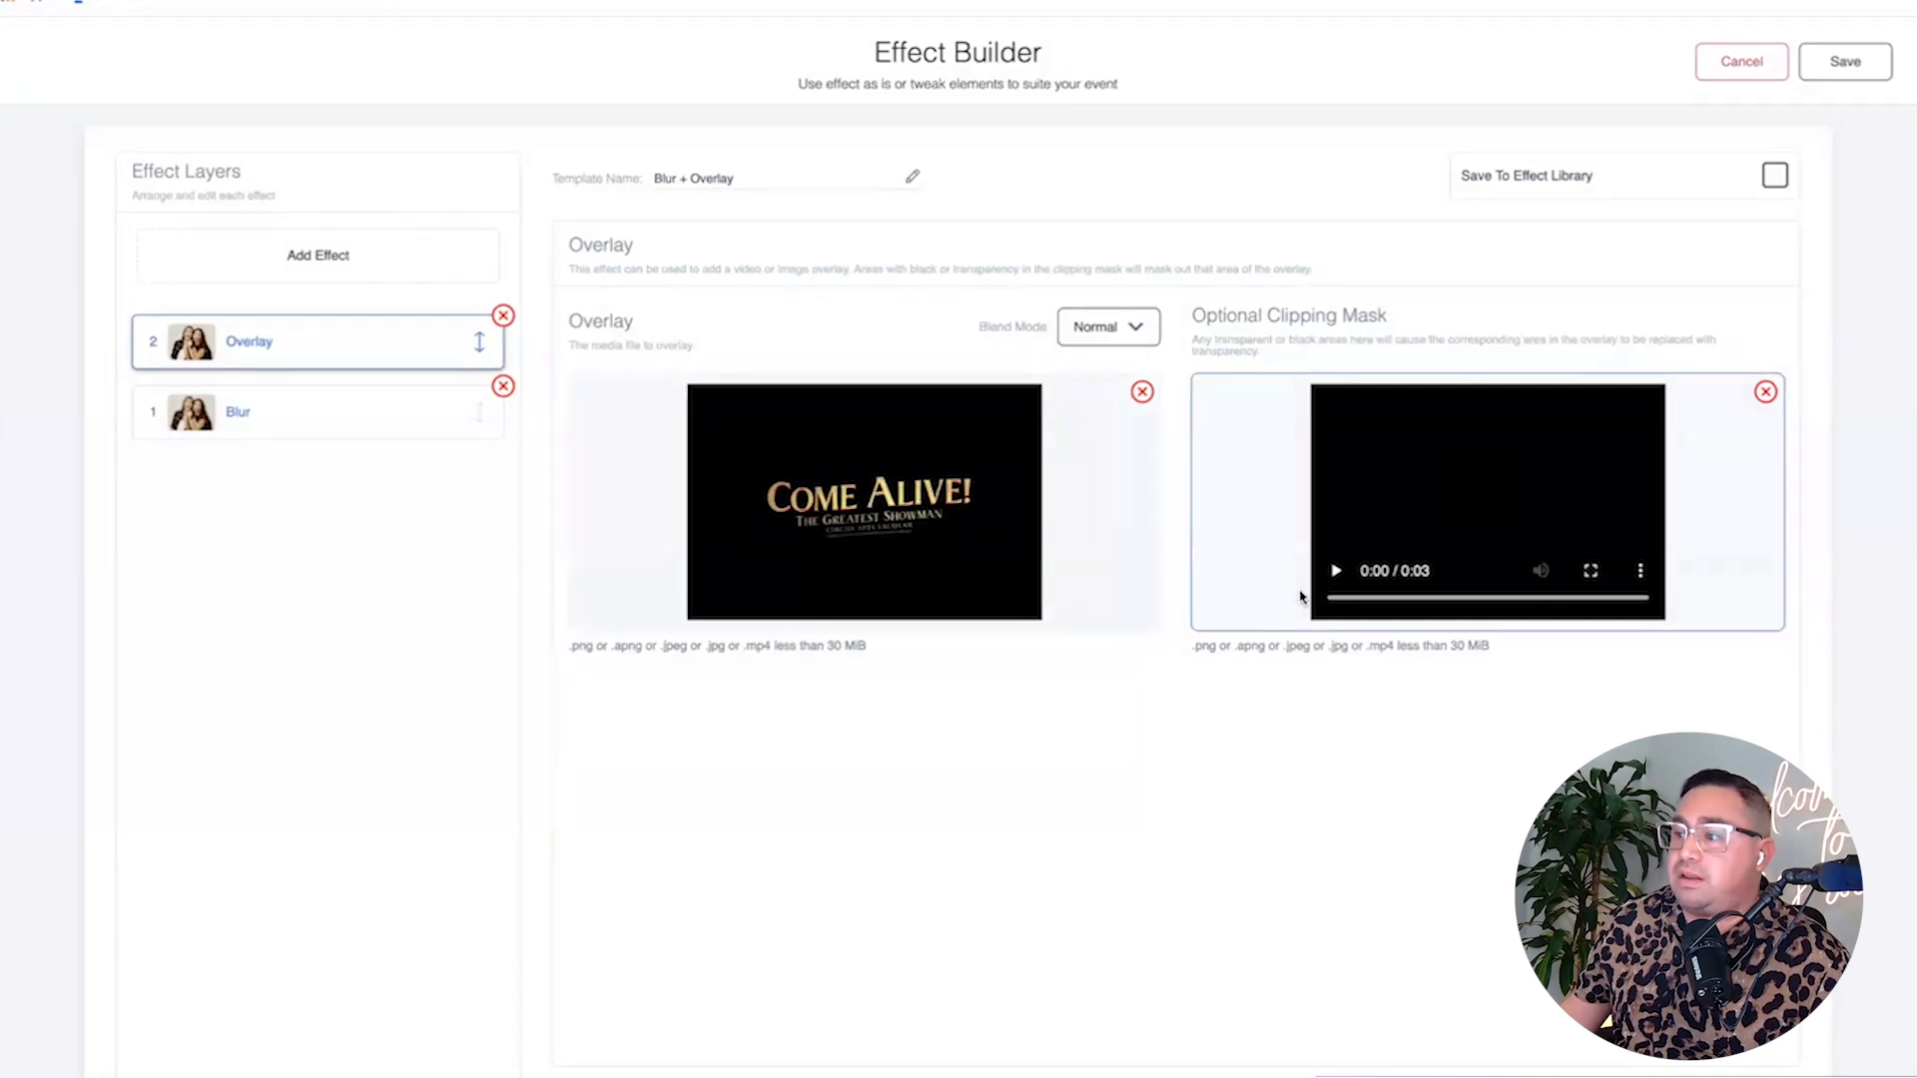
pyautogui.click(1336, 570)
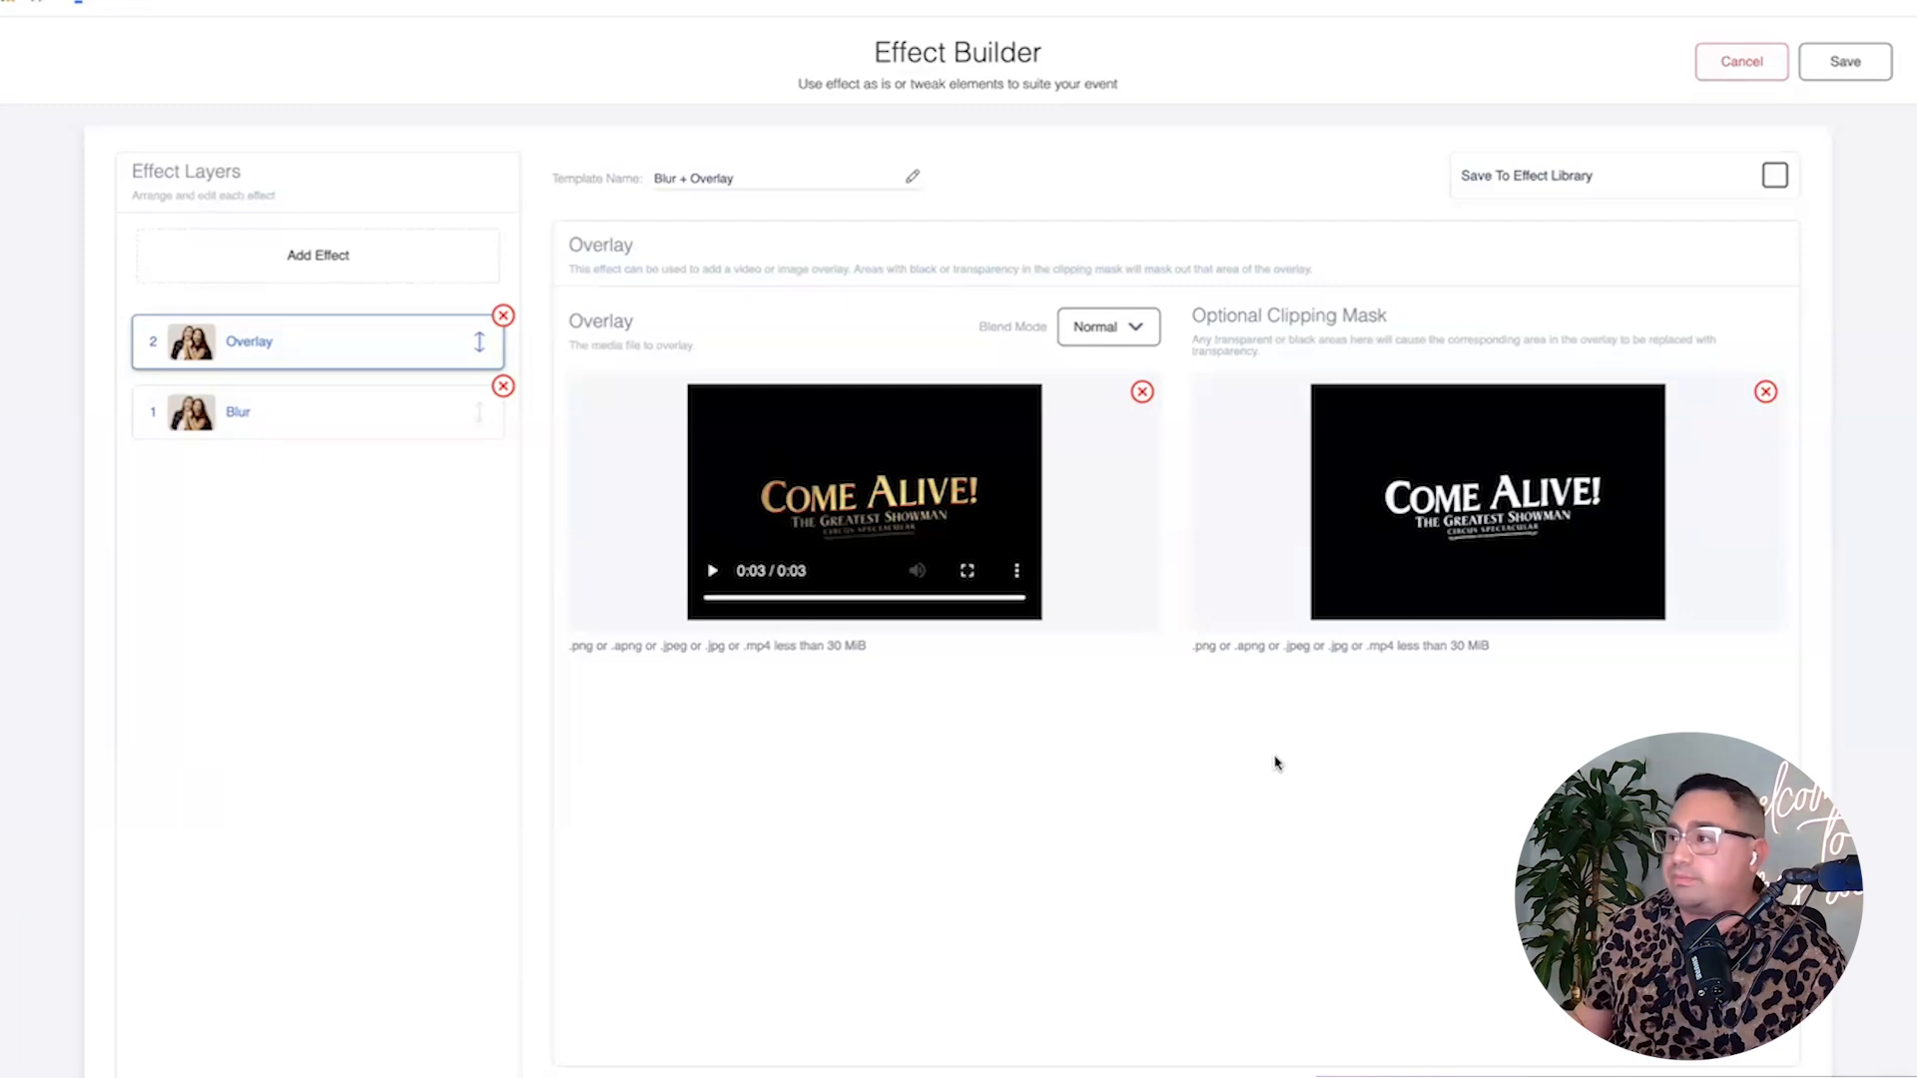
# Save the Blur + Overlay effect and generate a timeline preview from a 360 recording.
pyautogui.click(1850, 63)
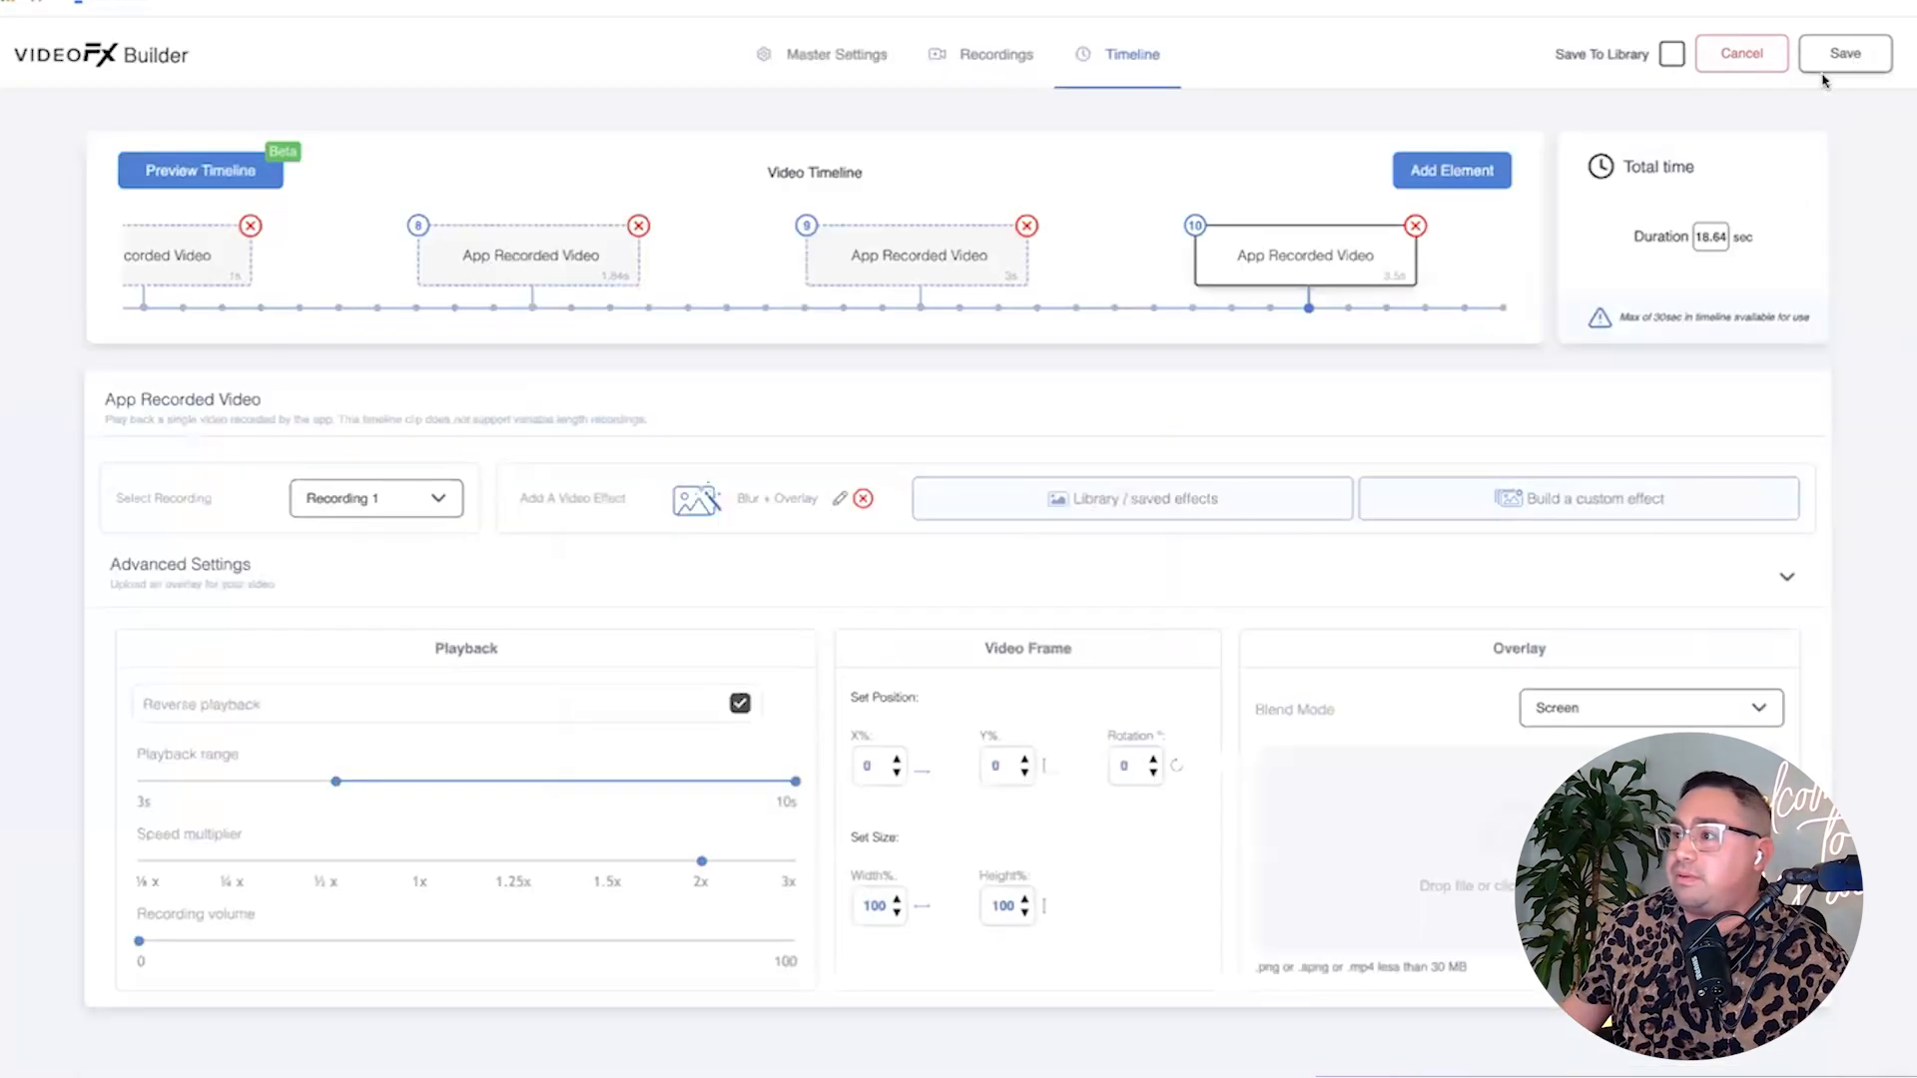
pyautogui.click(154, 187)
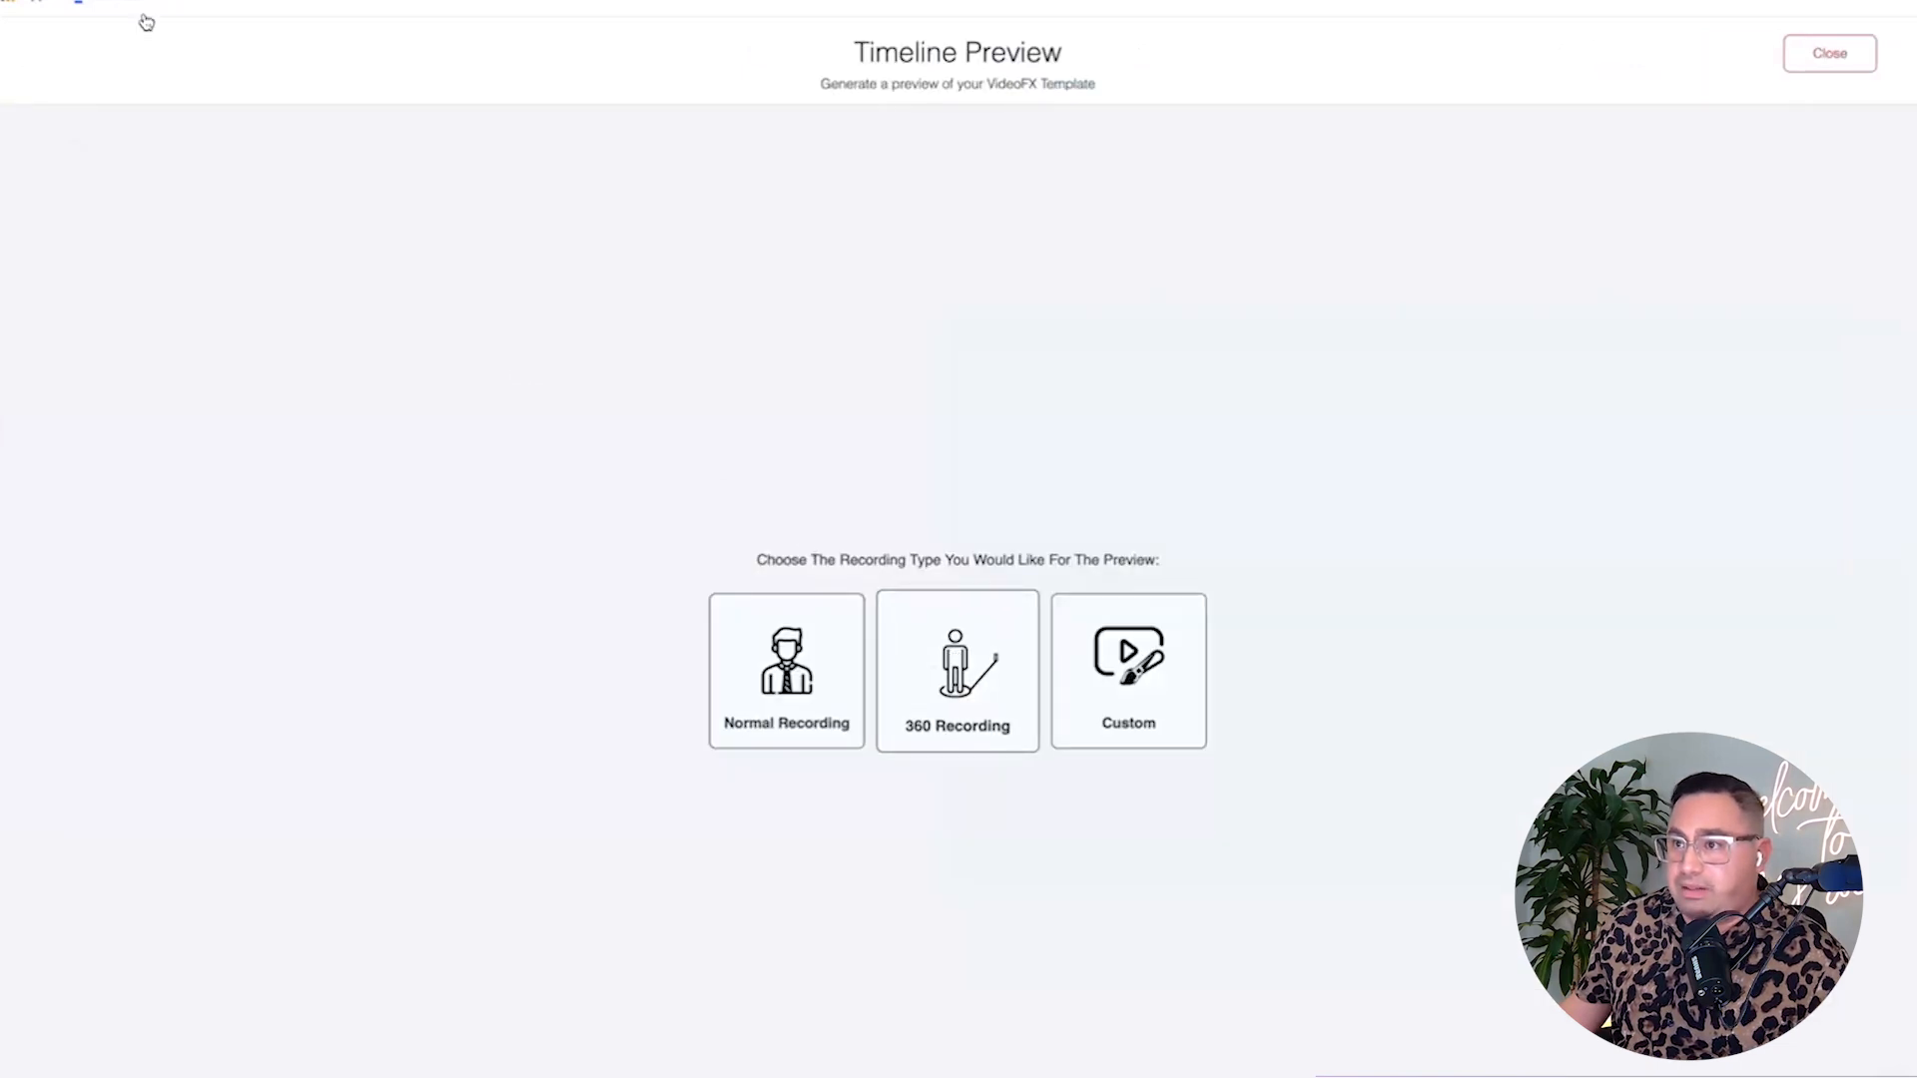
pyautogui.click(1831, 54)
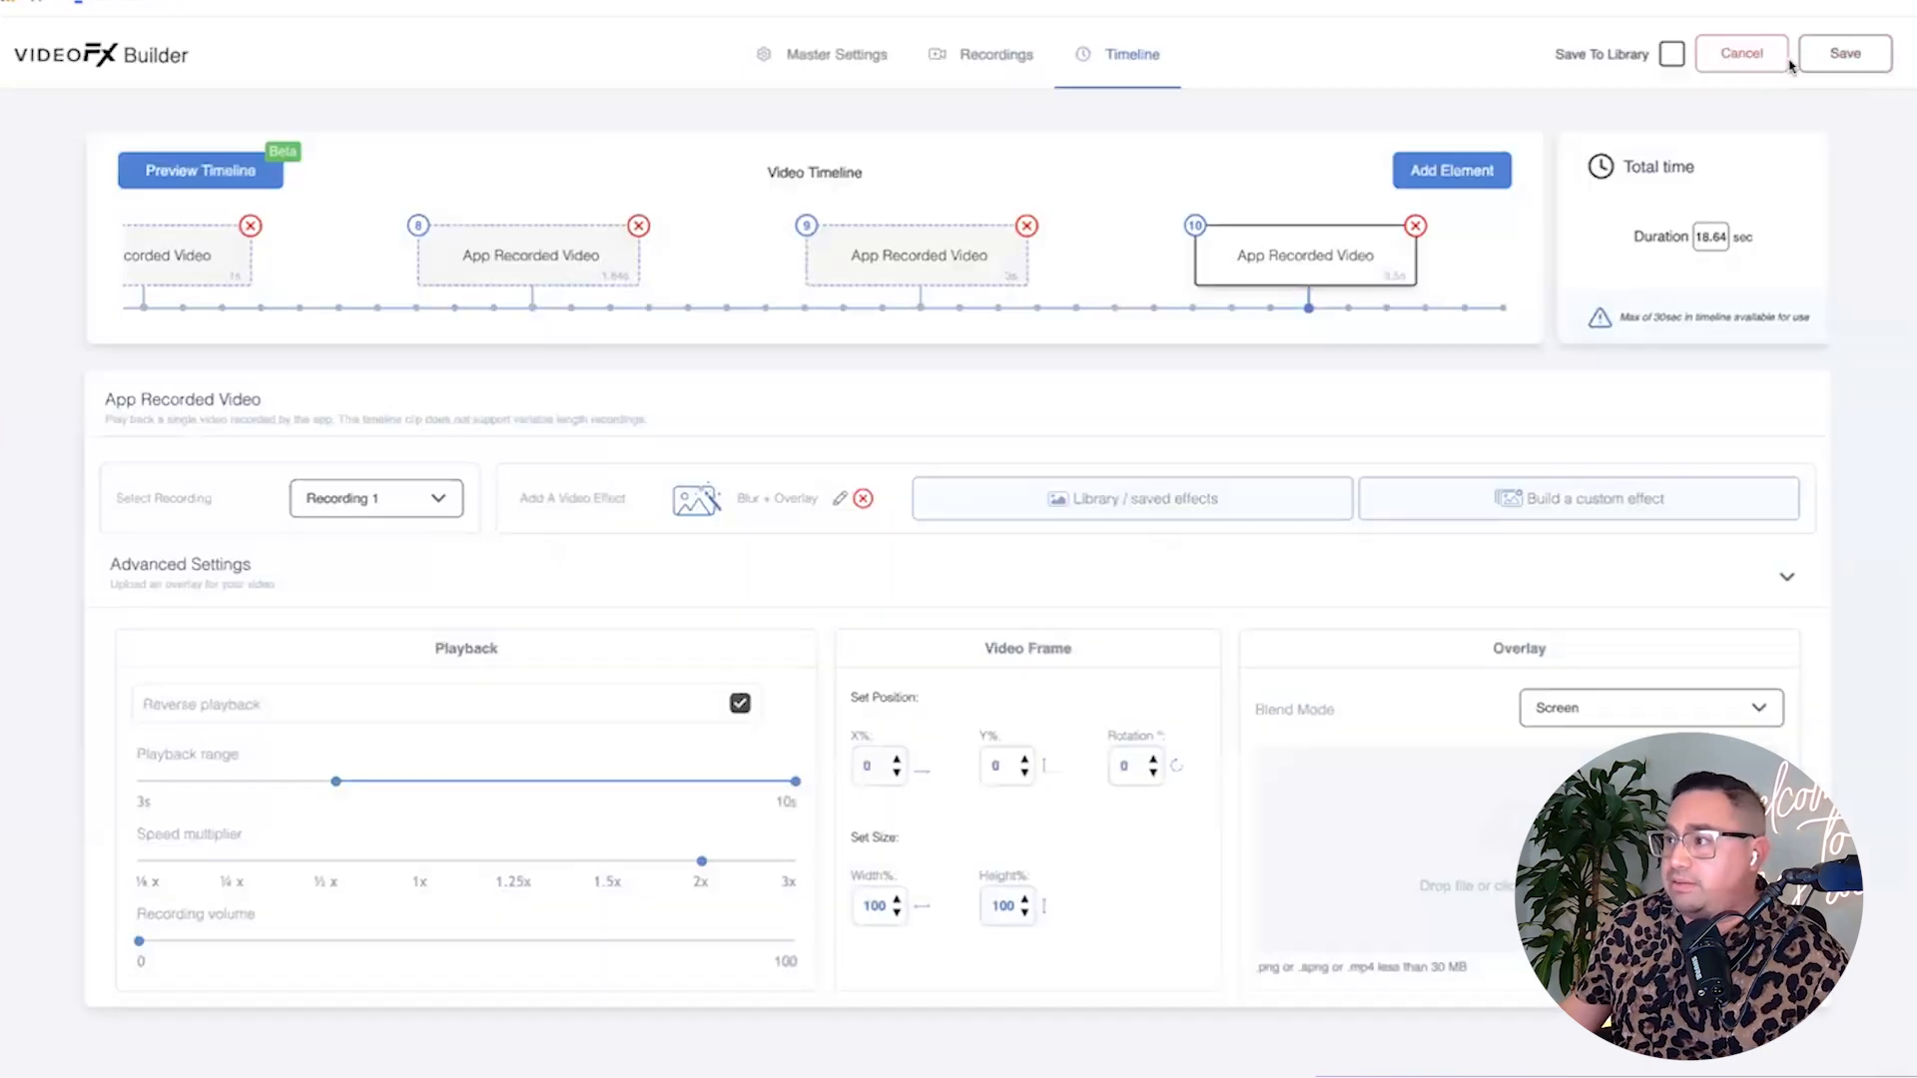
pyautogui.click(202, 178)
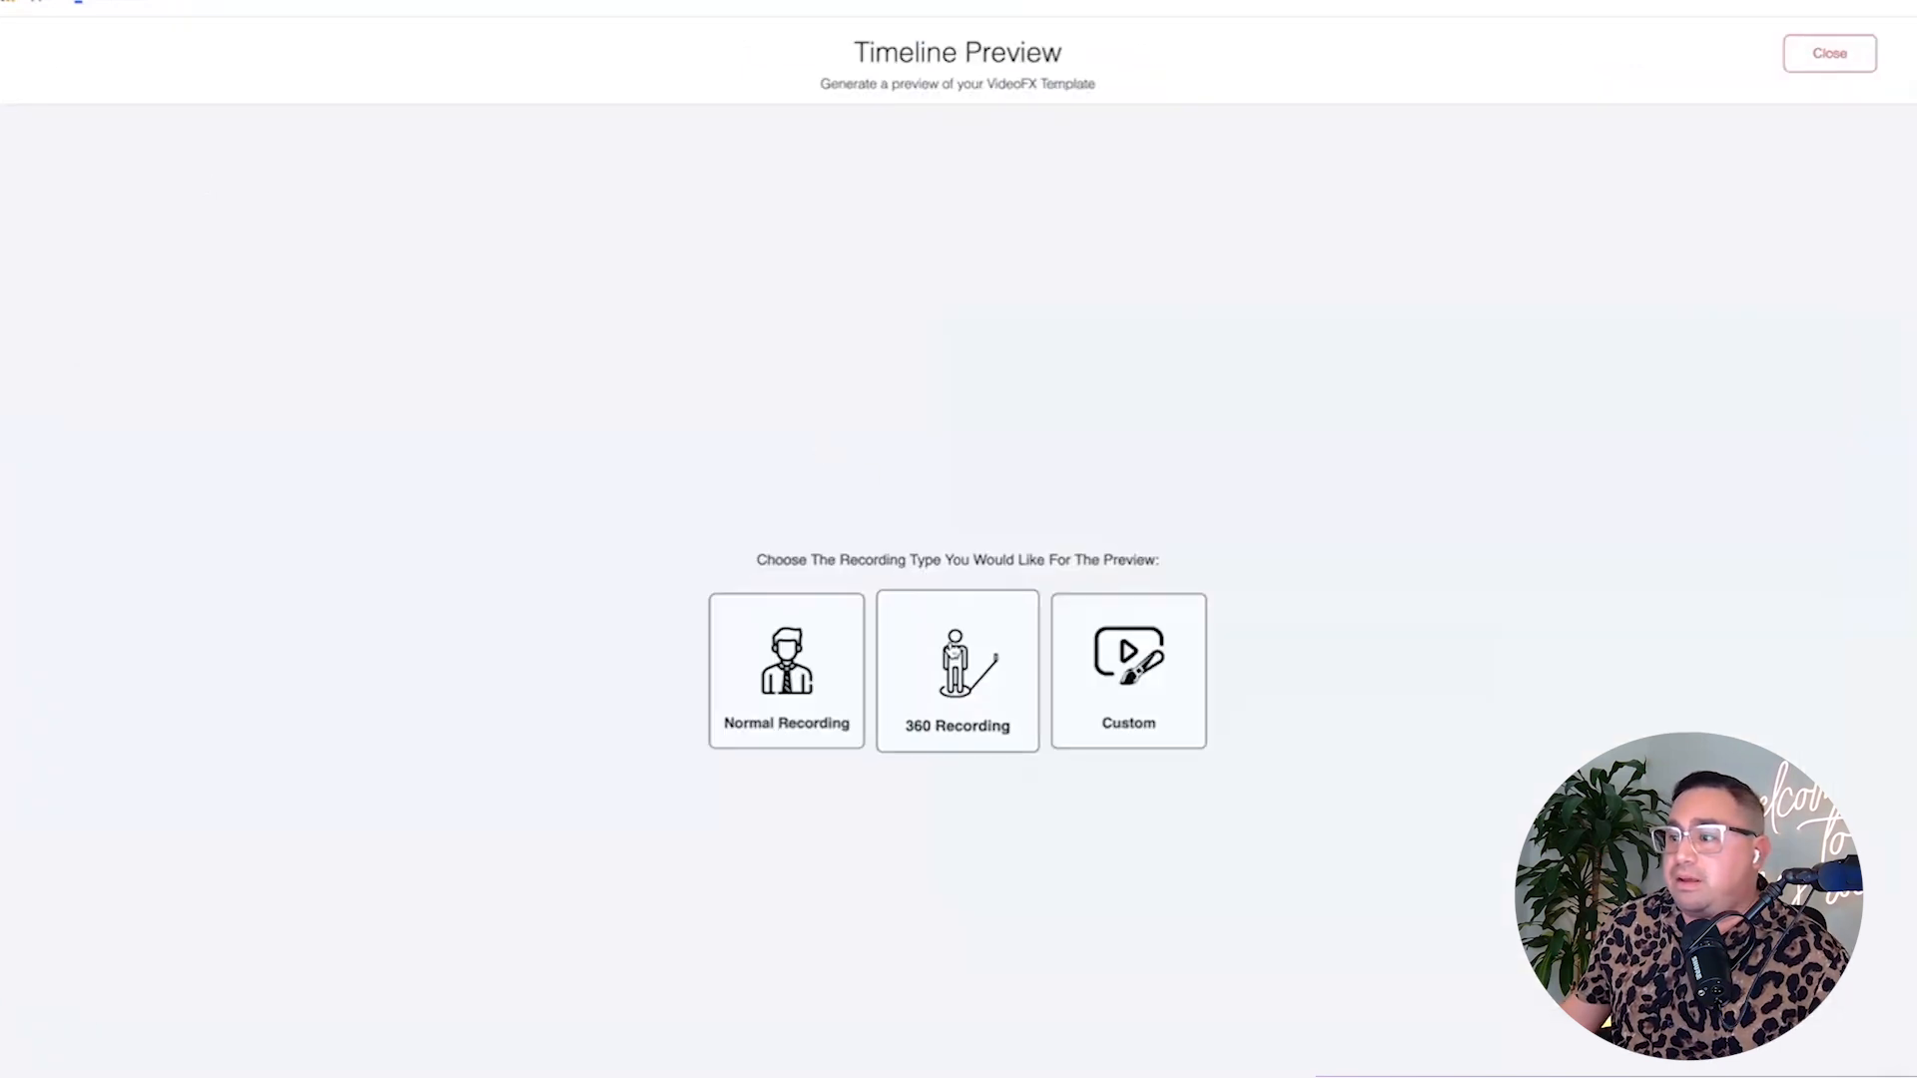
pyautogui.click(958, 671)
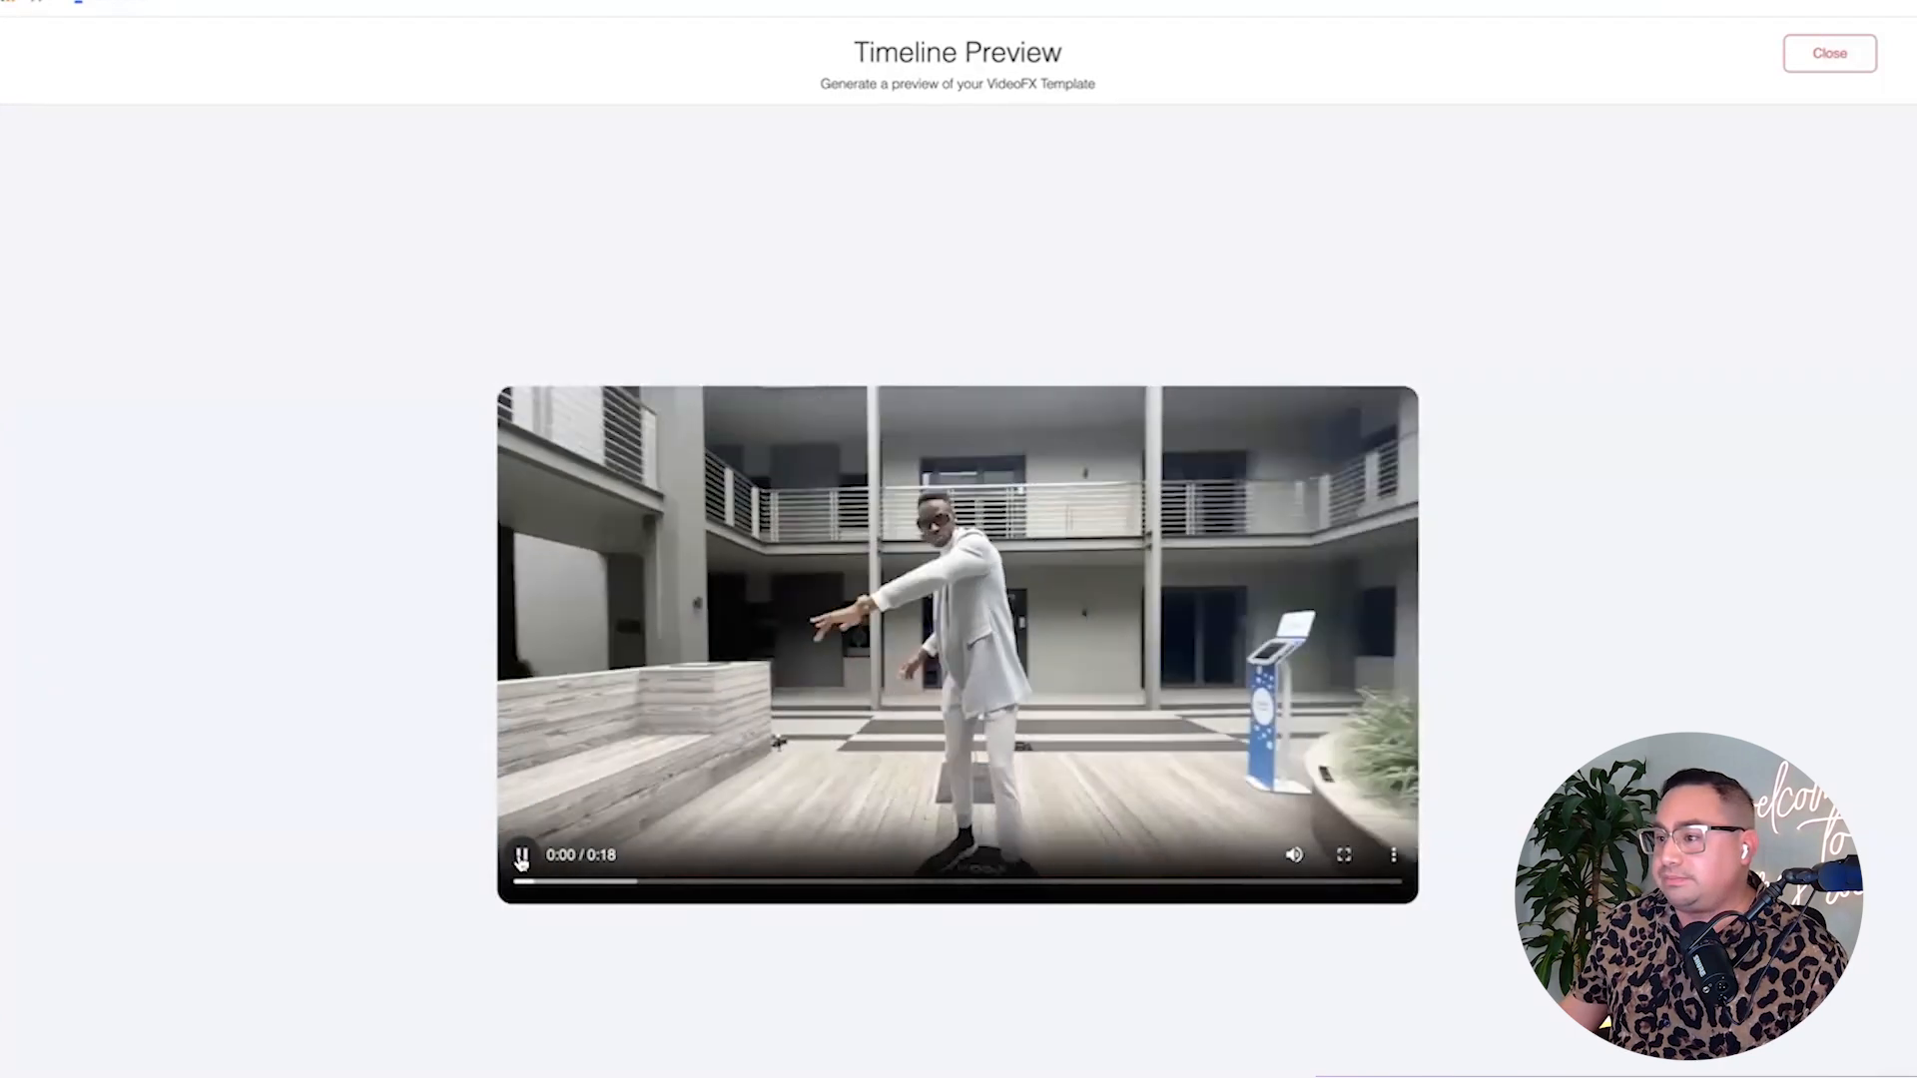
# Mute the preview, replay its ending to check the overlay, then return to Canva.
pyautogui.click(1295, 857)
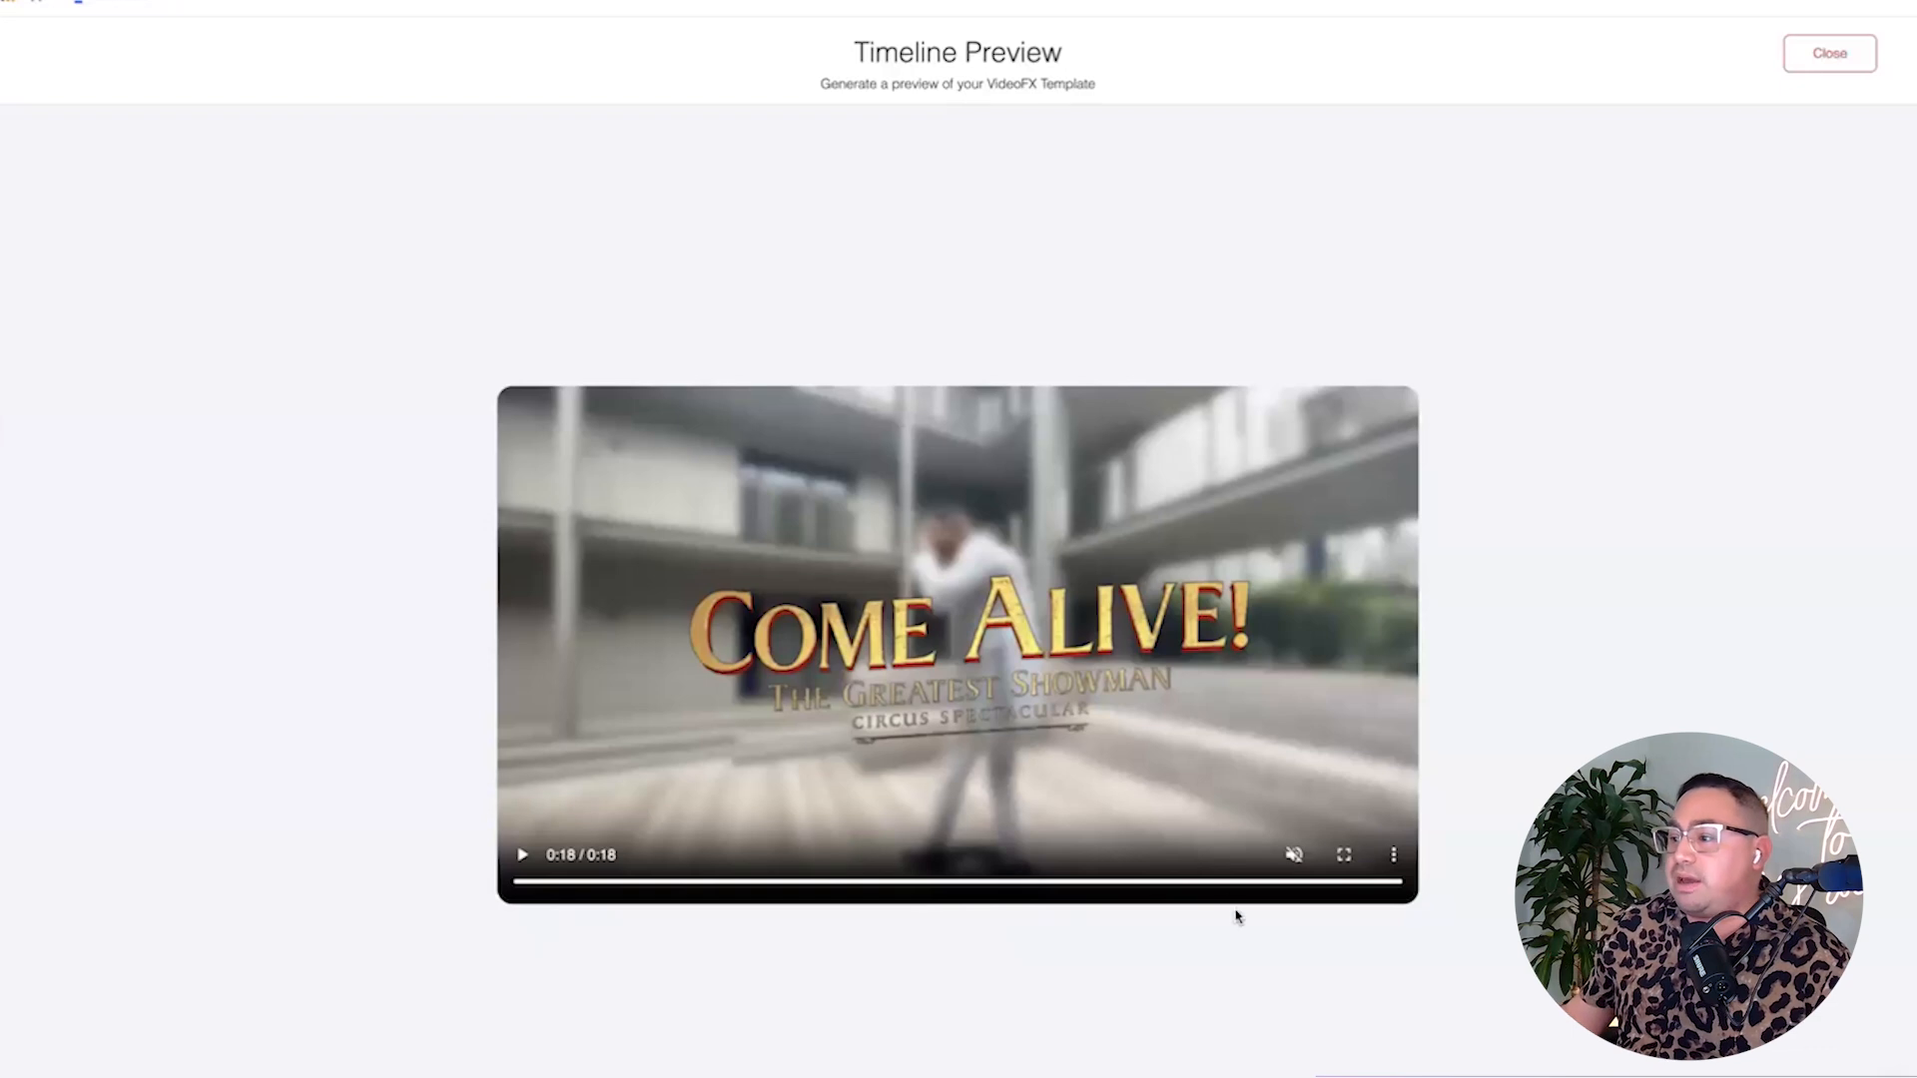
pyautogui.click(1197, 886)
pyautogui.click(521, 854)
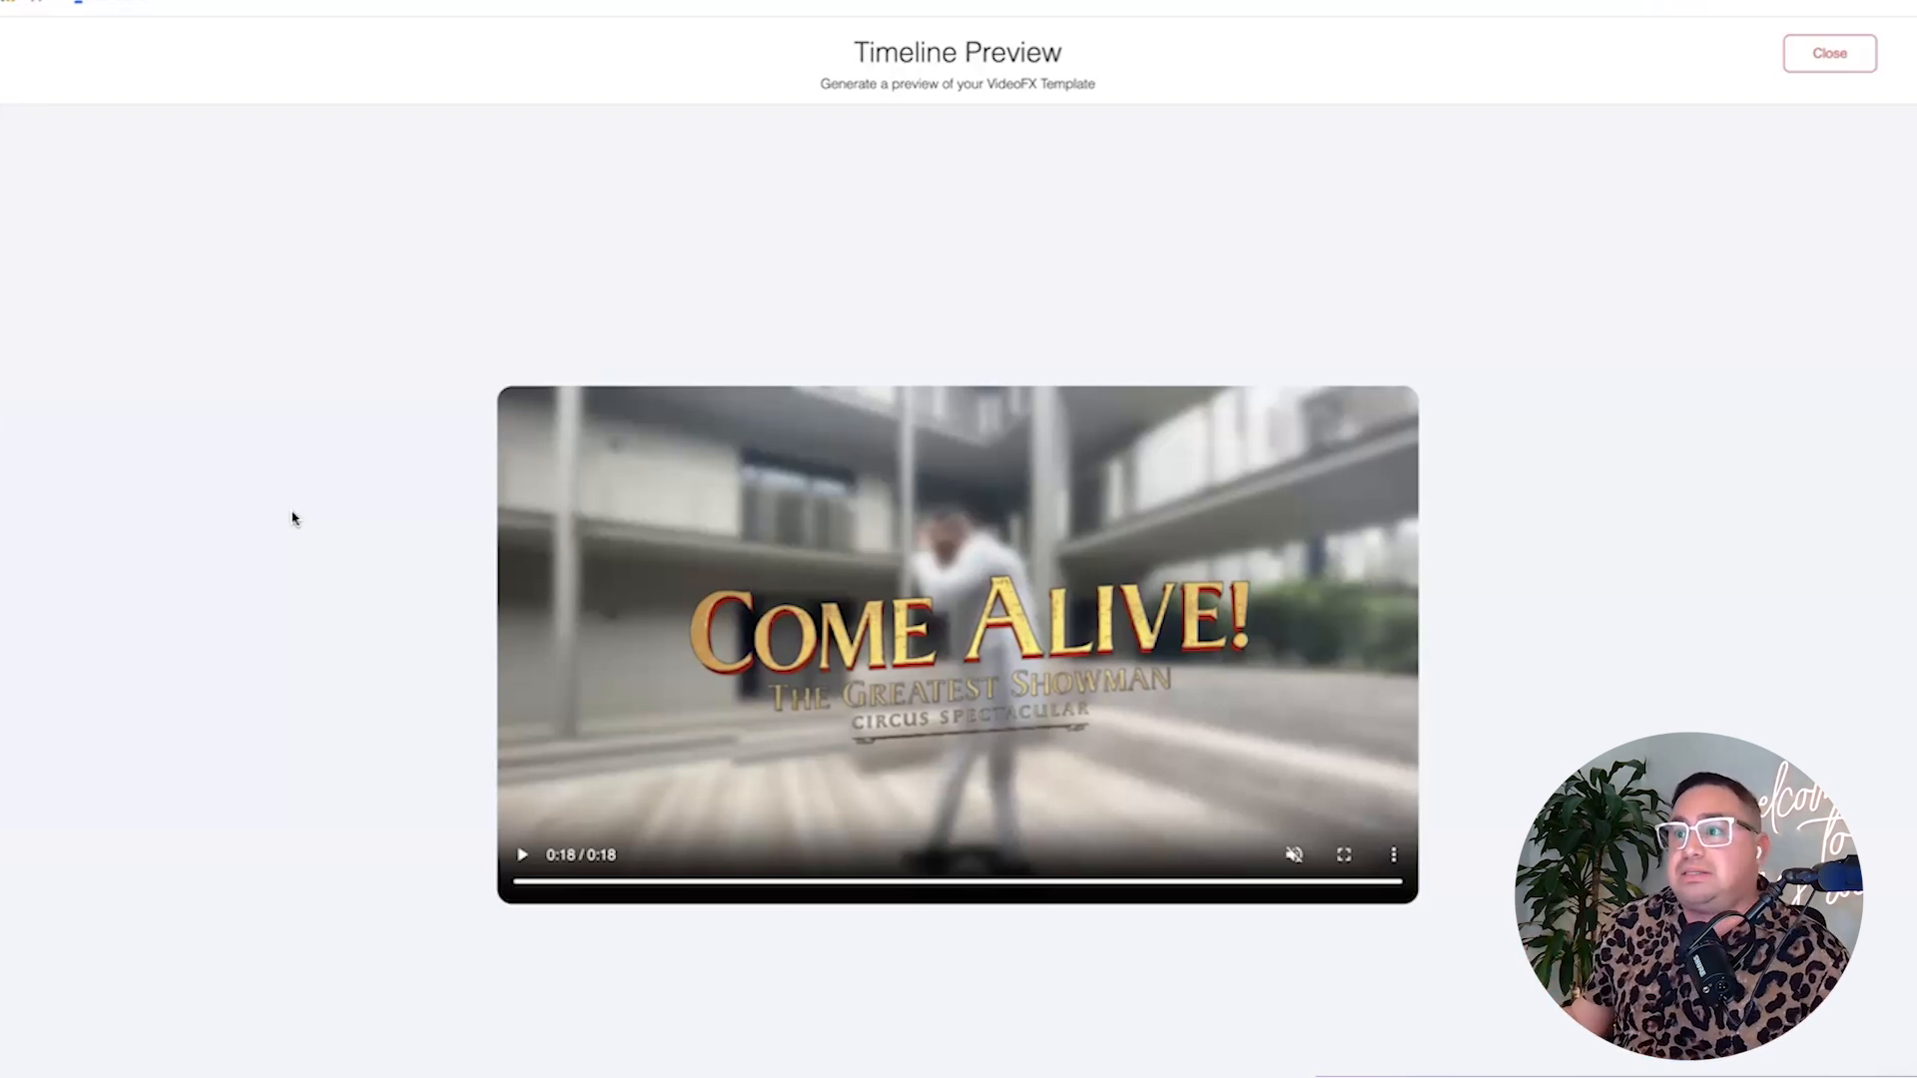
pyautogui.click(176, 3)
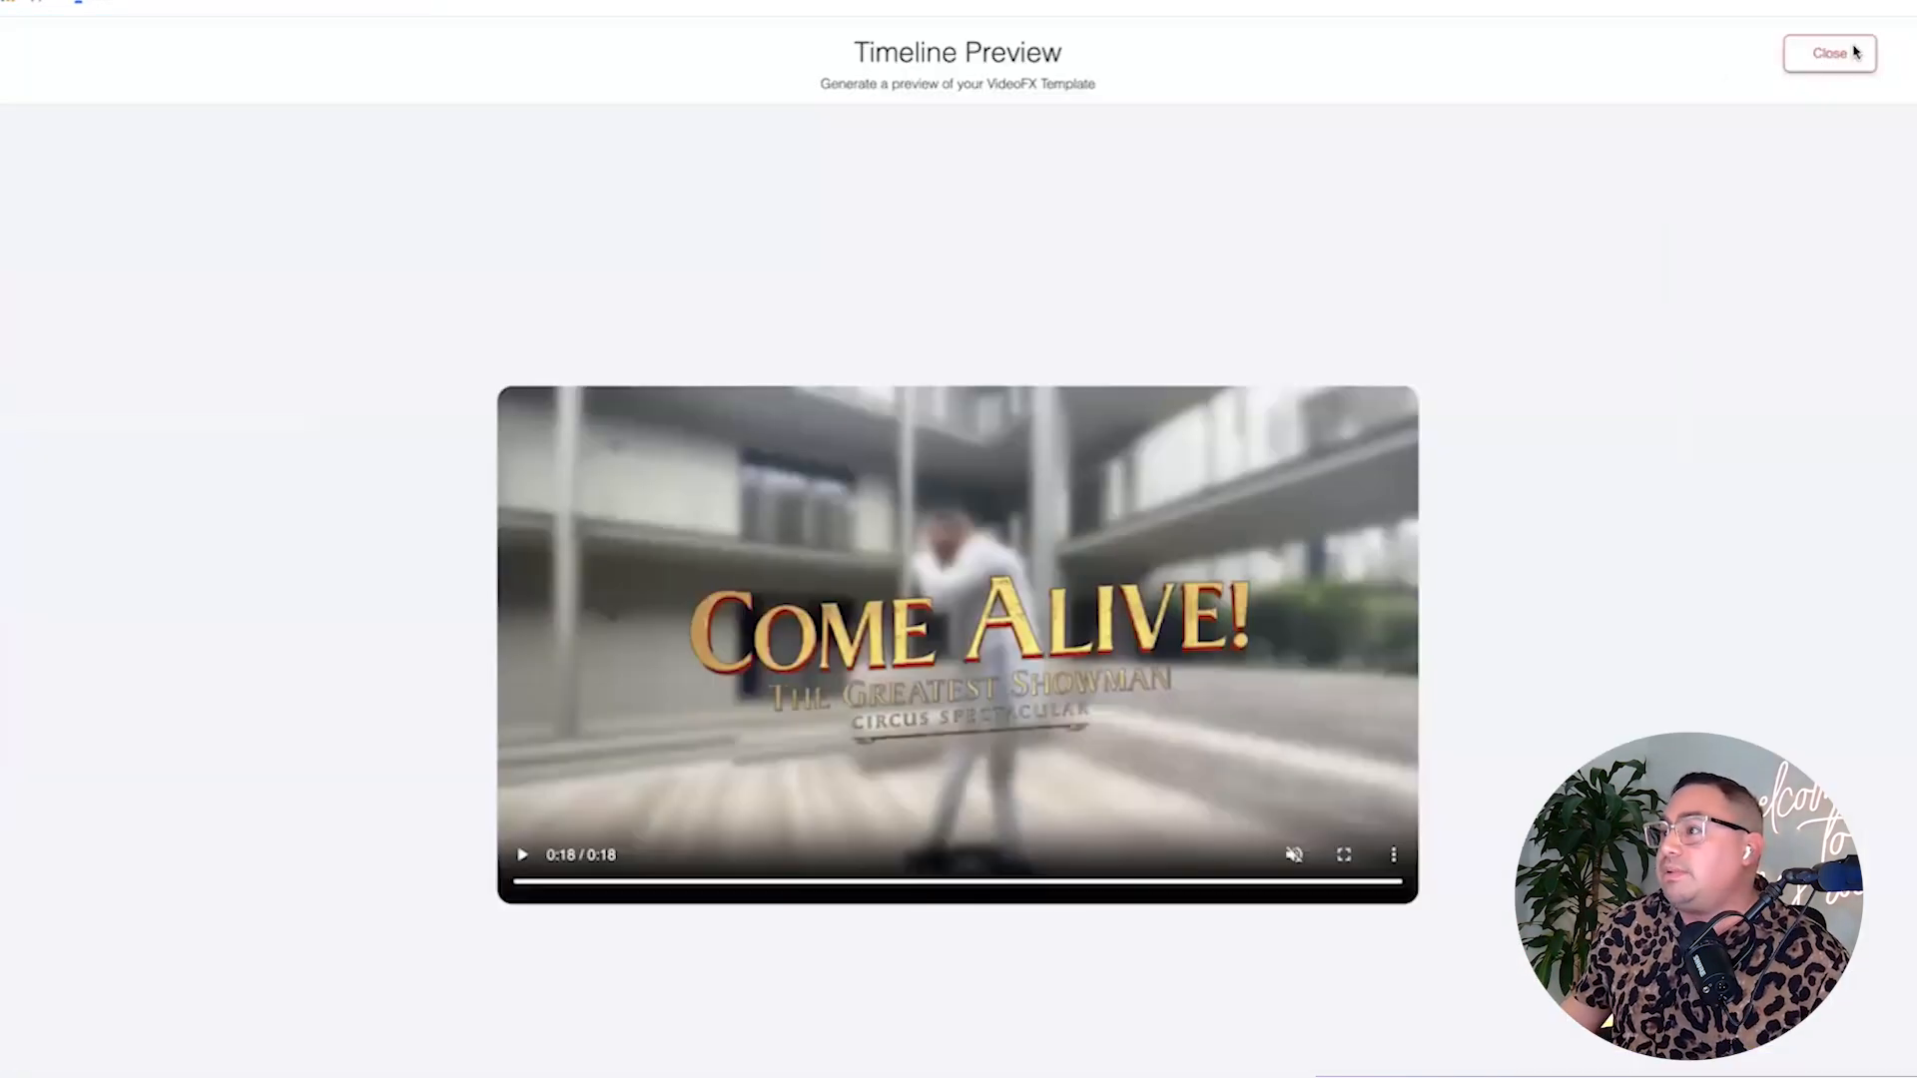
# Close the timeline preview, save the VideoFX template, and open the Logo Overlay Outro template.
pyautogui.click(1852, 52)
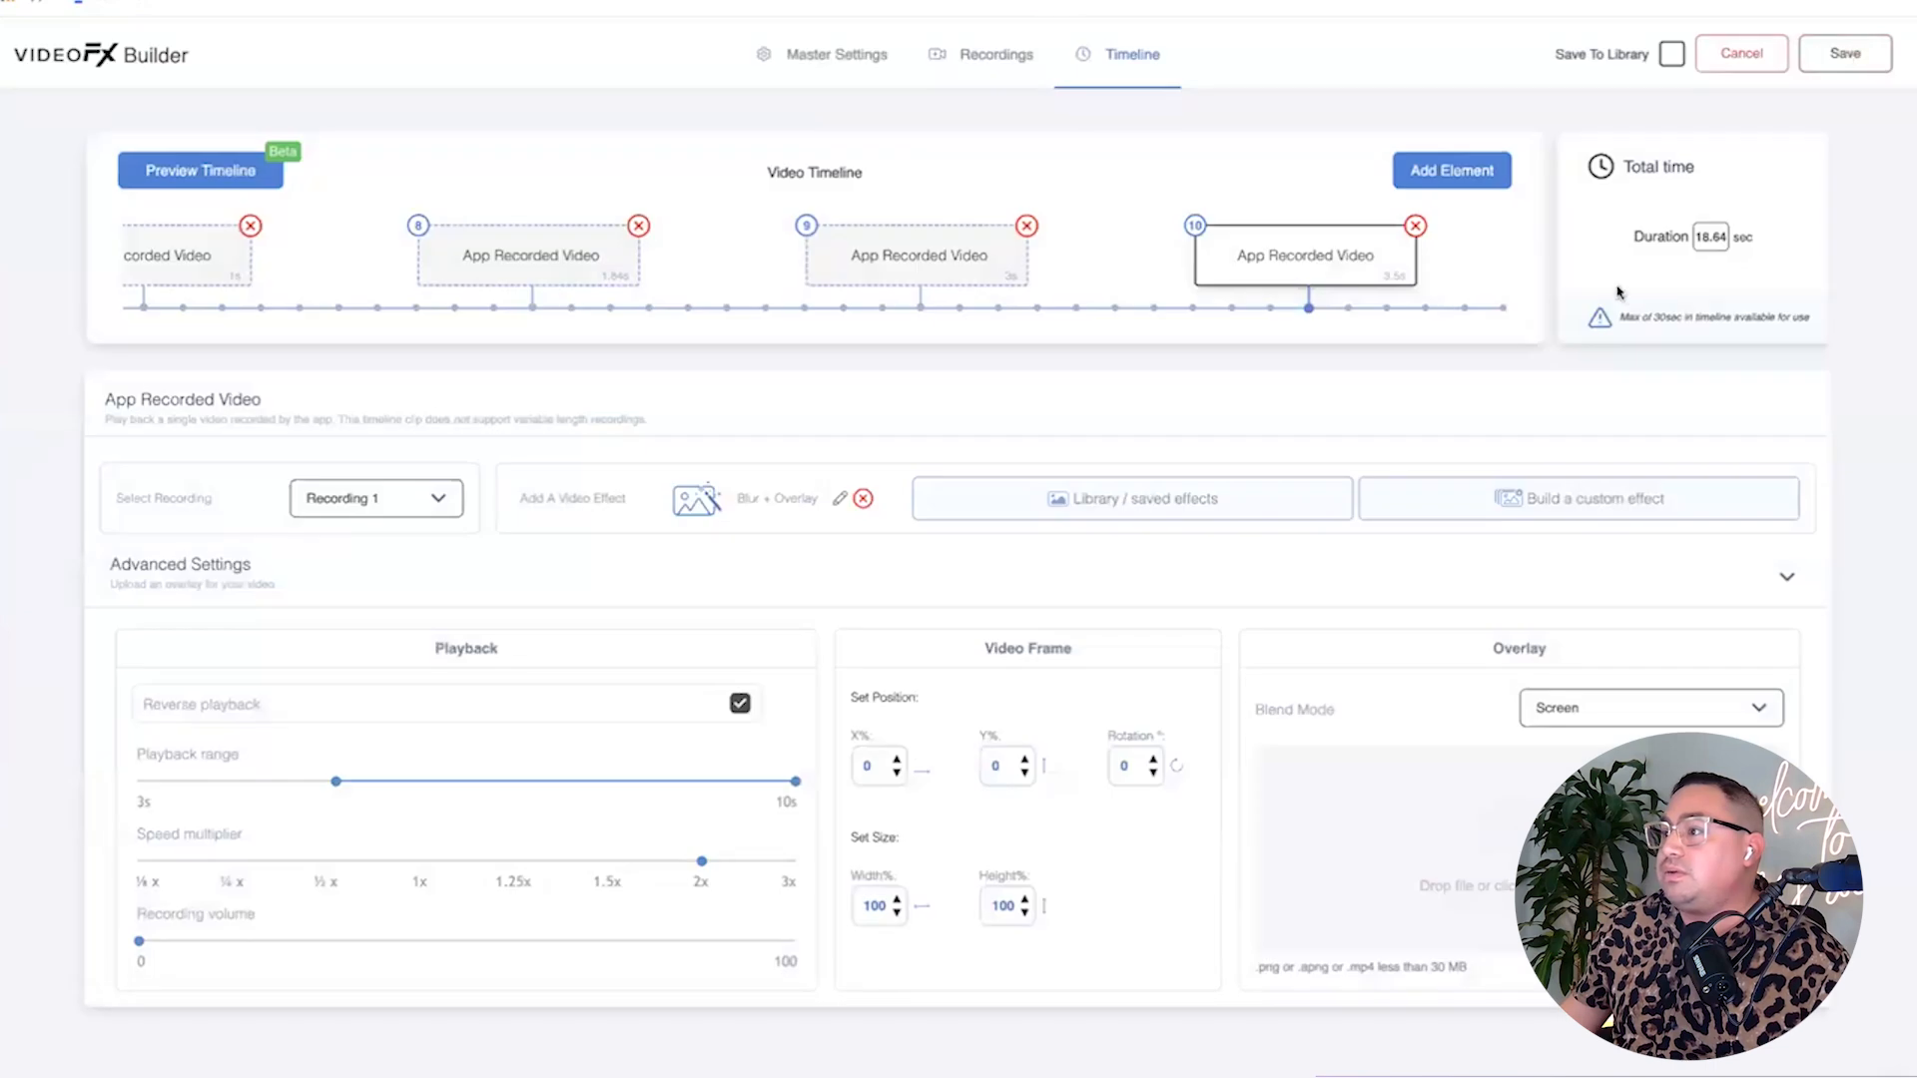
pyautogui.click(1844, 53)
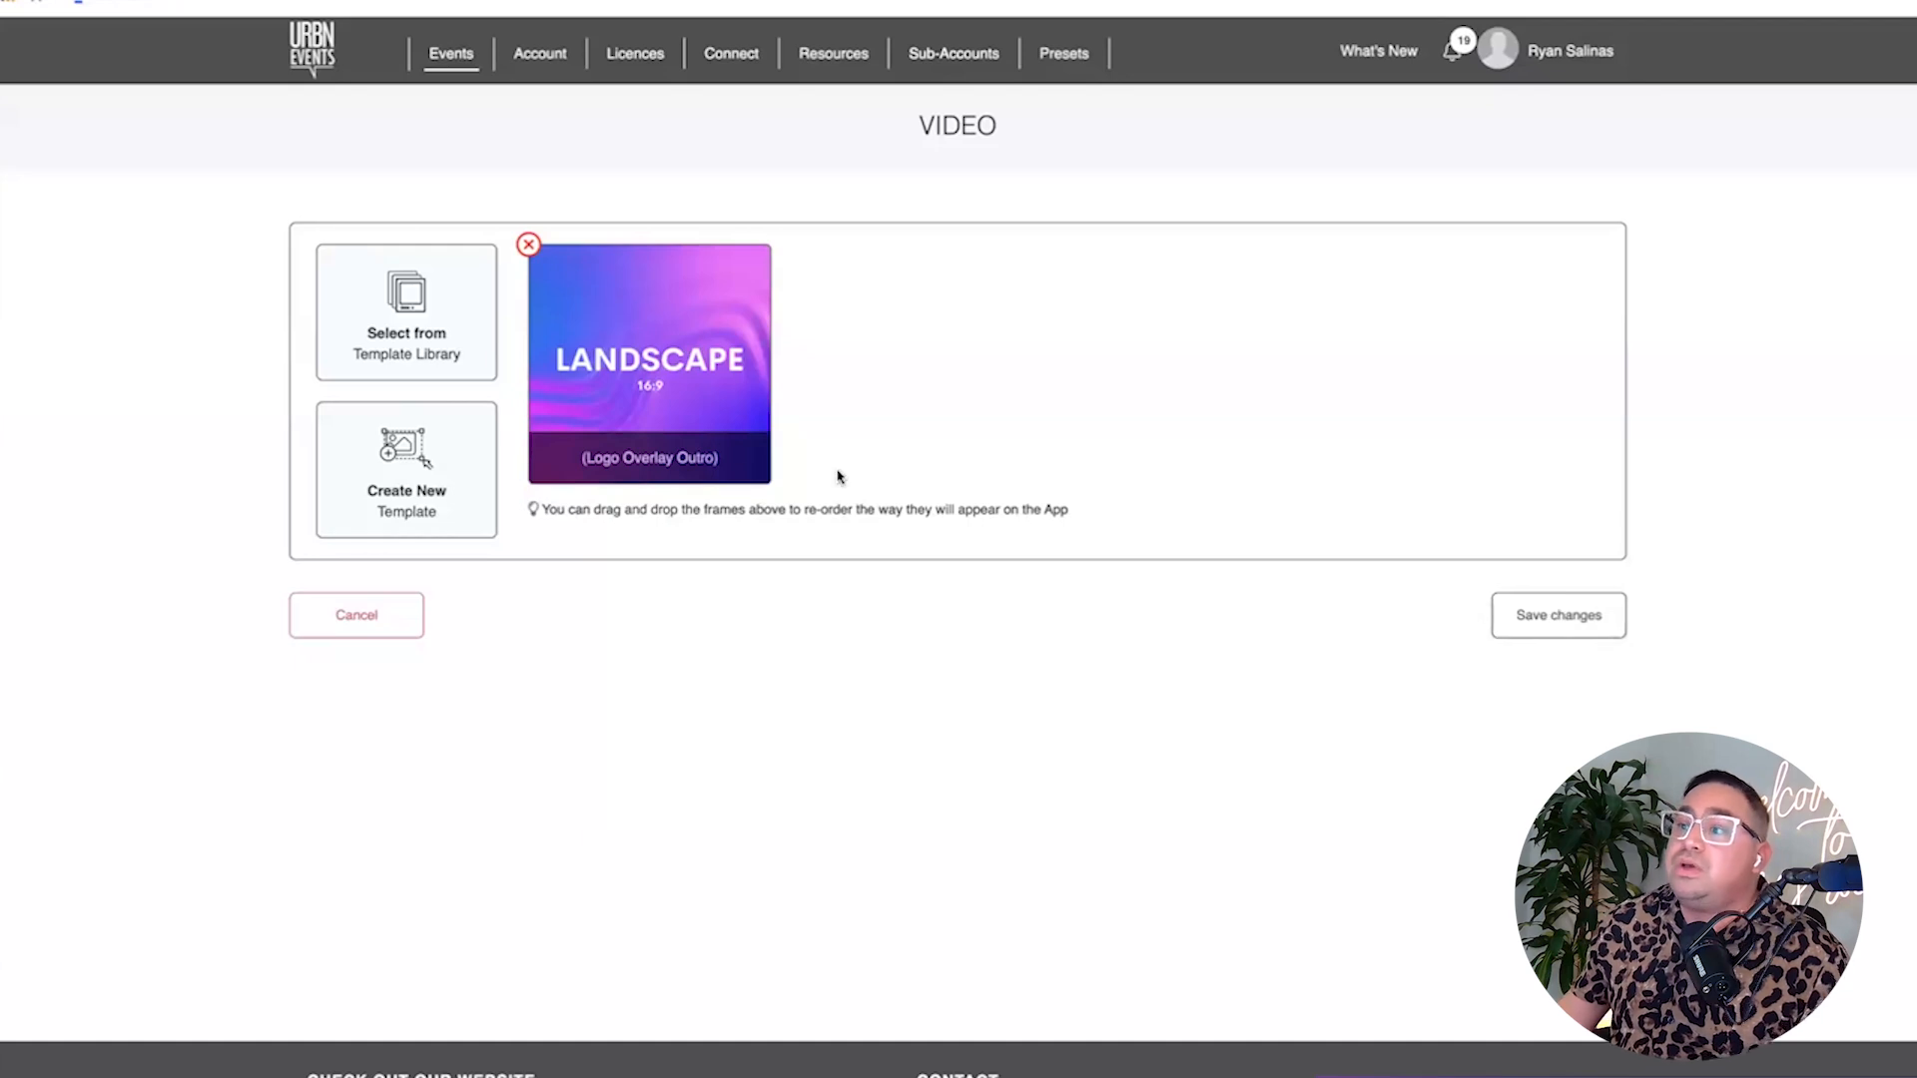
pyautogui.click(714, 442)
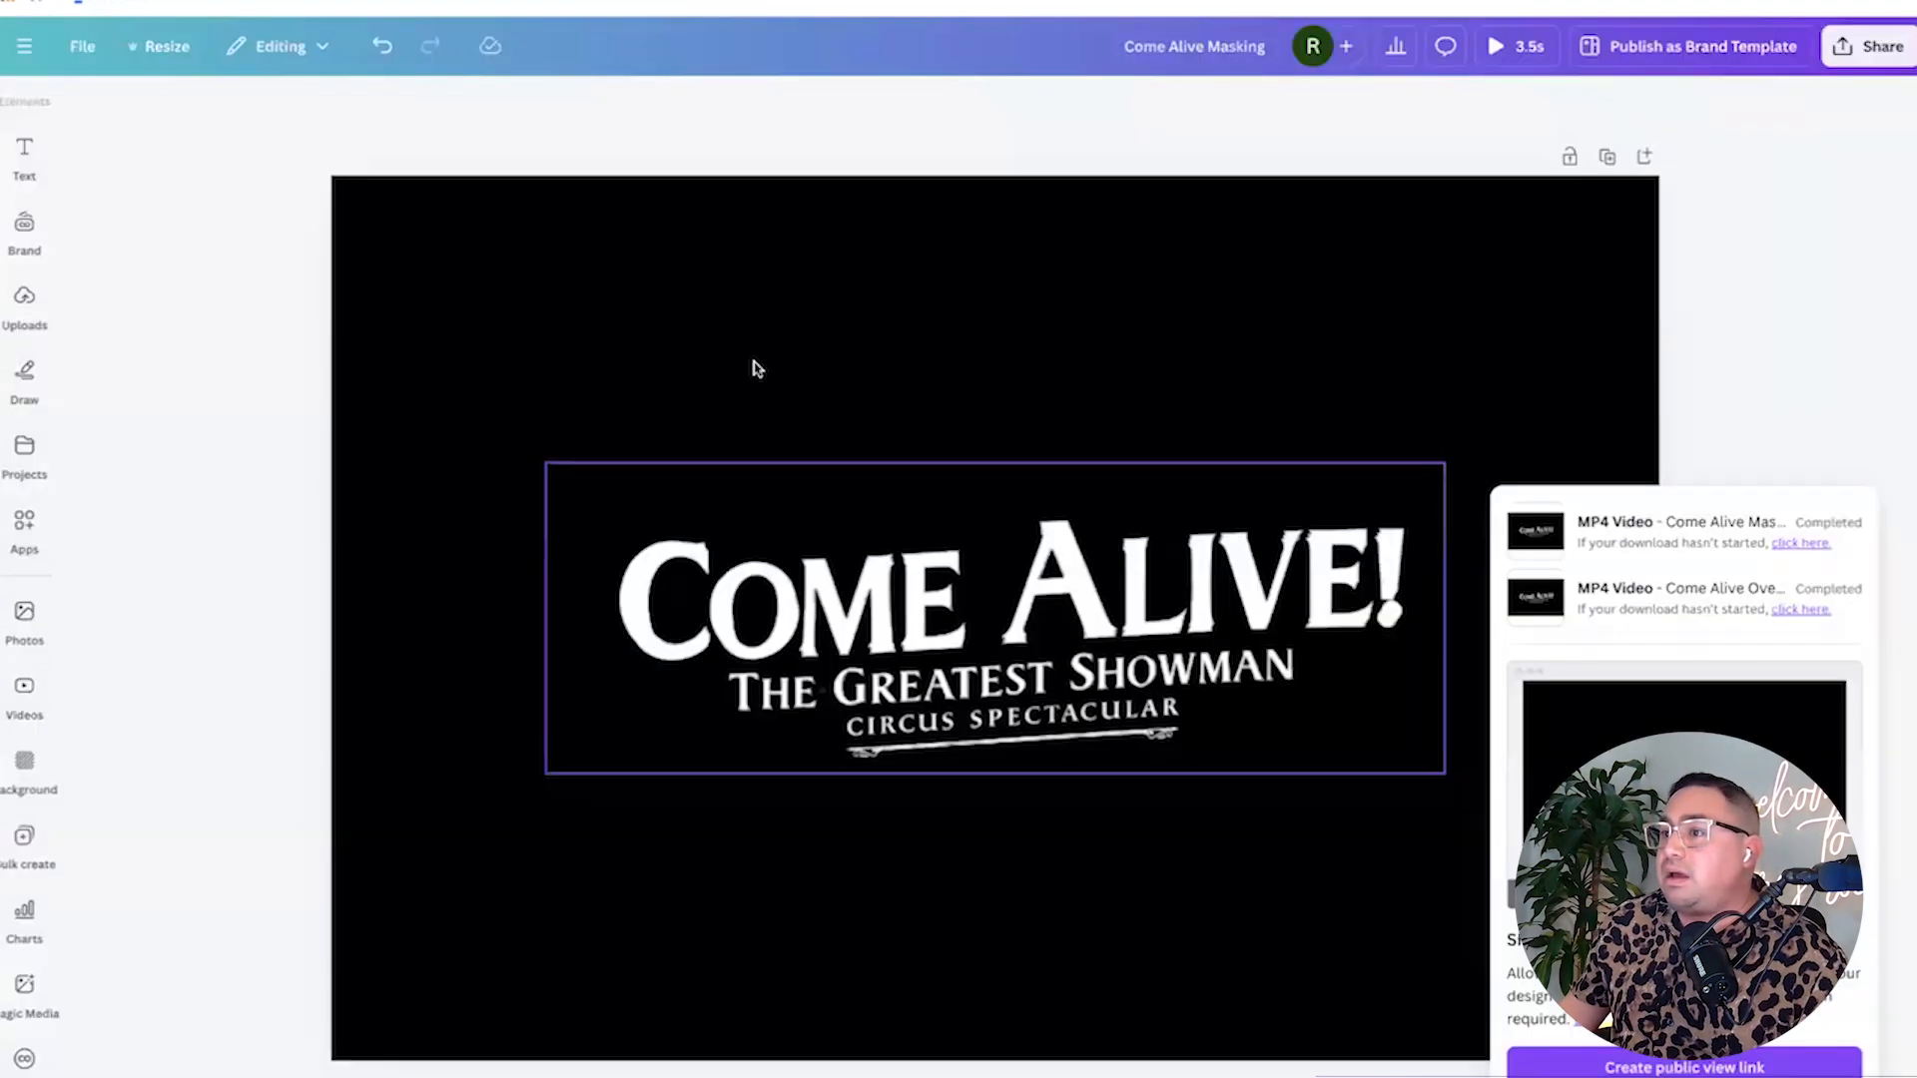
# Undo the white version and redo the animation changes to get the gold Come Alive title back.
pyautogui.click(381, 48)
pyautogui.click(381, 48)
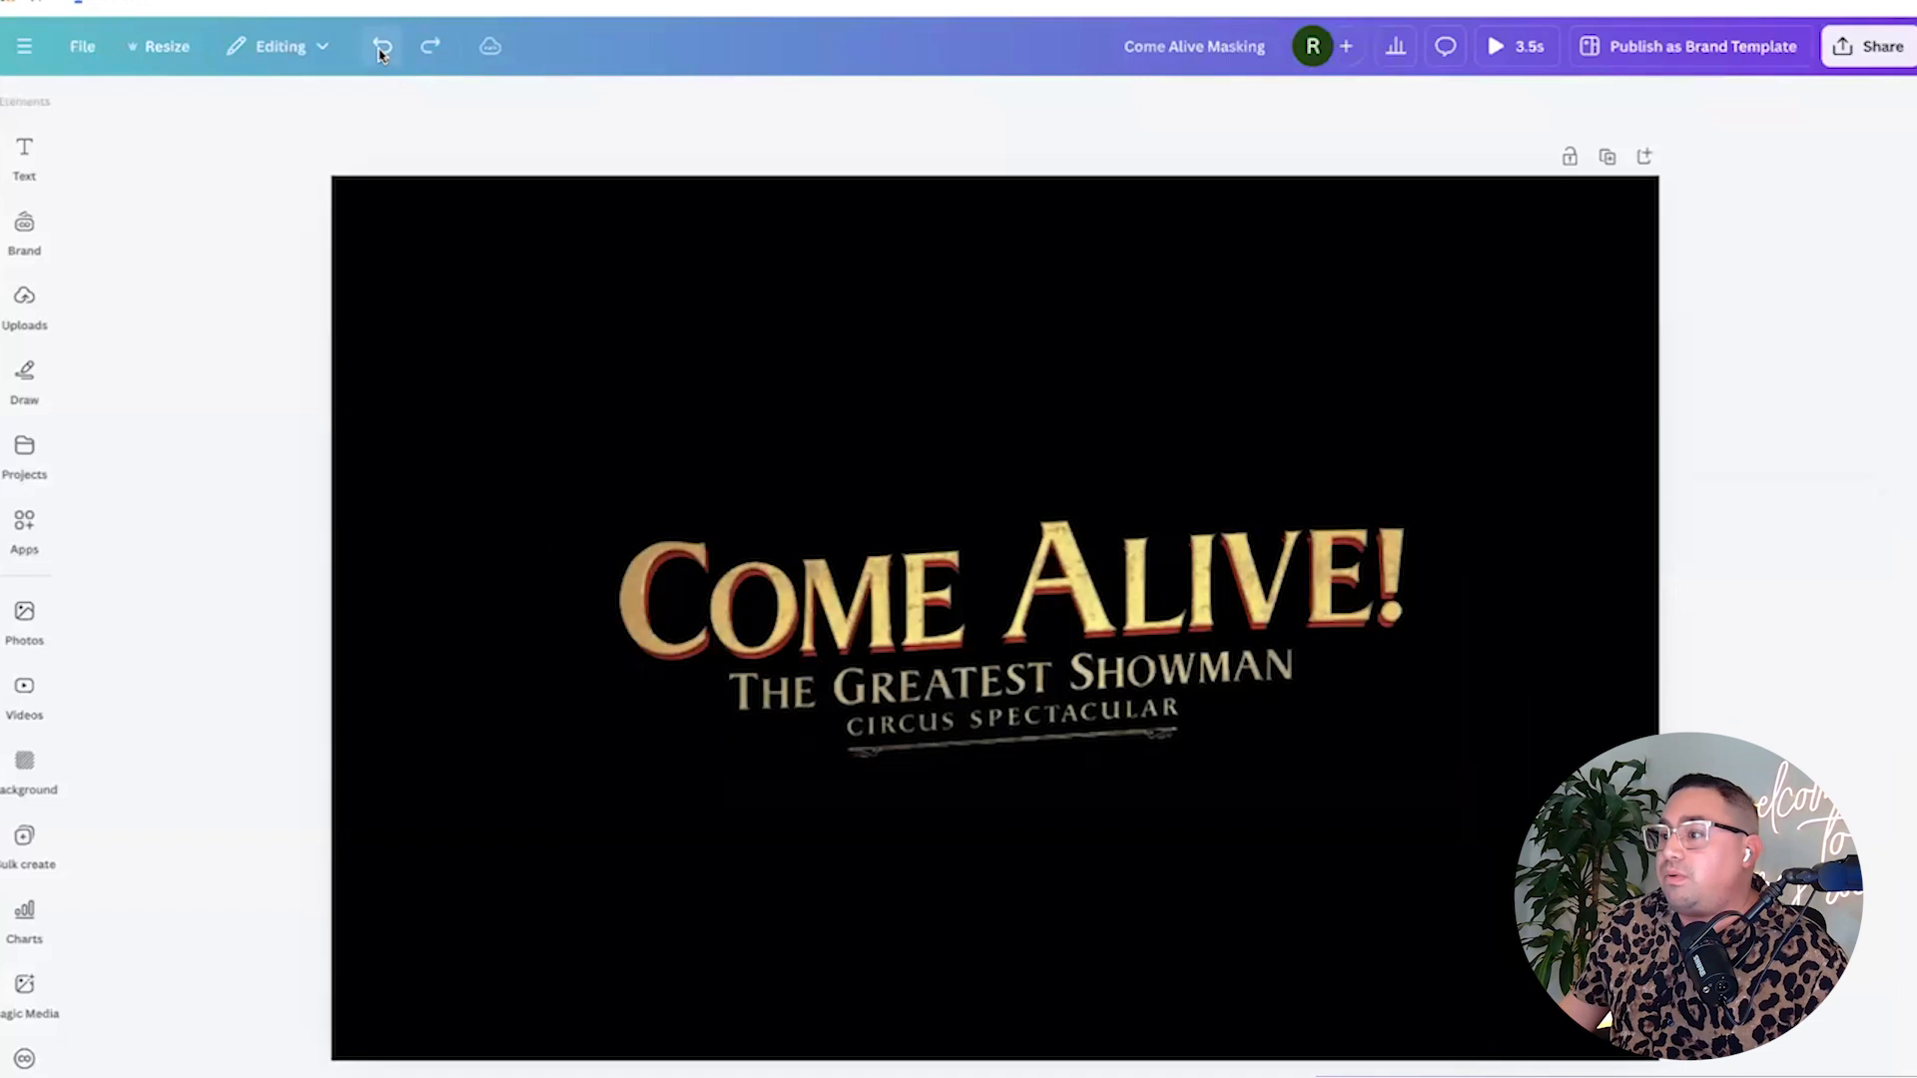
pyautogui.click(861, 619)
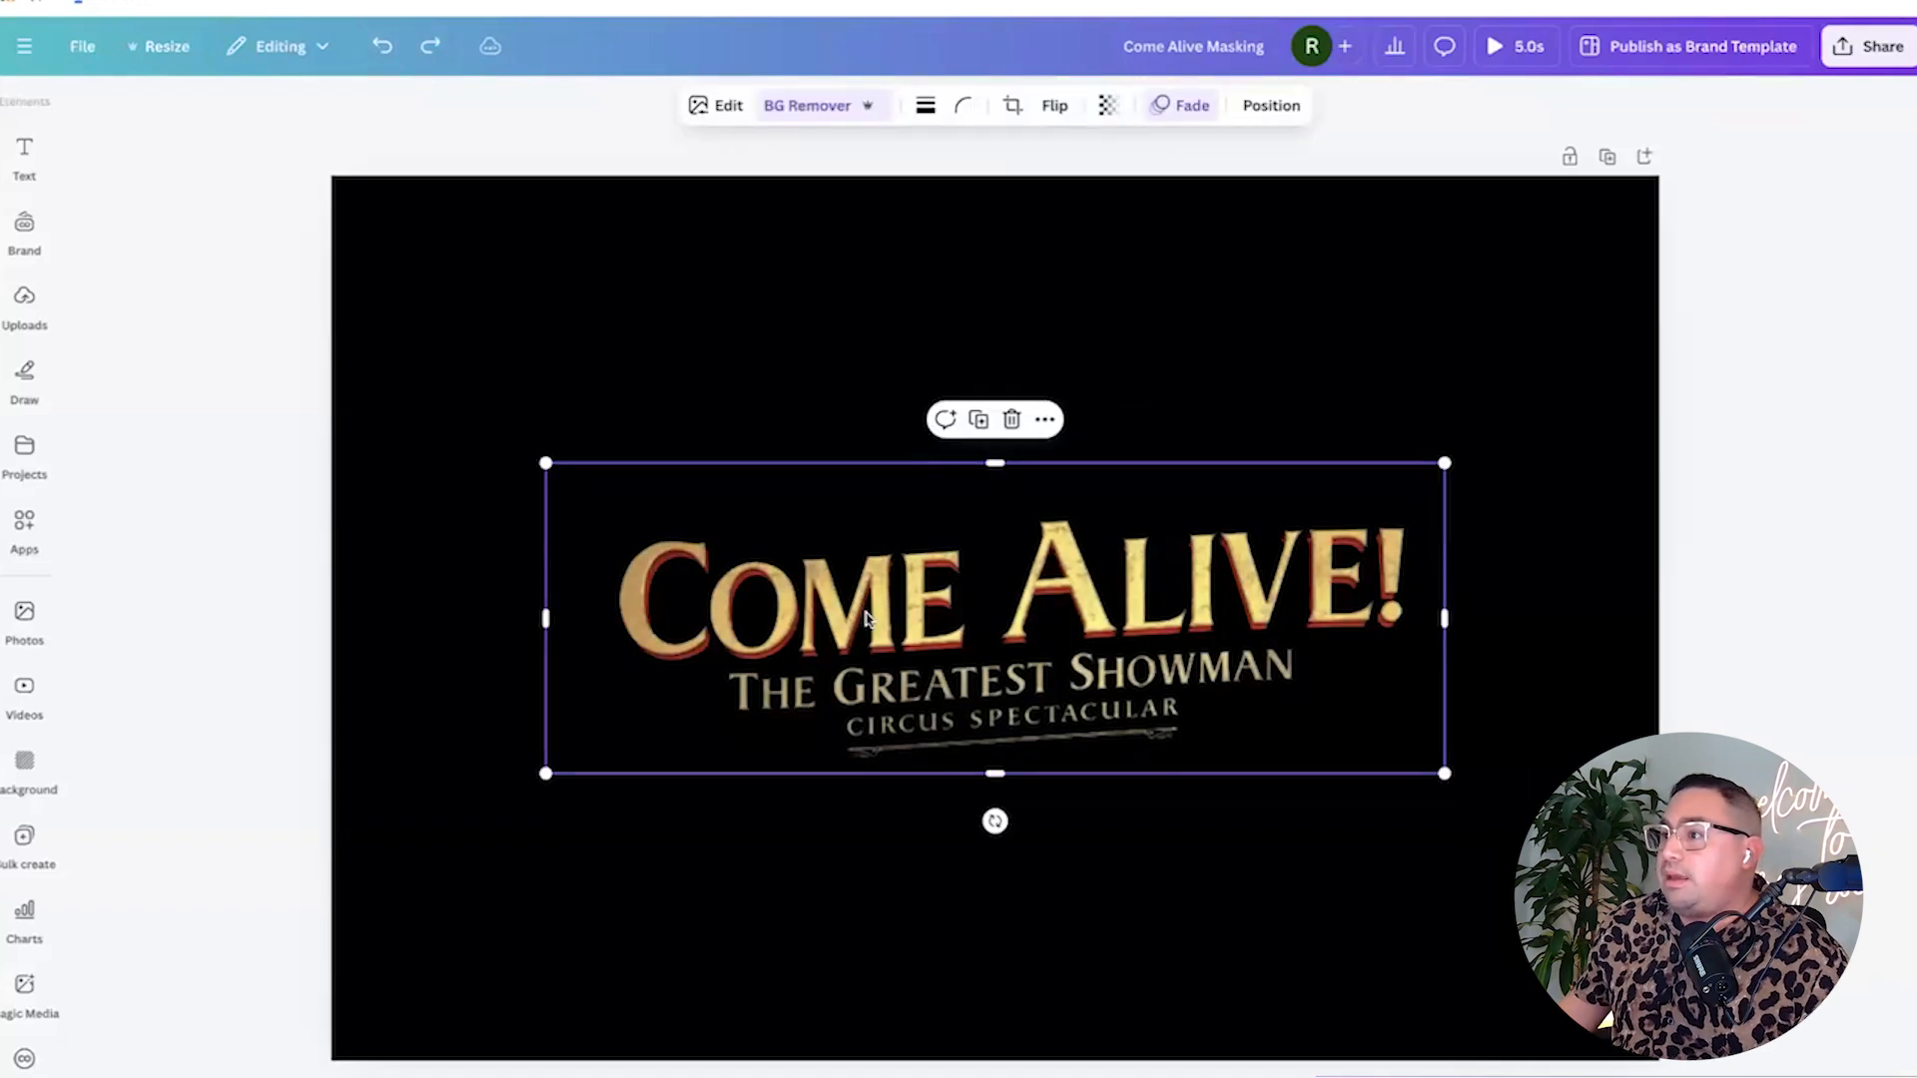
pyautogui.click(431, 46)
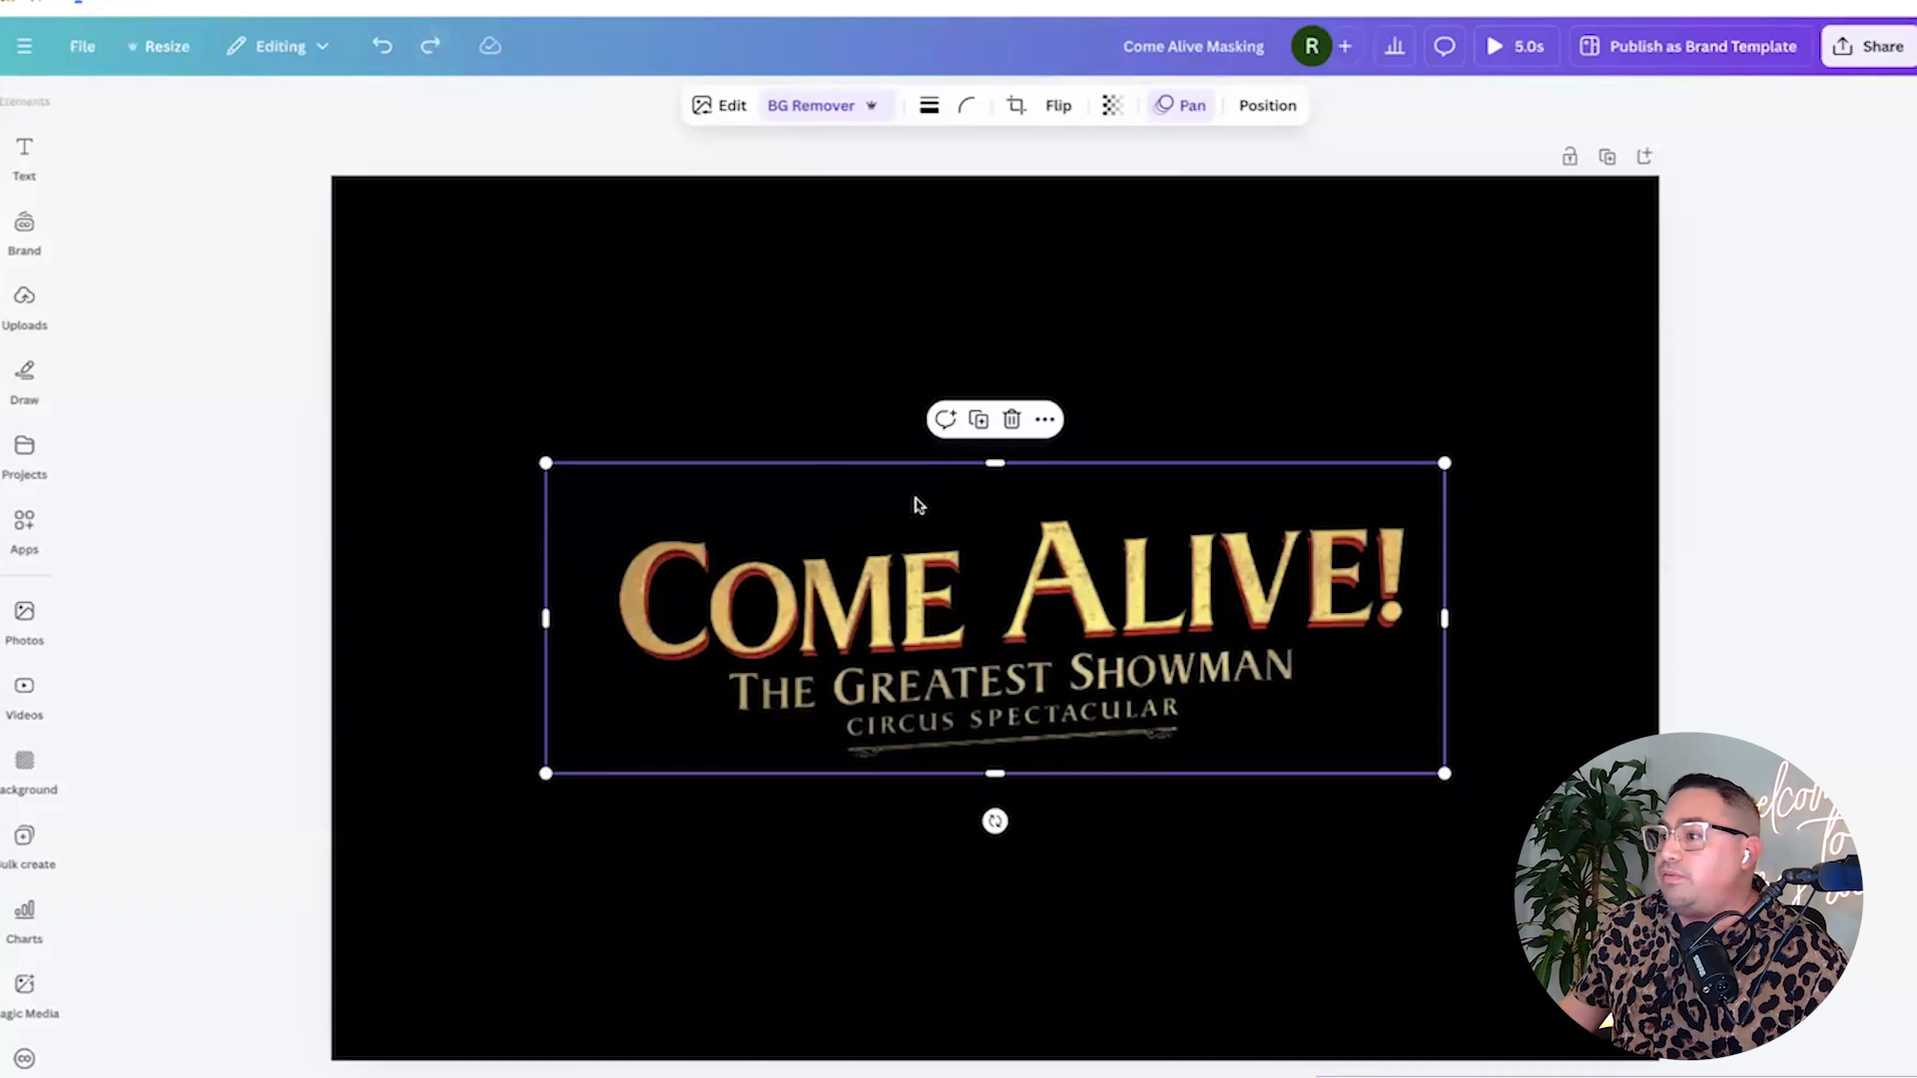
pyautogui.click(430, 46)
# Shrink the Come Alive logo to about 333 × 115 in the page's bottom-right corner.
pyautogui.moveTo(539, 454); pyautogui.dragTo(1212, 727)
pyautogui.moveTo(1343, 759); pyautogui.dragTo(1472, 958)
pyautogui.moveTo(1340, 892); pyautogui.dragTo(1328, 884)
pyautogui.click(1190, 859)
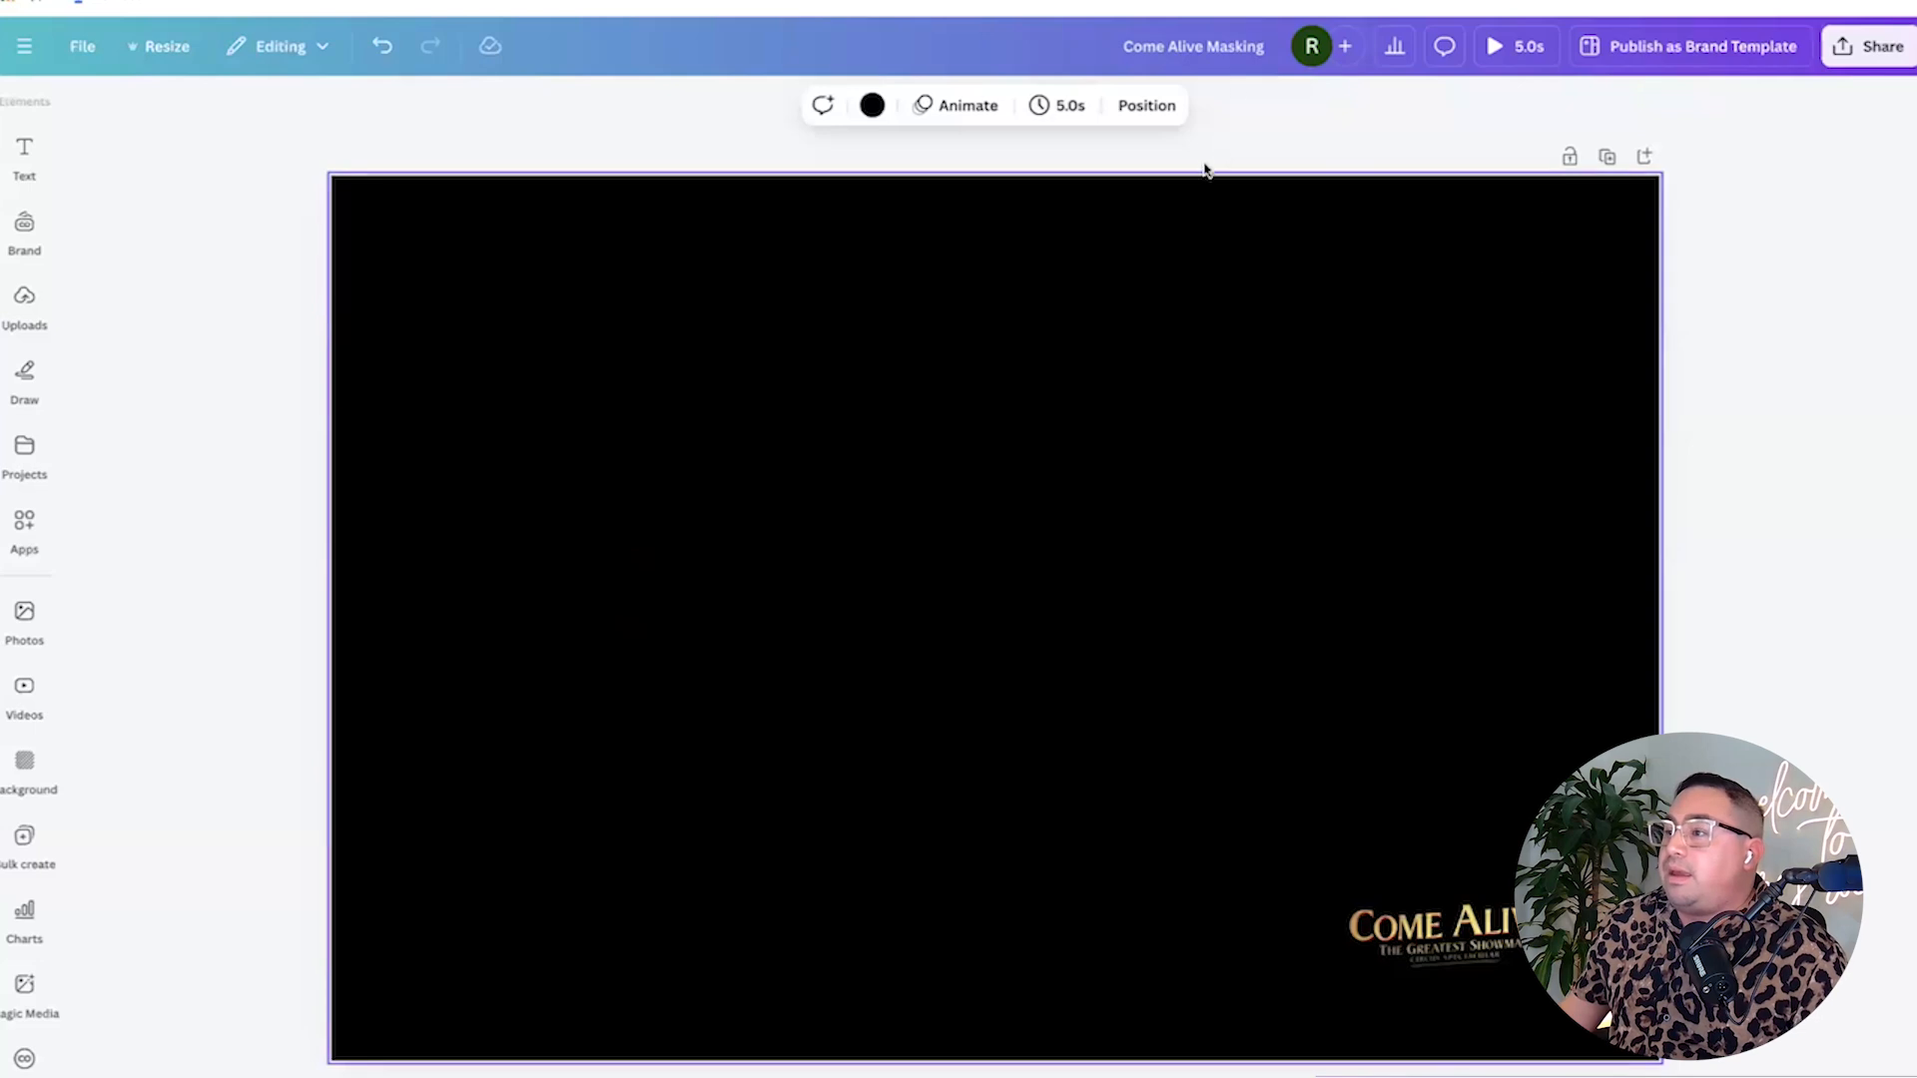
# Rename the design to 'Come Alive Overlay PNG'.
pyautogui.click(1235, 50)
pyautogui.press('BackSpace')
pyautogui.press('BackSpace')
pyautogui.press('BackSpace')
pyautogui.press('BackSpace')
pyautogui.press('BackSpace')
pyautogui.press('BackSpace')
pyautogui.press('BackSpace')
pyautogui.write('Overlay')
pyautogui.press('BackSpace')
pyautogui.press('BackSpace')
pyautogui.press('BackSpace')
pyautogui.press('BackSpace')
pyautogui.write('r')
pyautogui.press('BackSpace')
pyautogui.press('BackSpace')
pyautogui.write('erlay P')
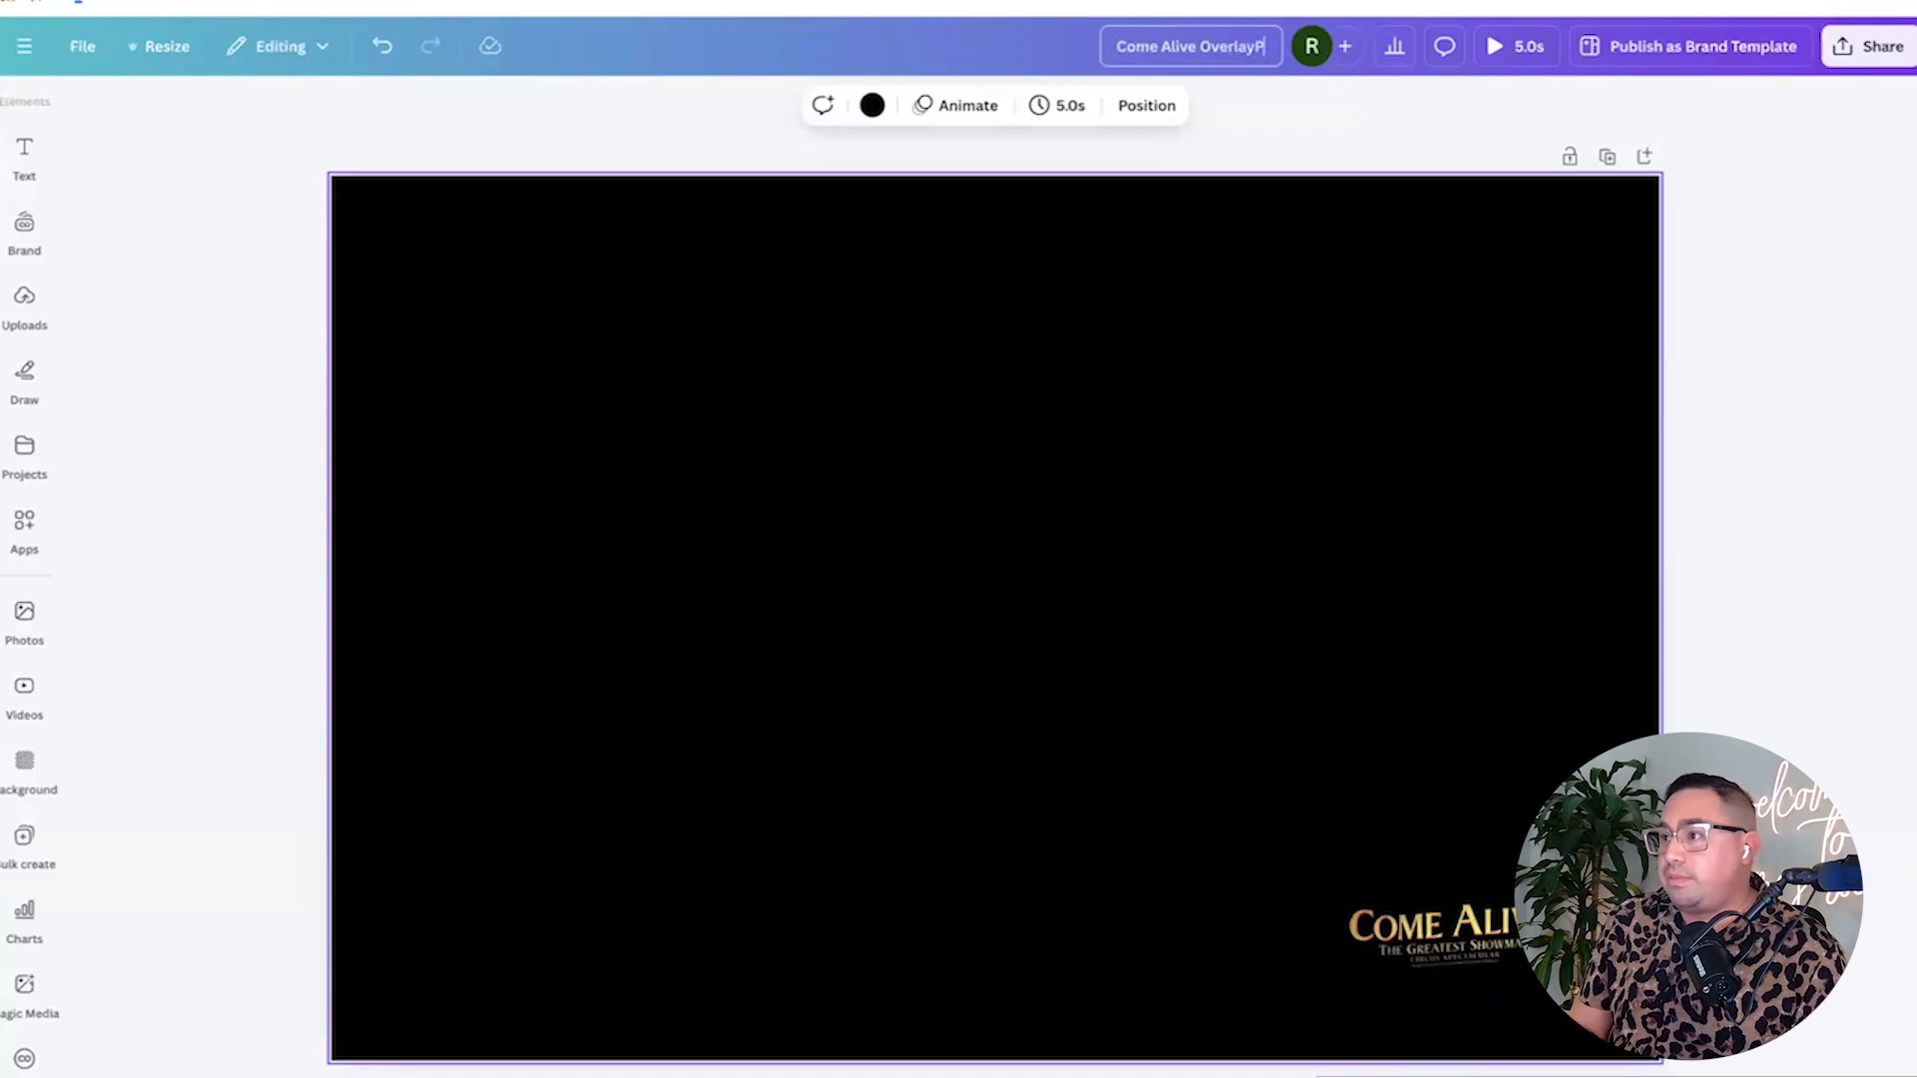
pyautogui.write('NG')
pyautogui.click(1746, 118)
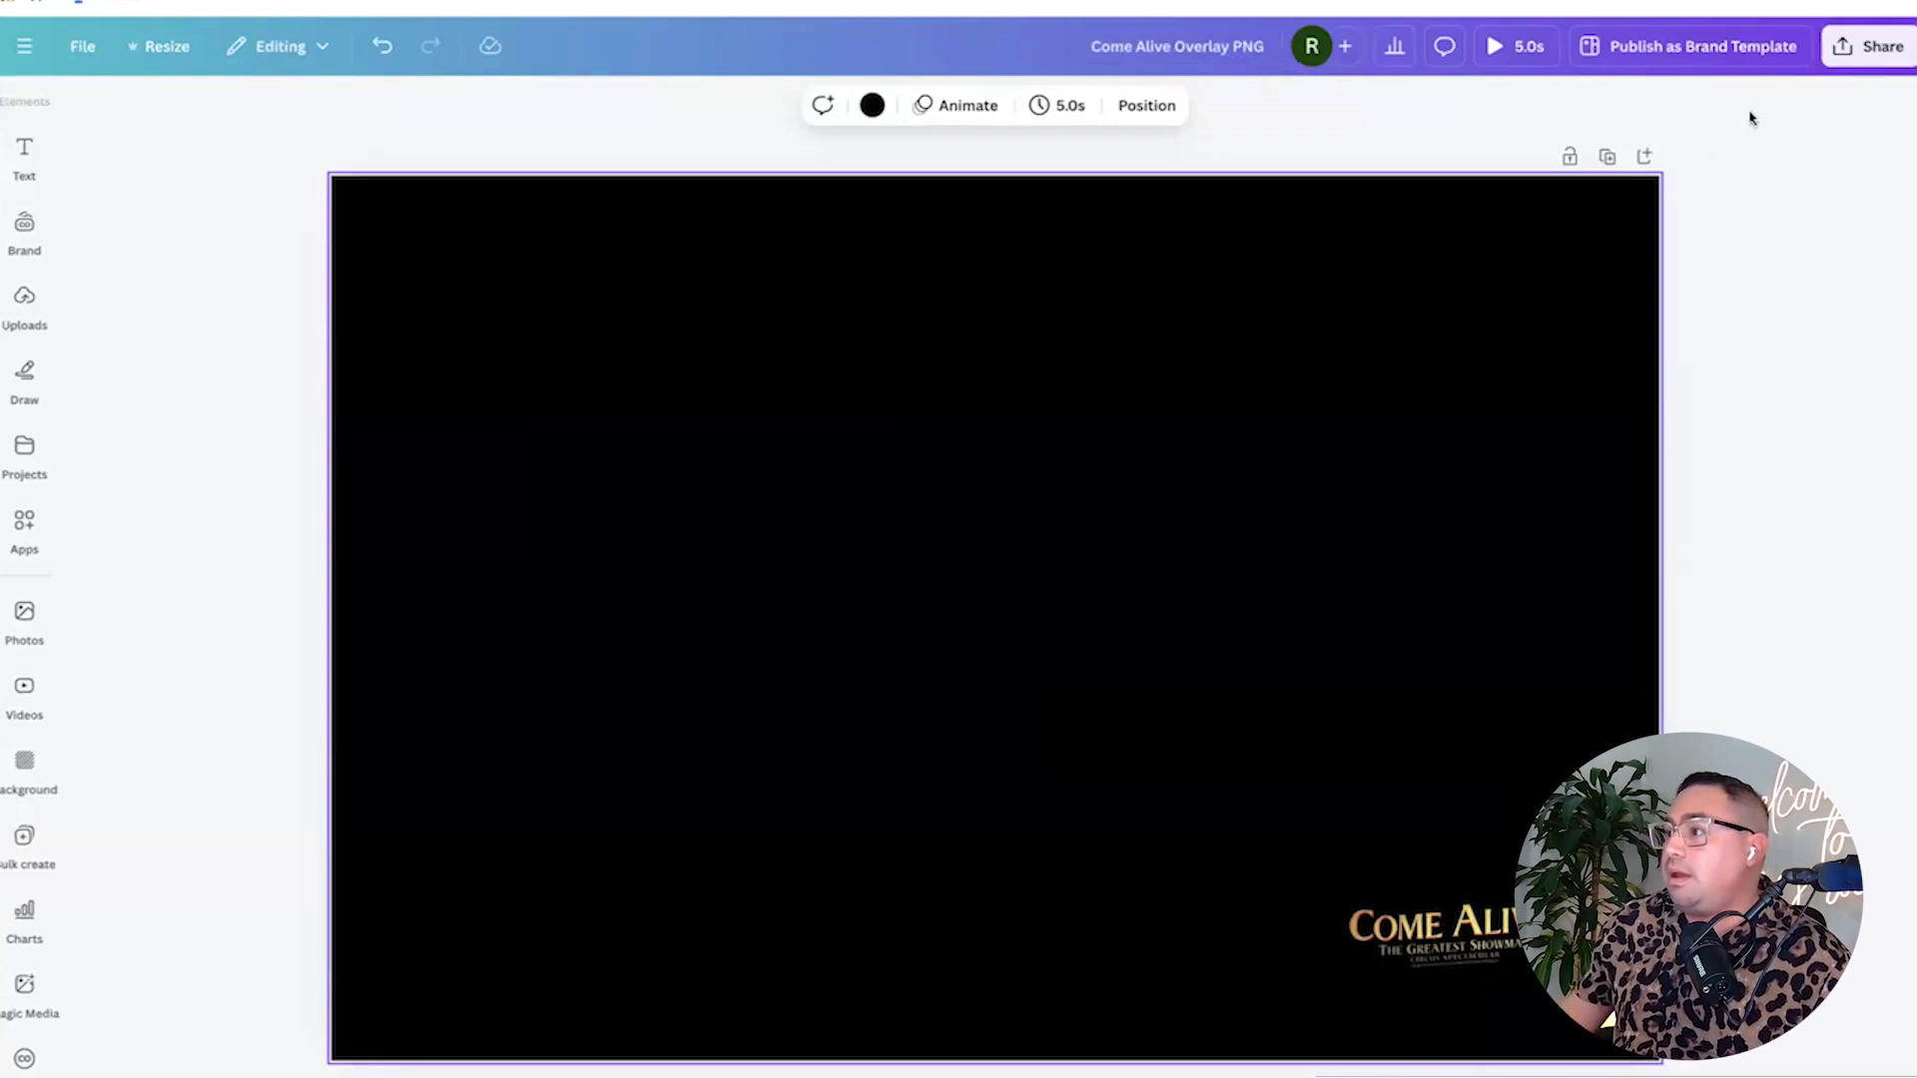
# Set PNG as the download file type, then close the Download panel without downloading.
pyautogui.click(1849, 63)
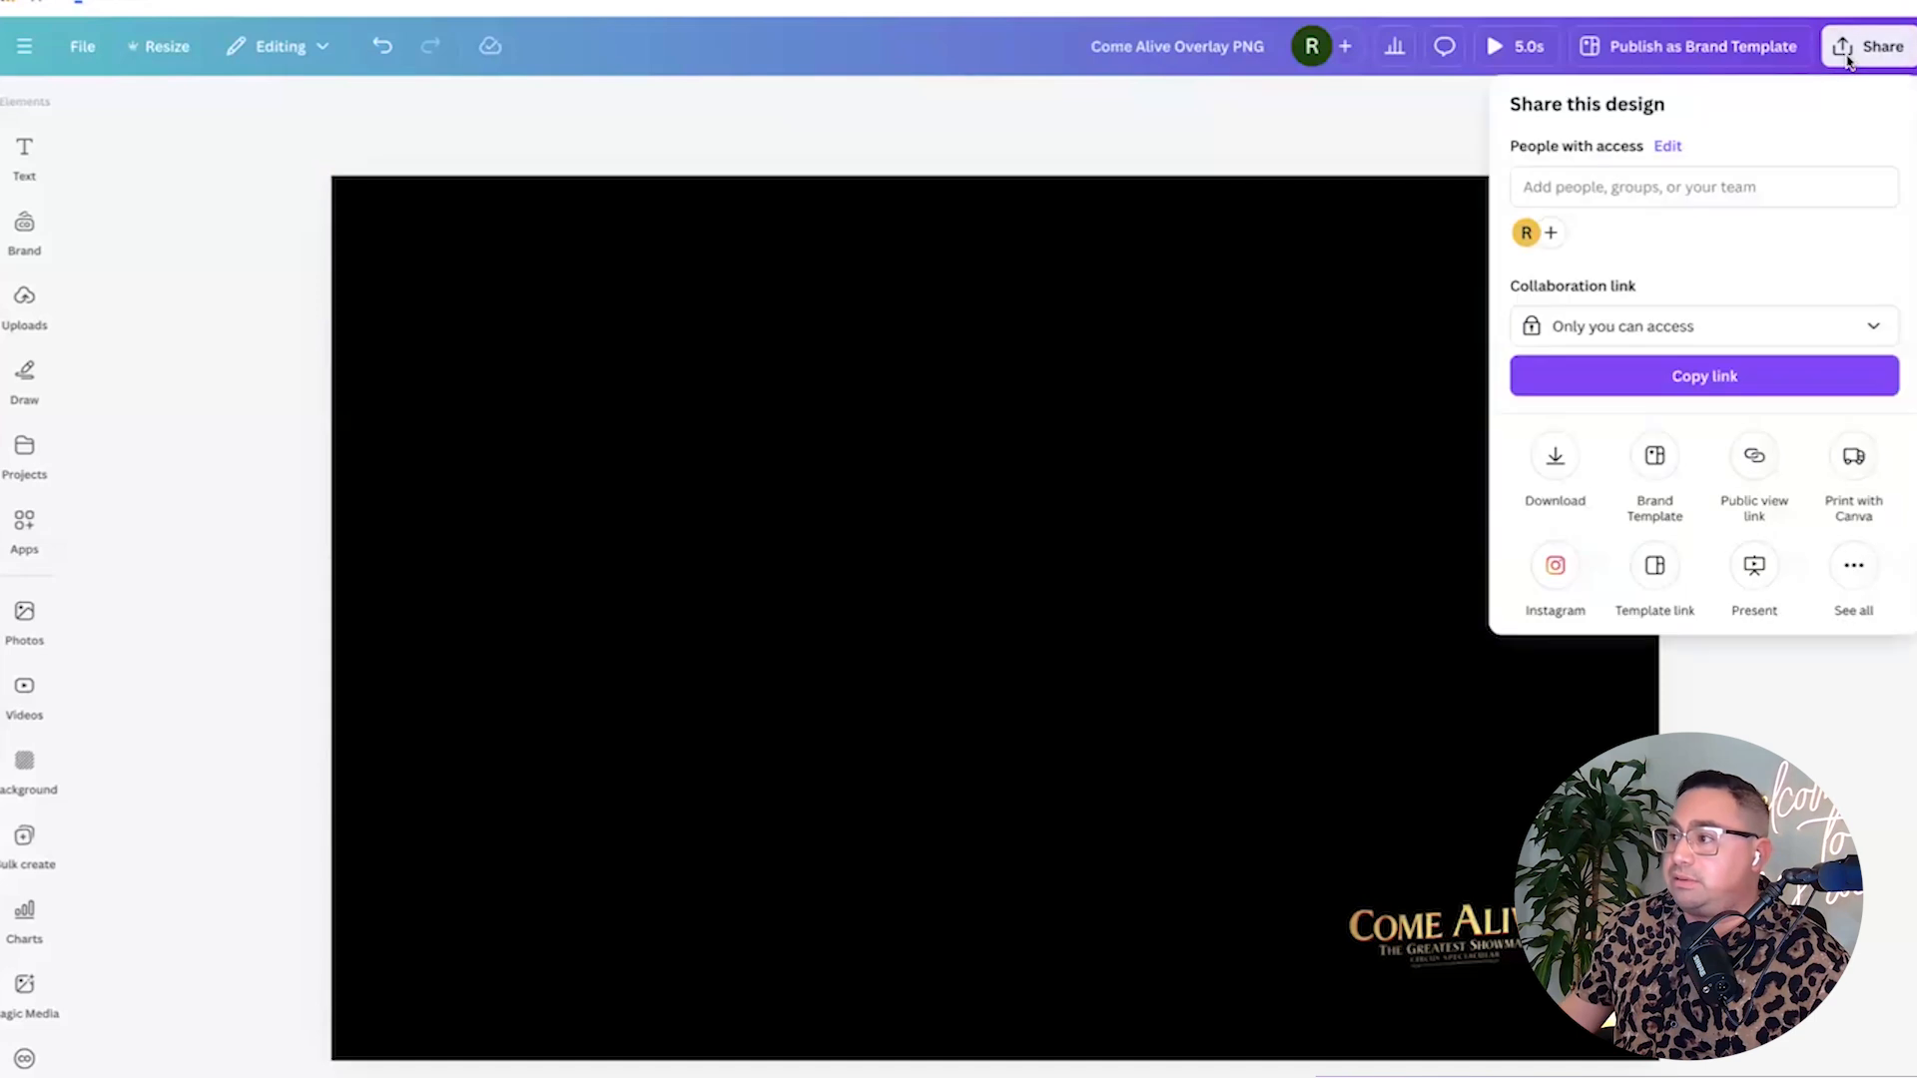
pyautogui.click(1554, 457)
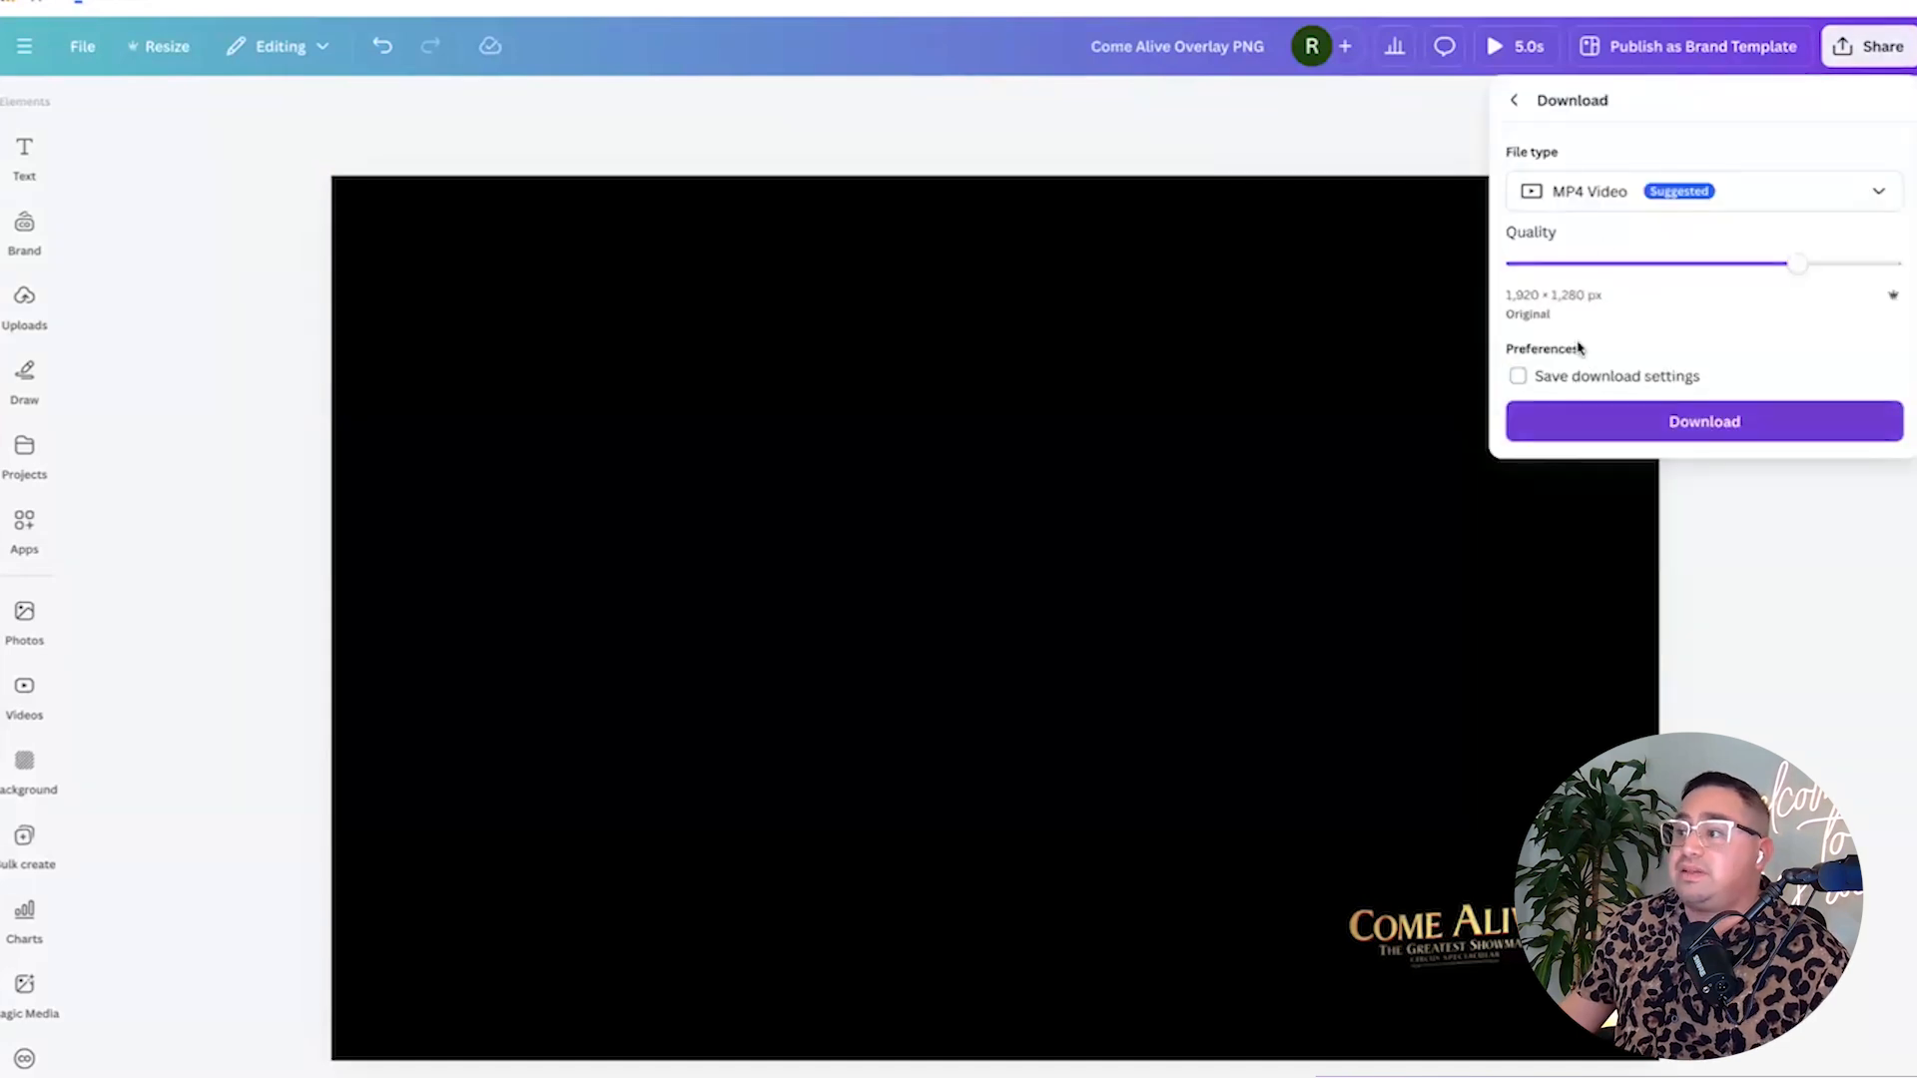
pyautogui.click(1593, 204)
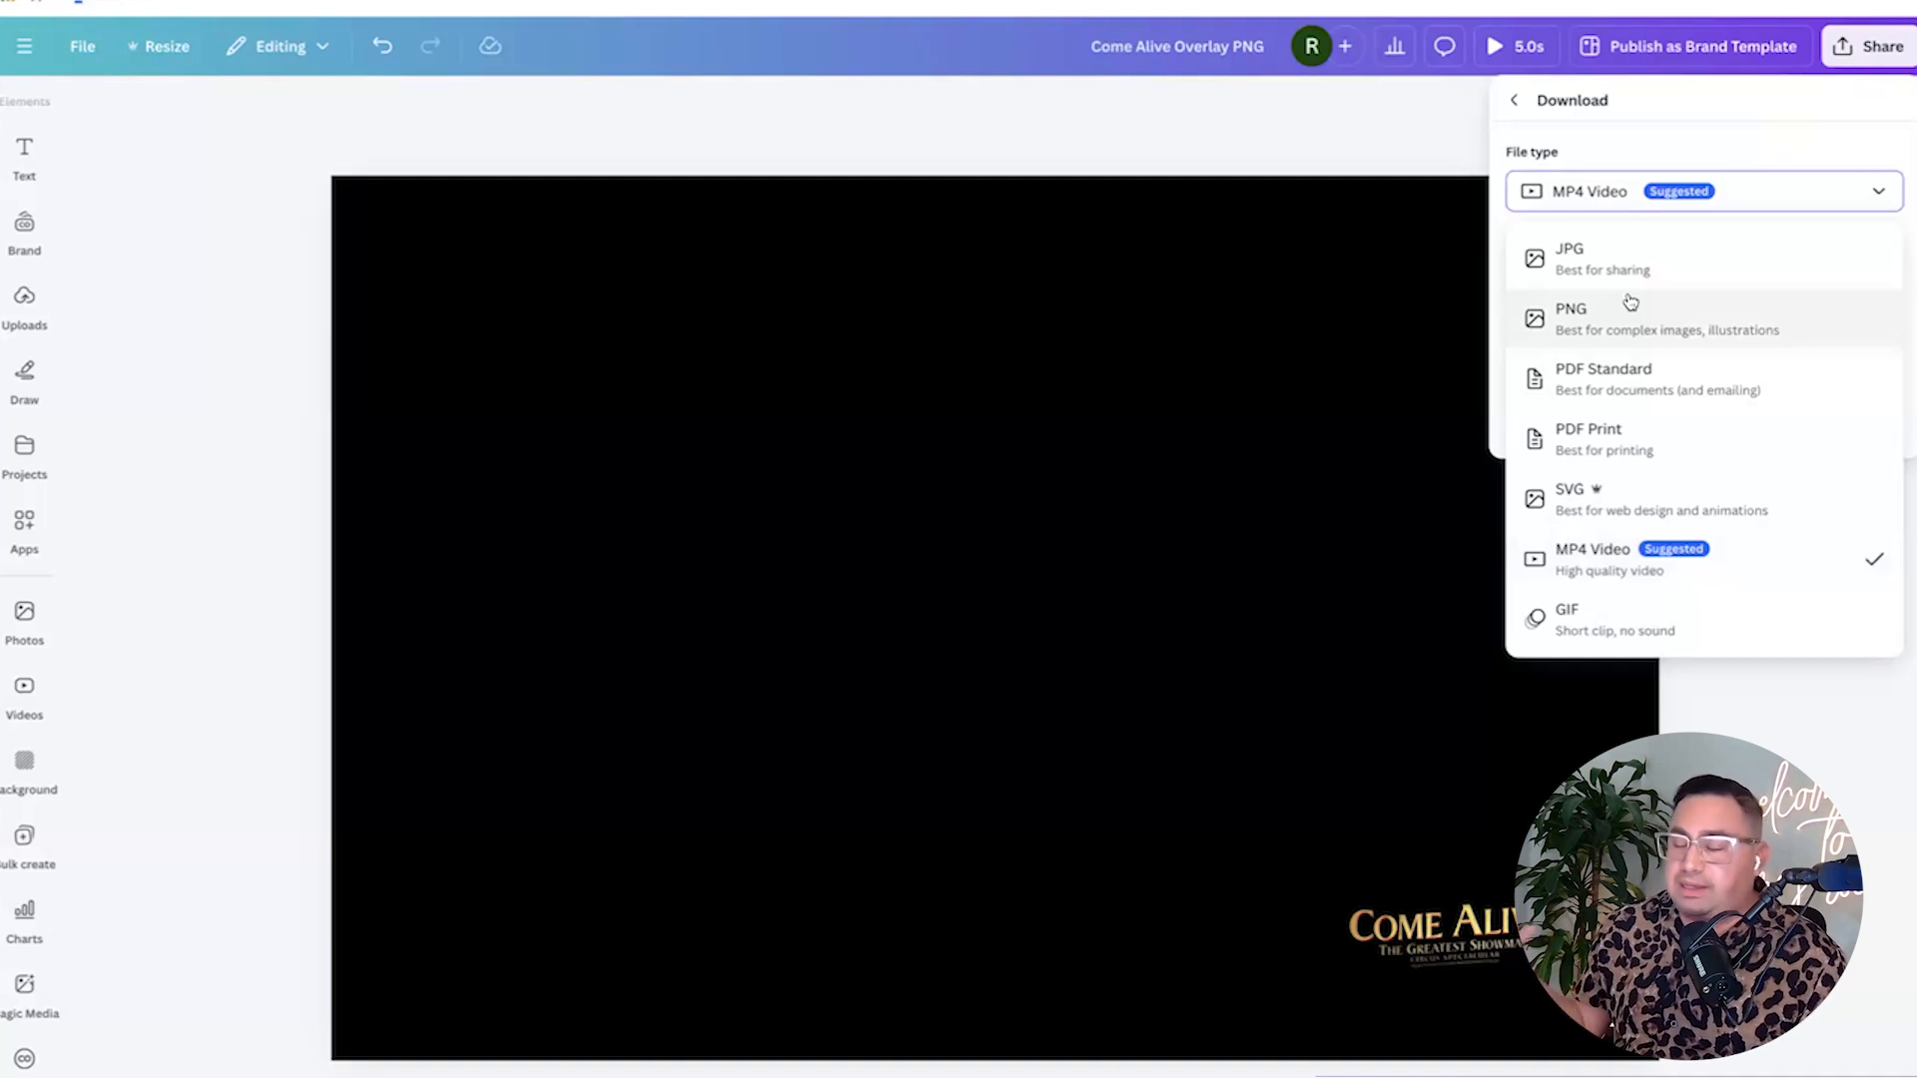
pyautogui.click(1578, 327)
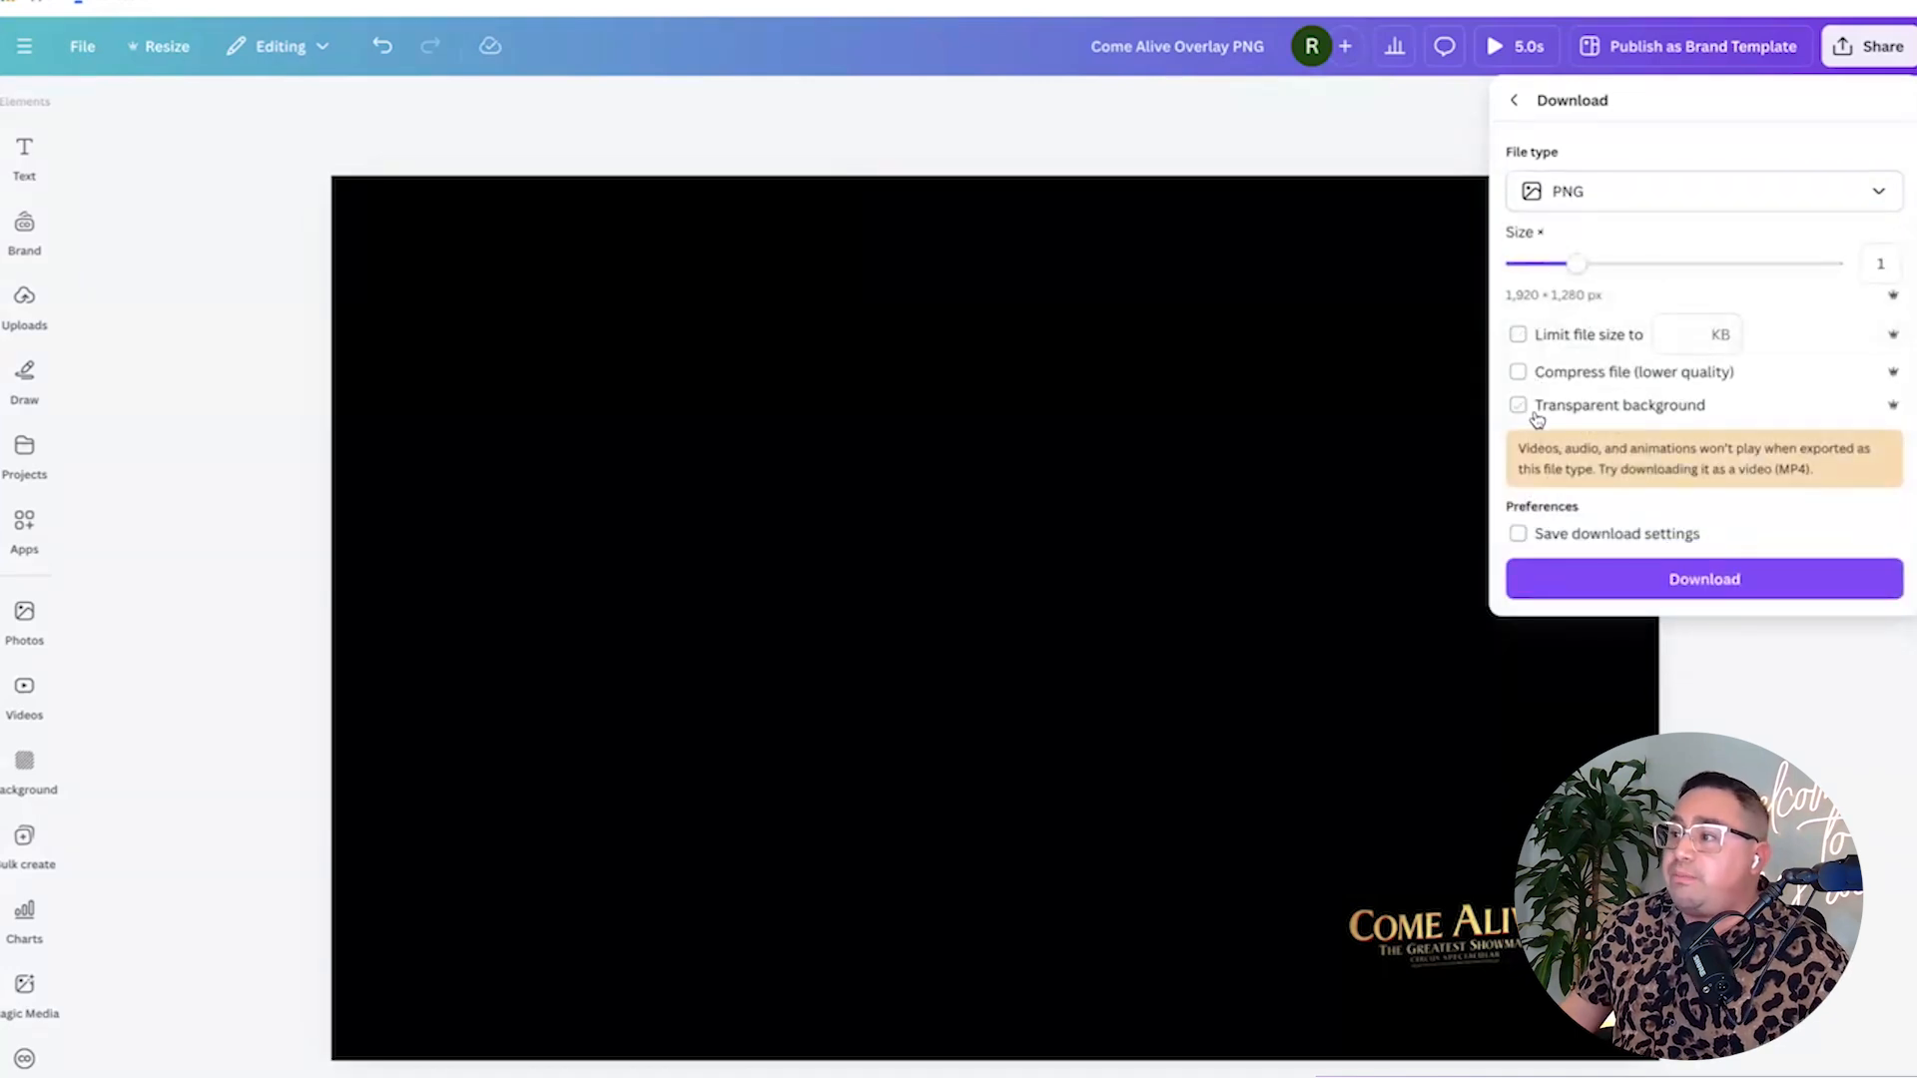
pyautogui.click(1215, 403)
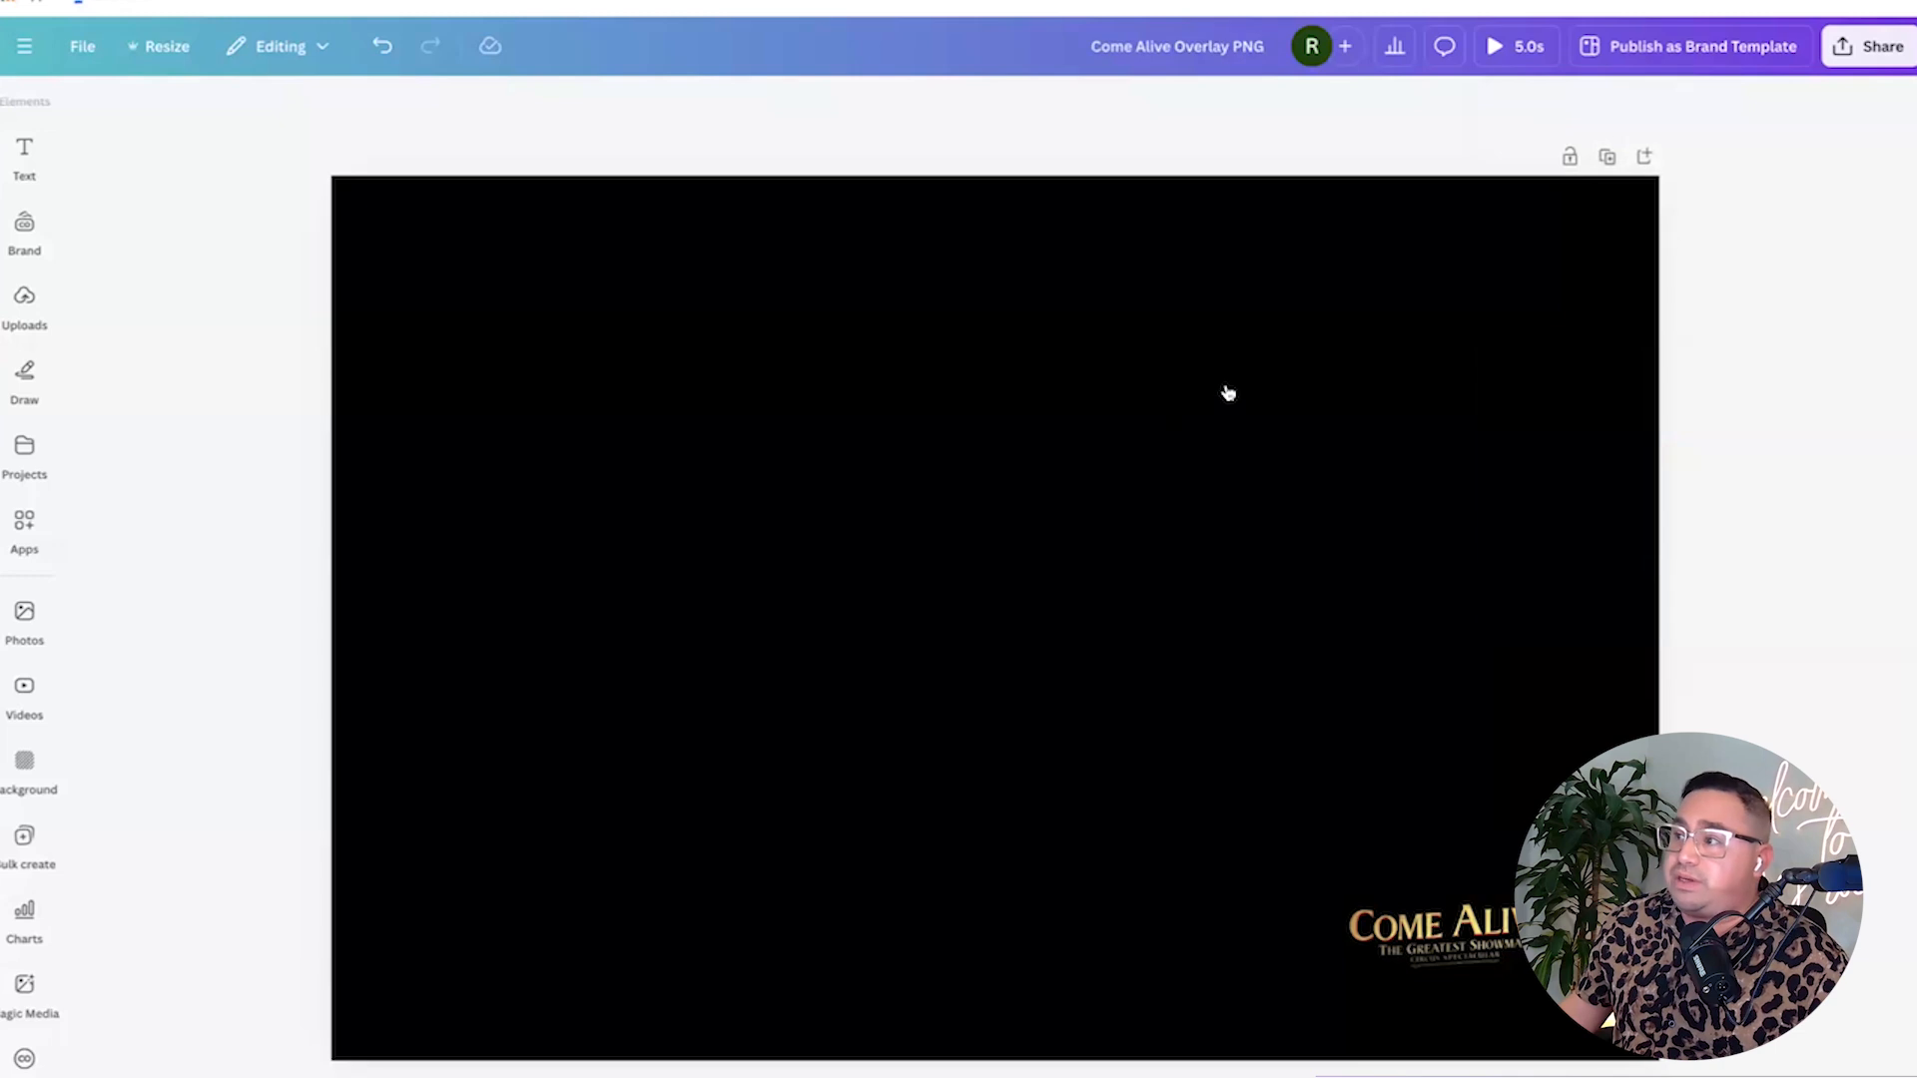
# Duplicate the page and shorten the design title to 'Come Alive'.
pyautogui.click(1608, 160)
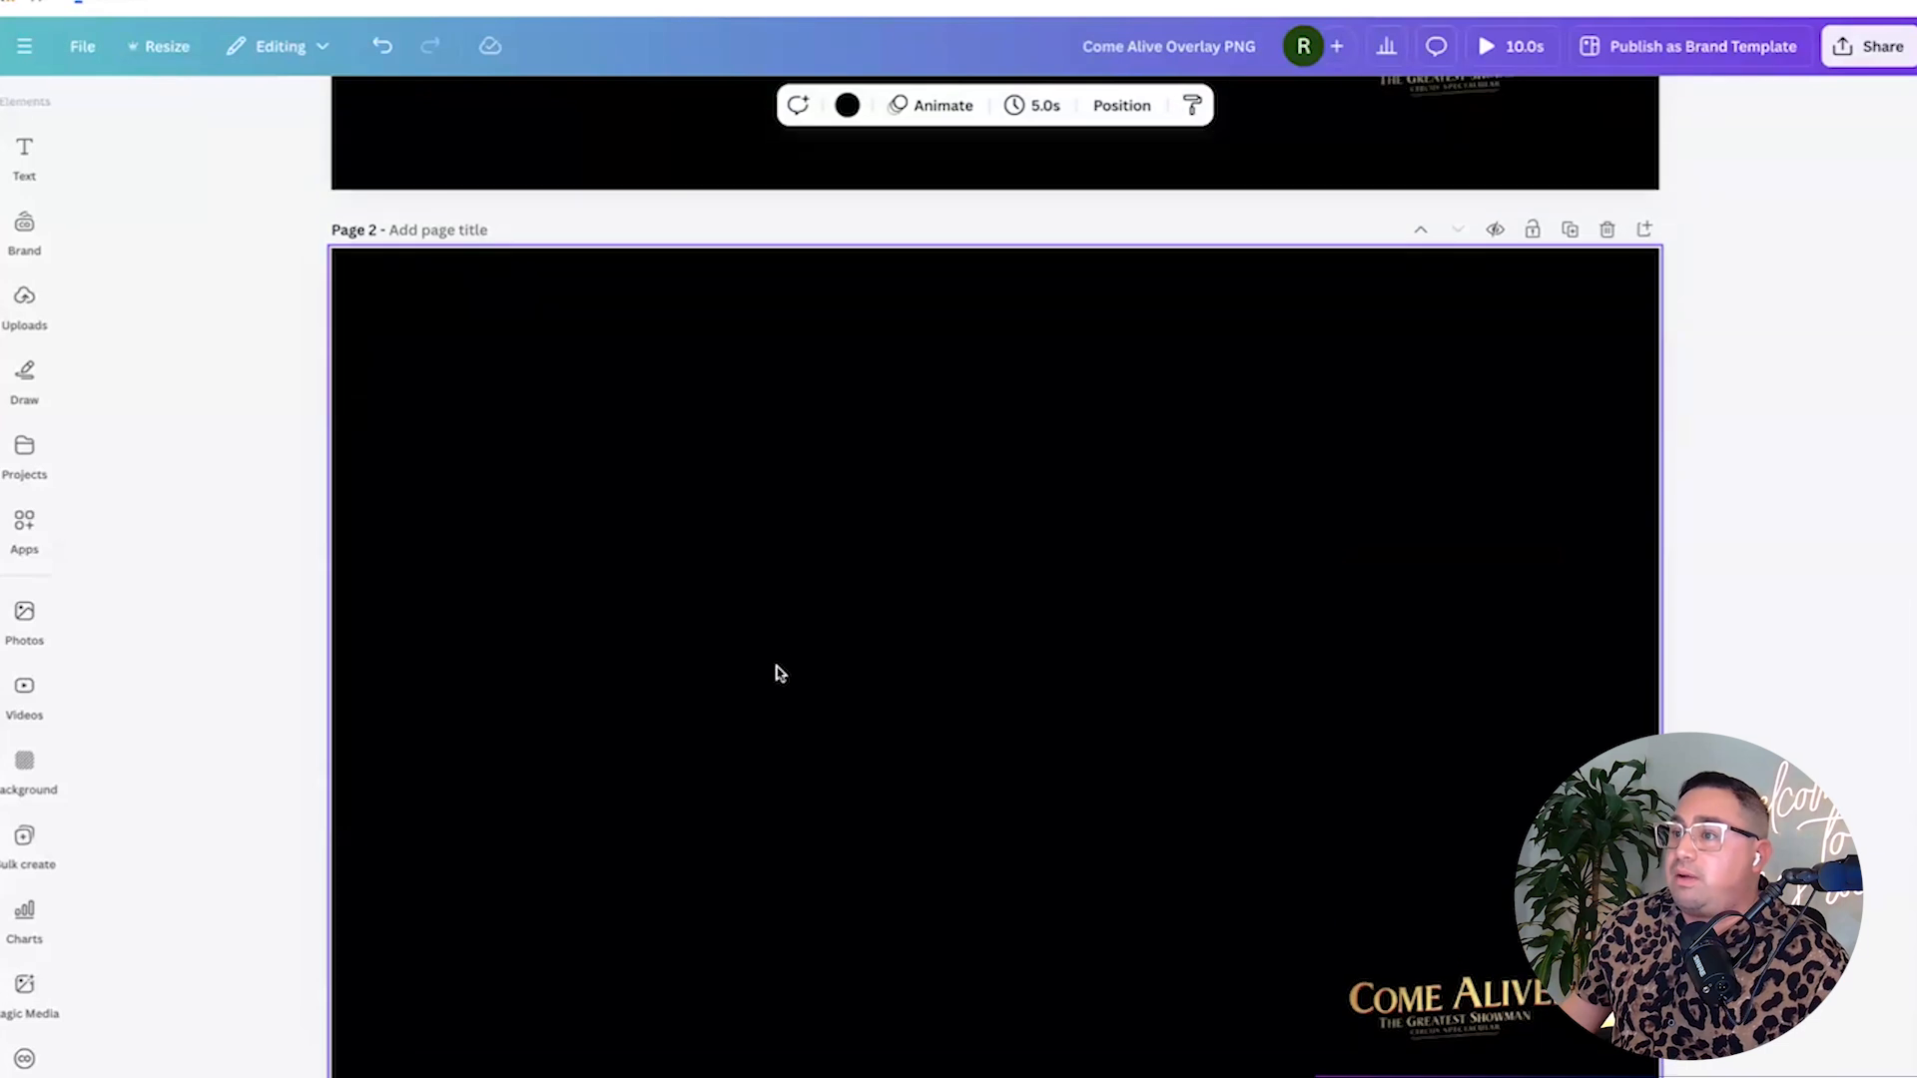
pyautogui.scroll(8, 781, 673)
pyautogui.click(1173, 48)
pyautogui.press('BackSpace')
pyautogui.press('BackSpace')
pyautogui.press('BackSpace')
pyautogui.press('BackSpace')
pyautogui.press('BackSpace')
pyautogui.press('BackSpace')
pyautogui.press('BackSpace')
pyautogui.press('BackSpace')
pyautogui.press('BackSpace')
pyautogui.press('BackSpace')
pyautogui.press('BackSpace')
pyautogui.press('BackSpace')
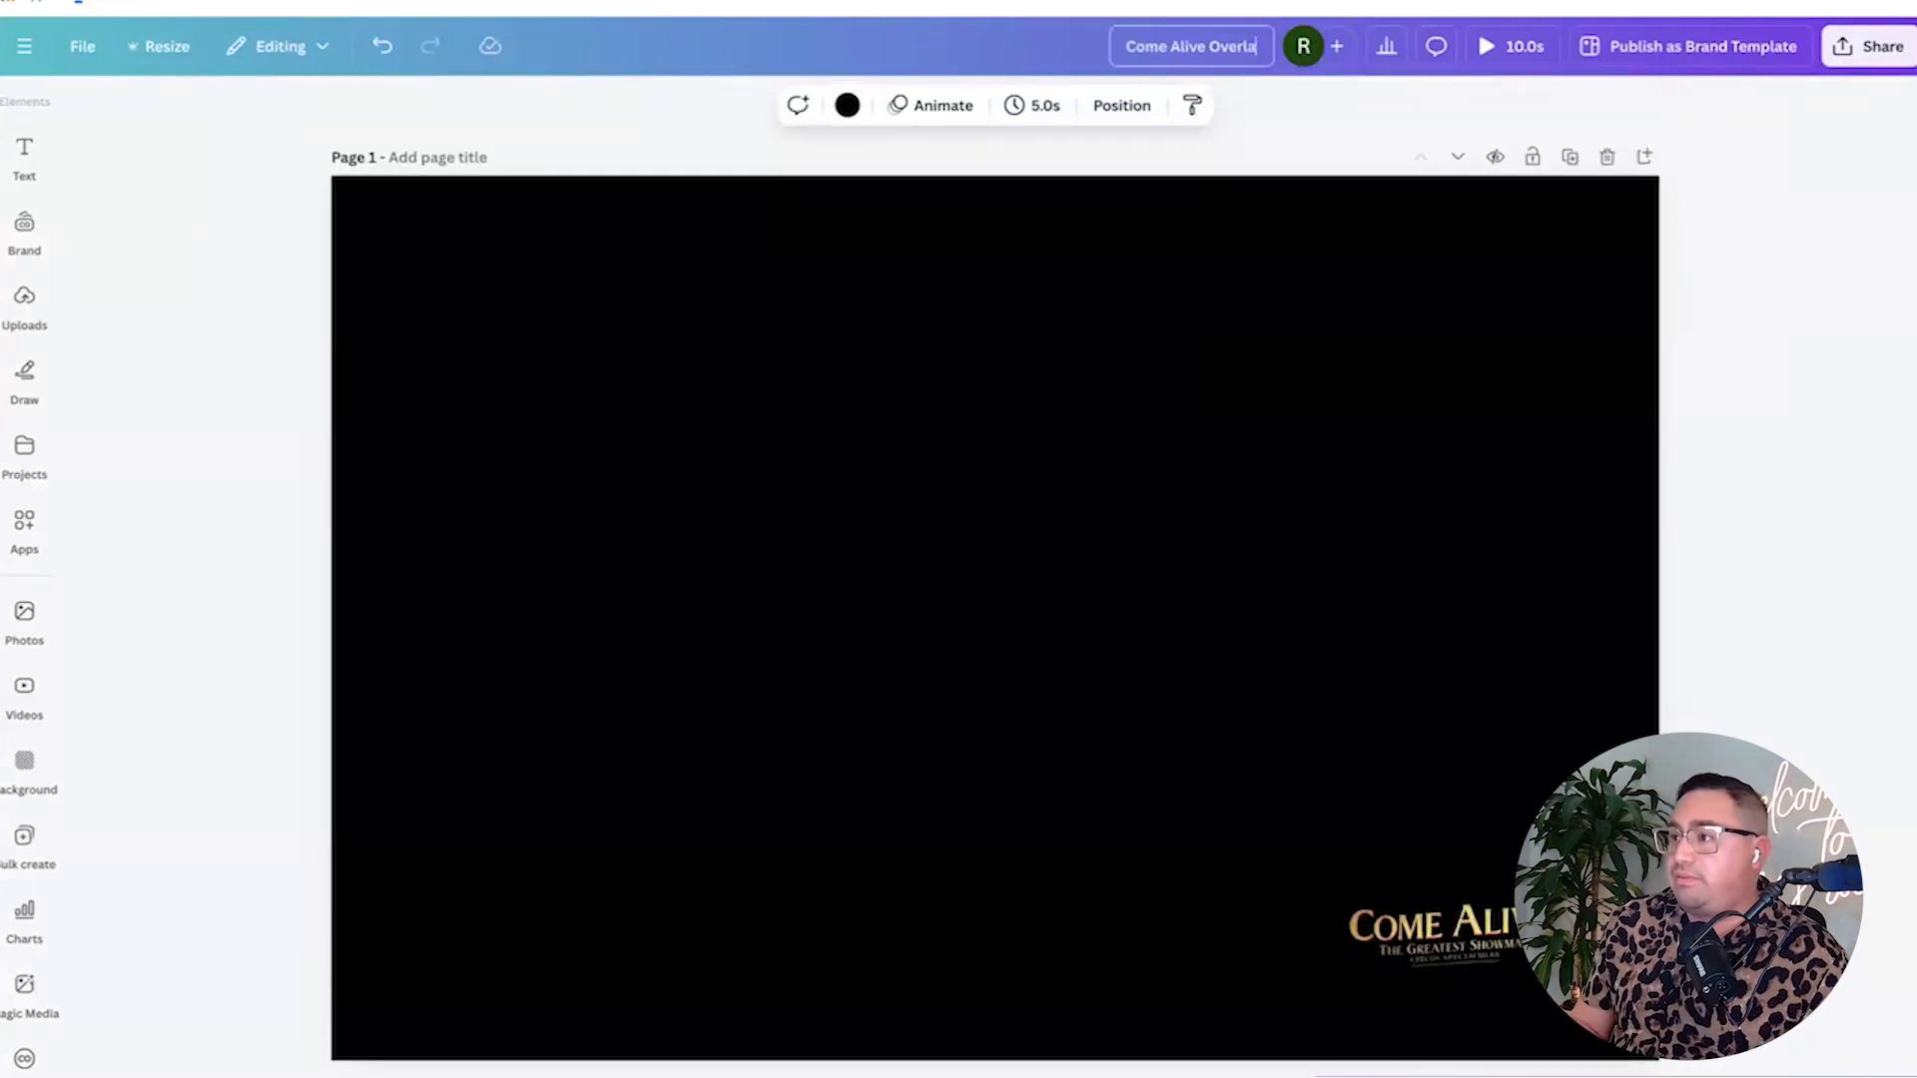
# Title the first page 'Overlay' and the second page 'Masking'.
pyautogui.click(424, 157)
pyautogui.write('Overlay')
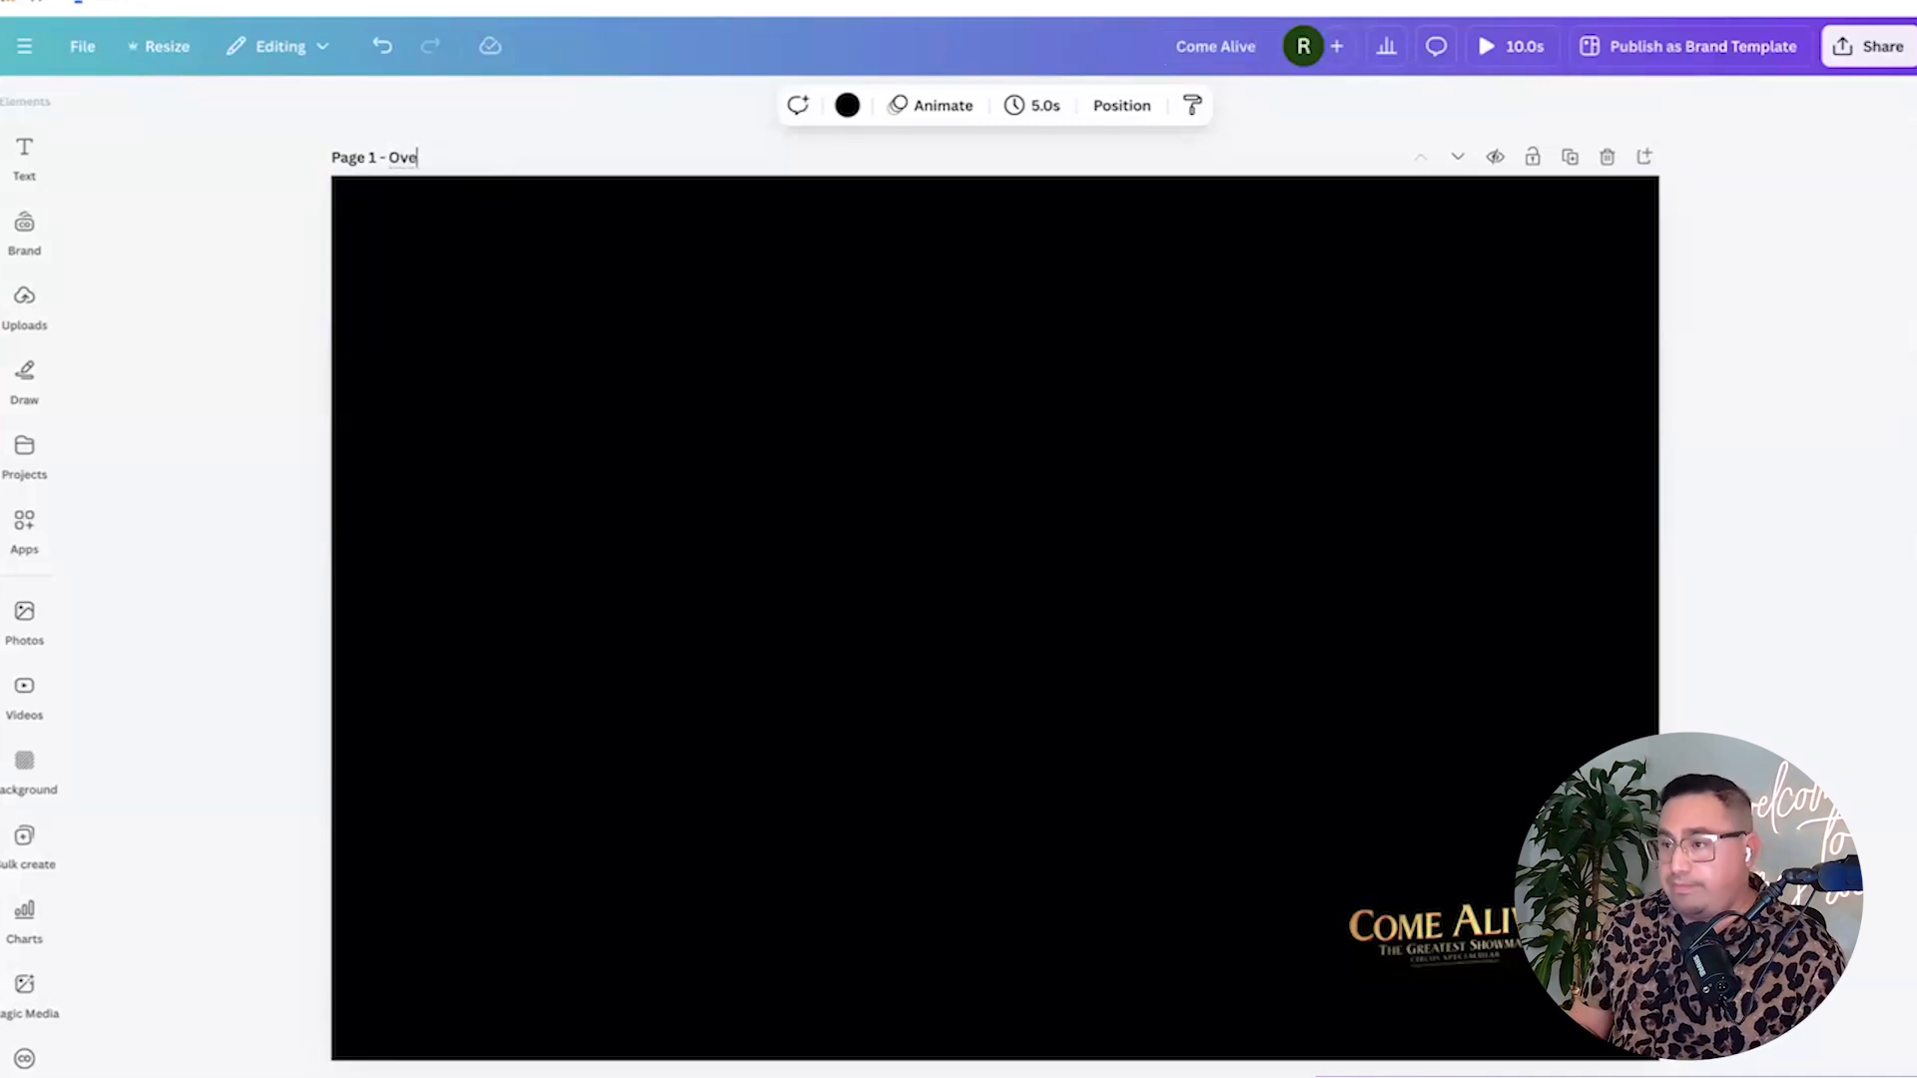
pyautogui.scroll(-5, 696, 394)
pyautogui.scroll(1, 414, 227)
pyautogui.click(430, 257)
pyautogui.write('Masking')
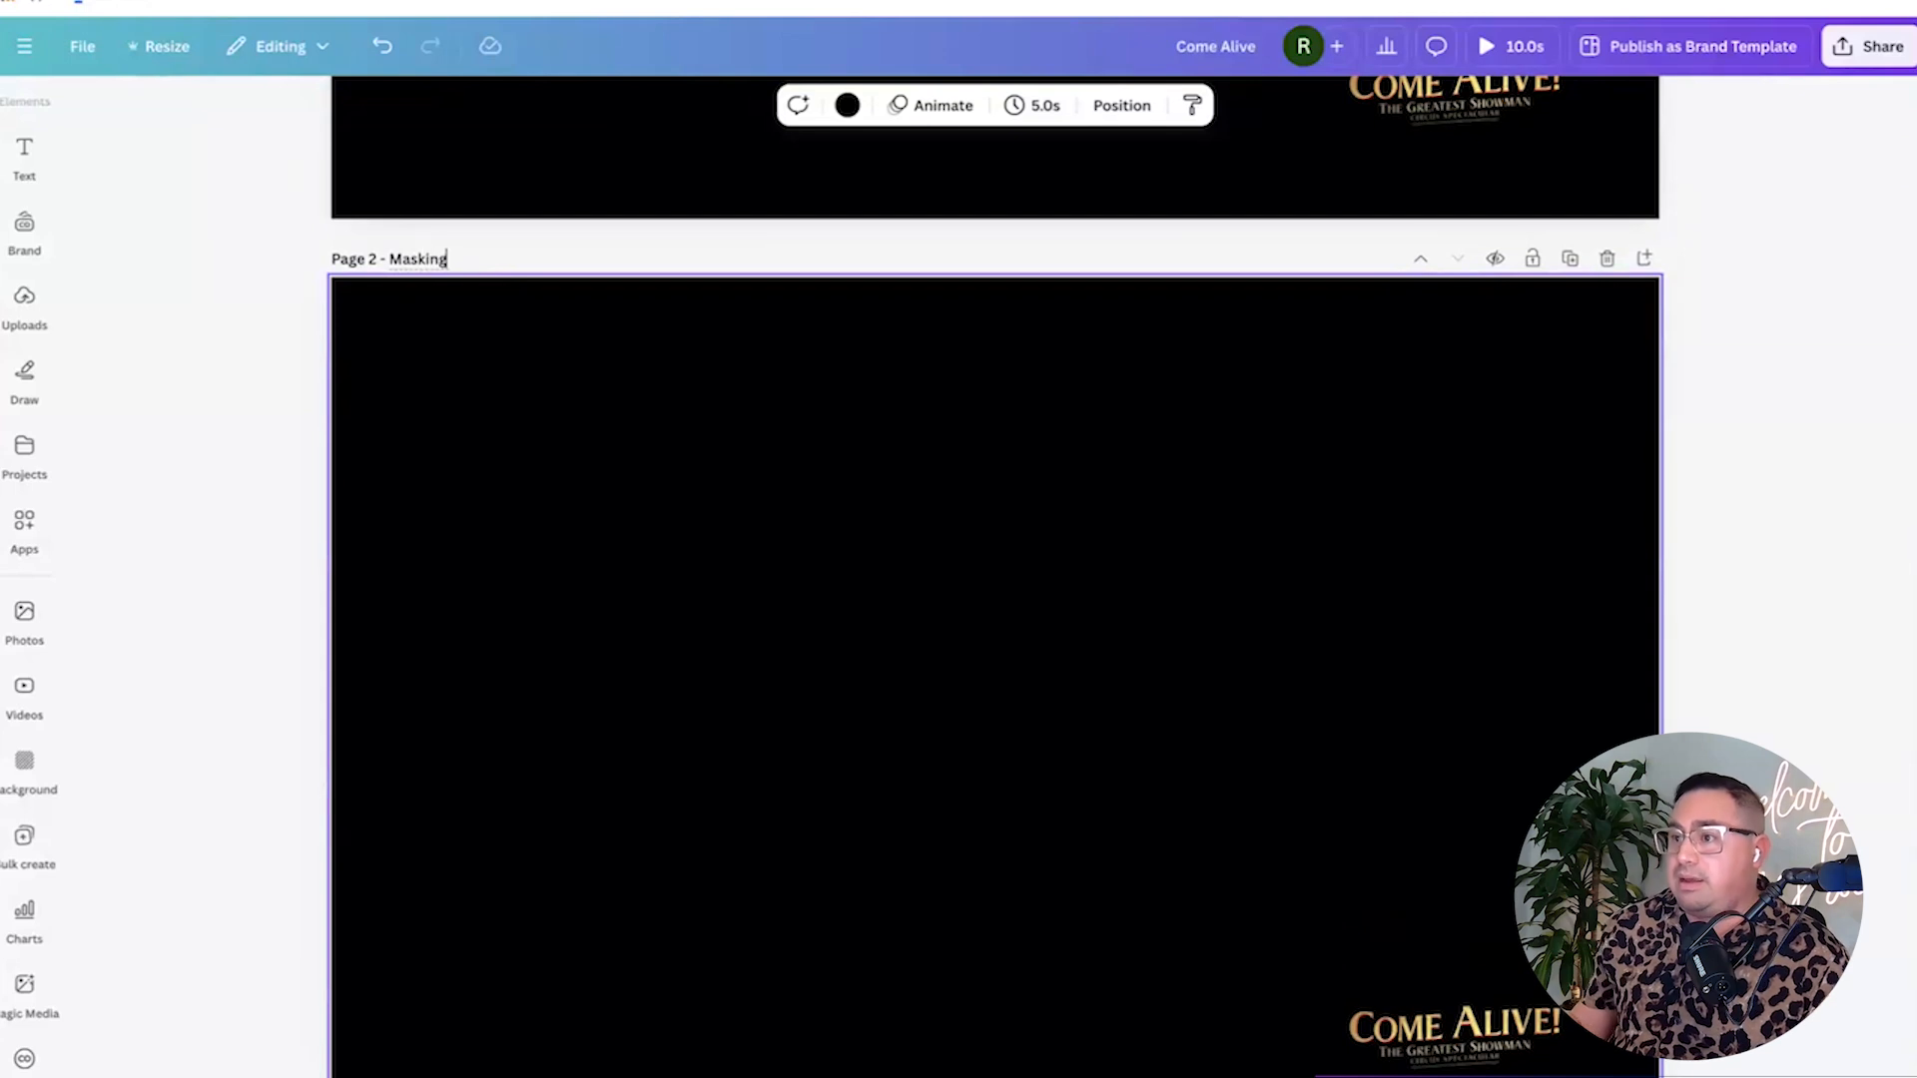
pyautogui.scroll(-1, 1189, 752)
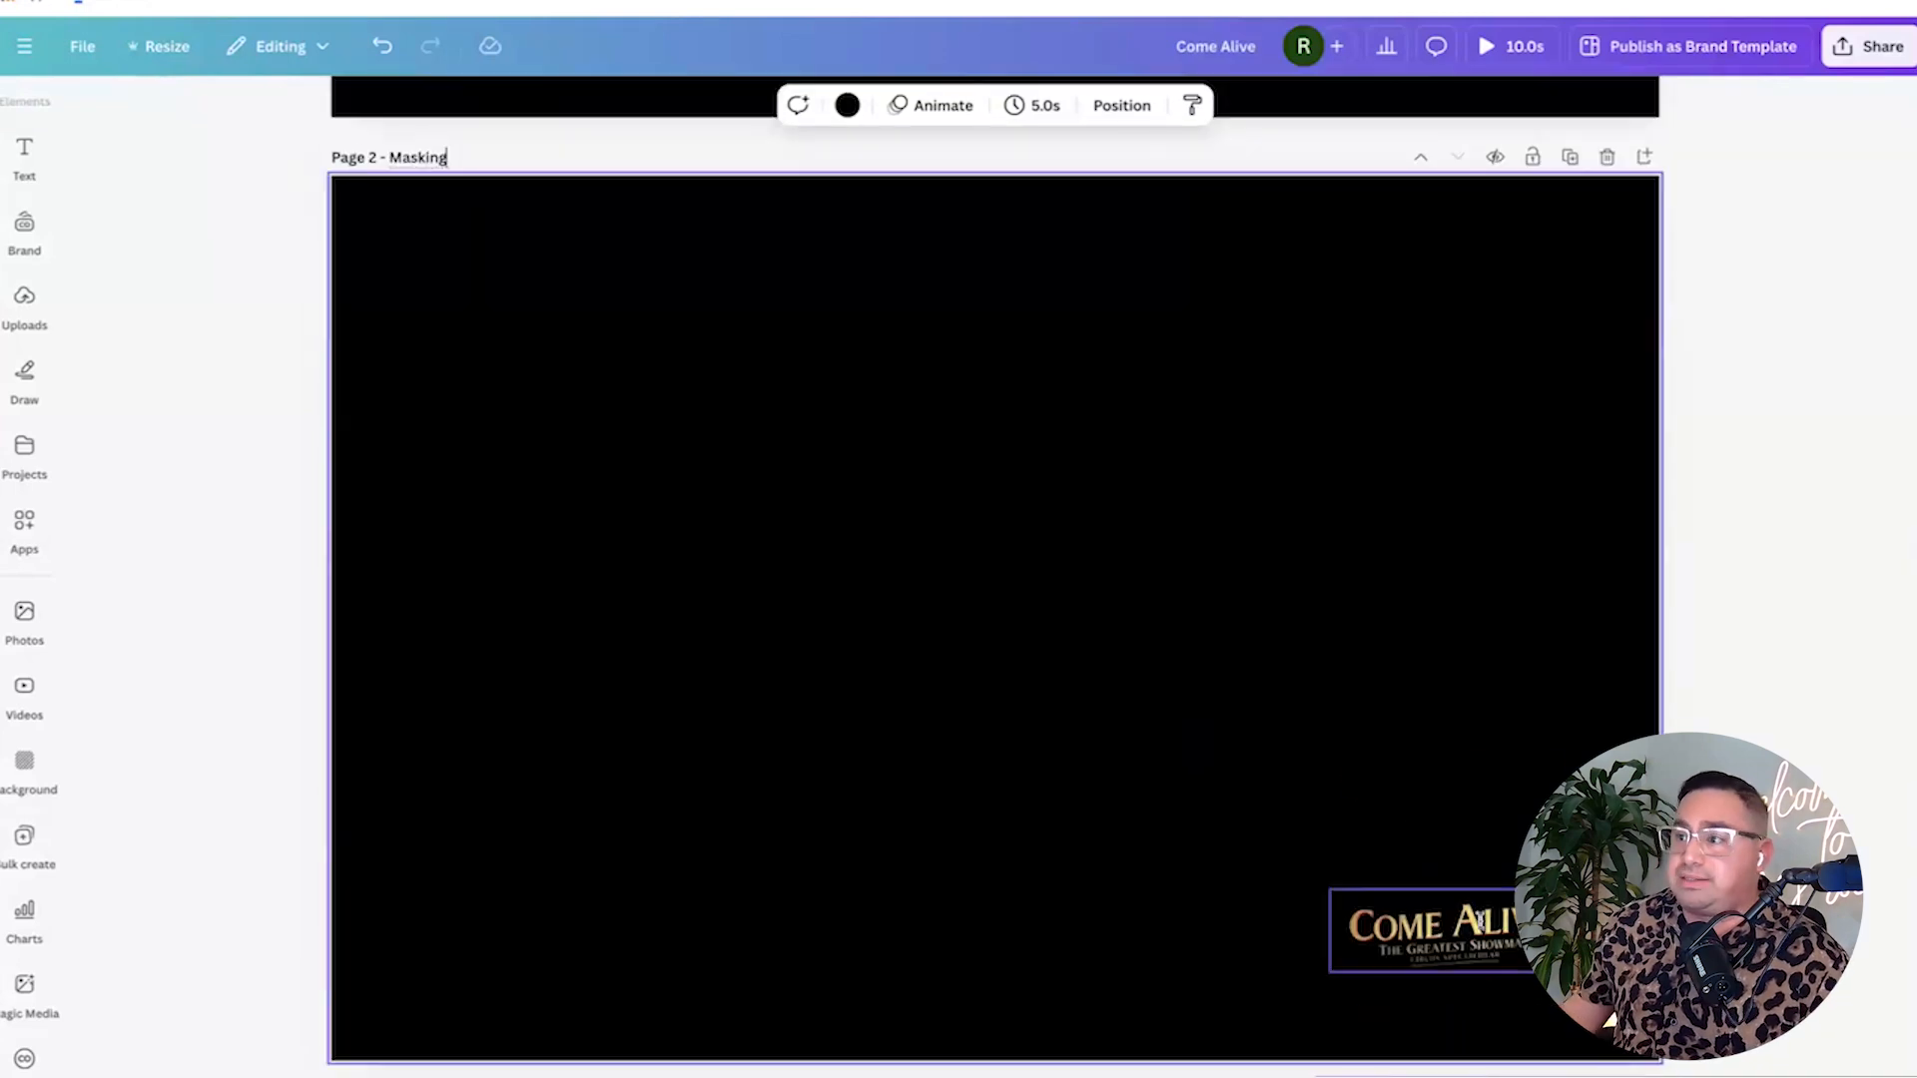
# Give the Masking page's logo a custom Duotone with white highlights and black shadows.
pyautogui.click(1458, 928)
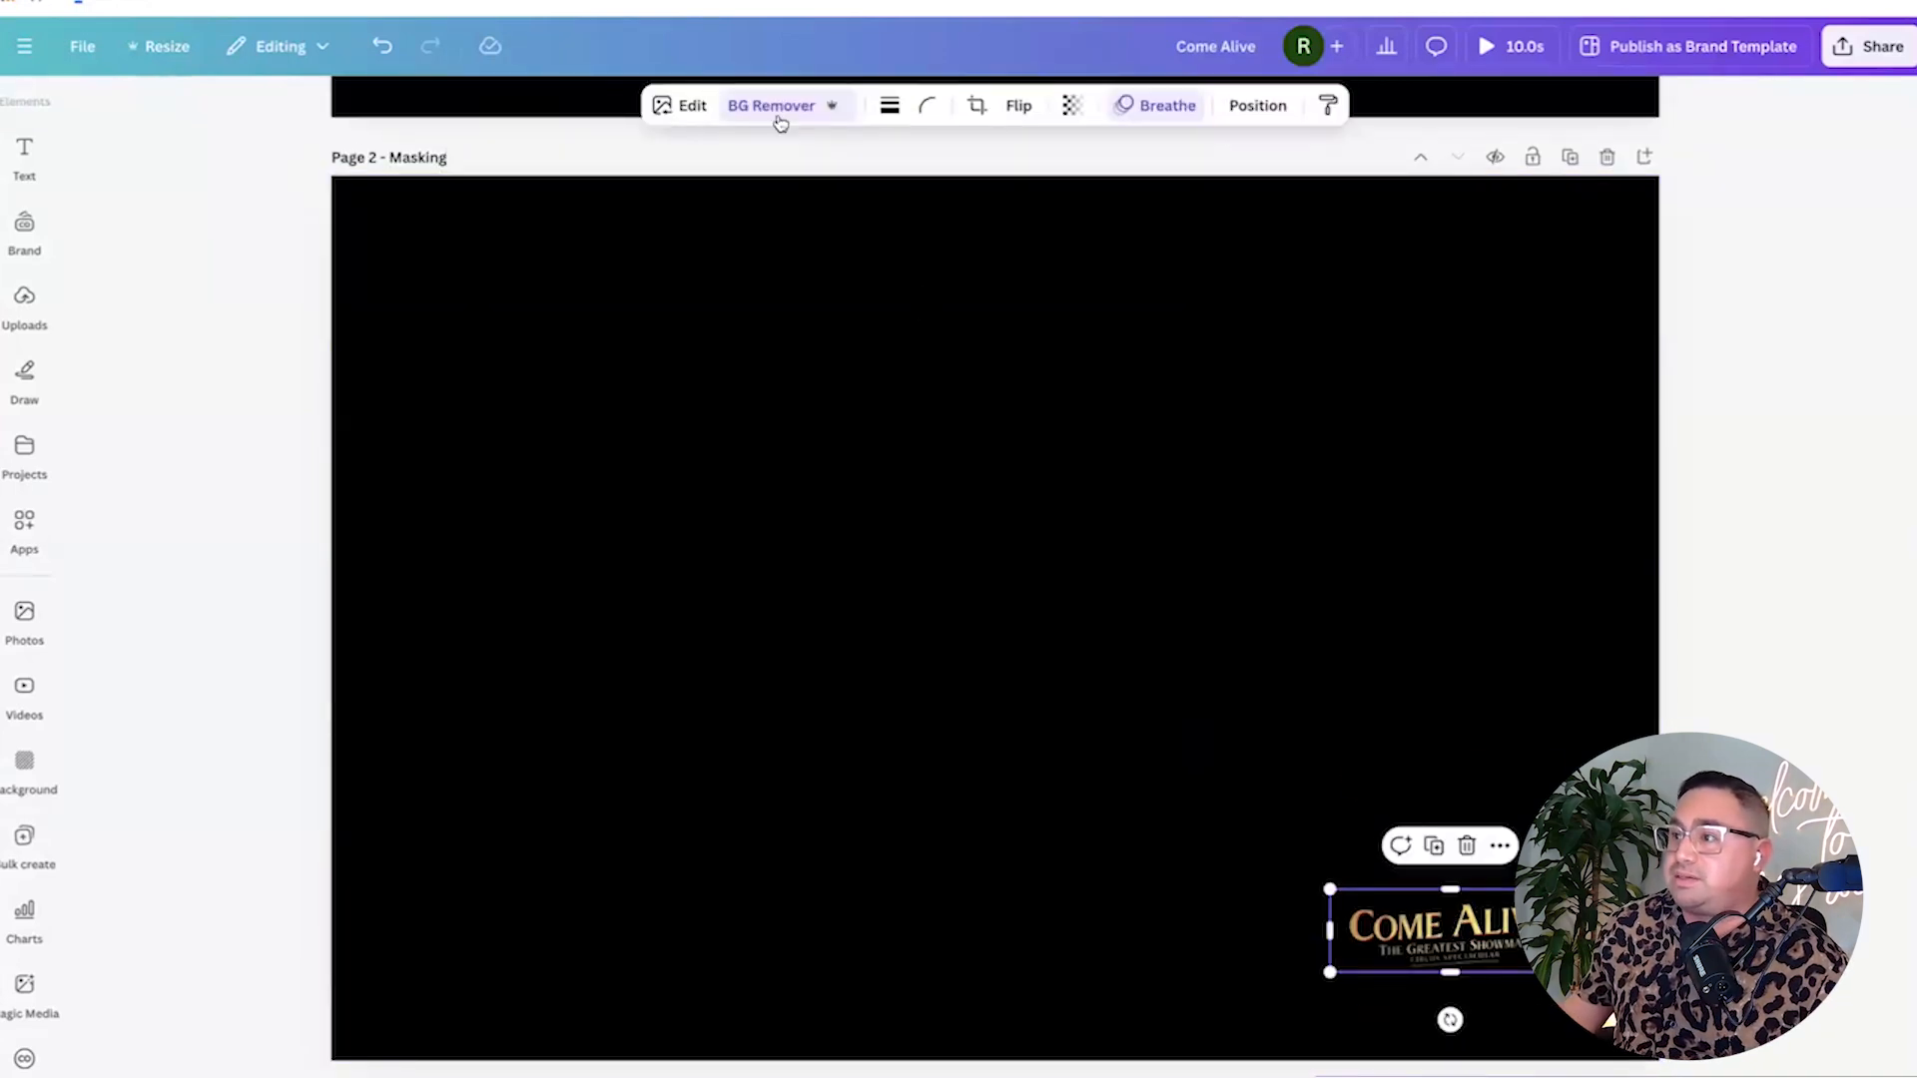
pyautogui.click(694, 108)
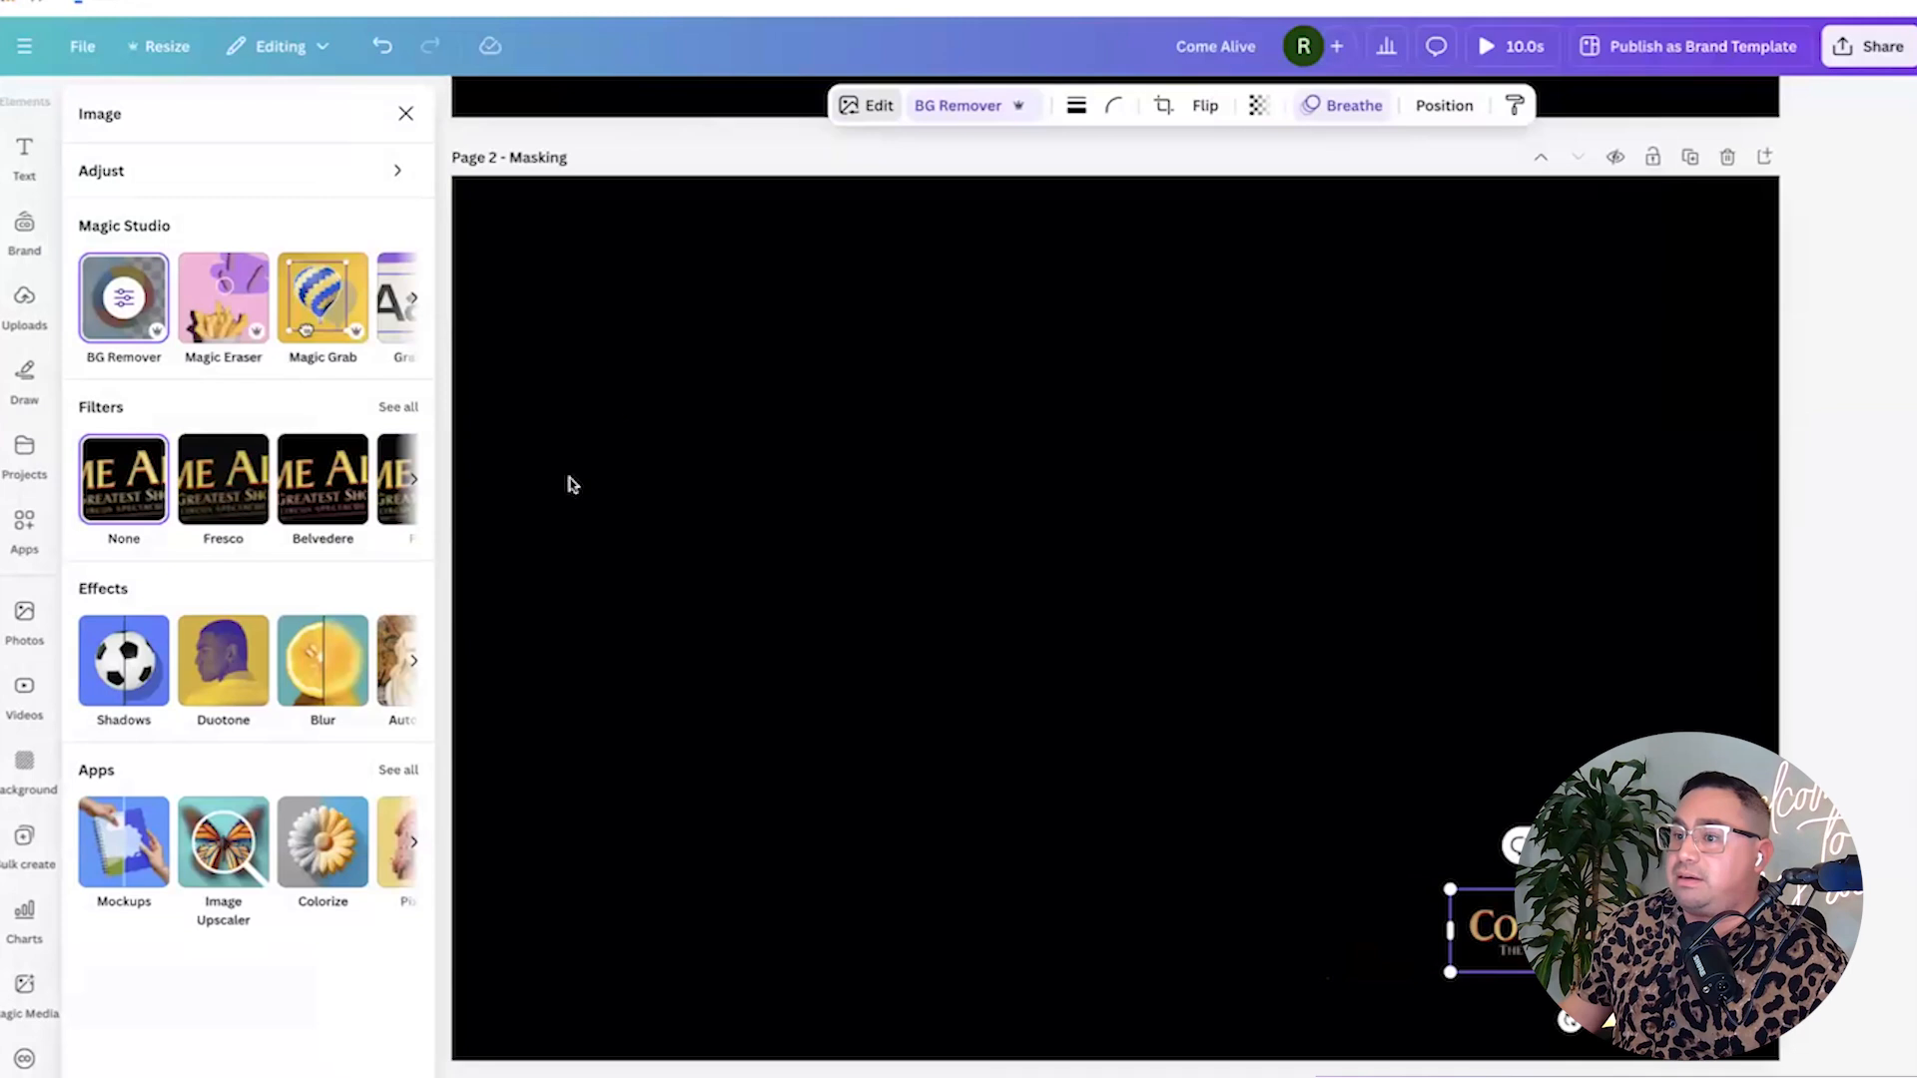
pyautogui.click(205, 677)
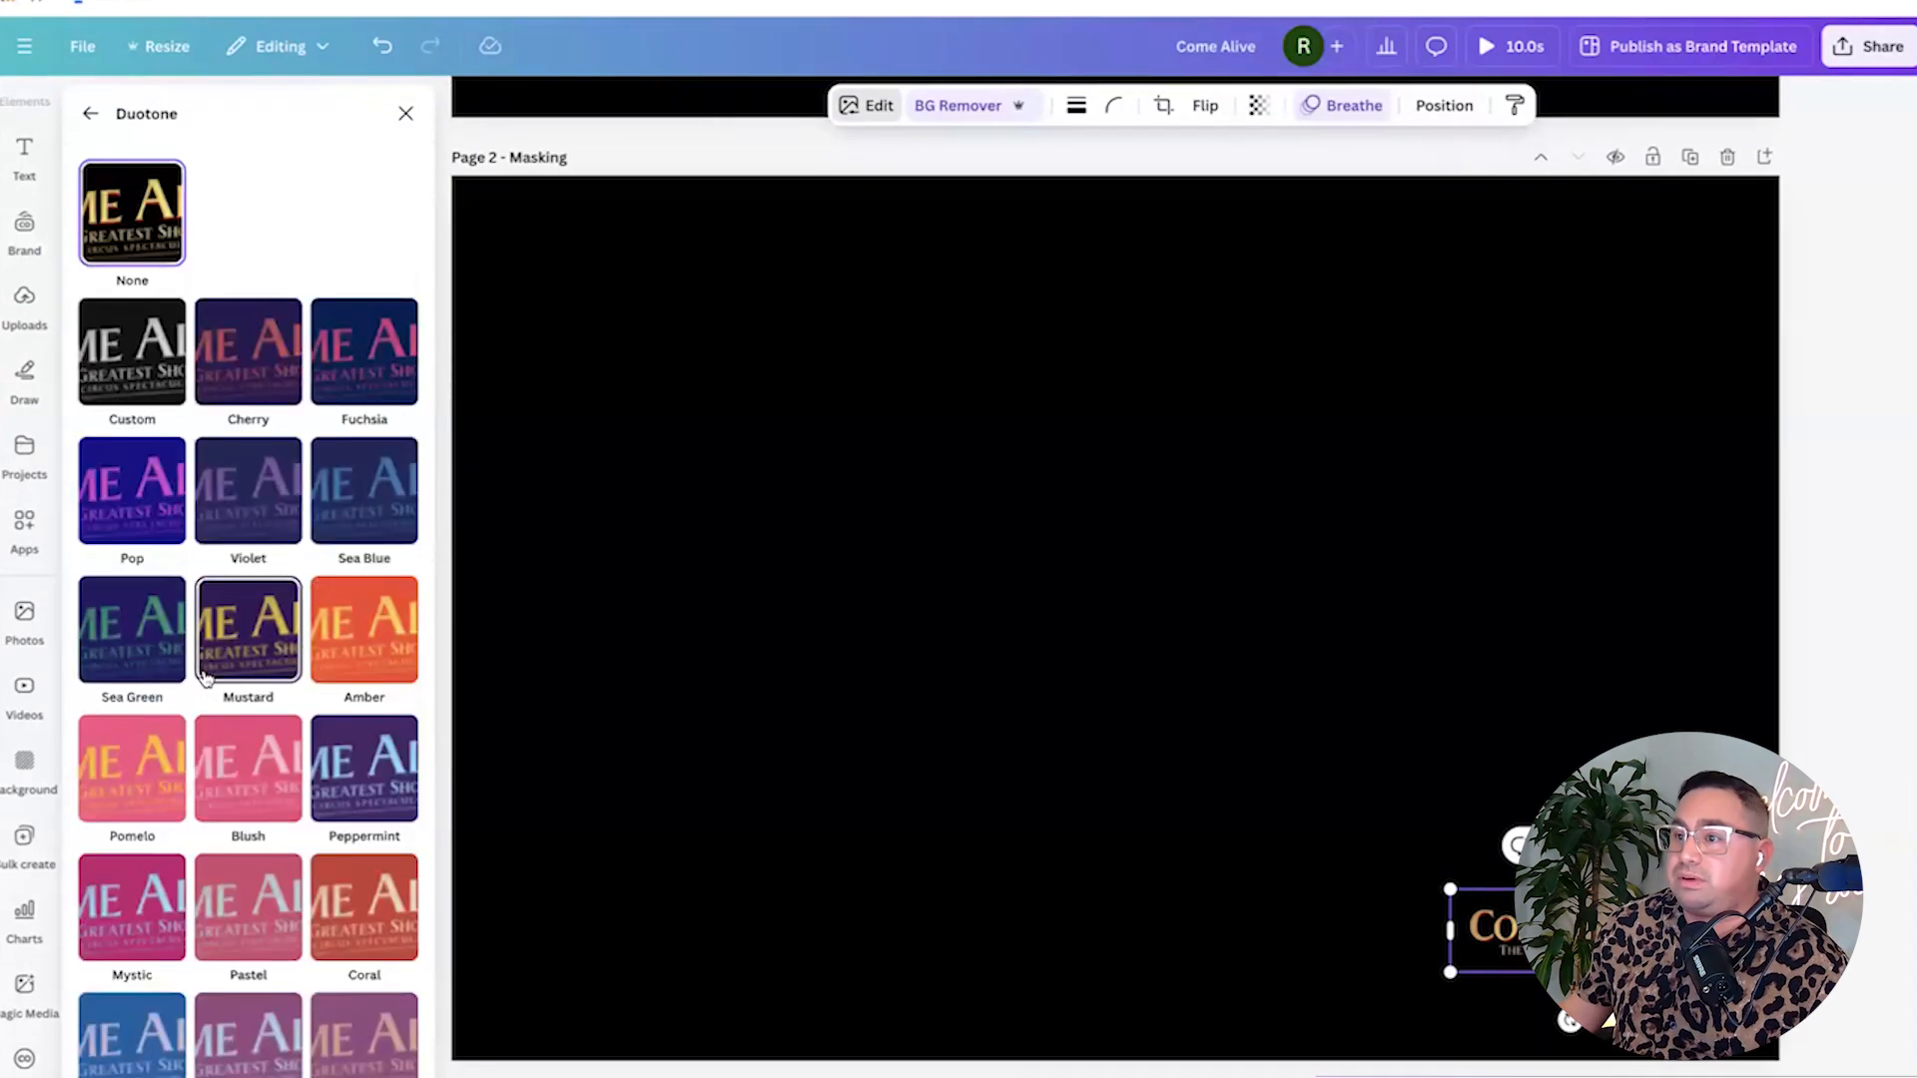
pyautogui.click(145, 373)
pyautogui.click(401, 461)
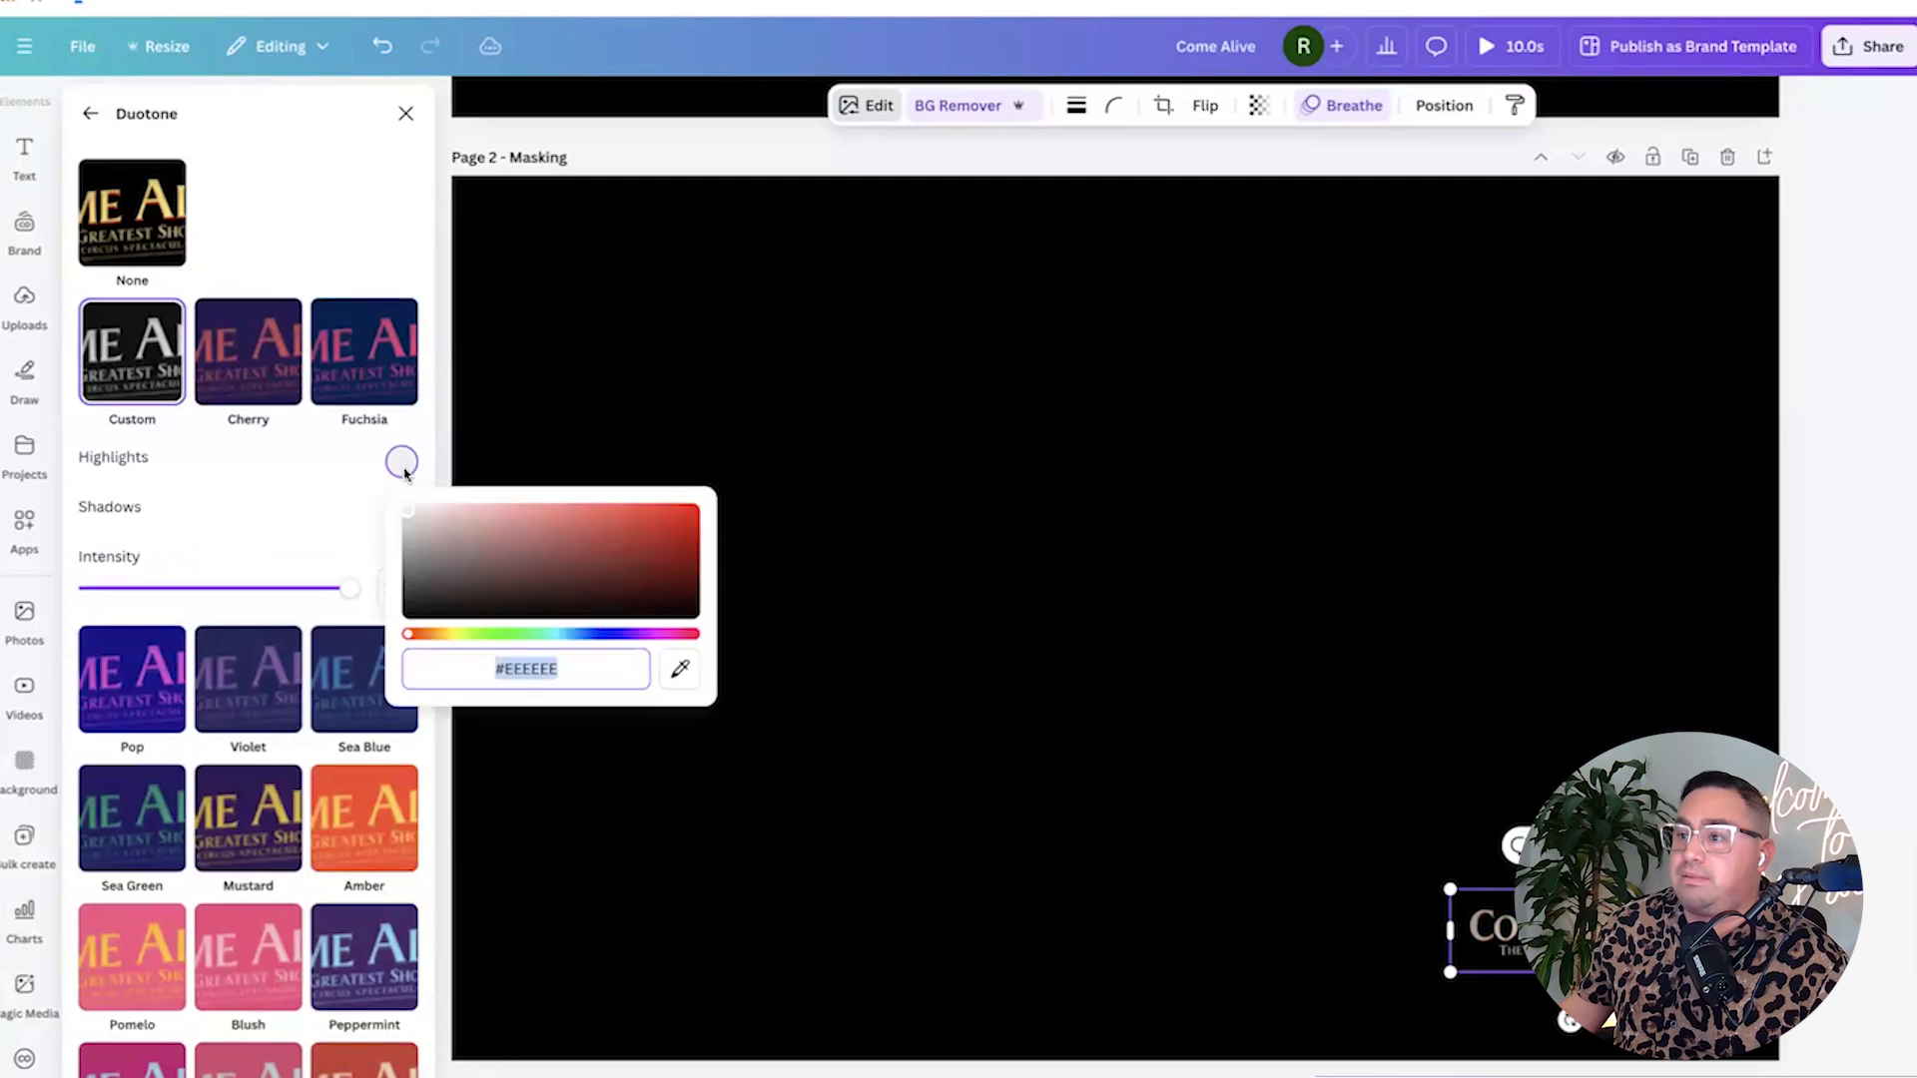
pyautogui.click(399, 509)
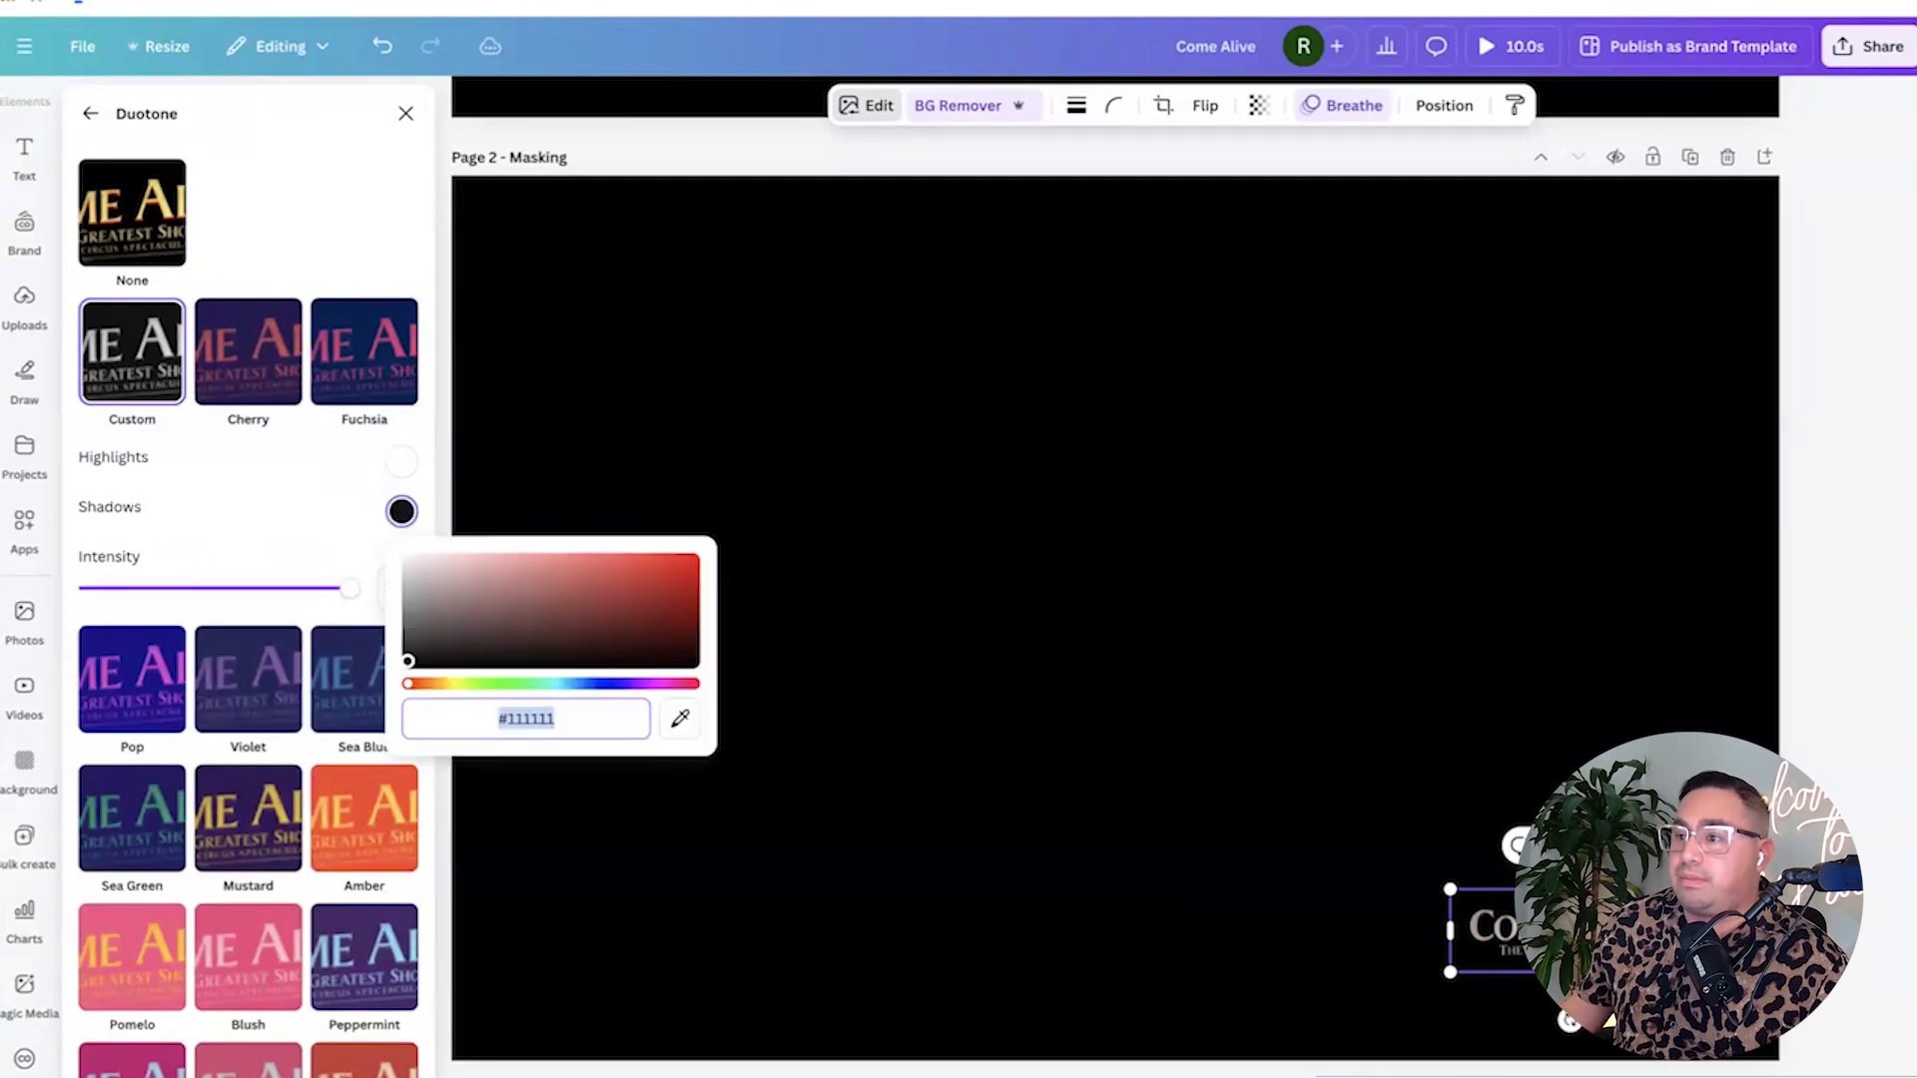
pyautogui.click(1052, 539)
# Download all pages of the Come Alive design as PNG with transparent background.
pyautogui.scroll(5, 933, 539)
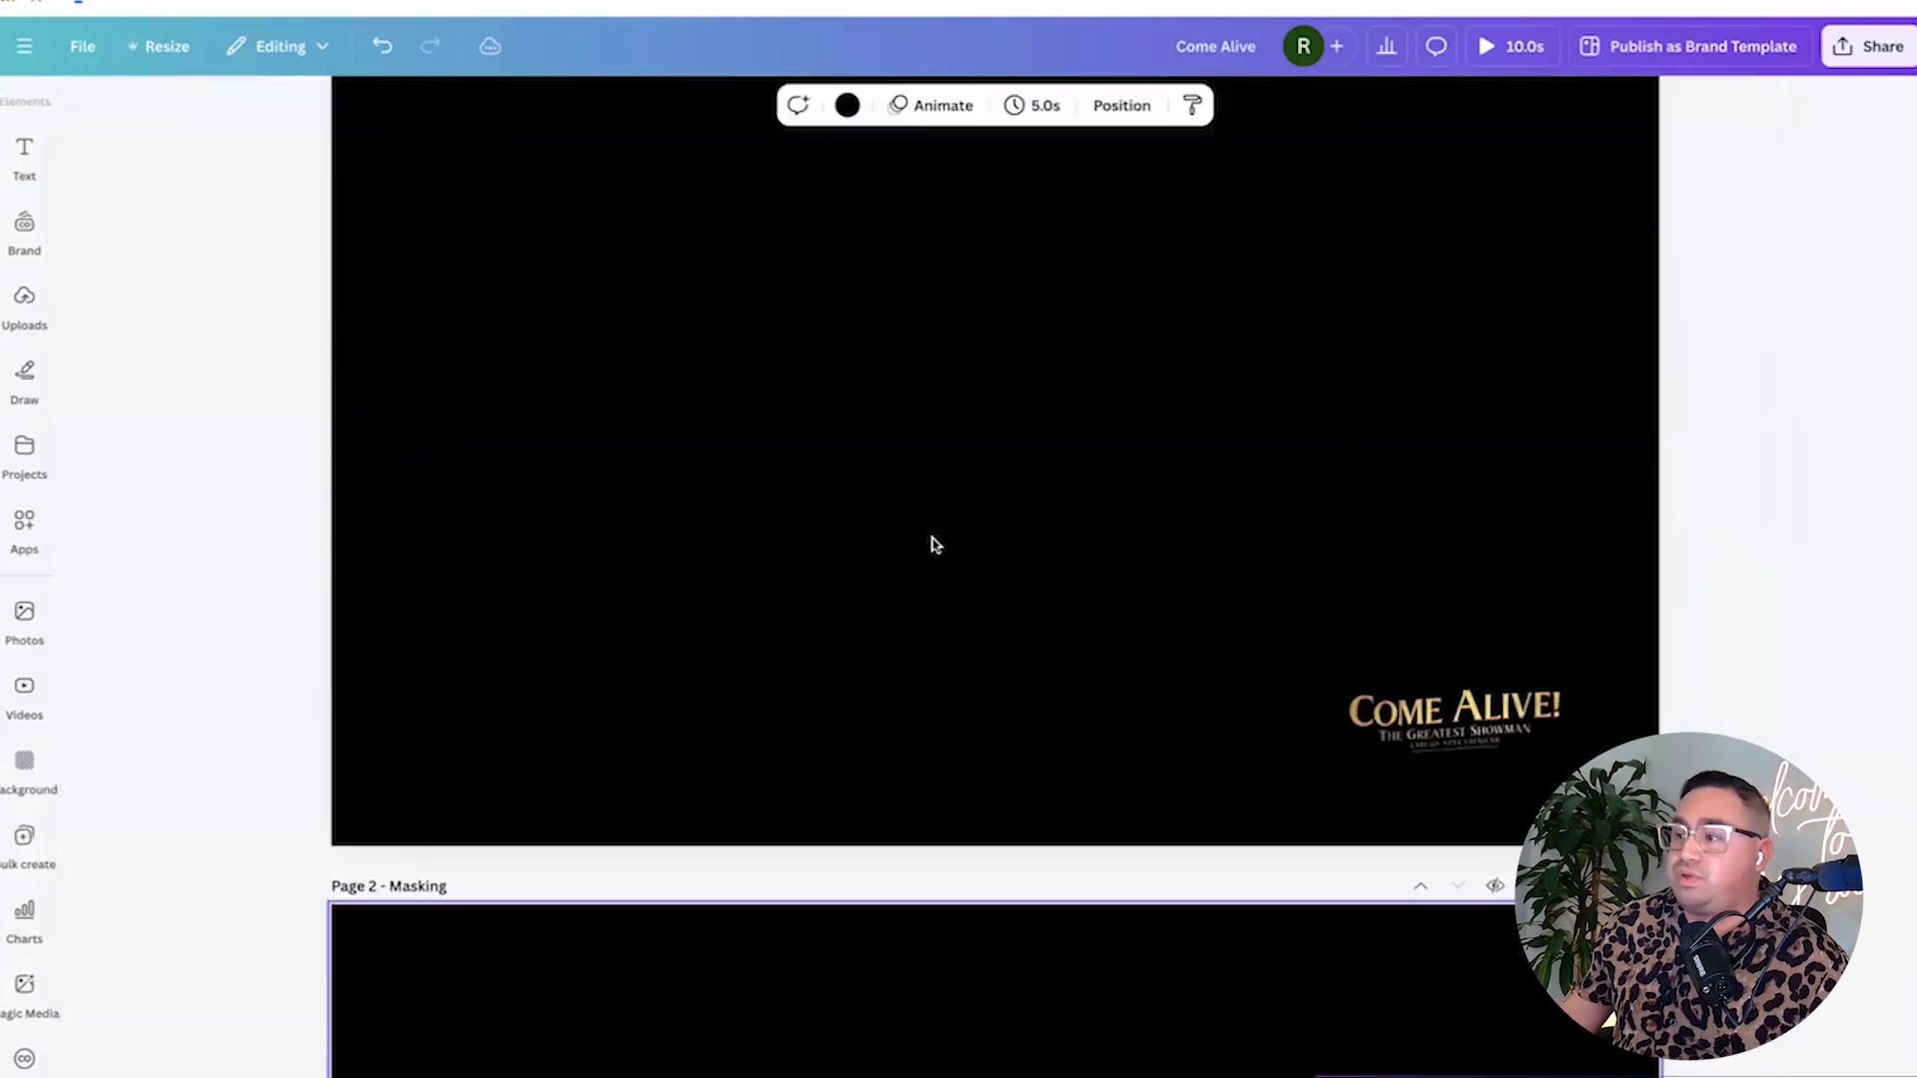
pyautogui.scroll(-4, 933, 544)
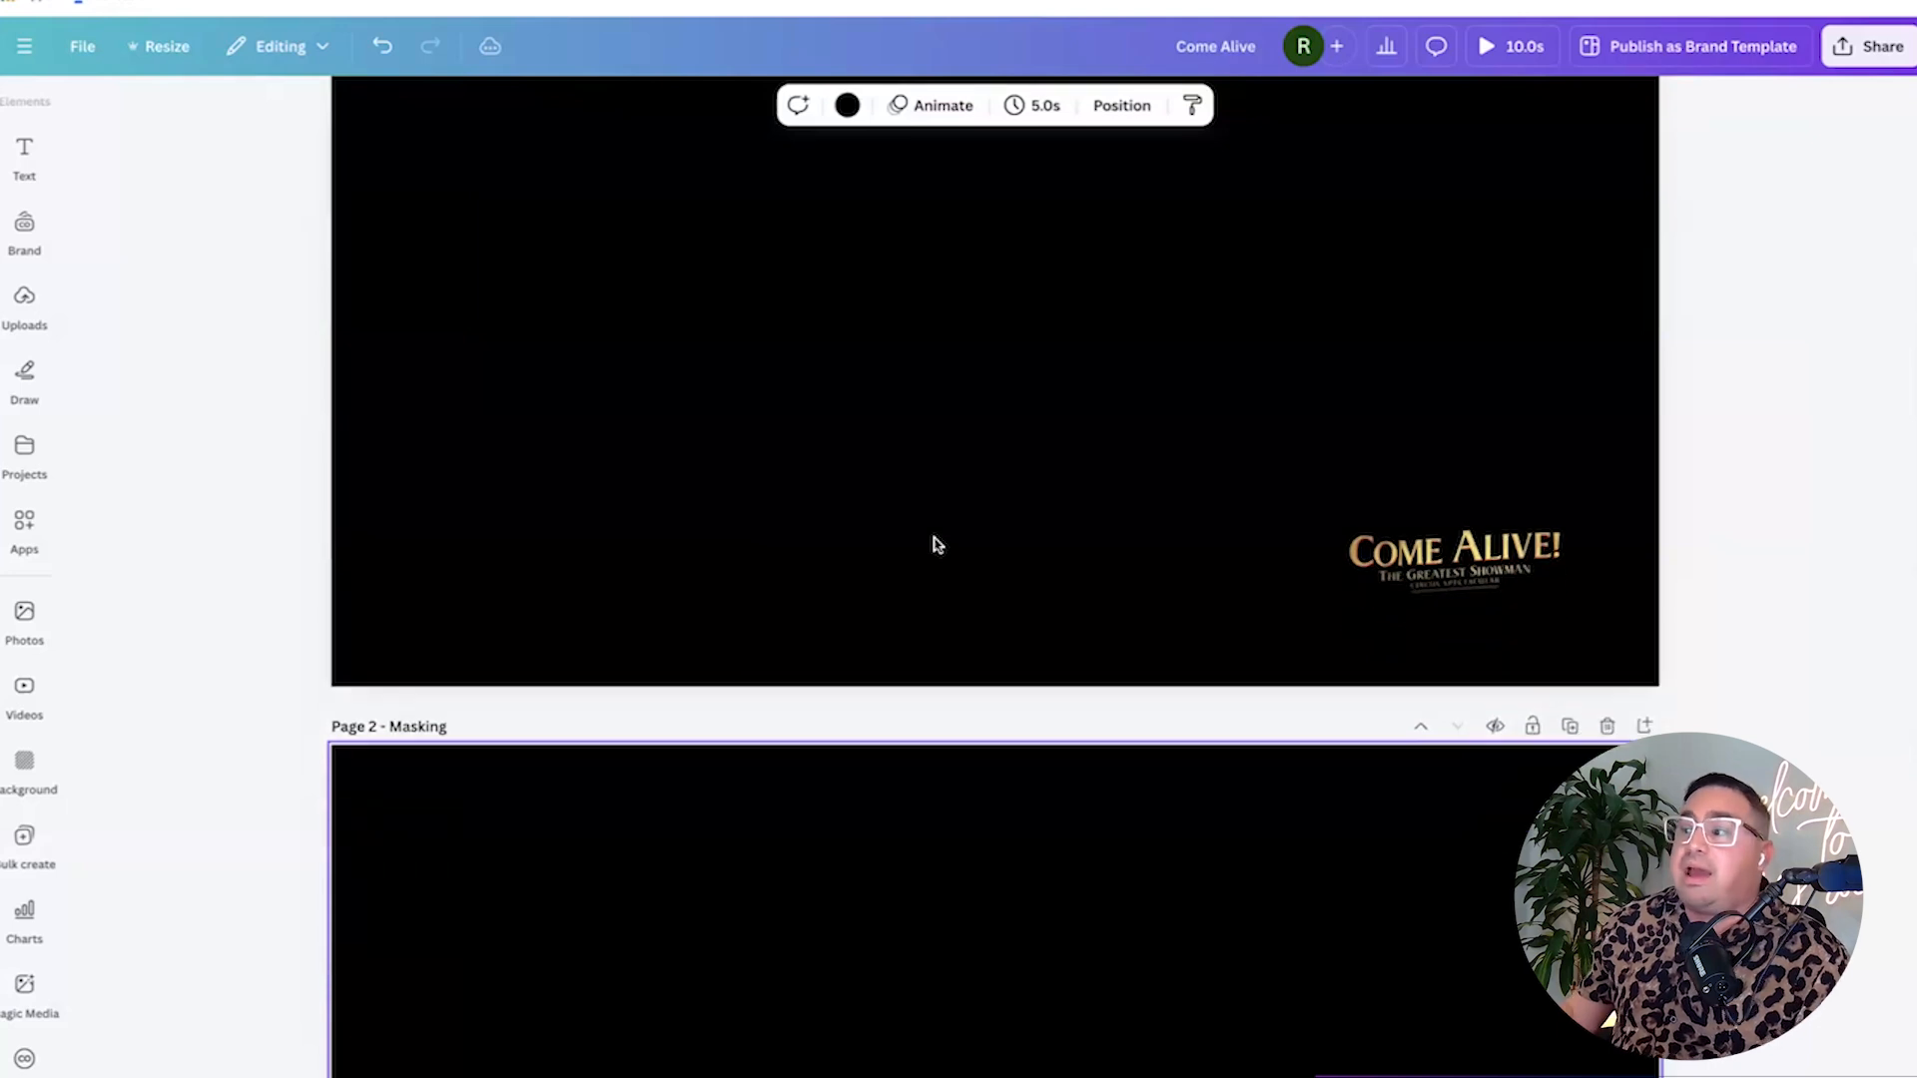
pyautogui.scroll(-5, 936, 544)
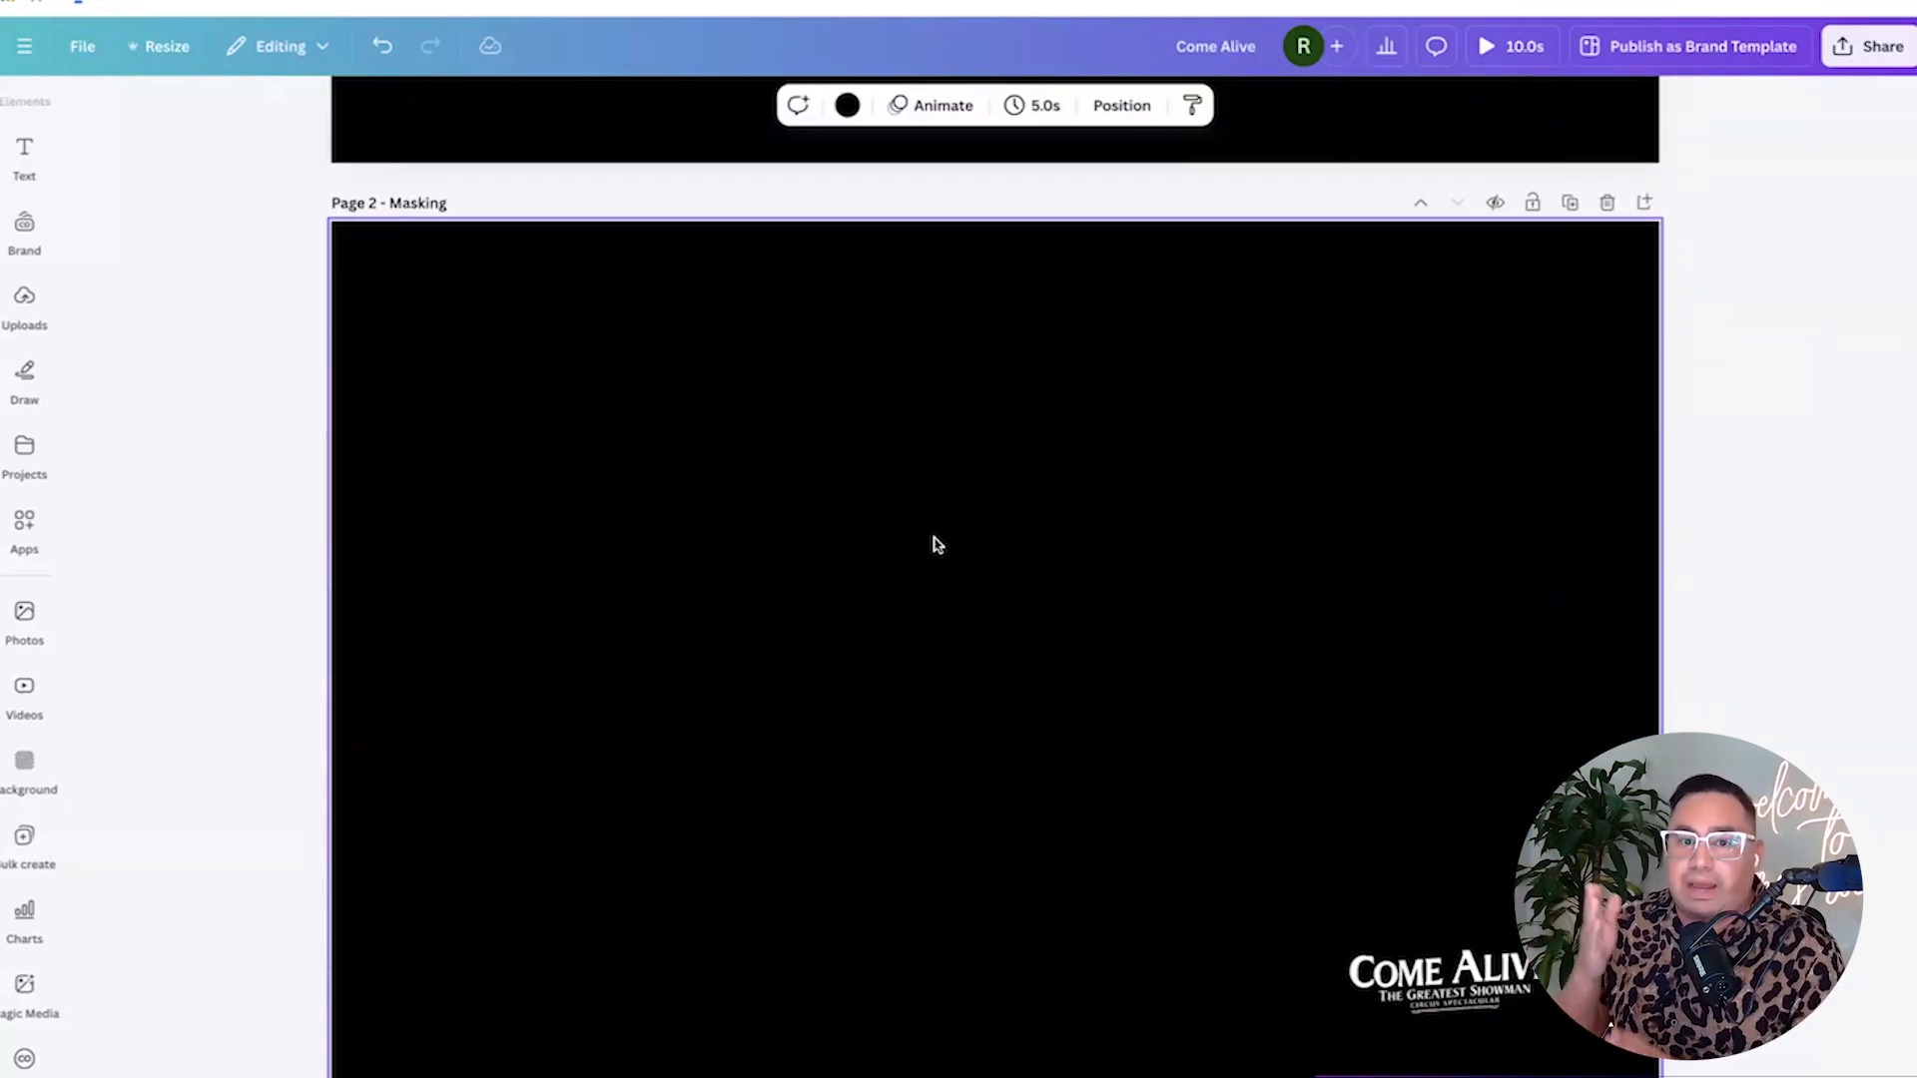
pyautogui.scroll(9, 1730, 278)
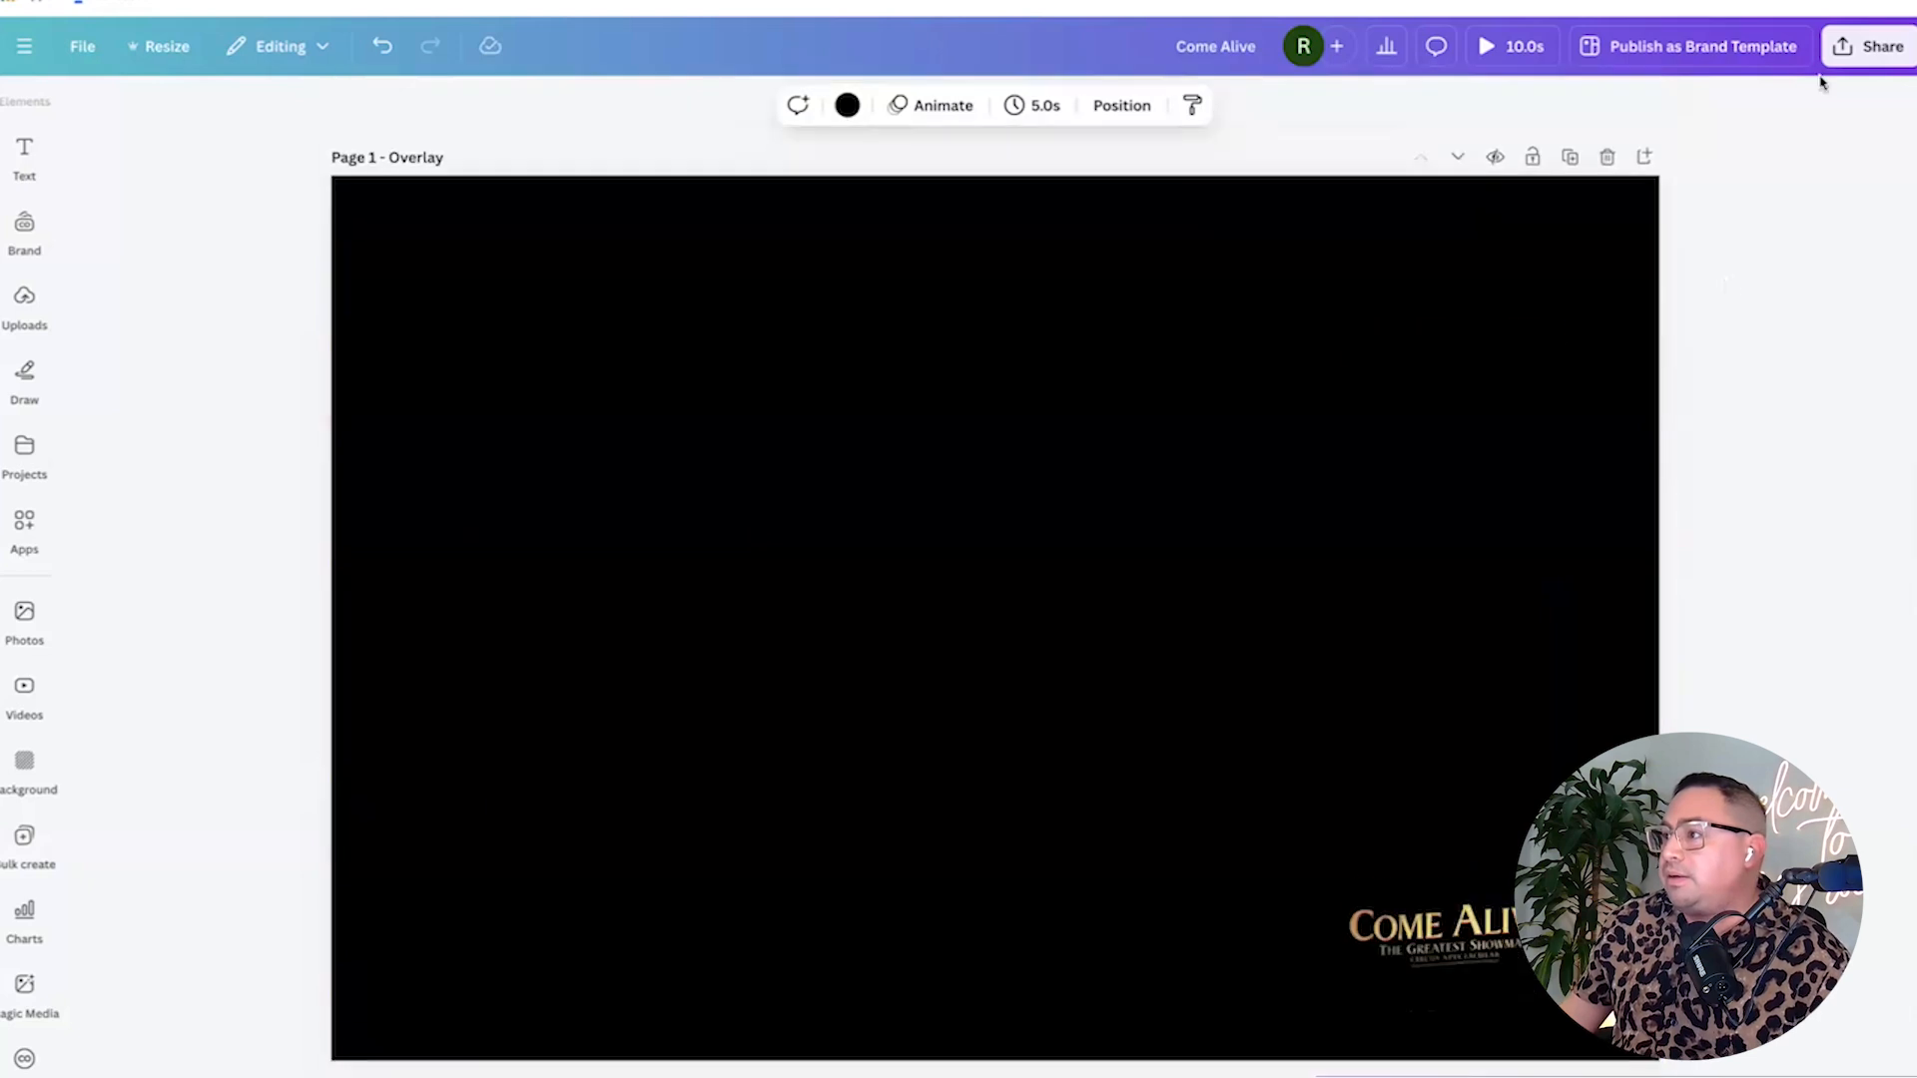
pyautogui.click(1869, 45)
pyautogui.click(1560, 480)
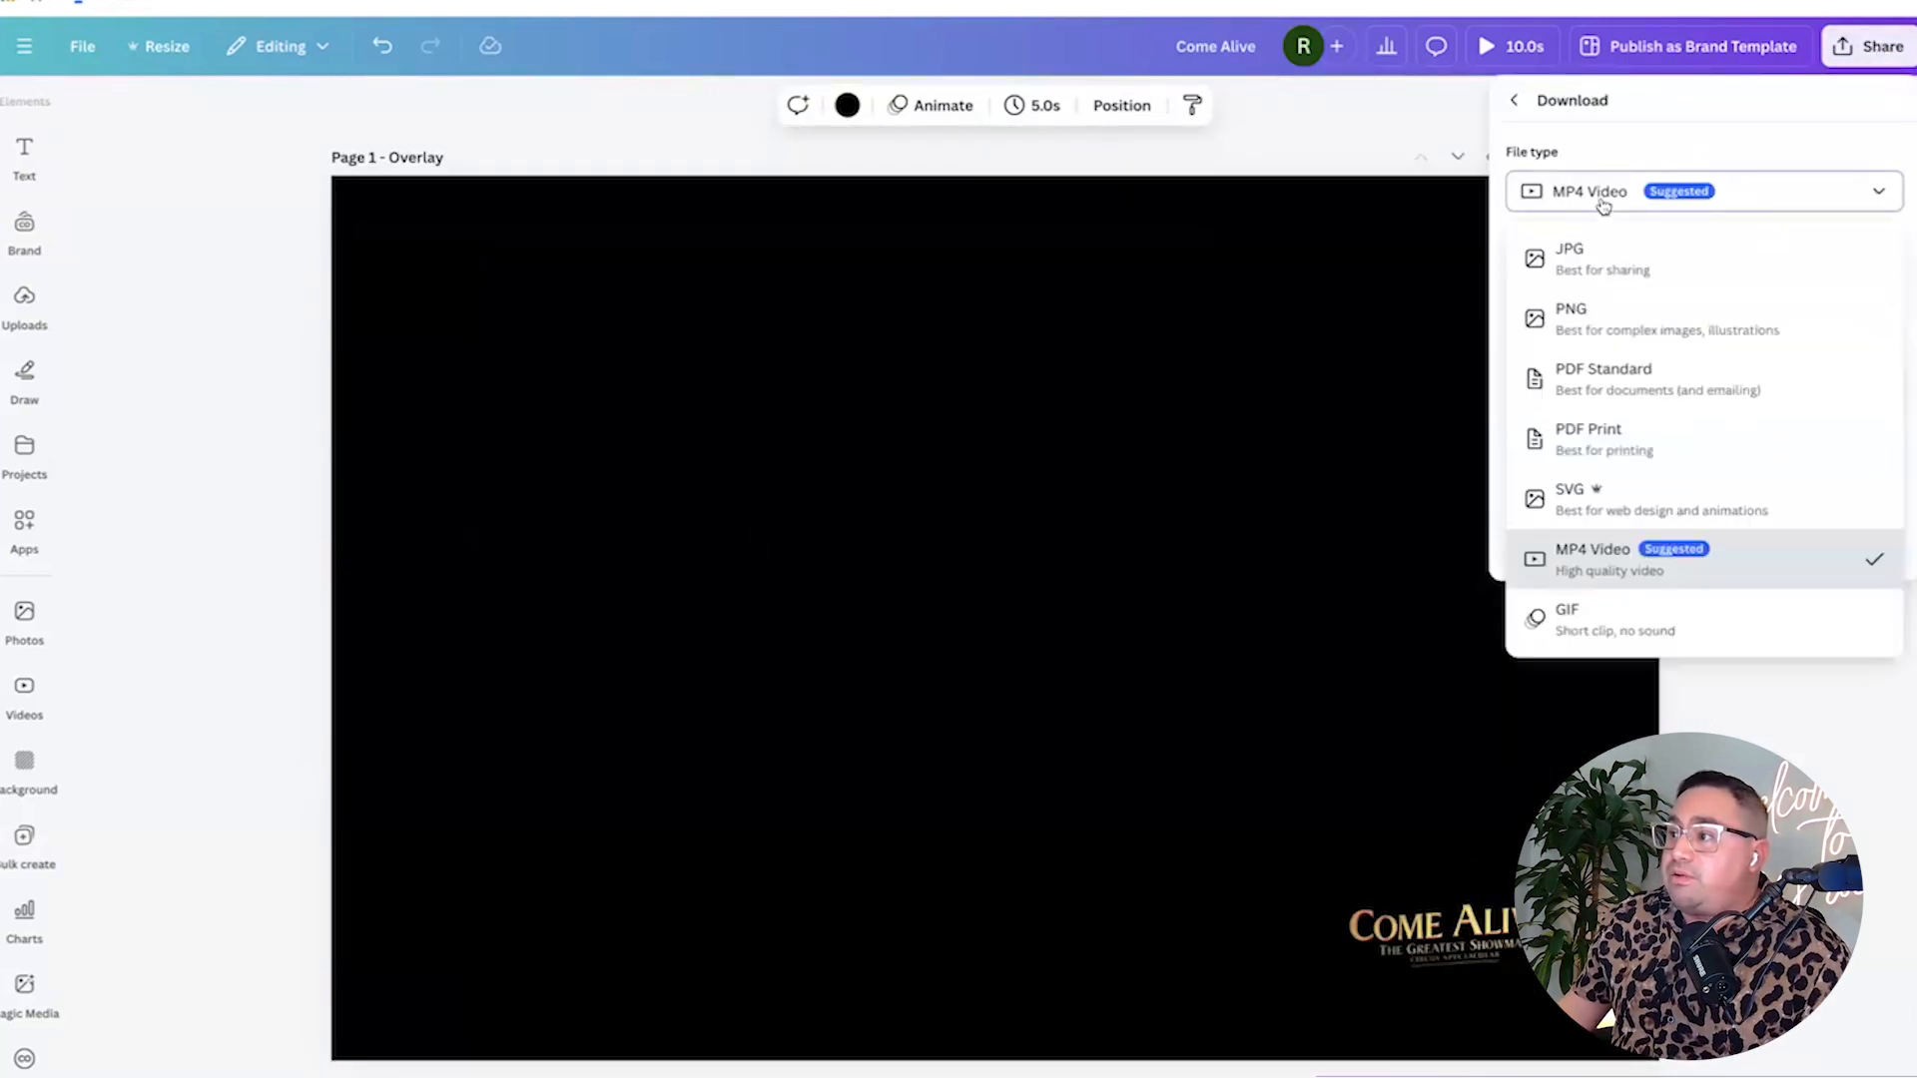
pyautogui.click(1570, 315)
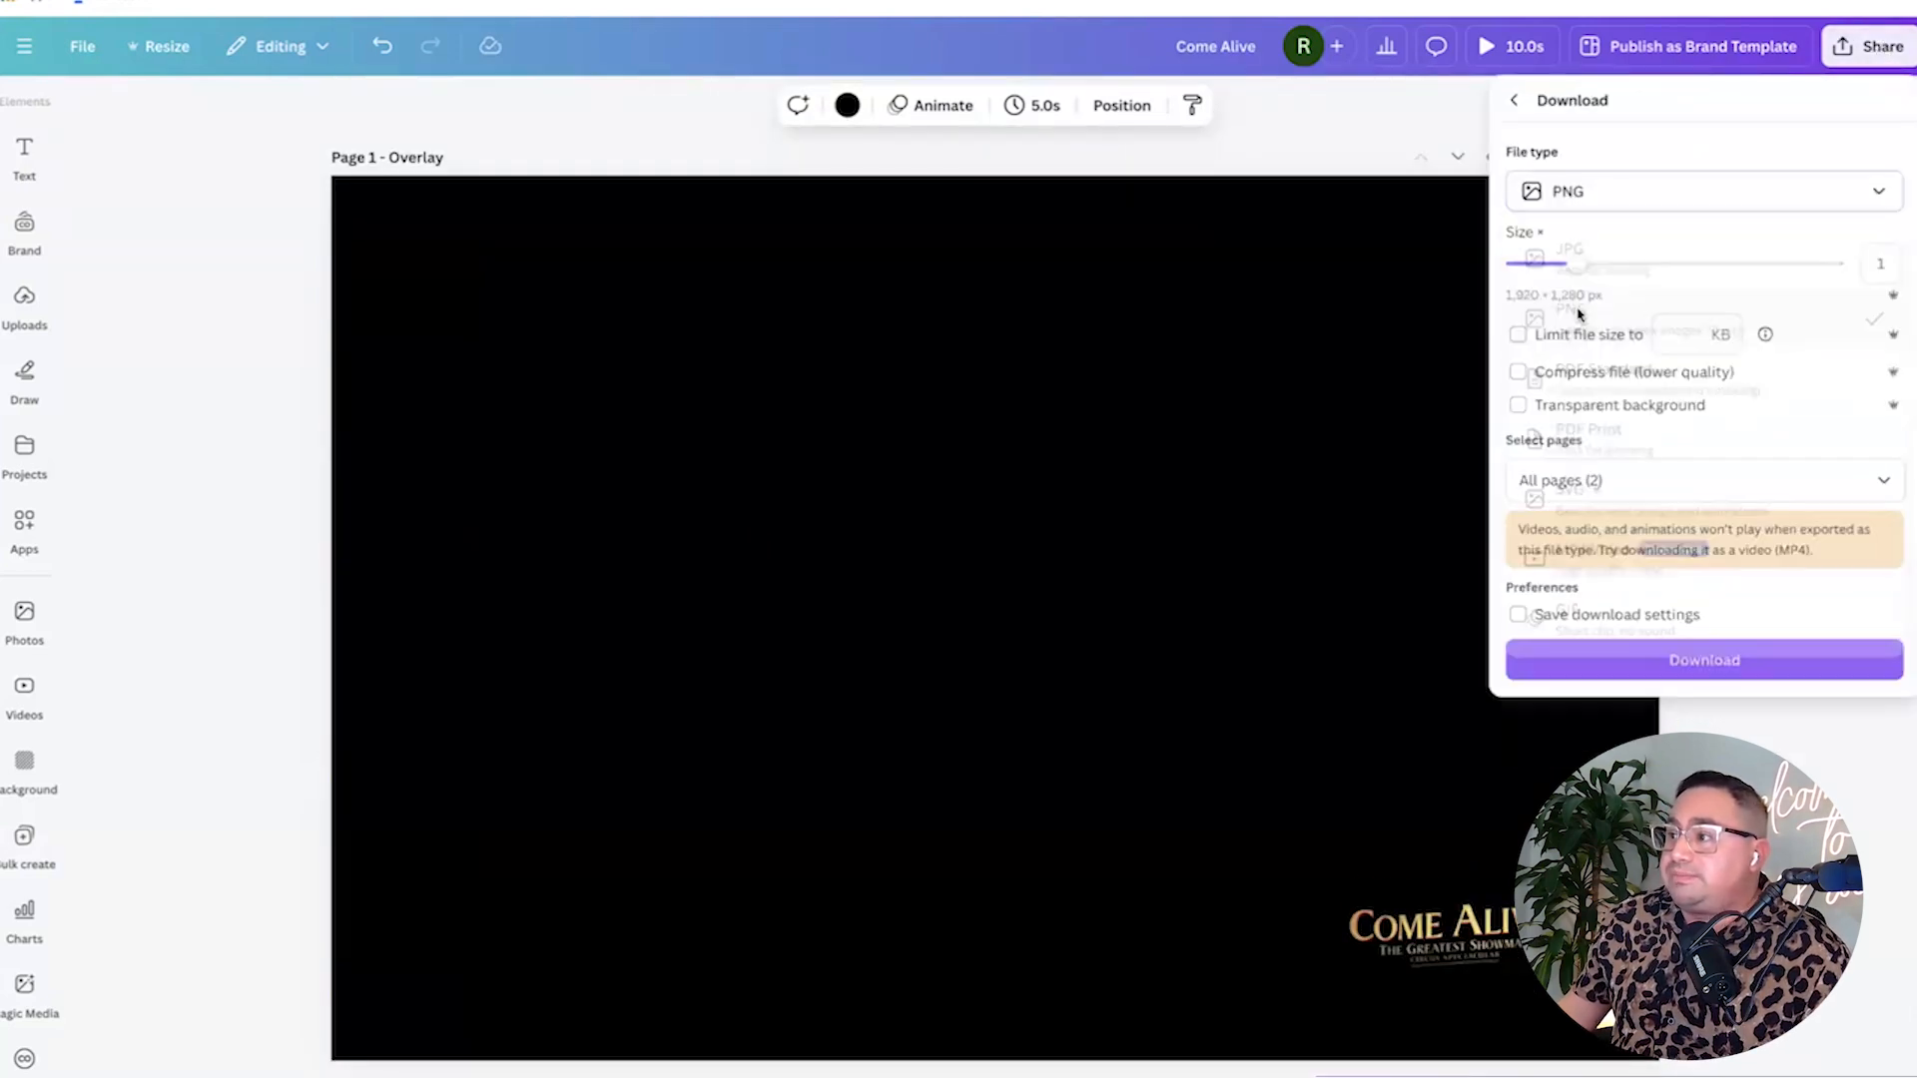
pyautogui.click(1519, 407)
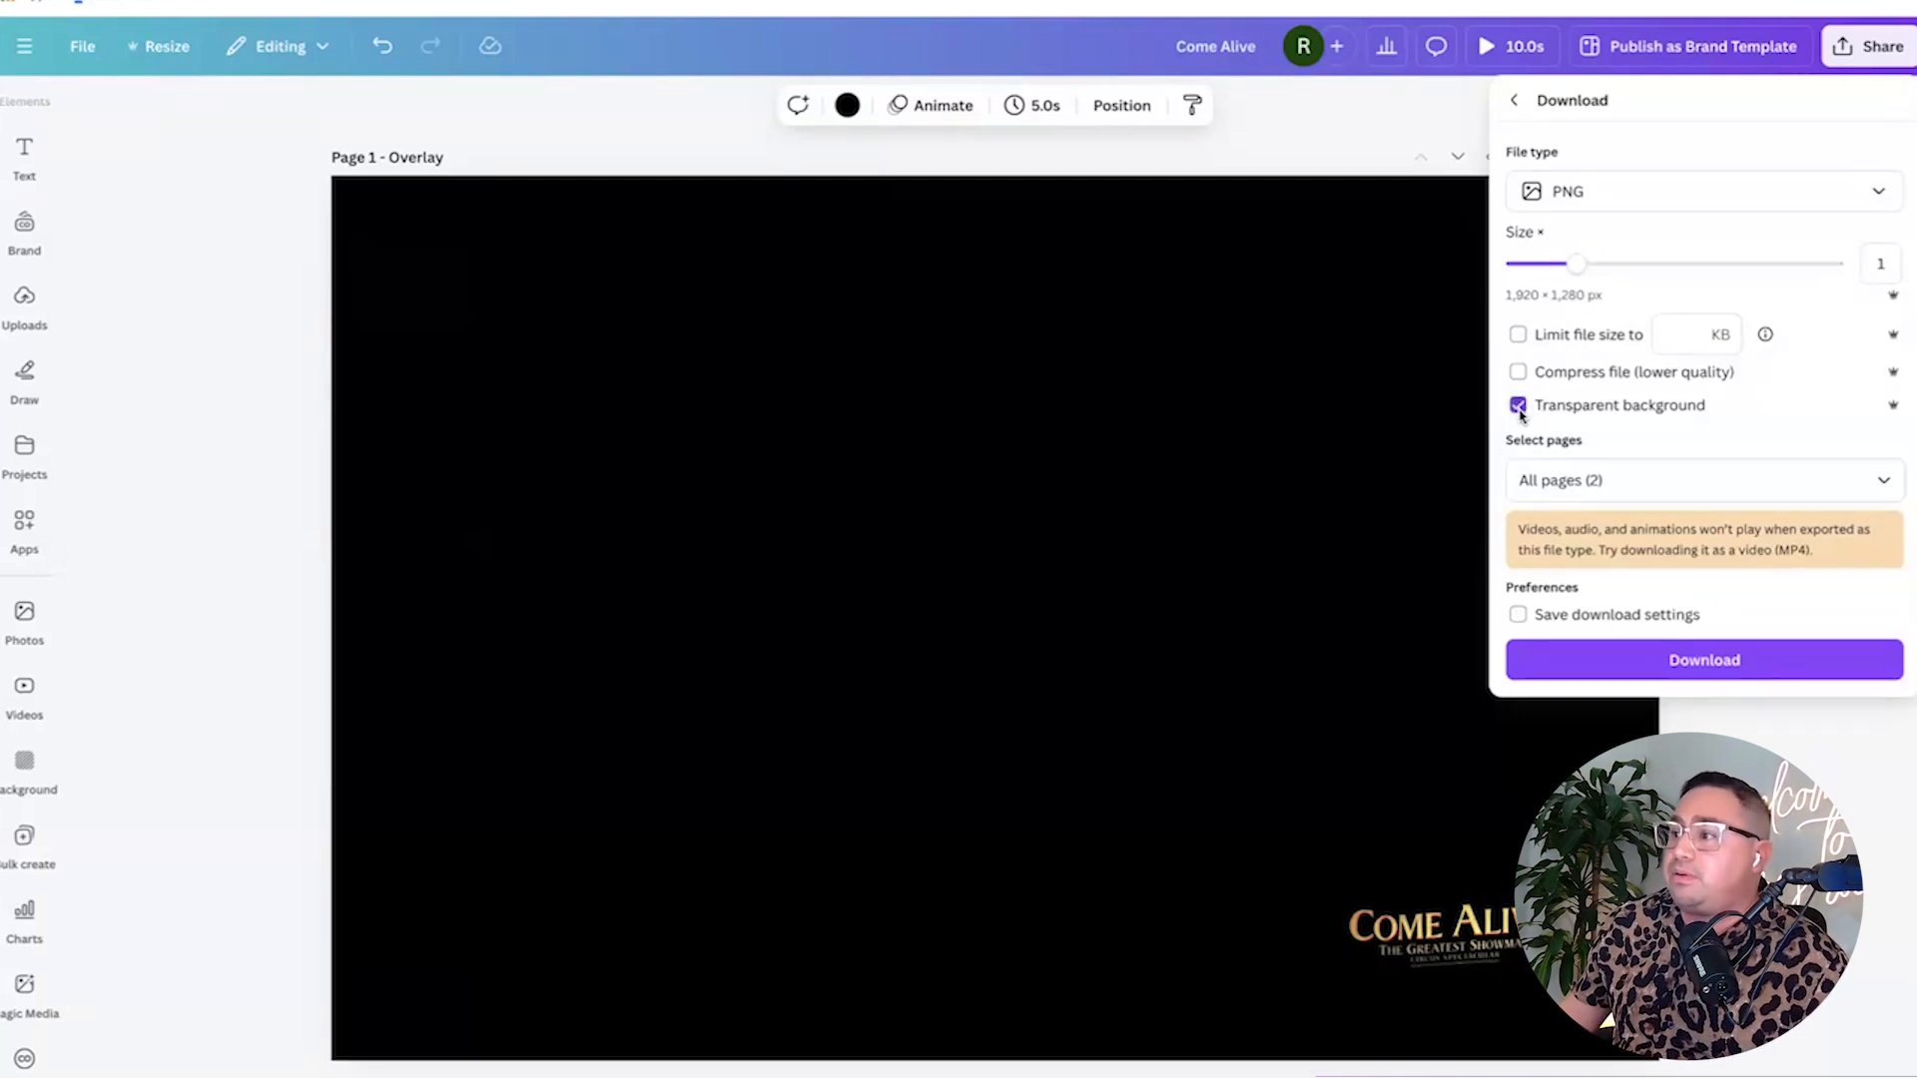
pyautogui.click(1674, 662)
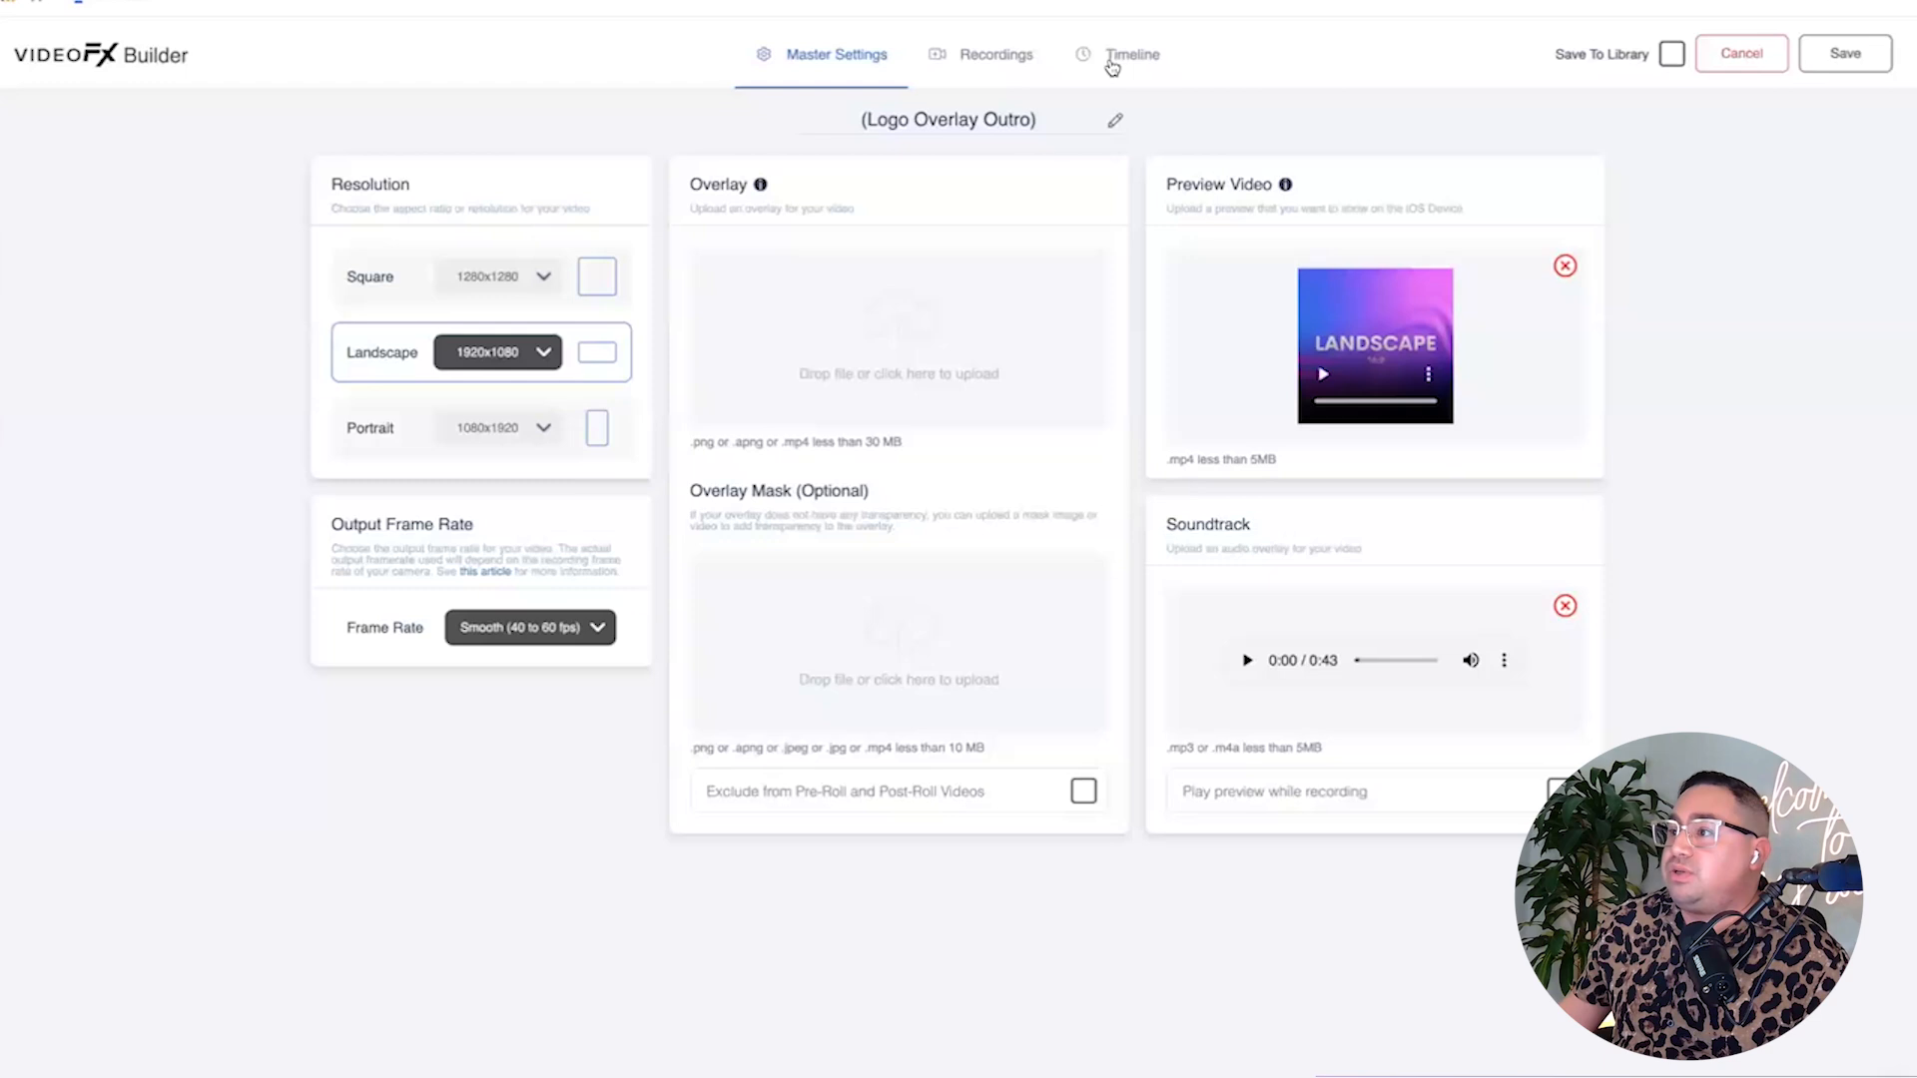
# Delete the Overlay and Blur layers from clip 10's Blur + Overlay effect, then remove the effect.
pyautogui.click(1116, 56)
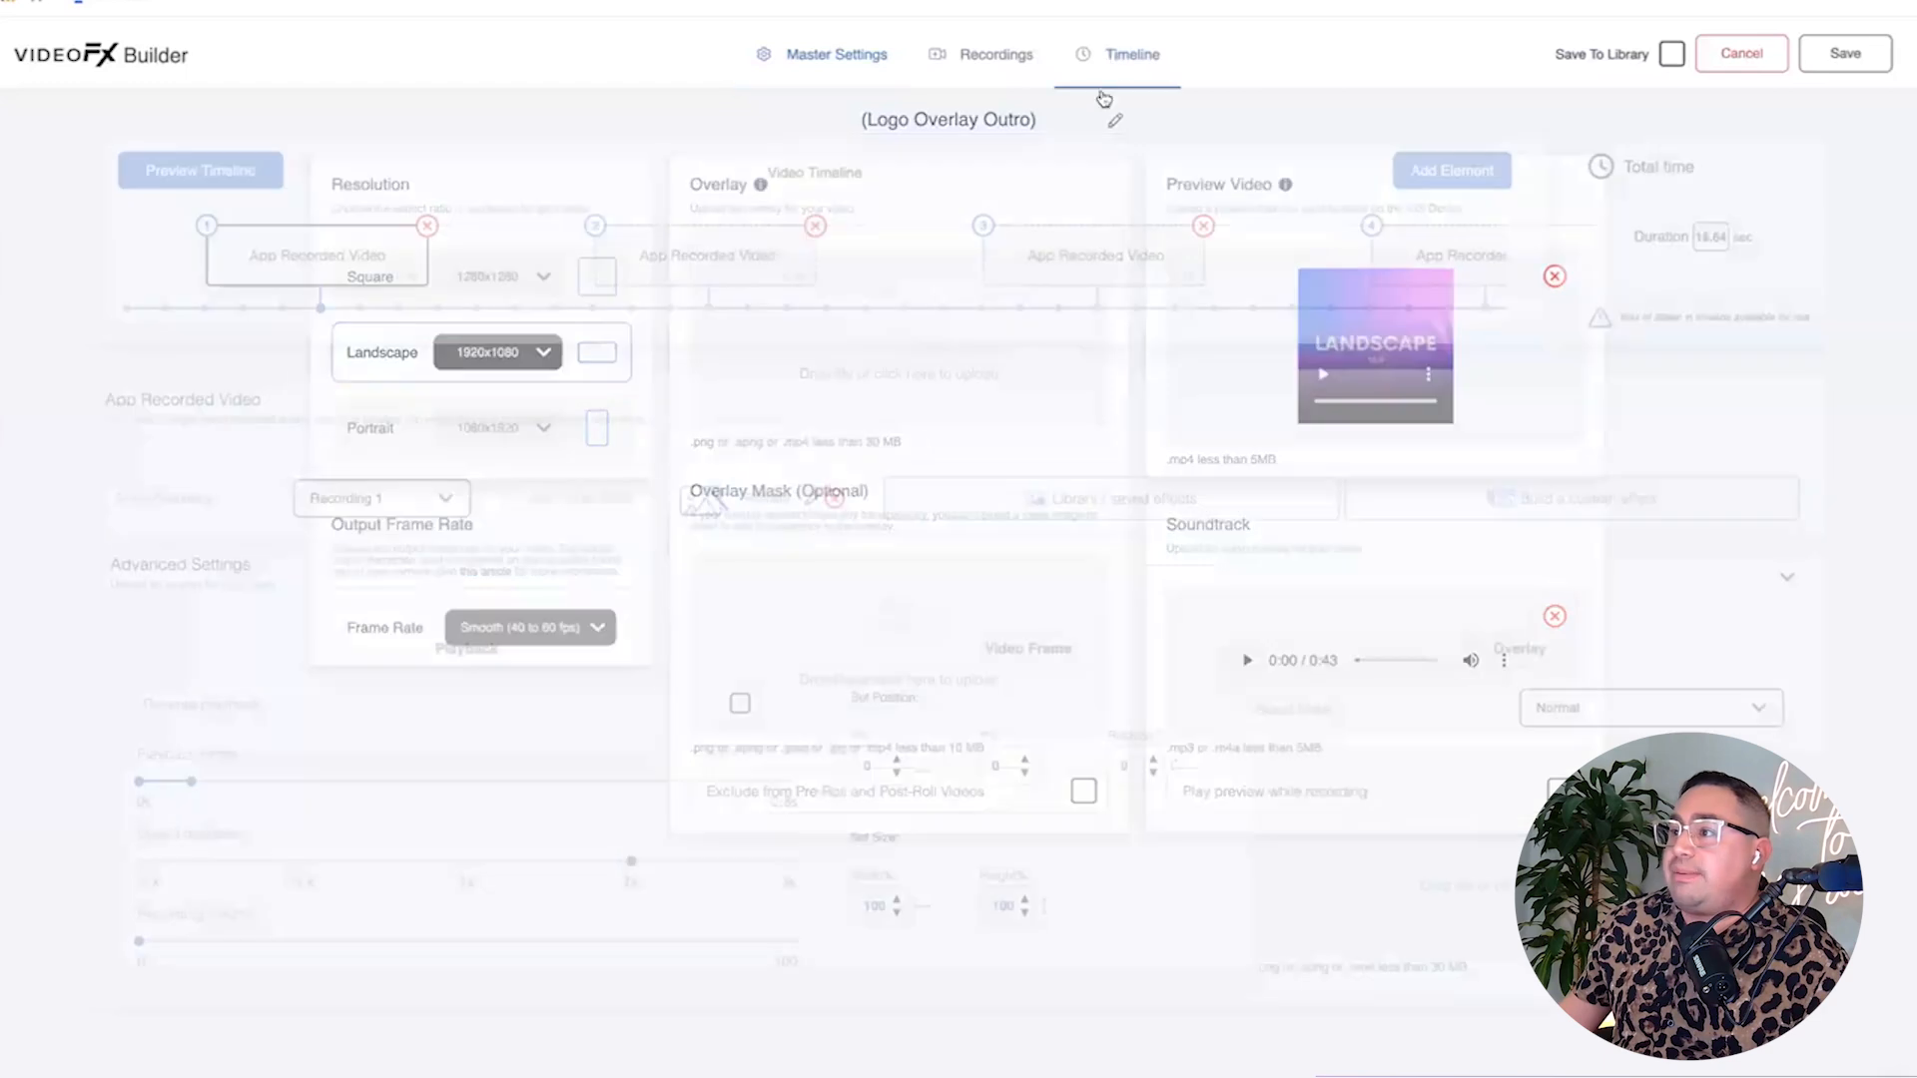
pyautogui.hscroll(15, 1222, 216)
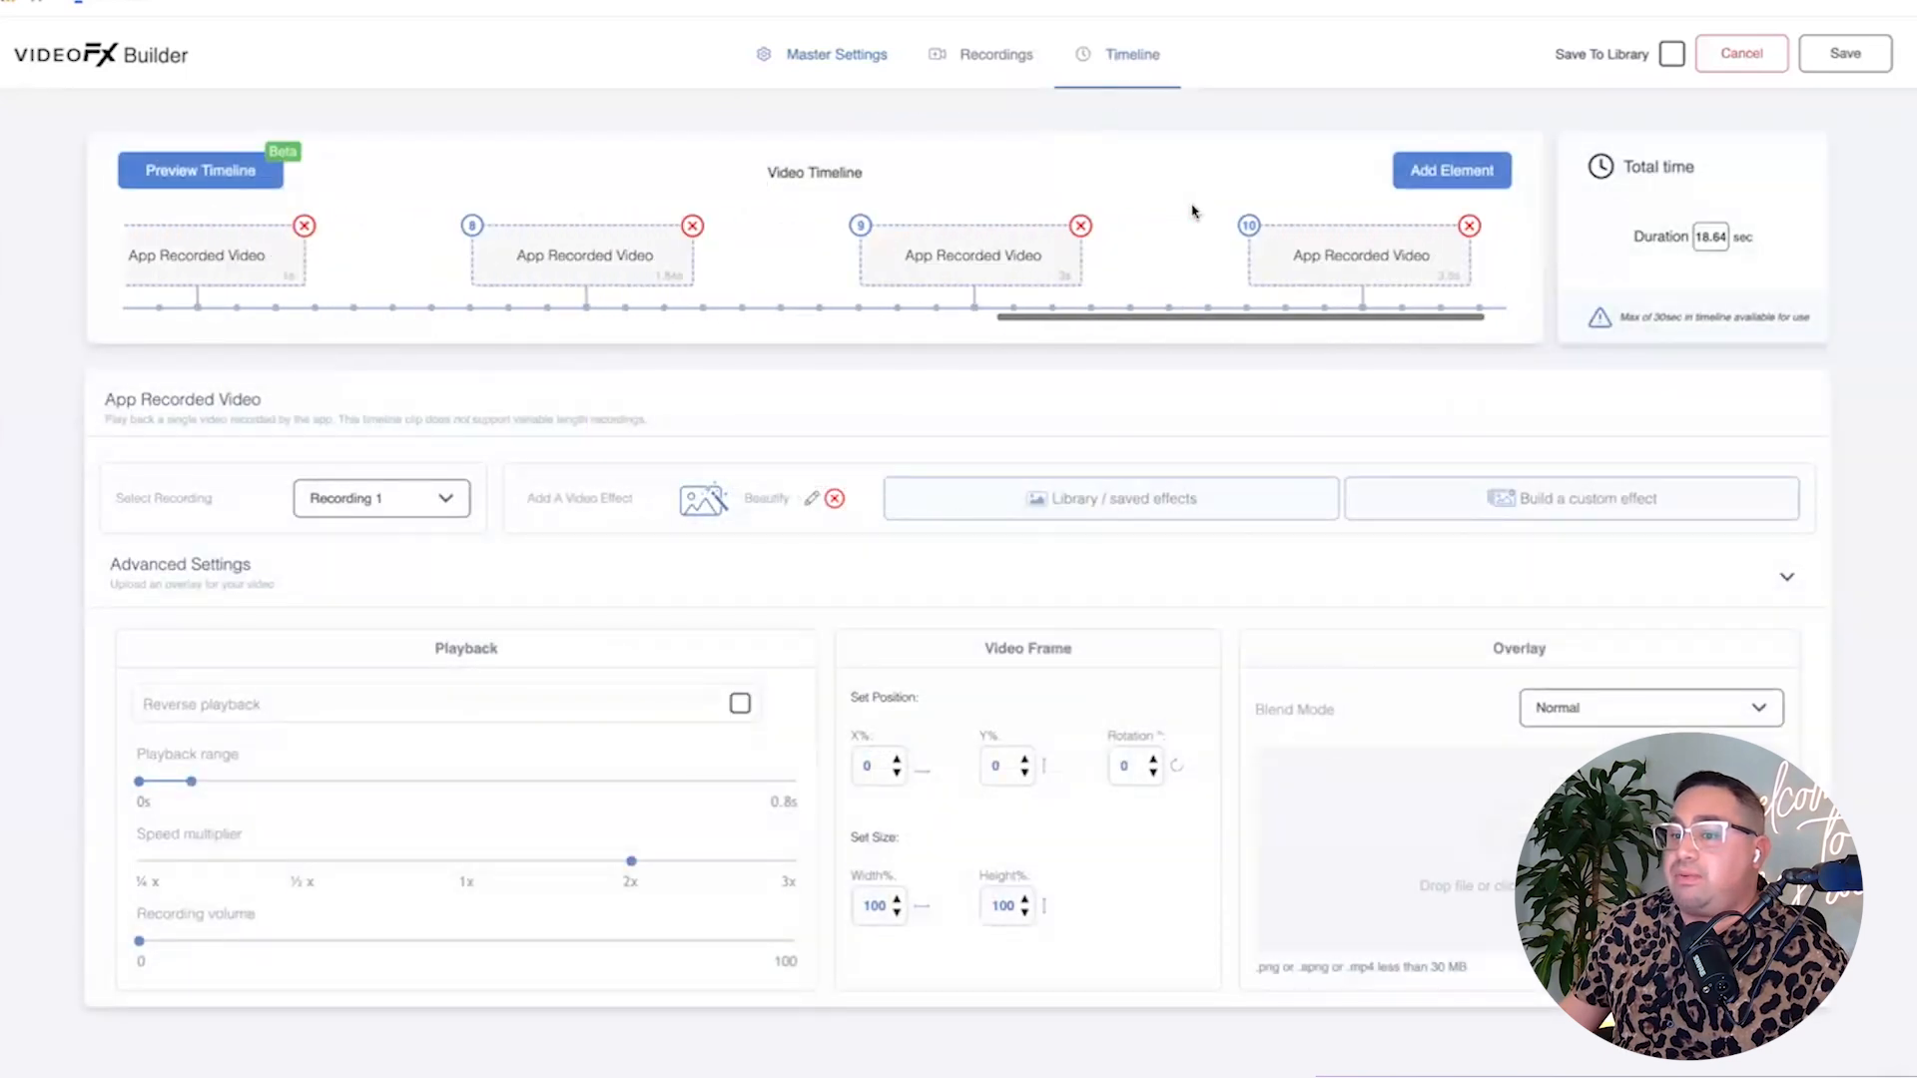
pyautogui.click(1301, 239)
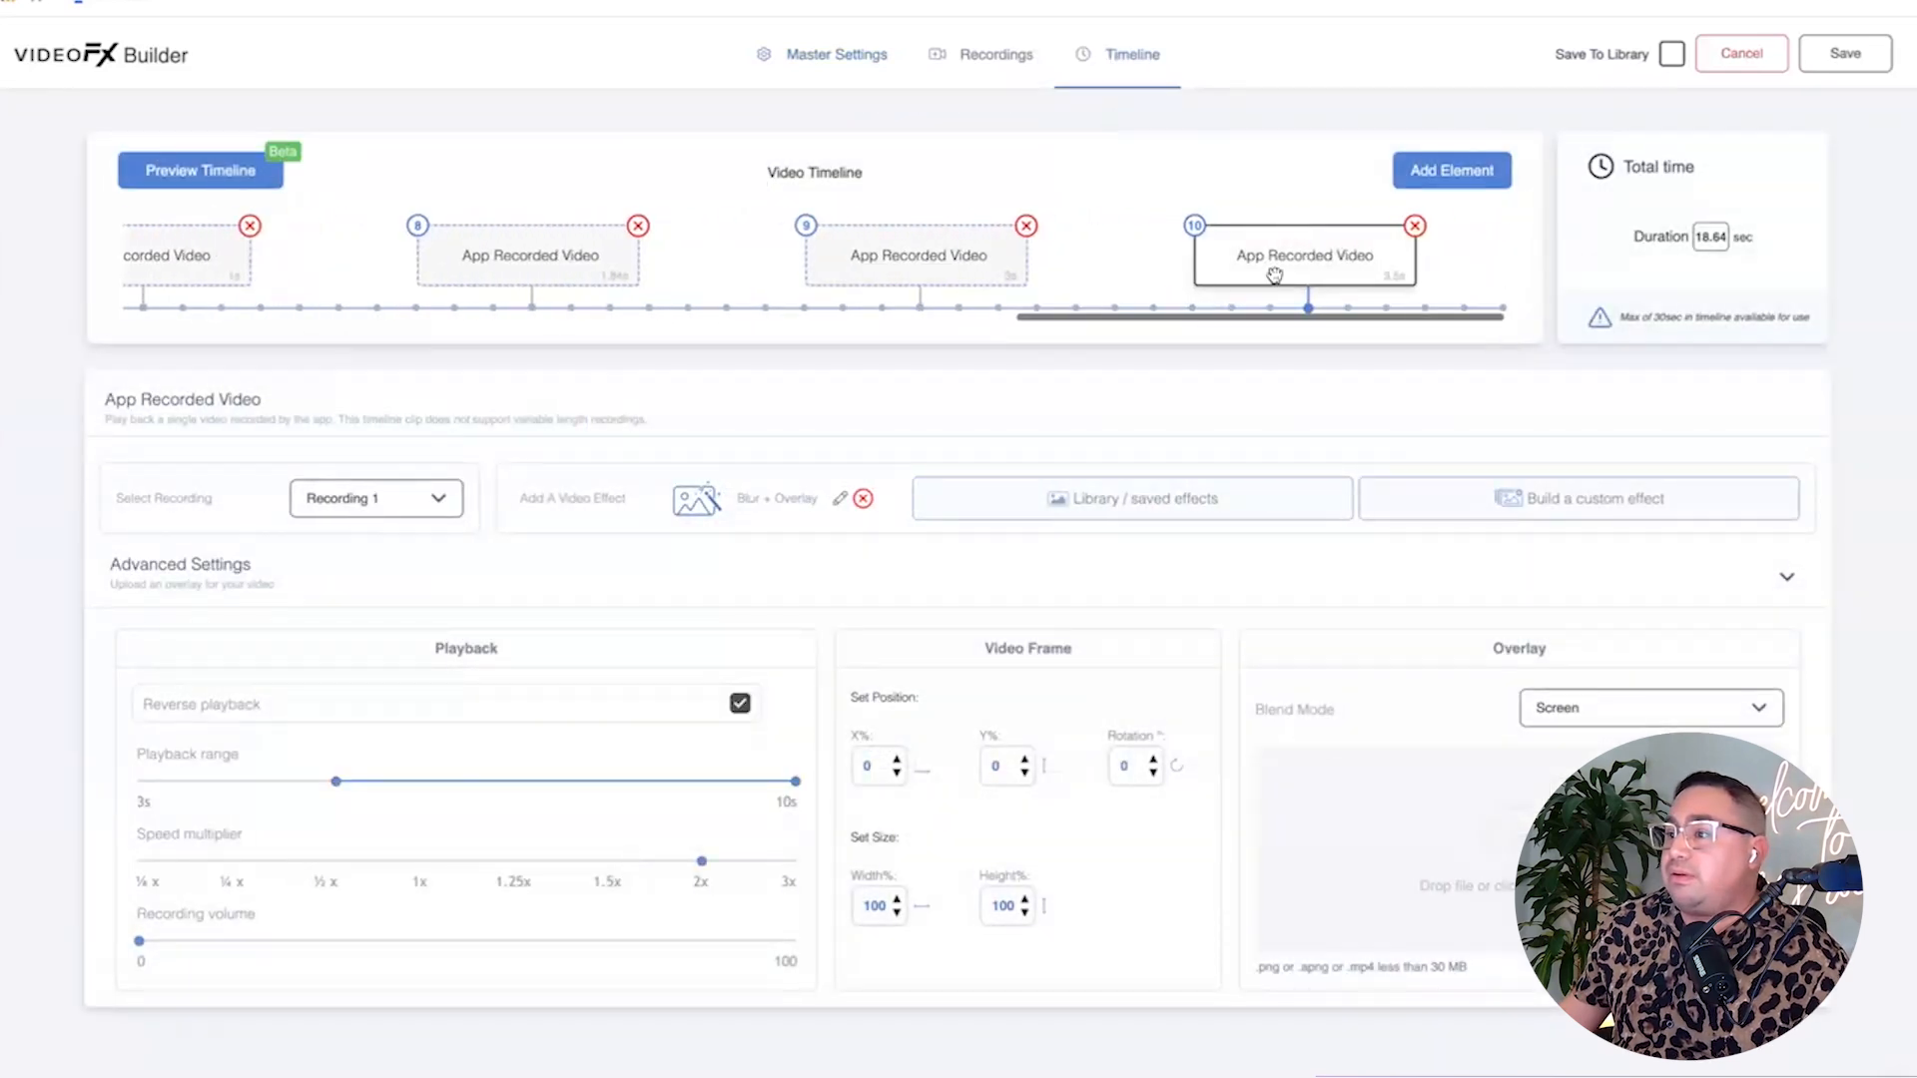
pyautogui.click(843, 494)
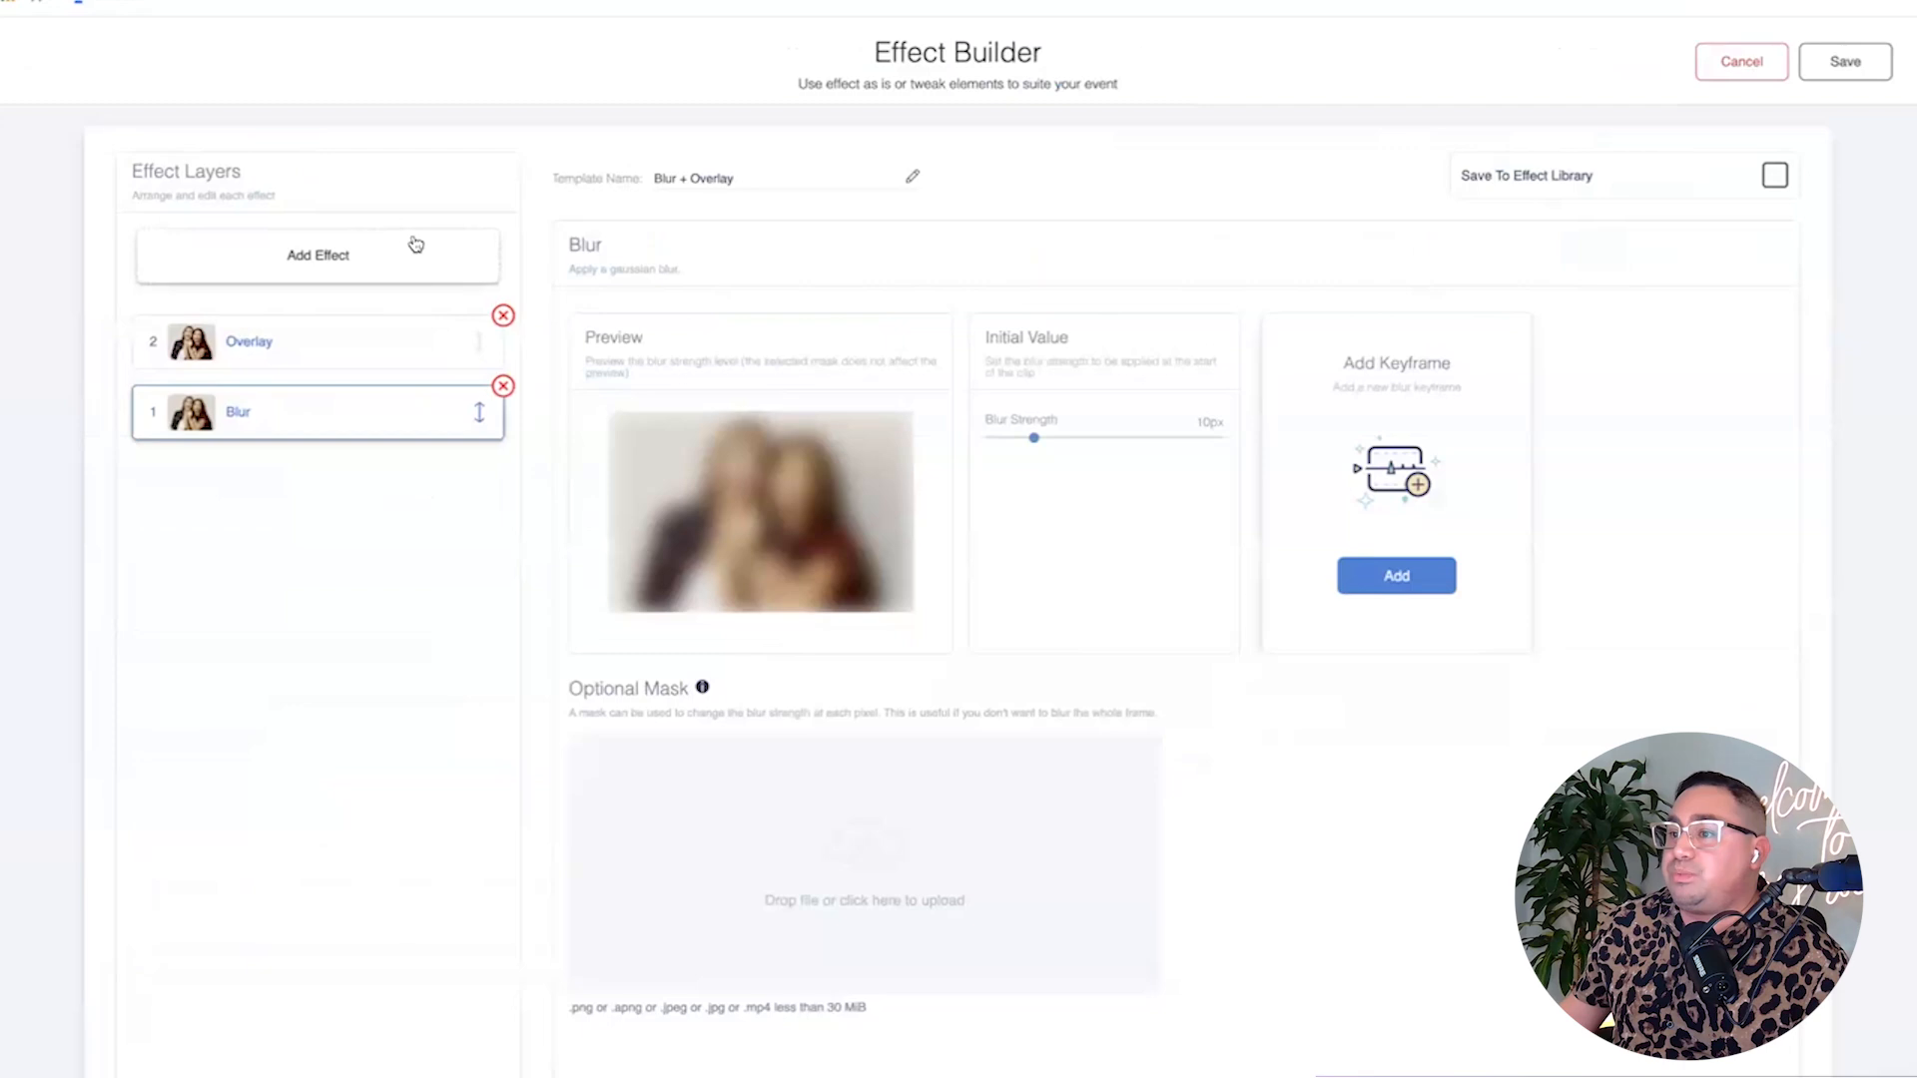
pyautogui.click(503, 317)
pyautogui.click(503, 317)
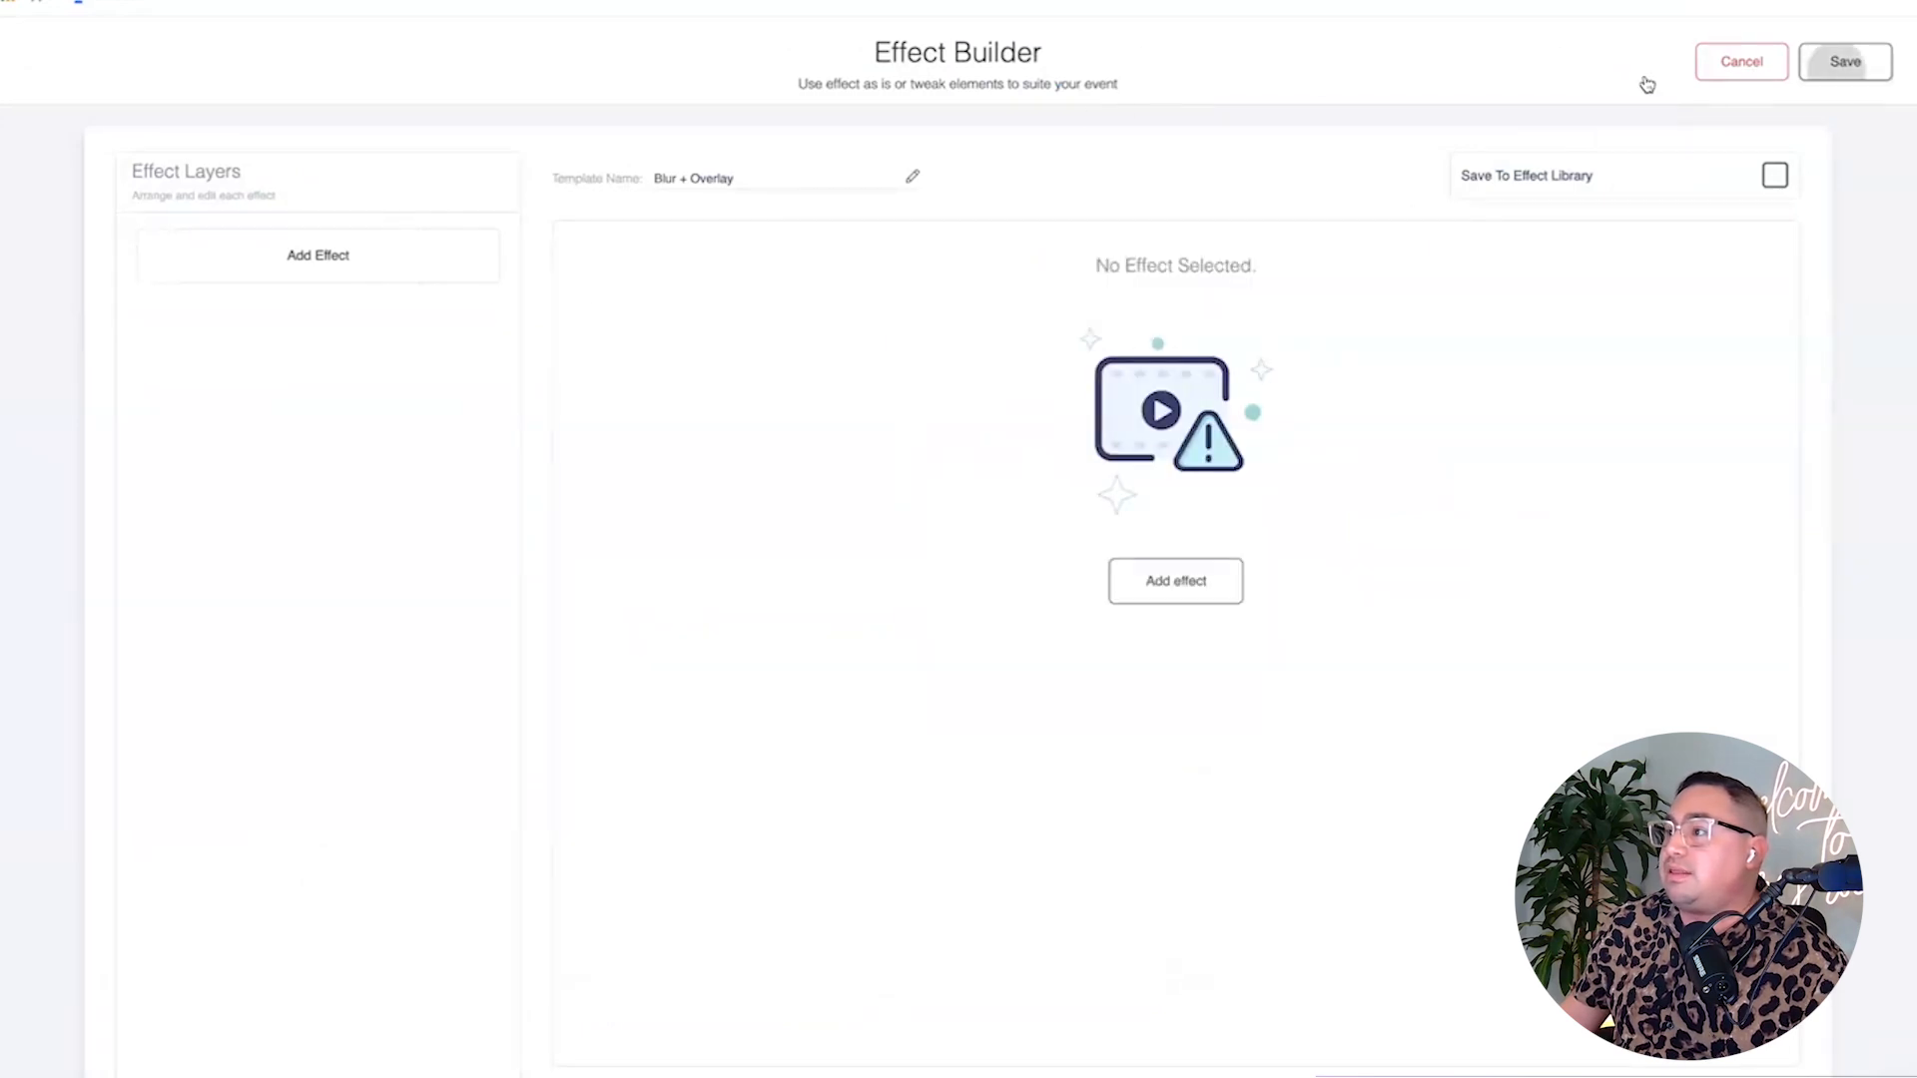
pyautogui.click(1706, 88)
pyautogui.click(863, 501)
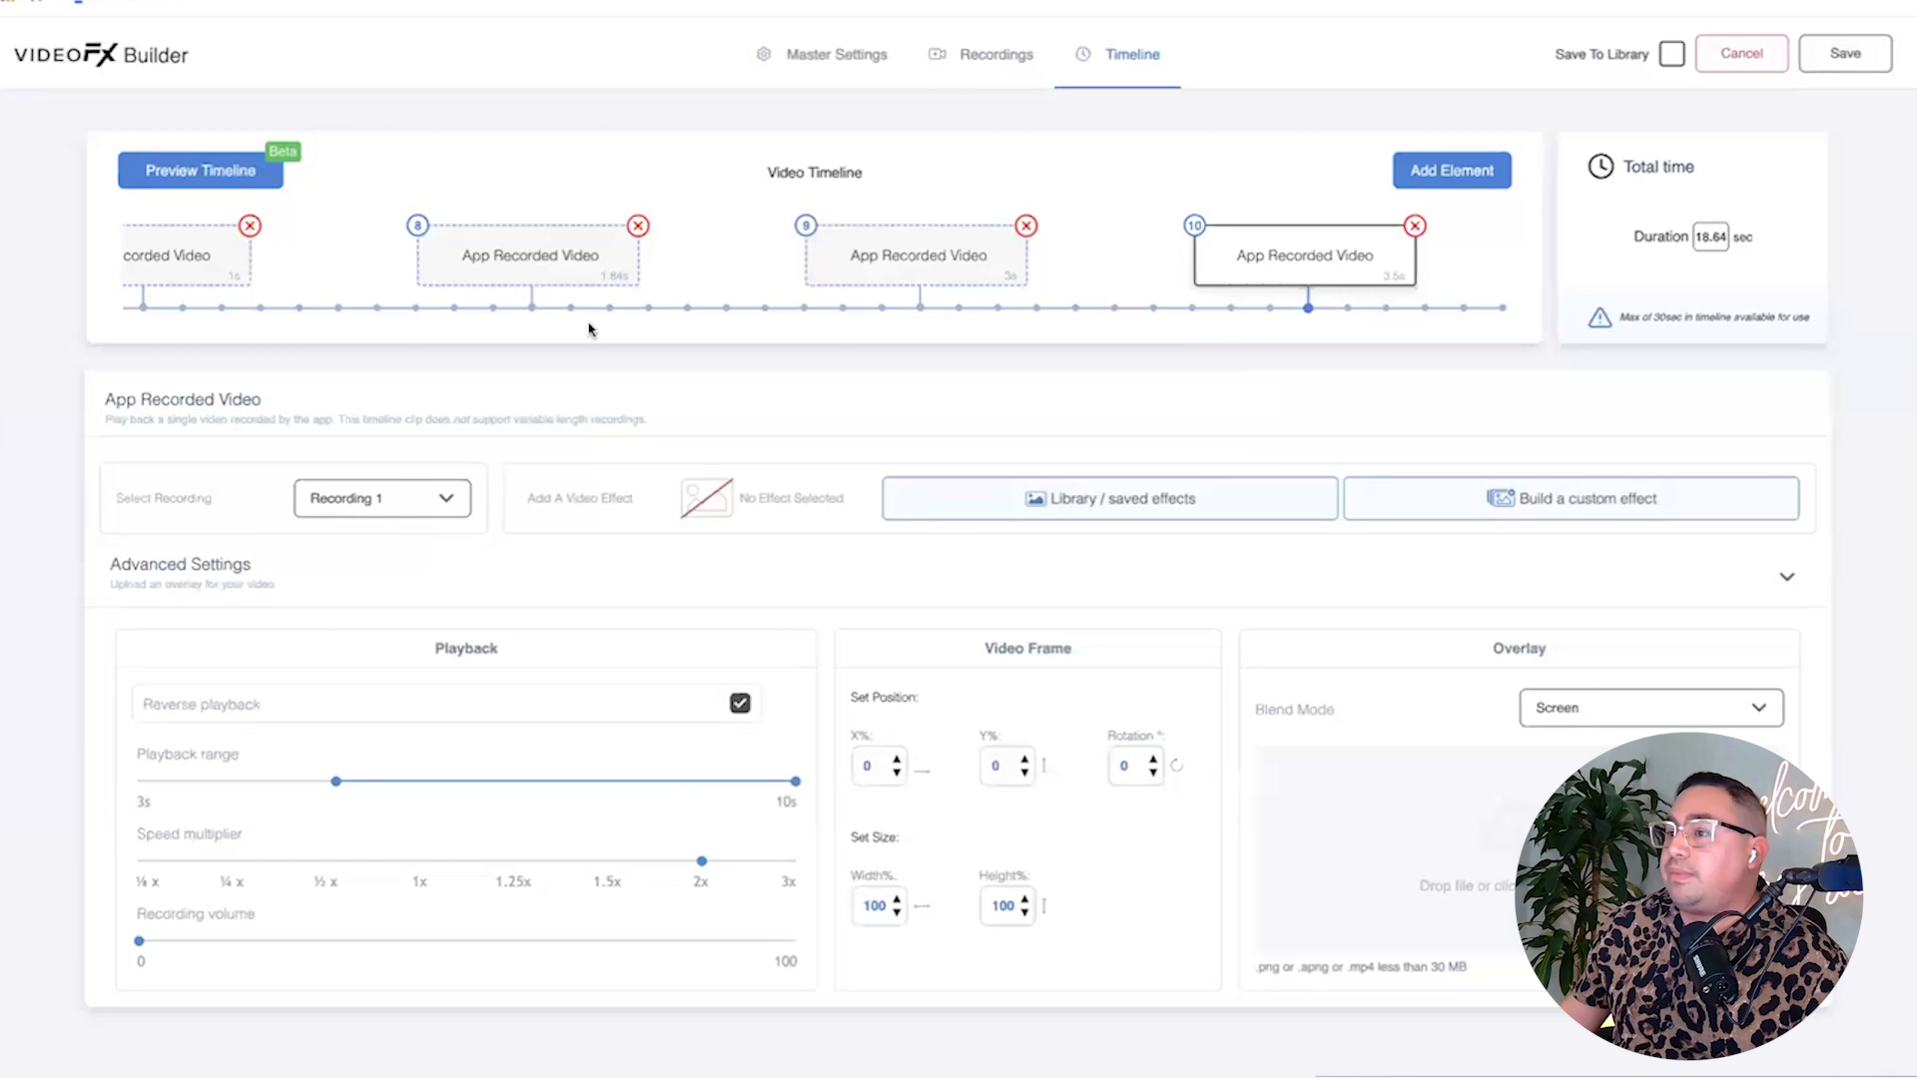
pyautogui.click(837, 54)
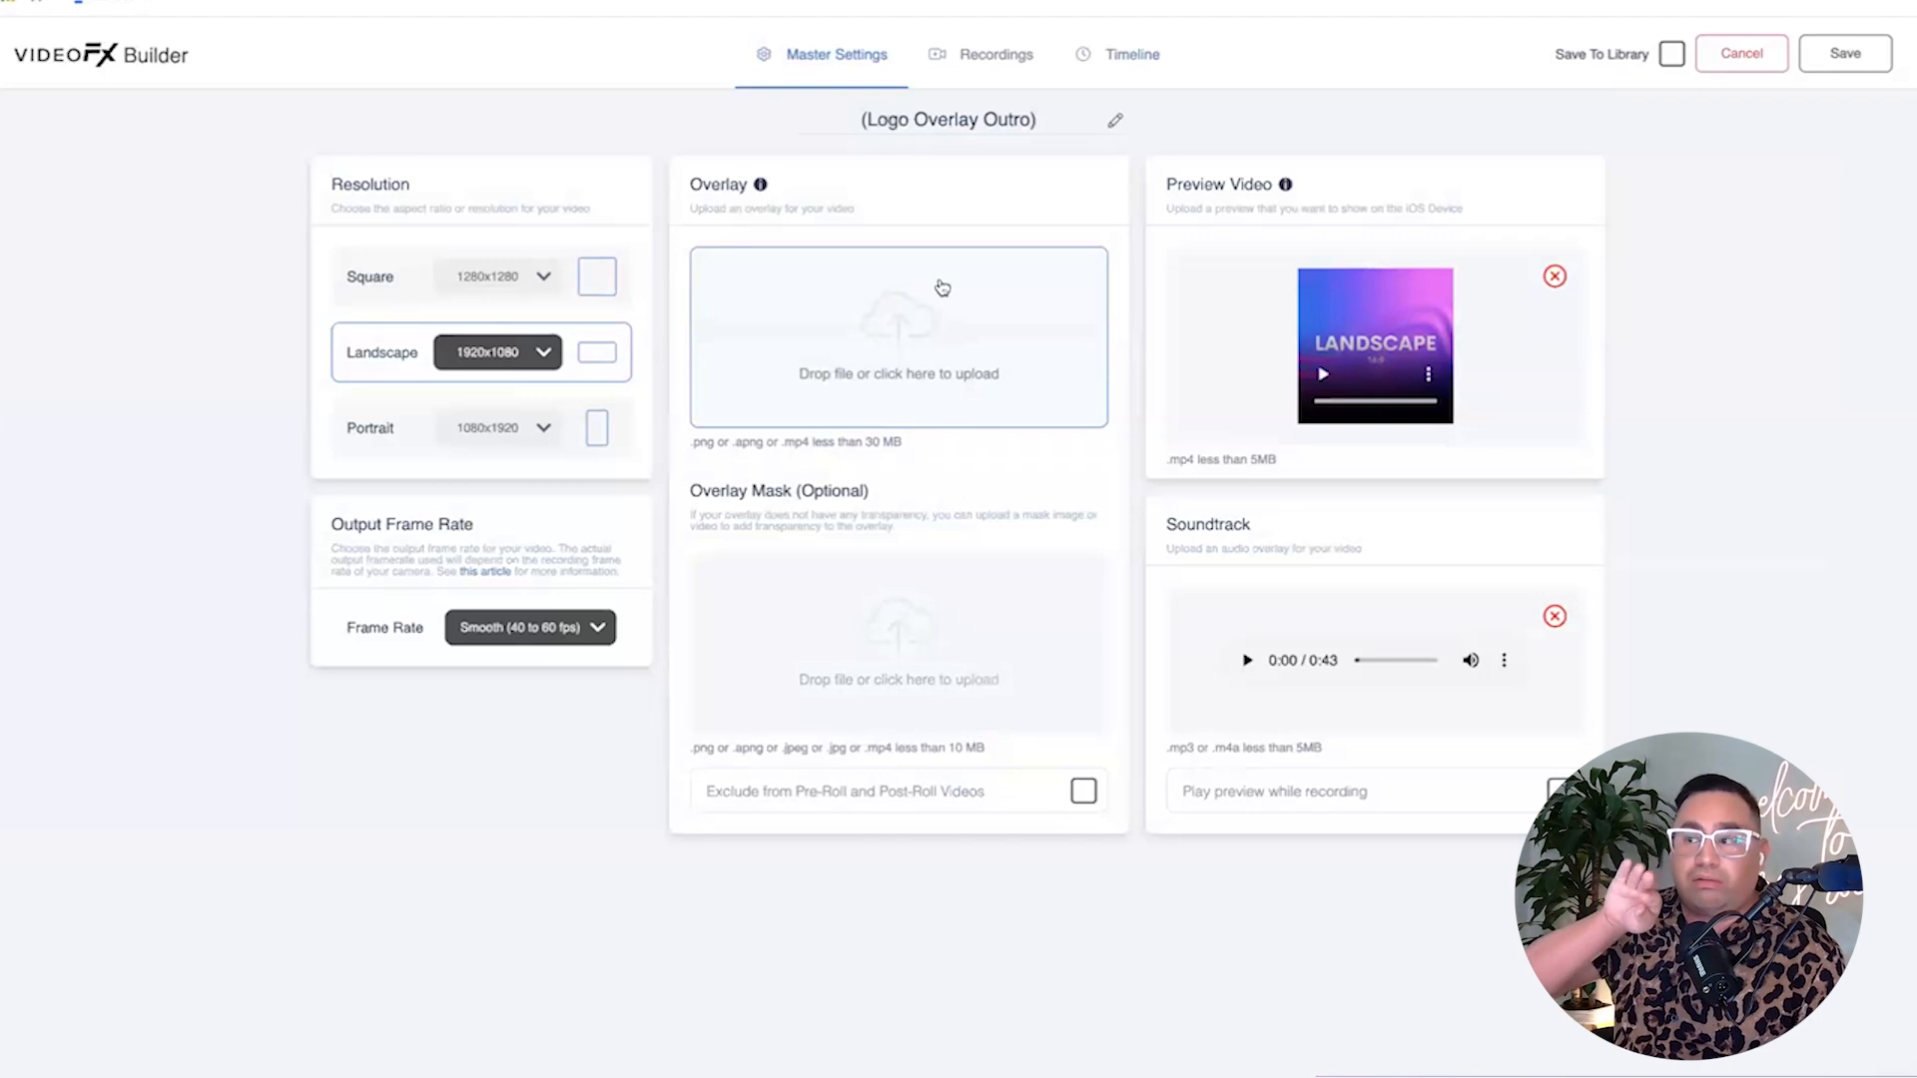
# Upload the Come Alive Overlay PNG to the Overlay slot and the Masking PNG as overlay mask.
pyautogui.click(883, 321)
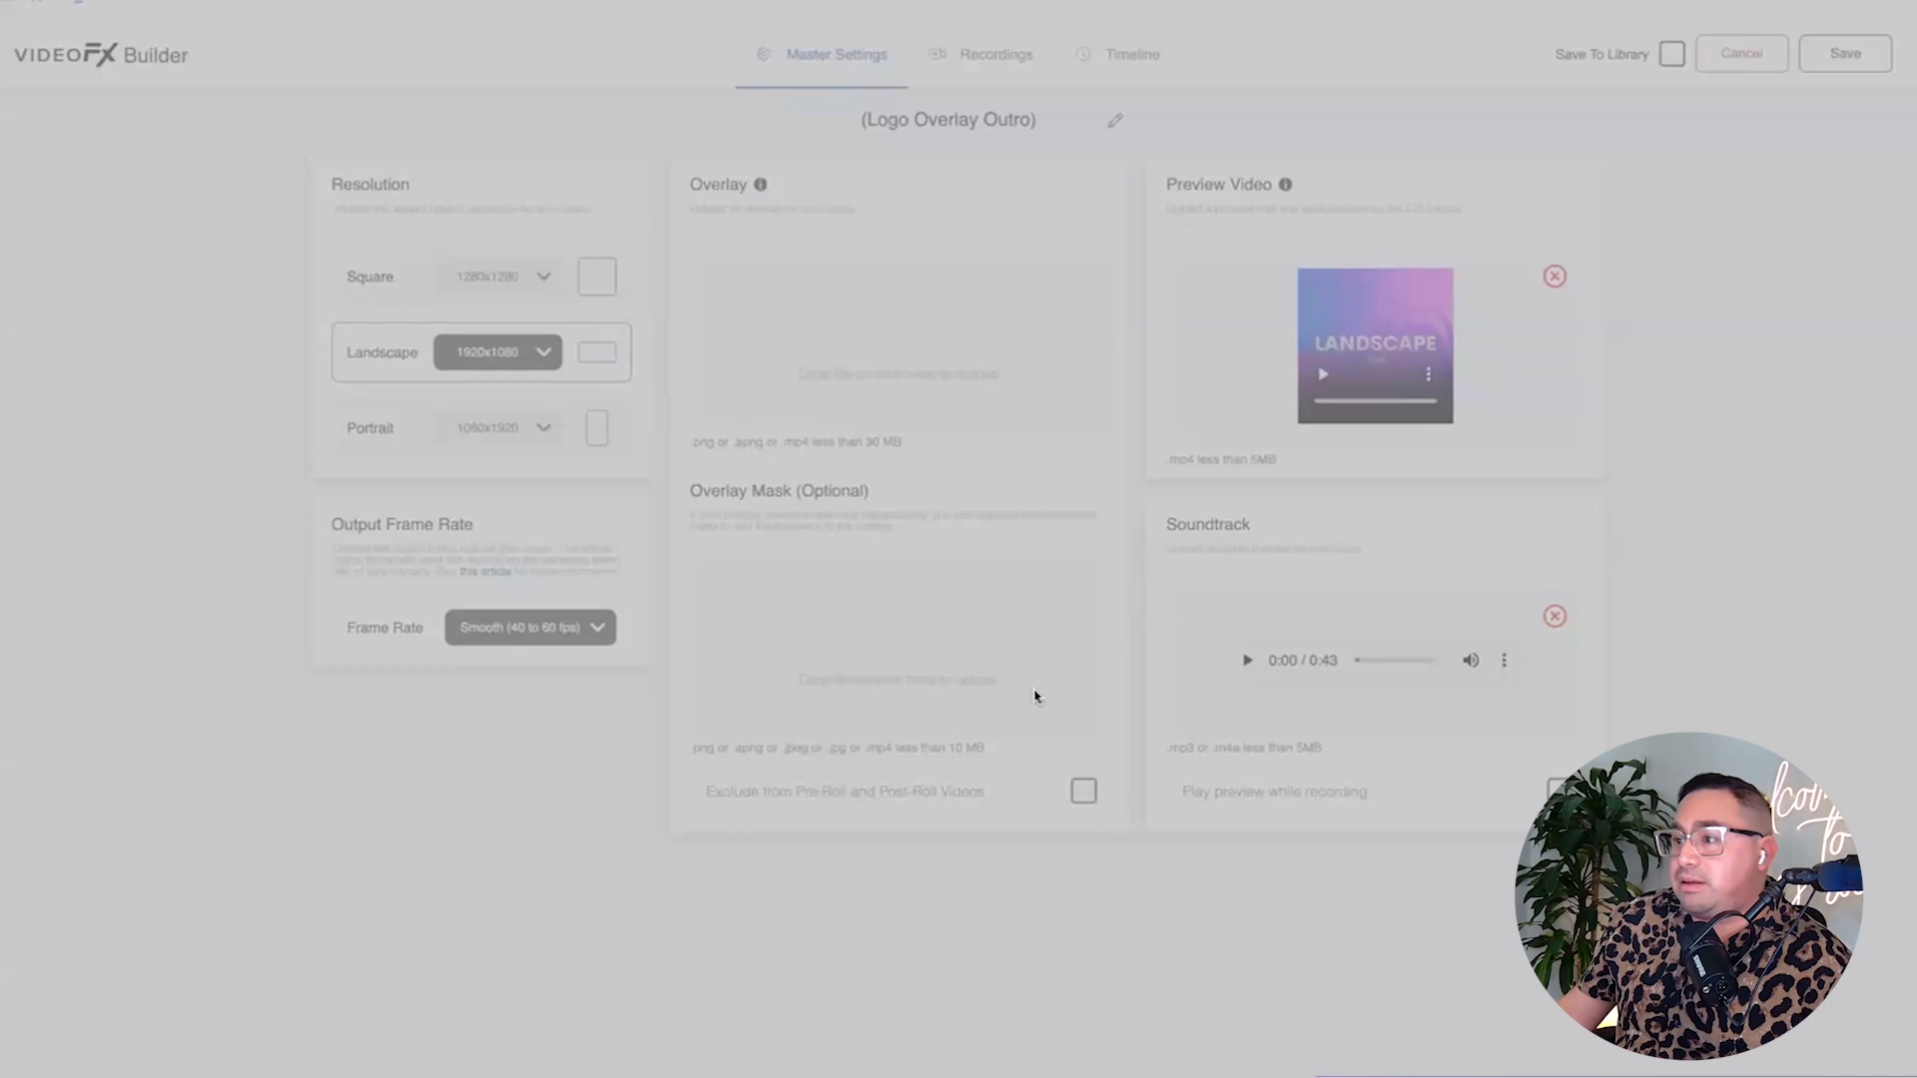
pyautogui.click(1225, 744)
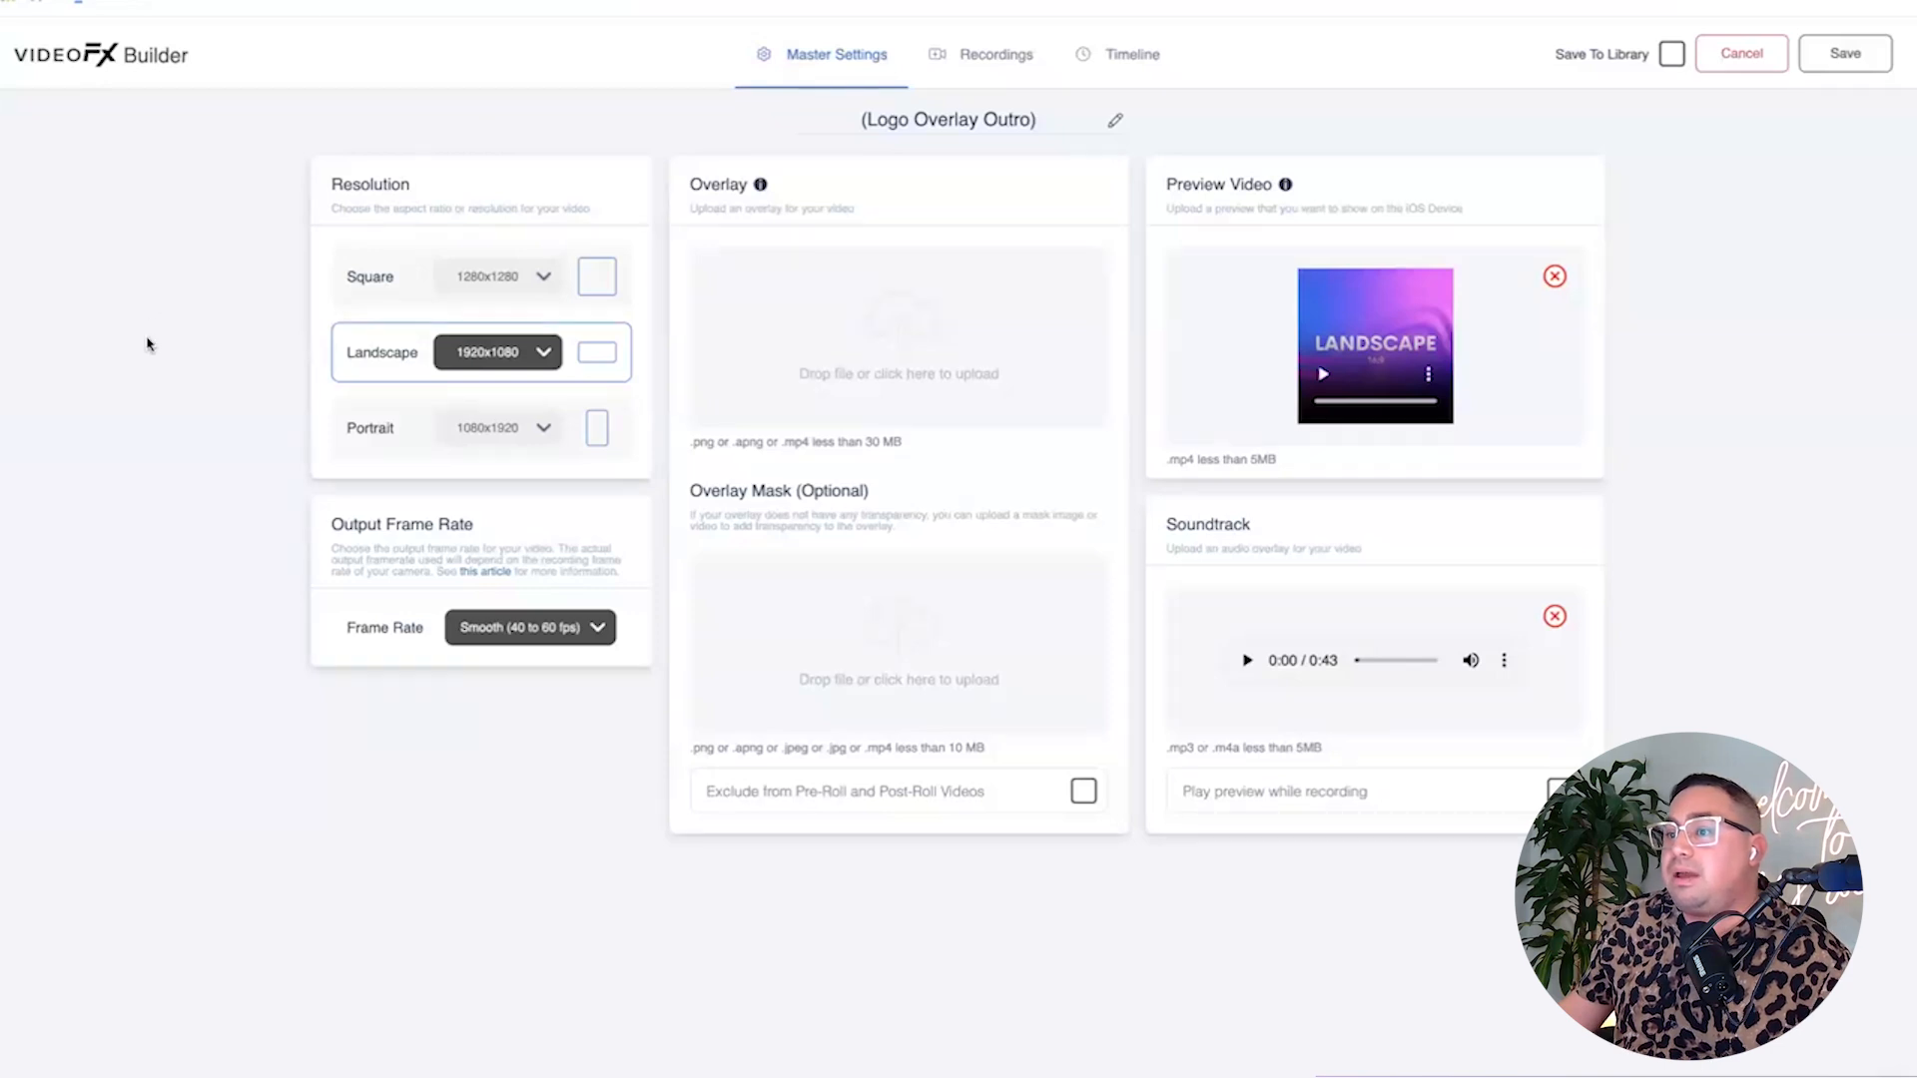
pyautogui.moveTo(696, 385); pyautogui.dragTo(955, 372)
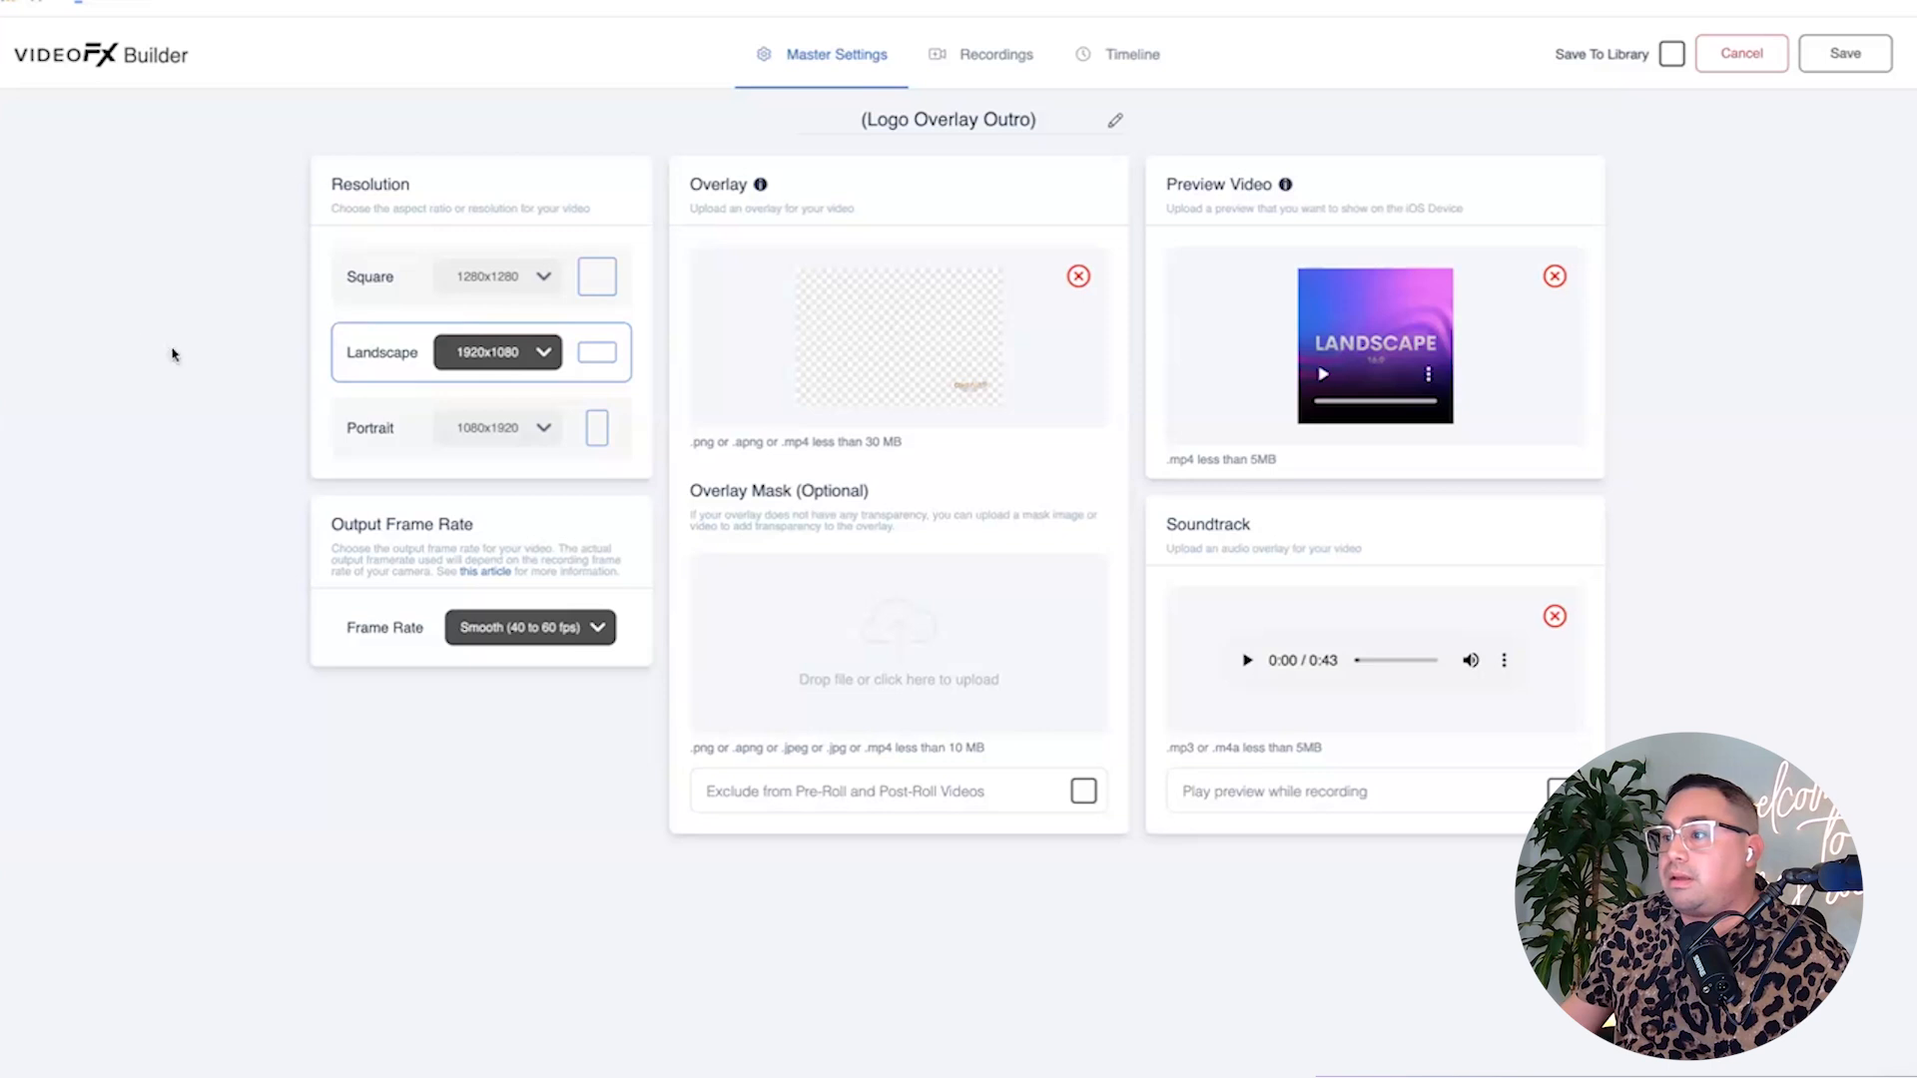
pyautogui.moveTo(1038, 620); pyautogui.dragTo(1035, 617)
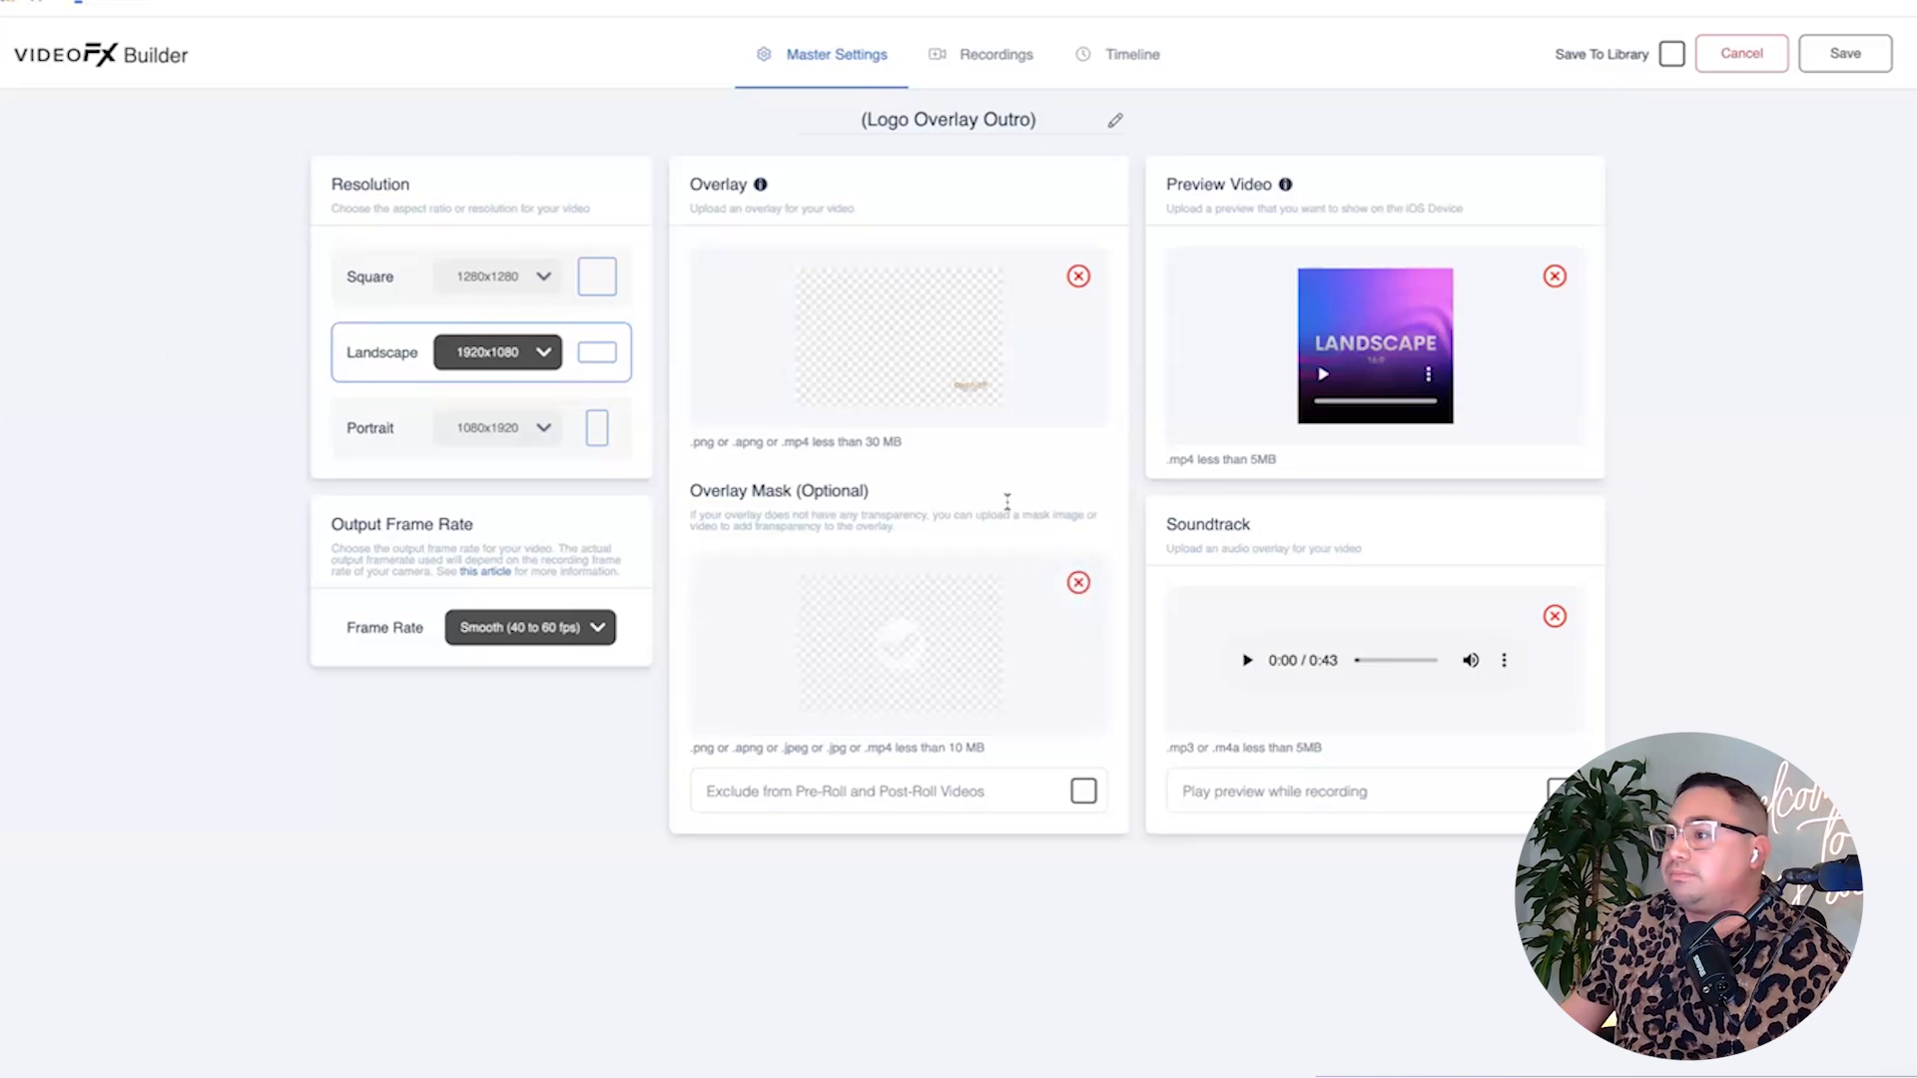
# Generate a Timeline preview of the template using the 360 Recording option.
pyautogui.click(1136, 68)
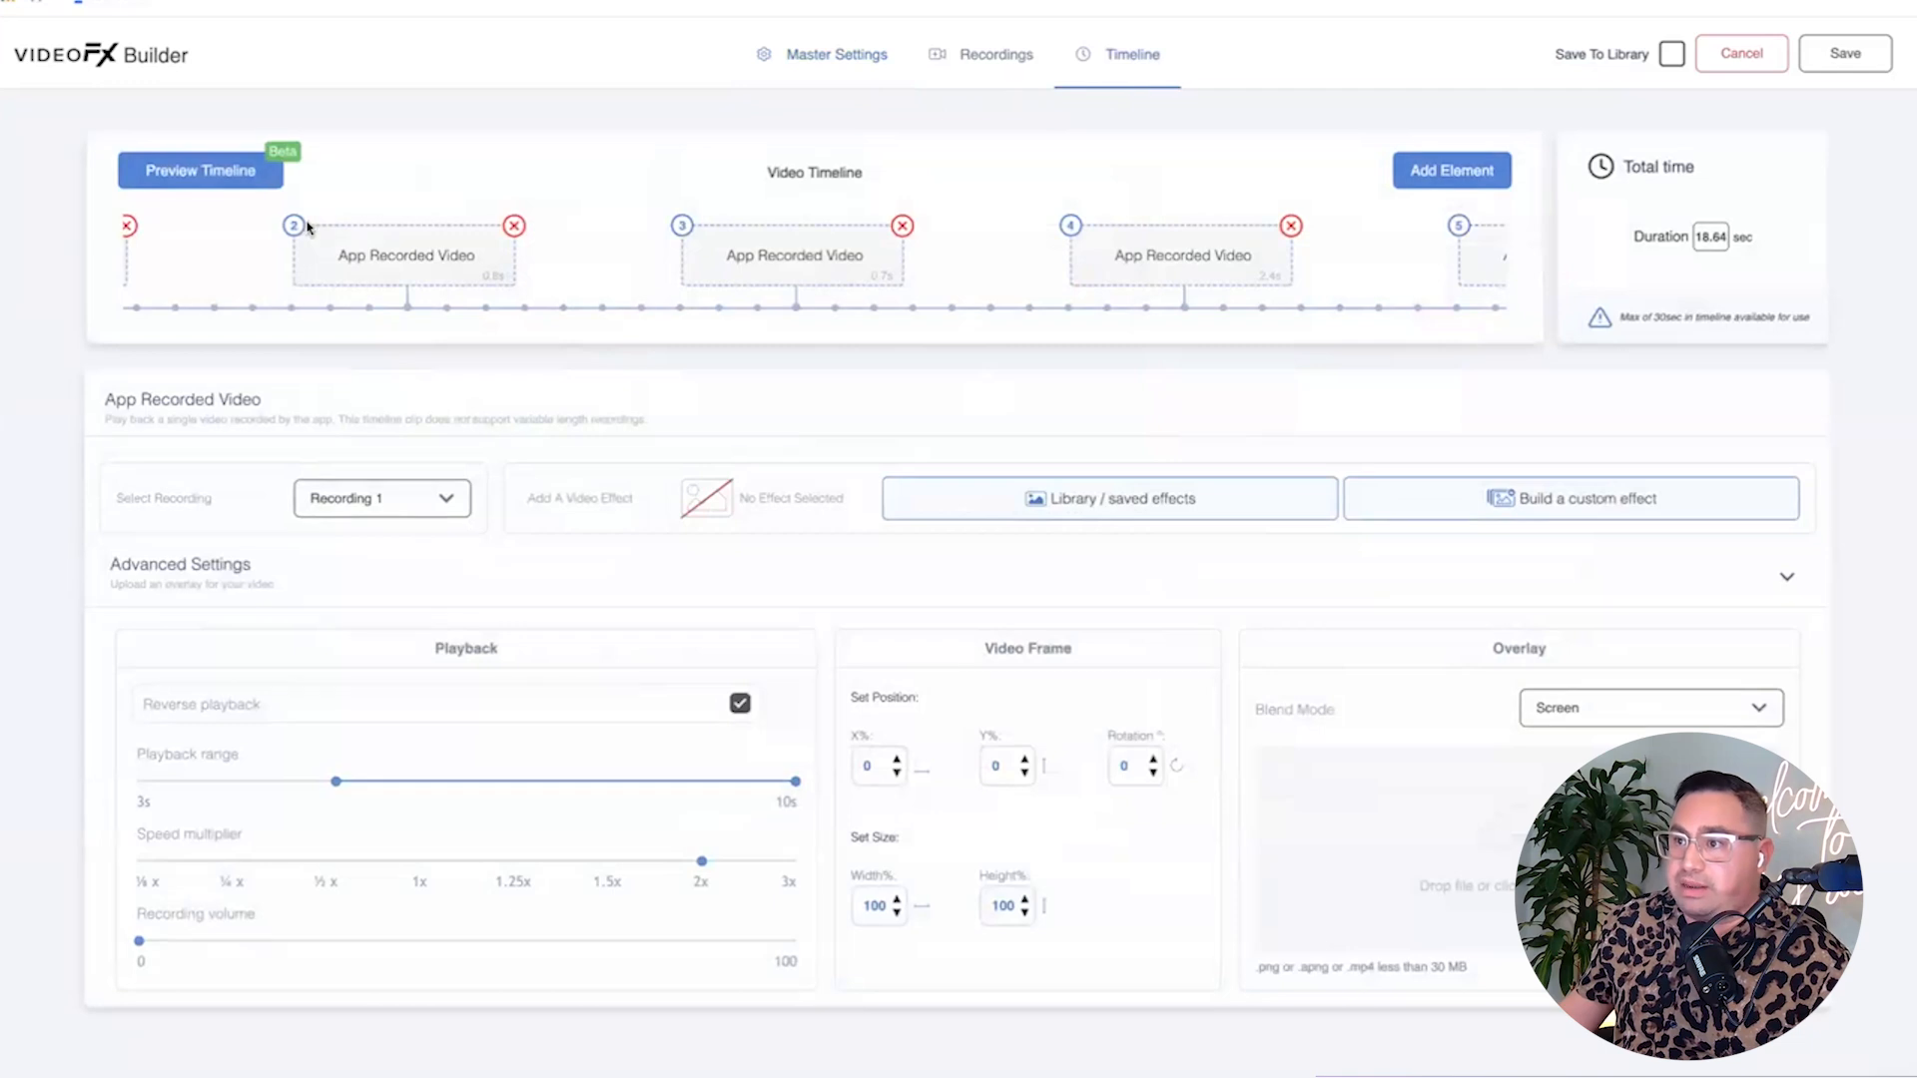
pyautogui.click(249, 178)
pyautogui.click(957, 659)
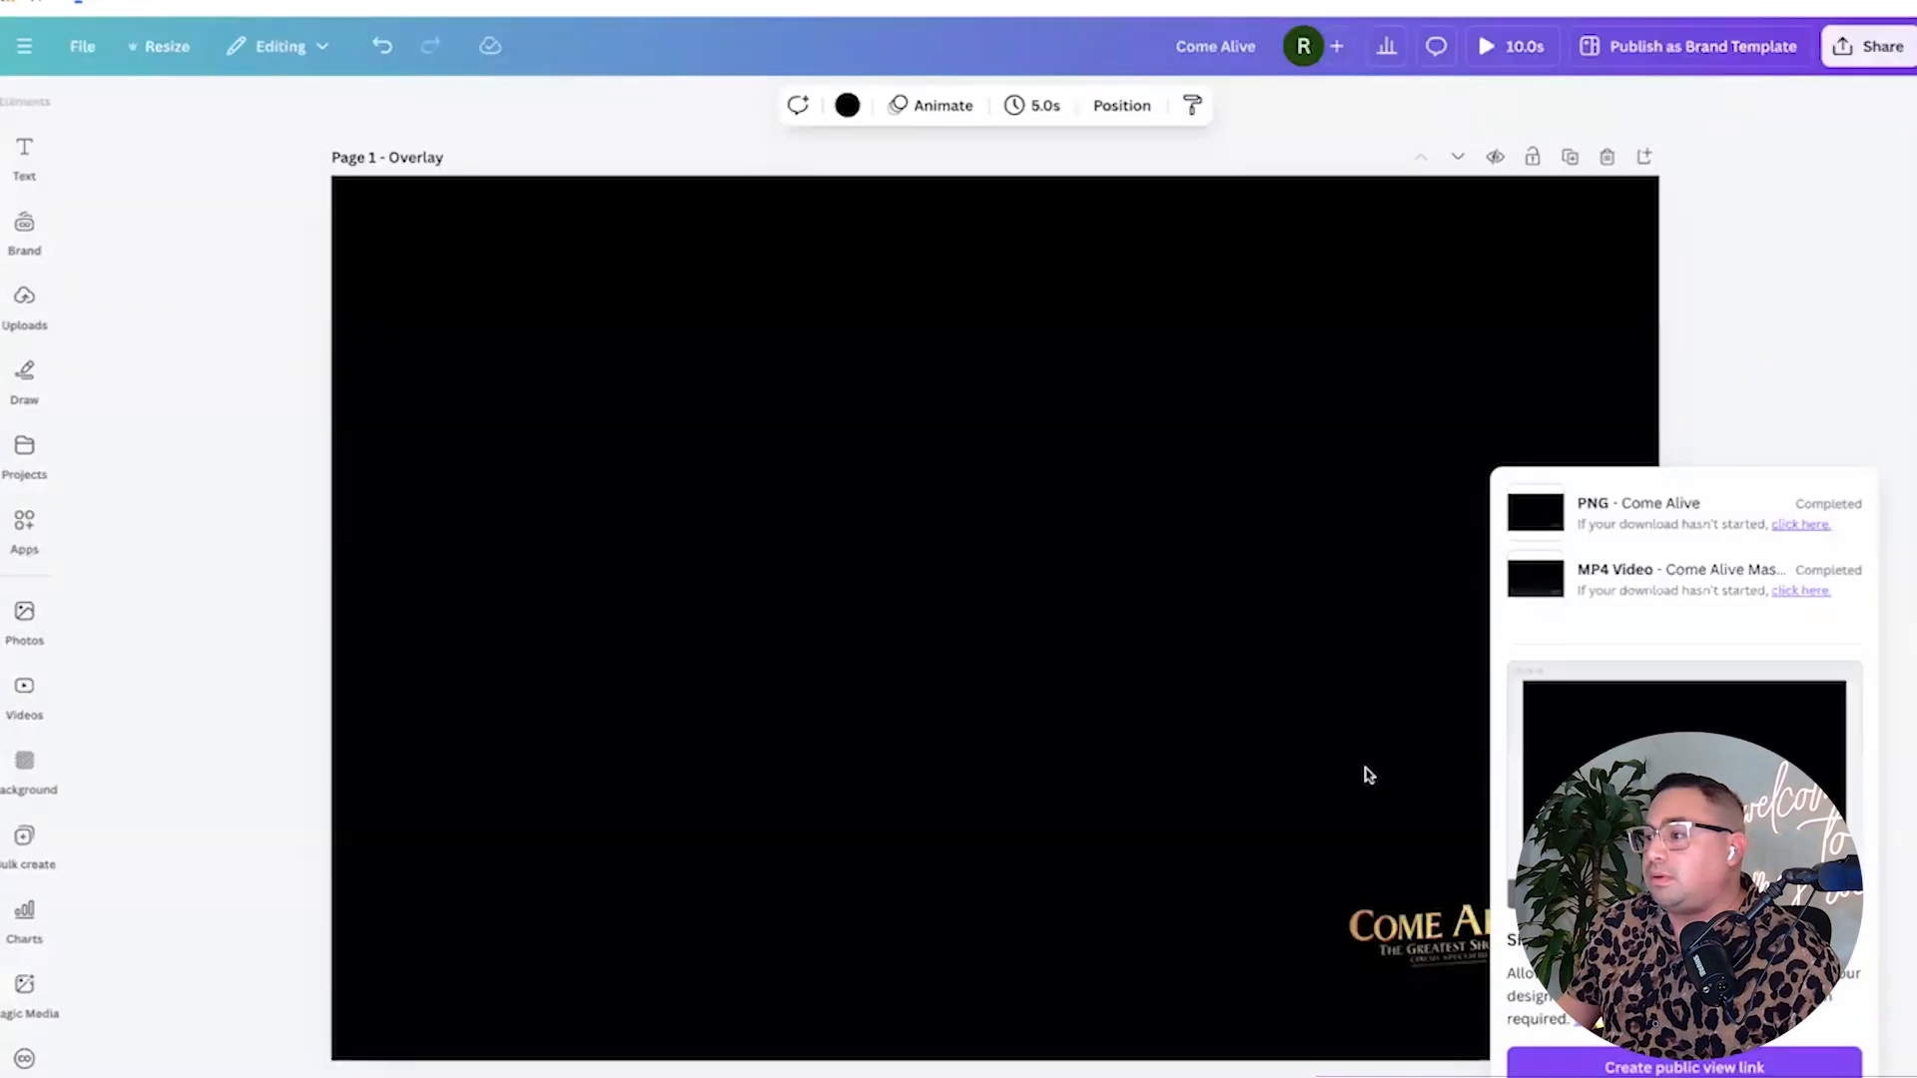
# Apply a custom Duotone to the Come Alive logo so it turns white instead of gold.
pyautogui.click(1428, 929)
pyautogui.click(672, 103)
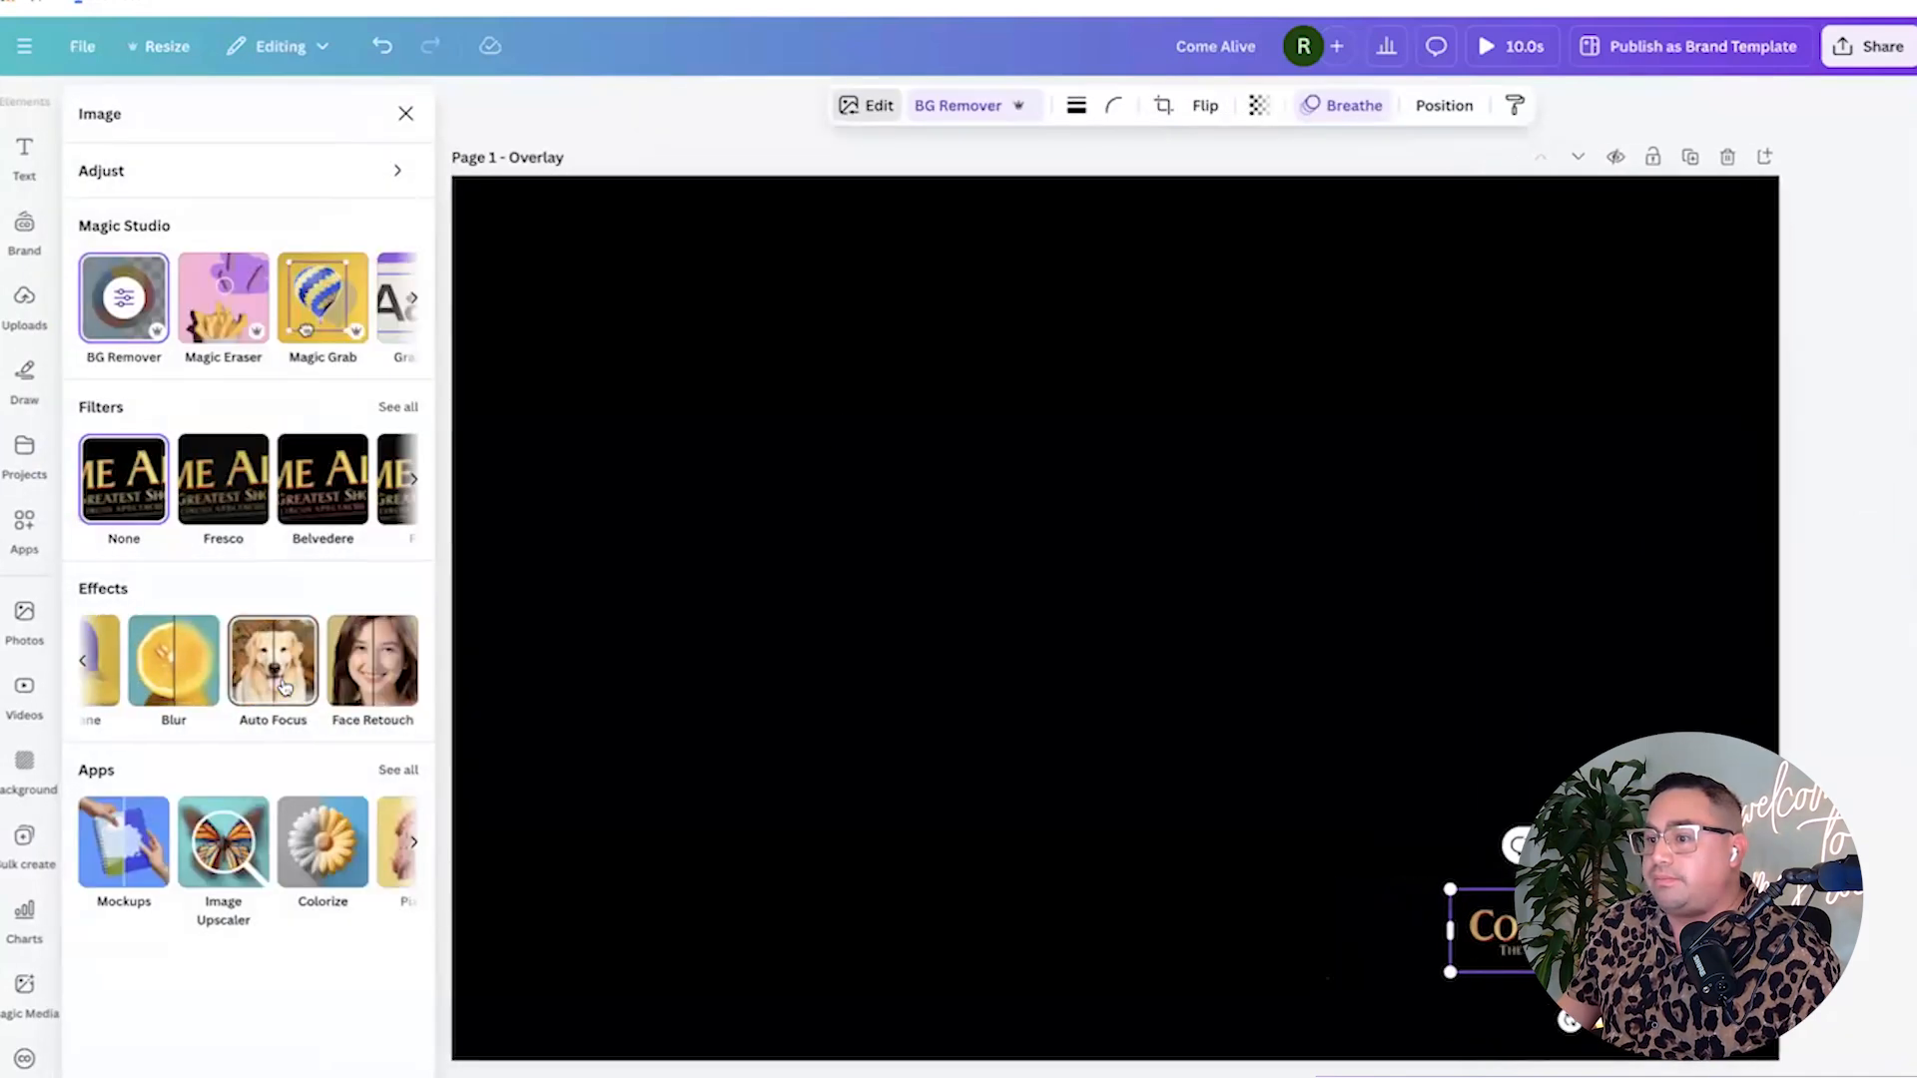
pyautogui.click(711, 627)
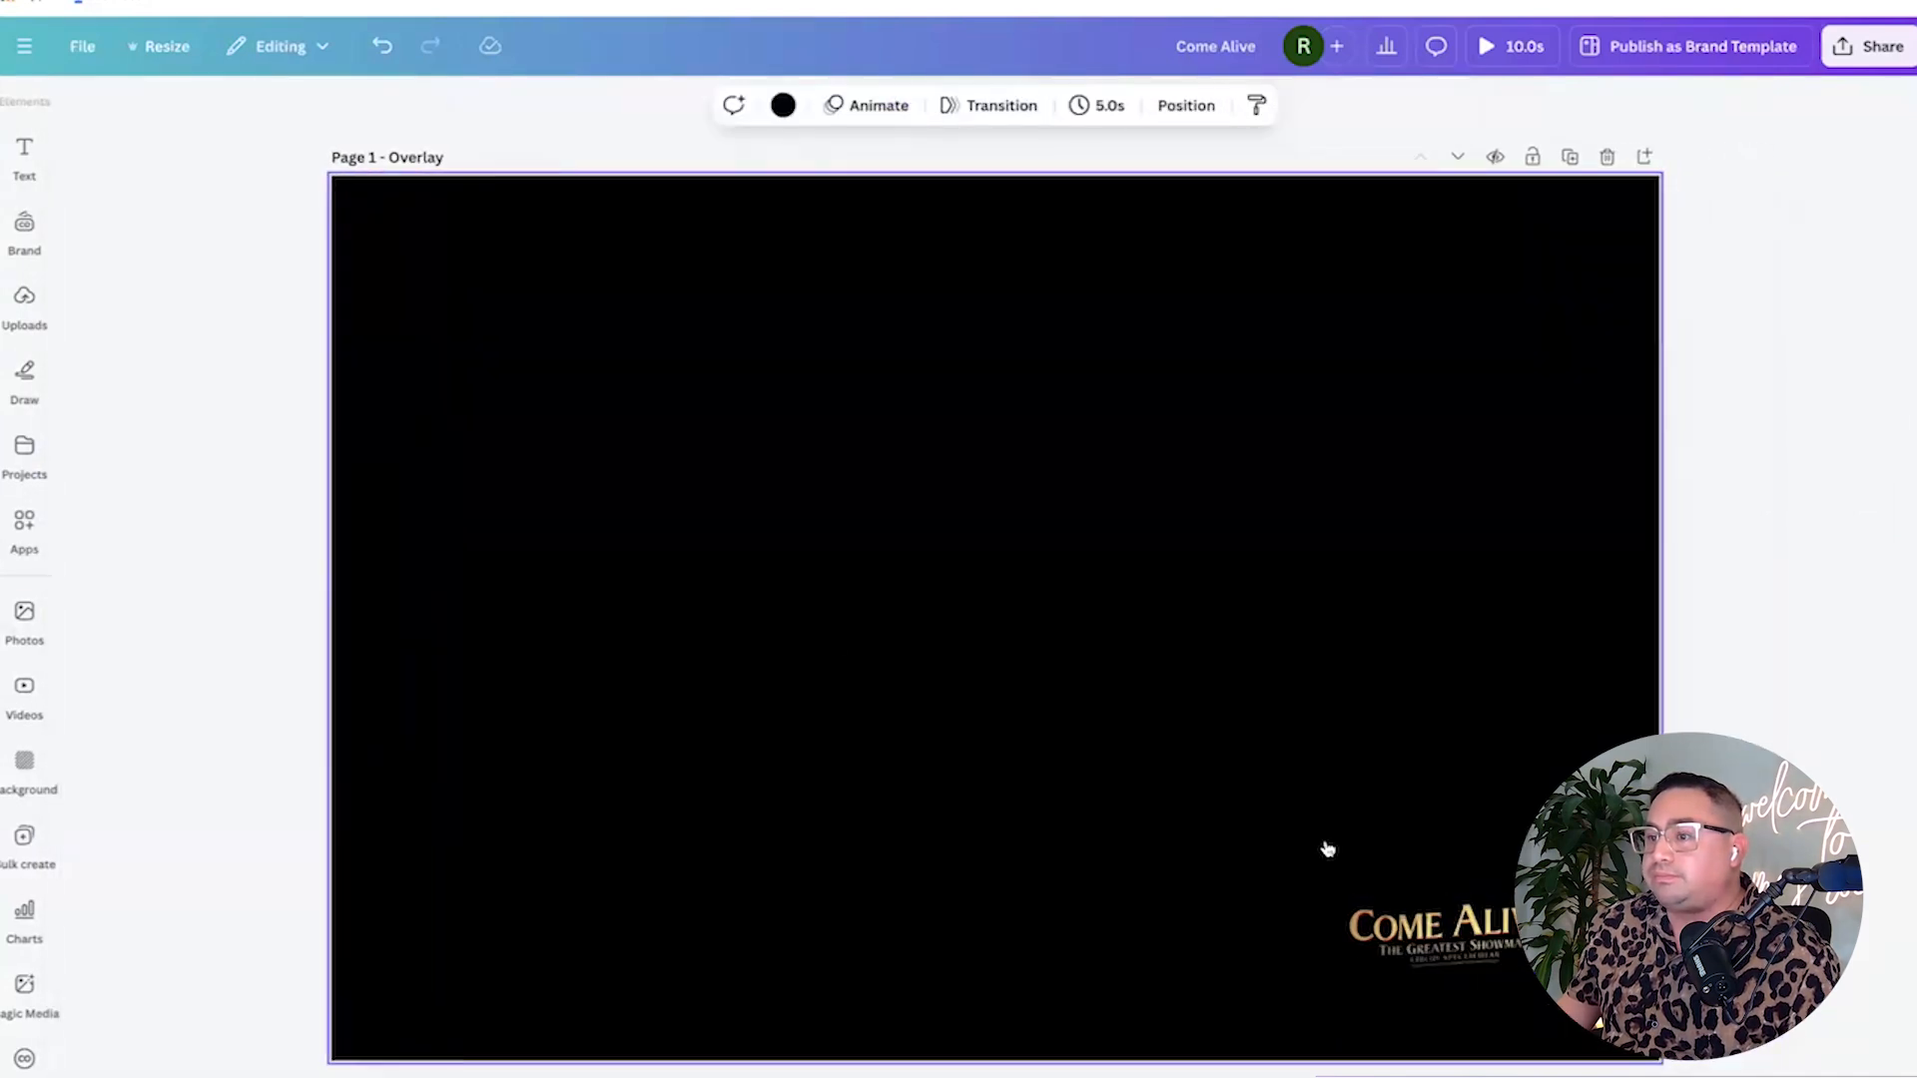
pyautogui.click(1430, 922)
pyautogui.click(662, 105)
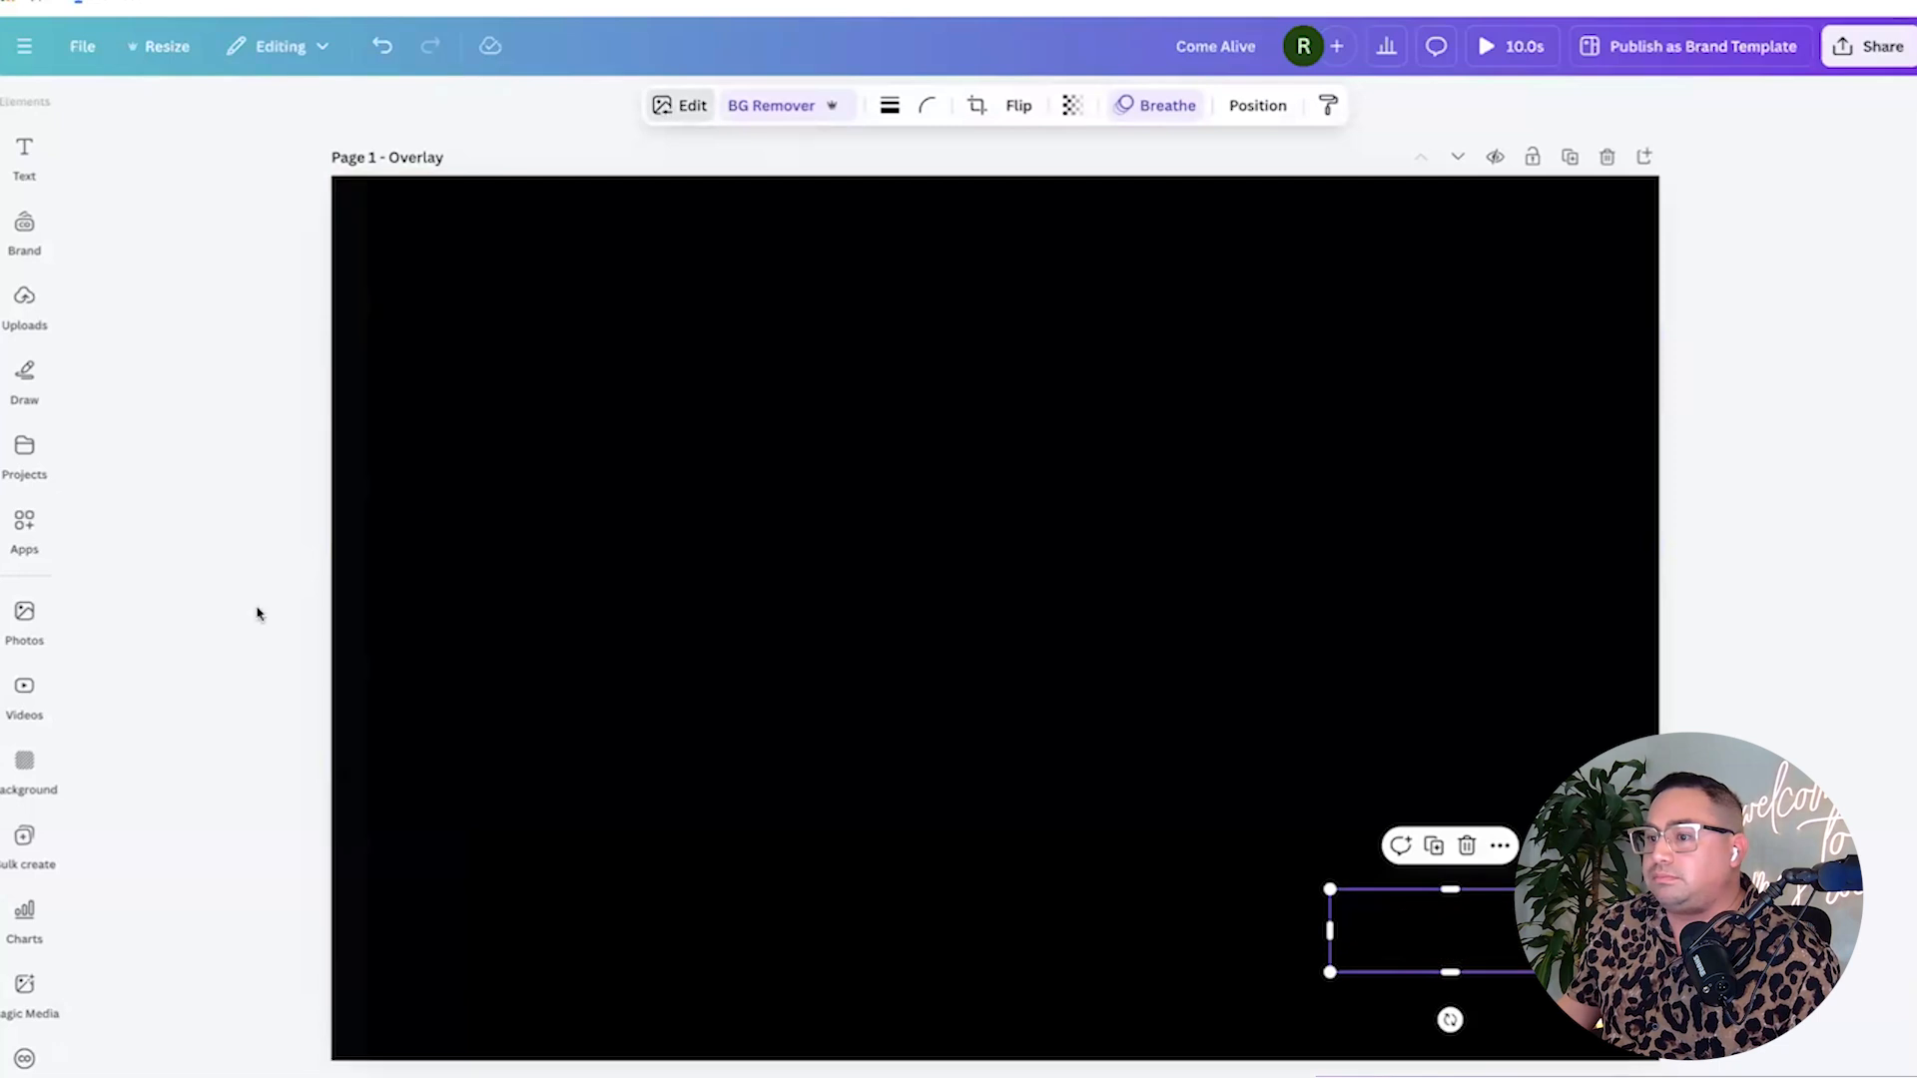
pyautogui.click(222, 674)
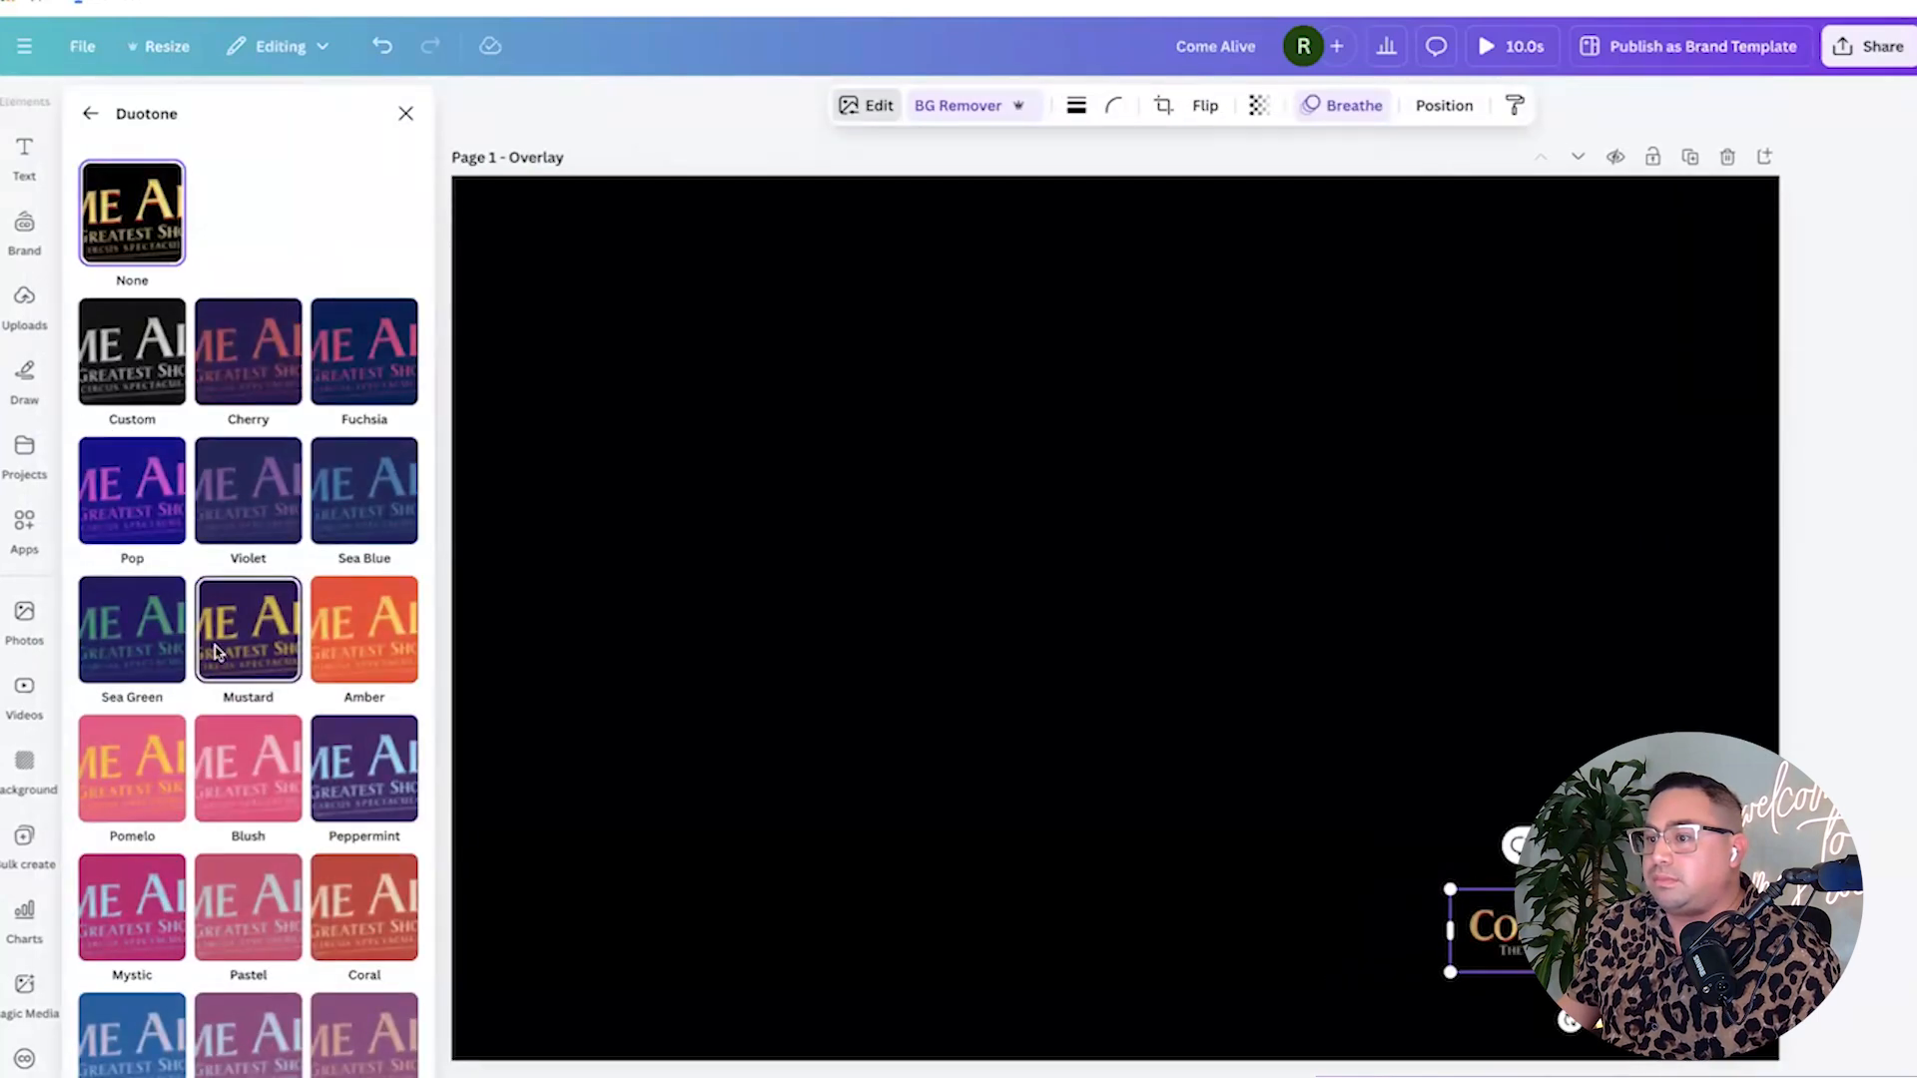
pyautogui.scroll(-3, 229, 656)
pyautogui.scroll(3, 217, 652)
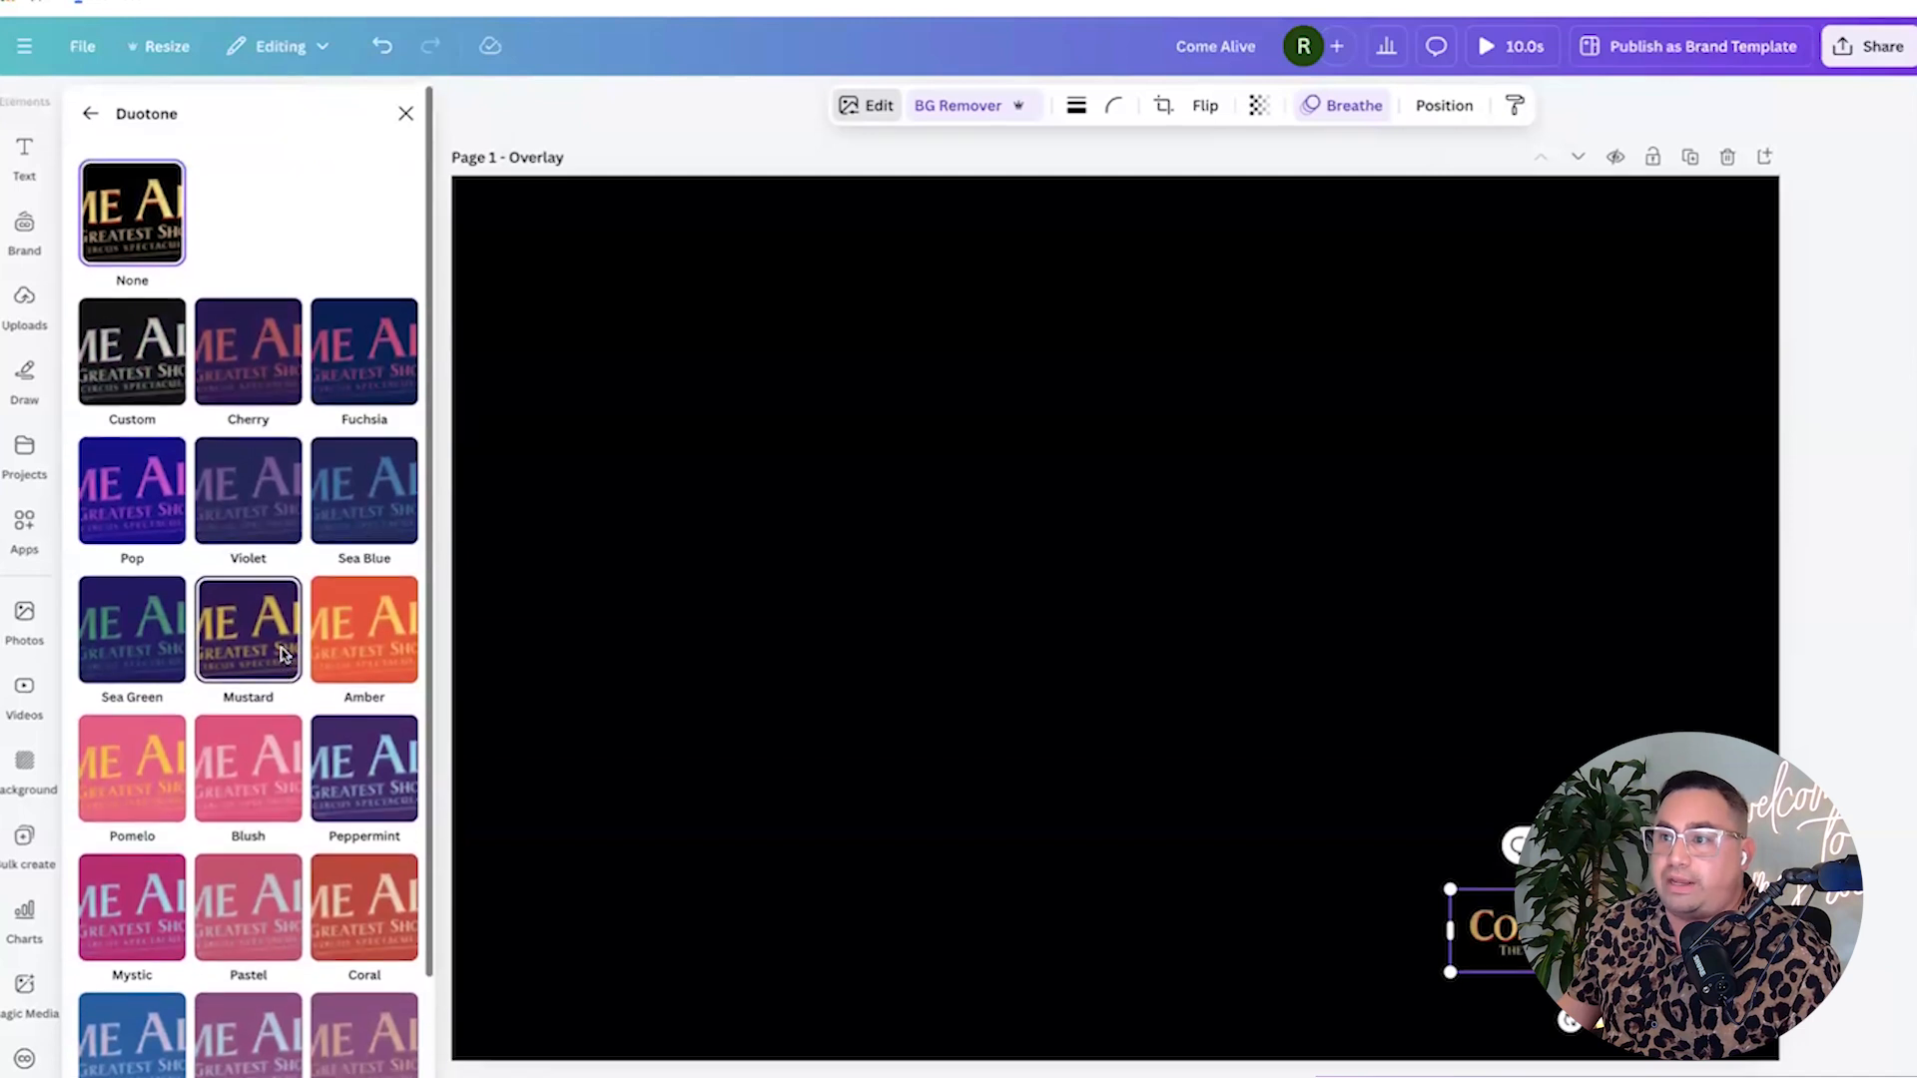
pyautogui.scroll(-3, 289, 529)
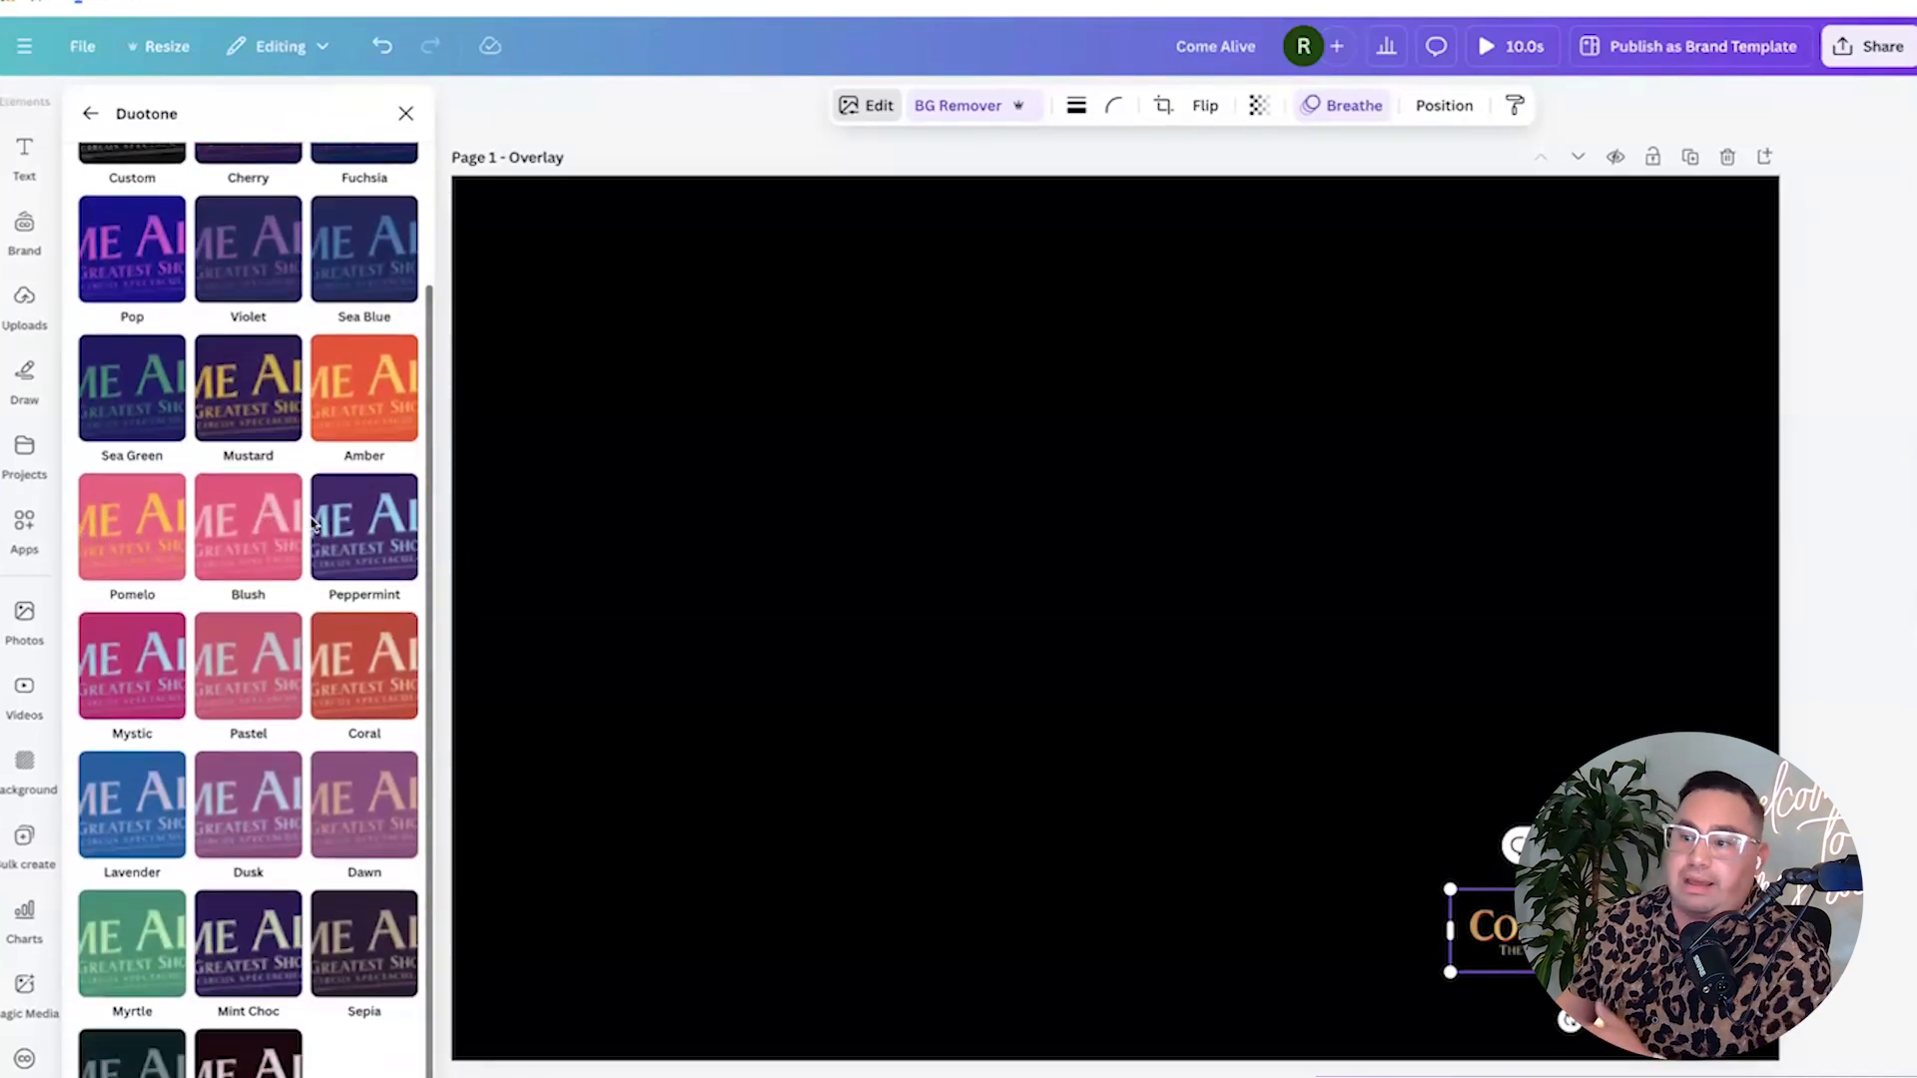
pyautogui.scroll(3, 247, 656)
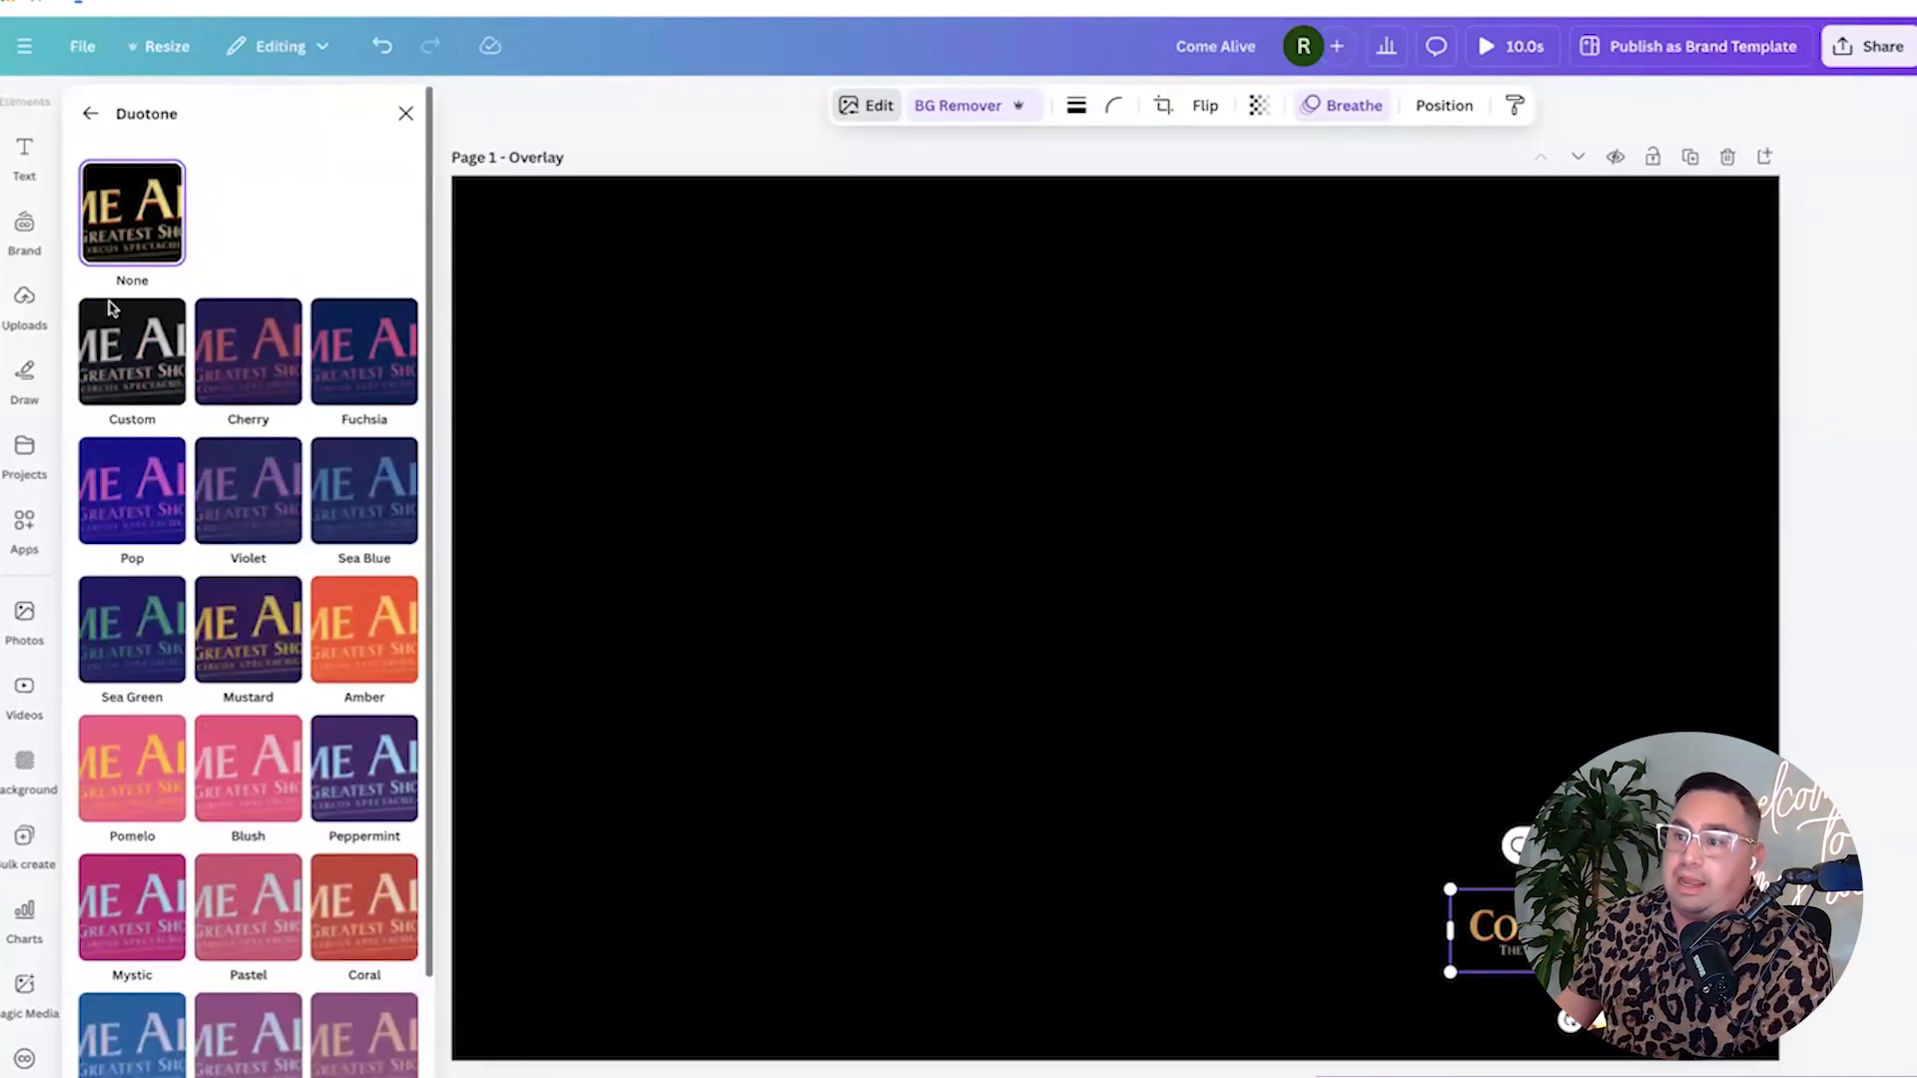
pyautogui.click(126, 346)
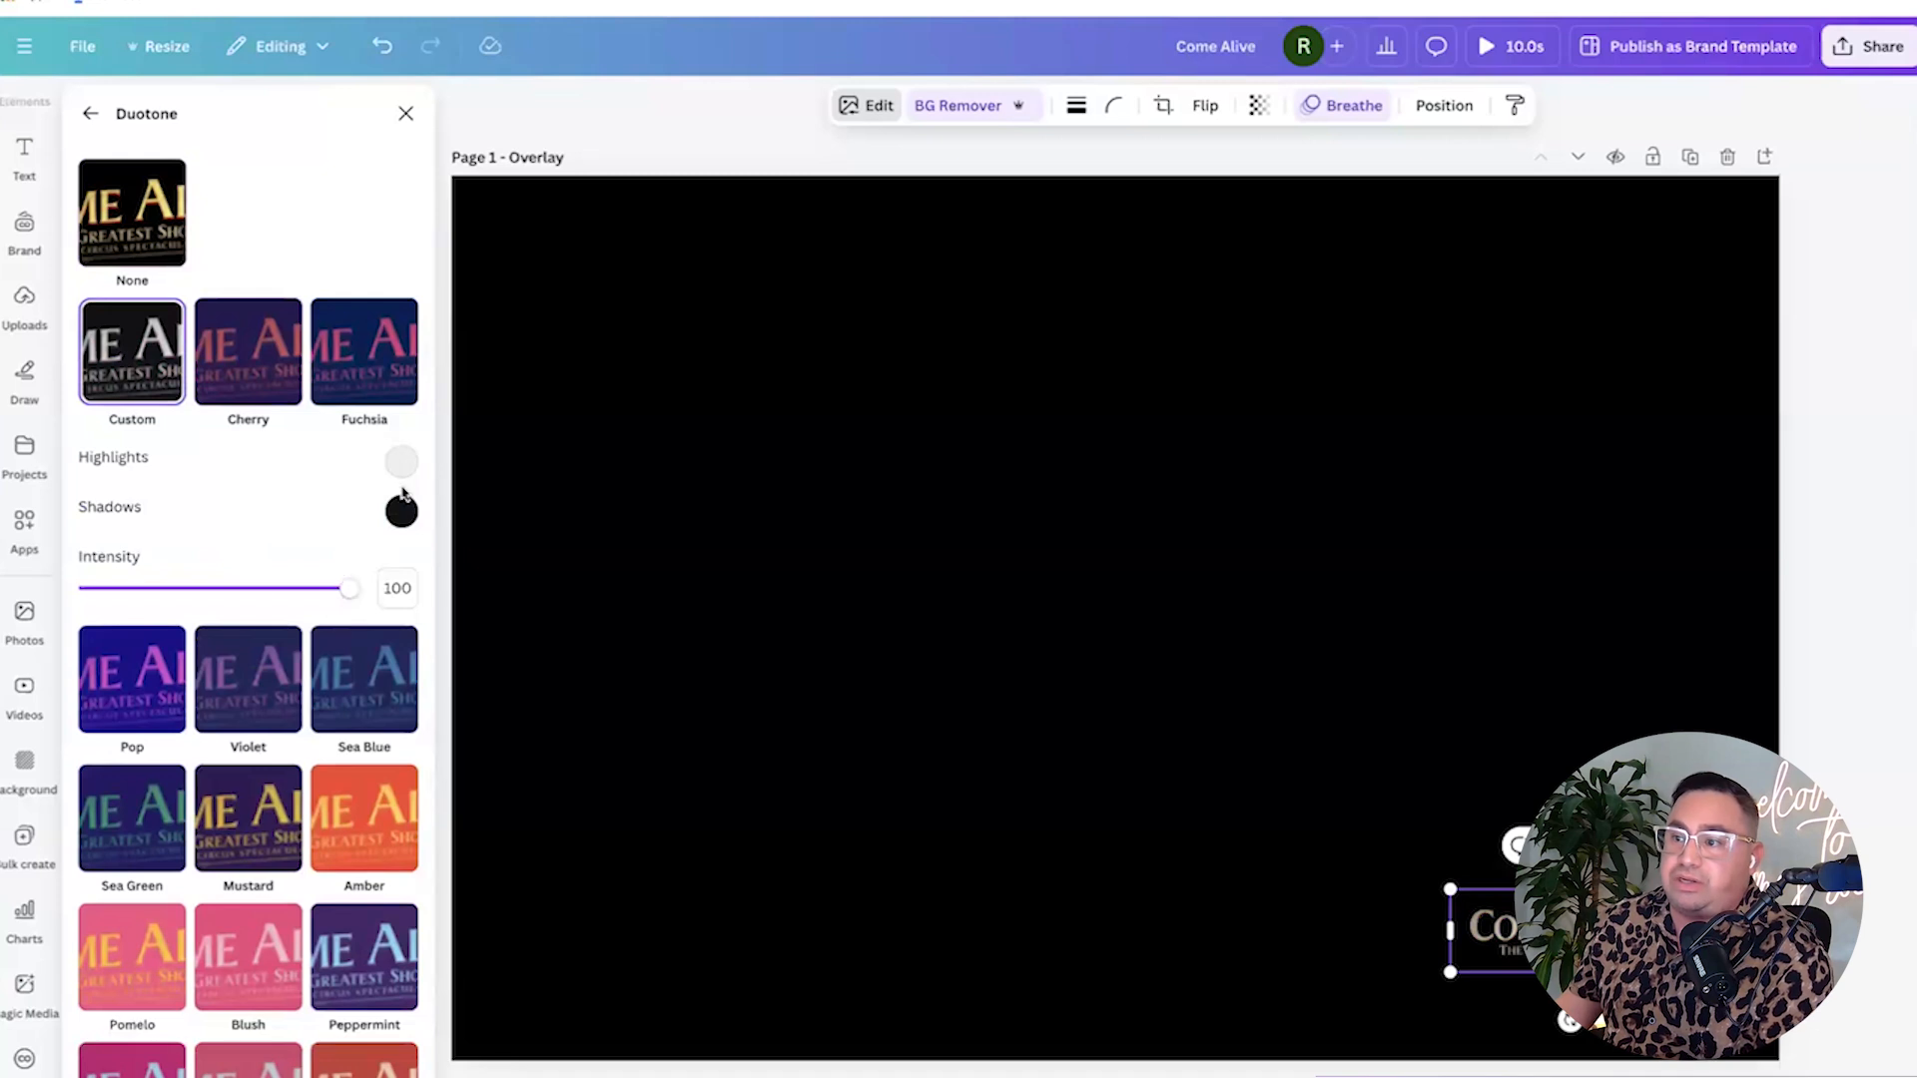
pyautogui.click(751, 531)
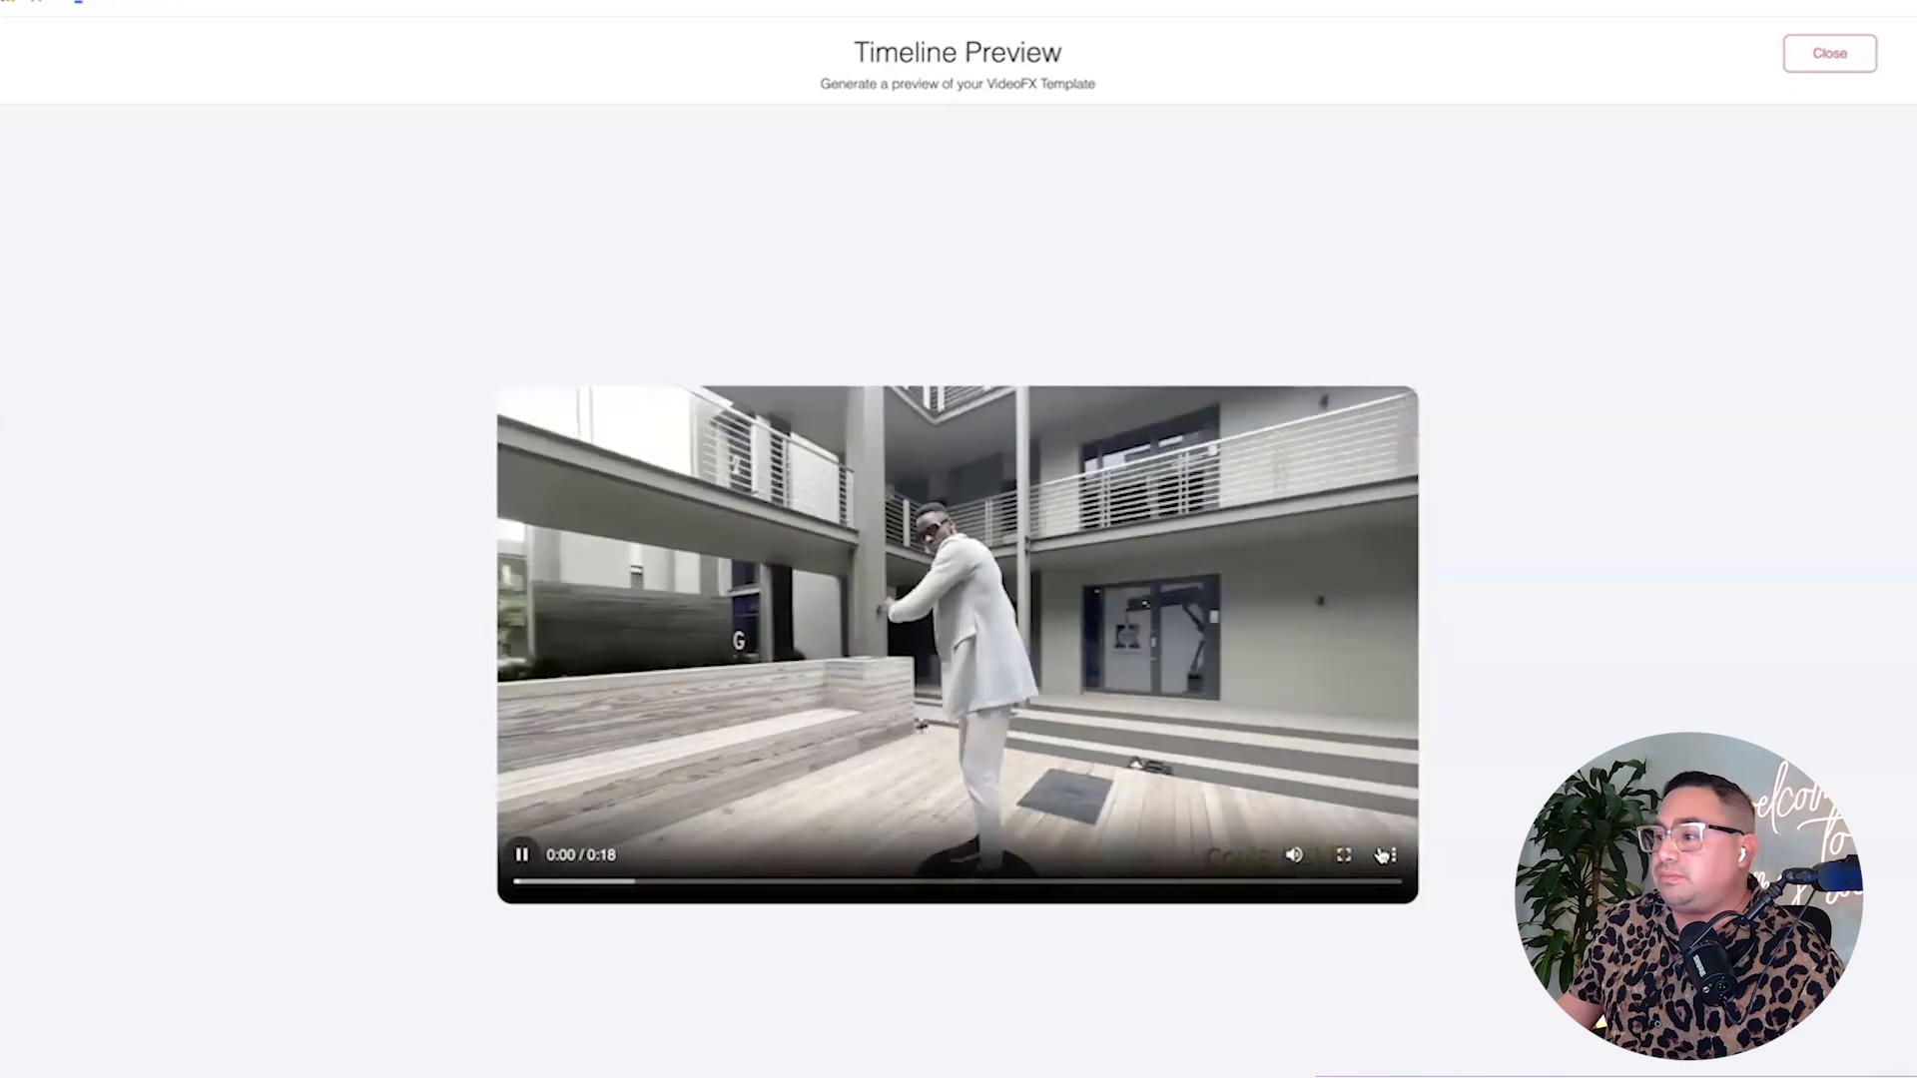
# Mute and close the 18-second Logo Overlay Outro preview, then save the template.
pyautogui.click(1292, 856)
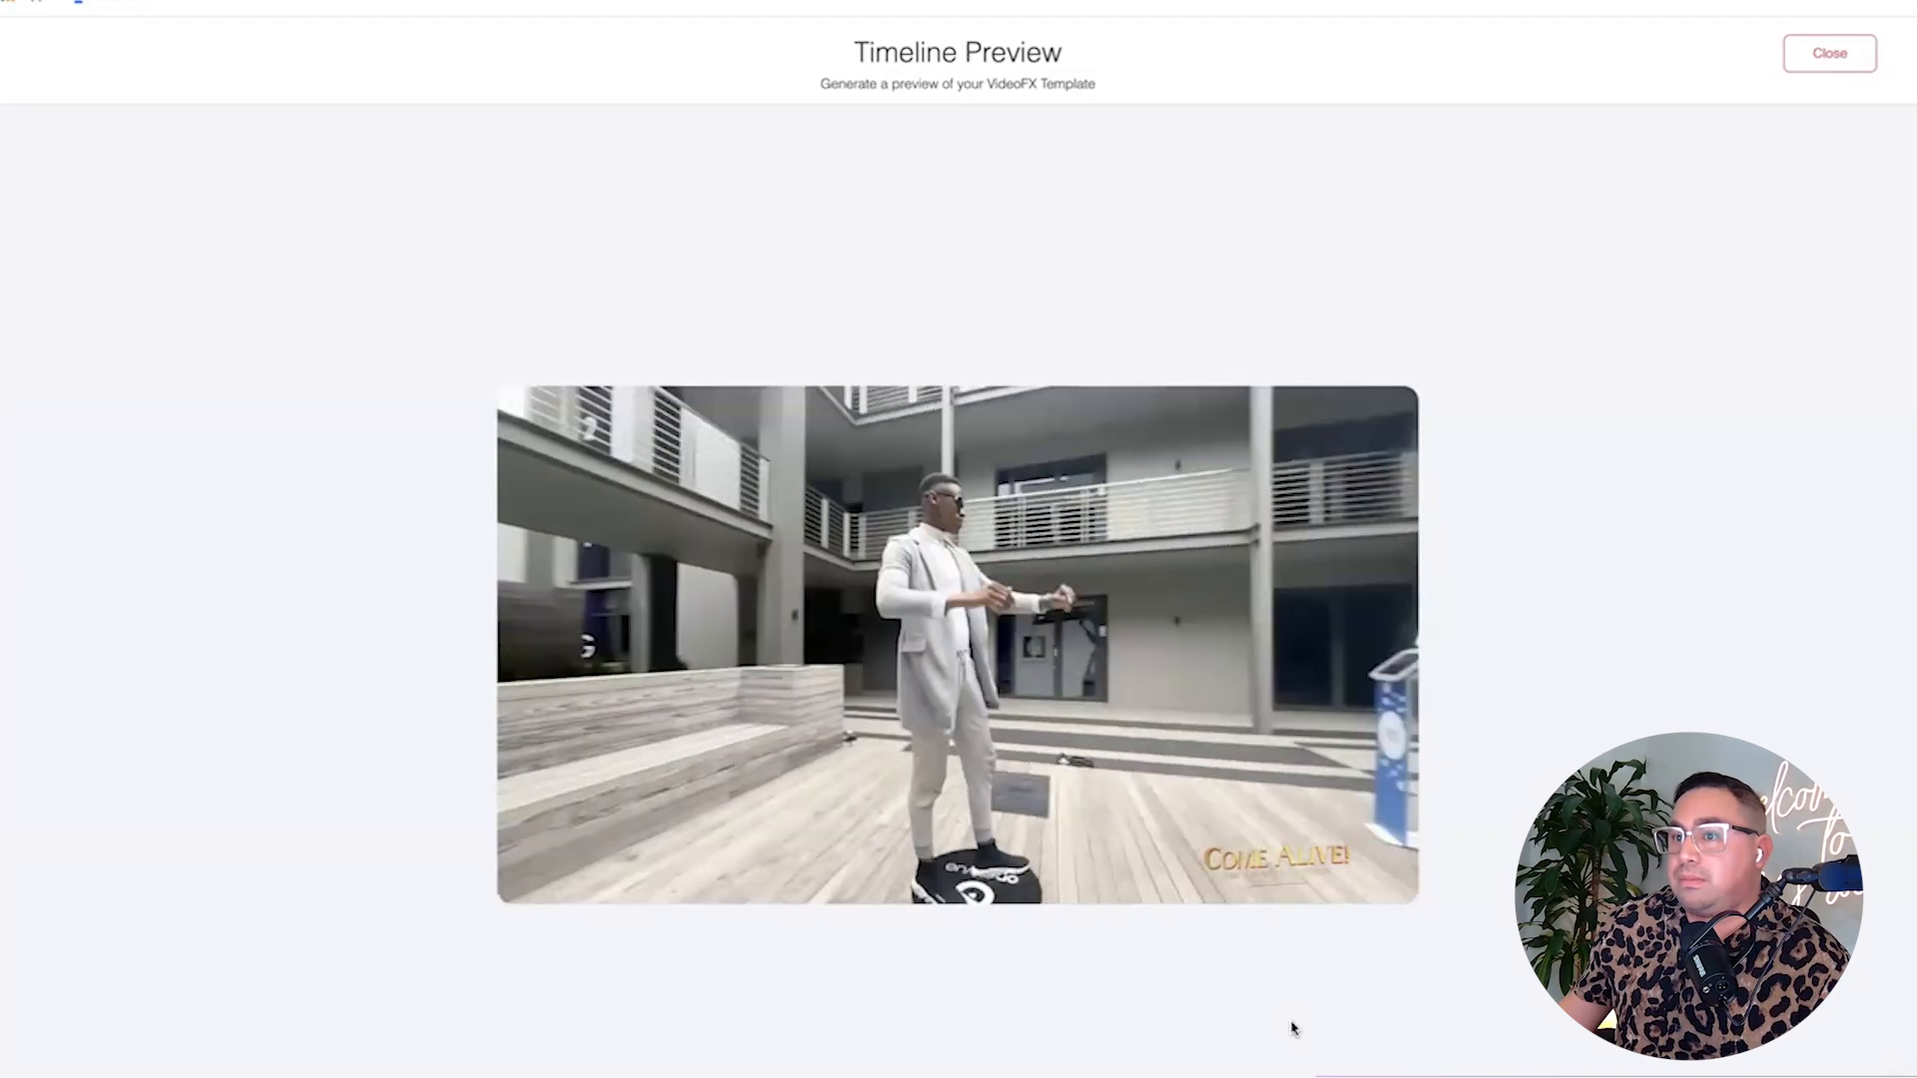
pyautogui.click(1845, 52)
pyautogui.click(1845, 58)
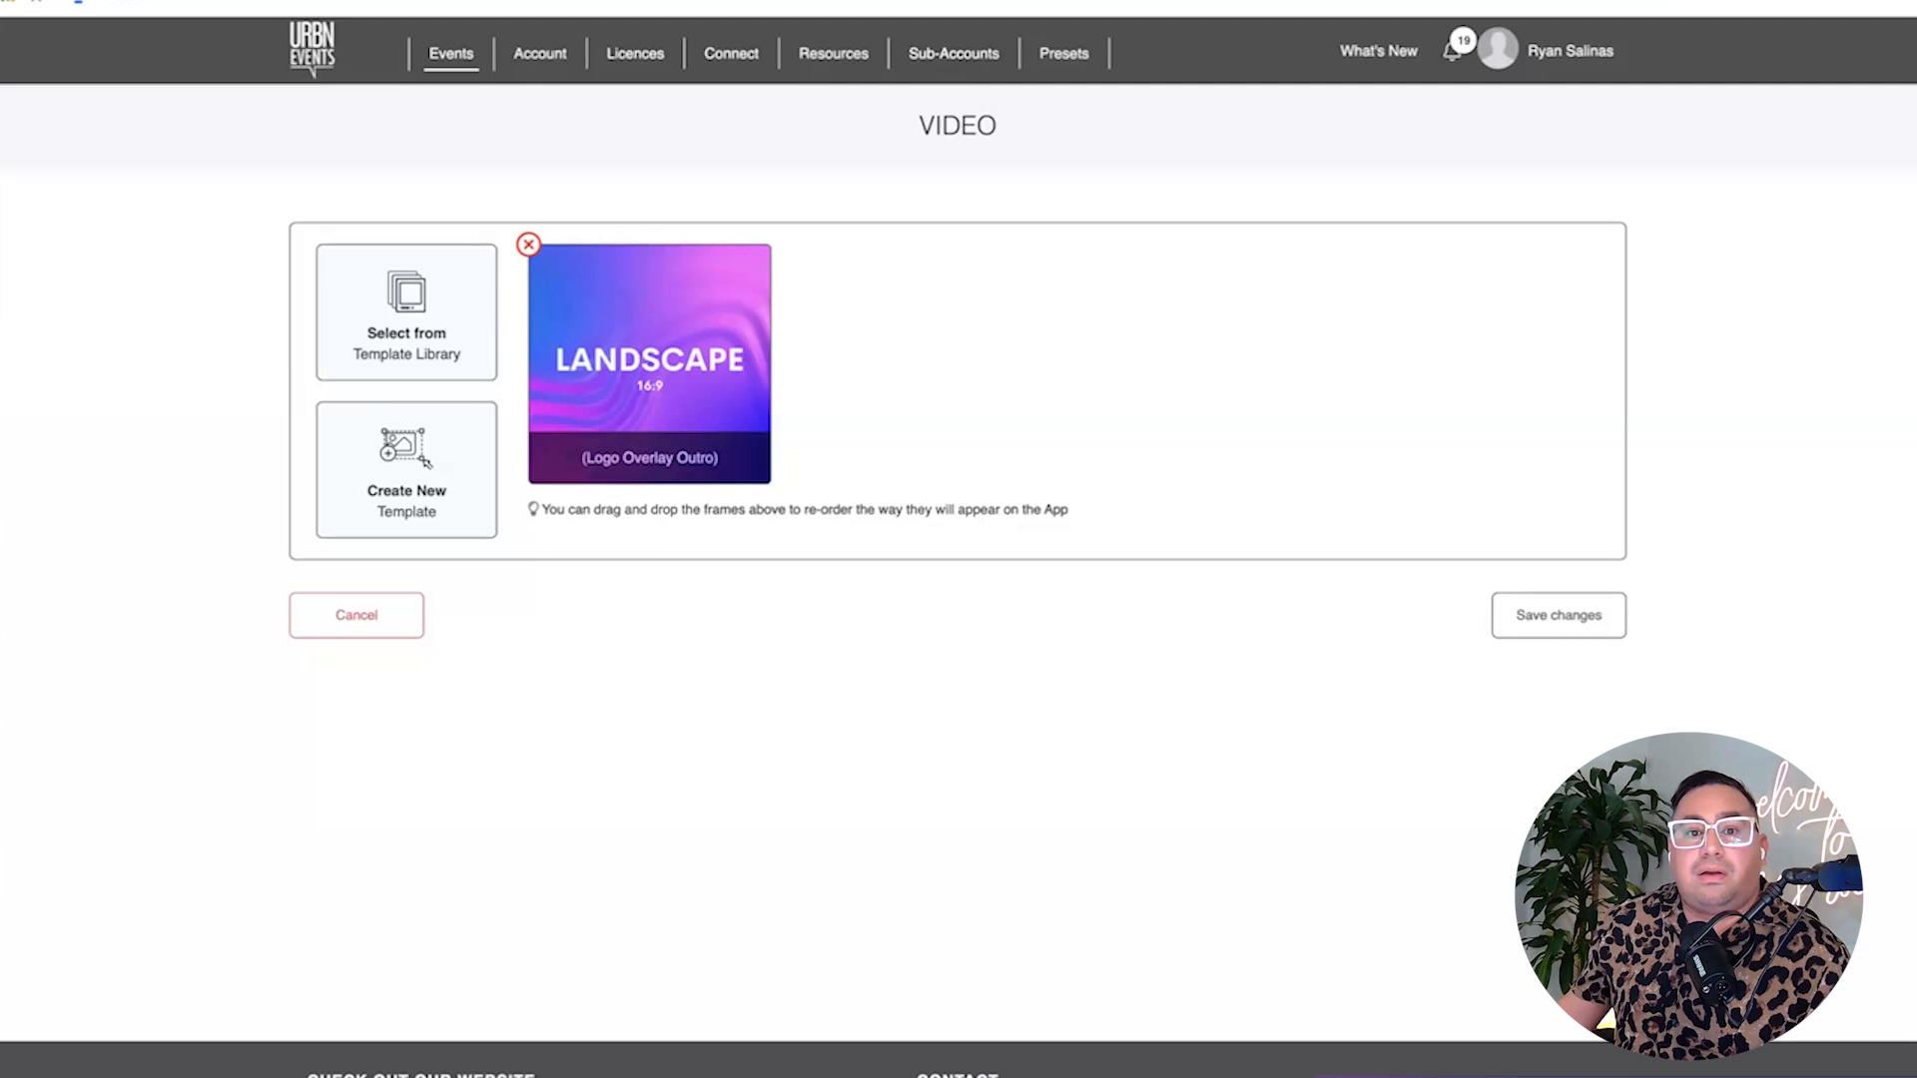
# Save the VIDEO template changes and review the TEST event dashboard sections.
pyautogui.click(1523, 625)
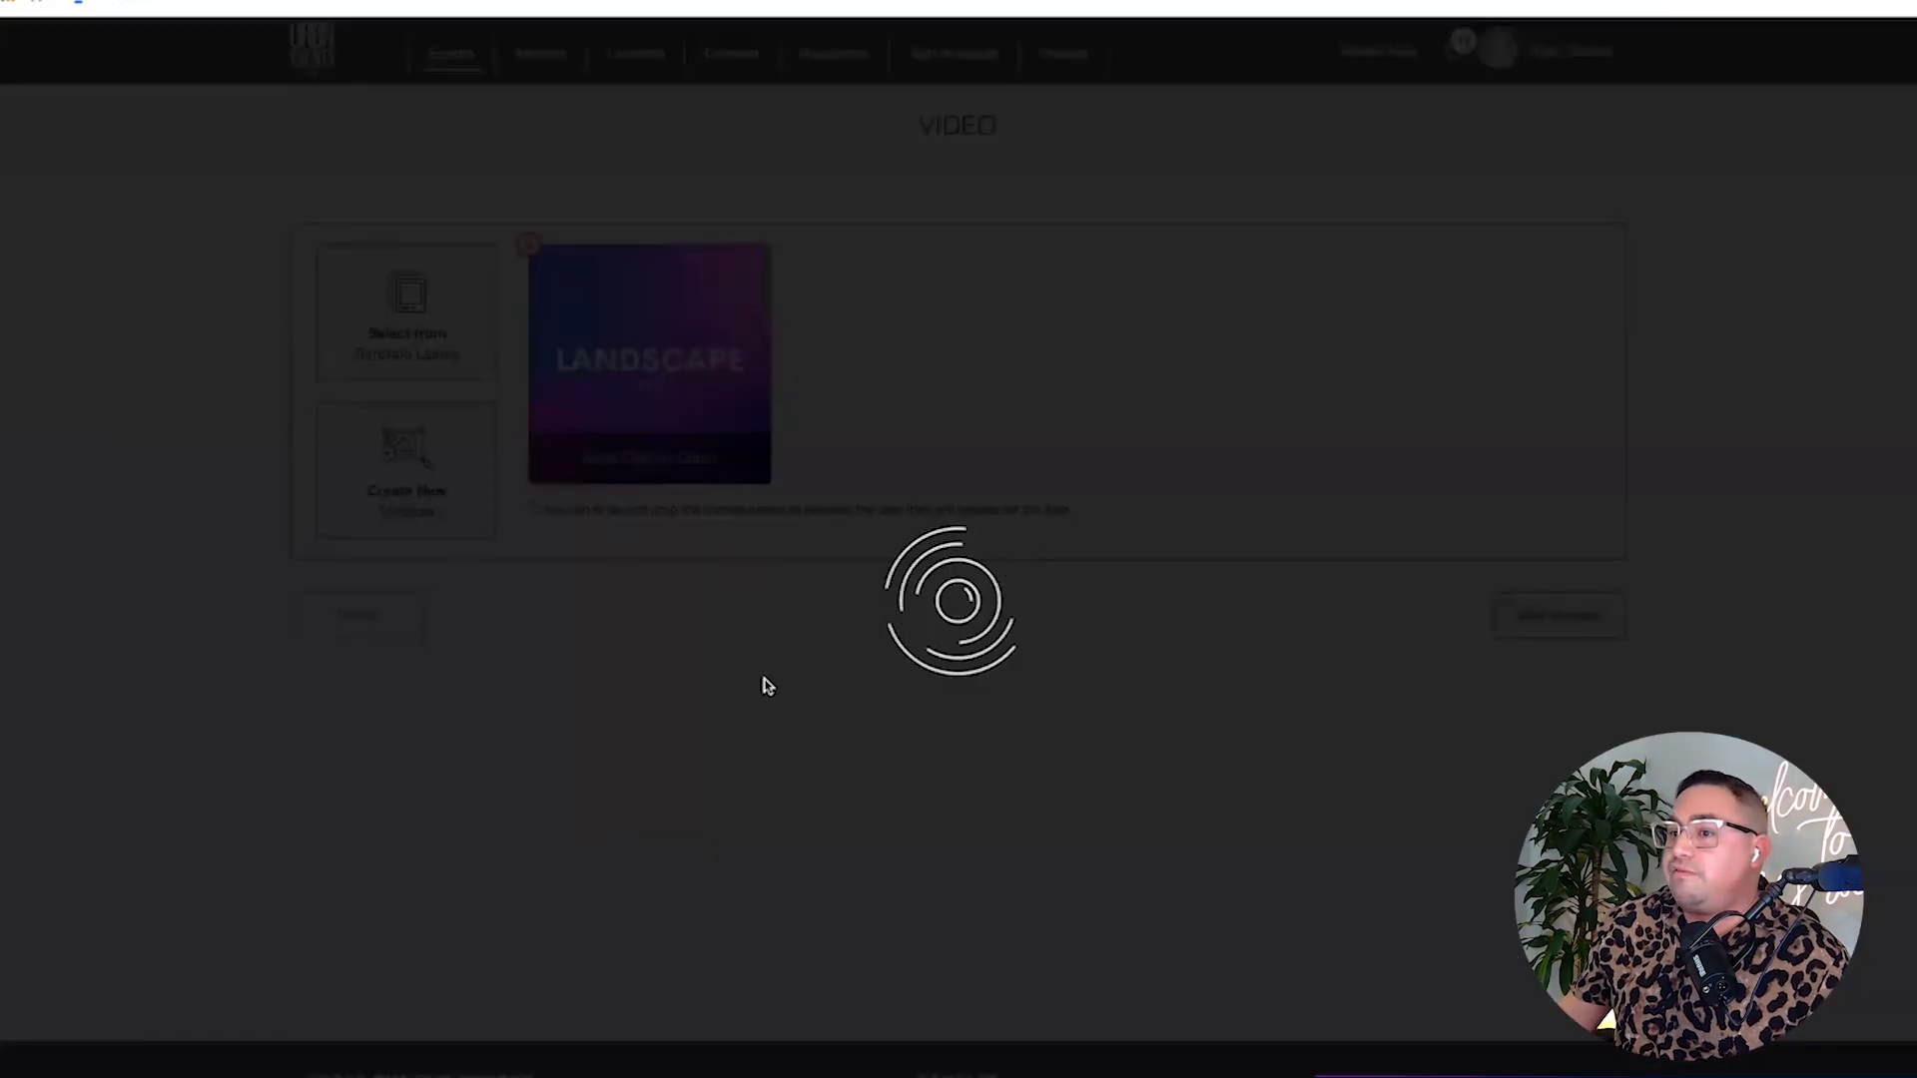
pyautogui.scroll(-15, 1014, 762)
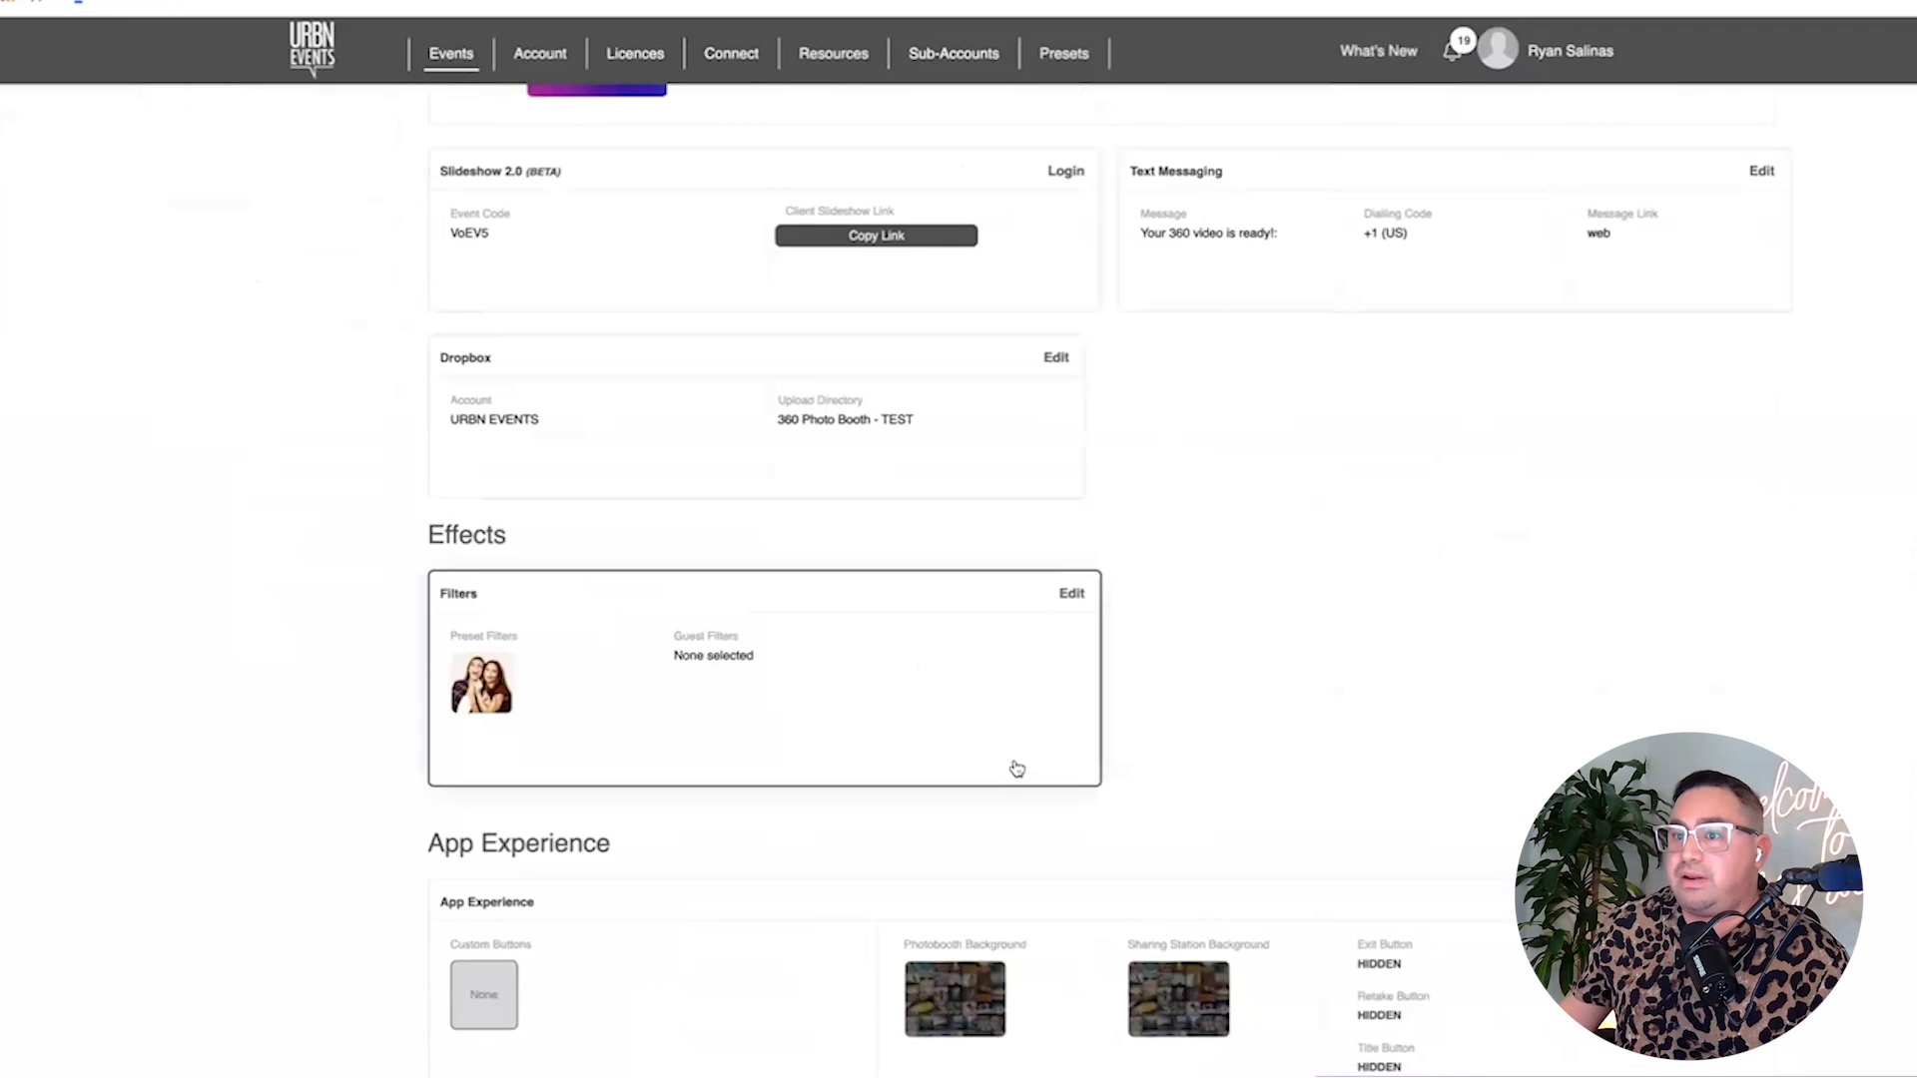
pyautogui.scroll(-4, 1078, 786)
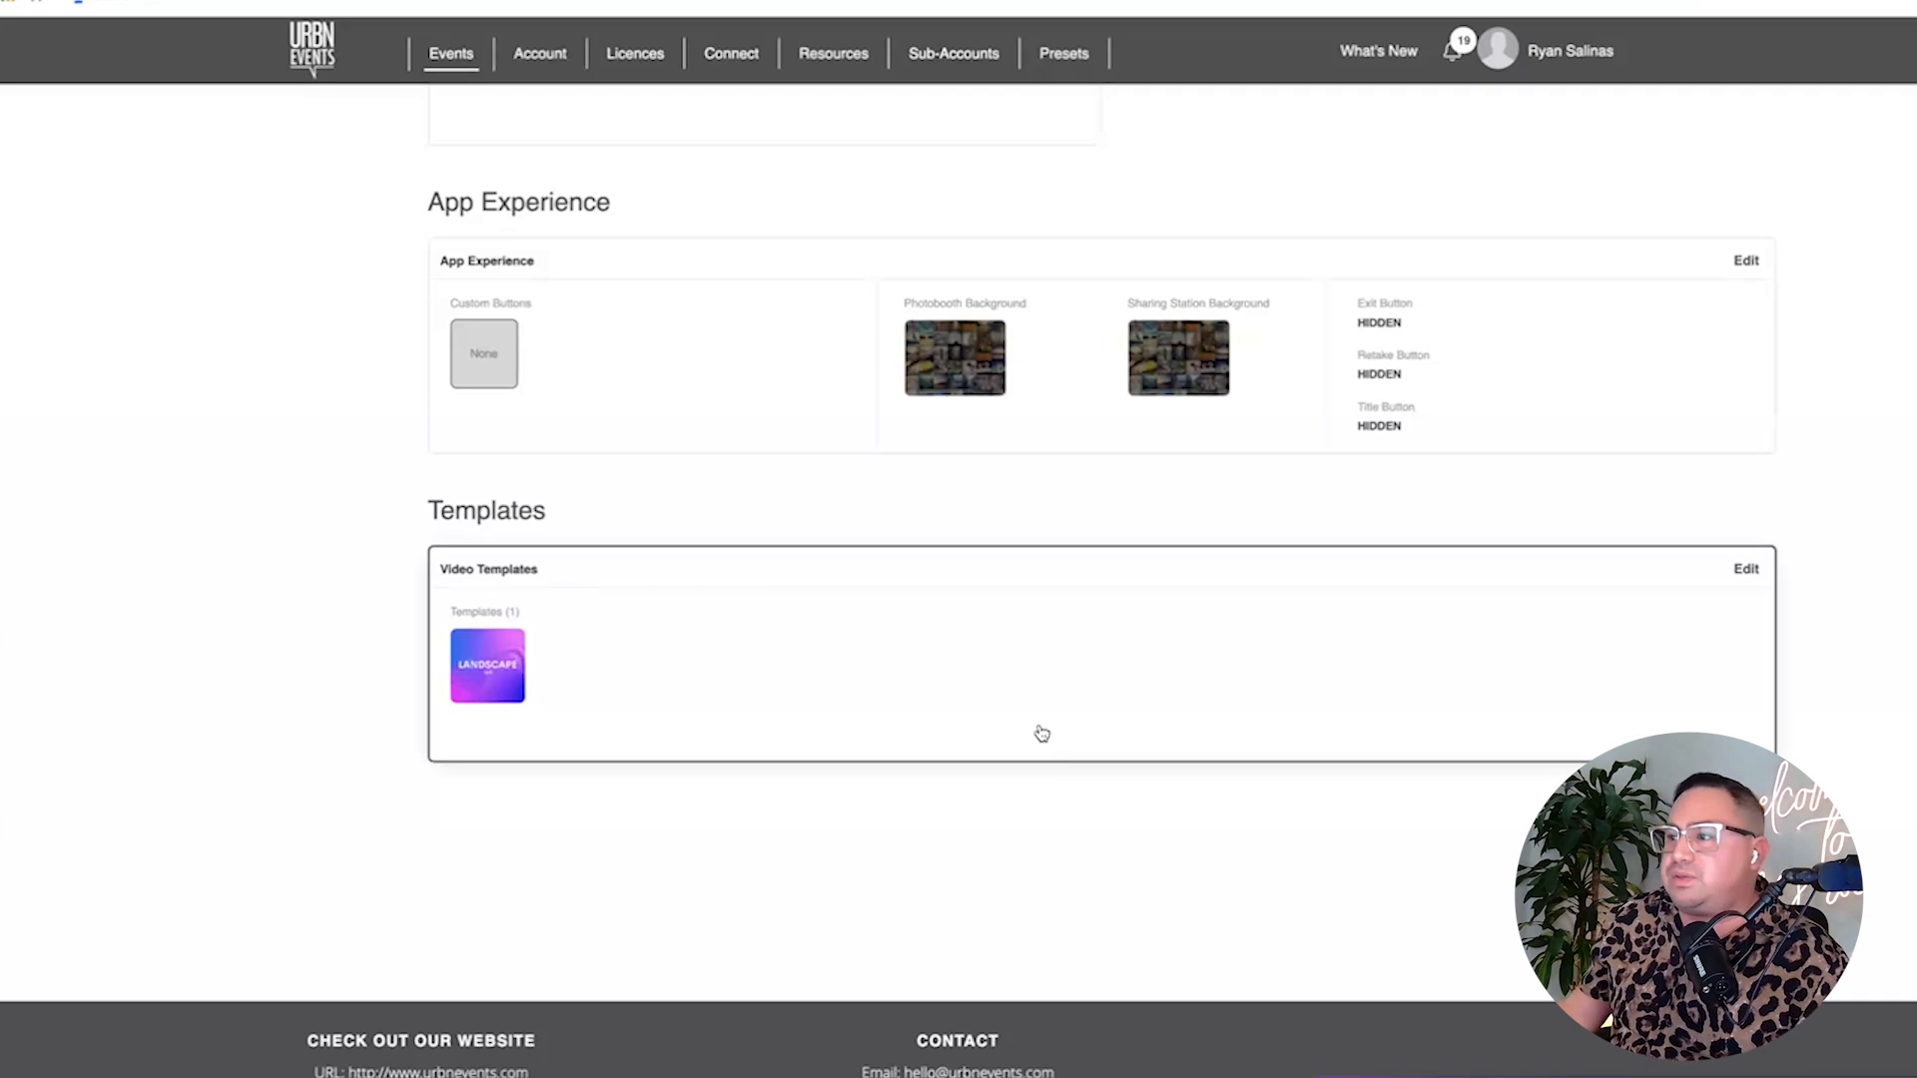
pyautogui.scroll(5, 1060, 776)
pyautogui.scroll(15, 1056, 761)
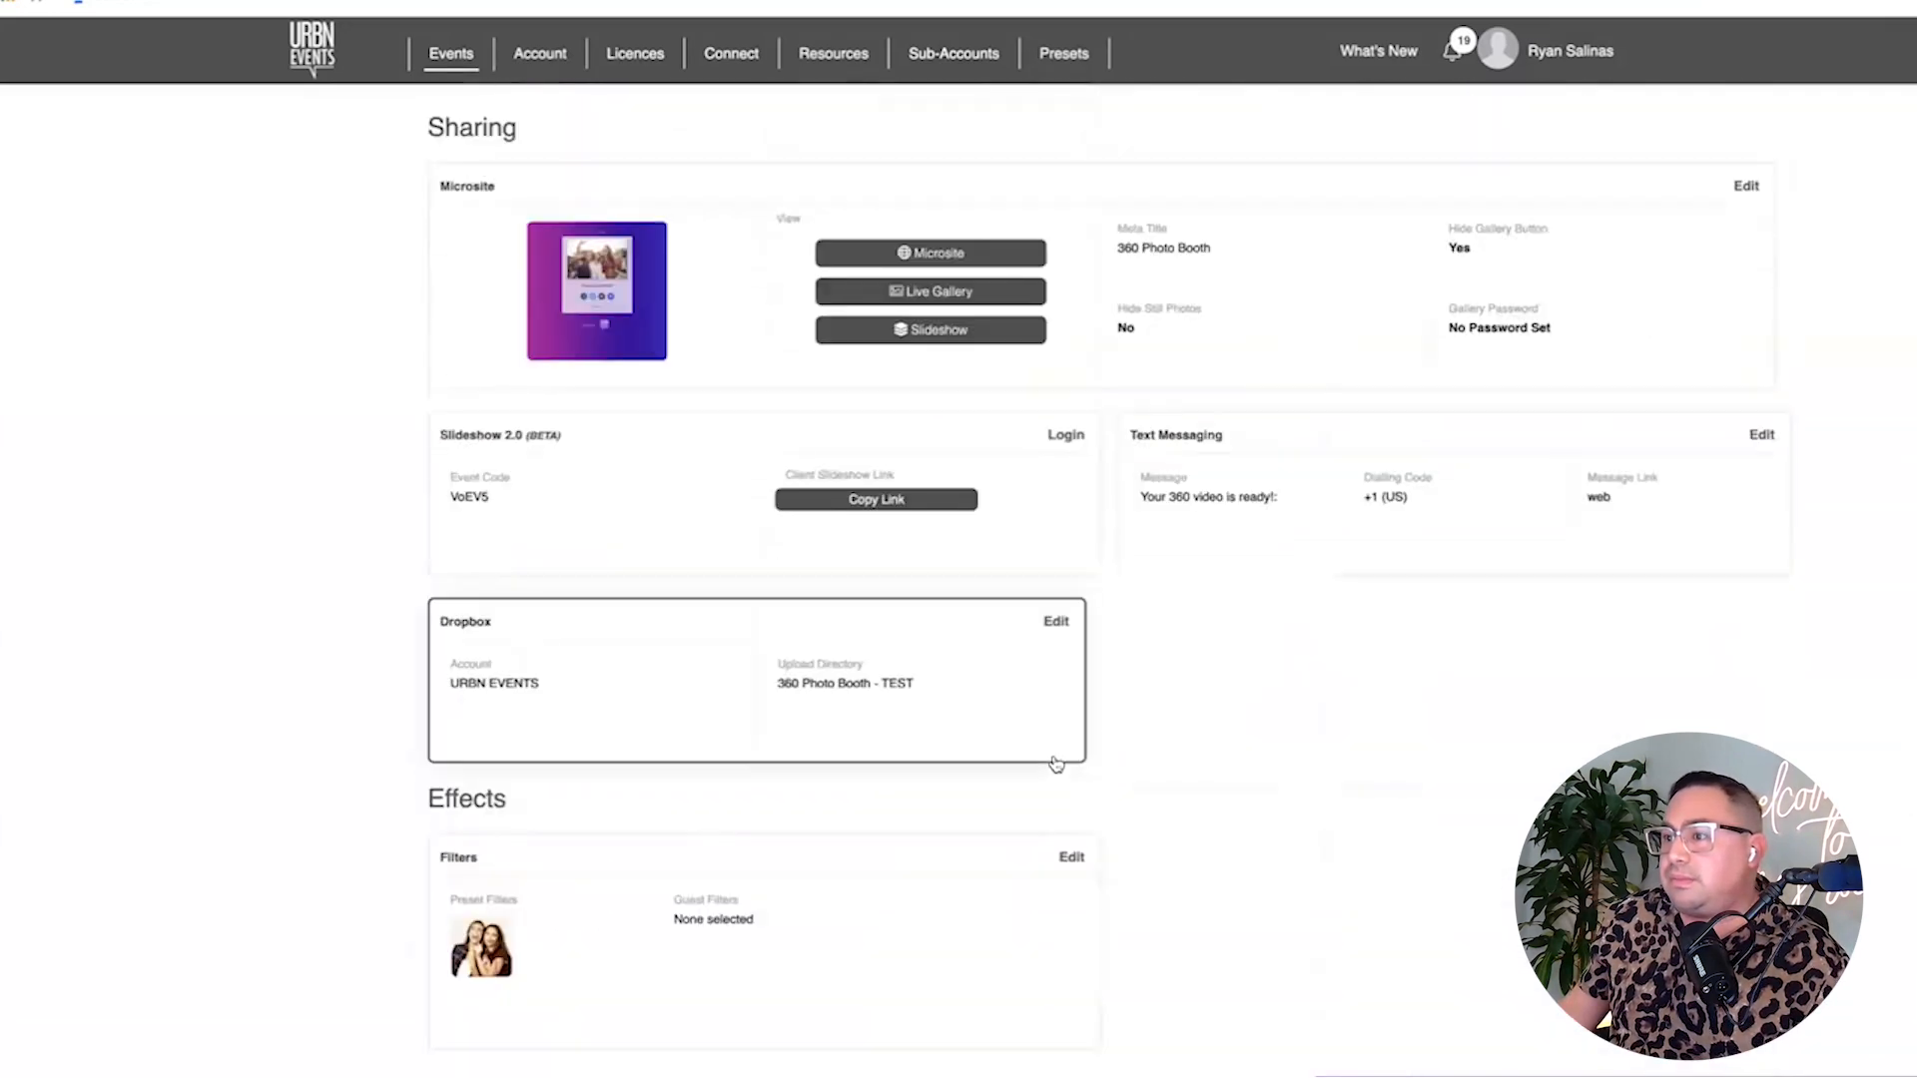
pyautogui.scroll(-3, 762, 896)
pyautogui.scroll(-1, 761, 897)
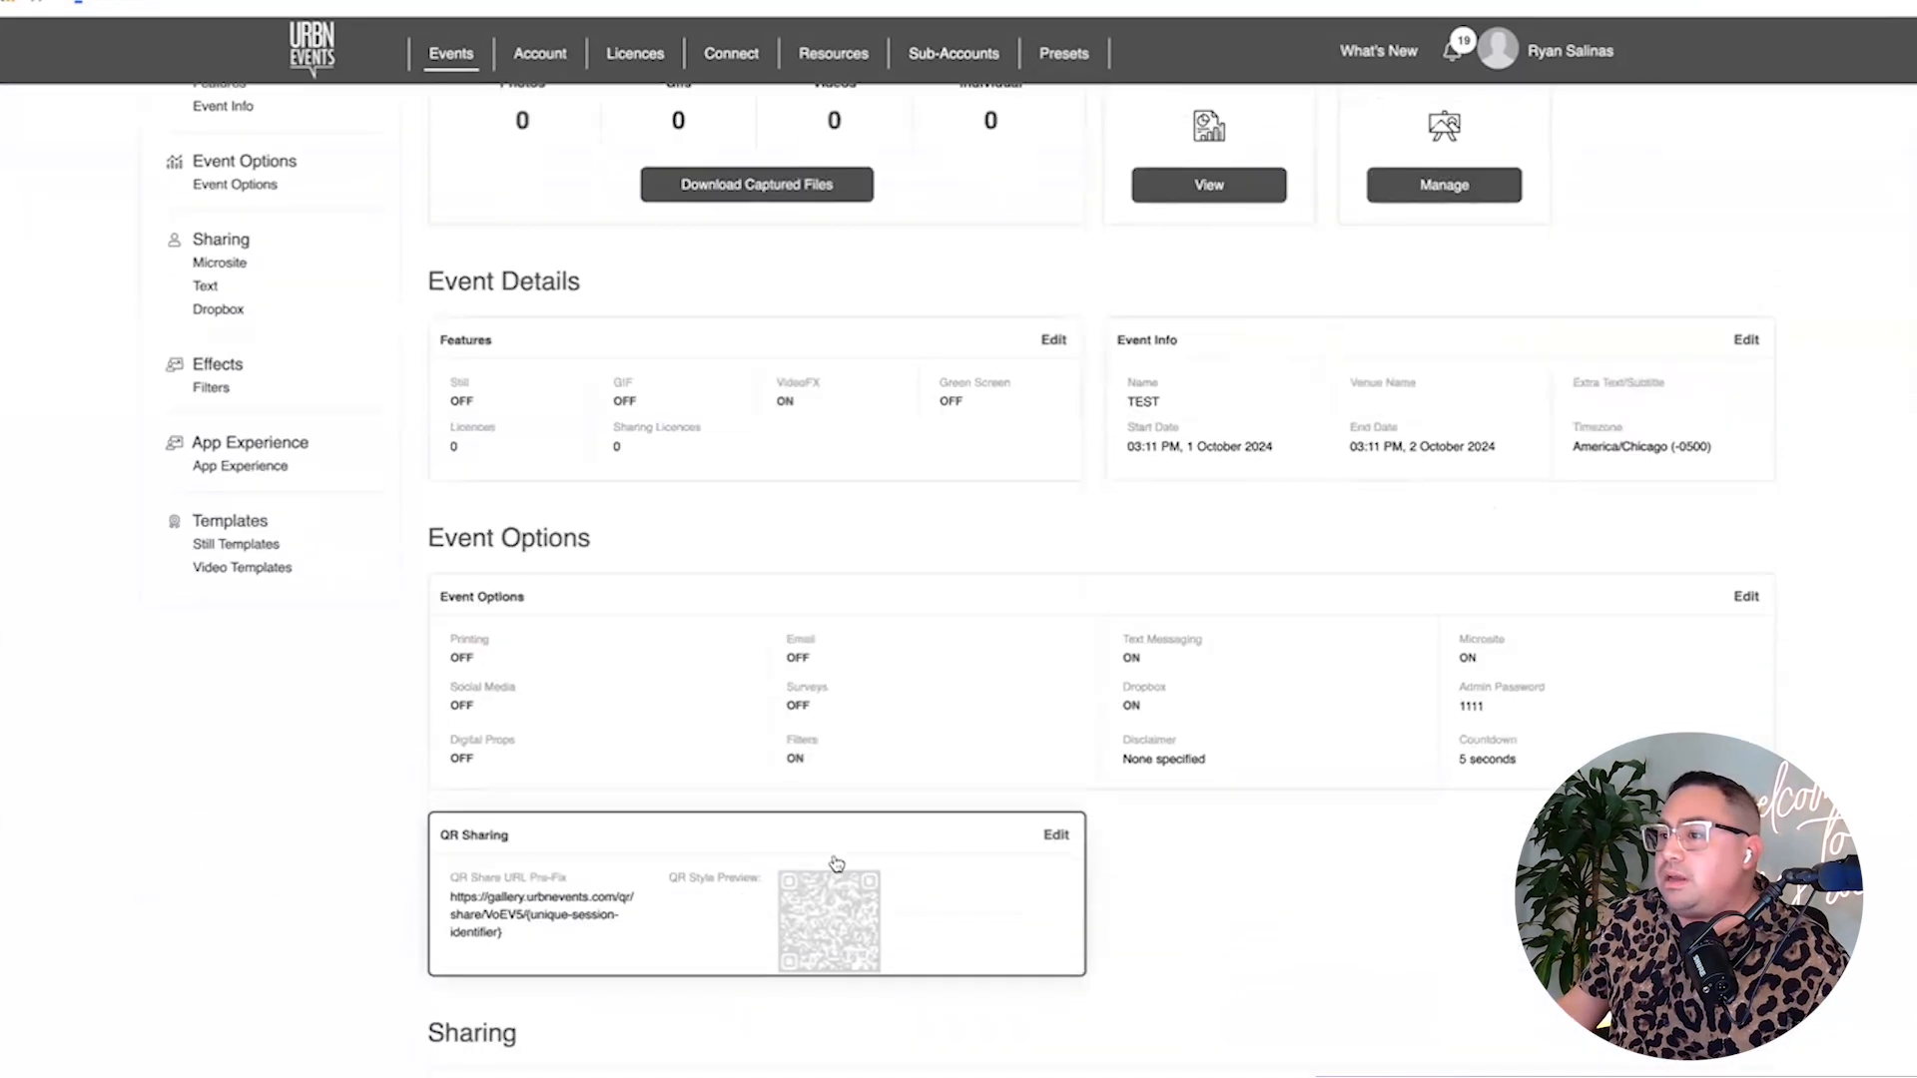
# Enable the Photo feature for the event in its feature settings.
pyautogui.click(1072, 378)
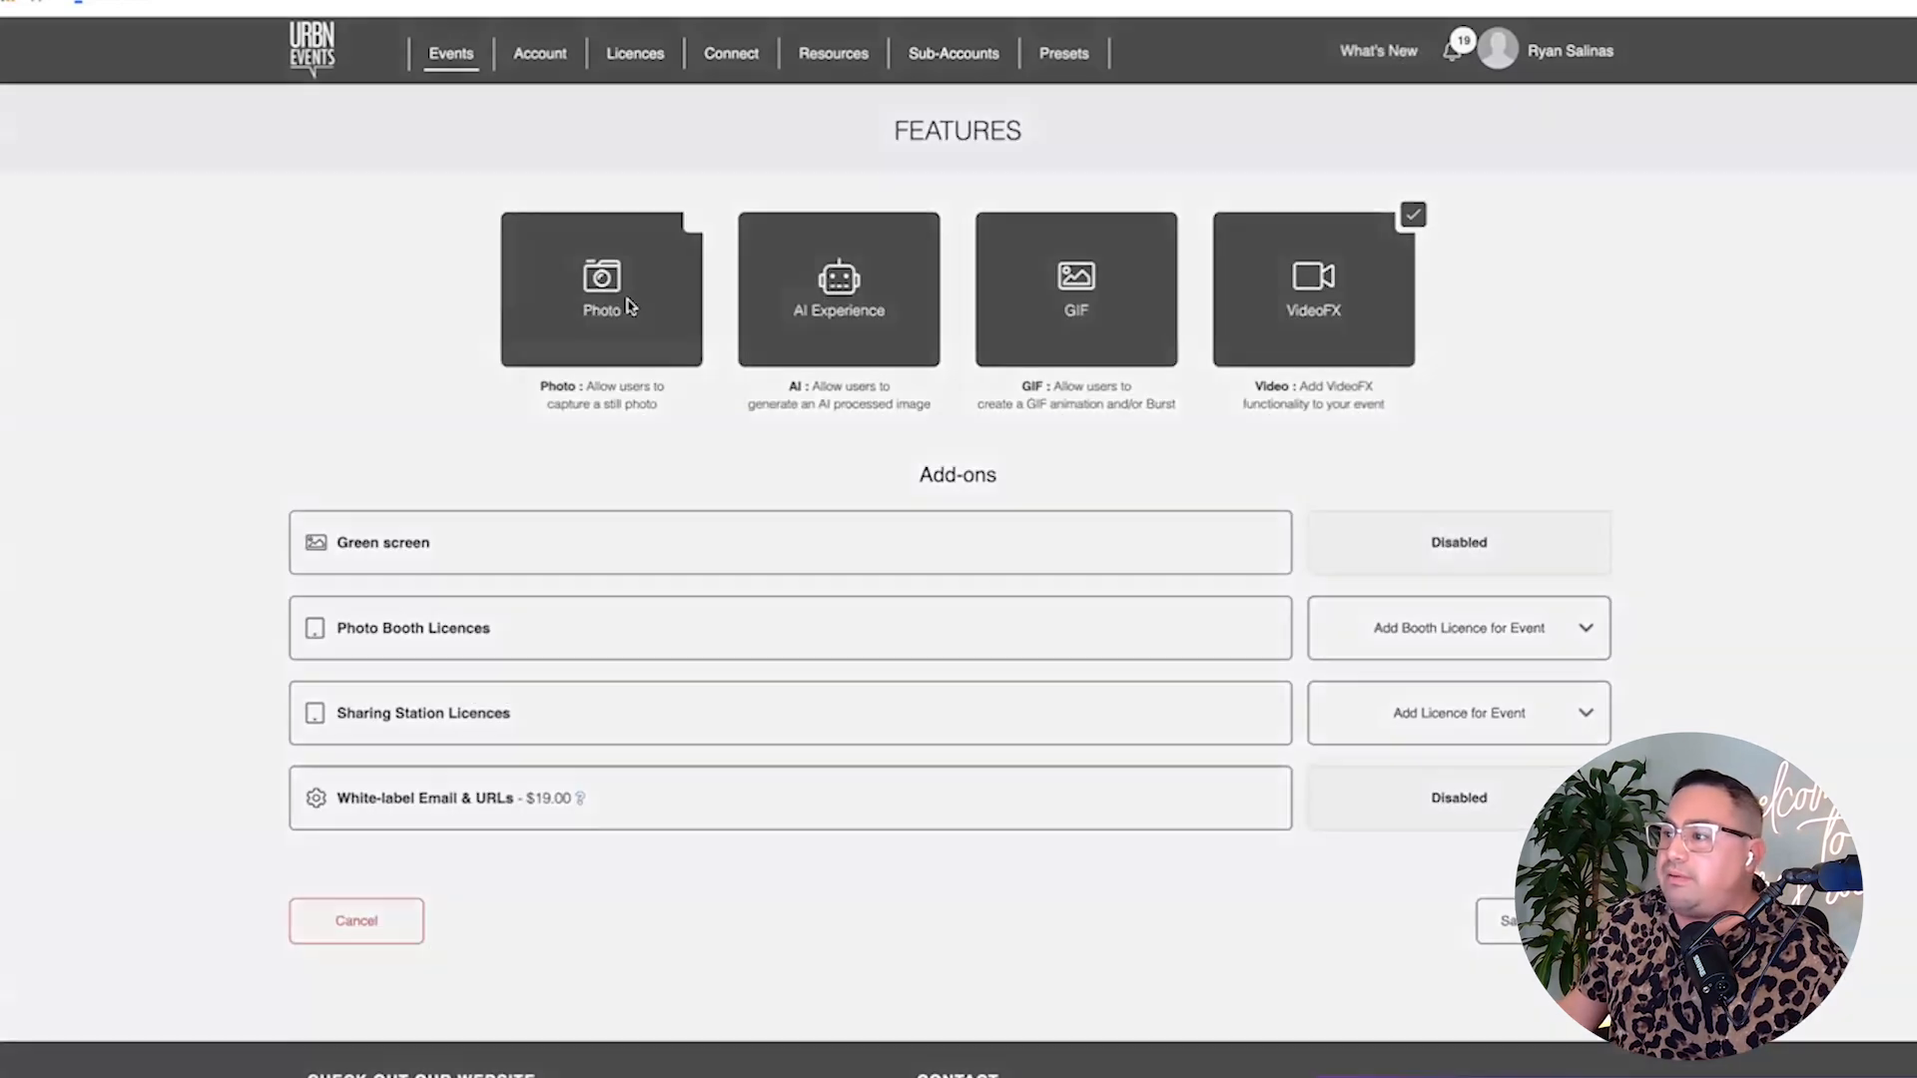
pyautogui.click(629, 306)
pyautogui.click(1104, 629)
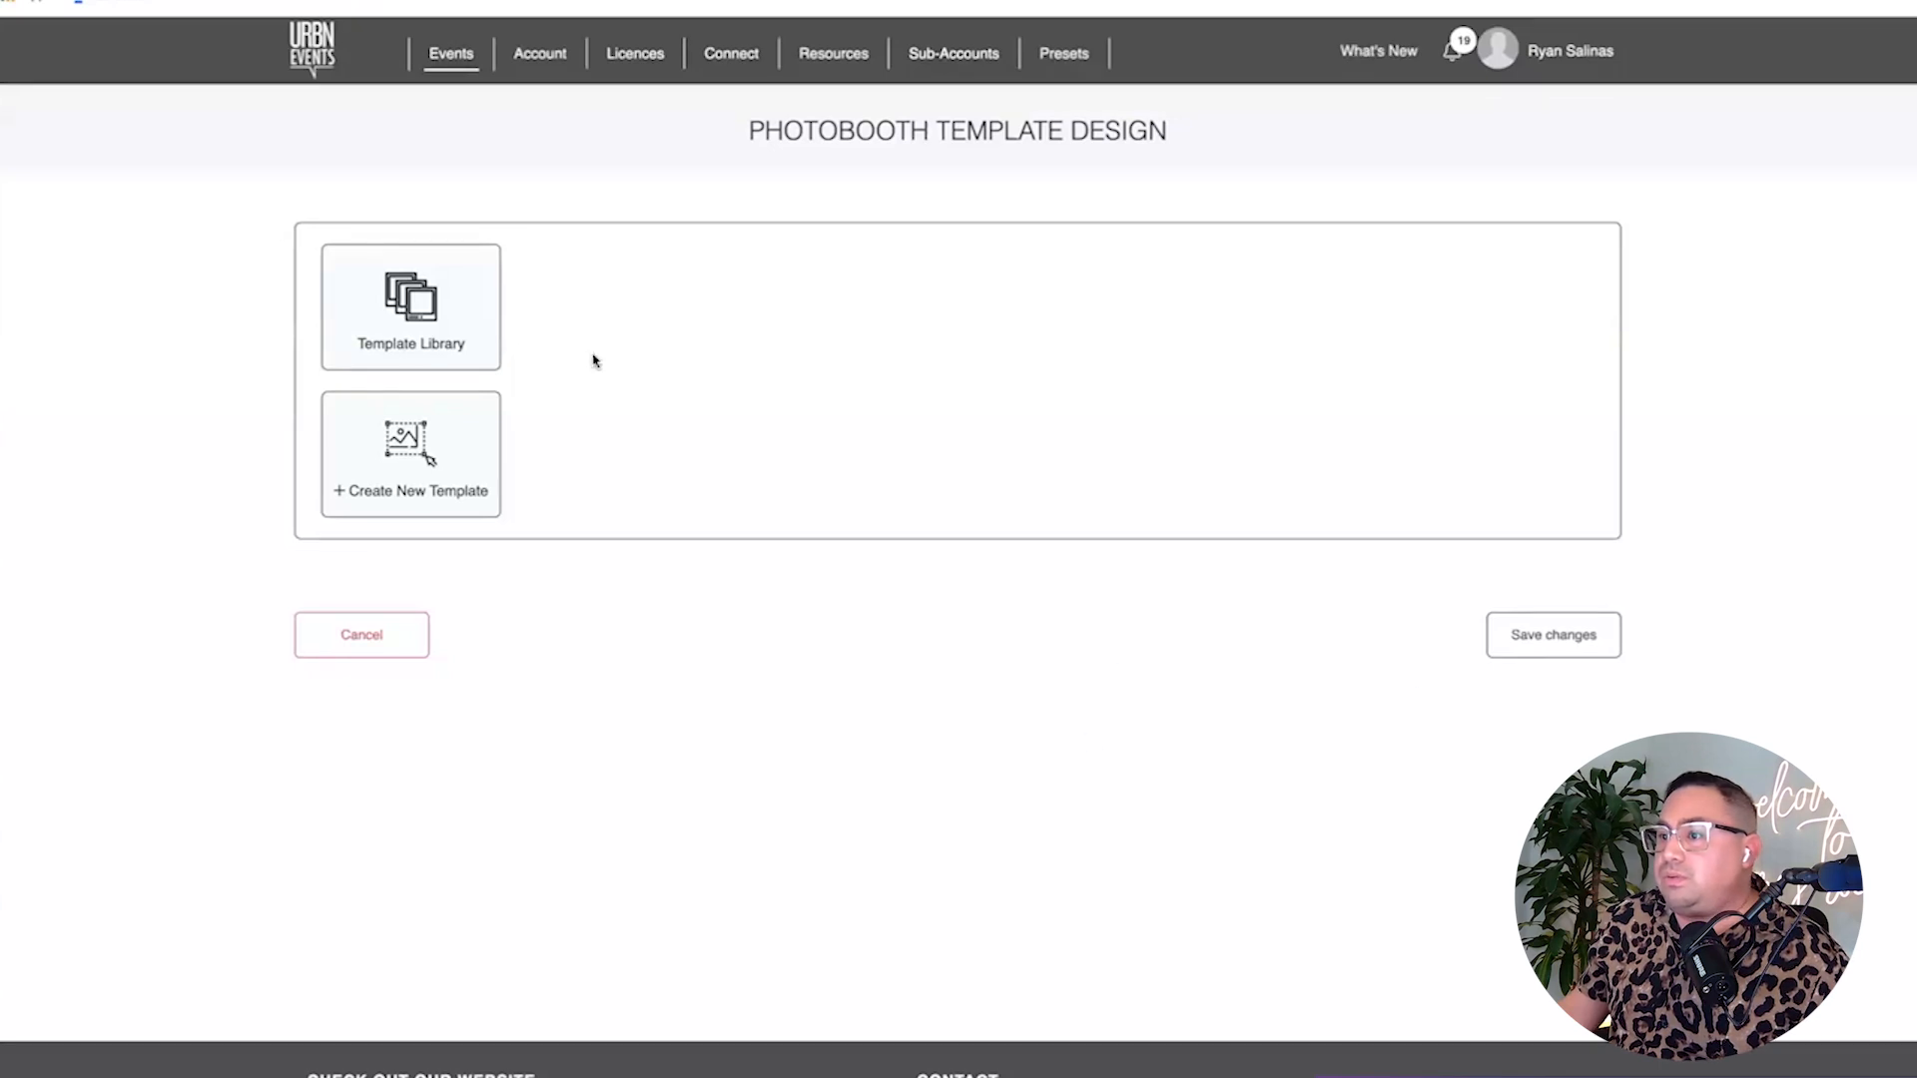
# Add the 2x6 Three-Photo Strip Large Space template, open it for editing and download it.
pyautogui.click(464, 345)
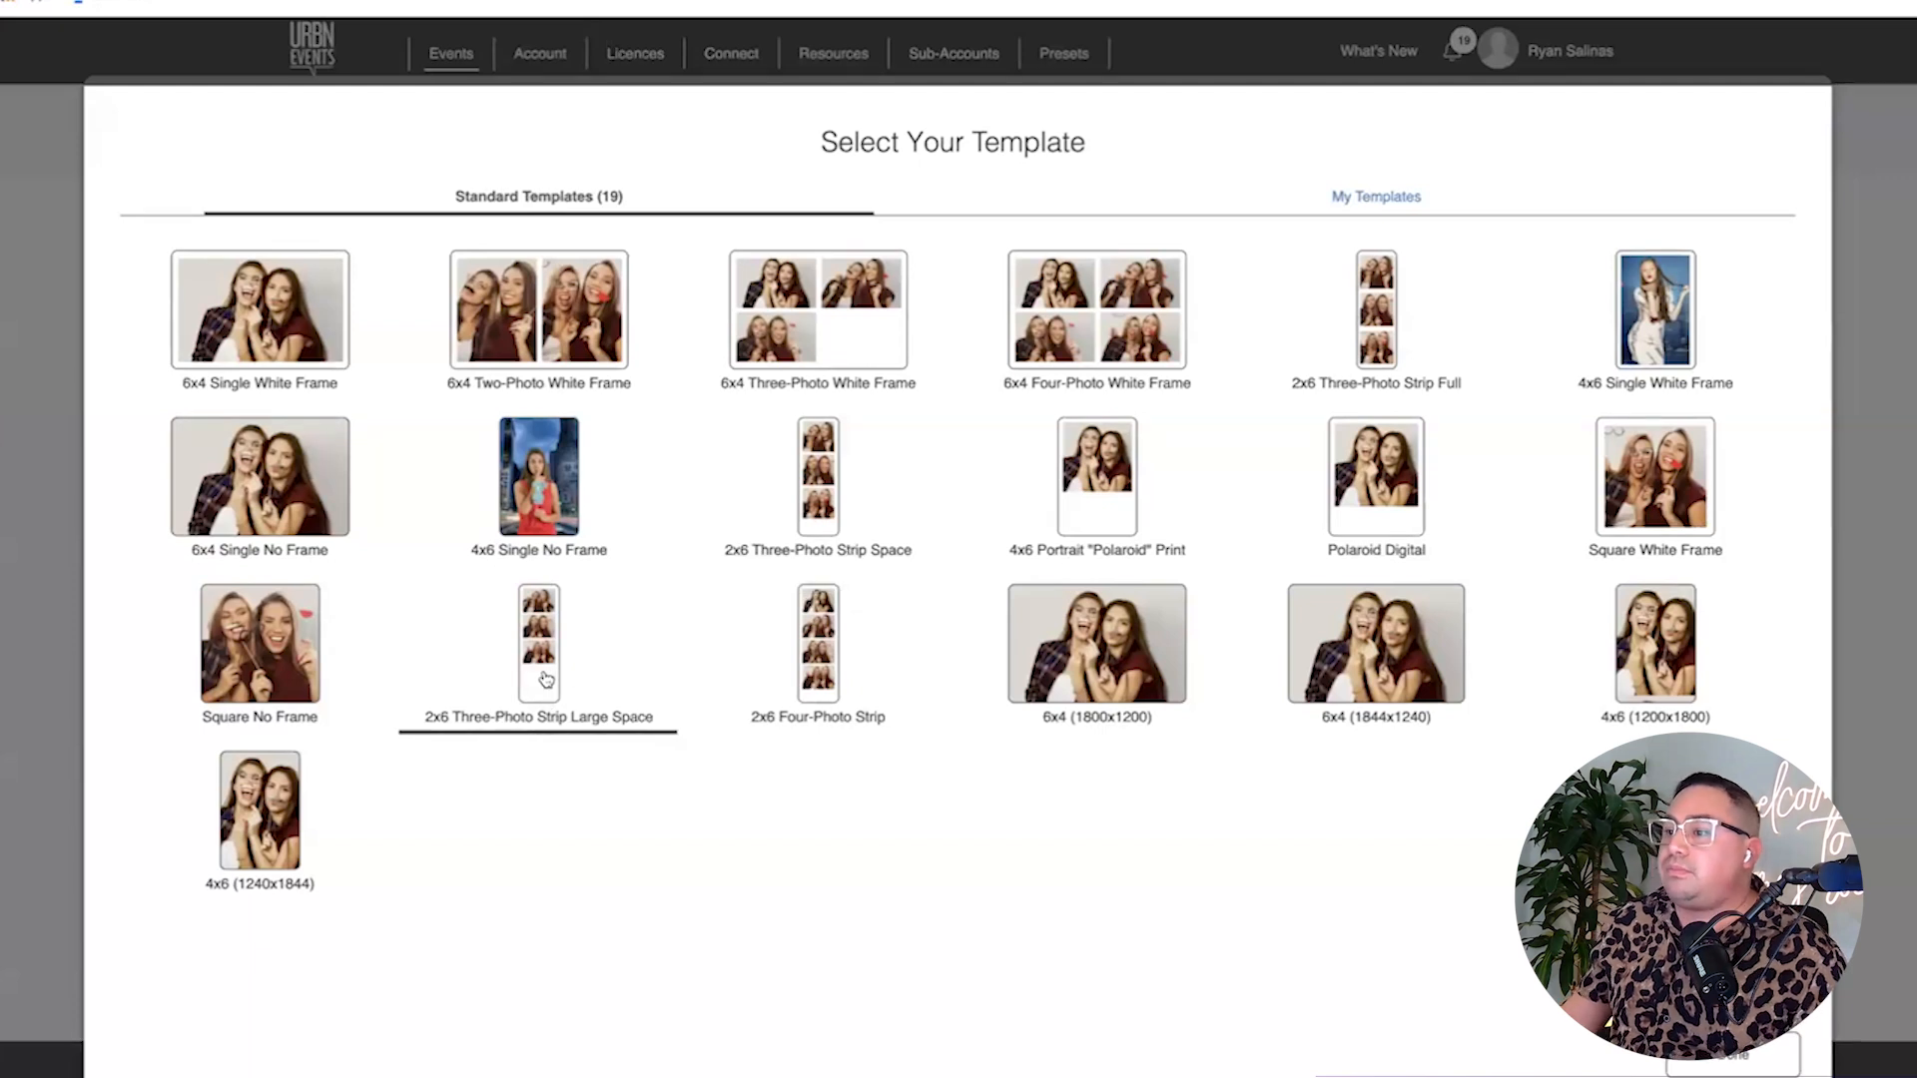
pyautogui.hscroll(1, 546, 678)
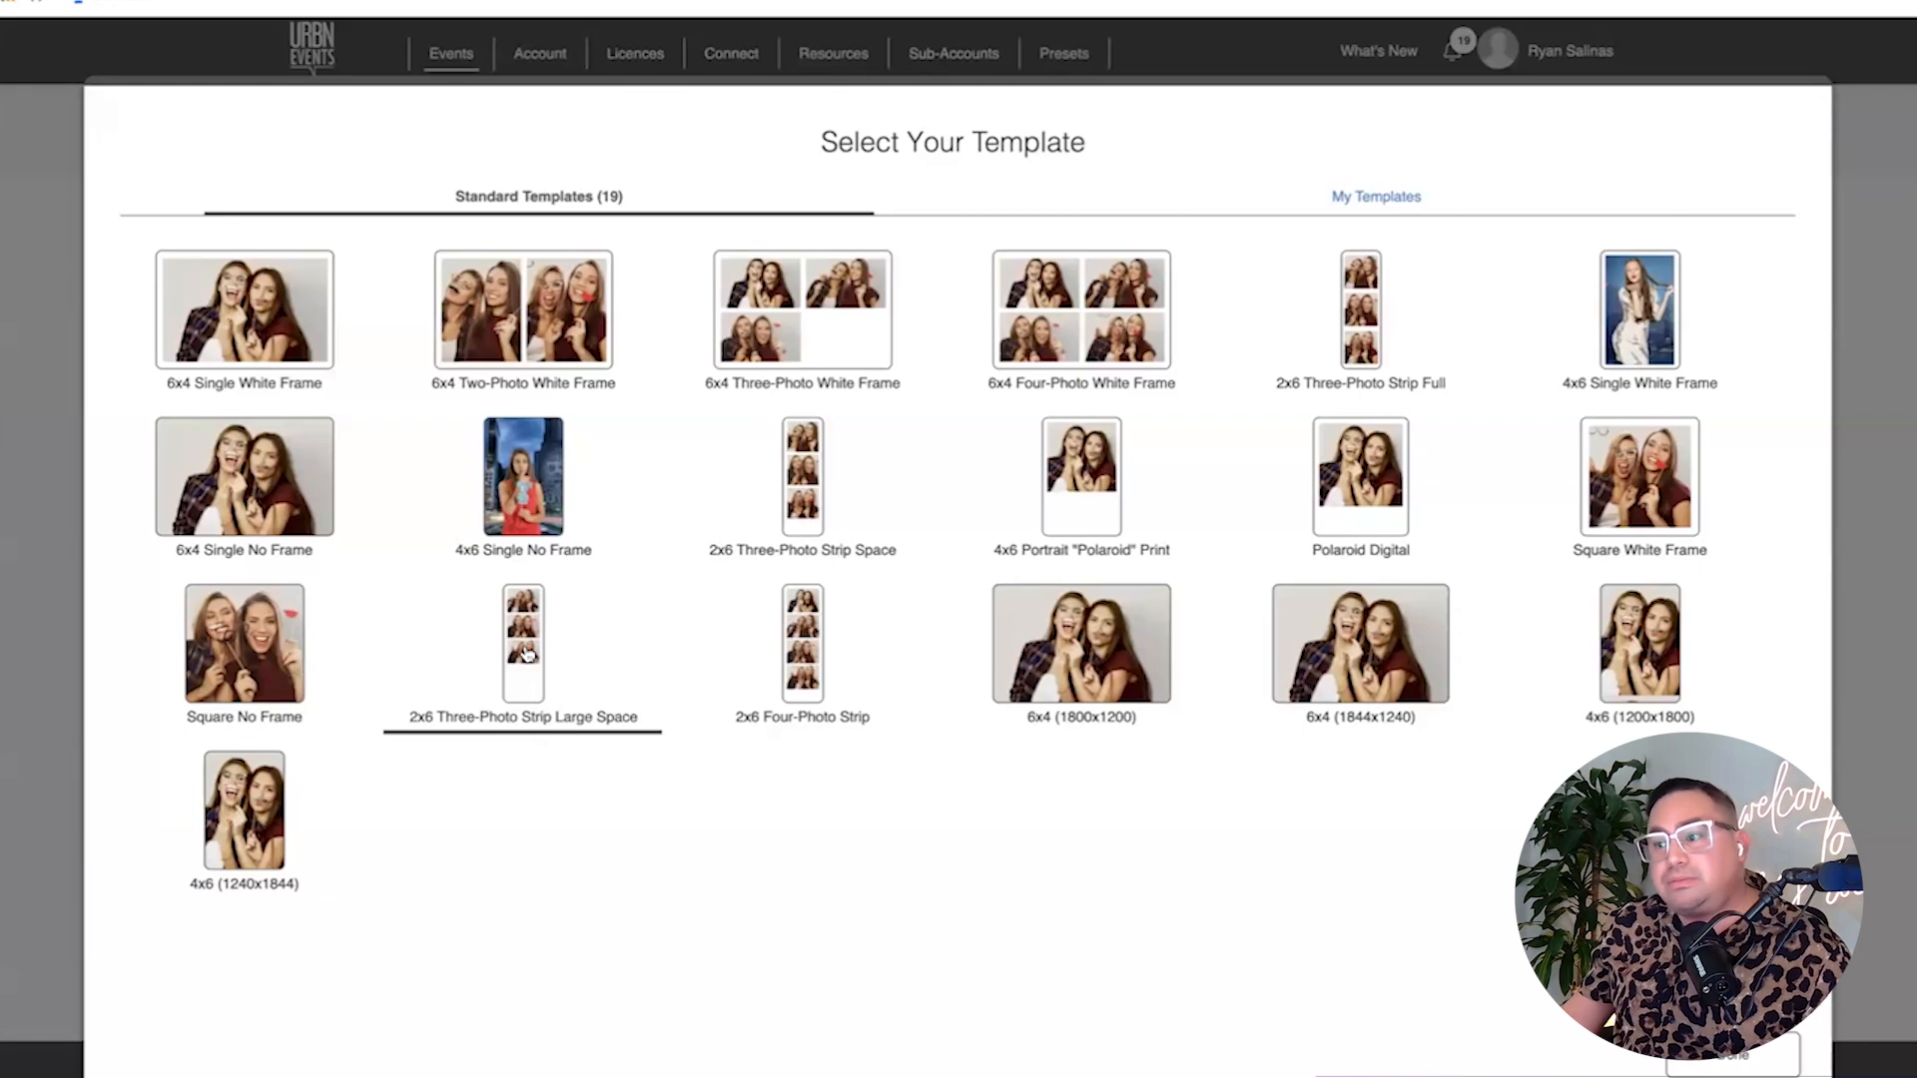
pyautogui.click(526, 654)
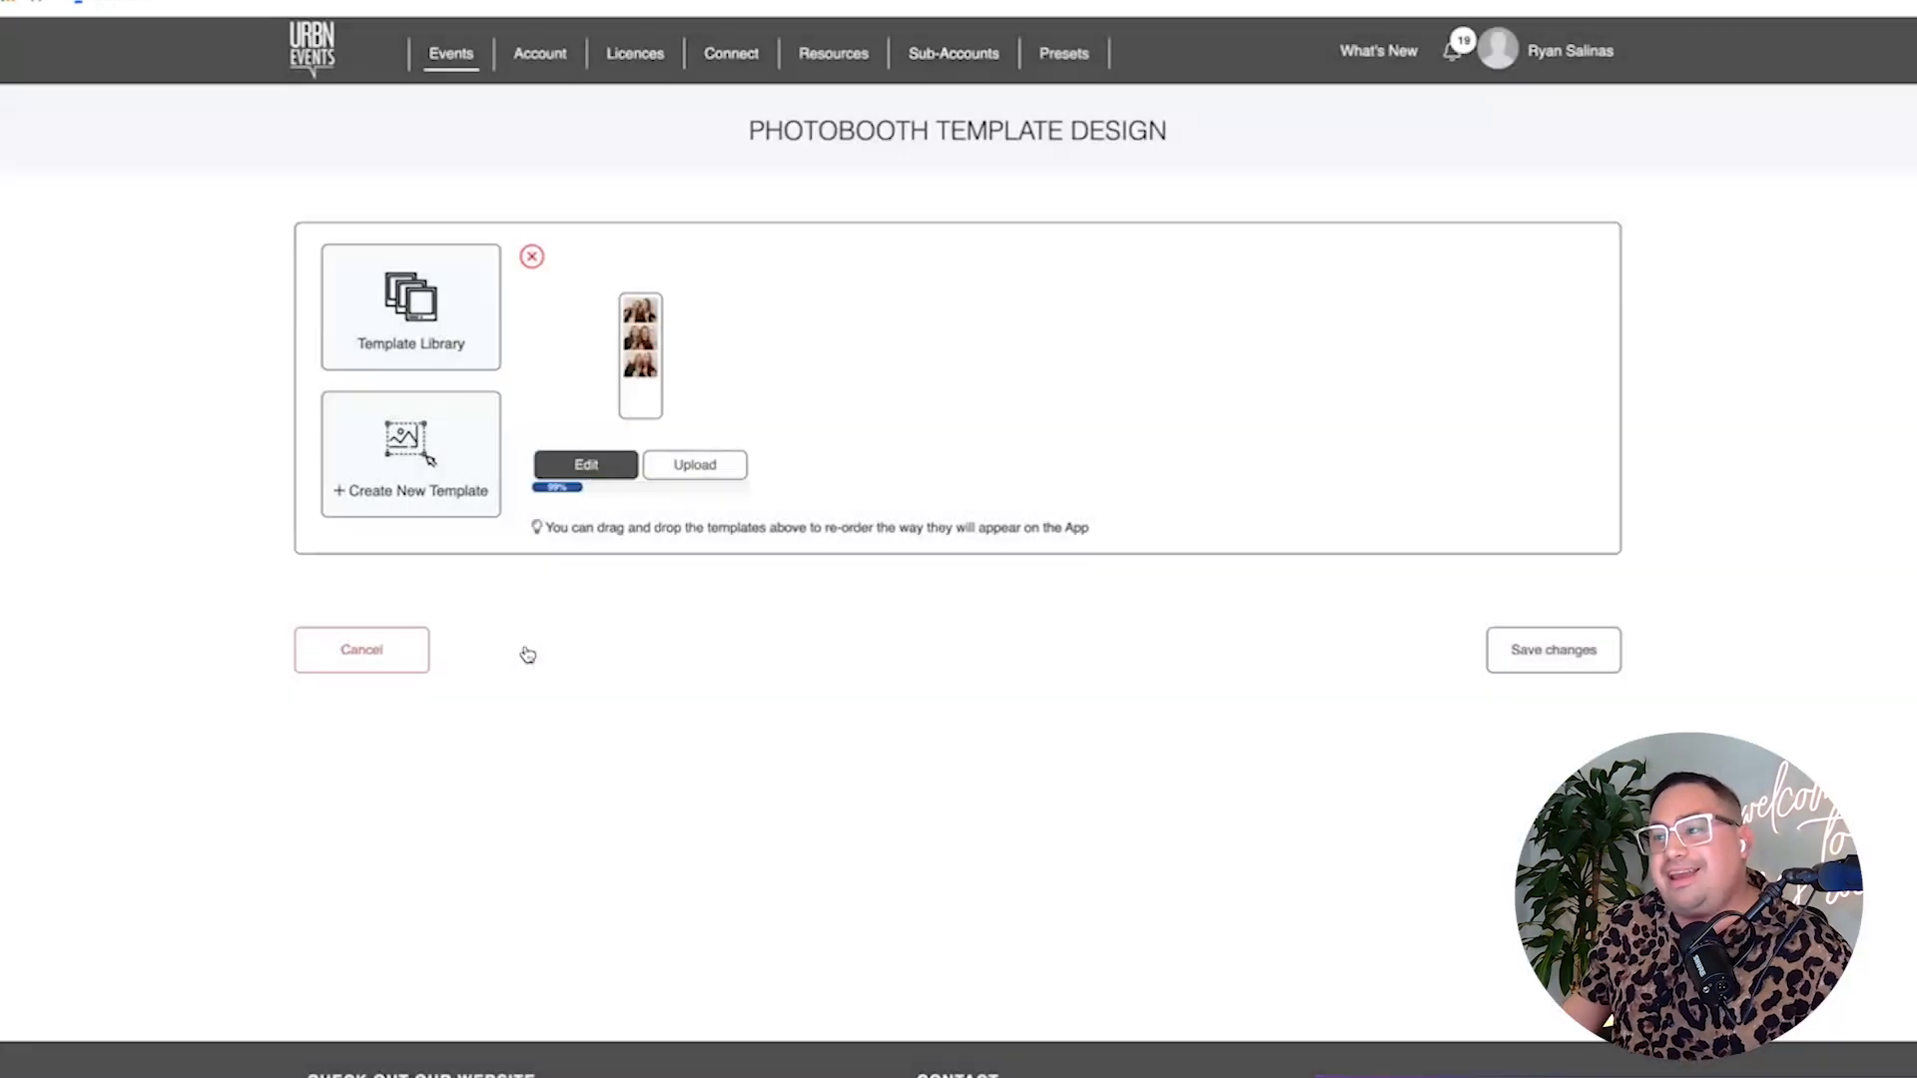
pyautogui.click(589, 471)
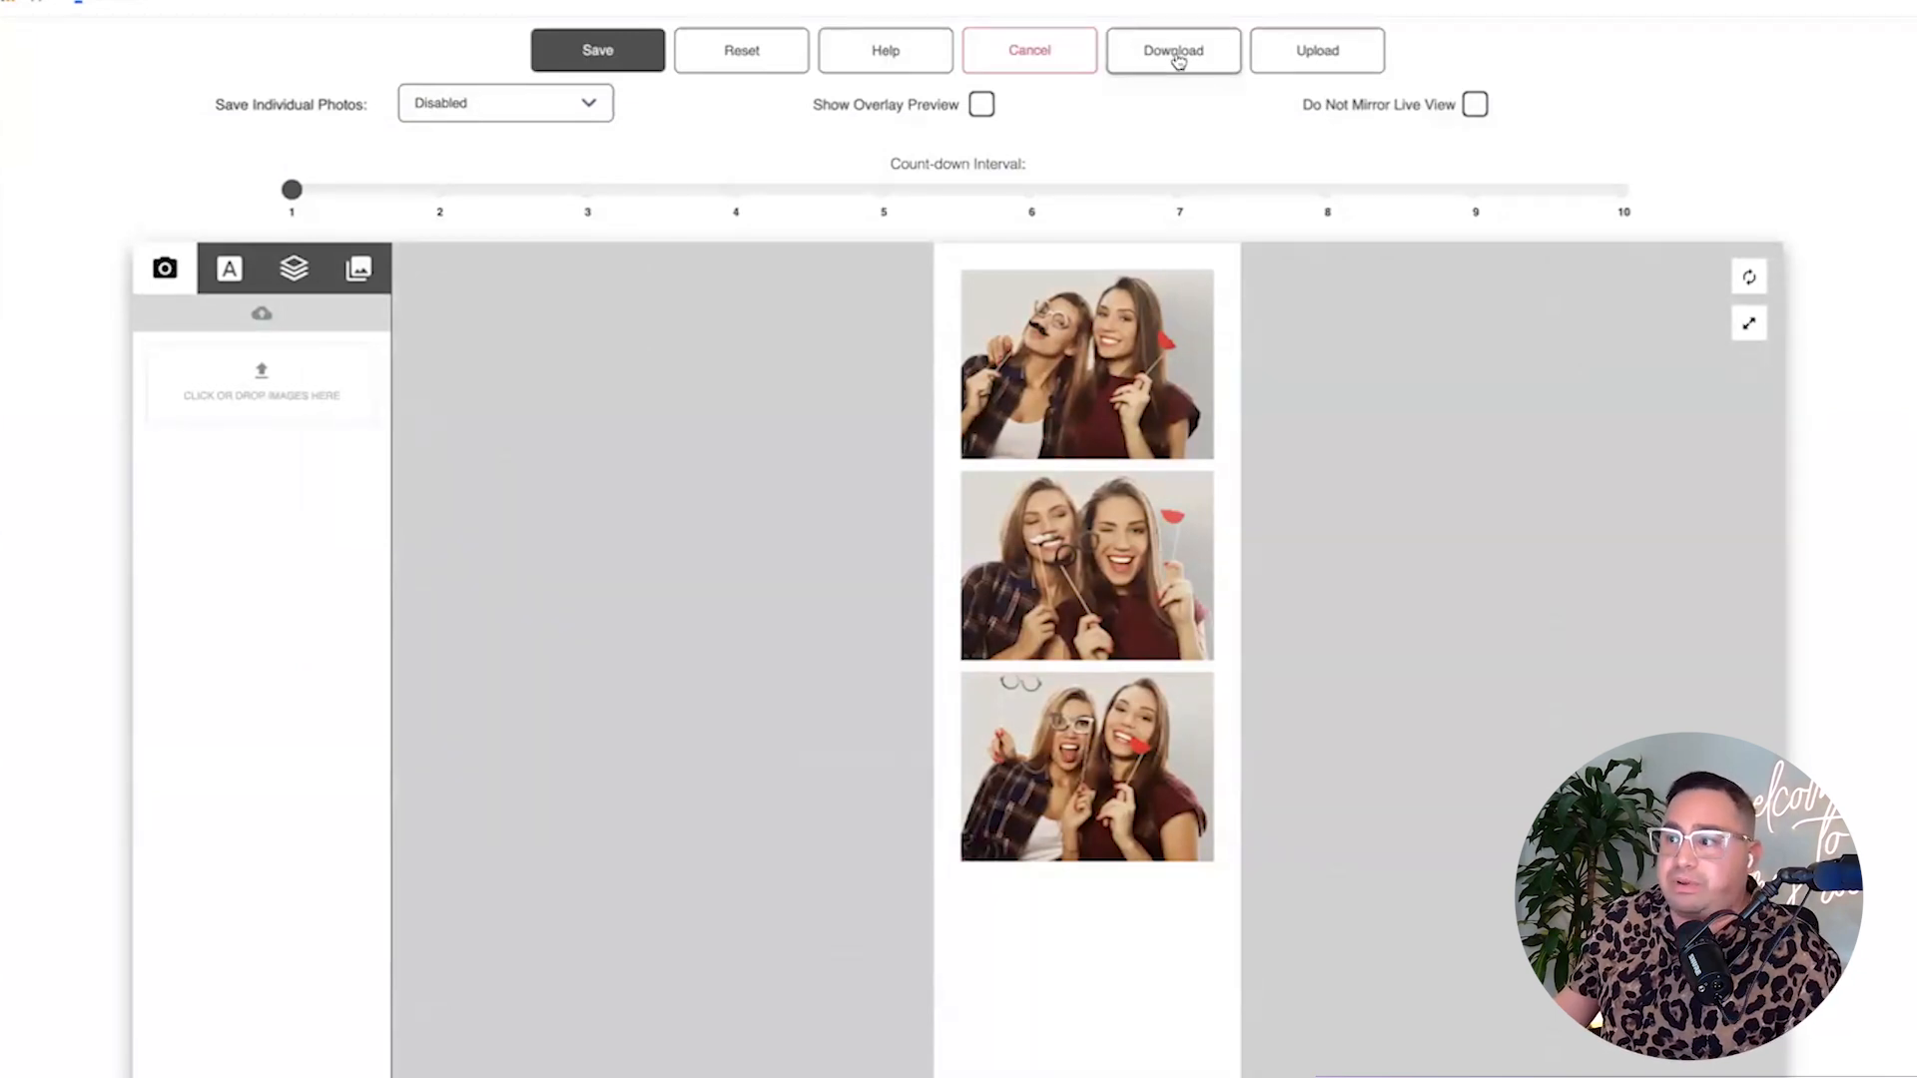
pyautogui.click(1178, 61)
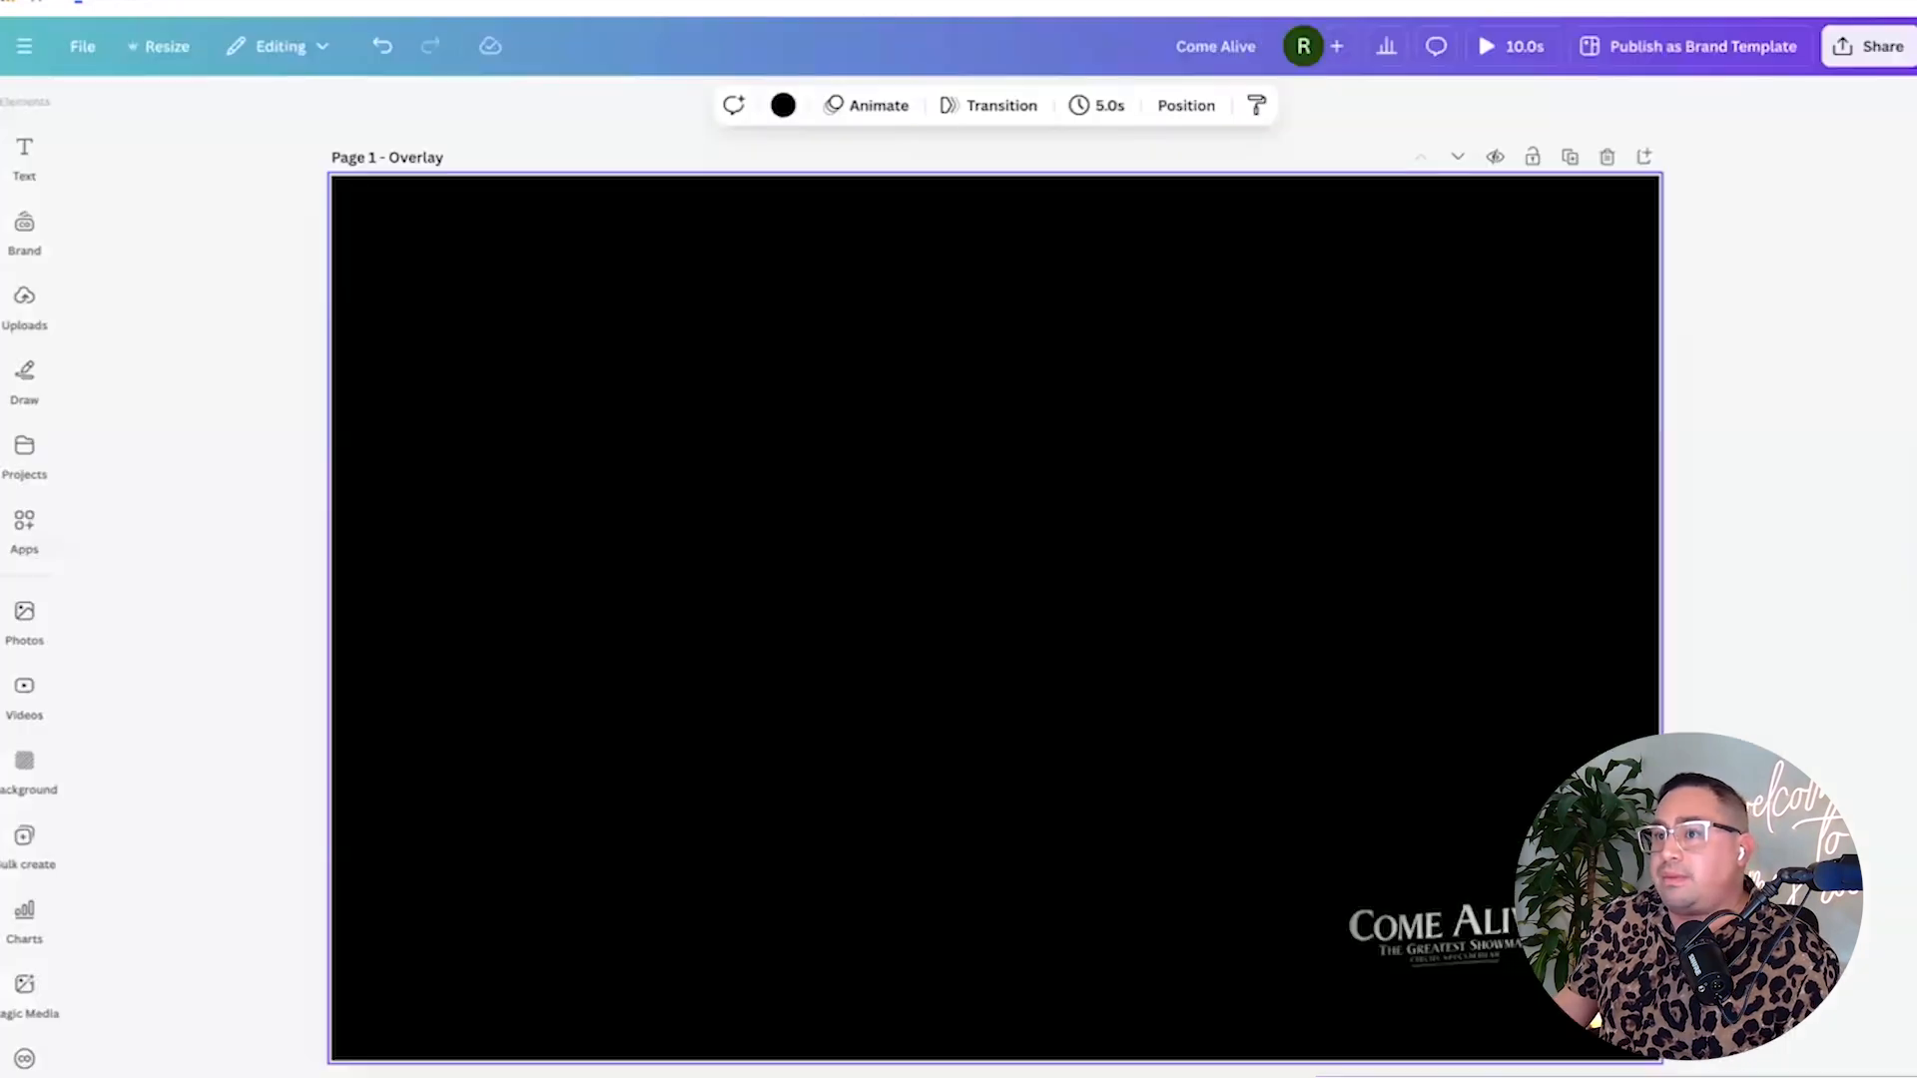
# From Canva home, start a design from an upload by dropping in the photo-strip template PNG.
pyautogui.click(24, 46)
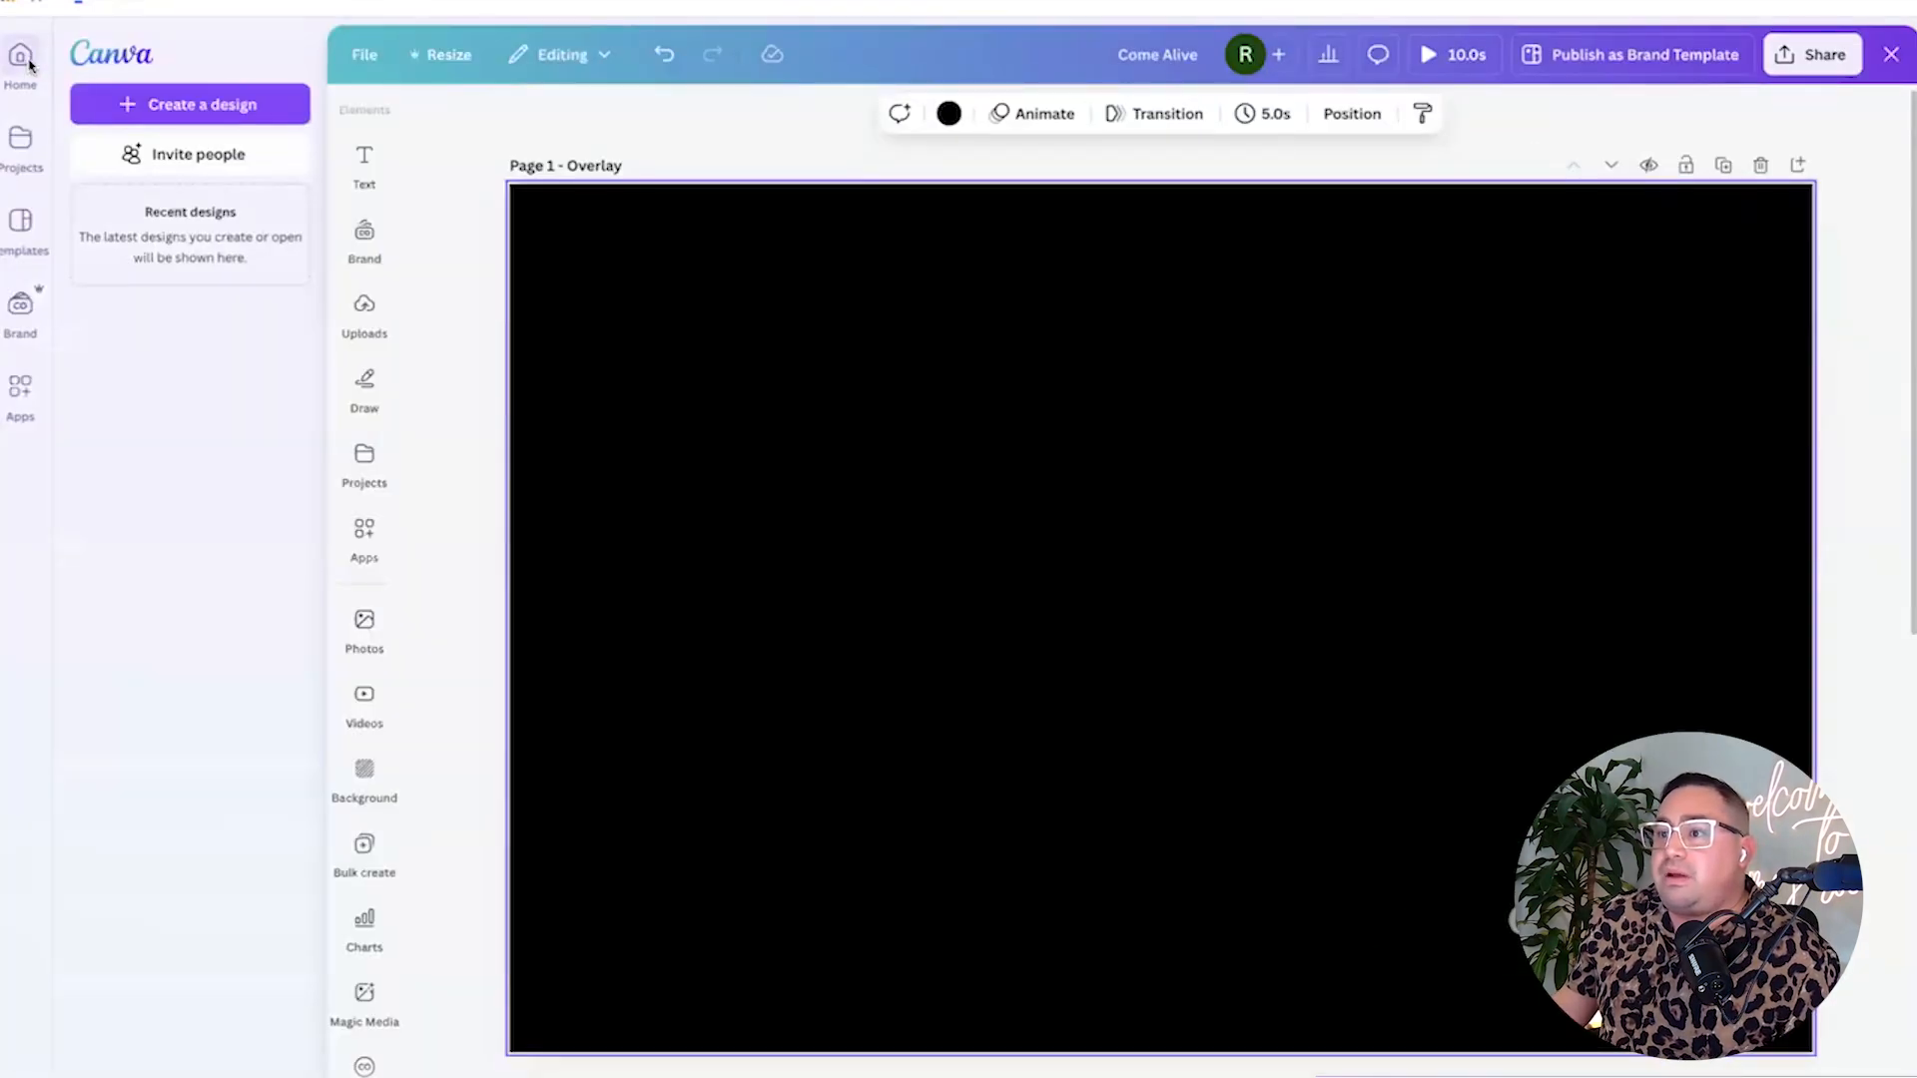
pyautogui.click(22, 57)
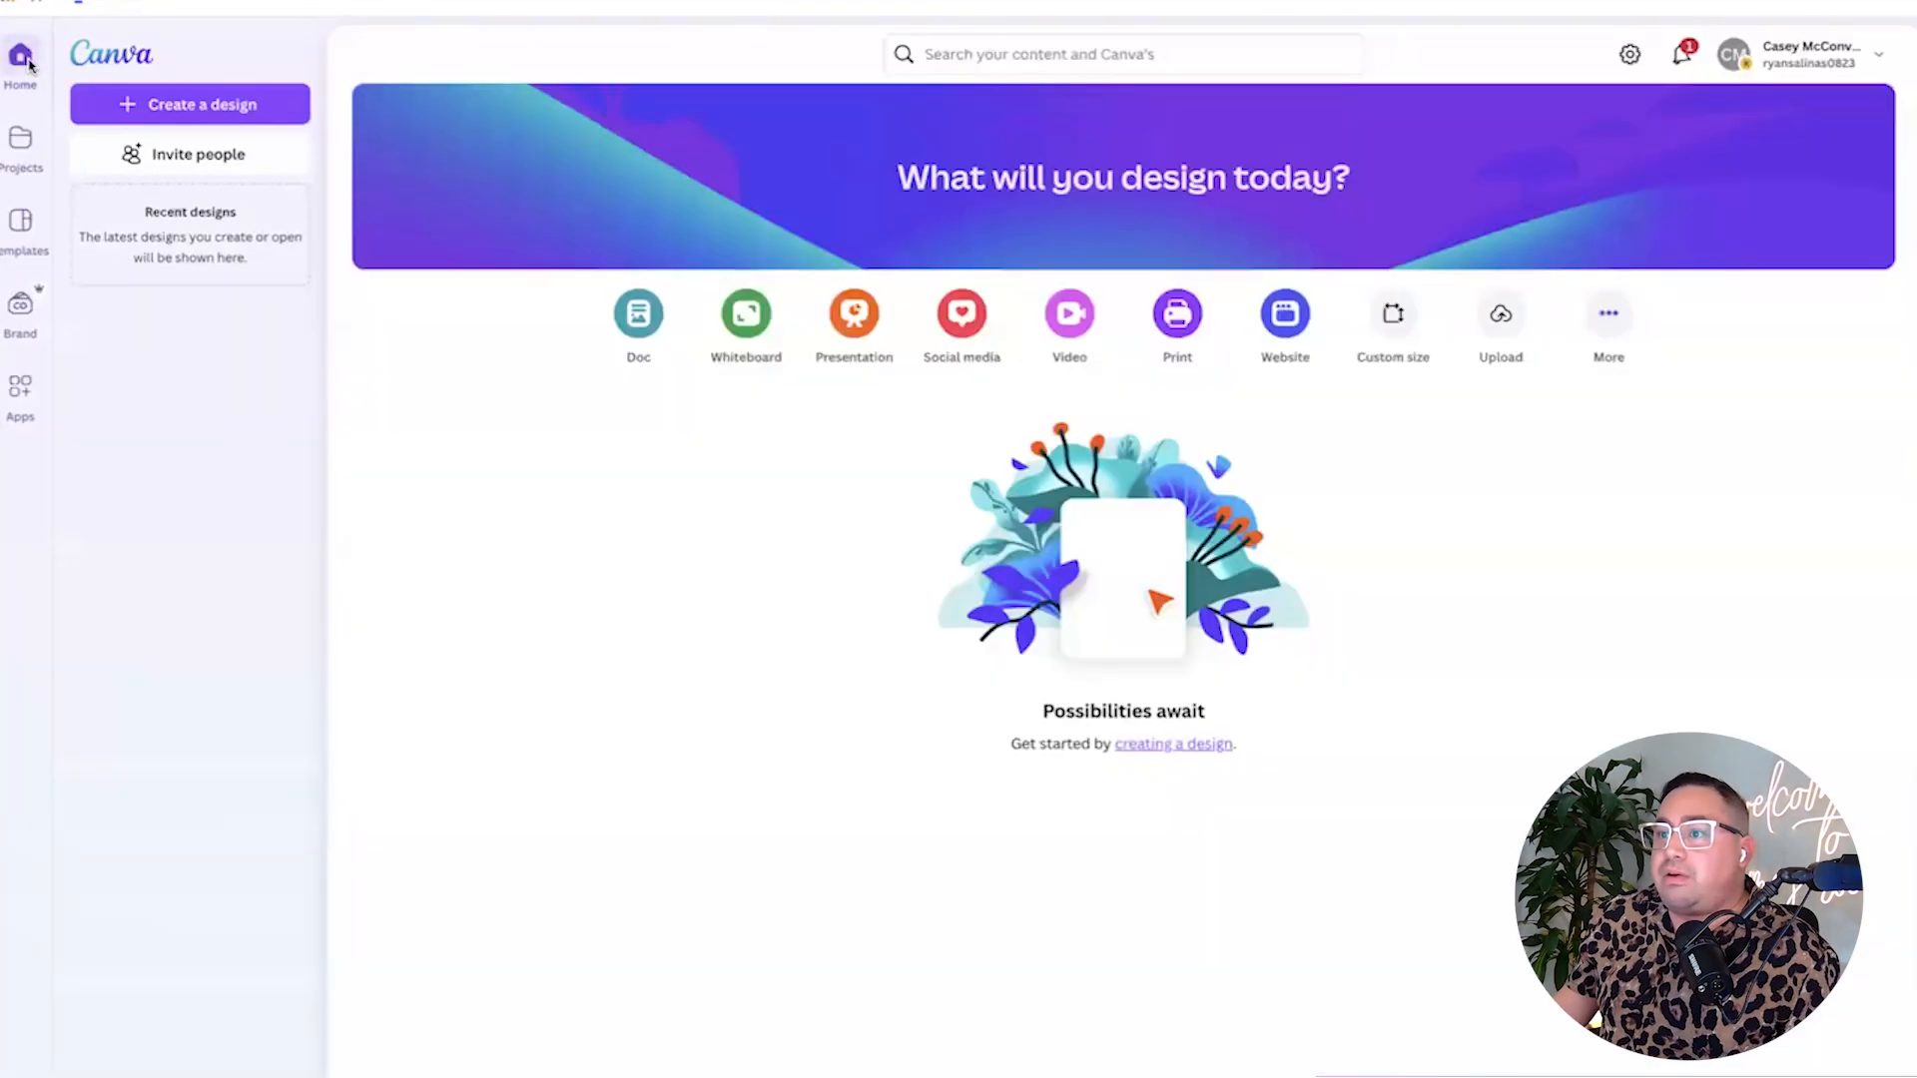
pyautogui.click(213, 108)
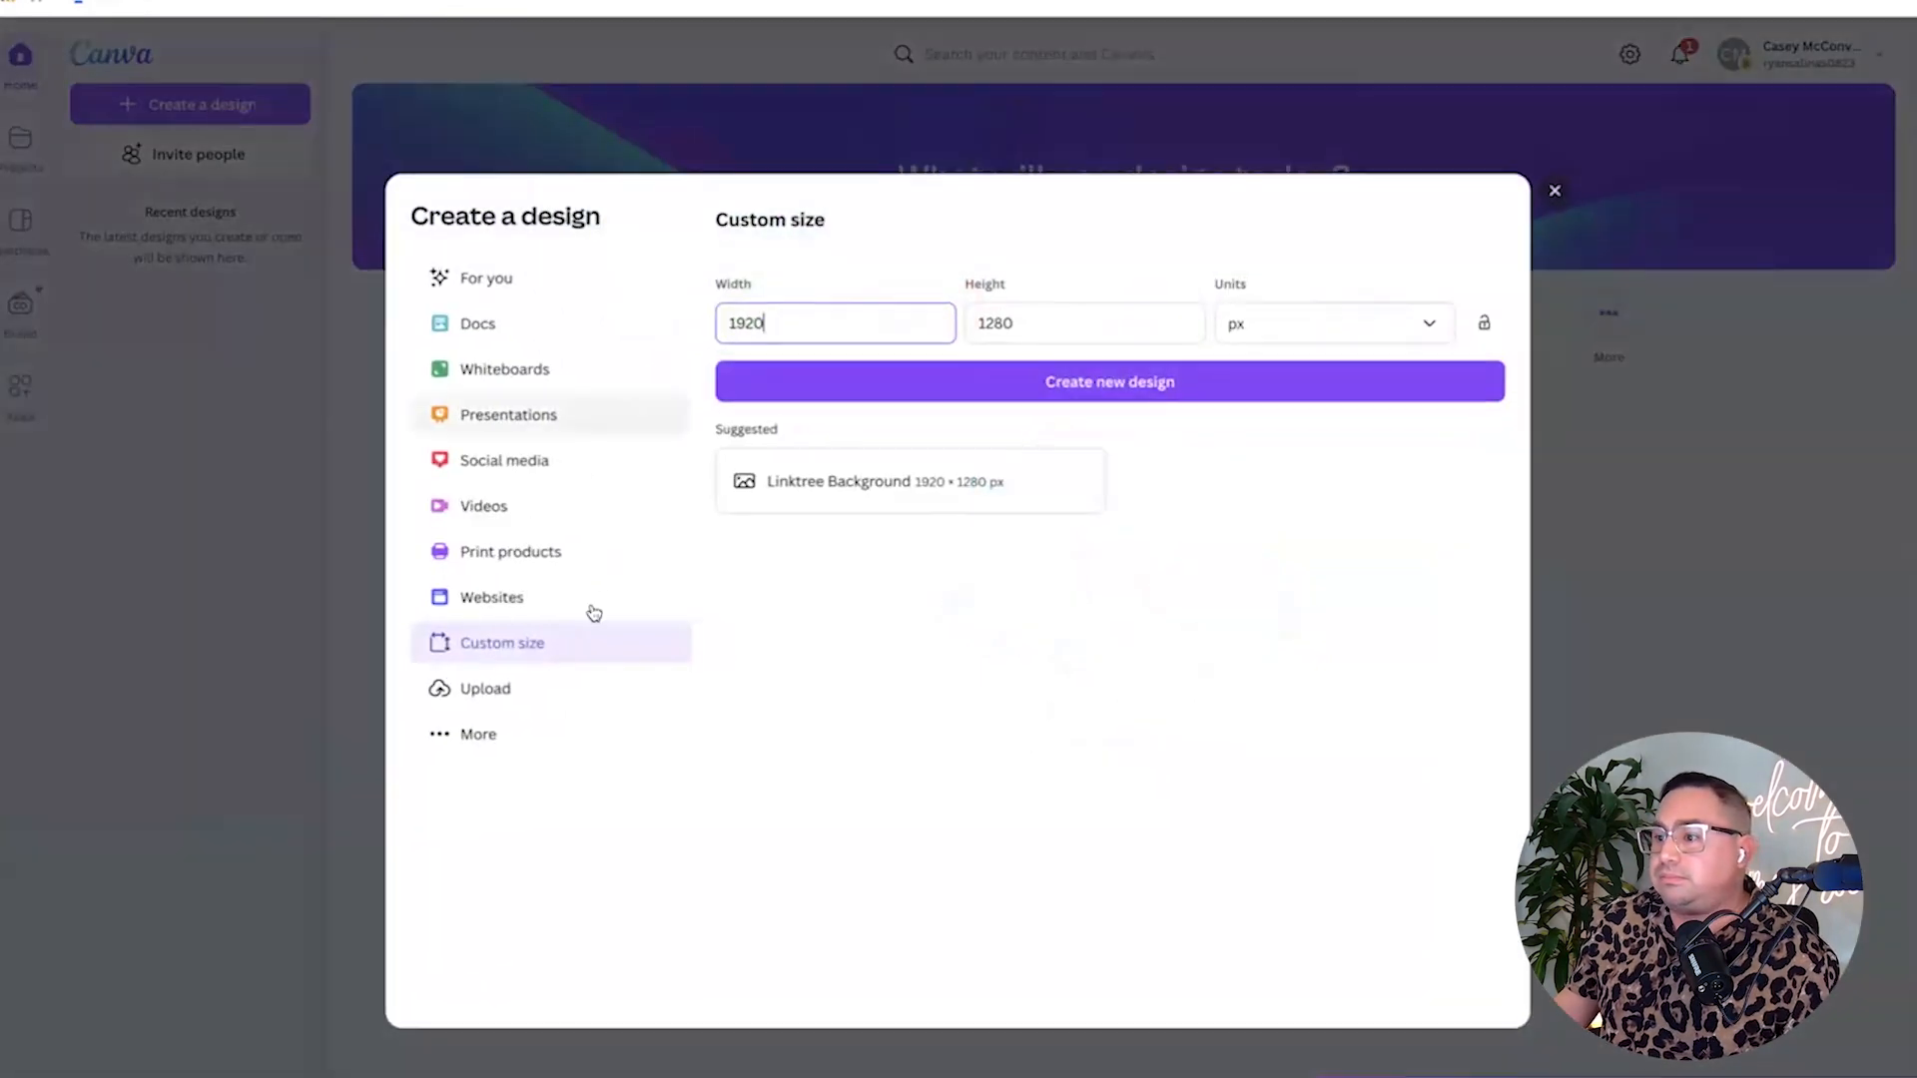
pyautogui.click(504, 699)
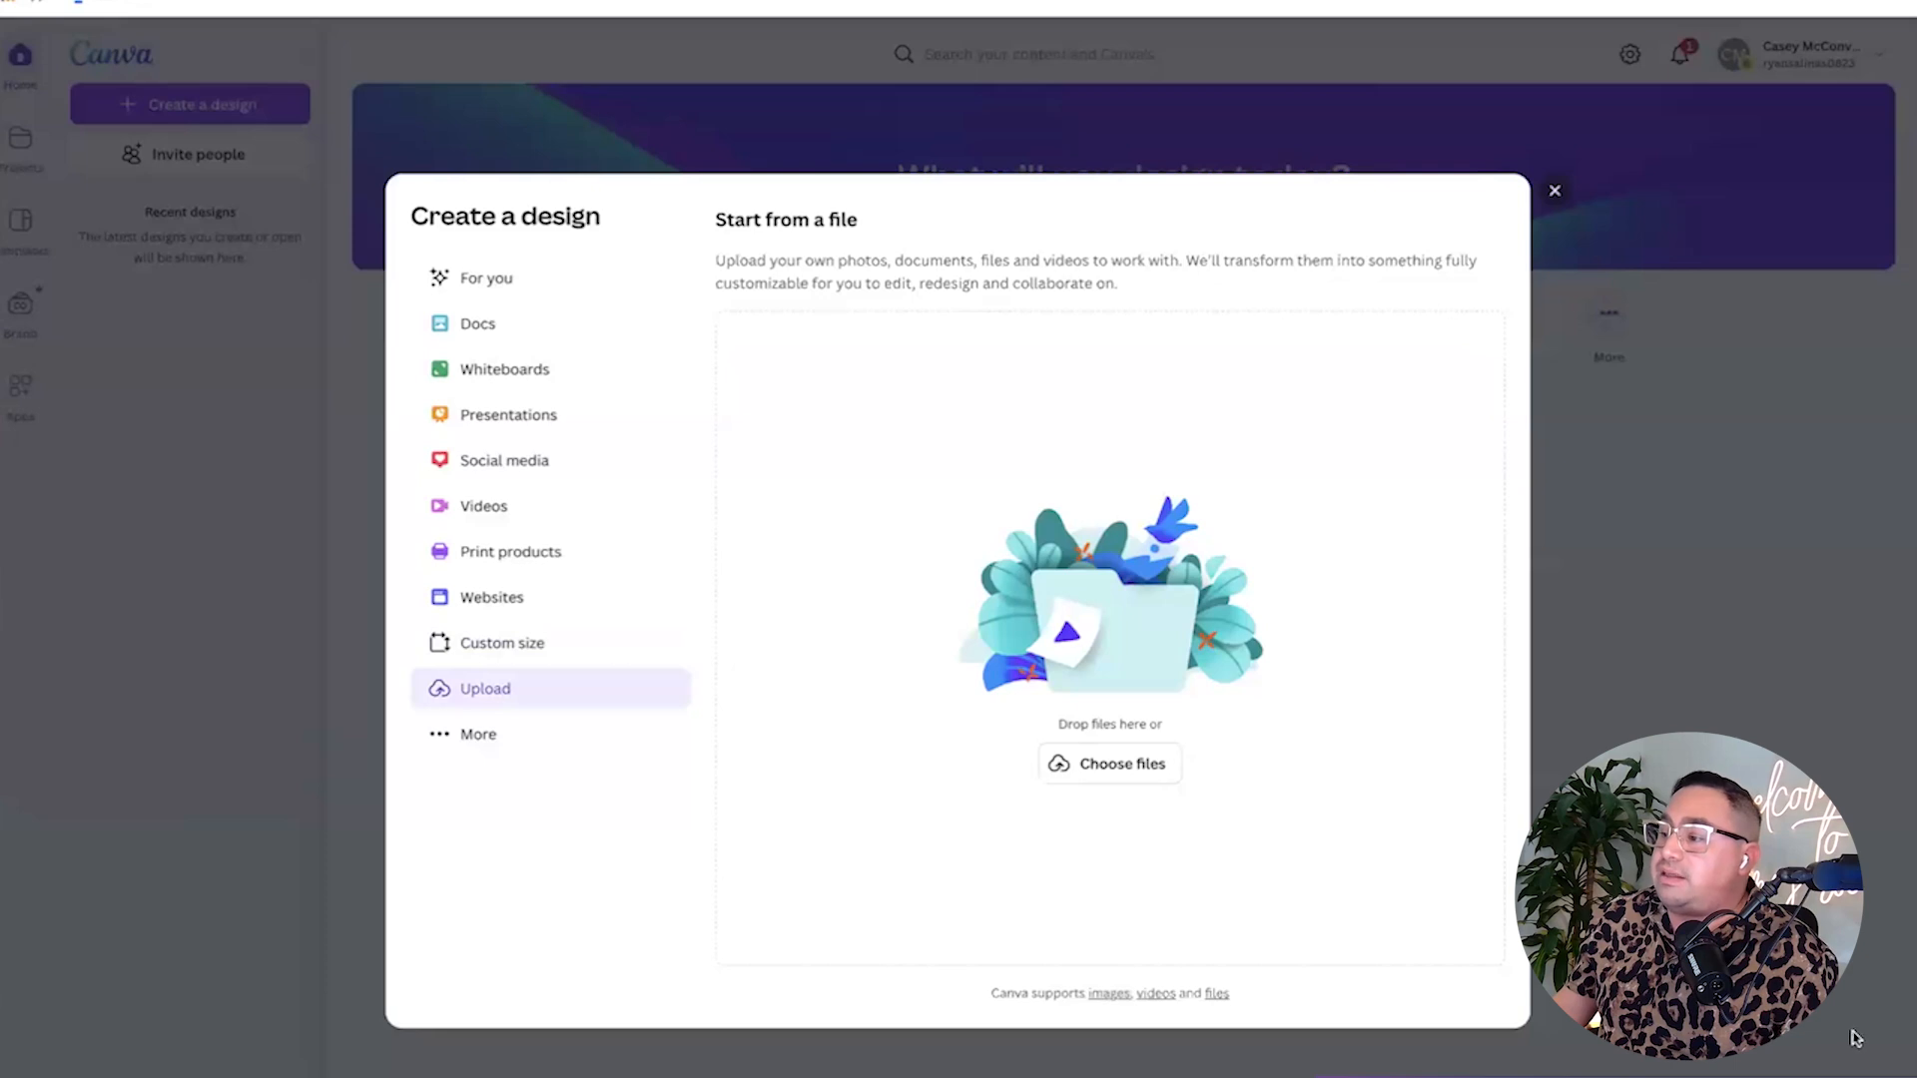
pyautogui.moveTo(1870, 1044); pyautogui.dragTo(1080, 621)
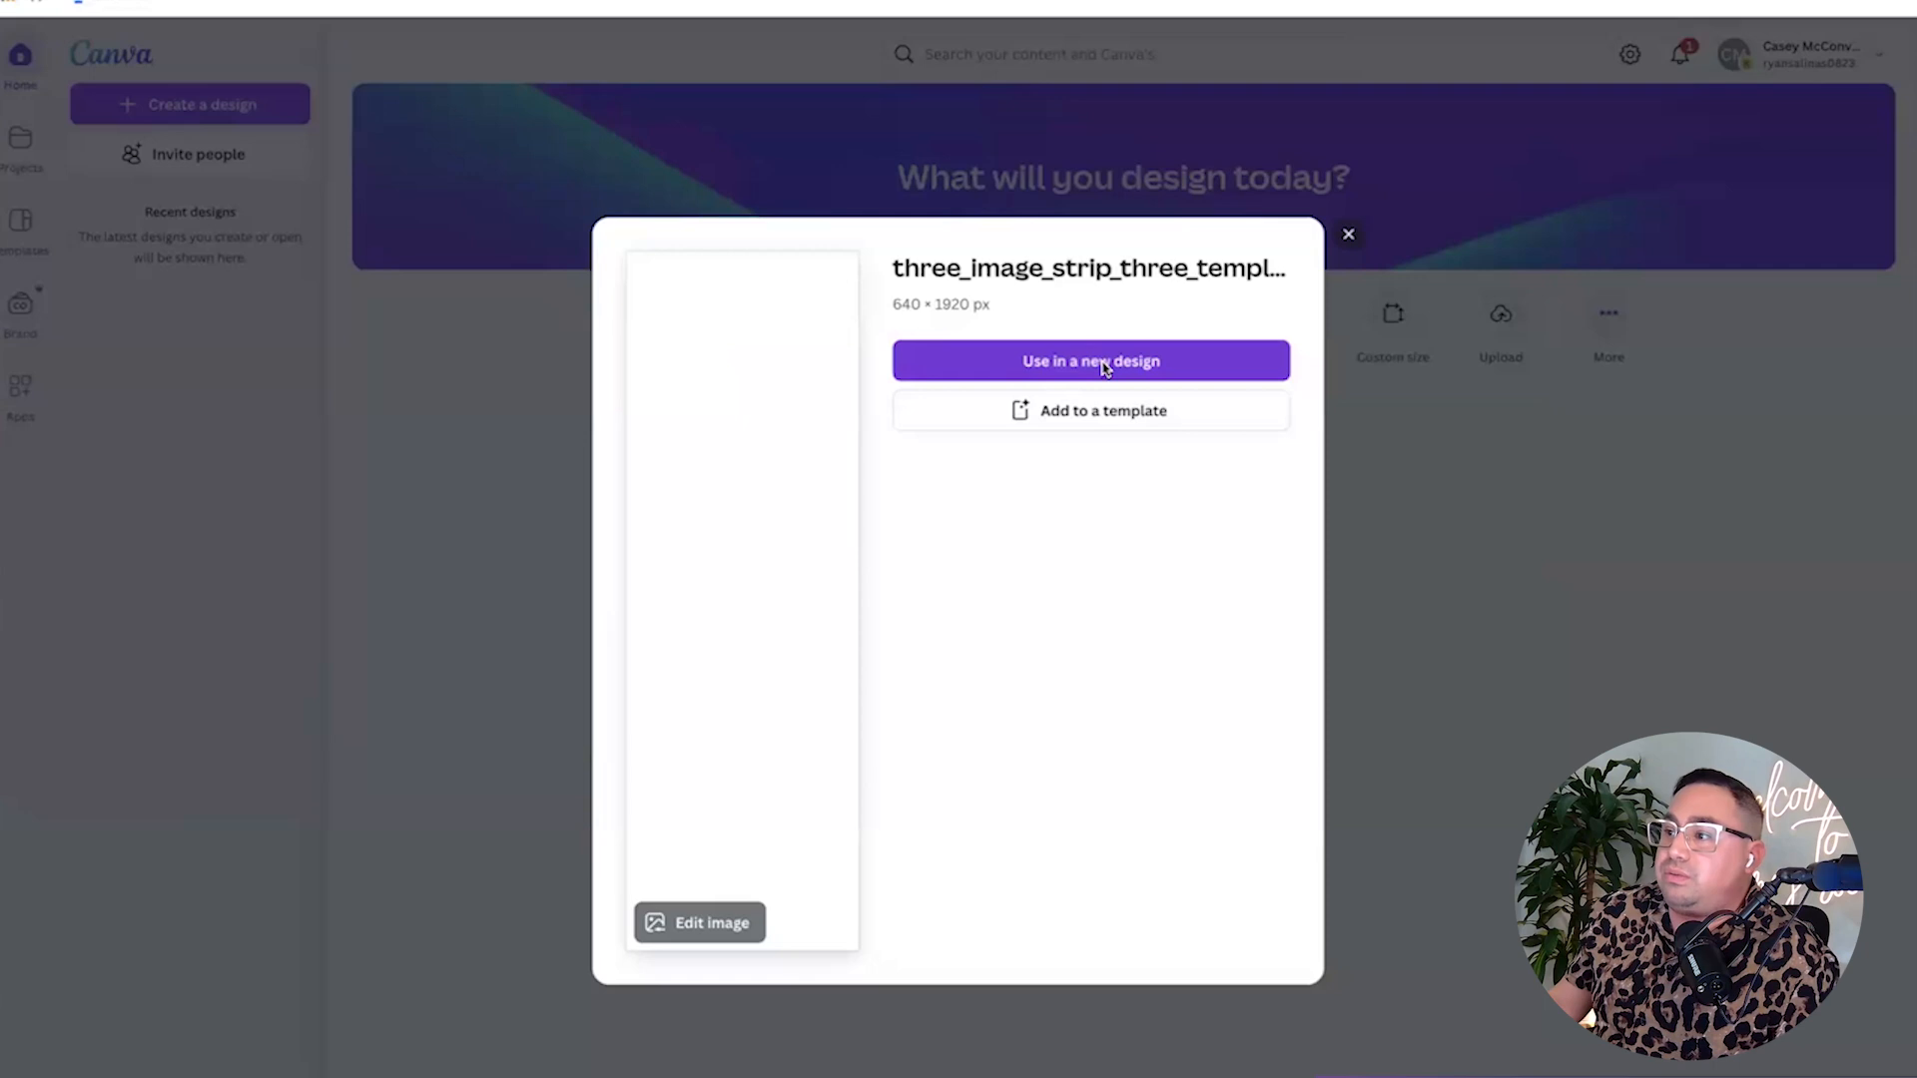
# Use the uploaded strip in a new custom-size 1920 × 1280 px design.
pyautogui.click(994, 365)
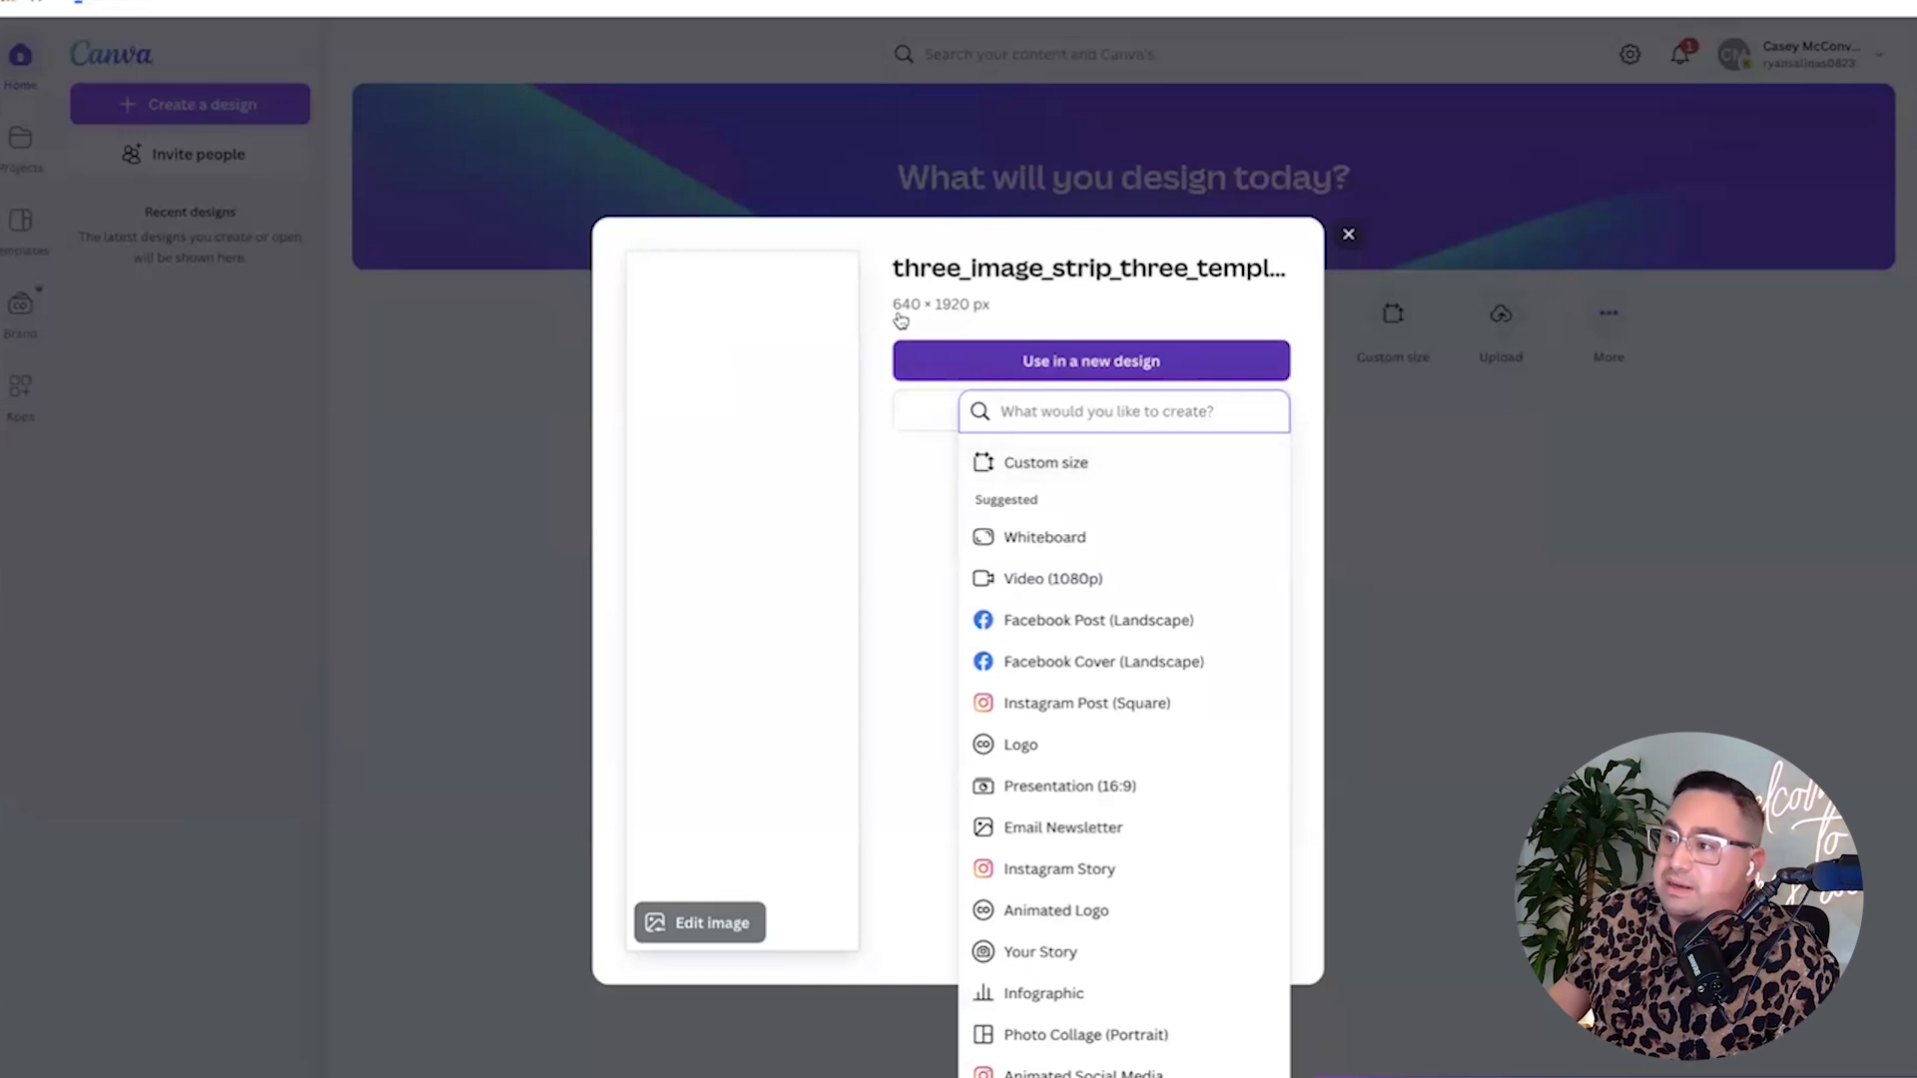
pyautogui.click(1048, 461)
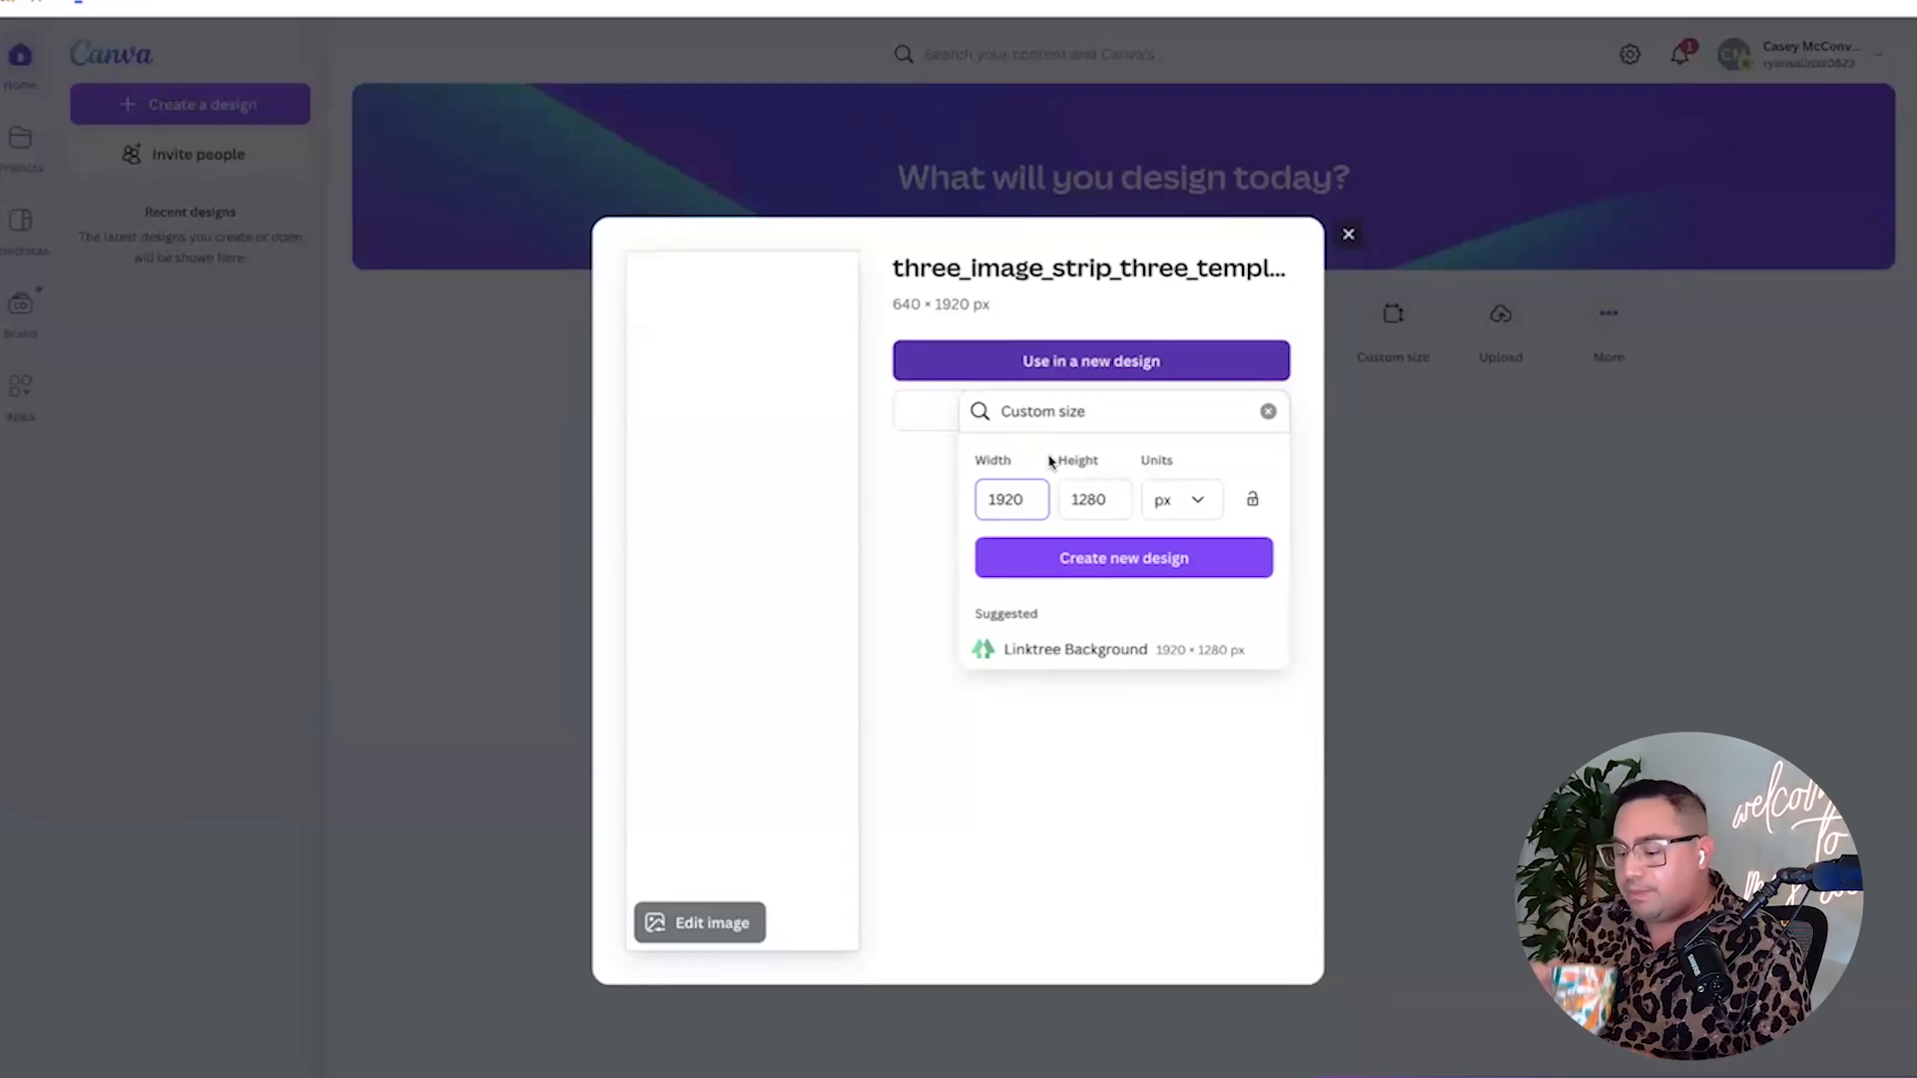
pyautogui.click(1122, 558)
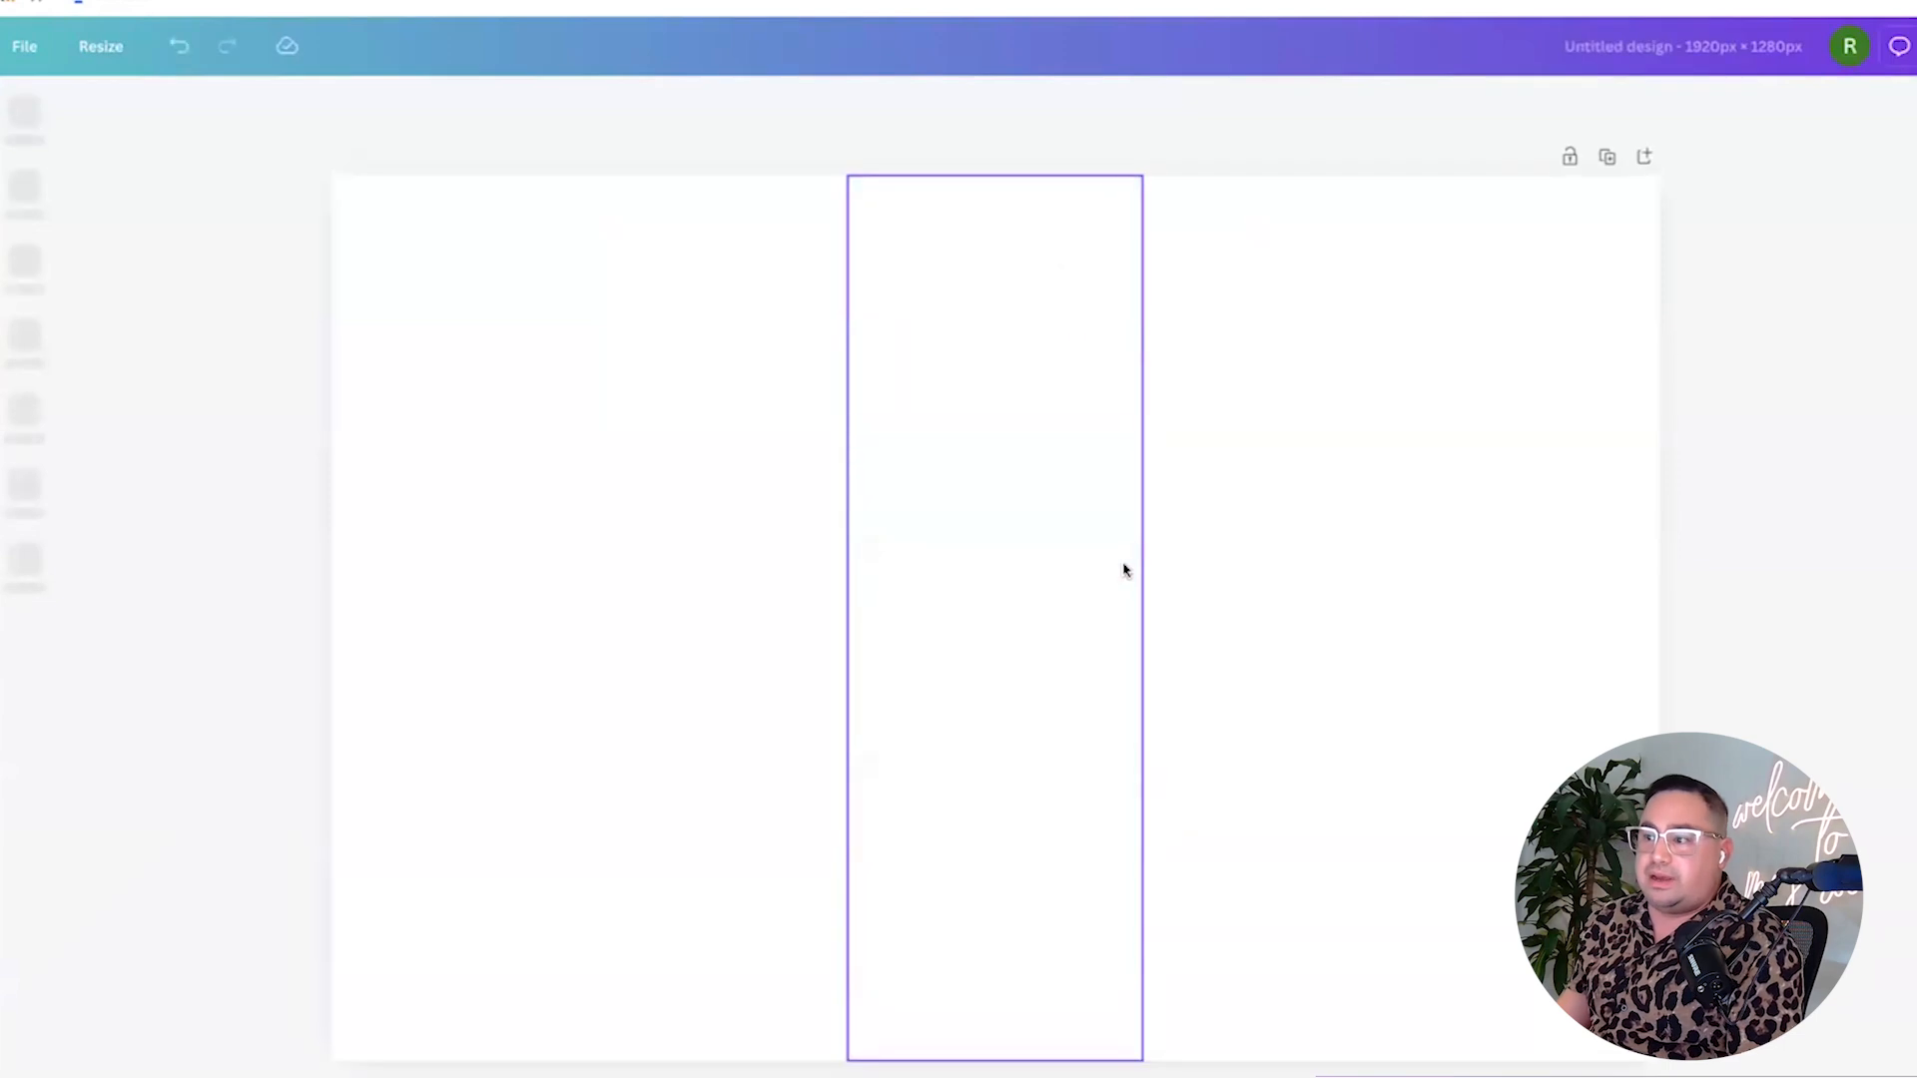
# Go back to Canva home and restart a design from the uploaded strip file.
pyautogui.click(599, 477)
pyautogui.click(70, 50)
pyautogui.click(24, 58)
pyautogui.click(25, 50)
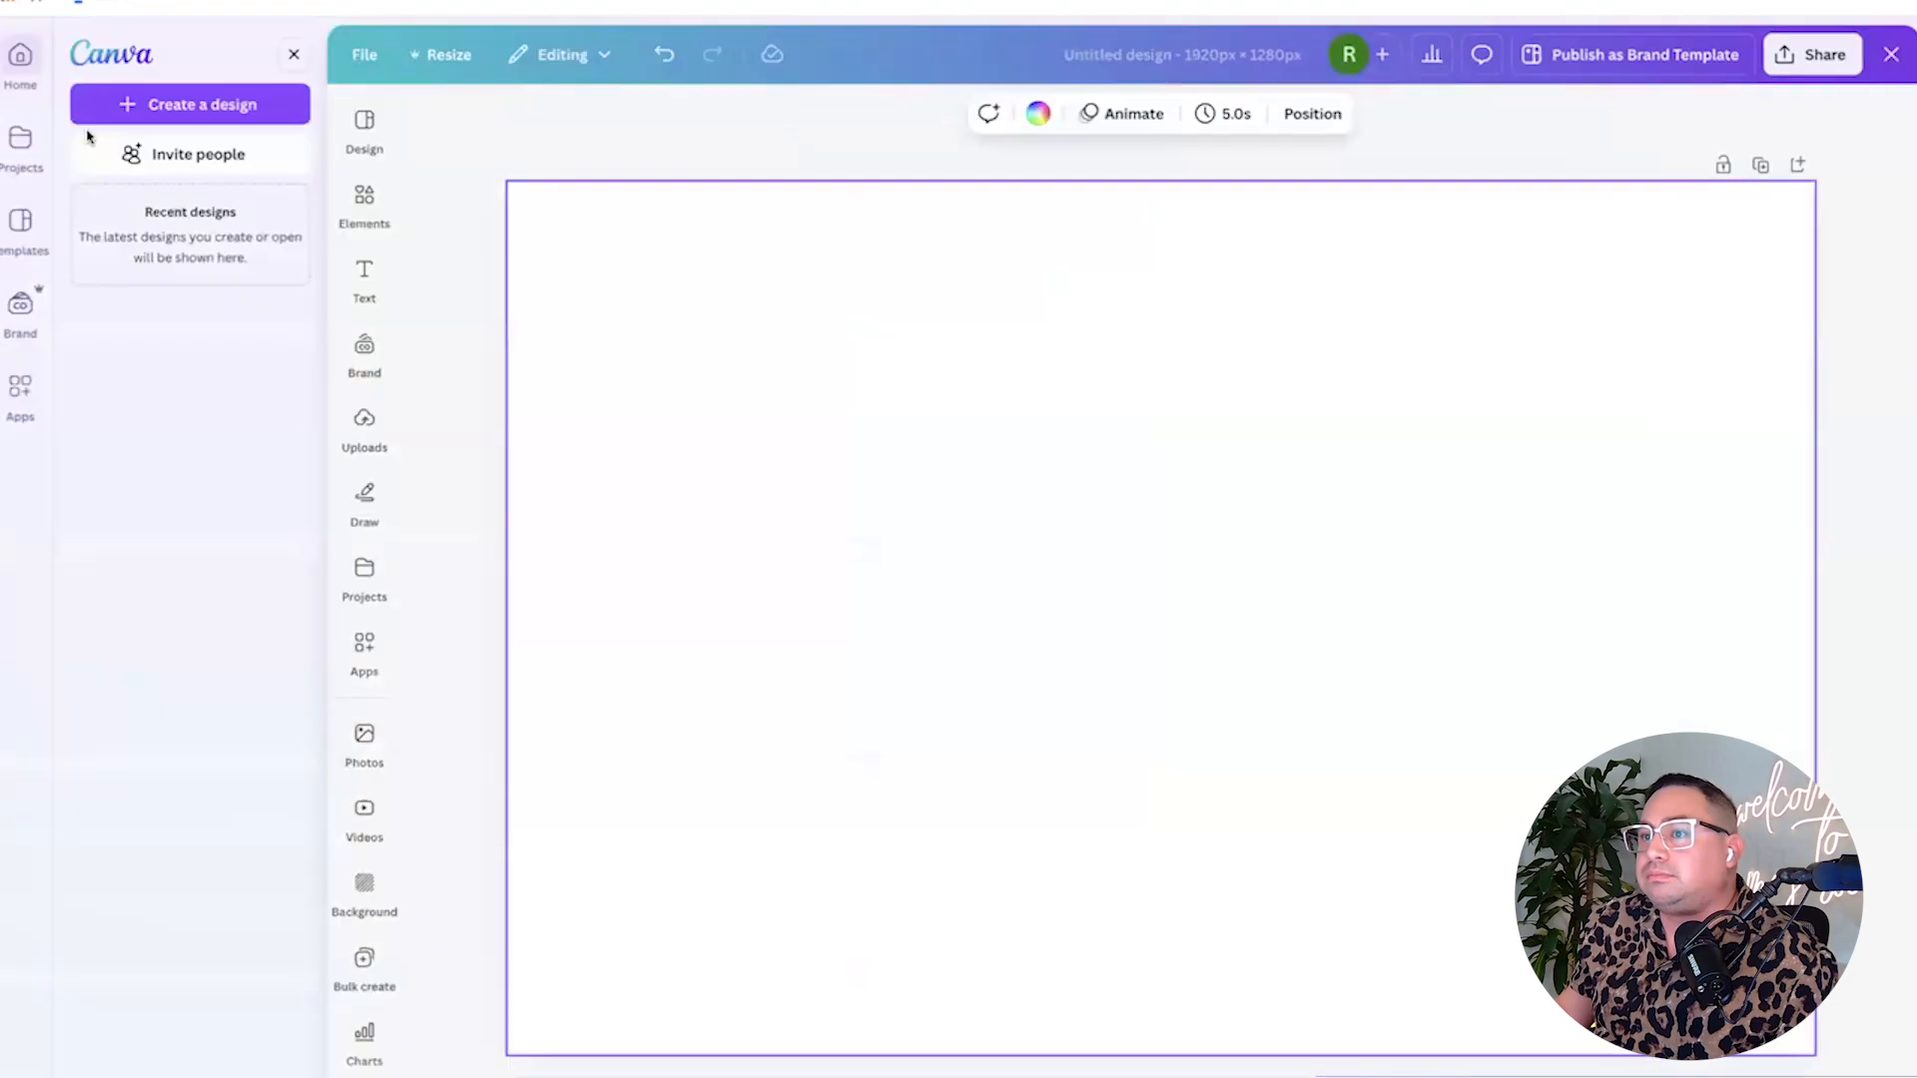
pyautogui.click(163, 104)
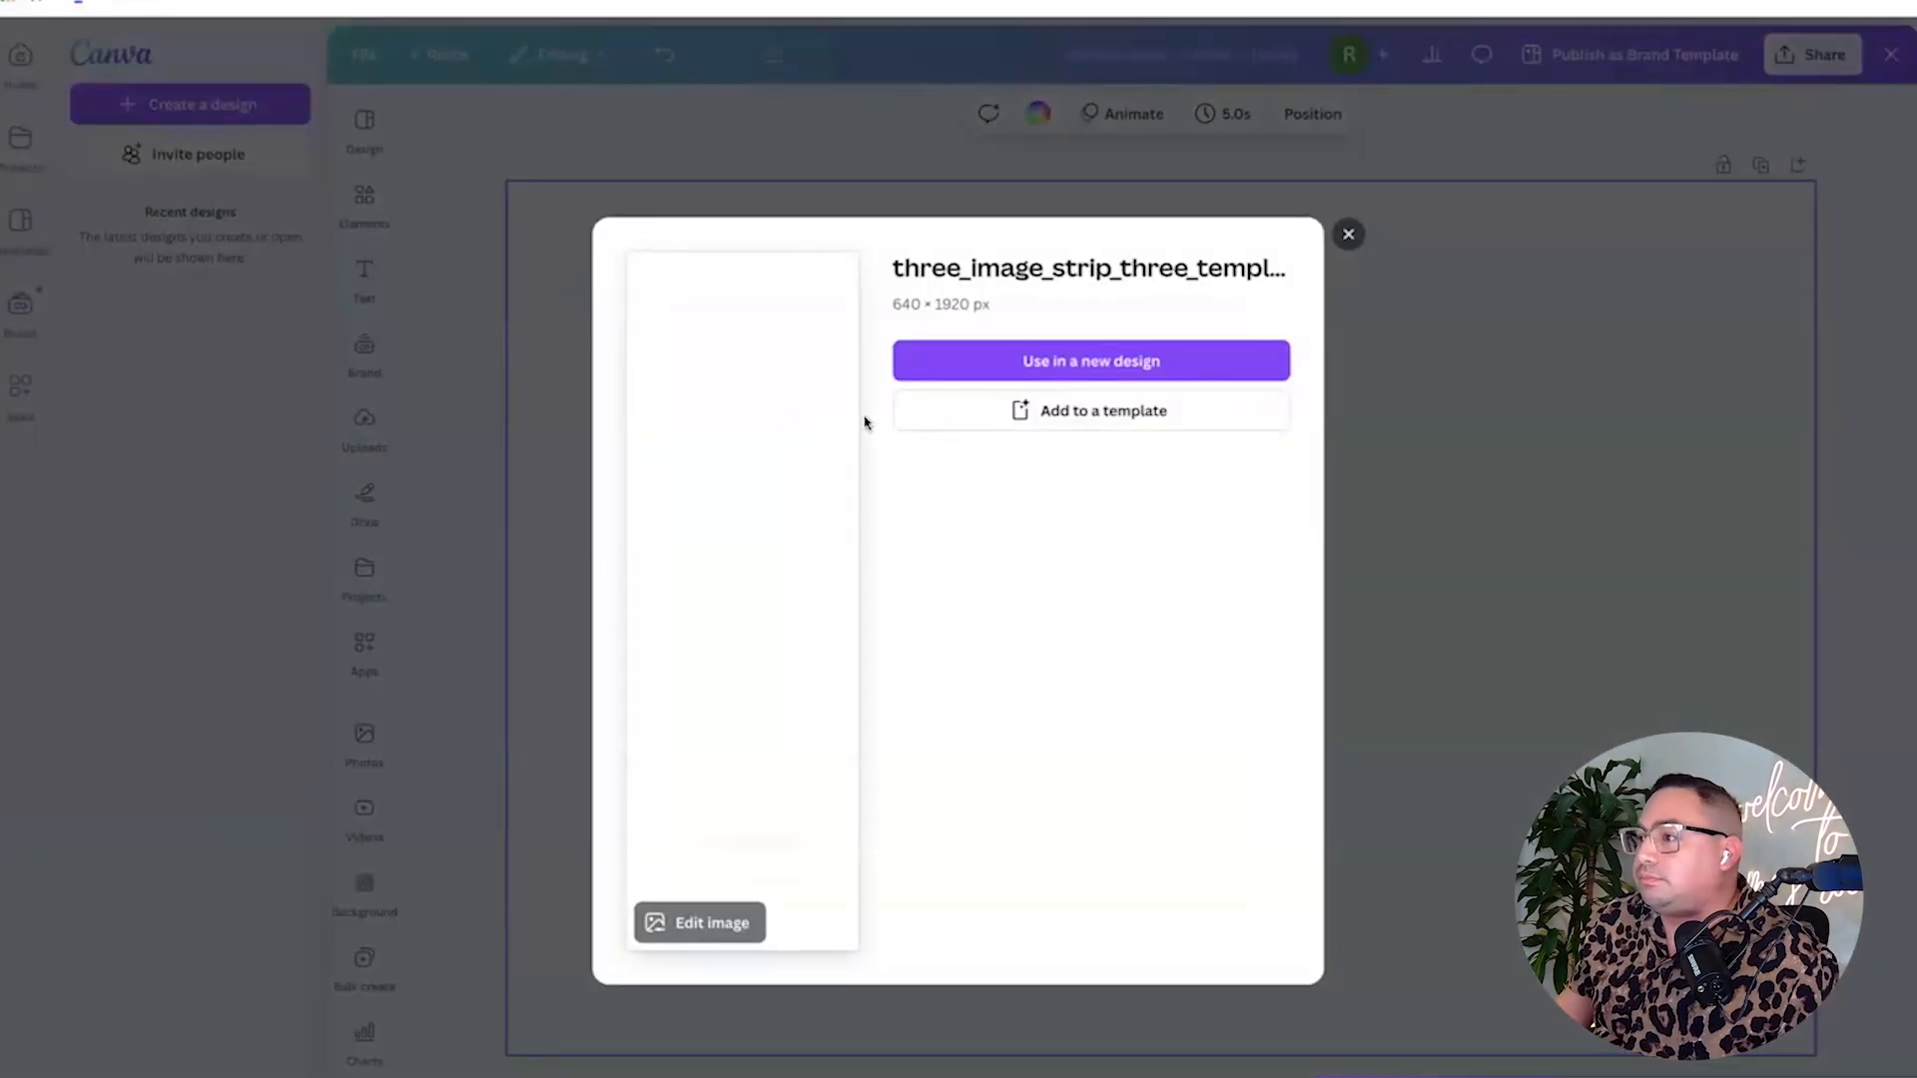
# Create a new custom-size design of 640 × 1920 px.
pyautogui.click(1031, 372)
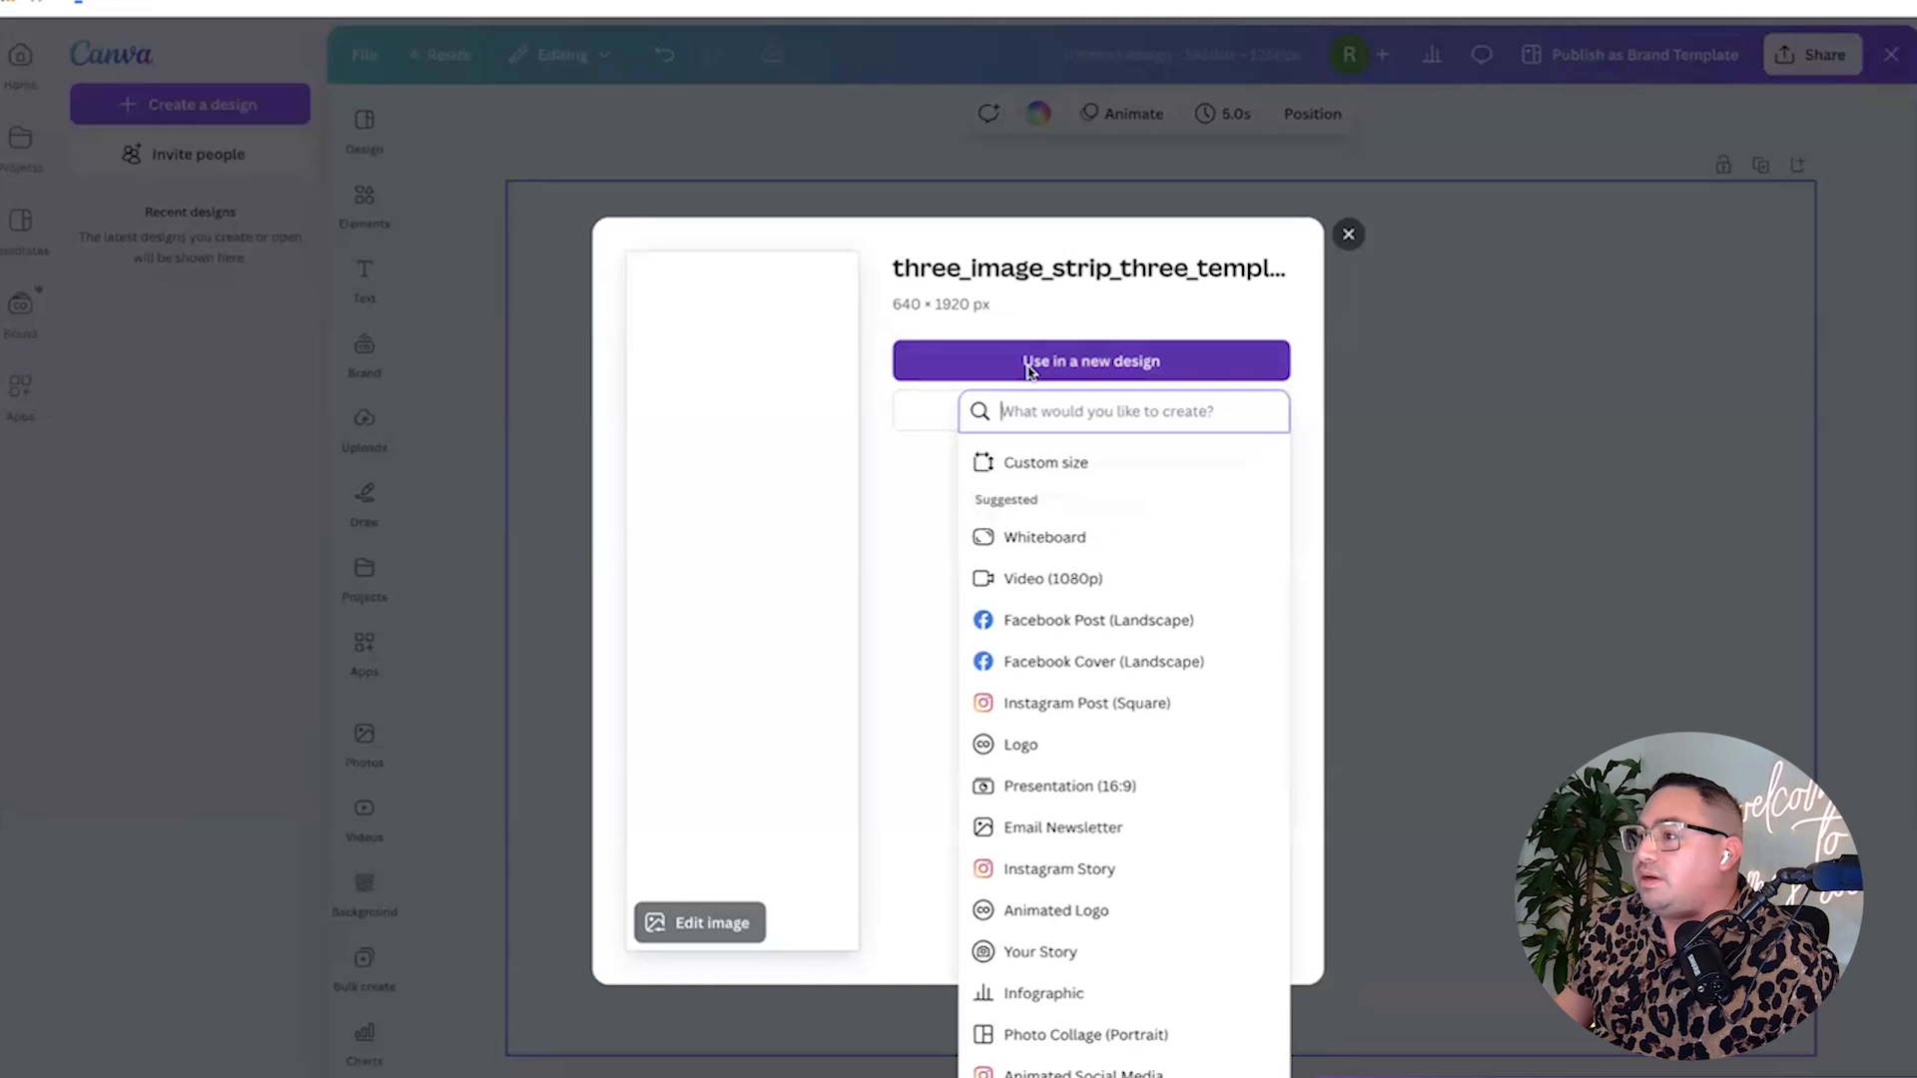
pyautogui.click(1040, 462)
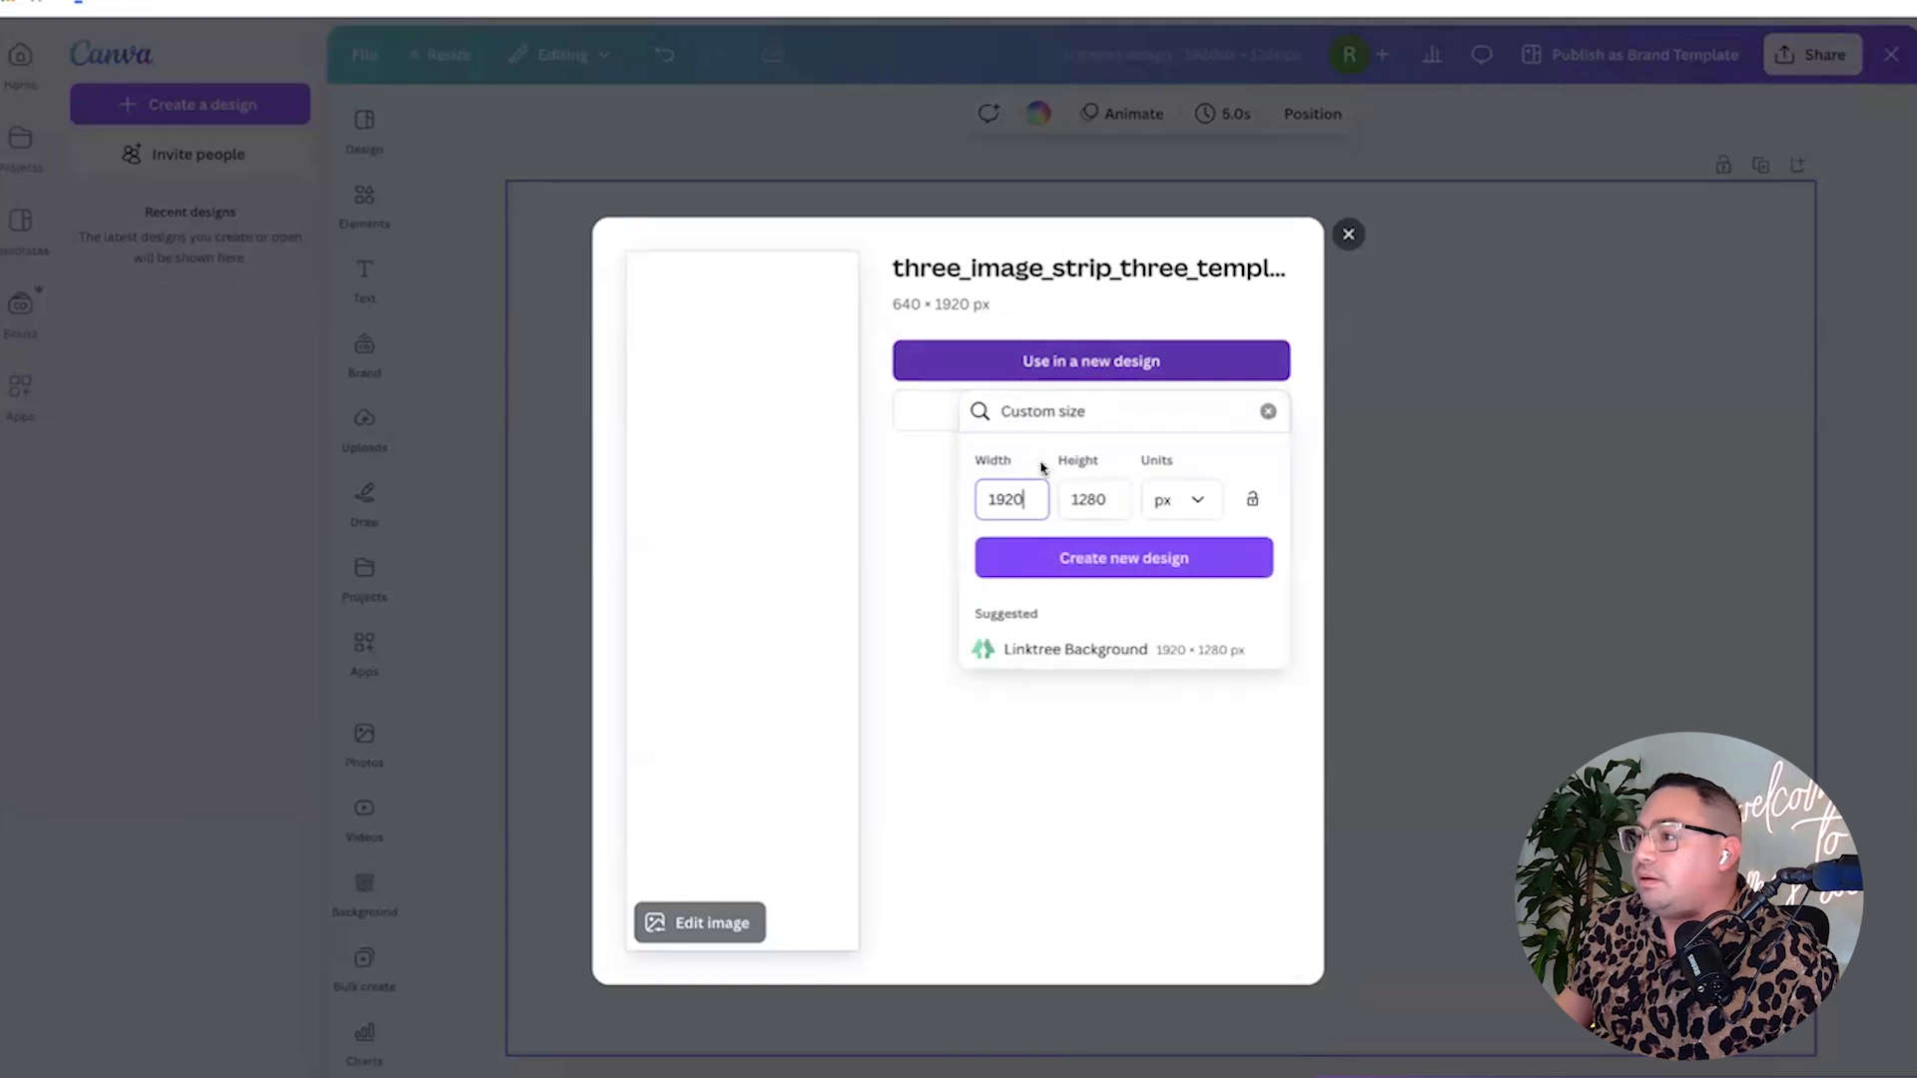
pyautogui.click(1031, 363)
pyautogui.click(1034, 365)
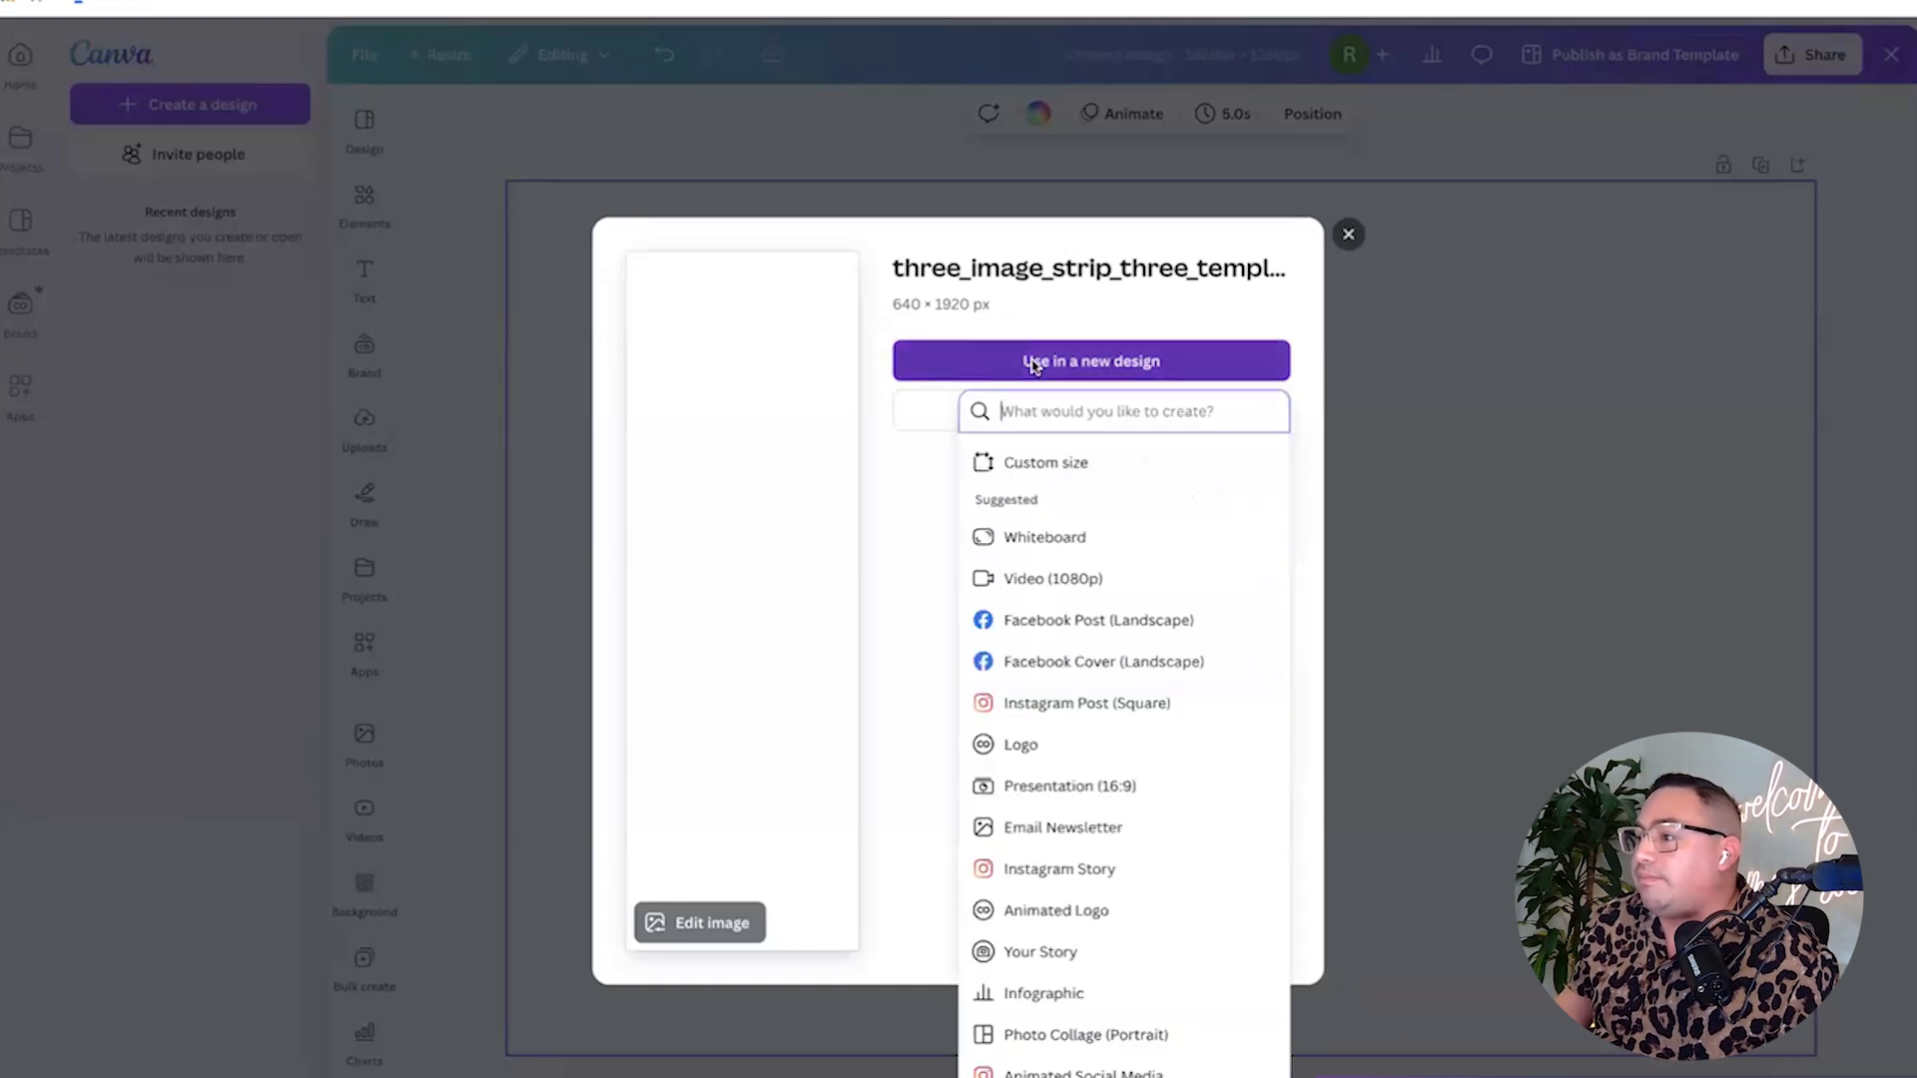
pyautogui.click(1028, 462)
pyautogui.doubleClick(1019, 498)
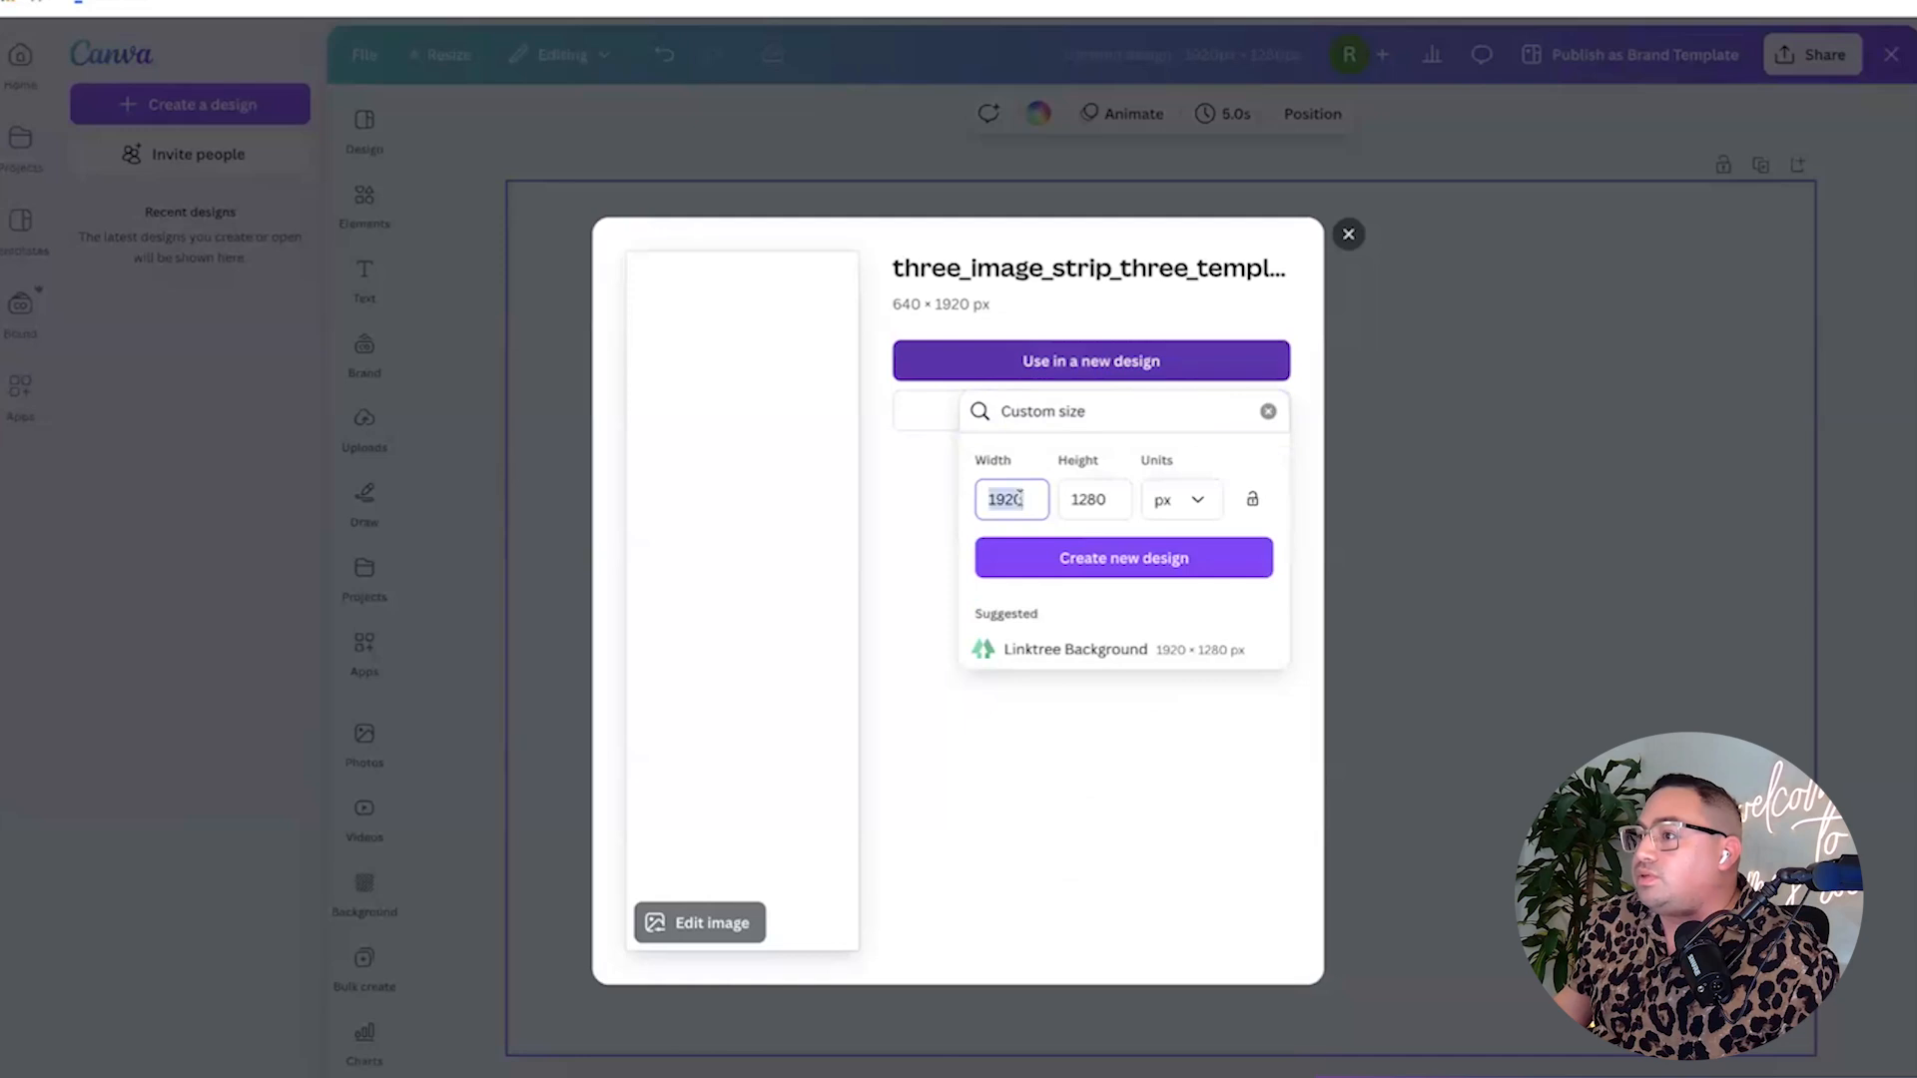
pyautogui.write('640')
pyautogui.press('Tab')
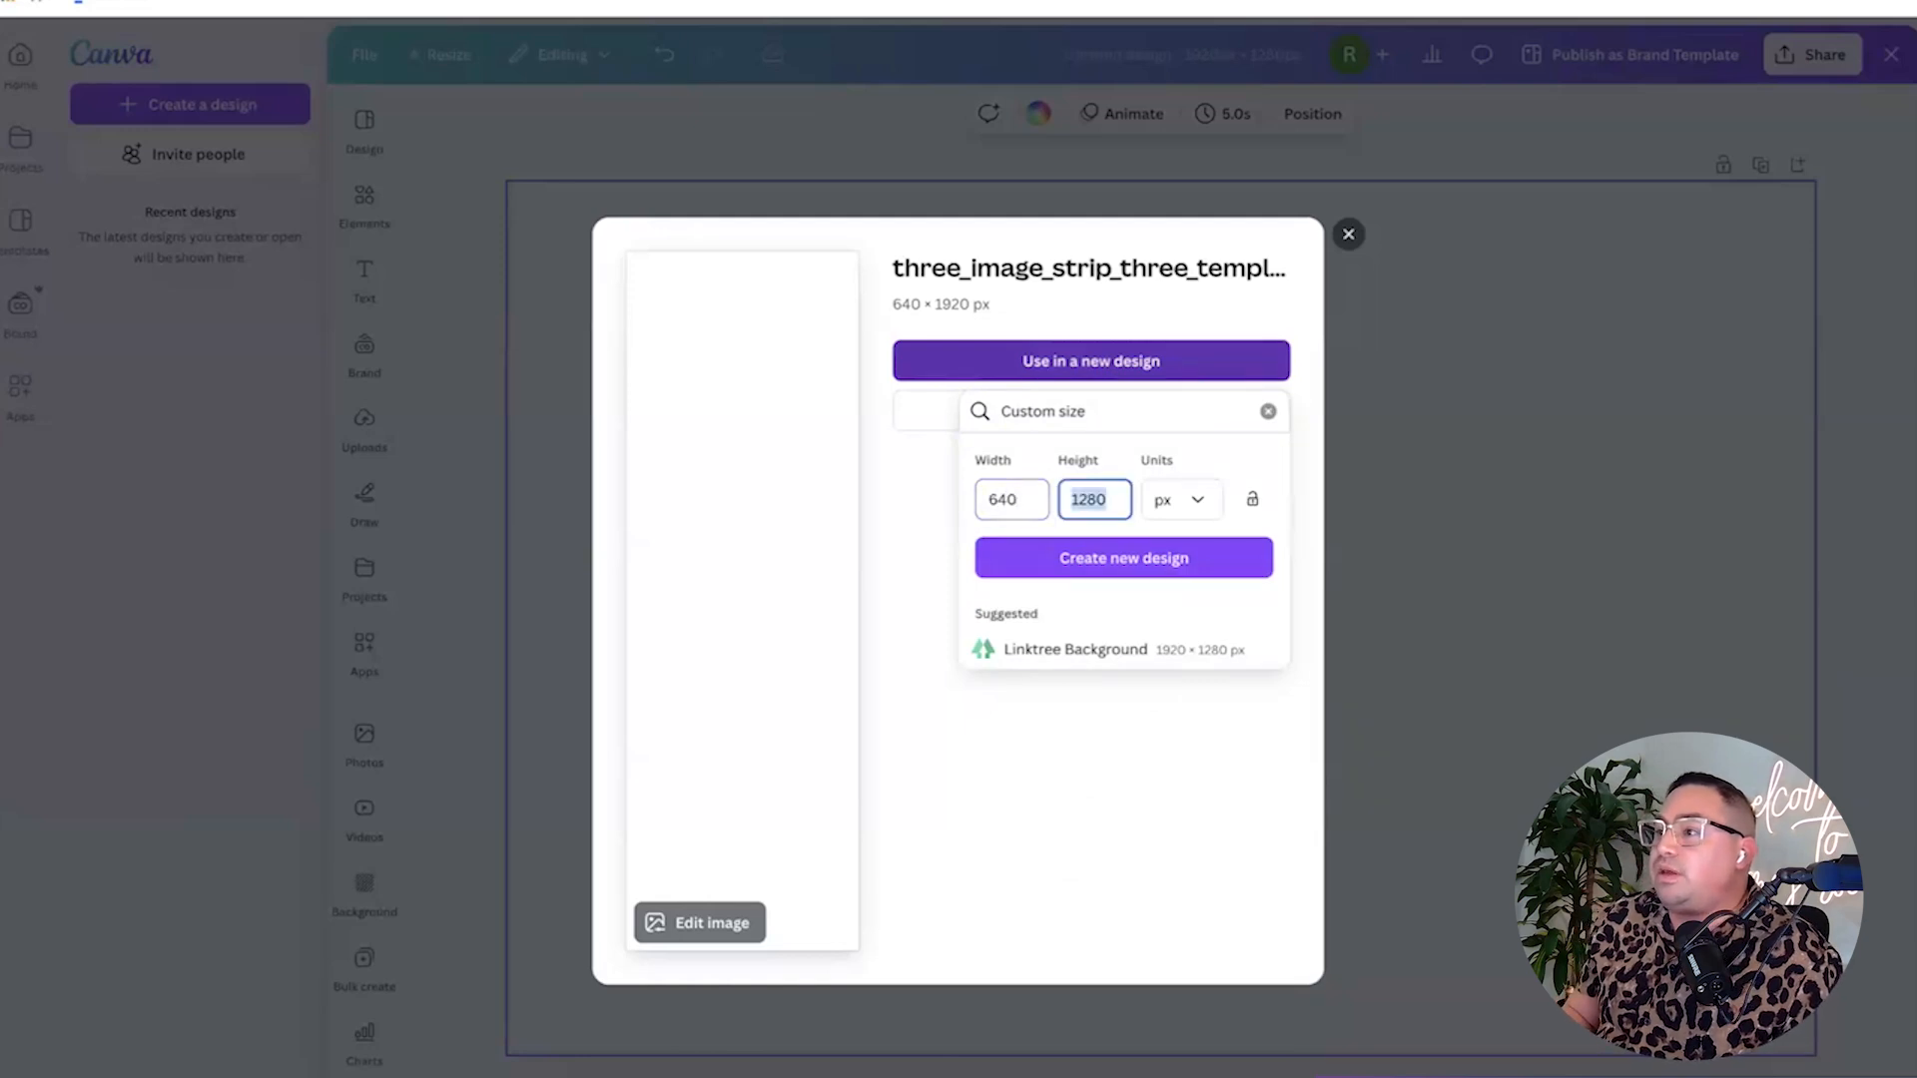
pyautogui.write('1920')
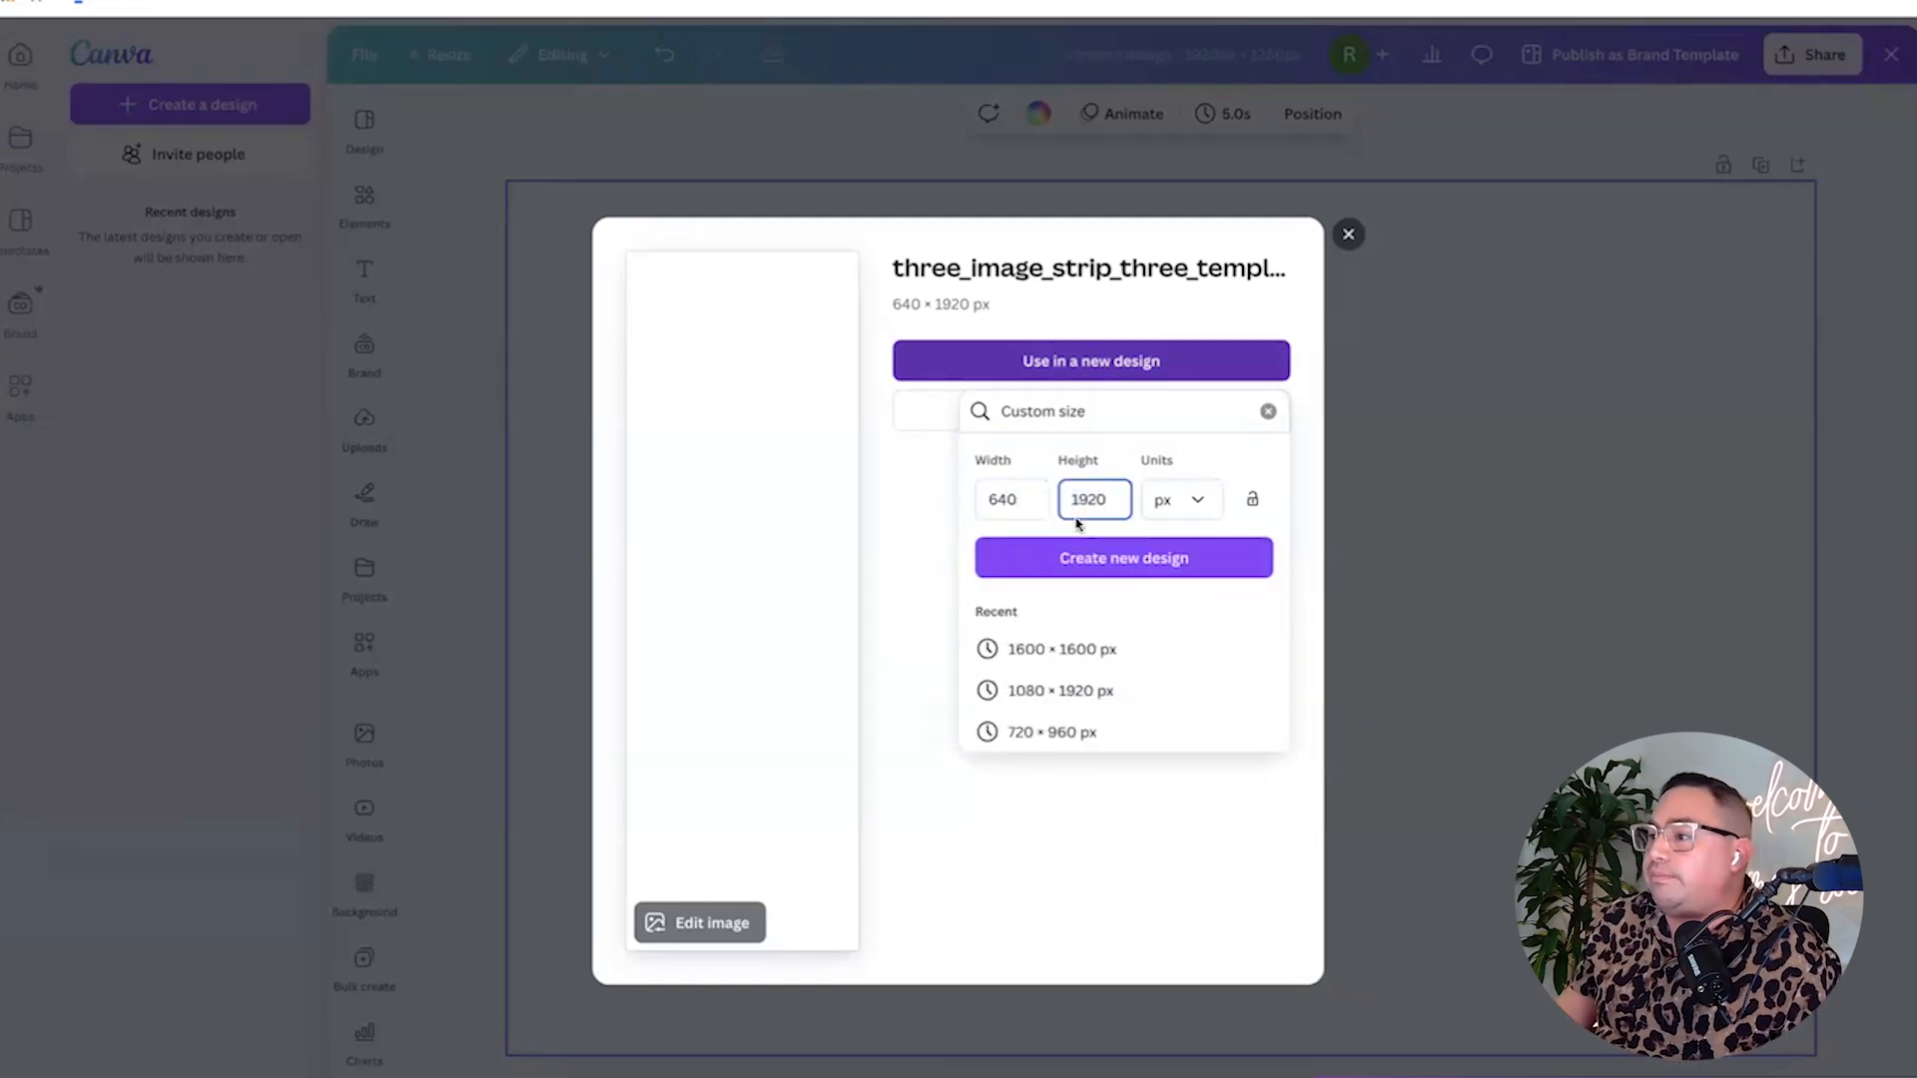
pyautogui.click(1187, 566)
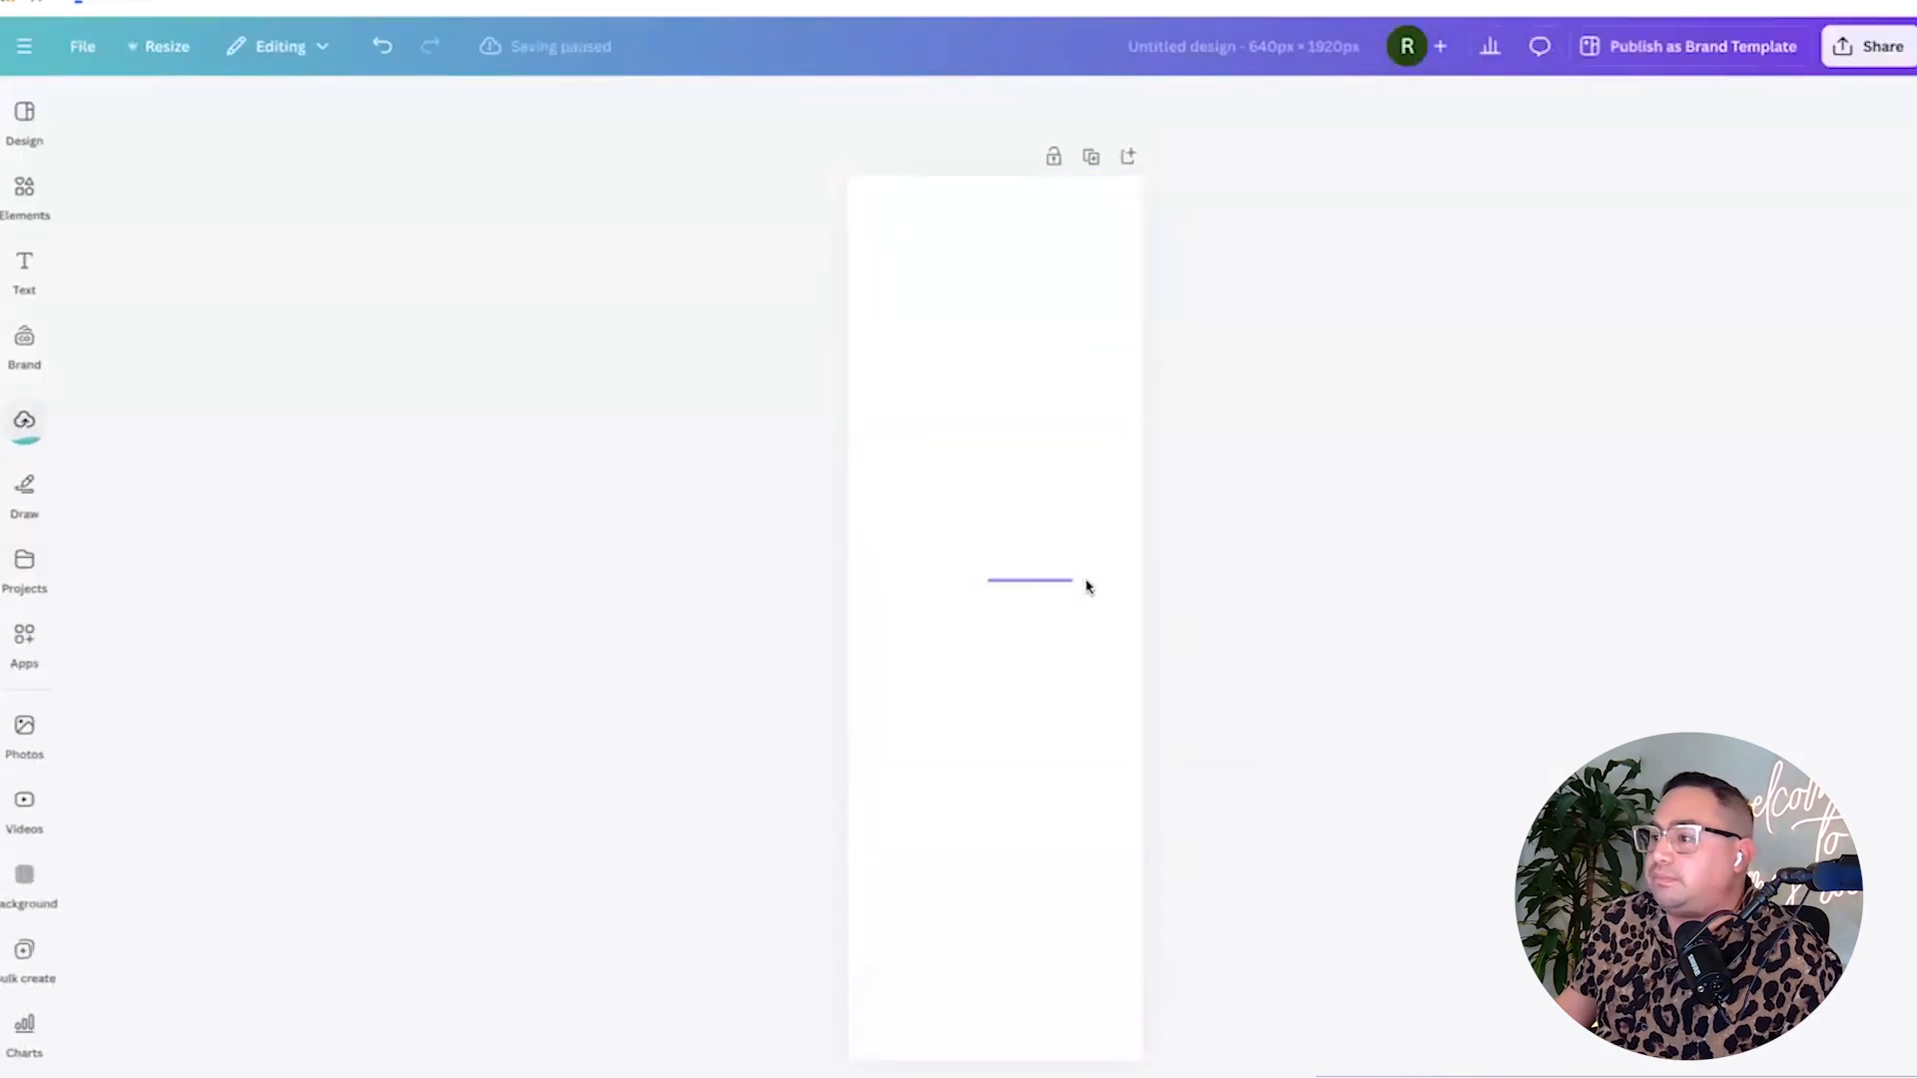
# Fill the page background with deep purple.
pyautogui.click(4, 415)
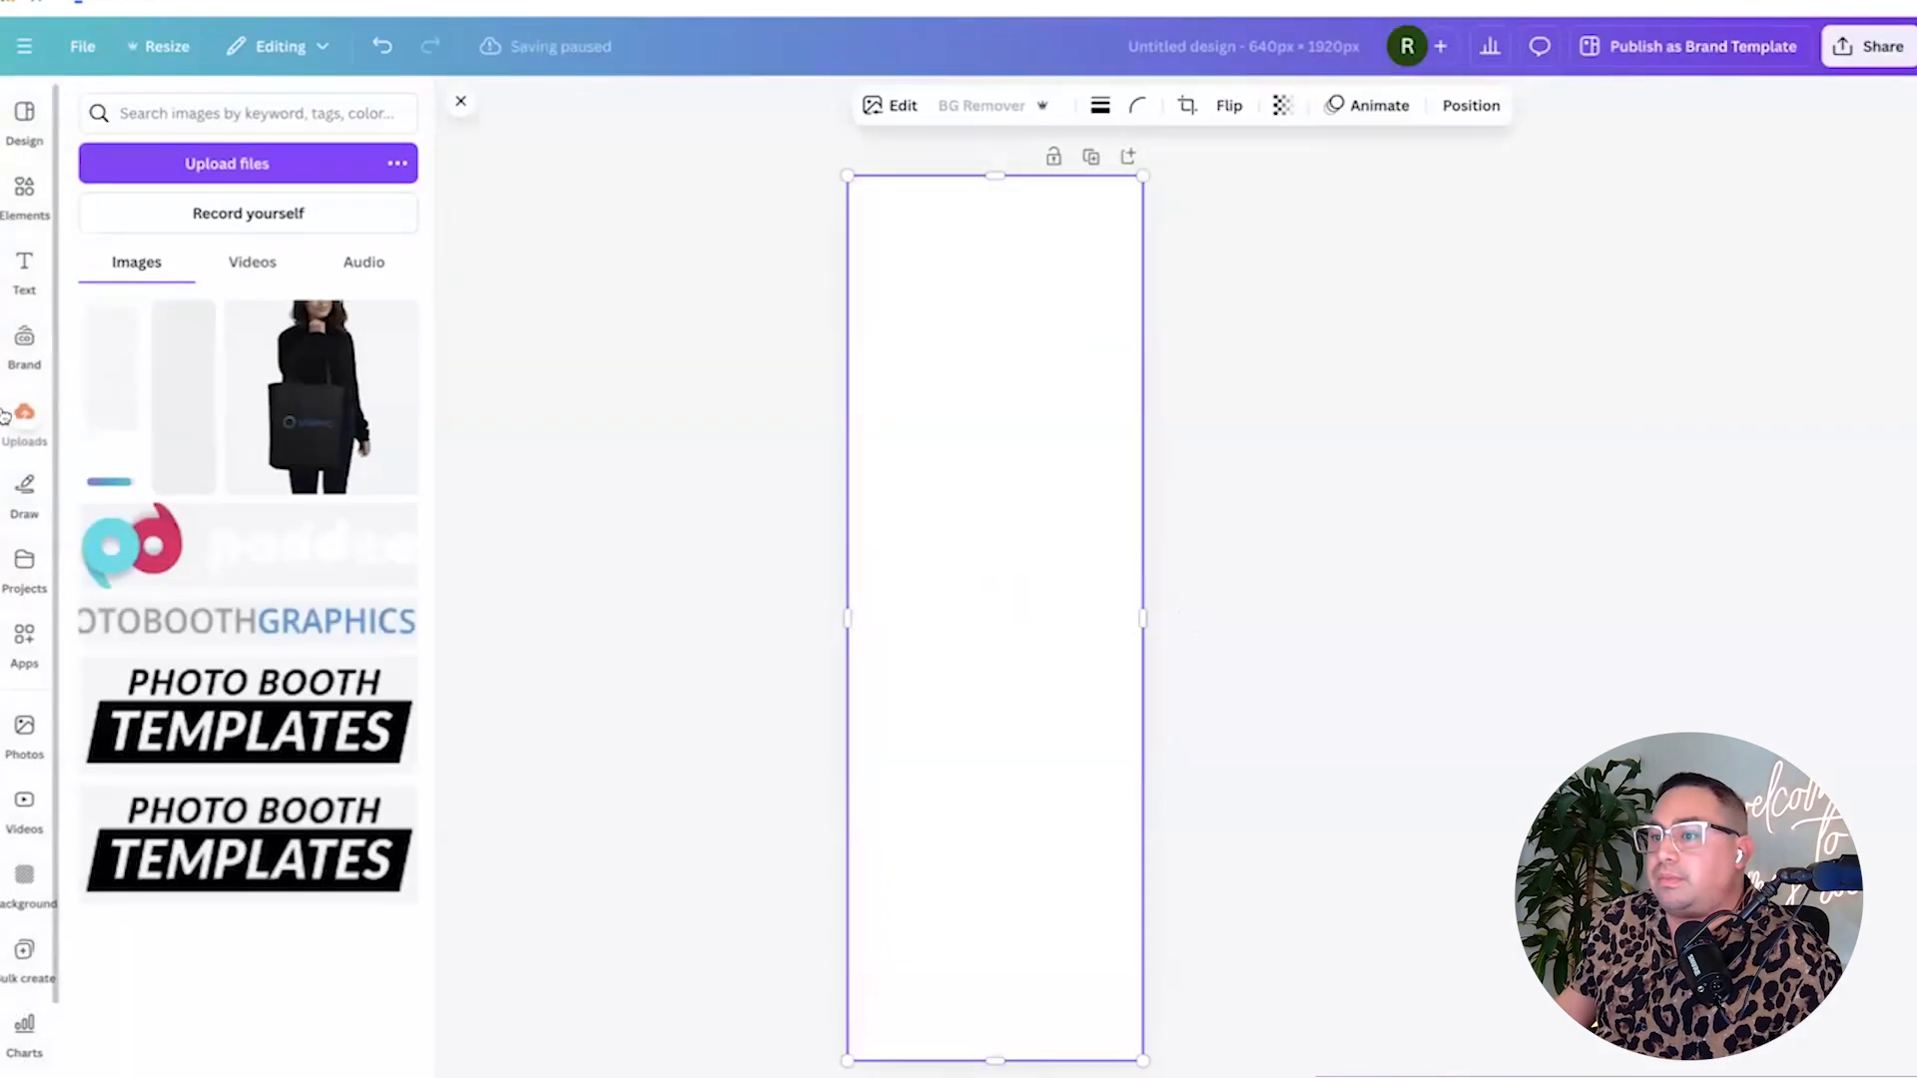
pyautogui.click(695, 449)
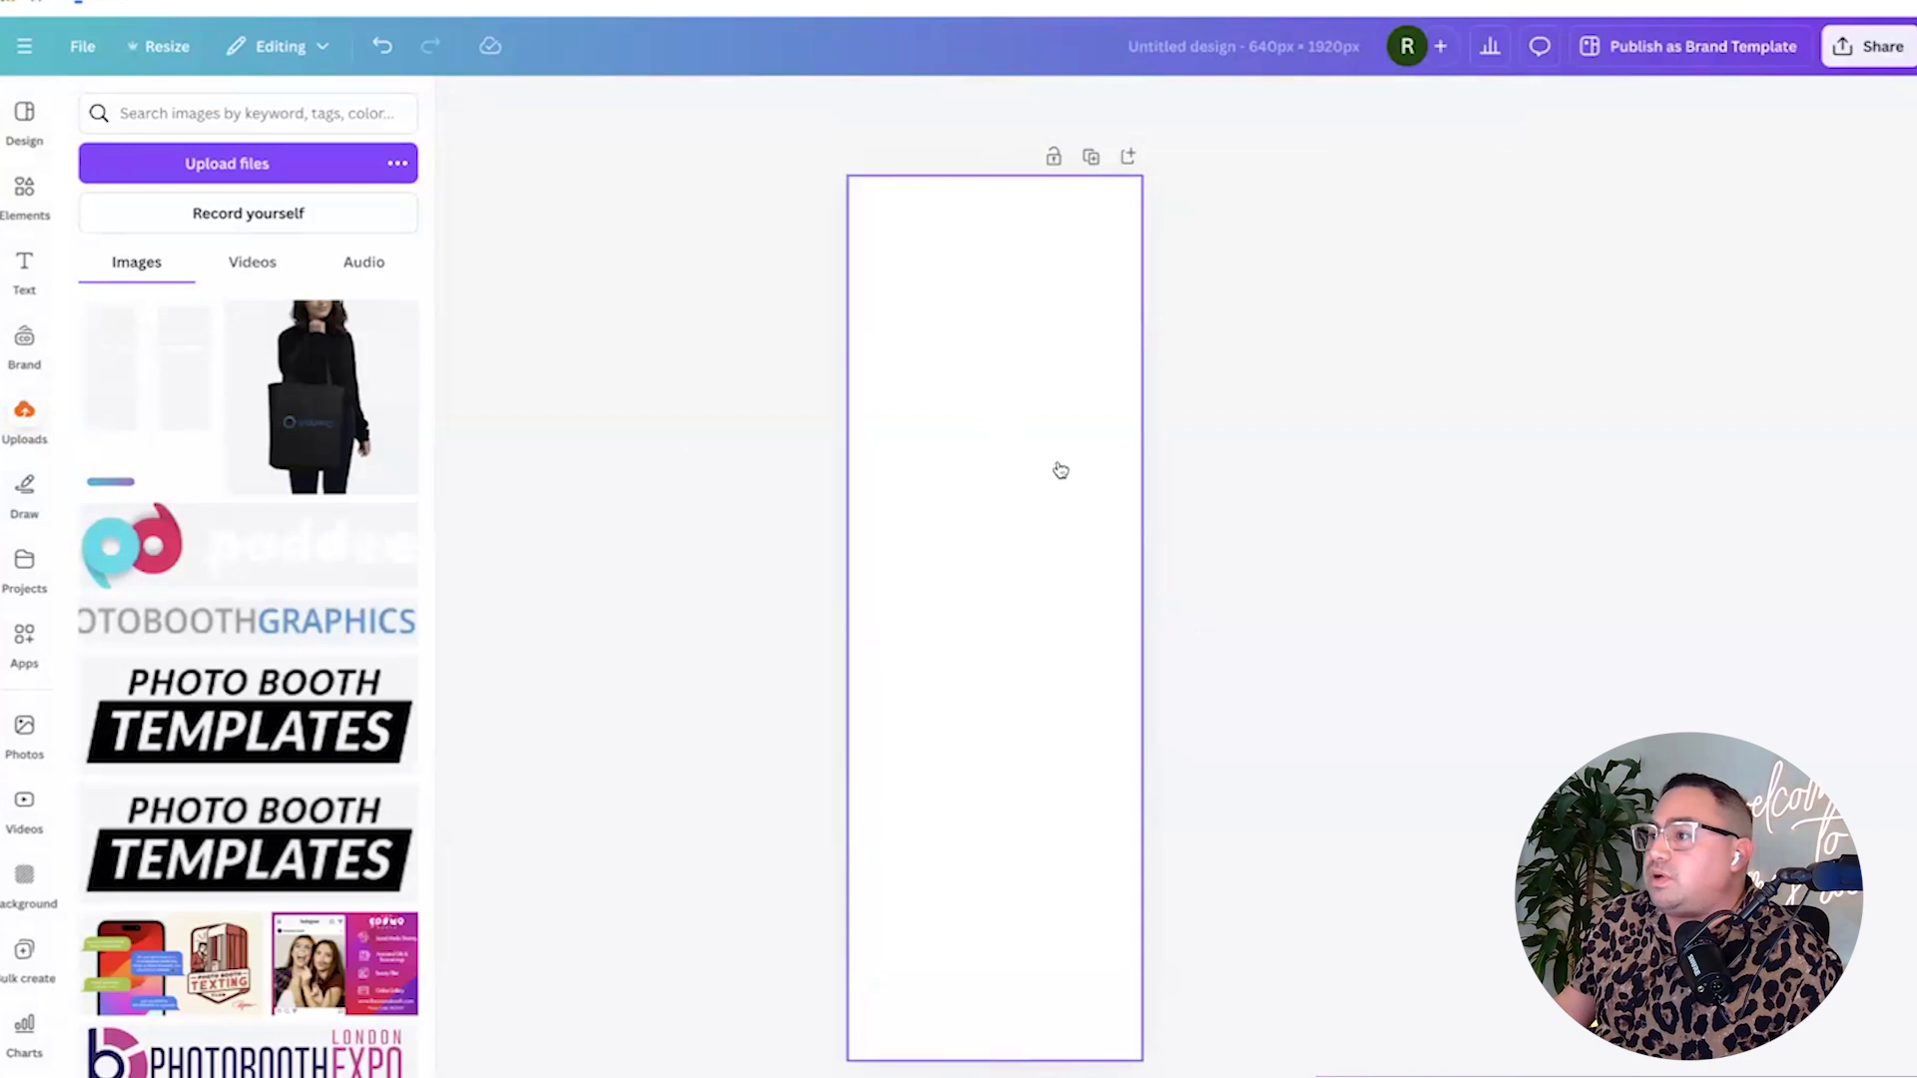
pyautogui.click(992, 462)
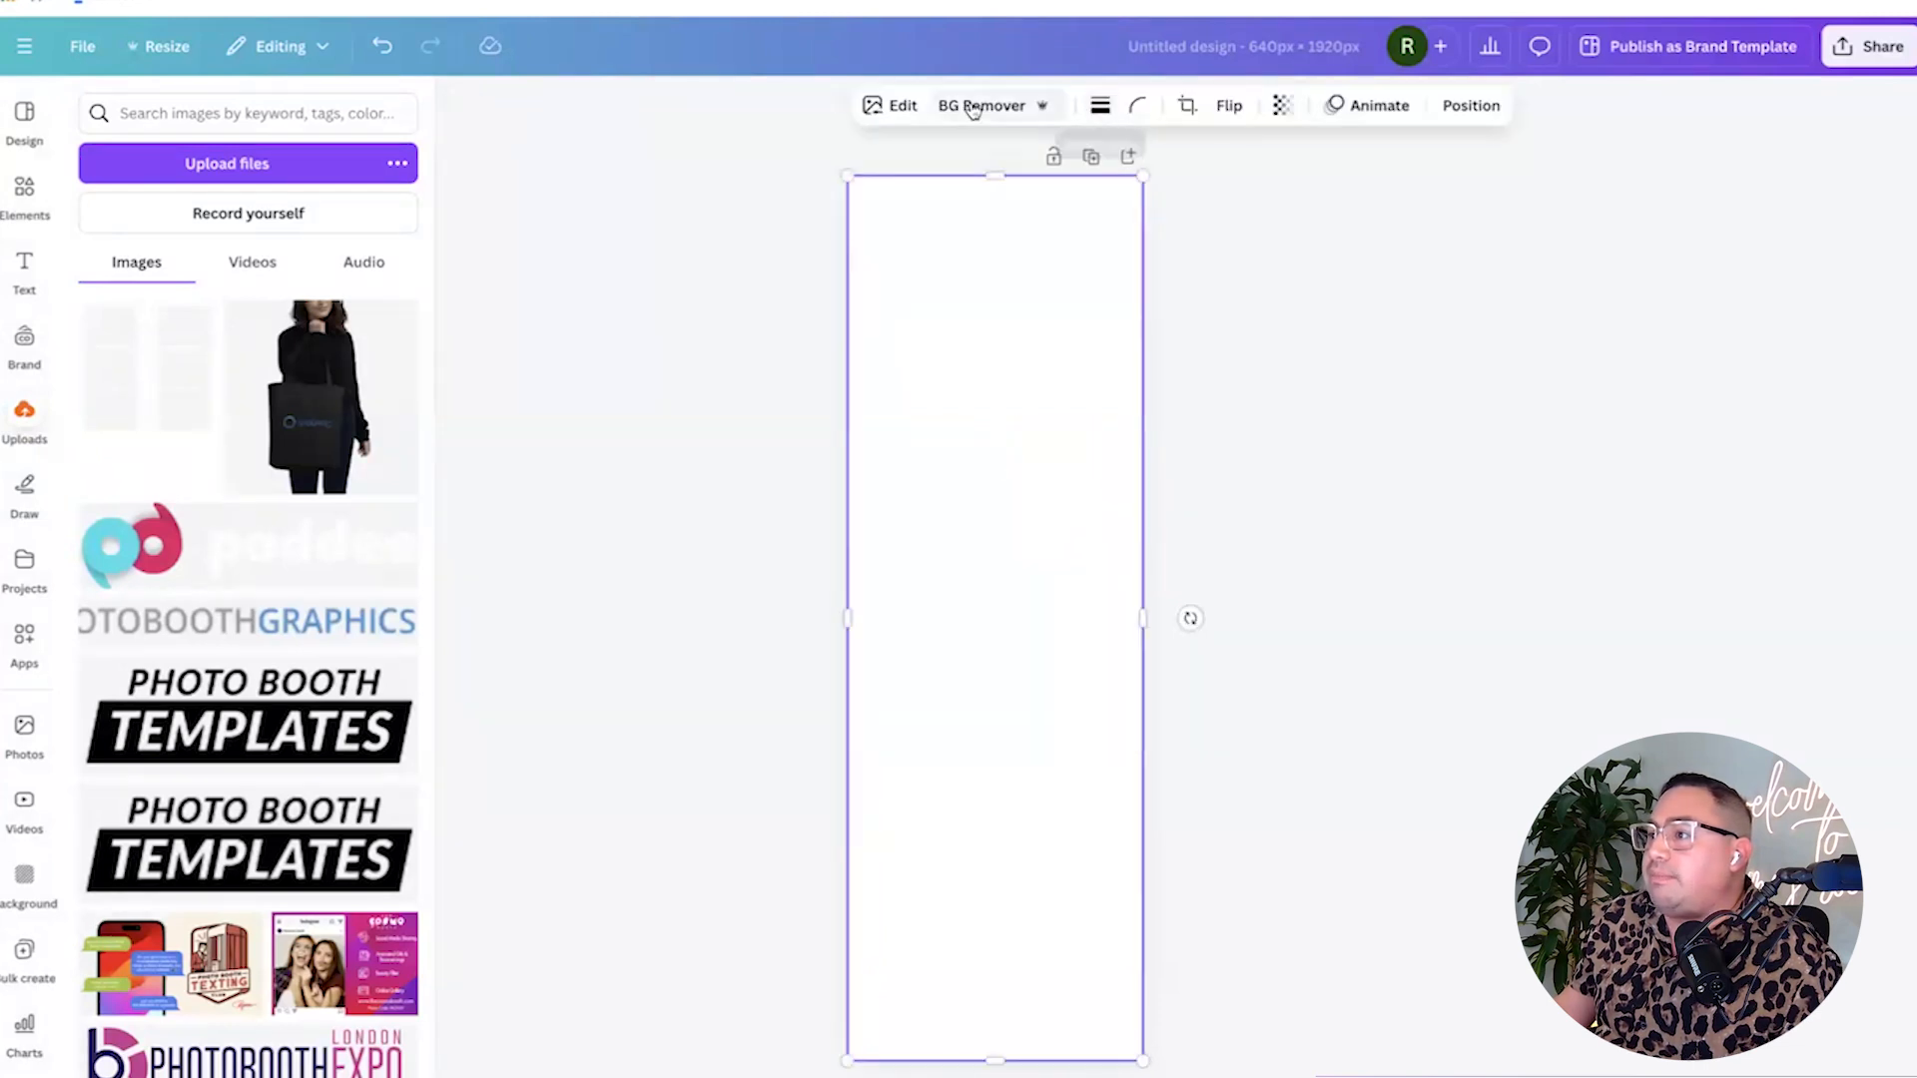
pyautogui.click(1262, 266)
pyautogui.click(1049, 271)
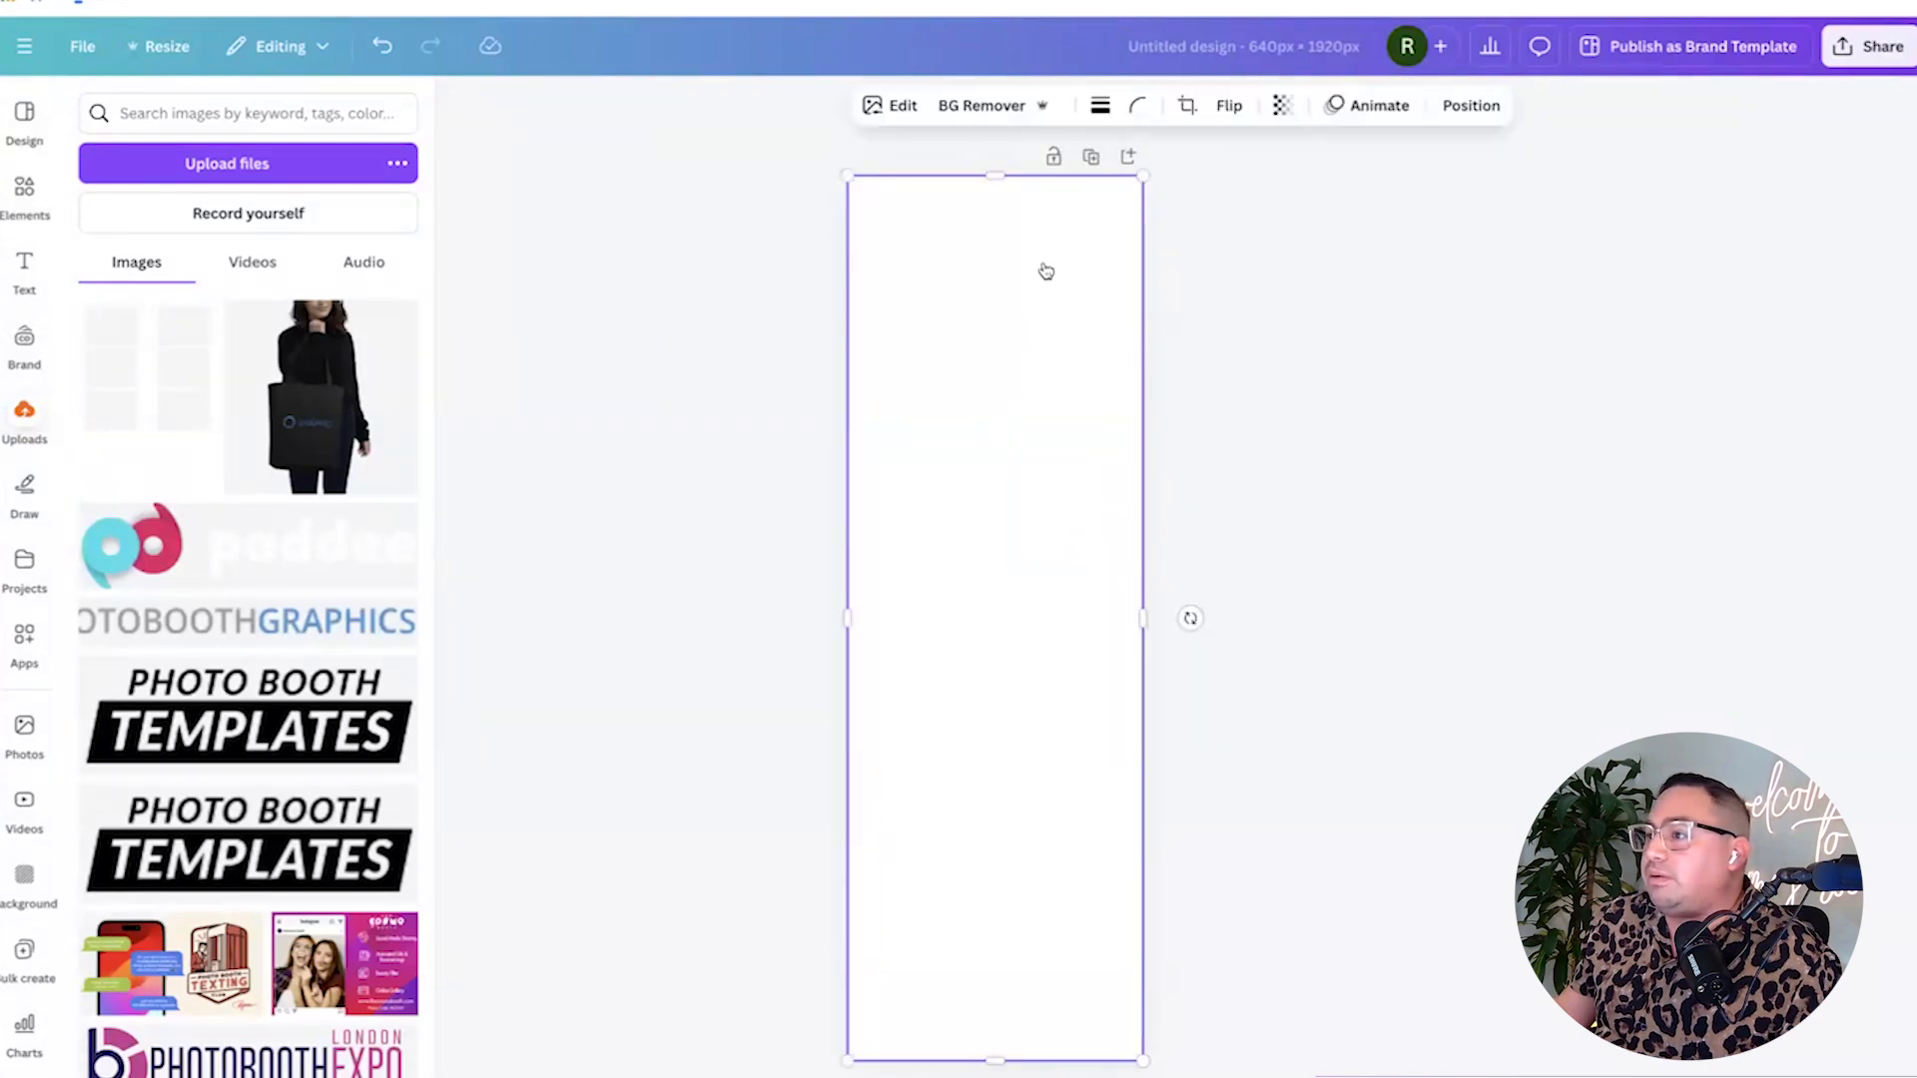
pyautogui.click(694, 284)
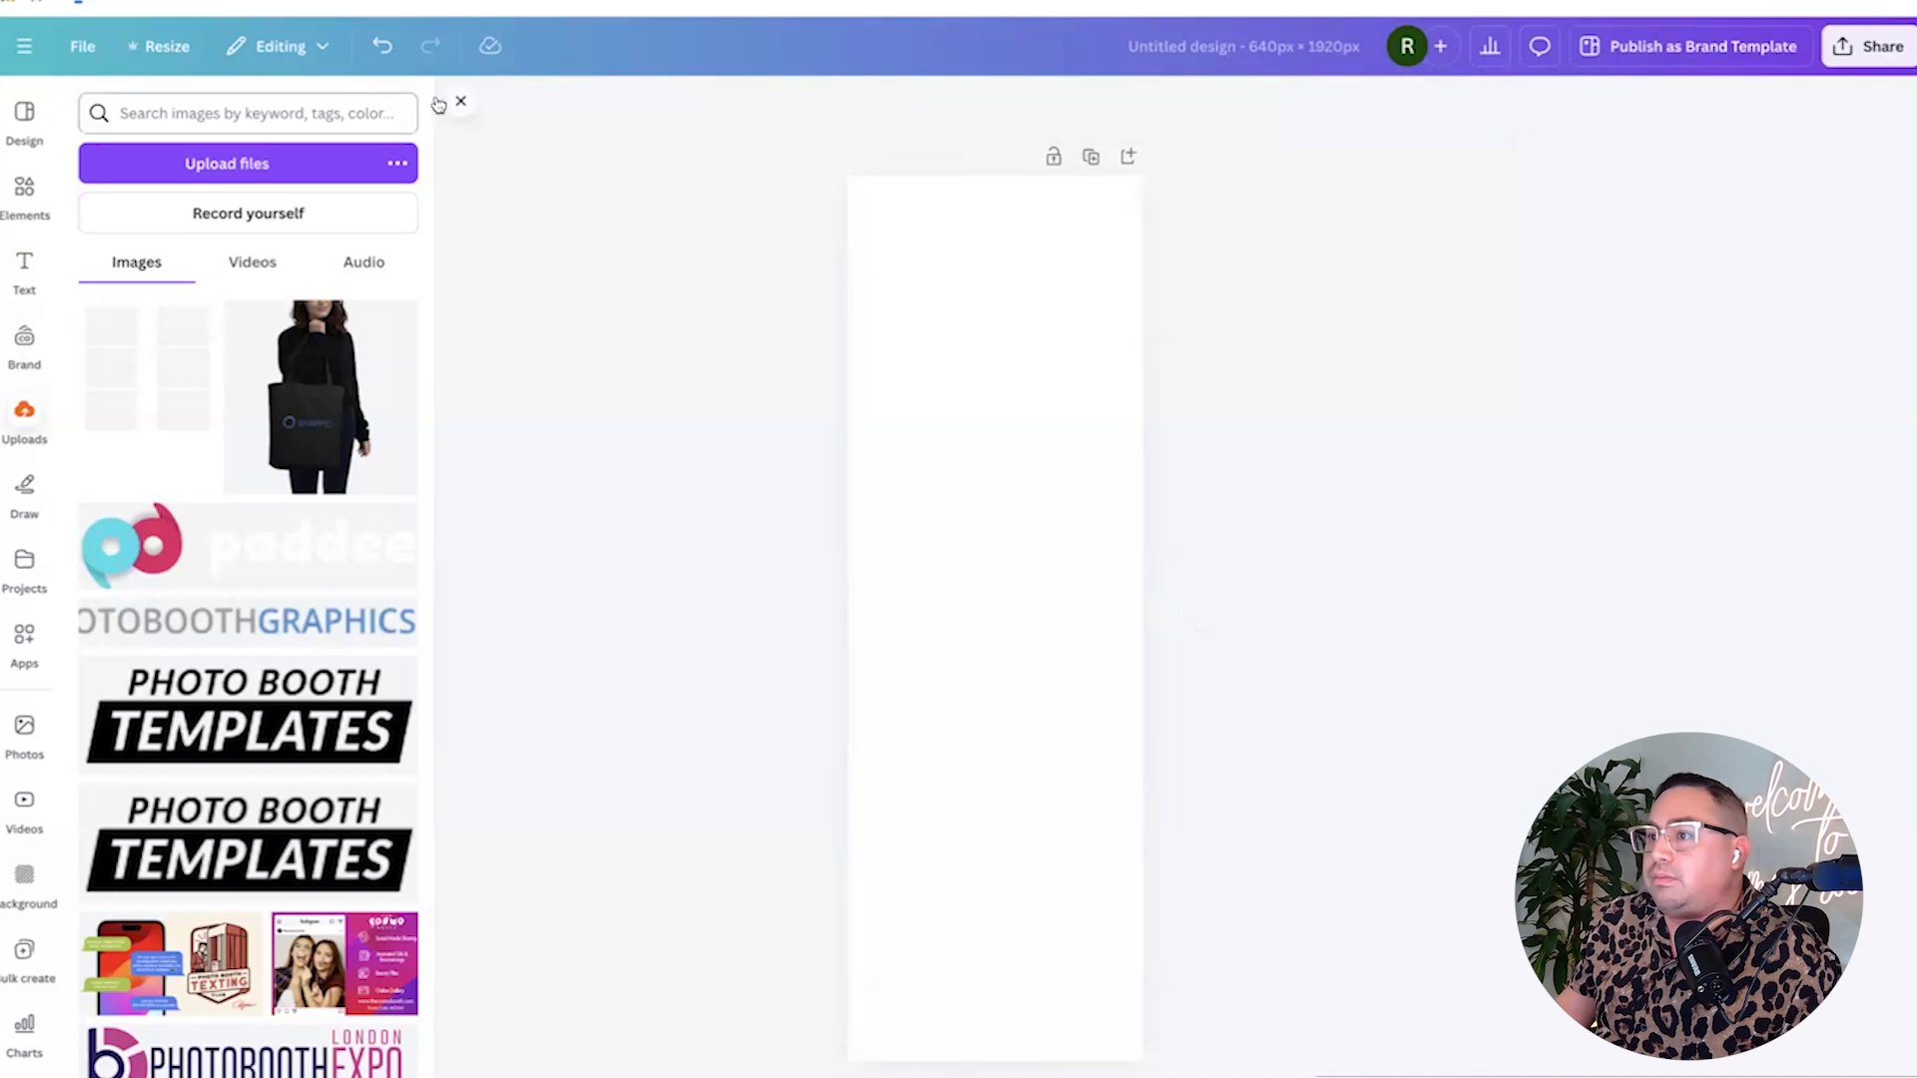
pyautogui.click(444, 107)
pyautogui.click(895, 311)
pyautogui.click(899, 312)
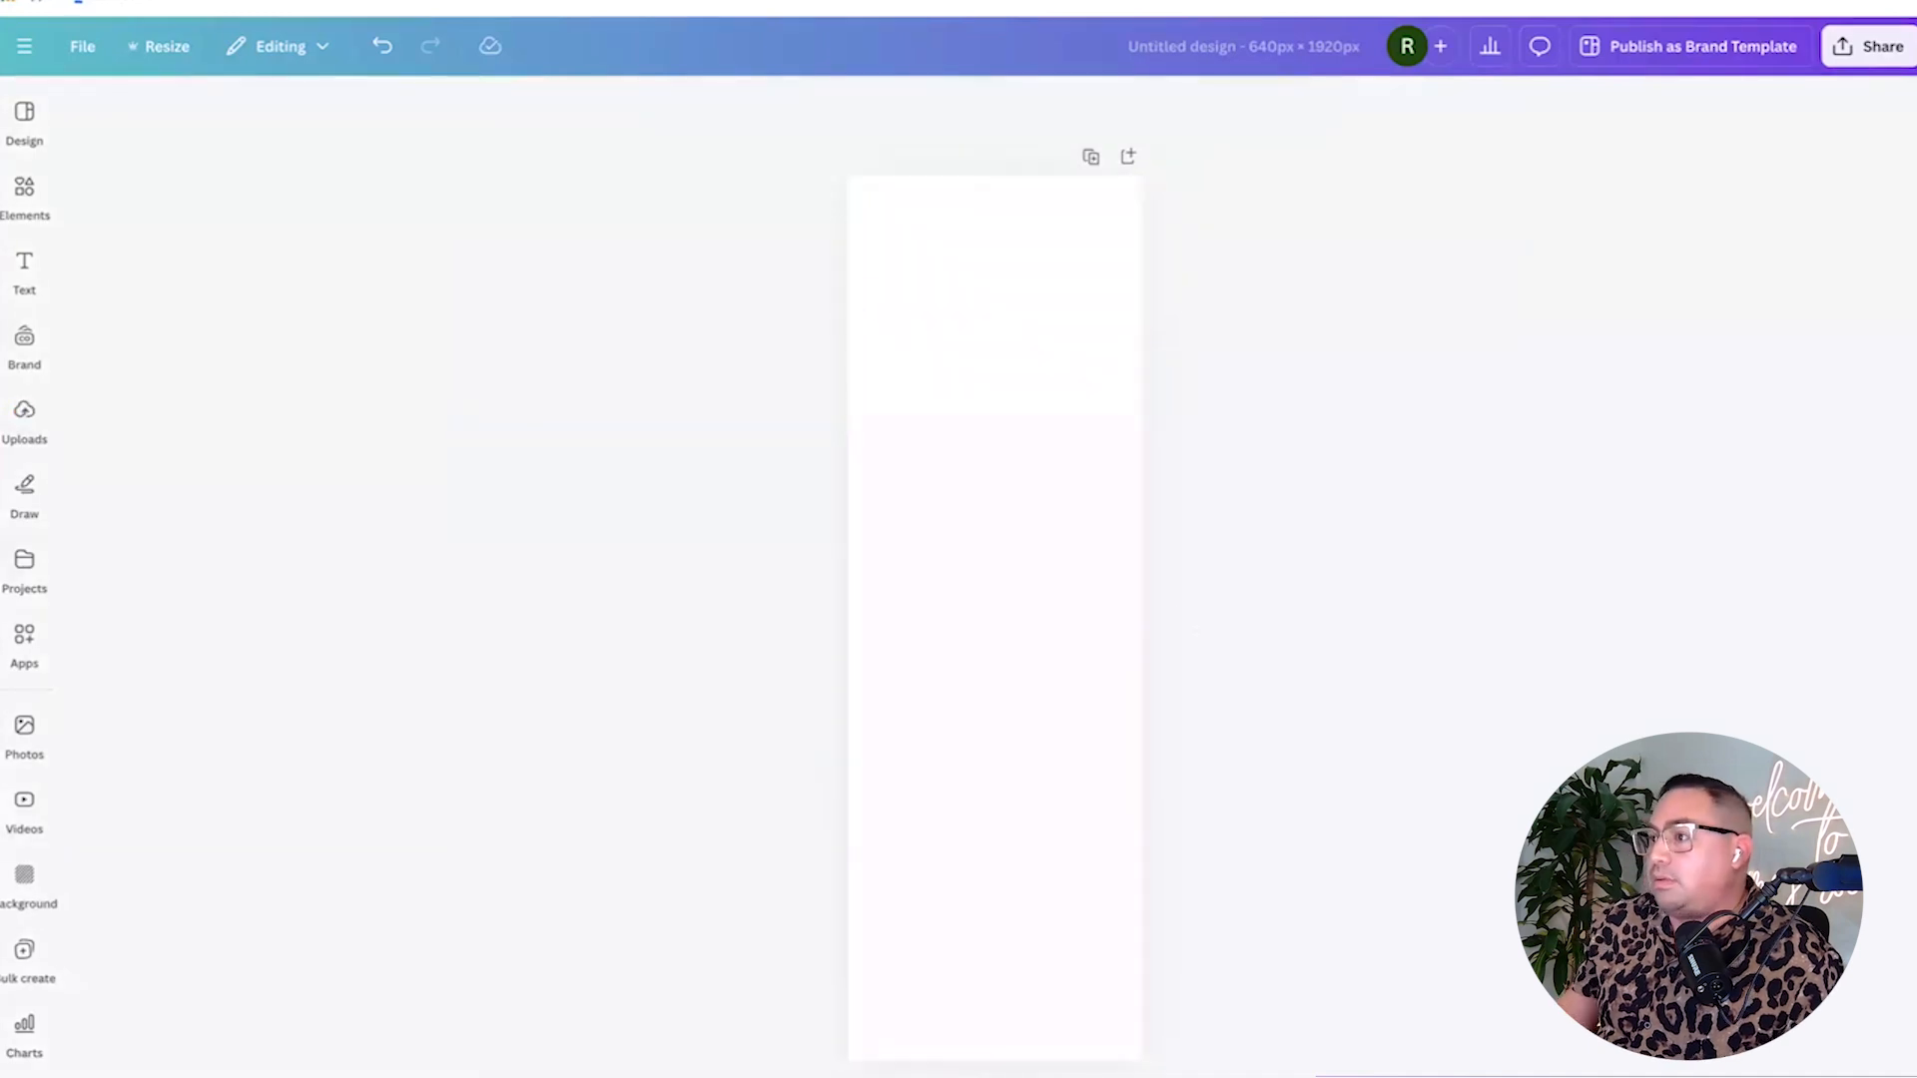
pyautogui.click(929, 104)
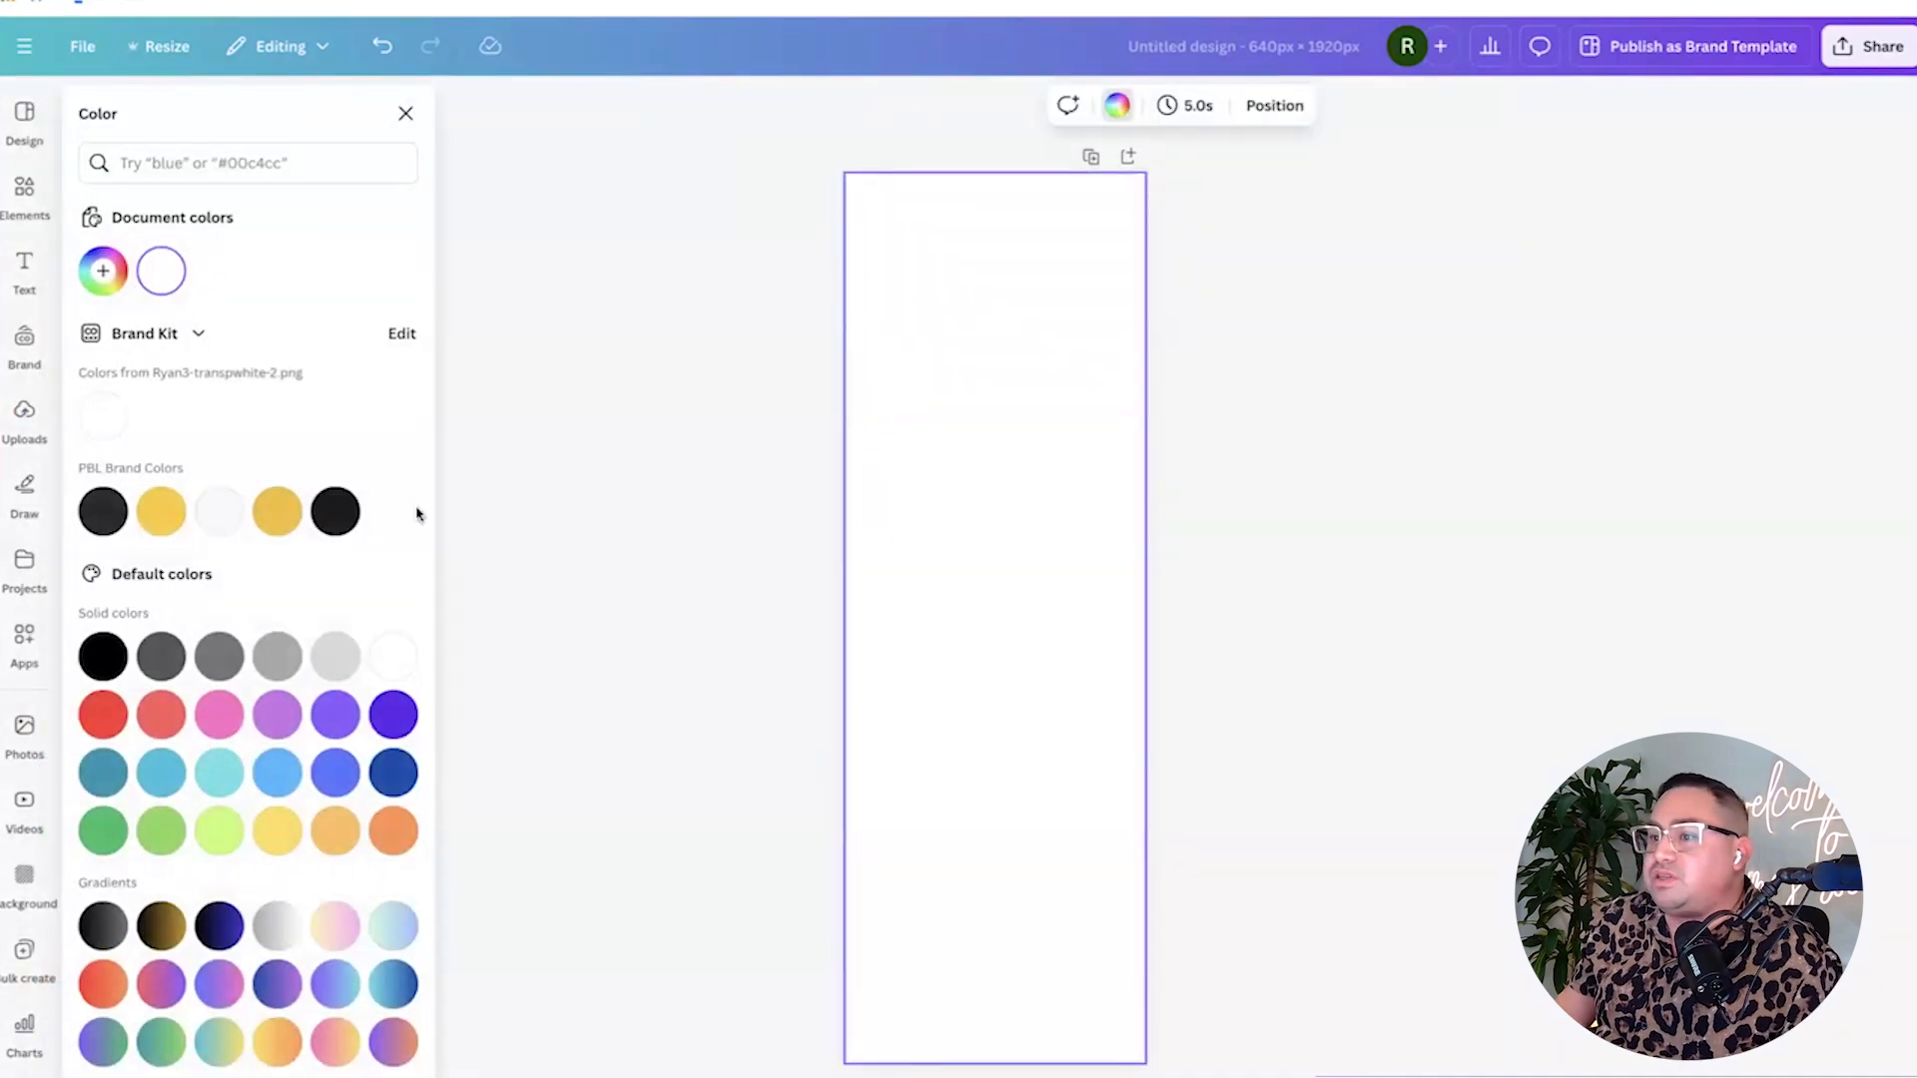
pyautogui.click(389, 714)
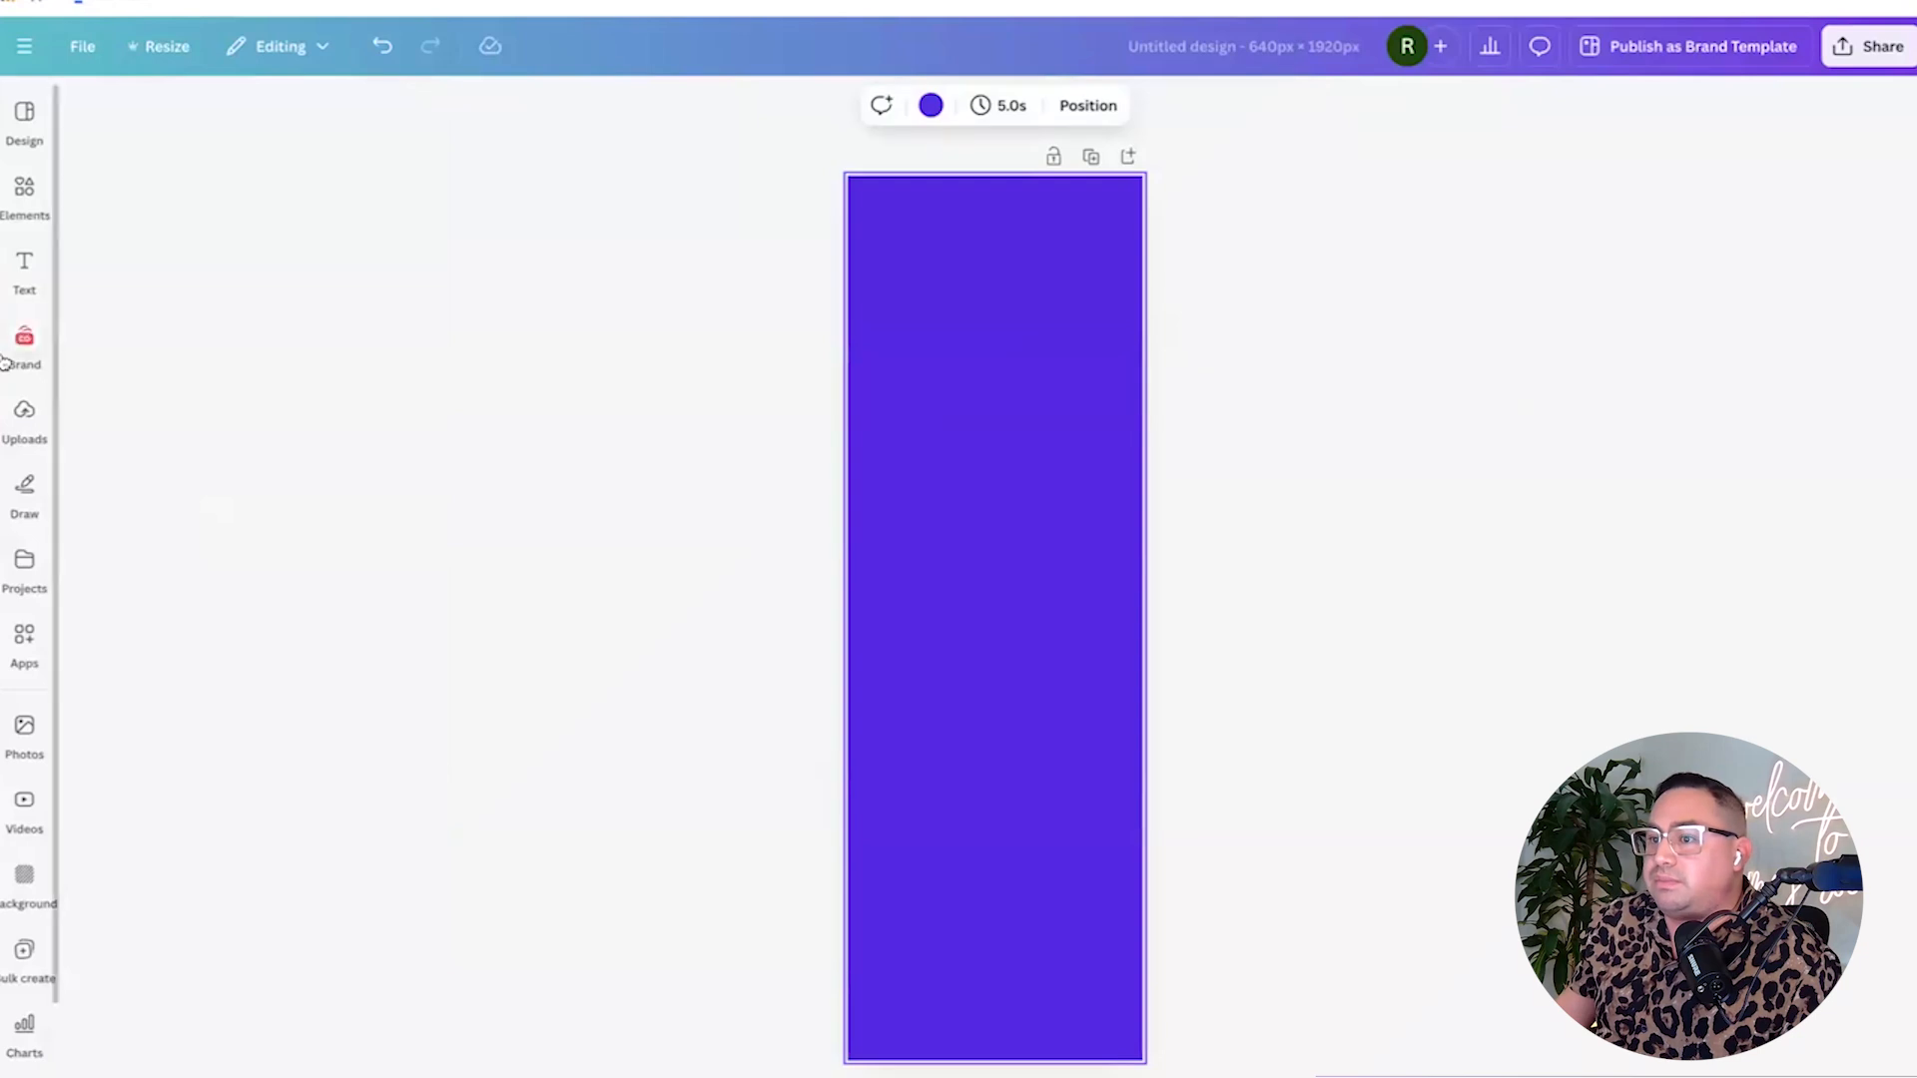
# Add the photo-strip frame from Uploads and stretch it to cover the whole page.
pyautogui.click(24, 417)
pyautogui.click(120, 409)
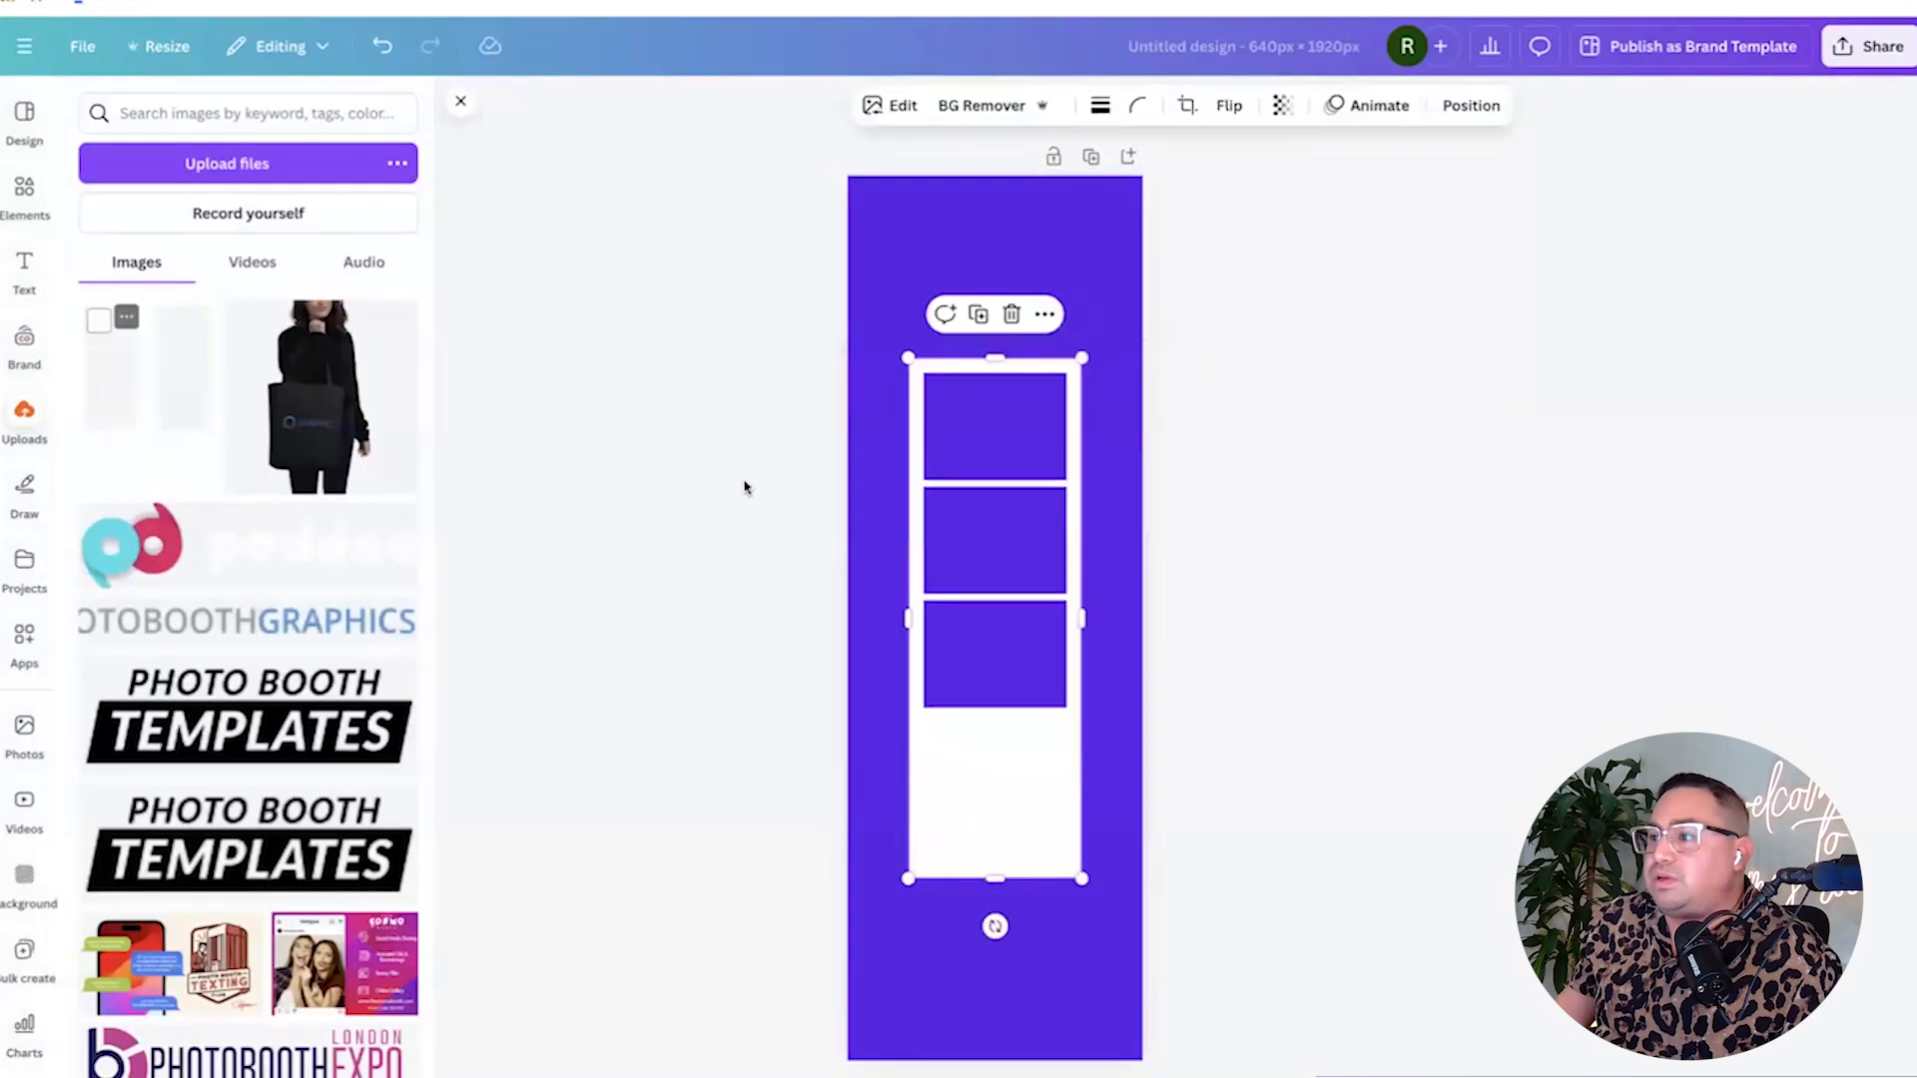
pyautogui.click(1241, 607)
pyautogui.click(969, 639)
pyautogui.moveTo(967, 695); pyautogui.dragTo(910, 513)
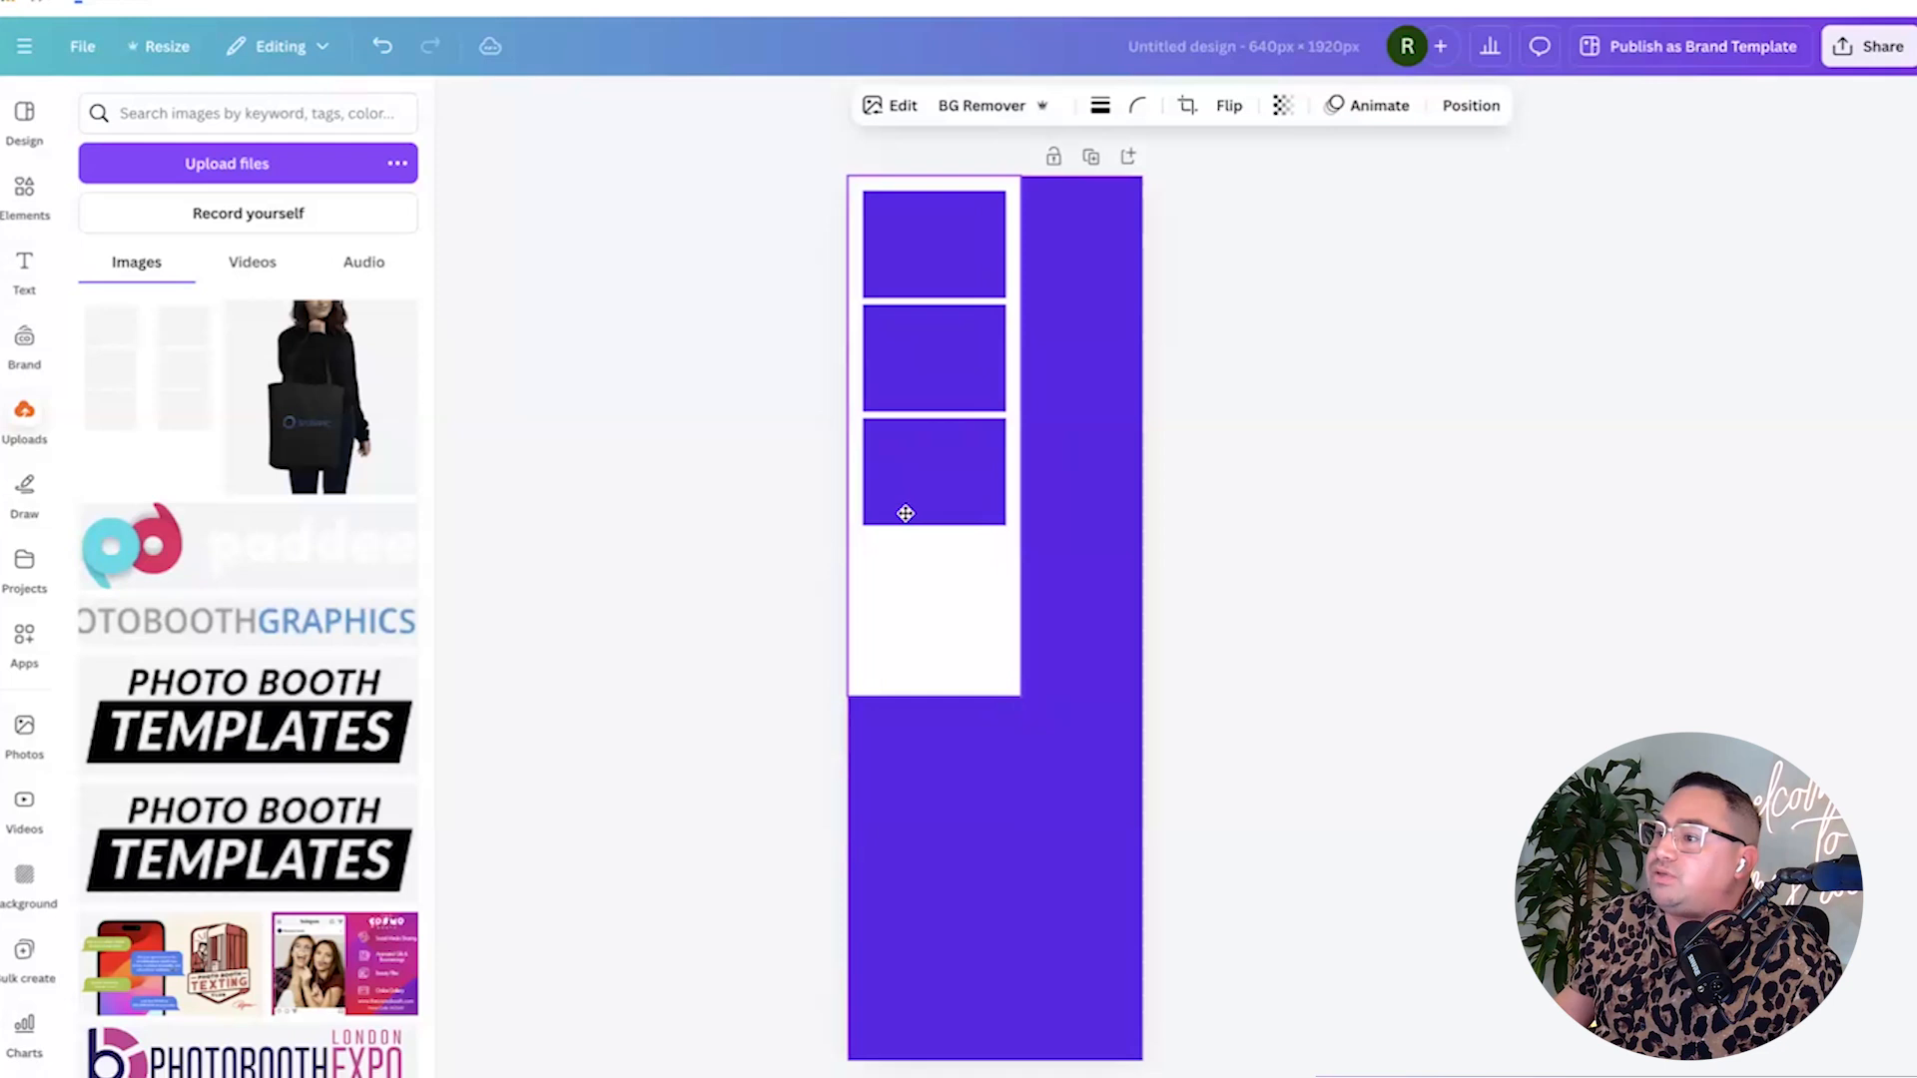
pyautogui.moveTo(1020, 694); pyautogui.dragTo(1142, 1057)
pyautogui.click(1235, 1027)
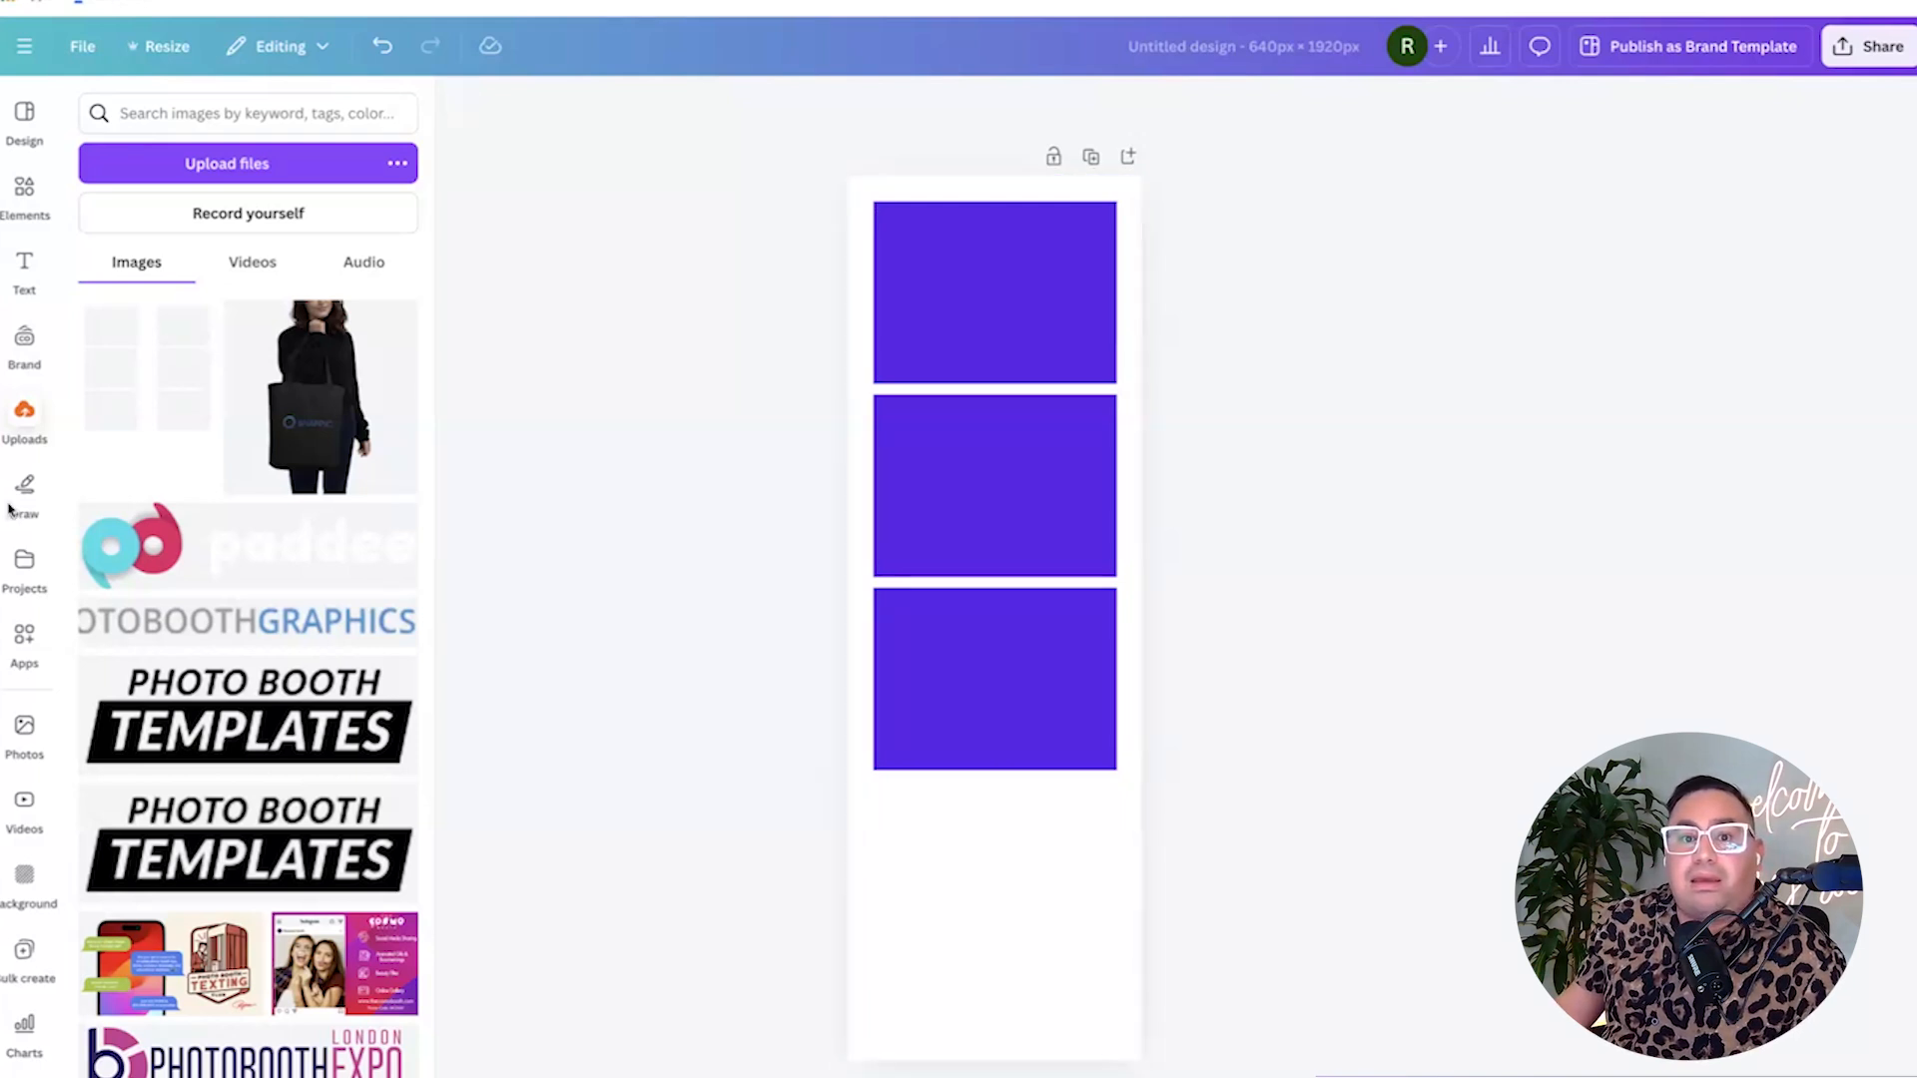
pyautogui.click(962, 899)
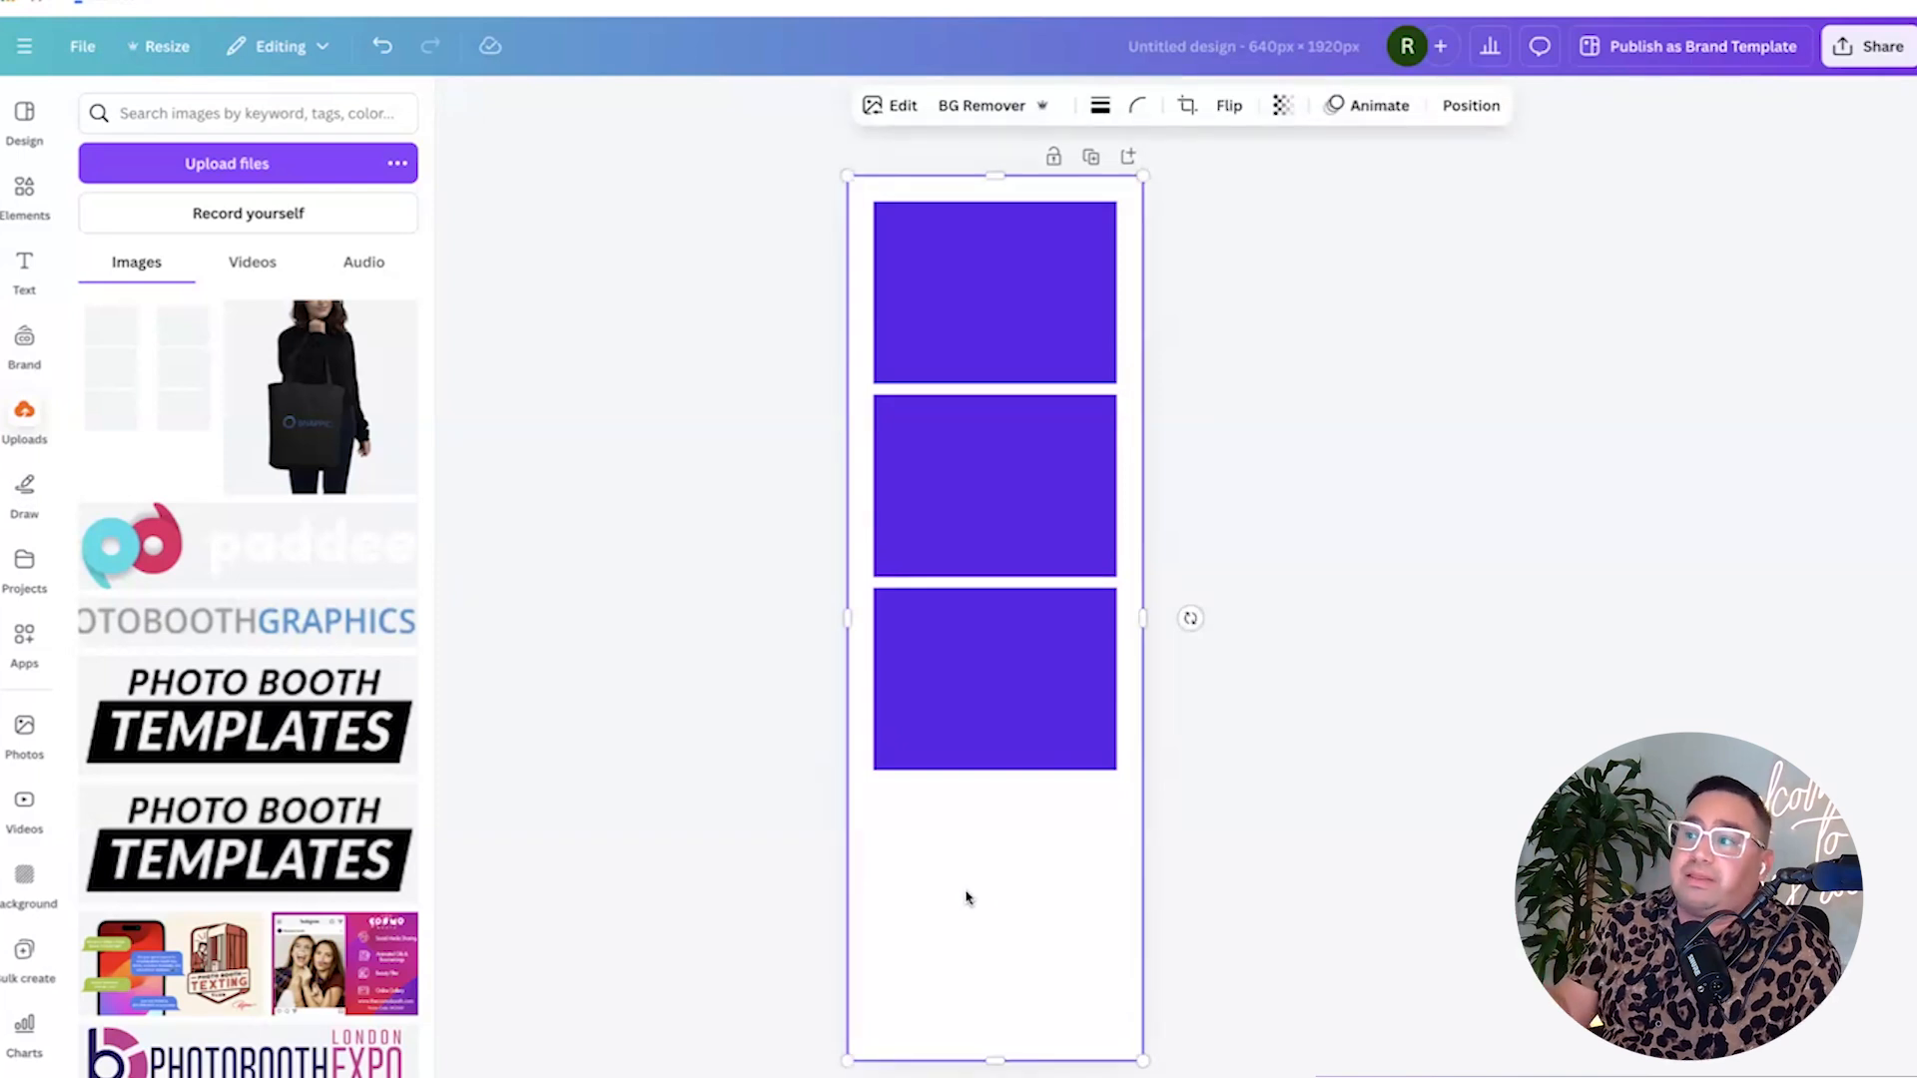
# Apply a Duotone to the background, trying red, purple, yellow, pink, teal and green presets.
pyautogui.click(897, 110)
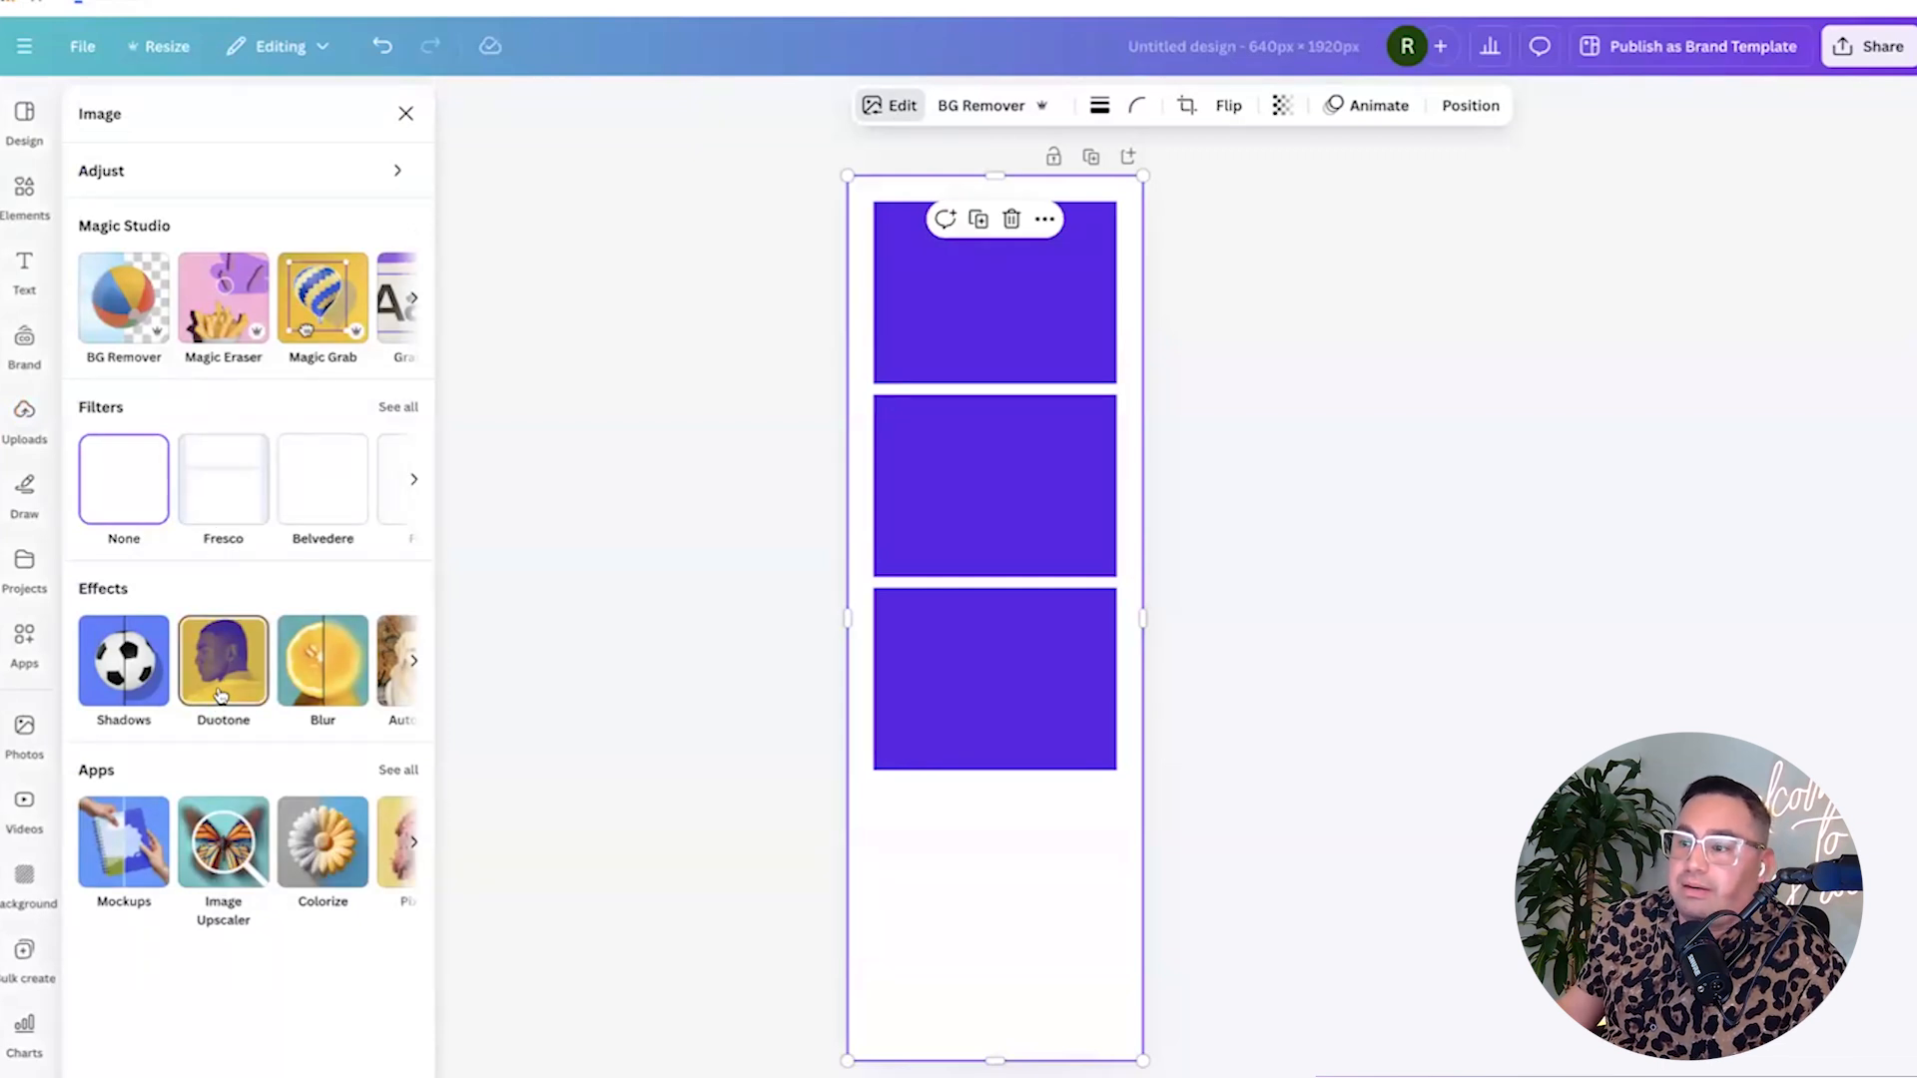
pyautogui.click(220, 694)
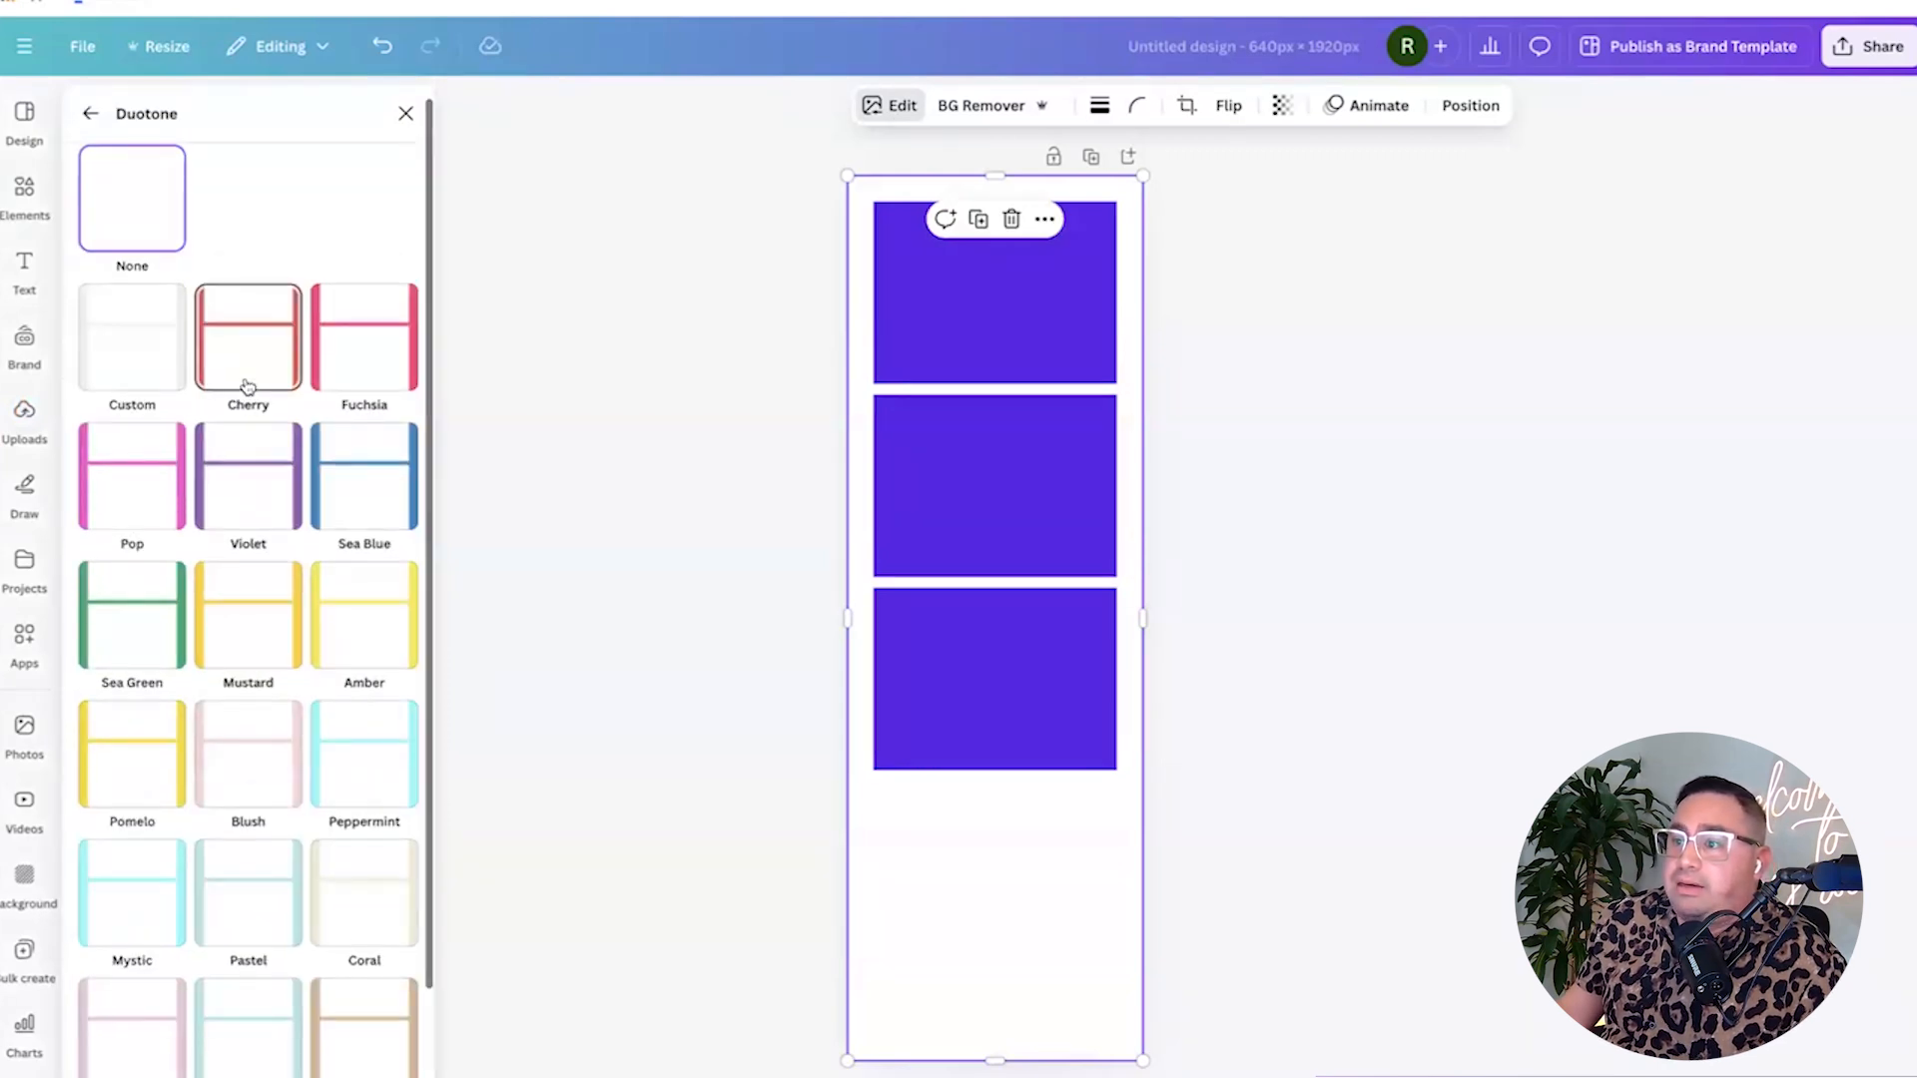
pyautogui.click(248, 389)
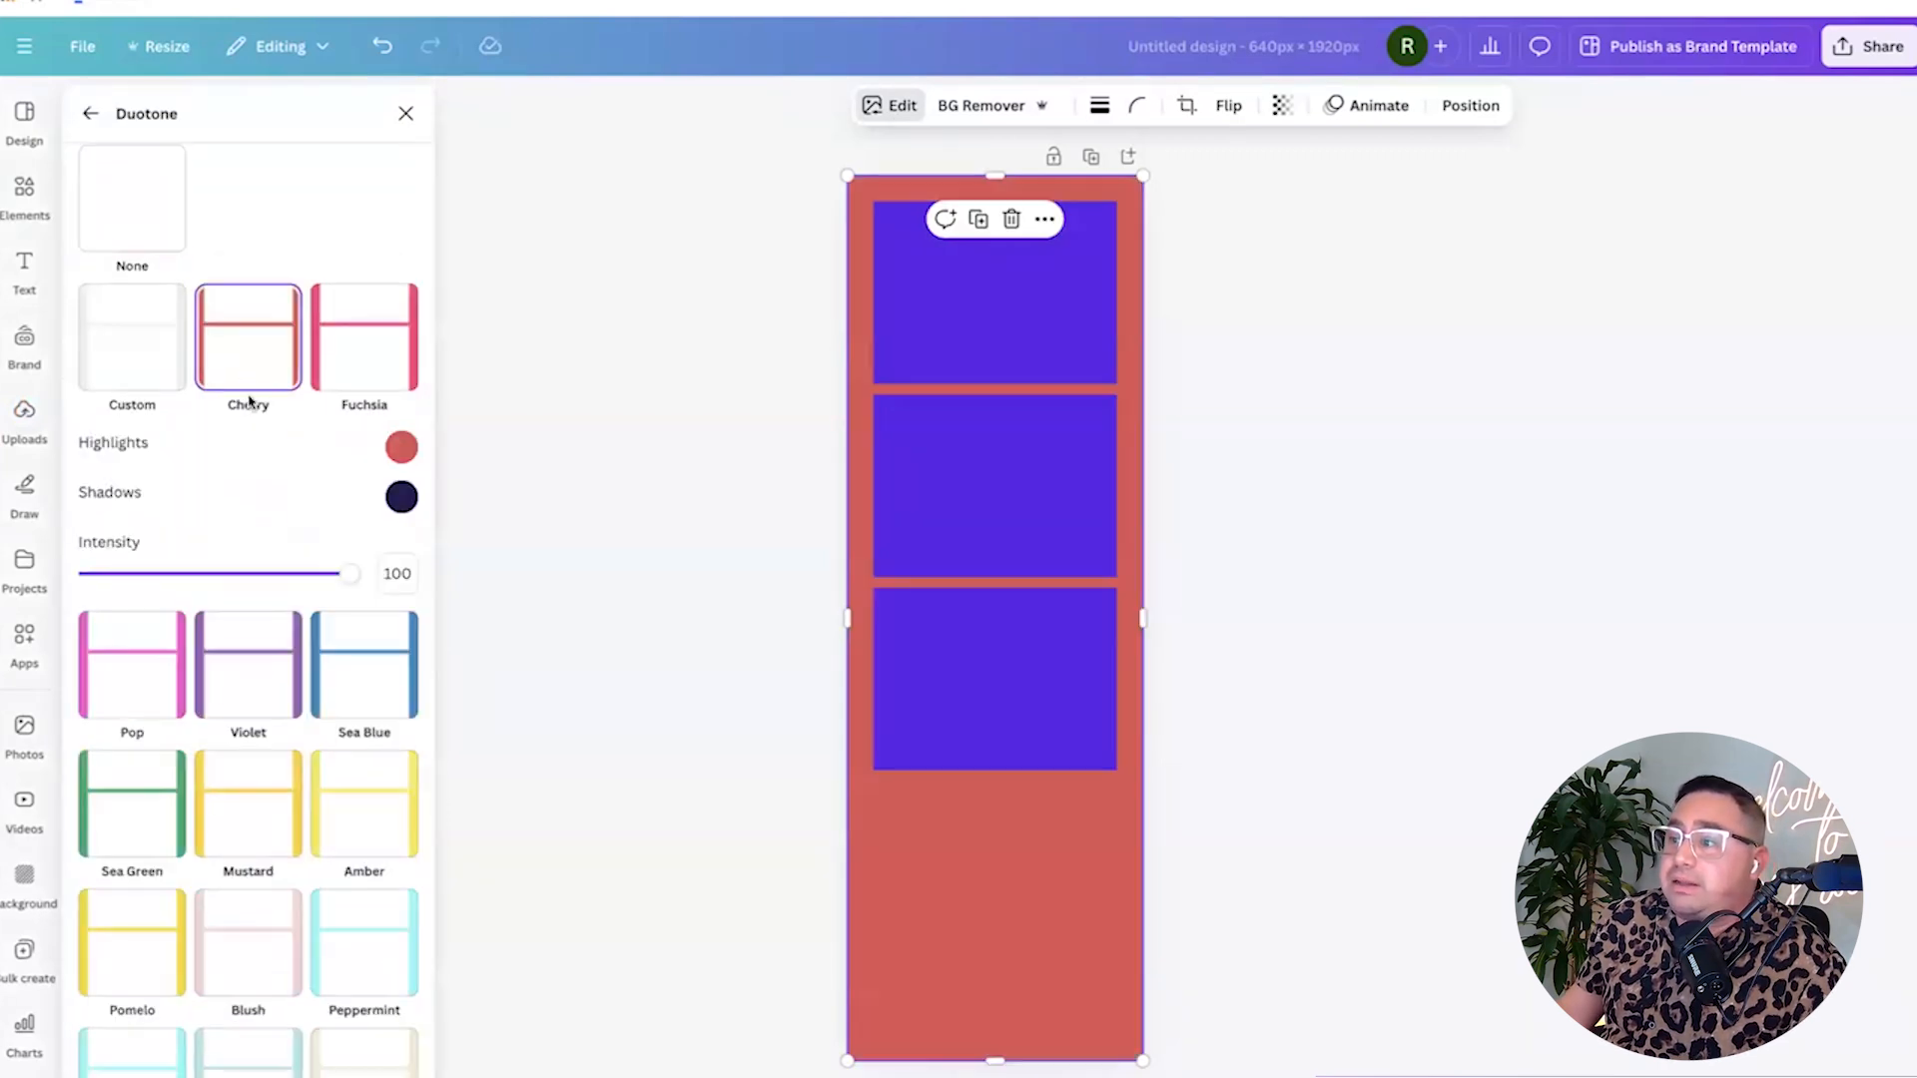
pyautogui.click(262, 699)
pyautogui.click(257, 820)
pyautogui.scroll(-2, 245, 824)
pyautogui.click(239, 828)
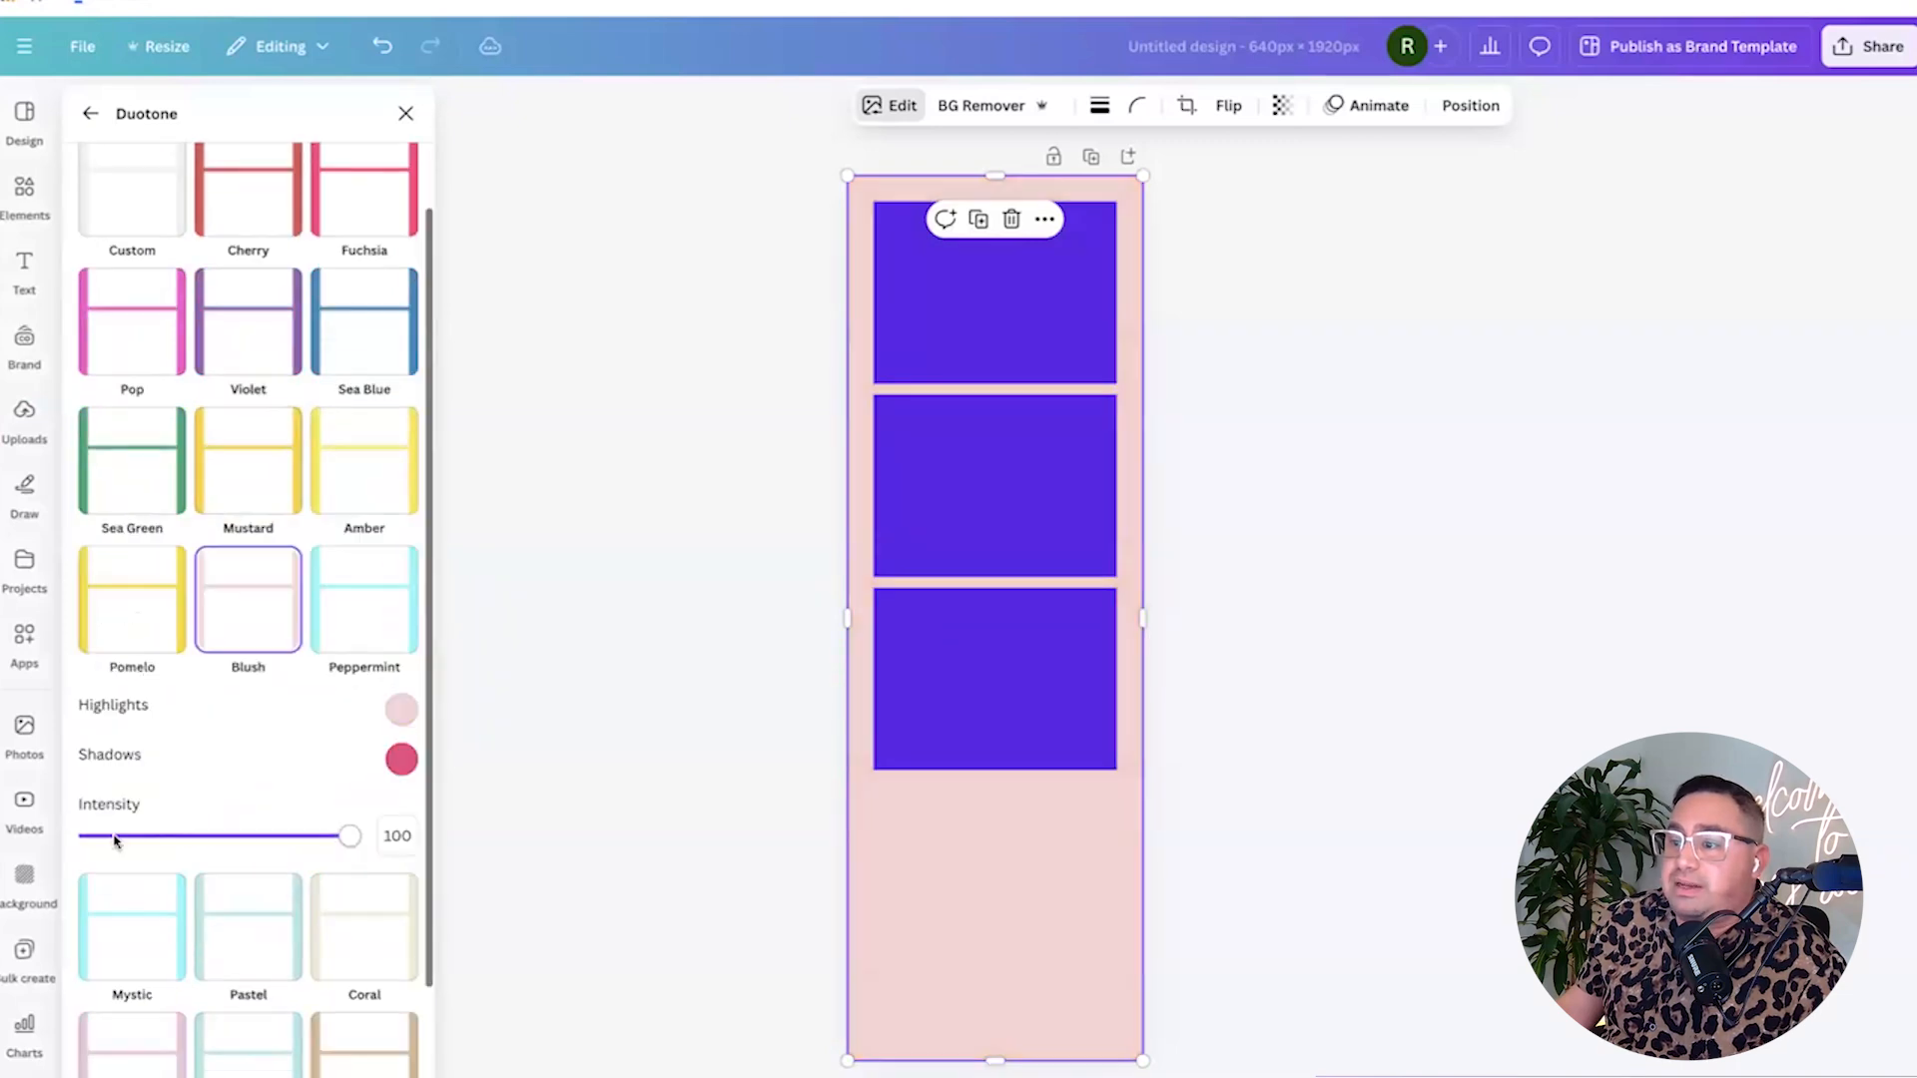
pyautogui.scroll(-3, 240, 839)
pyautogui.click(220, 843)
pyautogui.click(165, 934)
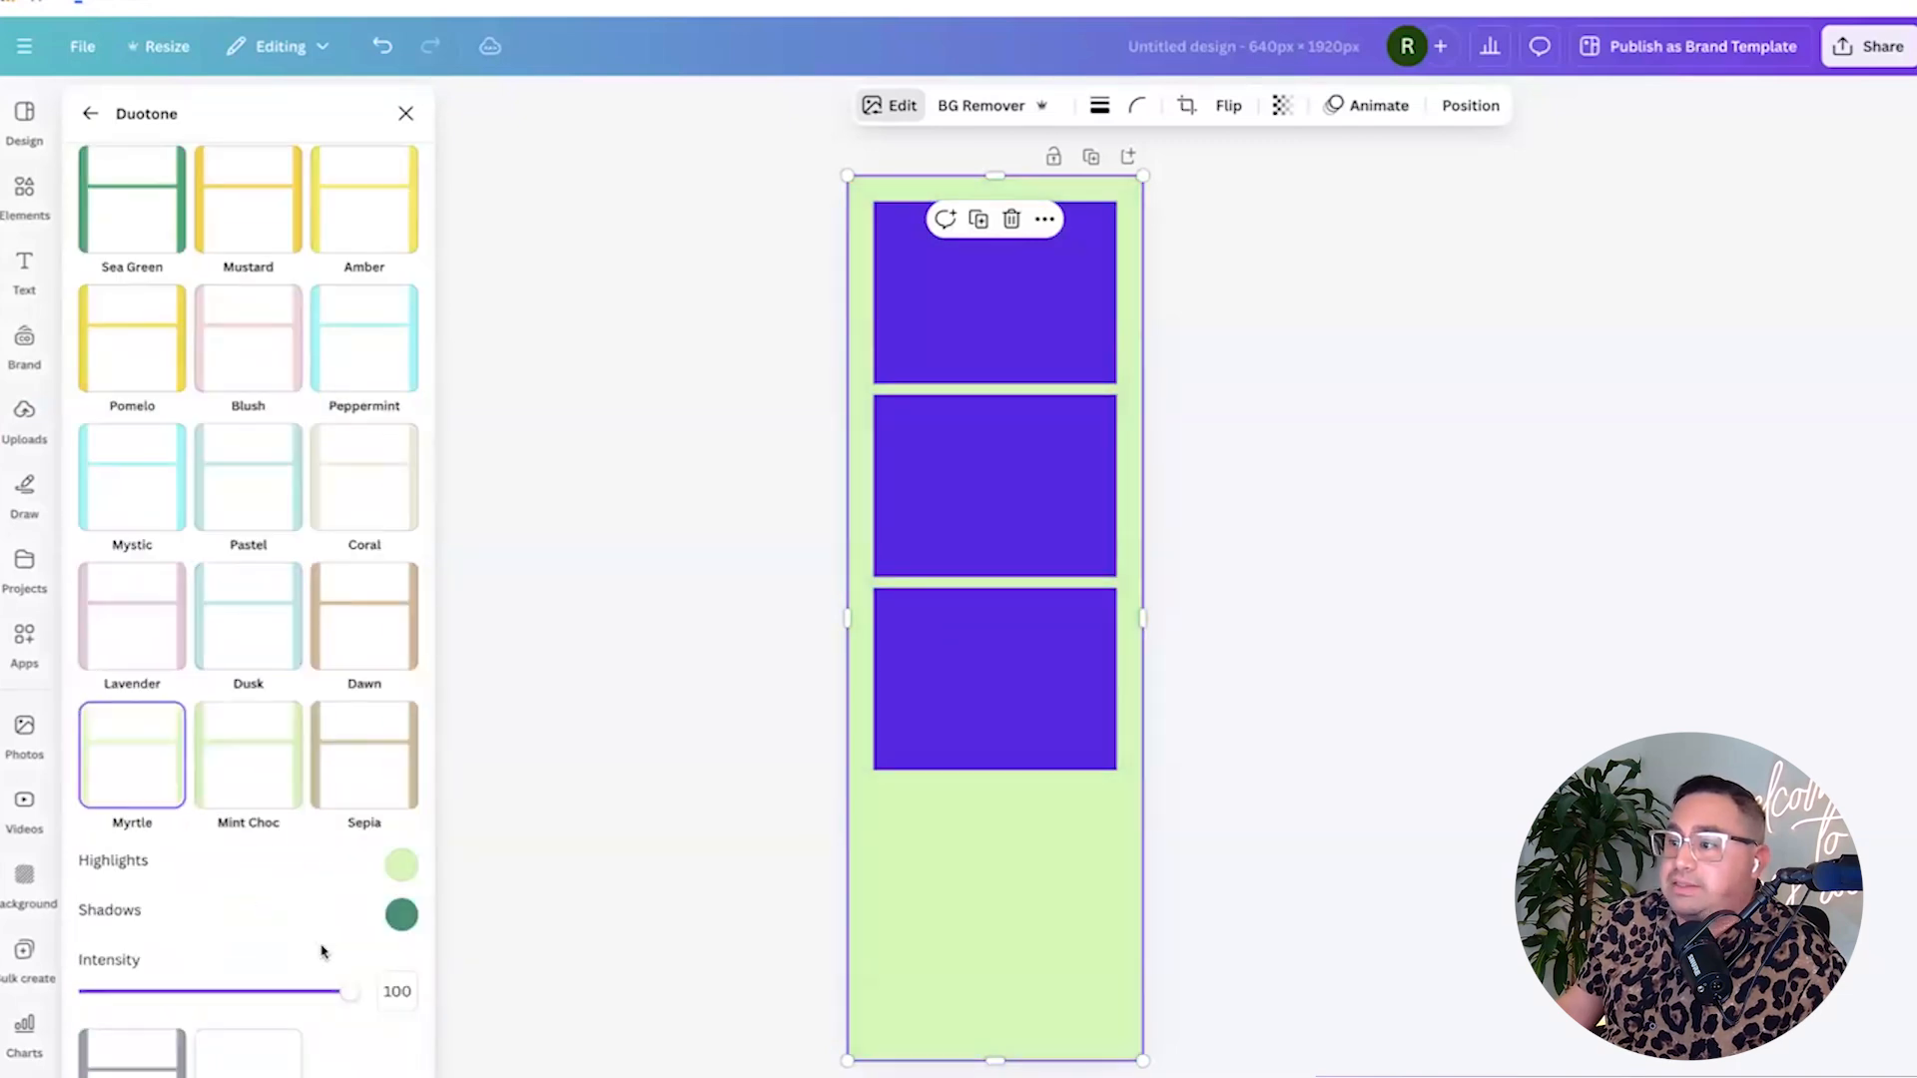
pyautogui.scroll(5, 282, 918)
# Switch to a custom Duotone with both highlights and shadows set to pure red.
pyautogui.click(101, 367)
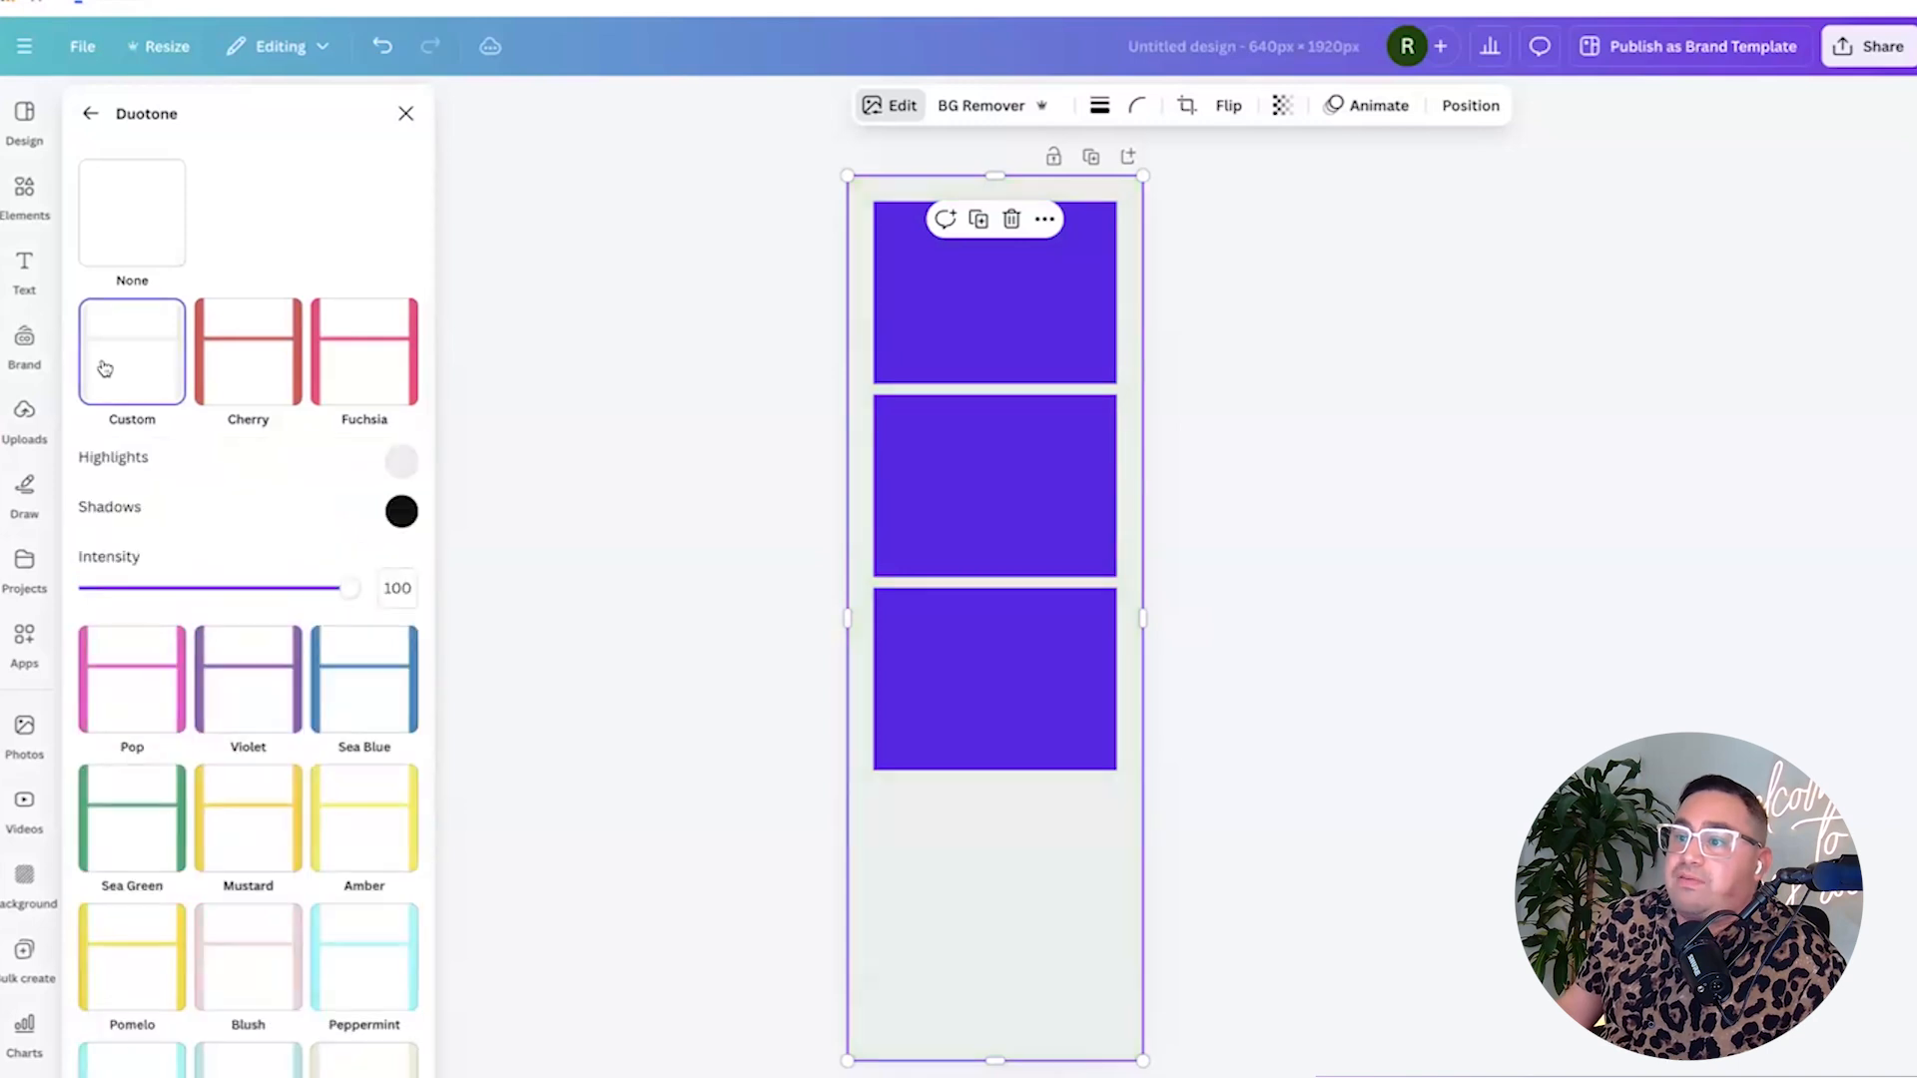
pyautogui.click(404, 465)
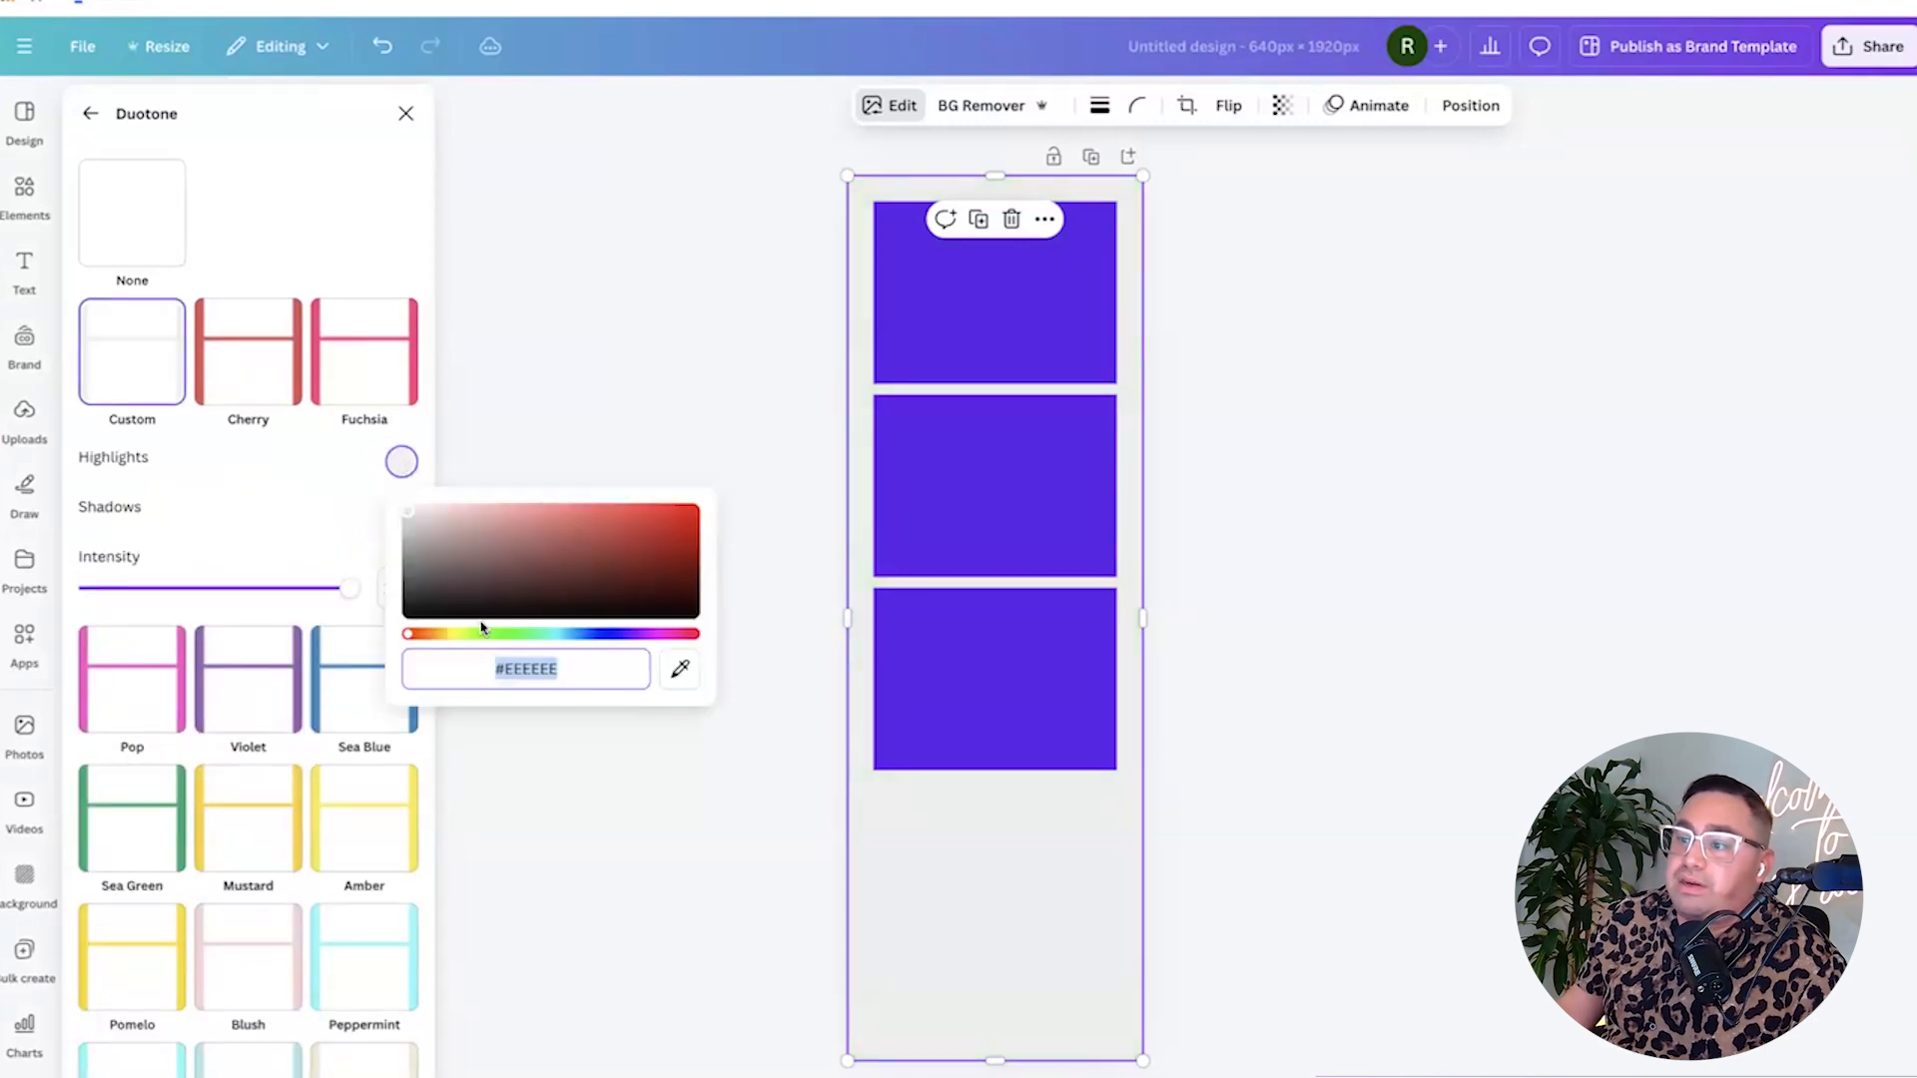
pyautogui.click(503, 674)
pyautogui.moveTo(408, 511); pyautogui.dragTo(693, 510)
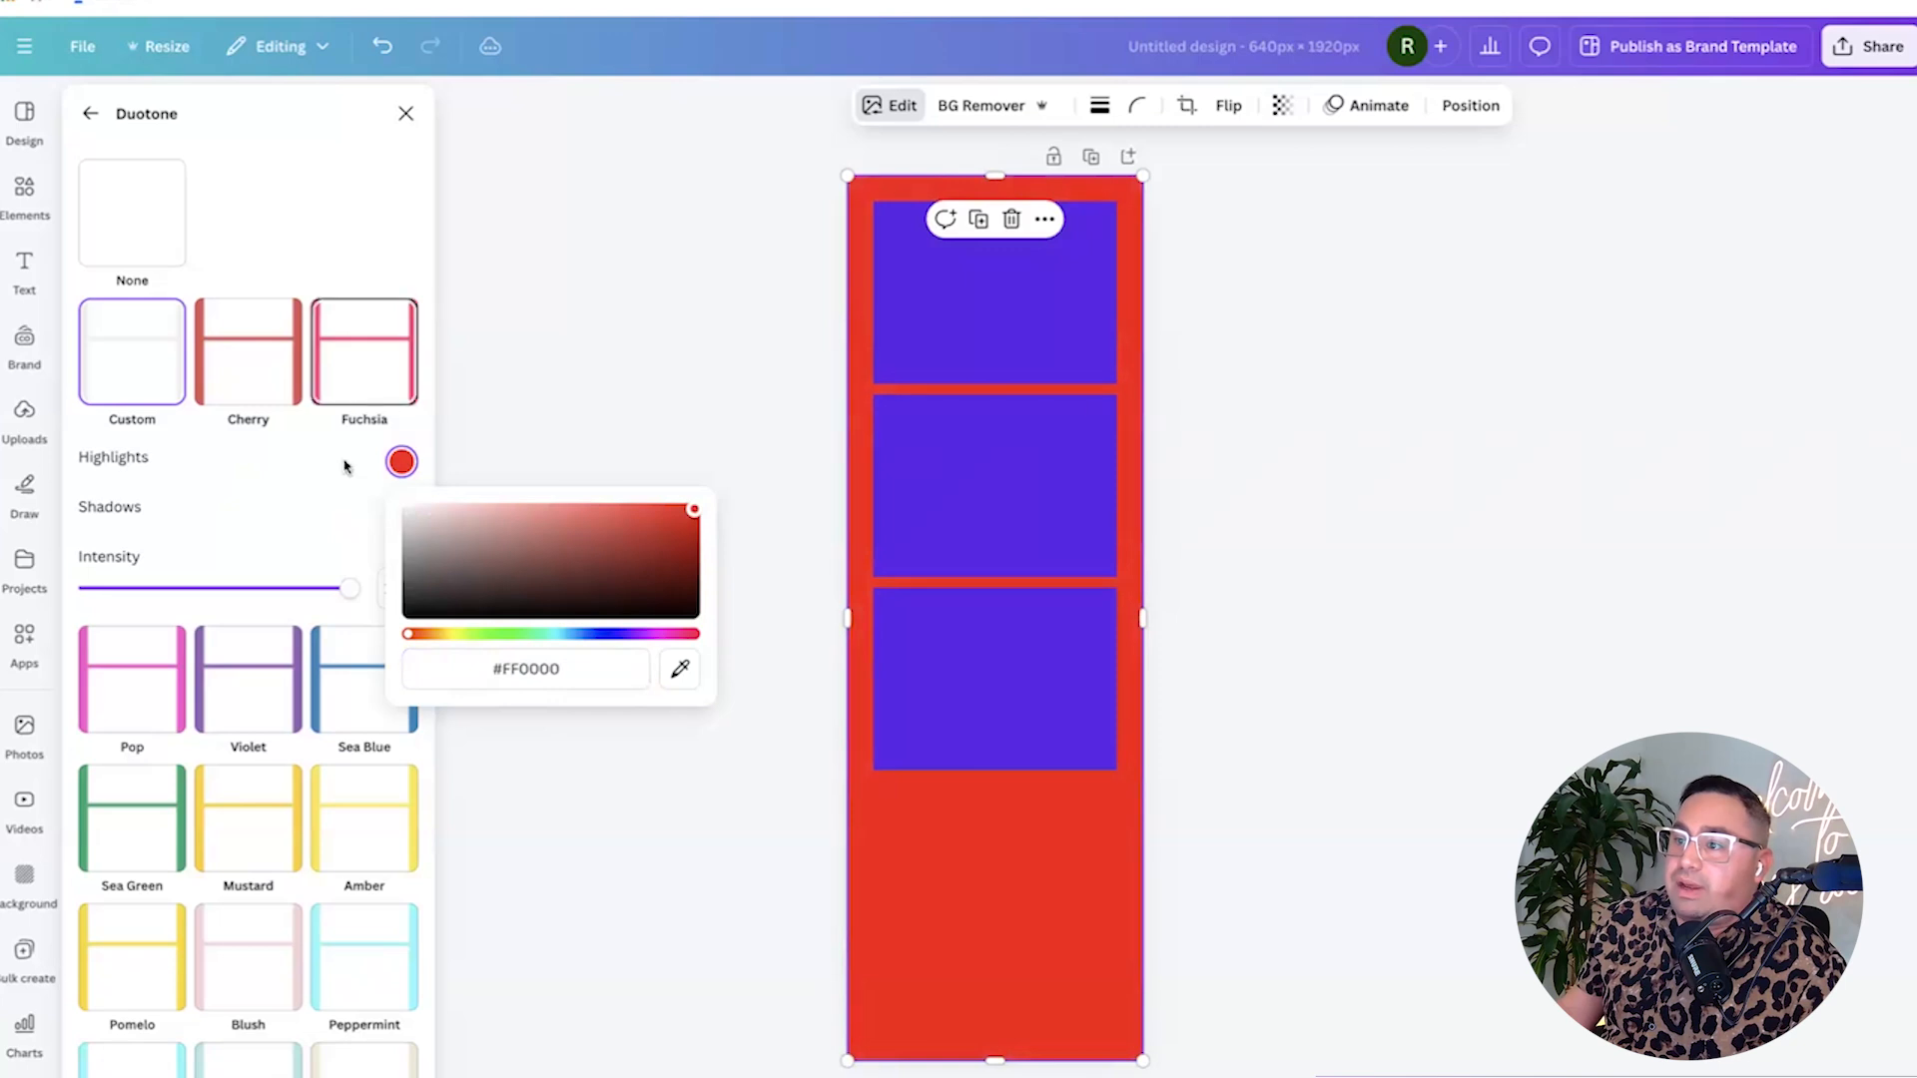
pyautogui.click(322, 485)
pyautogui.click(400, 510)
pyautogui.moveTo(458, 629); pyautogui.dragTo(694, 559)
pyautogui.click(911, 816)
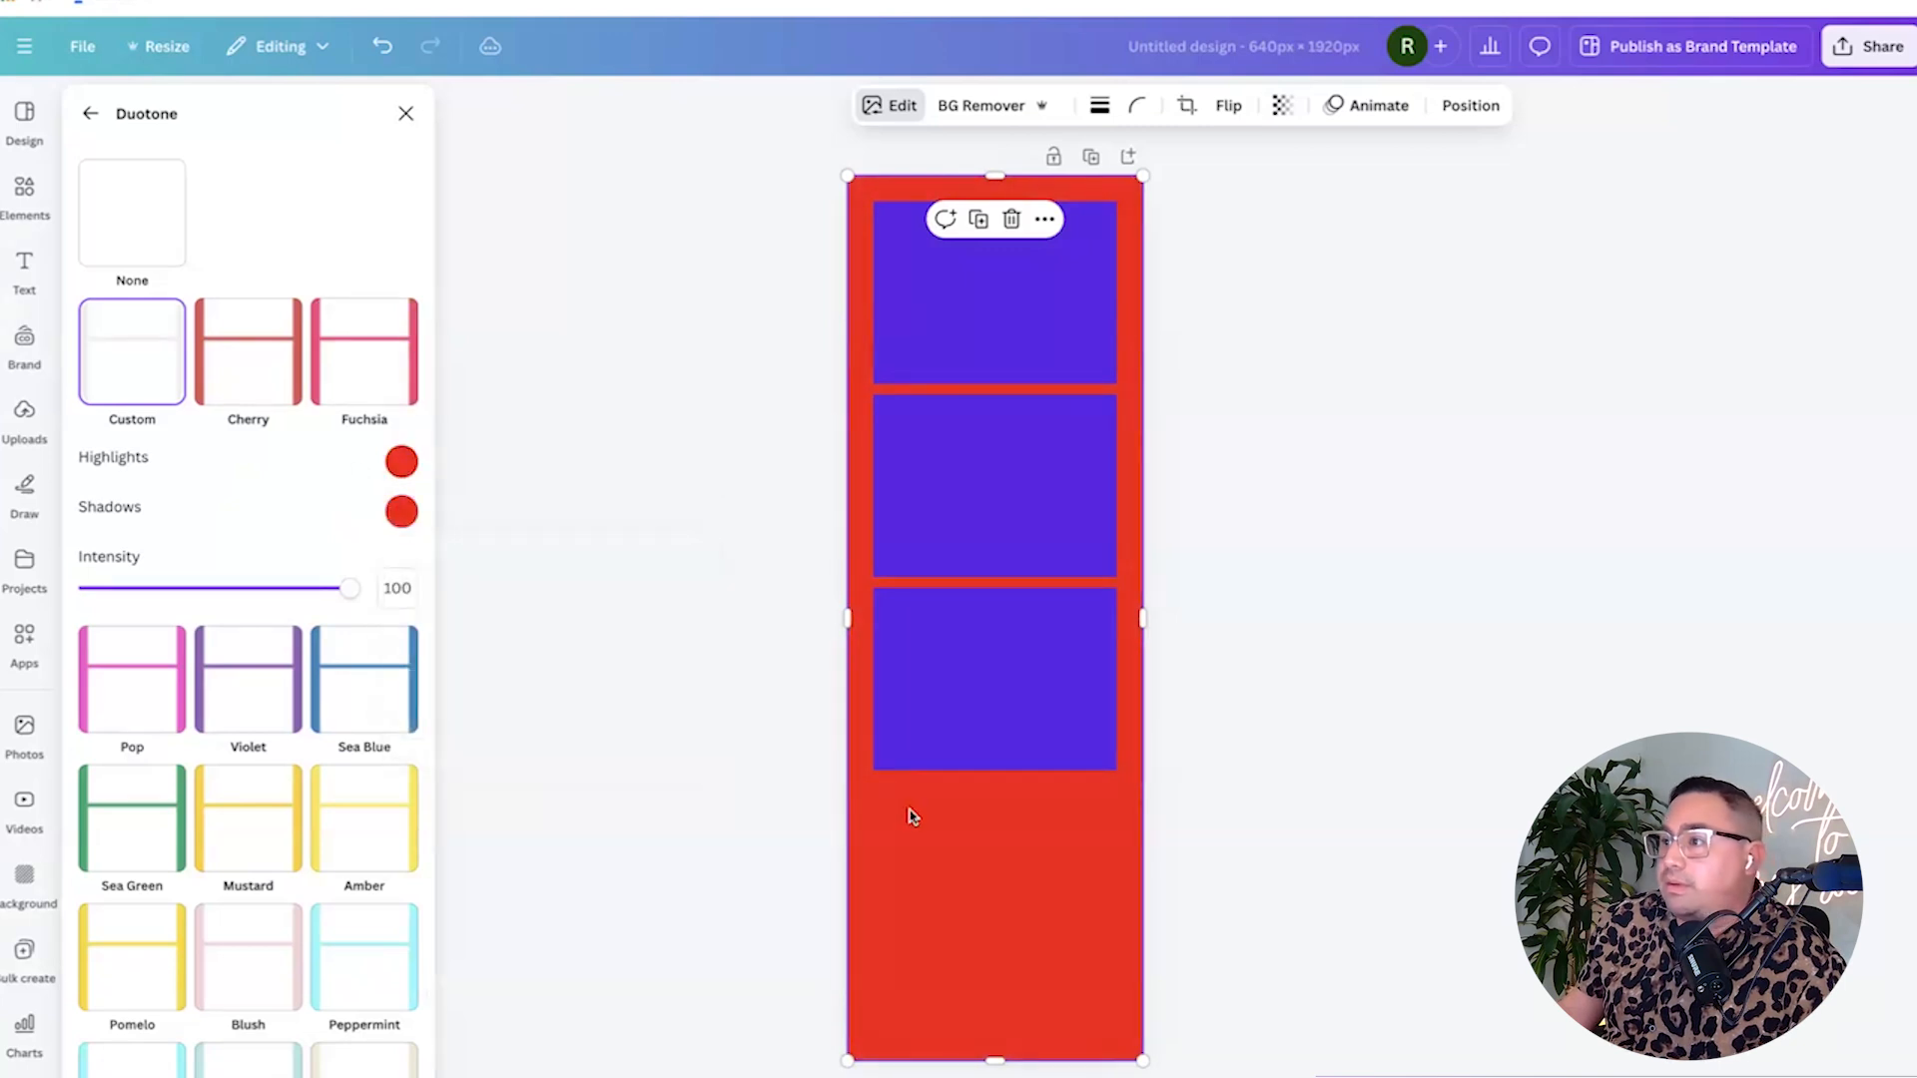
pyautogui.click(1186, 819)
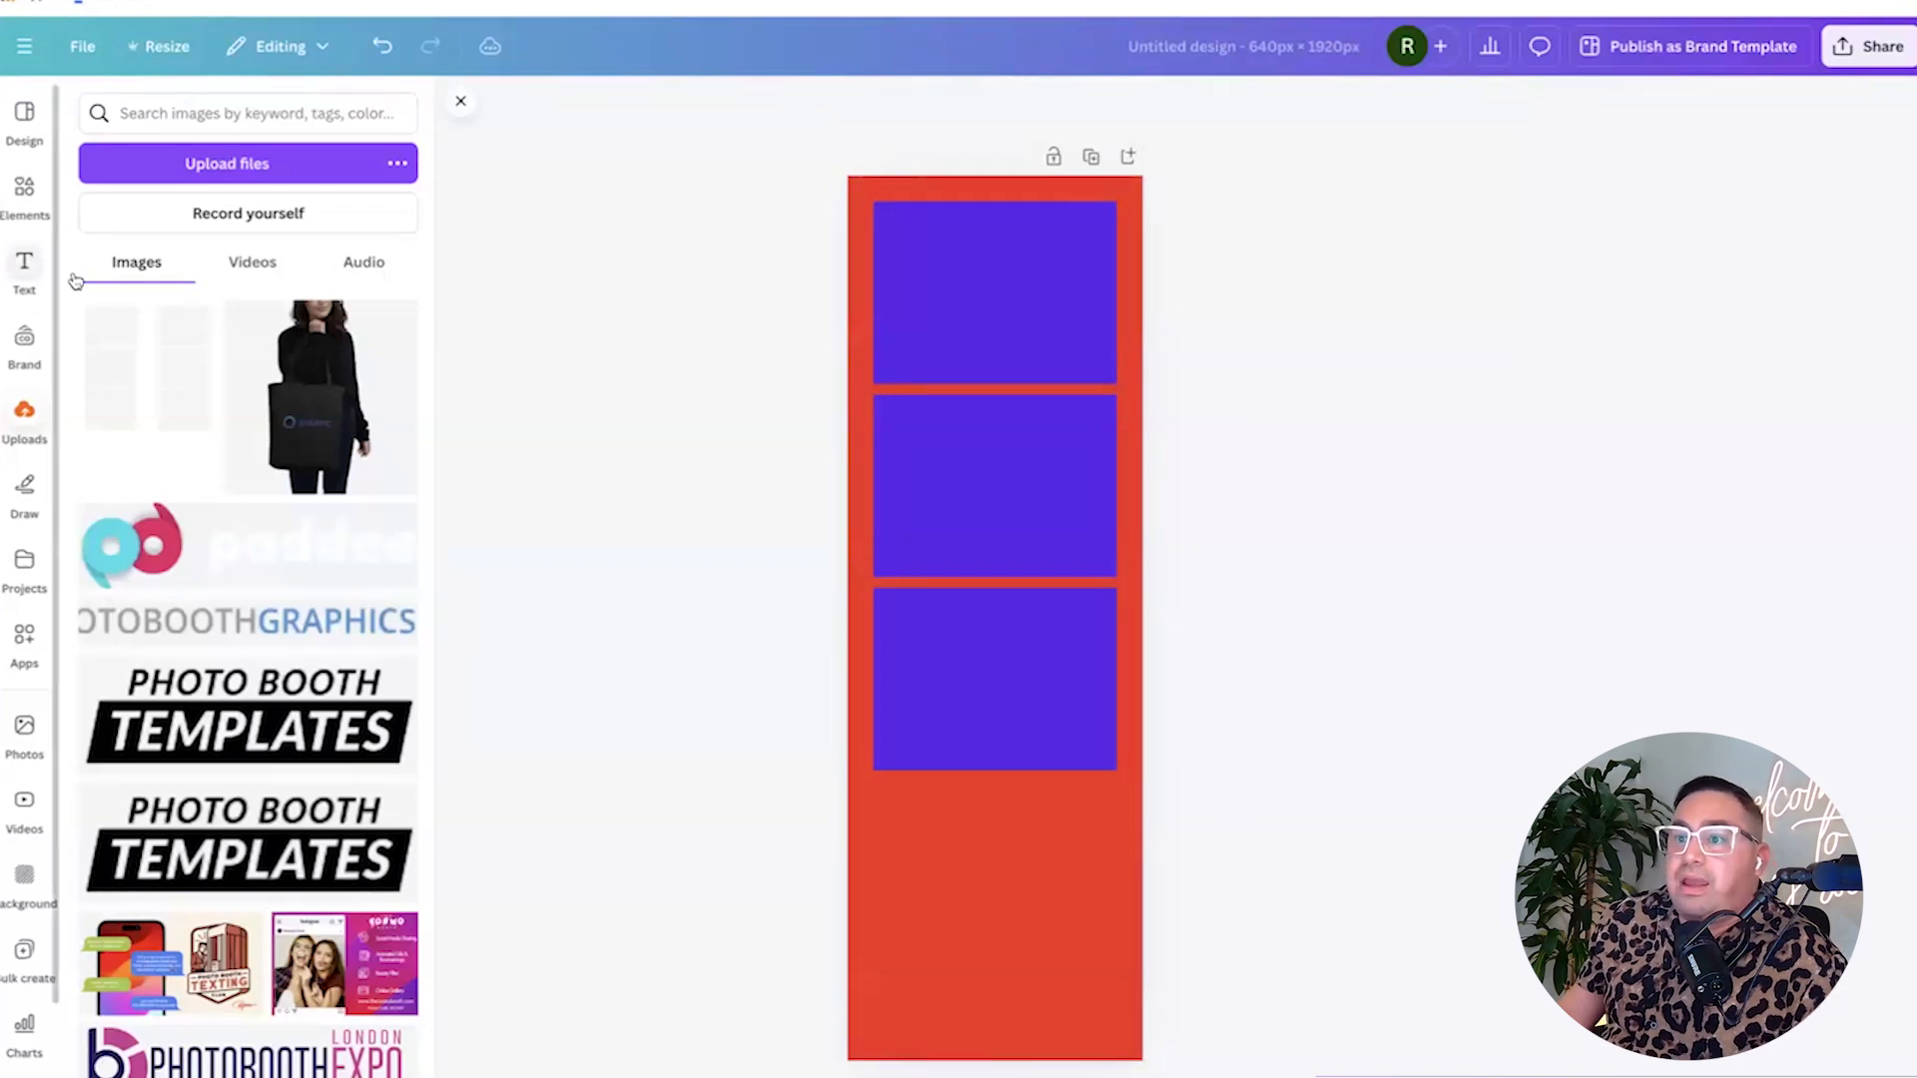
# Search Elements for 'christmas tree' and add the swirl tree graphic.
pyautogui.click(24, 189)
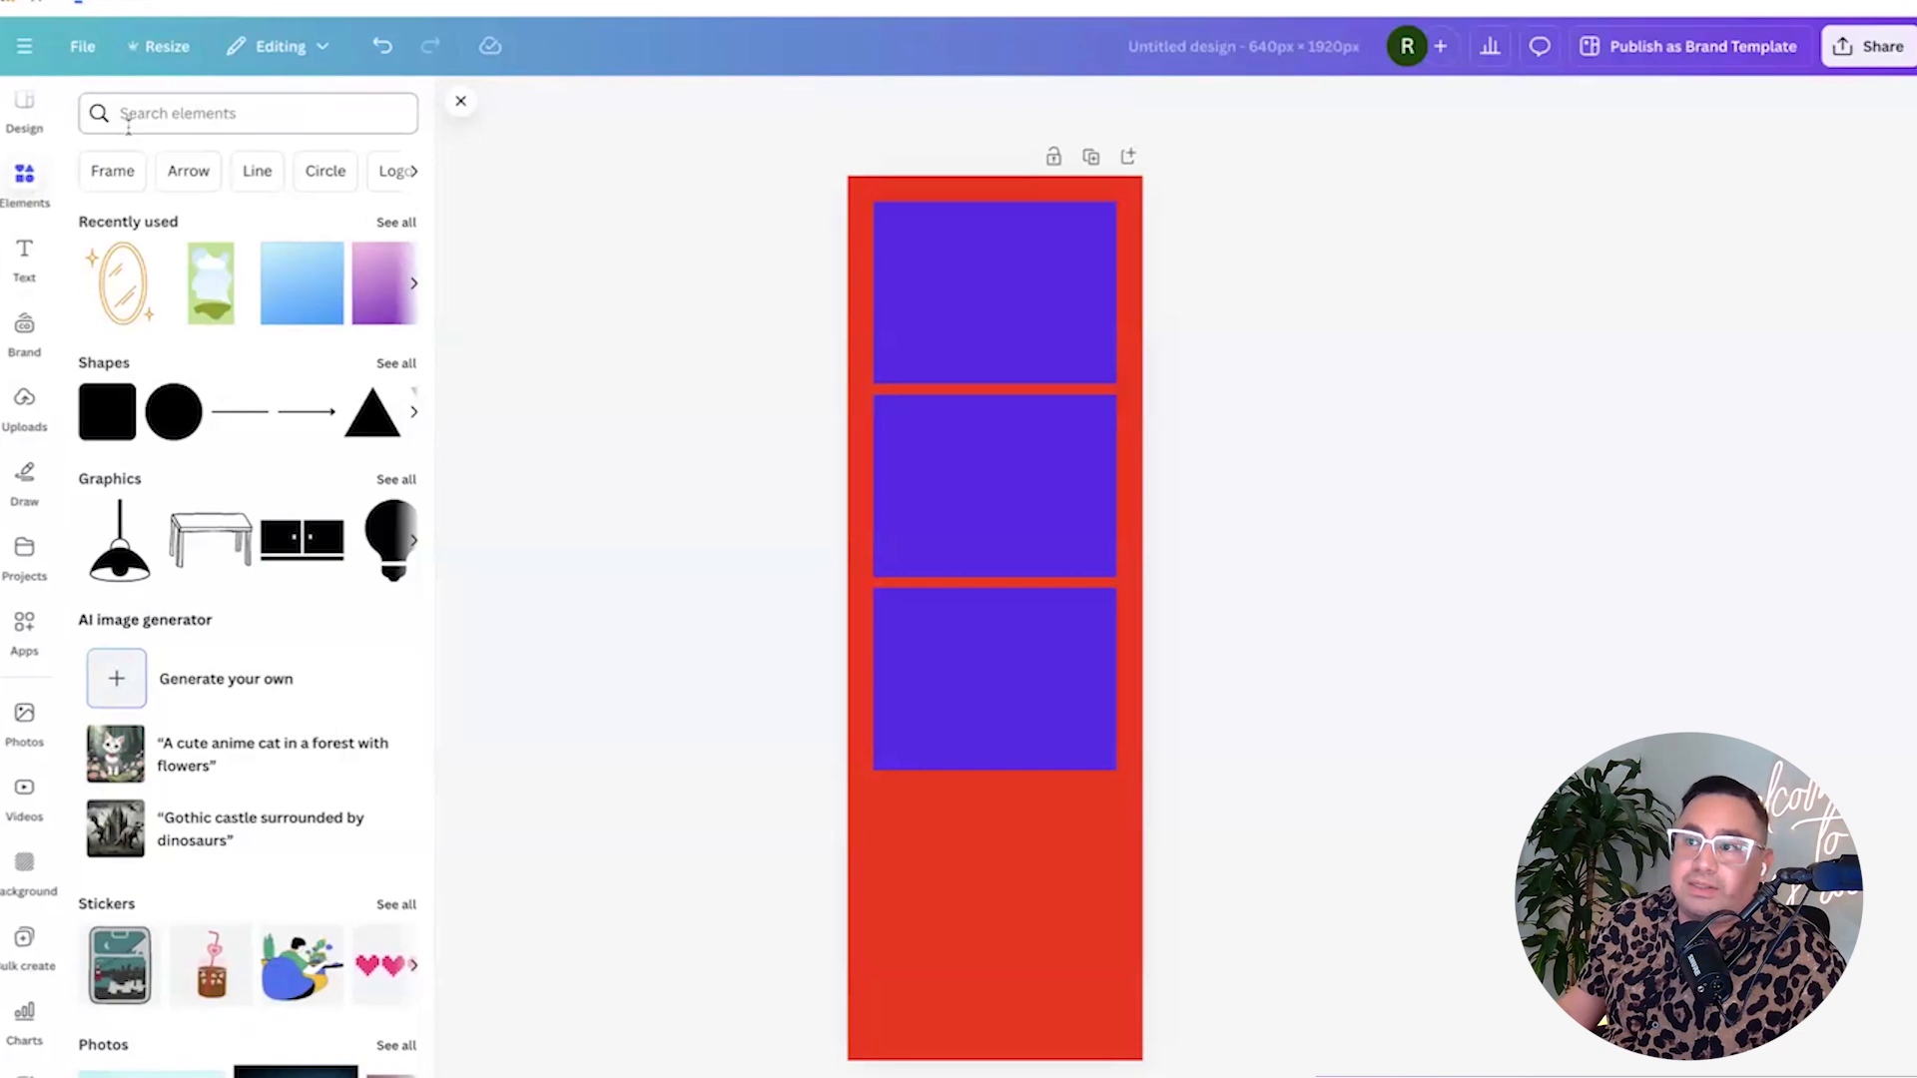
pyautogui.click(166, 114)
pyautogui.write('christ')
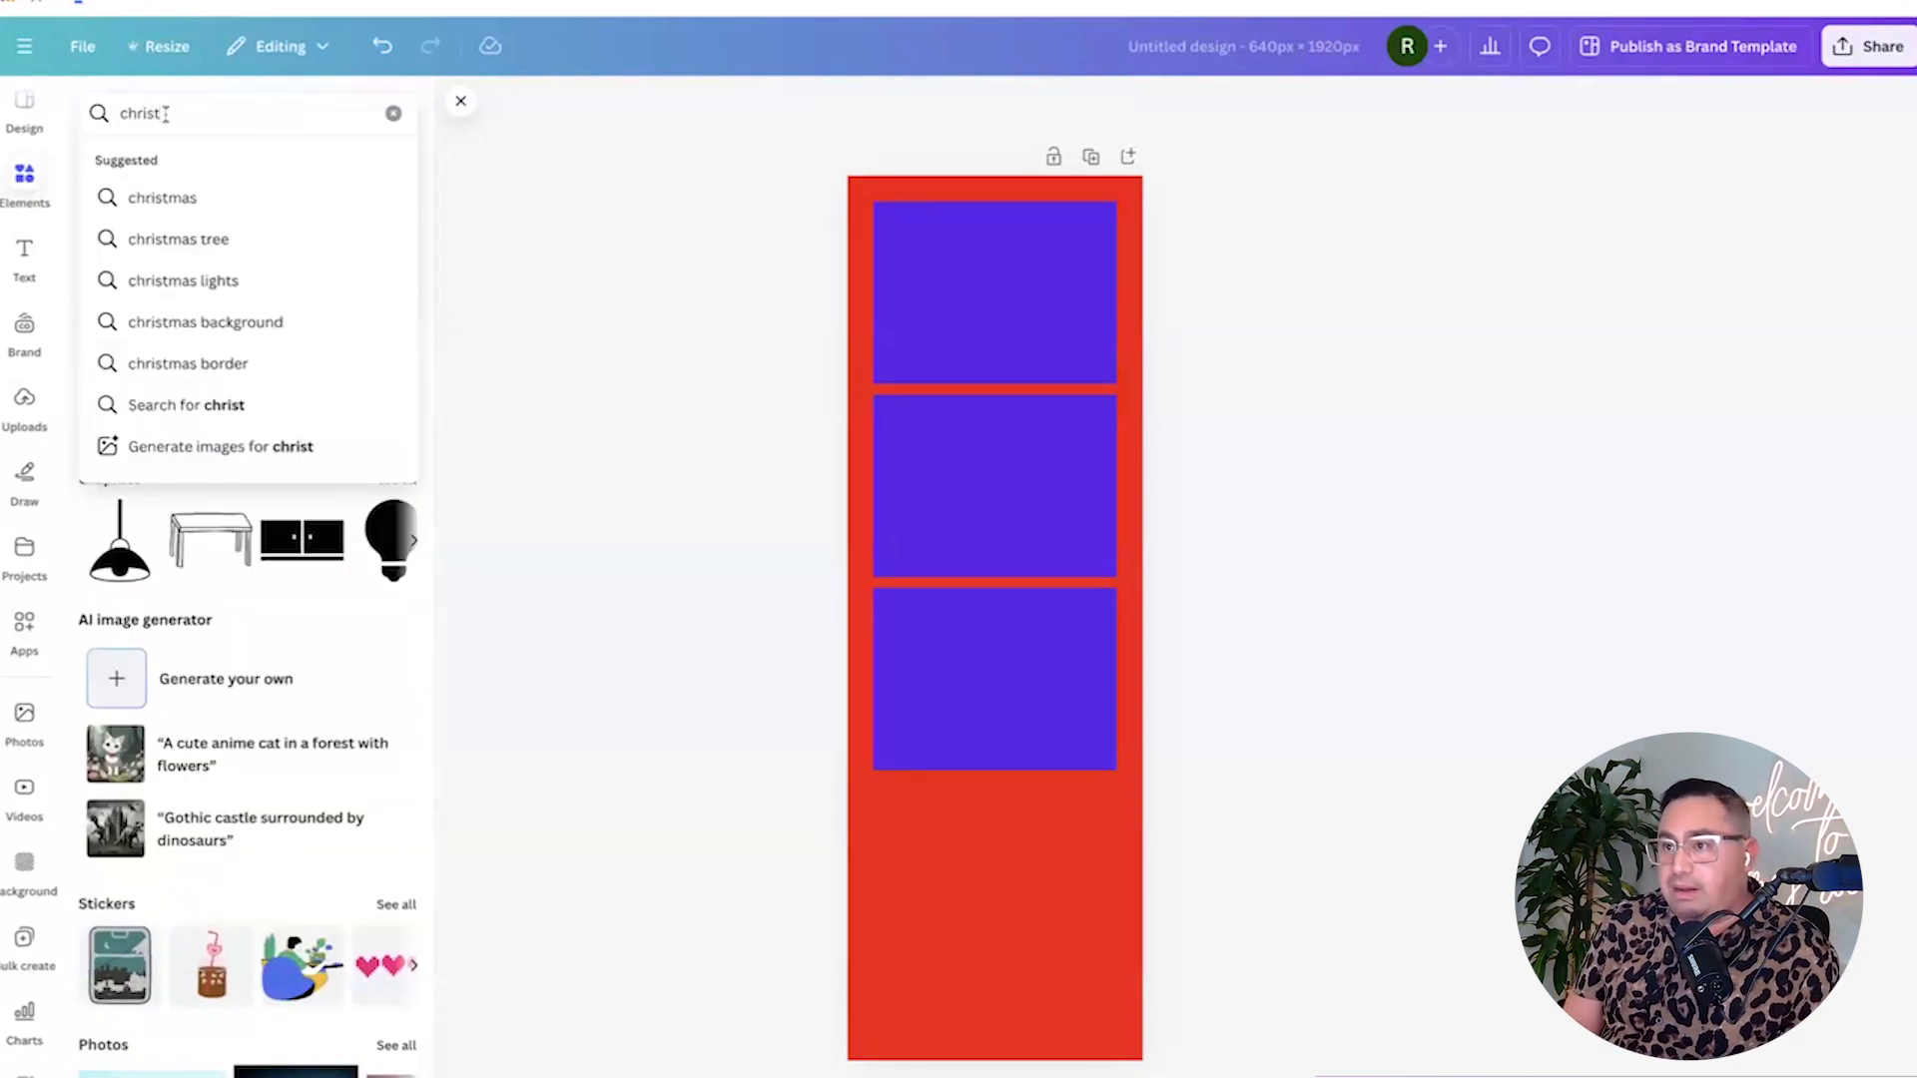
pyautogui.write('mas tree')
pyautogui.press('Return')
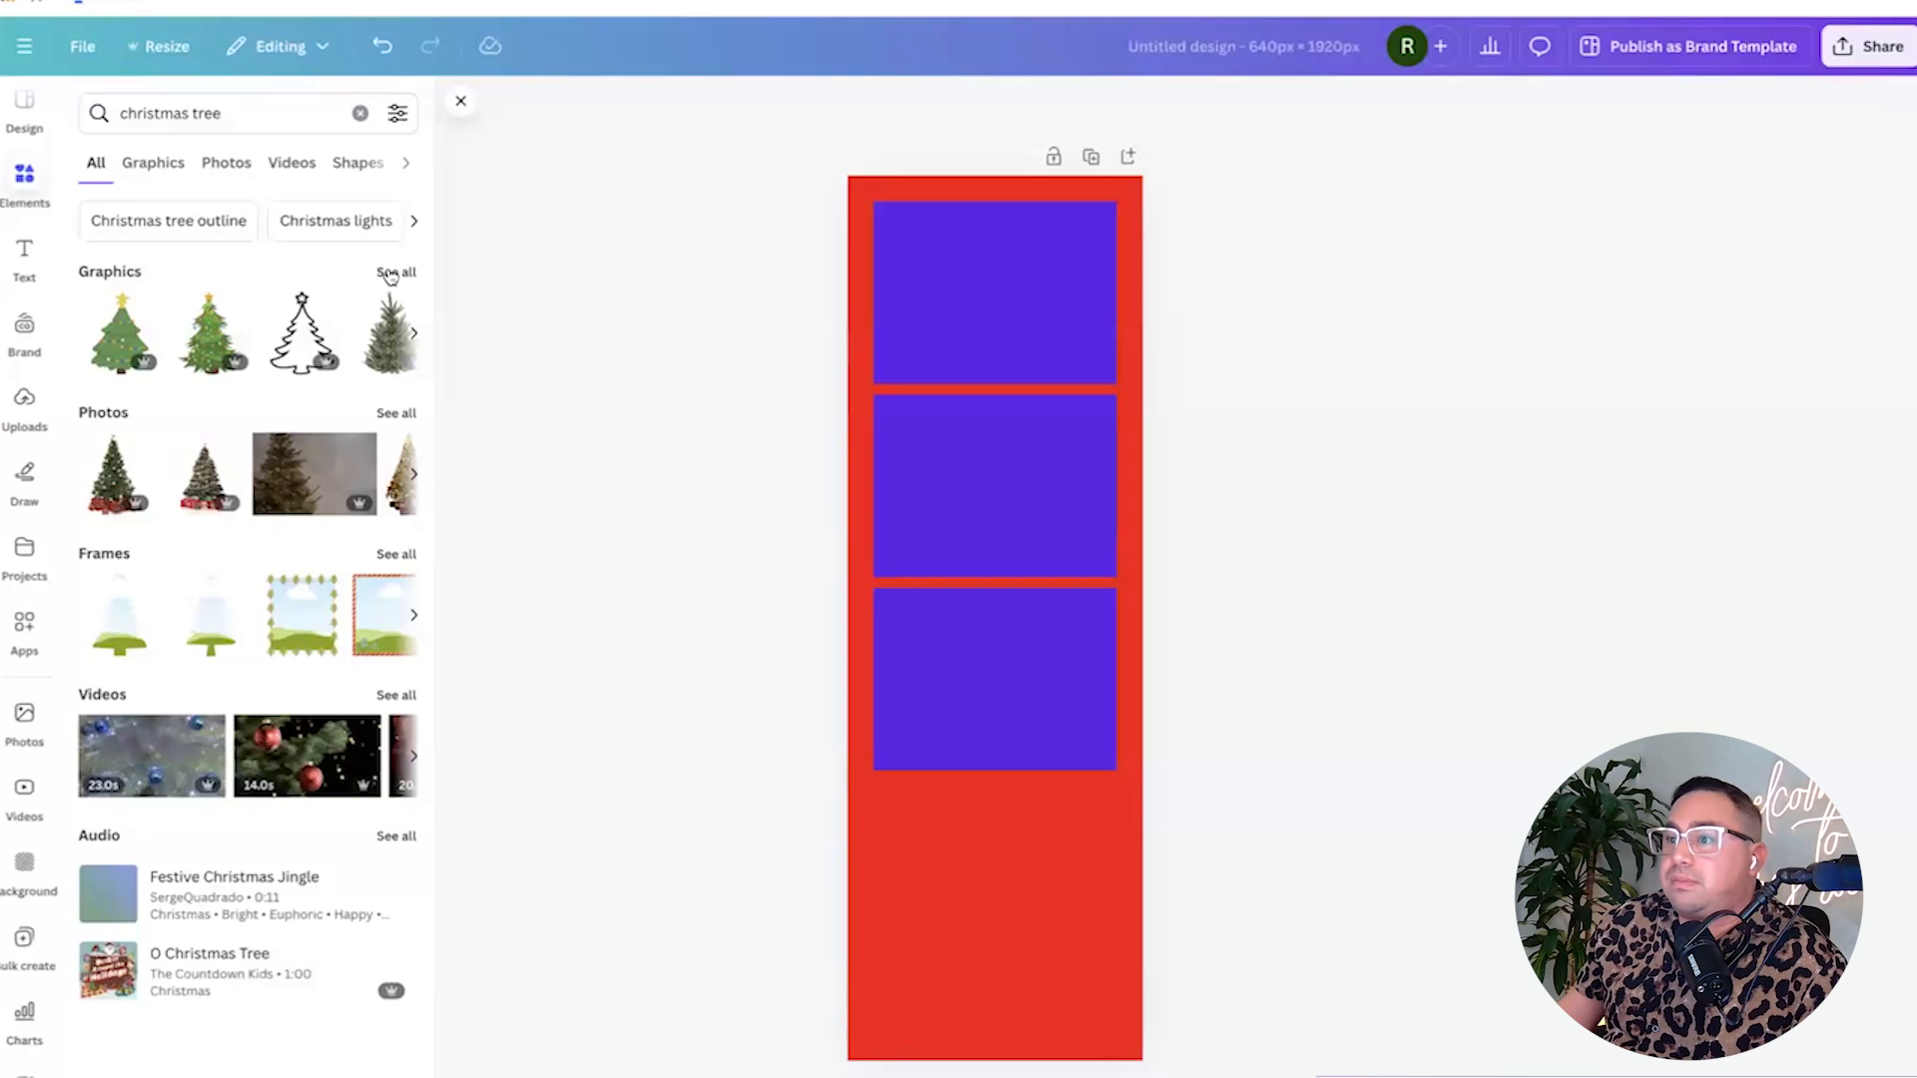
pyautogui.click(391, 272)
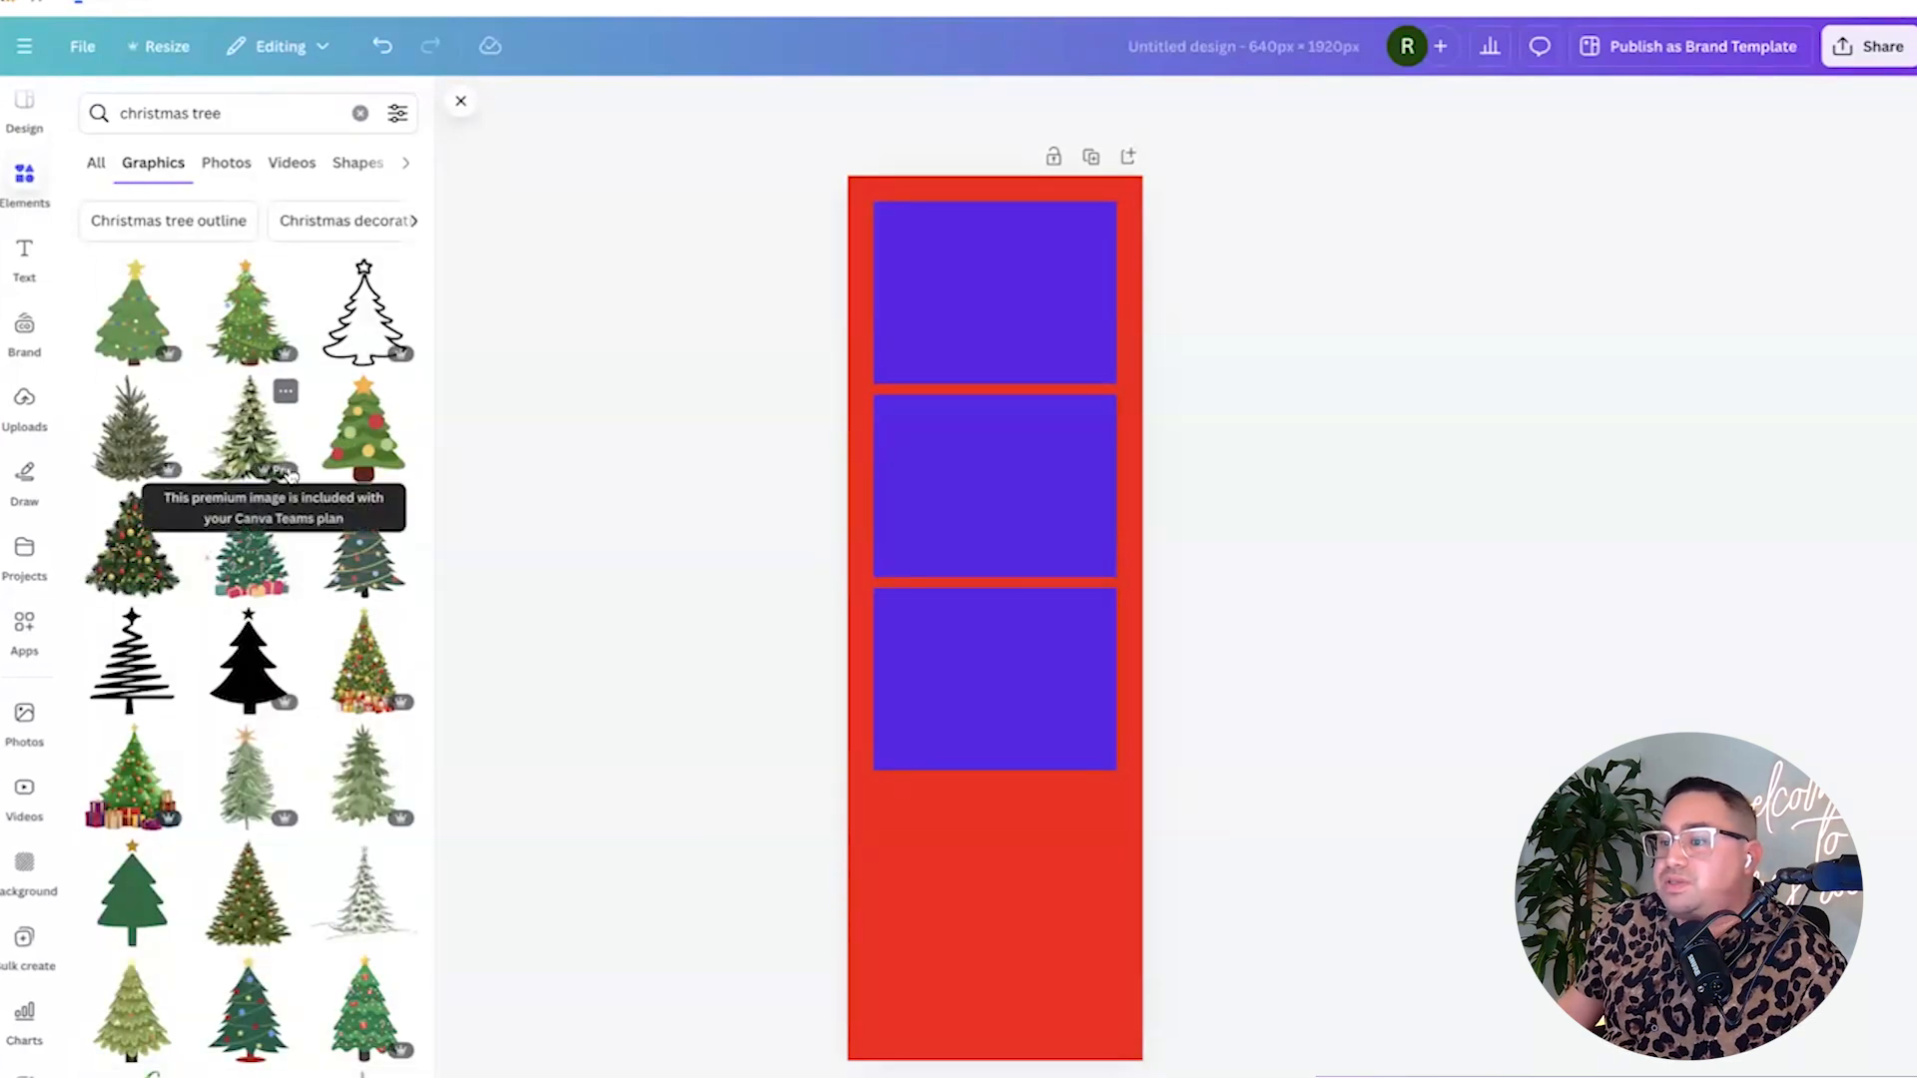
pyautogui.scroll(-8, 290, 475)
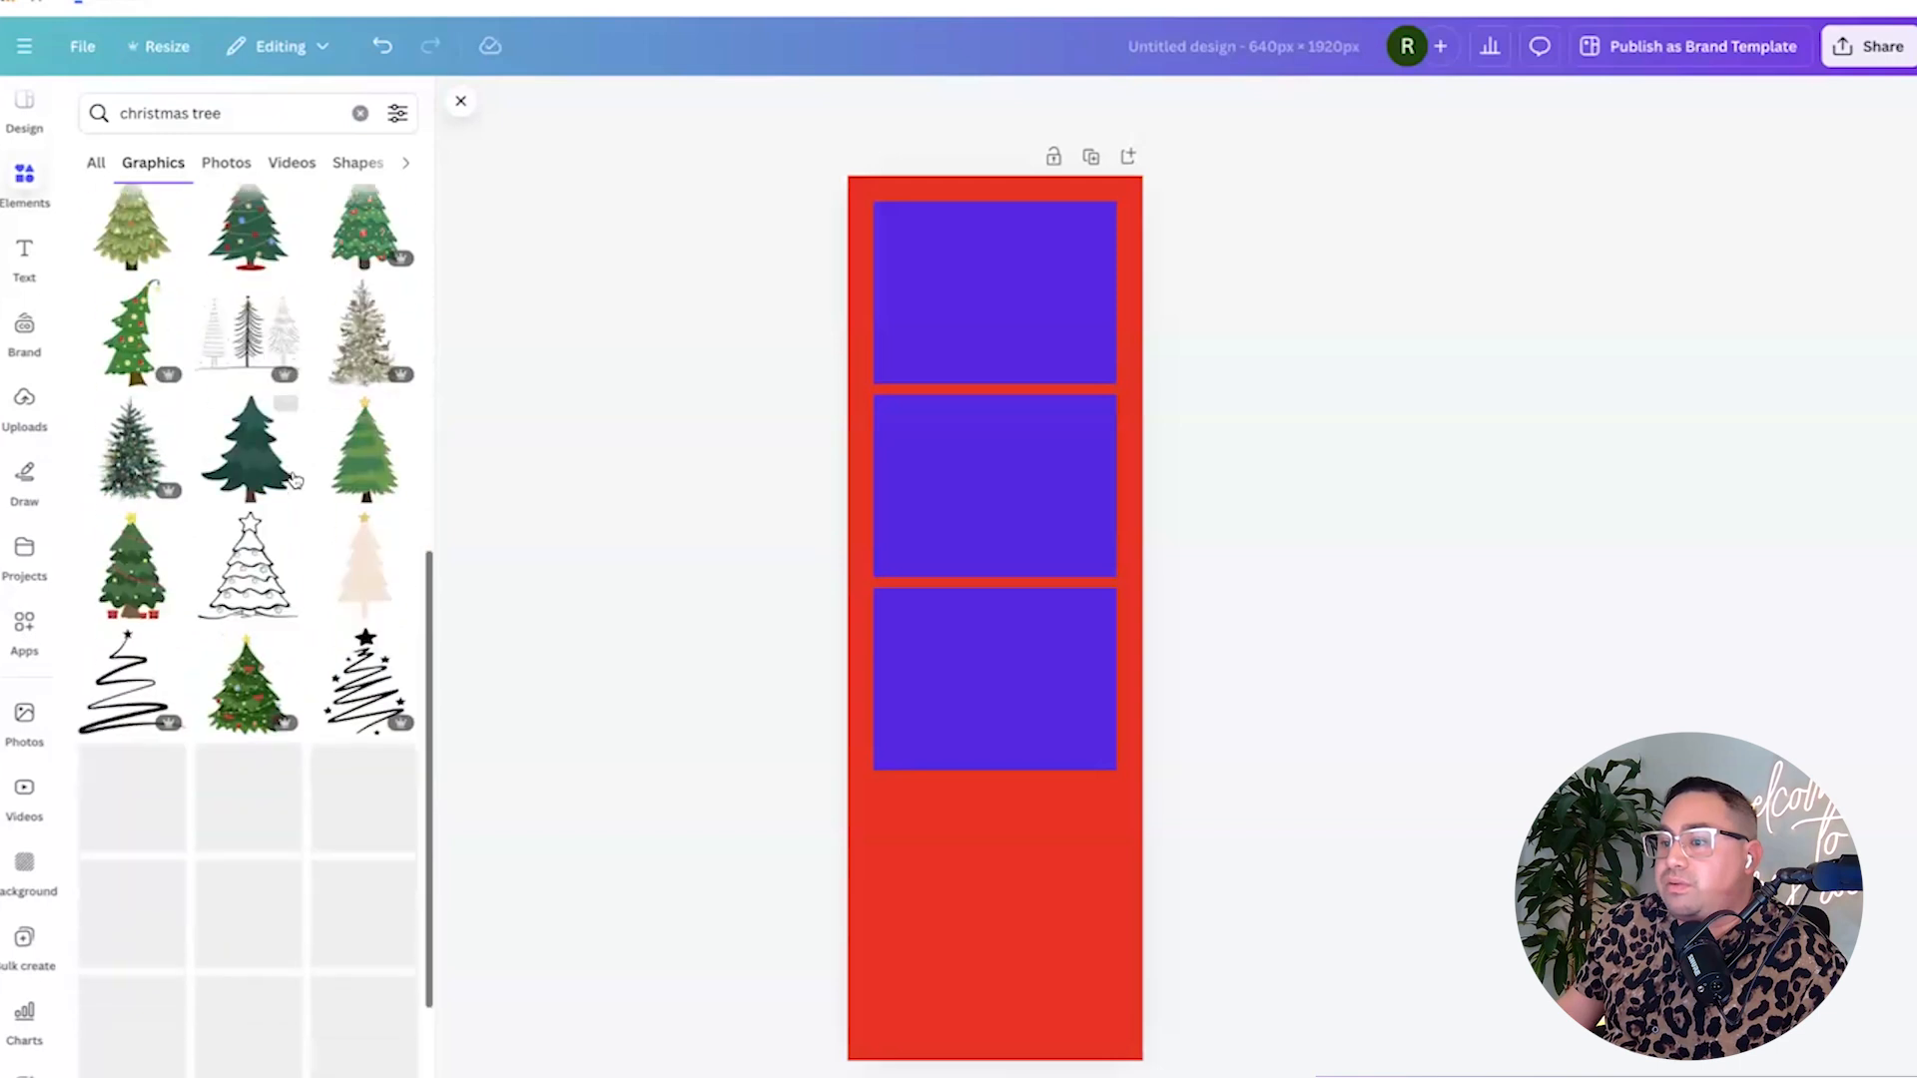
pyautogui.scroll(-3, 292, 478)
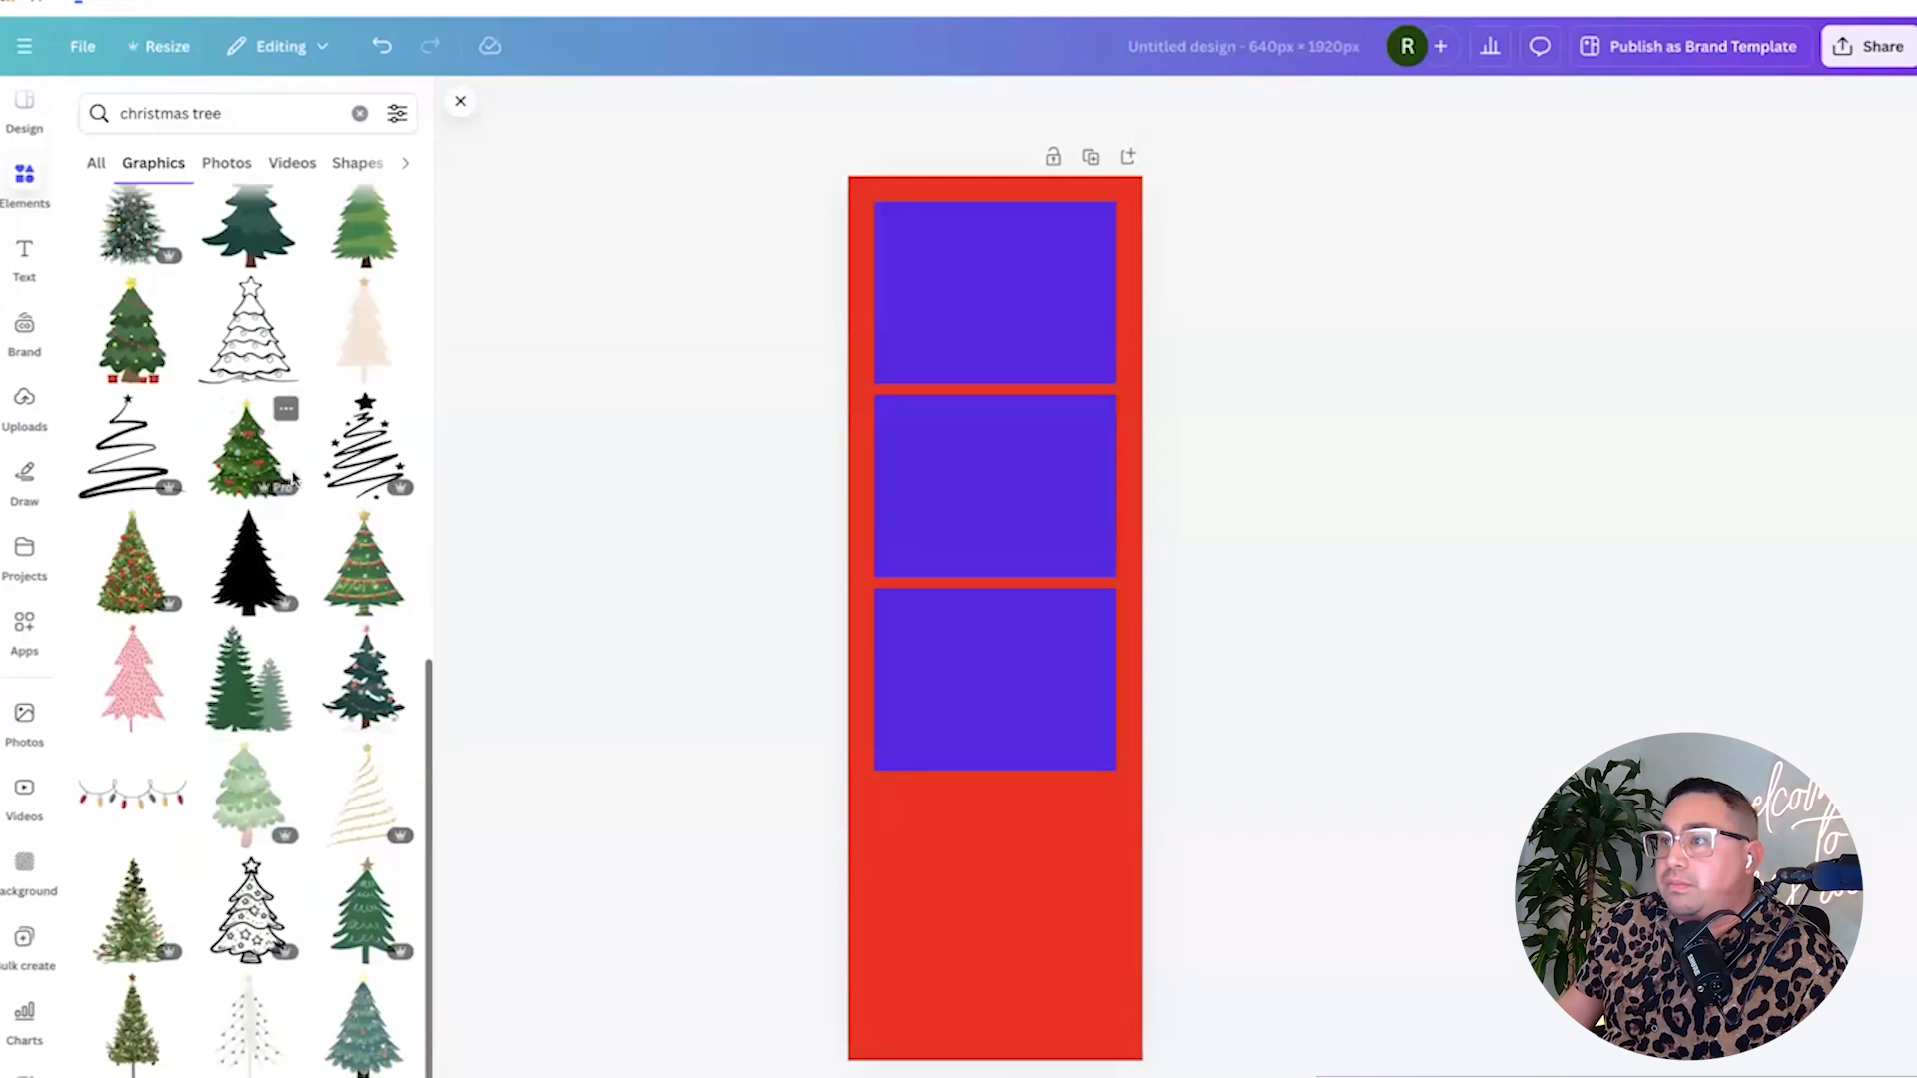
pyautogui.scroll(-1, 292, 478)
pyautogui.click(128, 436)
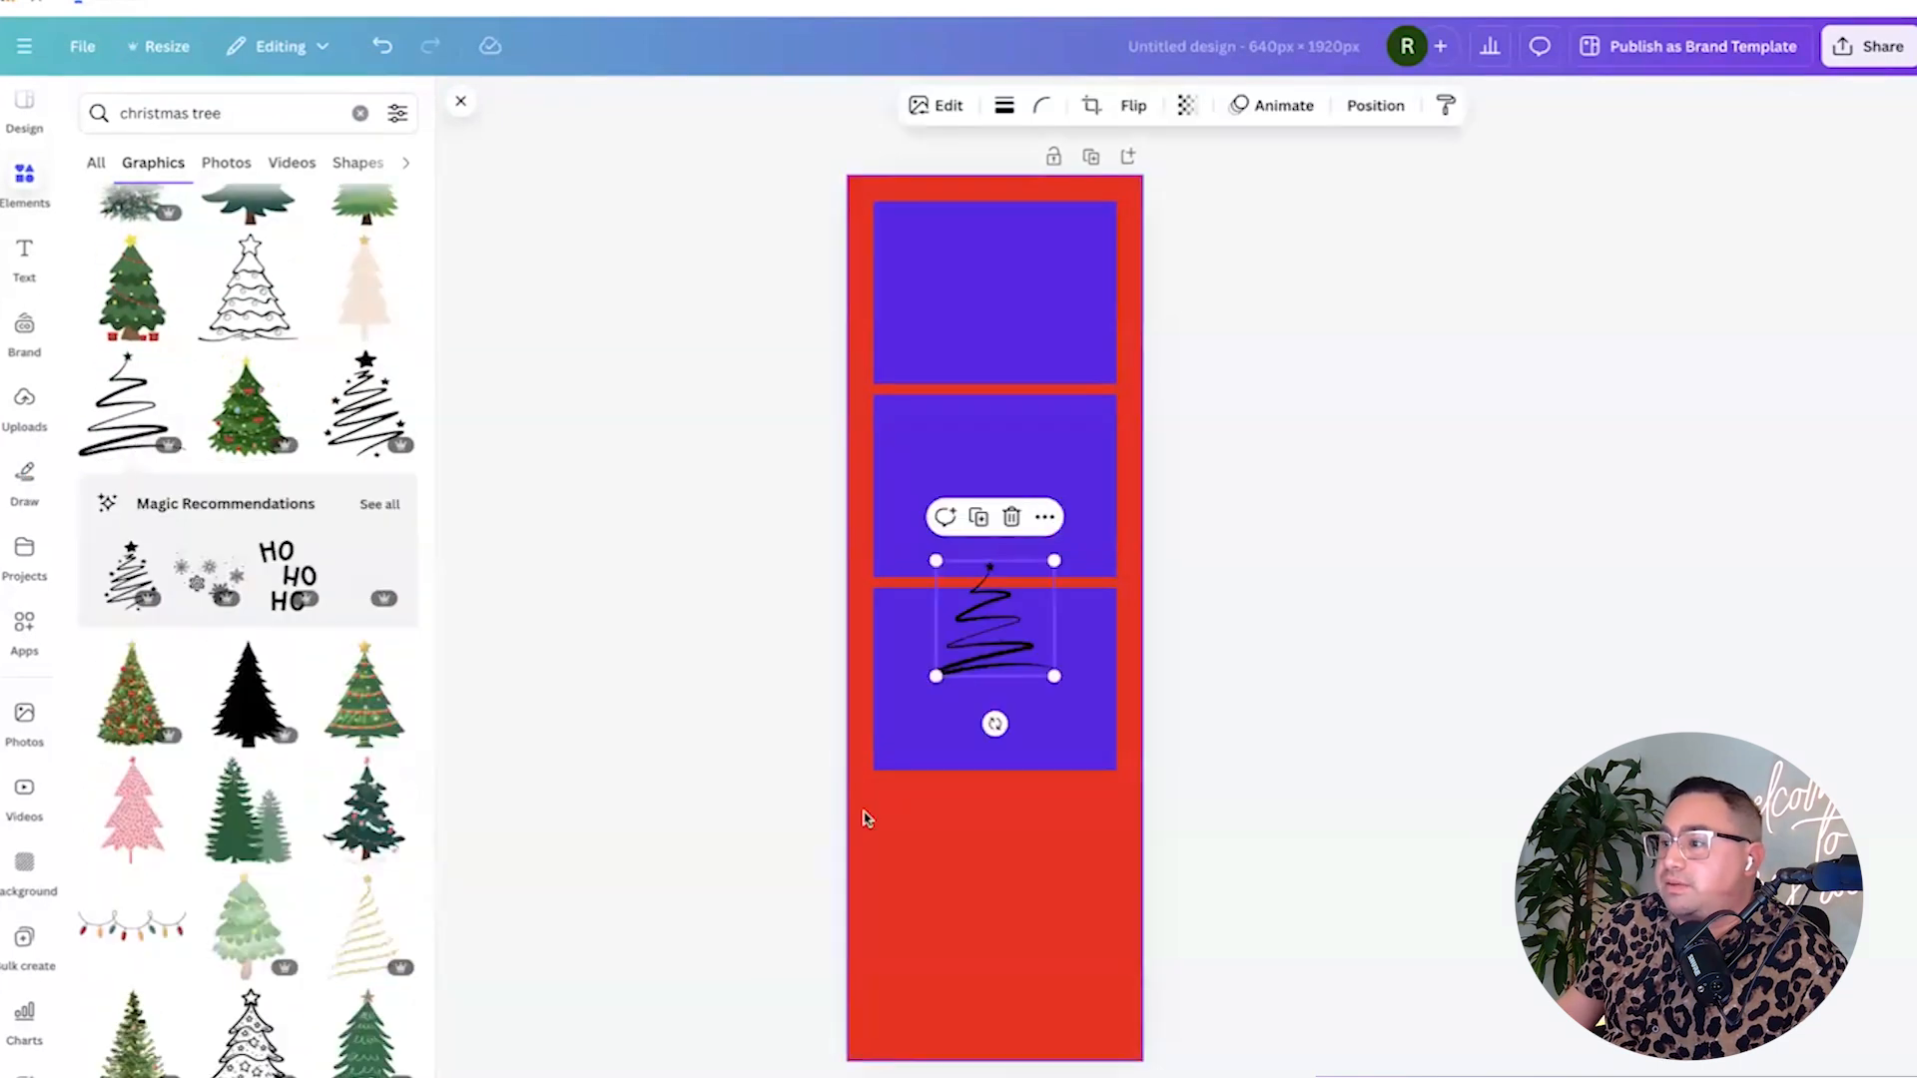
# Move the tree below the photo slots, recolour it white and enlarge it, centred.
pyautogui.moveTo(993, 620); pyautogui.dragTo(1000, 880)
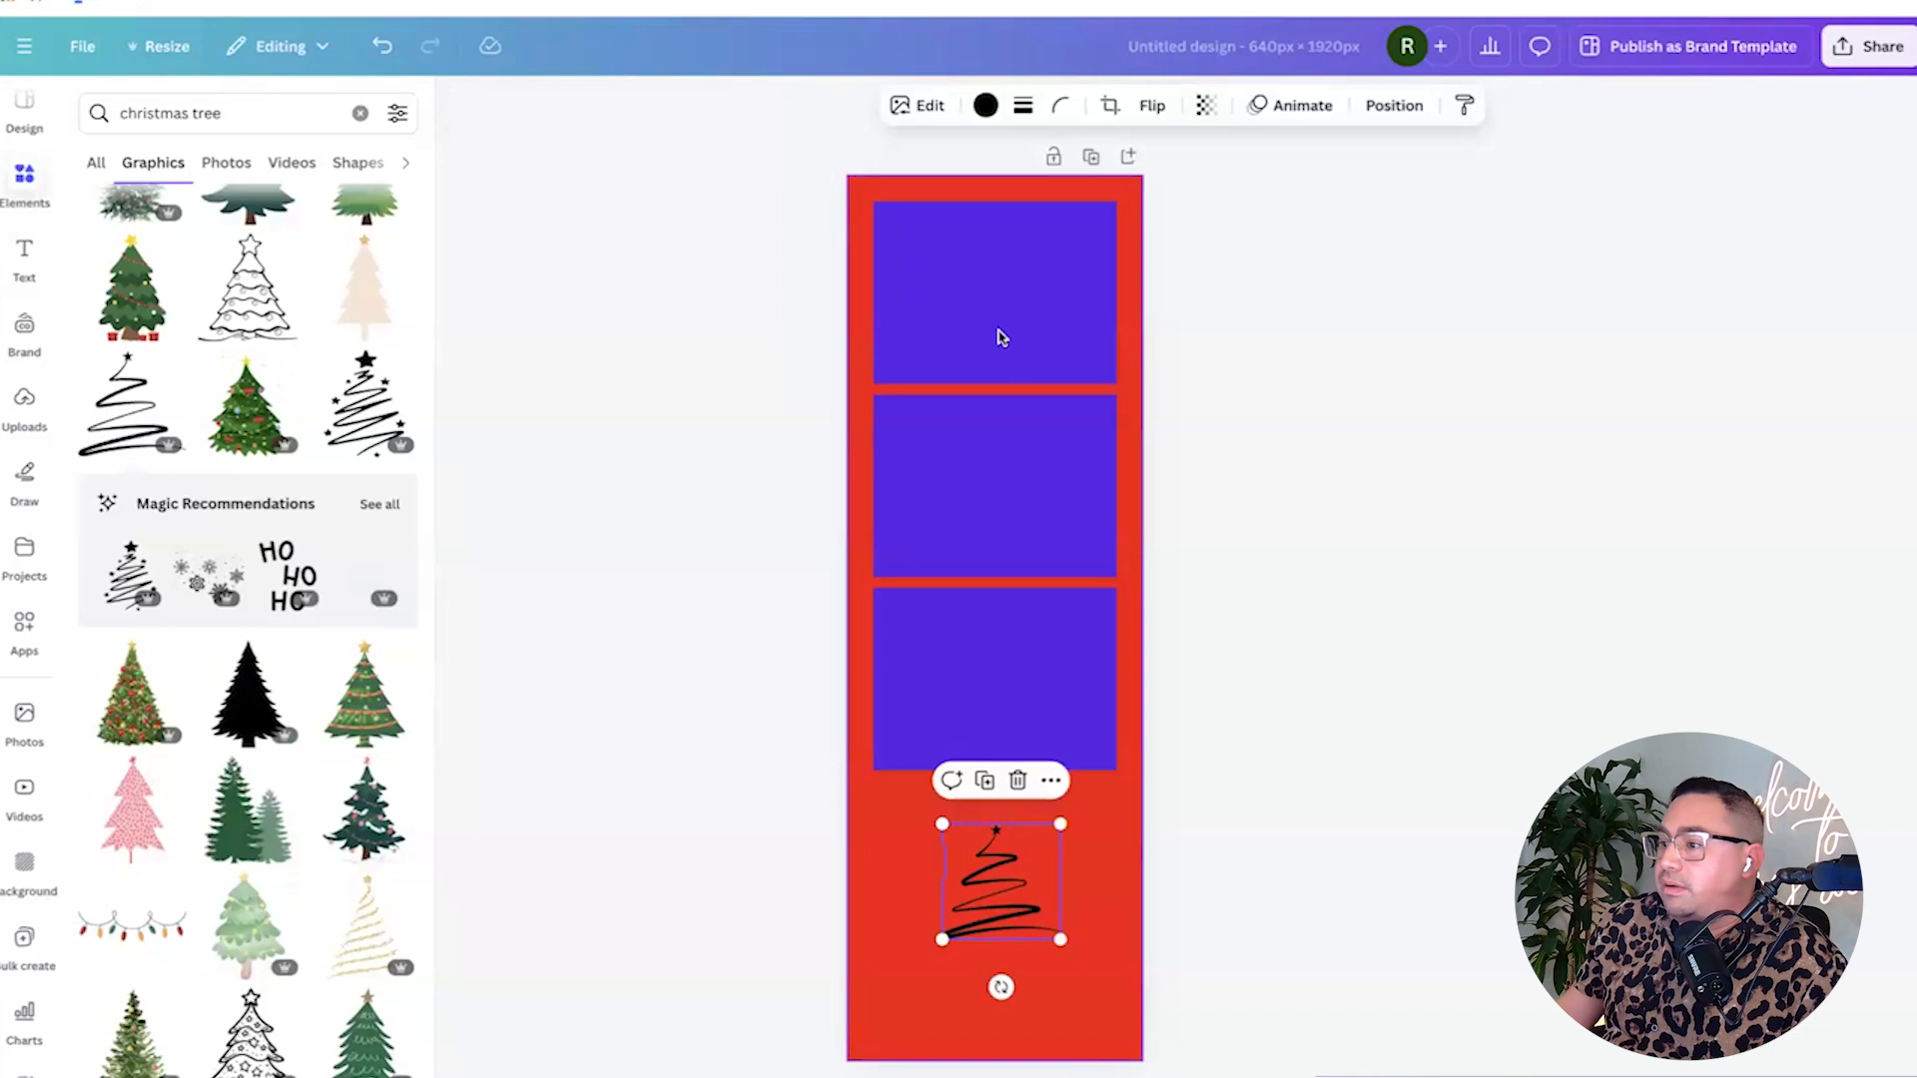
pyautogui.click(986, 105)
pyautogui.click(103, 417)
pyautogui.moveTo(998, 879); pyautogui.dragTo(973, 857)
pyautogui.moveTo(1030, 922)
pyautogui.mouseDown()
pyautogui.moveTo(1076, 959)
pyautogui.moveTo(1011, 915)
pyautogui.moveTo(1044, 913)
pyautogui.mouseUp()
pyautogui.moveTo(1004, 882)
pyautogui.mouseDown()
pyautogui.moveTo(1070, 931)
pyautogui.moveTo(1004, 892)
pyautogui.mouseUp()
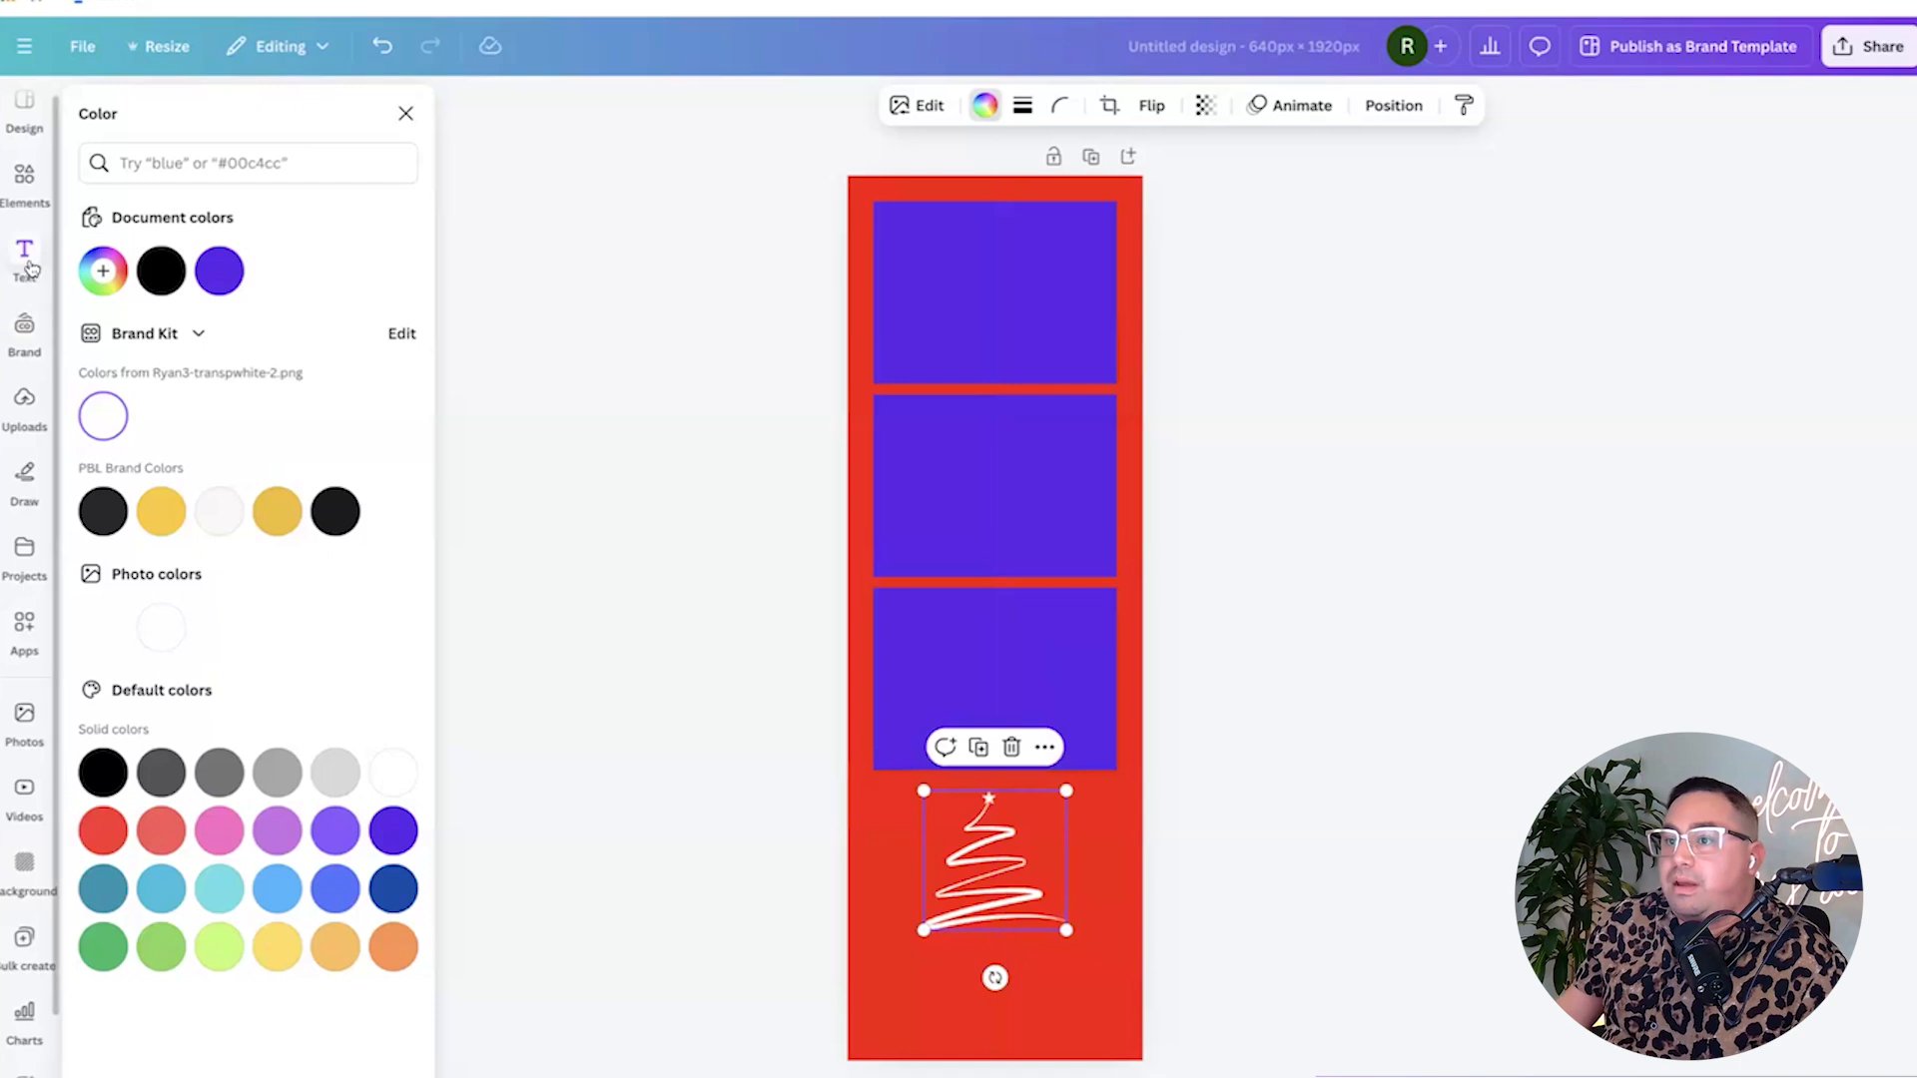
# Add a text box reading 'Holiday 2024' and make the text white.
pyautogui.click(24, 259)
pyautogui.click(204, 174)
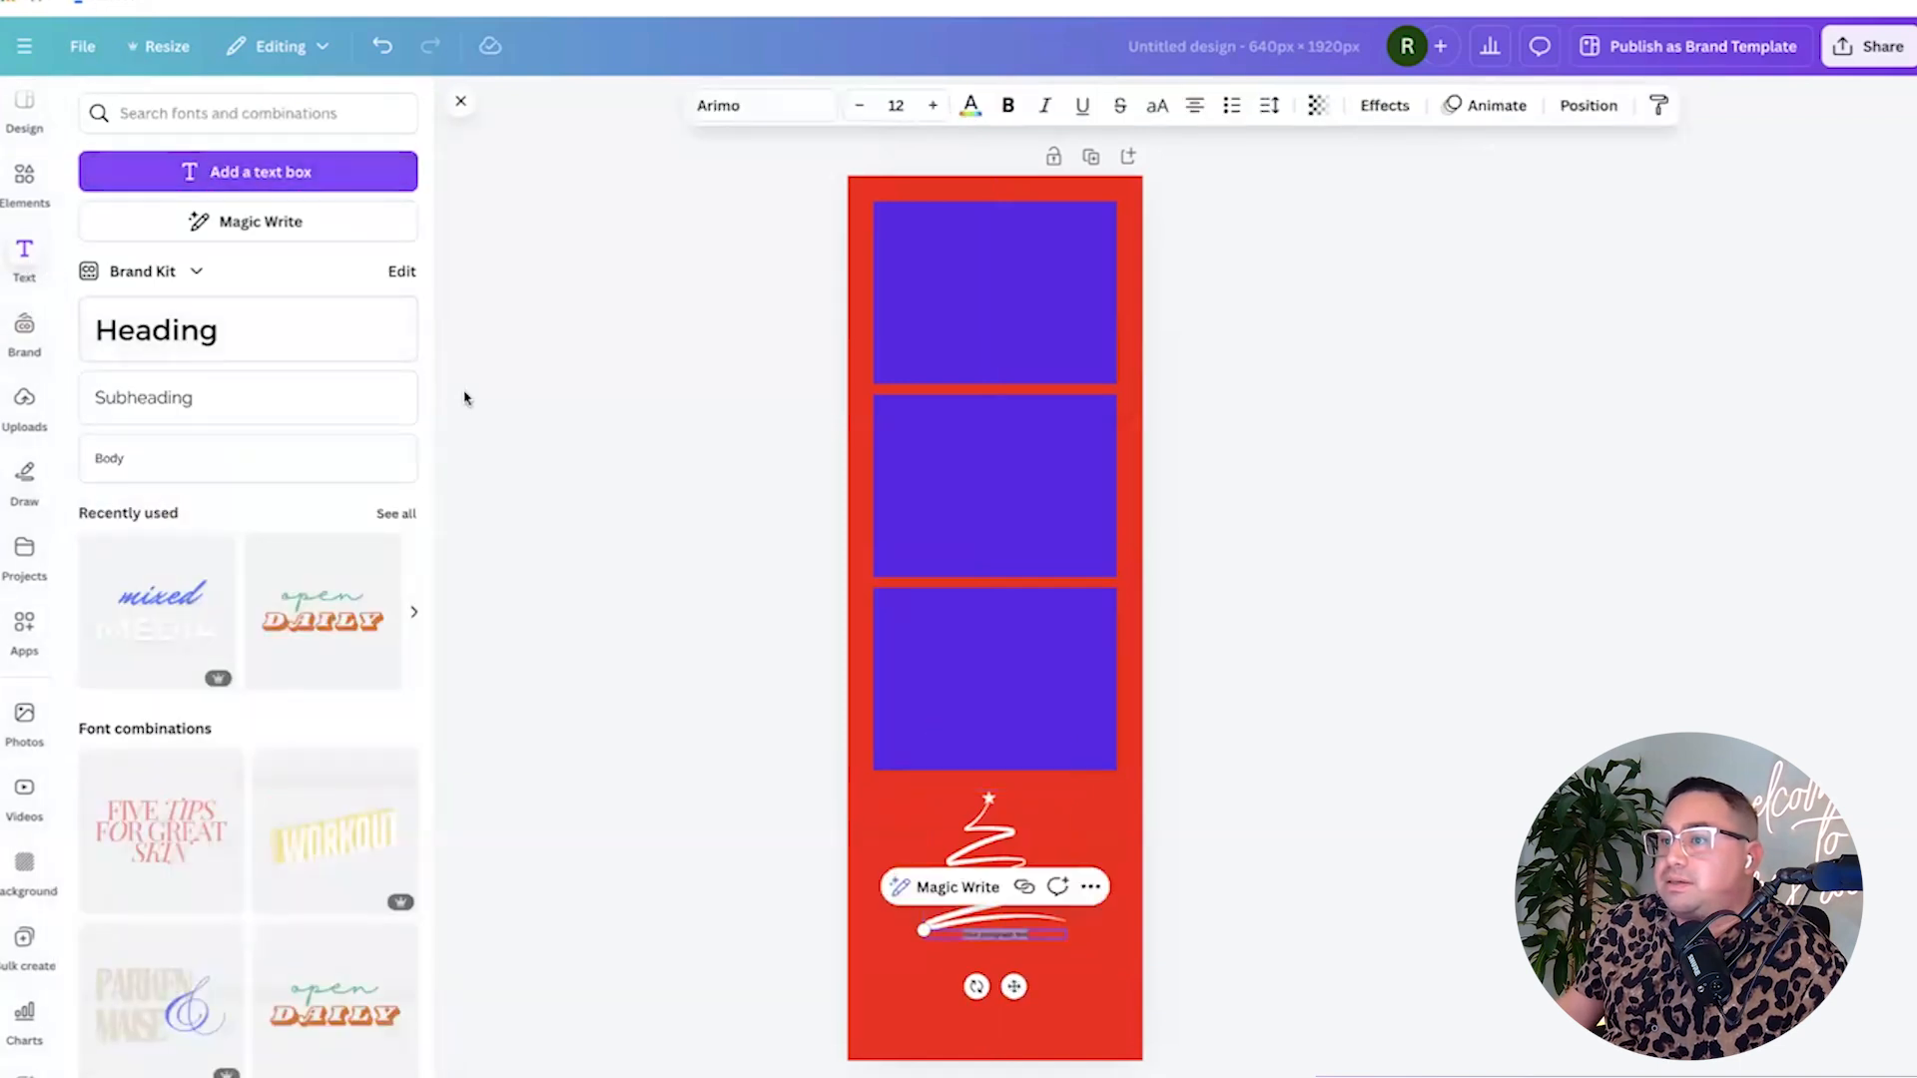
pyautogui.moveTo(923, 930); pyautogui.dragTo(876, 927)
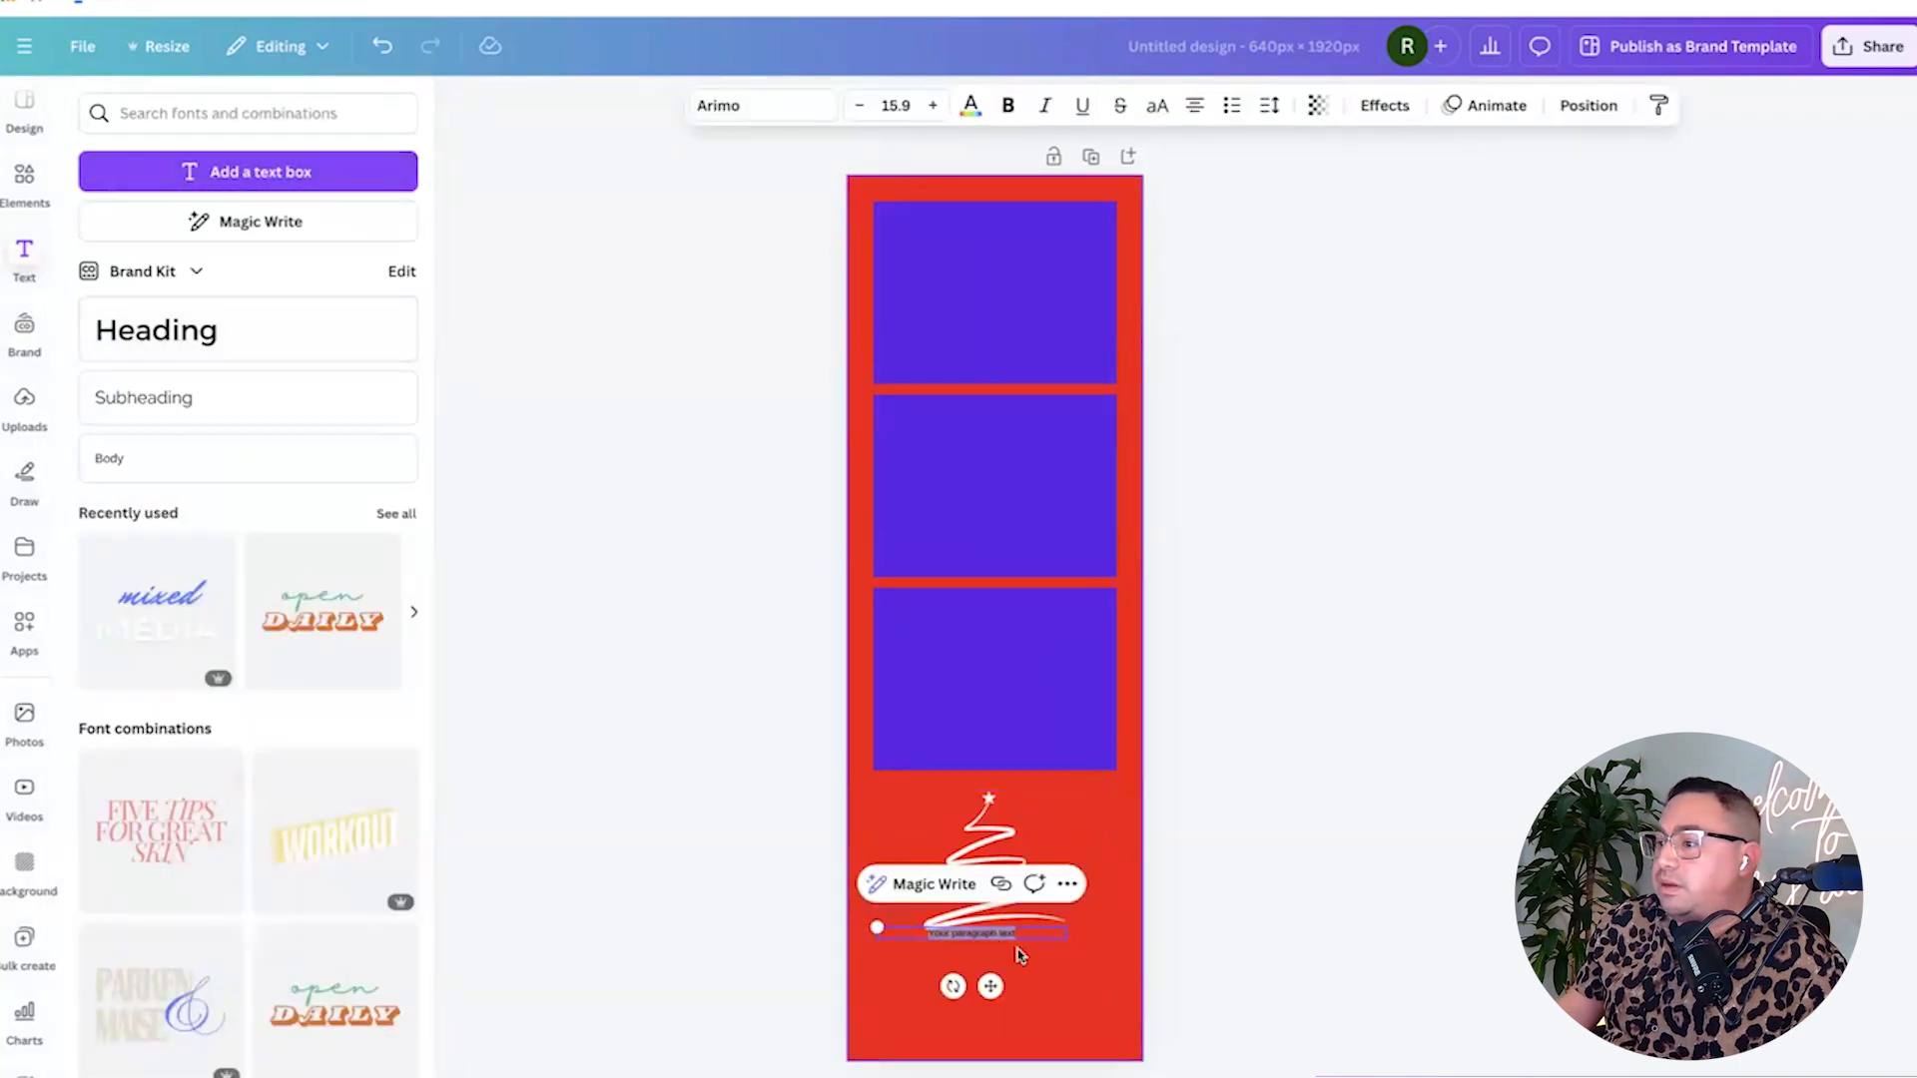
pyautogui.press('BackSpace')
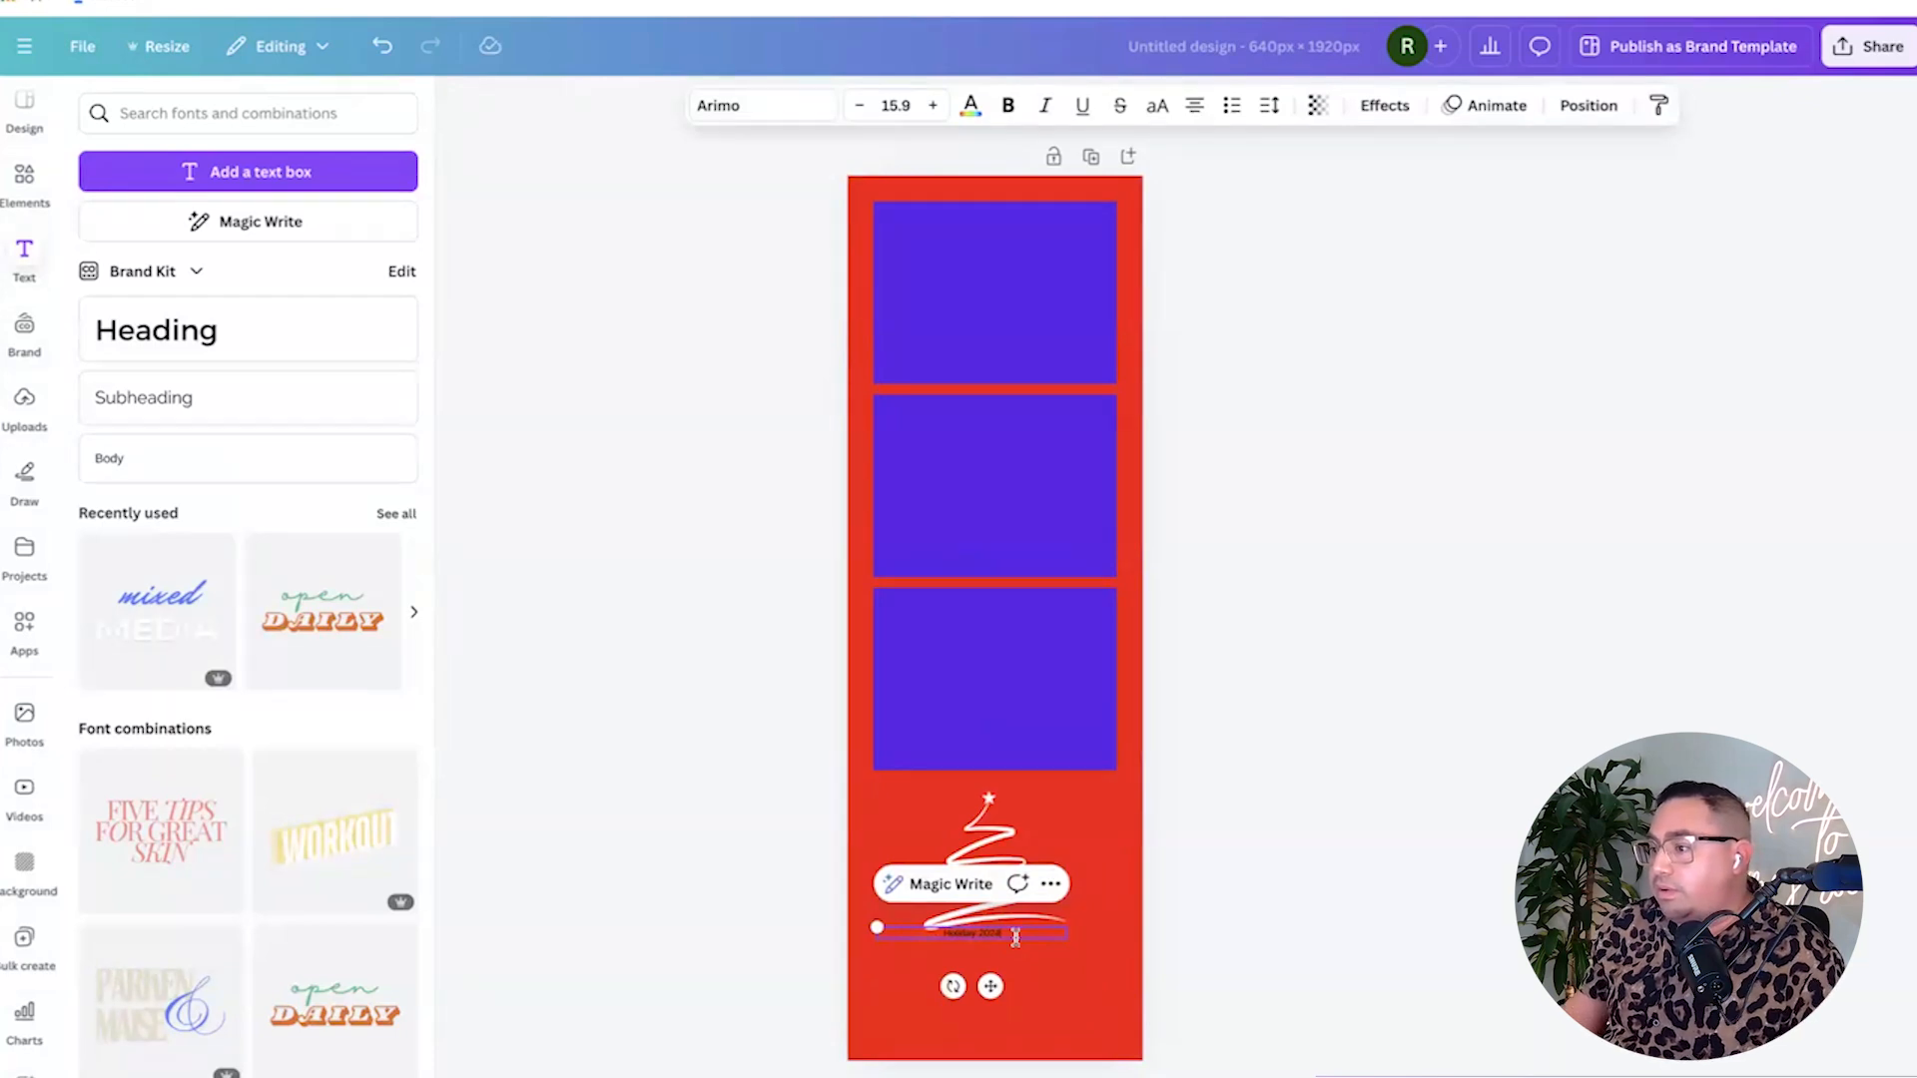
pyautogui.write('Holiday 2024')
pyautogui.moveTo(1005, 934); pyautogui.dragTo(941, 933)
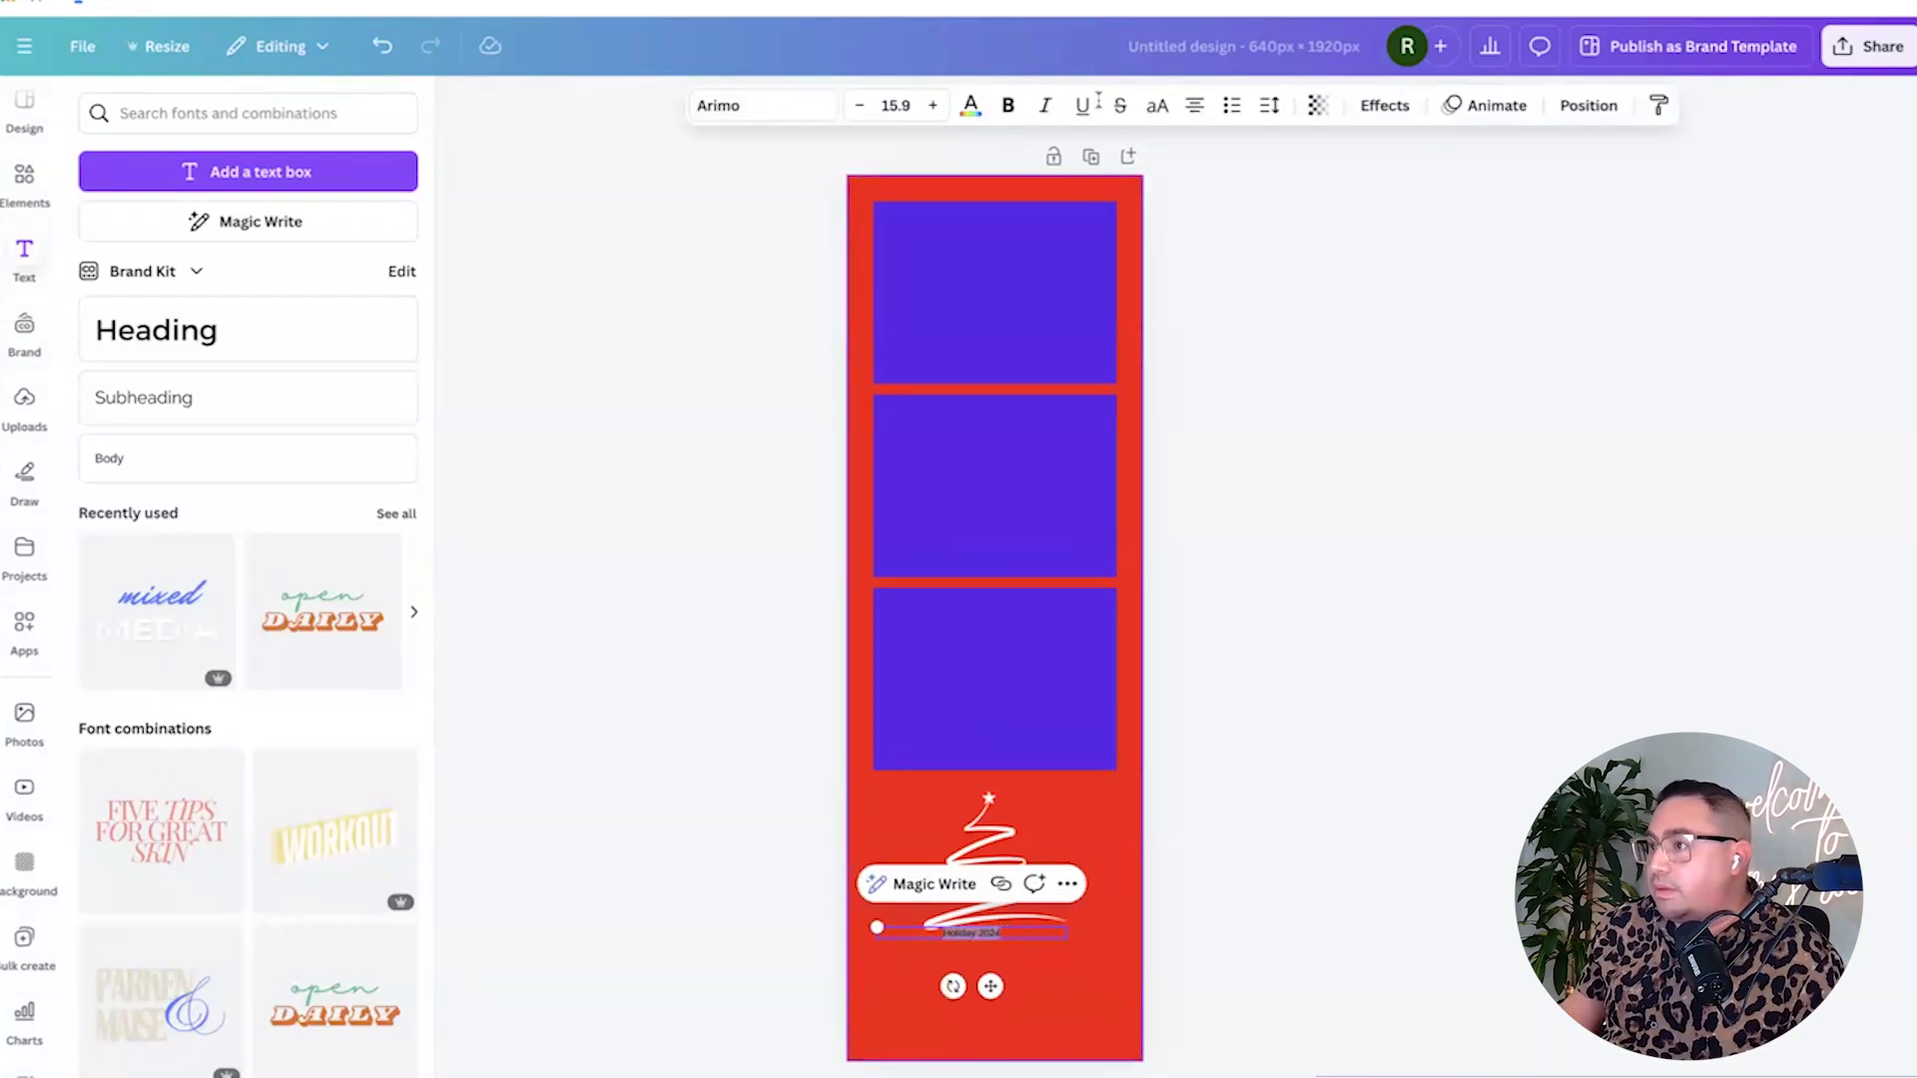
pyautogui.click(970, 107)
pyautogui.click(277, 270)
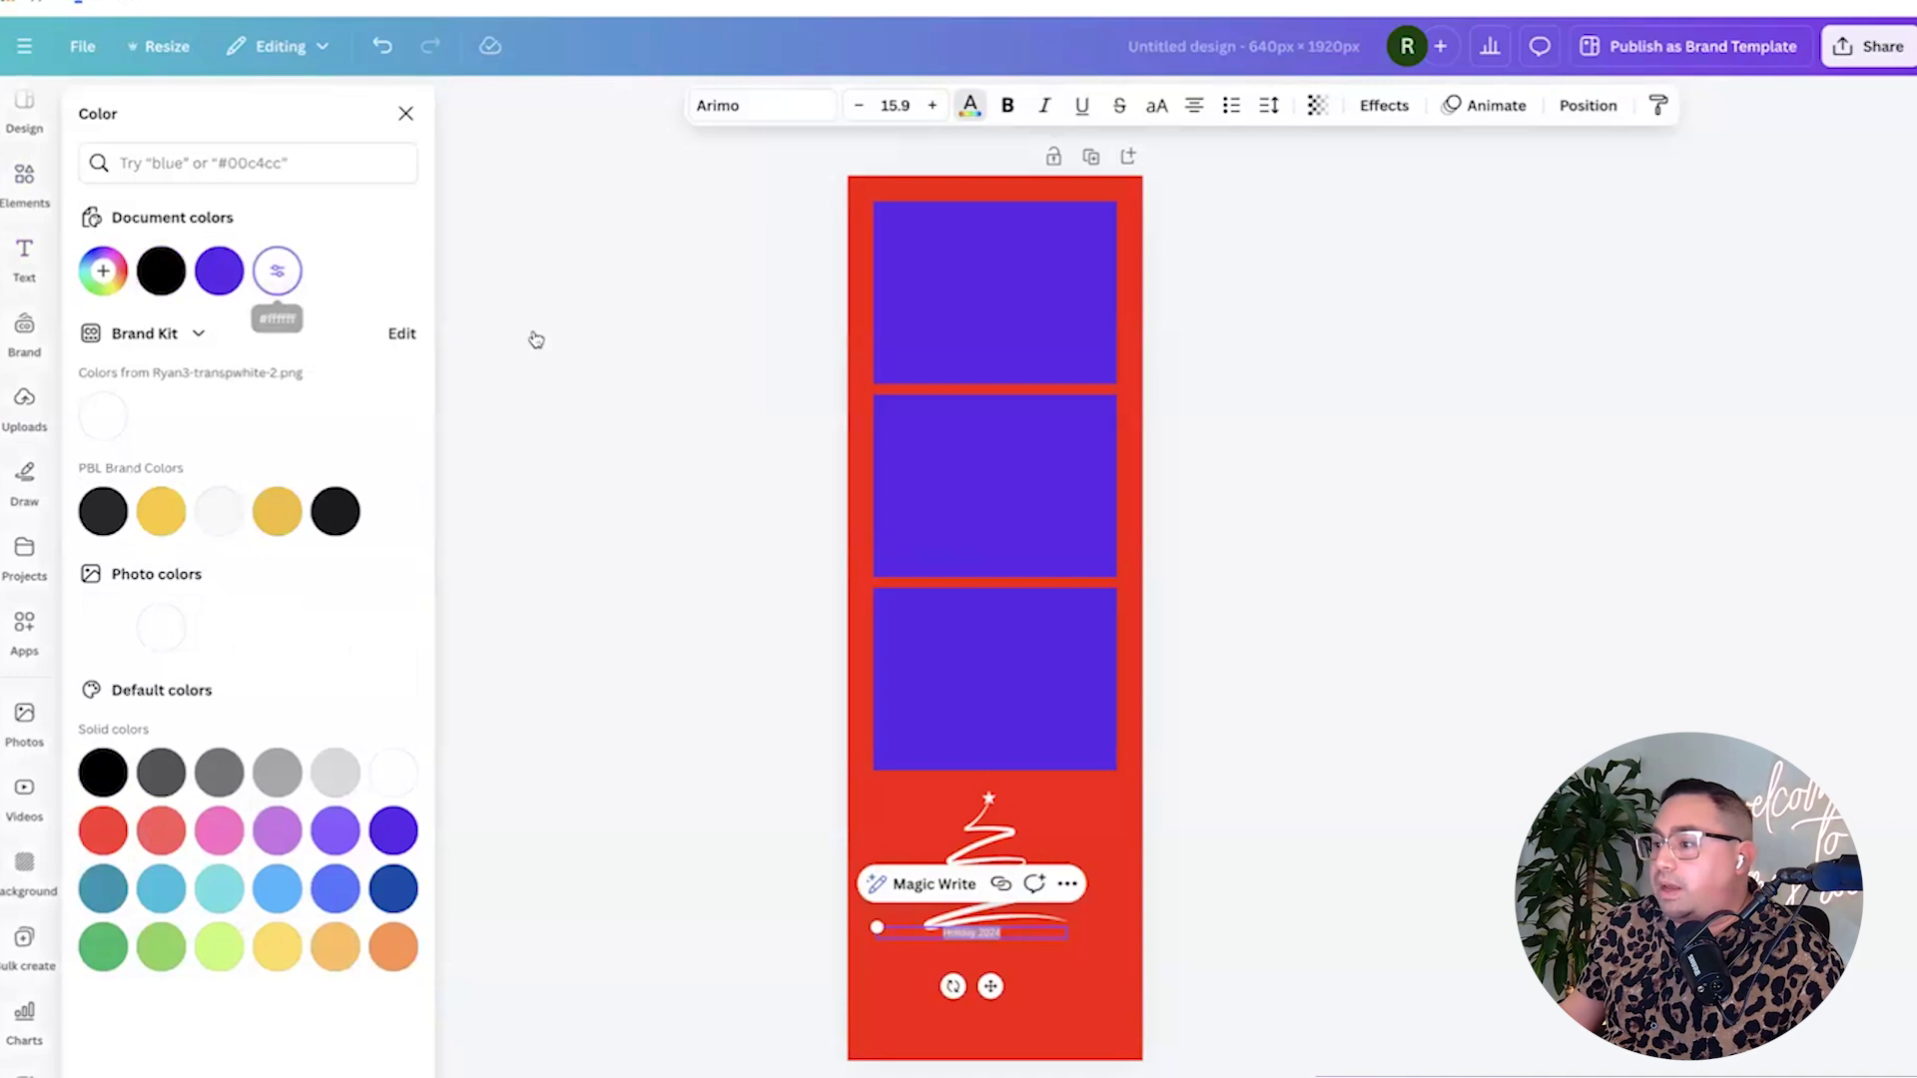
# Change the text font to Frontage 3D and increase its size by six steps.
pyautogui.click(758, 108)
pyautogui.scroll(-5, 239, 599)
pyautogui.click(240, 599)
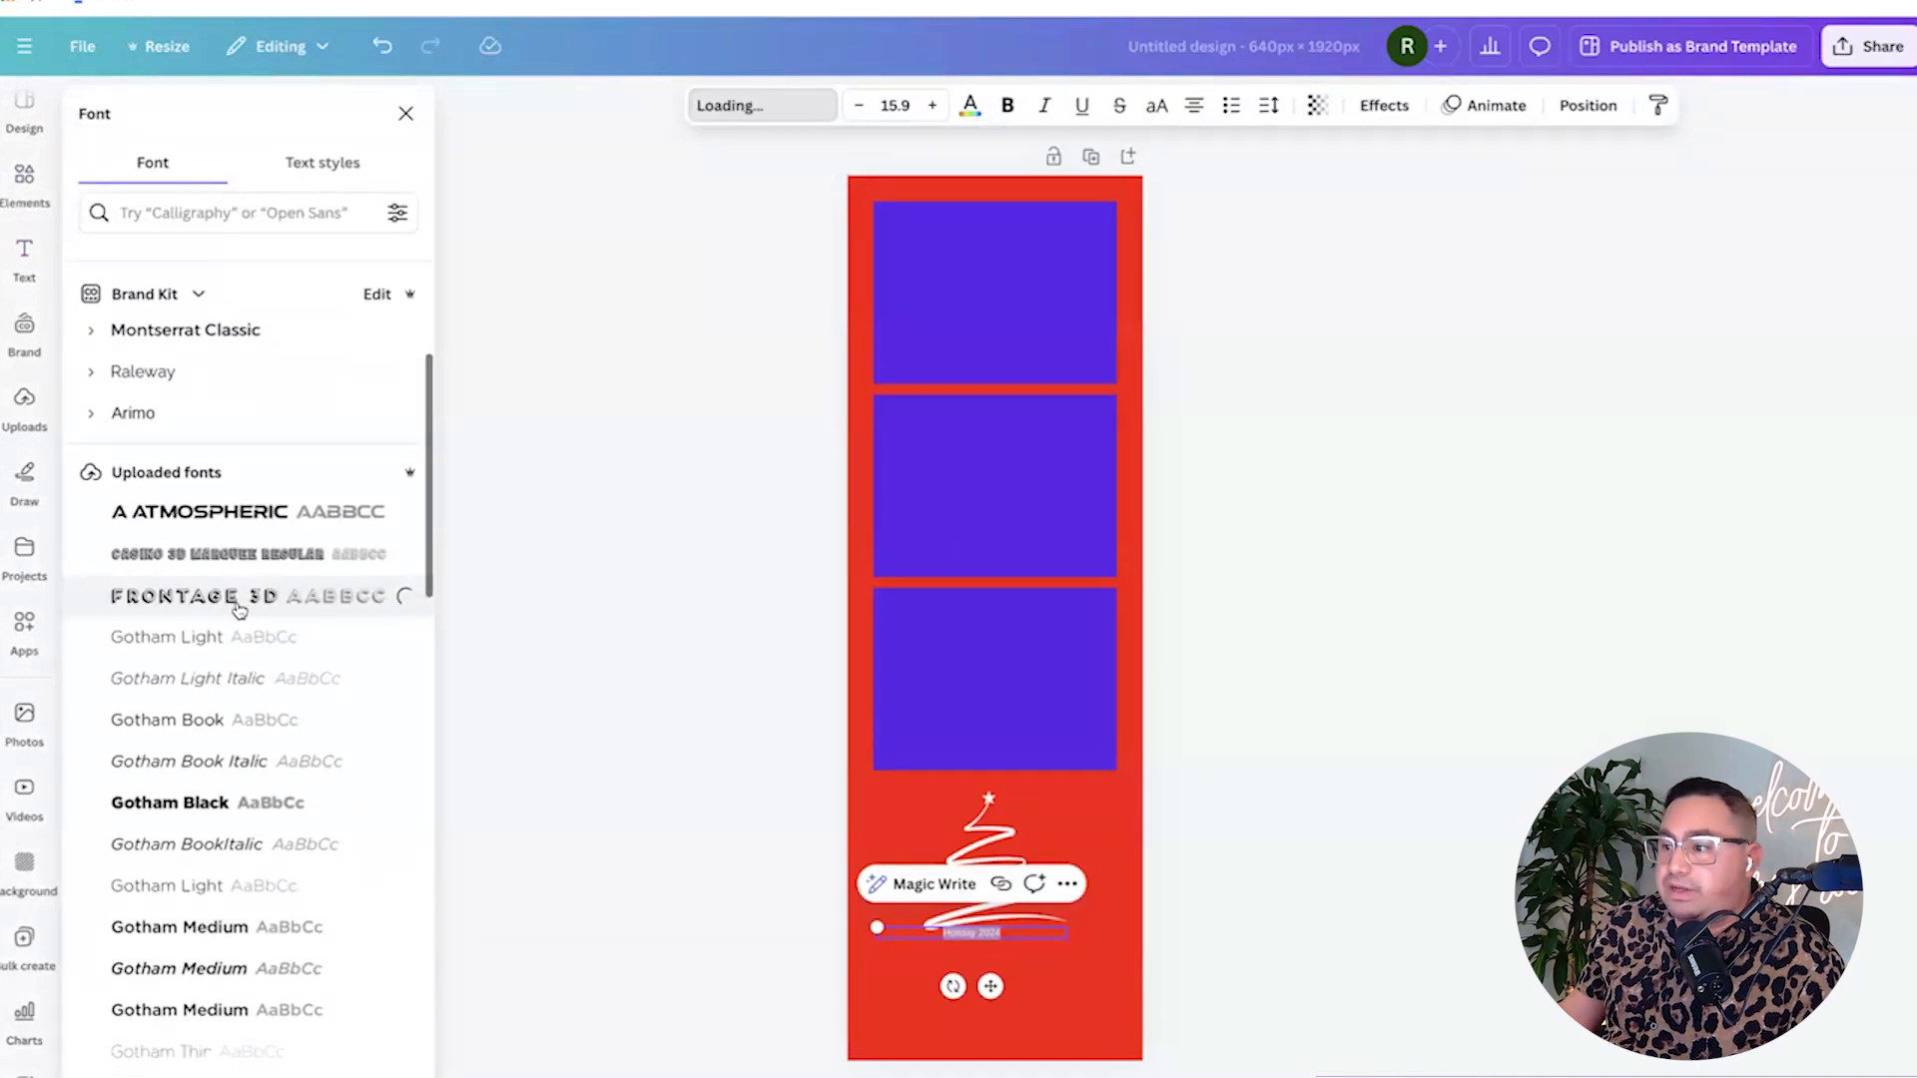
pyautogui.click(938, 105)
pyautogui.click(938, 105)
pyautogui.click(939, 105)
pyautogui.click(938, 104)
pyautogui.click(938, 105)
pyautogui.click(938, 105)
pyautogui.click(938, 104)
pyautogui.click(938, 105)
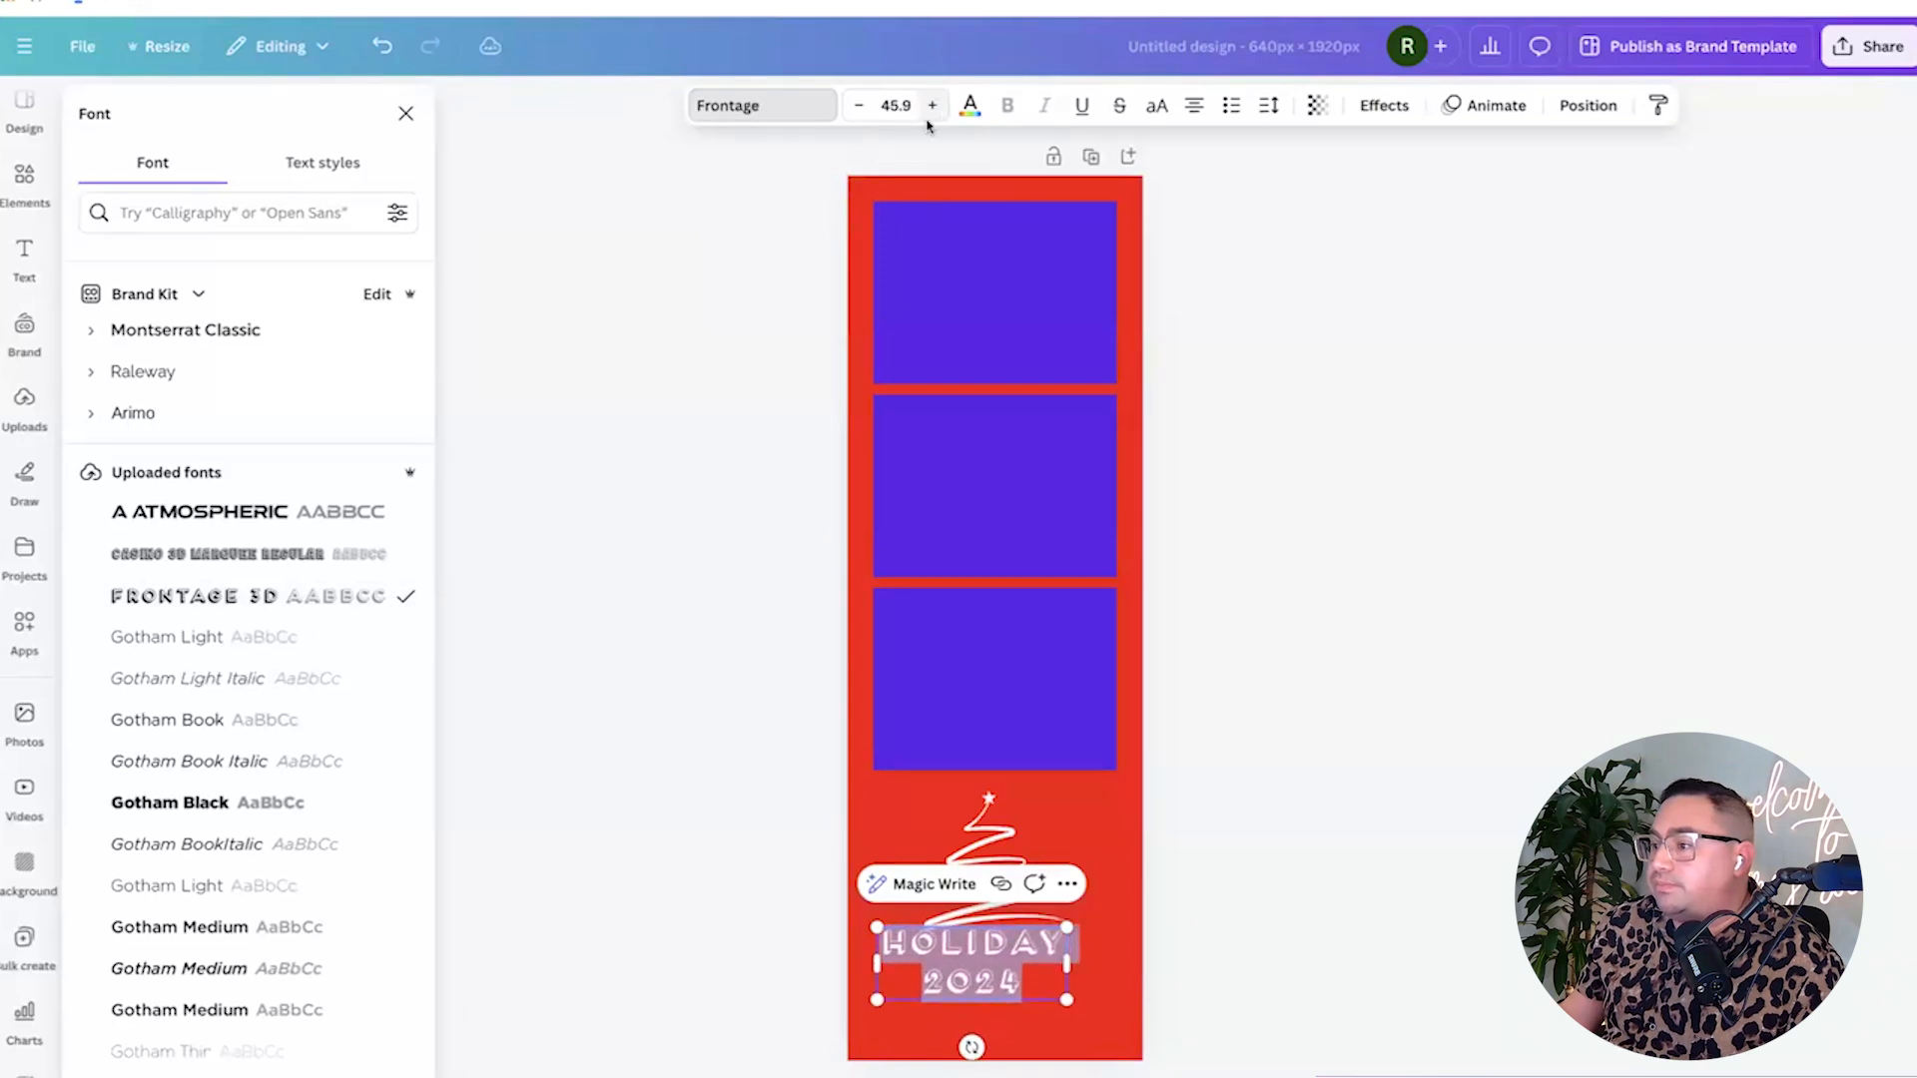
# Tighten the letter spacing to -183, adjust line spacing and enlarge the text.
pyautogui.click(1270, 108)
pyautogui.moveTo(1191, 195); pyautogui.dragTo(1165, 200)
pyautogui.moveTo(1233, 264); pyautogui.dragTo(1201, 266)
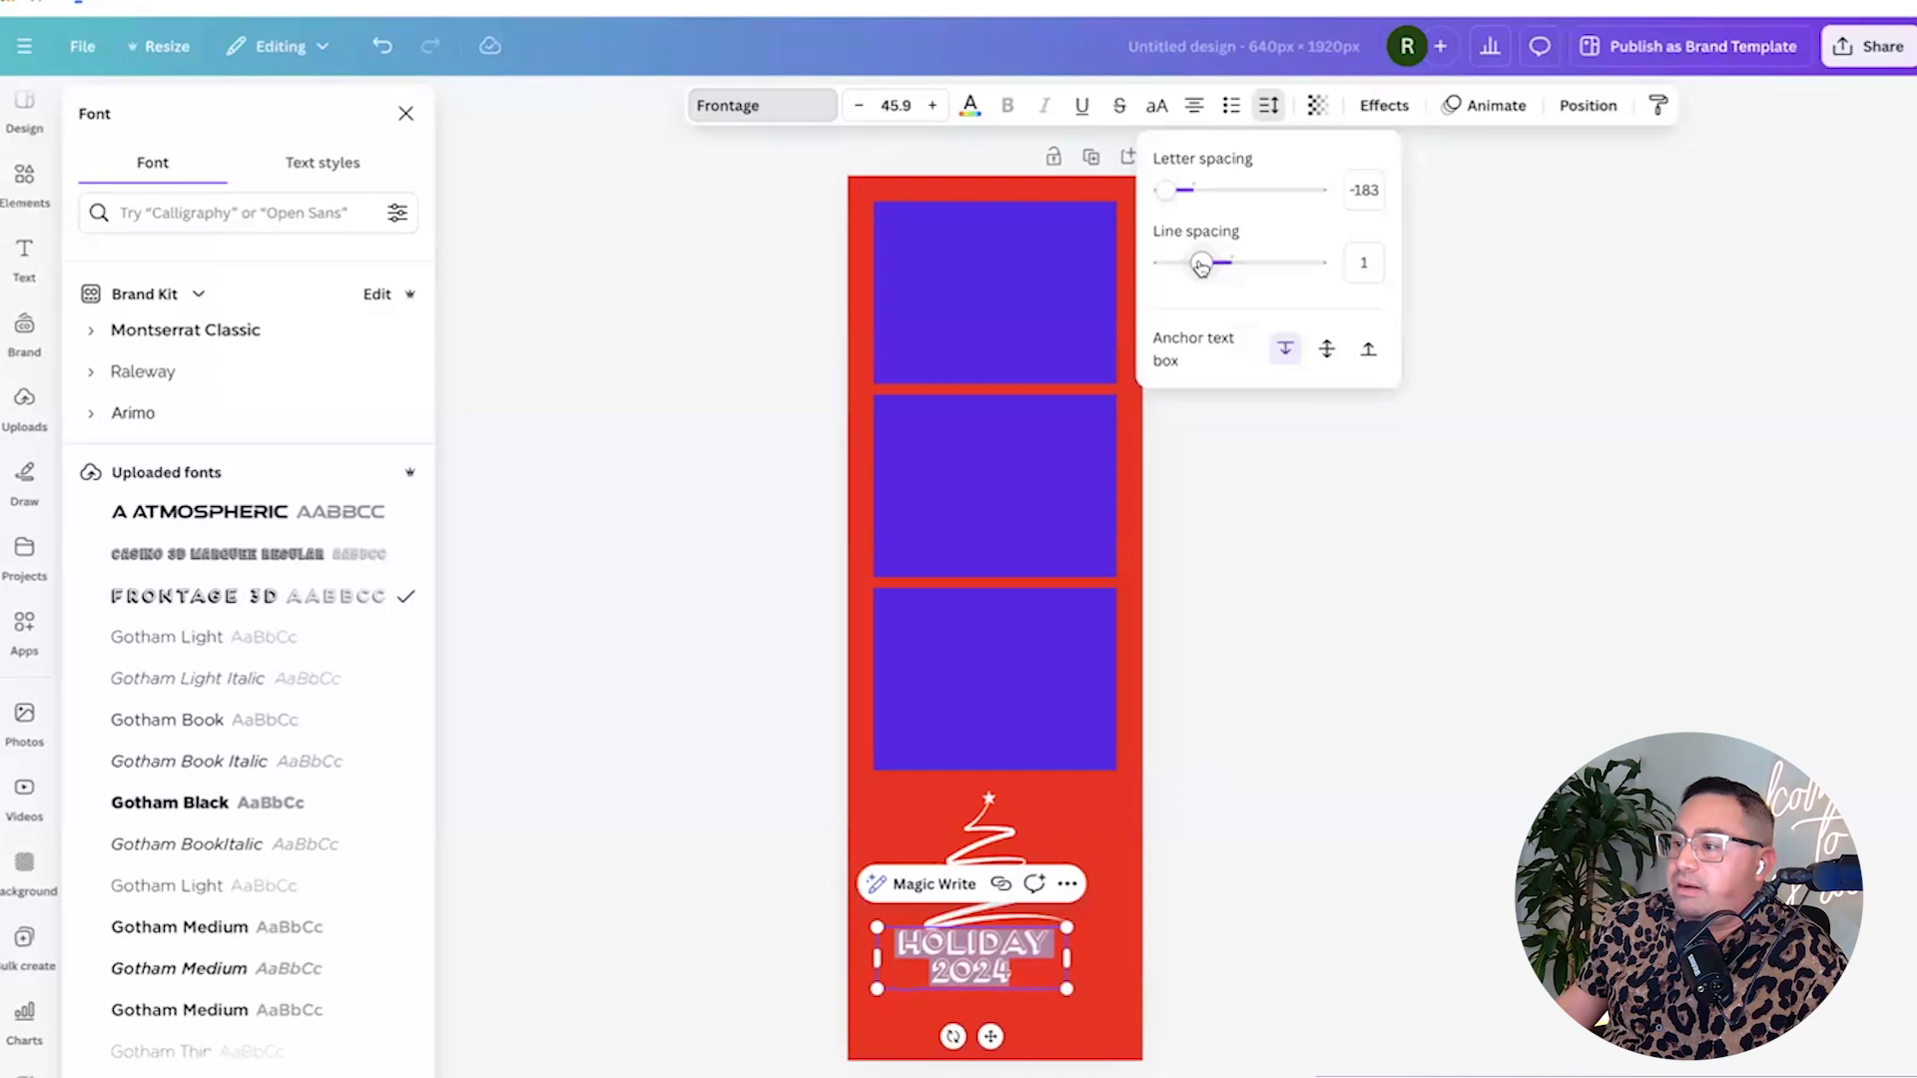
pyautogui.moveTo(1066, 988)
pyautogui.mouseDown()
pyautogui.moveTo(1111, 1023)
pyautogui.moveTo(1038, 1002)
pyautogui.mouseUp()
pyautogui.click(1038, 987)
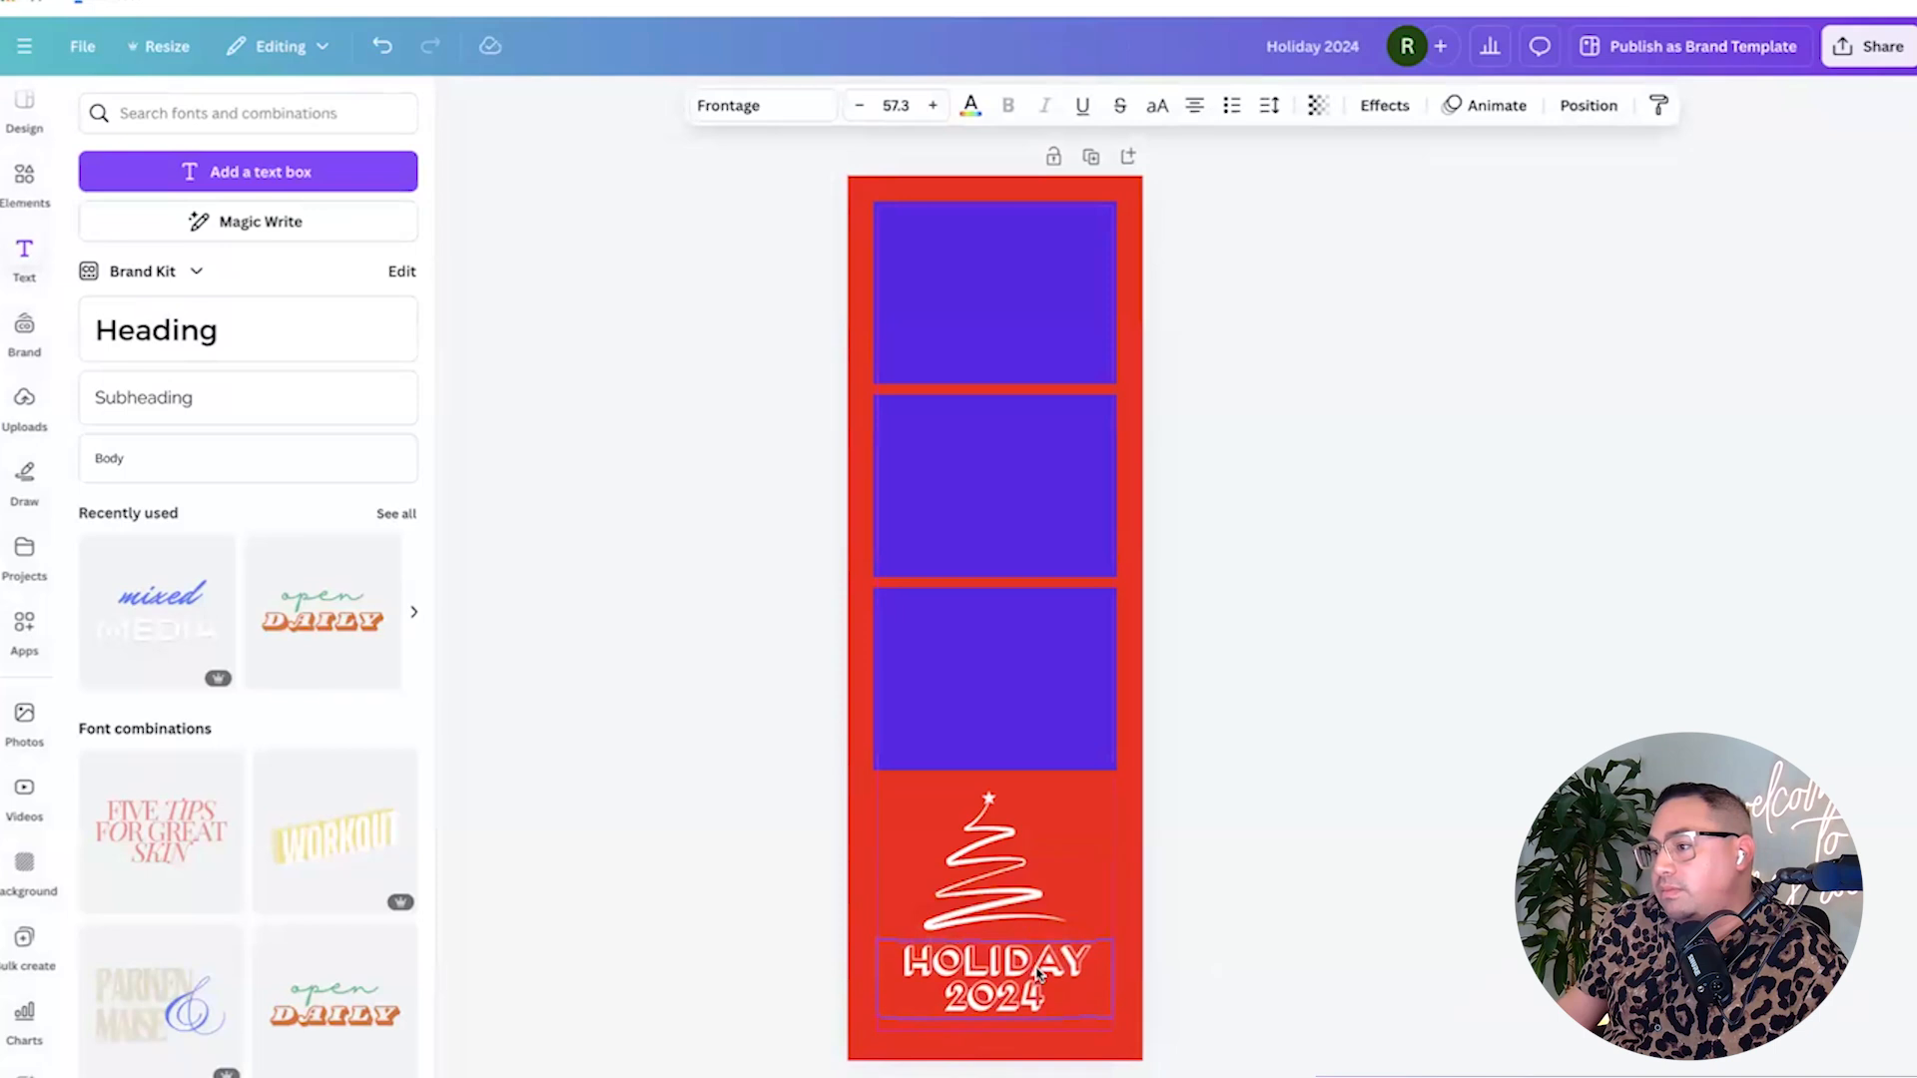
# Open Share > Download settings for the 640 × 1920 px strip with PNG as file type.
pyautogui.click(1349, 936)
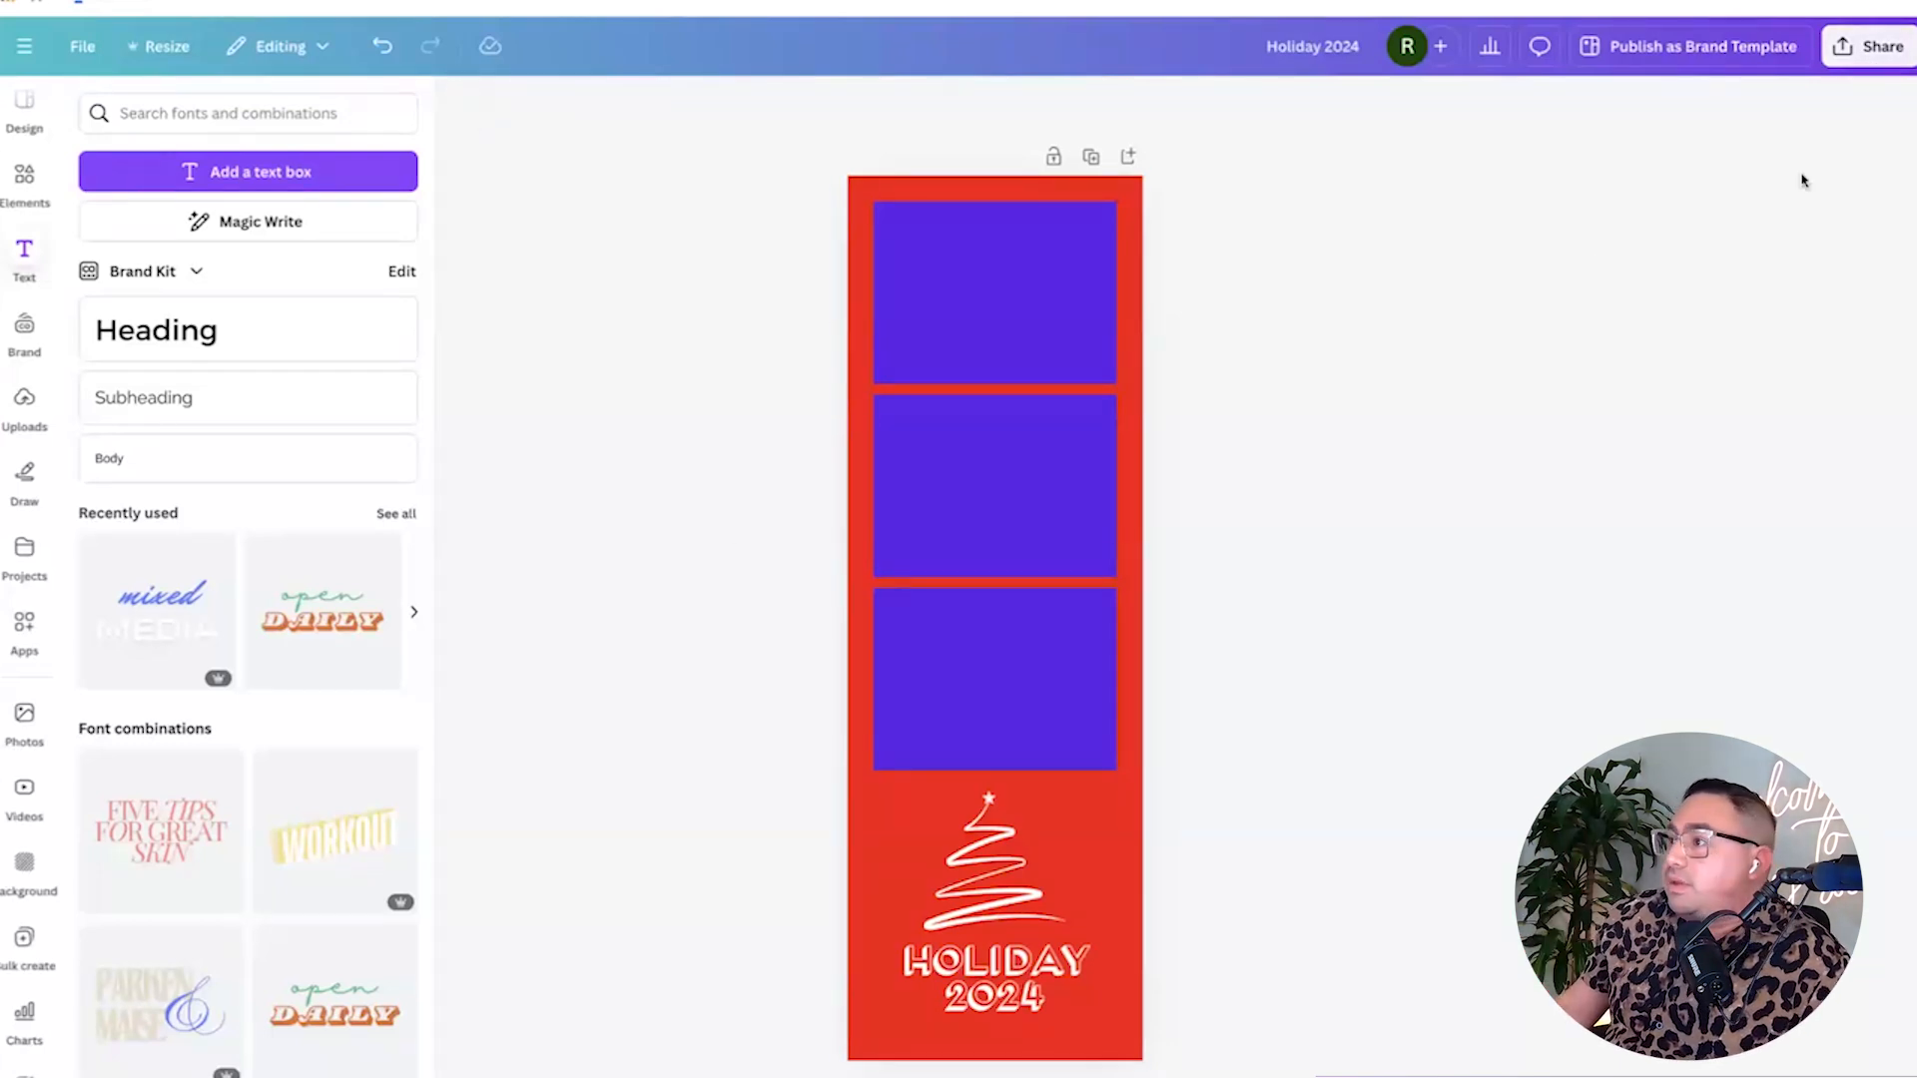
pyautogui.click(1874, 58)
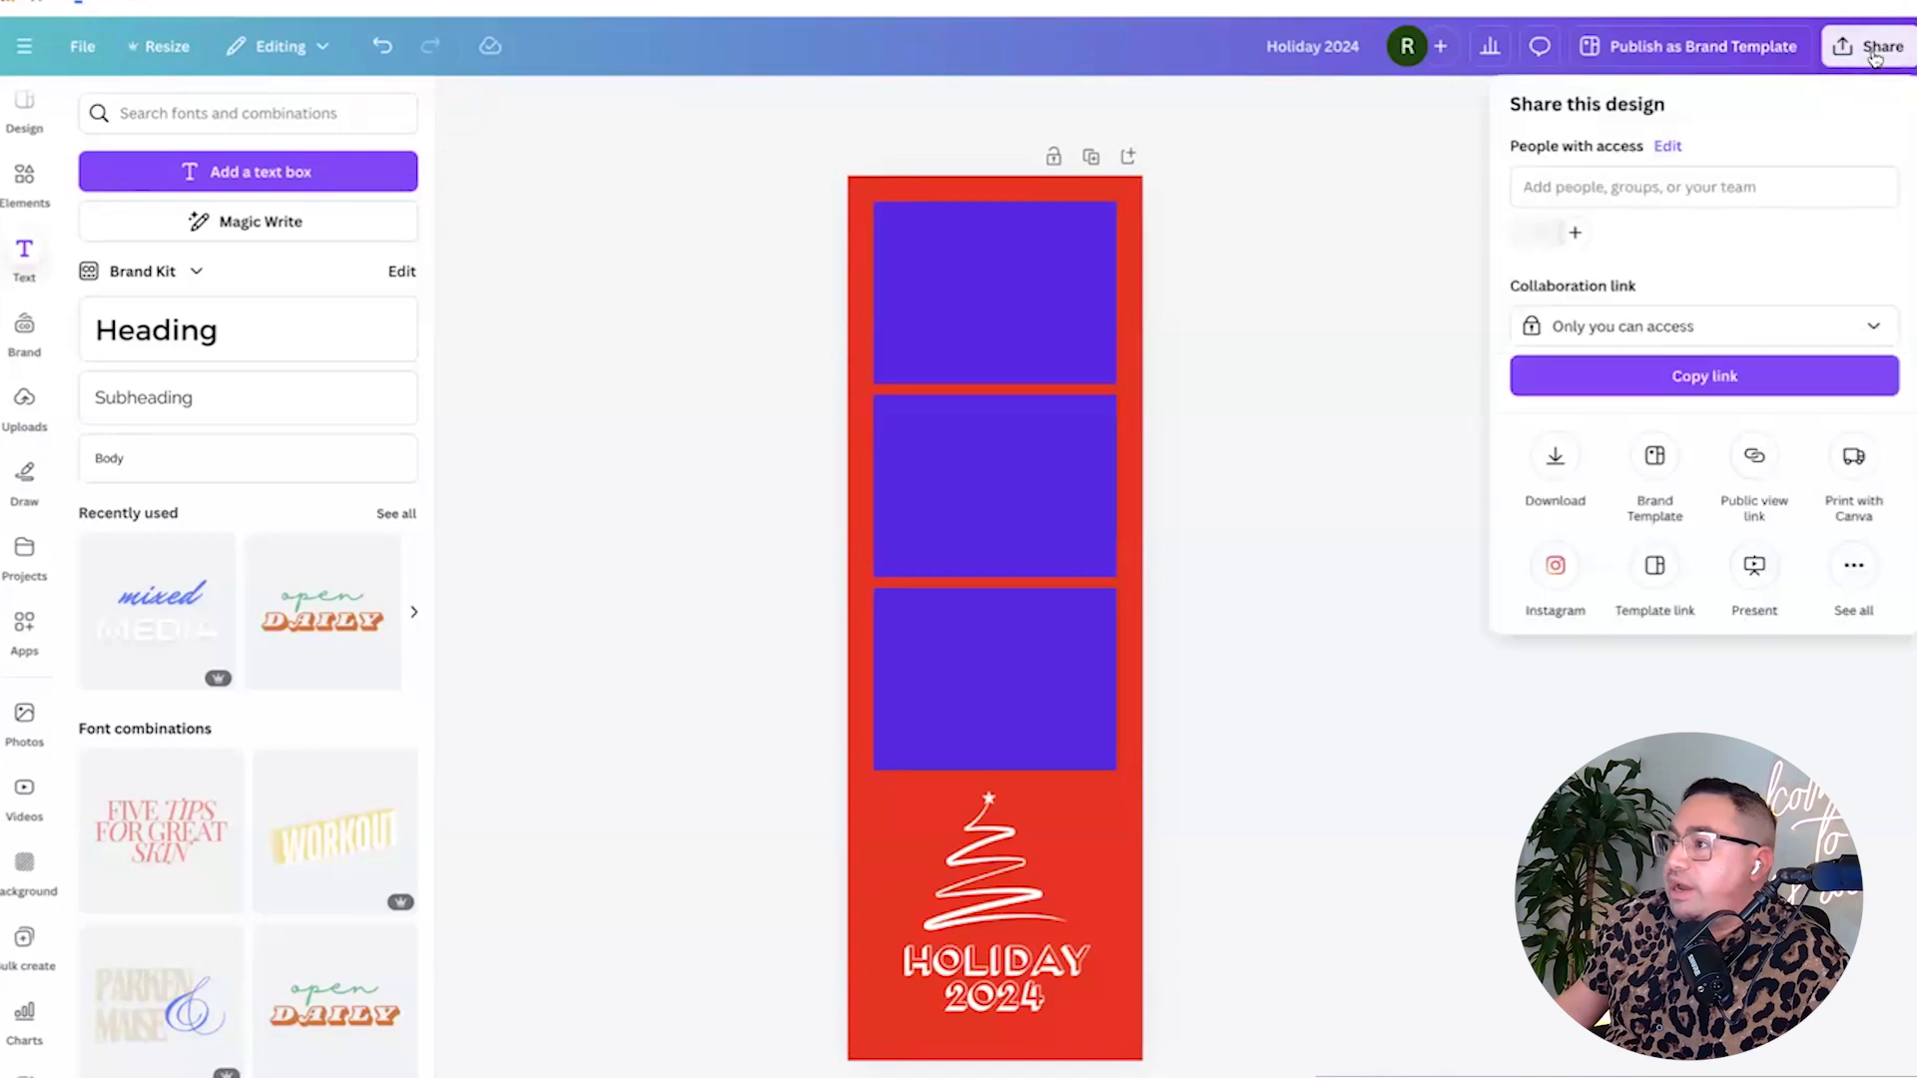
pyautogui.click(1555, 459)
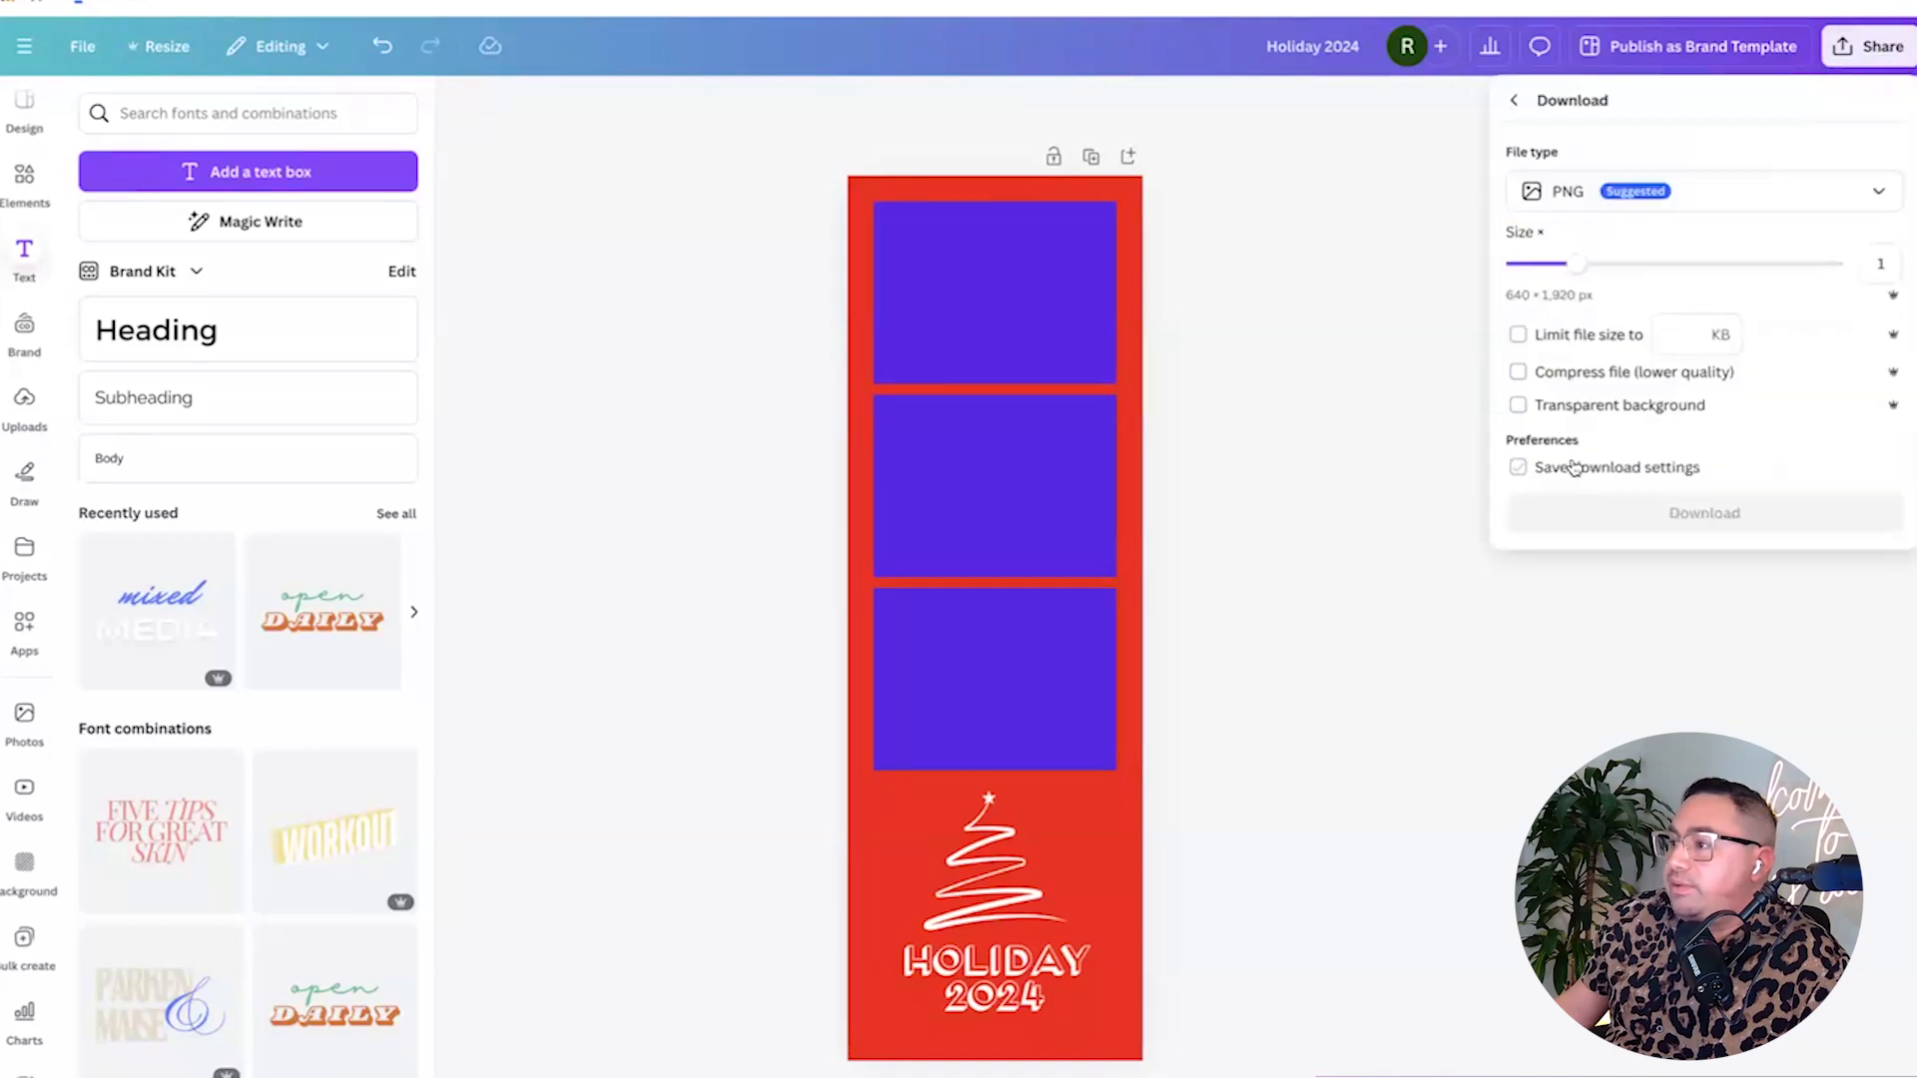
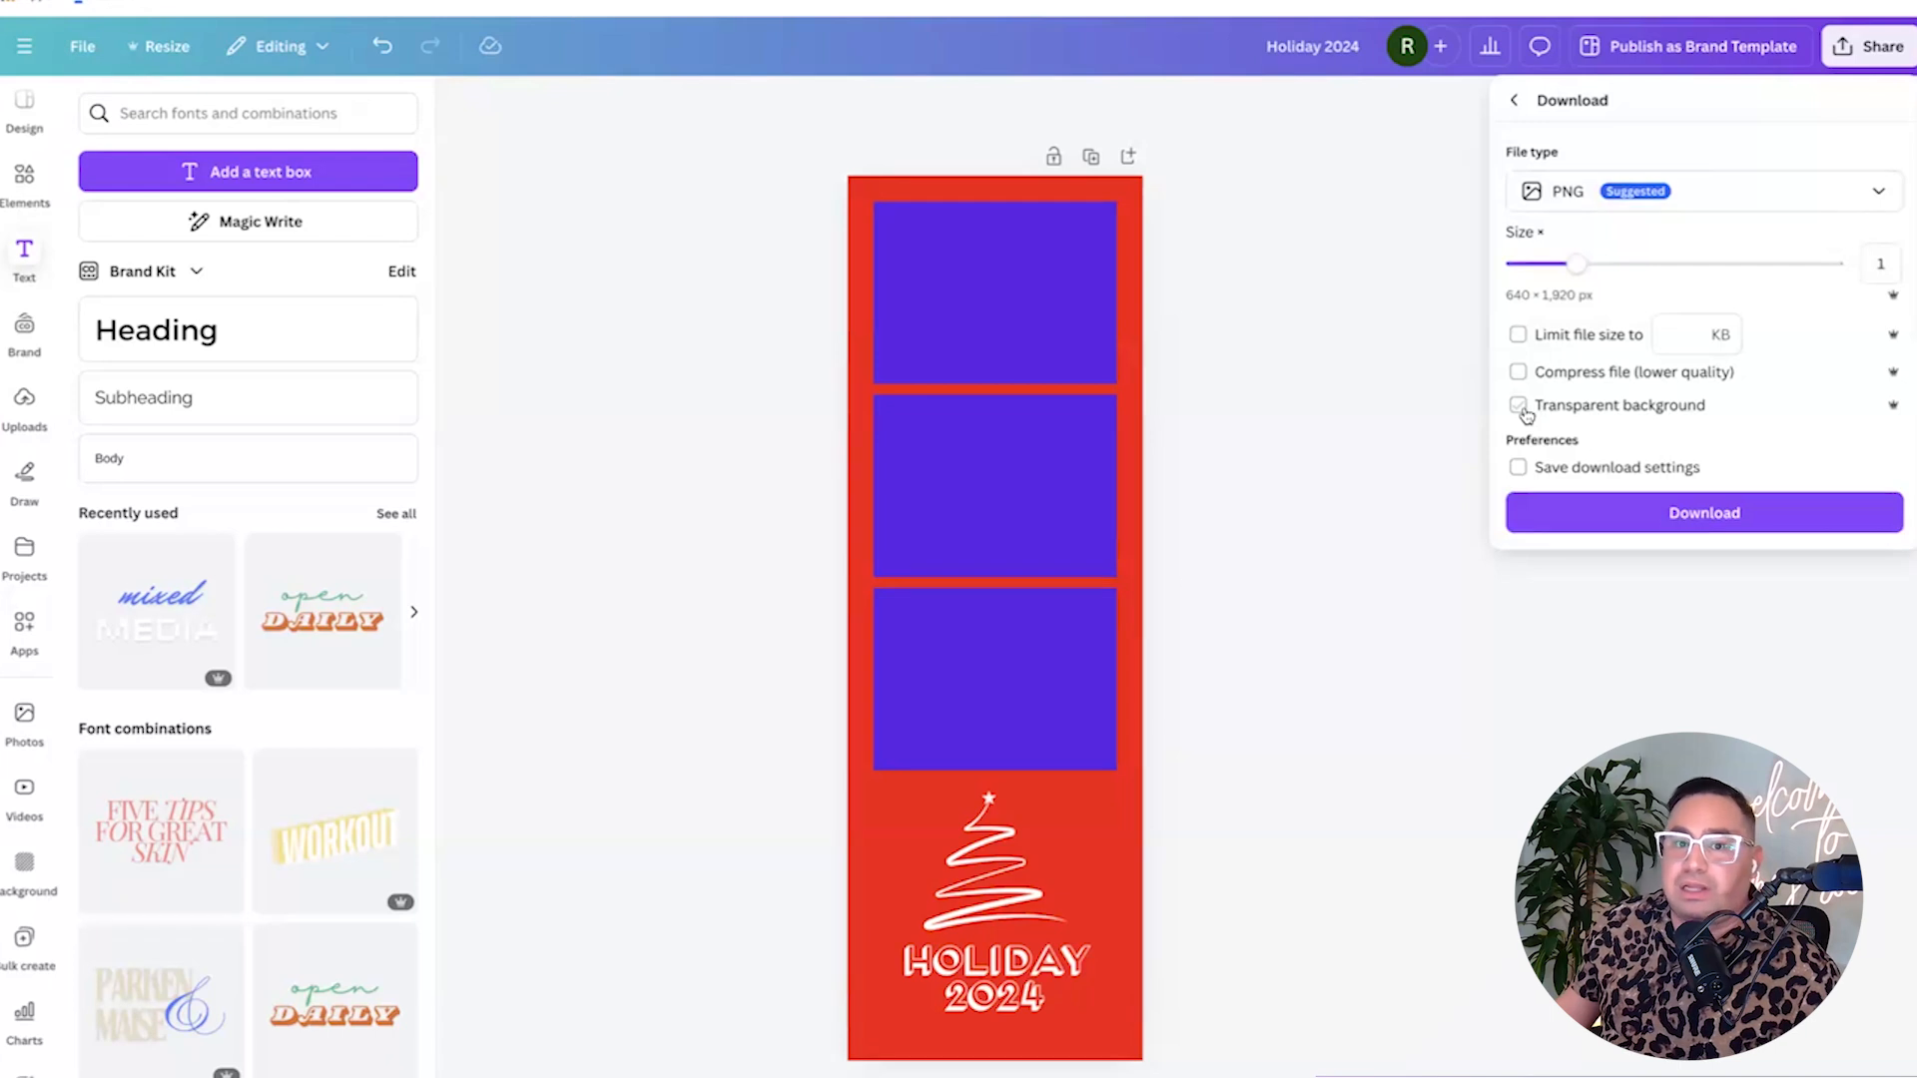
# Download the Holiday 2024 strip as a 640 × 1920 px PNG.
pyautogui.click(1679, 515)
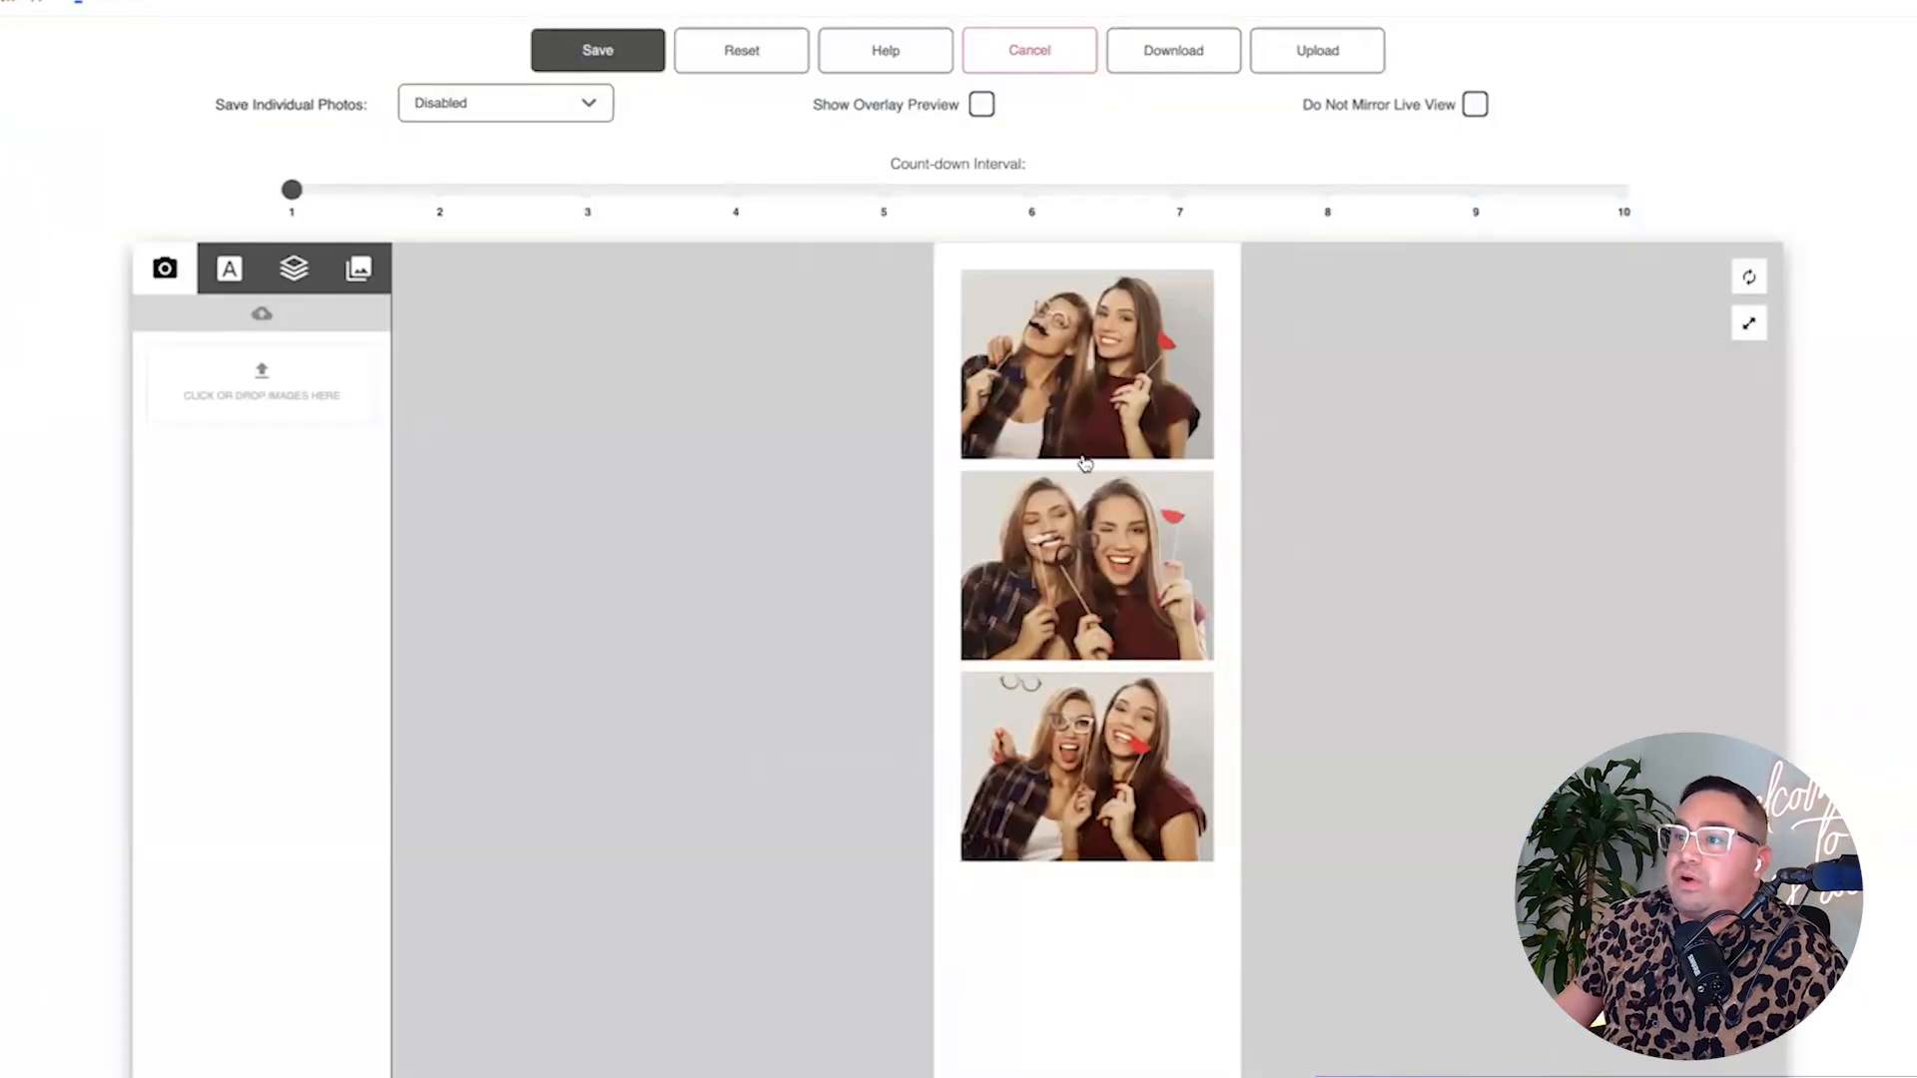
pyautogui.scroll(-1, 1085, 462)
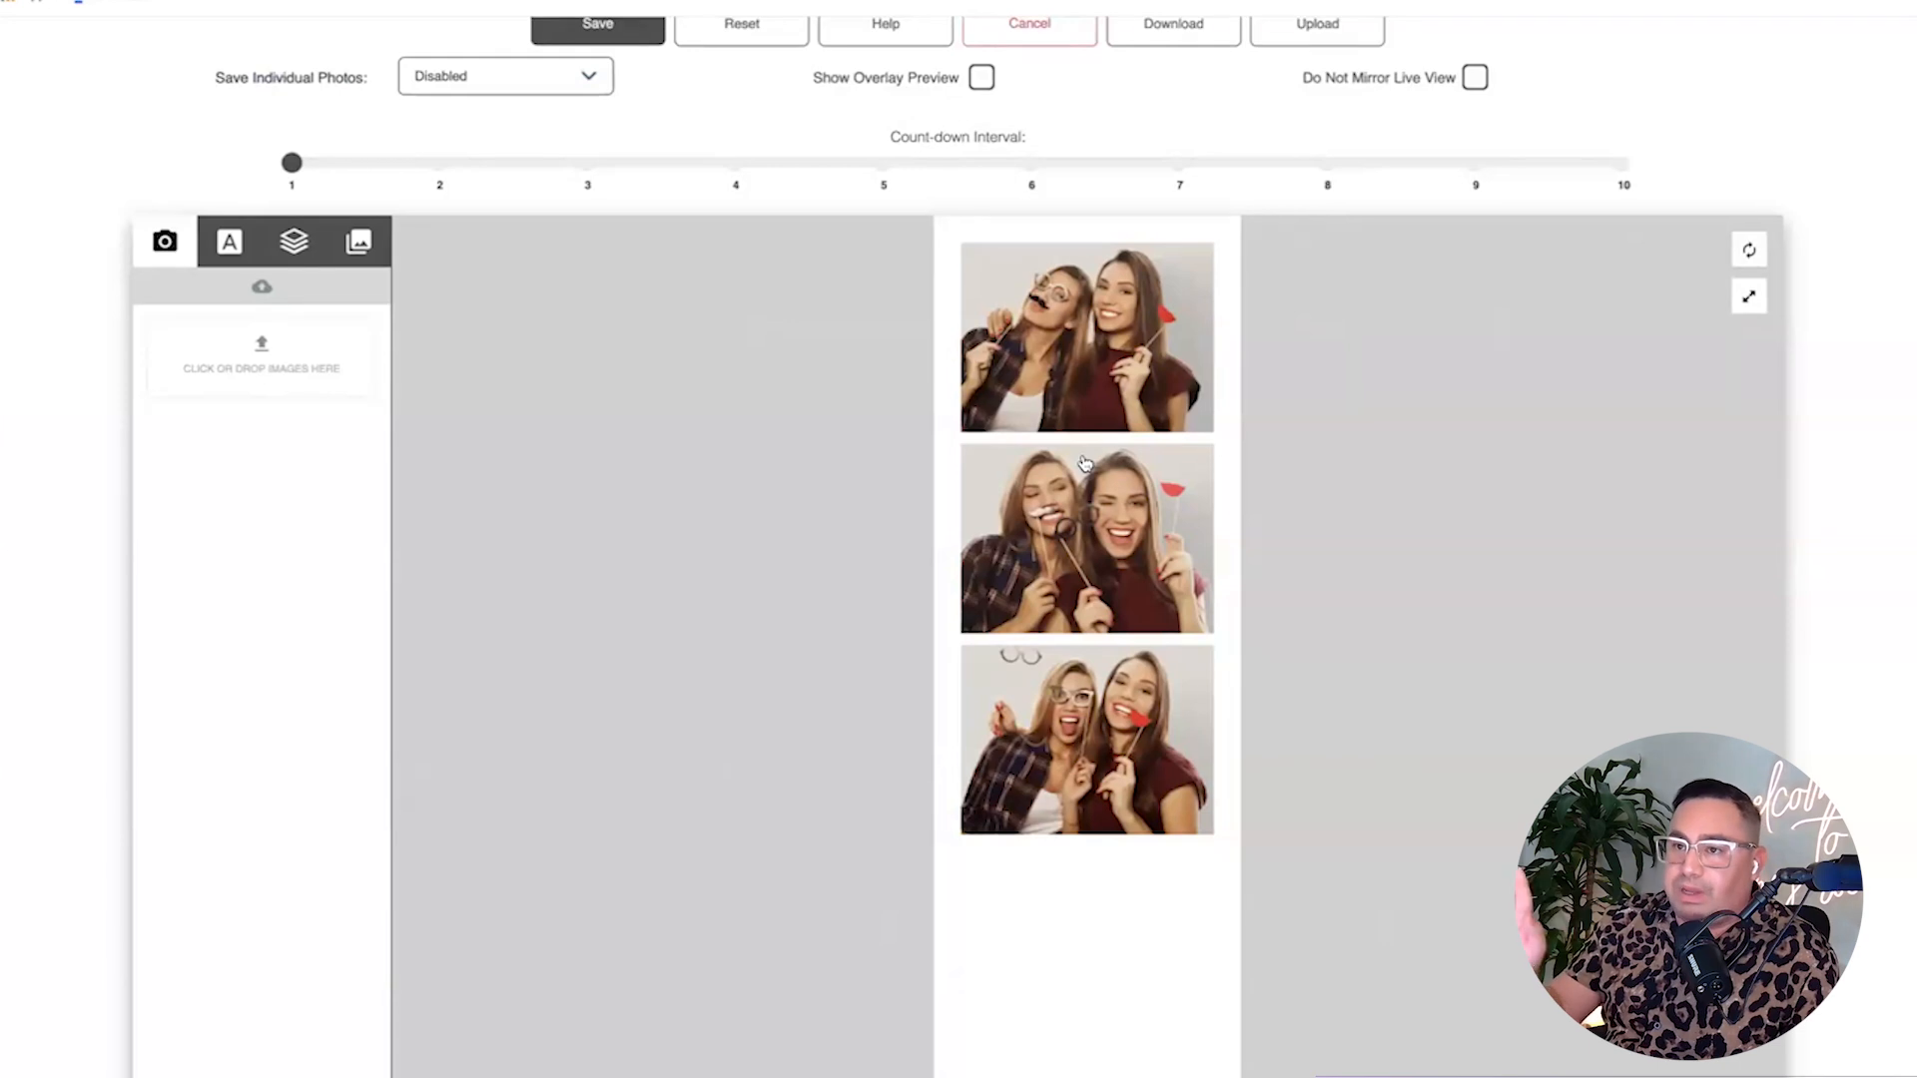
# Leave the editor unsaved and upload the Holiday 2024 PNG as the first template's overlay.
pyautogui.scroll(1, 1034, 62)
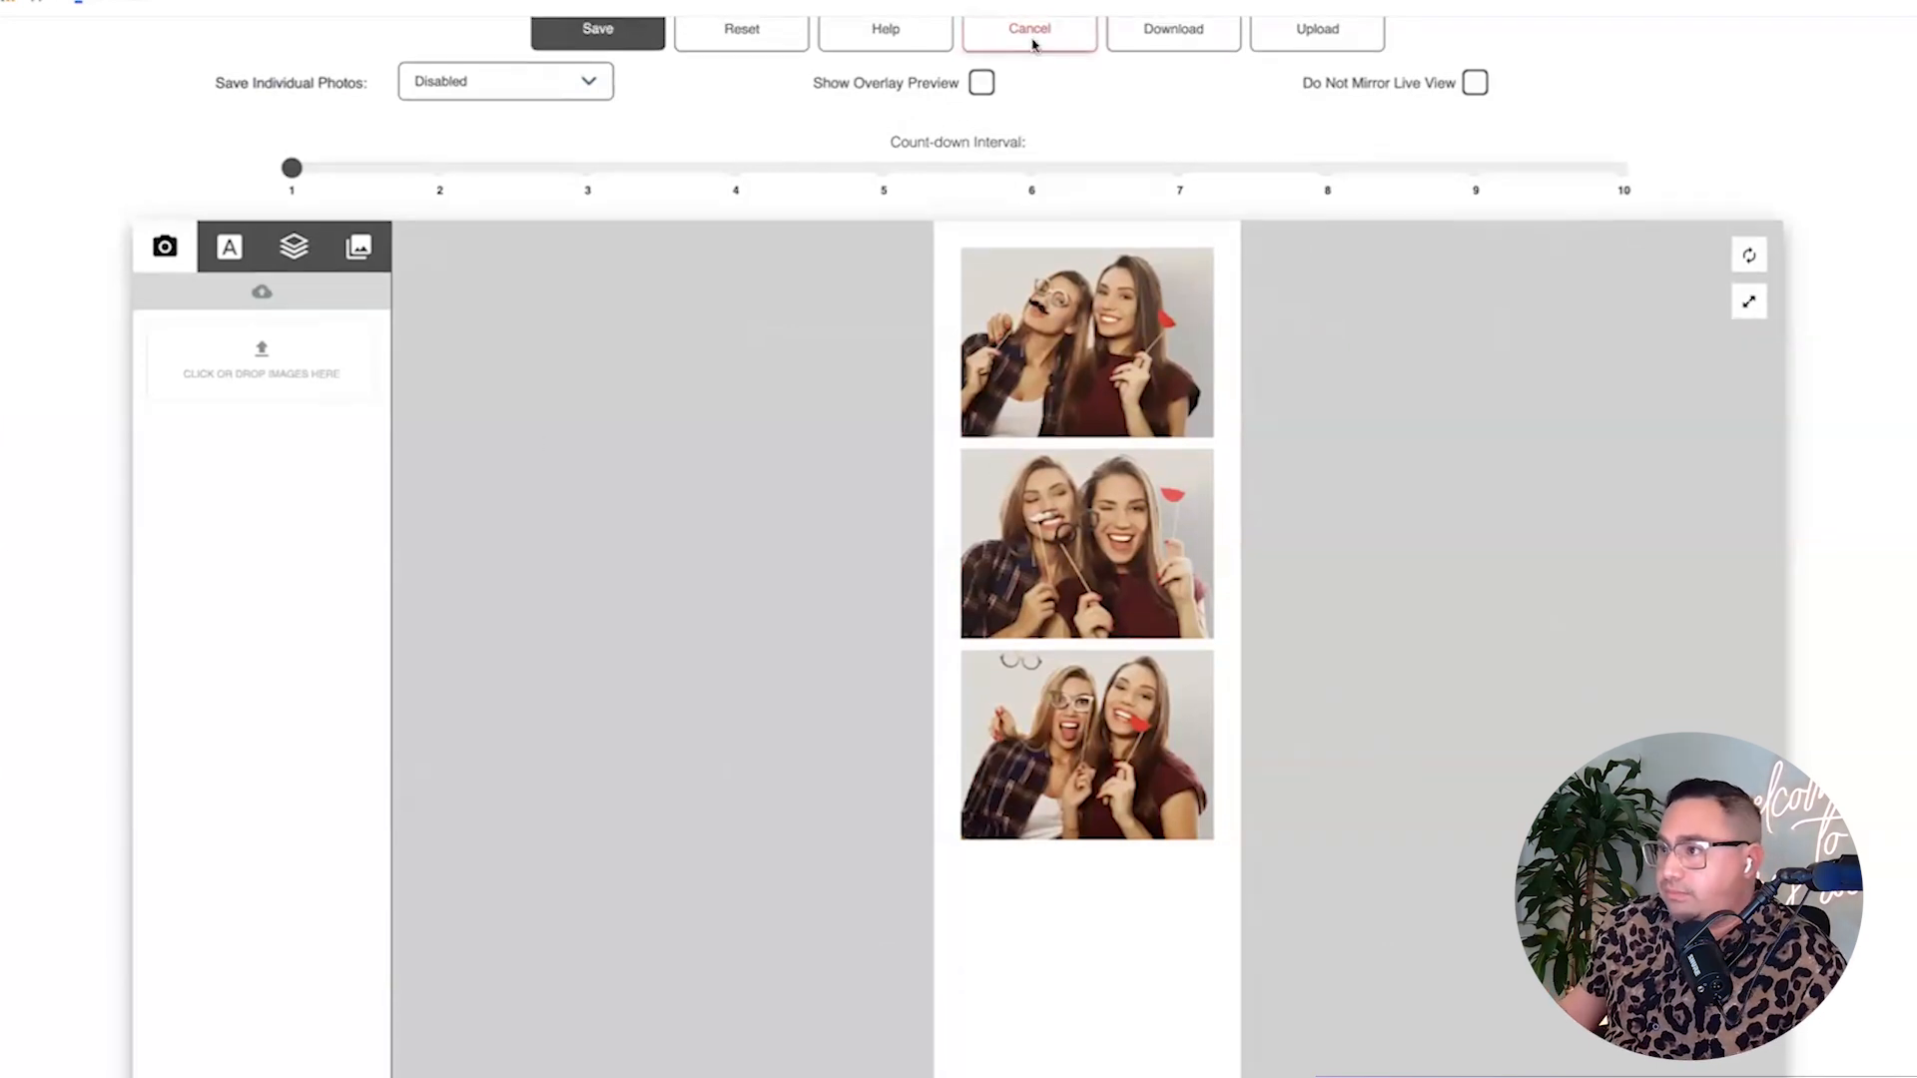
pyautogui.click(1032, 38)
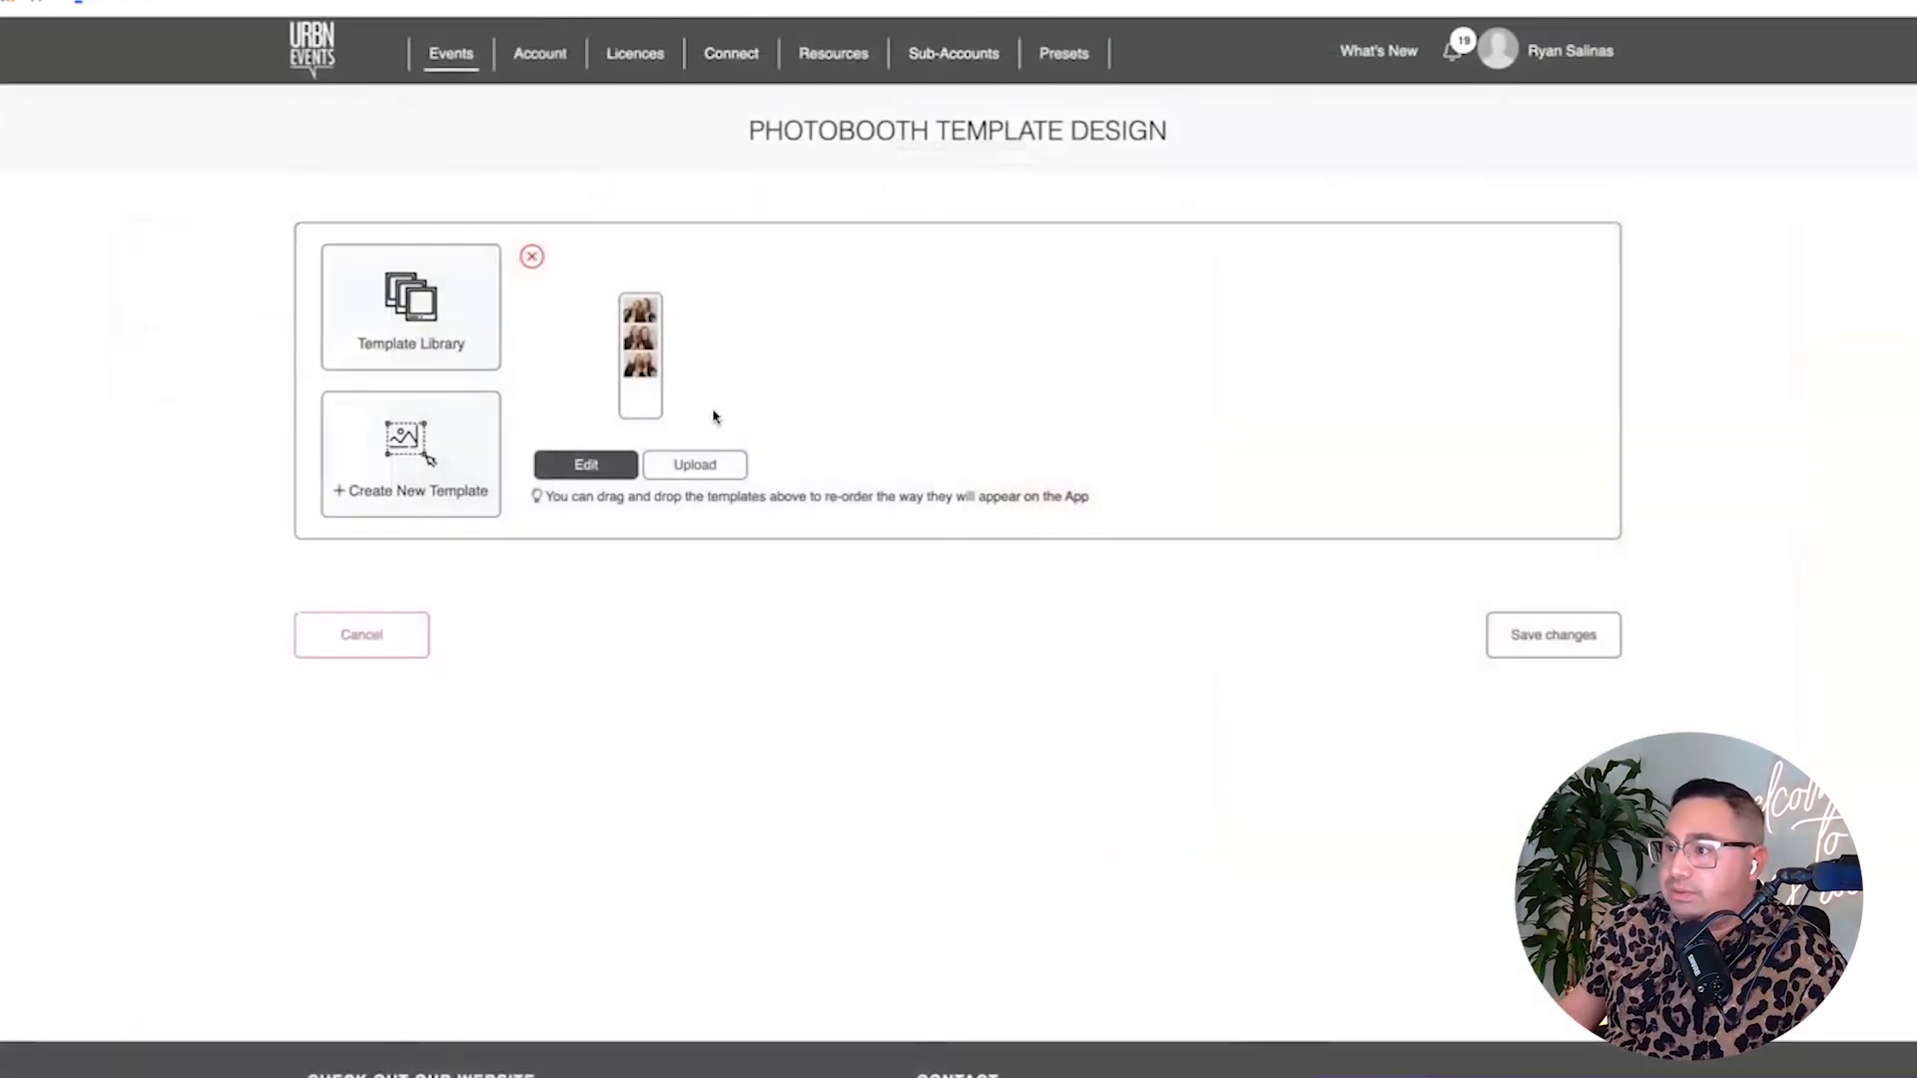
pyautogui.click(690, 468)
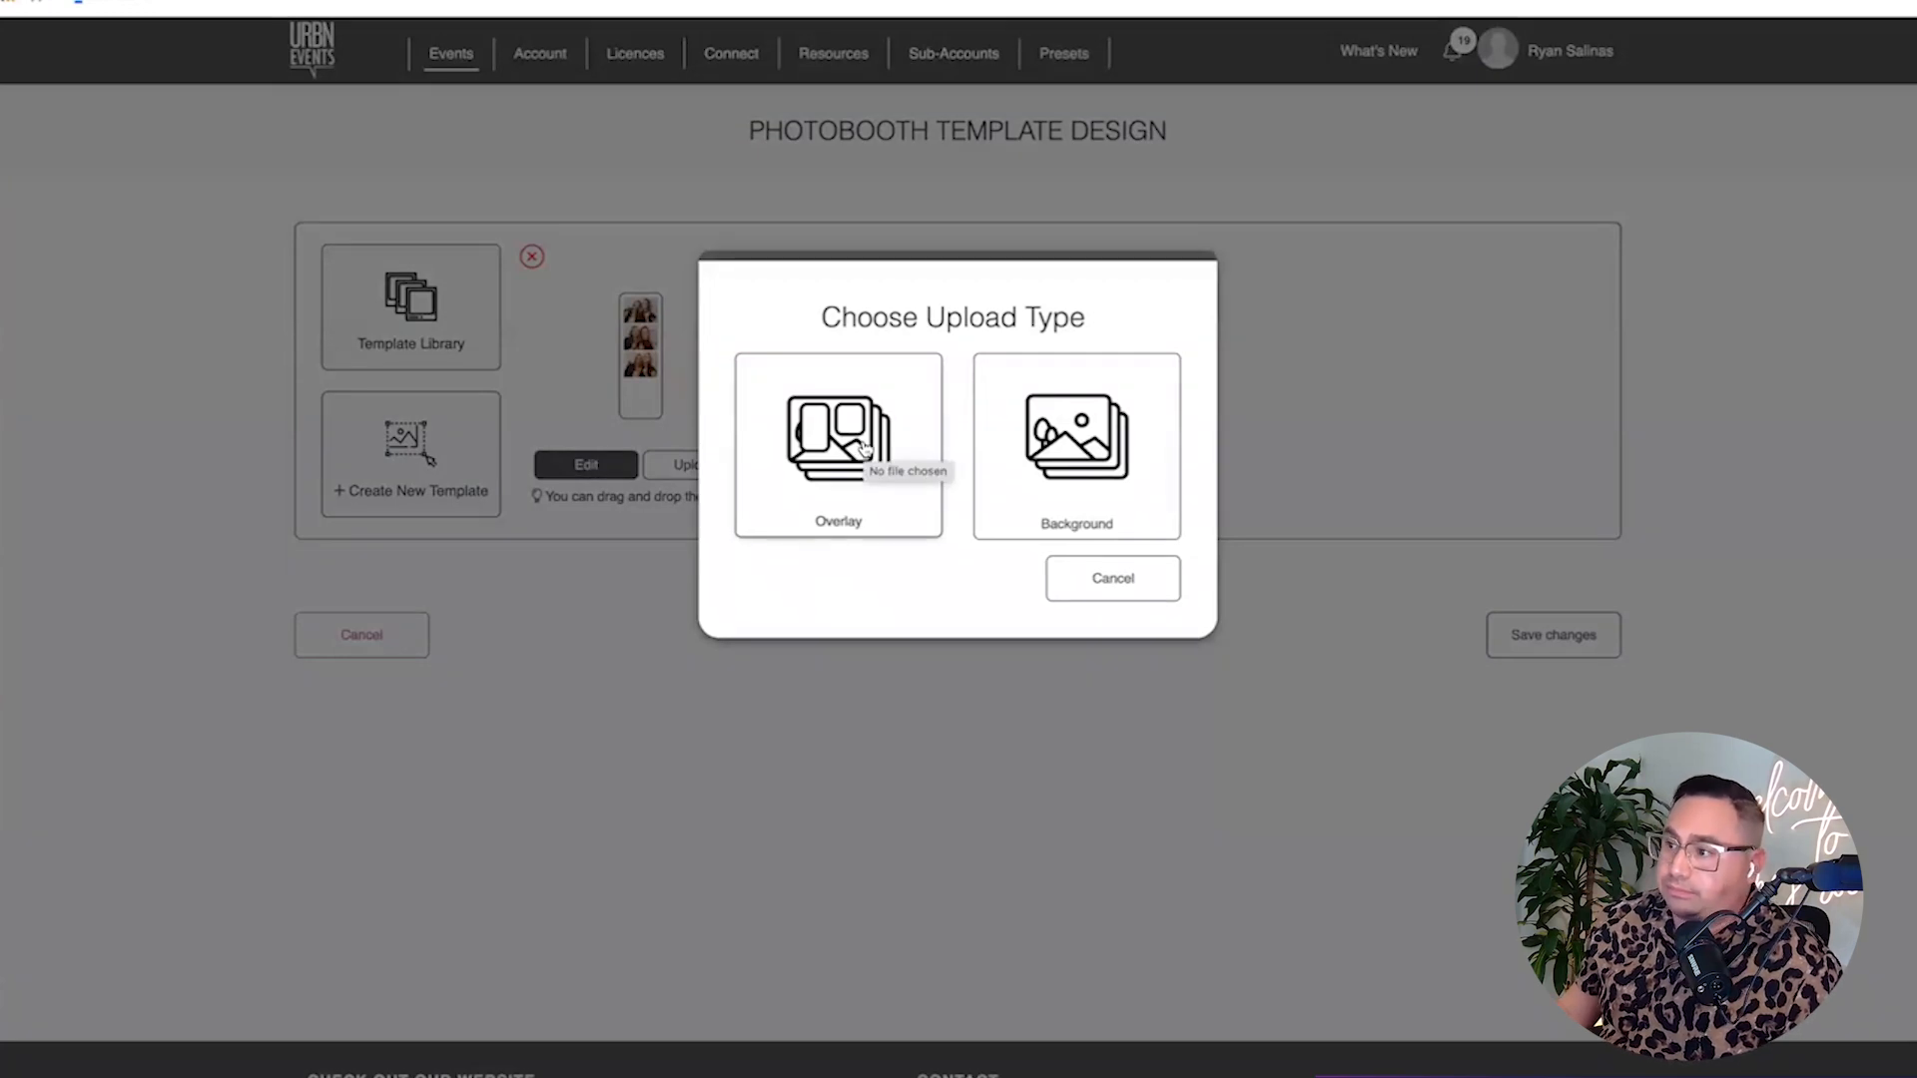
pyautogui.click(861, 445)
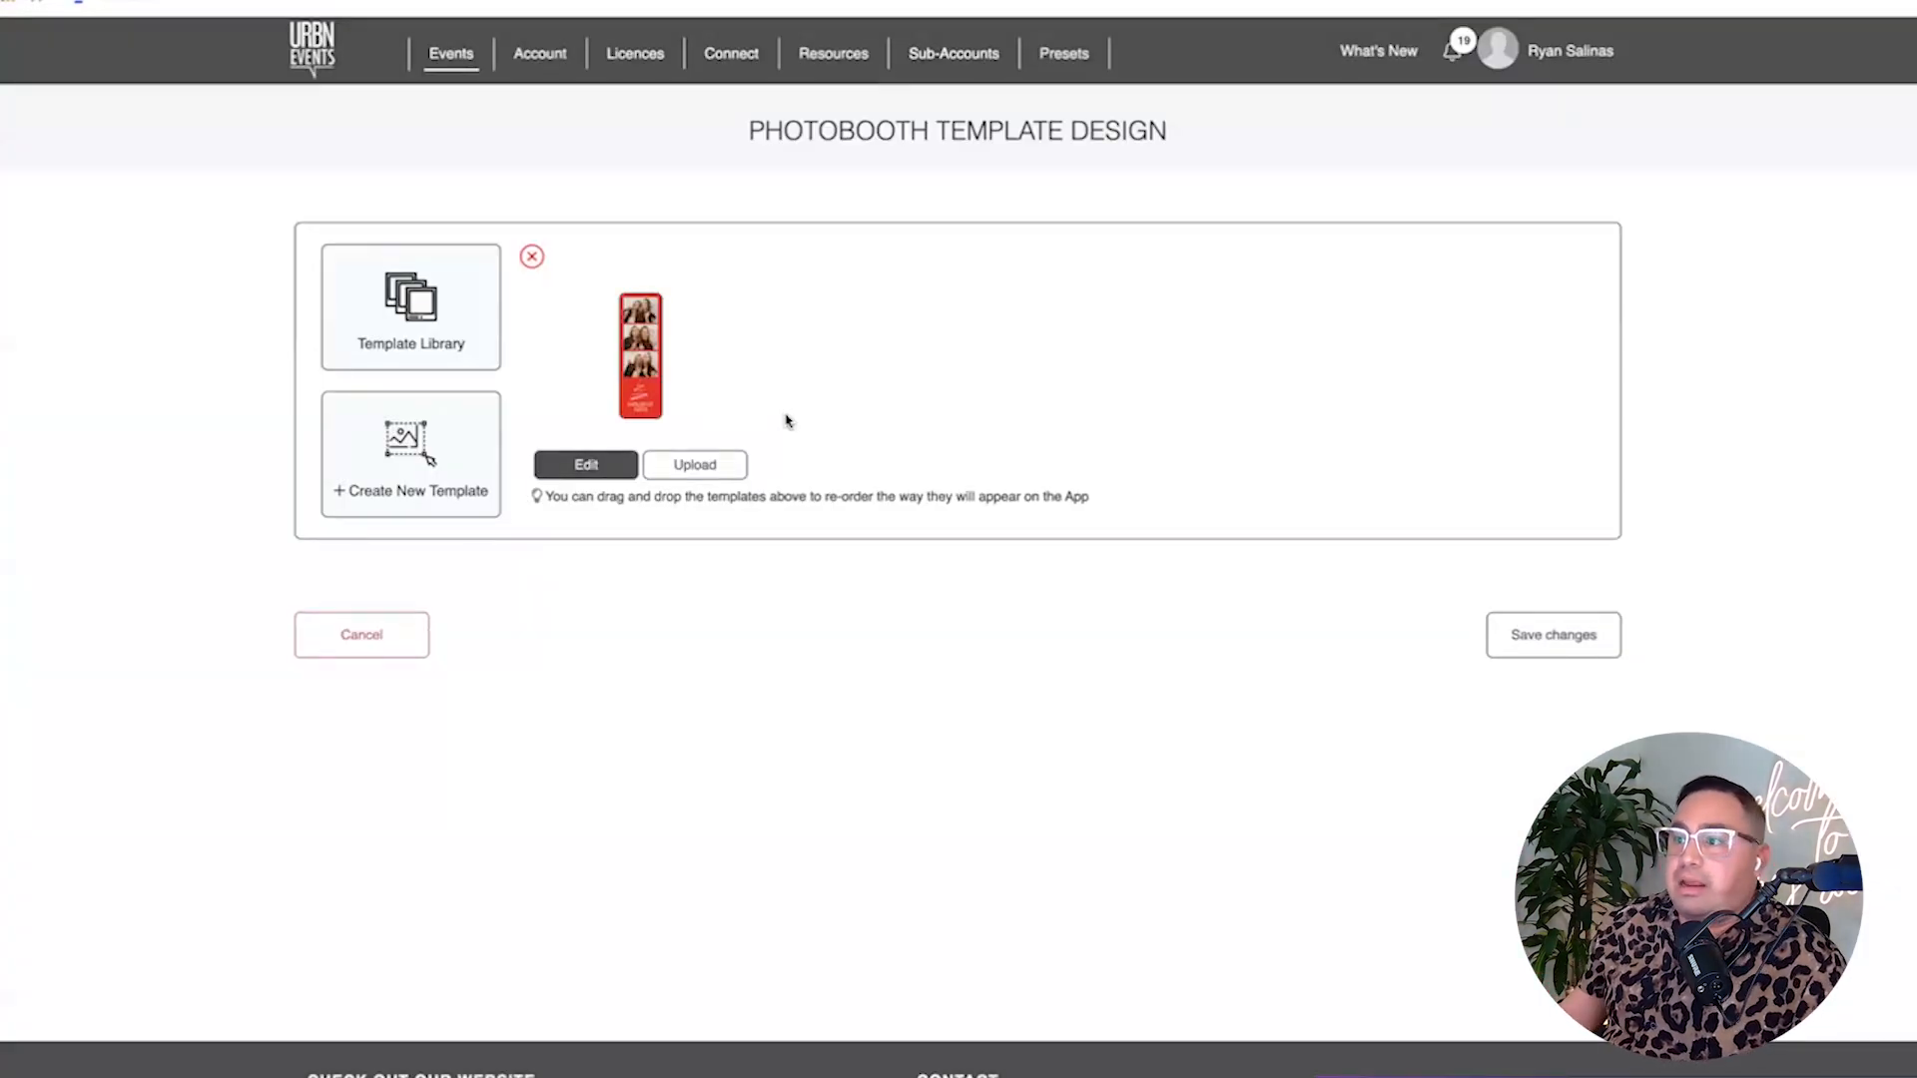
# Add a plain three-photo strip from the Template Library as a second template.
pyautogui.scroll(-1, 448, 346)
pyautogui.click(442, 345)
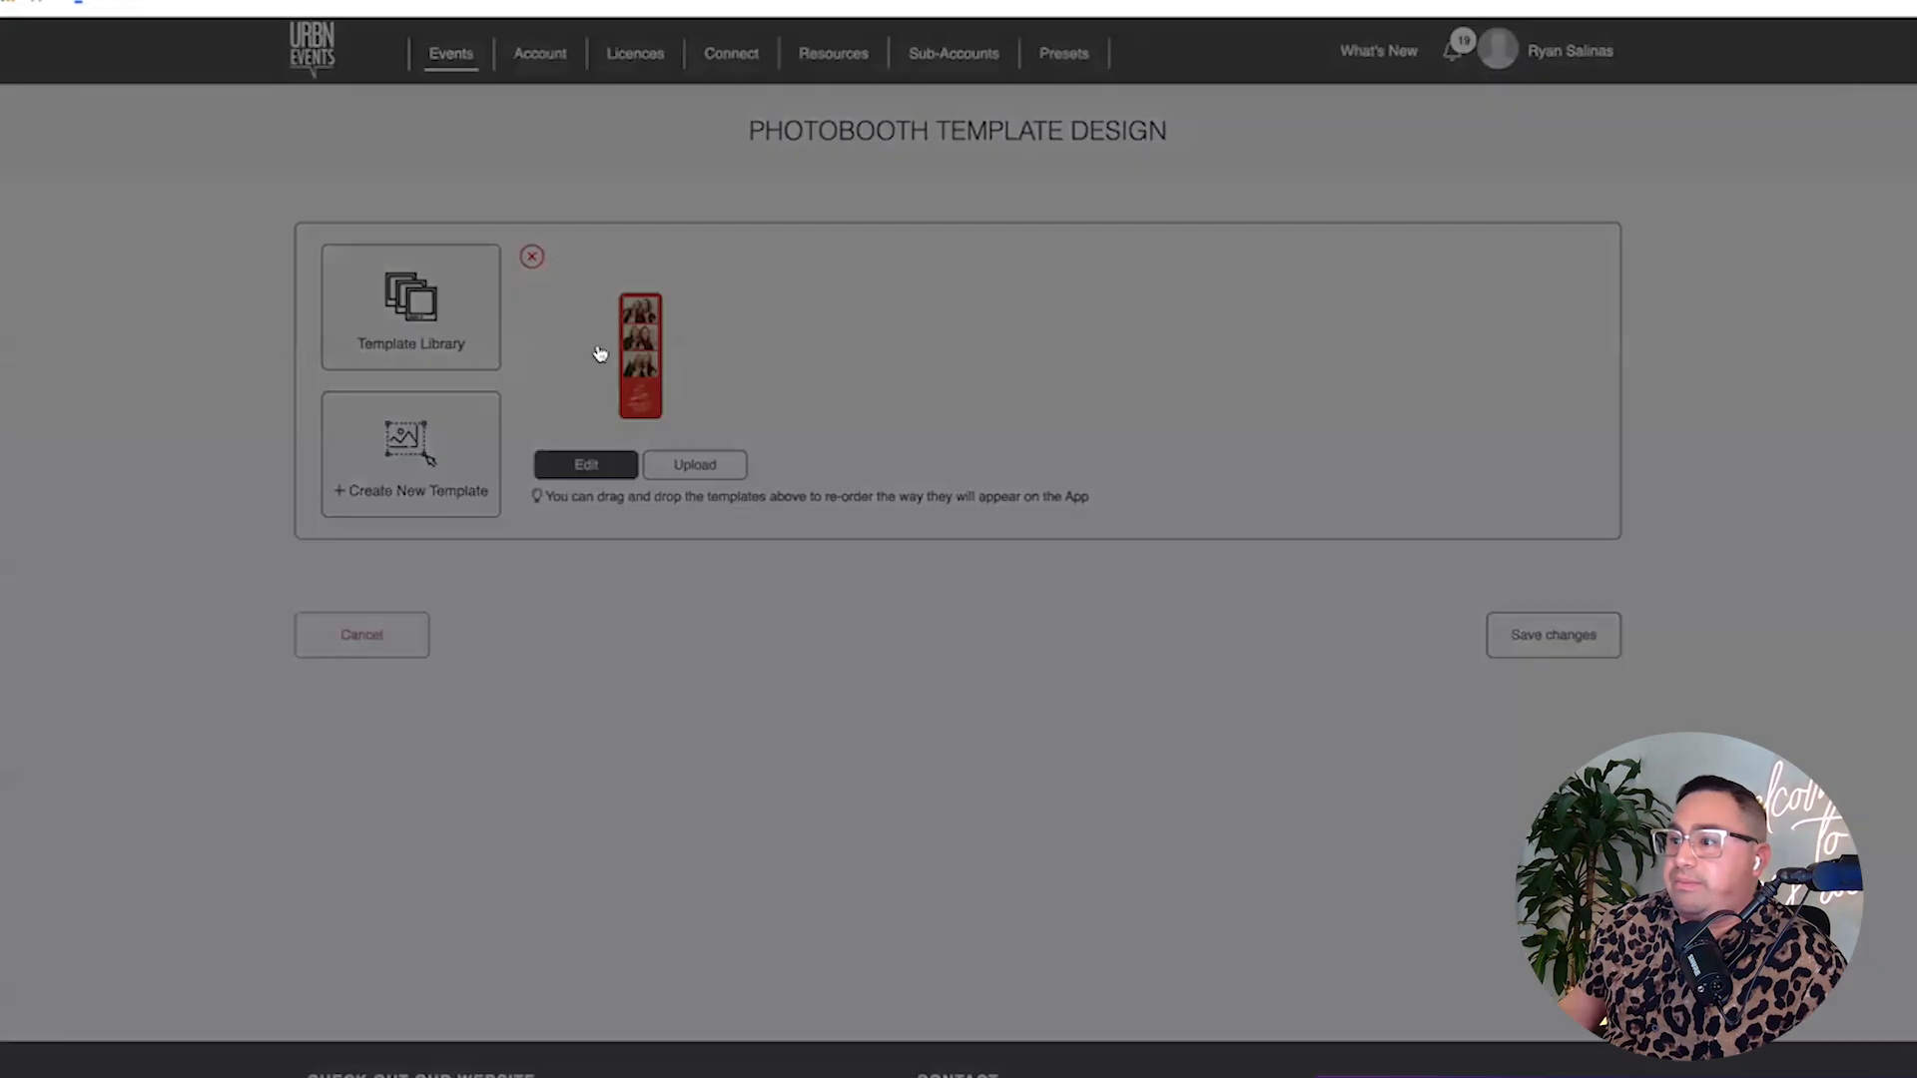
pyautogui.click(592, 642)
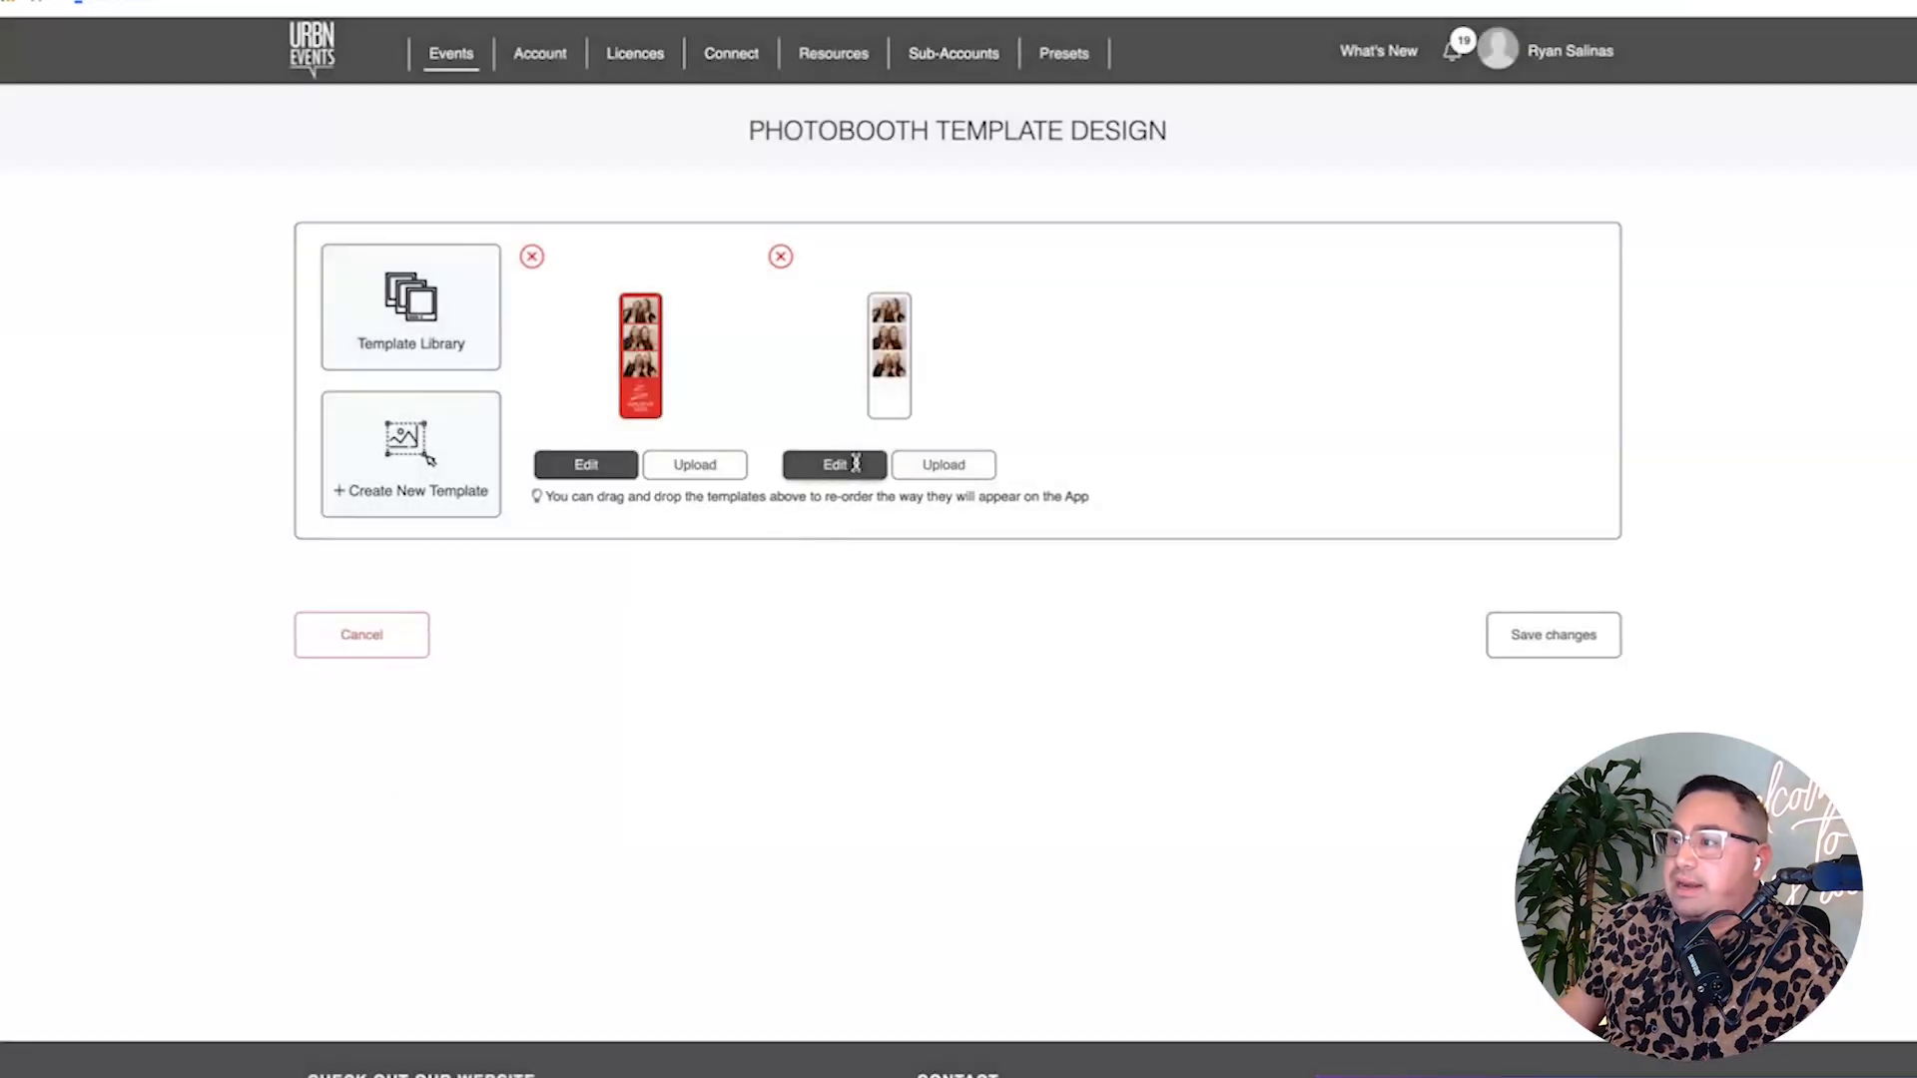
# Upload the red frame image into the second template and resize it over the photos.
pyautogui.click(855, 464)
pyautogui.scroll(-1, 996, 447)
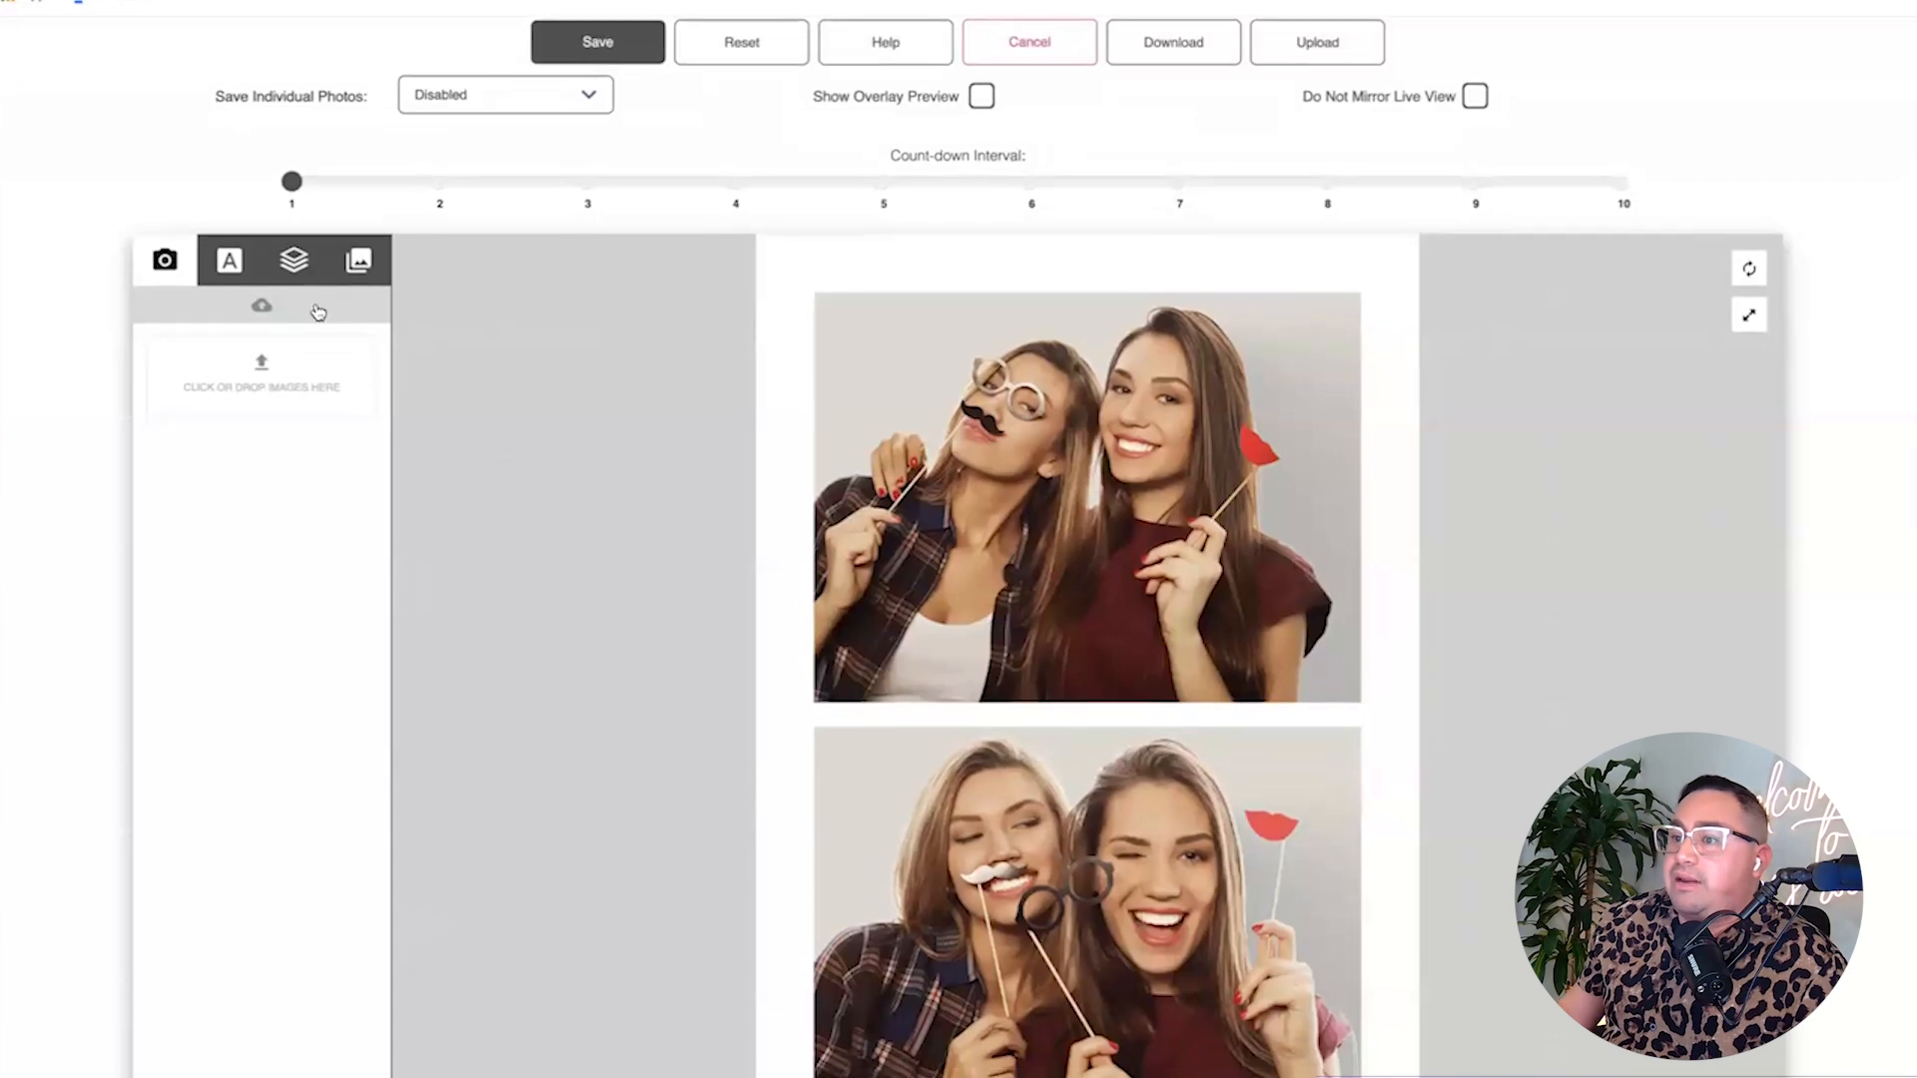
pyautogui.click(258, 382)
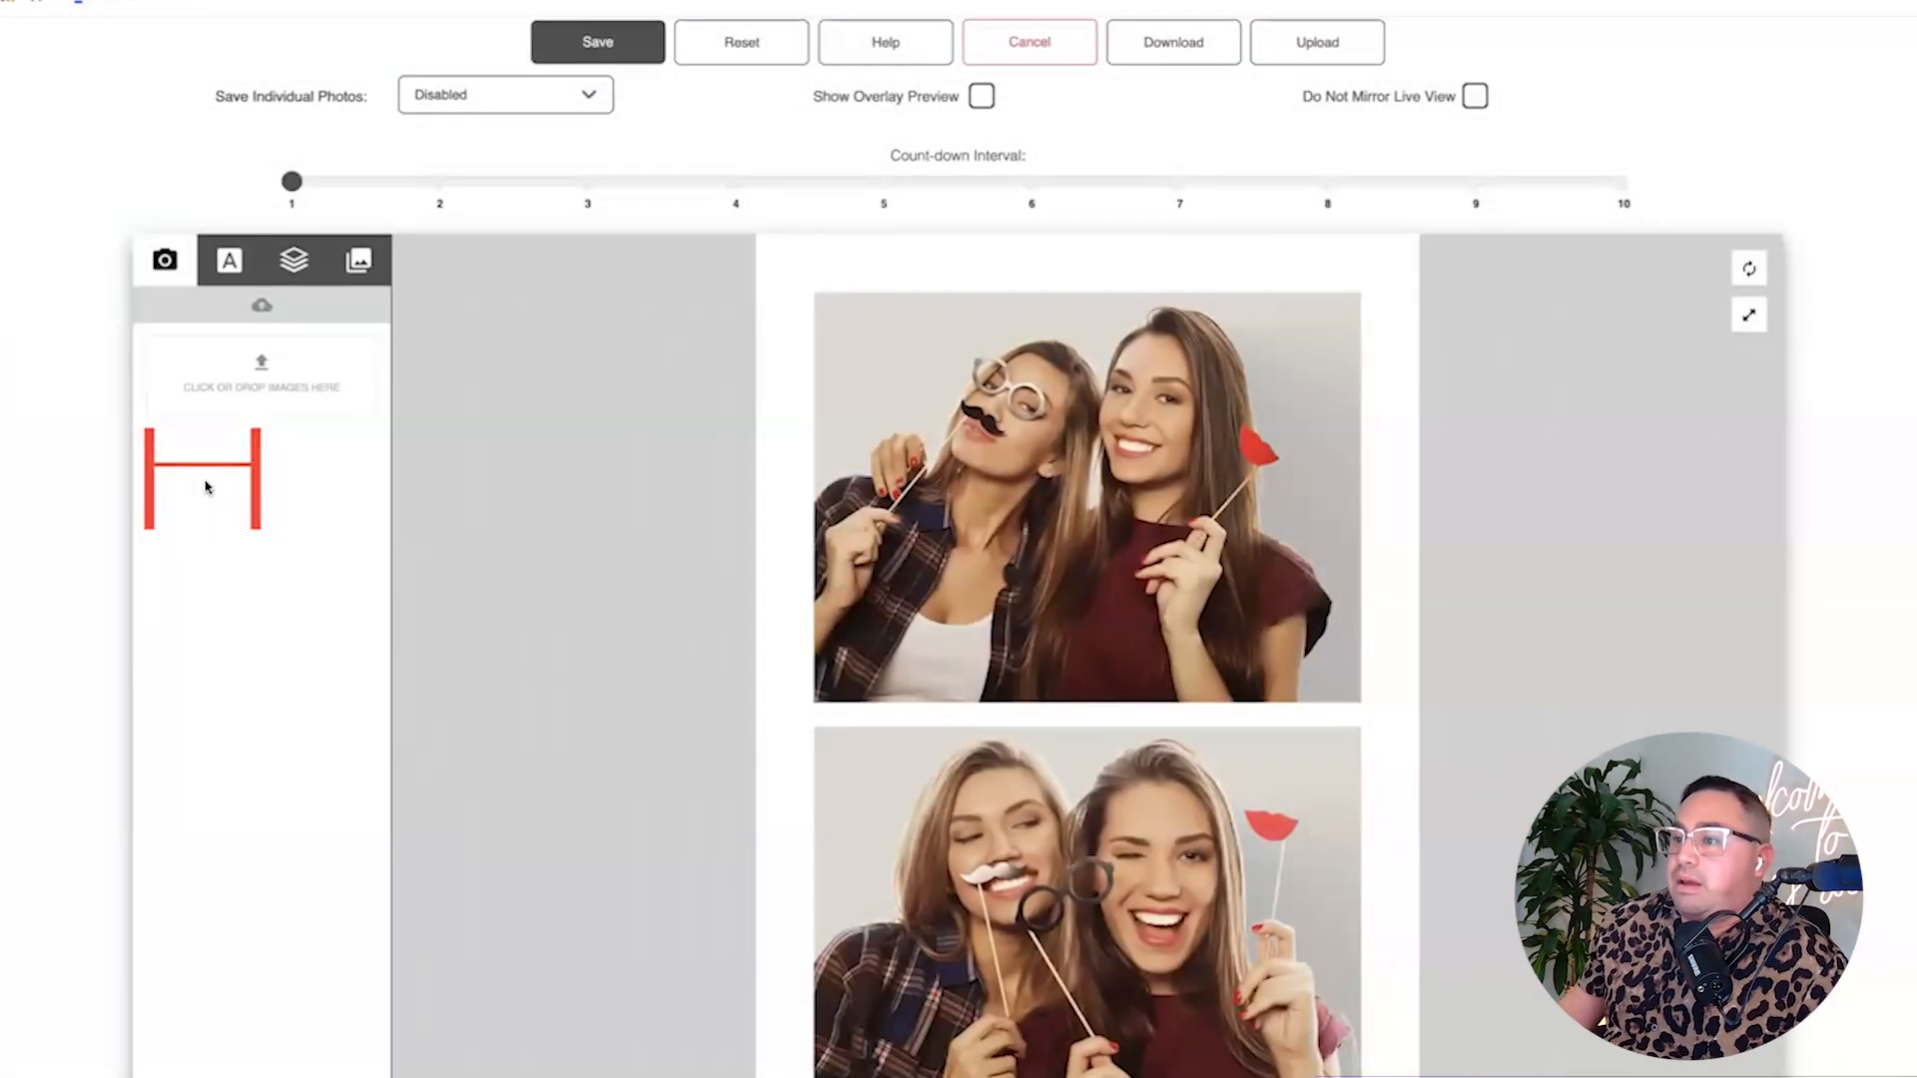
pyautogui.click(207, 488)
pyautogui.scroll(-10, 1582, 685)
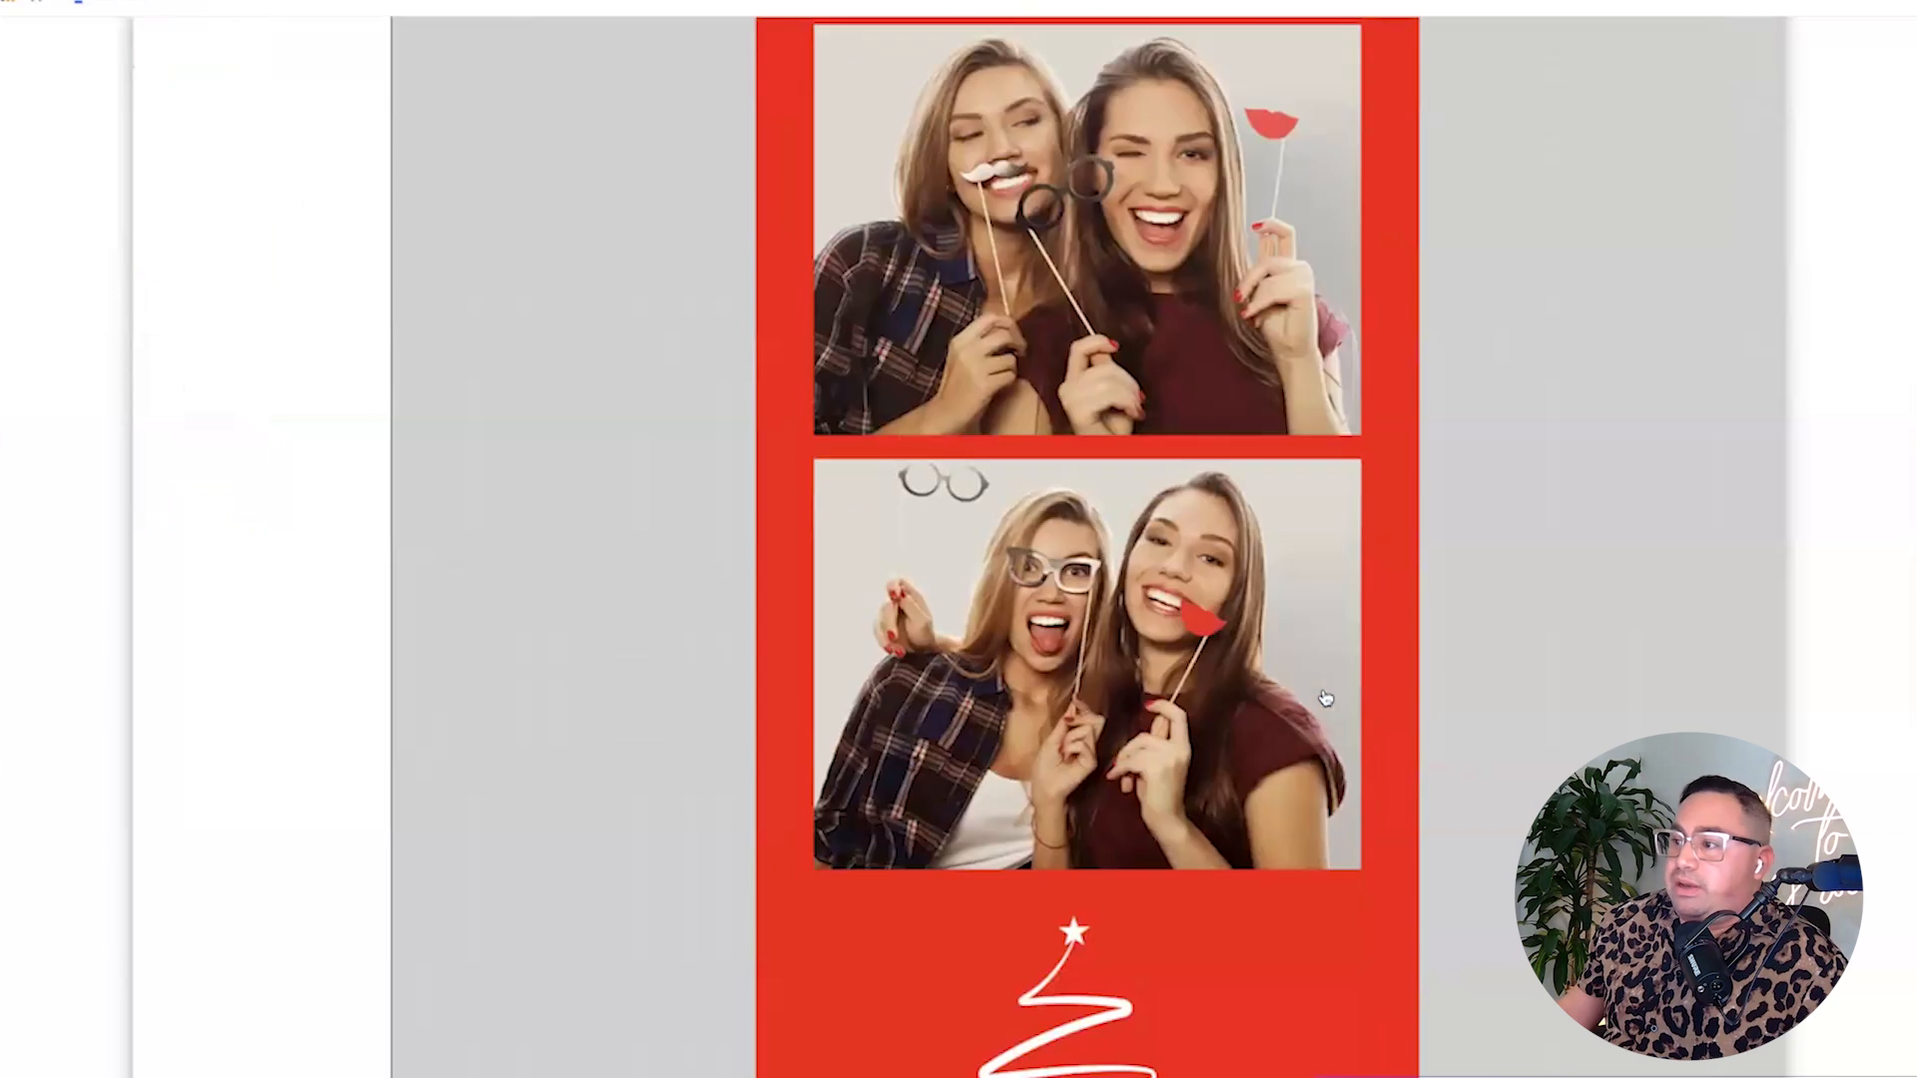
pyautogui.moveTo(1296, 692); pyautogui.dragTo(1170, 543)
pyautogui.moveTo(1339, 1044); pyautogui.dragTo(1101, 799)
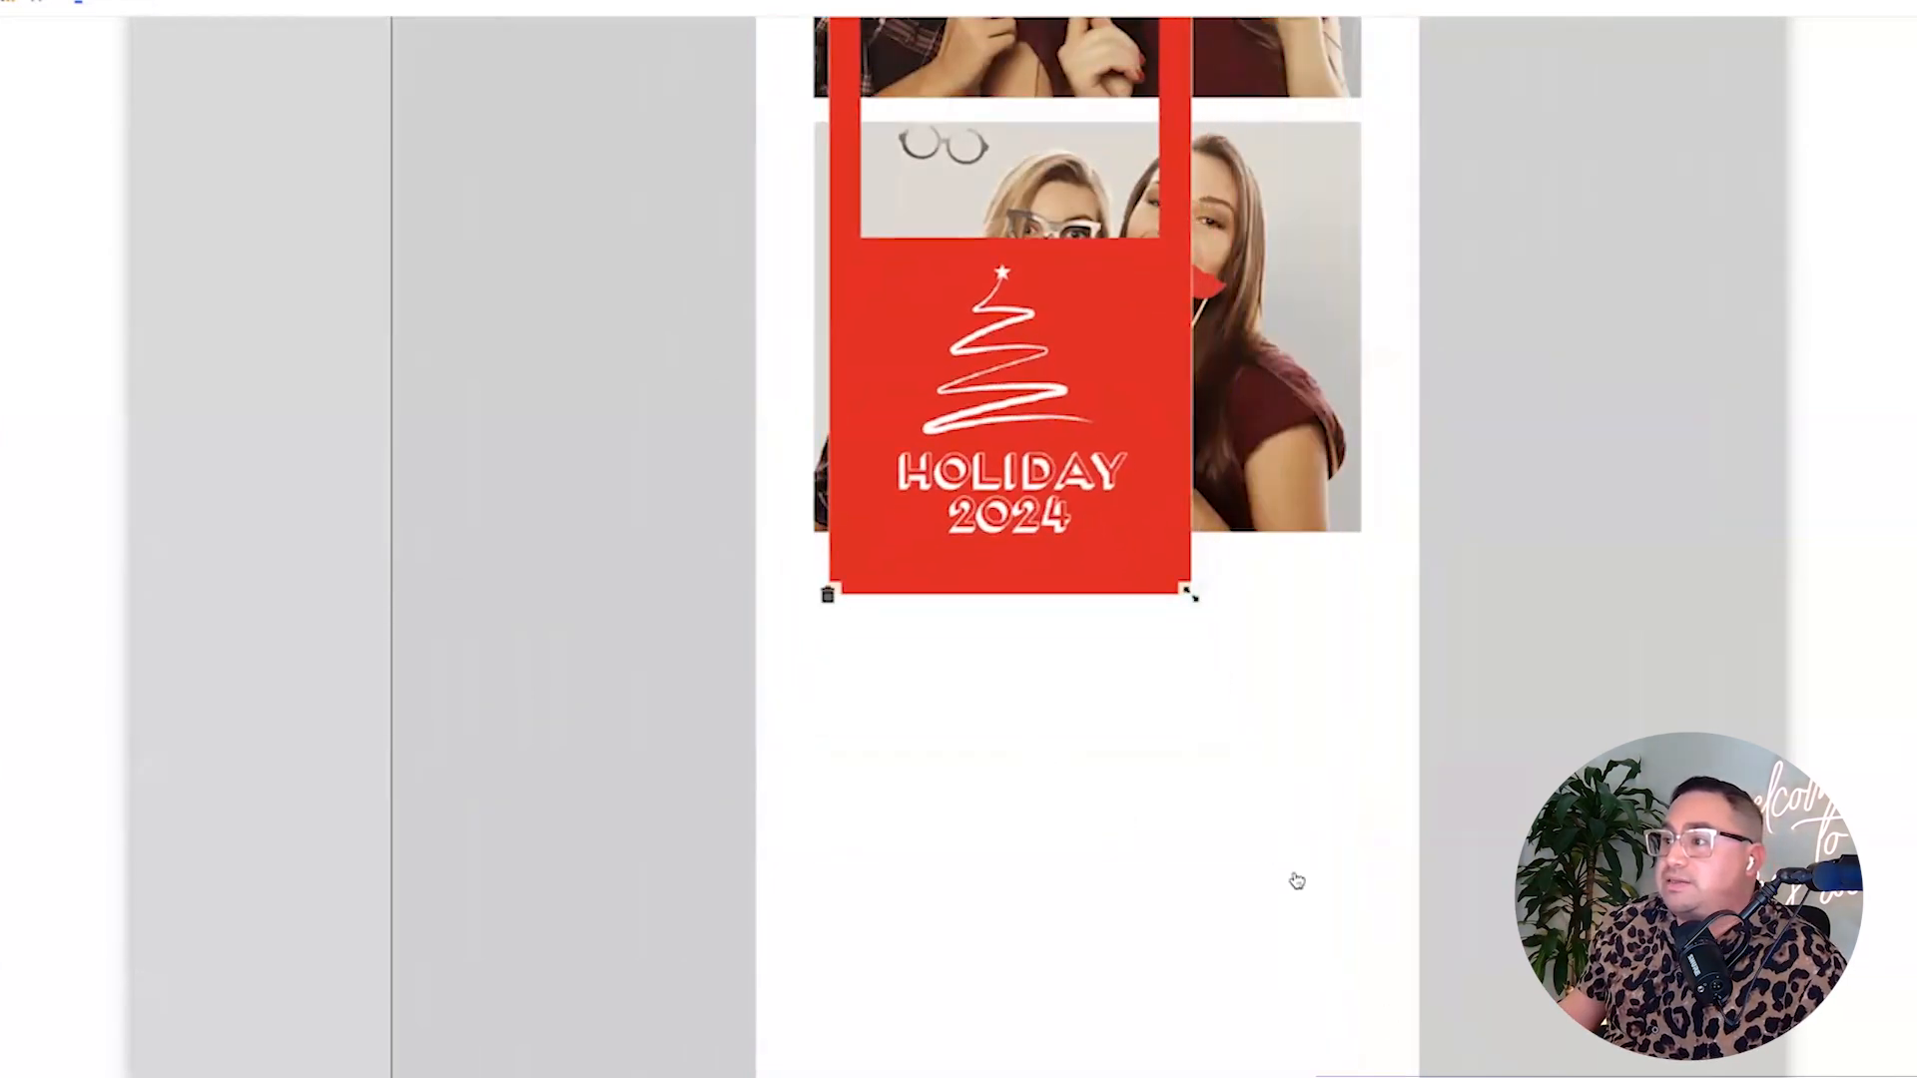
# Reposition the red frame, then delete it from the strip.
pyautogui.scroll(3, 1296, 882)
pyautogui.moveTo(1138, 719); pyautogui.dragTo(1228, 917)
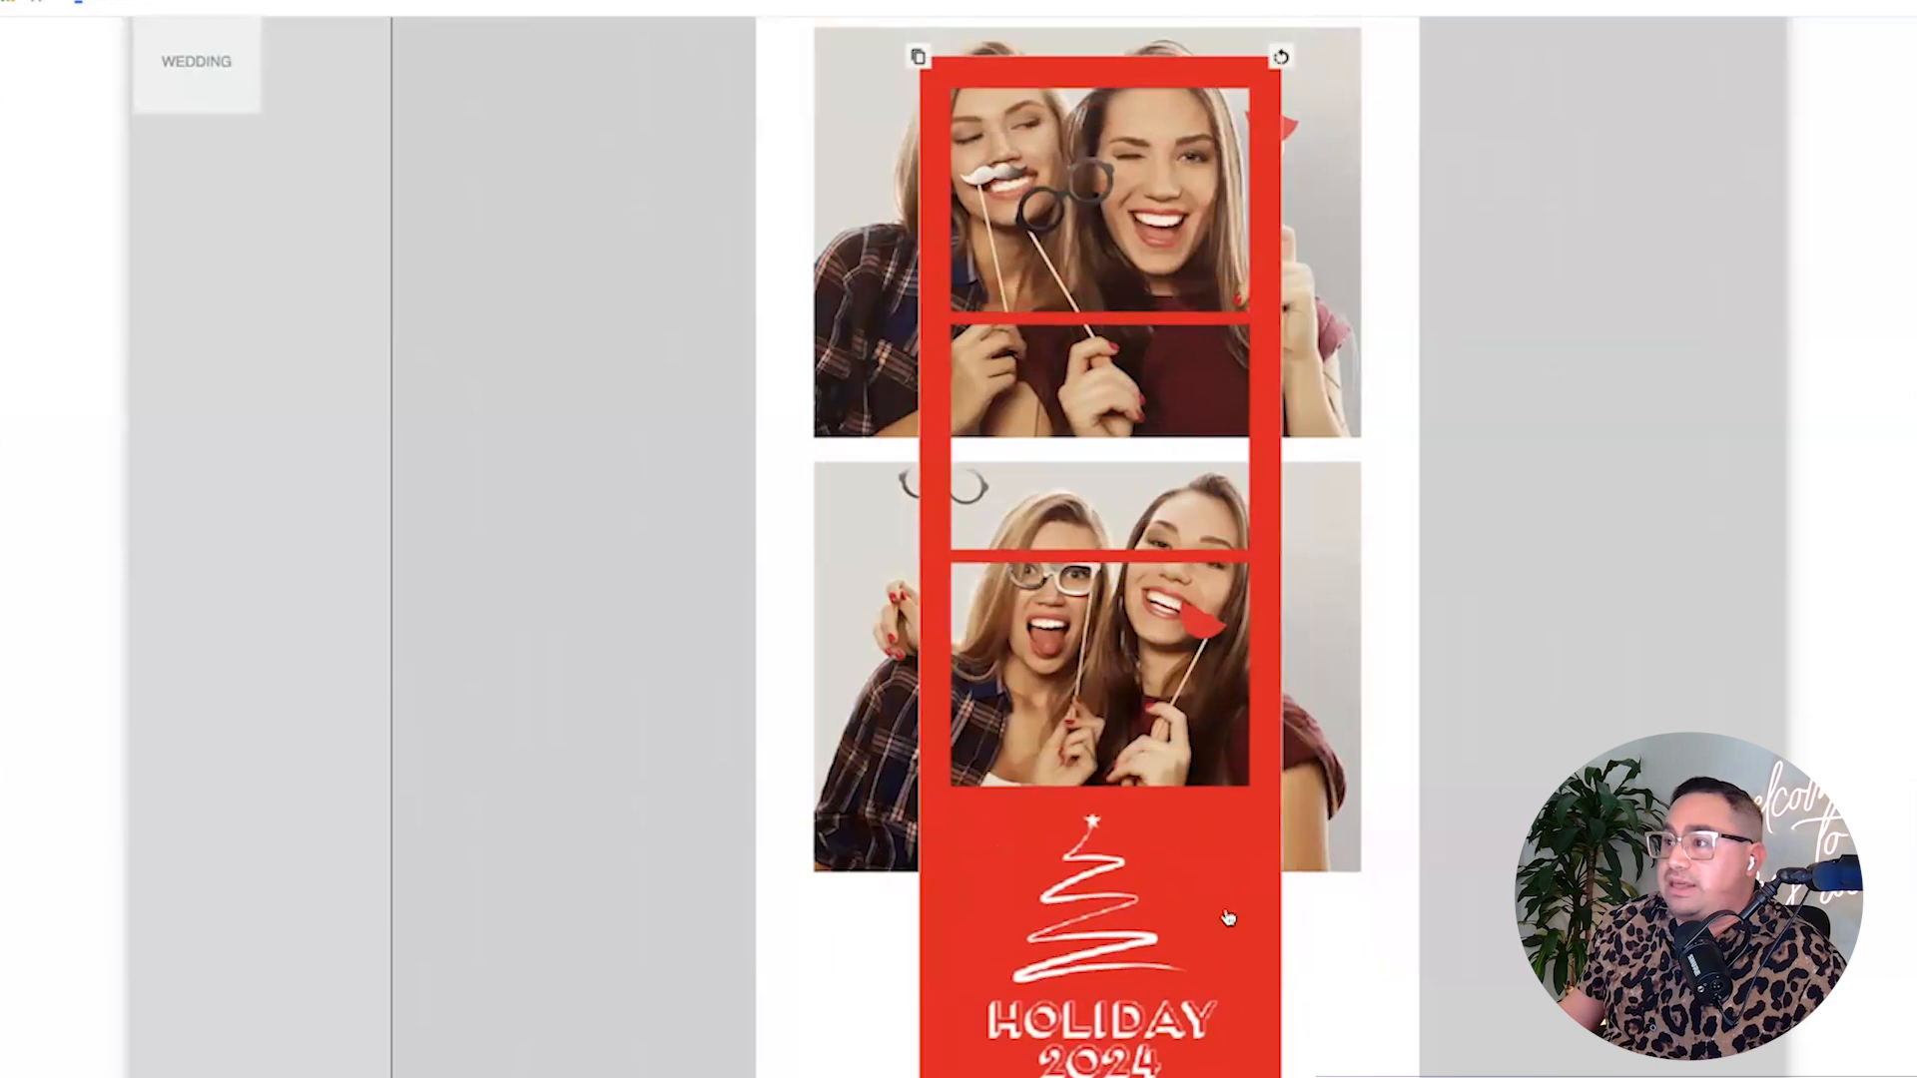
pyautogui.scroll(-3, 1228, 916)
pyautogui.scroll(10, 1227, 916)
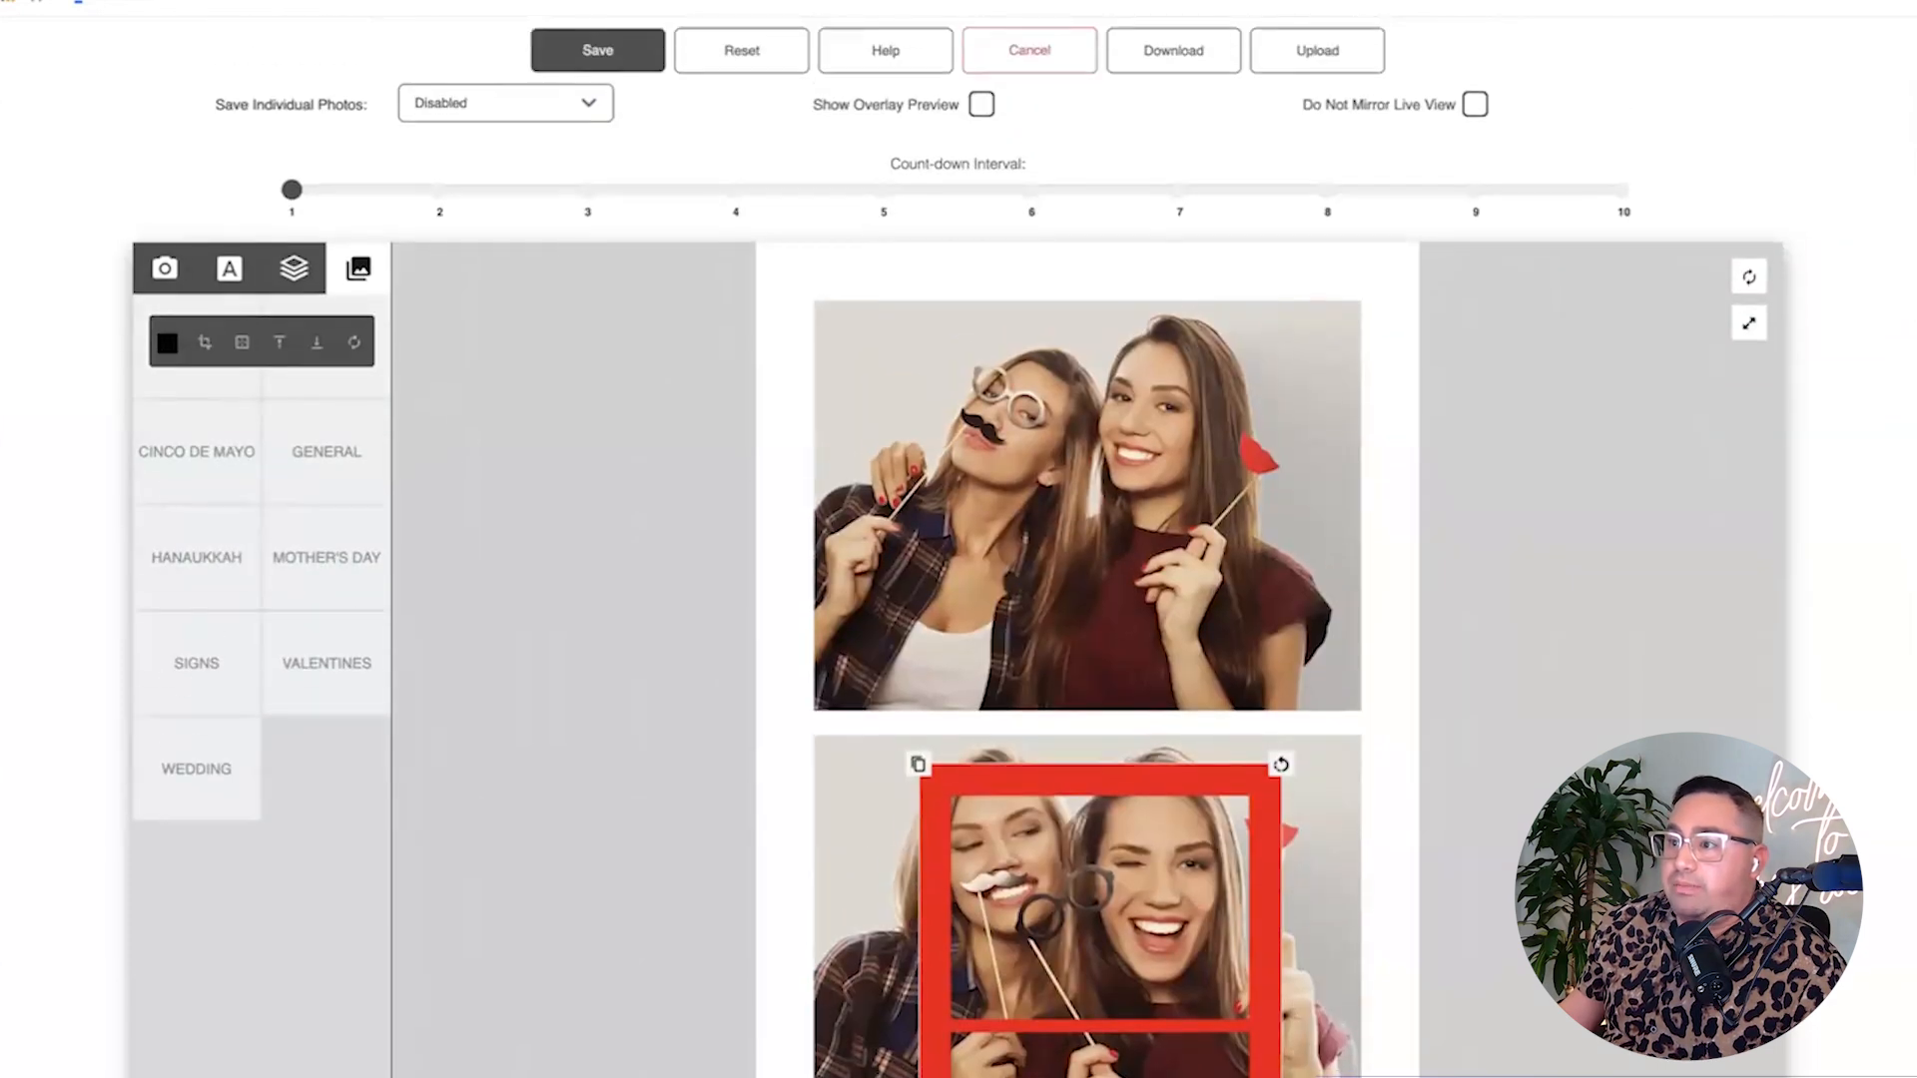
pyautogui.scroll(-5, 1086, 658)
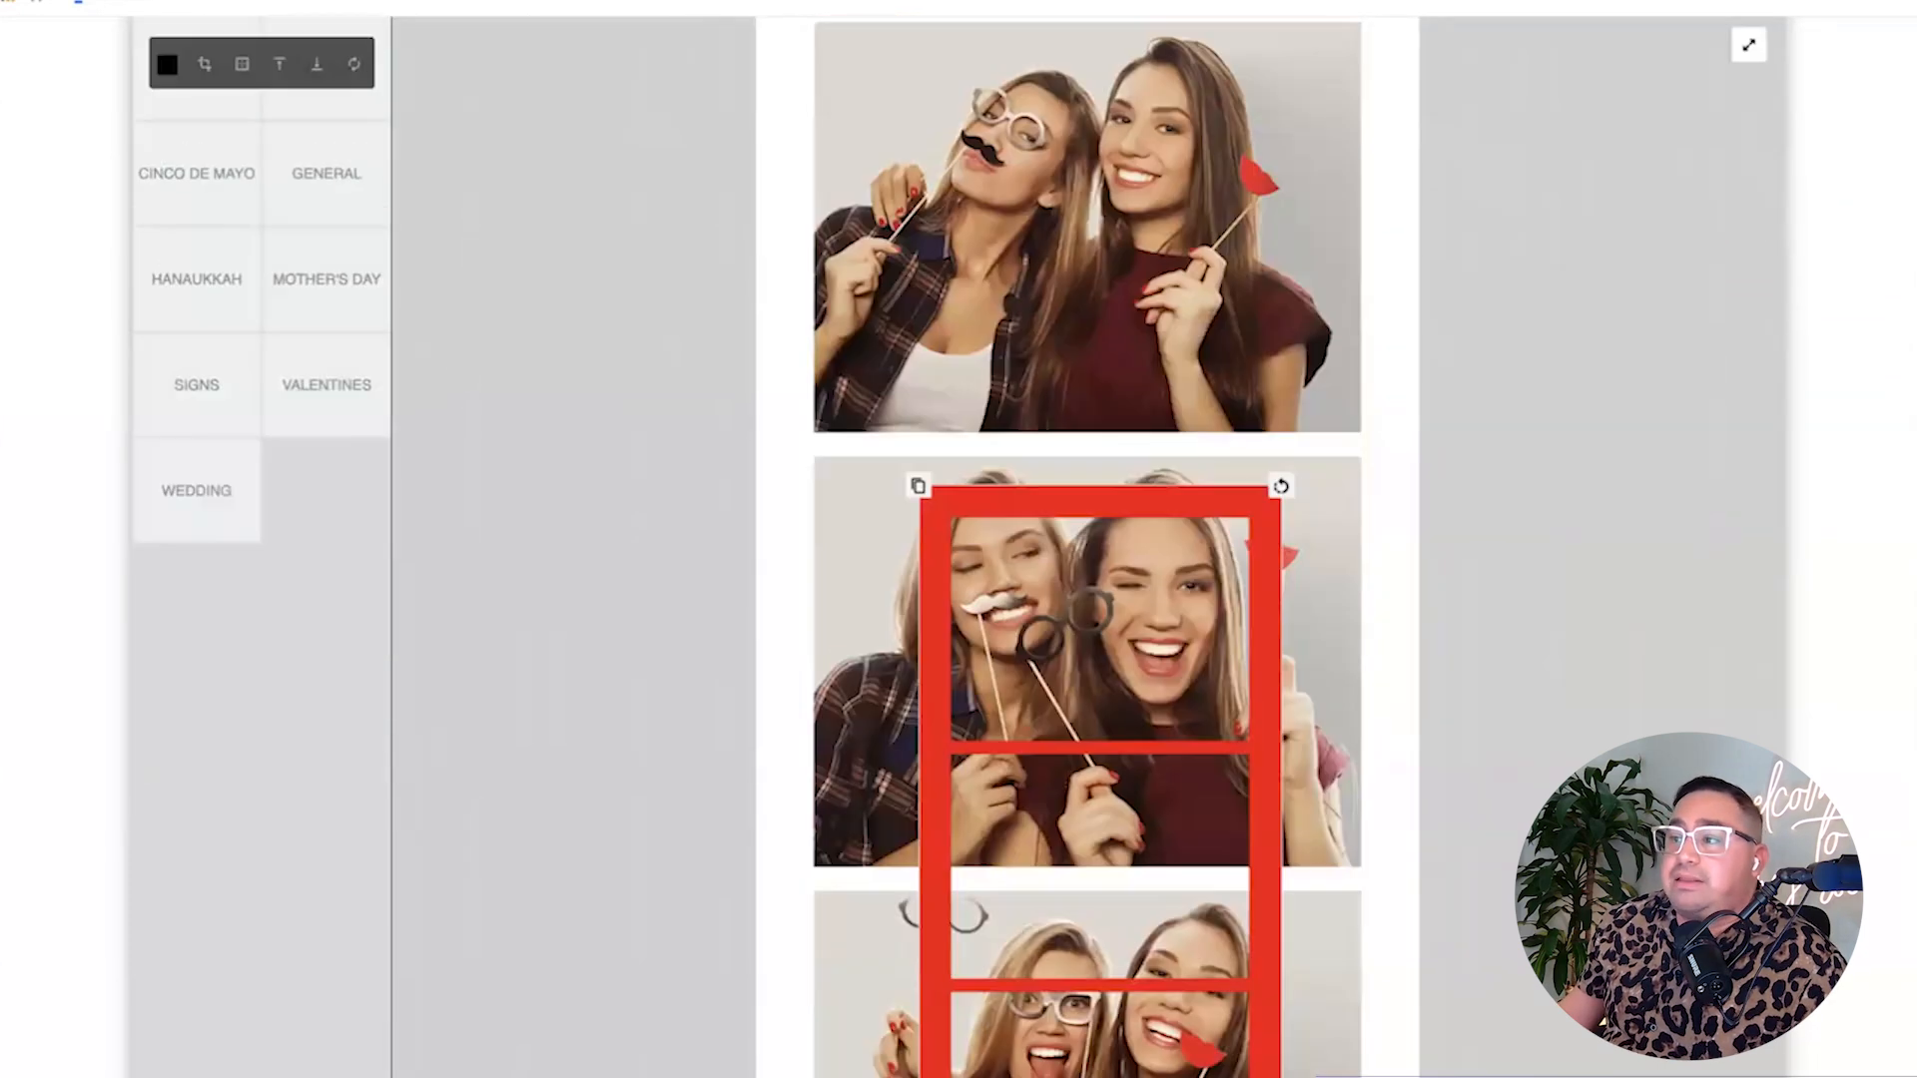
pyautogui.scroll(3, 959, 559)
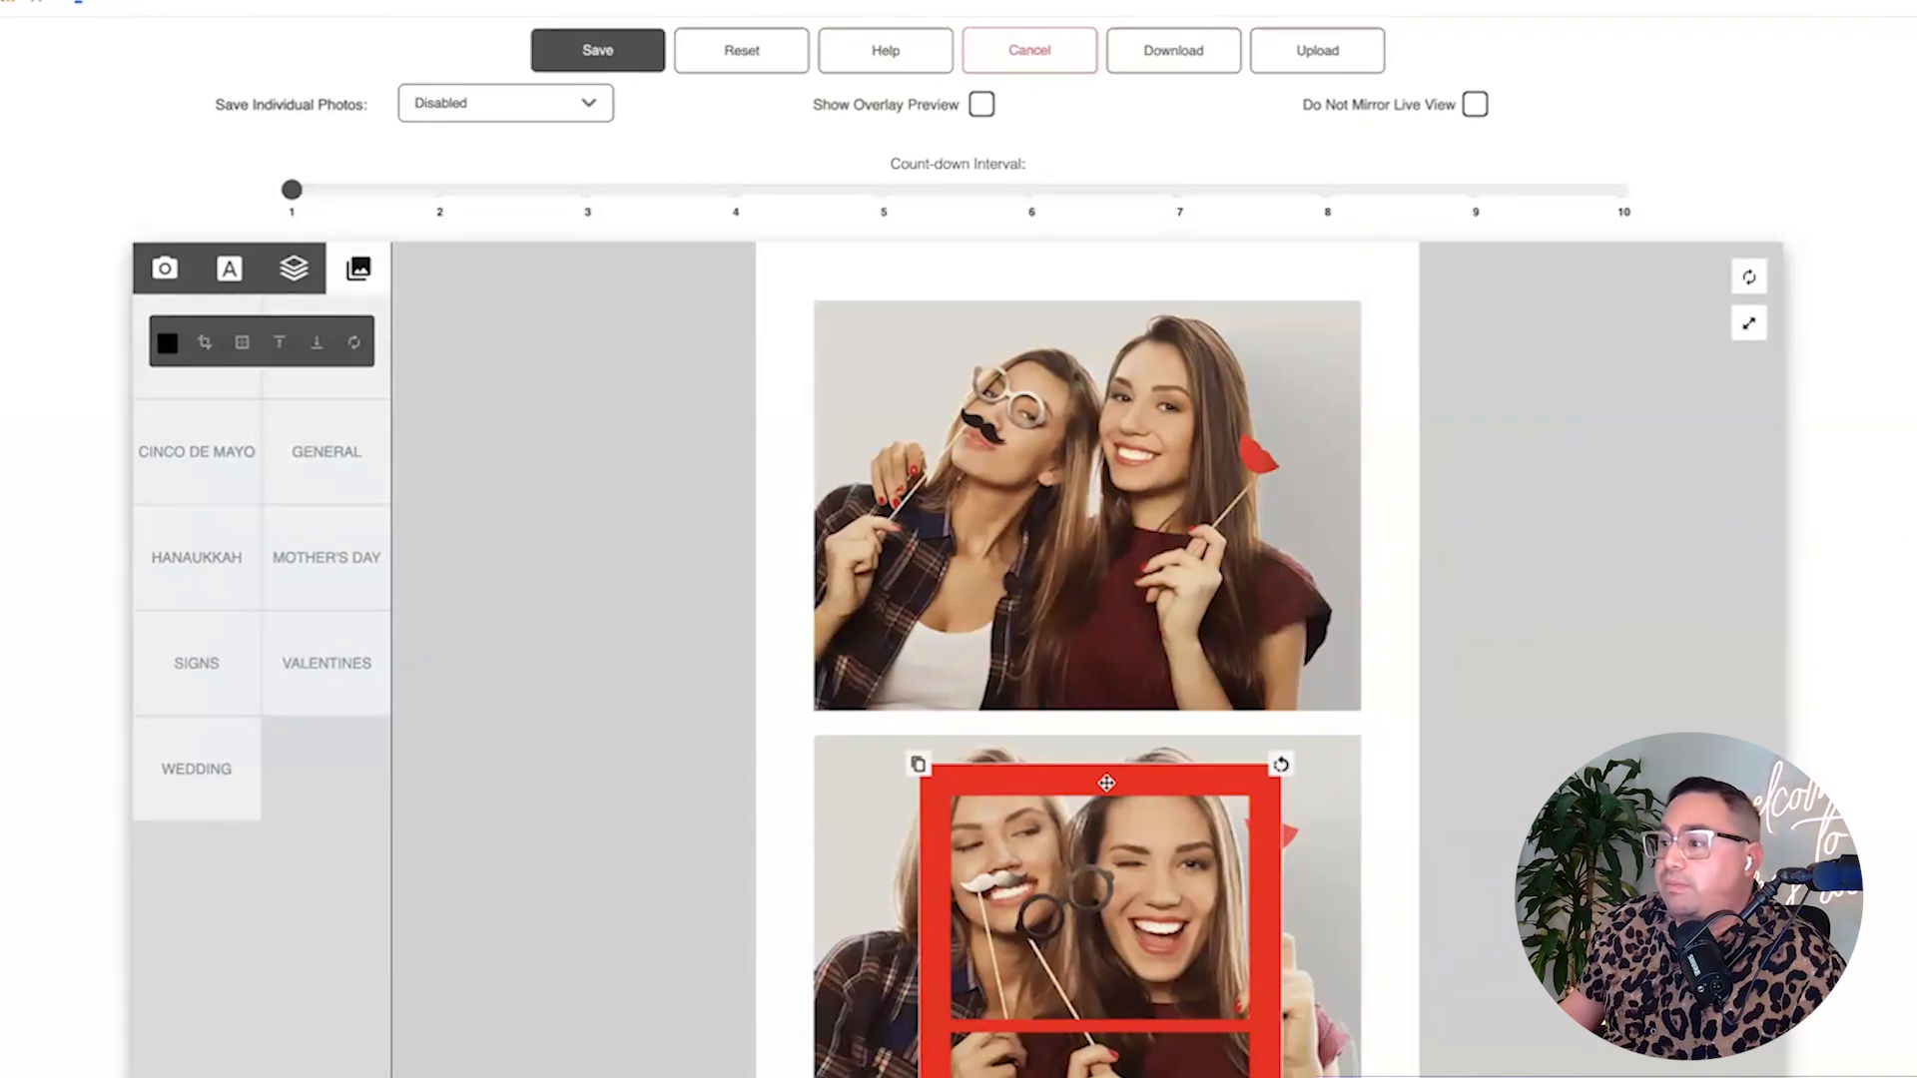
pyautogui.scroll(-6, 1106, 782)
pyautogui.click(918, 802)
# Leave the editor without saving and delete the second three-photo template.
pyautogui.scroll(6, 699, 796)
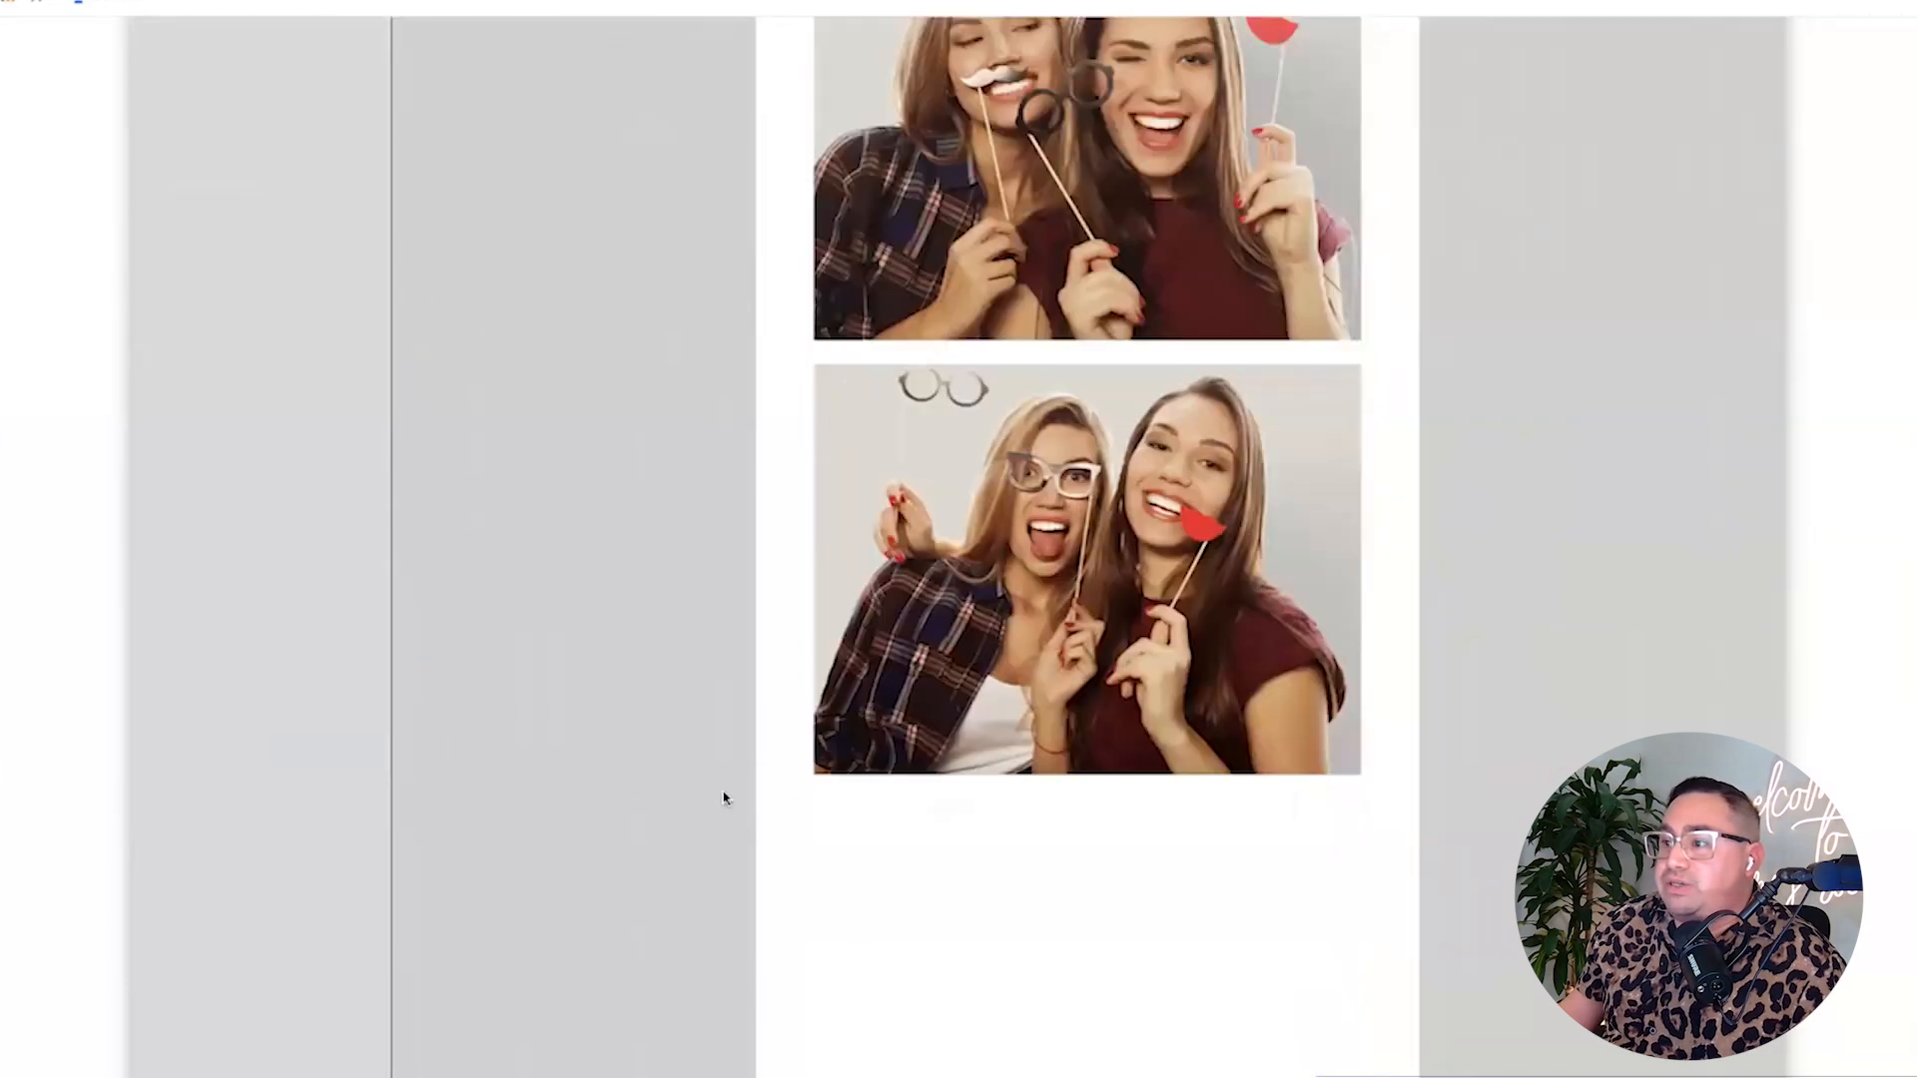
pyautogui.click(165, 267)
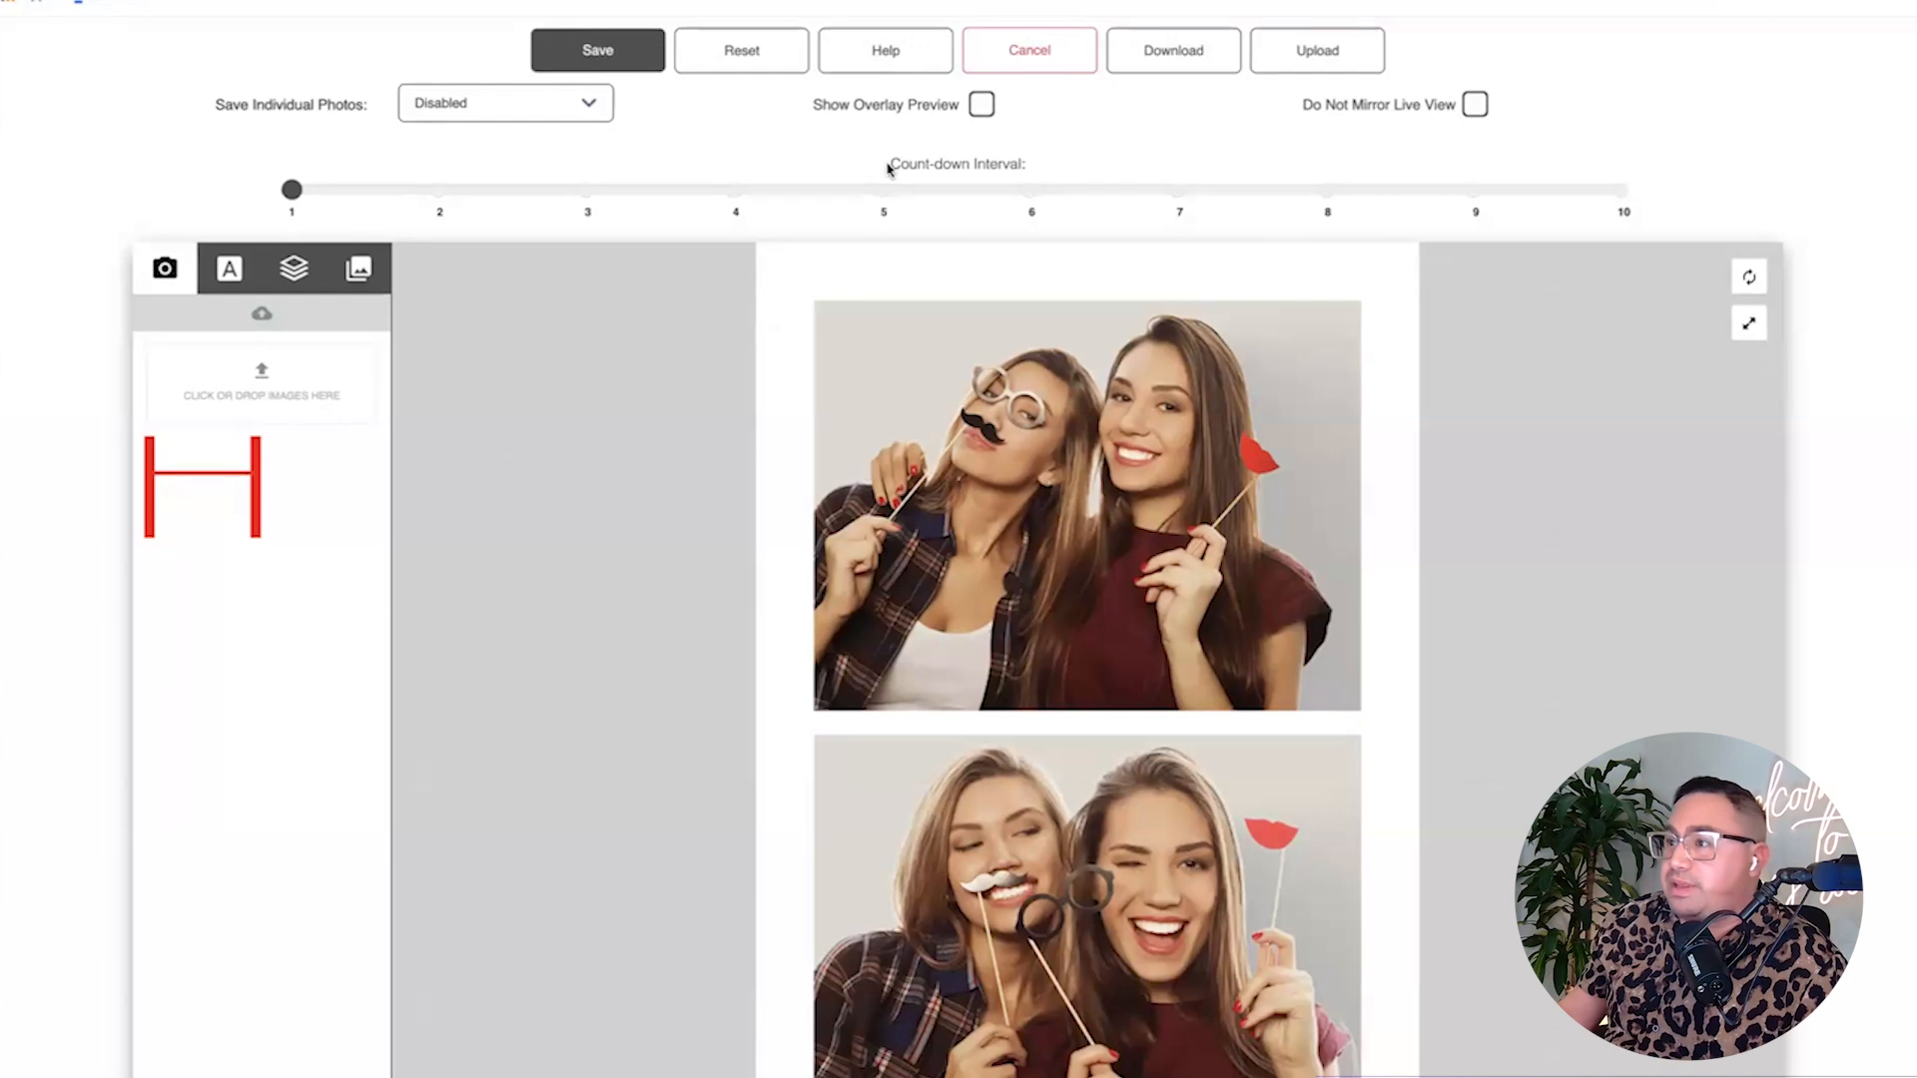
pyautogui.click(1038, 54)
pyautogui.click(789, 262)
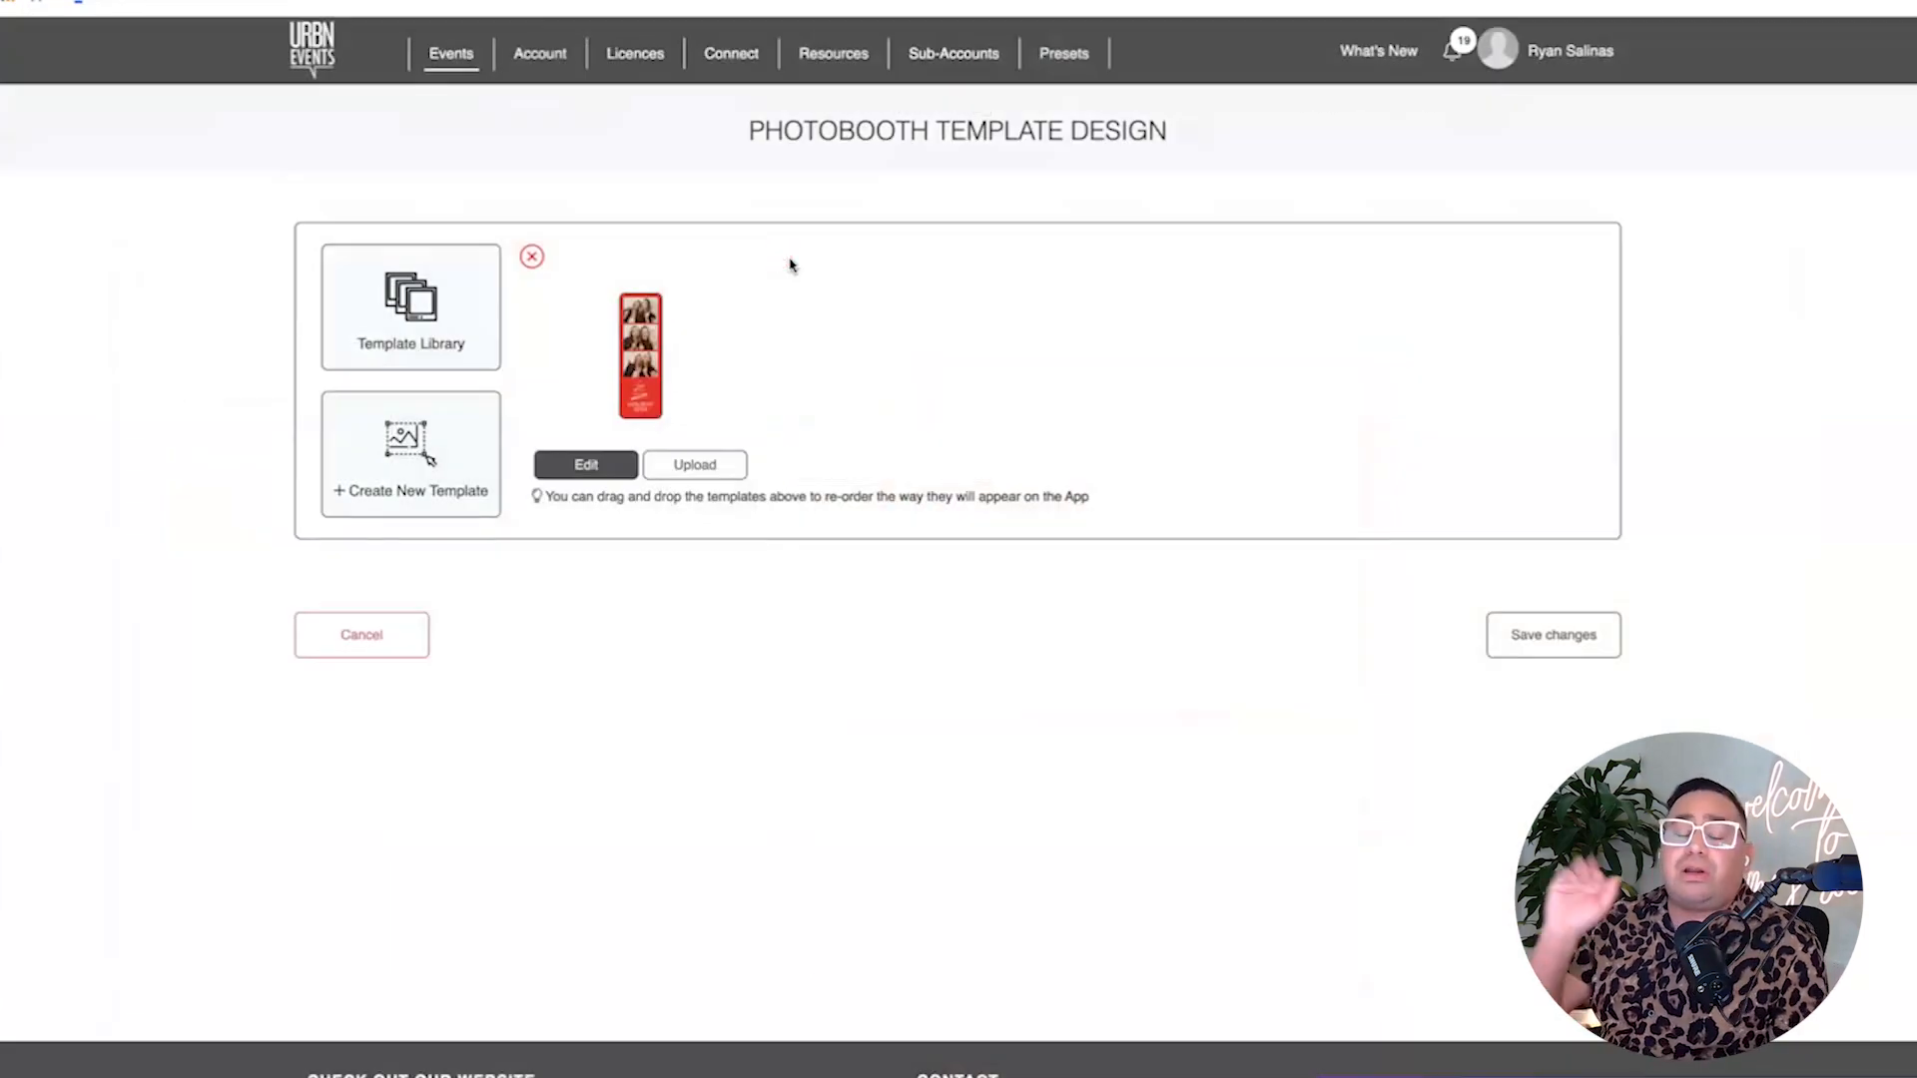
# Create a new template layout with frame size 6x2" (1920 x 640).
pyautogui.click(409, 487)
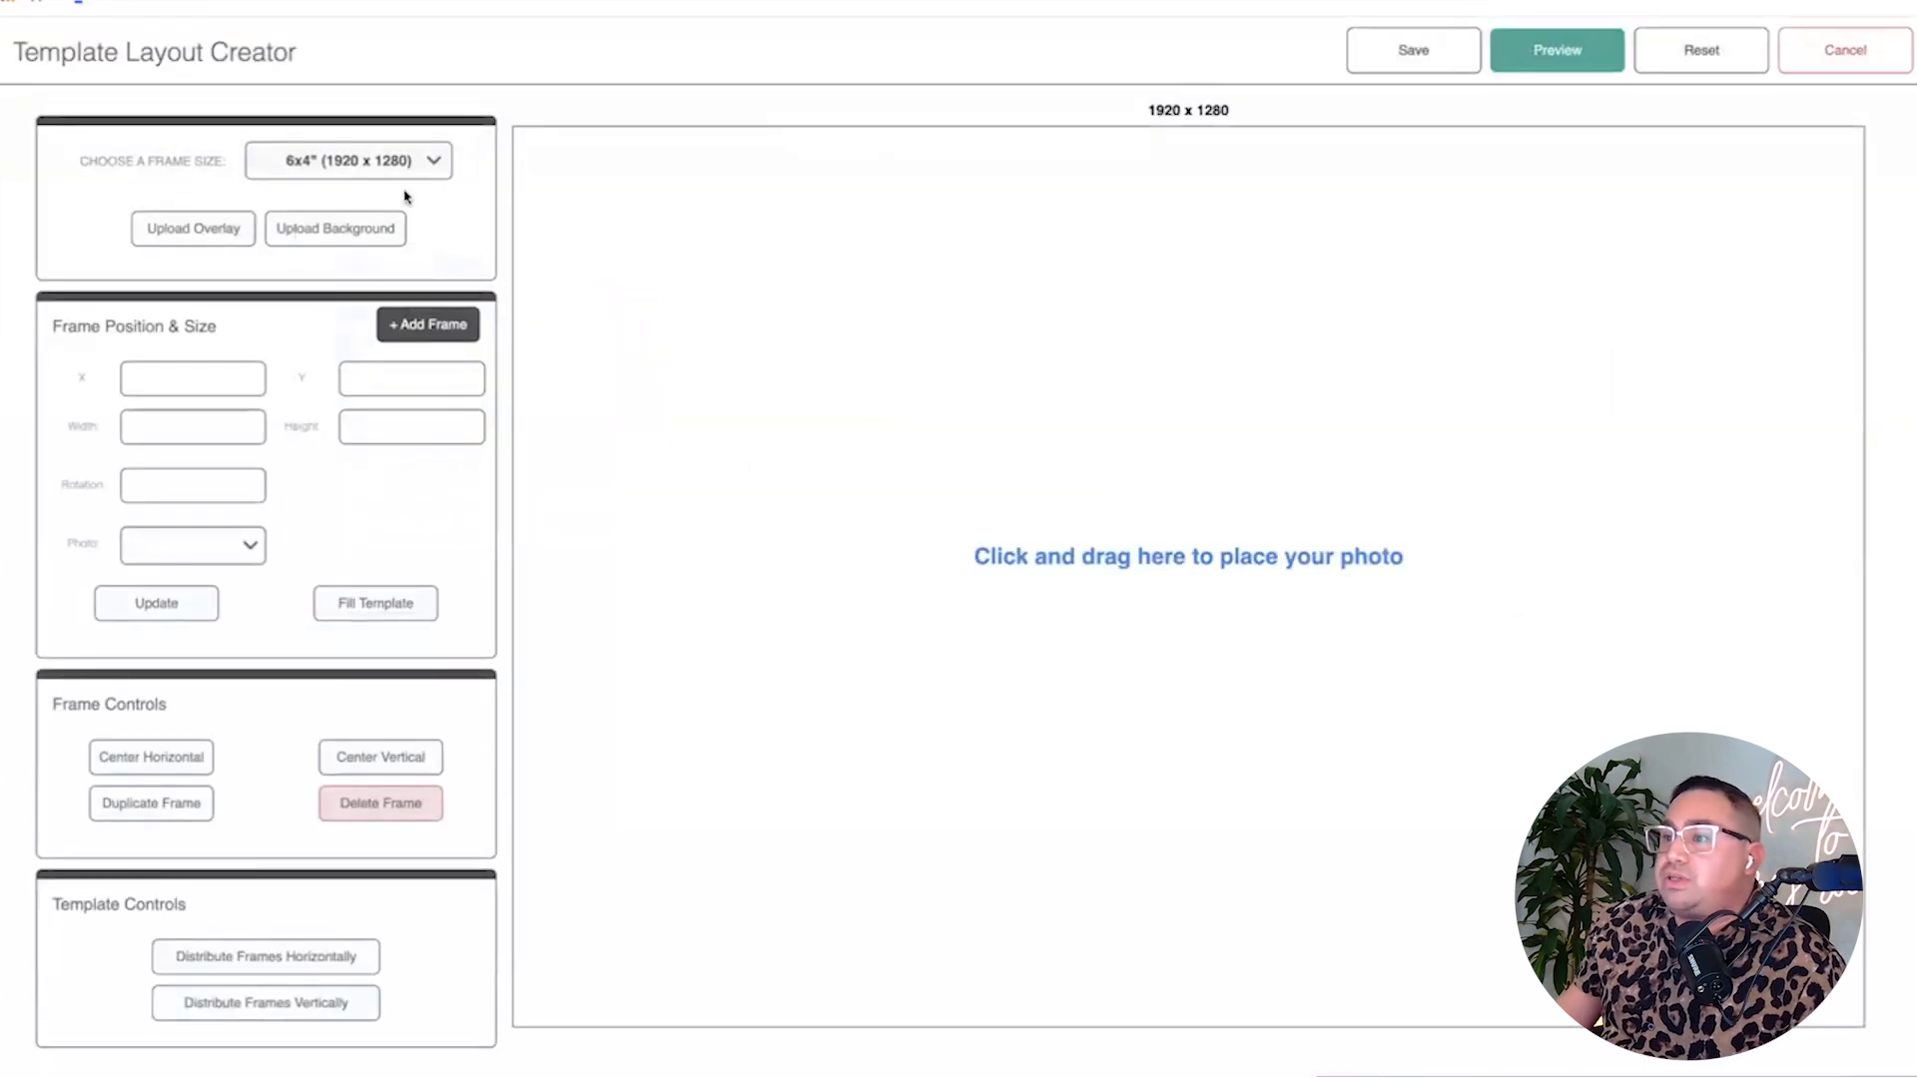
pyautogui.click(377, 168)
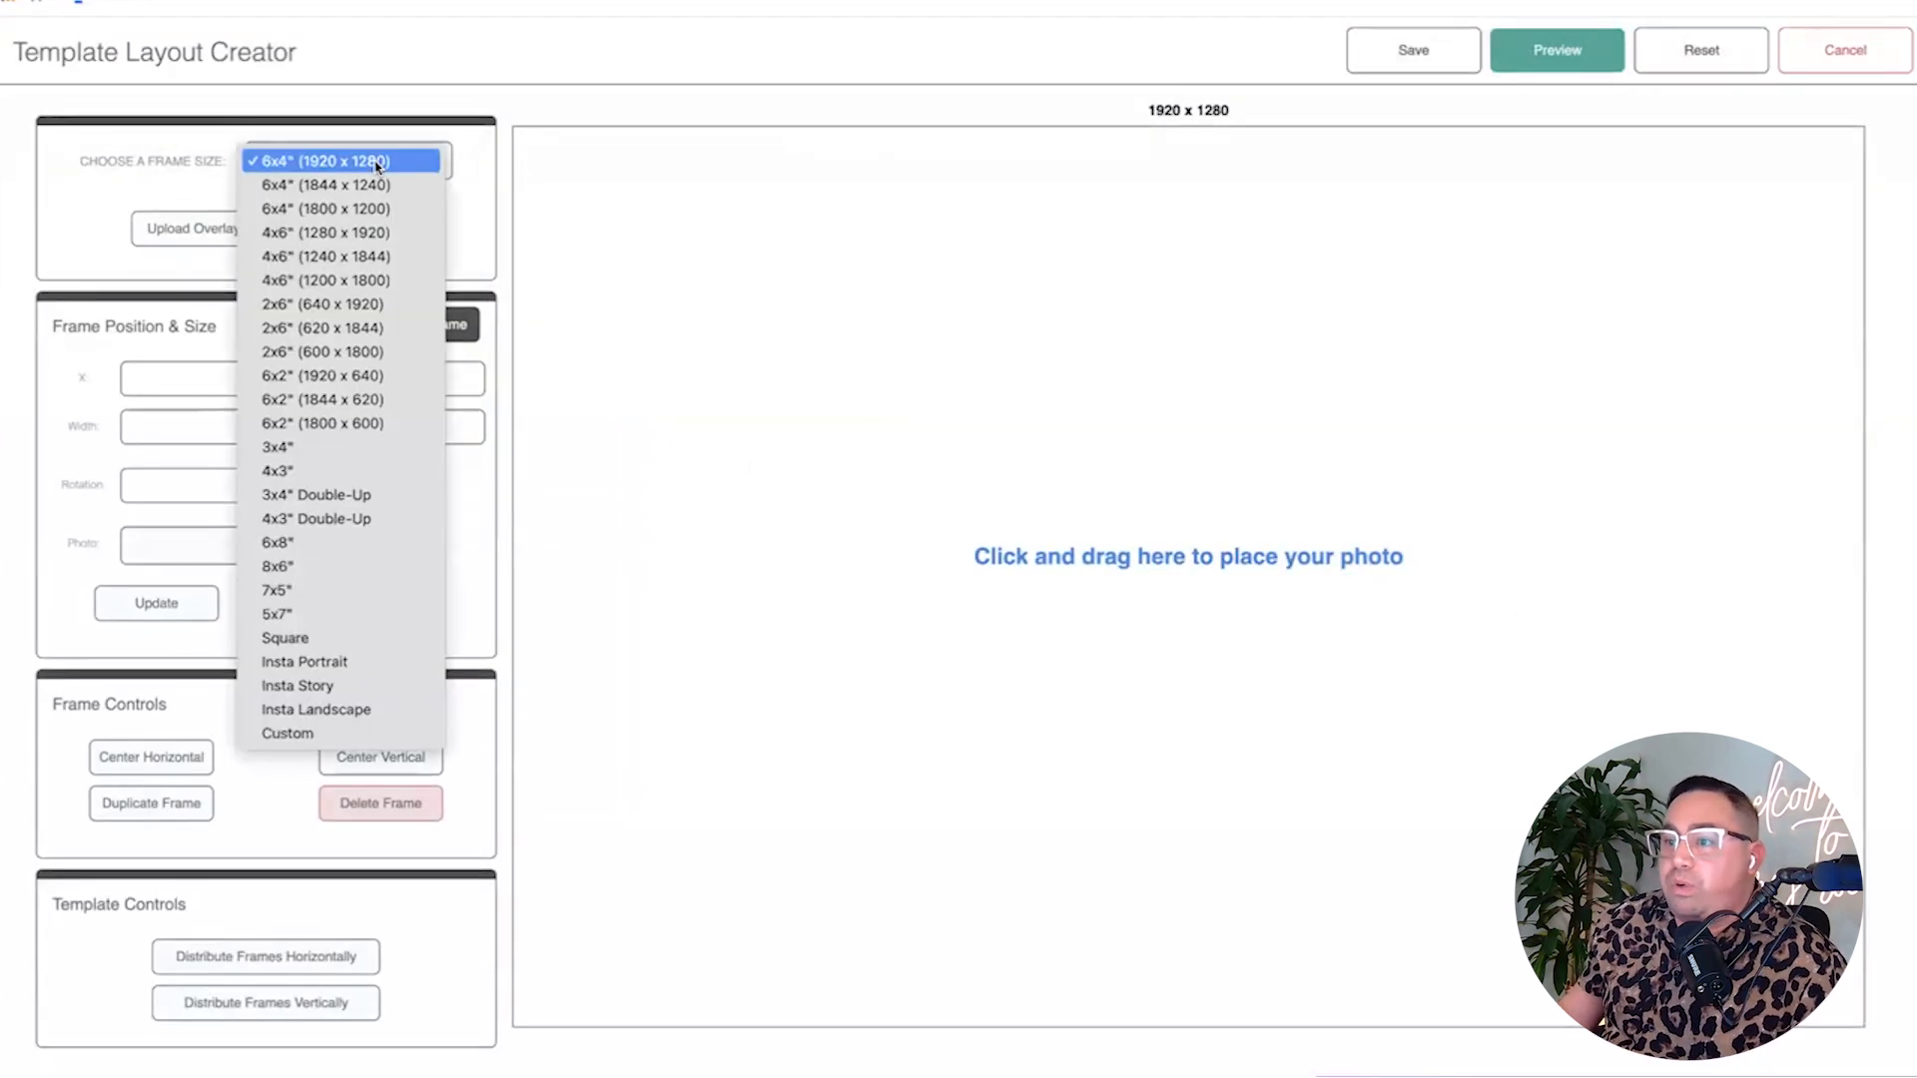
pyautogui.click(350, 325)
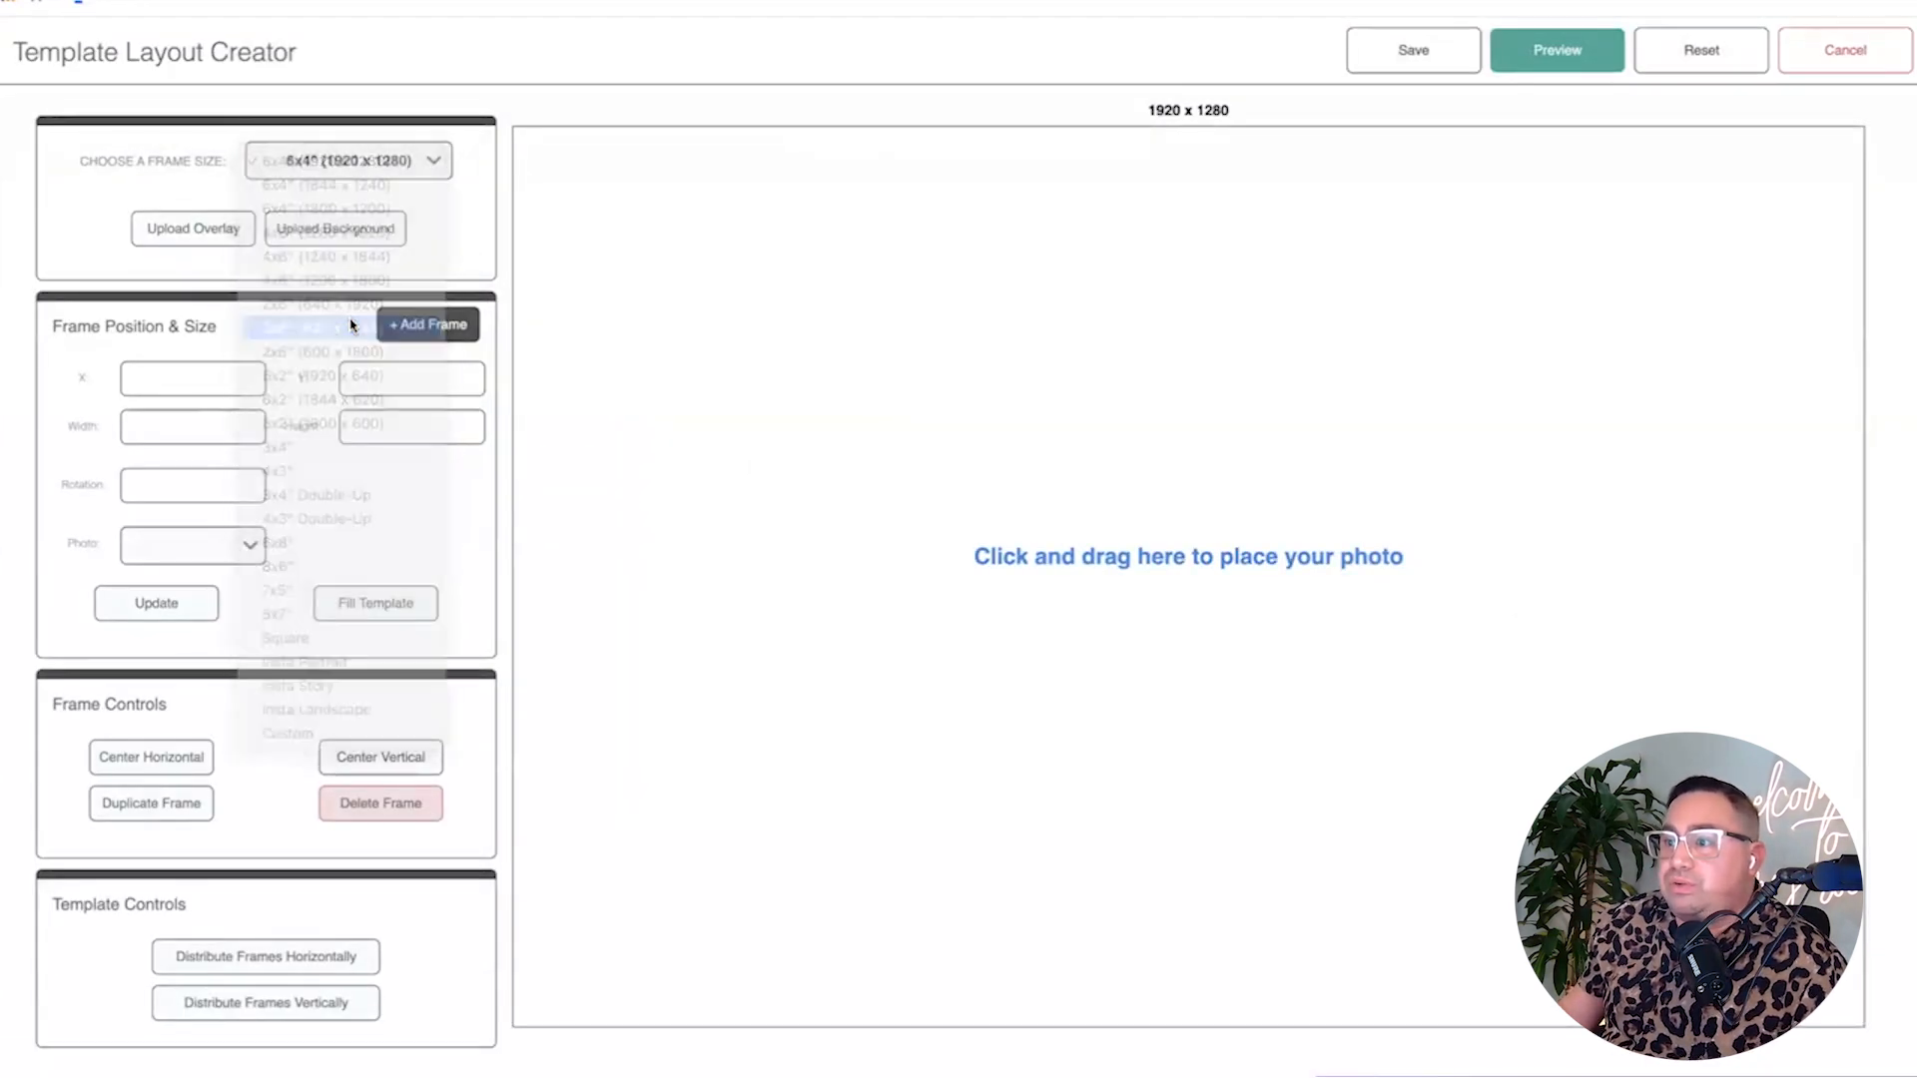
pyautogui.click(342, 160)
pyautogui.click(331, 210)
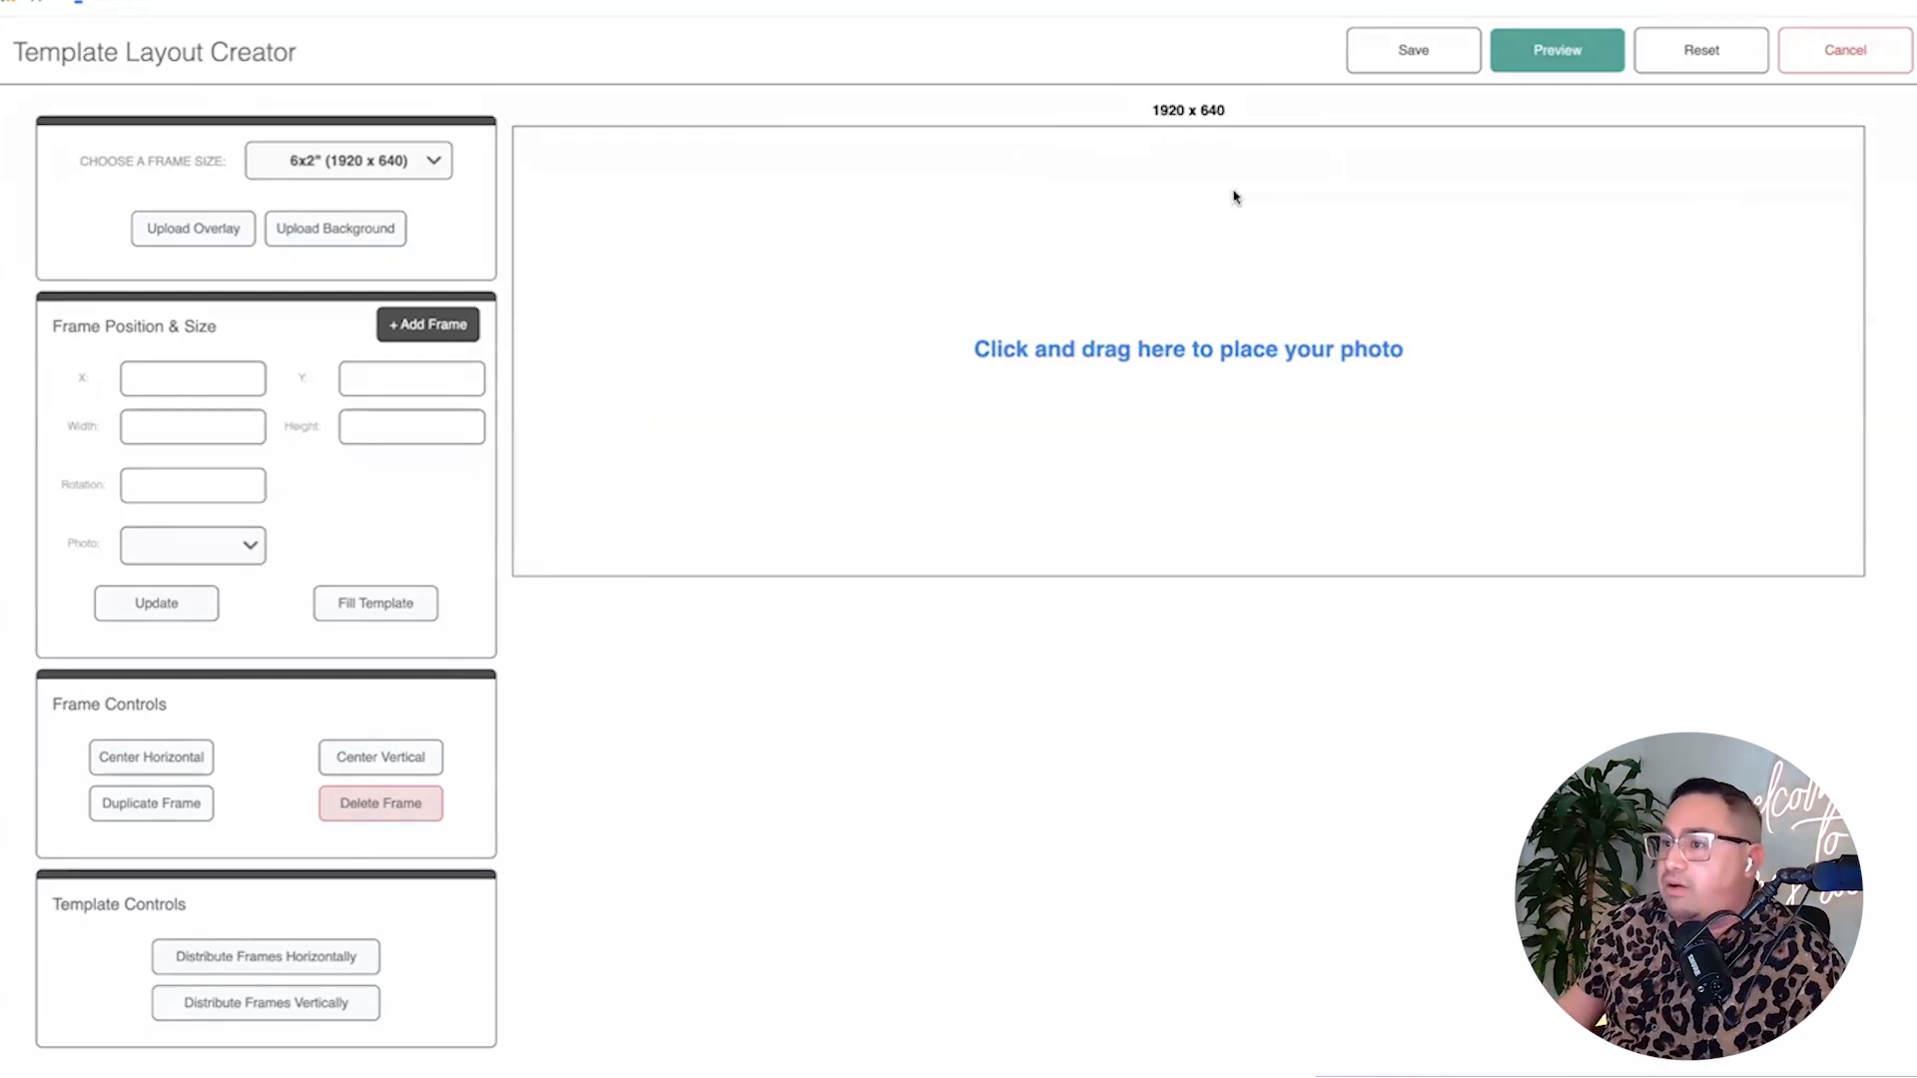
pyautogui.moveTo(1148, 111)
pyautogui.mouseDown()
pyautogui.moveTo(1252, 113)
pyautogui.moveTo(1148, 116)
pyautogui.mouseUp()
pyautogui.click(1252, 114)
pyautogui.click(1148, 116)
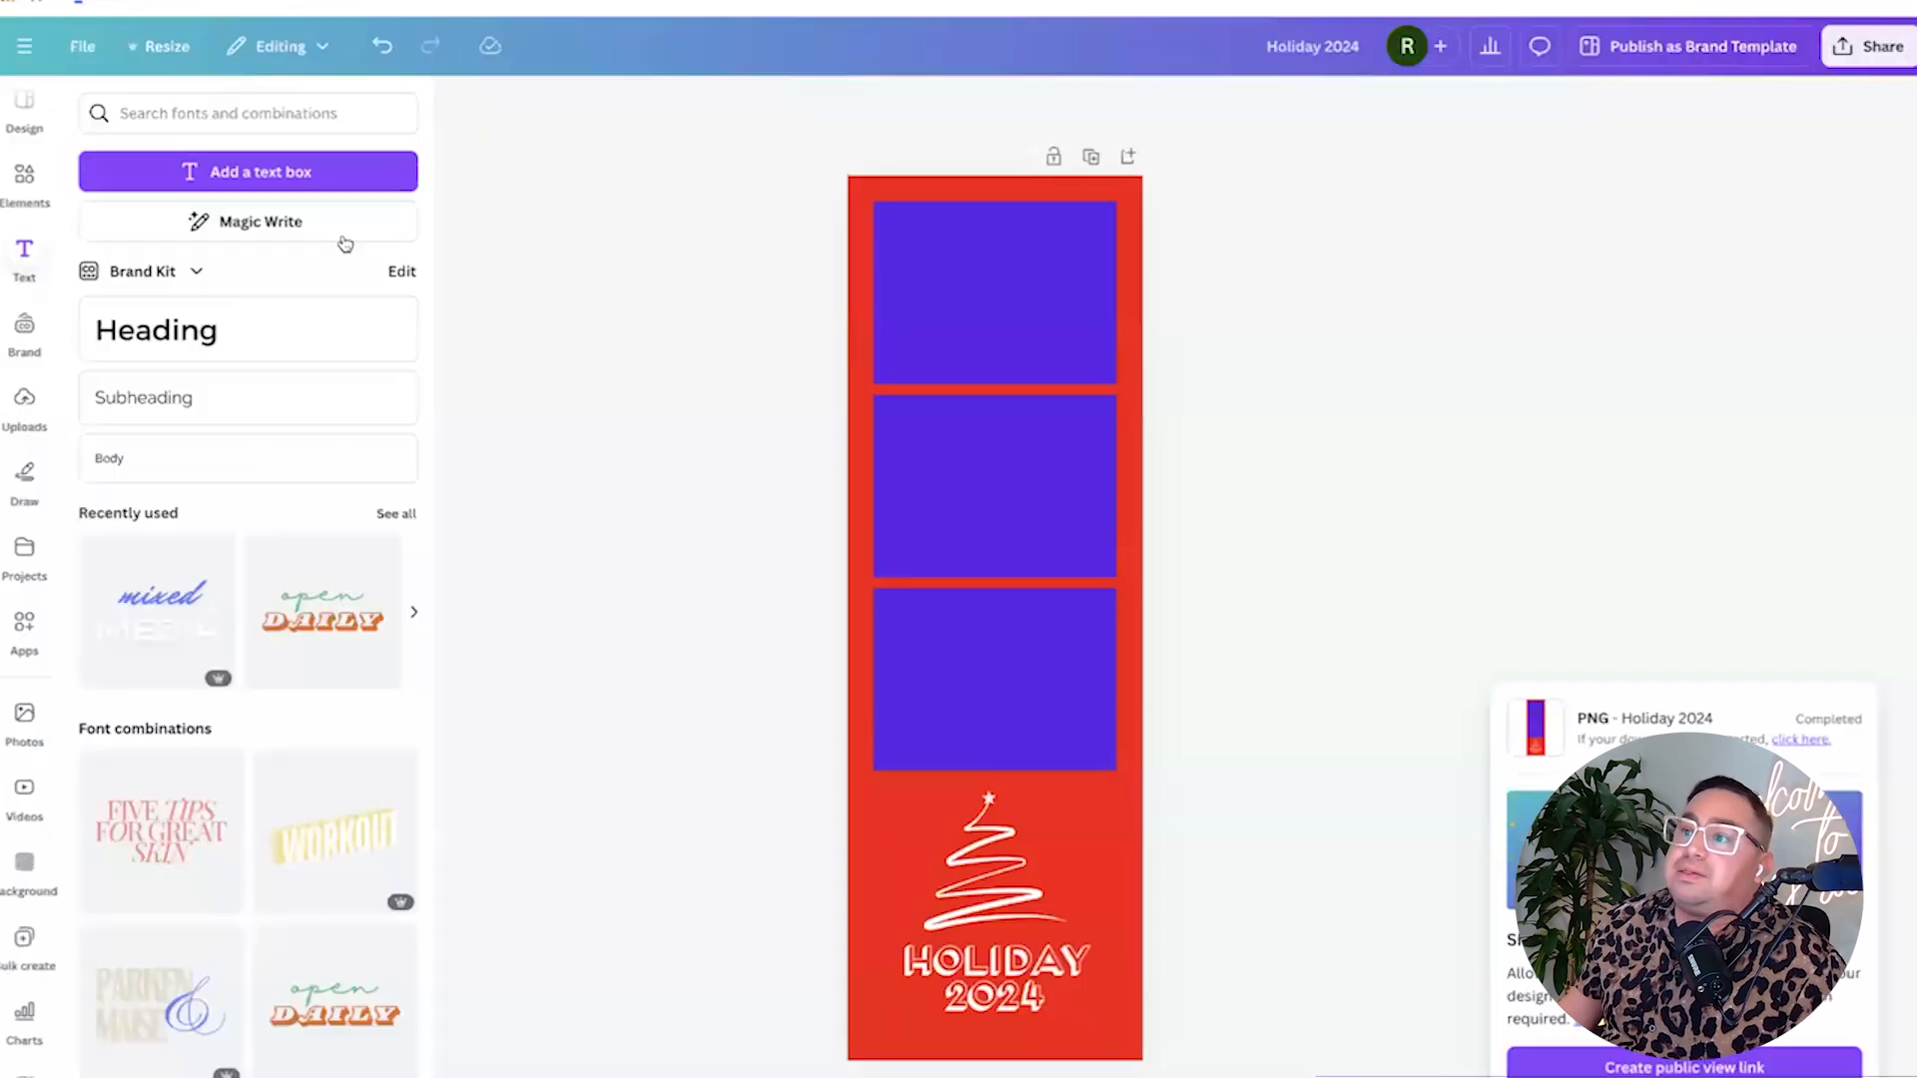
# Create a new custom-size Canva design of 1920 × 640 px.
pyautogui.moveTo(55, 130)
pyautogui.click(100, 105)
pyautogui.click(494, 654)
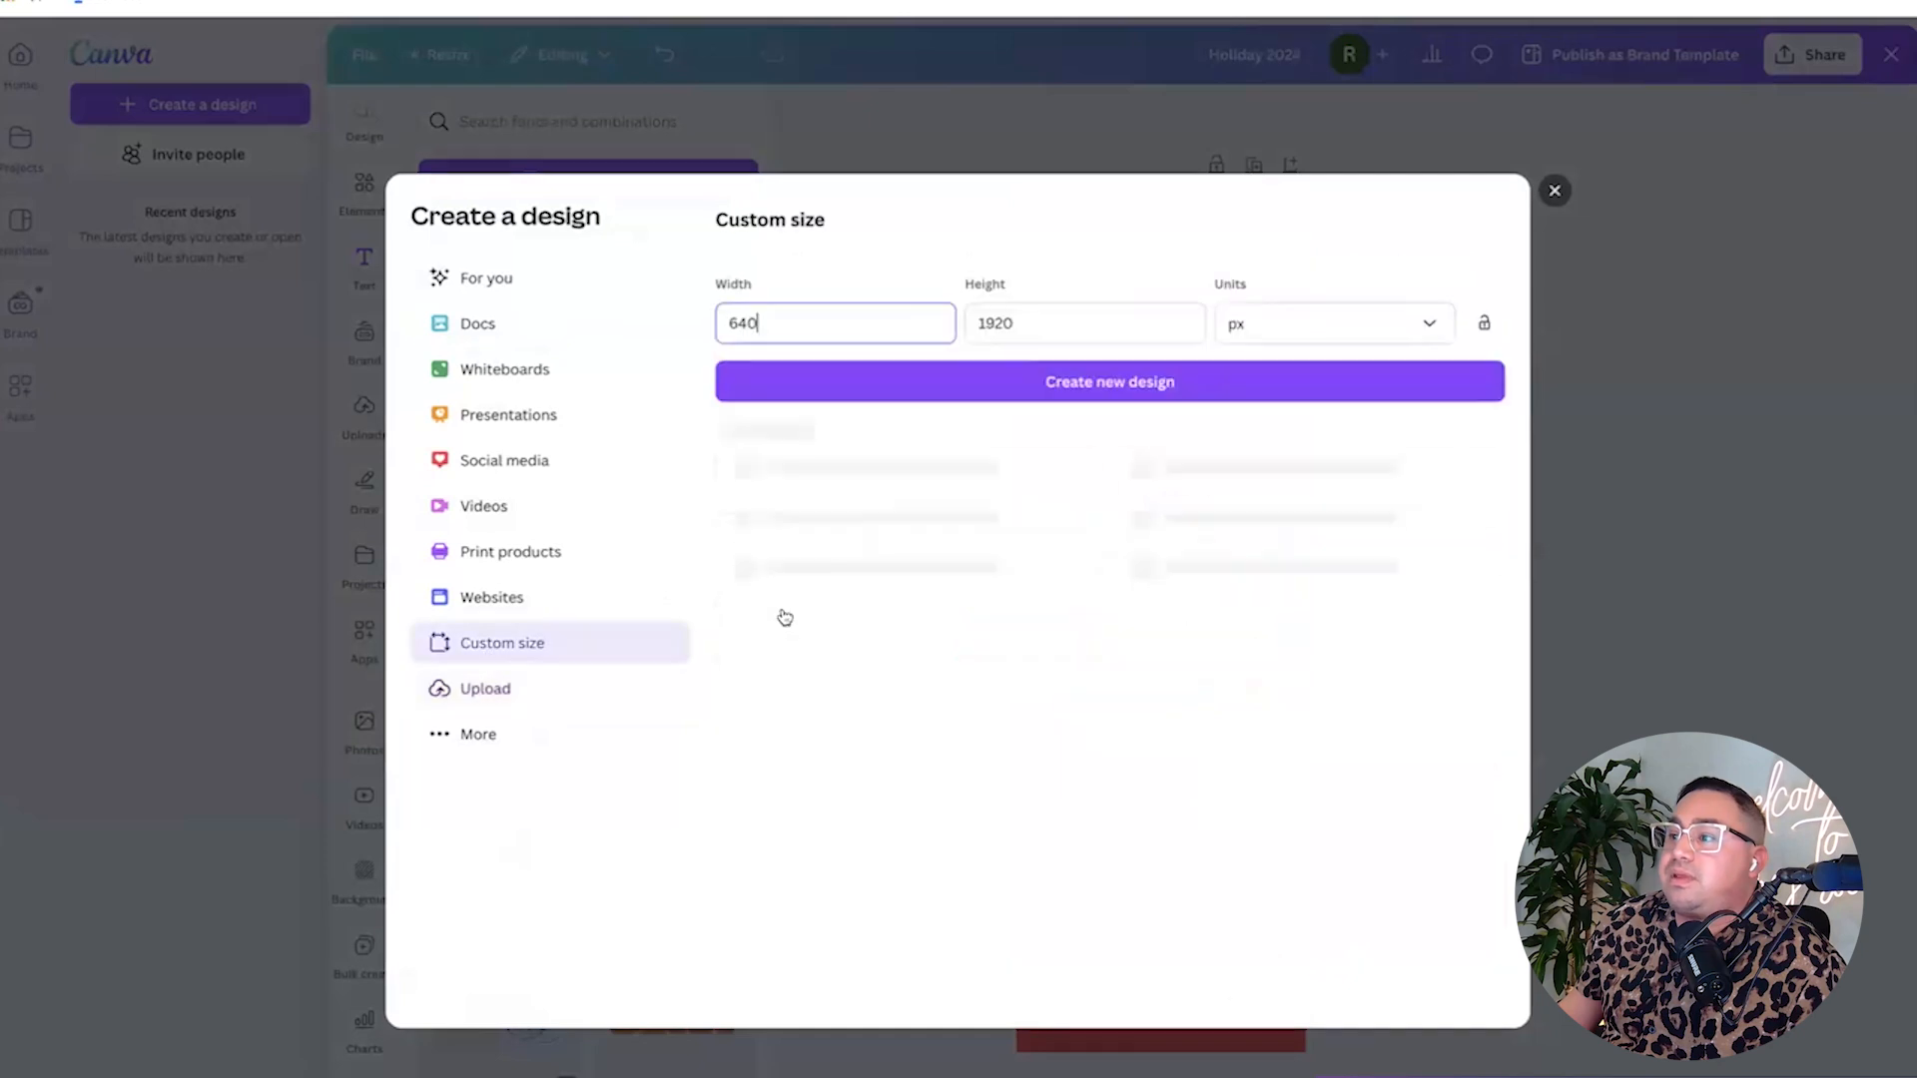
pyautogui.press('BackSpace')
pyautogui.press('BackSpace')
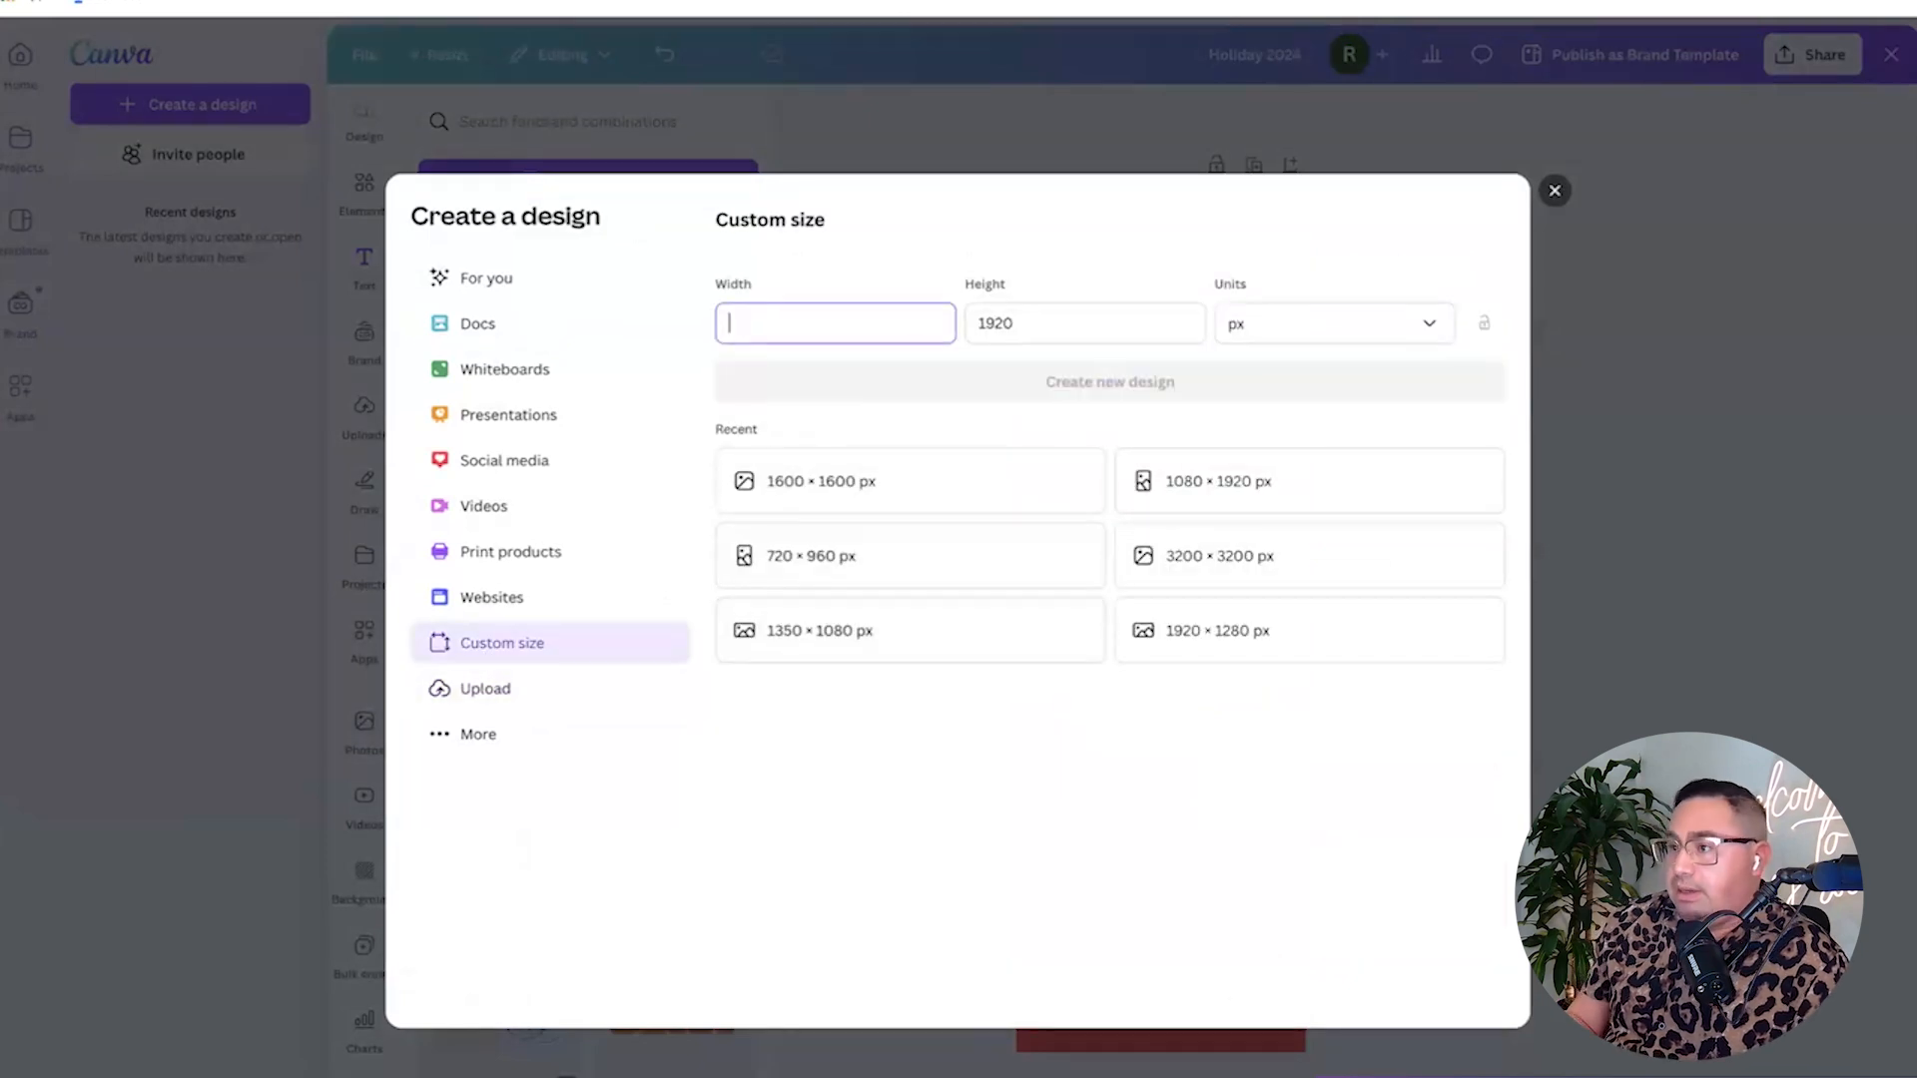
pyautogui.write('1920')
pyautogui.press('Tab')
pyautogui.write('640')
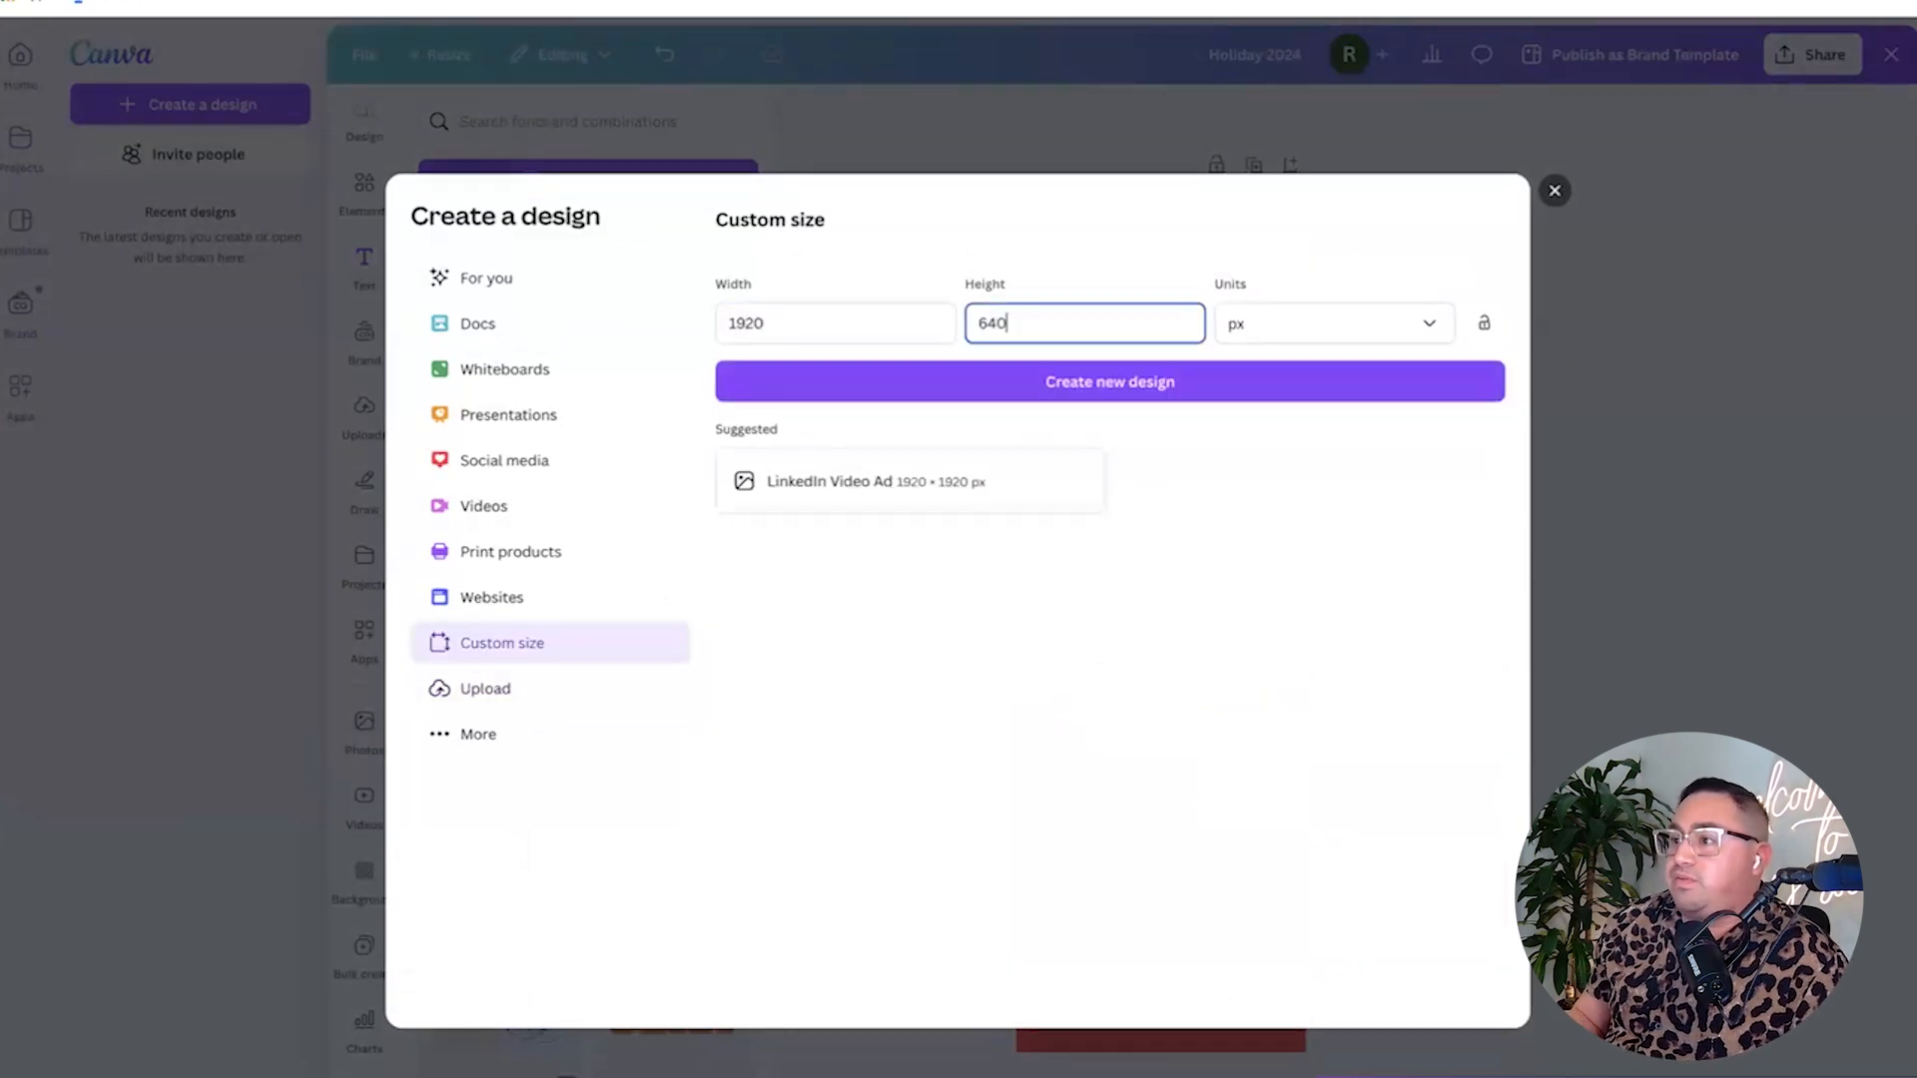
pyautogui.click(1078, 382)
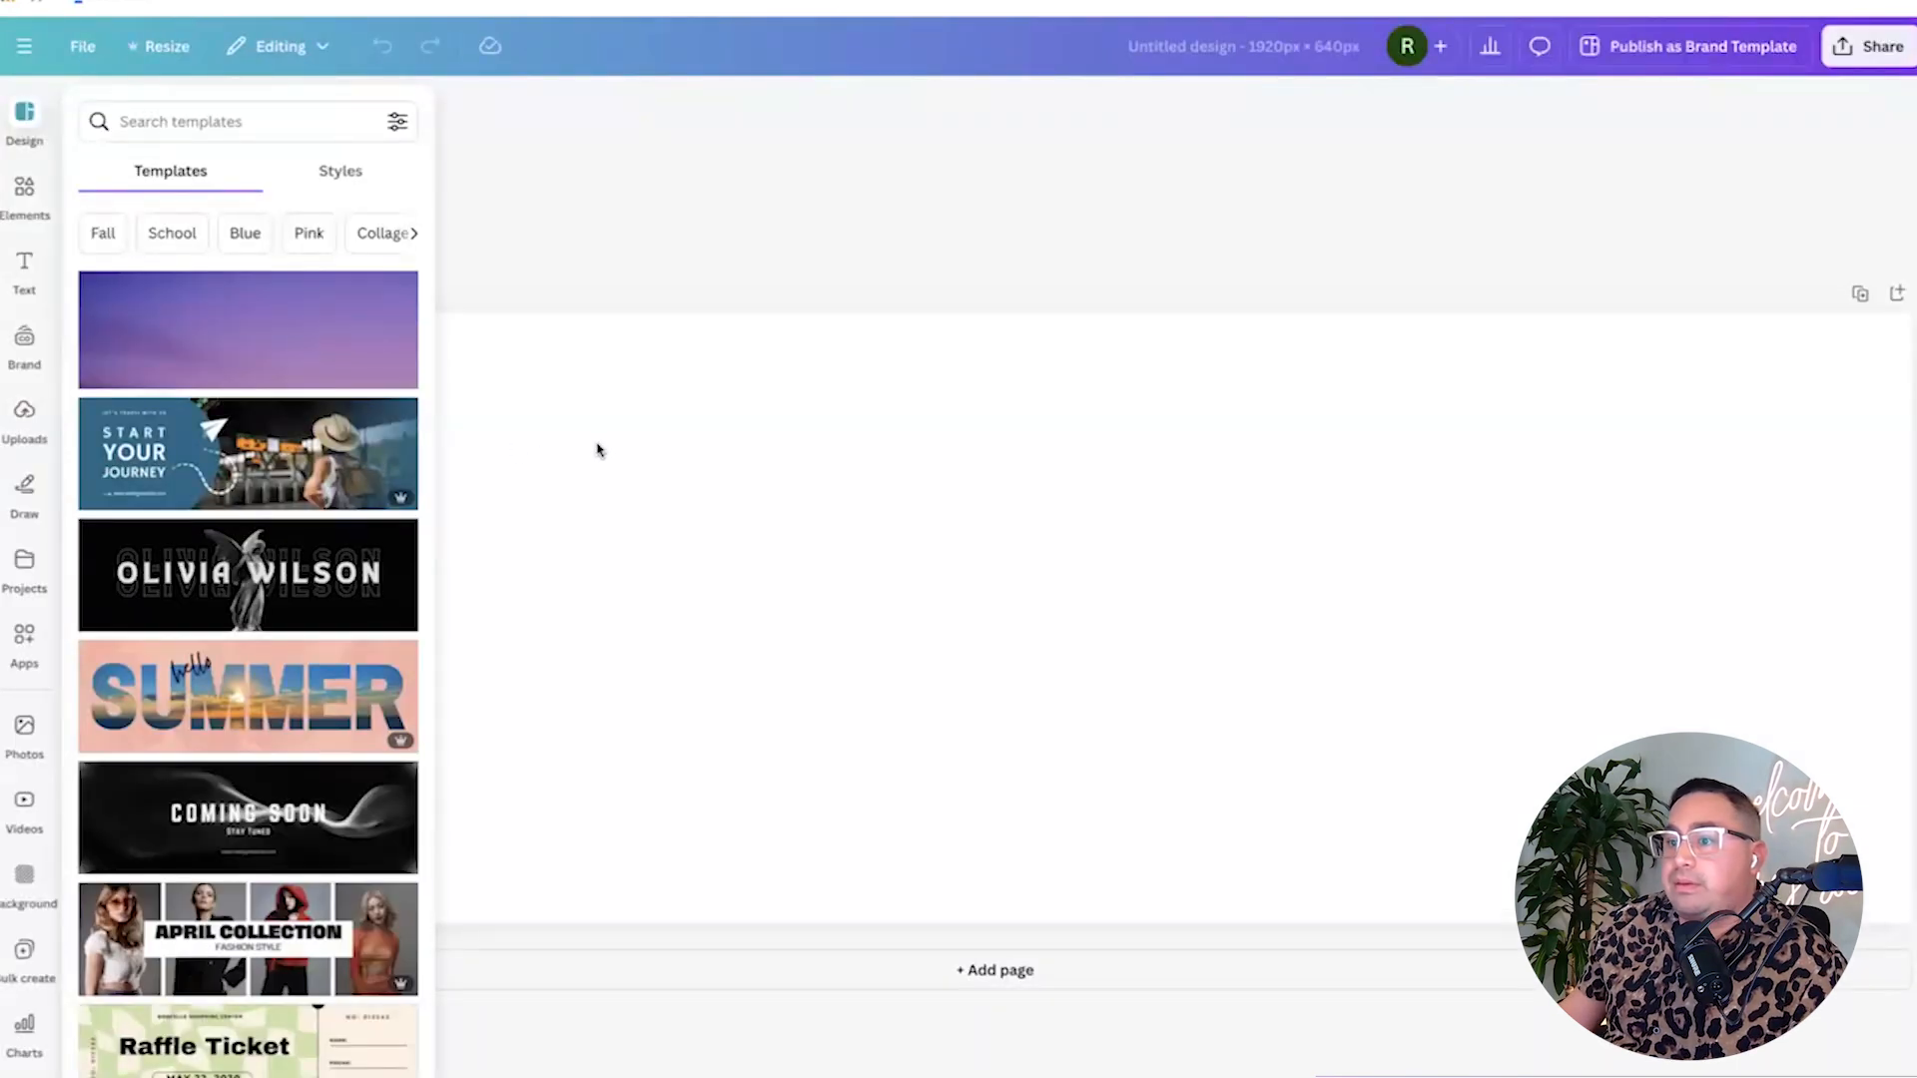
# Apply the APRIL COLLECTION fashion banner template to the canvas.
pyautogui.scroll(-5, 343, 596)
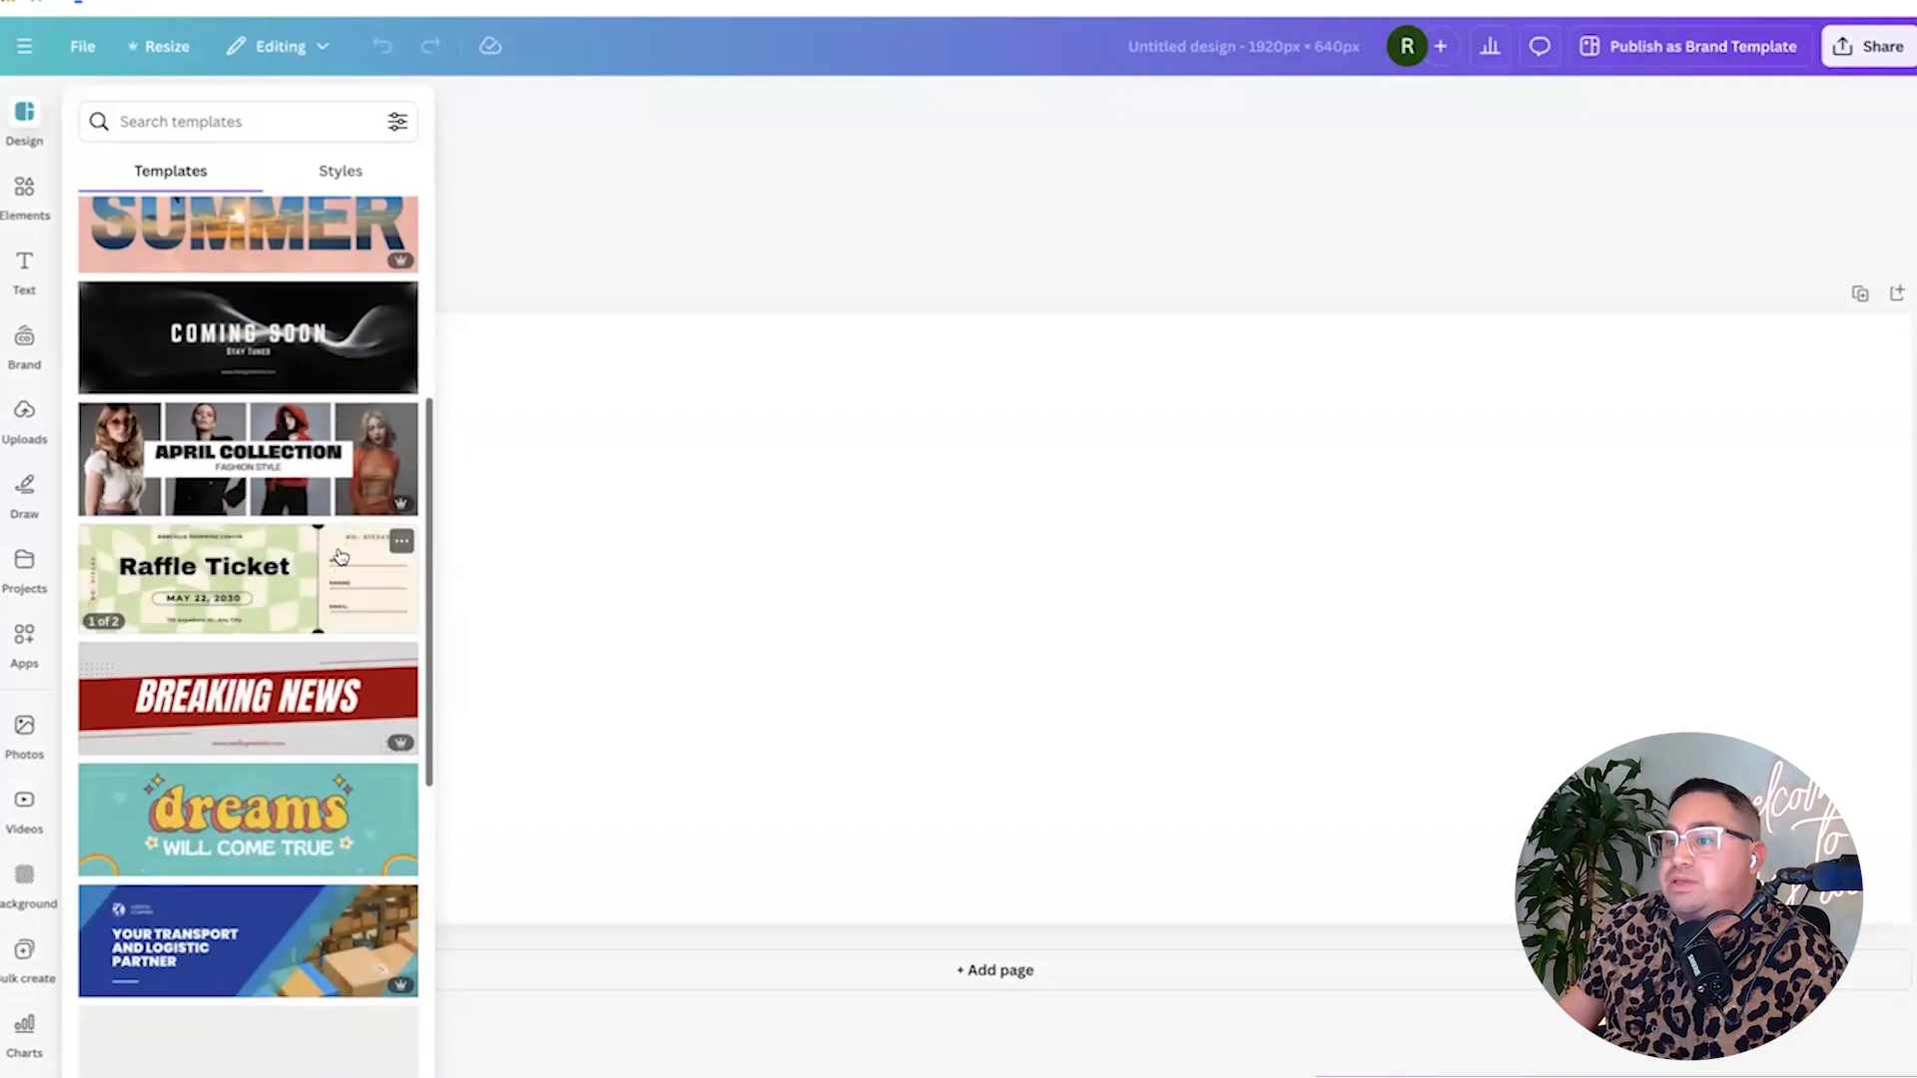
pyautogui.click(288, 500)
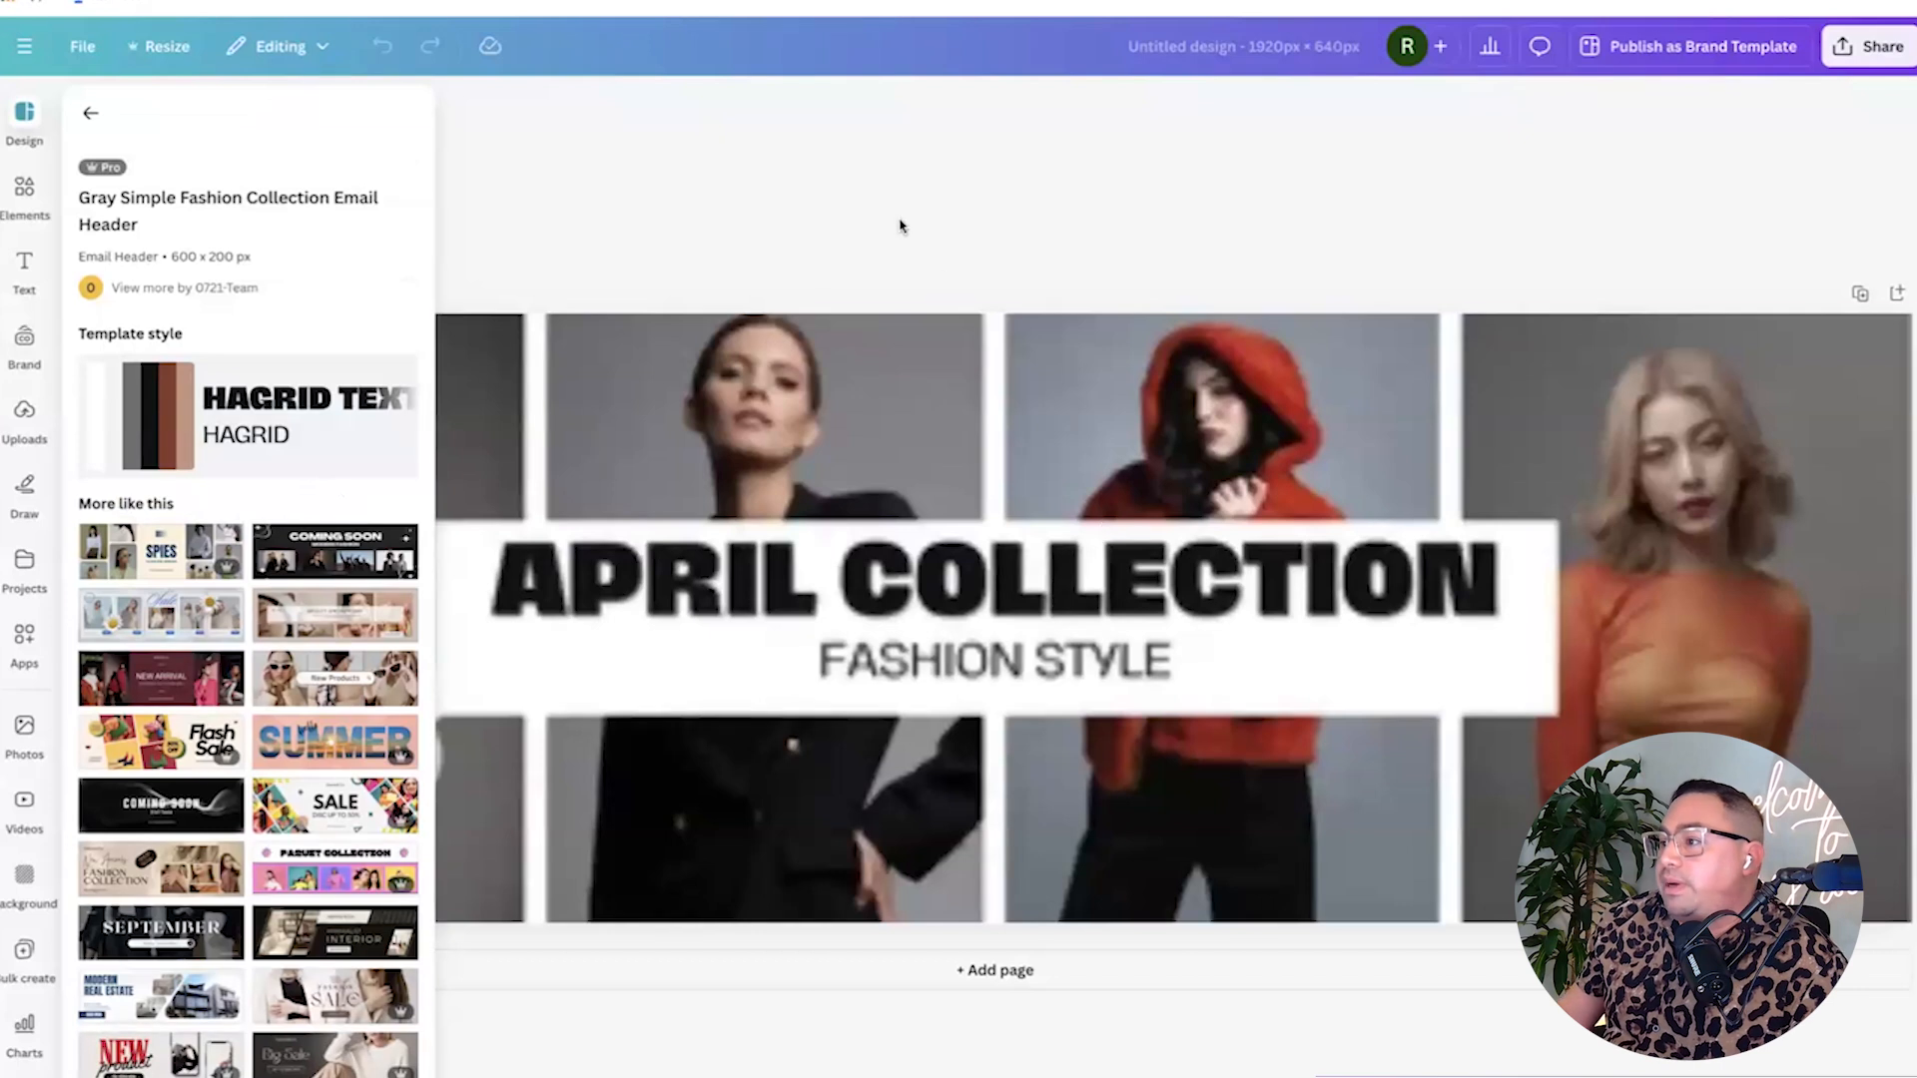
pyautogui.click(899, 226)
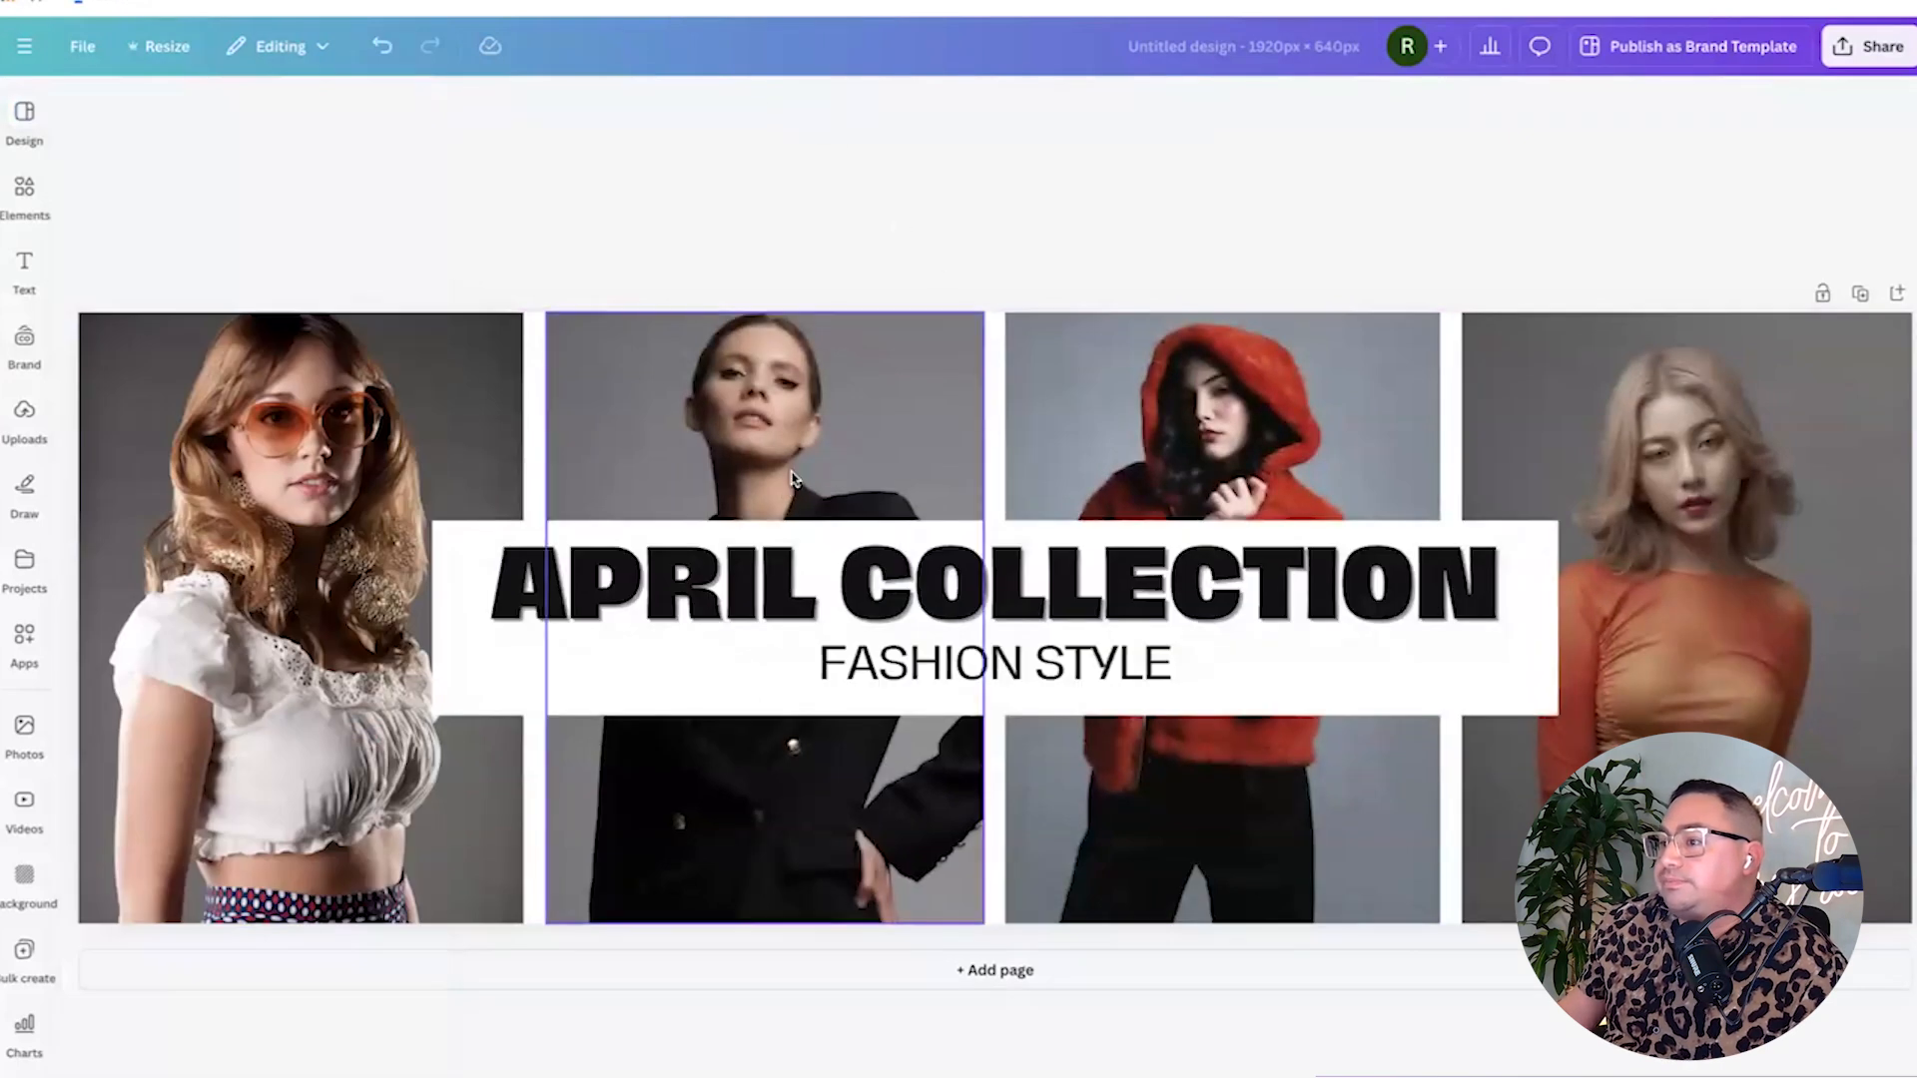
pyautogui.click(536, 391)
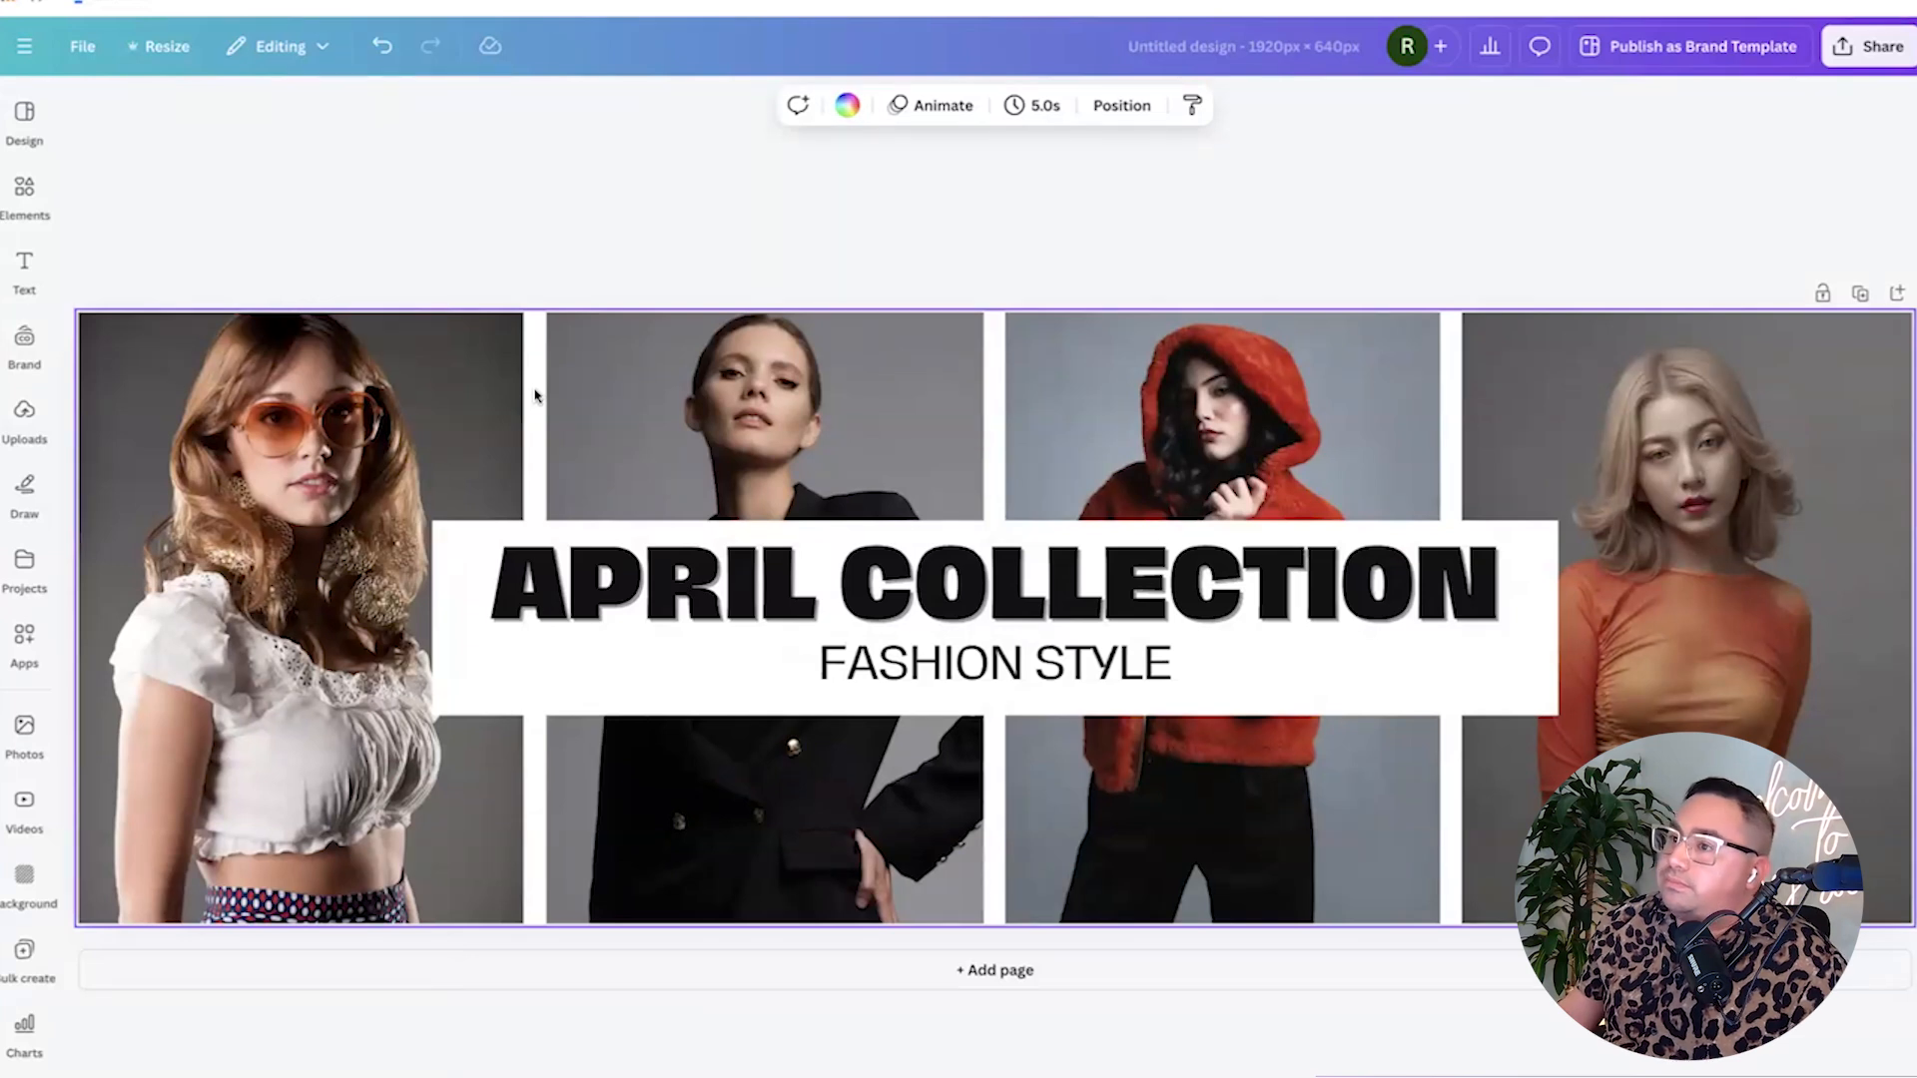
# Browse the template details and Templates list, then close the side panel.
pyautogui.click(24, 115)
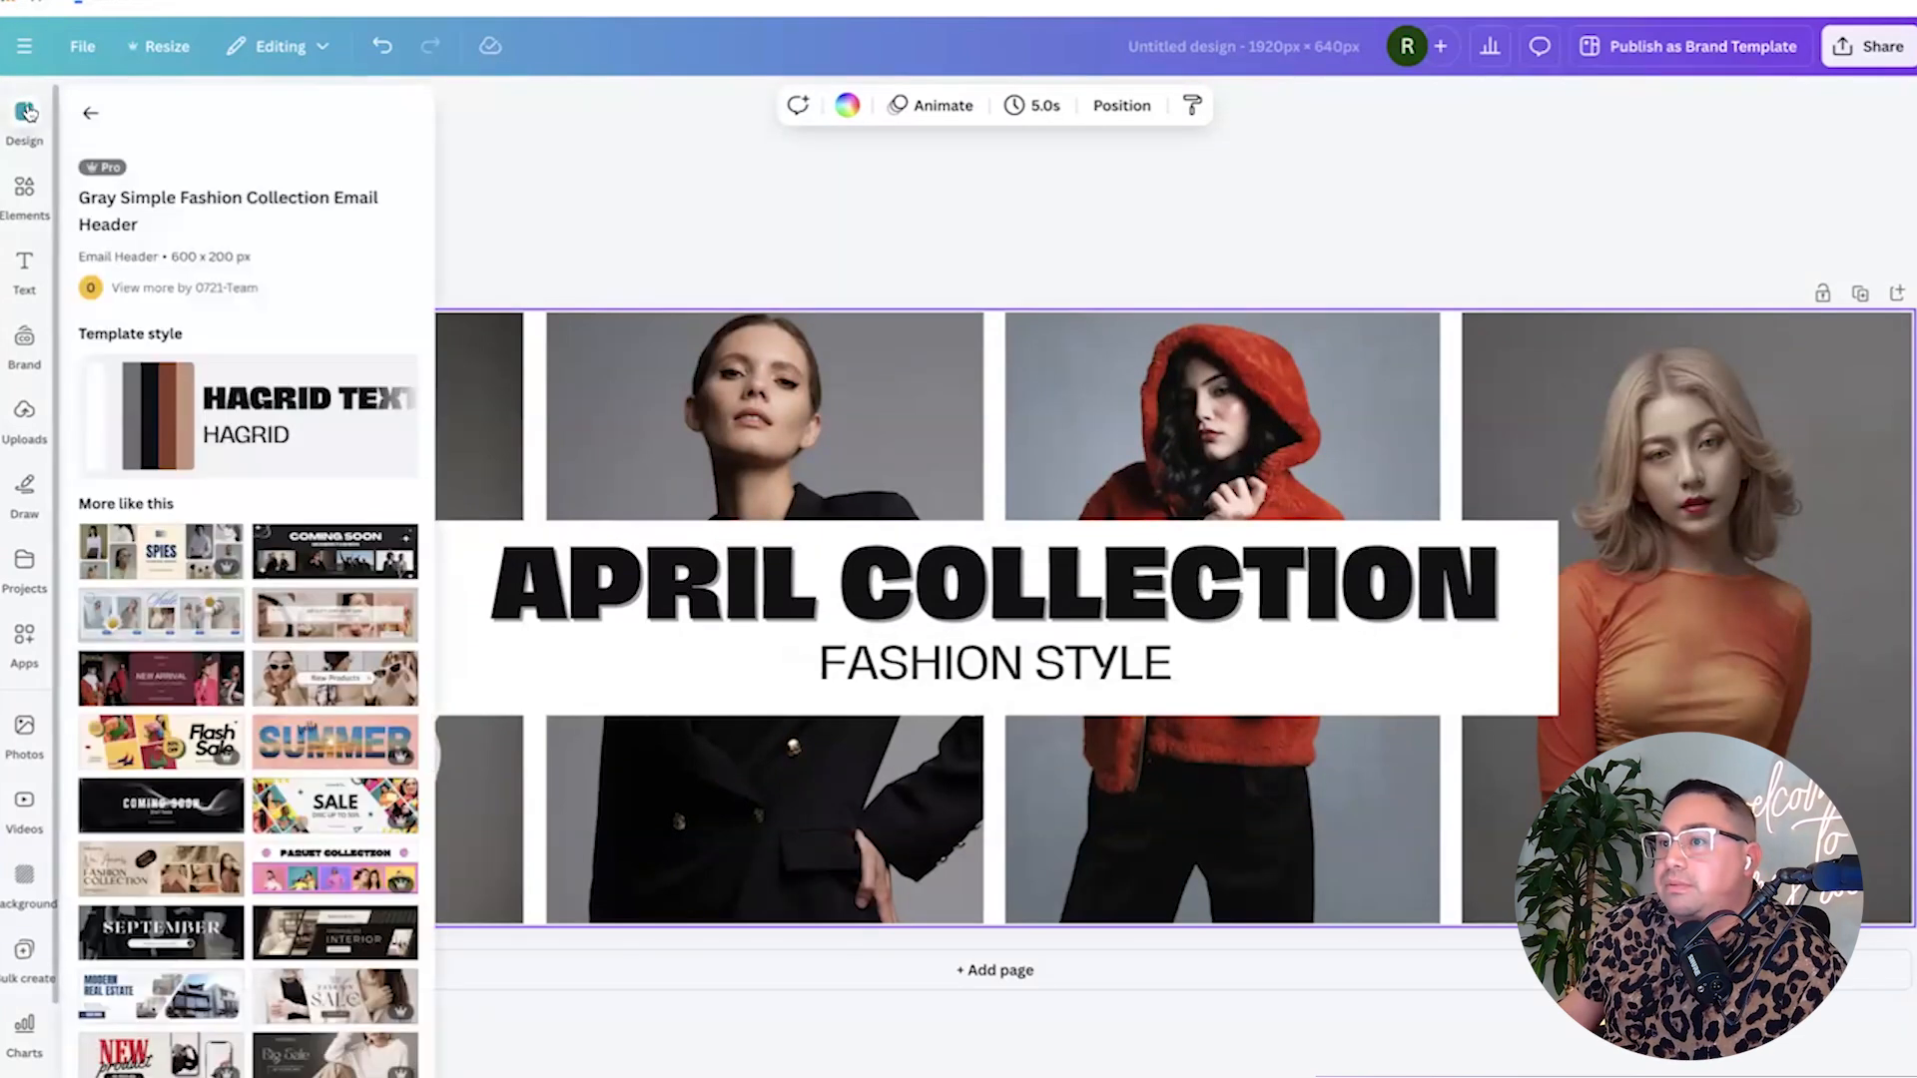
pyautogui.click(90, 104)
pyautogui.scroll(-5, 317, 596)
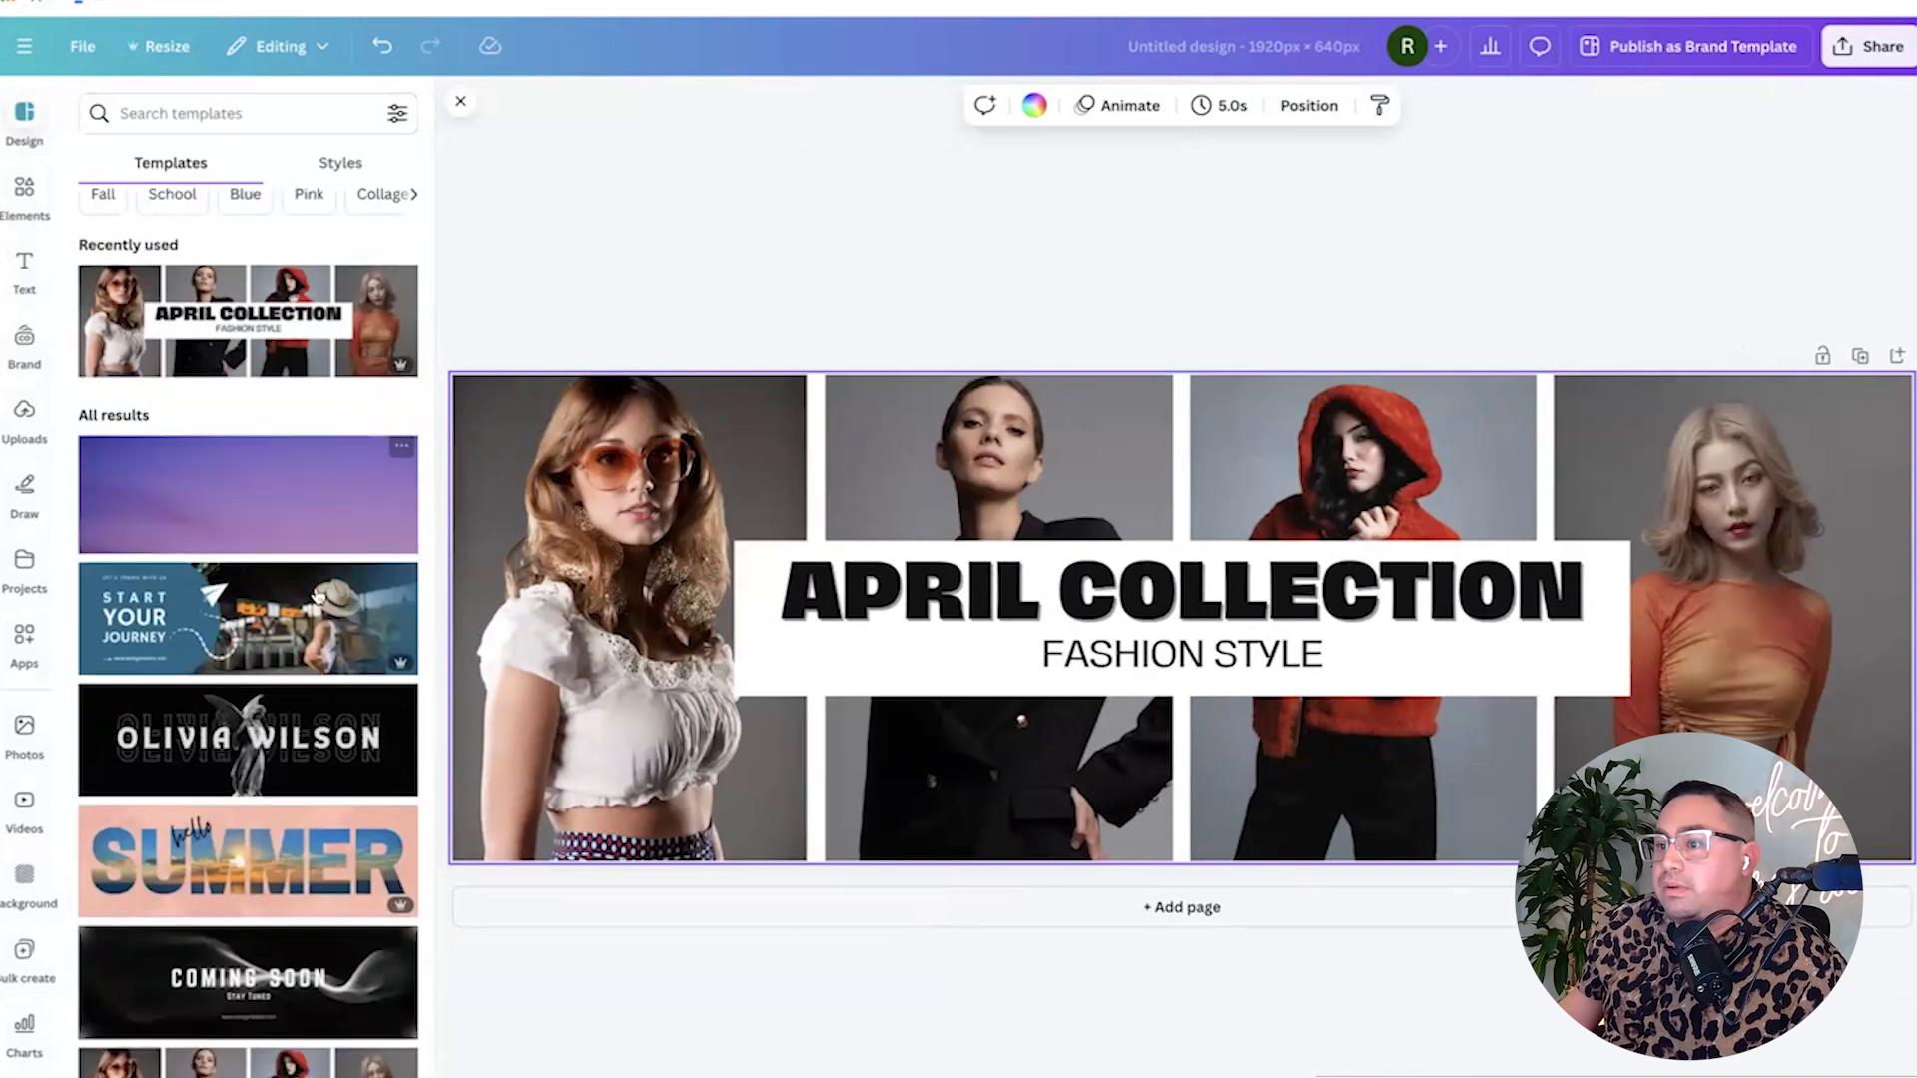
pyautogui.scroll(-7, 317, 596)
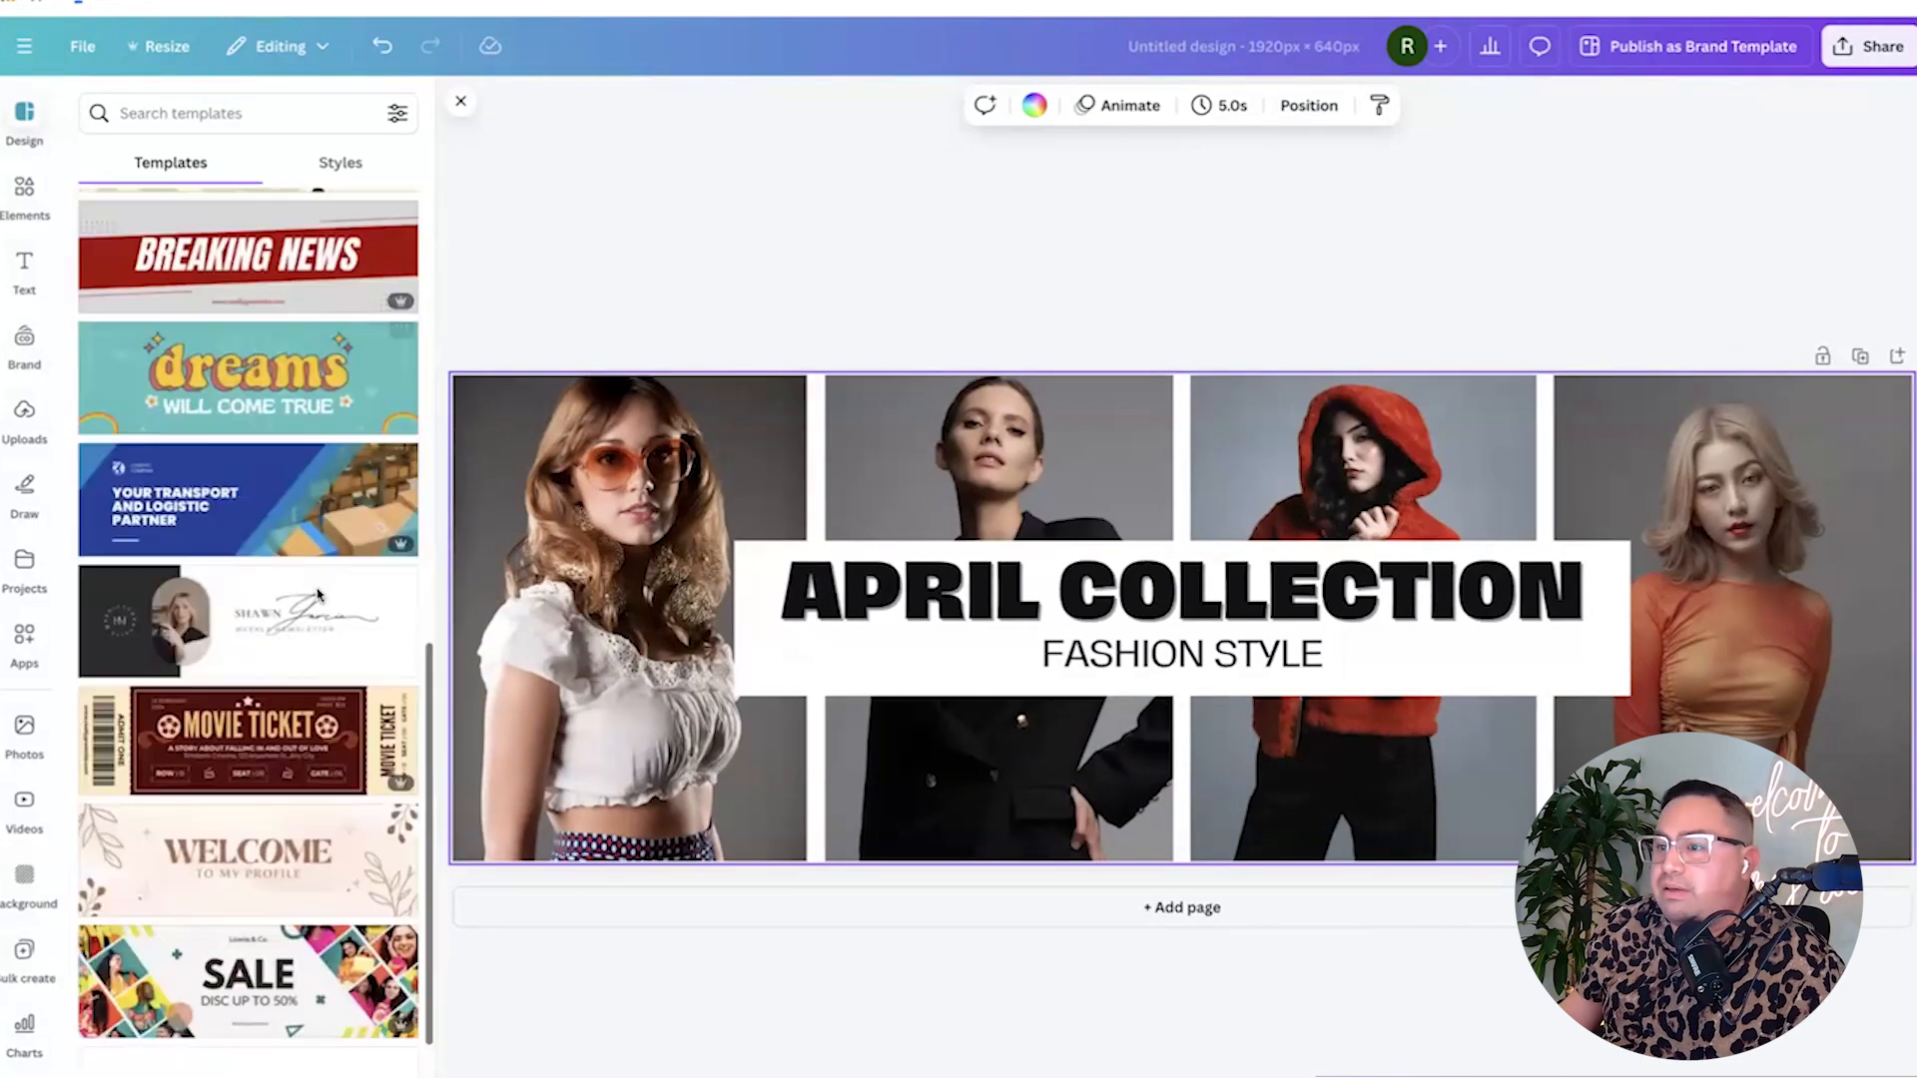
pyautogui.scroll(-10, 317, 596)
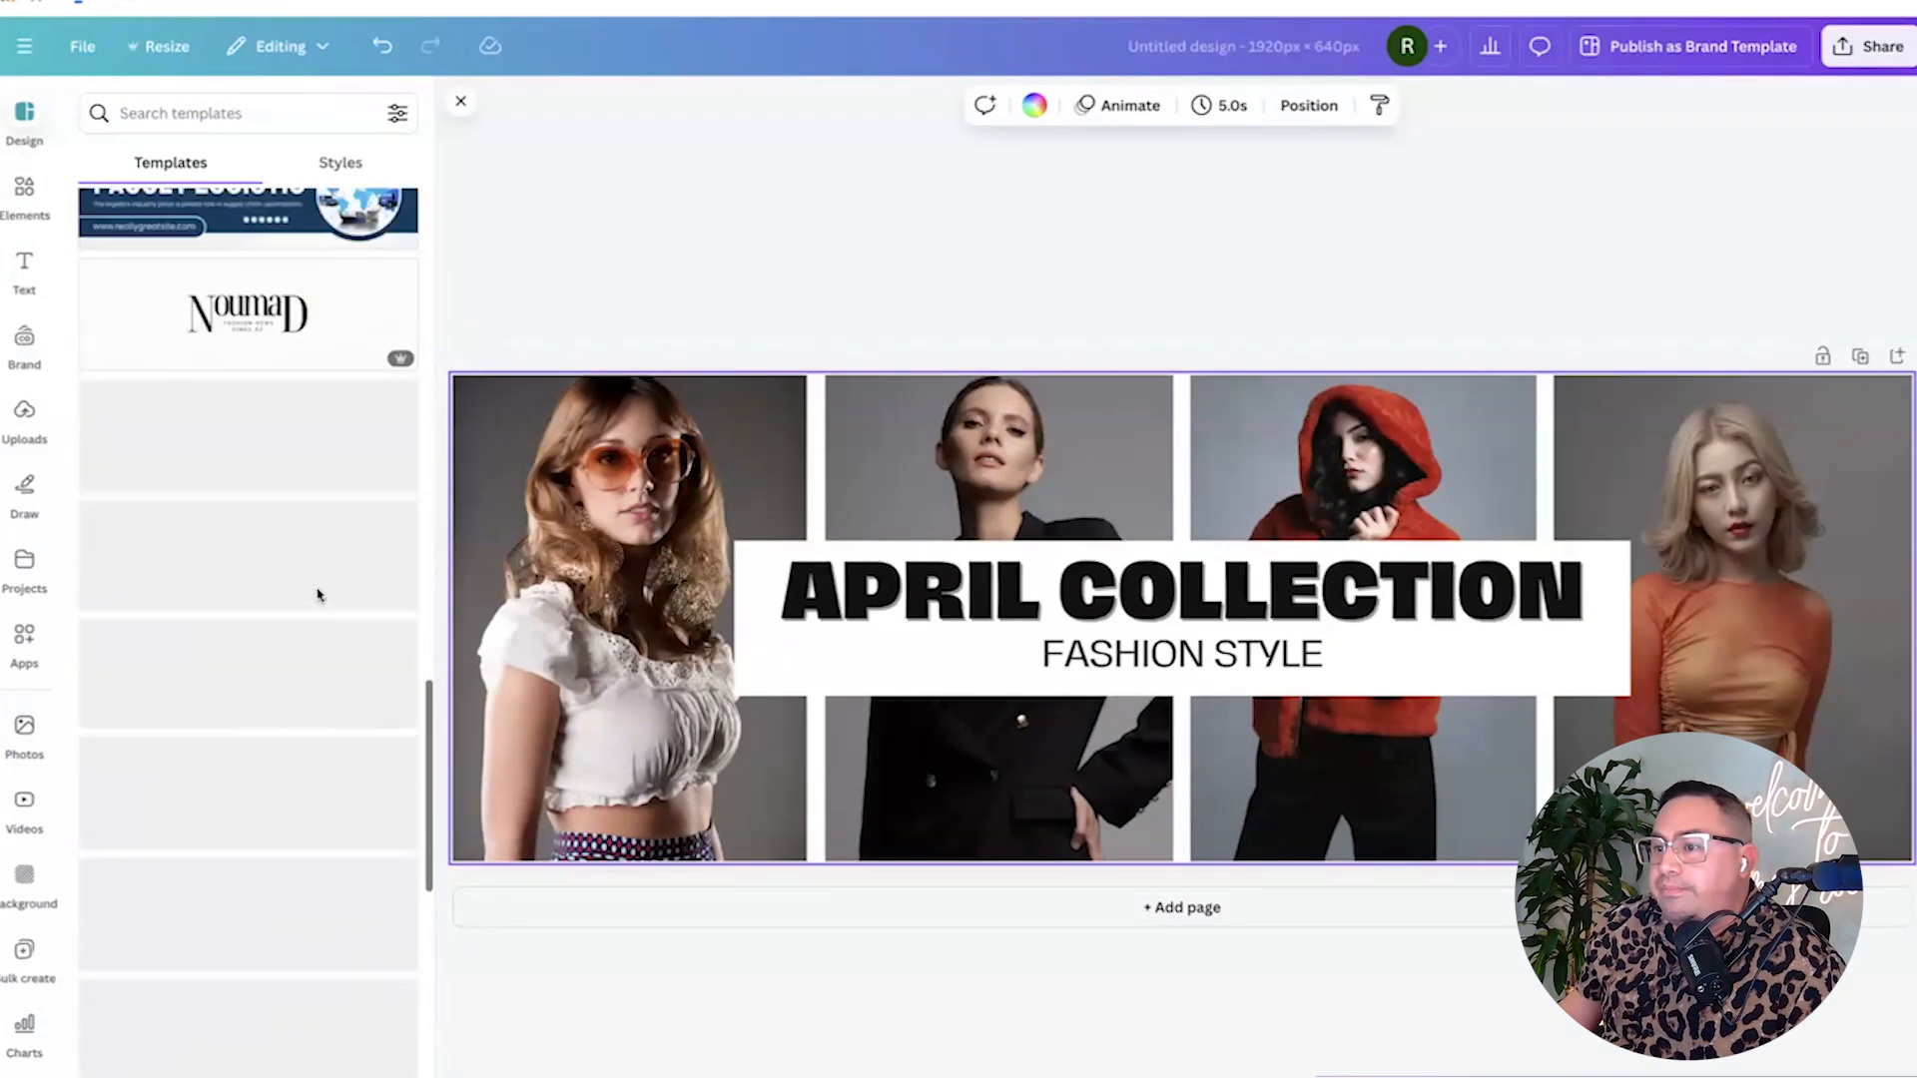
pyautogui.scroll(-10, 317, 596)
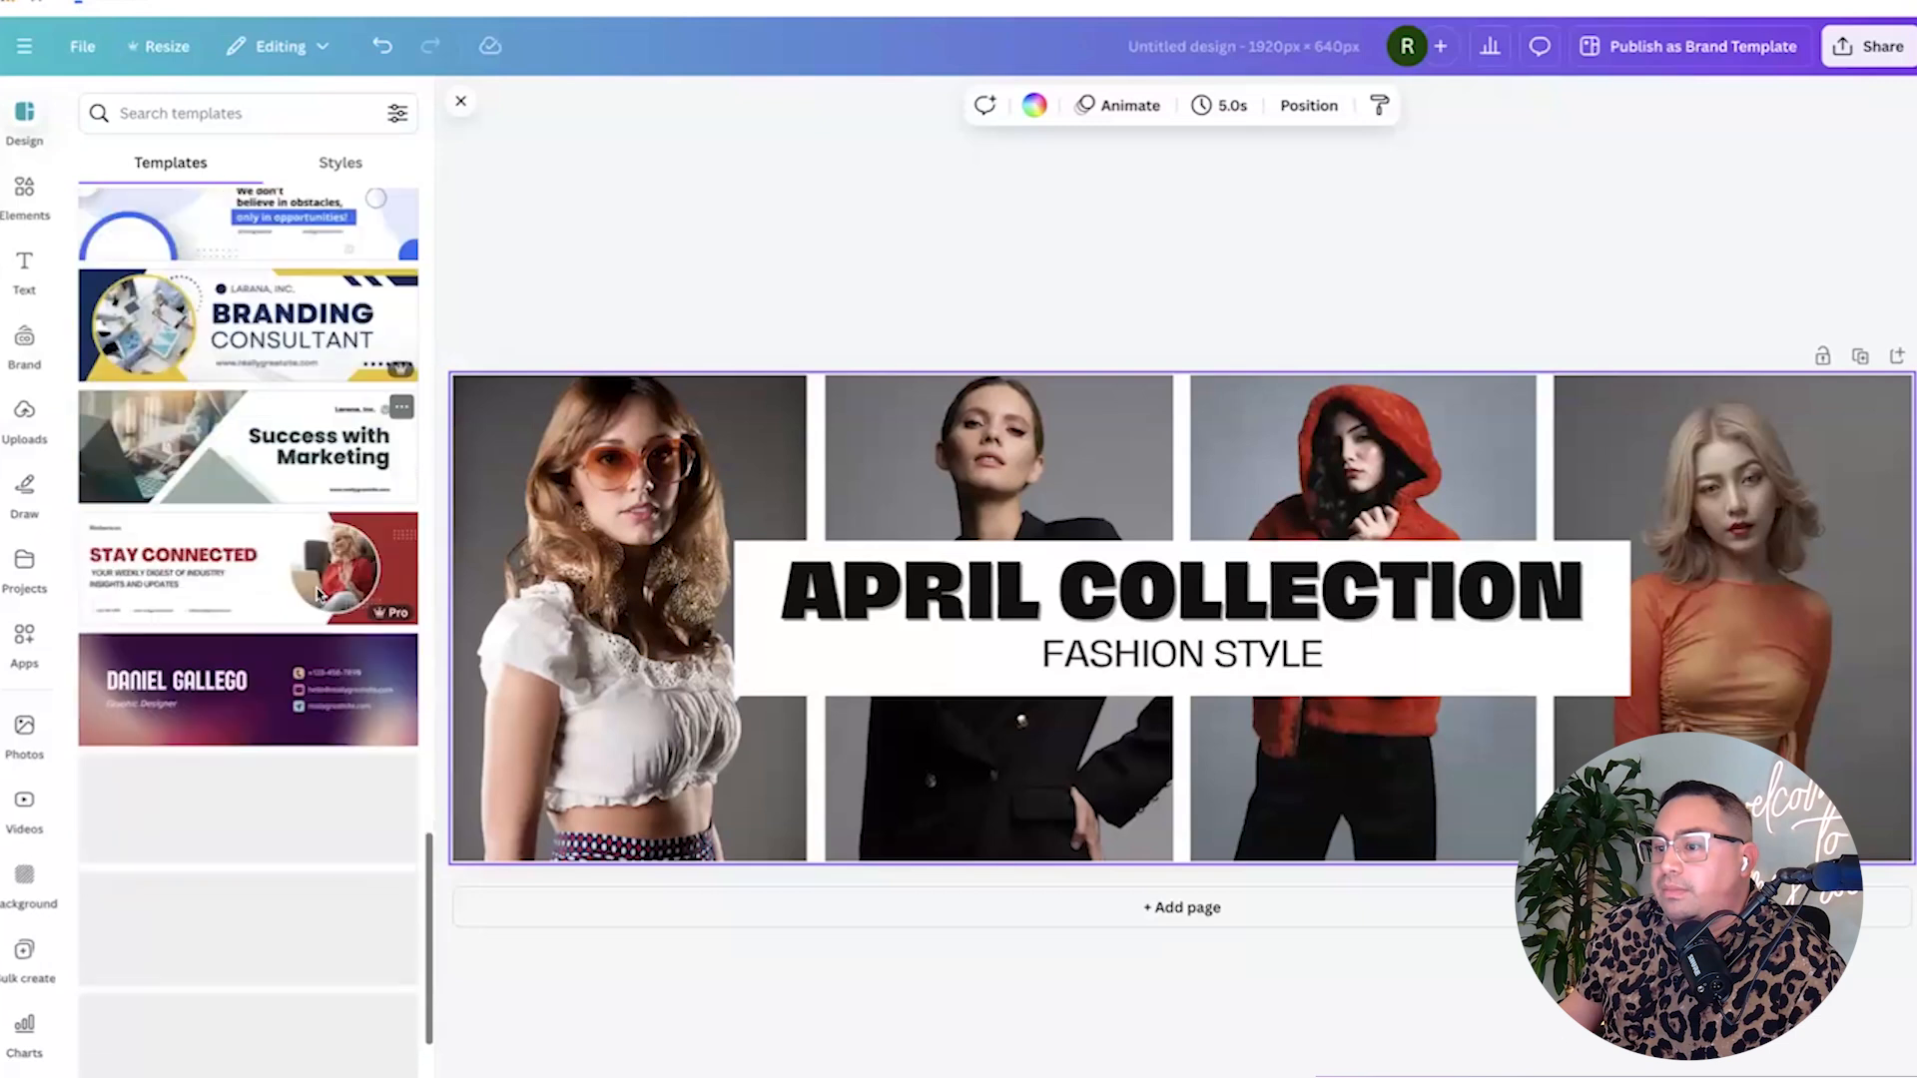
pyautogui.scroll(-10, 317, 596)
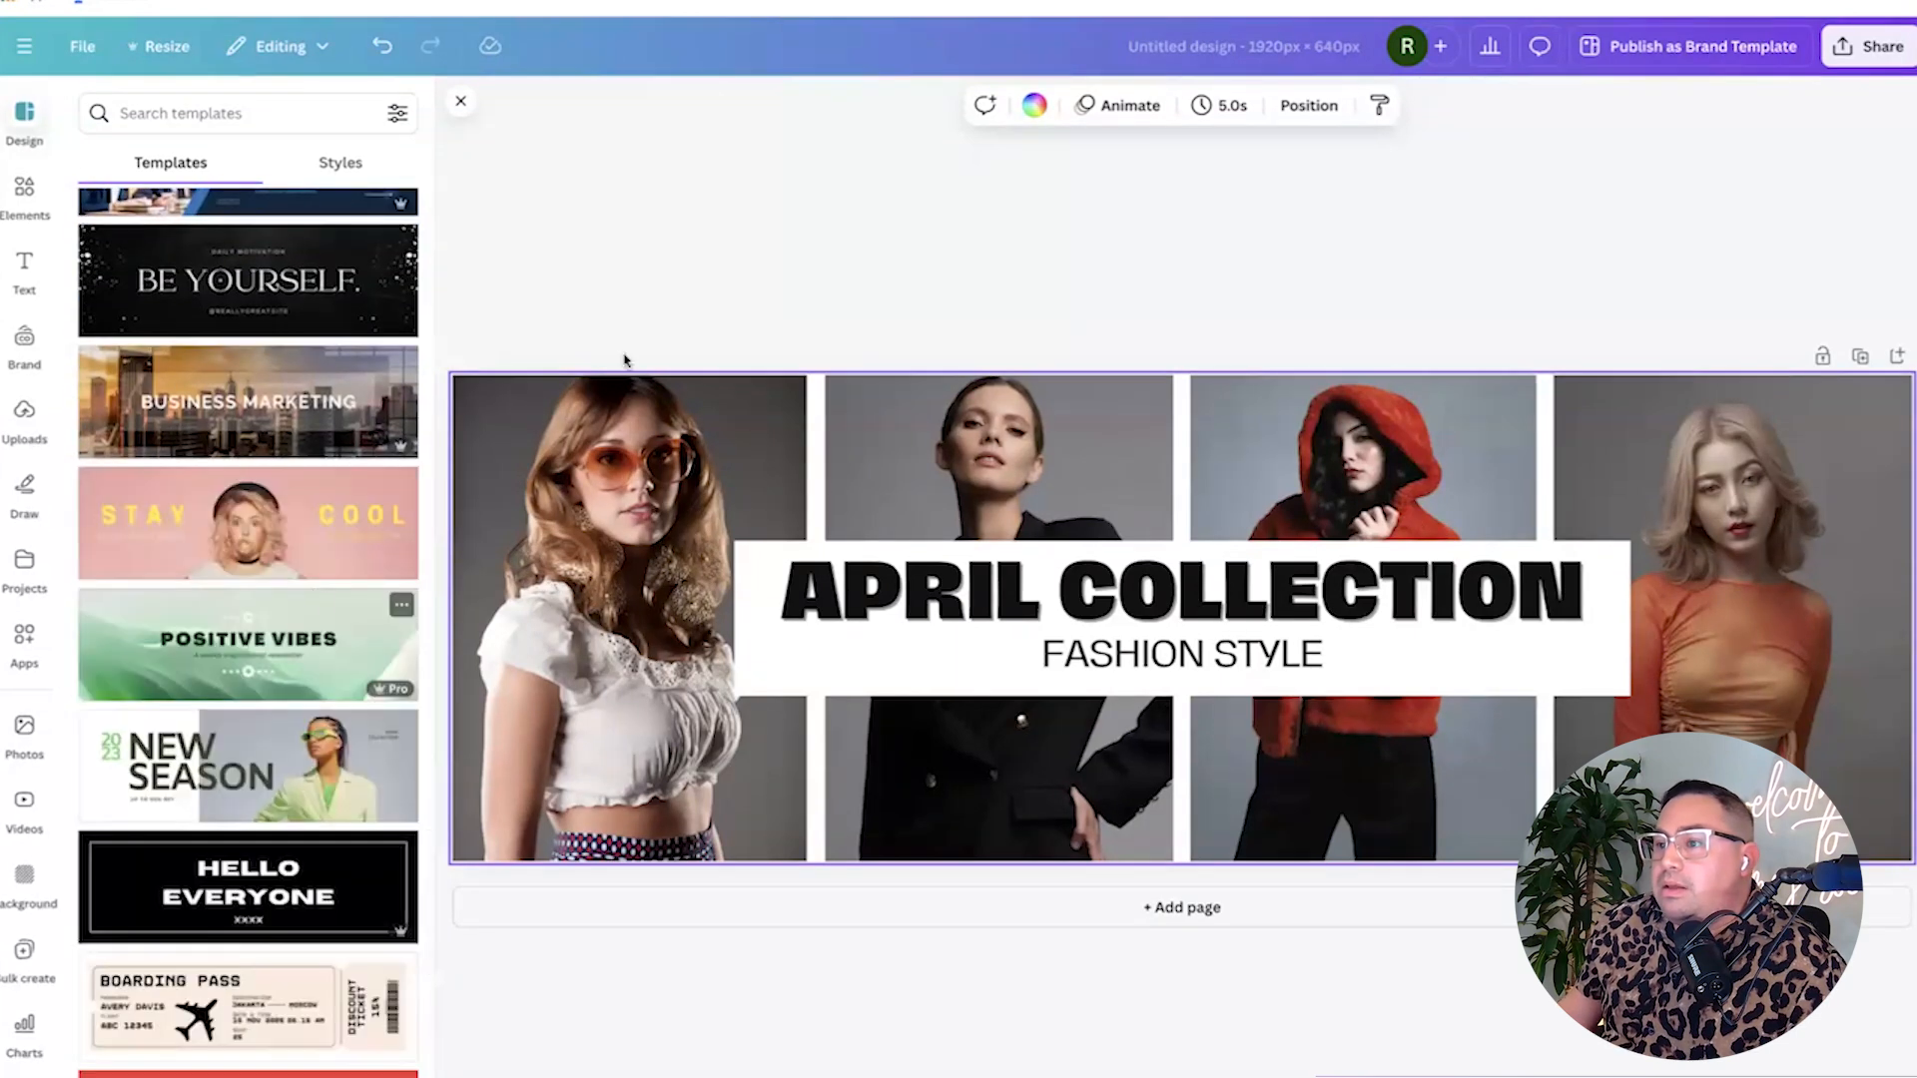
pyautogui.click(699, 244)
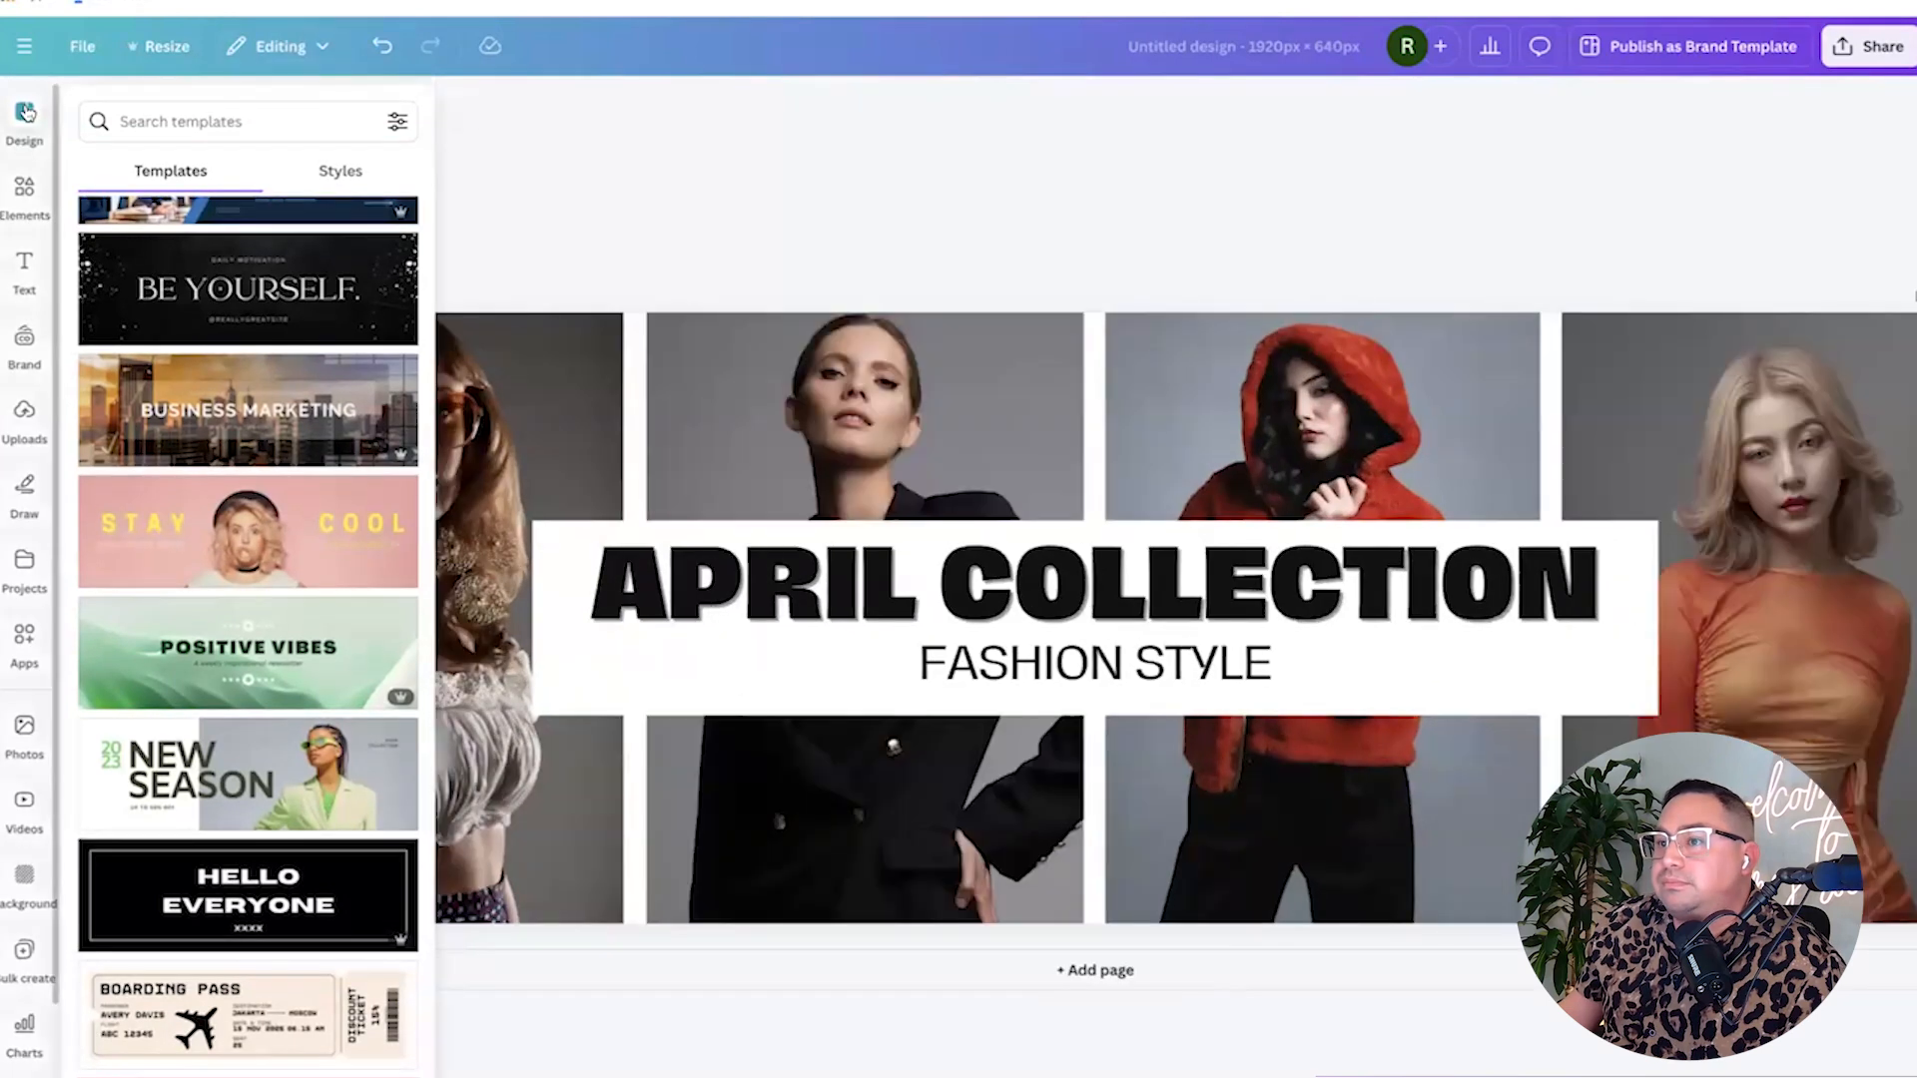
pyautogui.click(24, 269)
pyautogui.click(26, 190)
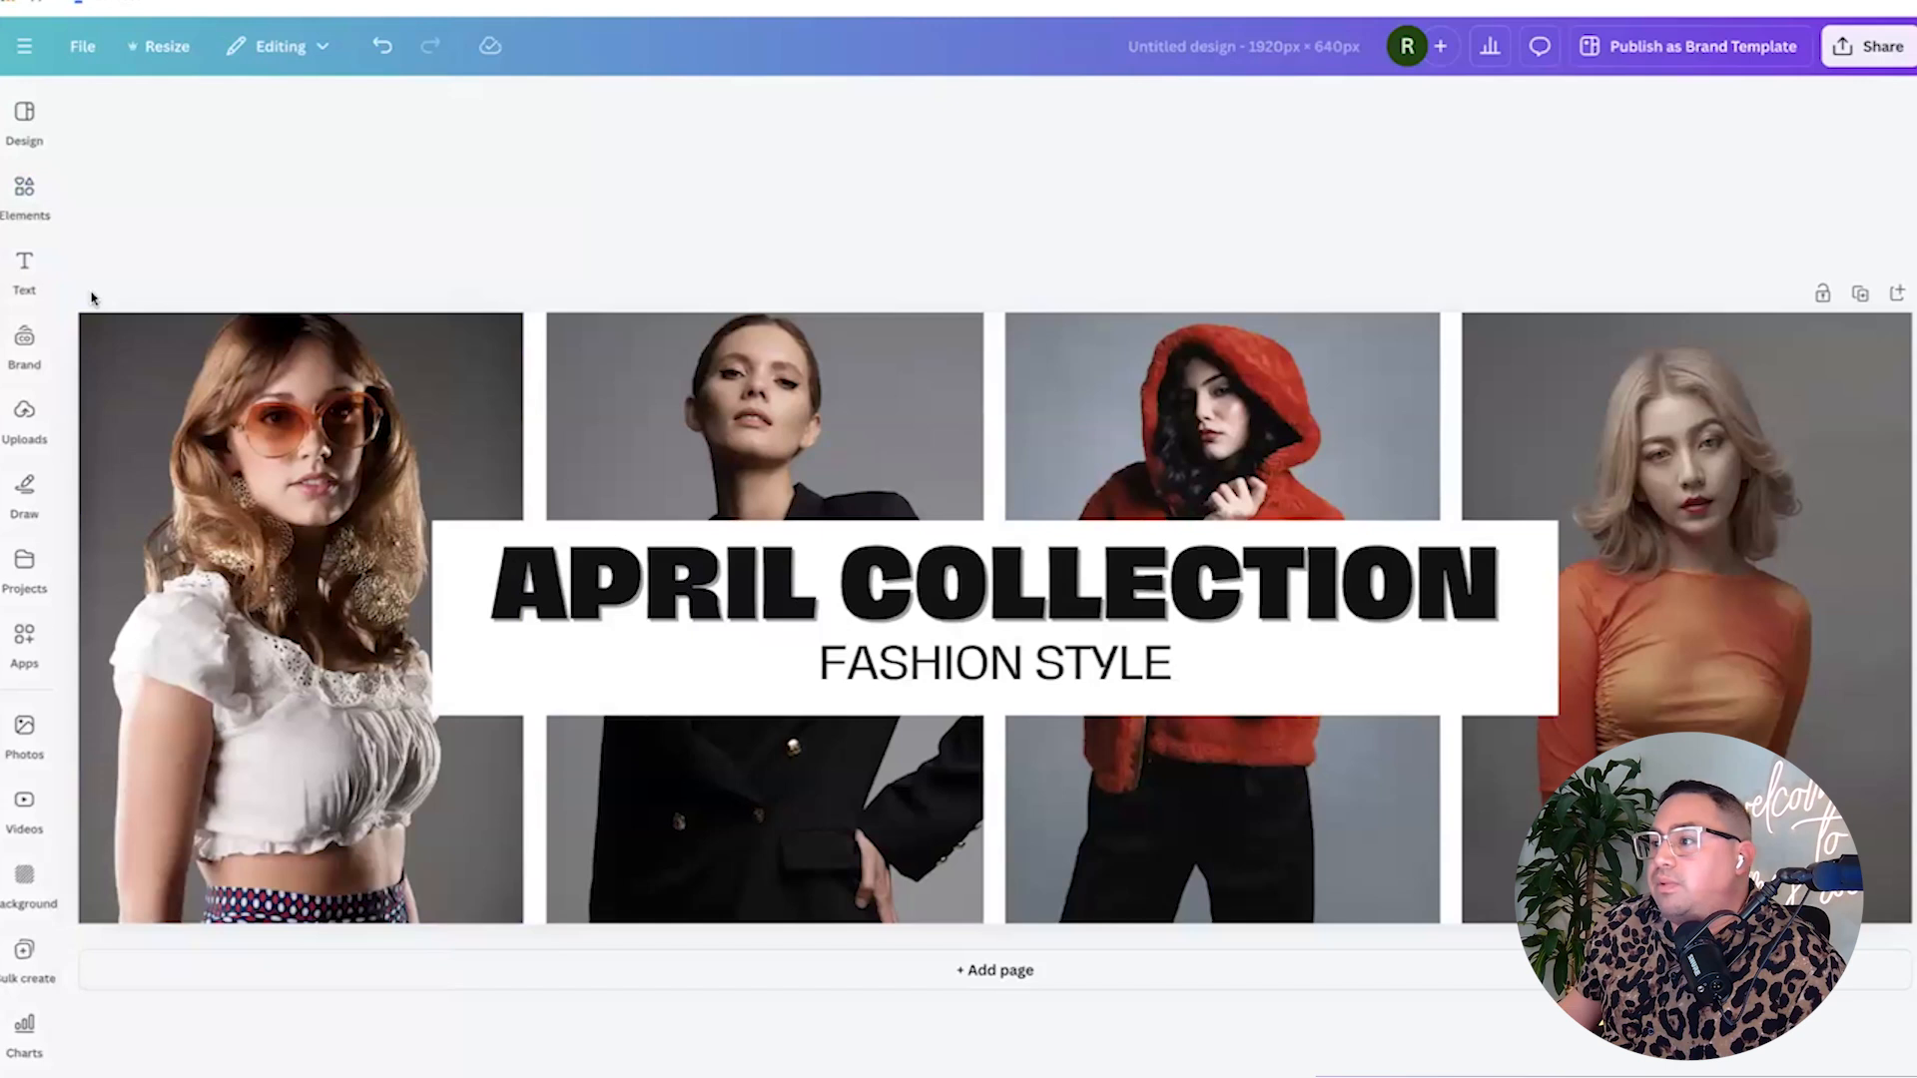
# Retype the title as FASHION WEEK and the subtitle as 2024.
pyautogui.doubleClick(648, 598)
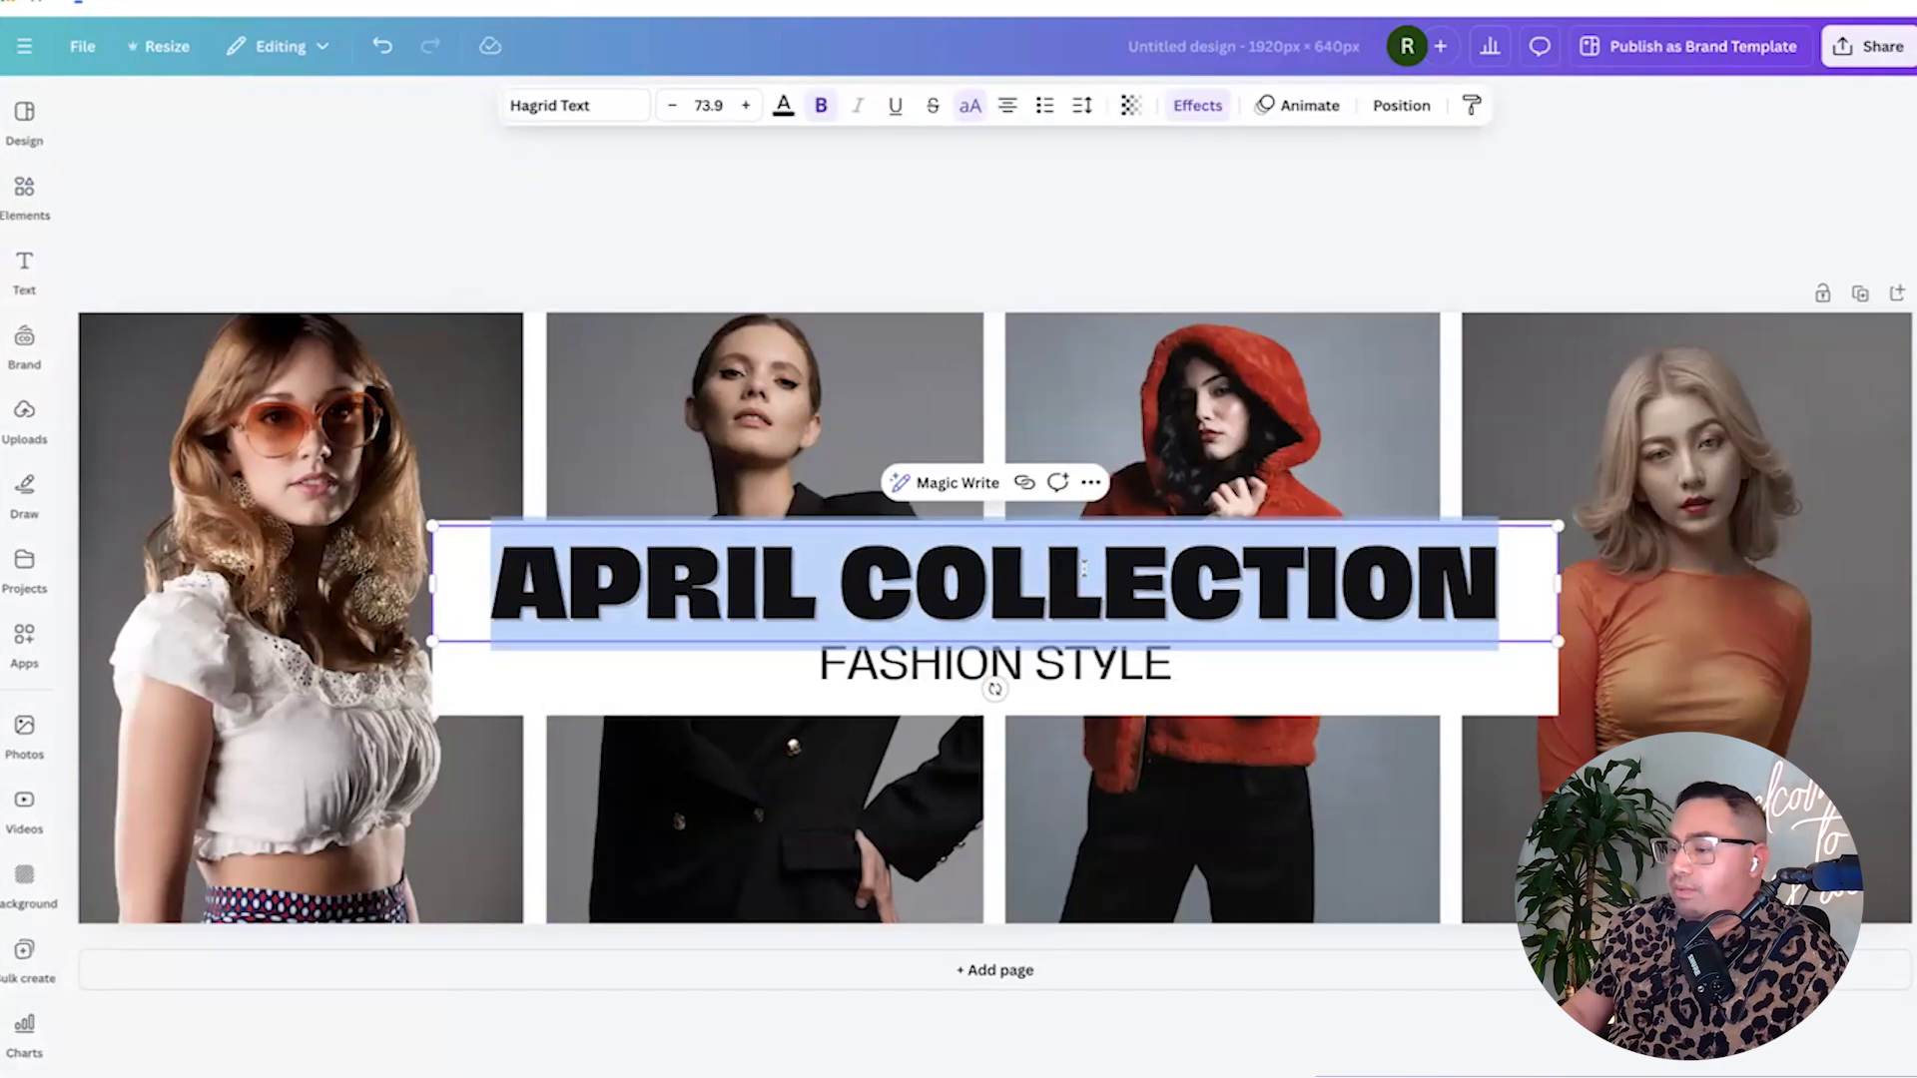
pyautogui.write('FASH')
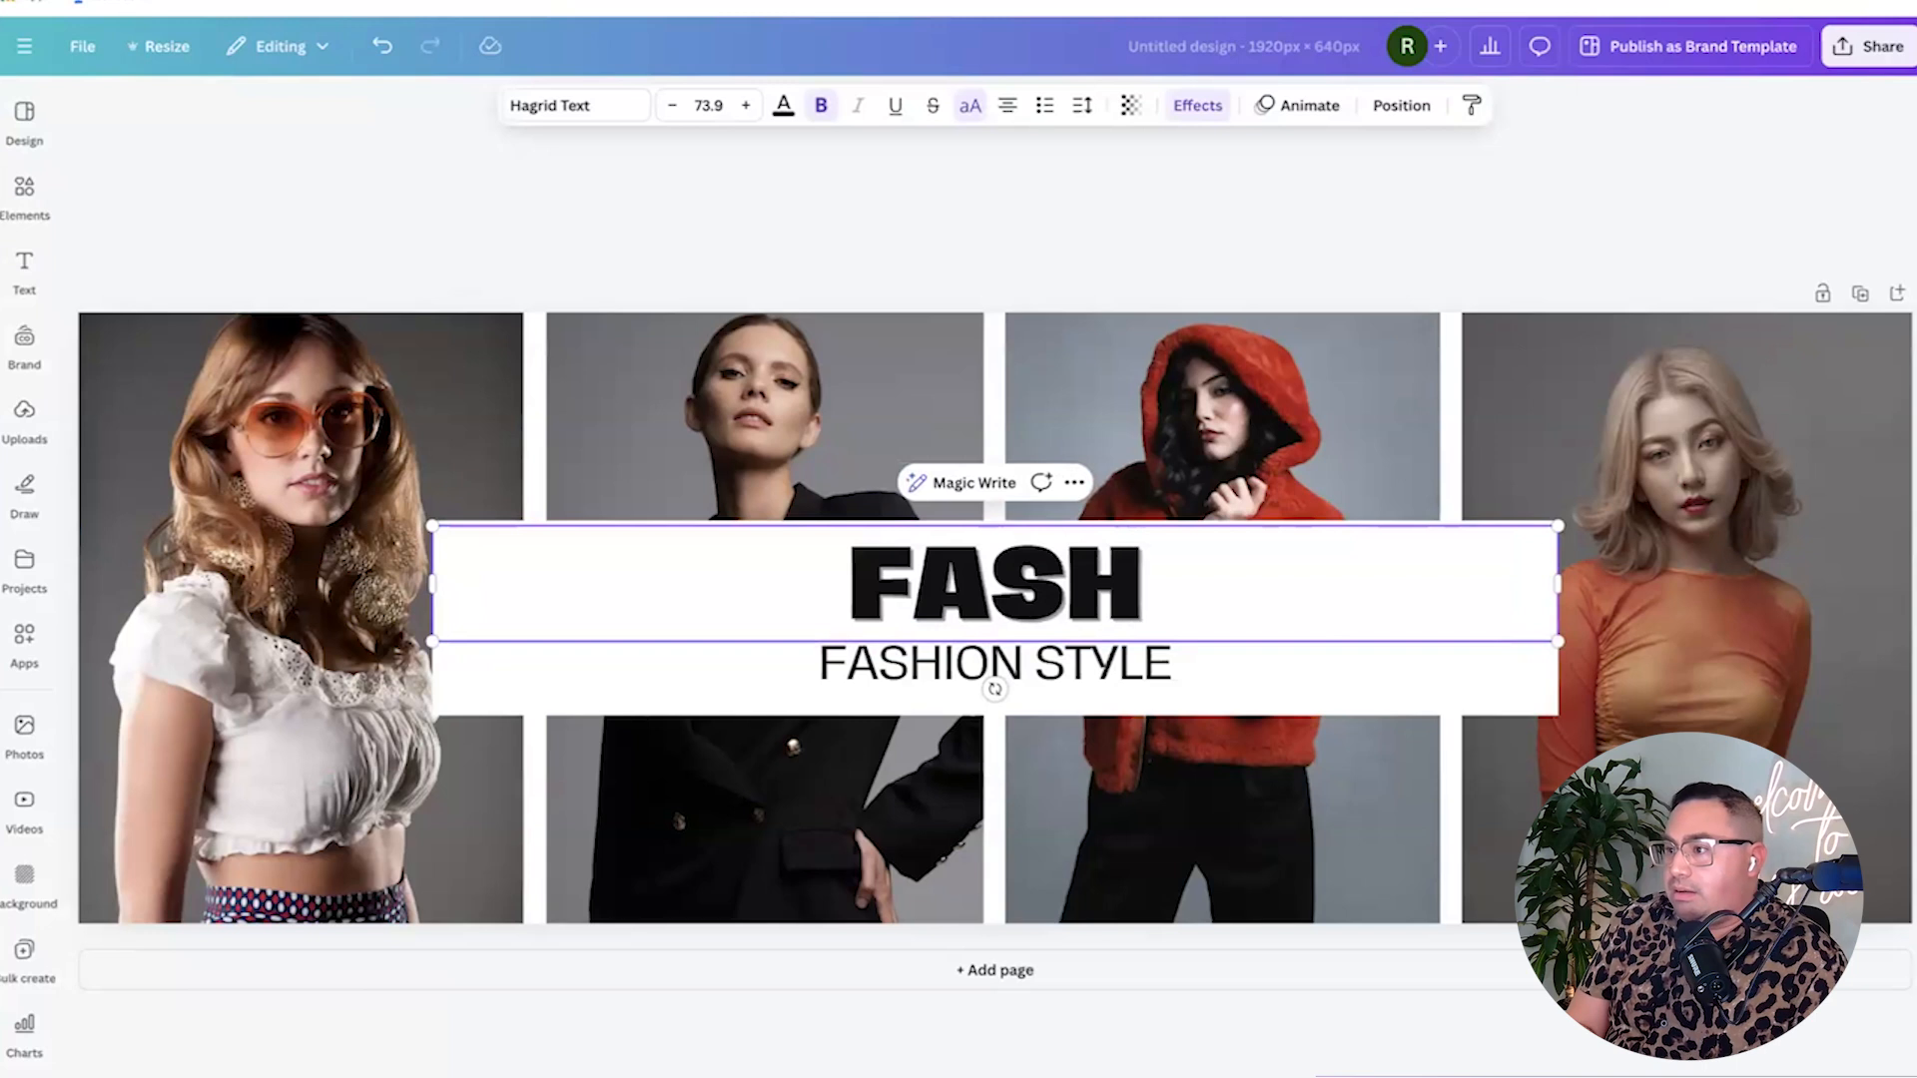
pyautogui.write('ION WEEK')
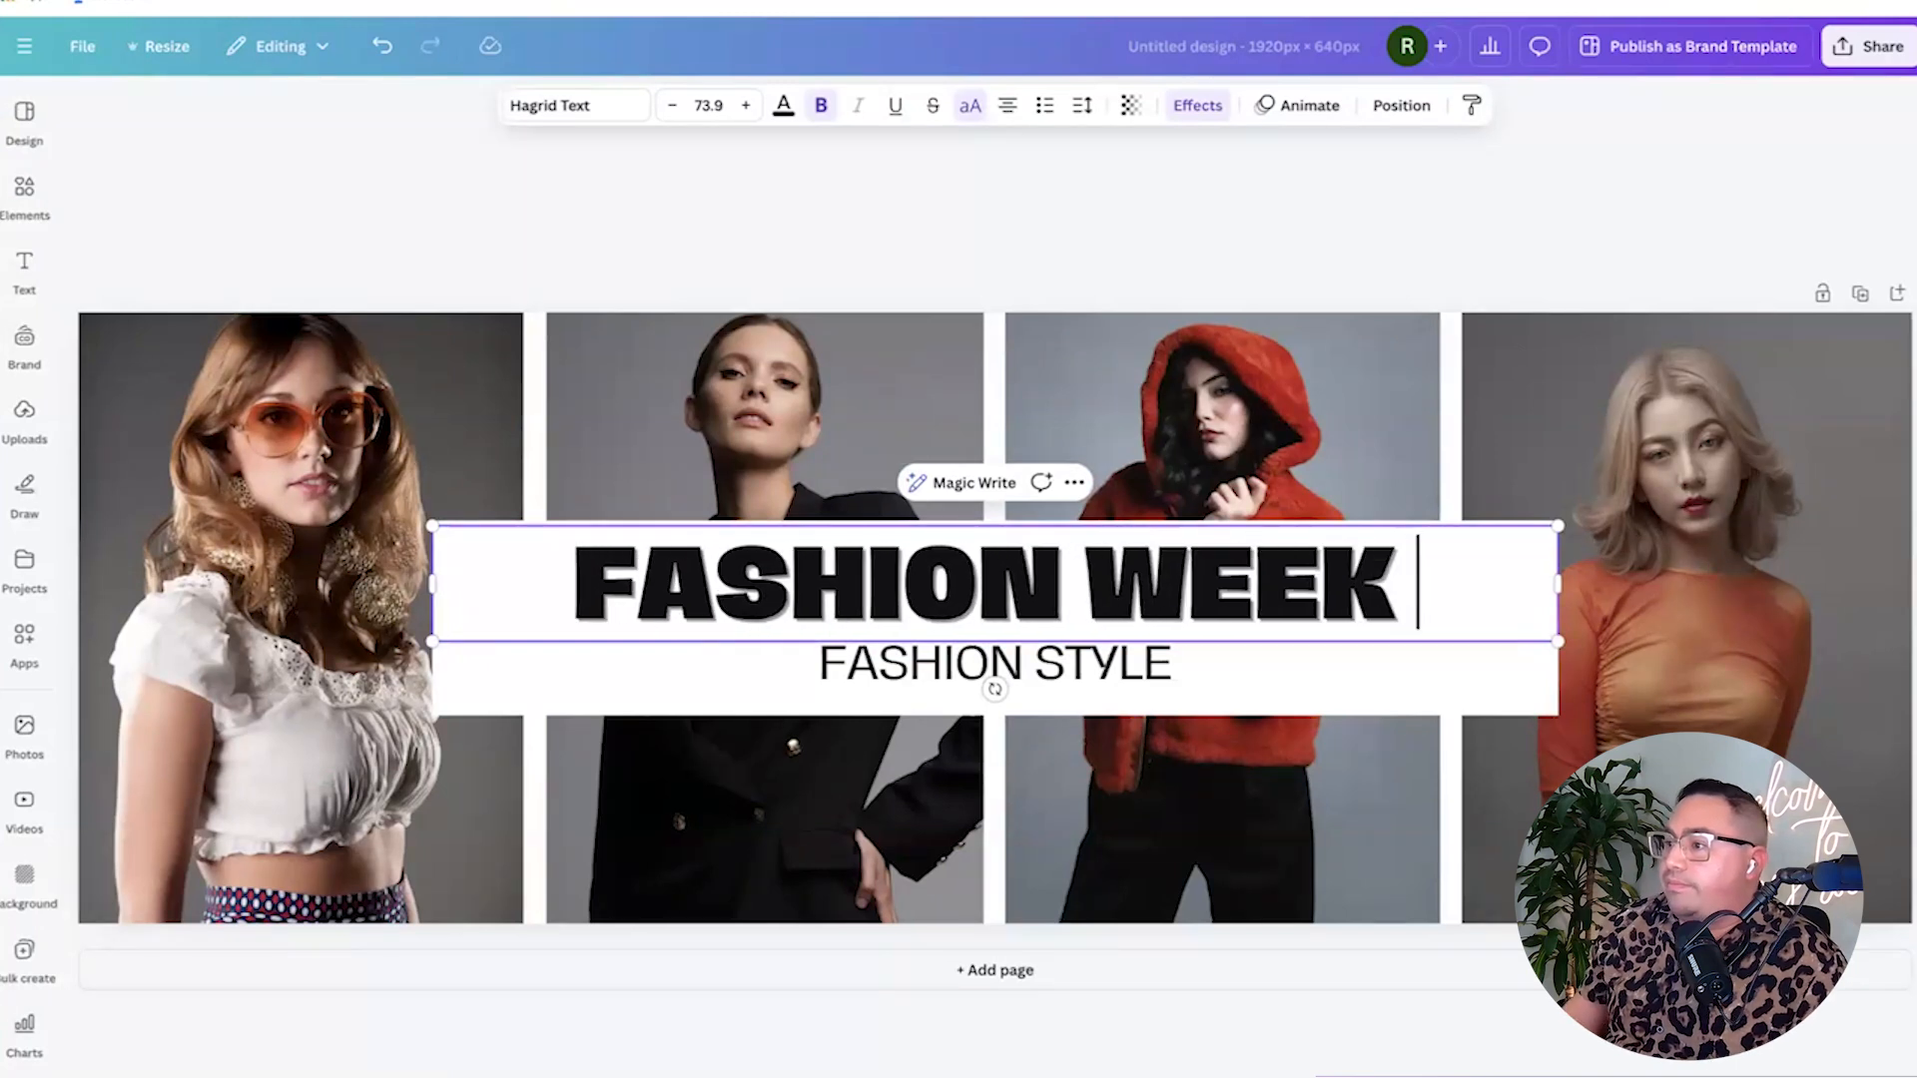
pyautogui.click(911, 674)
pyautogui.click(913, 676)
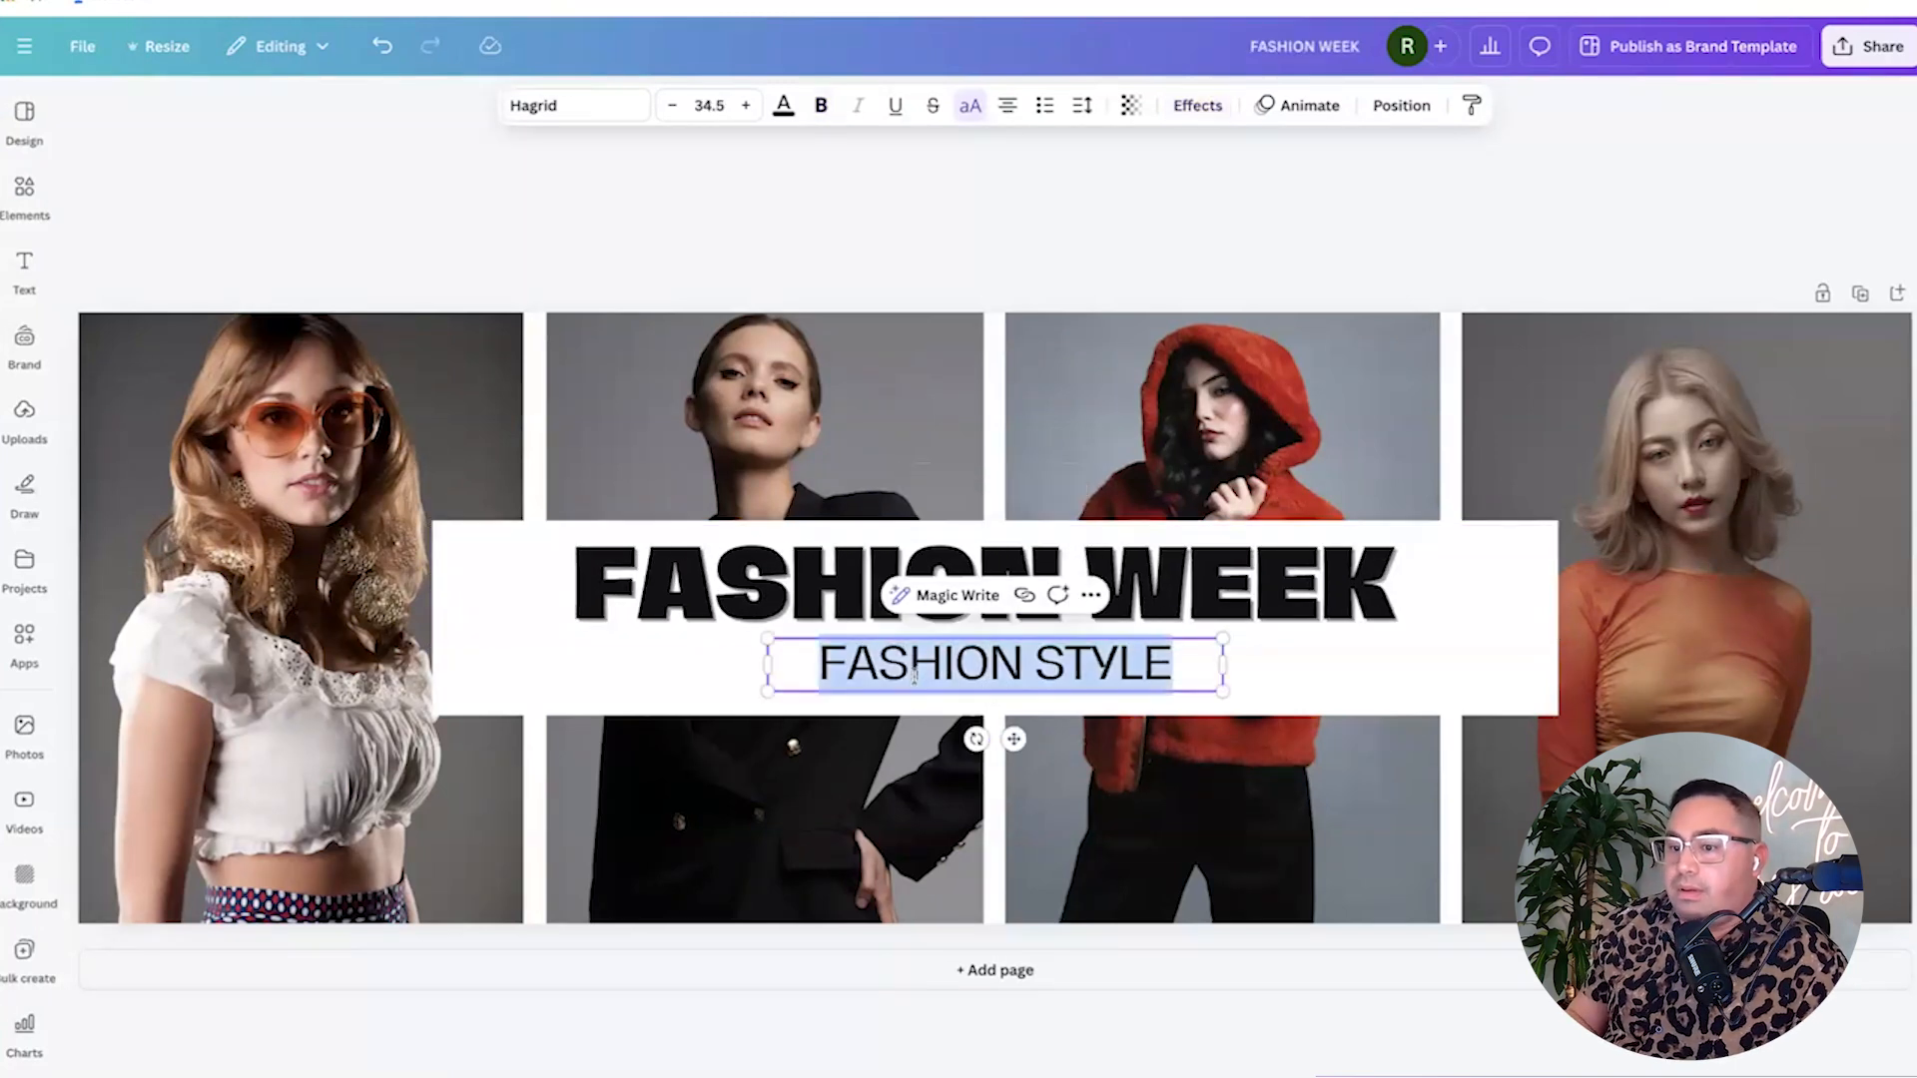
pyautogui.write('2024')
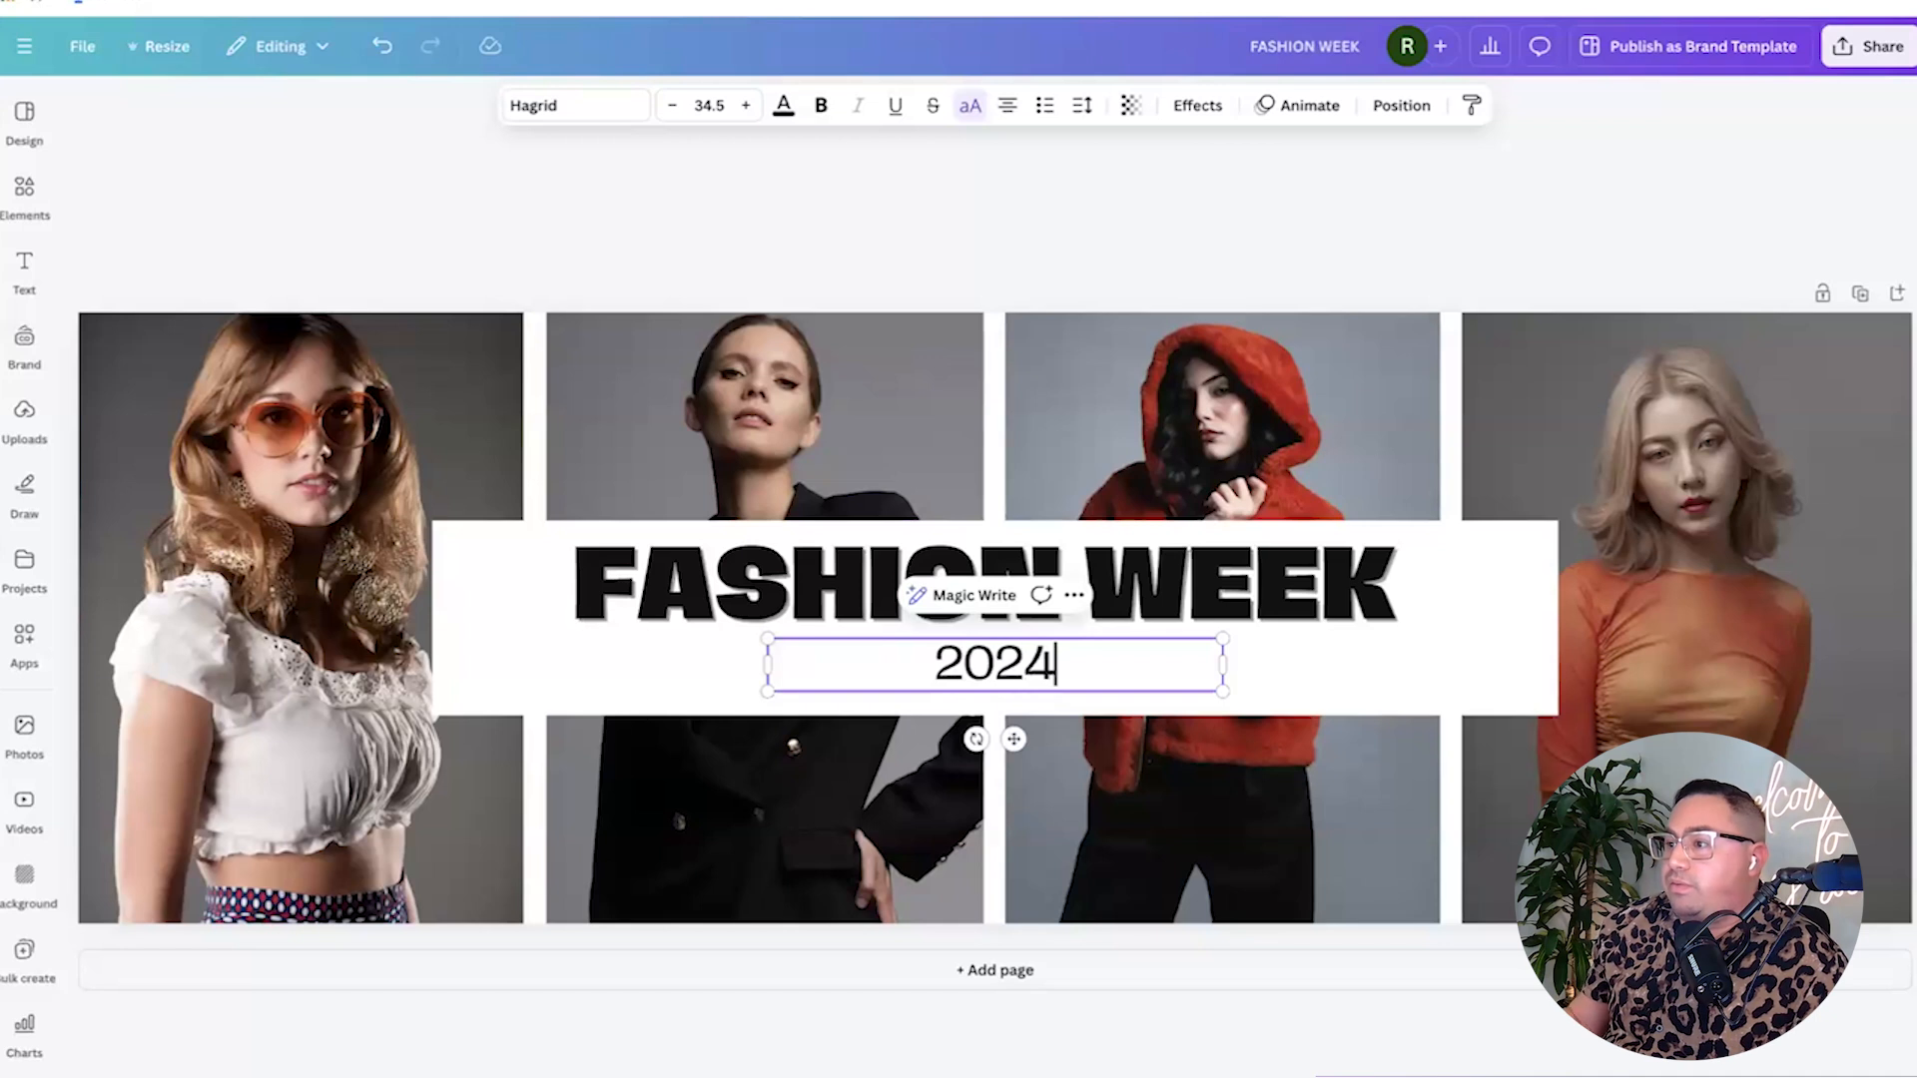
pyautogui.click(741, 240)
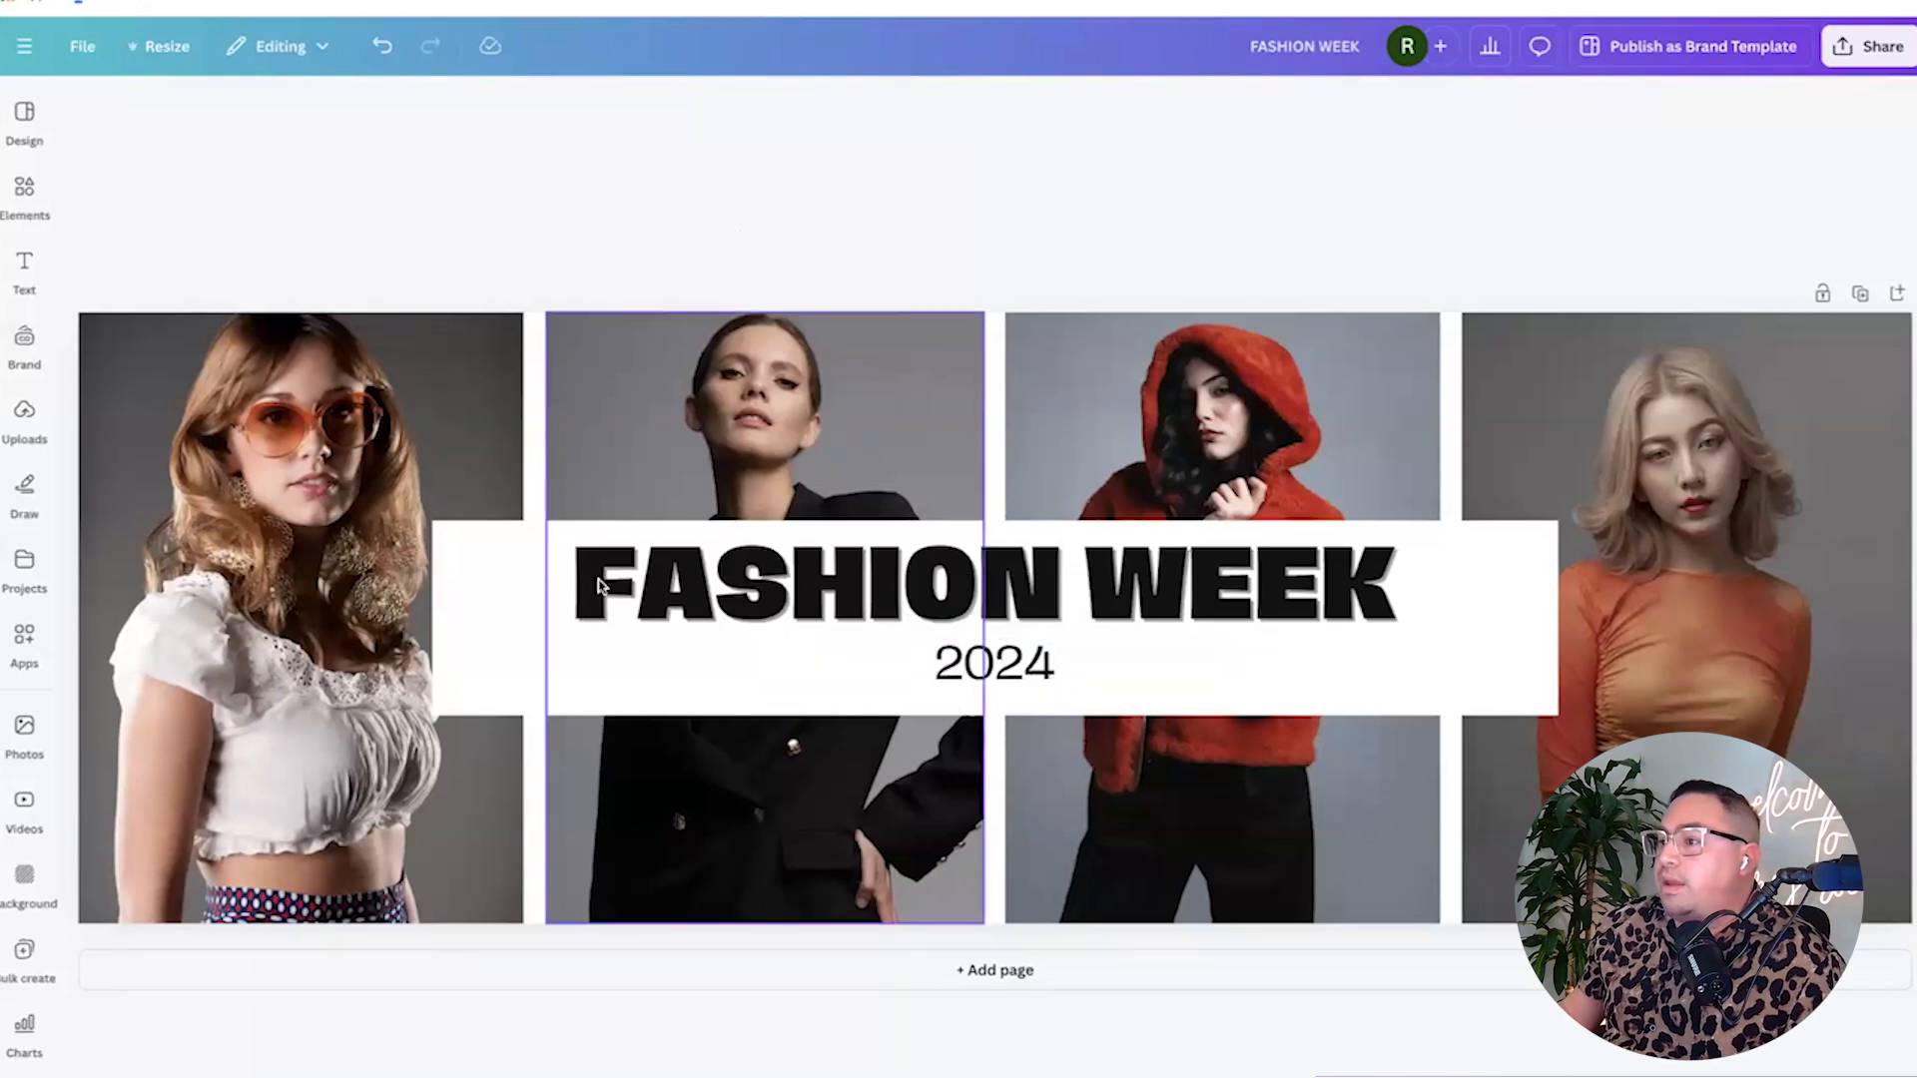
# Shrink the FASHION WEEK title and 2024 together and centre them on the white box.
pyautogui.click(686, 622)
pyautogui.moveTo(686, 622); pyautogui.dragTo(701, 631)
pyautogui.moveTo(839, 612); pyautogui.dragTo(841, 603)
pyautogui.click(778, 667)
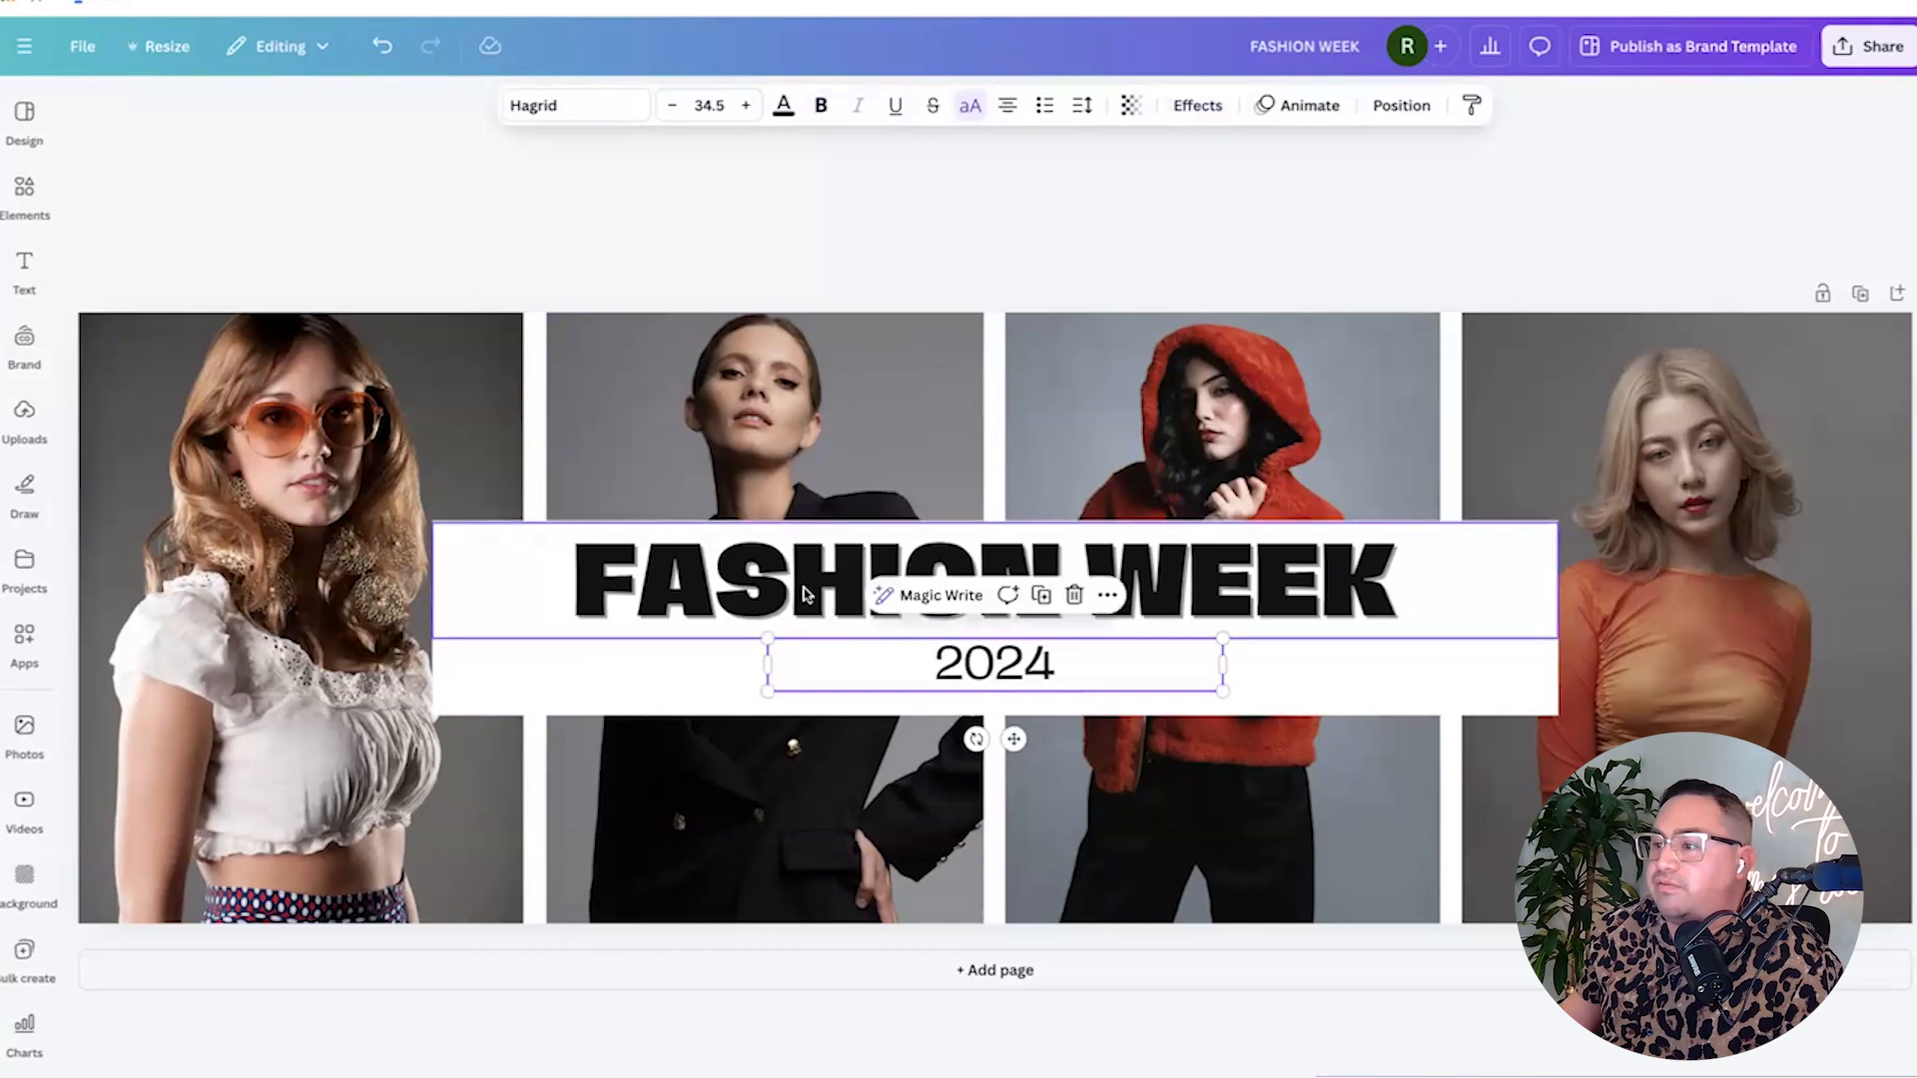
pyautogui.click(892, 618)
pyautogui.keyDown('shift'); pyautogui.click(985, 671); pyautogui.keyUp('shift')
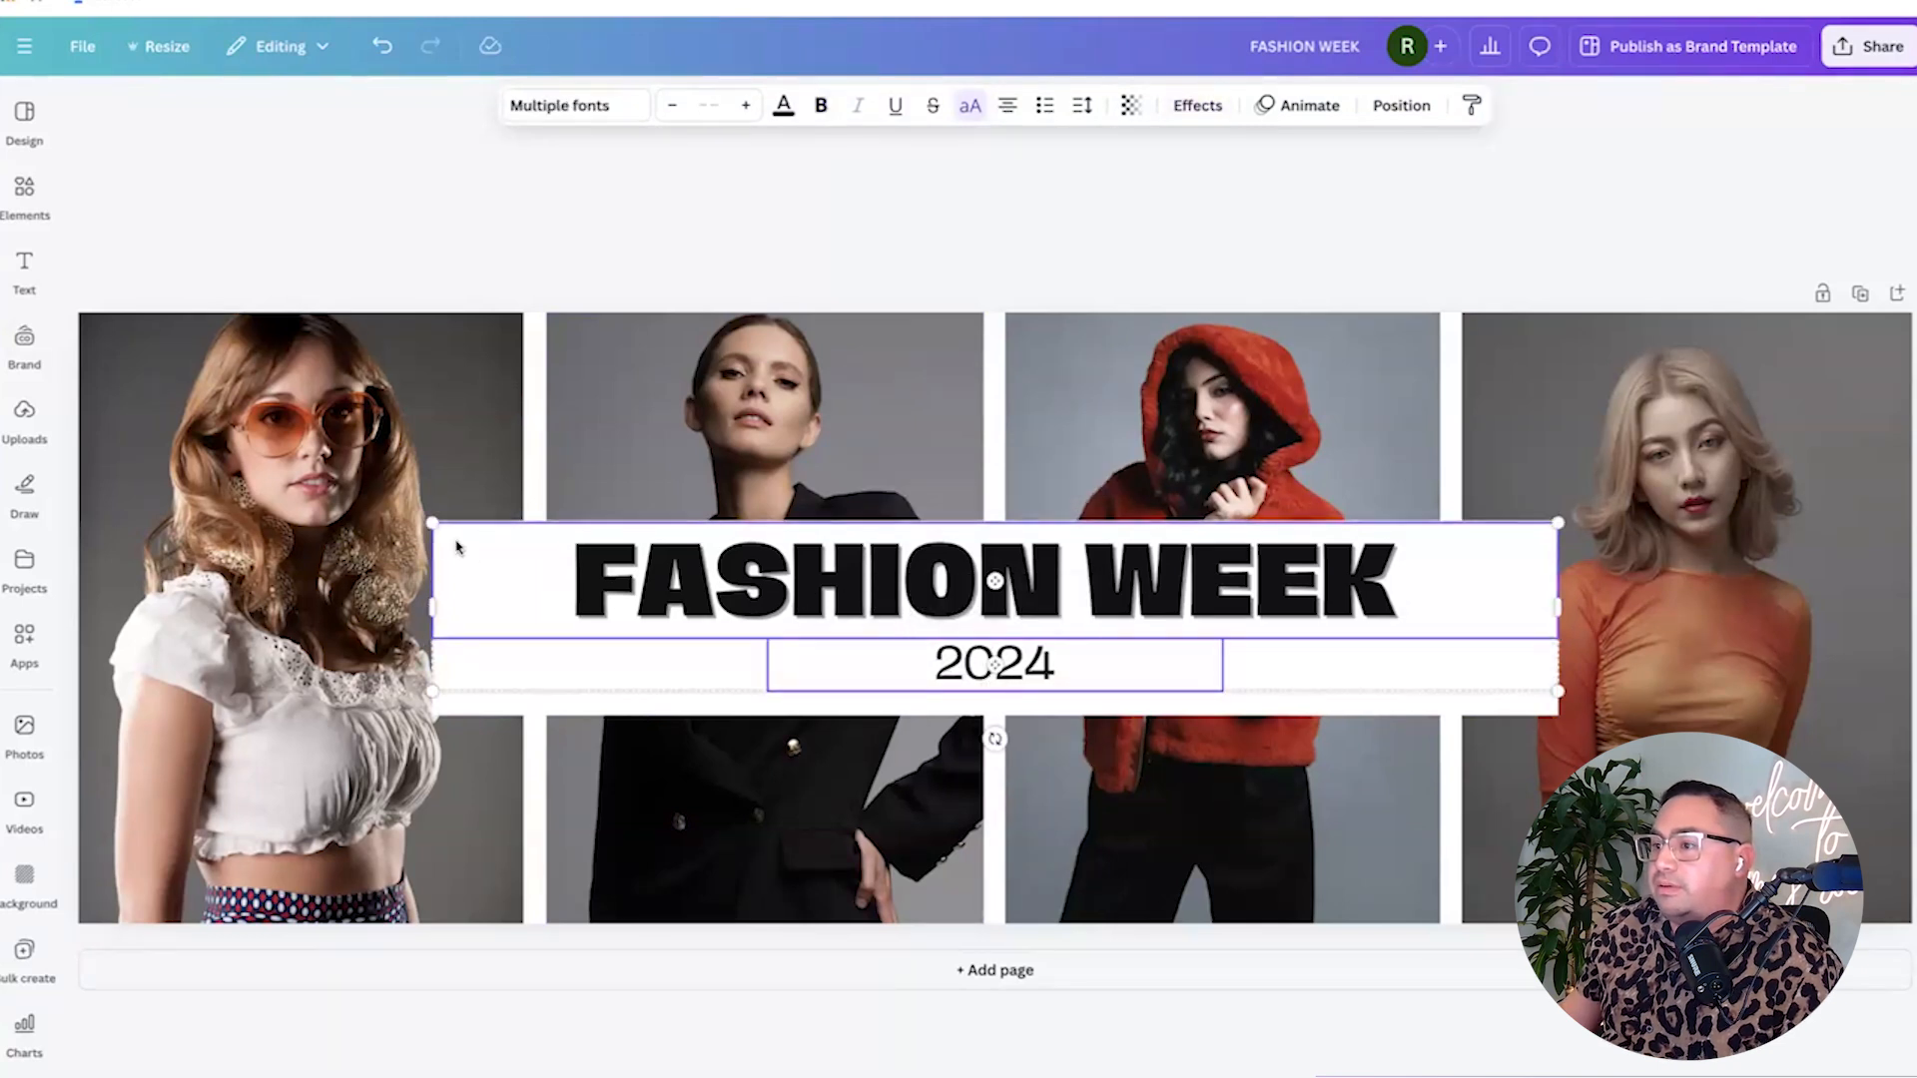
pyautogui.moveTo(431, 522); pyautogui.dragTo(612, 586)
pyautogui.moveTo(989, 603); pyautogui.dragTo(897, 601)
# Group the title, 2024 and white box and move them to the bottom edge.
pyautogui.keyDown('shift'); pyautogui.click(475, 619); pyautogui.keyUp('shift')
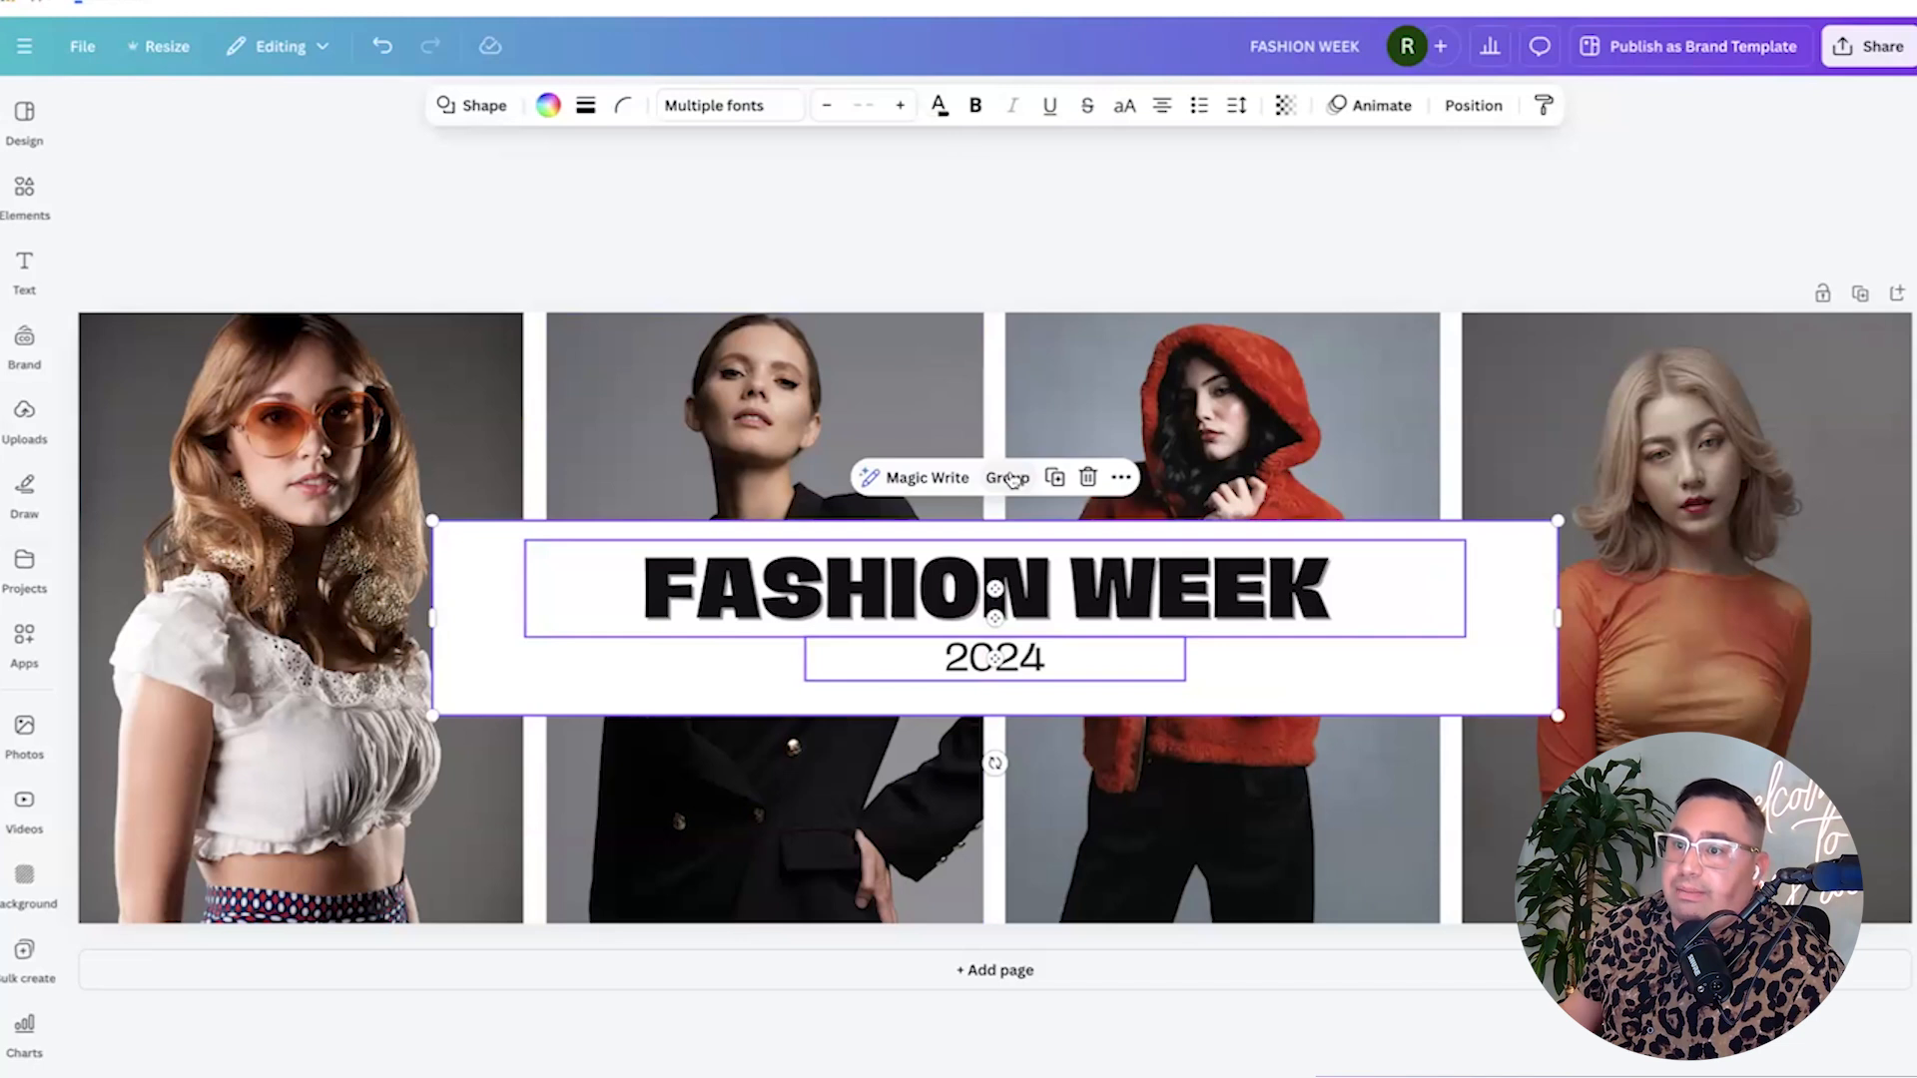
pyautogui.click(1009, 478)
pyautogui.moveTo(1001, 606); pyautogui.dragTo(1002, 774)
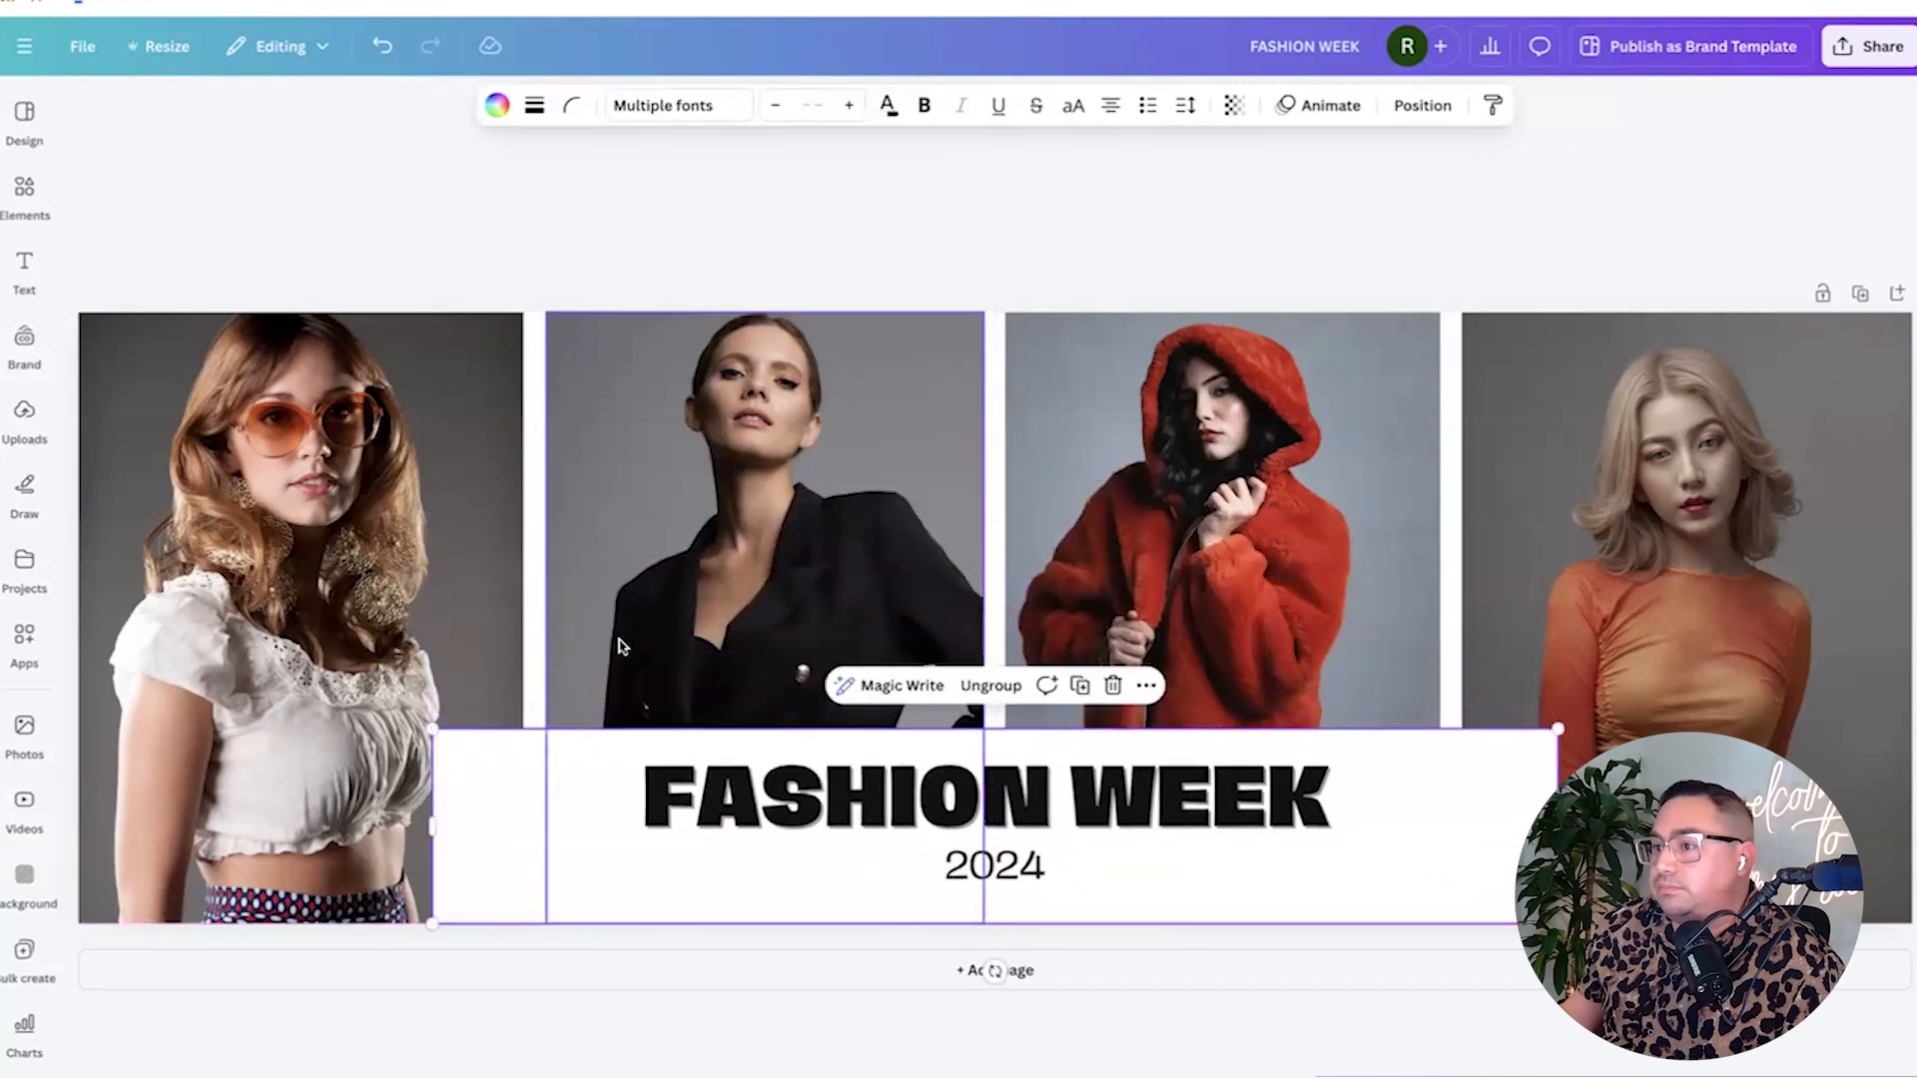
# Delete all four photos from their frames, leaving empty placeholders.
pyautogui.click(361, 569)
pyautogui.press('Delete')
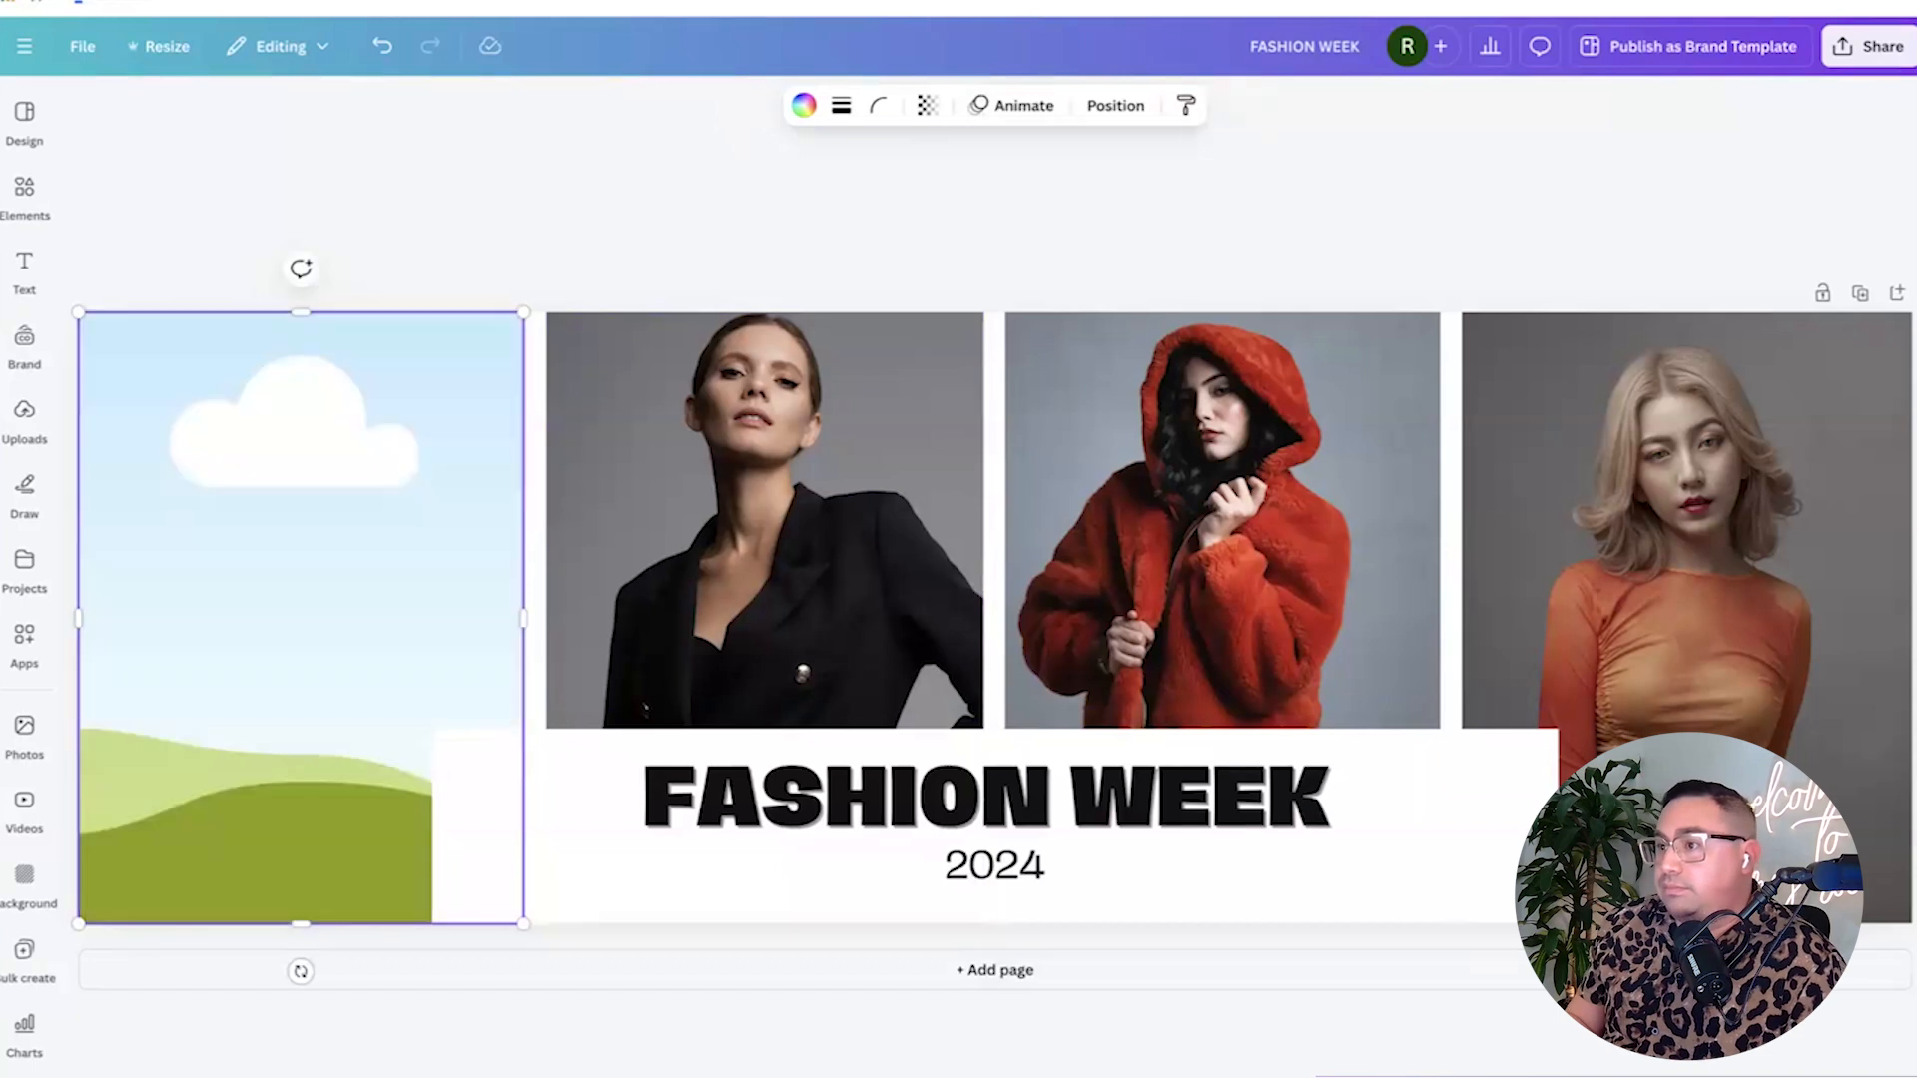
pyautogui.click(741, 482)
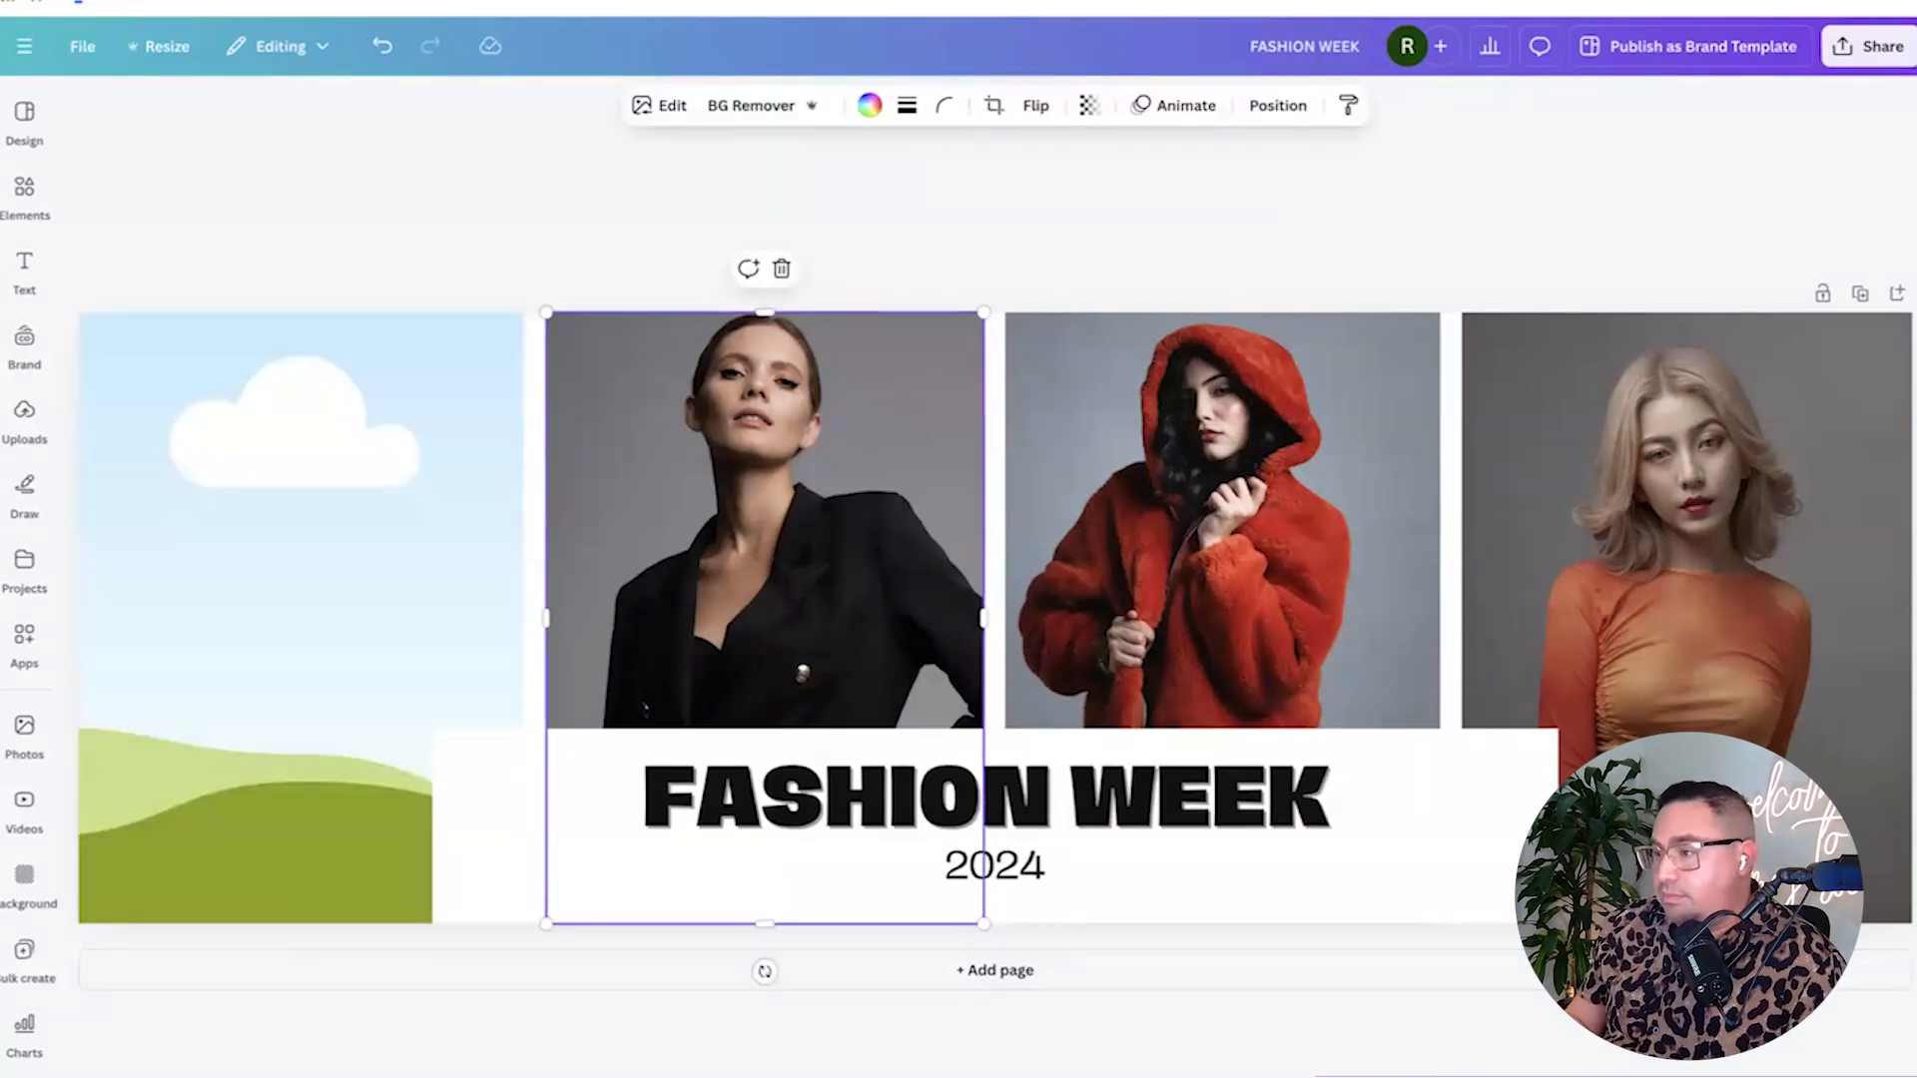
pyautogui.press('Delete')
pyautogui.click(1083, 404)
pyautogui.press('Delete')
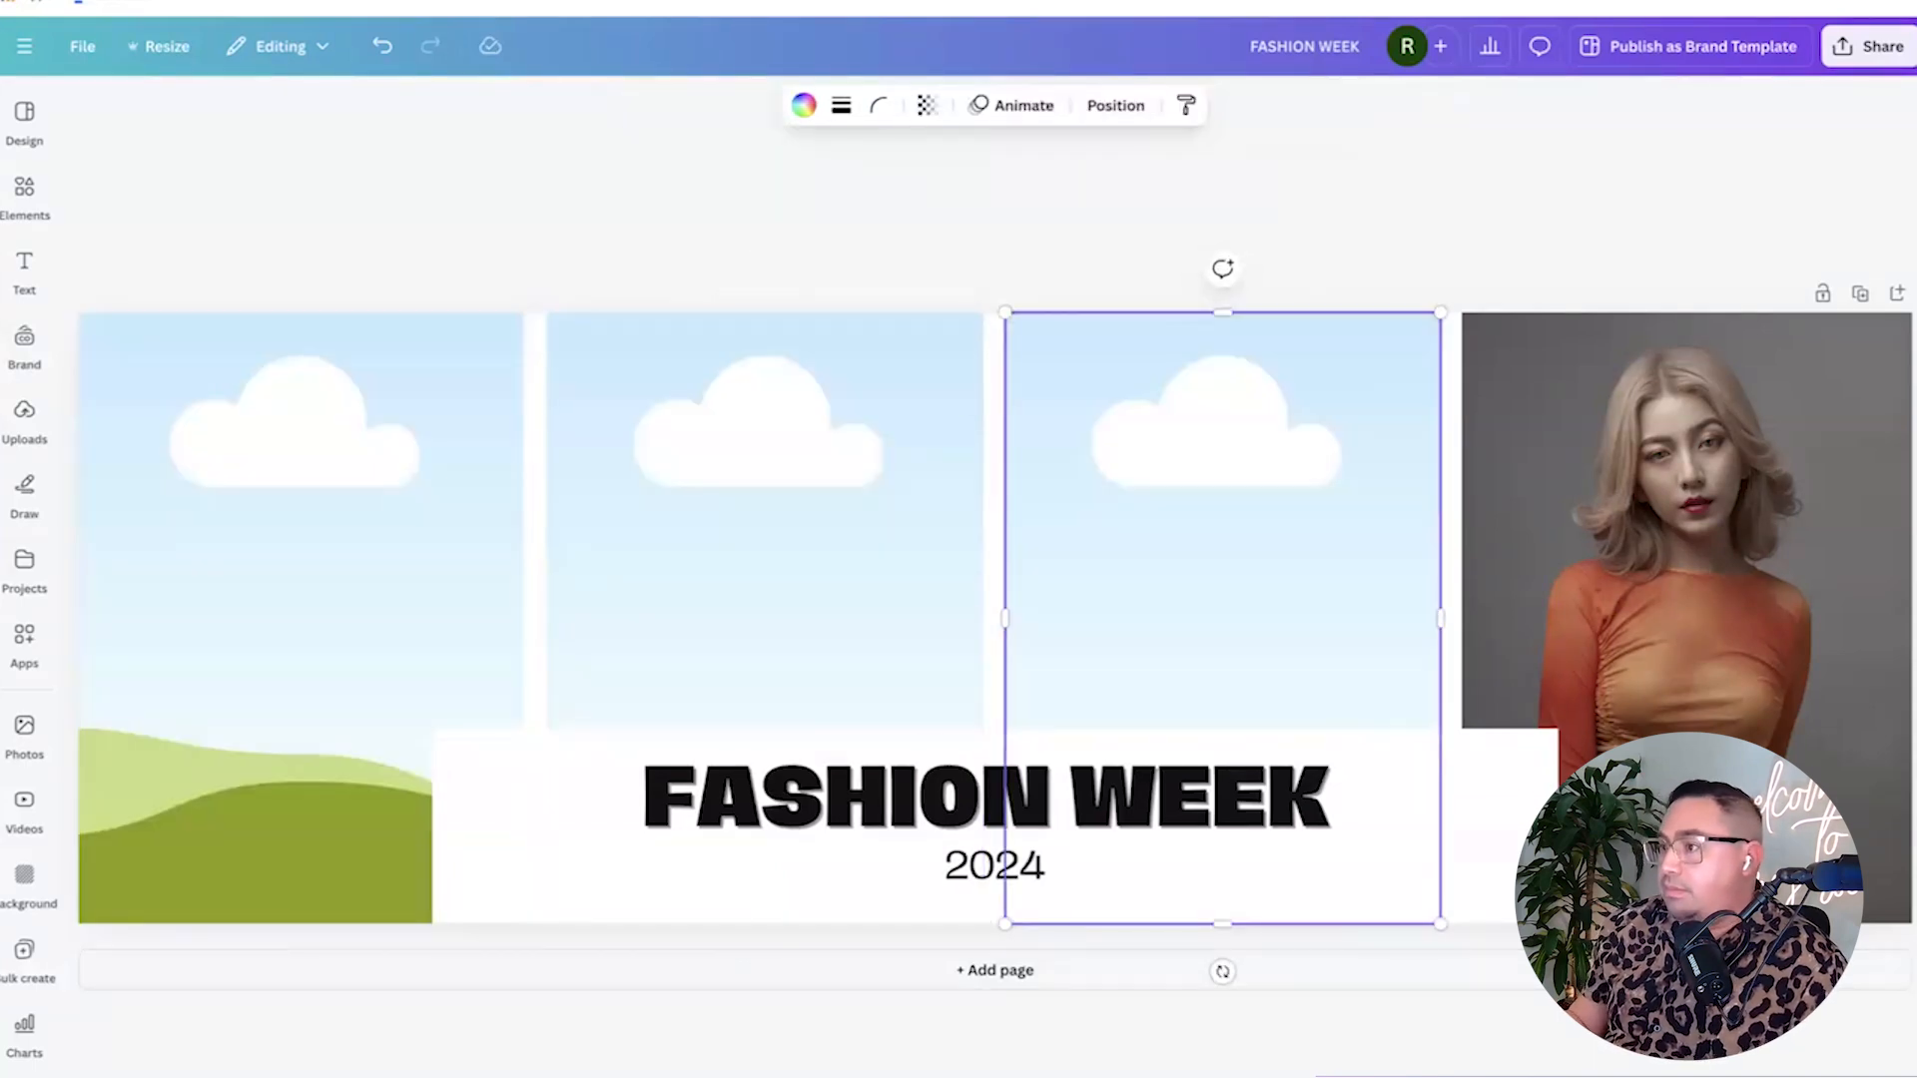
pyautogui.click(1534, 396)
pyautogui.press('Delete')
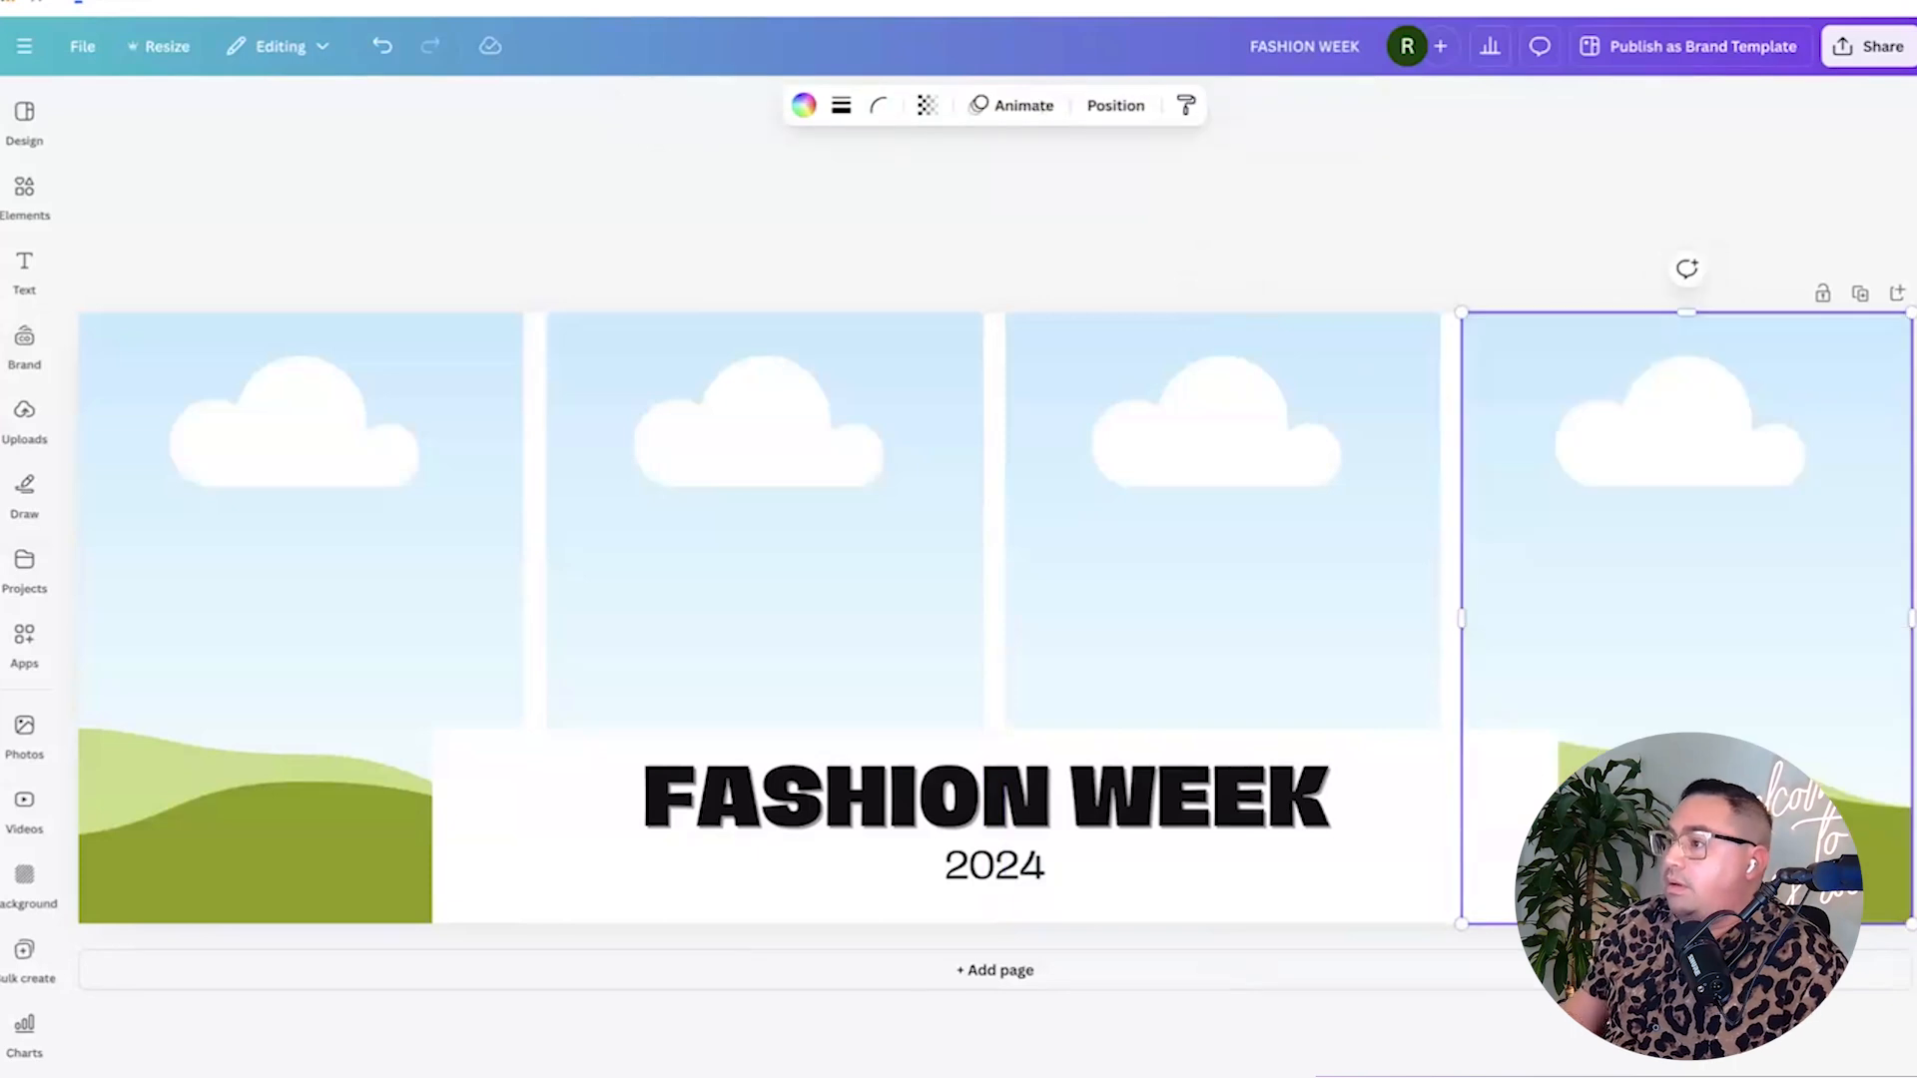
# Apply the purple-orange gradient to the page background.
pyautogui.click(1452, 366)
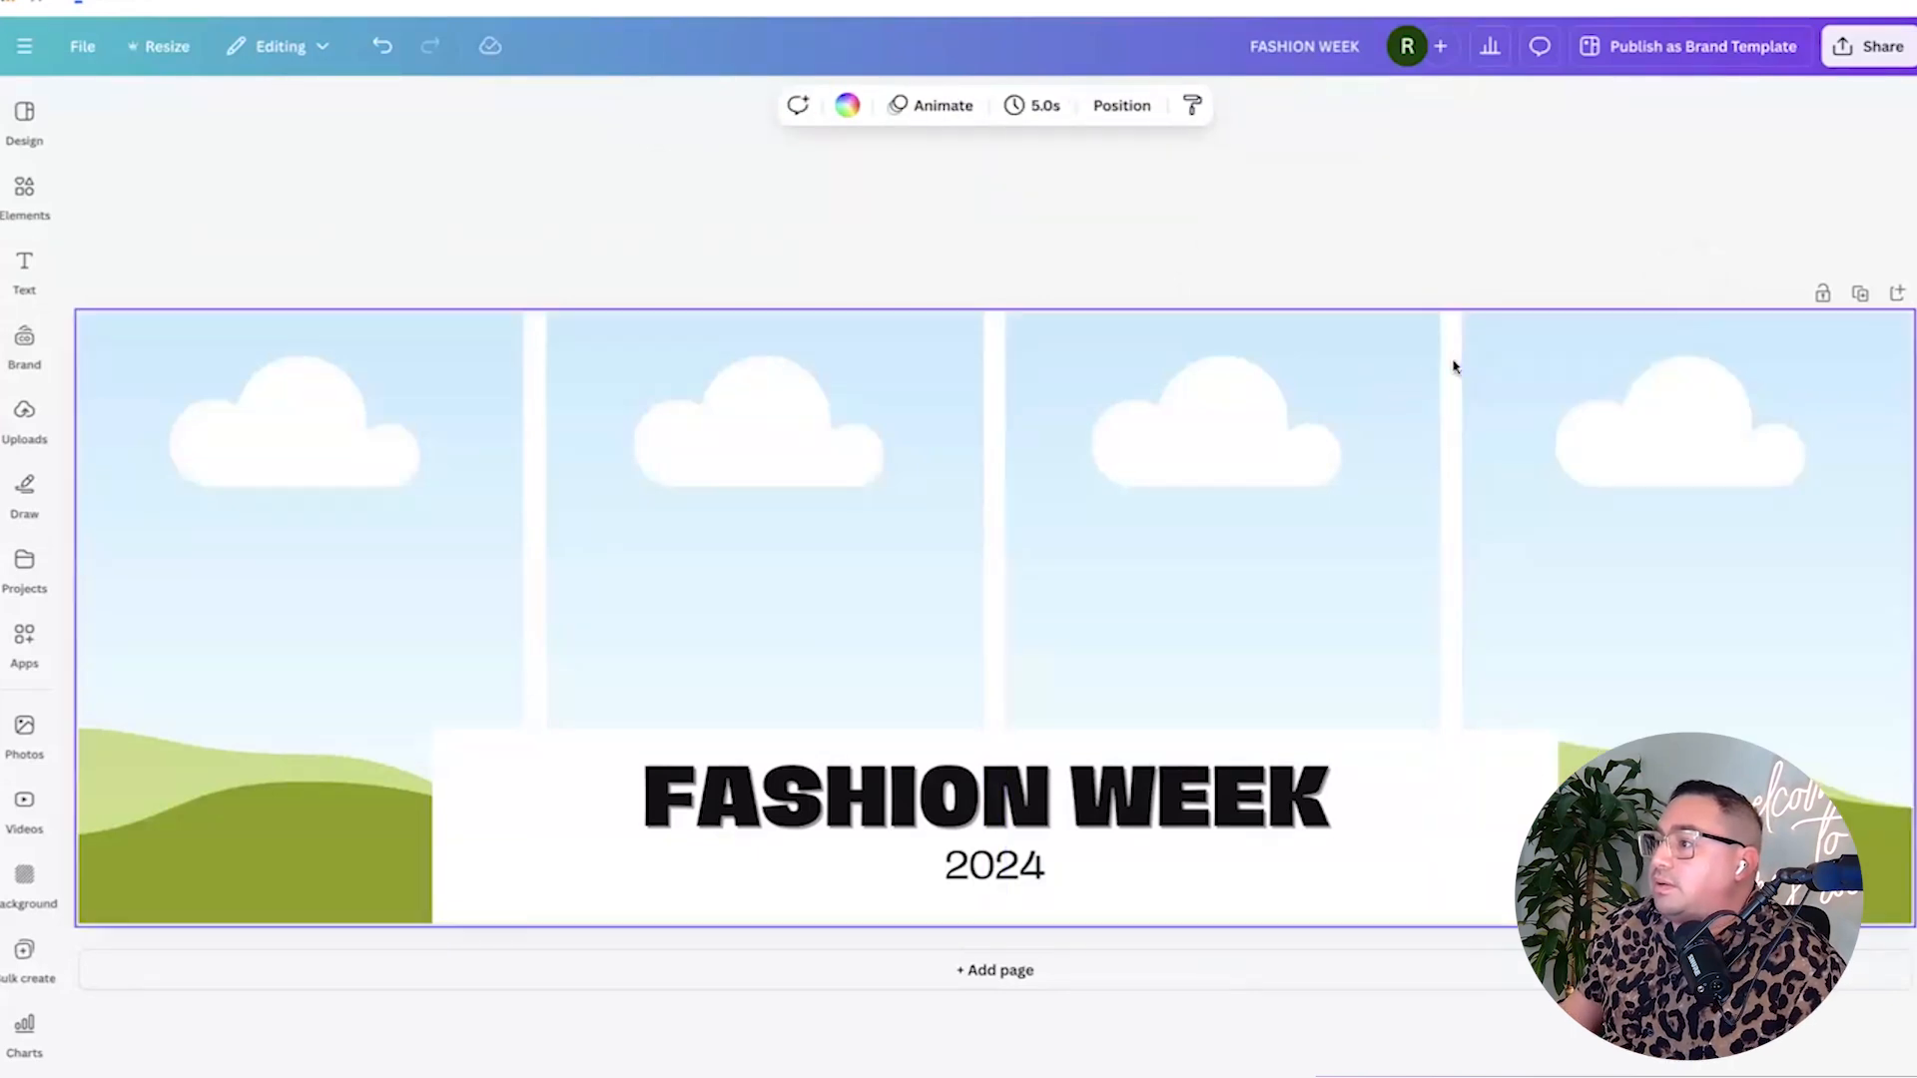
pyautogui.click(847, 107)
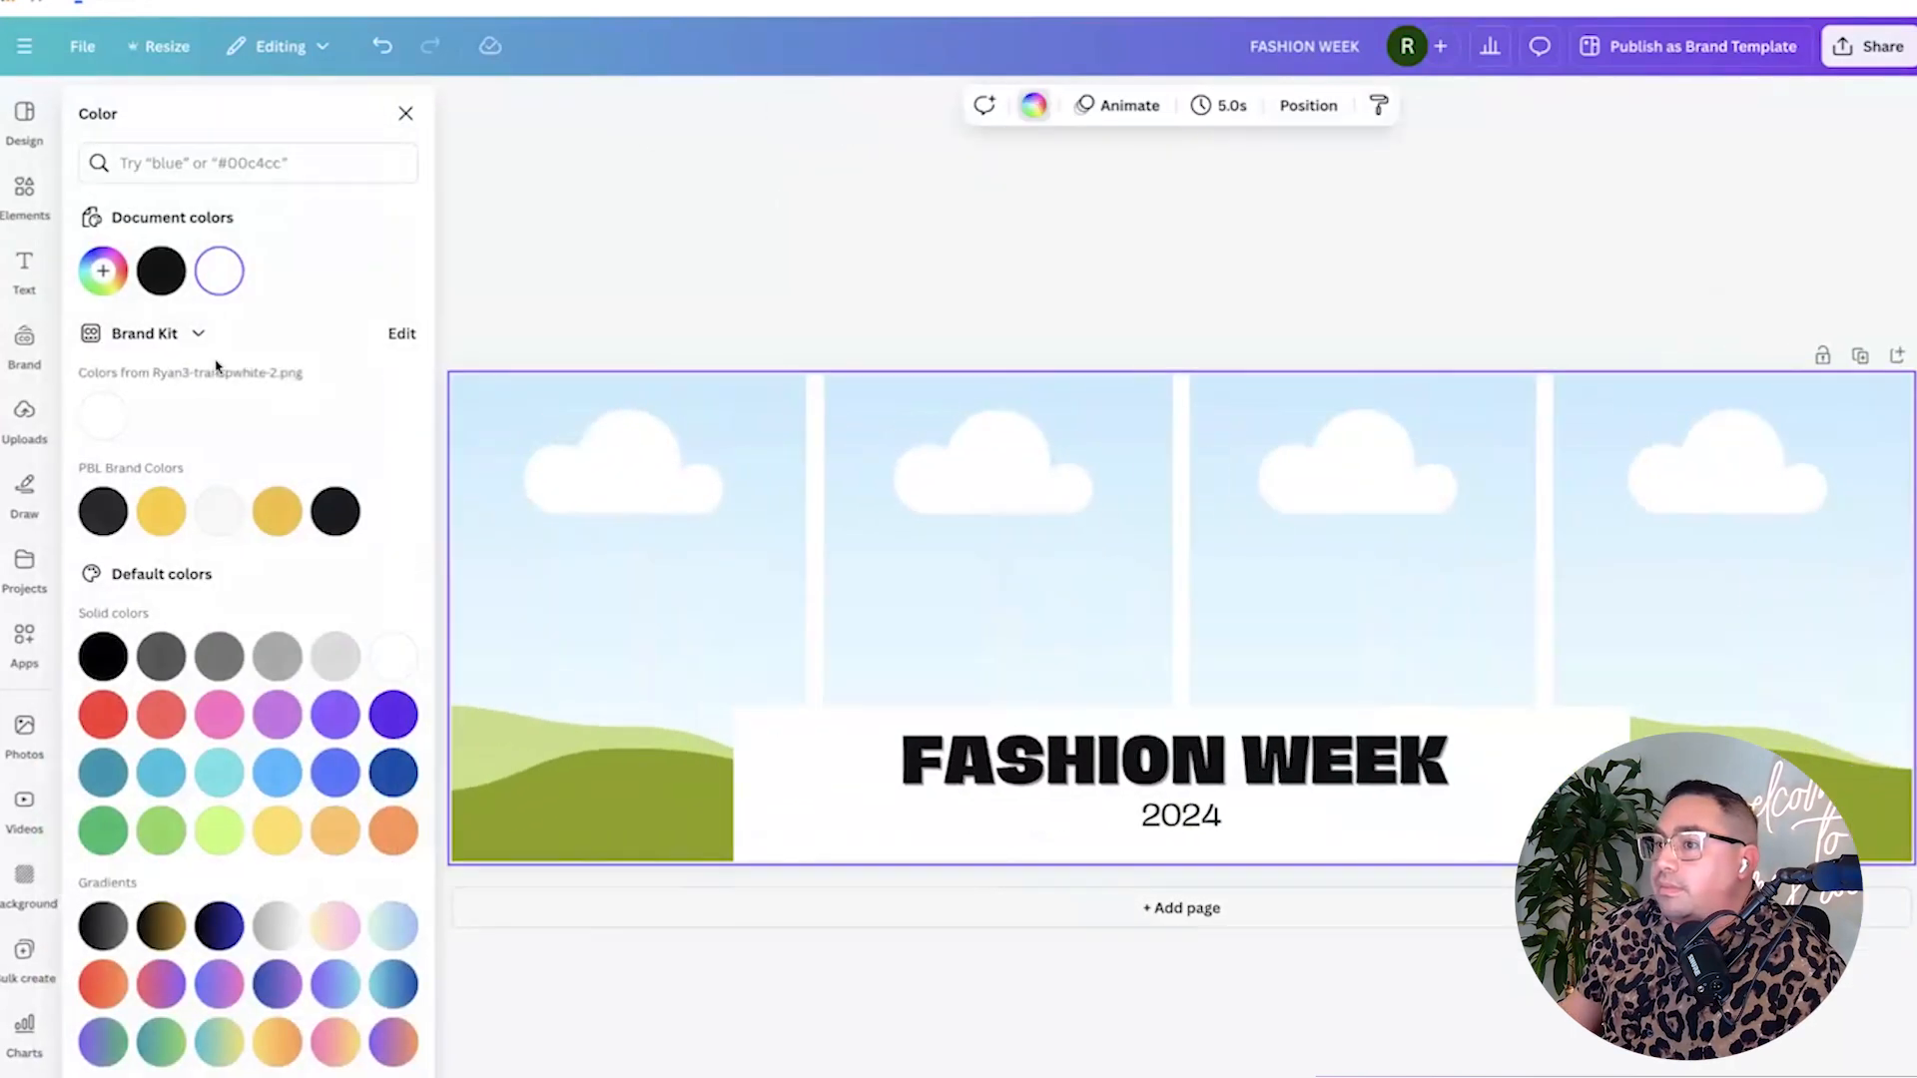
pyautogui.click(393, 1035)
pyautogui.press('Escape')
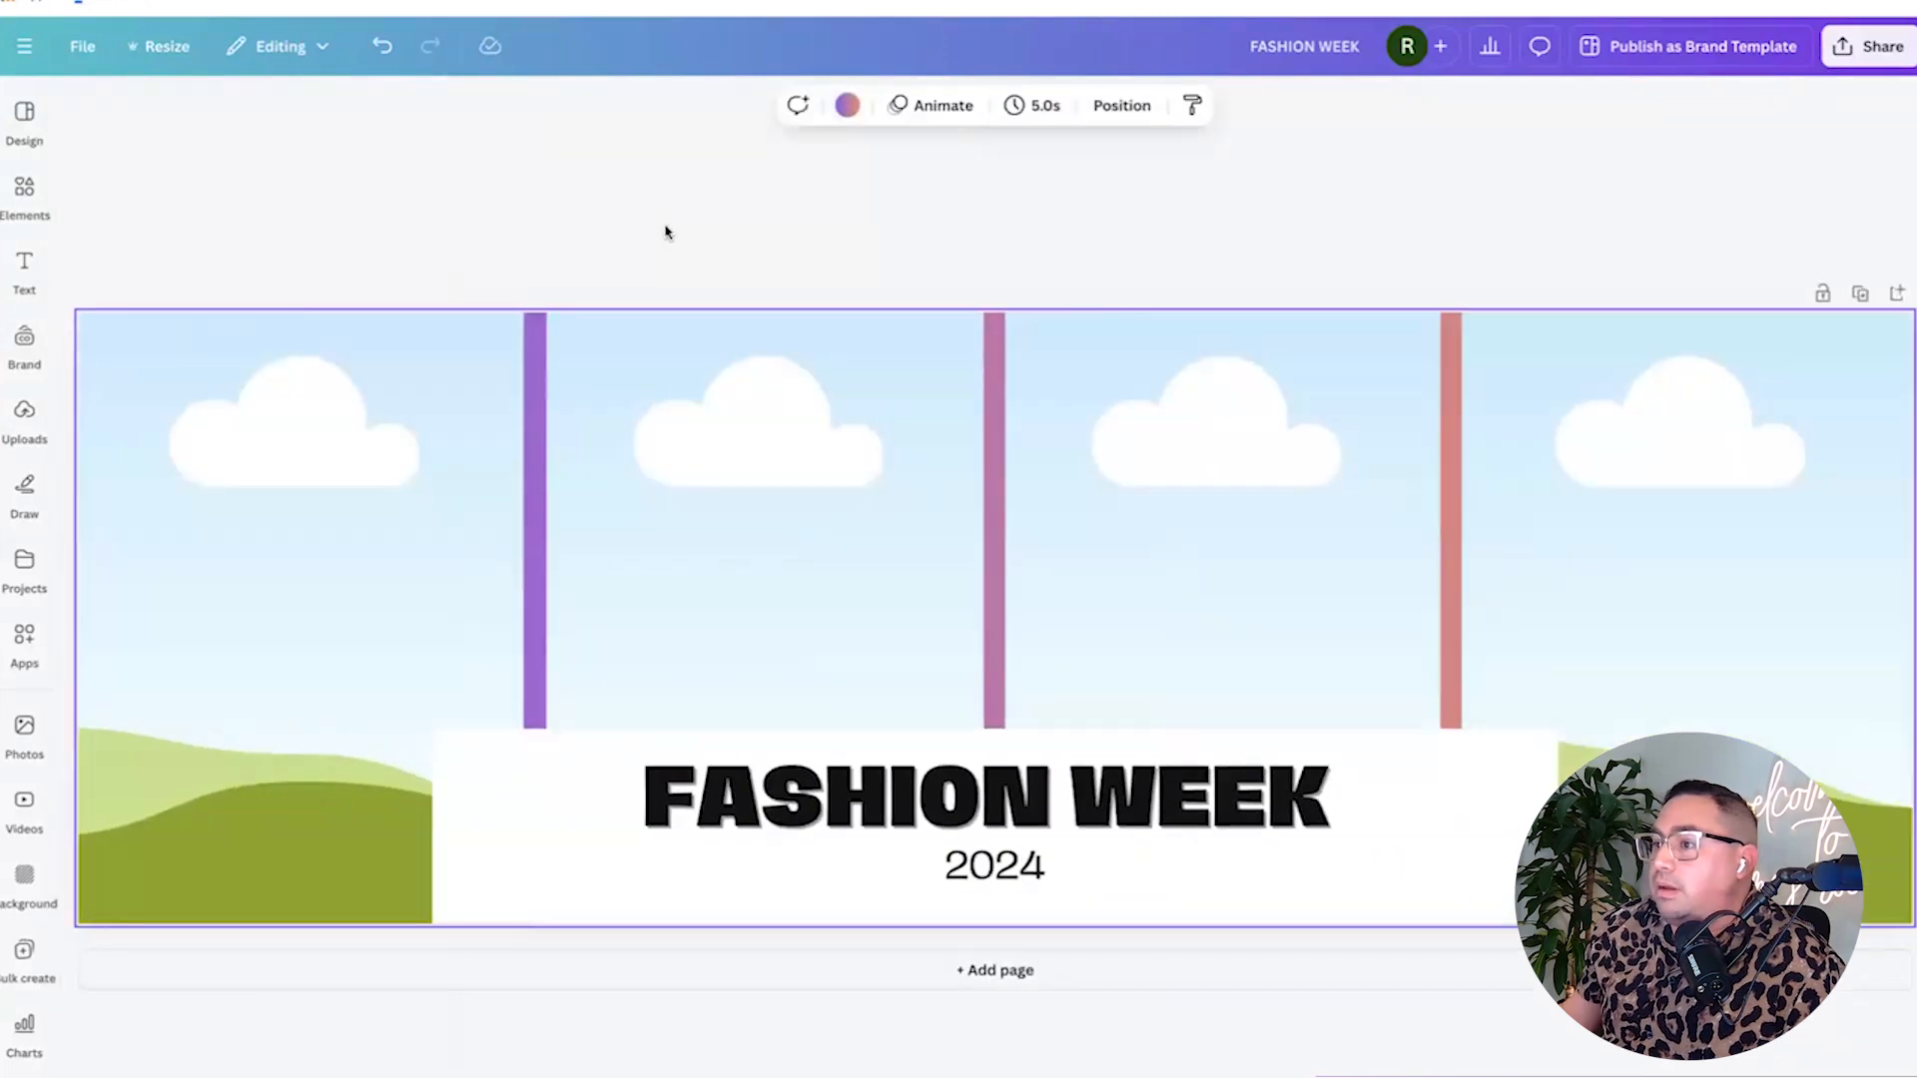
# Delete the left sky frame, then undo the deletion.
pyautogui.click(341, 415)
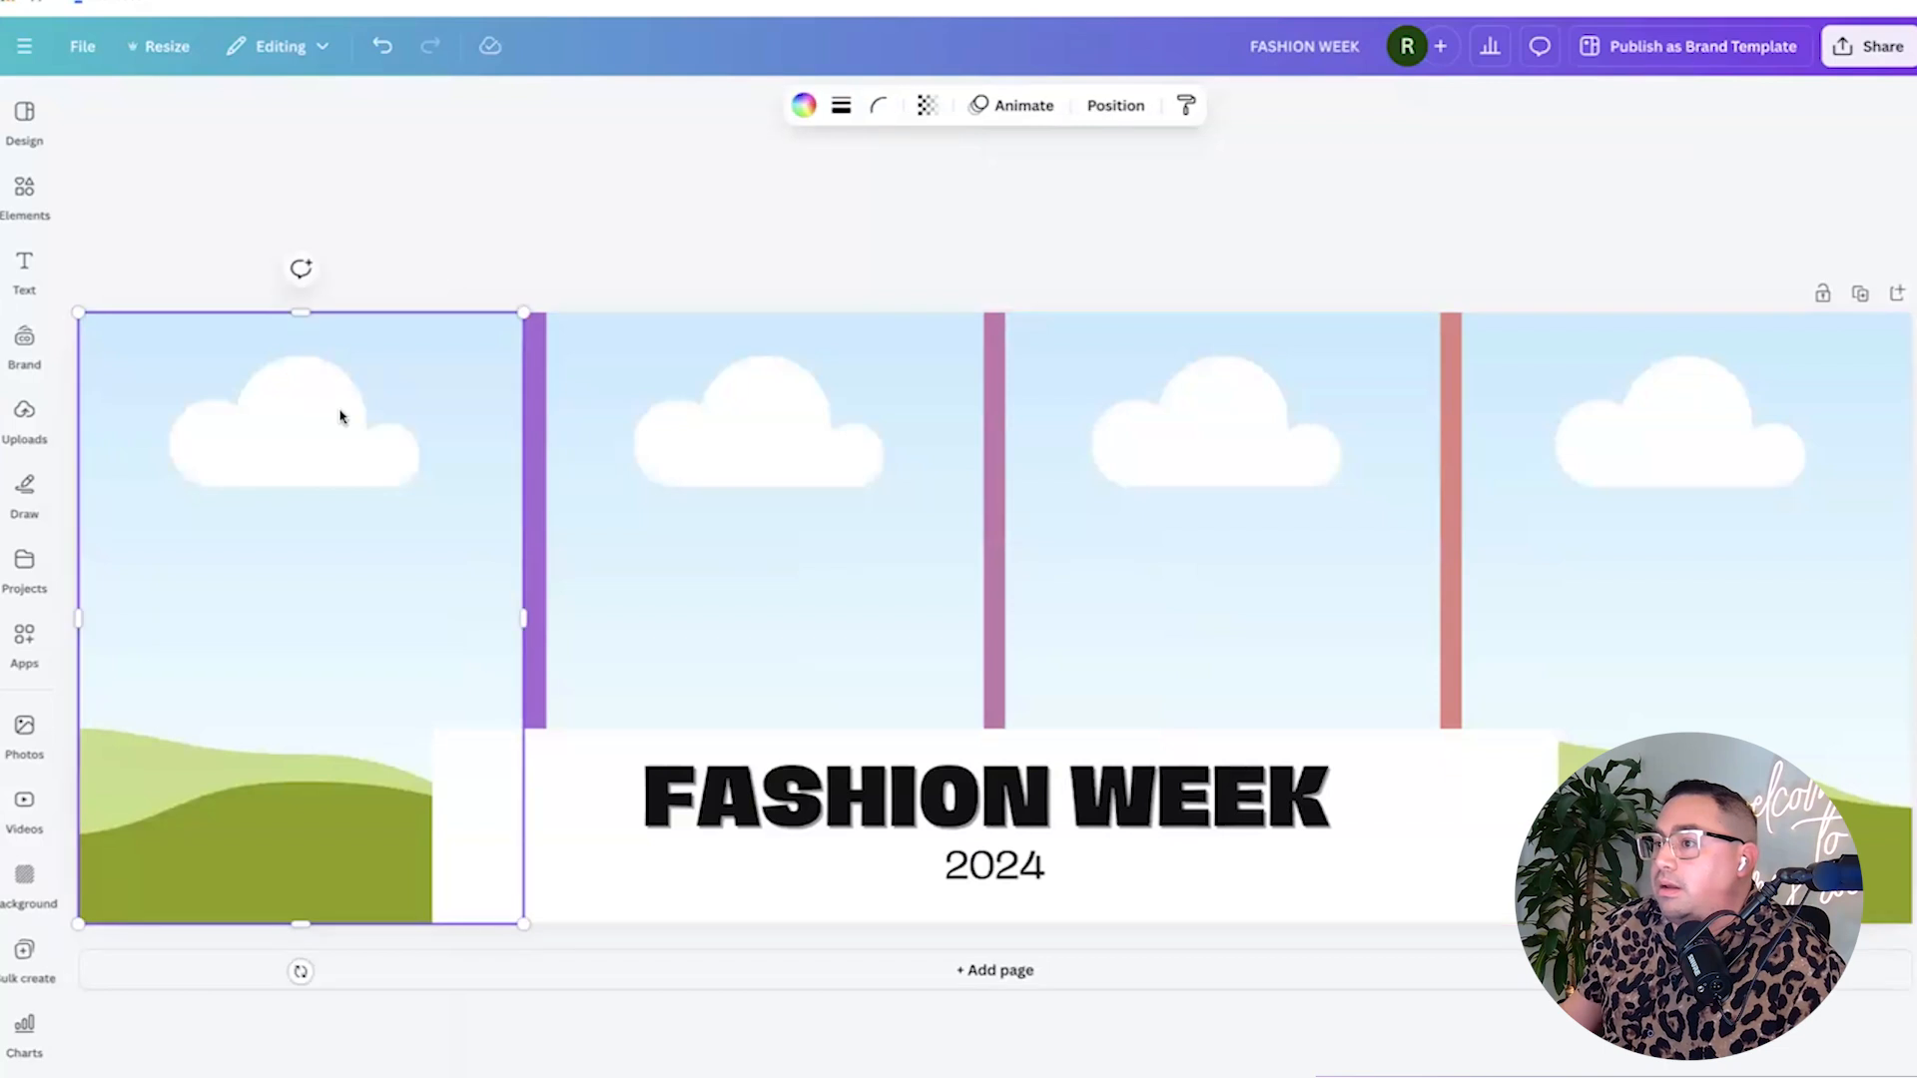
pyautogui.press('Delete')
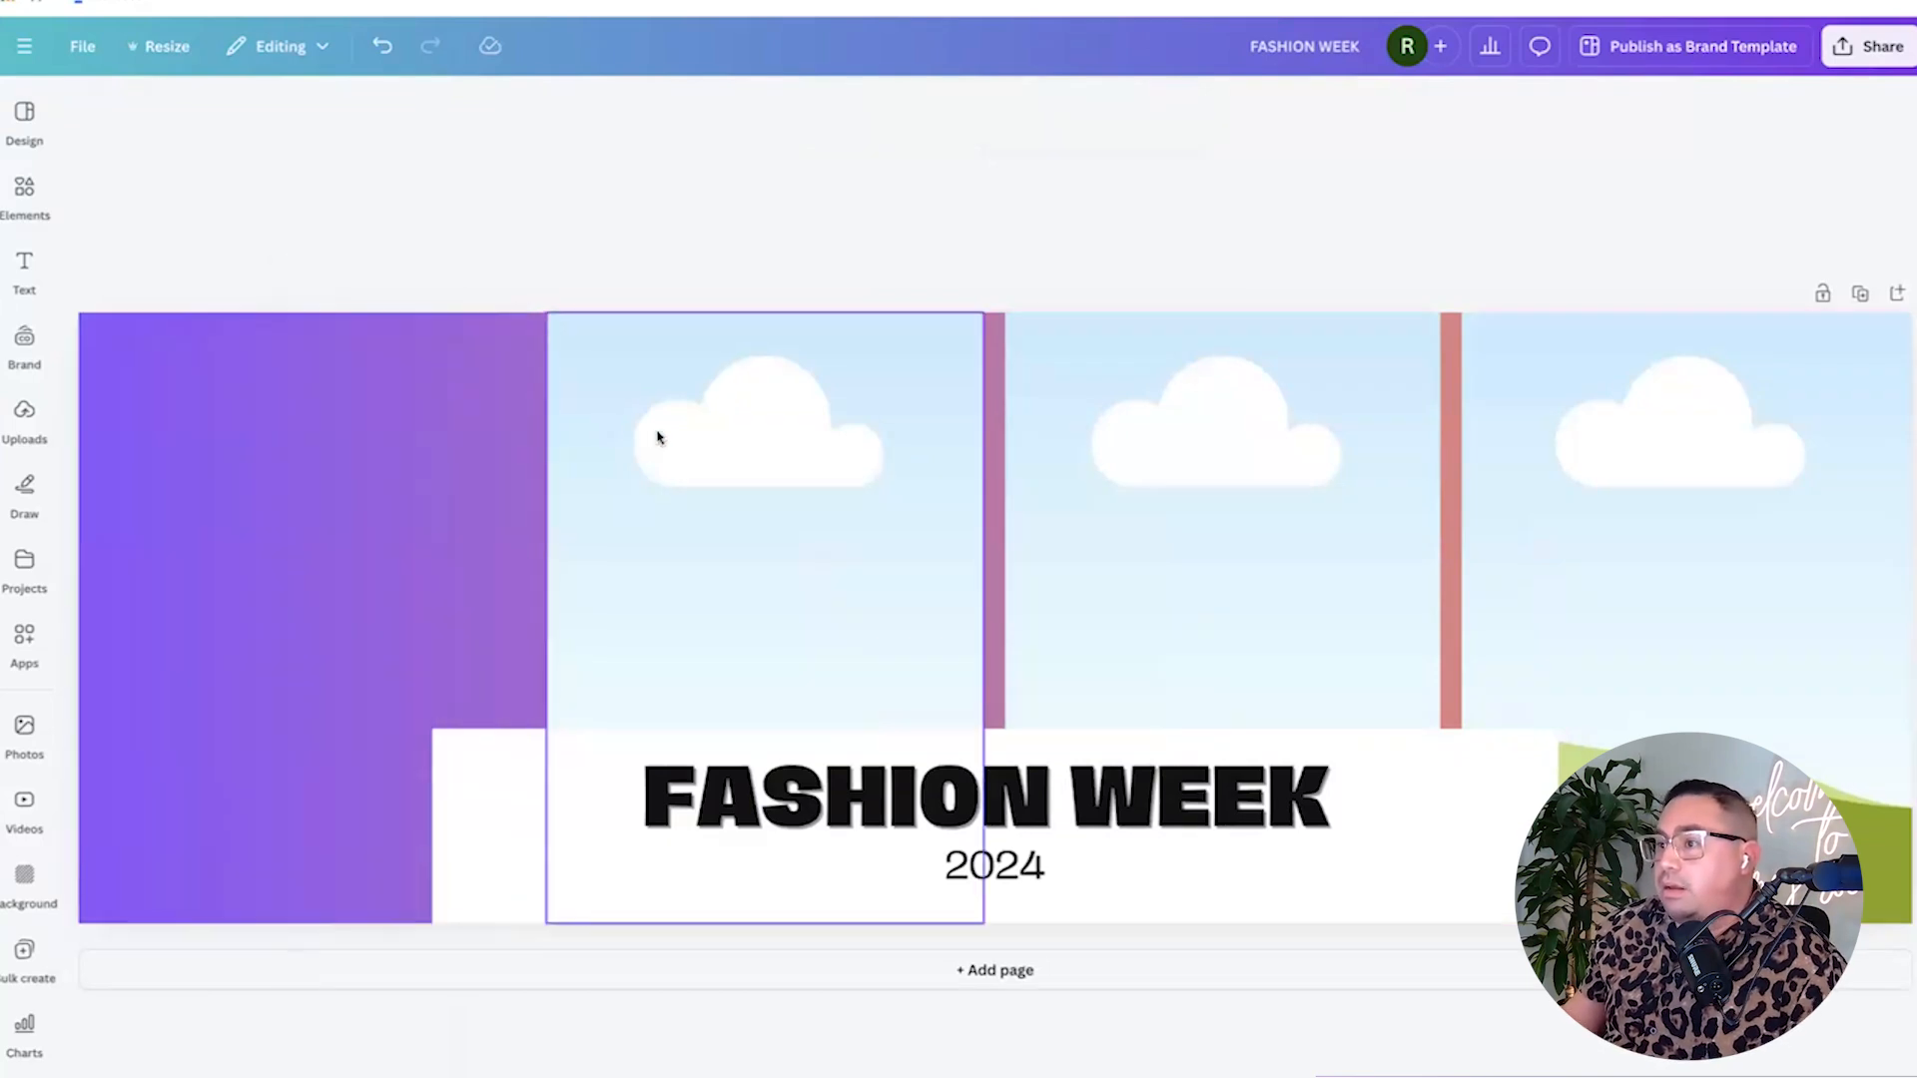
pyautogui.click(138, 433)
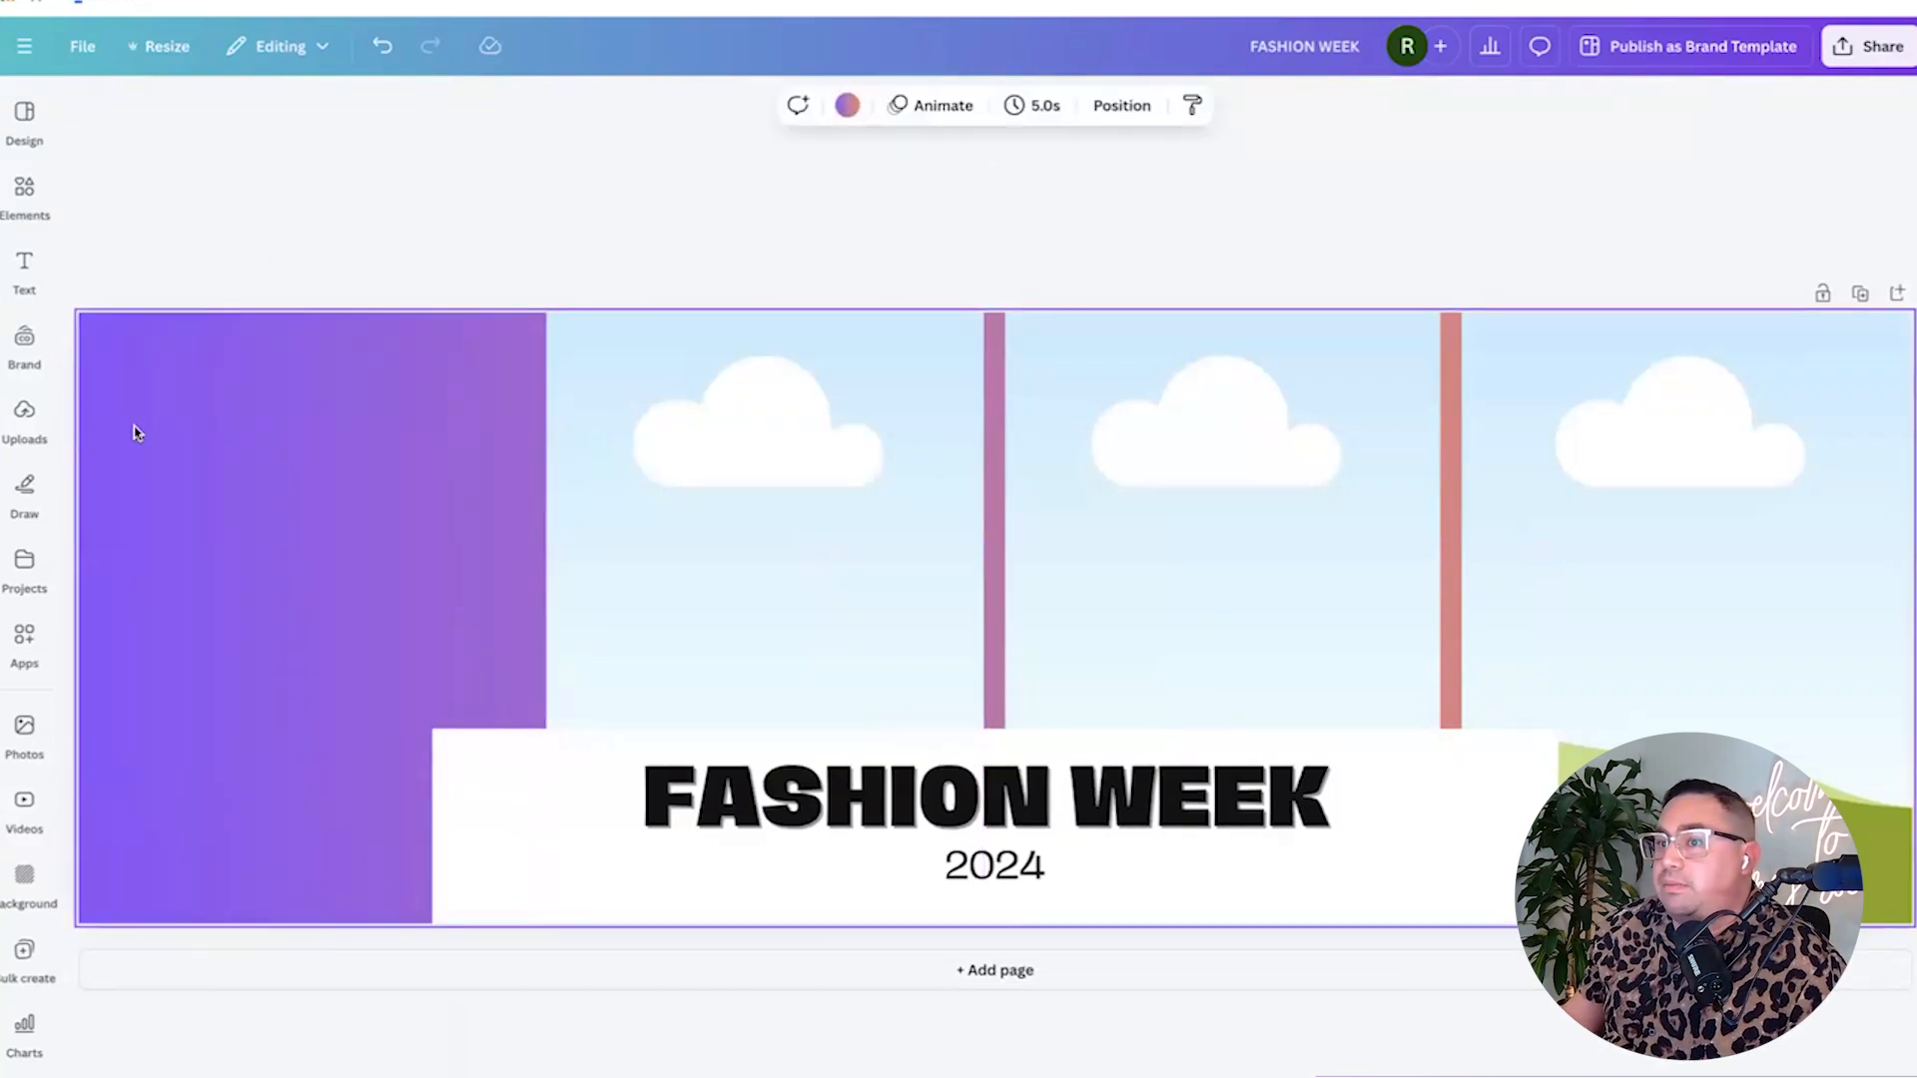
pyautogui.hotkey('ctrl', 'z')
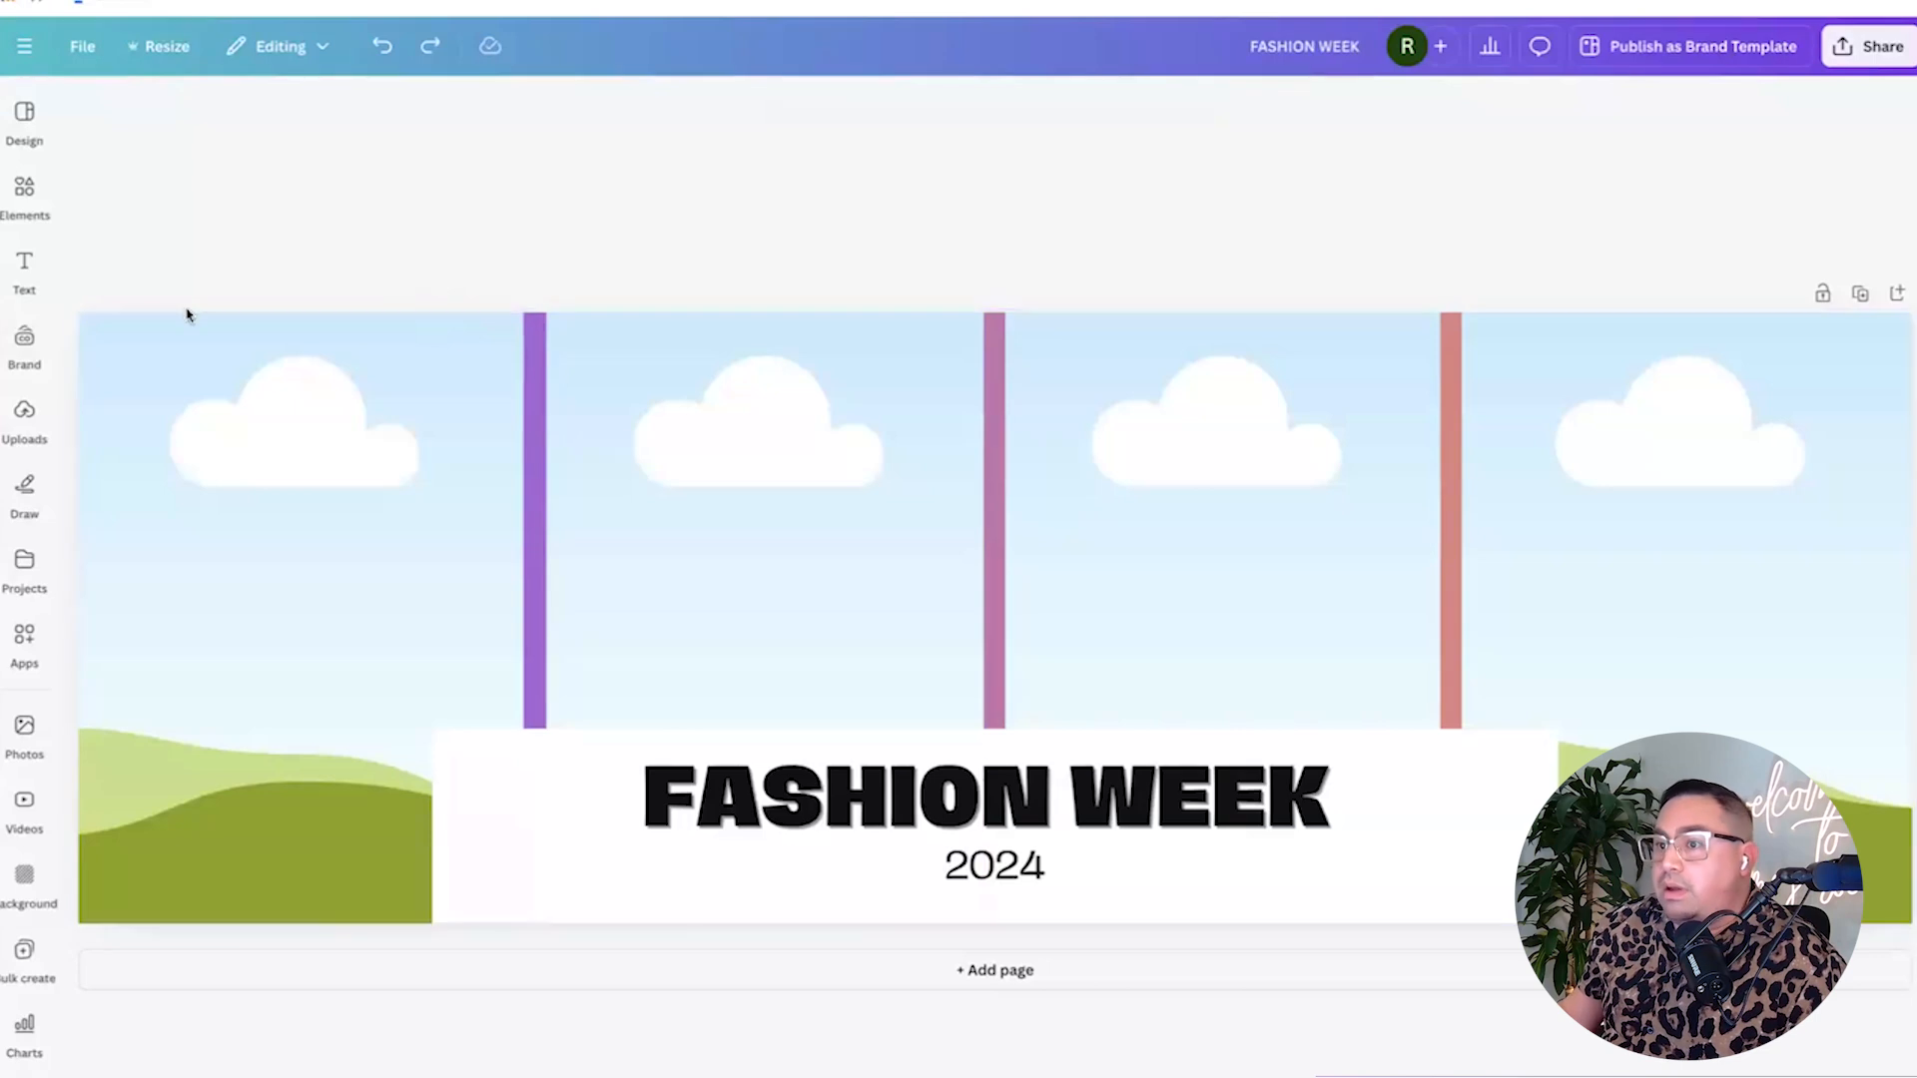
# Check the uploads, cancel a screen capture, and bring up the Elements library.
pyautogui.click(24, 419)
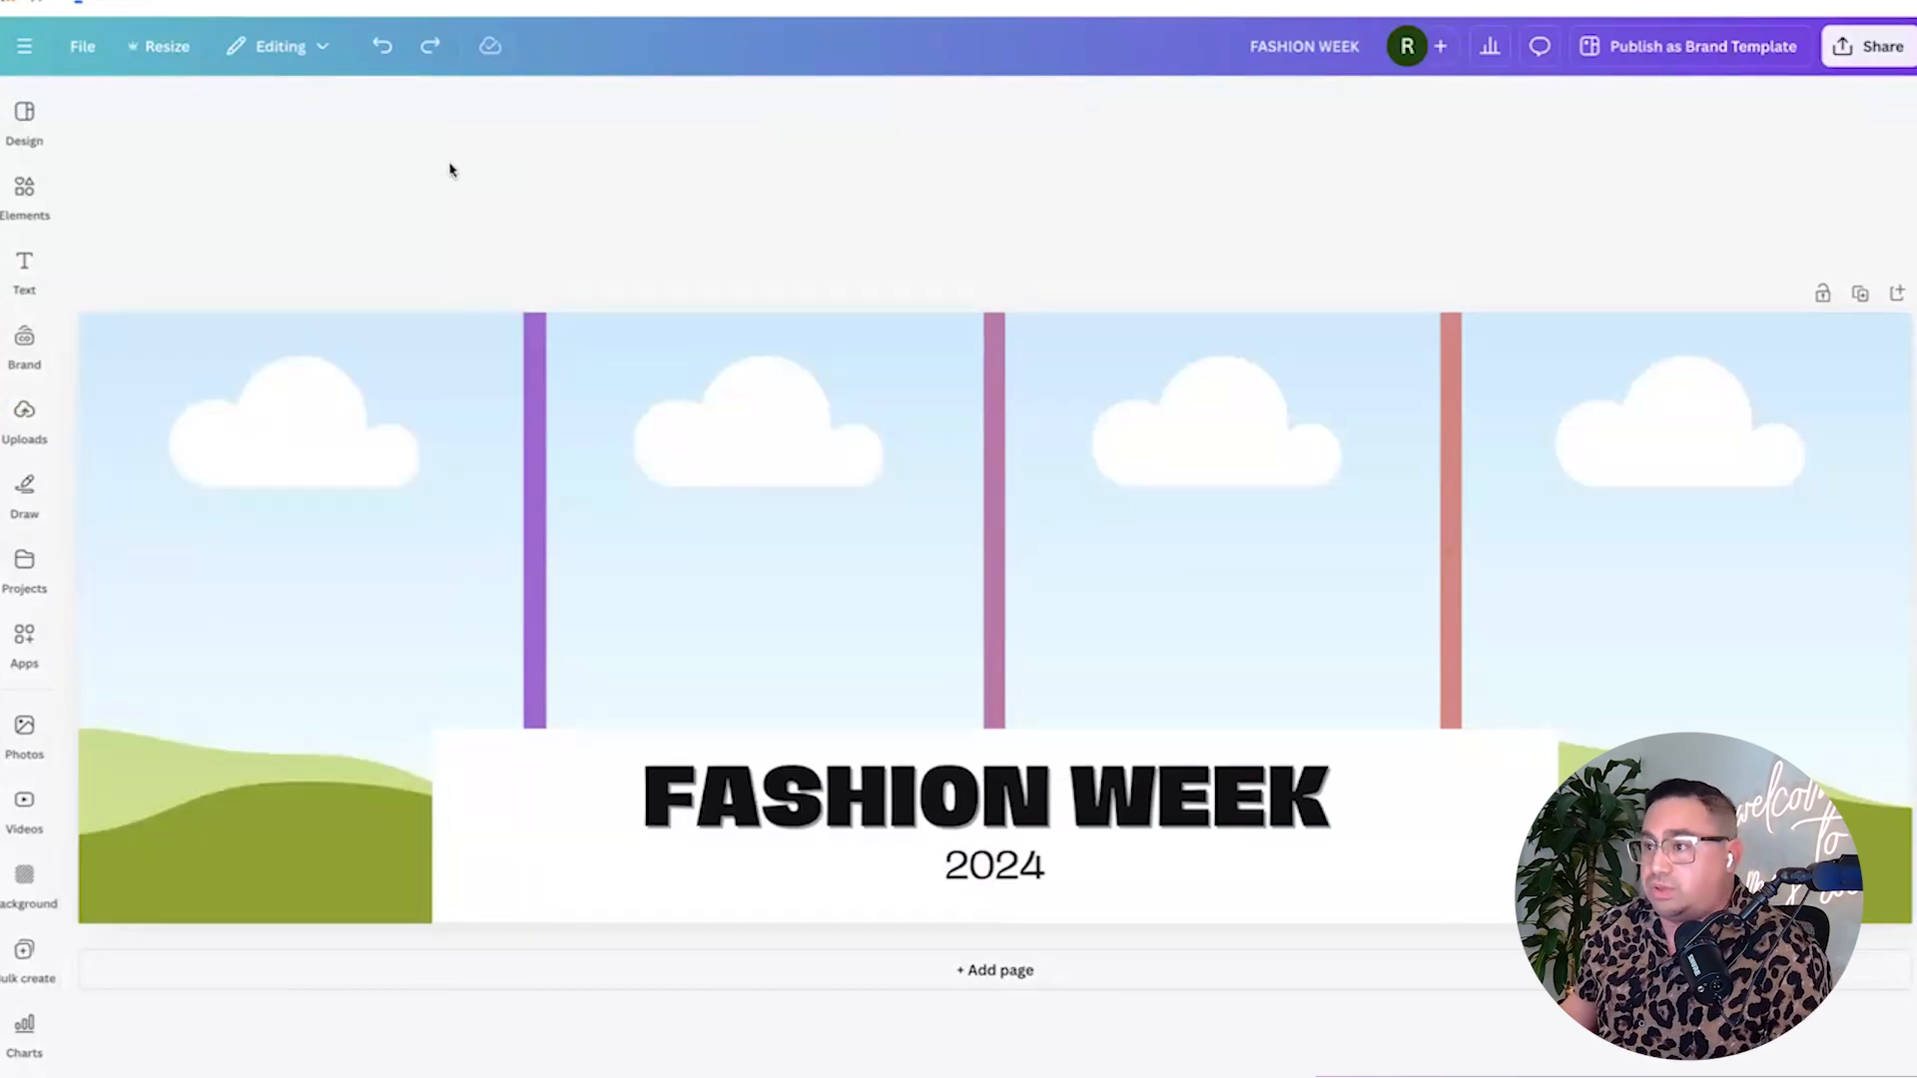
pyautogui.press('super+shift+4')
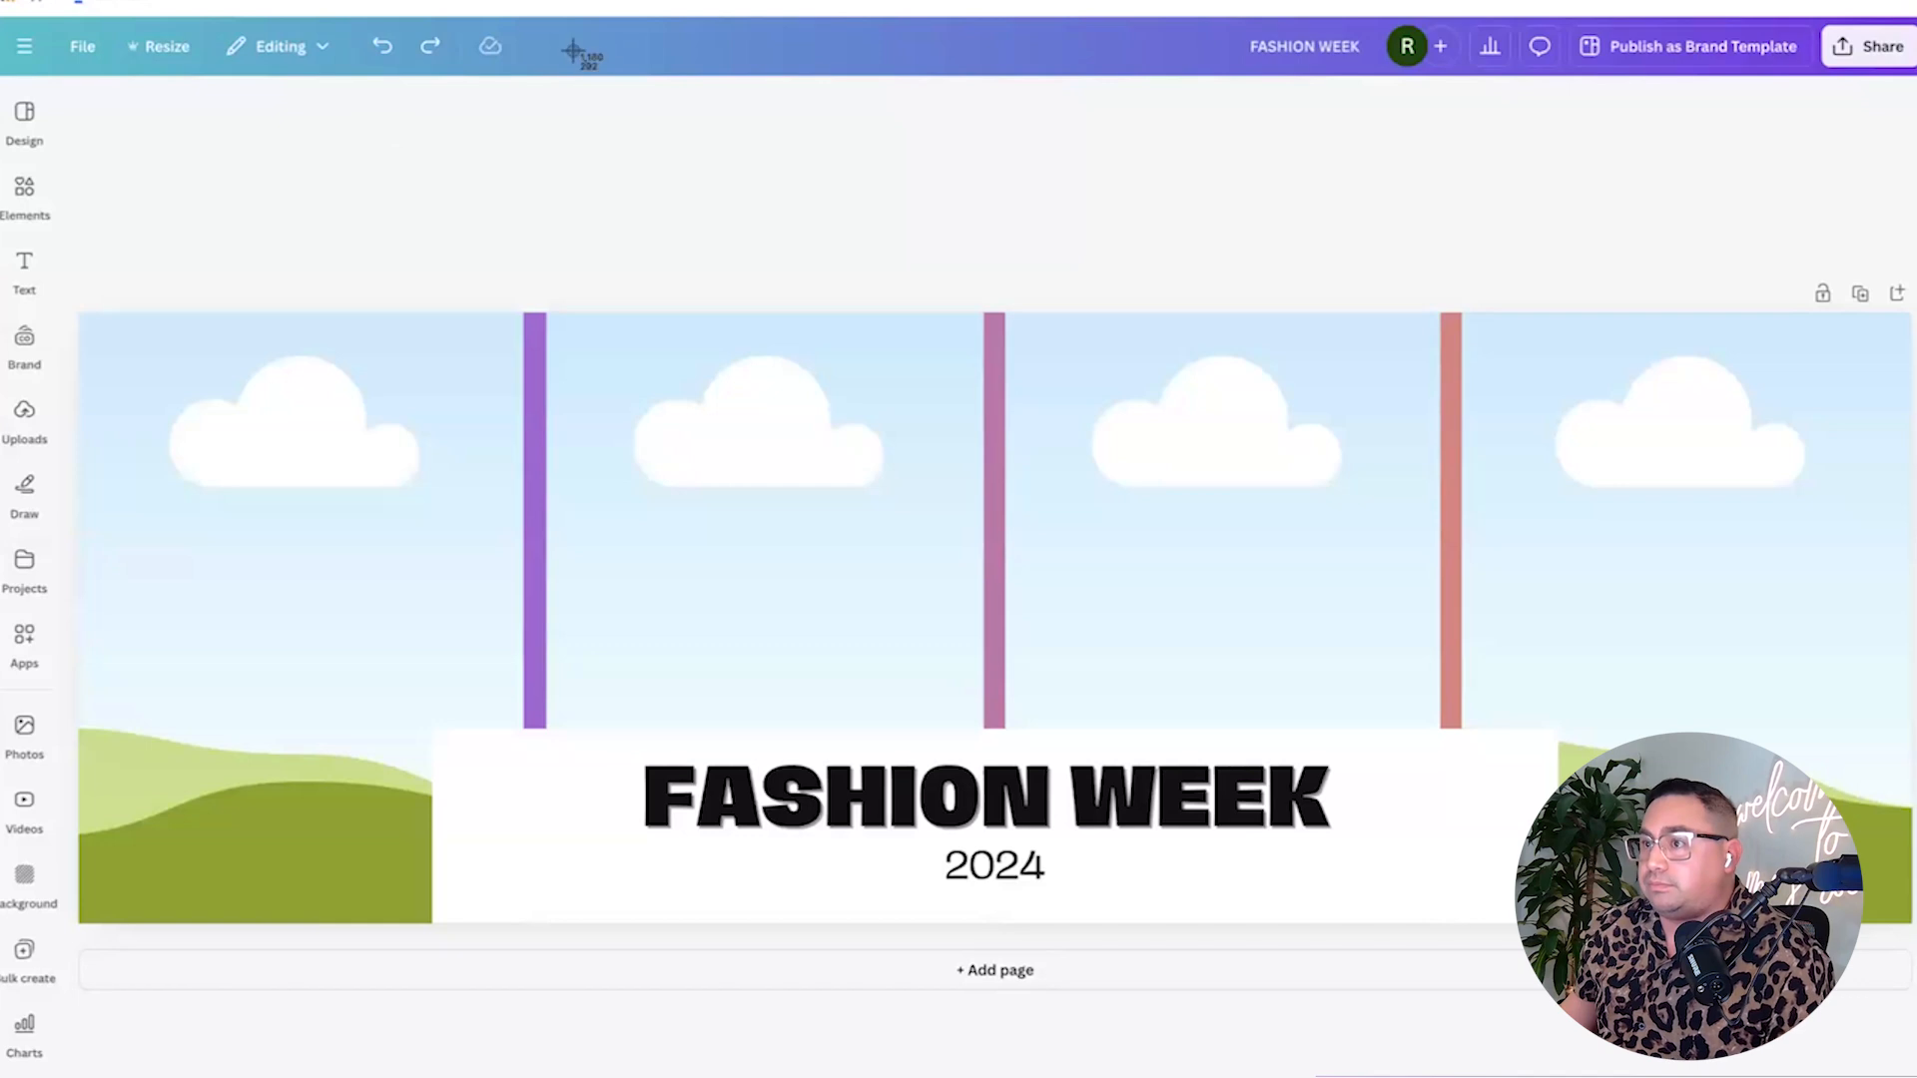
pyautogui.press('Escape')
pyautogui.click(30, 202)
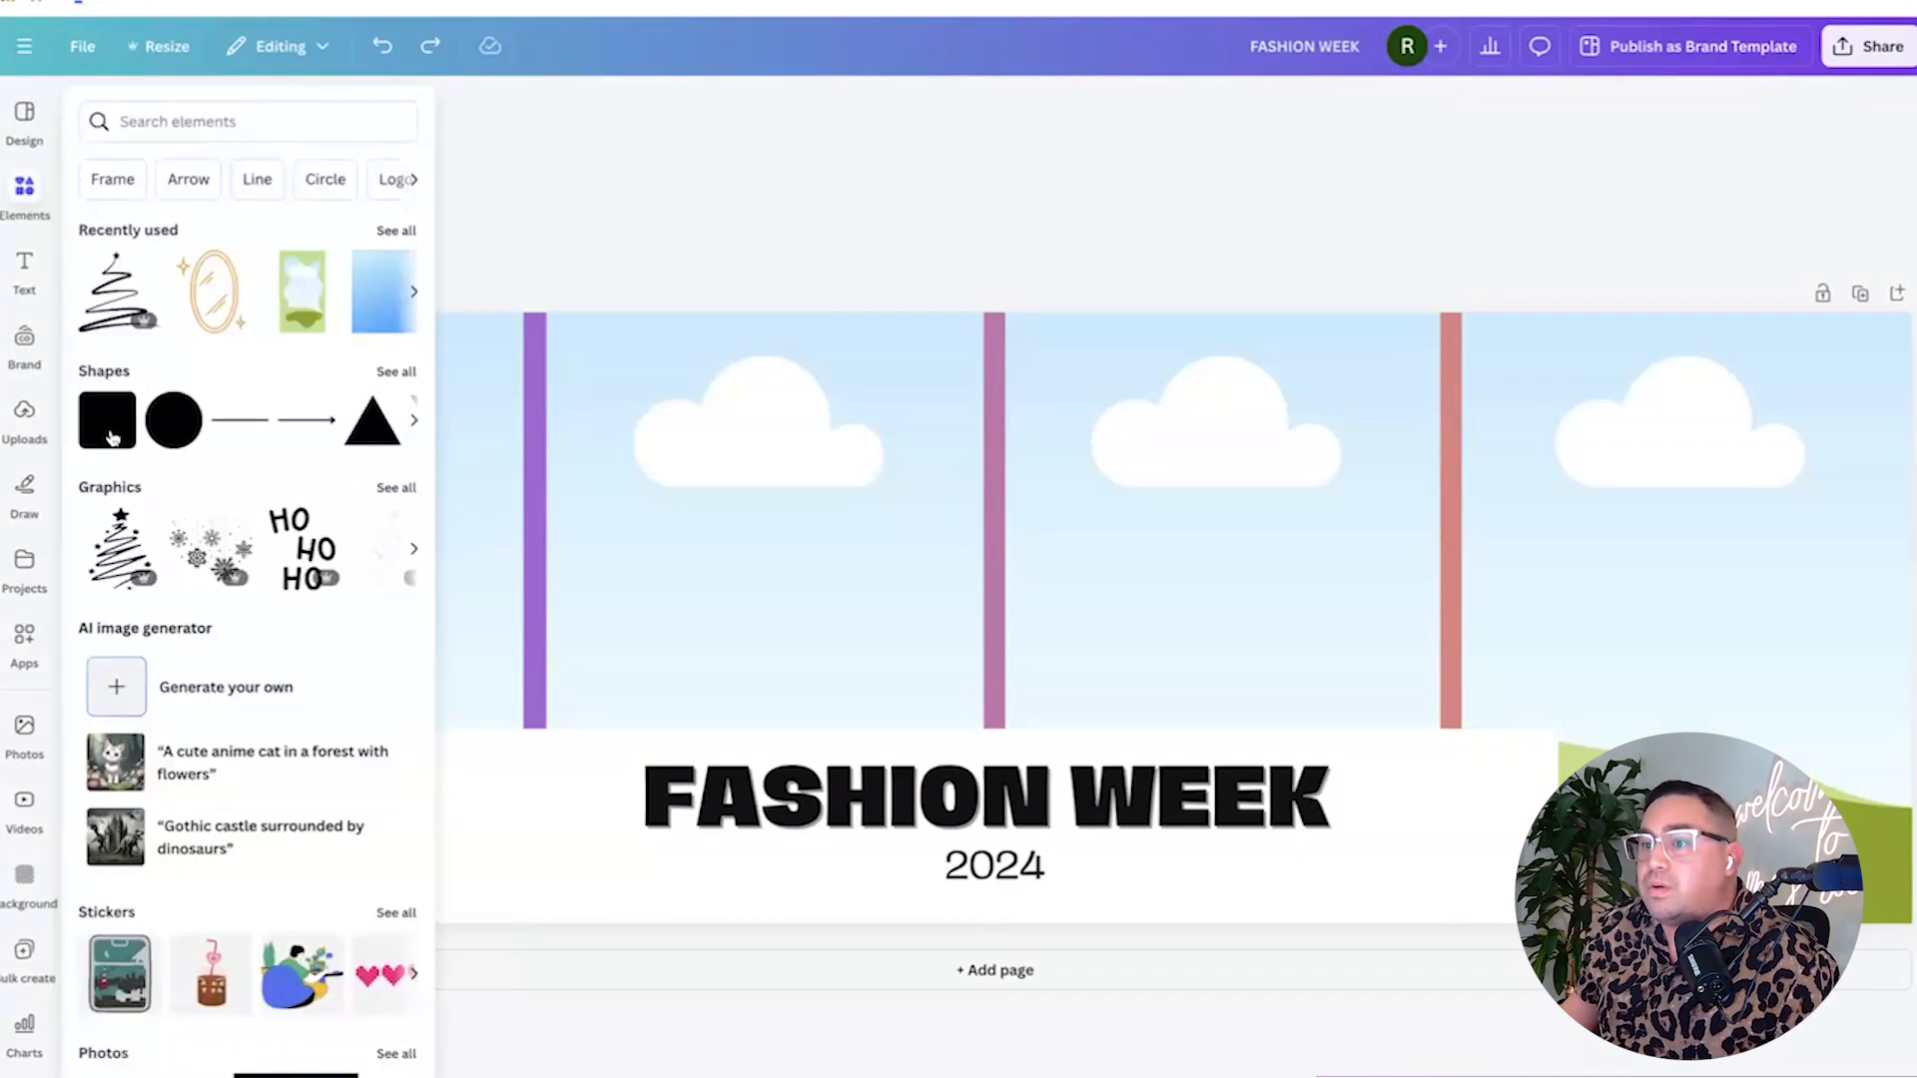
# Add a yellow square, set corner rounding to 0, and stretch it over the first panel.
pyautogui.click(878, 184)
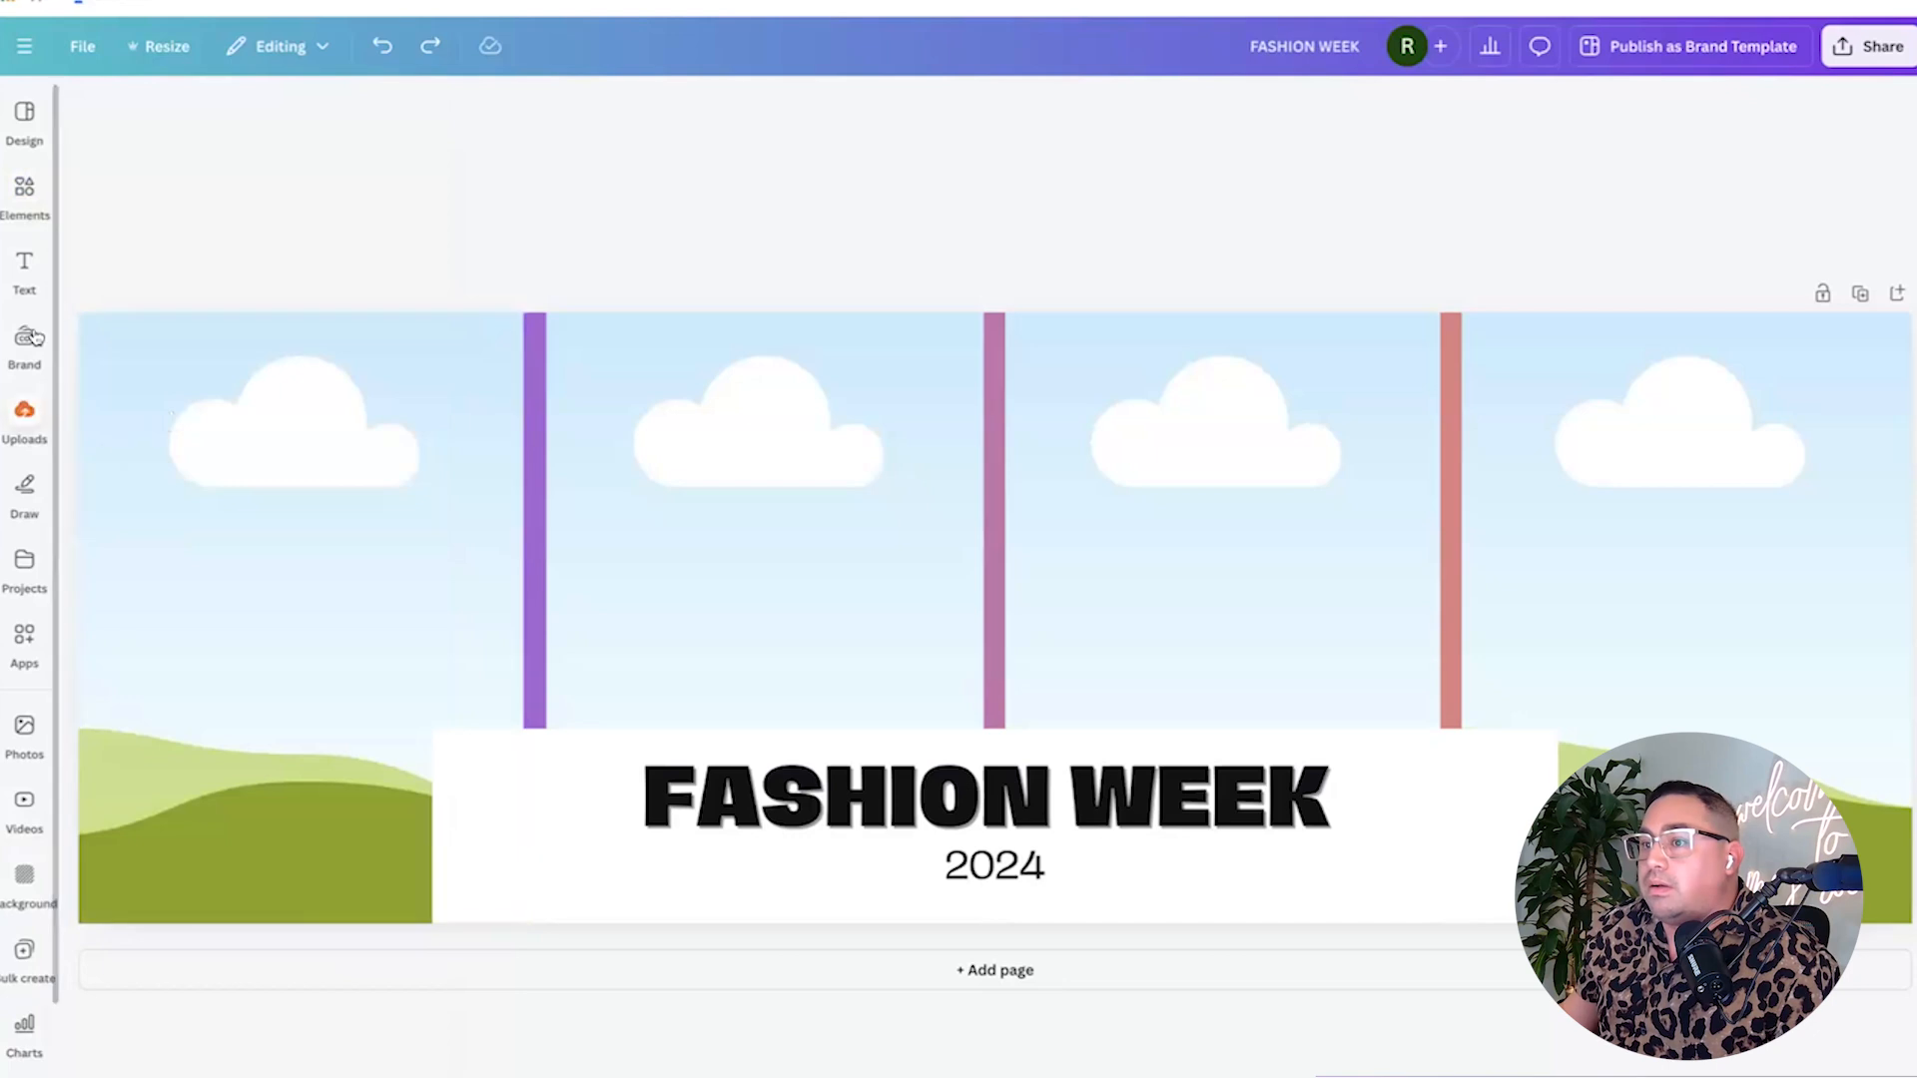
pyautogui.click(24, 268)
pyautogui.click(24, 193)
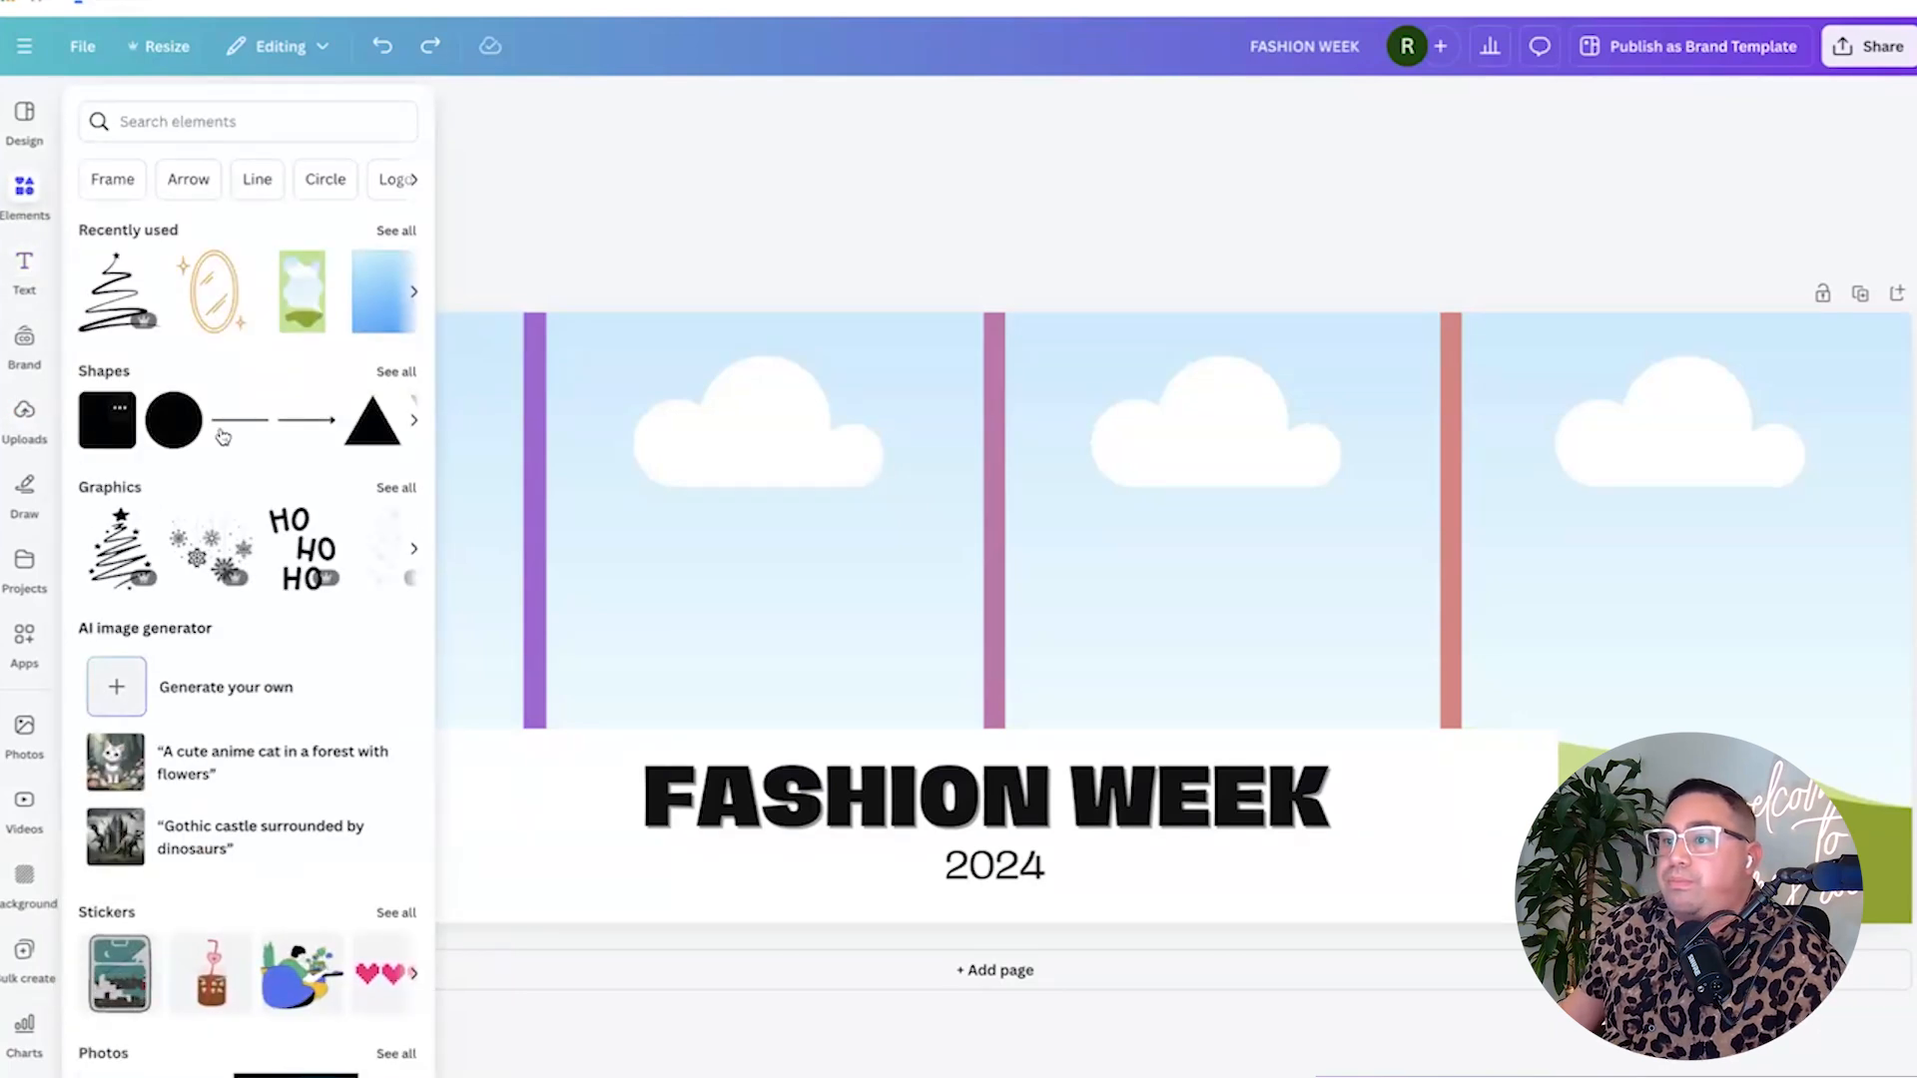
pyautogui.click(89, 428)
pyautogui.click(808, 226)
pyautogui.moveTo(1010, 599); pyautogui.dragTo(180, 381)
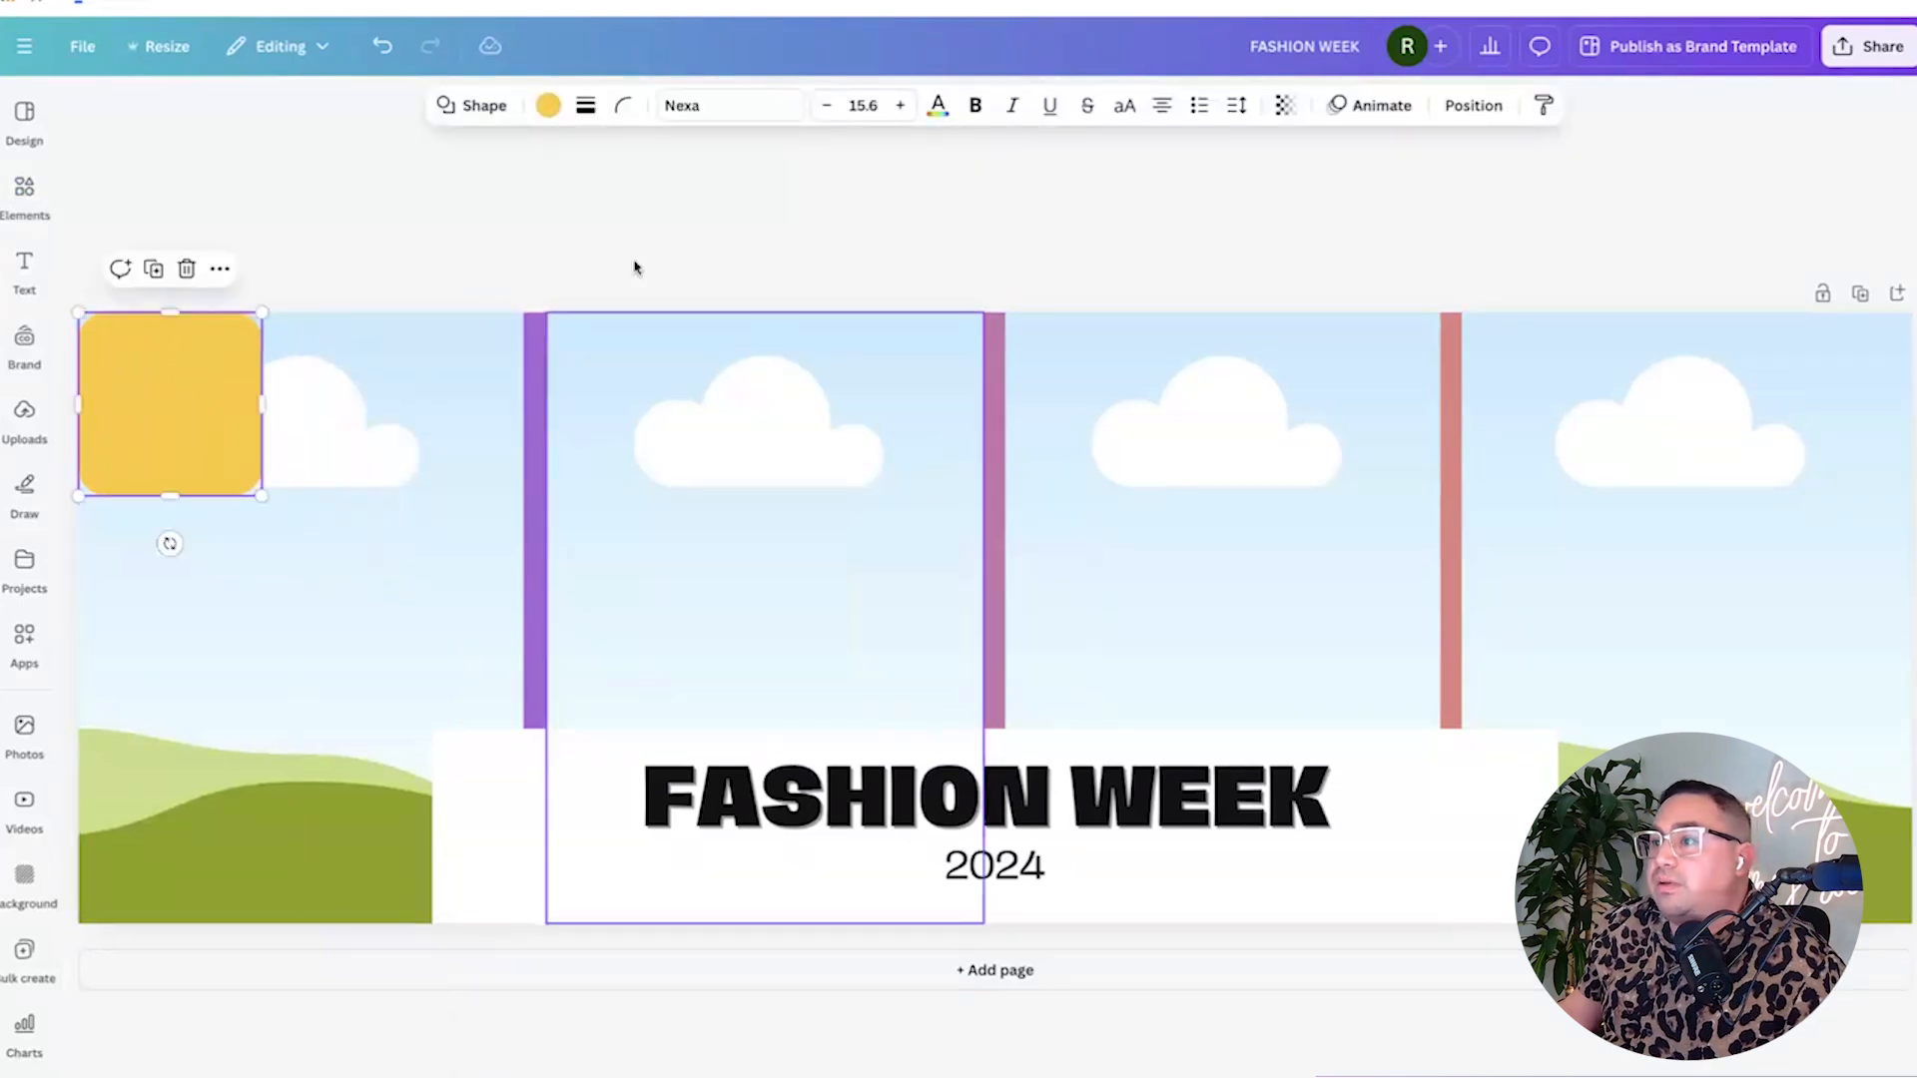
pyautogui.click(623, 104)
pyautogui.moveTo(565, 191); pyautogui.dragTo(332, 202)
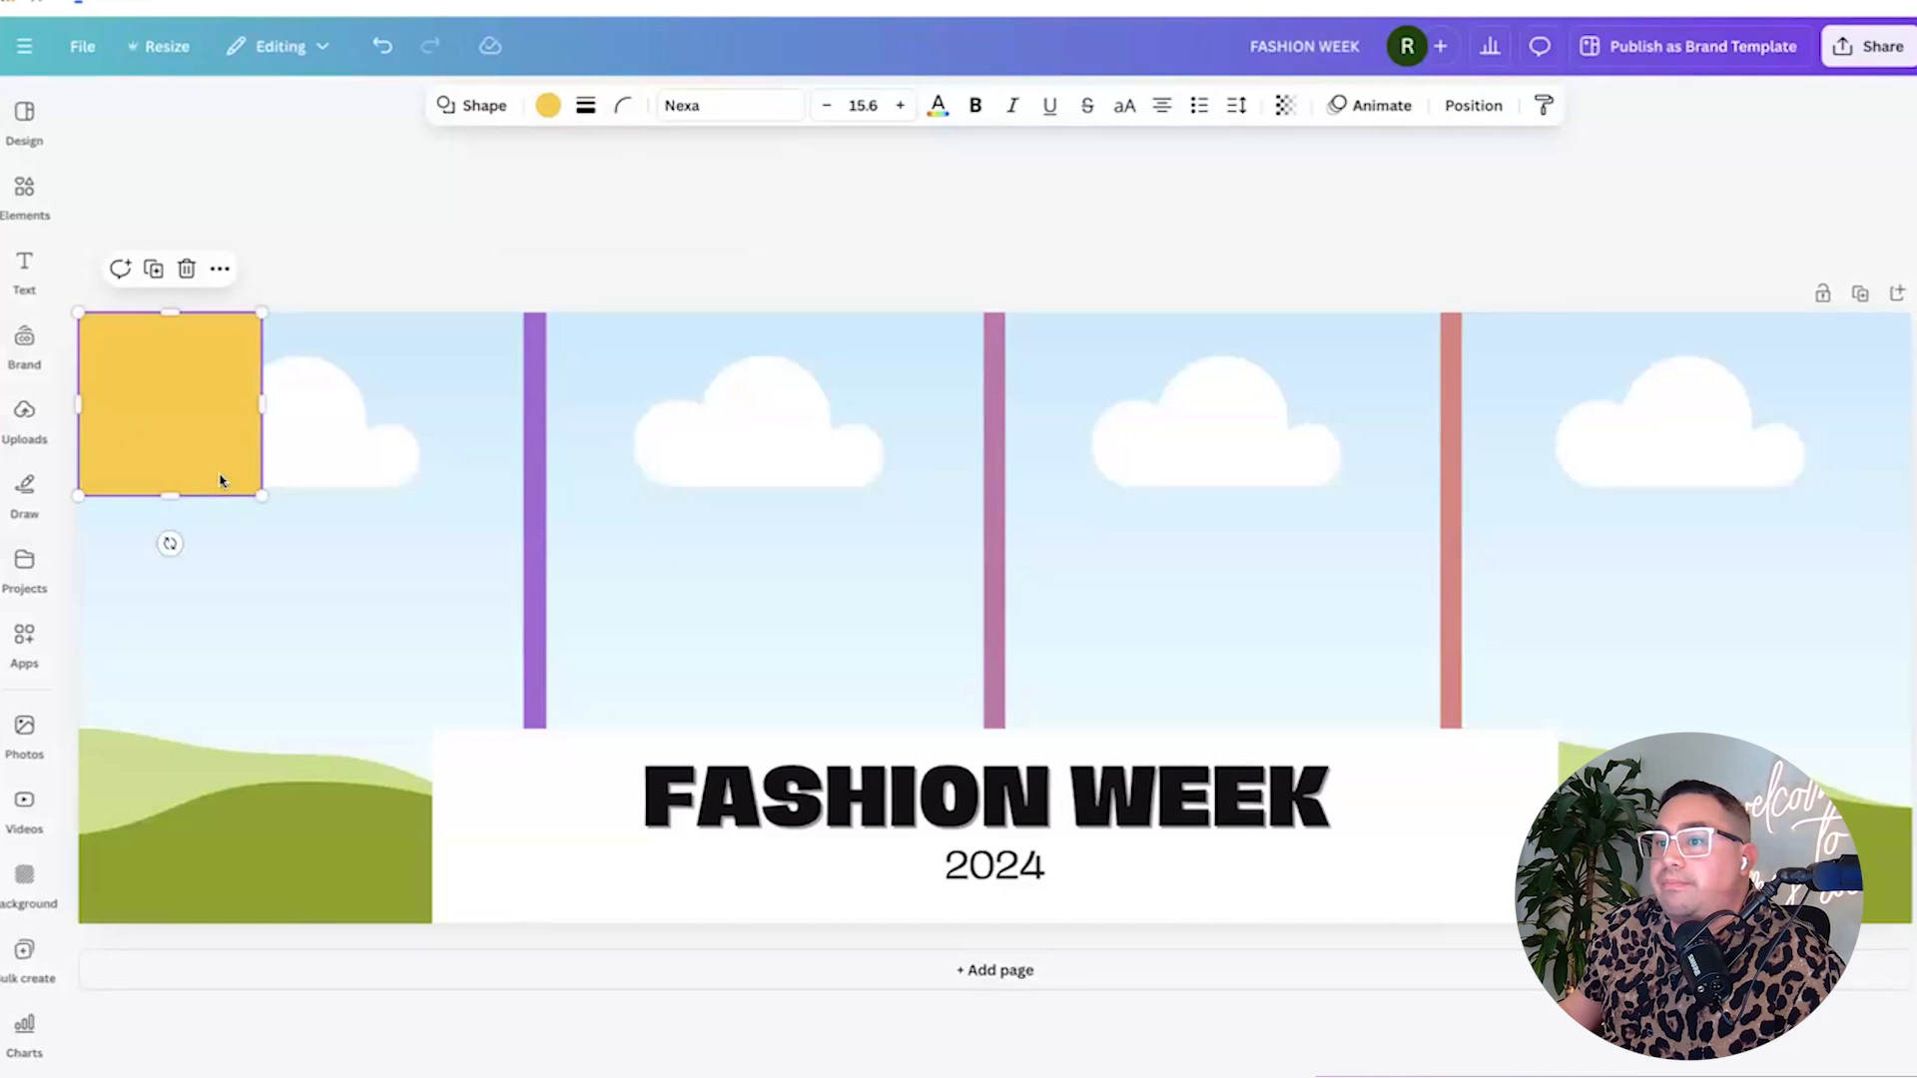
pyautogui.moveTo(262, 494); pyautogui.dragTo(523, 993)
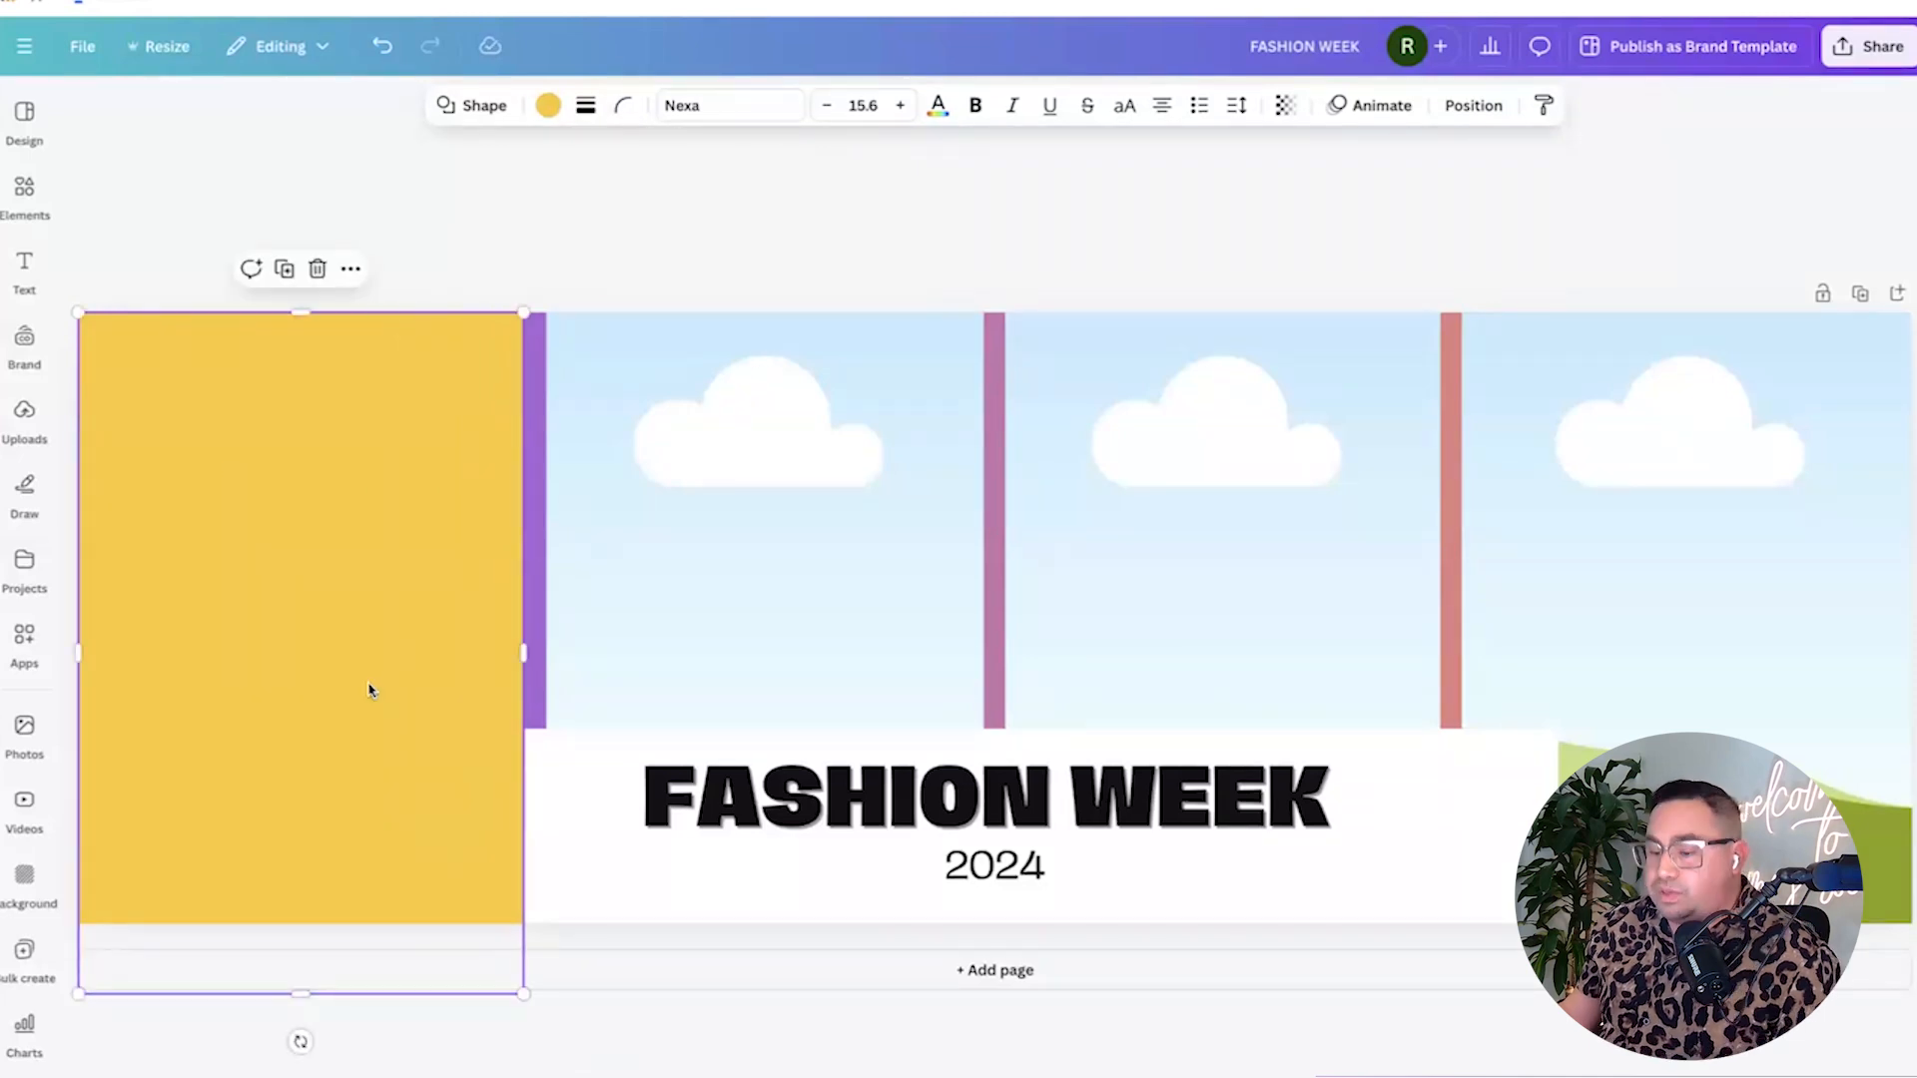
# Place yellow rectangle copies across the middle and right panels.
pyautogui.moveTo(362, 708); pyautogui.dragTo(1236, 656)
pyautogui.moveTo(1437, 612)
pyautogui.mouseDown()
pyautogui.moveTo(1383, 612)
pyautogui.moveTo(1445, 613)
pyautogui.moveTo(1381, 655)
pyautogui.moveTo(1301, 655)
pyautogui.moveTo(1419, 640)
pyautogui.mouseUp()
pyautogui.moveTo(430, 574); pyautogui.dragTo(1822, 557)
# Send the middle and right rectangles backward behind the FASHION WEEK box.
pyautogui.click(1338, 487)
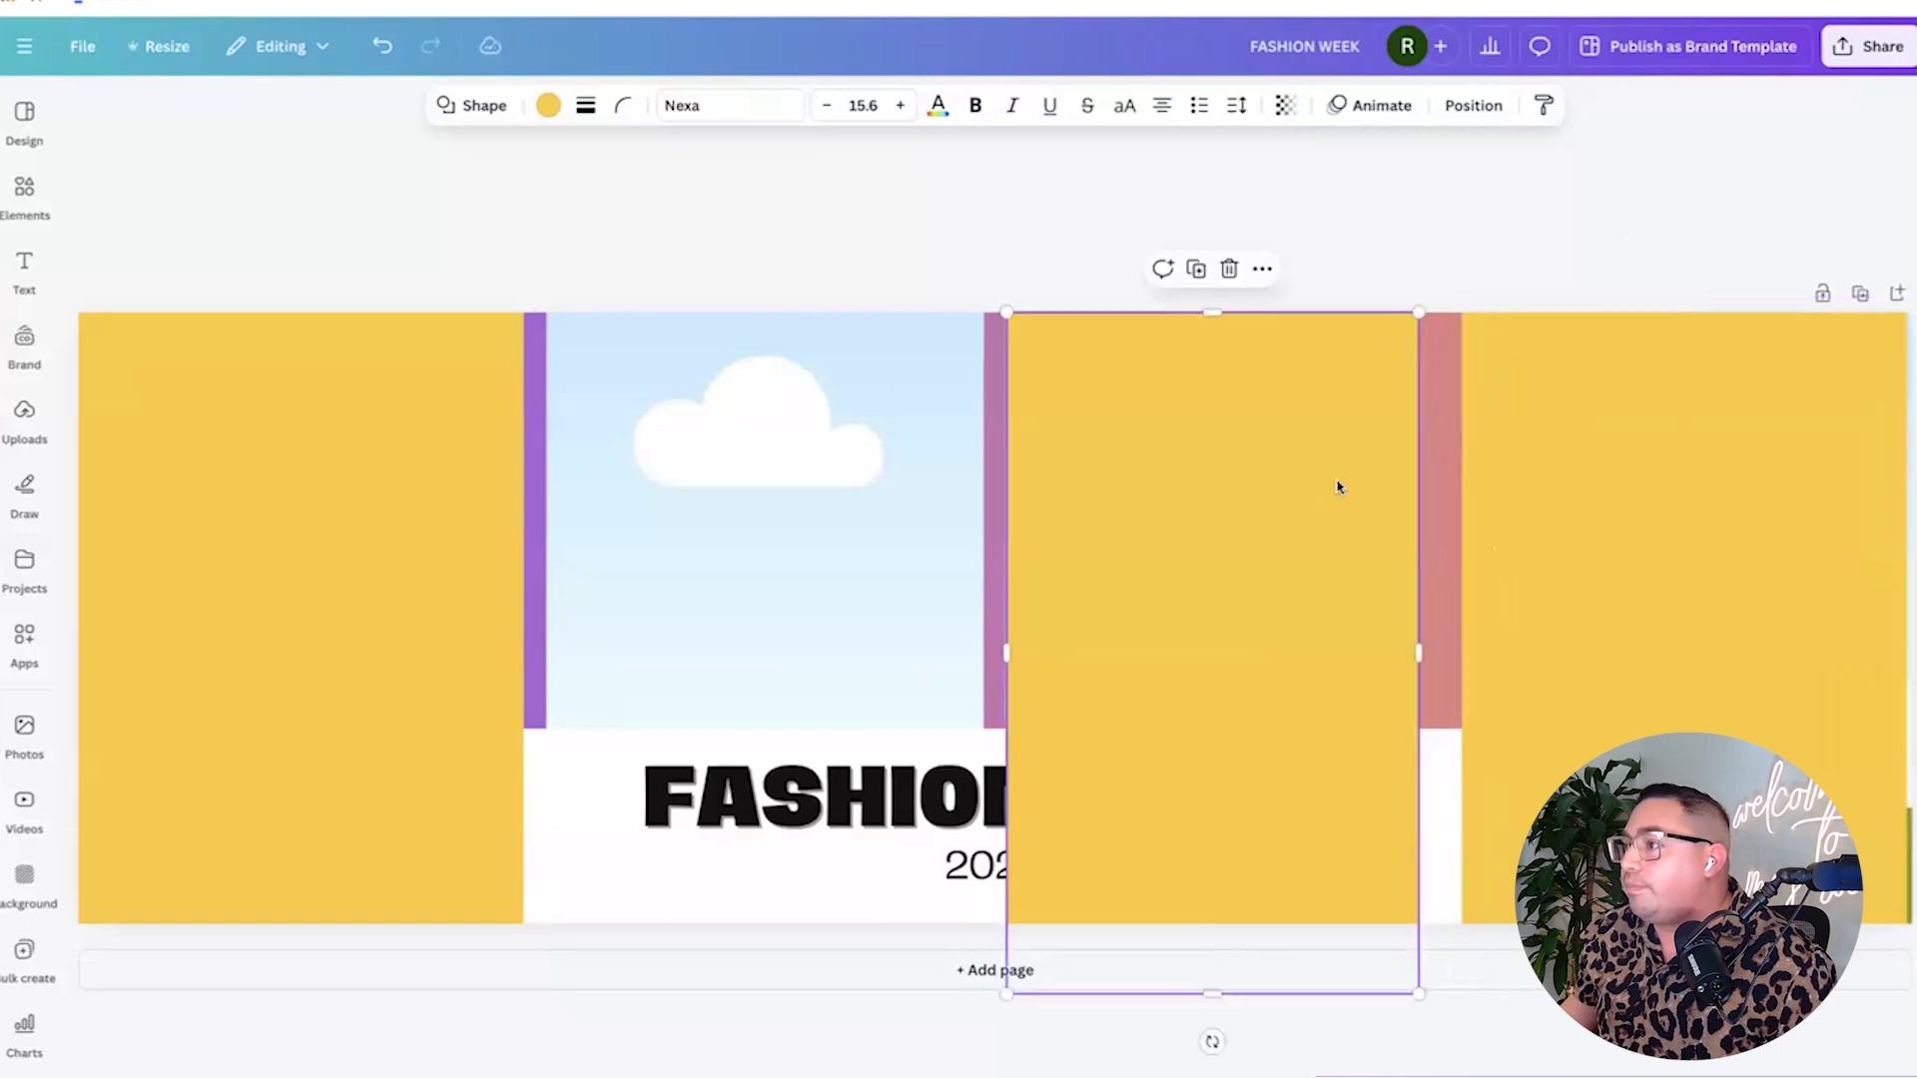
pyautogui.click(1473, 106)
pyautogui.click(329, 220)
pyautogui.click(1661, 537)
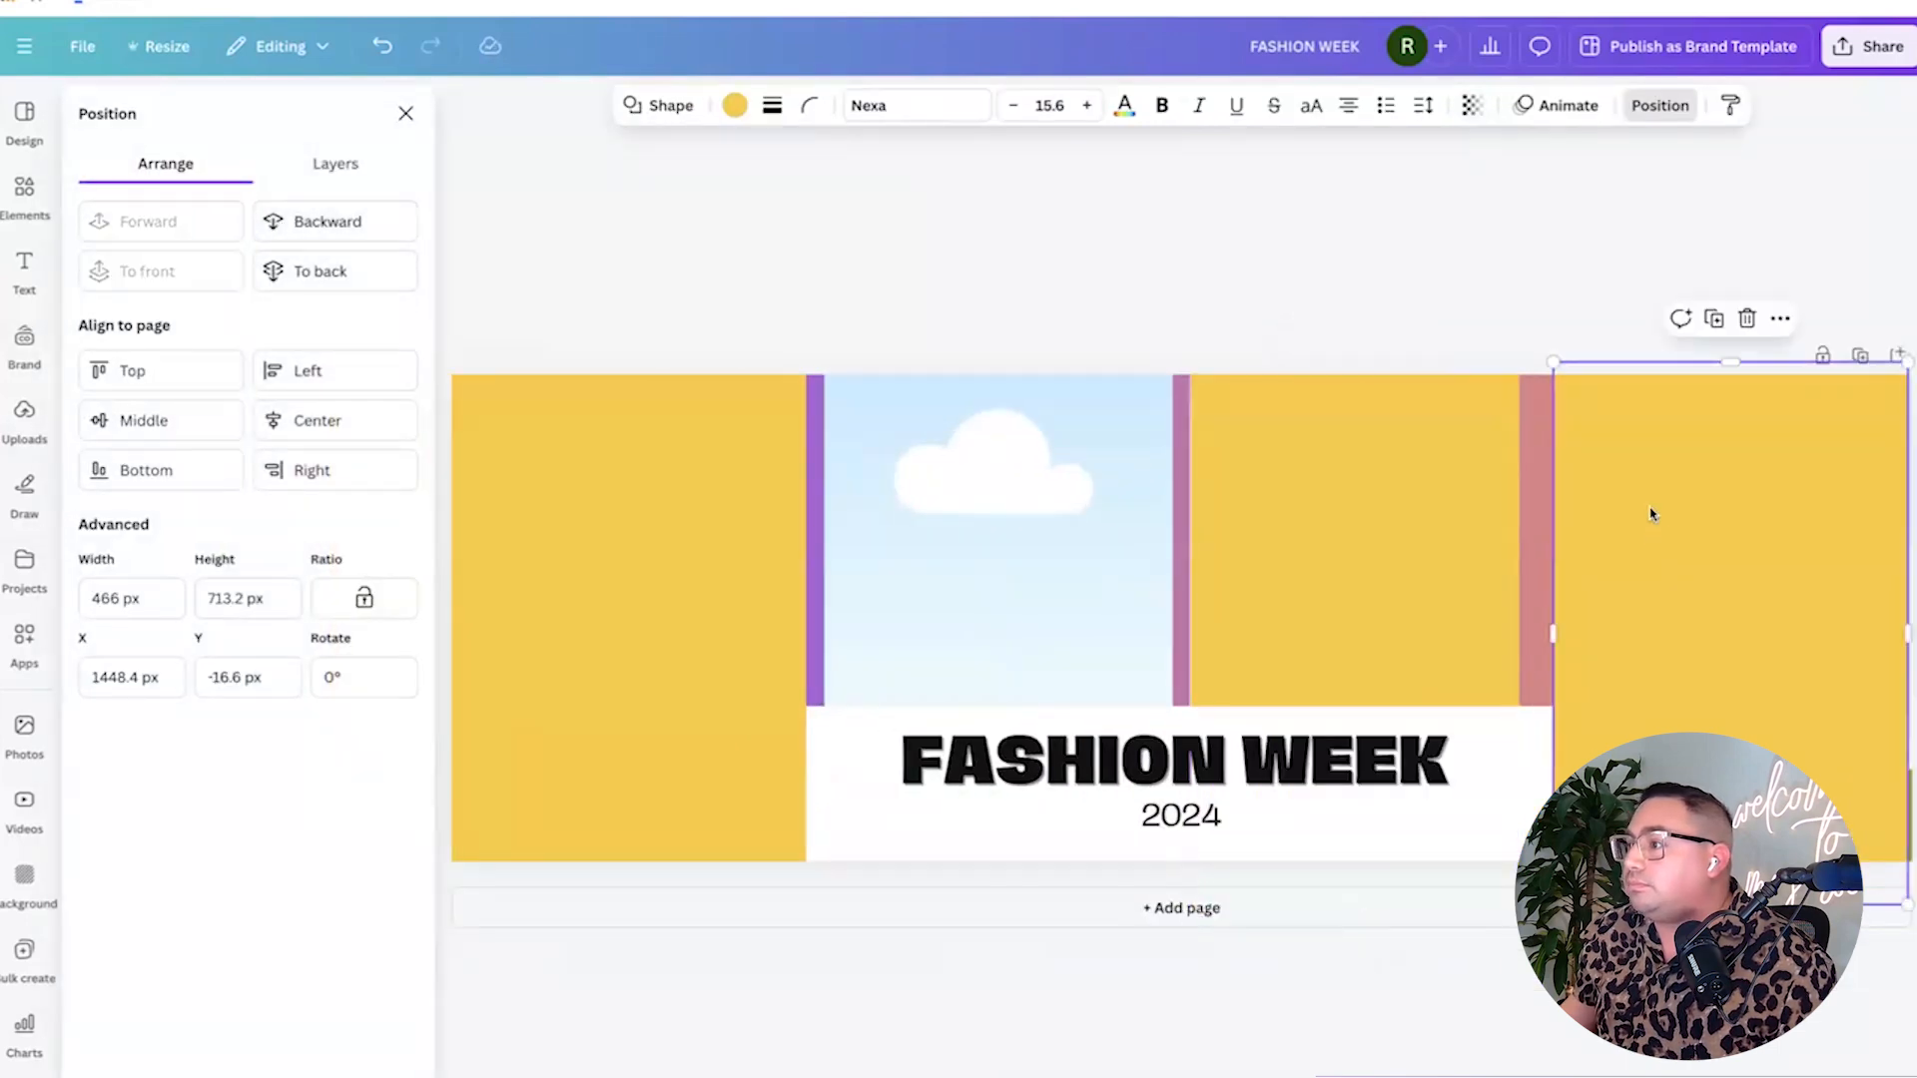
pyautogui.click(1659, 106)
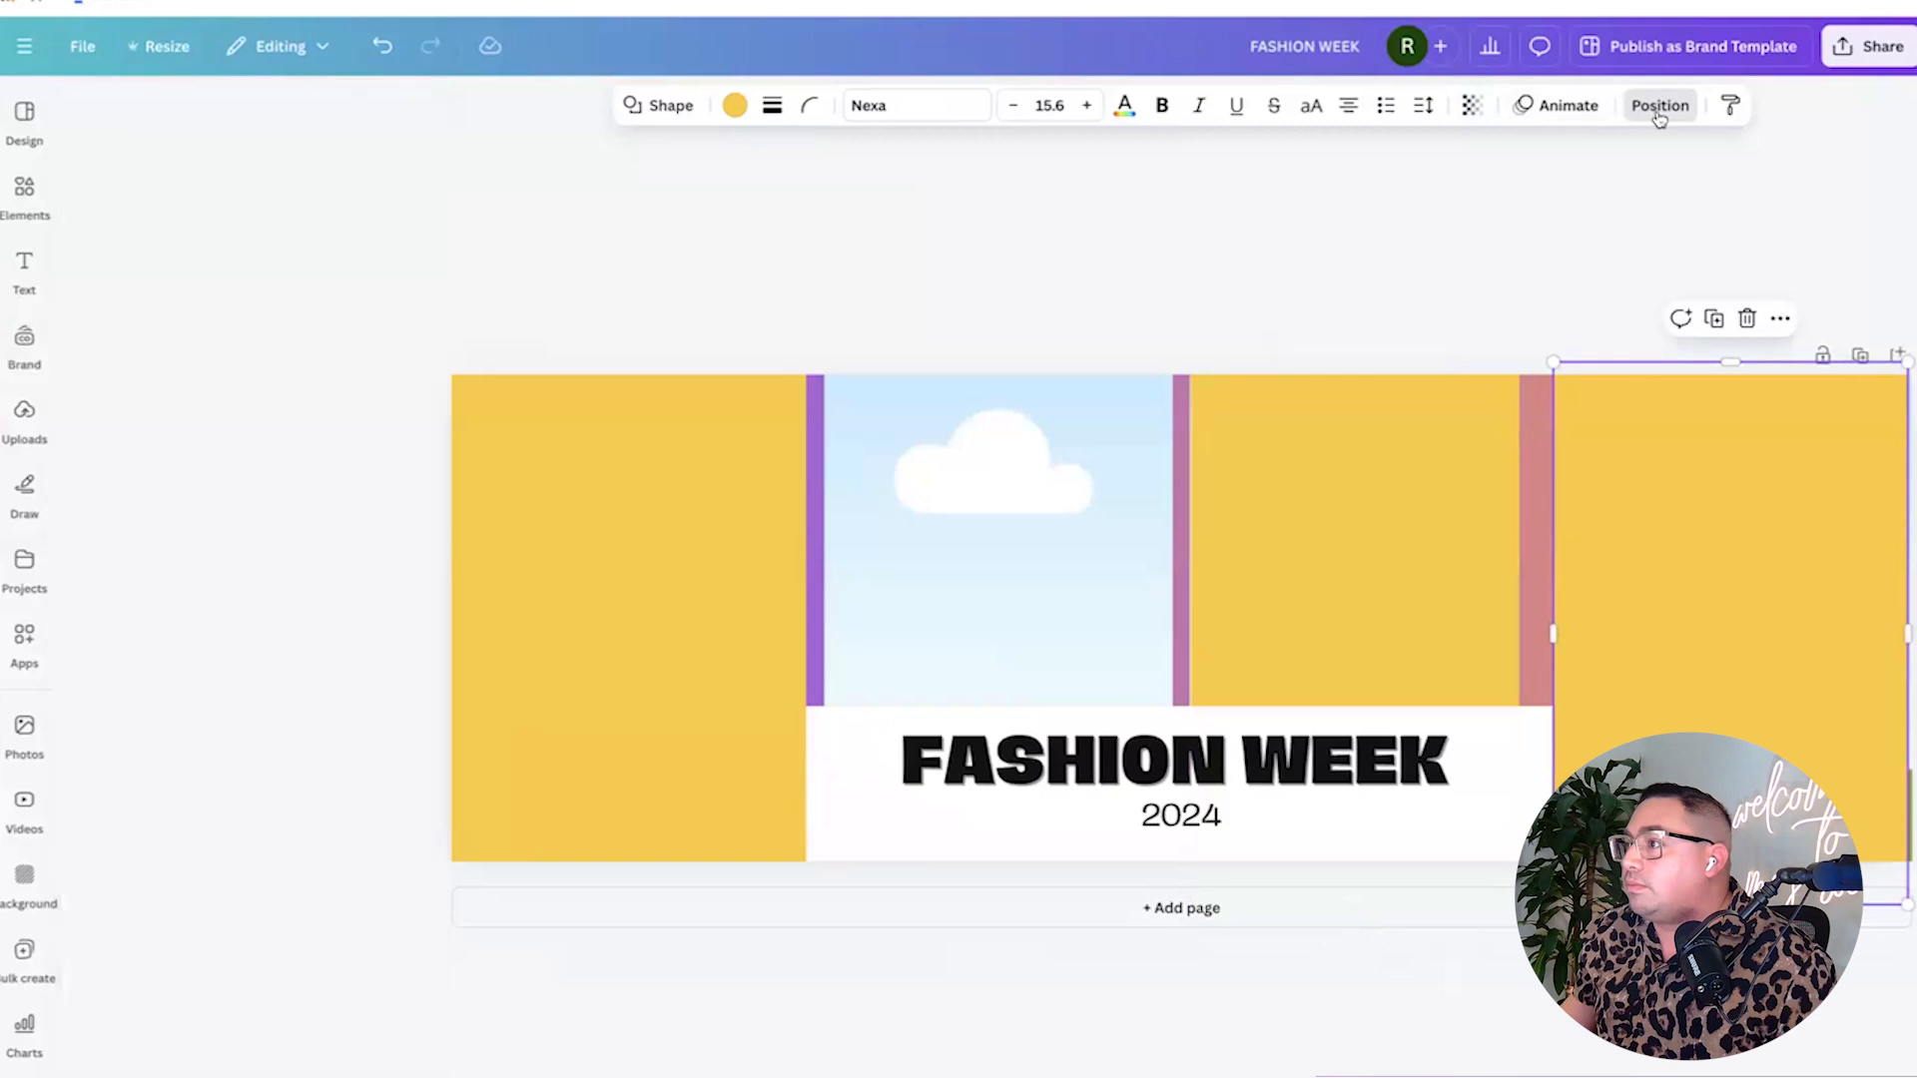
pyautogui.click(1733, 436)
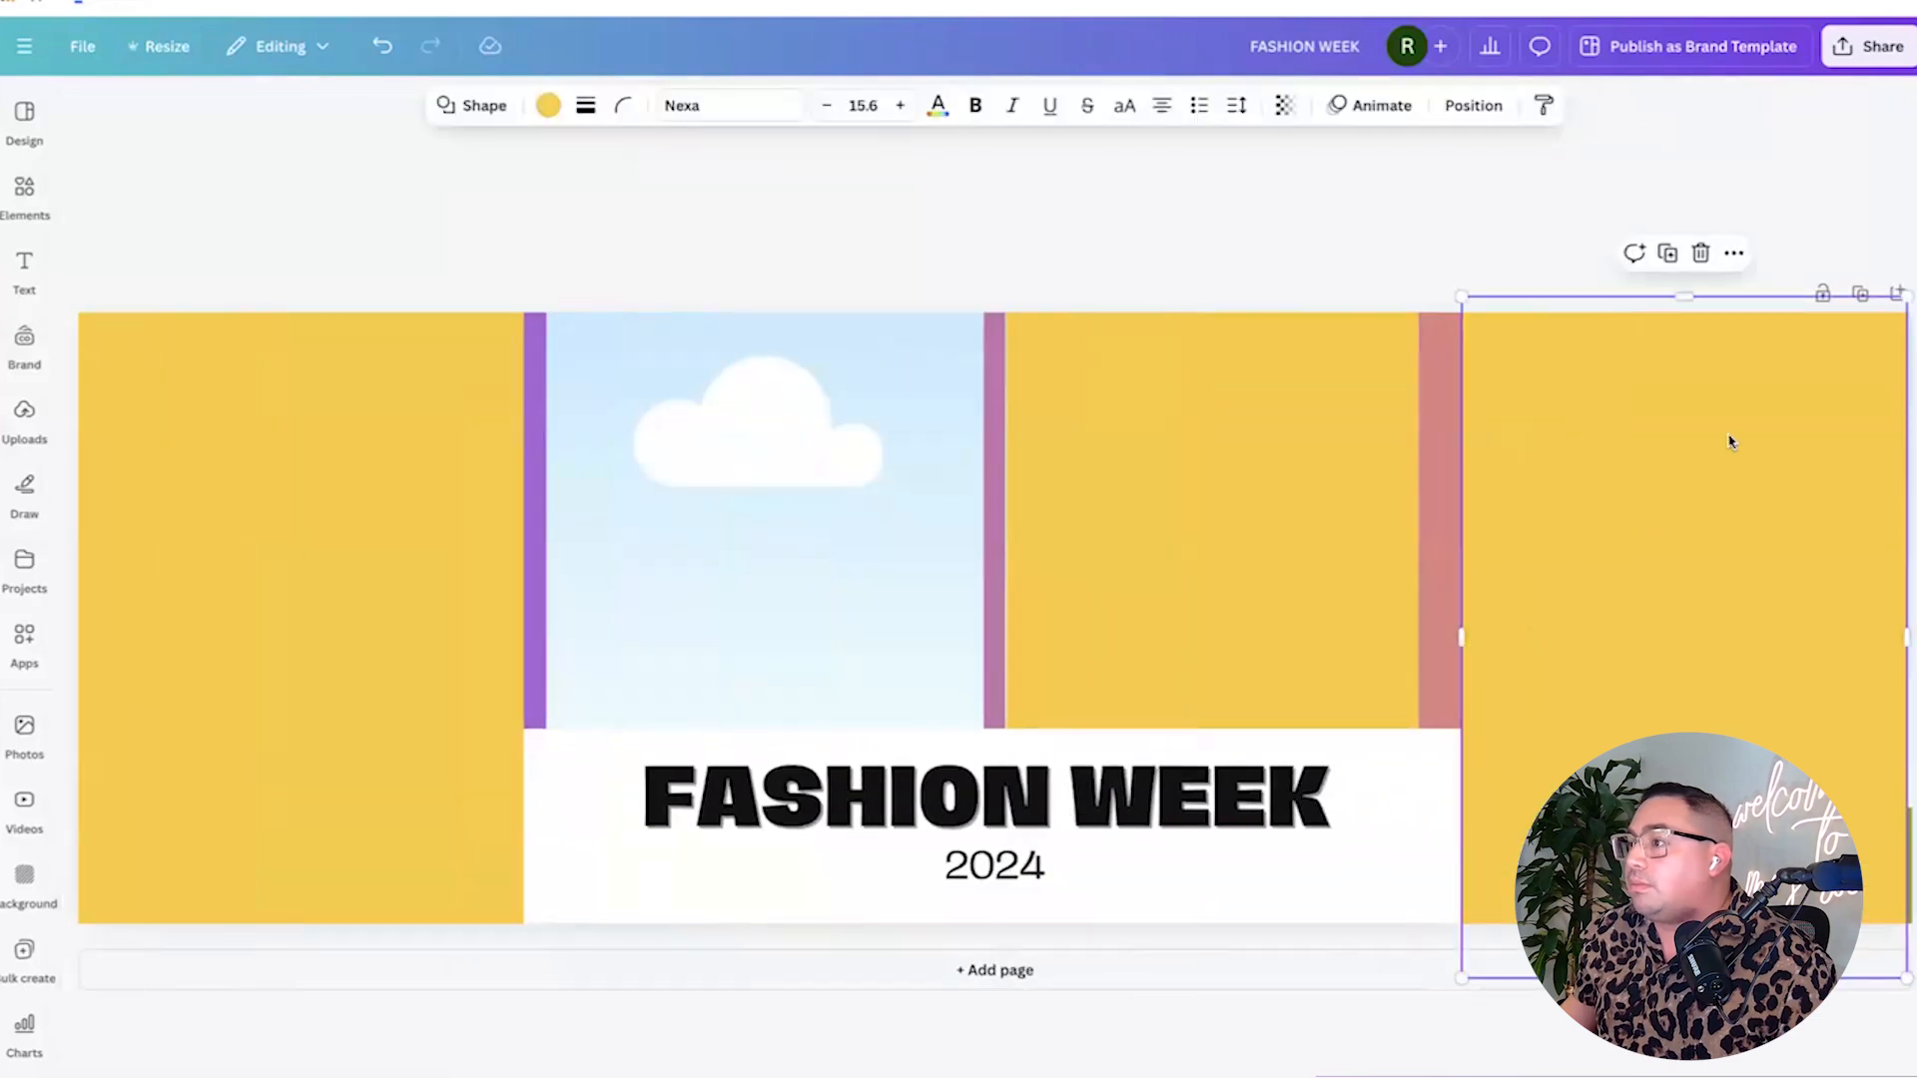
pyautogui.click(1471, 105)
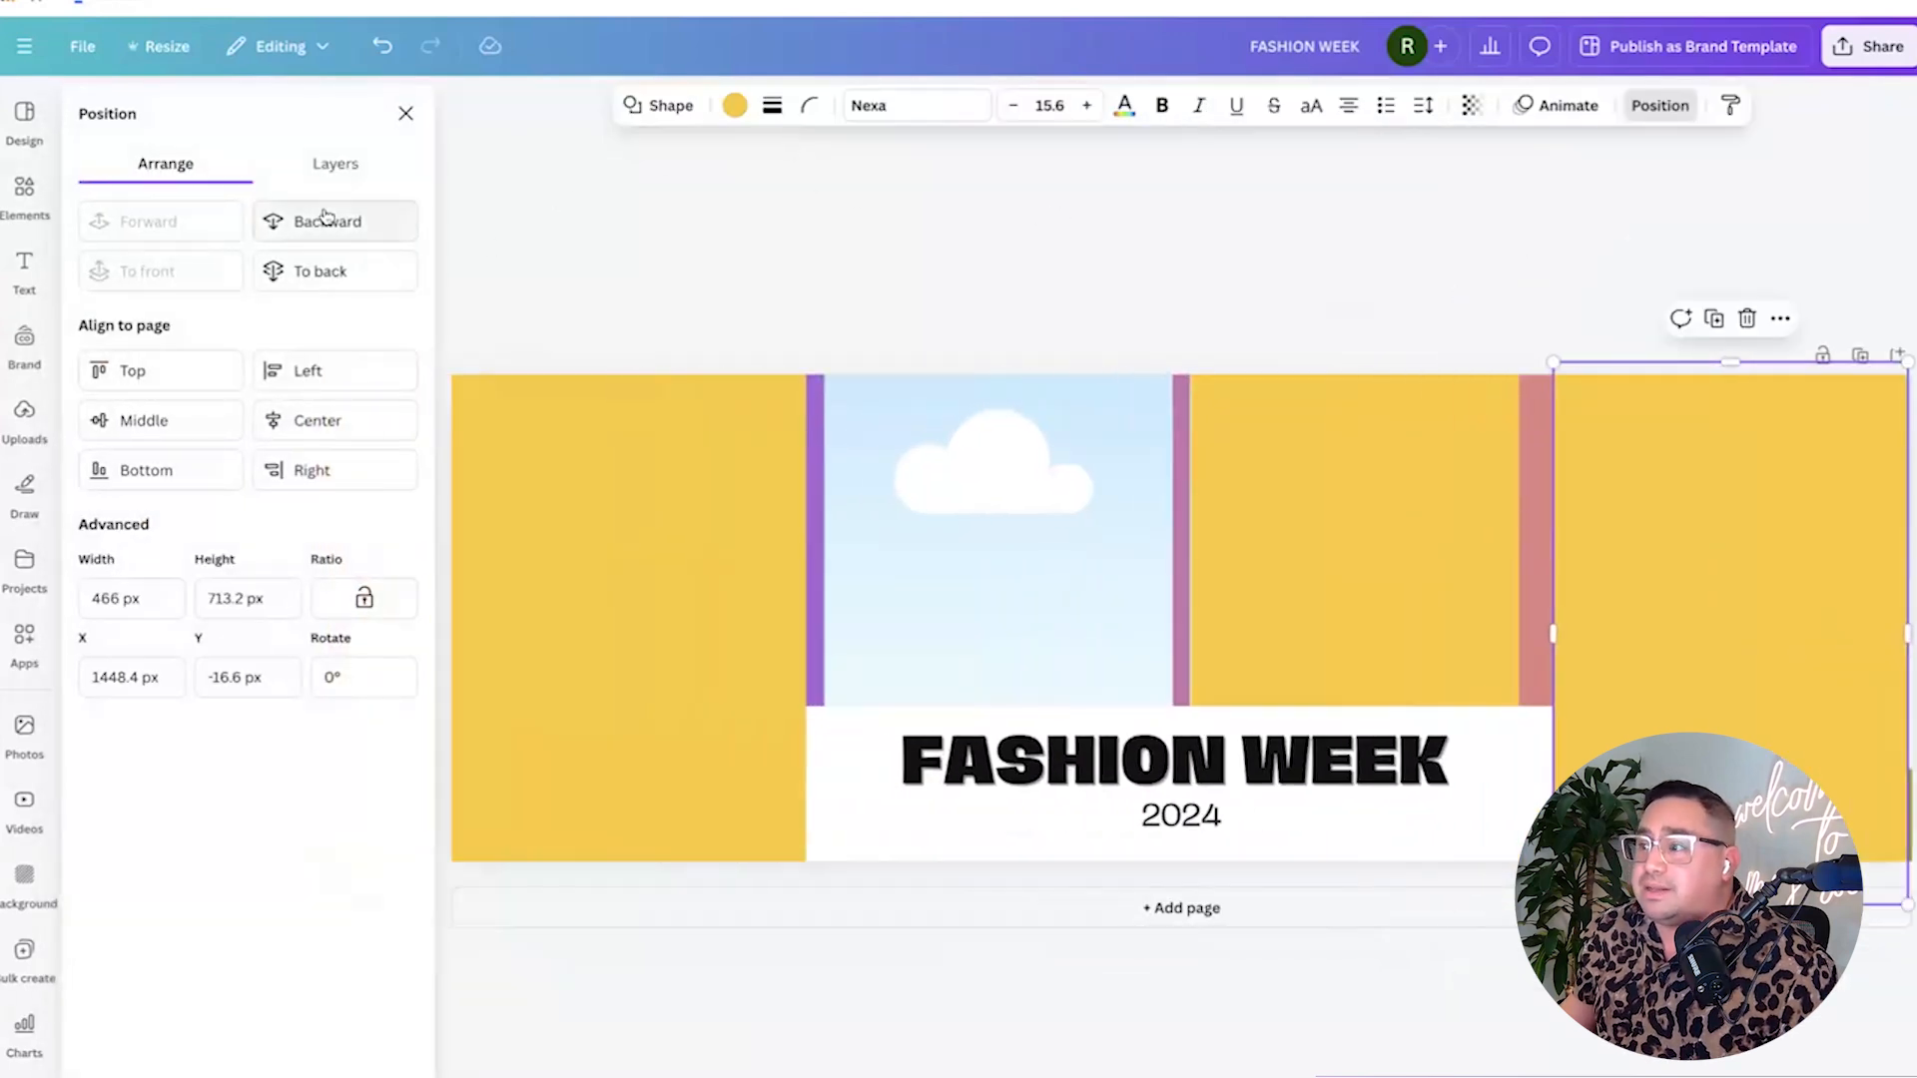
pyautogui.click(324, 217)
pyautogui.click(925, 181)
pyautogui.click(1121, 194)
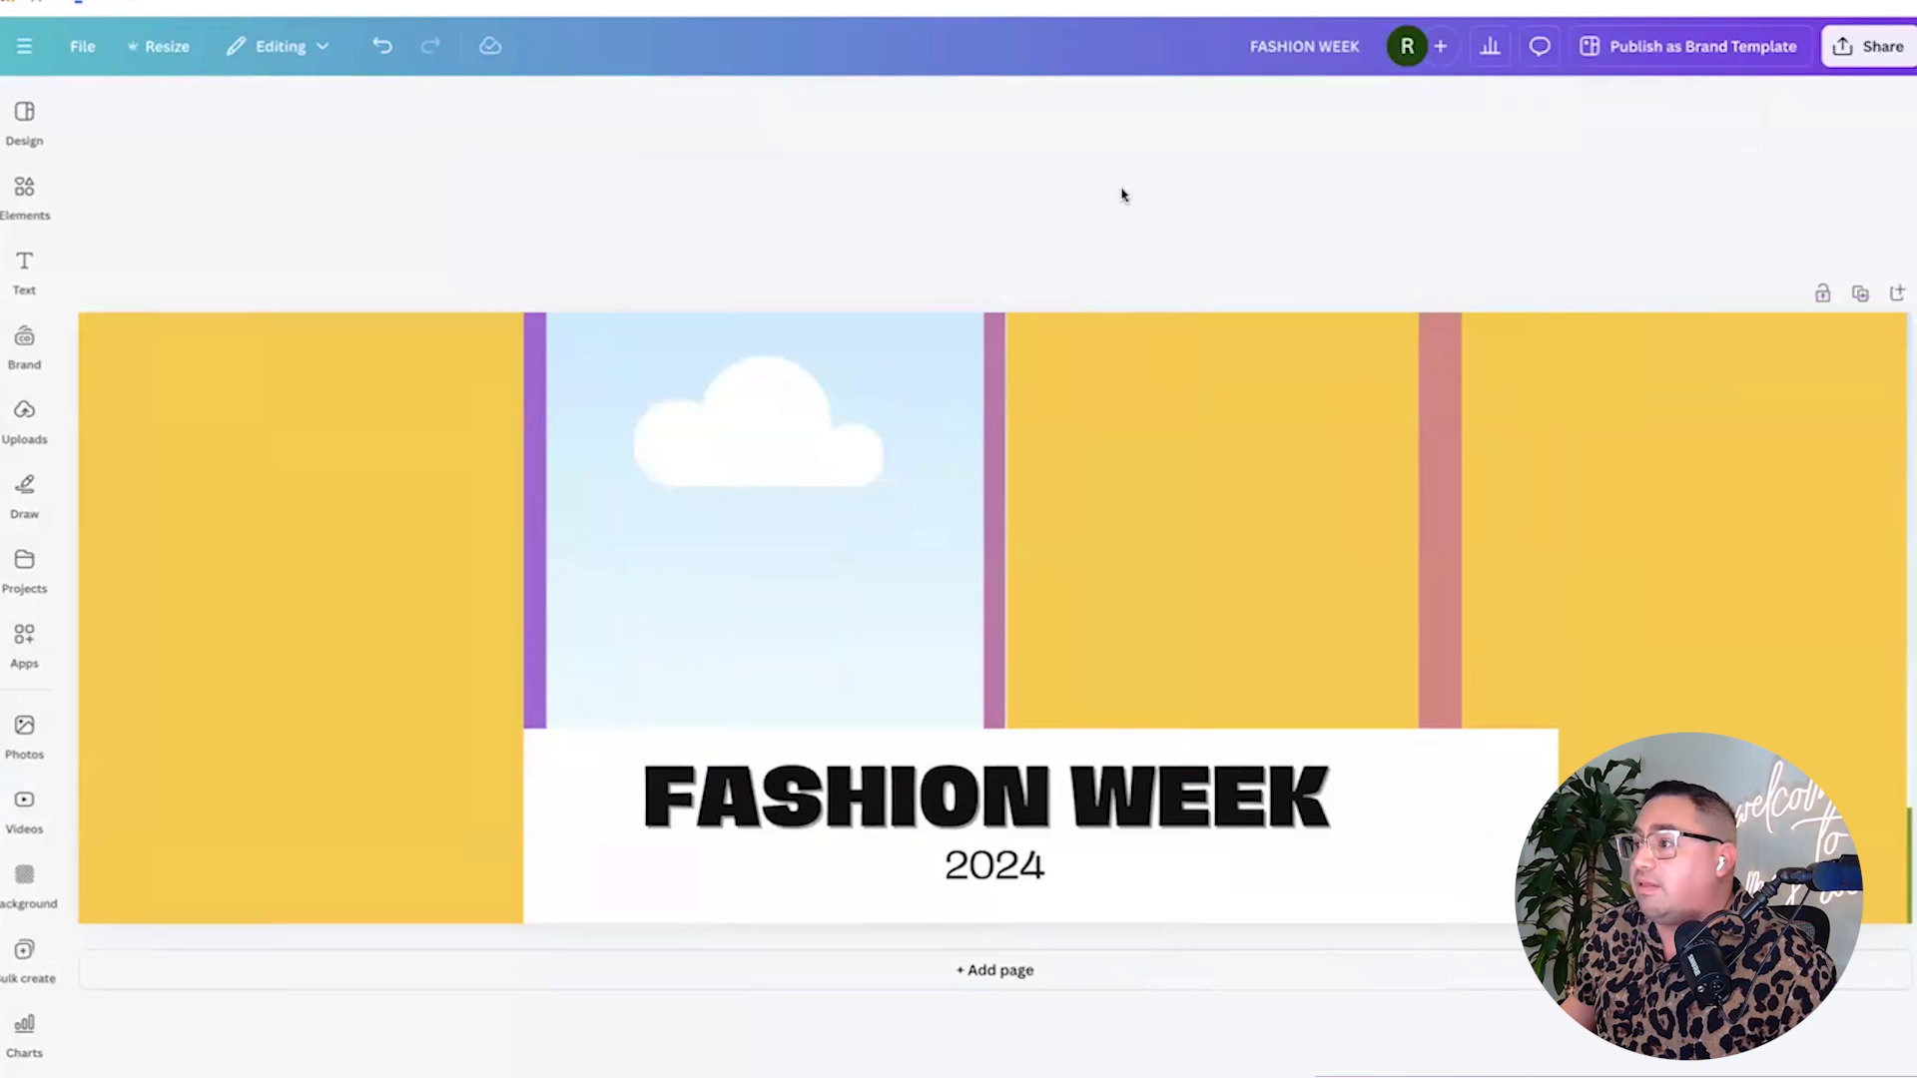
# Move a rectangle over the second panel, send the left ones backward, and fine-tune positions.
pyautogui.click(350, 646)
pyautogui.moveTo(351, 646); pyautogui.dragTo(753, 629)
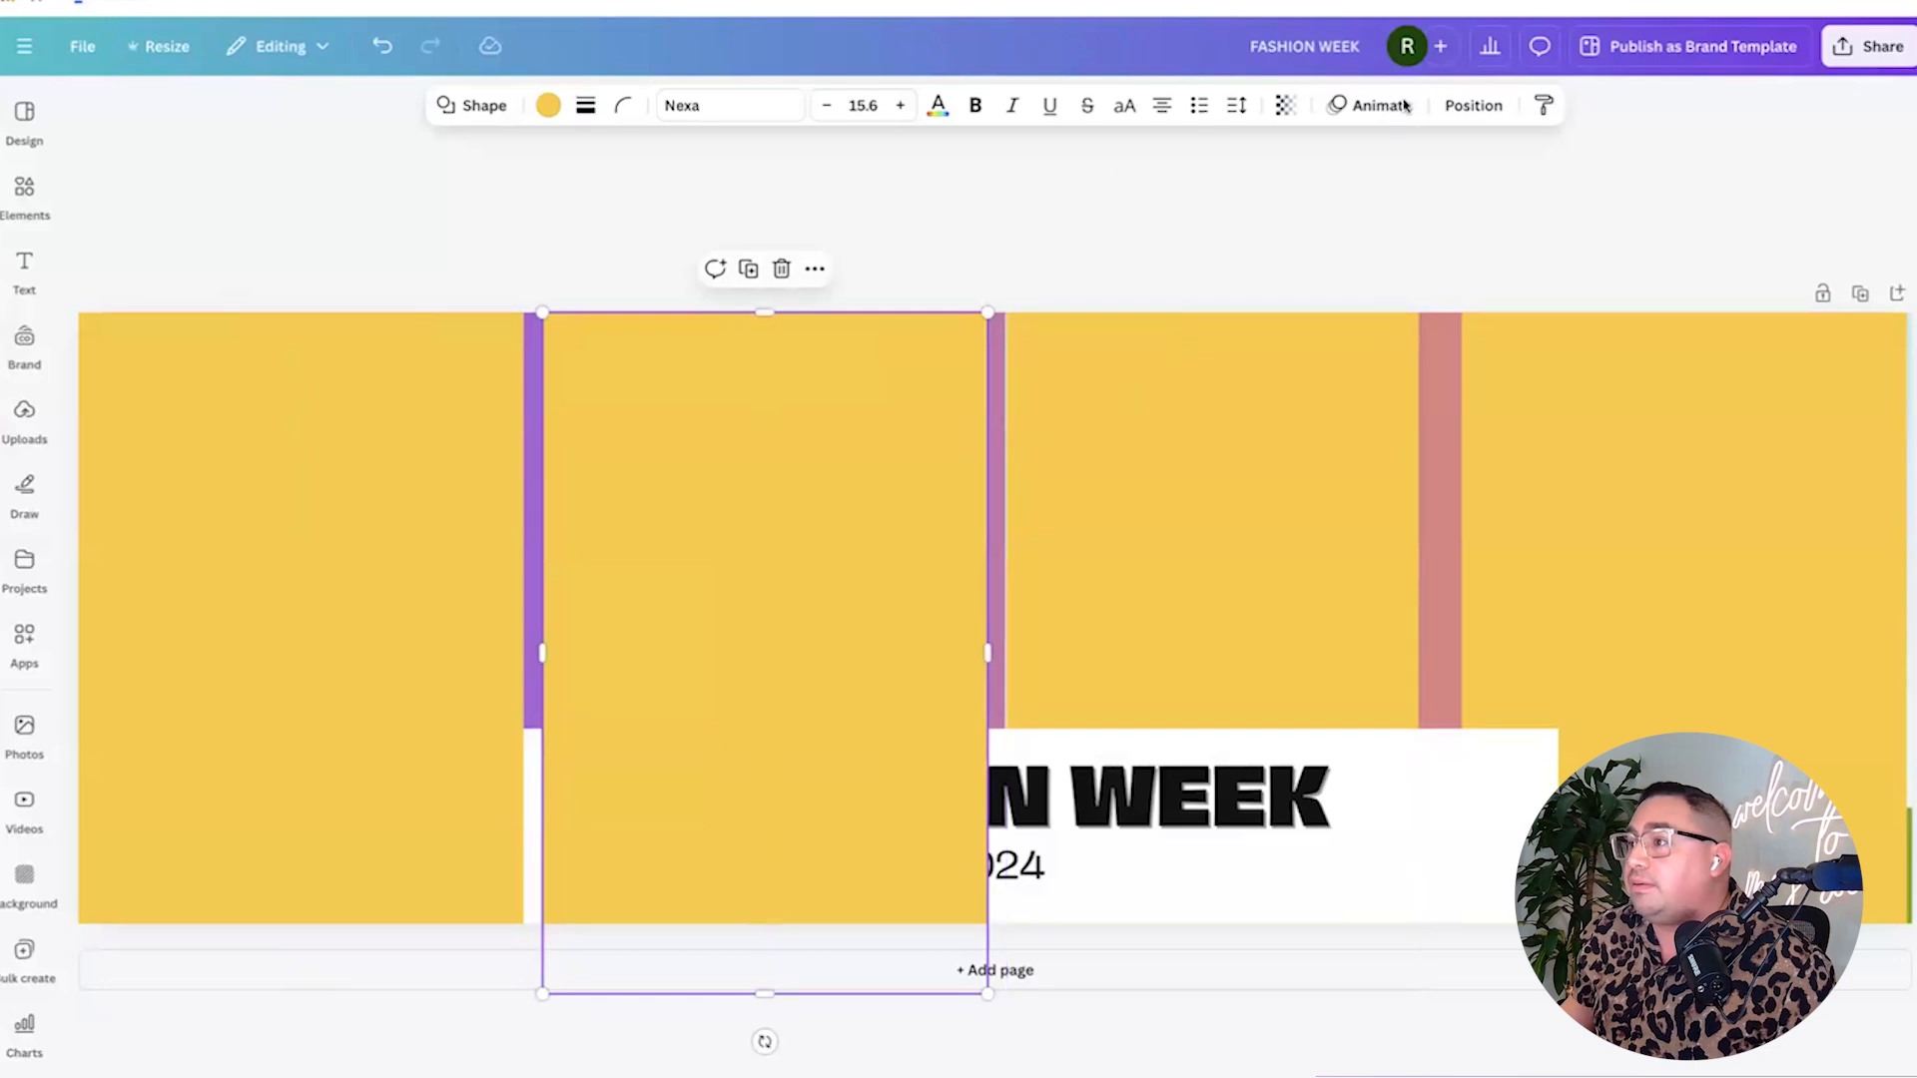
pyautogui.click(1473, 105)
pyautogui.click(375, 224)
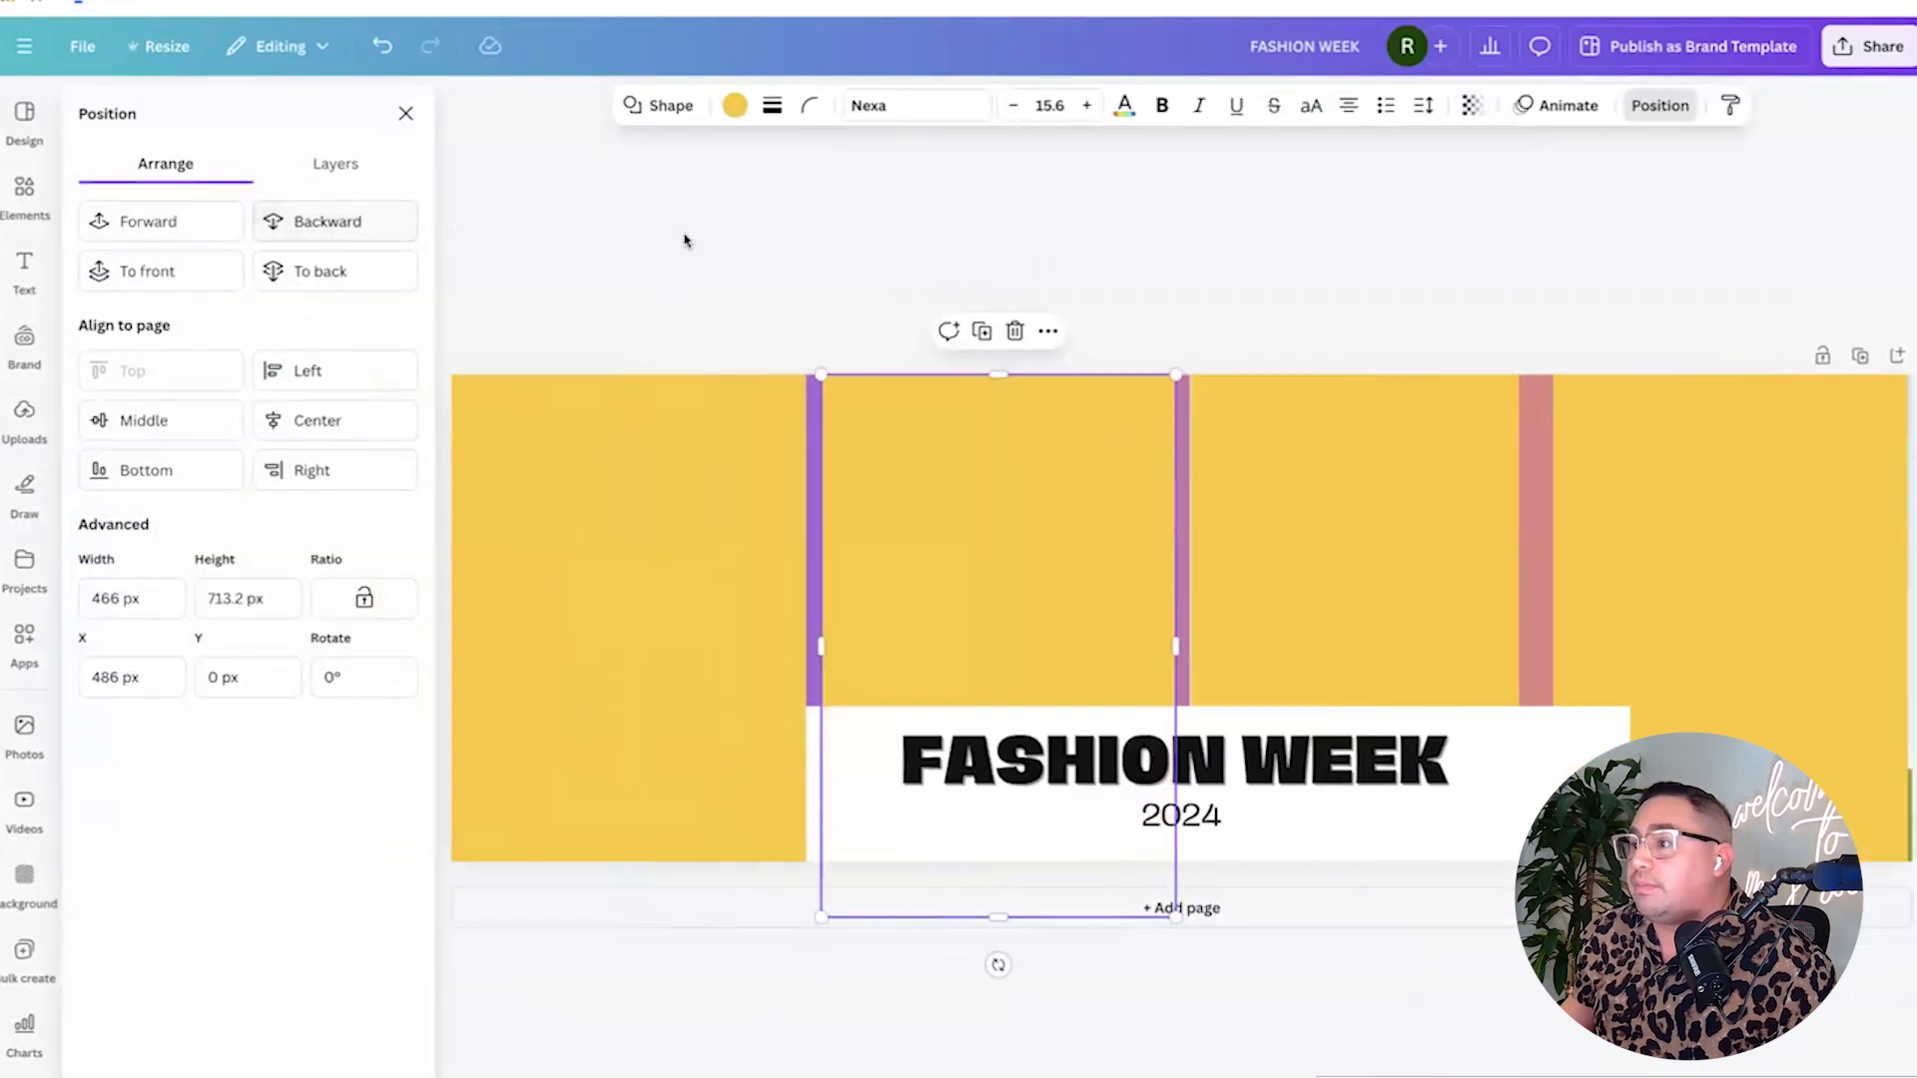
pyautogui.press('Escape')
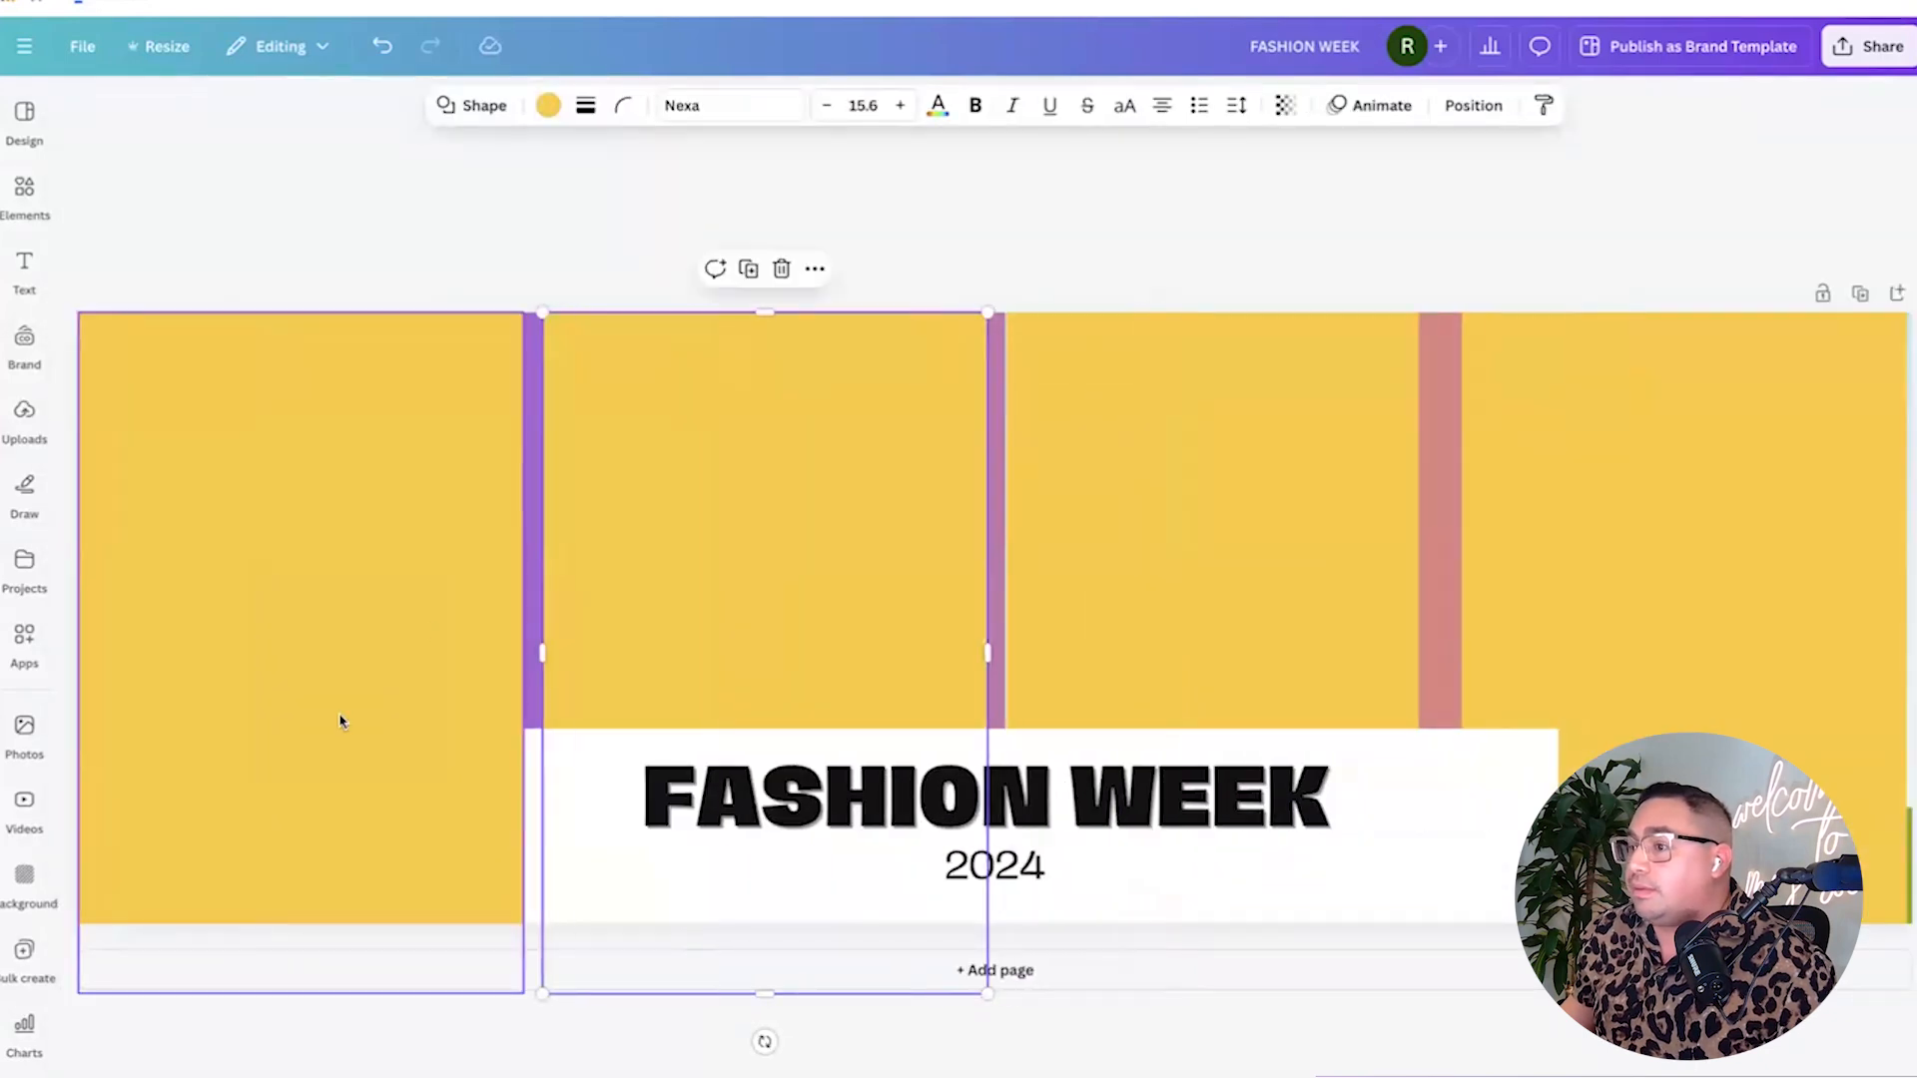
pyautogui.click(339, 721)
pyautogui.click(1473, 104)
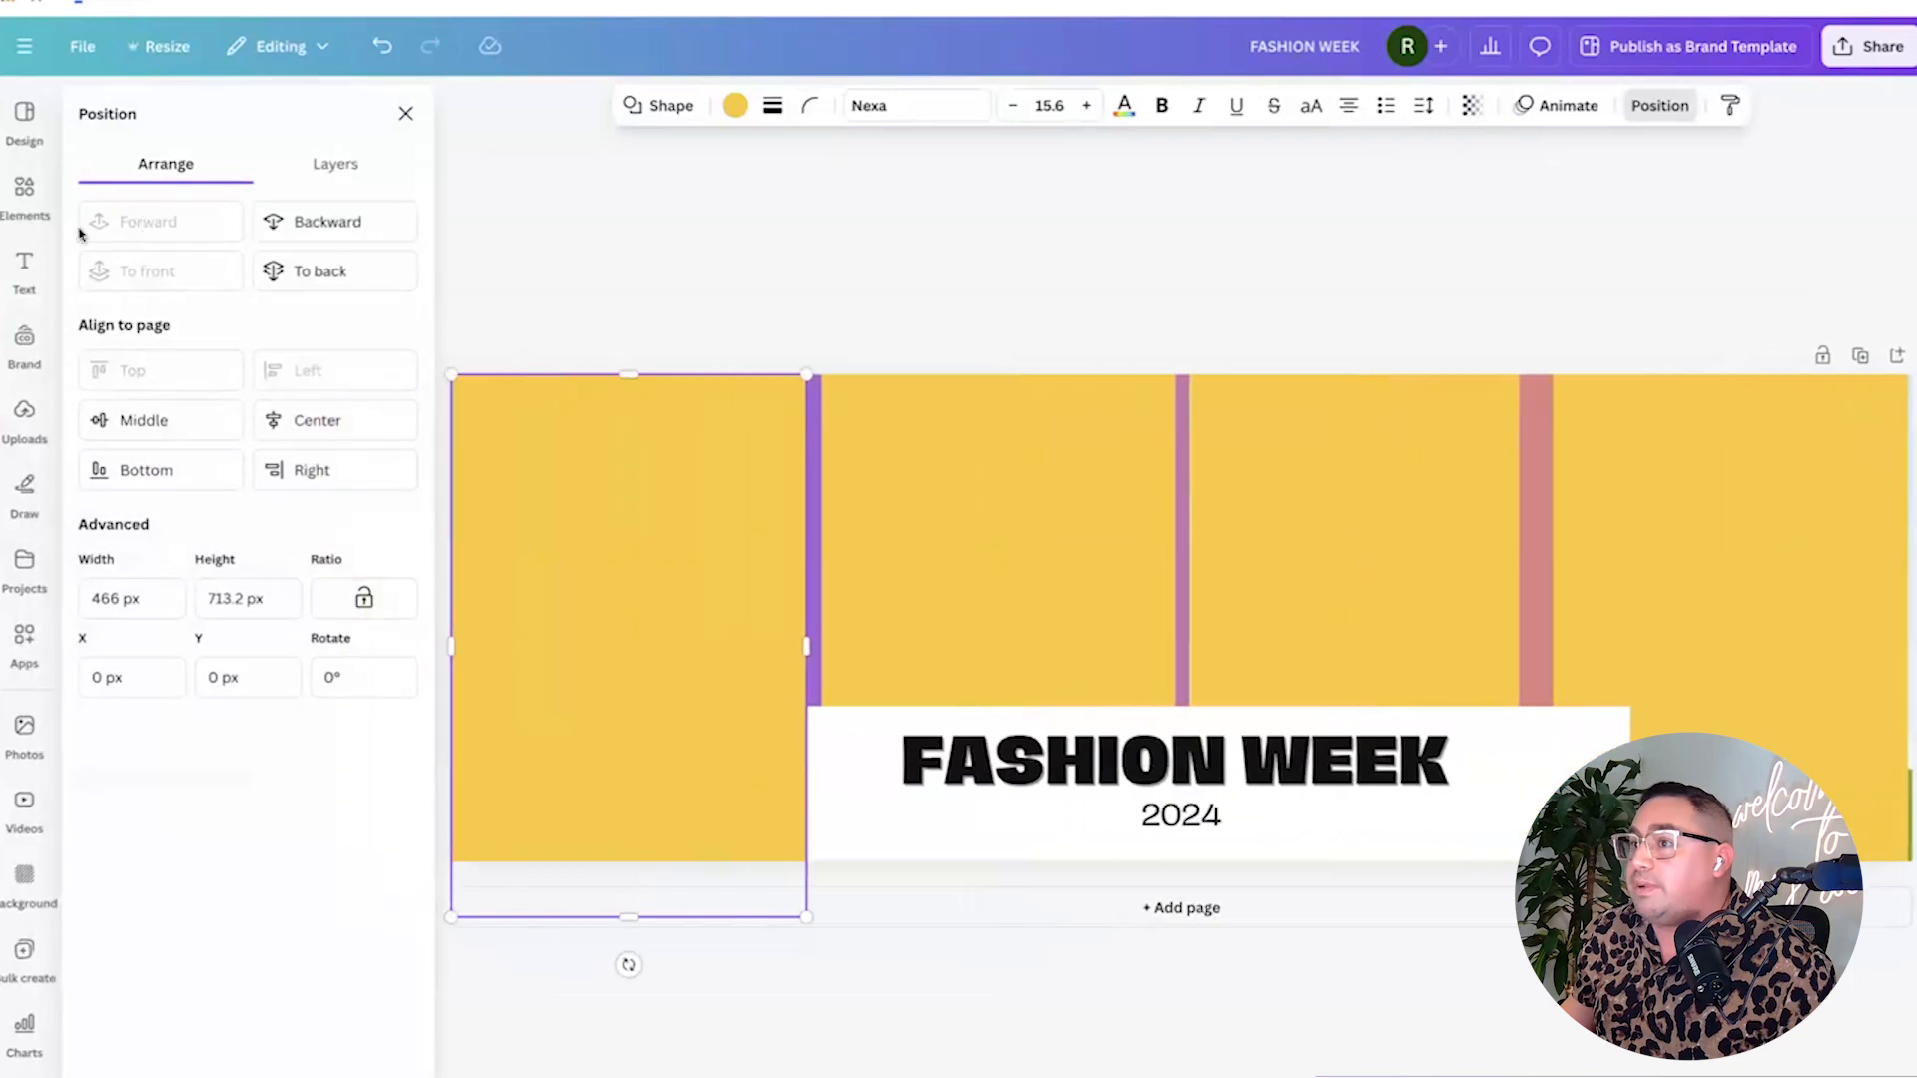
pyautogui.click(364, 225)
pyautogui.press('Escape')
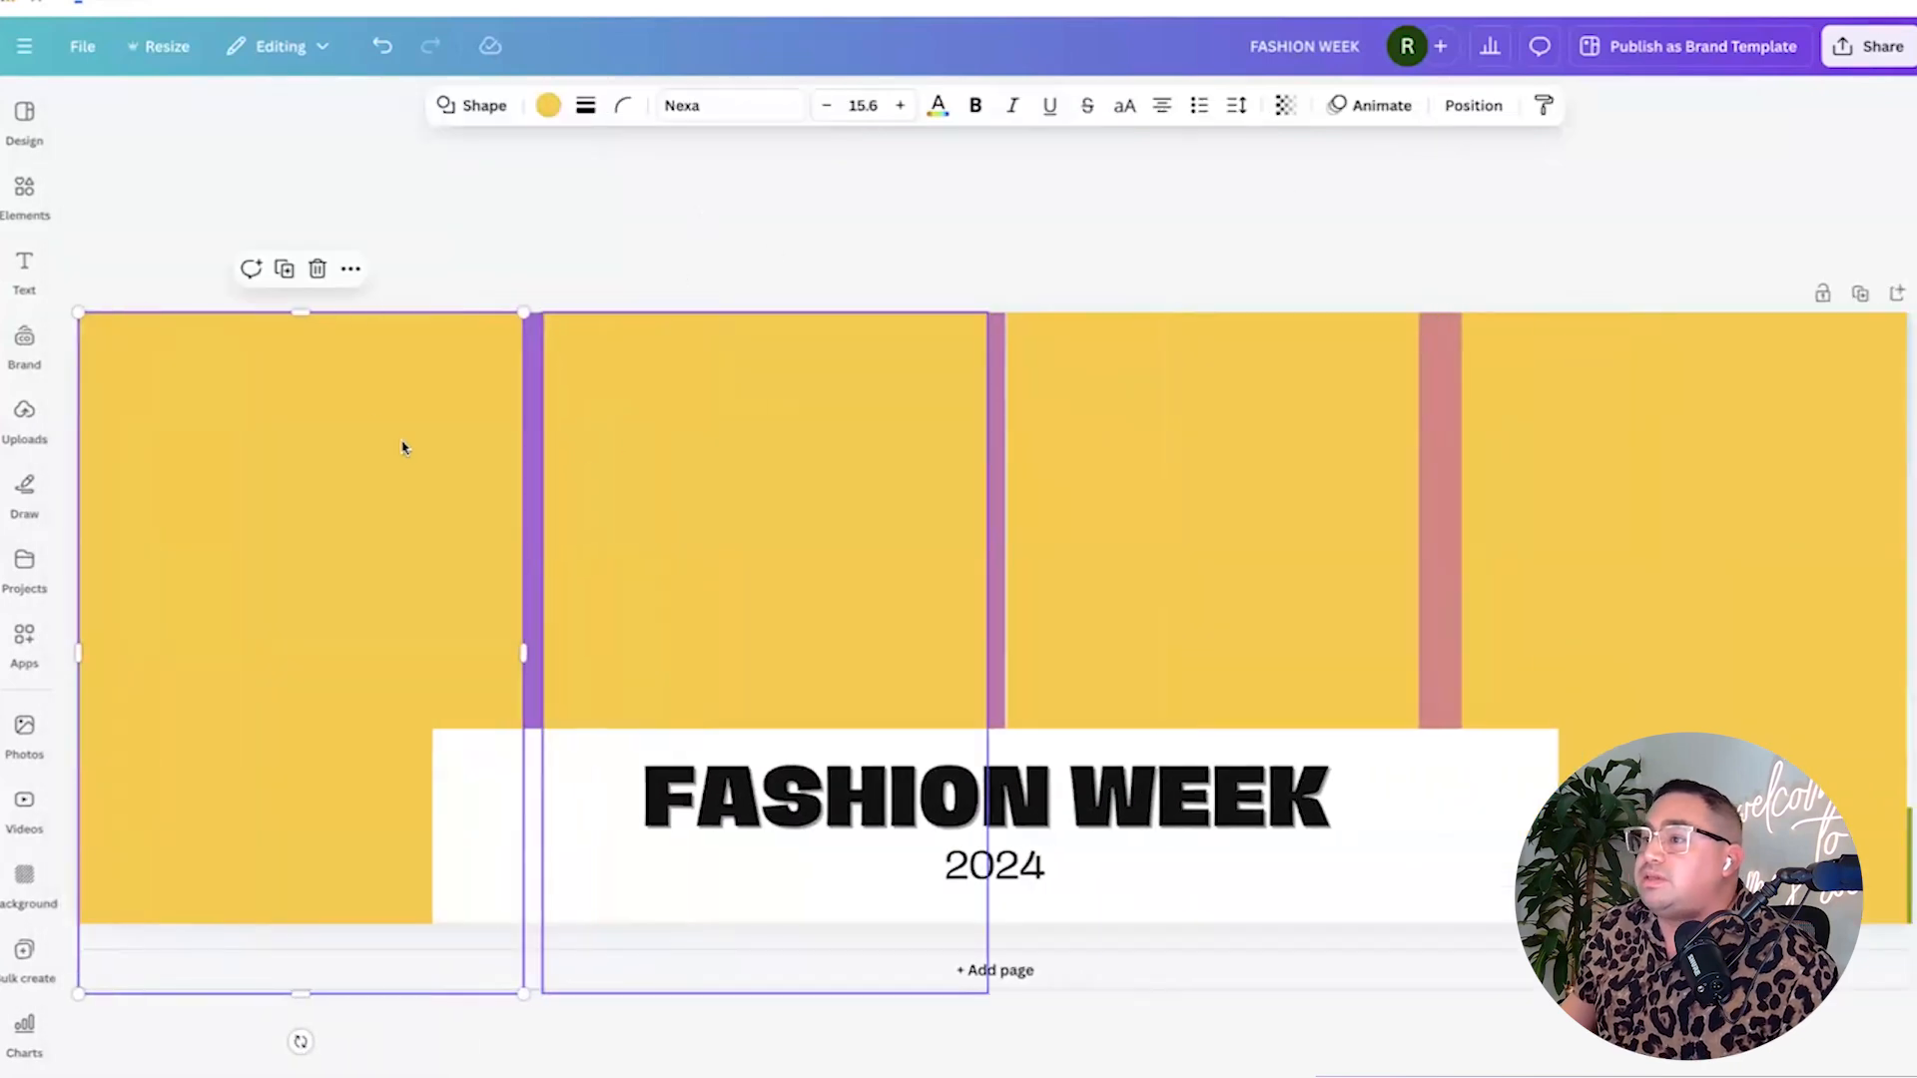
pyautogui.click(385, 227)
pyautogui.moveTo(1236, 462); pyautogui.dragTo(1234, 454)
pyautogui.moveTo(1478, 439)
pyautogui.mouseDown()
pyautogui.moveTo(1450, 423)
pyautogui.moveTo(1473, 420)
pyautogui.mouseUp()
pyautogui.click(1224, 233)
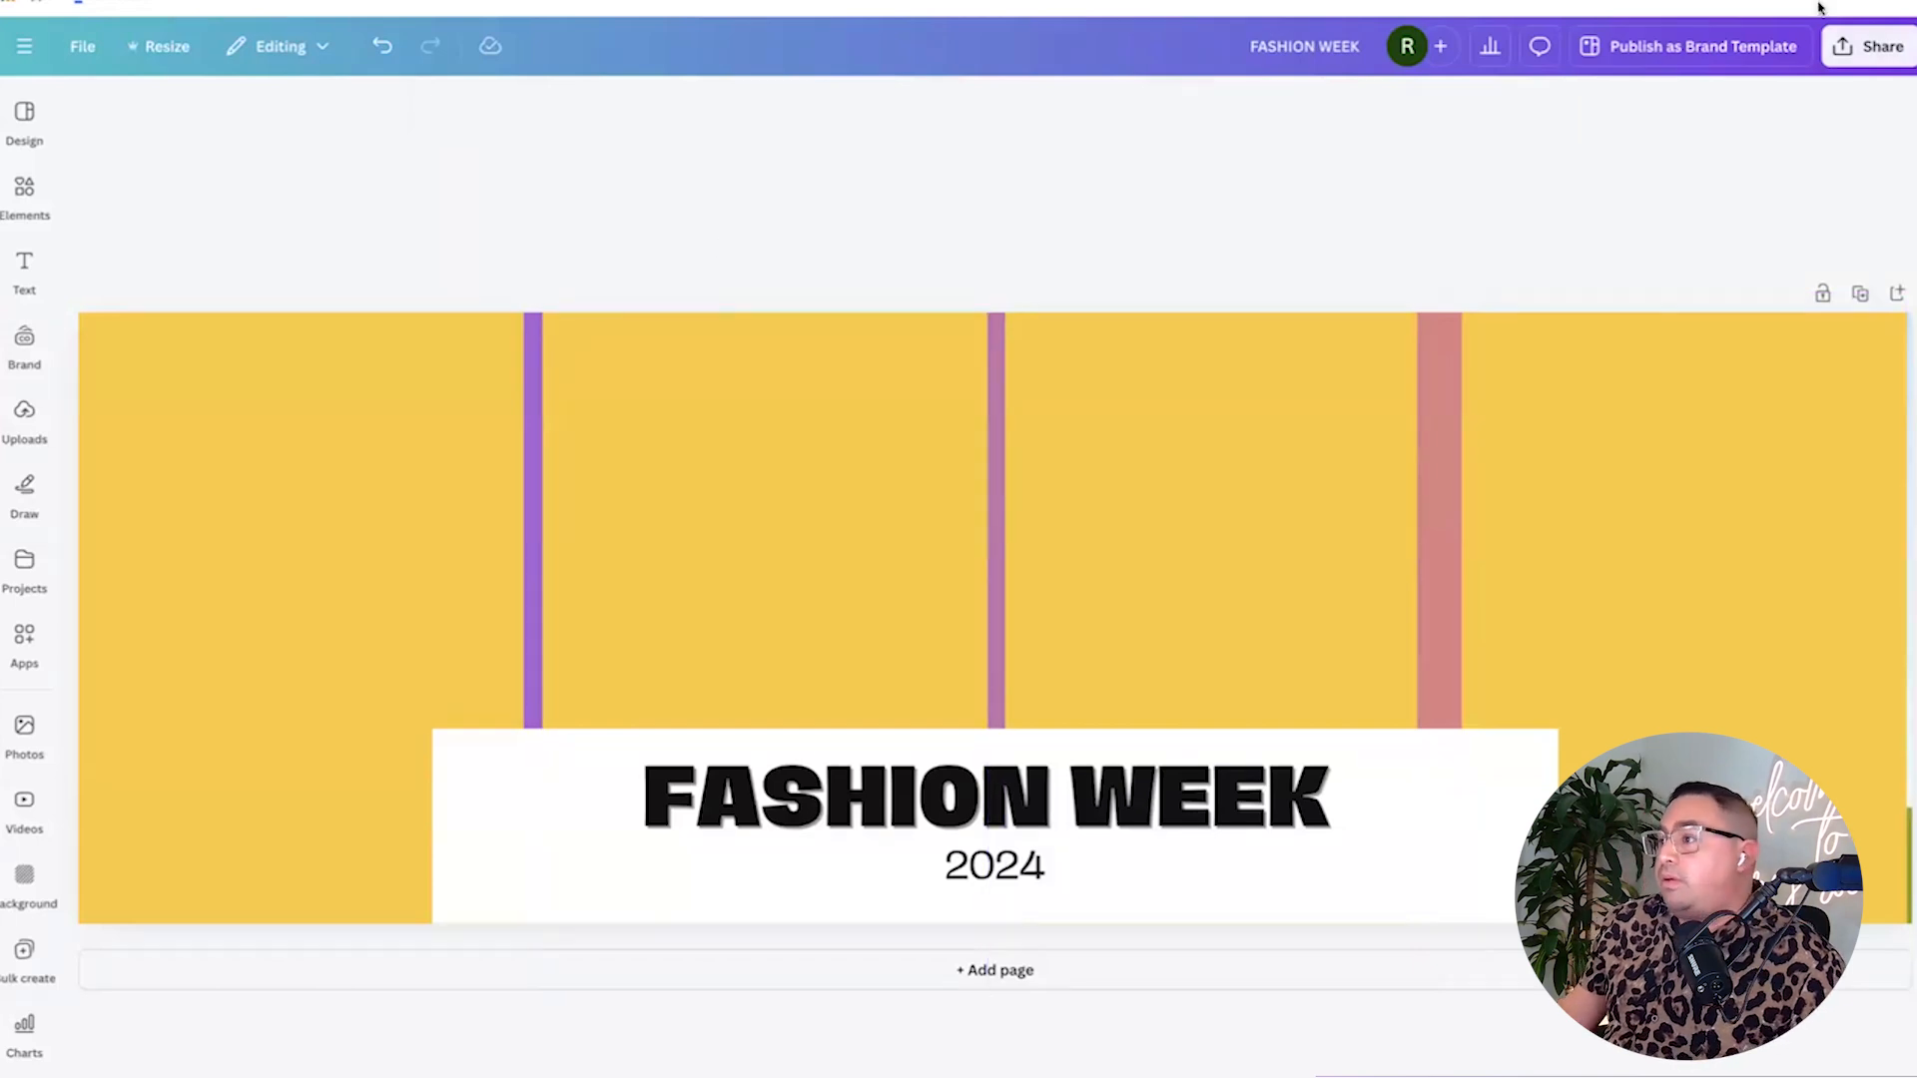
# Download the FASHION WEEK banner as a 1920 × 640 px PNG and dismiss the notice.
pyautogui.click(1864, 45)
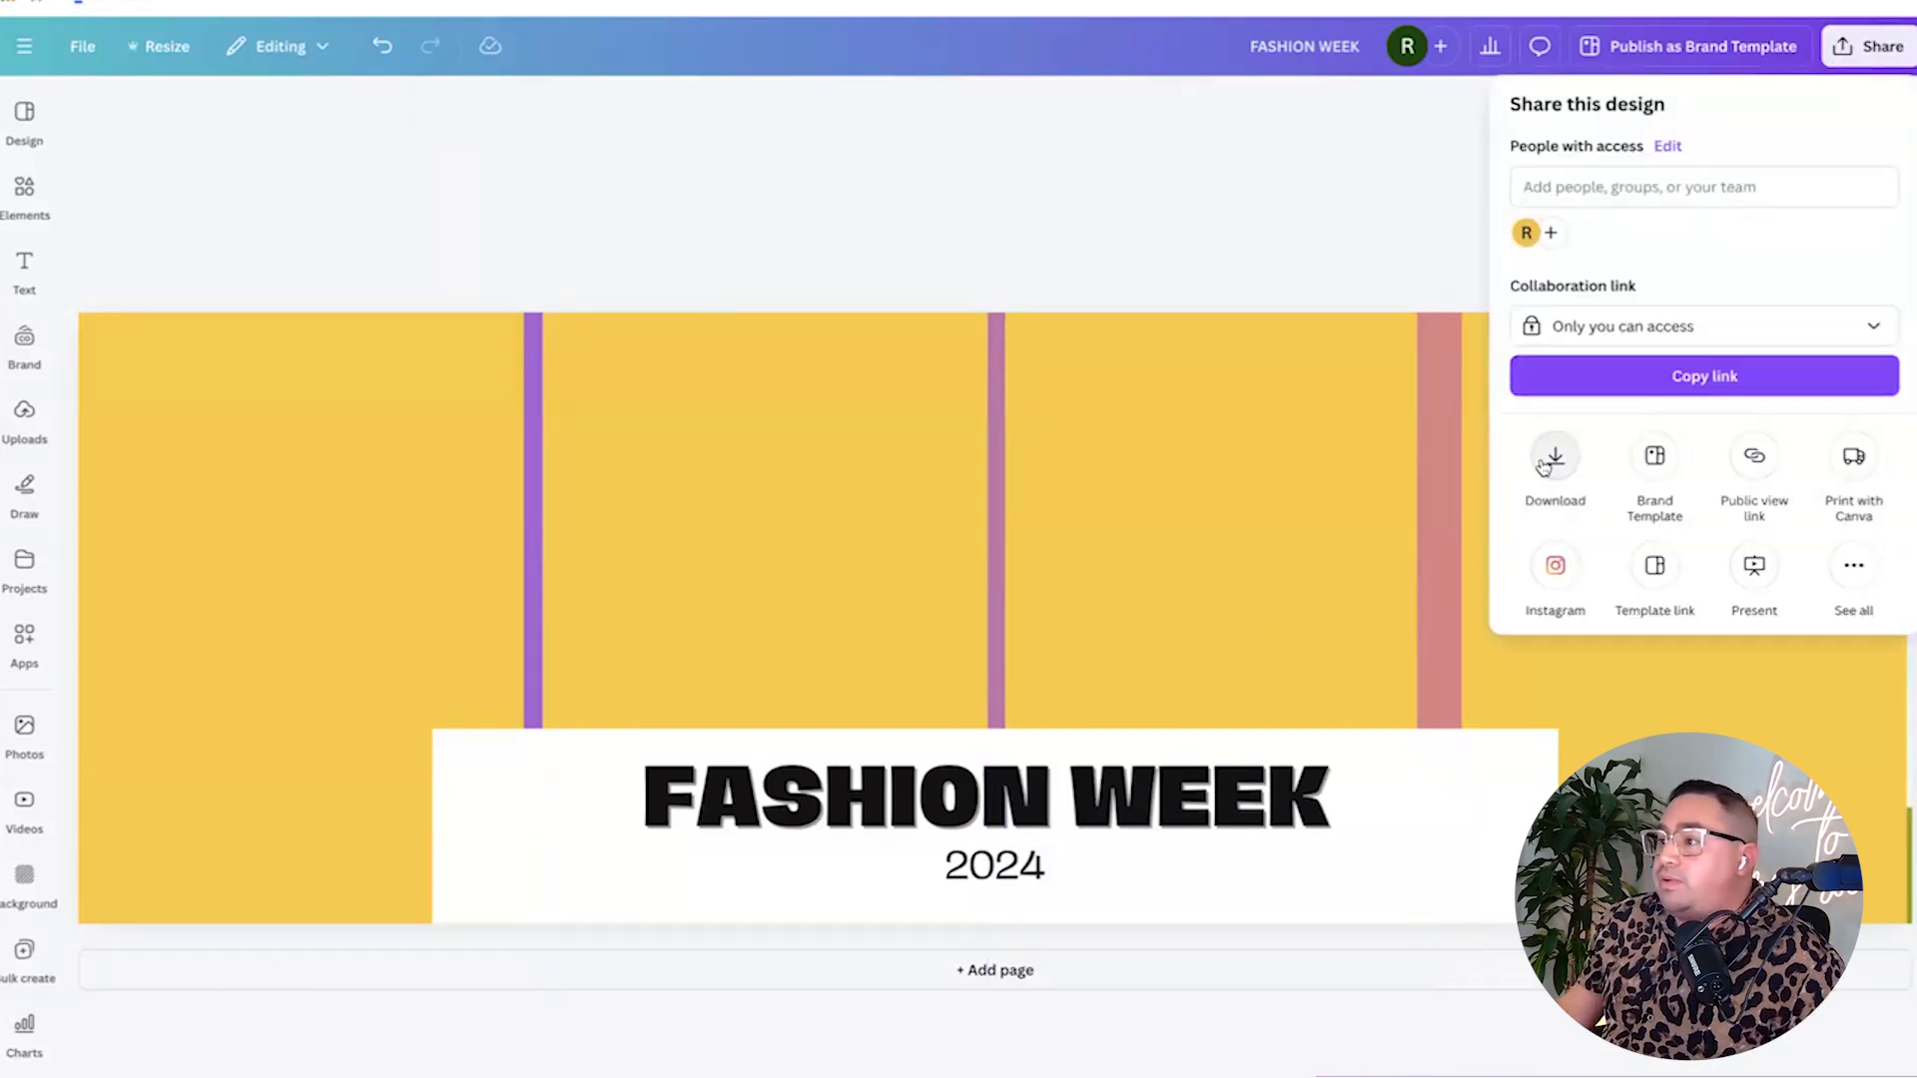
pyautogui.click(1544, 467)
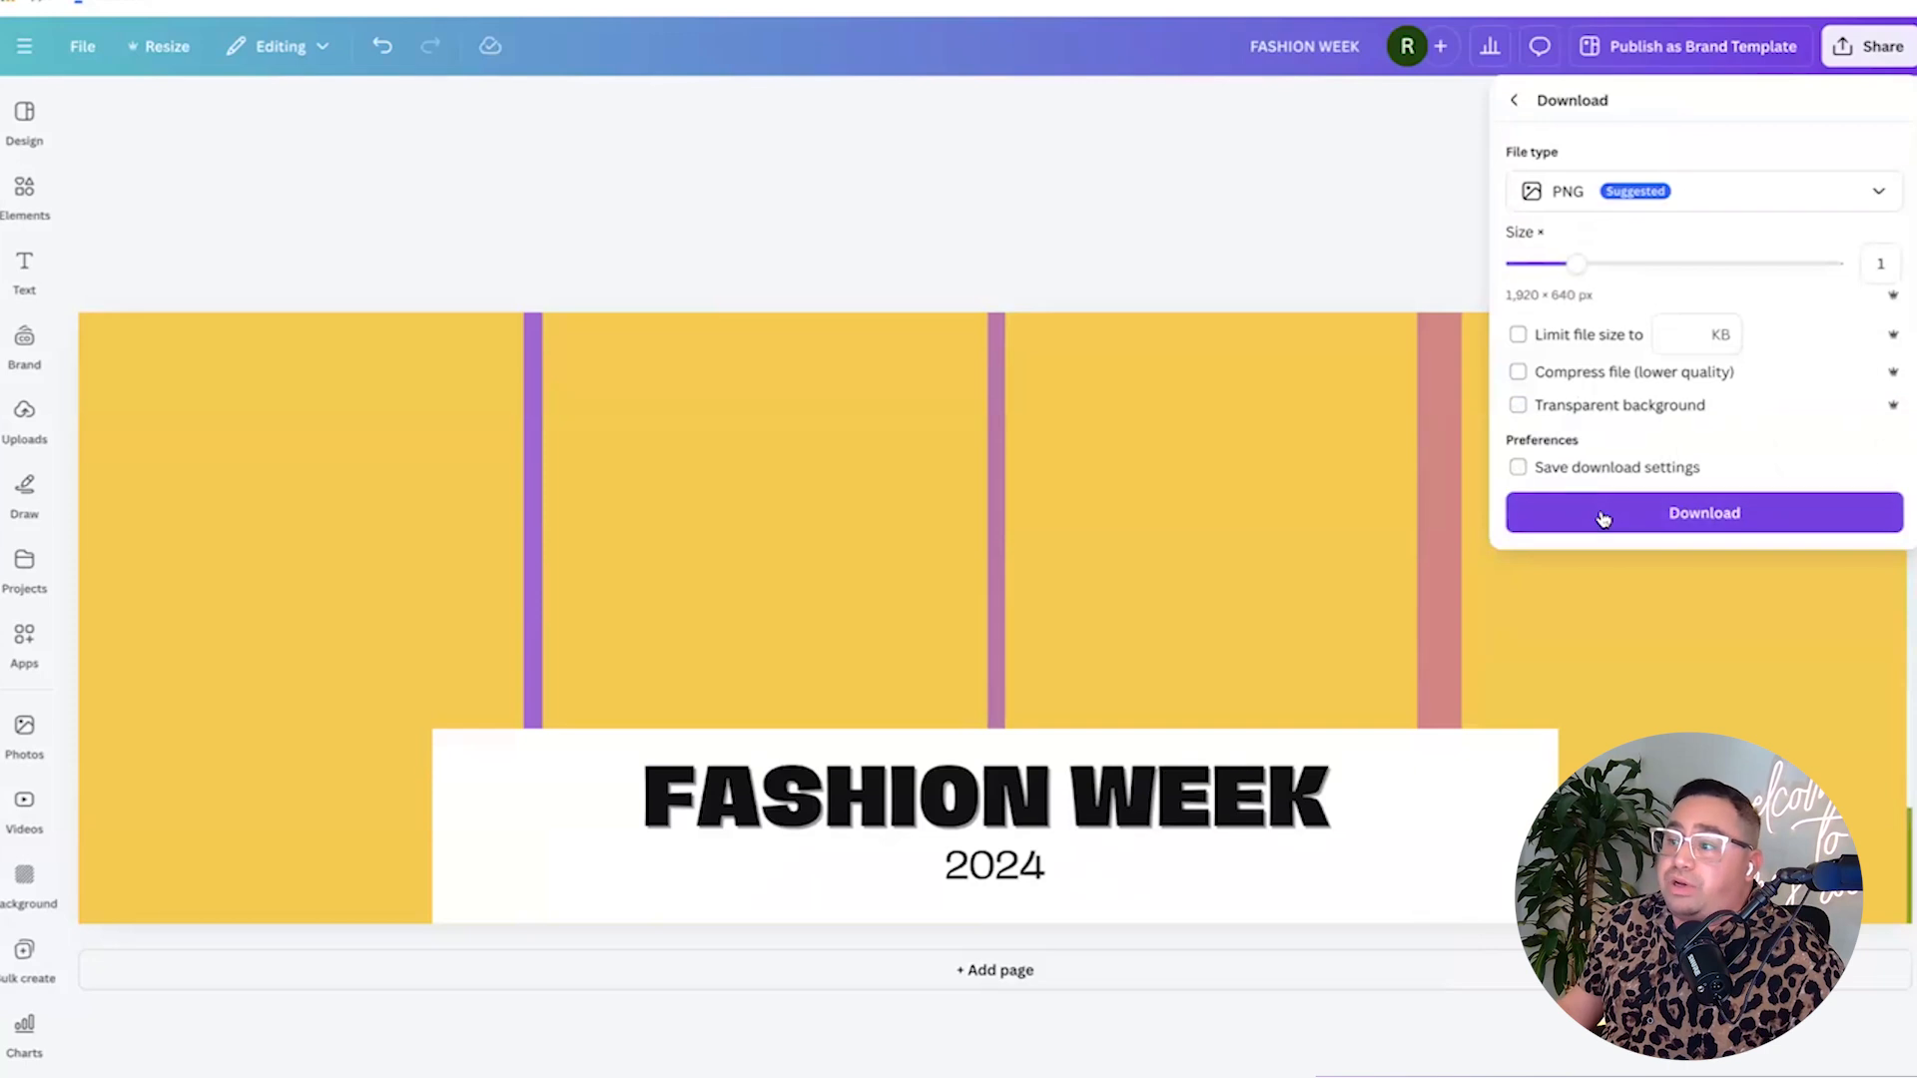
pyautogui.click(1602, 514)
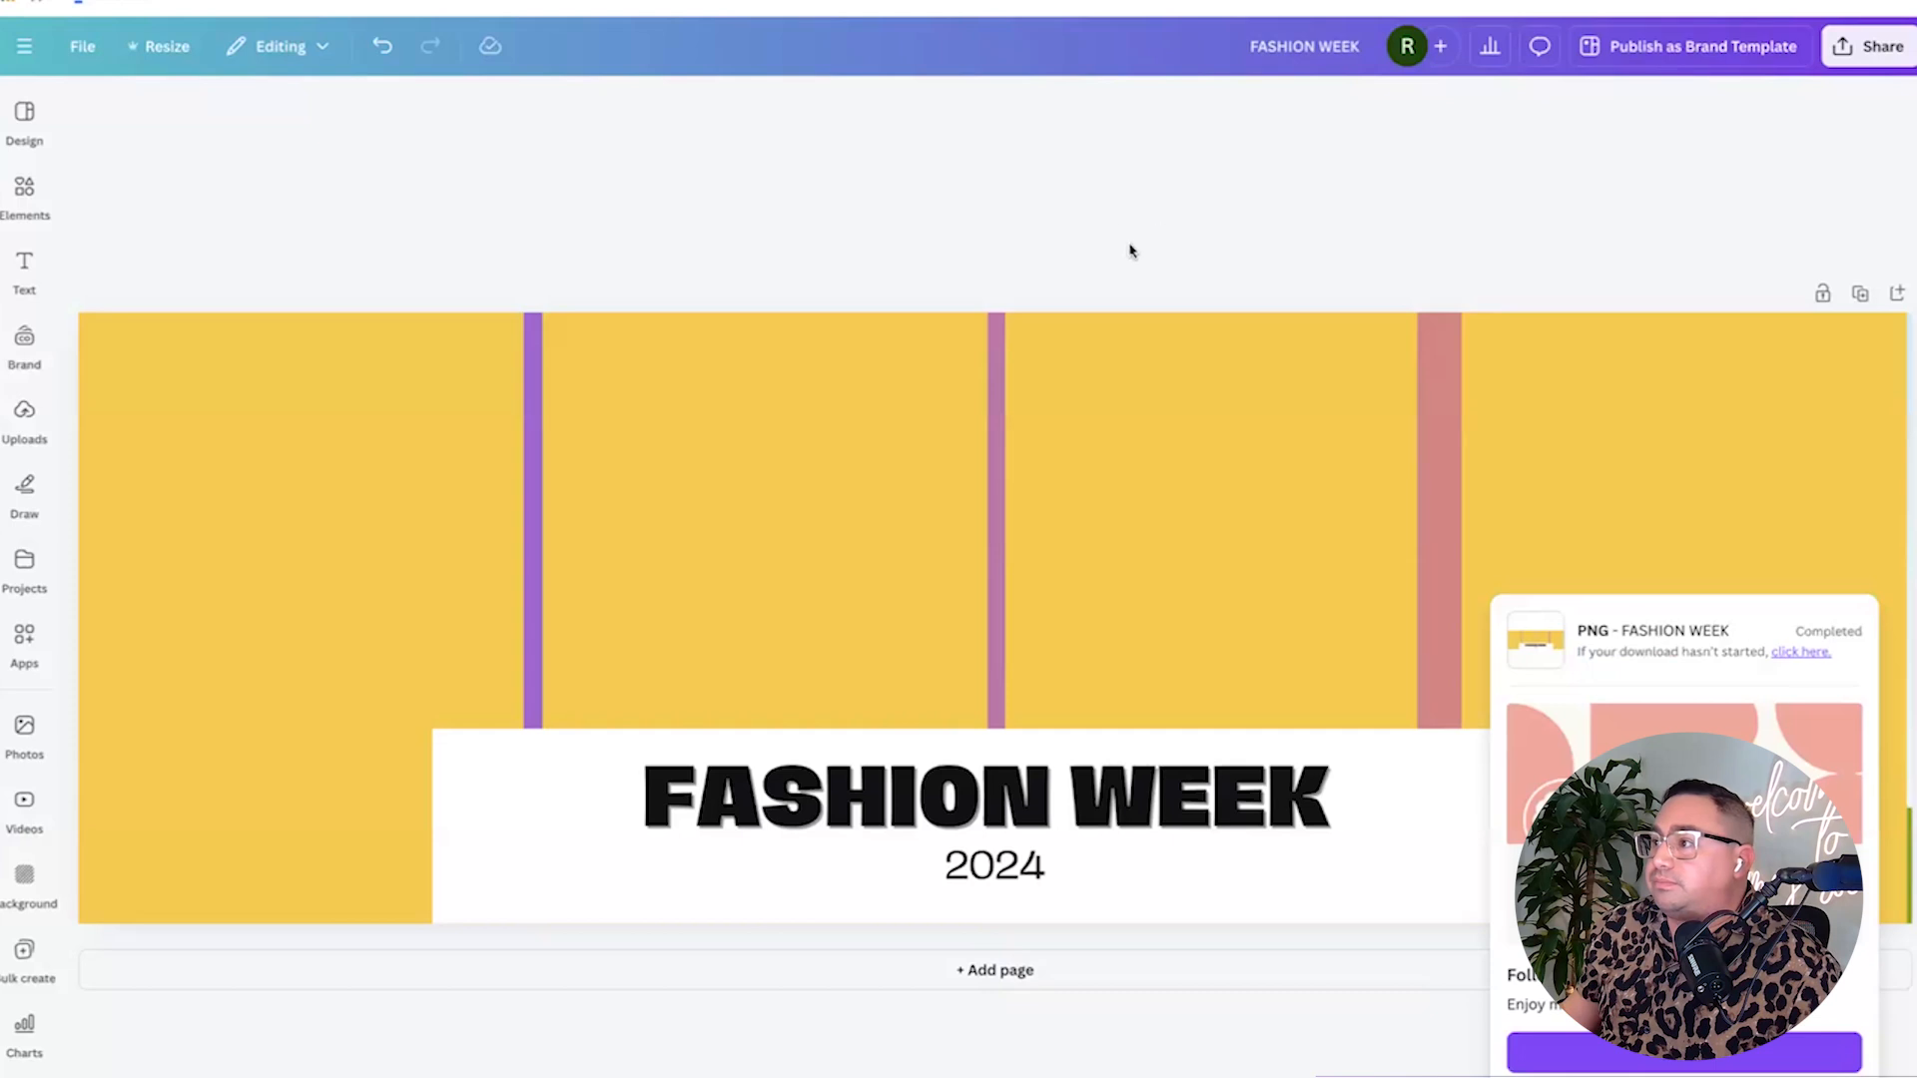
pyautogui.click(853, 195)
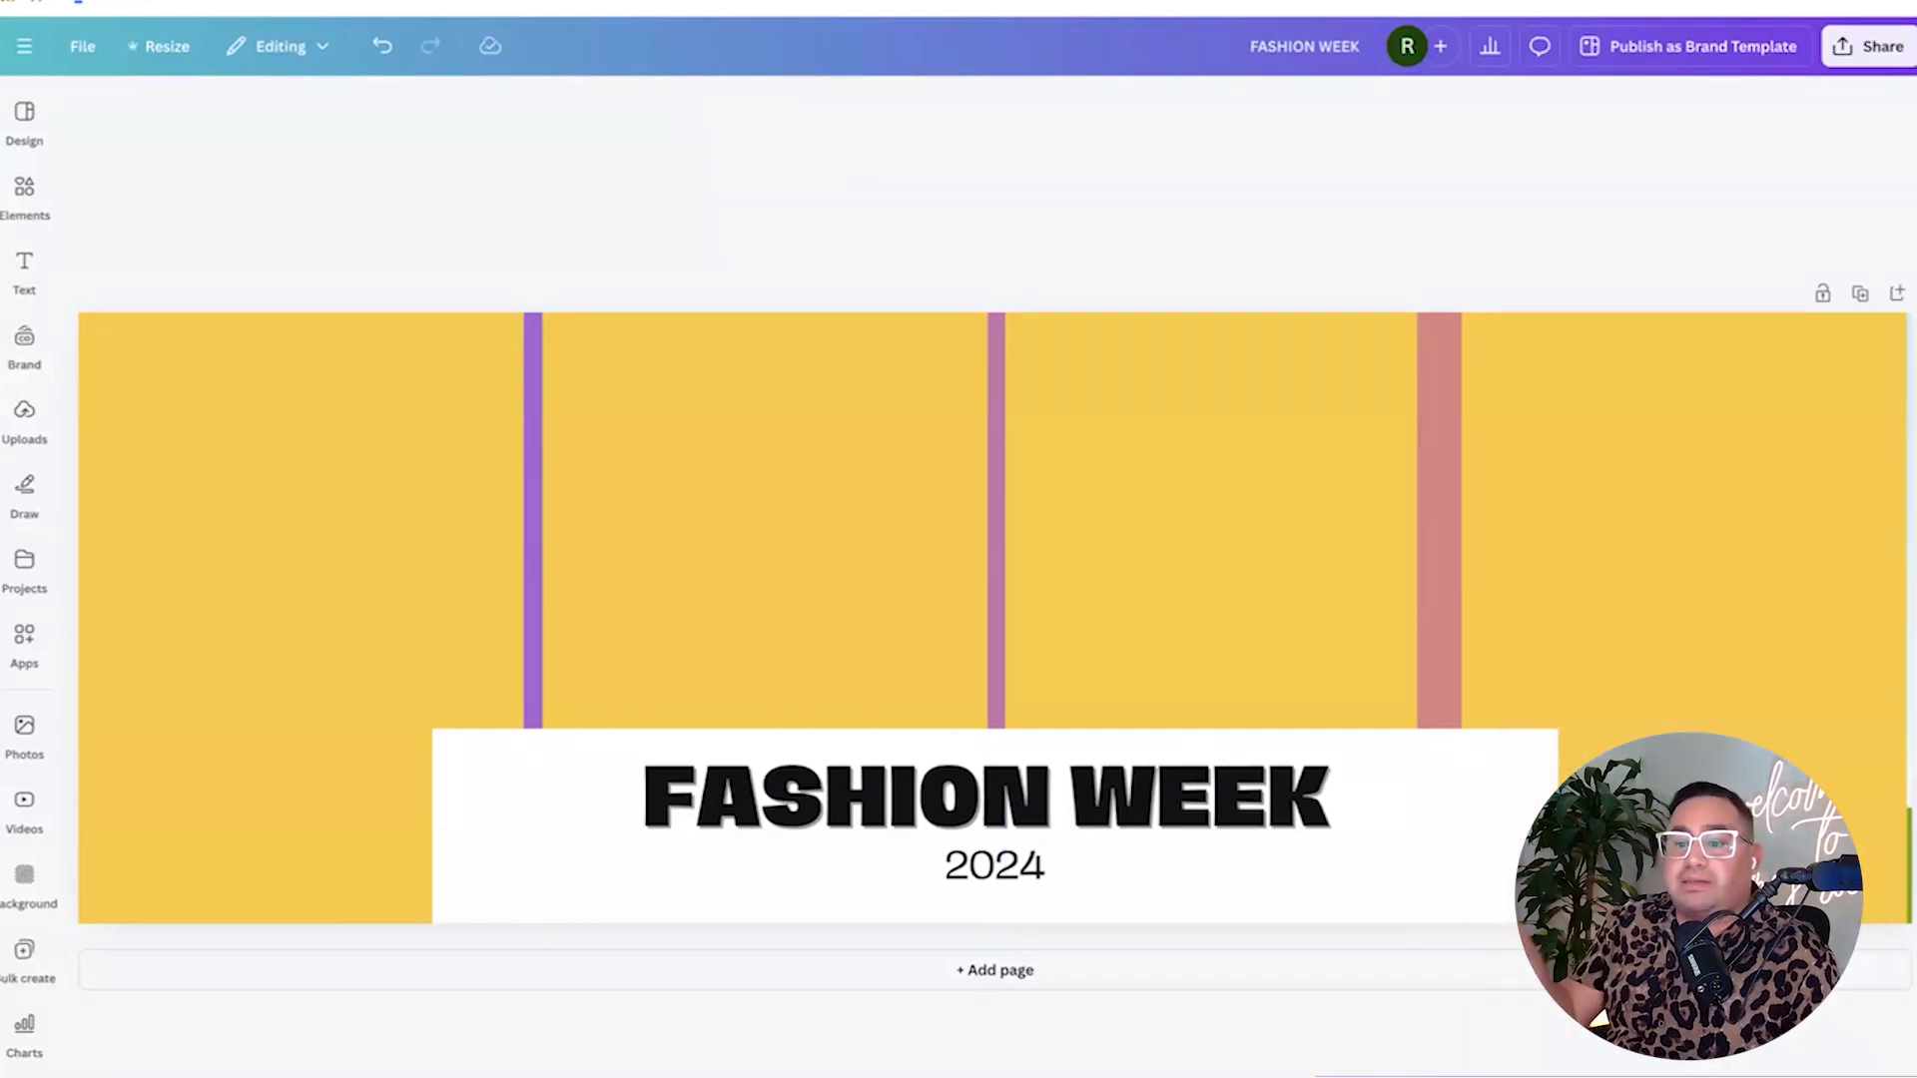
pyautogui.click(24, 489)
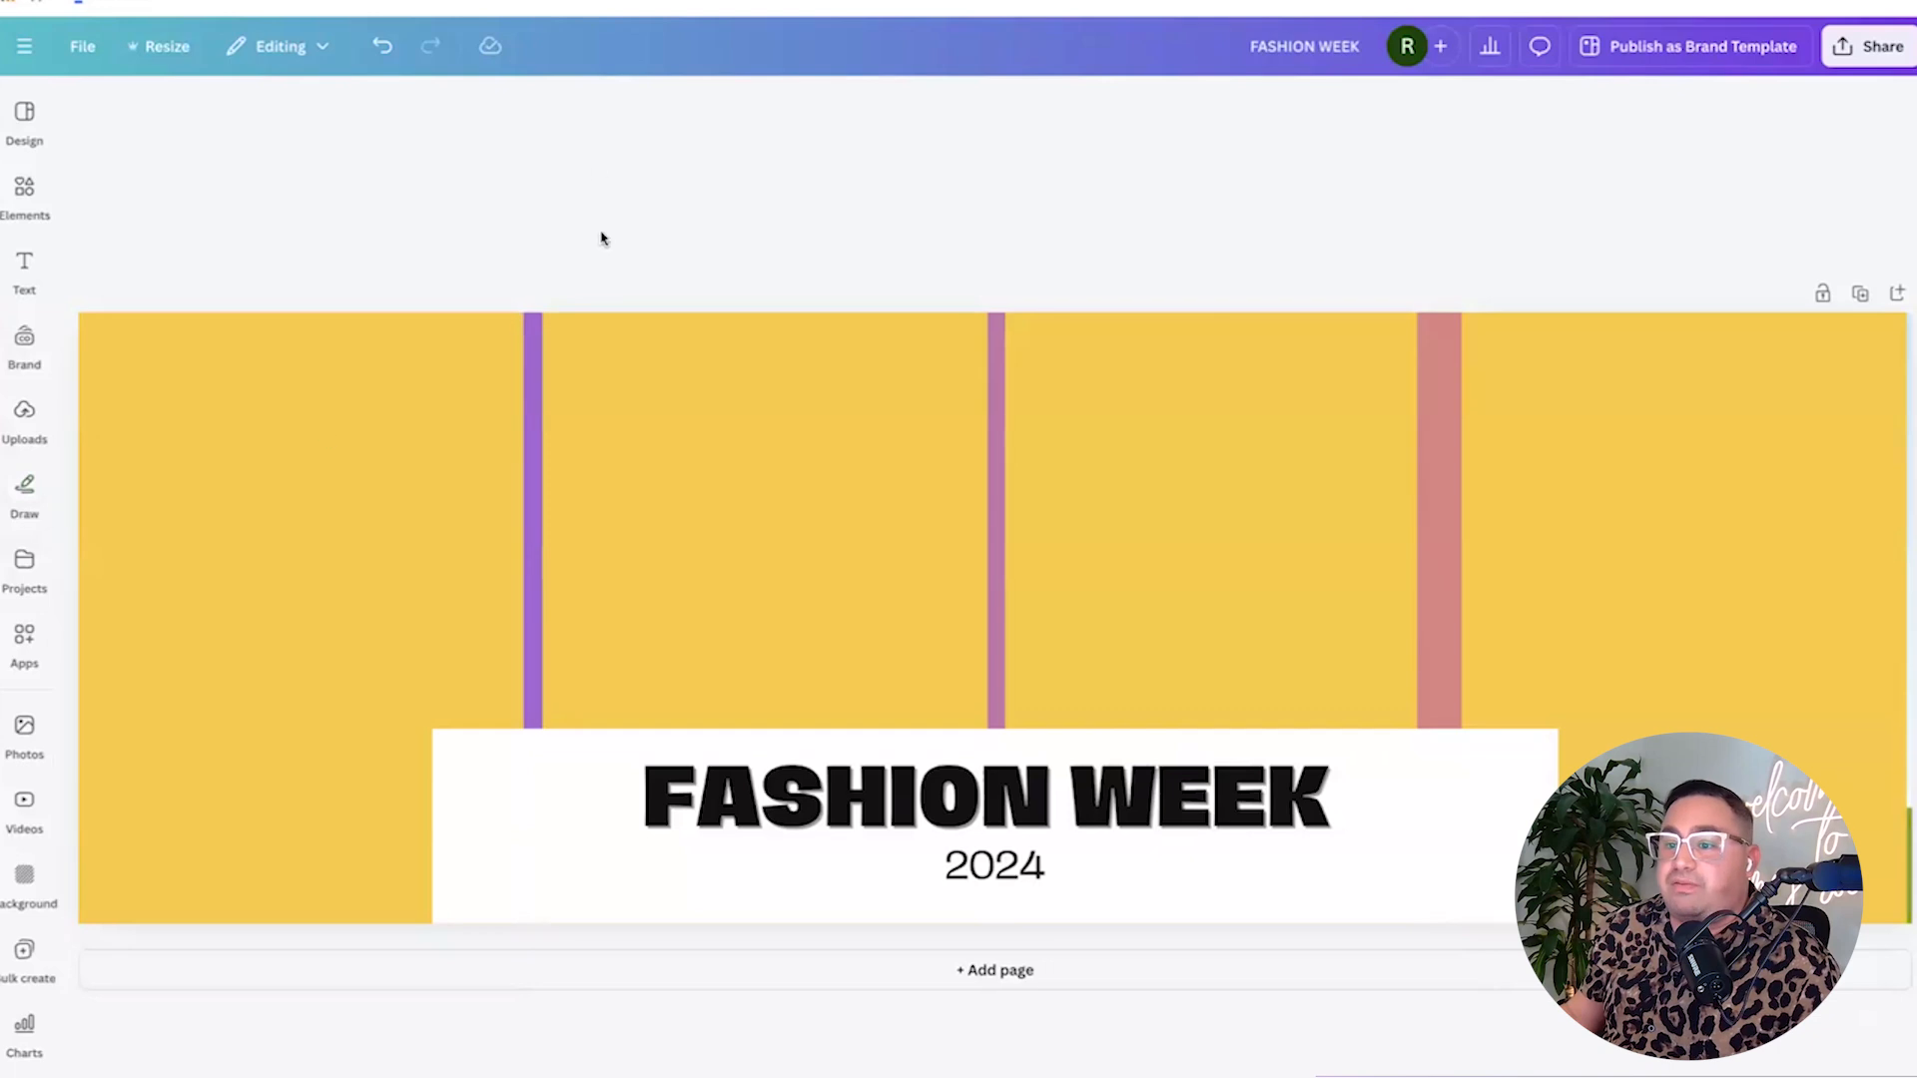
# Go to photopea.com in a new tab and start the editor.
pyautogui.hotkey('ctrl', 't')
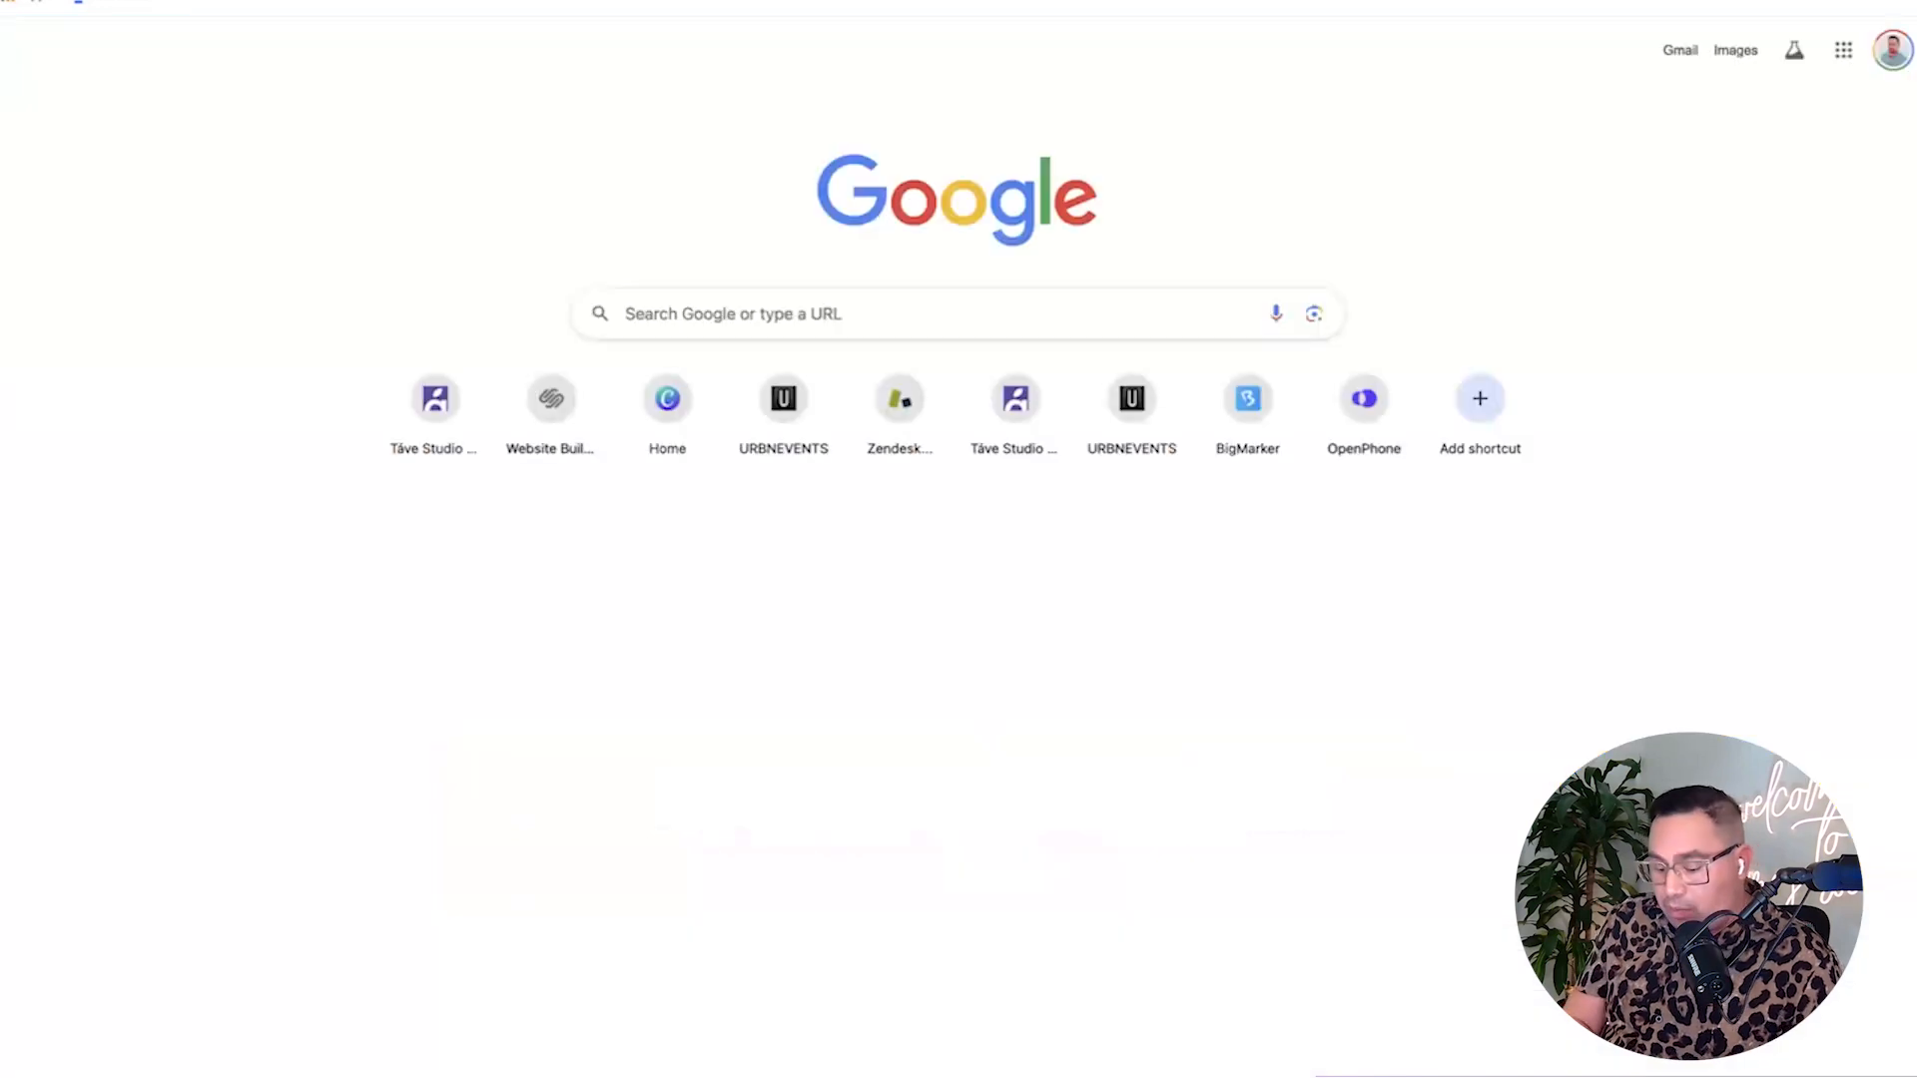
pyautogui.write('photo')
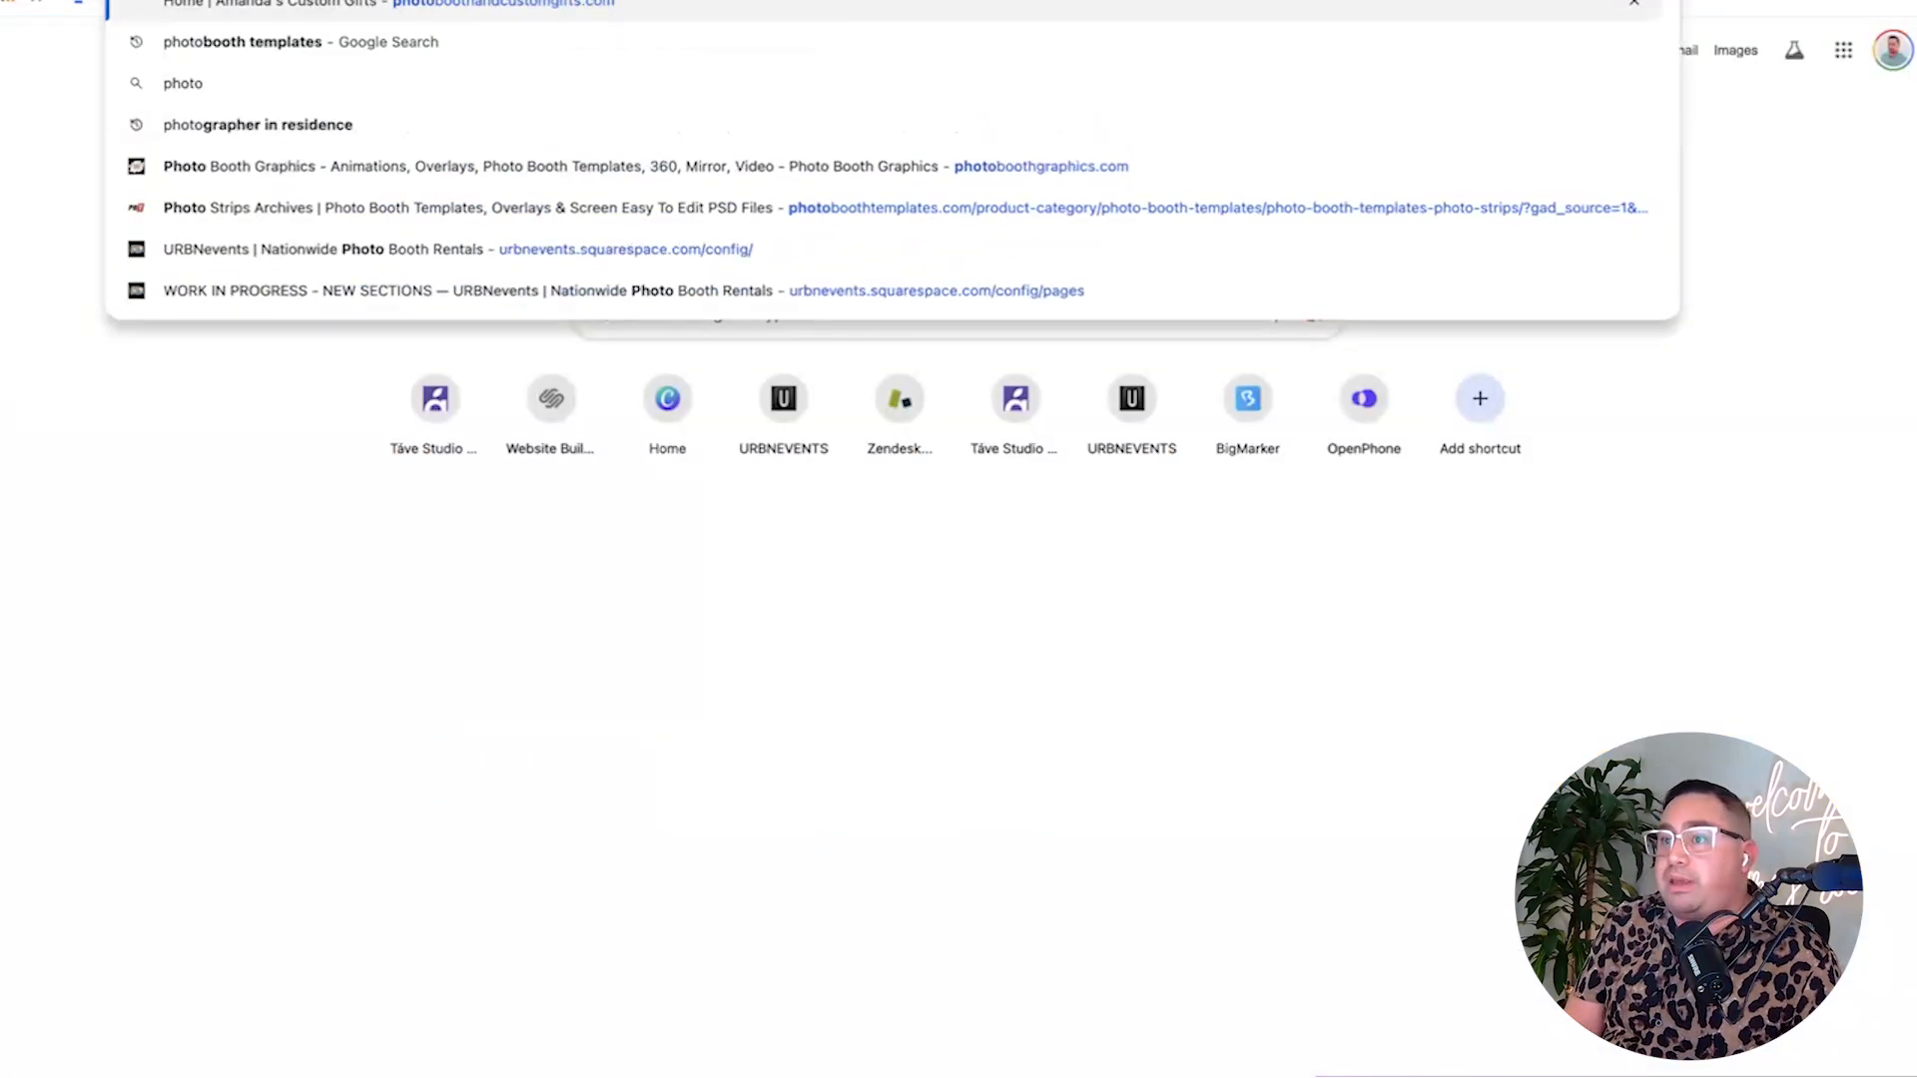
pyautogui.write('pea.com')
pyautogui.press('Return')
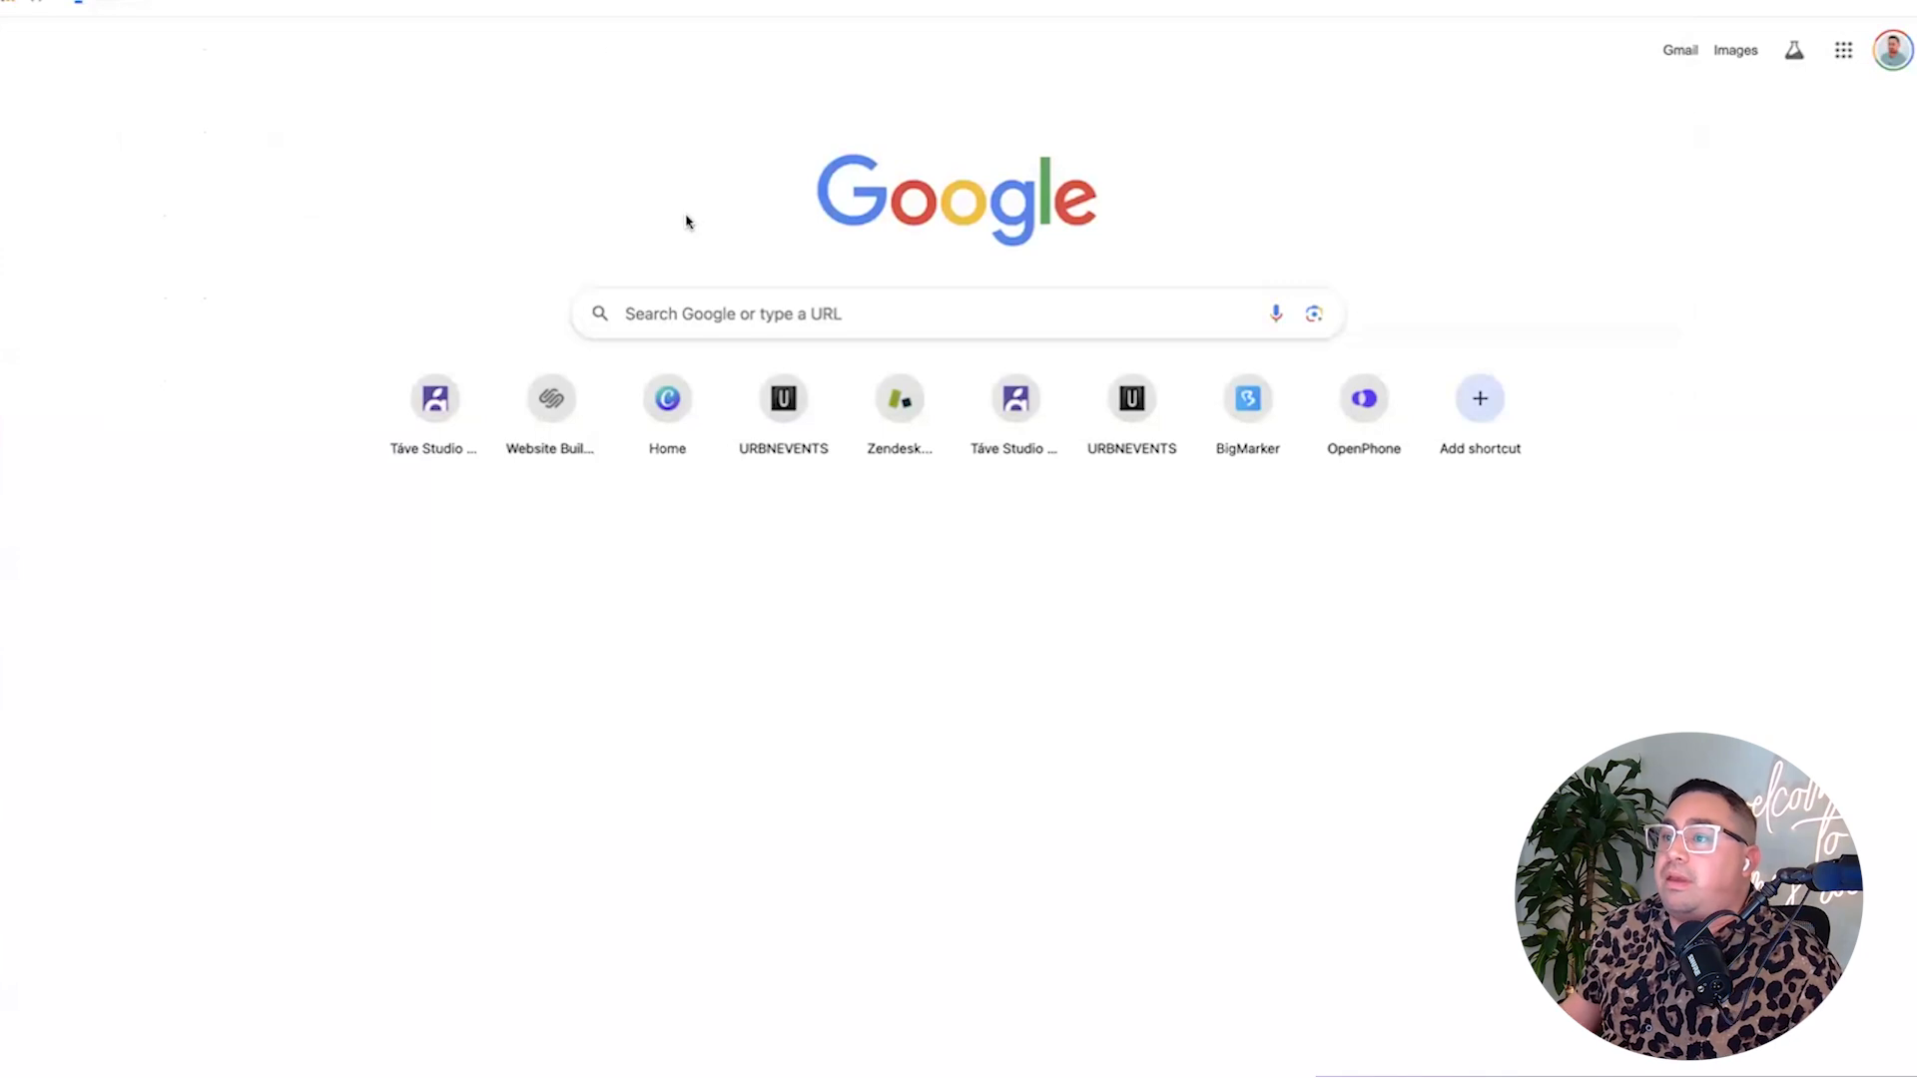
pyautogui.click(958, 348)
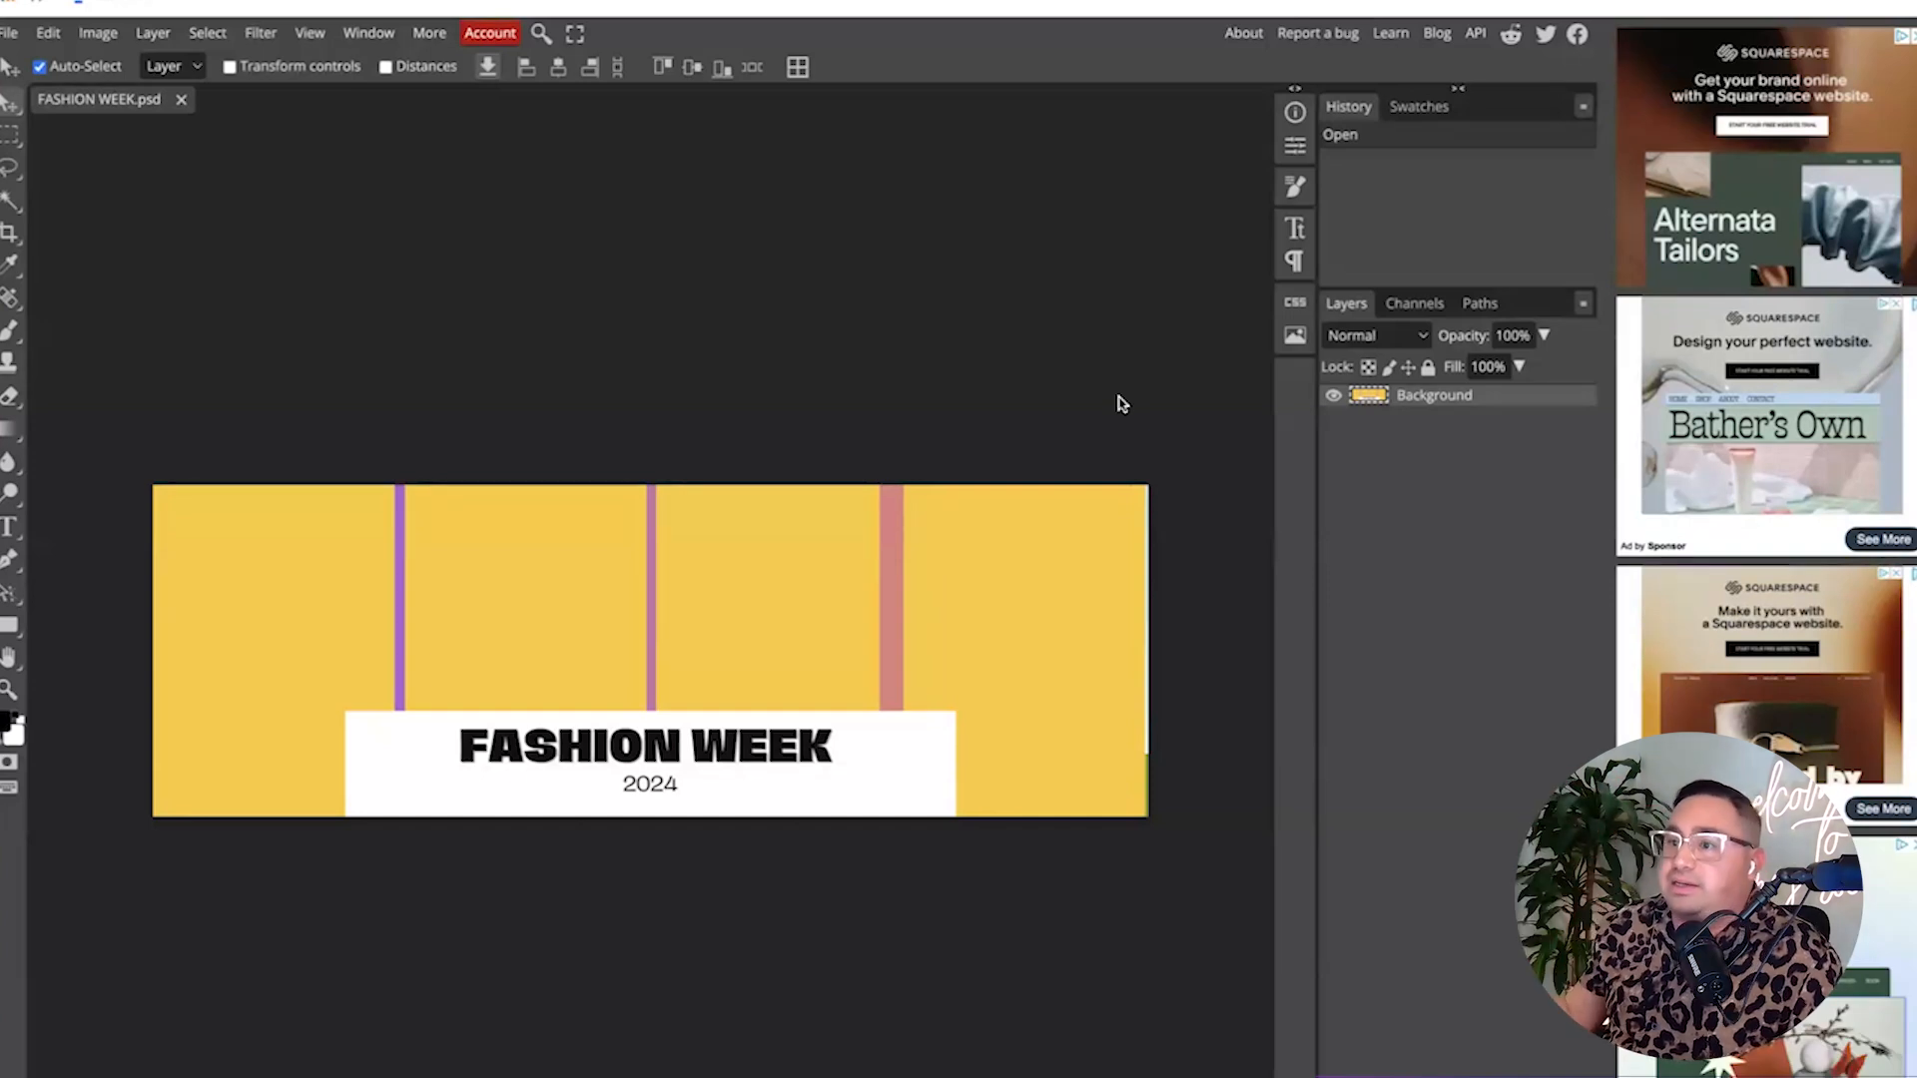
# Clear the four yellow photo panels to transparency using the Magic Wand.
pyautogui.click(8, 202)
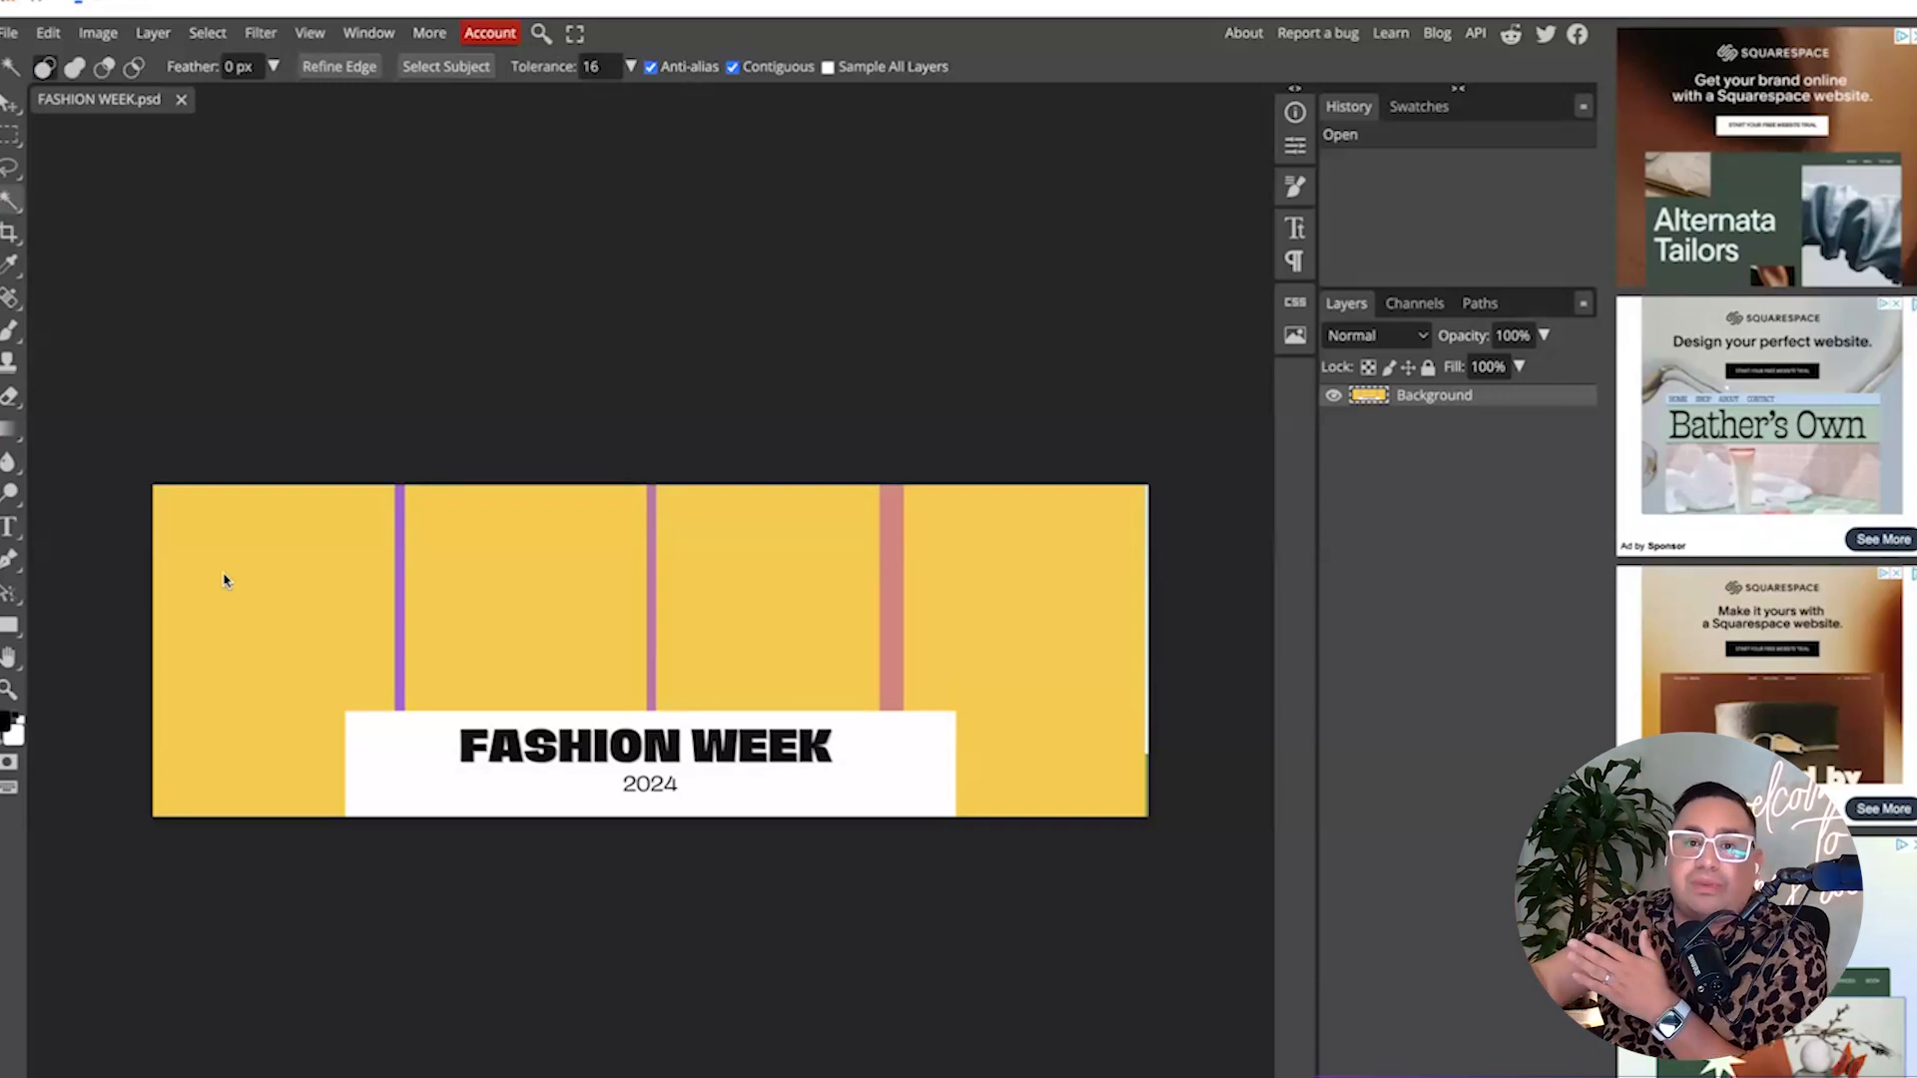
pyautogui.click(230, 574)
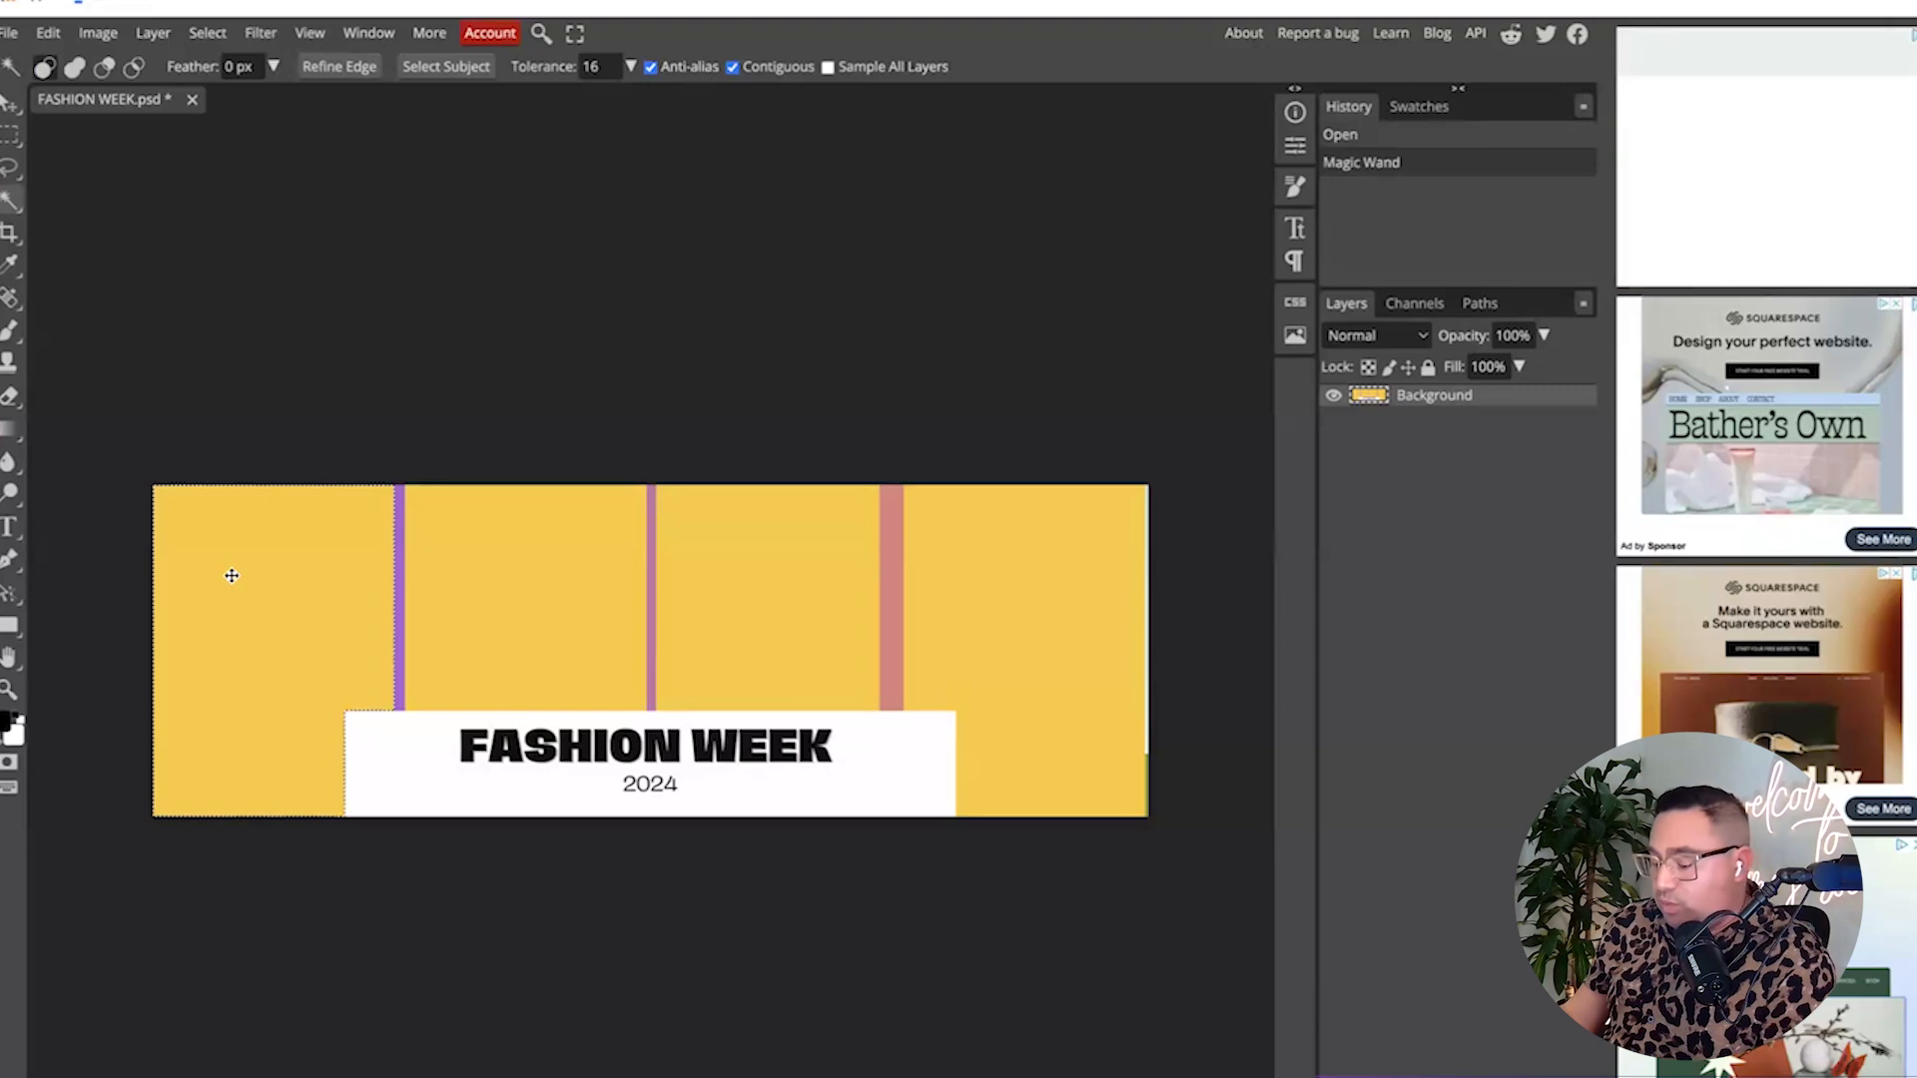
pyautogui.press('Delete')
pyautogui.click(504, 564)
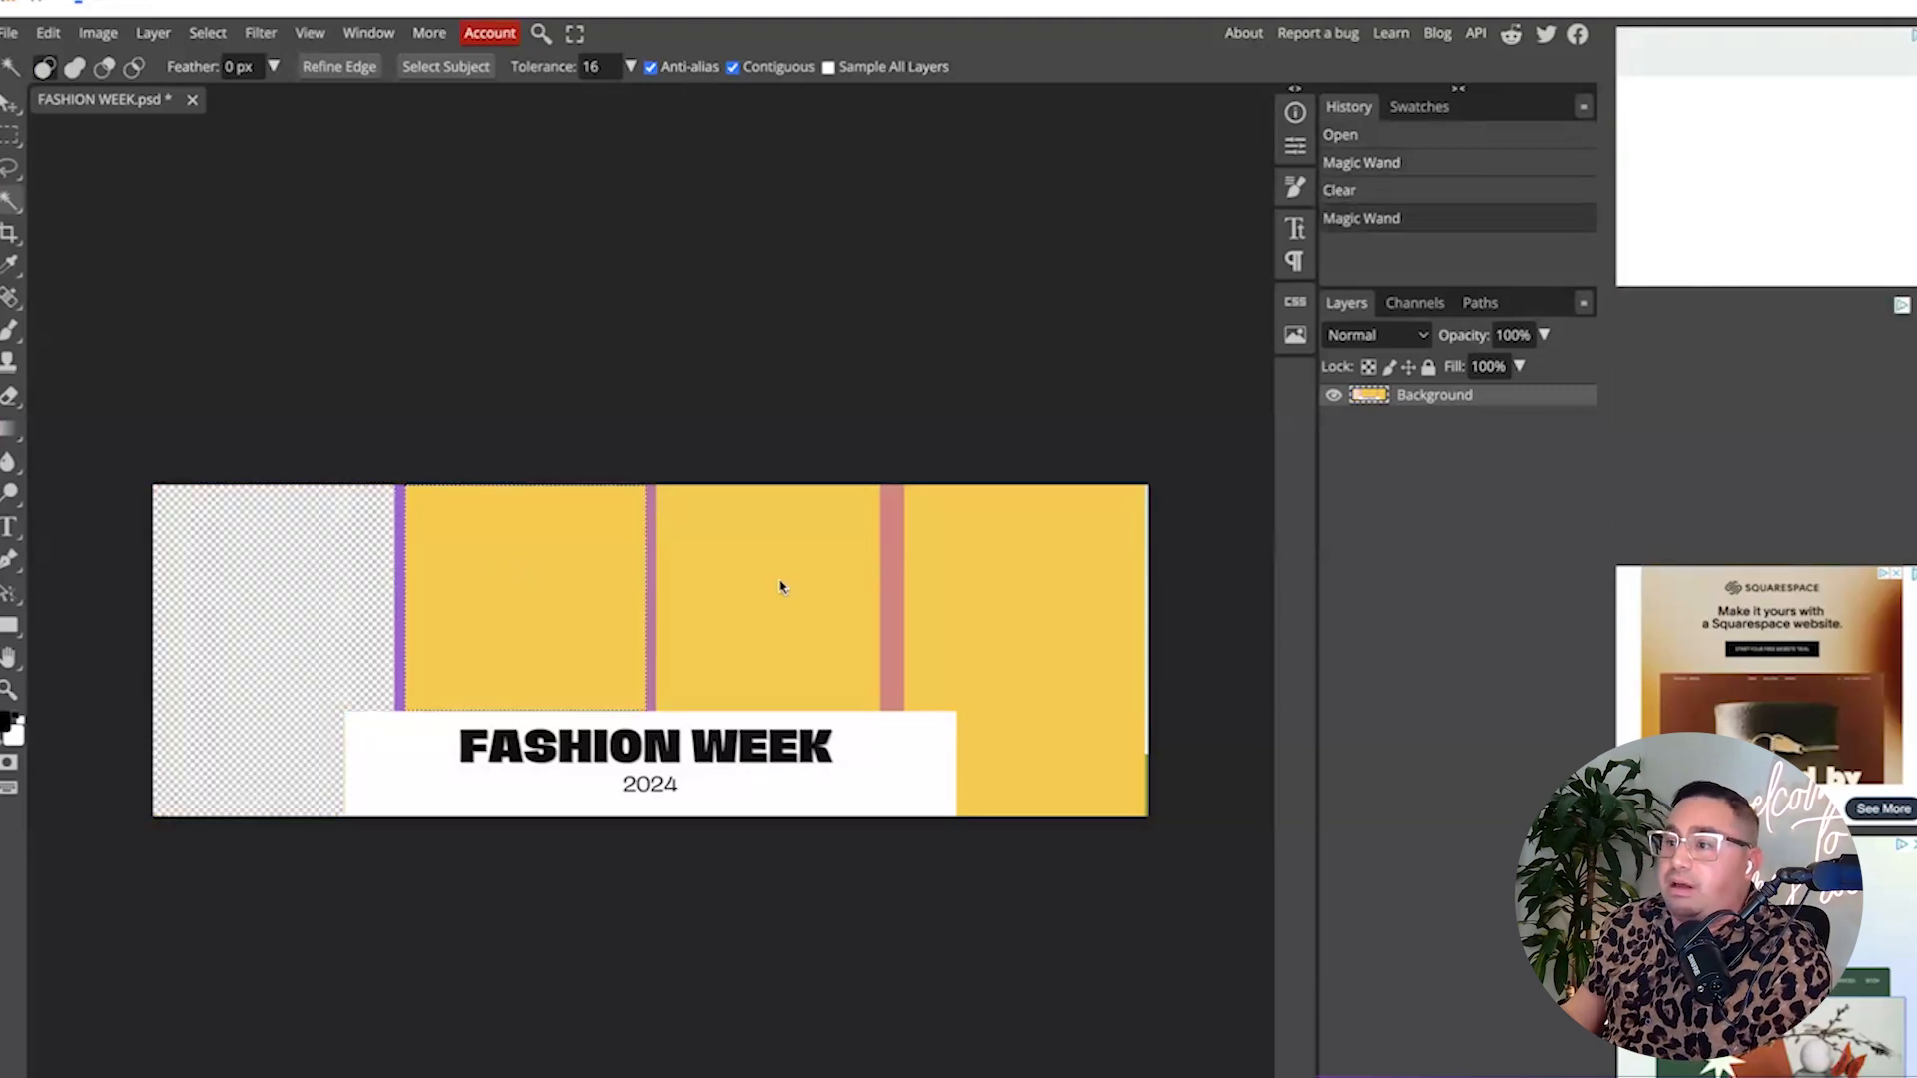
pyautogui.press('Delete')
pyautogui.click(783, 584)
pyautogui.press('Delete')
pyautogui.click(1068, 597)
pyautogui.press('Delete')
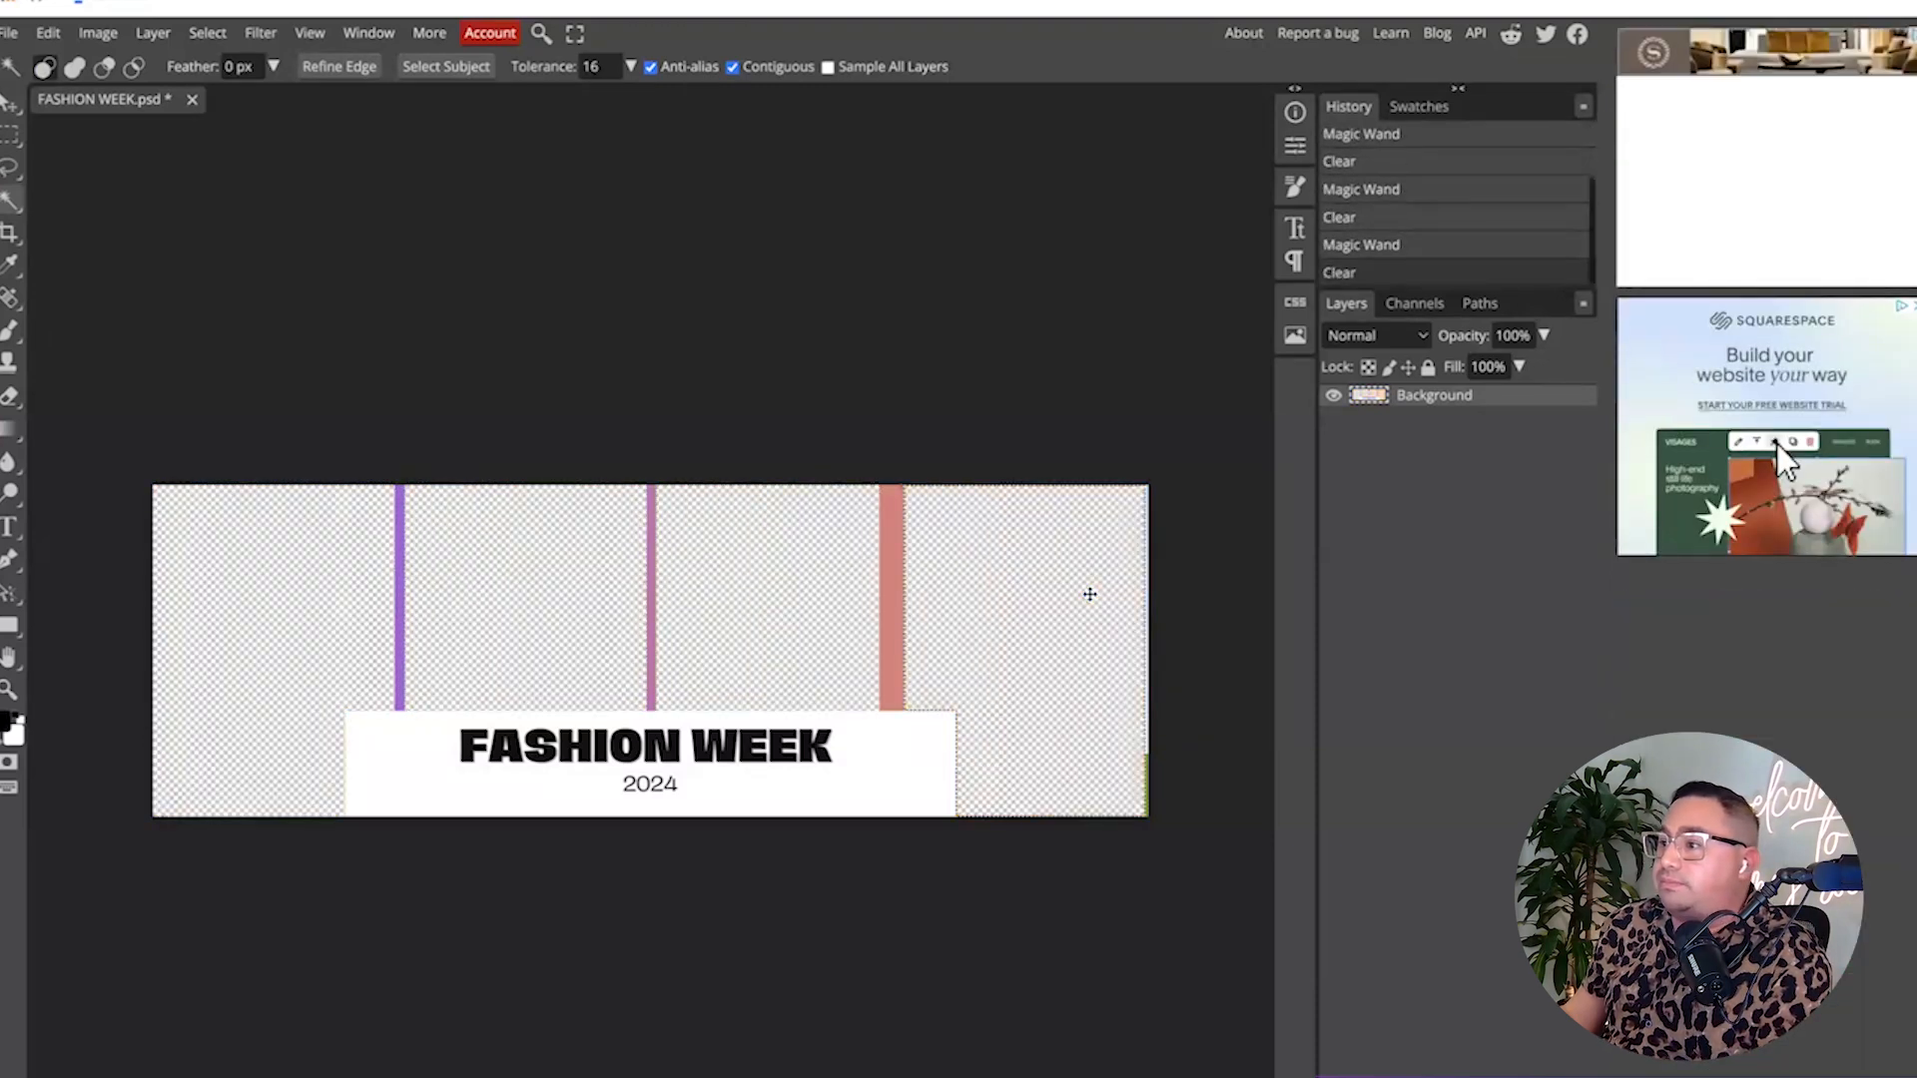
# Clear the leftover strip along the right edge with a rectangular selection, then deselect.
pyautogui.click(1060, 451)
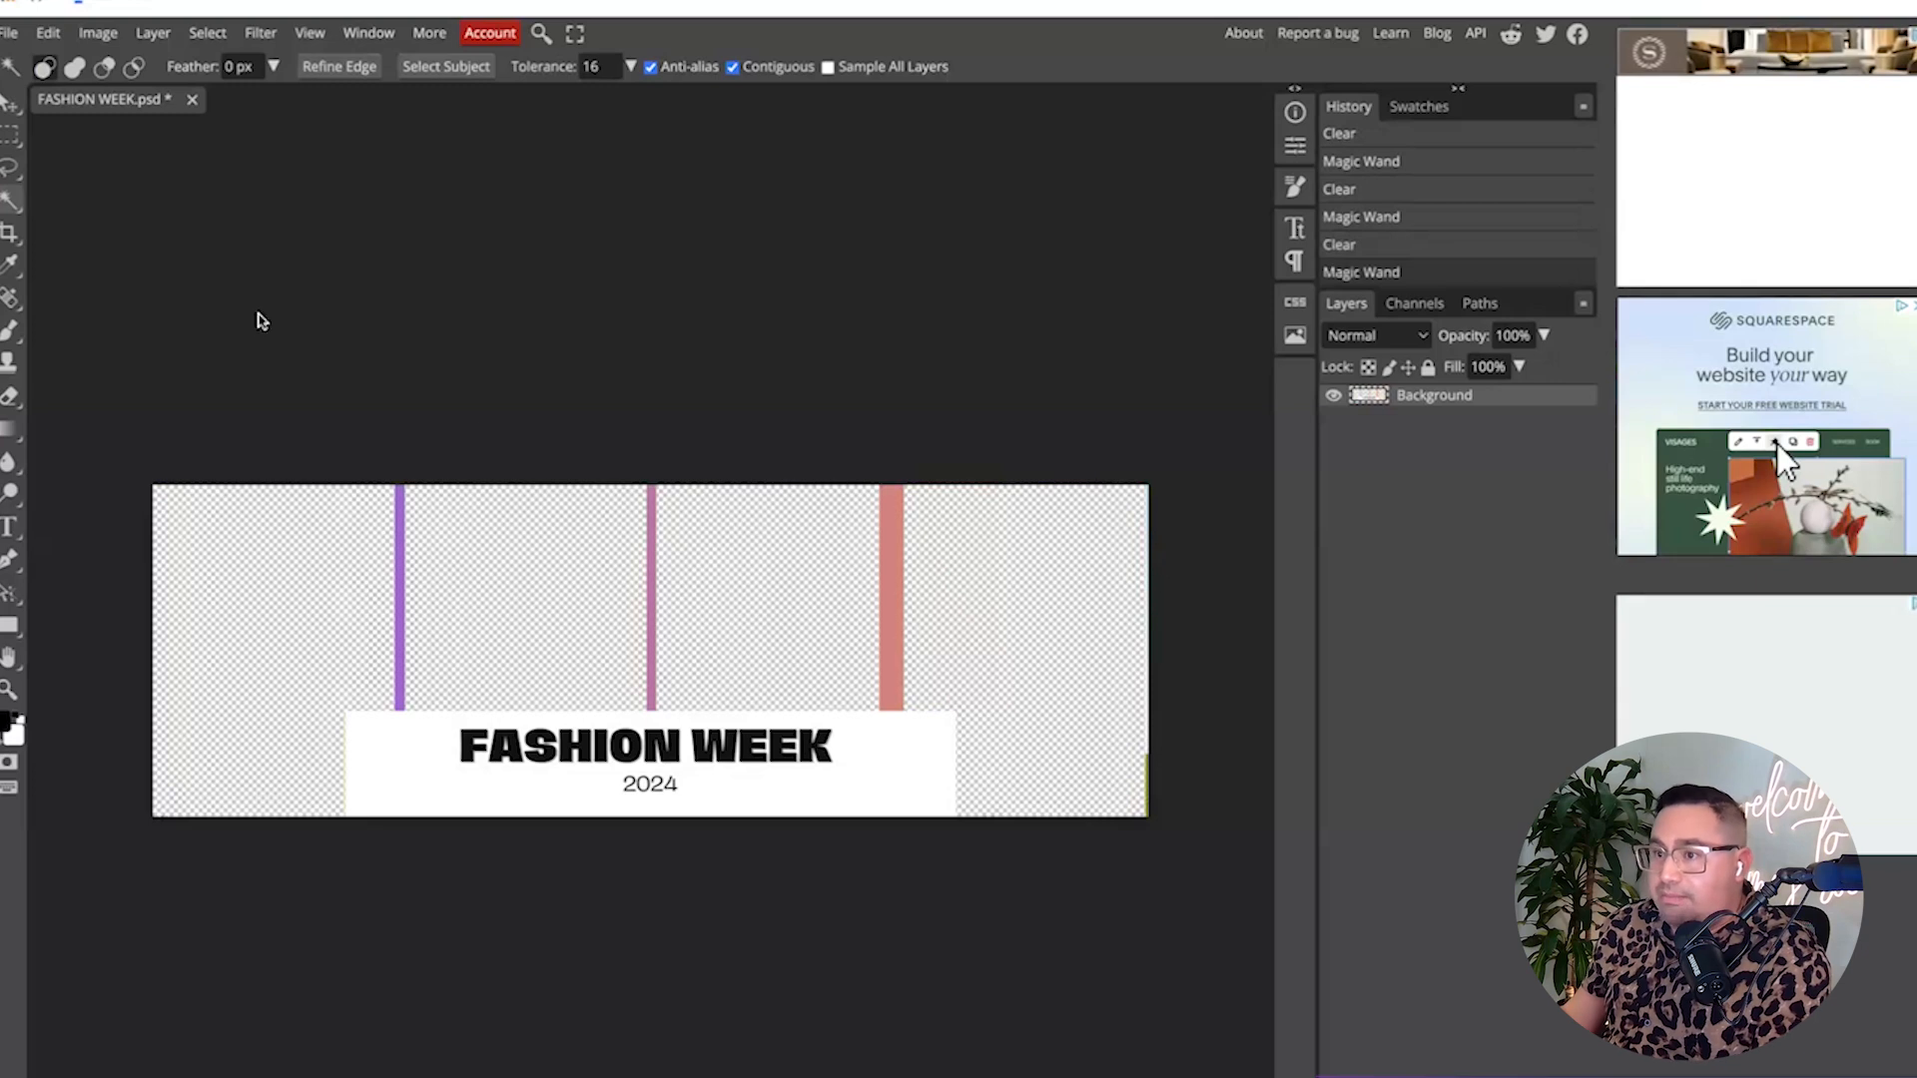
pyautogui.scroll(-1, 256, 313)
pyautogui.click(10, 135)
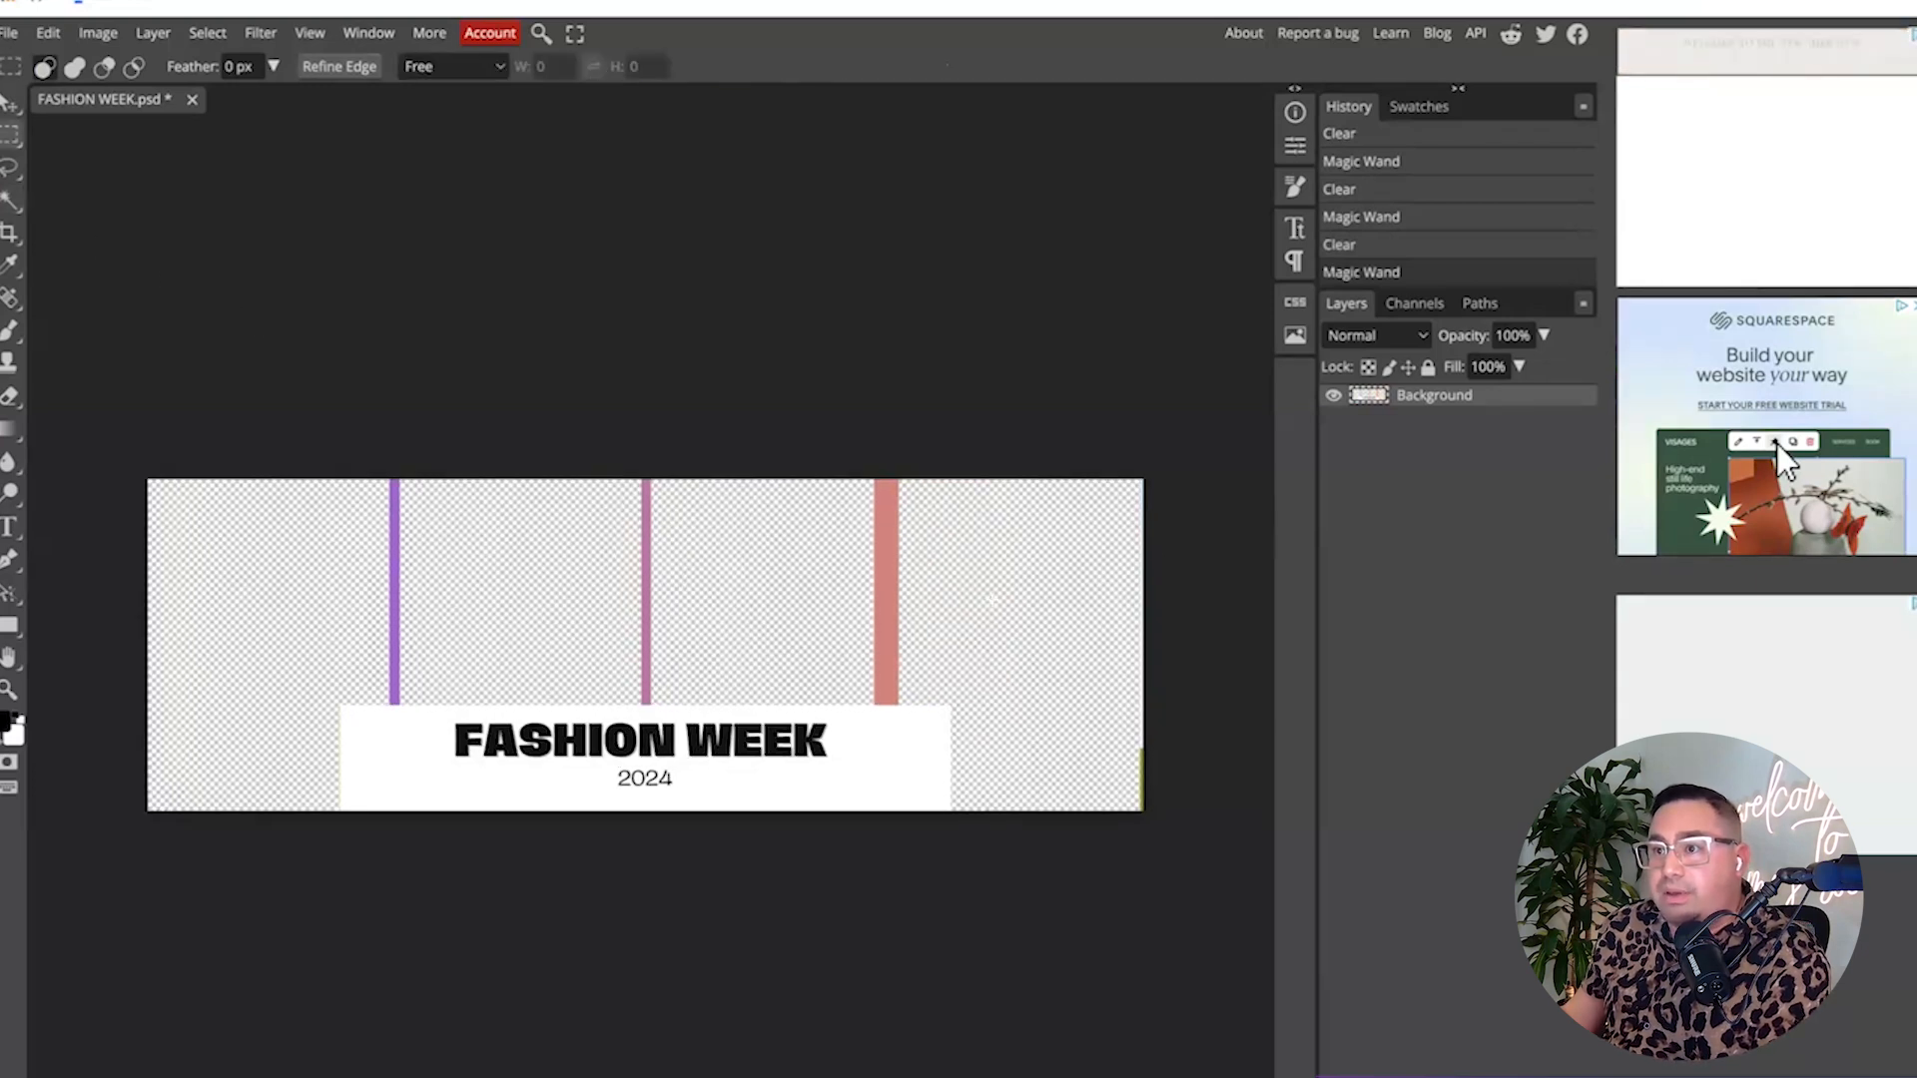
pyautogui.moveTo(1072, 462); pyautogui.dragTo(1262, 878)
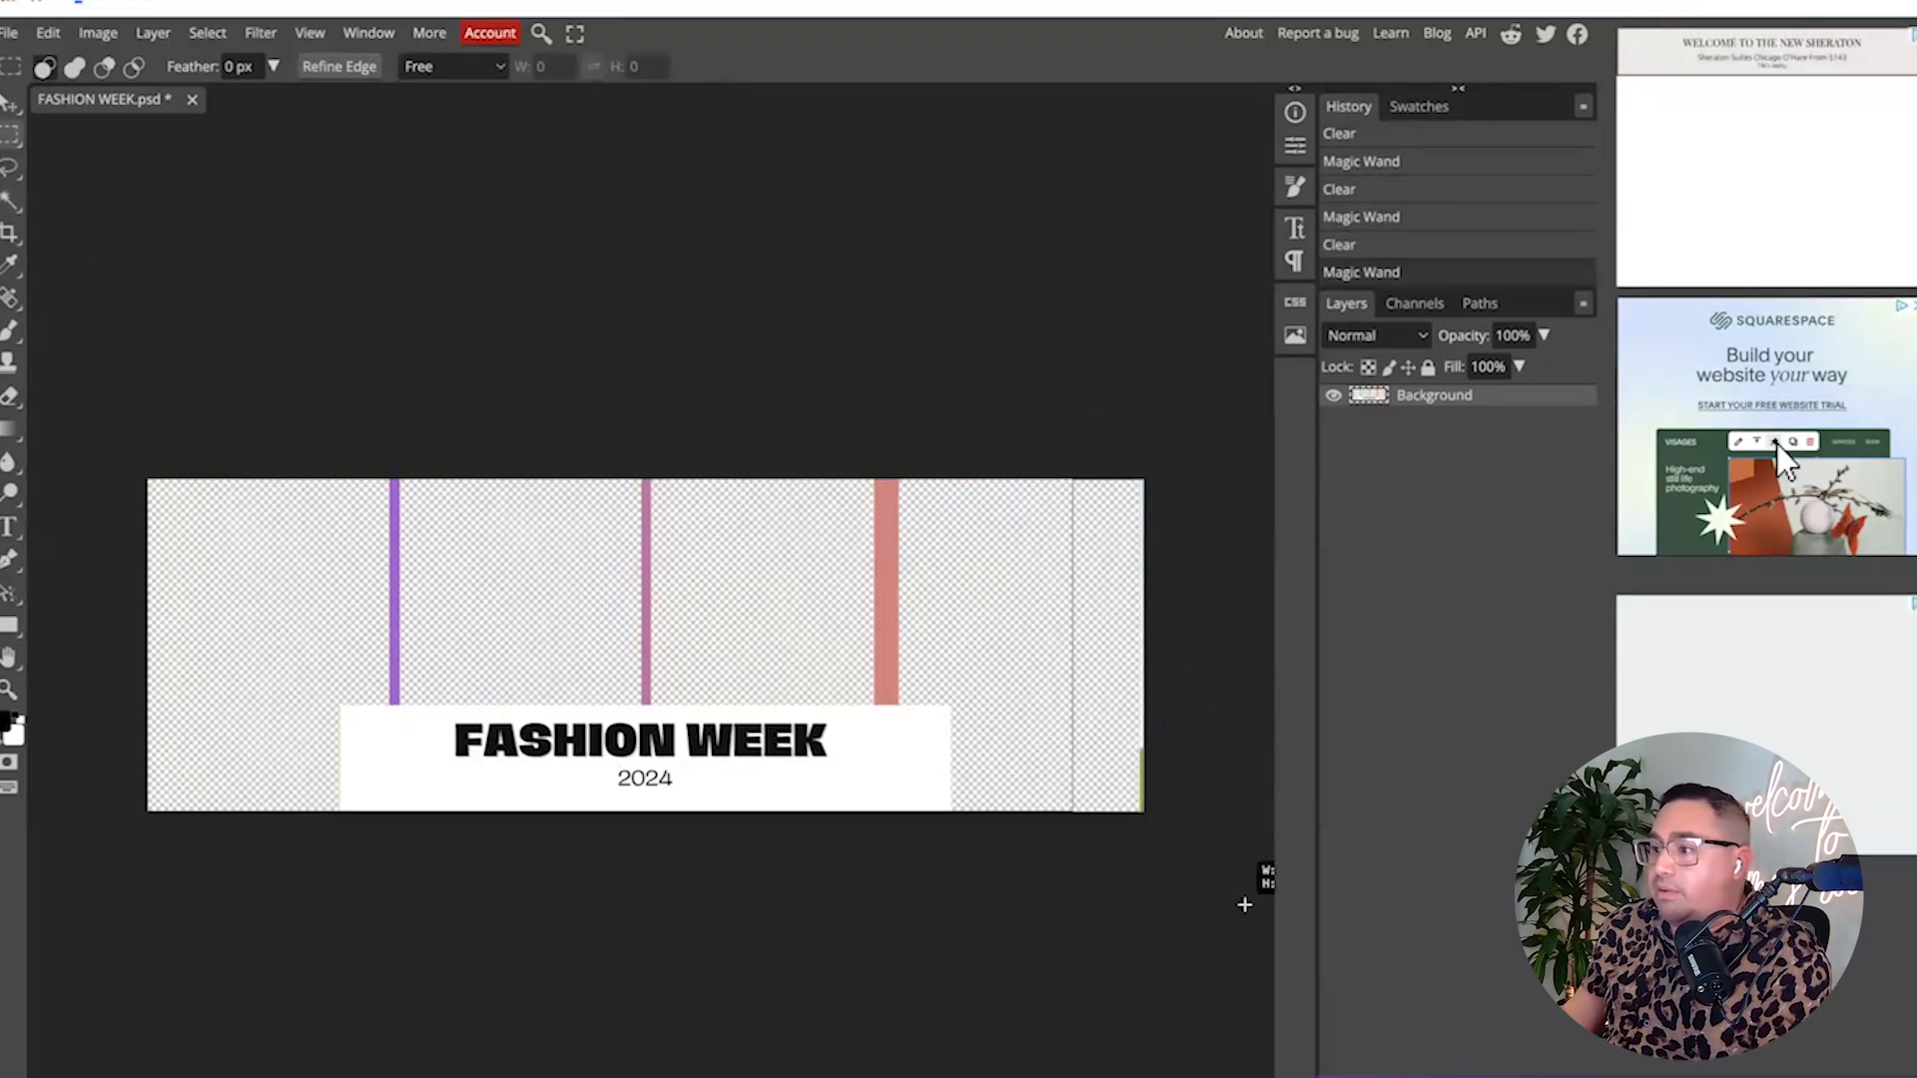
pyautogui.scroll(-1, 1261, 877)
pyautogui.press('Delete')
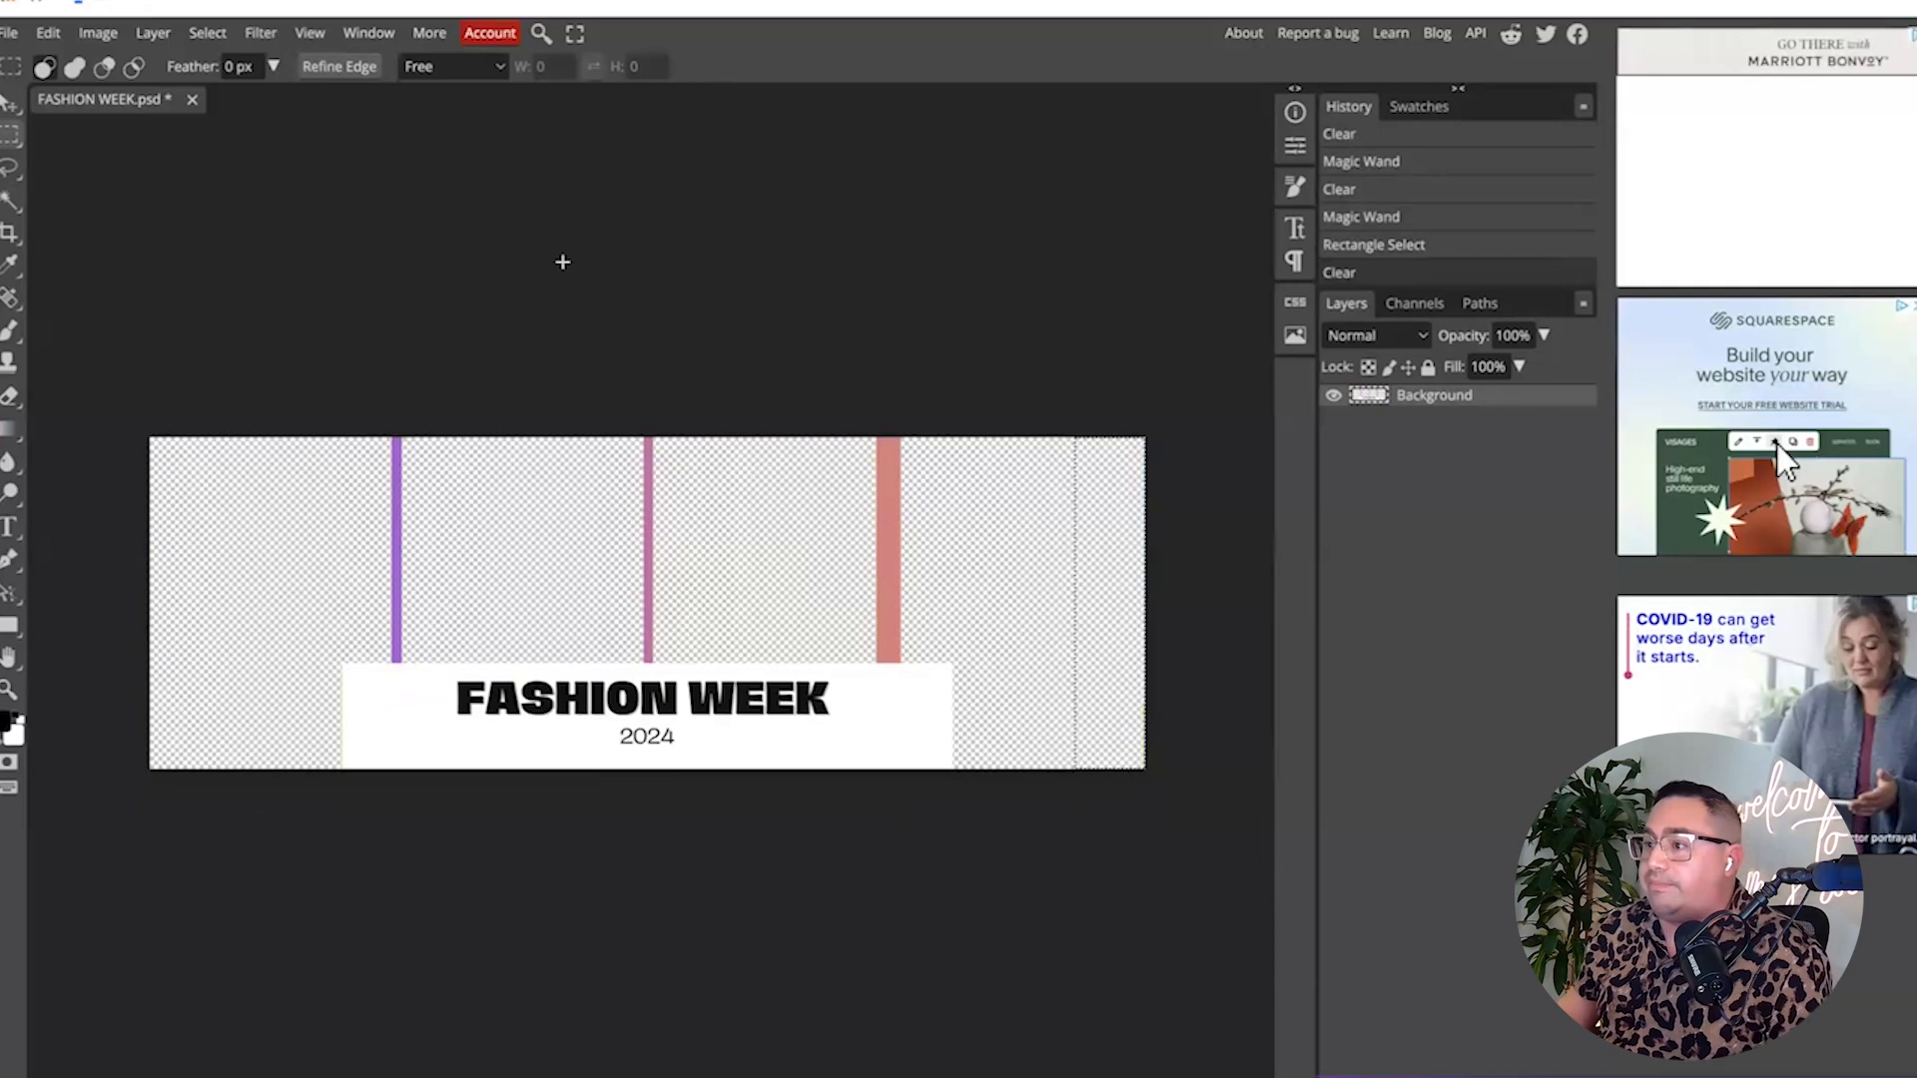
pyautogui.click(562, 261)
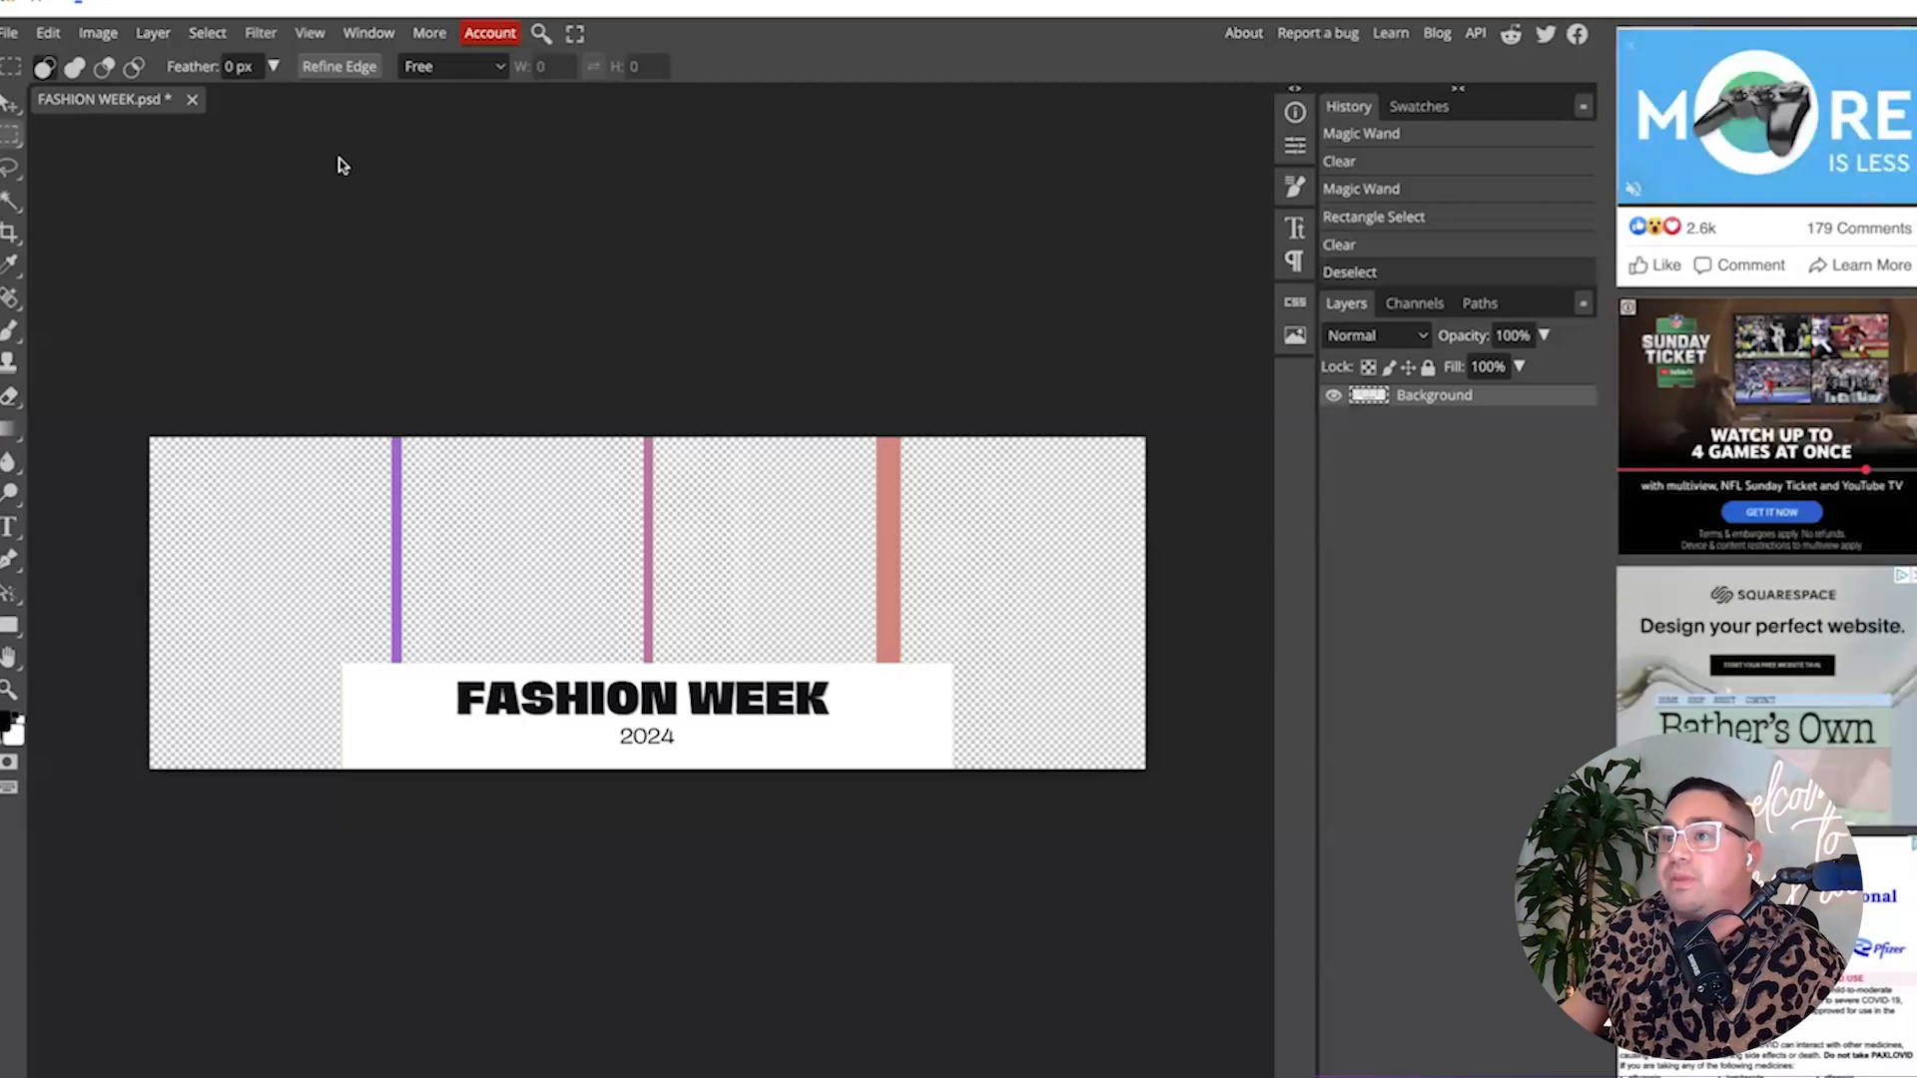
# Export the banner as a 1920 × 640 PNG at 100% quality.
pyautogui.click(12, 35)
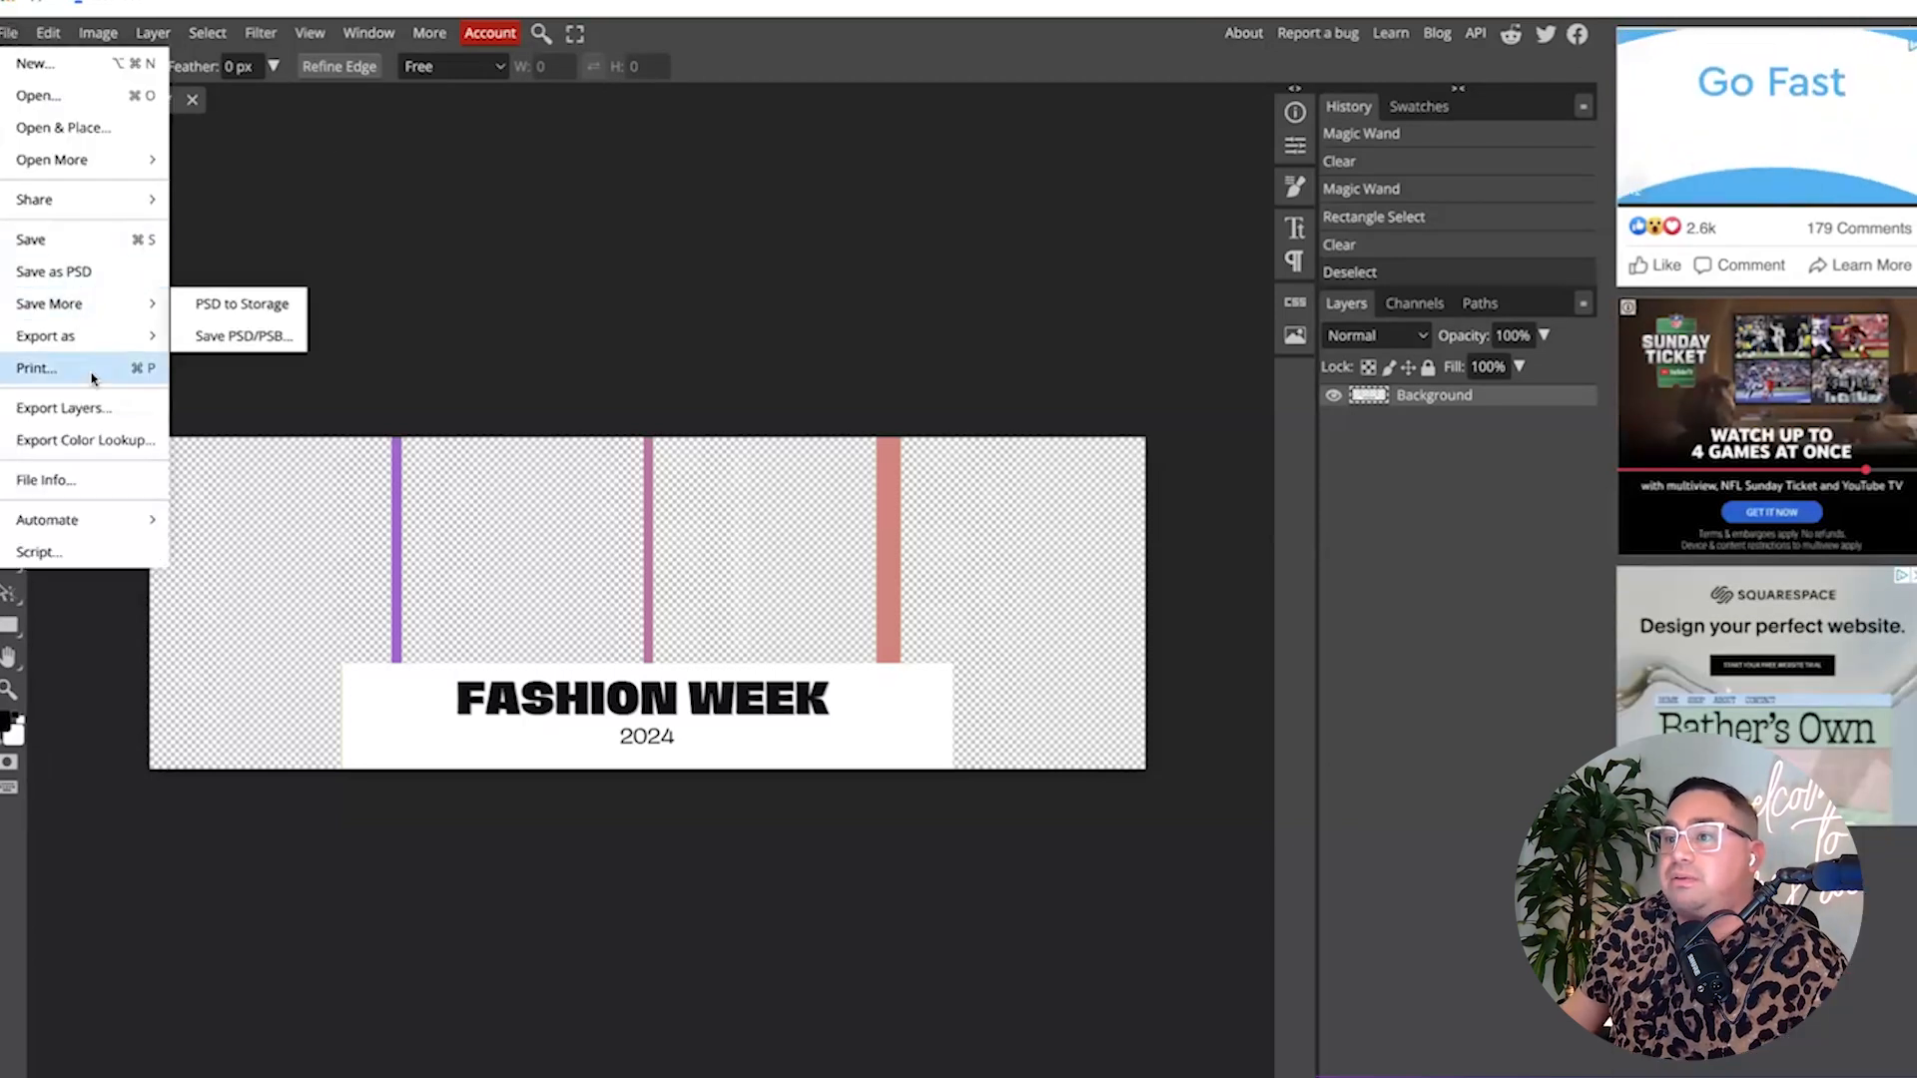
pyautogui.moveTo(95, 350)
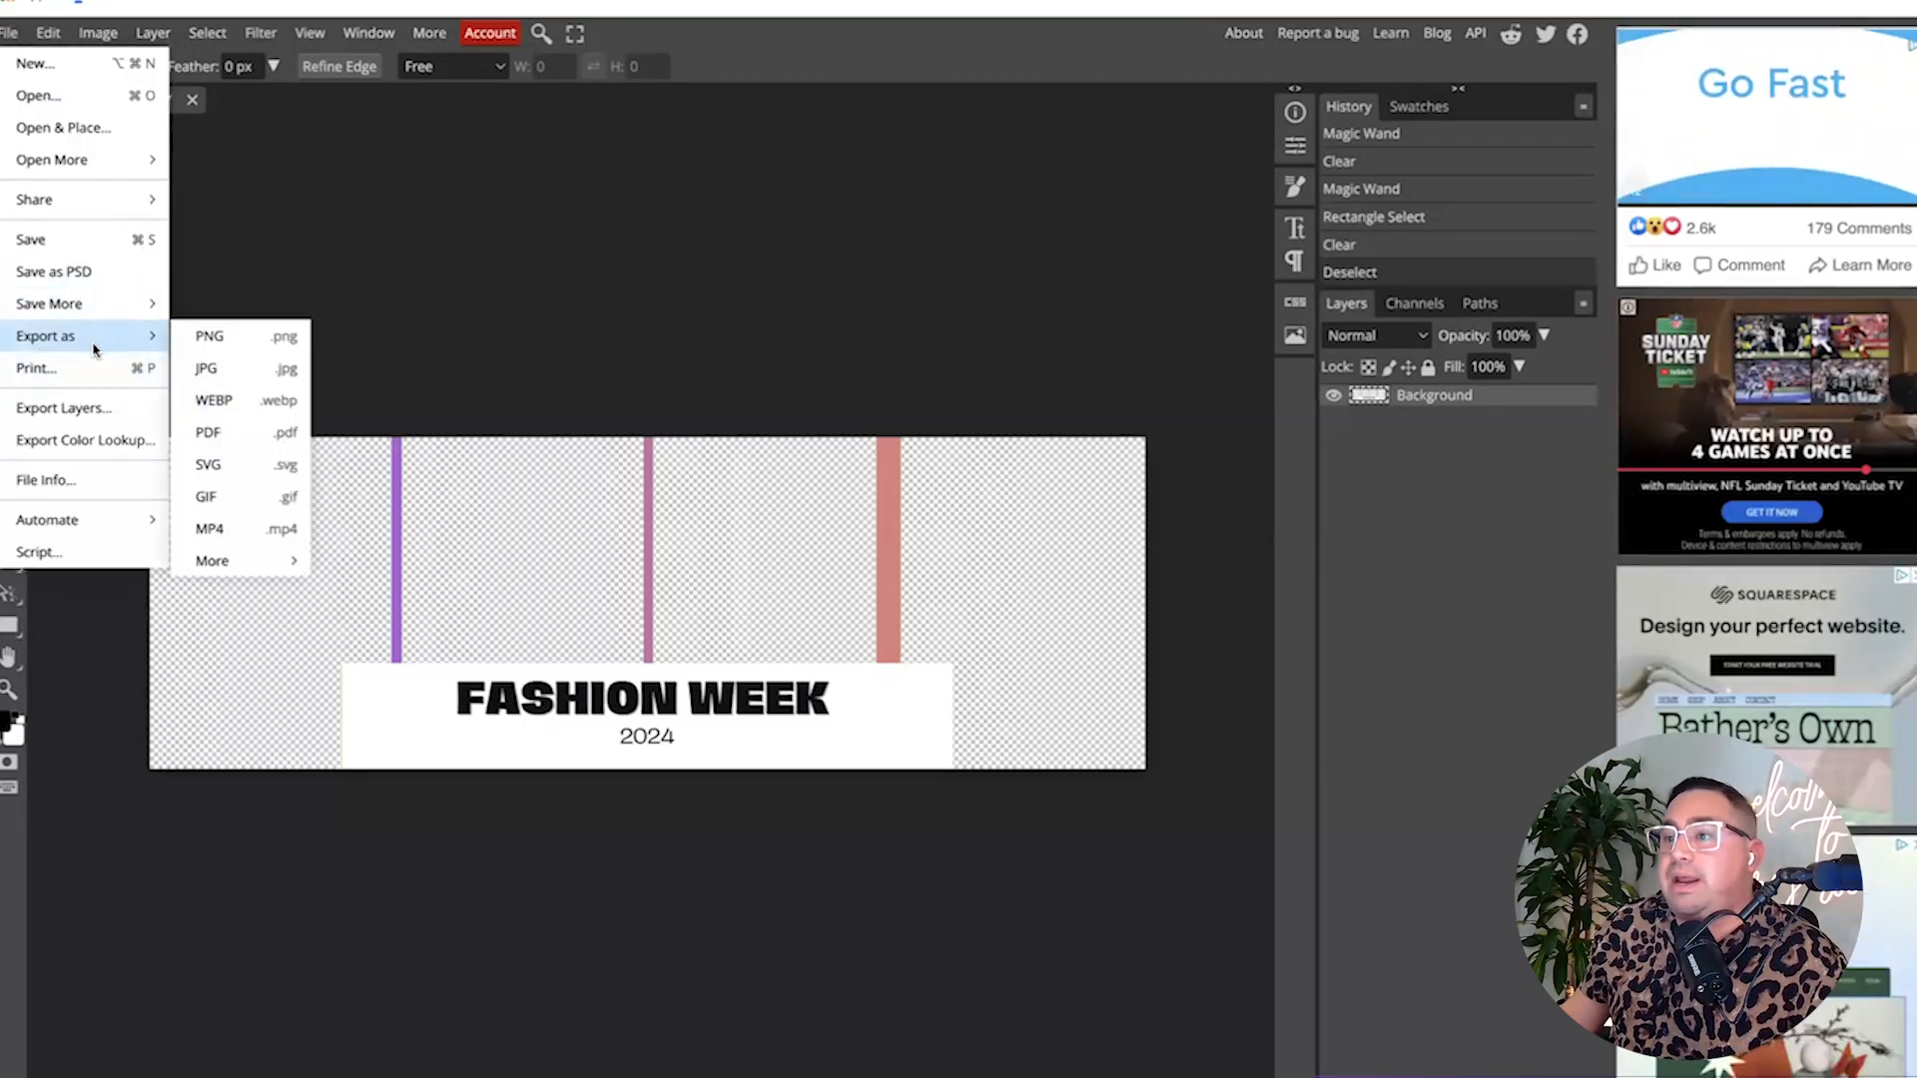
pyautogui.click(210, 340)
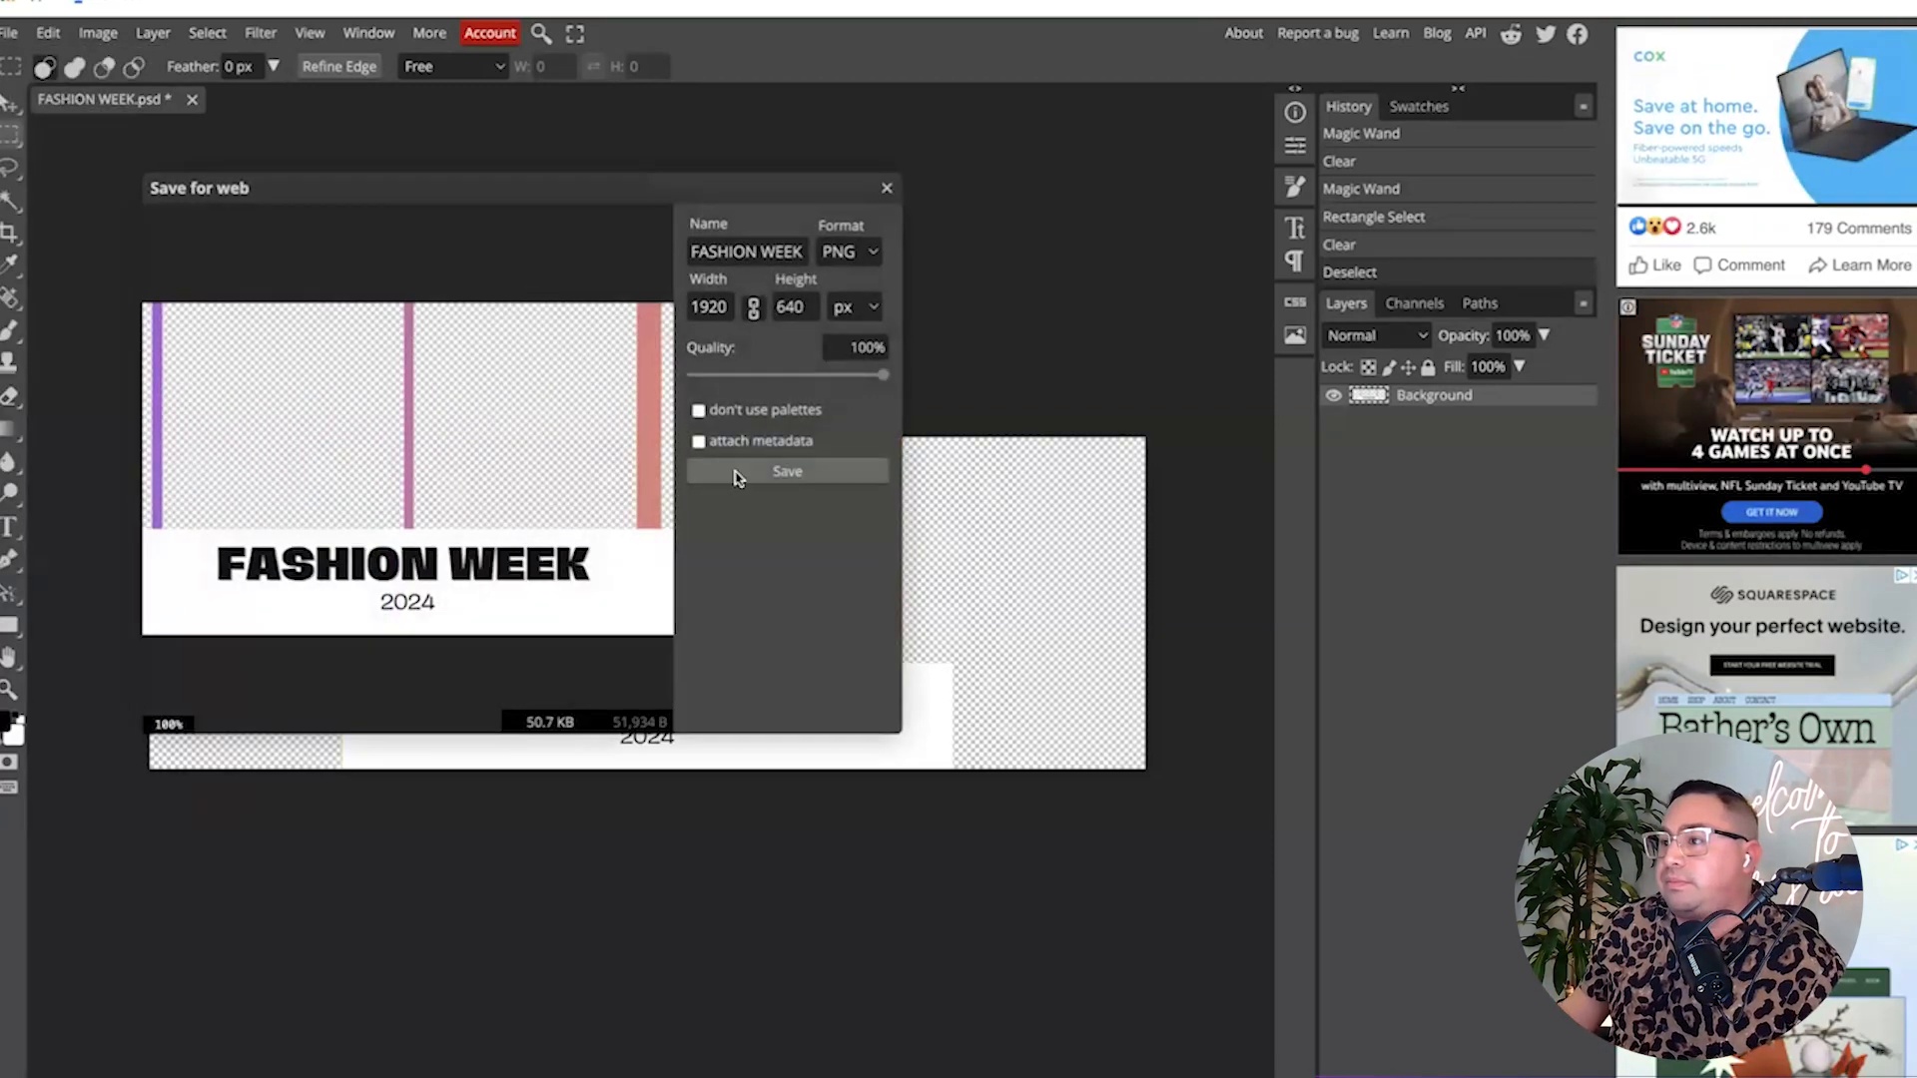
pyautogui.click(742, 472)
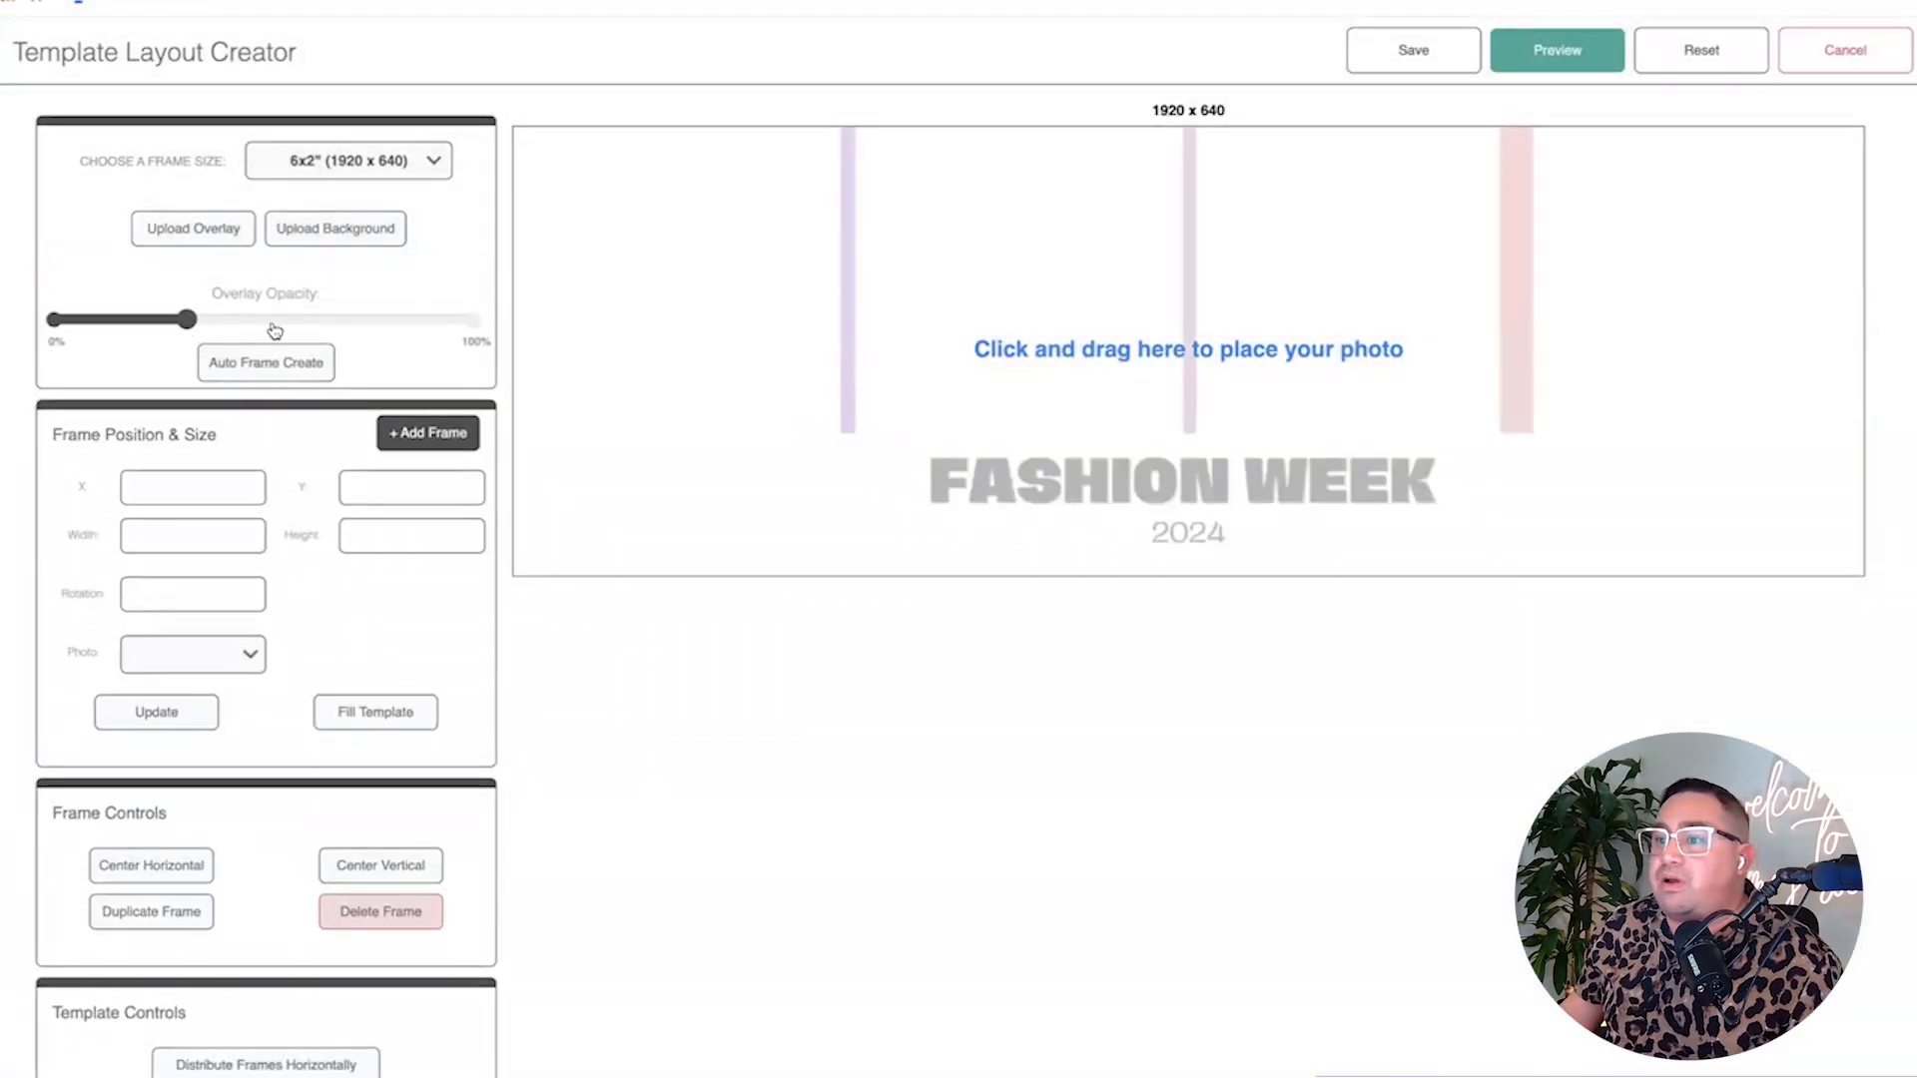
# Reset and re-upload the transparent banner PNG as overlay, with Overlay Opacity at 100%.
pyautogui.moveTo(273, 326); pyautogui.dragTo(496, 320)
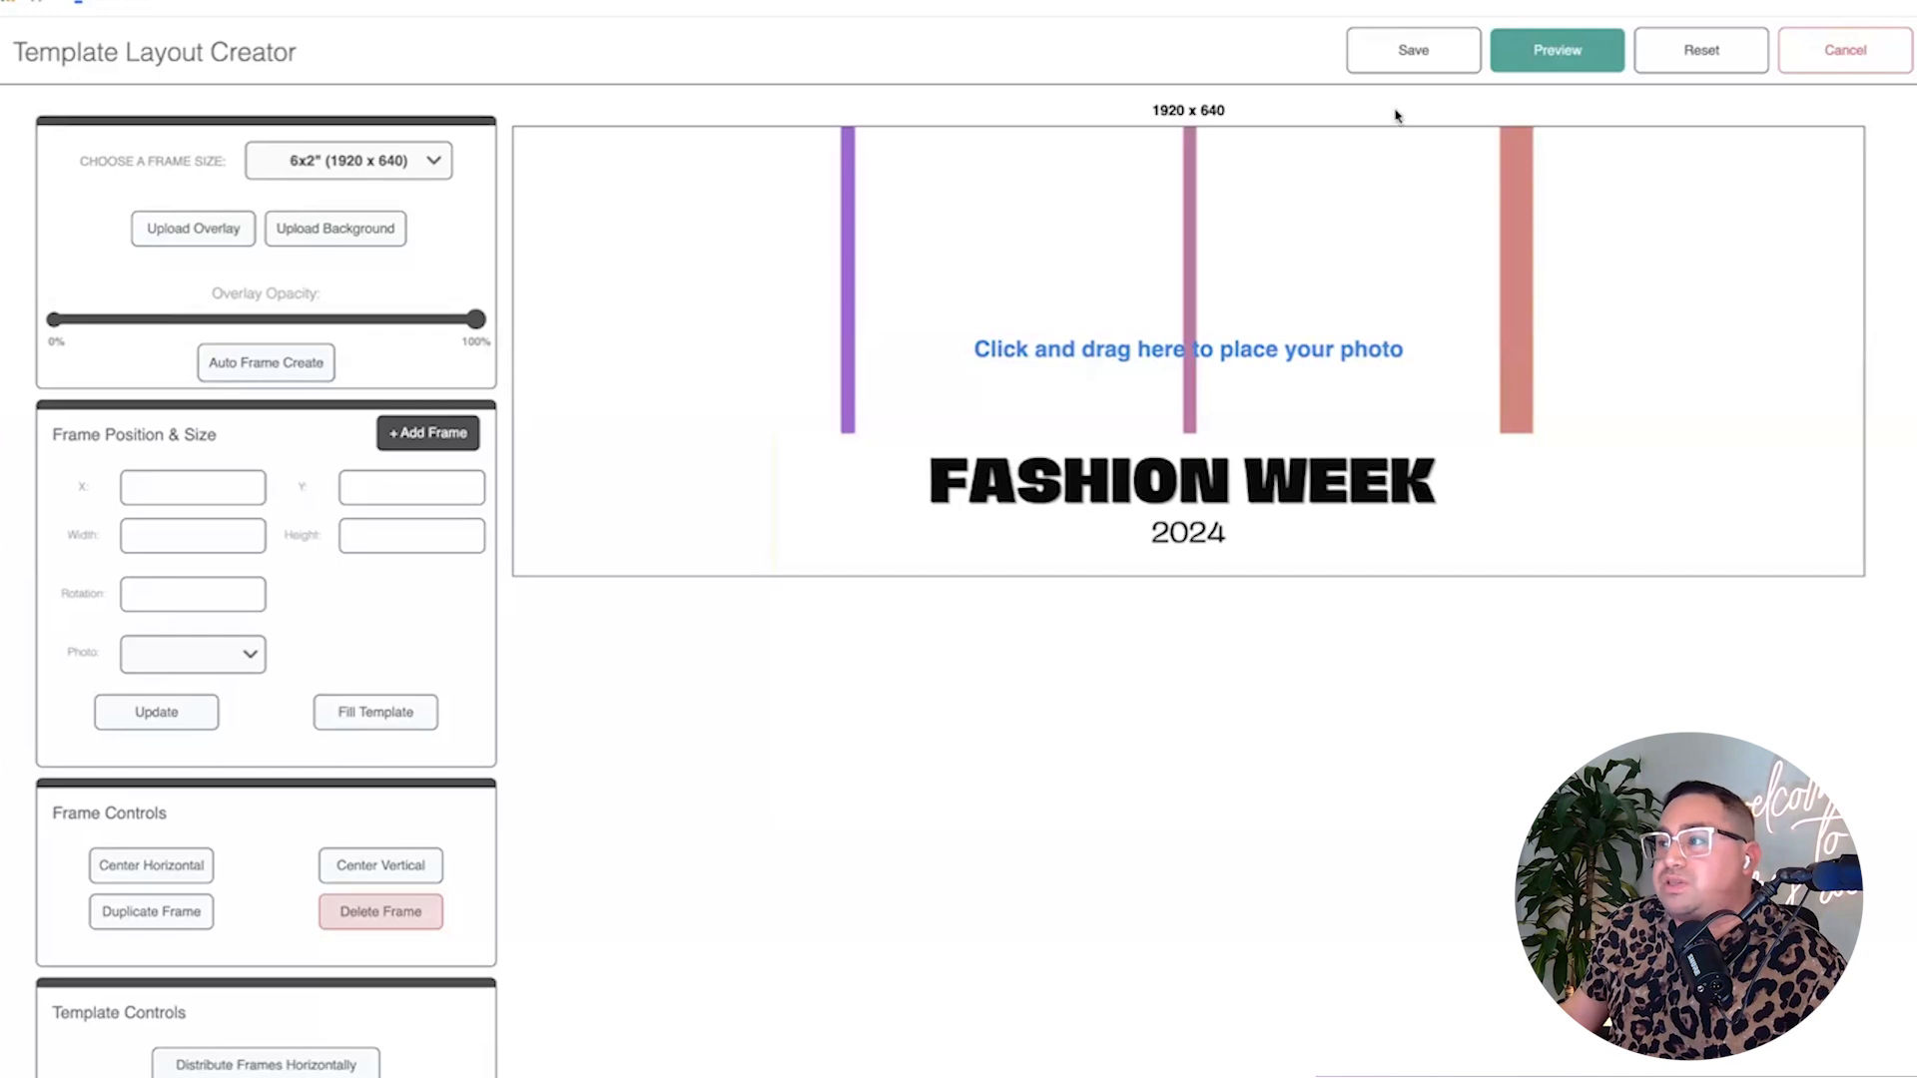
pyautogui.click(1731, 57)
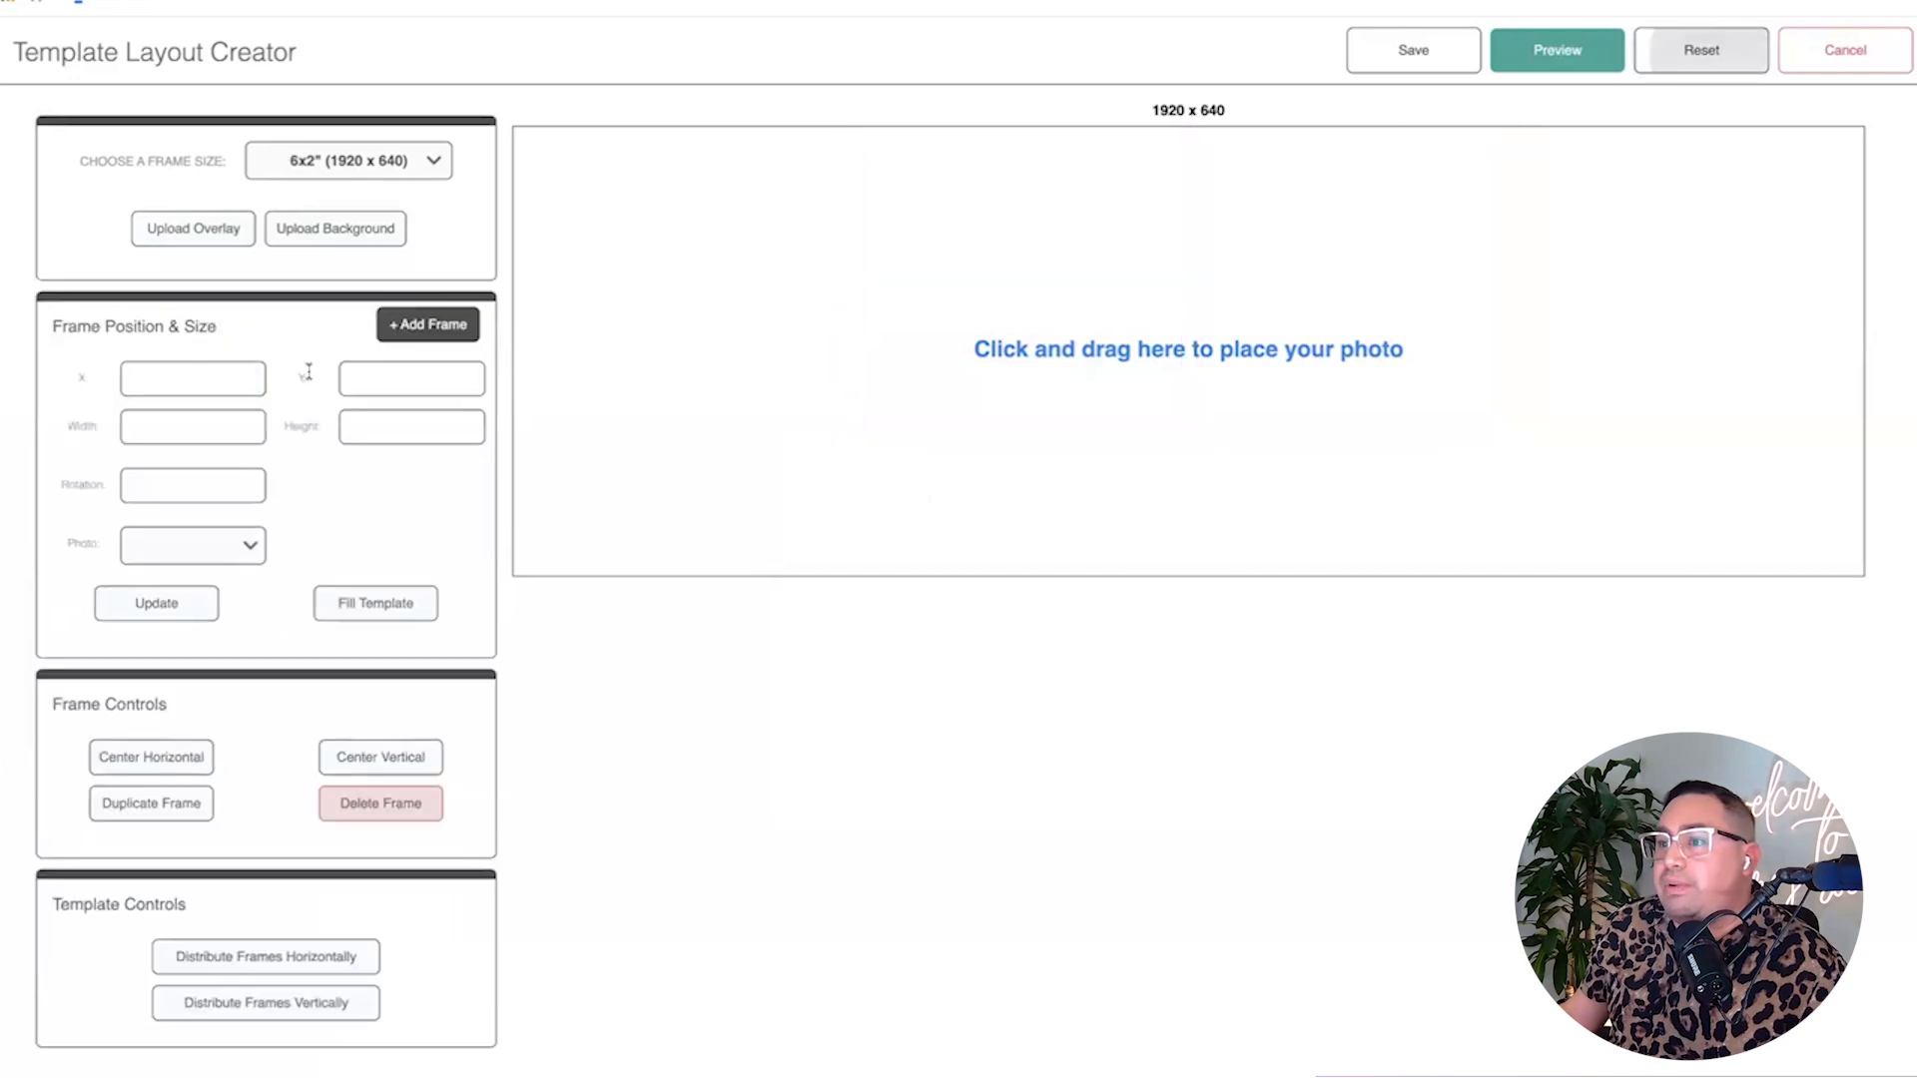
pyautogui.click(199, 229)
pyautogui.doubleClick(798, 445)
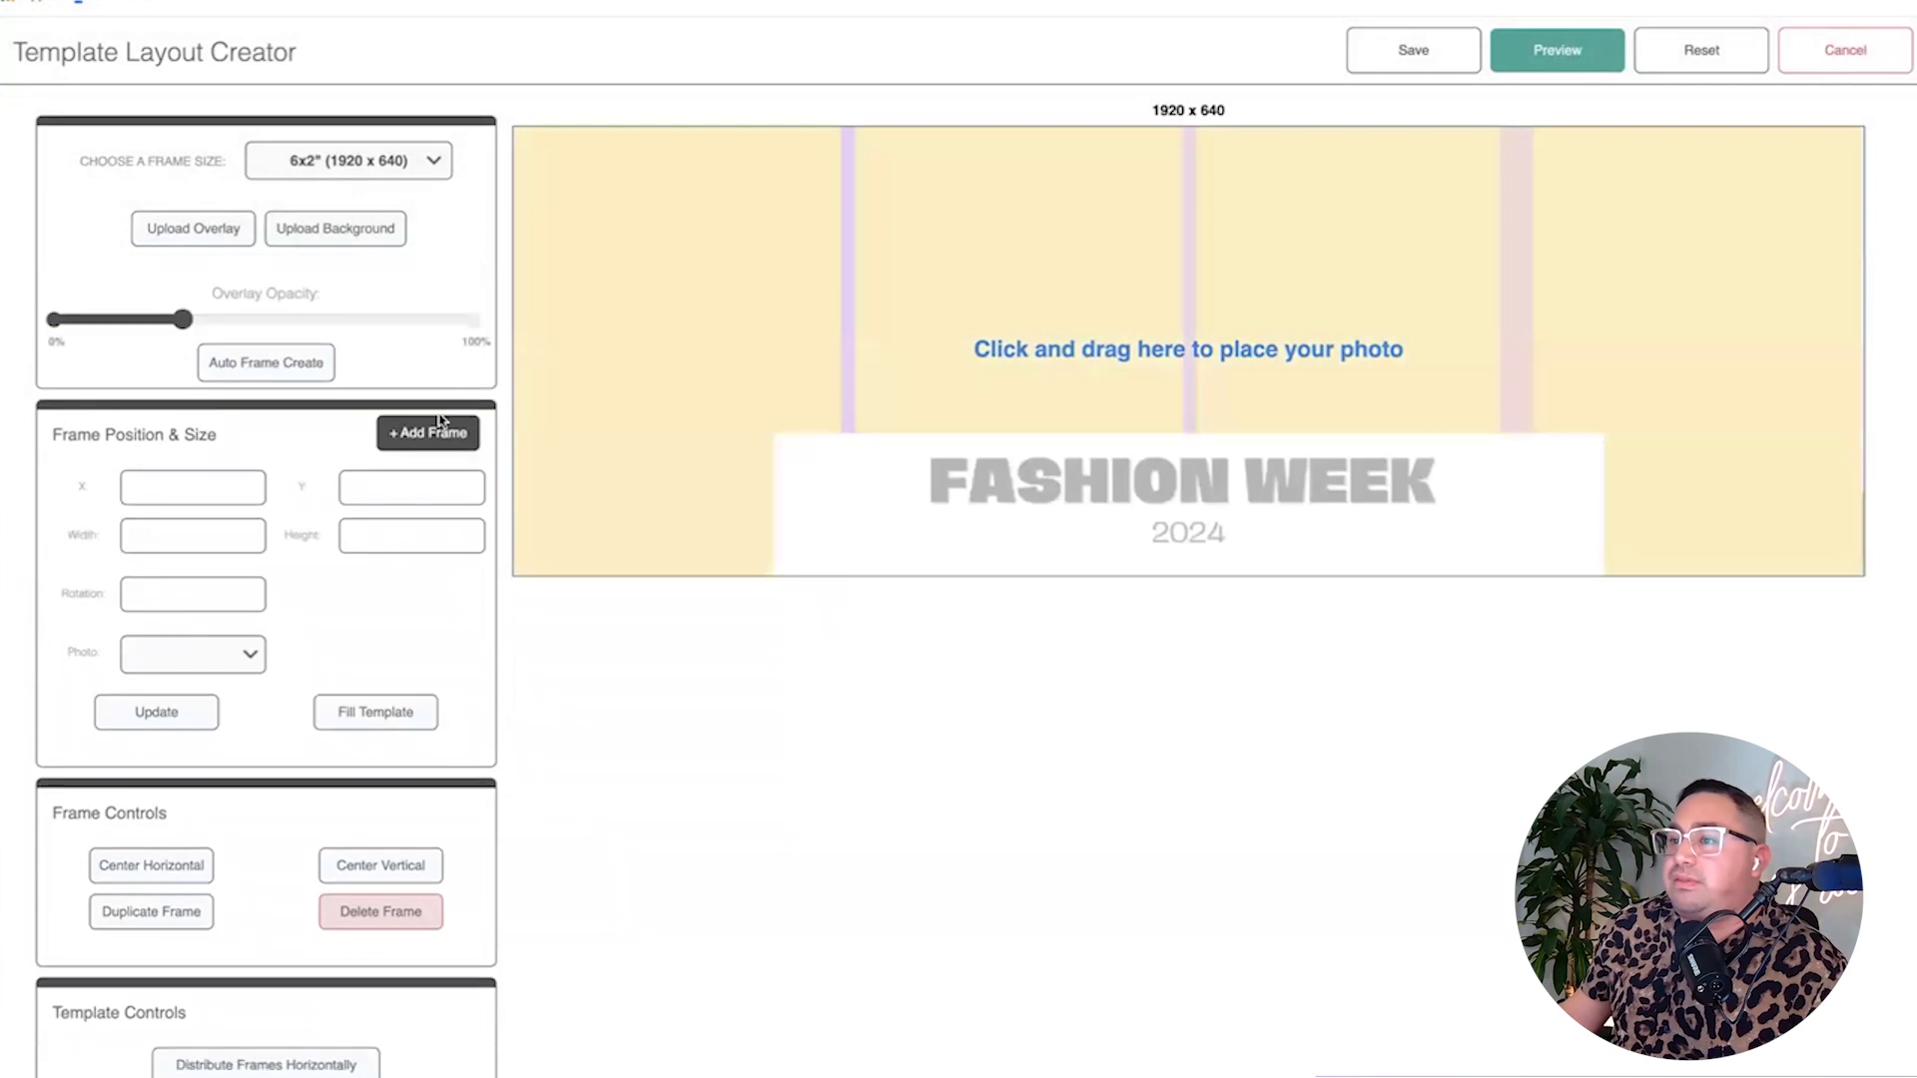
pyautogui.moveTo(183, 320); pyautogui.dragTo(514, 347)
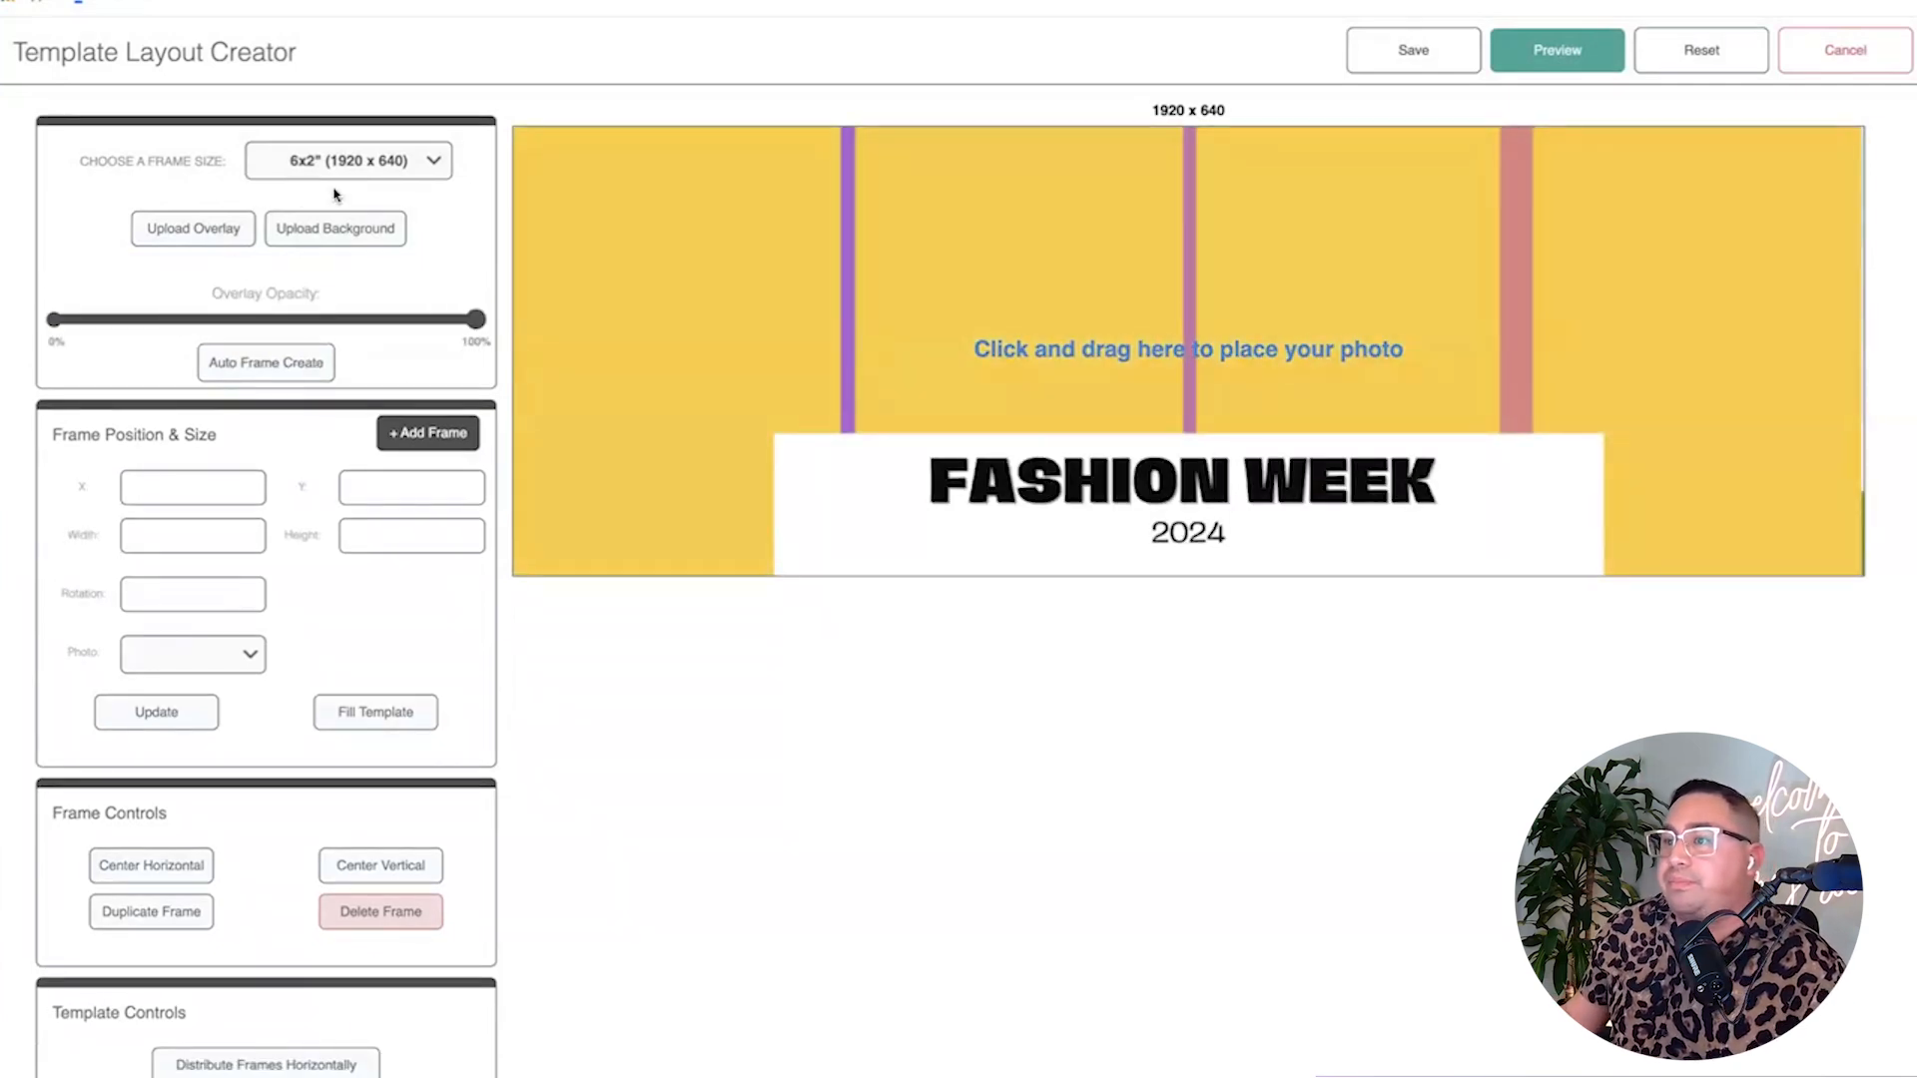
pyautogui.click(336, 240)
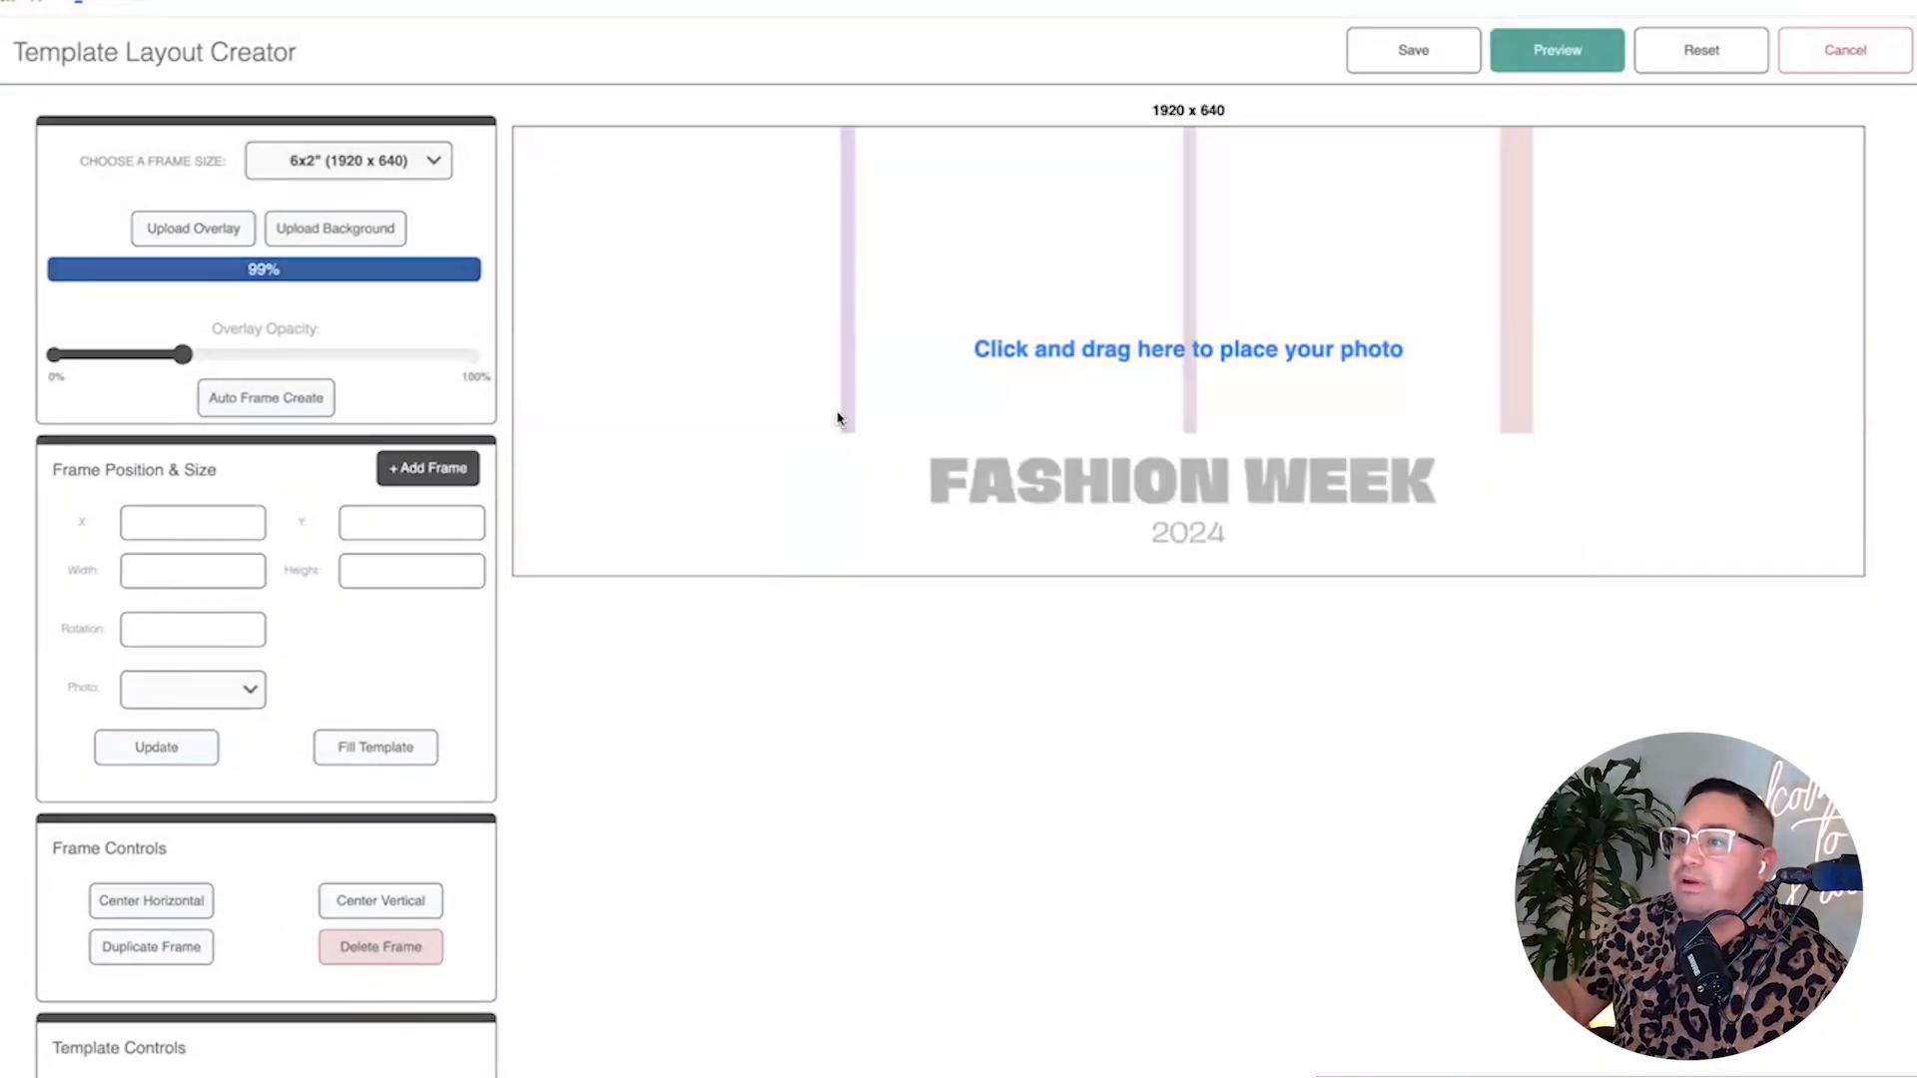
pyautogui.moveTo(183, 320); pyautogui.dragTo(497, 344)
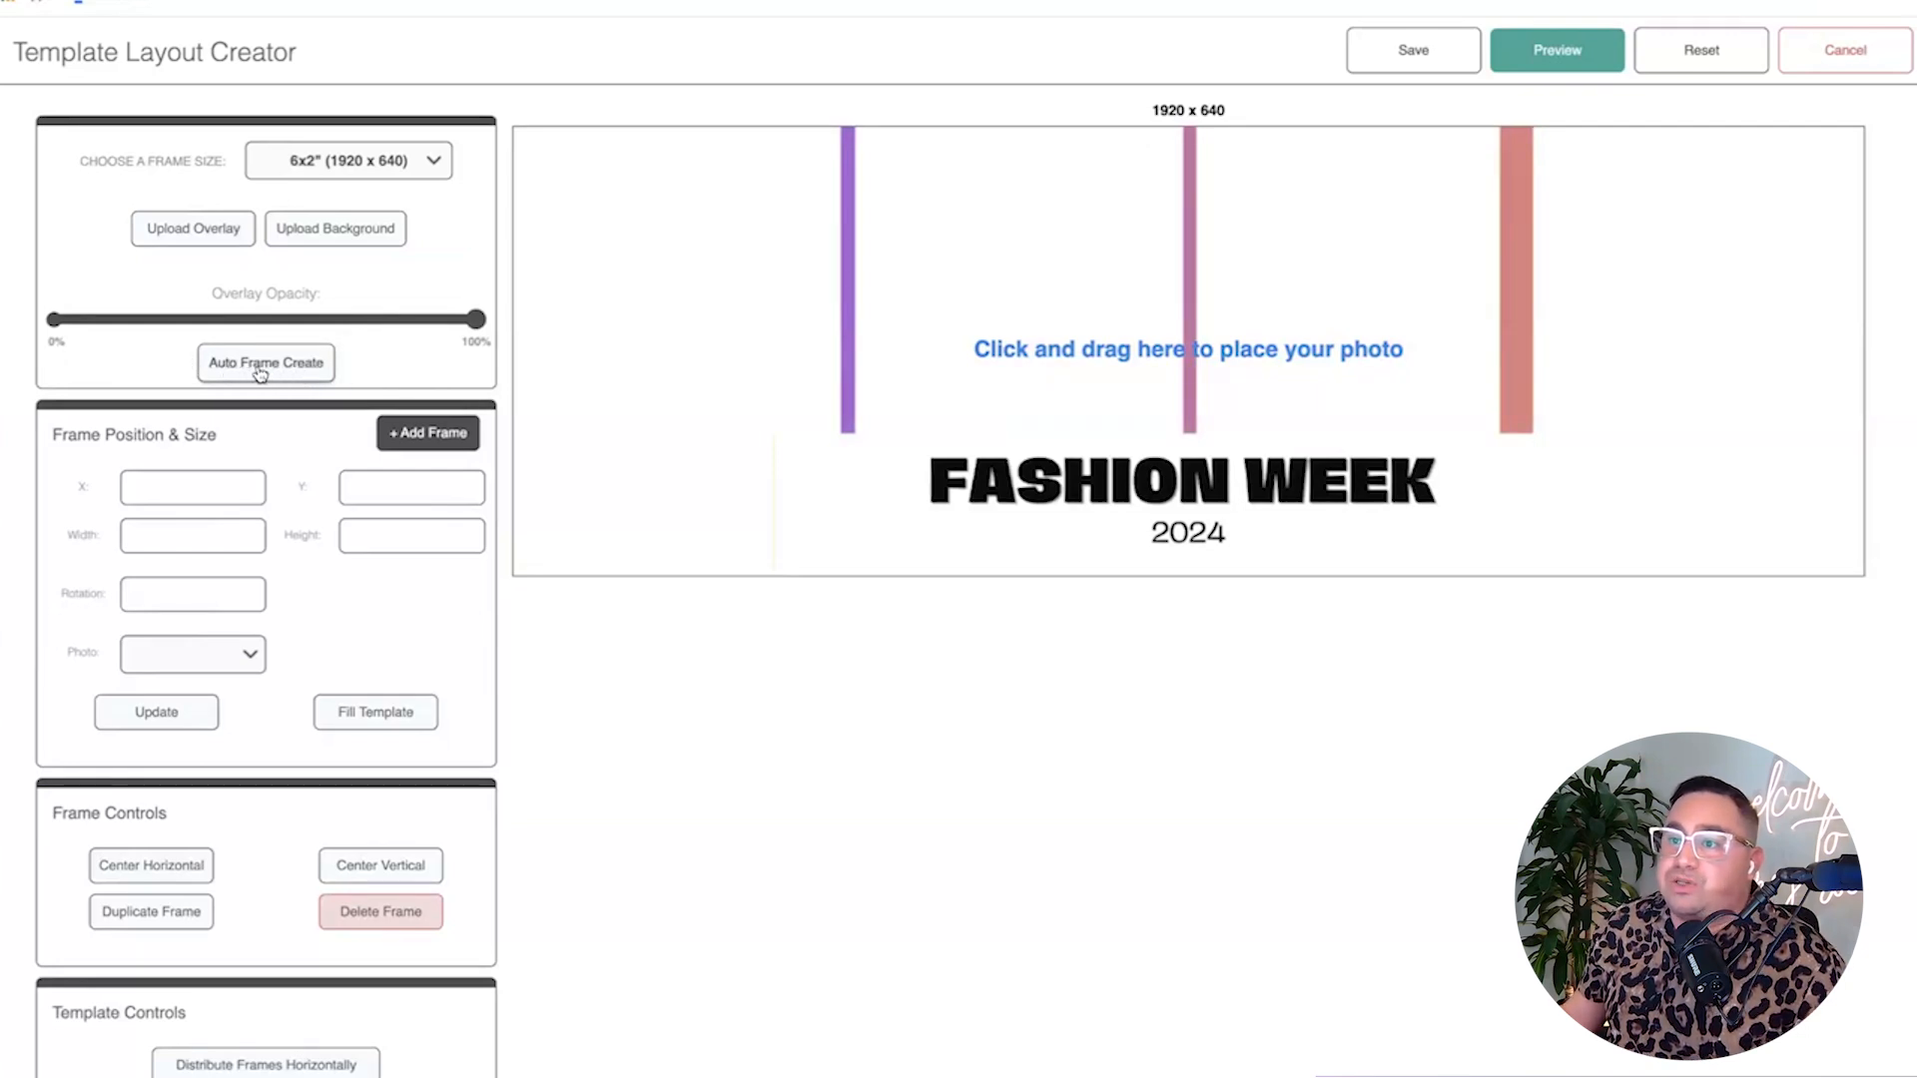
# Auto-create four photo frames from the overlay gaps and preview them with sample photos.
pyautogui.click(317, 371)
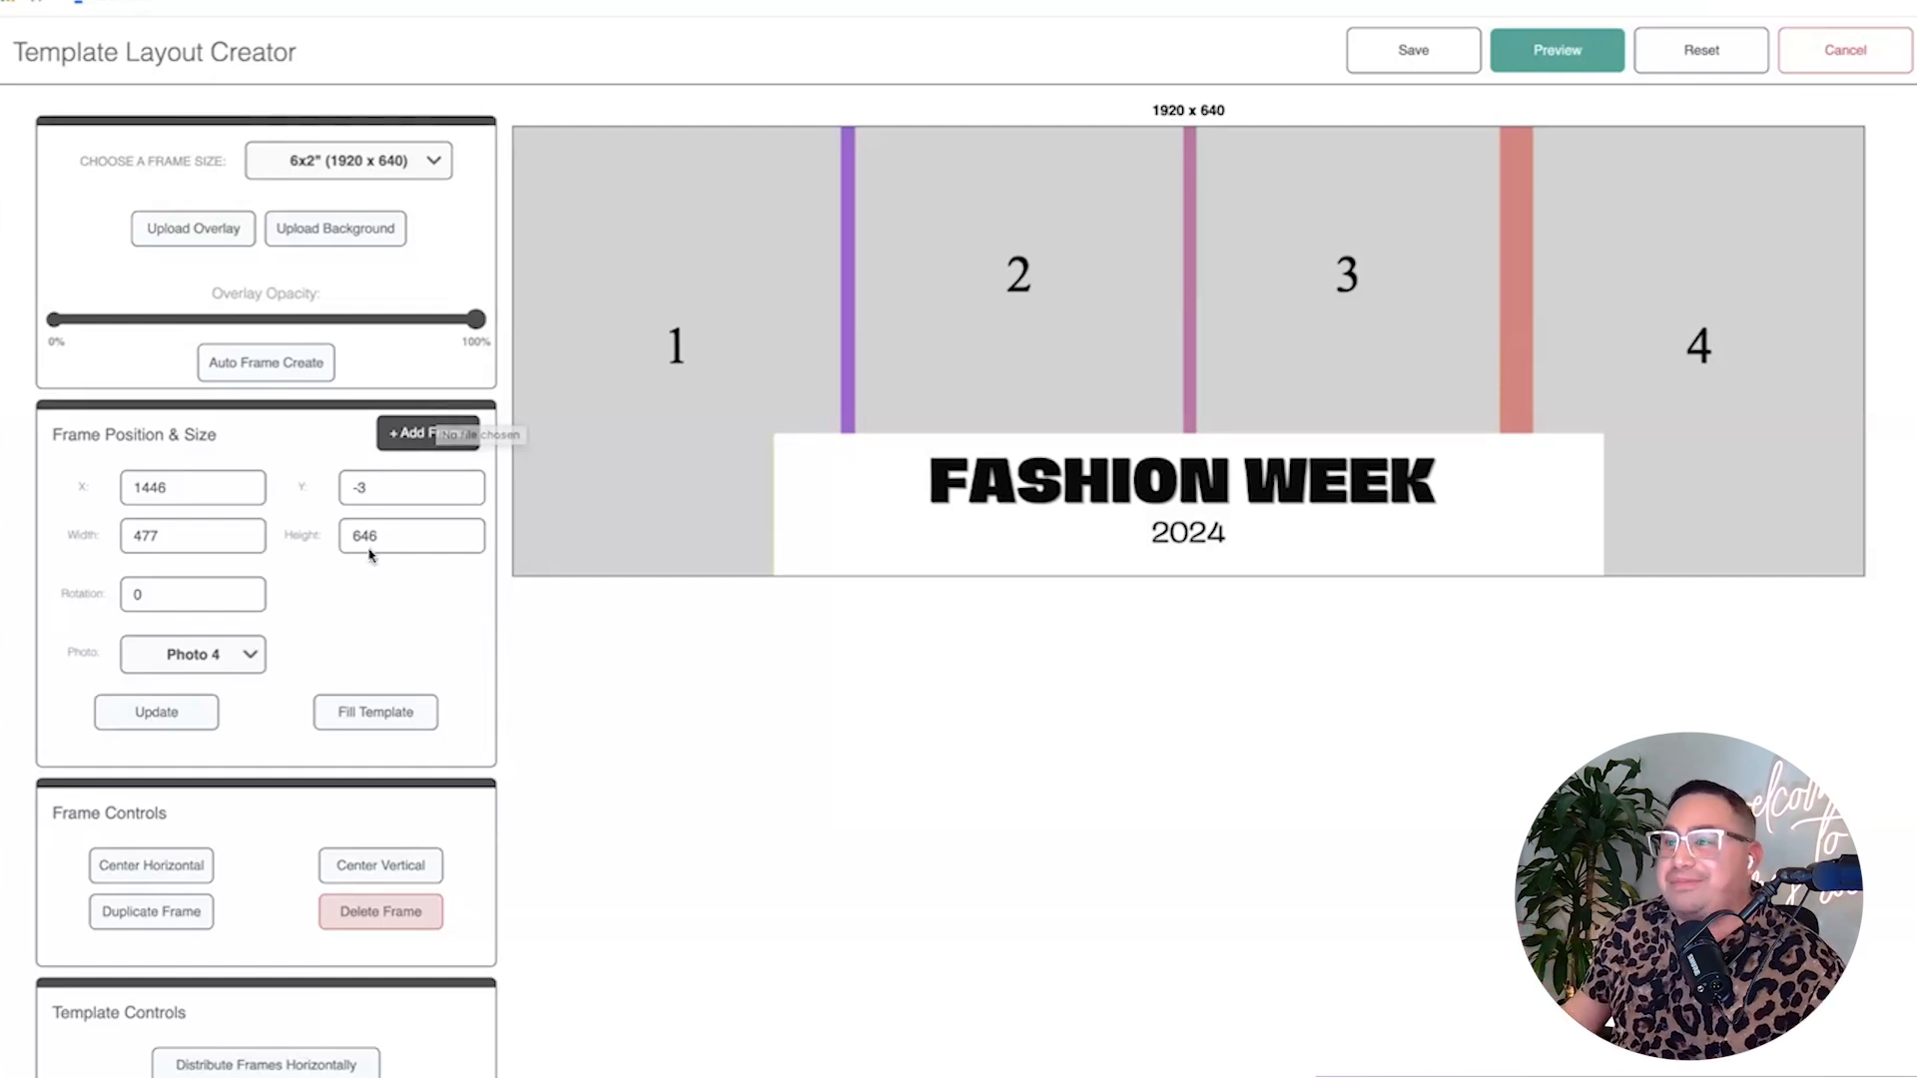
pyautogui.click(1597, 55)
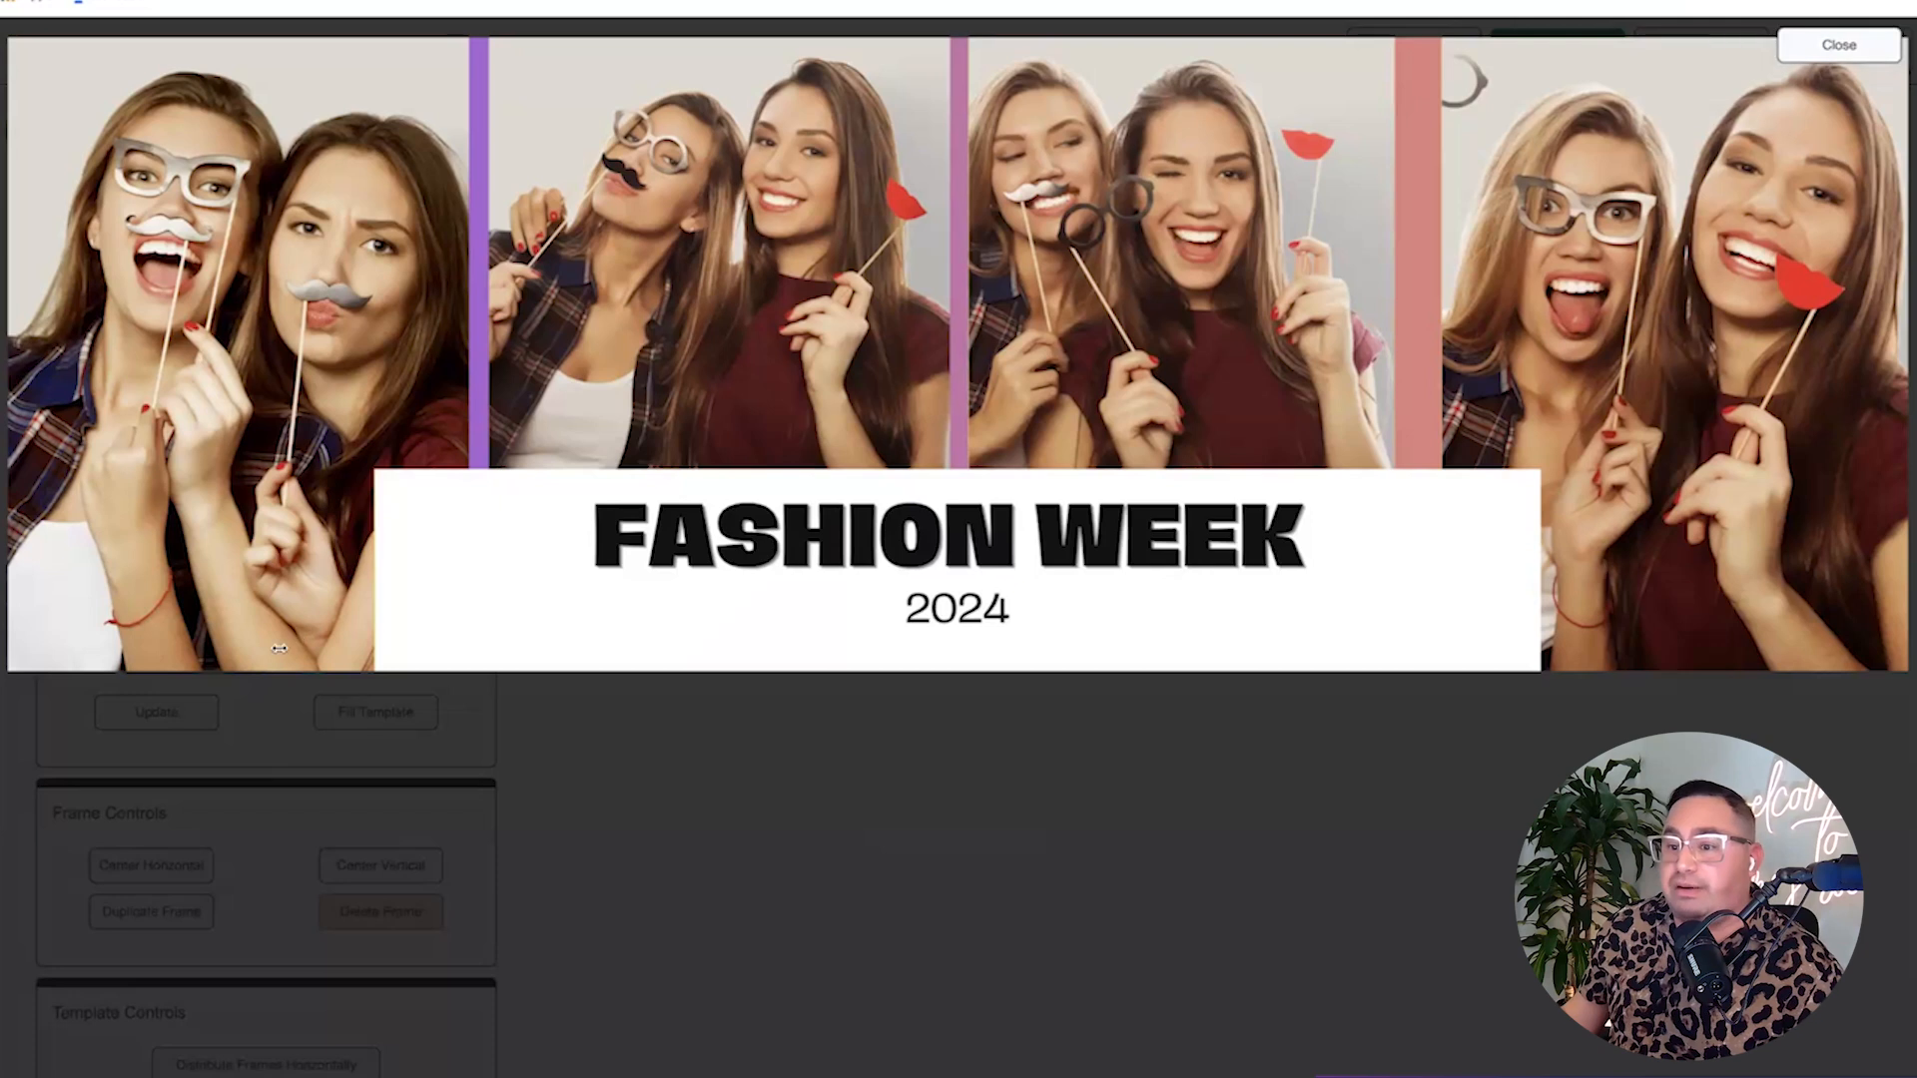
pyautogui.click(1842, 40)
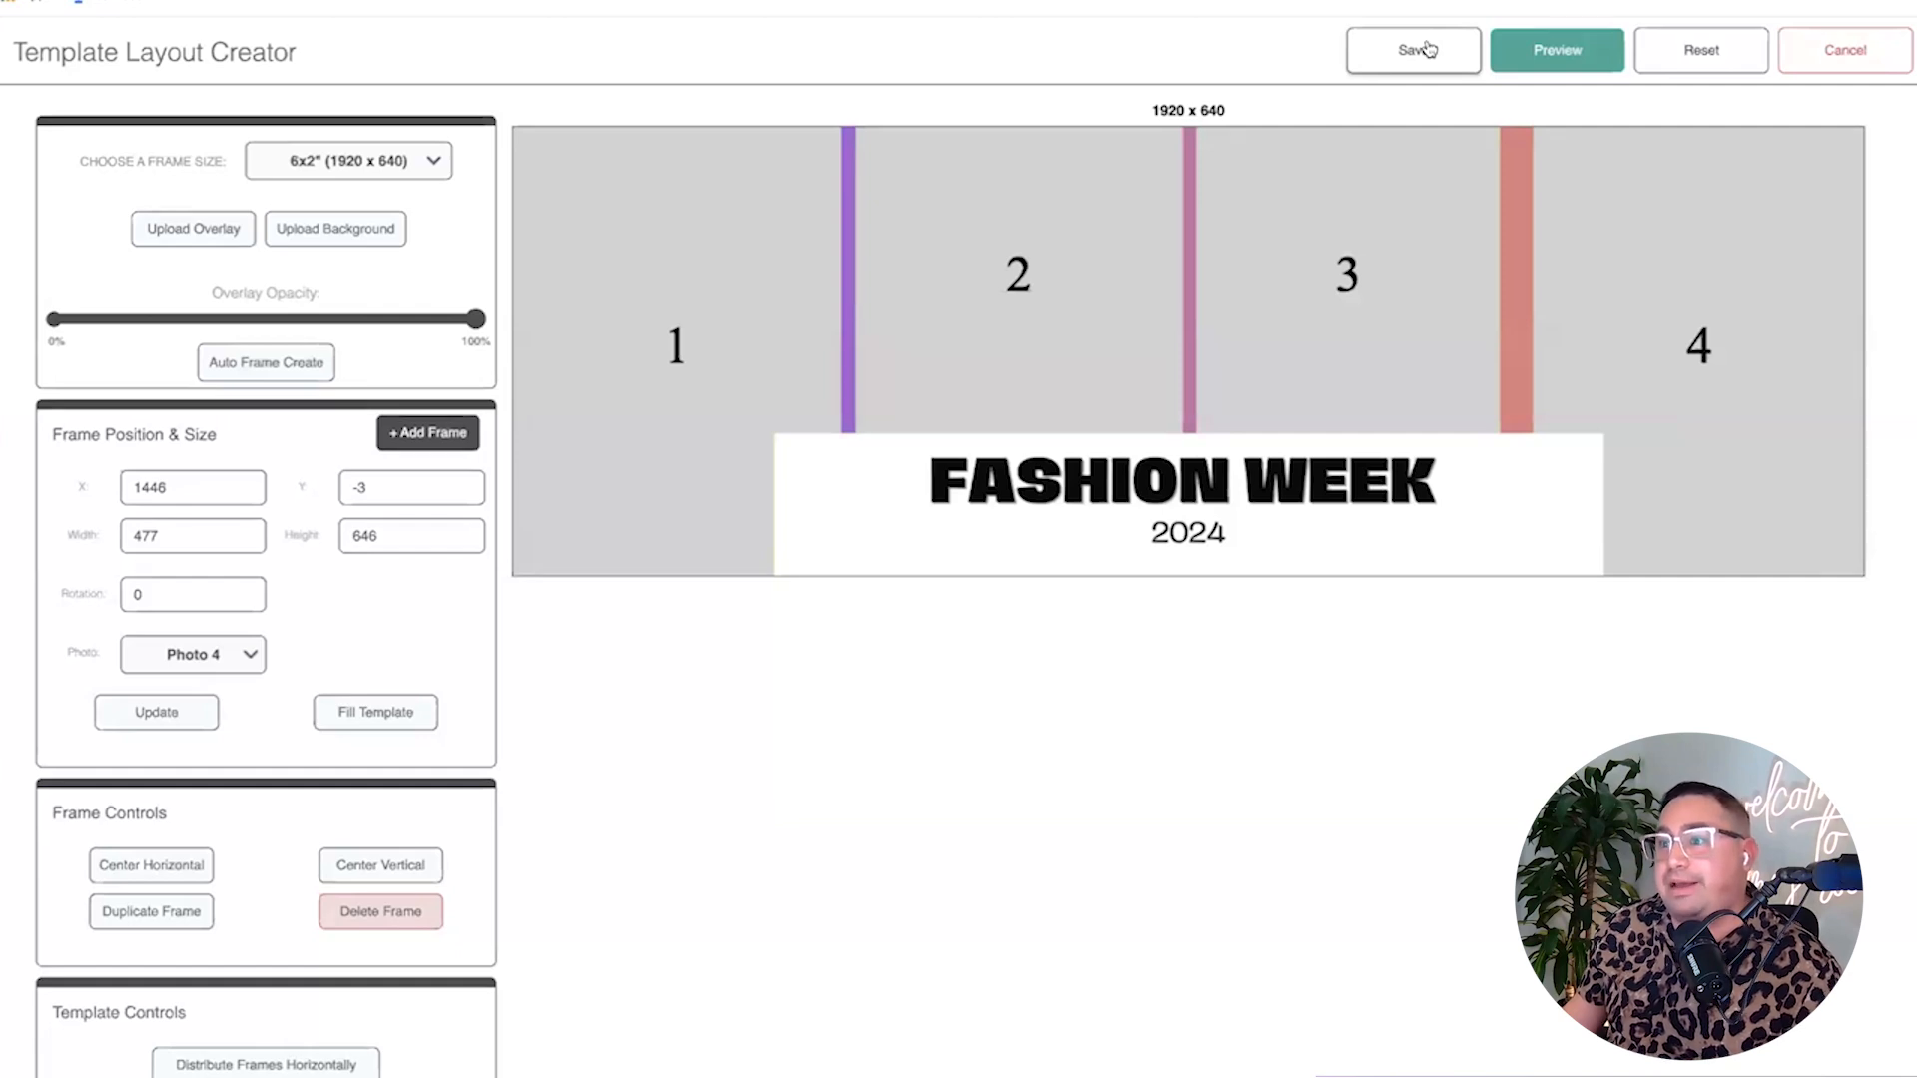
# Save the layout with its overlay as a named template, skipping the template type choice.
pyautogui.click(1430, 47)
pyautogui.click(1046, 356)
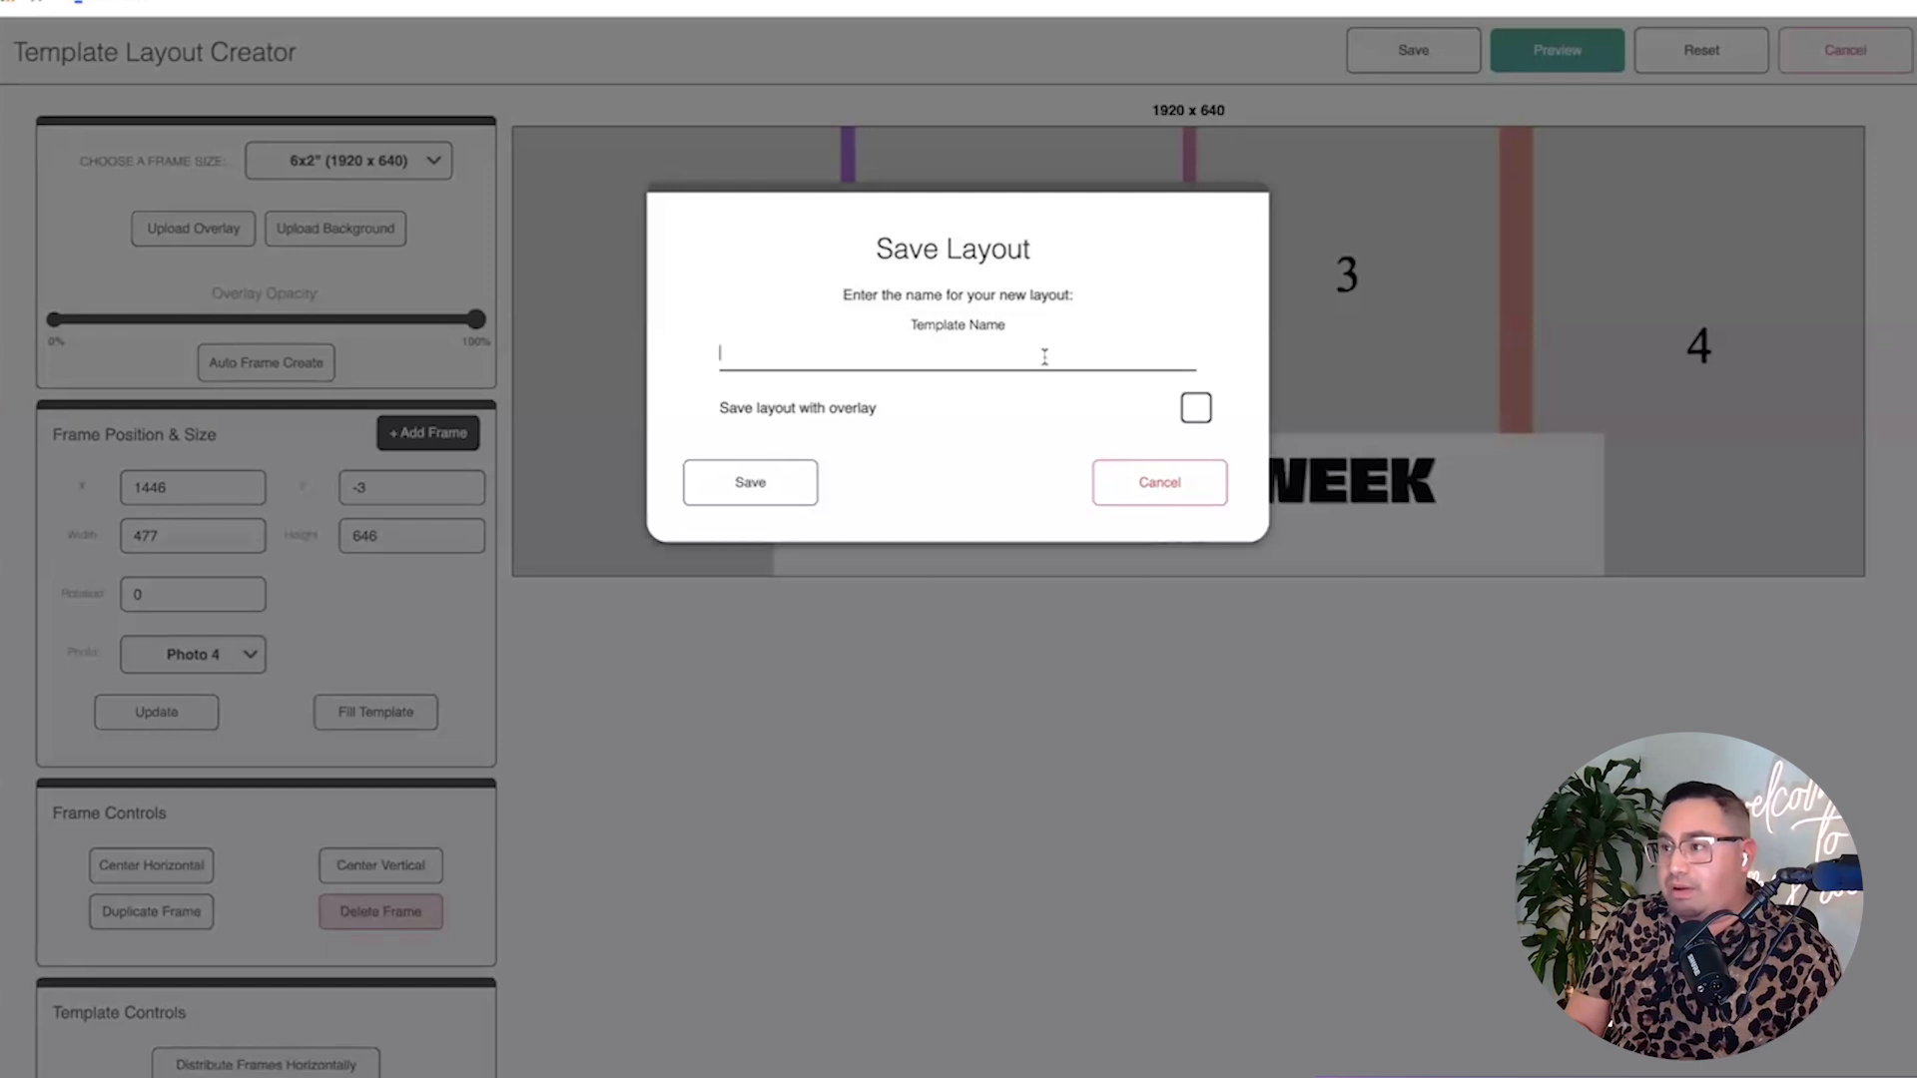
pyautogui.write(';jaosejf;oiasjdc;oijs;ofijwseoifjweoifj')
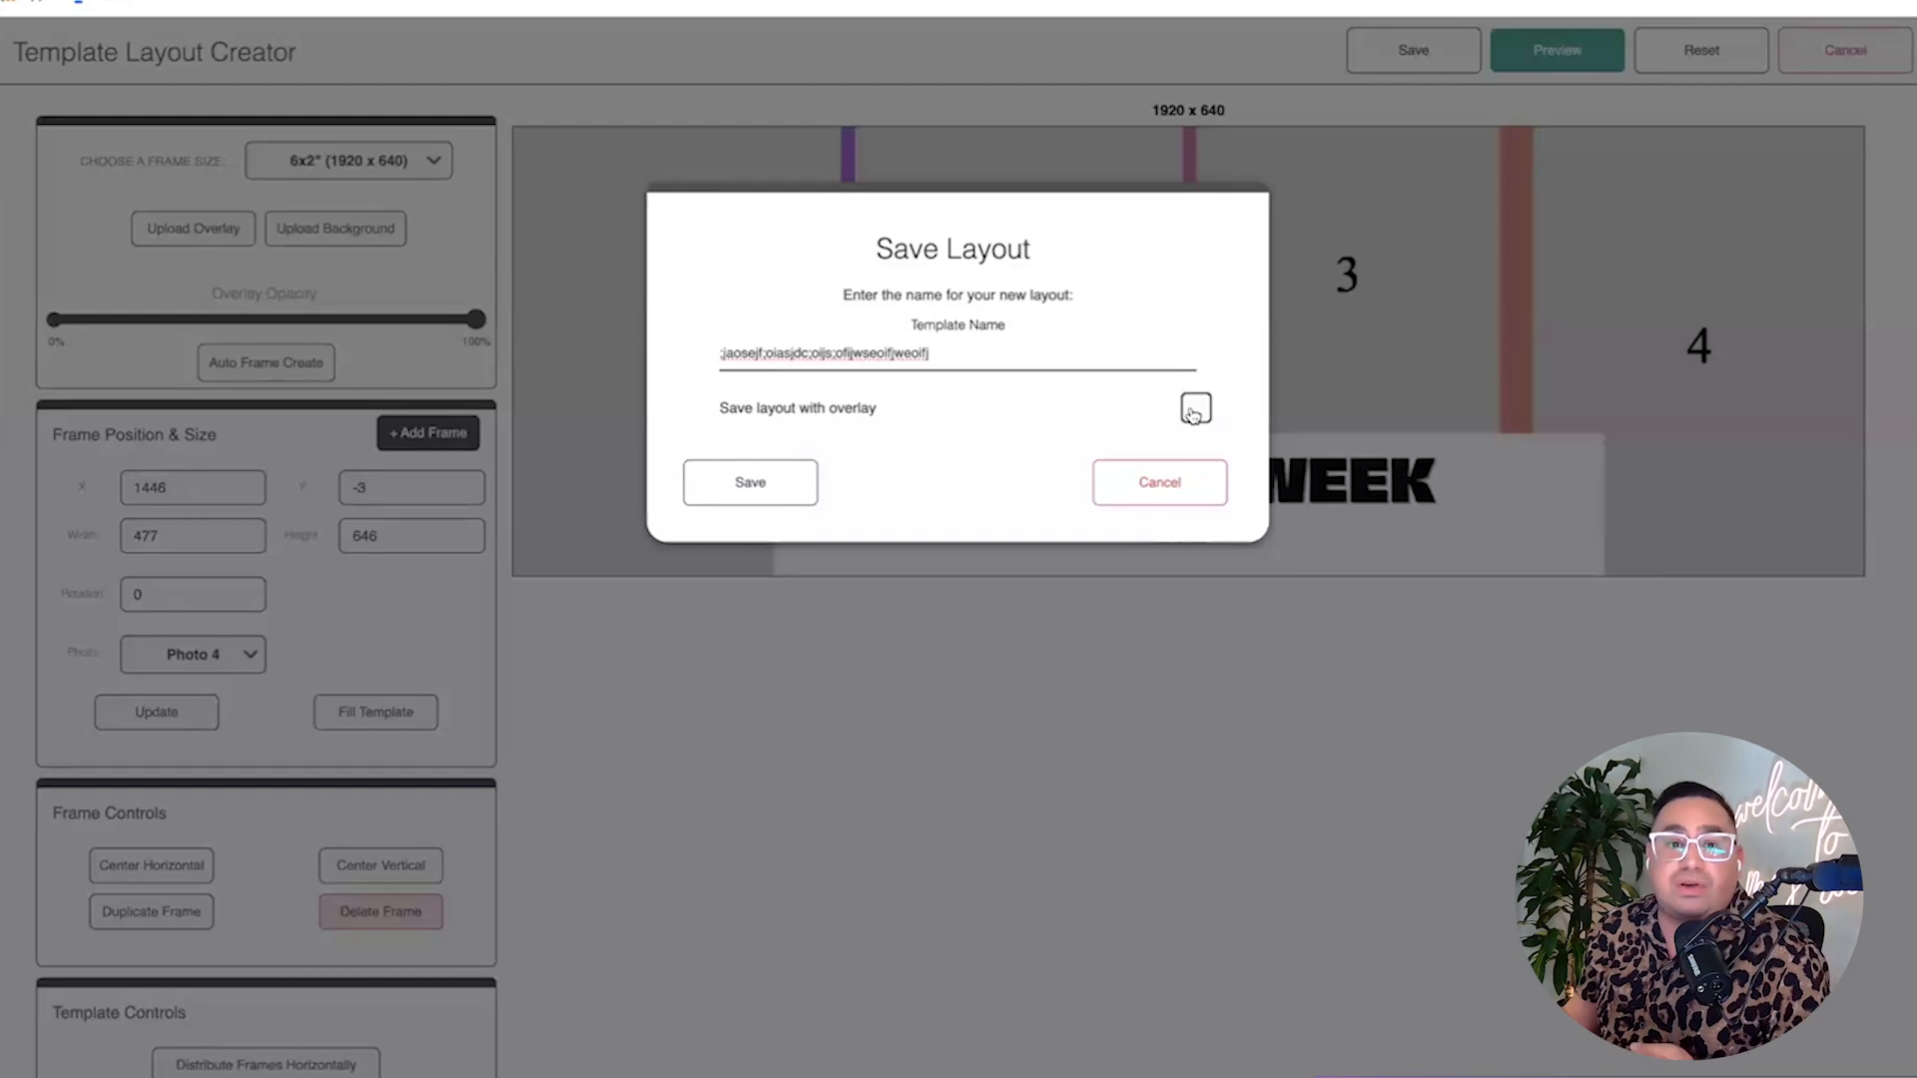
pyautogui.click(1194, 409)
pyautogui.click(794, 483)
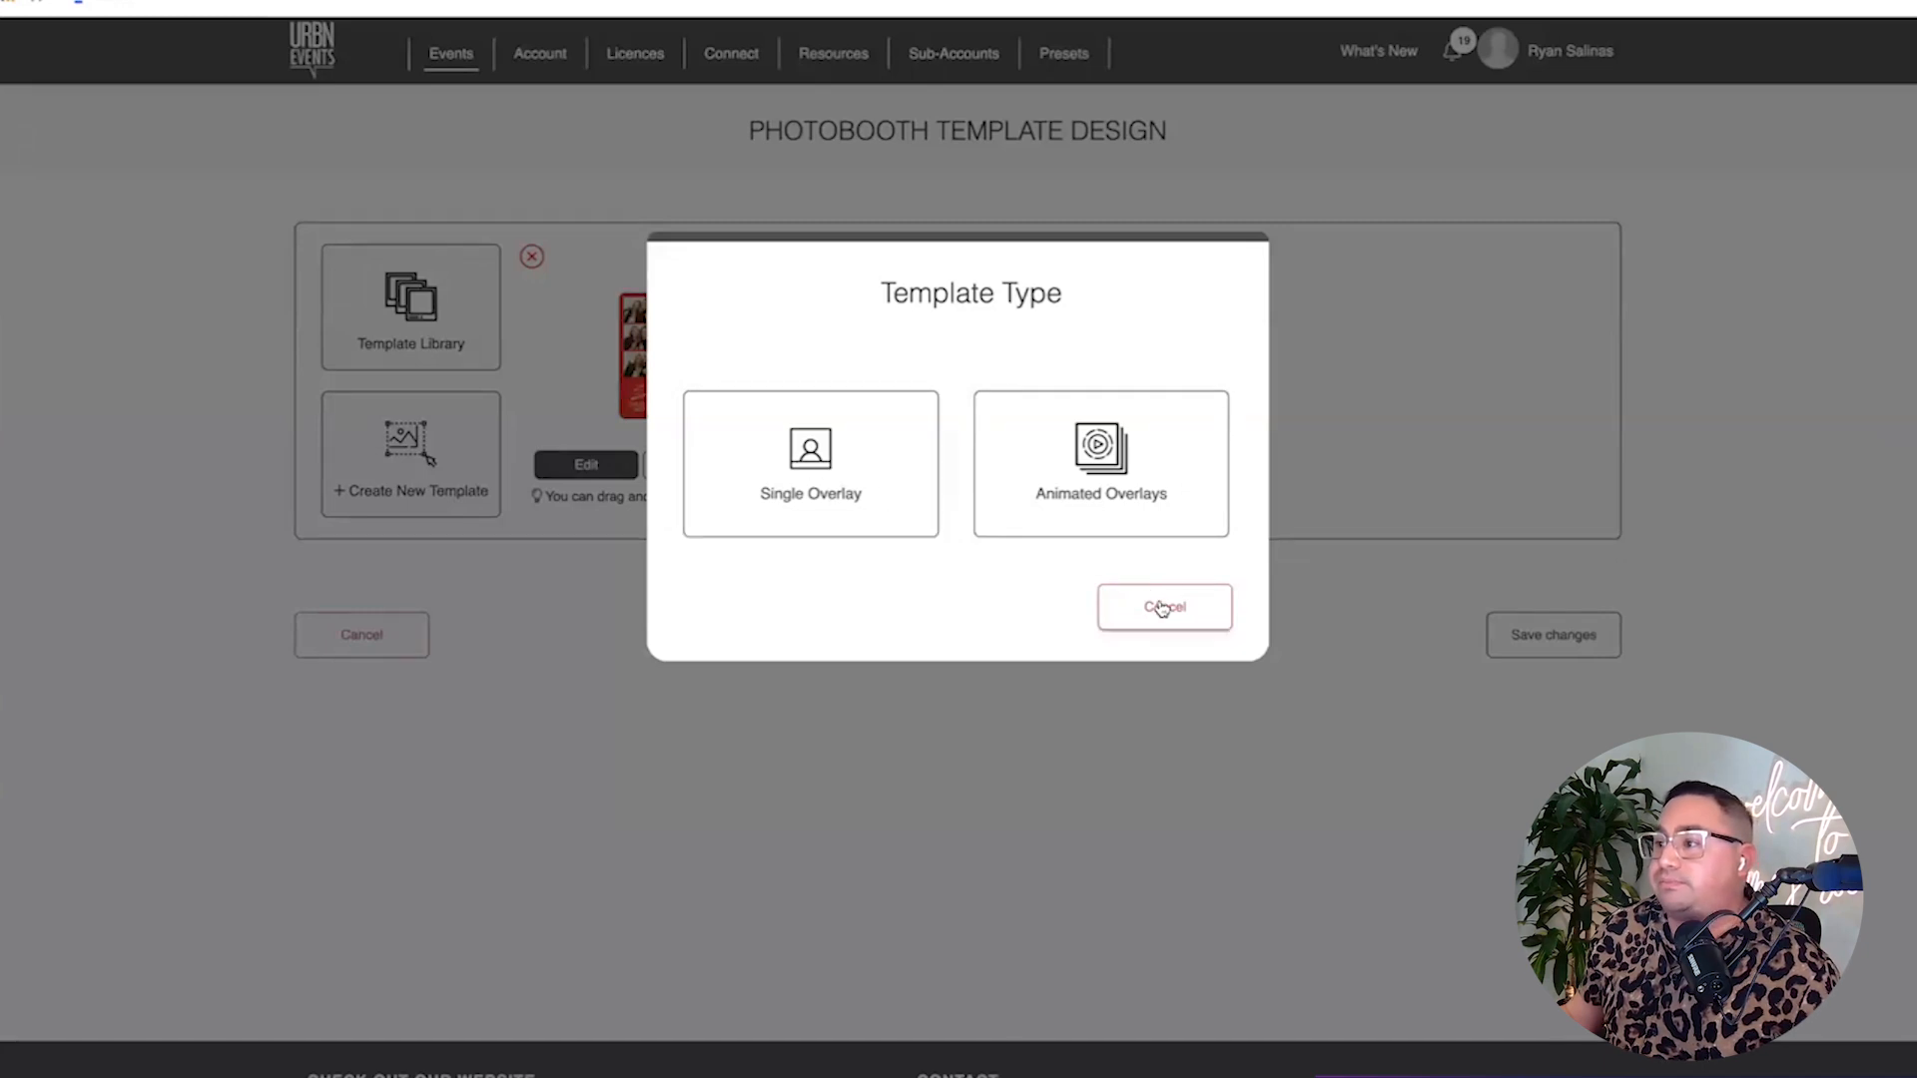
pyautogui.click(1161, 608)
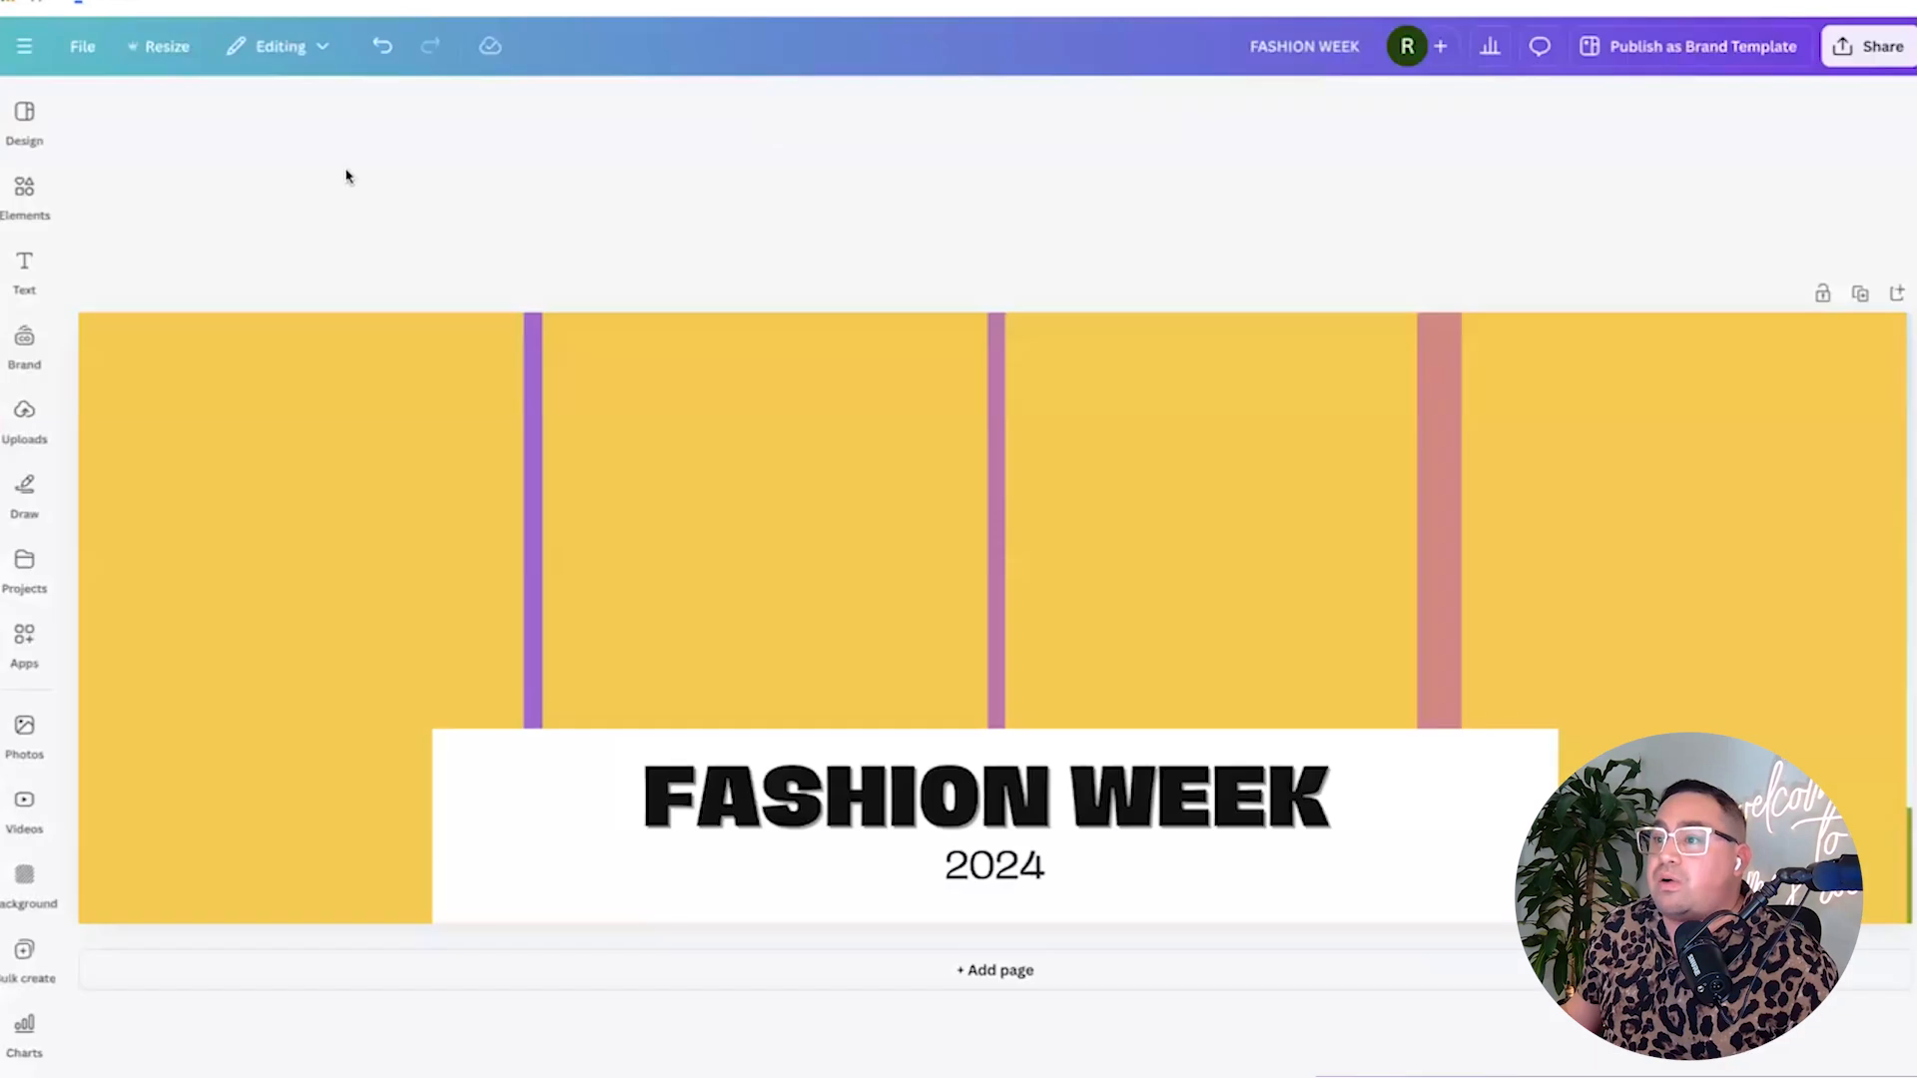
# Create a custom-size Canva design of 1280 × 1920 px.
pyautogui.click(45, 62)
pyautogui.click(145, 104)
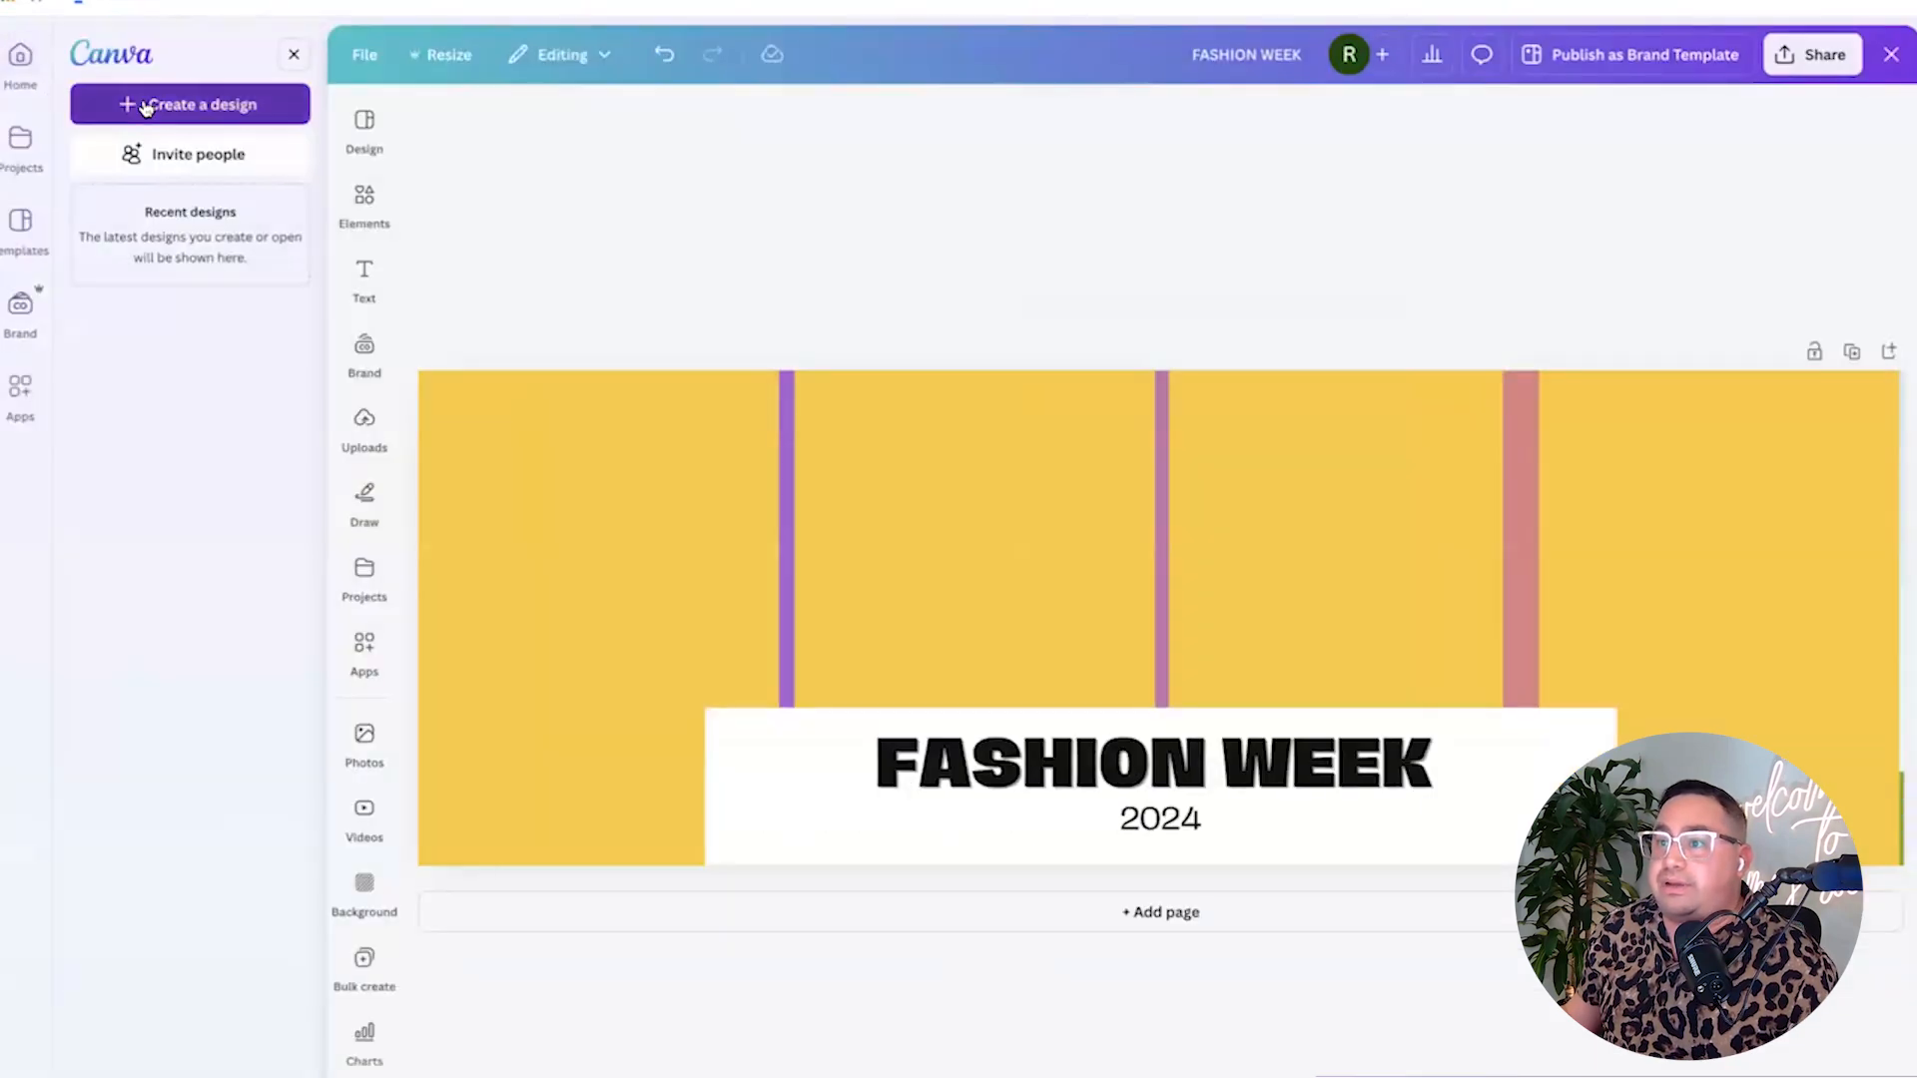
pyautogui.click(811, 327)
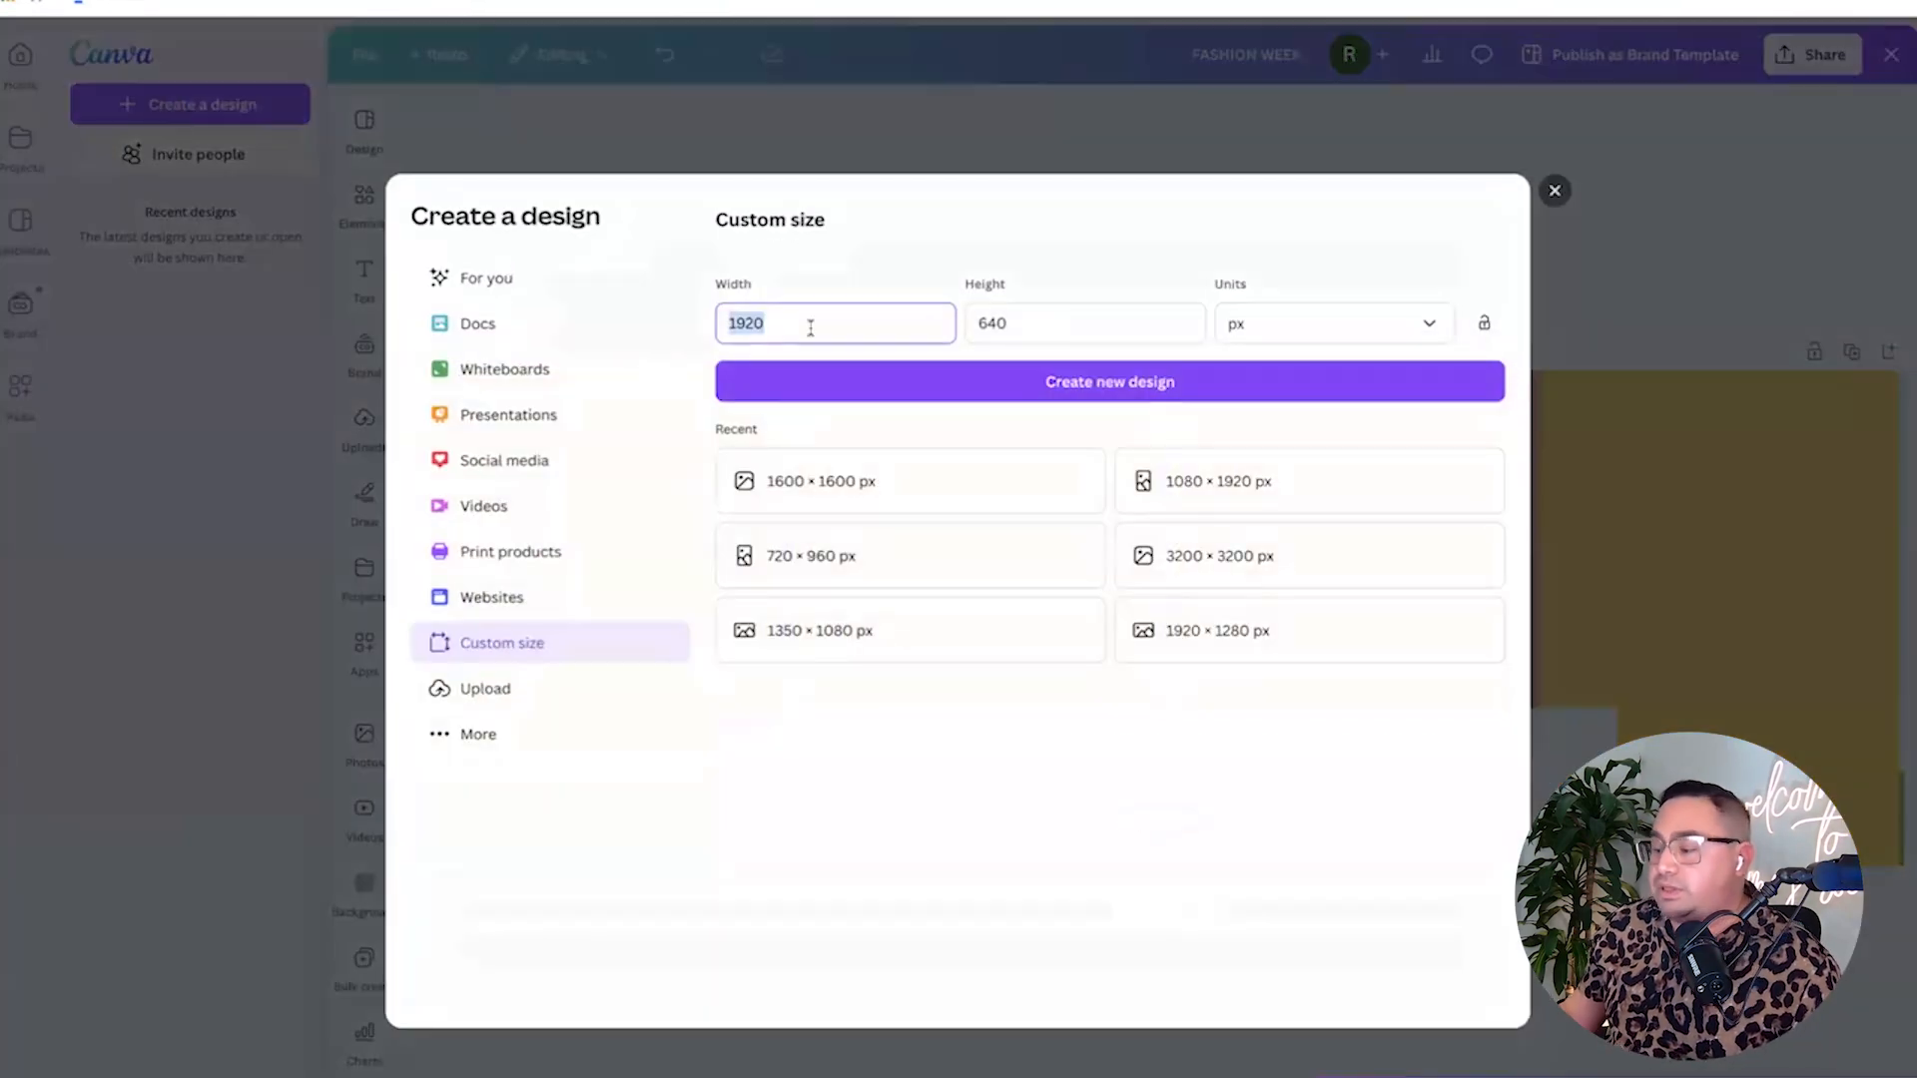
pyautogui.write('1280')
pyautogui.write('20')
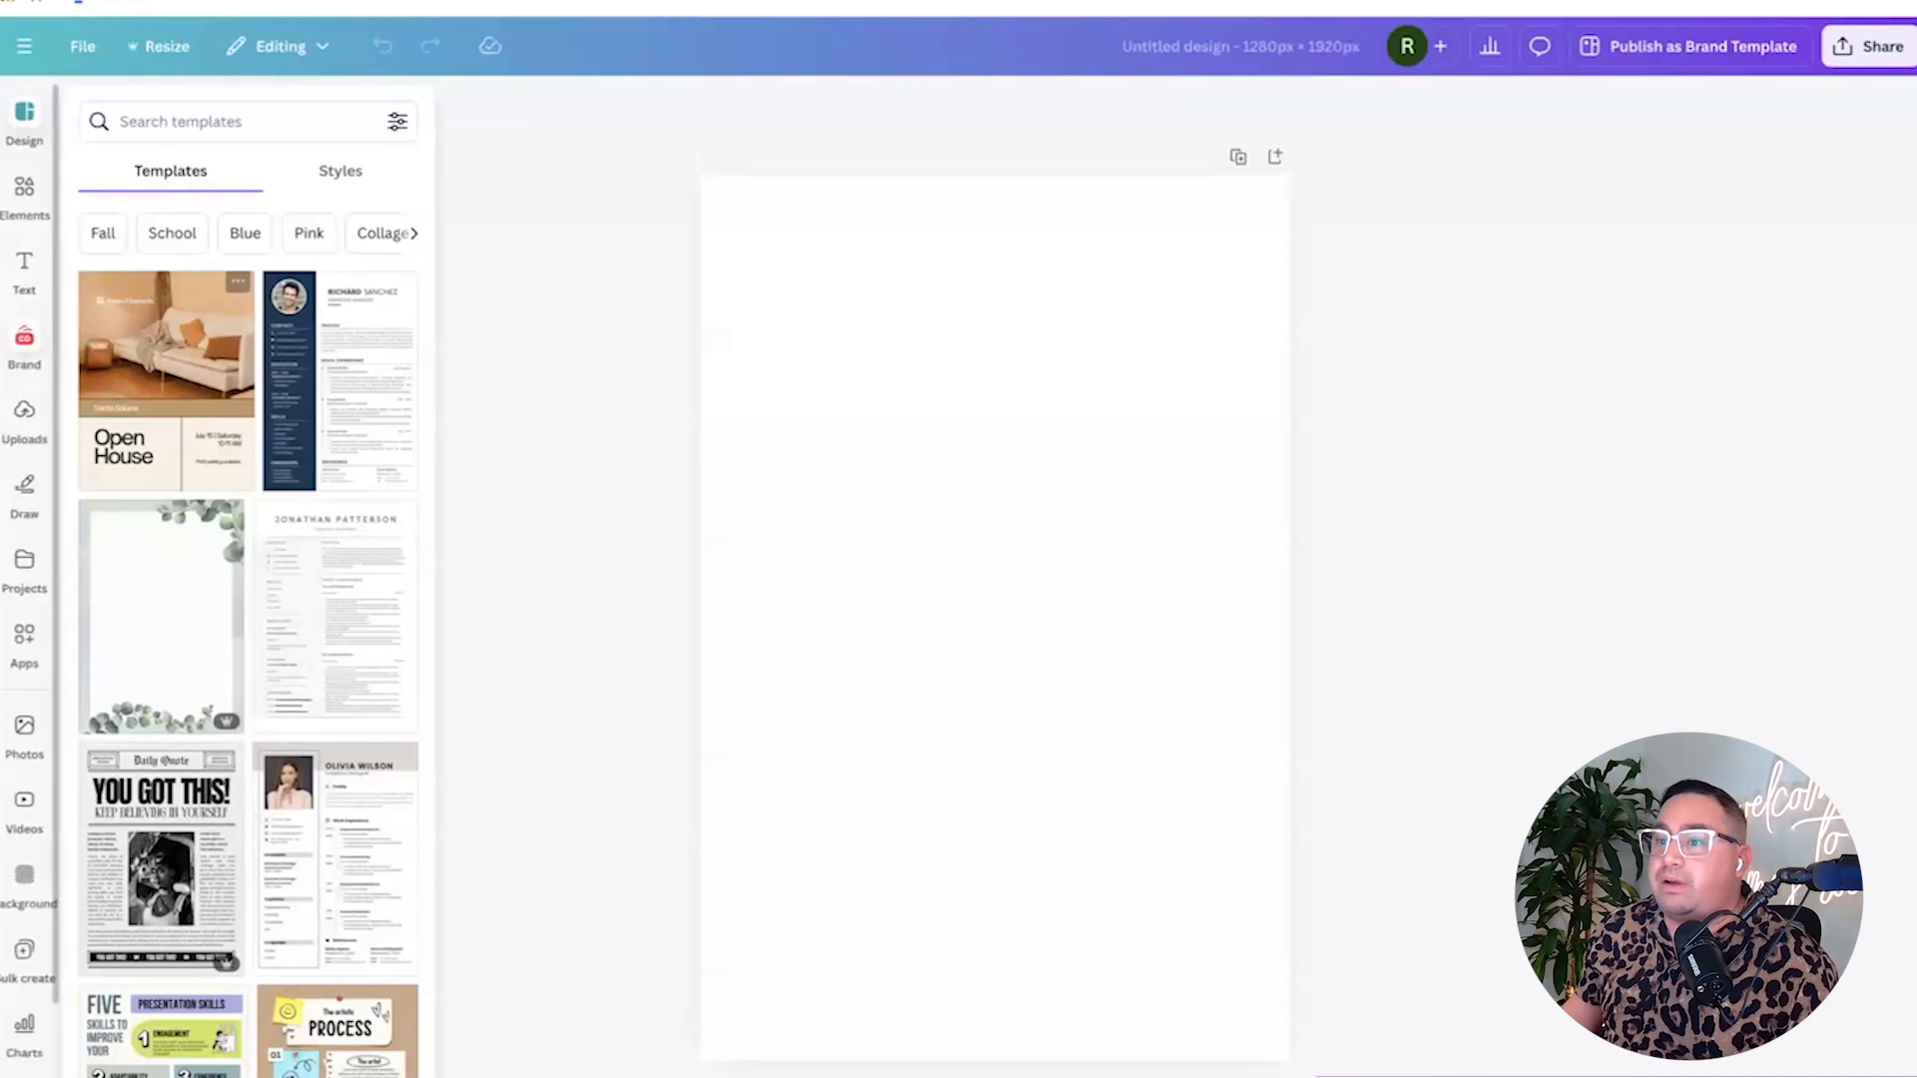
# Add a heading, move it lower on the page and enlarge it to about size 119.
pyautogui.click(24, 272)
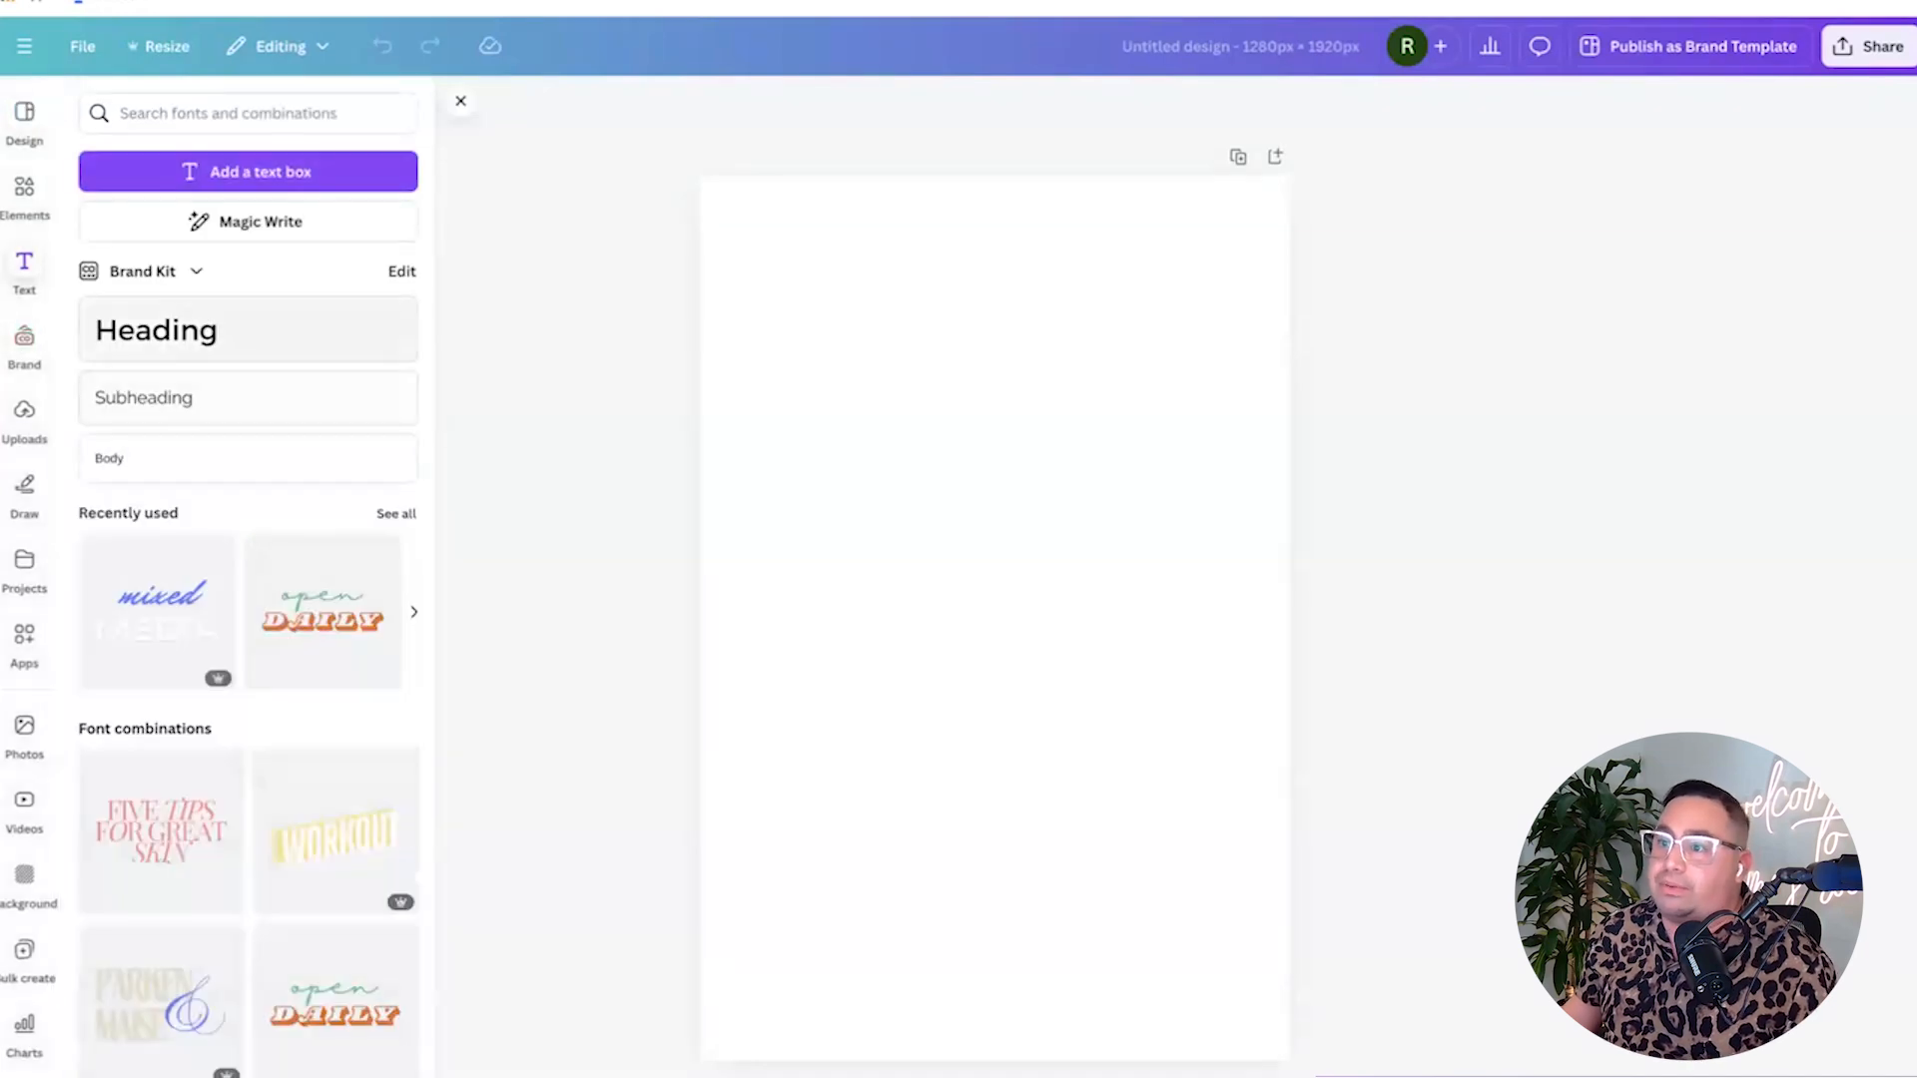
pyautogui.click(156, 329)
pyautogui.moveTo(1013, 677); pyautogui.dragTo(1102, 967)
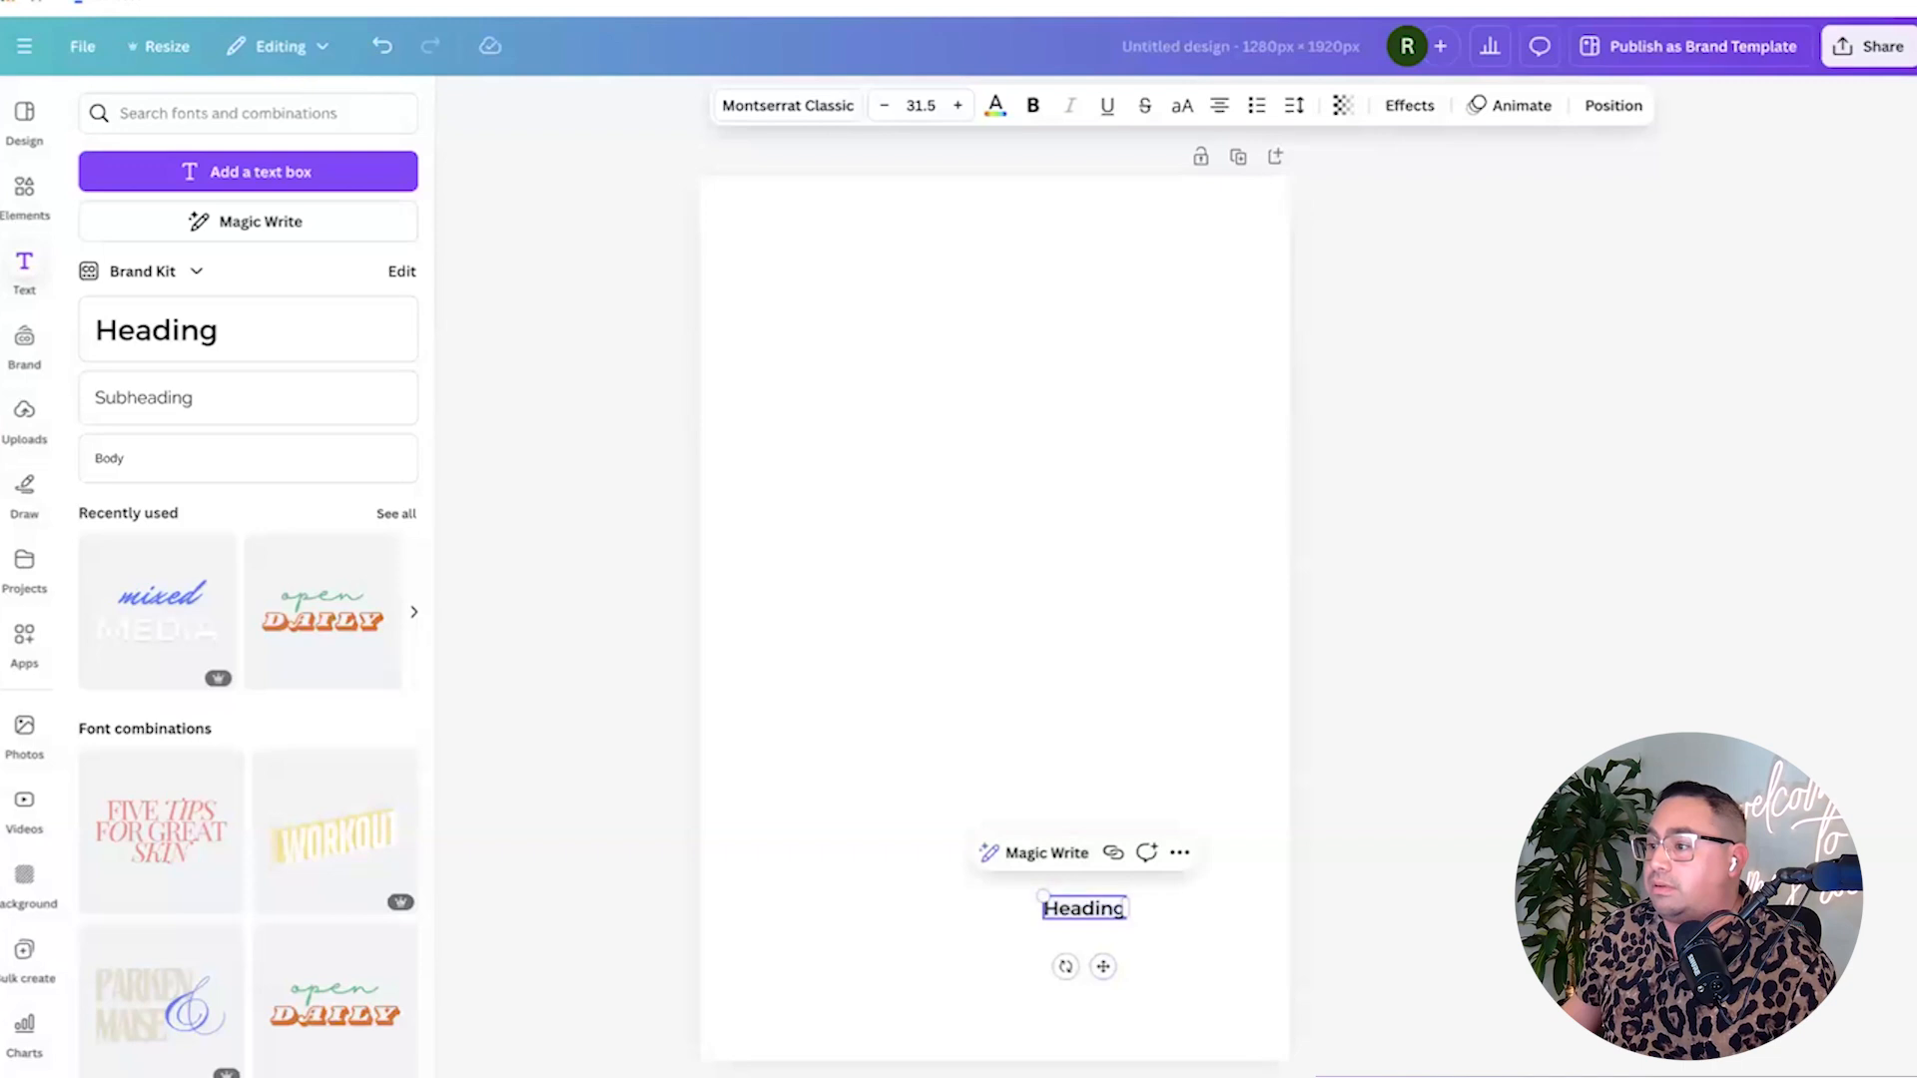
pyautogui.moveTo(1043, 897); pyautogui.dragTo(814, 834)
pyautogui.click(994, 758)
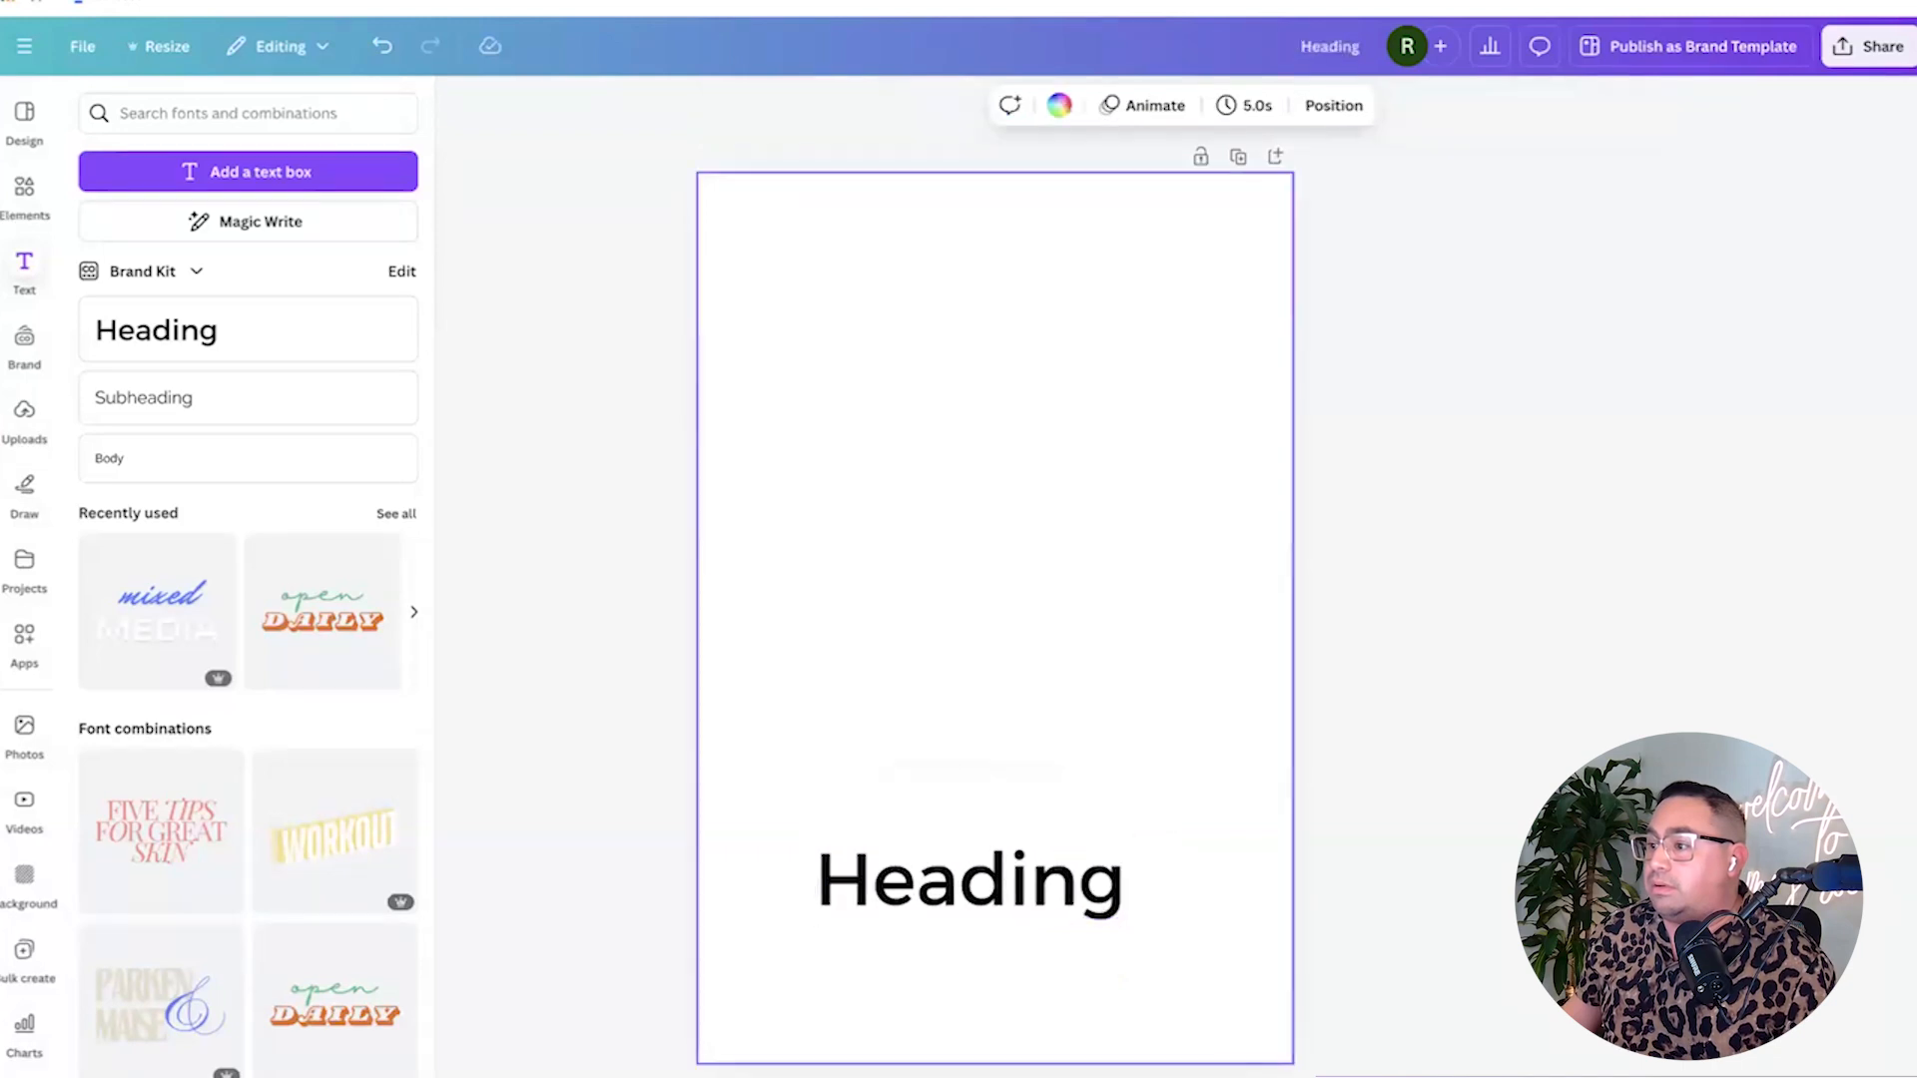
pyautogui.moveTo(971, 875); pyautogui.dragTo(995, 845)
pyautogui.doubleClick(995, 844)
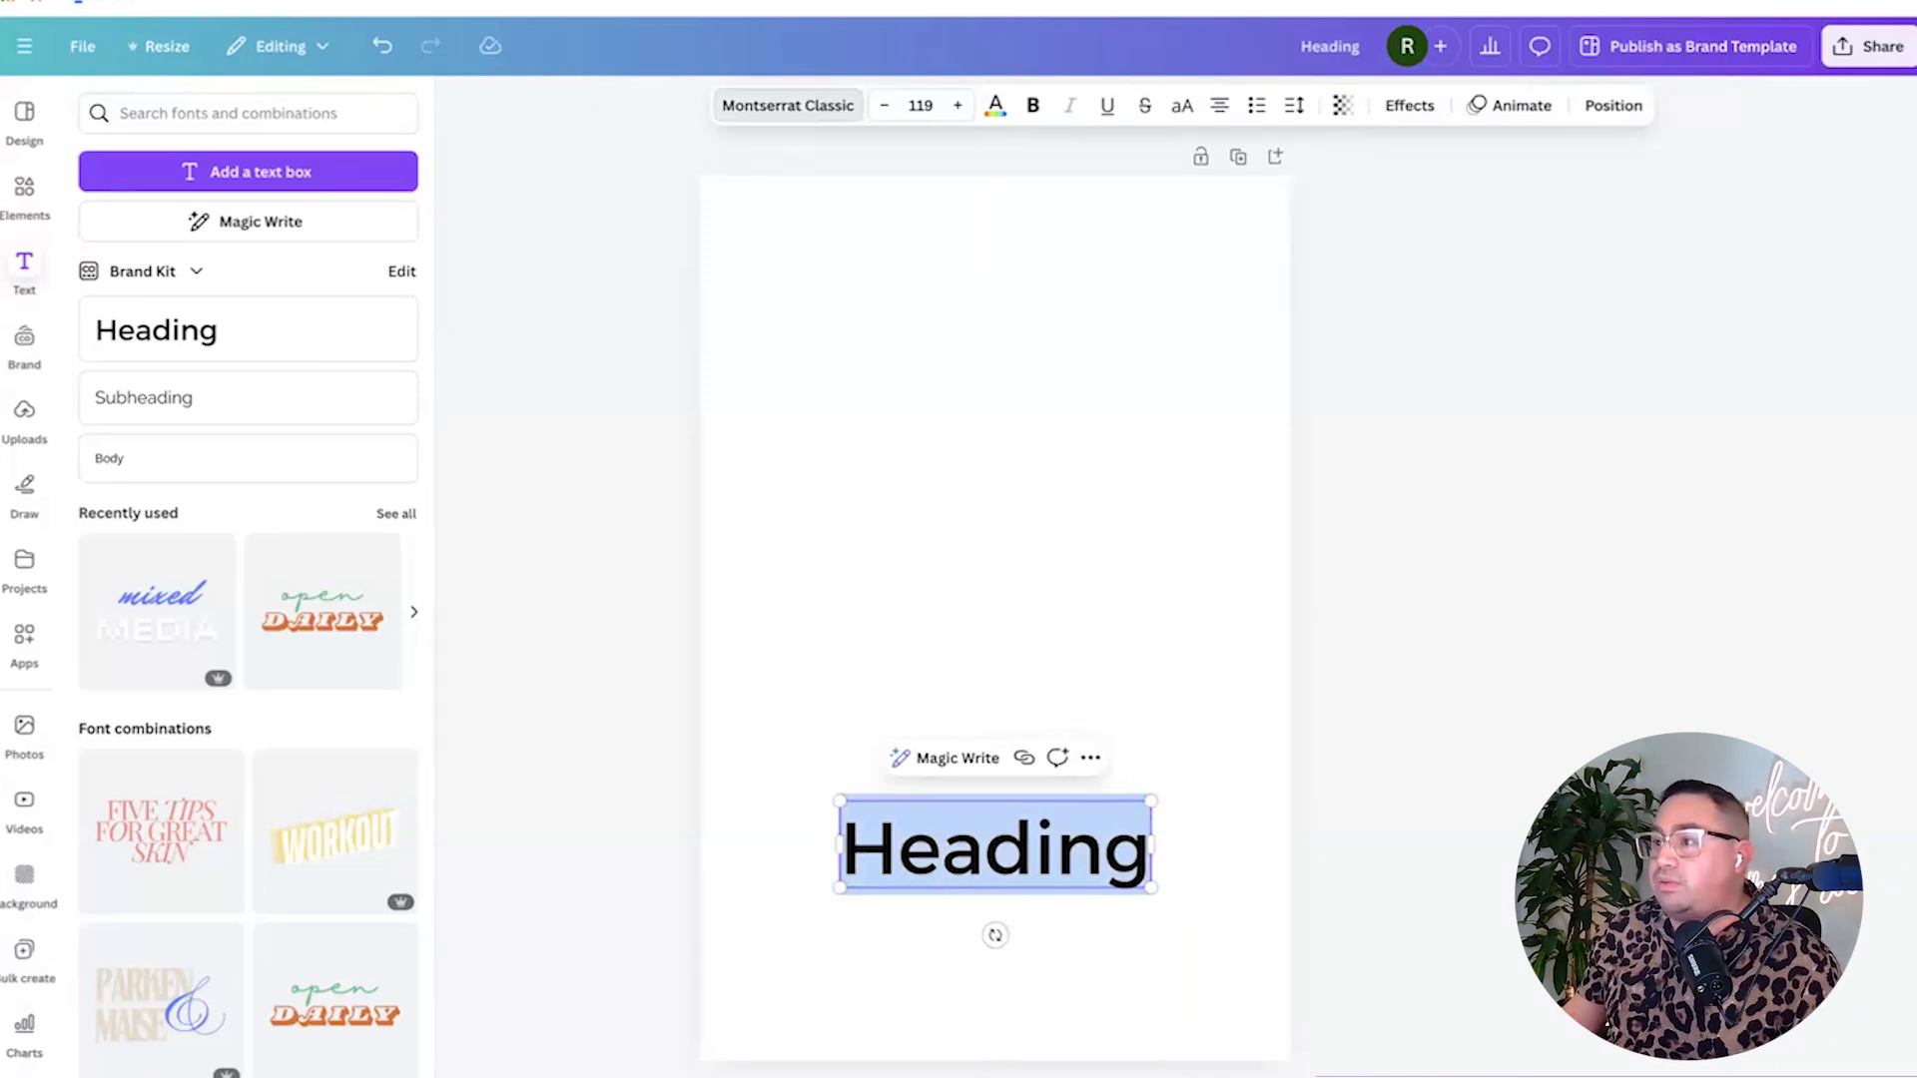
# Apply the Brittany font to the heading and replace its text with the couple's names.
pyautogui.click(787, 105)
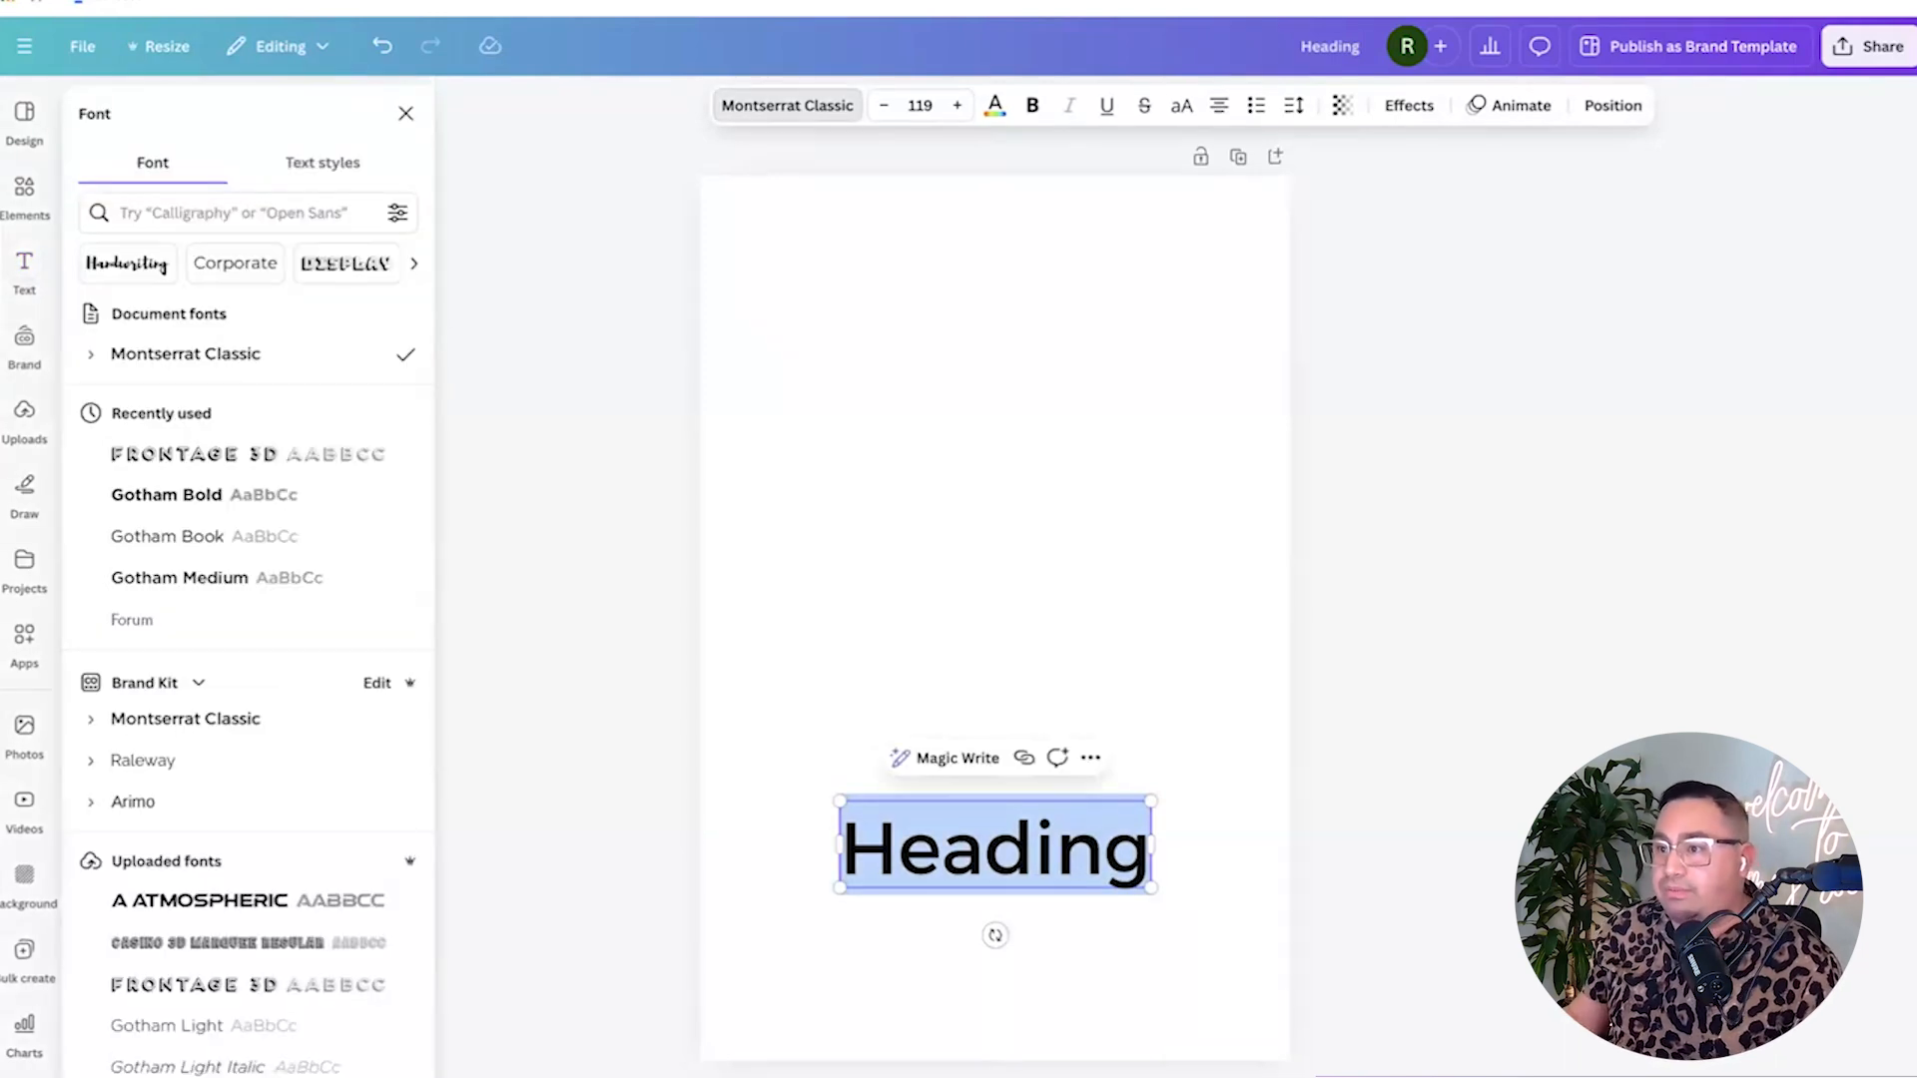
pyautogui.click(233, 213)
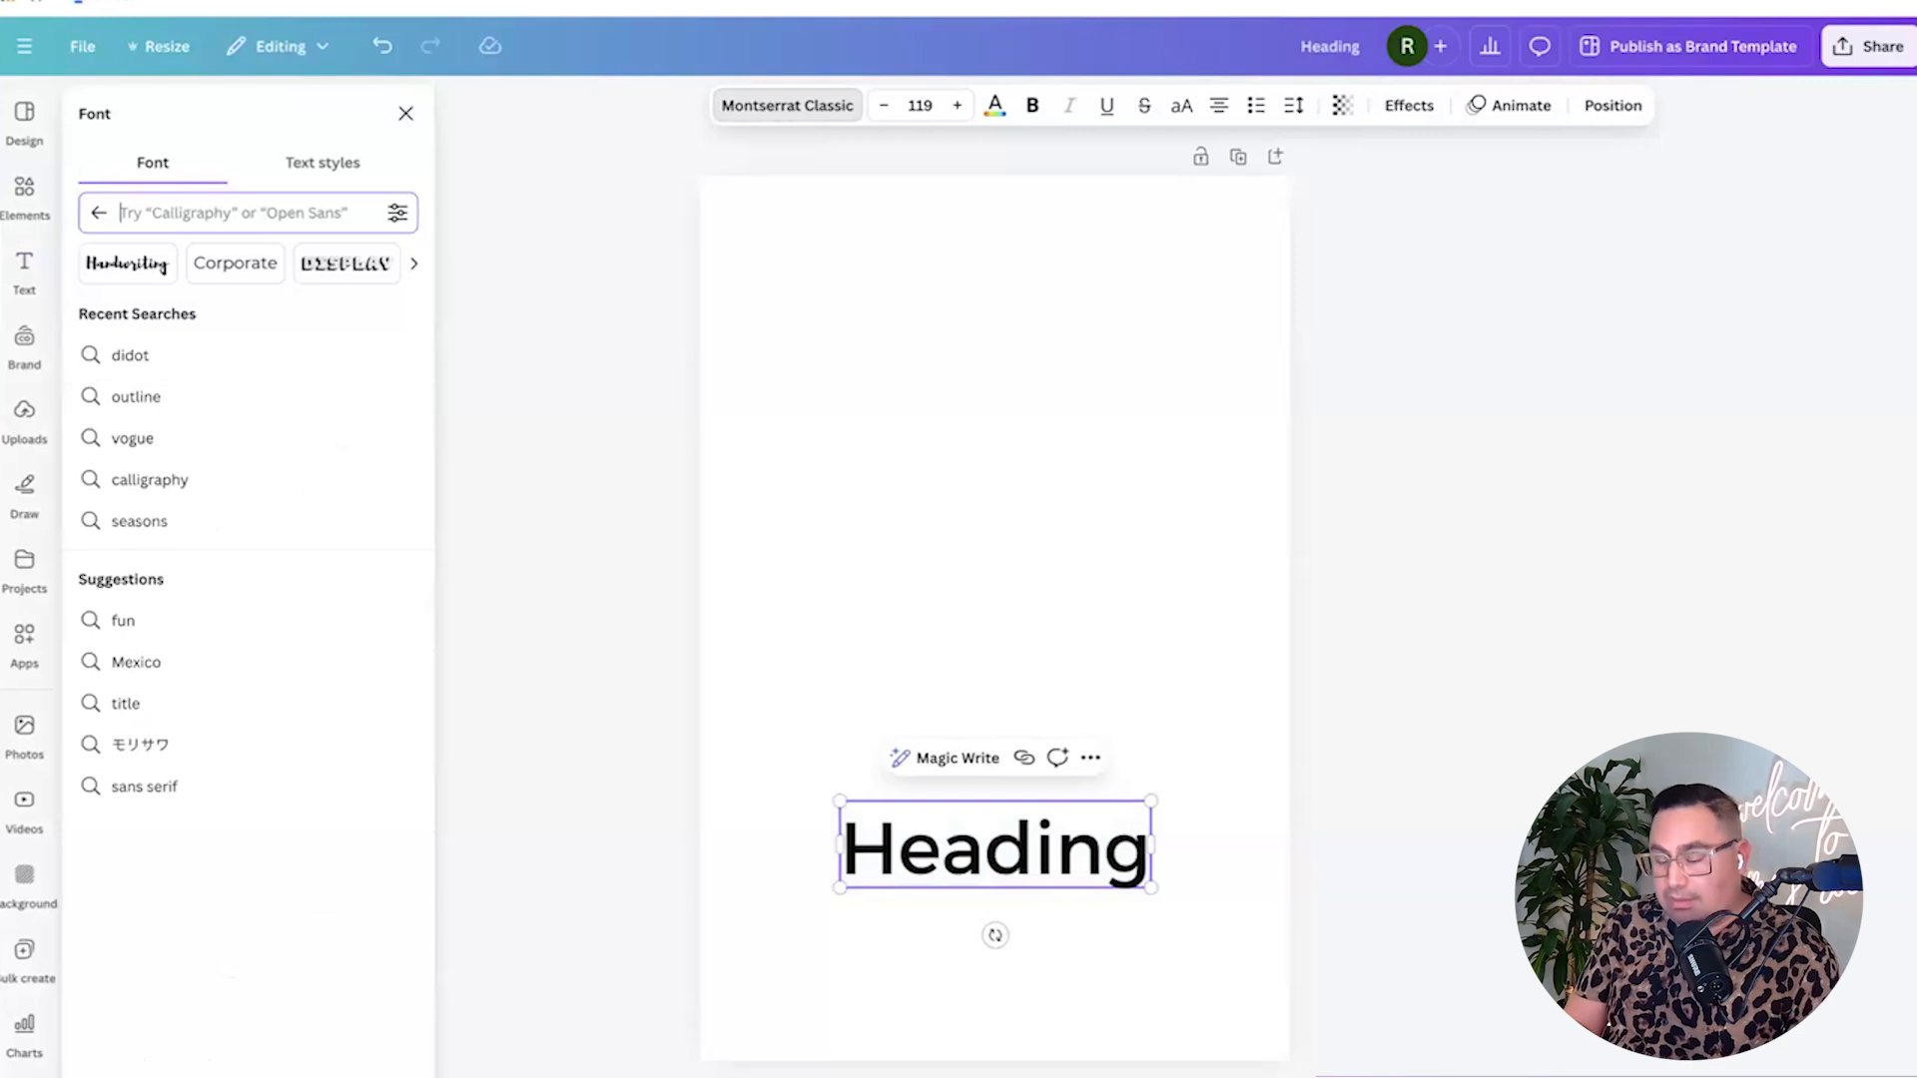
pyautogui.write('Britt')
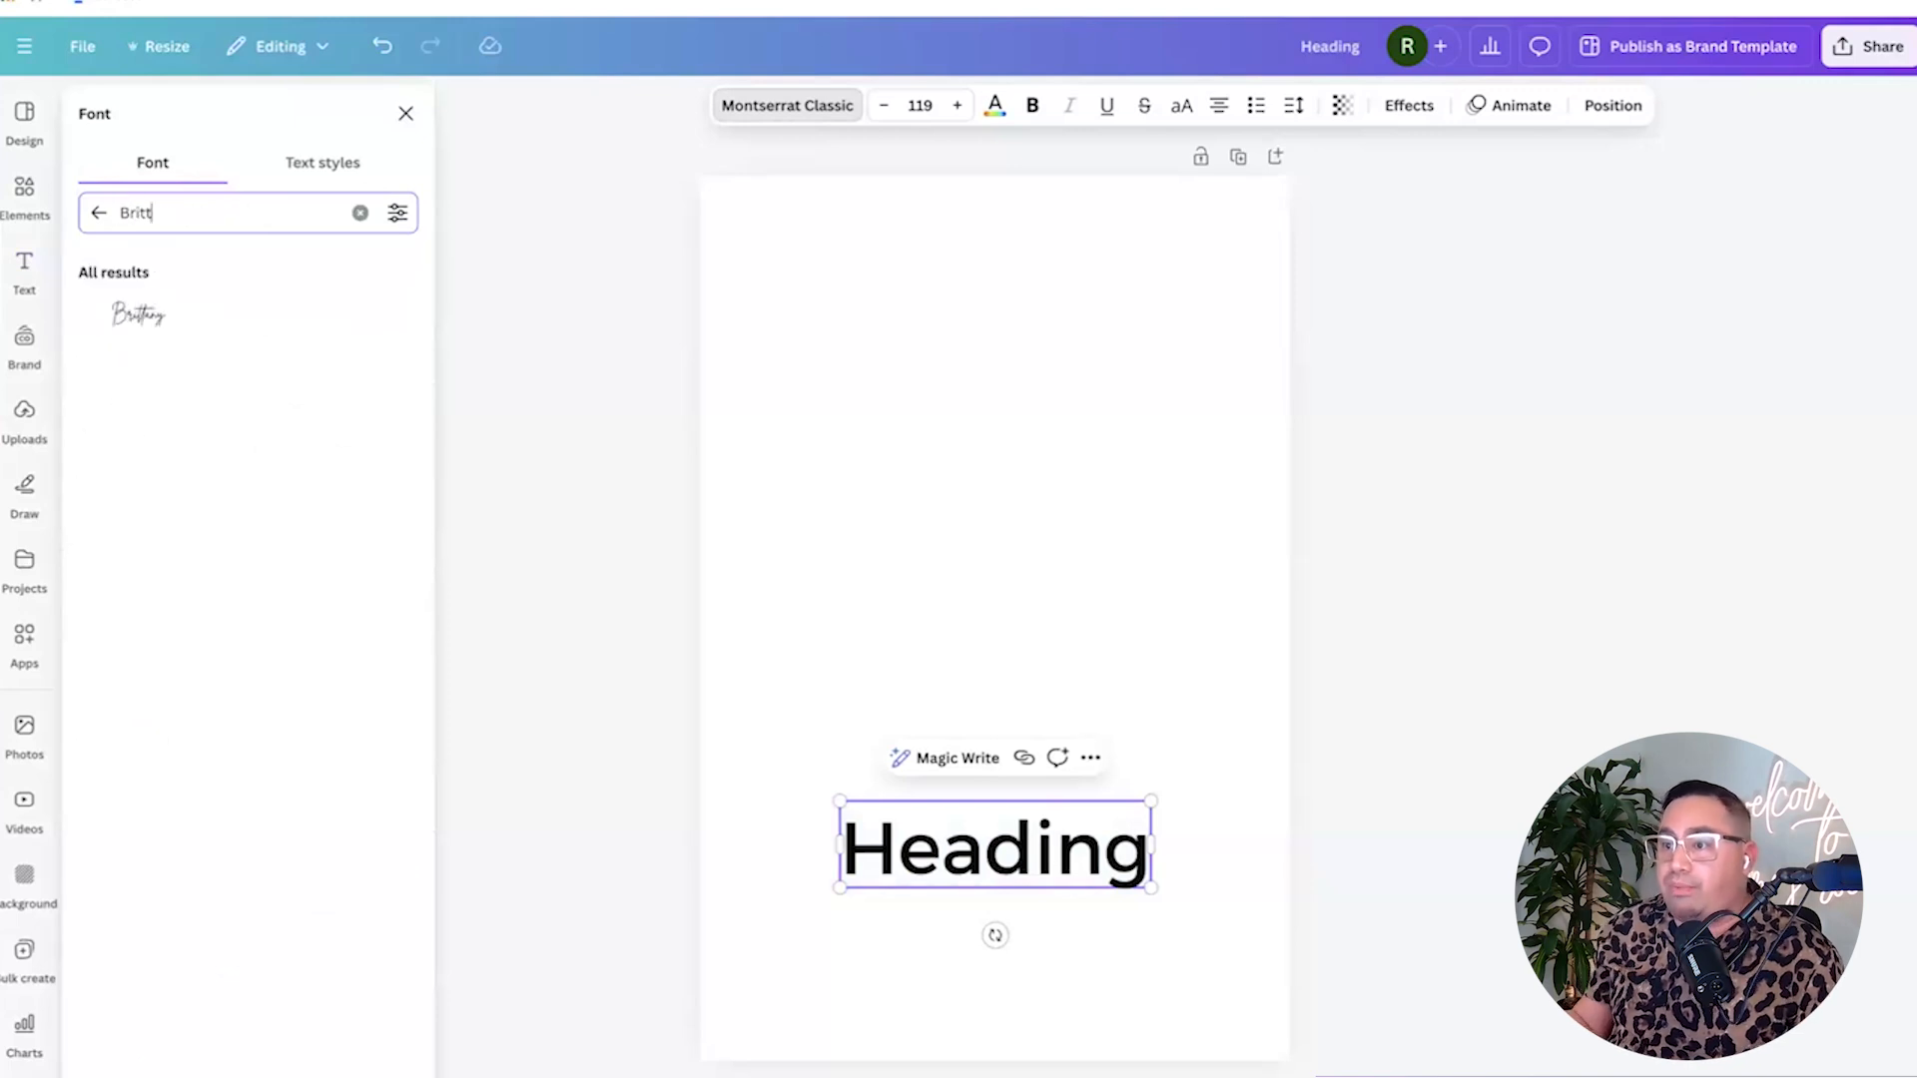
pyautogui.click(197, 324)
pyautogui.doubleClick(977, 839)
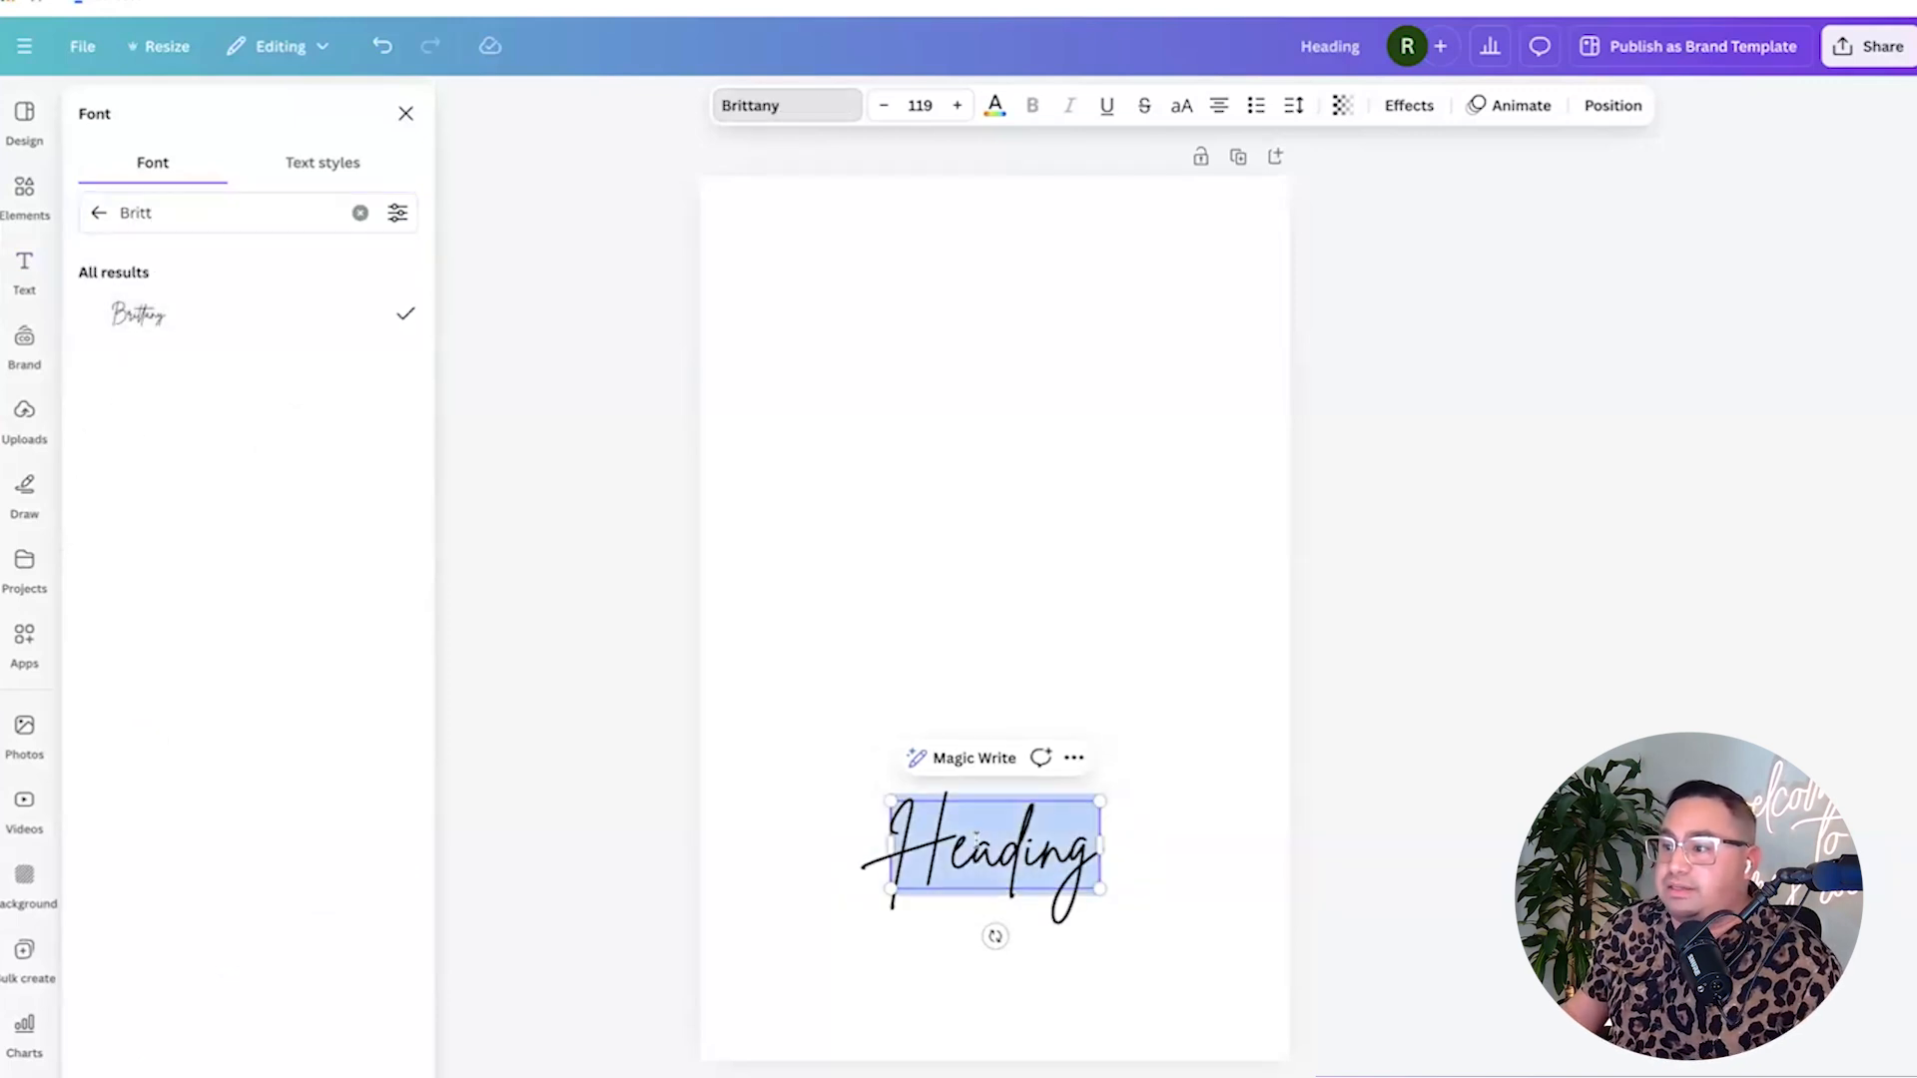
pyautogui.write('Devi')
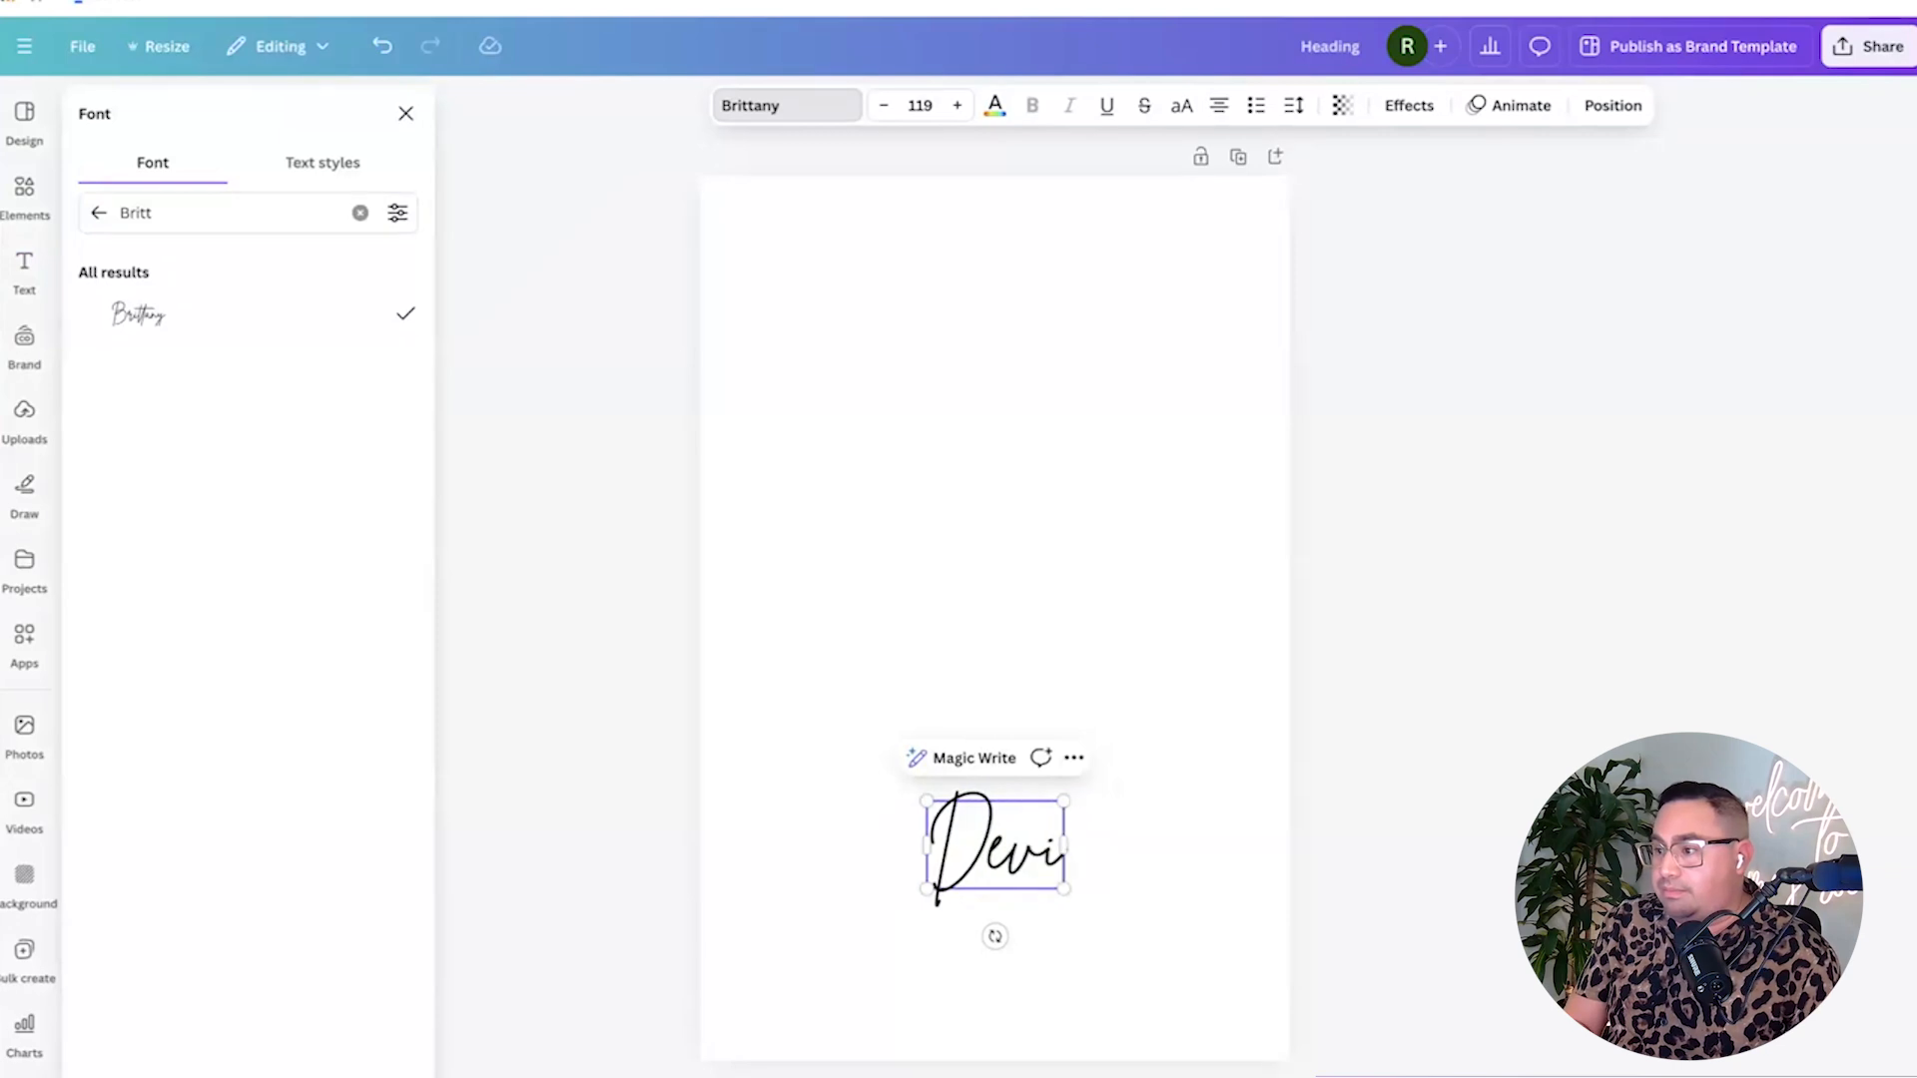
pyautogui.write(' + Paxt')
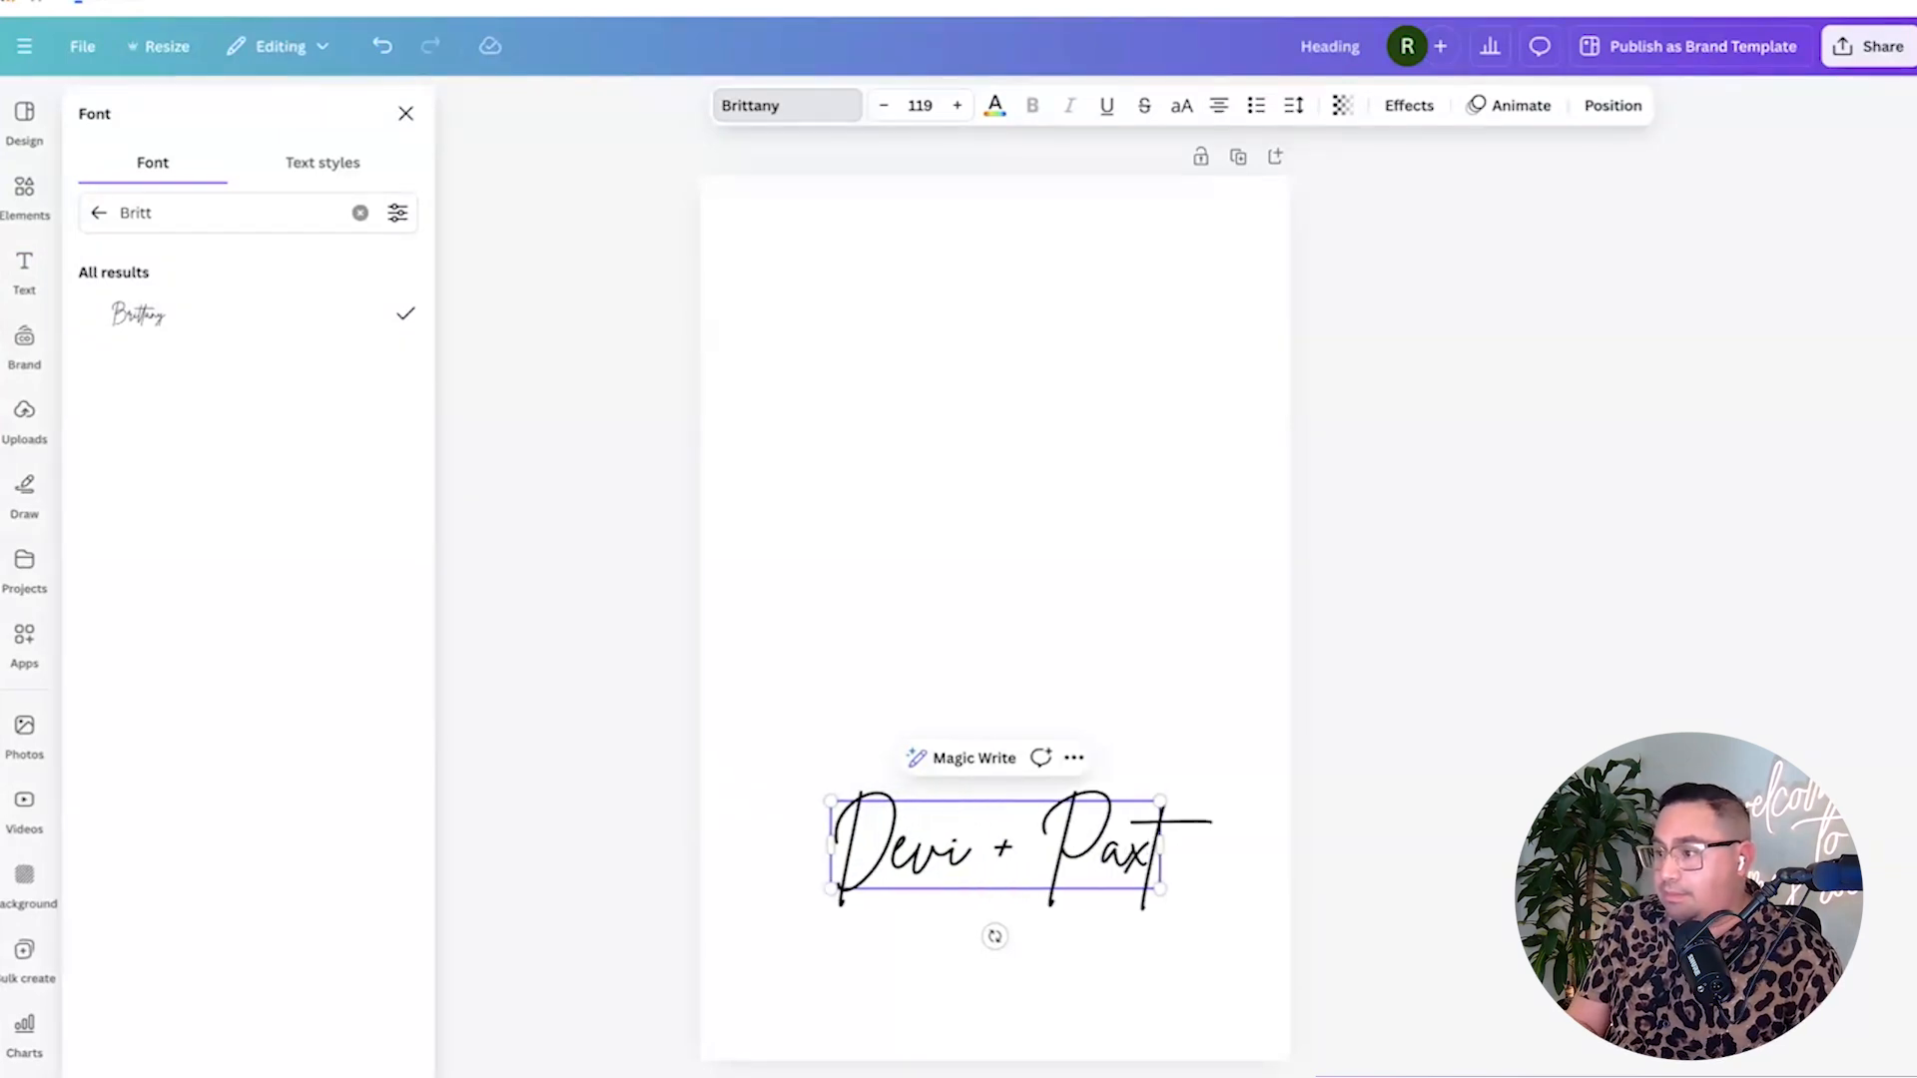
pyautogui.write('on')
pyautogui.moveTo(1081, 837); pyautogui.dragTo(1044, 824)
pyautogui.click(1411, 845)
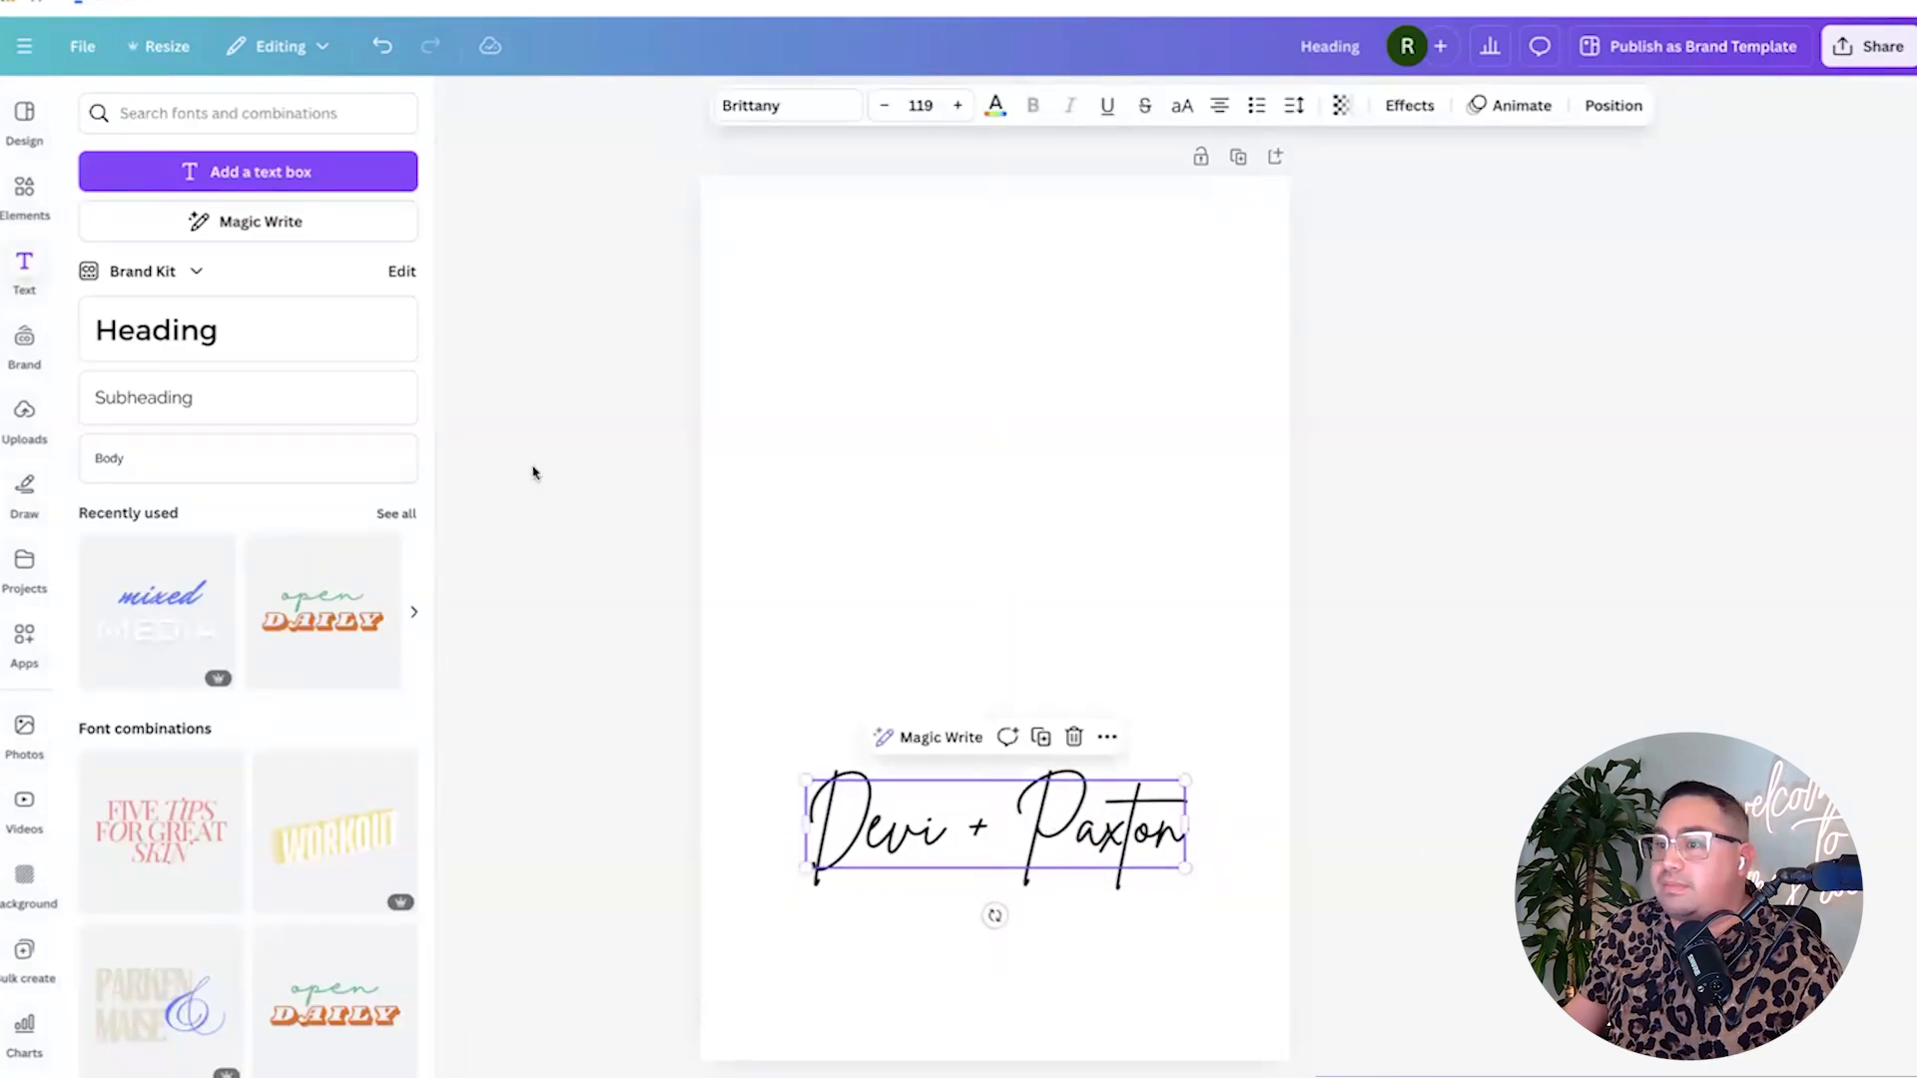
# Add a second heading below the names and enter the date 09.24.24.
pyautogui.click(231, 328)
pyautogui.moveTo(1013, 942); pyautogui.dragTo(1014, 990)
pyautogui.doubleClick(984, 932)
pyautogui.write('sept')
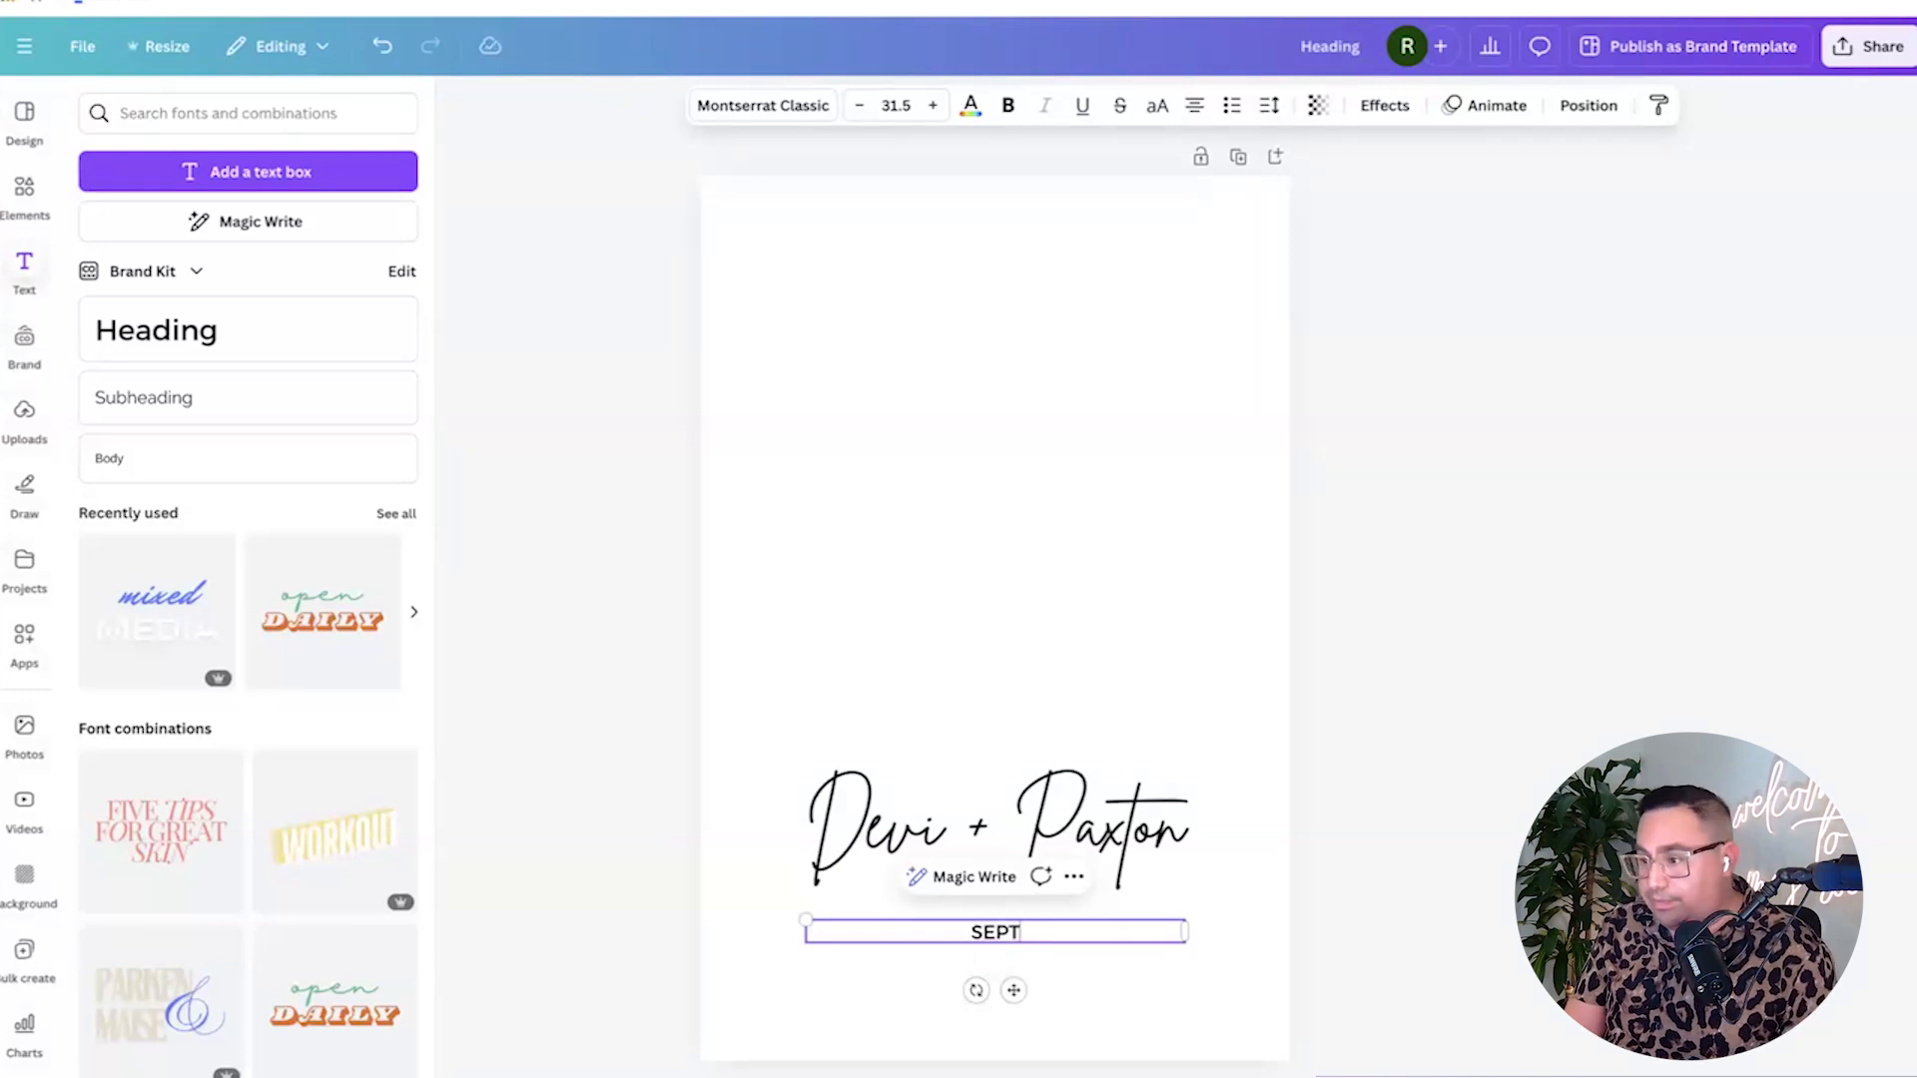
pyautogui.write('ember 24,')
pyautogui.hotkey('ctrl', 'a')
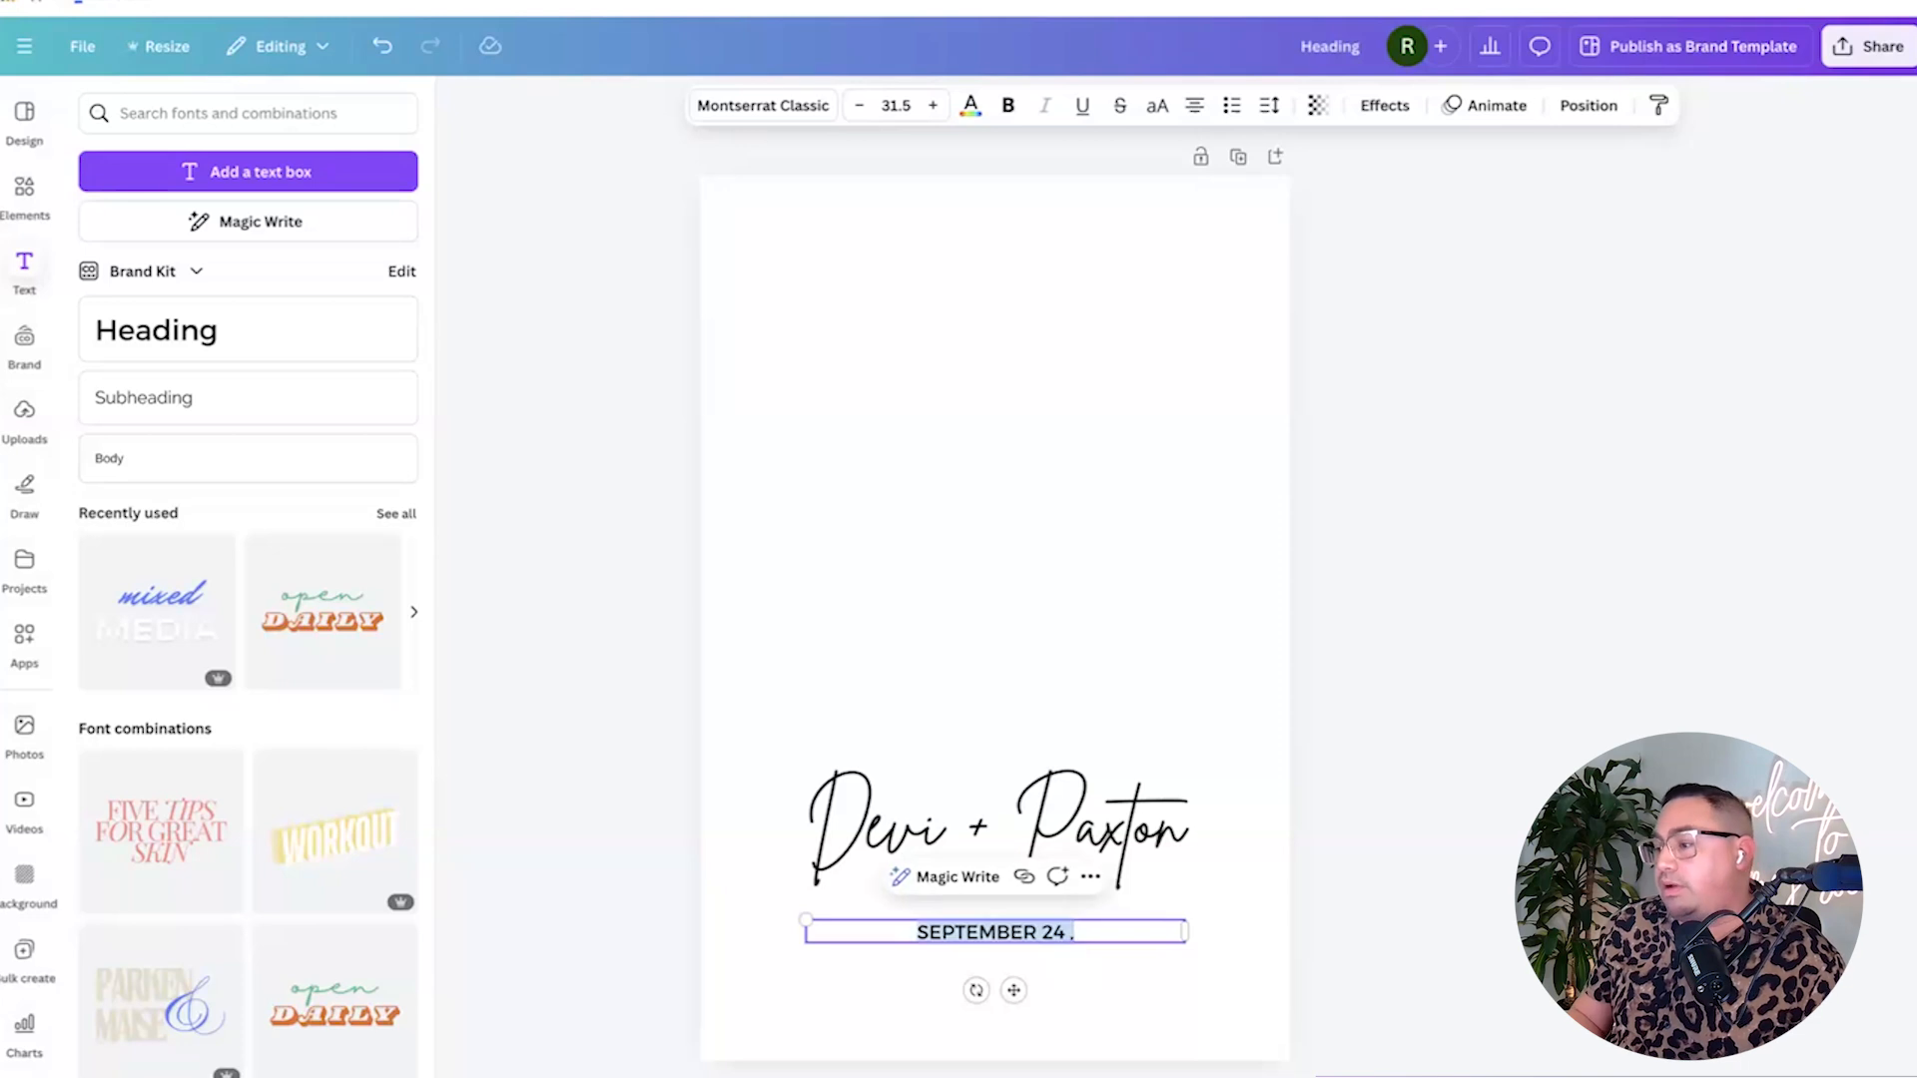
pyautogui.write('09.2')
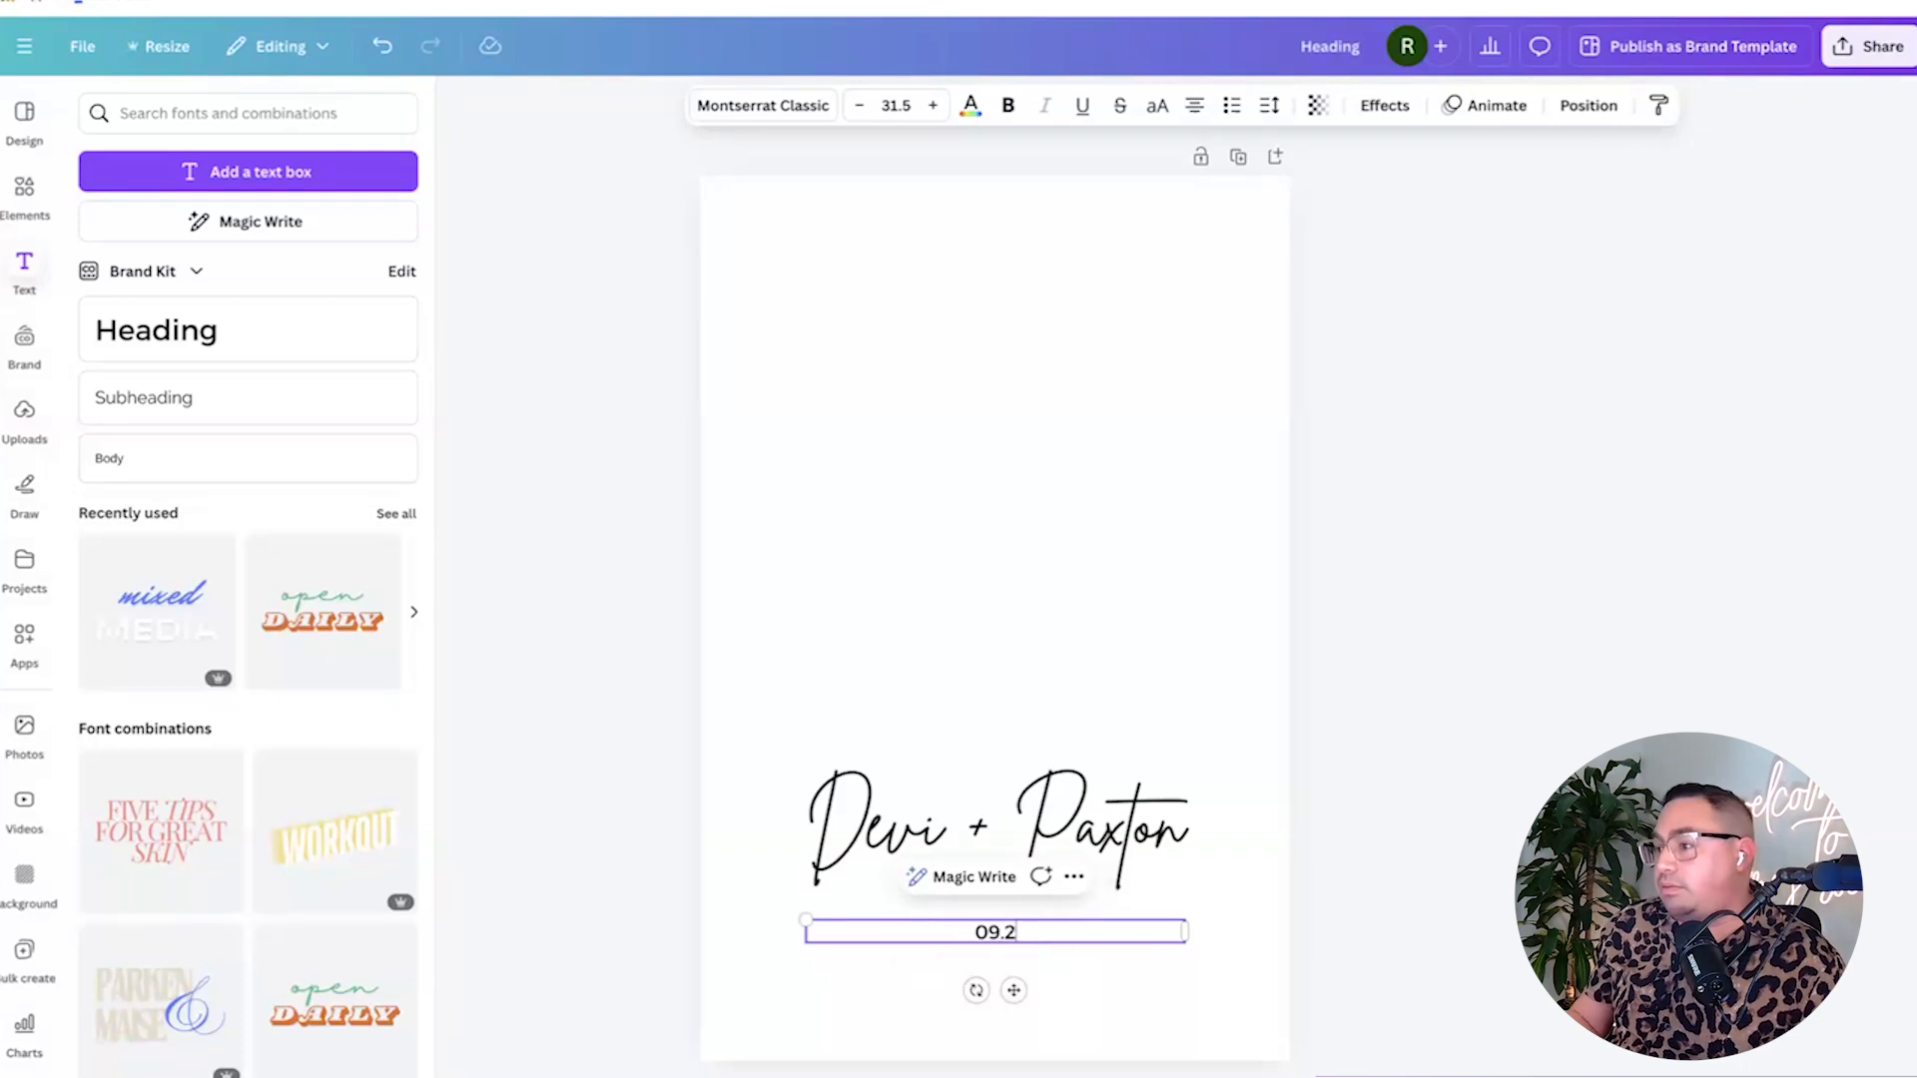
# Set the date text to size 58.5 and move the names down just above it.
pyautogui.doubleClick(988, 935)
pyautogui.click(932, 105)
pyautogui.click(932, 105)
pyautogui.click(932, 104)
pyautogui.click(933, 104)
pyautogui.click(933, 105)
pyautogui.click(933, 105)
pyautogui.click(932, 105)
pyautogui.click(933, 107)
pyautogui.click(933, 108)
pyautogui.click(933, 108)
pyautogui.click(933, 108)
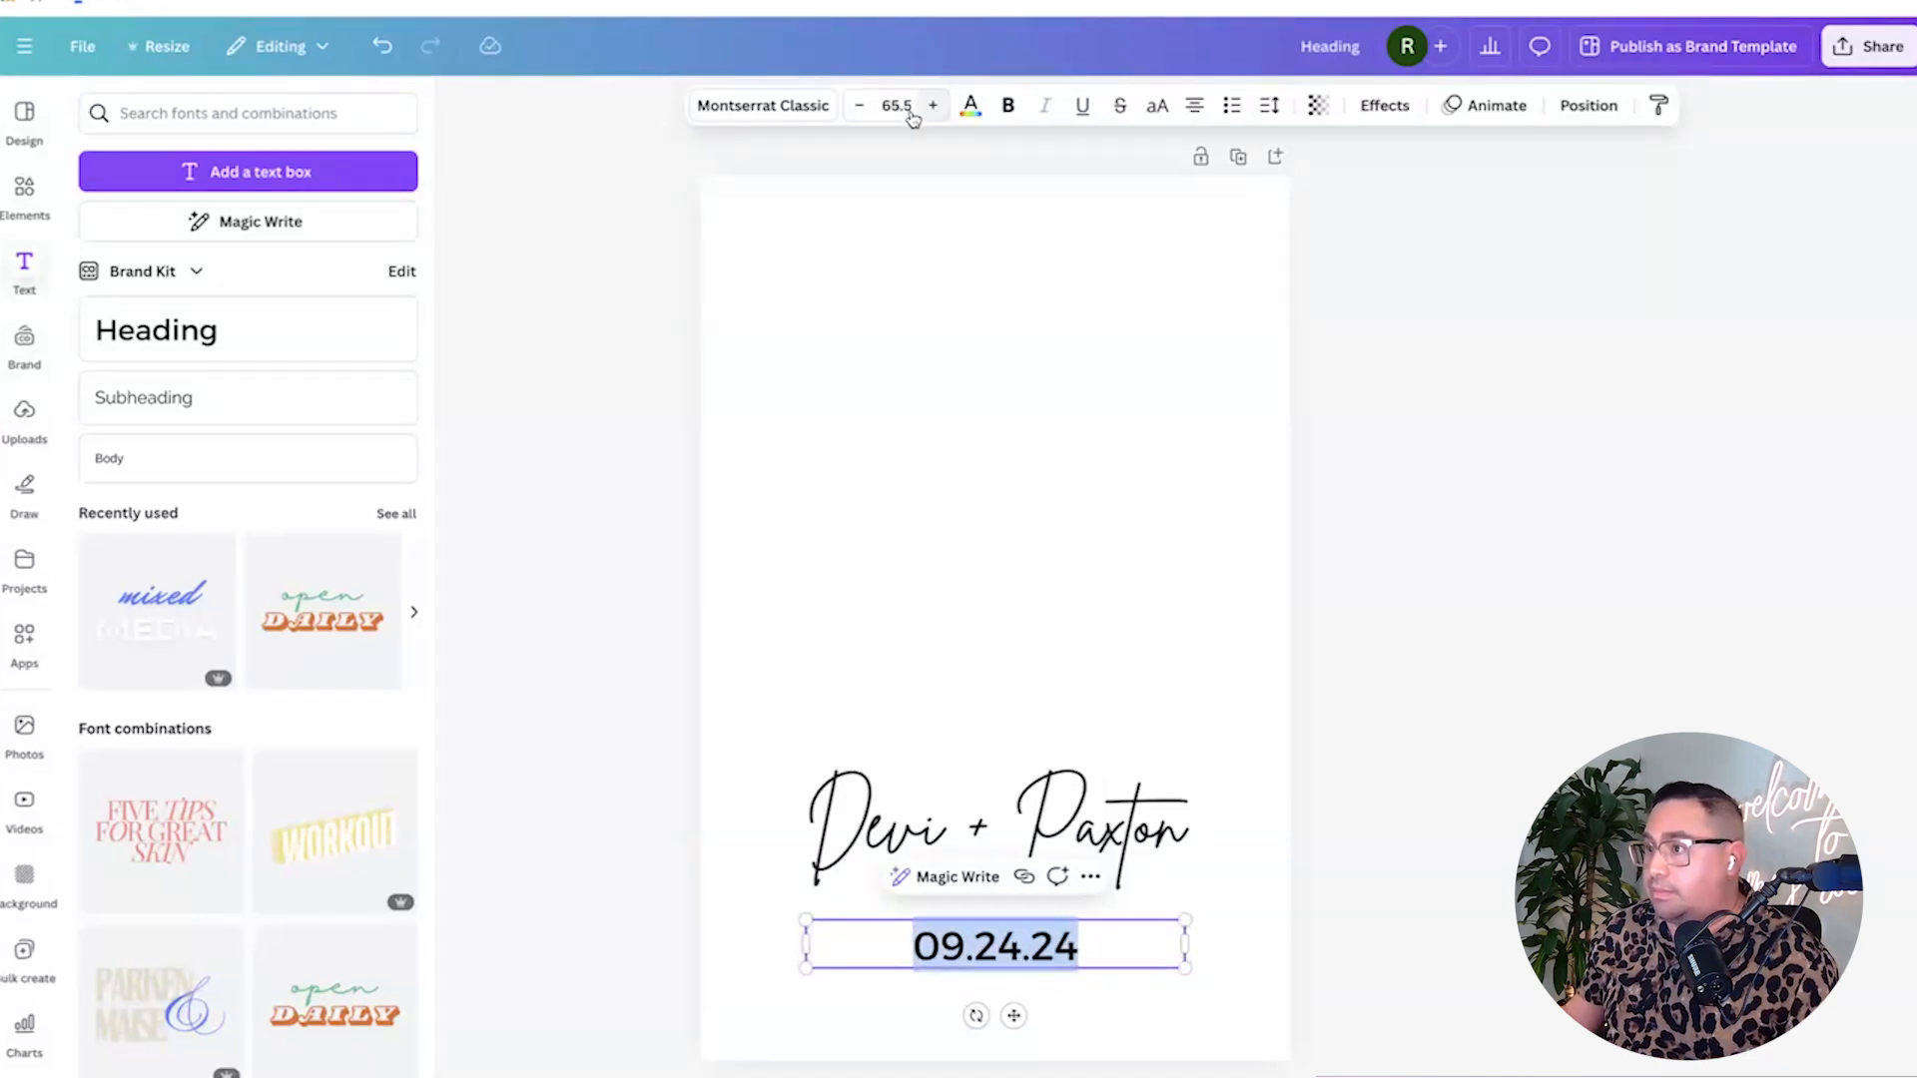
pyautogui.click(859, 105)
pyautogui.click(859, 105)
pyautogui.click(860, 105)
pyautogui.click(859, 105)
pyautogui.click(860, 104)
pyautogui.click(859, 105)
pyautogui.click(860, 104)
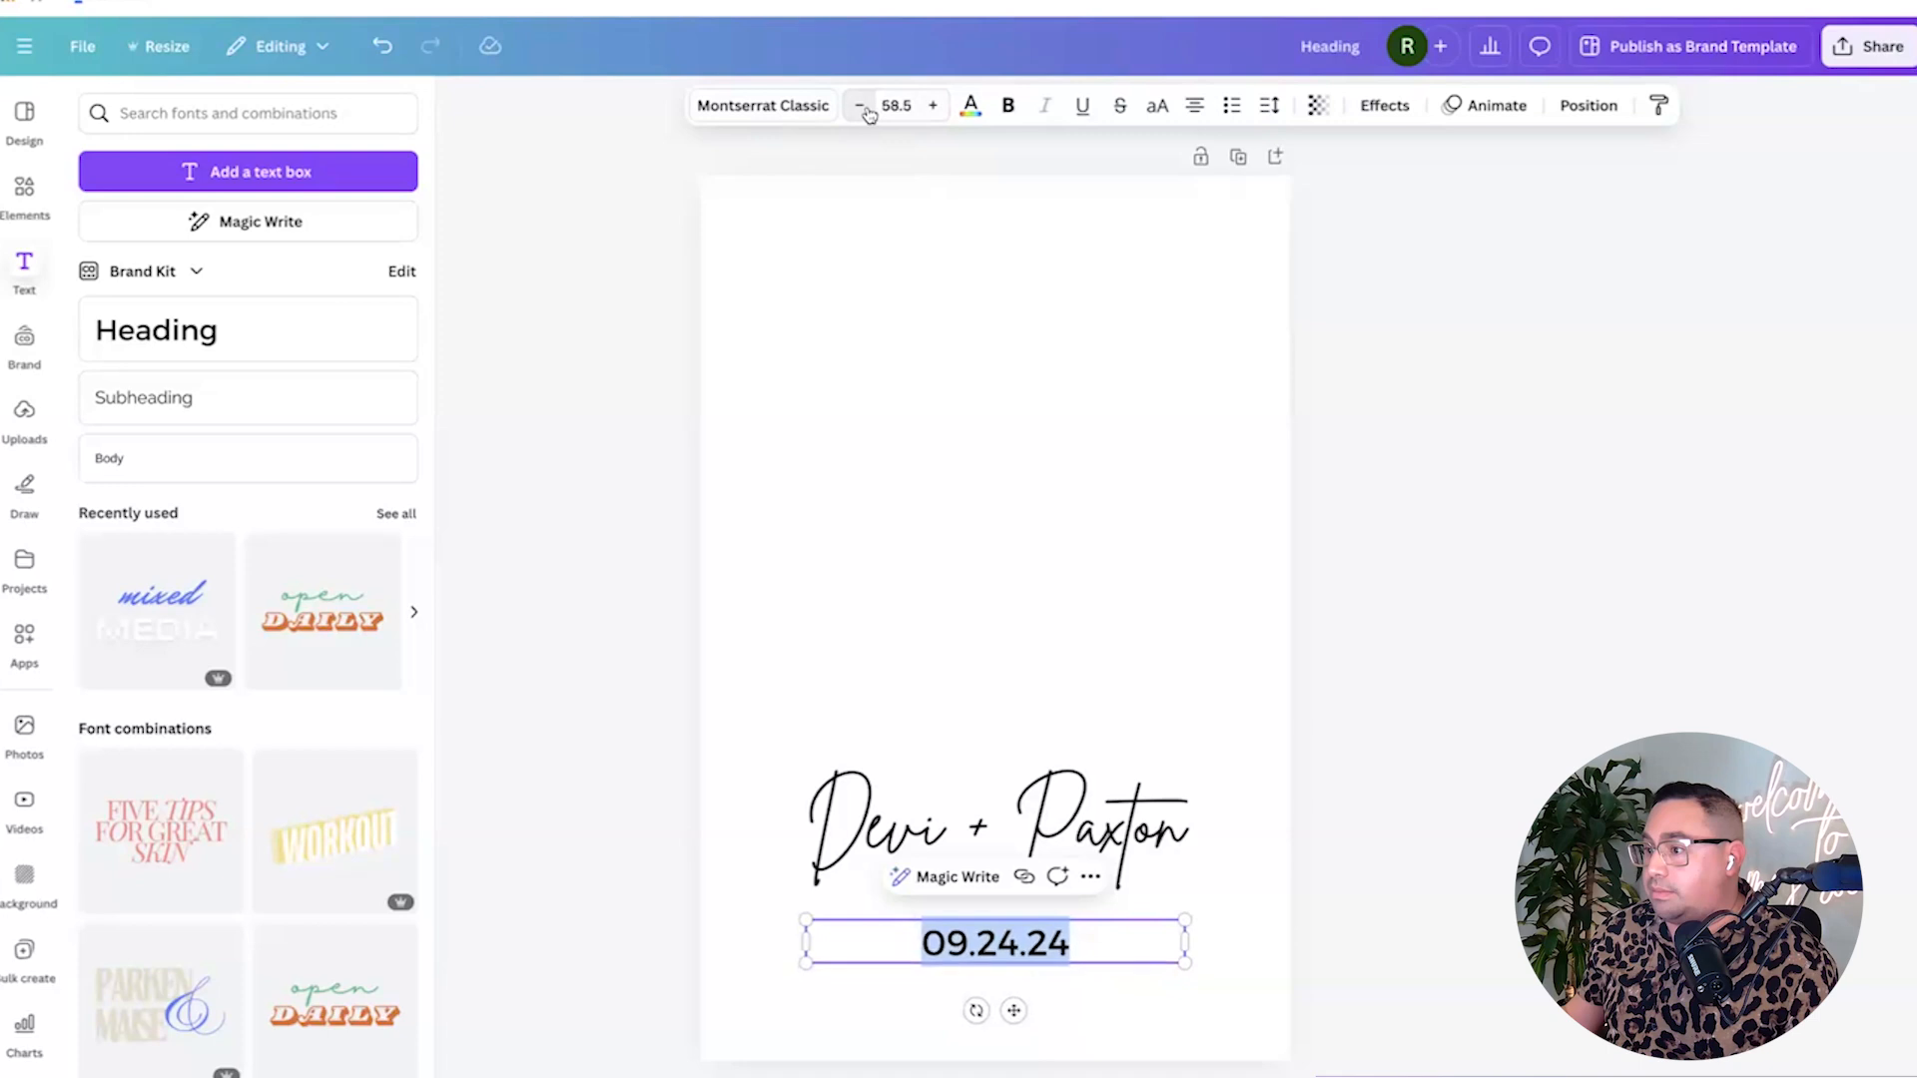
pyautogui.click(860, 104)
pyautogui.click(860, 105)
pyautogui.click(860, 105)
pyautogui.click(859, 105)
pyautogui.click(860, 105)
pyautogui.click(859, 104)
pyautogui.click(1487, 750)
pyautogui.moveTo(1138, 829); pyautogui.dragTo(1139, 860)
# Search Elements for FRAMES and show all the frame graphics.
pyautogui.click(1463, 717)
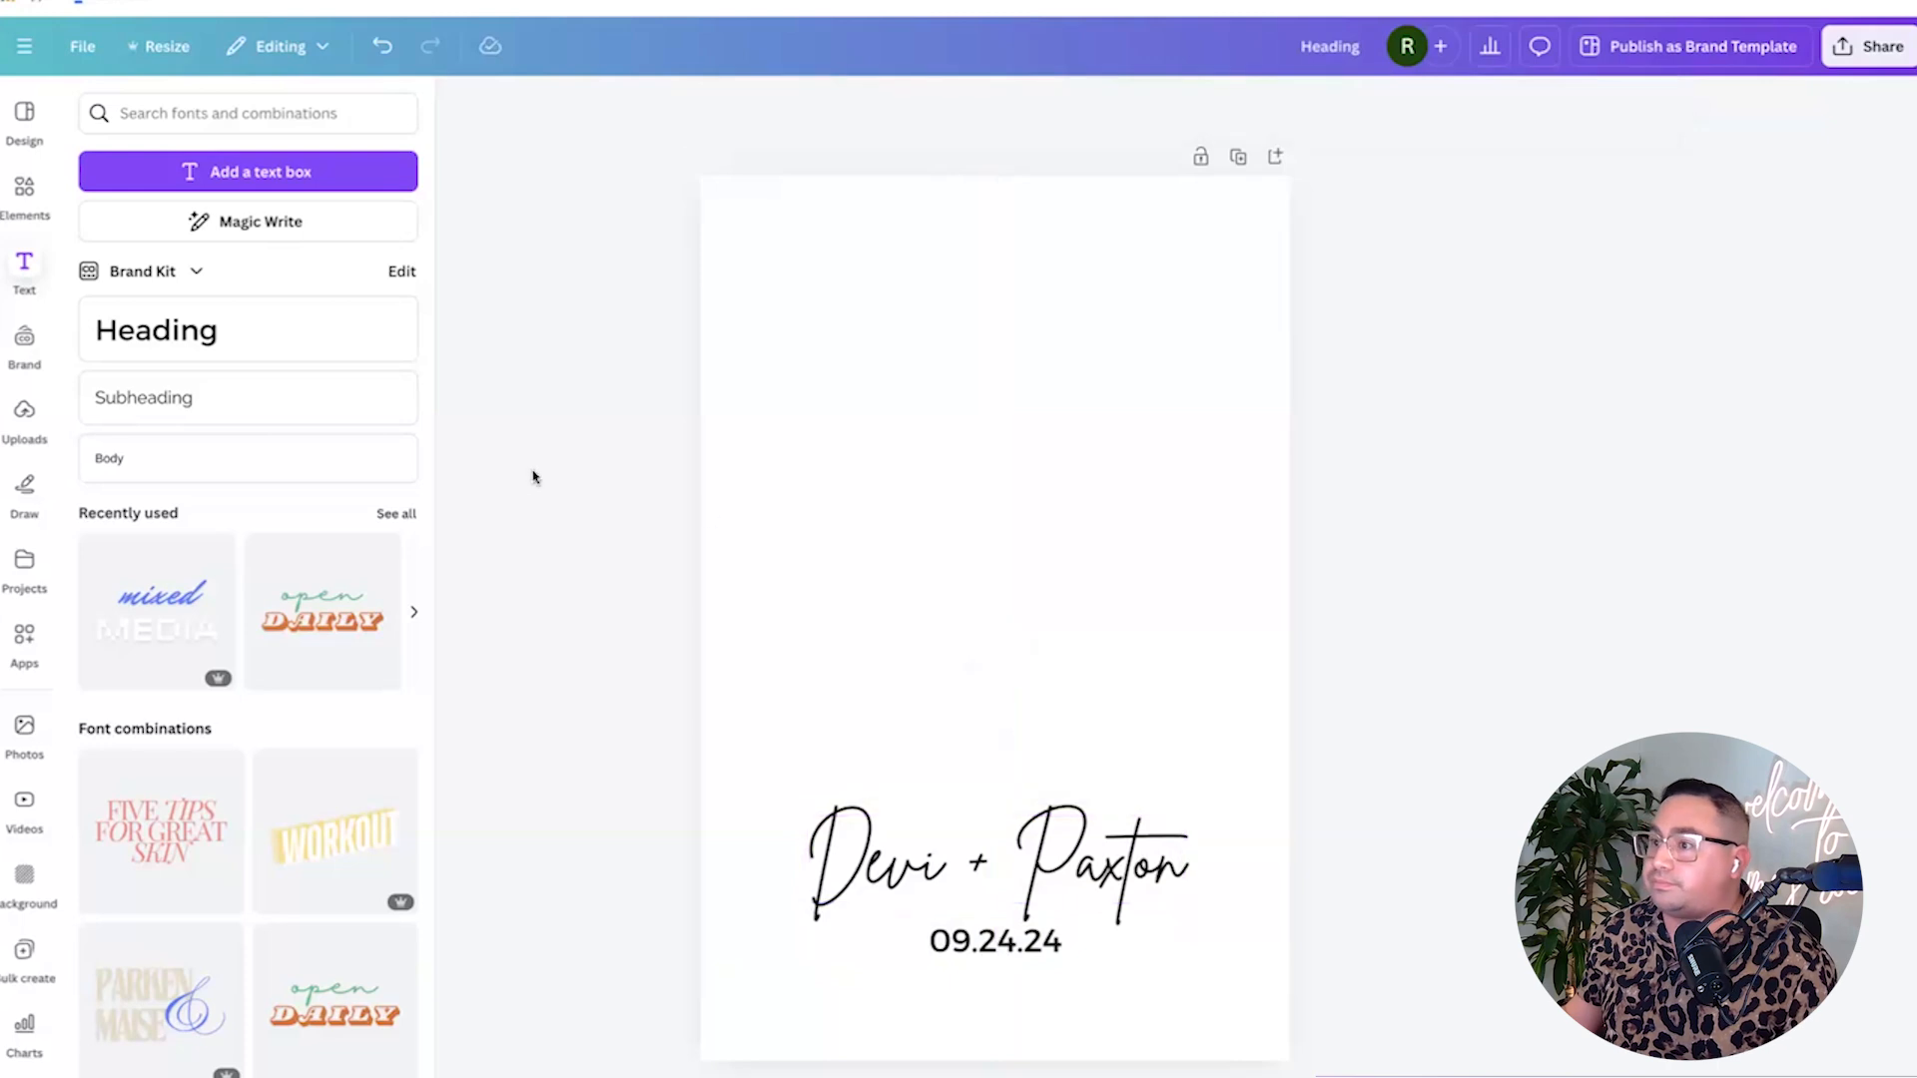
pyautogui.click(24, 192)
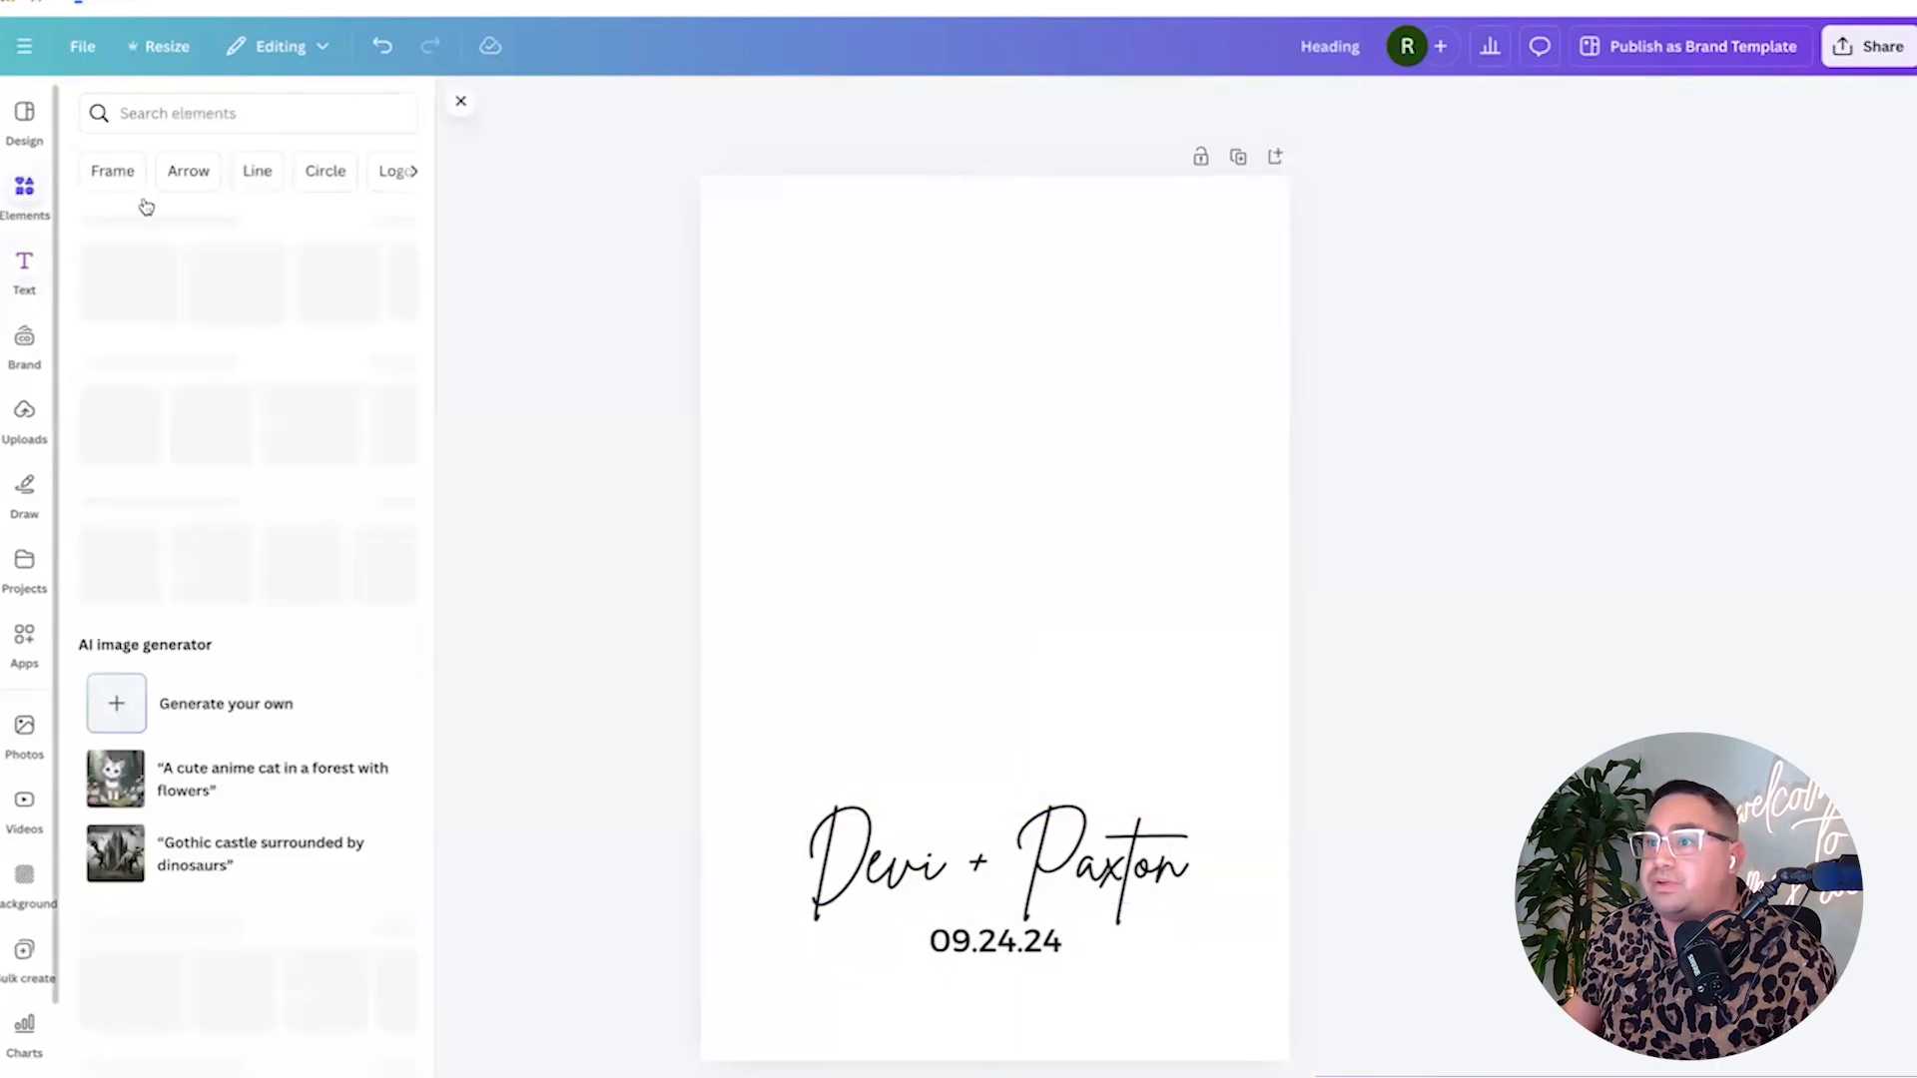
pyautogui.click(229, 114)
pyautogui.write('FRA')
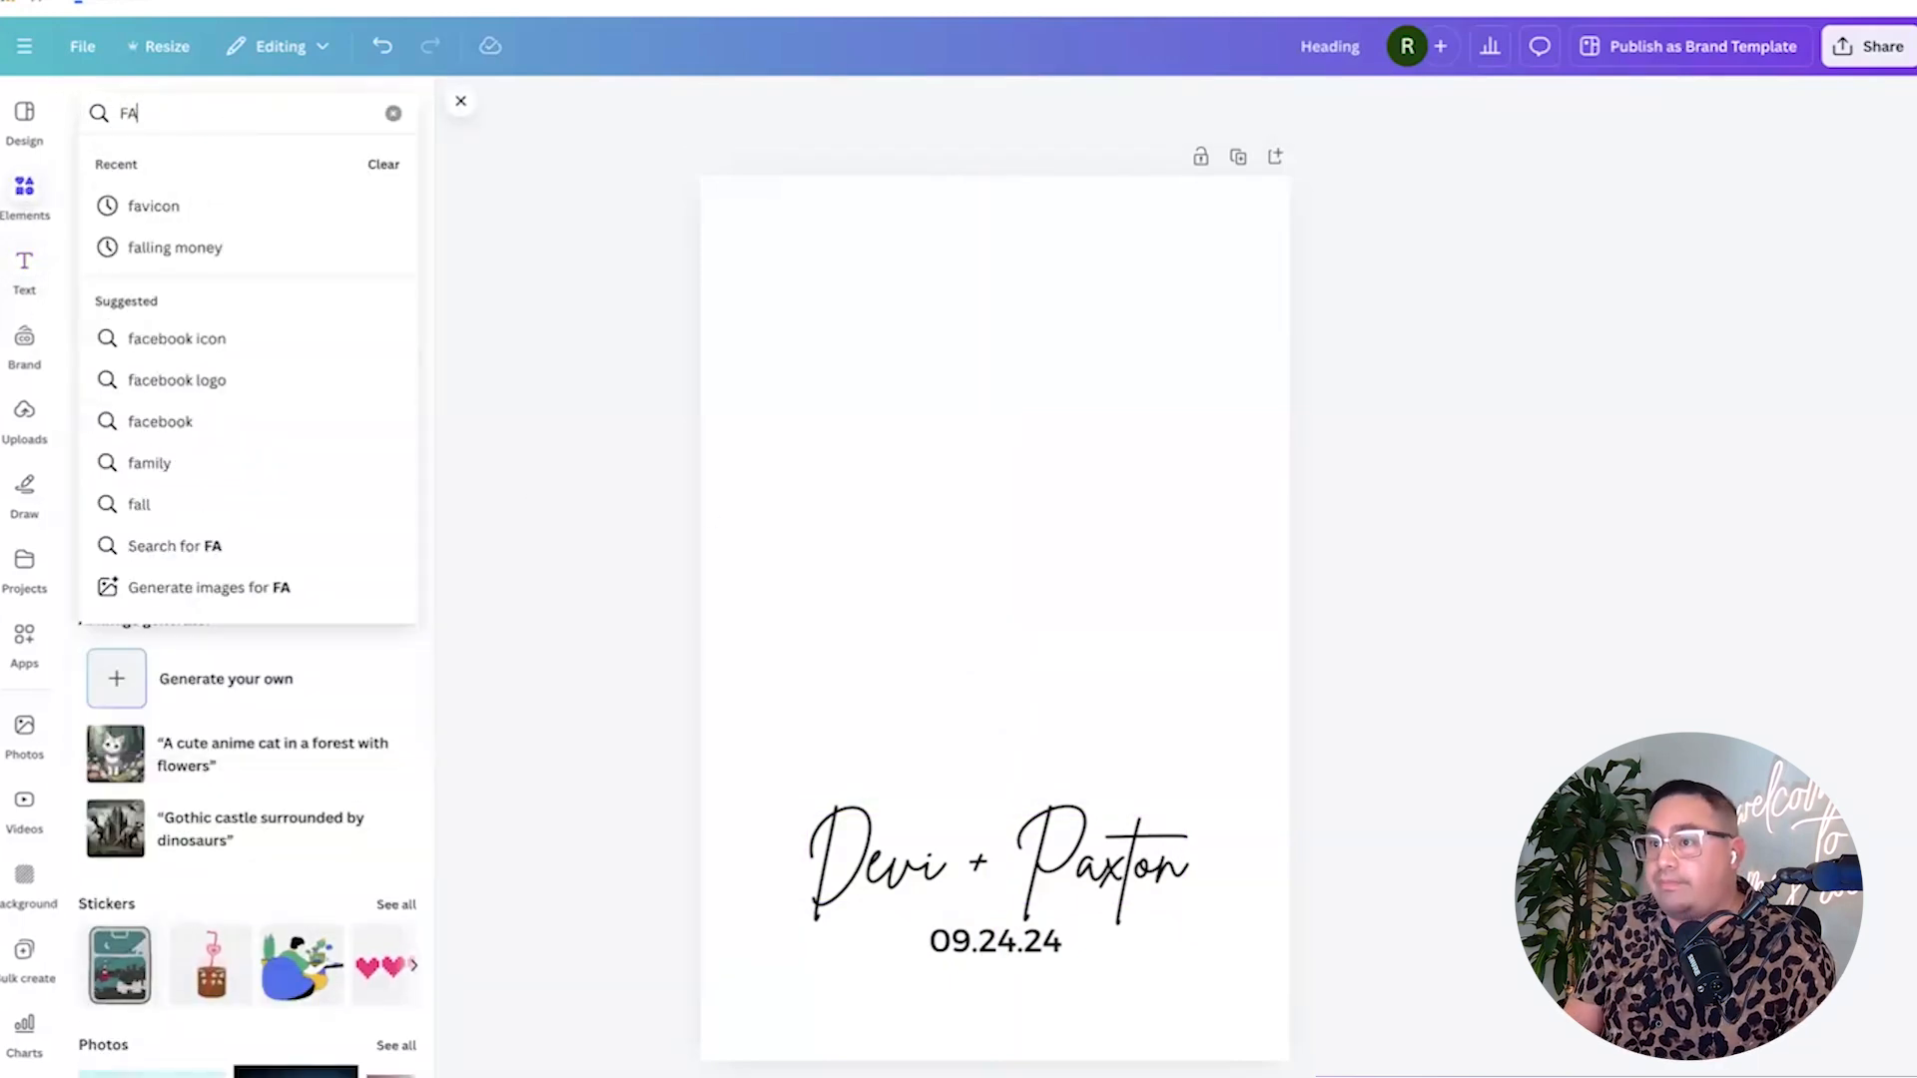
pyautogui.write('MES')
pyautogui.press('Return')
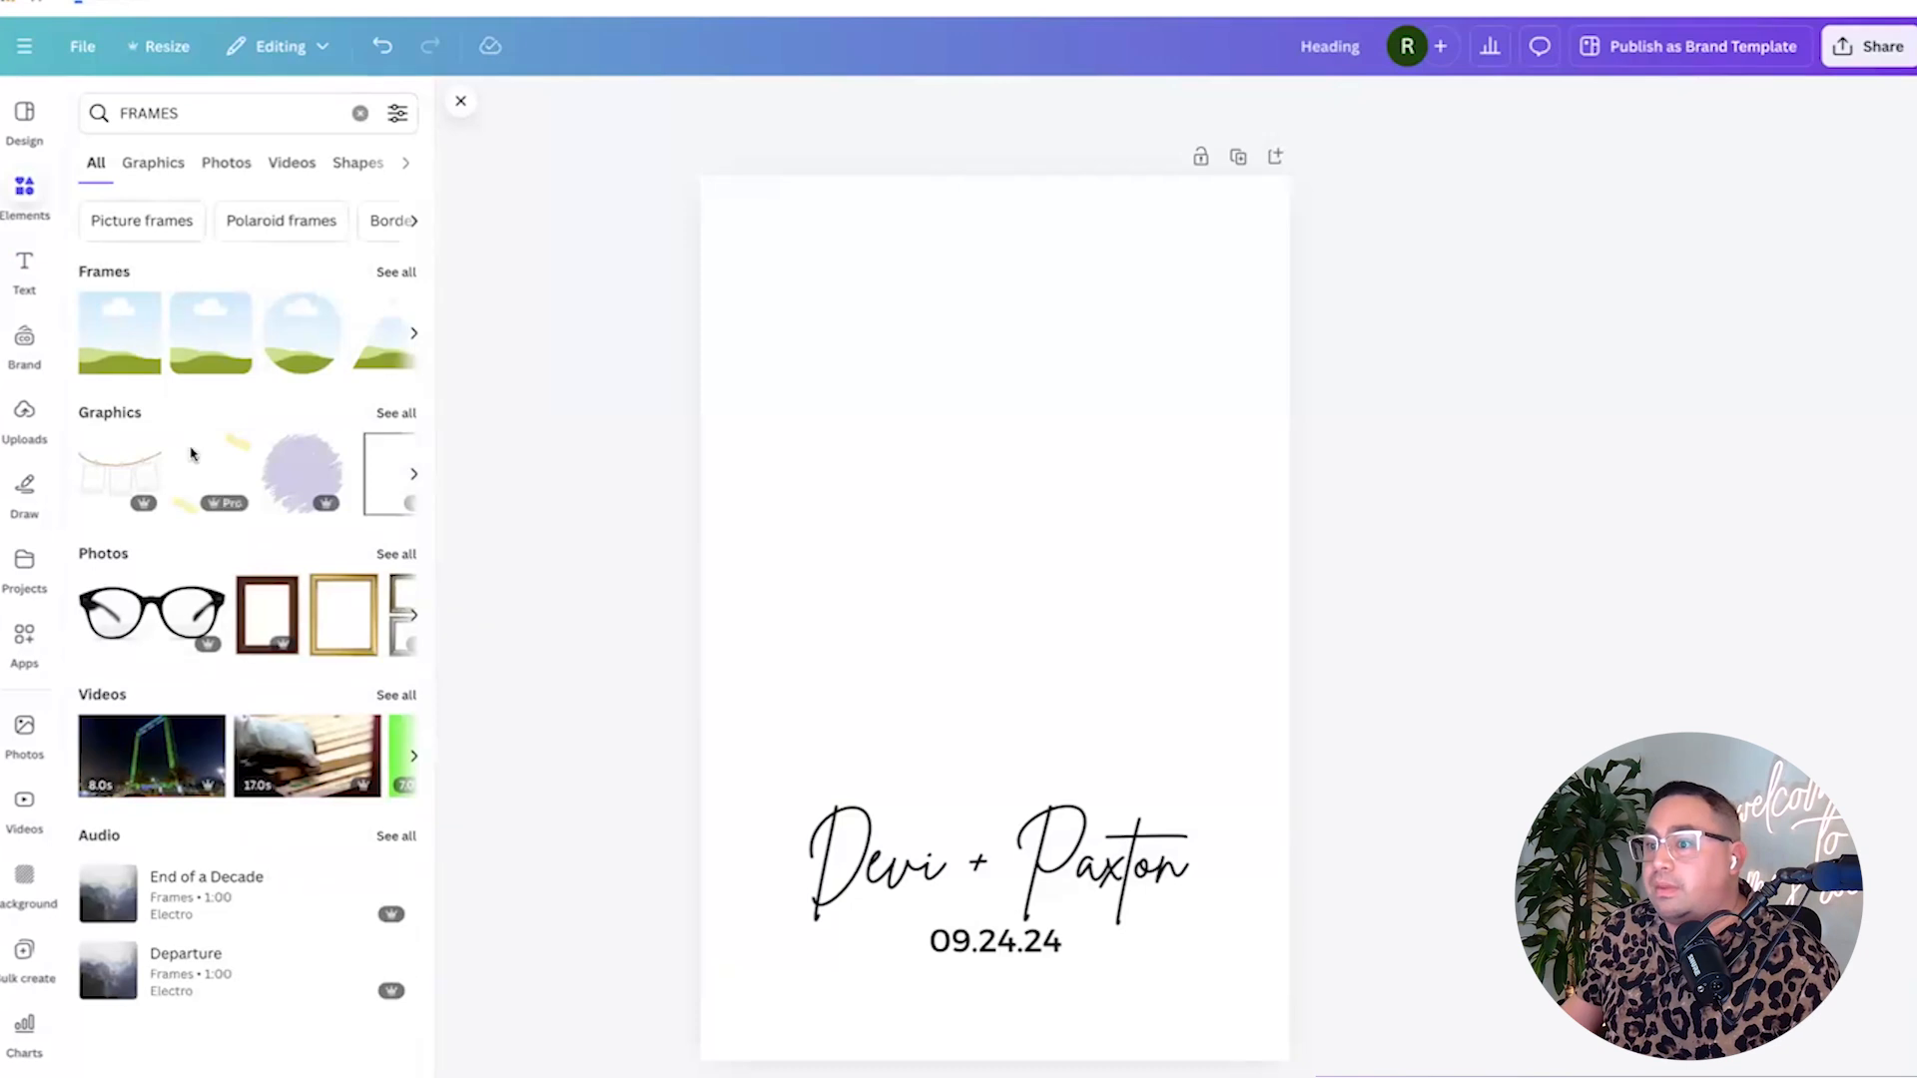
pyautogui.click(395, 413)
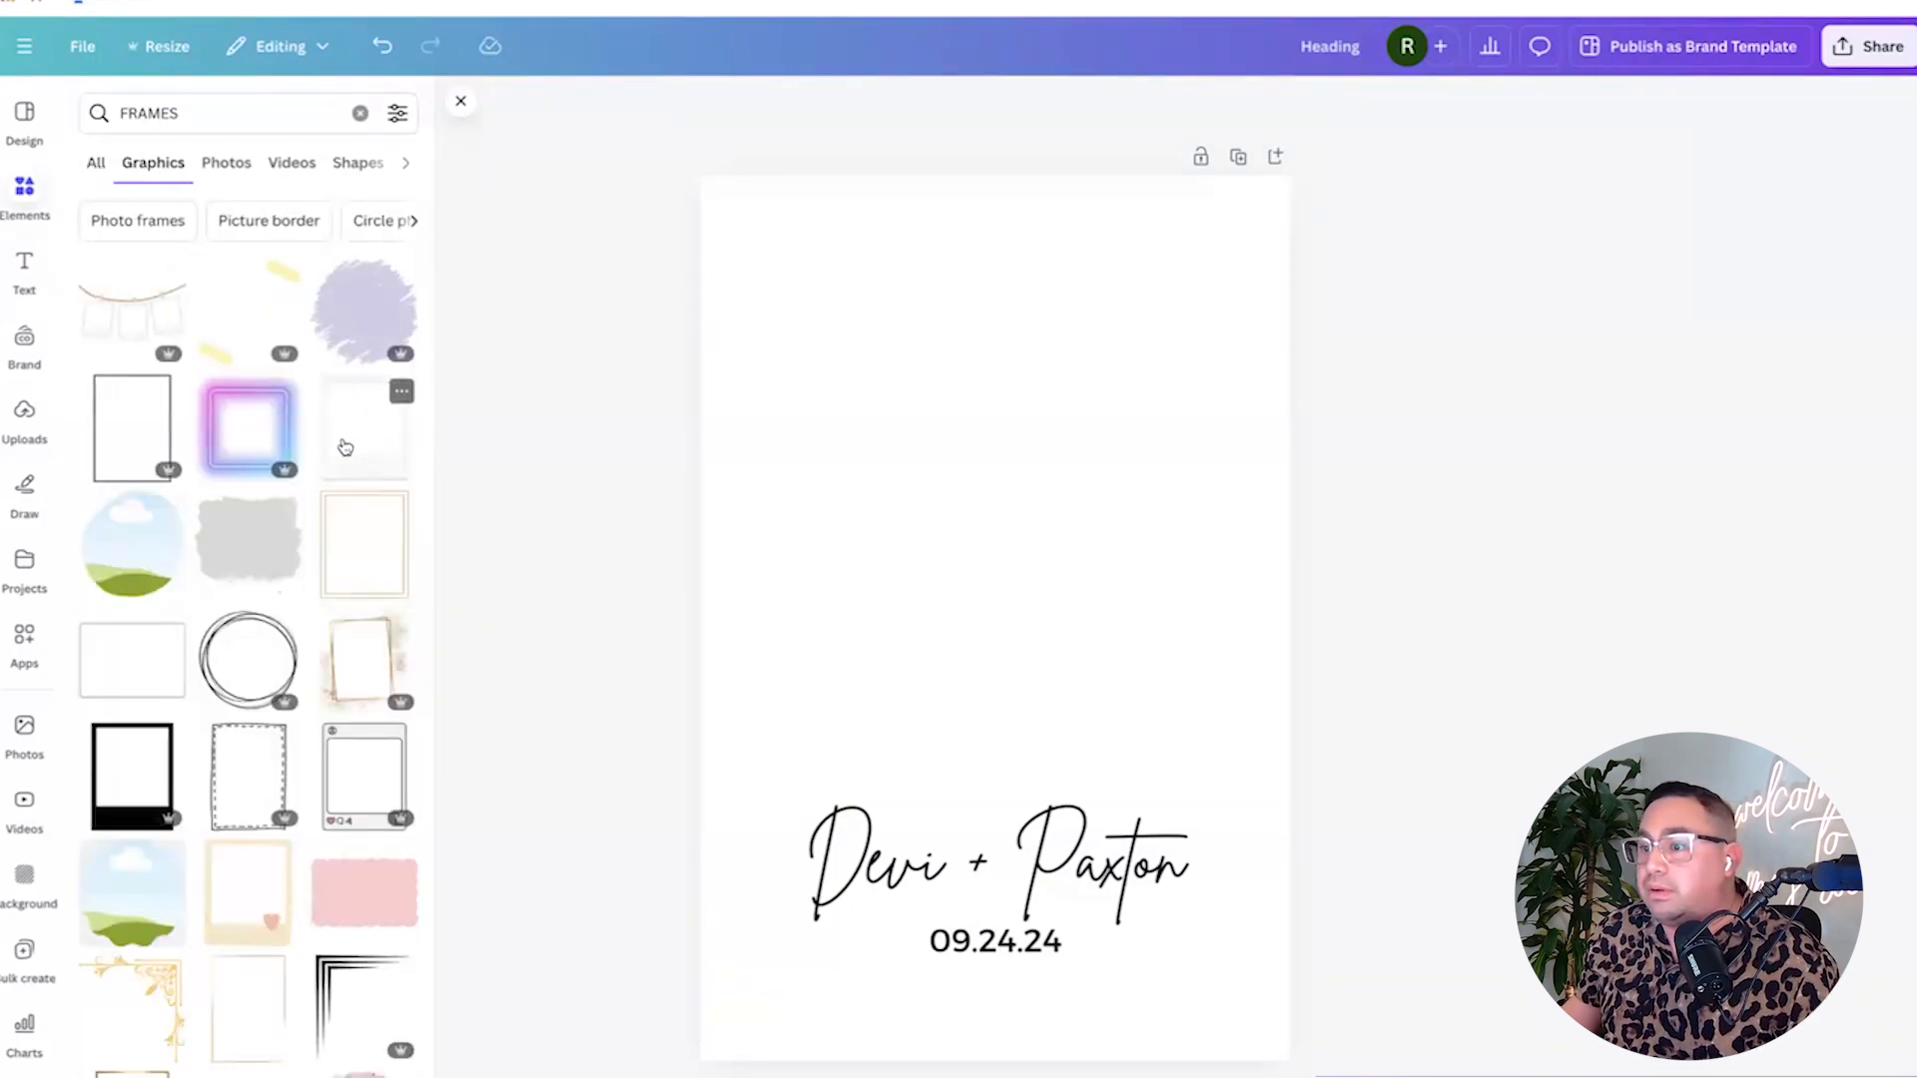
pyautogui.scroll(-1, 344, 446)
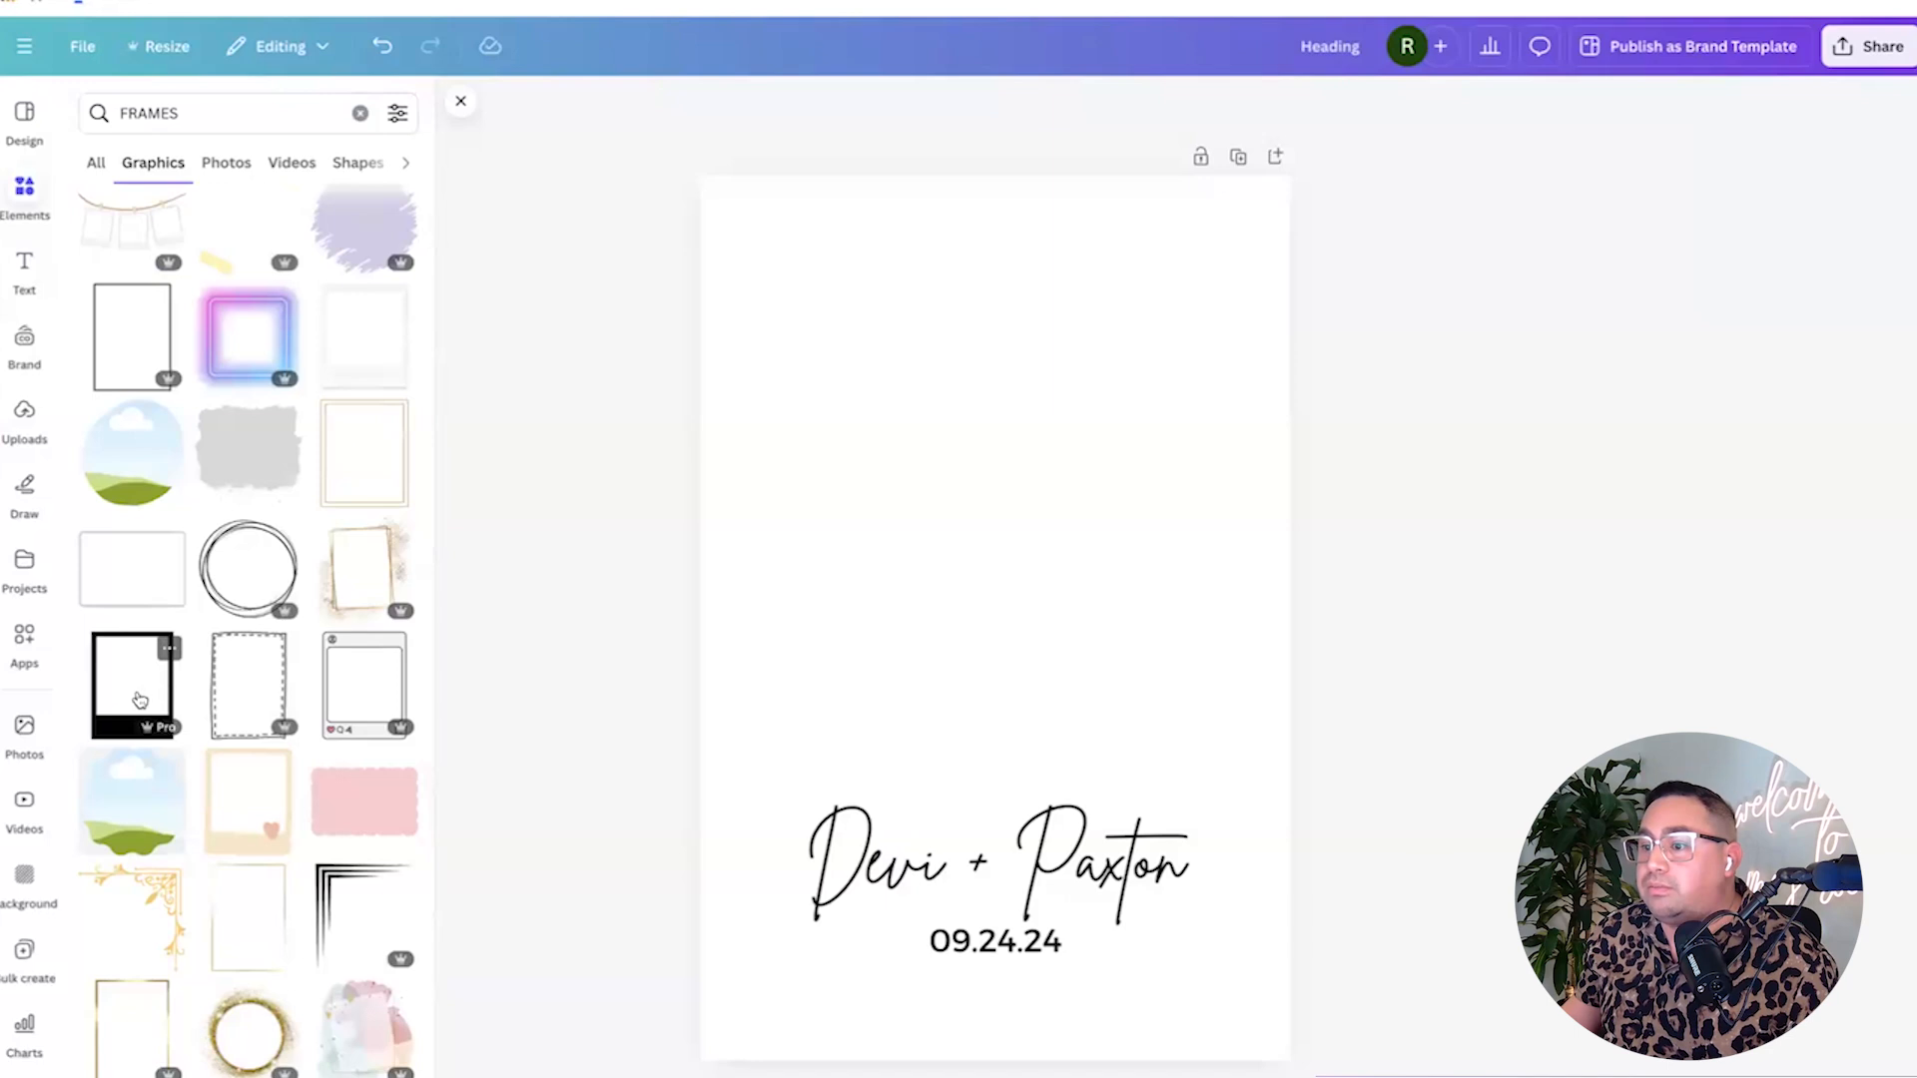
# Try and delete two frame graphics, then add the white polaroid-style frame.
pyautogui.click(131, 695)
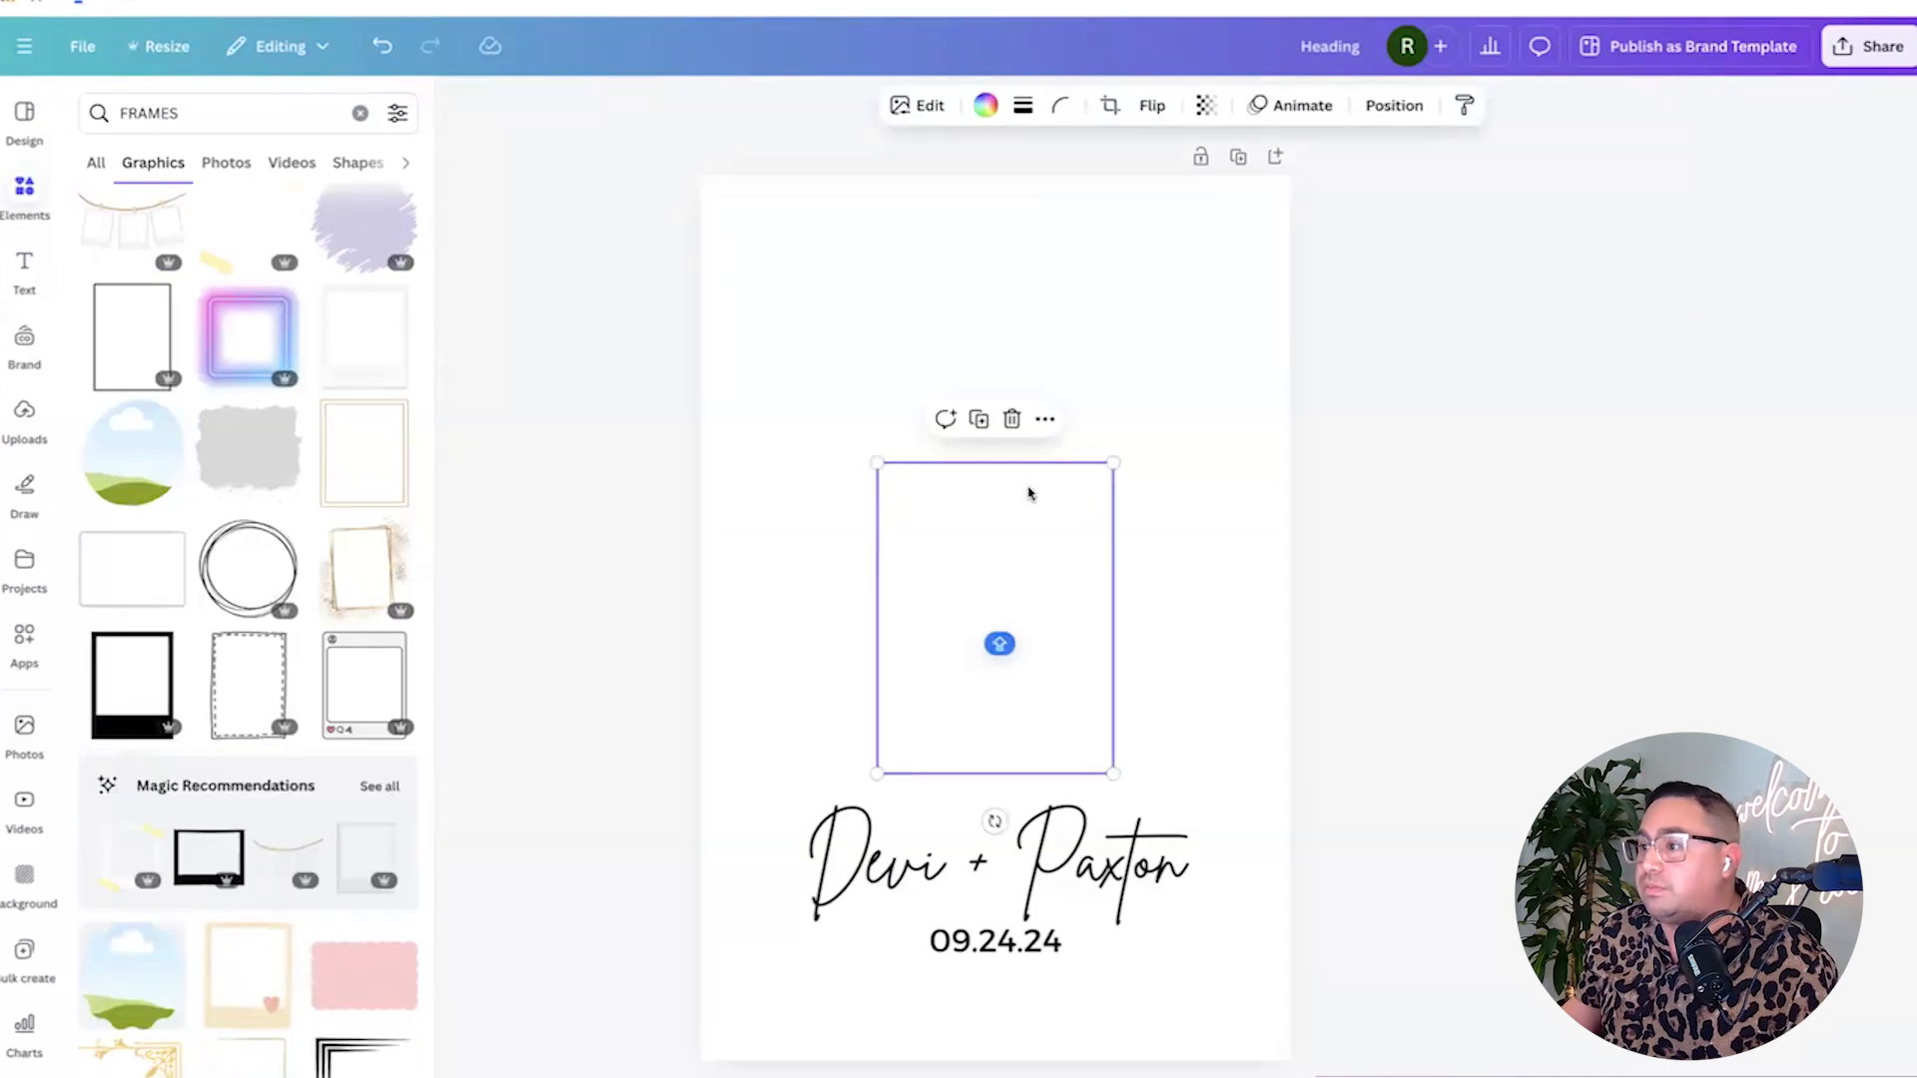
pyautogui.moveTo(1008, 548); pyautogui.dragTo(951, 455)
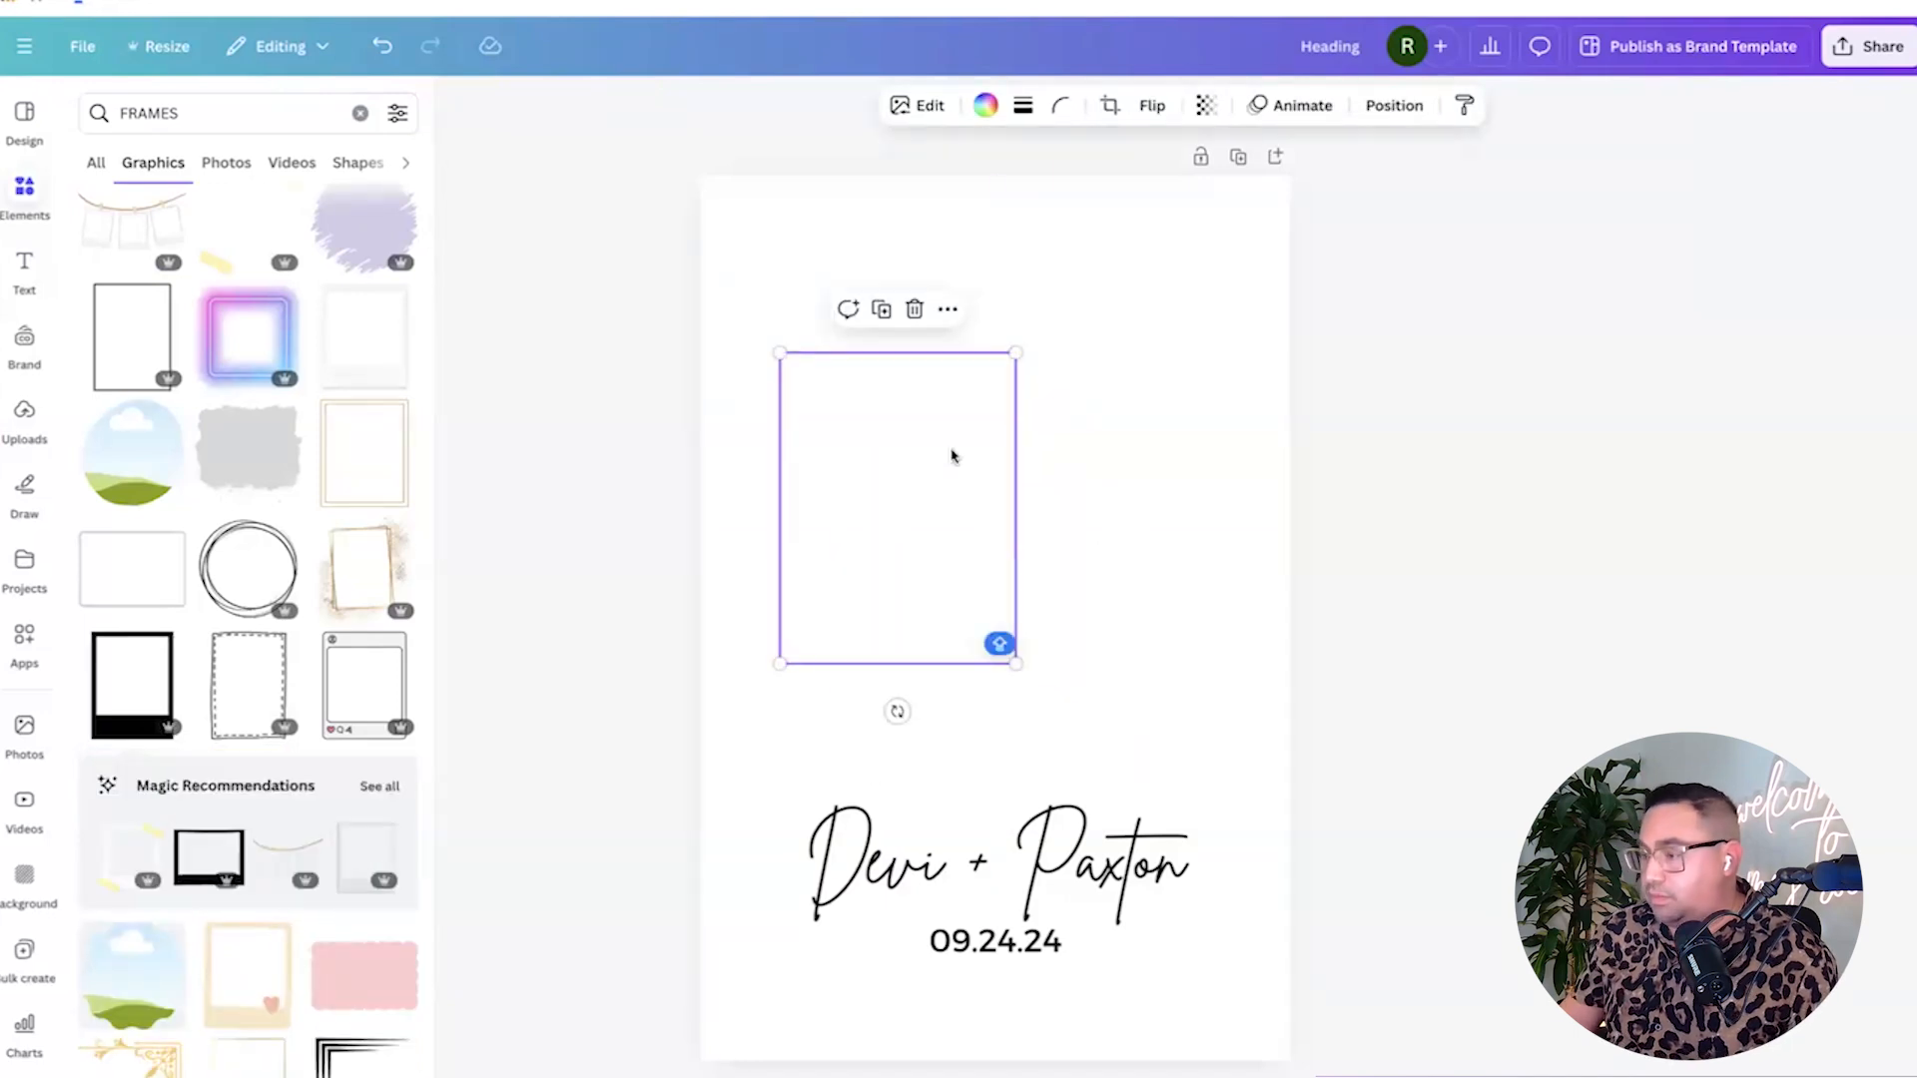
pyautogui.press('Delete')
pyautogui.click(158, 685)
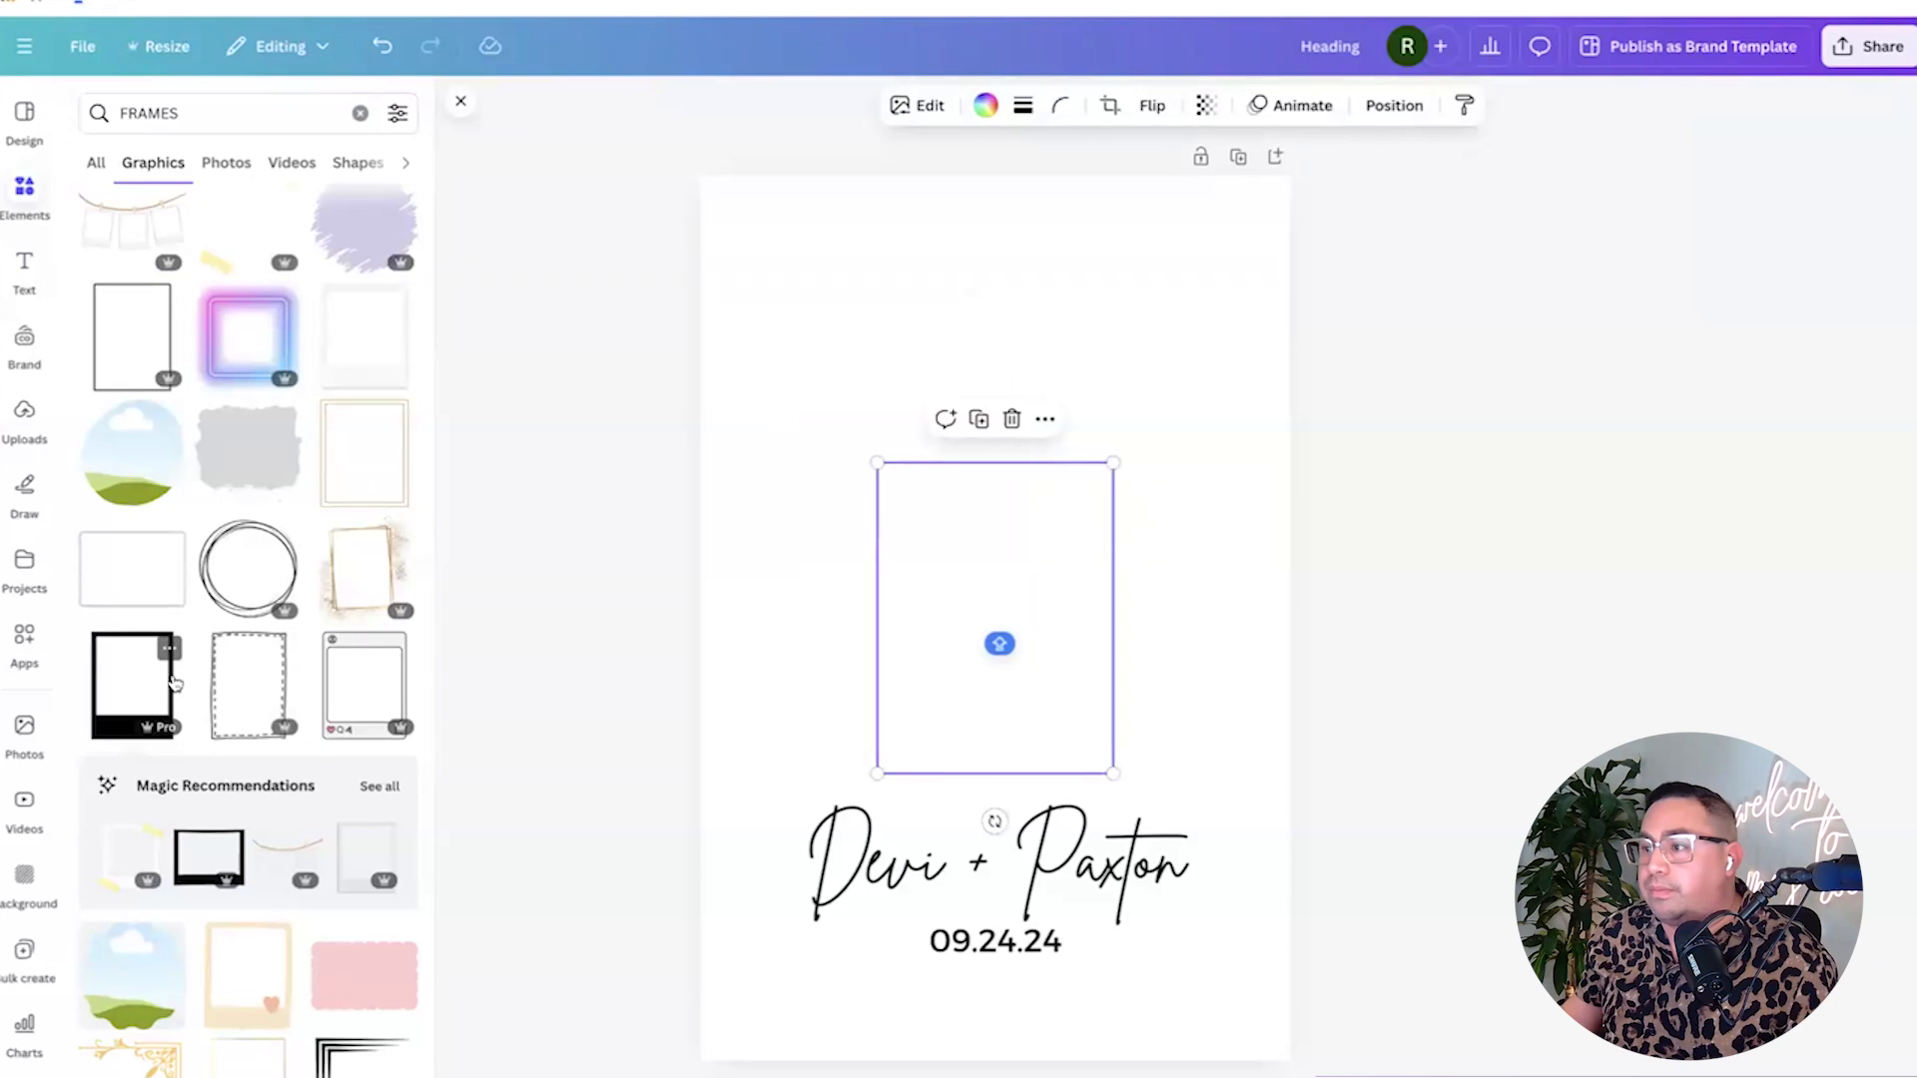
pyautogui.press('Delete')
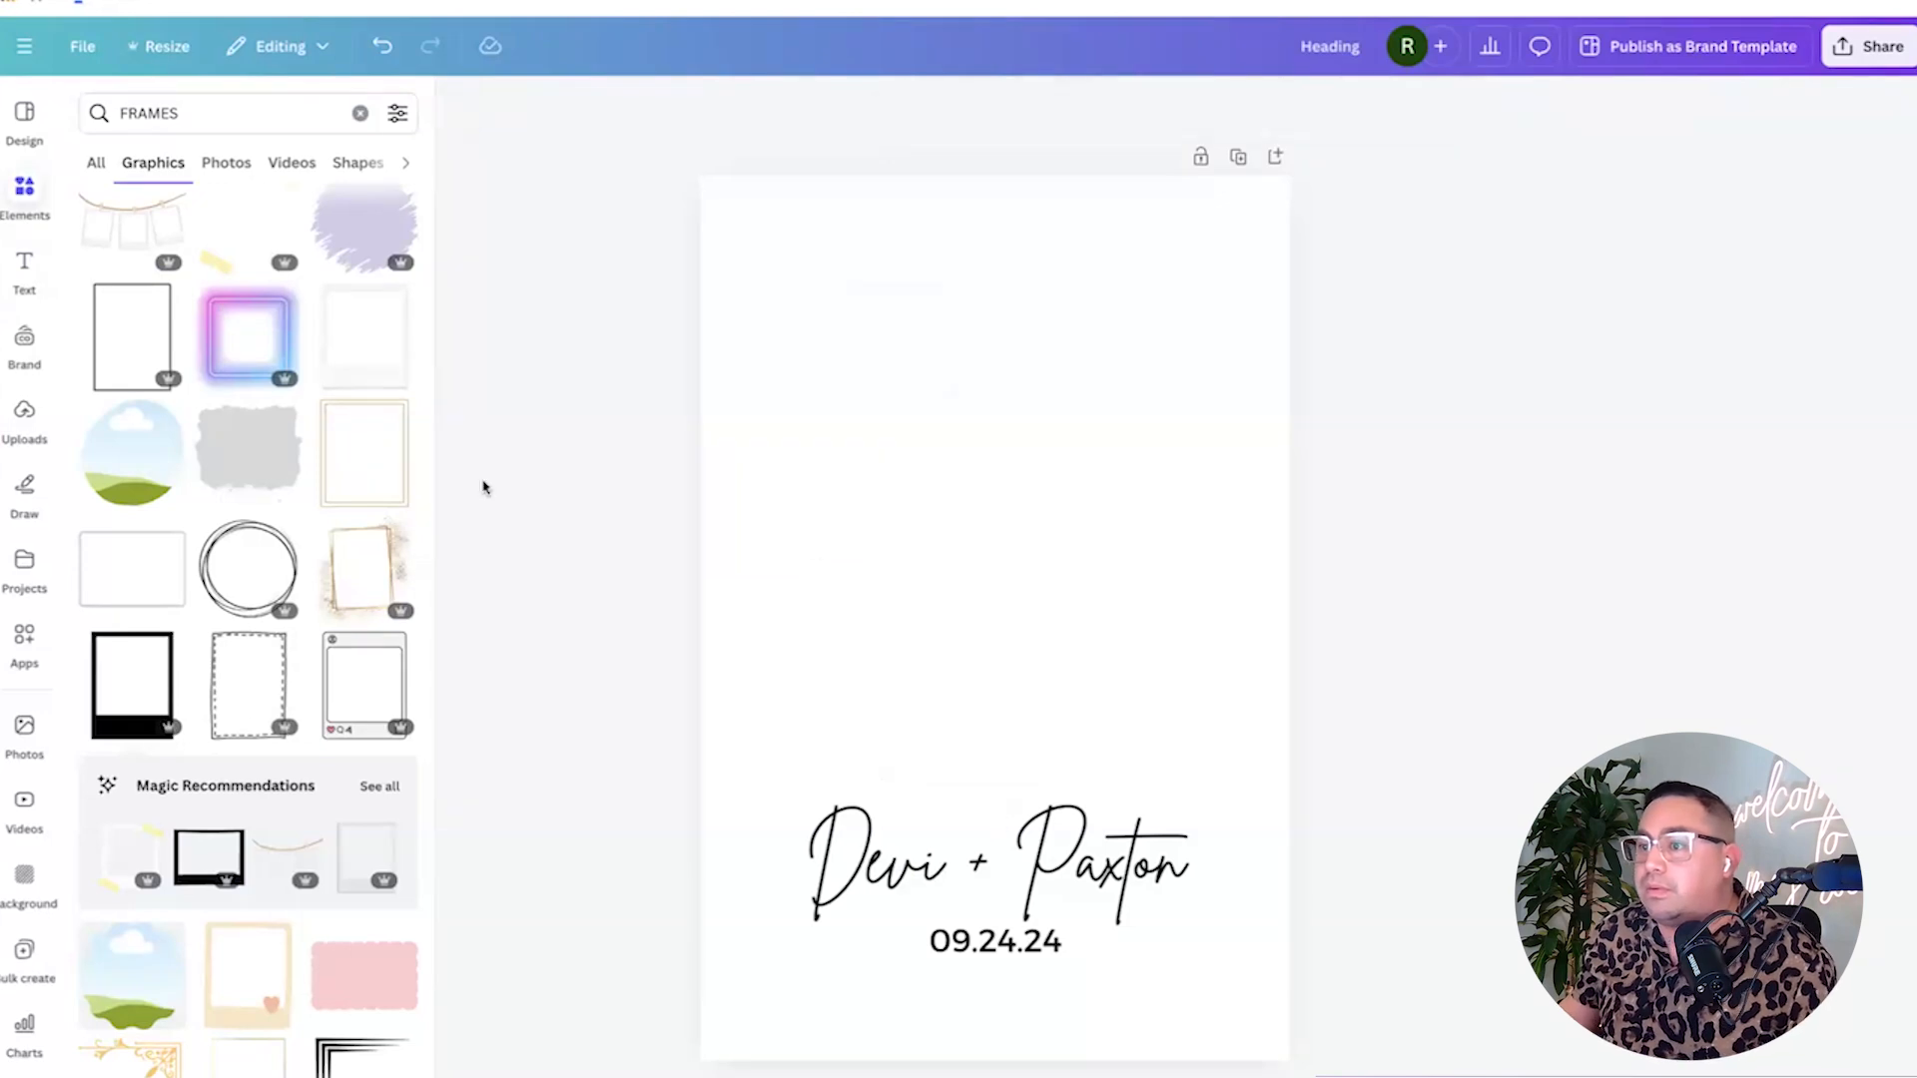
pyautogui.click(369, 404)
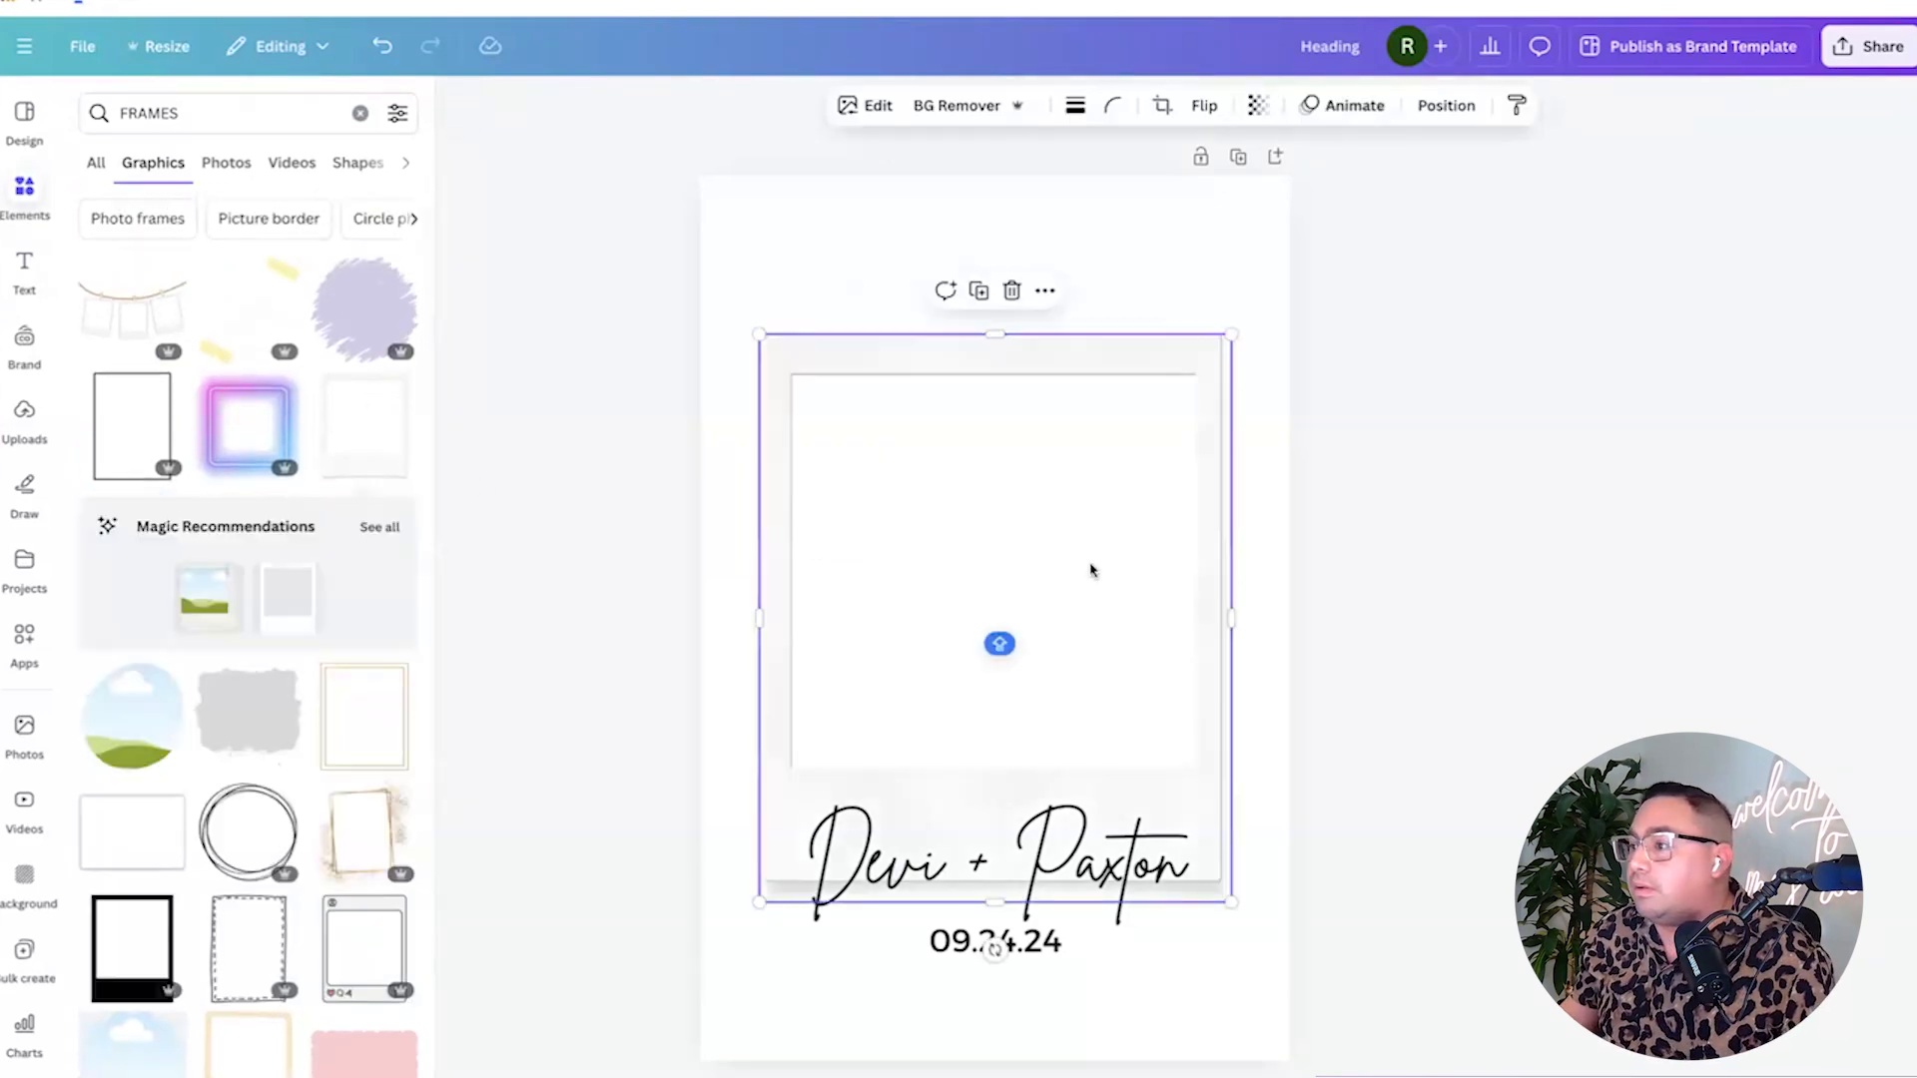
# Shrink the polaroid frame and duplicate it into a two-by-two grid of four.
pyautogui.moveTo(1171, 783); pyautogui.dragTo(941, 505)
pyautogui.moveTo(848, 458); pyautogui.dragTo(906, 446)
pyautogui.click(843, 157)
pyautogui.moveTo(1142, 393)
pyautogui.mouseDown()
pyautogui.moveTo(1189, 393)
pyautogui.moveTo(1169, 396)
pyautogui.mouseUp()
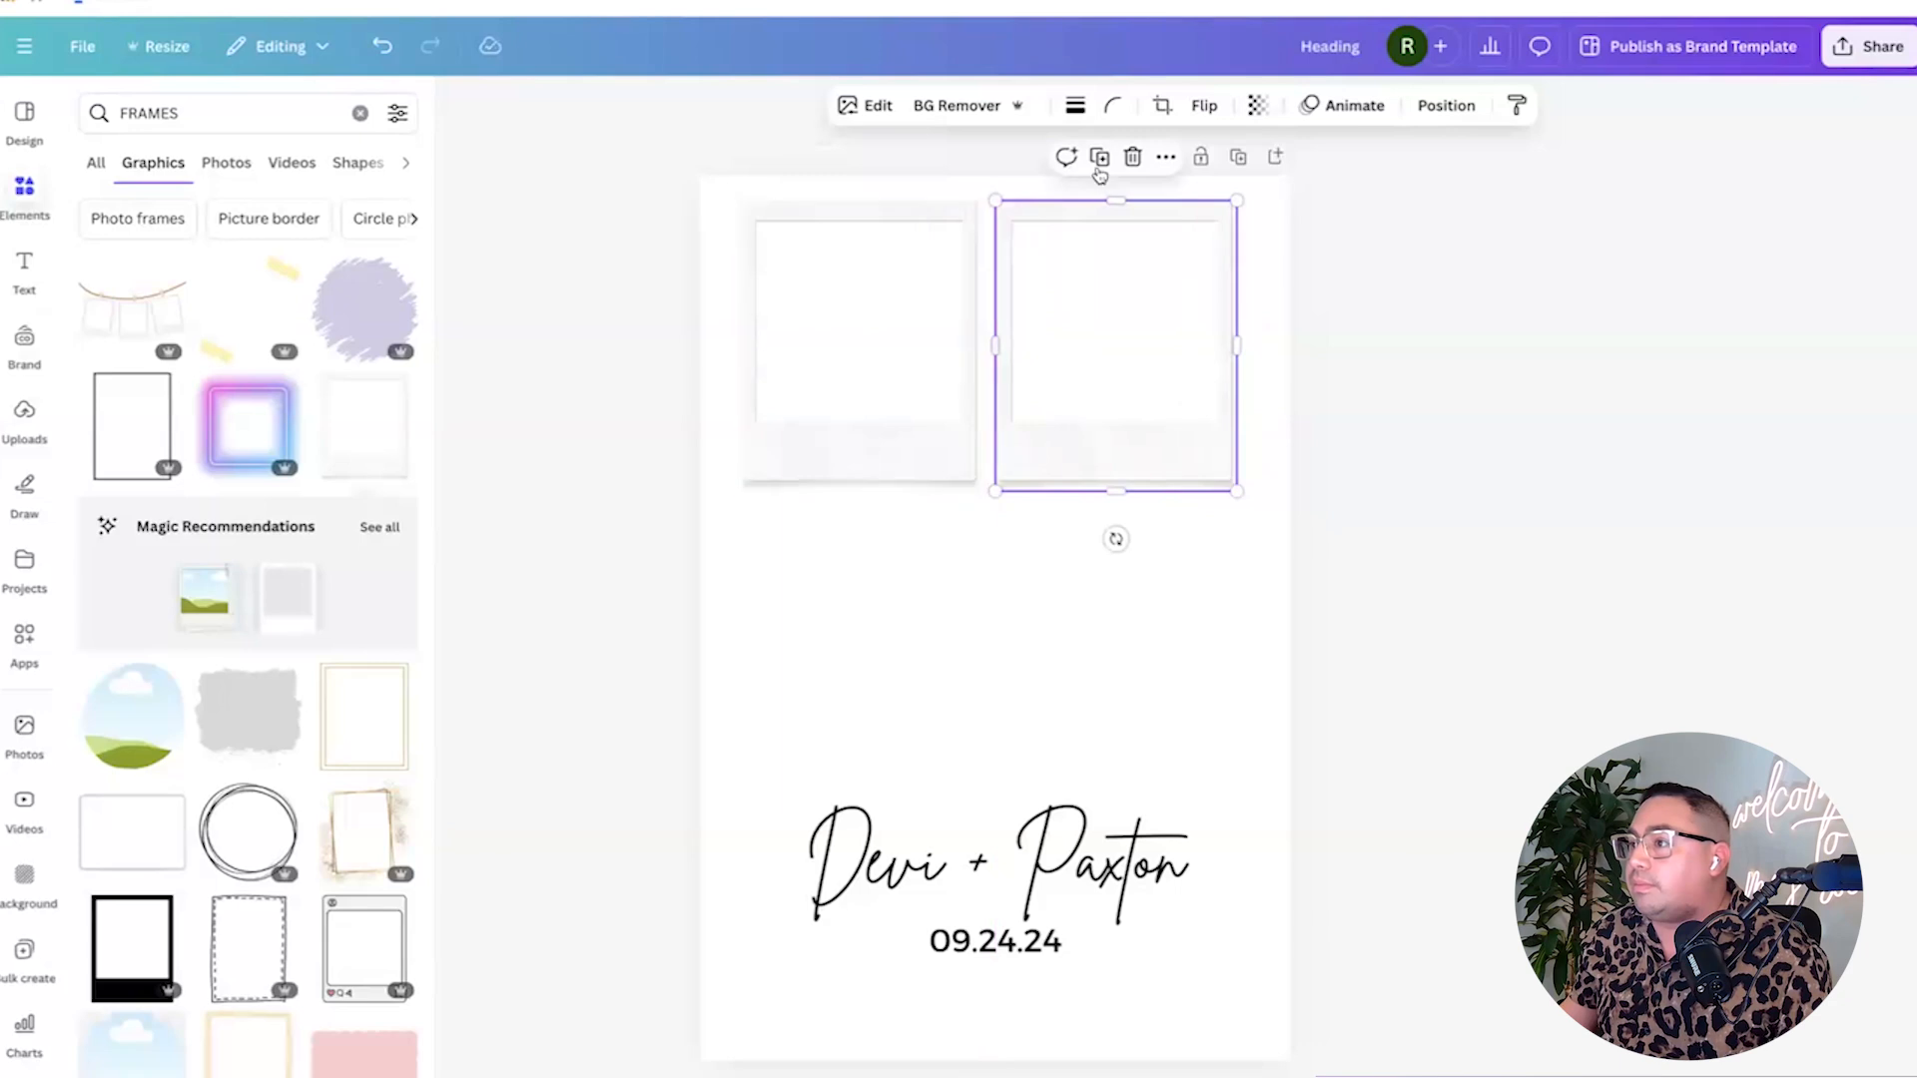
pyautogui.click(1098, 157)
pyautogui.moveTo(1313, 421); pyautogui.dragTo(804, 699)
pyautogui.click(845, 446)
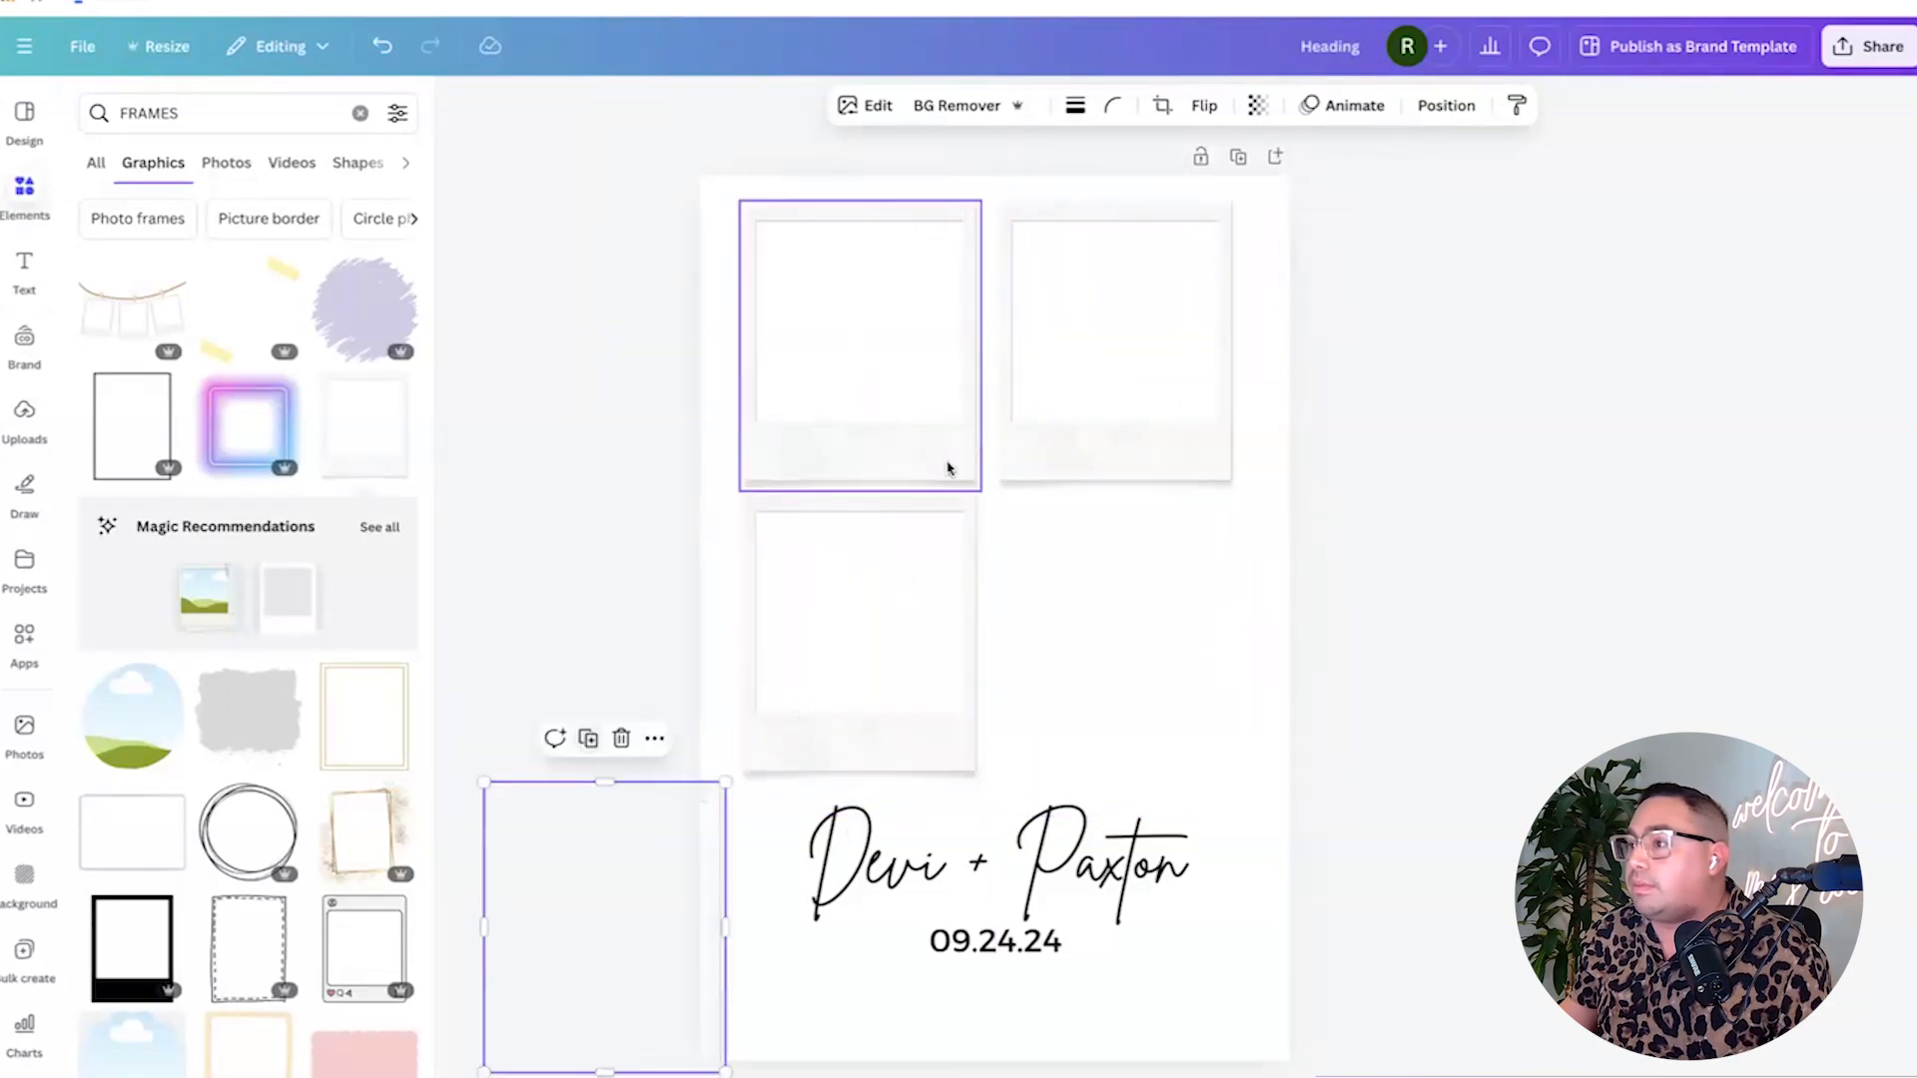
pyautogui.moveTo(599, 864); pyautogui.dragTo(1112, 567)
# Centre the four-frame grid horizontally on the page, then select the top-left frame.
pyautogui.moveTo(1449, 710); pyautogui.dragTo(705, 416)
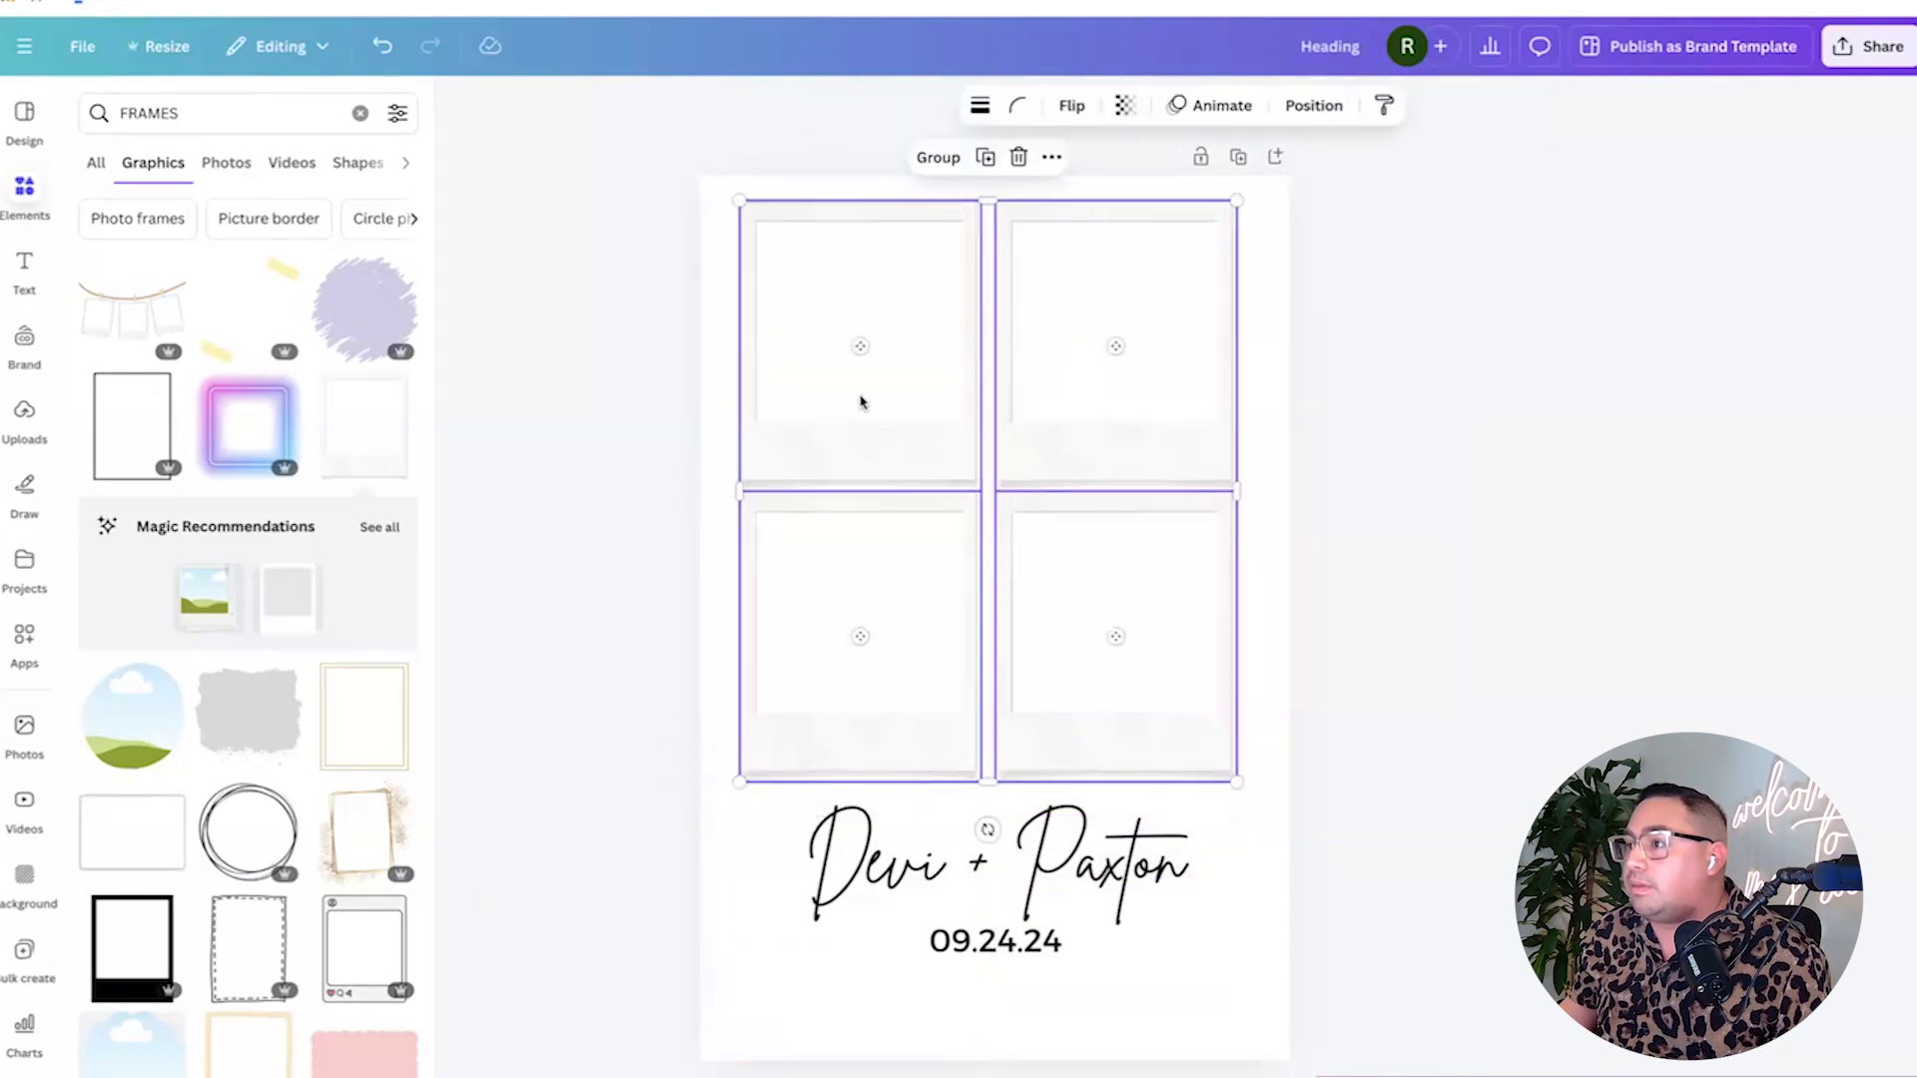
pyautogui.moveTo(880, 397); pyautogui.dragTo(872, 396)
pyautogui.click(1408, 491)
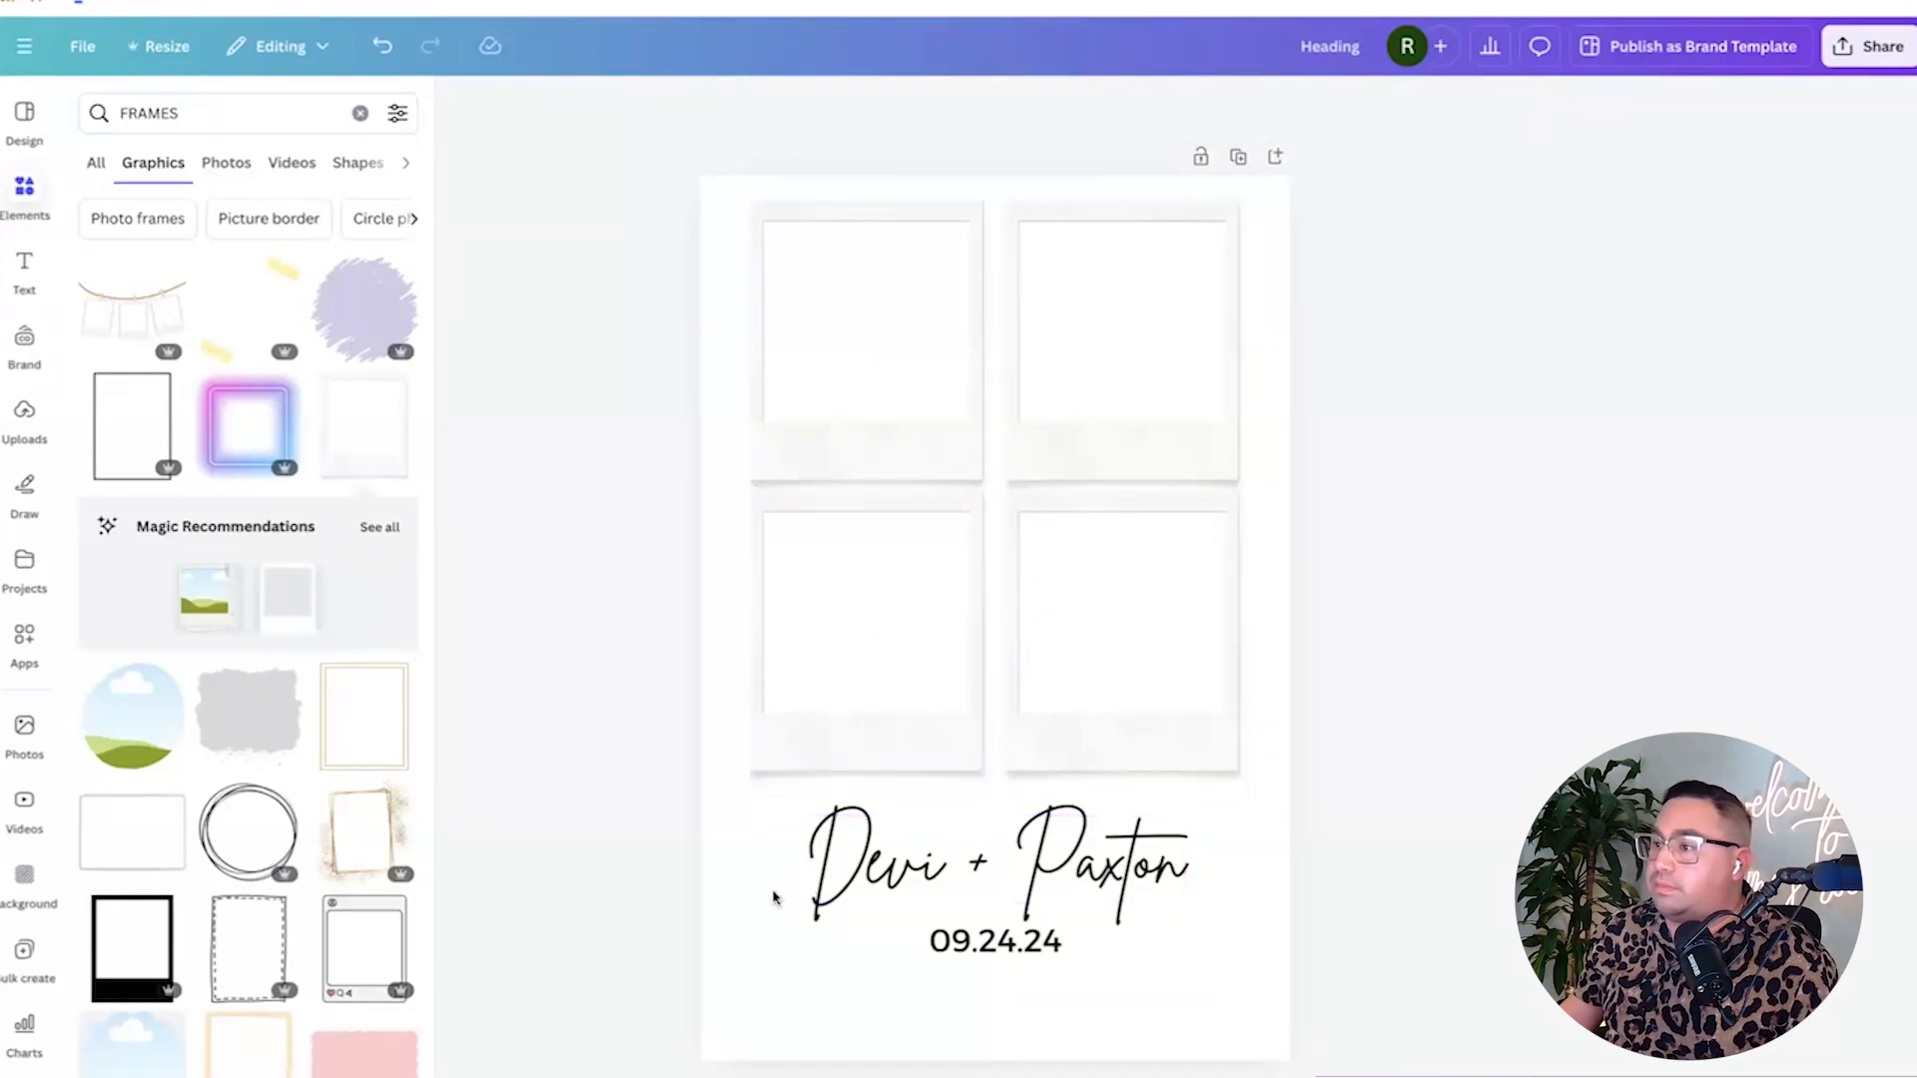
pyautogui.click(902, 335)
# Download the polaroid-grid page from Canva as a transparent 1280 × 1920 PNG.
pyautogui.click(1615, 462)
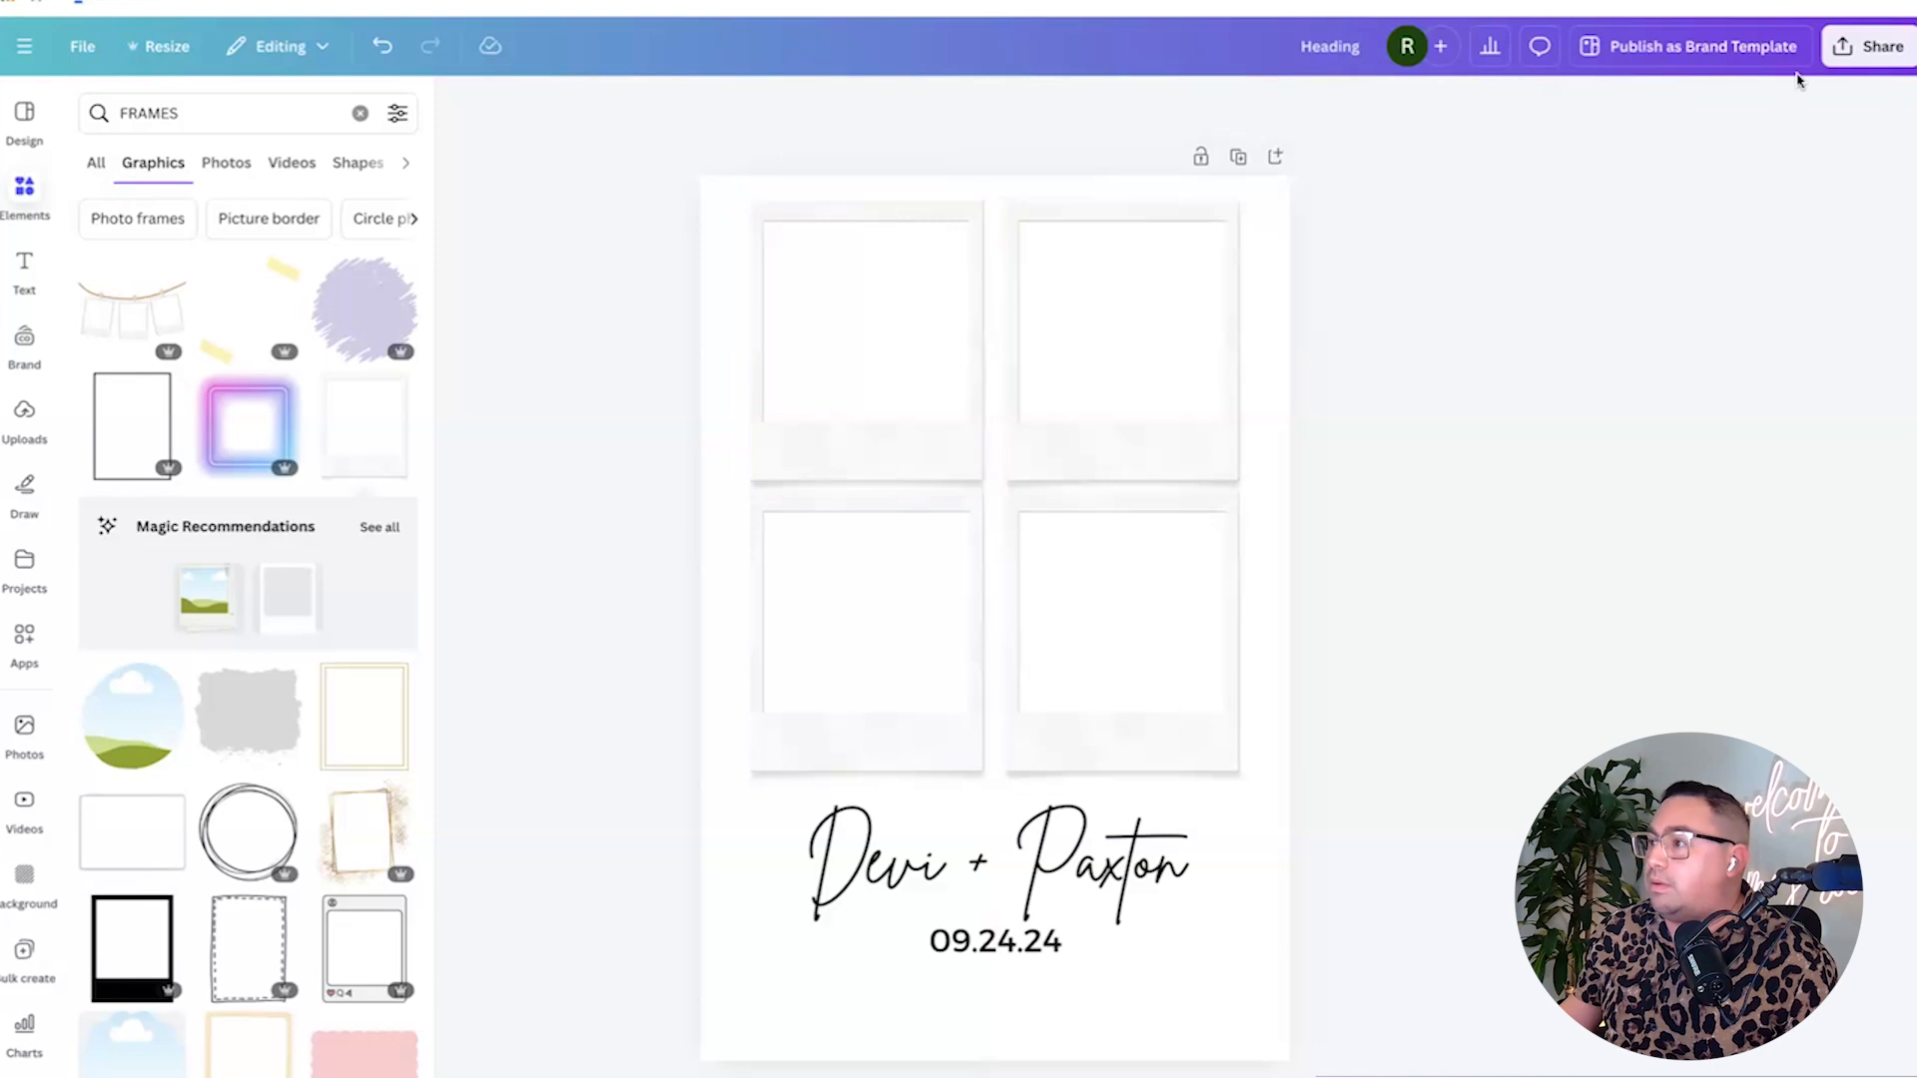
pyautogui.click(1859, 52)
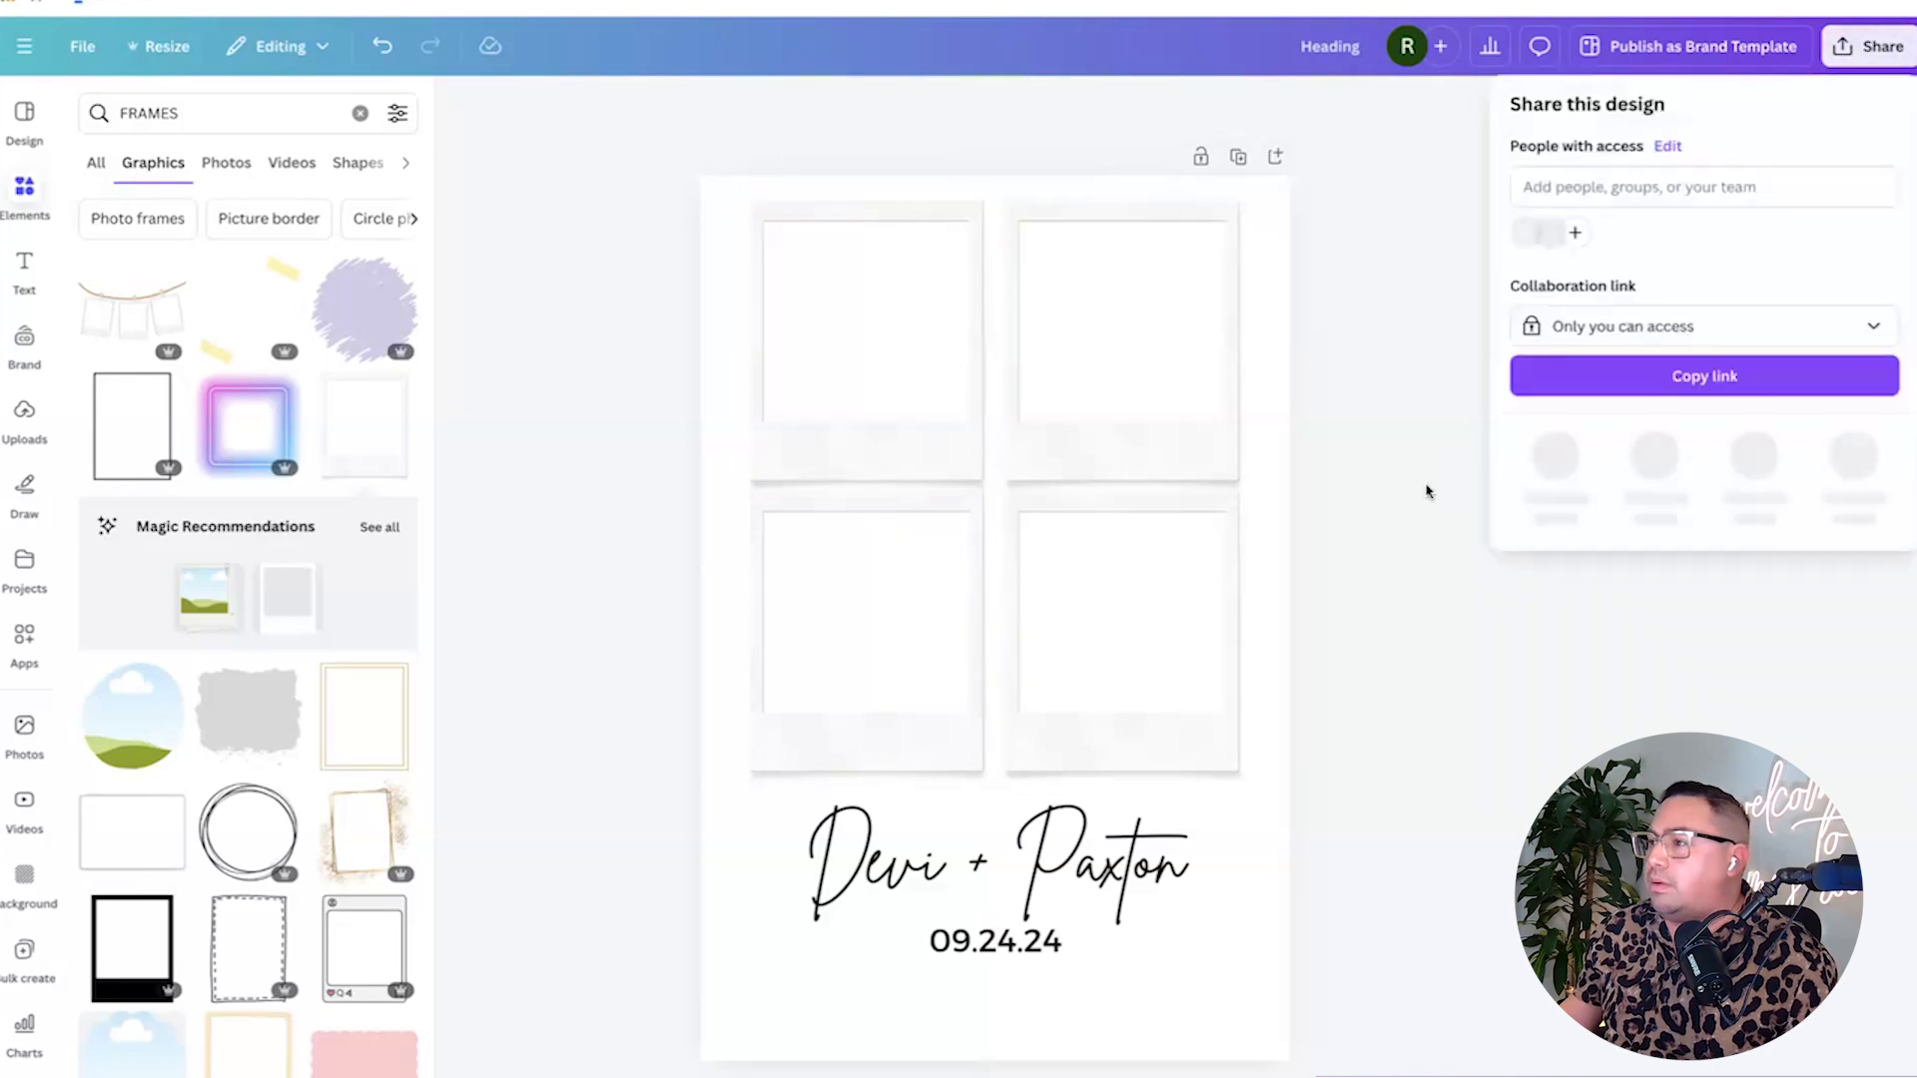
pyautogui.click(1559, 457)
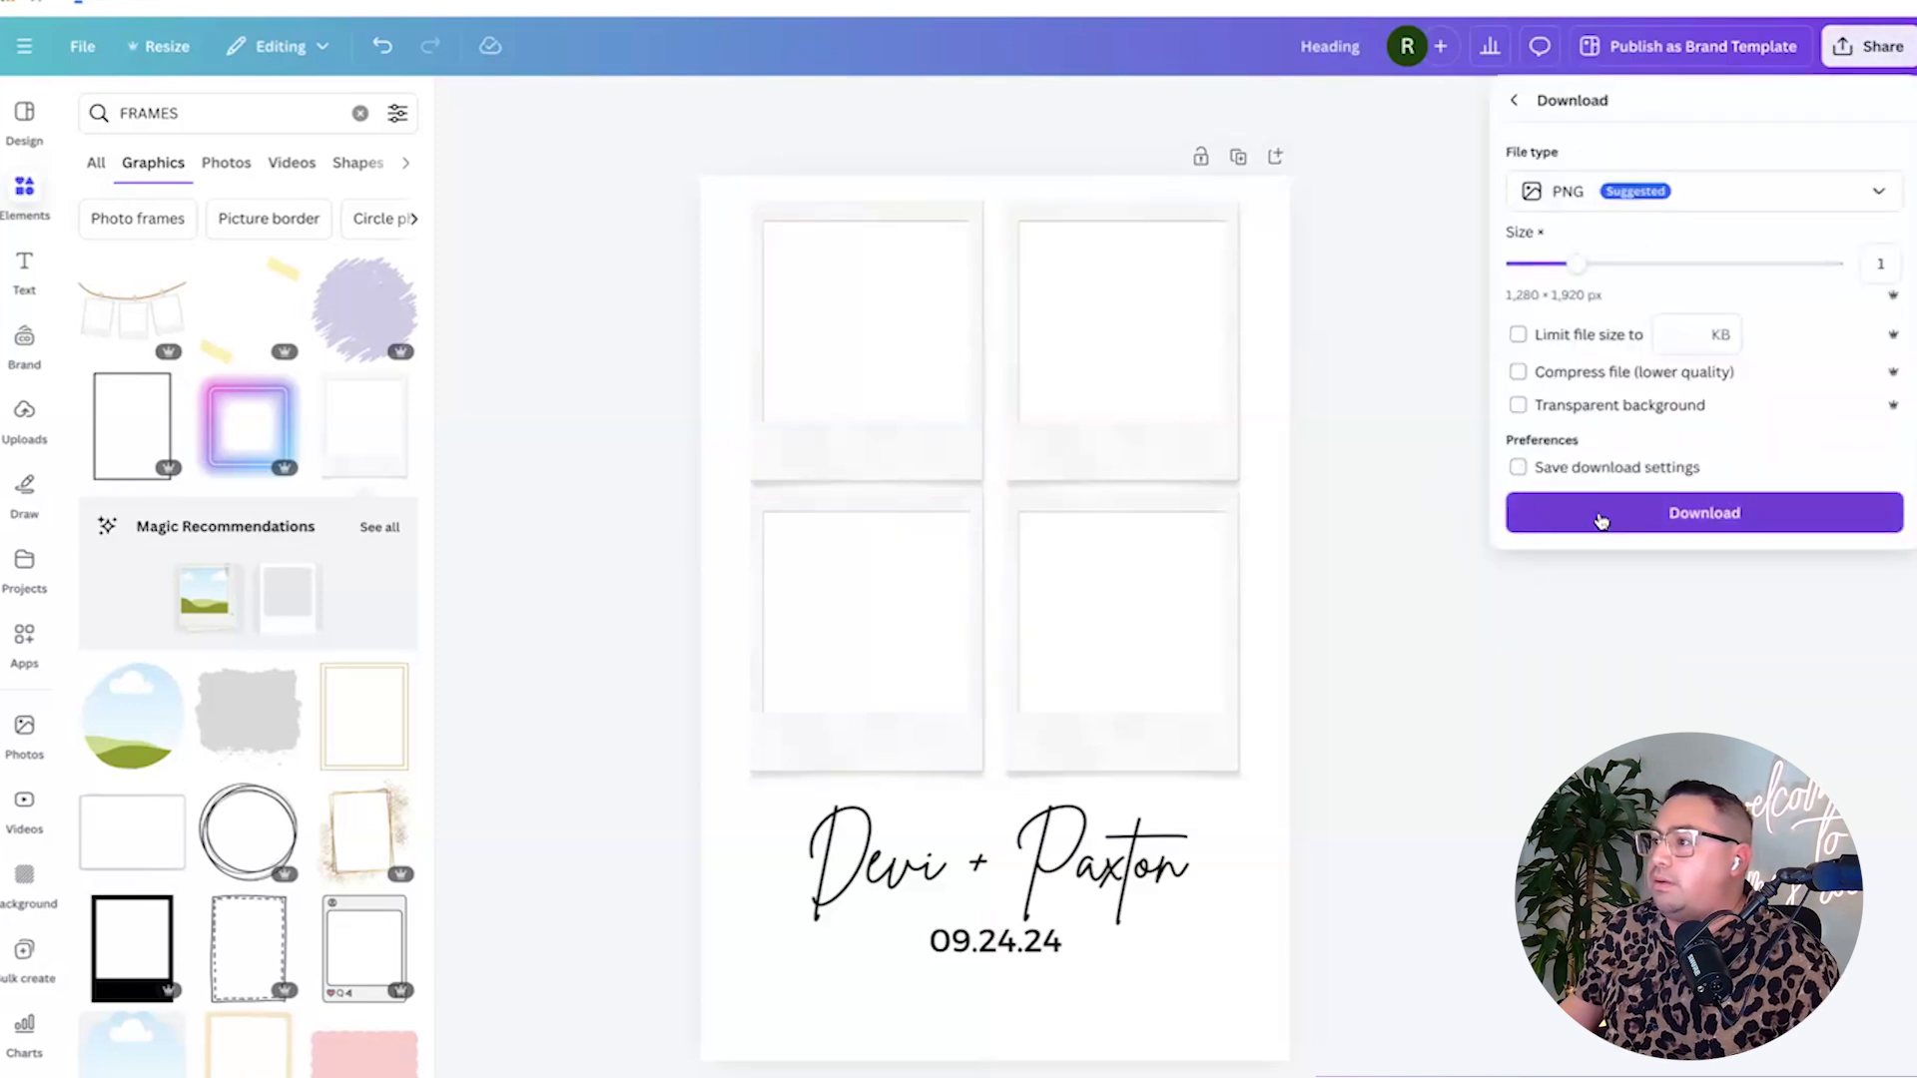
pyautogui.click(1600, 520)
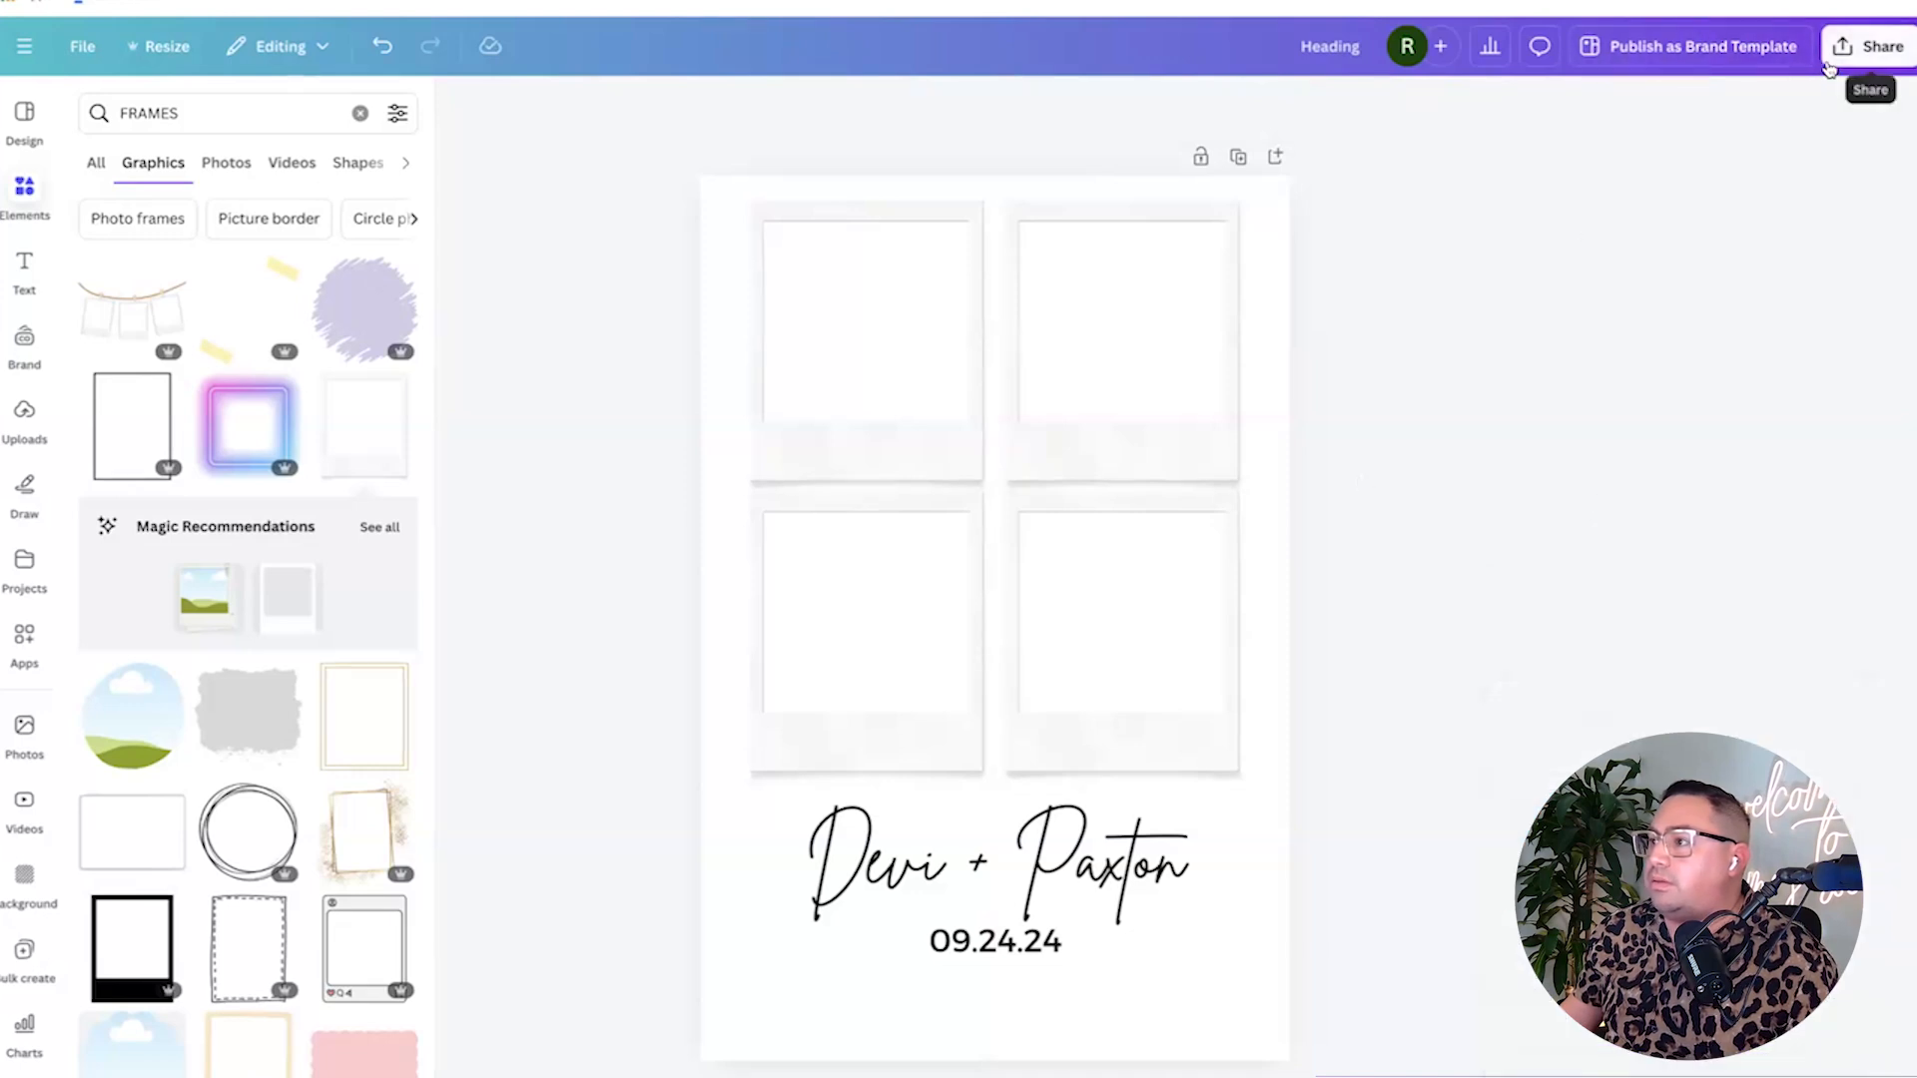
pyautogui.click(1862, 50)
pyautogui.click(1563, 459)
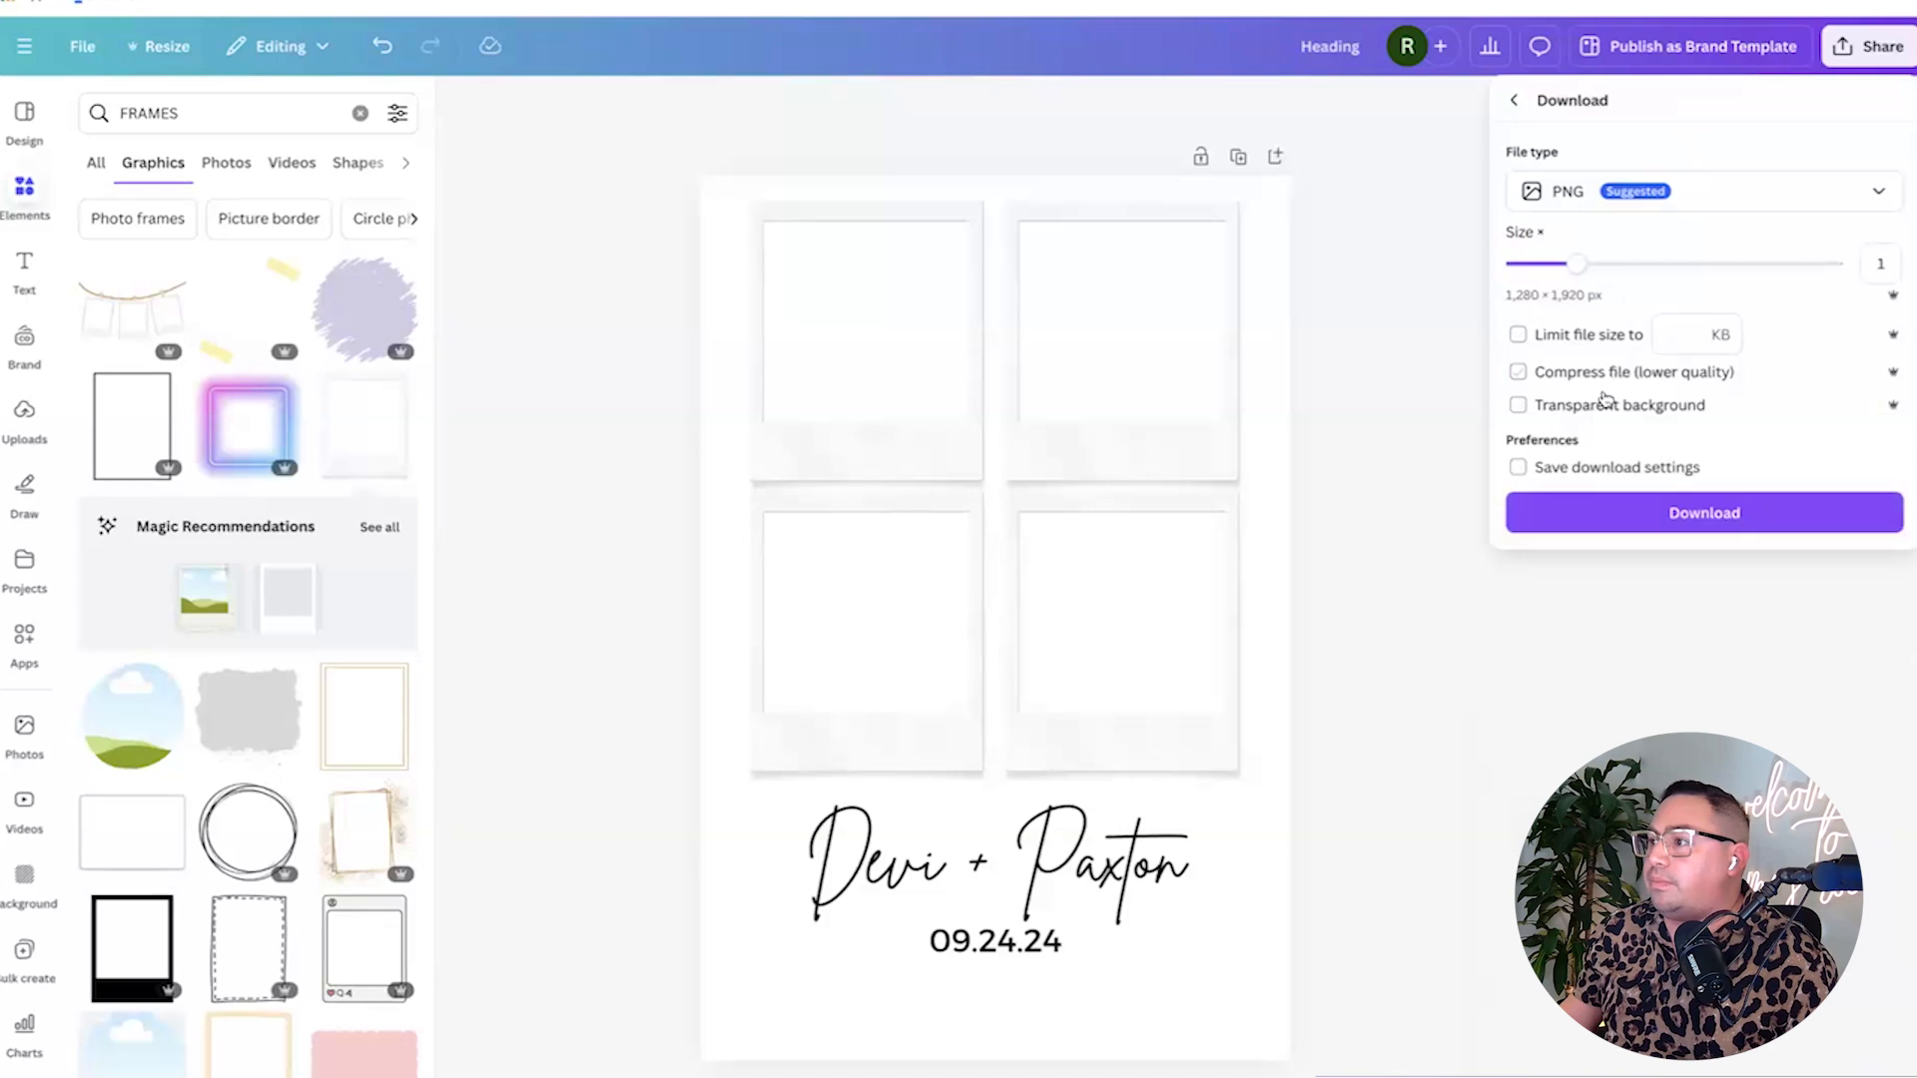
pyautogui.click(1604, 507)
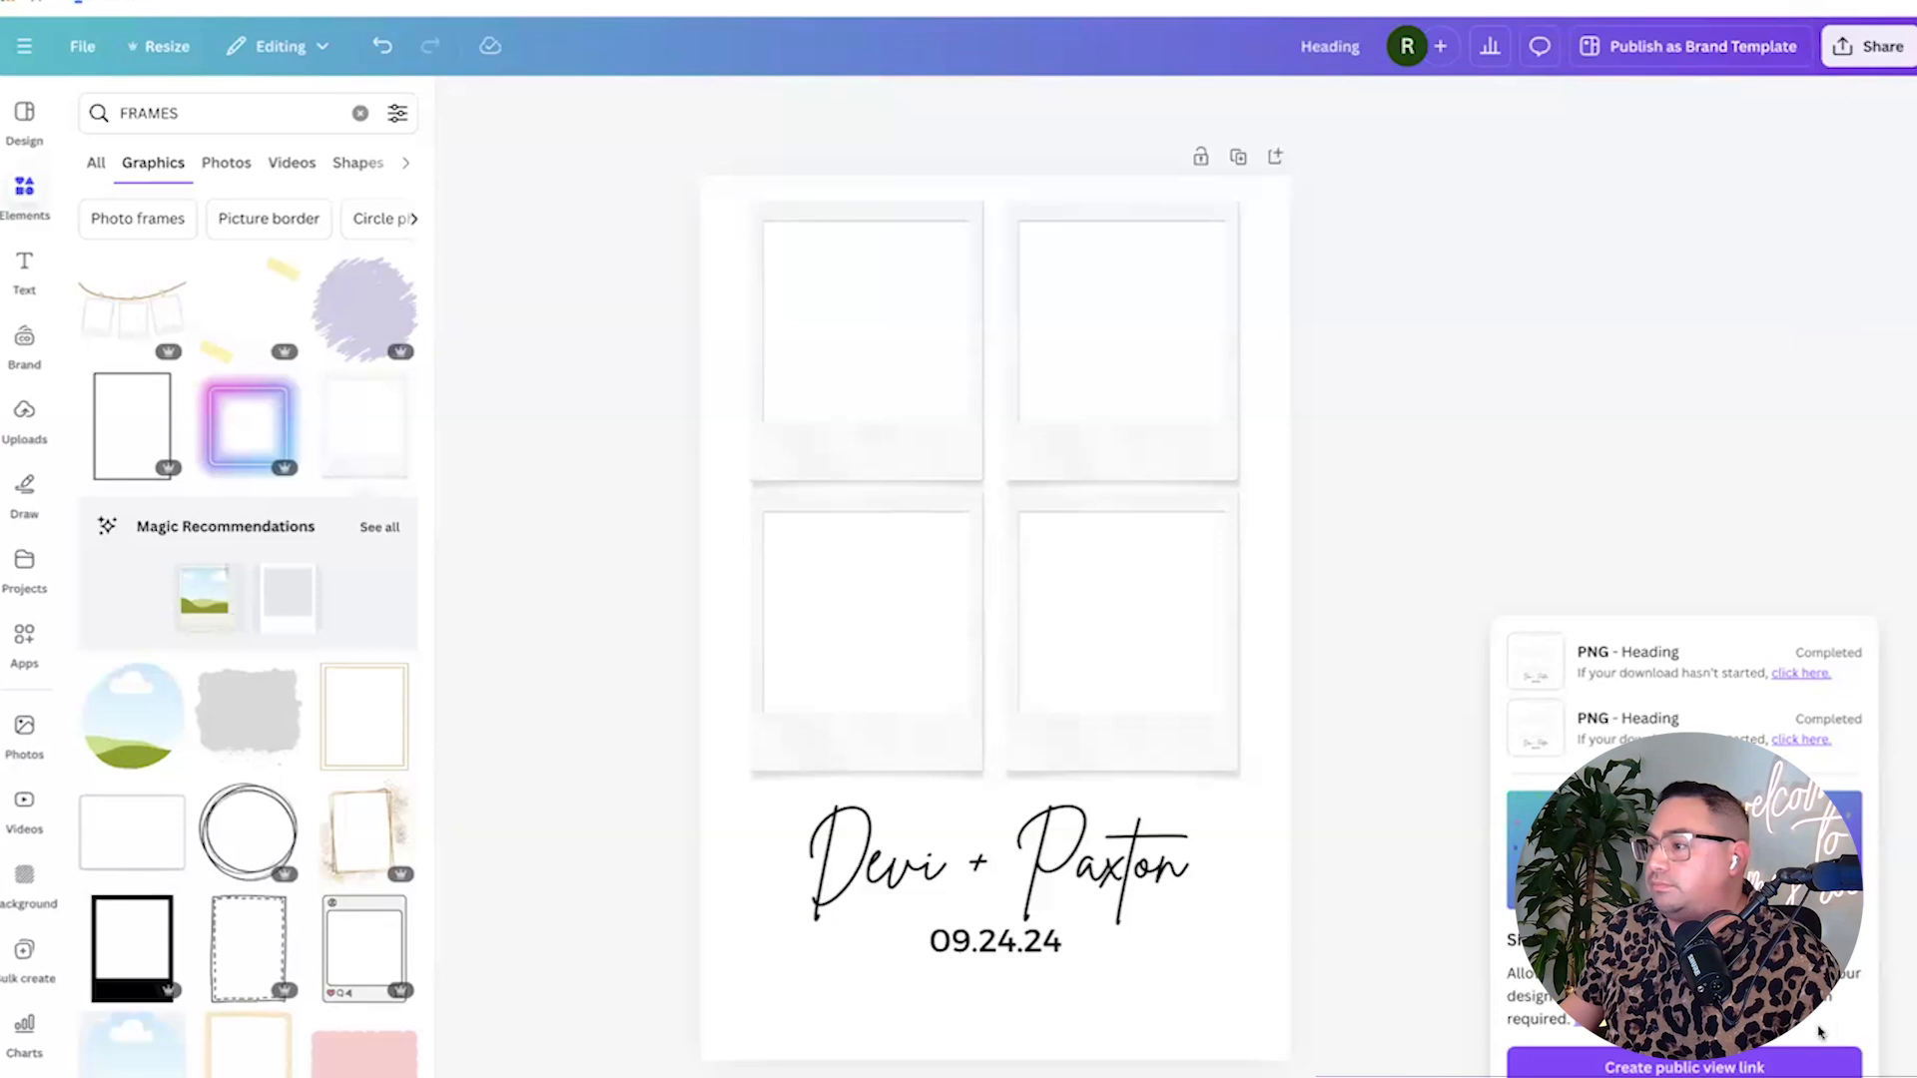
pyautogui.scroll(-1, 176, 682)
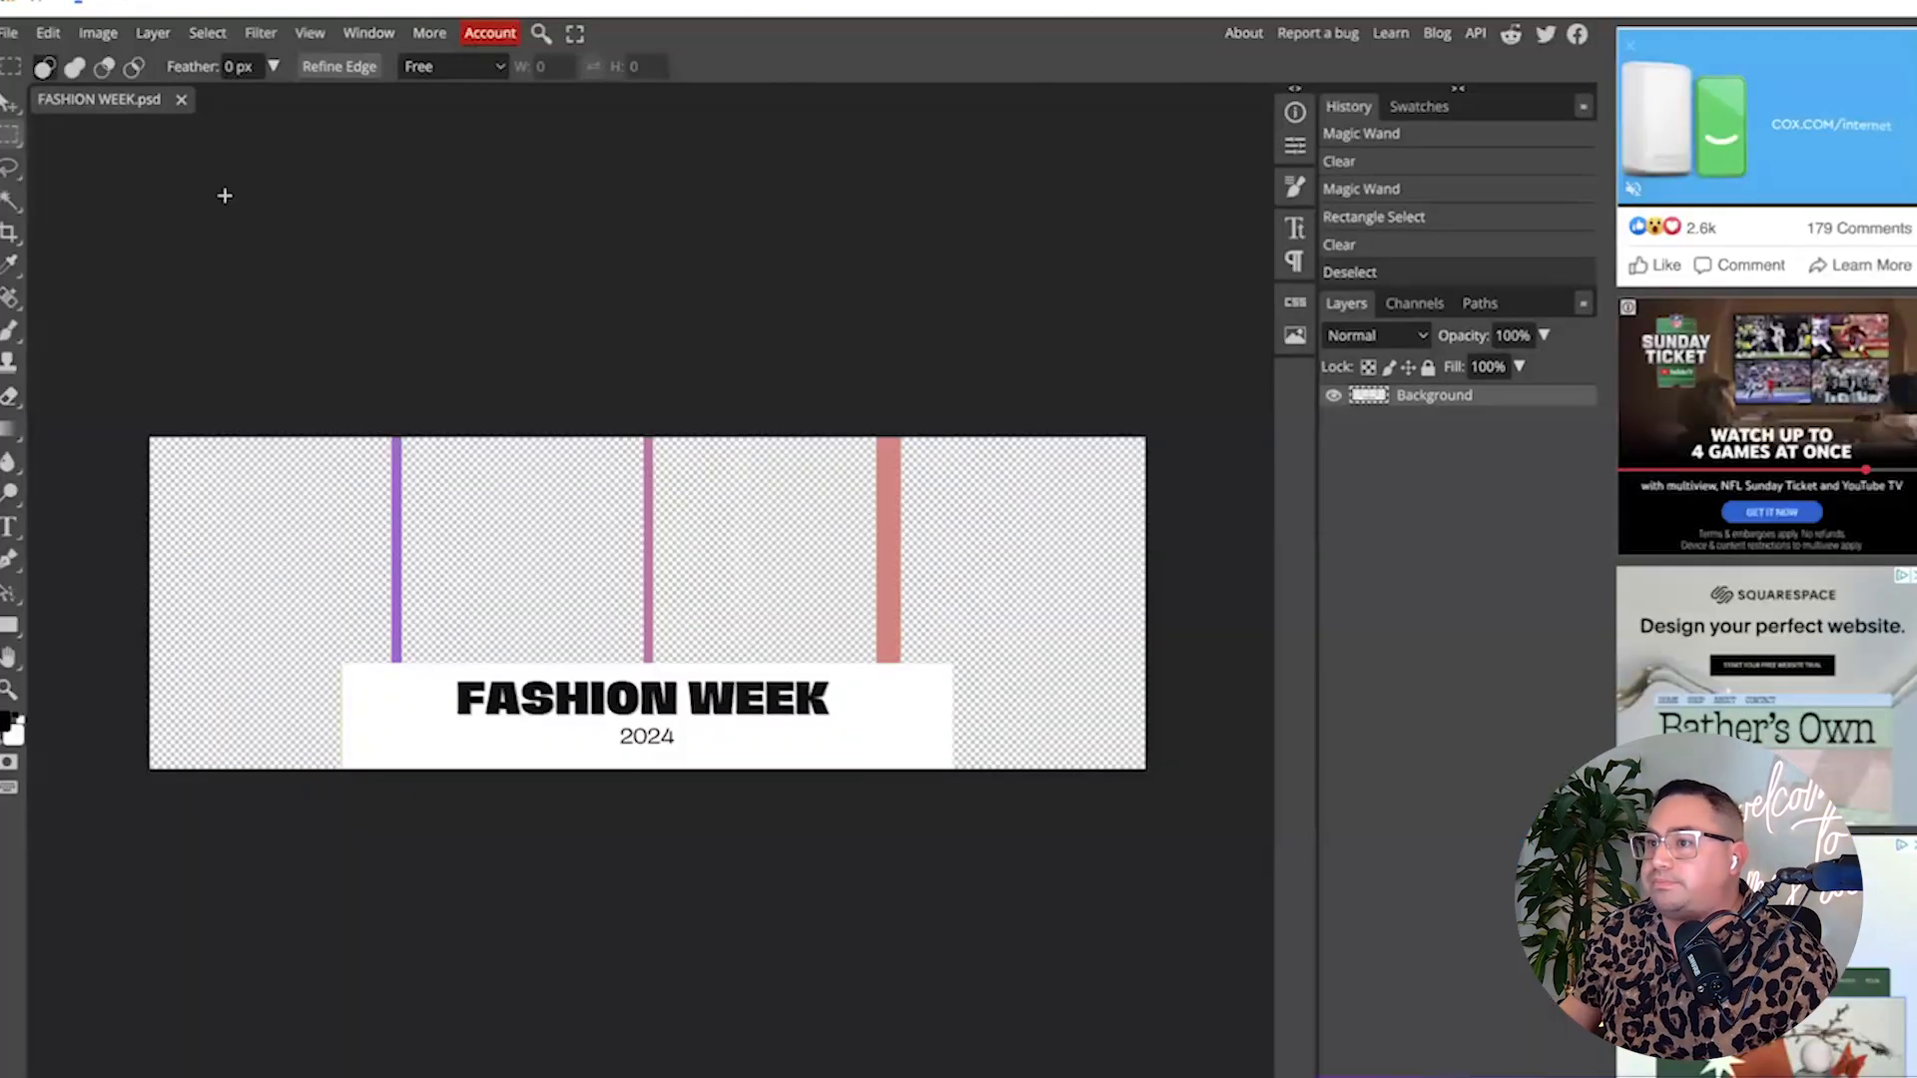
# Open the downloaded Heading PNG in Photopea as a second document.
pyautogui.click(8, 32)
pyautogui.click(33, 63)
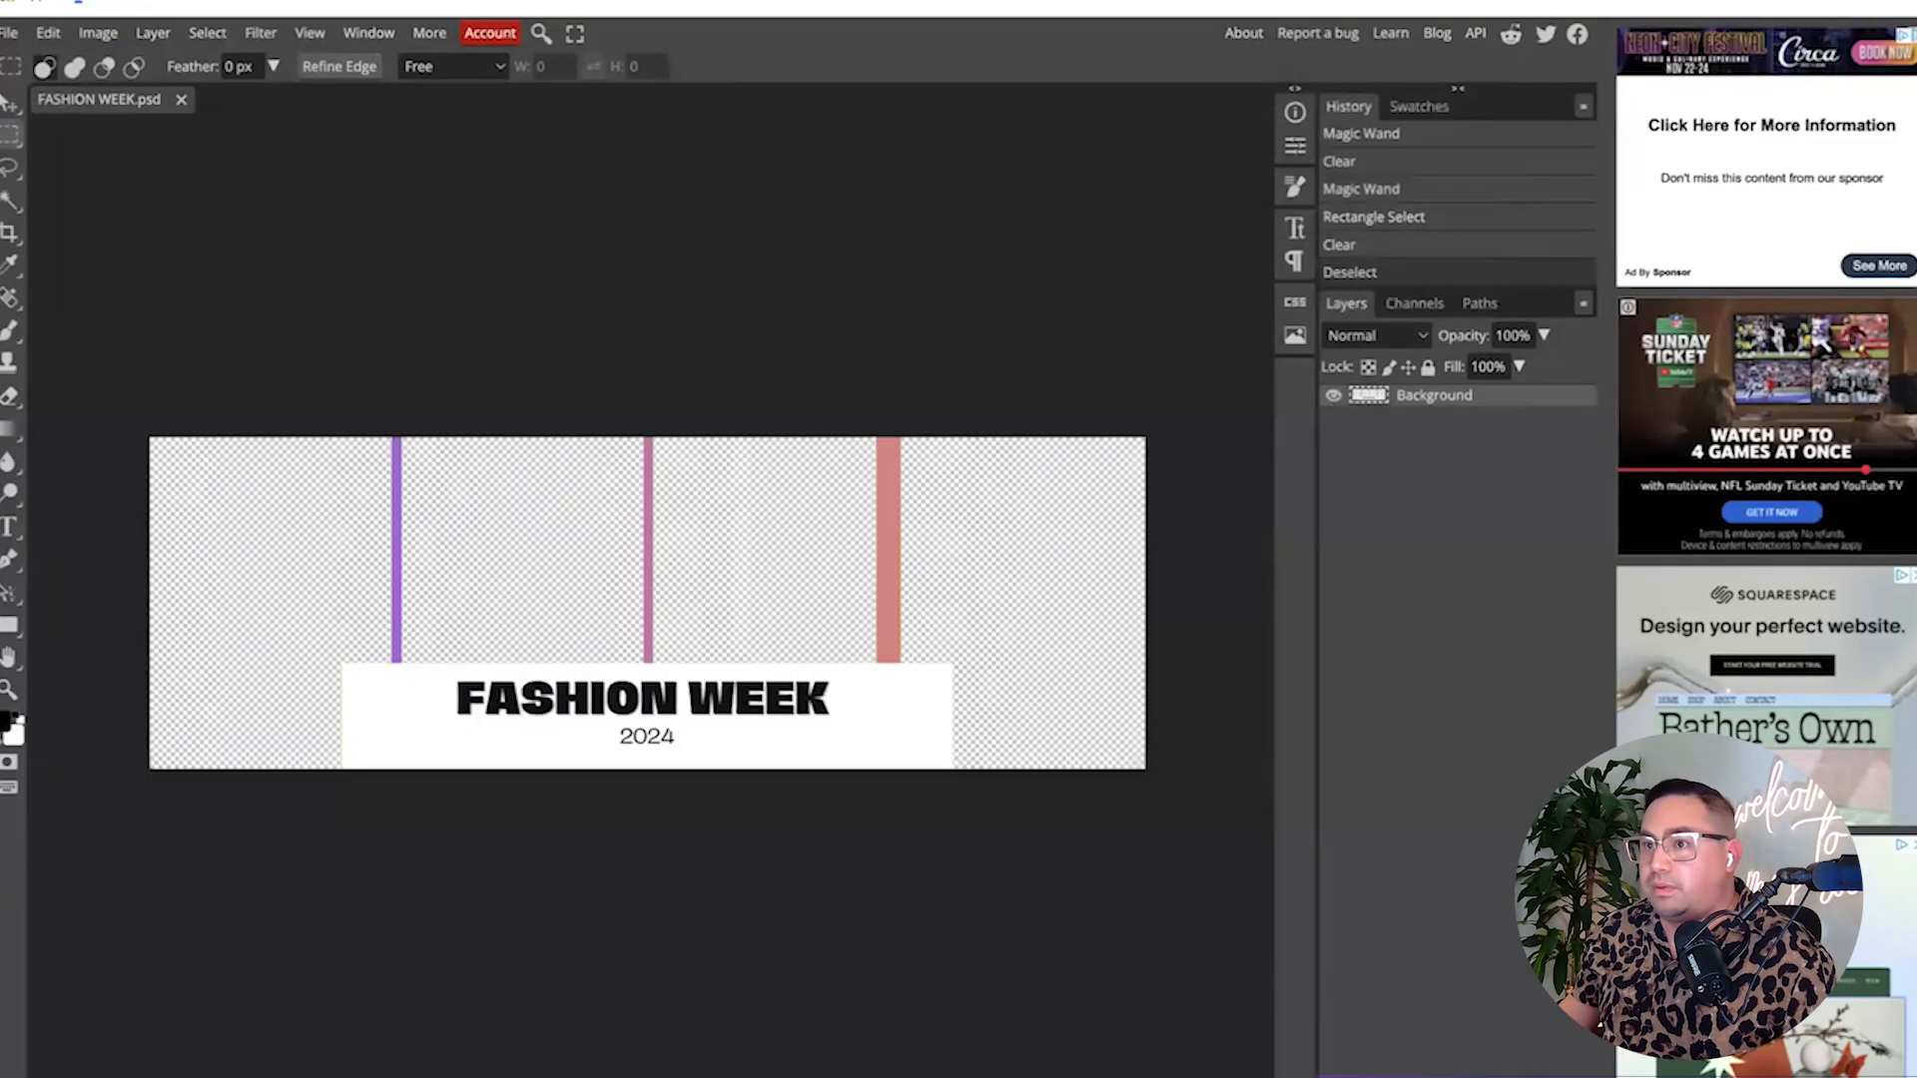
pyautogui.click(8, 32)
pyautogui.click(22, 96)
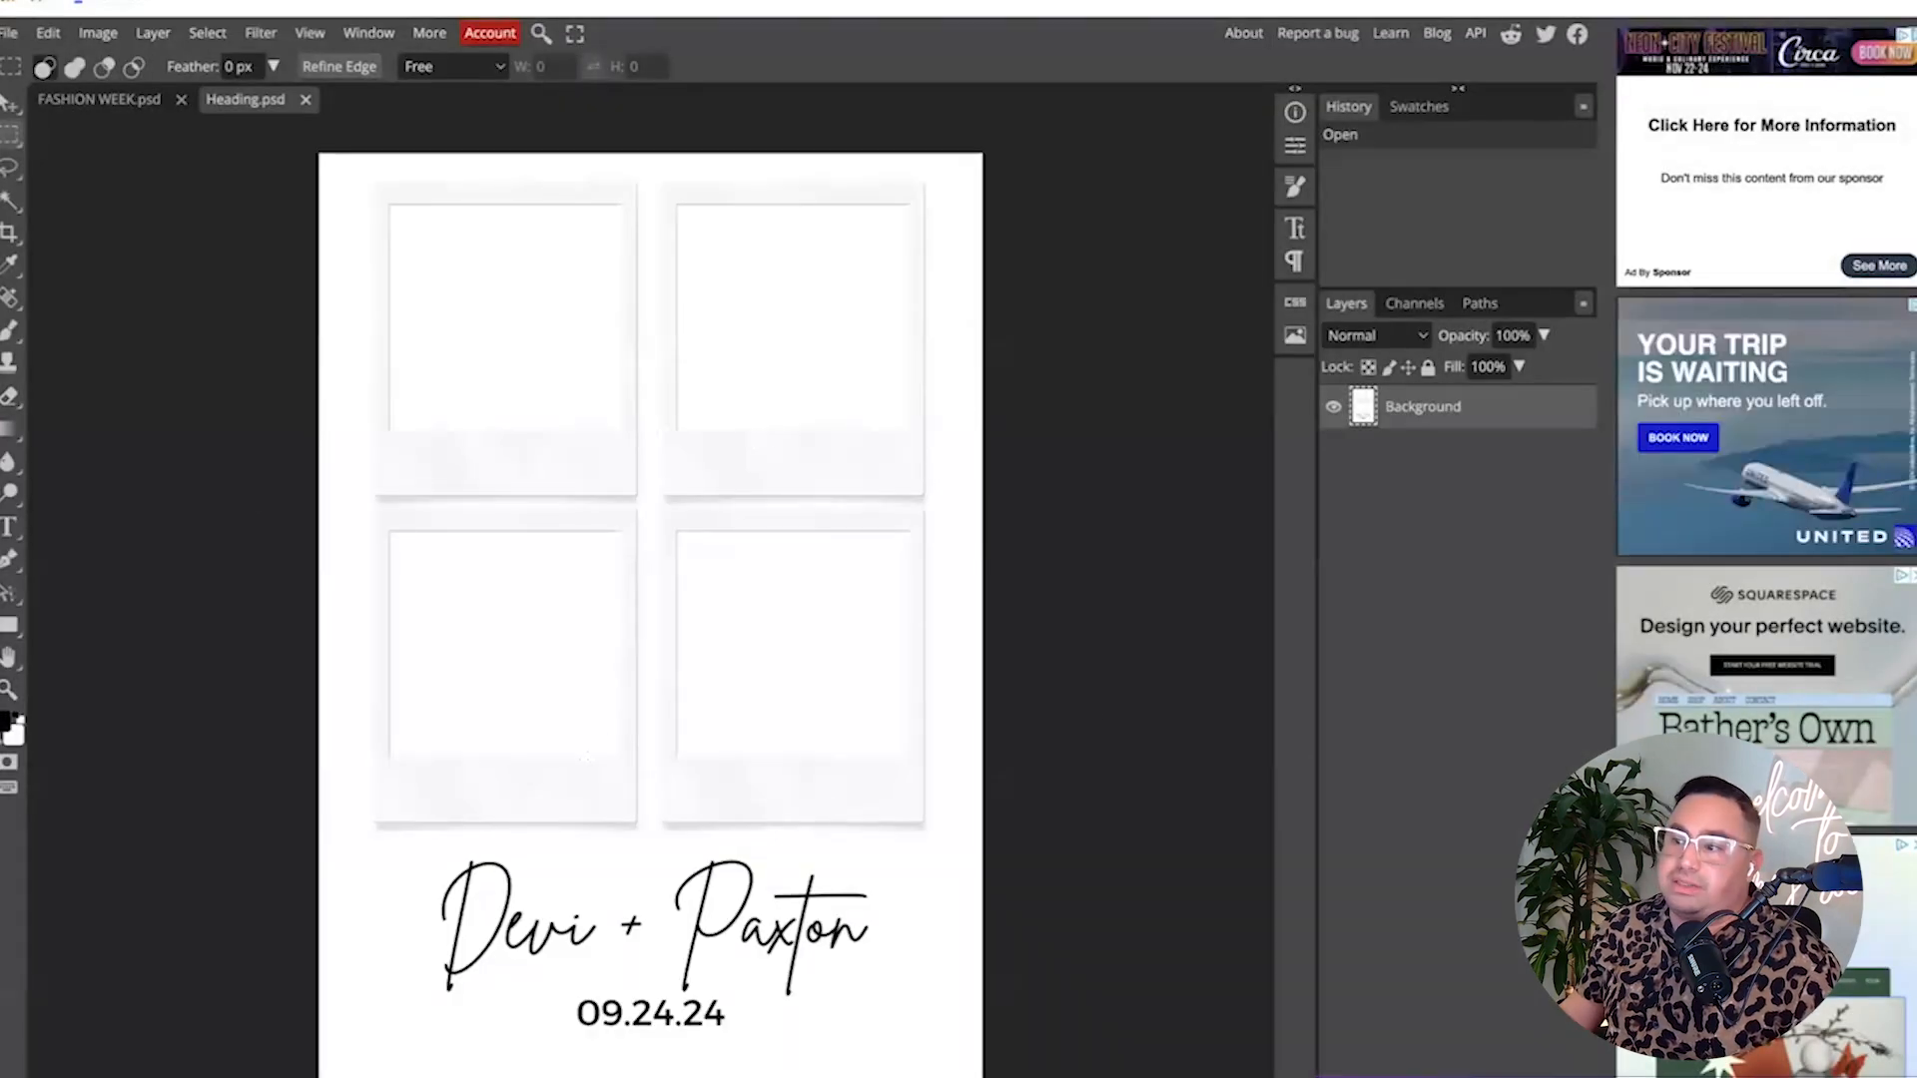
# Try clearing the frames' white interiors by colour selection, then undo and deselect.
pyautogui.click(8, 201)
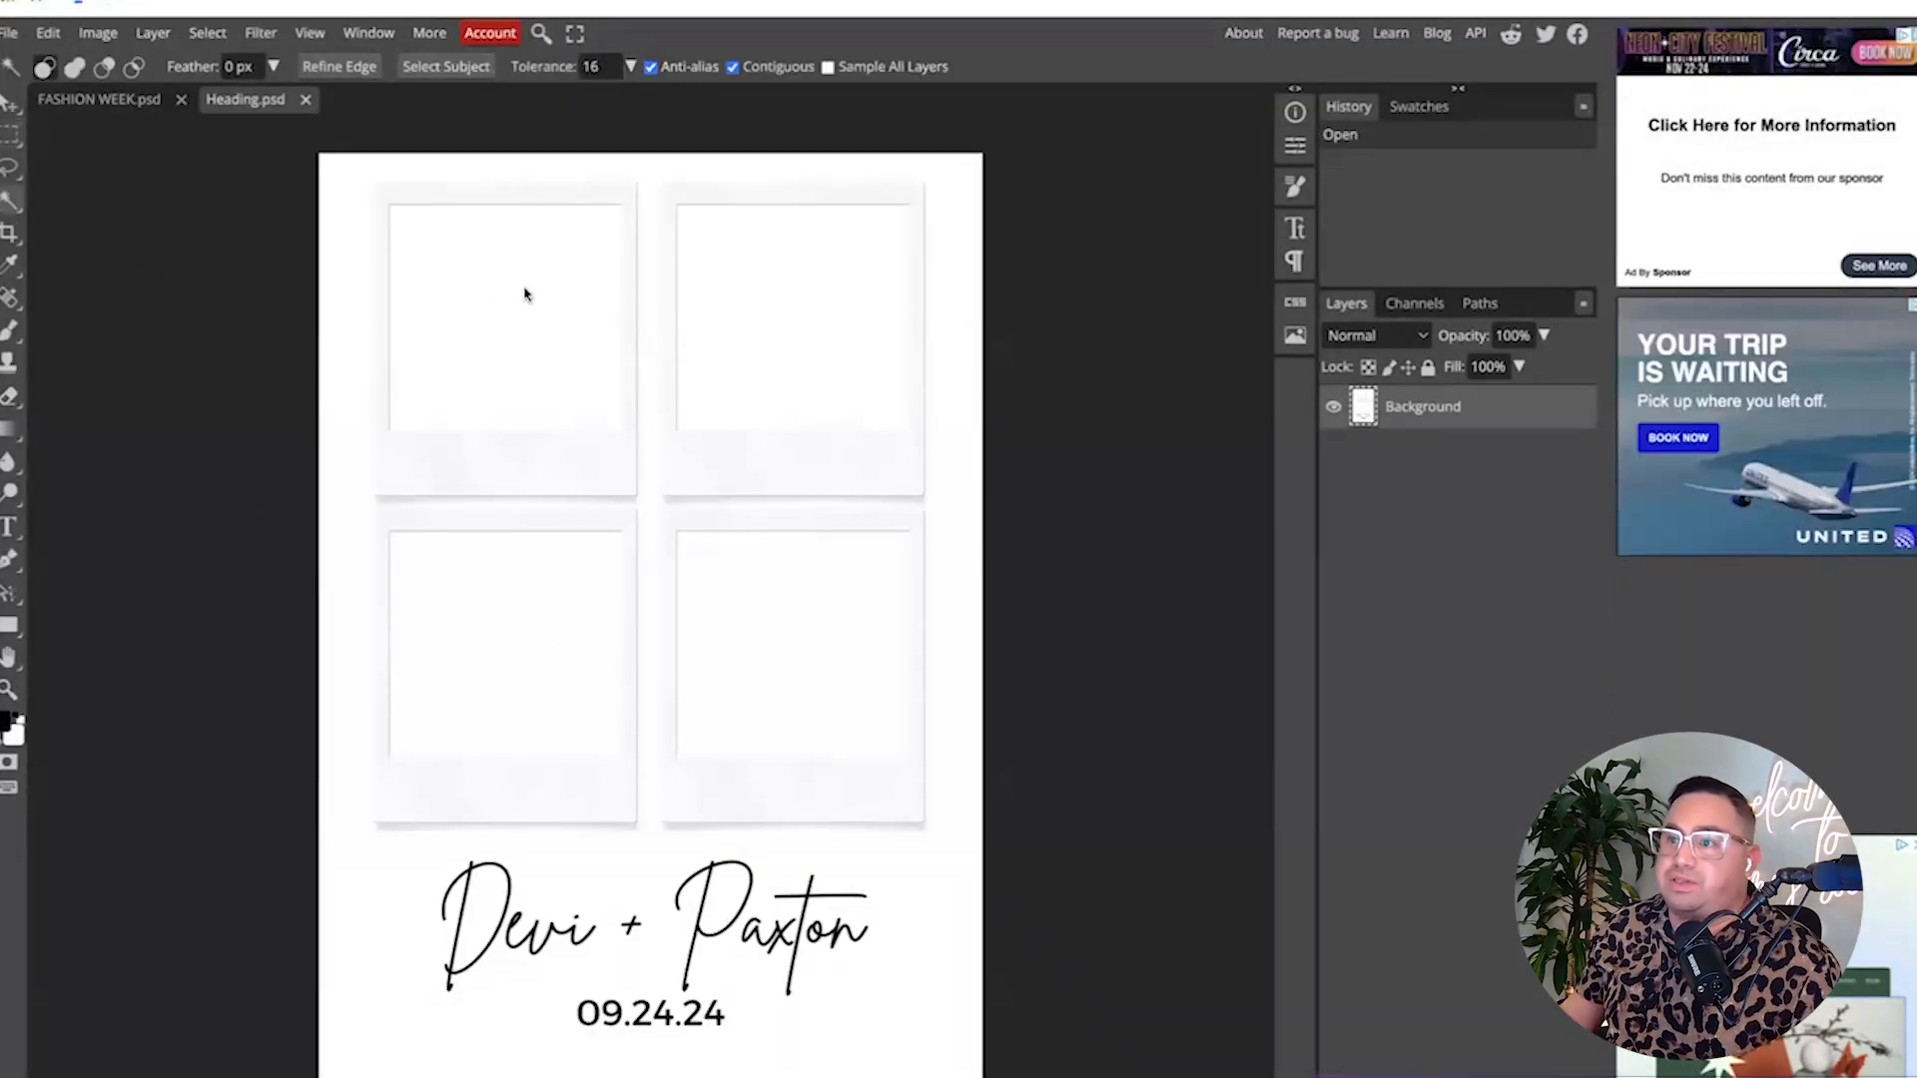
pyautogui.click(526, 288)
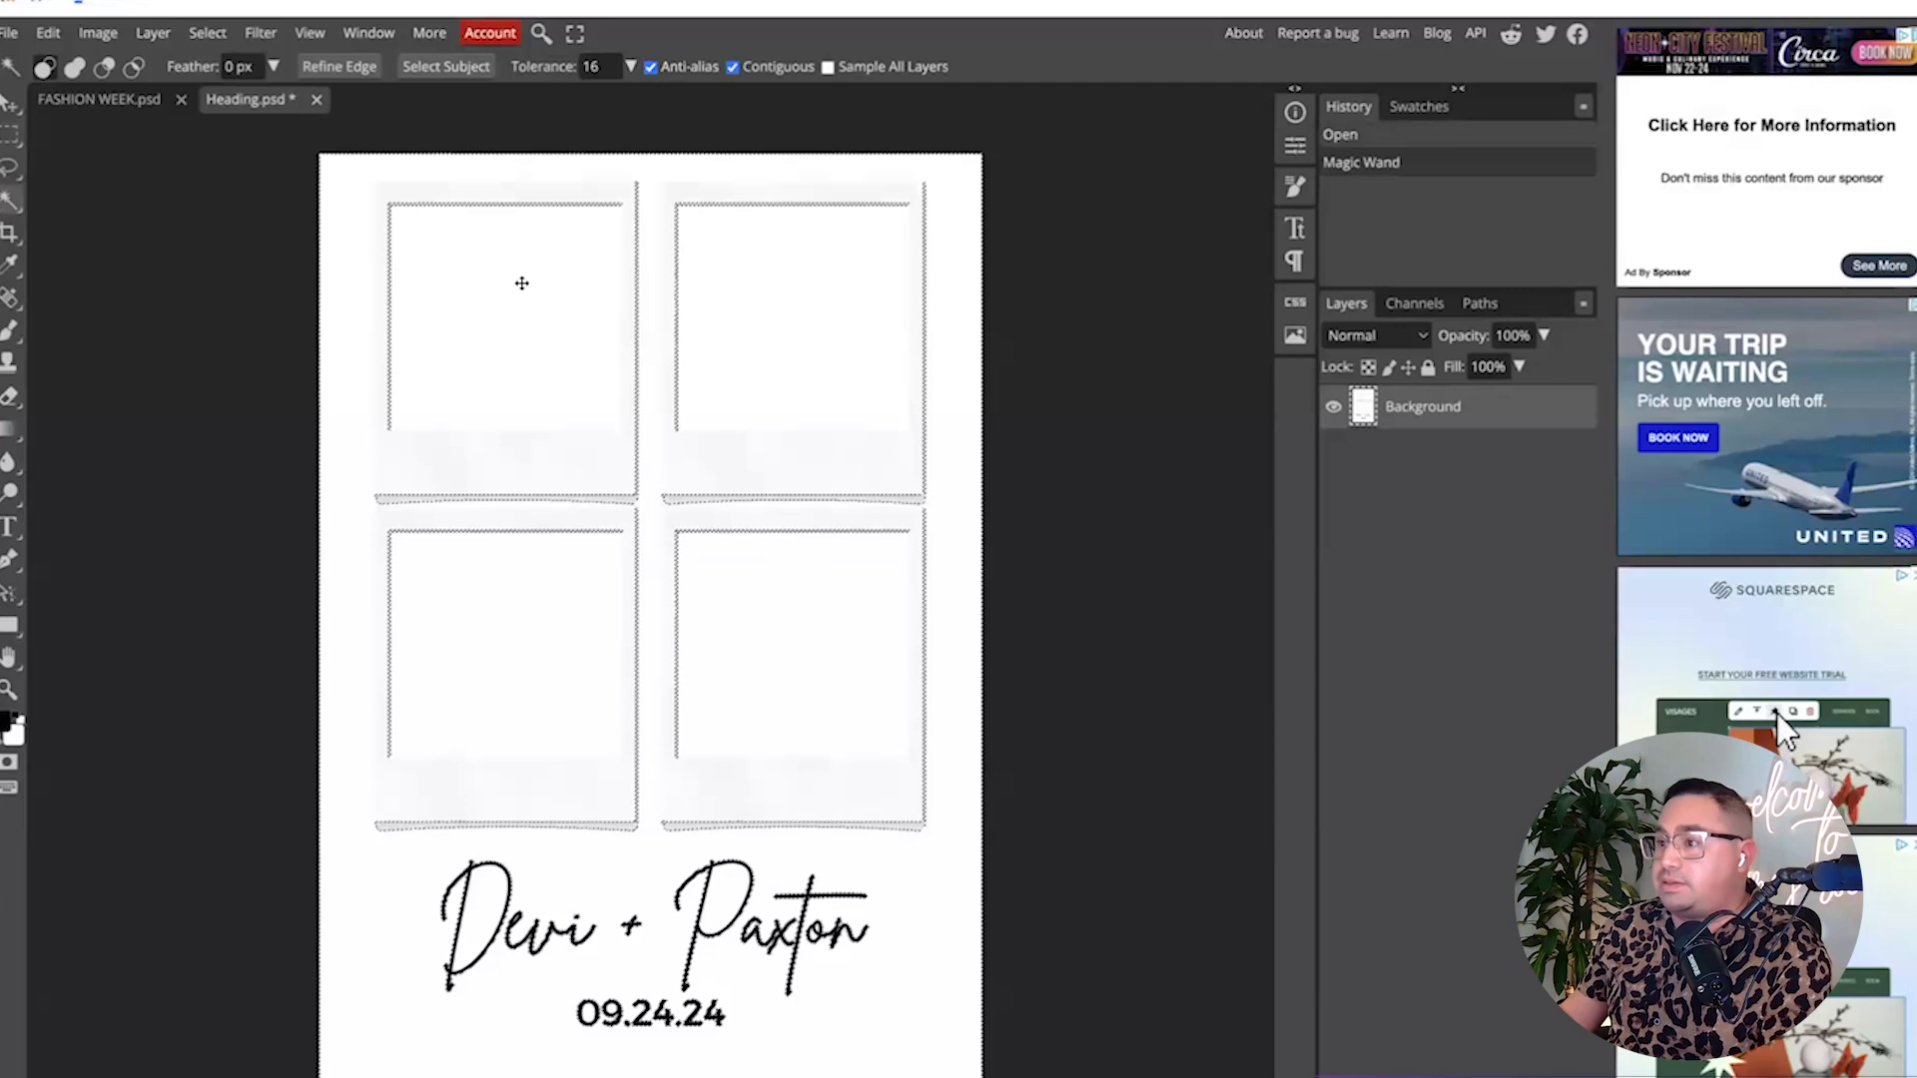
pyautogui.press('Delete')
pyautogui.hotkey('ctrl', 'z')
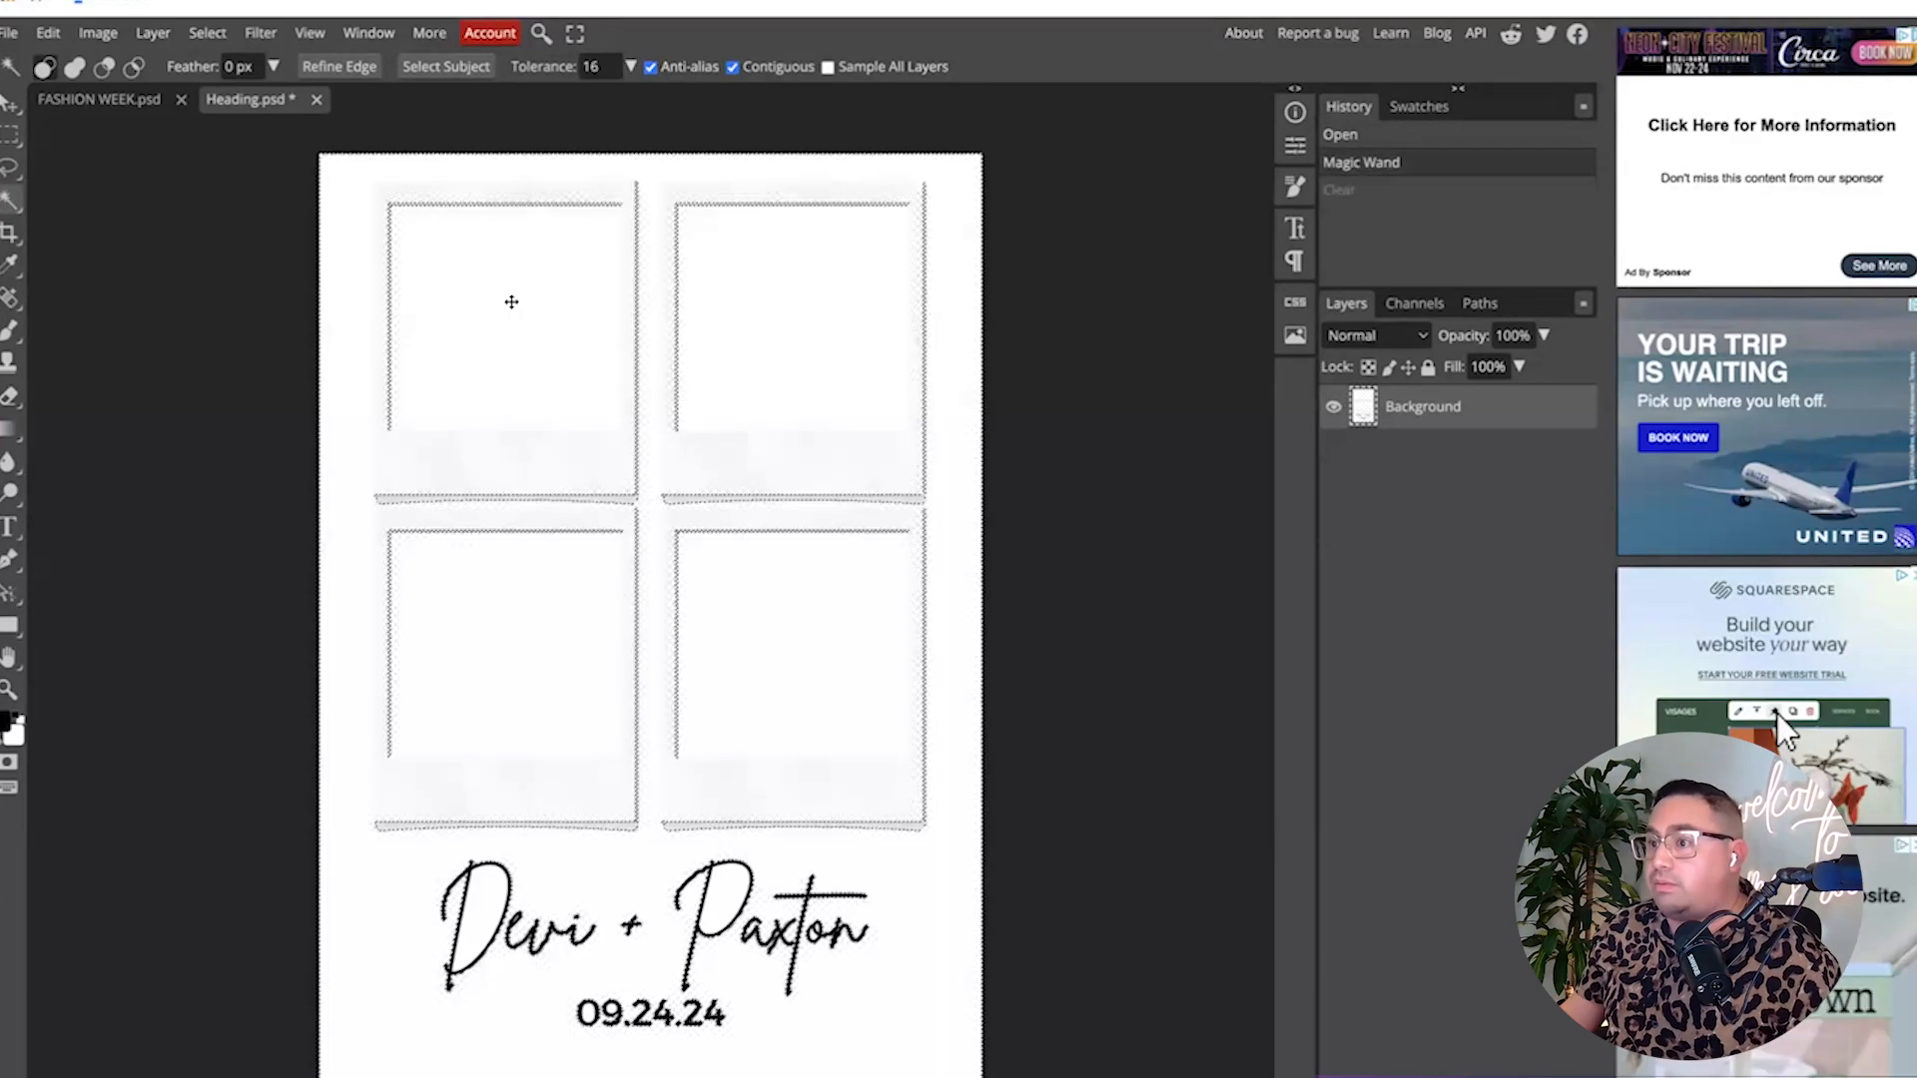
pyautogui.hotkey('ctrl', 'd')
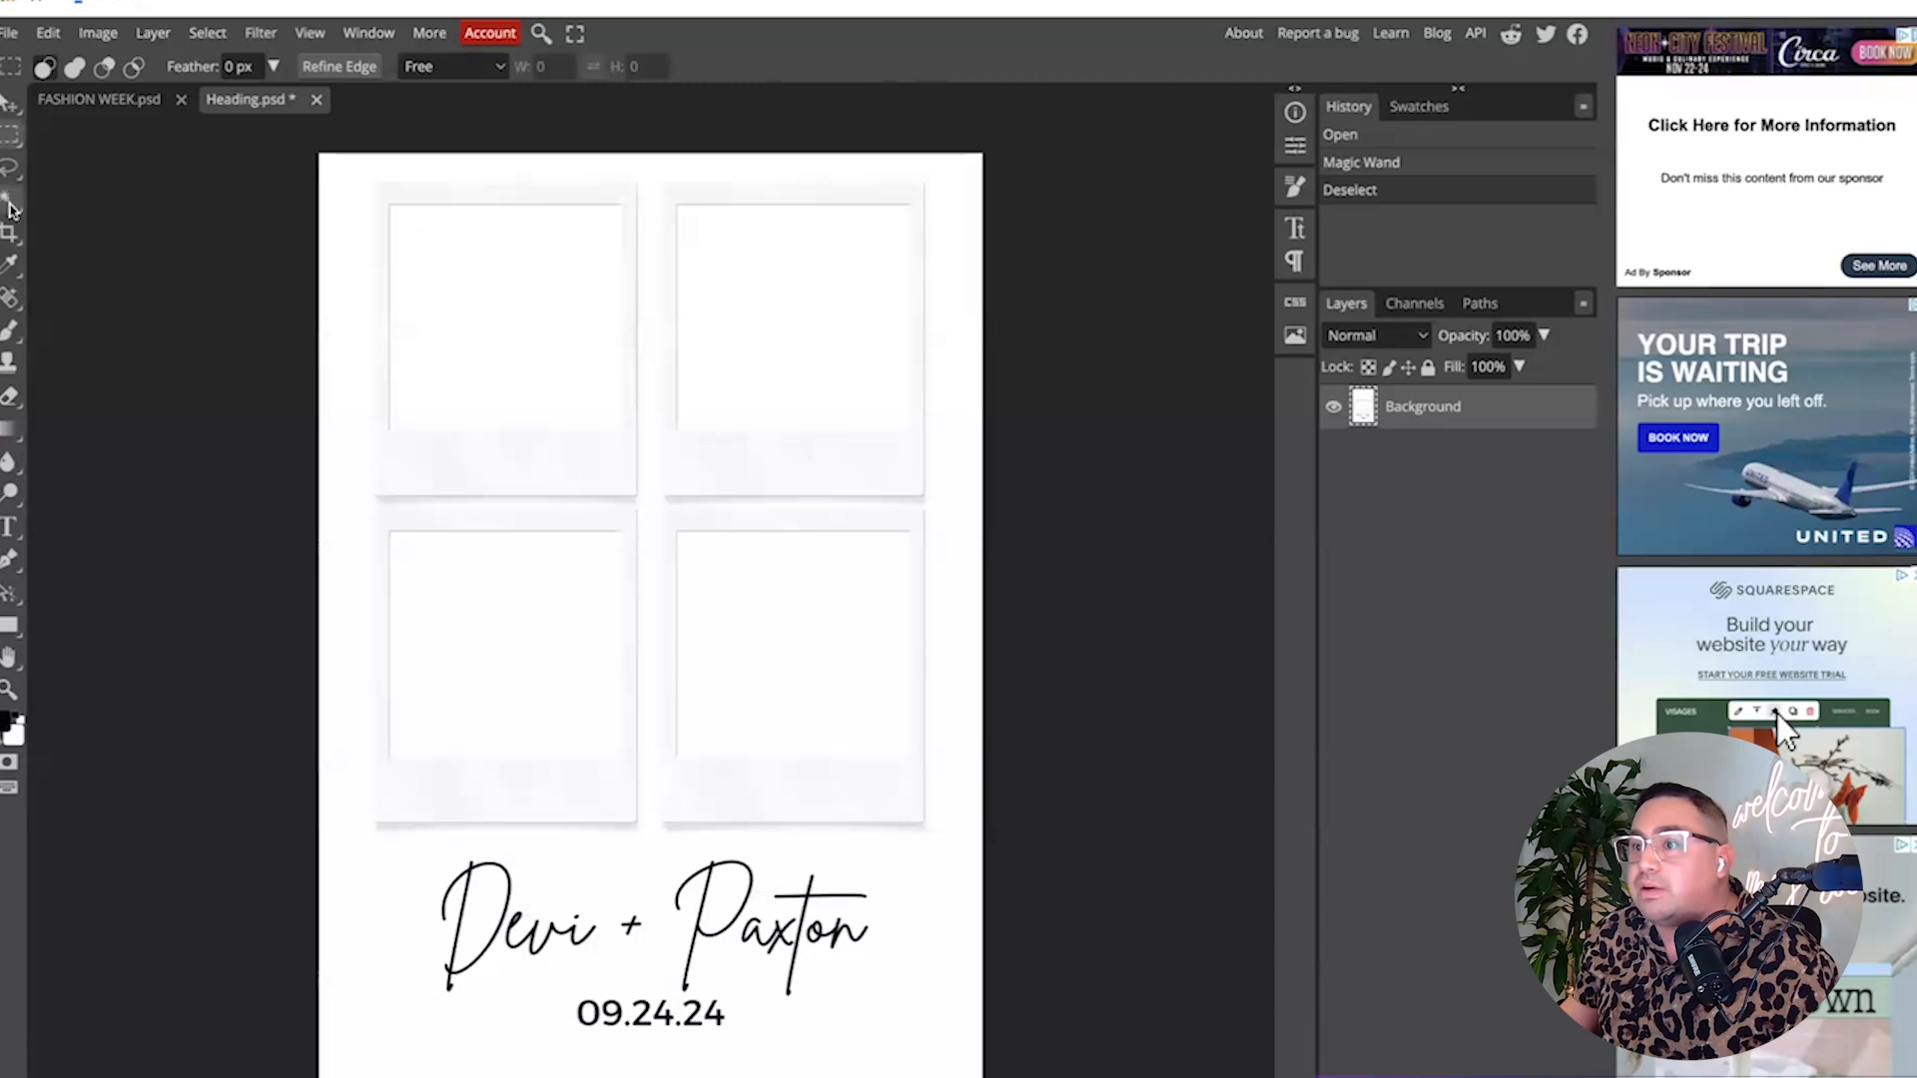
pyautogui.click(549, 374)
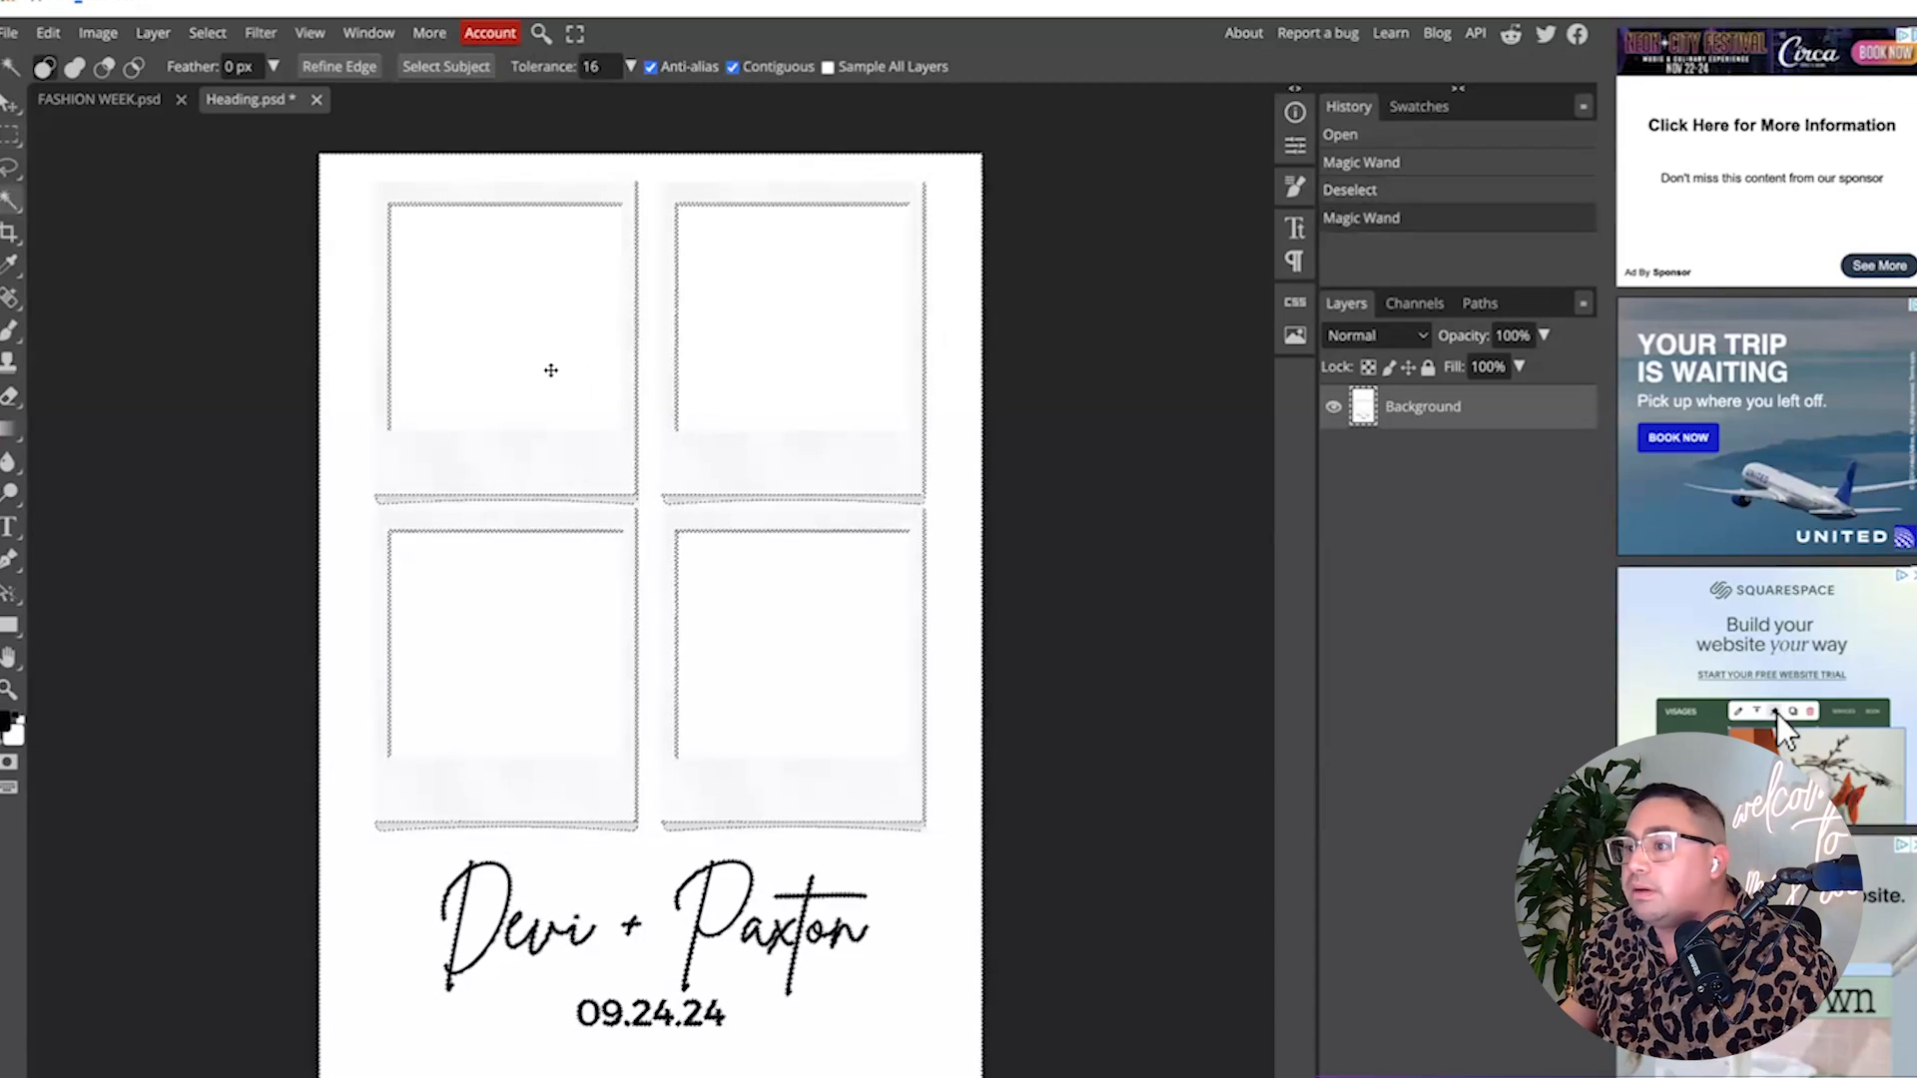
pyautogui.hotkey('ctrl', 'd')
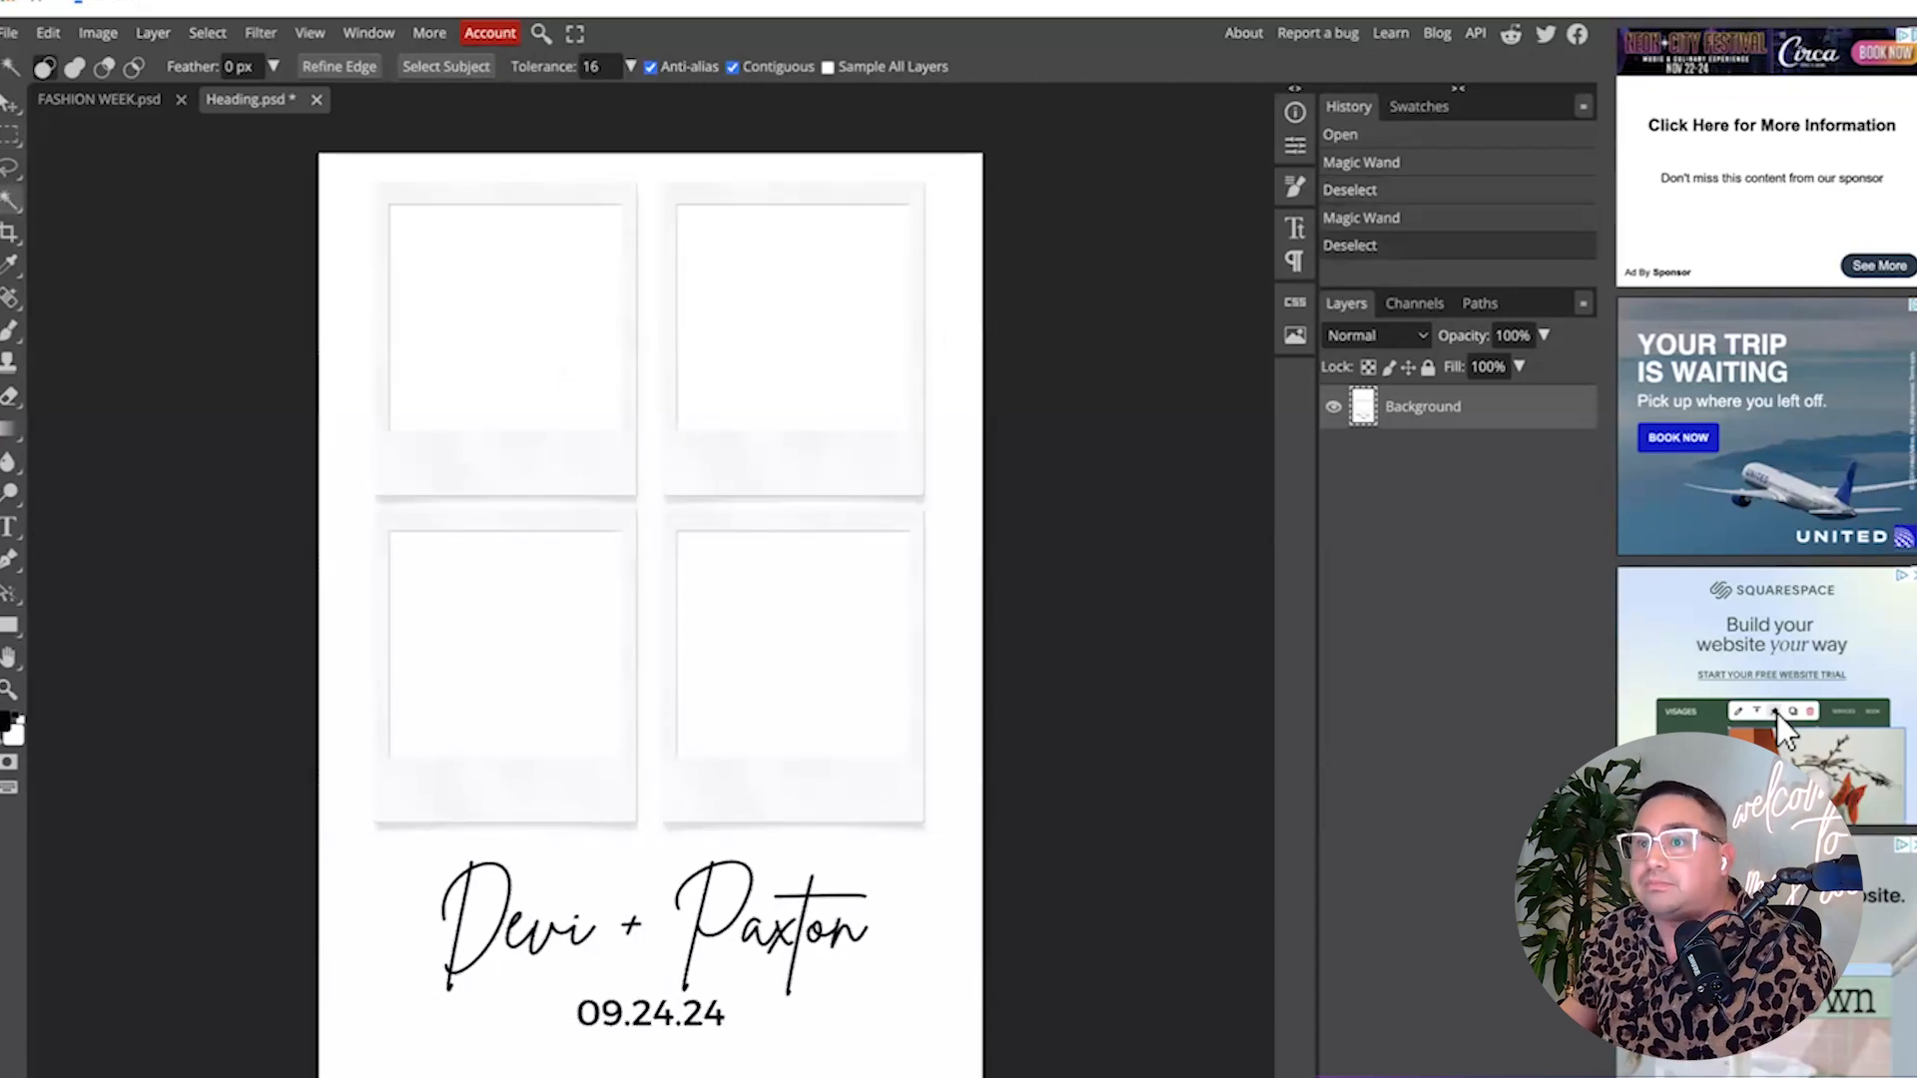
# Clear the four polaroid photo windows to transparency using rectangular selections, then deselect.
pyautogui.click(10, 136)
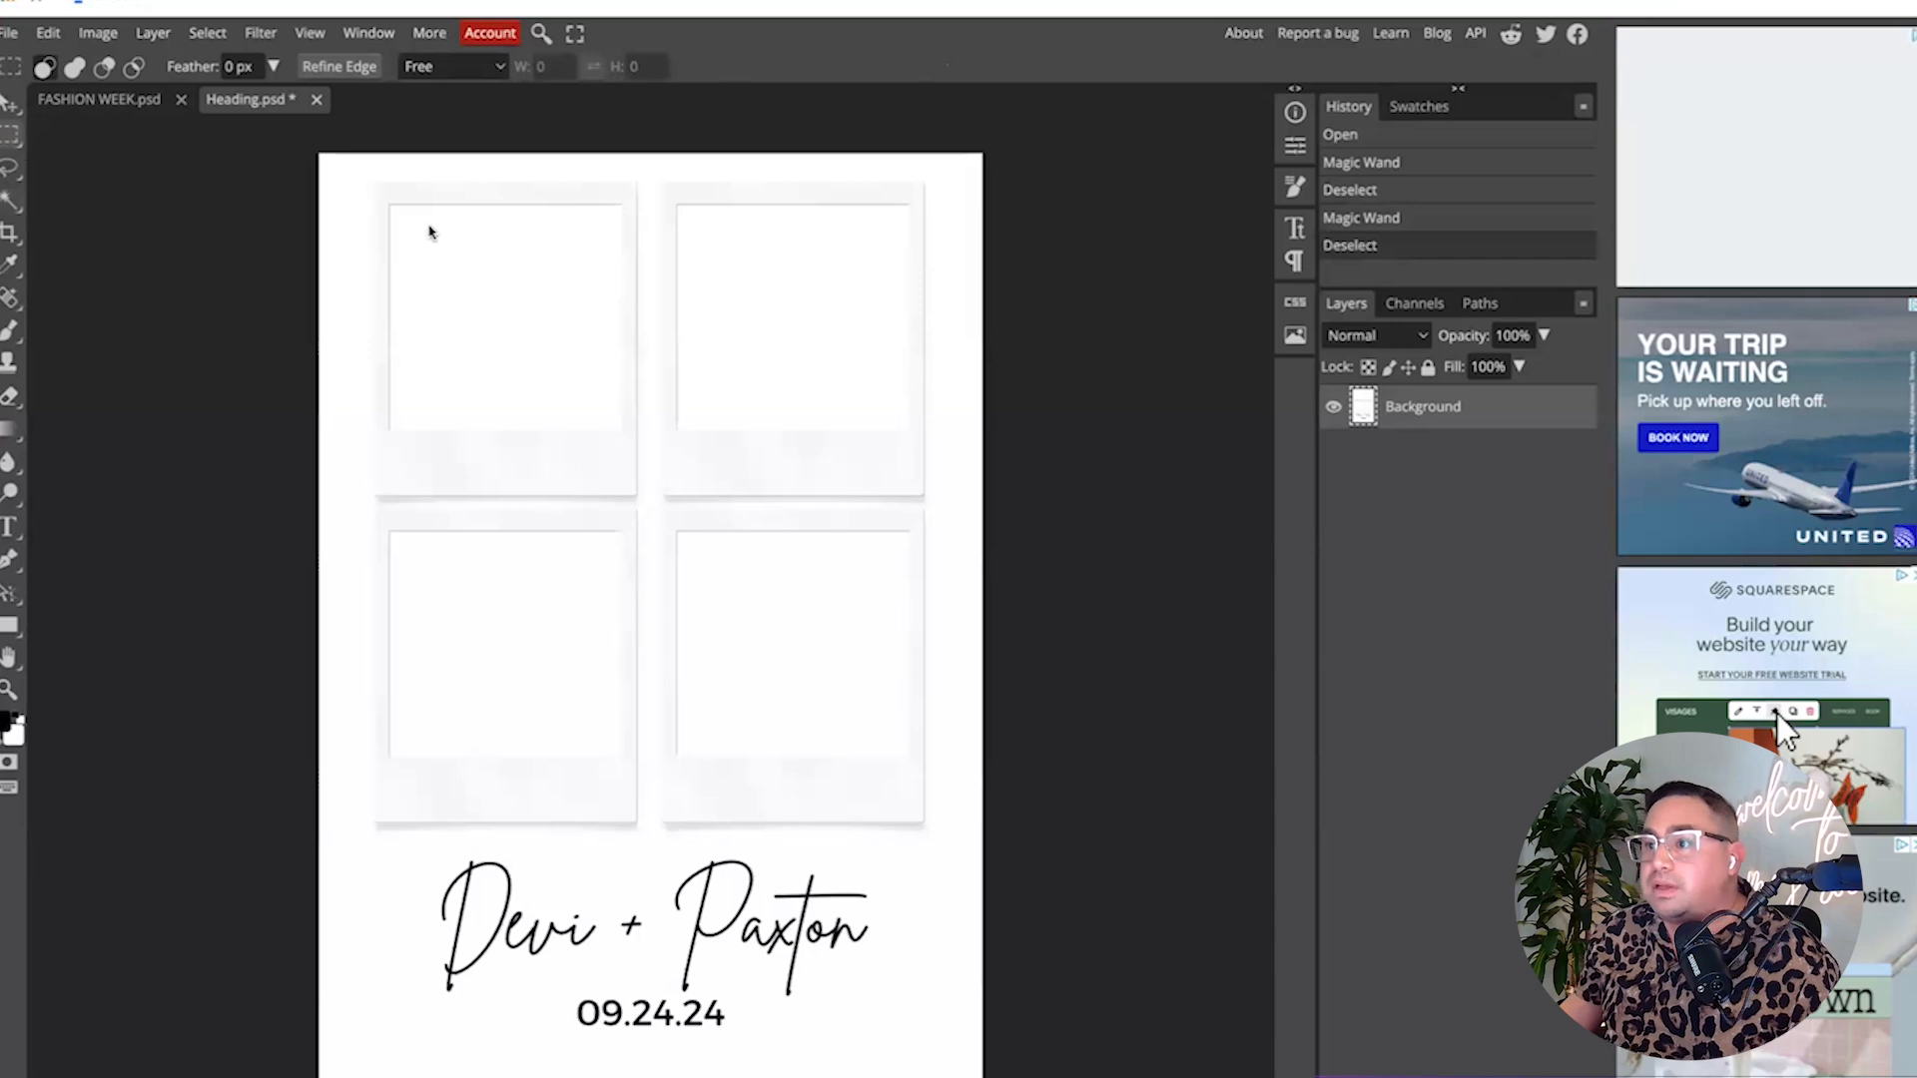
pyautogui.moveTo(390, 206); pyautogui.dragTo(620, 436)
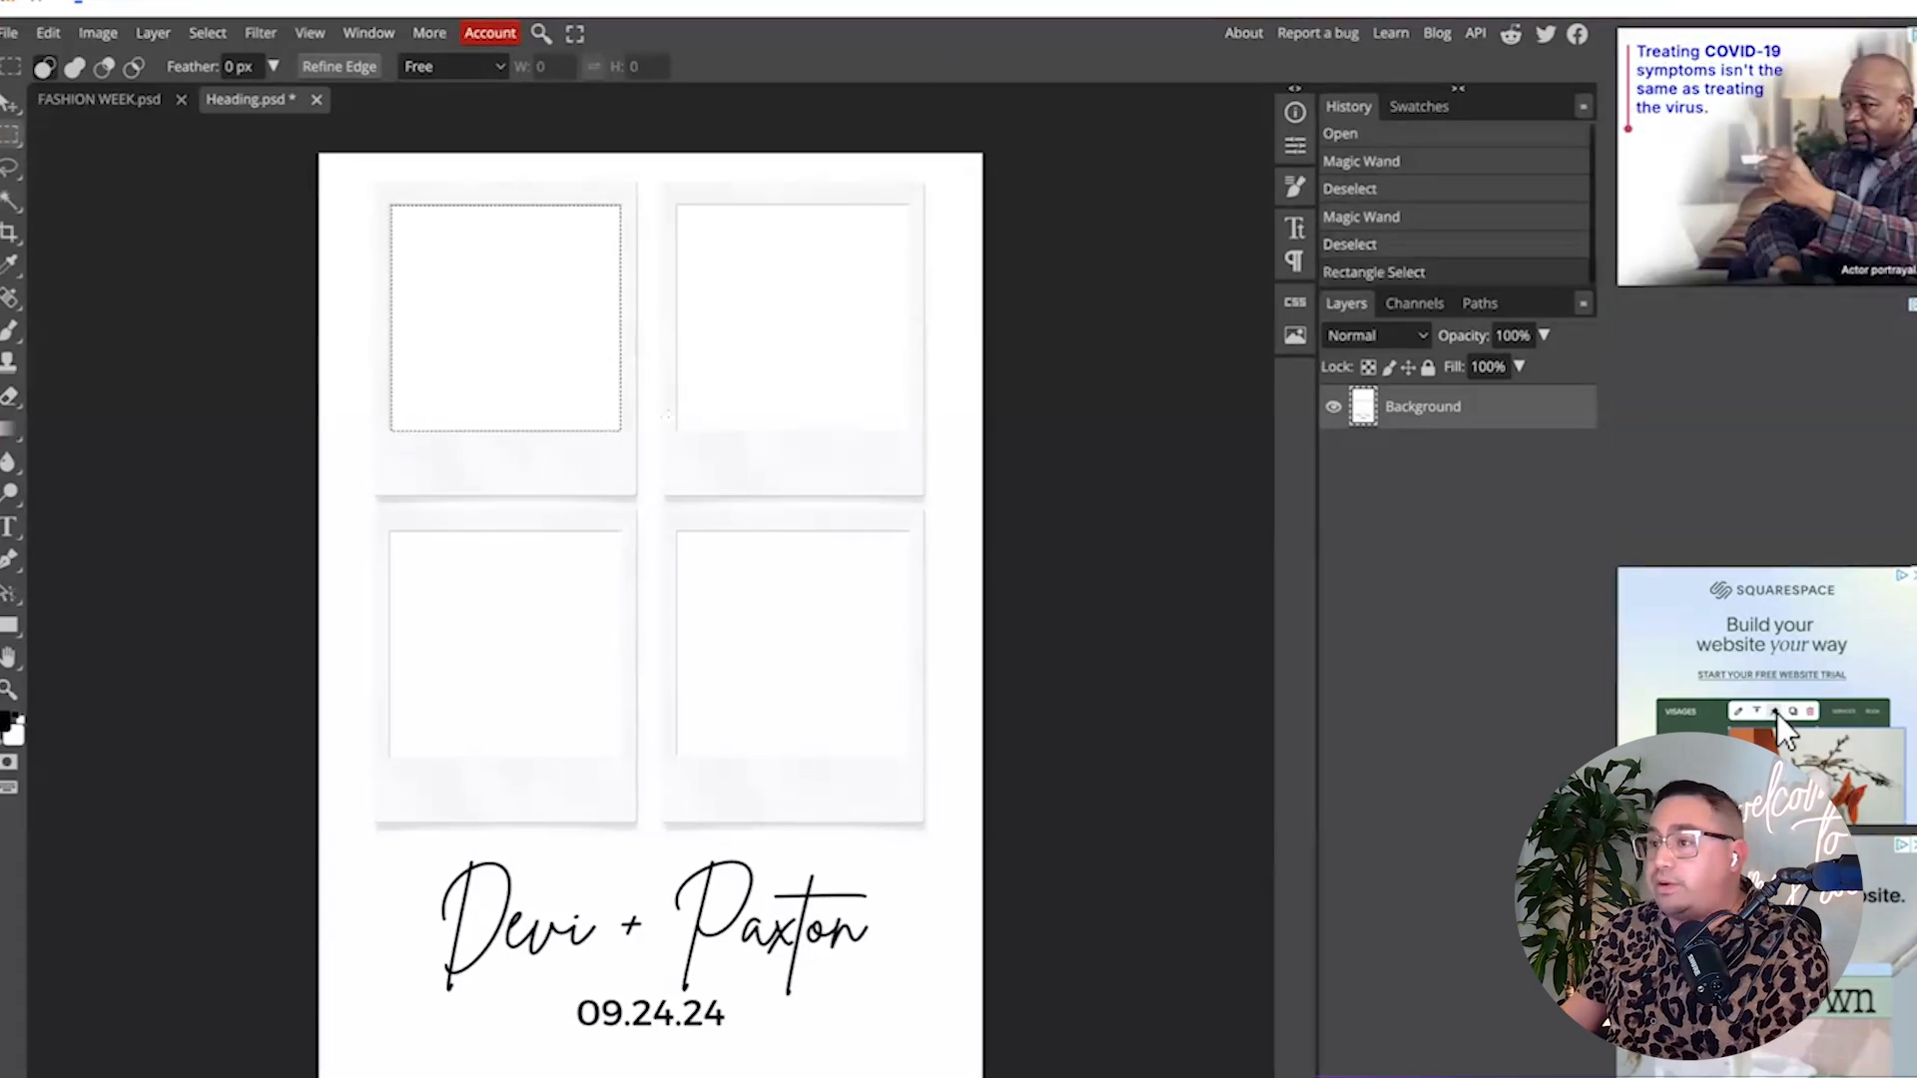
pyautogui.press('Delete')
pyautogui.moveTo(676, 204); pyautogui.dragTo(910, 432)
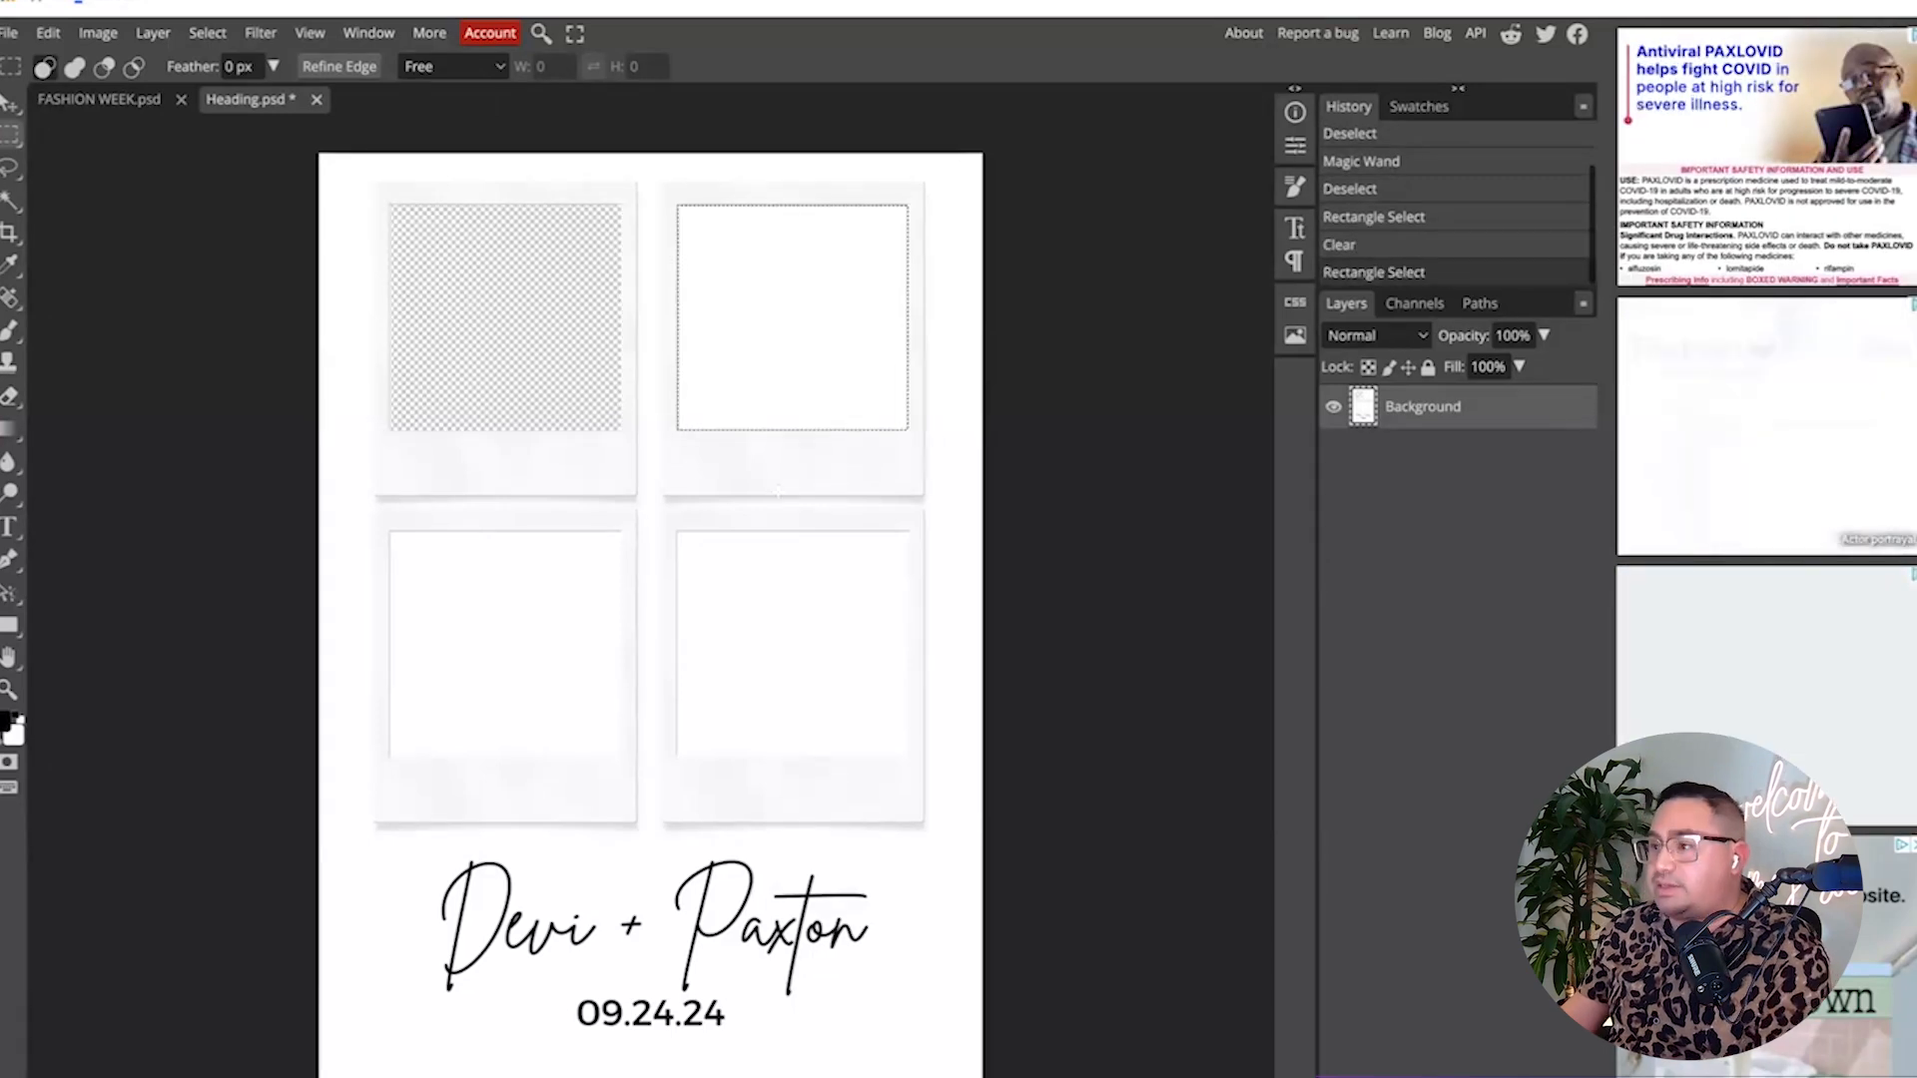
pyautogui.press('Delete')
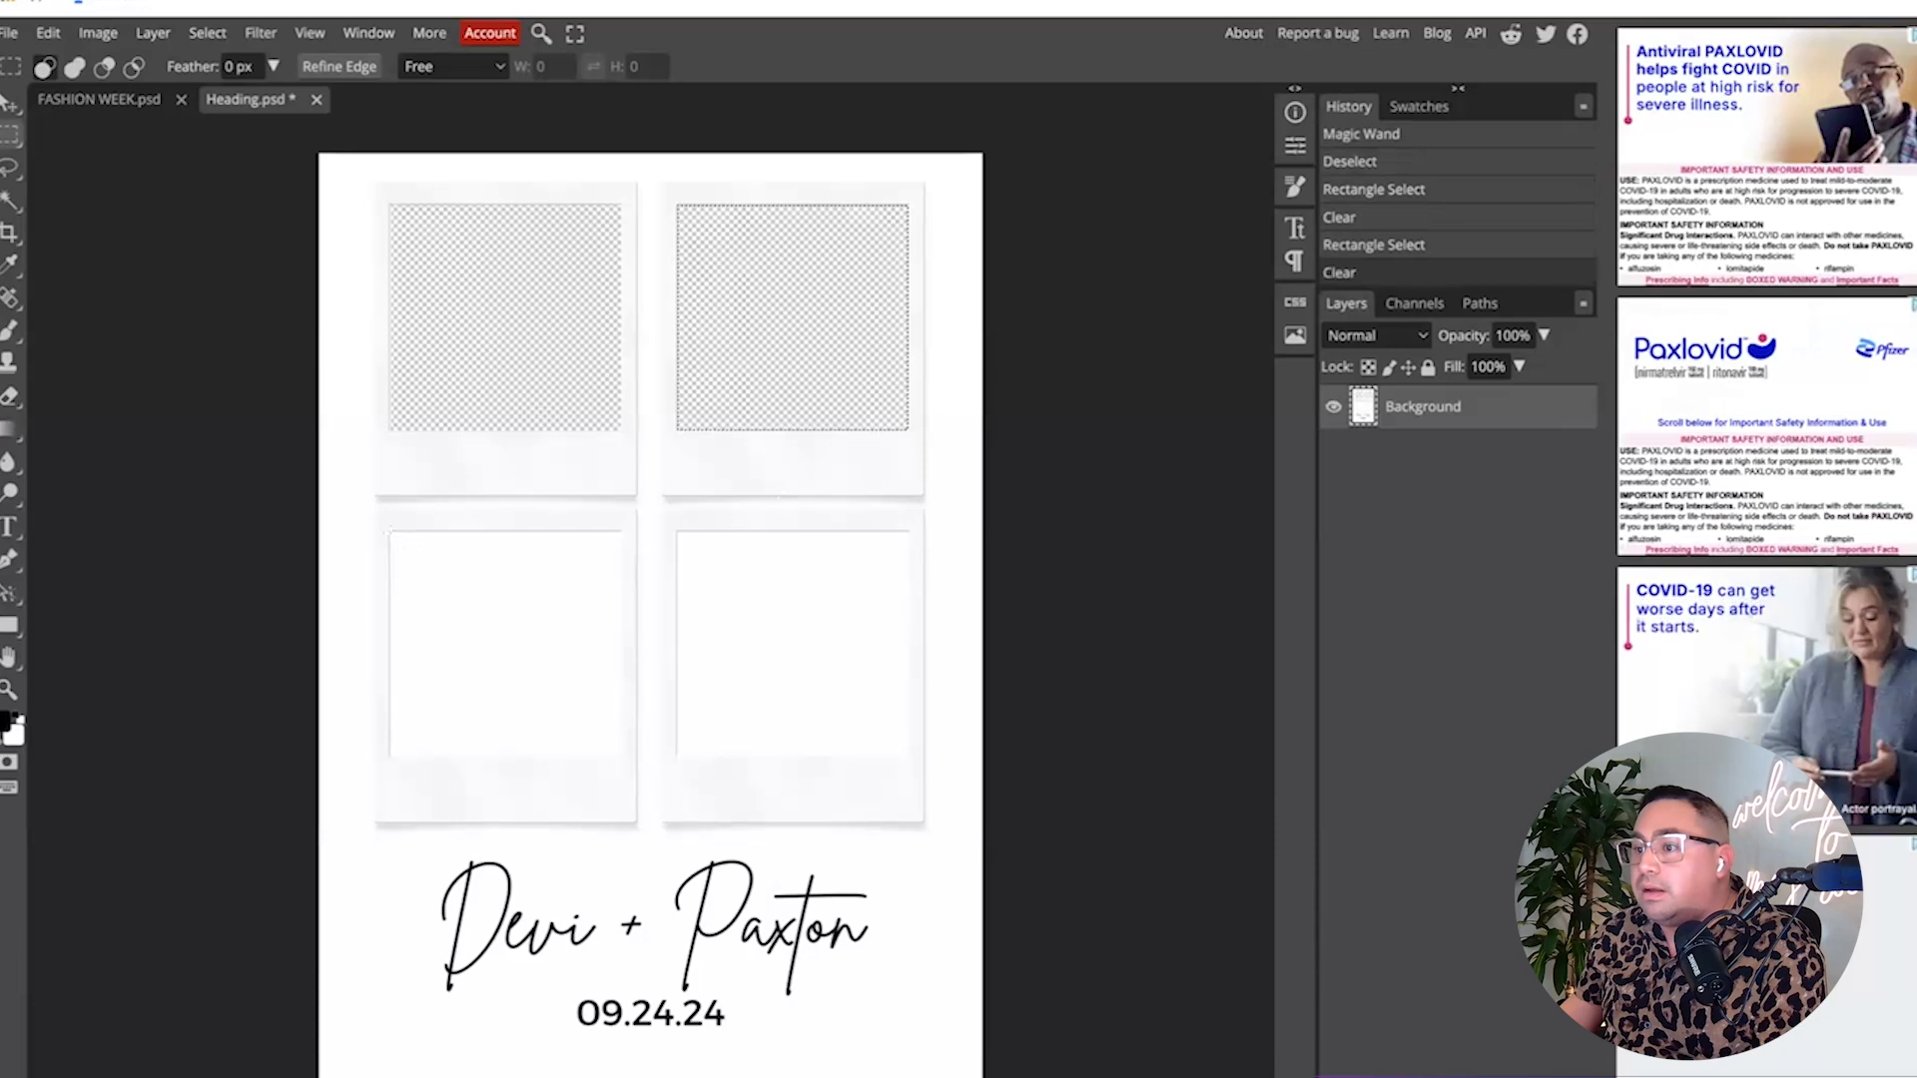
pyautogui.moveTo(391, 532); pyautogui.dragTo(621, 754)
pyautogui.press('Delete')
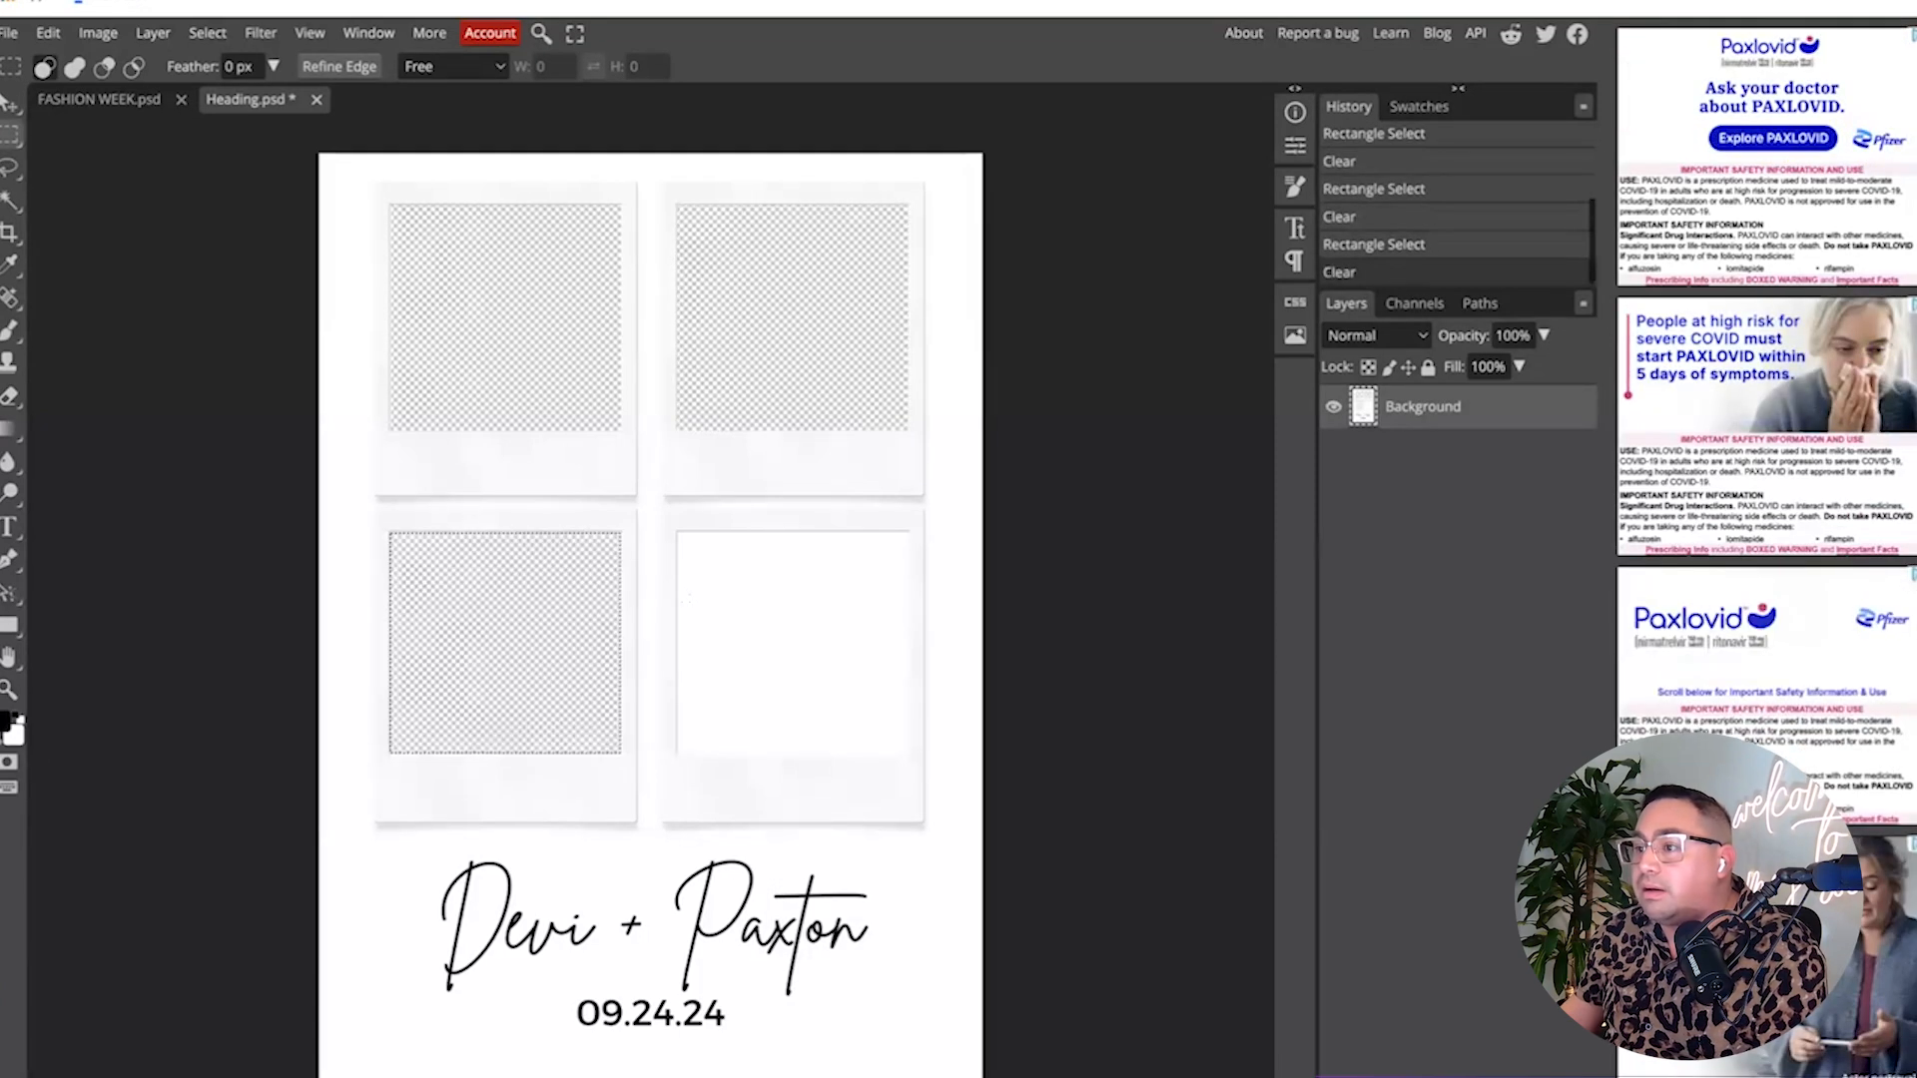
pyautogui.moveTo(677, 530); pyautogui.dragTo(912, 756)
pyautogui.press('Delete')
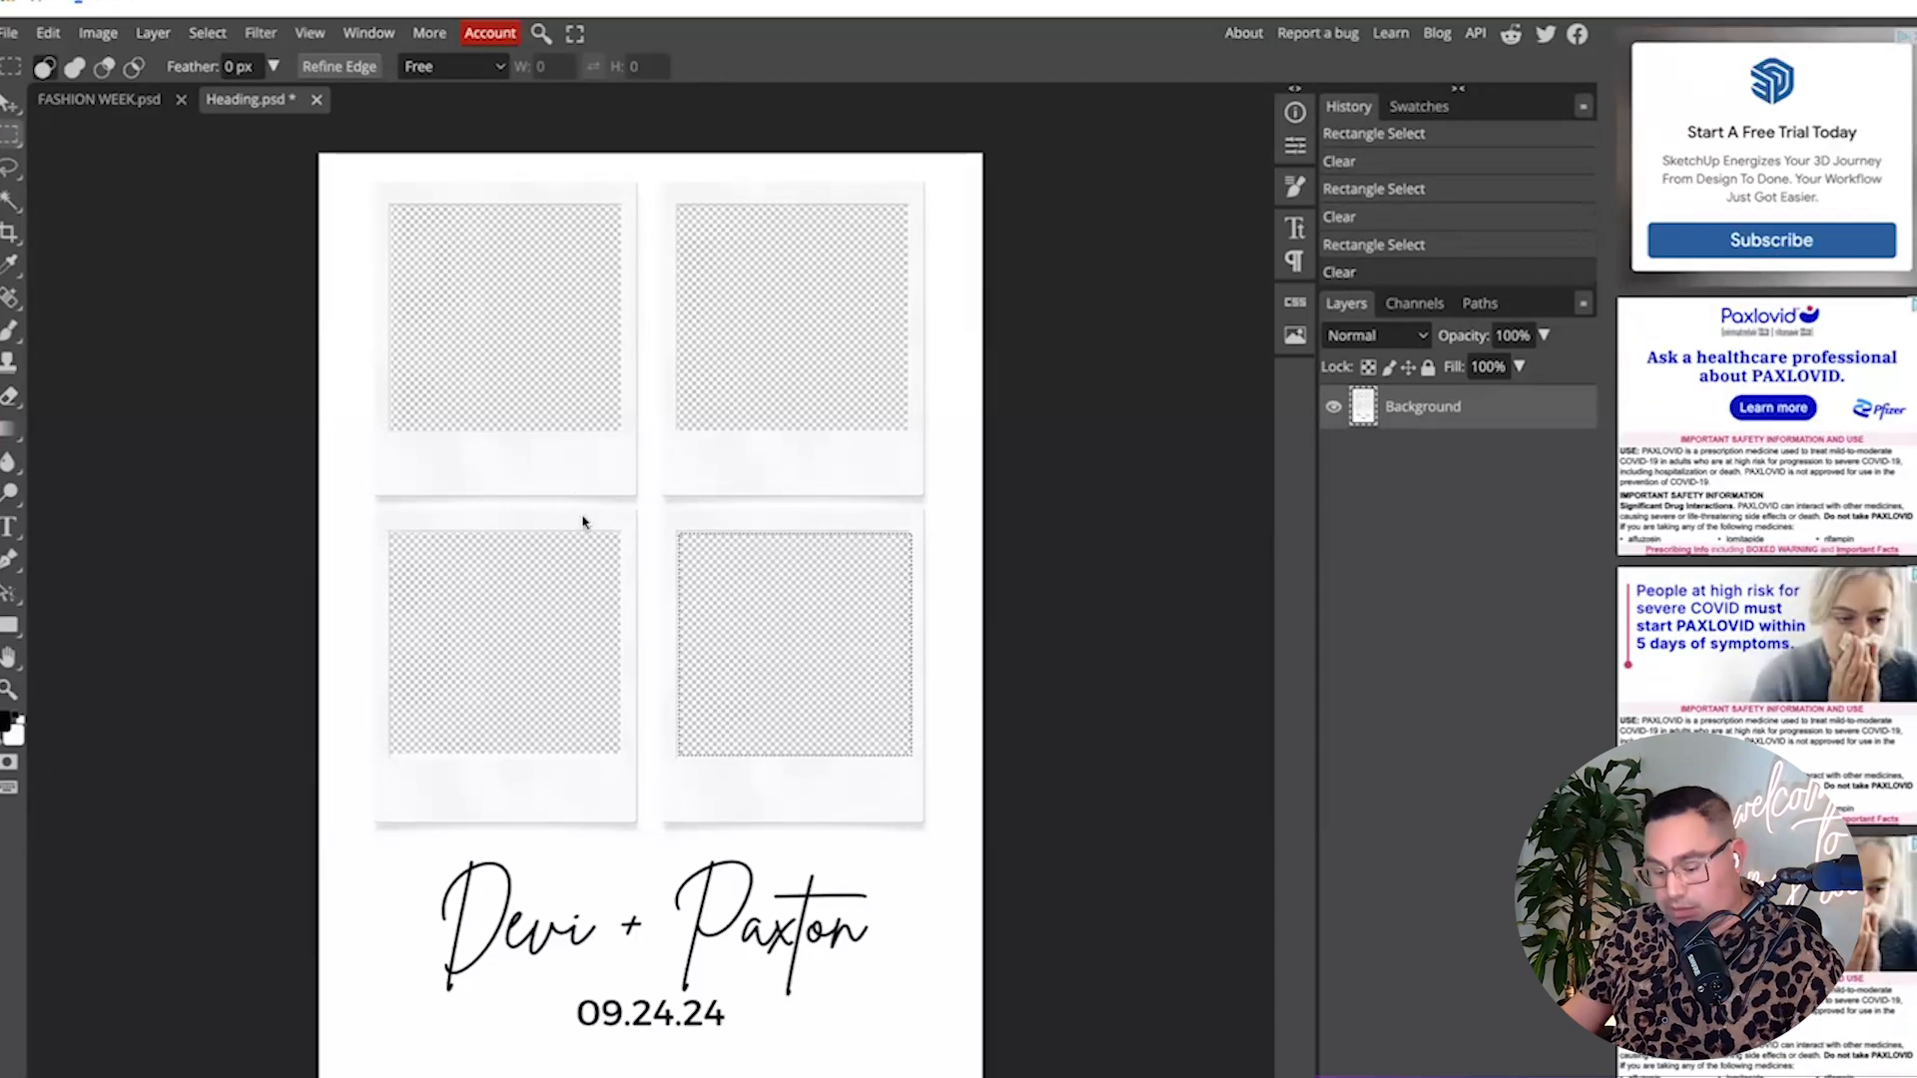
pyautogui.hotkey('ctrl', 'd')
# Export Heading.psd as a 1280 × 1920 PNG and dismiss the support prompt.
pyautogui.click(12, 31)
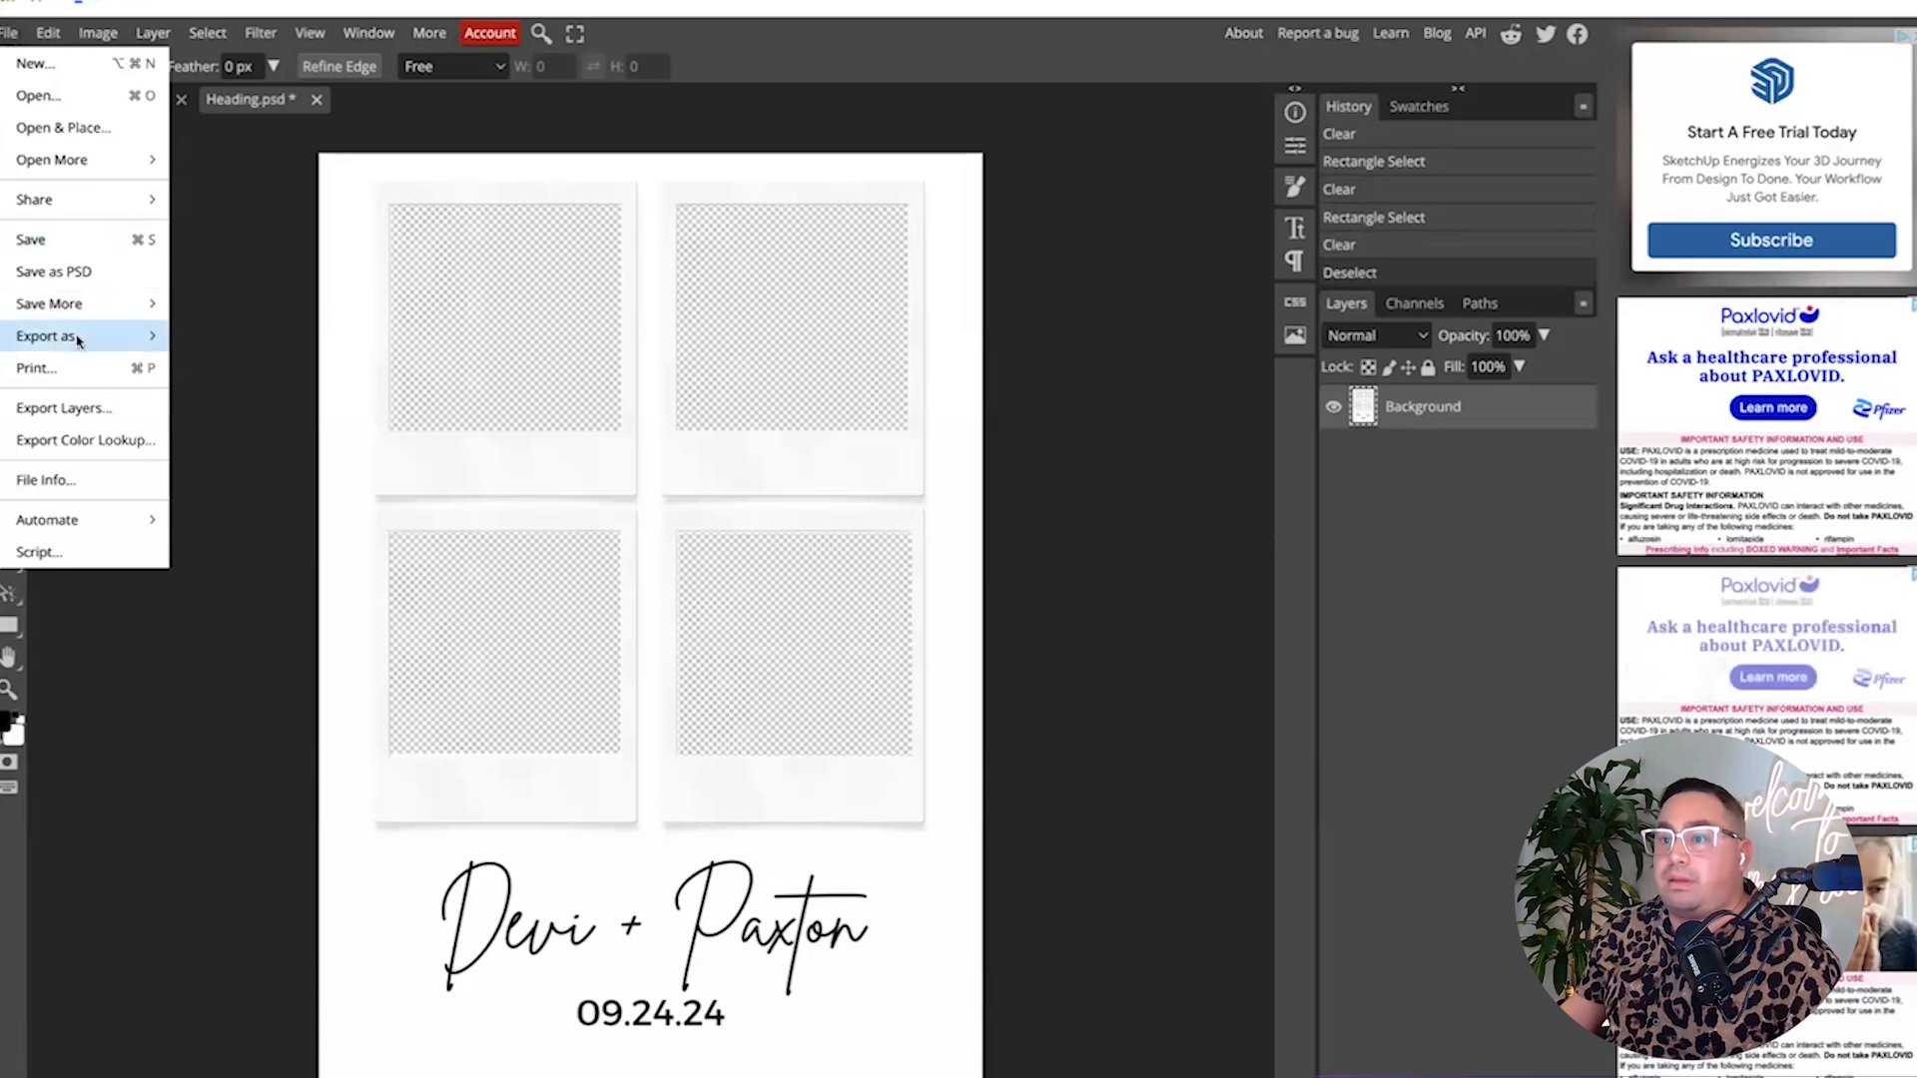
pyautogui.moveTo(75, 337)
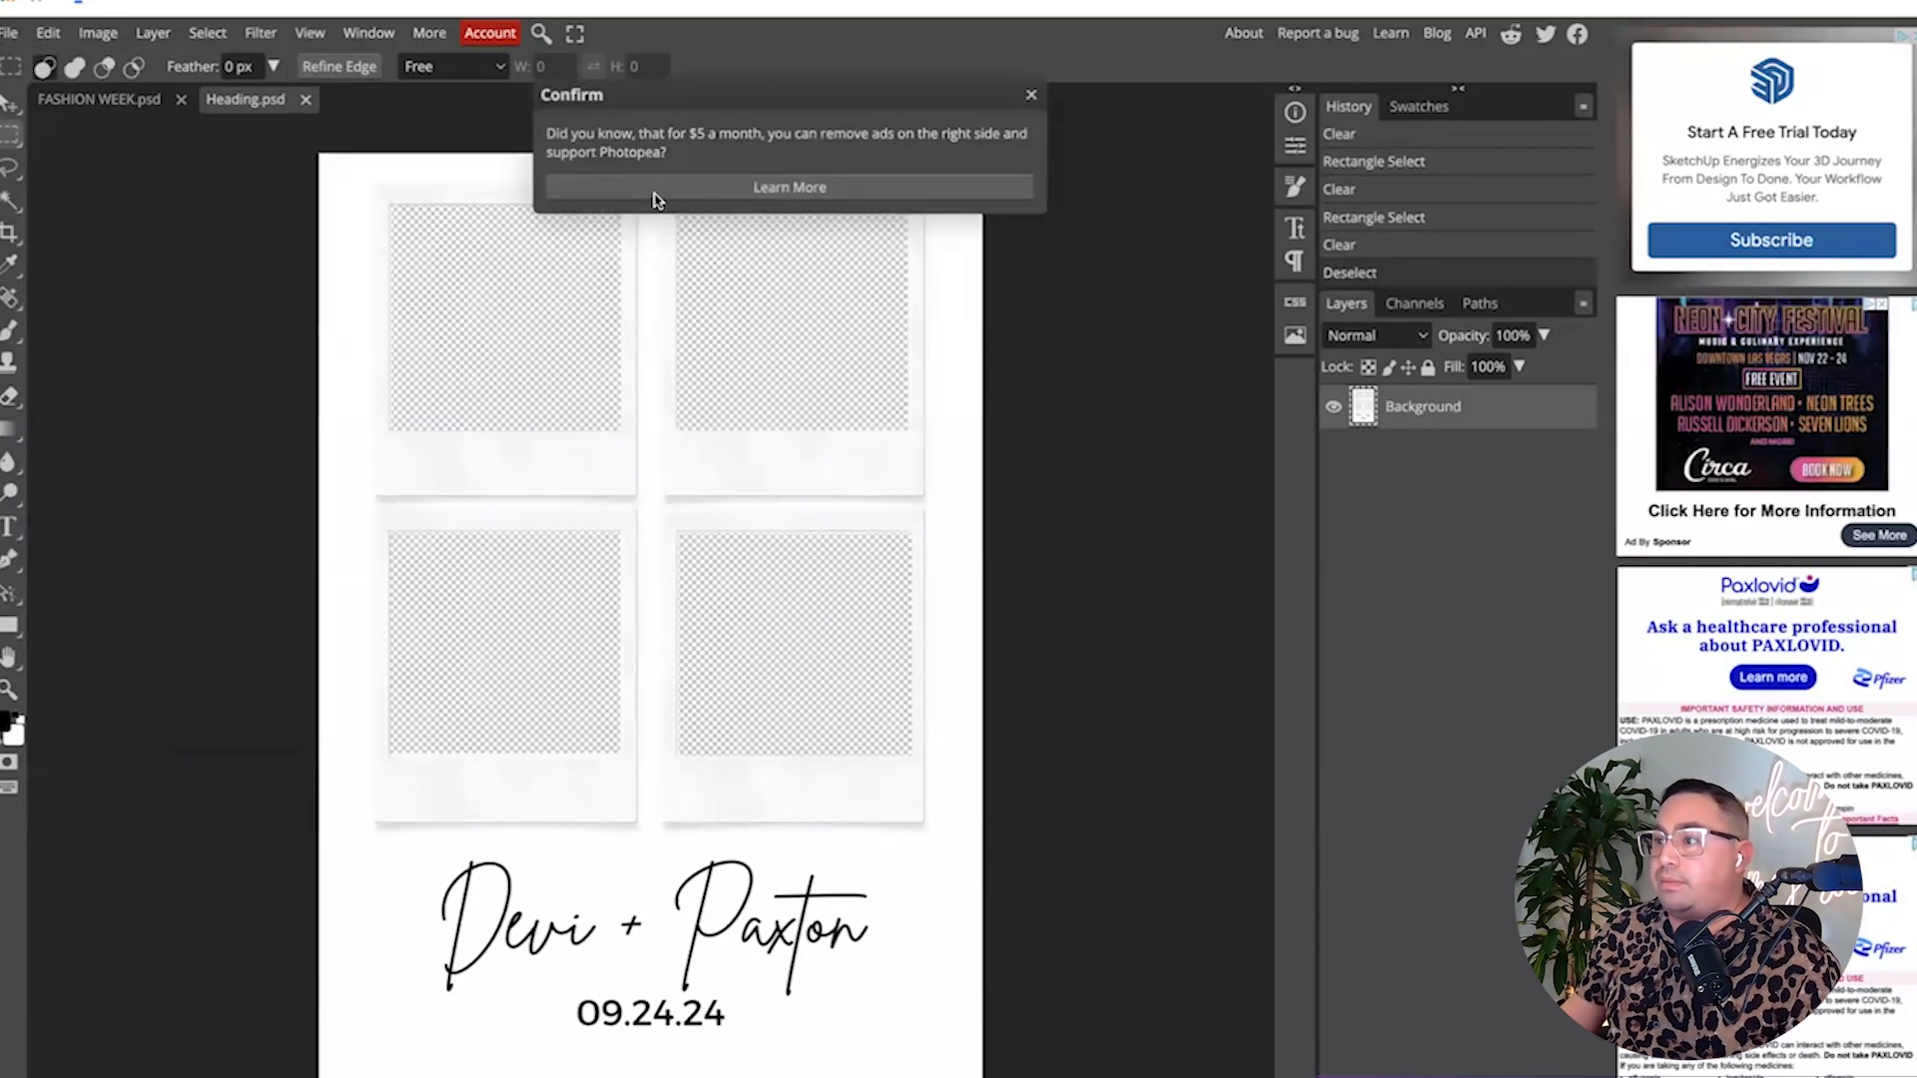
pyautogui.click(1030, 94)
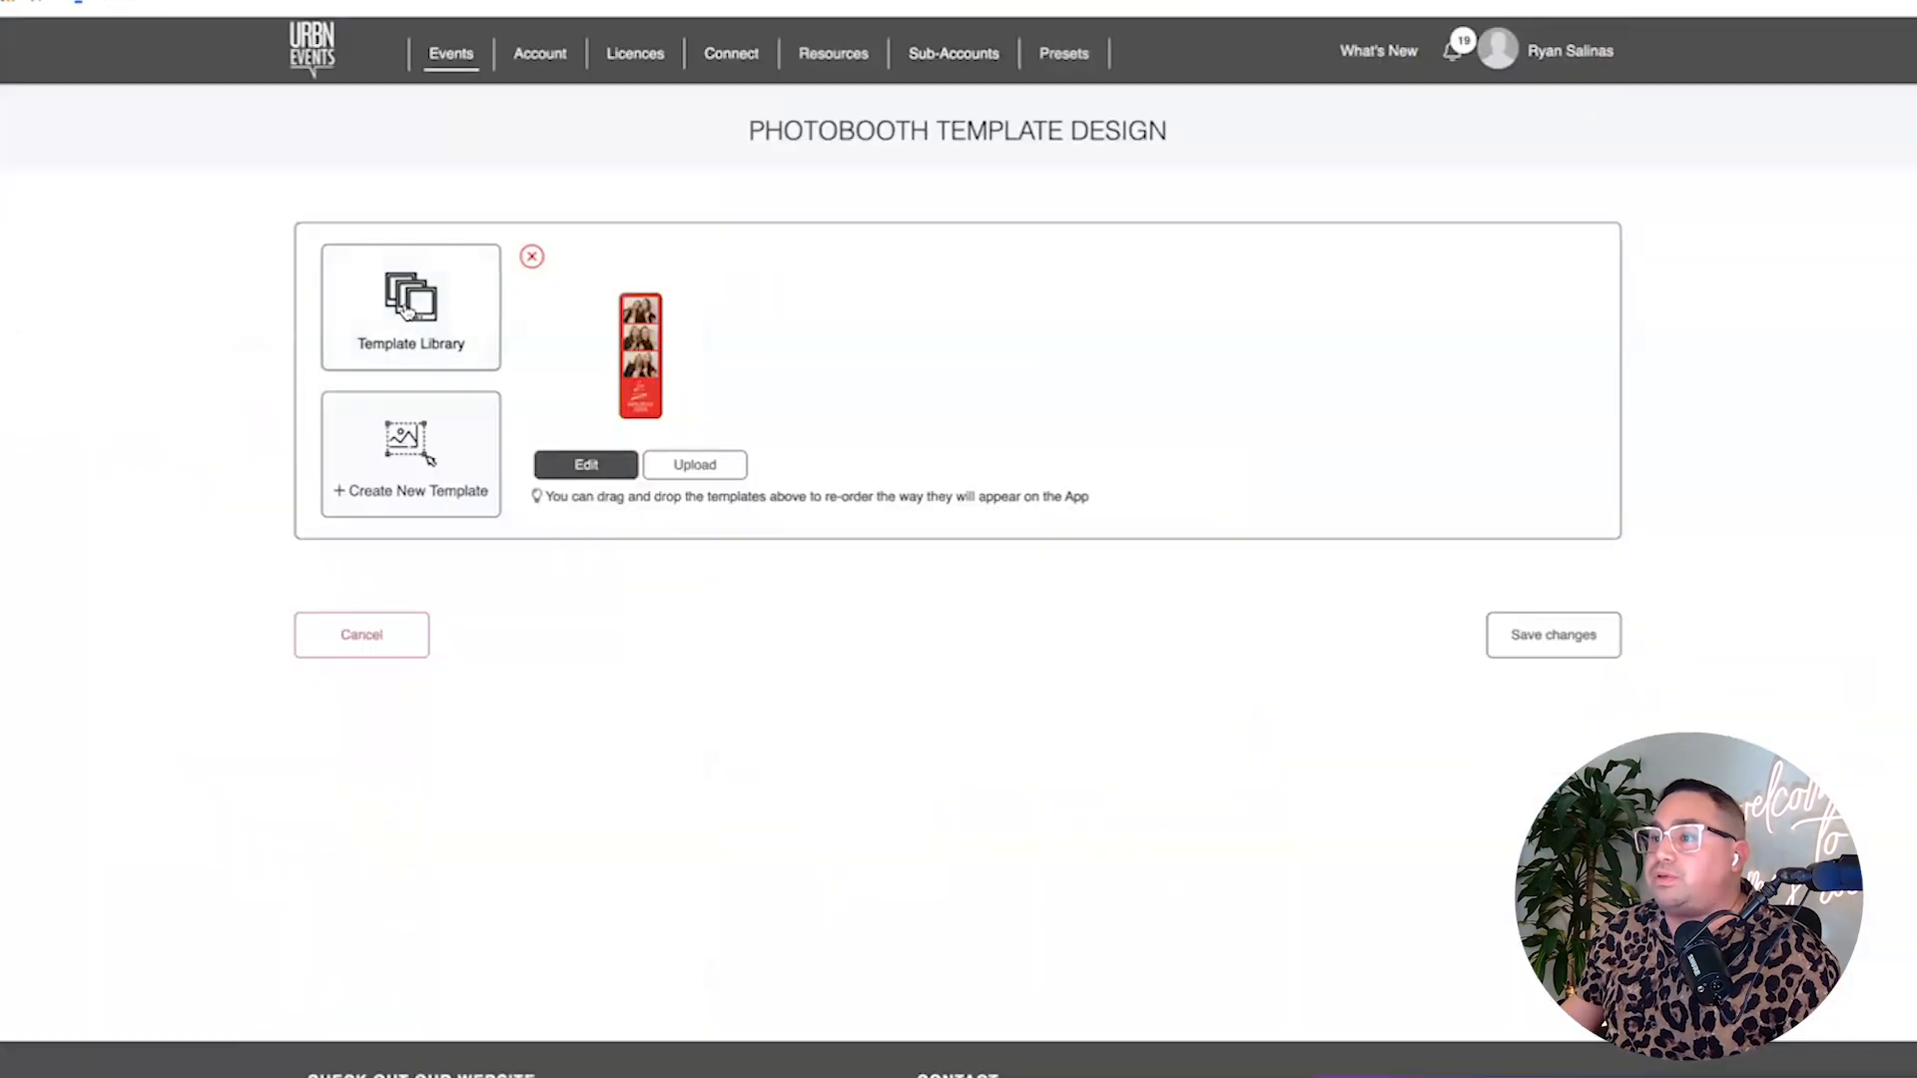
# Create a new URBN Events template with the portrait 4x6" (1280 x 1920) frame size.
pyautogui.click(410, 432)
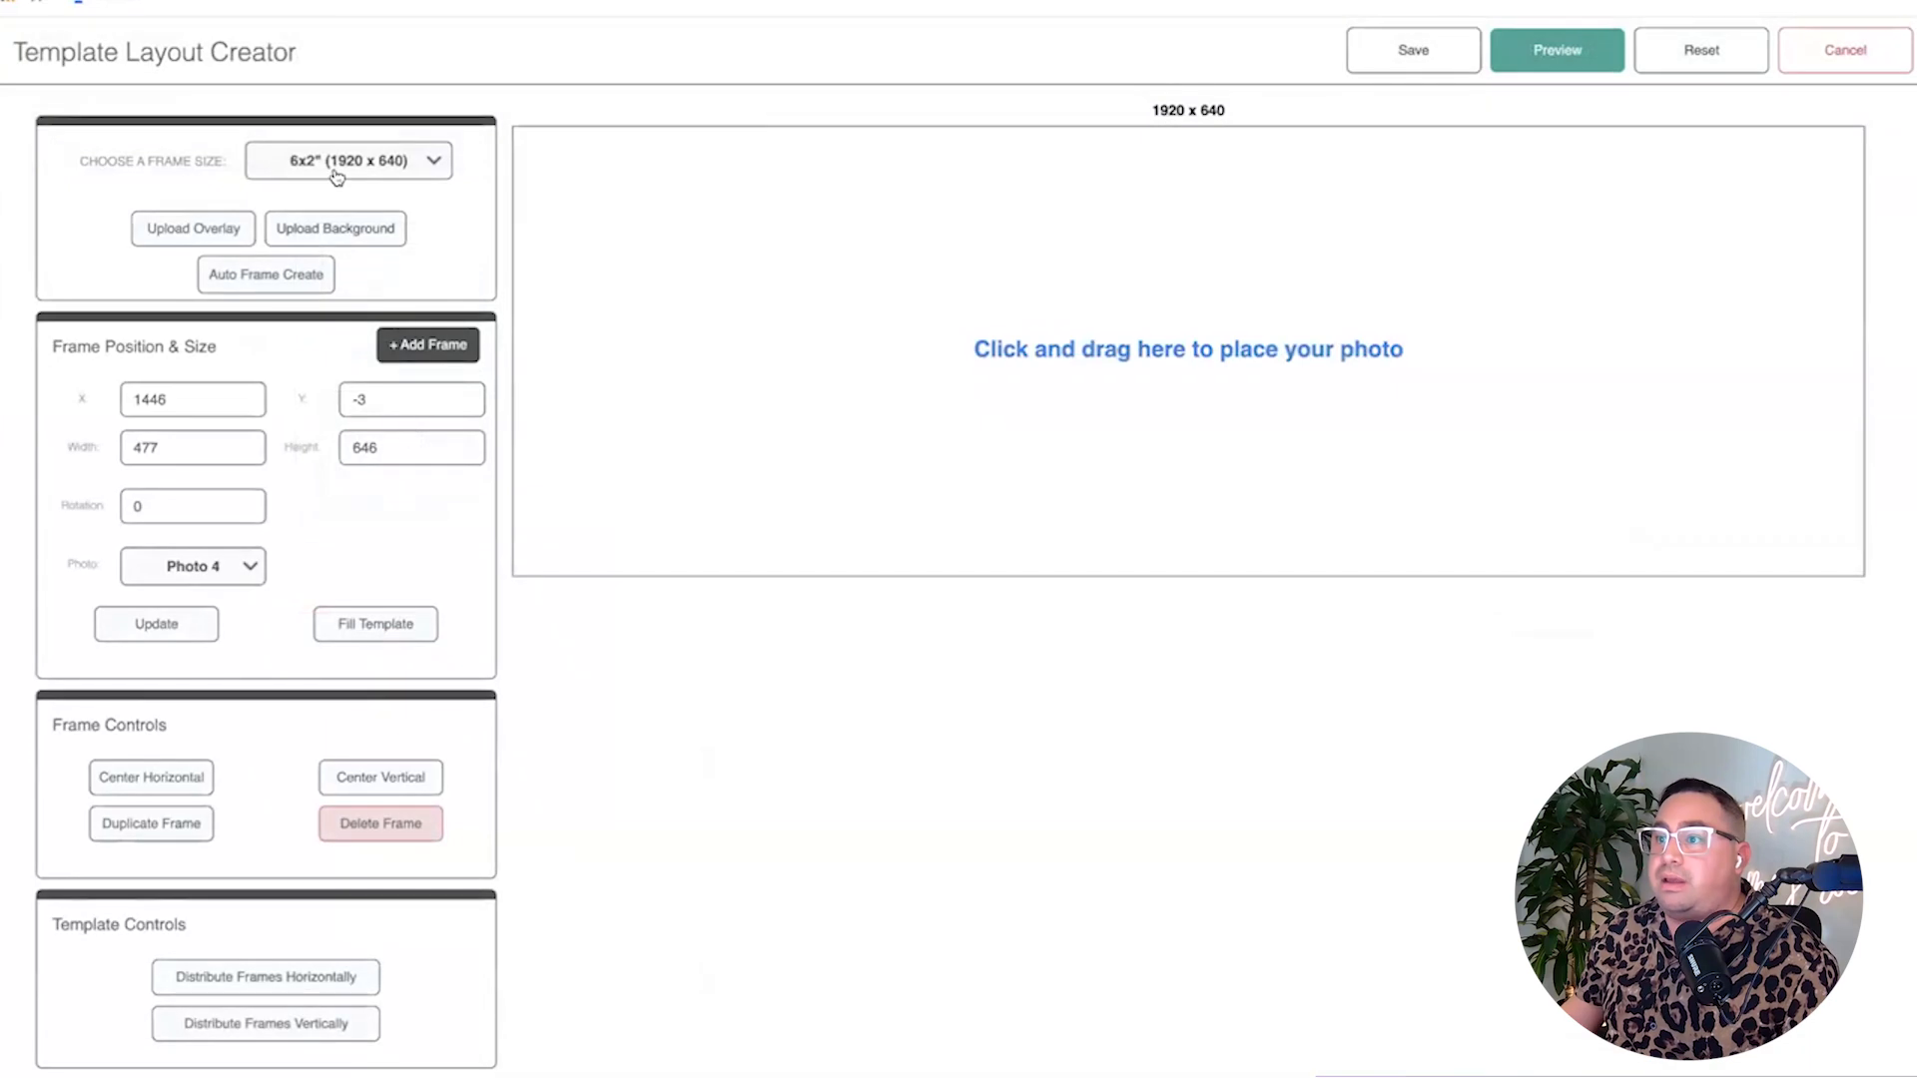
pyautogui.click(336, 163)
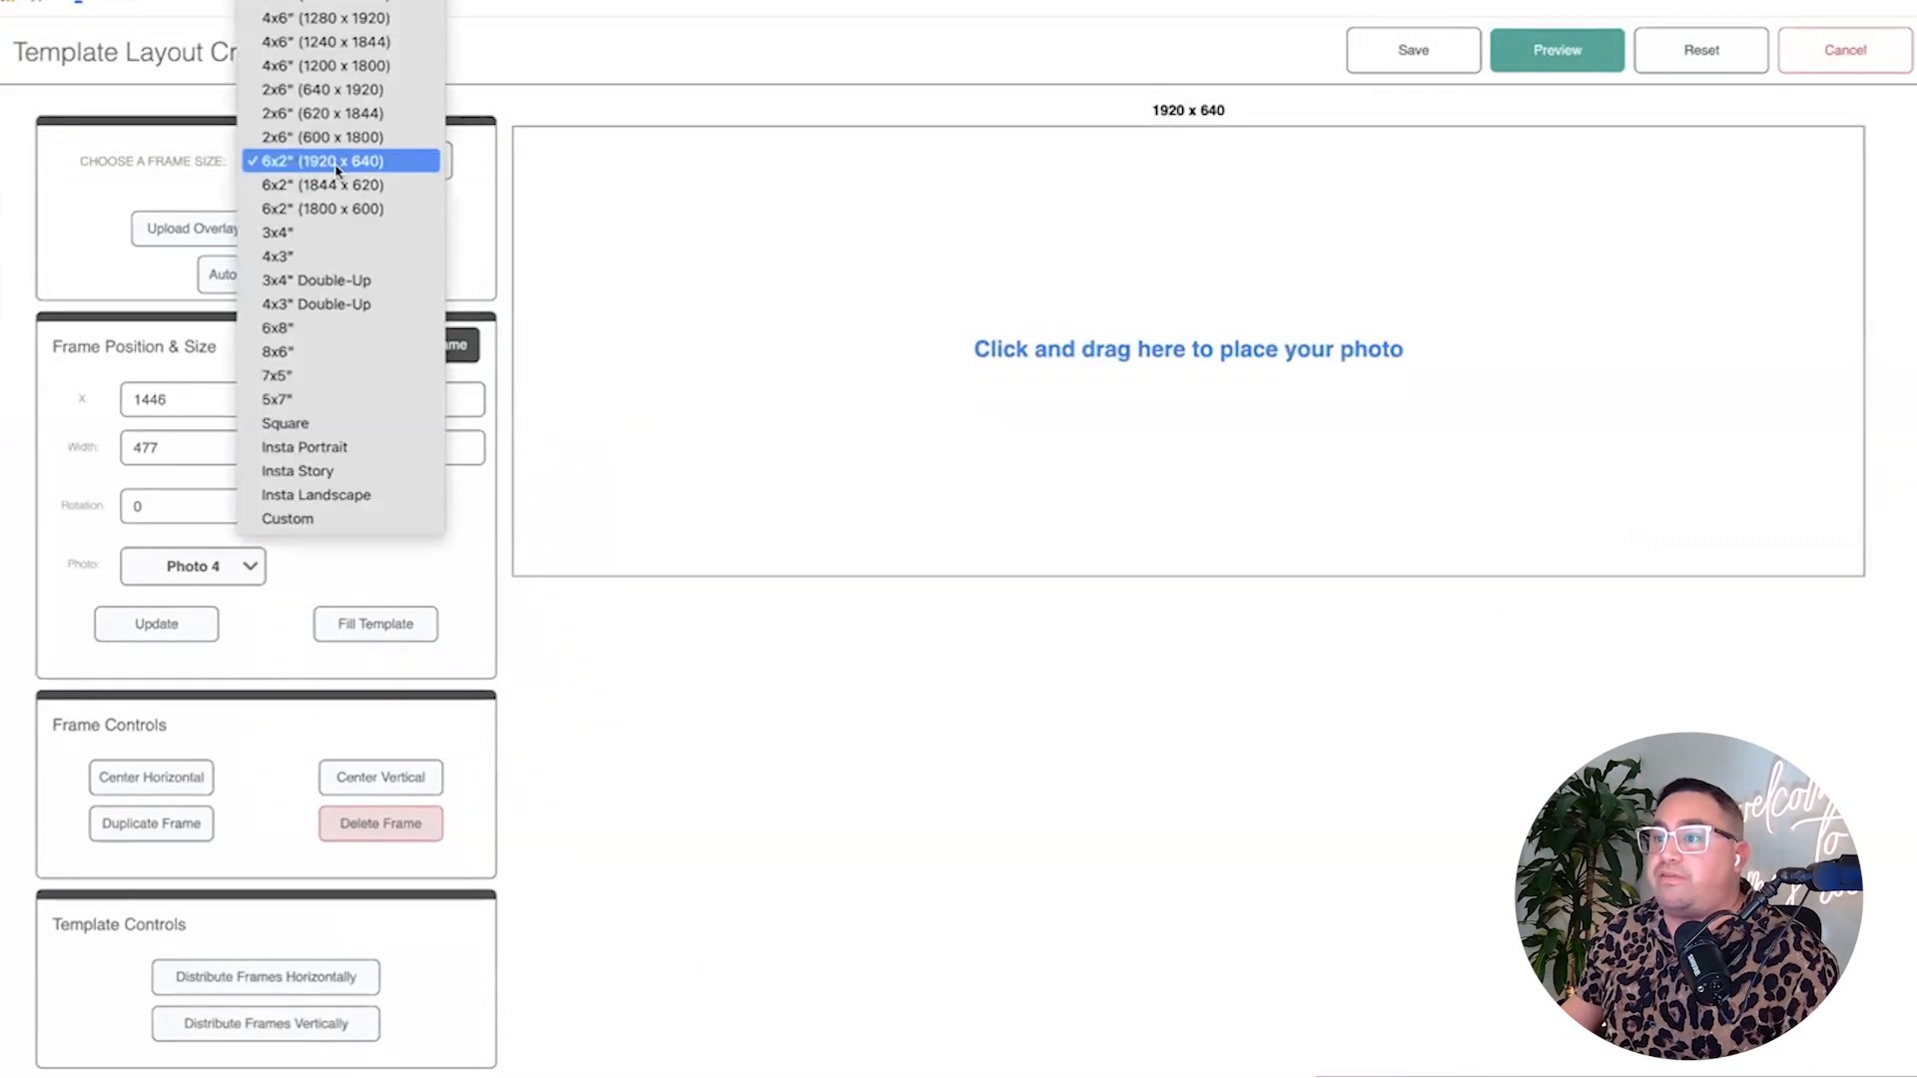
pyautogui.click(341, 5)
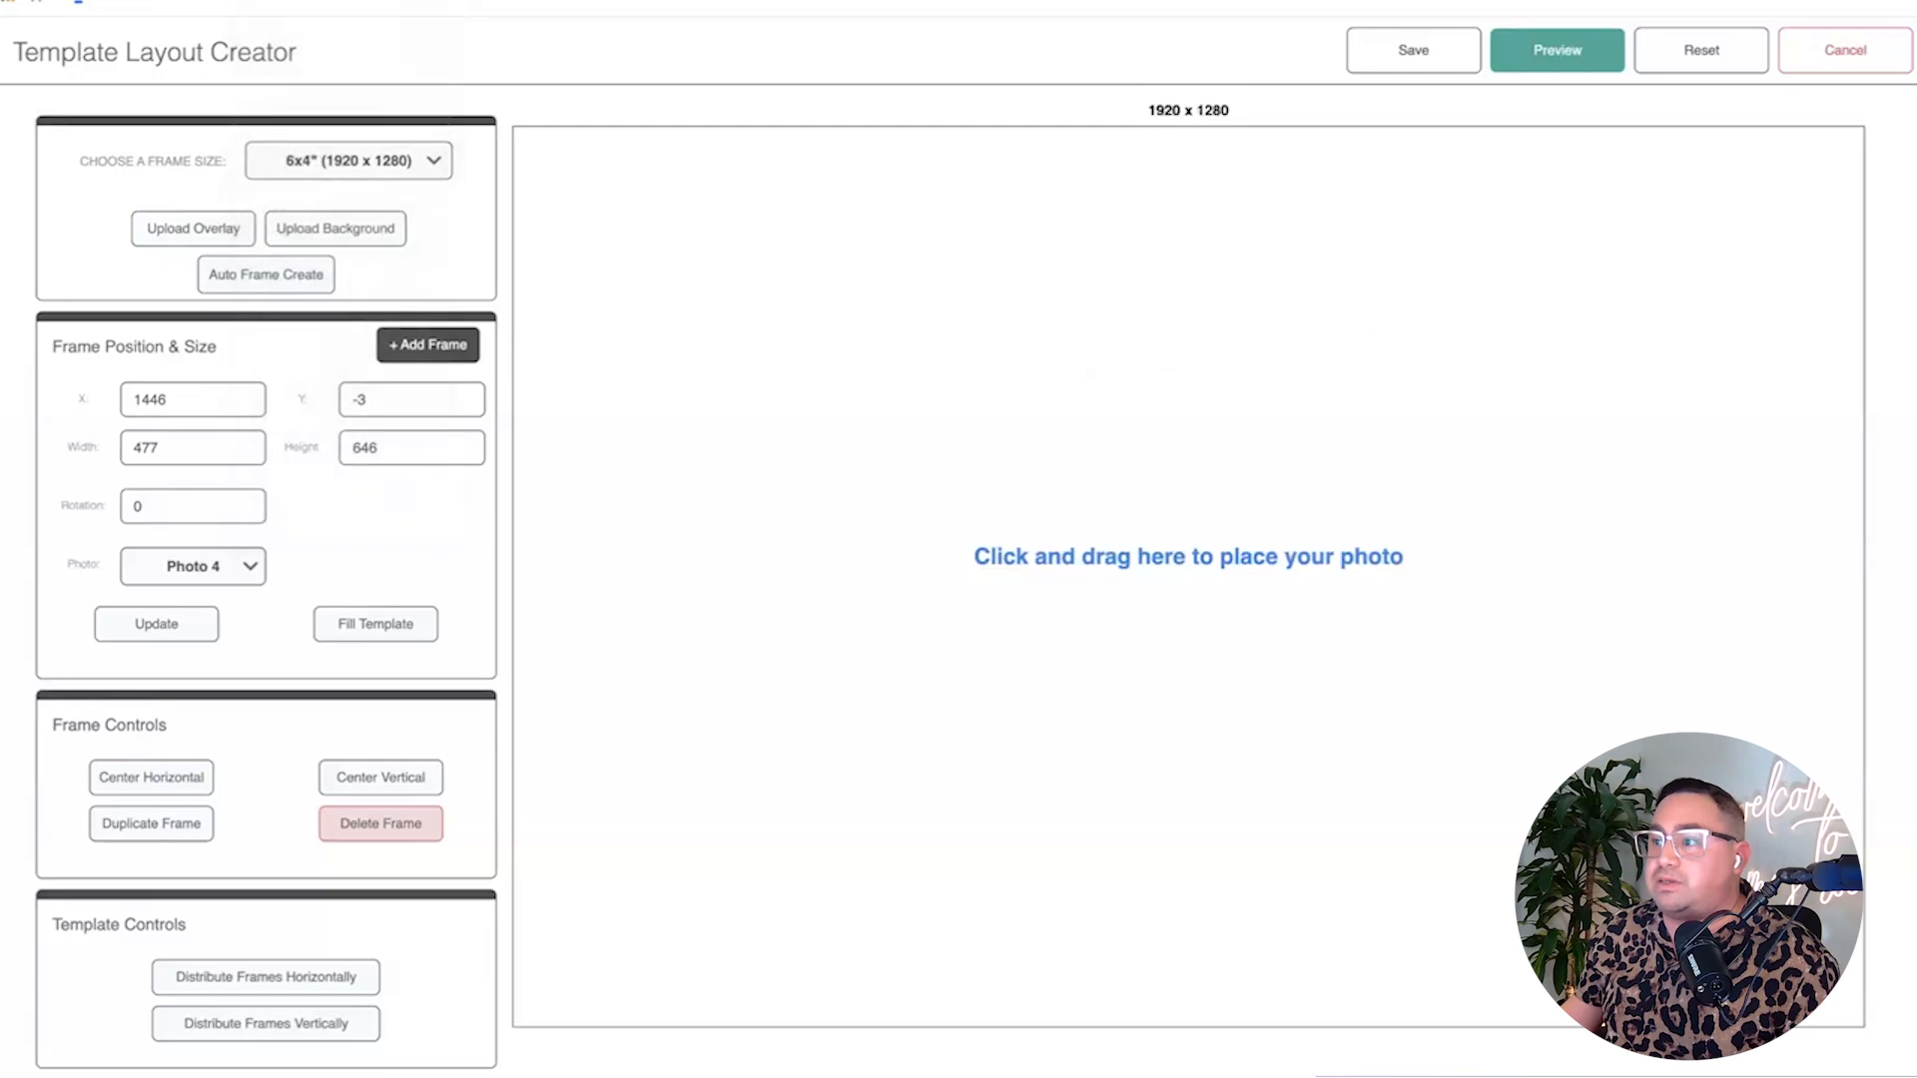
pyautogui.click(320, 181)
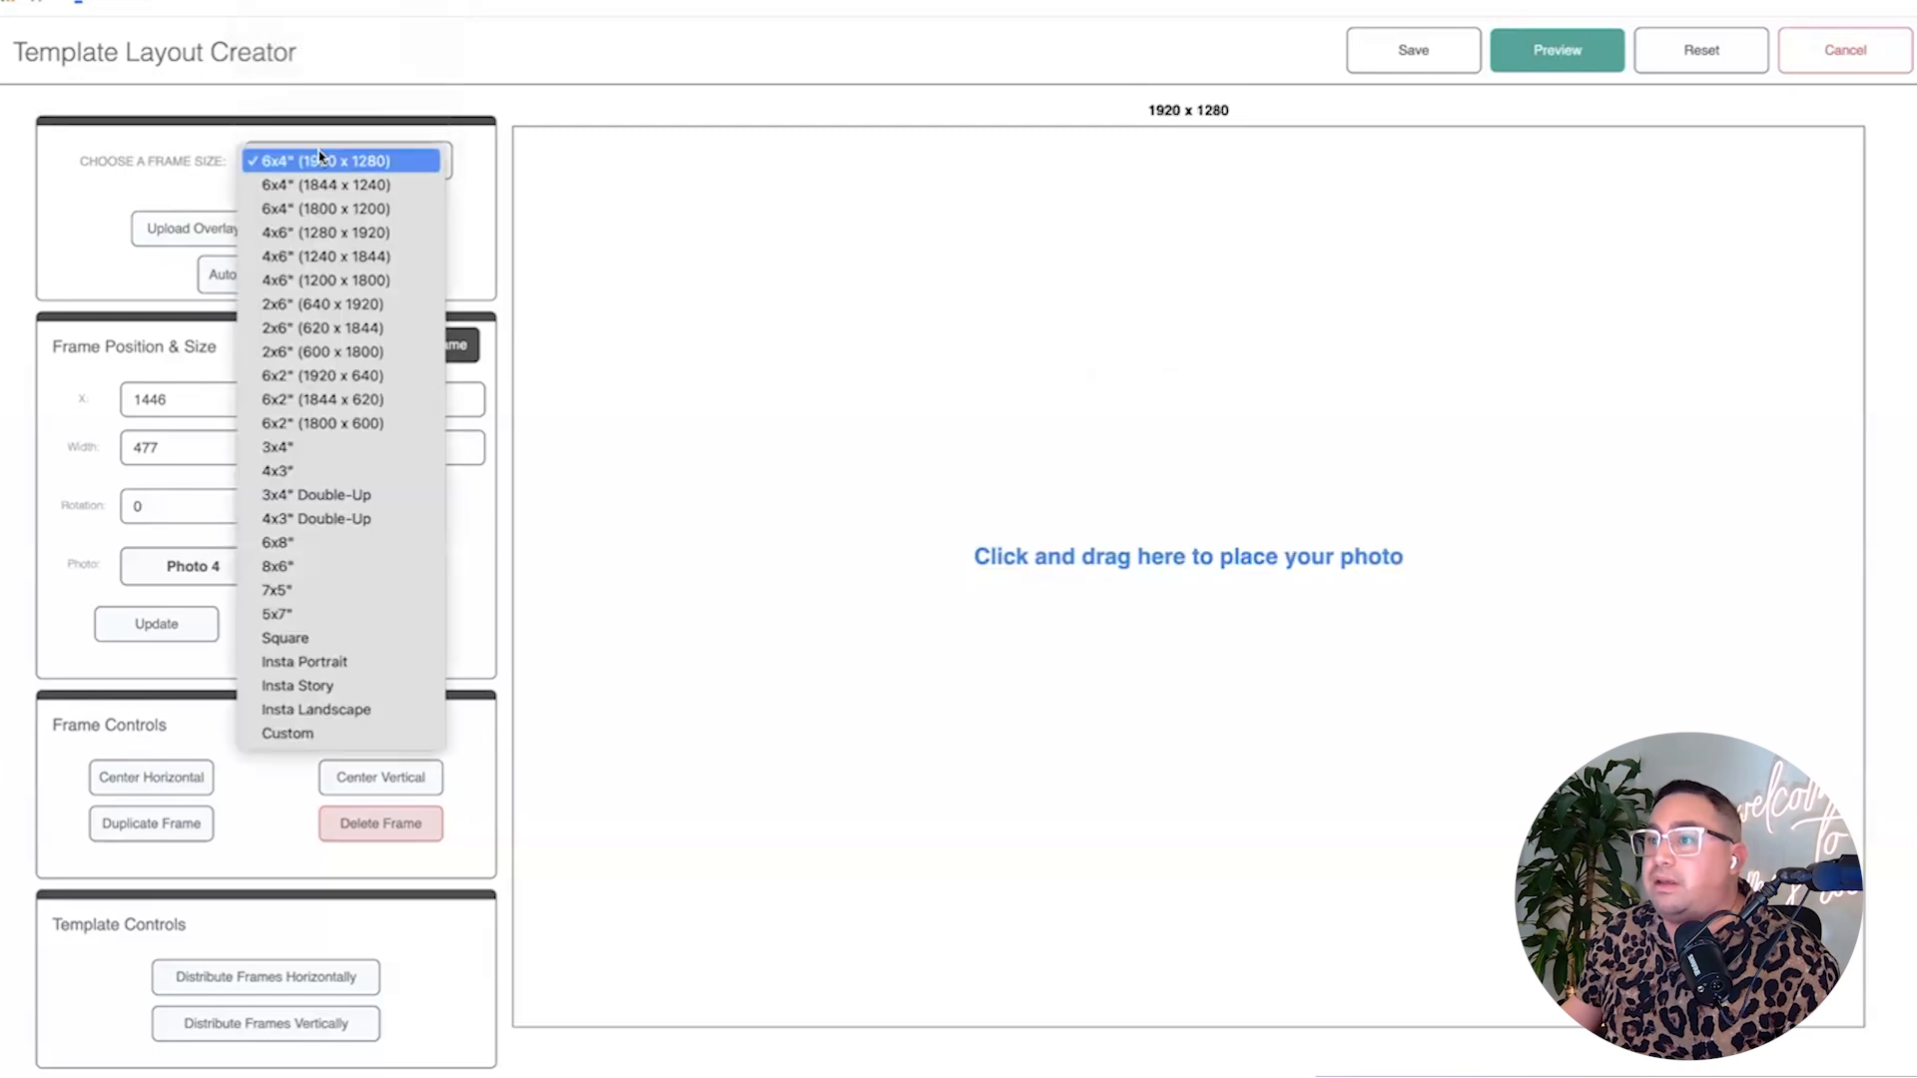
pyautogui.click(323, 242)
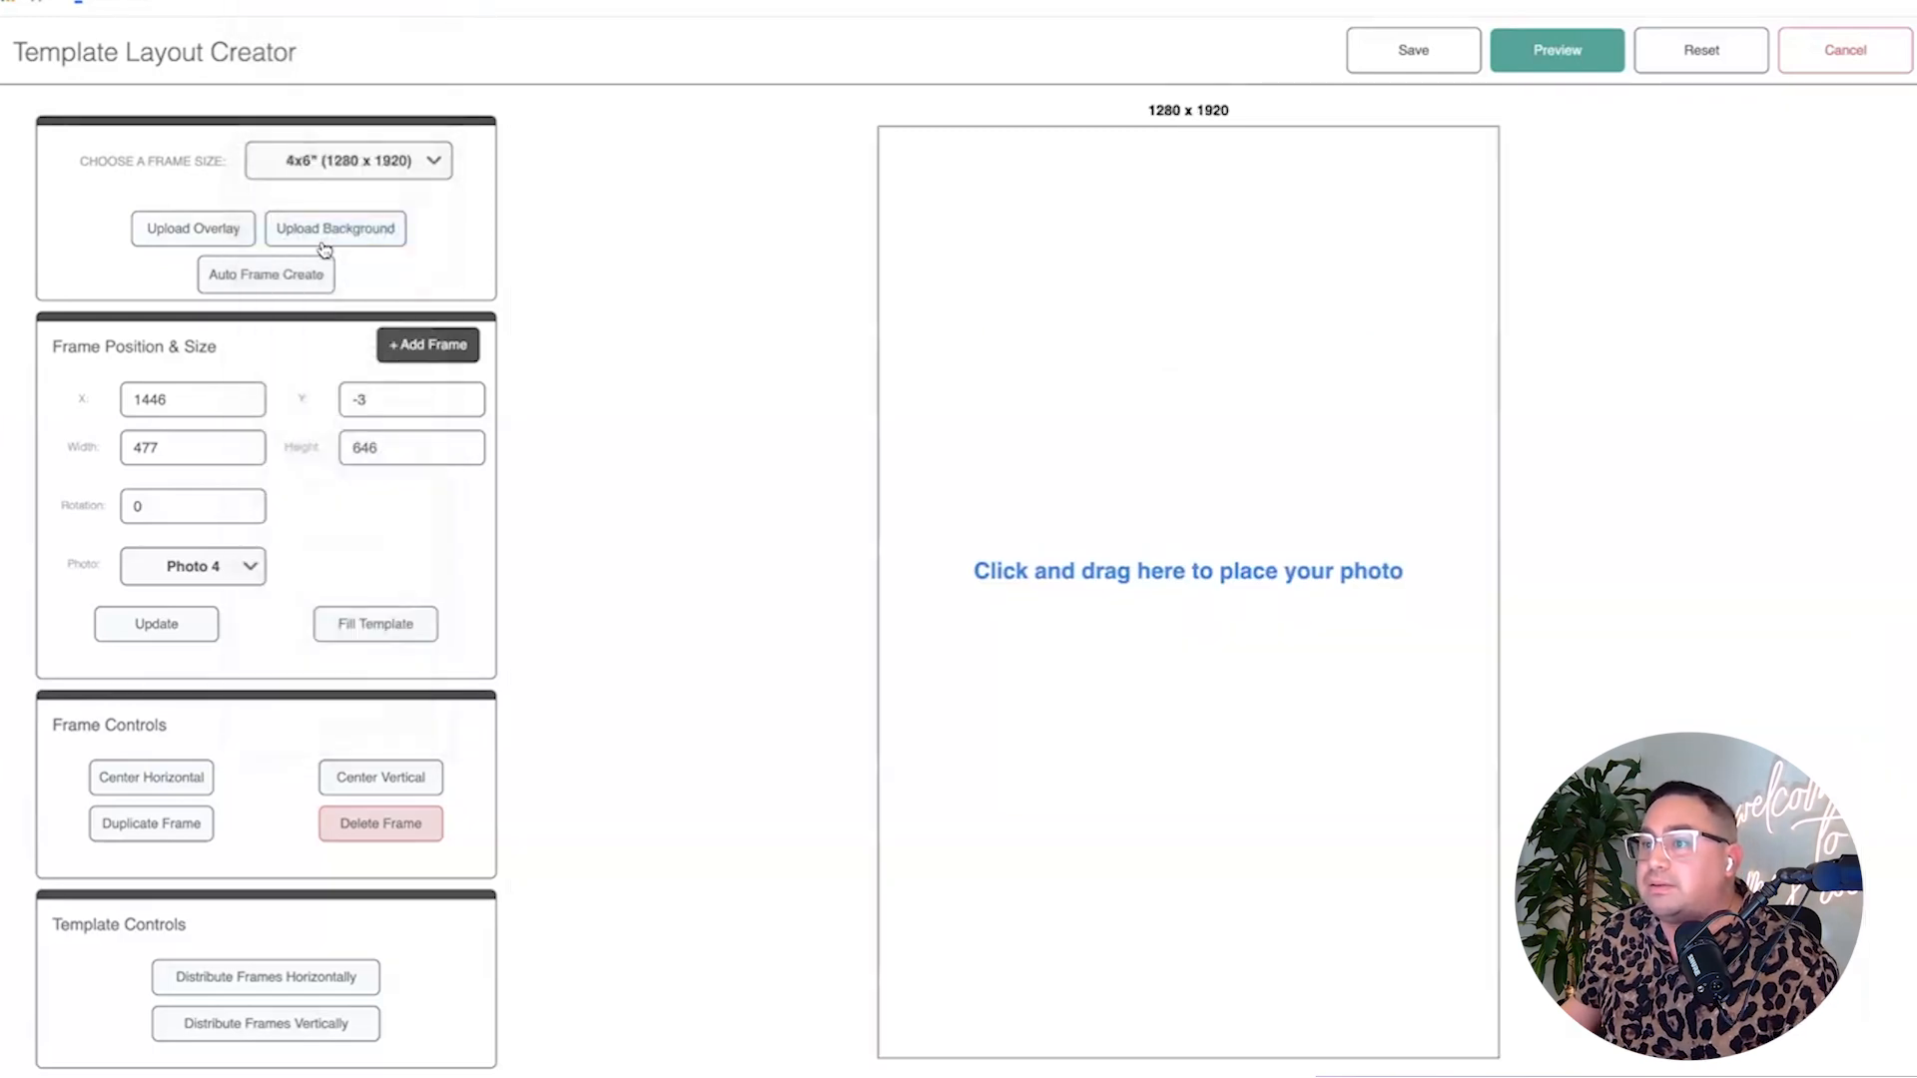
# Upload the exported polaroid PNG as the overlay and set its opacity to 100%.
pyautogui.click(186, 232)
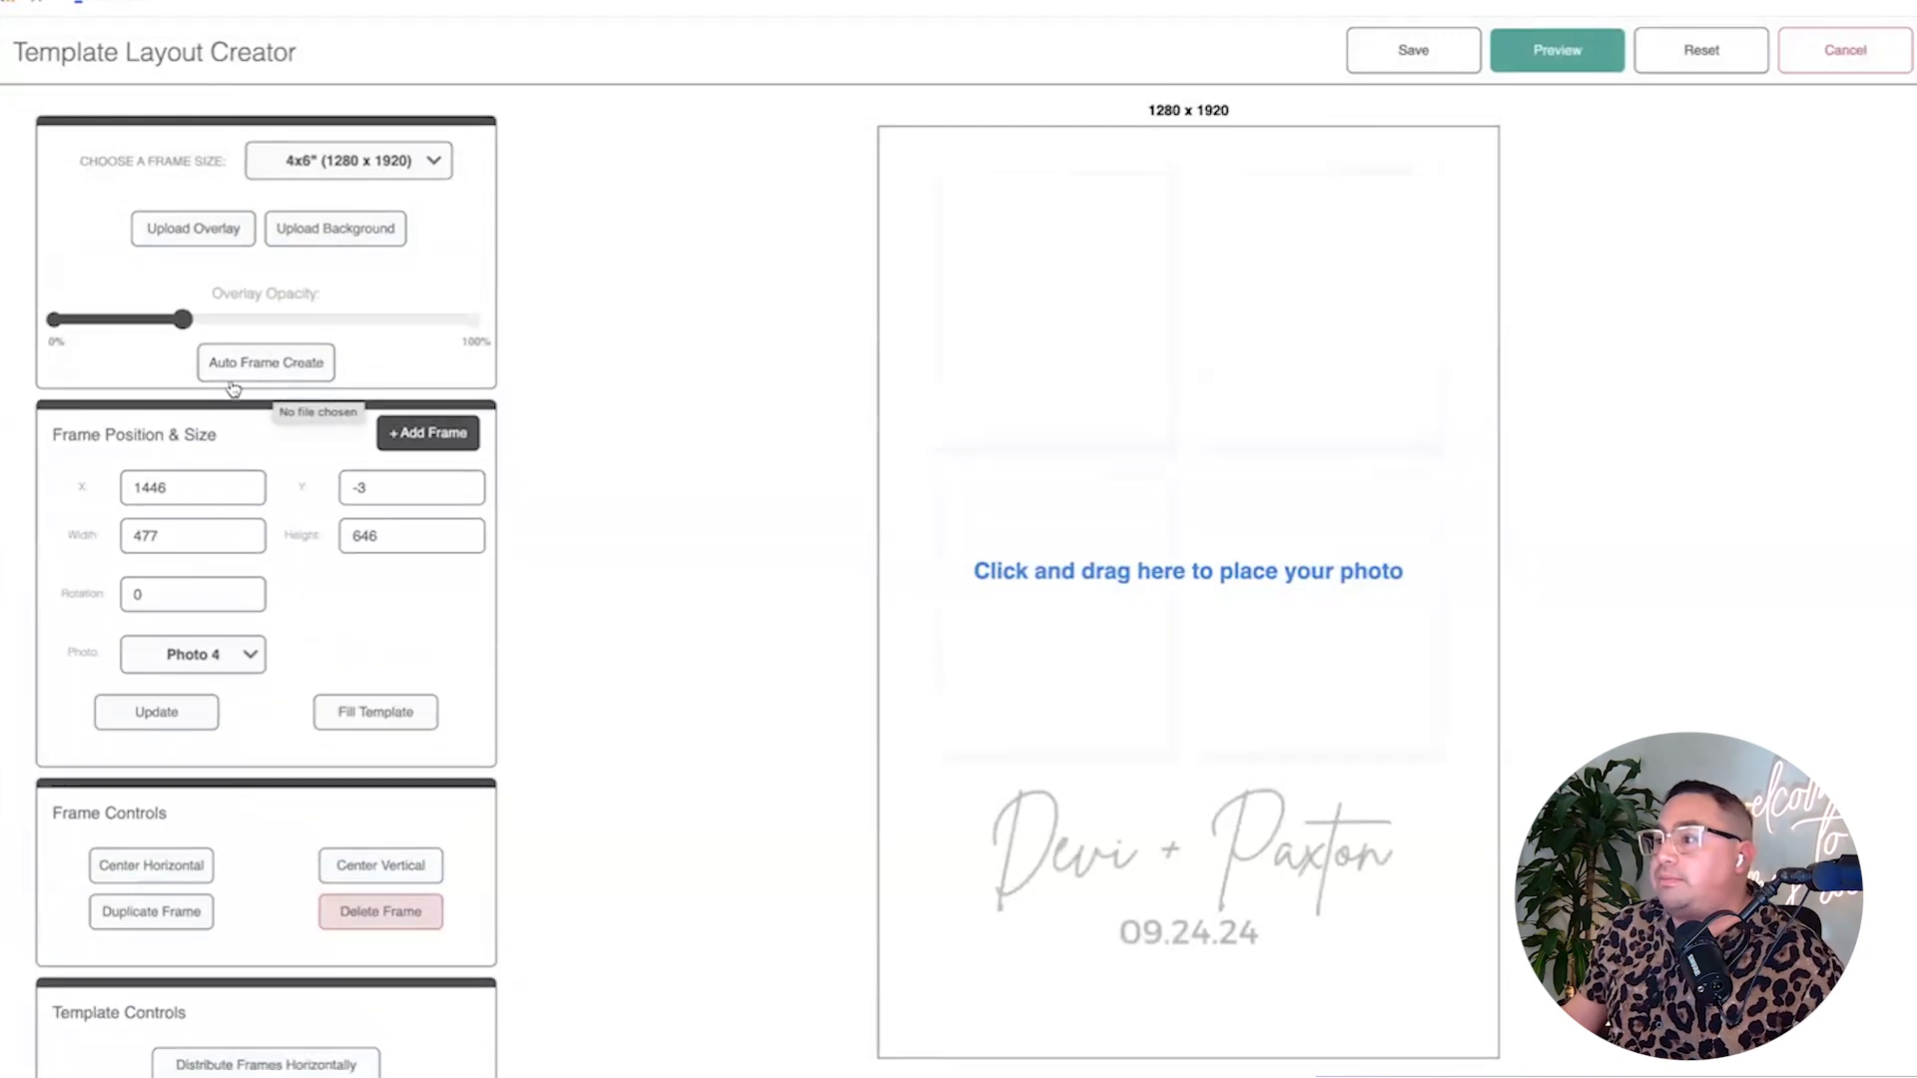
pyautogui.moveTo(196, 325); pyautogui.dragTo(500, 331)
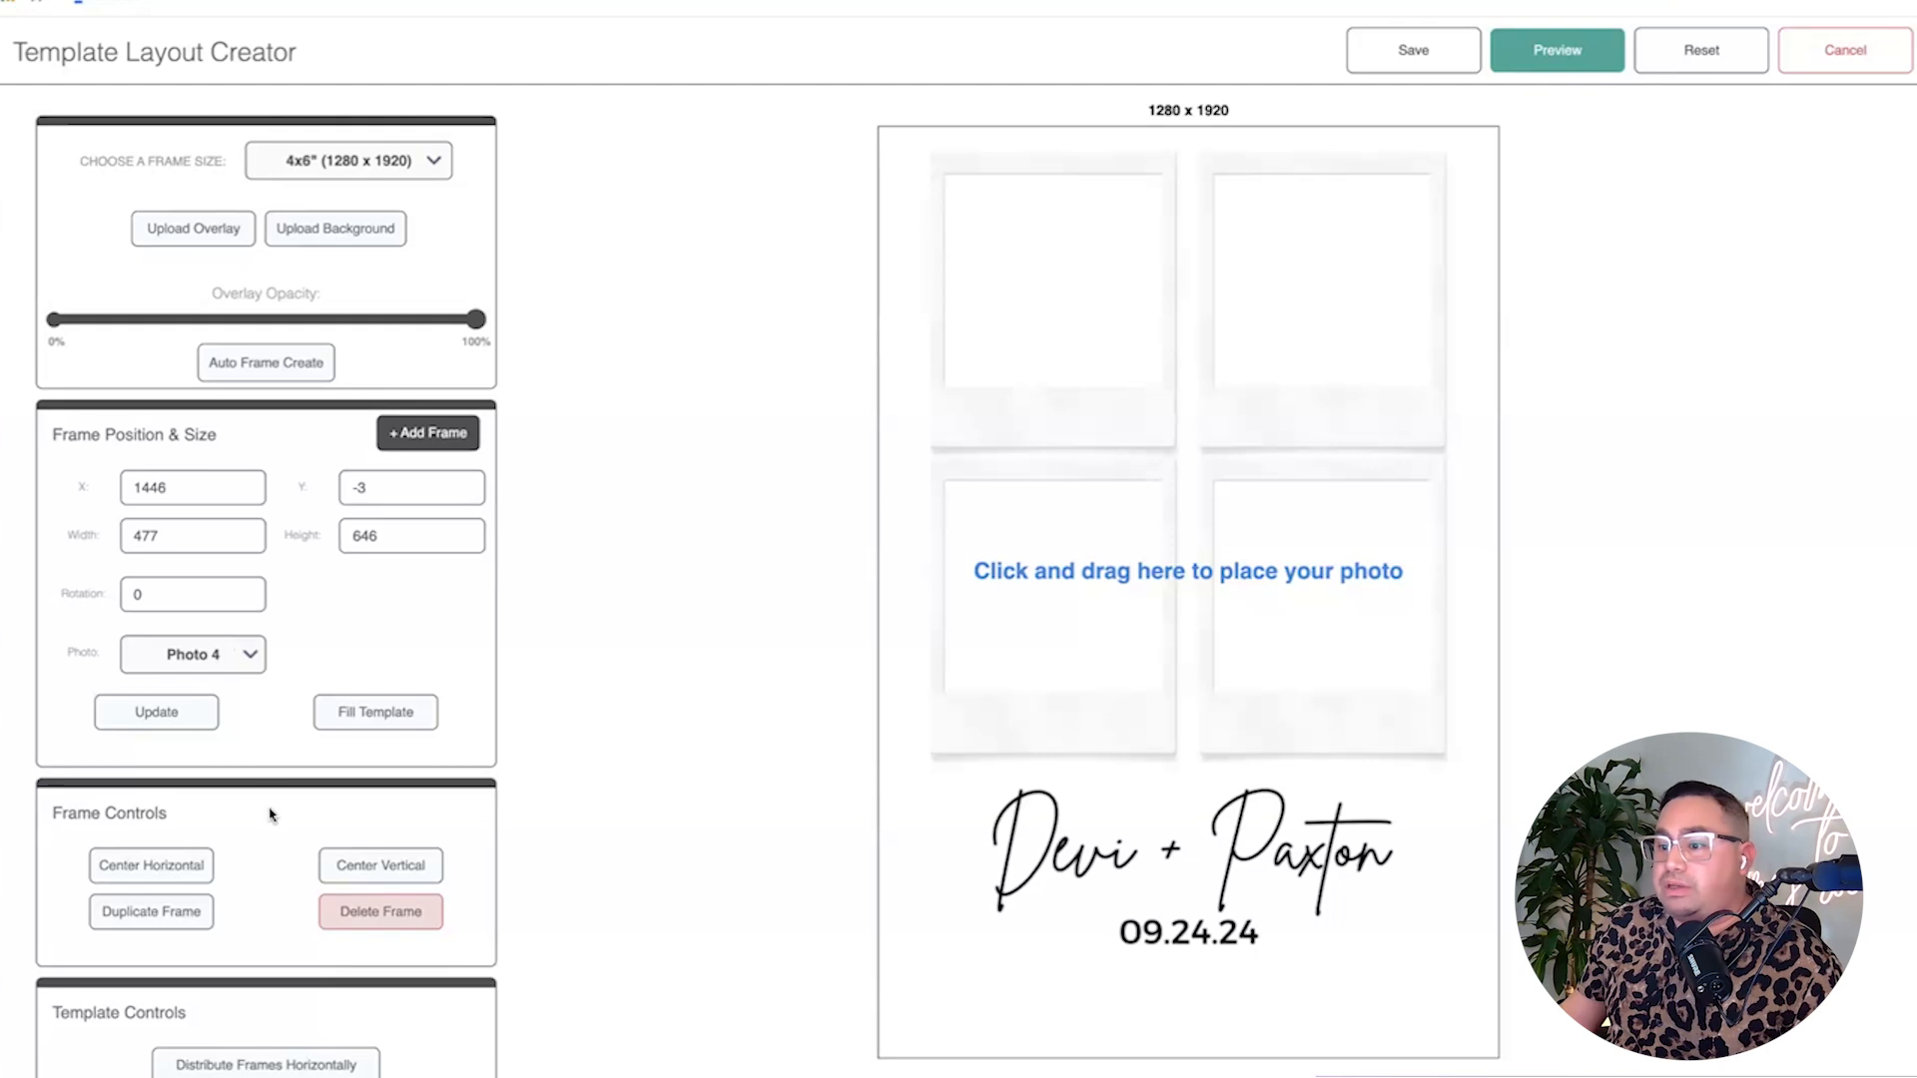
# Add photo frame 1 and fit it into the top-left polaroid window.
pyautogui.click(427, 437)
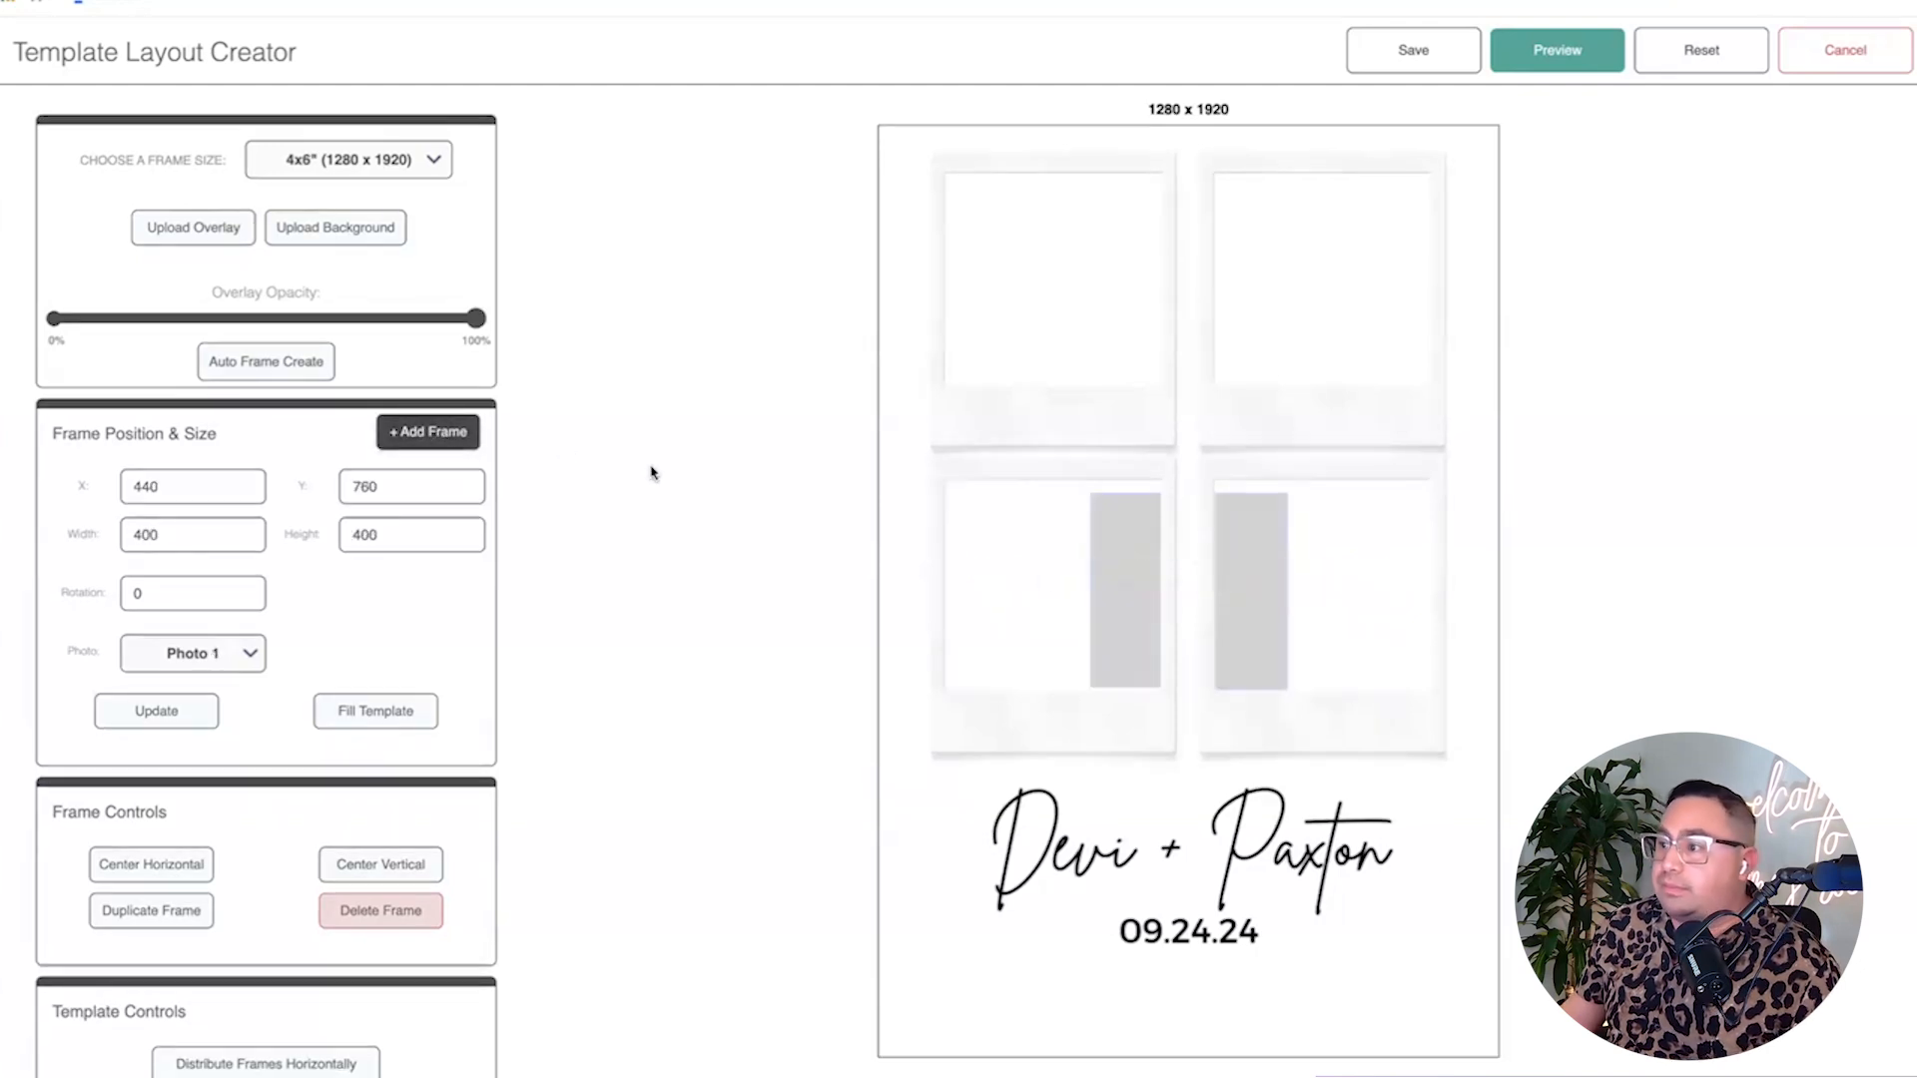
pyautogui.moveTo(1119, 555); pyautogui.dragTo(966, 219)
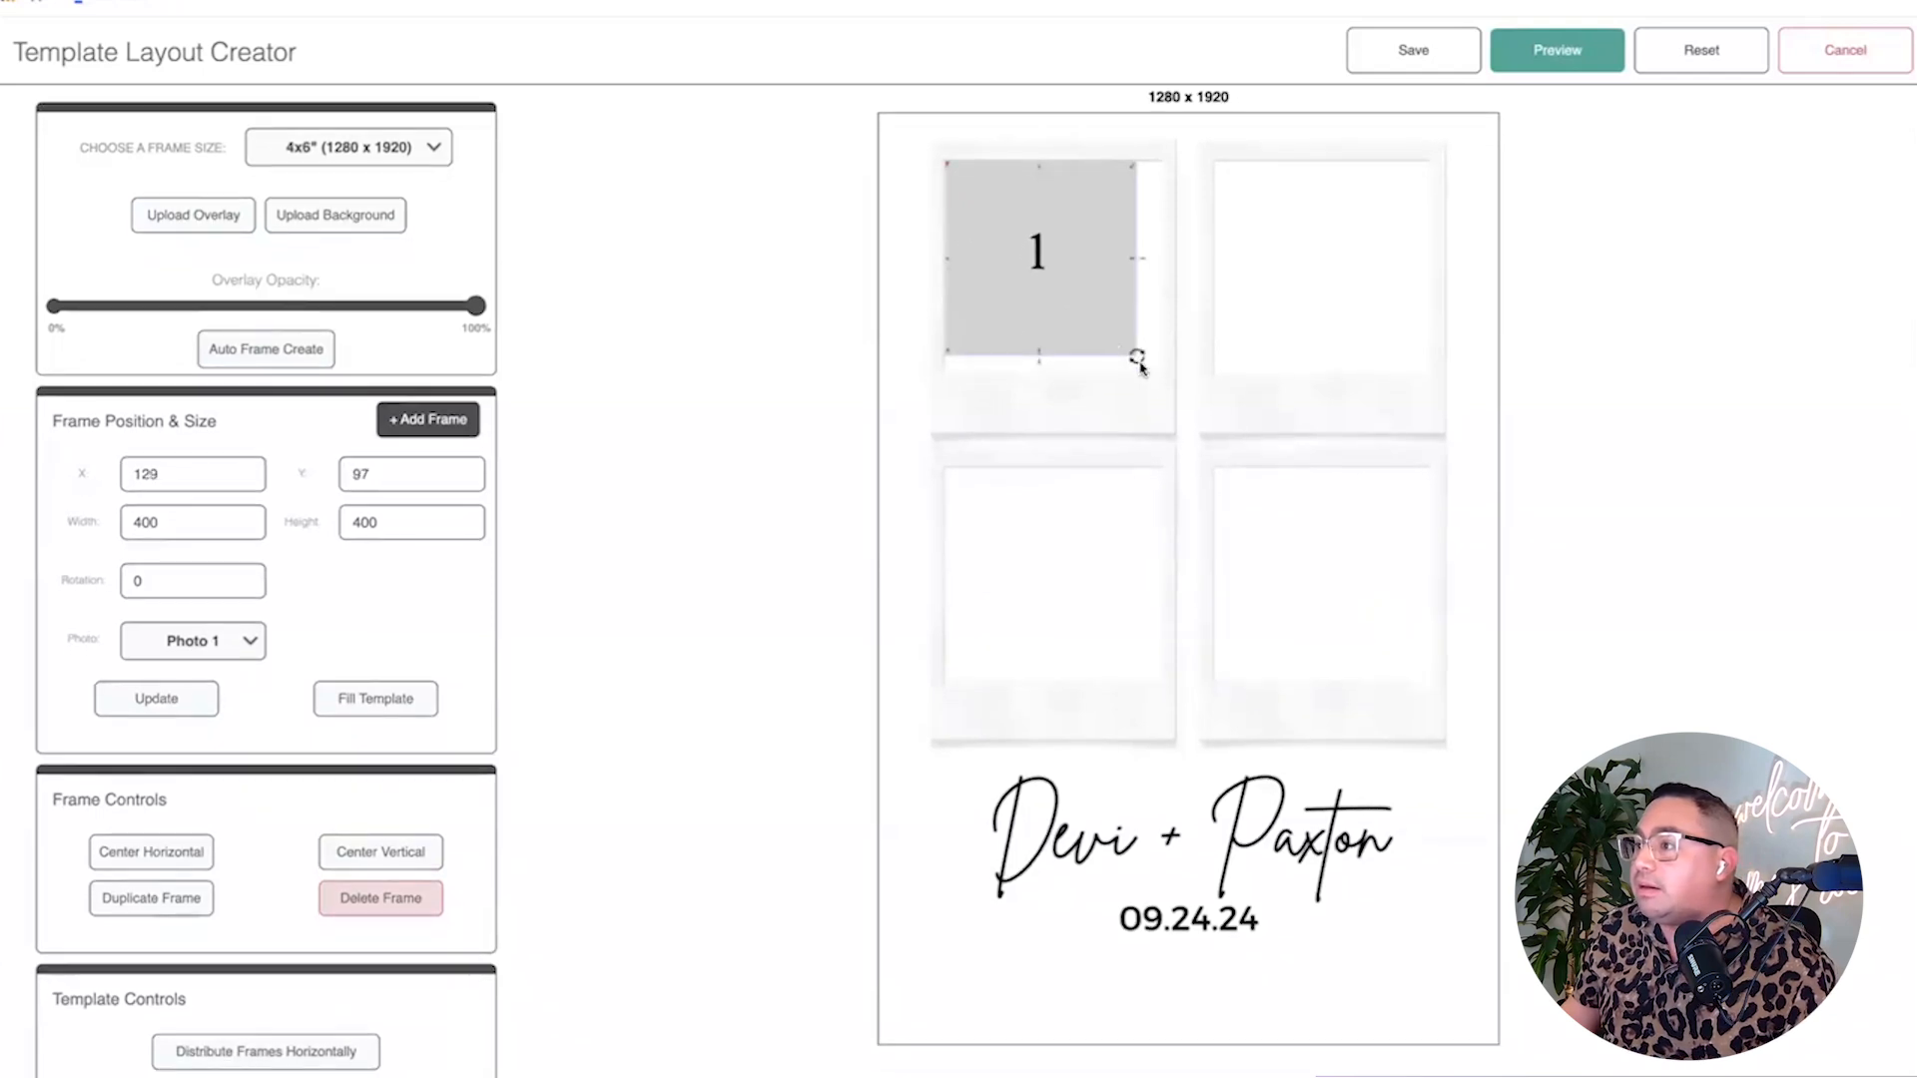
pyautogui.moveTo(1136, 357); pyautogui.dragTo(1147, 376)
pyautogui.moveTo(1075, 315); pyautogui.dragTo(1075, 337)
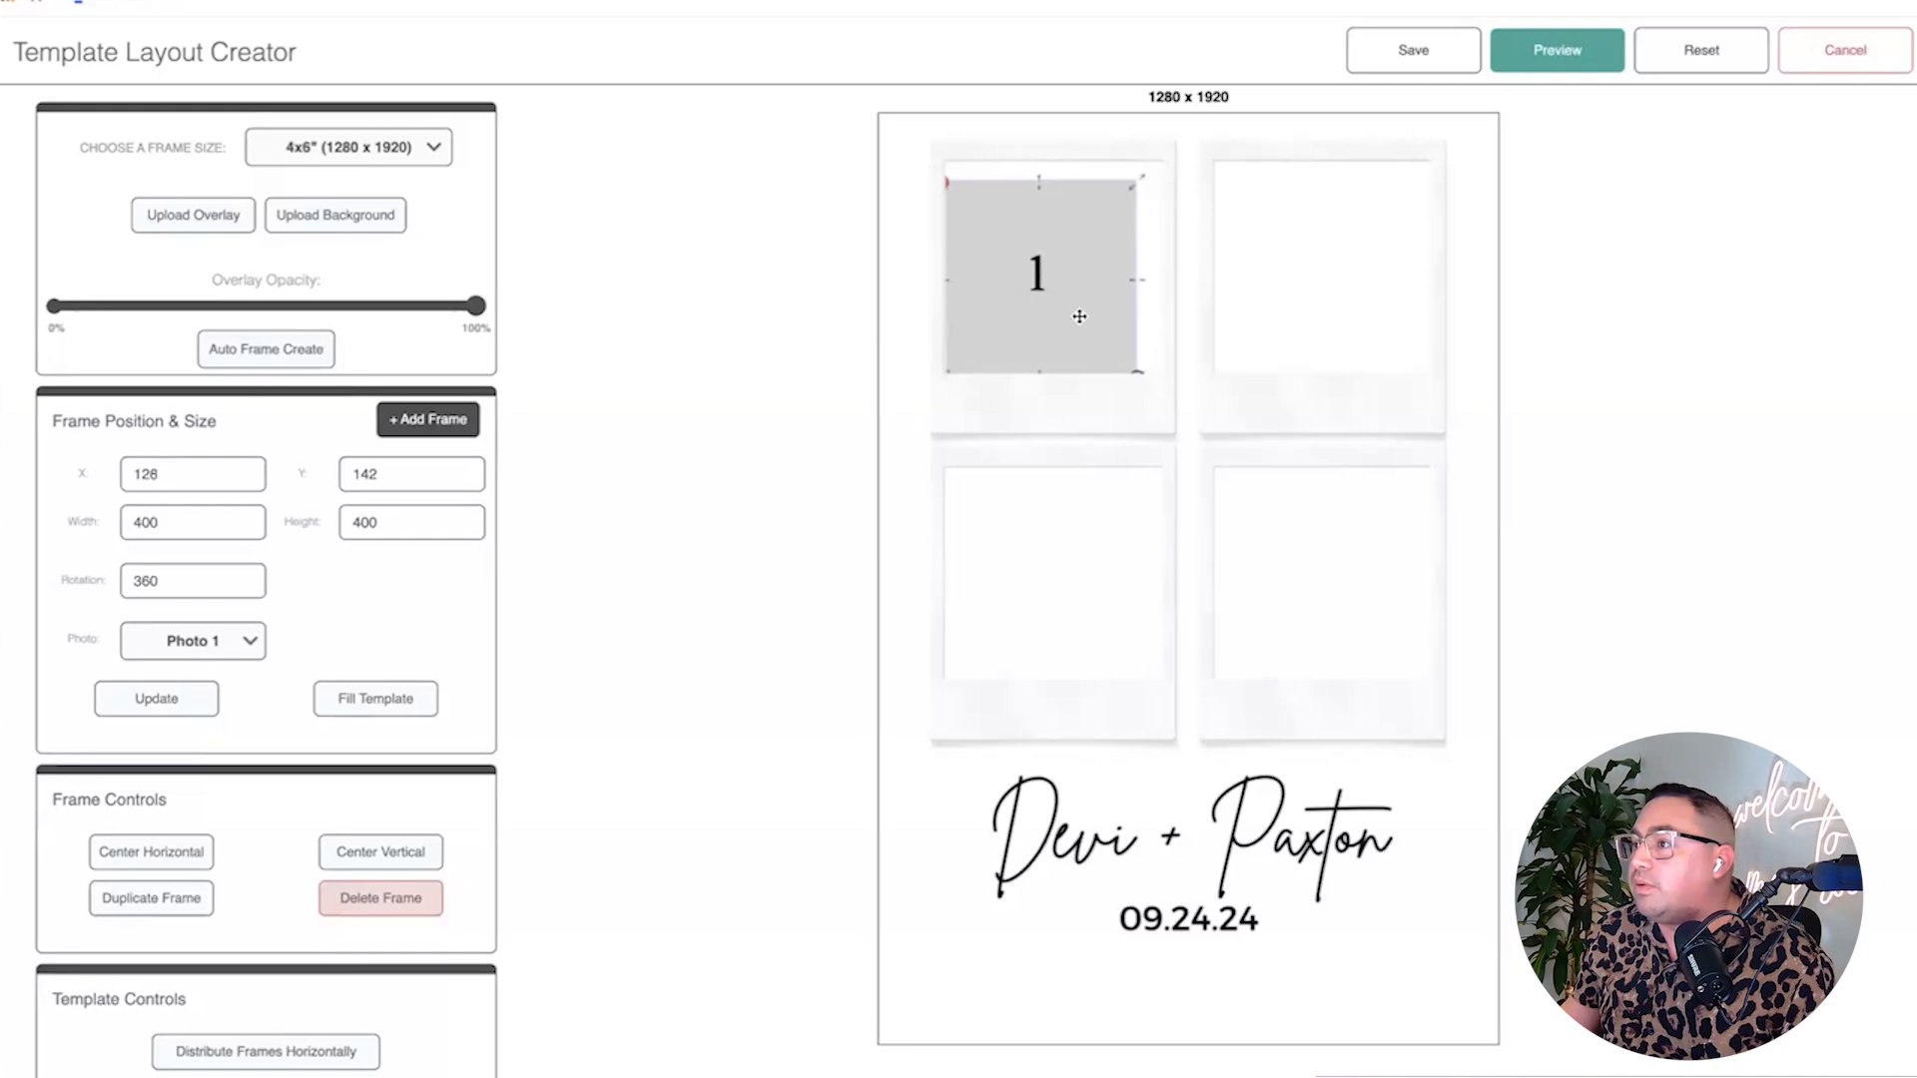
pyautogui.moveTo(1136, 184); pyautogui.dragTo(1169, 162)
pyautogui.moveTo(1117, 223); pyautogui.dragTo(1114, 223)
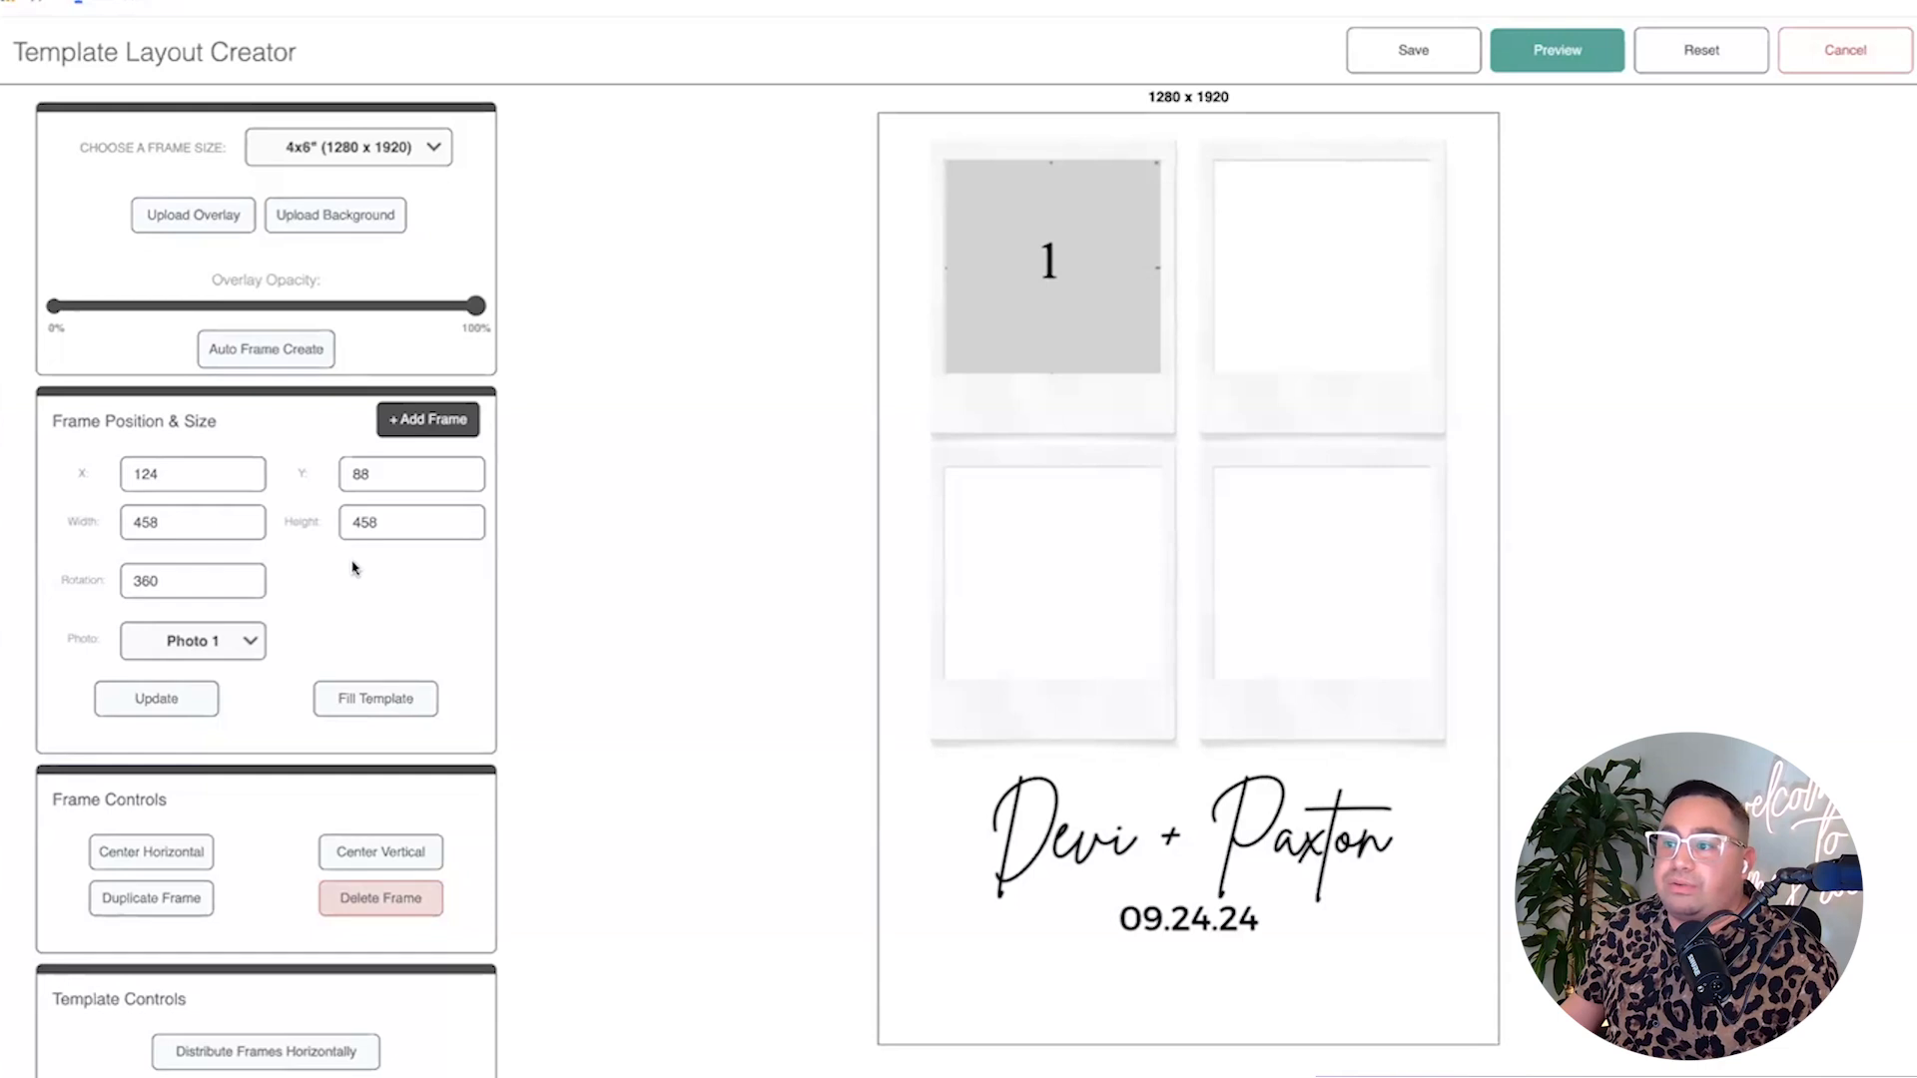
# Duplicate frames into the top-right and lower-left polaroid slots.
pyautogui.click(150, 897)
pyautogui.moveTo(1138, 543); pyautogui.dragTo(1263, 238)
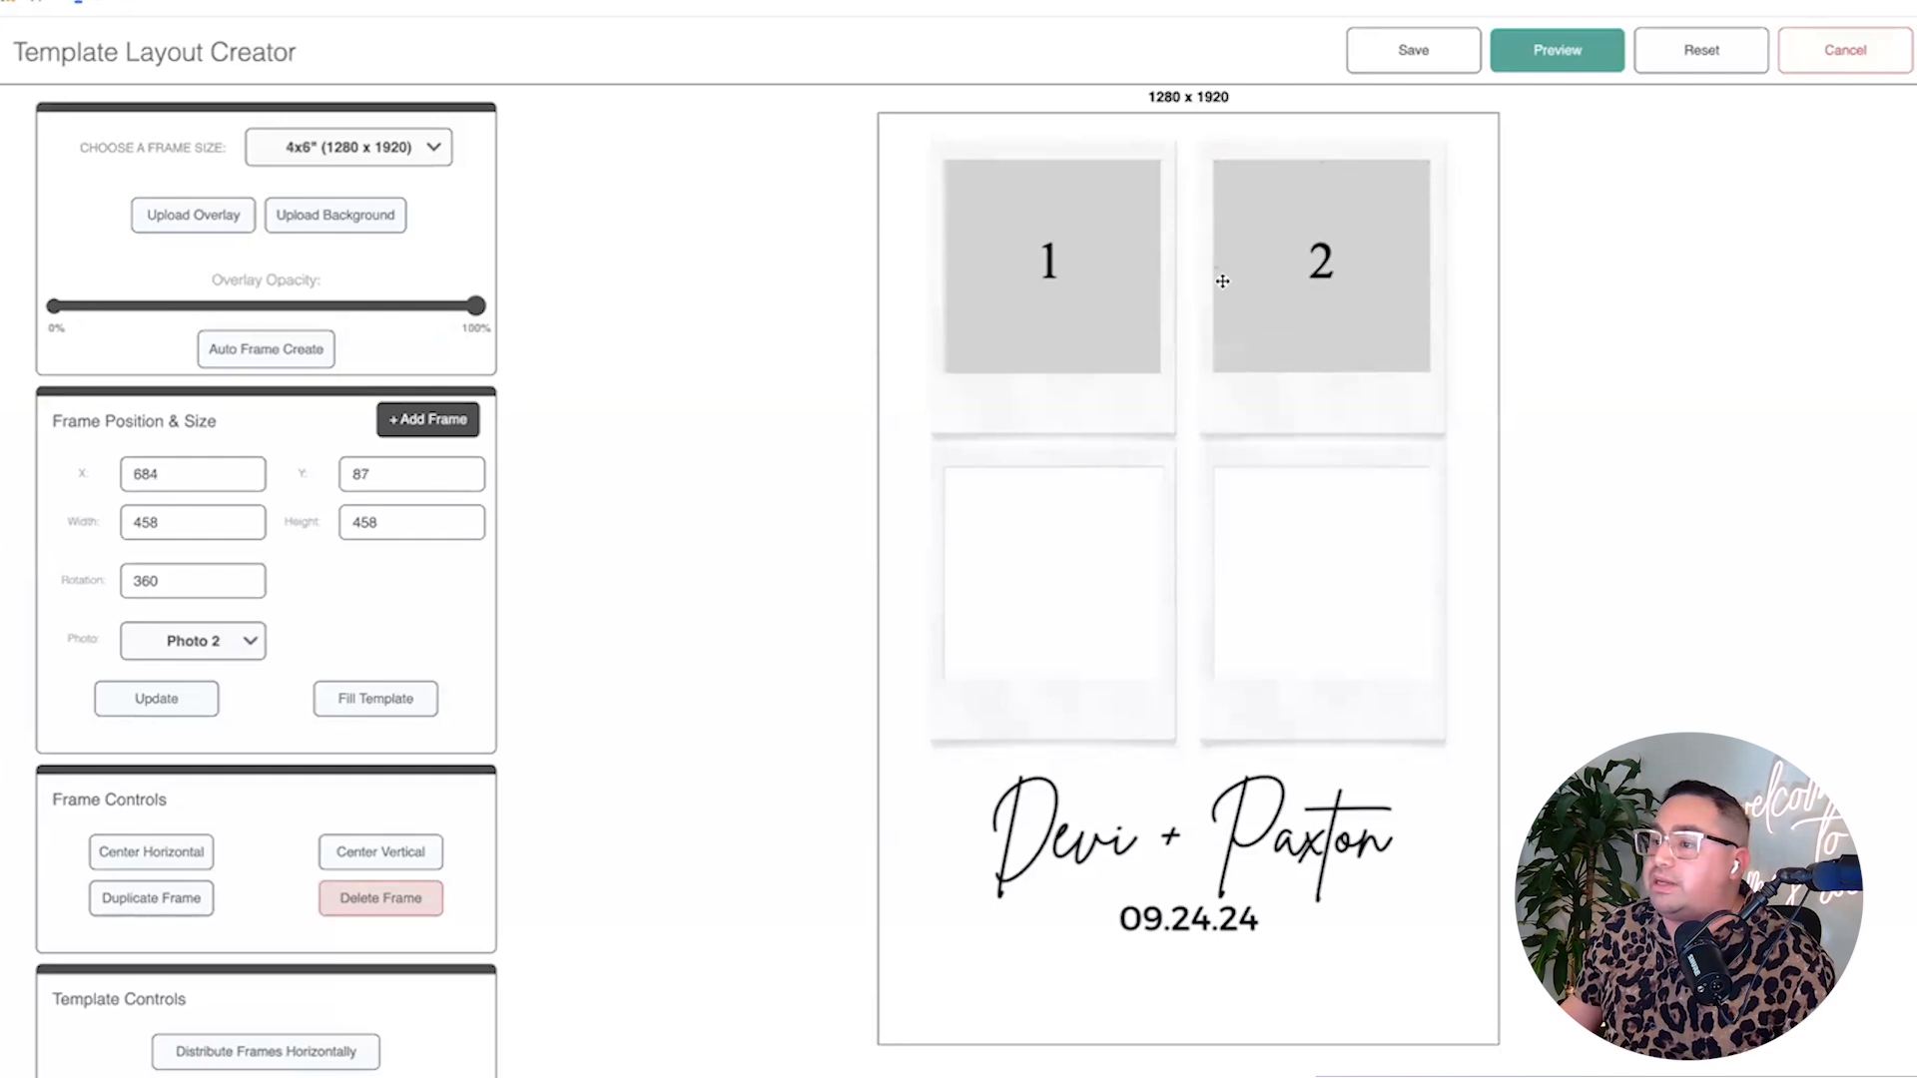
pyautogui.click(160, 899)
pyautogui.moveTo(1134, 632); pyautogui.dragTo(1002, 623)
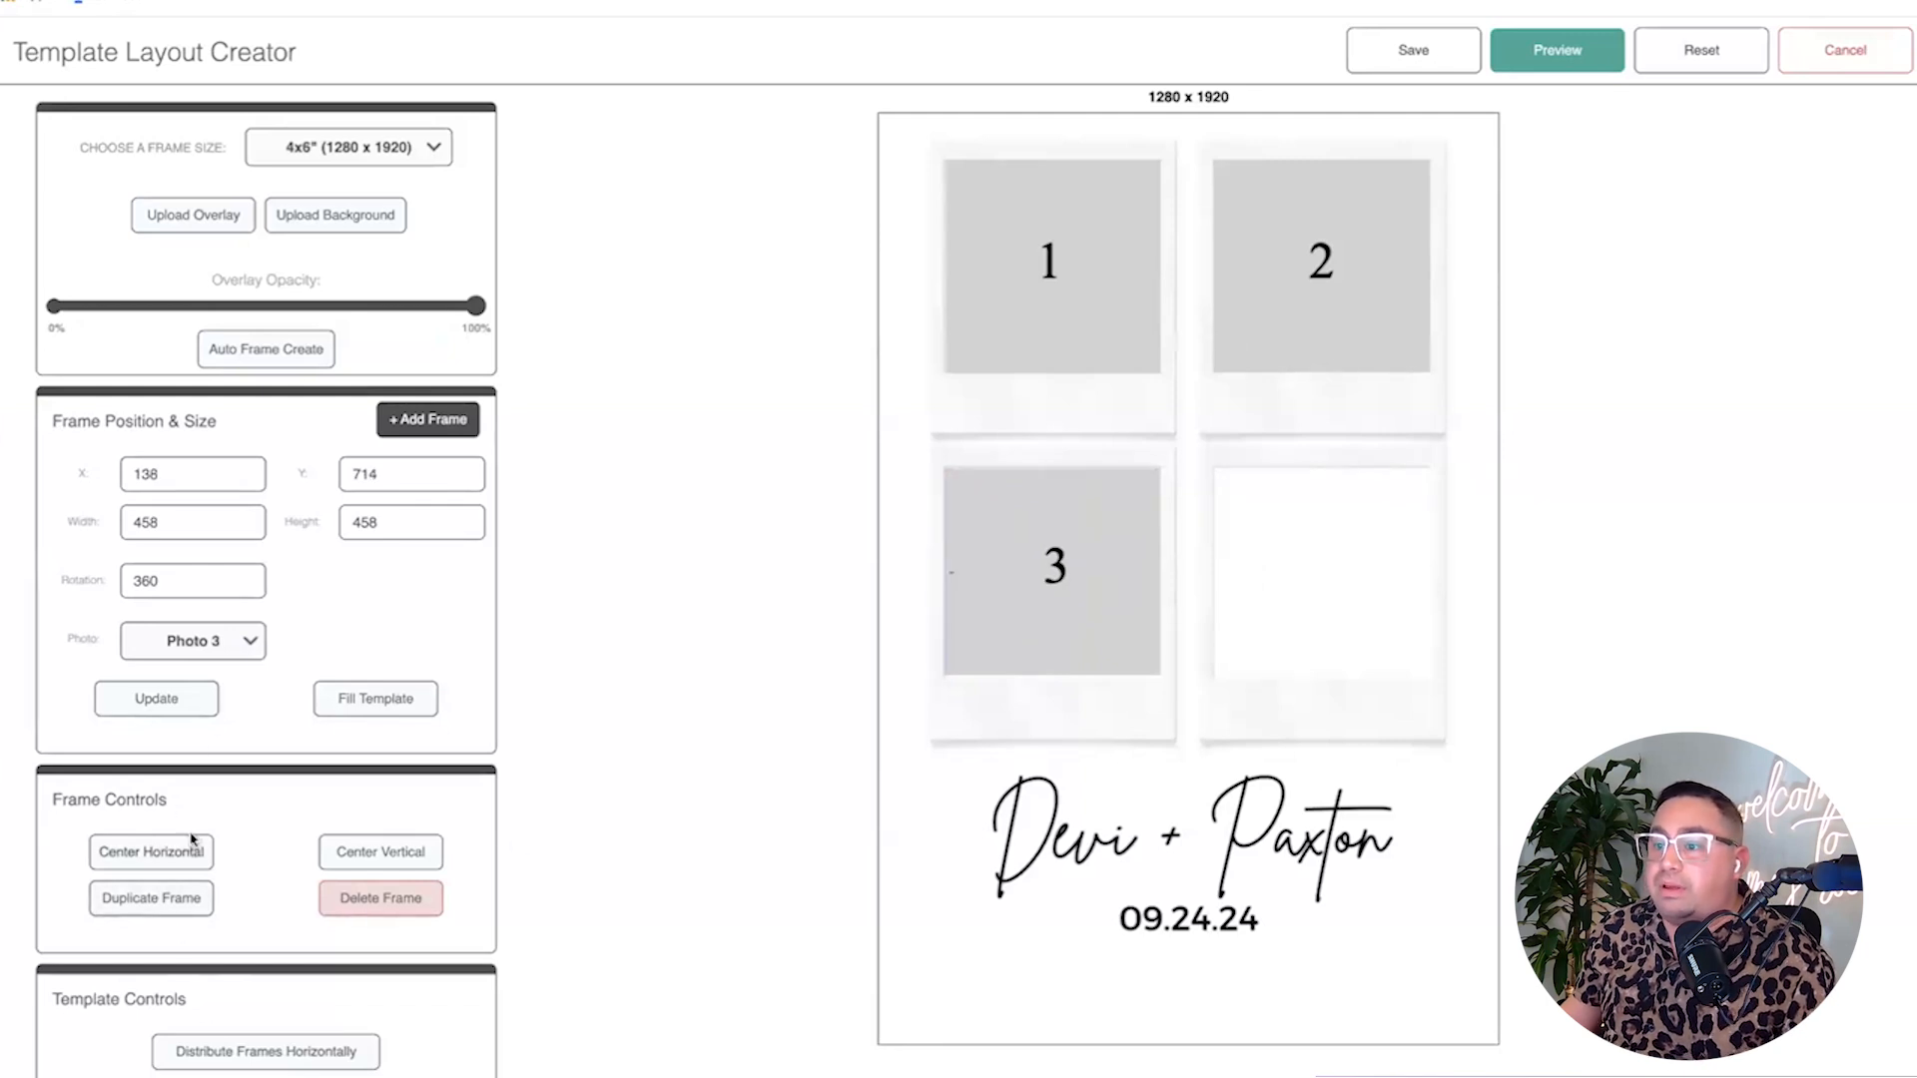
# Place frame 4 in the lower-right slot, reset it to 0° rotation and align it.
pyautogui.click(155, 897)
pyautogui.moveTo(1256, 548); pyautogui.dragTo(1364, 534)
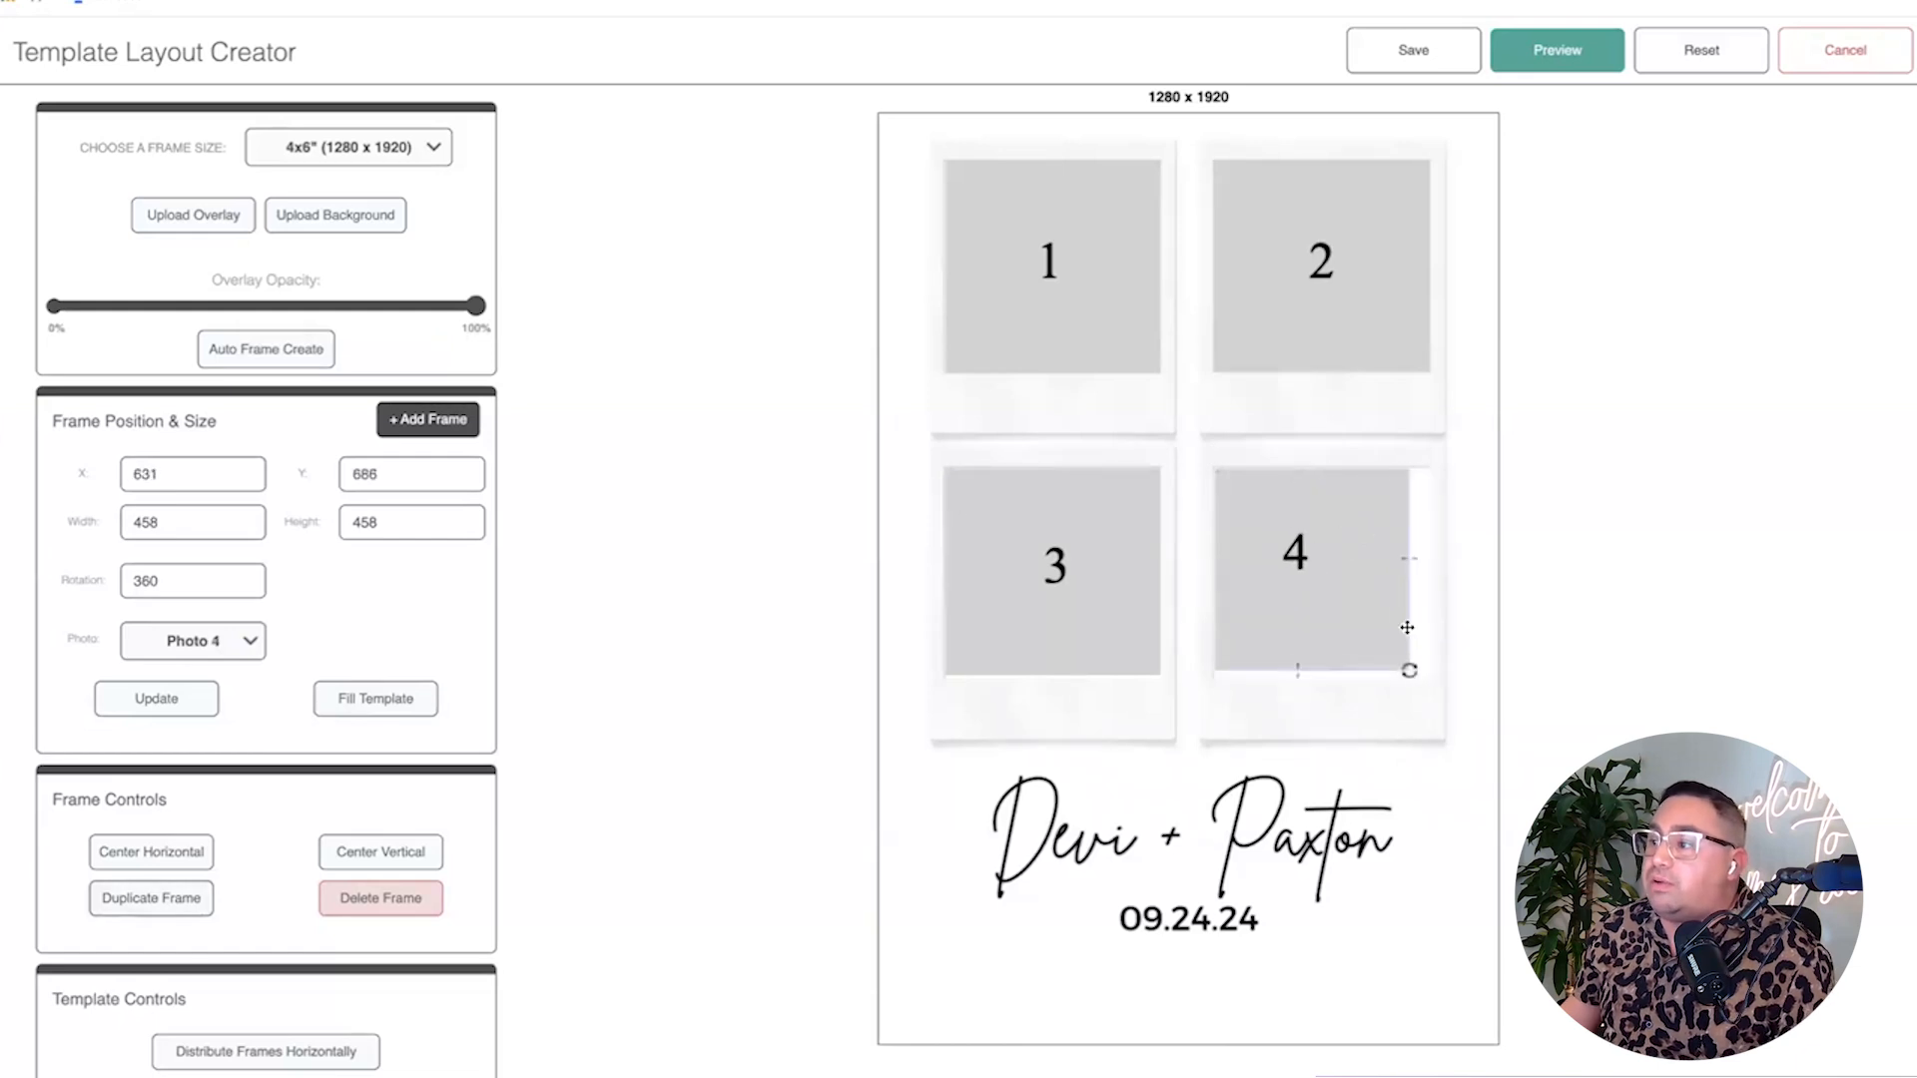
pyautogui.moveTo(1423, 674); pyautogui.dragTo(1388, 651)
pyautogui.moveTo(1296, 567); pyautogui.dragTo(1317, 613)
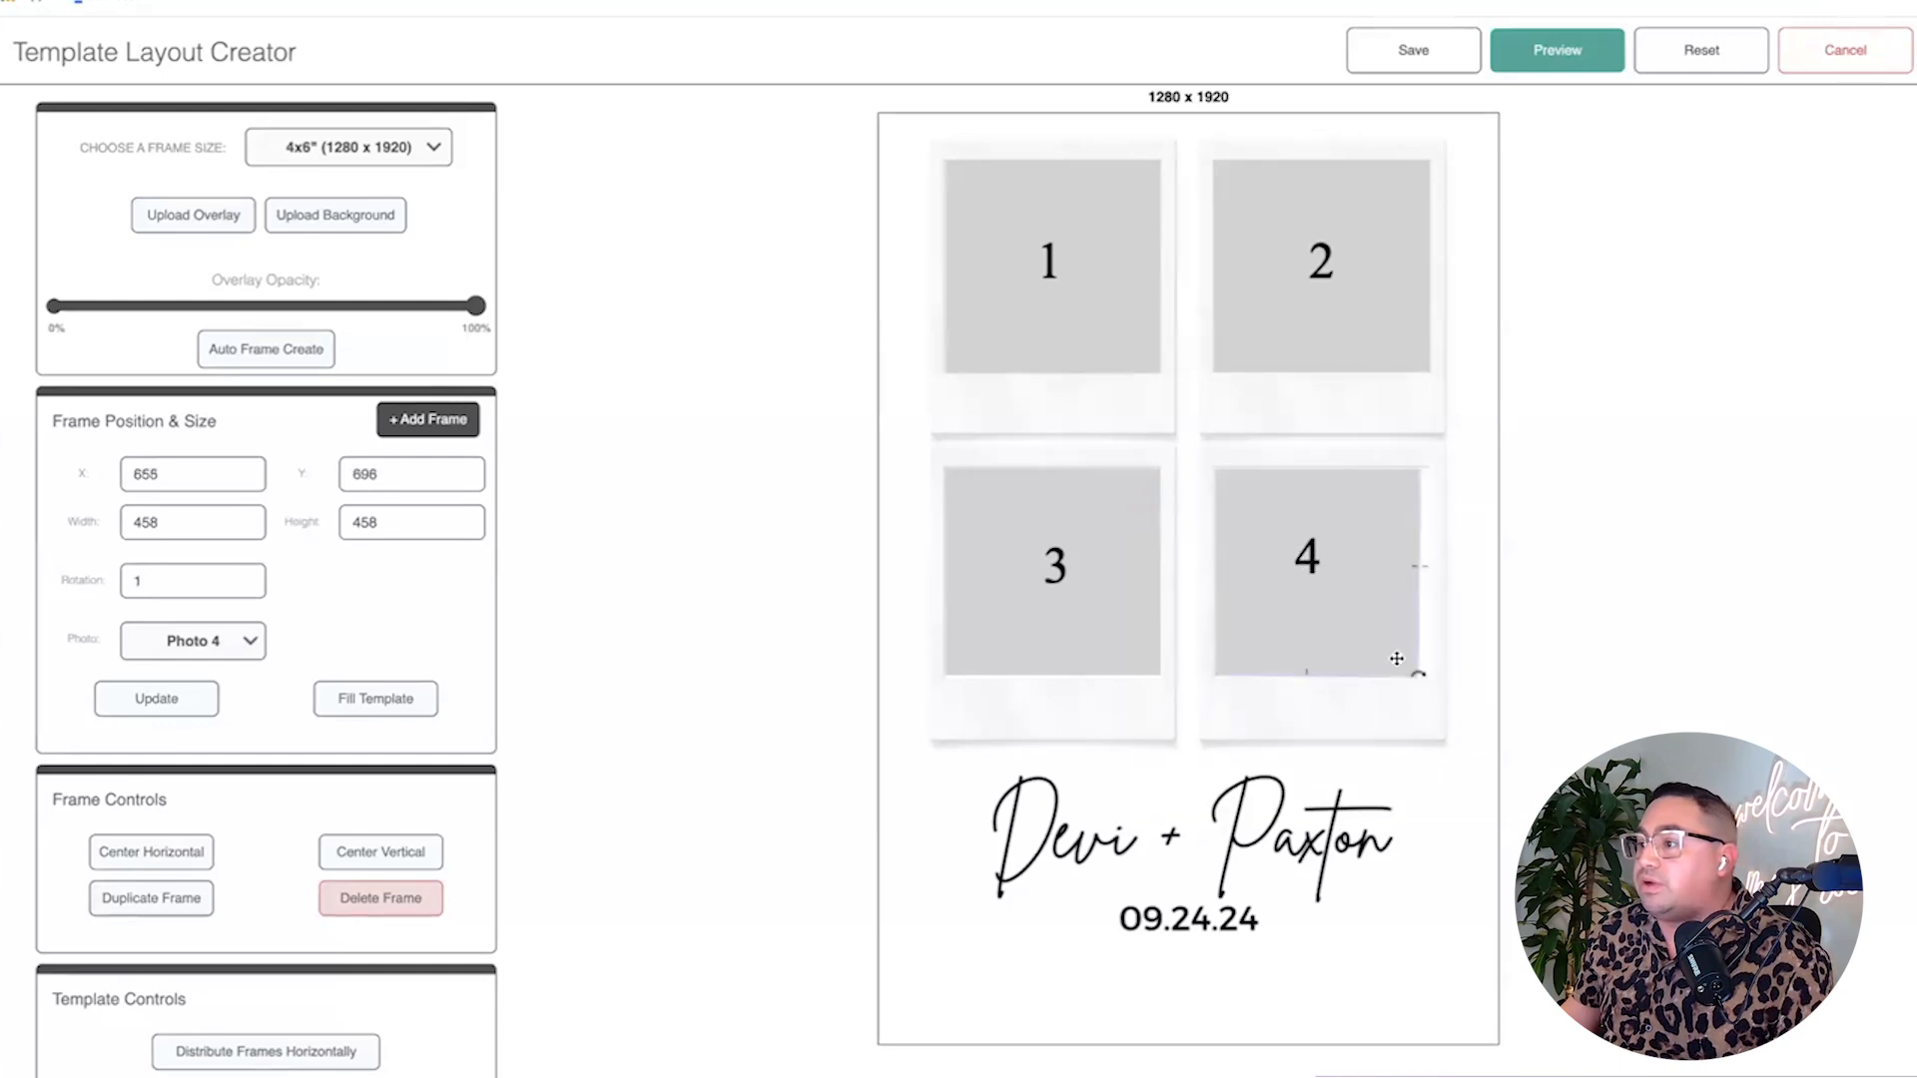
pyautogui.moveTo(1419, 679); pyautogui.dragTo(1420, 677)
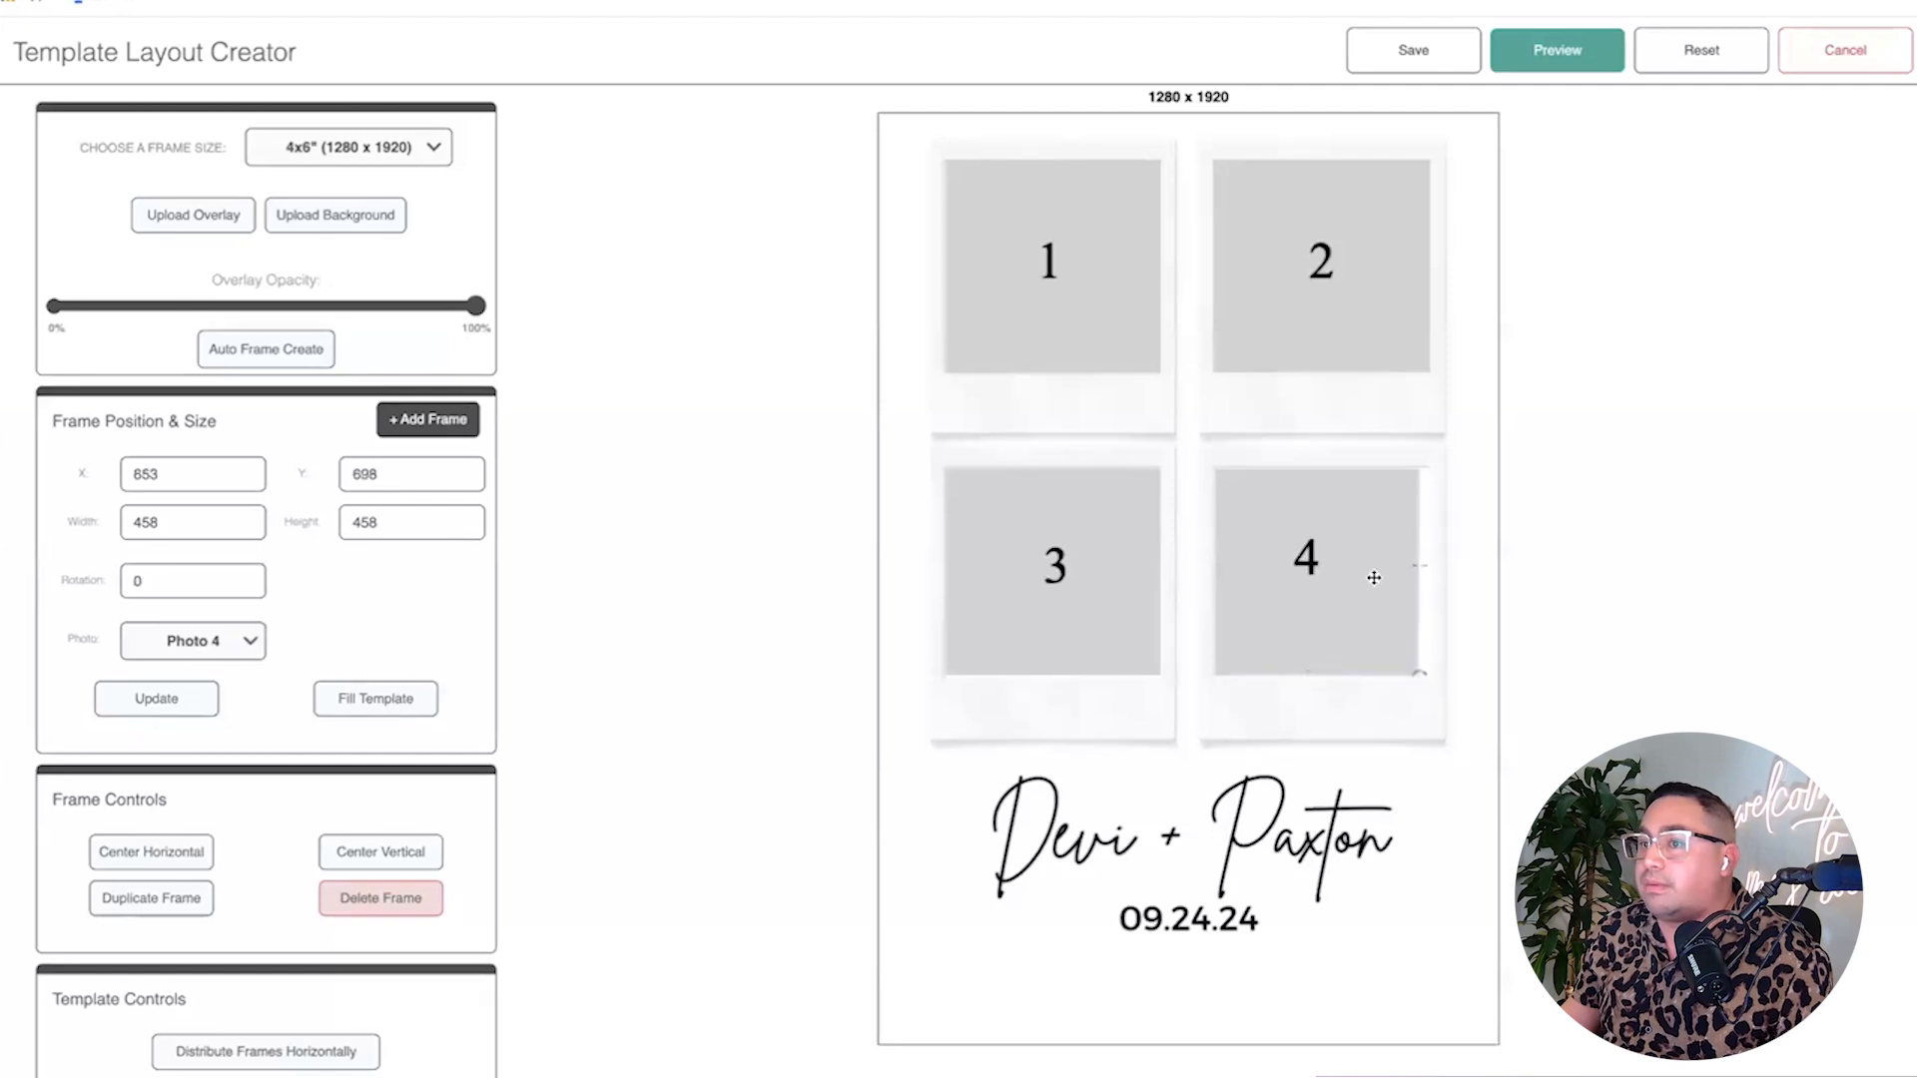
pyautogui.moveTo(1377, 580); pyautogui.dragTo(1394, 584)
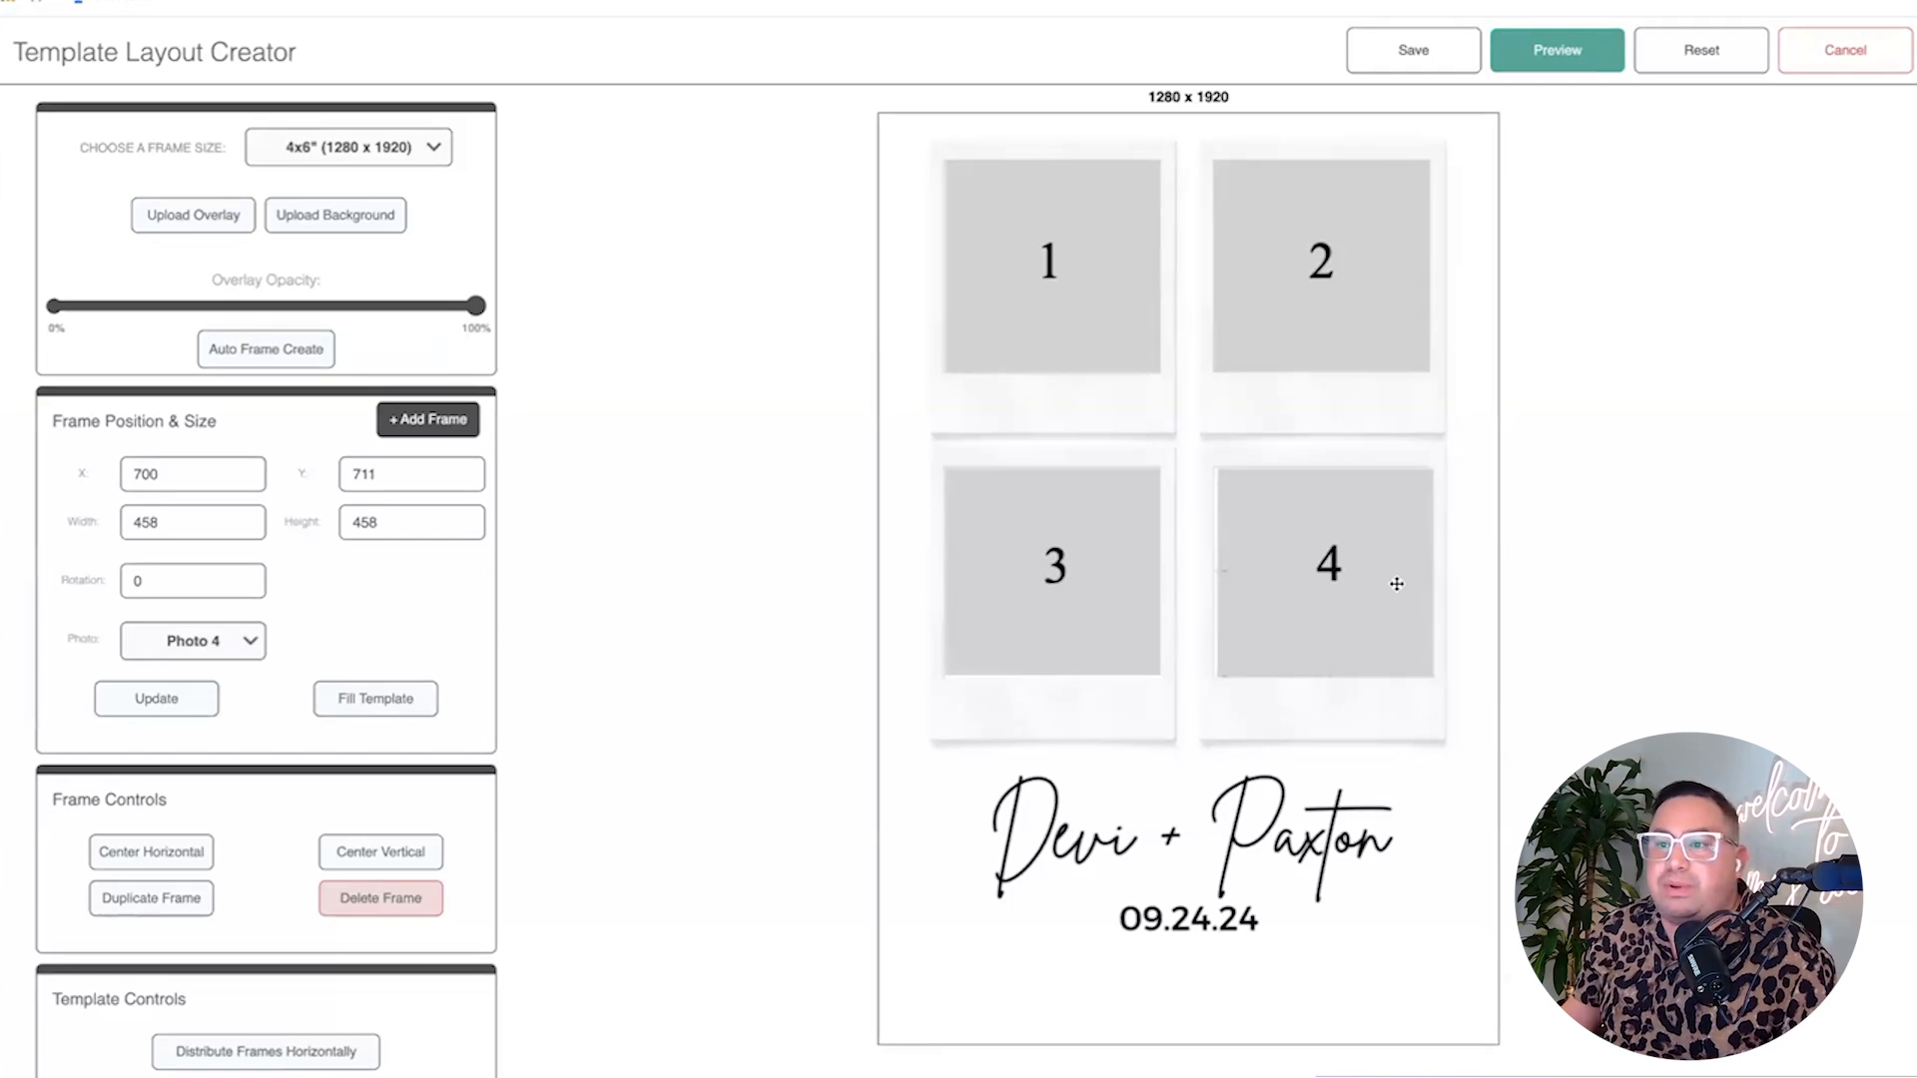
pyautogui.moveTo(1394, 584); pyautogui.dragTo(1398, 584)
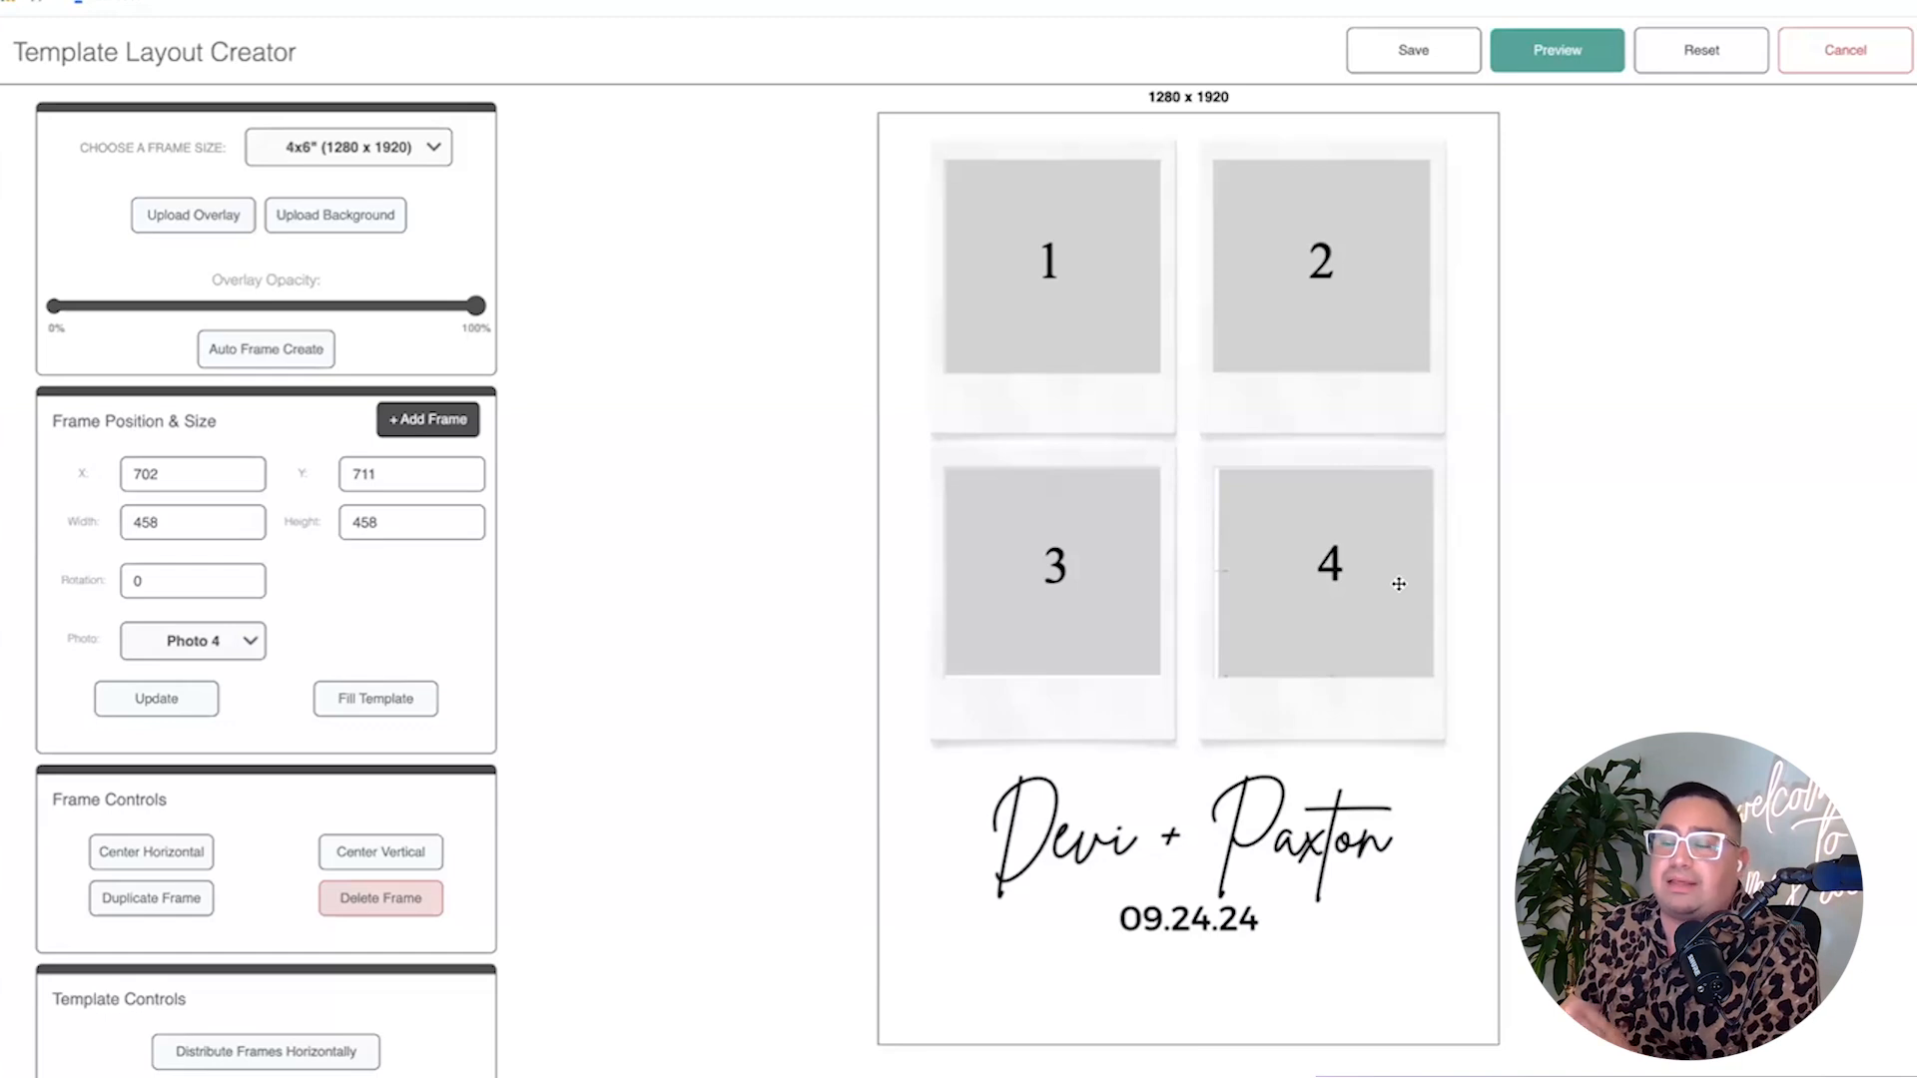
pyautogui.moveTo(1398, 584); pyautogui.dragTo(1385, 580)
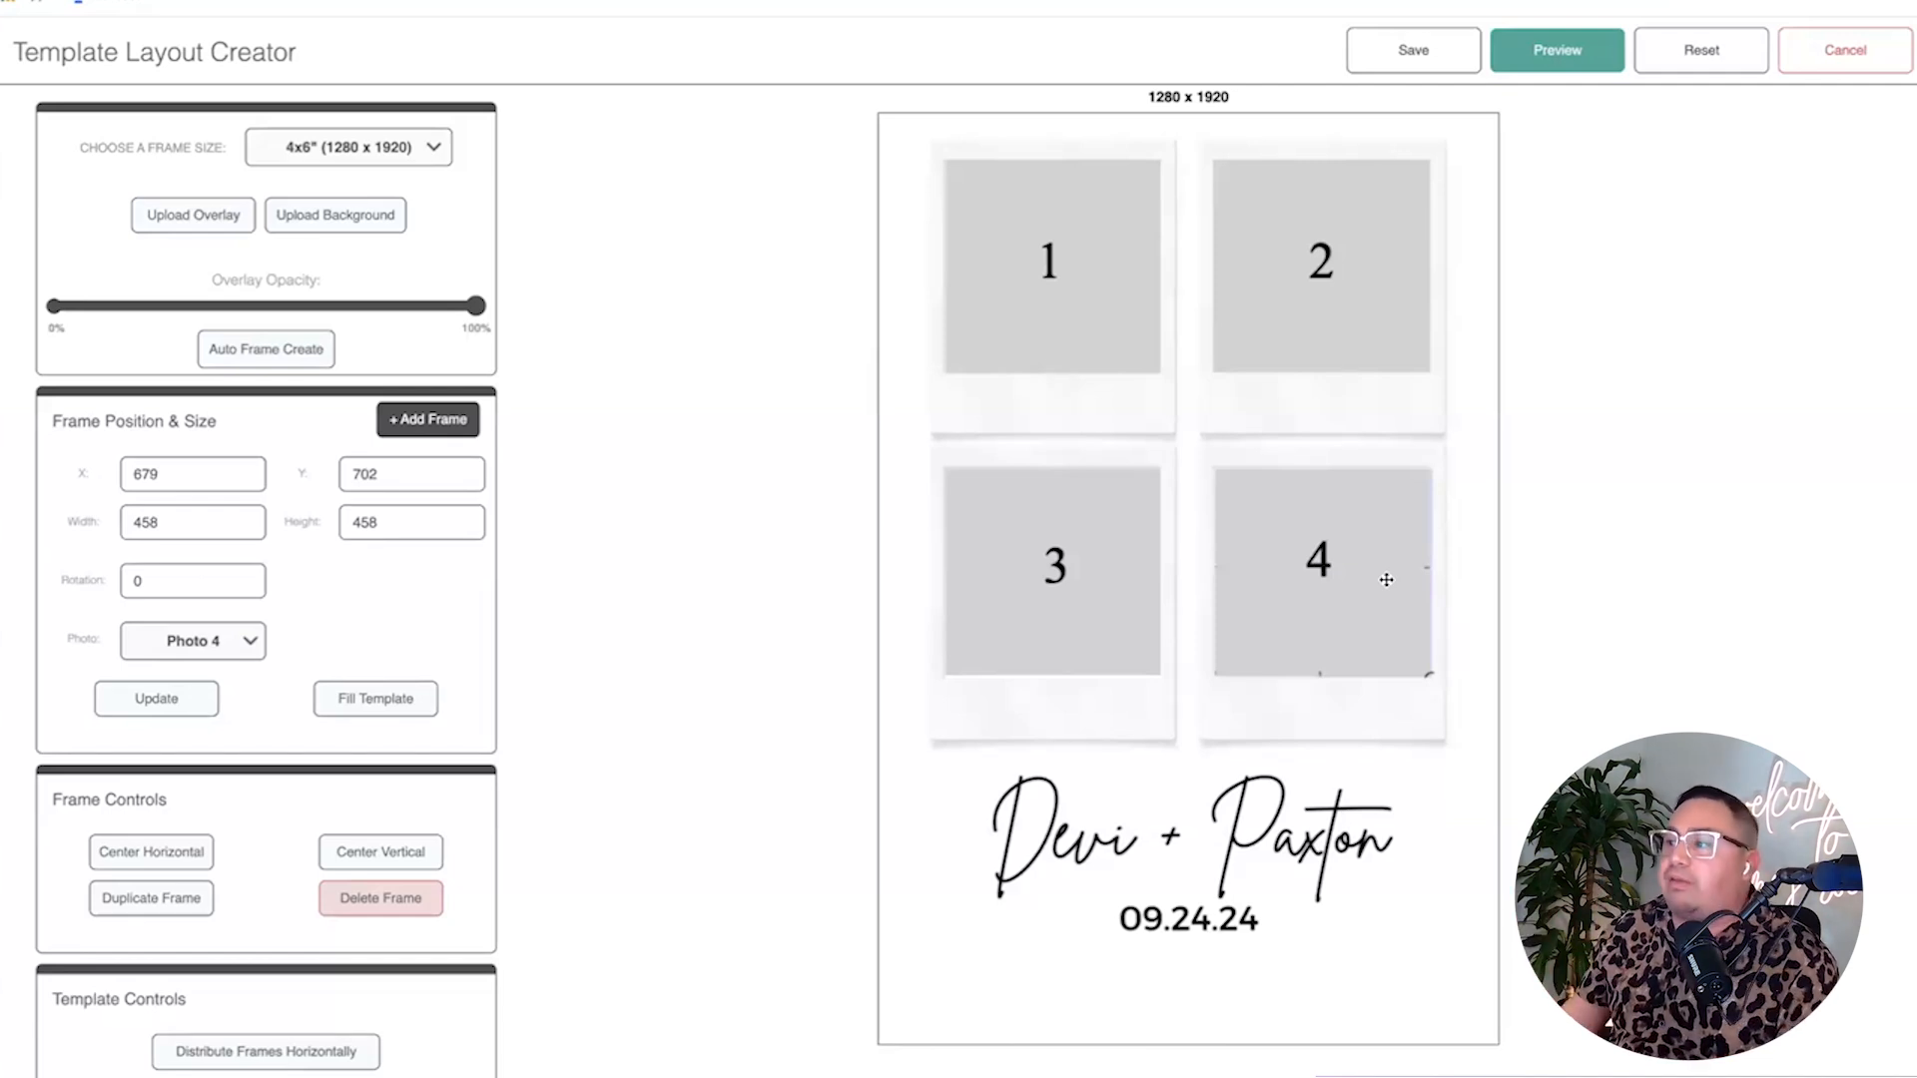
pyautogui.moveTo(1334, 570); pyautogui.dragTo(1338, 572)
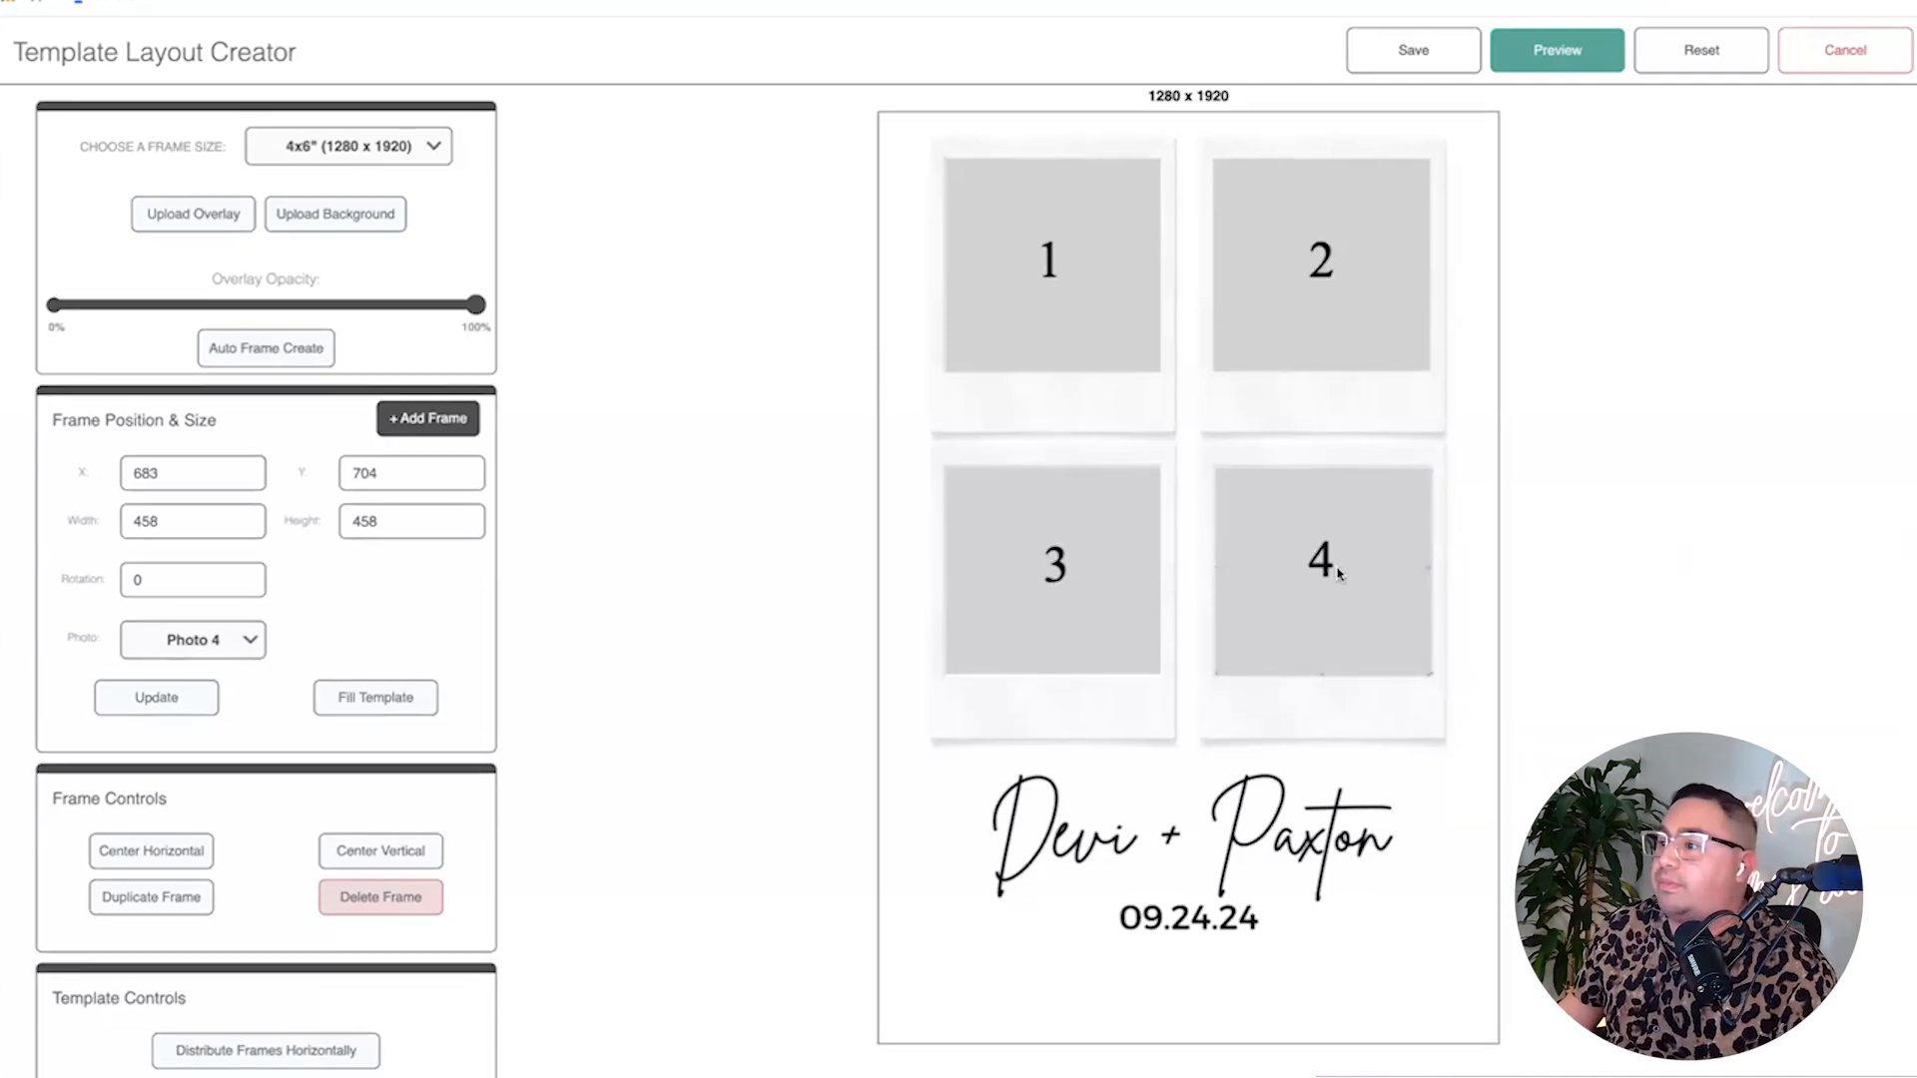
# Save the four-frame layout under the name 'asdfasdf'.
pyautogui.click(1425, 52)
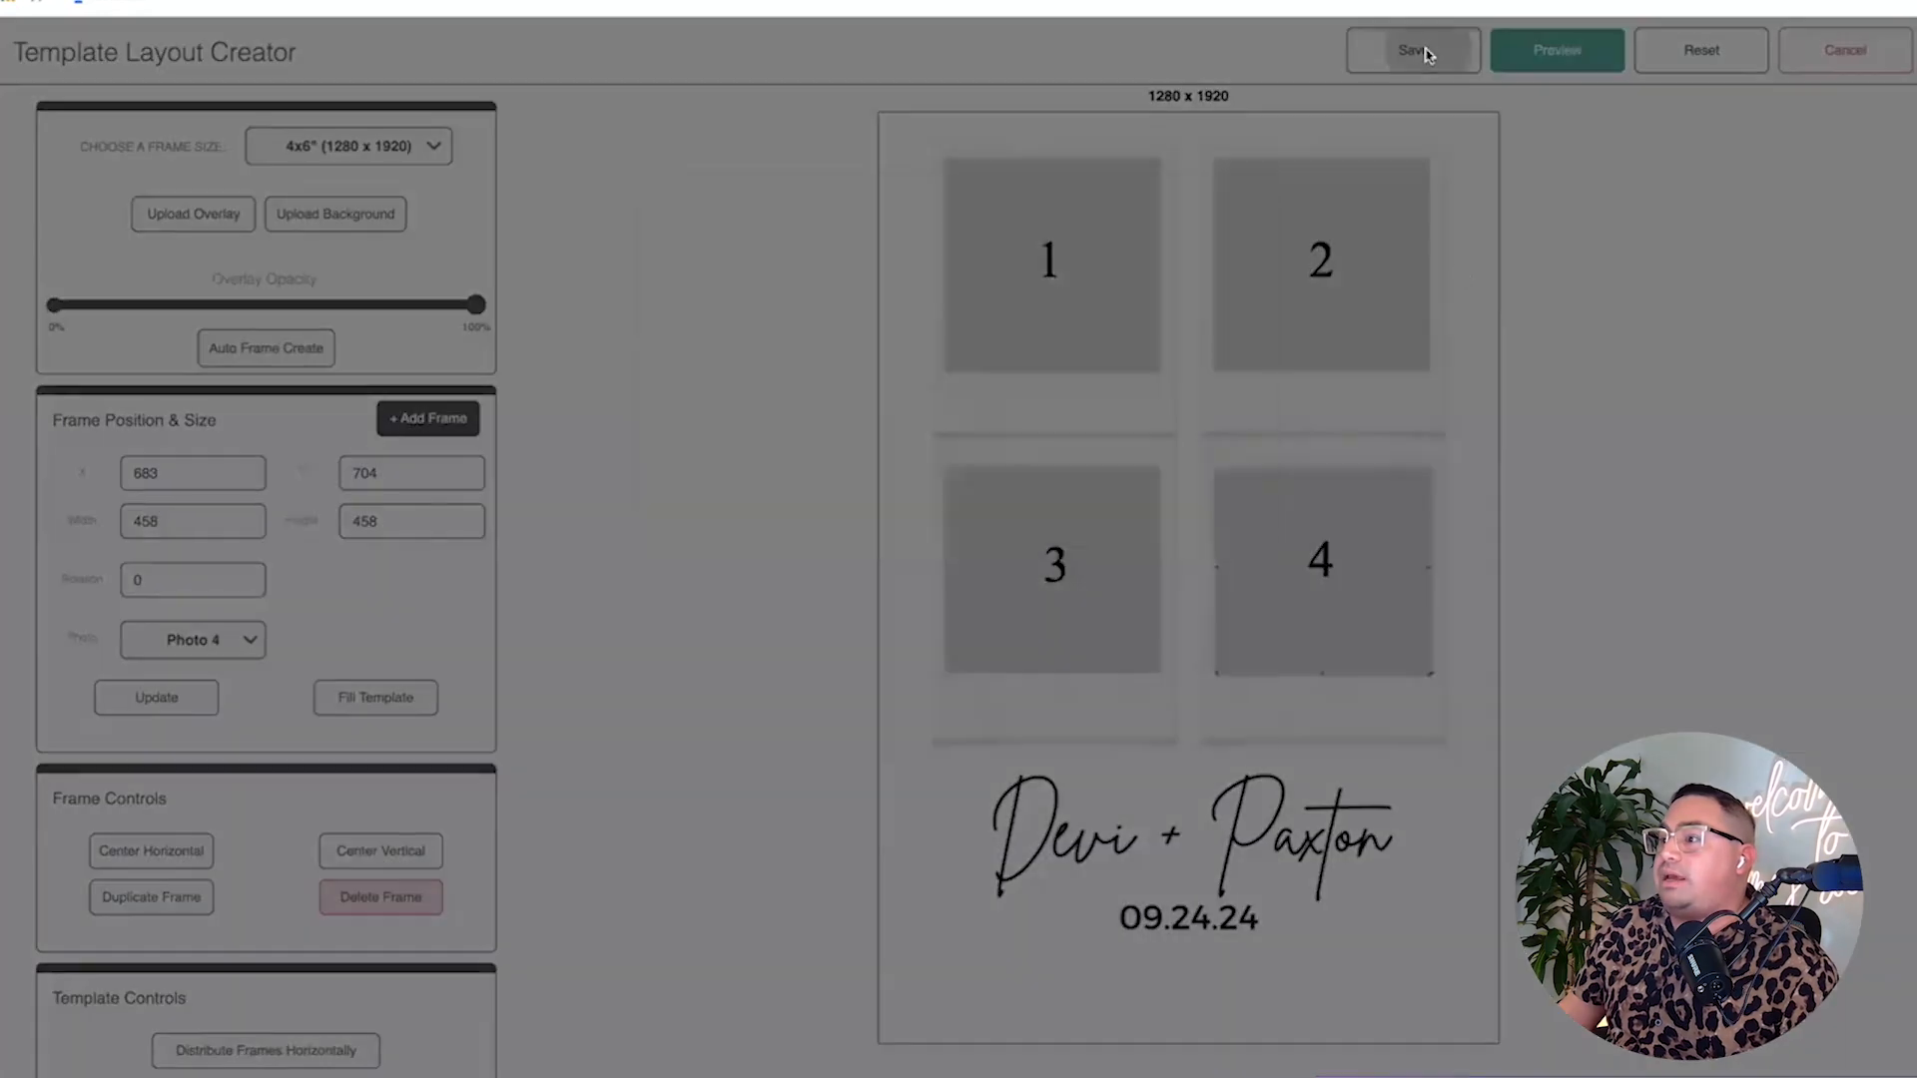
pyautogui.click(865, 355)
pyautogui.write('asdfasdf')
pyautogui.click(774, 476)
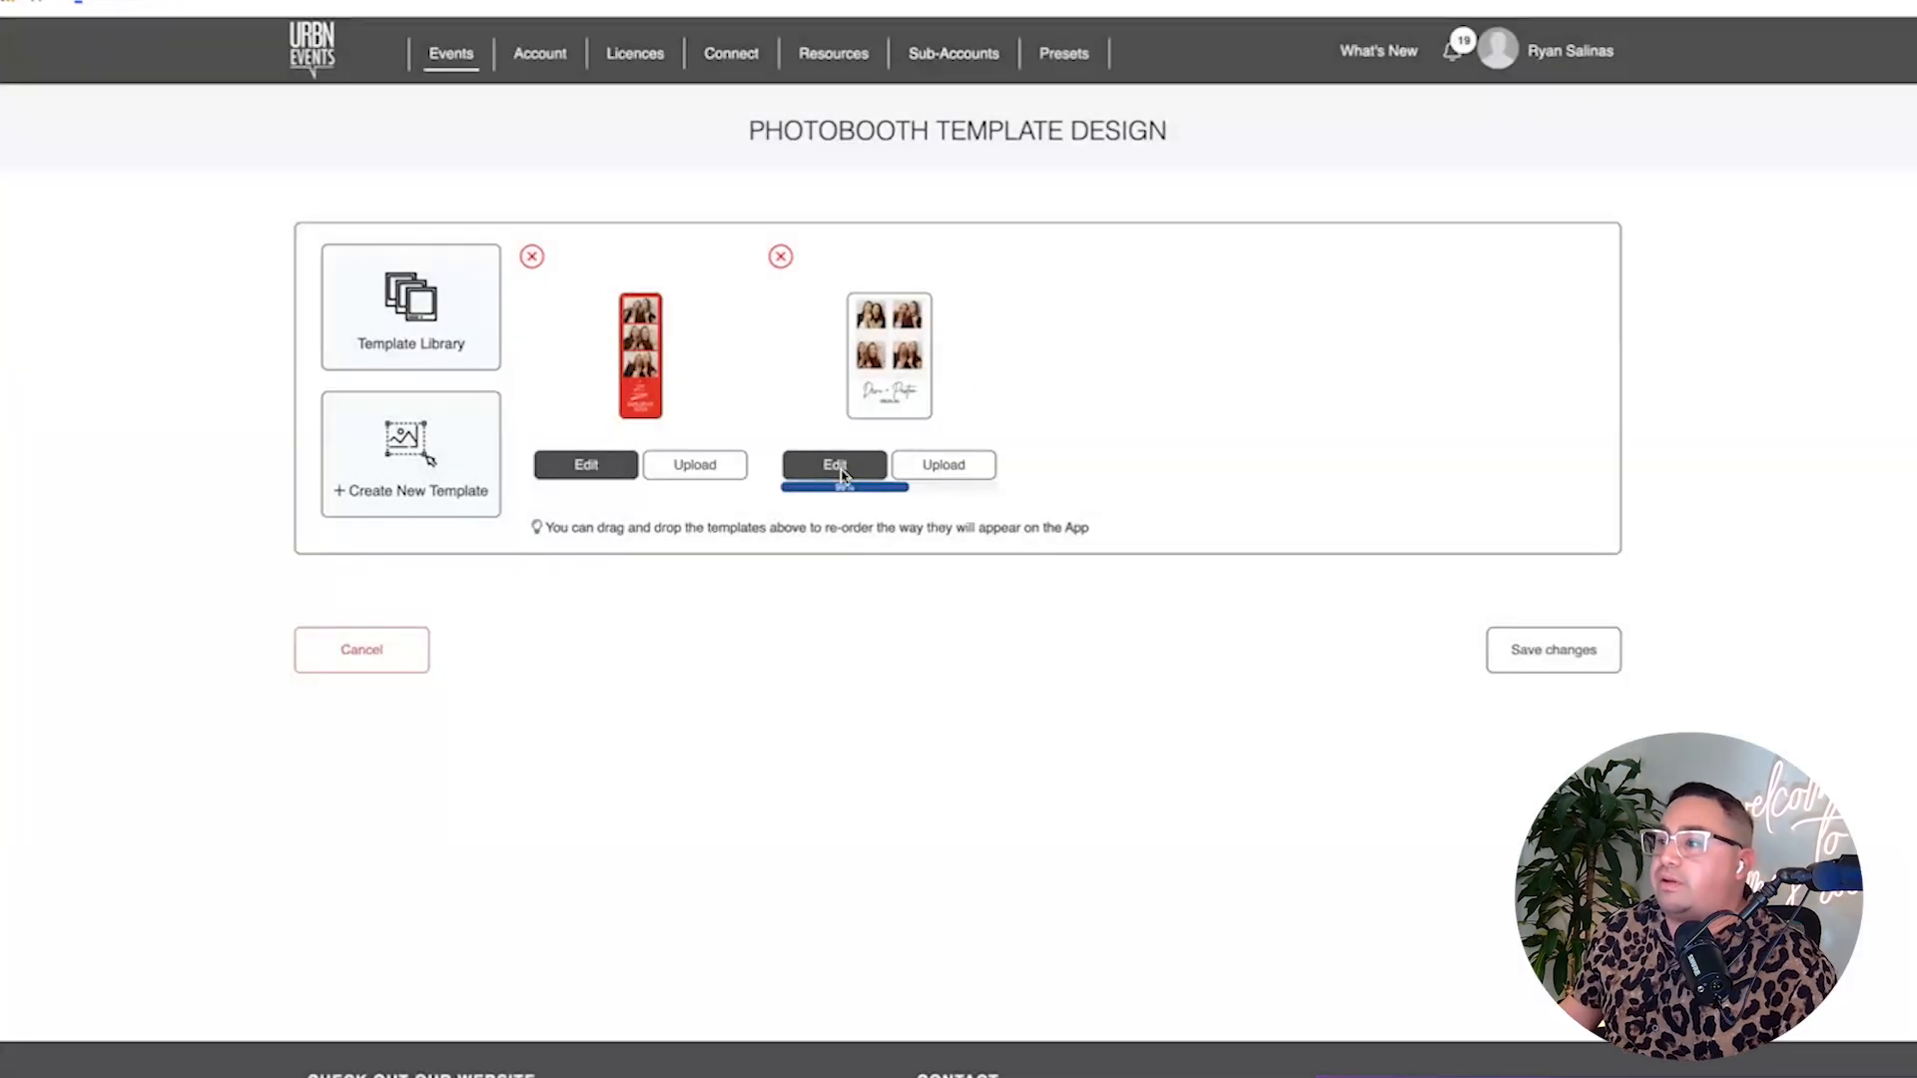
# Open the wedding template in the designer and save it back to the list.
pyautogui.click(836, 467)
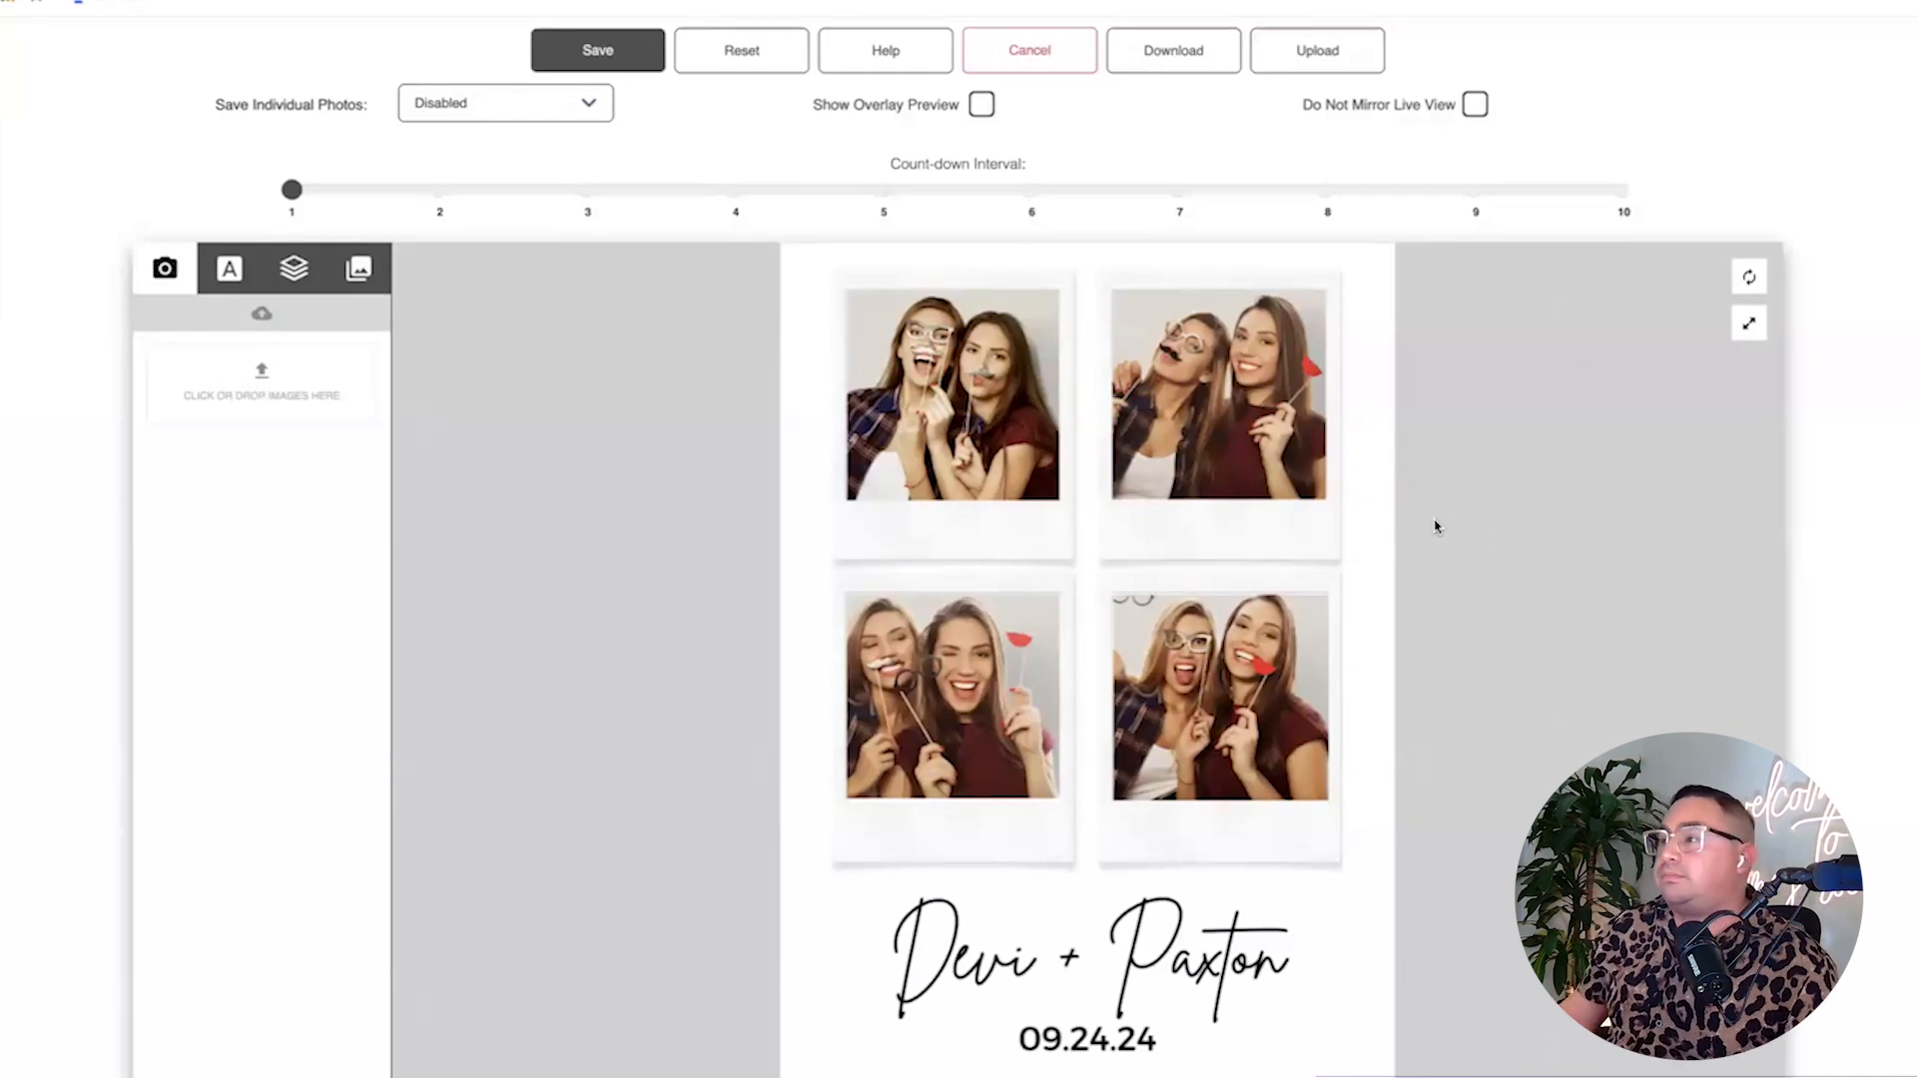
pyautogui.scroll(-1, 1497, 591)
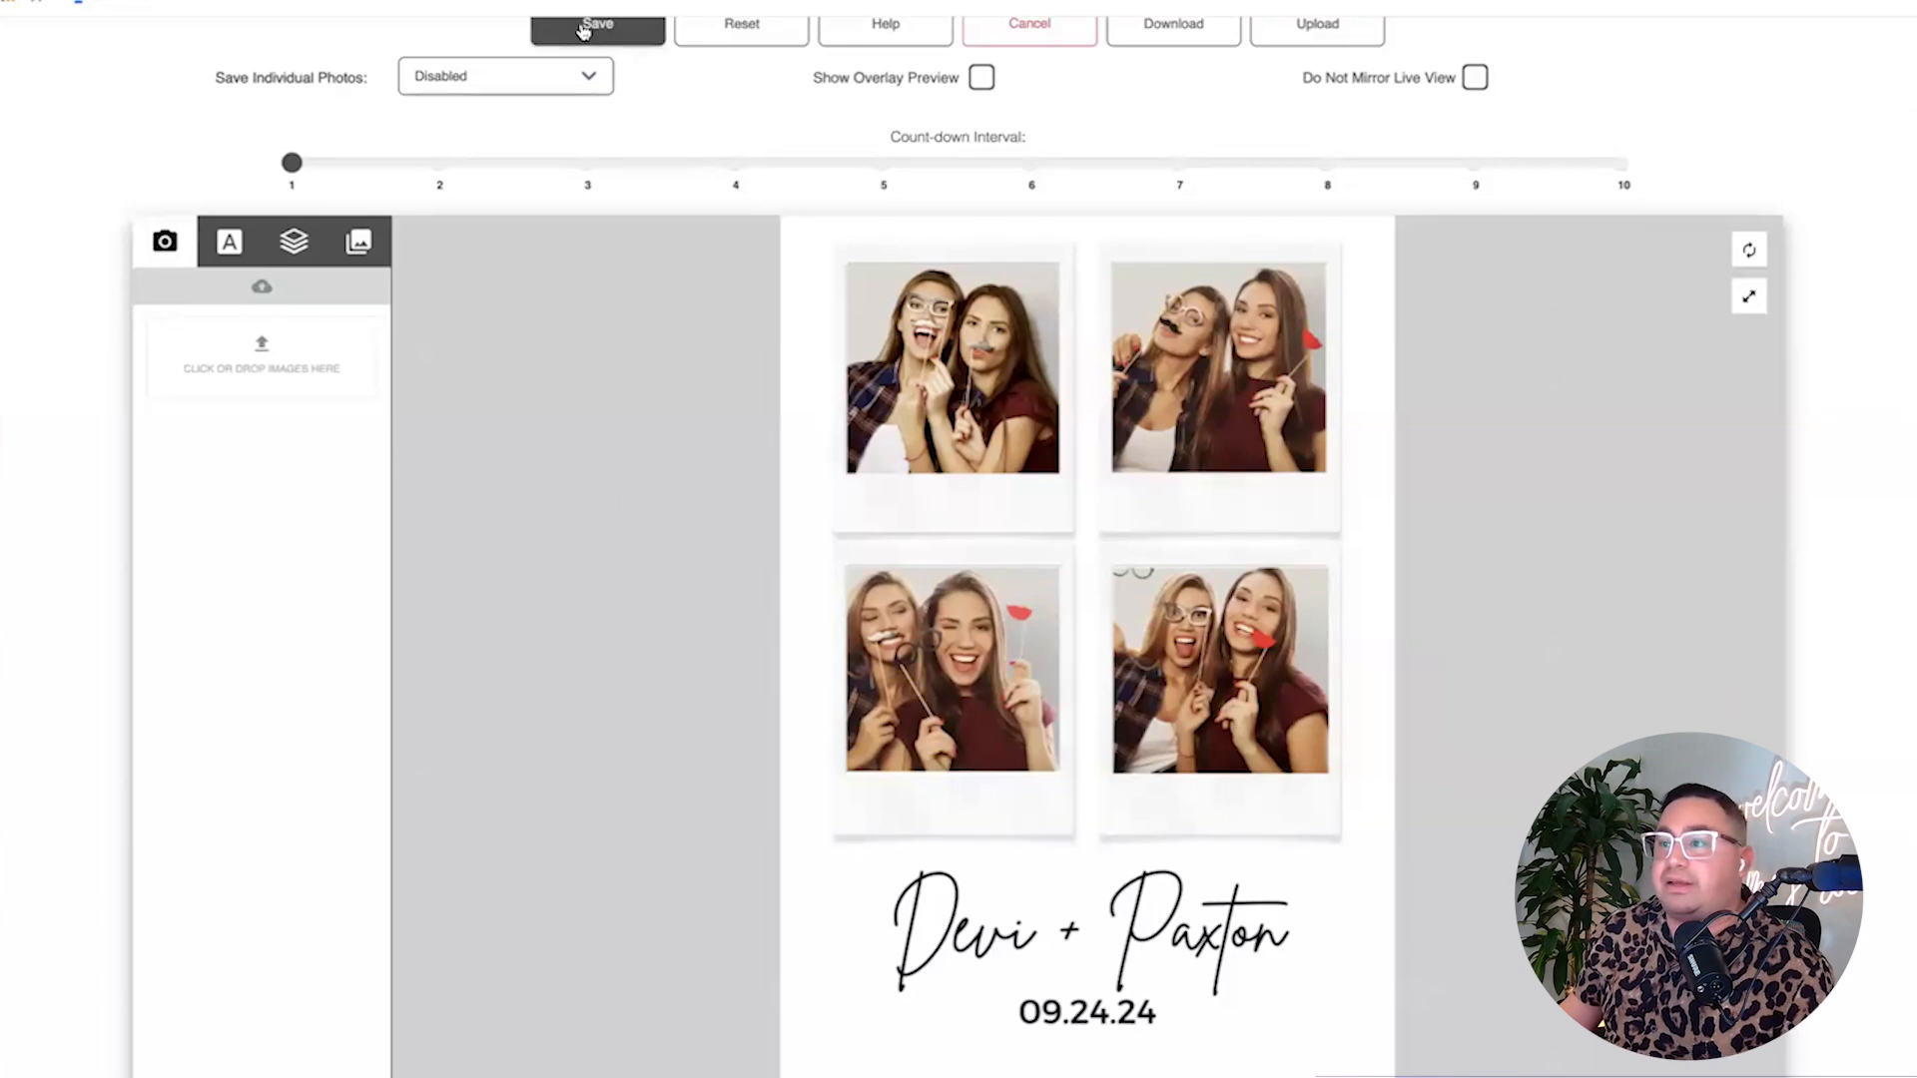
pyautogui.click(602, 38)
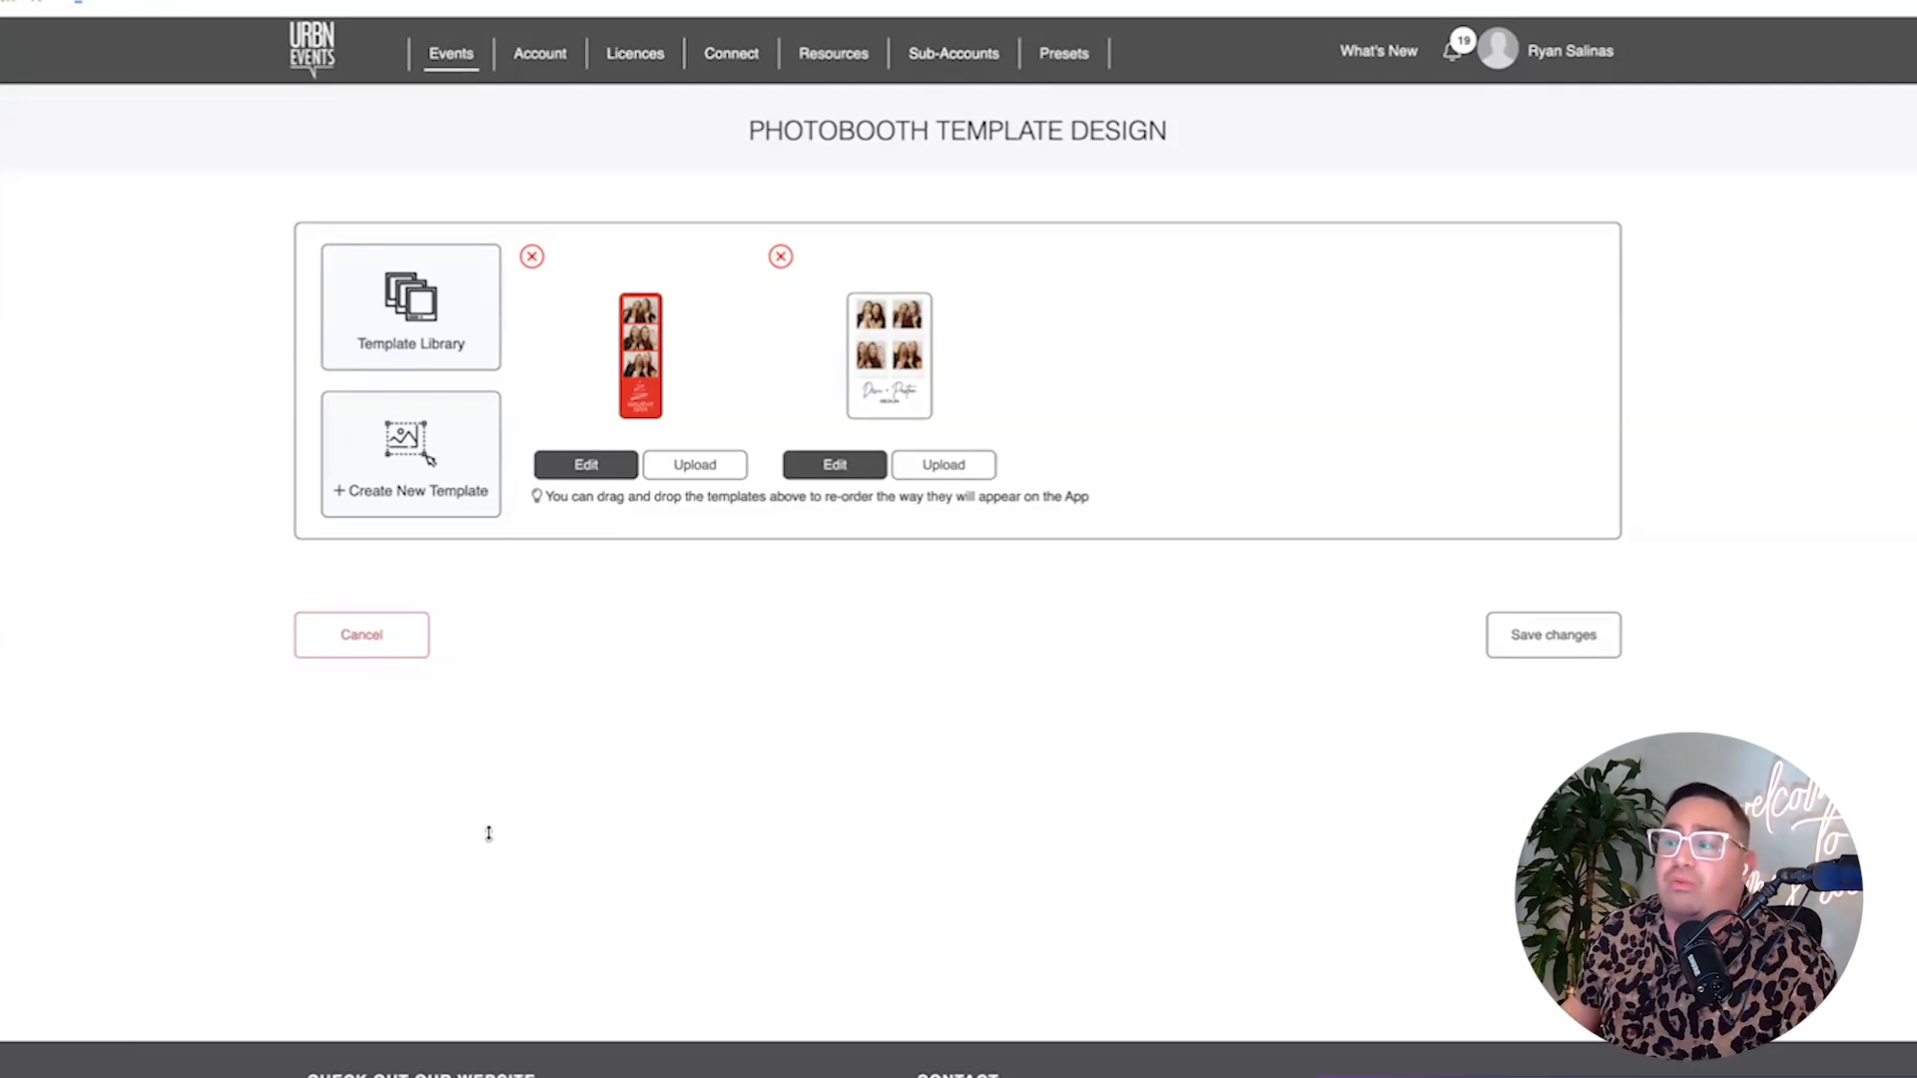
# Start a new template at Insta Story (1080 x 1920) size, then return to Canva.
pyautogui.scroll(-1, 377, 296)
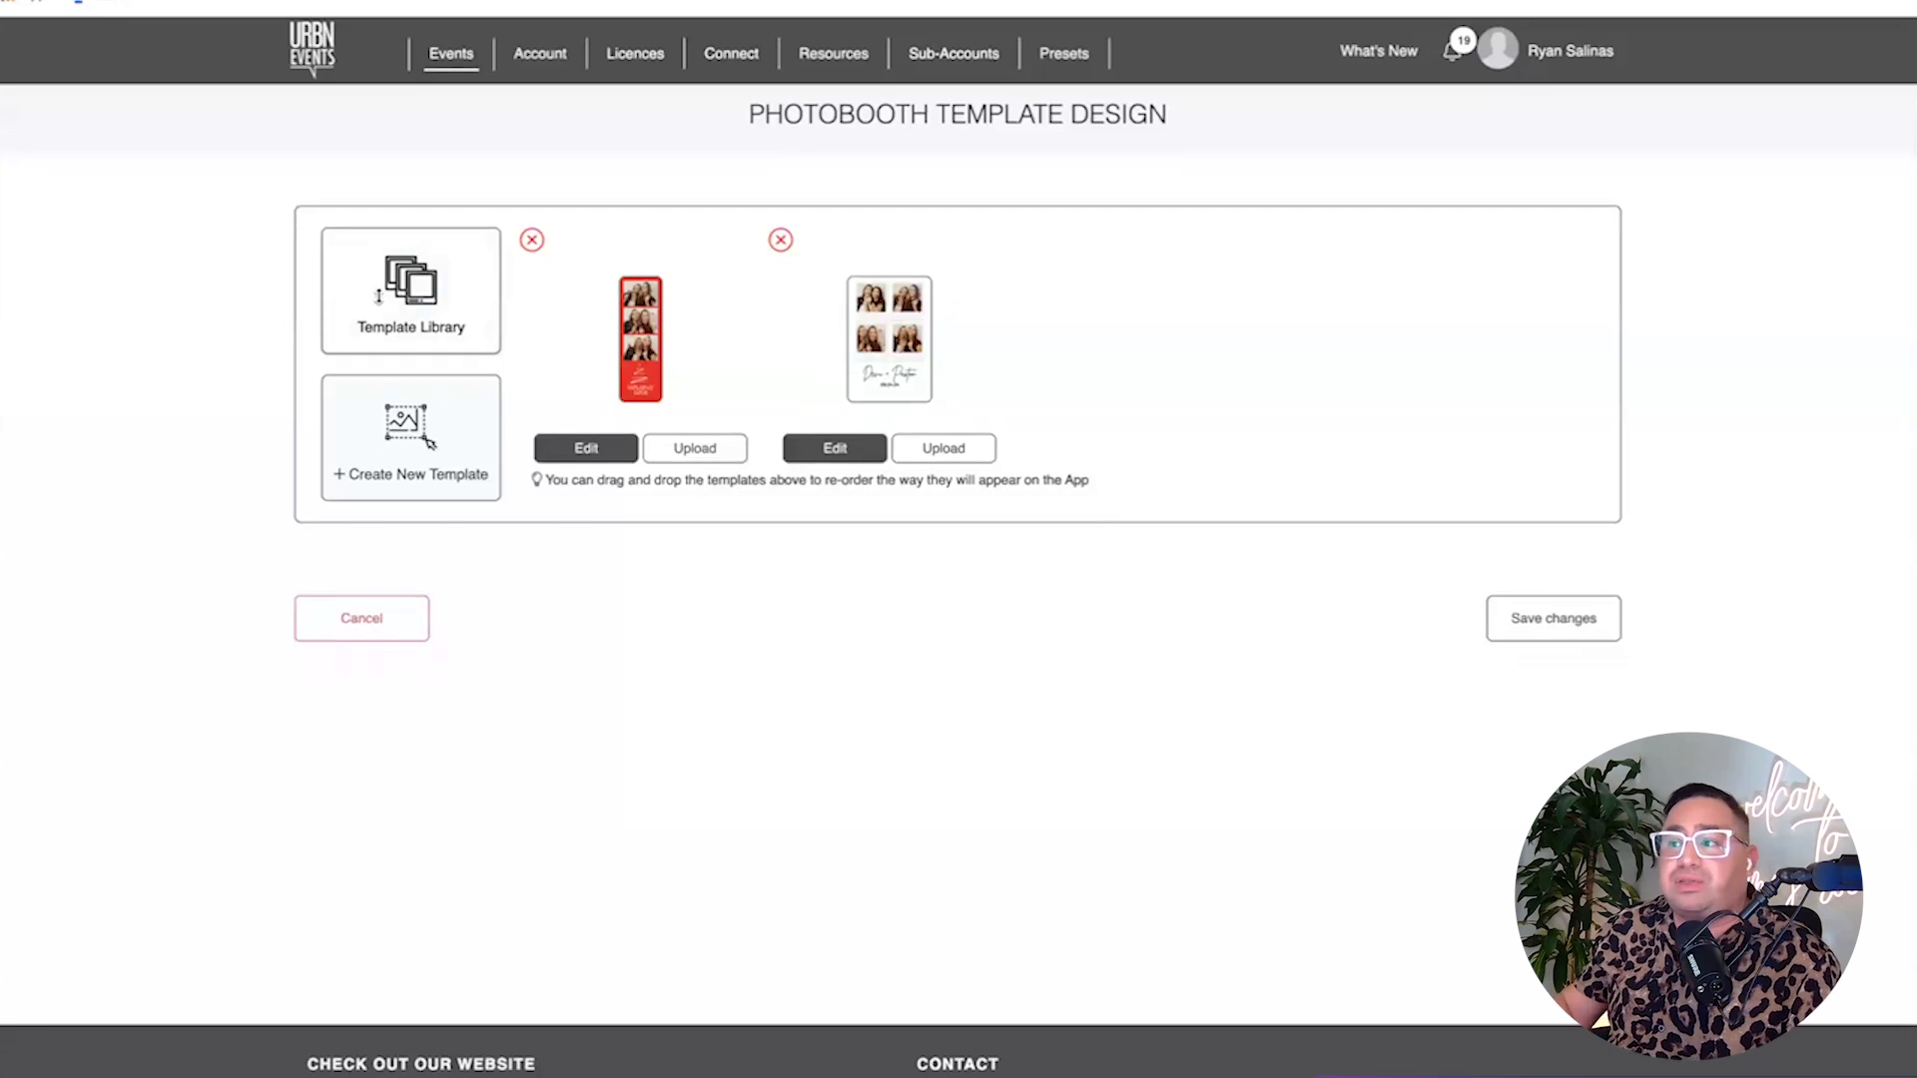
pyautogui.click(429, 442)
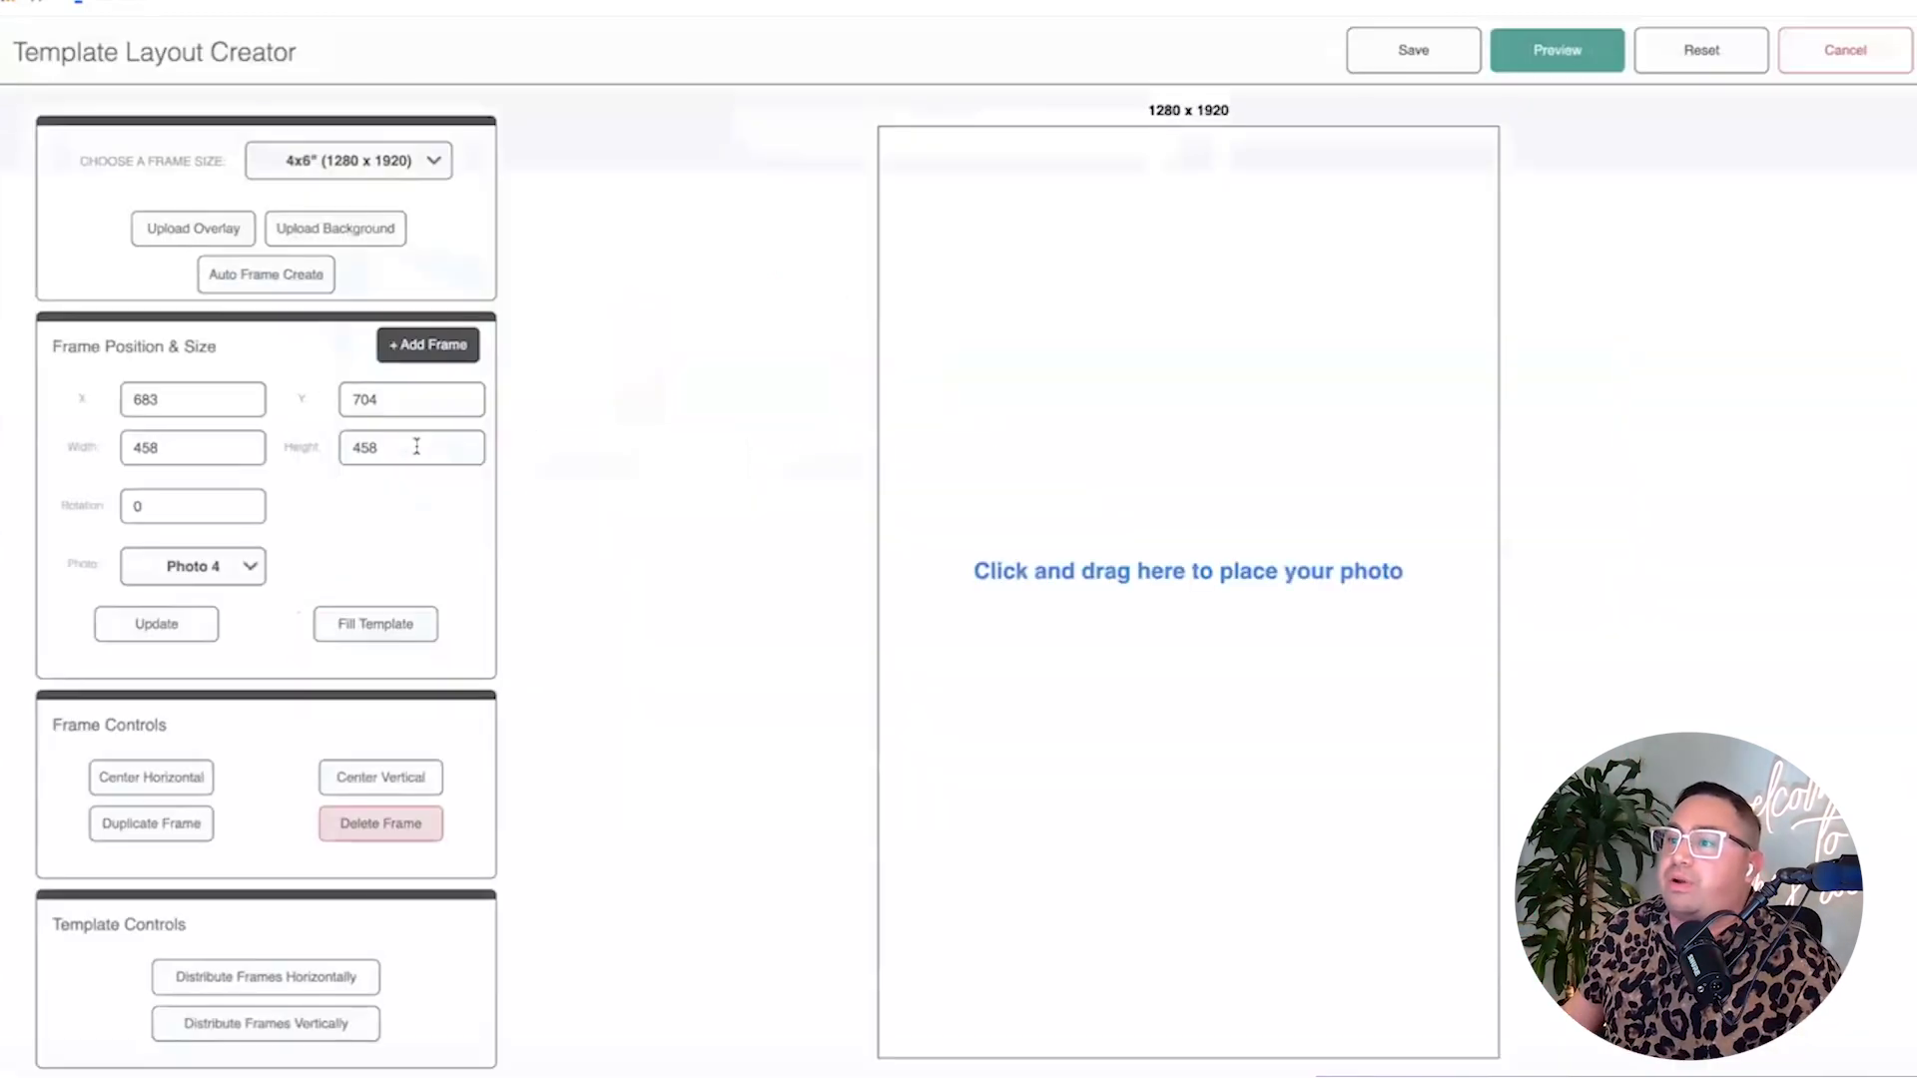
pyautogui.click(366, 162)
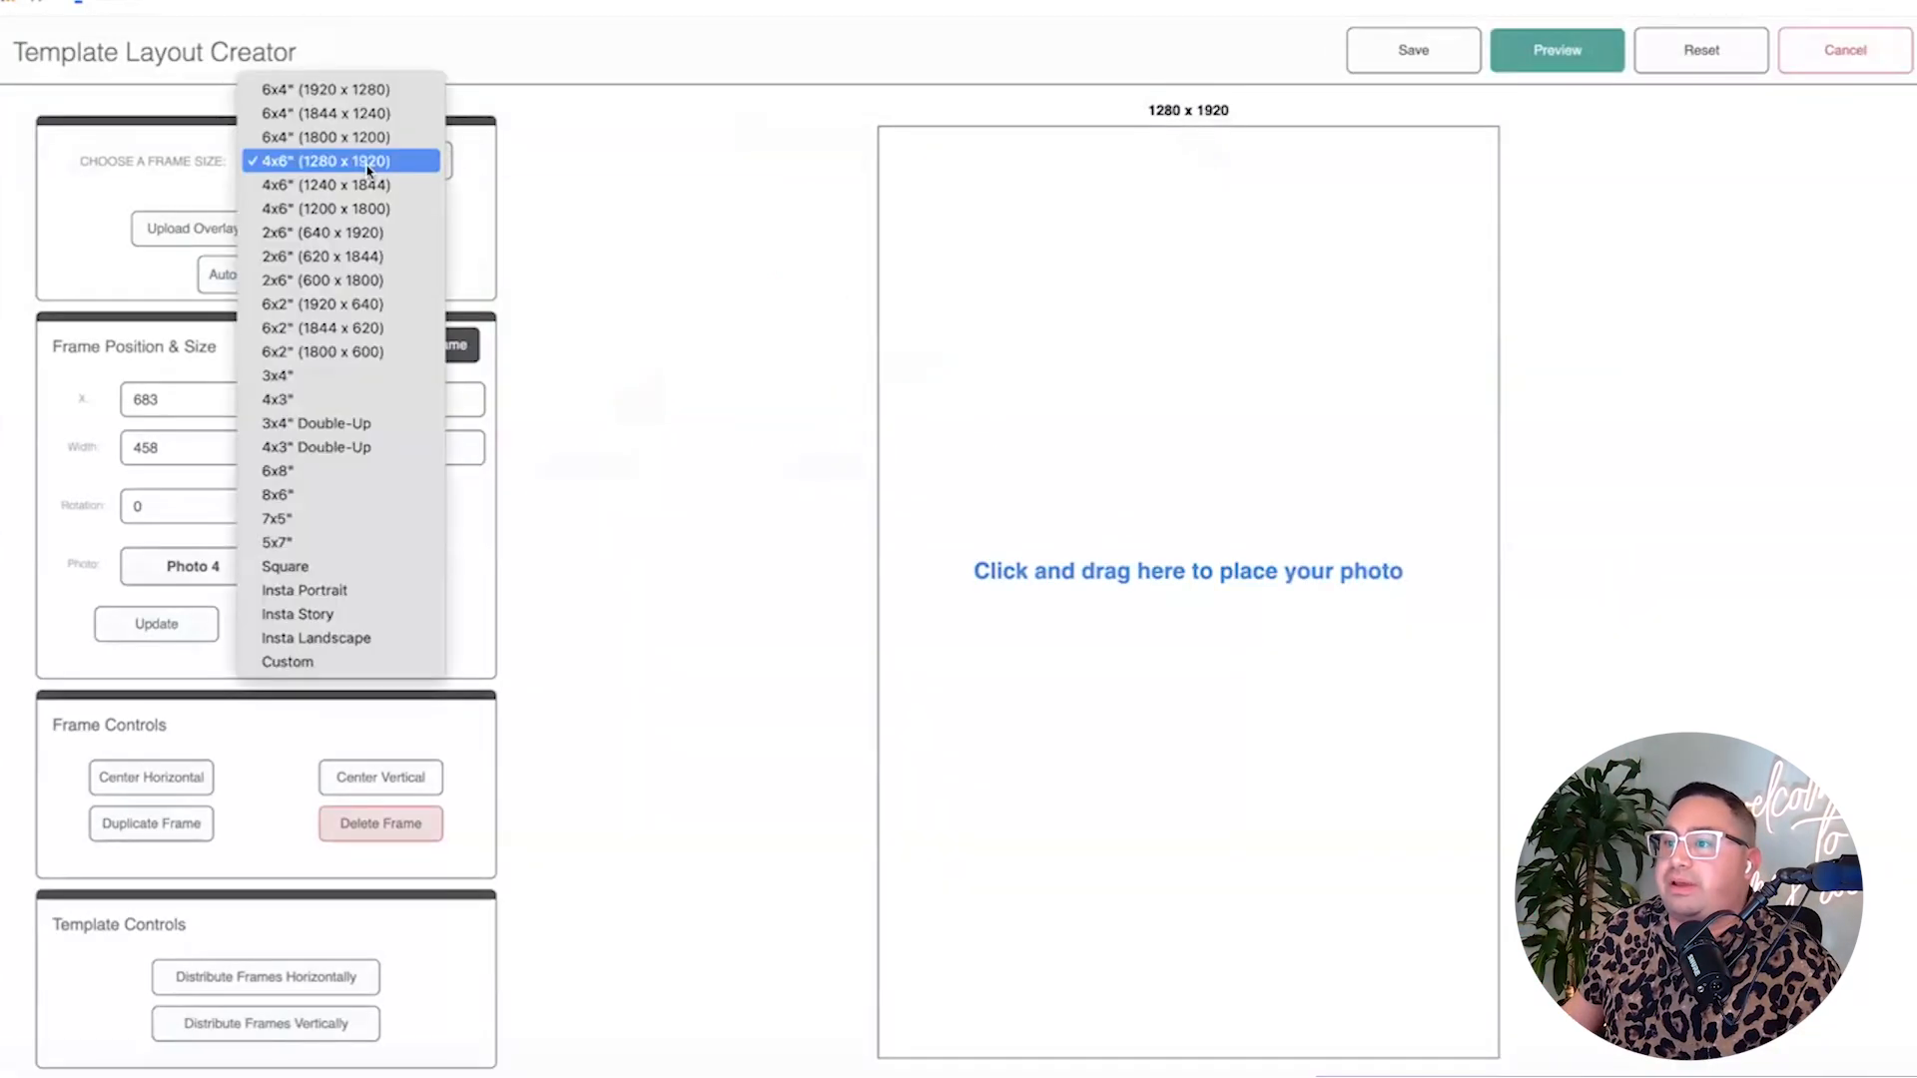
pyautogui.click(348, 617)
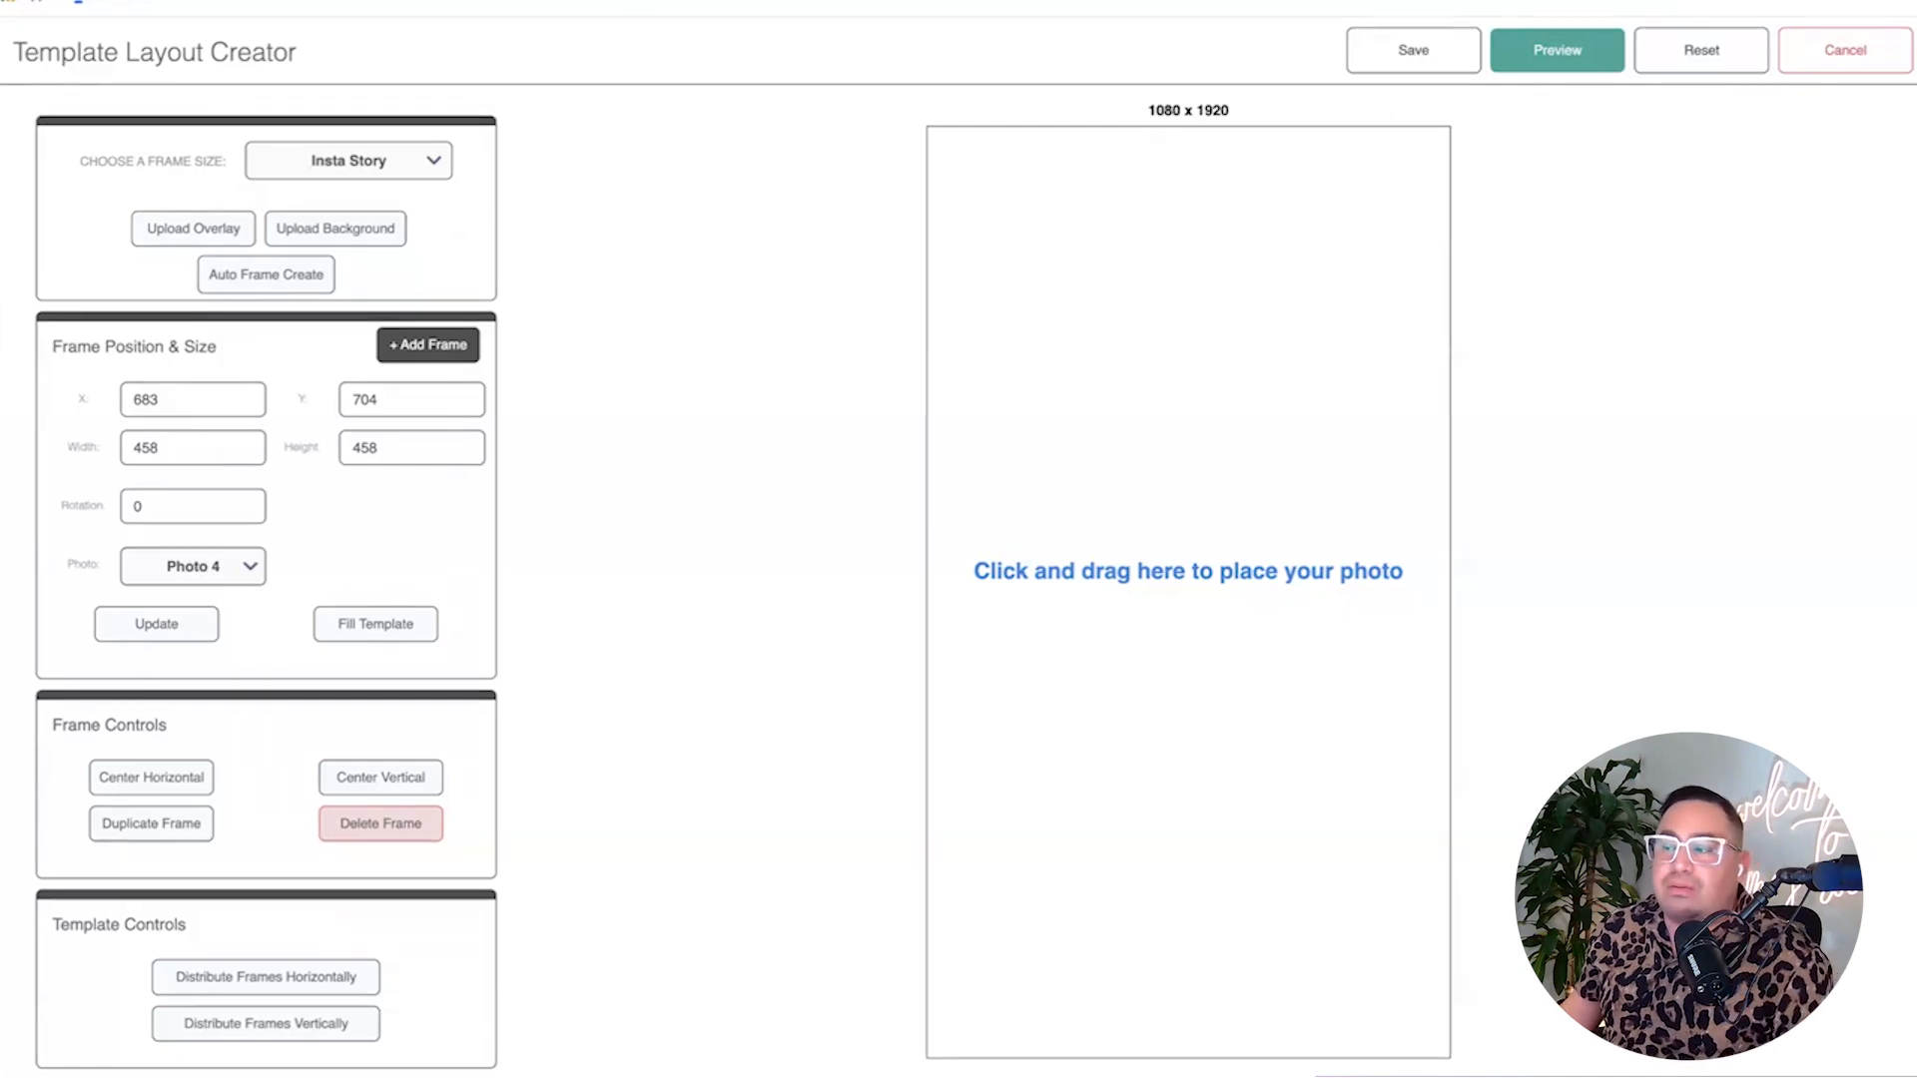
pyautogui.click(85, 4)
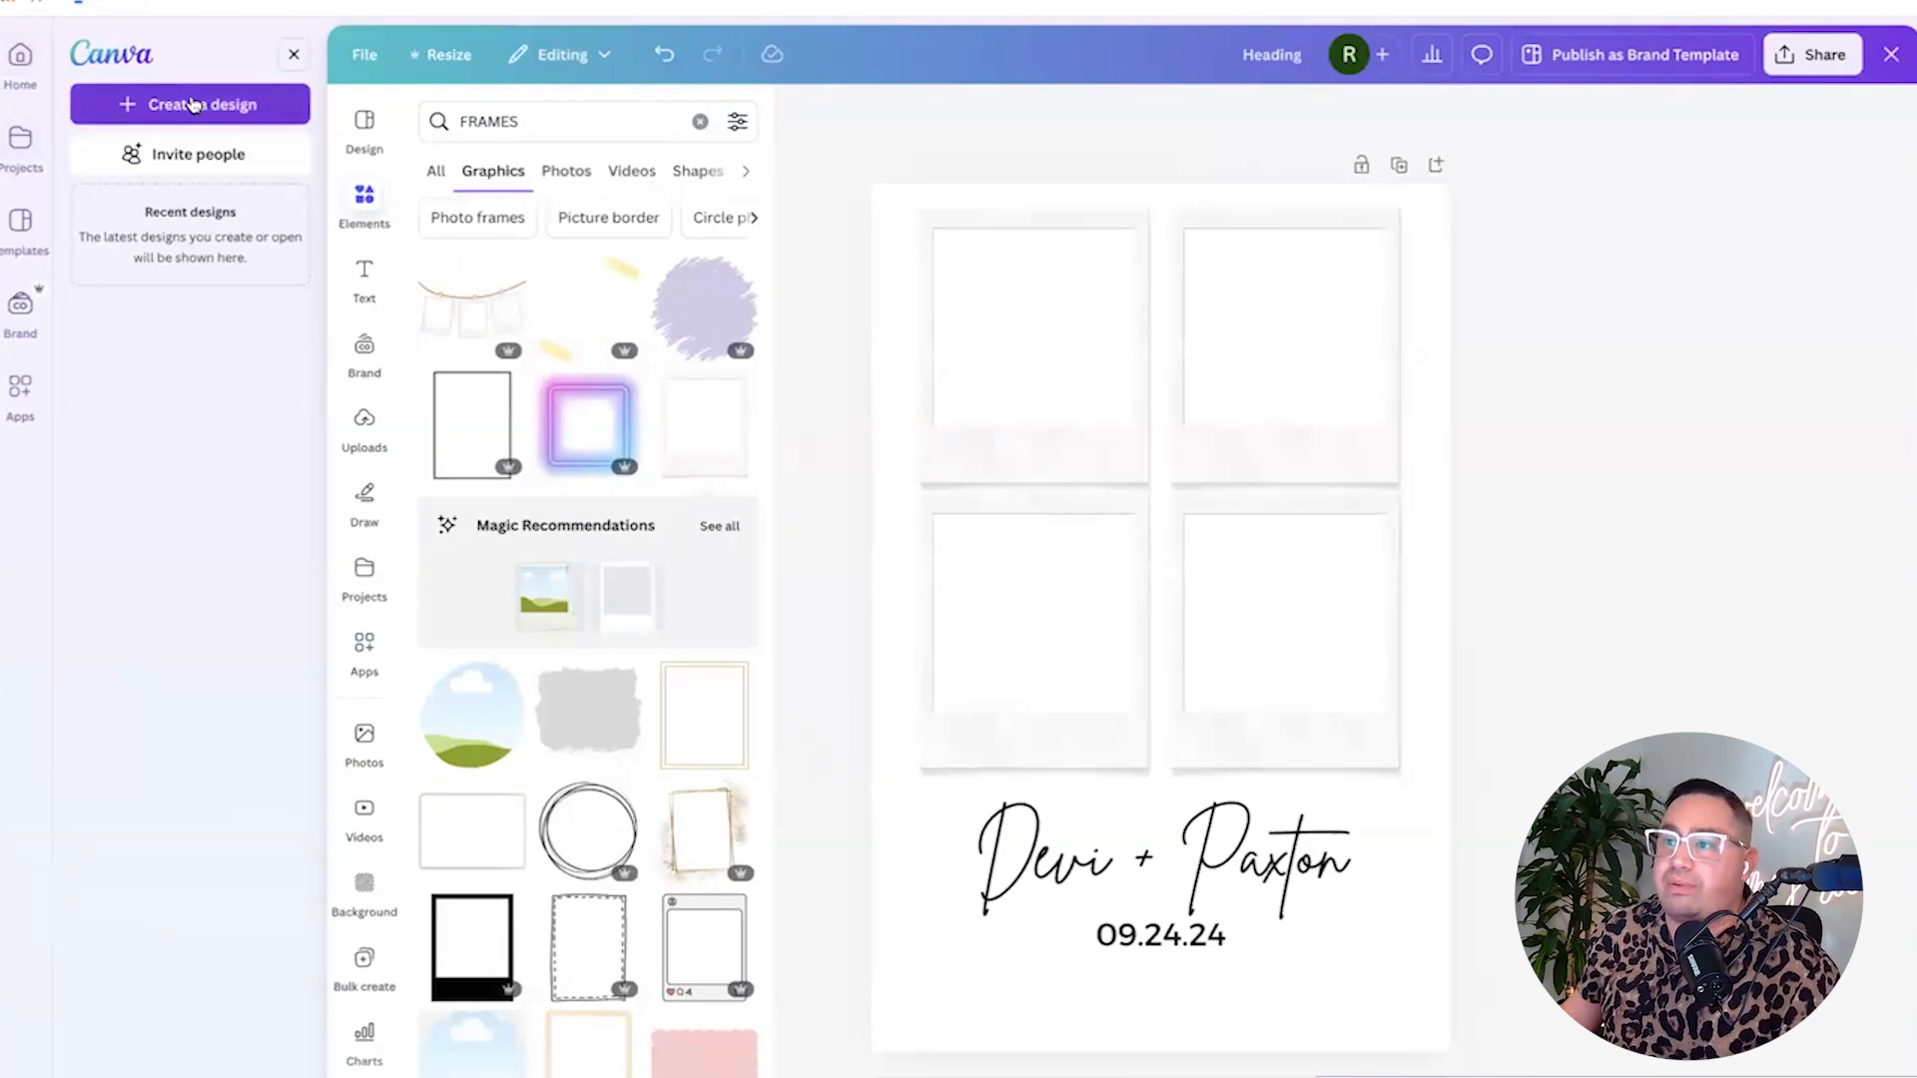
# Create a new custom-size Canva design of 1080 × 1920 px.
pyautogui.click(192, 104)
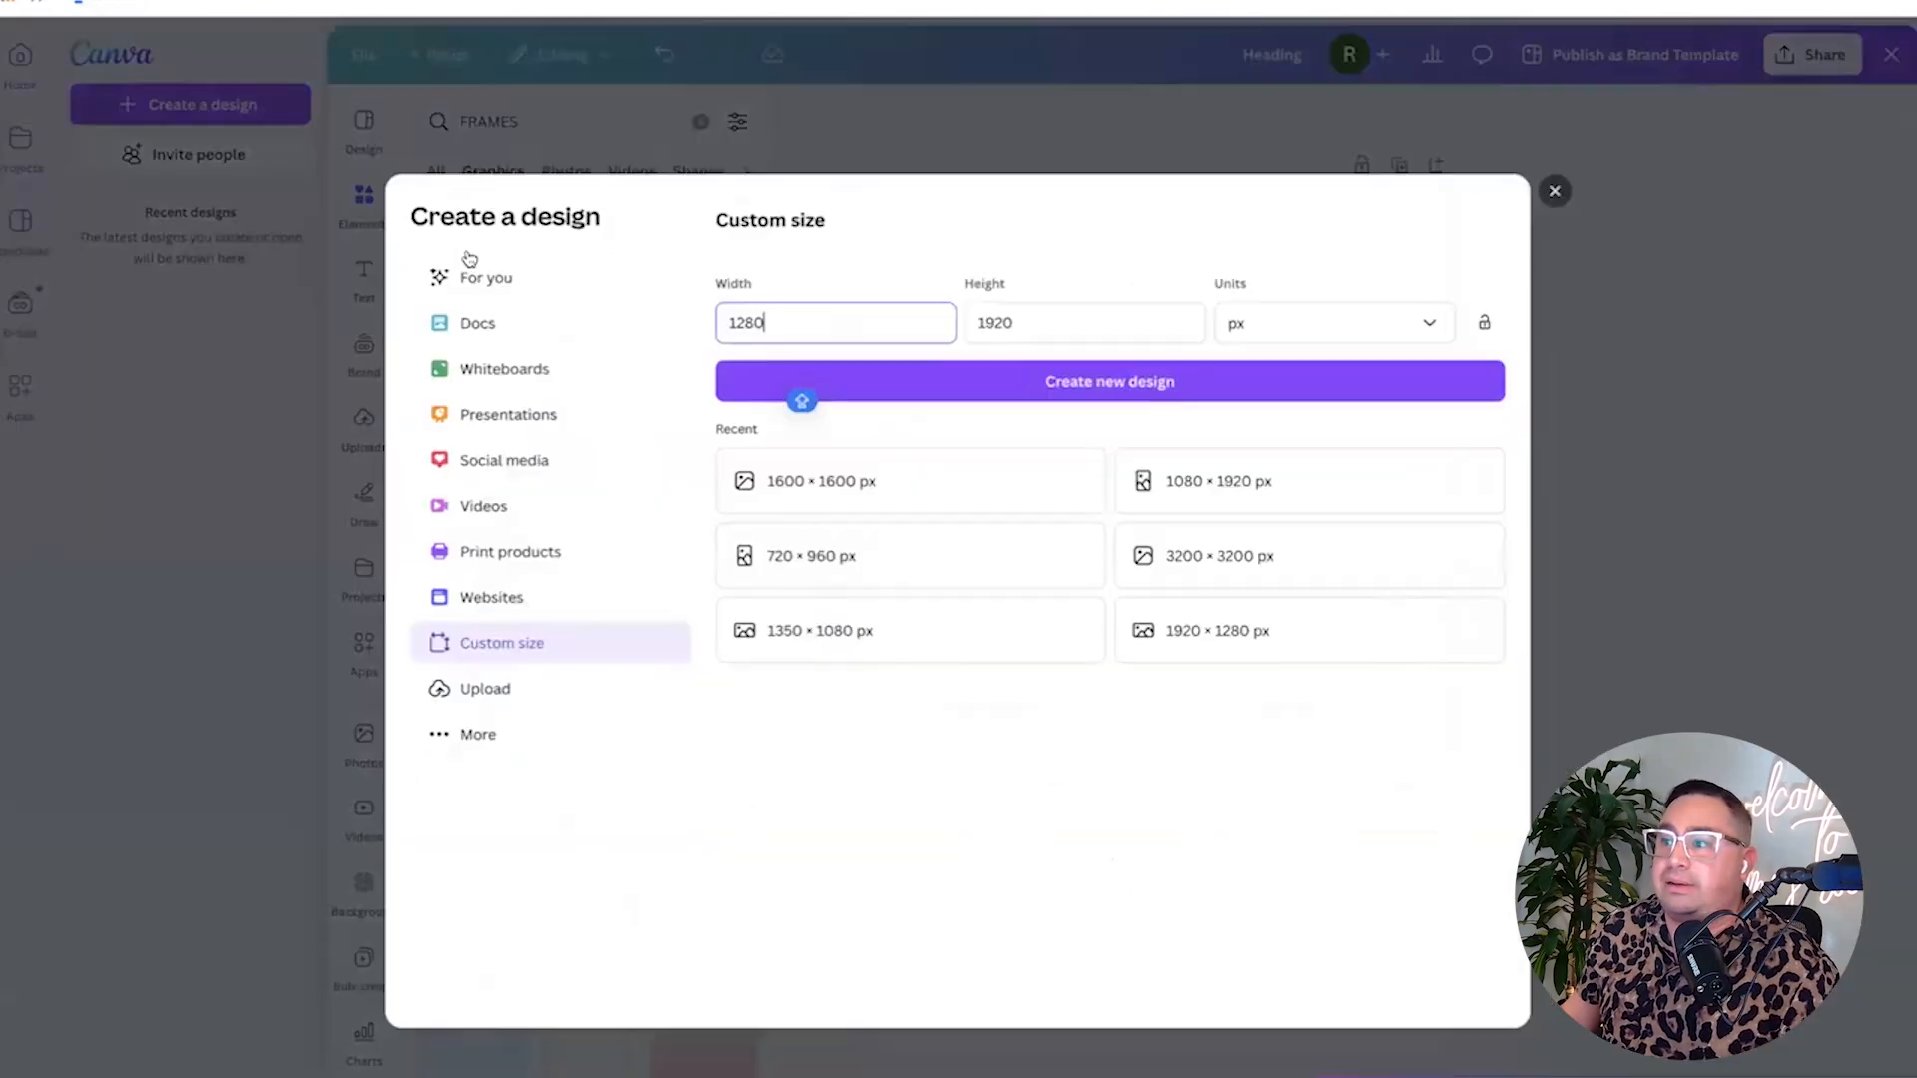
pyautogui.hotkey('ctrl', 'a')
pyautogui.write('1080')
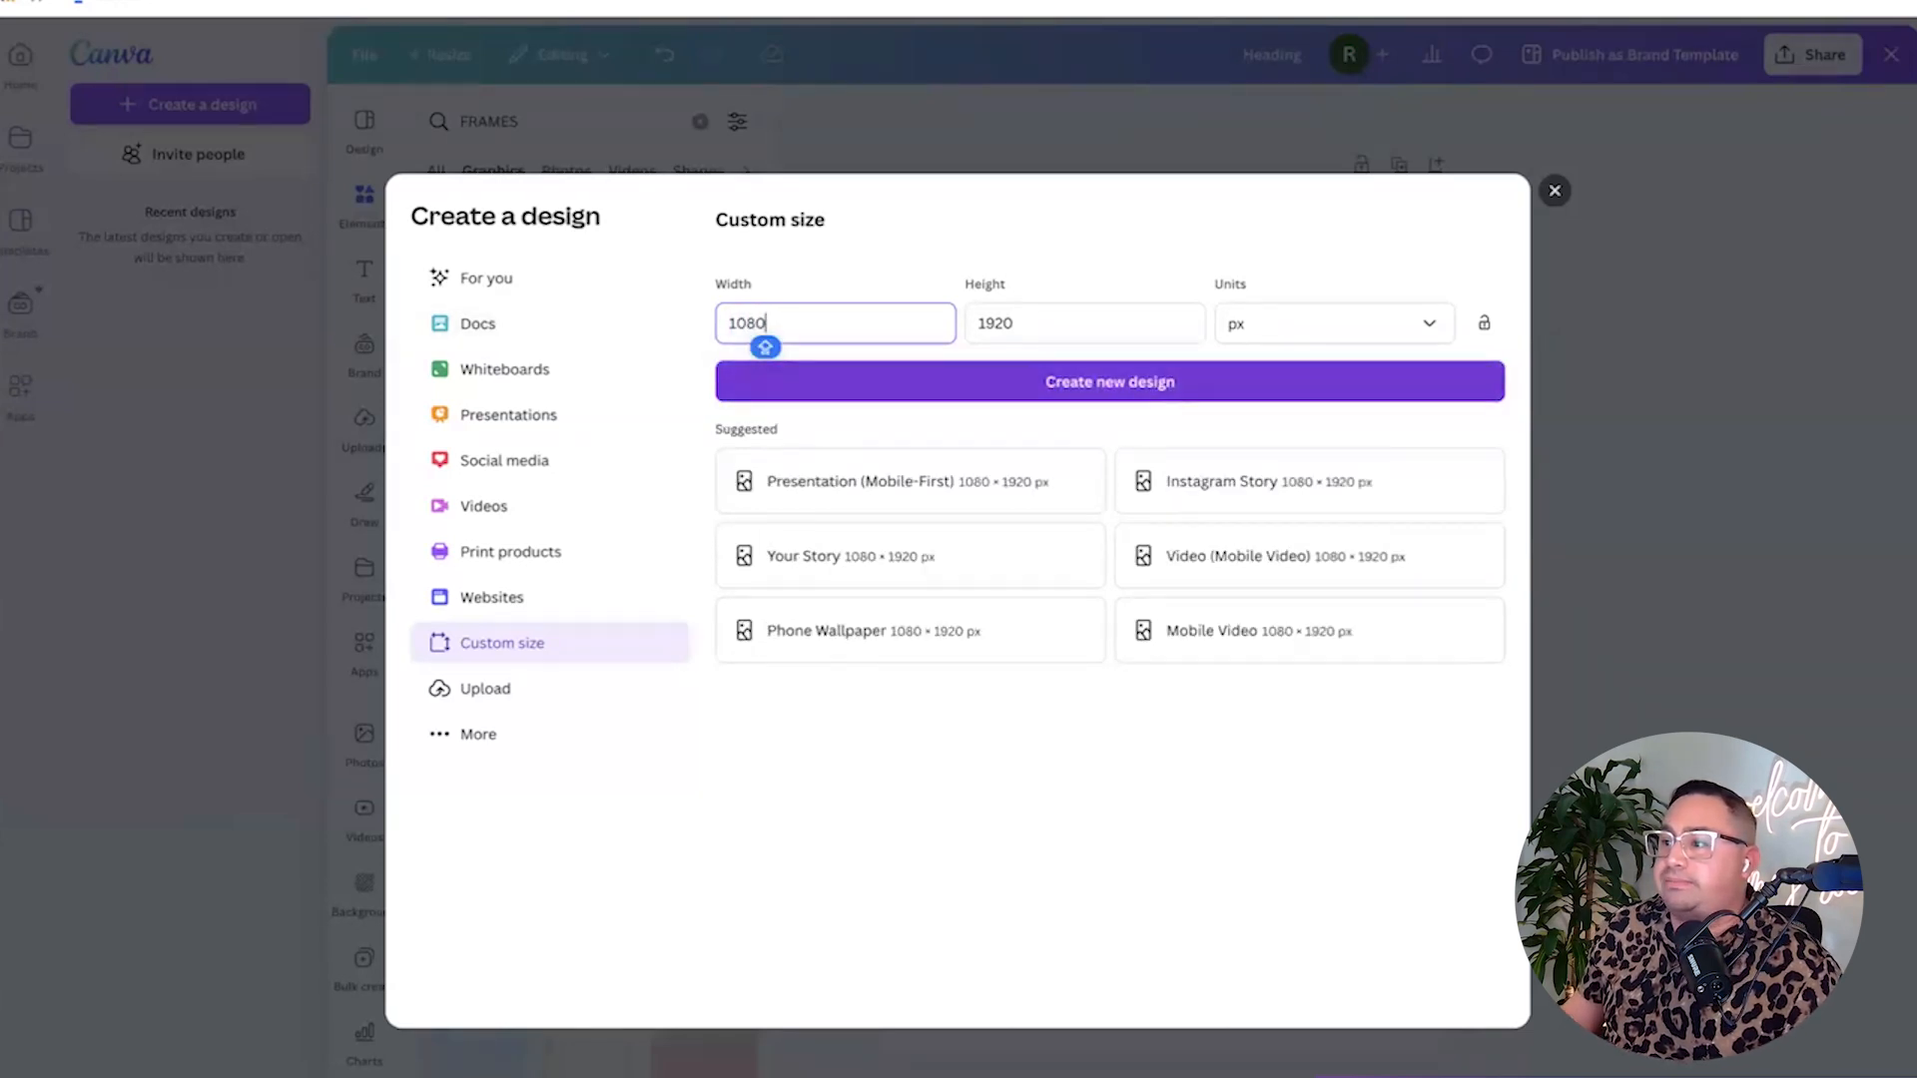
pyautogui.click(961, 385)
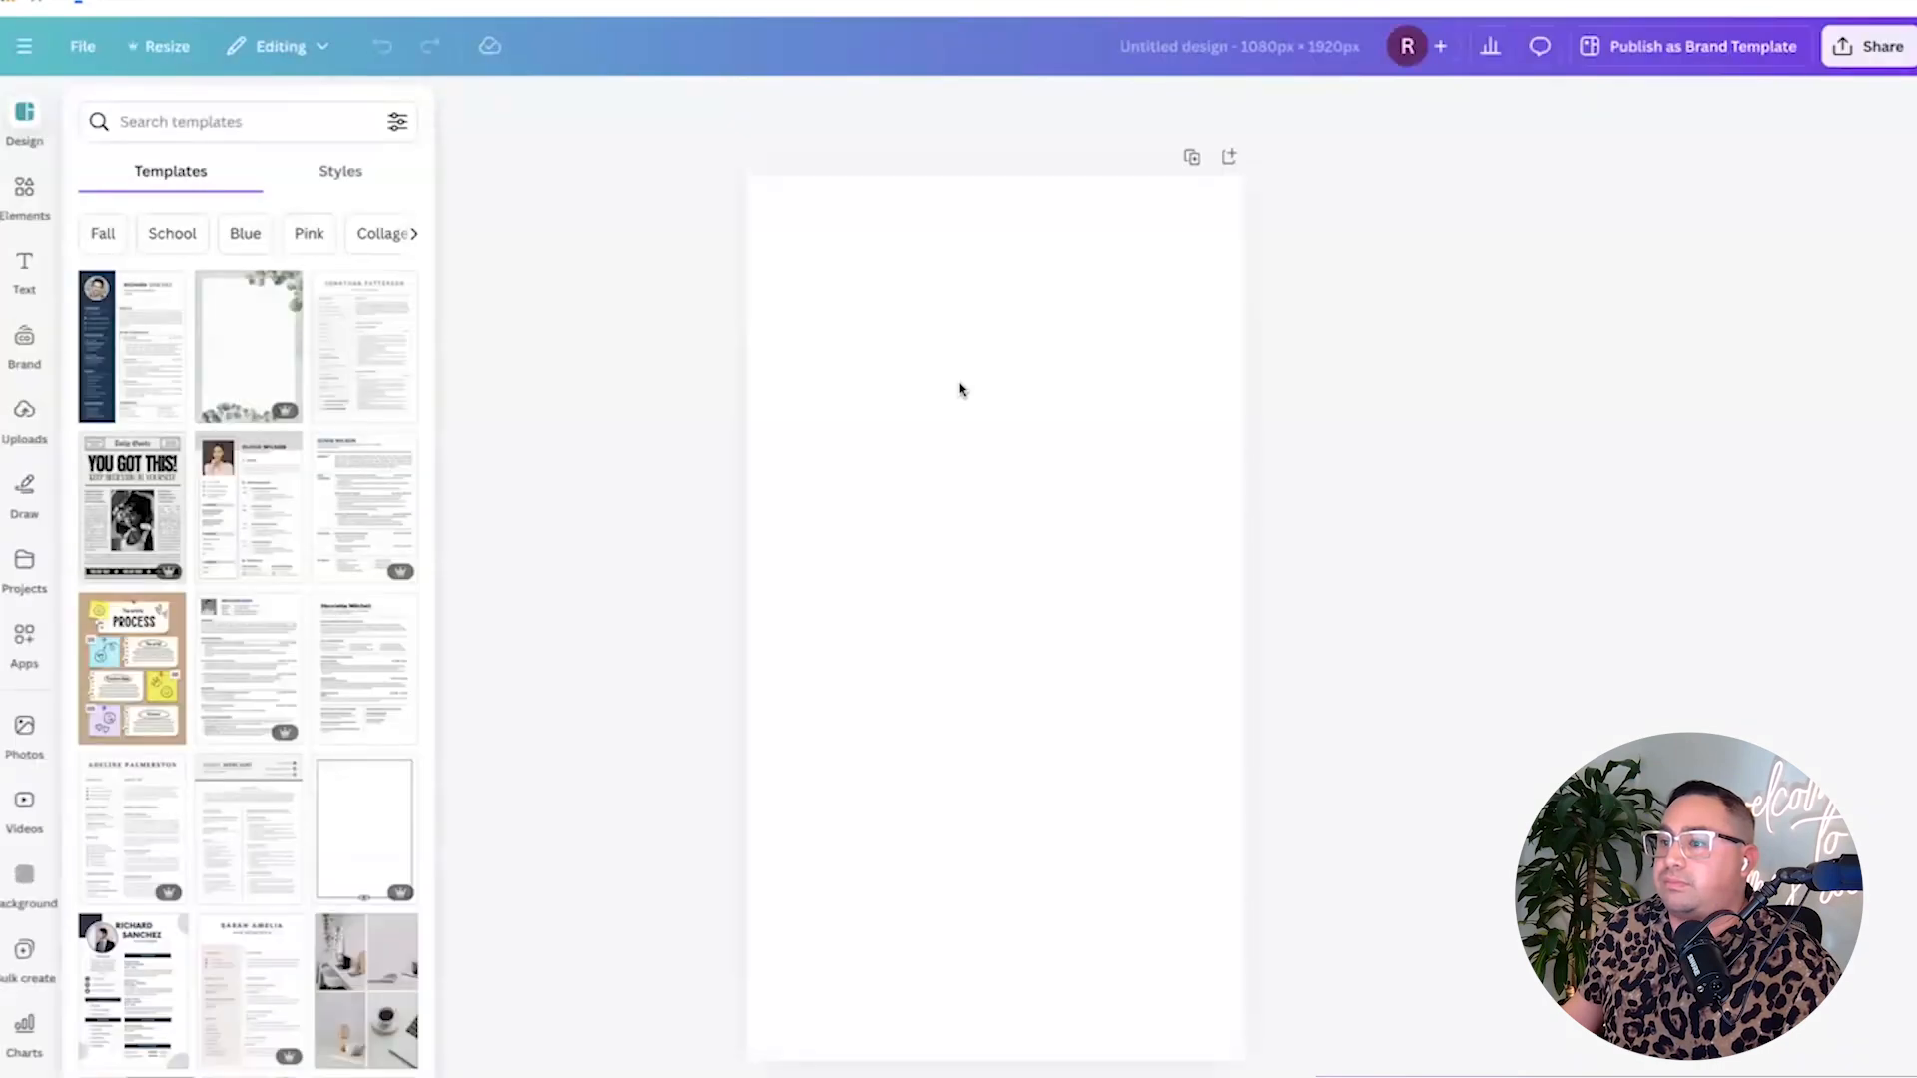
# Select the blank page and place the uploaded LEARNING logo image in its middle.
pyautogui.click(885, 363)
pyautogui.click(653, 393)
pyautogui.click(883, 367)
pyautogui.press('t')
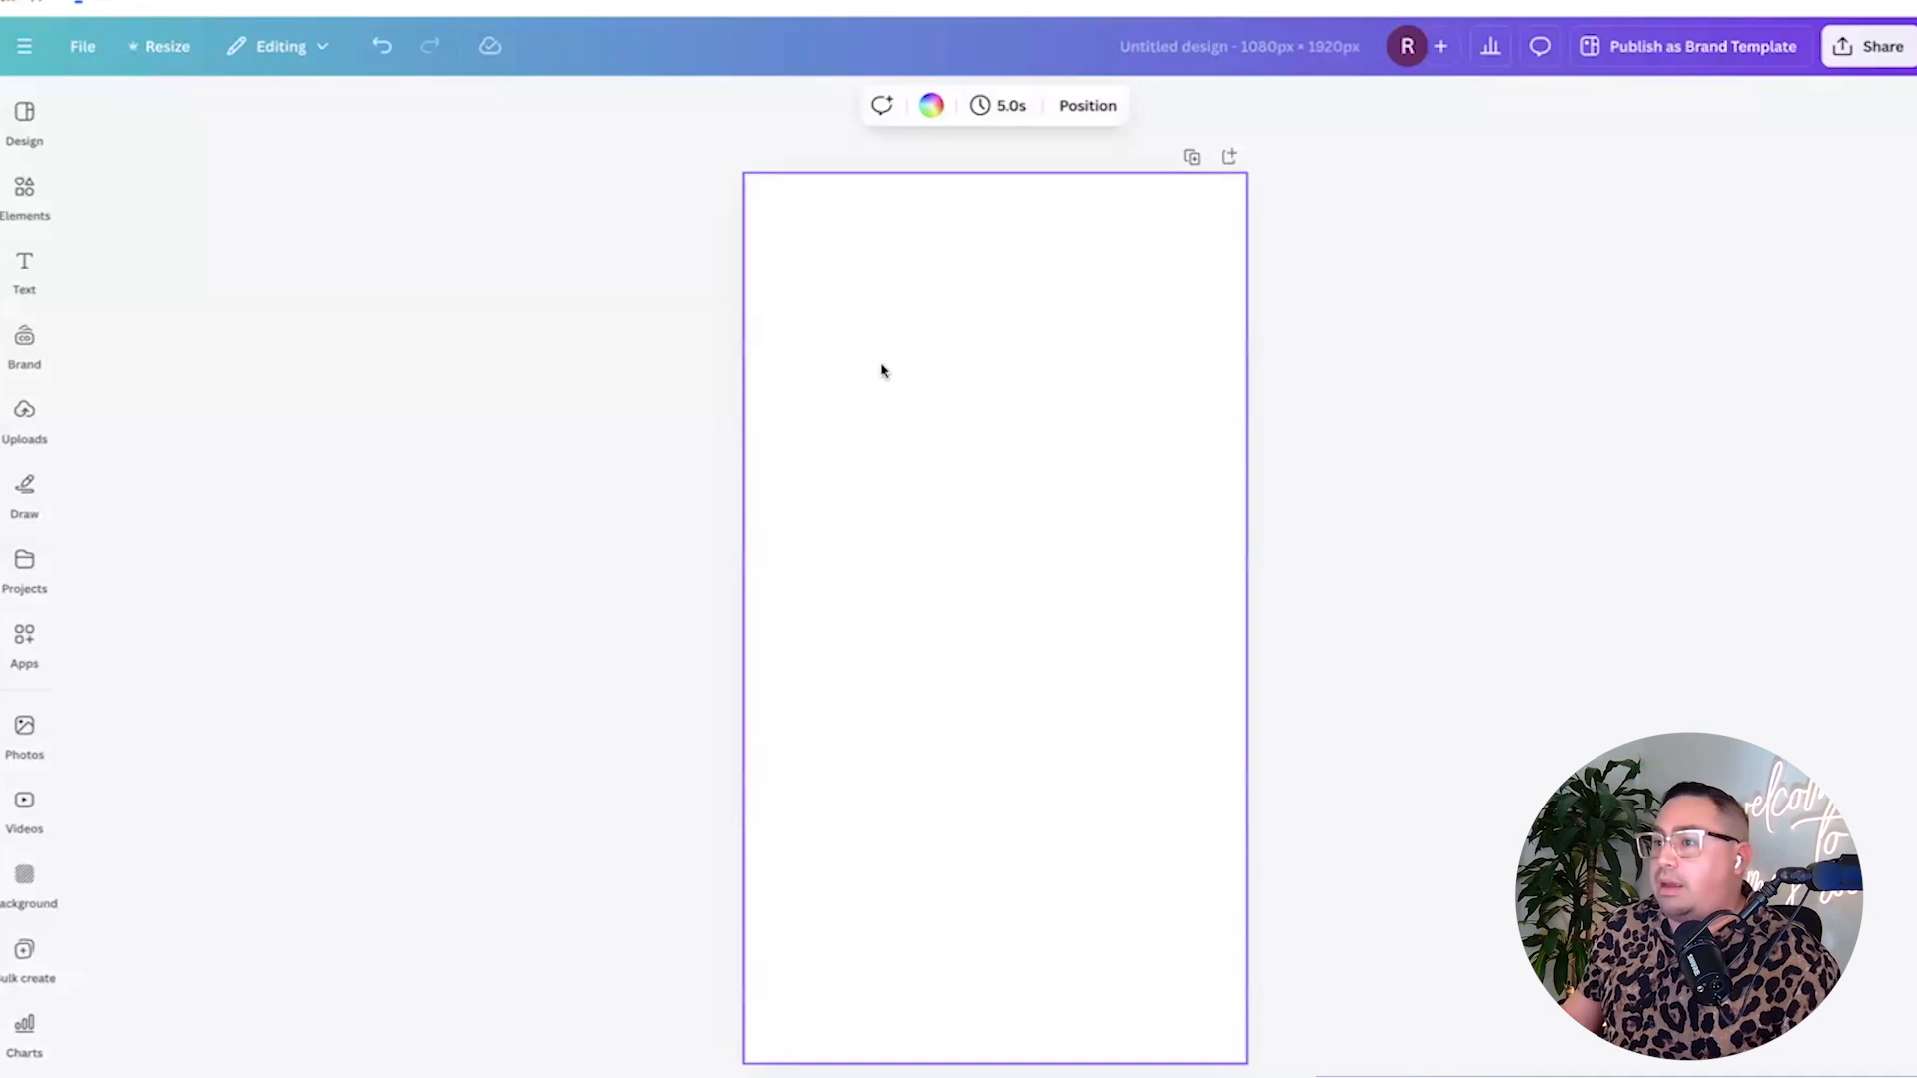
pyautogui.click(17, 419)
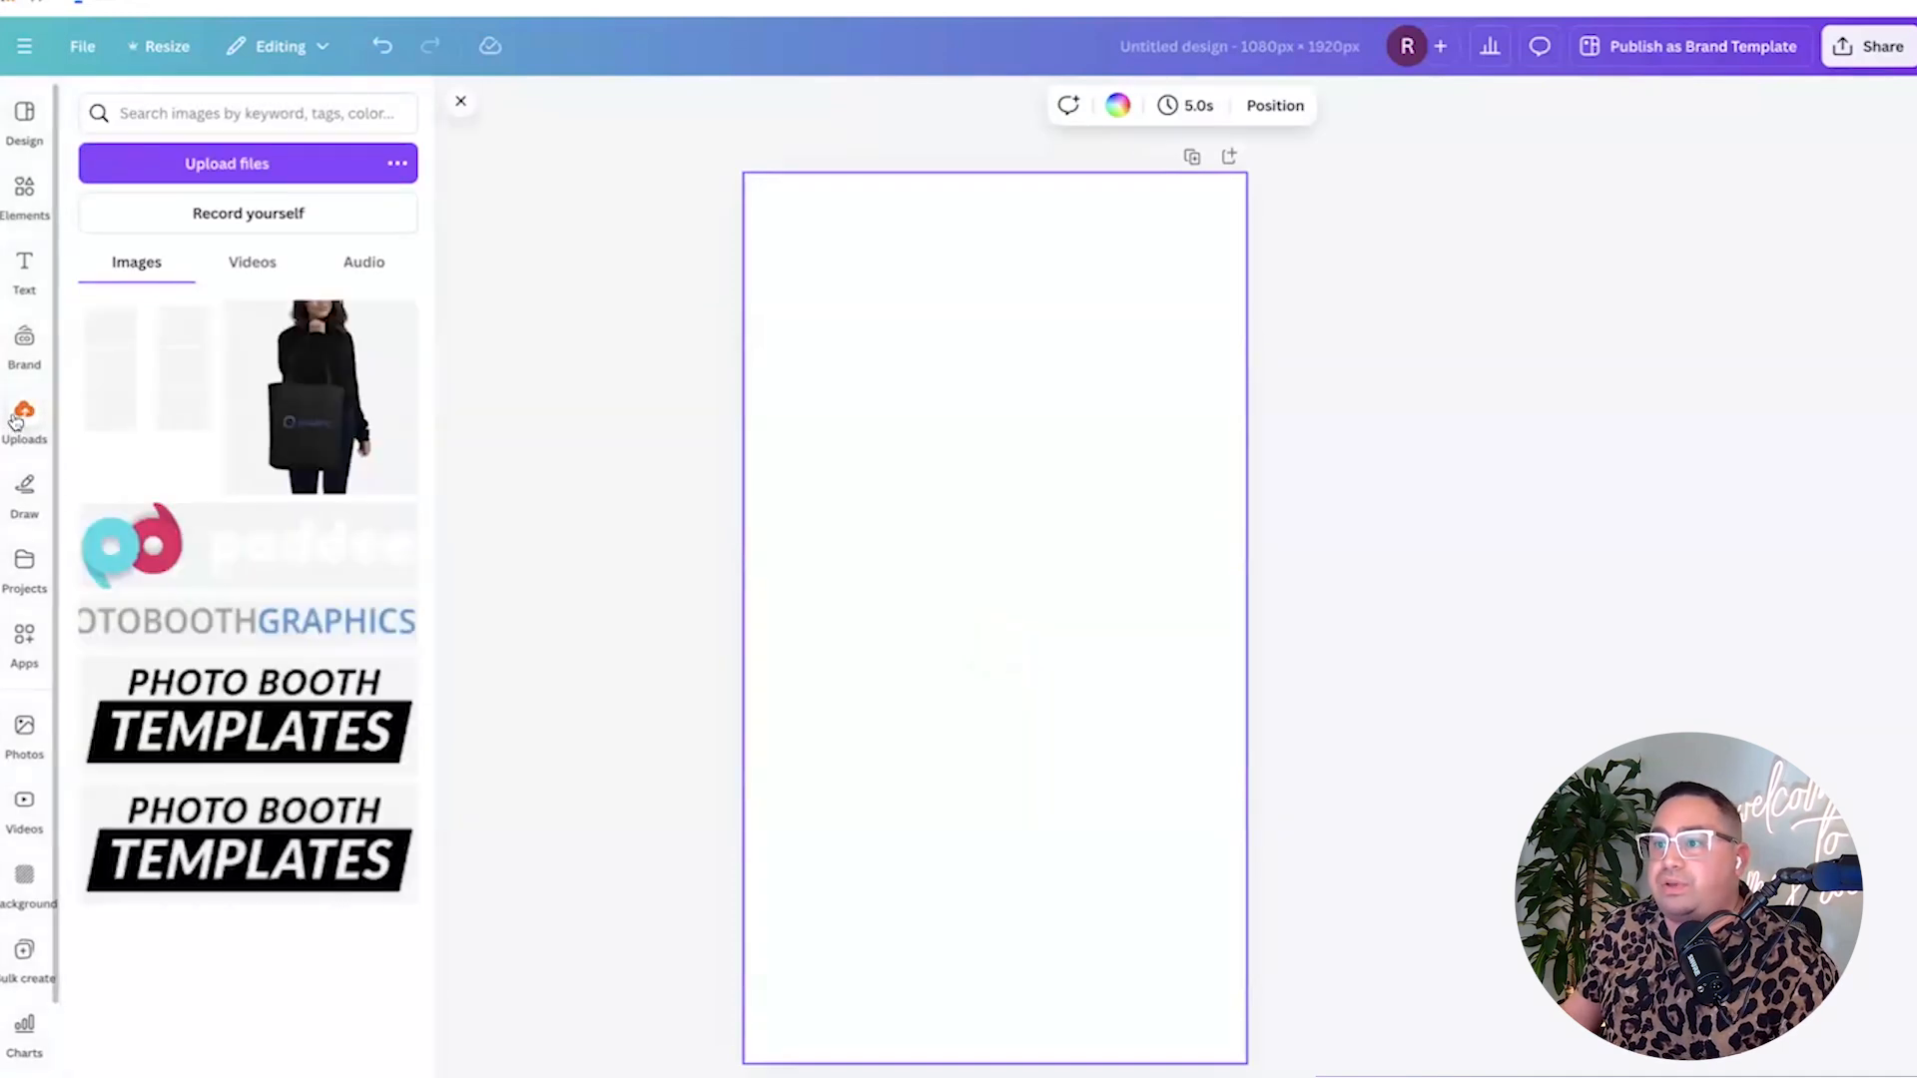
pyautogui.scroll(-6, 343, 496)
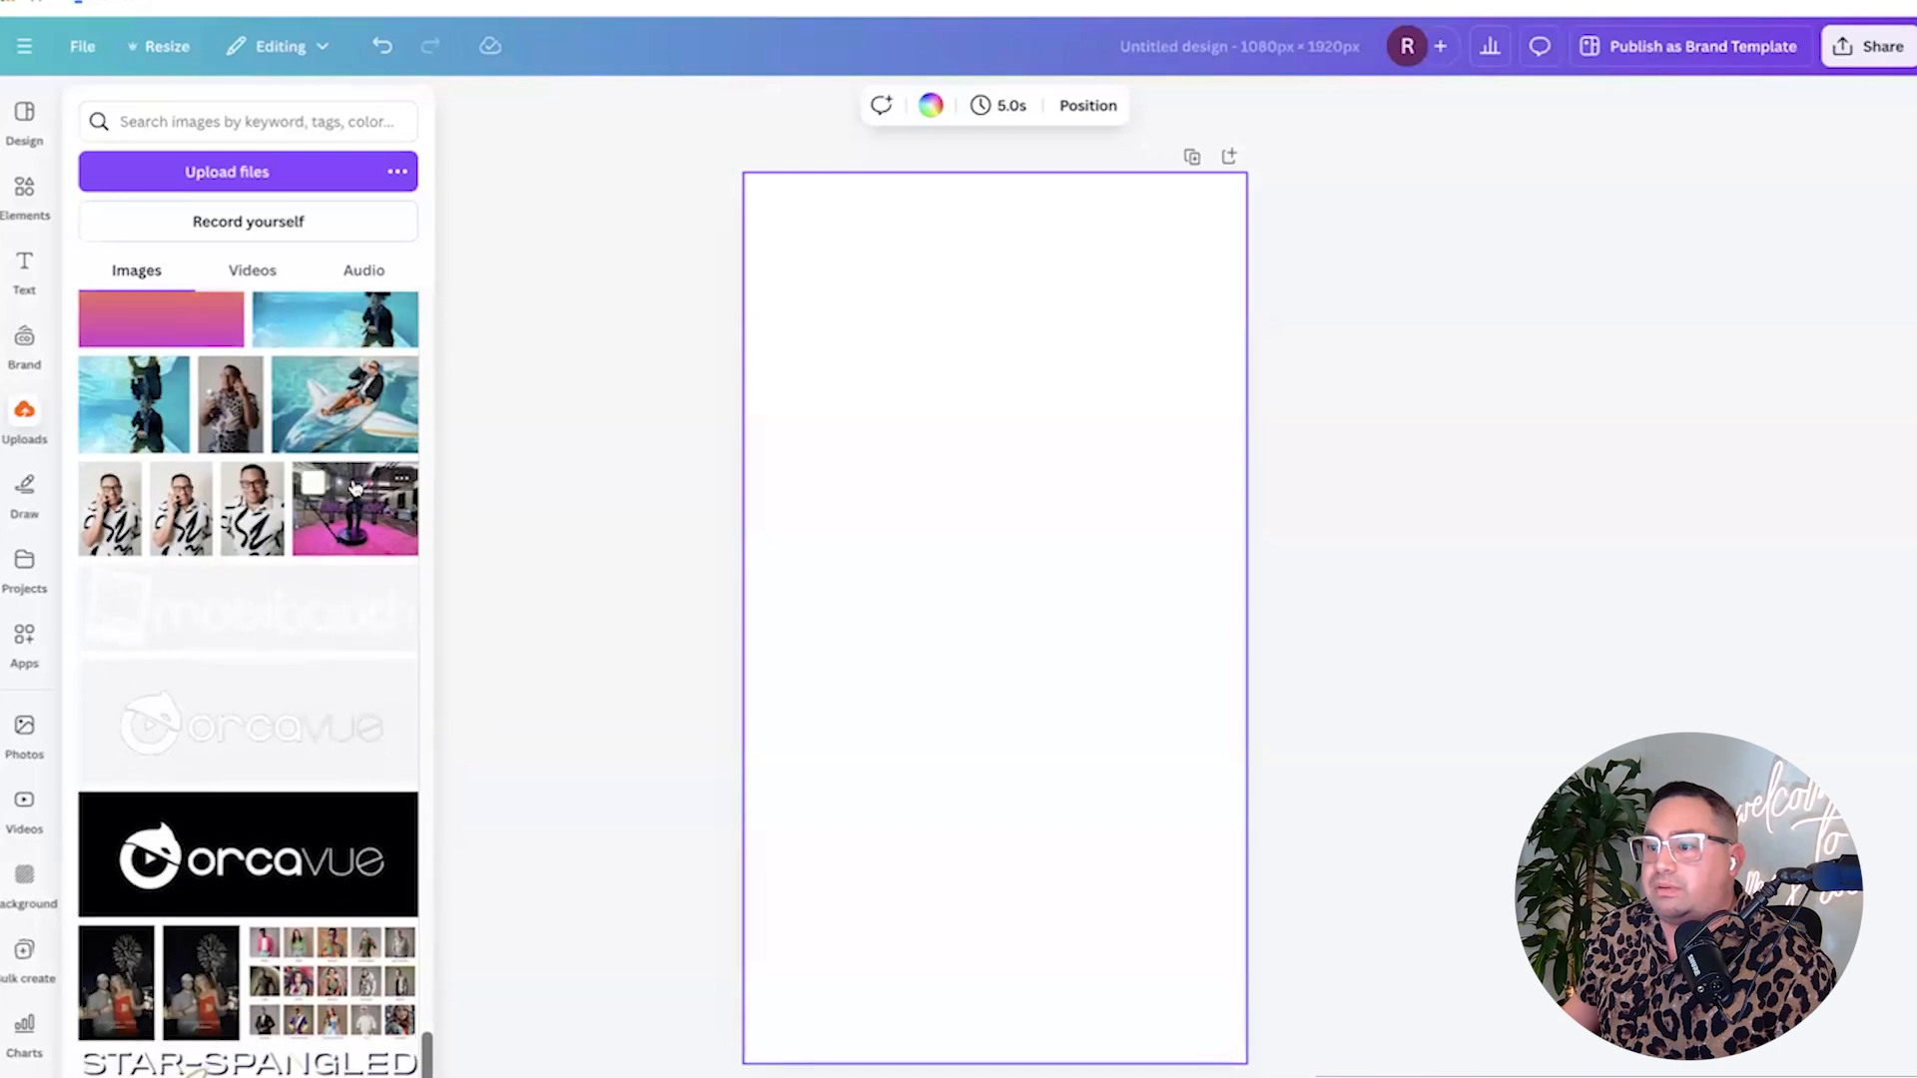
pyautogui.scroll(5, 354, 487)
# Add the LEARNING logo image lower on the page and make the page background dark grey.
pyautogui.click(251, 624)
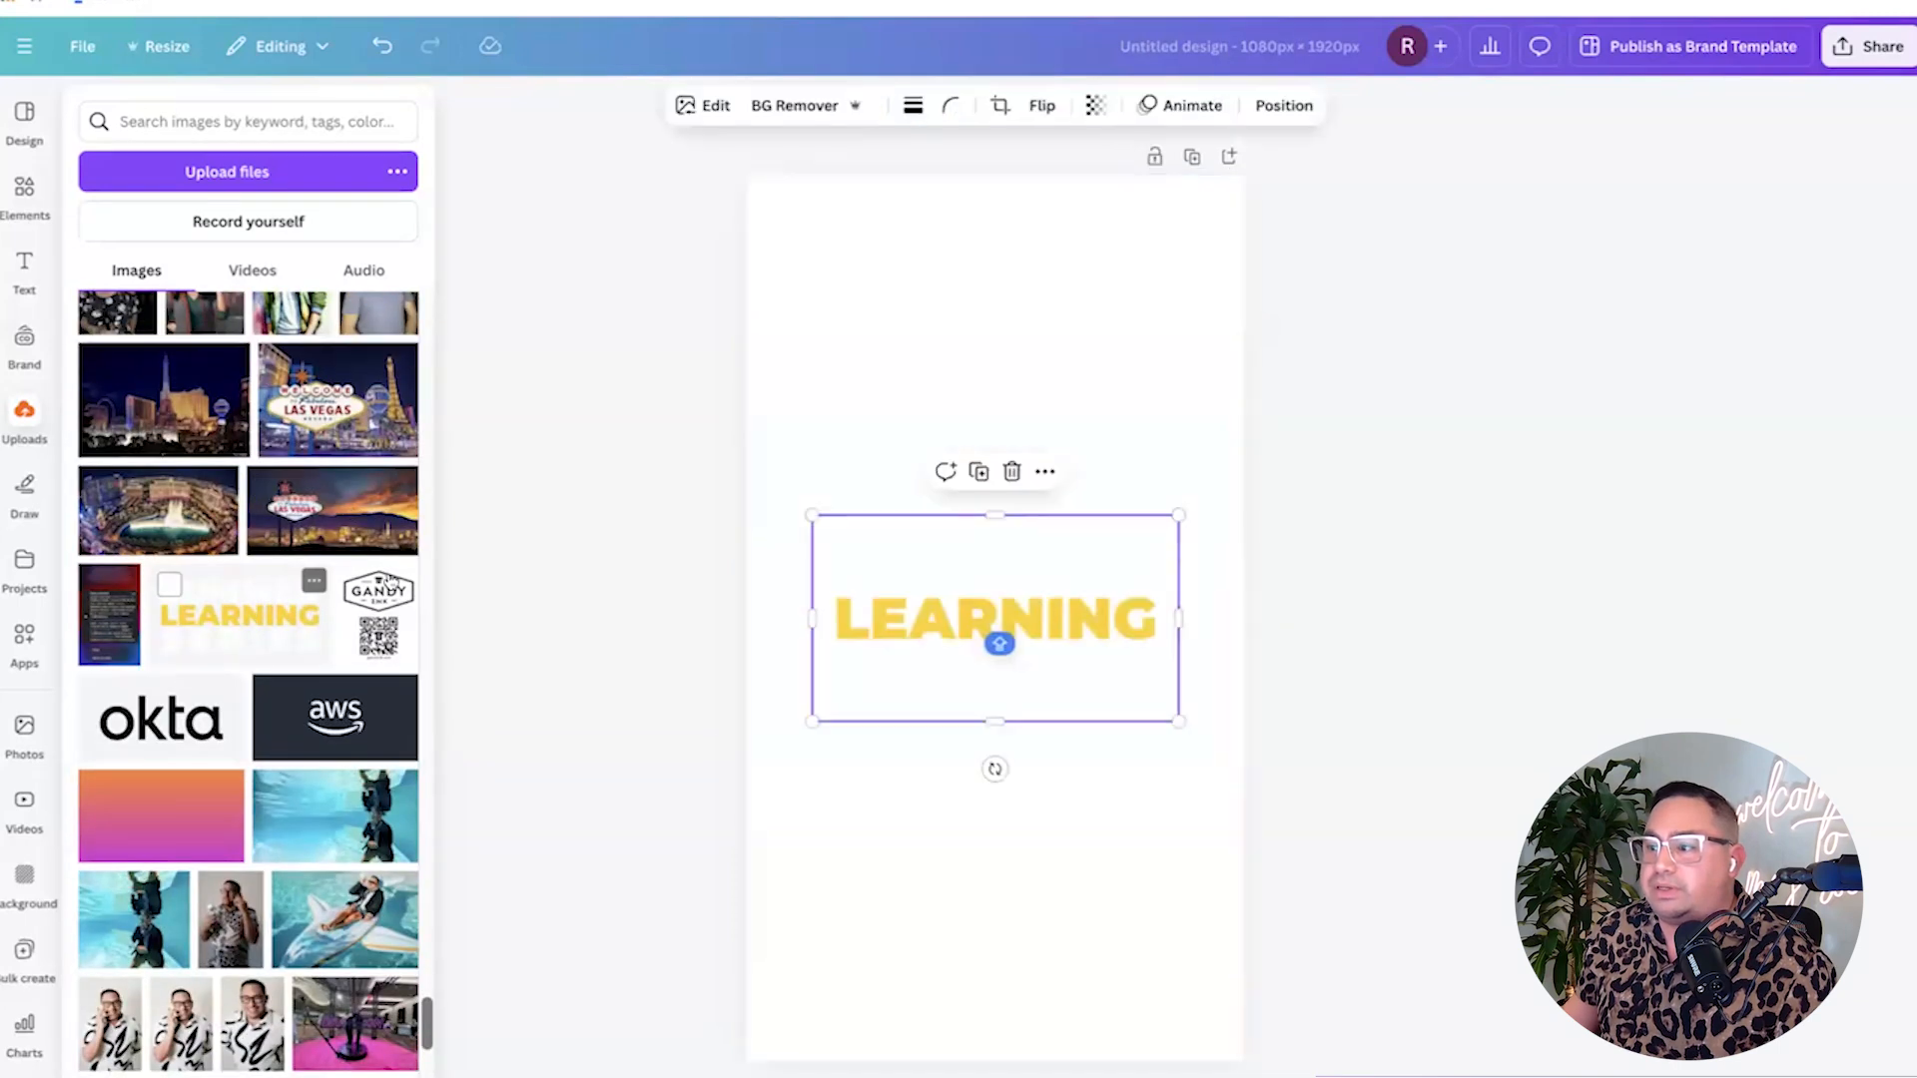
pyautogui.moveTo(975, 619); pyautogui.dragTo(976, 868)
pyautogui.click(832, 515)
pyautogui.click(871, 105)
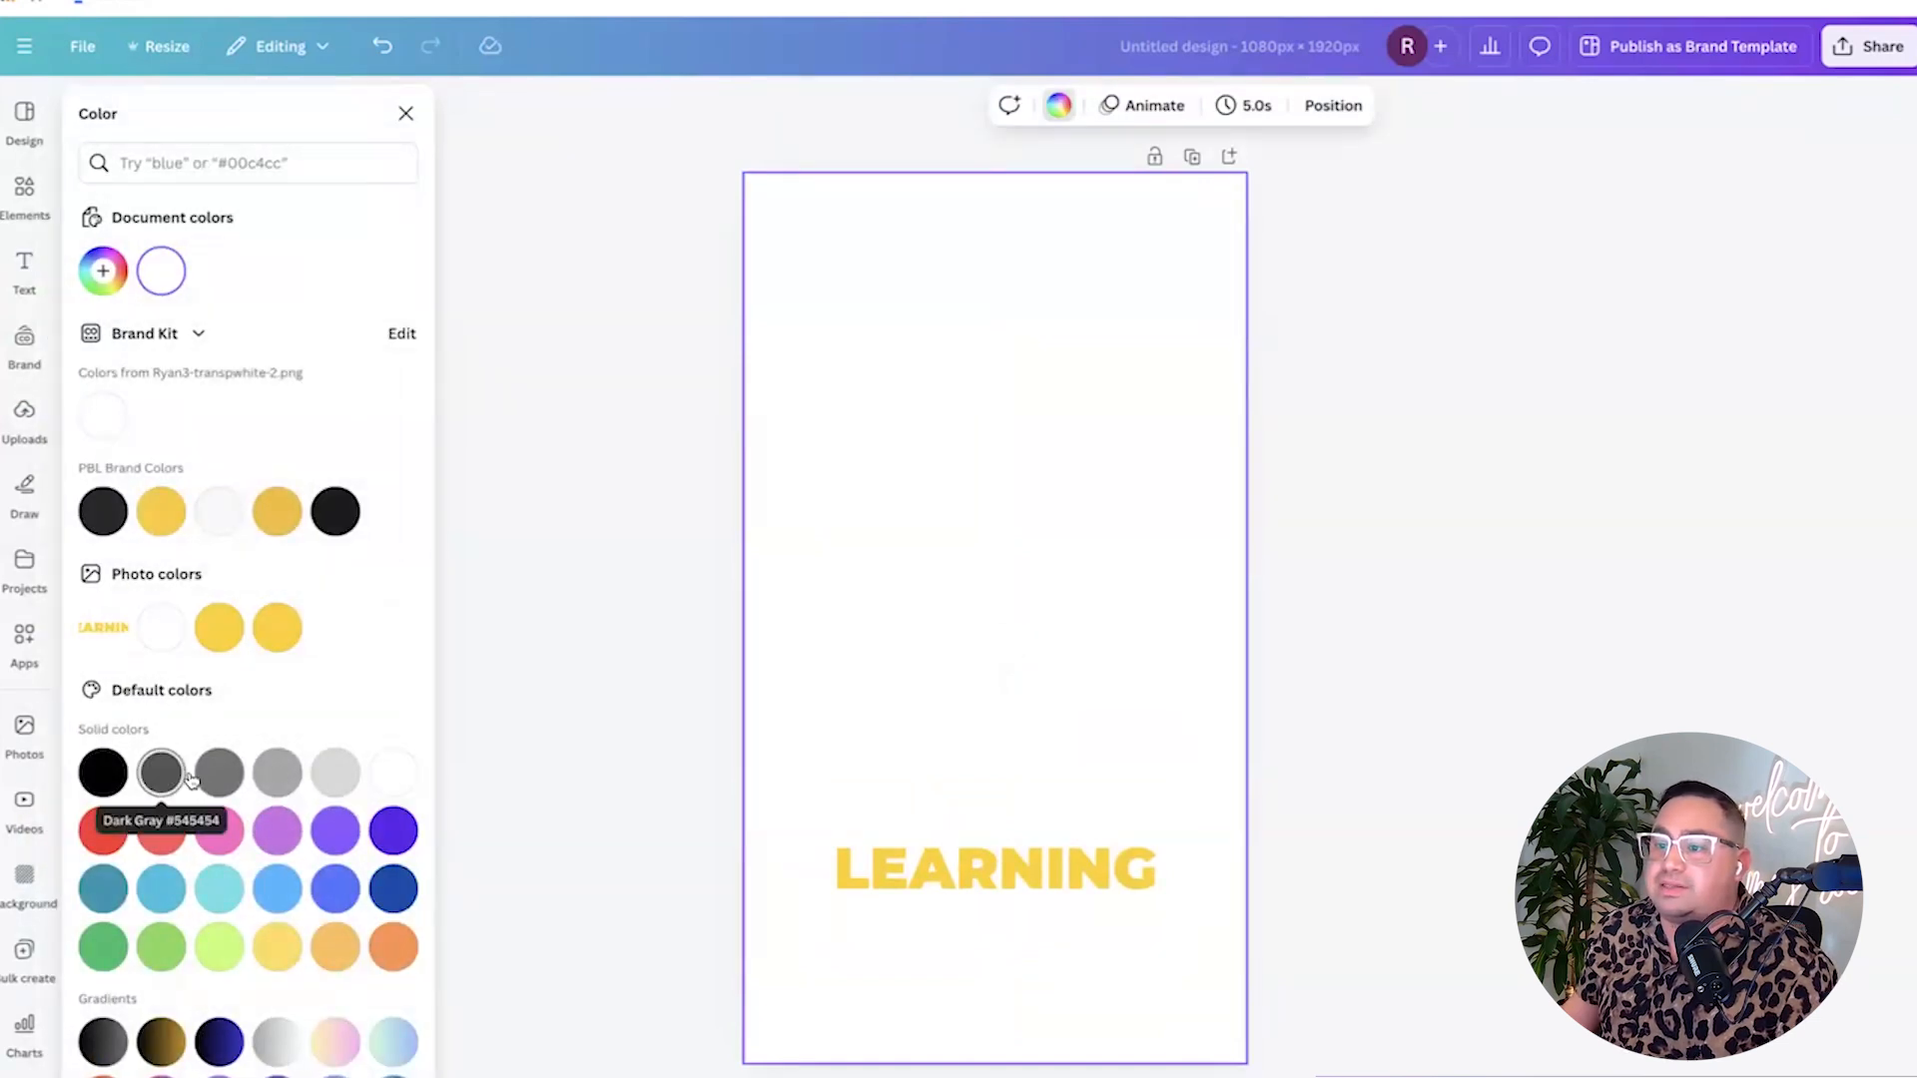
pyautogui.click(190, 779)
pyautogui.click(524, 778)
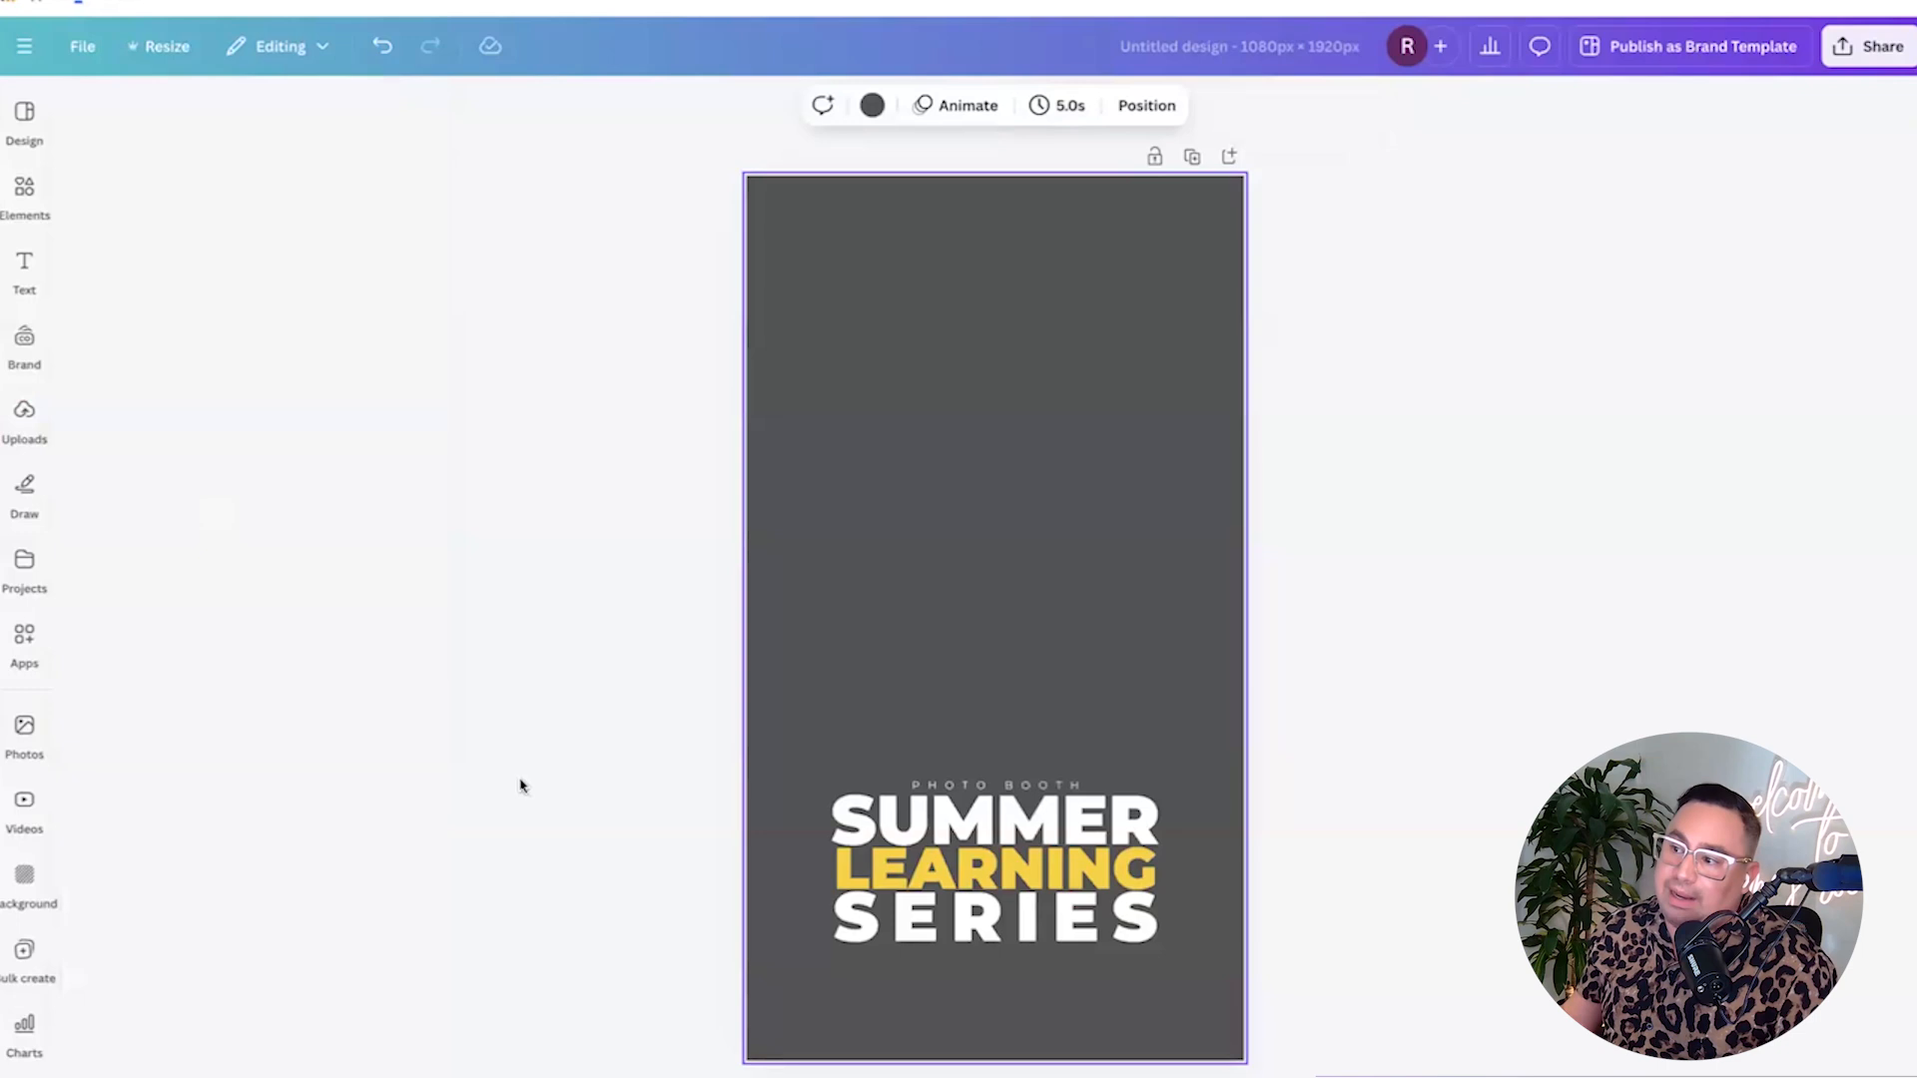
# Move the Summer Learning Series graphic slightly lower on the page.
pyautogui.click(1094, 854)
pyautogui.moveTo(990, 835); pyautogui.dragTo(980, 896)
pyautogui.click(983, 640)
pyautogui.click(661, 880)
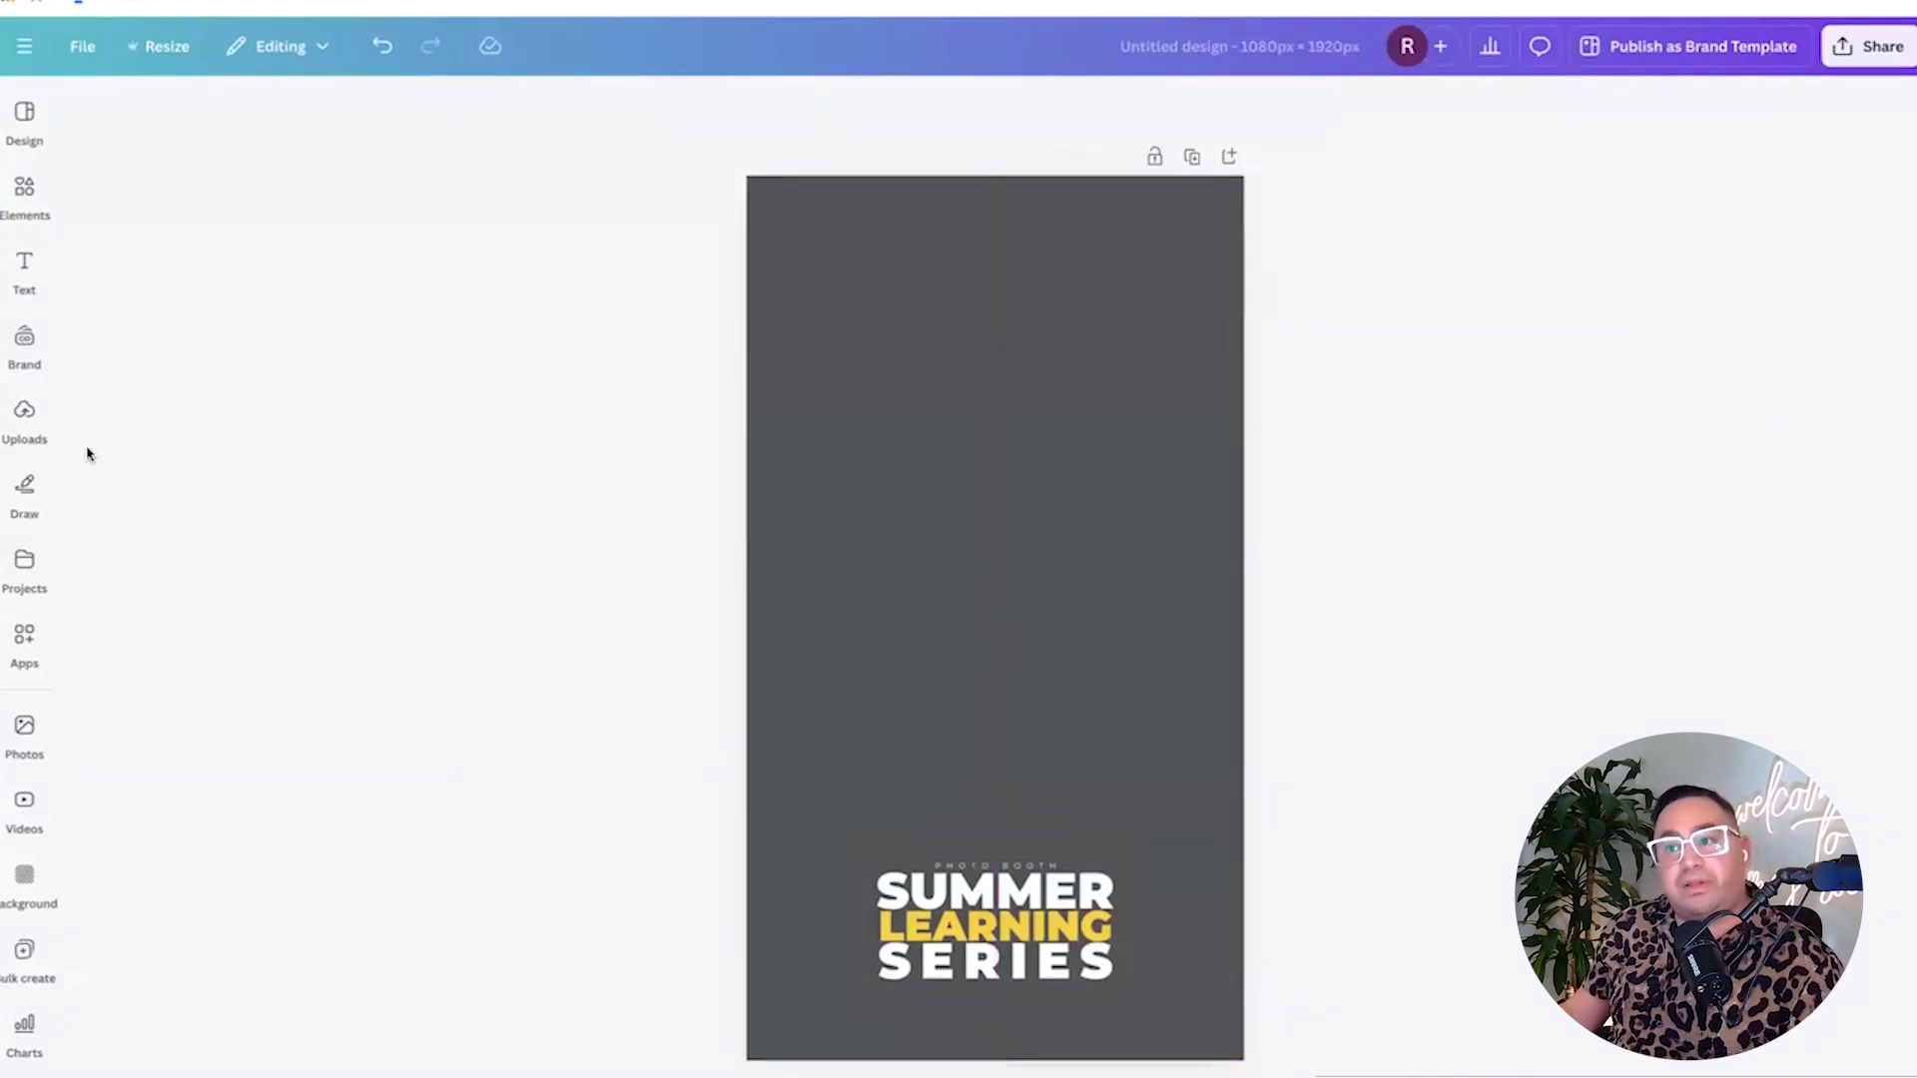
# Add a 'BLACK GRADIENT' element over the title area and stretch it to full page width.
pyautogui.click(24, 268)
pyautogui.click(30, 199)
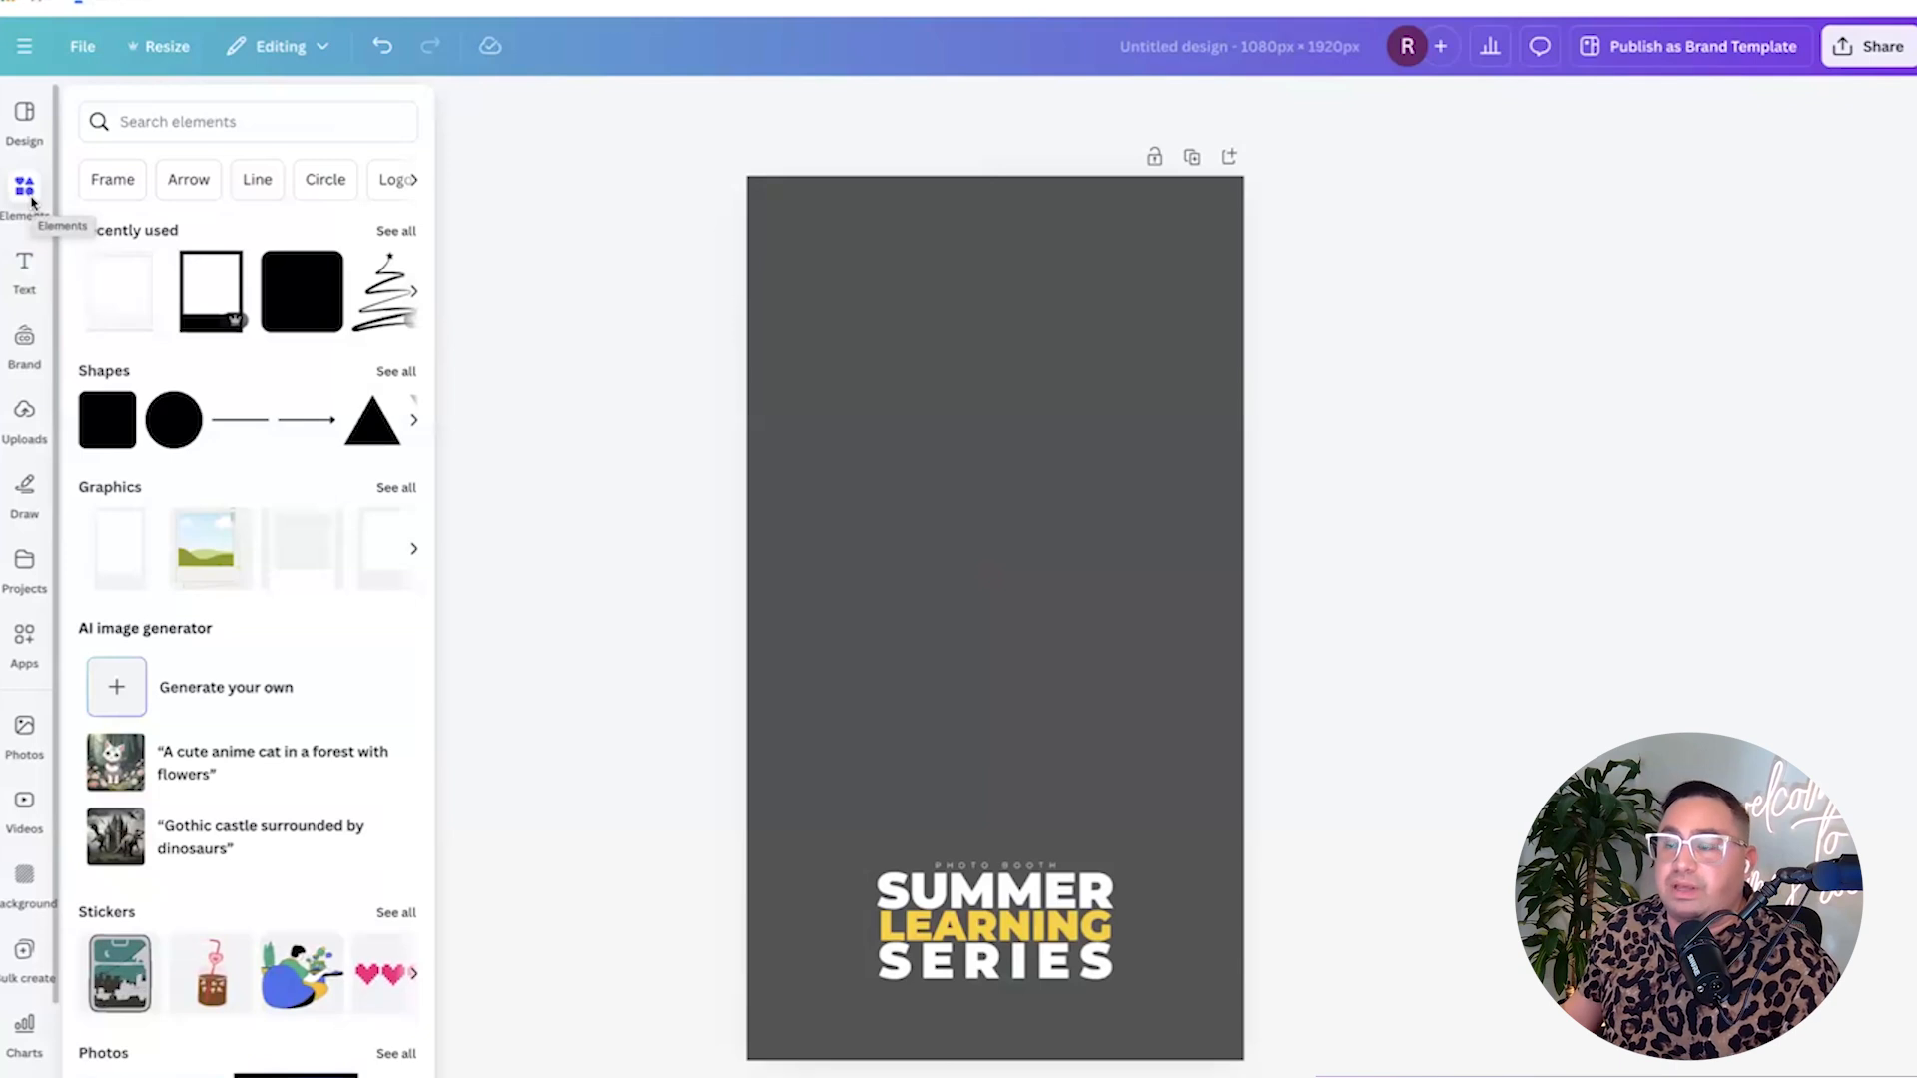
pyautogui.click(190, 113)
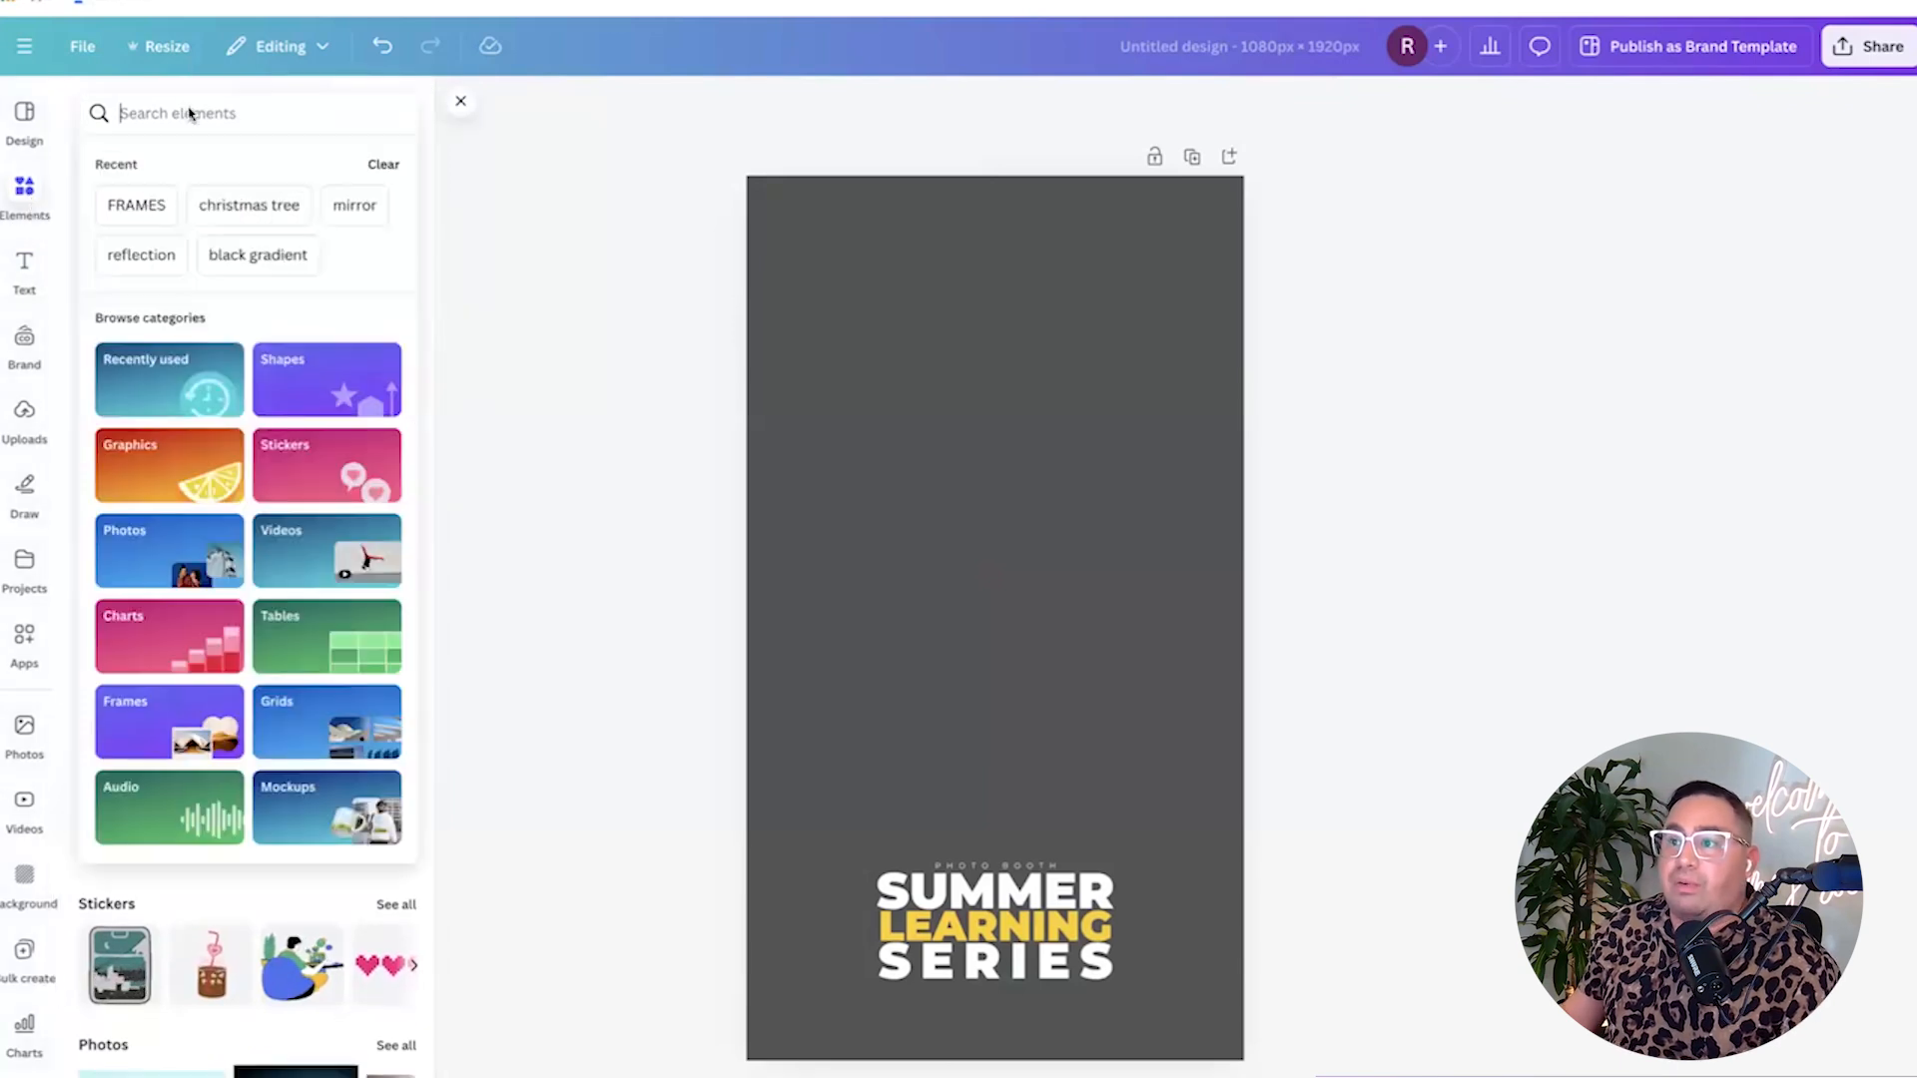
pyautogui.write('BLACK GRADIENT')
pyautogui.press('Return')
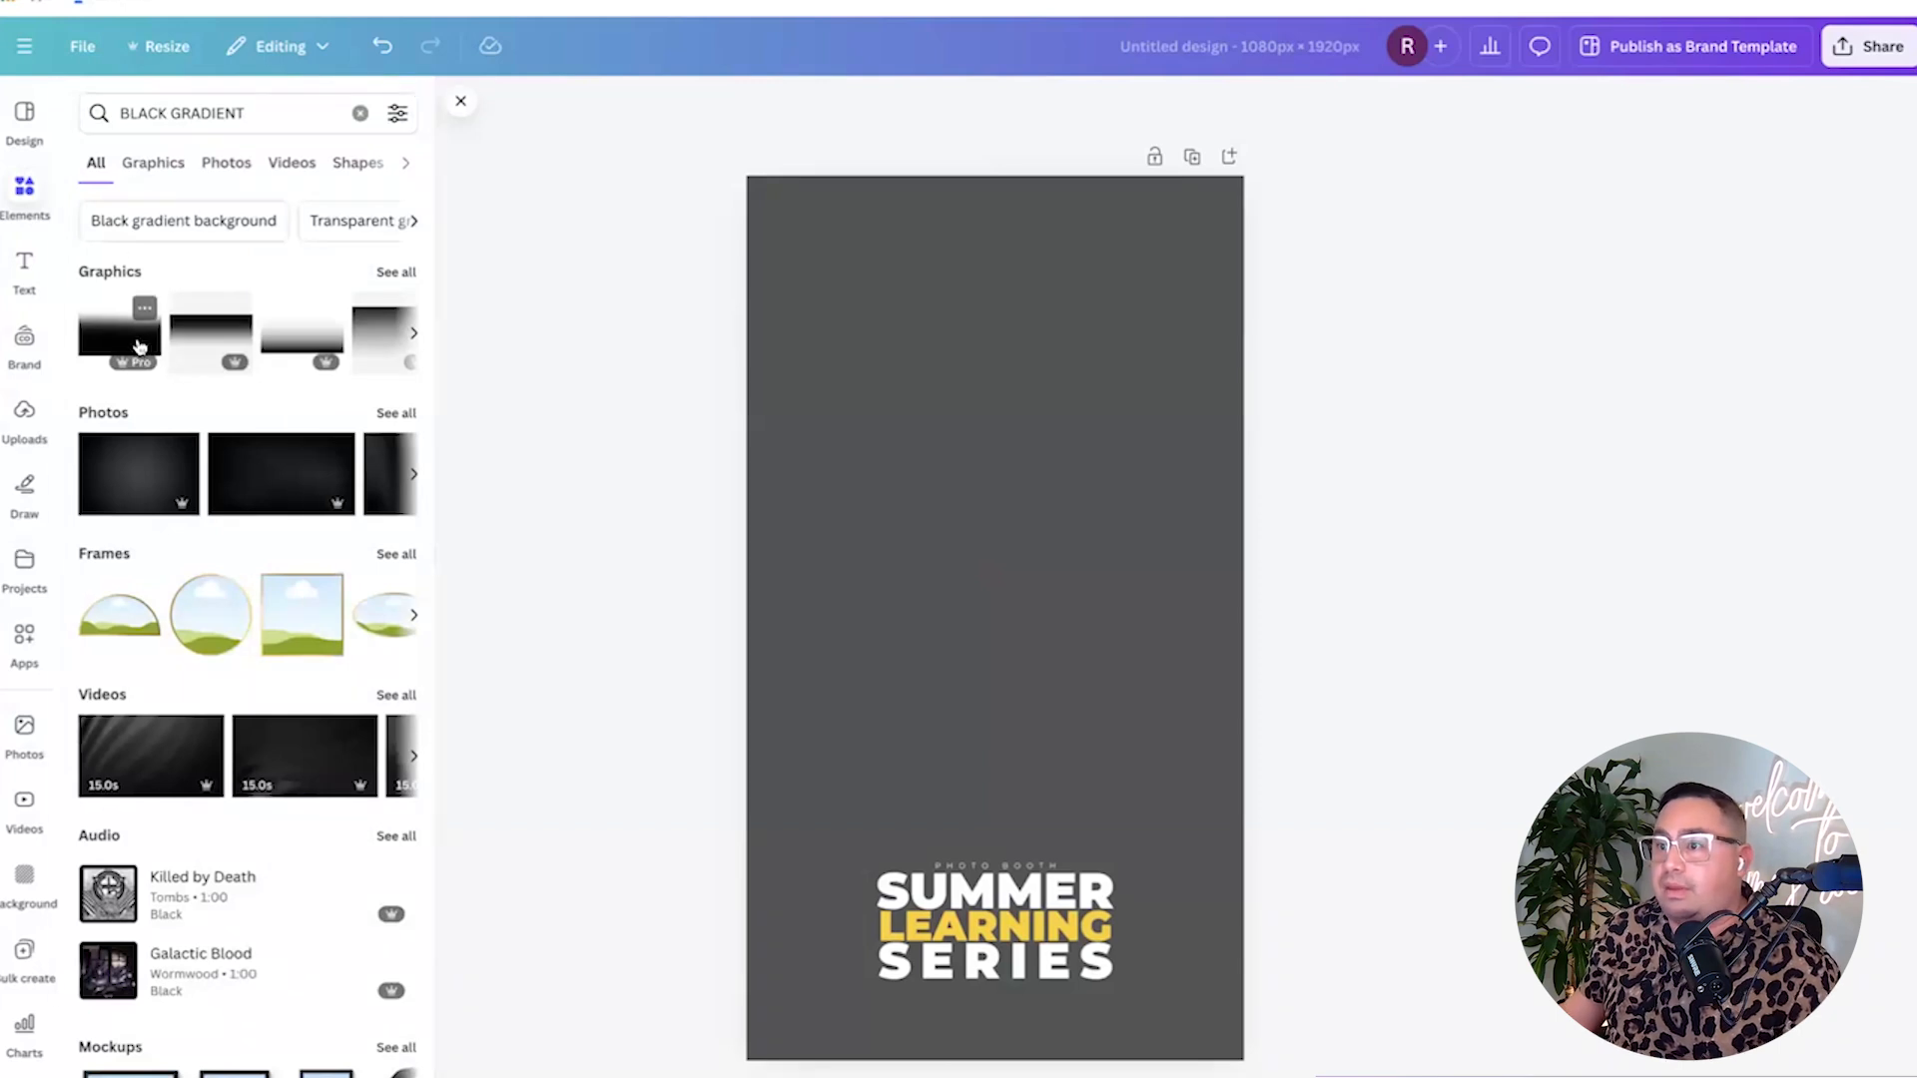
pyautogui.click(305, 347)
pyautogui.moveTo(1057, 650); pyautogui.dragTo(1017, 992)
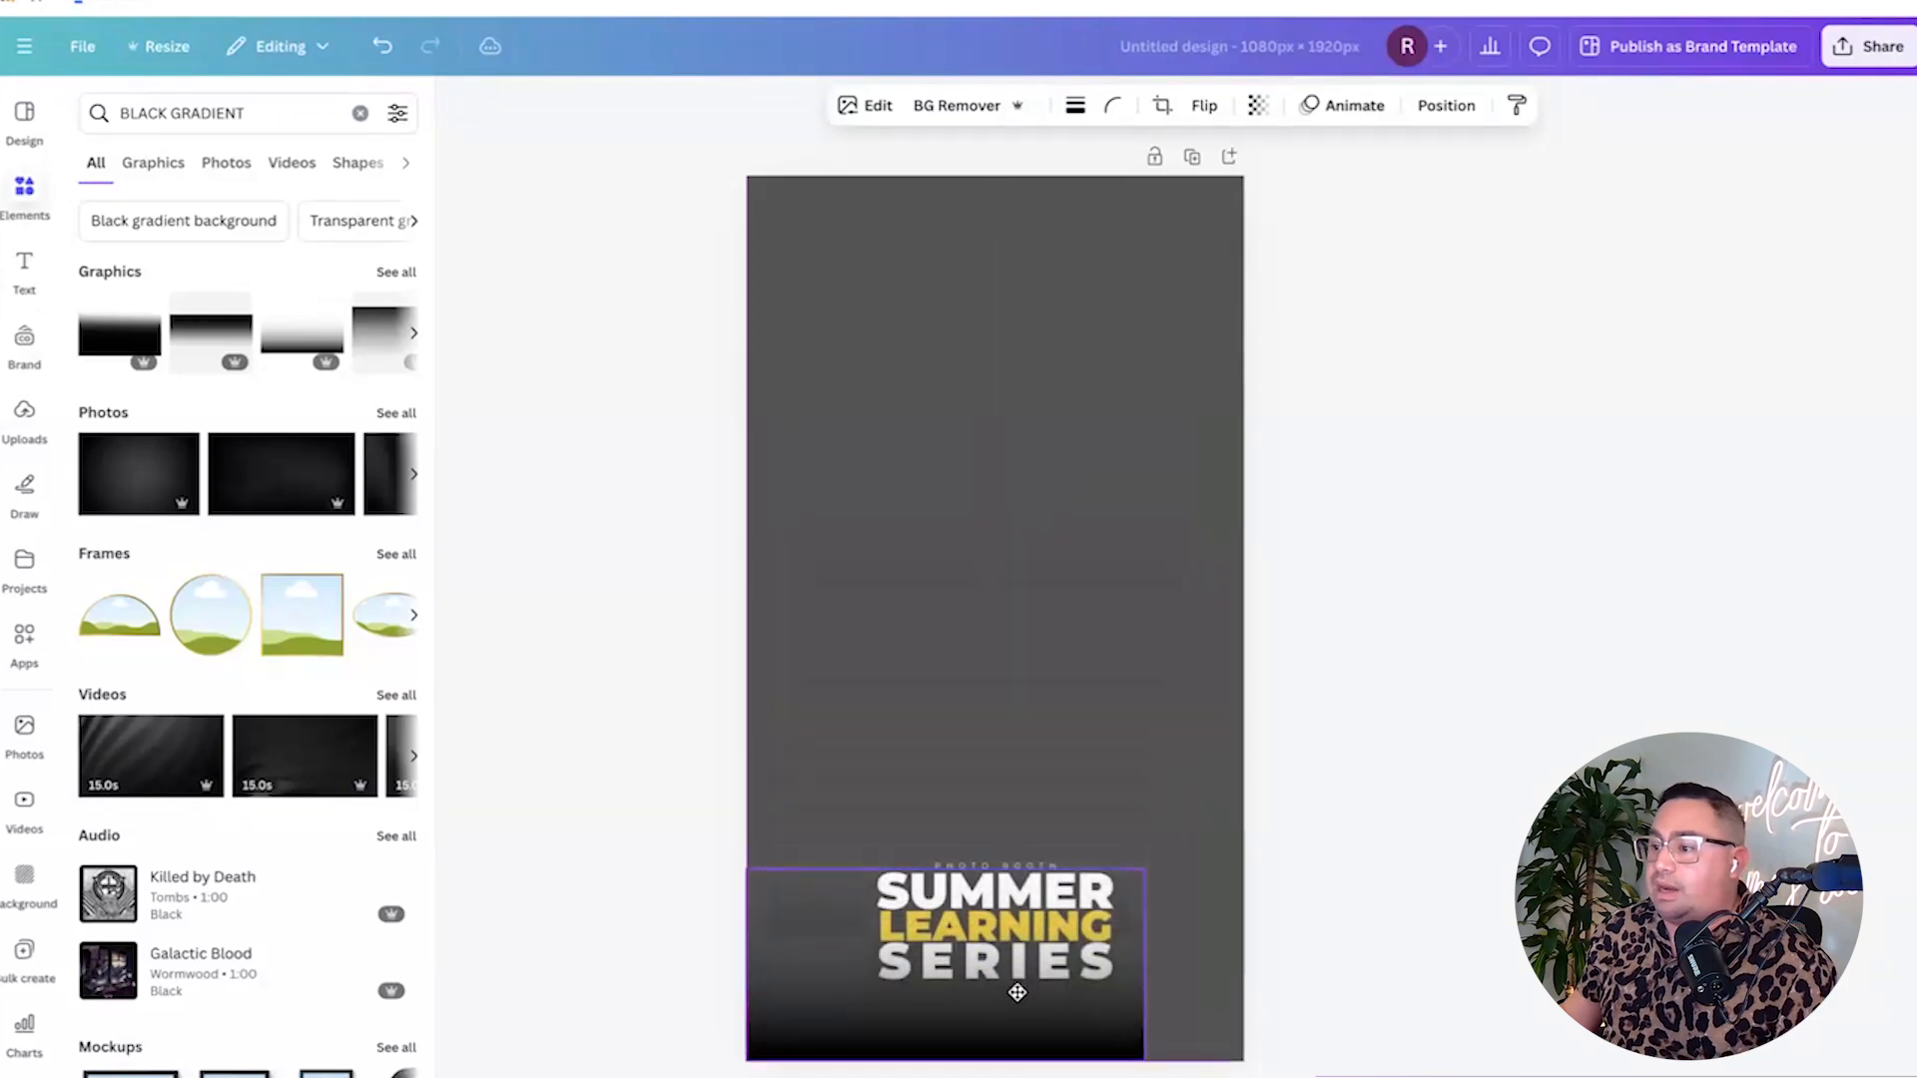
pyautogui.moveTo(1145, 870); pyautogui.dragTo(1243, 813)
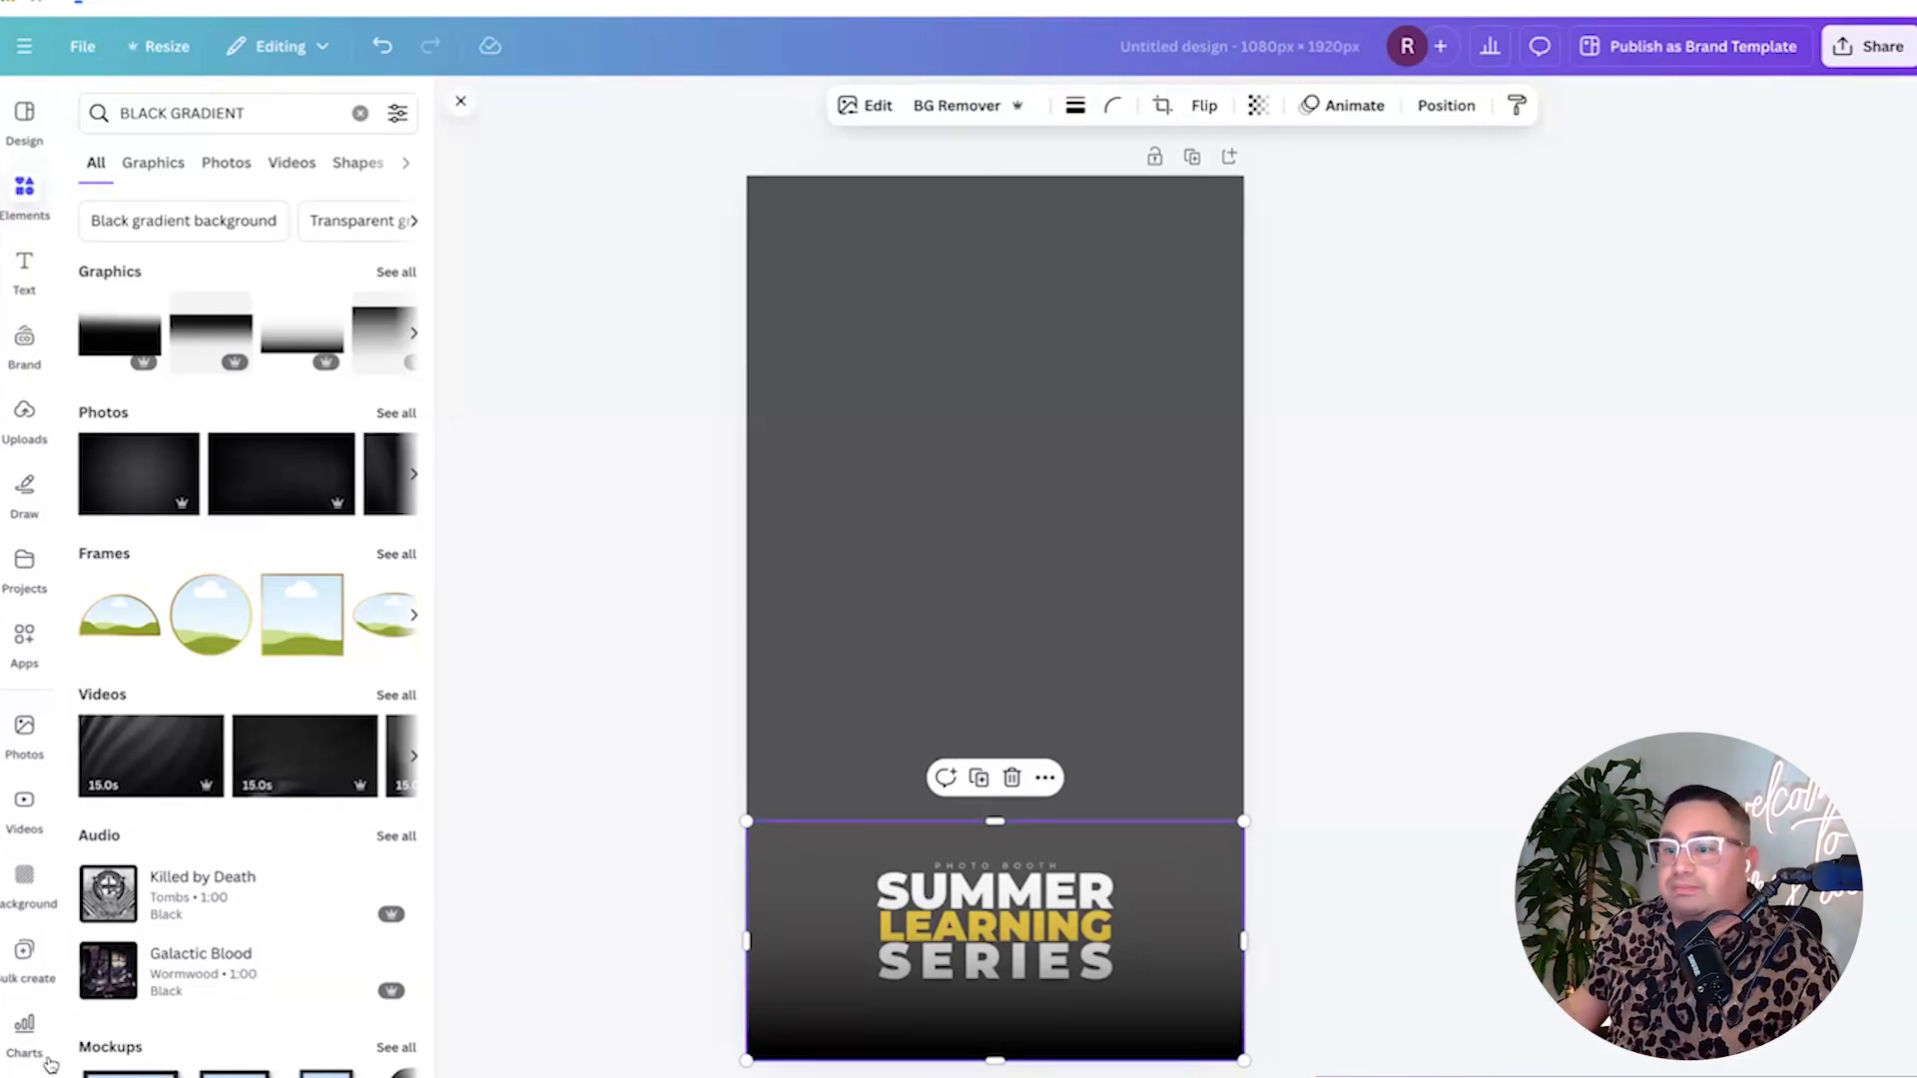
# Move the black gradient layer below the title and raise its top edge.
pyautogui.click(1446, 105)
pyautogui.click(317, 179)
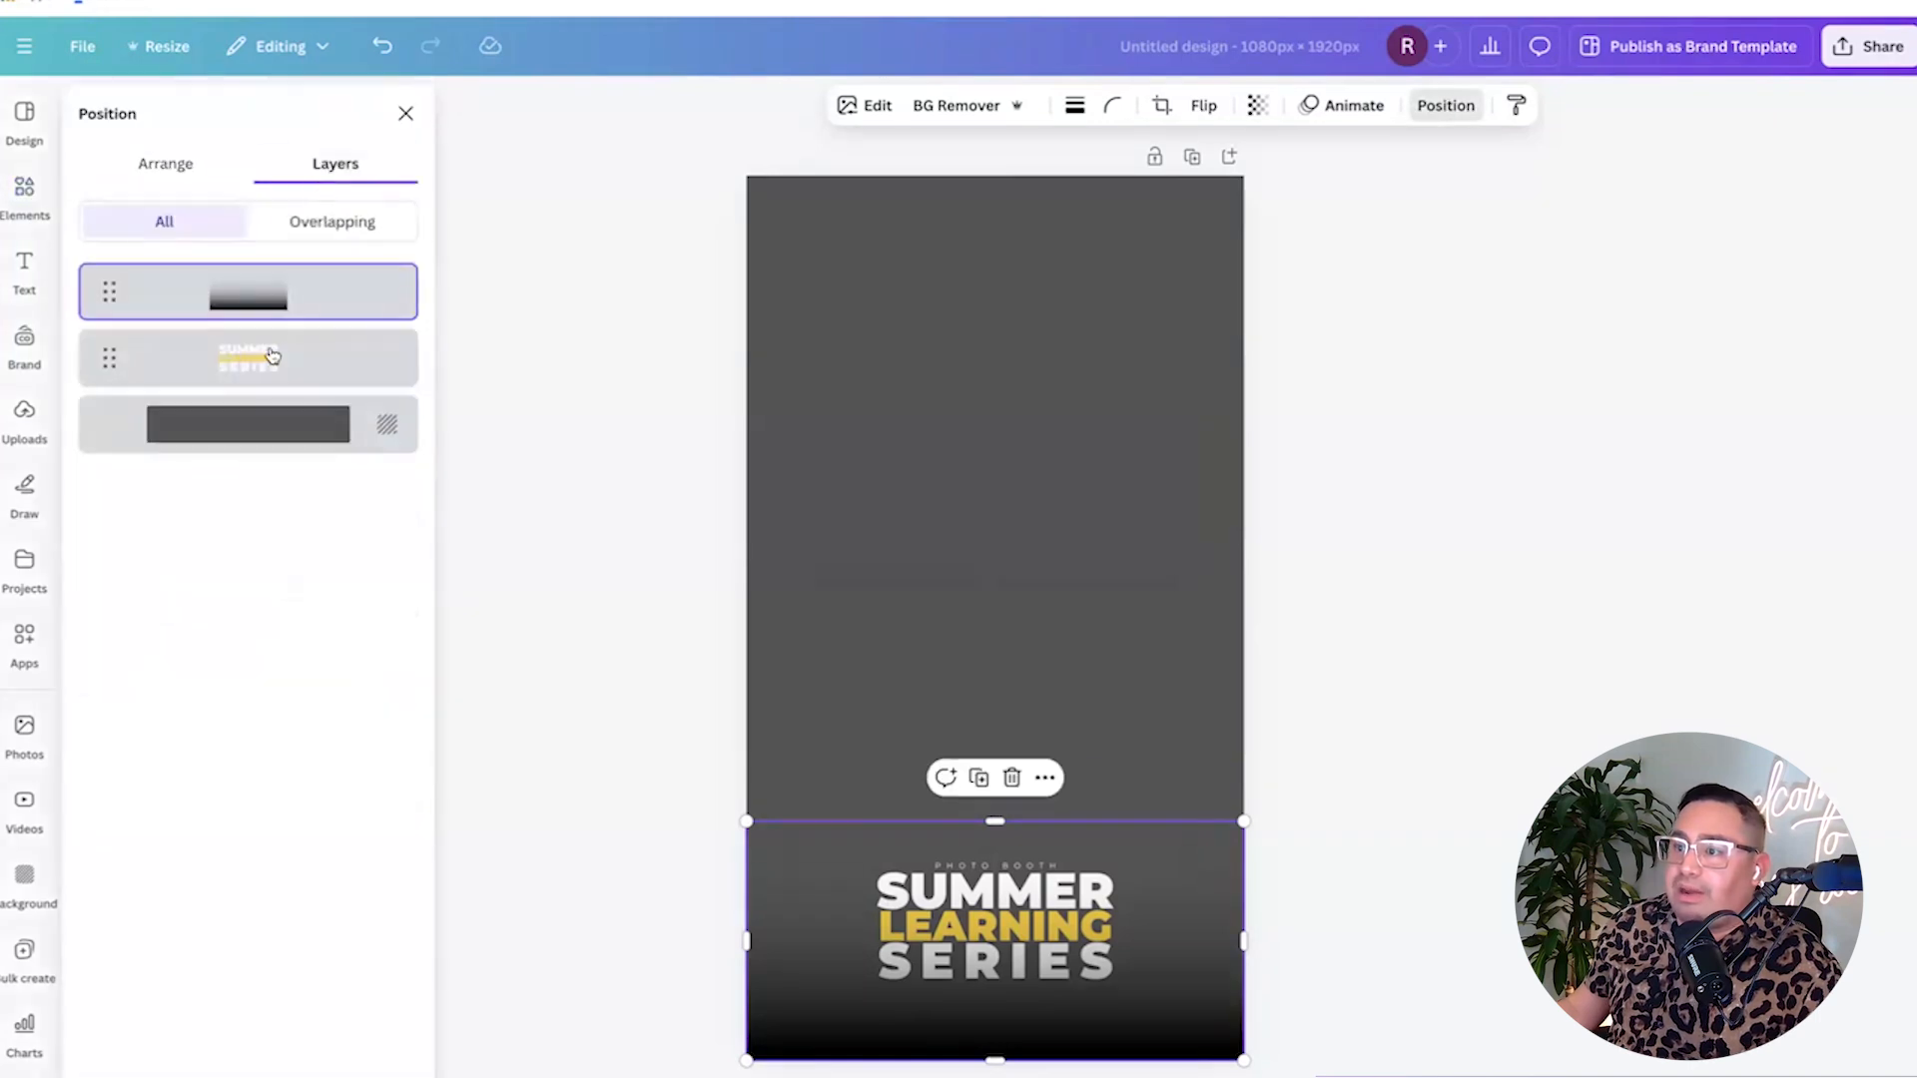
pyautogui.moveTo(275, 301); pyautogui.dragTo(271, 391)
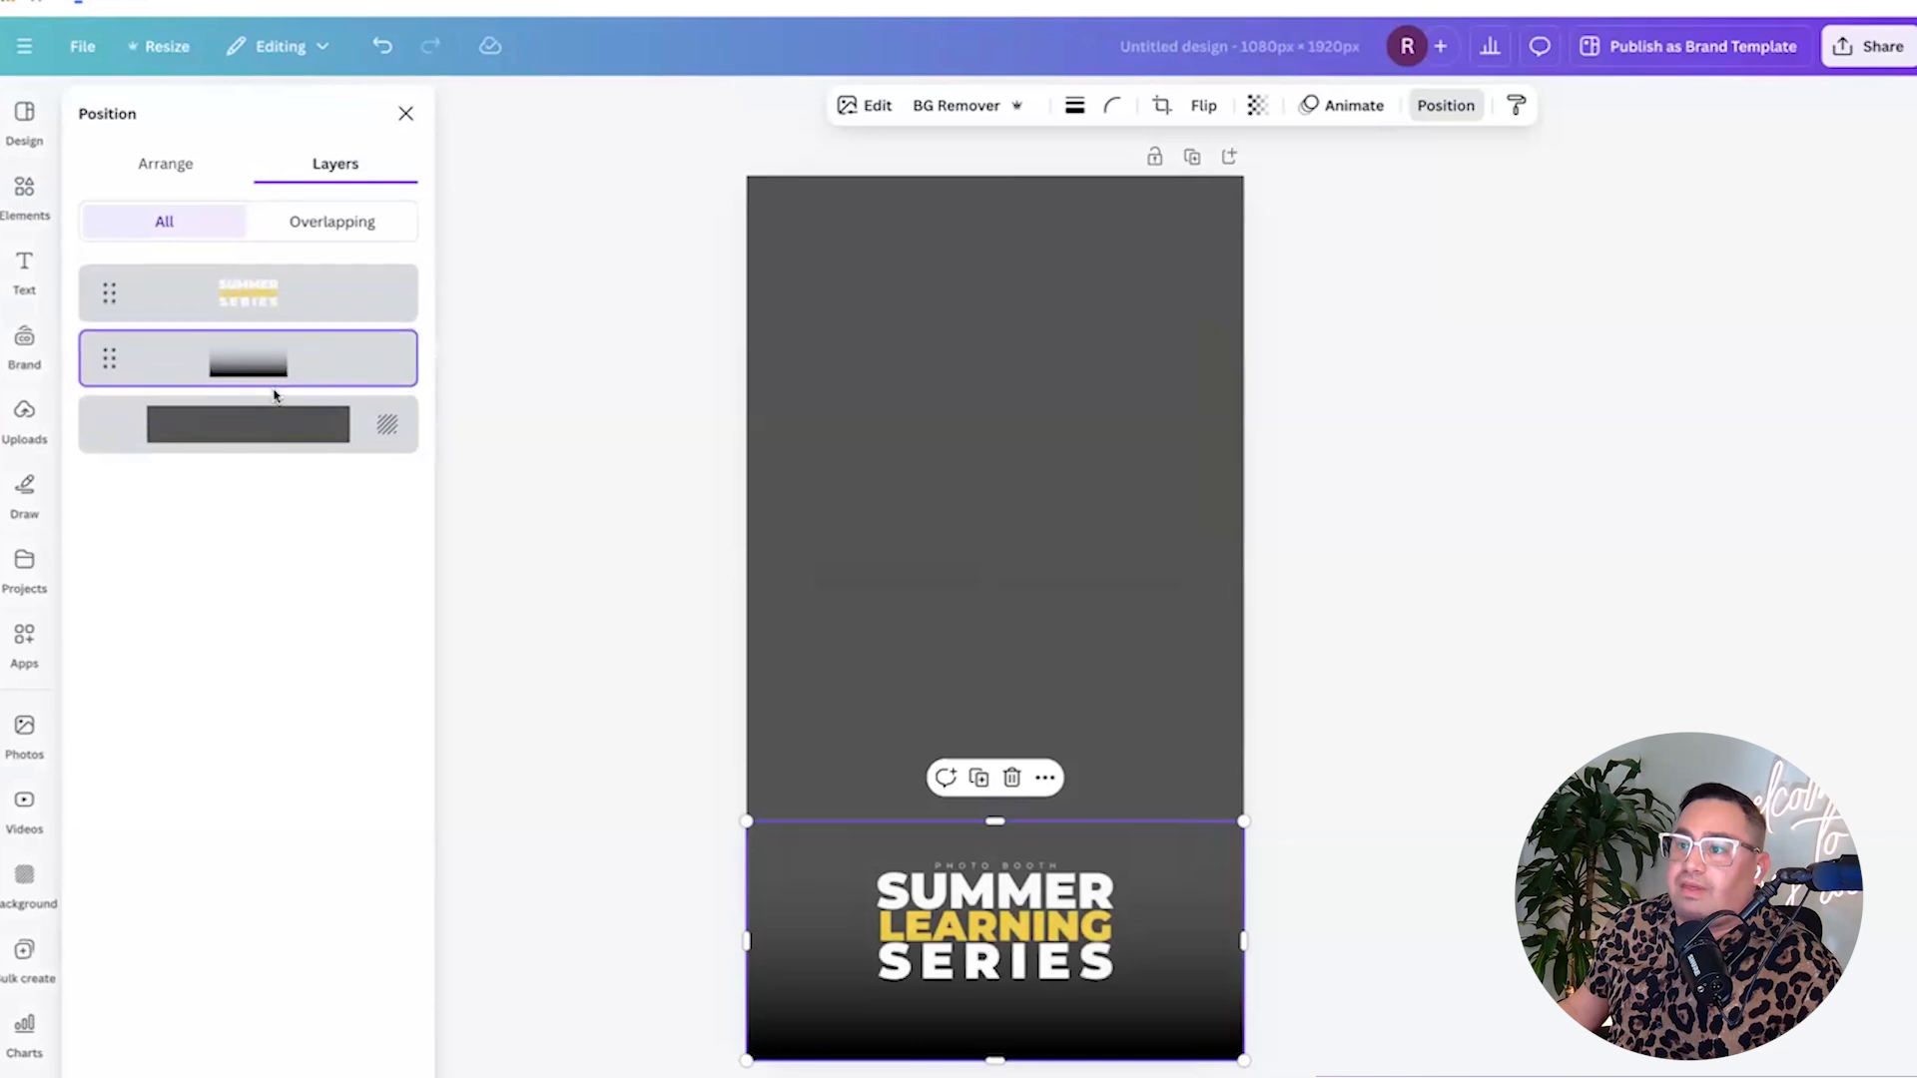
pyautogui.moveTo(1011, 818)
pyautogui.mouseDown()
pyautogui.moveTo(1014, 679)
pyautogui.moveTo(1017, 784)
pyautogui.mouseUp()
# Delete the dark grey background so the page is white, then fine-tune gradient and title positions.
pyautogui.click(1011, 637)
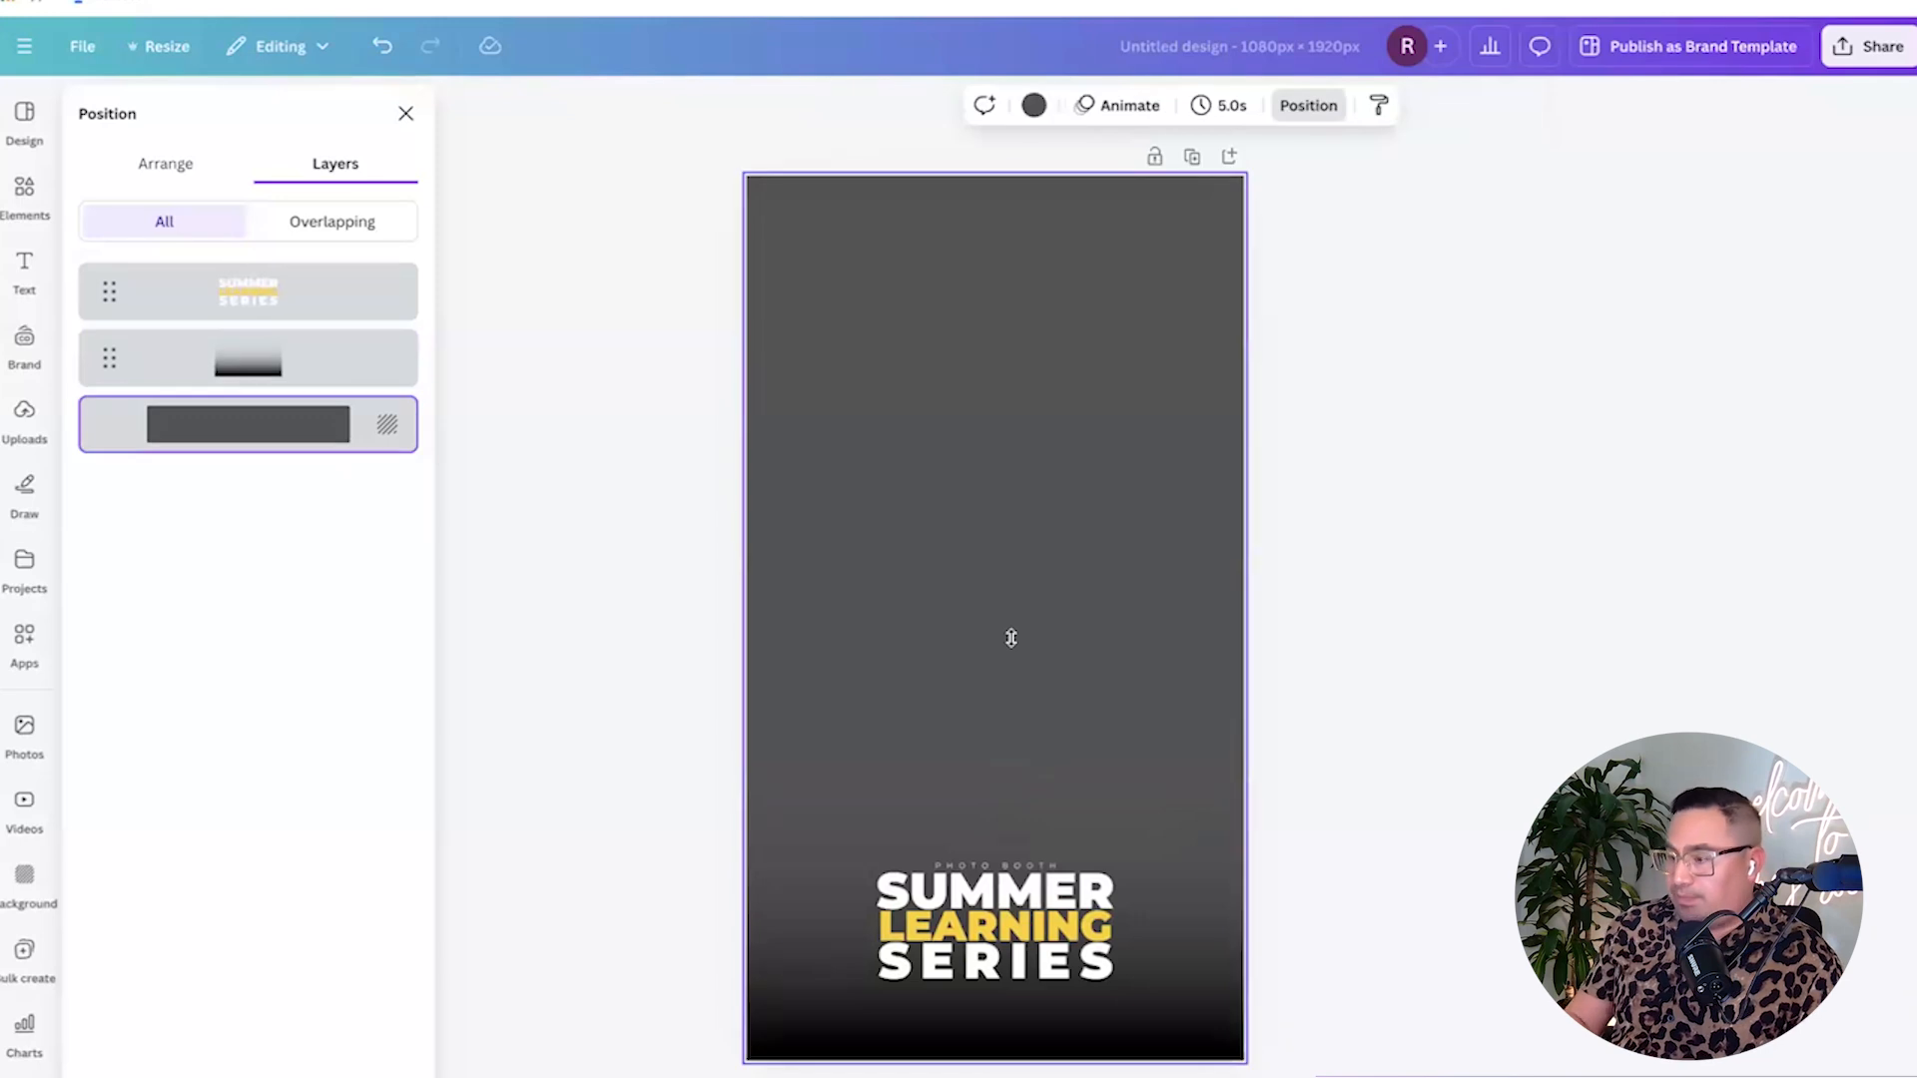
pyautogui.press('Delete')
pyautogui.click(1183, 855)
pyautogui.moveTo(995, 782); pyautogui.dragTo(994, 744)
pyautogui.moveTo(993, 936); pyautogui.dragTo(995, 942)
pyautogui.click(1431, 716)
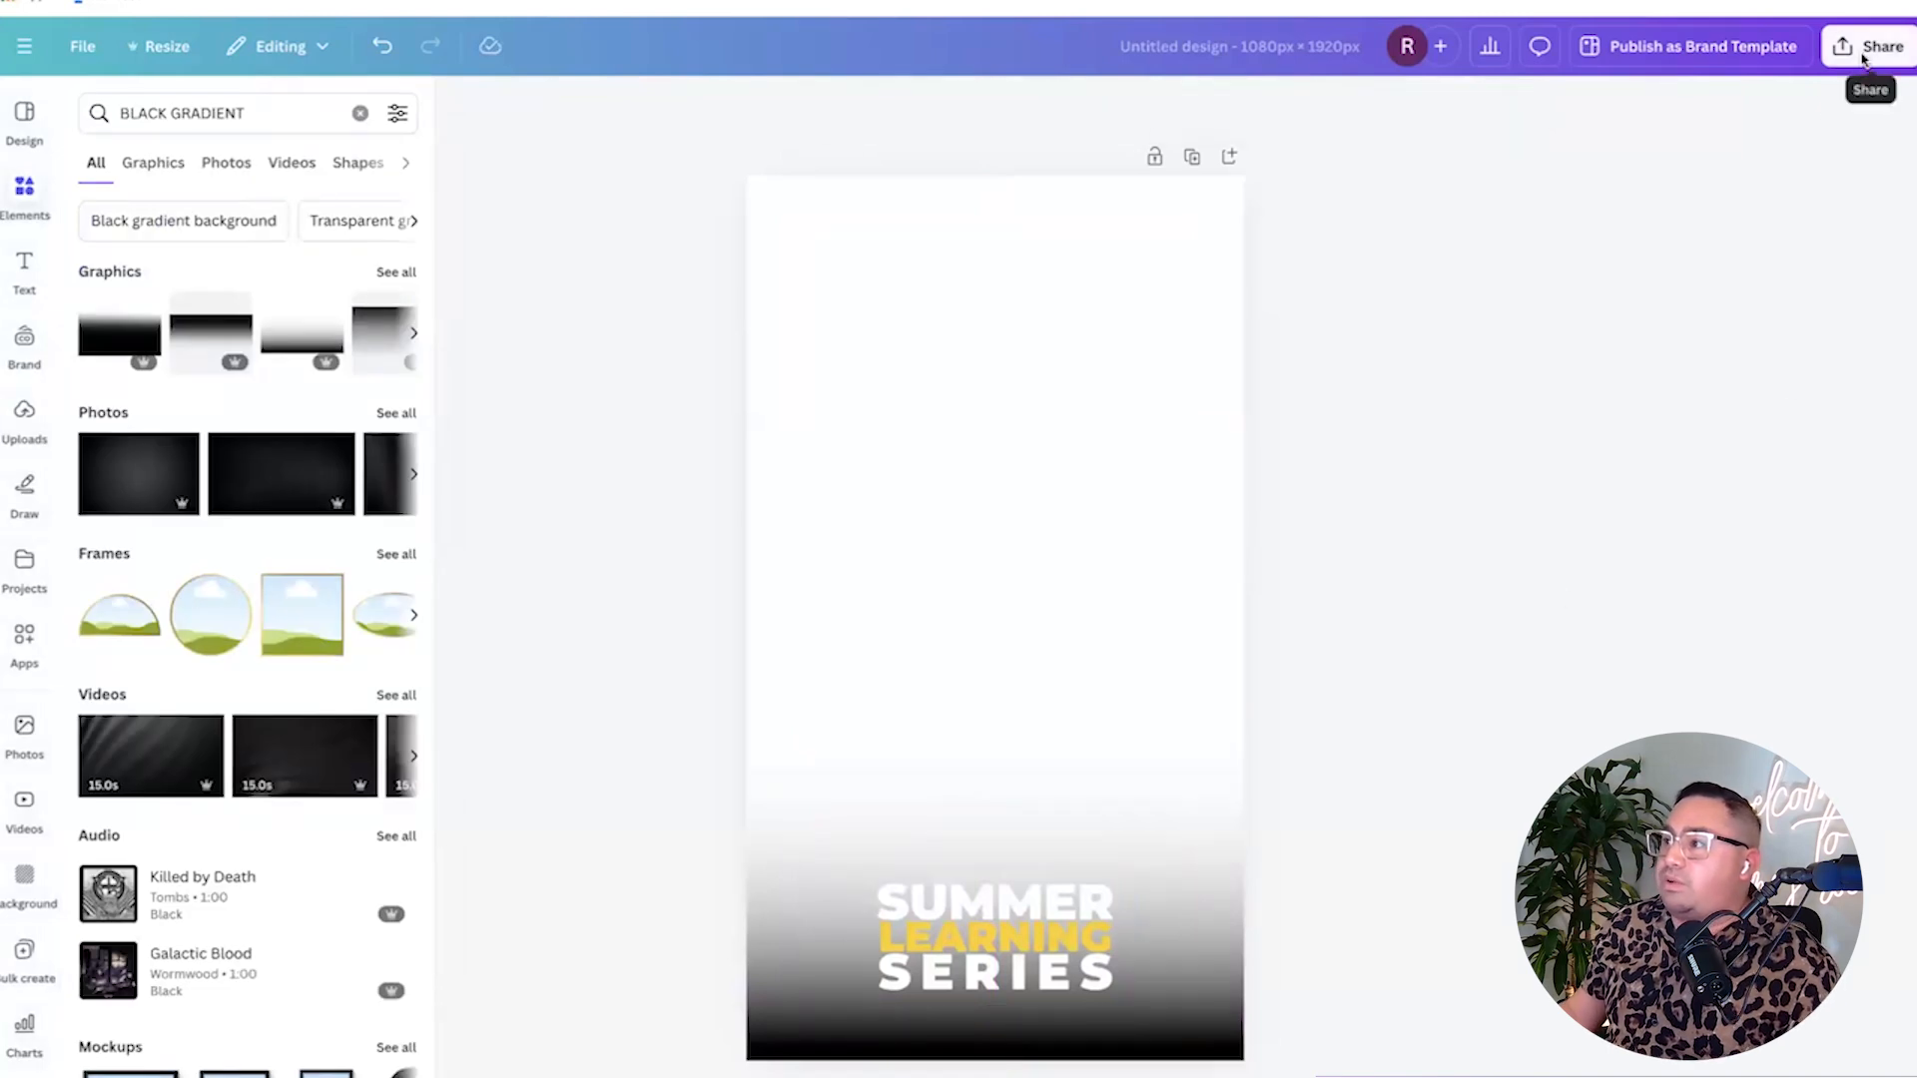
# Export the Summer Learning design from Share > Download as a PNG with Transparent background ticked.
pyautogui.click(1863, 58)
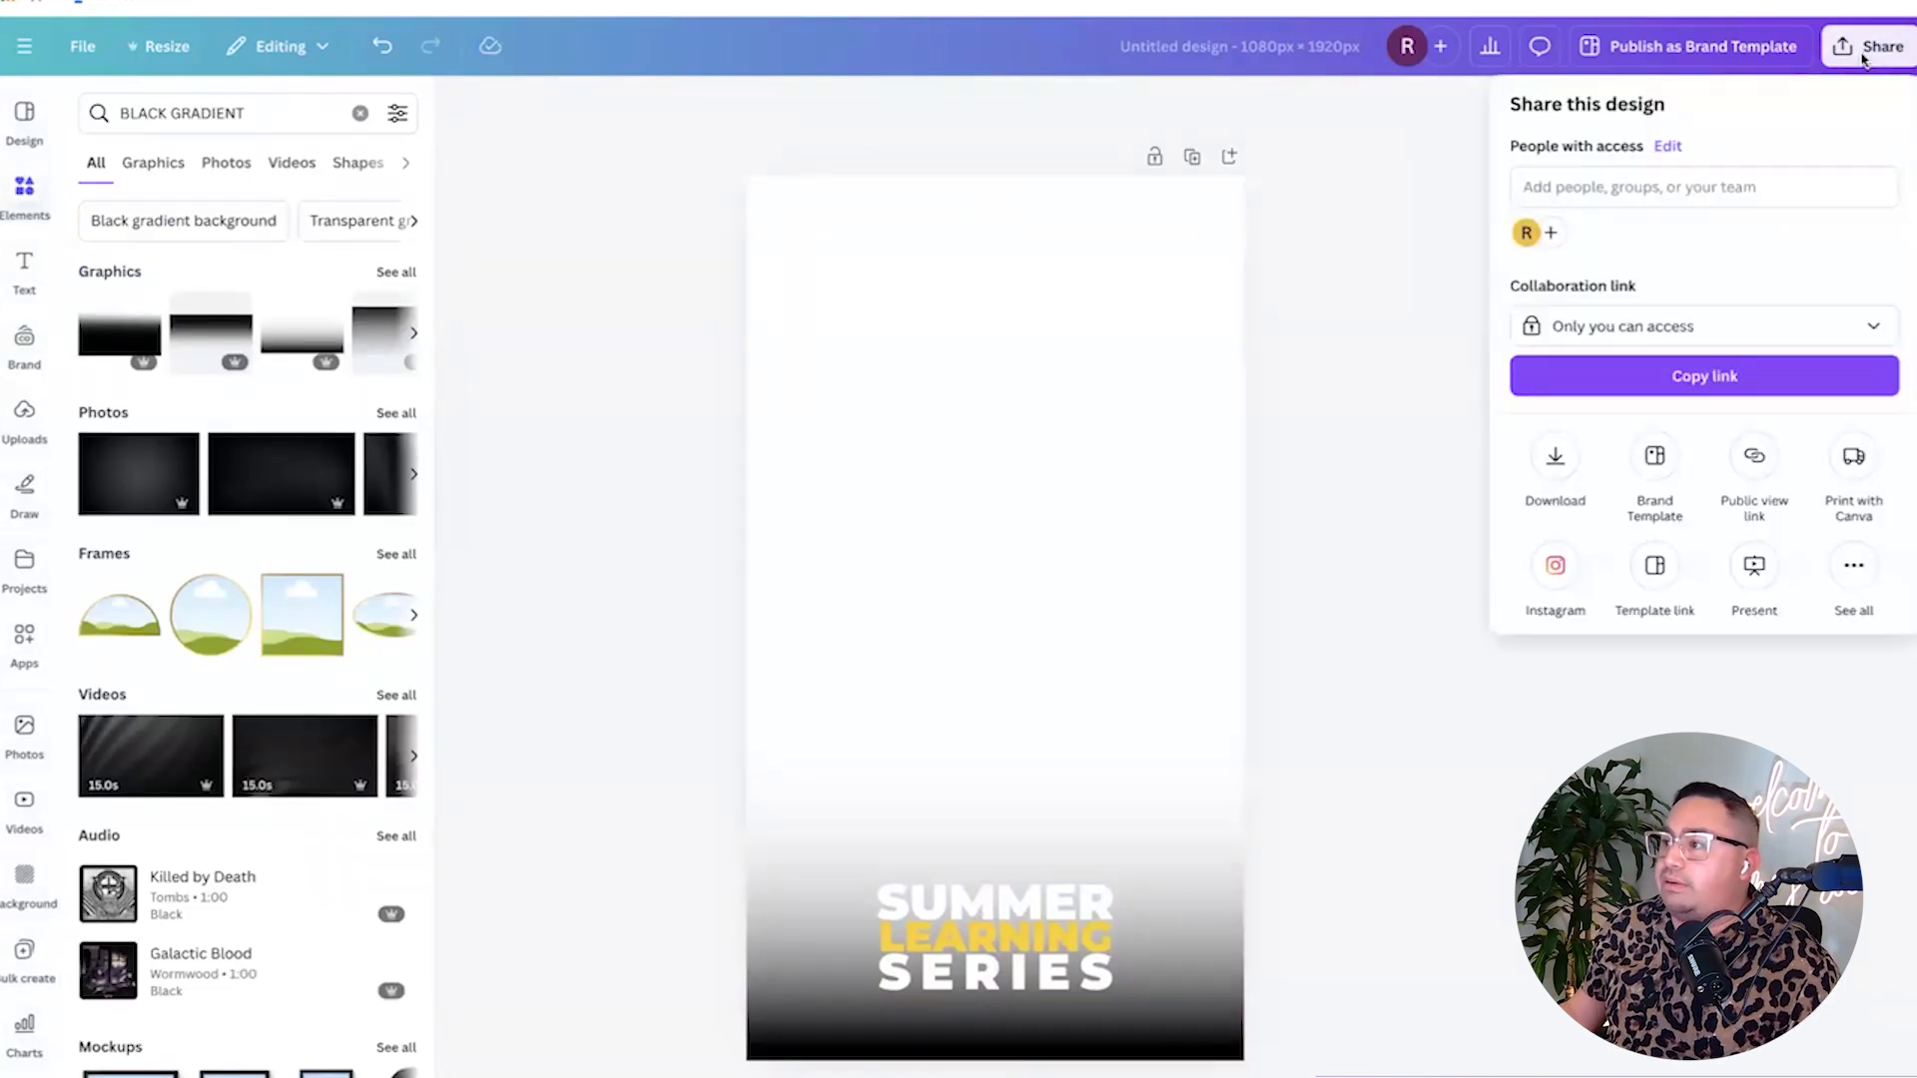
pyautogui.click(1556, 462)
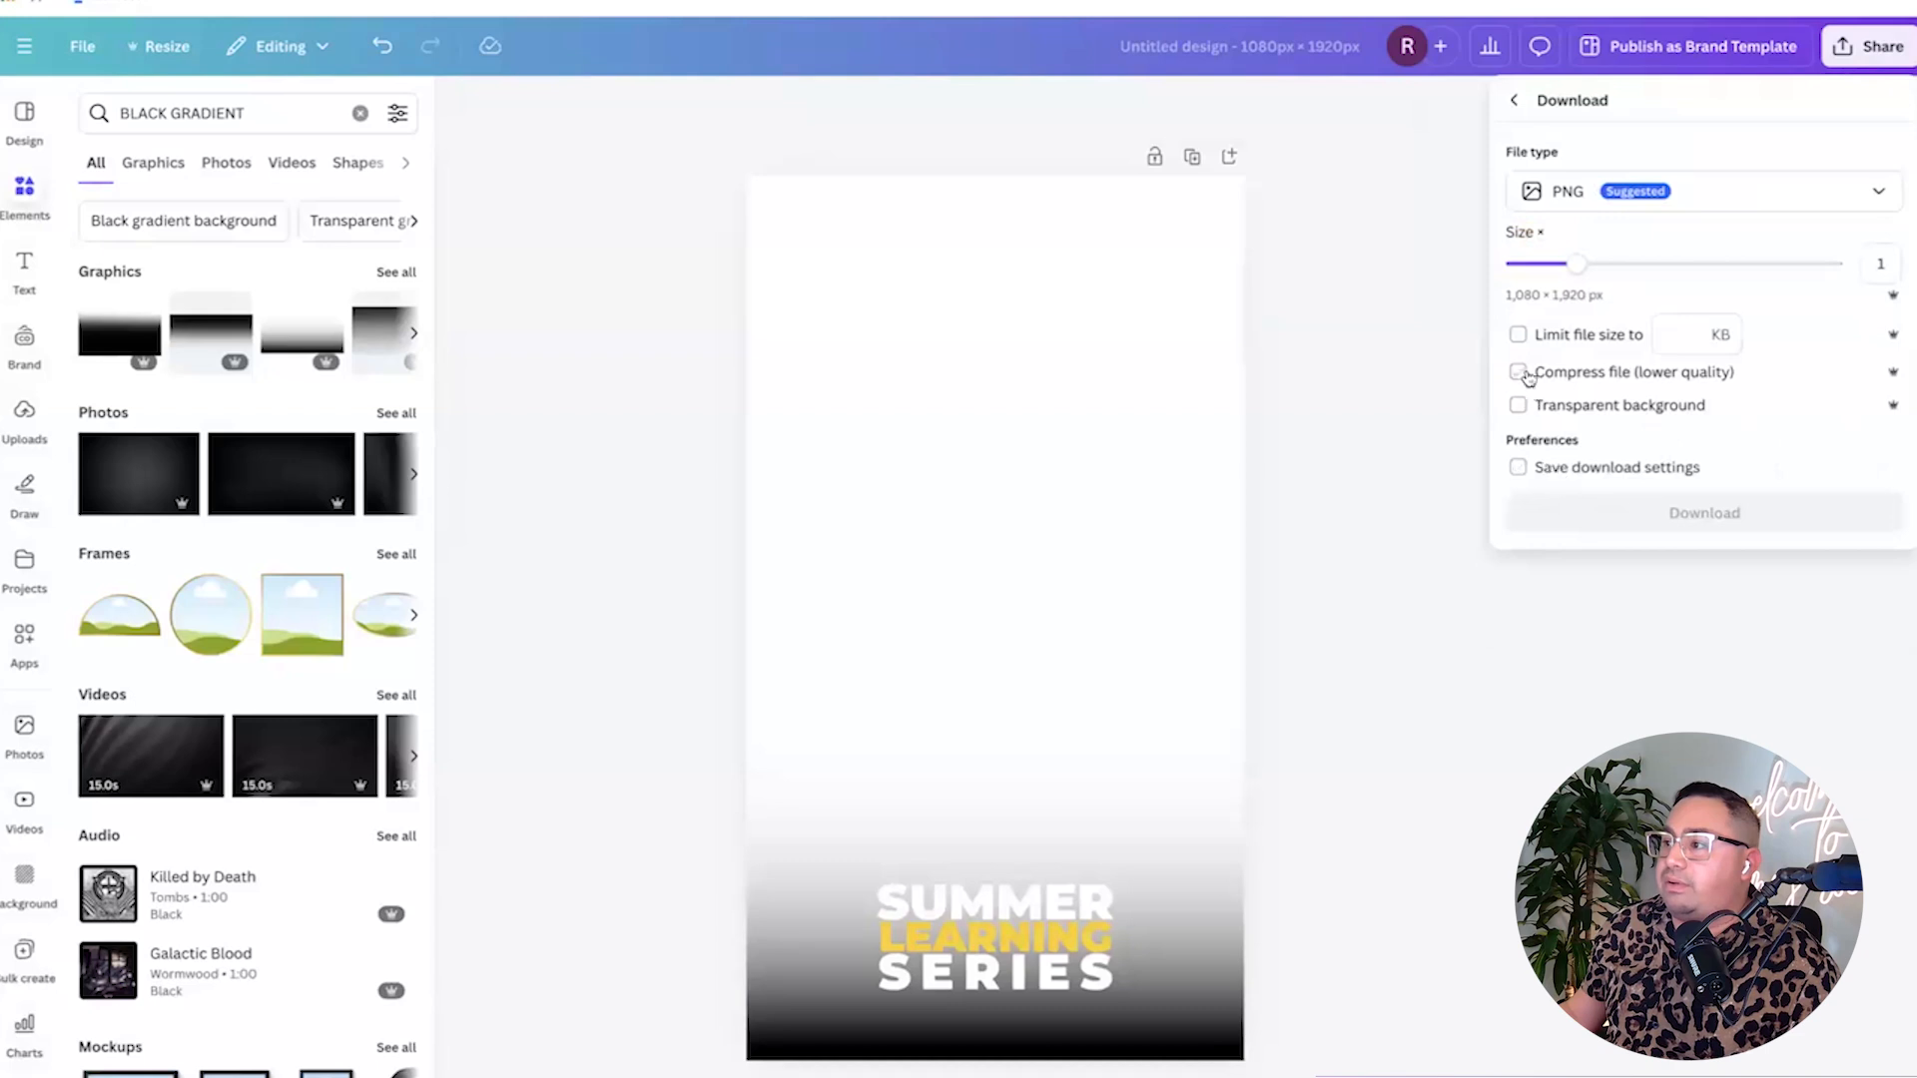
pyautogui.click(1530, 411)
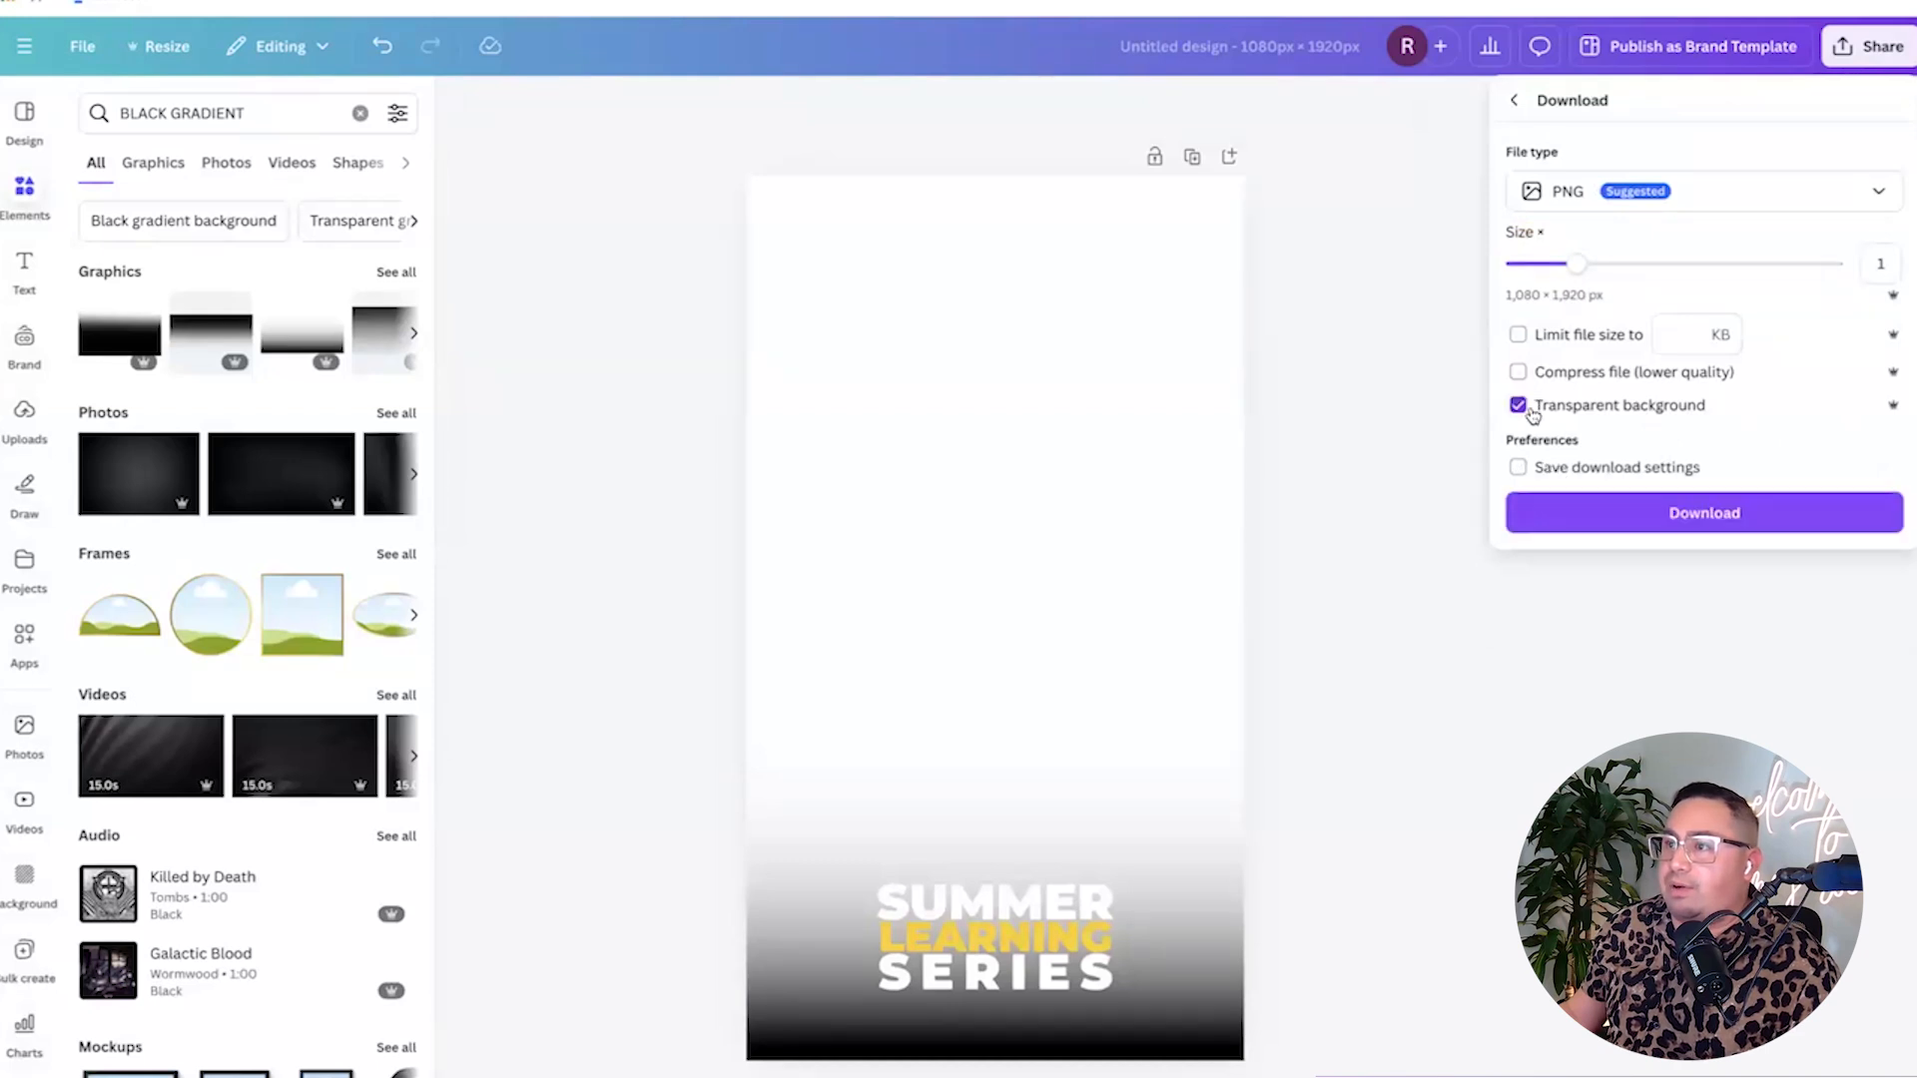
pyautogui.click(1608, 518)
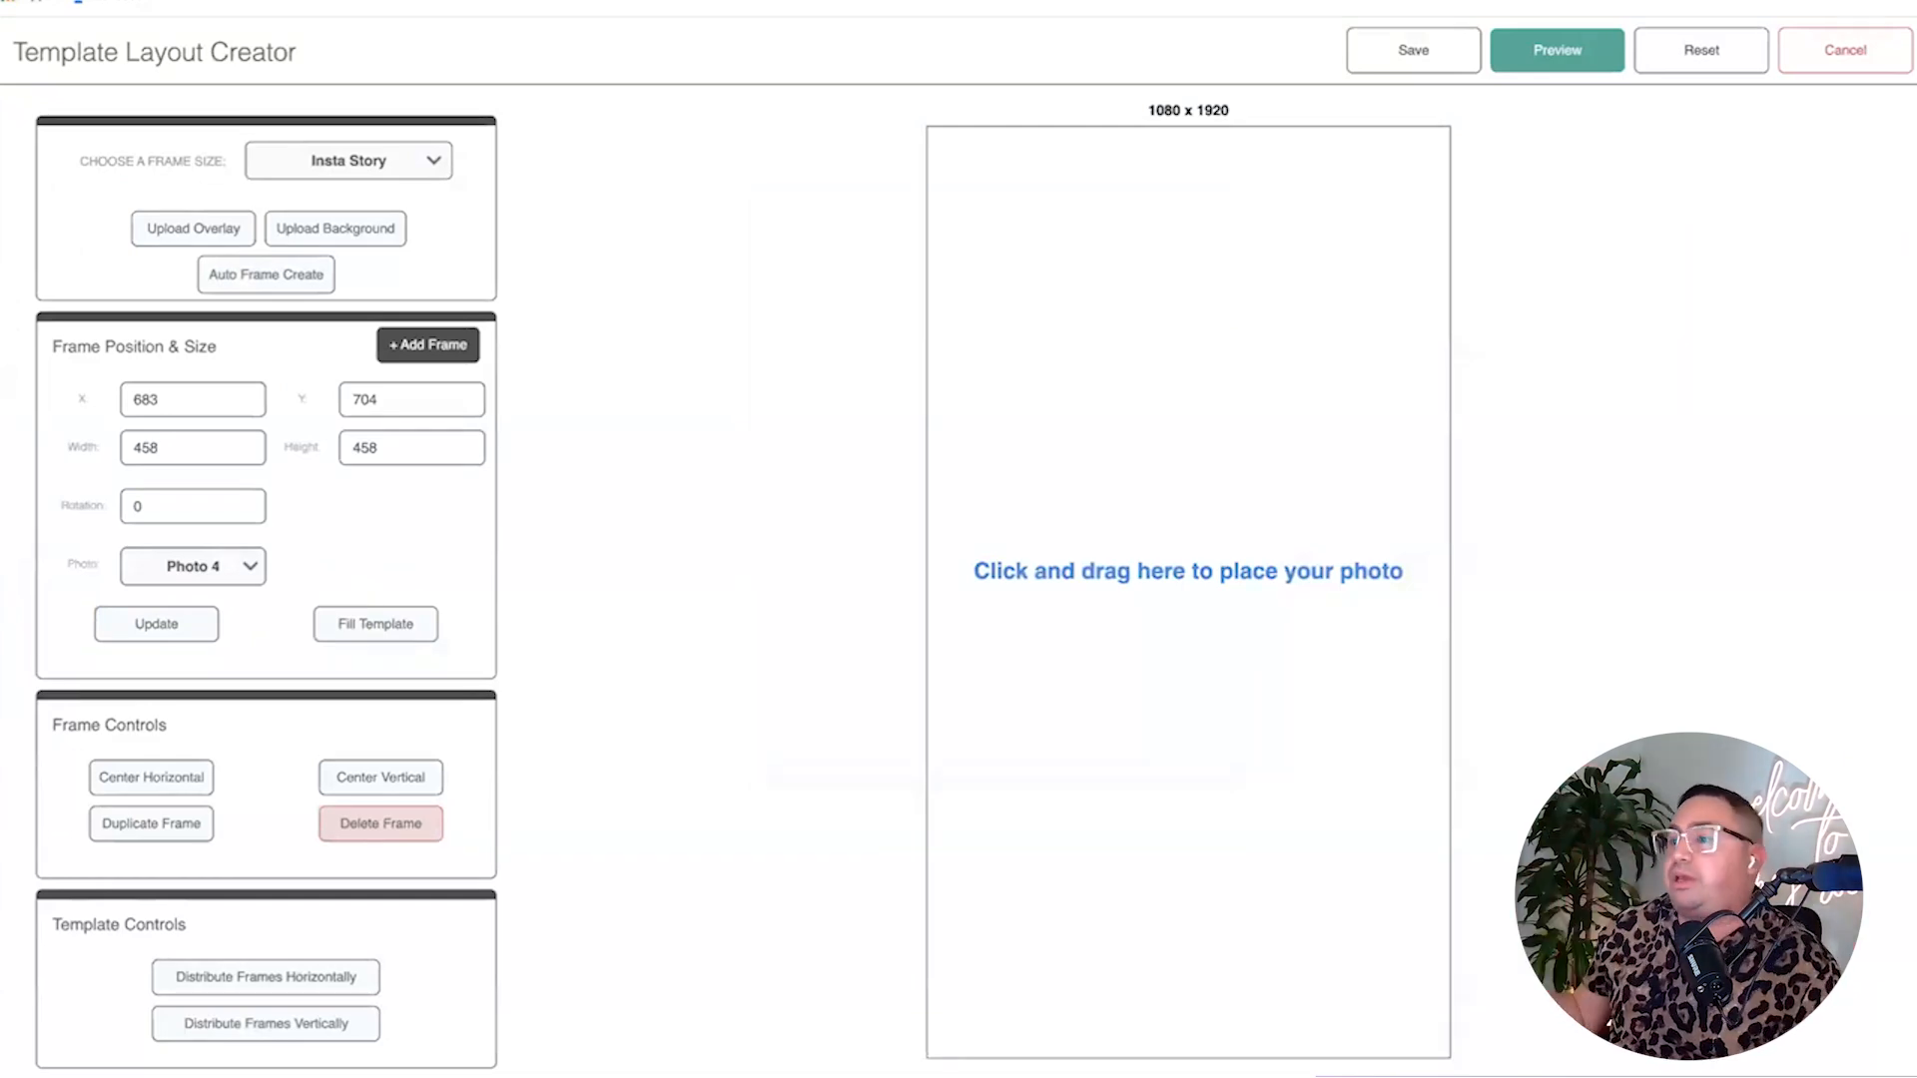
# Load the Summer Learning PNG as overlay at 100% opacity, auto-create frames, then cancel the layout.
pyautogui.click(227, 236)
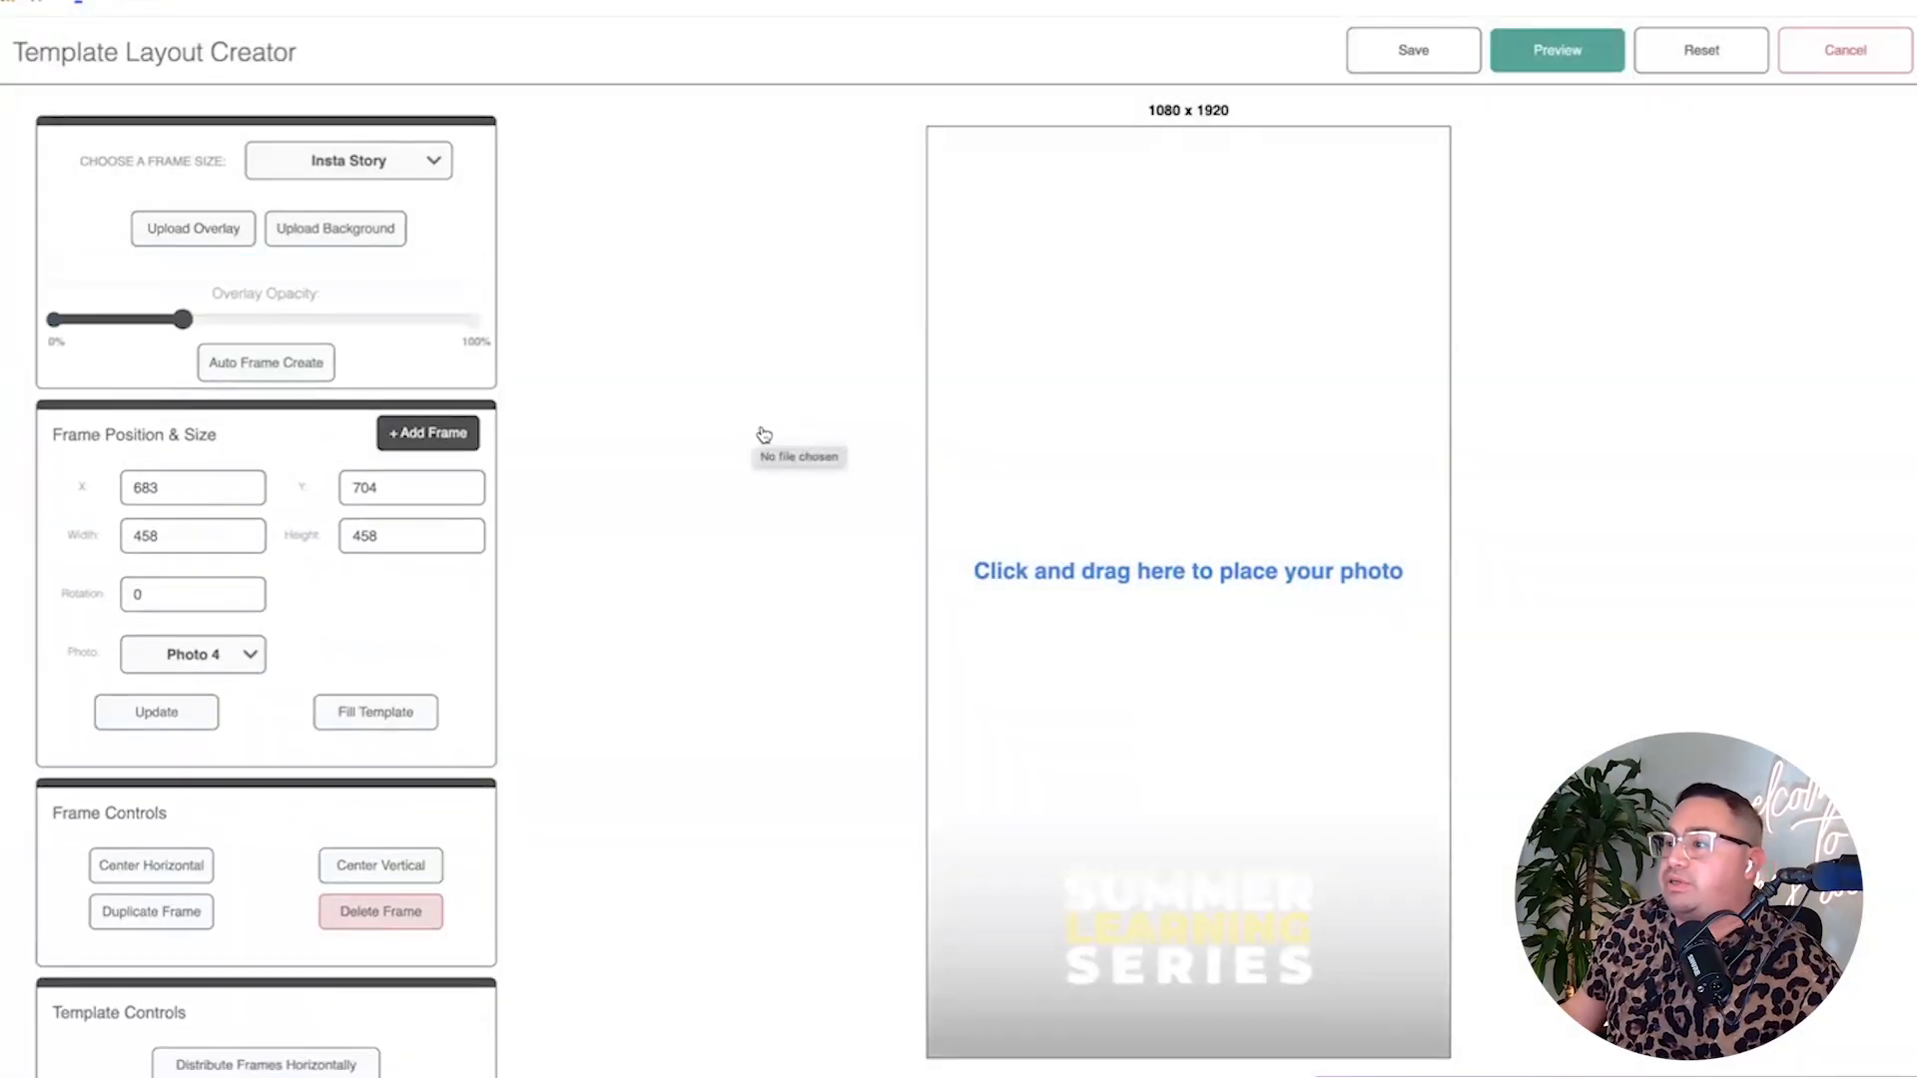
pyautogui.moveTo(181, 320); pyautogui.dragTo(476, 321)
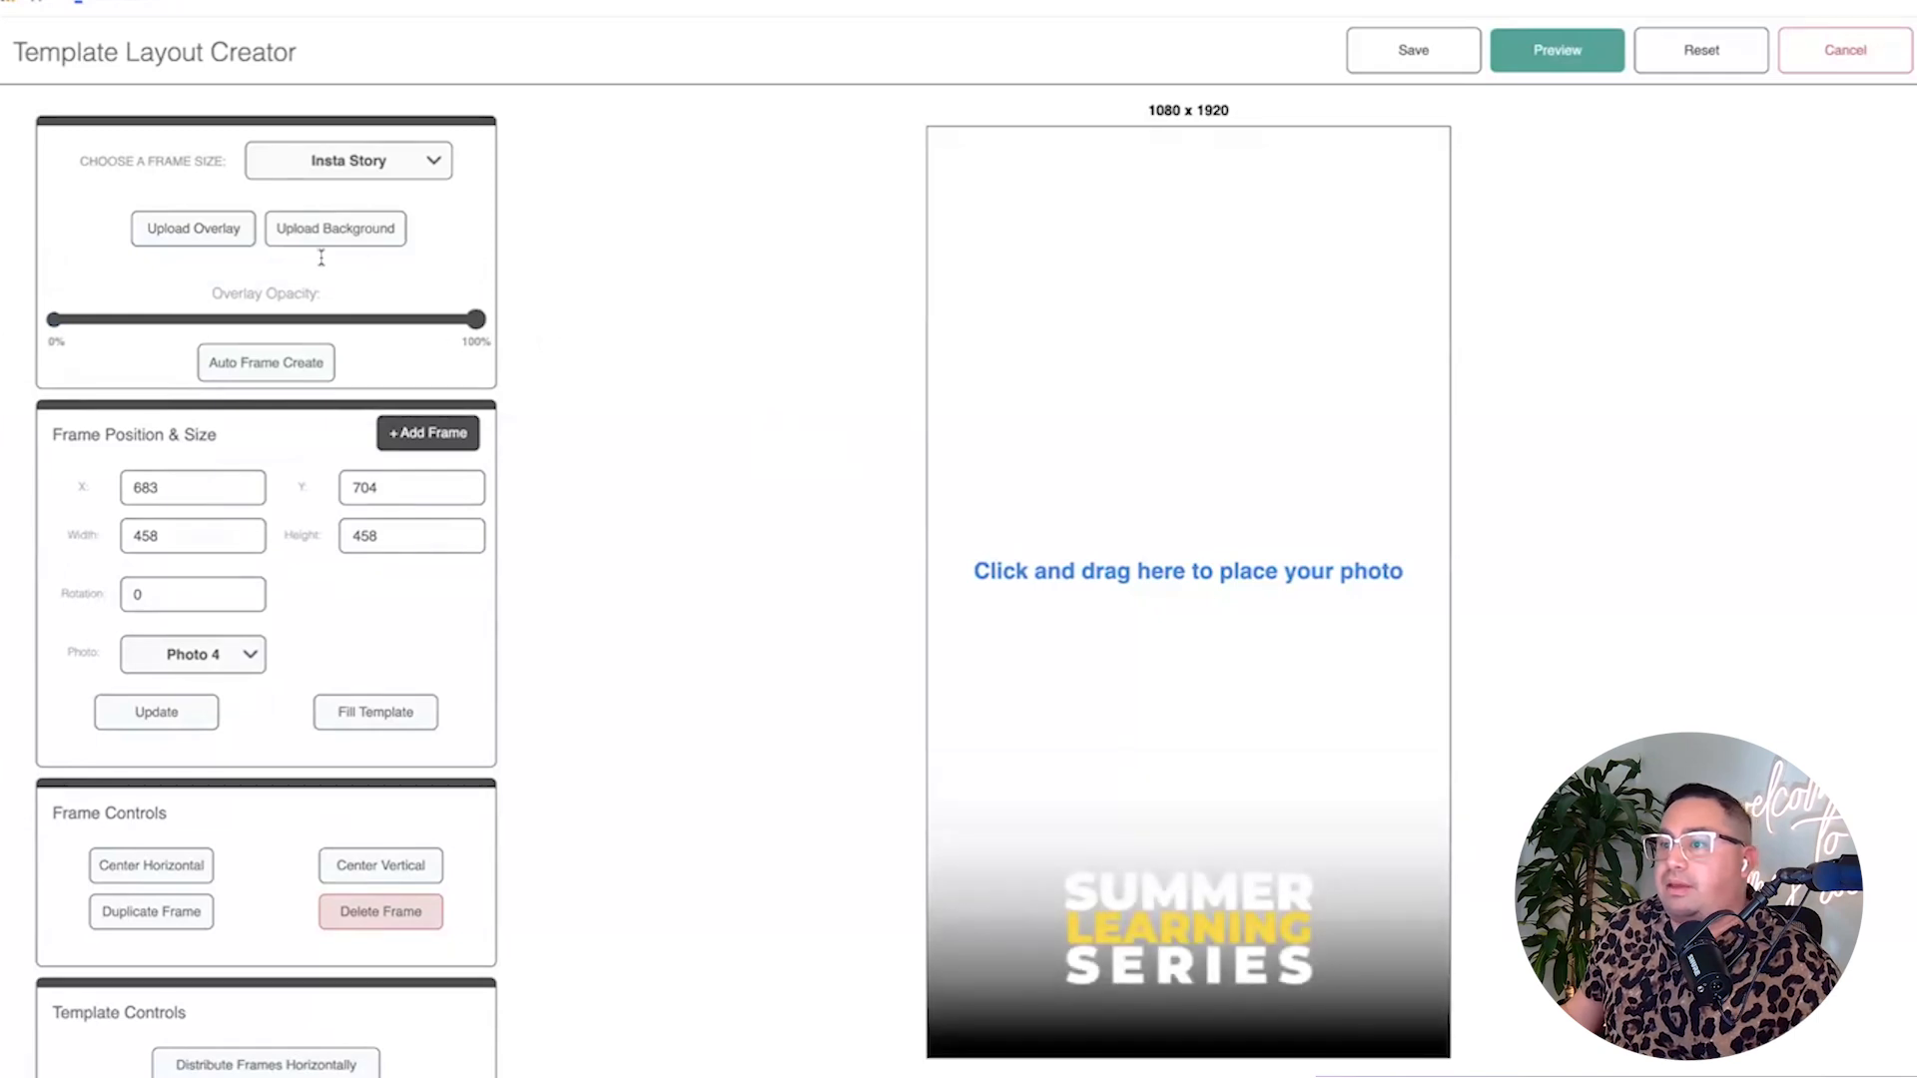
pyautogui.click(279, 366)
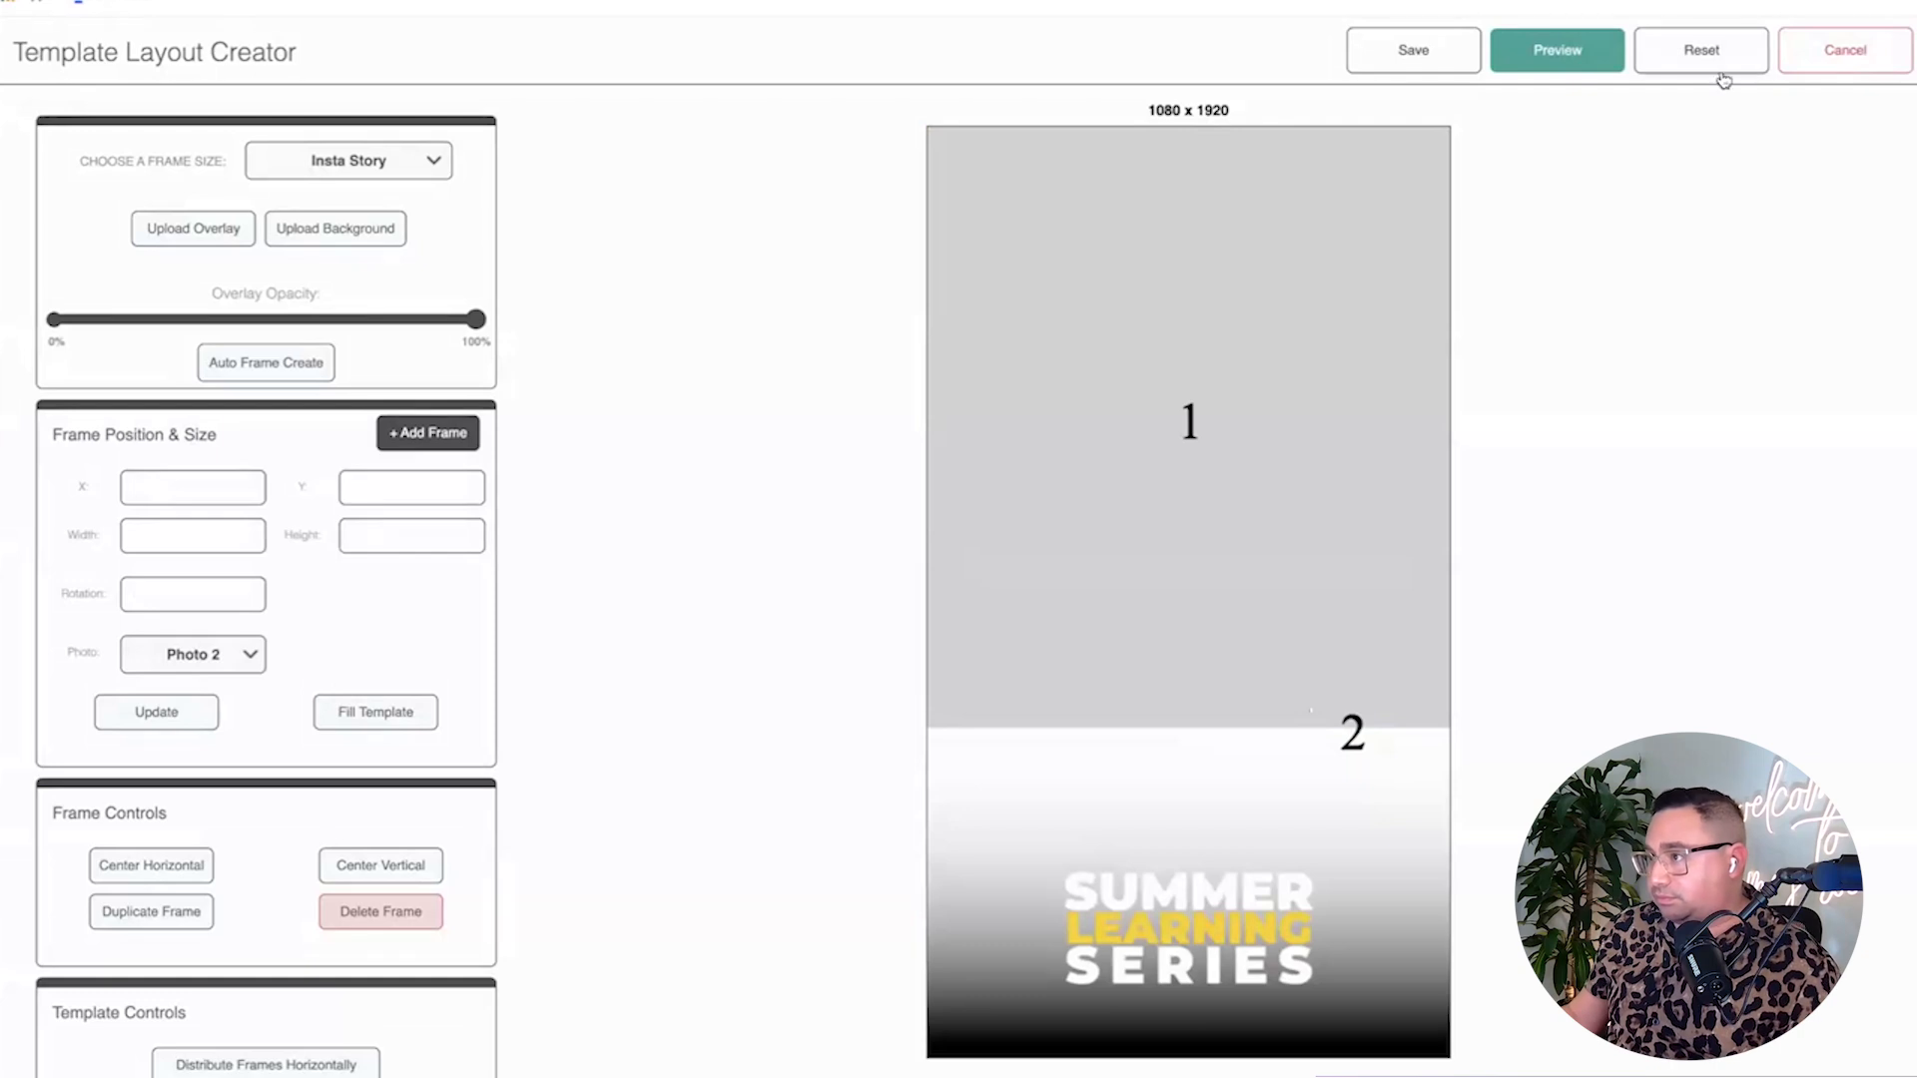
pyautogui.click(1841, 51)
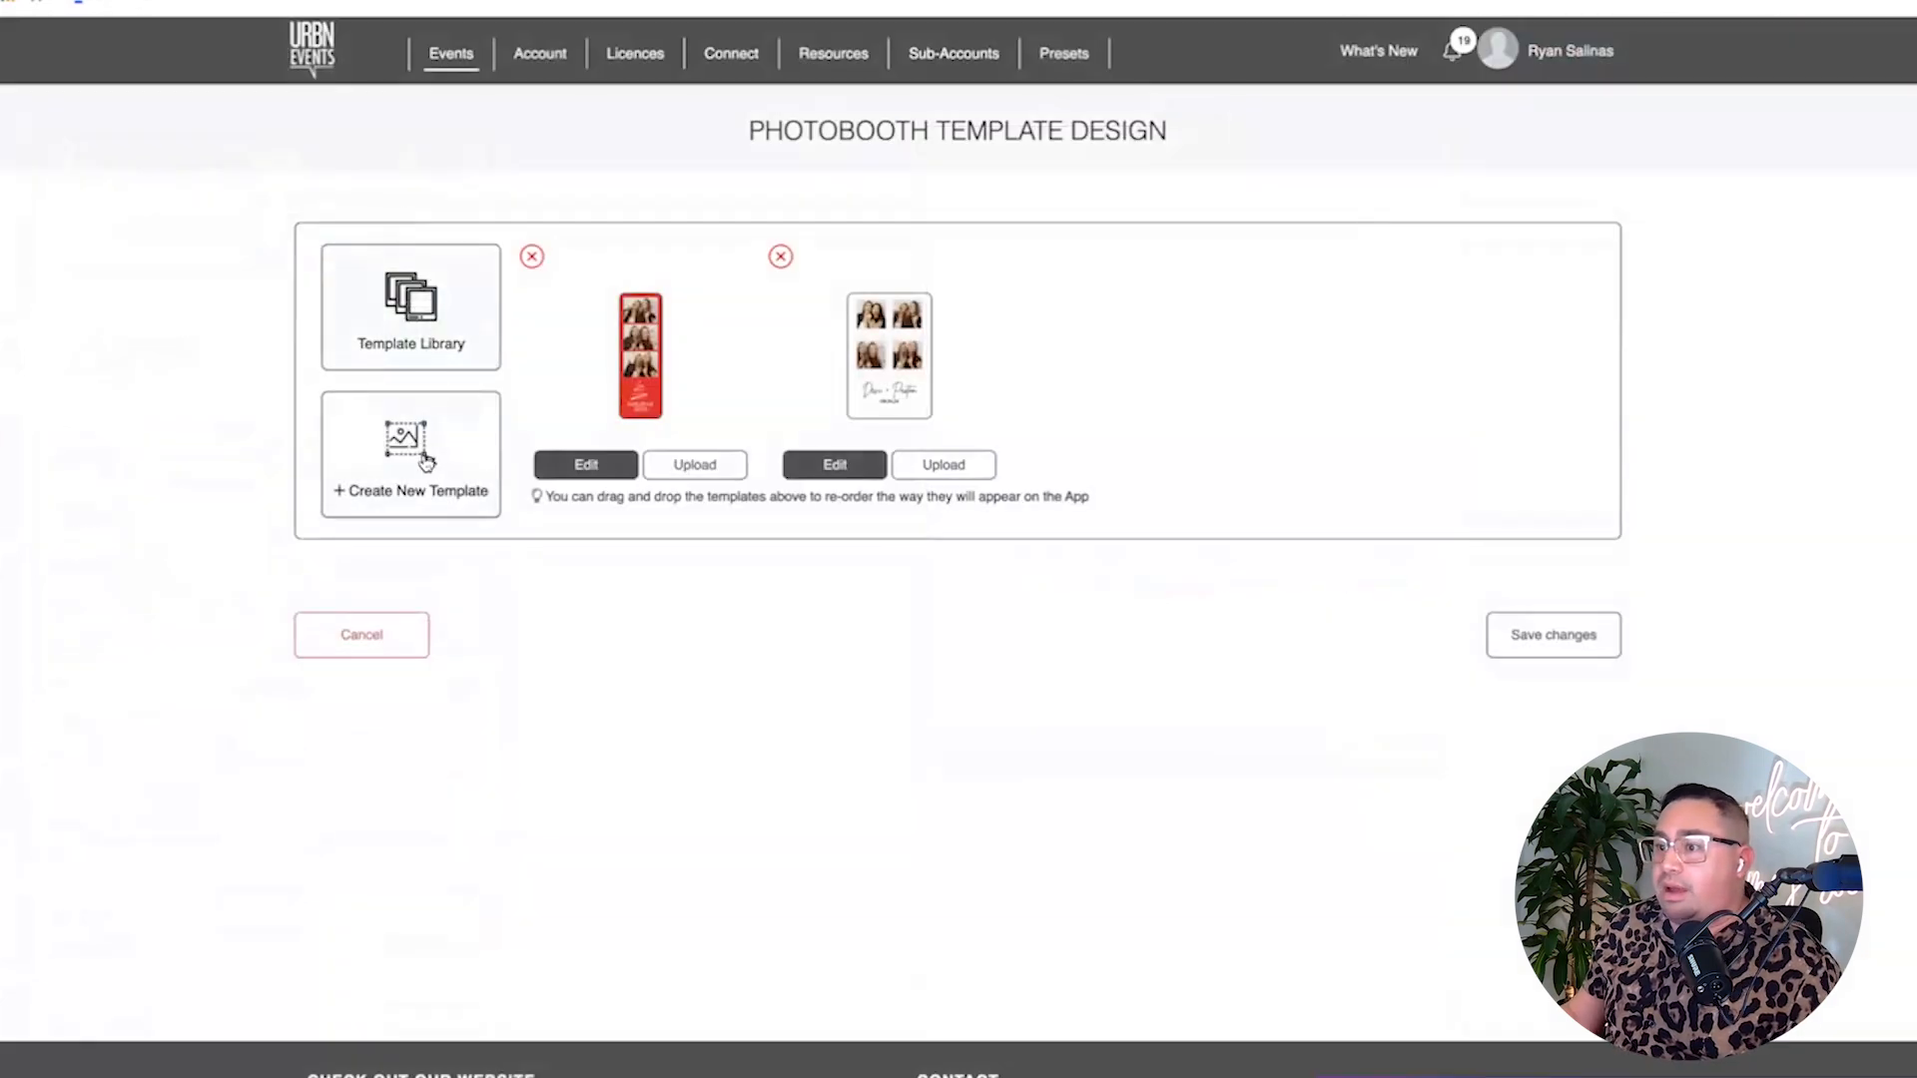
# Browse Standard Templates and My Templates in the Template Library, then assign Photo 1 to the frame.
pyautogui.click(426, 332)
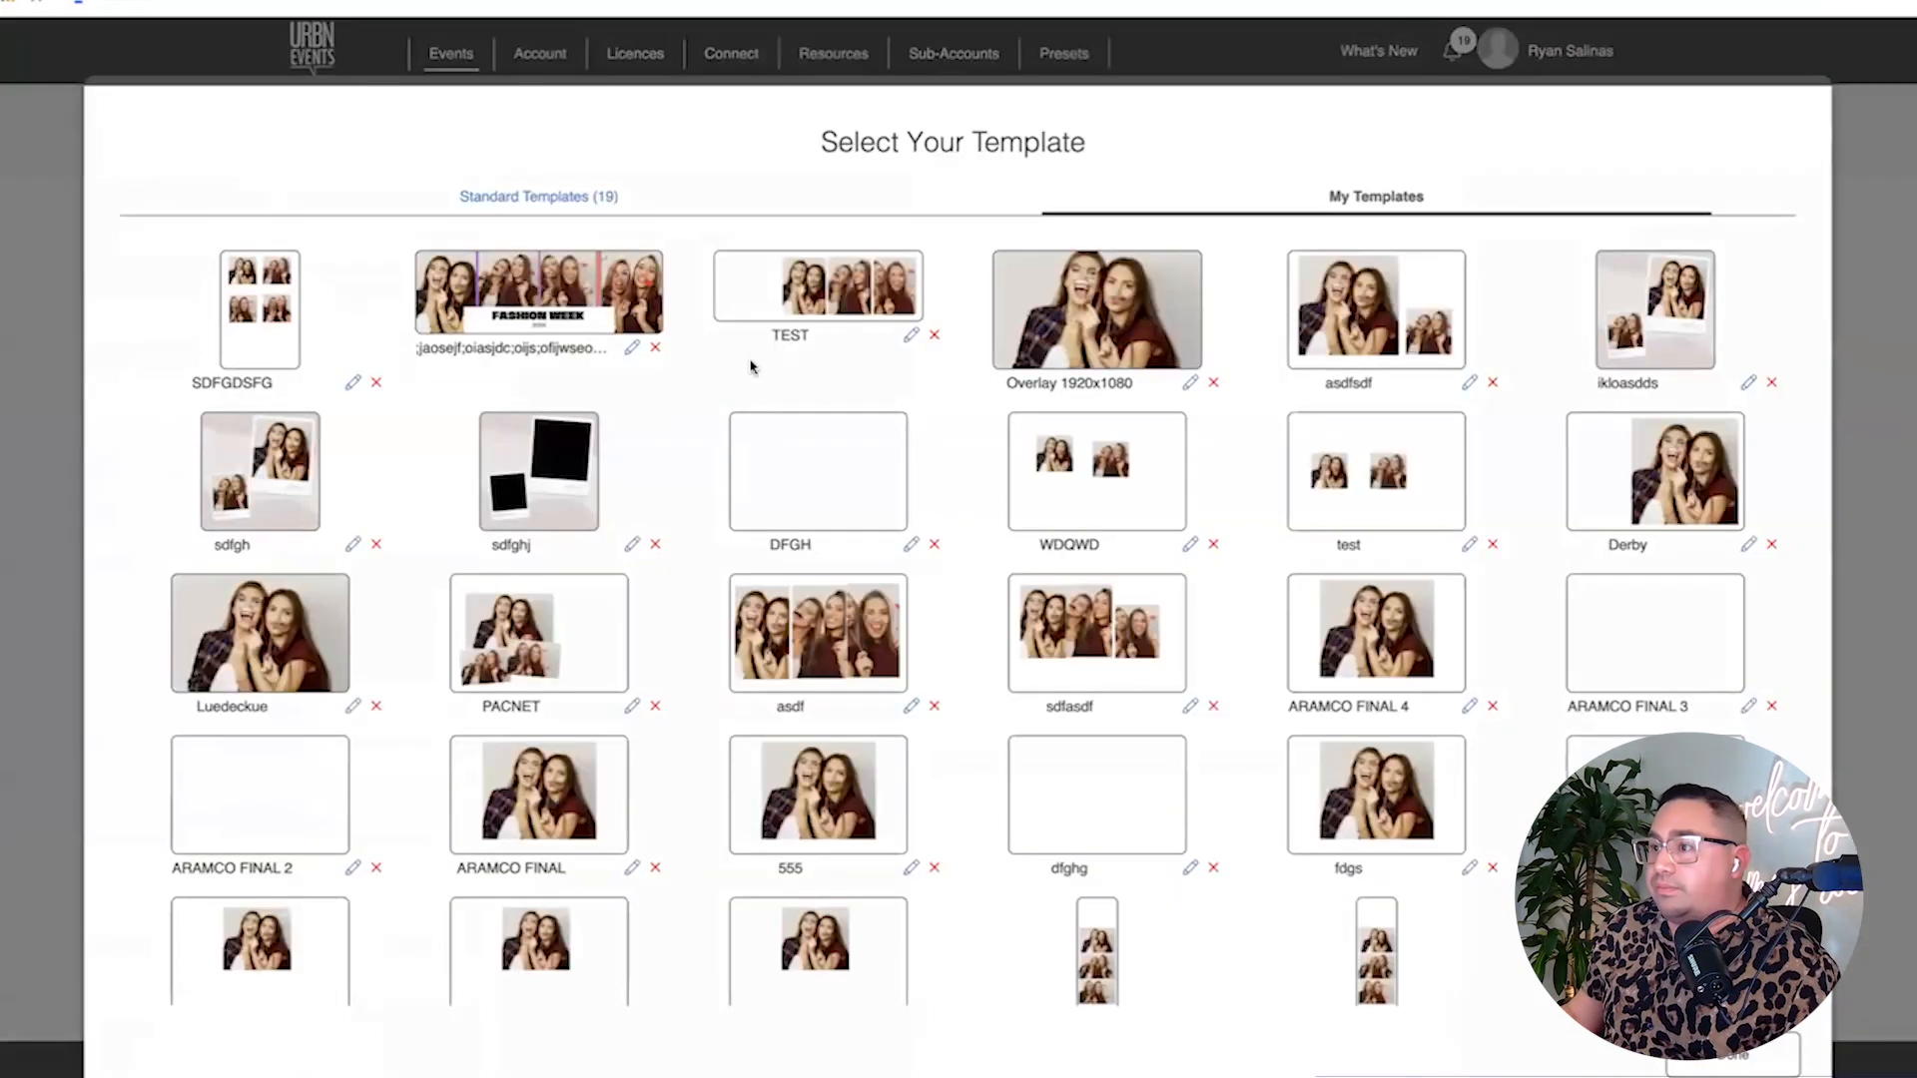
pyautogui.click(586, 186)
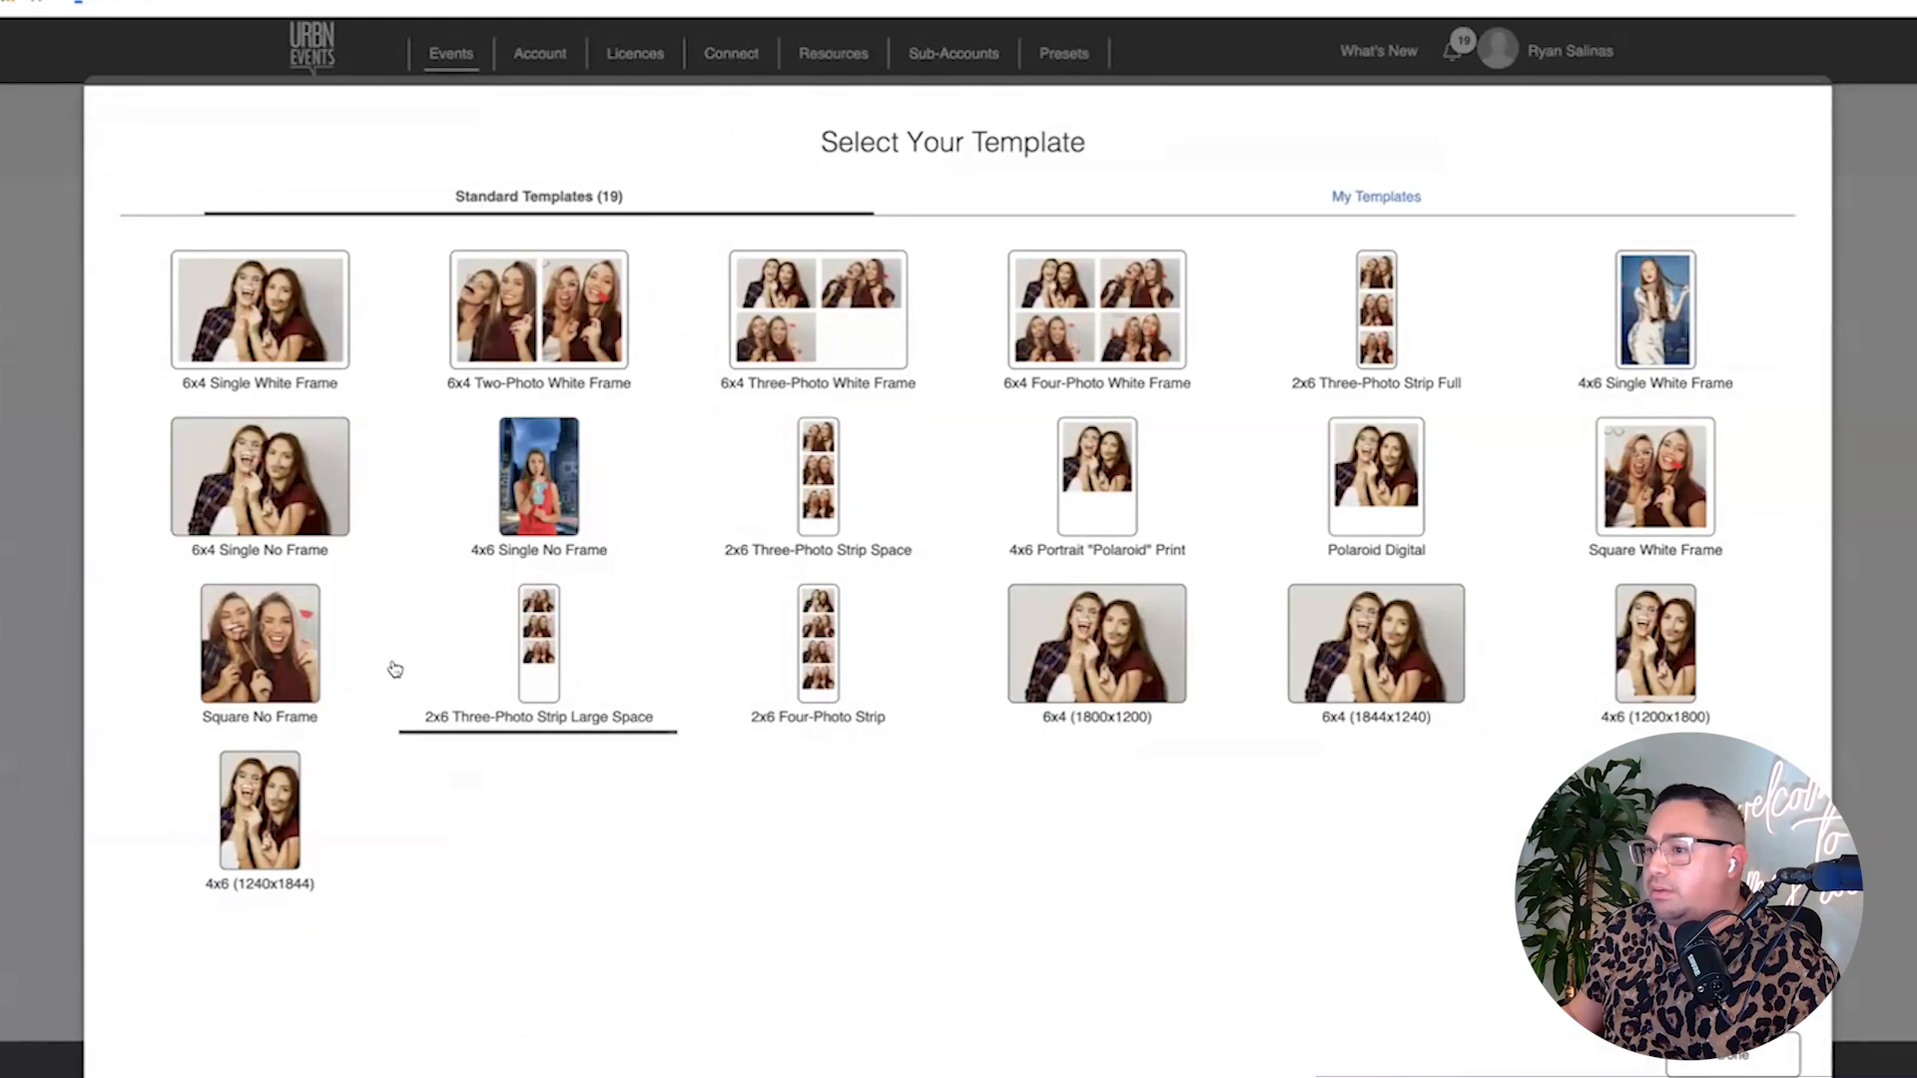
pyautogui.click(1363, 218)
pyautogui.click(714, 191)
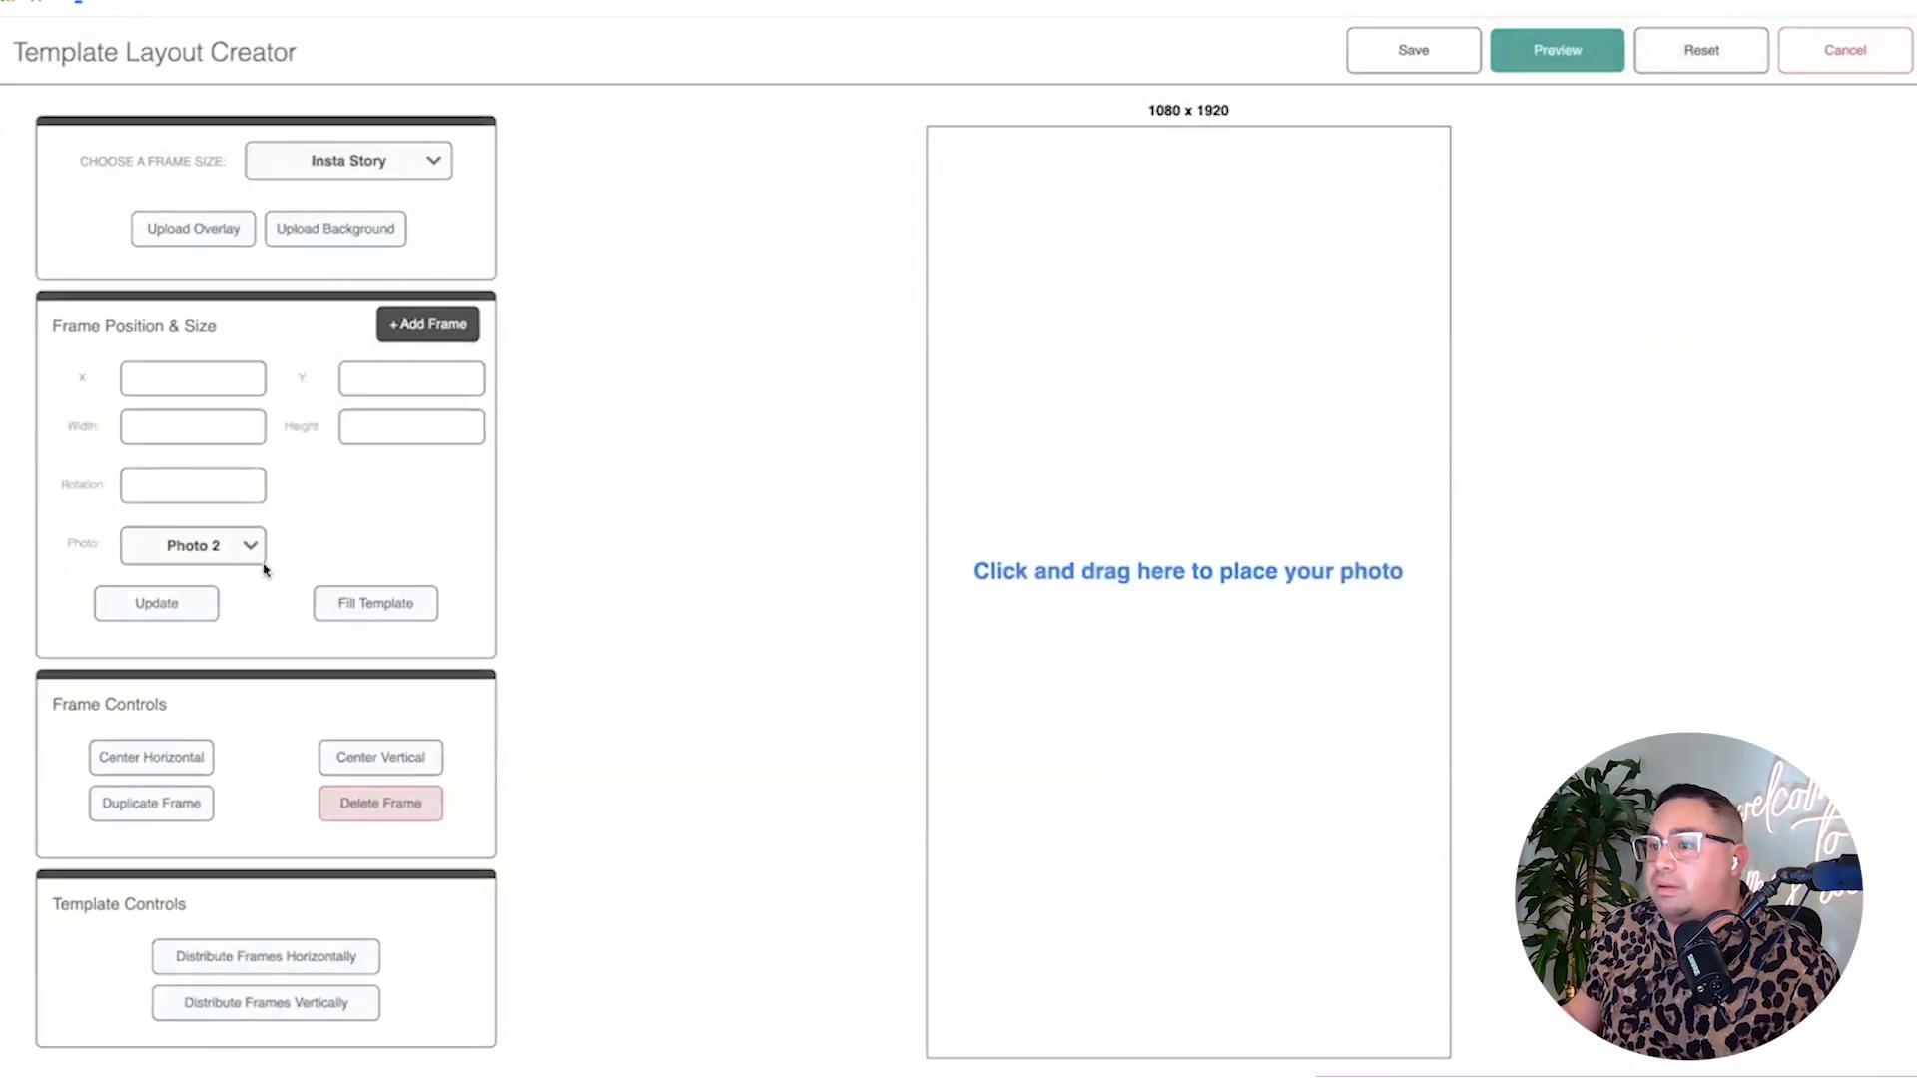
pyautogui.click(208, 547)
pyautogui.click(188, 524)
# Draw photo frame 1 filling the canvas, upload the Summer Learning Series overlay, and preview it.
pyautogui.click(403, 602)
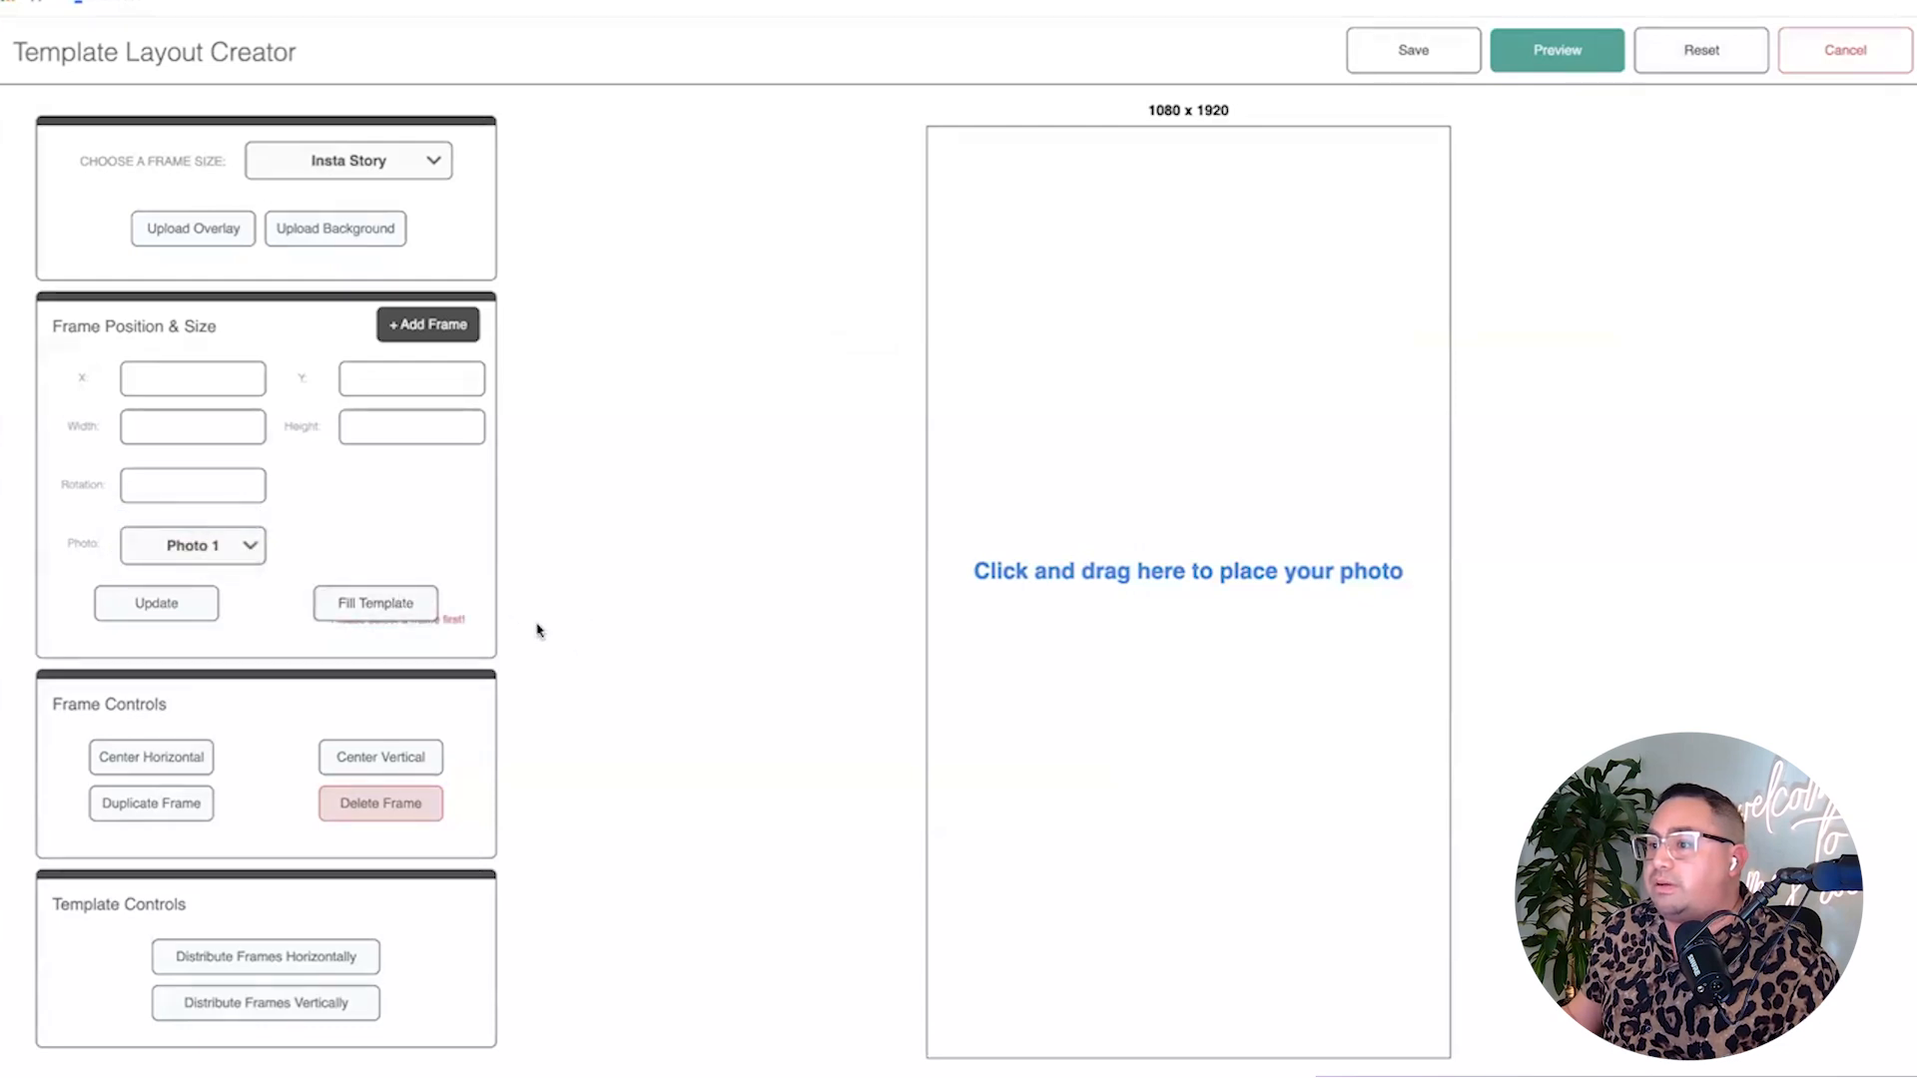
pyautogui.moveTo(1001, 441); pyautogui.dragTo(1091, 561)
pyautogui.click(407, 605)
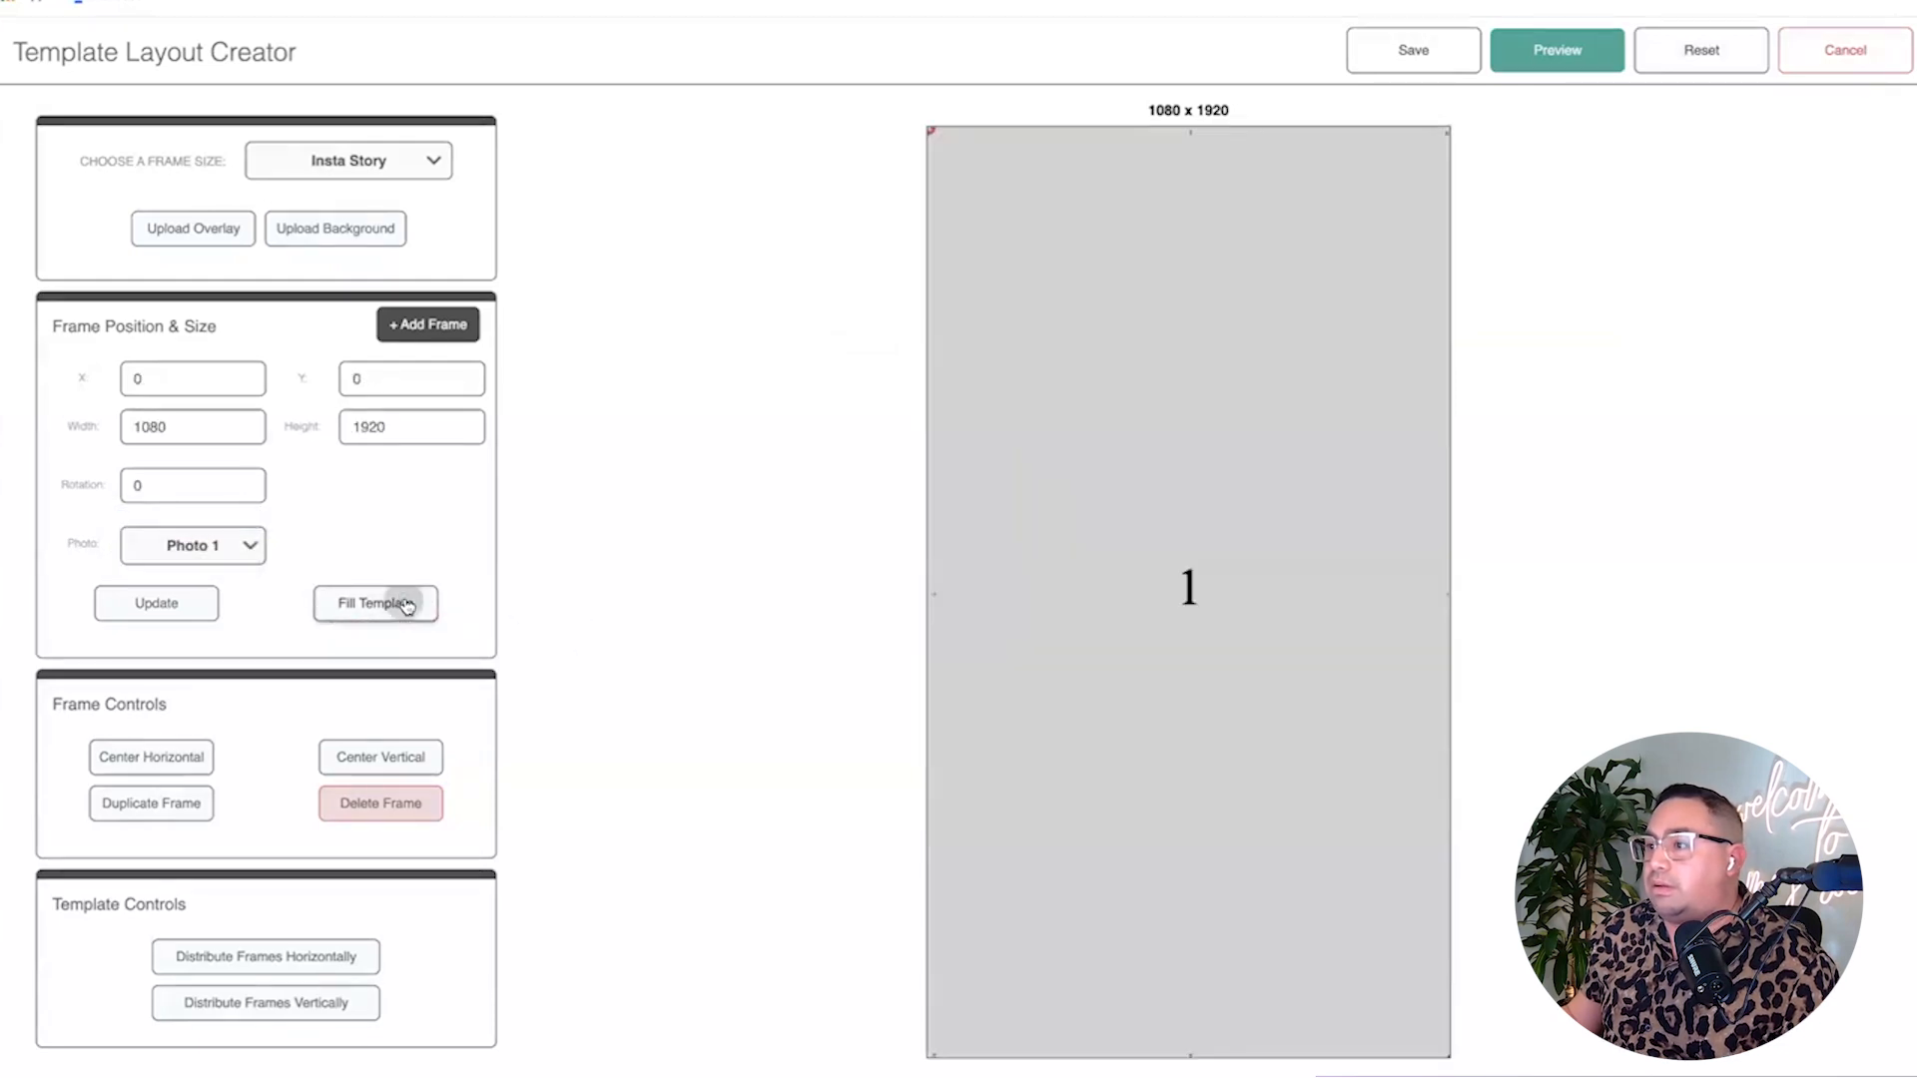
pyautogui.click(194, 226)
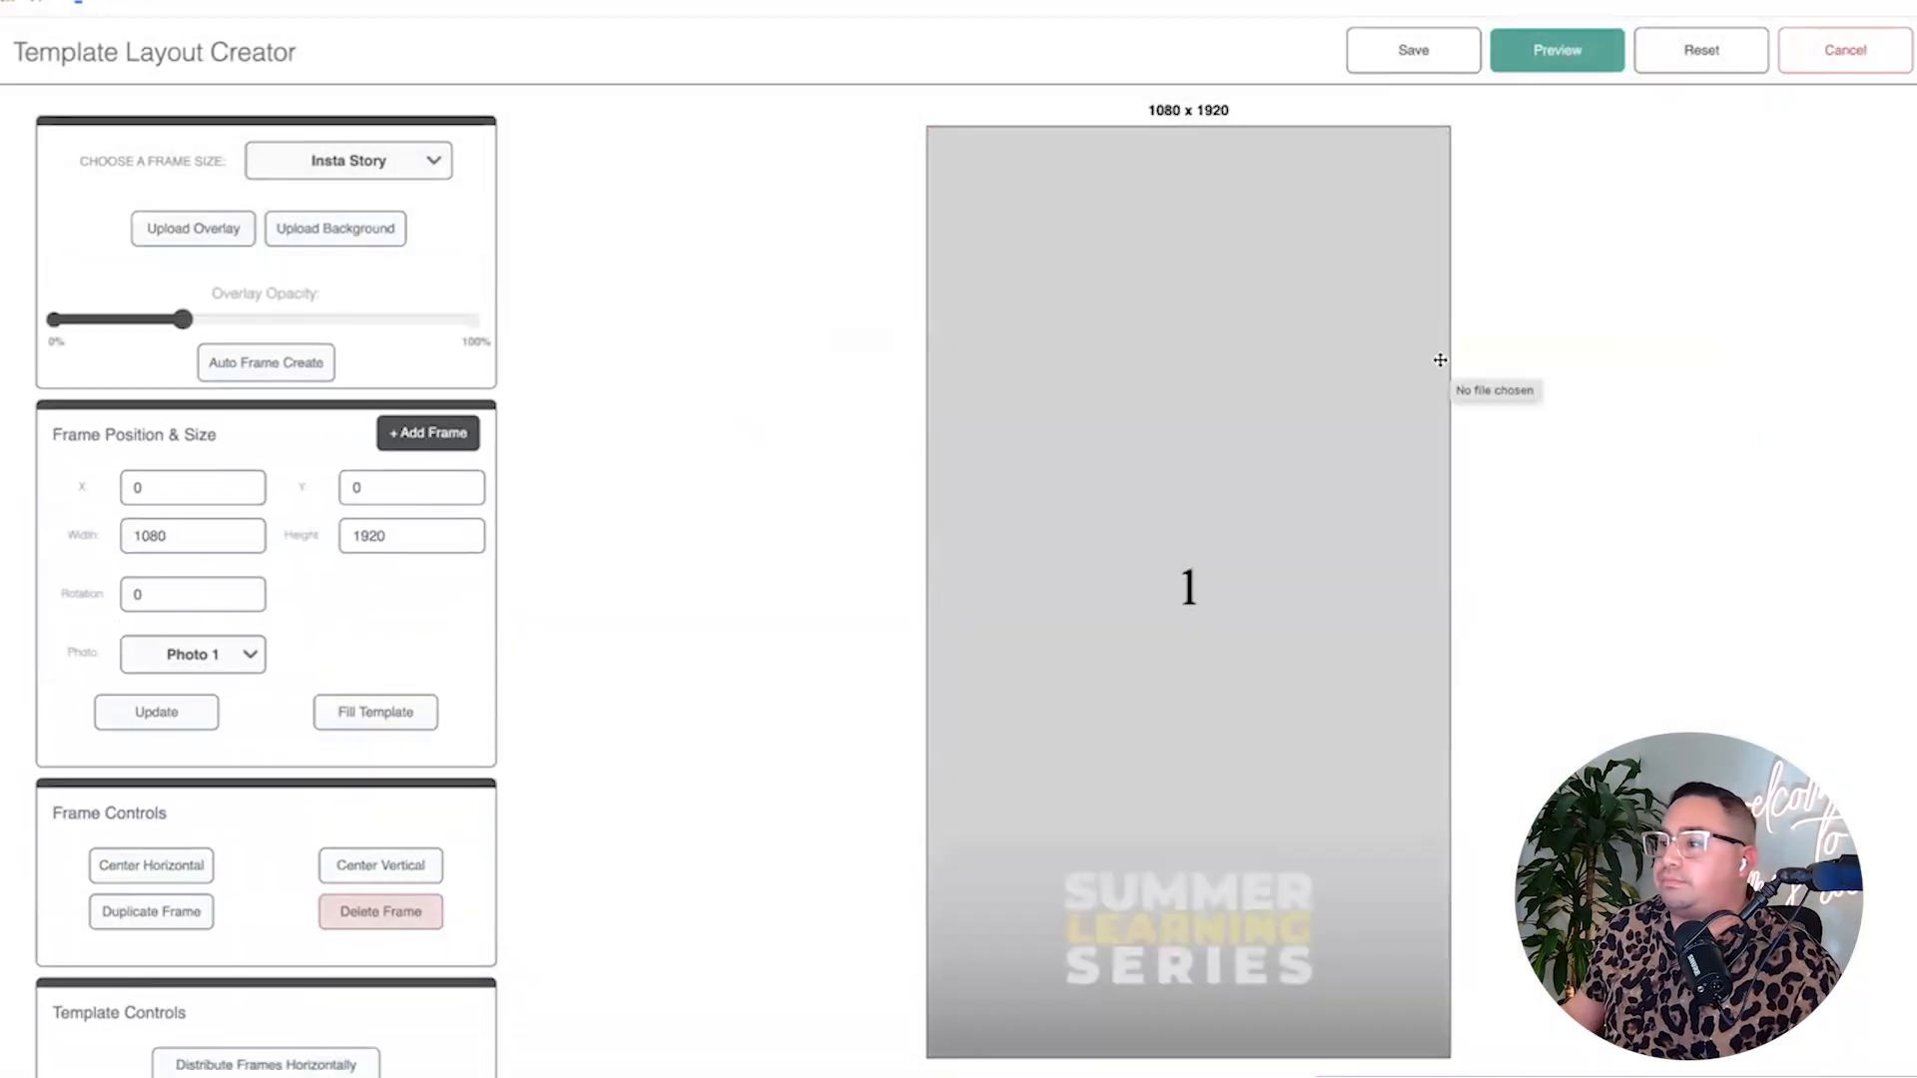
pyautogui.click(1587, 59)
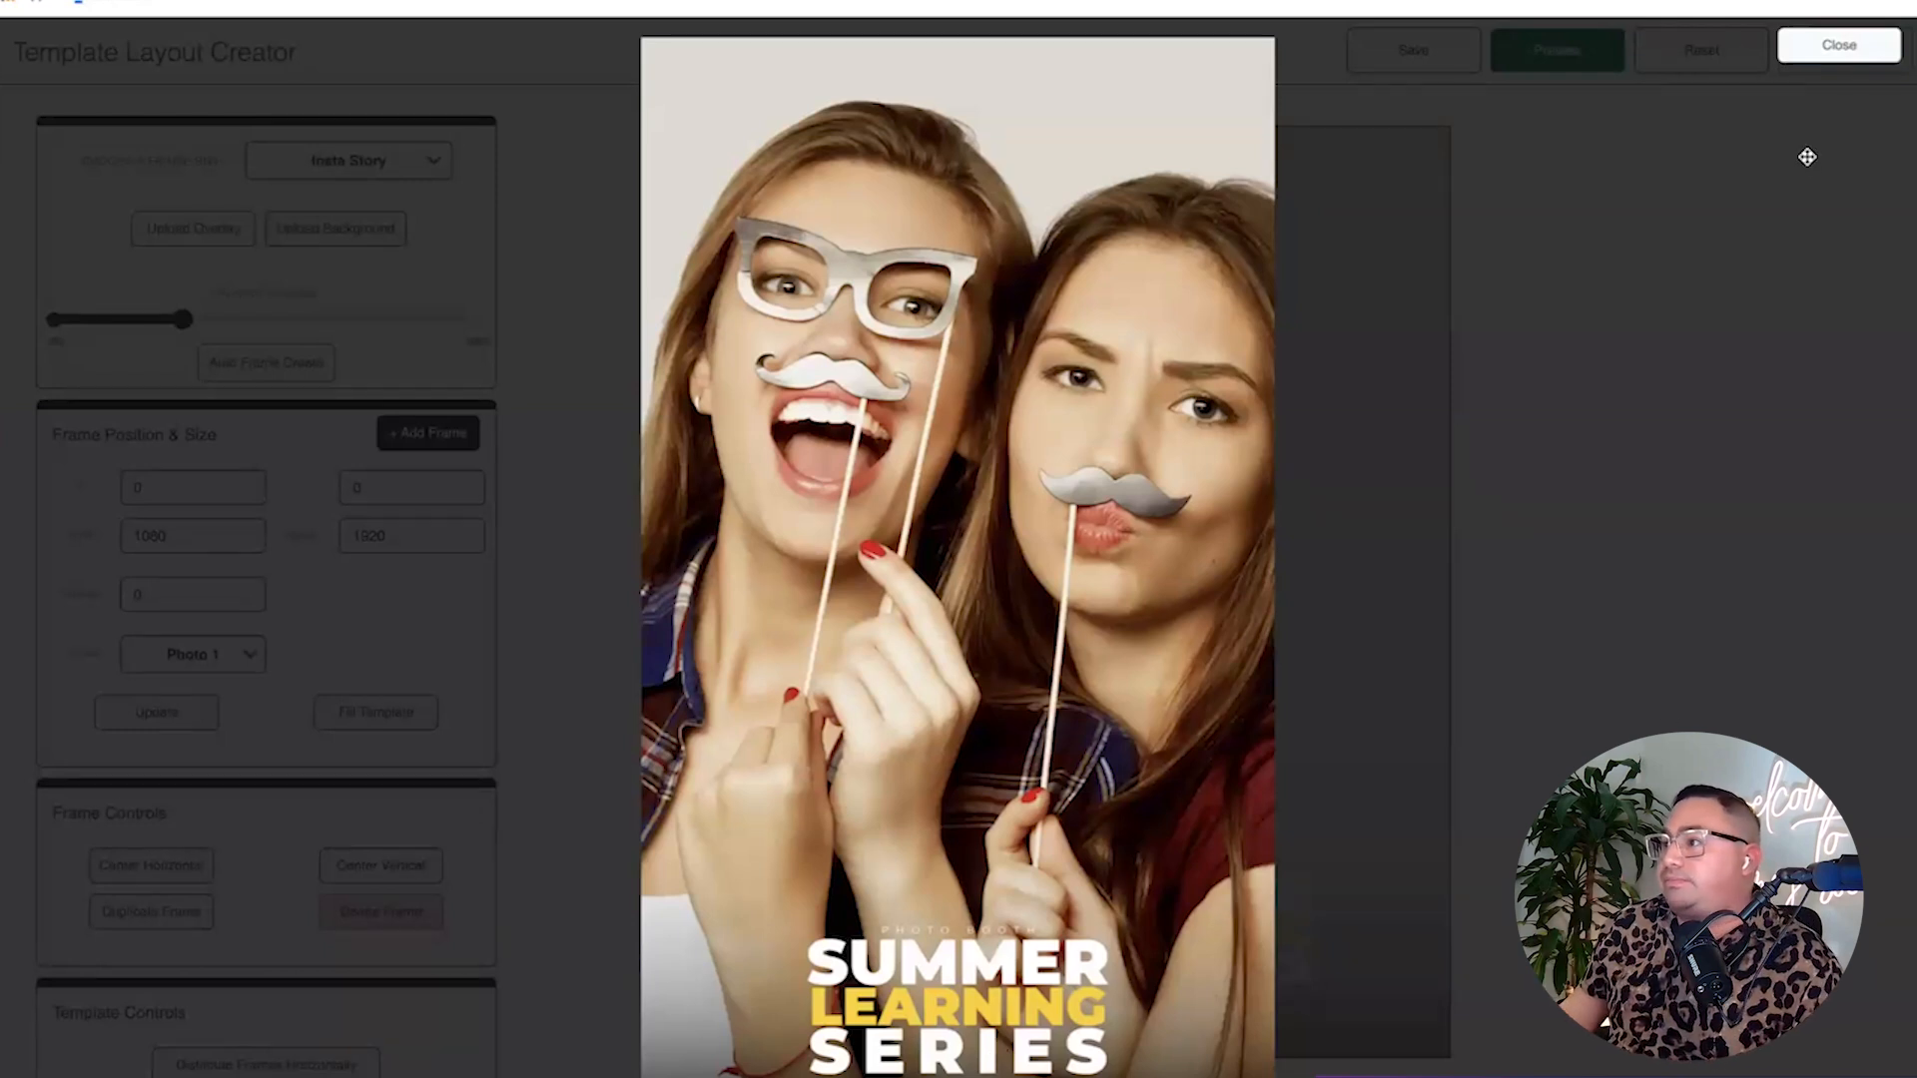
pyautogui.click(1838, 44)
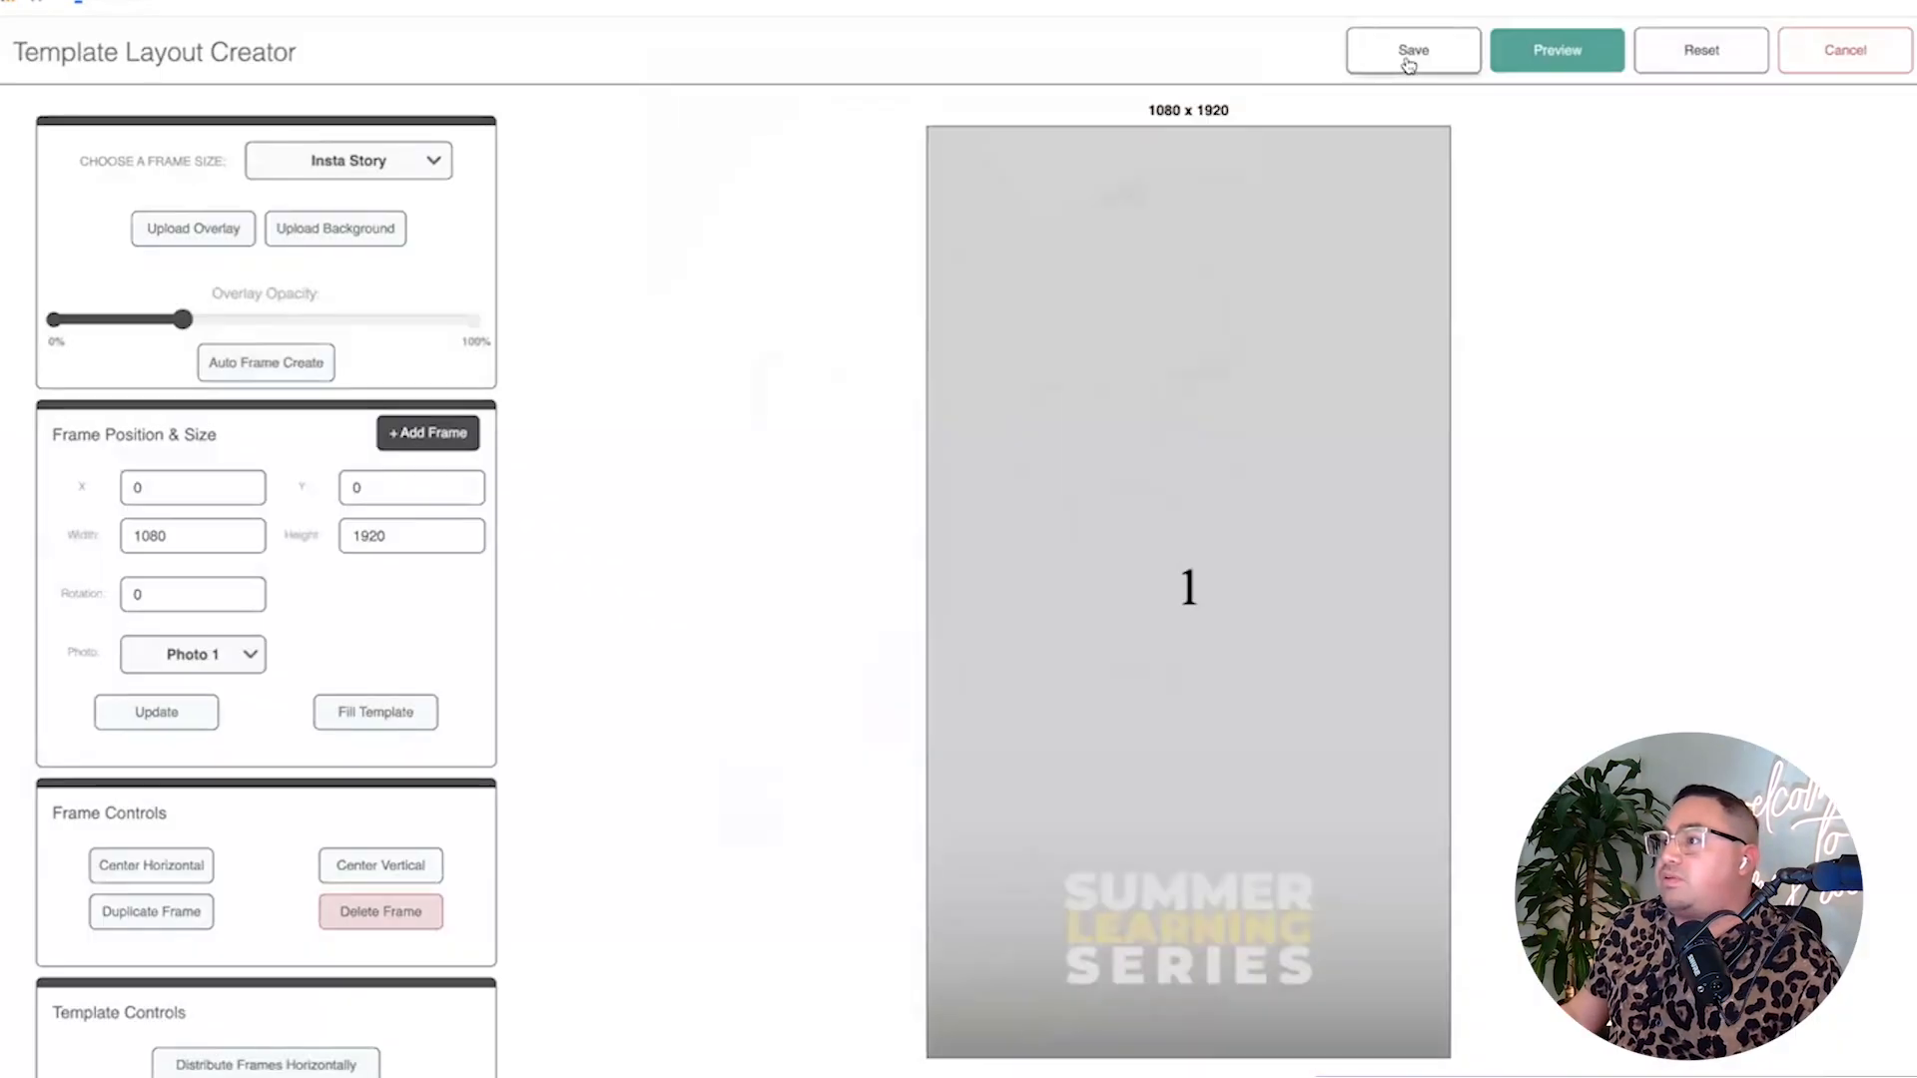
# Save the layout as a template named 'asdfsd'.
pyautogui.click(1409, 55)
pyautogui.click(975, 371)
pyautogui.write('asdfsd')
pyautogui.click(851, 482)
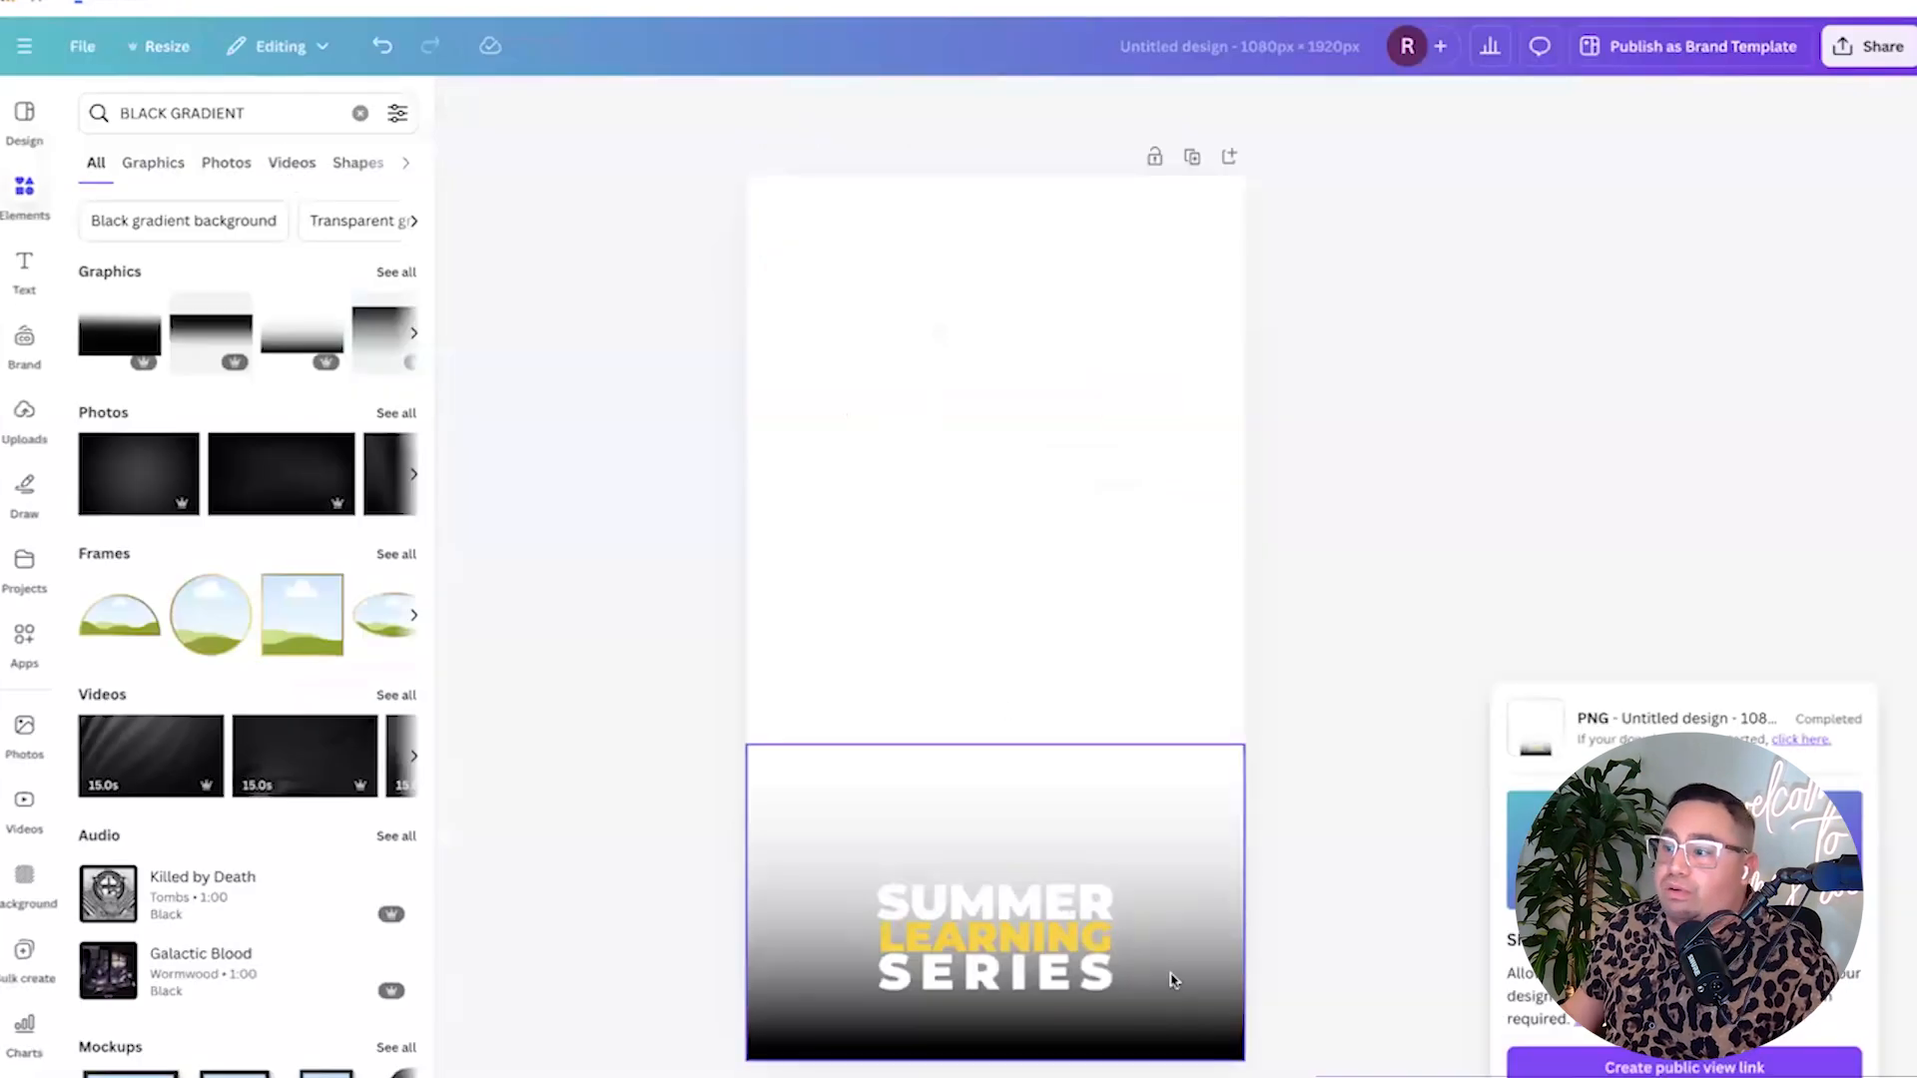
# Replace the LEARNING image with the BoothMotion logo from uploads, placed at the page bottom.
pyautogui.click(1172, 979)
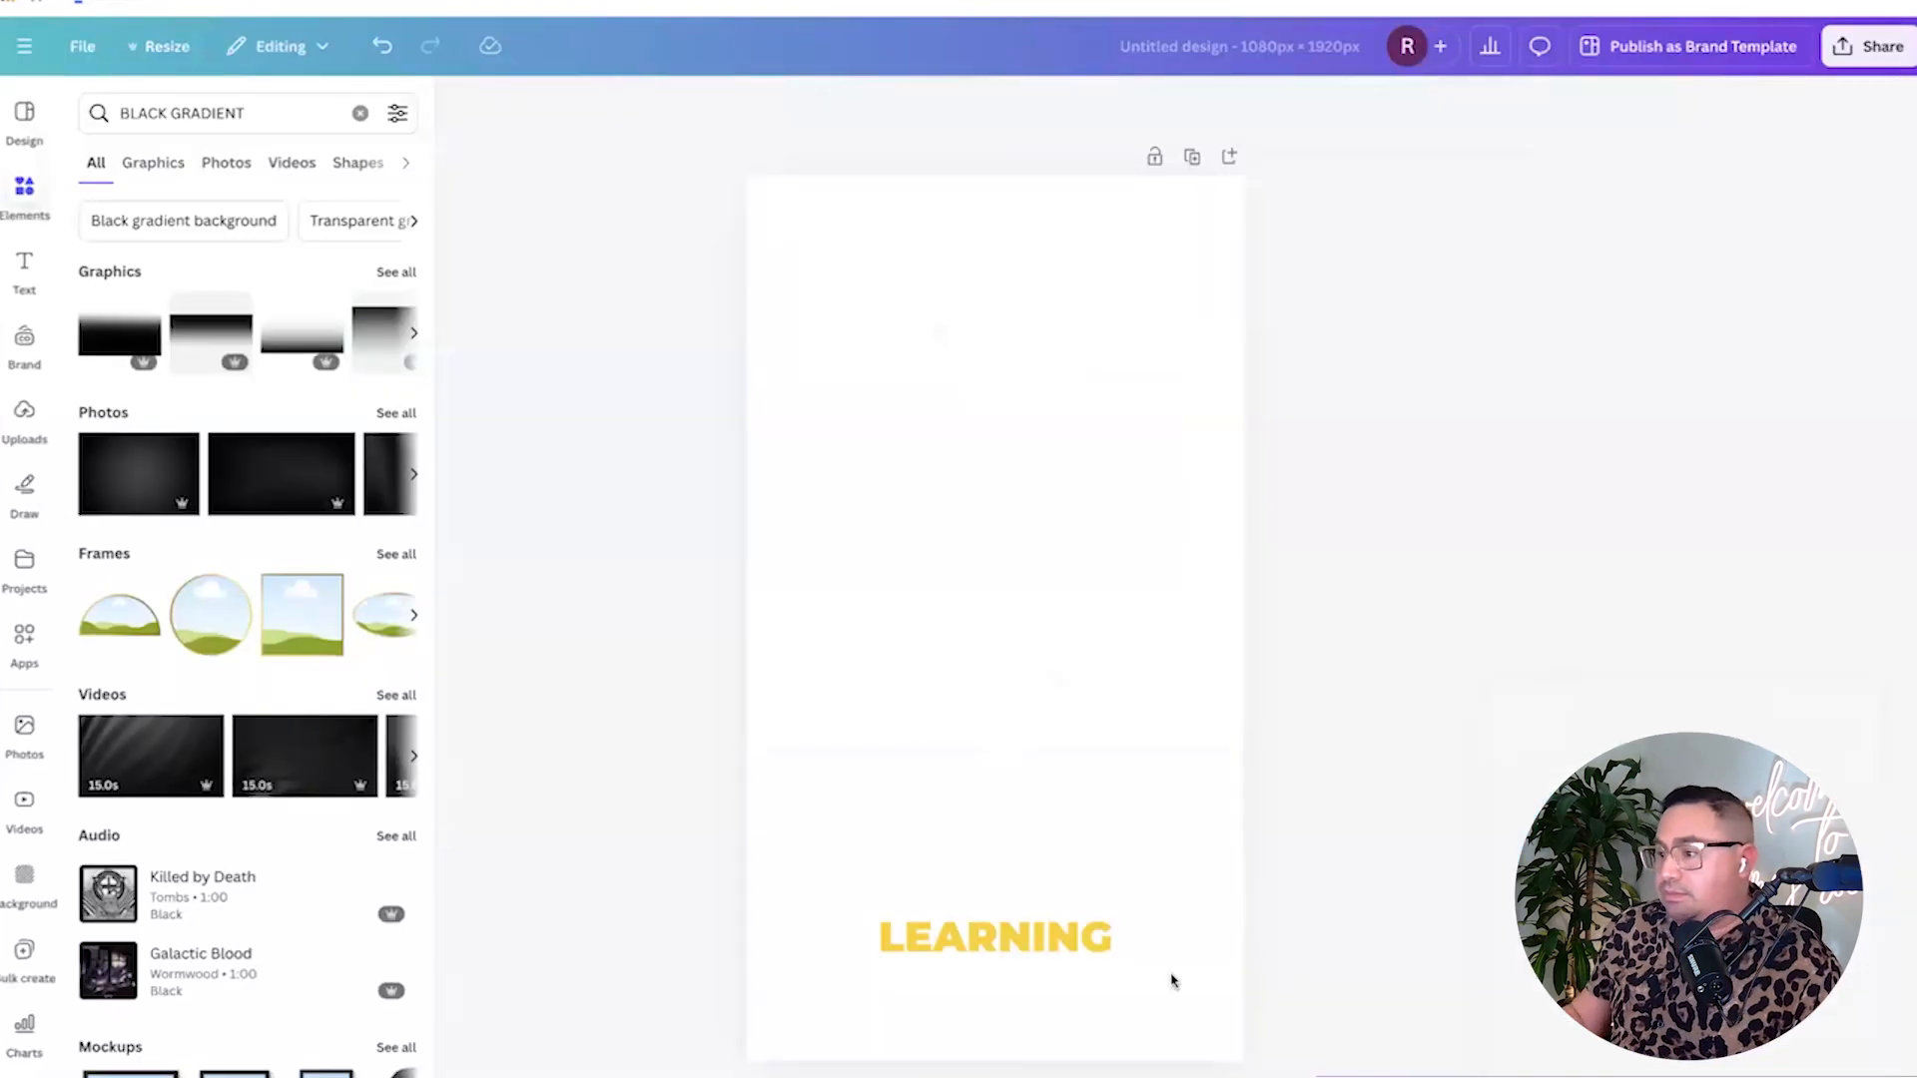
pyautogui.click(1049, 961)
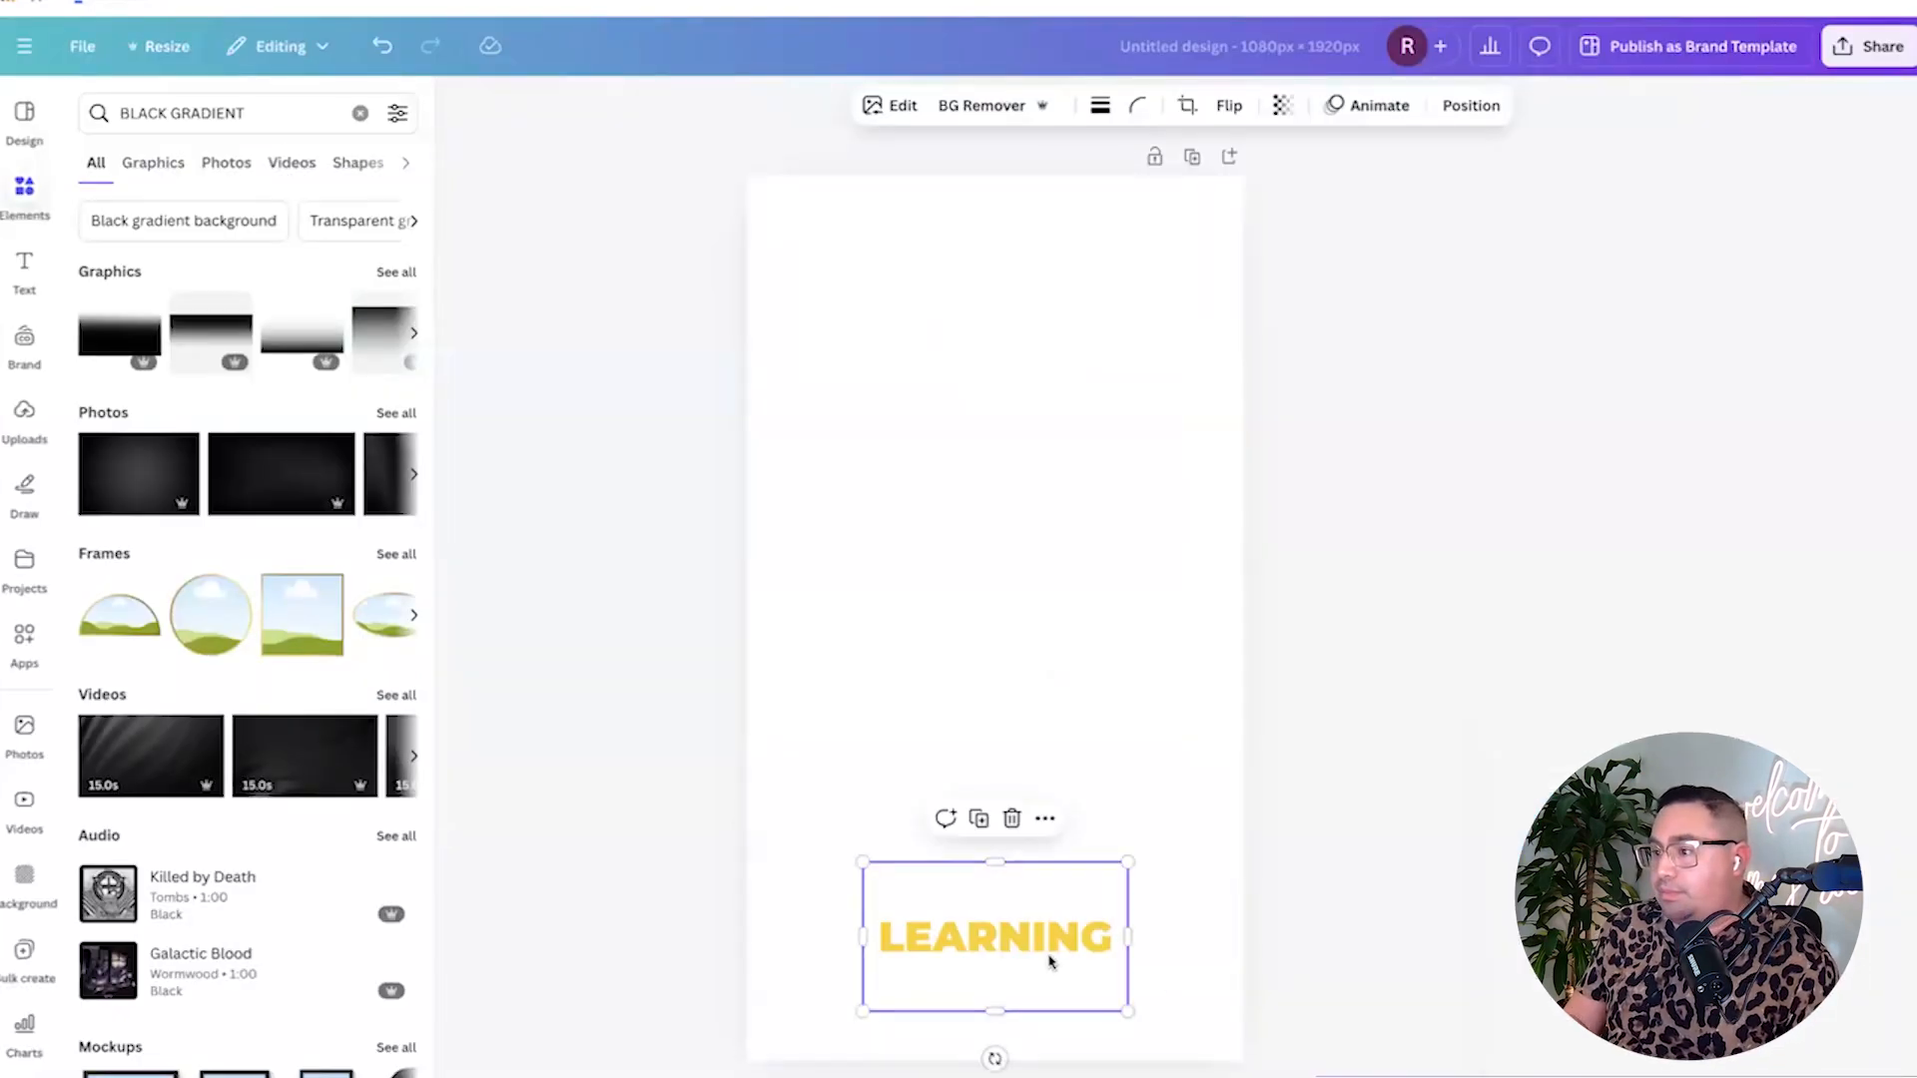
pyautogui.press('Delete')
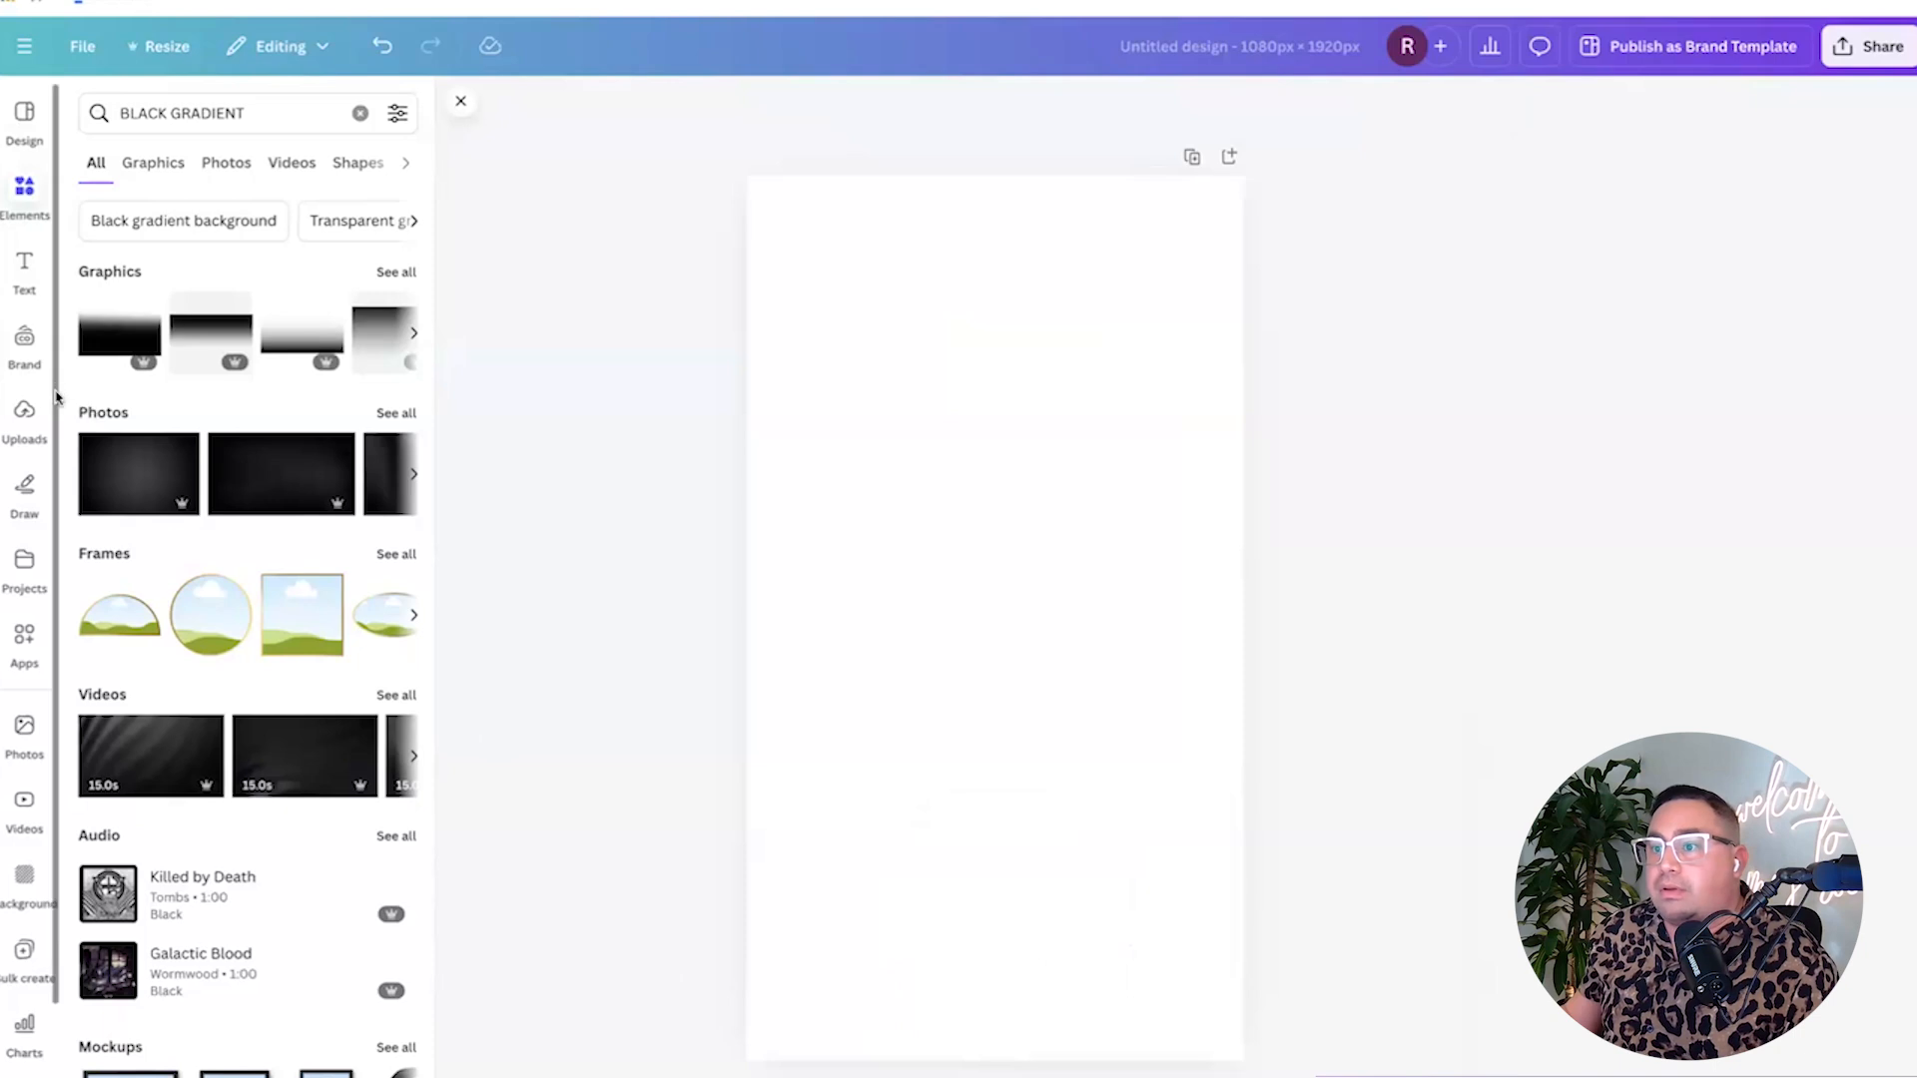
pyautogui.click(37, 426)
pyautogui.scroll(10, 270, 582)
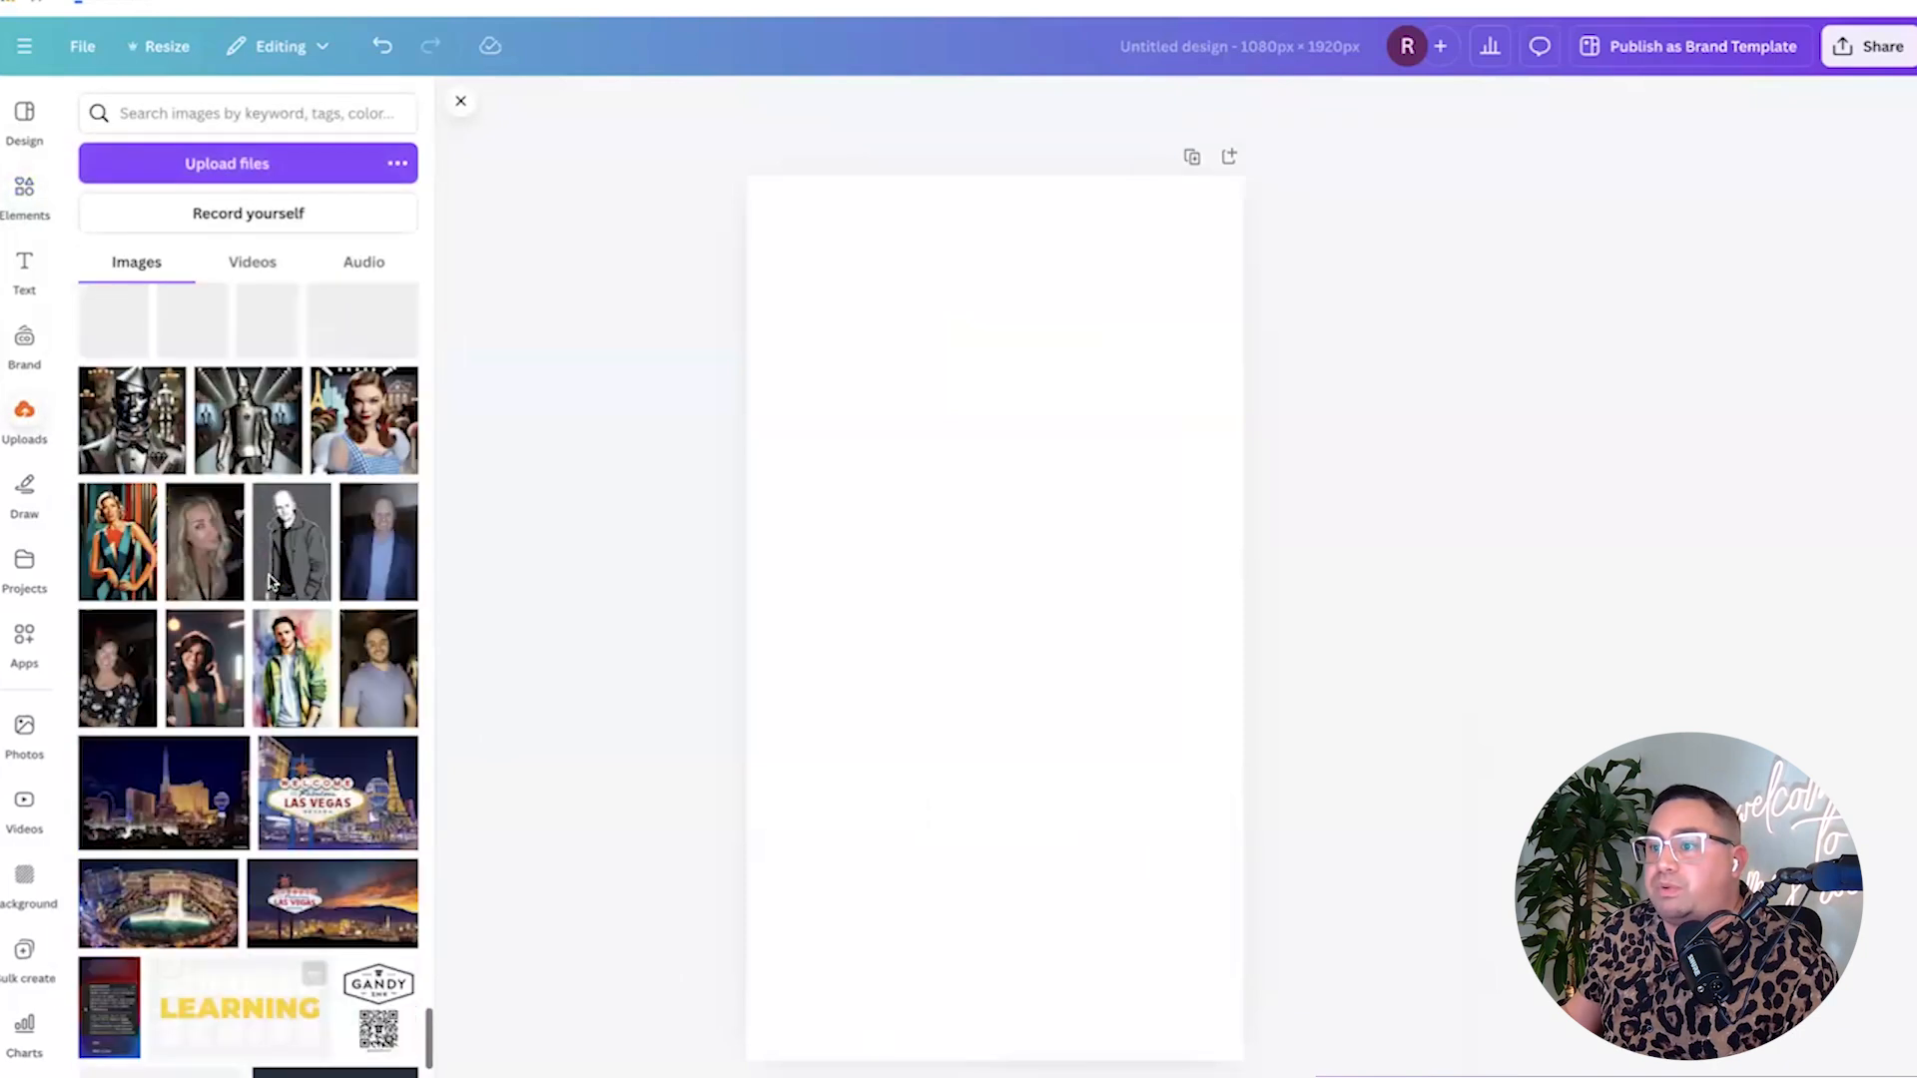
pyautogui.scroll(15, 269, 582)
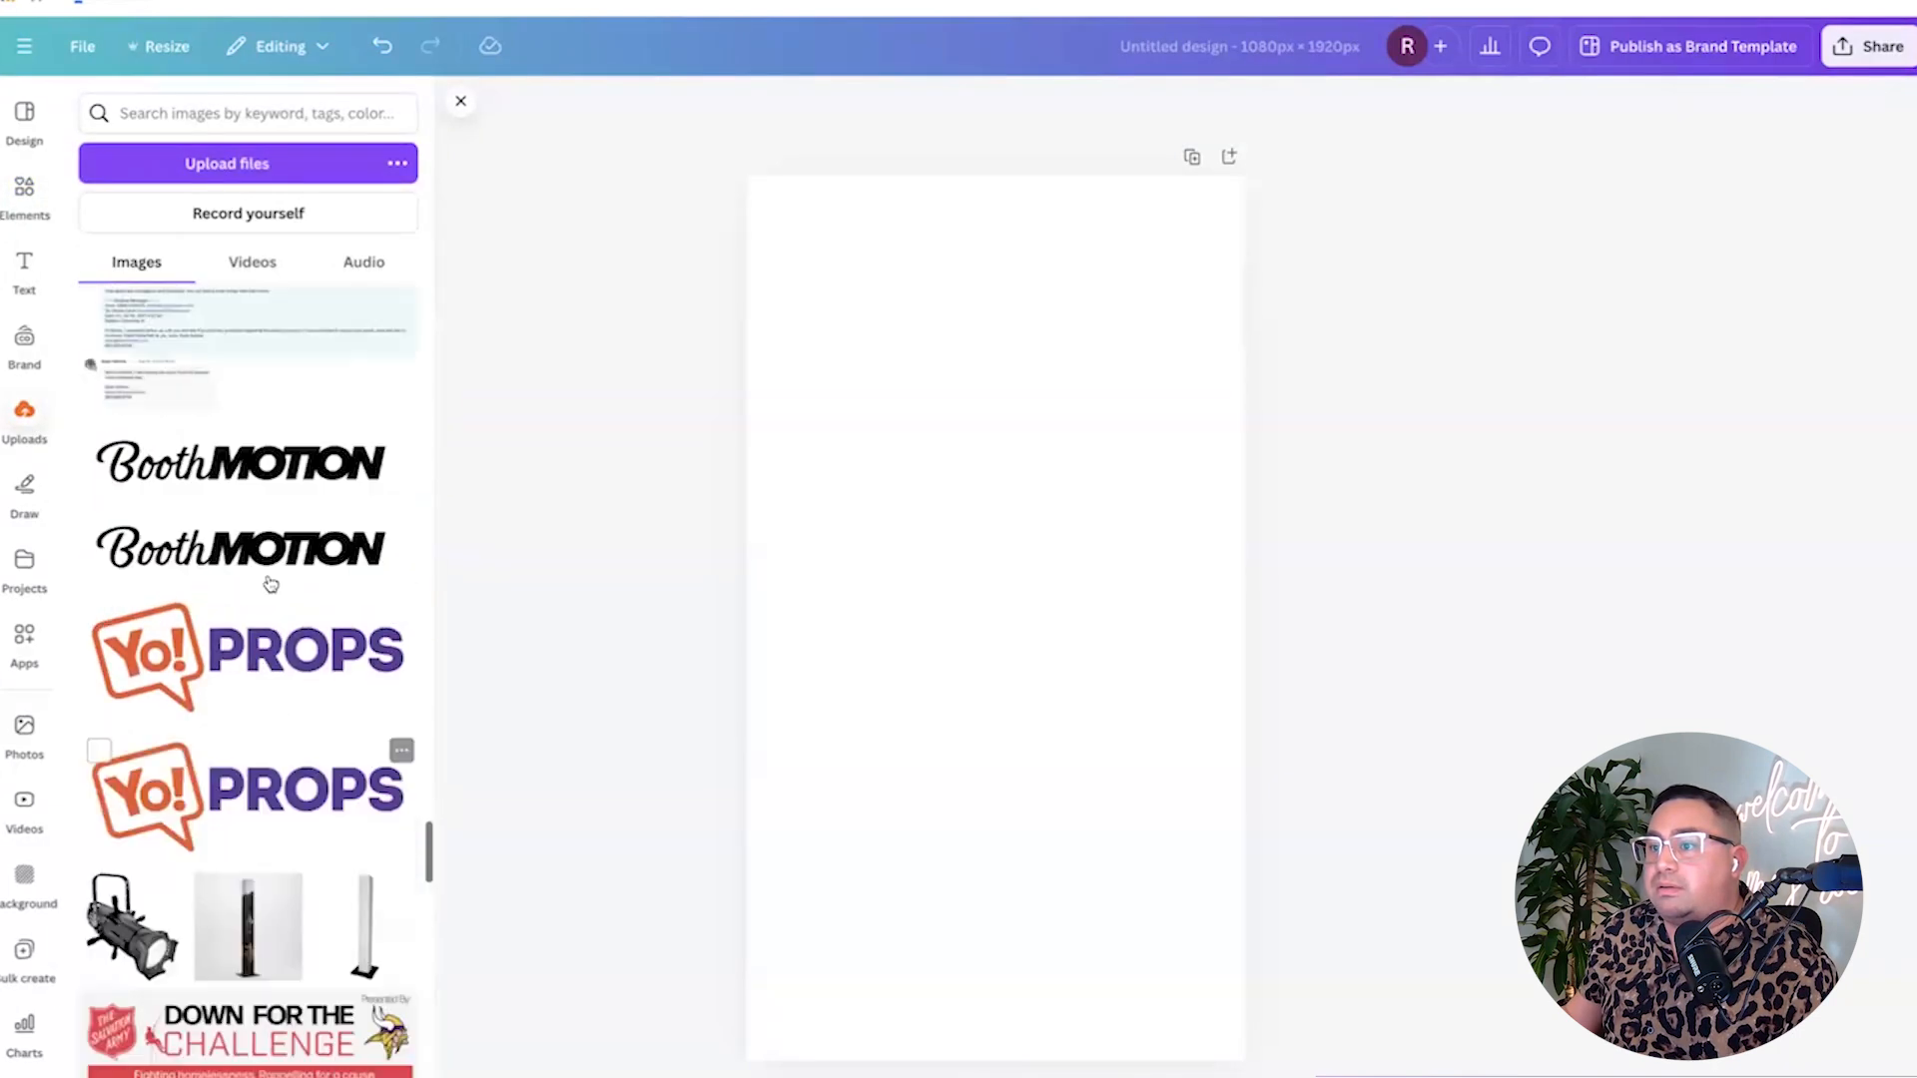
pyautogui.click(250, 555)
pyautogui.click(469, 319)
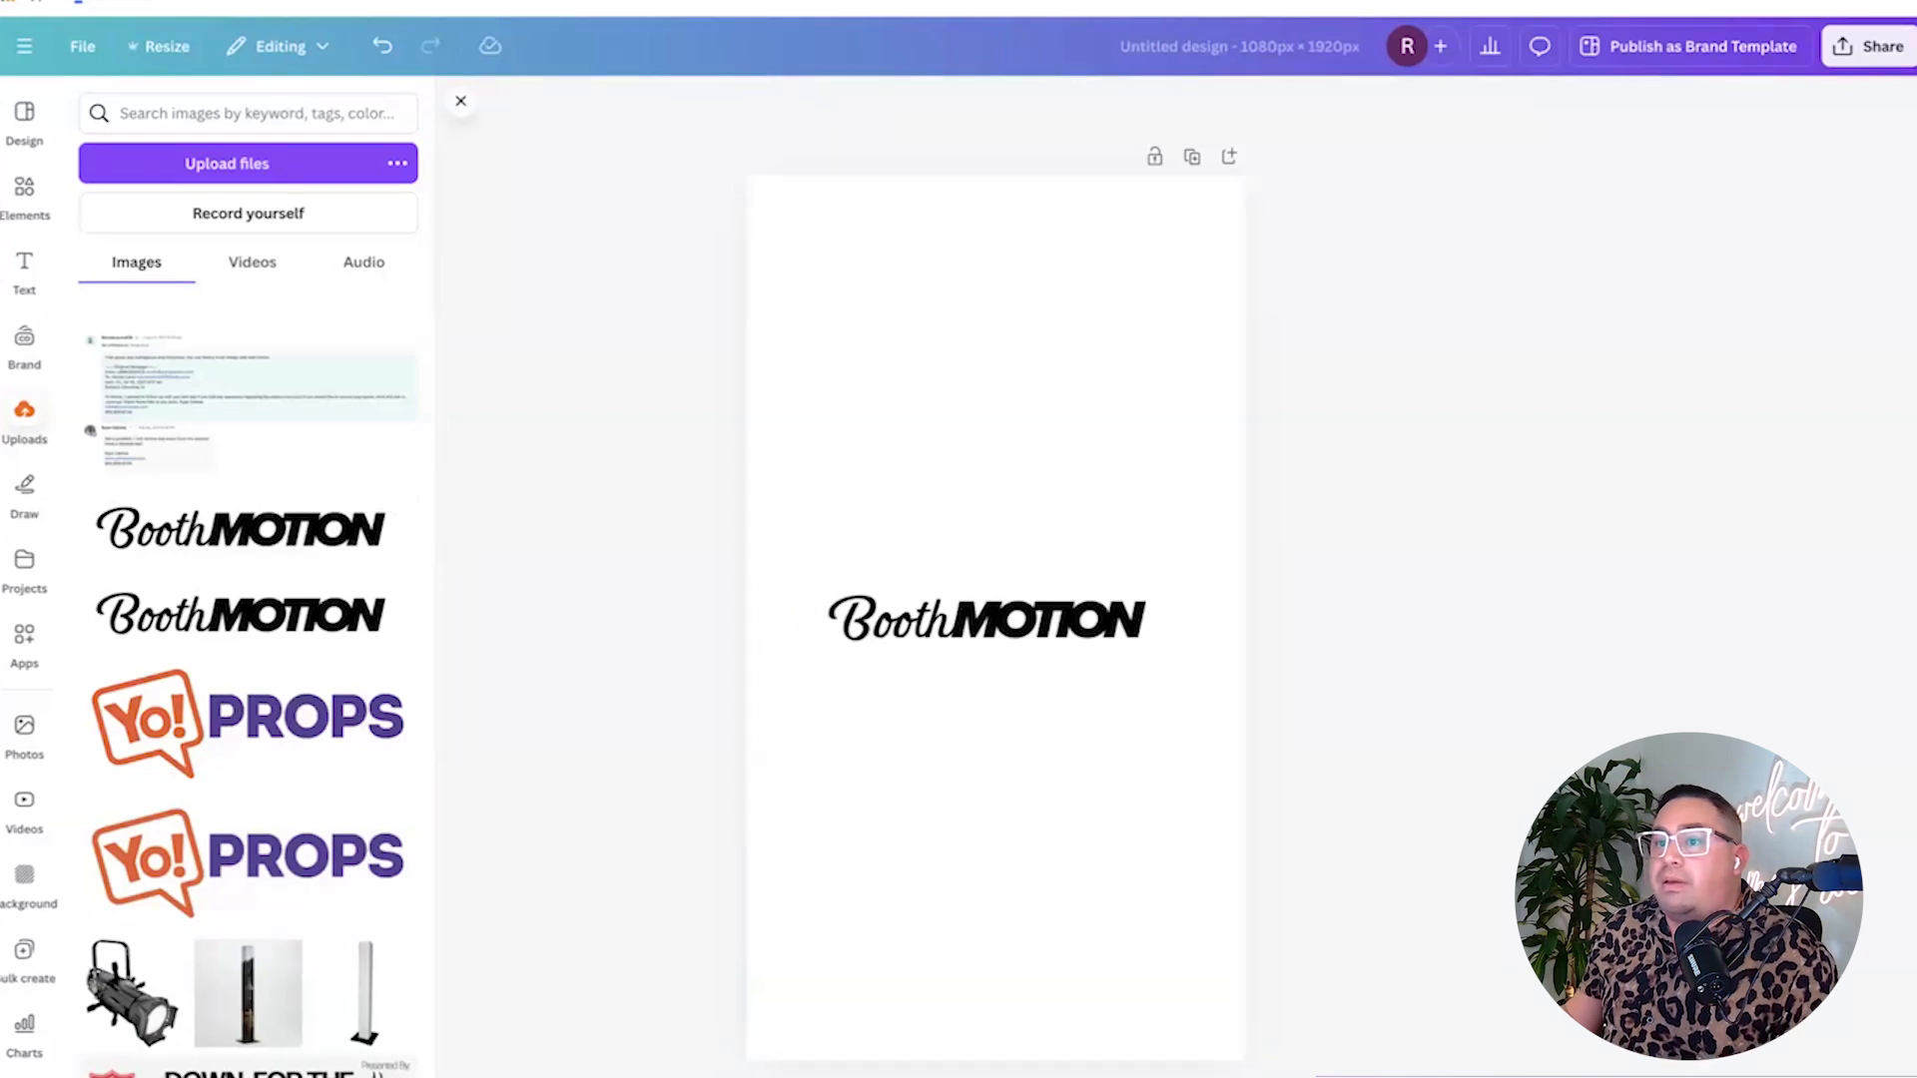
pyautogui.moveTo(1035, 667); pyautogui.dragTo(1034, 987)
# Make the page background dark grey.
pyautogui.click(818, 193)
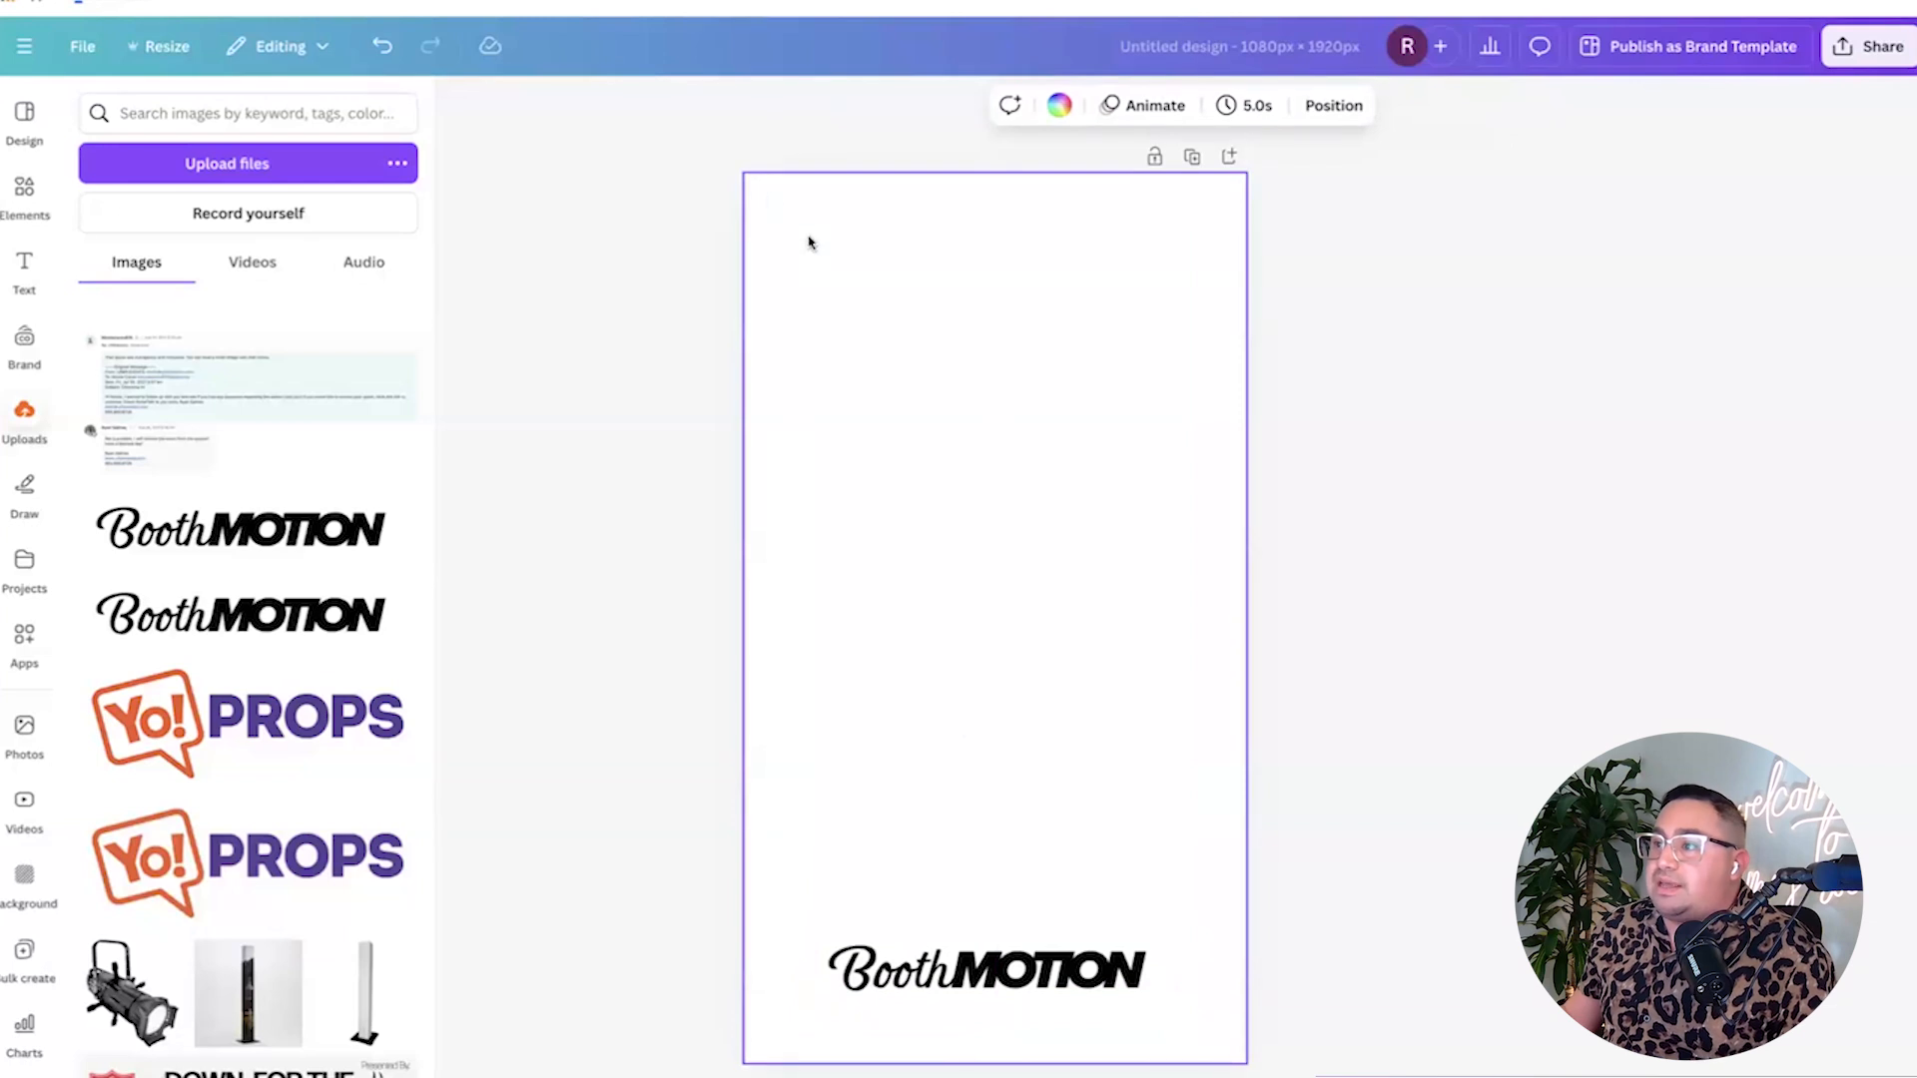
pyautogui.click(1058, 105)
pyautogui.click(160, 771)
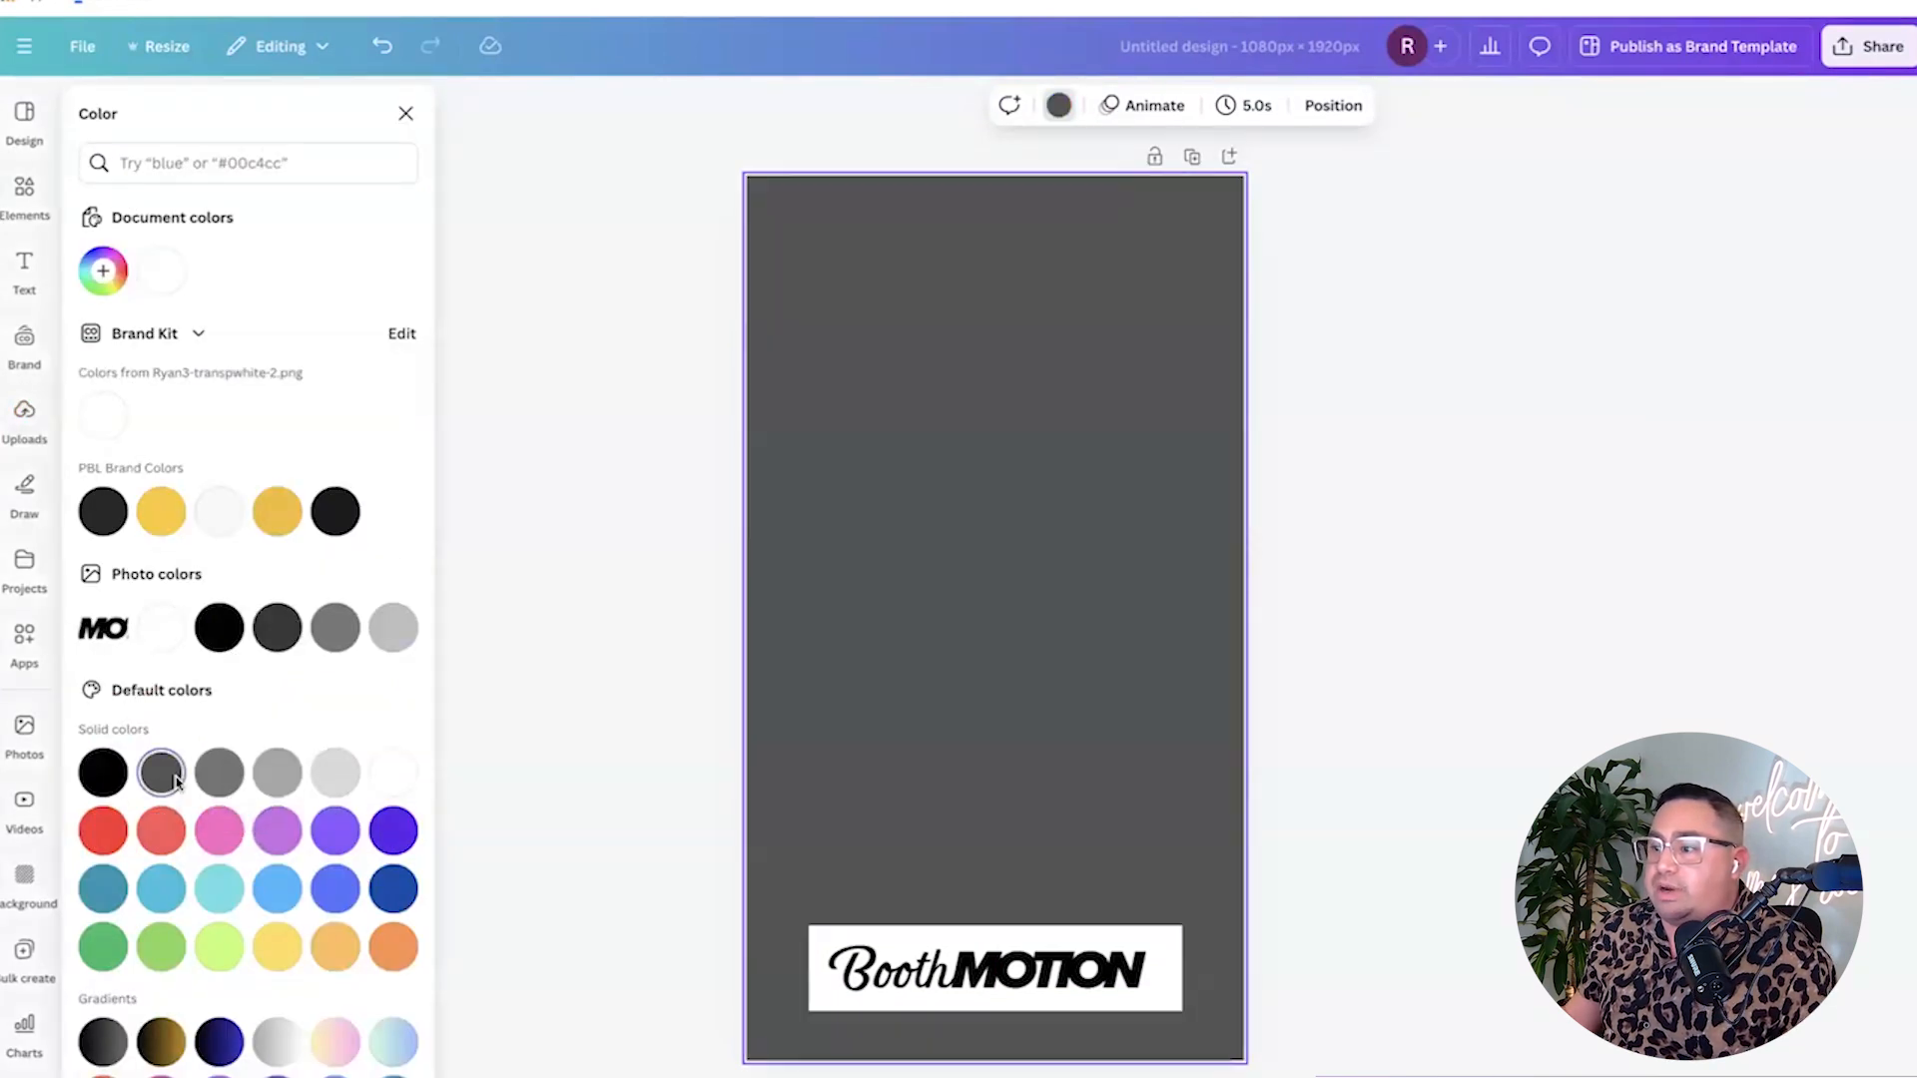
# Remove the BoothMOTION logo's white background with BG Remover and enlarge it slightly.
pyautogui.click(991, 968)
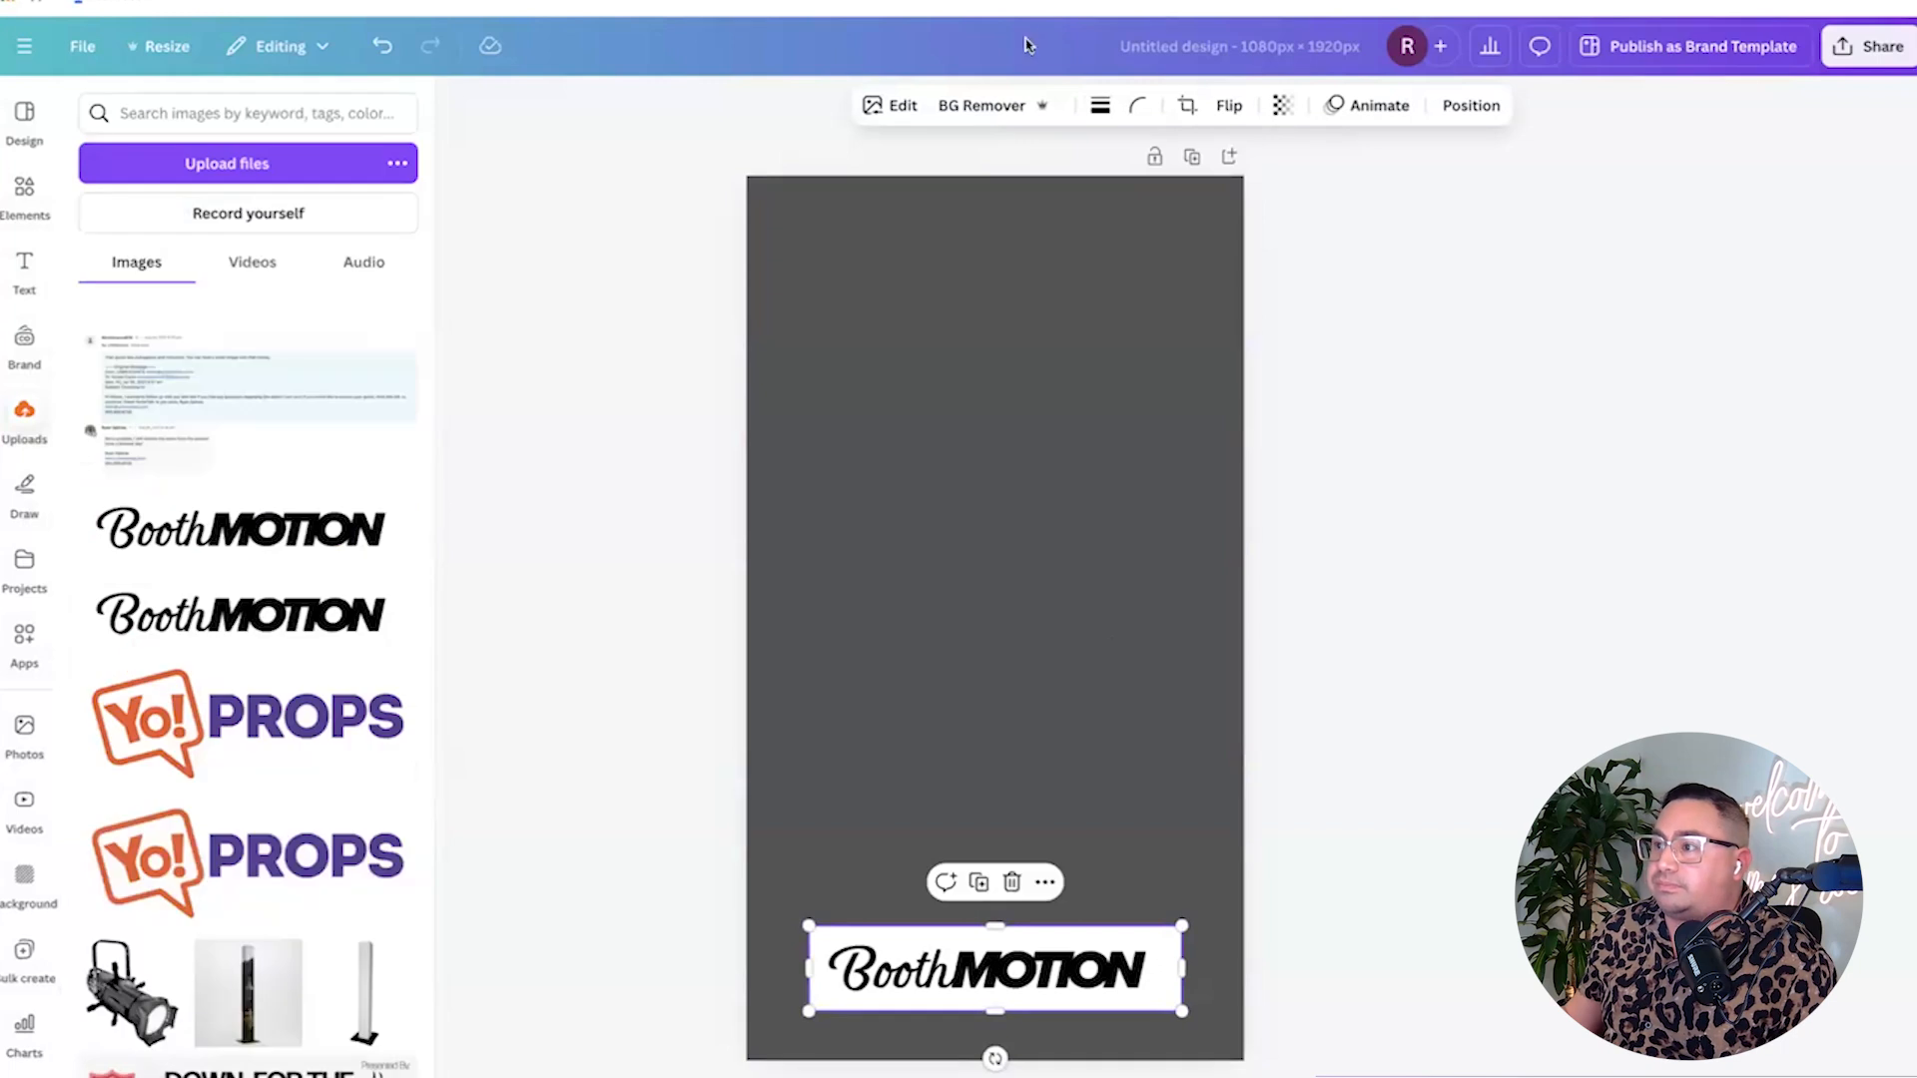
pyautogui.click(977, 112)
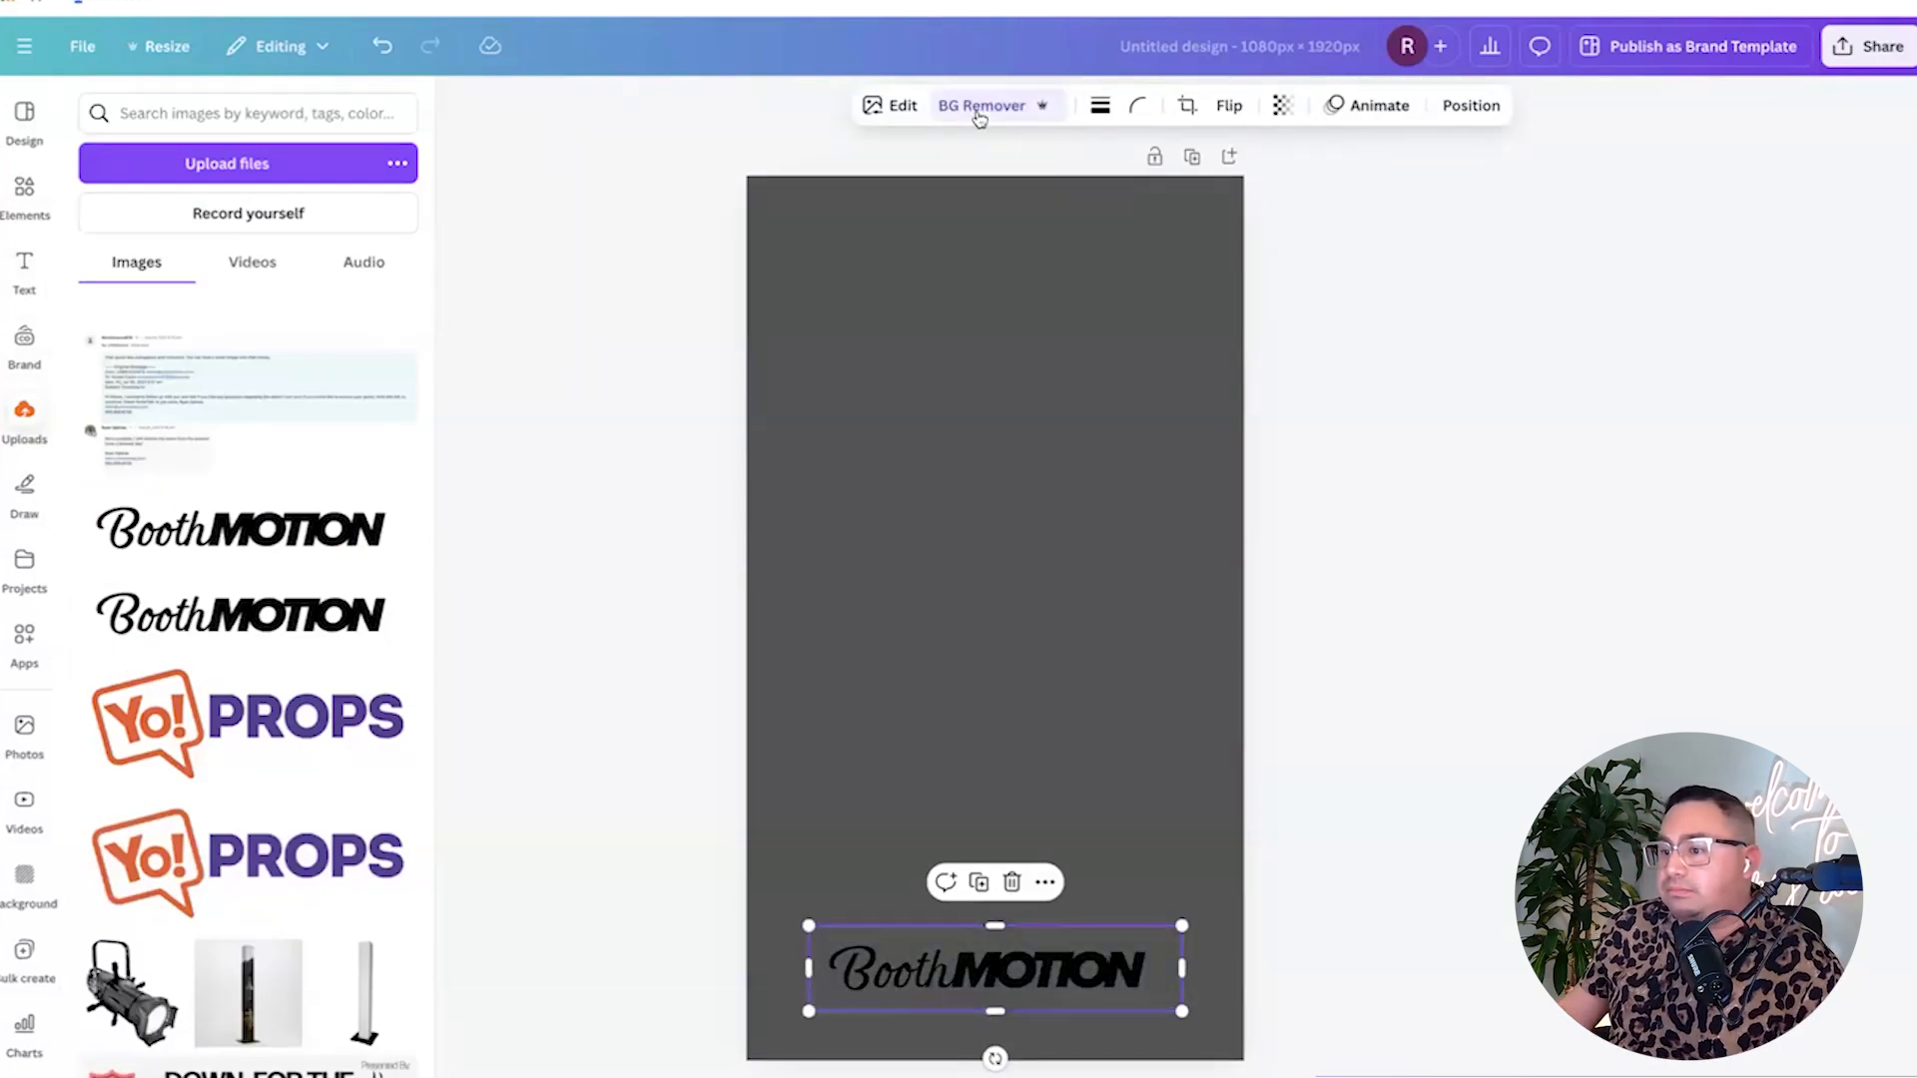
pyautogui.click(462, 103)
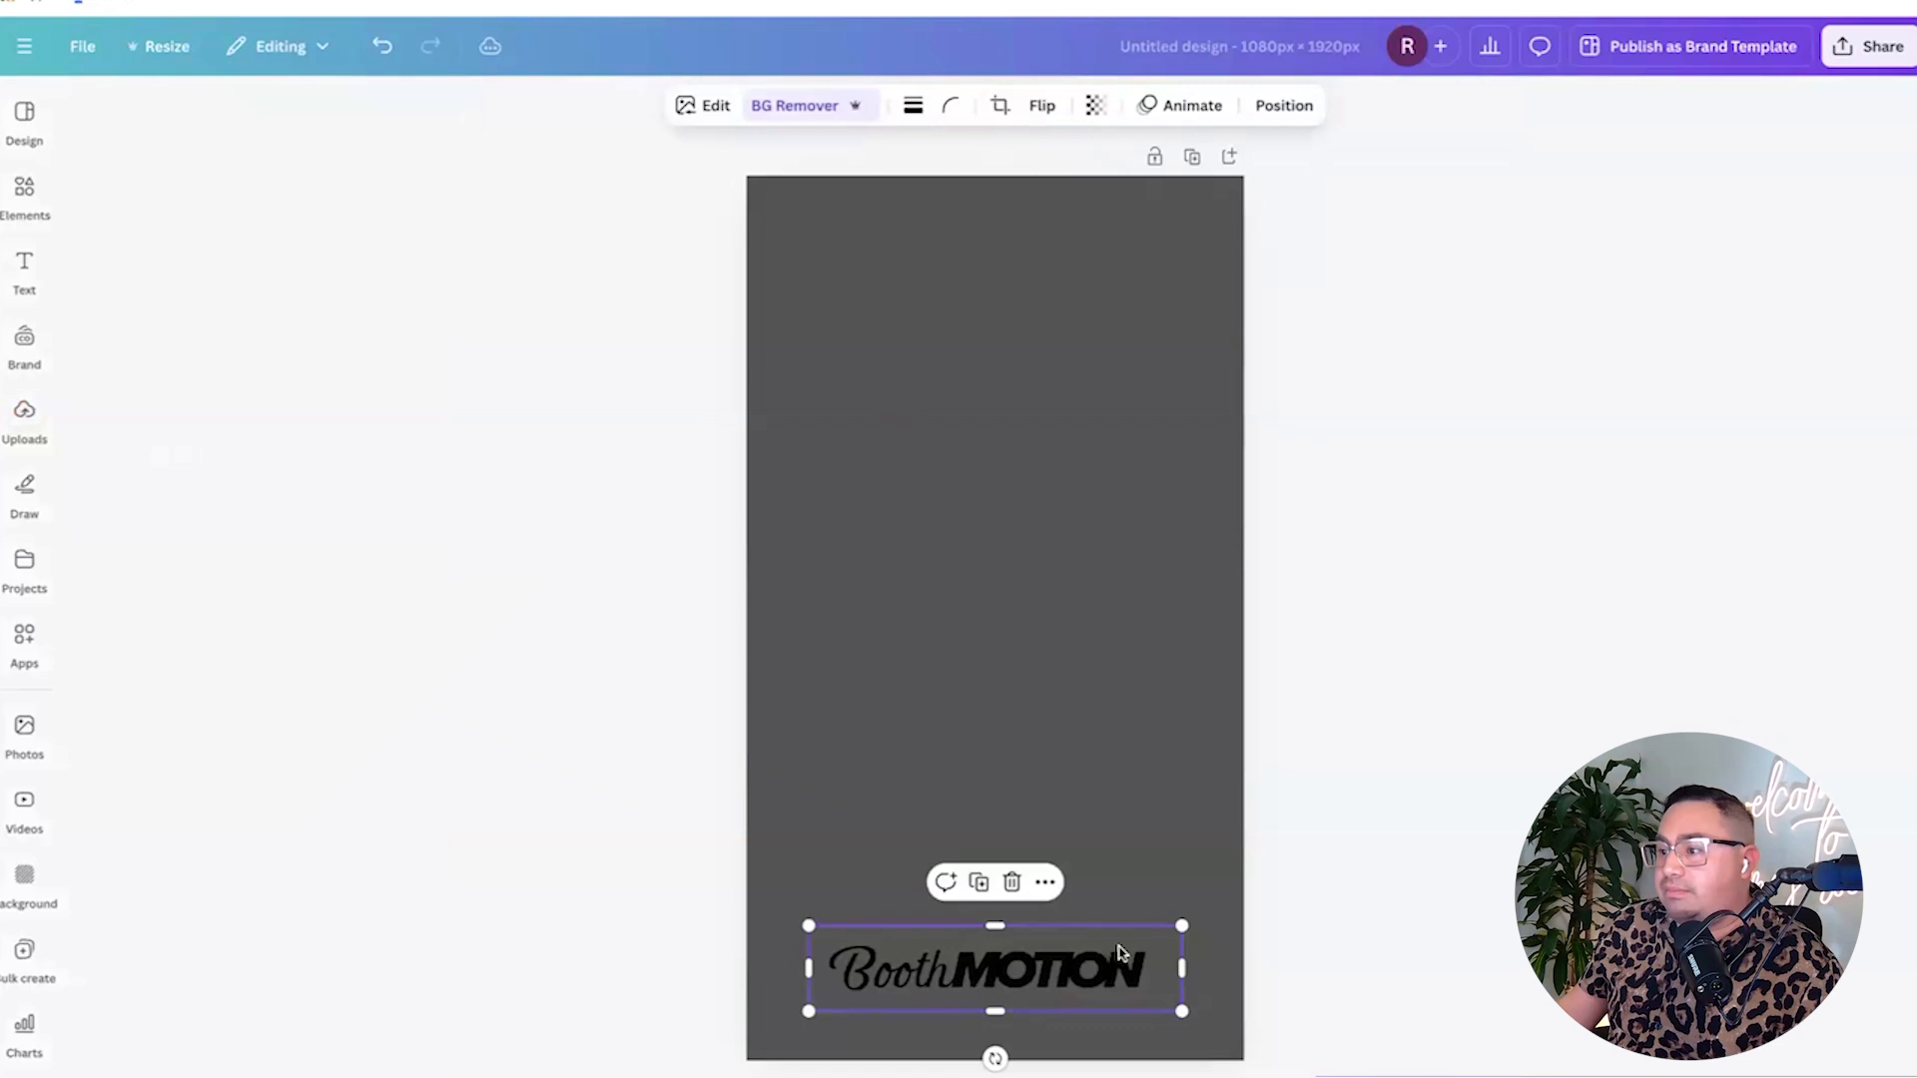
pyautogui.moveTo(1187, 921); pyautogui.dragTo(1219, 912)
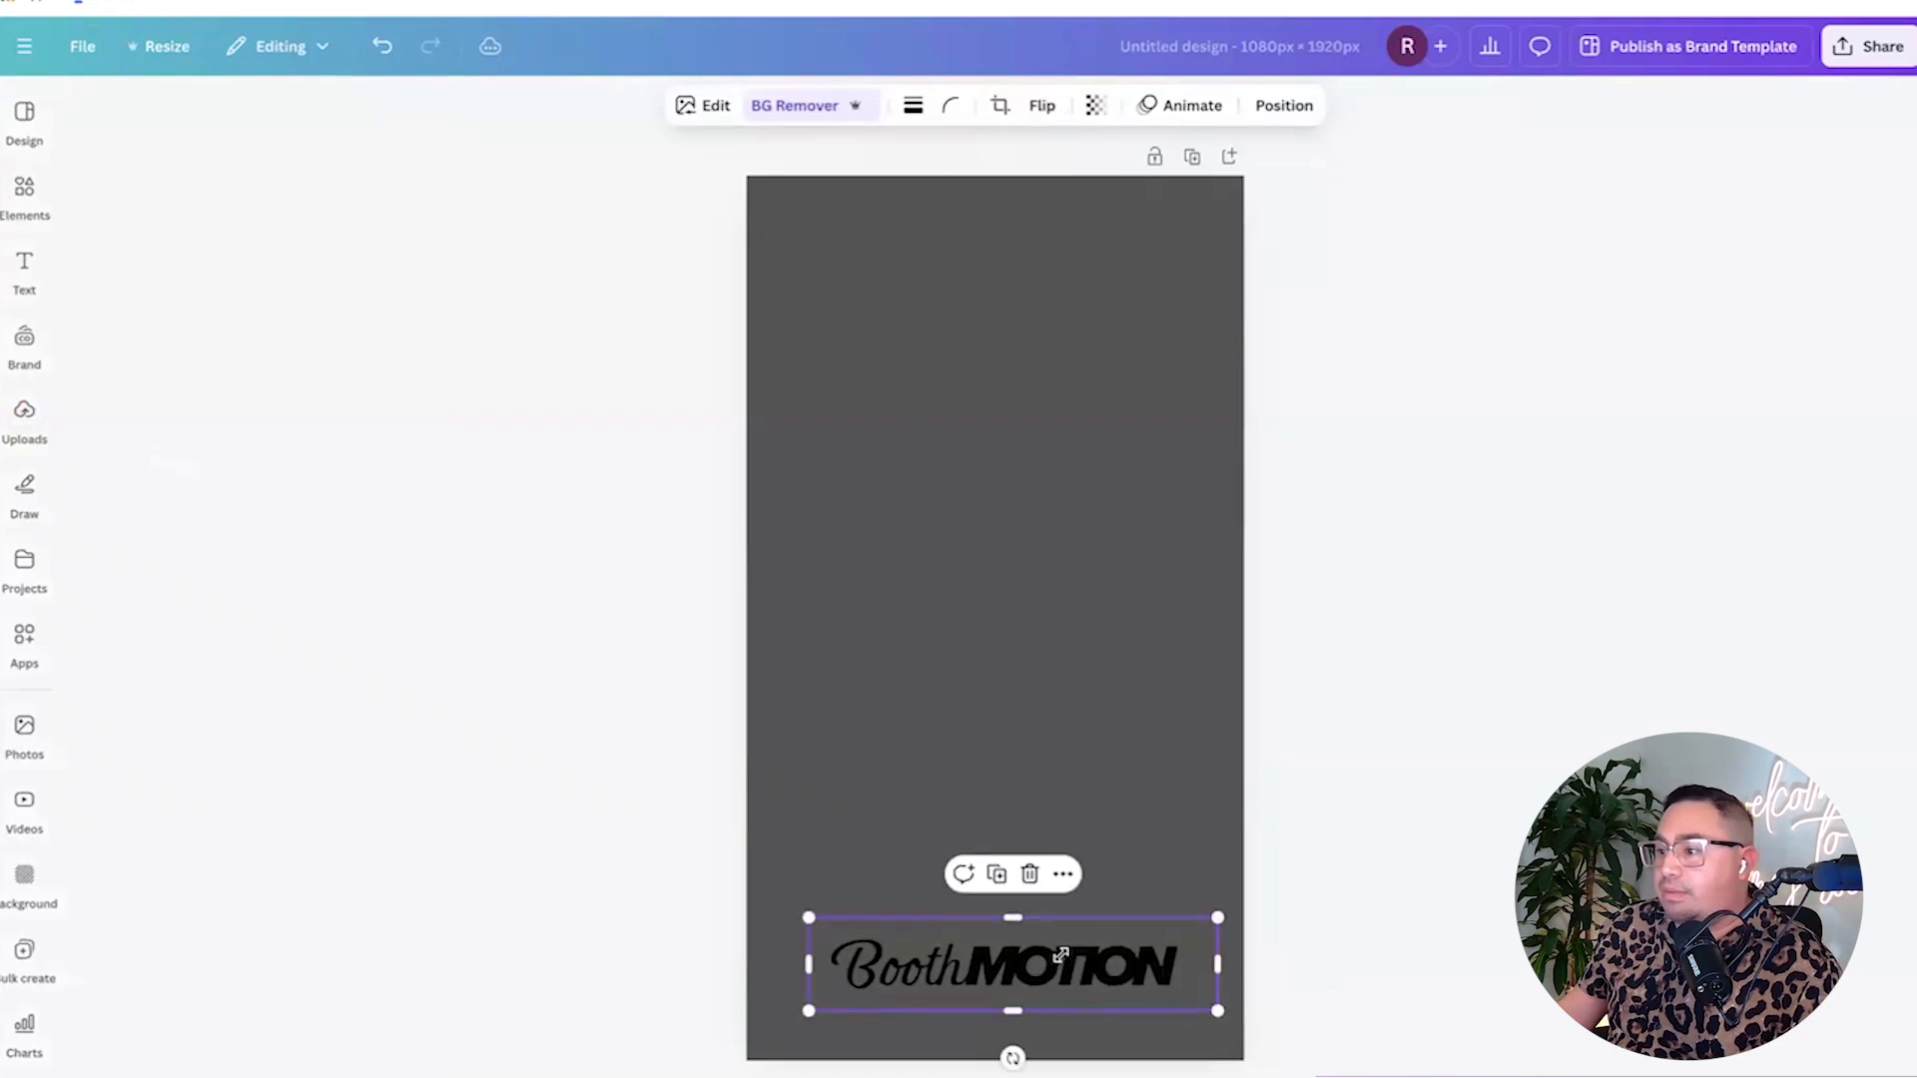
pyautogui.moveTo(1067, 955); pyautogui.dragTo(1057, 955)
# Search elements for 'white circle gradient', keep the wide white gradient and delete the circle one.
pyautogui.click(26, 190)
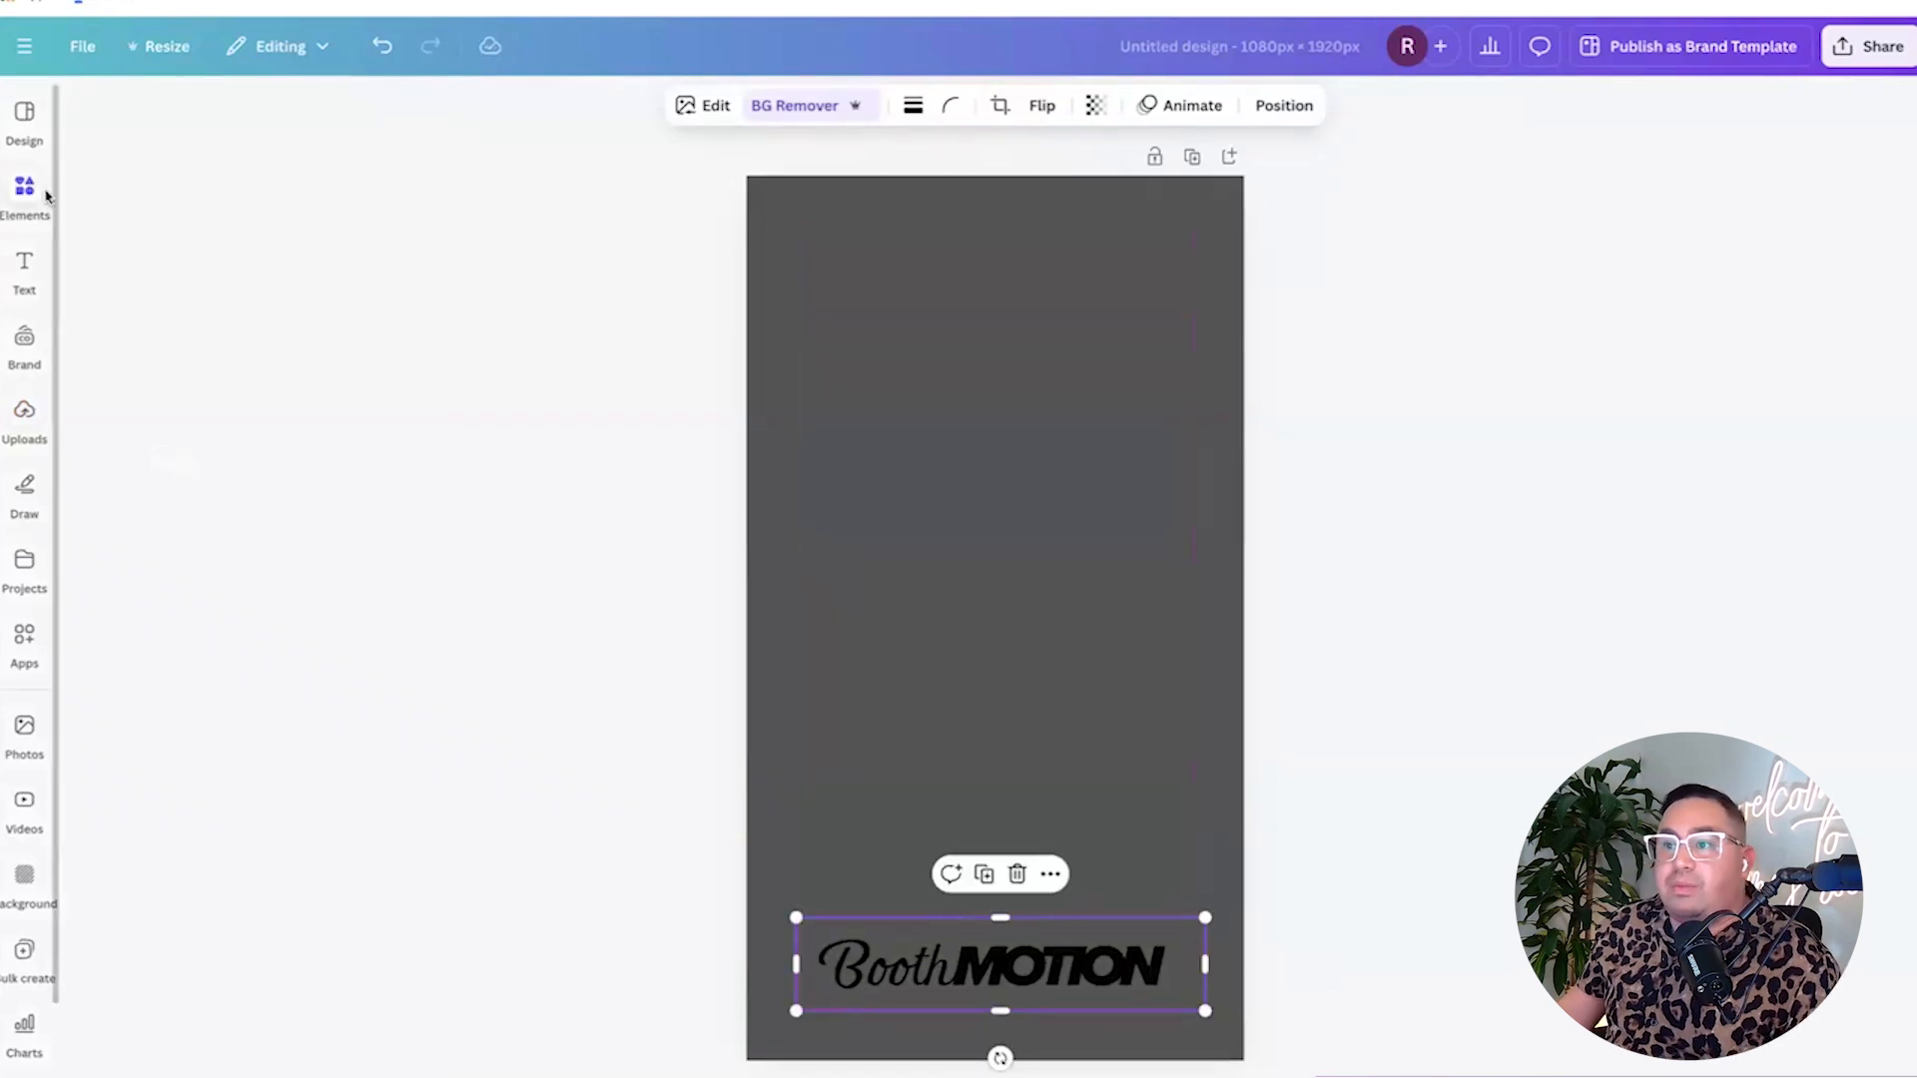
pyautogui.click(186, 116)
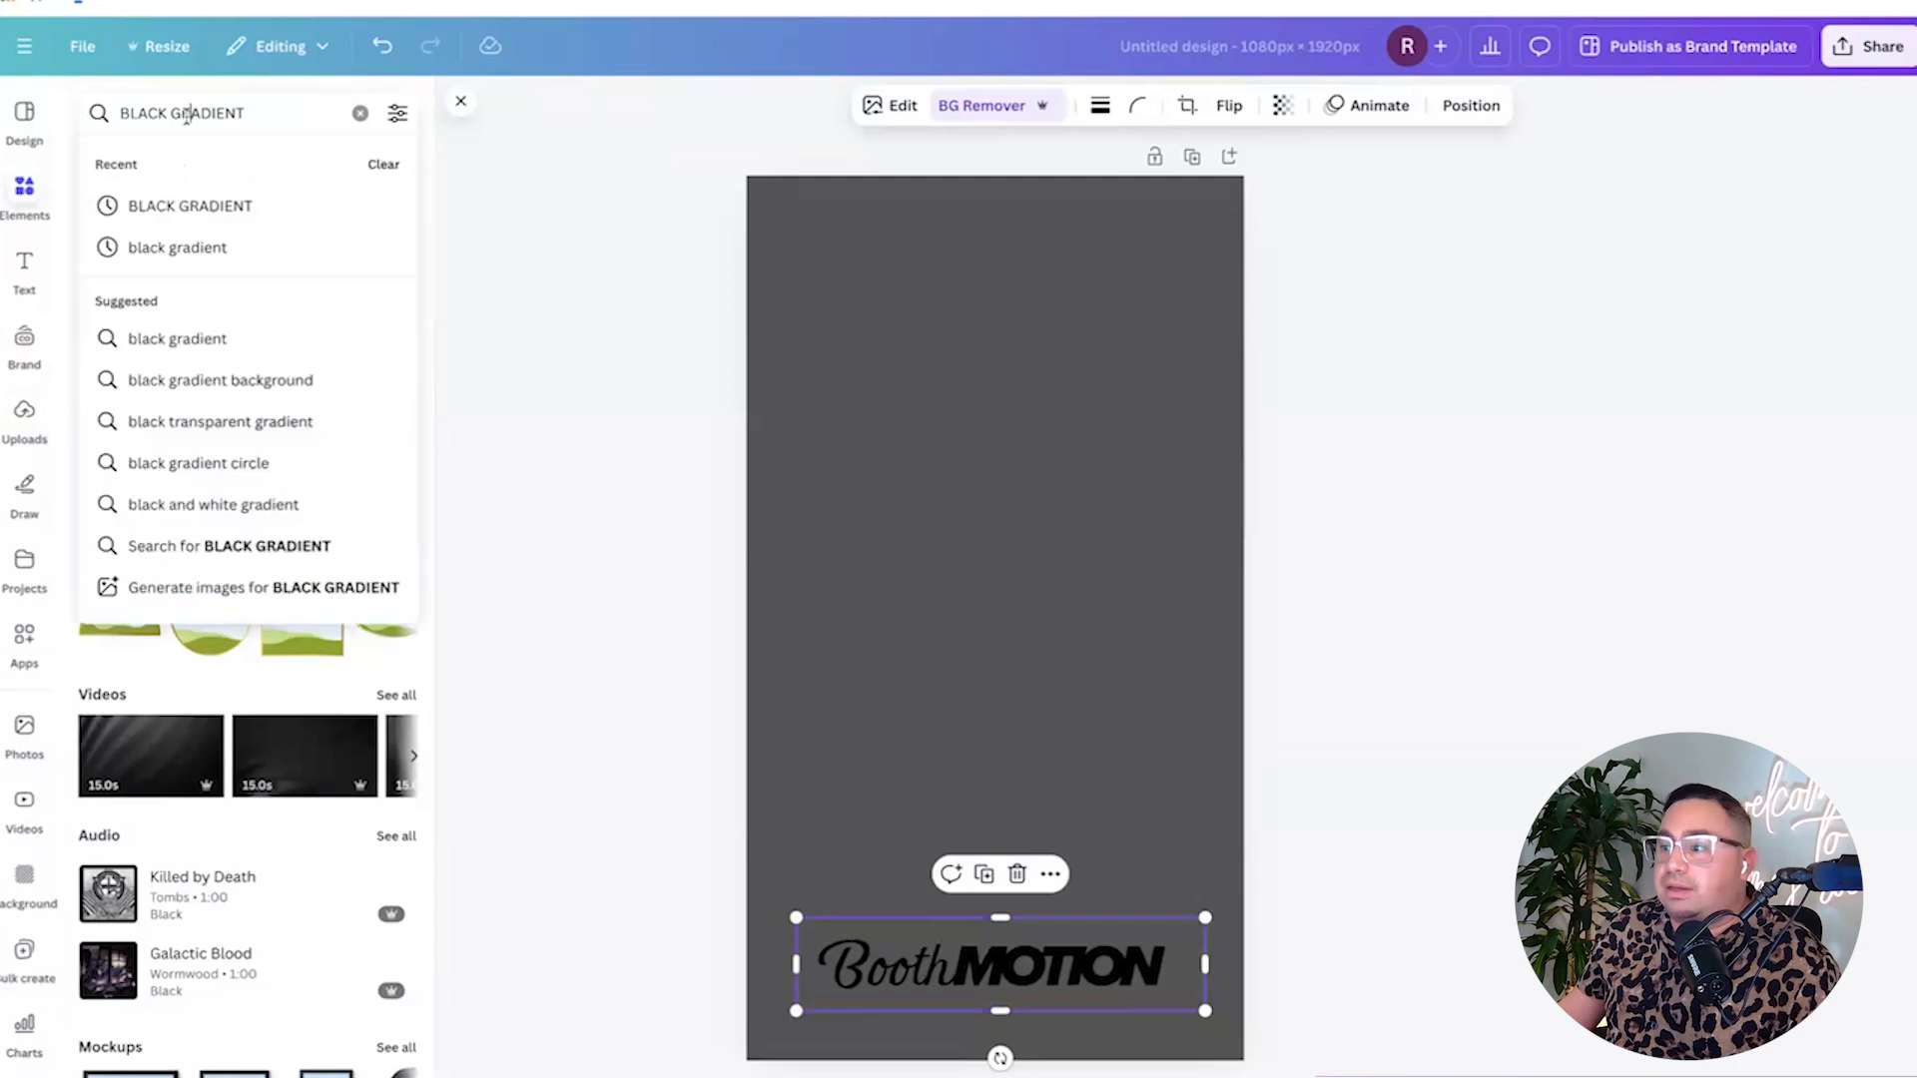
pyautogui.write('white c')
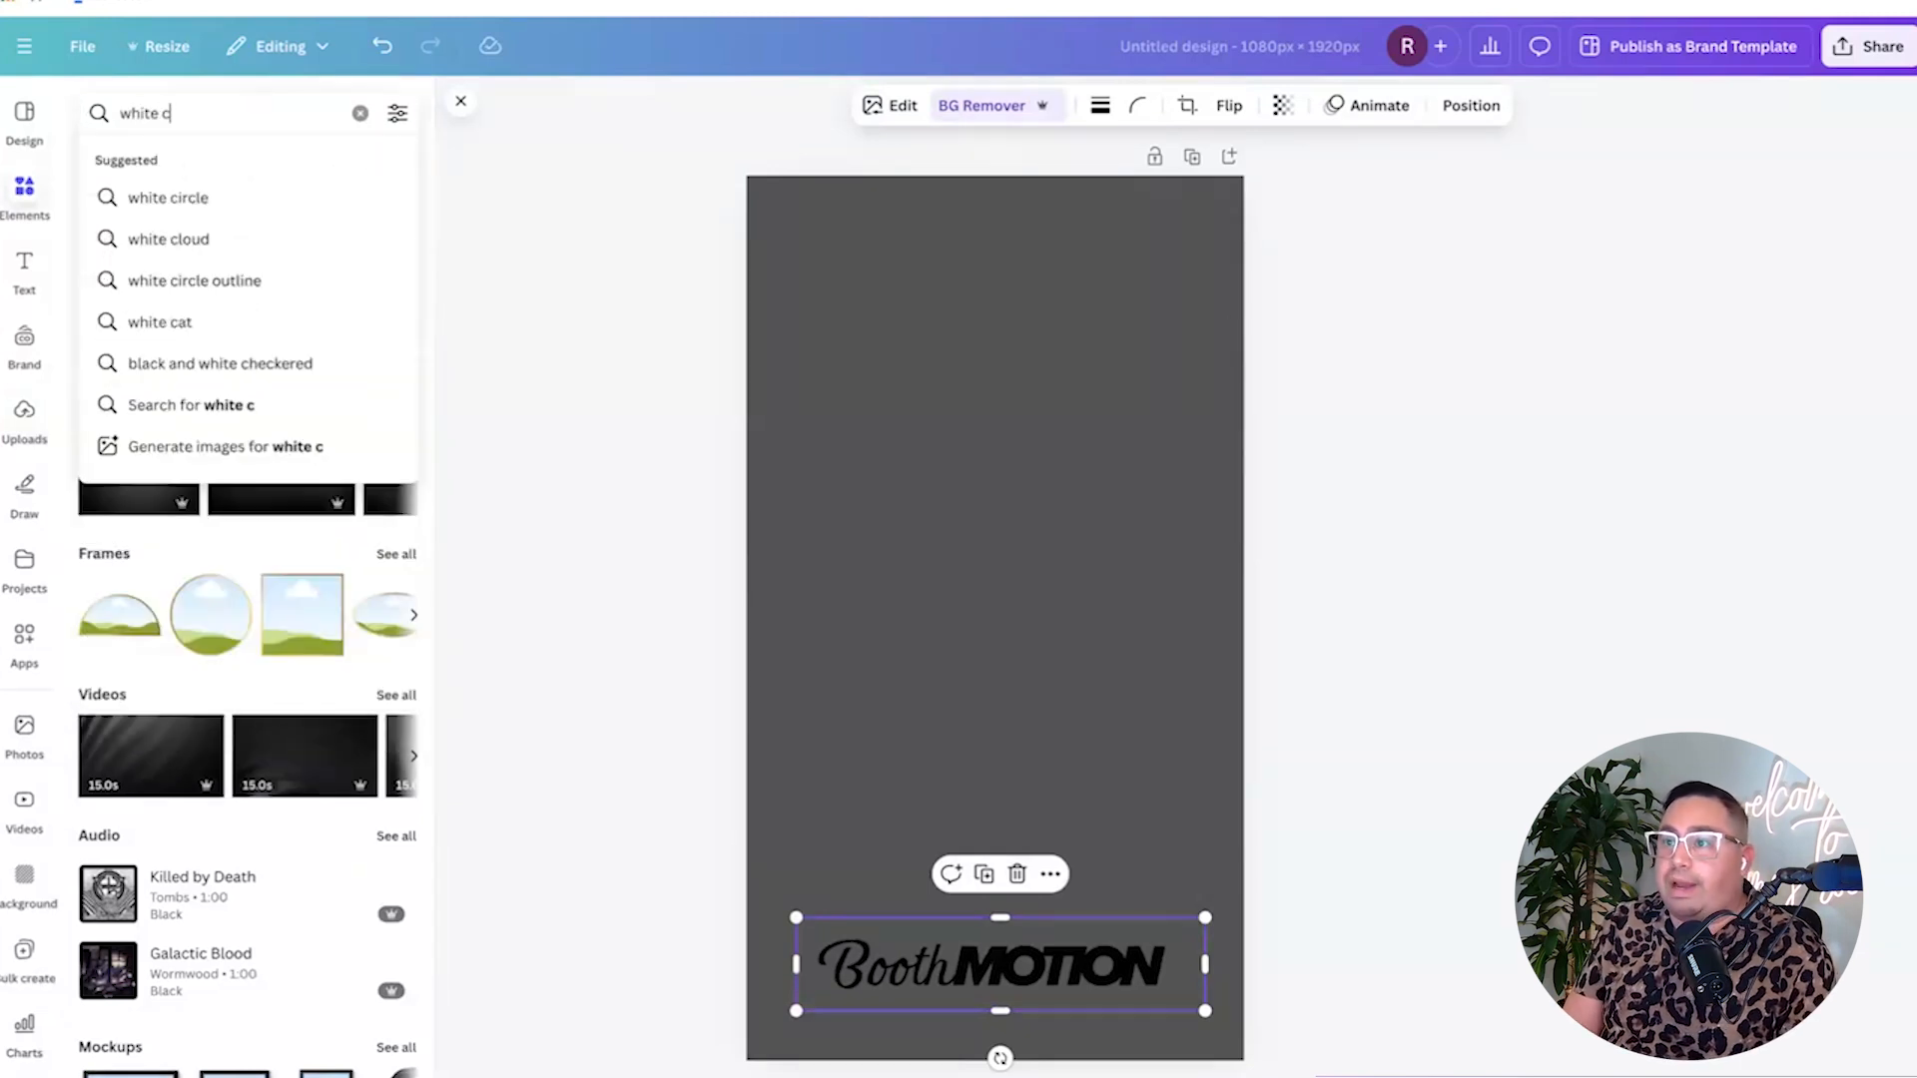
pyautogui.write('ircle gradient')
pyautogui.press('Return')
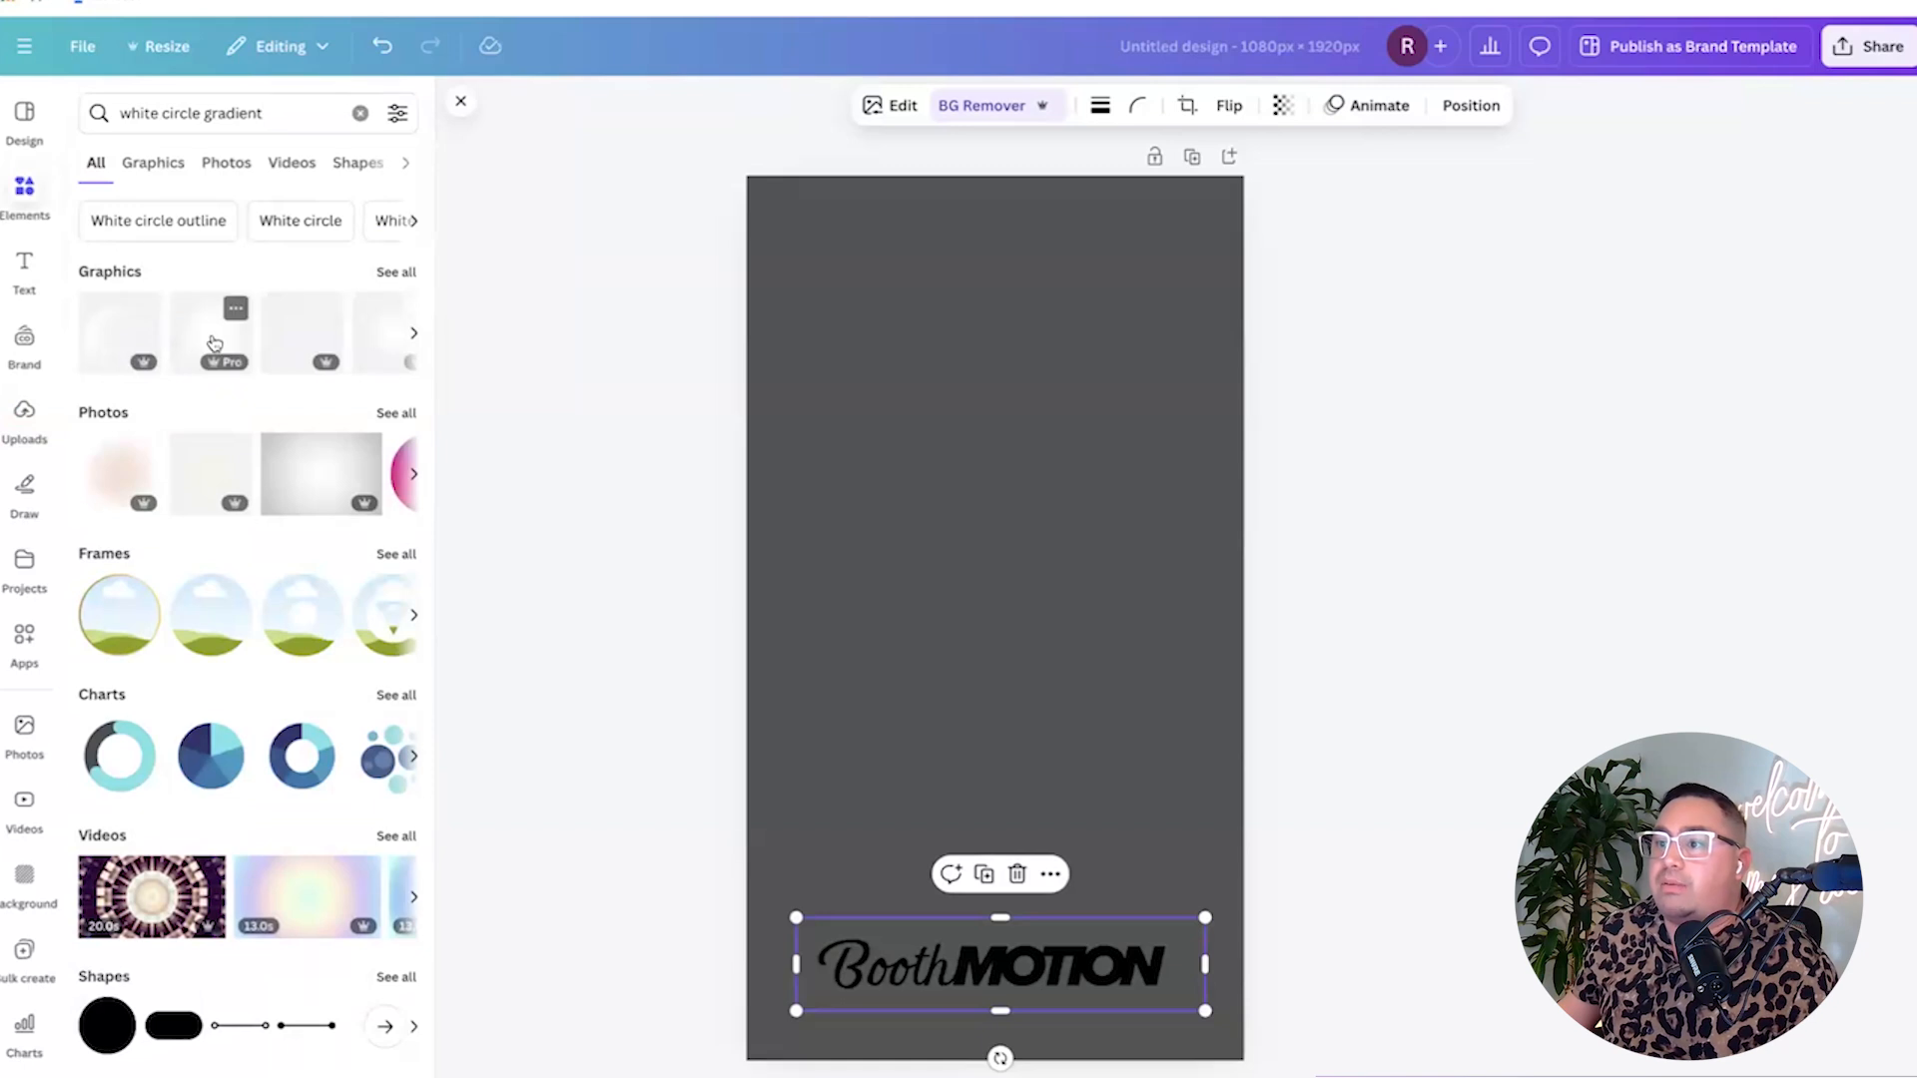
pyautogui.click(211, 343)
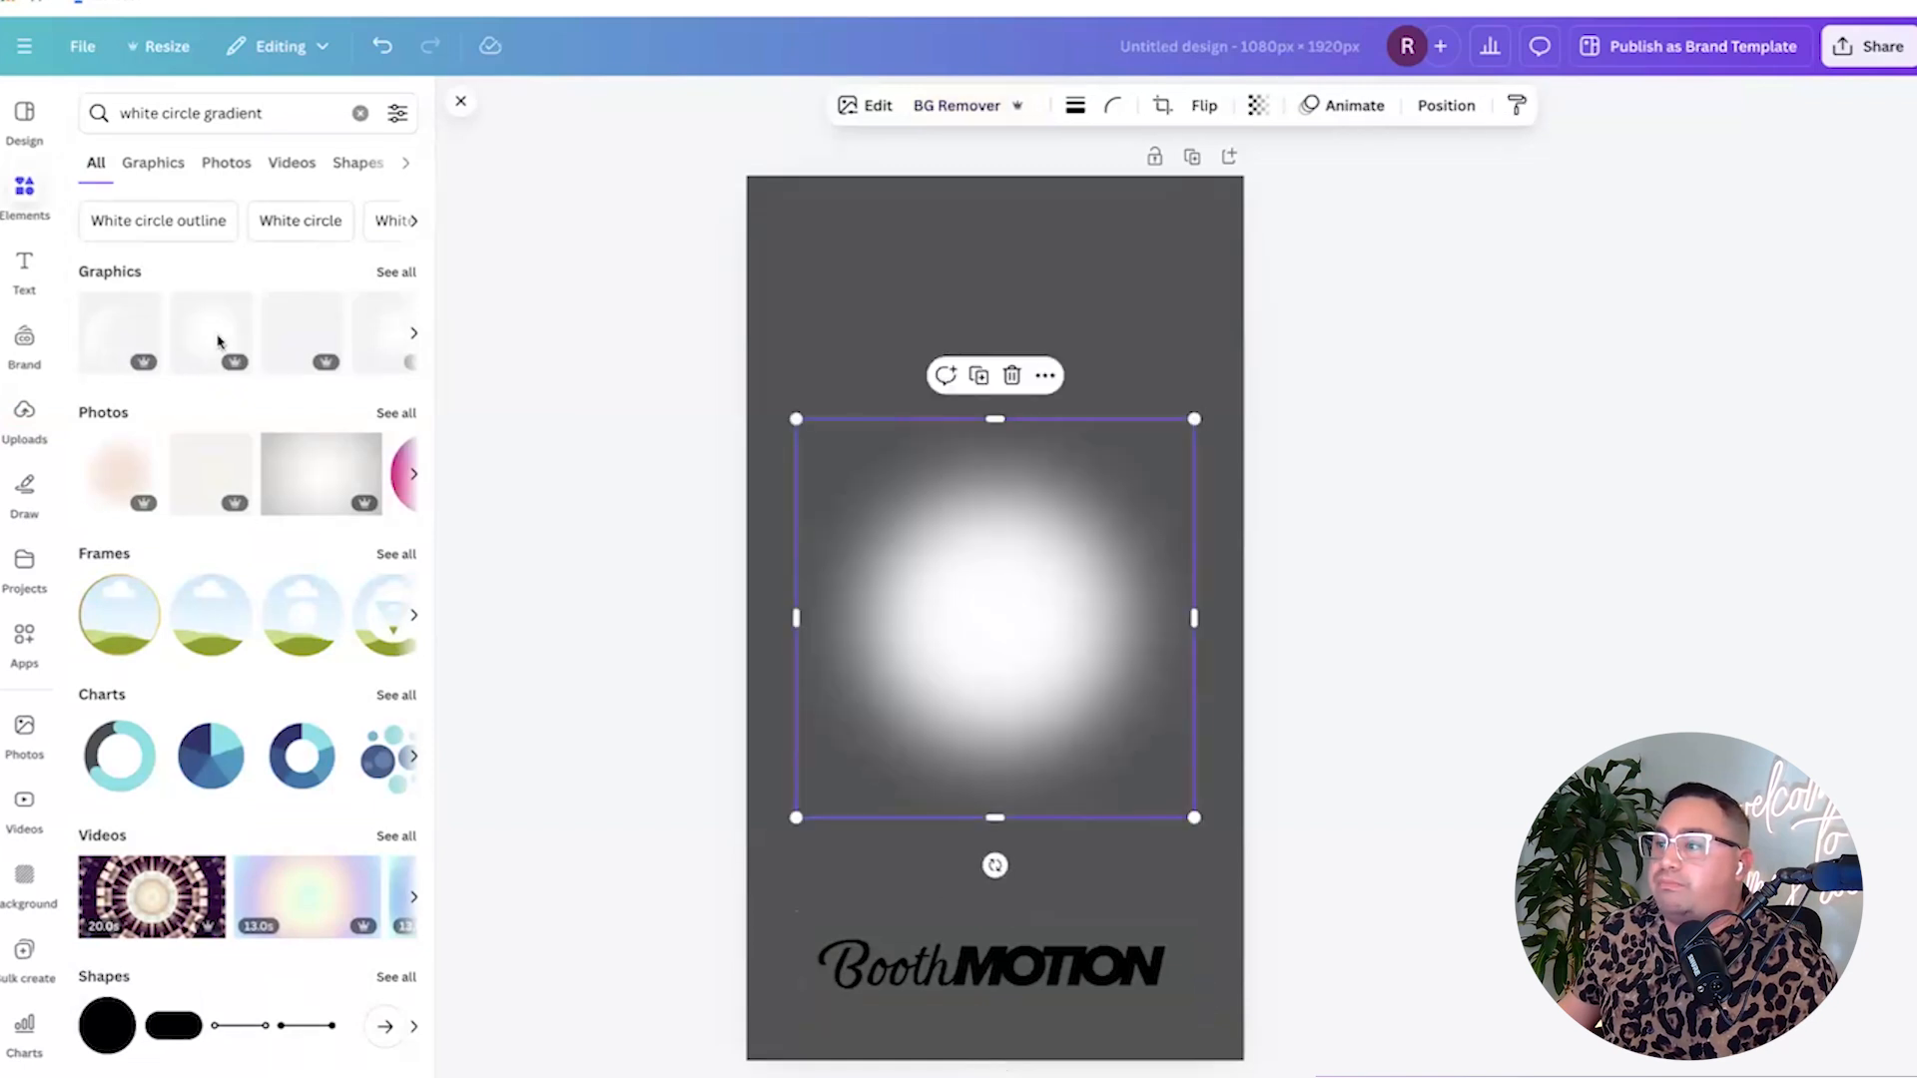
pyautogui.moveTo(995, 419)
pyautogui.mouseDown()
pyautogui.moveTo(997, 456)
pyautogui.moveTo(997, 427)
pyautogui.mouseUp()
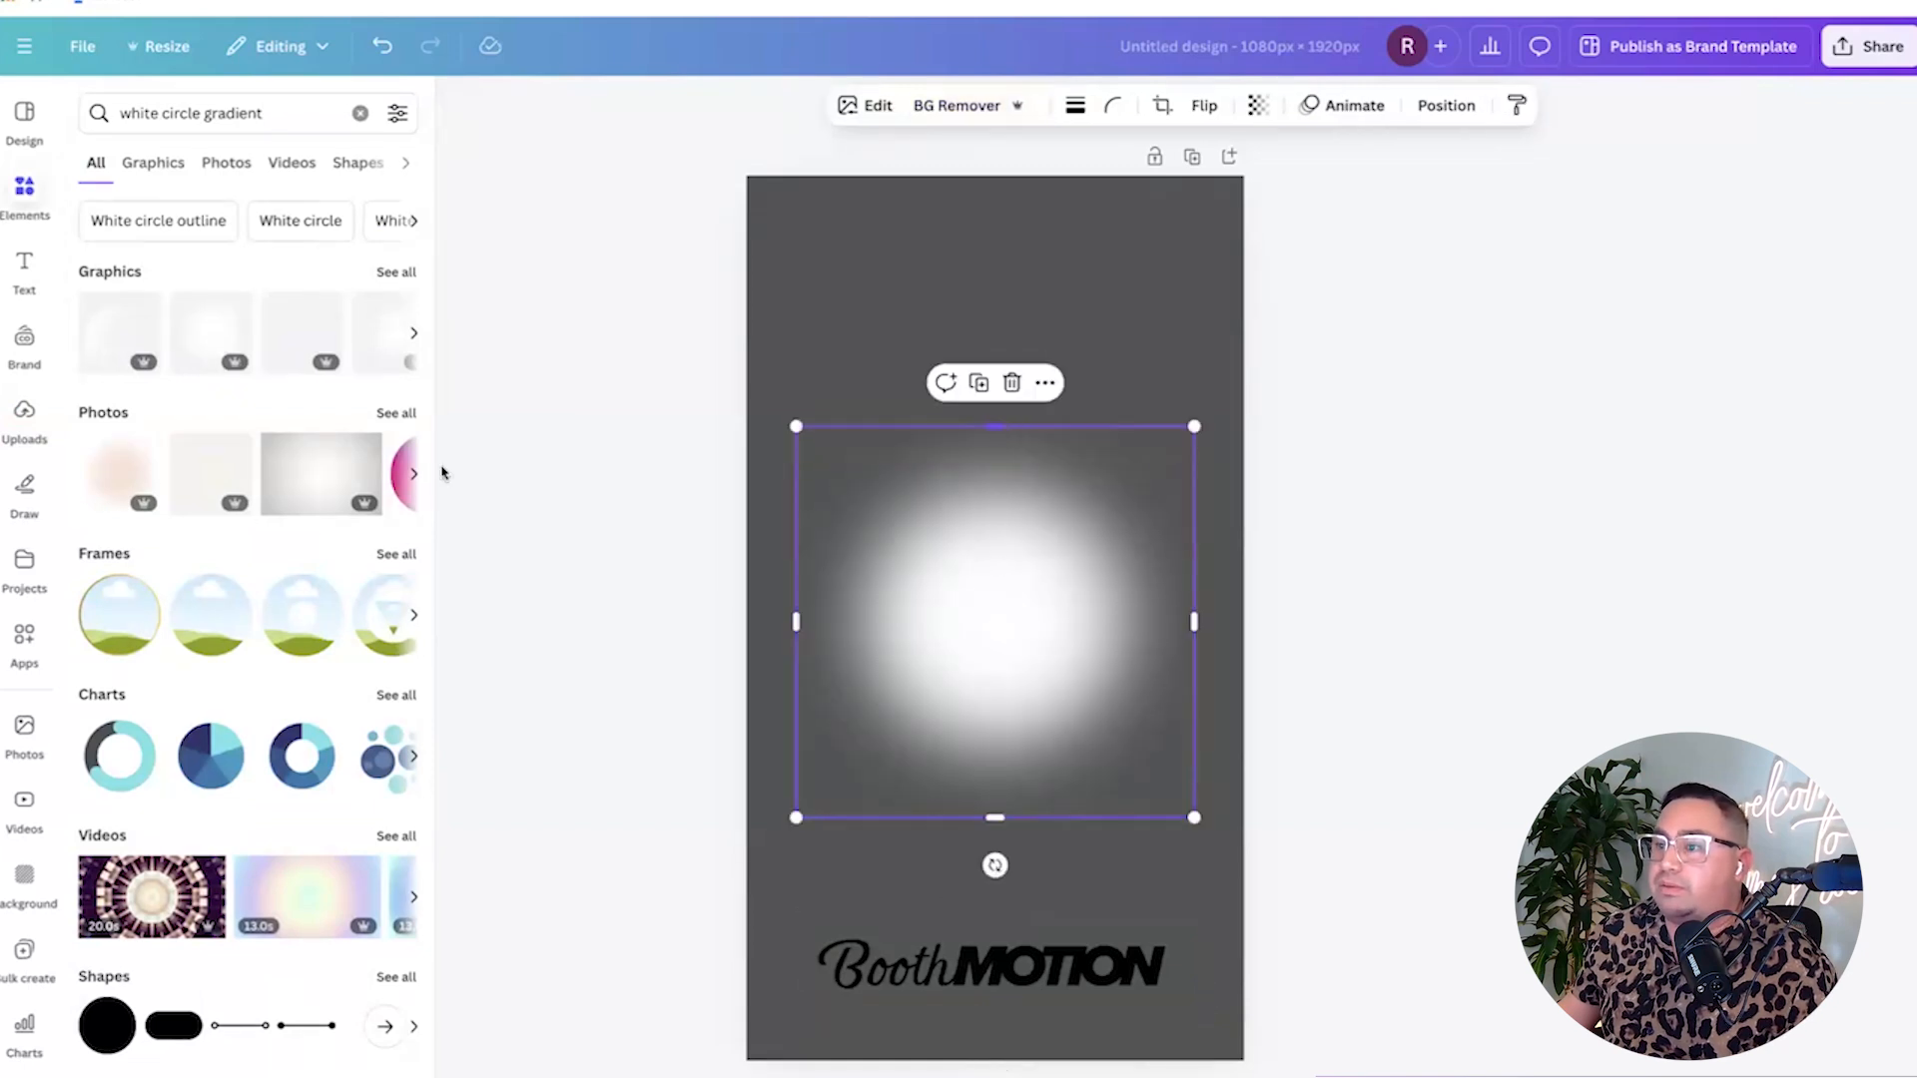
pyautogui.click(302, 333)
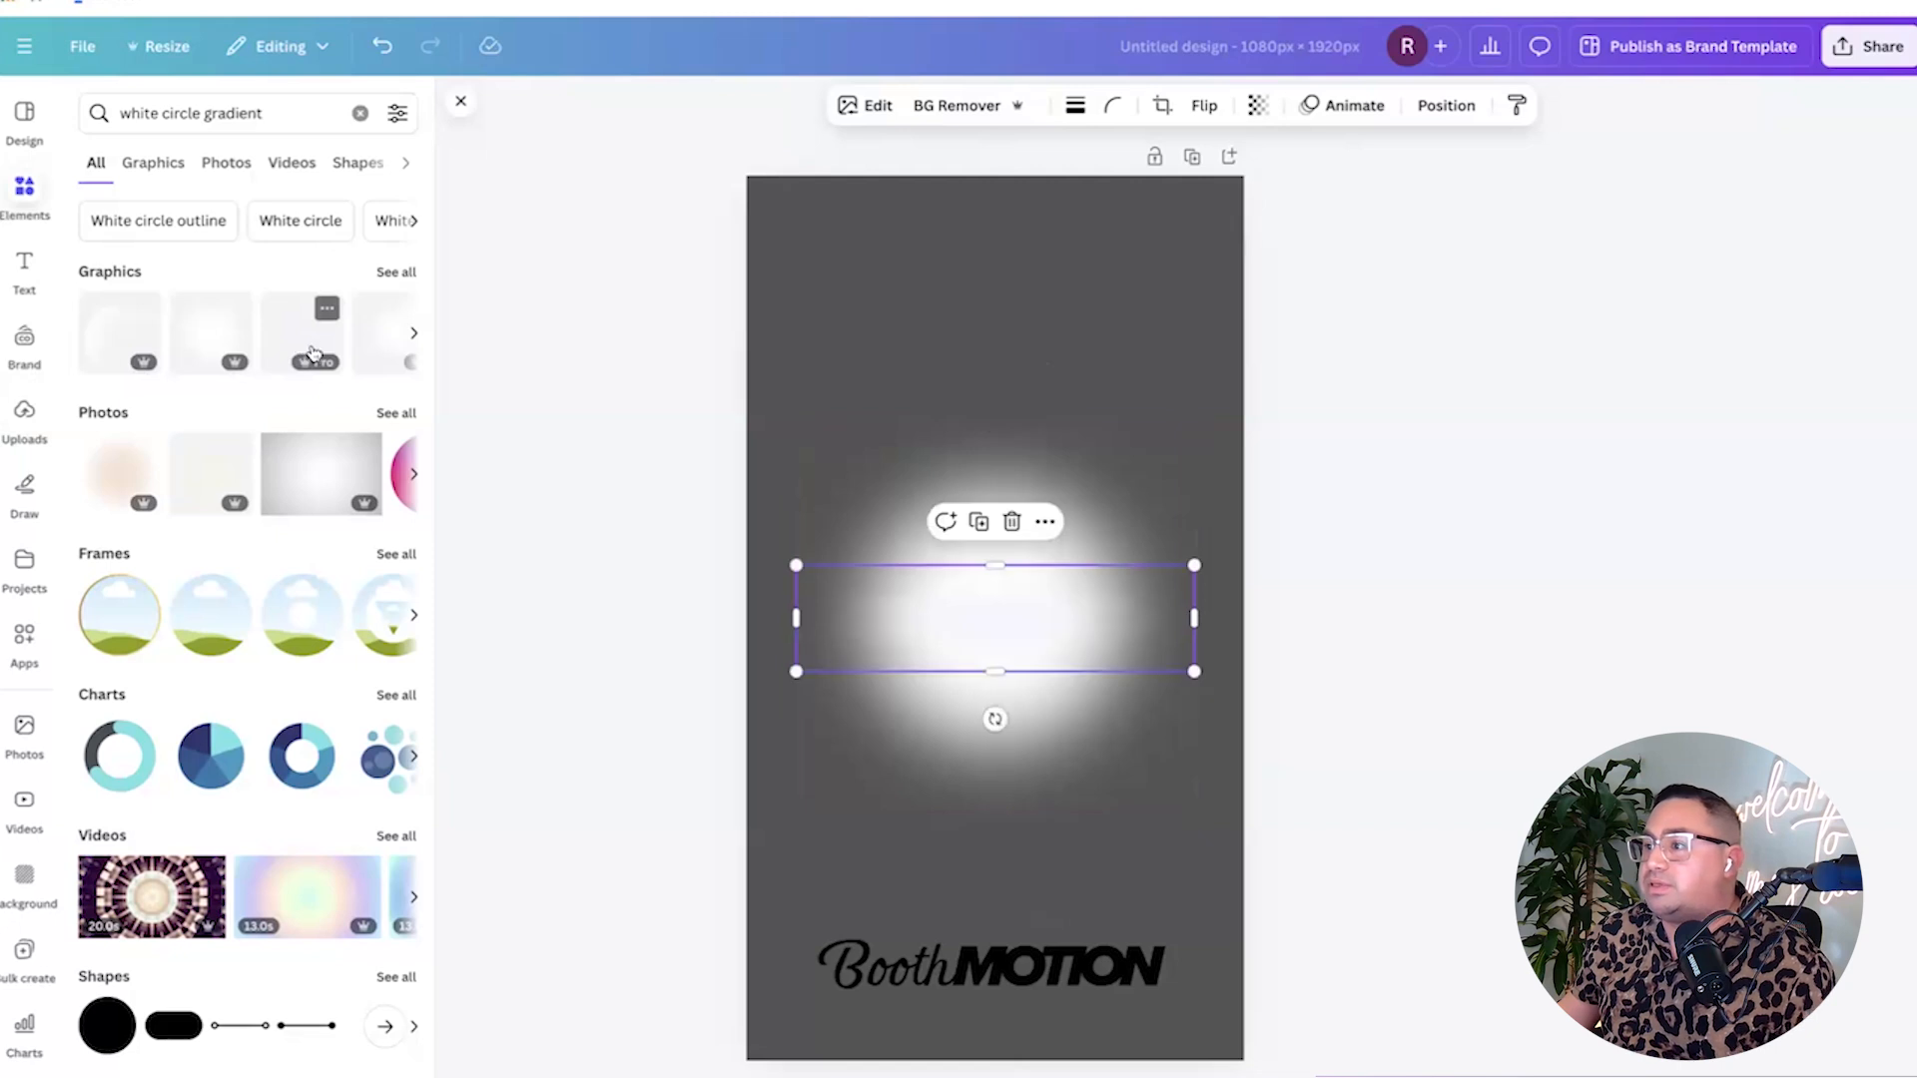
pyautogui.moveTo(975, 612); pyautogui.dragTo(975, 979)
pyautogui.click(1051, 643)
pyautogui.press('Delete')
# Stretch the white gradient over the logo past both page edges.
pyautogui.moveTo(1143, 906); pyautogui.dragTo(1242, 890)
pyautogui.moveTo(1016, 936); pyautogui.dragTo(1025, 947)
pyautogui.moveTo(748, 965); pyautogui.dragTo(725, 972)
pyautogui.moveTo(1242, 964); pyautogui.dragTo(1264, 962)
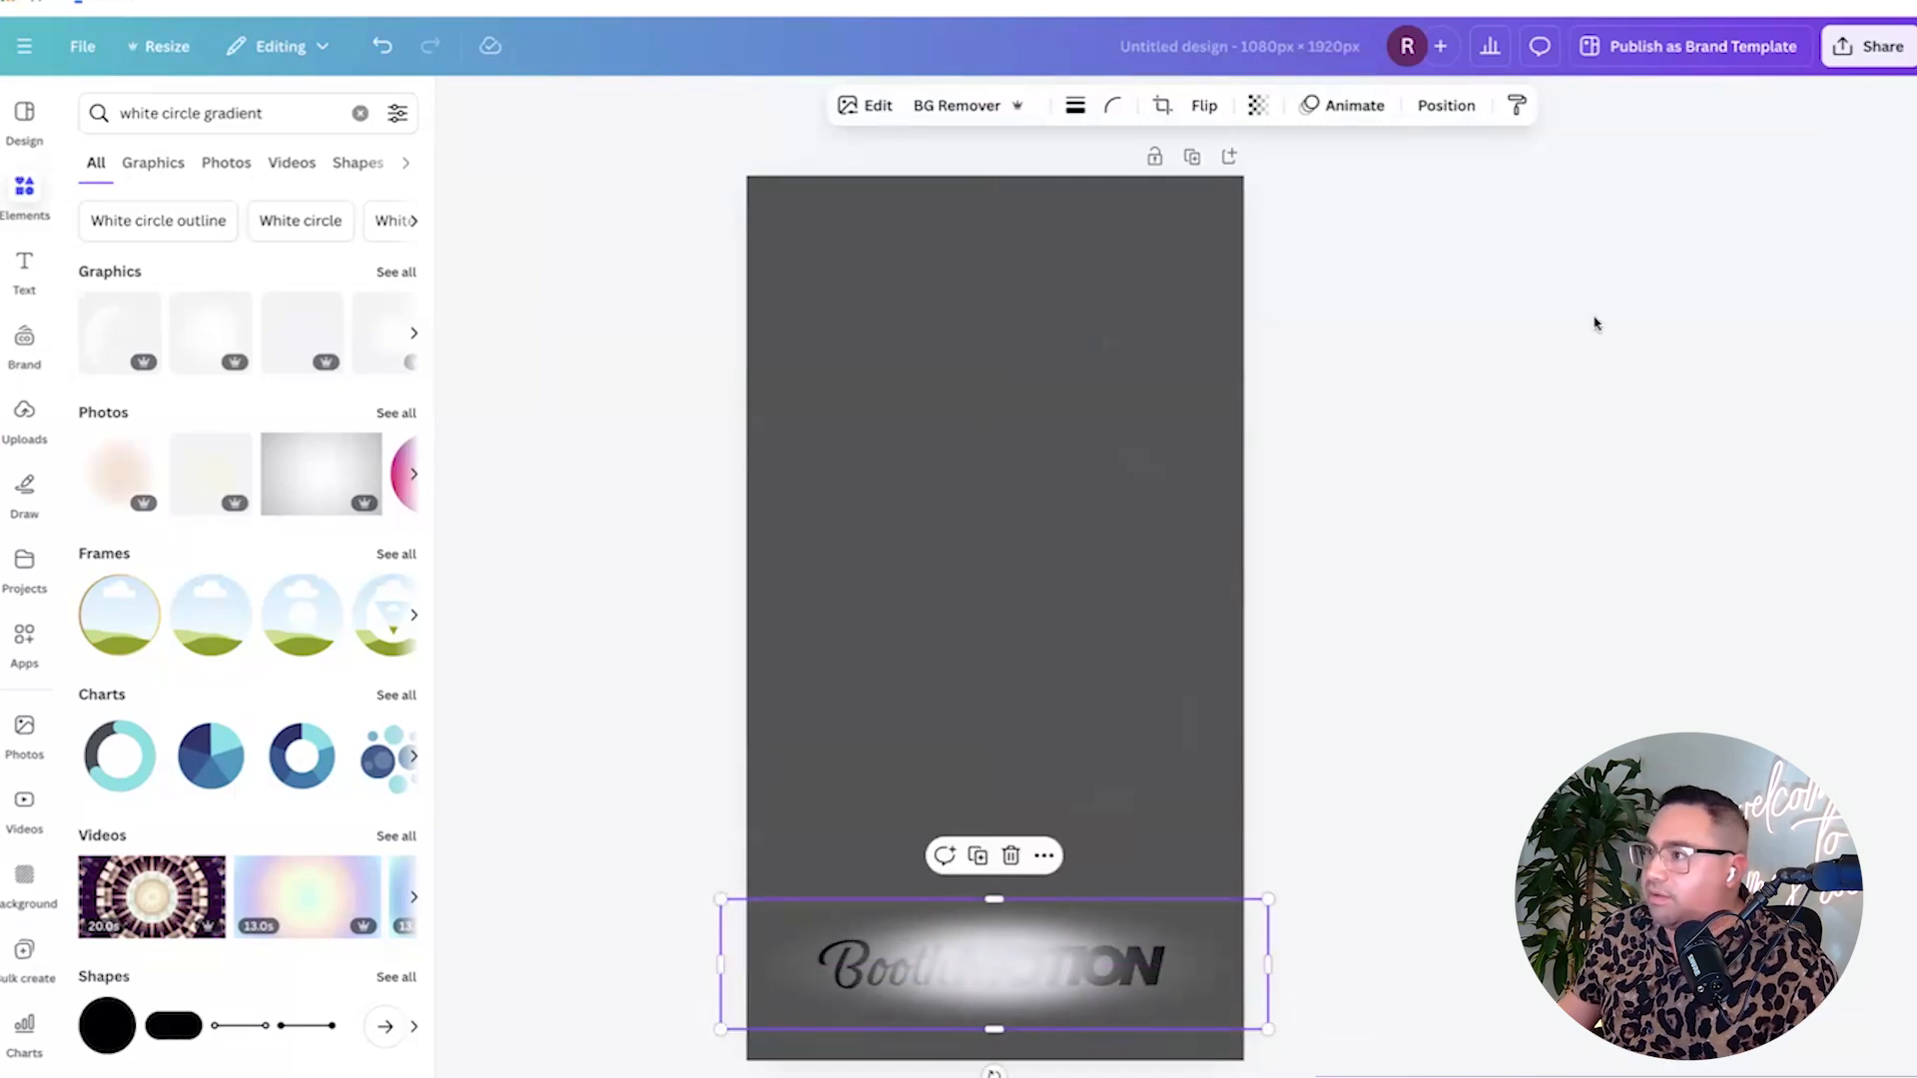
# Move the gradient layer beneath the BoothMOTION logo in Position > Layers.
pyautogui.click(1443, 108)
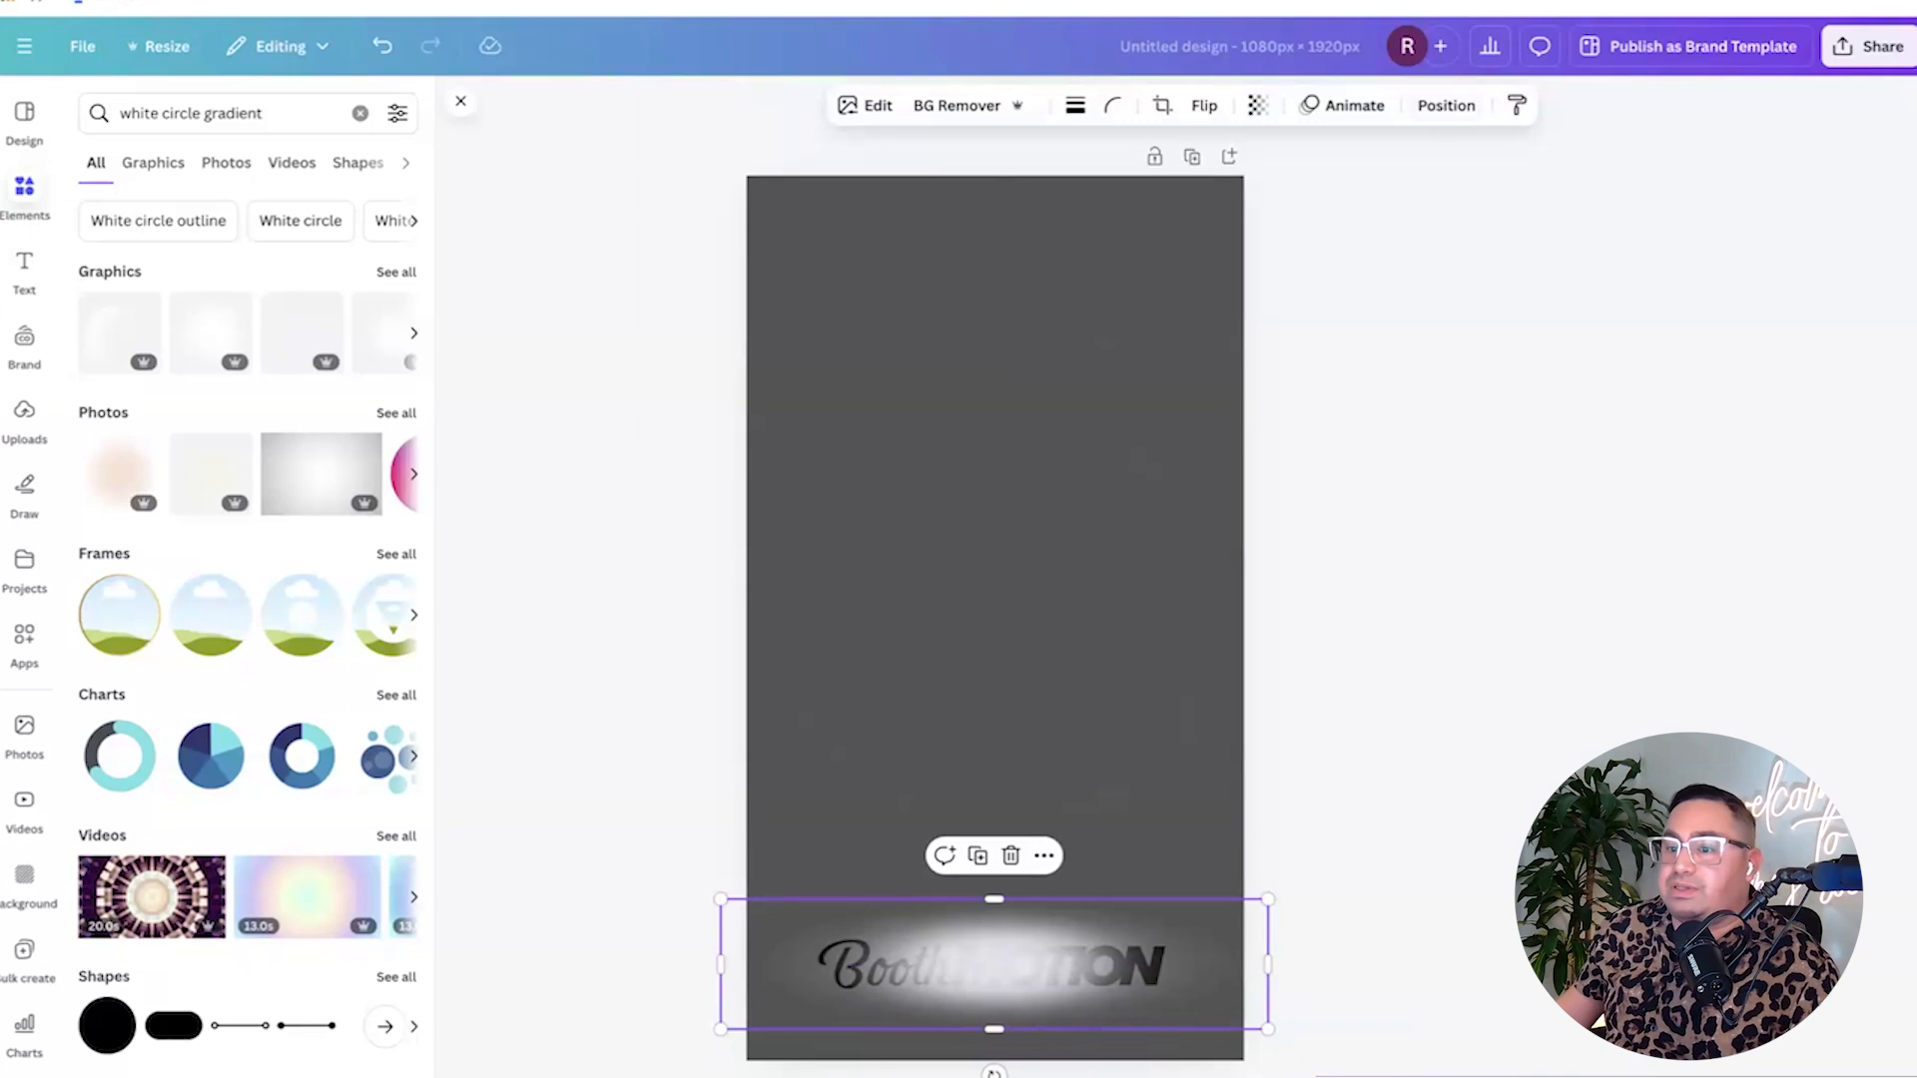
pyautogui.click(1437, 106)
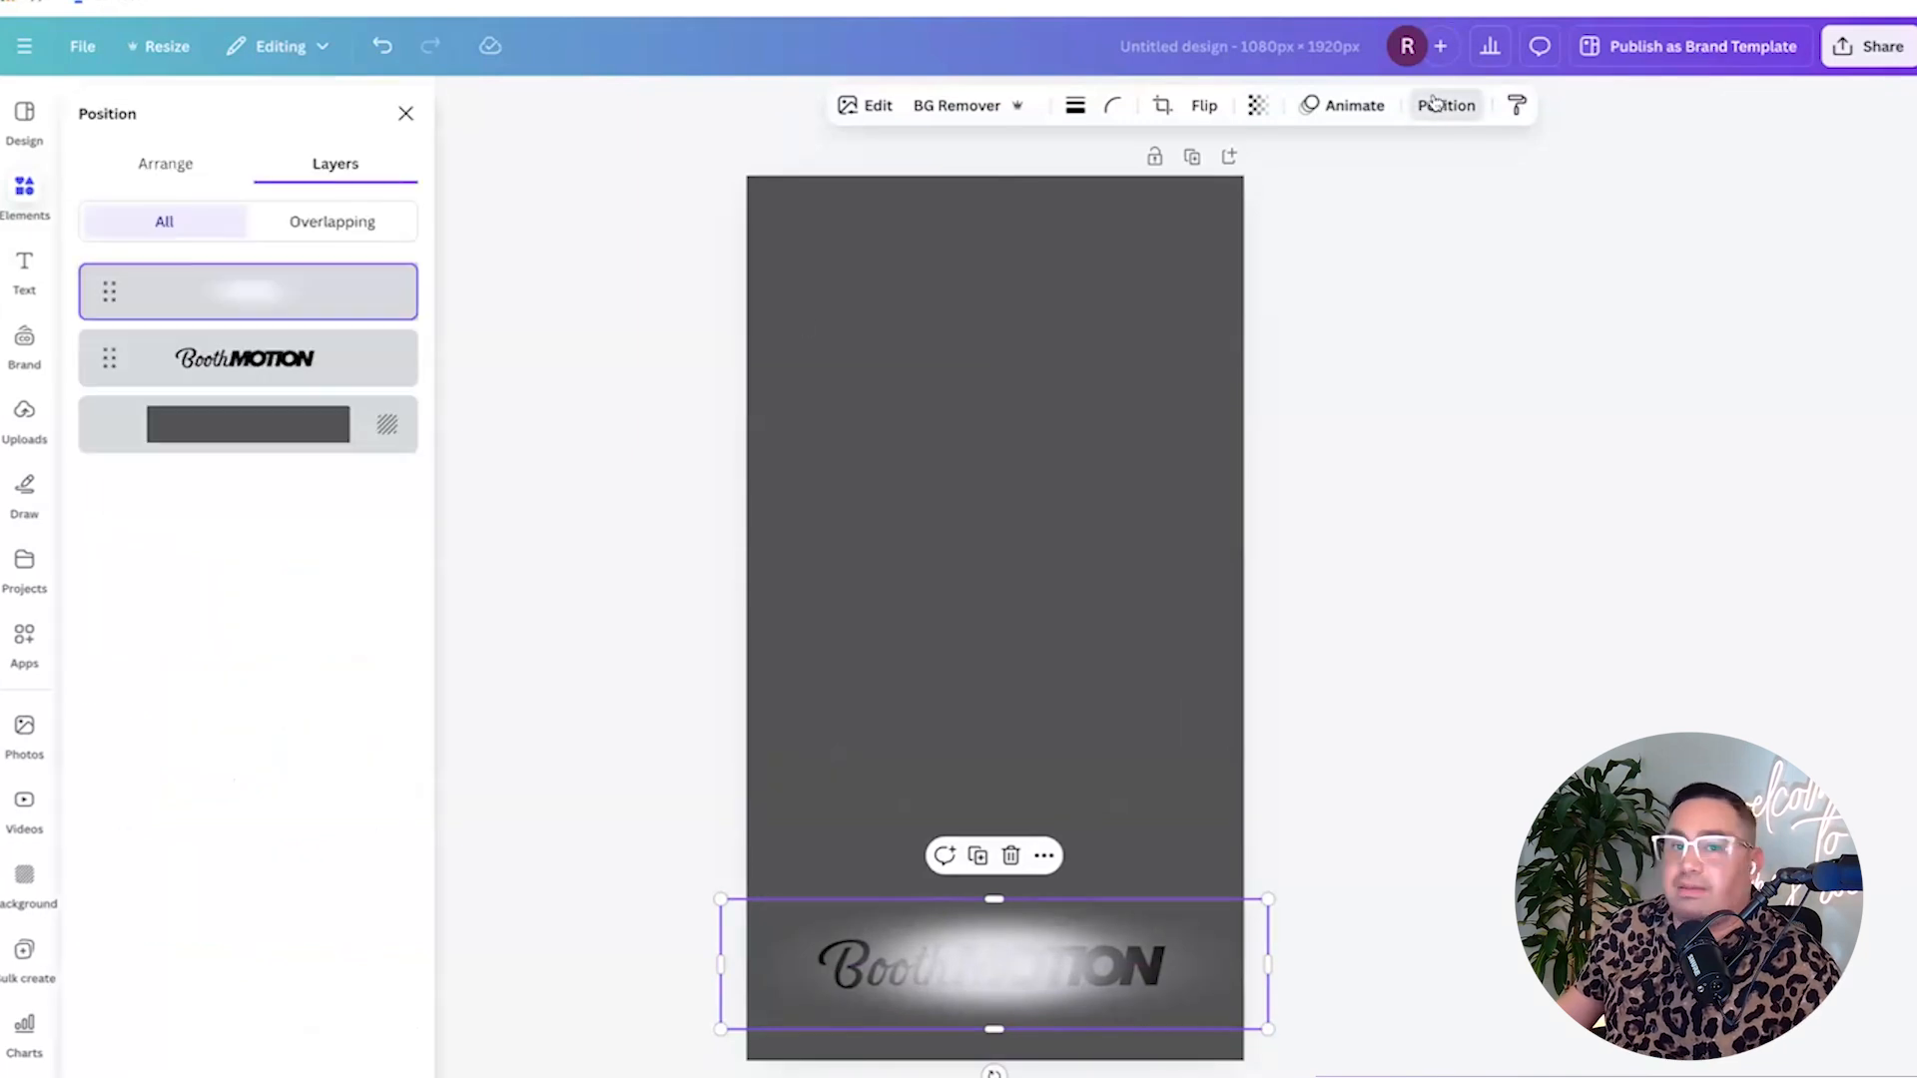
pyautogui.moveTo(275, 297); pyautogui.dragTo(392, 390)
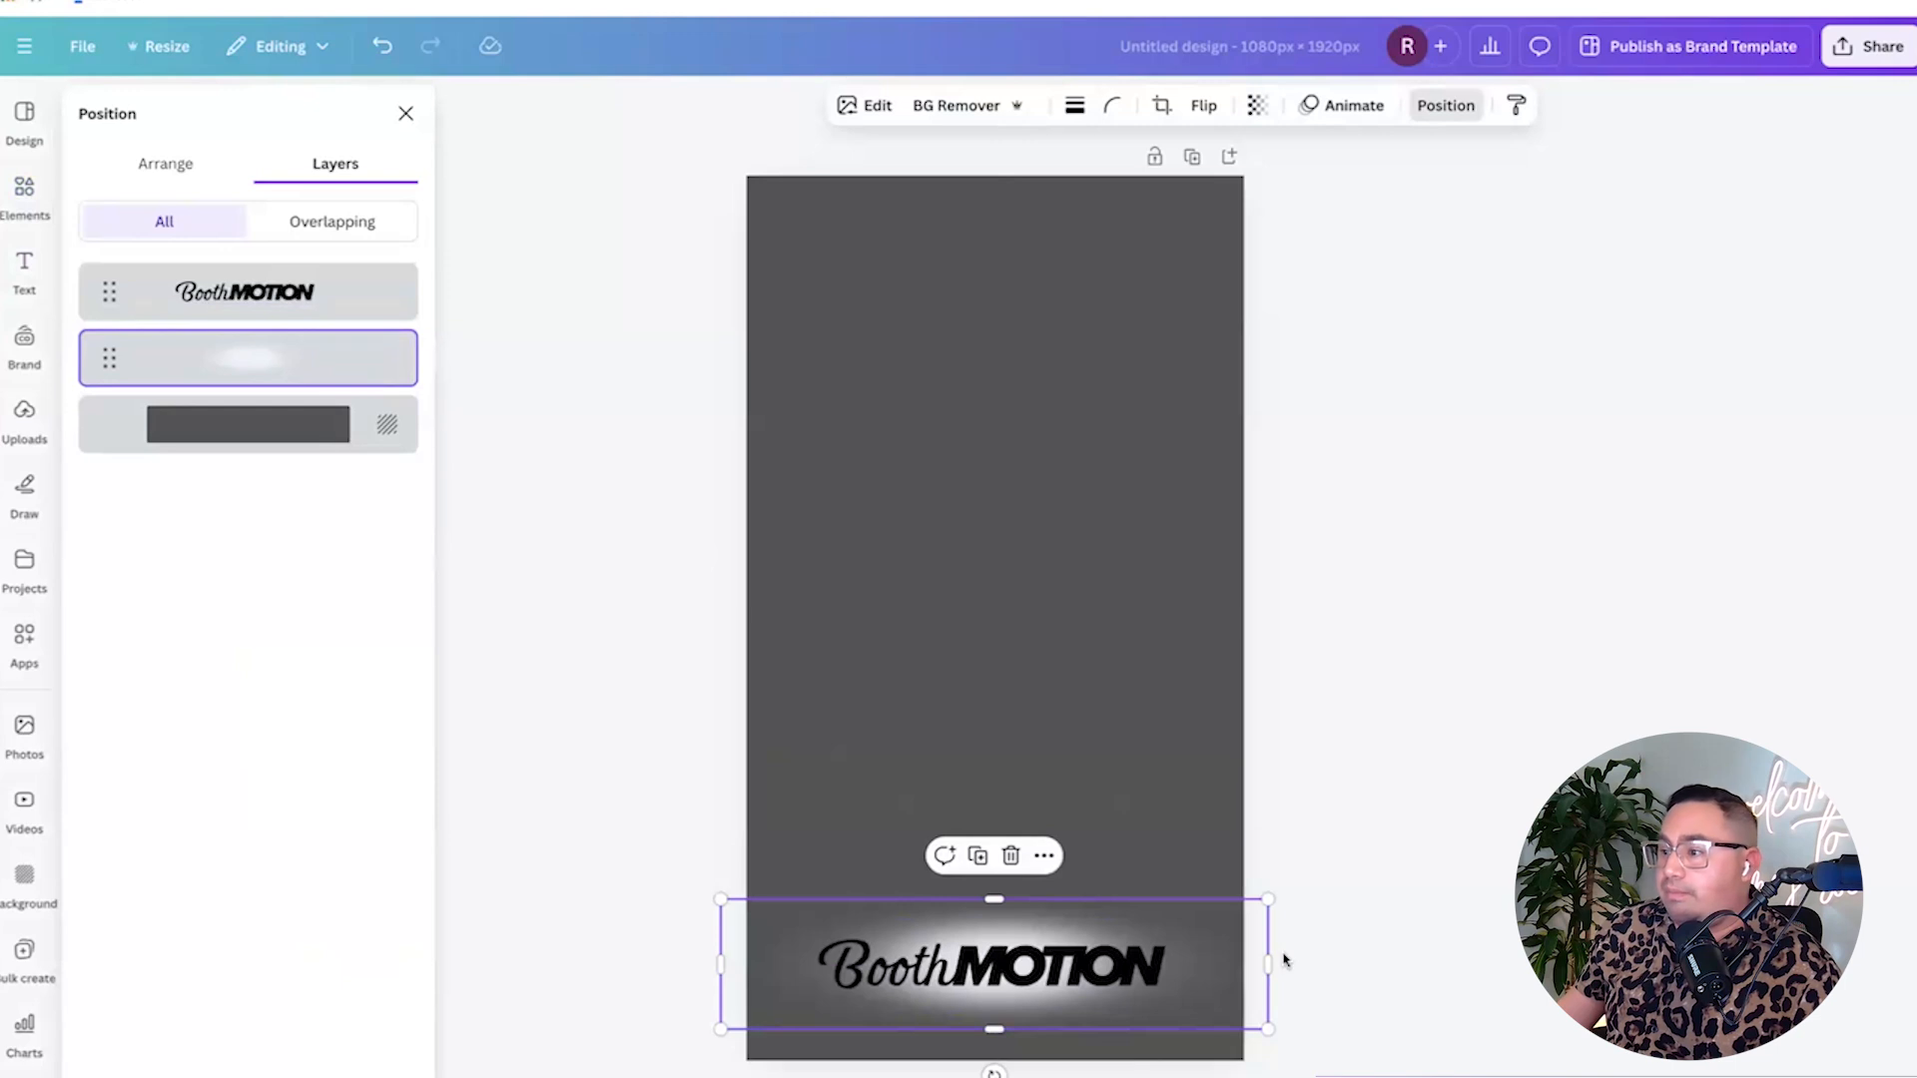
# Lower the gradient's transparency to 58 for a soft glow.
pyautogui.click(1258, 108)
pyautogui.moveTo(1301, 188); pyautogui.dragTo(1243, 197)
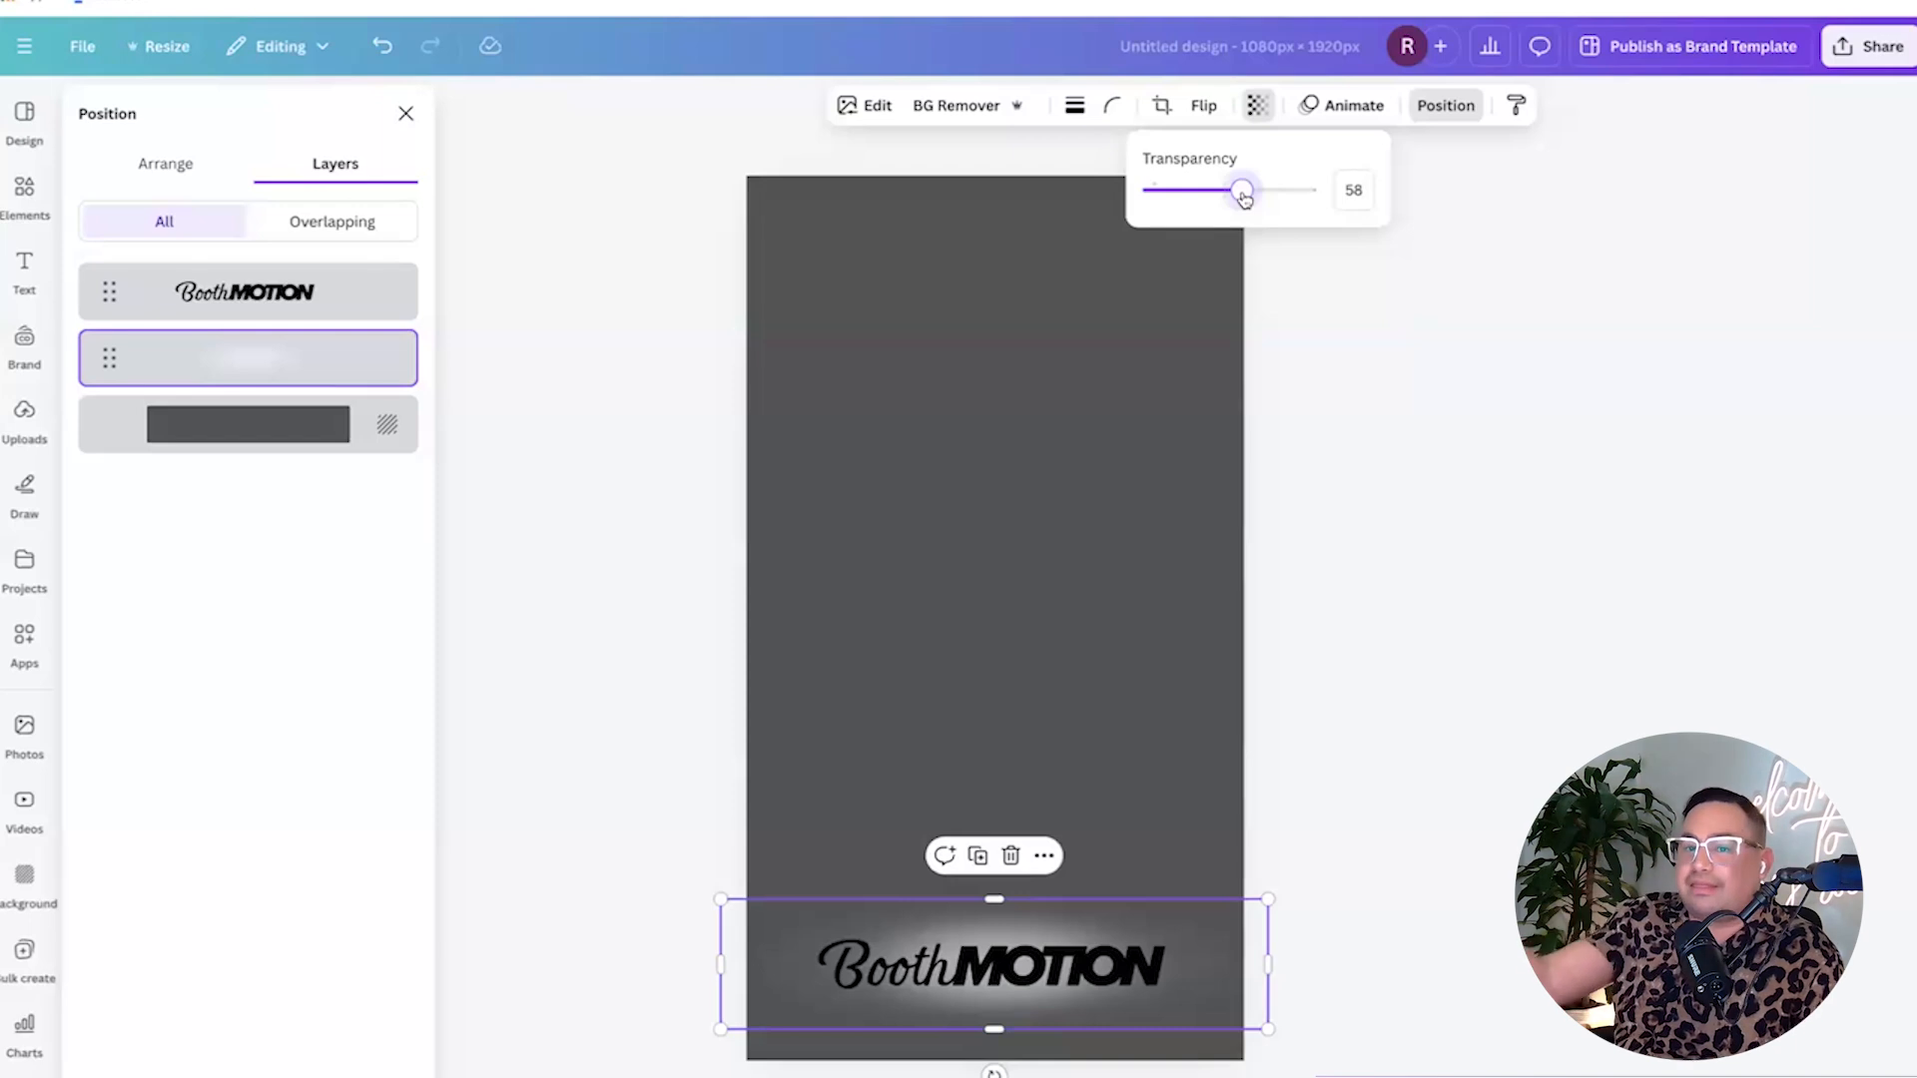
pyautogui.click(1406, 240)
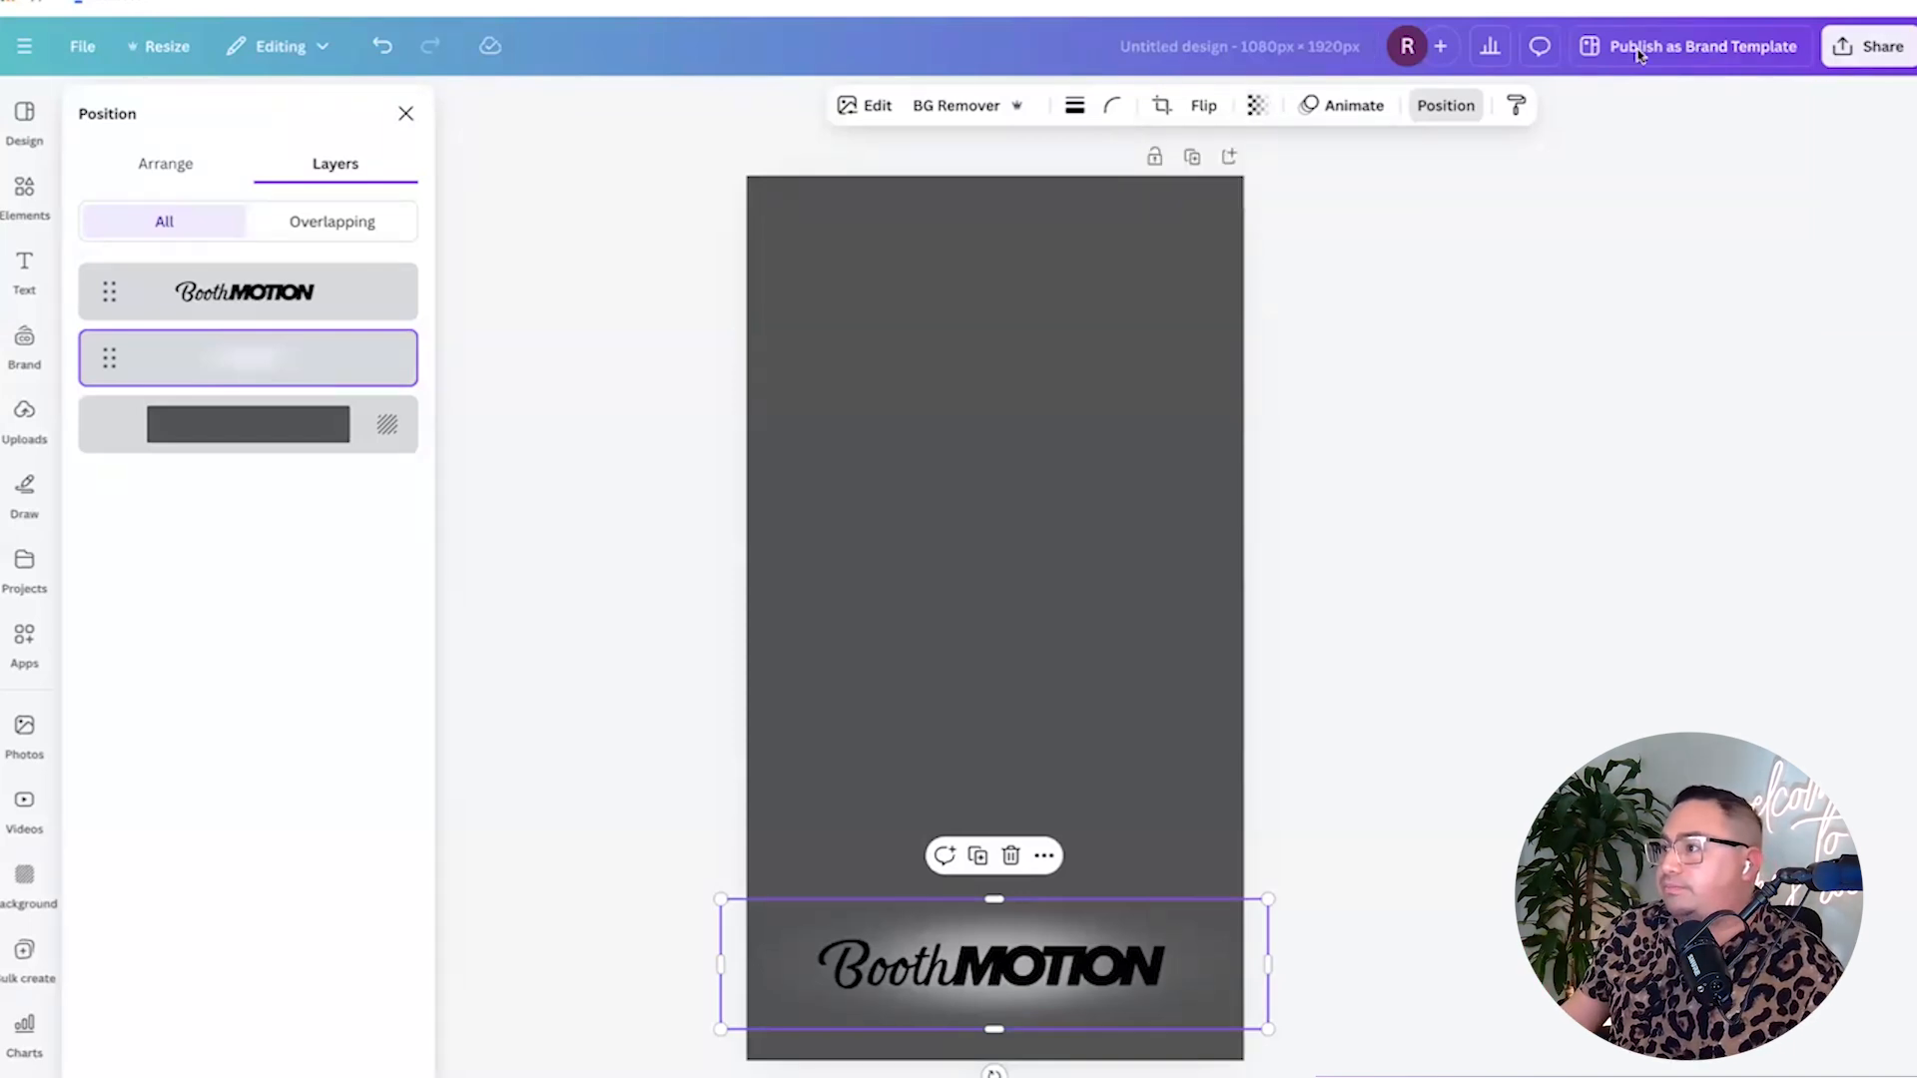
# Download the BoothMOTION design as a transparent 1080 × 1920 PNG and begin a new photobooth template.
pyautogui.click(1875, 52)
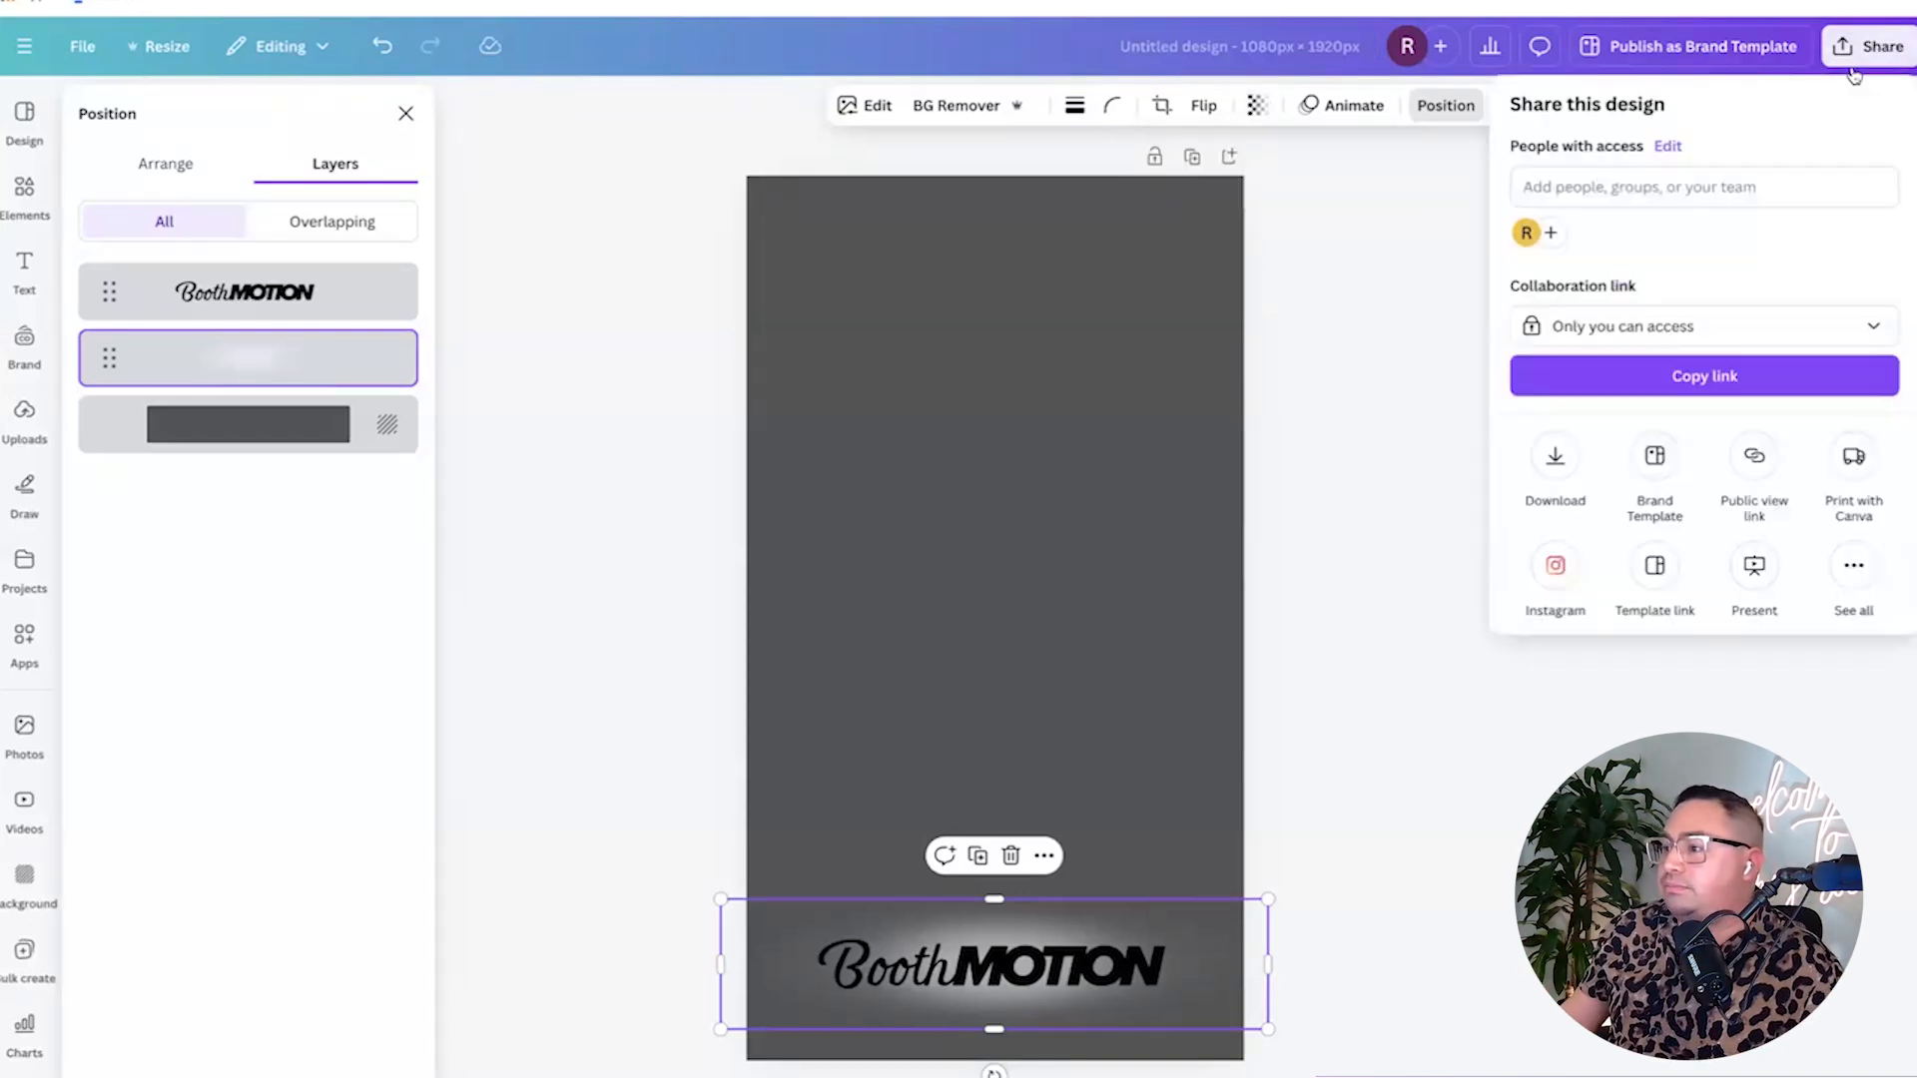
pyautogui.click(1558, 464)
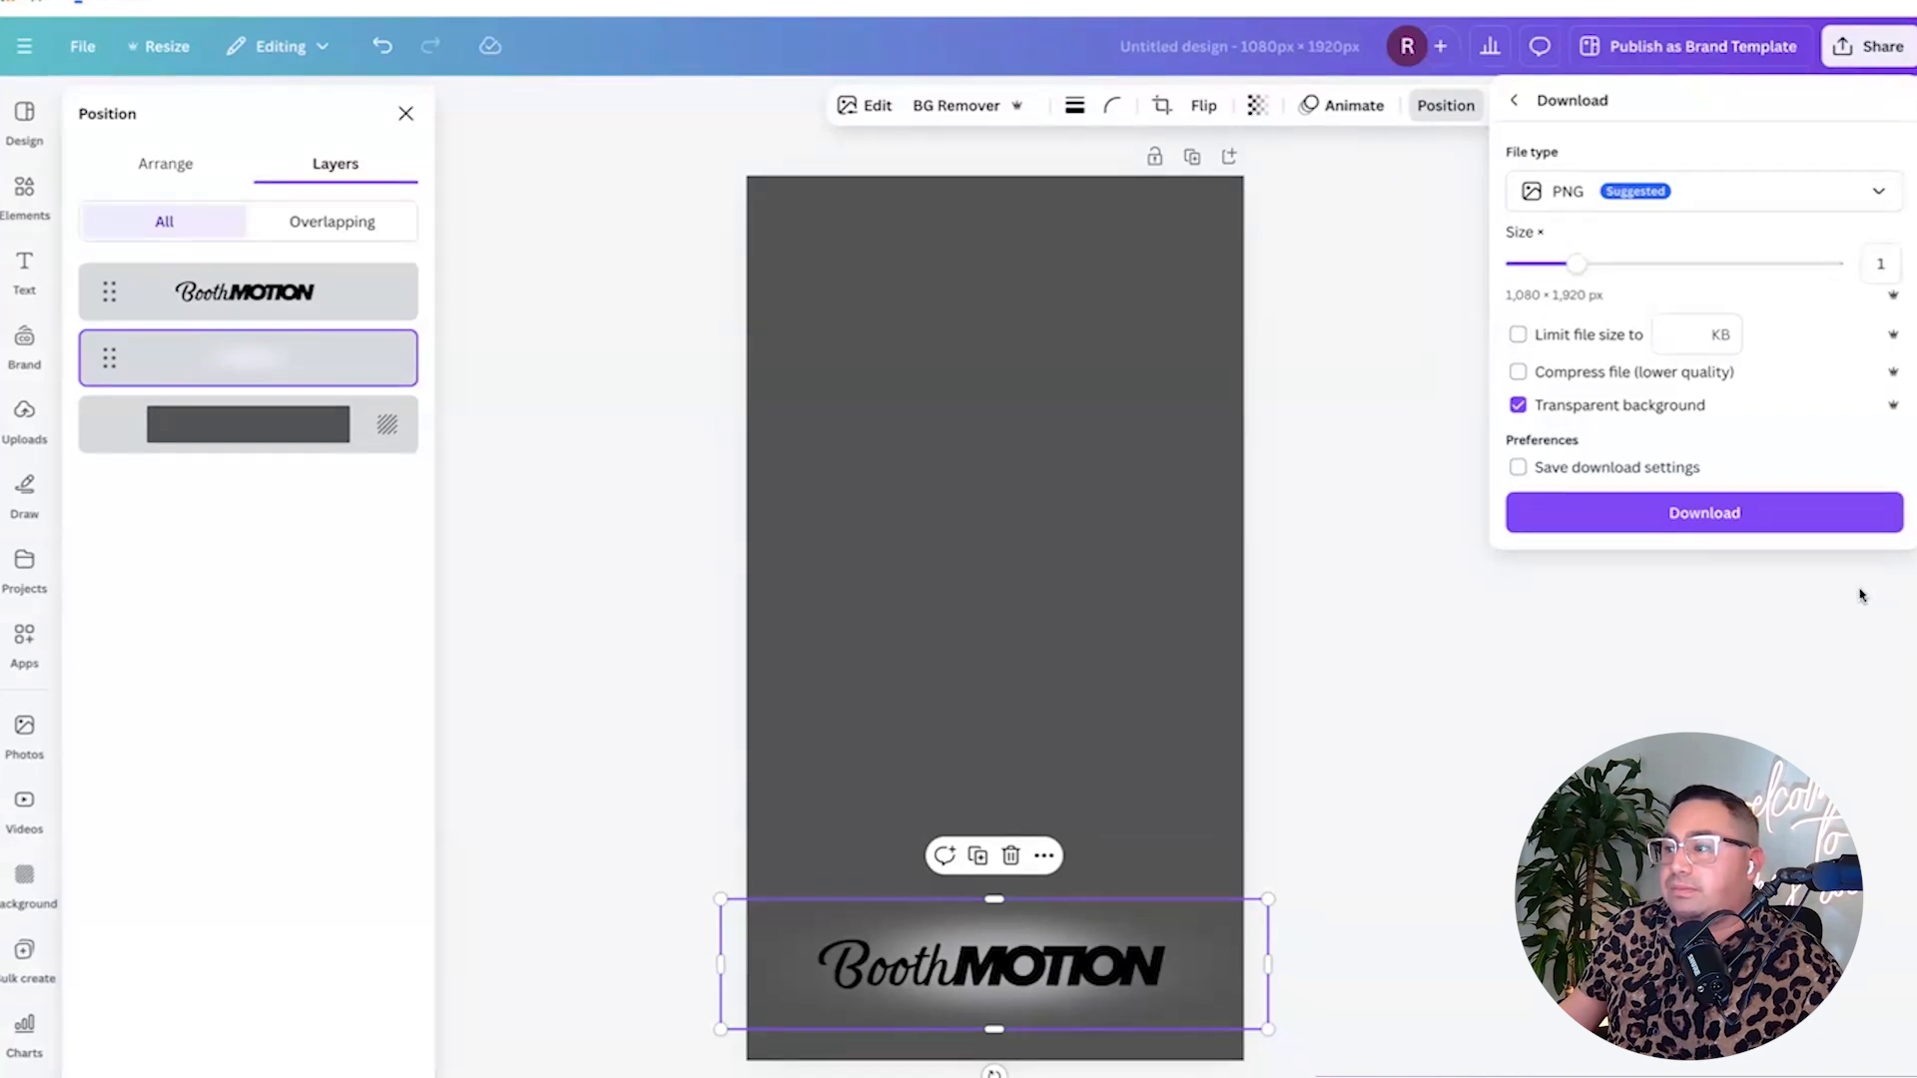
pyautogui.click(1738, 520)
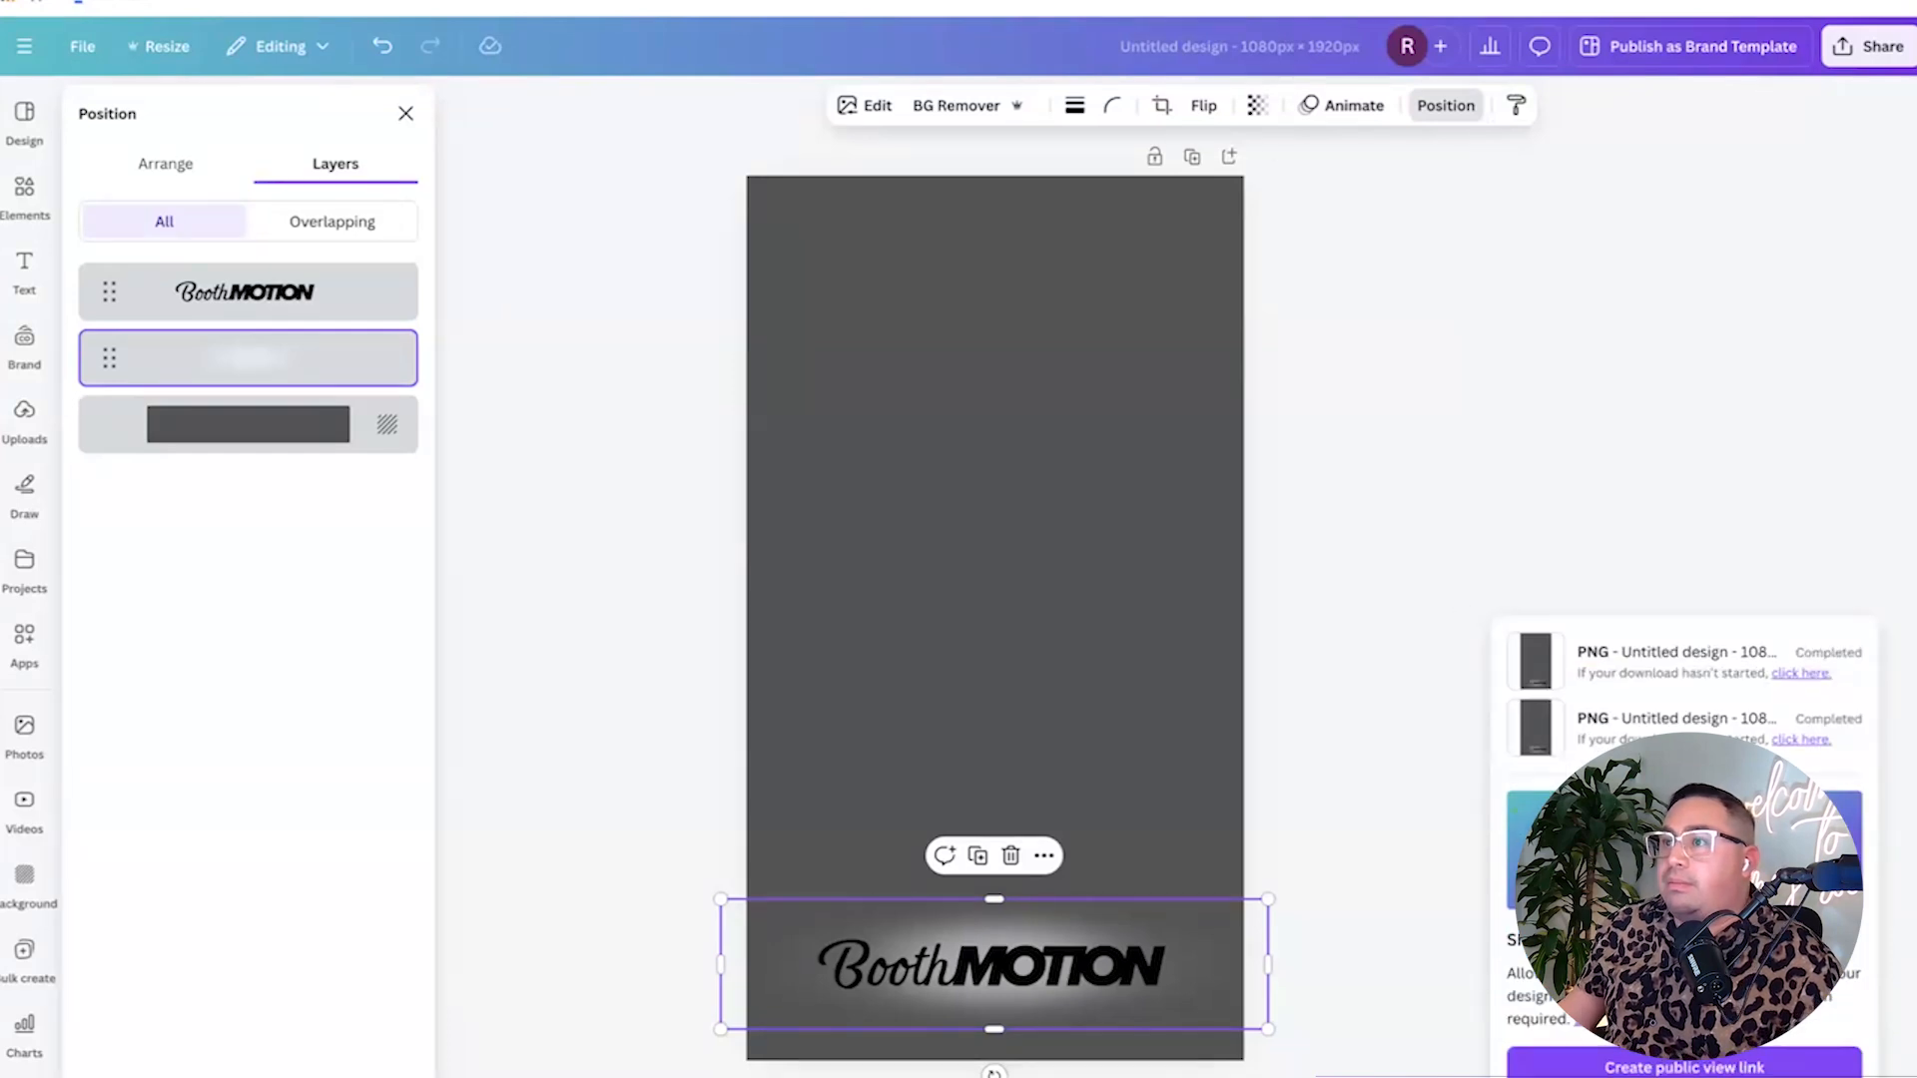
pyautogui.click(399, 494)
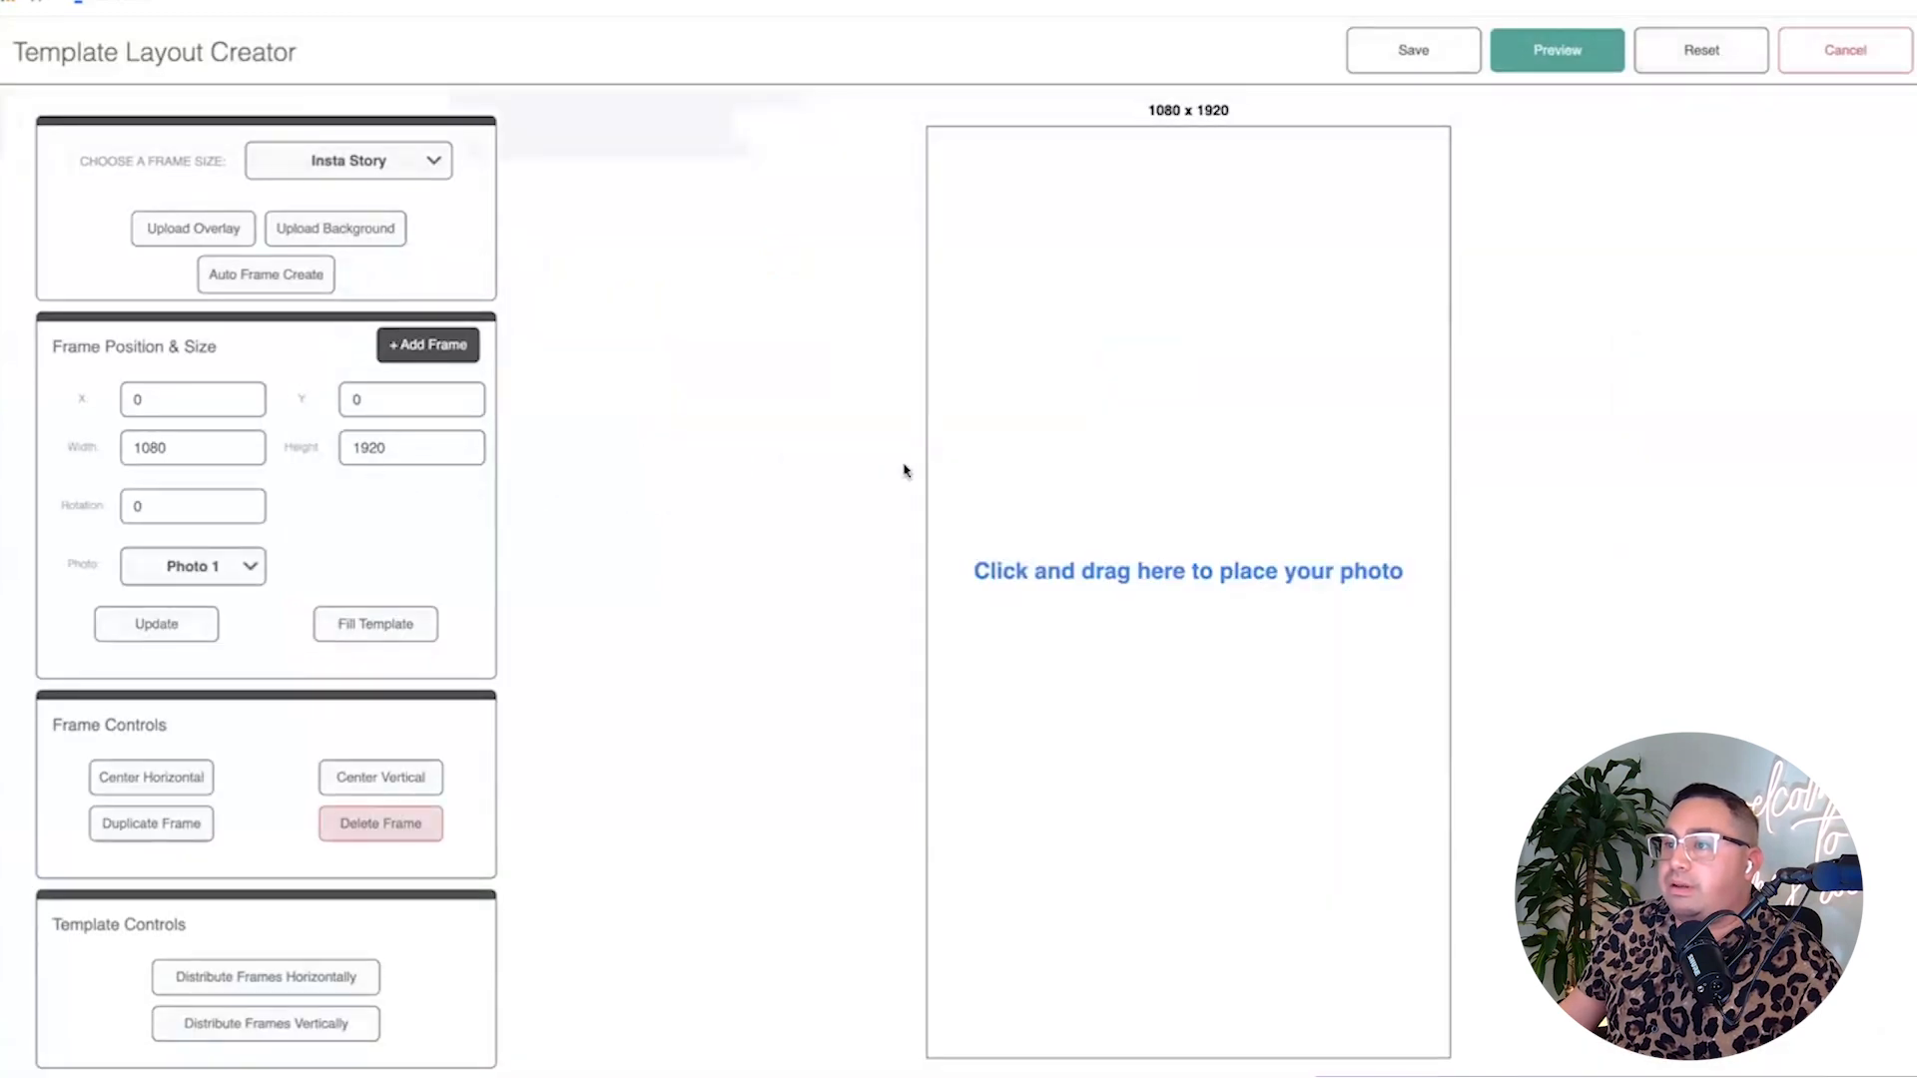
# Draw a full-canvas photo frame, add the BoothMOTION overlay at 100% opacity, and preview it.
pyautogui.moveTo(1004, 369); pyautogui.dragTo(1109, 517)
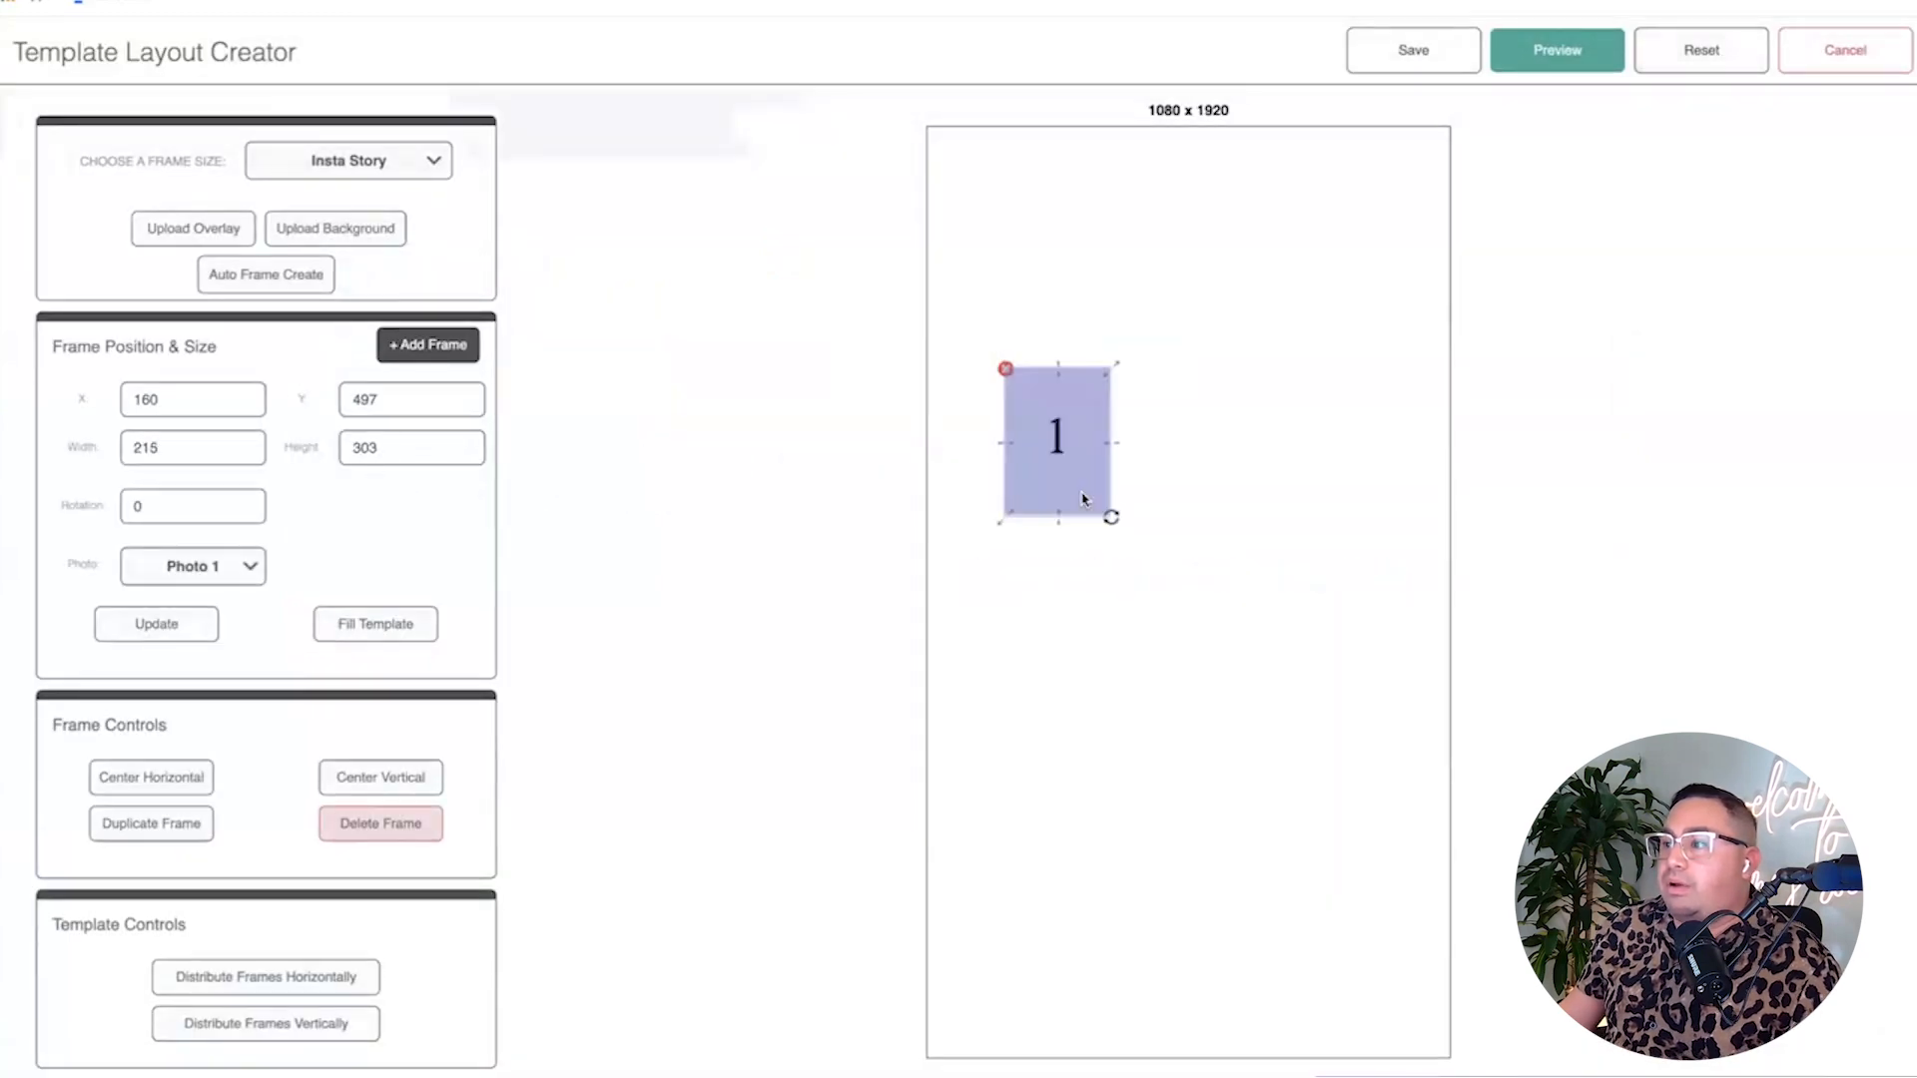
pyautogui.click(415, 639)
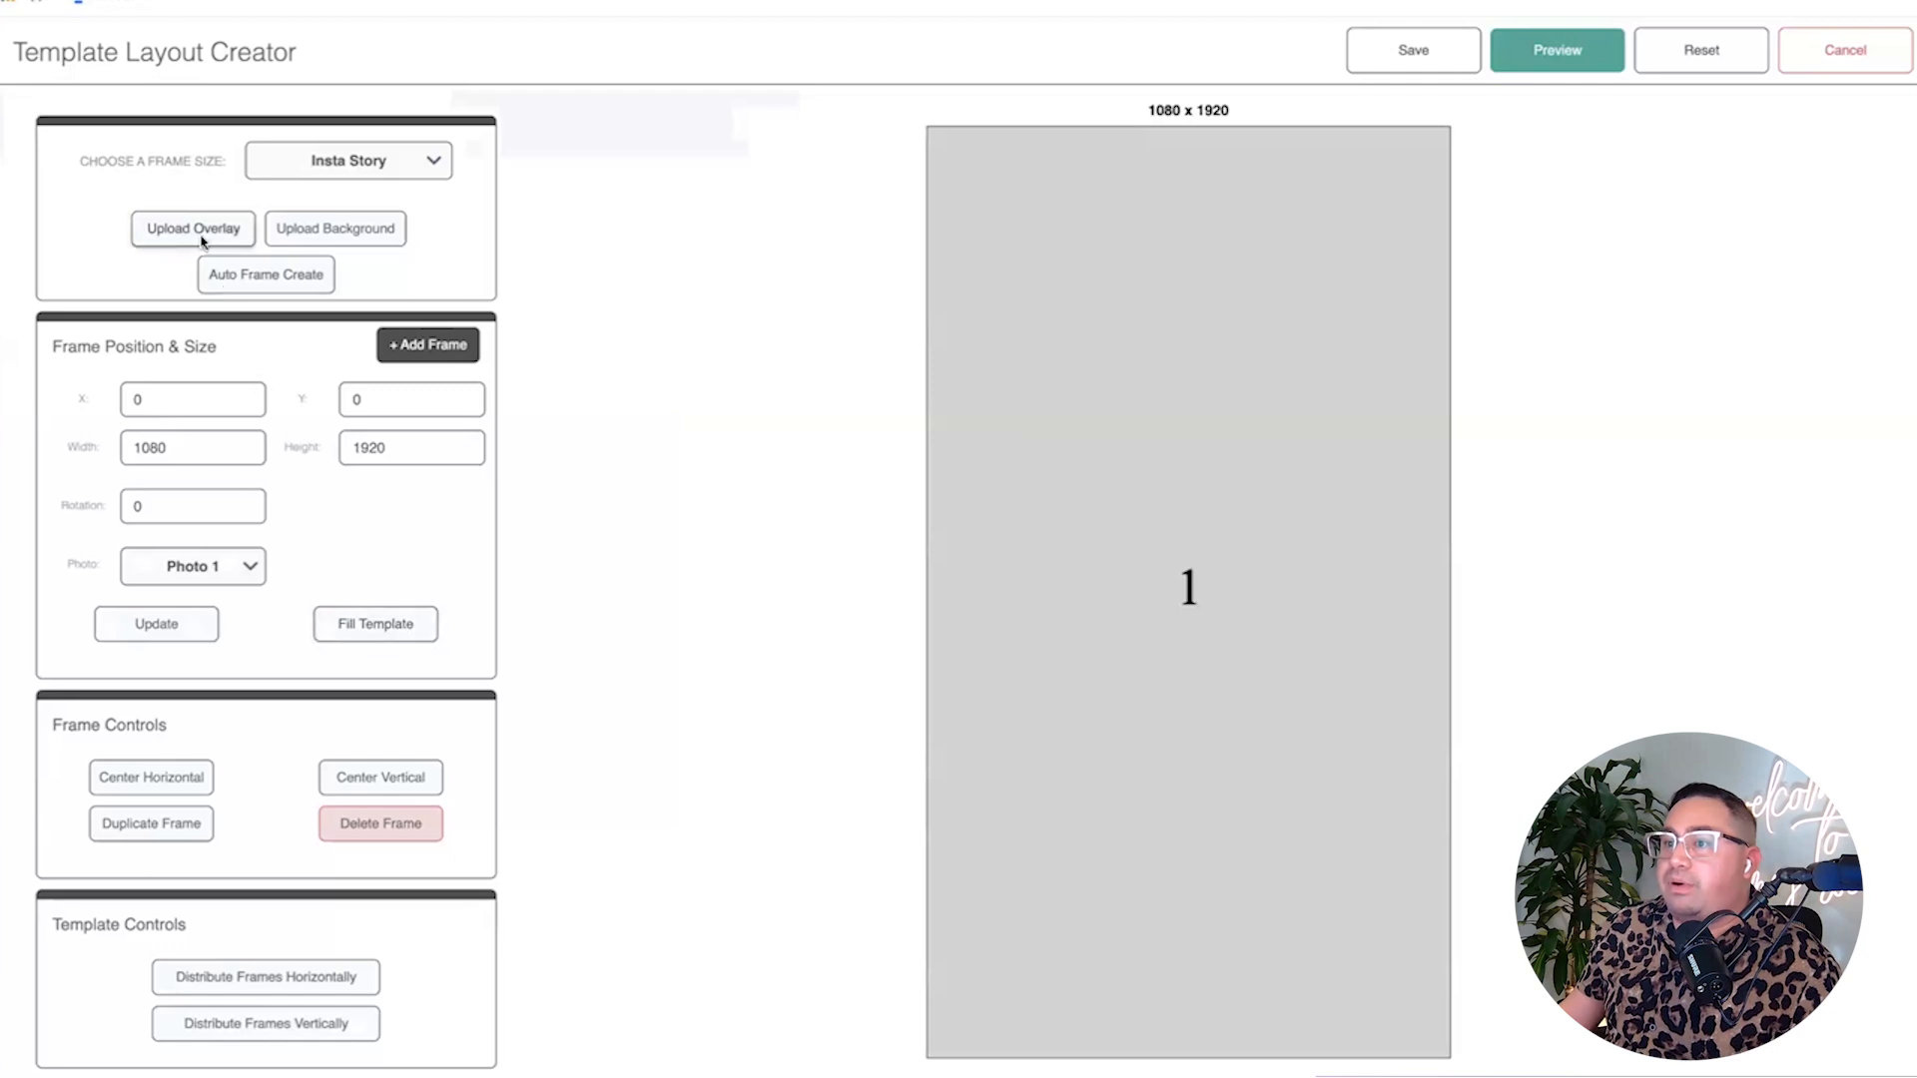
pyautogui.click(264, 273)
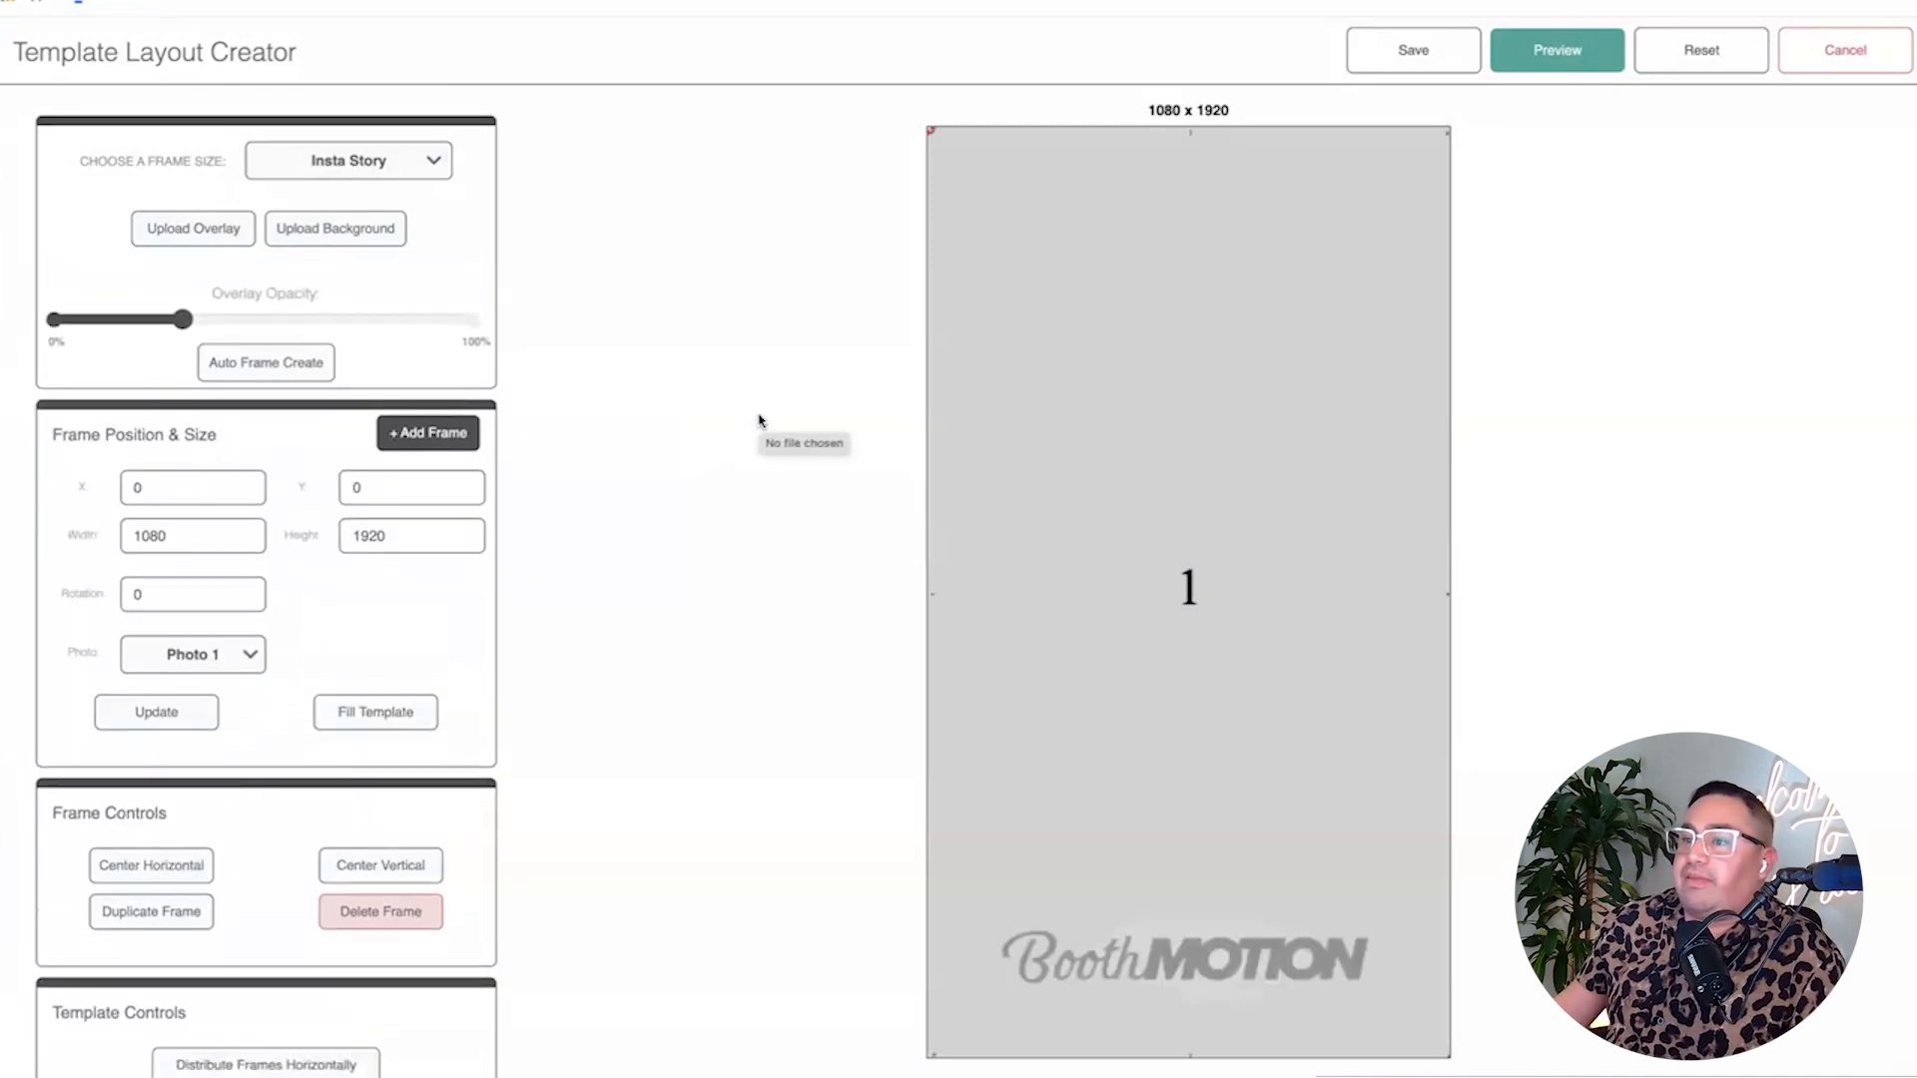
pyautogui.moveTo(182, 319); pyautogui.dragTo(611, 343)
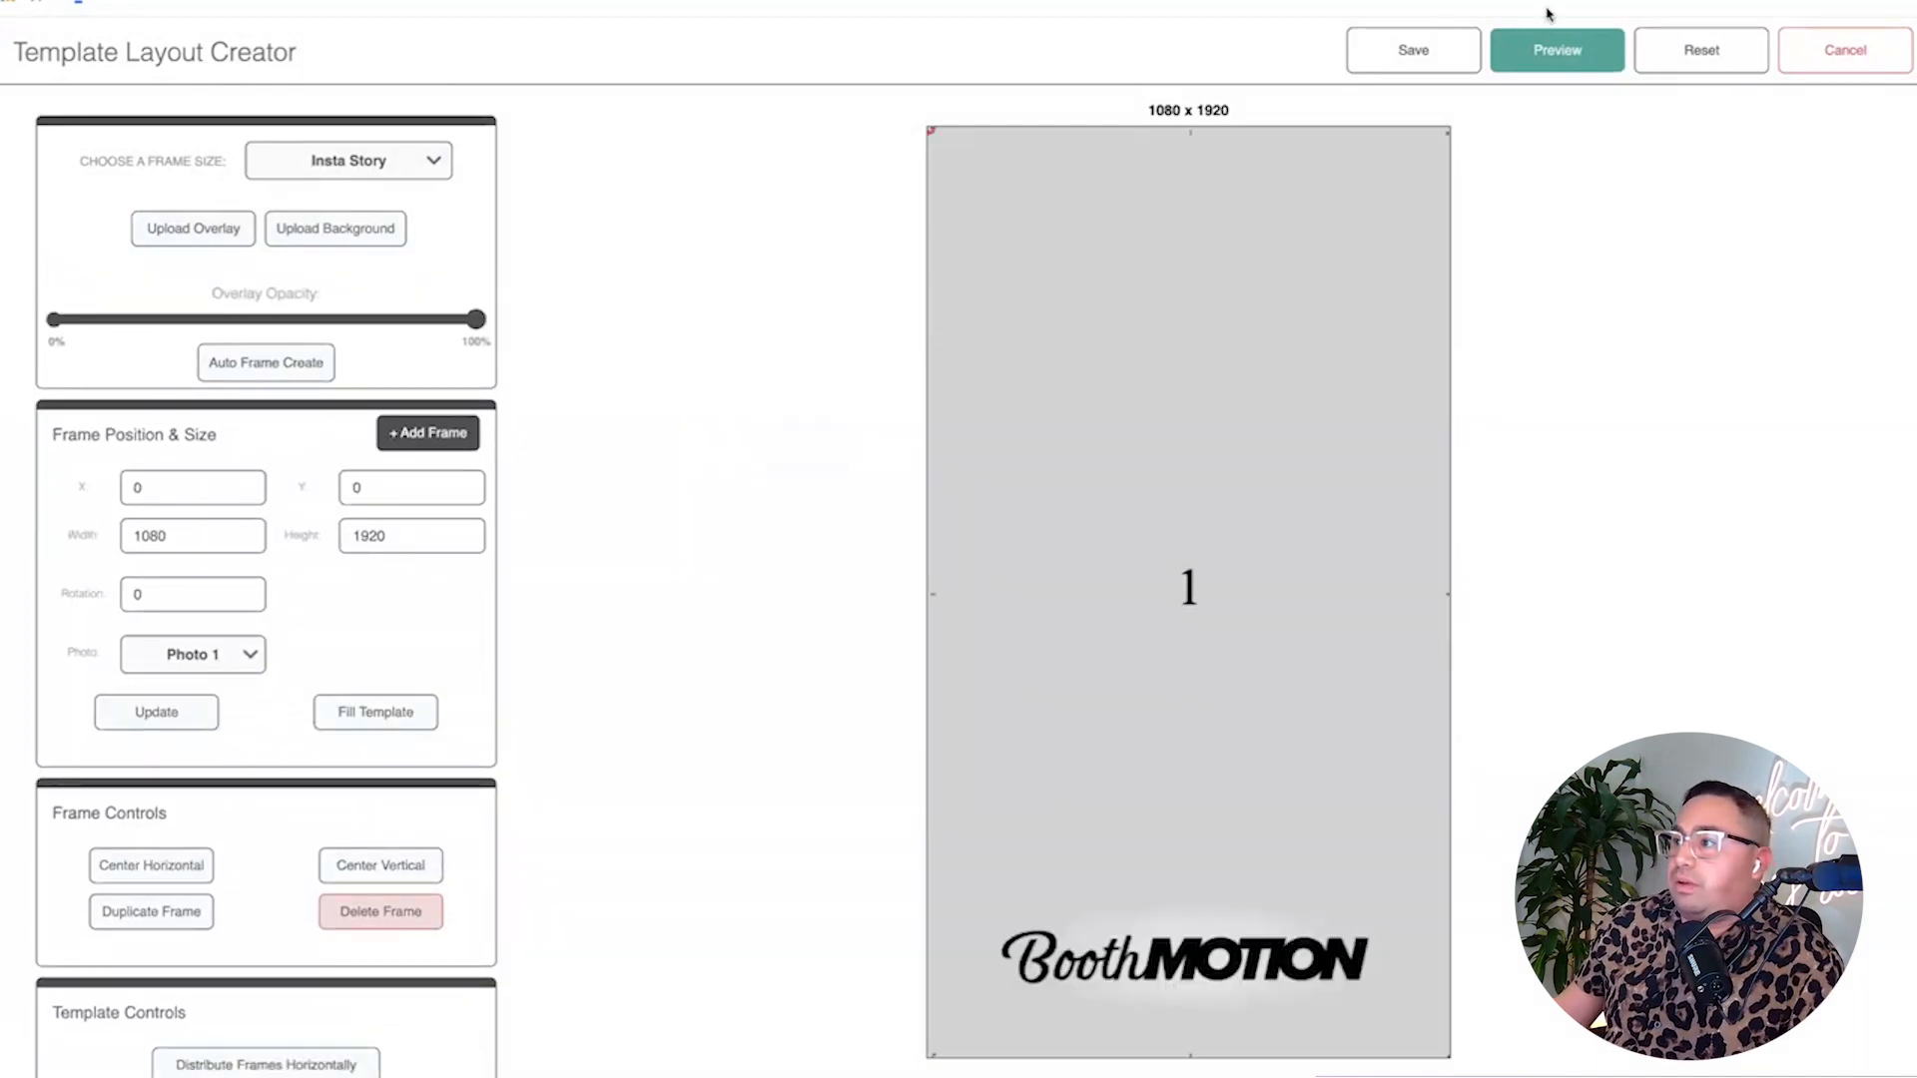
pyautogui.click(1574, 49)
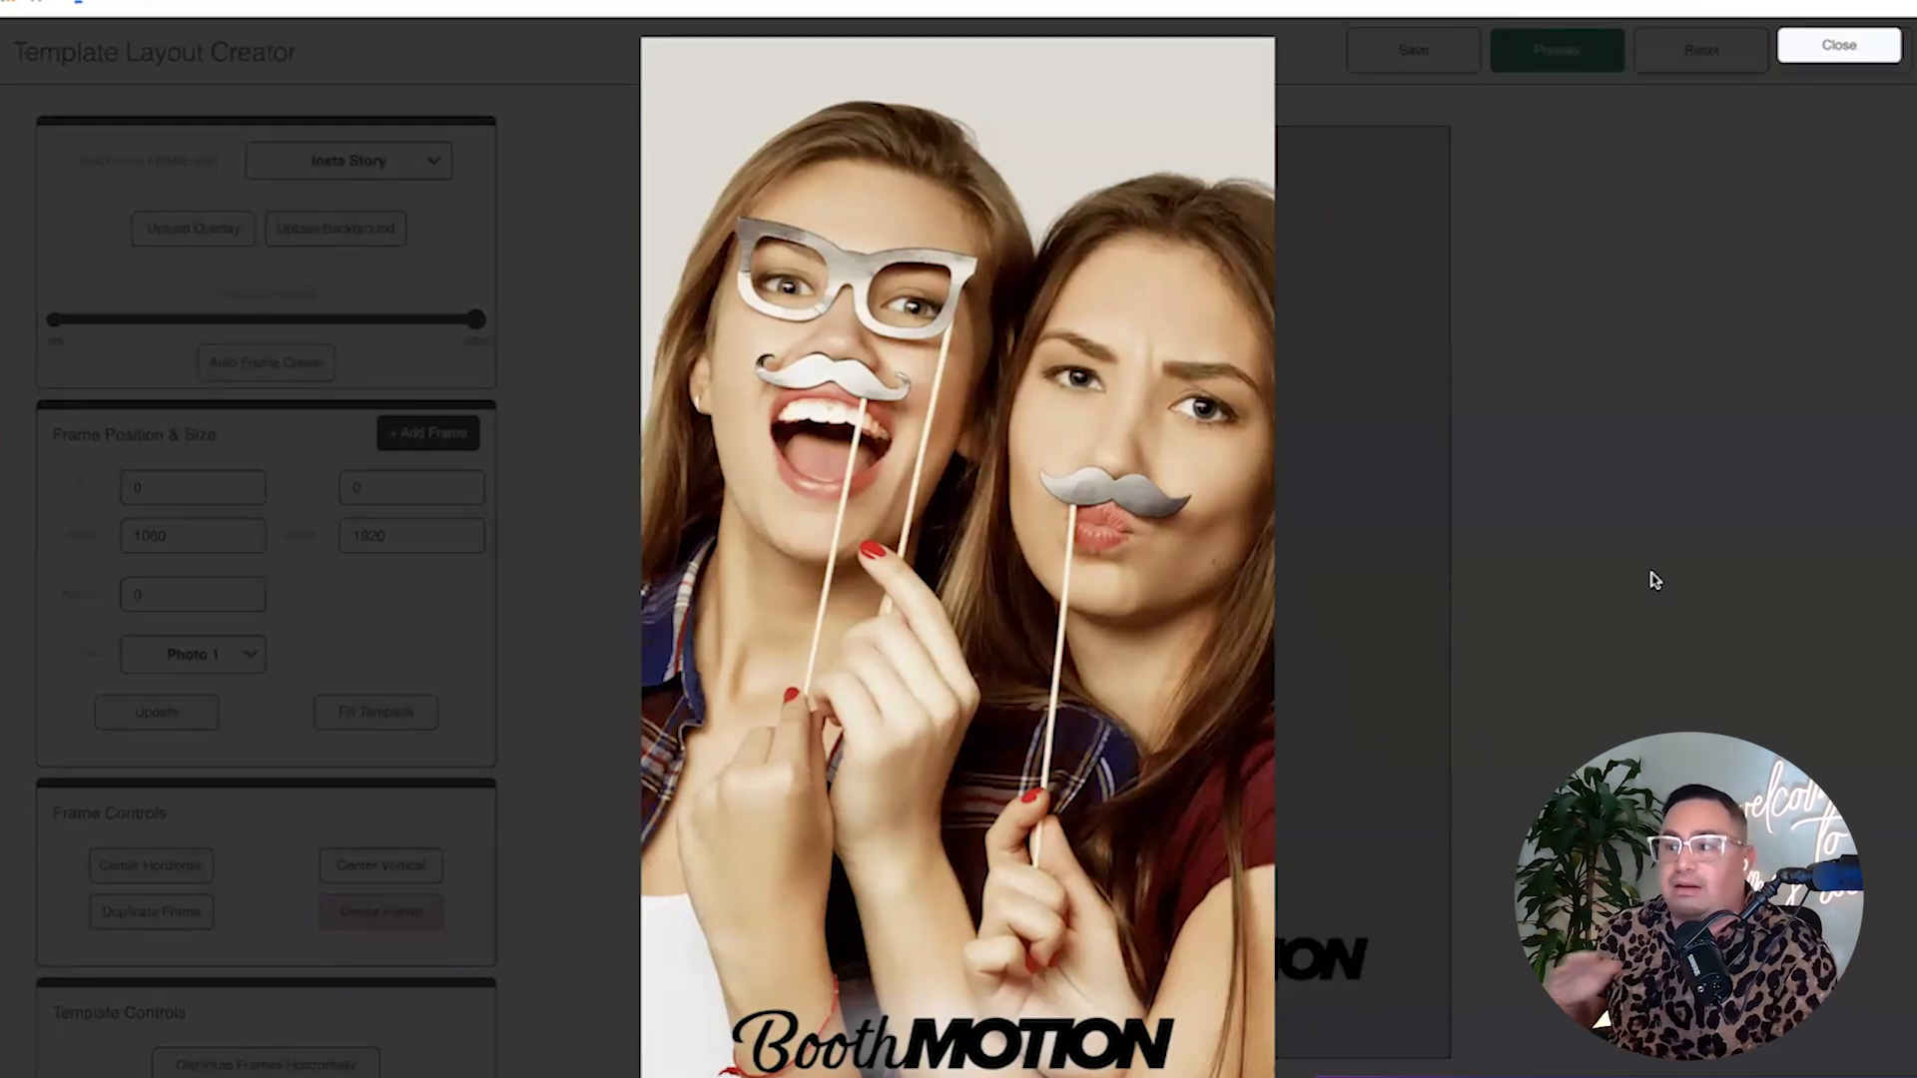
# Save the layout as template 'OVerlay' with the Single Overlay template type.
pyautogui.click(1855, 50)
pyautogui.click(1433, 58)
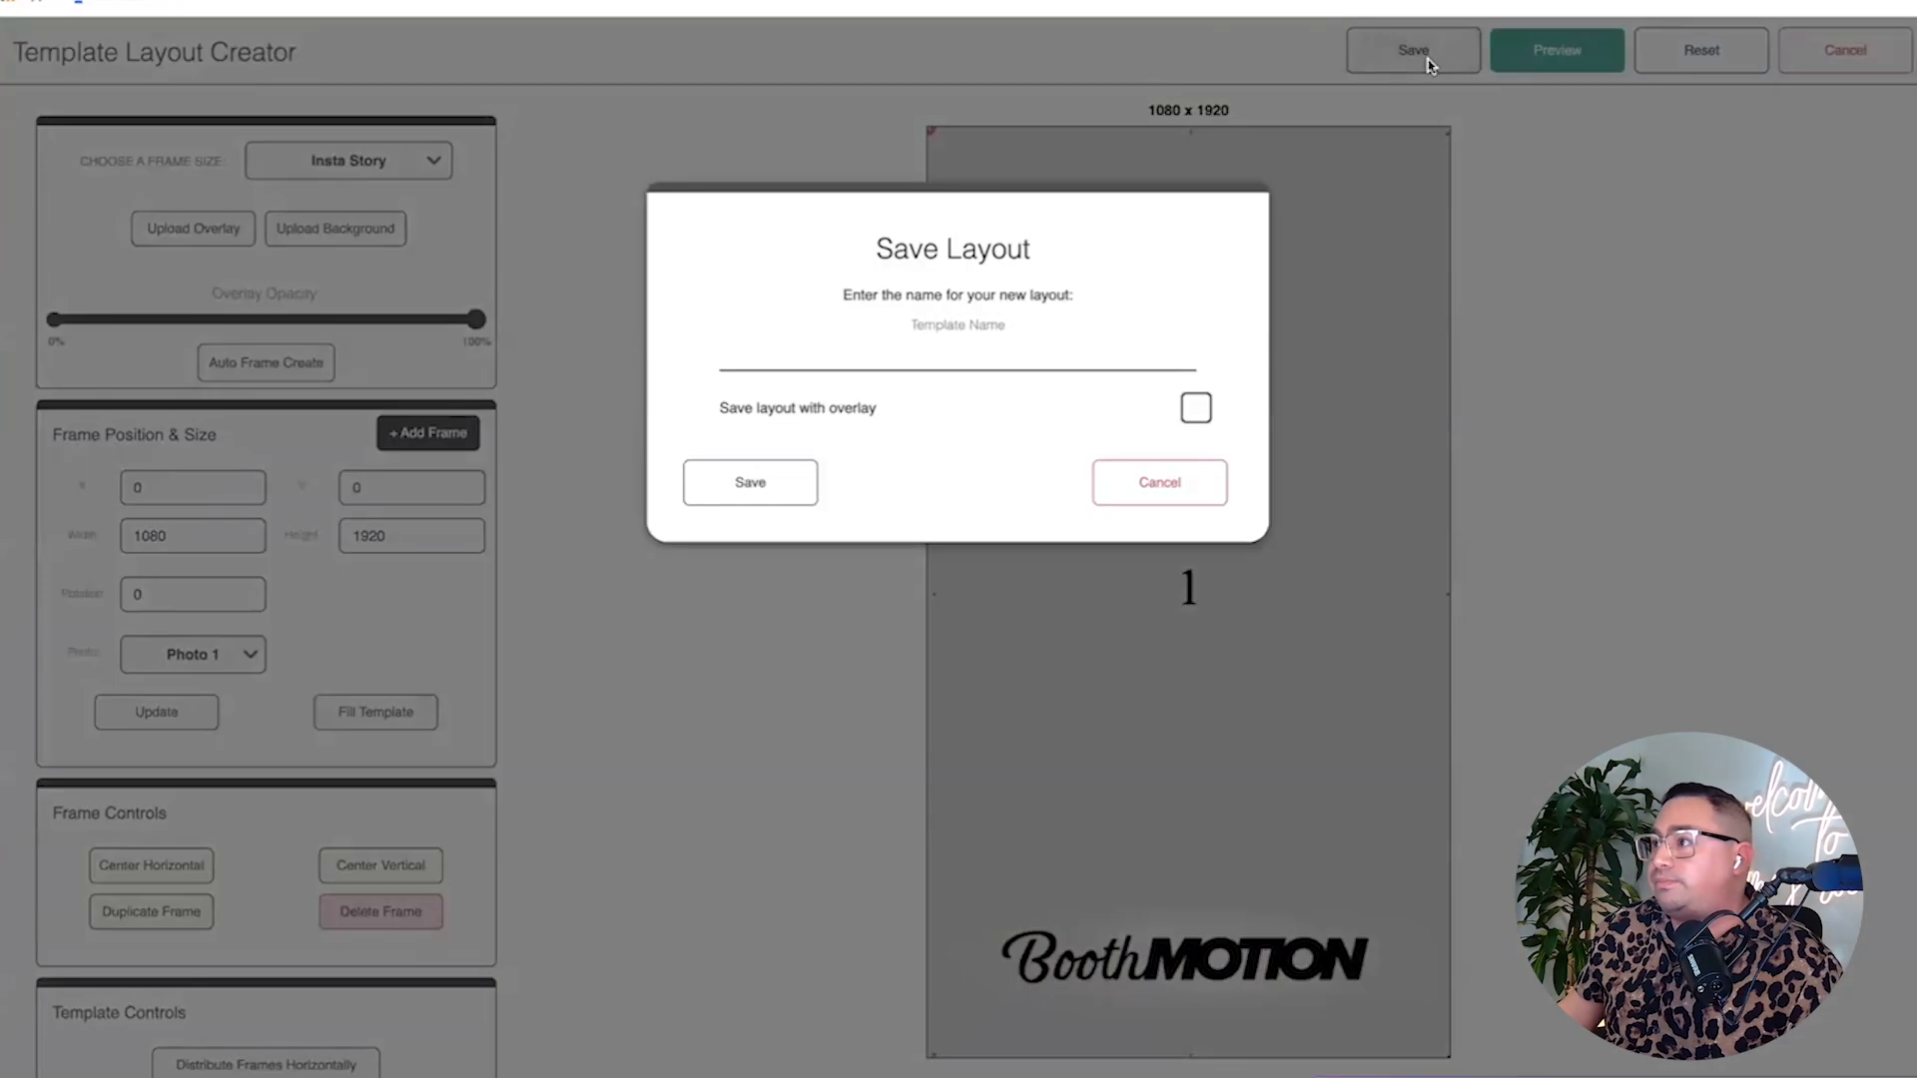
pyautogui.click(910, 387)
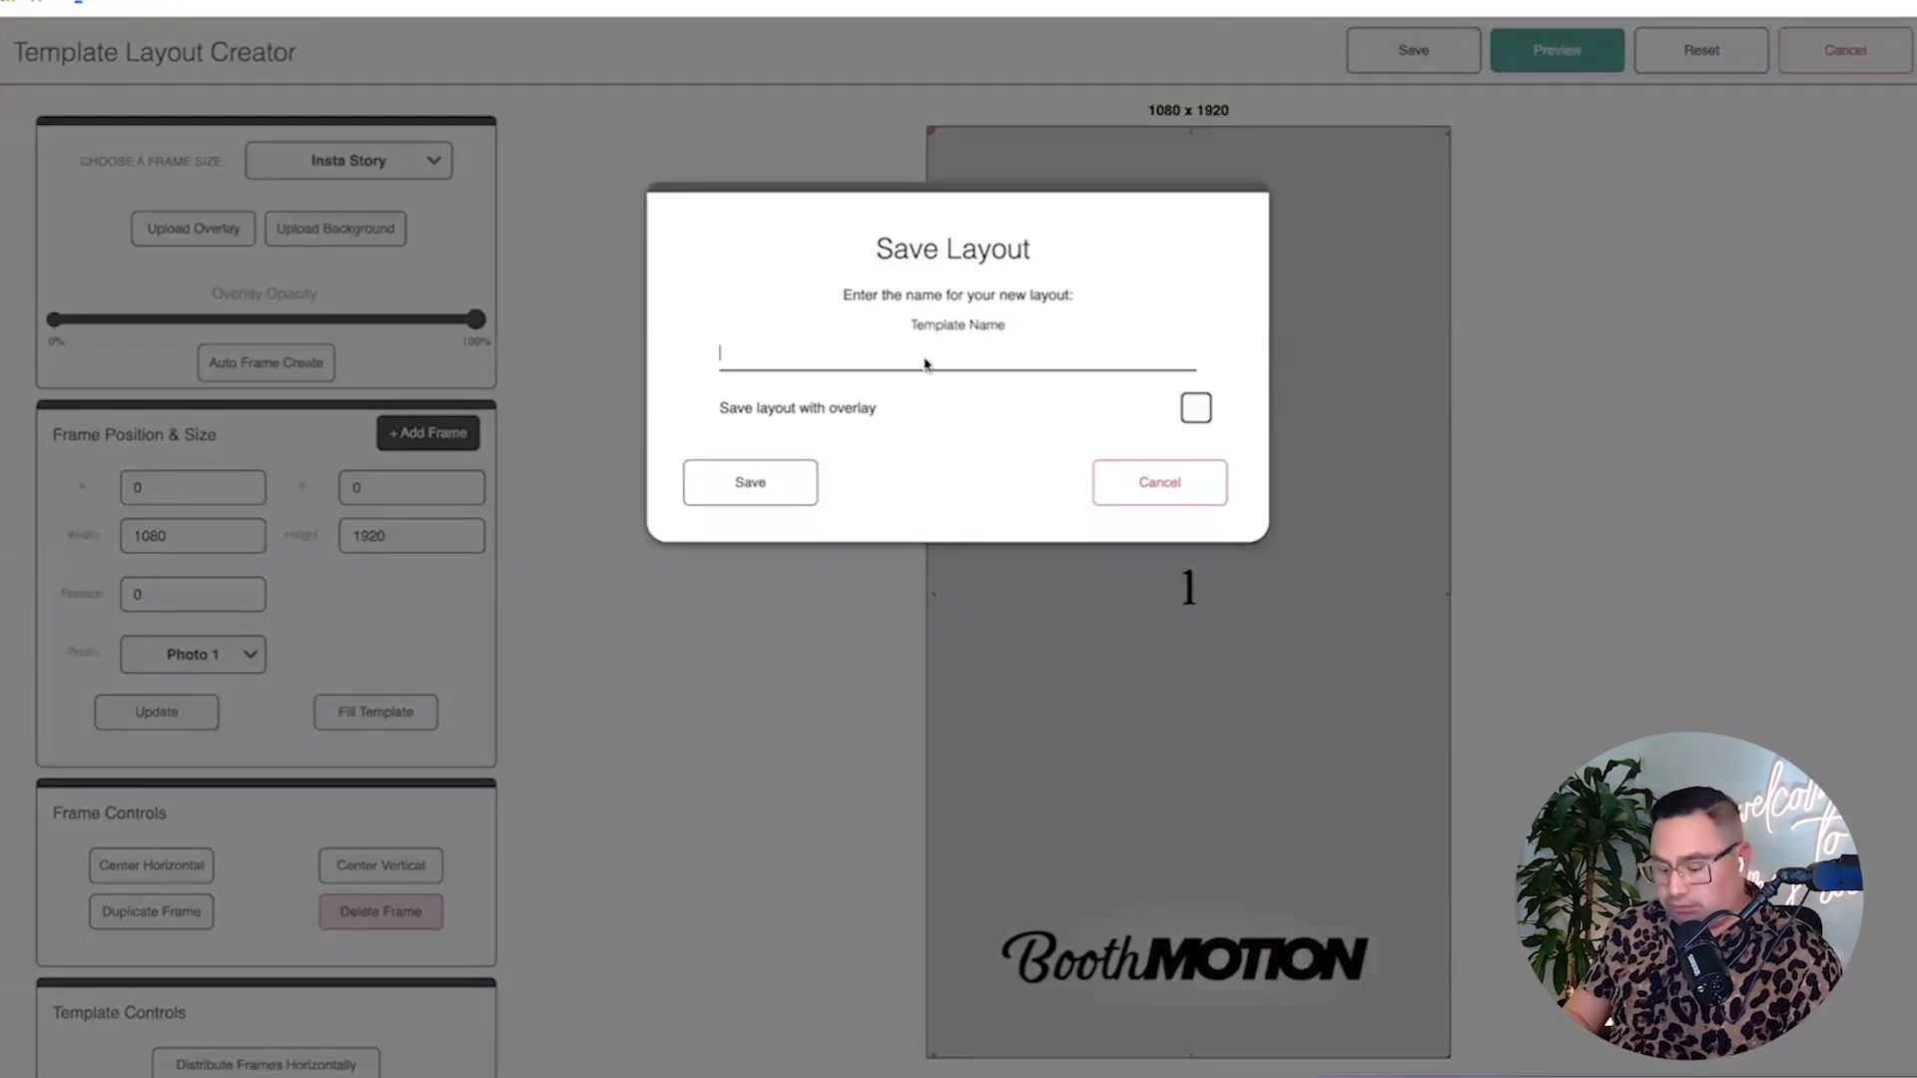
pyautogui.write('OVerlay')
pyautogui.click(764, 491)
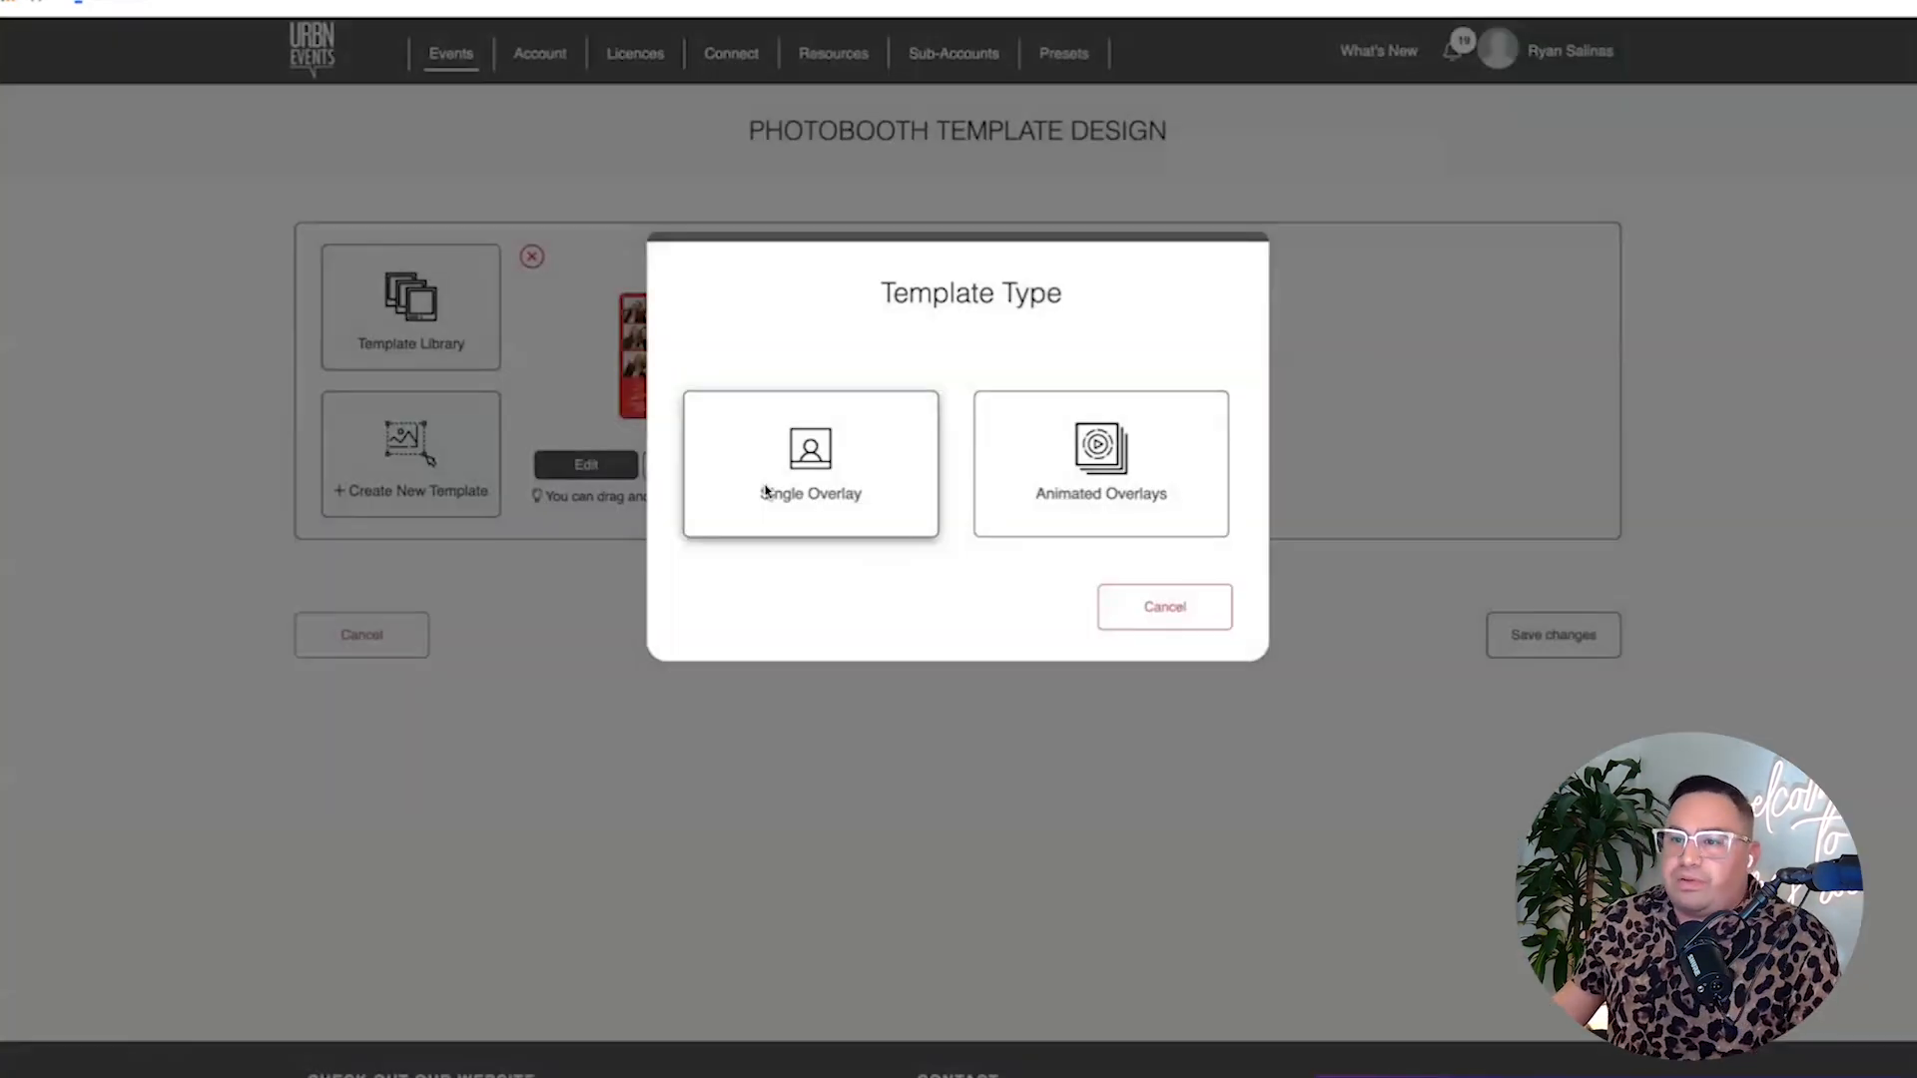
pyautogui.click(842, 483)
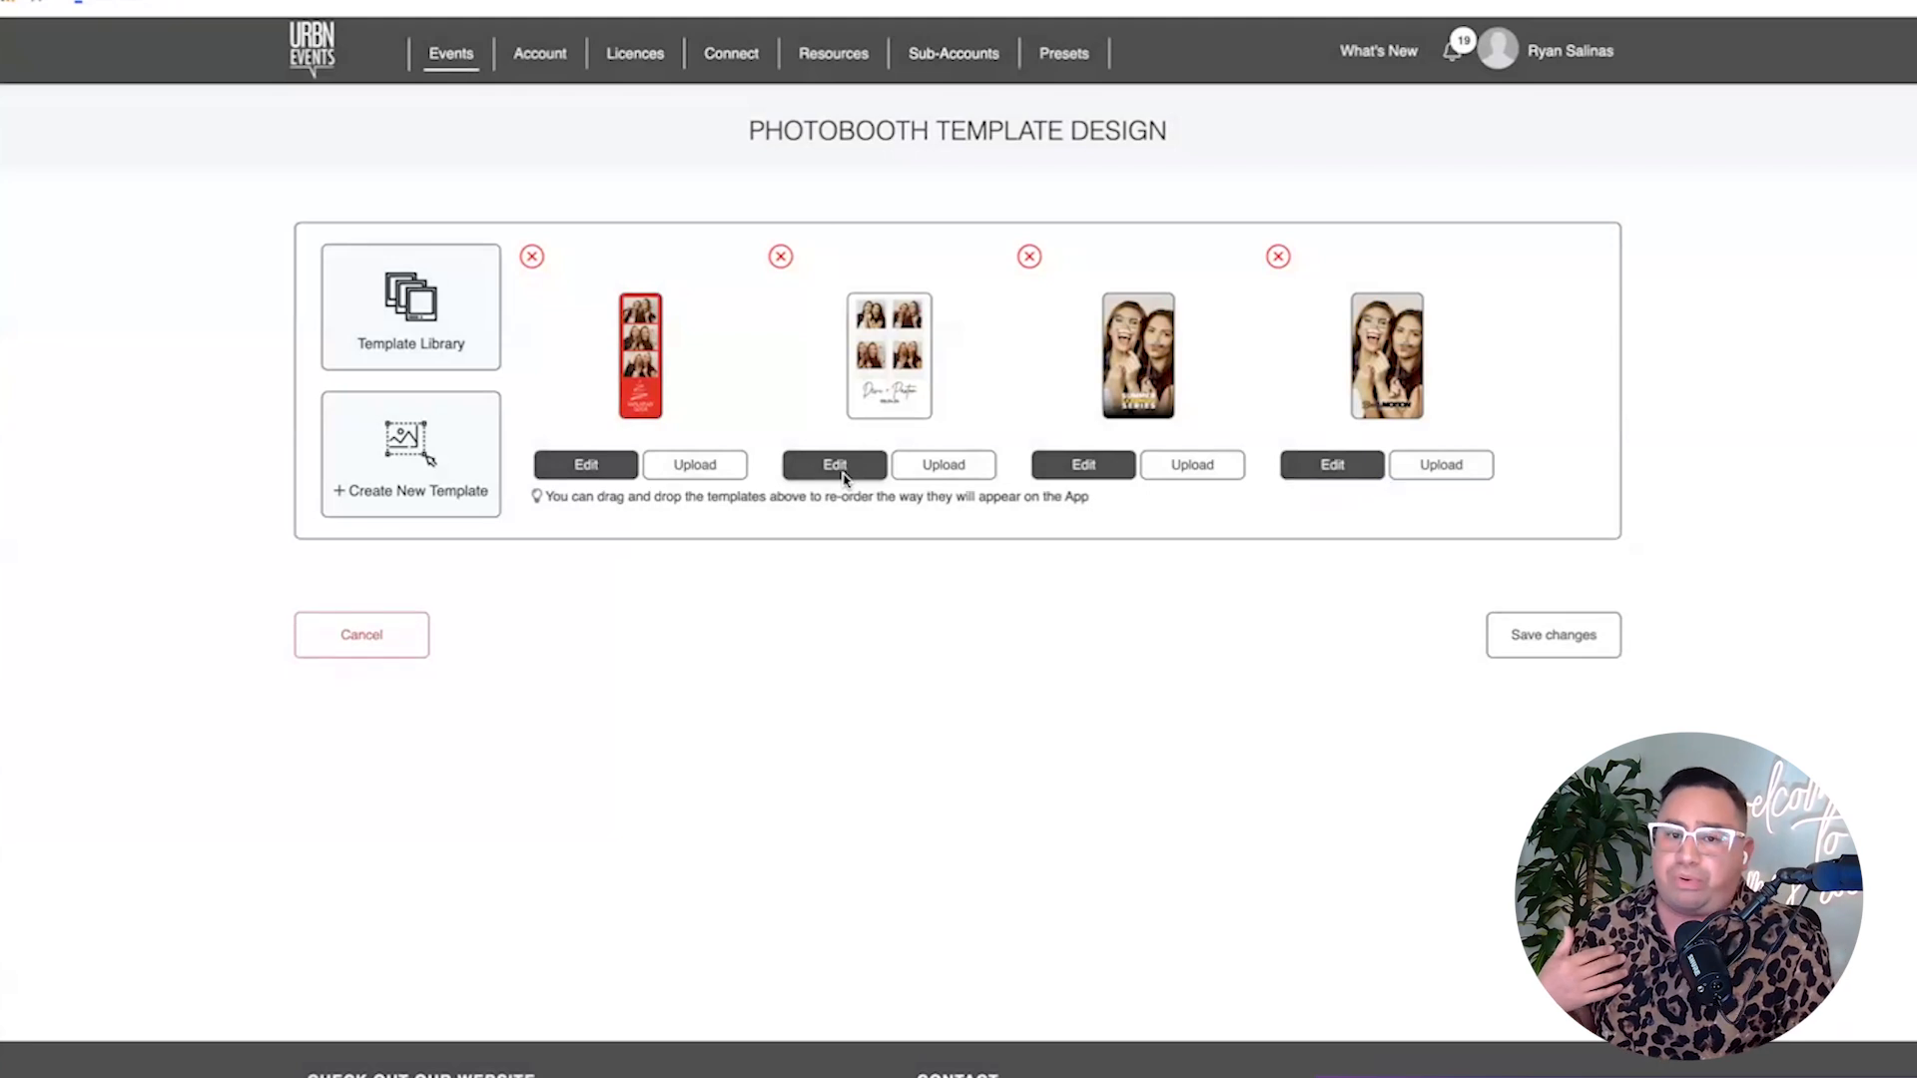
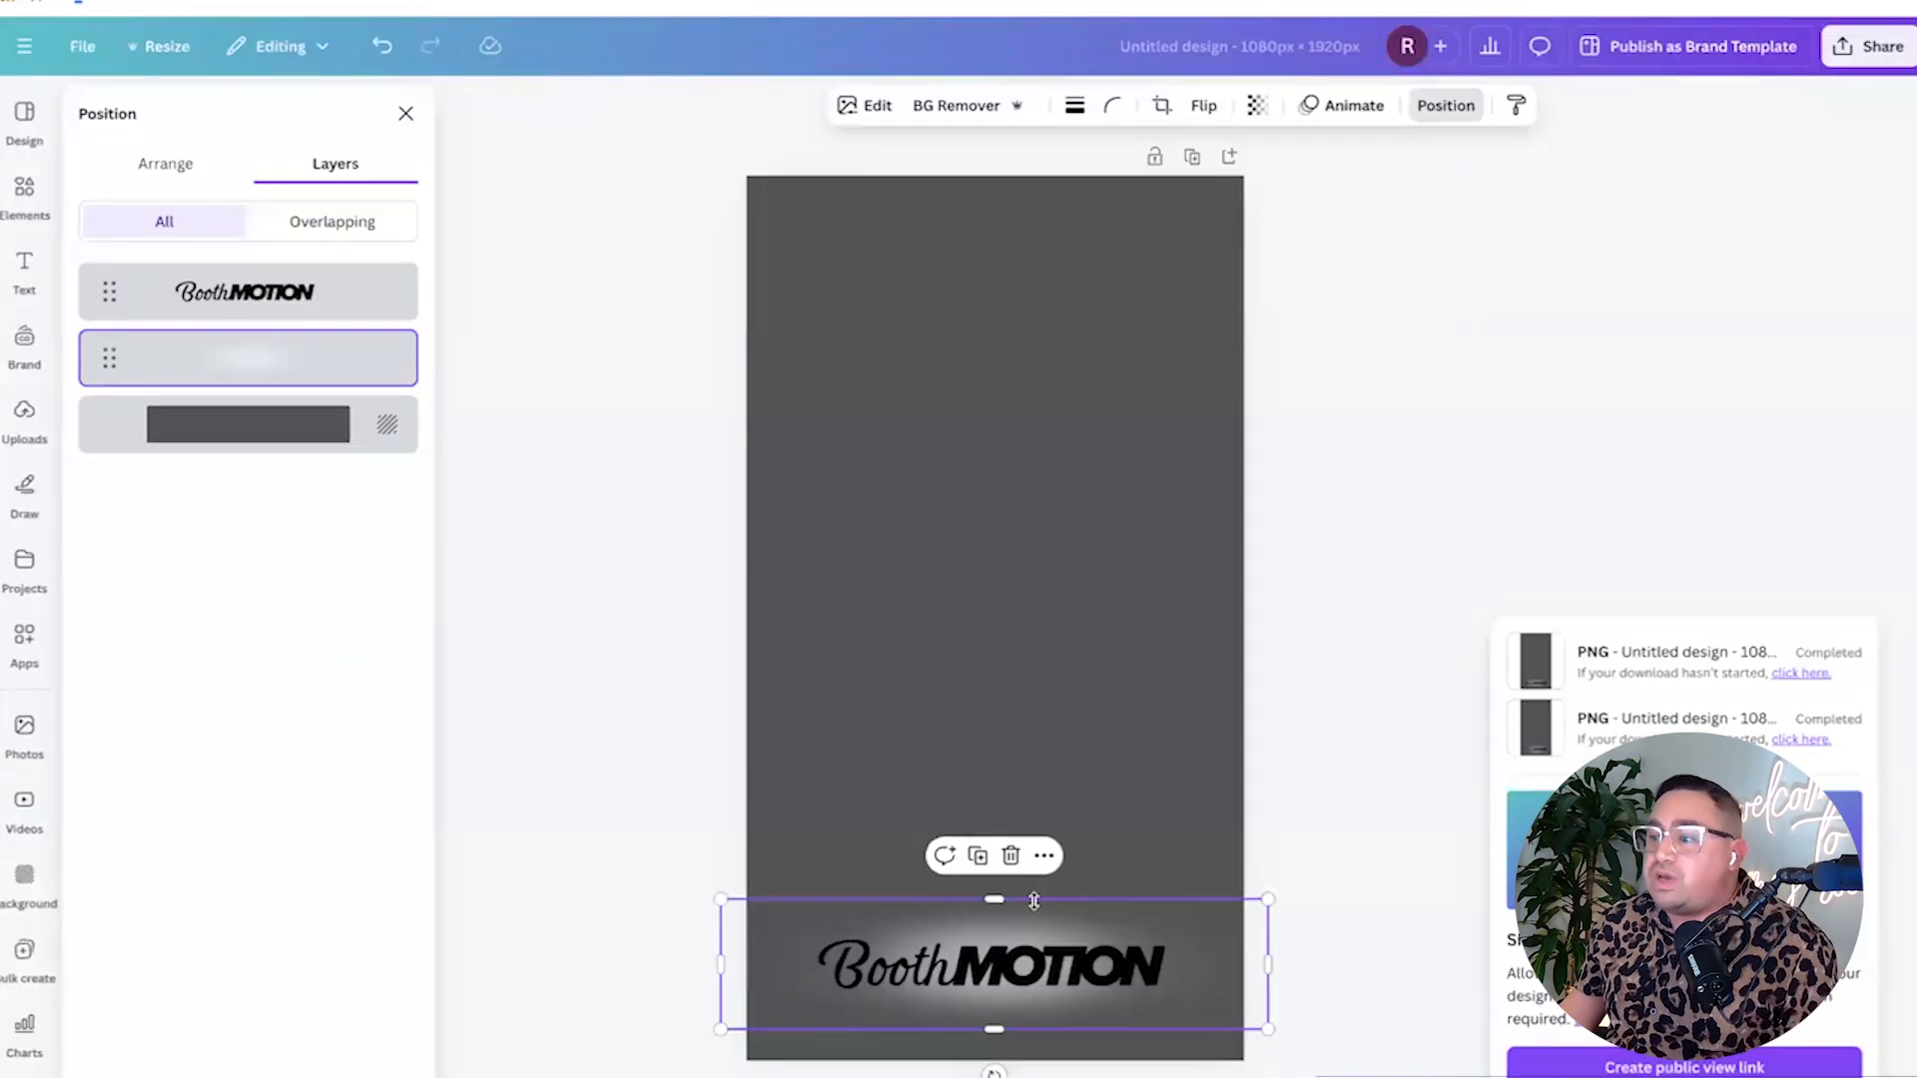
# Delete the BoothMOTION text layer and its glow layer from the page.
pyautogui.click(1038, 913)
pyautogui.press('Delete')
pyautogui.click(1043, 958)
pyautogui.press('Delete')
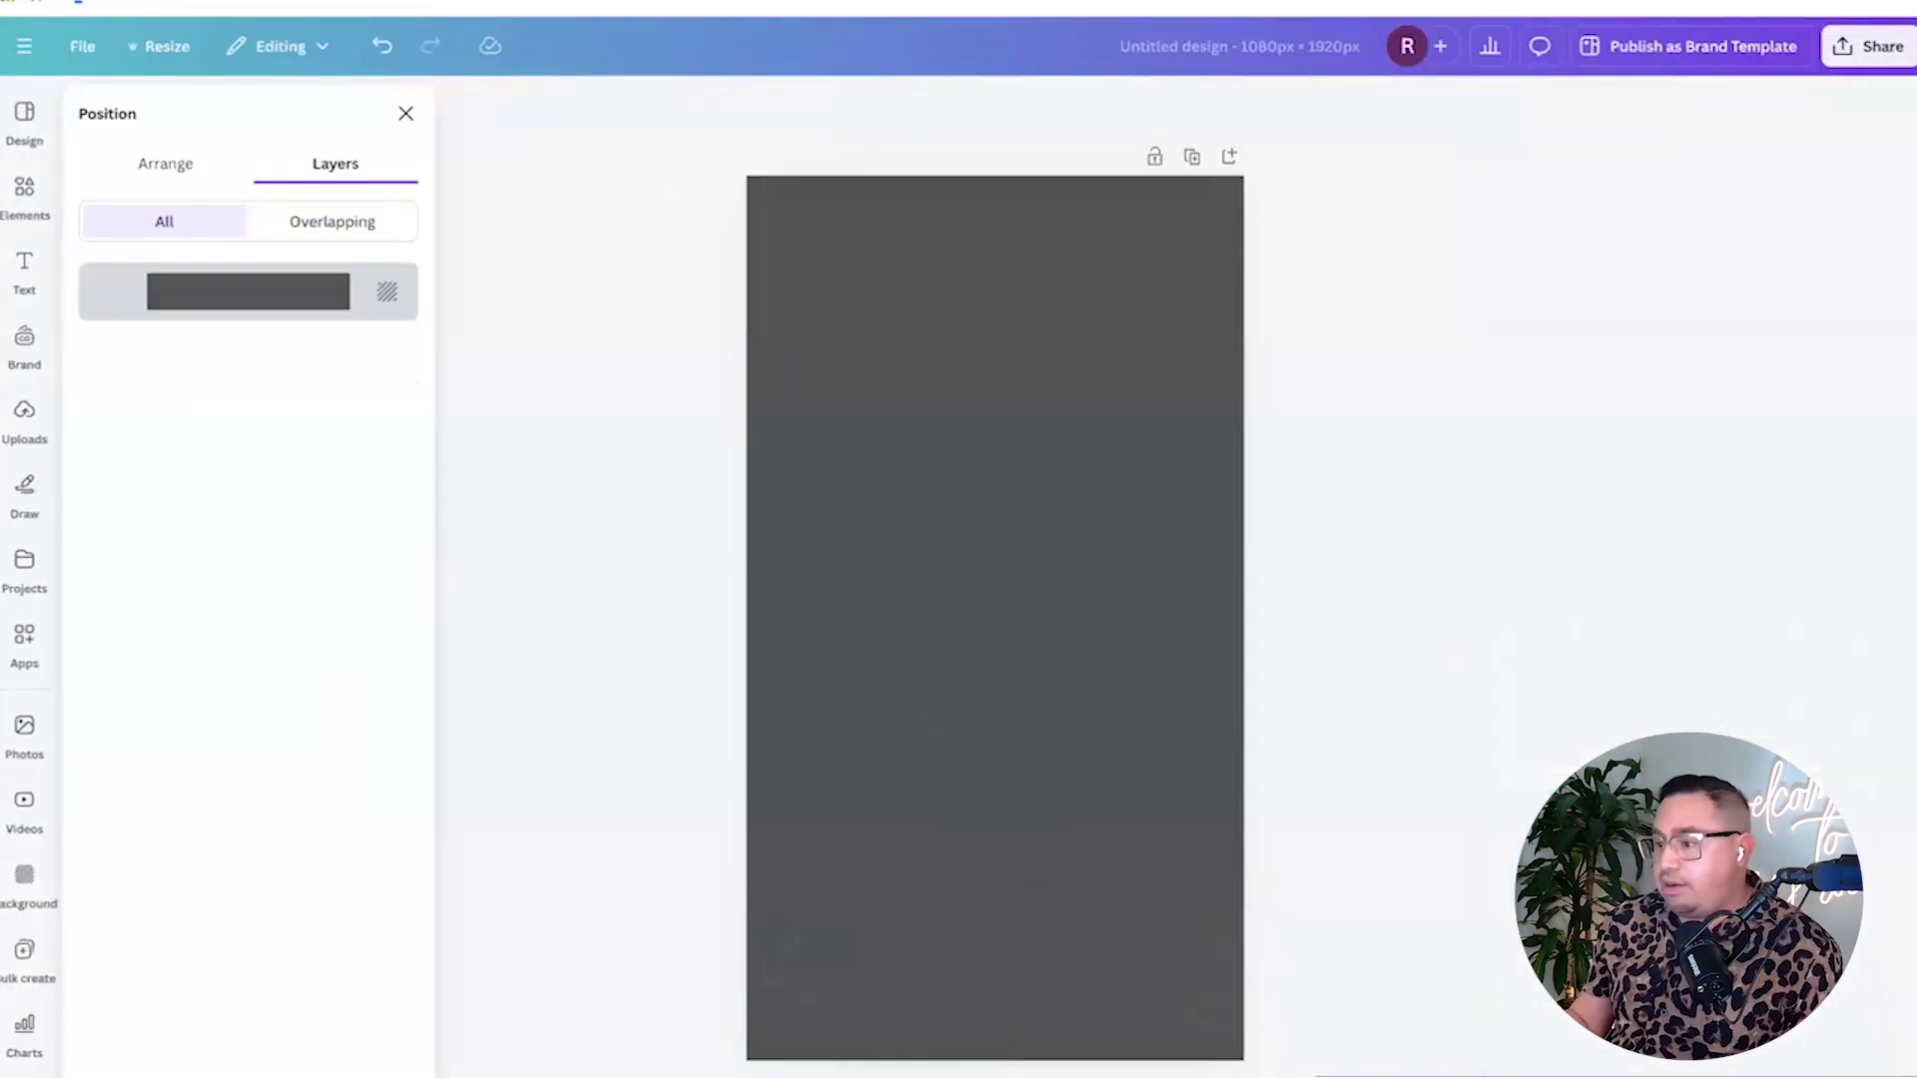
# Add the Down For The Challenge banner from Uploads to the centre of the page.
pyautogui.click(22, 412)
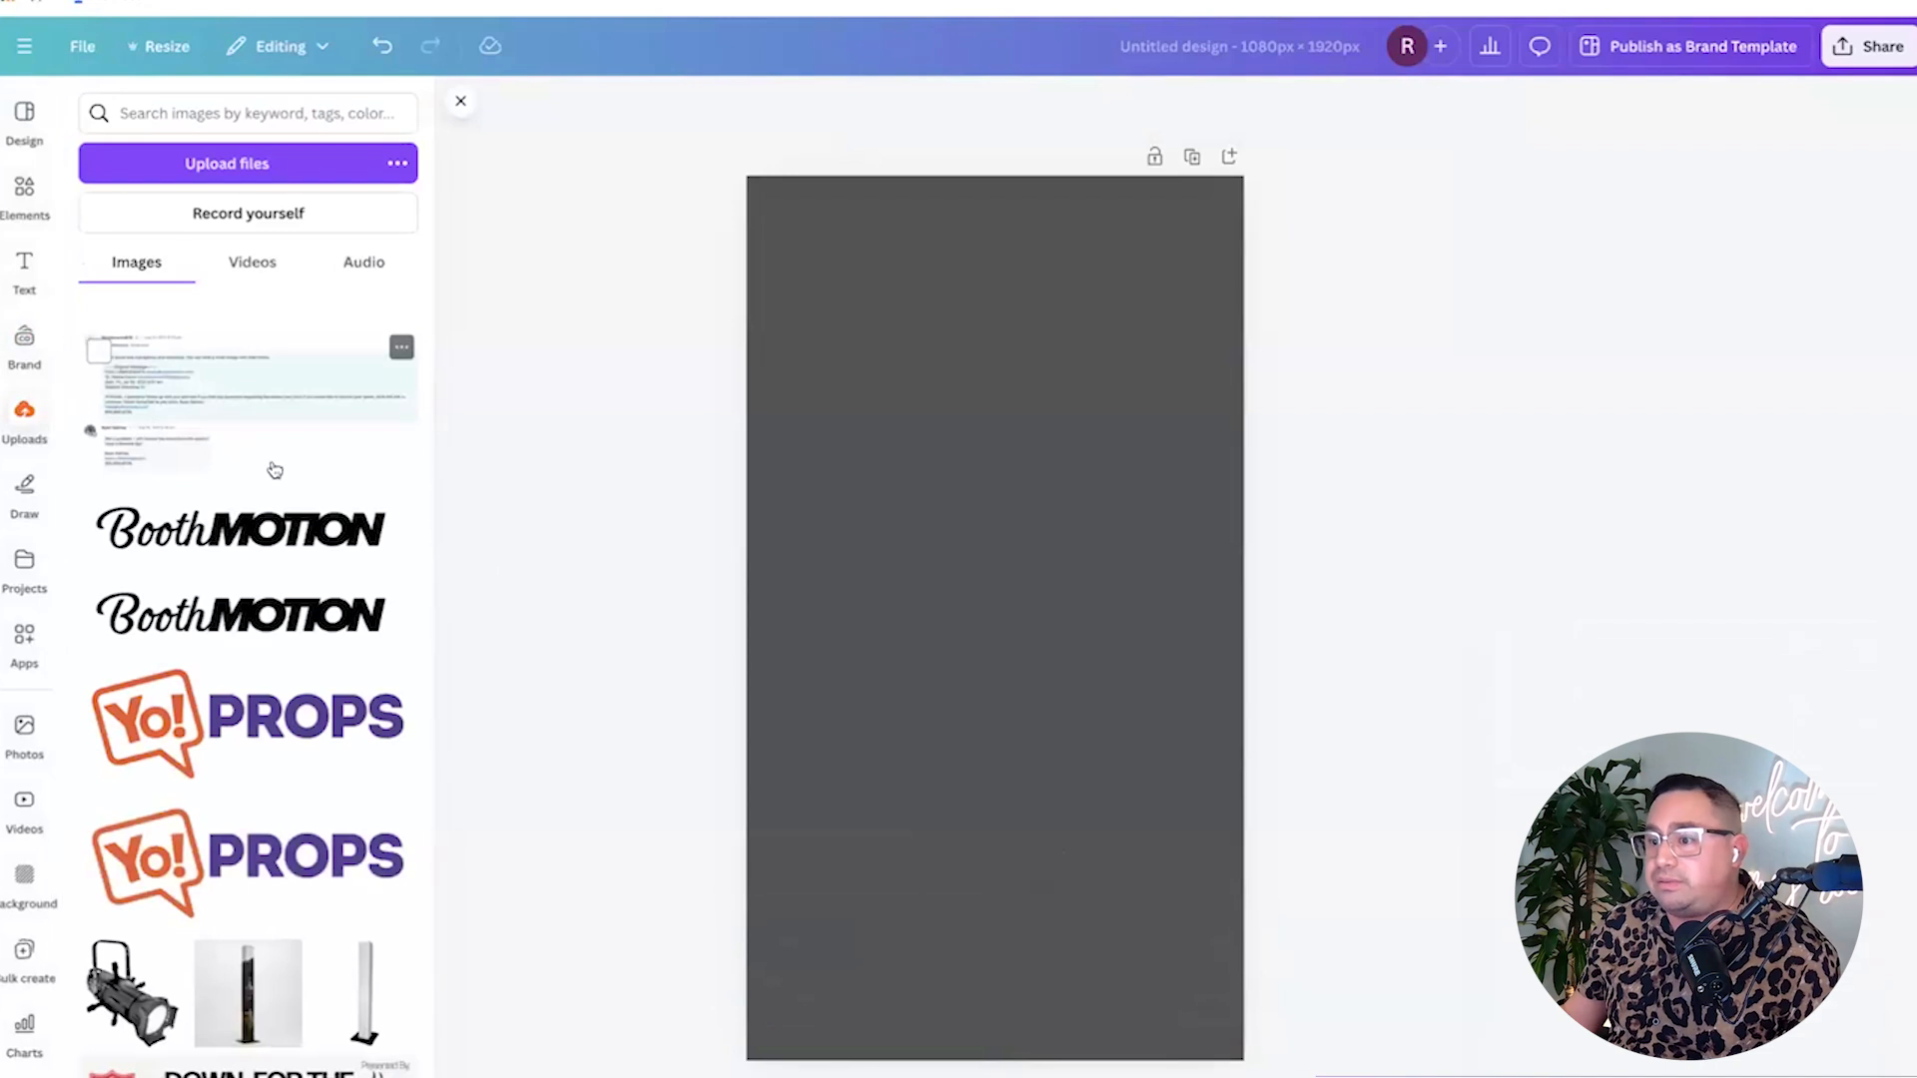
pyautogui.scroll(-8, 275, 470)
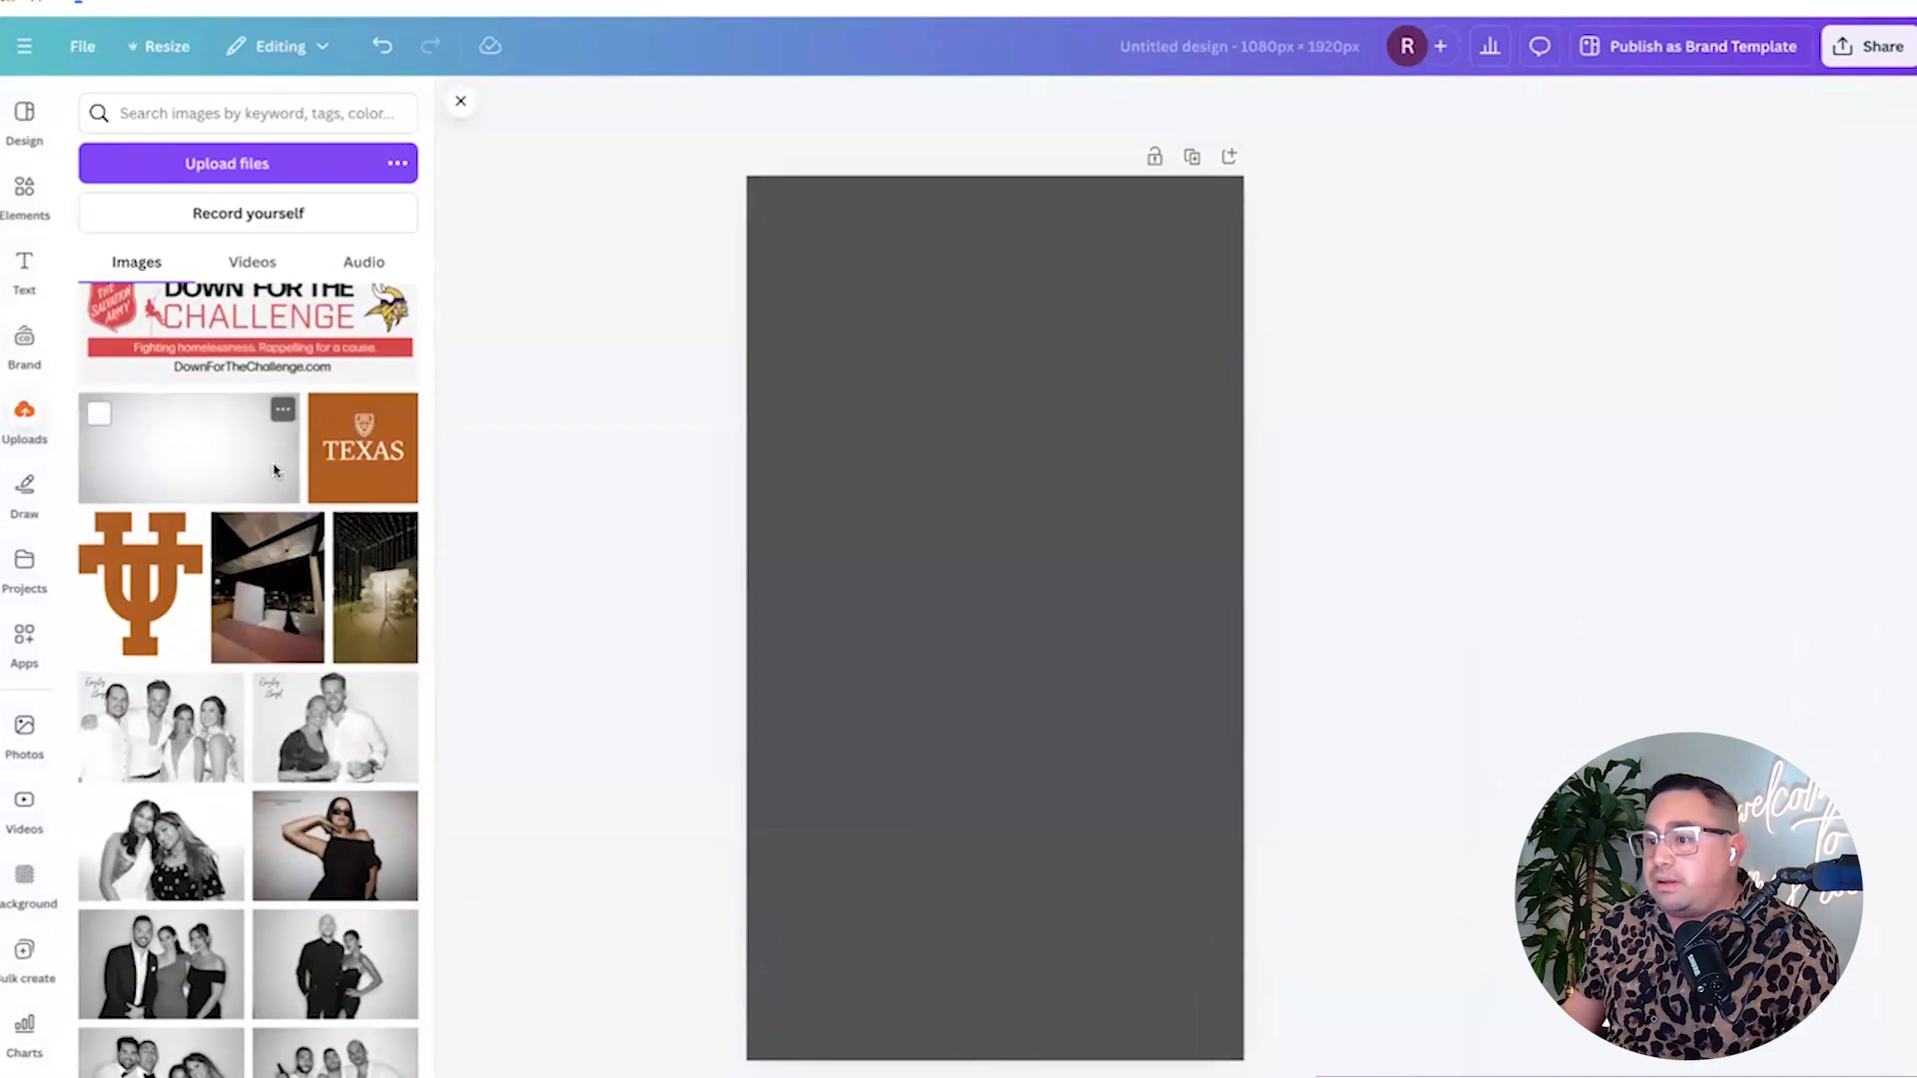
pyautogui.scroll(2, 275, 469)
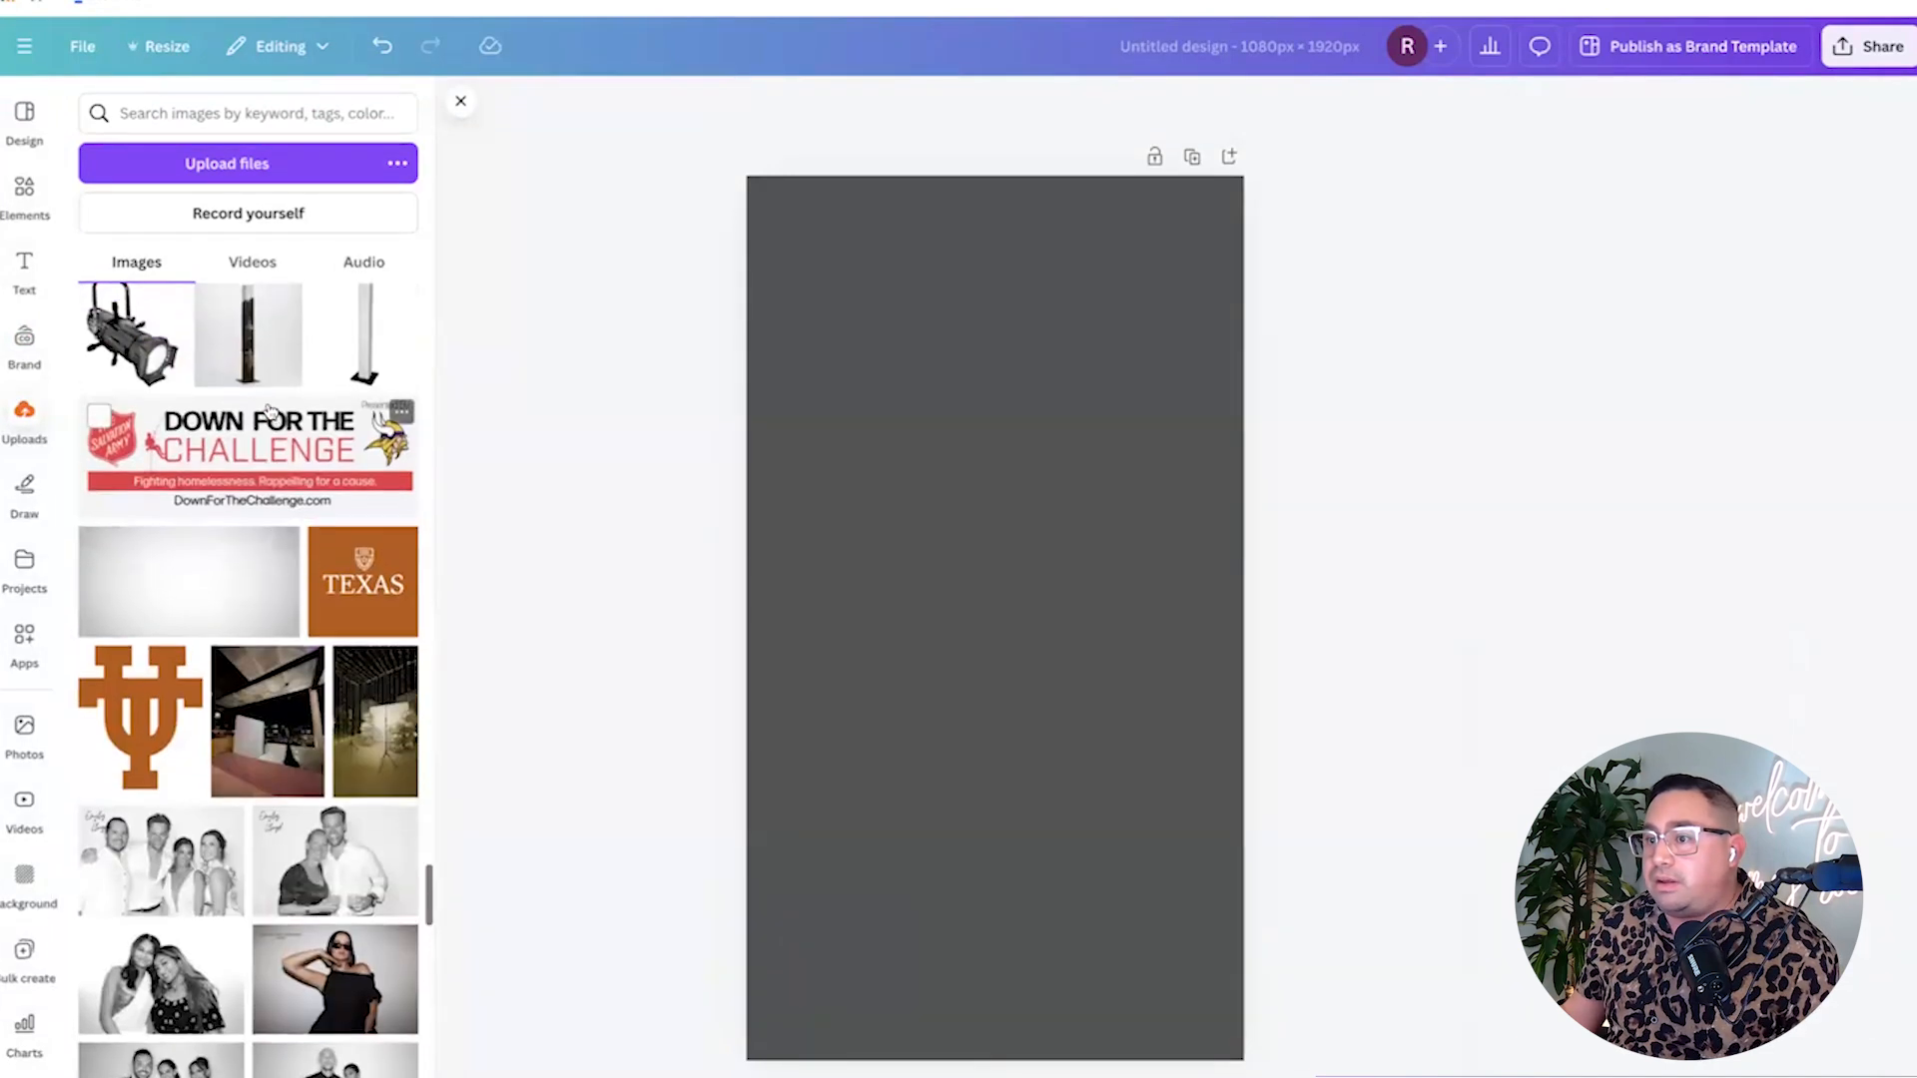
pyautogui.click(257, 464)
pyautogui.click(739, 475)
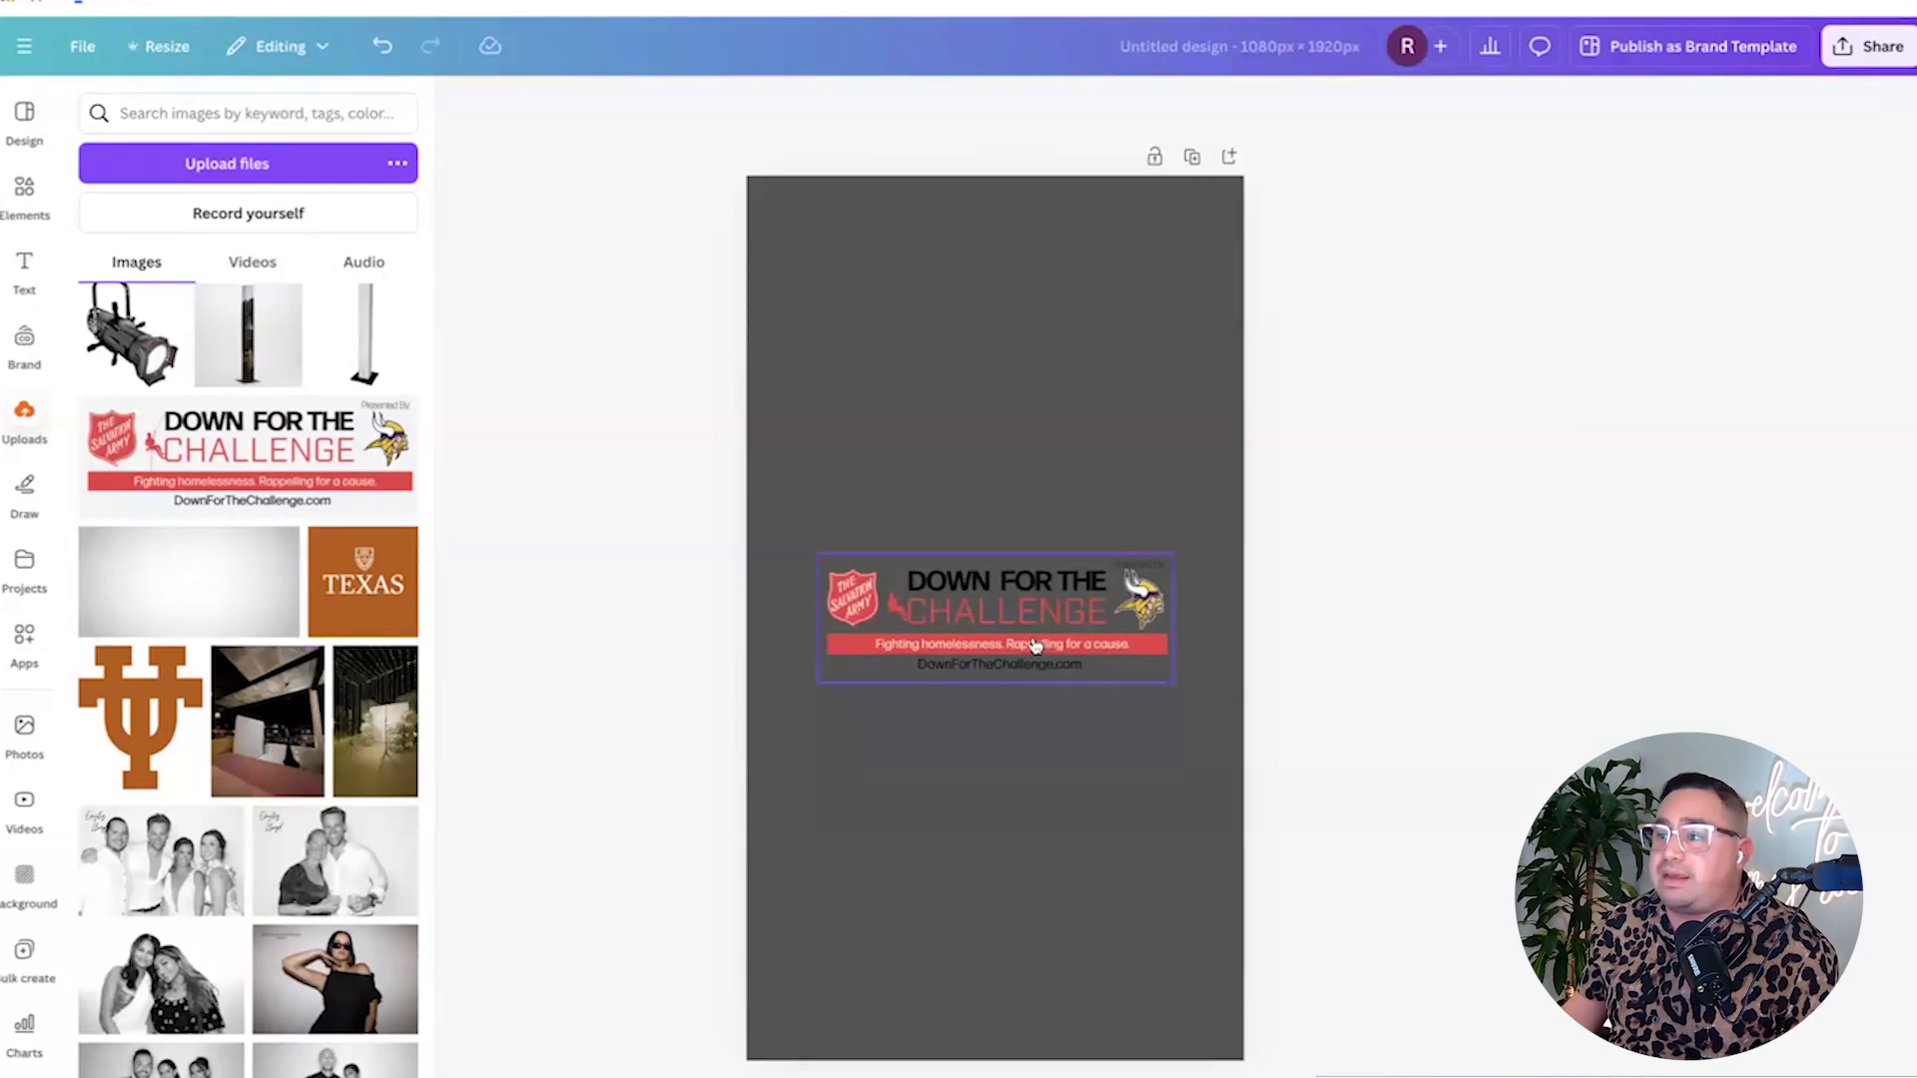
# Crop the banner down to just the Salvation Army shield in the top-left.
pyautogui.click(1168, 633)
pyautogui.moveTo(821, 609)
pyautogui.mouseDown()
pyautogui.moveTo(1098, 617)
pyautogui.moveTo(814, 619)
pyautogui.mouseUp()
pyautogui.moveTo(1173, 617); pyautogui.dragTo(812, 257)
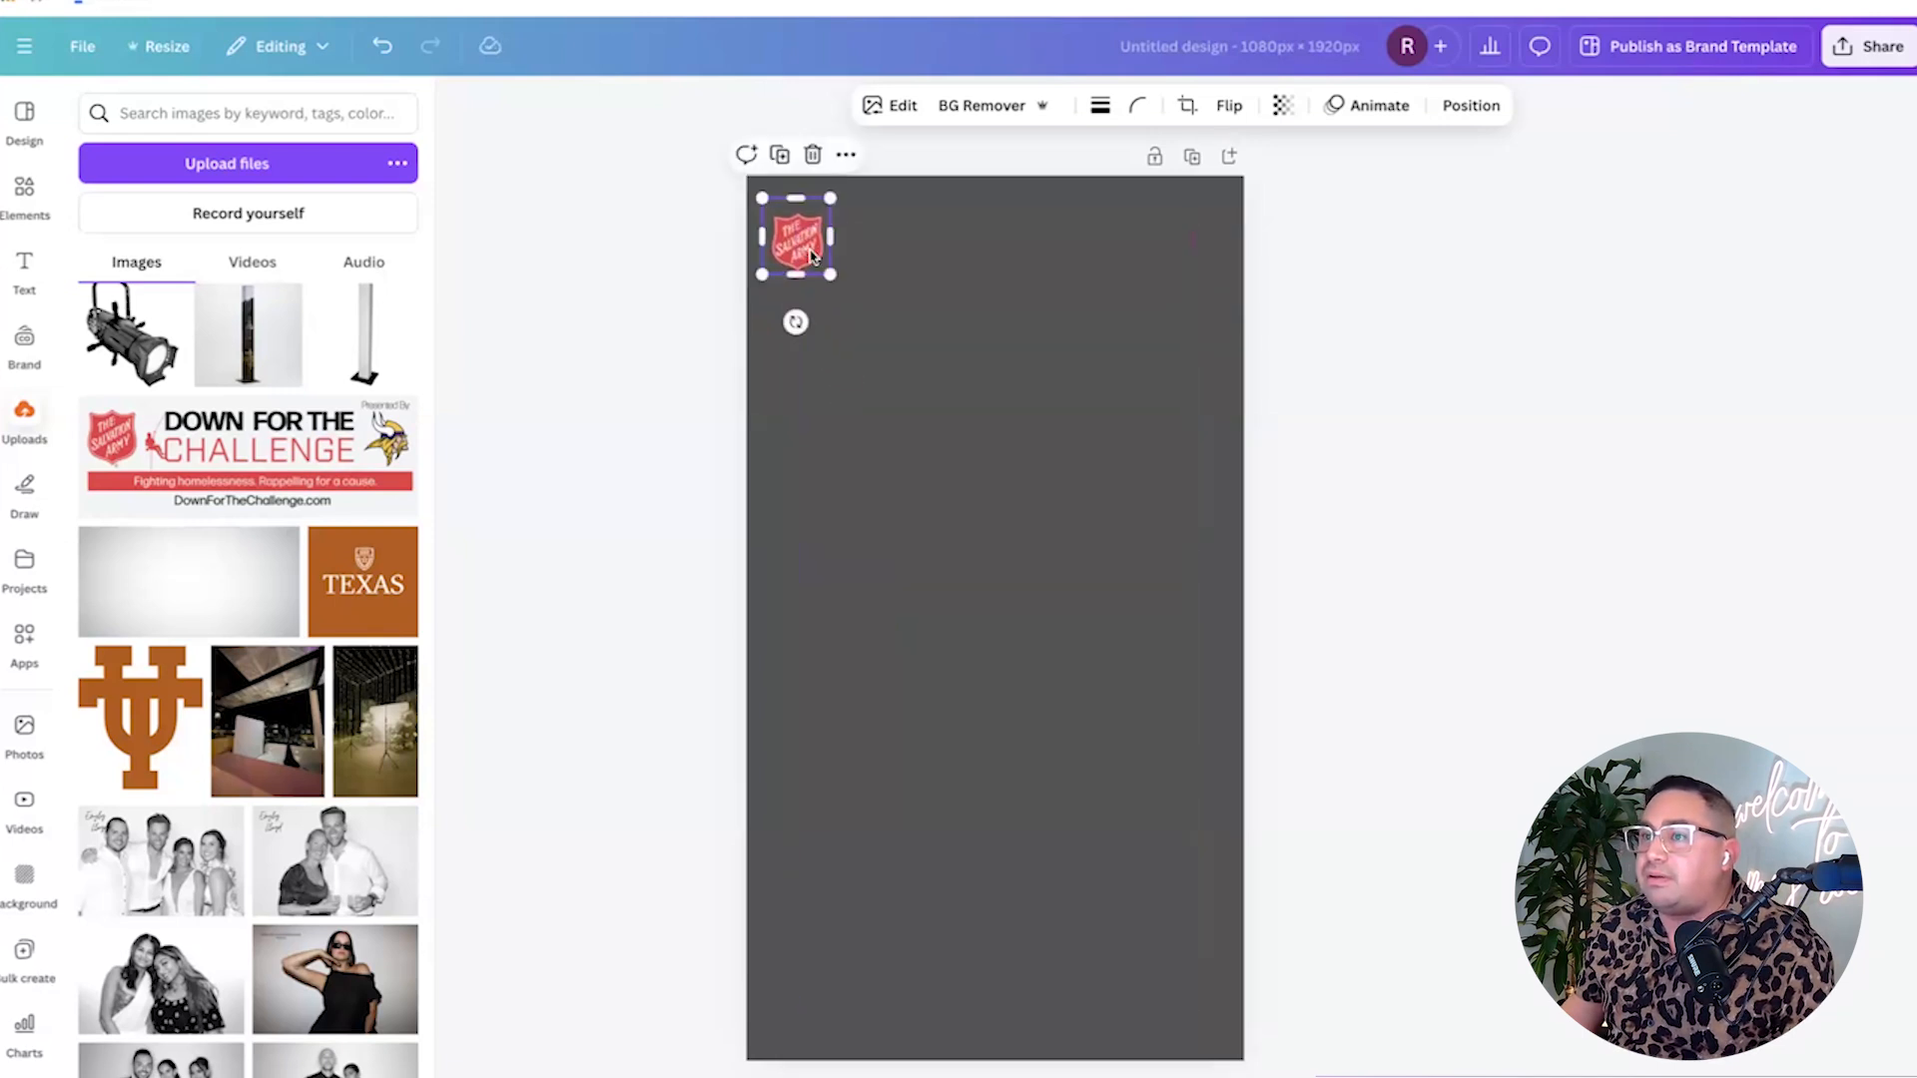
# Add a second banner copy, crop it to the Challenge heading, and enlarge it near the bottom.
pyautogui.click(316, 456)
pyautogui.moveTo(888, 615); pyautogui.dragTo(926, 616)
pyautogui.moveTo(1107, 621); pyautogui.dragTo(936, 1003)
pyautogui.moveTo(1019, 949); pyautogui.dragTo(1056, 963)
# Add banner copies cropped to the red tagline strip and the Vikings logo at bottom-right.
pyautogui.click(250, 454)
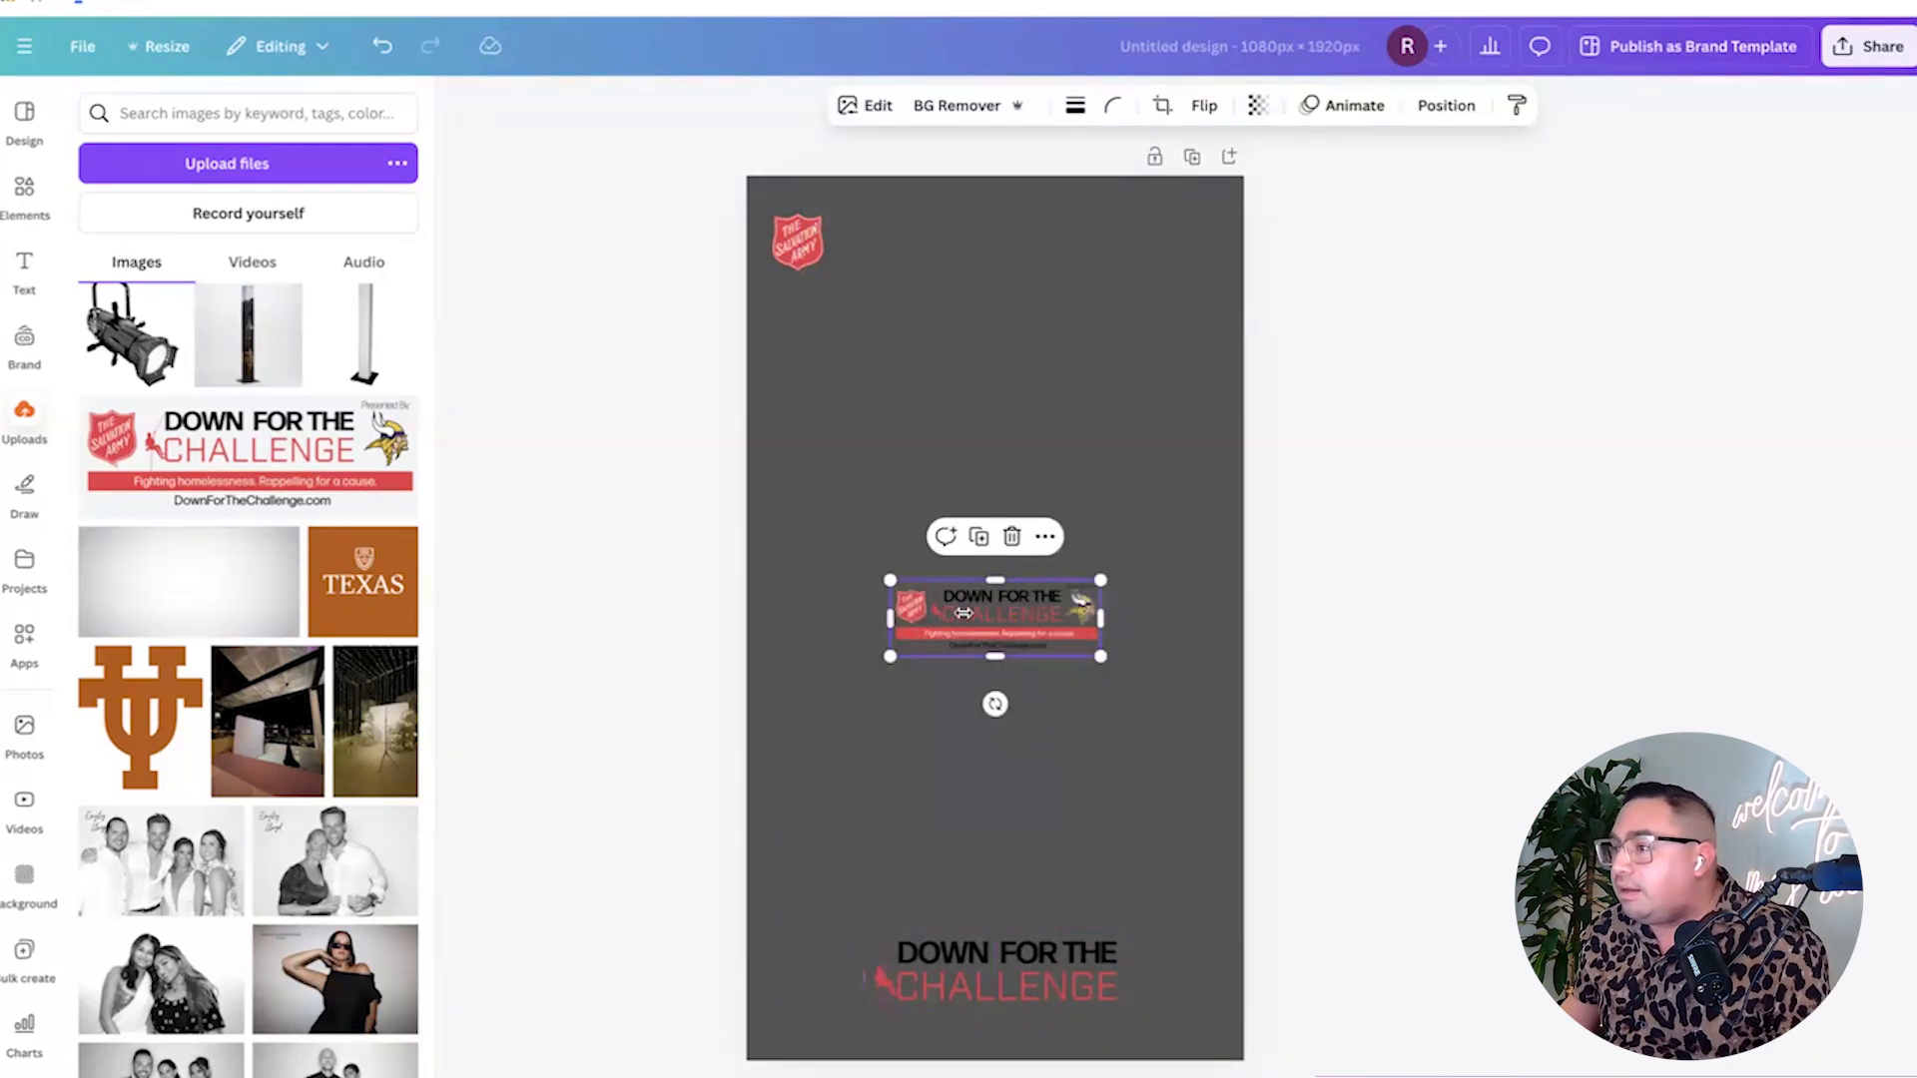
pyautogui.moveTo(998, 587); pyautogui.dragTo(993, 1010)
pyautogui.click(996, 1010)
pyautogui.click(1282, 886)
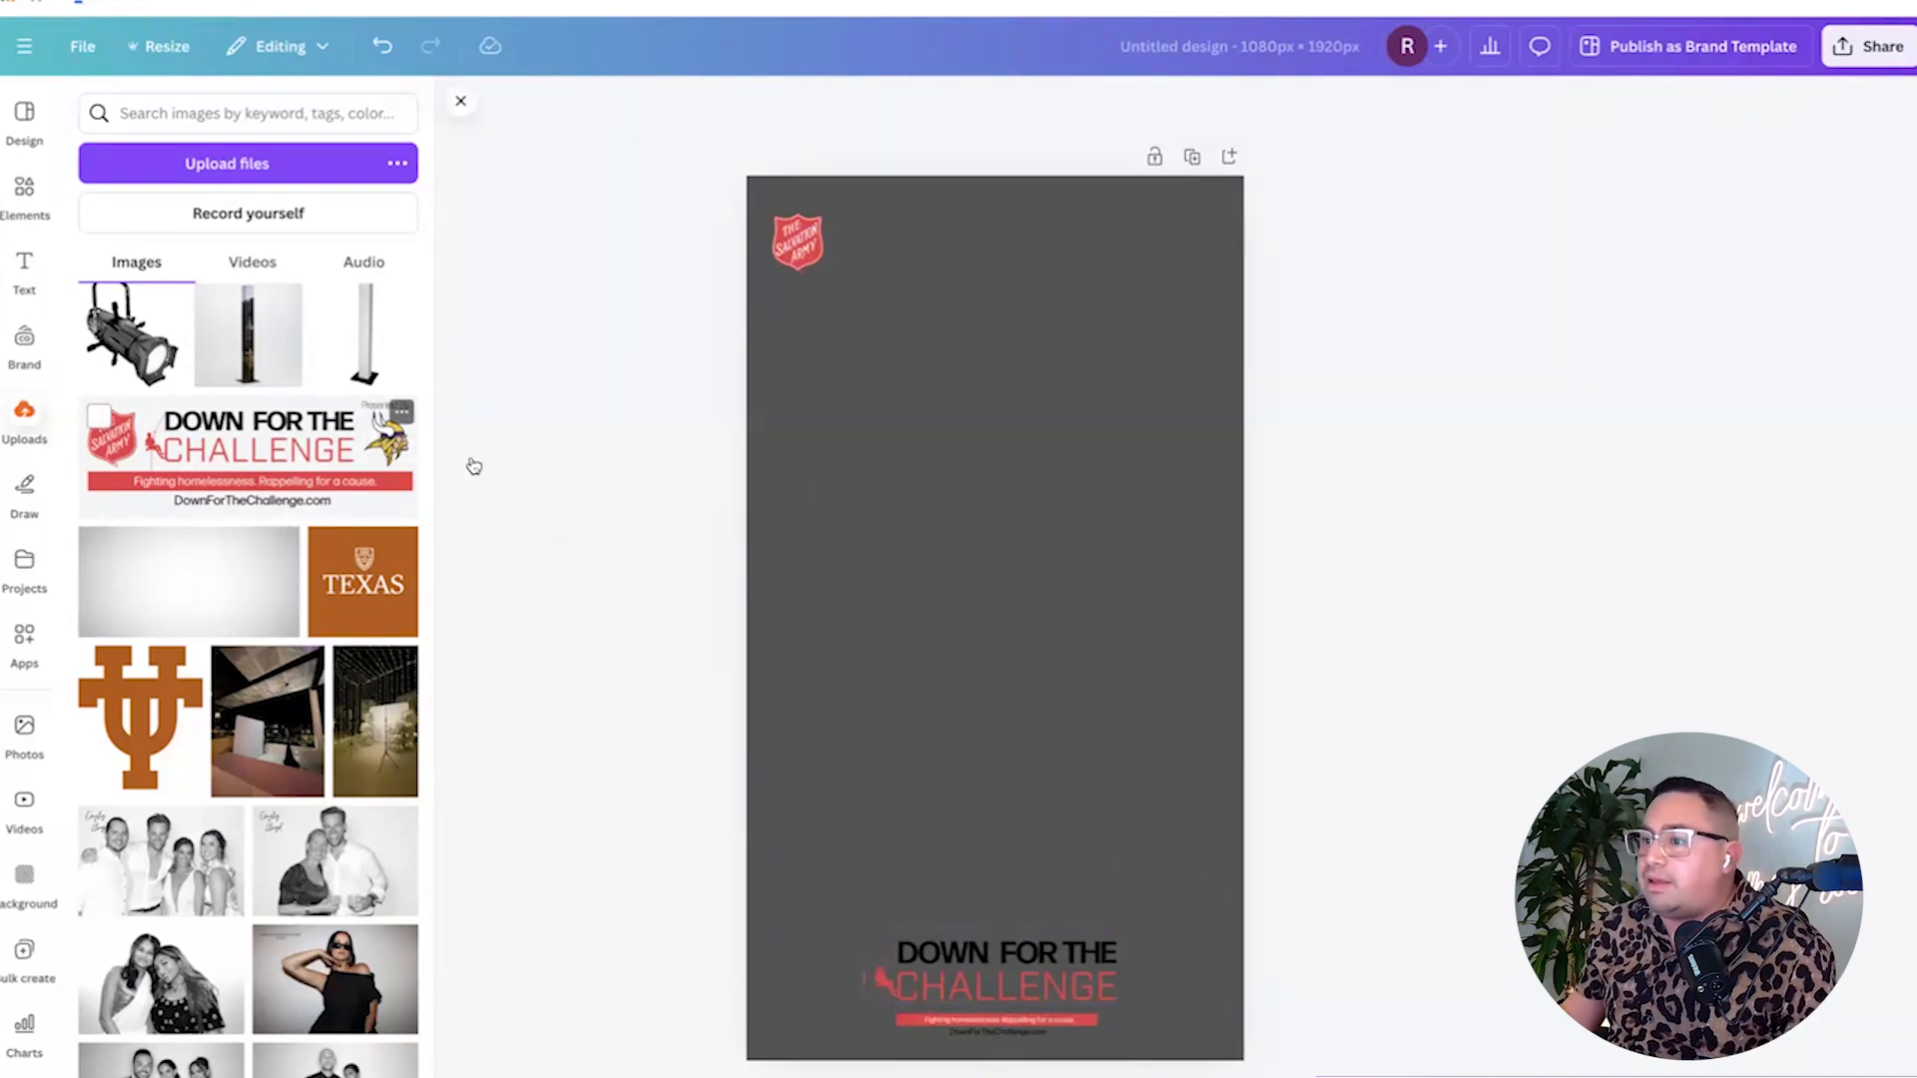
pyautogui.moveTo(887, 622); pyautogui.dragTo(1120, 968)
pyautogui.click(1088, 989)
pyautogui.click(930, 721)
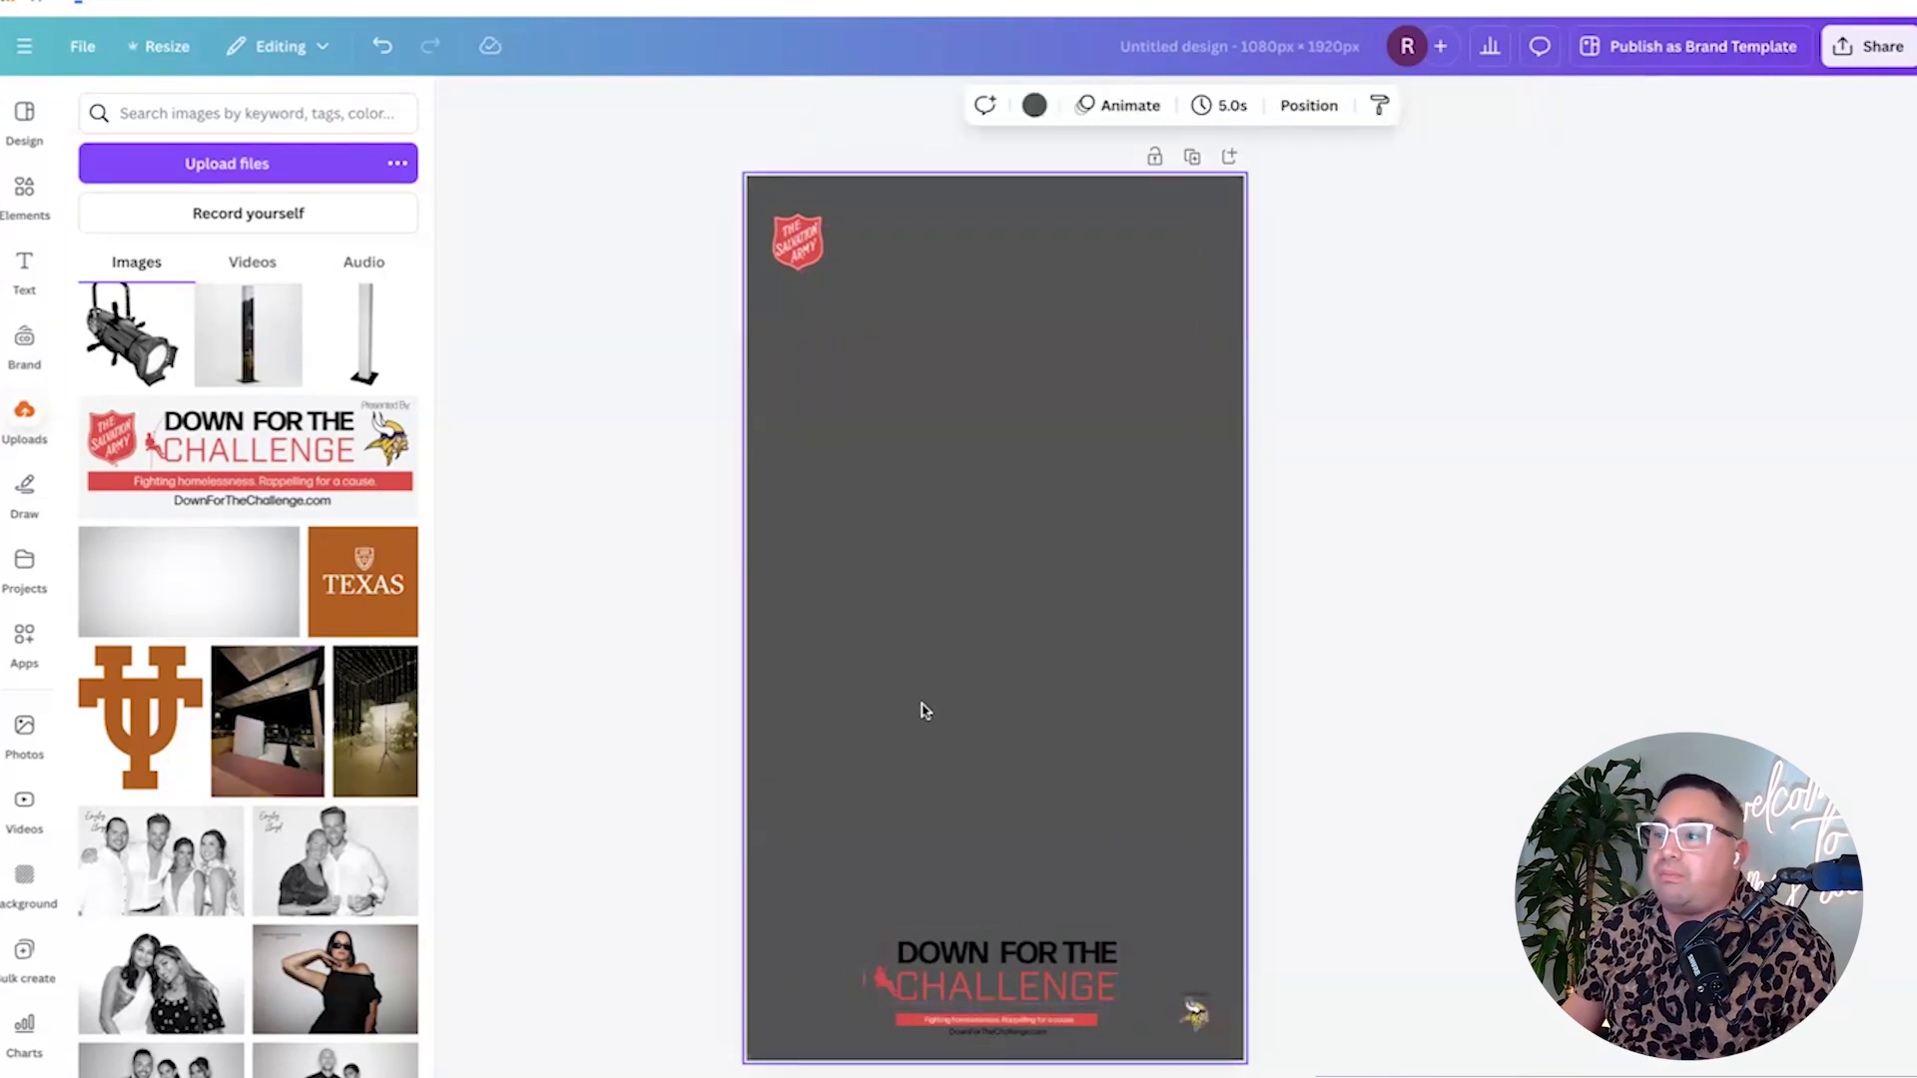
# Marquee-select the shield, heading, tagline and Vikings pieces and delete them all.
pyautogui.scroll(-3, 370, 536)
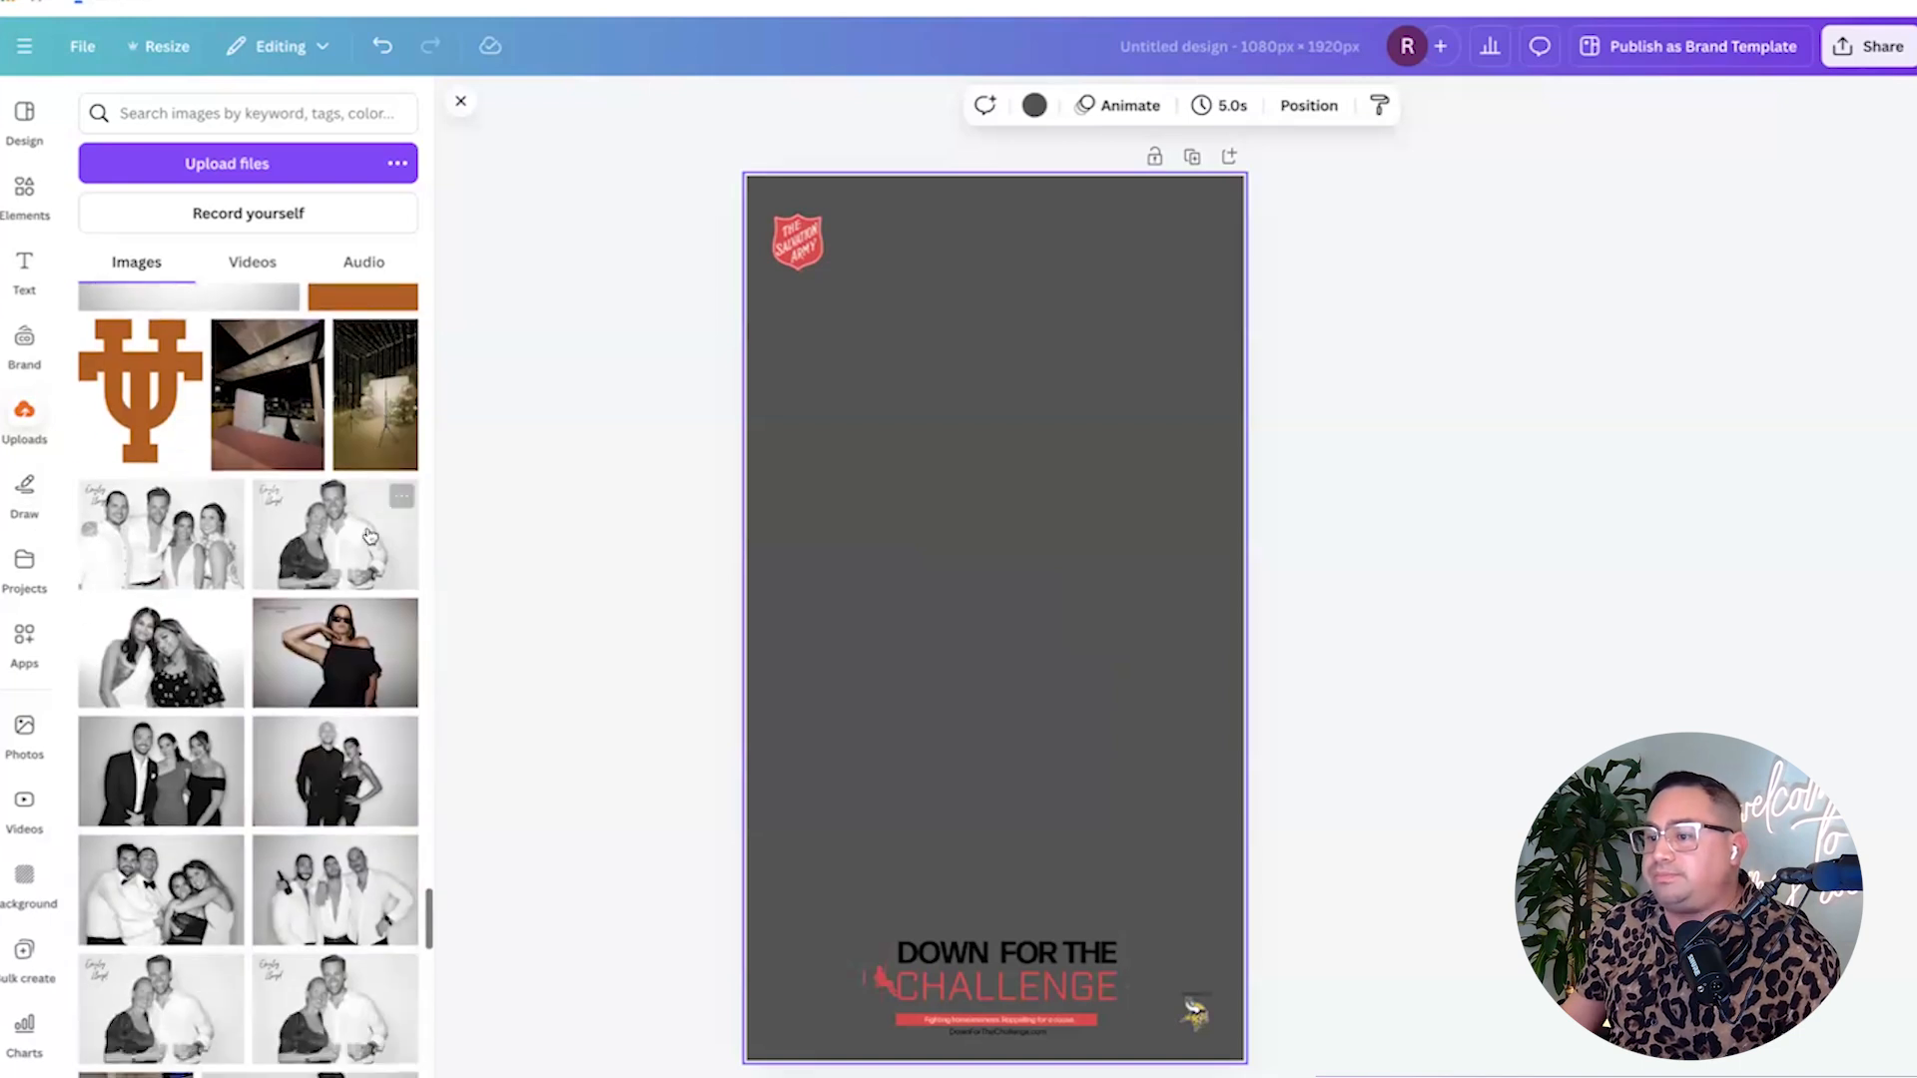
pyautogui.scroll(-4, 369, 536)
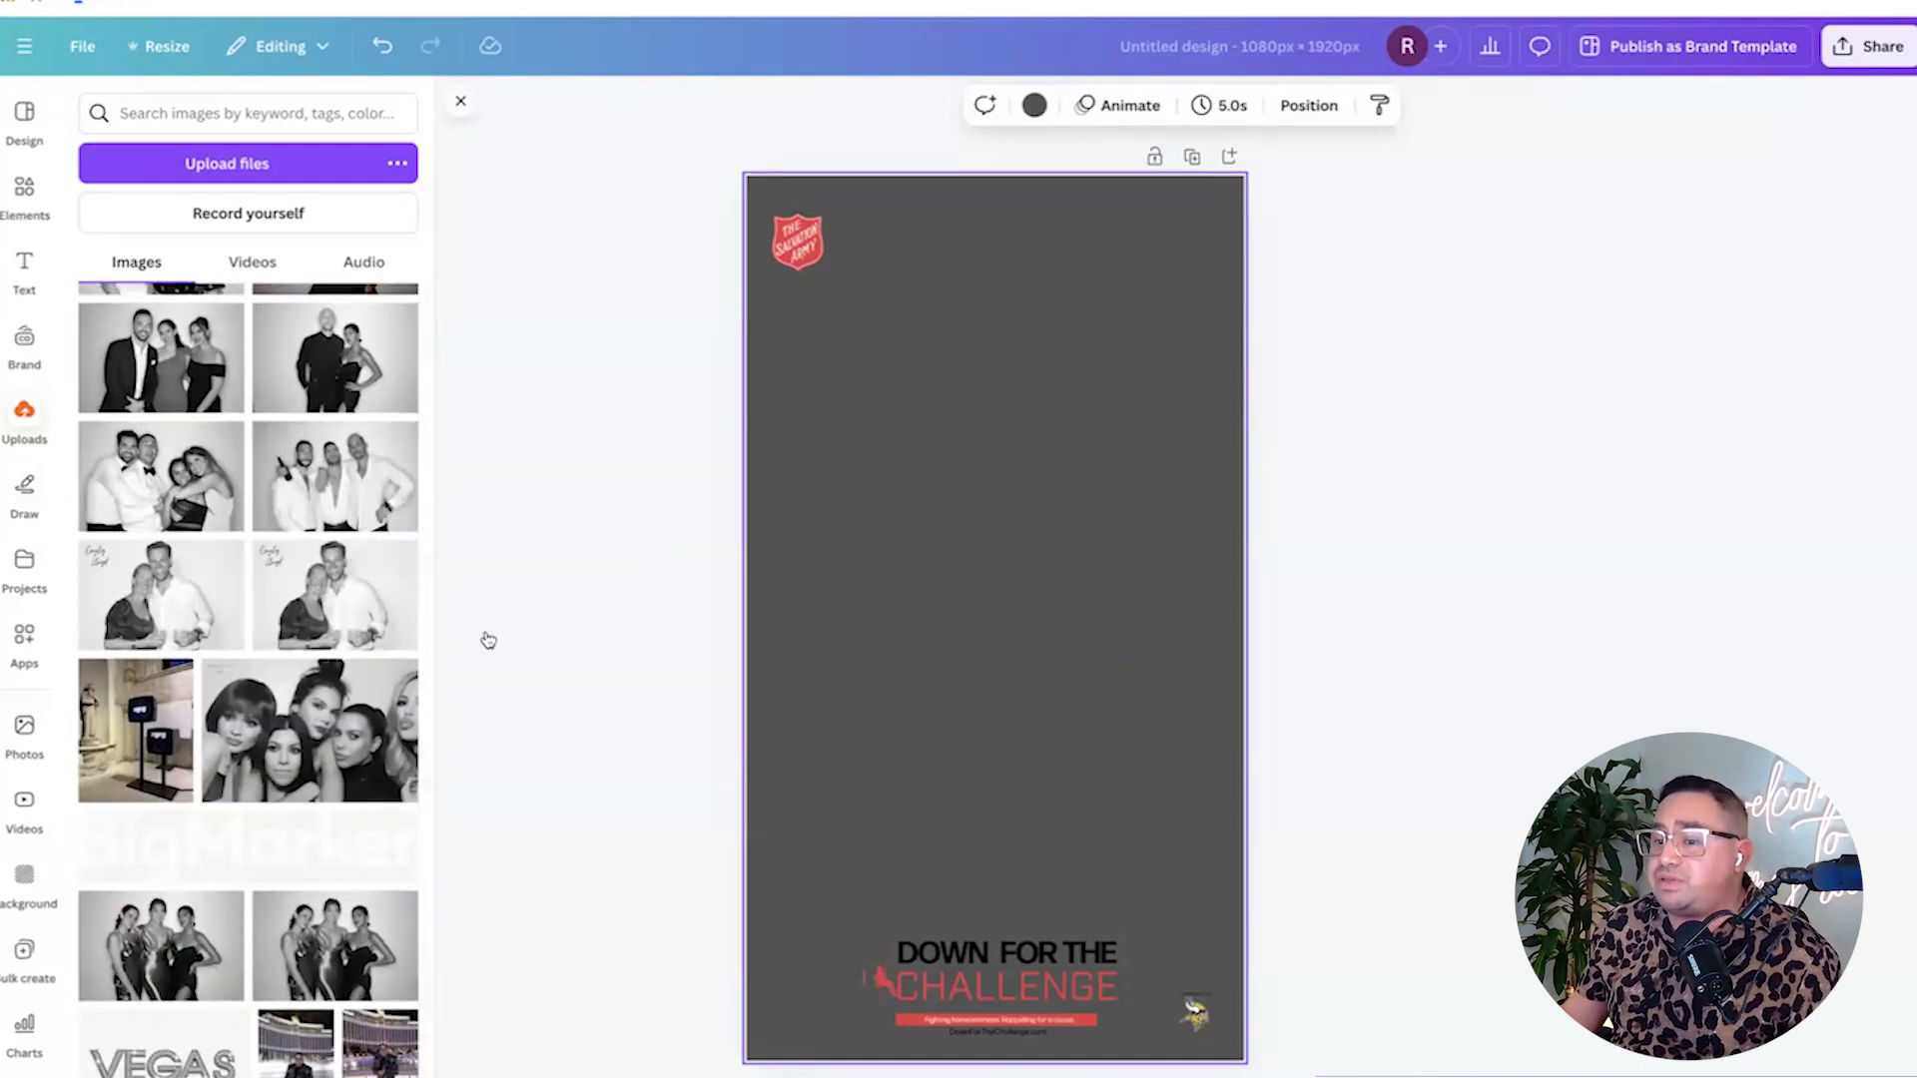
pyautogui.scroll(-10, 361, 646)
pyautogui.scroll(-15, 362, 645)
pyautogui.scroll(-8, 323, 643)
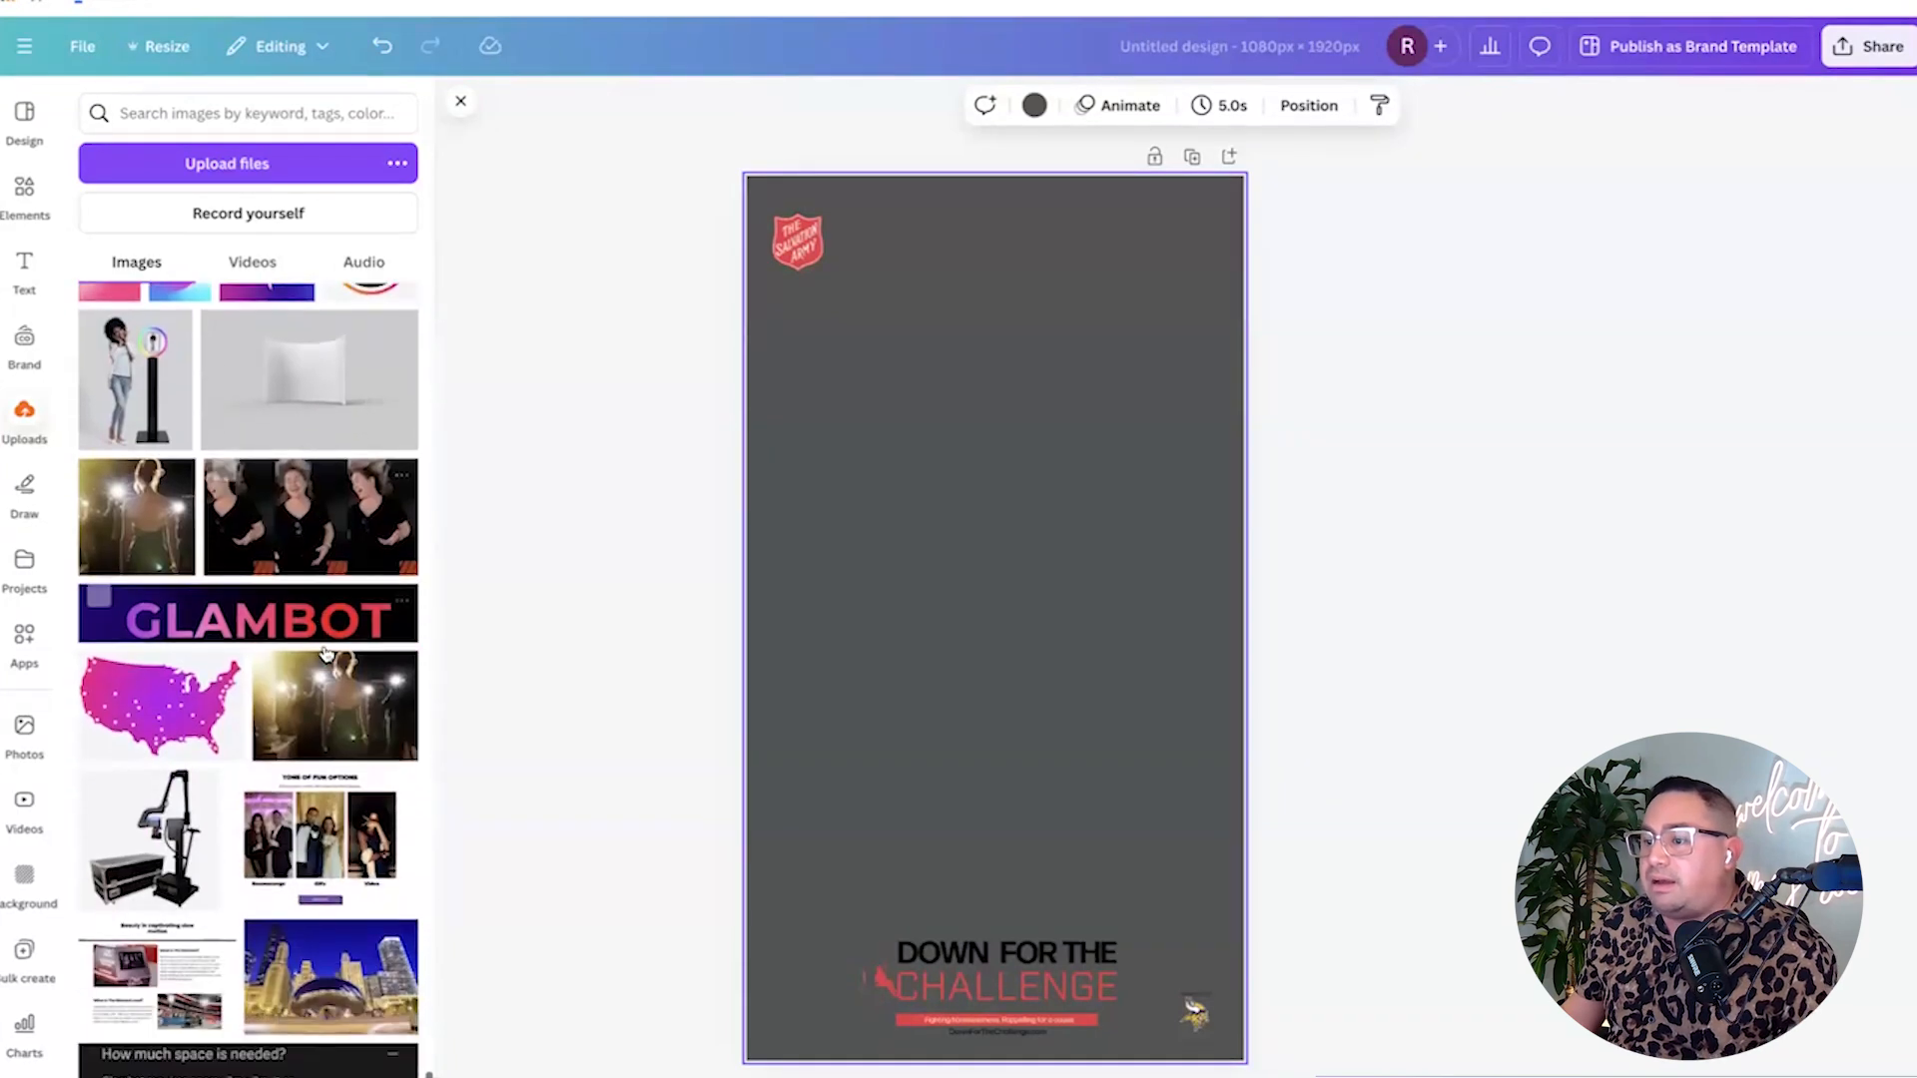
pyautogui.scroll(-1, 324, 654)
pyautogui.moveTo(687, 220); pyautogui.dragTo(1300, 1031)
pyautogui.press('Delete')
pyautogui.scroll(-5, 312, 849)
pyautogui.scroll(-15, 312, 850)
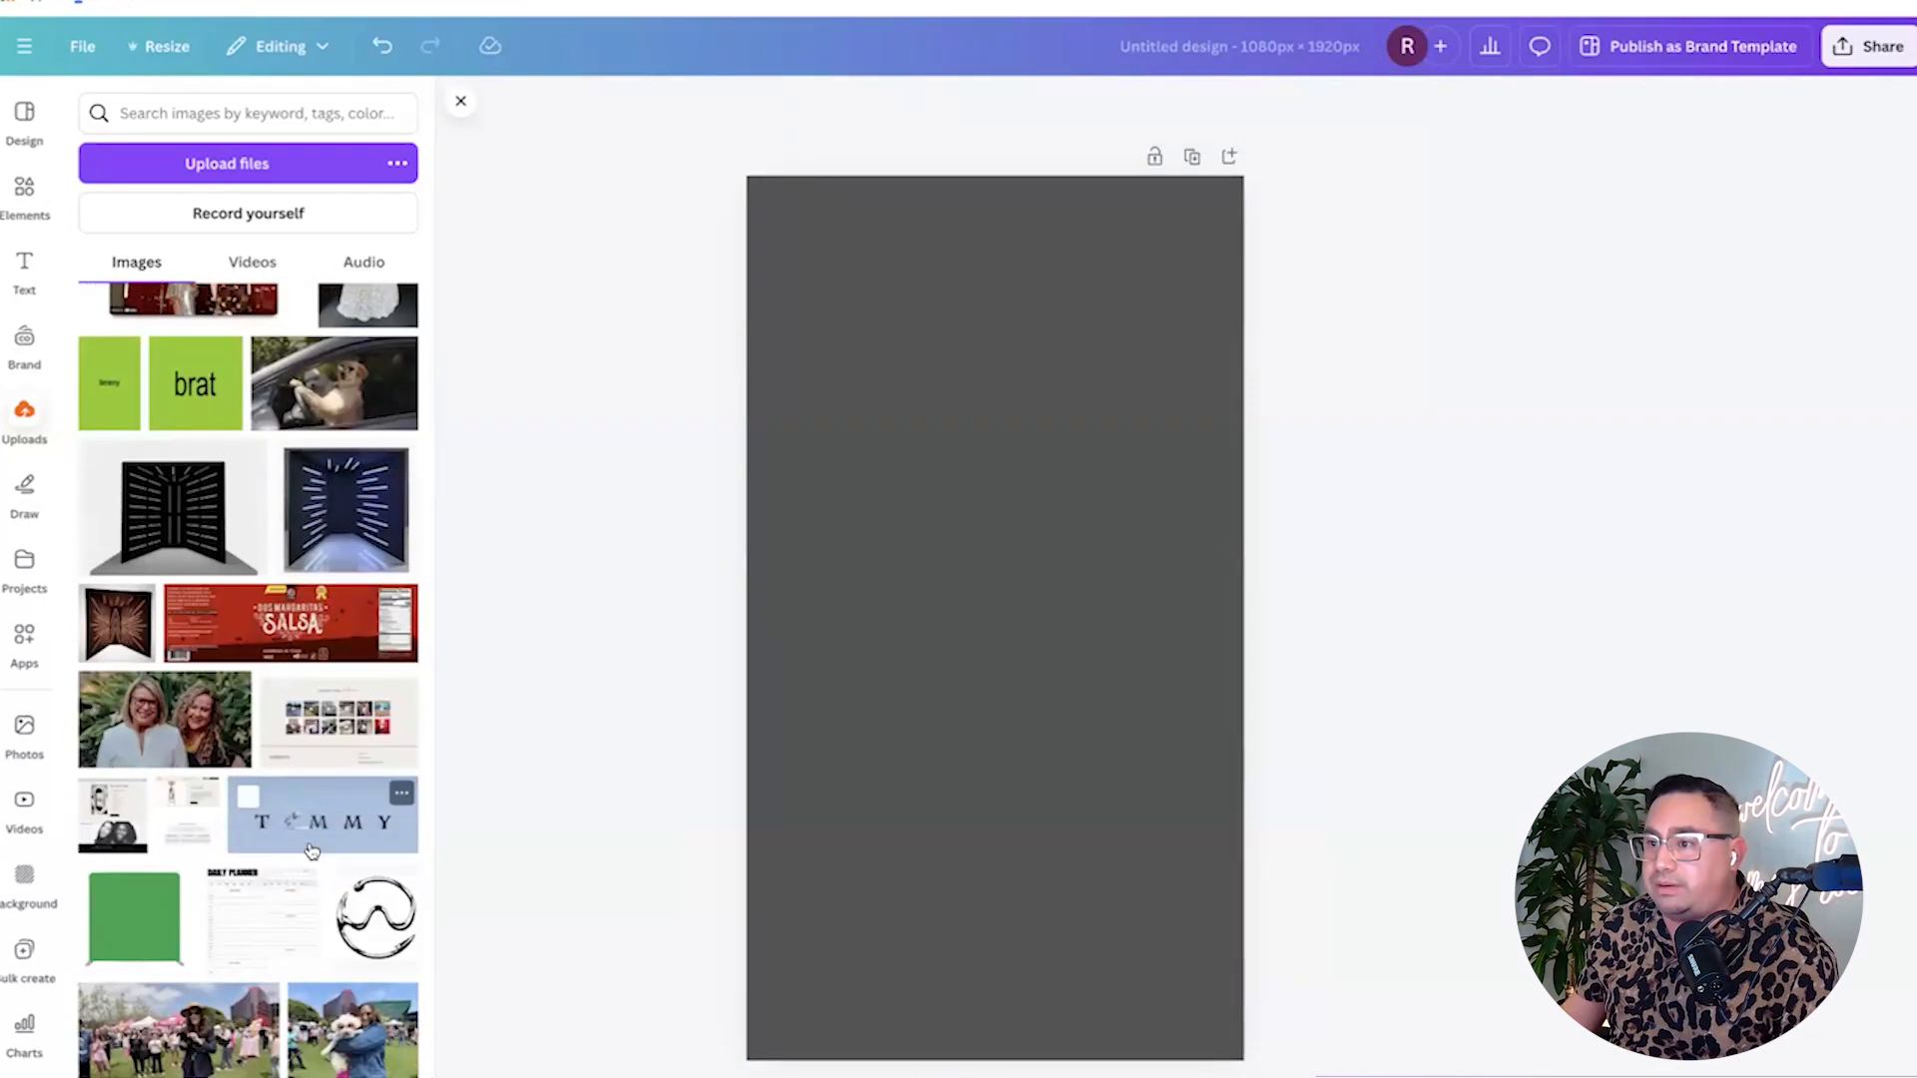
pyautogui.scroll(-10, 312, 850)
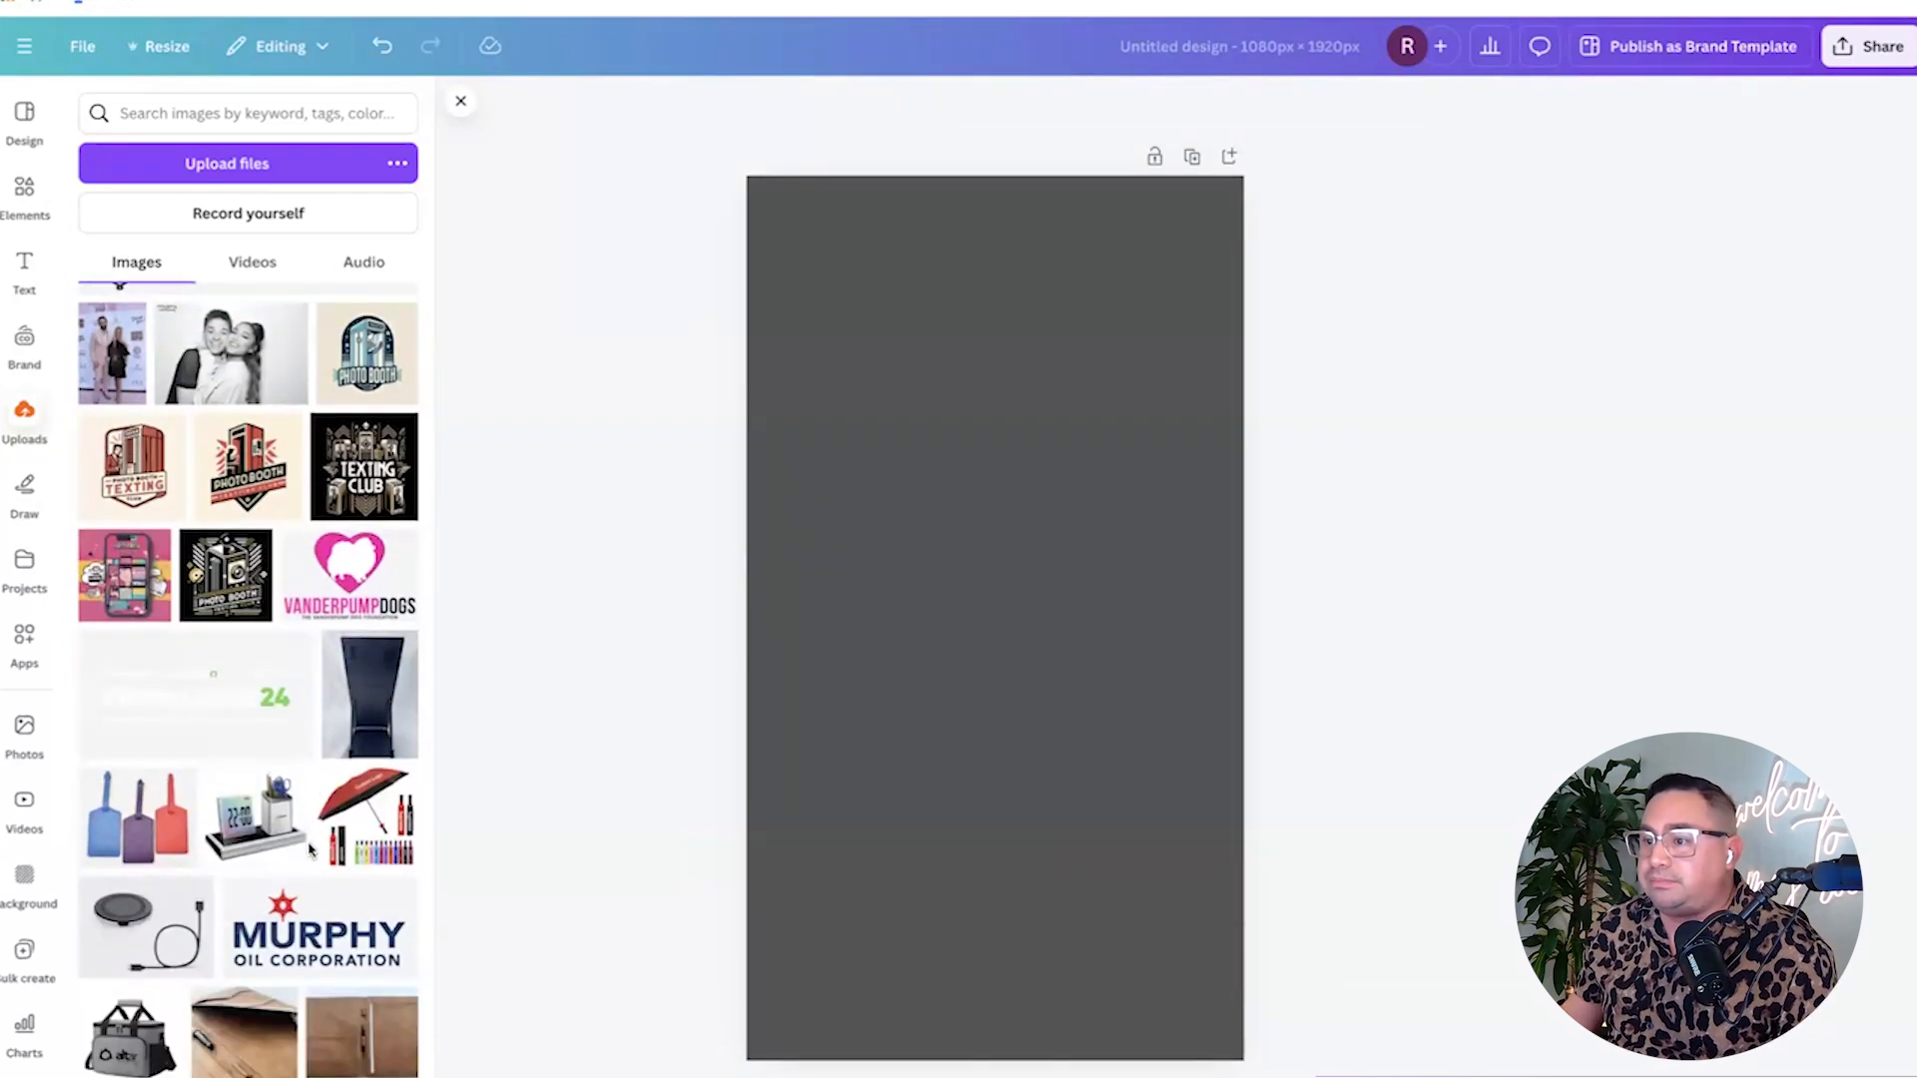
pyautogui.scroll(-4, 309, 849)
pyautogui.scroll(-3, 310, 849)
pyautogui.scroll(-12, 310, 850)
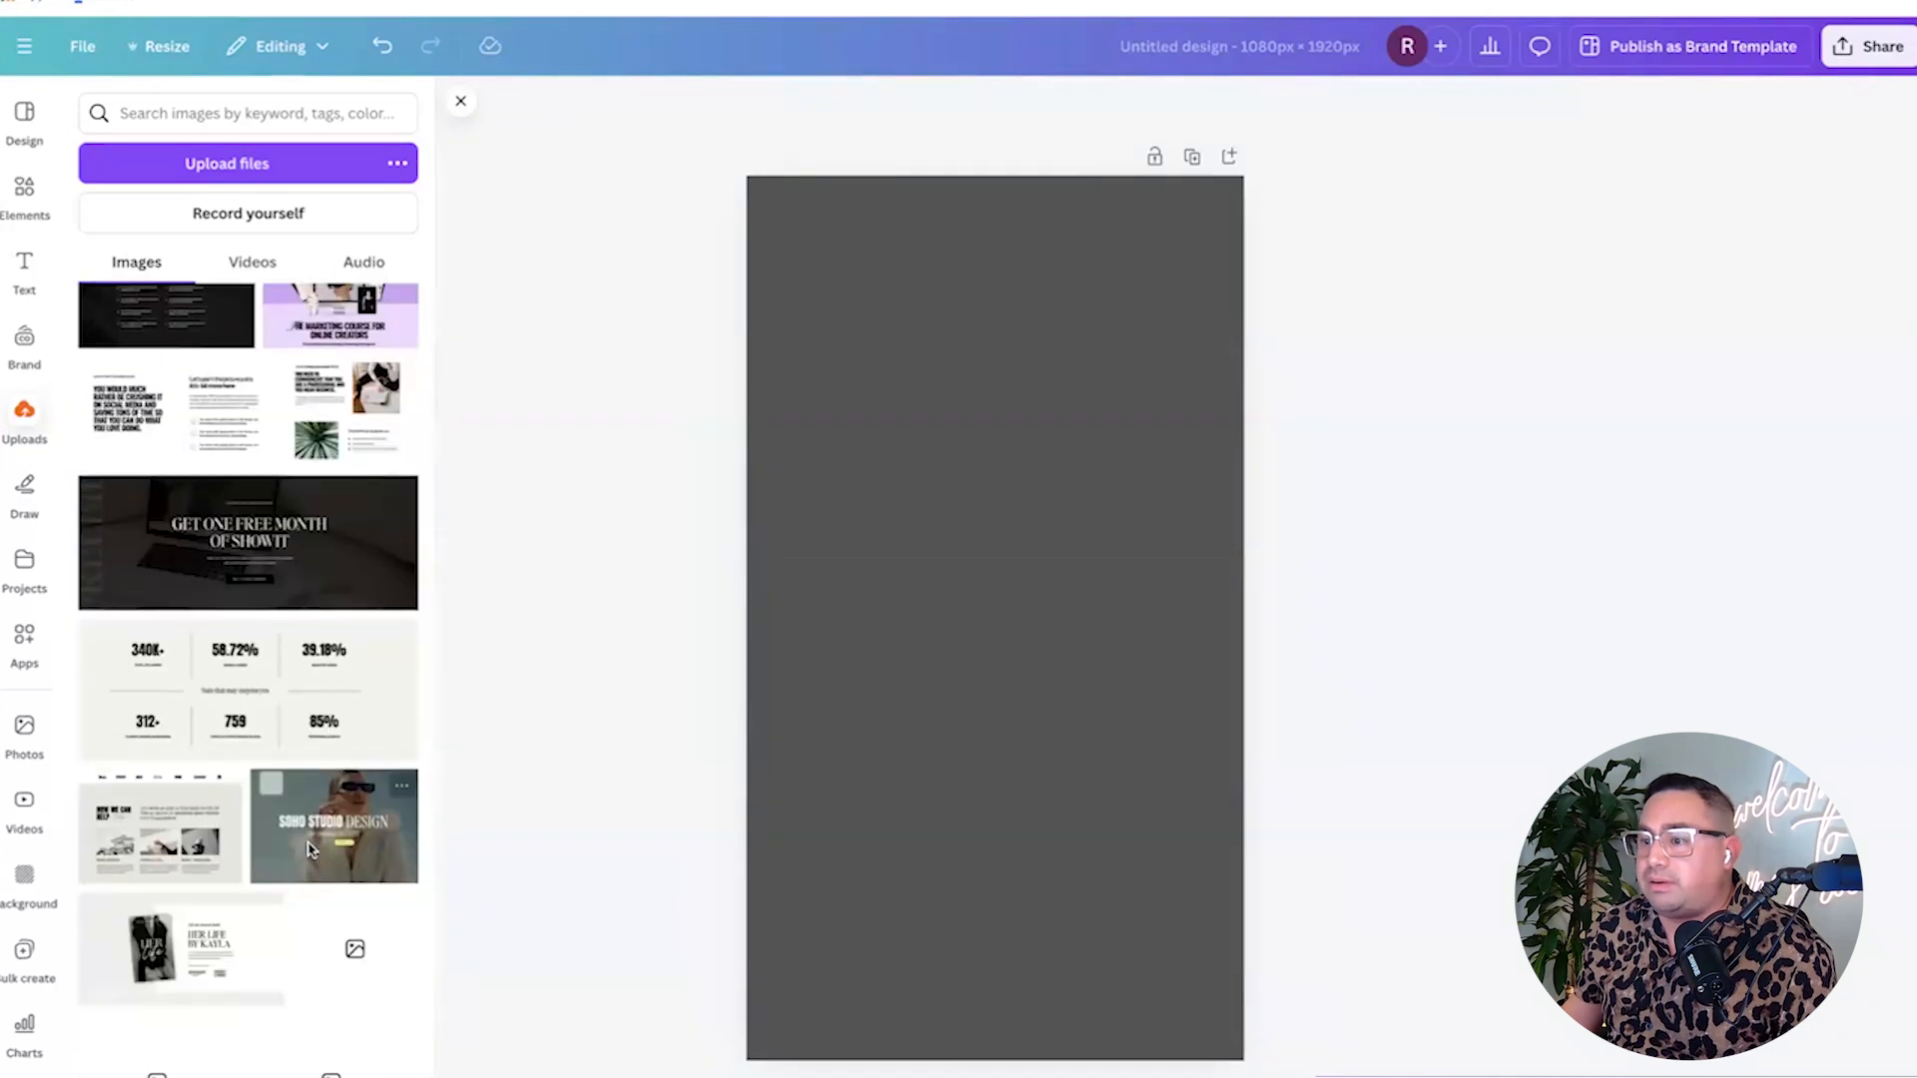
pyautogui.scroll(-15, 312, 849)
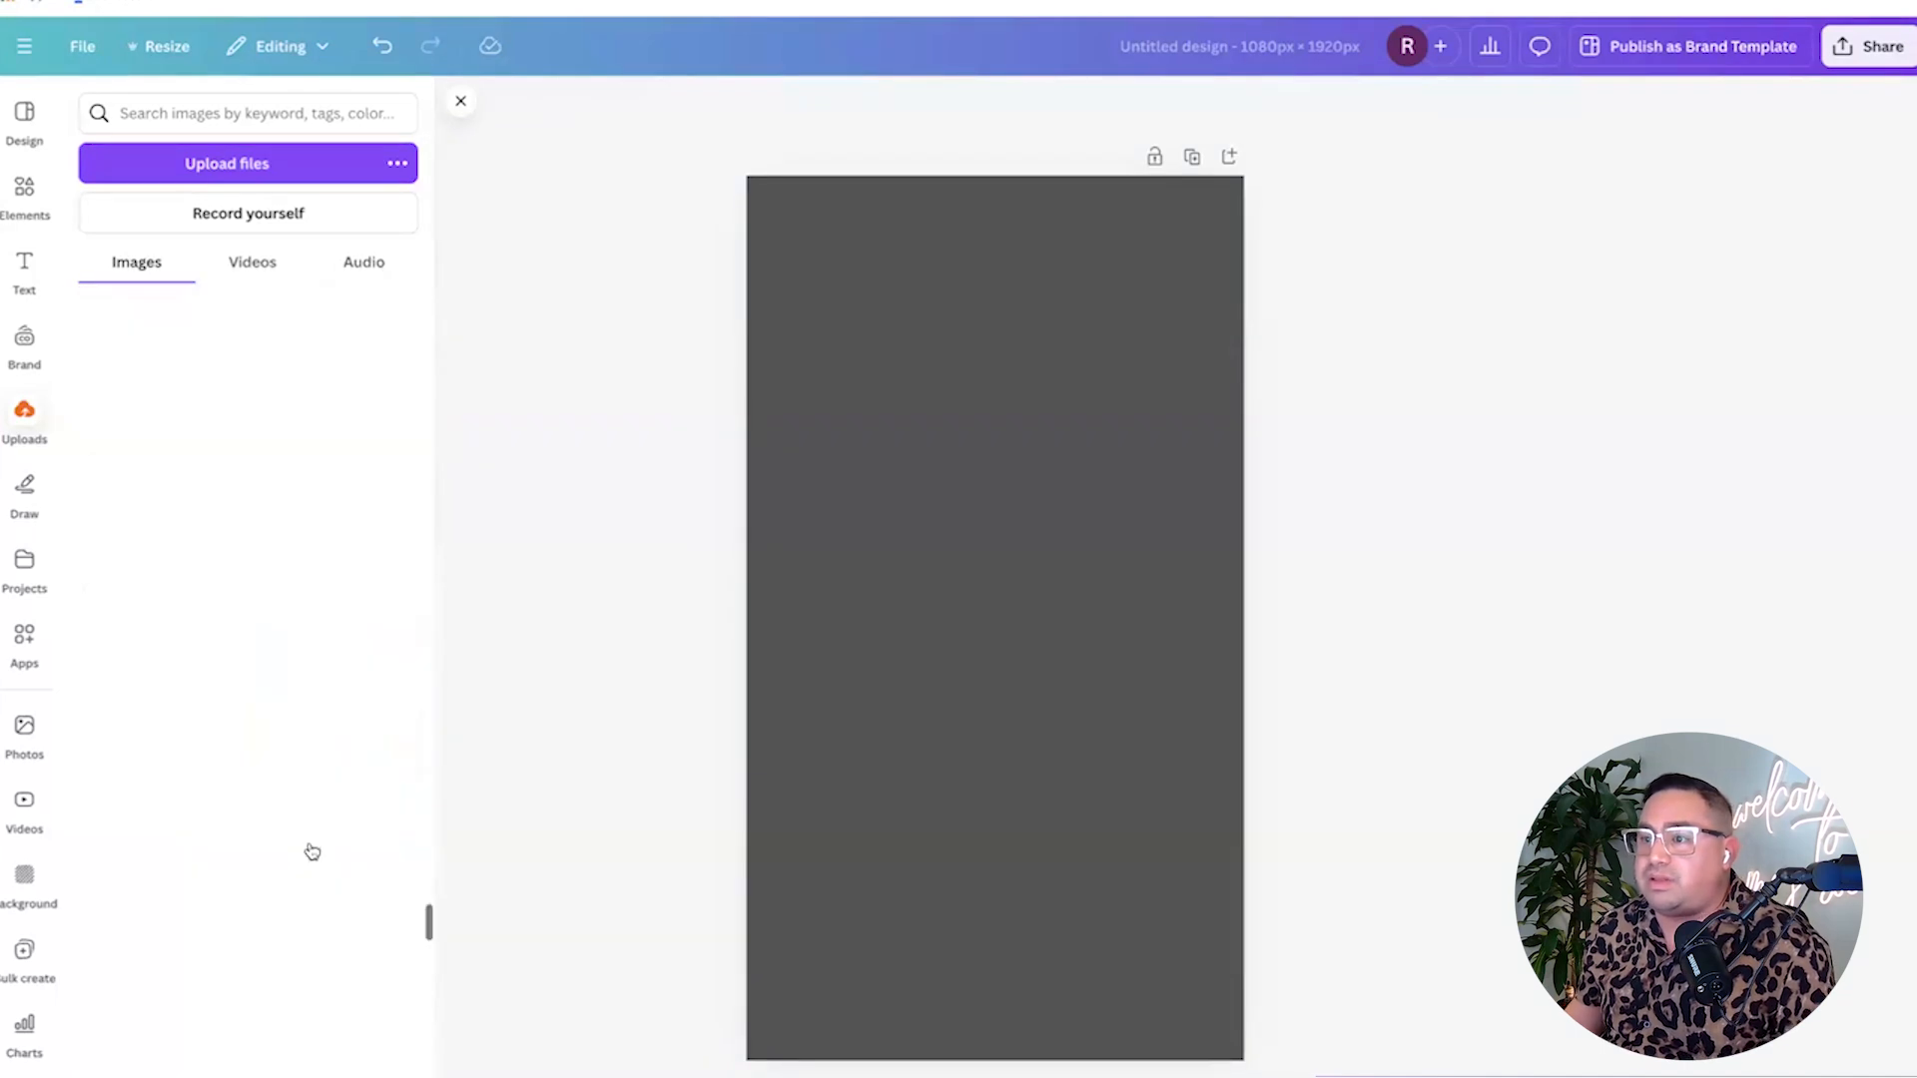
pyautogui.scroll(10, 311, 851)
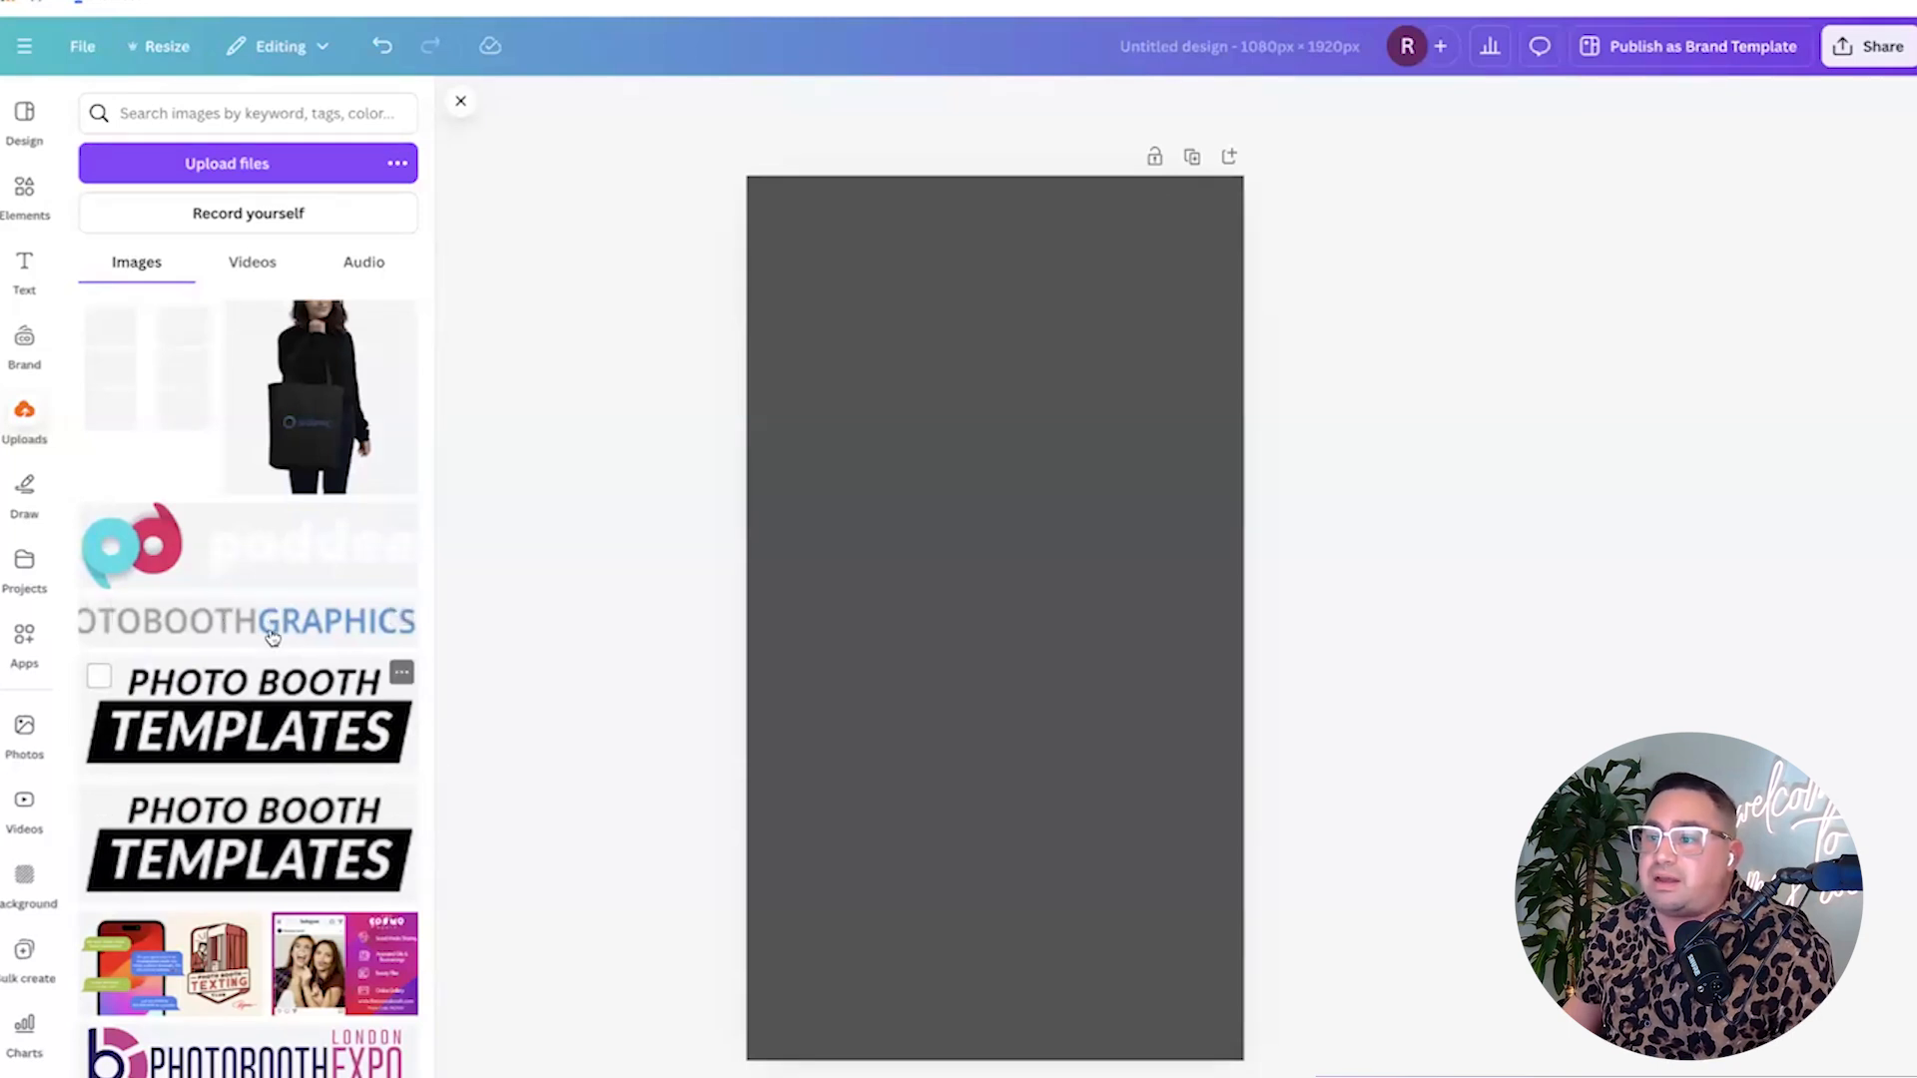
# Place the Photo Booth Templates image from Uploads on the page and select it.
pyautogui.click(272, 706)
pyautogui.click(739, 587)
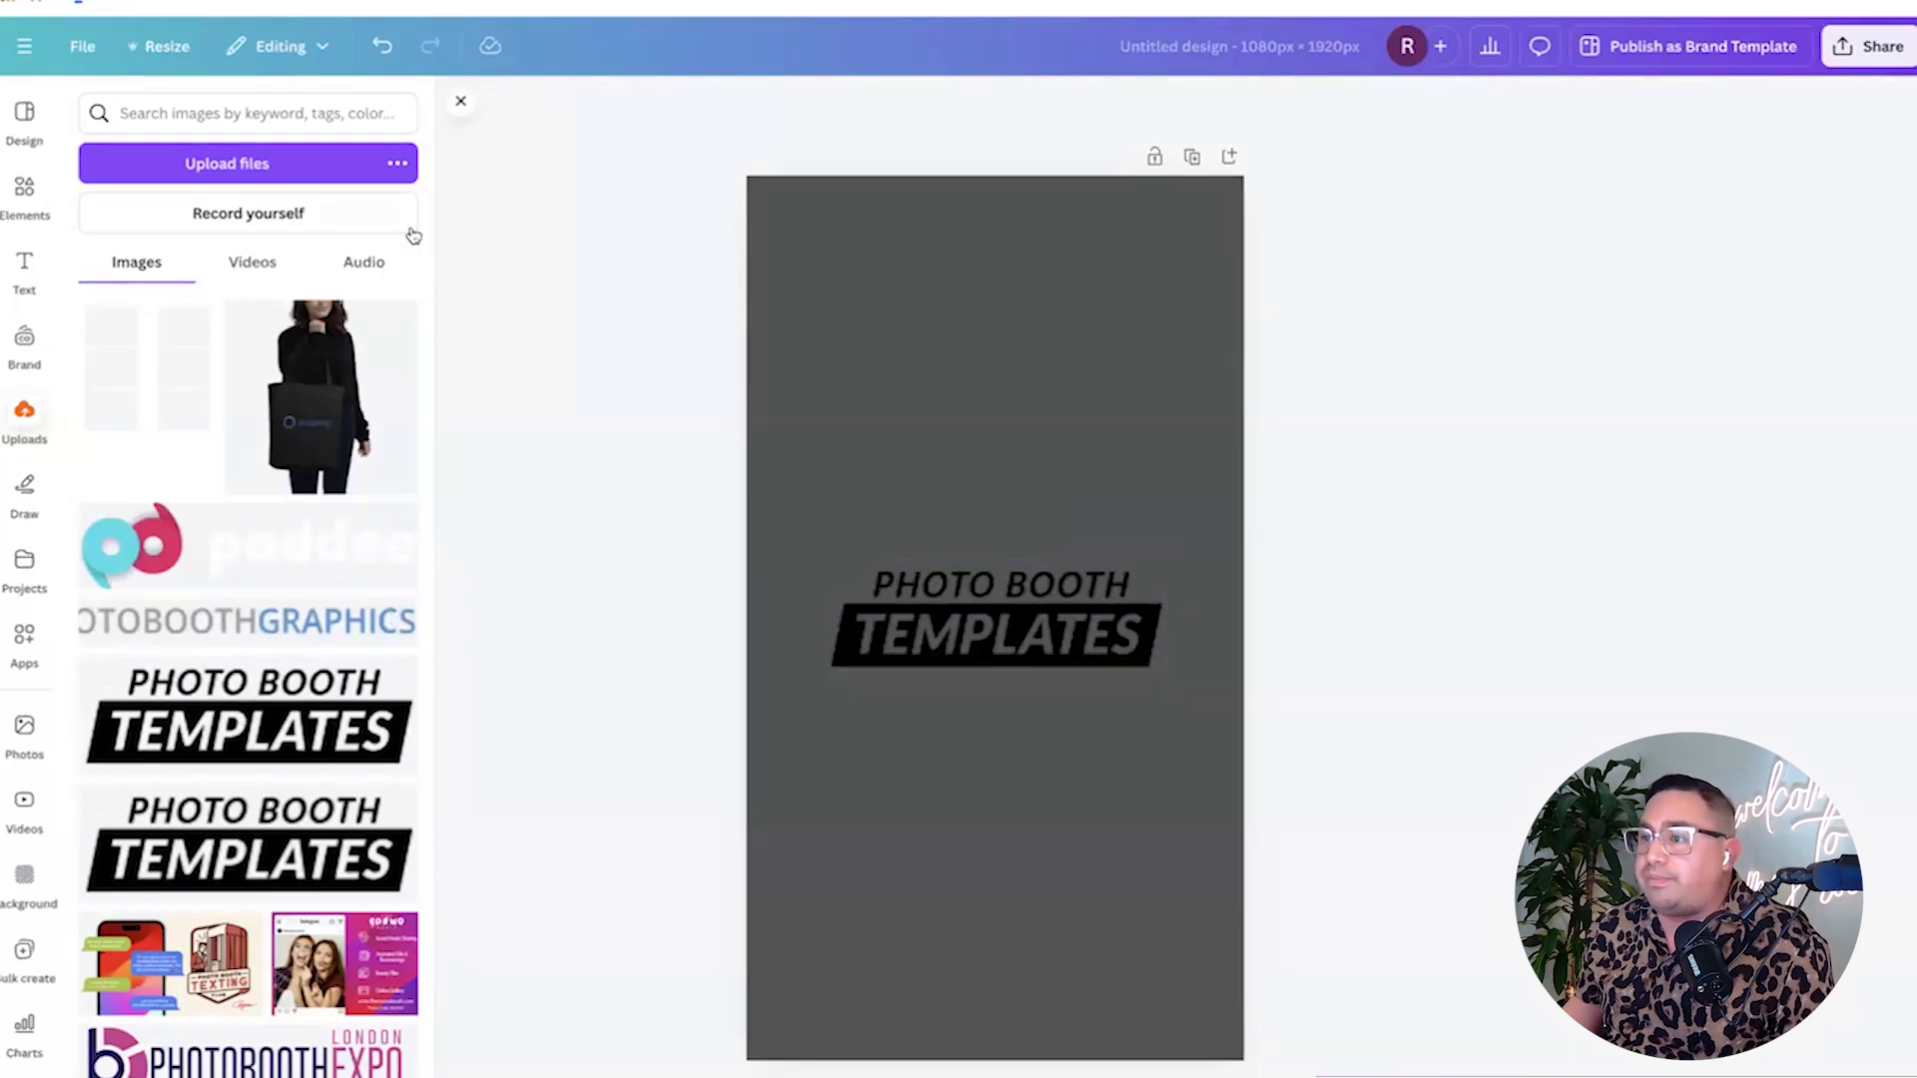
pyautogui.click(456, 107)
pyautogui.click(952, 616)
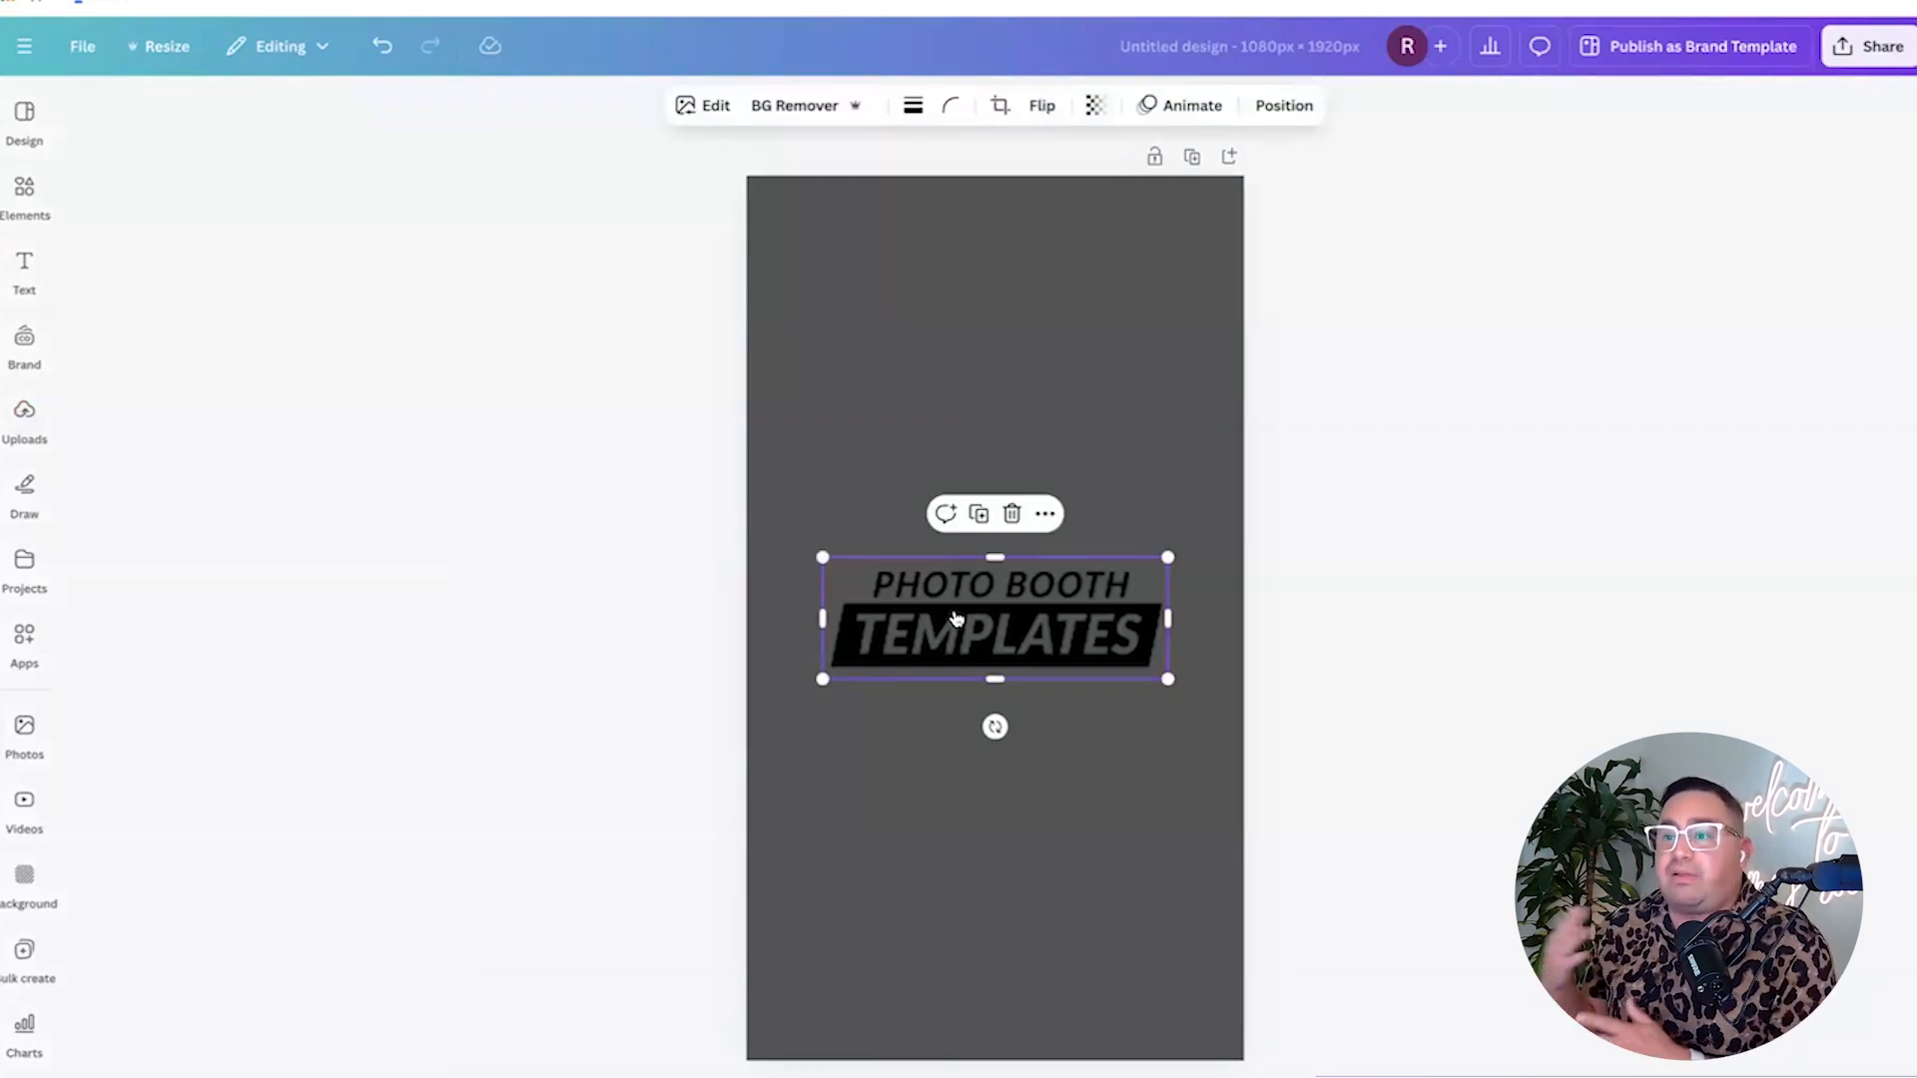
# Upscale the Photo Booth Templates image at 4x resolution with the Image Upscaler.
pyautogui.click(705, 113)
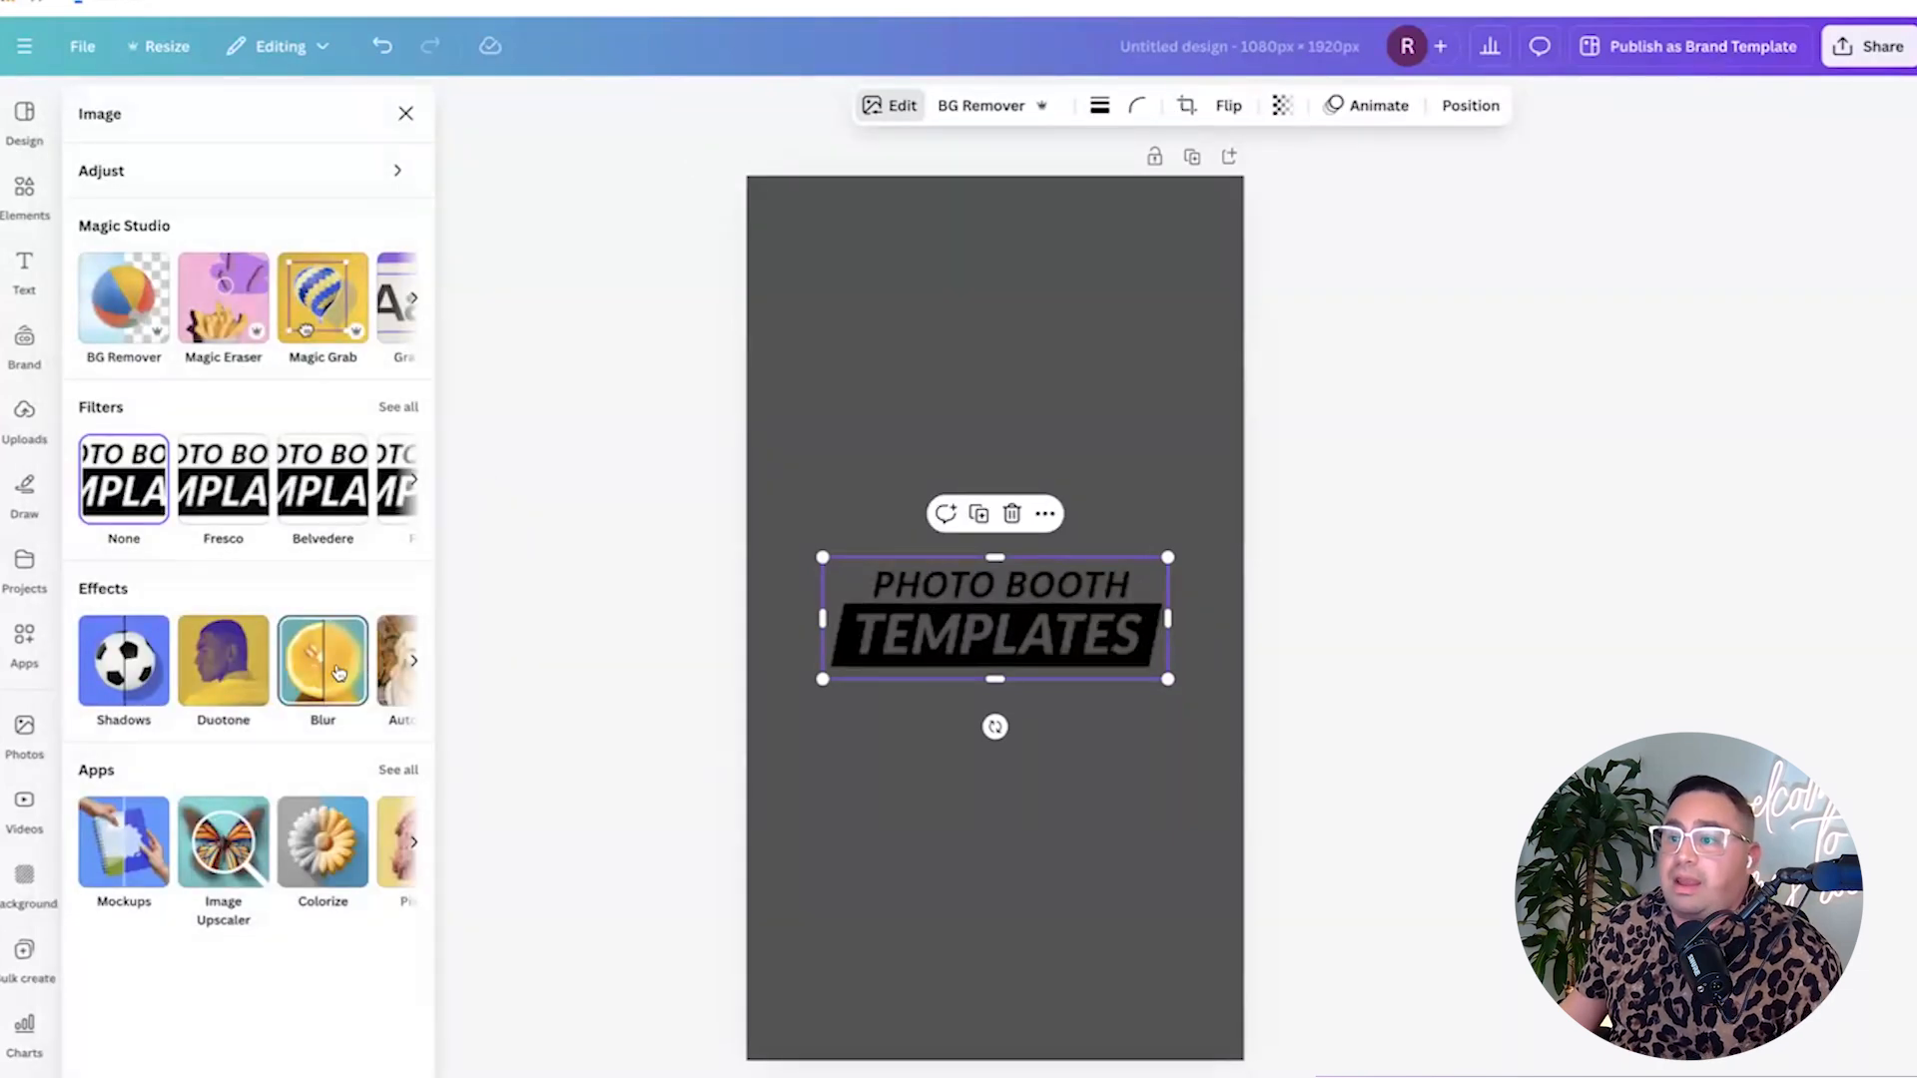
pyautogui.click(225, 864)
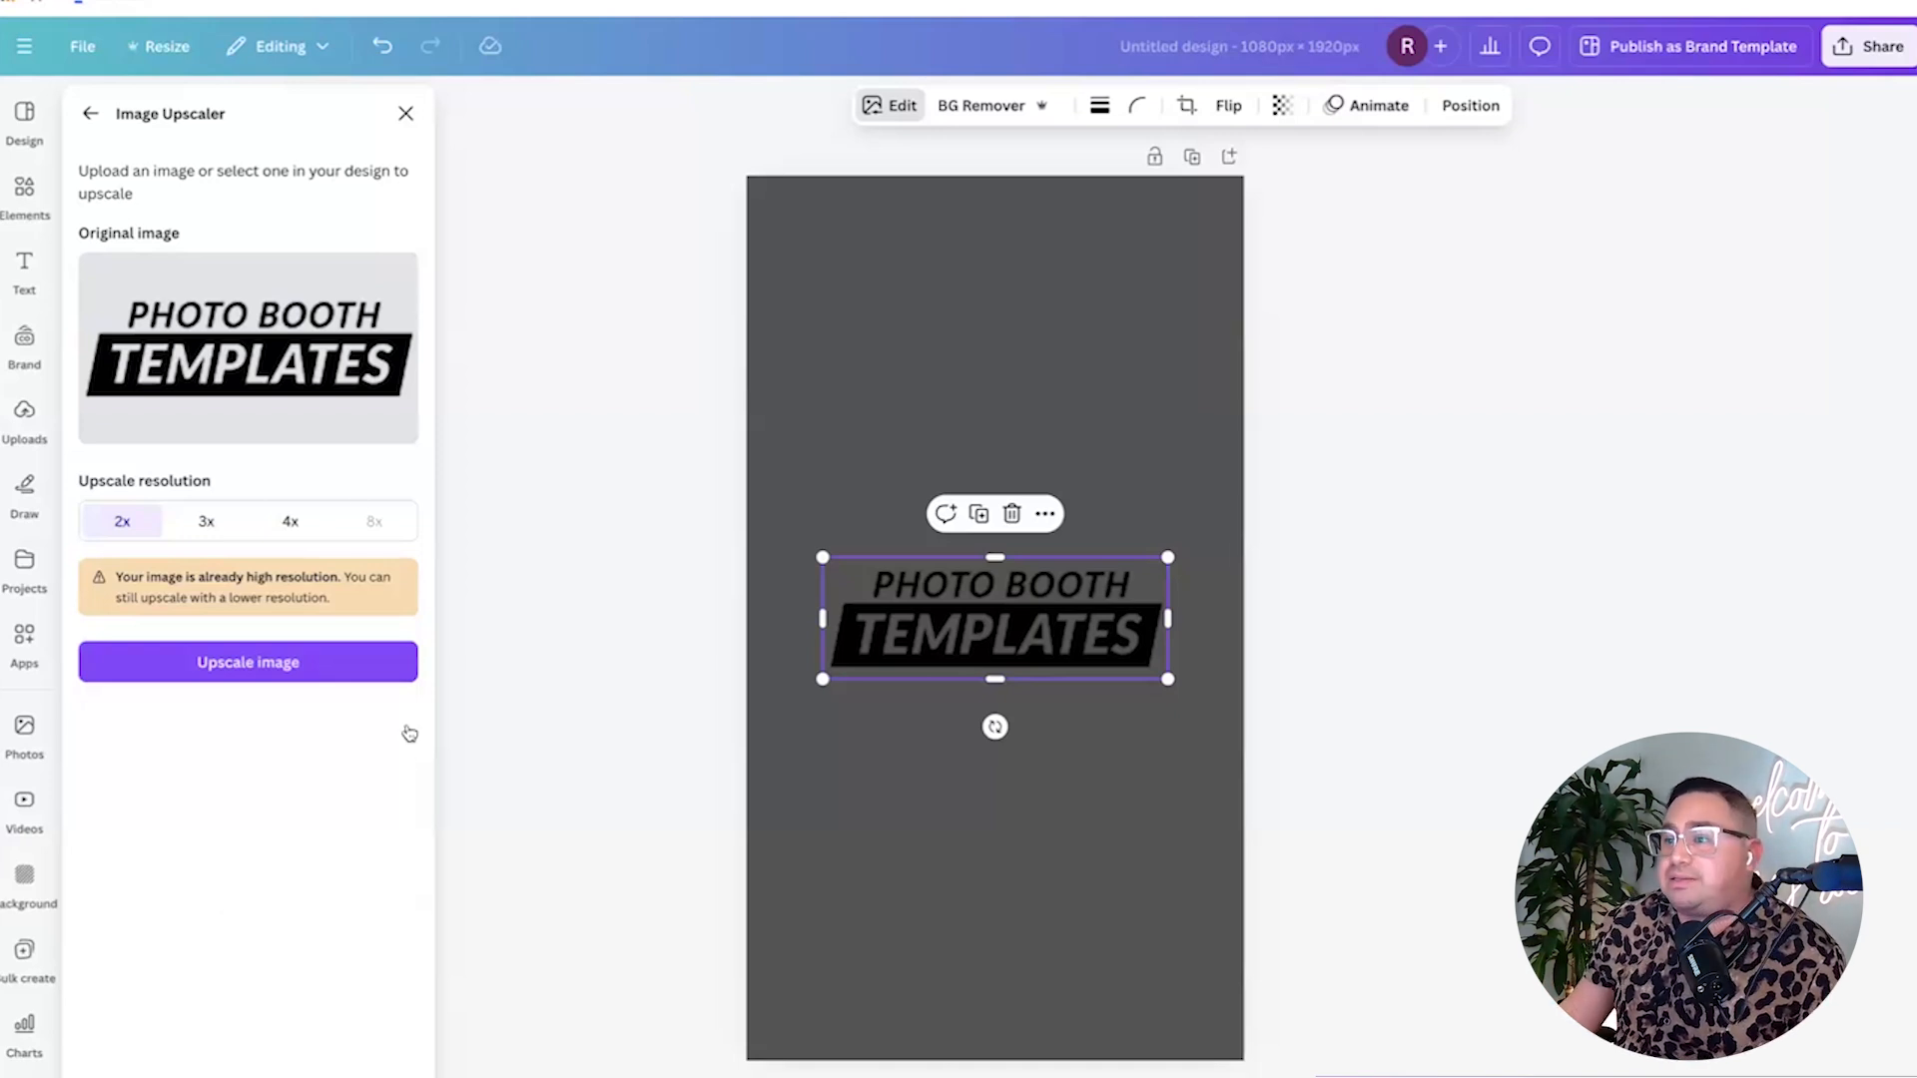
pyautogui.click(292, 525)
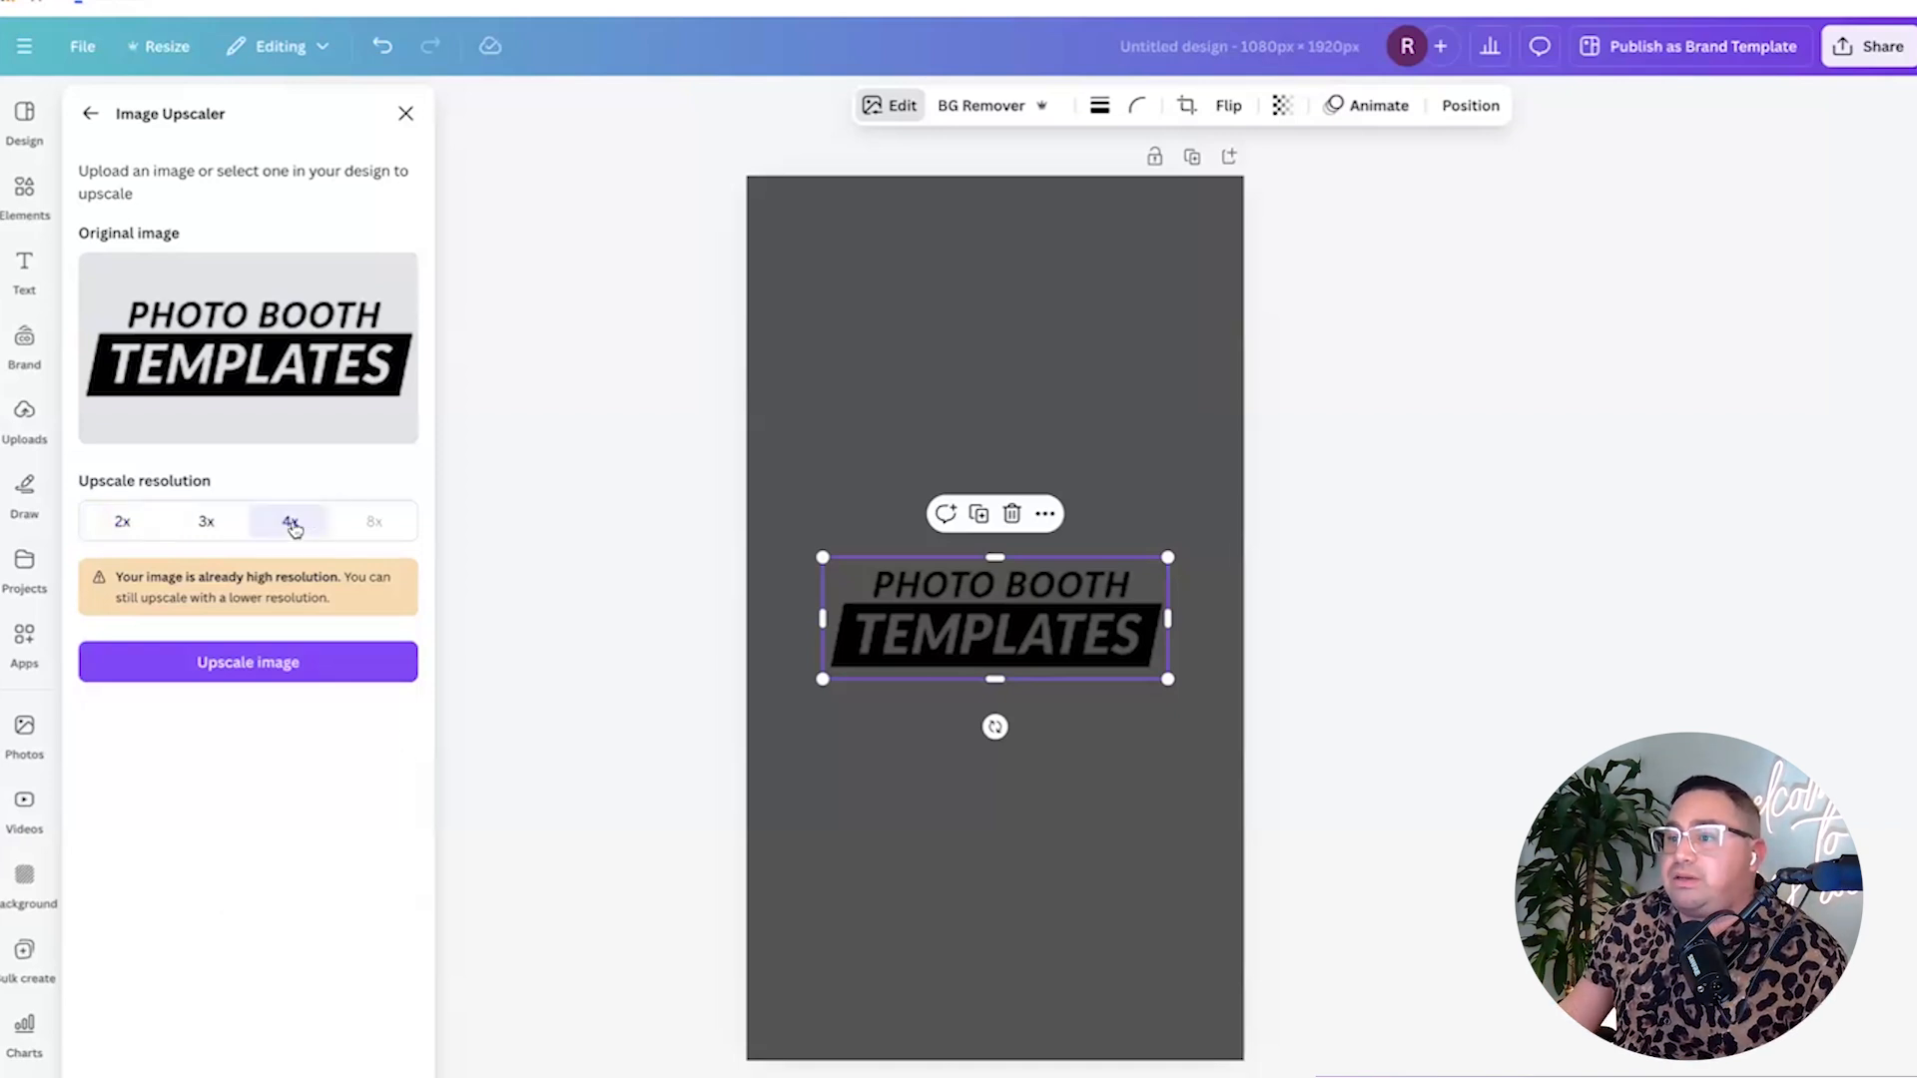
pyautogui.click(290, 662)
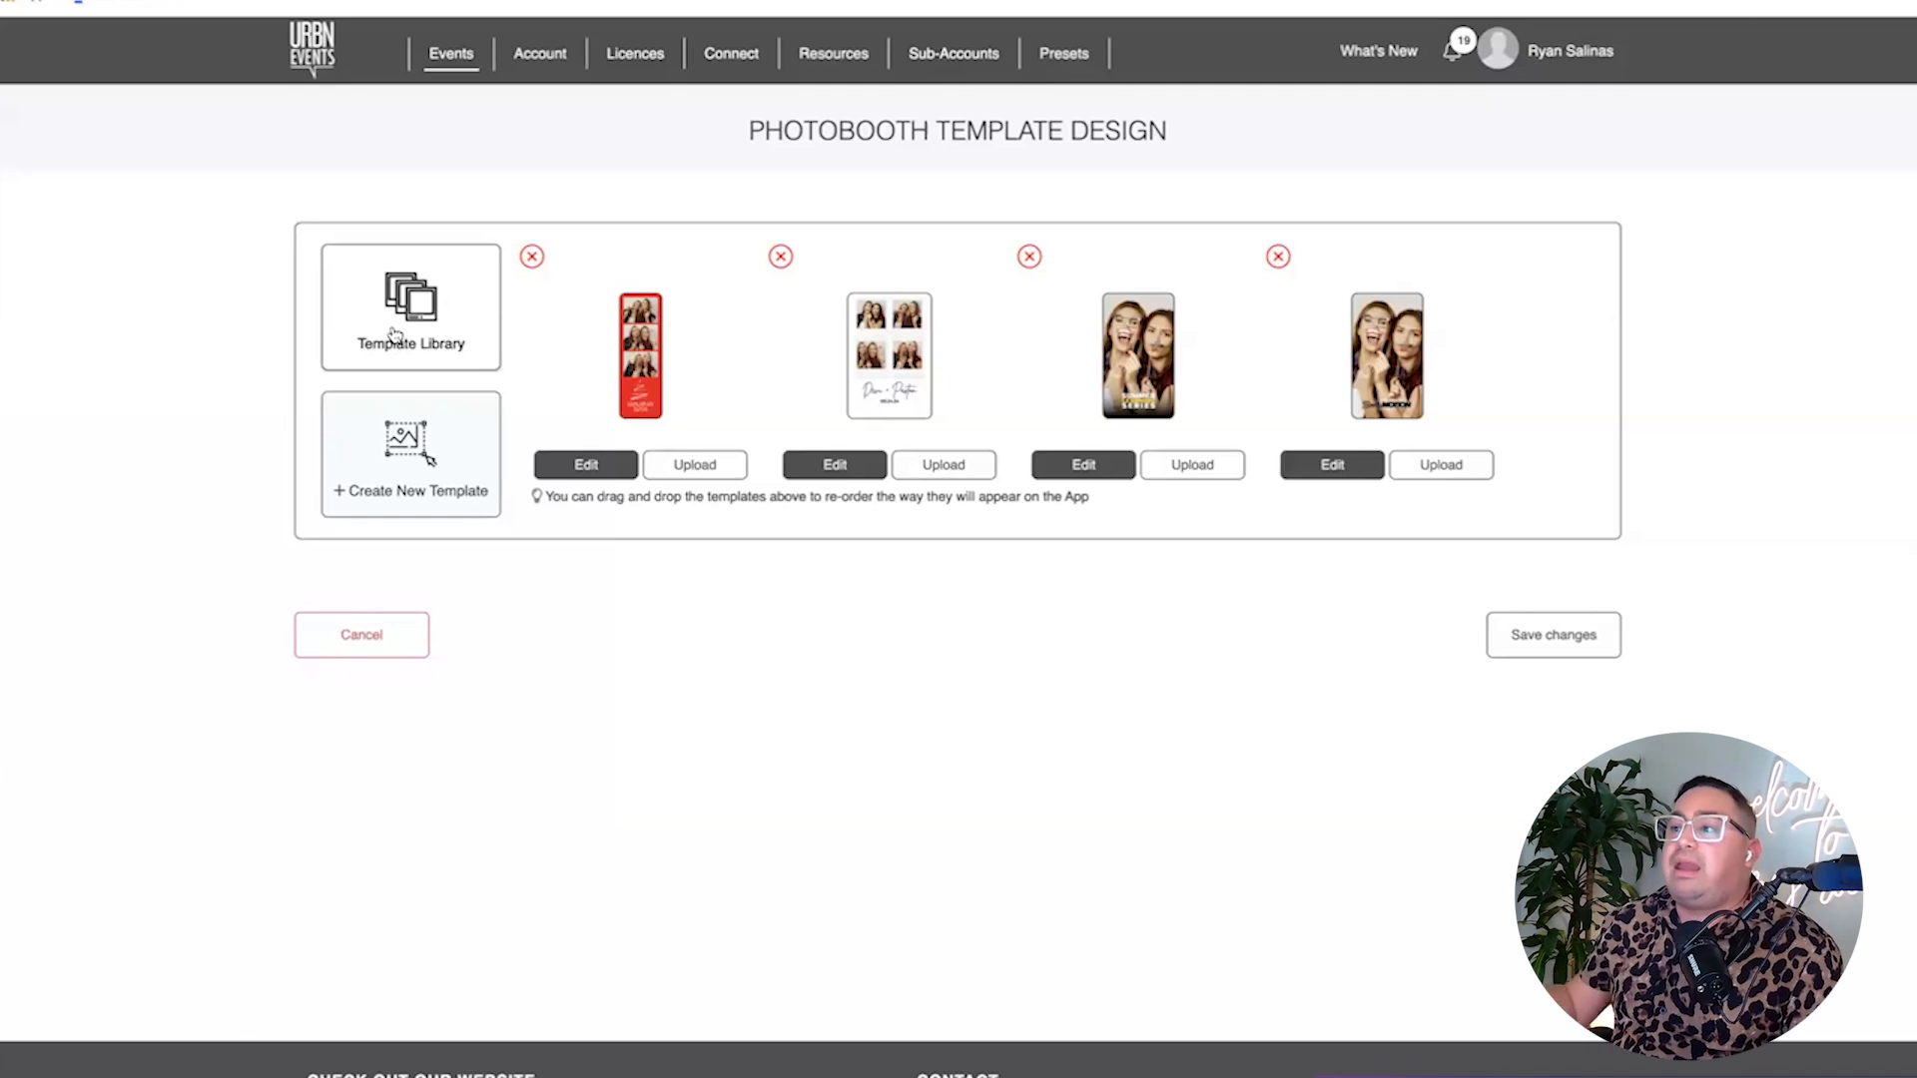
# Add the 2x6 Three-Photo Strip Large Space from Standard Templates and open it for editing.
pyautogui.click(394, 335)
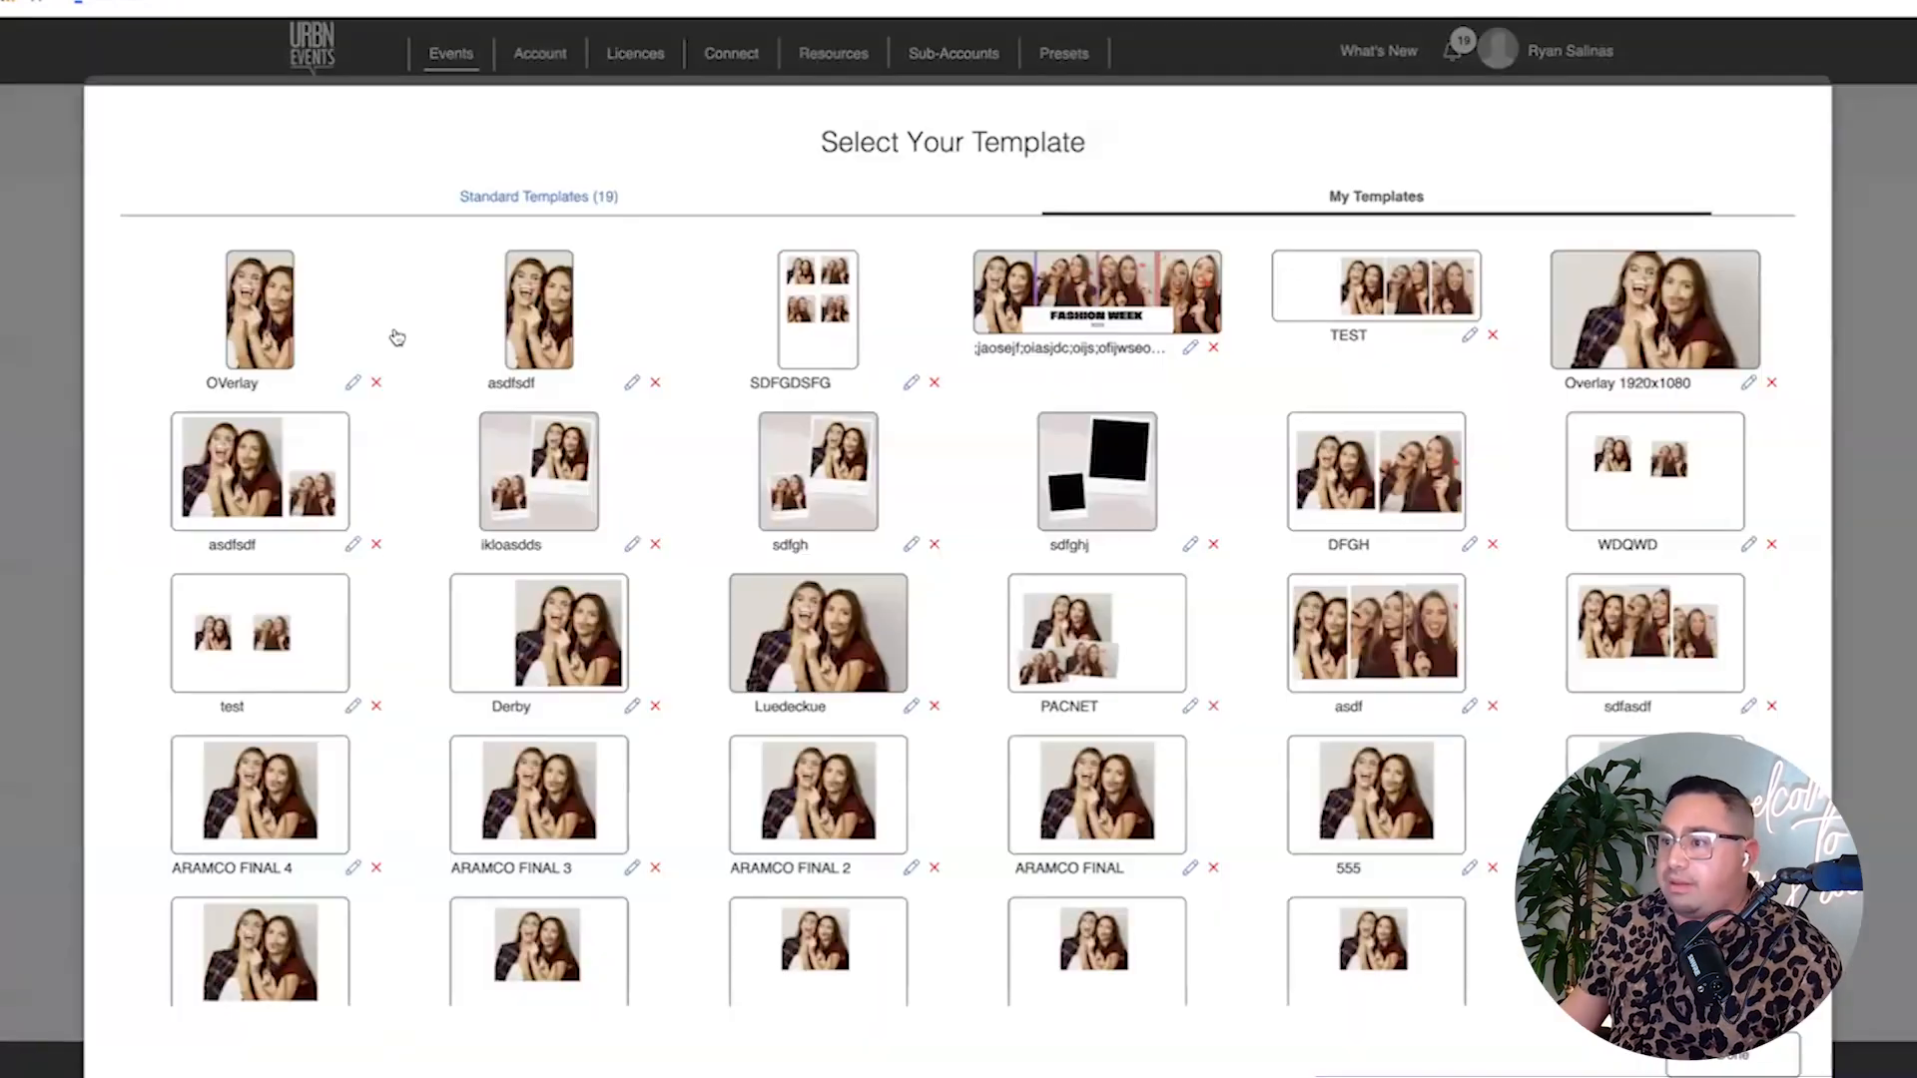
pyautogui.click(527, 200)
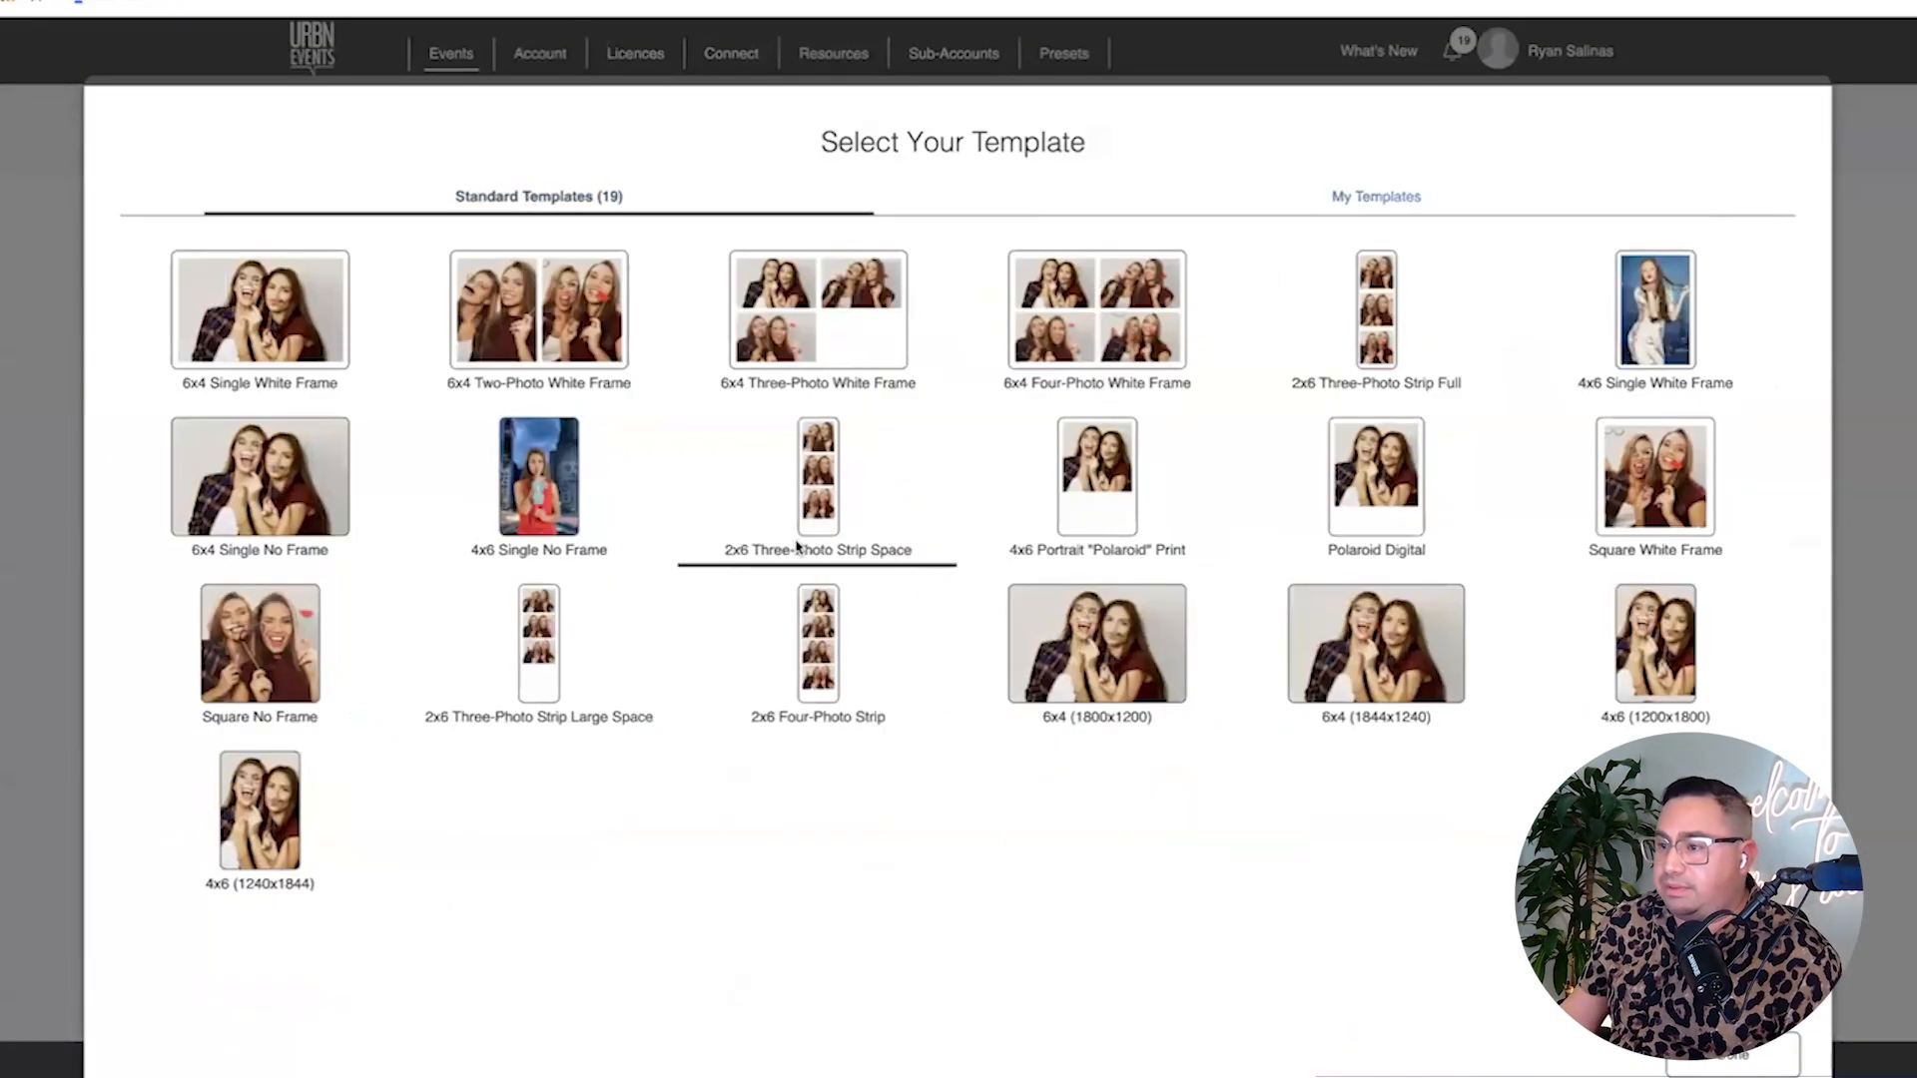
pyautogui.click(548, 679)
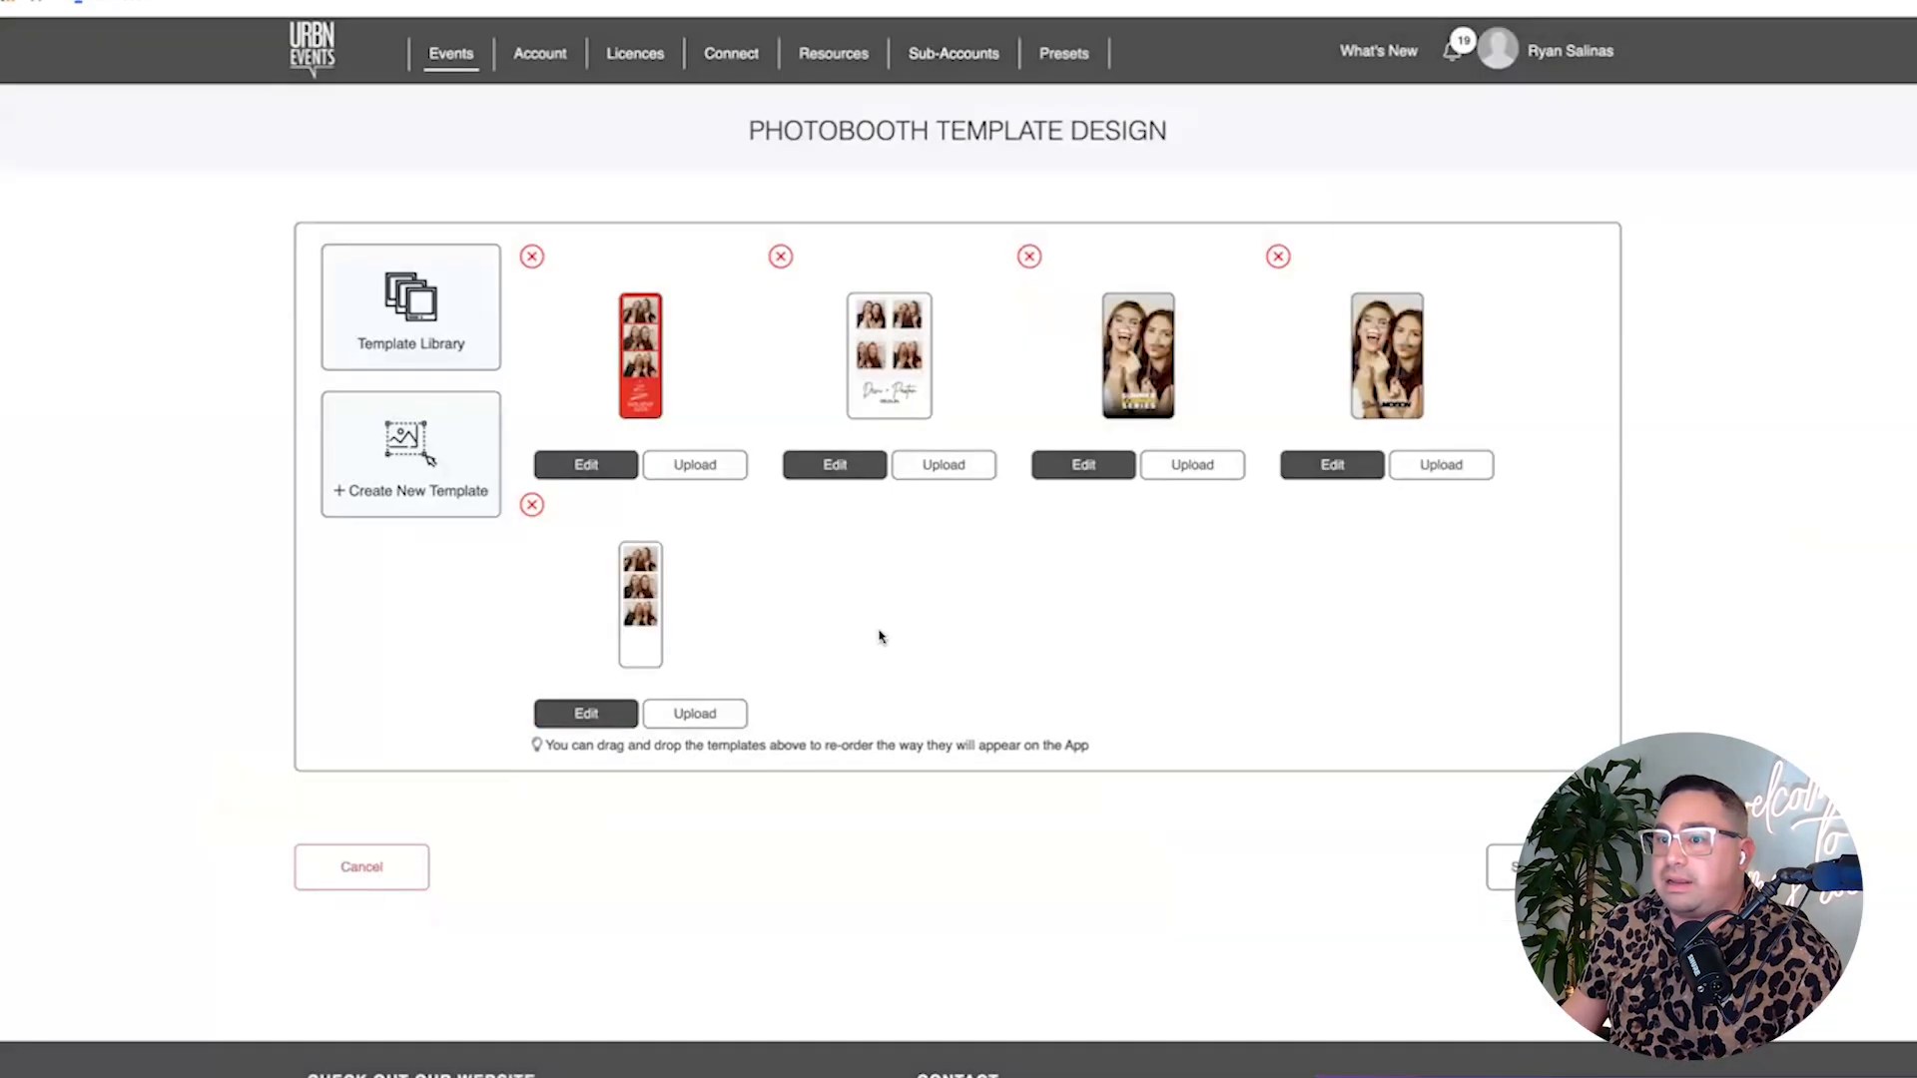
pyautogui.click(613, 713)
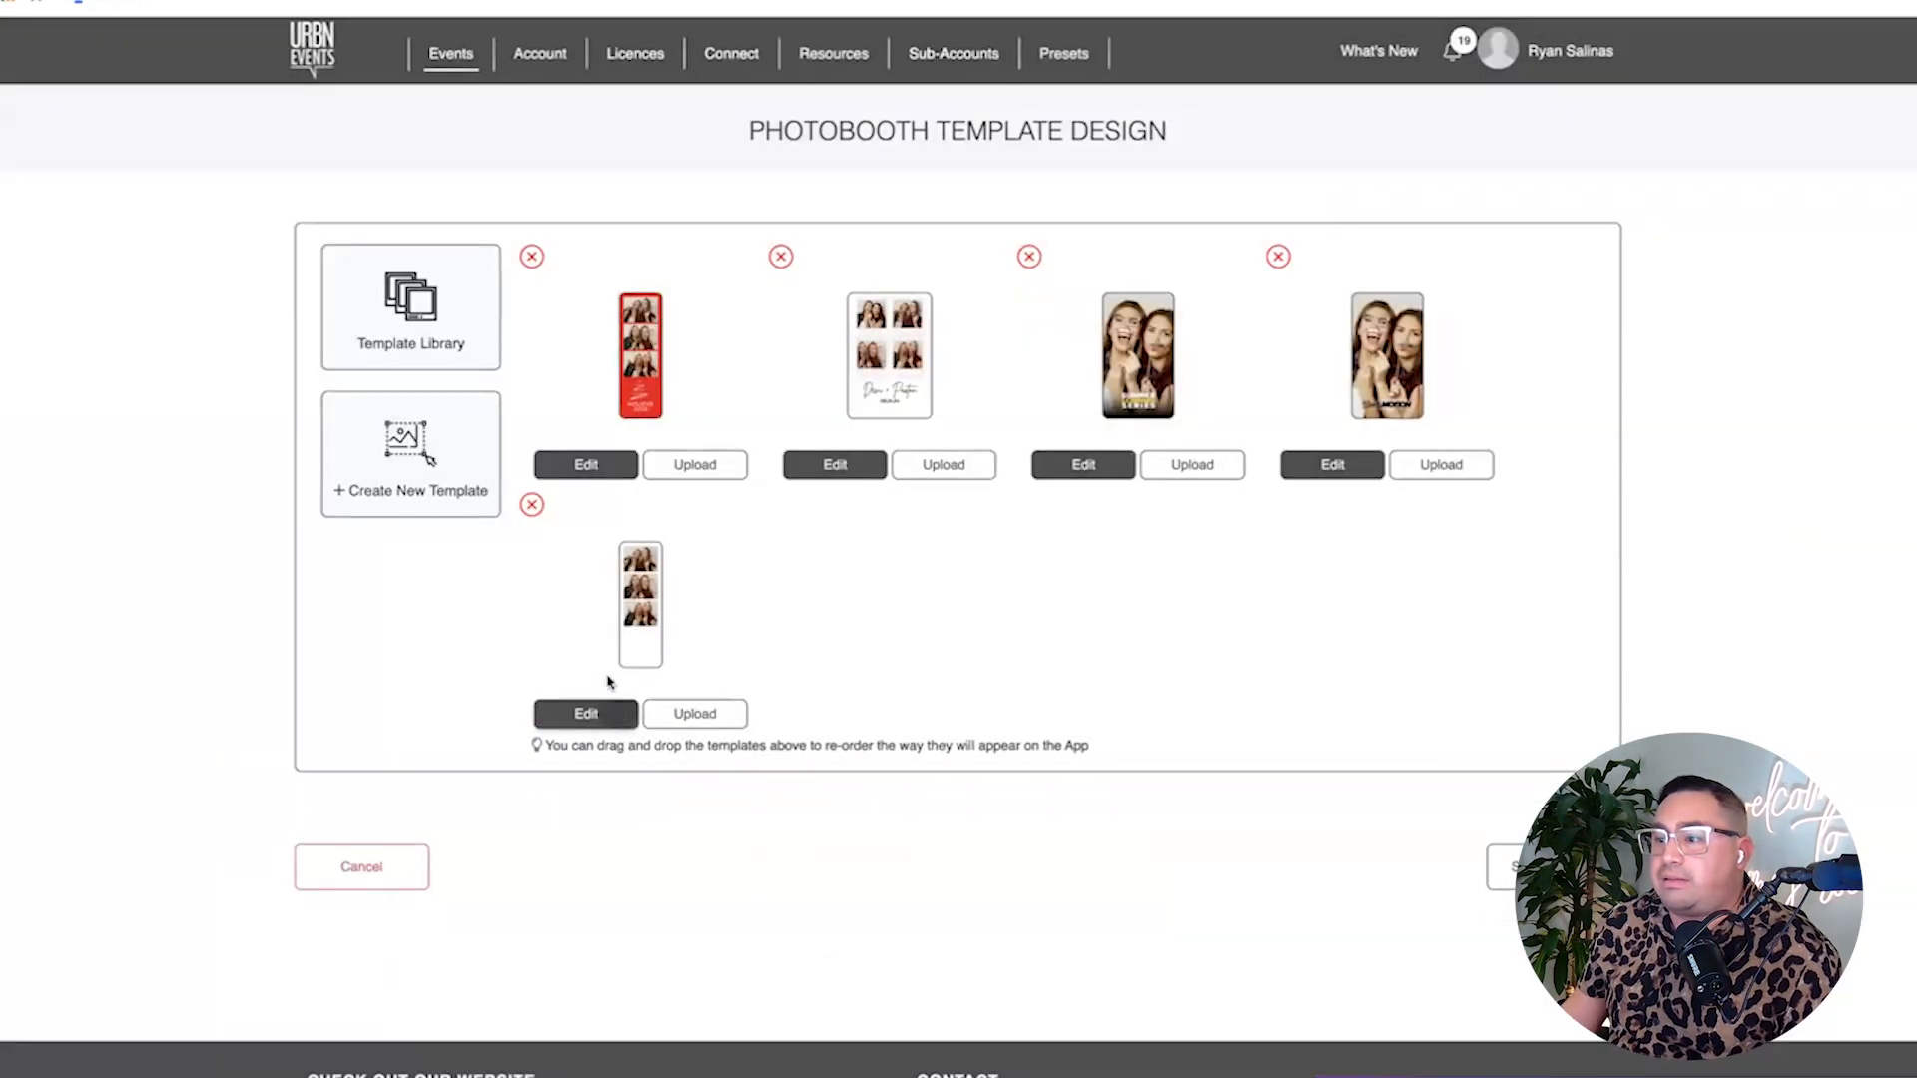
pyautogui.scroll(-10, 844, 522)
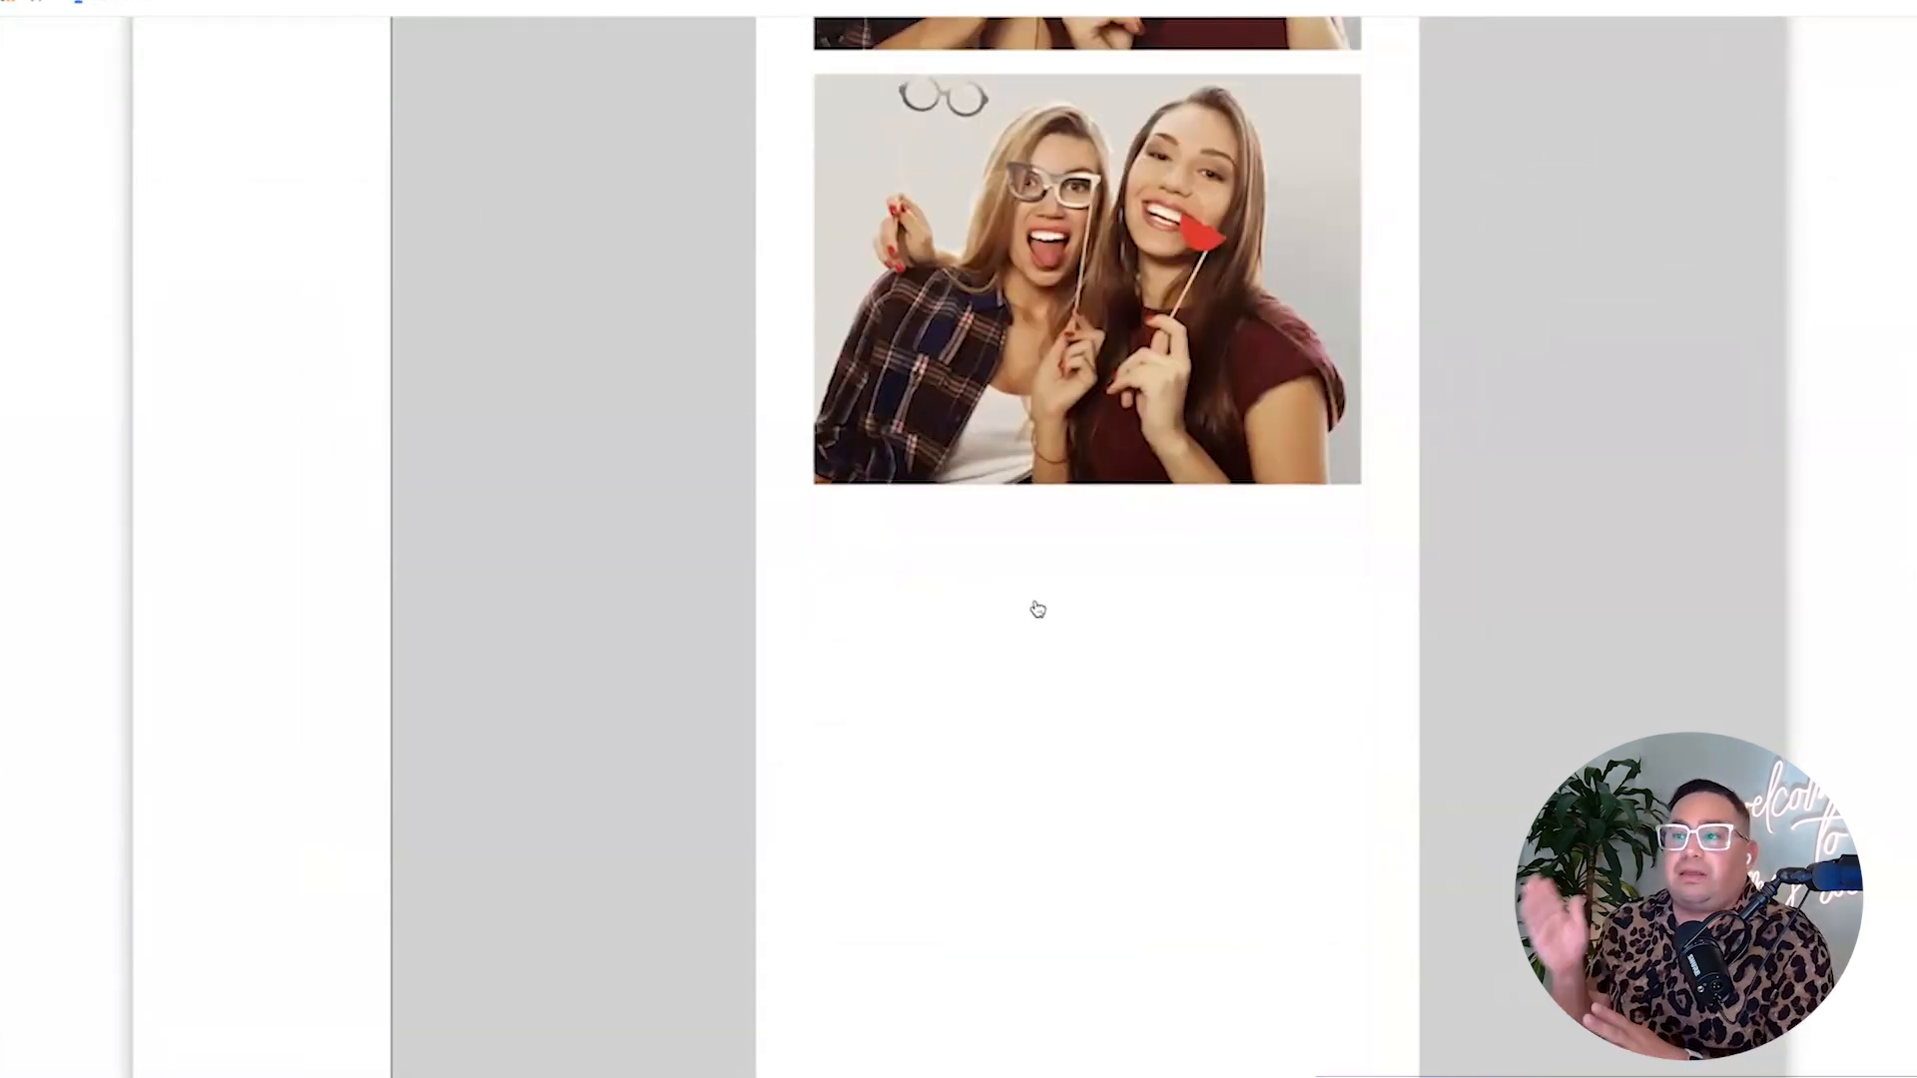
# Insert the purple Birthday sticker from the BIRTHDAY clip-art category onto the strip canvas.
pyautogui.scroll(10, 1037, 609)
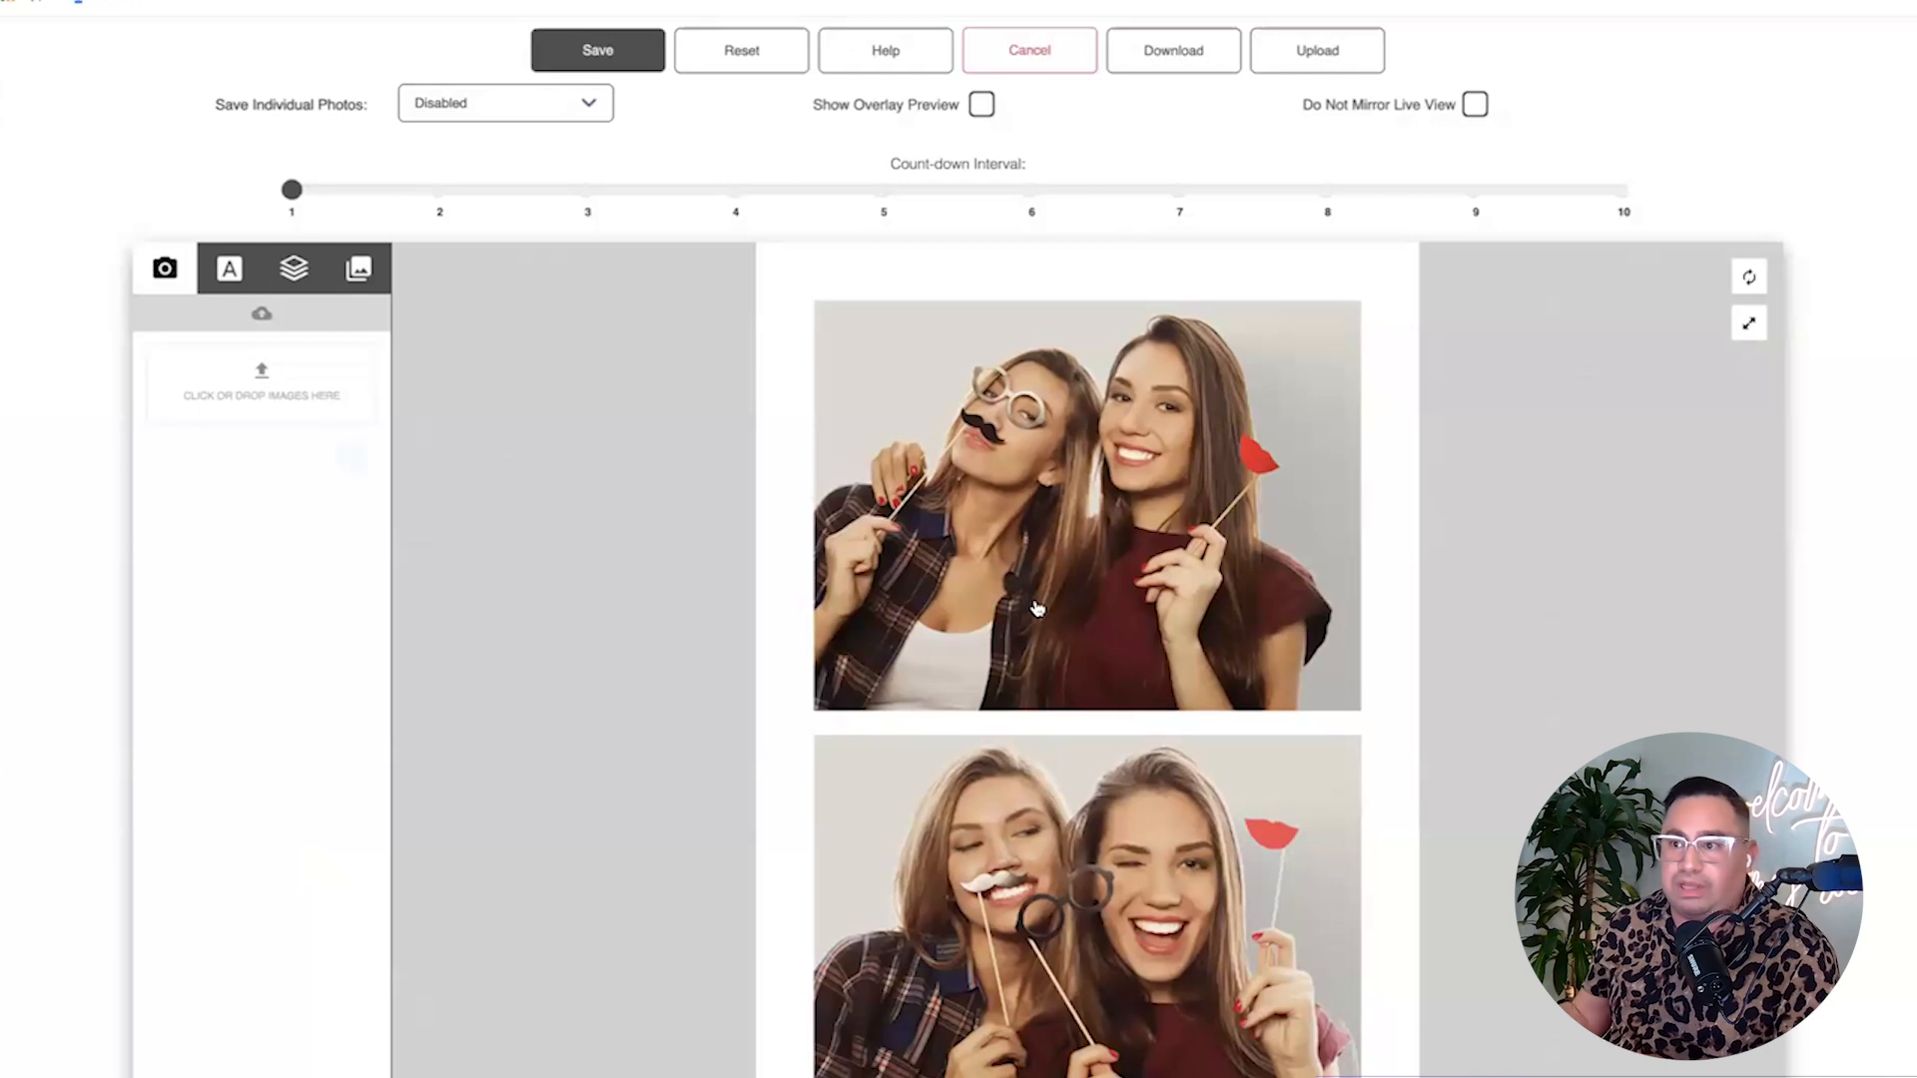
pyautogui.scroll(-10, 1037, 609)
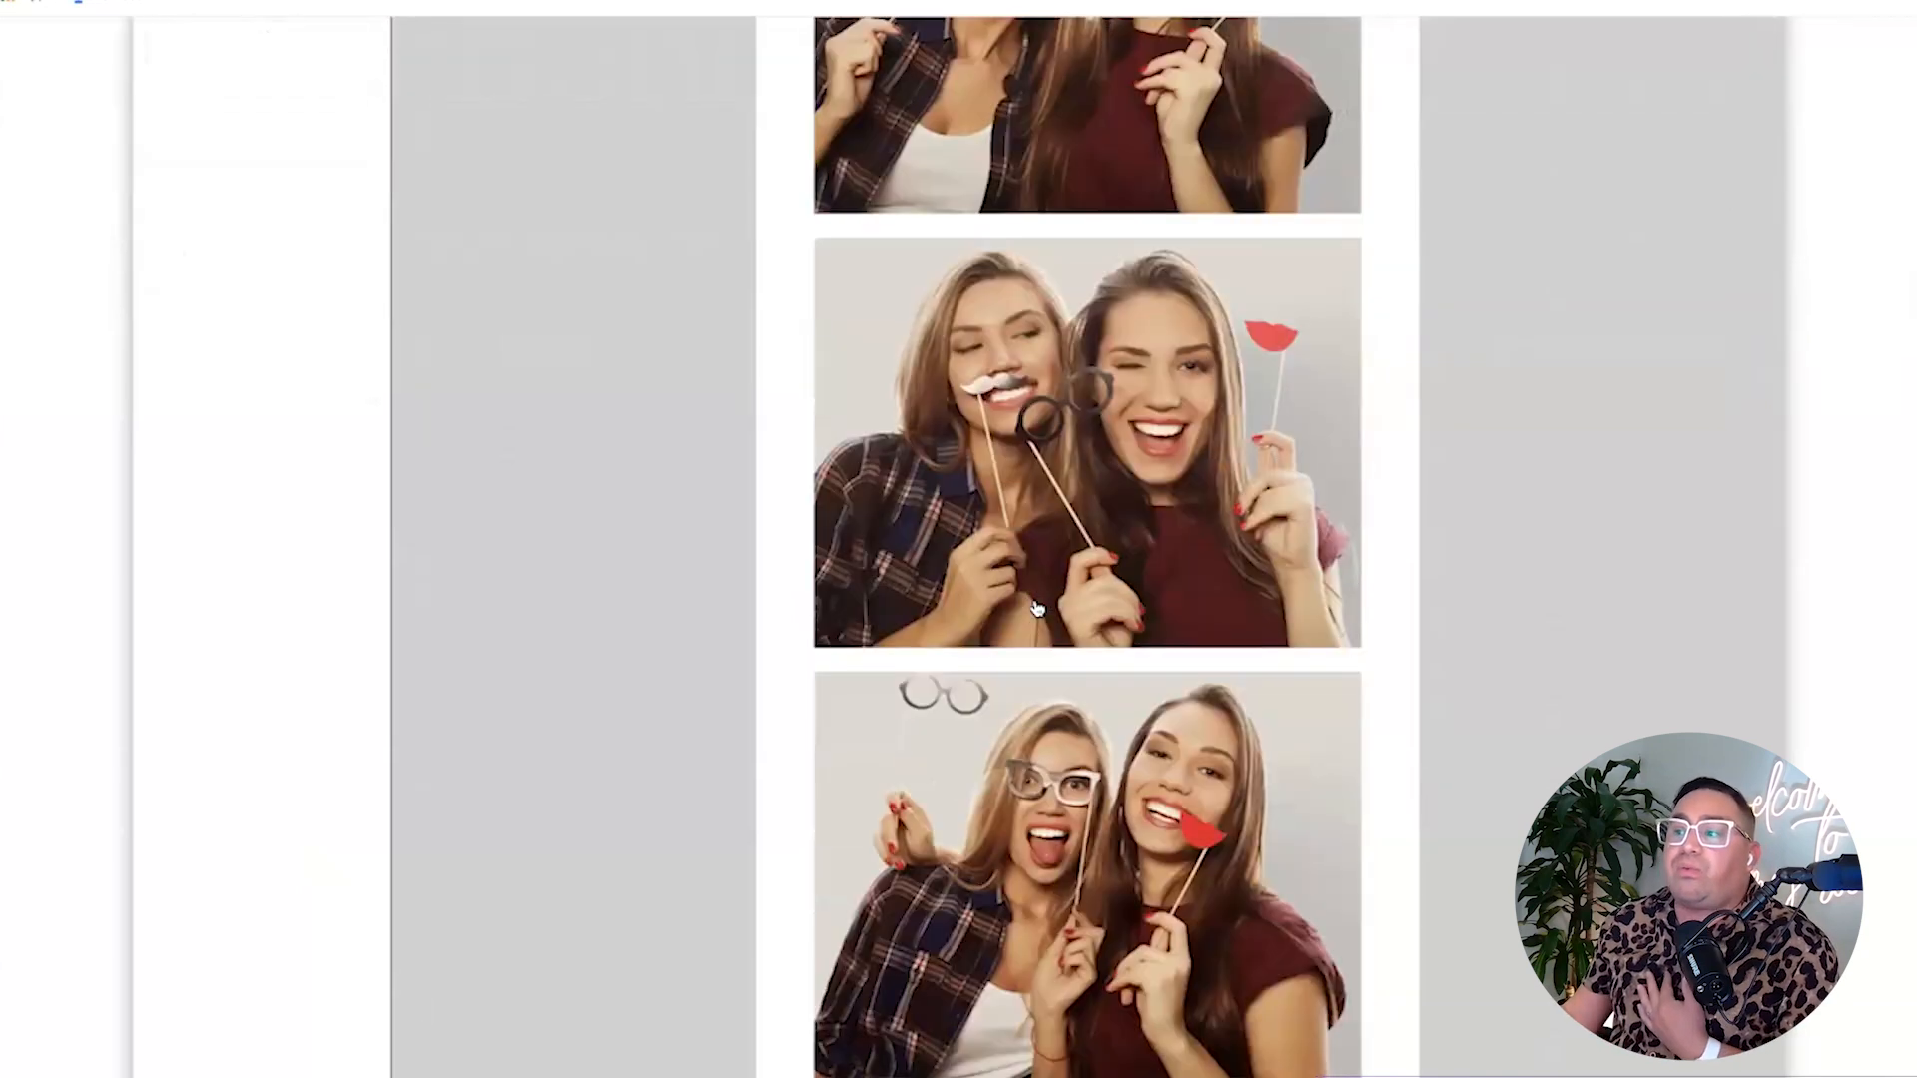
pyautogui.scroll(10, 909, 605)
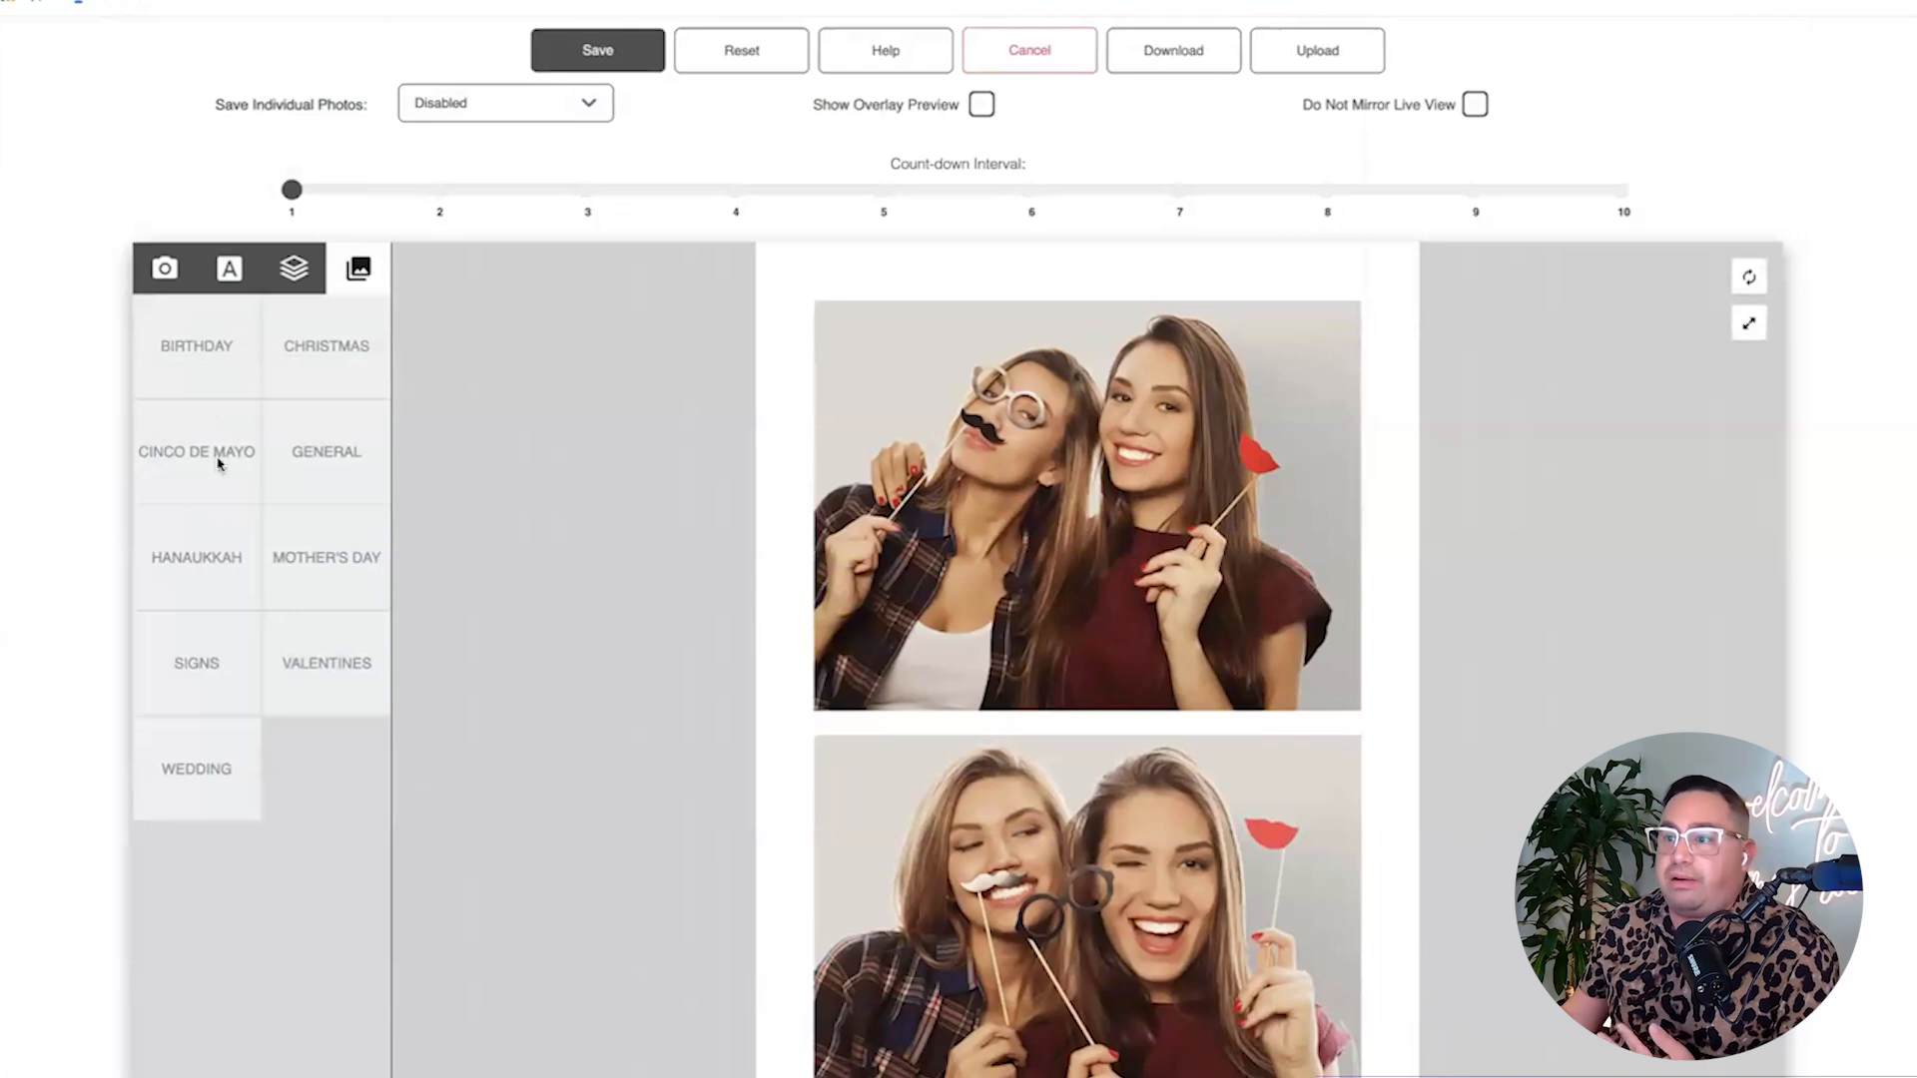
pyautogui.click(195, 359)
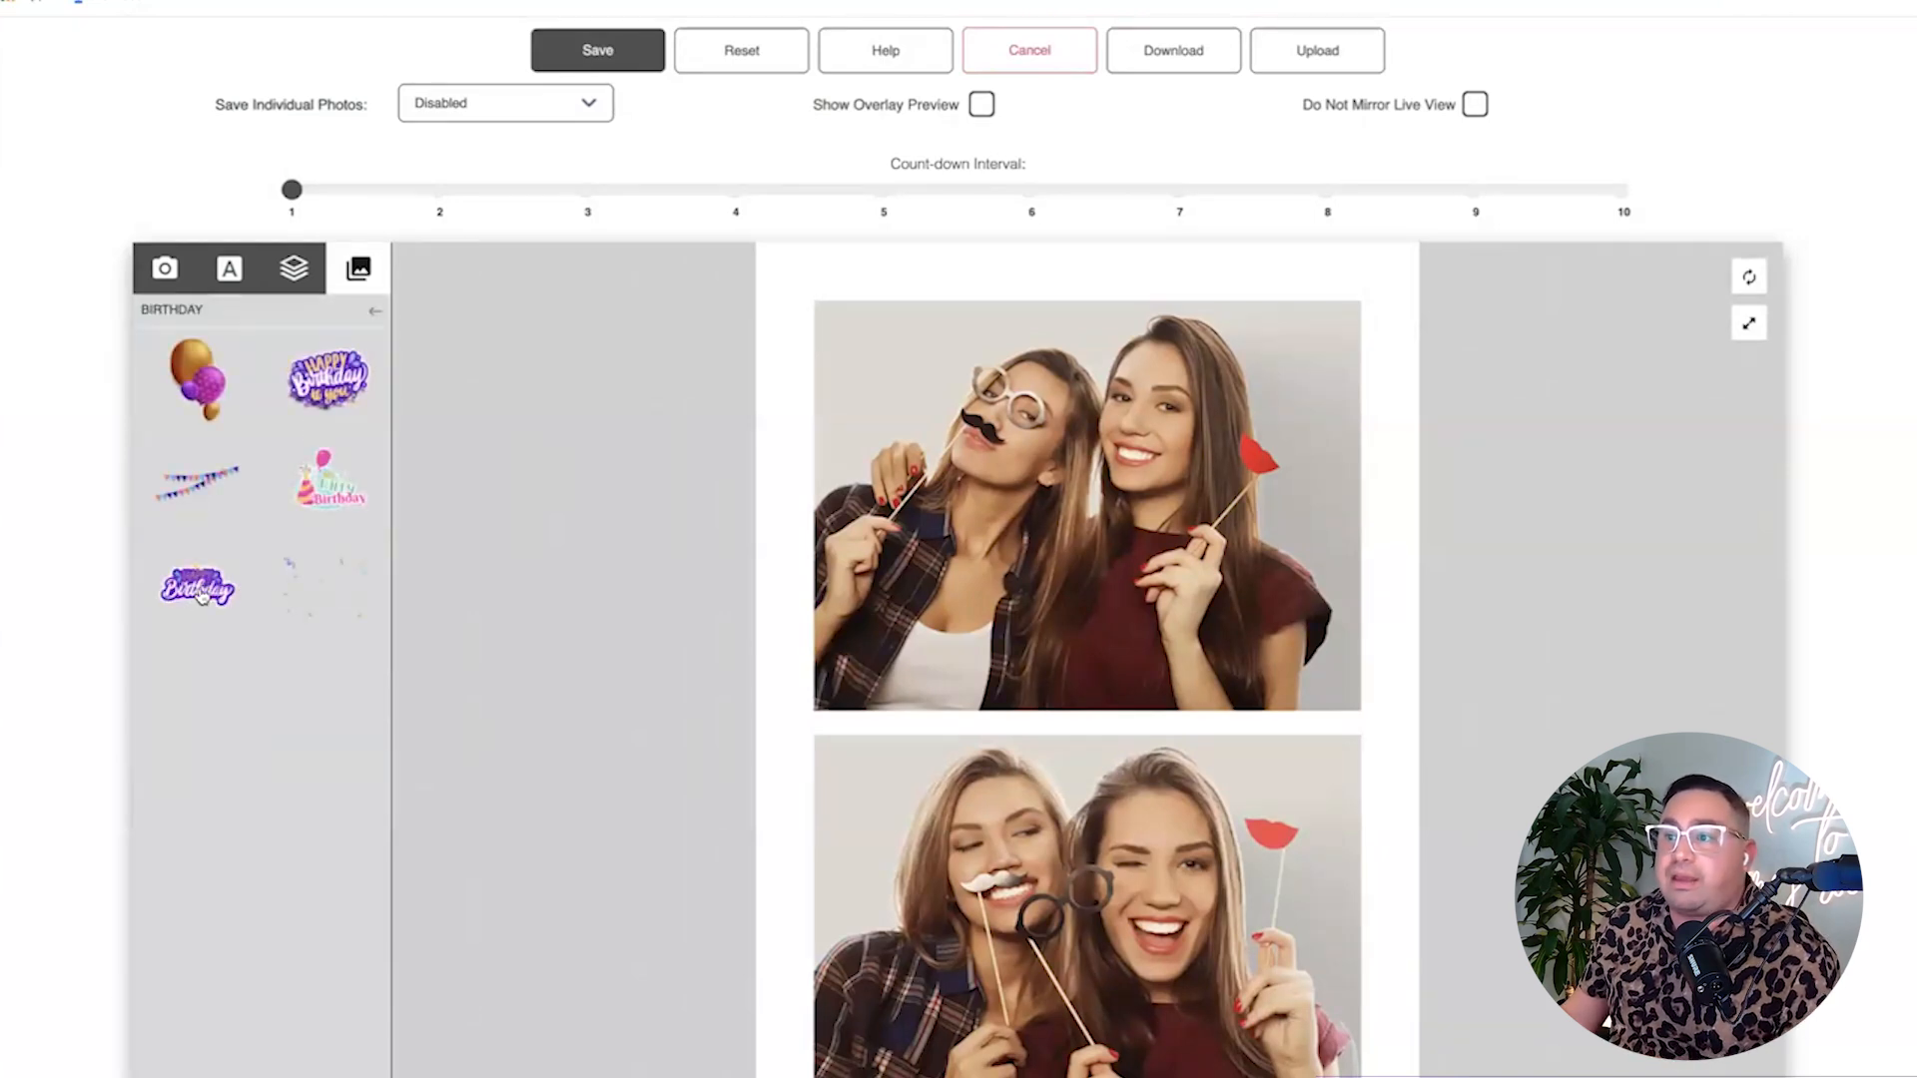
pyautogui.click(290, 279)
pyautogui.click(221, 280)
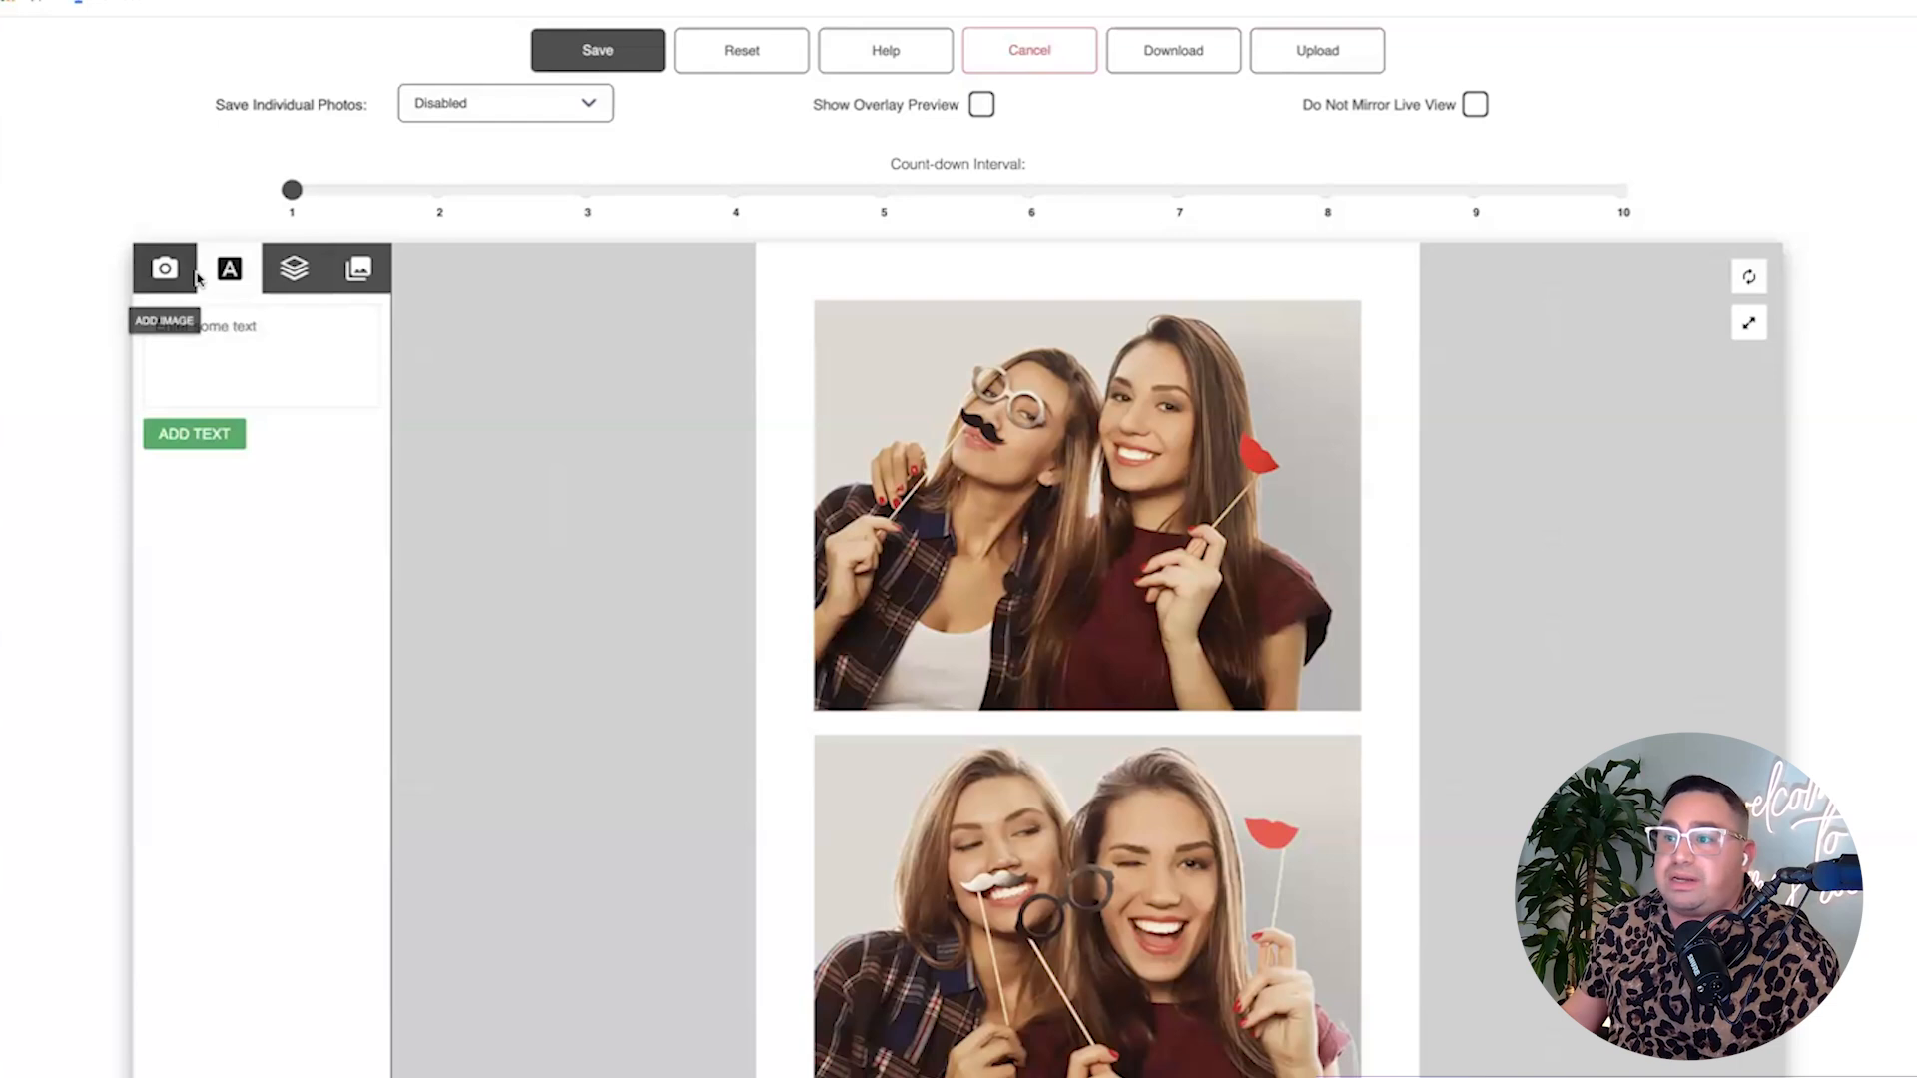
pyautogui.click(165, 269)
pyautogui.click(358, 270)
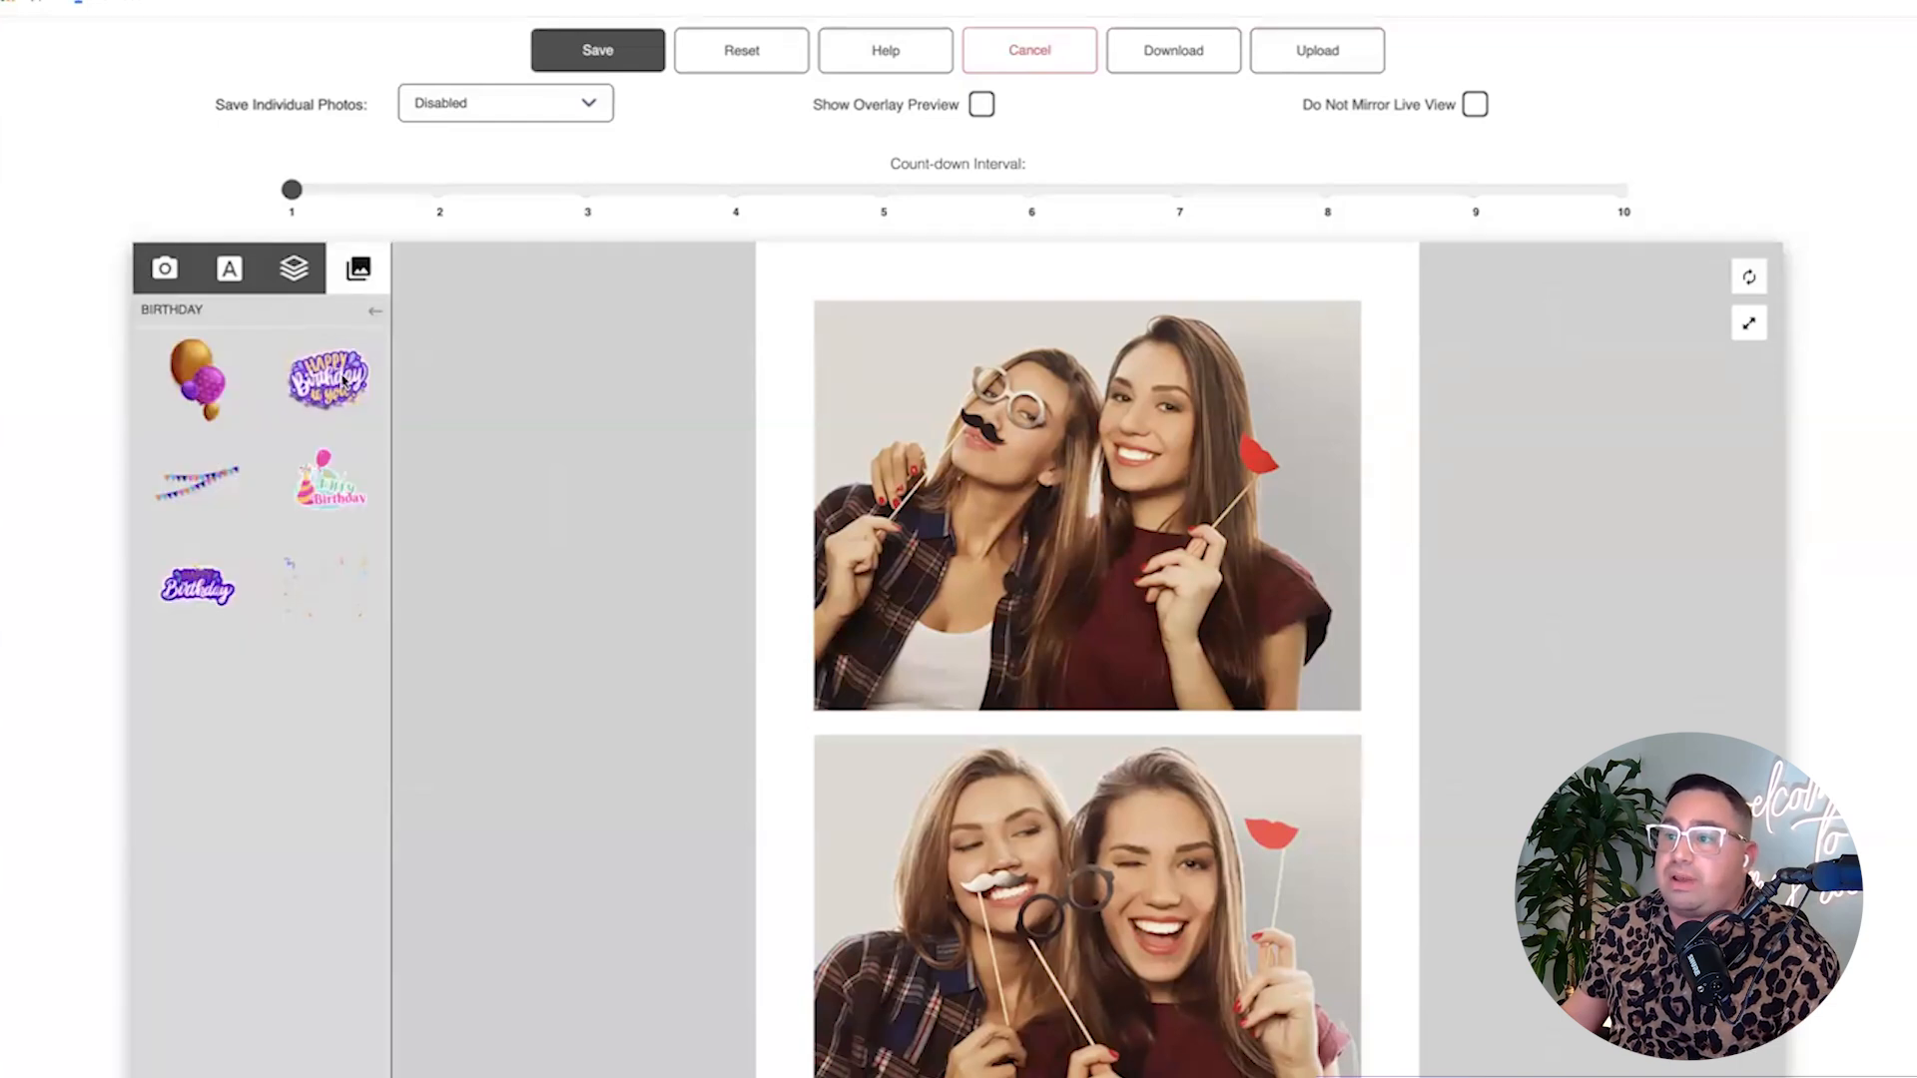
pyautogui.click(189, 584)
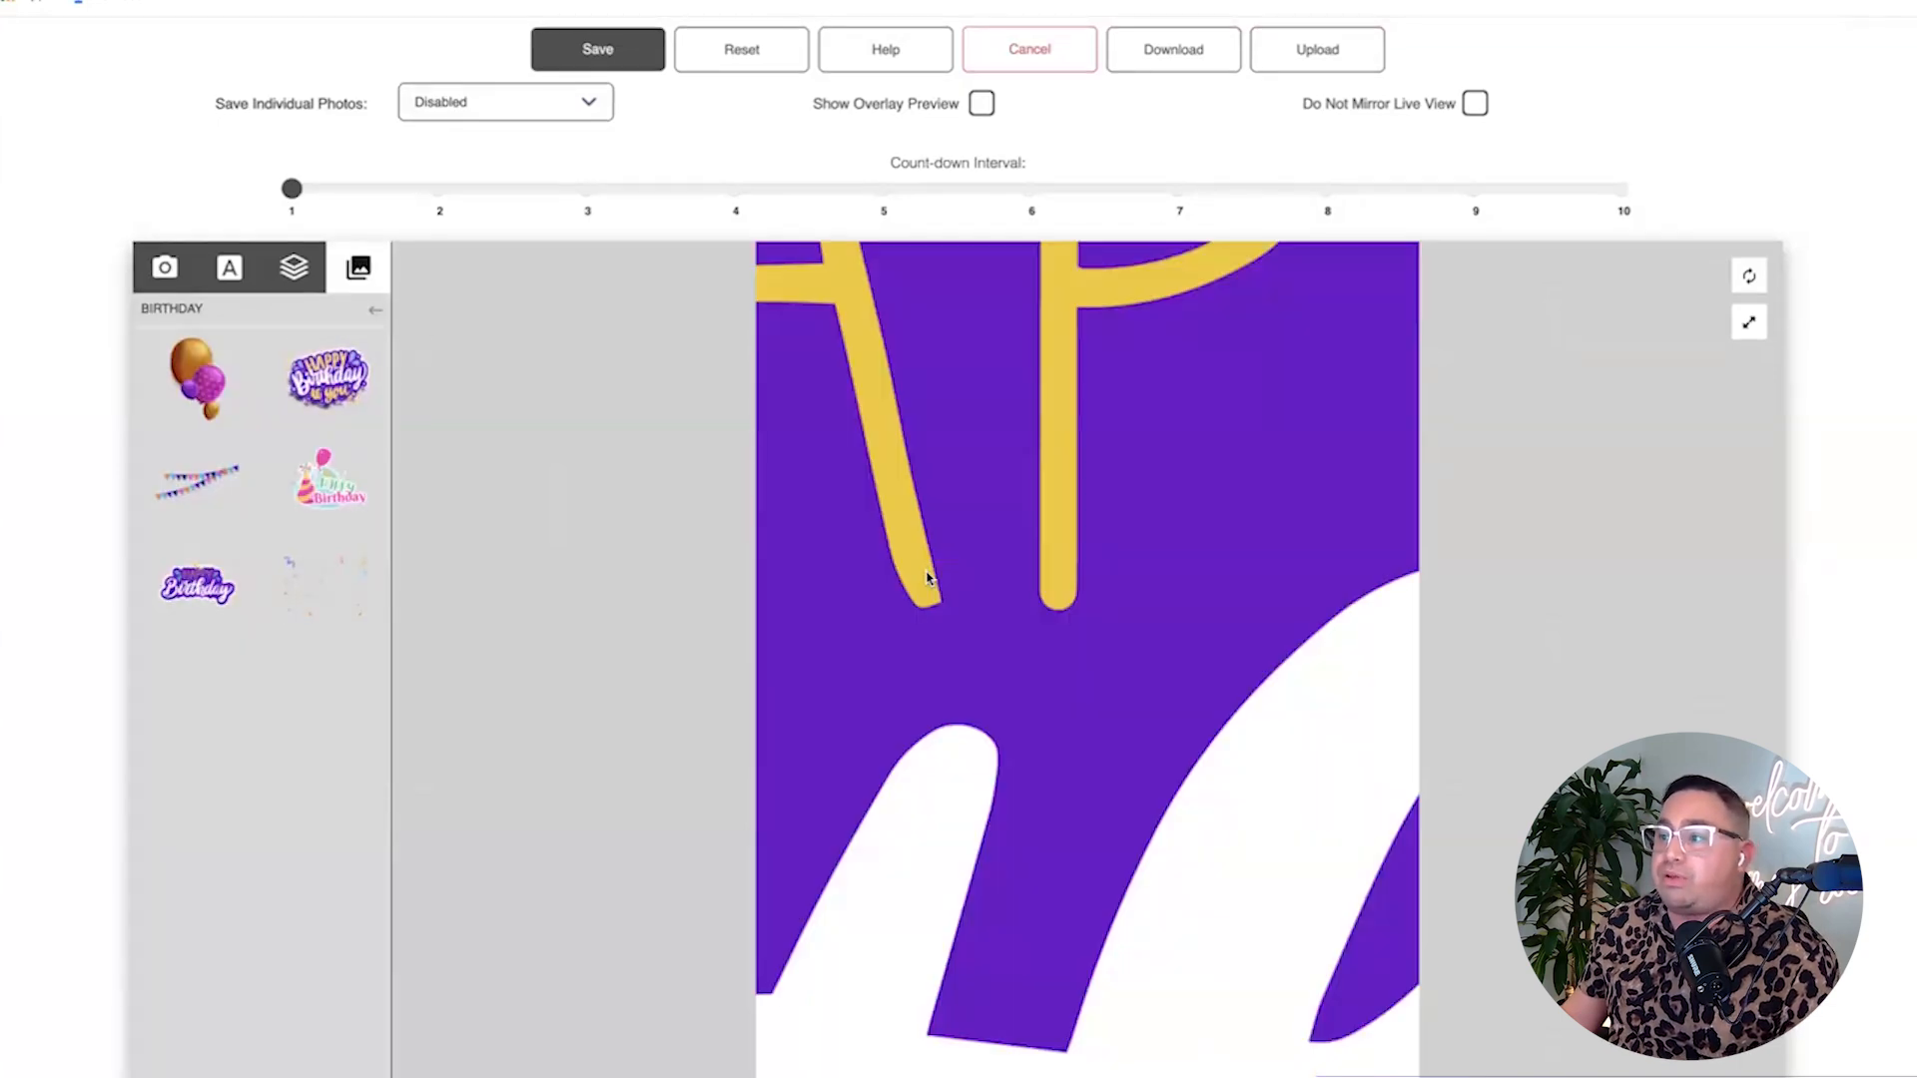
# Fit the strip in view, then drag the Birthday sticker up-left off the photos and shrink its box.
pyautogui.scroll(-10, 938, 575)
pyautogui.scroll(-5, 1215, 586)
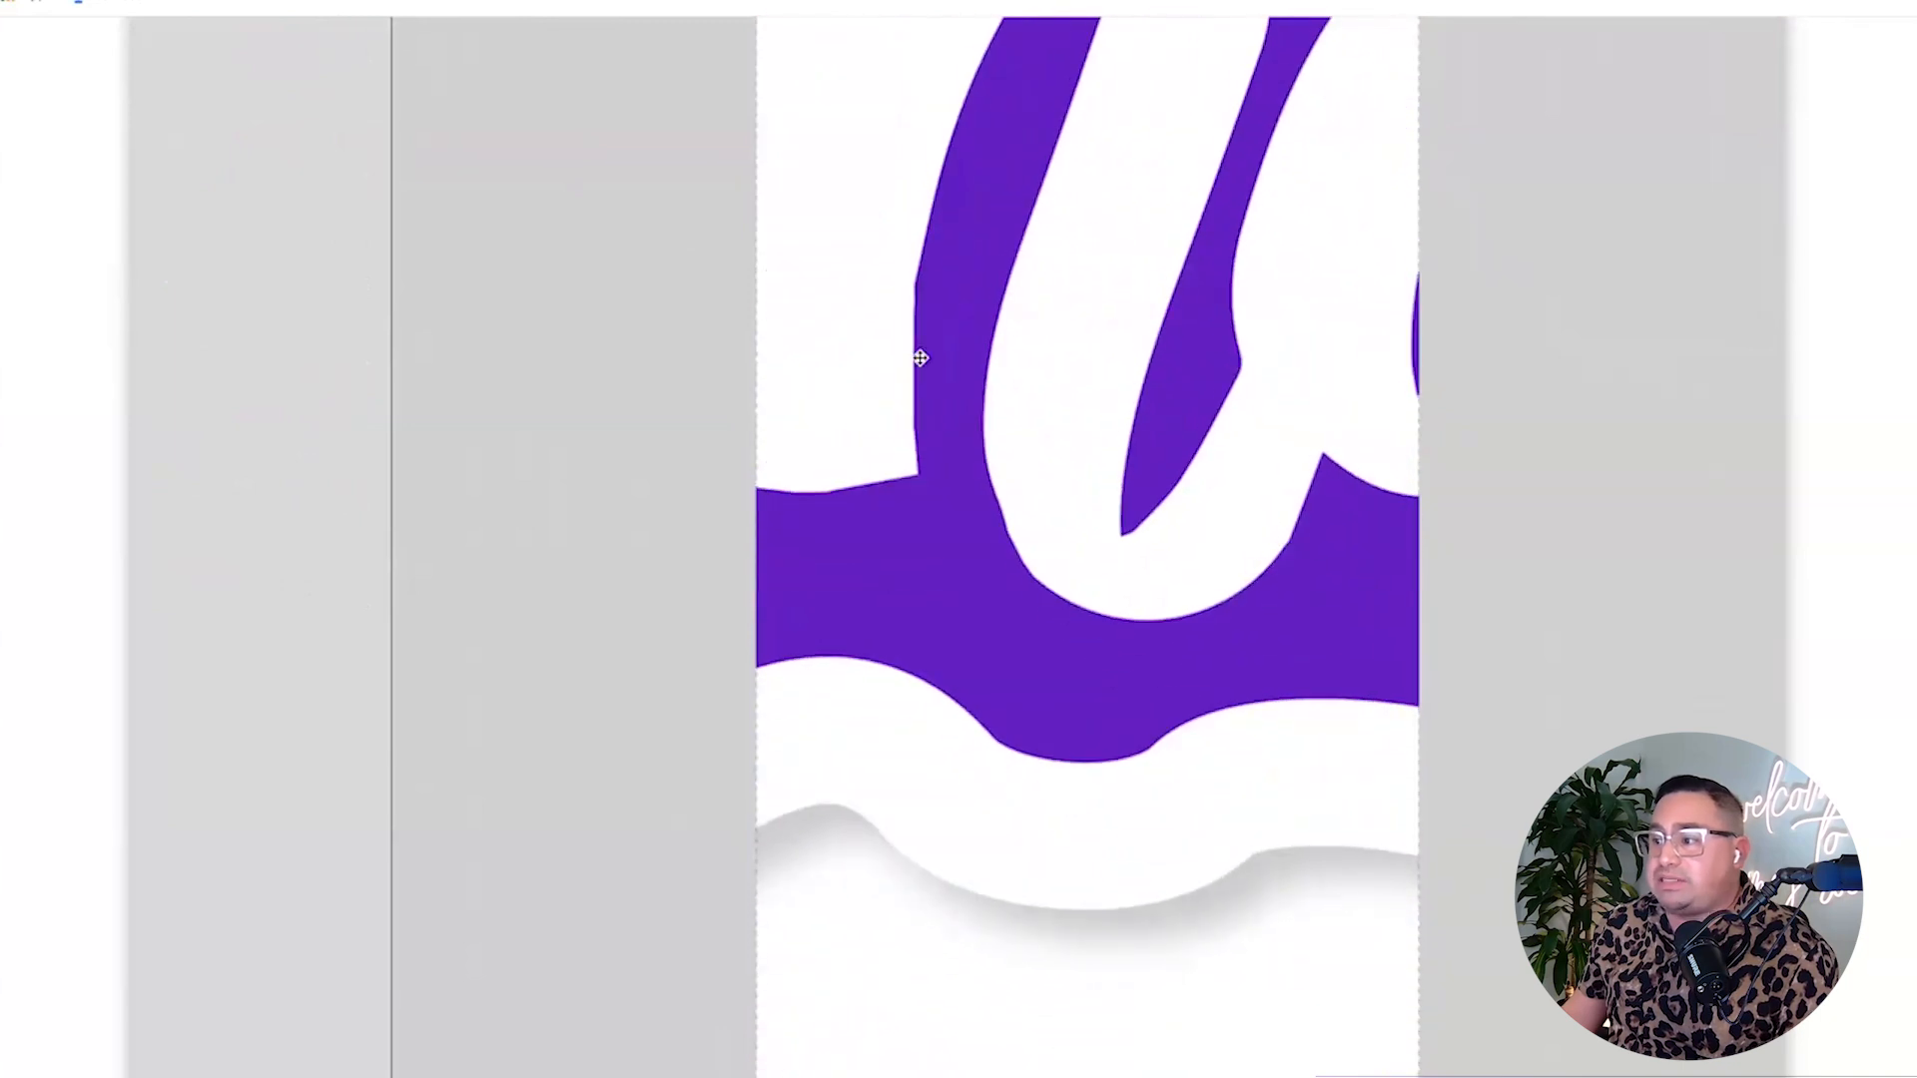
pyautogui.scroll(15, 848, 390)
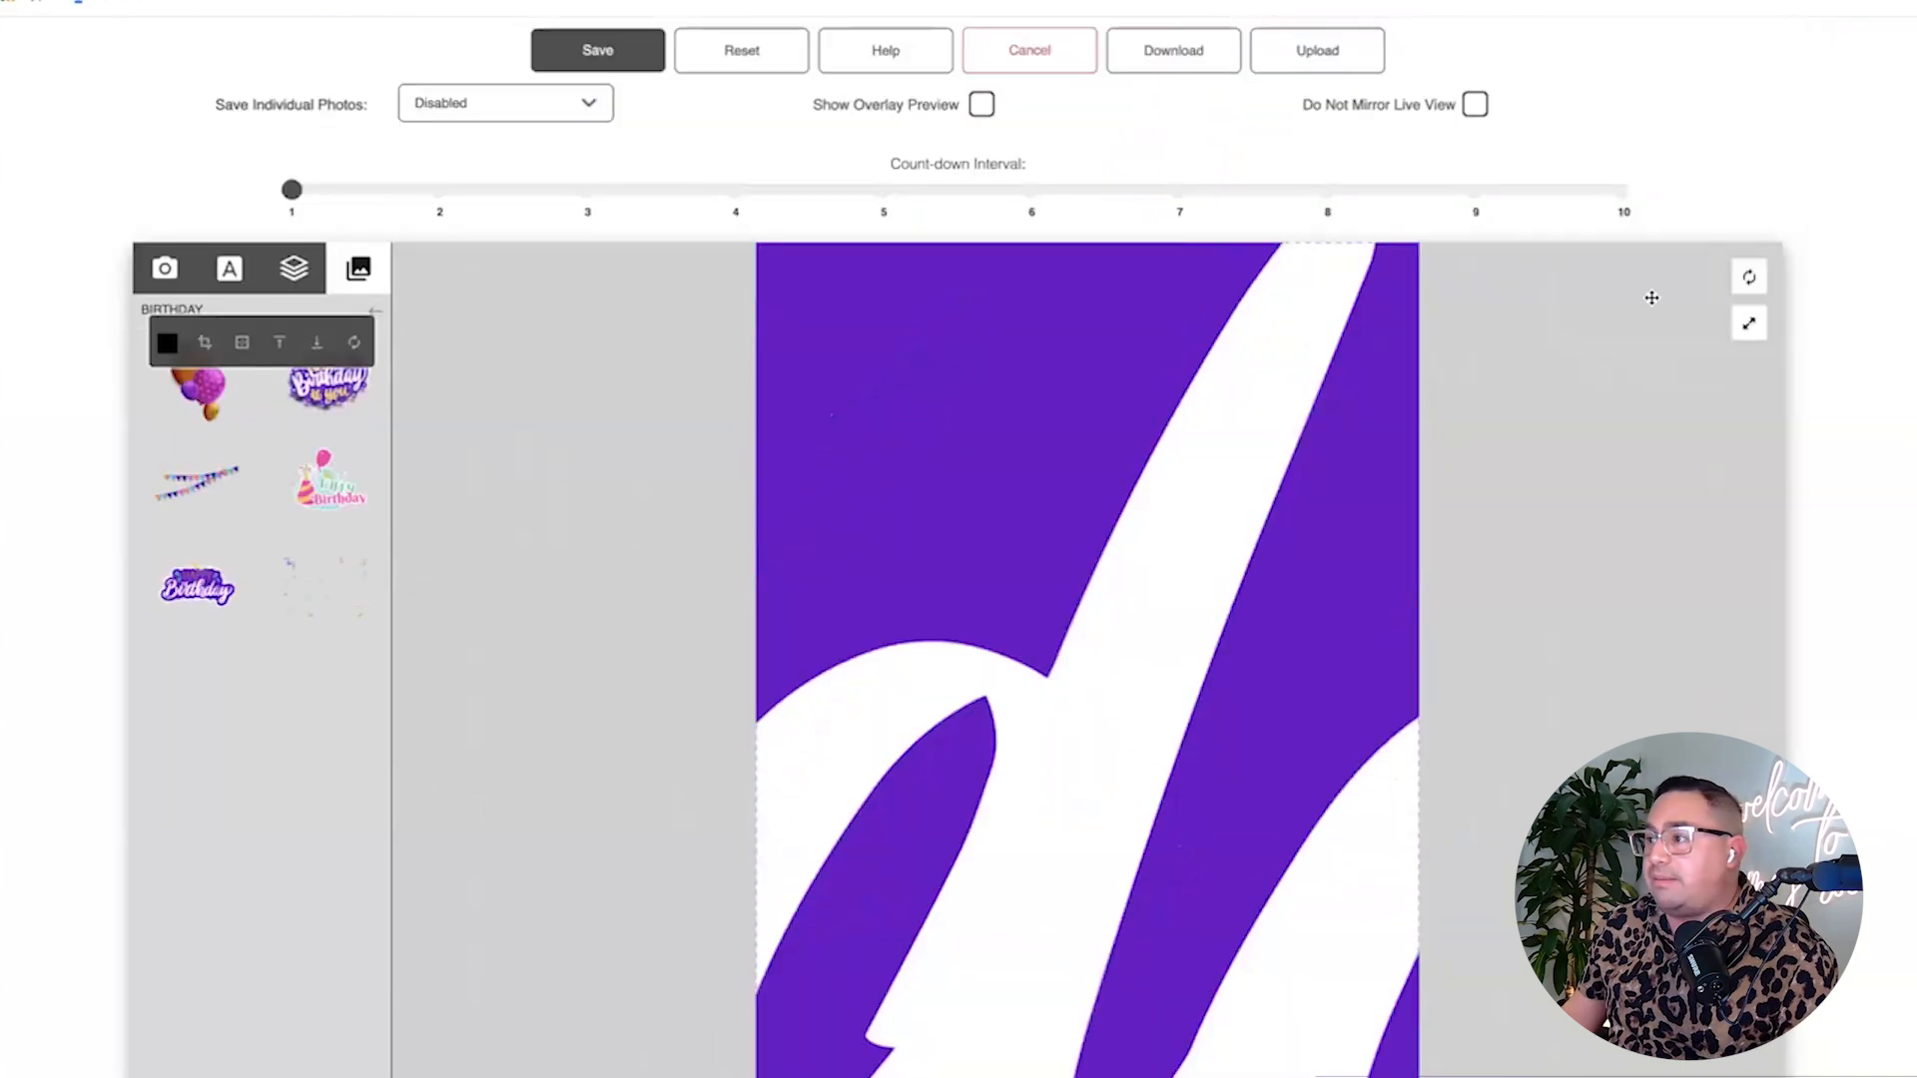
pyautogui.click(1731, 323)
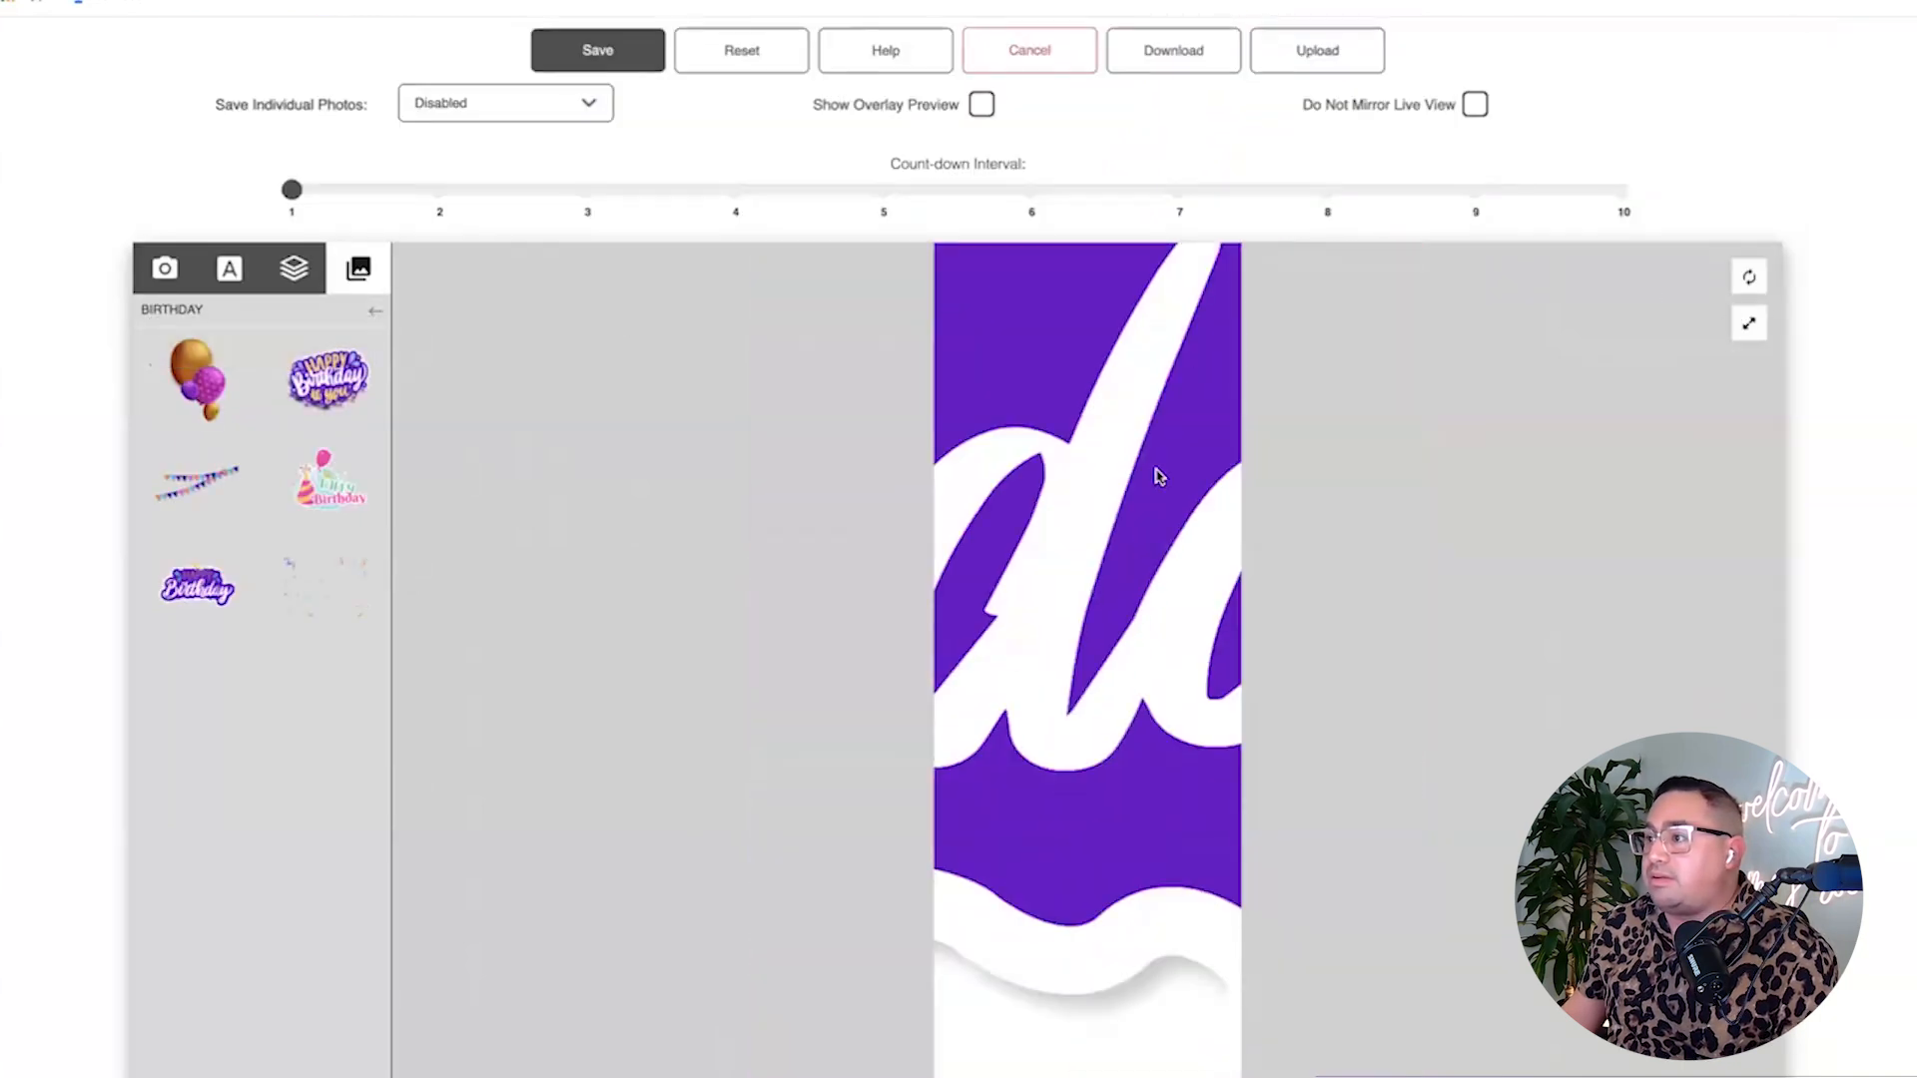
pyautogui.moveTo(1127, 824); pyautogui.dragTo(759, 519)
pyautogui.moveTo(1189, 879); pyautogui.dragTo(789, 783)
pyautogui.moveTo(1058, 660); pyautogui.dragTo(770, 428)
pyautogui.moveTo(983, 576); pyautogui.dragTo(1003, 250)
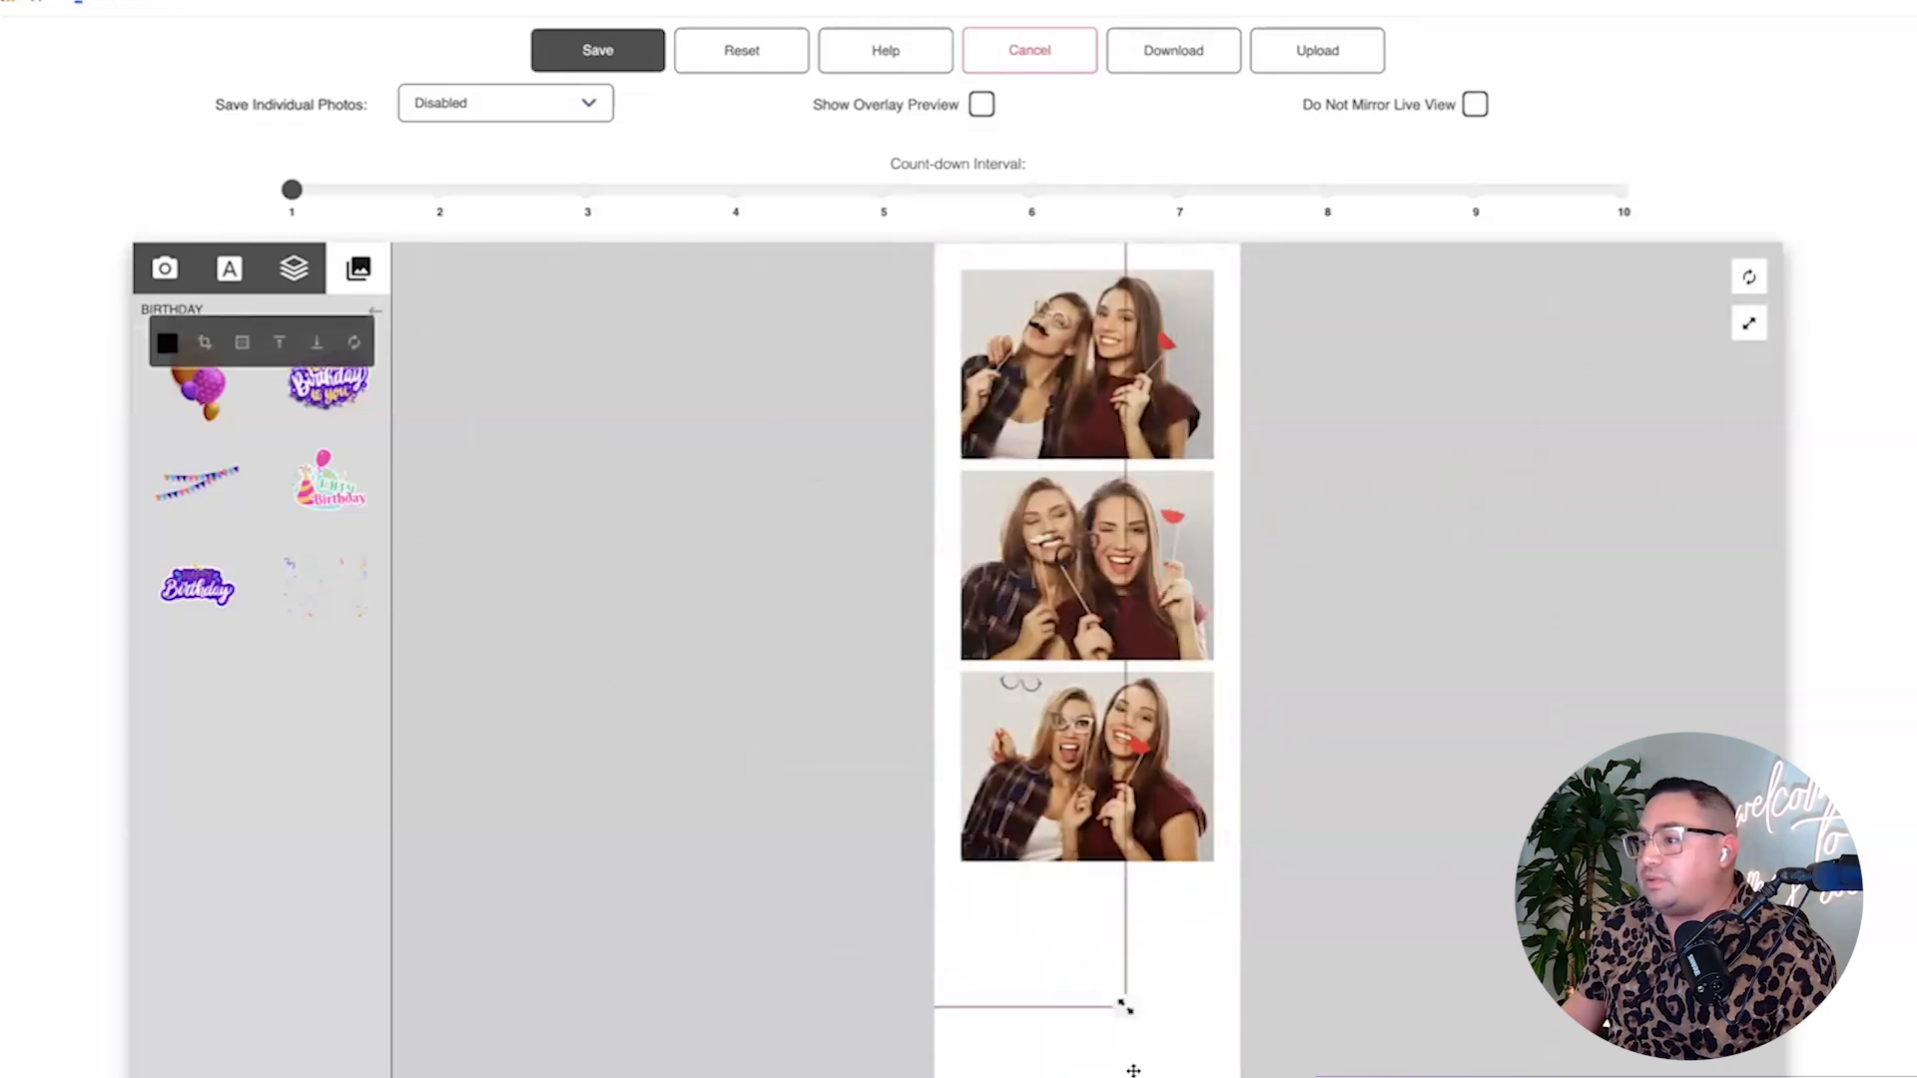
pyautogui.moveTo(1128, 1008); pyautogui.dragTo(999, 874)
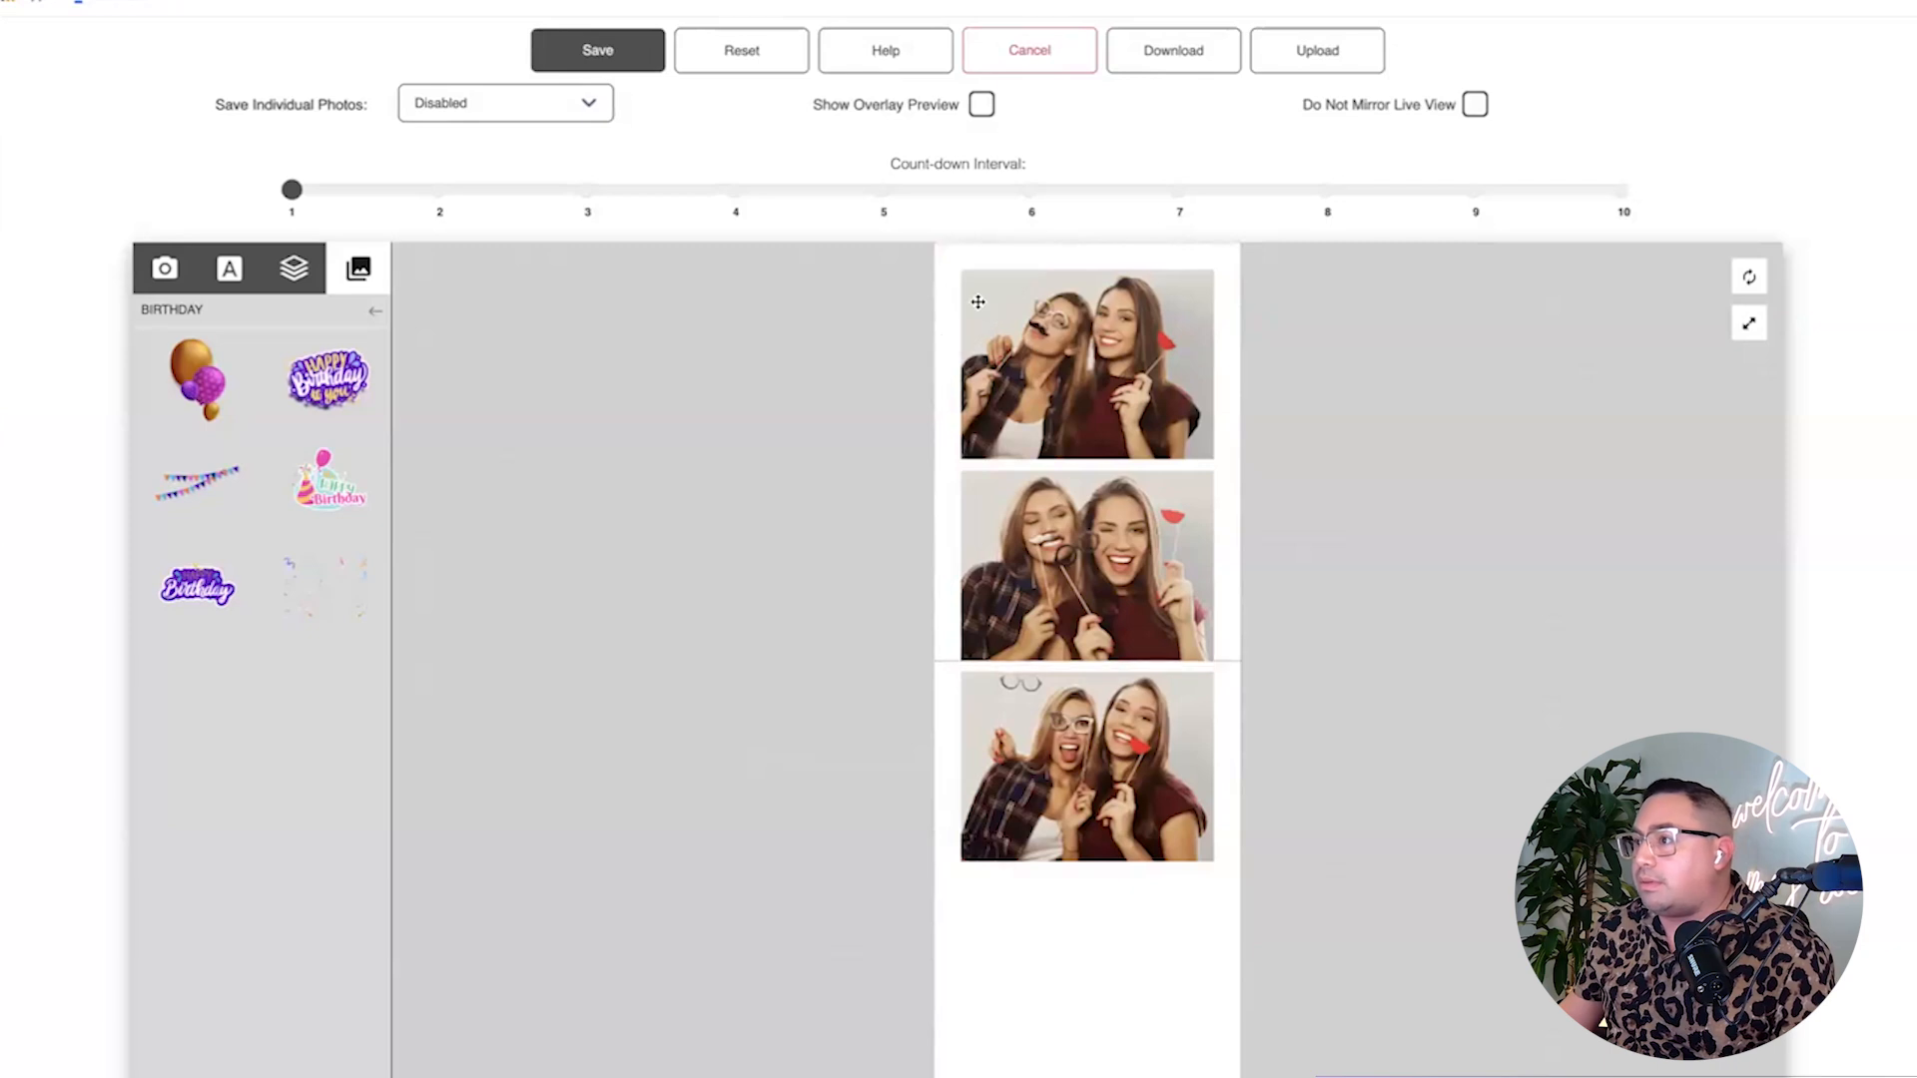
# Enlarge the strip's canvas view and zoom the browser out twice to see the whole canvas.
pyautogui.click(1039, 637)
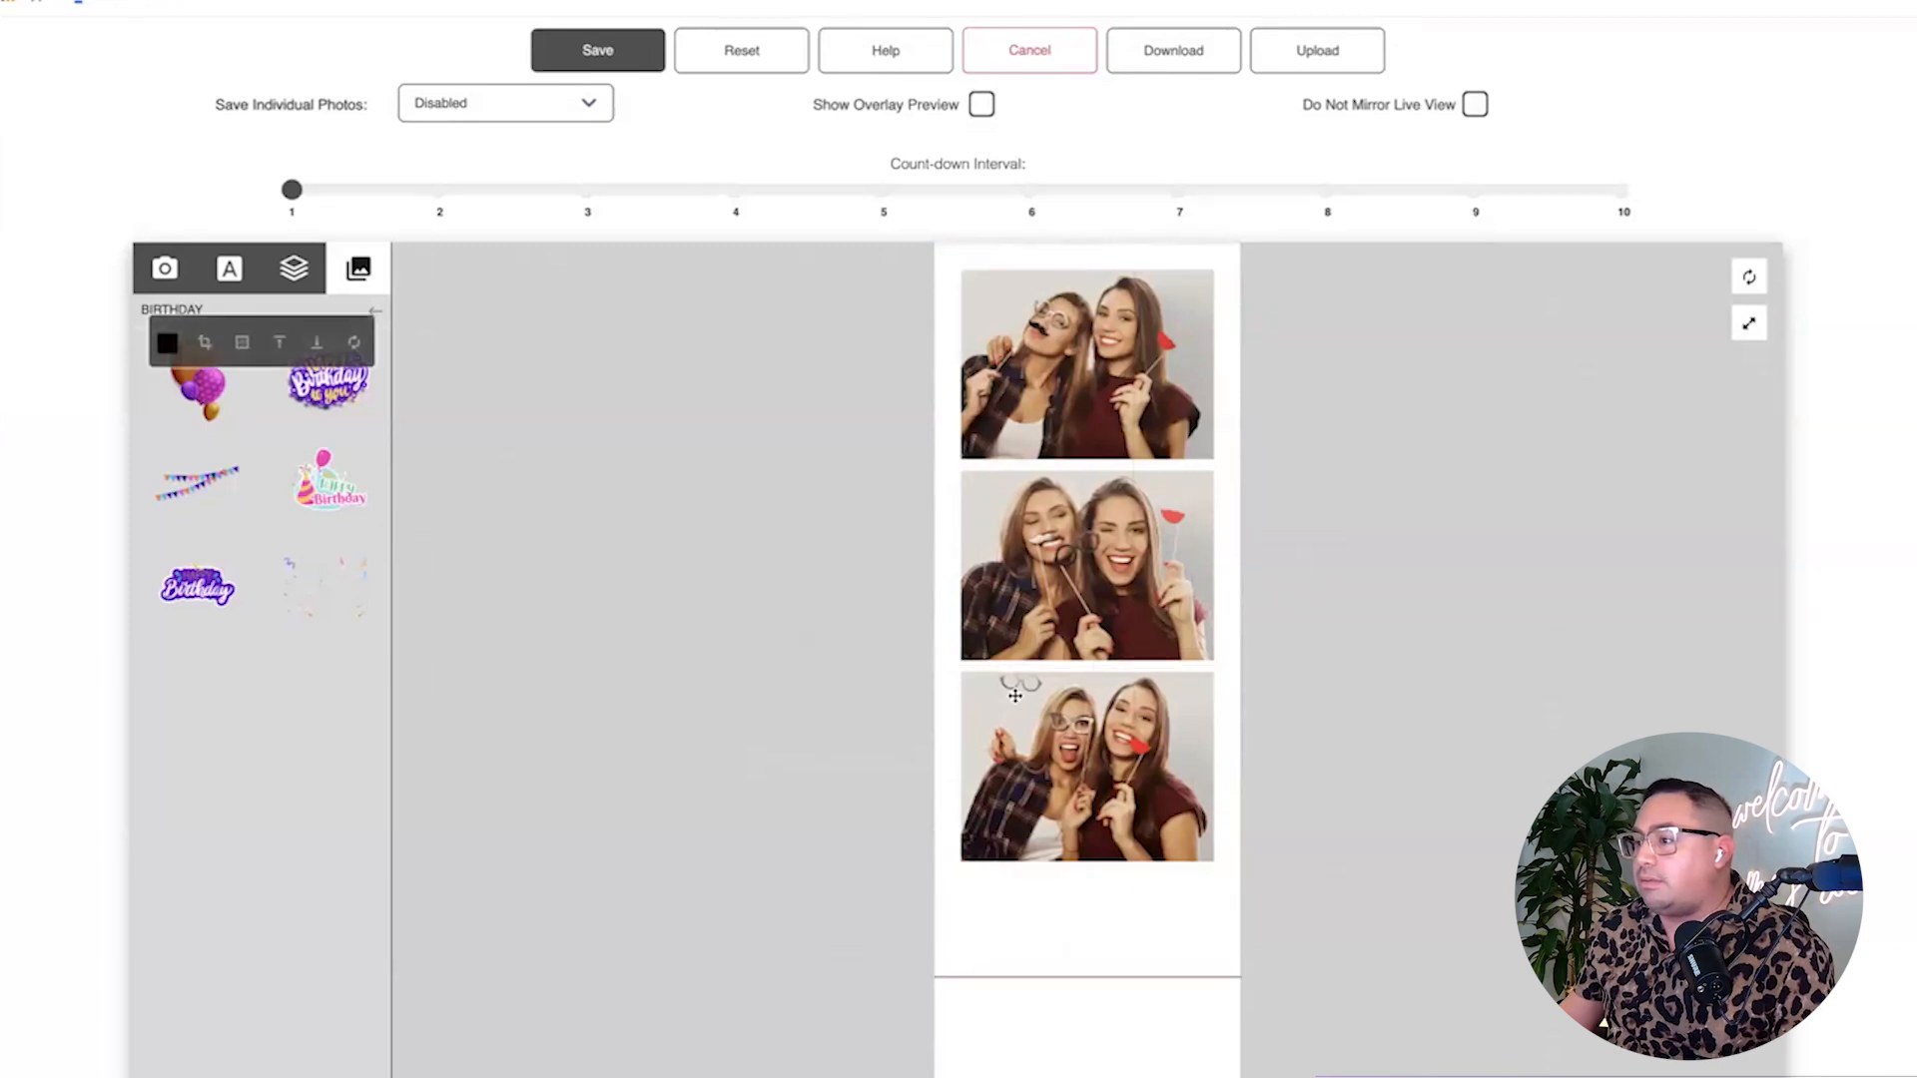
pyautogui.click(1749, 323)
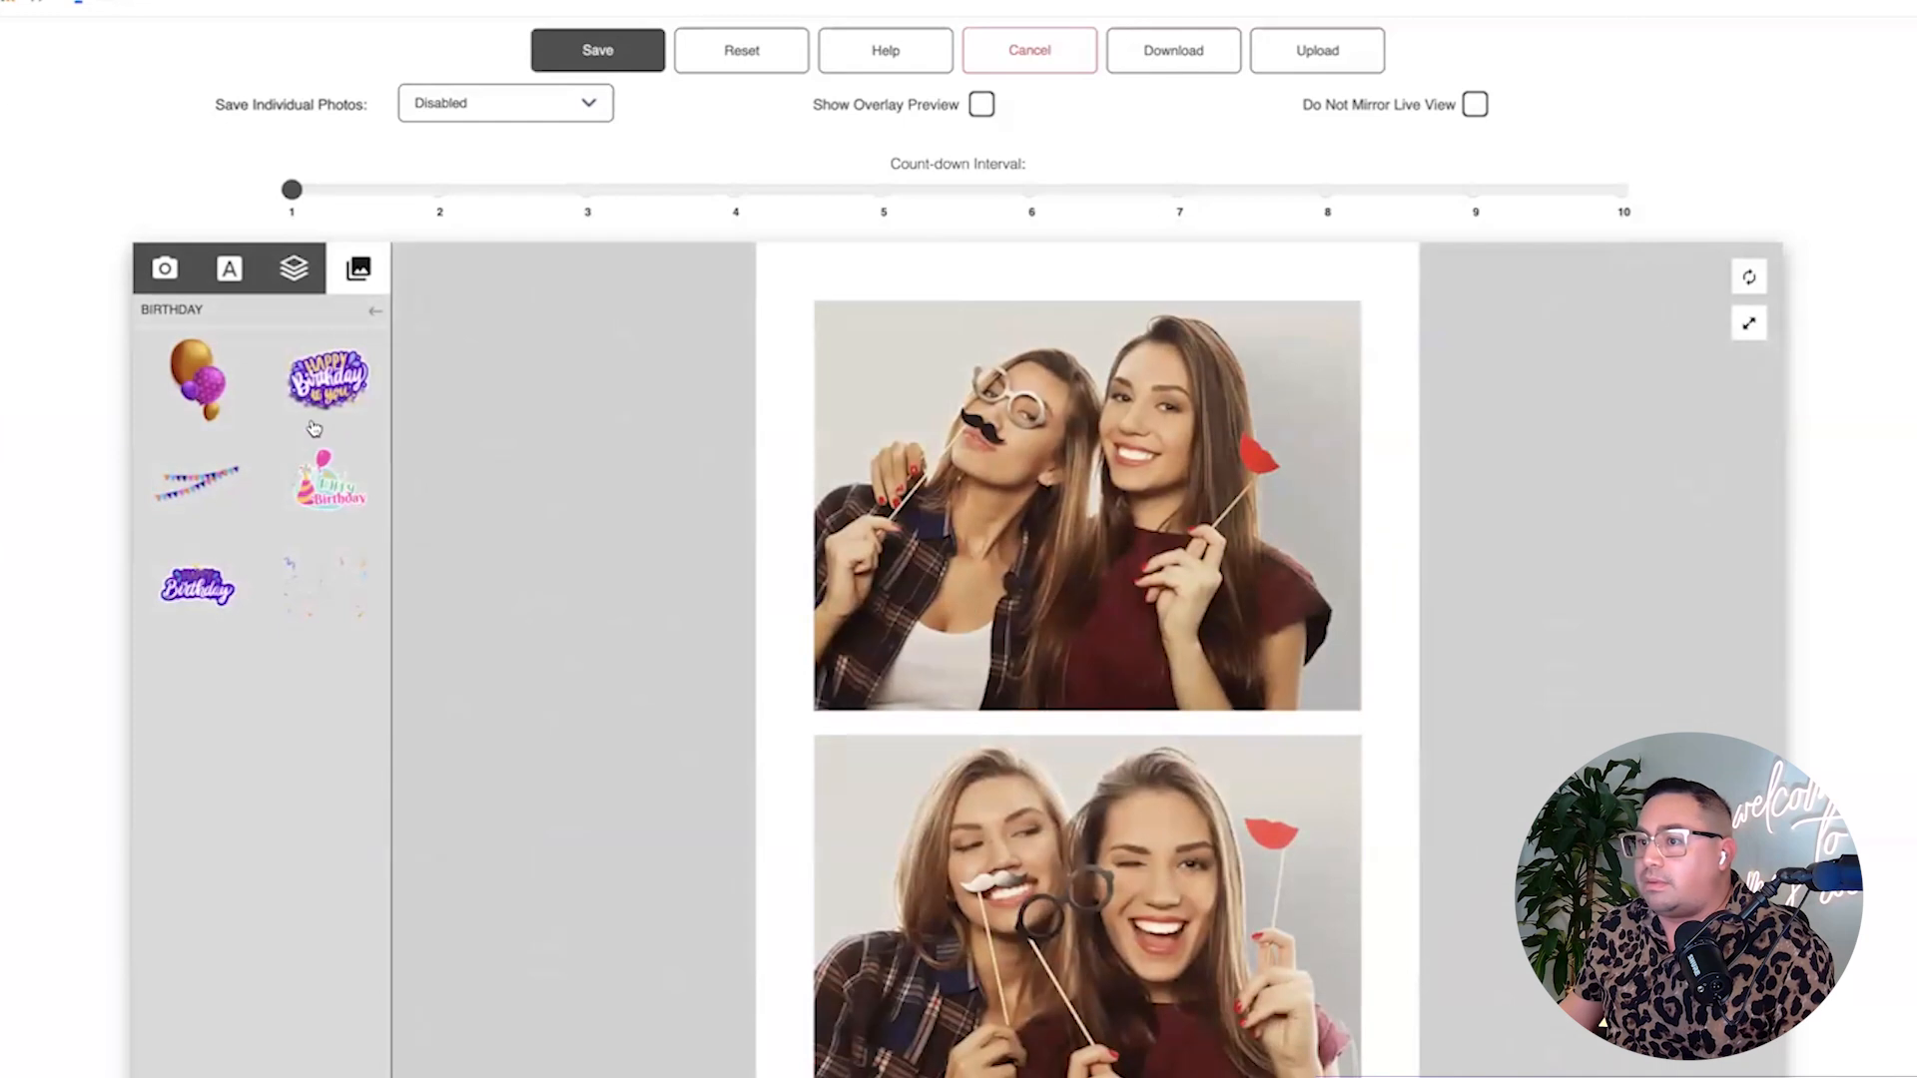
pyautogui.scroll(-10, 1181, 609)
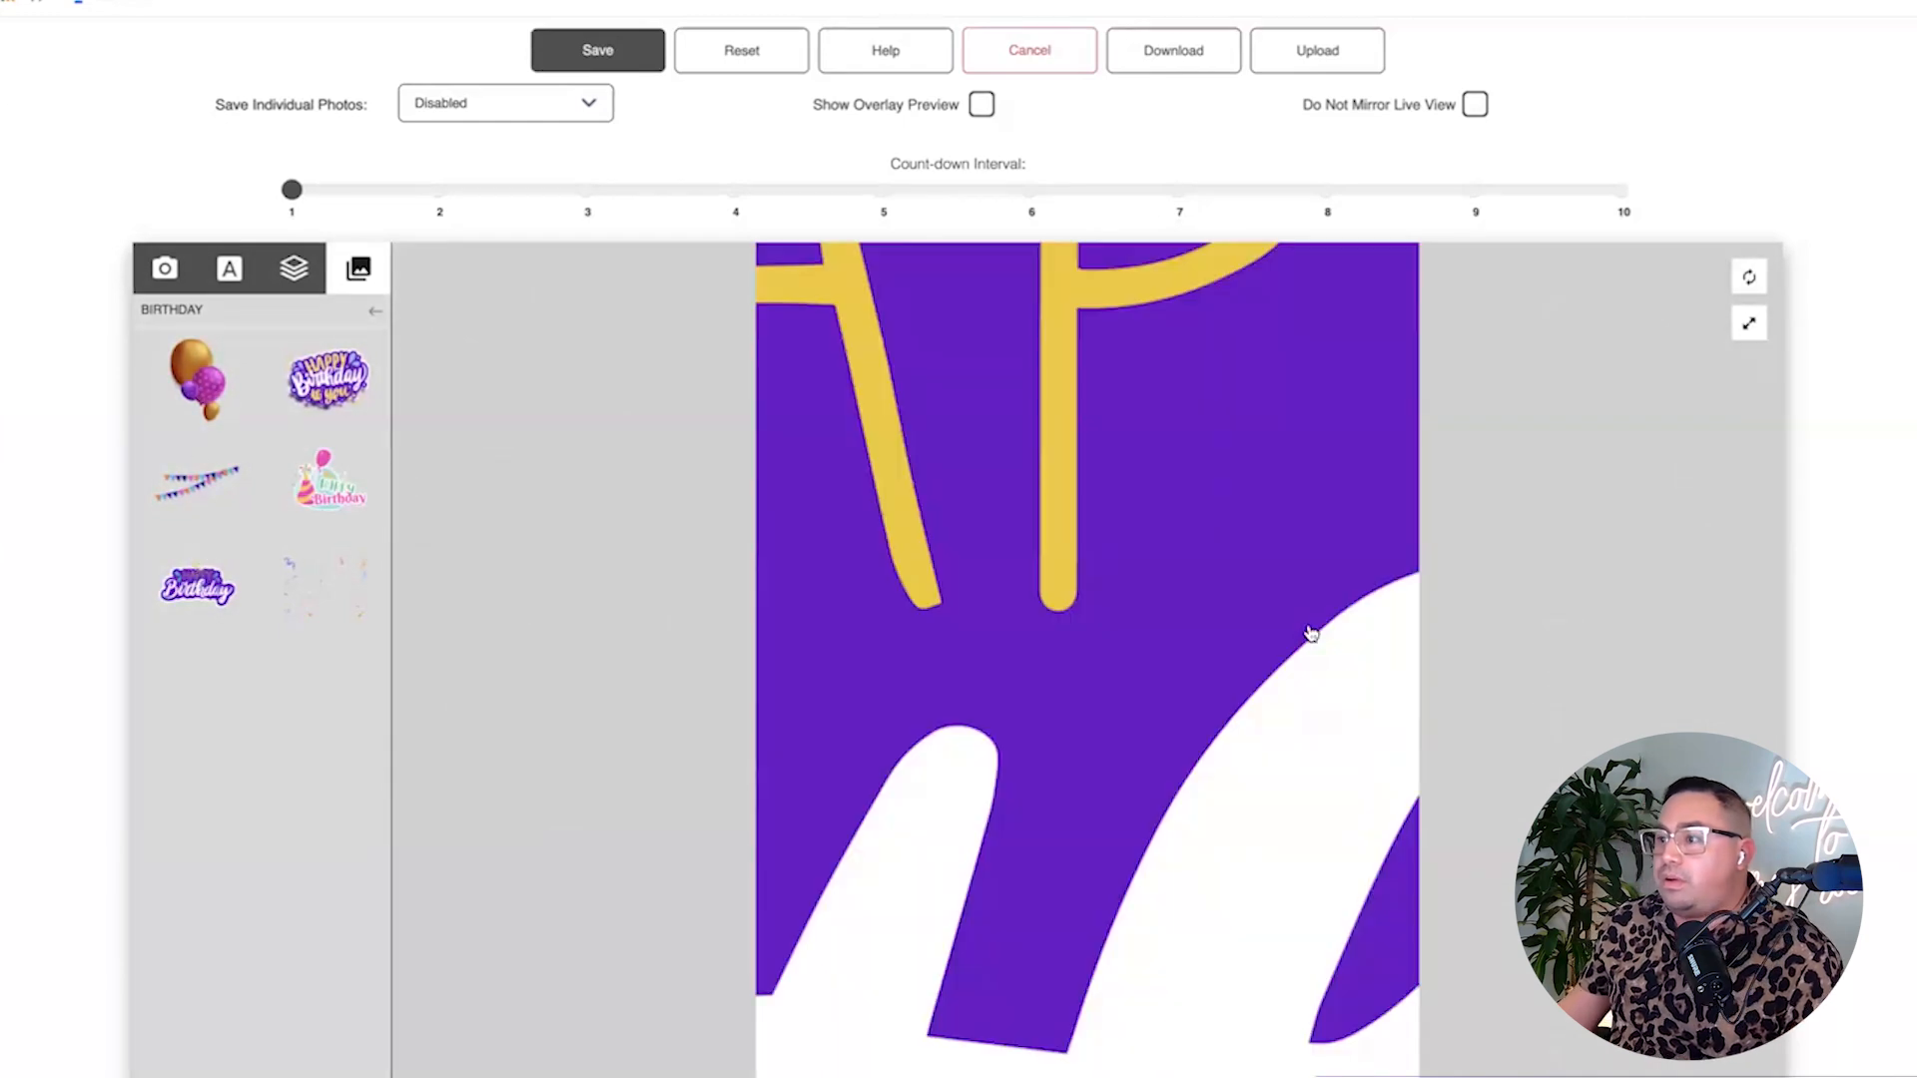
pyautogui.scroll(-5, 1052, 596)
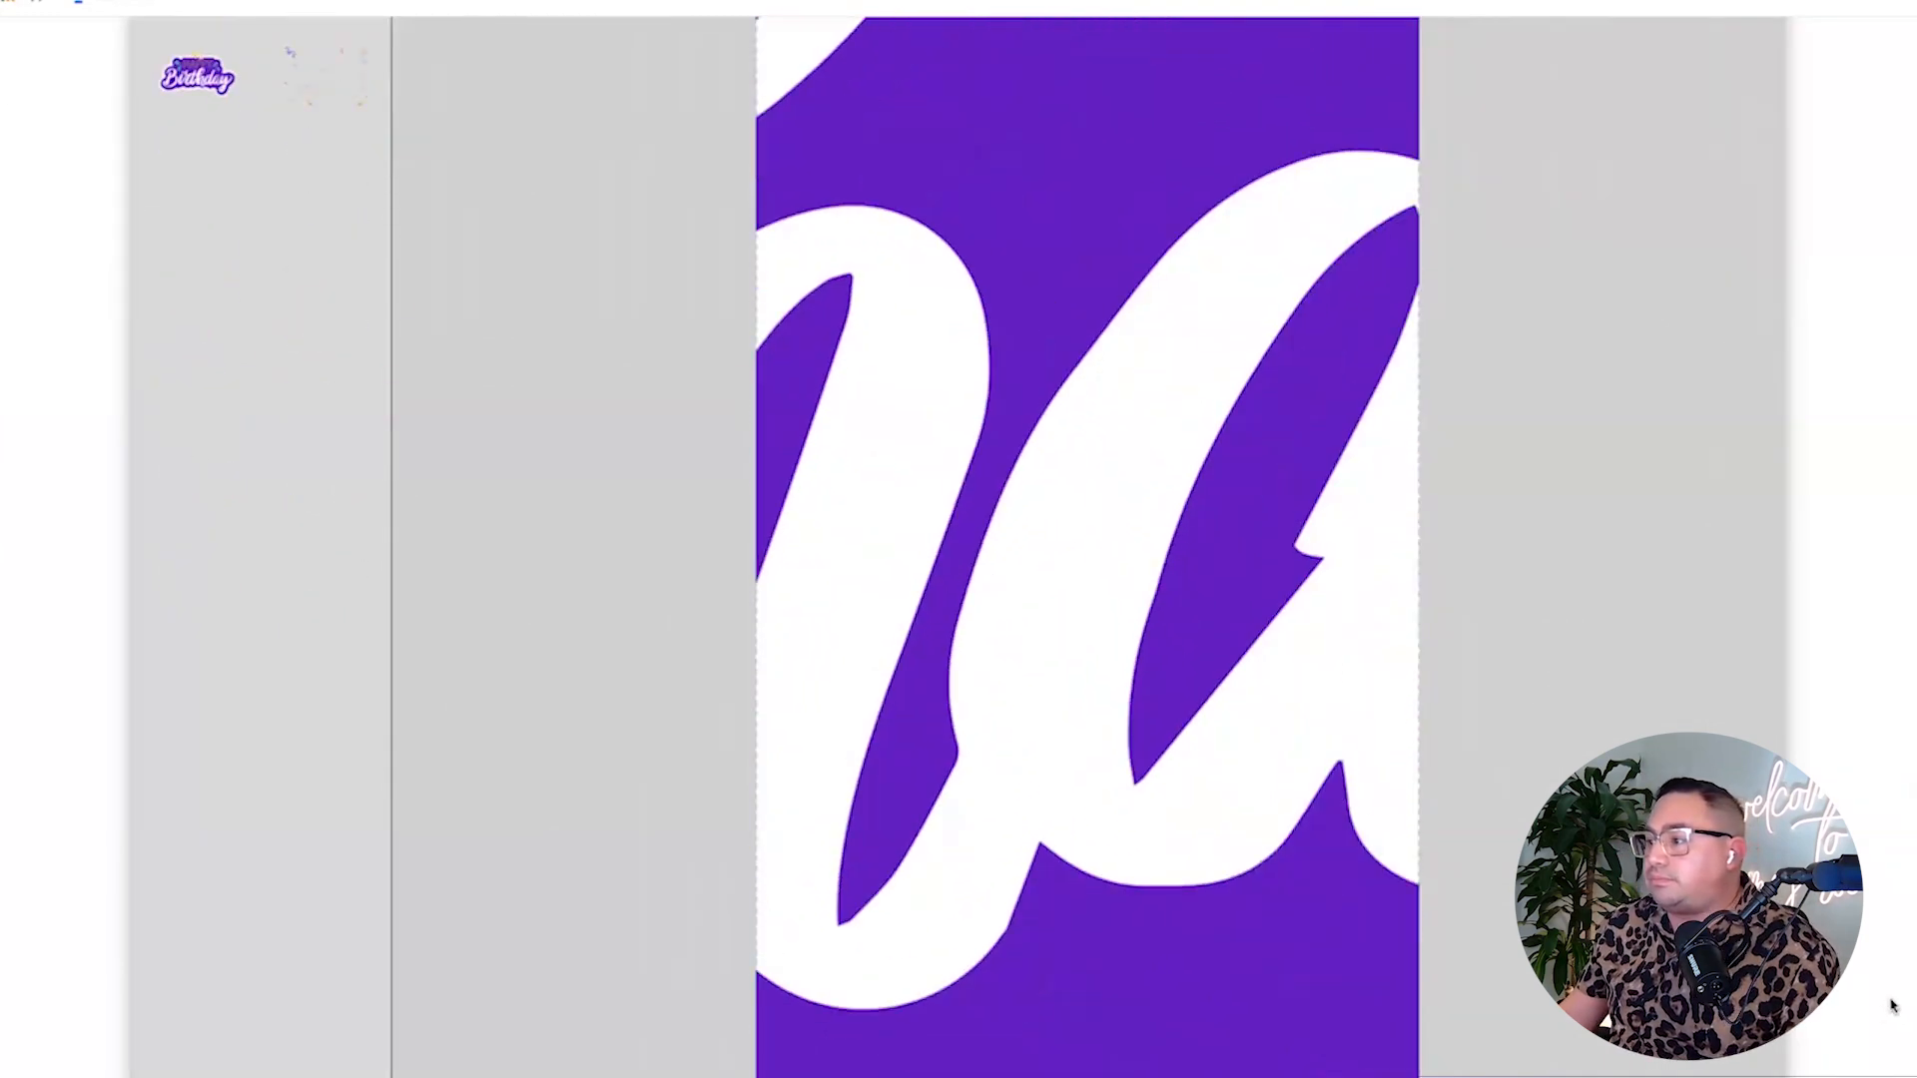
pyautogui.press('super+minus')
pyautogui.press('super+minus')
pyautogui.press('super+minus')
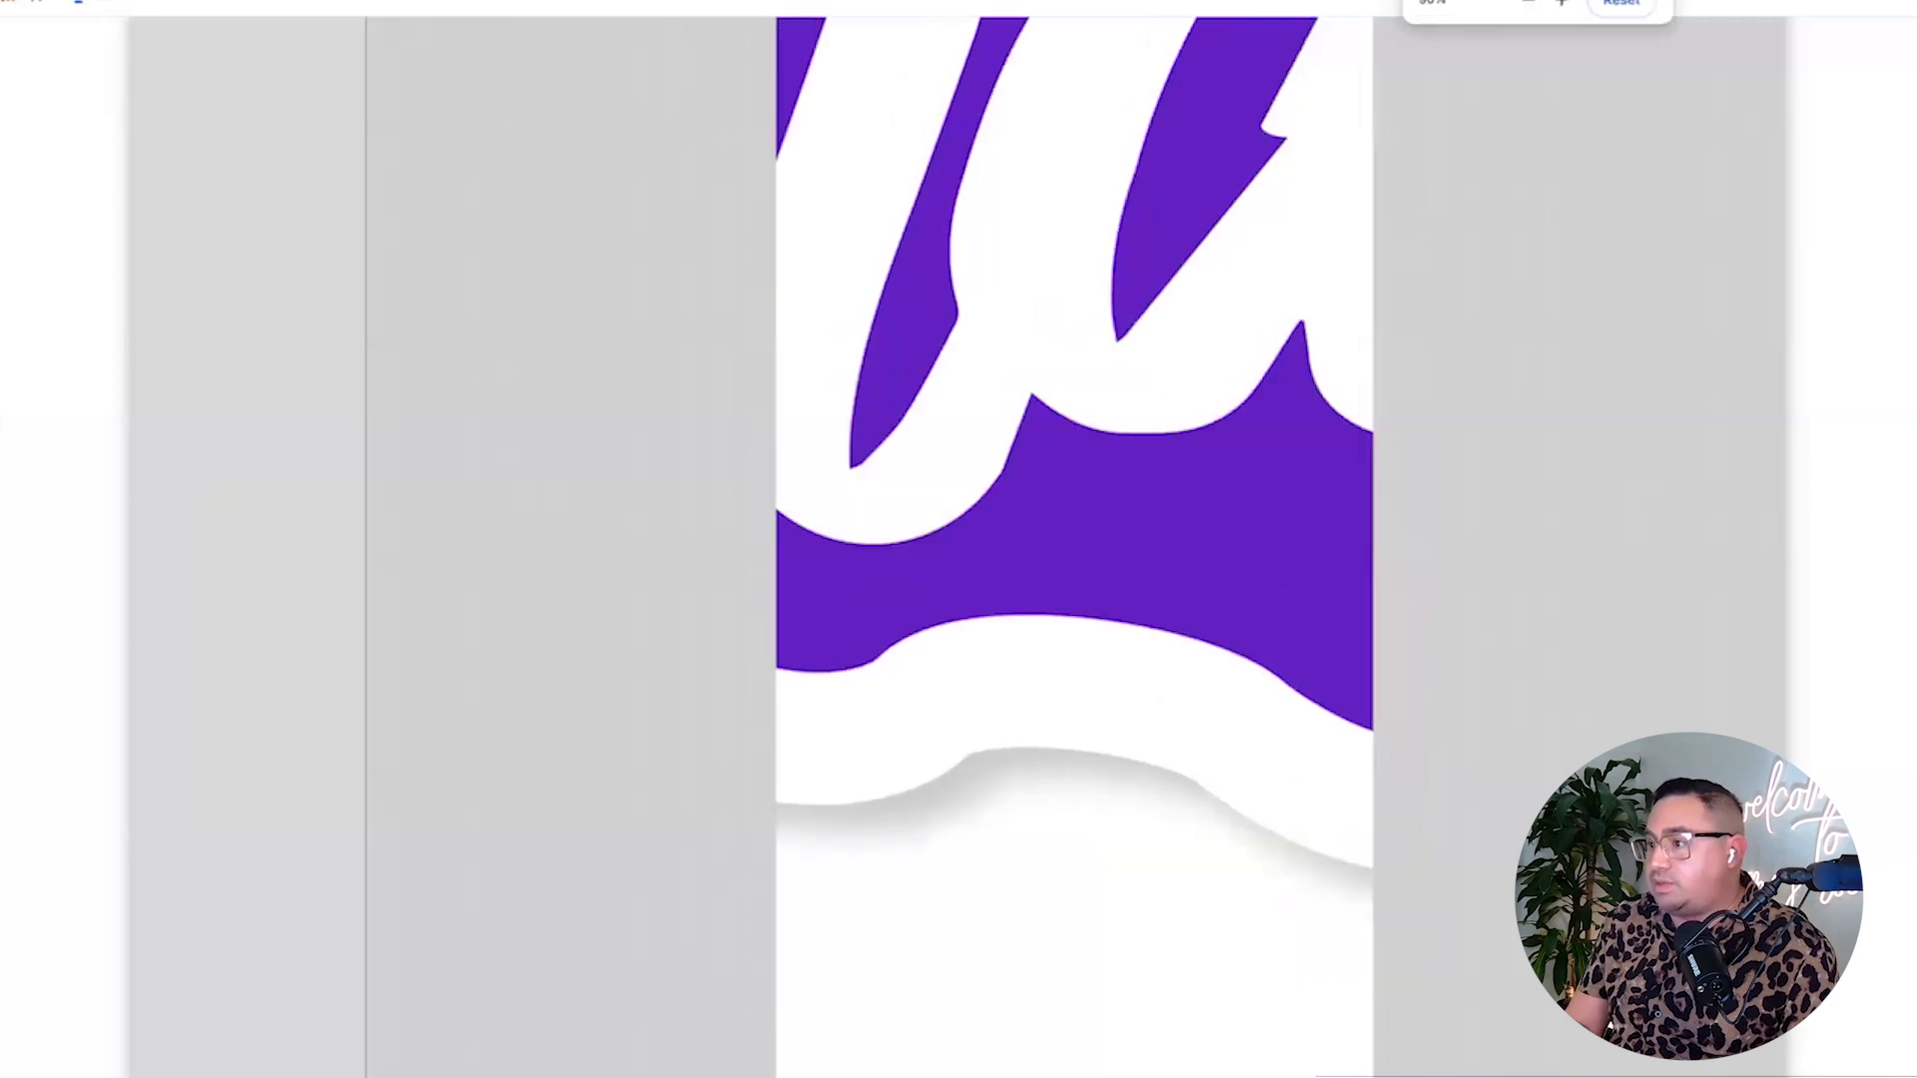
pyautogui.press('super+minus')
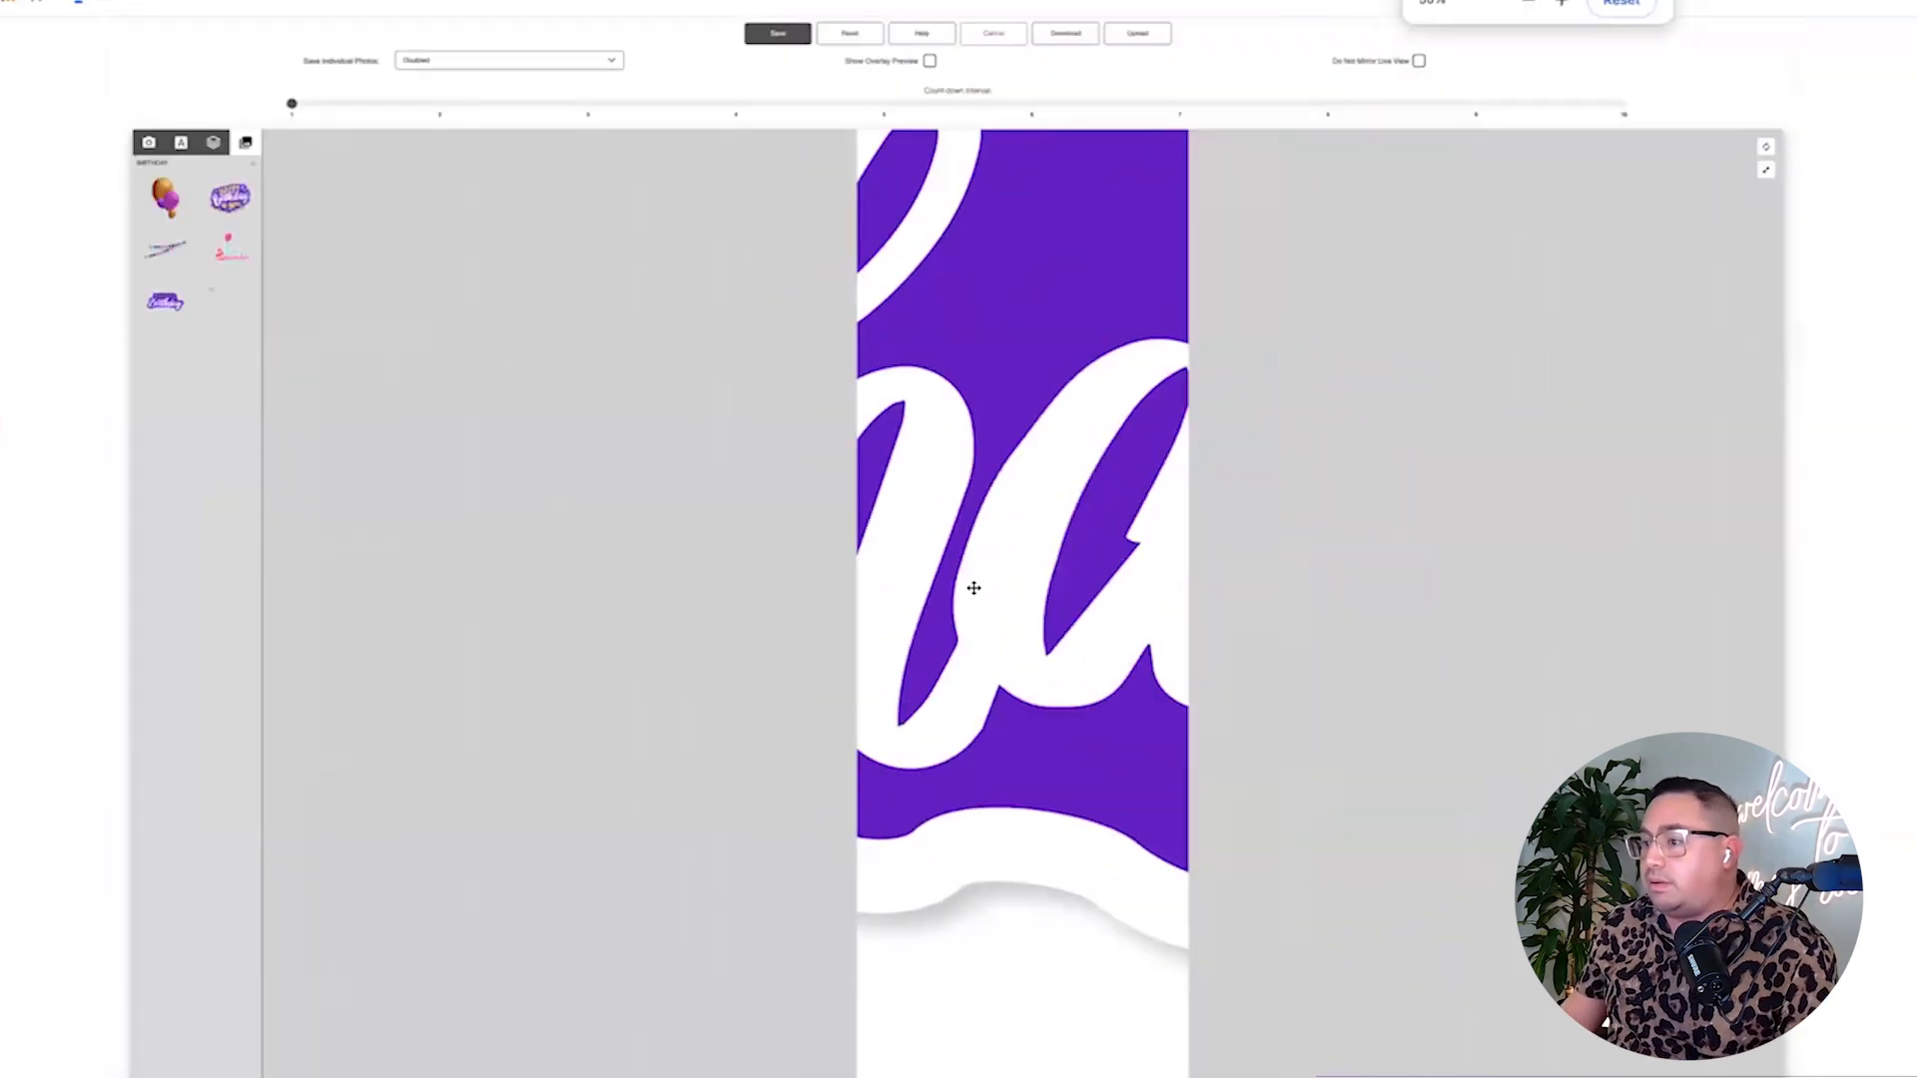
# Drag the Birthday sticker off the photo strip, uncovering the three photos.
pyautogui.scroll(-2, 967, 676)
pyautogui.moveTo(731, 410); pyautogui.dragTo(459, 404)
pyautogui.moveTo(1077, 606); pyautogui.dragTo(879, 575)
pyautogui.moveTo(1122, 637); pyautogui.dragTo(888, 248)
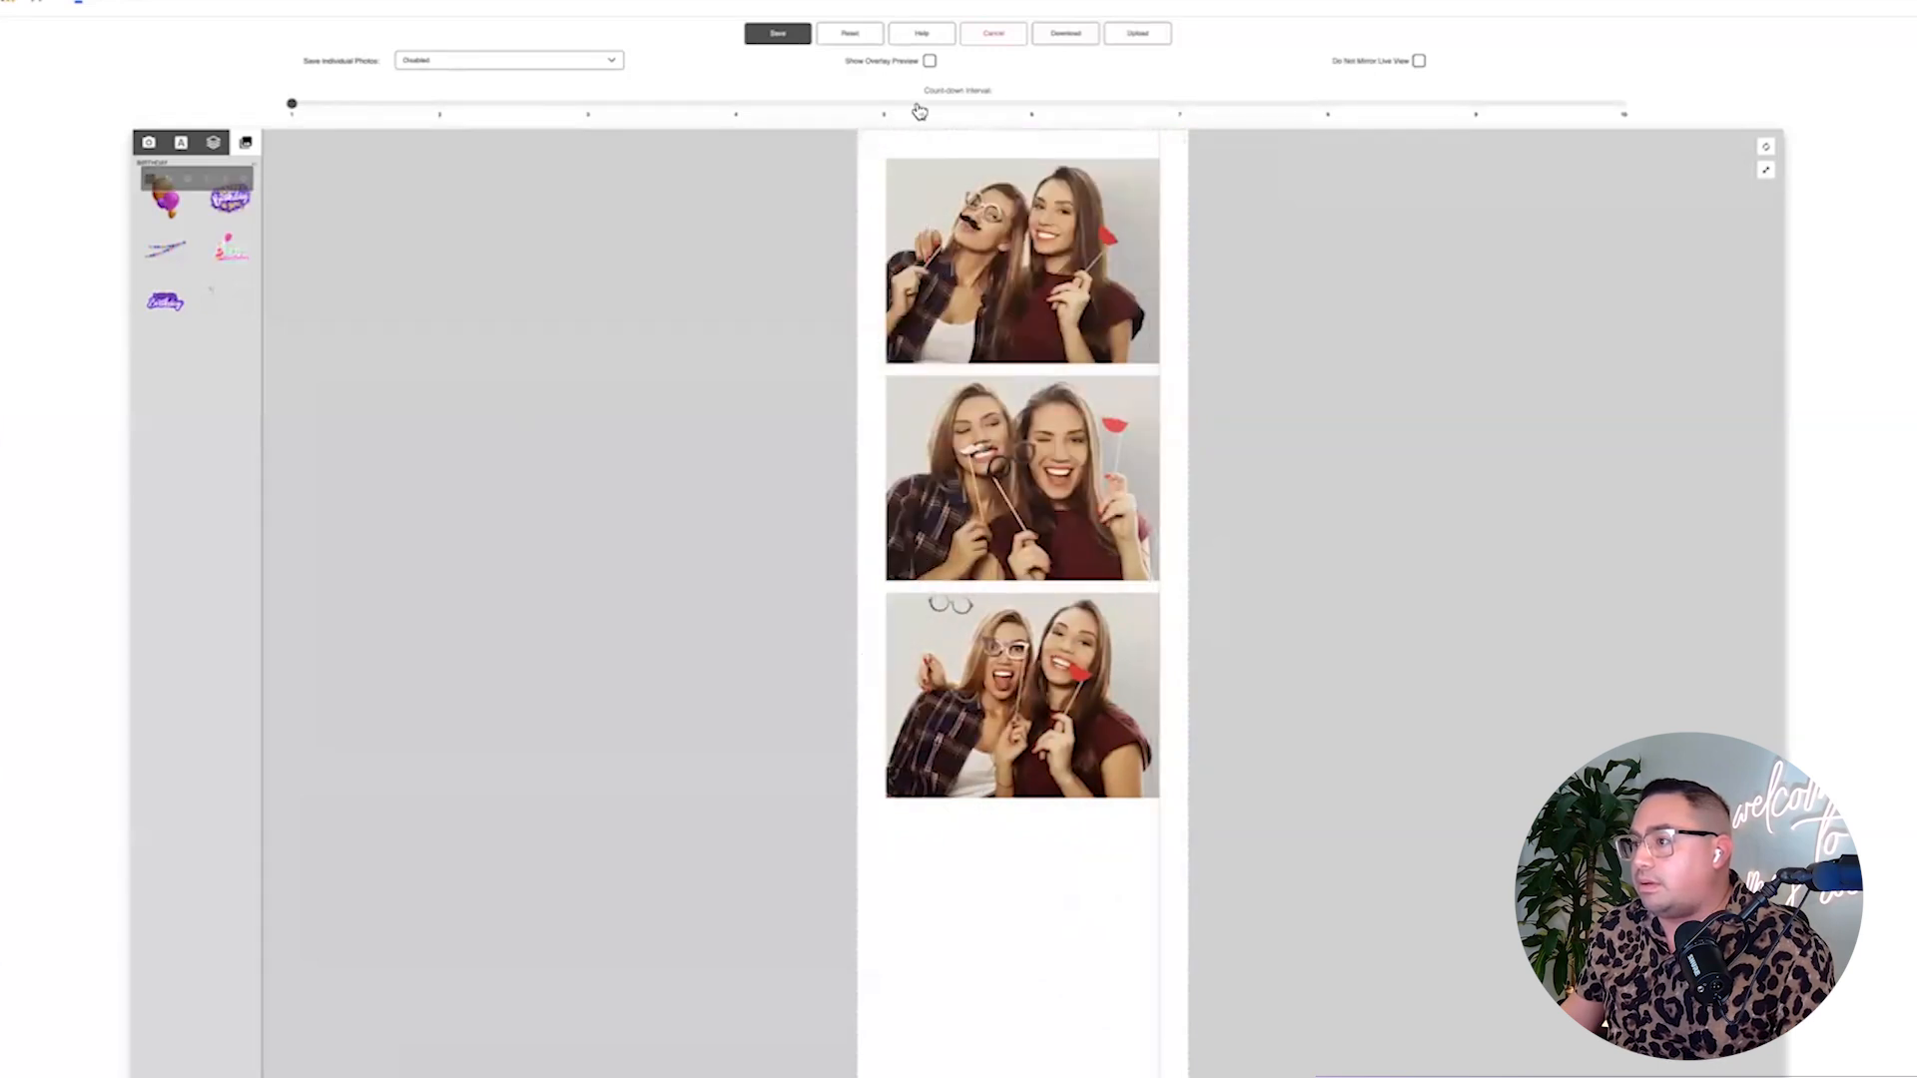
# Shrink the oversized purple Birthday graphic from its corner handle and reposition it.
pyautogui.moveTo(880, 481); pyautogui.dragTo(897, 569)
pyautogui.moveTo(1116, 1039); pyautogui.dragTo(936, 855)
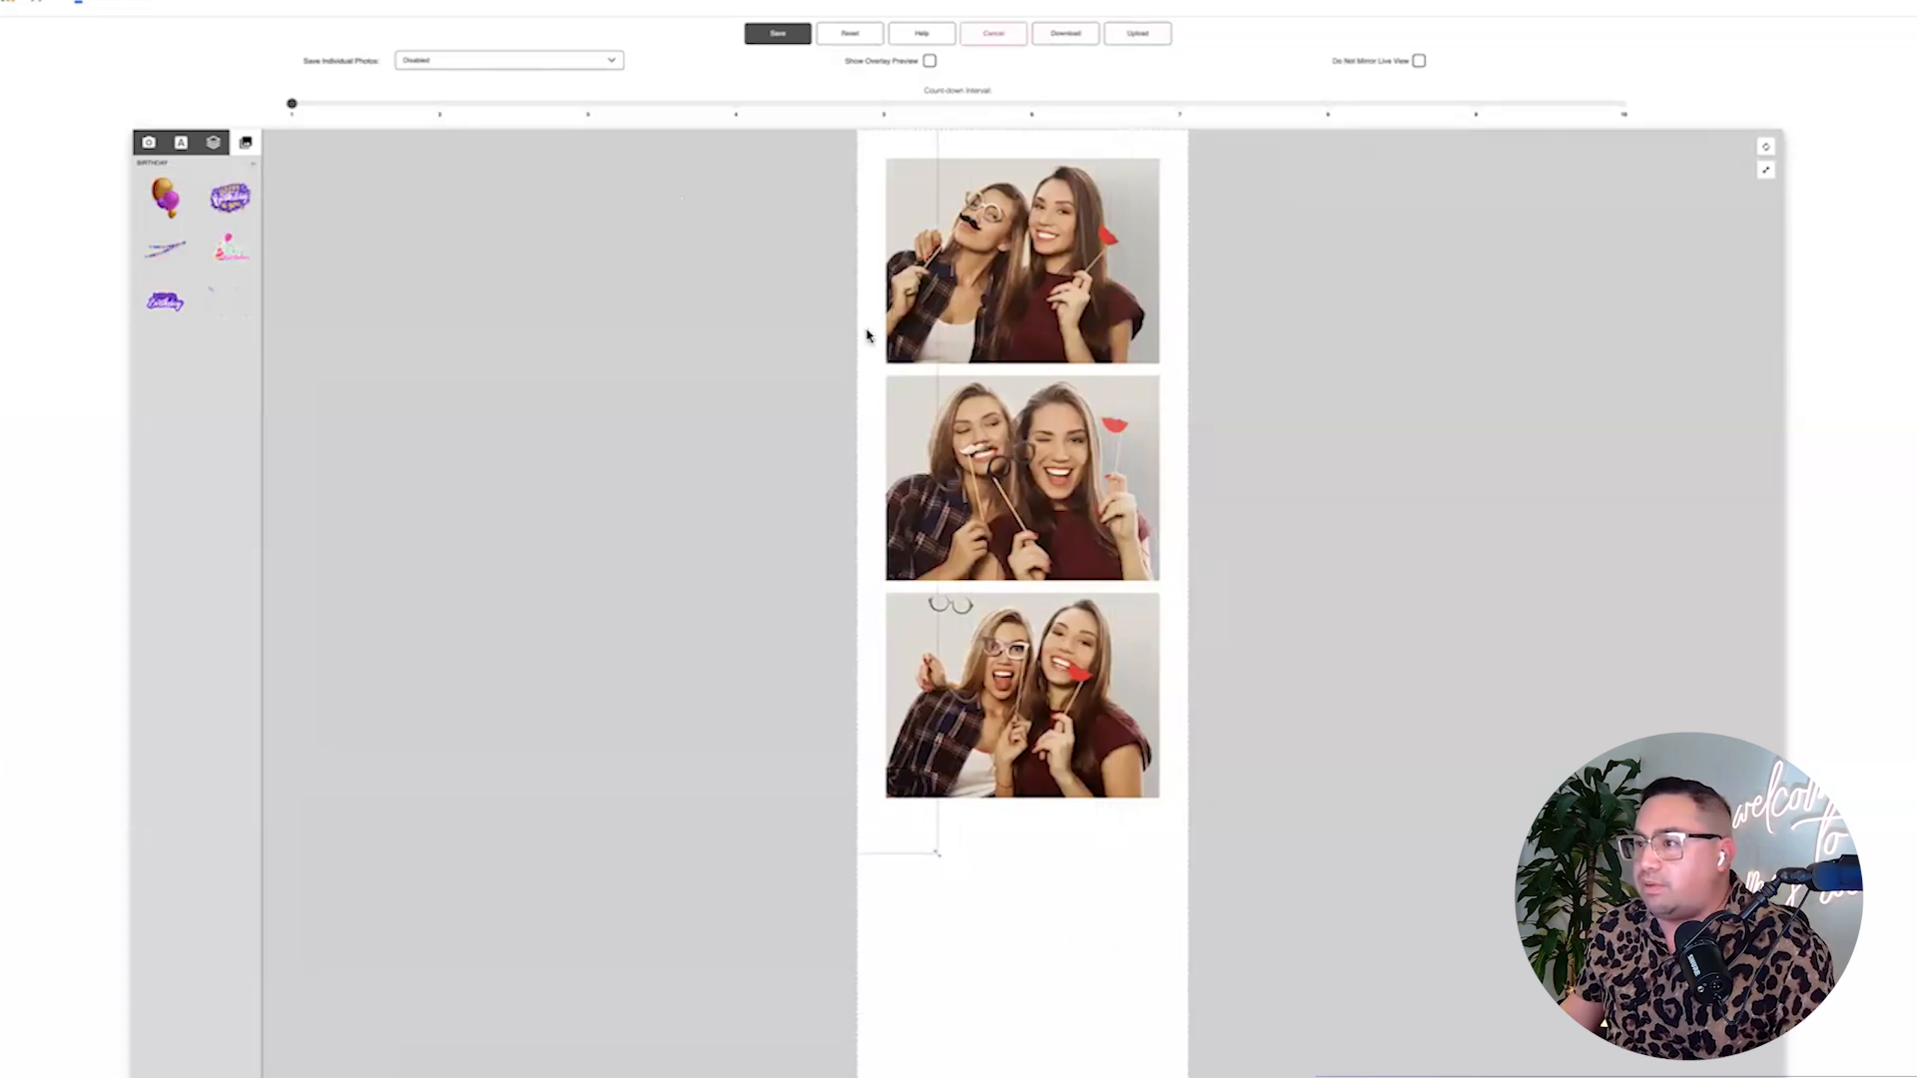
pyautogui.moveTo(937, 853); pyautogui.dragTo(864, 779)
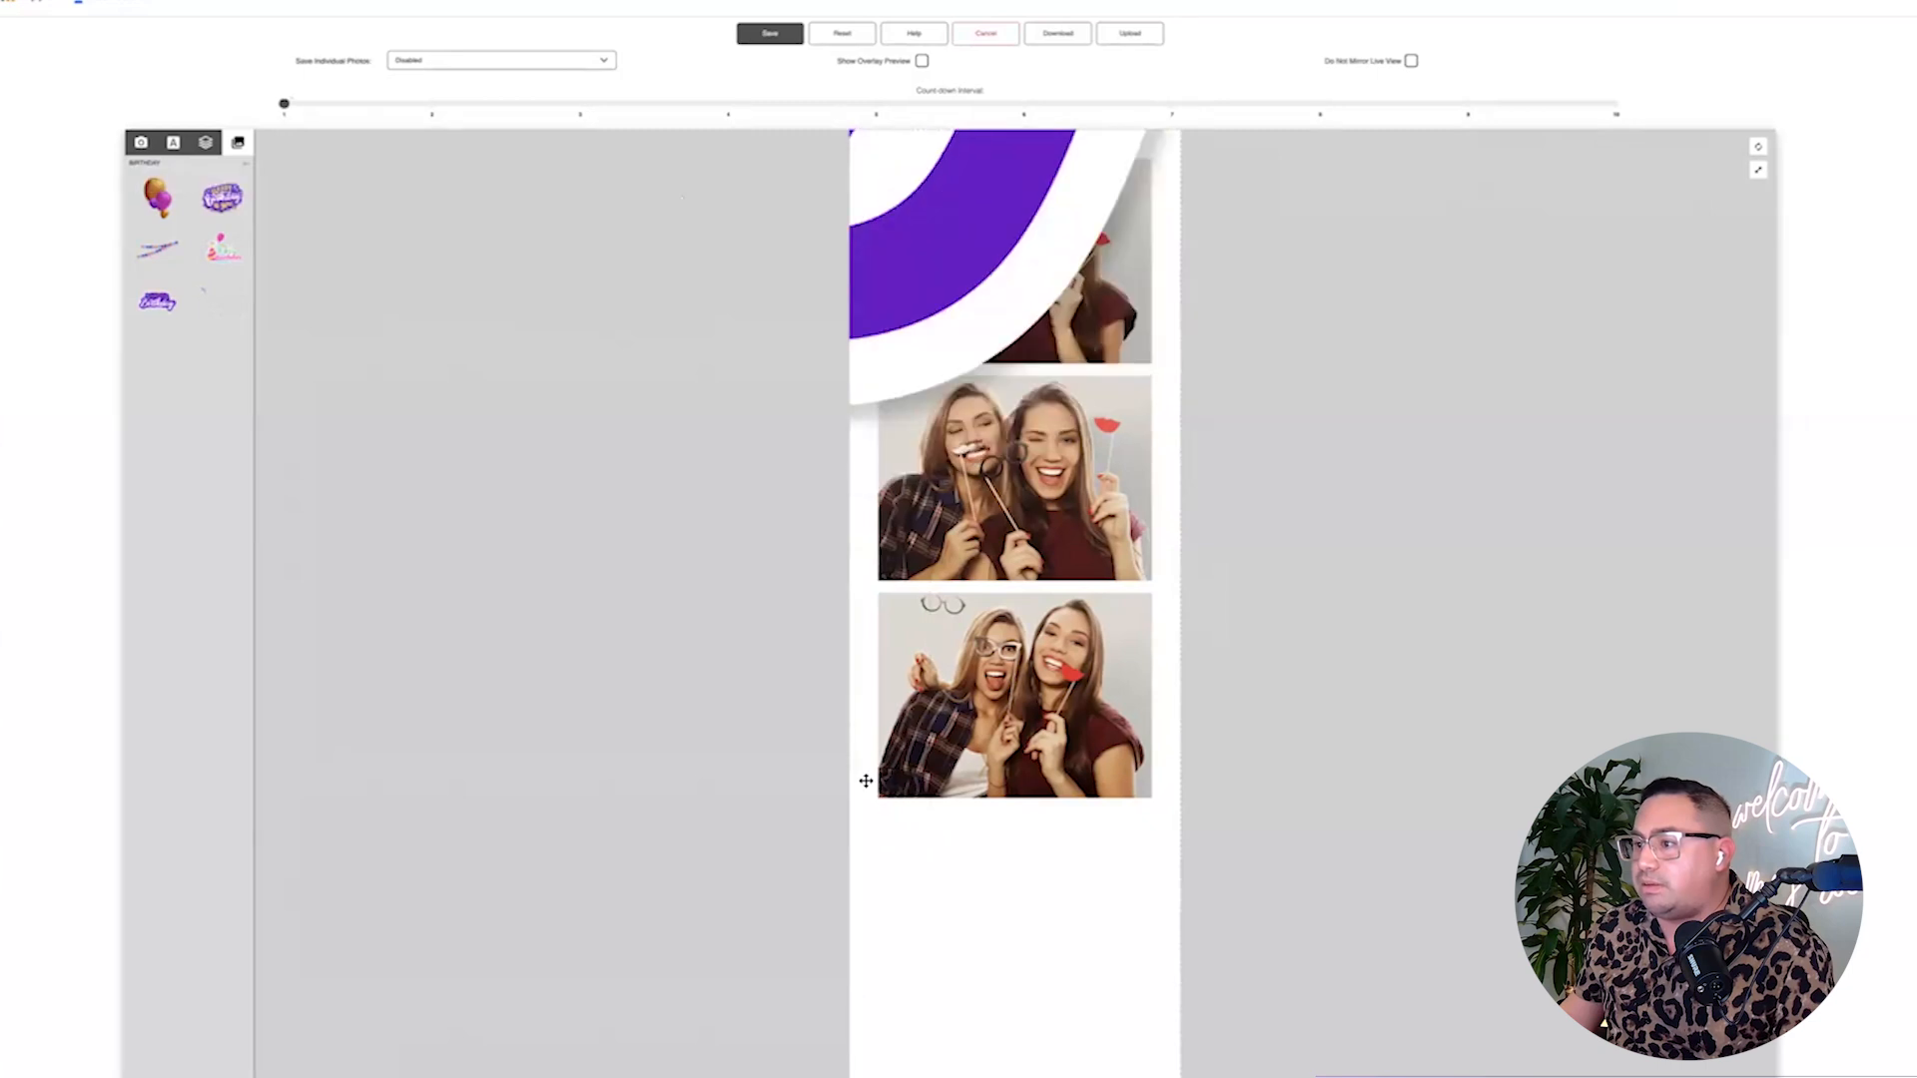
pyautogui.moveTo(970, 337); pyautogui.dragTo(714, 239)
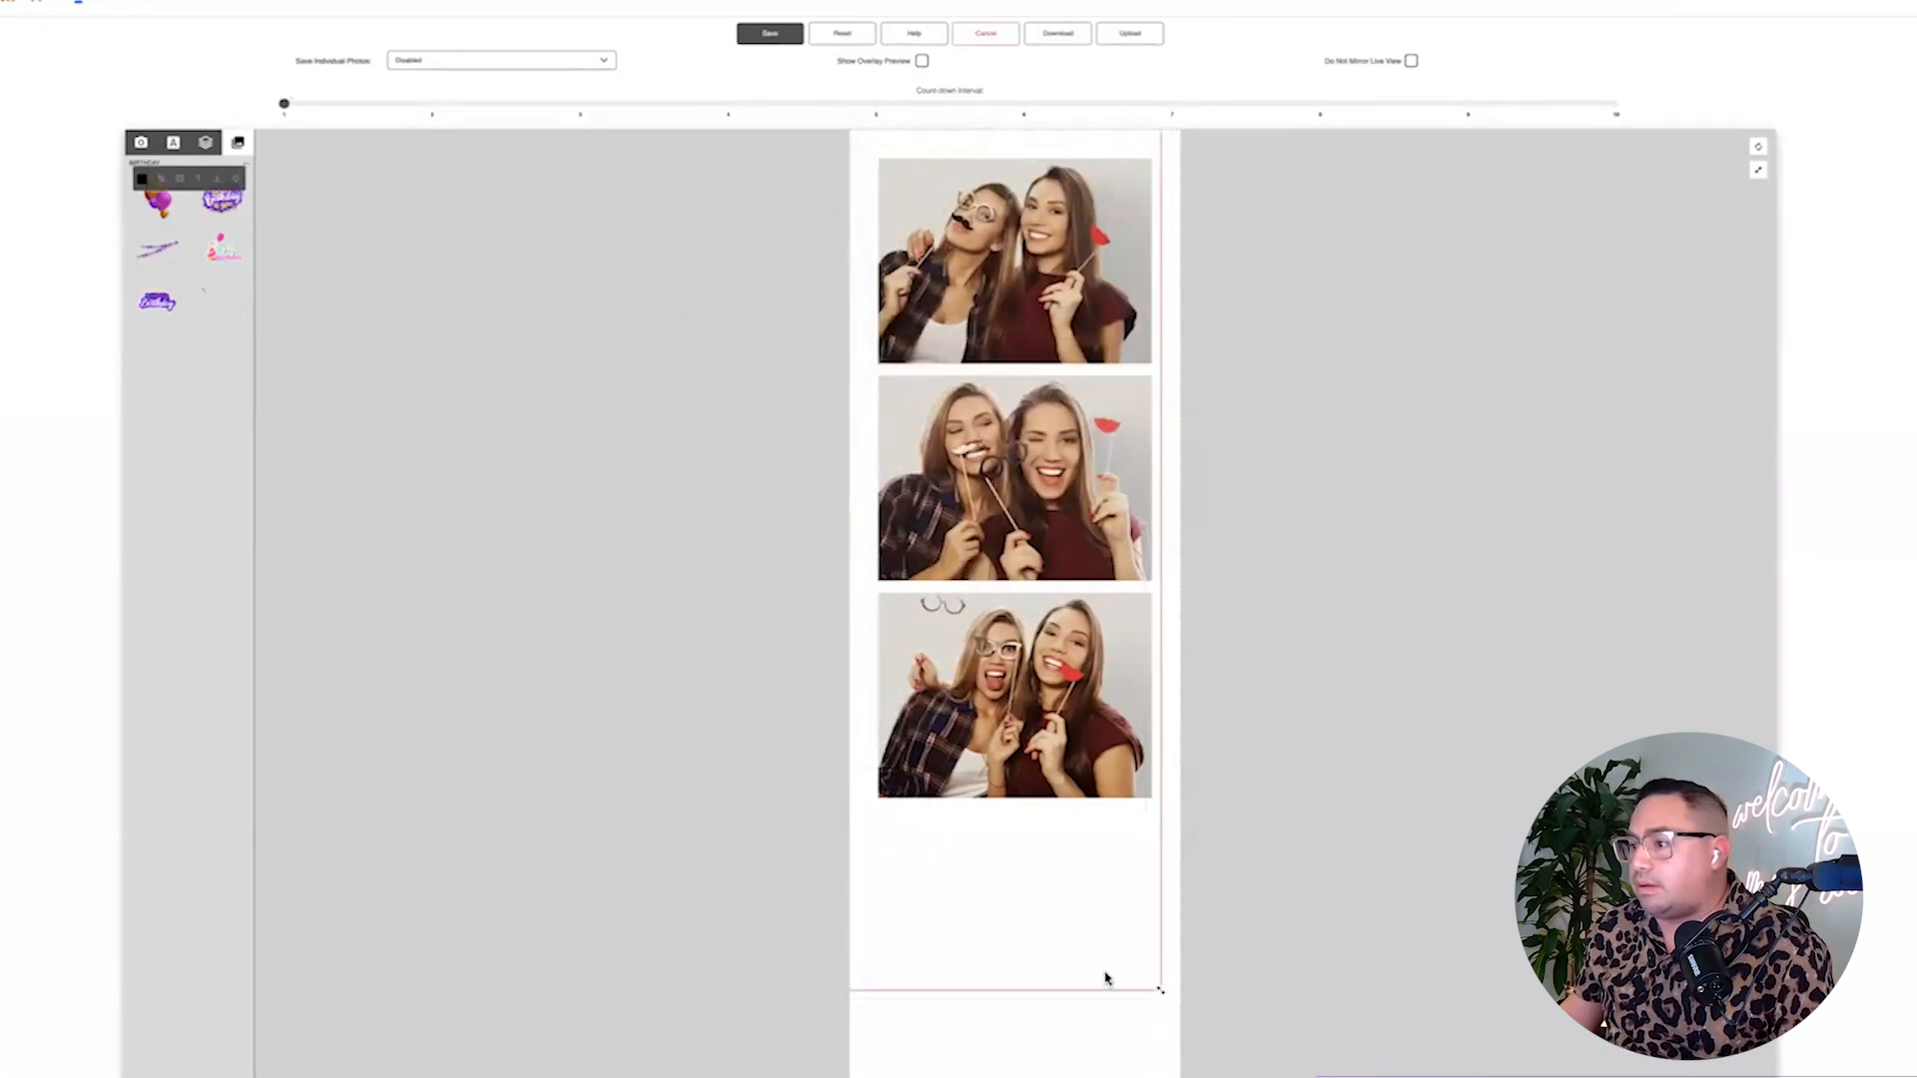
pyautogui.moveTo(1159, 992); pyautogui.dragTo(893, 721)
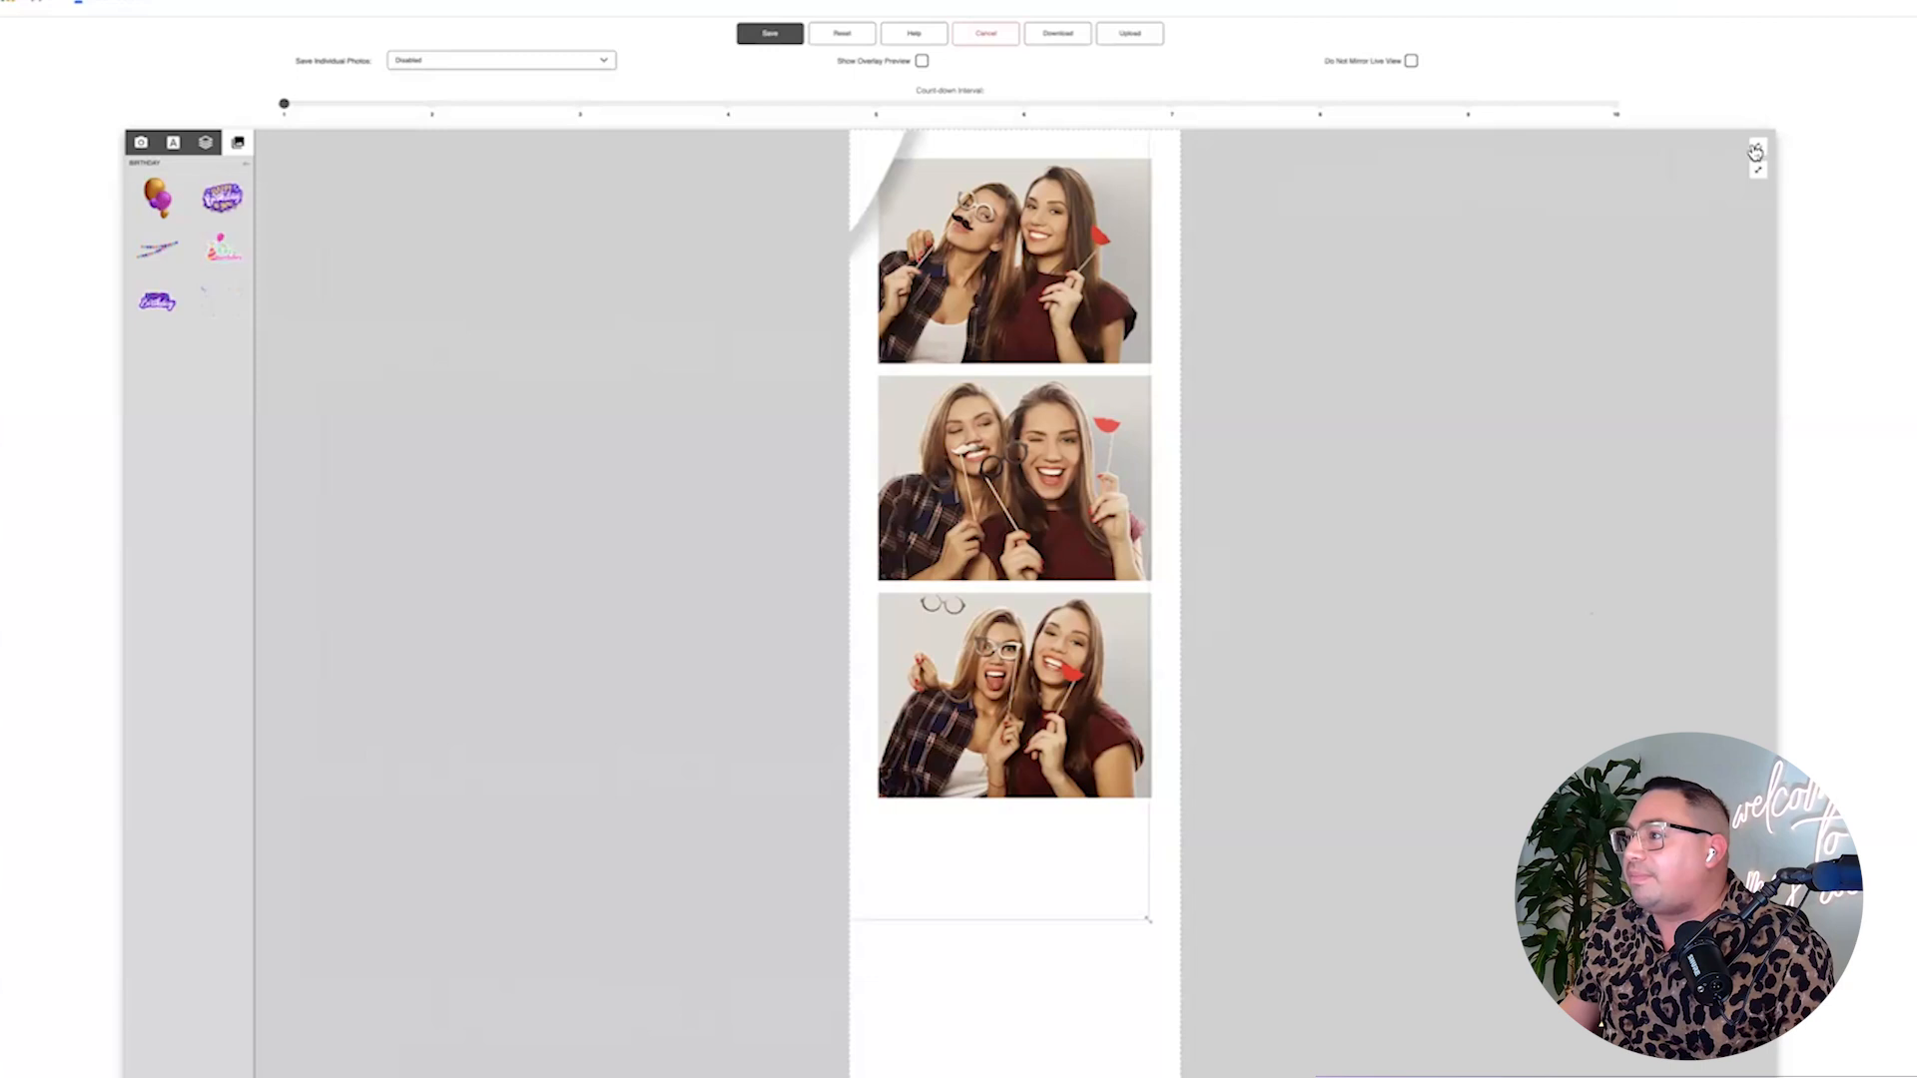
# Add a 'Hippy Birthday' greeting with the guest's name below the photos, sized to fit the strip.
pyautogui.click(172, 142)
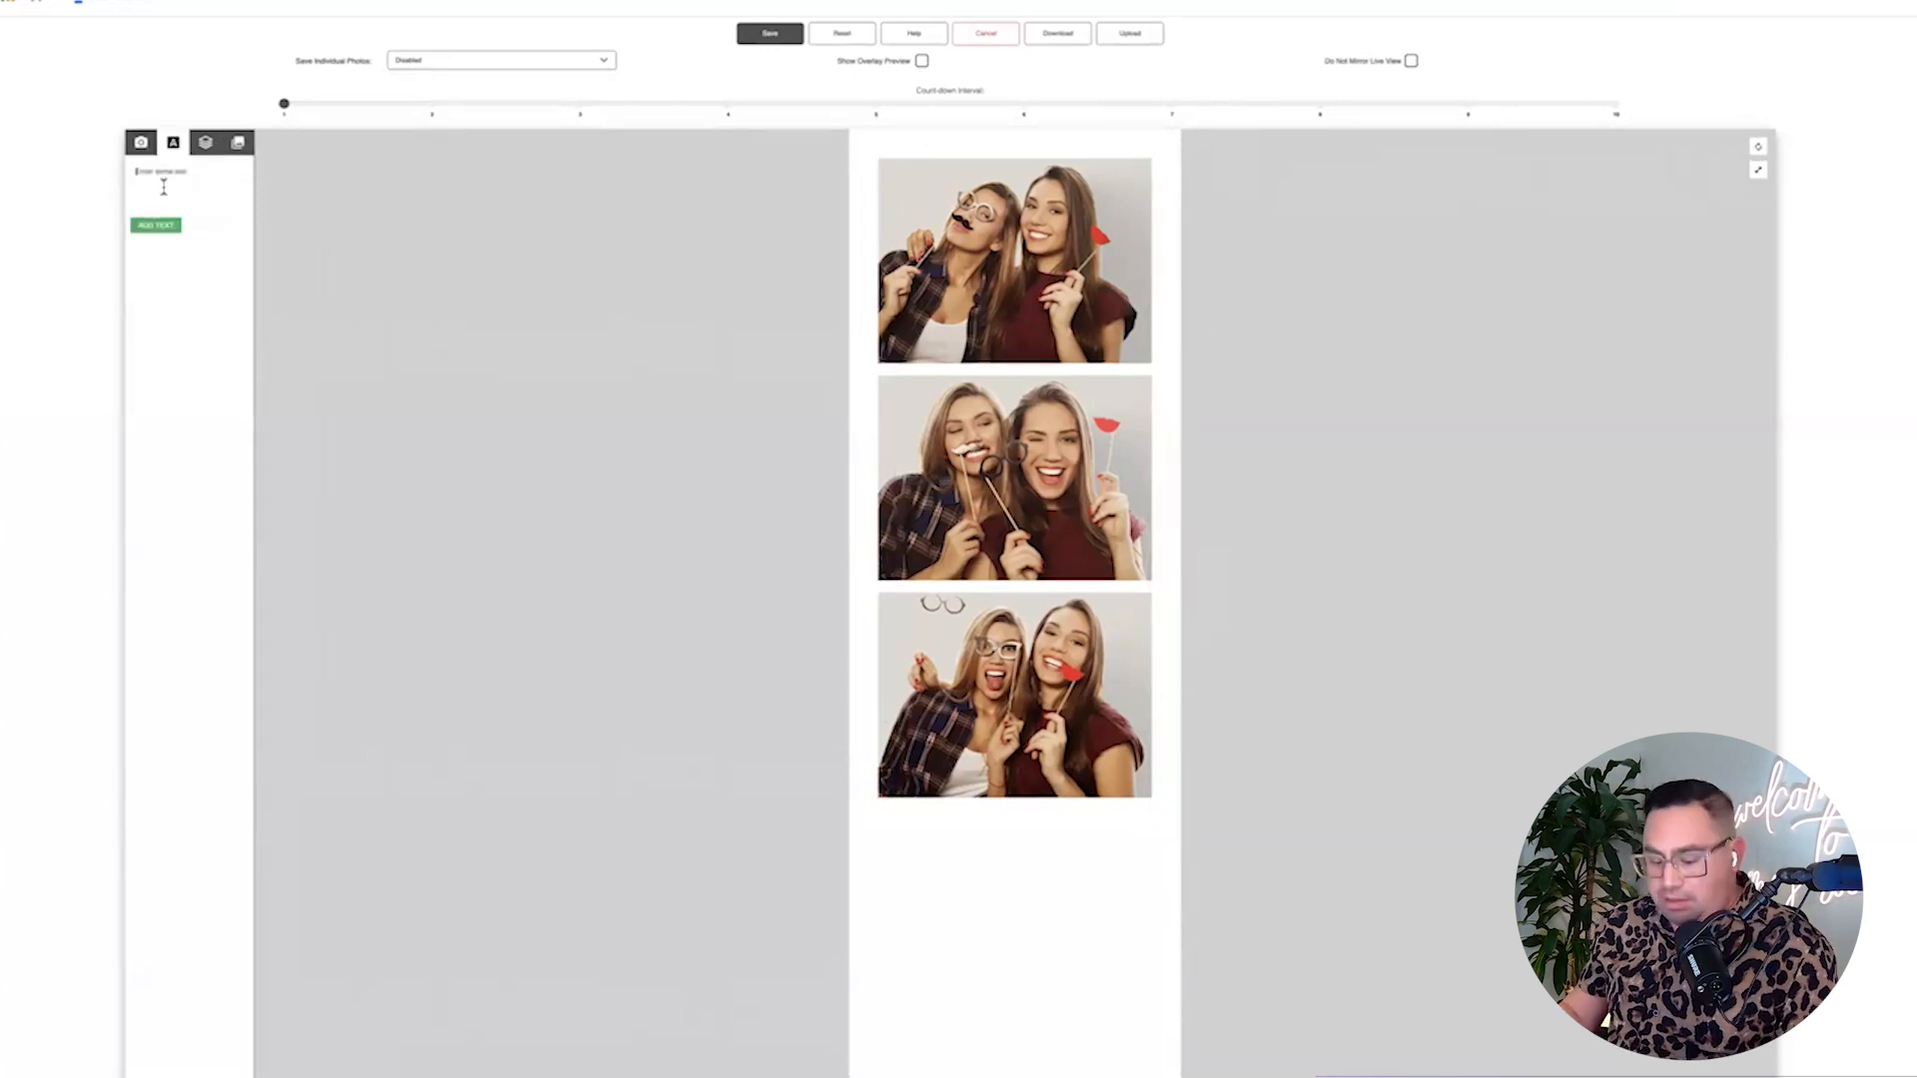
pyautogui.write('Hi')
pyautogui.write('ppy Birthday Ryan!')
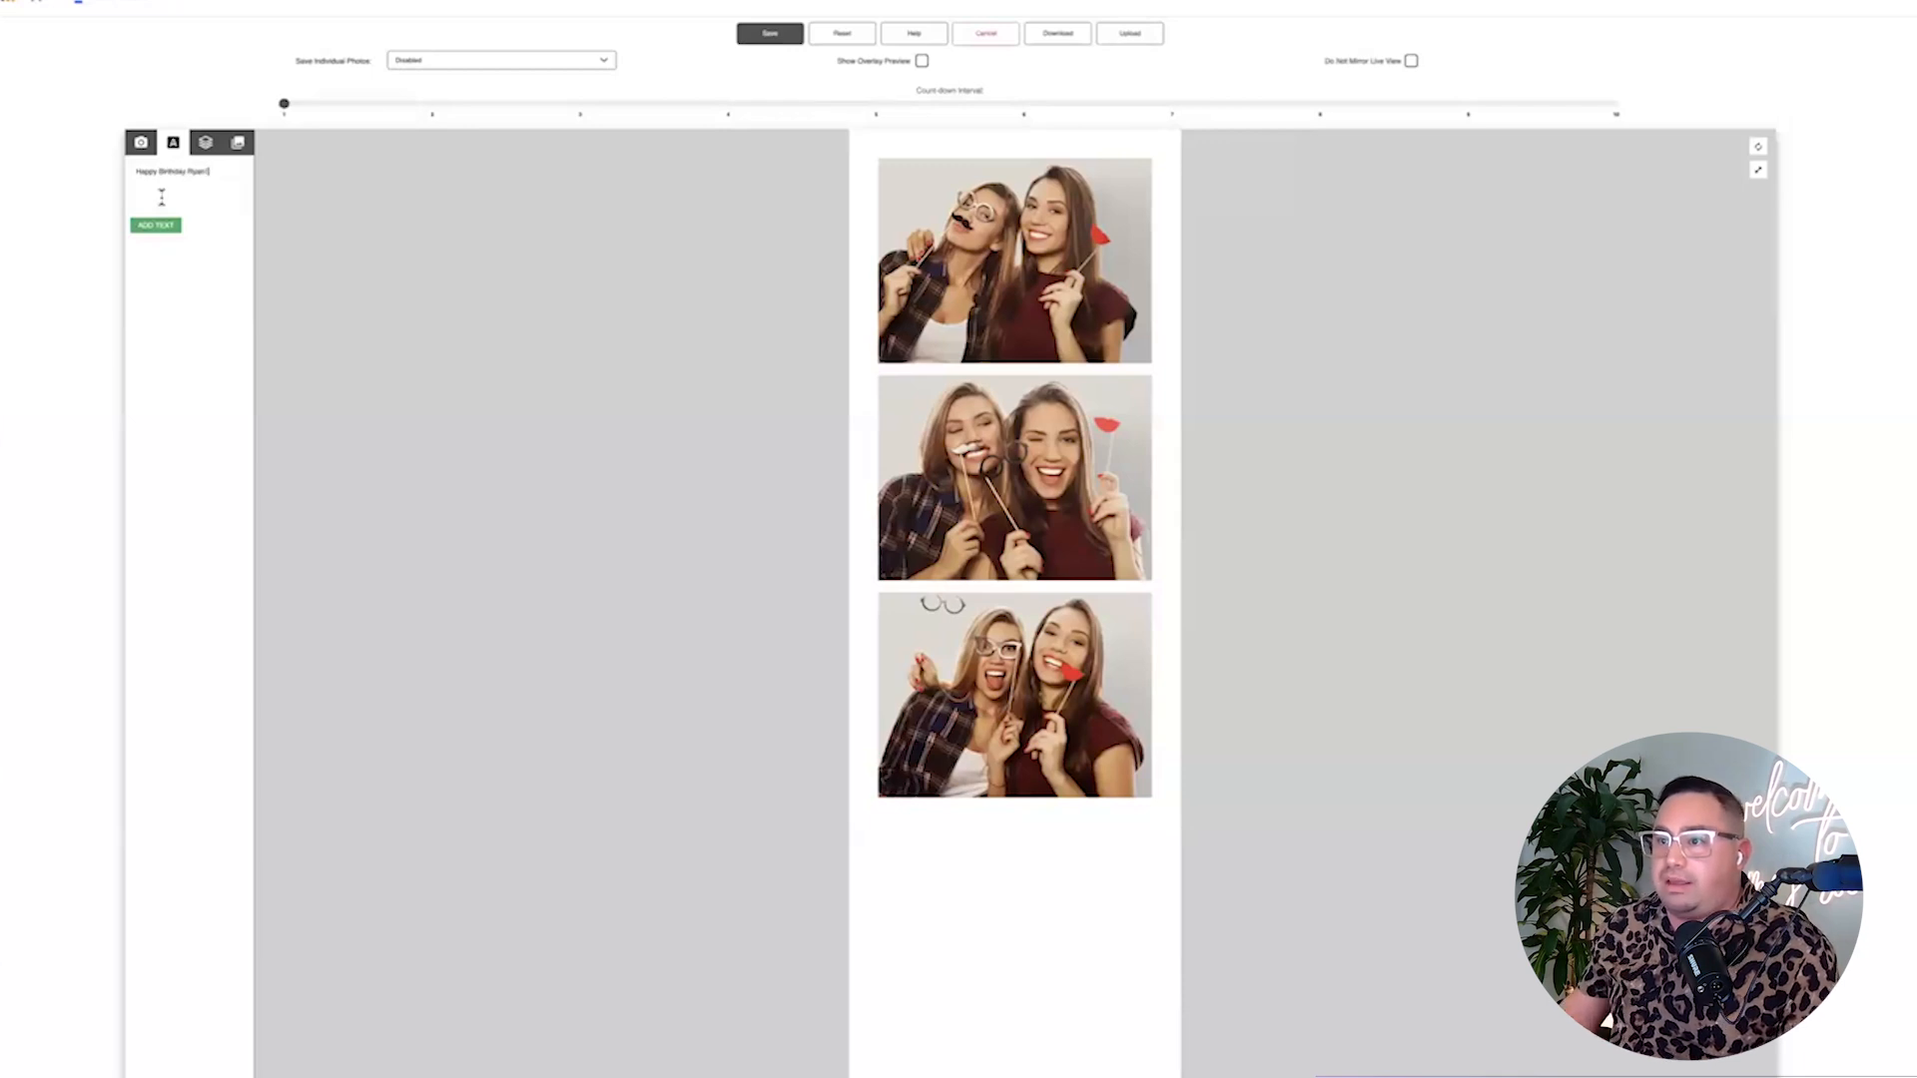
pyautogui.click(163, 228)
pyautogui.moveTo(925, 762); pyautogui.dragTo(922, 850)
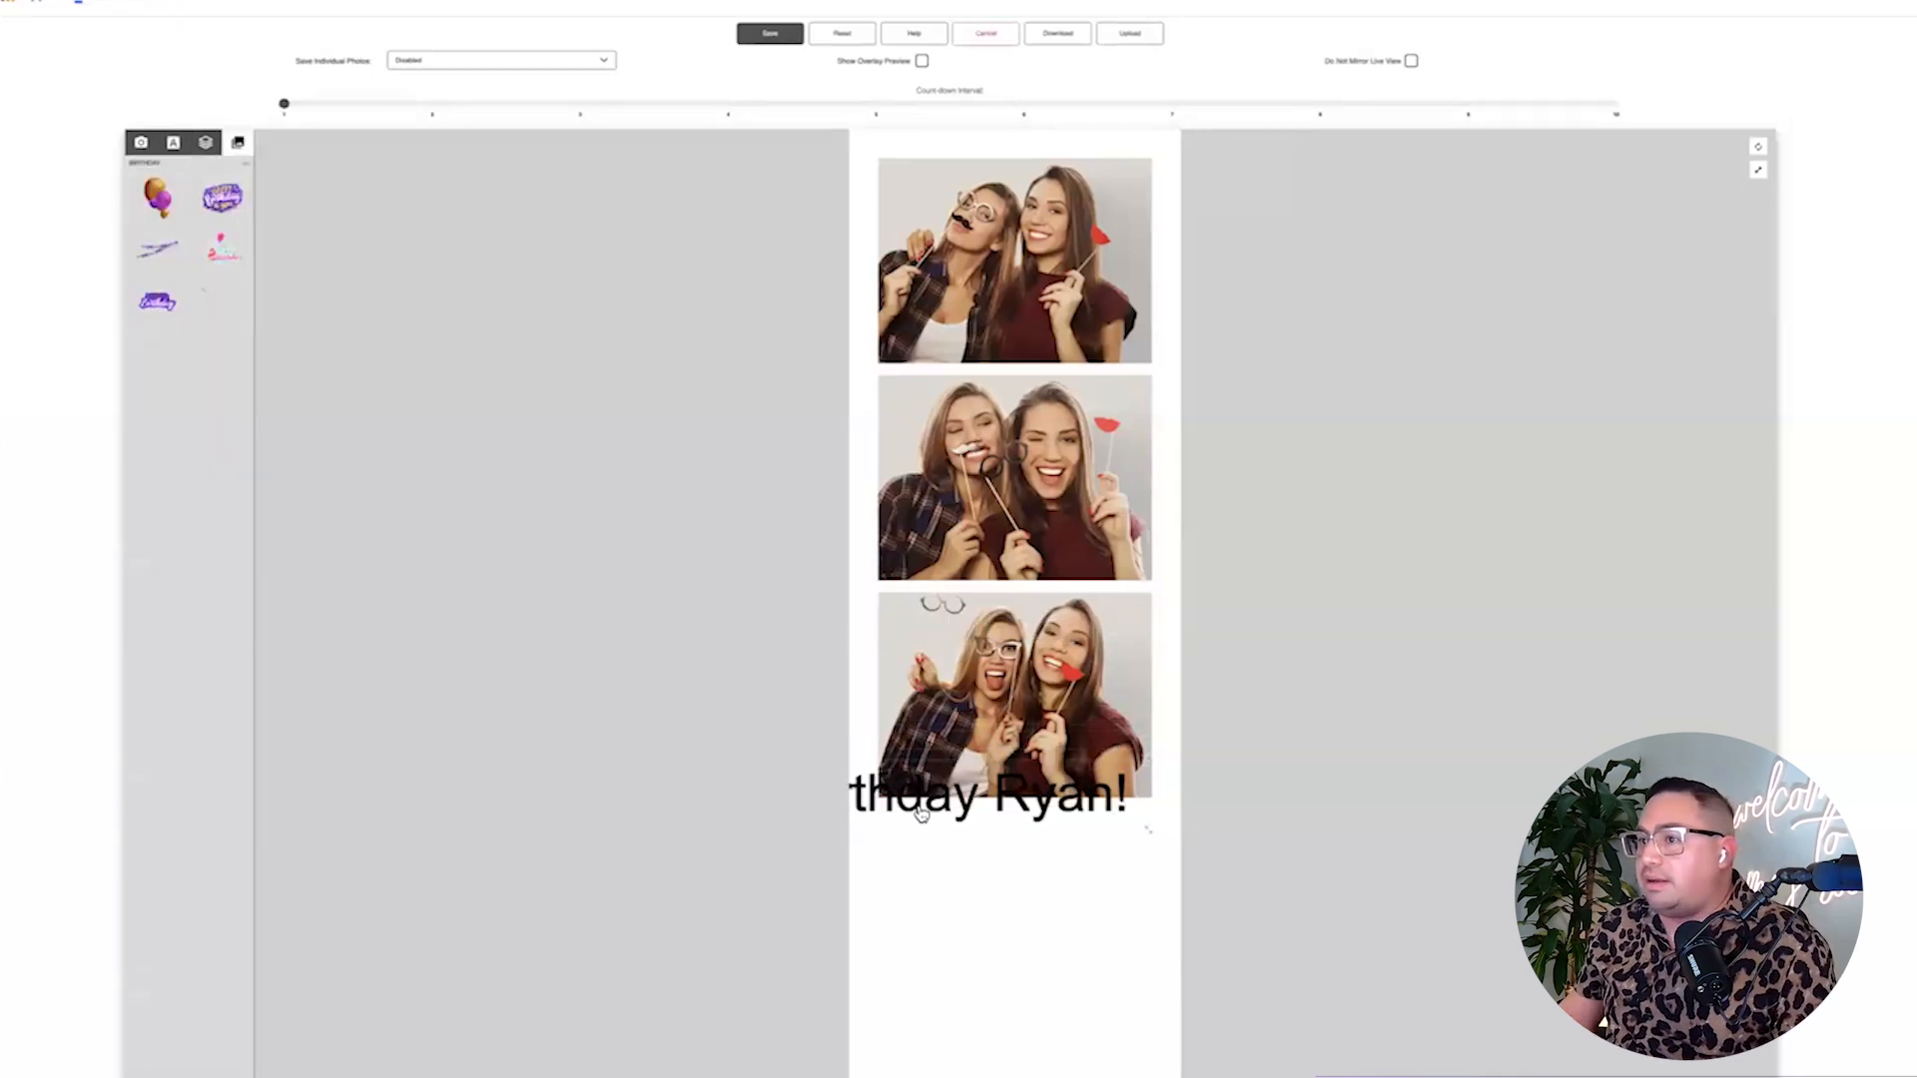
pyautogui.moveTo(1149, 871); pyautogui.dragTo(1147, 958)
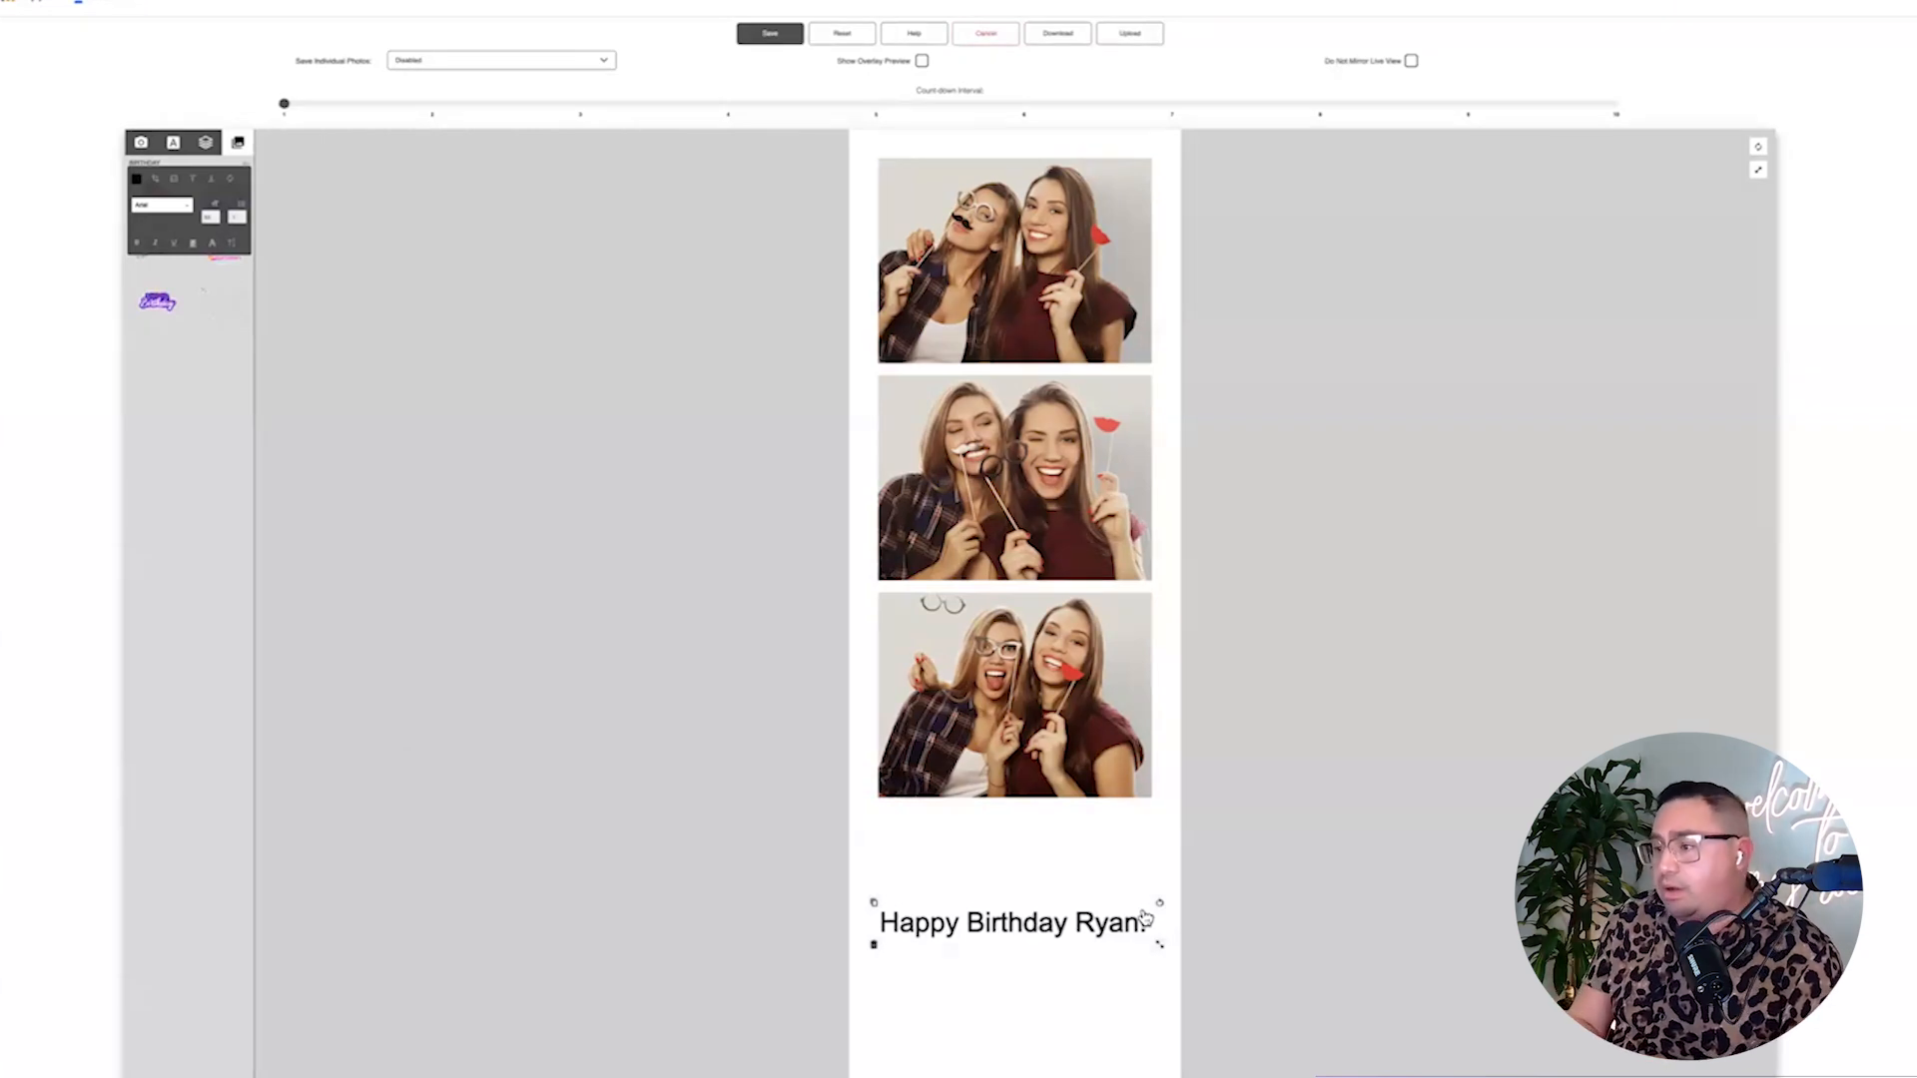
pyautogui.hotkey('ctrl', '+')
pyautogui.hotkey('ctrl', '+')
pyautogui.hotkey('ctrl', '+')
pyautogui.hotkey('ctrl', '+')
pyautogui.hotkey('ctrl', '+')
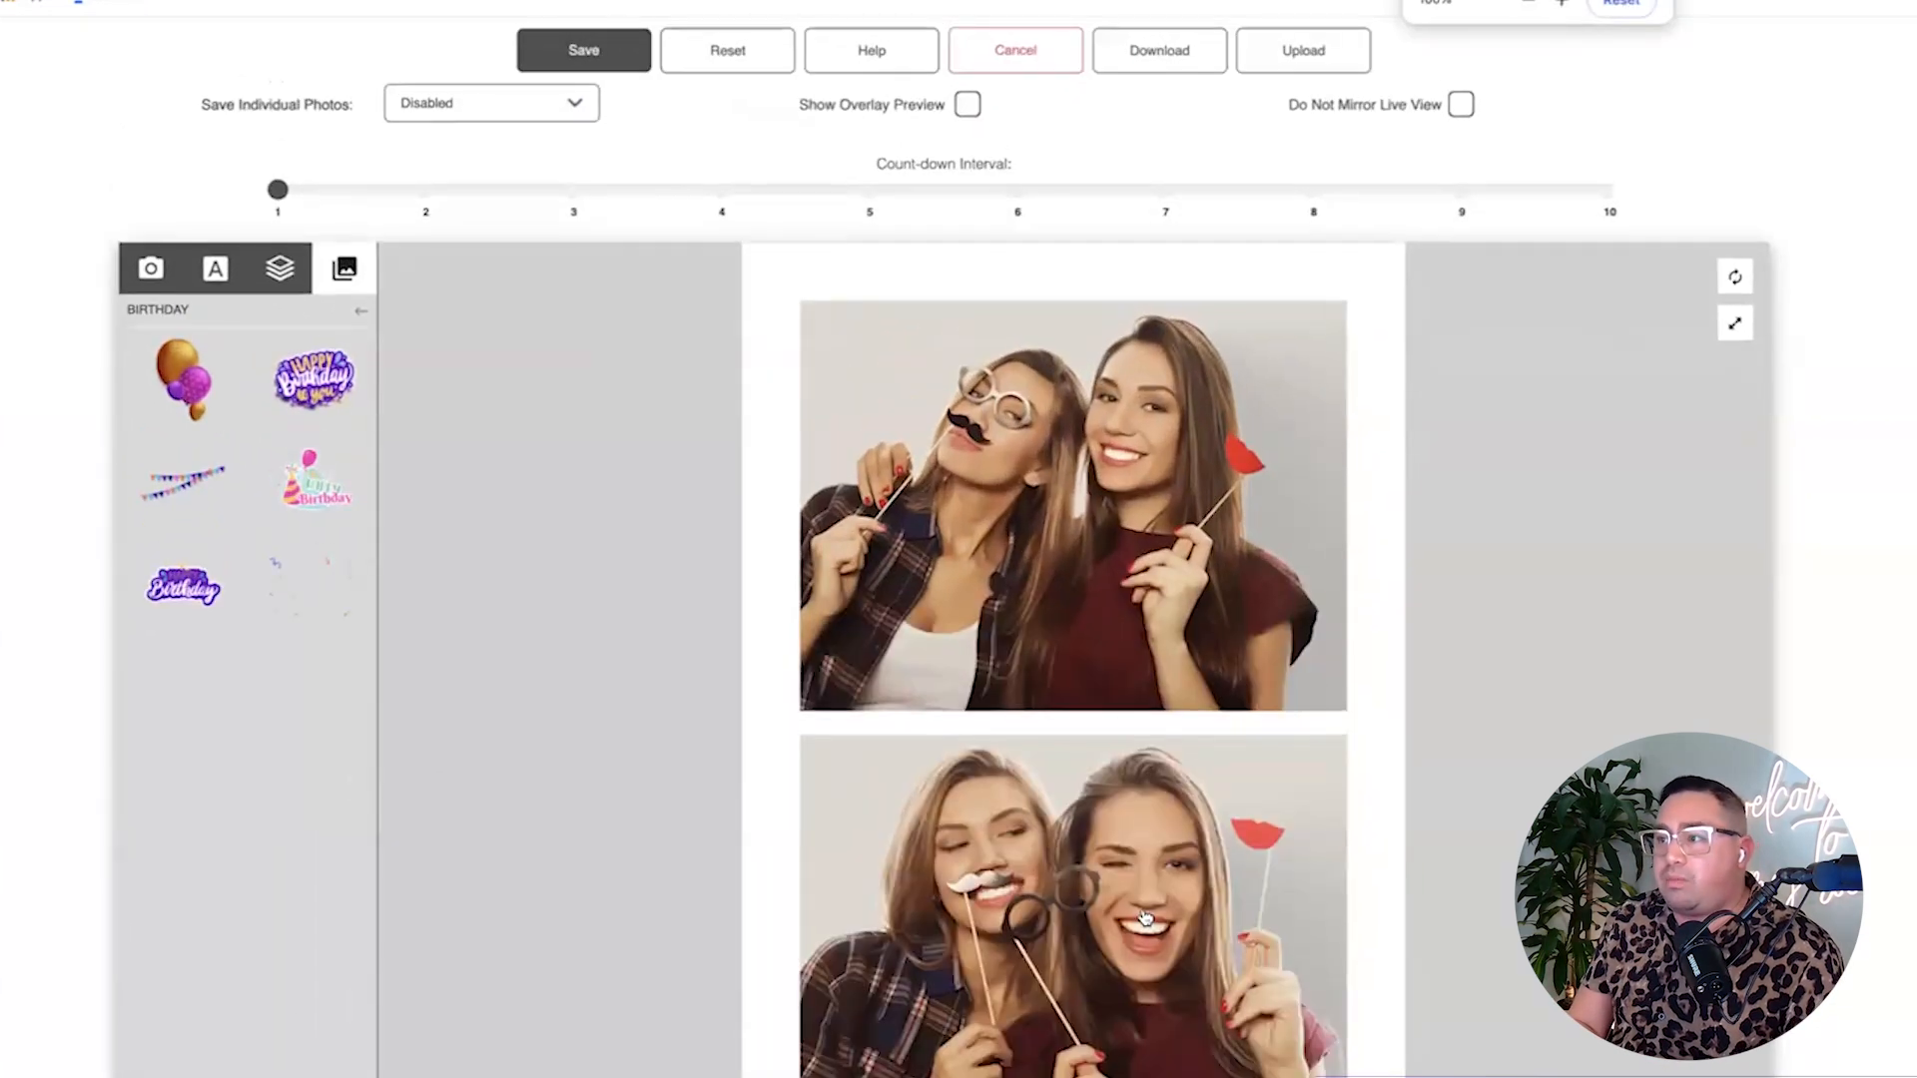
# Save the birthday three-photo strip template and close the editor.
pyautogui.click(994, 47)
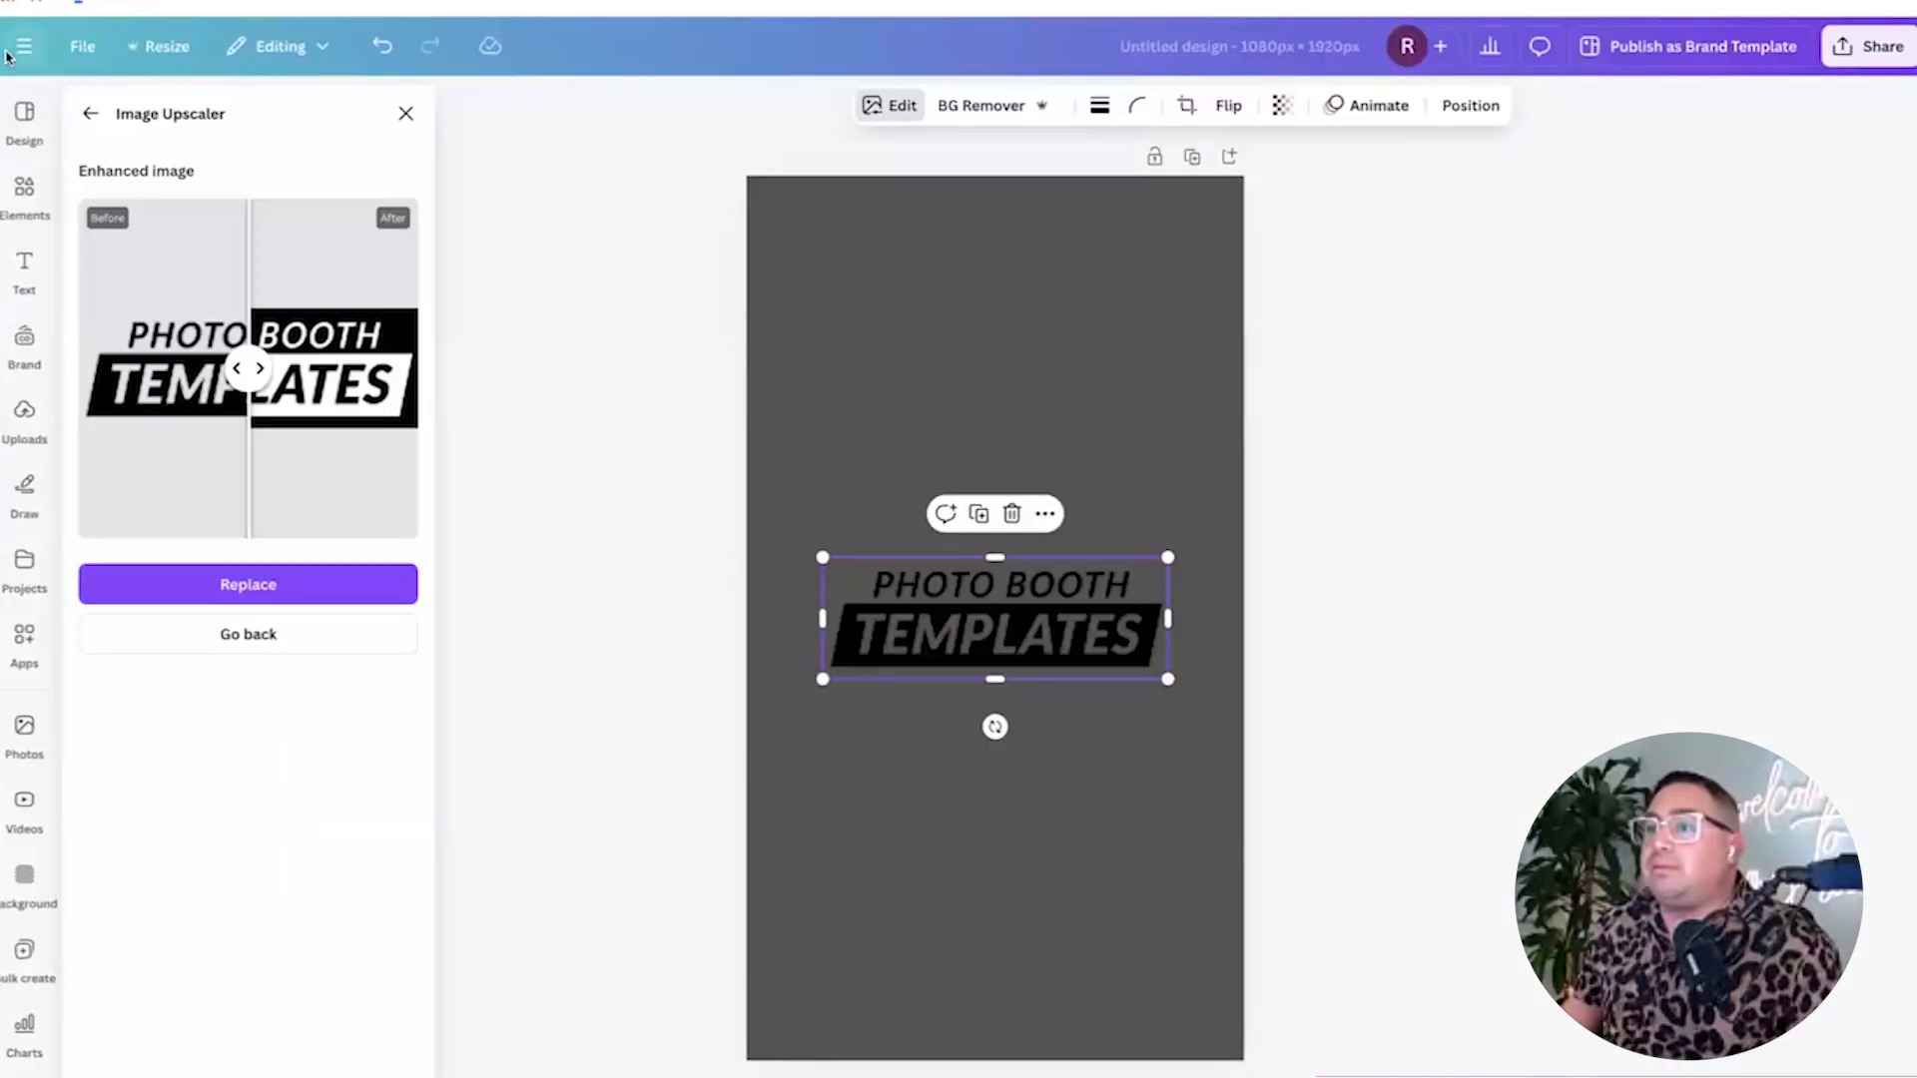
# Start a new custom-size blank design with width 1920 px and height 1280 px.
pyautogui.click(22, 46)
pyautogui.click(189, 104)
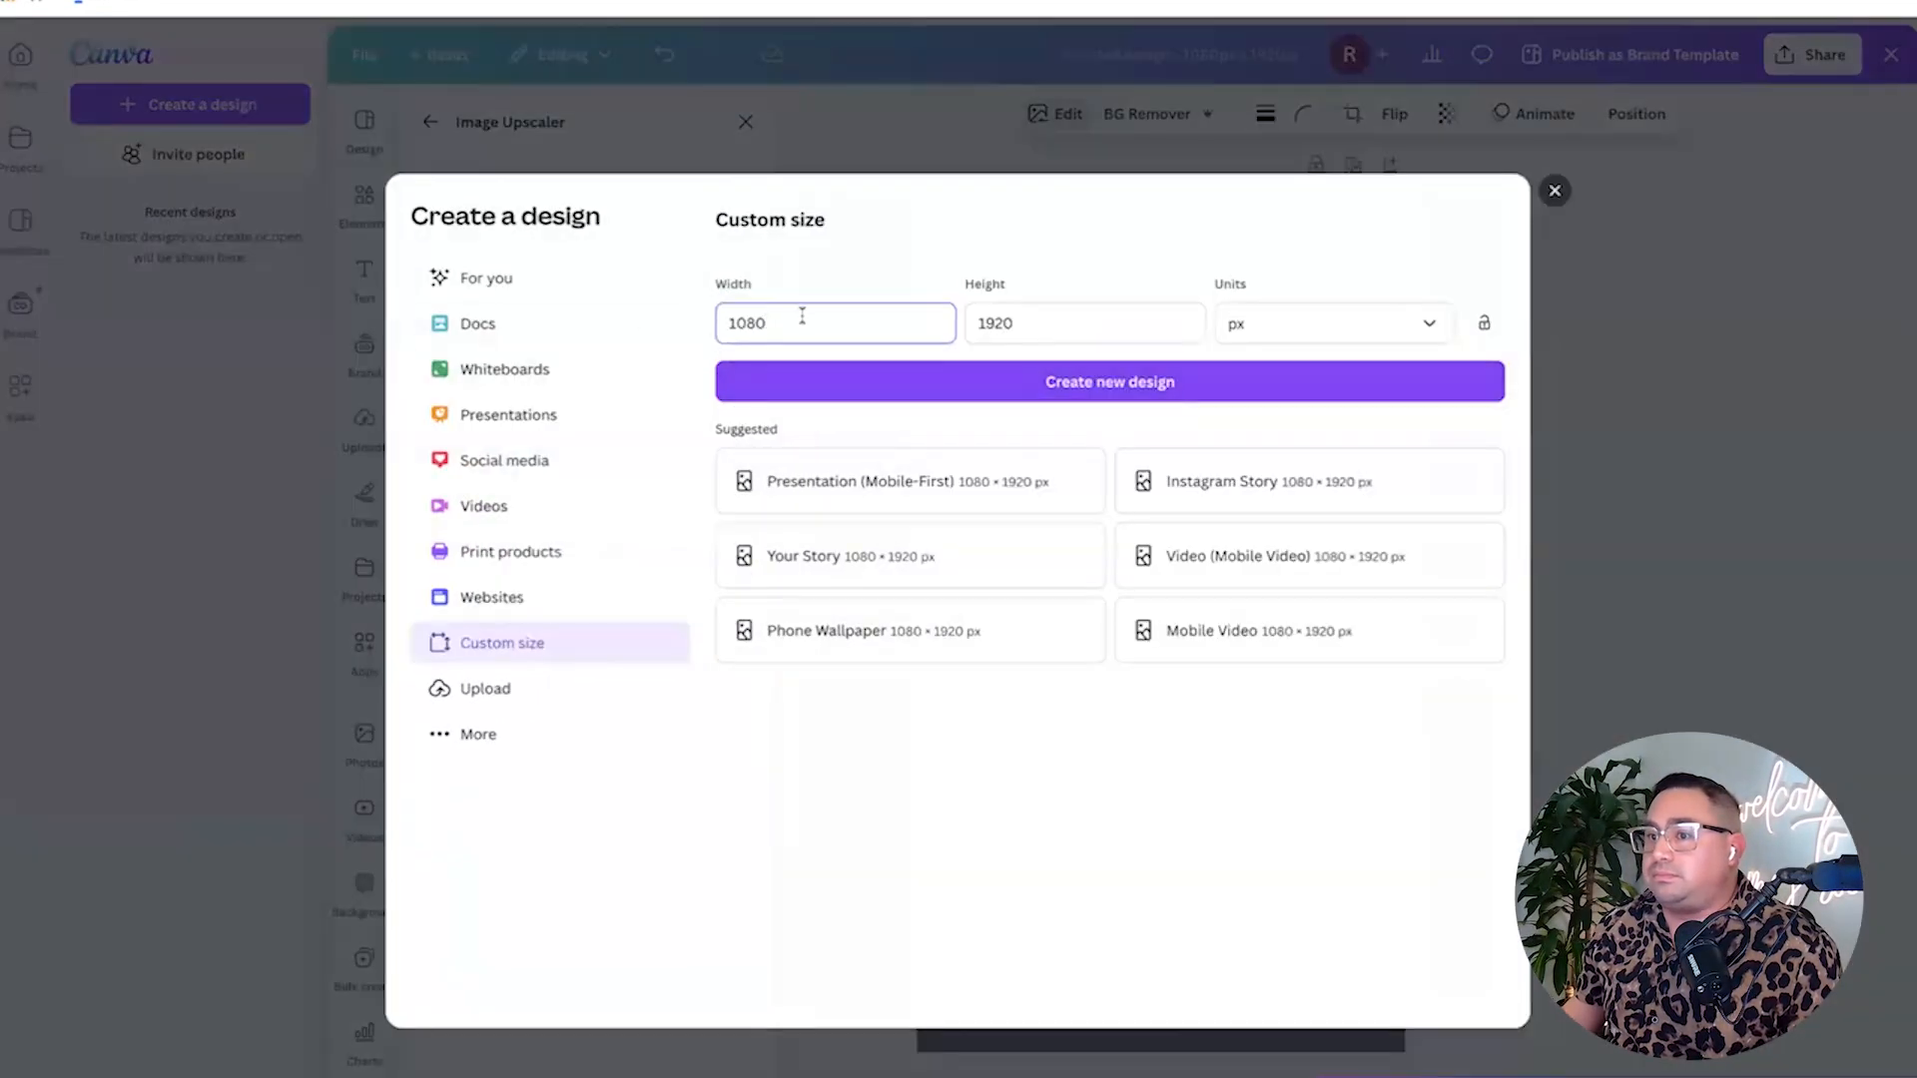
pyautogui.write('1920')
pyautogui.press('Tab')
pyautogui.write('1280')
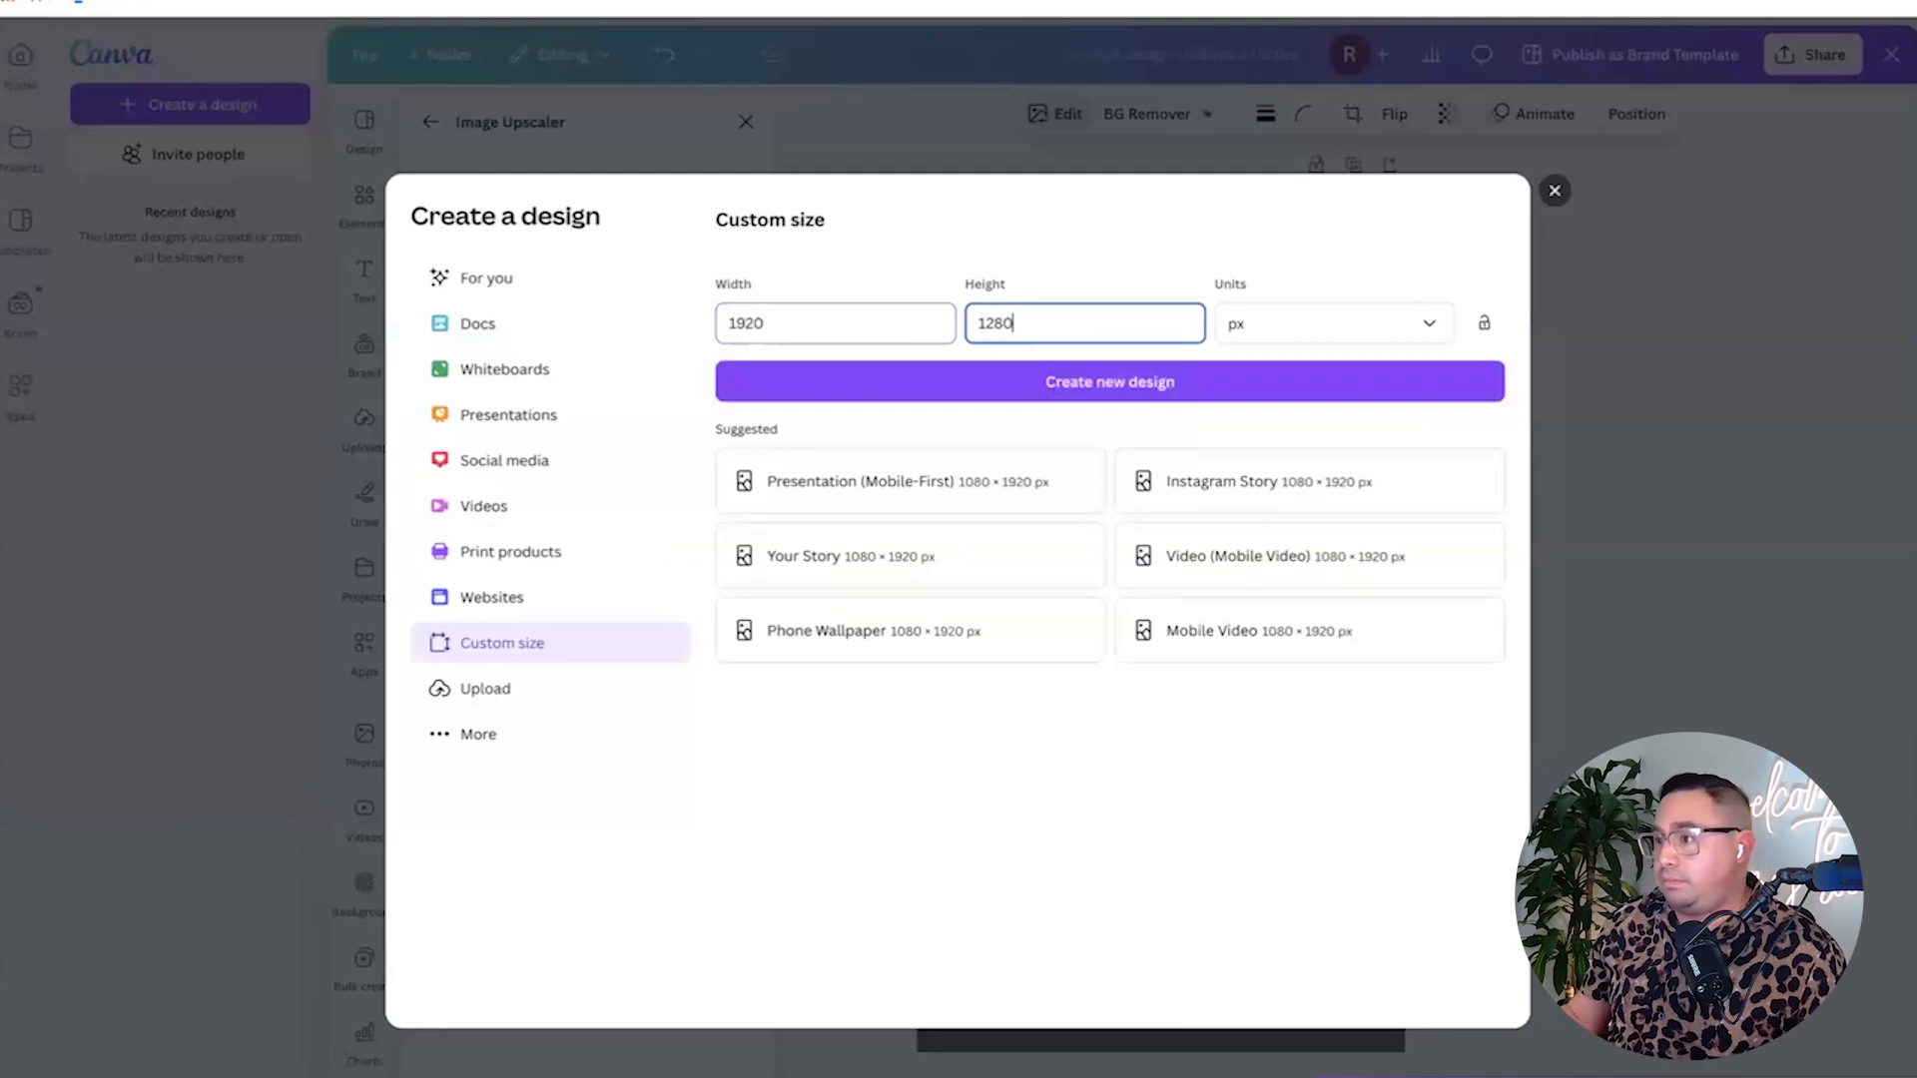
pyautogui.click(1087, 383)
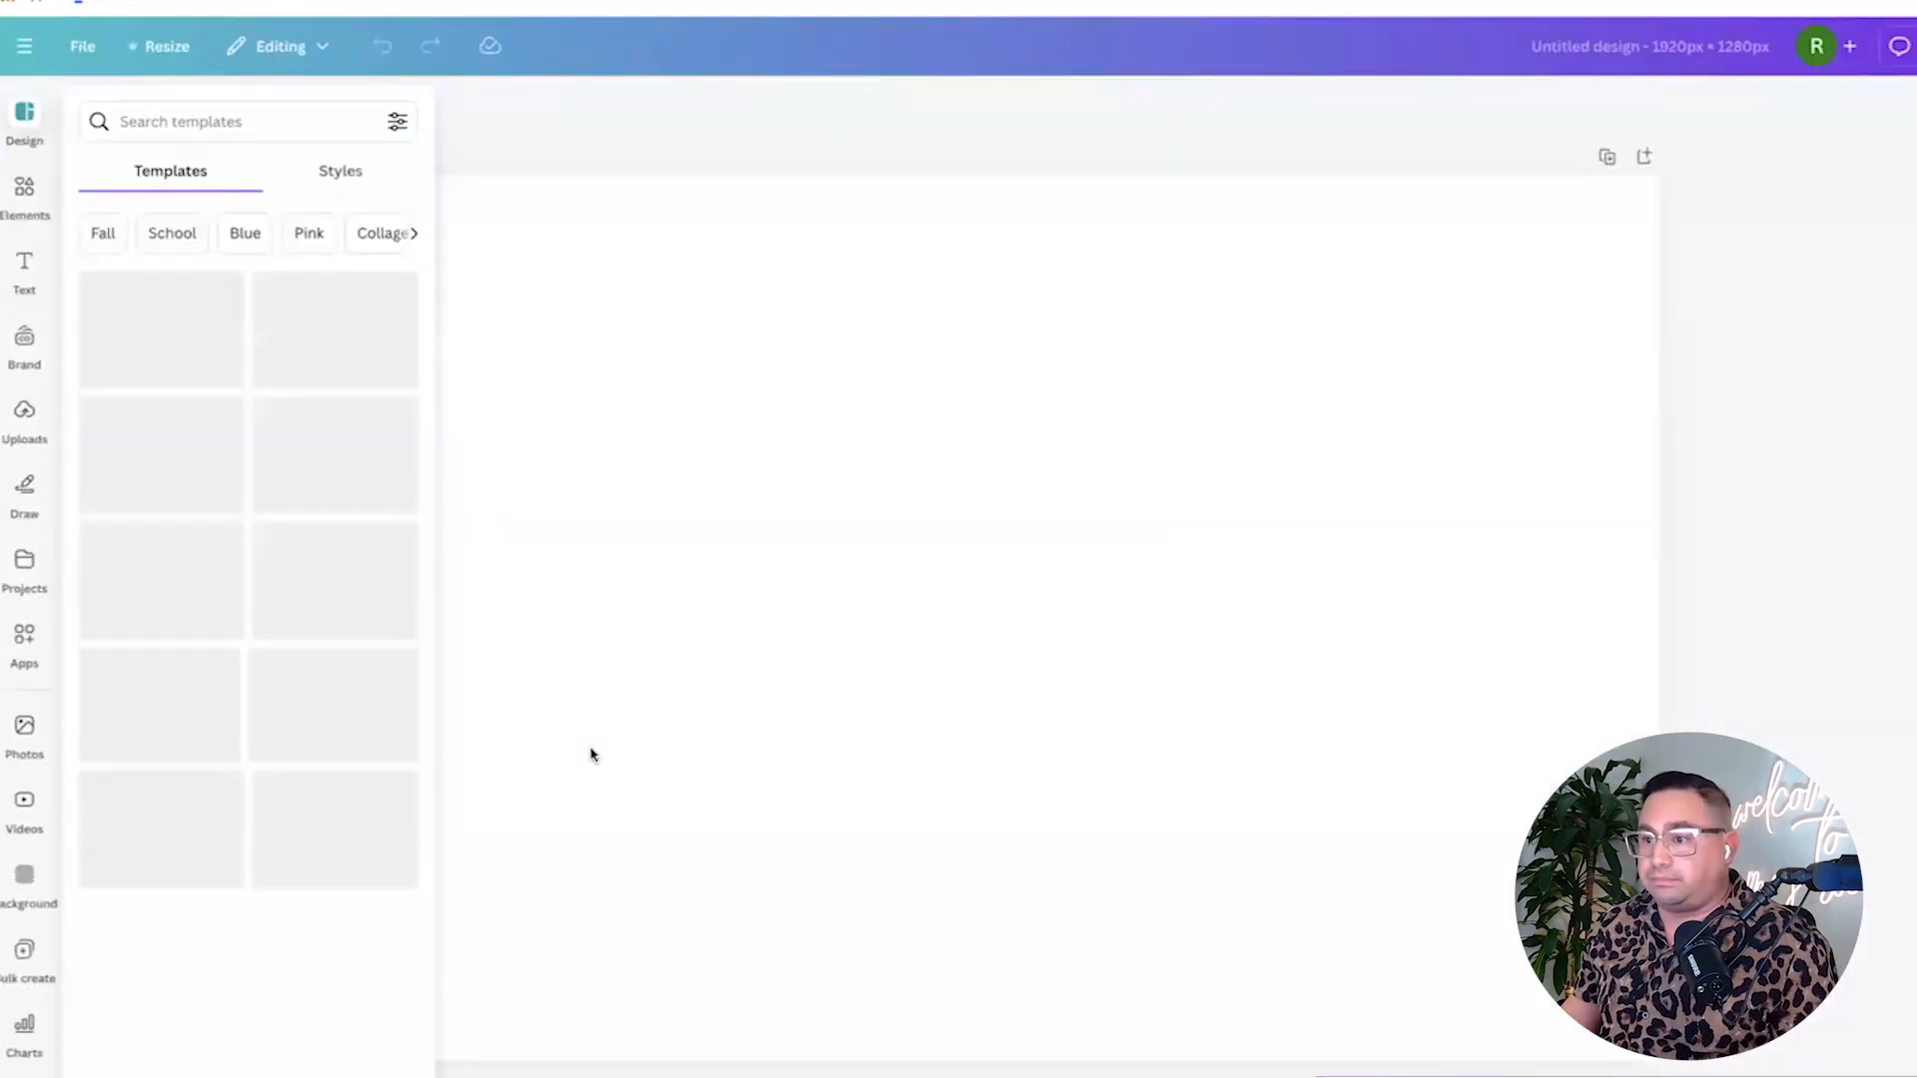
# Search the templates for 'instagram post' and browse the results.
pyautogui.click(203, 123)
pyautogui.write('instagram')
pyautogui.press('Return')
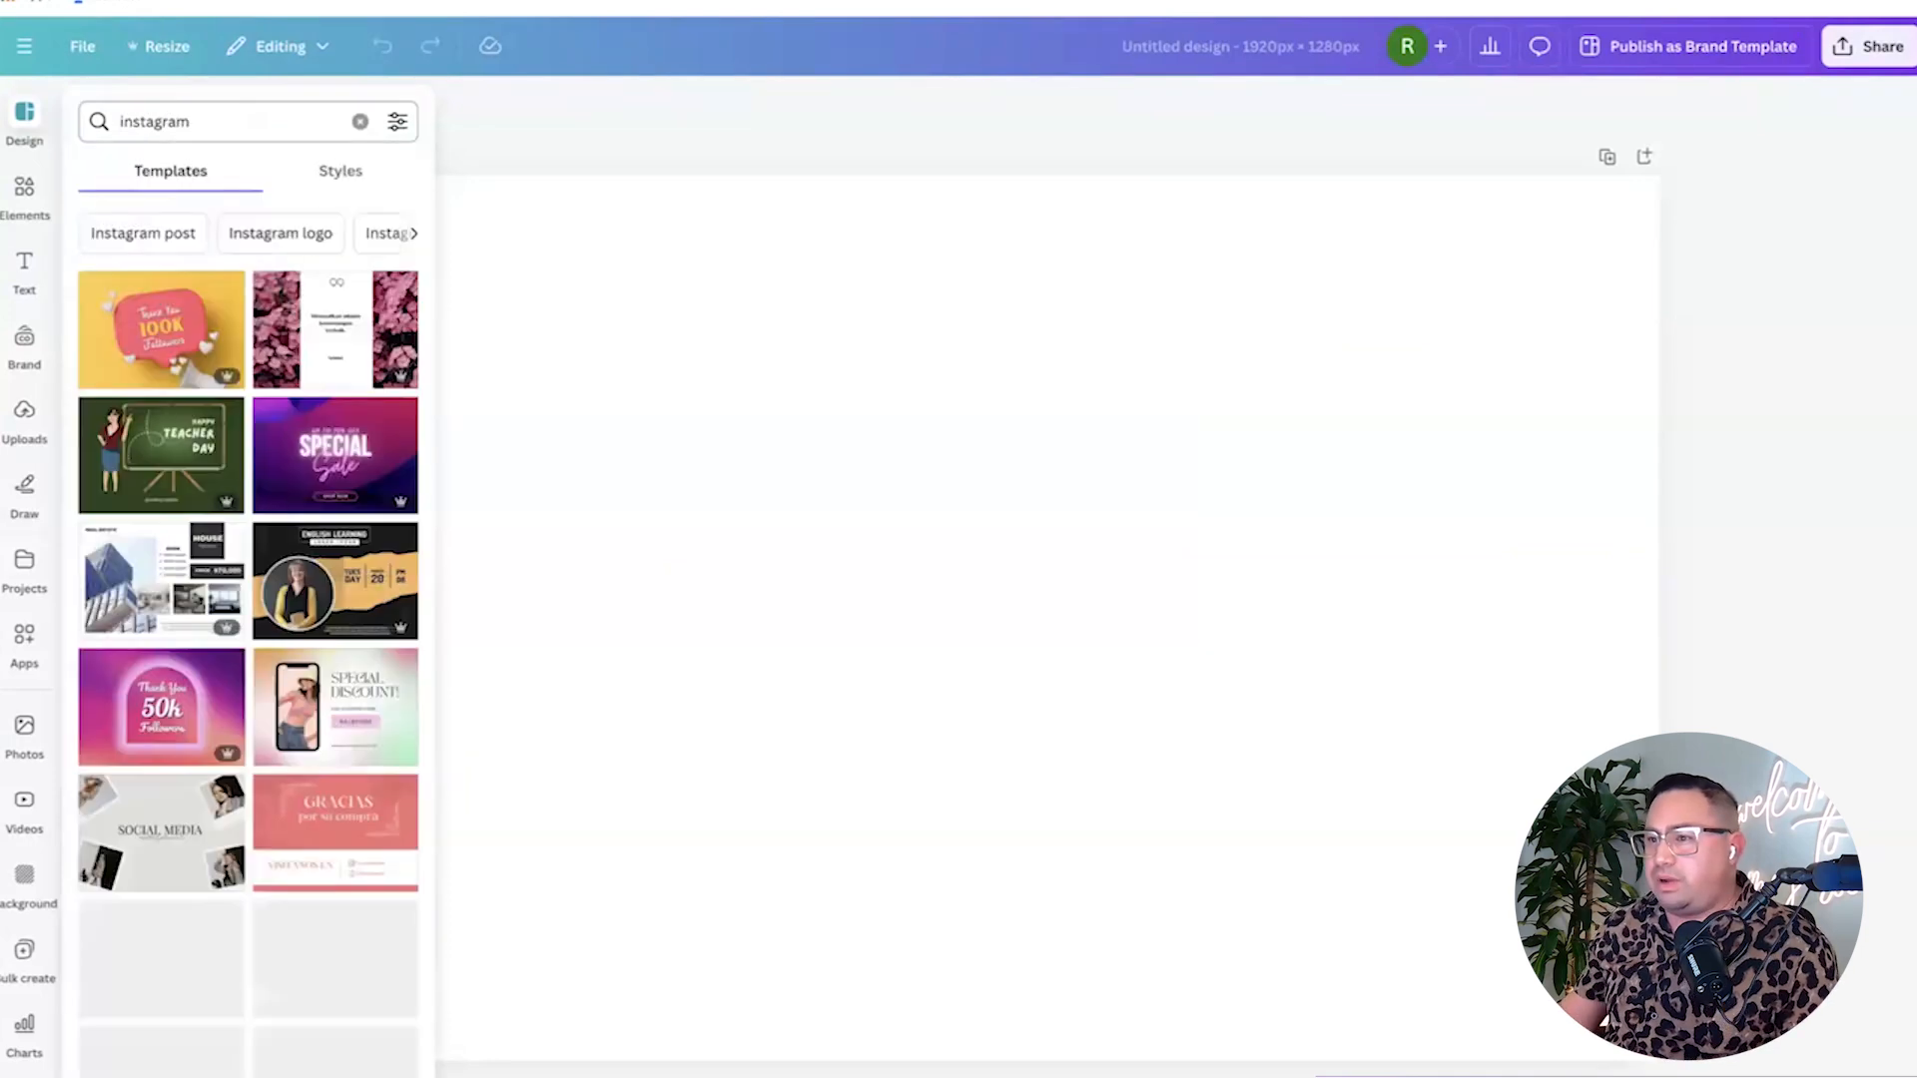
pyautogui.click(214, 128)
pyautogui.write('pos')
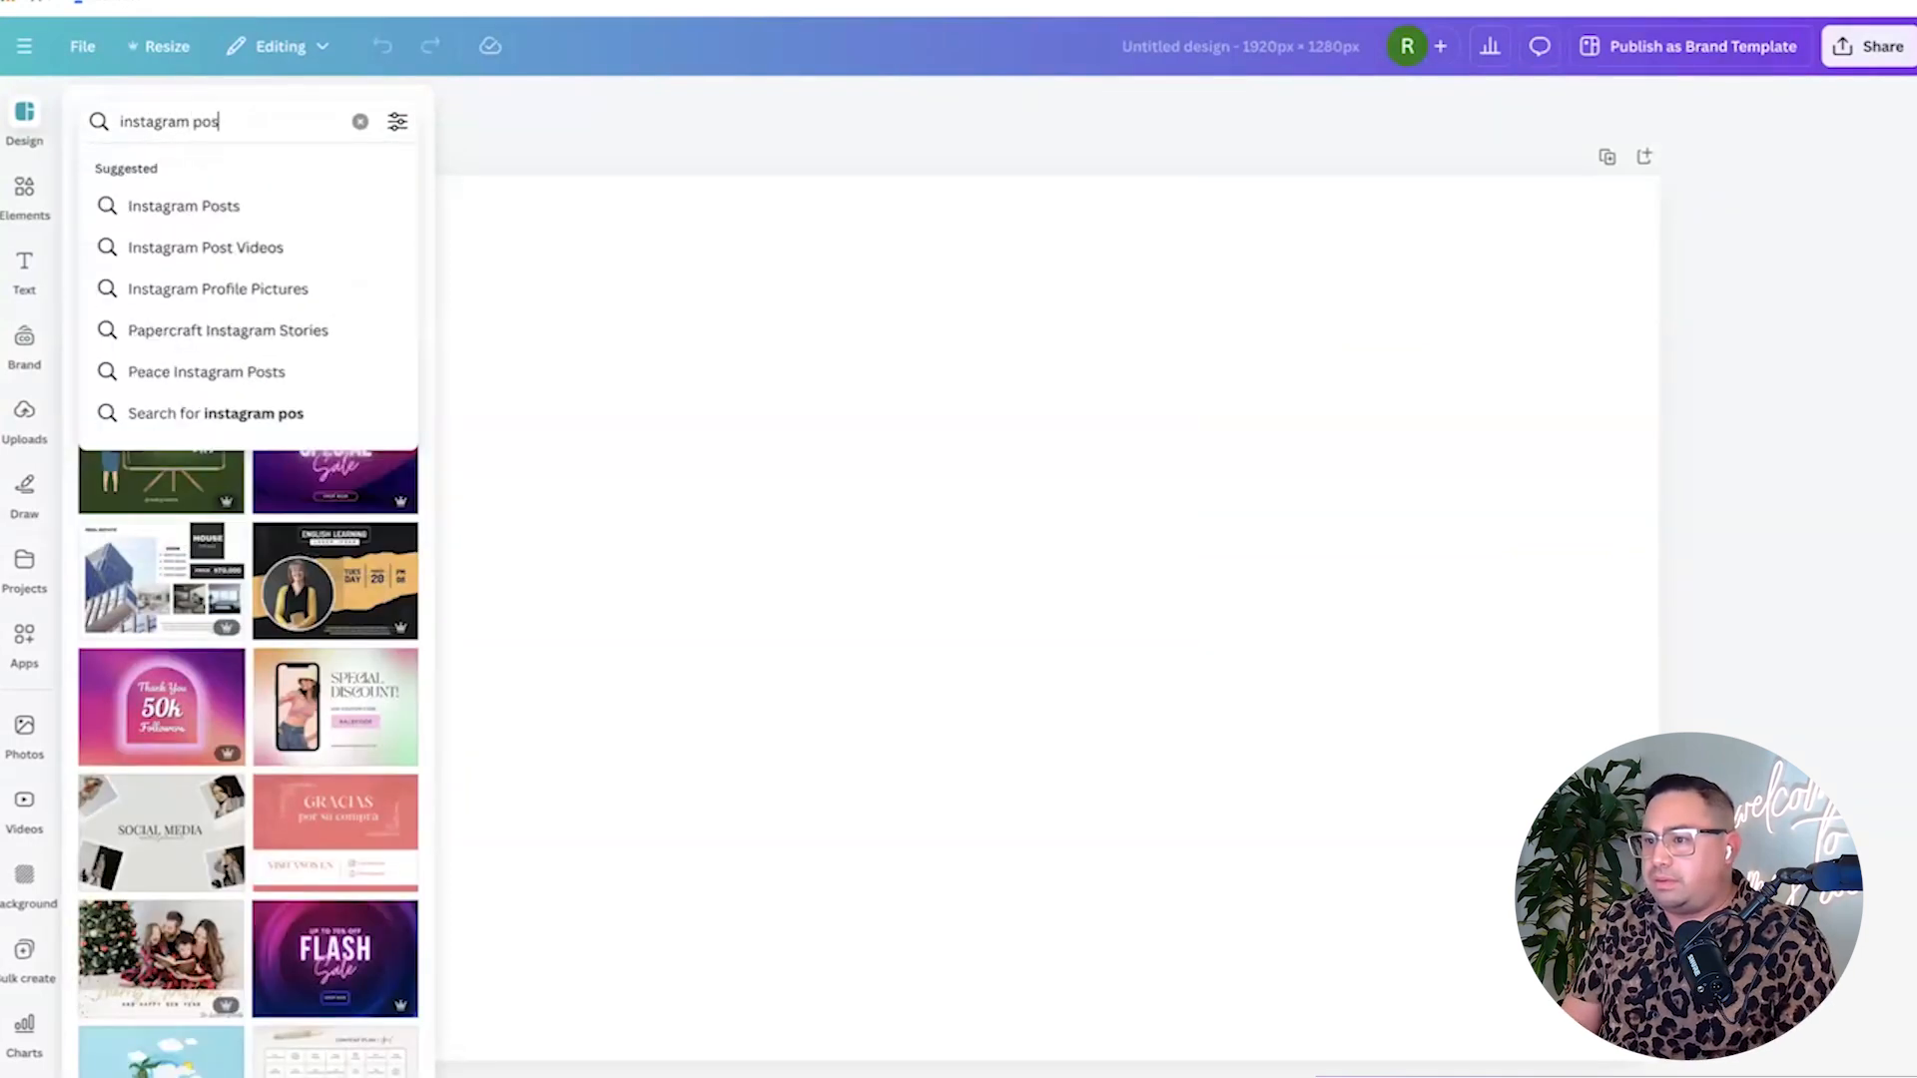
pyautogui.write('t')
pyautogui.press('Return')
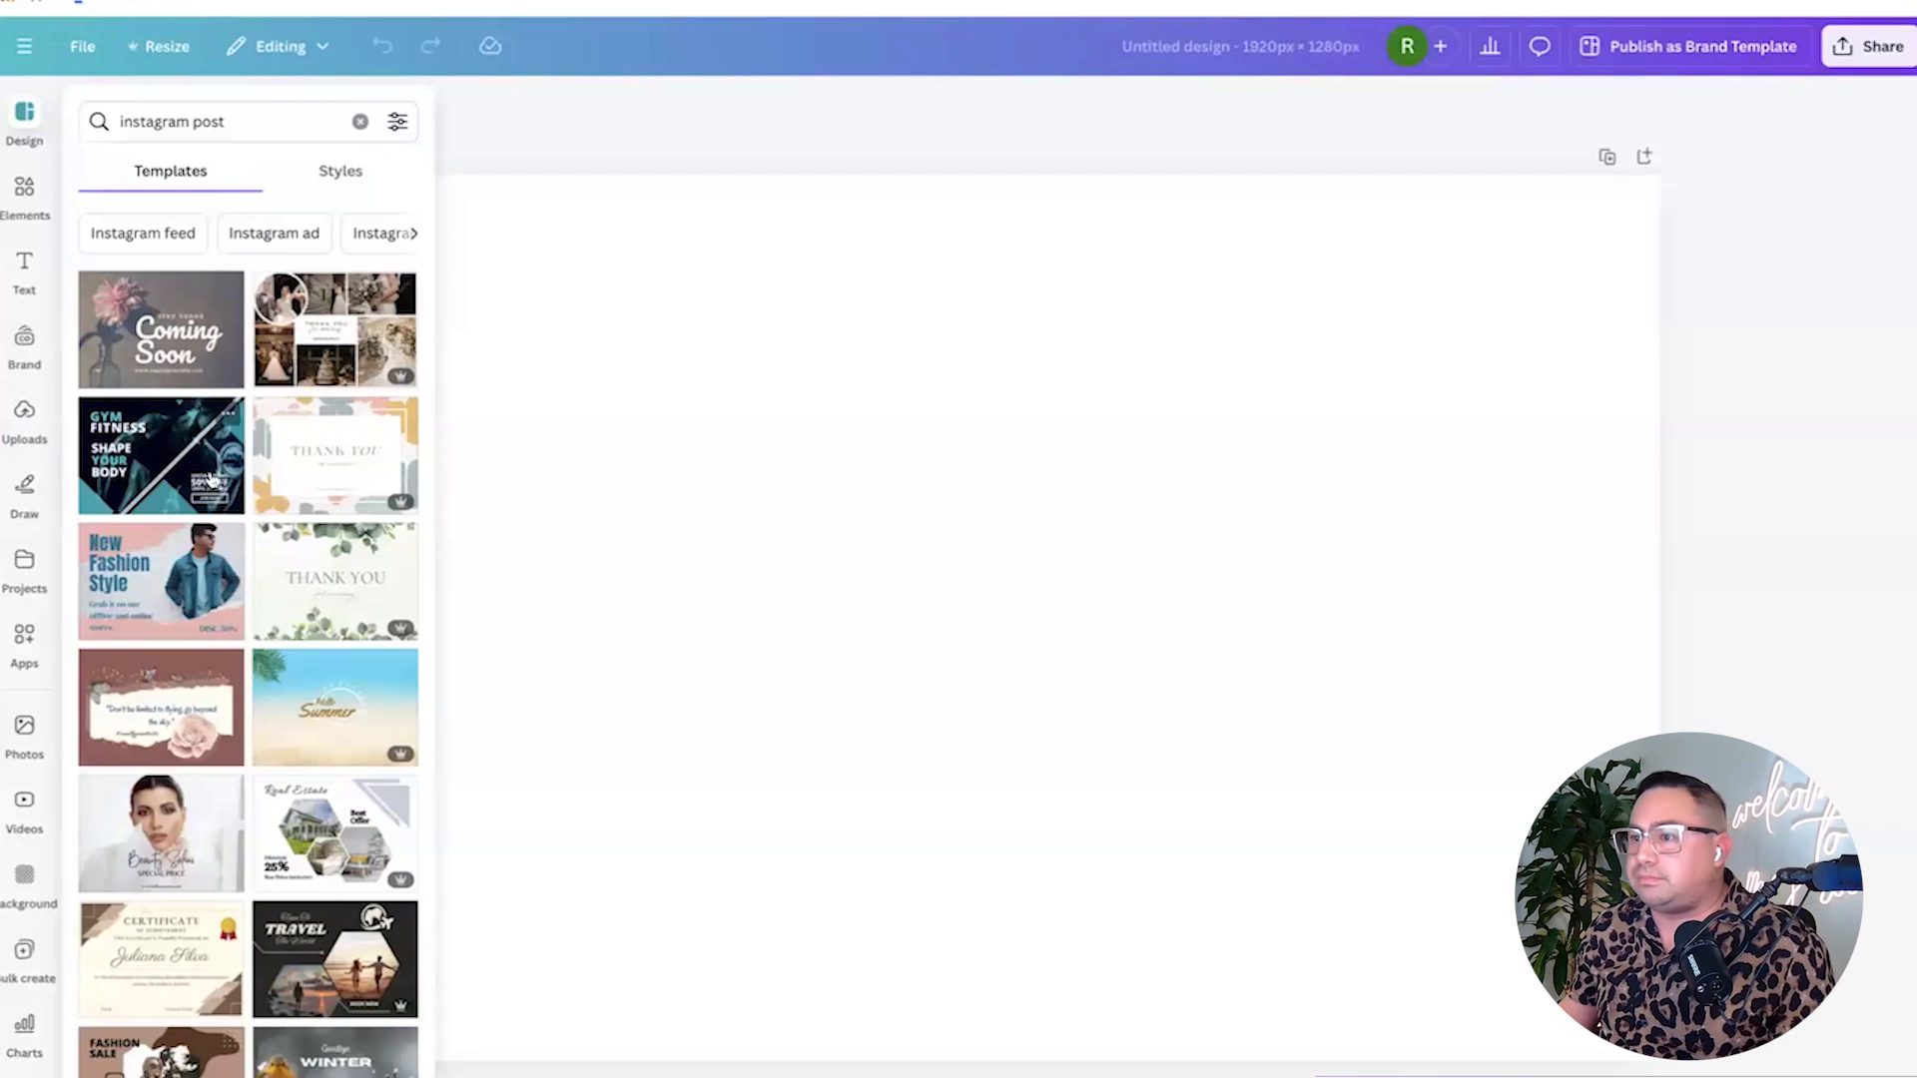
pyautogui.scroll(-5, 211, 480)
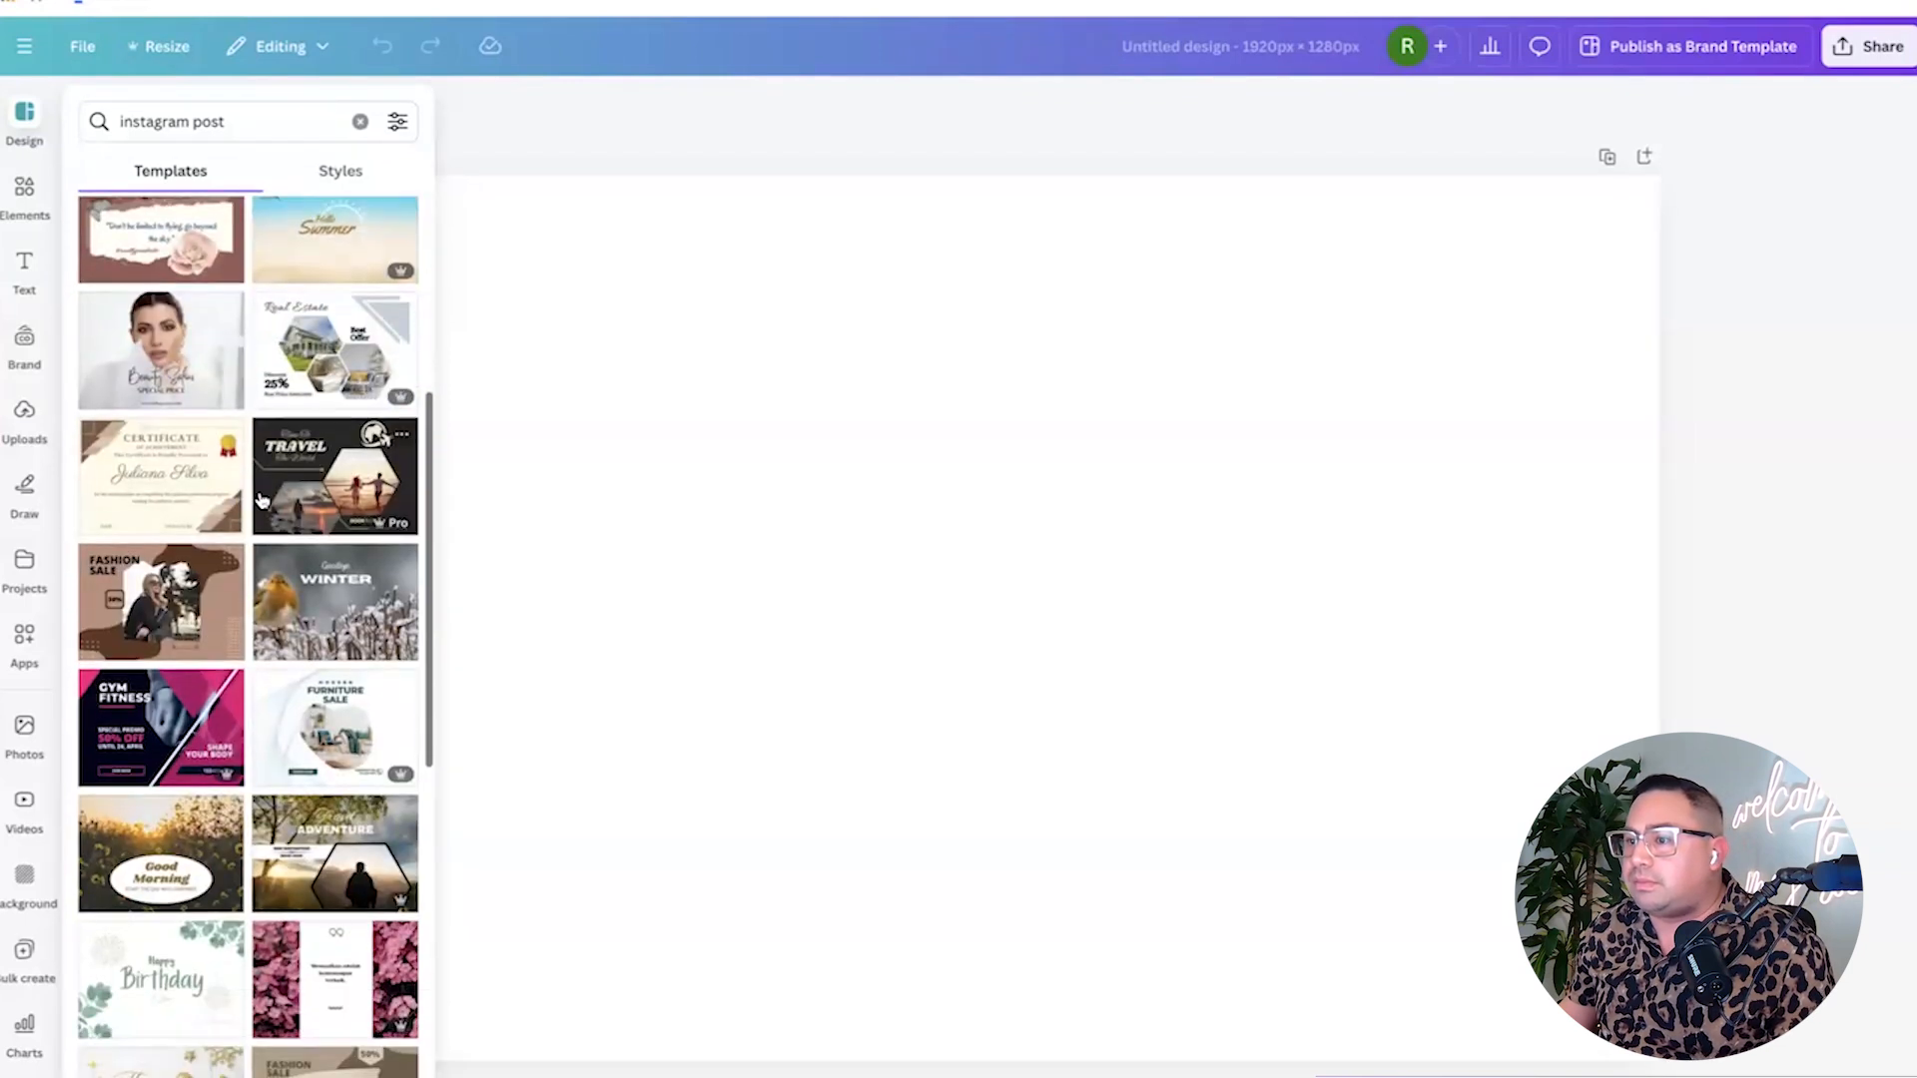
pyautogui.scroll(-6, 259, 499)
# Search 'social media mockup' and apply the Digital Marketing Pricing template to the page.
pyautogui.click(239, 121)
pyautogui.hotkey('ctrl', 'a')
pyautogui.write('socia')
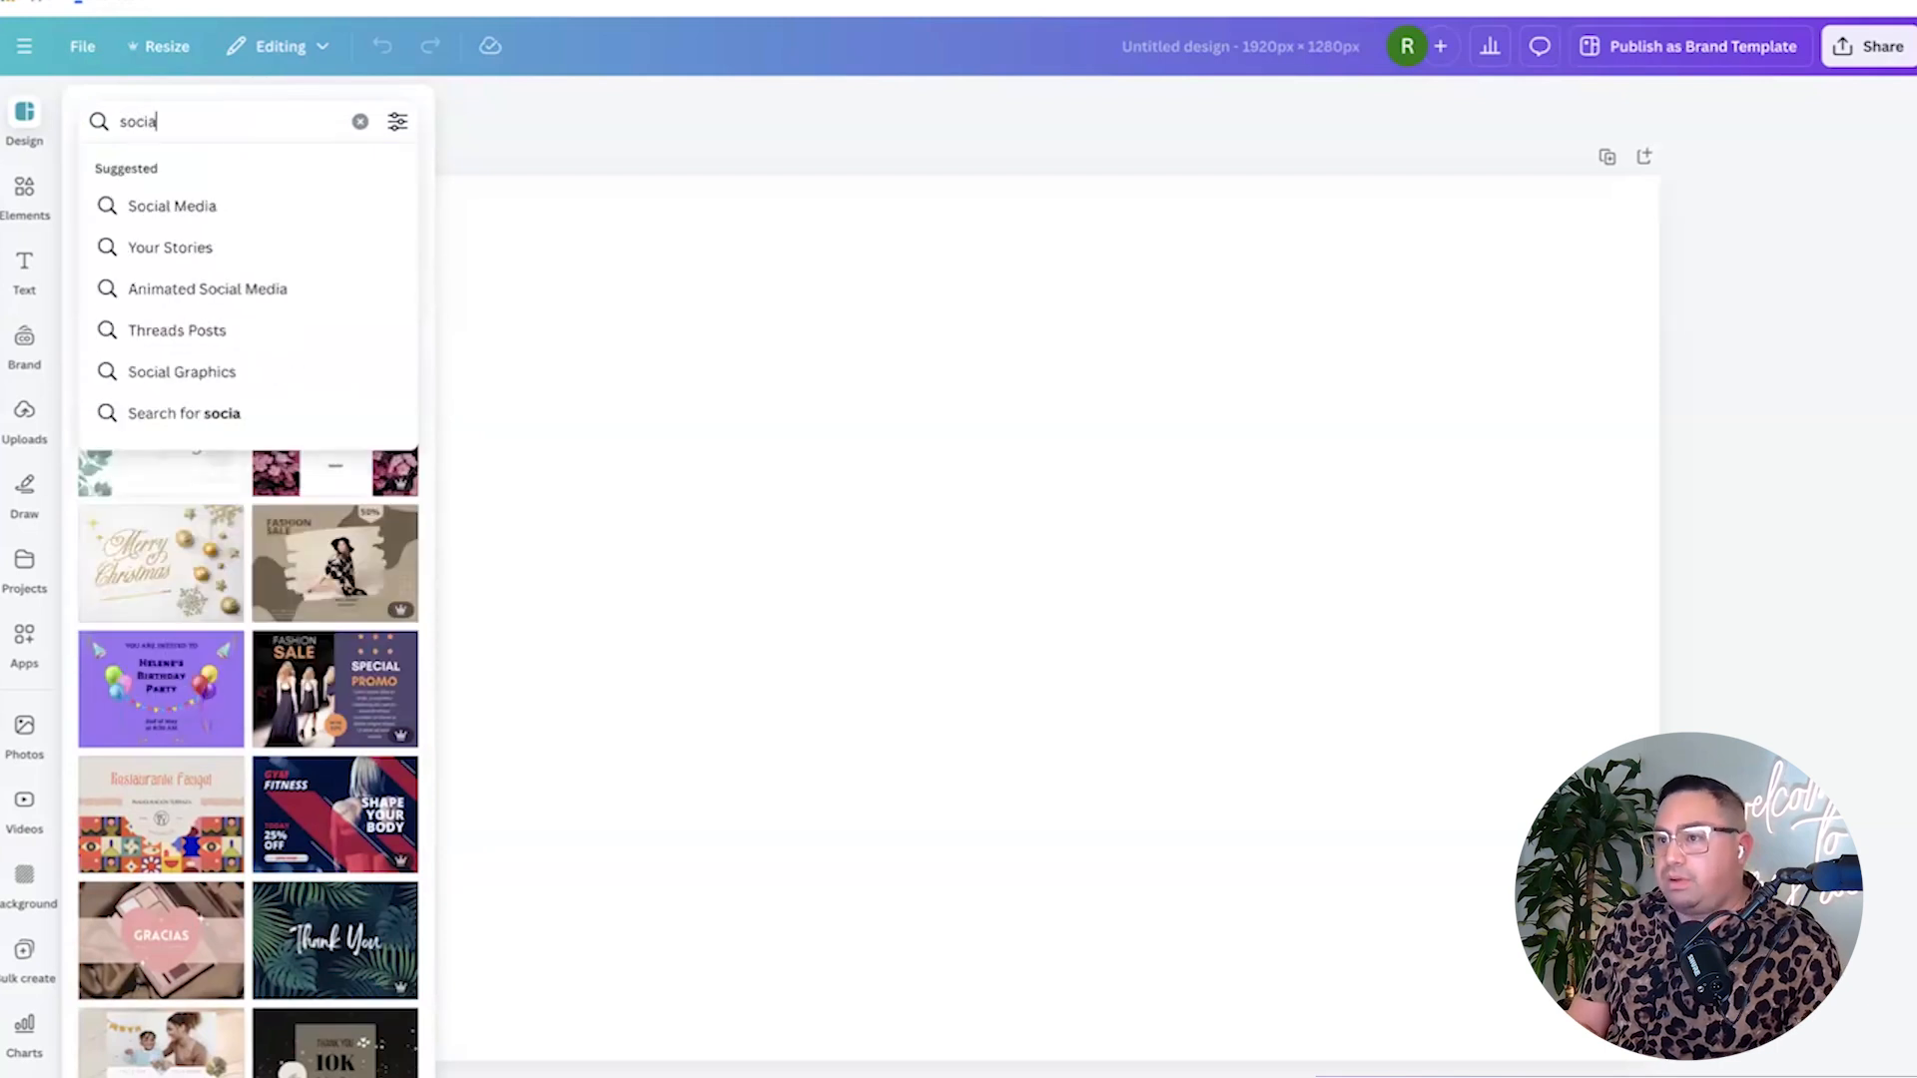
pyautogui.write('l media mockup')
pyautogui.press('Return')
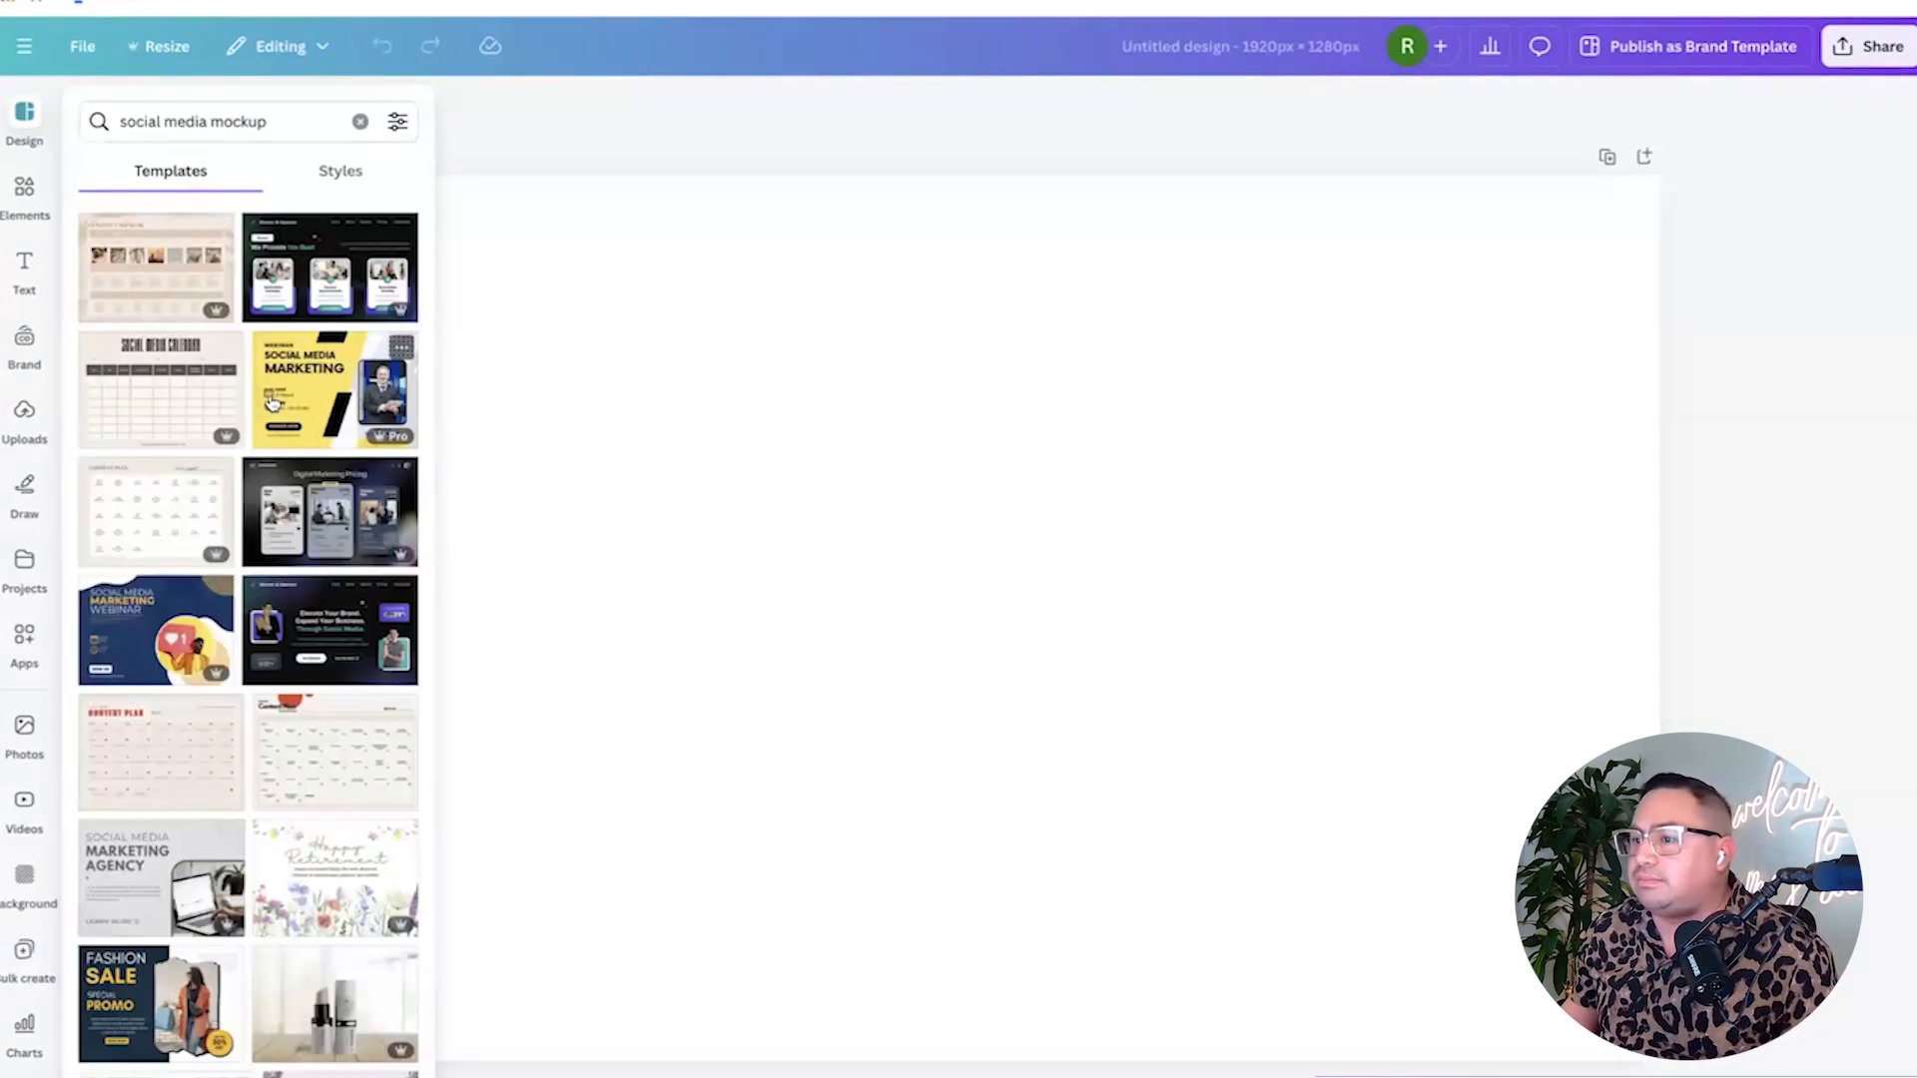
pyautogui.scroll(-1, 276, 431)
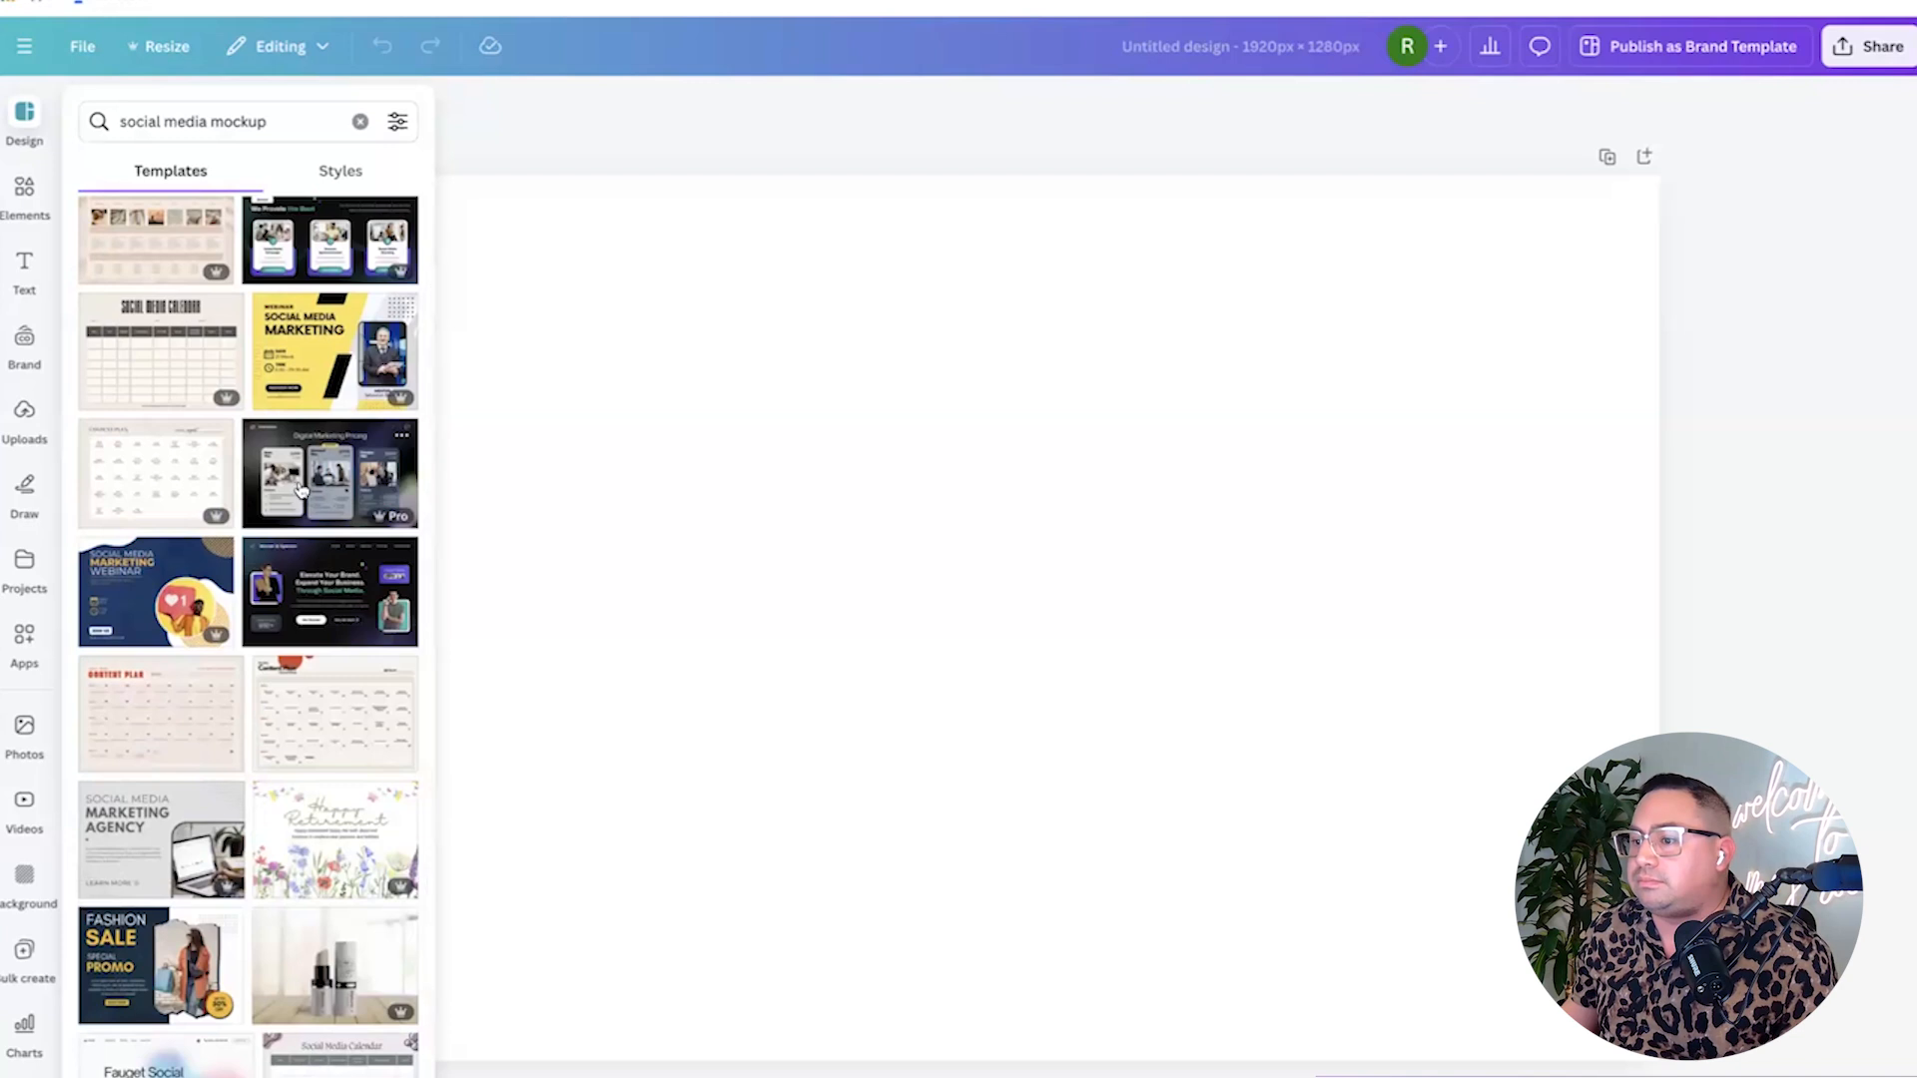
pyautogui.click(313, 494)
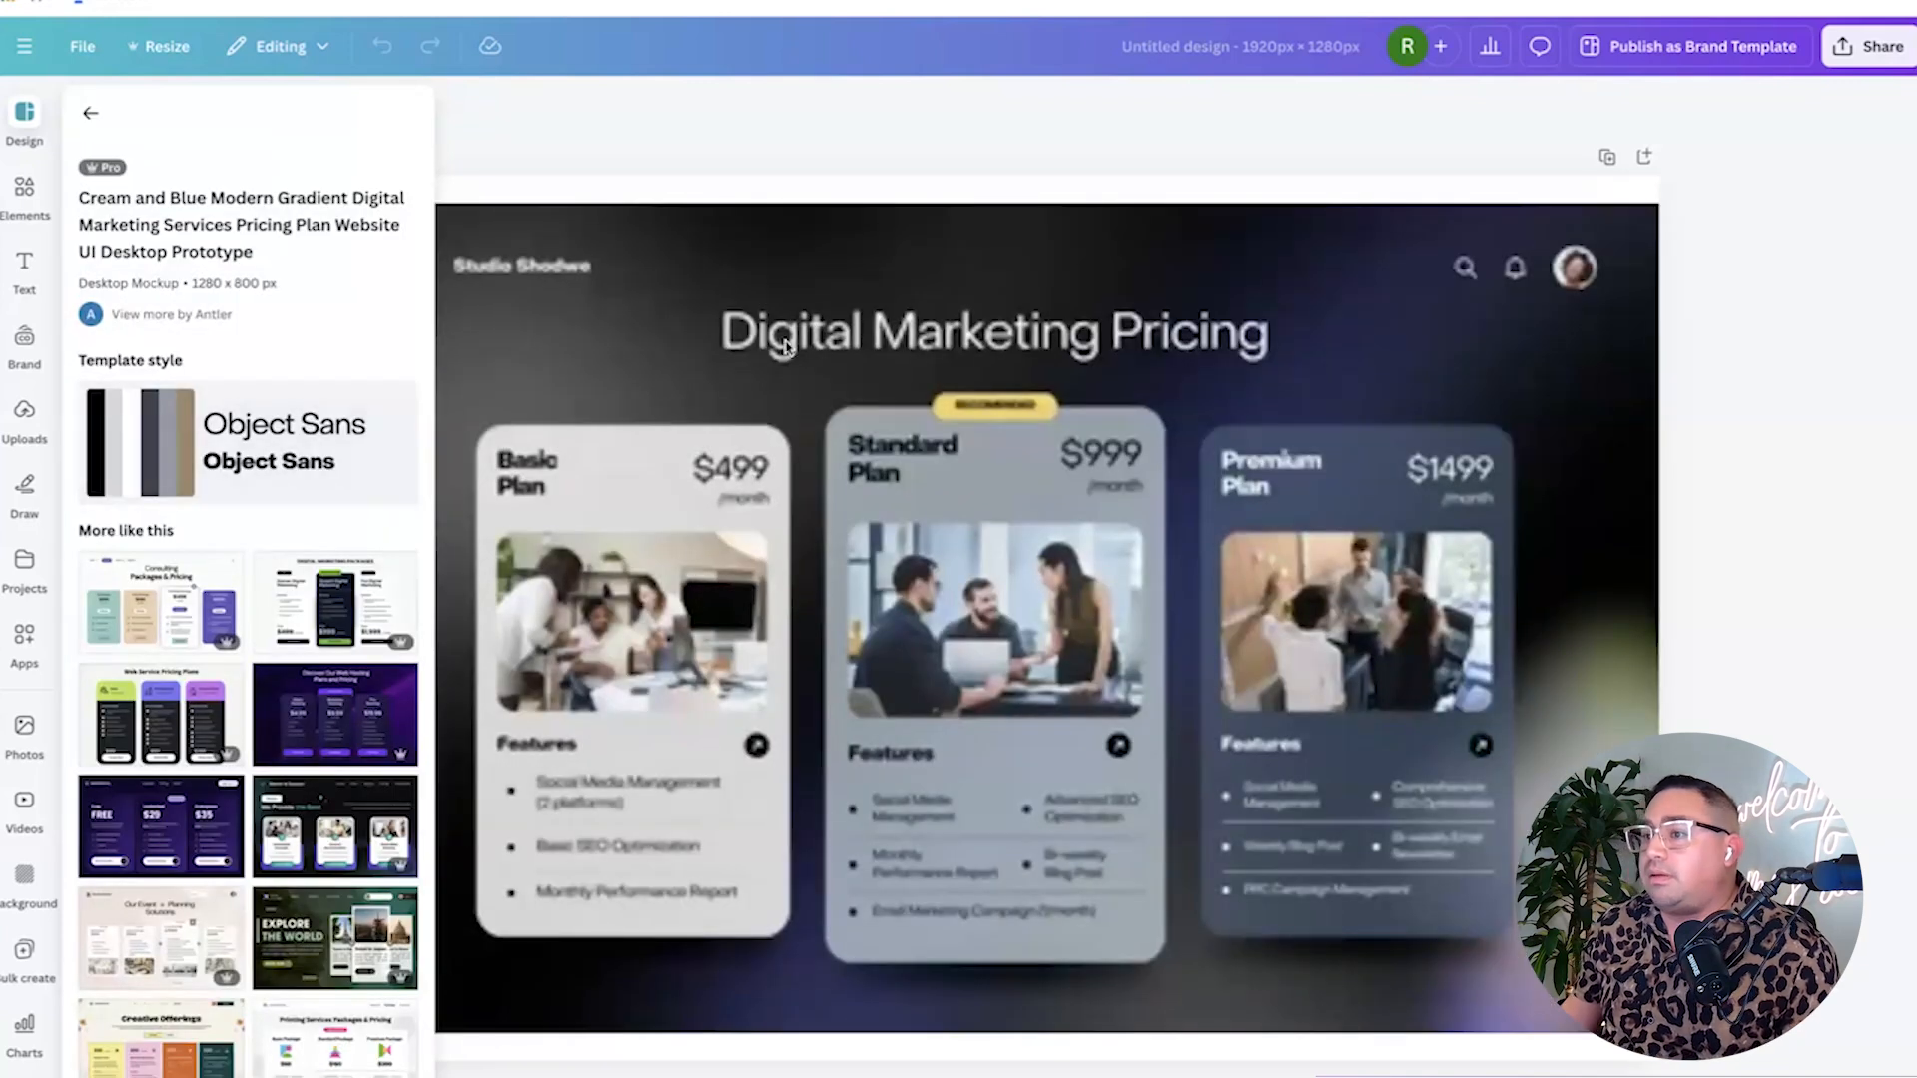
pyautogui.click(729, 359)
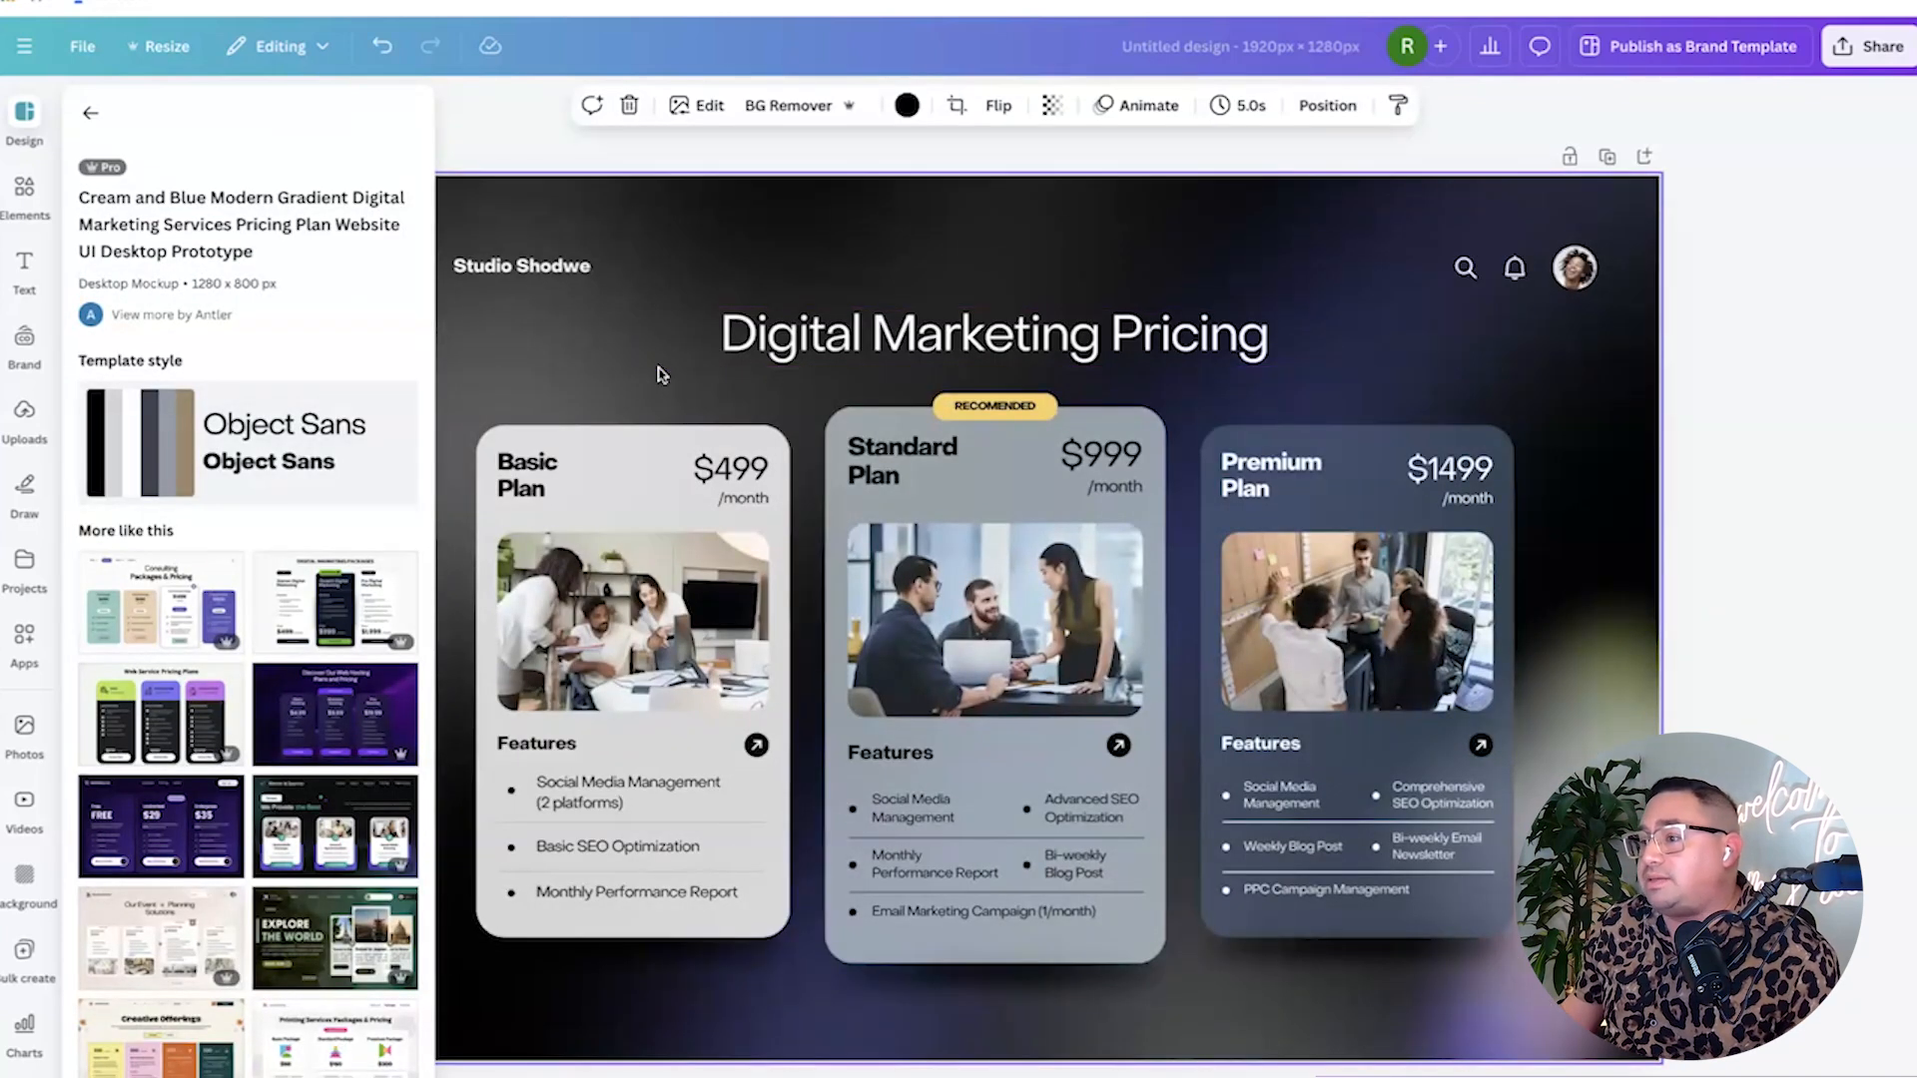